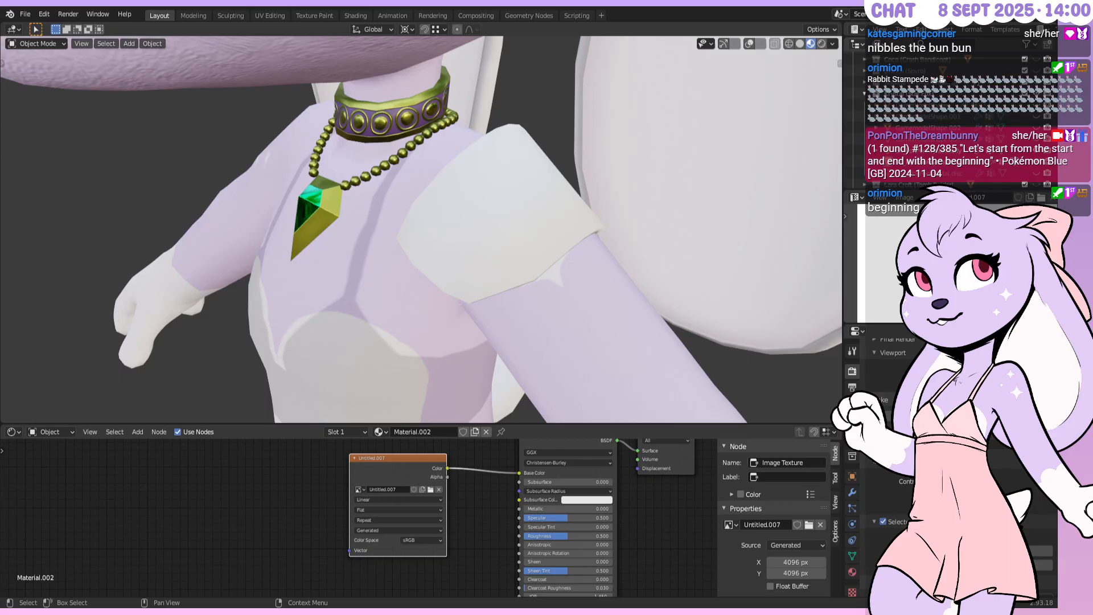
Switch from Blender to Photoshop, where the Krystal_ref_A.psd reference texture is showing
key("alt+Tab")
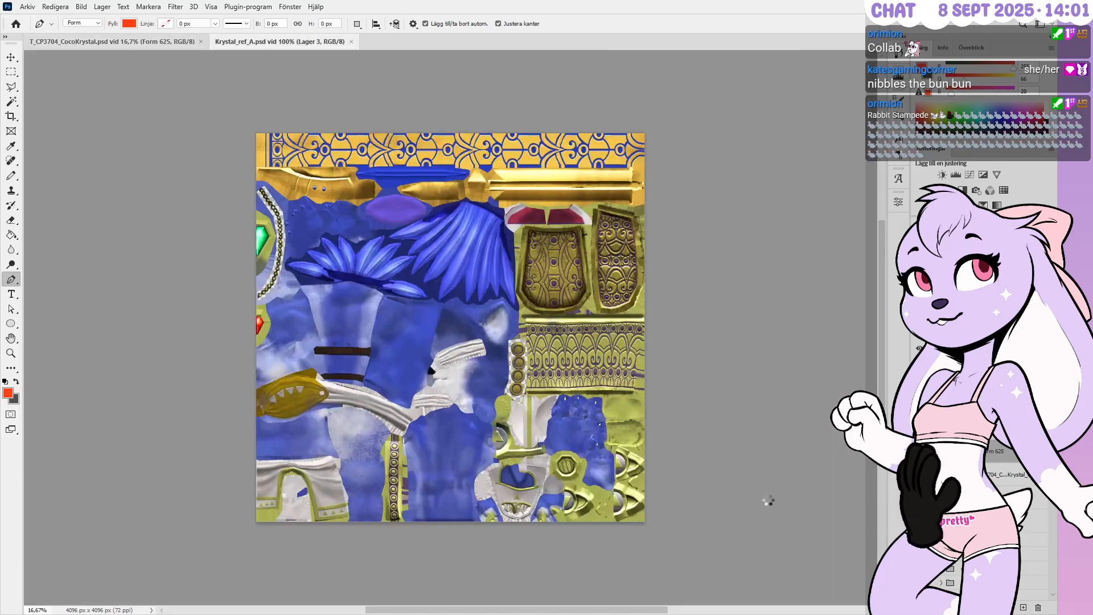
Bring T_CP3704_CocoKrystal.psd forward, hide the flat-colour layer and zoom into the ornament plate
left_click(170, 42)
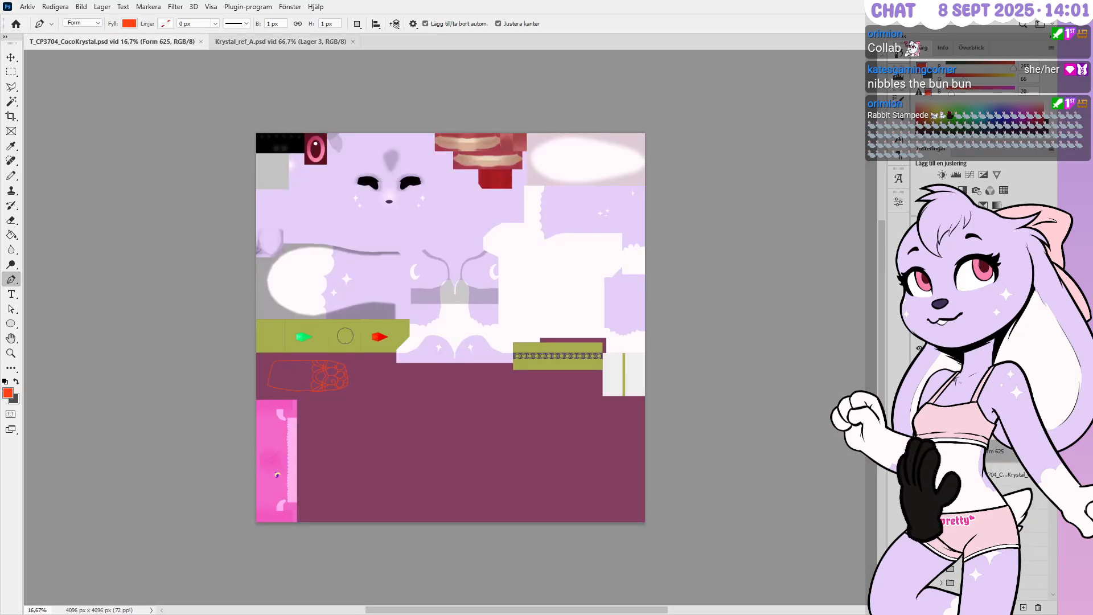
left_click(919, 474)
scroll(421, 420, "up", 7, "alt")
scroll(227, 387, "up", 5, "alt")
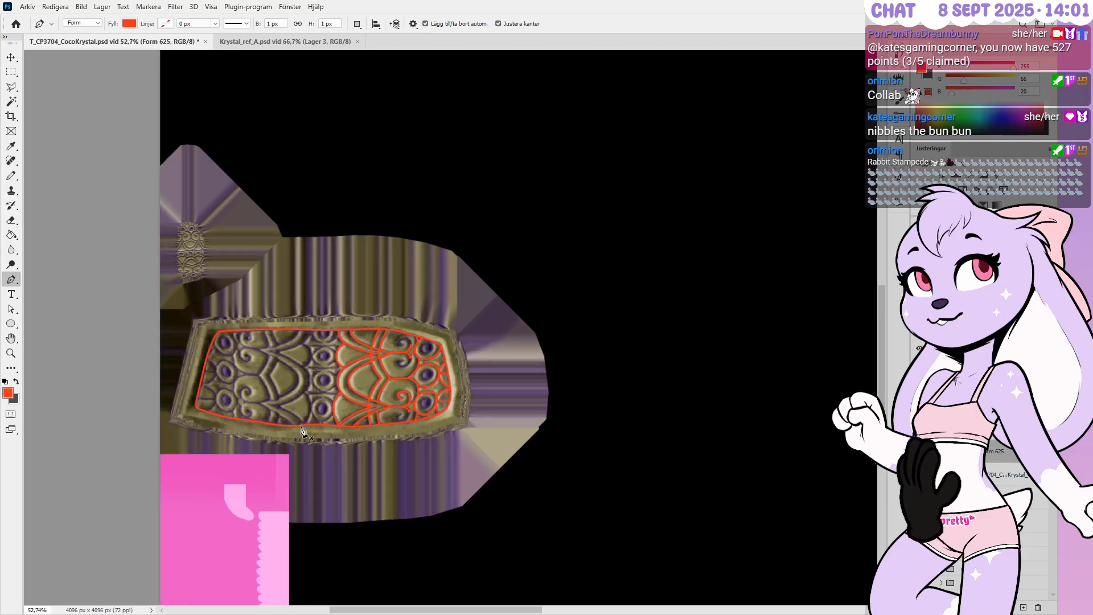
scroll(327, 426, "up", 2, "alt")
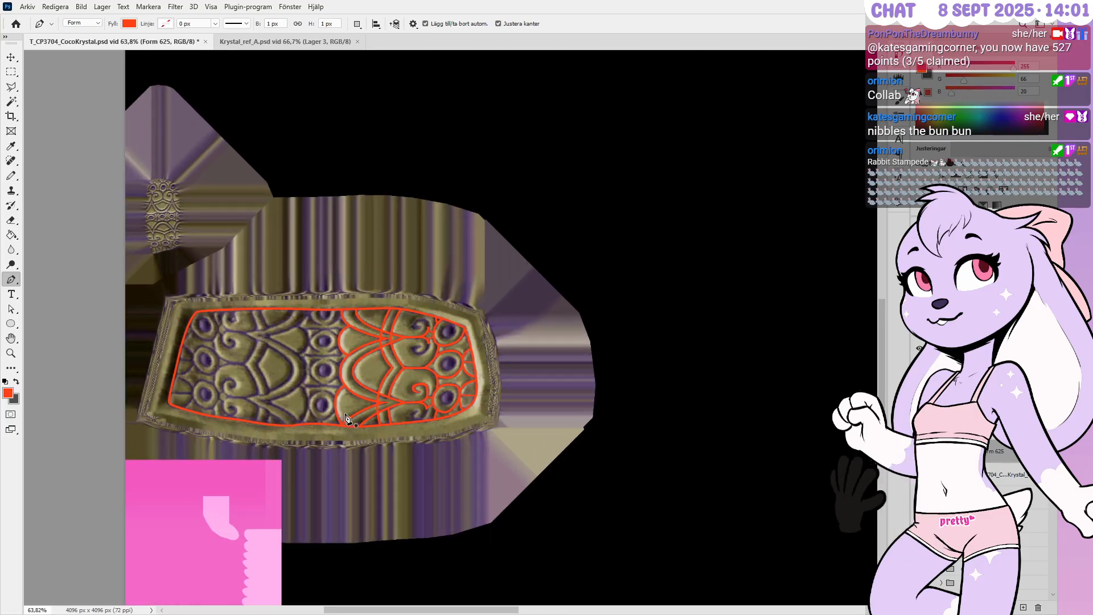
scroll(345, 424, "up", 6, "alt")
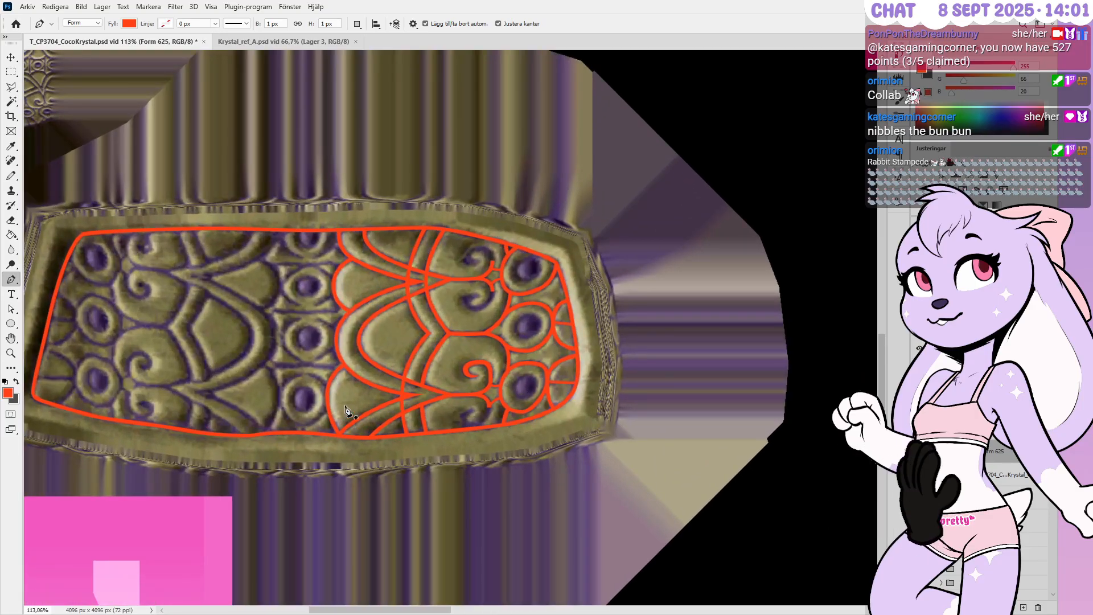
scroll(345, 410, "up", 2, "alt")
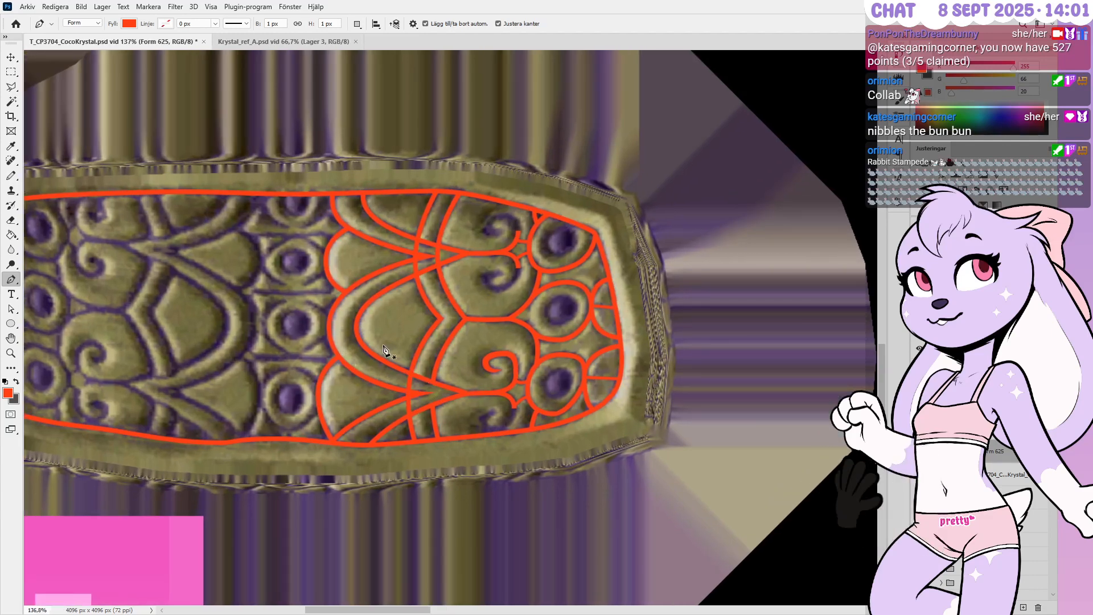
scroll(427, 330, "up", 4, "alt")
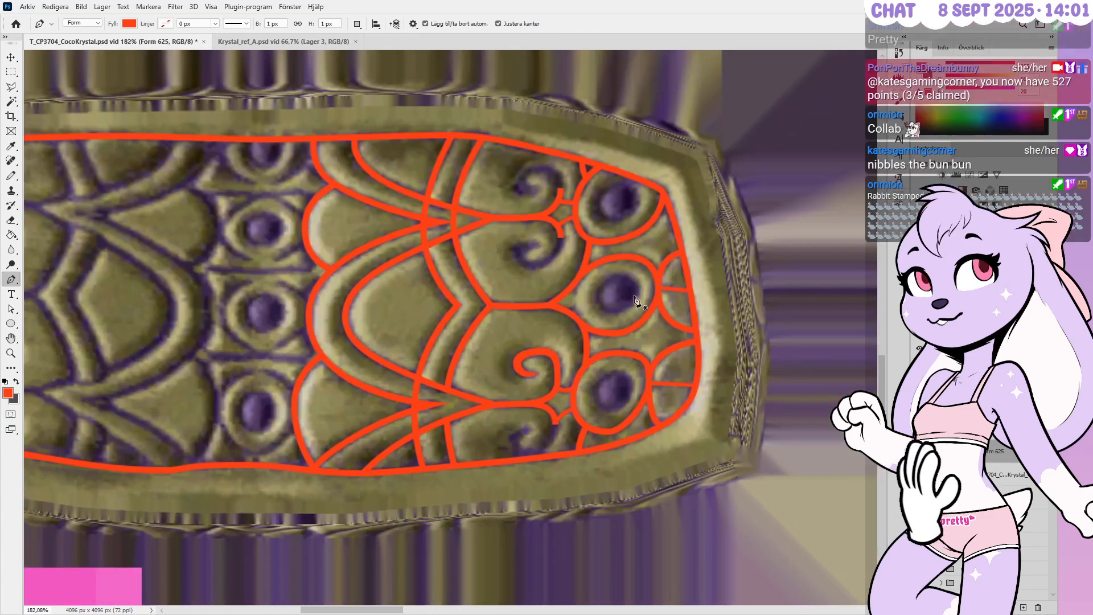
scroll(510, 441, "up", 2, "alt")
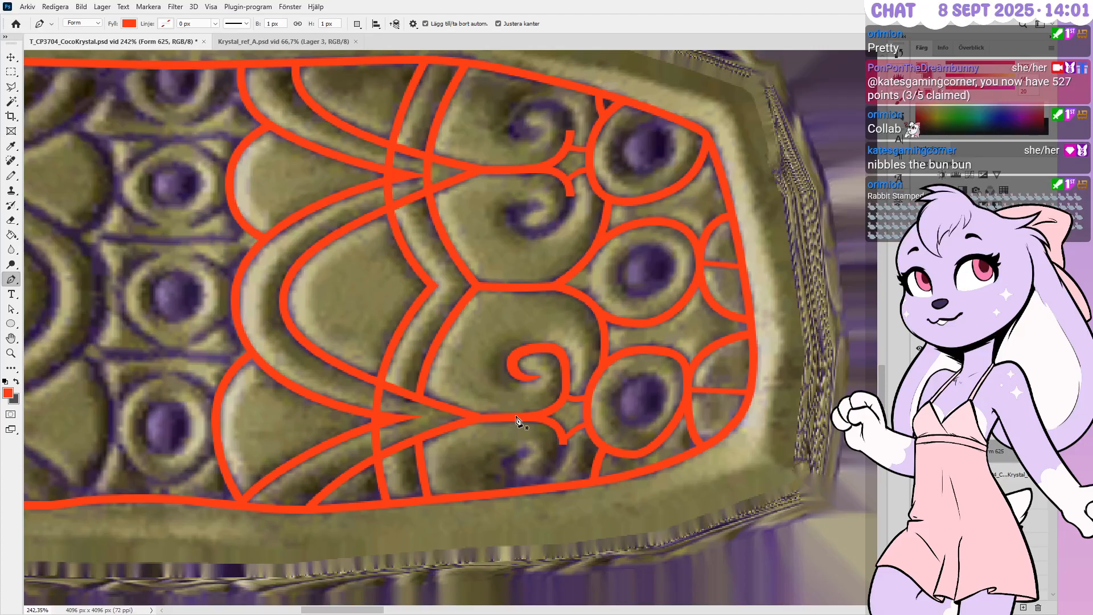
scroll(569, 449, "up", 5, "alt")
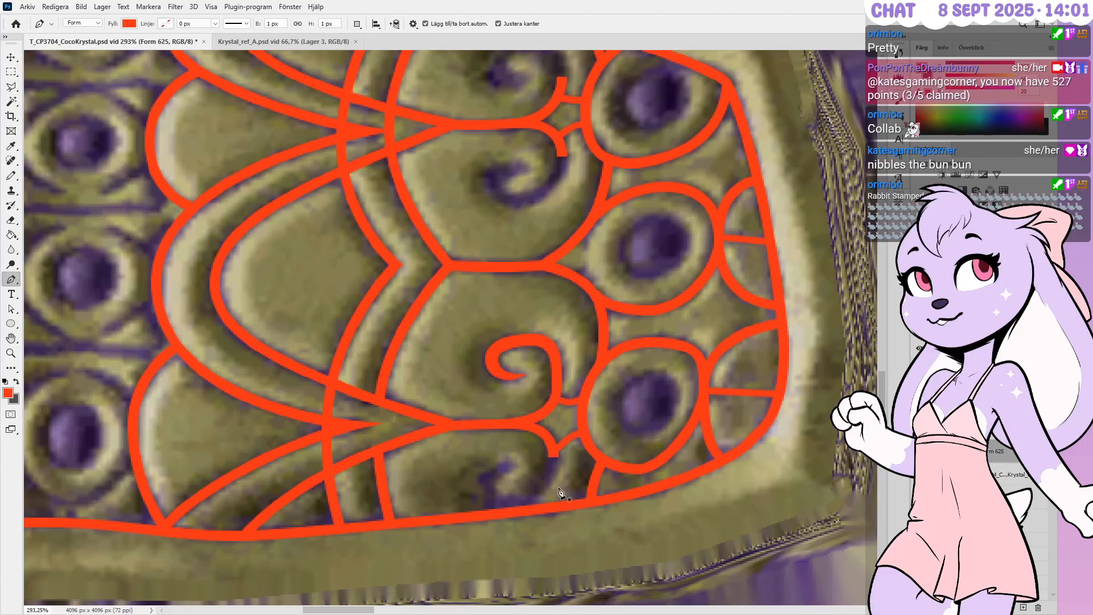
Duplicate the upper spiral curl, flip the copy vertically and move it below the original
key("v")
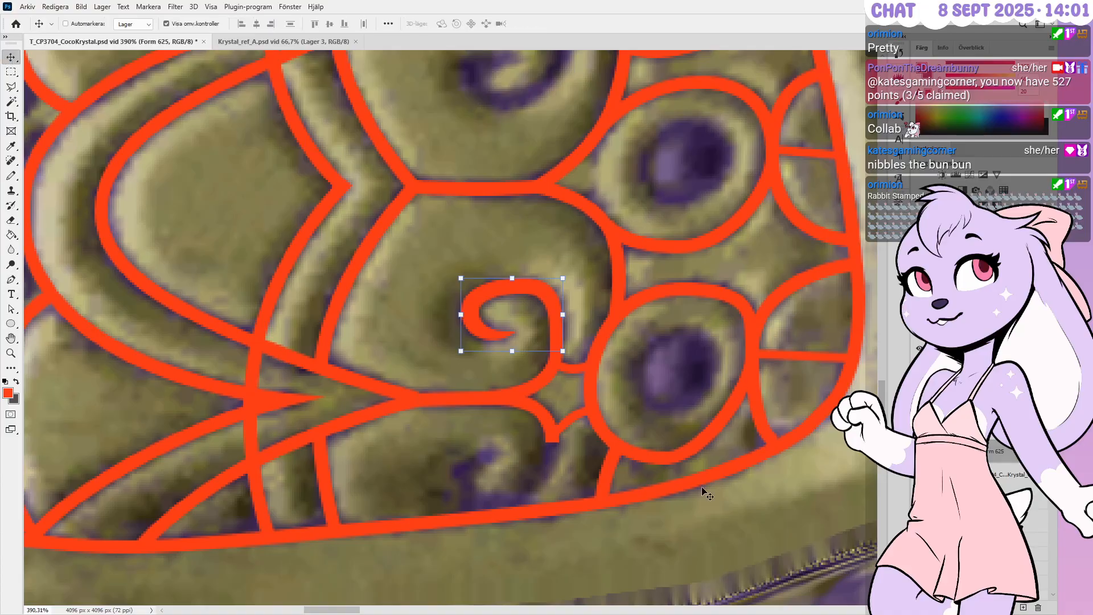
scroll(521, 313, "up", 10, "alt")
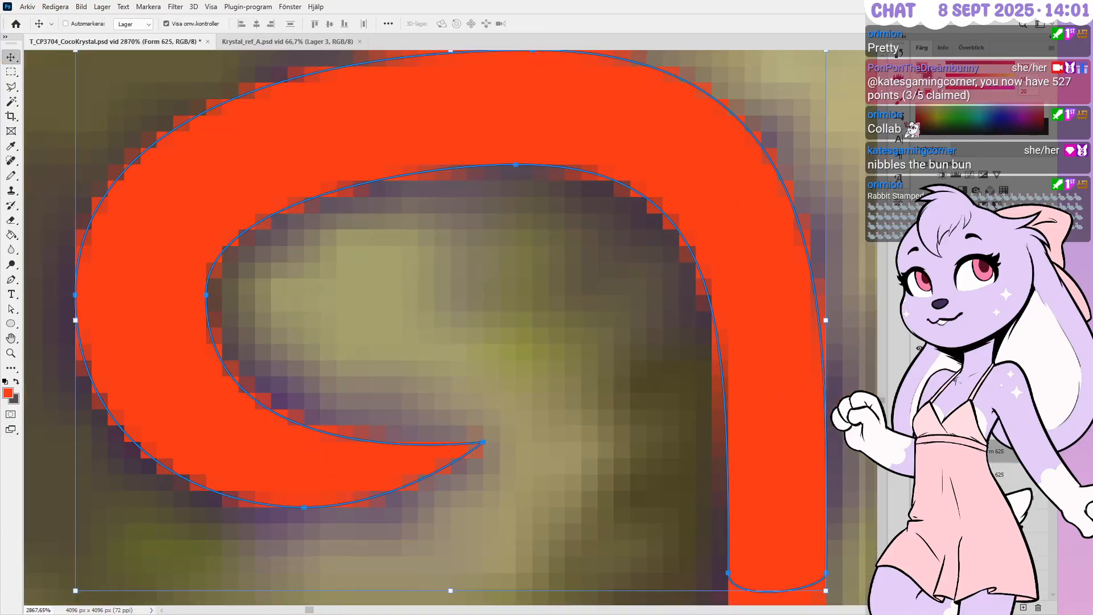
scroll(520, 239, "down", 6, "alt")
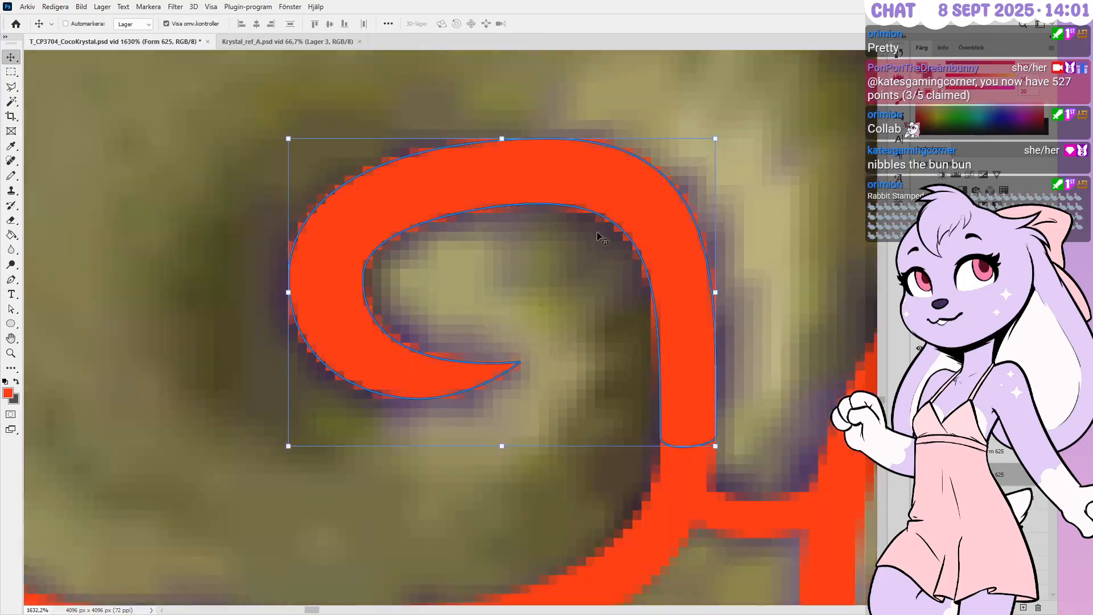
scroll(587, 239, "down", 2, "alt")
key("ctrl+t")
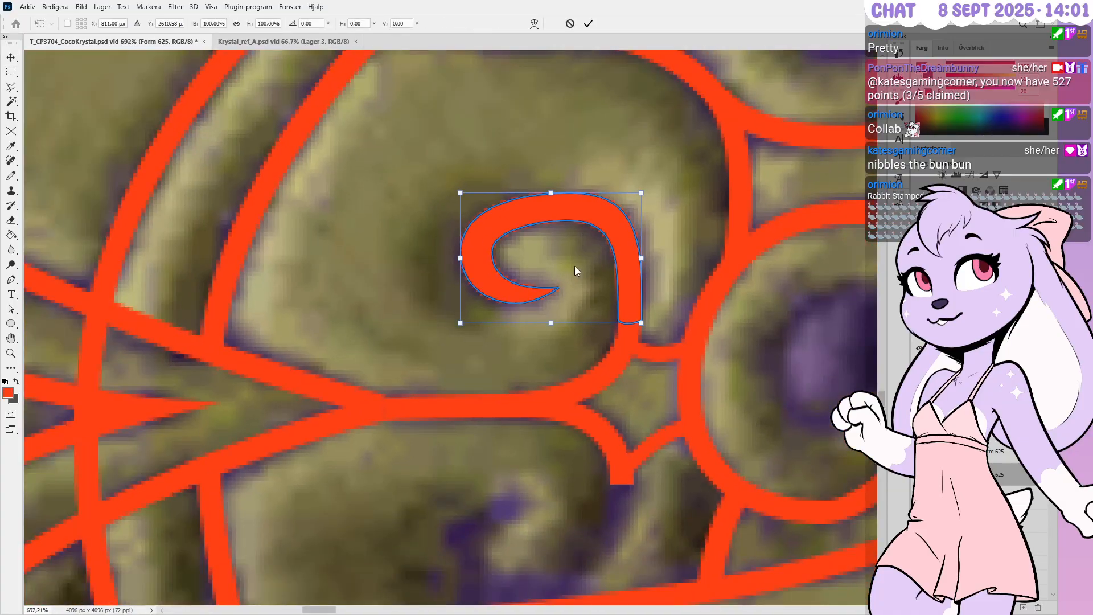
key("Return")
scroll(589, 227, "down", 2, "alt")
left_click_drag(552, 256, 587, 446)
scroll(551, 444, "up", 5, "alt")
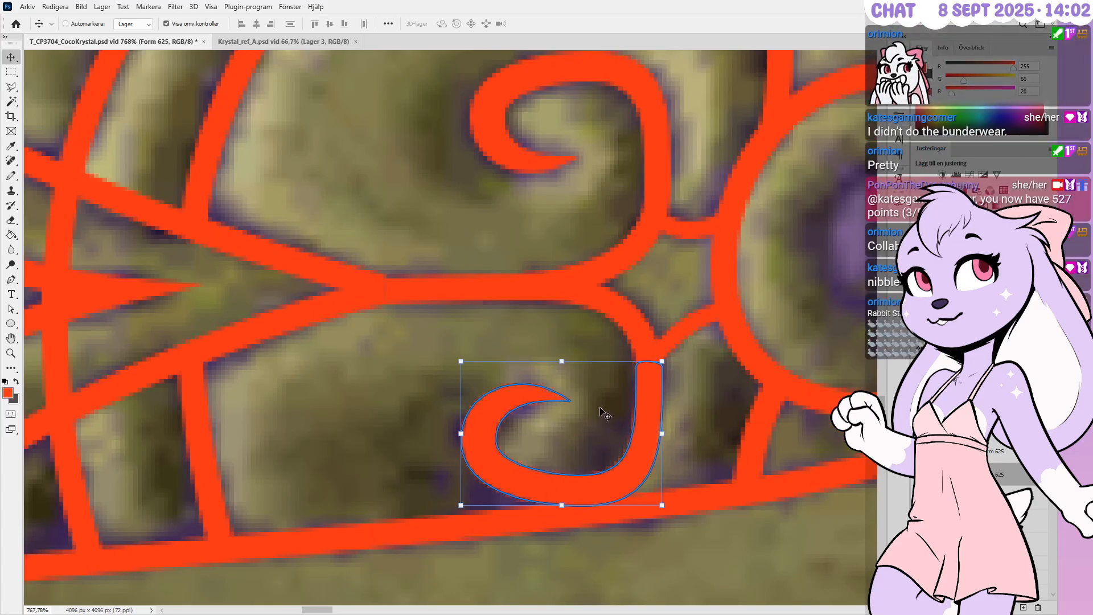
key("p")
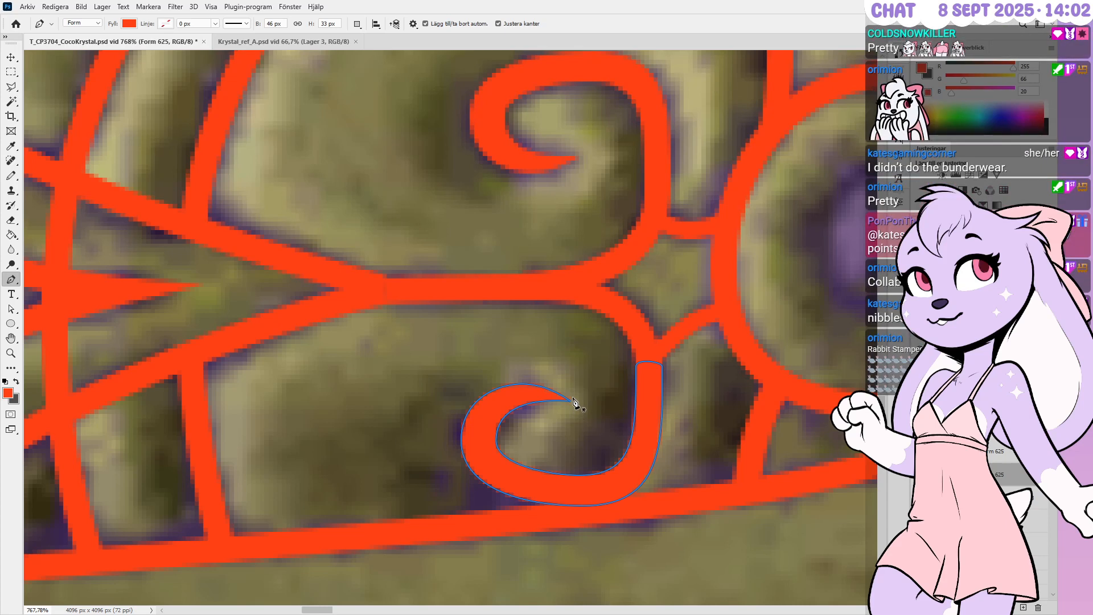
Nudge the flipped curl's left and top anchors to line up with the lower spiral
left_click_drag(452, 436, 529, 450, "ctrl")
key("Down")
key("Down")
key("Down")
key("Down")
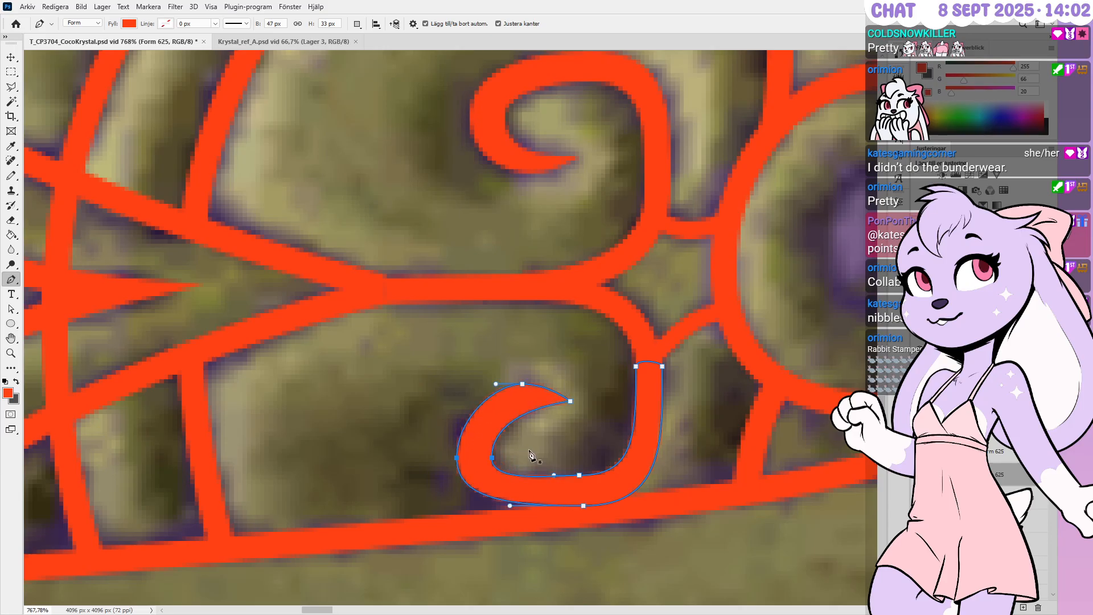
left_click(528, 450, "ctrl")
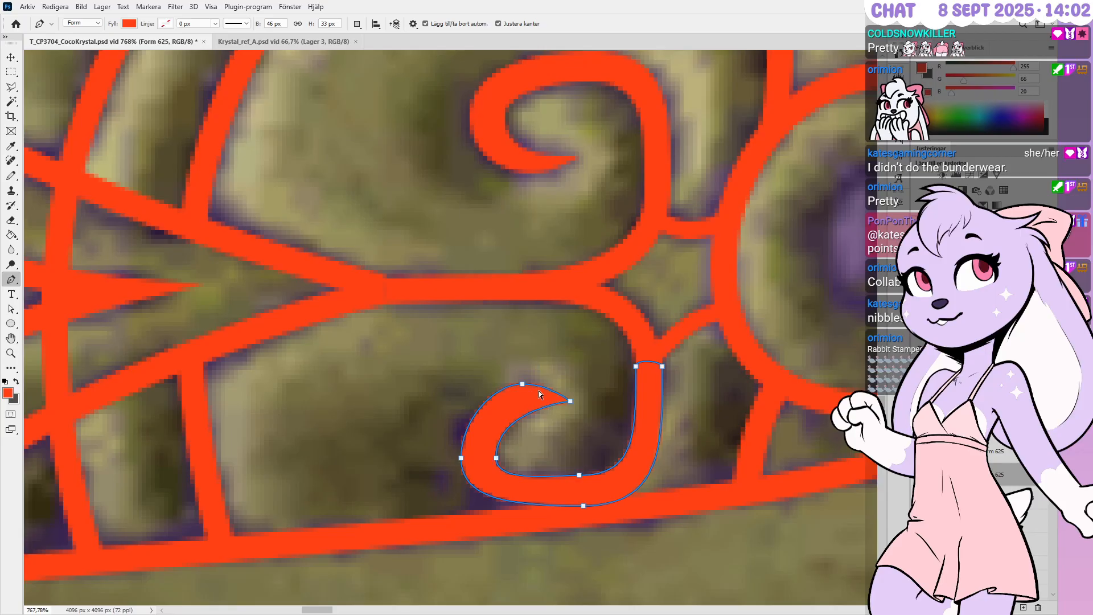
left_click_drag(512, 355, 596, 421, "ctrl")
key("Left")
key("Down")
key("Left")
key("Left")
key("Left")
key("Left")
key("Left")
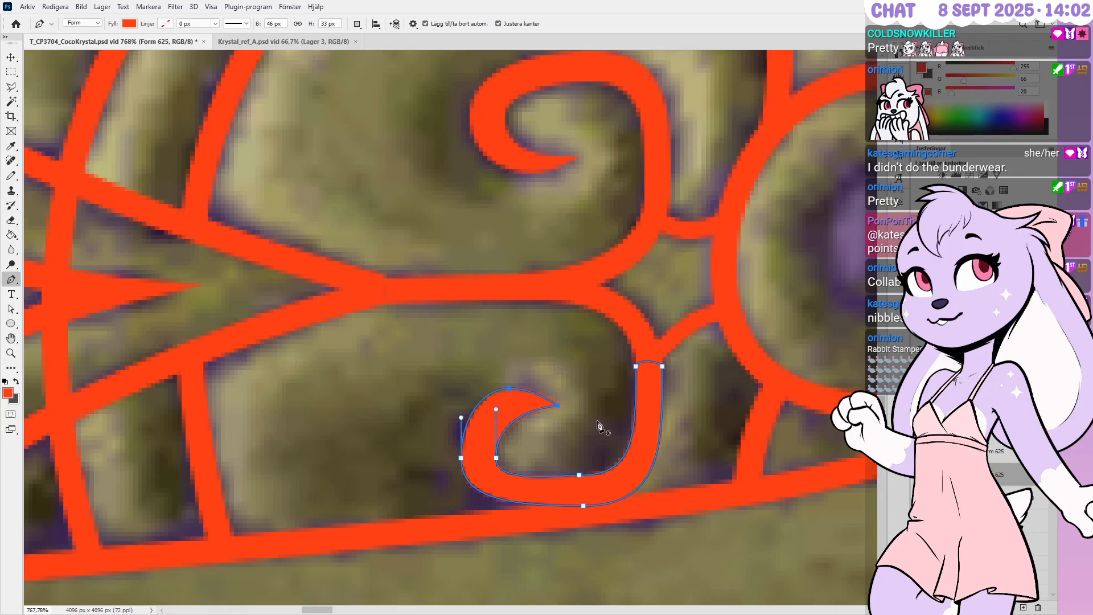
key("Right")
key("Right")
key("Up")
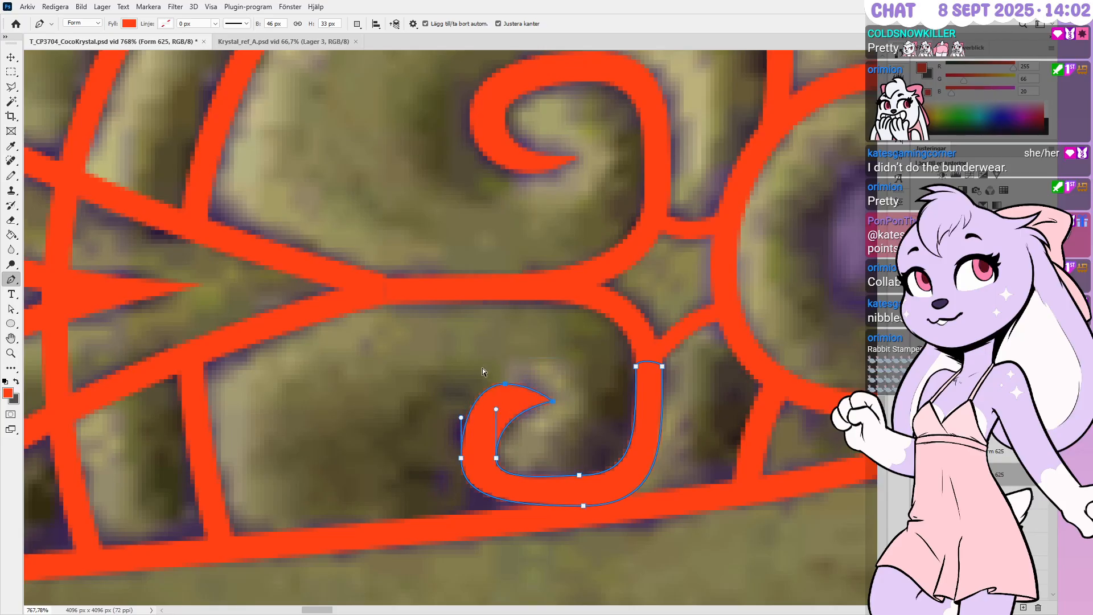
key("Down")
key("Down")
key("Down")
key("Up")
key("Right")
key("Right")
key("Right")
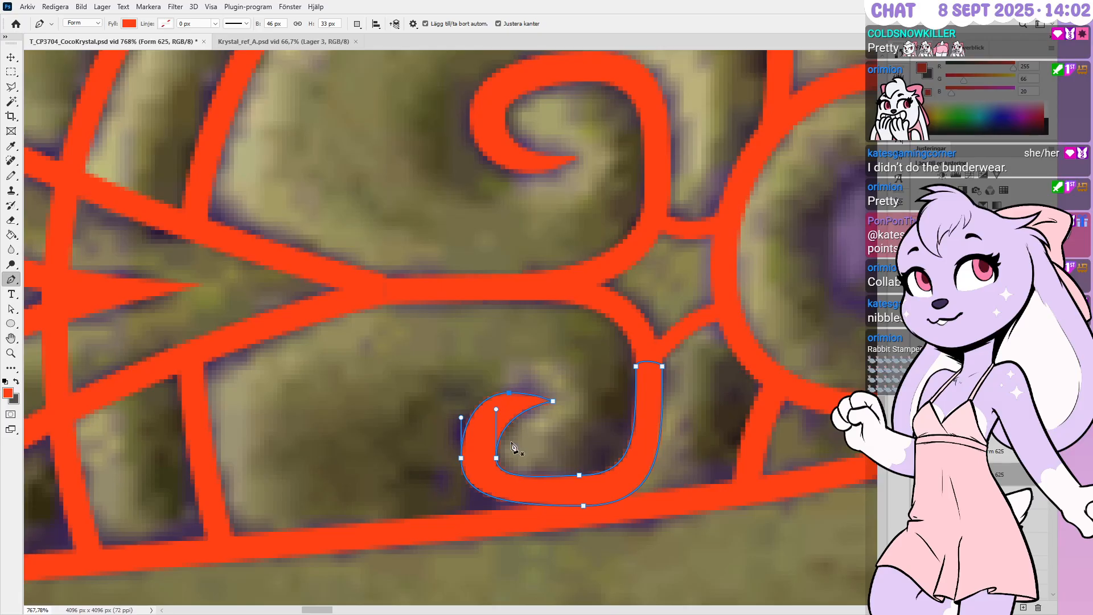
key("Up")
Adjust the curl's left bend, bottom anchors and left handle, then deselect the finished path
left_click_drag(441, 438, 604, 517, "ctrl")
key("Up")
key("Up")
key("Up")
key("Left")
key("Left")
key("Left")
key("Left")
key("Left")
key("Left")
key("Left")
key("Left")
key("Left")
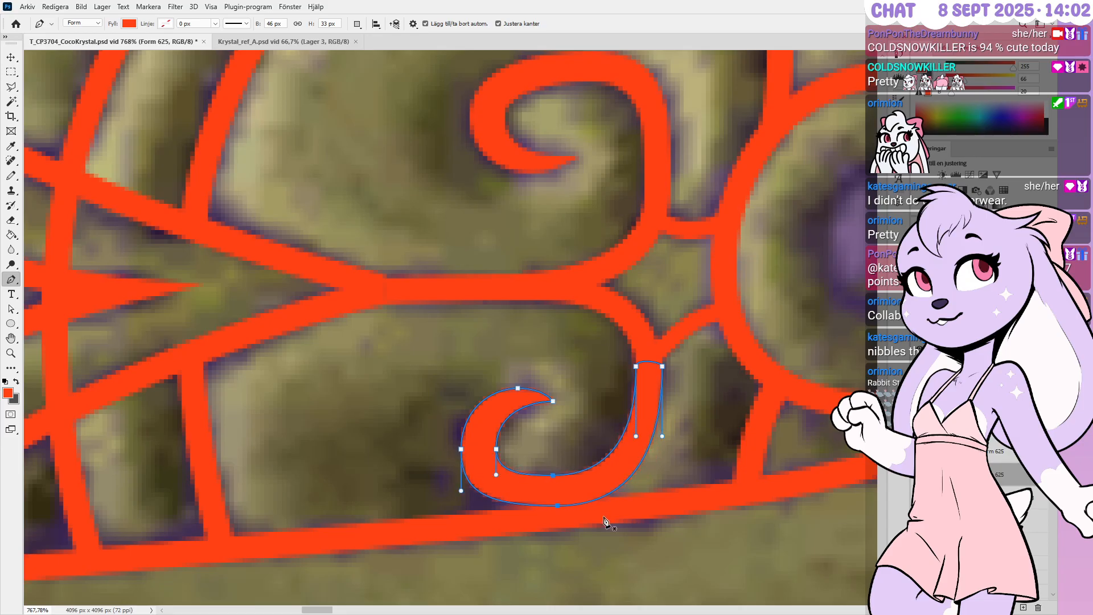
key("Left")
key("Left")
key("Down")
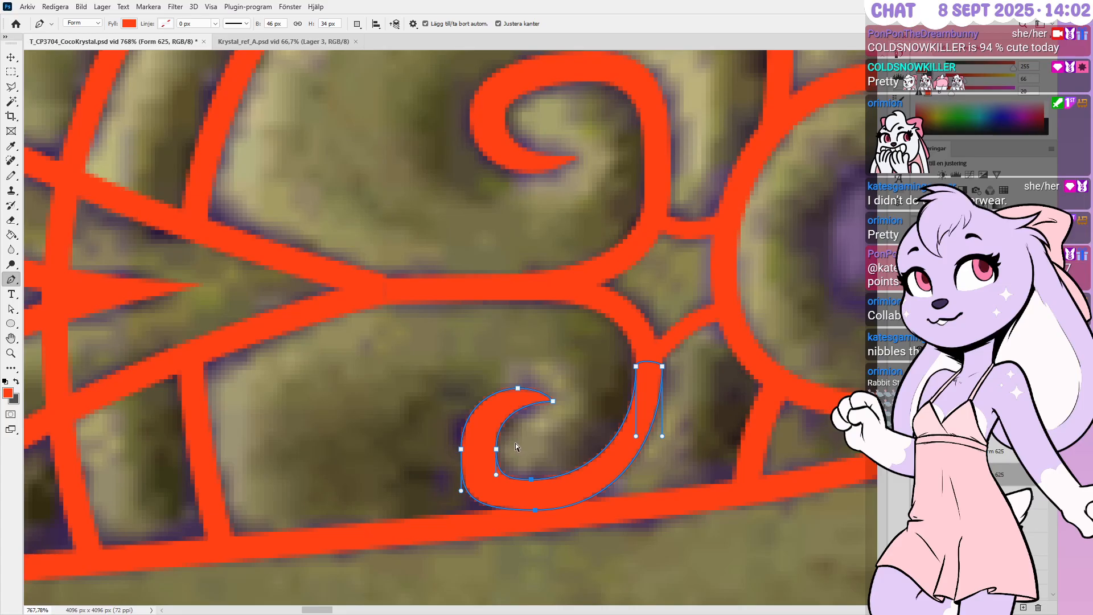
left_click_drag(461, 491, 461, 480, "ctrl")
left_click(535, 510, "ctrl")
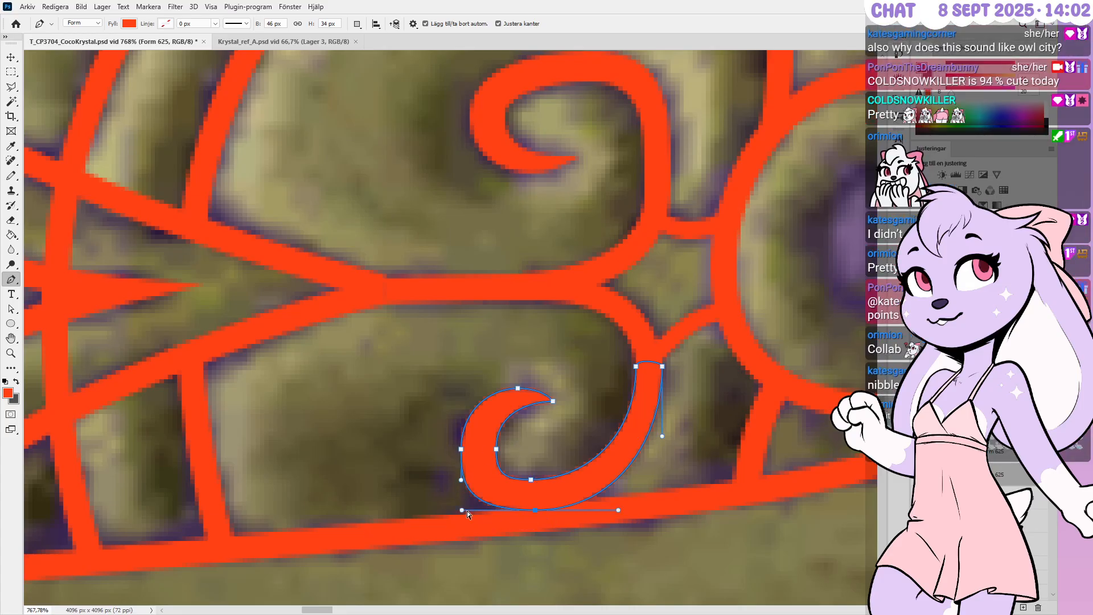
left_click_drag(461, 450, 456, 449, "ctrl")
left_click(683, 425, "ctrl")
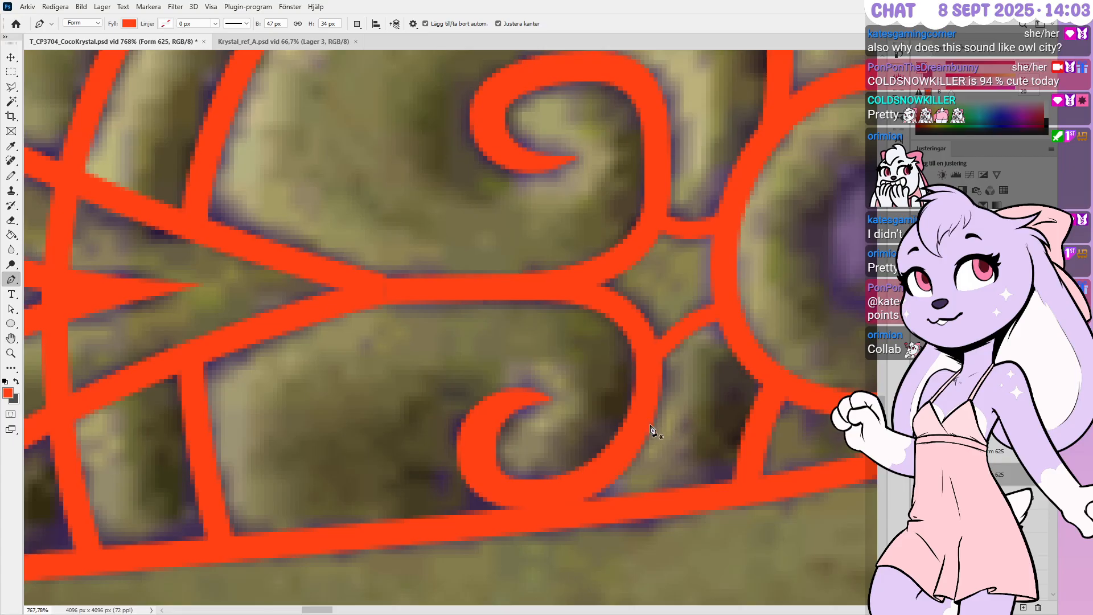
scroll(649, 434, "down", 3, "alt")
Select the upper Form 625 curl layer and move the curl shape upward
scroll(545, 493, "down", 4, "alt")
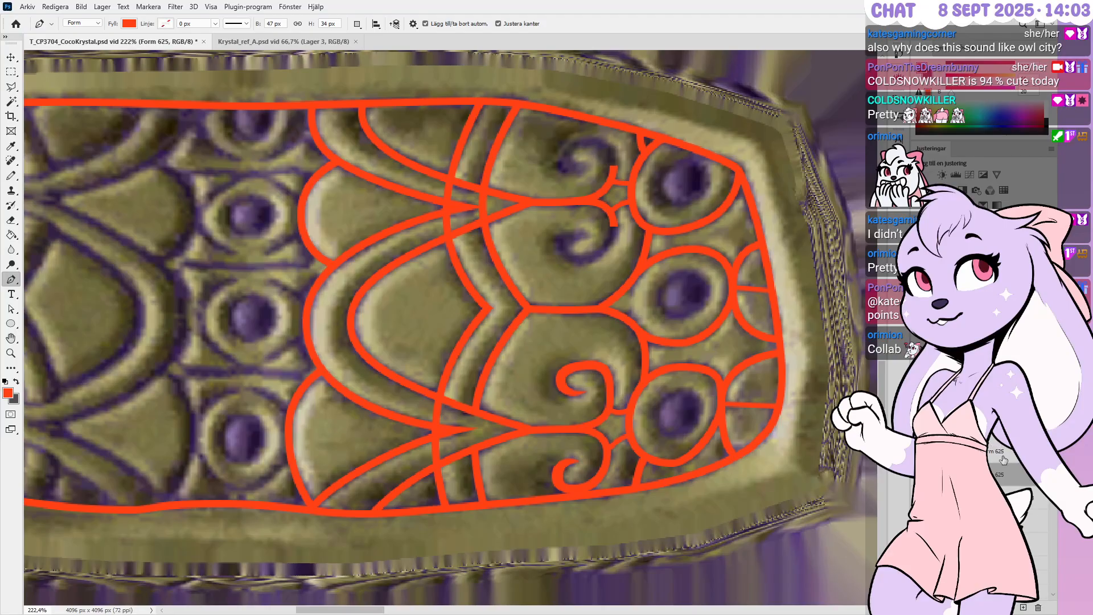
left_click(1000, 456)
left_click(972, 450, "alt")
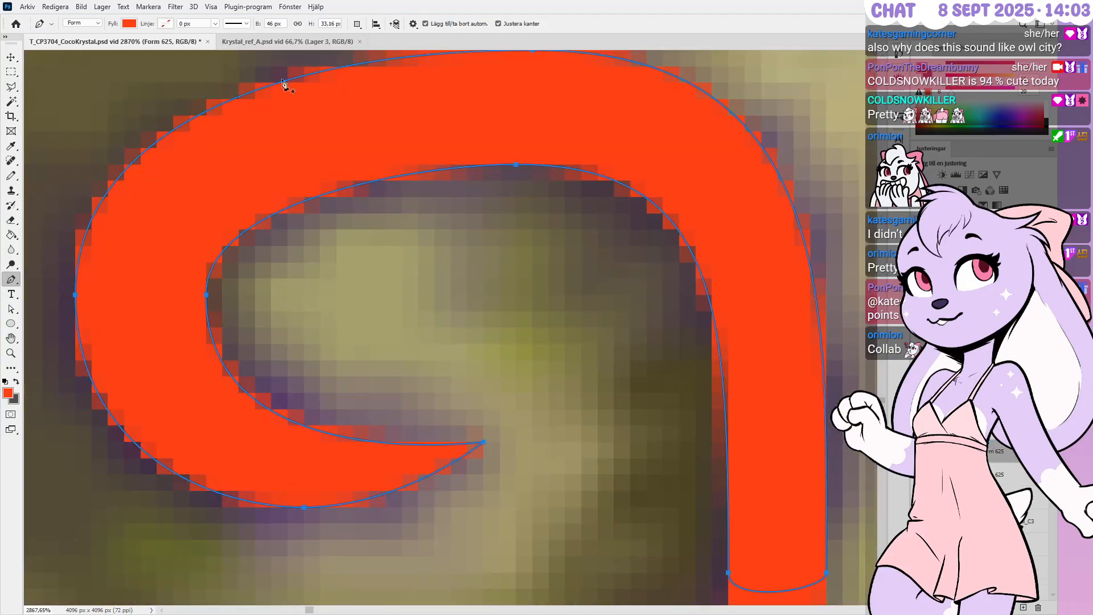
left_click(11, 58)
scroll(523, 401, "down", 2, "alt")
scroll(549, 411, "down", 3, "alt")
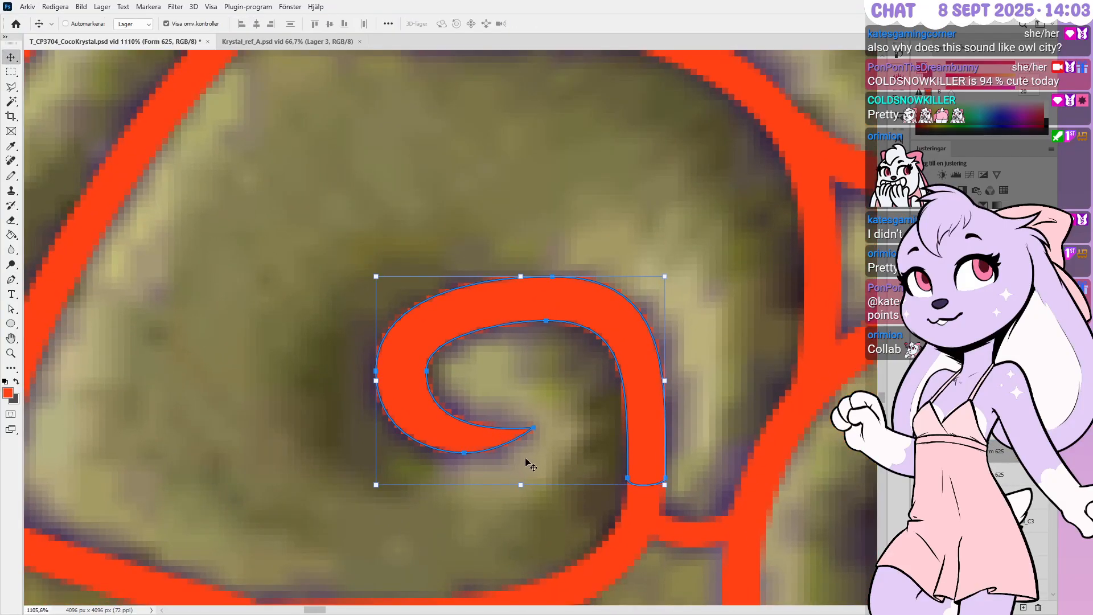
scroll(527, 459, "down", 6, "alt")
left_click_drag(553, 456, 586, 193)
left_click_drag(586, 152, 624, 128)
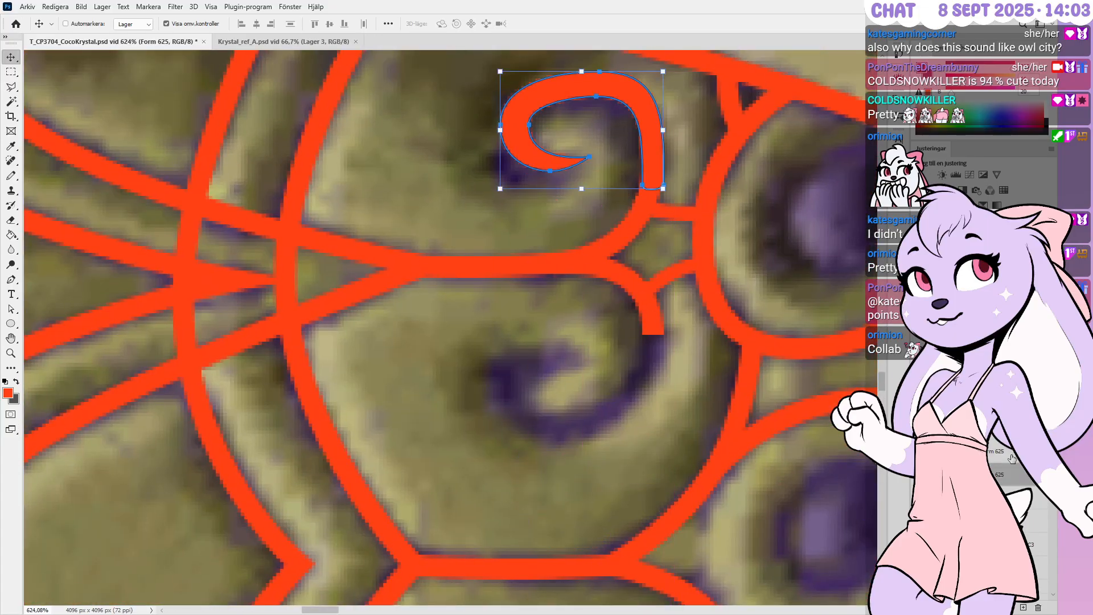
Flip the curl vertically and place it over the relief's lower spiral
key("ctrl+t")
right_click(590, 156)
left_click(655, 371)
key("Return")
left_click_drag(612, 127, 613, 379)
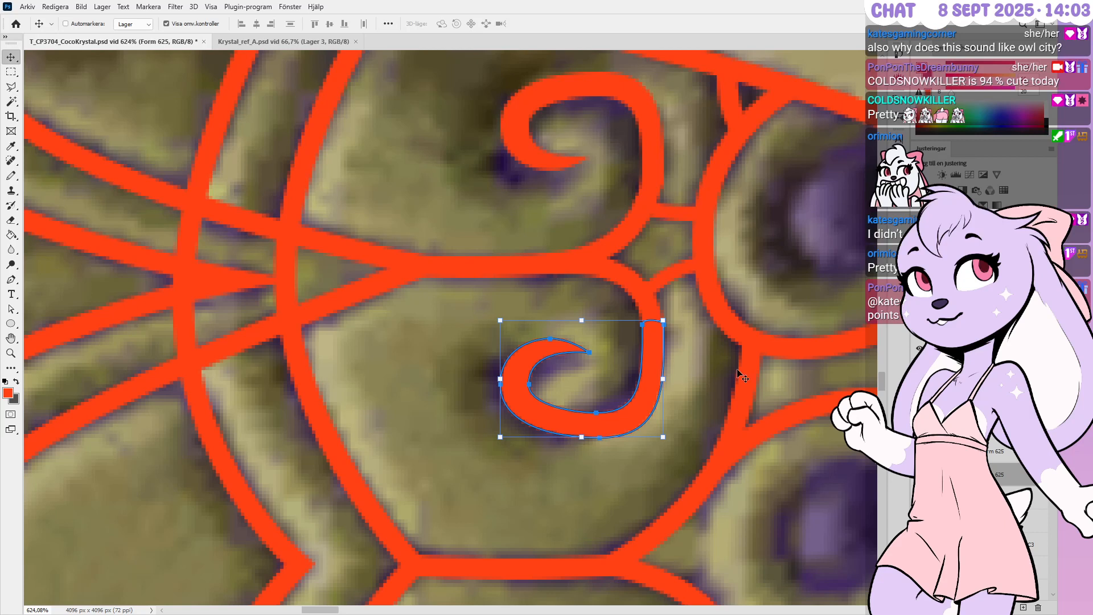
key("p")
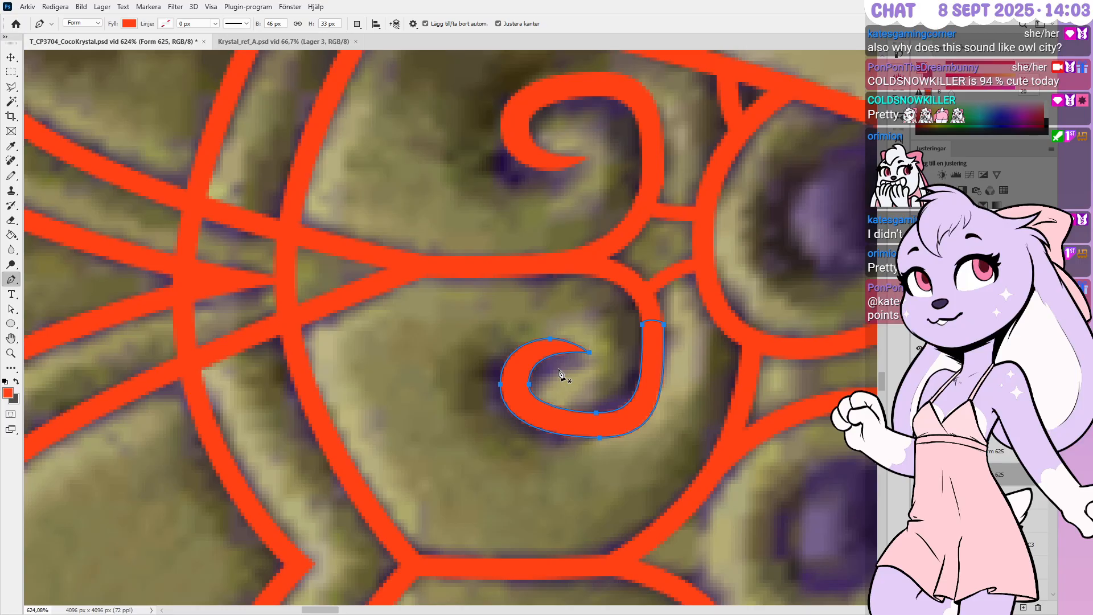
scroll(562, 381, "up", 1, "alt")
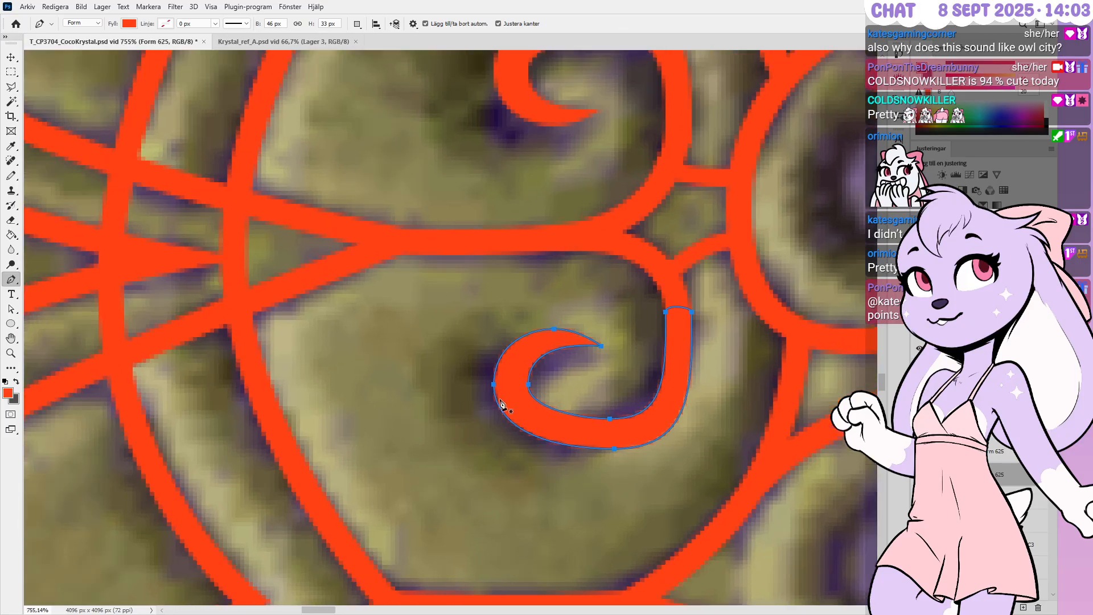
Nudge the lower curl's tip and left anchors to match the carved scroll
left_click_drag(595, 292, 550, 379, "ctrl")
scroll(550, 378, "up", 2, "alt")
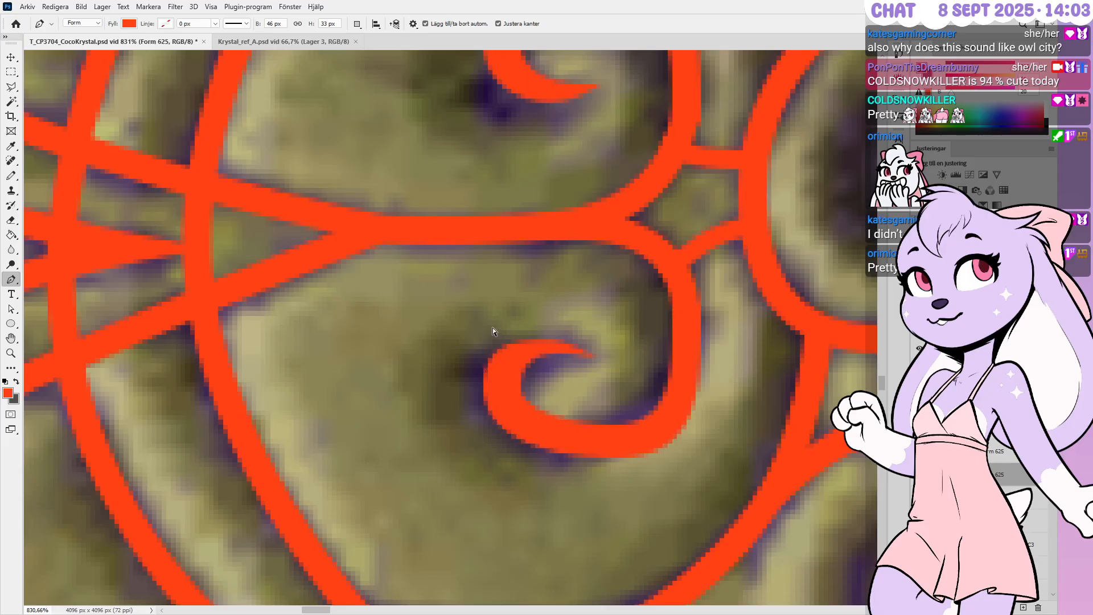
left_click_drag(562, 346, 564, 347, "ctrl")
key("Up")
key("Right")
left_click(559, 409, "ctrl")
left_click_drag(442, 353, 551, 431, "ctrl")
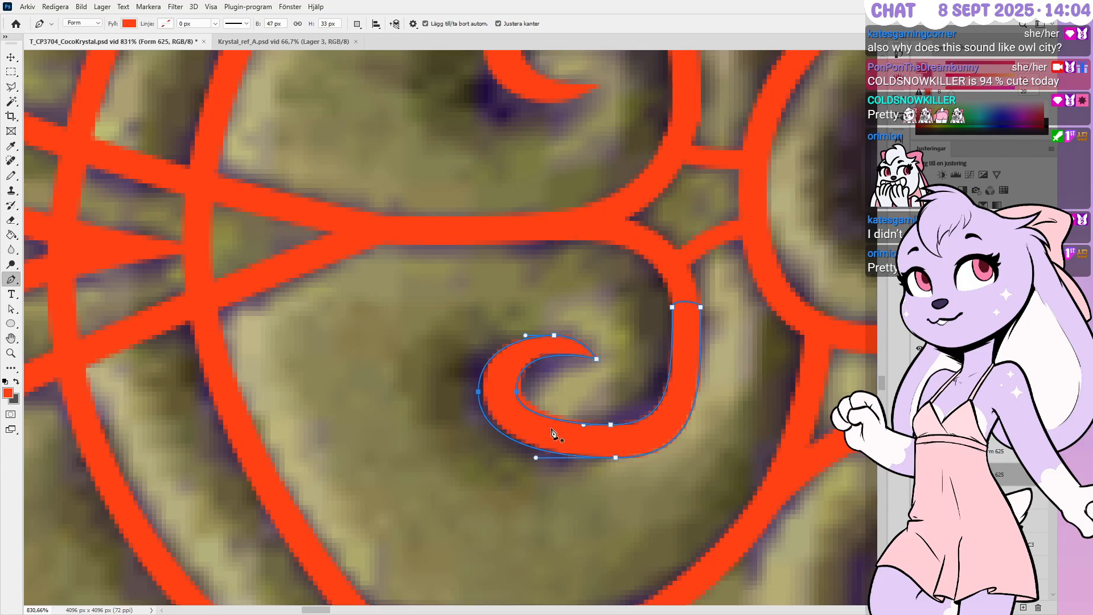
key("Left")
key("Left")
key("Right")
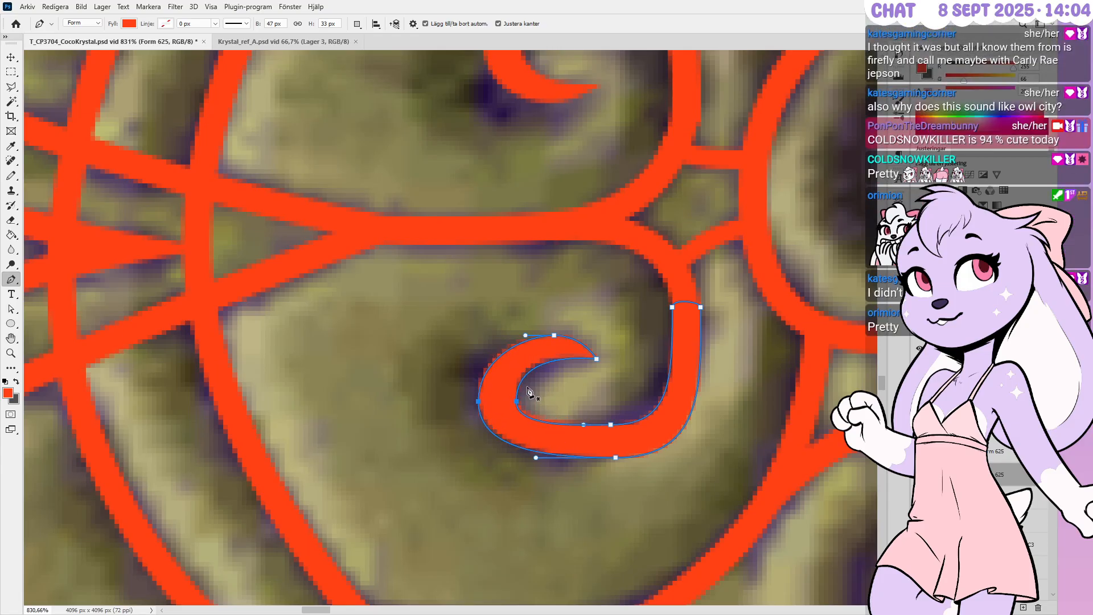
left_click(521, 404, "ctrl")
Reshape the curl's inner curve and shift its bottom anchors and bottom curve
left_click(516, 402, "ctrl")
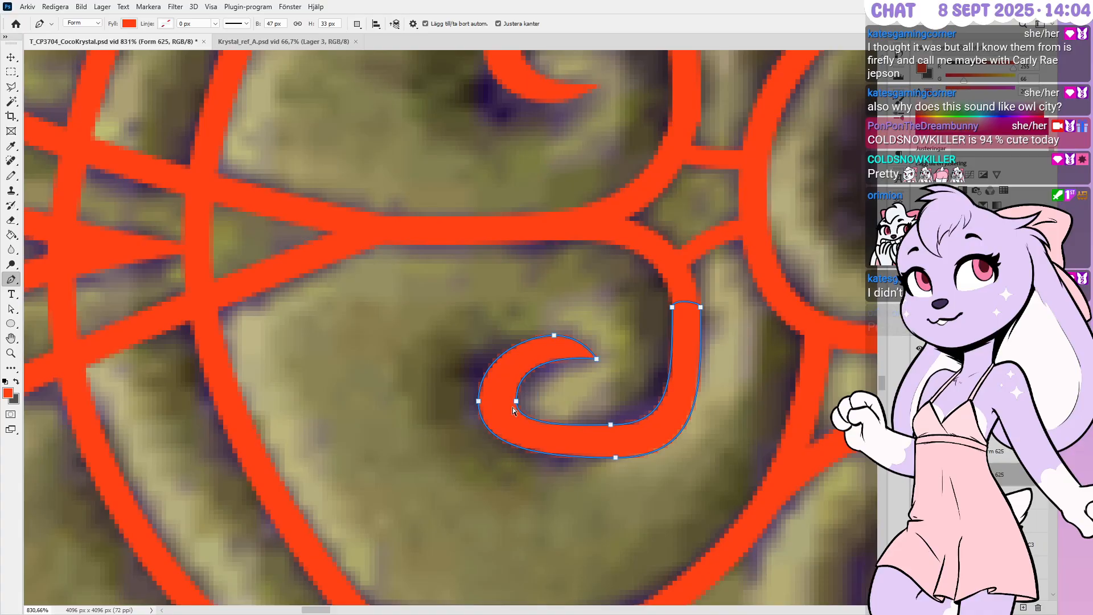
left_click_drag(511, 352, 574, 348, "ctrl")
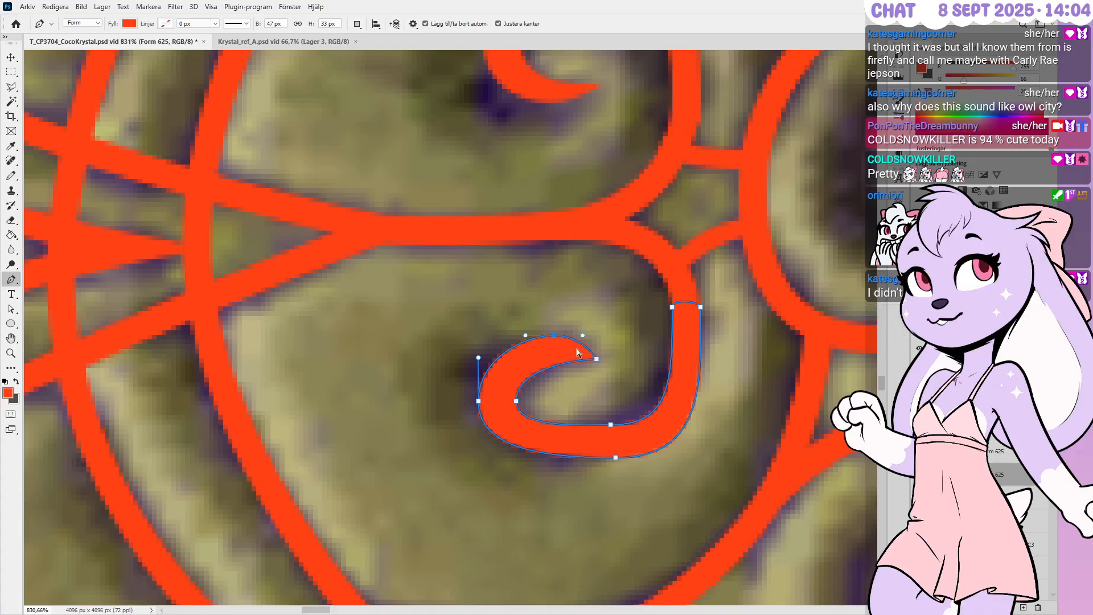
key("Down")
left_click_drag(597, 411, 652, 499, "ctrl")
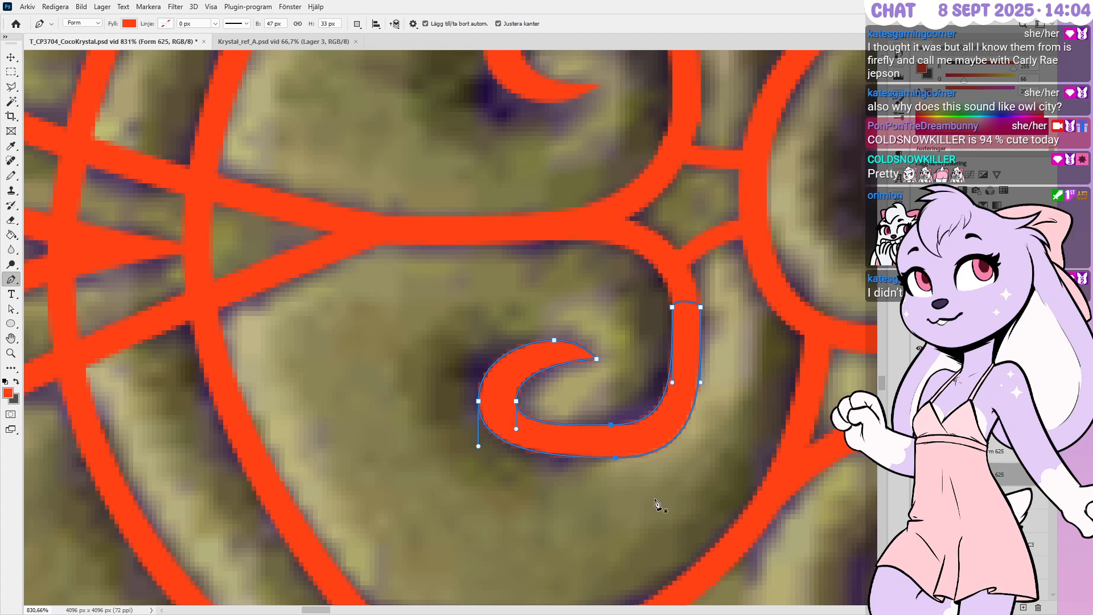
key("shift+Left")
key("Right")
key("Down")
key("Left")
left_click_drag(546, 488, 599, 456, "ctrl")
mouse_move(488, 464)
left_mouse_down("ctrl")
mouse_move(509, 465)
mouse_move(487, 464)
left_mouse_up("ctrl")
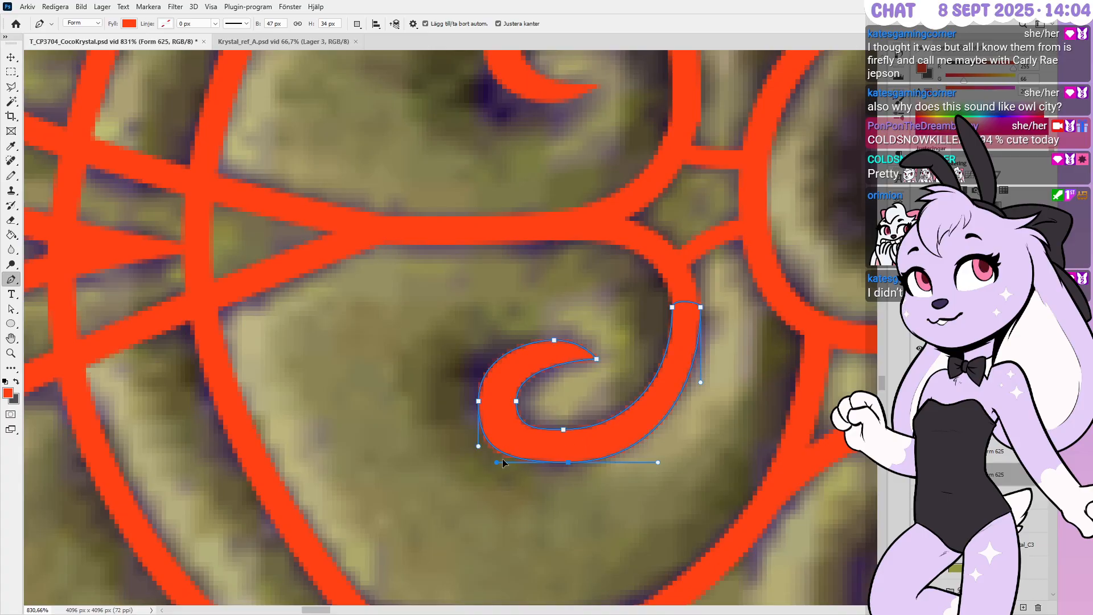
left_click(569, 428, "ctrl")
left_click_drag(563, 429, 621, 430, "ctrl")
Nudge the upper curl's points down, raise its tip, and add an anchor on the inner curve
scroll(680, 474, "down", 1, "alt")
scroll(679, 484, "down", 2, "alt")
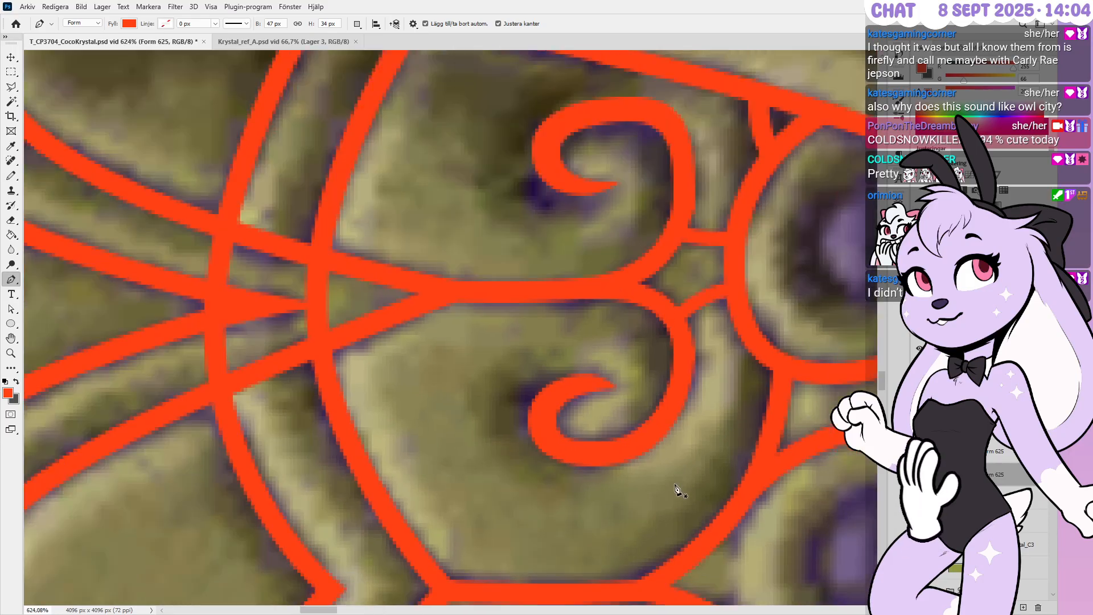
scroll(617, 190, "up", 1, "alt")
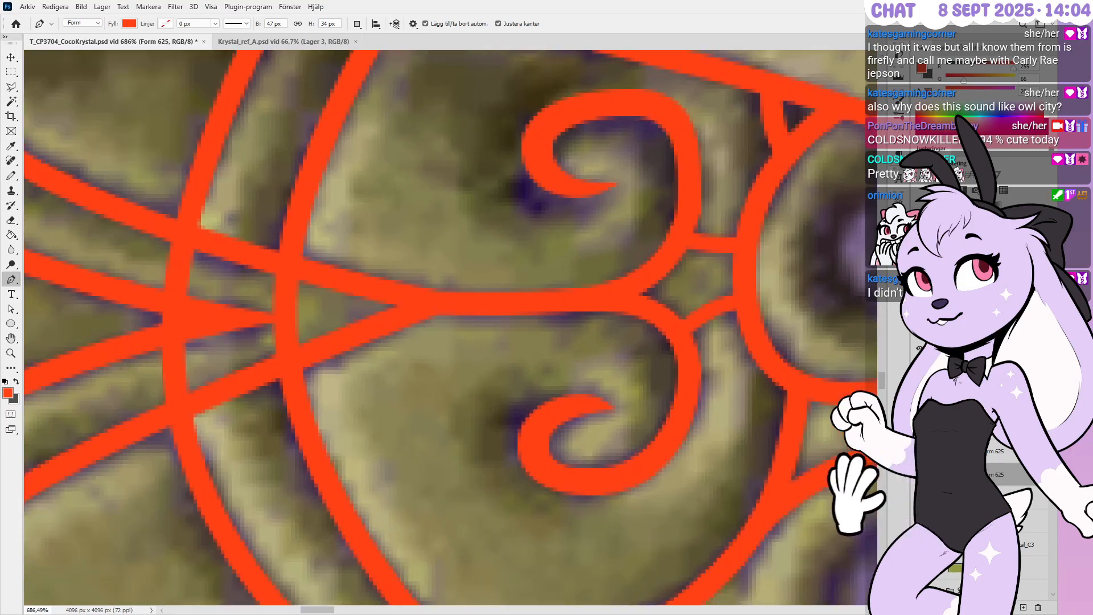
scroll(688, 492, "down", 1, "alt")
scroll(659, 150, "up", 1, "alt")
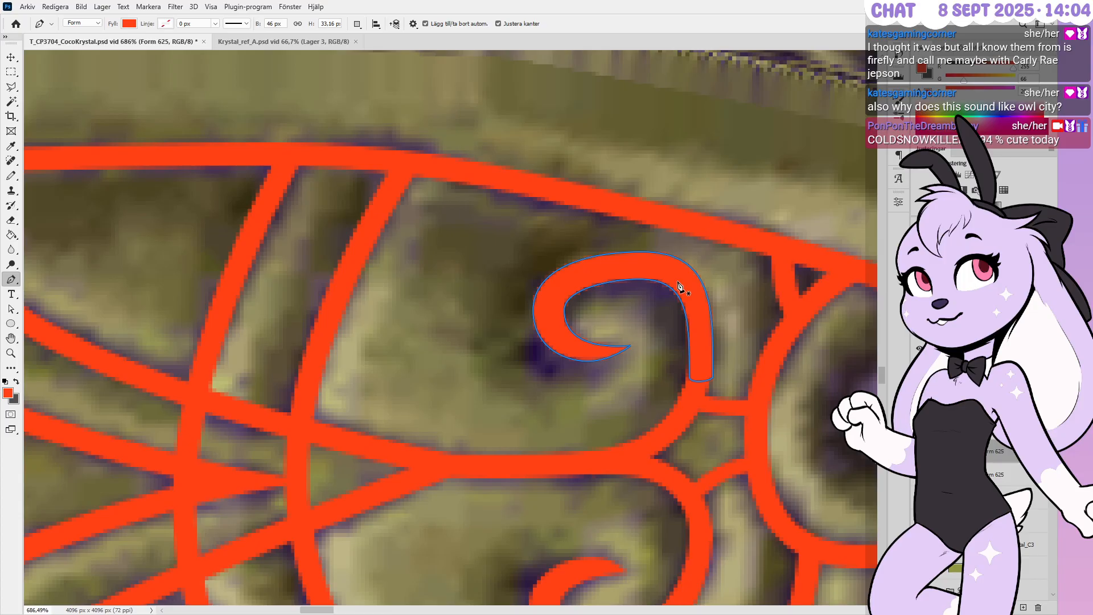
scroll(634, 341, "up", 1, "alt")
left_click_drag(628, 389, 416, 268, "ctrl")
left_click_drag(658, 386, 441, 282, "ctrl")
key("Down")
left_click_drag(645, 348, 611, 396, "ctrl")
key("Up")
key("Up")
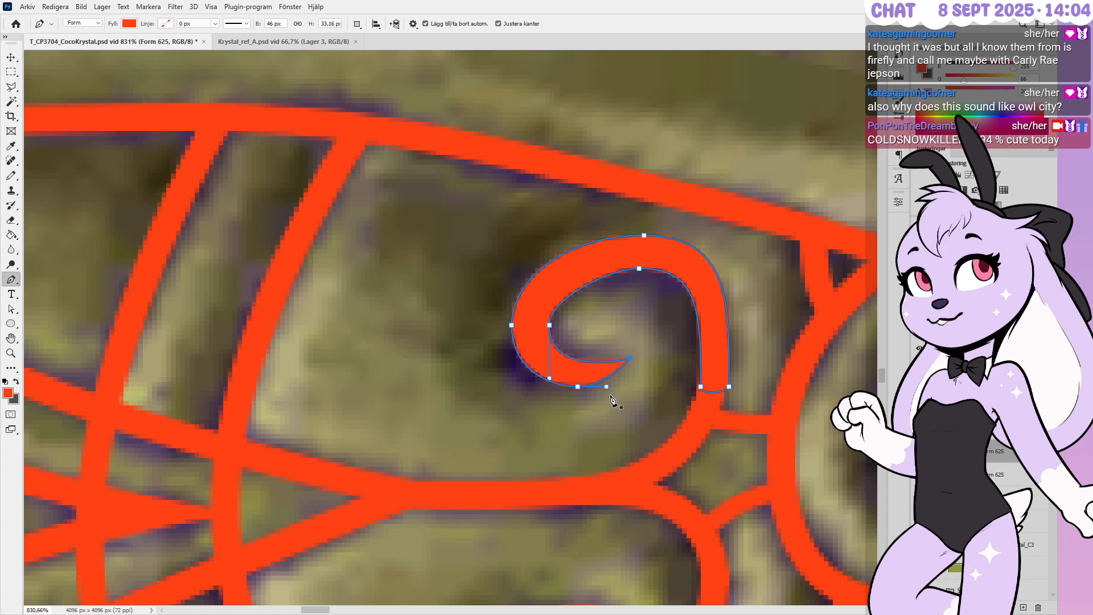
left_click(554, 344)
Adjust the curl's left-side and top points, then hide the path and zoom out
left_click_drag(571, 313, 466, 330, "ctrl")
key("Down")
key("Down")
key("Up")
key("Right")
key("Up")
left_click_drag(631, 314, 682, 210, "ctrl")
key("Down")
key("Down")
key("Down")
key("Down")
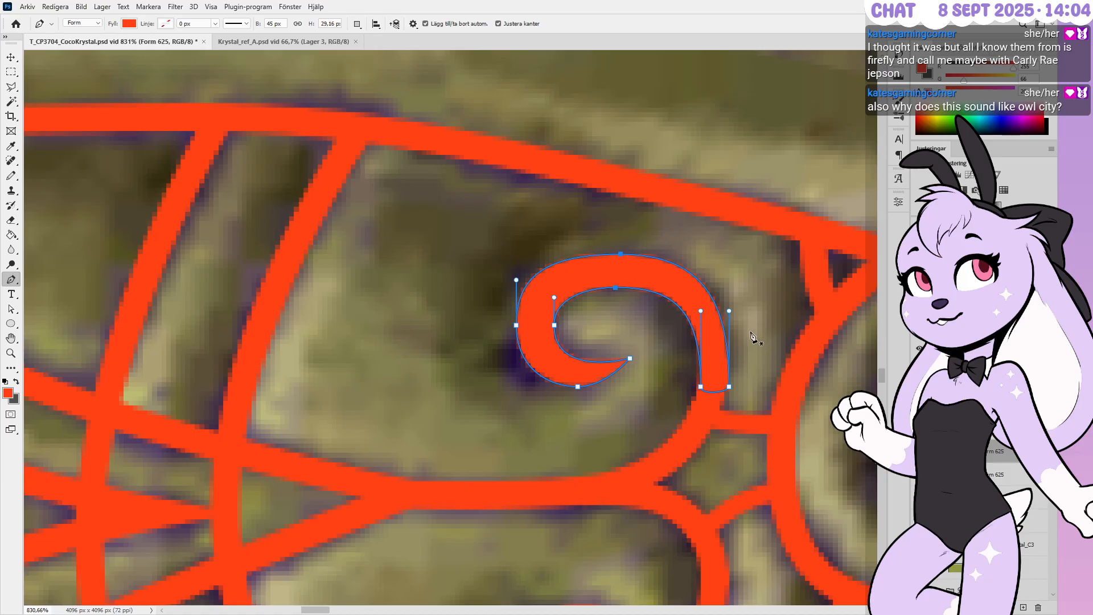
key("Return")
scroll(680, 289, "down", 1, "alt")
scroll(680, 289, "down", 6, "alt")
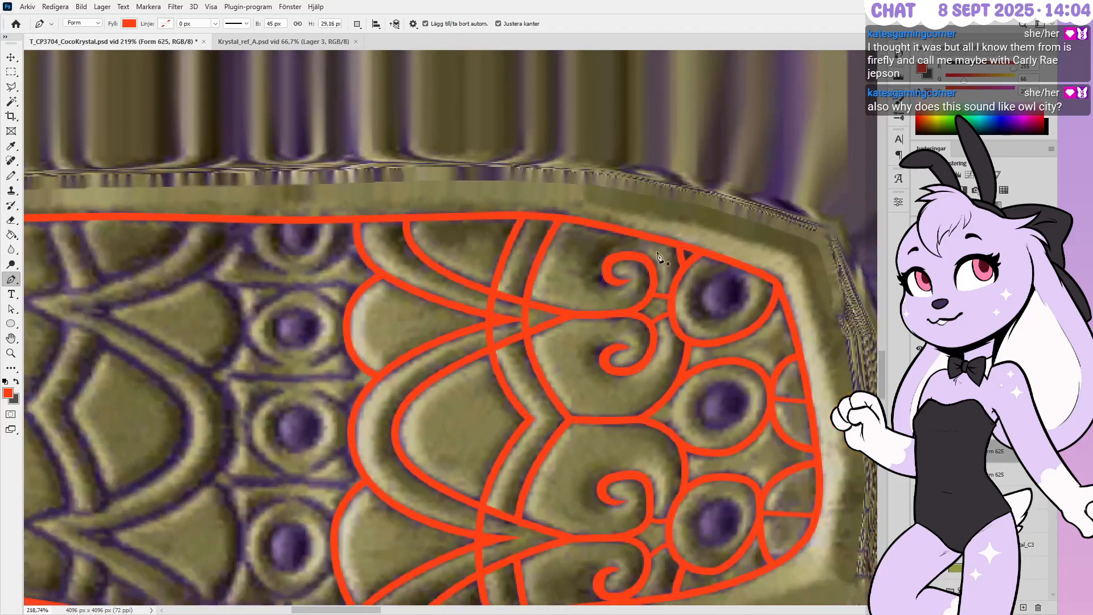
scroll(657, 257, "down", 2, "alt")
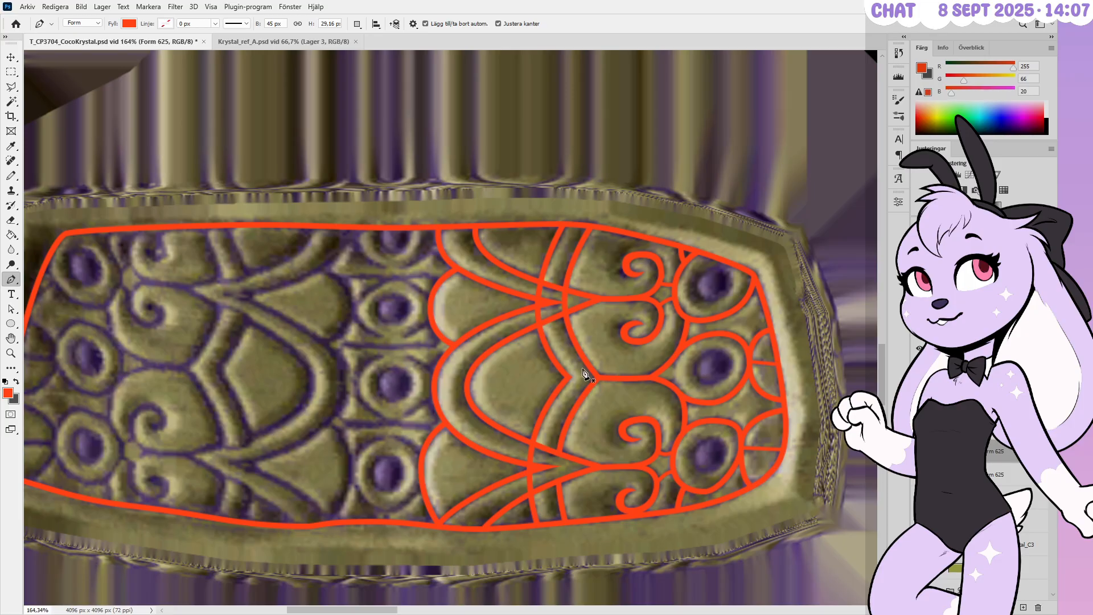
scroll(702, 355, "down", 2, "alt")
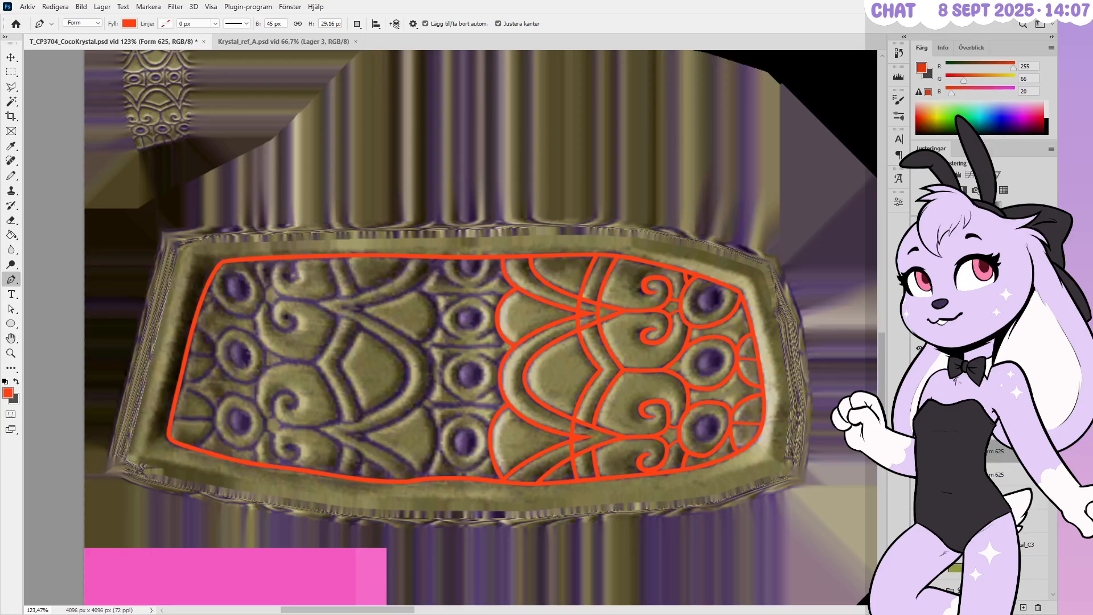
scroll(598, 421, "up", 3, "alt")
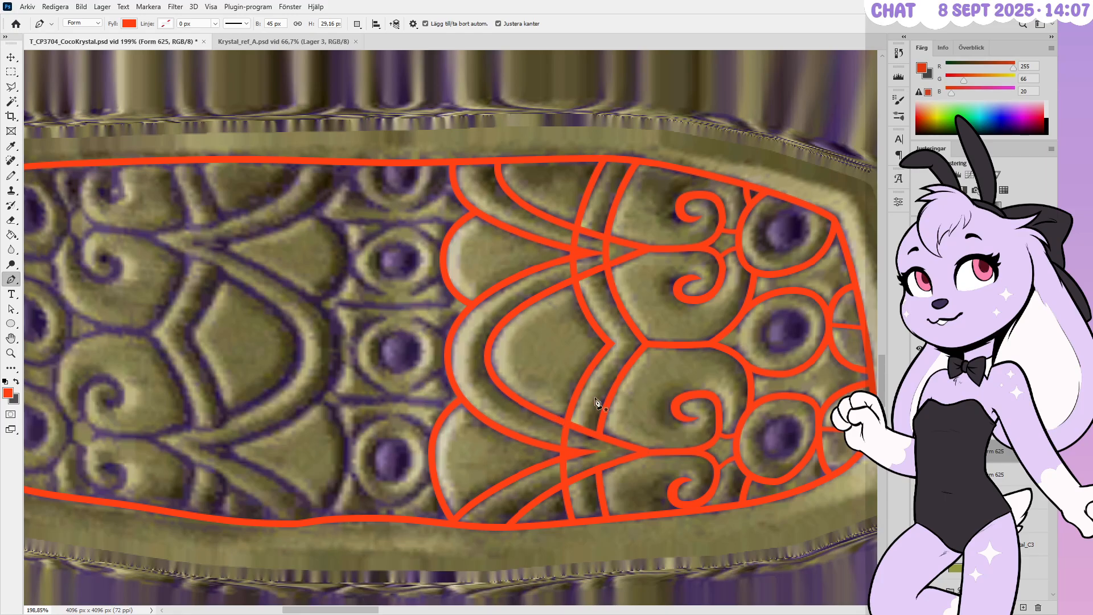
scroll(663, 378, "down", 3, "alt")
scroll(660, 377, "down", 2, "alt")
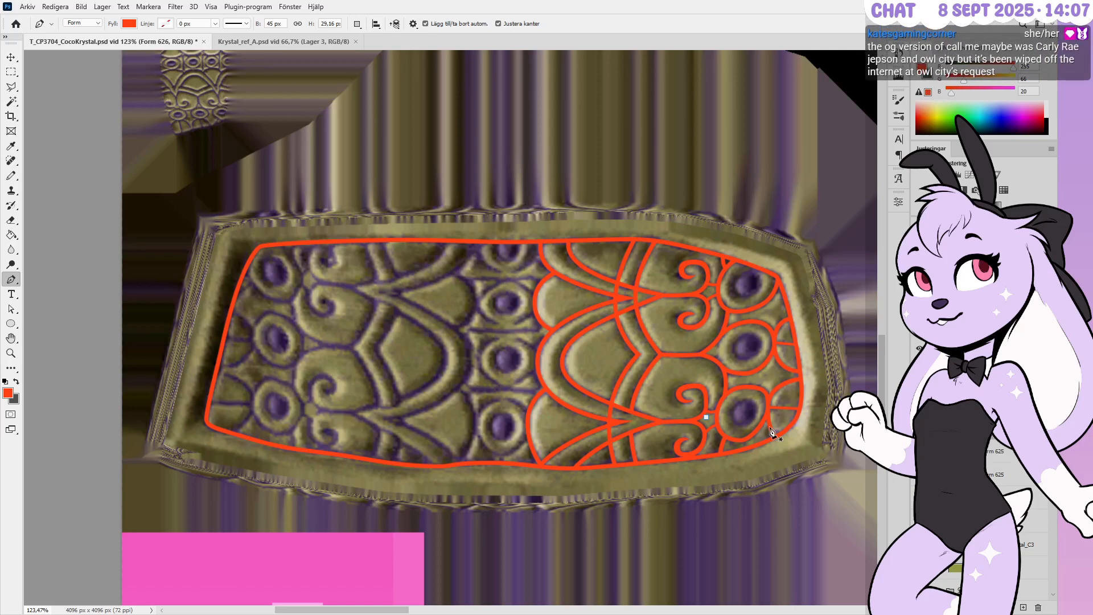
scroll(771, 413, "up", 2, "alt")
left_click(693, 418)
left_click(1037, 606)
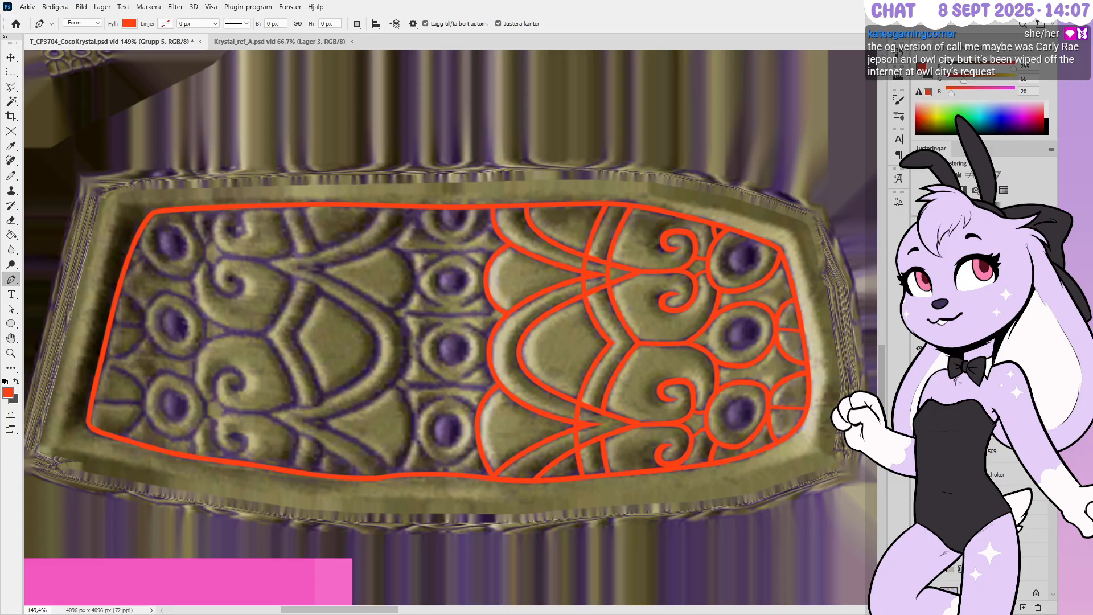
scroll(990, 484, "up", 3)
left_click(994, 474)
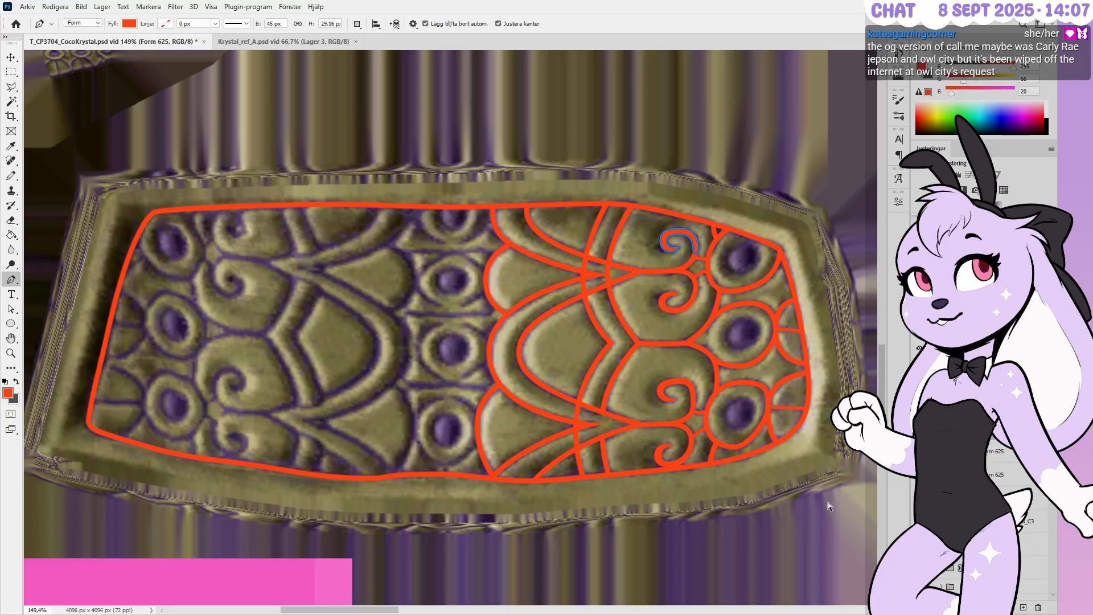
scroll(824, 464, "up", 5, "alt")
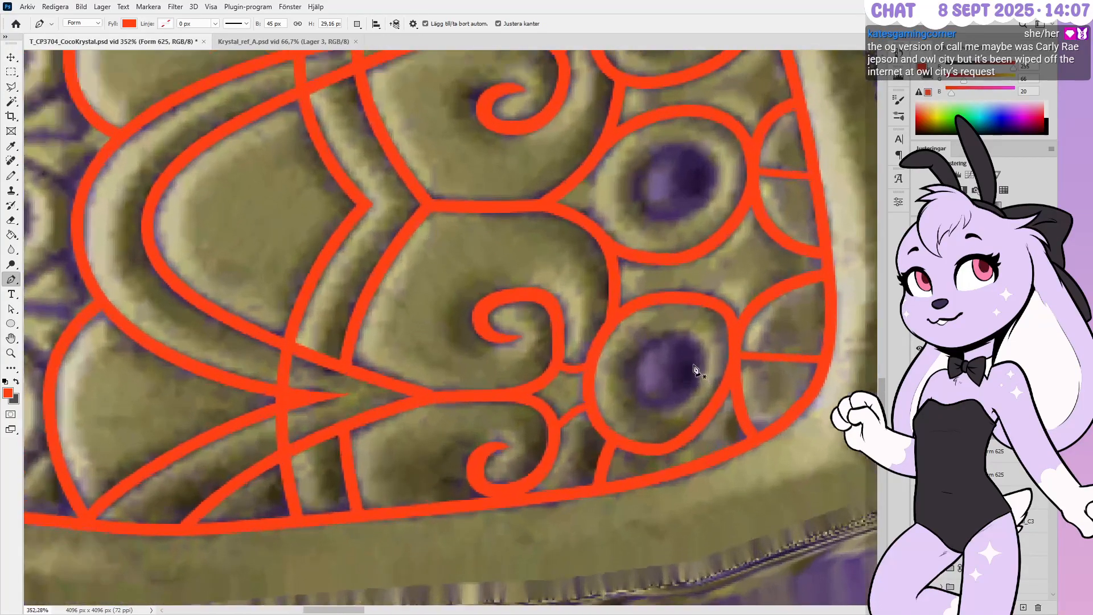
Draw a closed four-point filled oval shape around the purple gem beside the lower spiral
scroll(695, 369, "up", 5, "alt")
left_click_drag(727, 362, 727, 323)
left_click_drag(652, 291, 612, 290)
left_click_drag(552, 394, 552, 461)
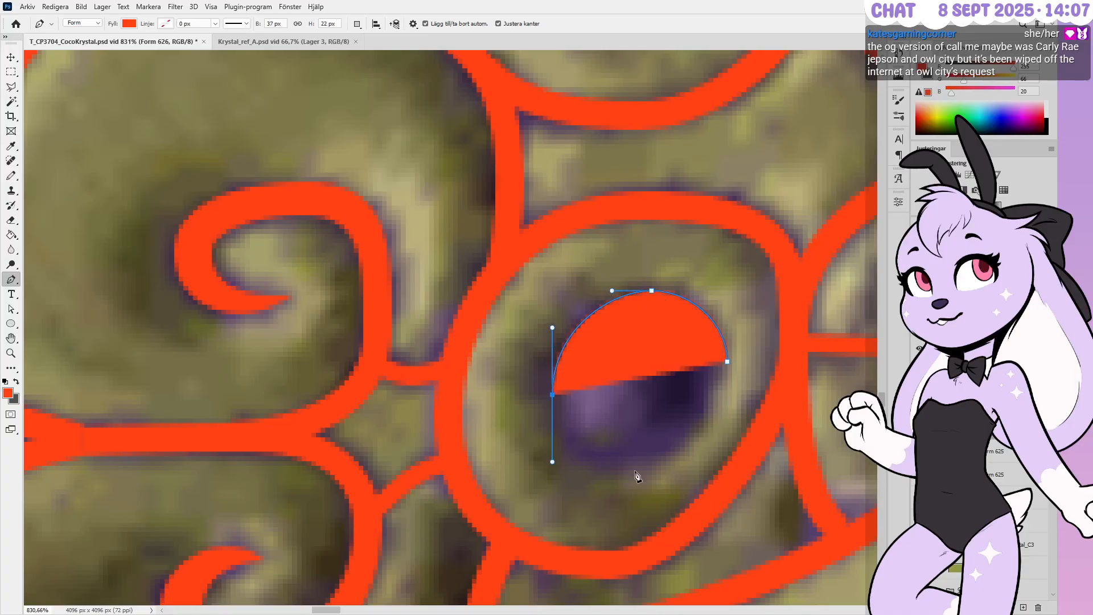
left_click_drag(637, 469, 668, 469)
left_click_drag(728, 361, 727, 318)
left_click(727, 319)
key("ctrl+z")
Refine the oval's right, bottom, left and top points and curves to fit the gem
key("Left")
left_click_drag(722, 409, 722, 418, "ctrl")
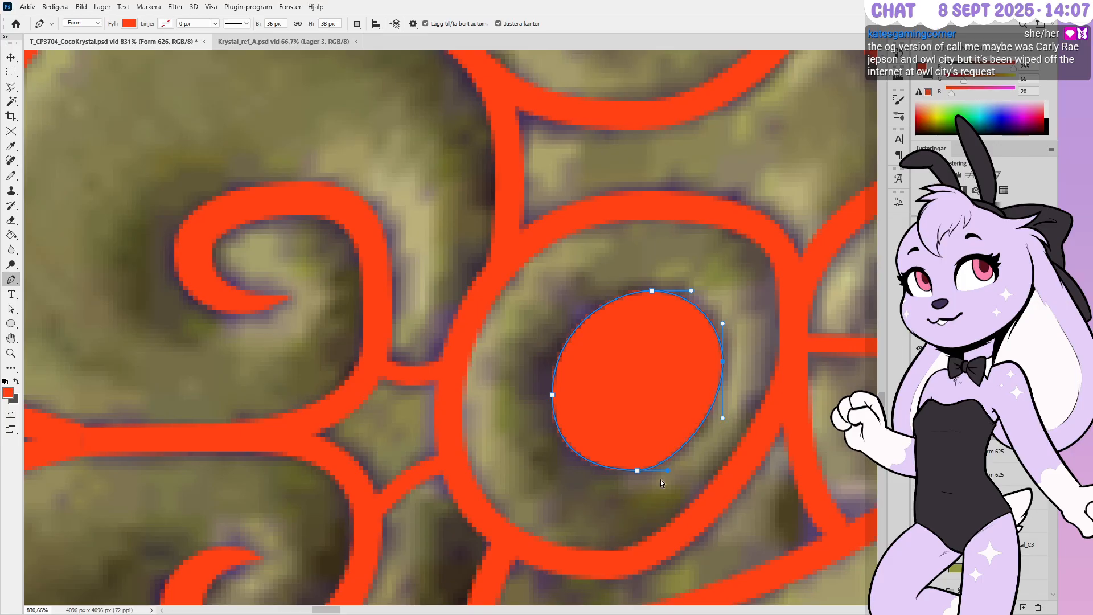
left_click_drag(644, 452, 675, 418, "ctrl")
key("Left")
key("Left")
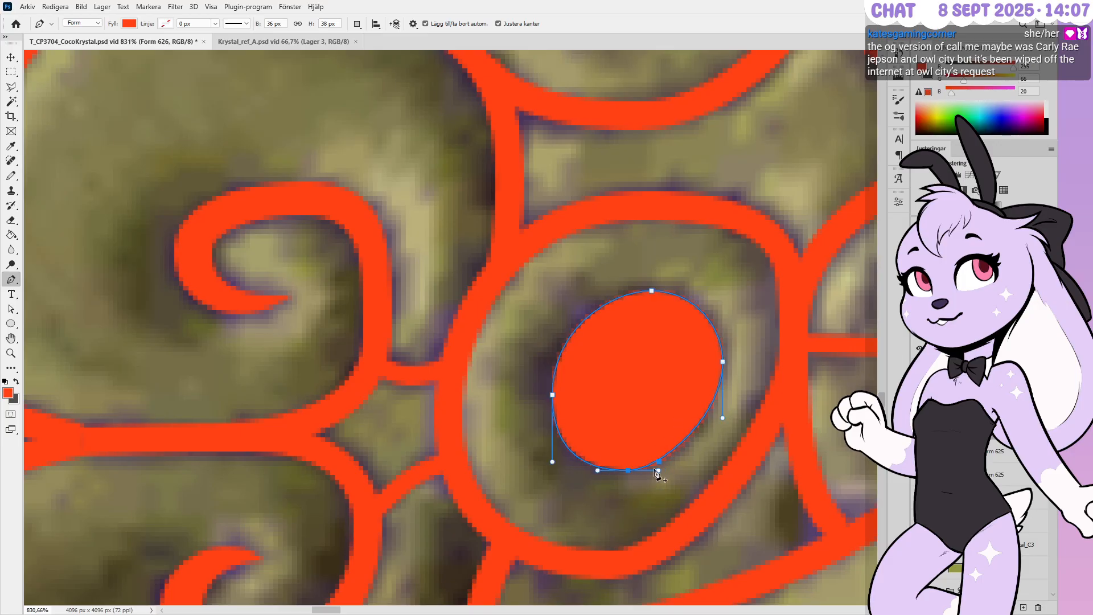
left_click_drag(658, 471, 673, 470, "ctrl")
left_click_drag(599, 472, 607, 472, "ctrl")
left_click_drag(526, 367, 592, 420, "ctrl")
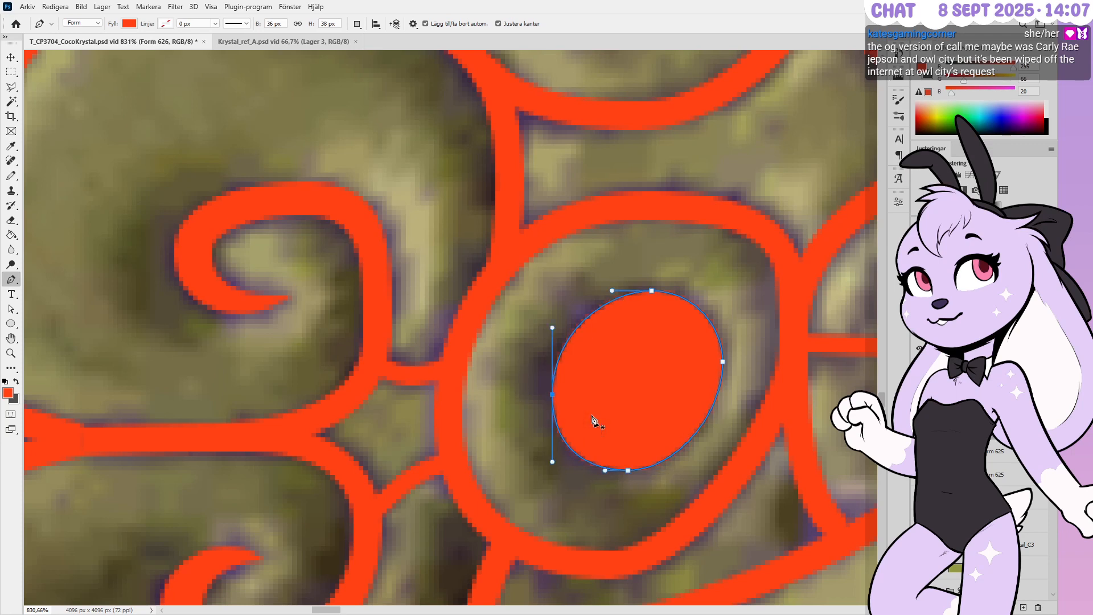
left_click(631, 272, "ctrl")
left_click_drag(631, 266, 691, 356, "ctrl")
key("shift+Down")
key("shift+Up")
key("Escape")
scroll(626, 399, "down", 5, "alt")
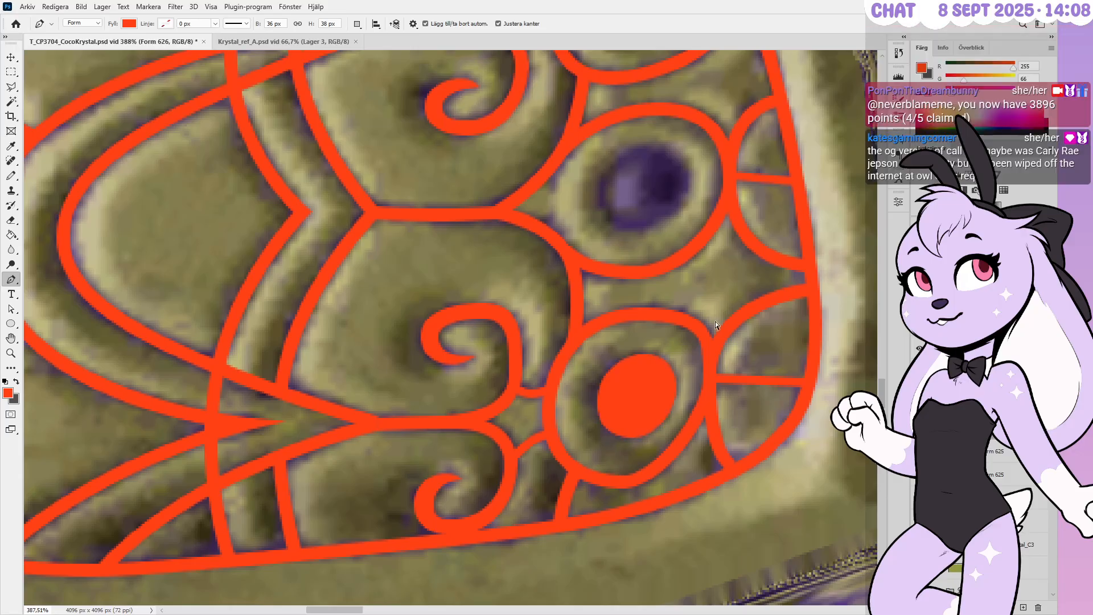
Draw a closed four-anchor red-orange ellipse around the purple gem in the central ring
scroll(667, 163, "up", 5, "alt")
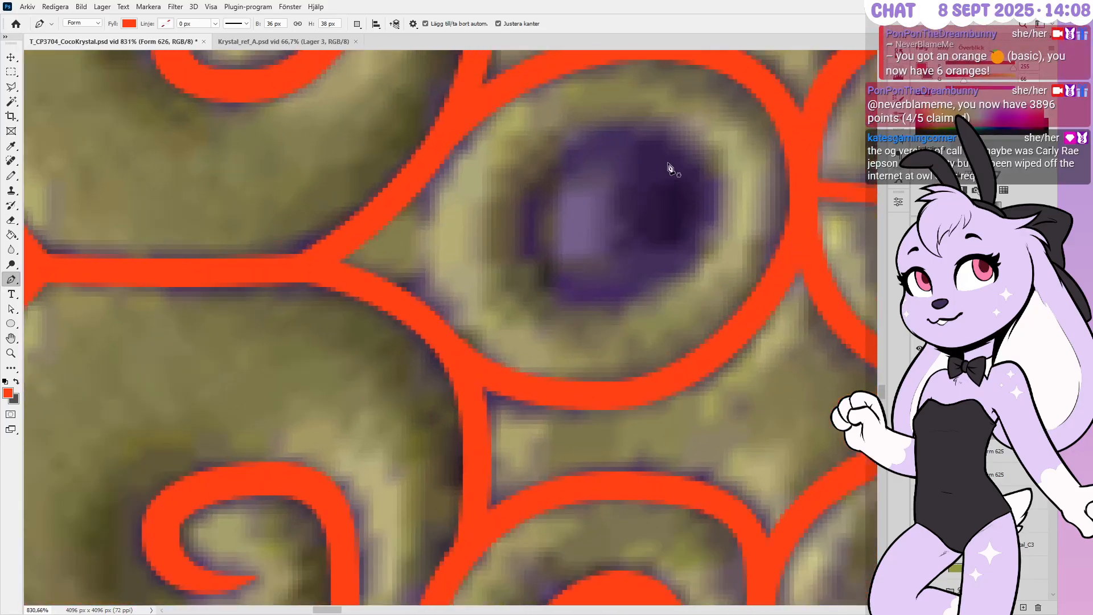
scroll(648, 380, "down", 1, "alt")
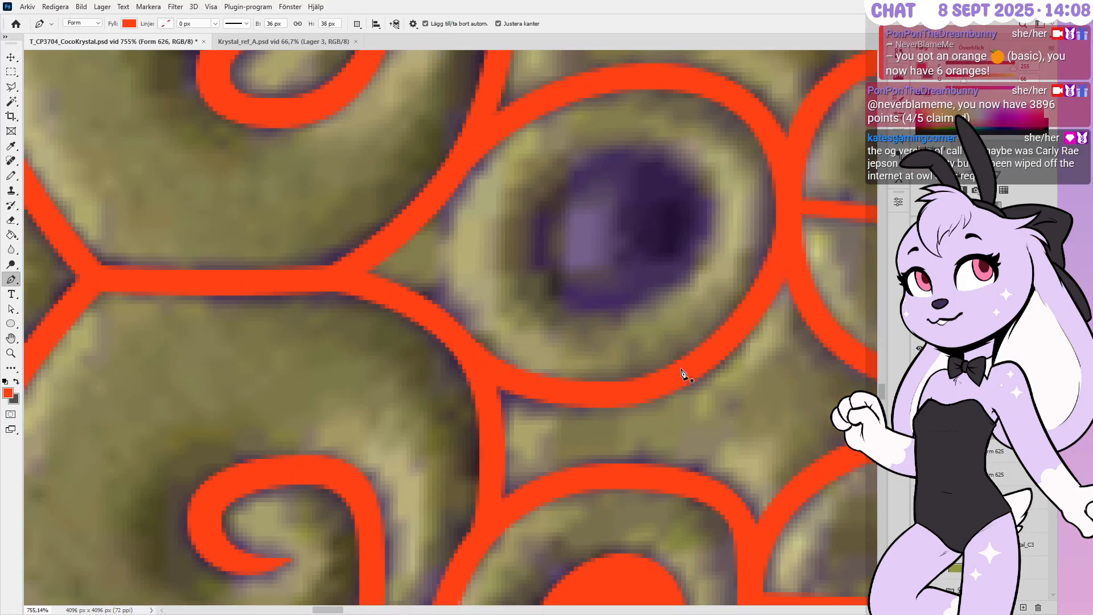
scroll(667, 333, "up", 1, "alt")
scroll(667, 330, "down", 1, "alt")
scroll(638, 122, "up", 1, "alt")
left_click_drag(634, 157, 676, 157)
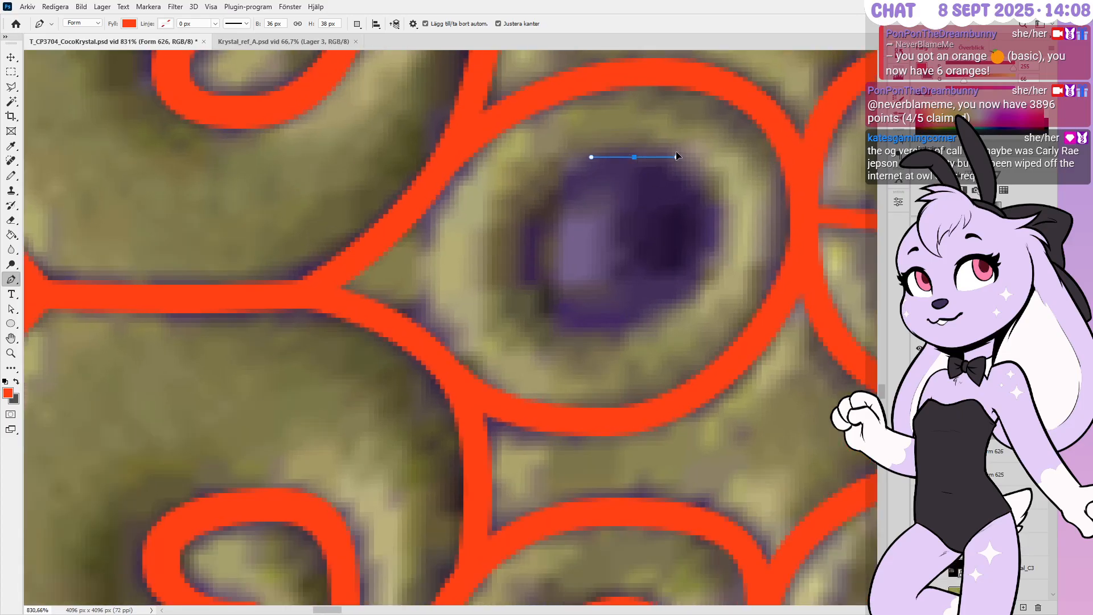
left_click_drag(719, 227, 719, 259)
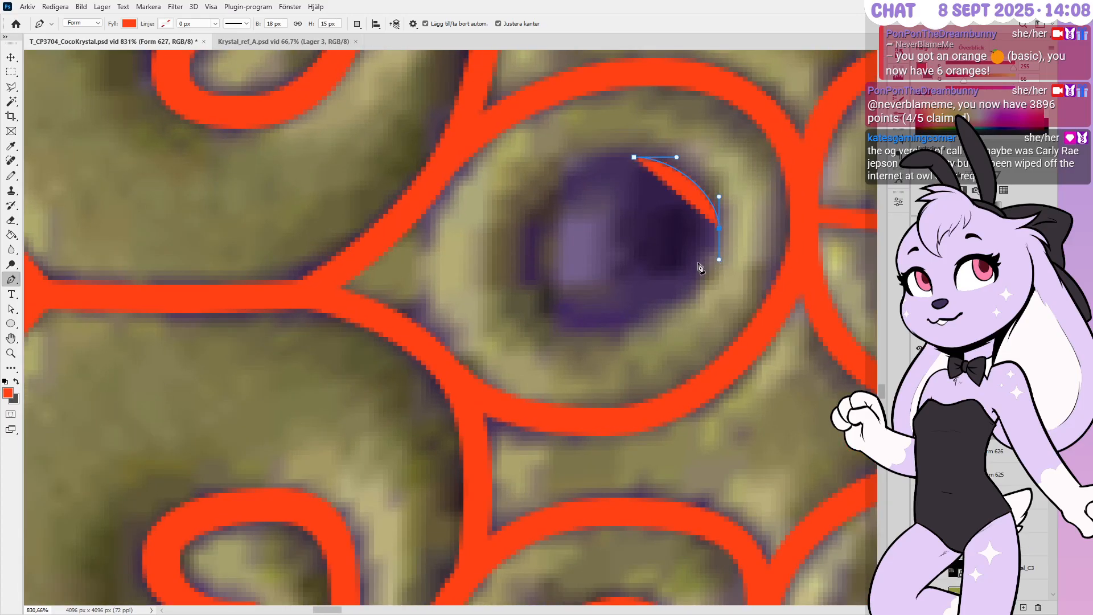
left_click_drag(600, 327, 539, 327)
left_click_drag(529, 251, 529, 216)
left_click_drag(633, 156, 661, 166)
Raise the ellipse's top point, stretch its right-side curves and nudge the right point left
key("Up")
left_click_drag(718, 196, 719, 187, "ctrl")
mouse_move(718, 260)
left_mouse_down("ctrl")
mouse_move(718, 292)
mouse_move(719, 279)
left_mouse_up("ctrl")
left_click(719, 227, "ctrl")
key("Left")
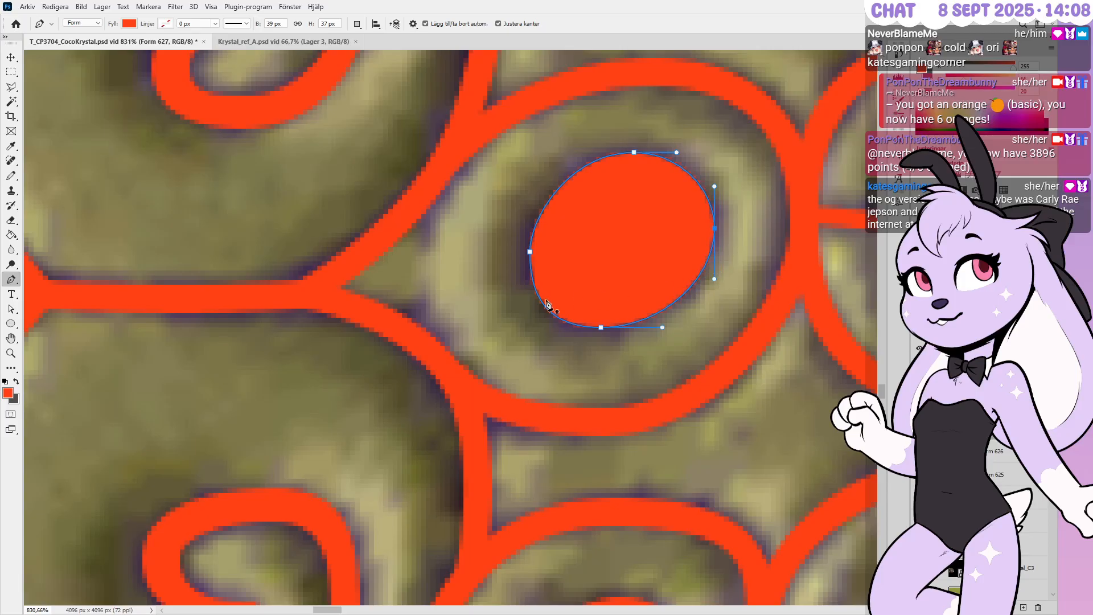
Nudge the left and bottom points outward and flatten the lower-left curve to match the gem
left_click(529, 251, "ctrl")
key("Left")
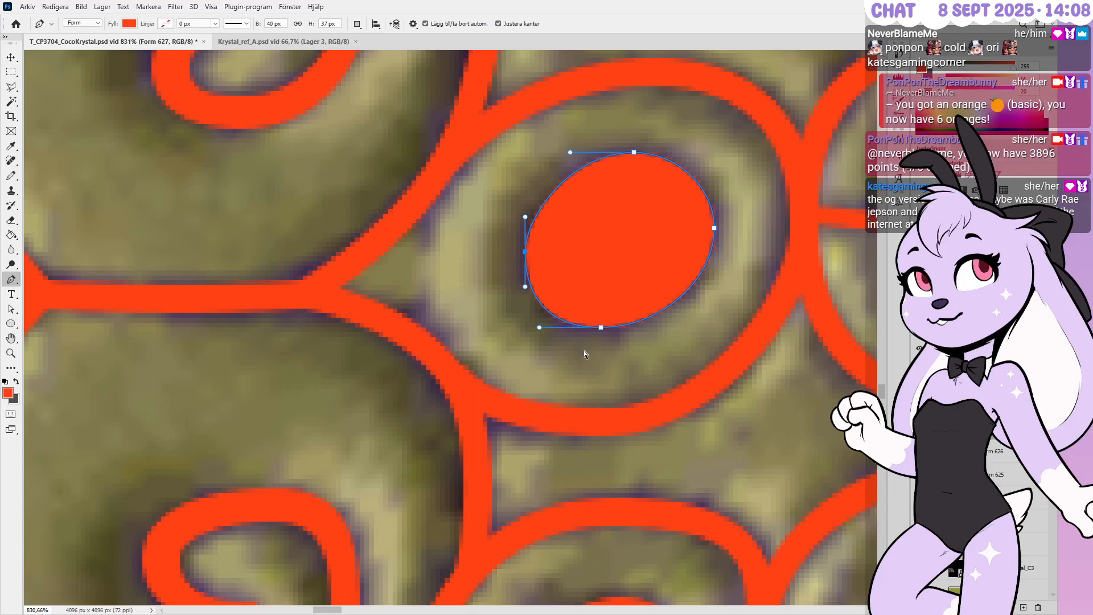
key("Left")
key("Down")
left_click(534, 333, "ctrl")
left_click_drag(535, 333, 550, 332, "ctrl")
left_click(556, 351, "ctrl")
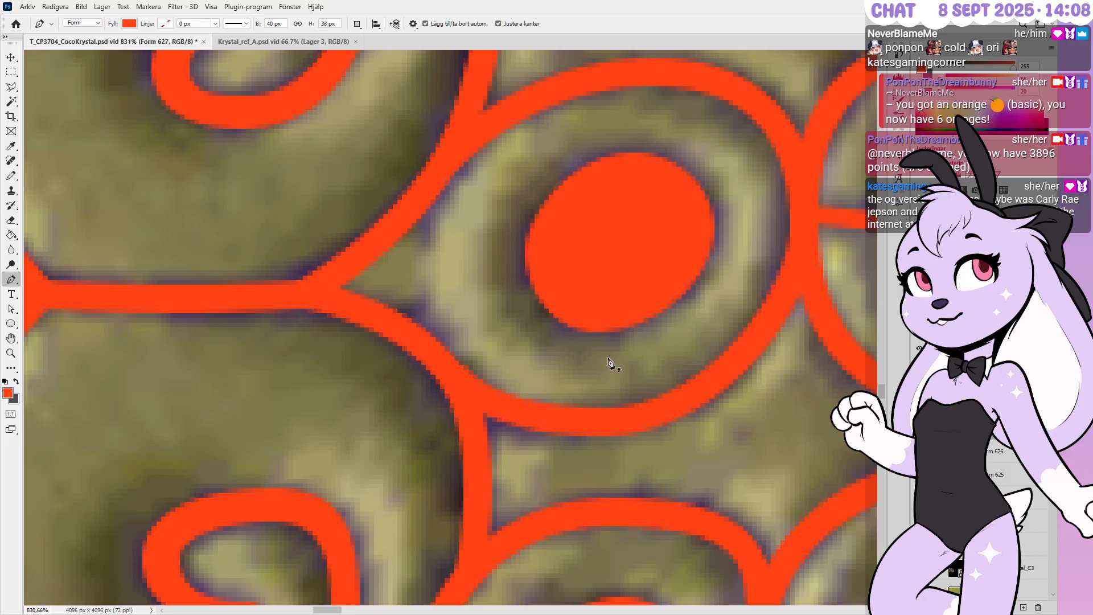
scroll(620, 369, "down", 8, "alt")
scroll(773, 433, "up", 1, "alt")
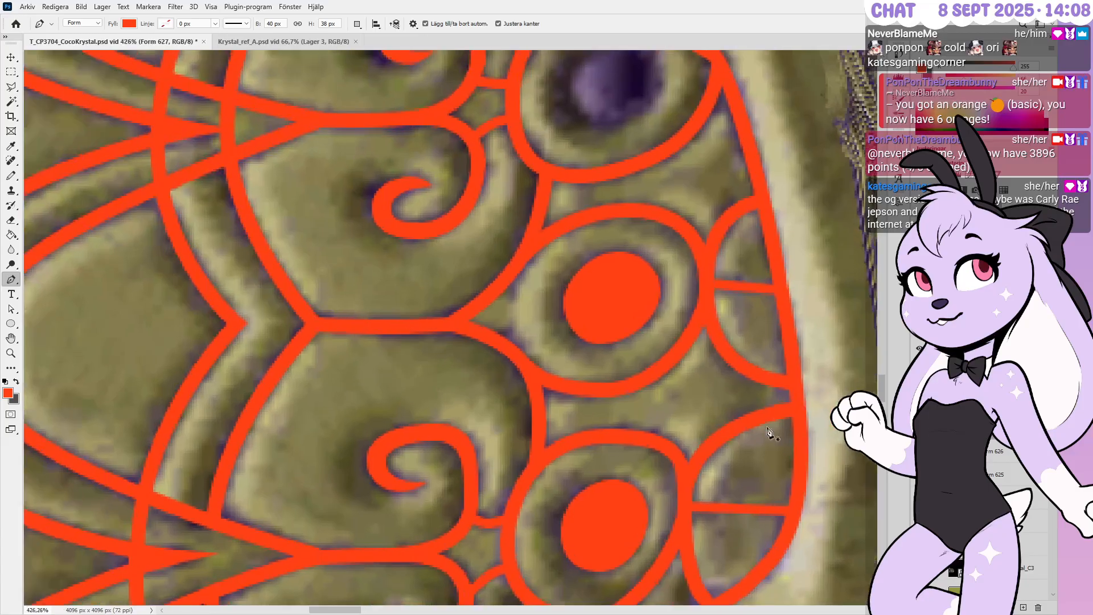
Start the upper gem's outline with its top and left-side anchors, undoing a misplaced handle
scroll(746, 445, "down", 5, "alt")
scroll(691, 180, "up", 6, "alt")
scroll(676, 193, "up", 2, "alt")
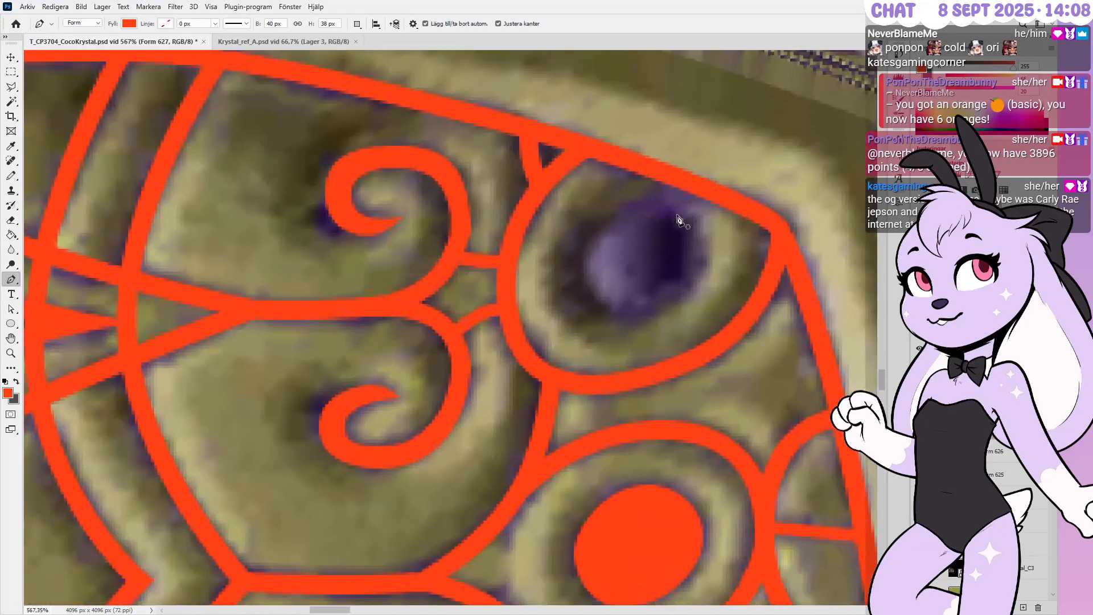
scroll(678, 215, "up", 1, "alt")
scroll(669, 221, "up", 1, "alt")
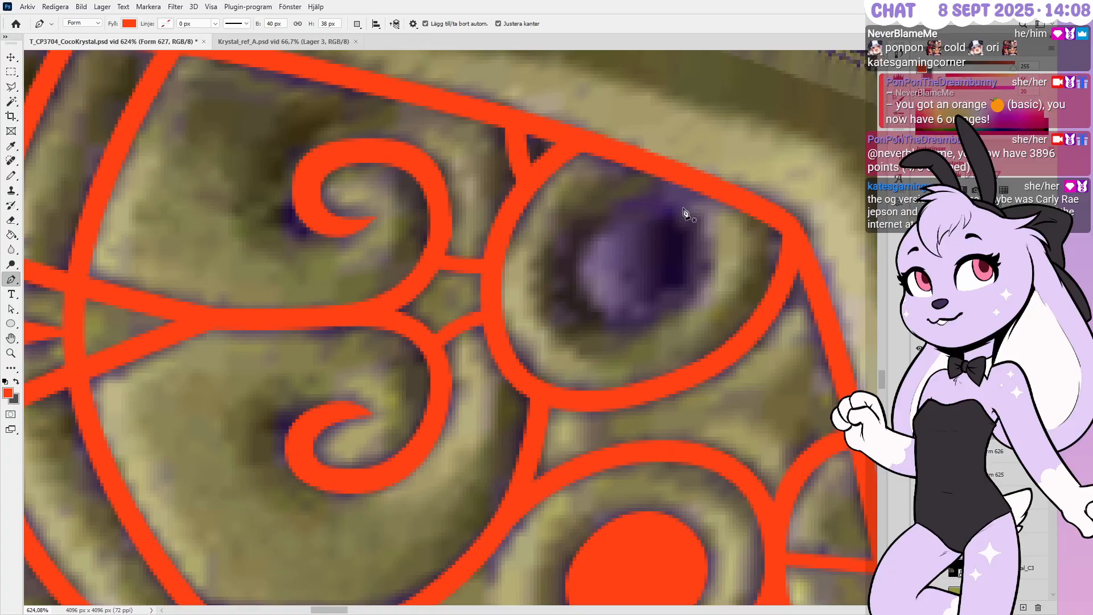
scroll(706, 228, "up", 1, "alt")
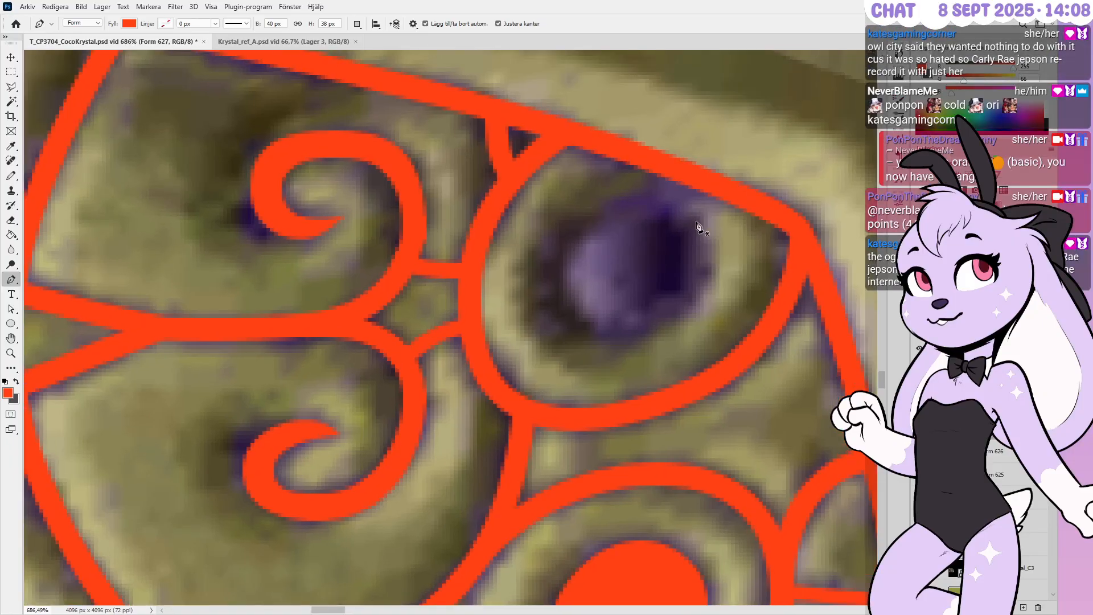
left_click_drag(642, 200, 674, 200)
left_click(559, 283)
left_click_drag(551, 287, 546, 320, "shift")
key("ctrl+z")
left_click(547, 321)
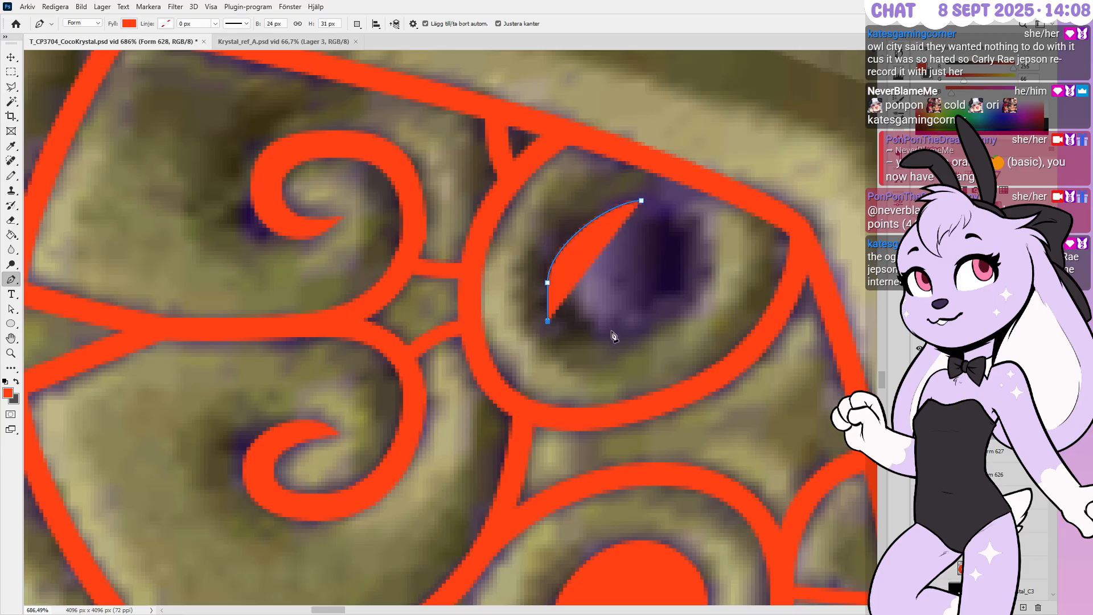
Add the bottom and right anchors and close the outline into a filled ellipse
left_click_drag(629, 340, 661, 341, "shift")
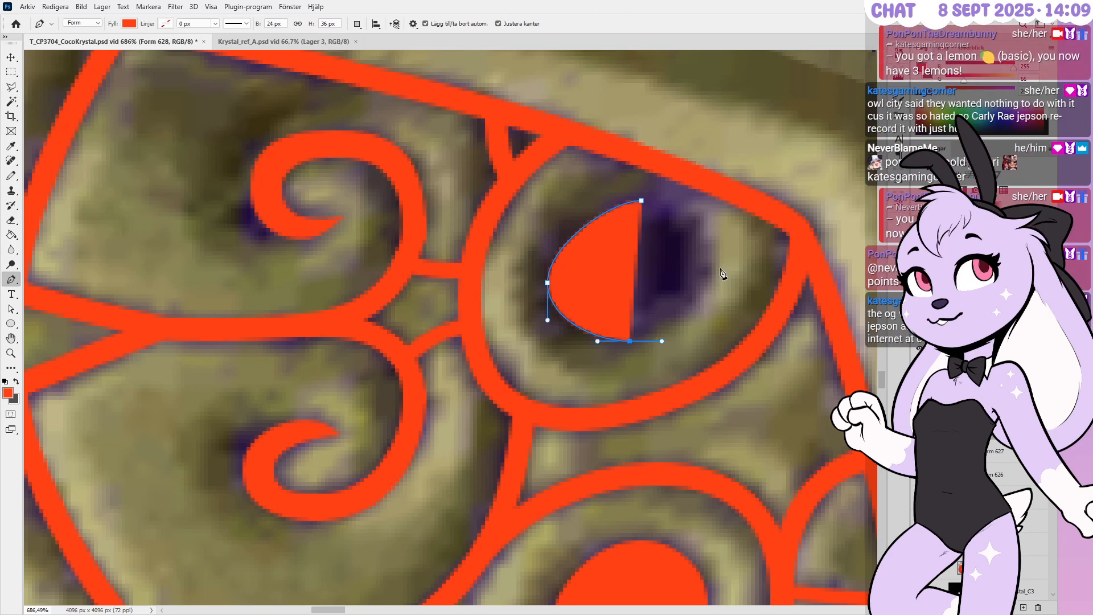
left_click_drag(707, 259, 708, 228, "shift")
left_click(708, 227, "shift")
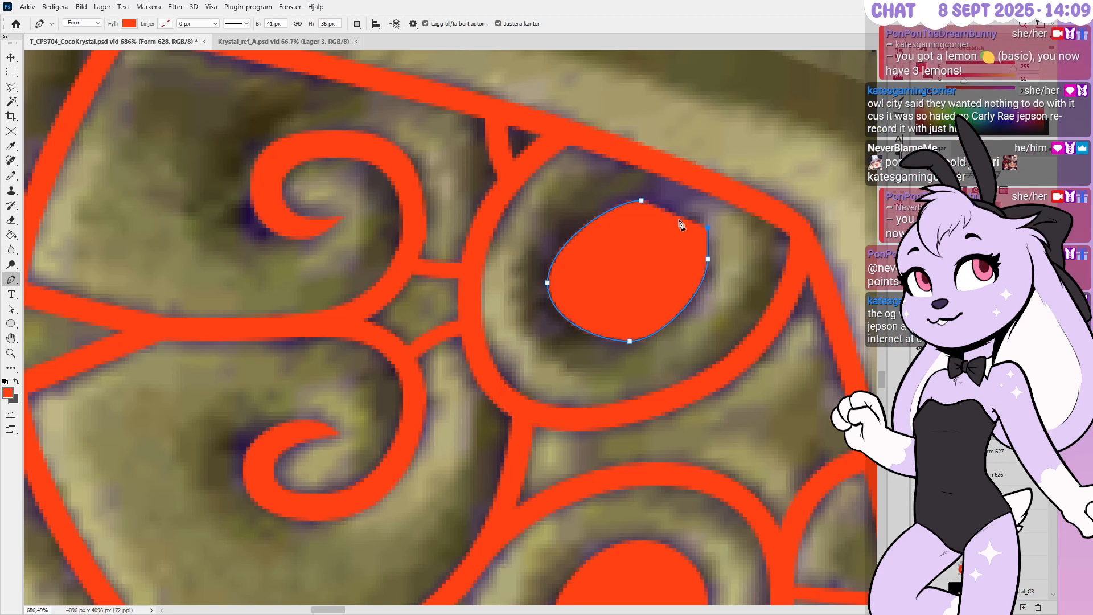
key("ctrl+z")
double_click(642, 201)
key("ctrl+z")
Reshape the top, left and lower curves and raise the top and bottom points one pixel
left_click_drag(637, 193, 662, 235, "ctrl")
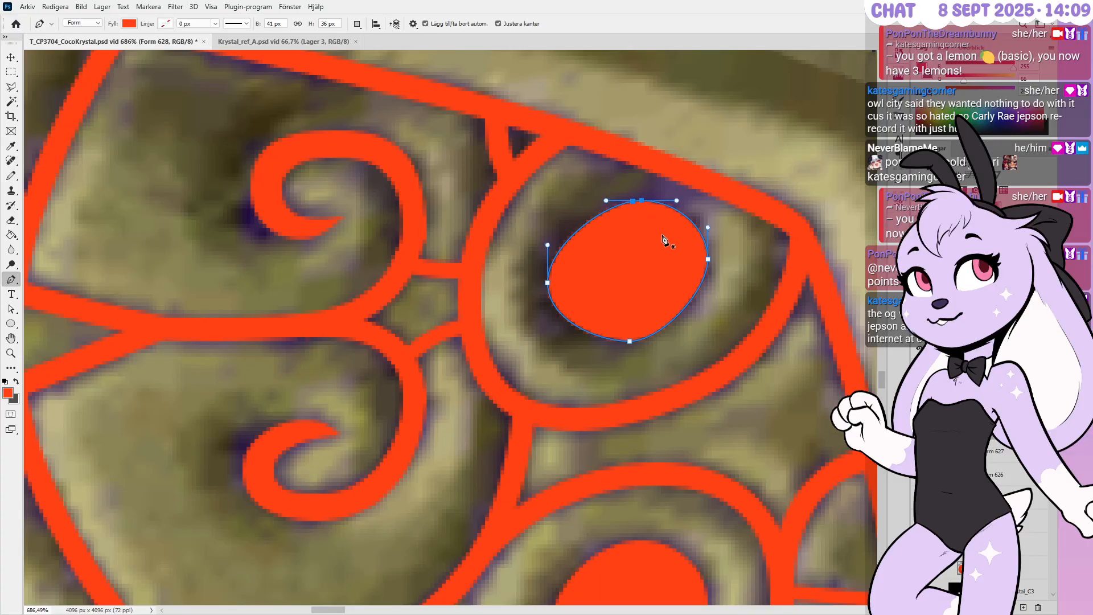
key("Up")
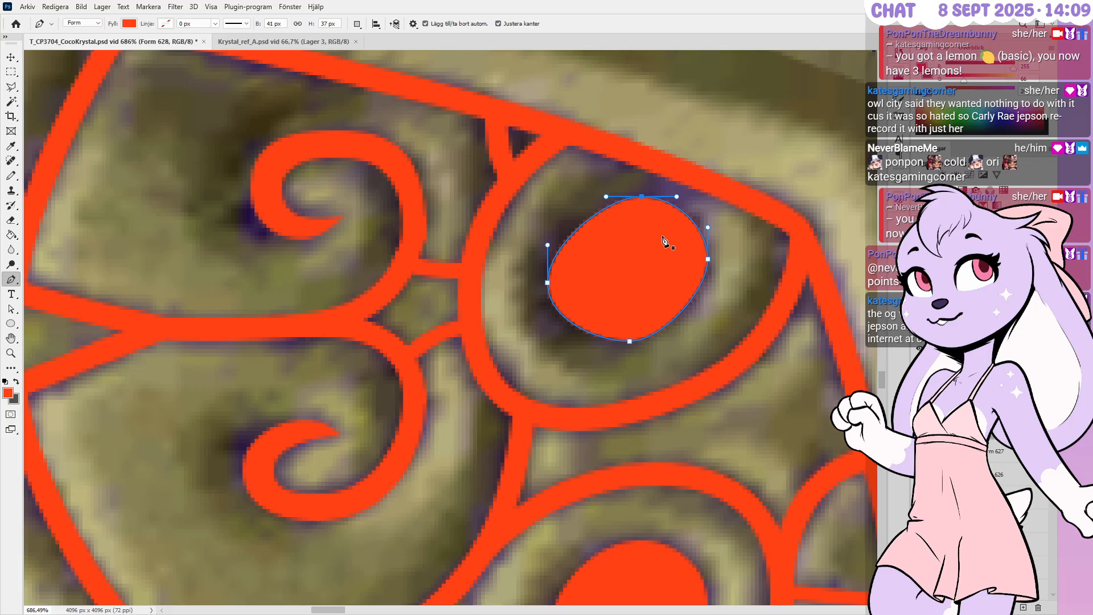
left_click_drag(550, 248, 550, 238)
left_click_drag(546, 321, 546, 328)
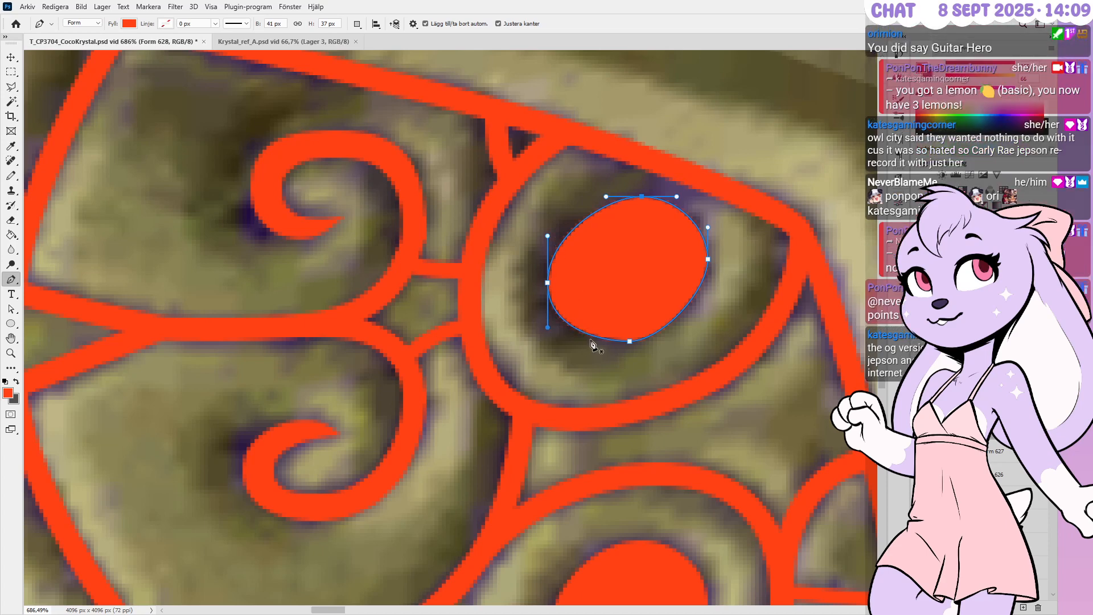
left_click_drag(617, 353, 650, 318)
key("ctrl+z")
key("Up")
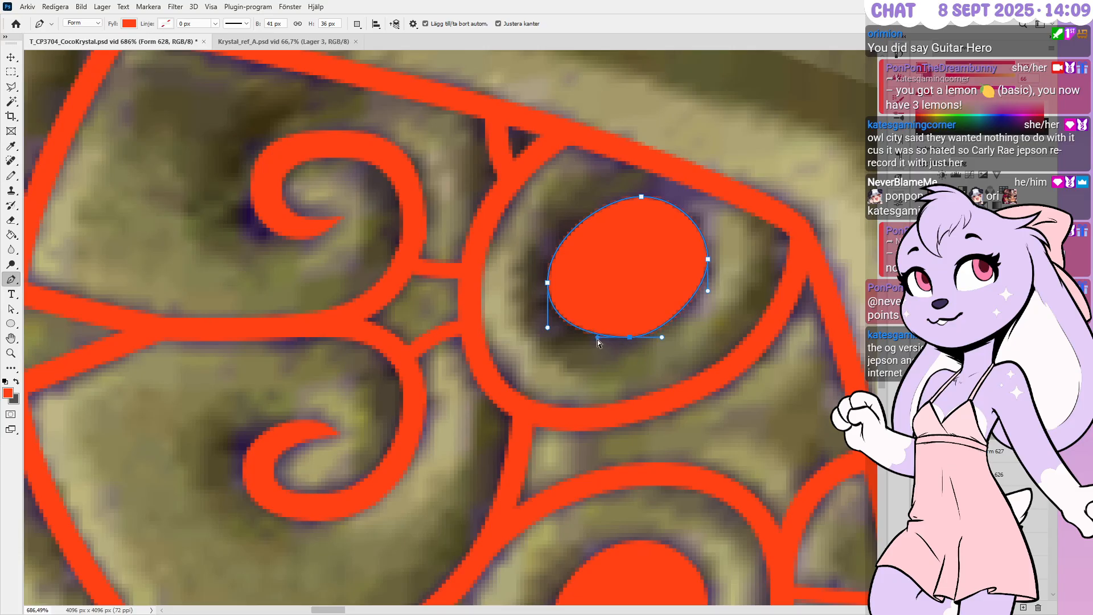
key("Return")
scroll(604, 347, "down", 2, "alt")
scroll(692, 324, "down", 2, "alt")
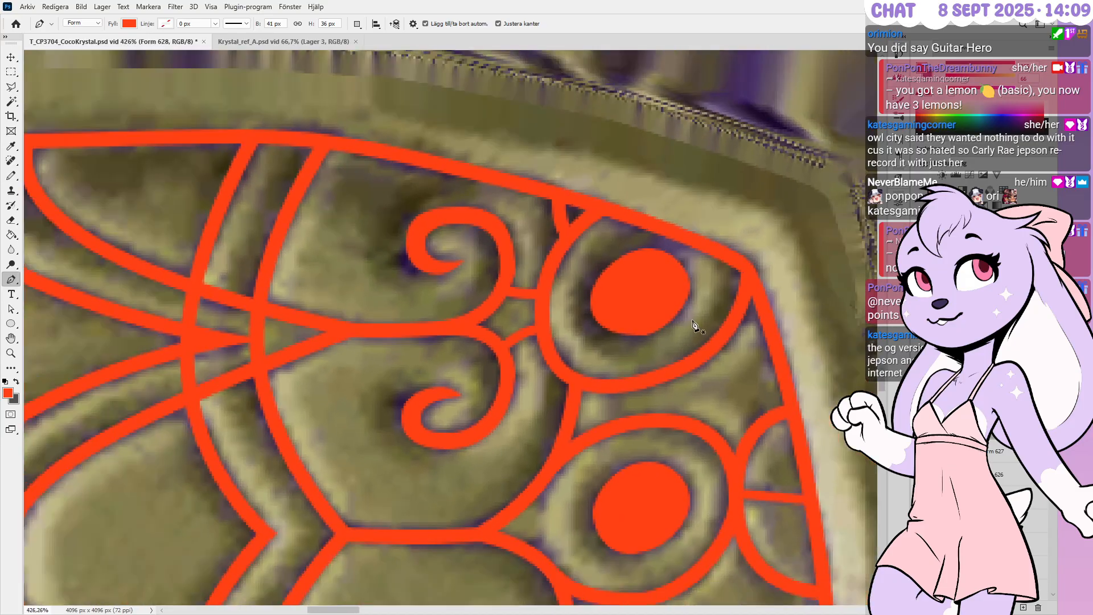
Marquee-select only the upper ellipse's bottom anchor and move it down one pixel
left_click(691, 292, "ctrl")
scroll(691, 291, "up", 2, "alt")
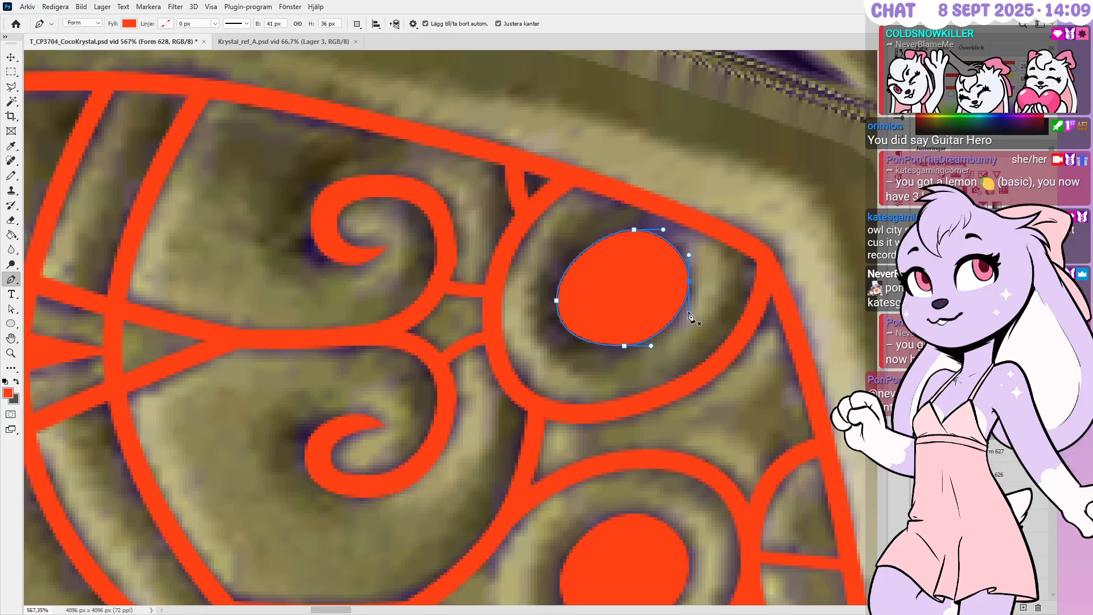
scroll(689, 317, "up", 1, "alt")
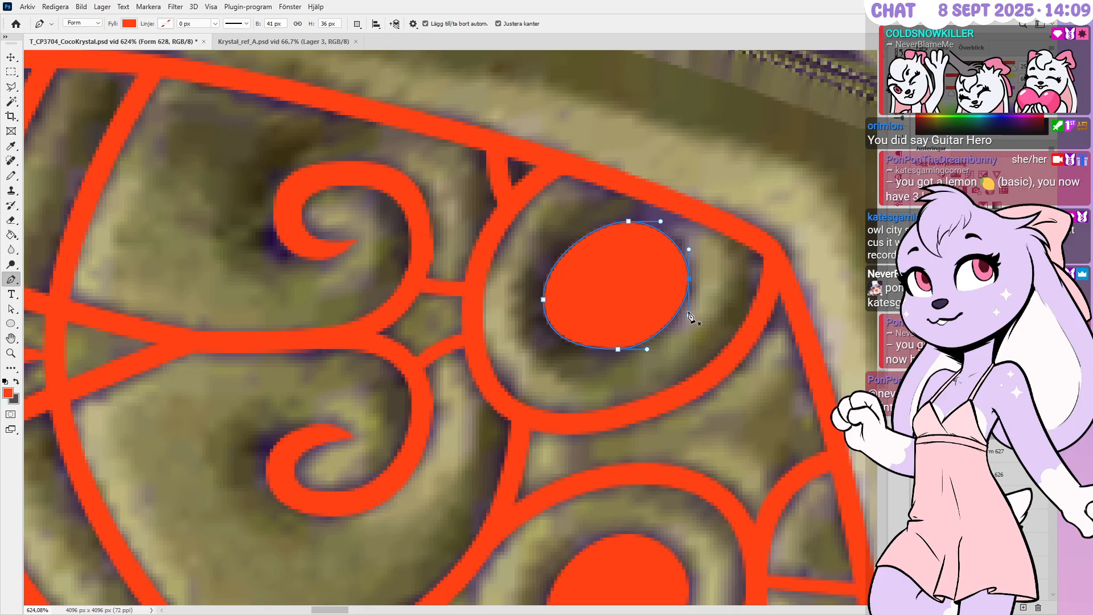
scroll(689, 316, "down", 7, "alt")
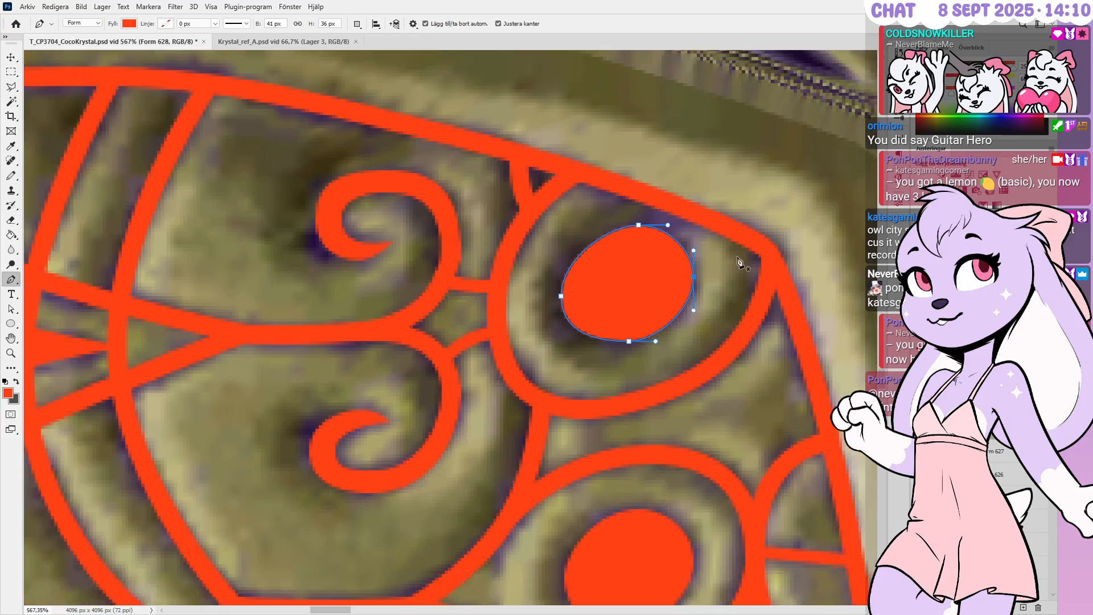
scroll(662, 309, "up", 9, "alt")
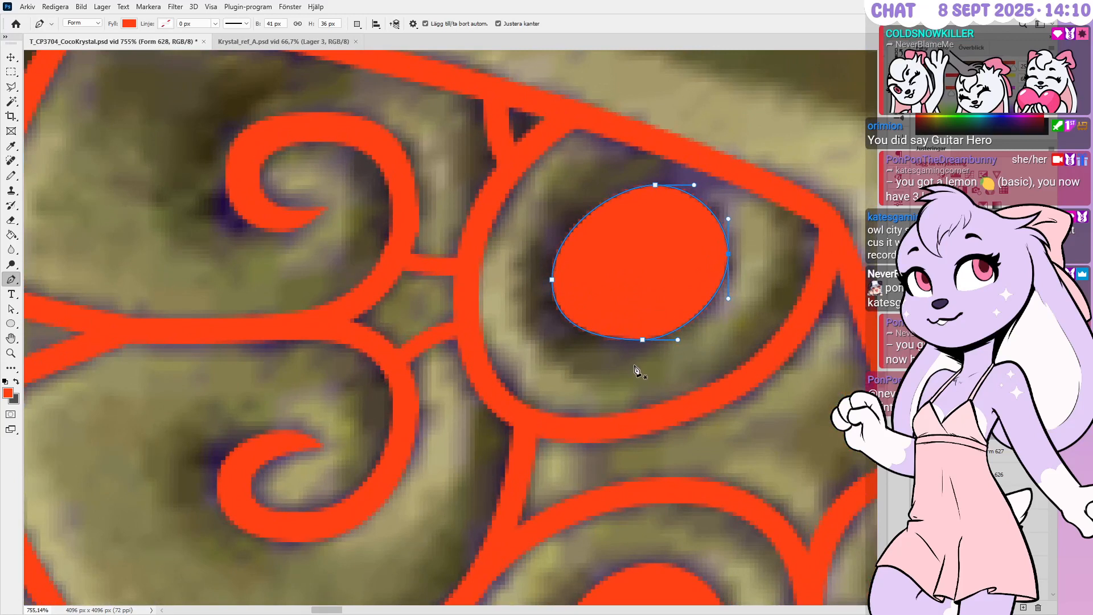
left_click(688, 330, "ctrl")
left_click_drag(593, 363, 667, 320, "ctrl")
left_click_drag(596, 385, 674, 319, "ctrl")
key("Down")
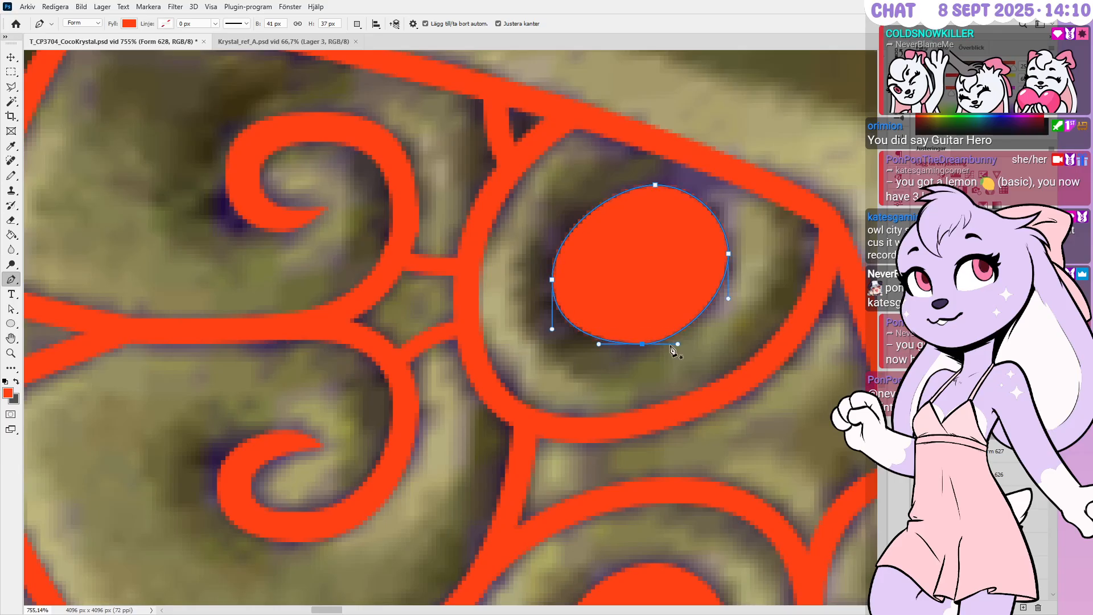
left_click(694, 354, "ctrl")
scroll(651, 345, "down", 11)
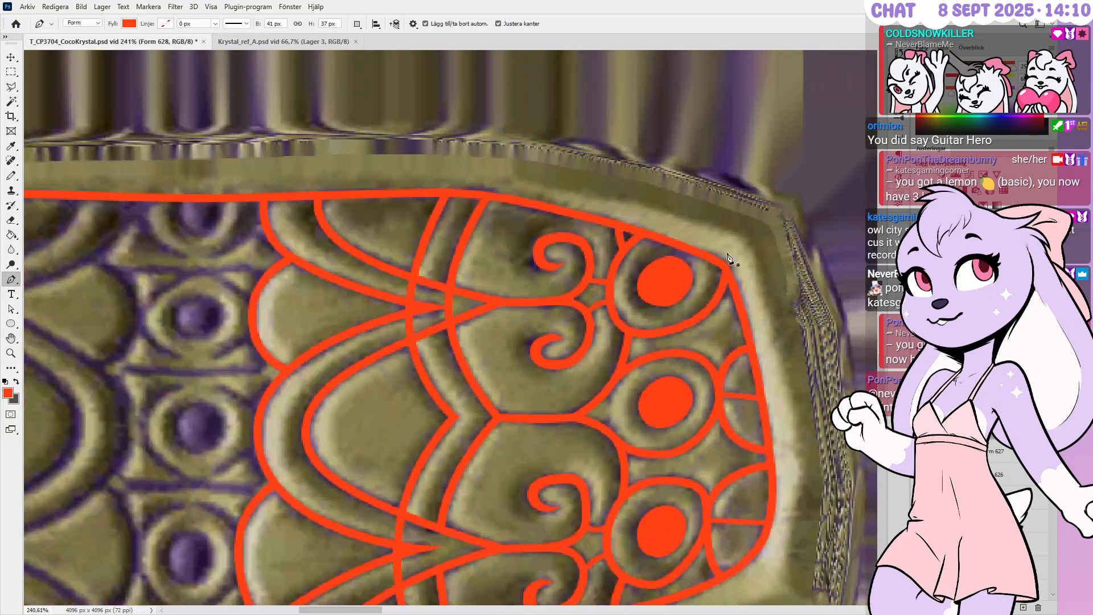
scroll(717, 266, "down", 10)
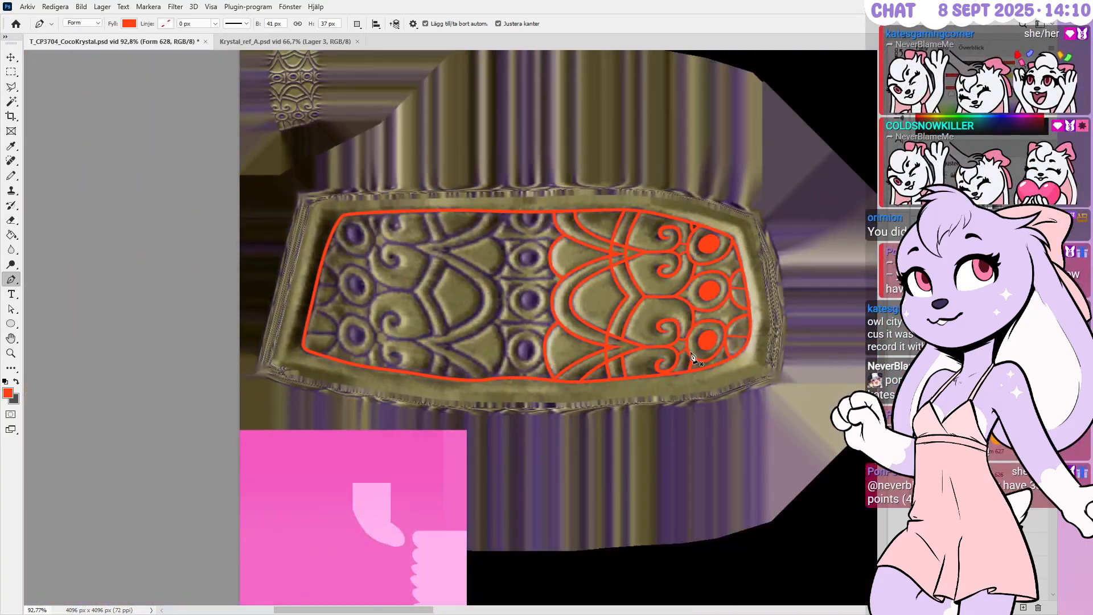
left_click(943, 405)
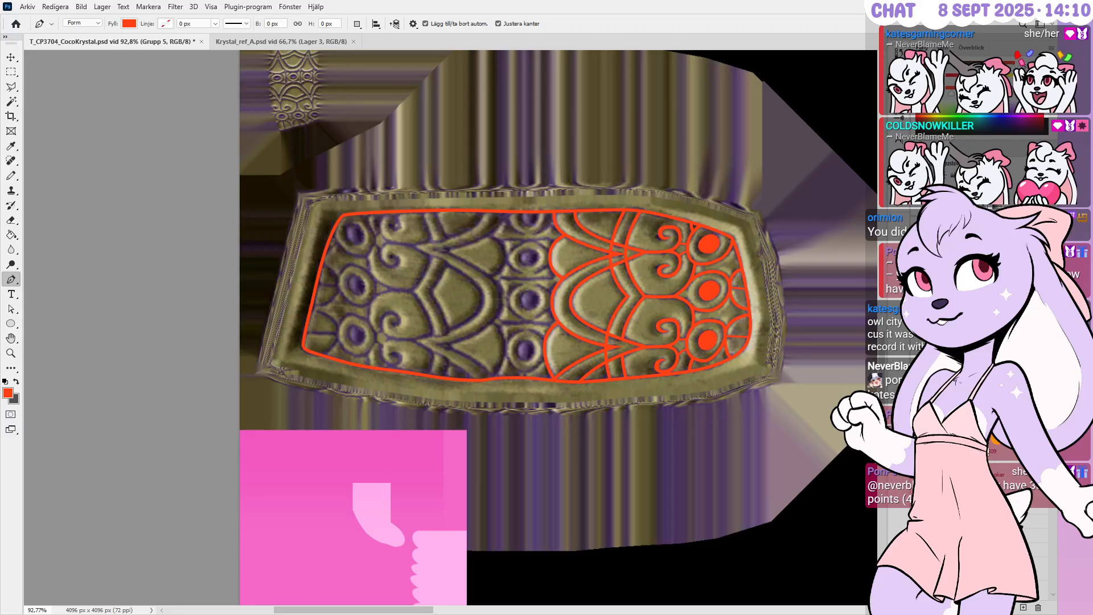
Flip the selected red stroke shapes horizontally onto the plate's left half and commit
left_click(961, 512, "shift")
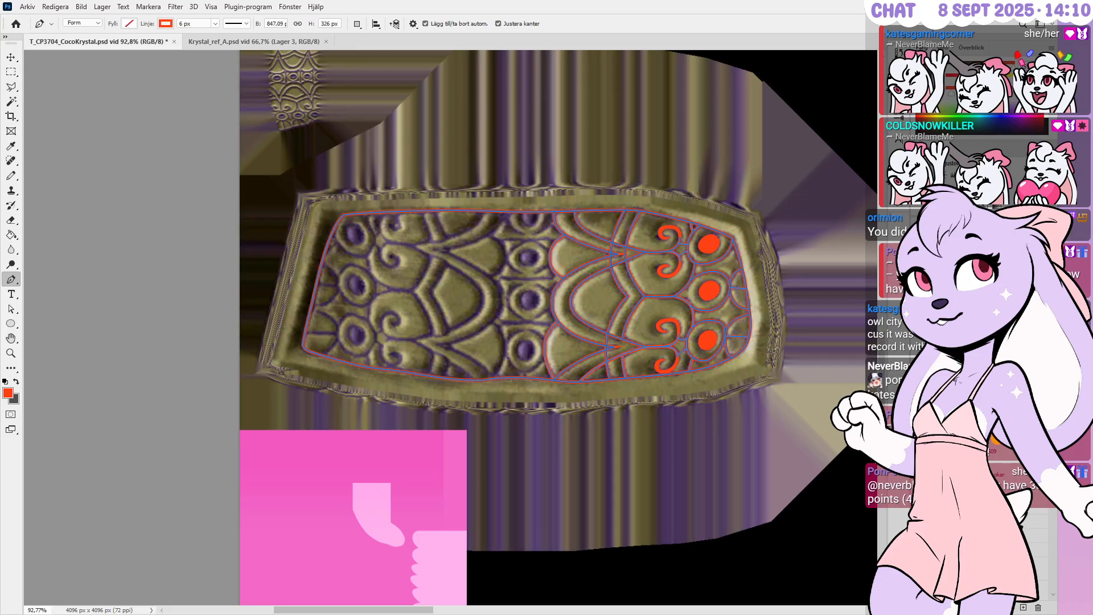
key("ctrl+g")
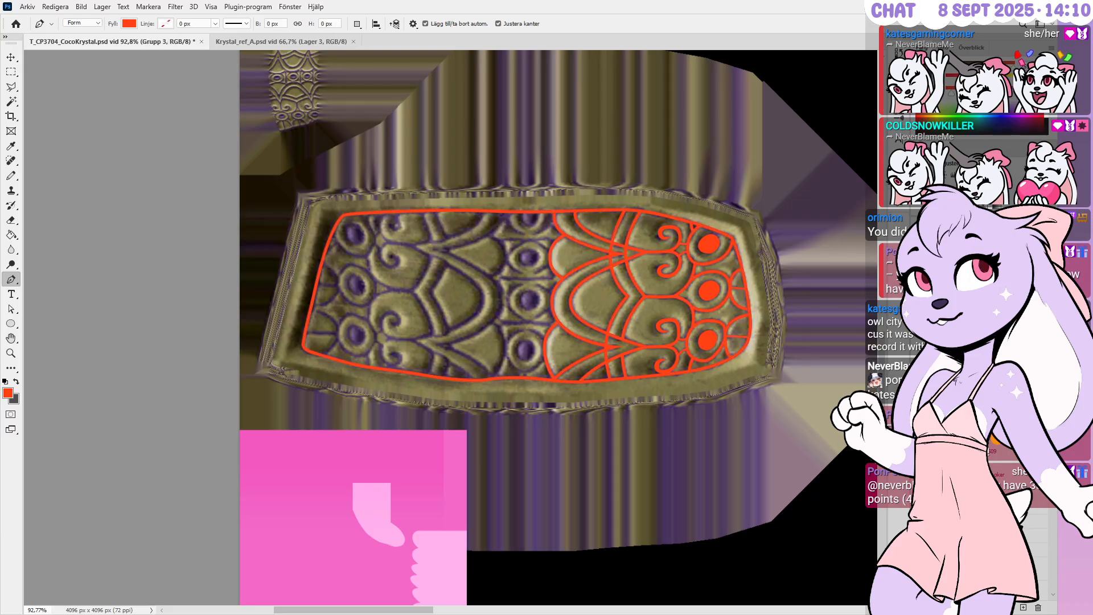
key("ctrl+z")
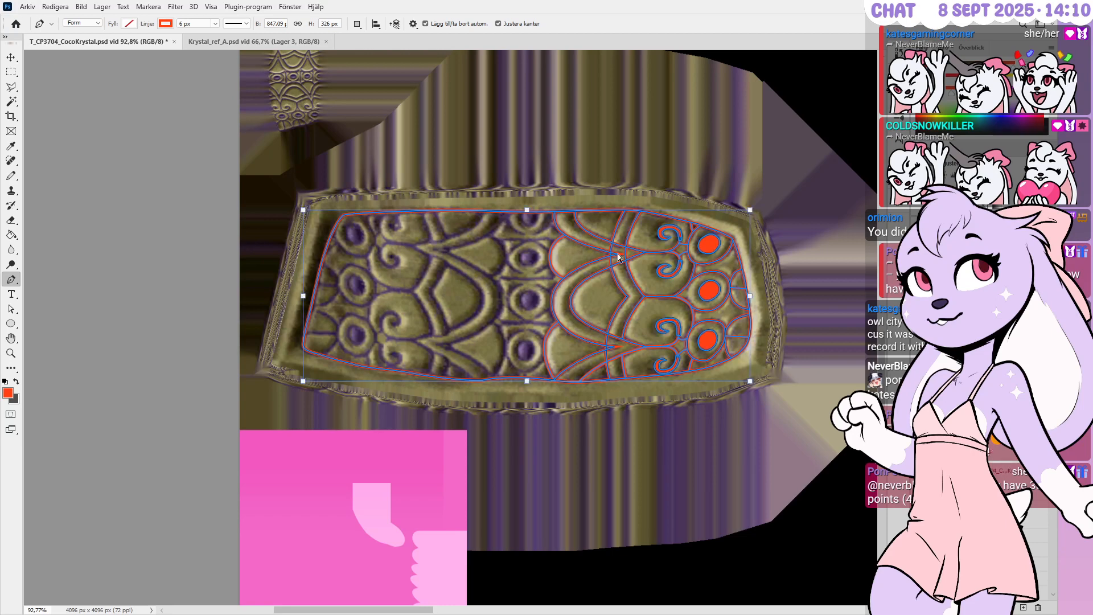
key("ctrl+t")
key("ctrl+shift+h")
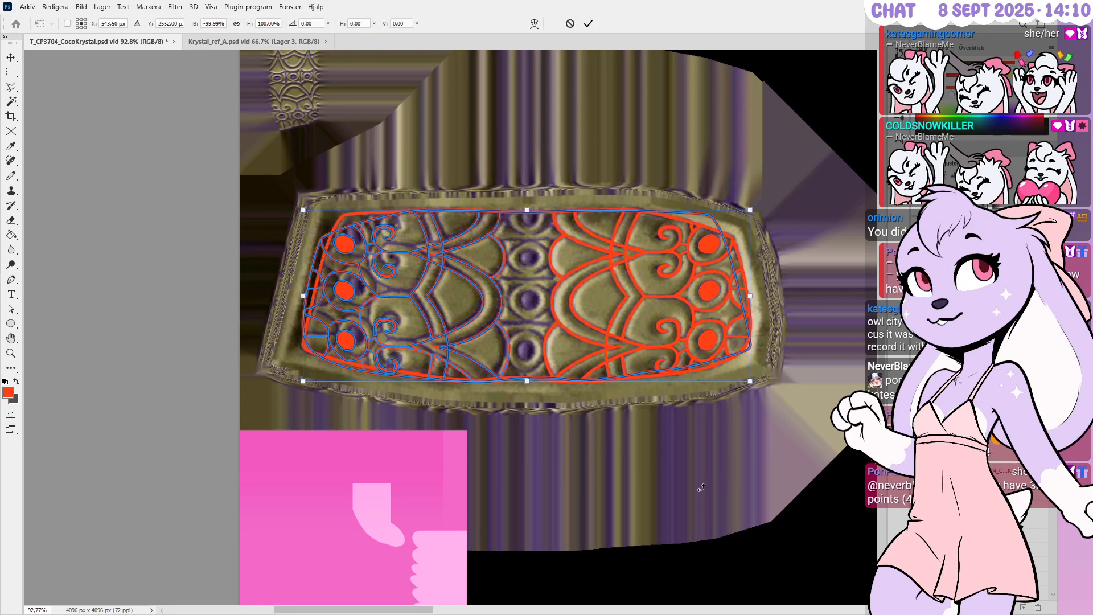
key("Return")
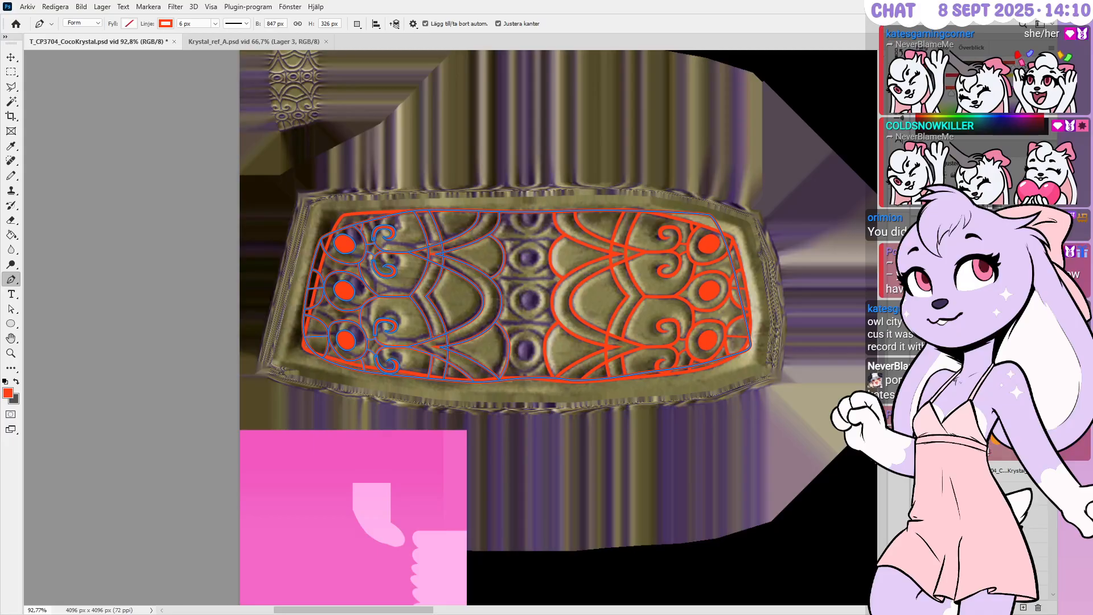
Find and delete the layer holding the two leftover right-hand gem dots
left_click(953, 422)
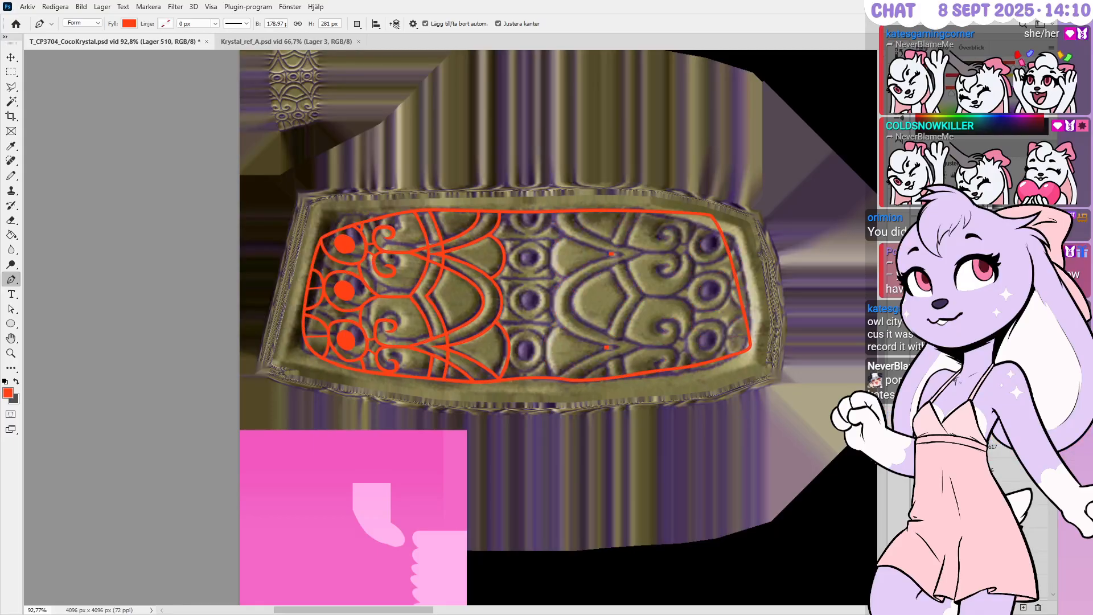
left_click(953, 447)
left_click(953, 470)
left_click(1036, 608)
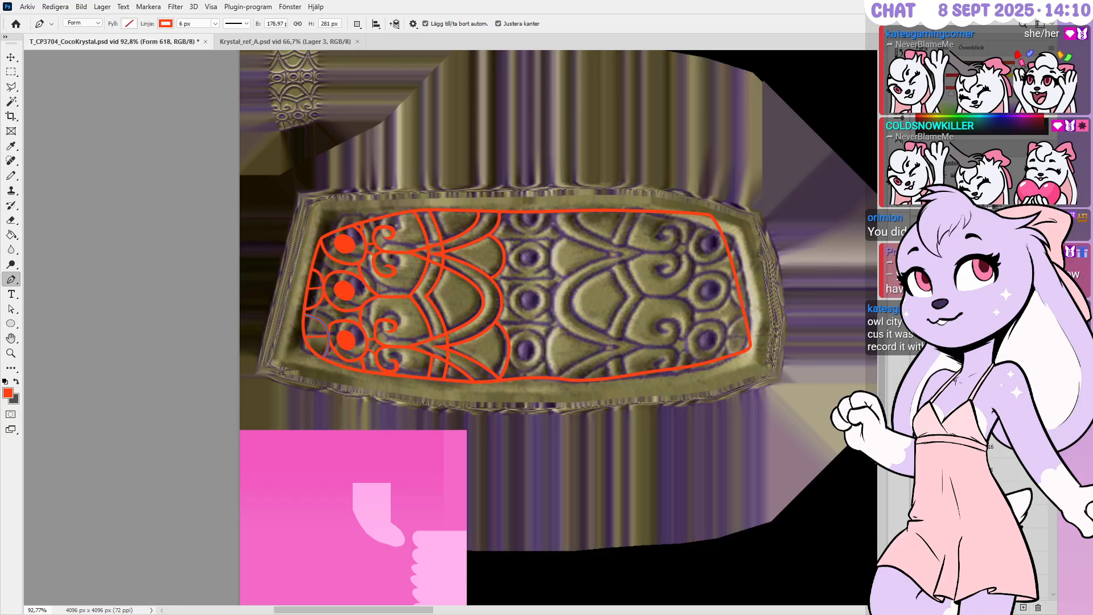
key("space")
Select the group of left-half pattern shape layers in the Layers panel
scroll(967, 455, "down", 3)
left_click(967, 484)
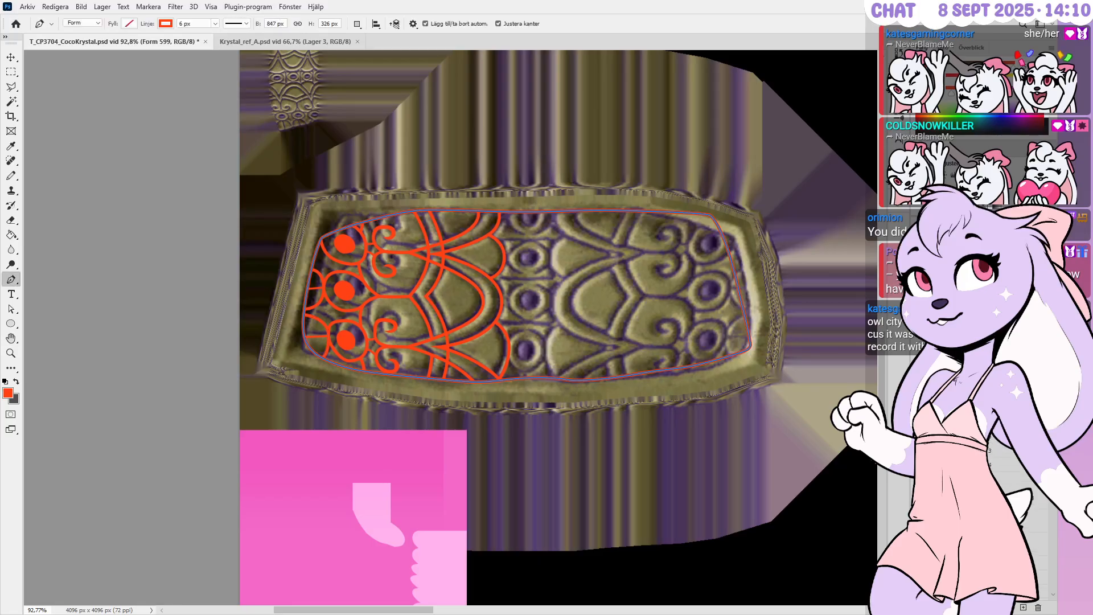
left_click(1000, 468)
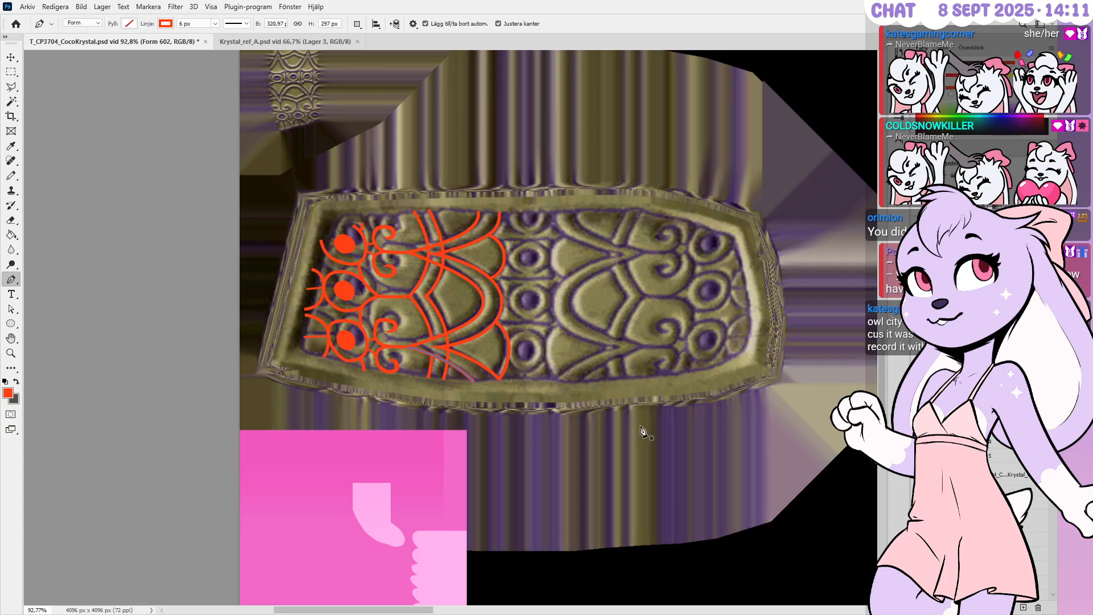
scroll(978, 483, "up", 1)
scroll(979, 484, "up", 6)
scroll(979, 484, "up", 2)
left_click(933, 427)
left_click(945, 444, "shift")
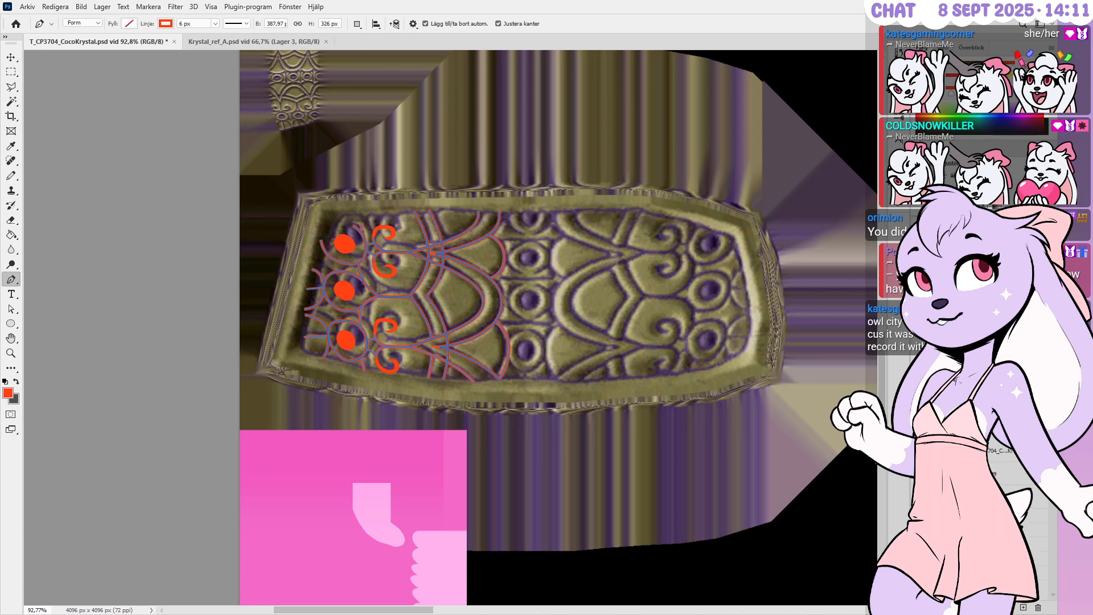
scroll(394, 323, "up", 3, "alt")
scroll(309, 316, "down", 1, "alt")
scroll(310, 318, "up", 3, "alt")
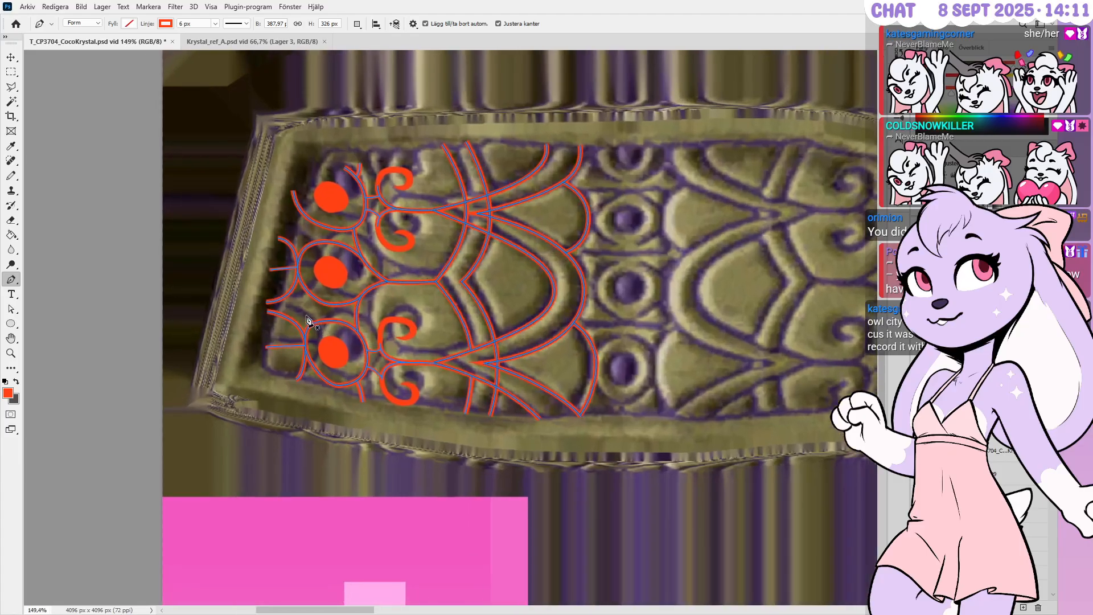
Skew the mirrored strokes inward from the left handle and pull the right side in to narrow them
key("ctrl+t")
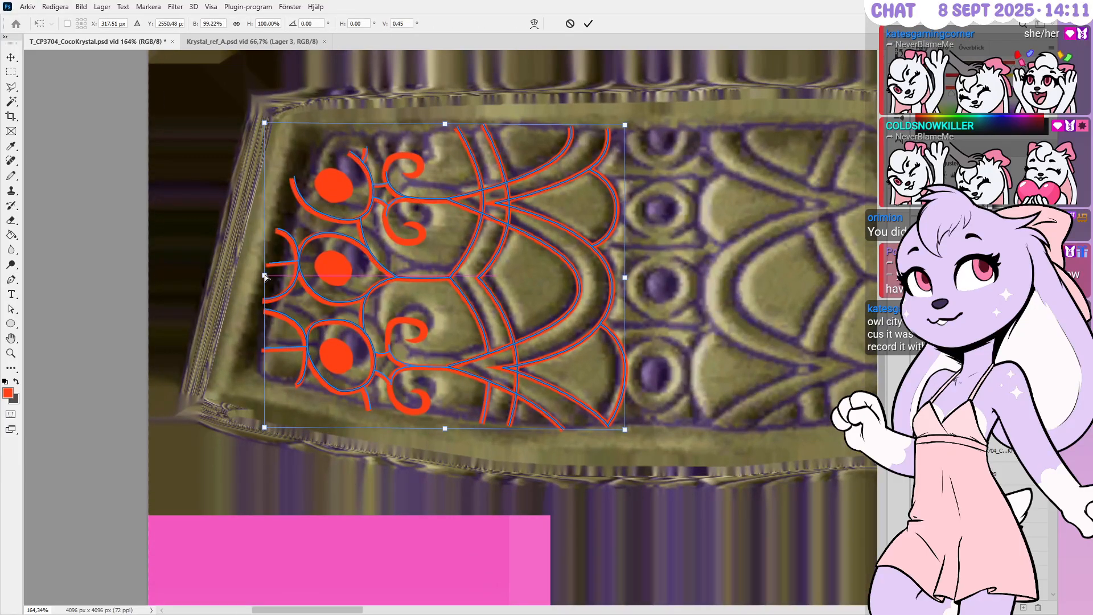
key("p")
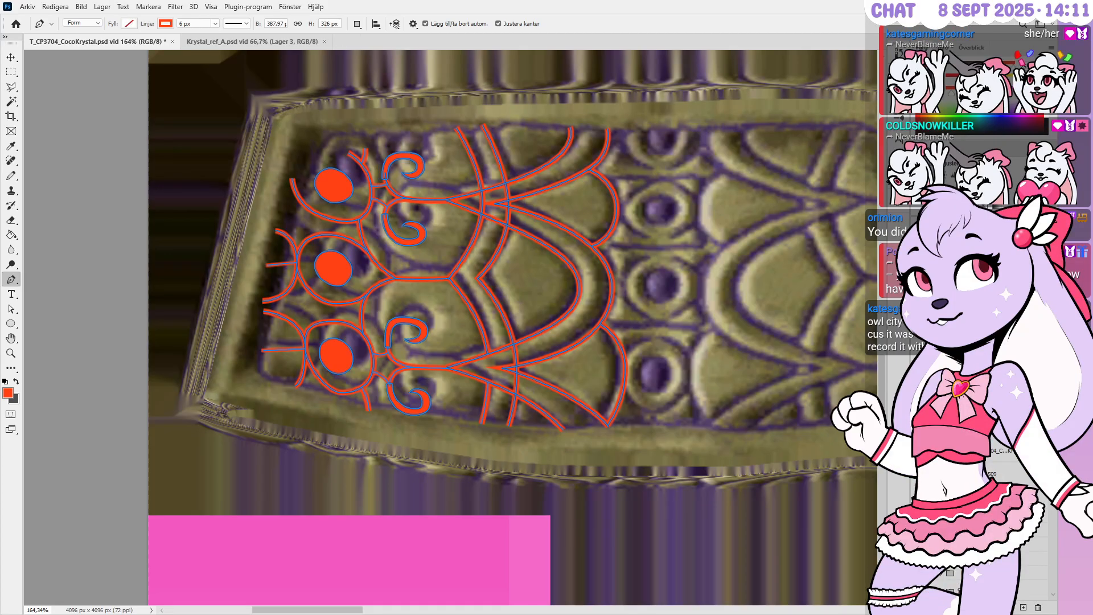
key("ctrl+t")
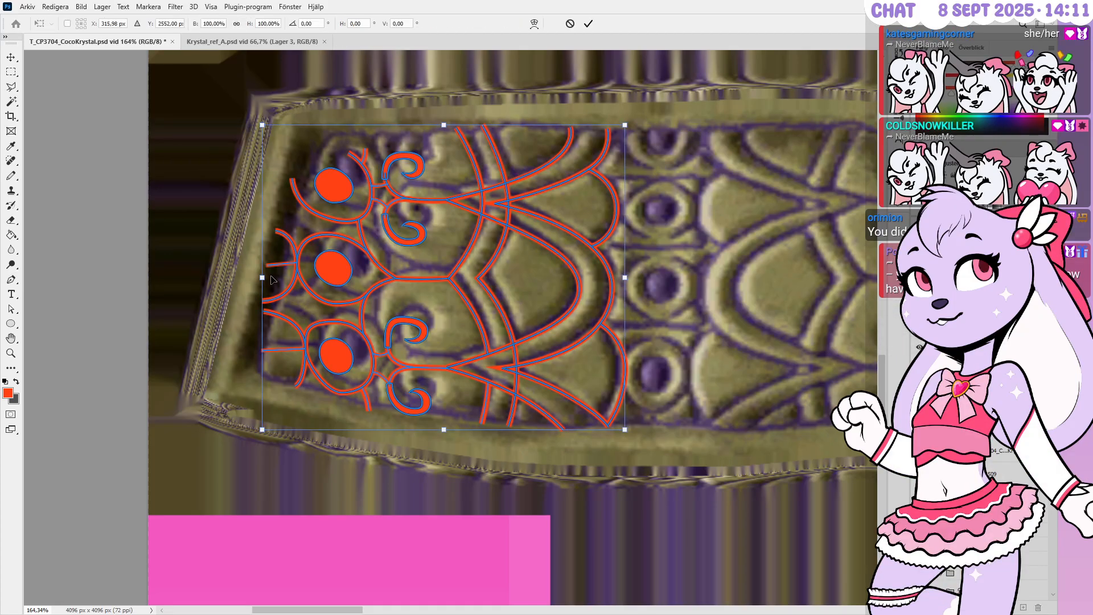
left_click_drag(263, 278, 282, 260, "ctrl")
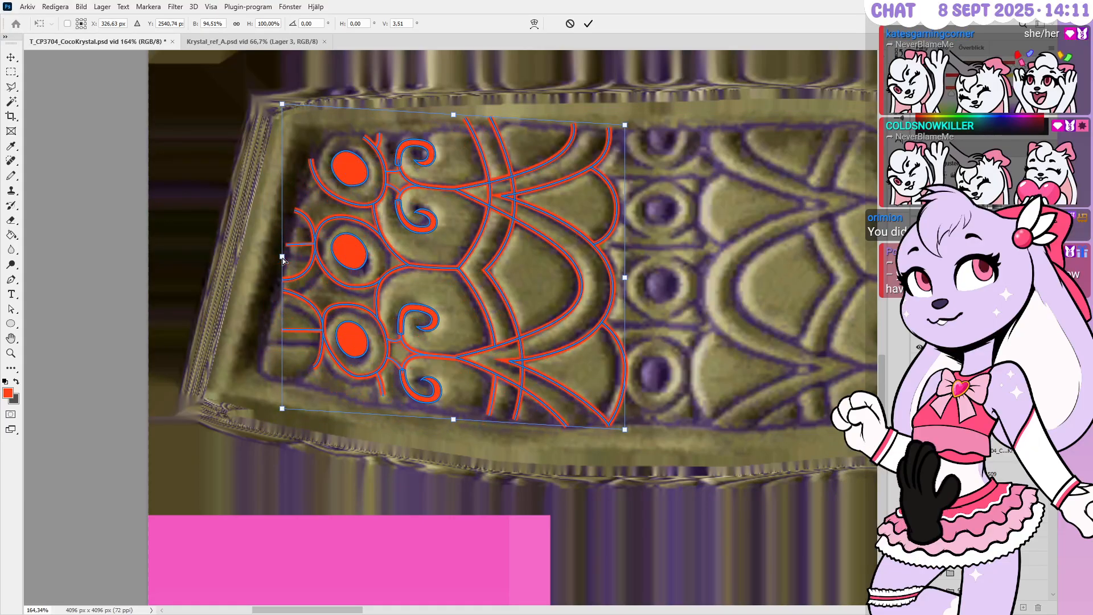
left_click_drag(633, 278, 621, 277)
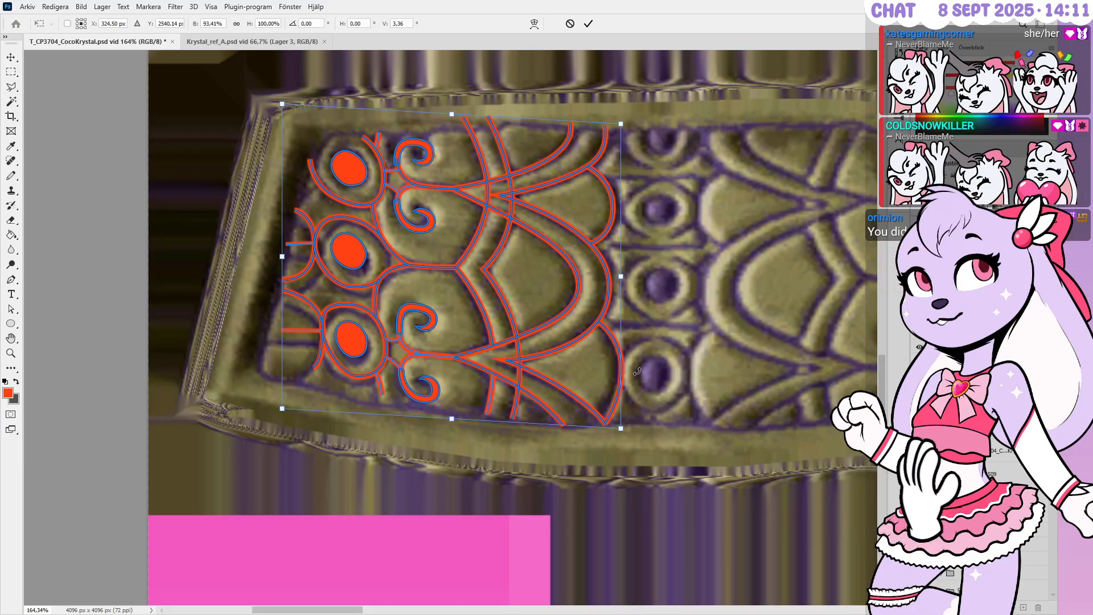
key("Return")
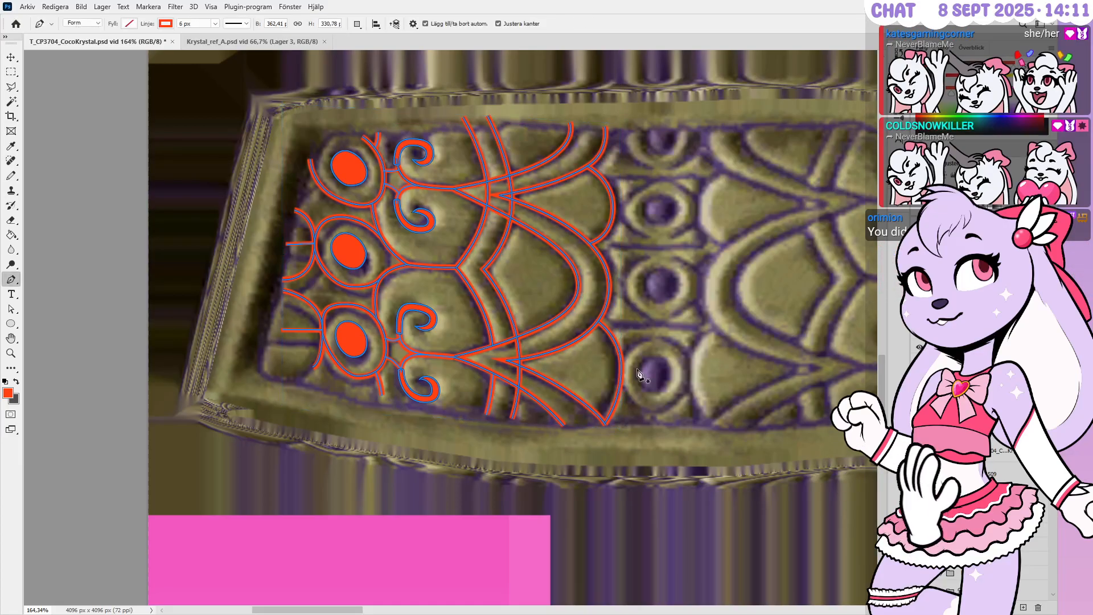
Deselect the mirrored shapes and reveal the outer border and right-half strokes again
key("Return")
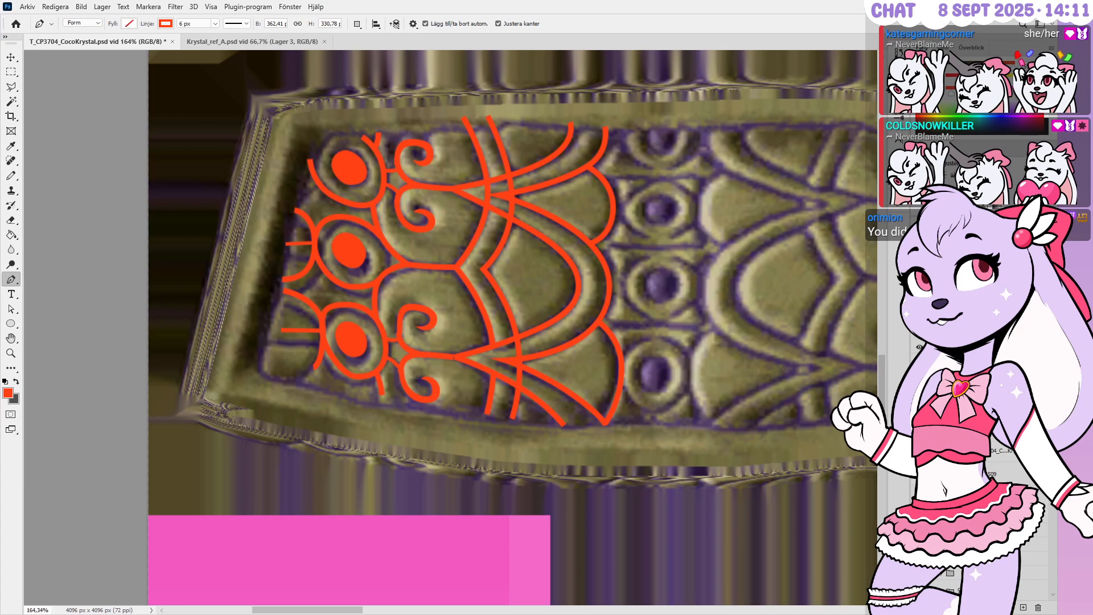
key("ctrl+z")
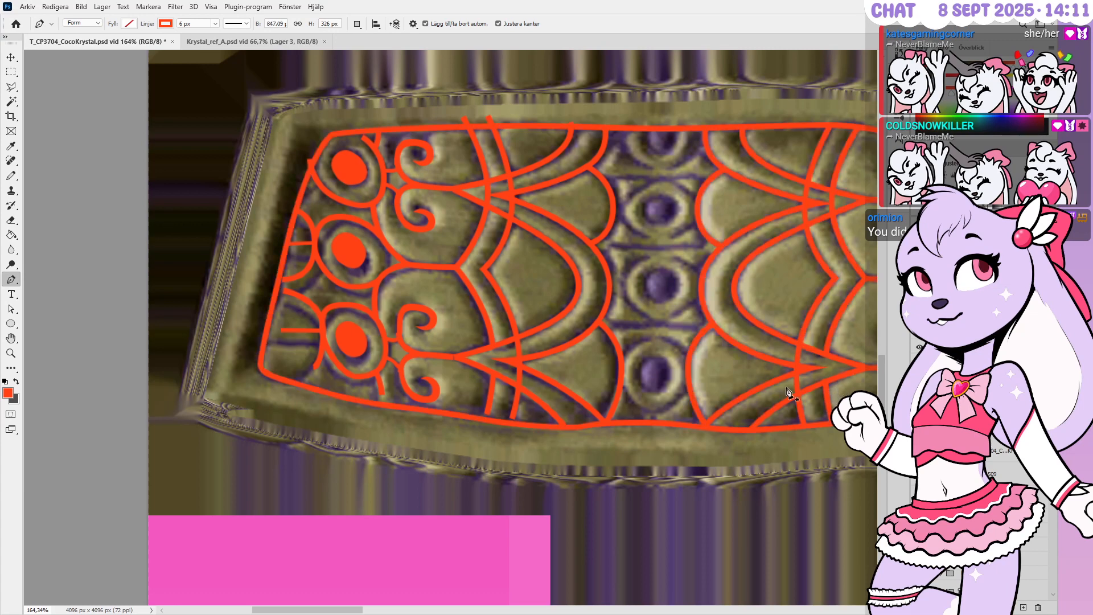
scroll(734, 353, "down", 2, "alt")
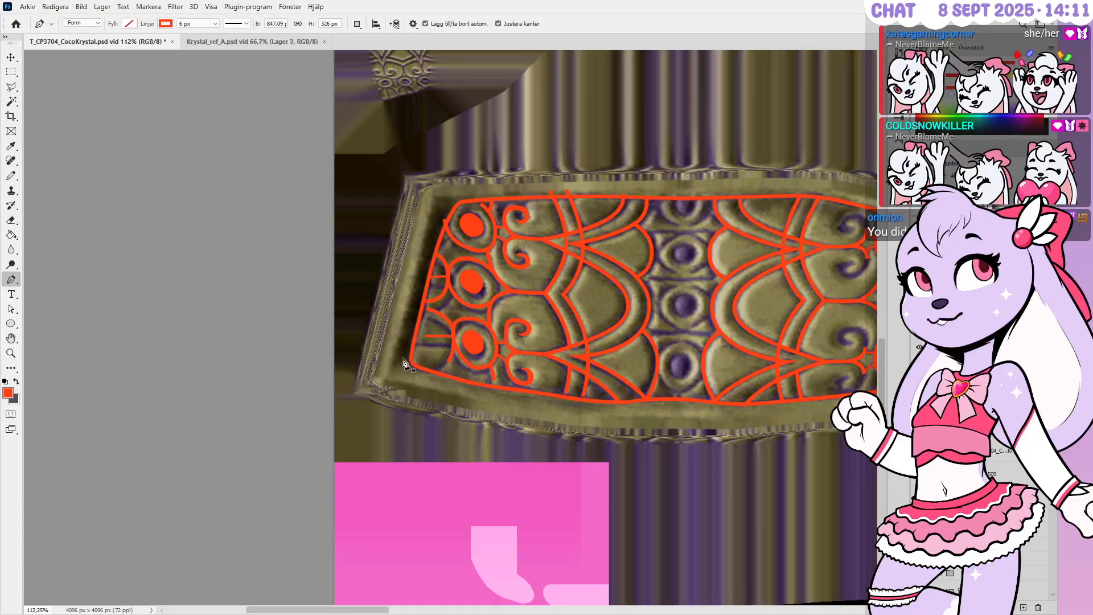
scroll(409, 364, "up", 3, "alt")
scroll(473, 357, "up", 1, "alt")
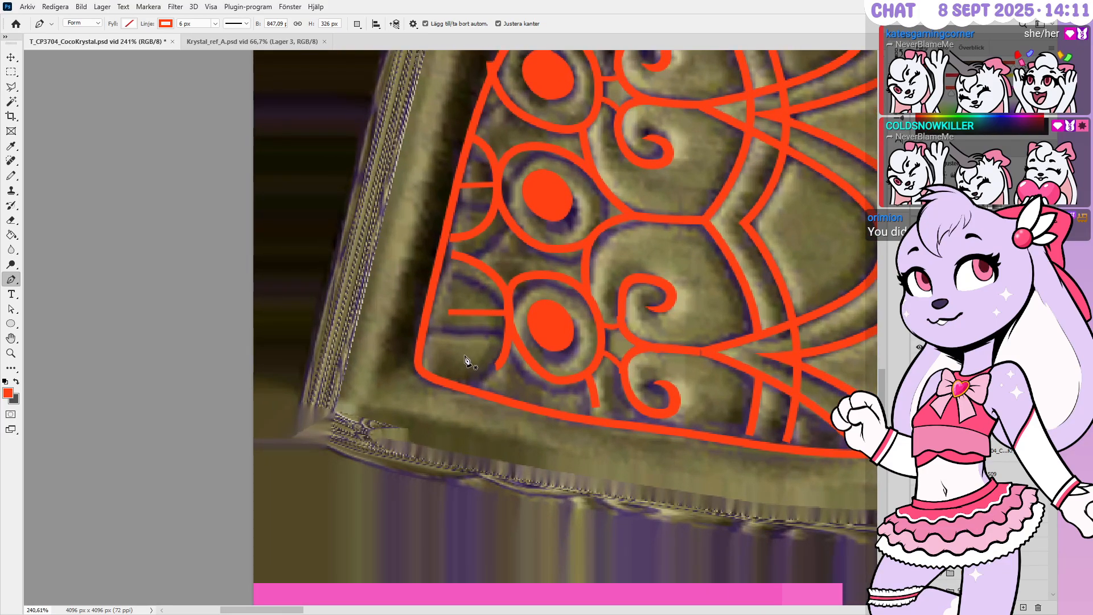
scroll(407, 365, "down", 2, "alt")
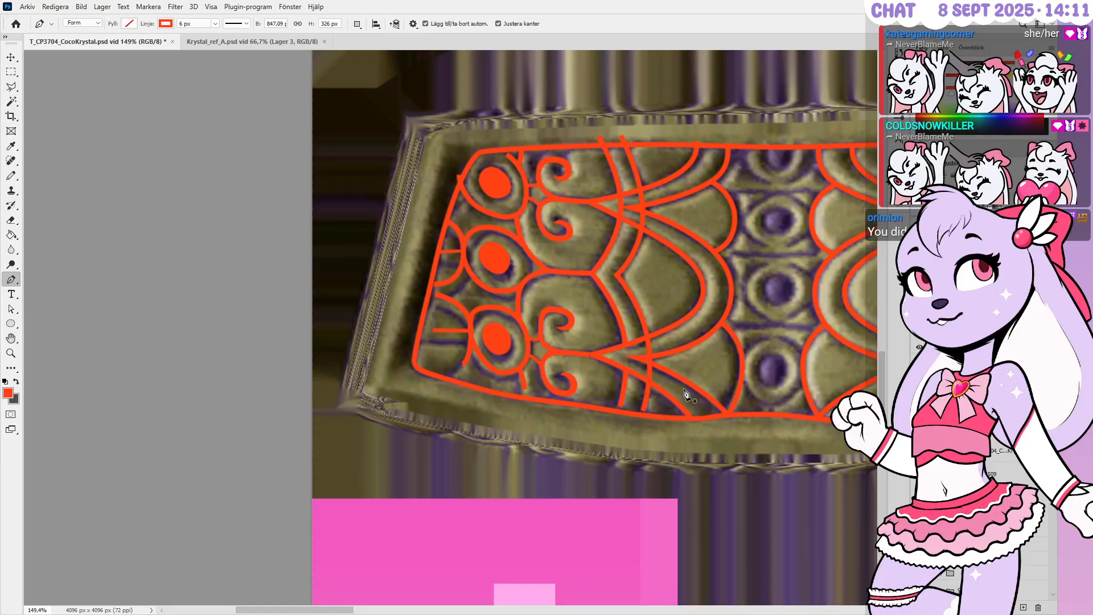
scroll(684, 393, "up", 4, "alt")
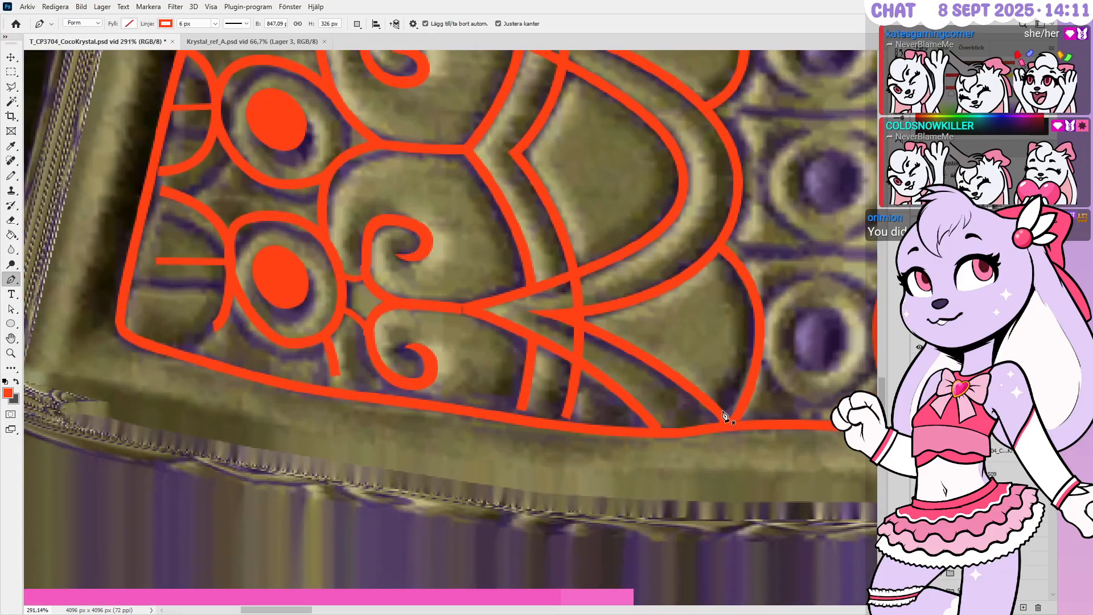
scroll(725, 414, "up", 1, "alt")
Remove the curve's middle anchor and nudge its pointed tip anchor down
left_click_drag(734, 430, 740, 428, "ctrl")
key("ctrl+z")
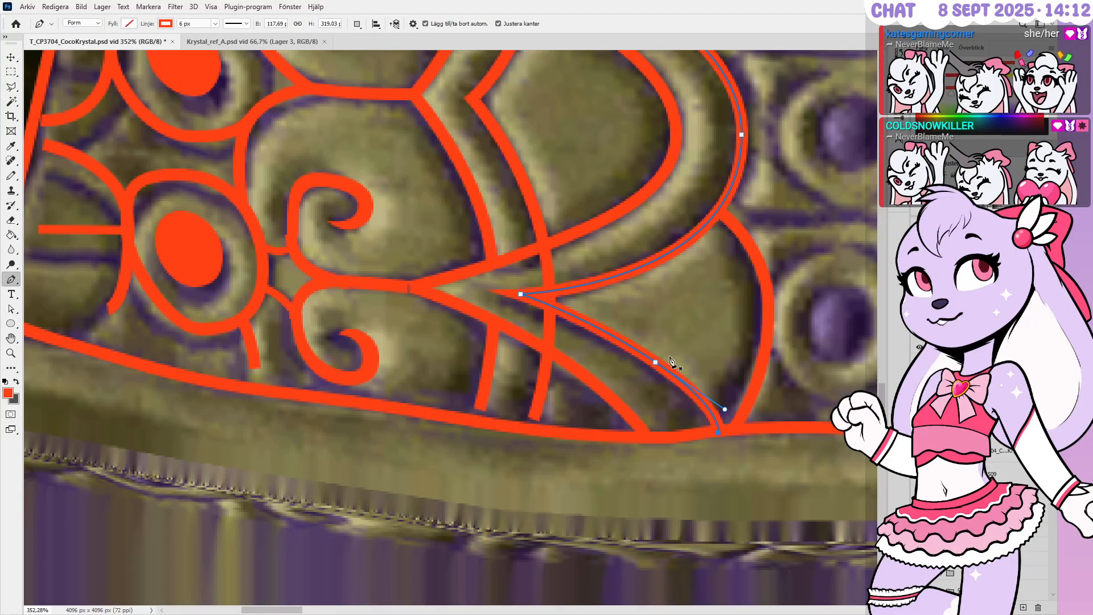
left_click(655, 362)
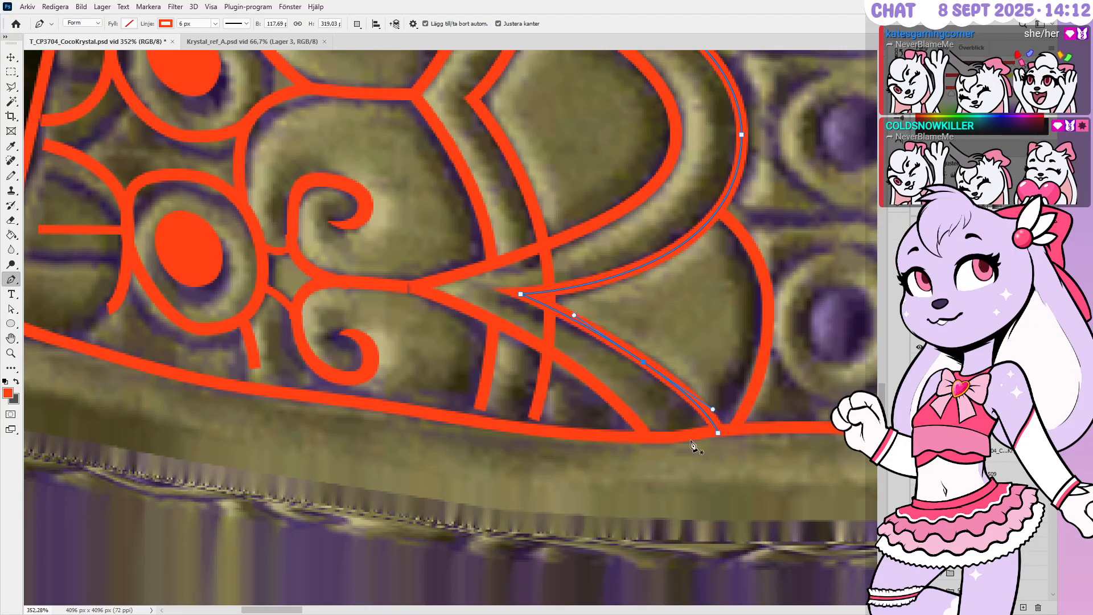
scroll(568, 229, "up", 2, "alt")
left_click(496, 325, "ctrl")
key("Down")
key("Down")
key("Down")
key("Down")
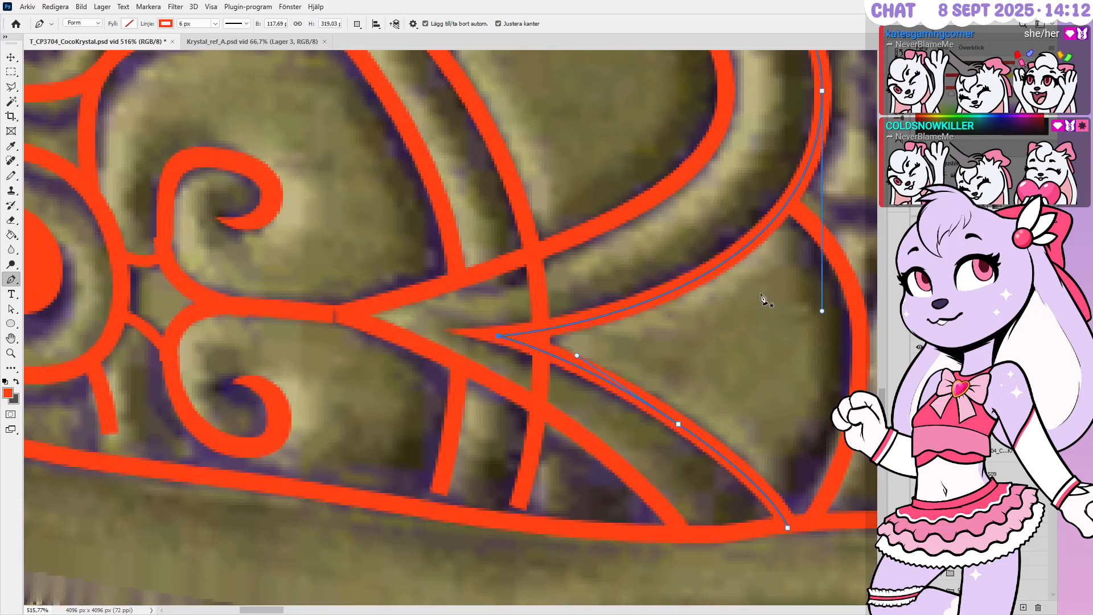
scroll(763, 293, "down", 3, "alt")
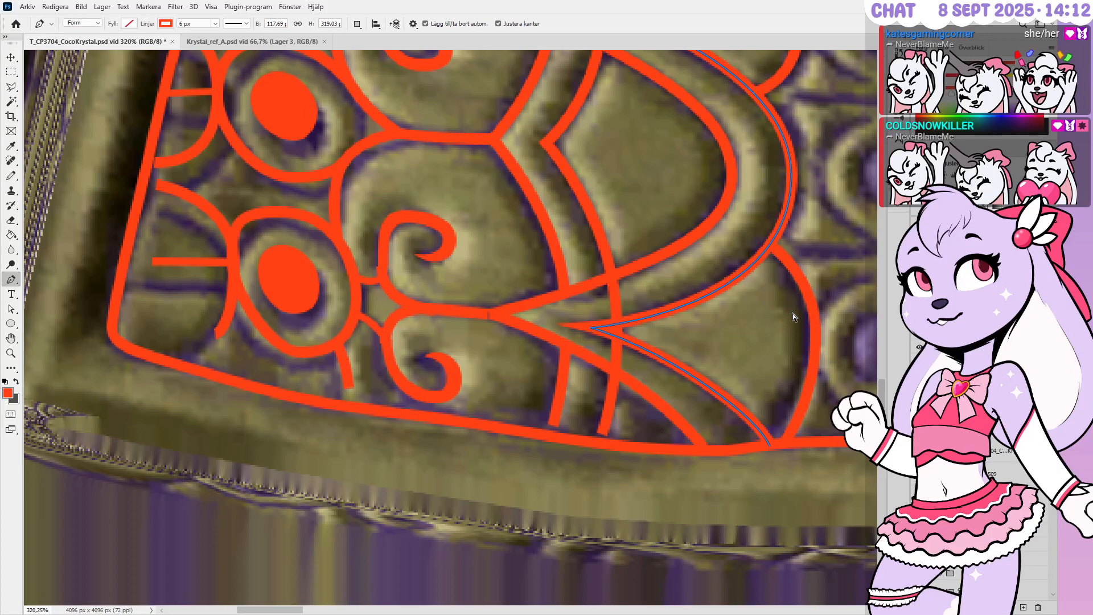
Nudge the corner anchor at the curve's top one step right and down
left_click(785, 217, "ctrl")
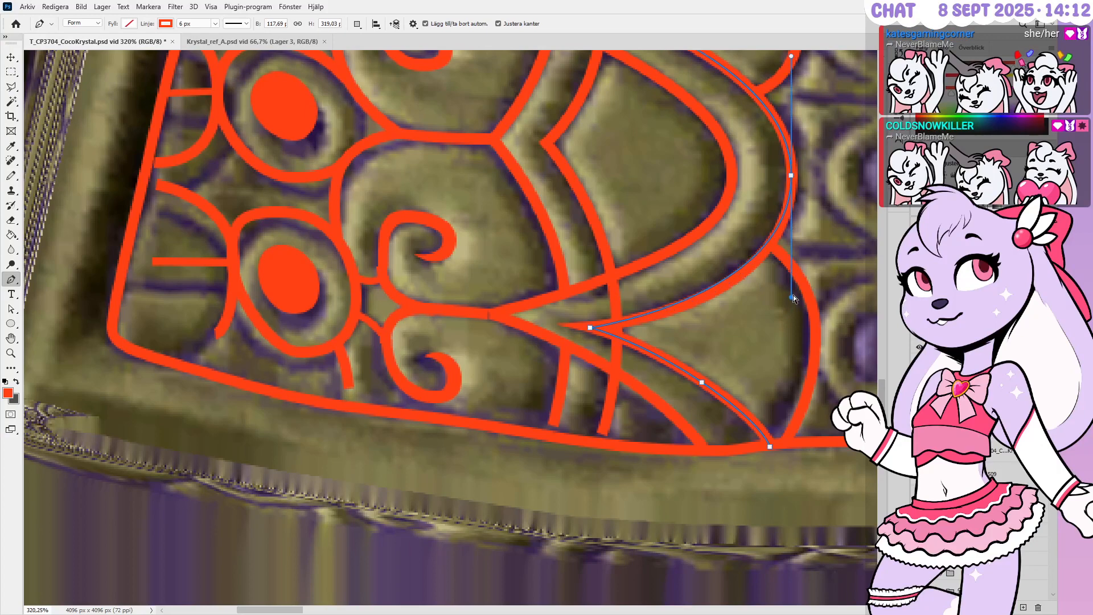
scroll(708, 369, "down", 3, "alt")
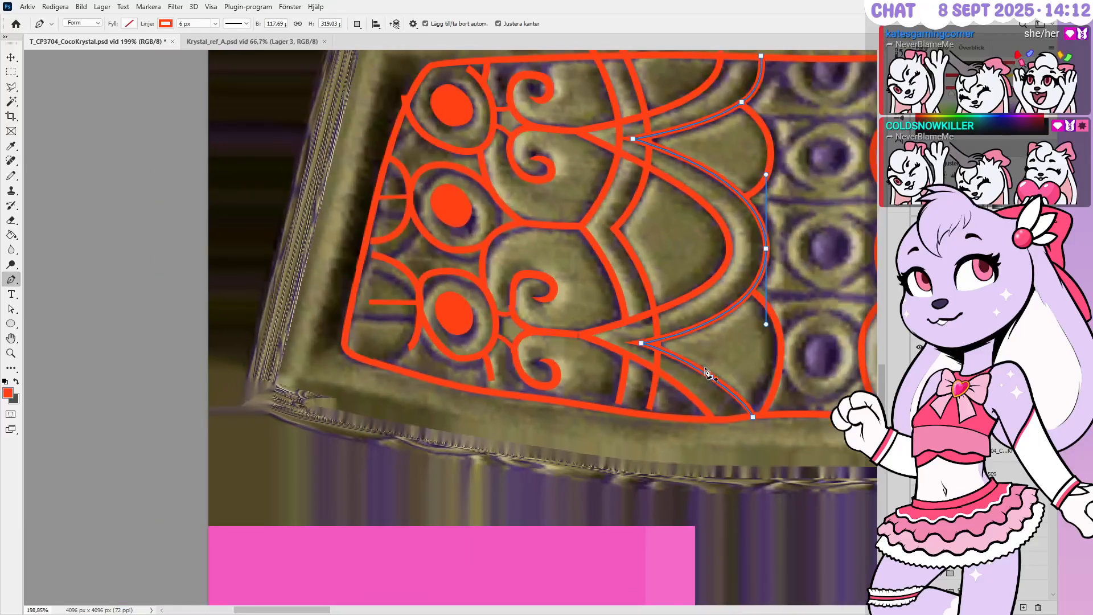
scroll(778, 142, "up", 4, "alt")
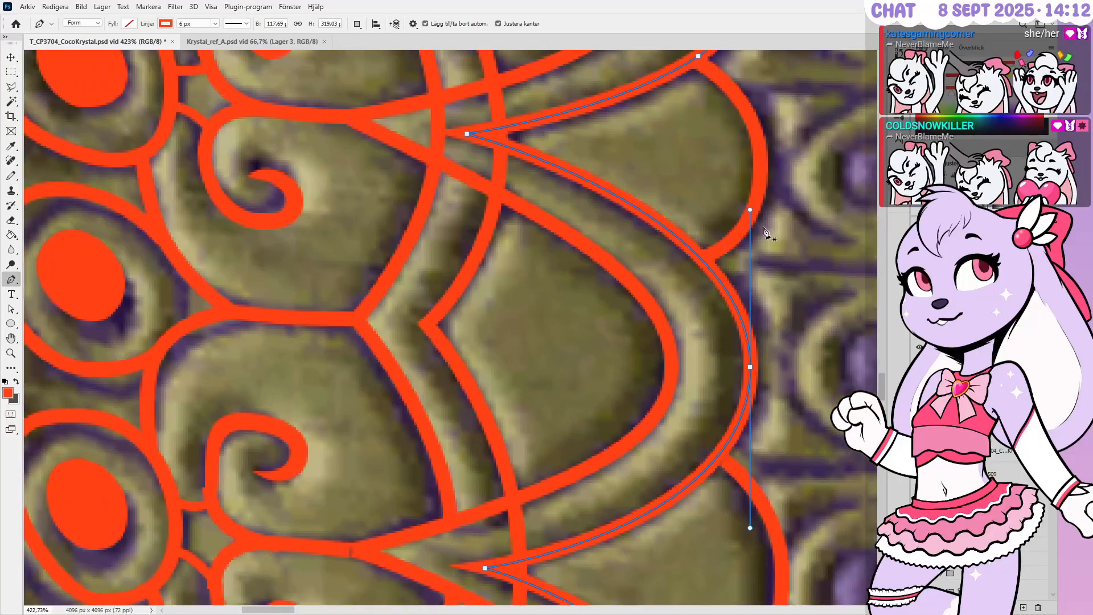
left_click_drag(459, 118, 477, 147, "ctrl")
key("Right")
key("Right")
key("Right")
key("Right")
key("Right")
key("Down")
key("Down")
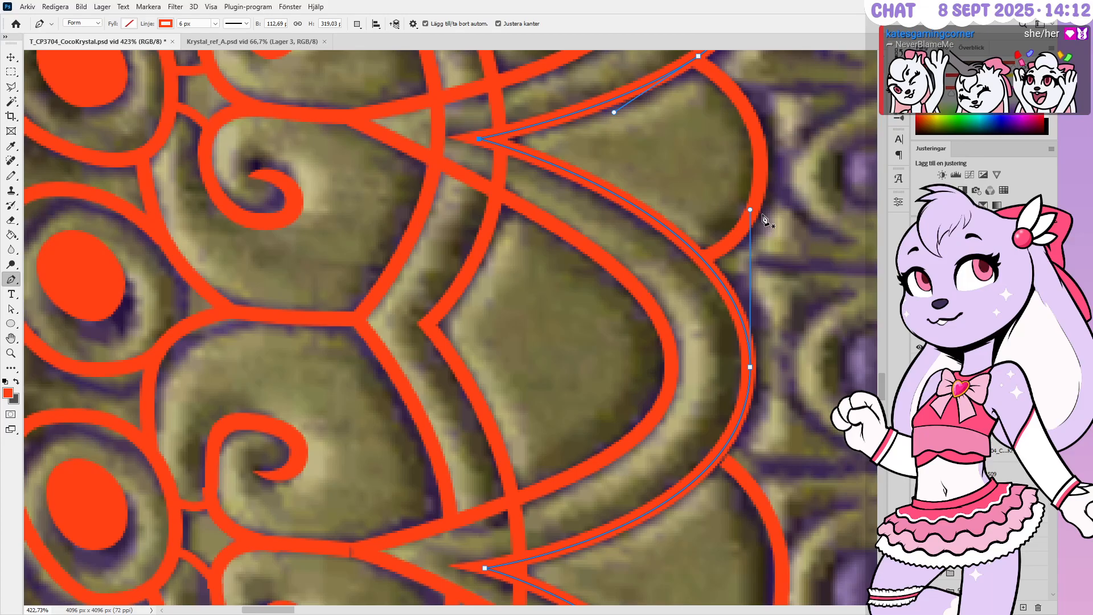
scroll(661, 348, "down", 1, "alt")
scroll(661, 350, "up", 1, "alt")
scroll(661, 391, "down", 4, "alt")
scroll(683, 228, "up", 4, "alt")
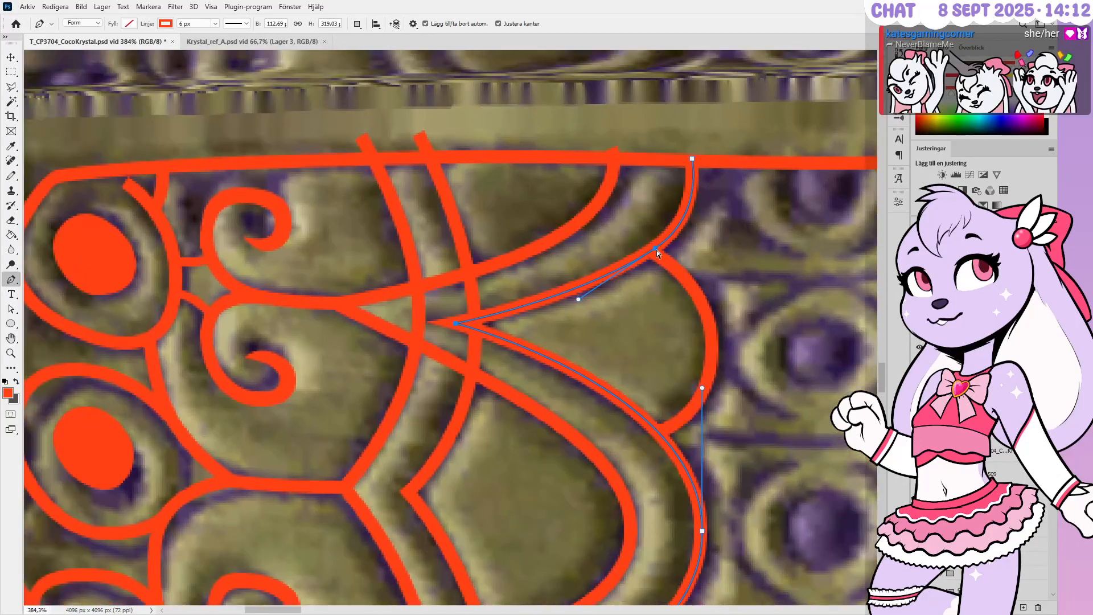
Nudge an upper-curve anchor left and down and the top anchor right and down onto the border
left_click(656, 249, "ctrl")
key("Down")
key("Down")
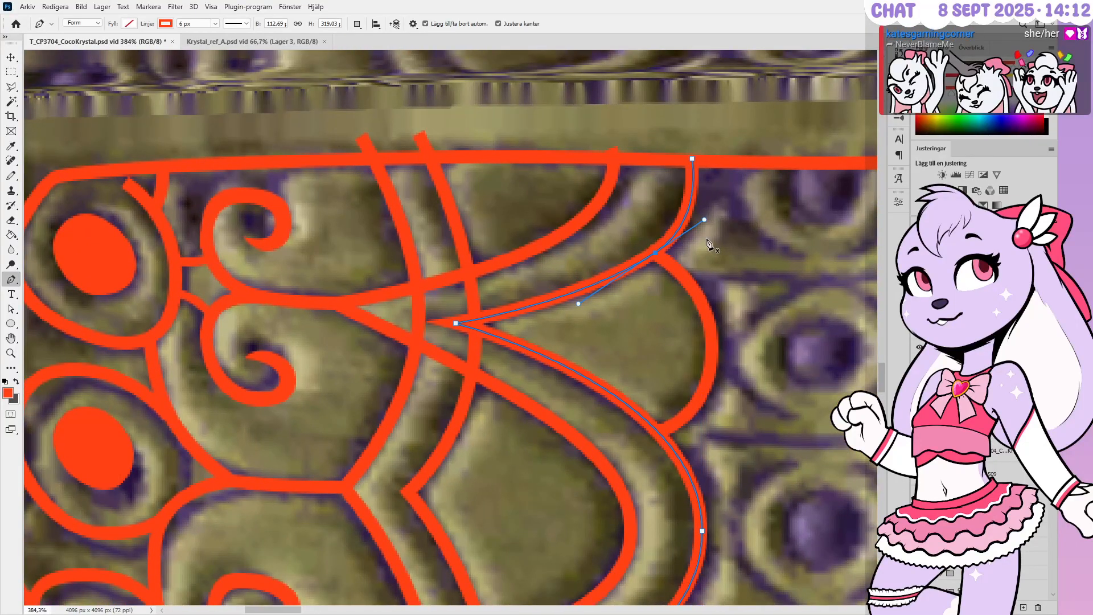
key("Left")
key("Left")
key("Down")
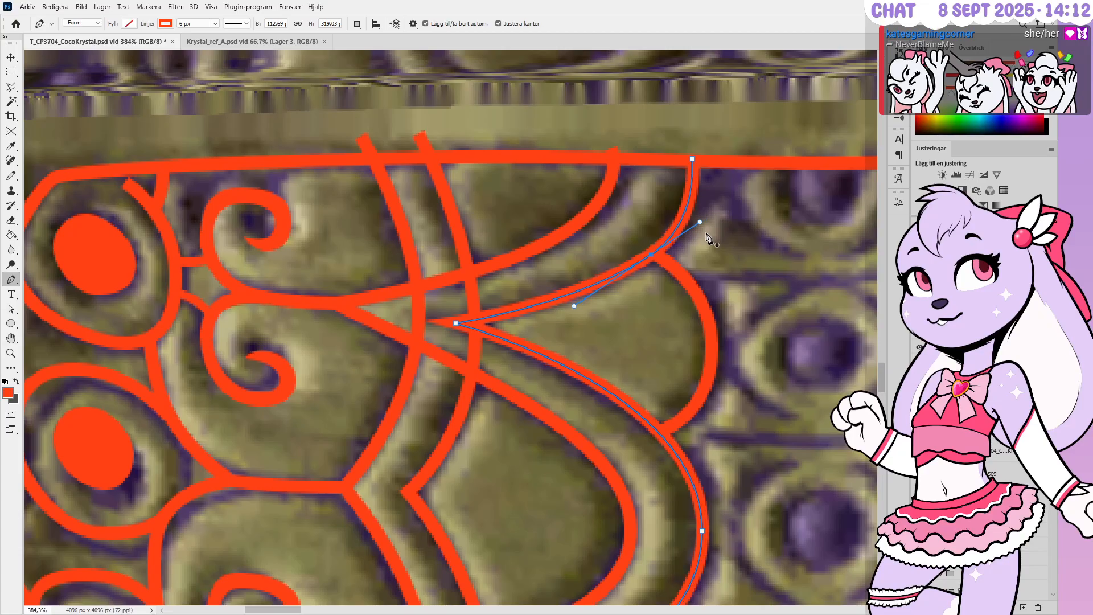
left_click(692, 162, "ctrl")
key("Right")
key("Down")
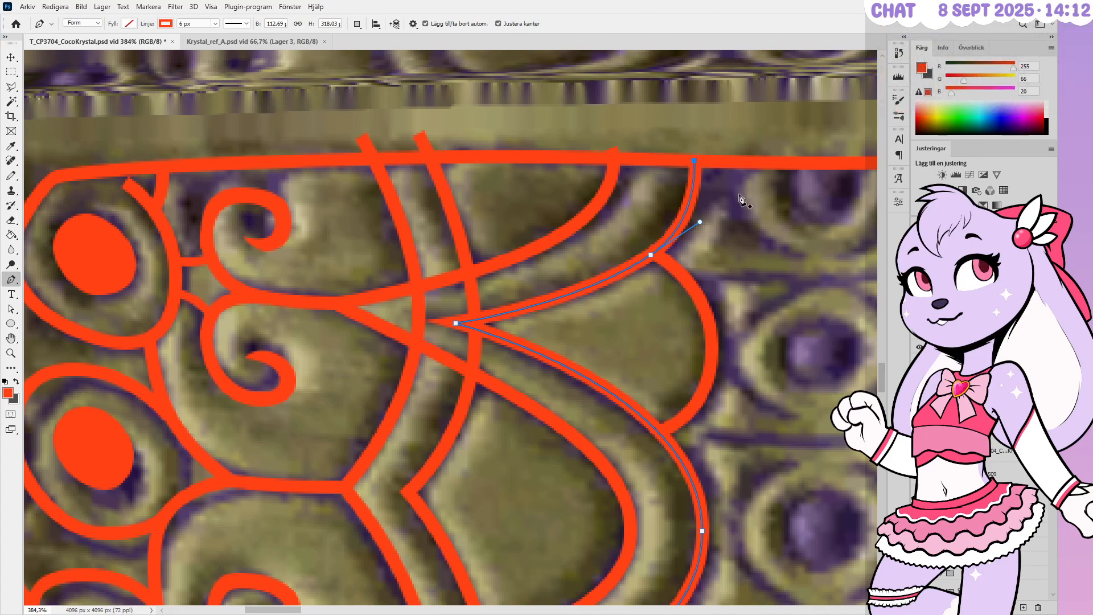
scroll(740, 198, "down", 5, "alt")
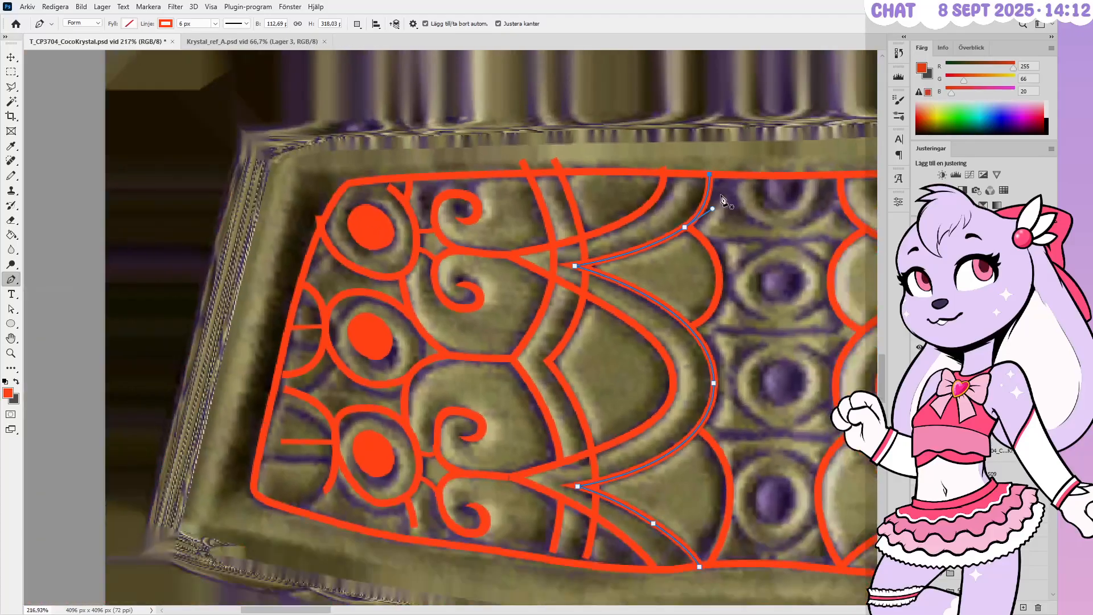
scroll(722, 563, "up", 4, "alt")
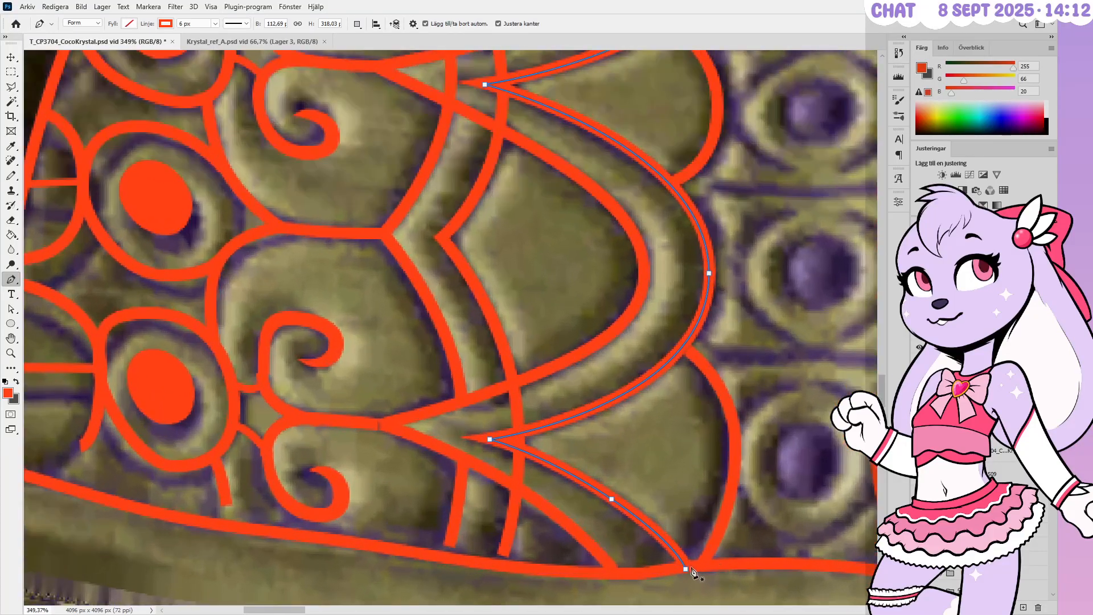
Nudge the small arc's bottom anchor up and left, and shift its middle and top points left
scroll(708, 567, "up", 3, "alt")
left_click(706, 551, "ctrl")
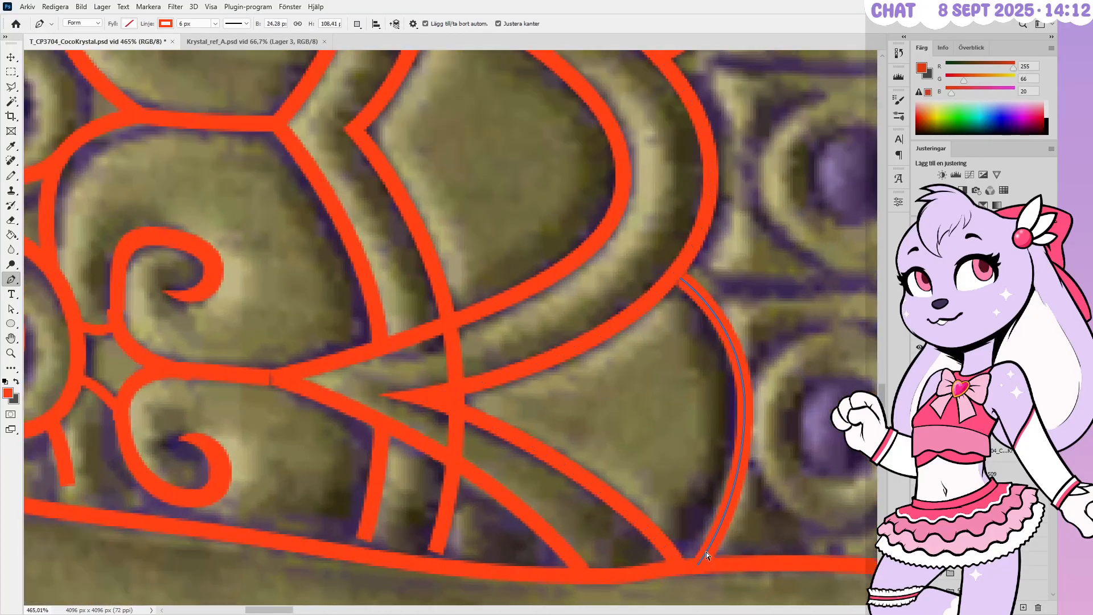
left_click_drag(699, 562, 697, 565, "ctrl")
key("ctrl+z")
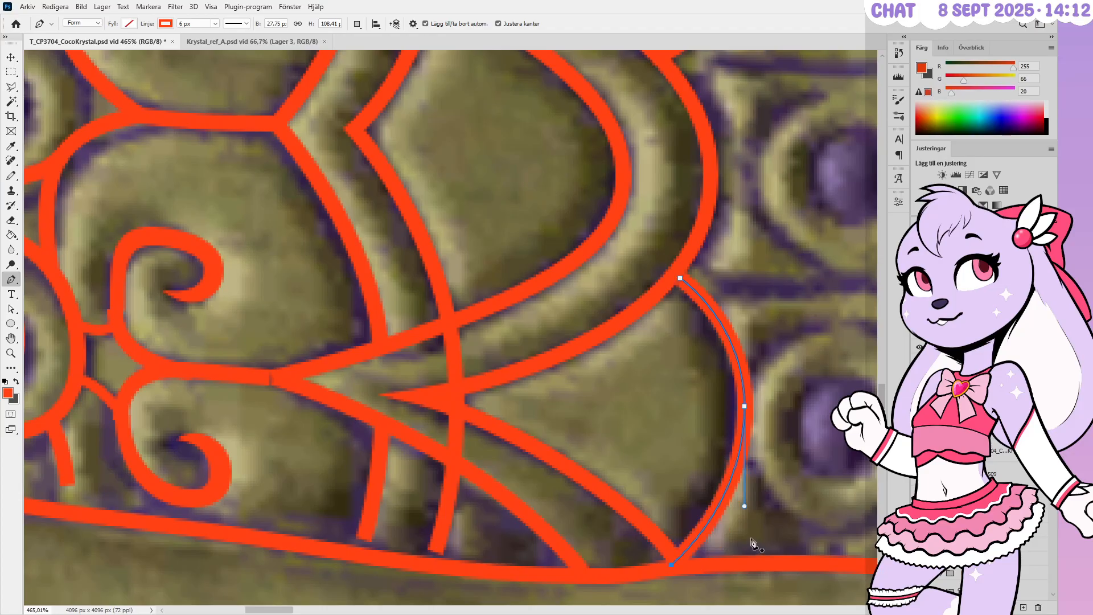
key("Left")
key("Up")
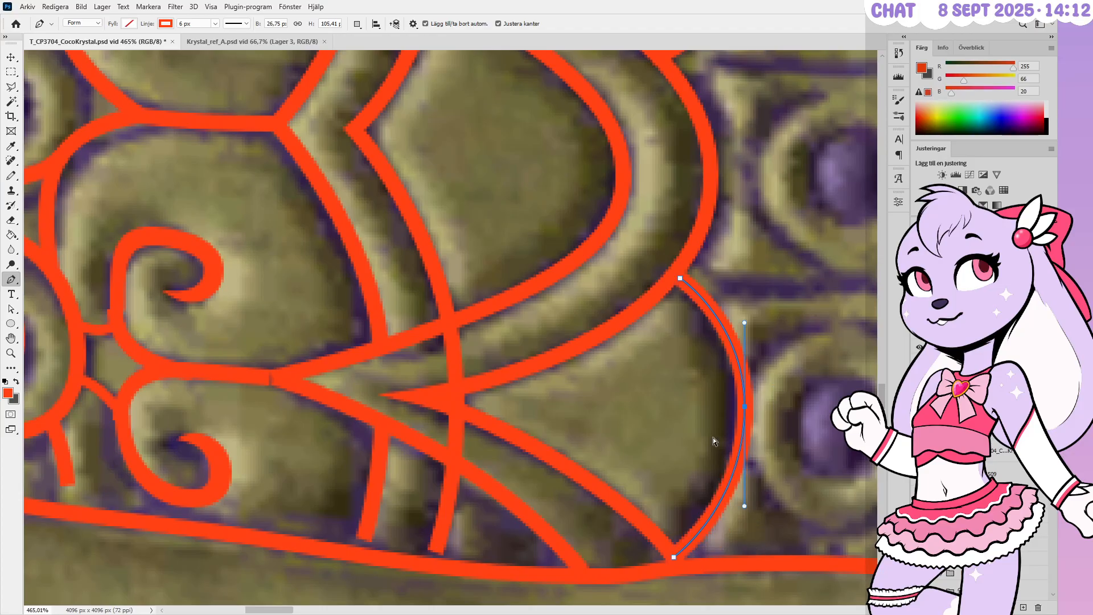
key("Left")
key("Left")
key("Left")
key("Left")
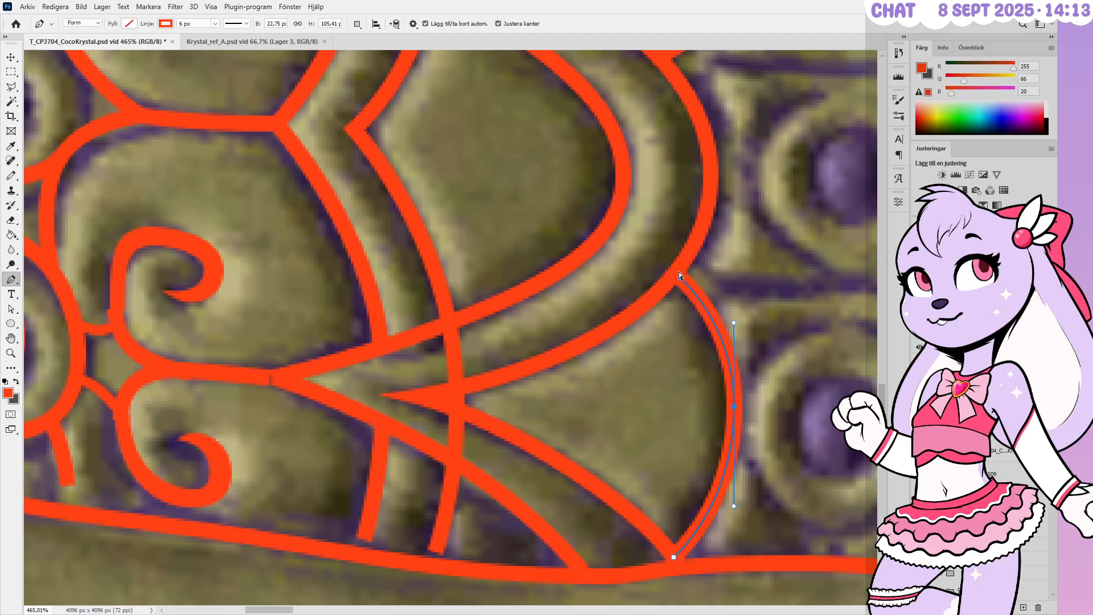
key("Left")
key("Left")
key("Left")
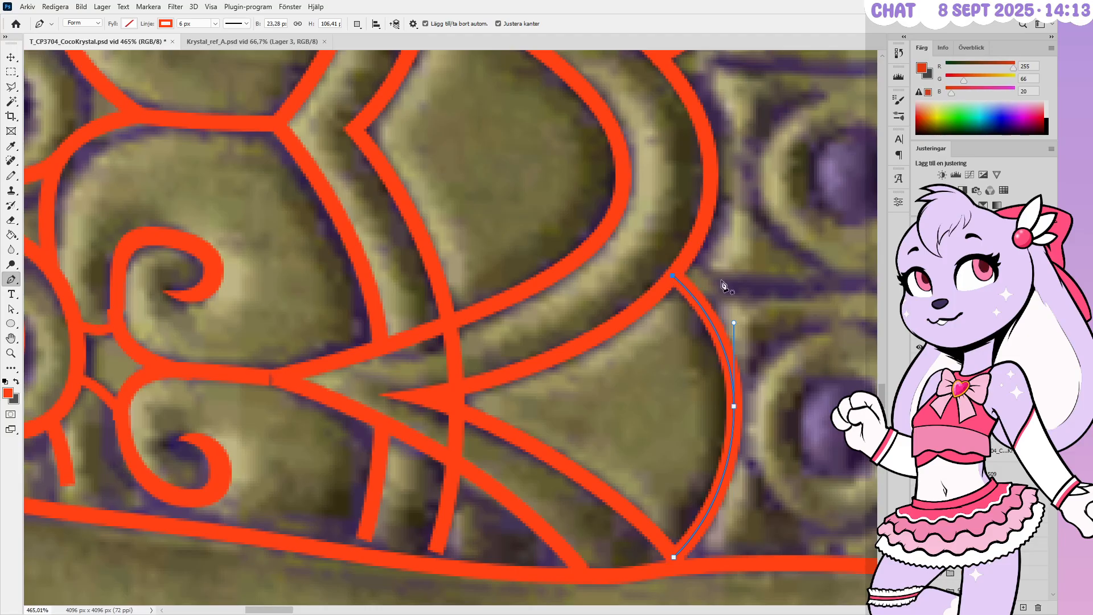
scroll(724, 283, "down", 5, "alt")
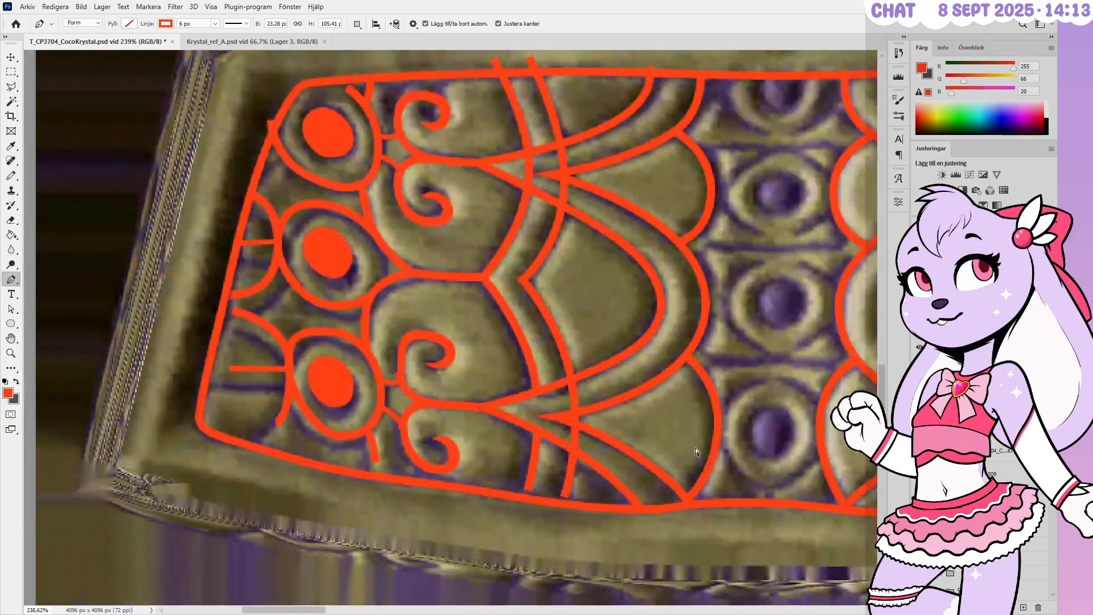
Fine-tune the arc's middle anchor with small nudges left, right and up
left_click_drag(736, 412, 687, 436, "ctrl")
key("Left")
scroll(718, 168, "up", 2, "alt")
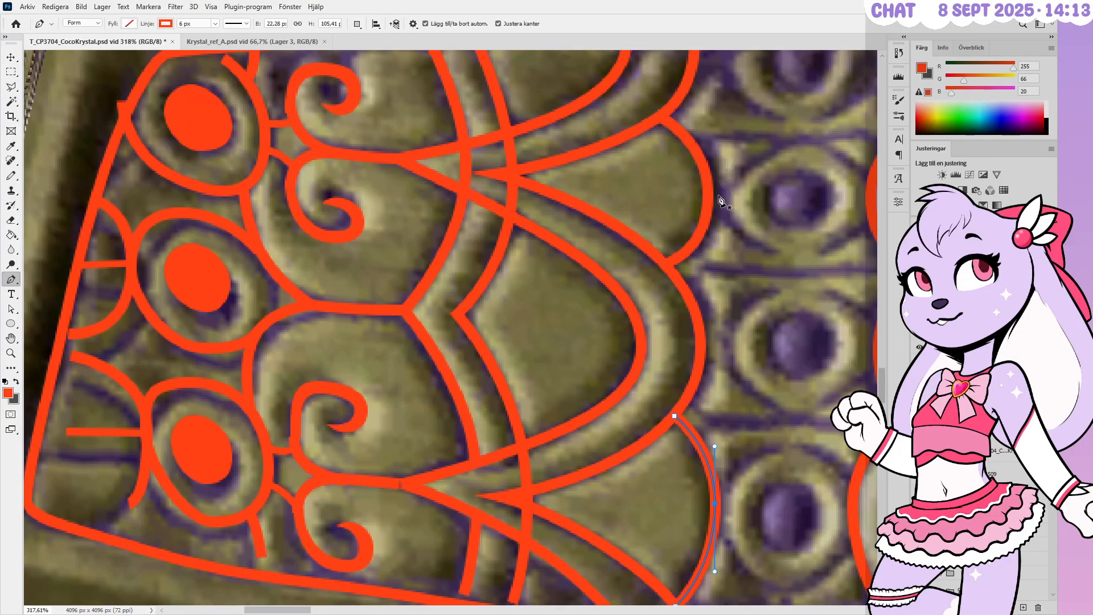
scroll(723, 339, "up", 1, "alt")
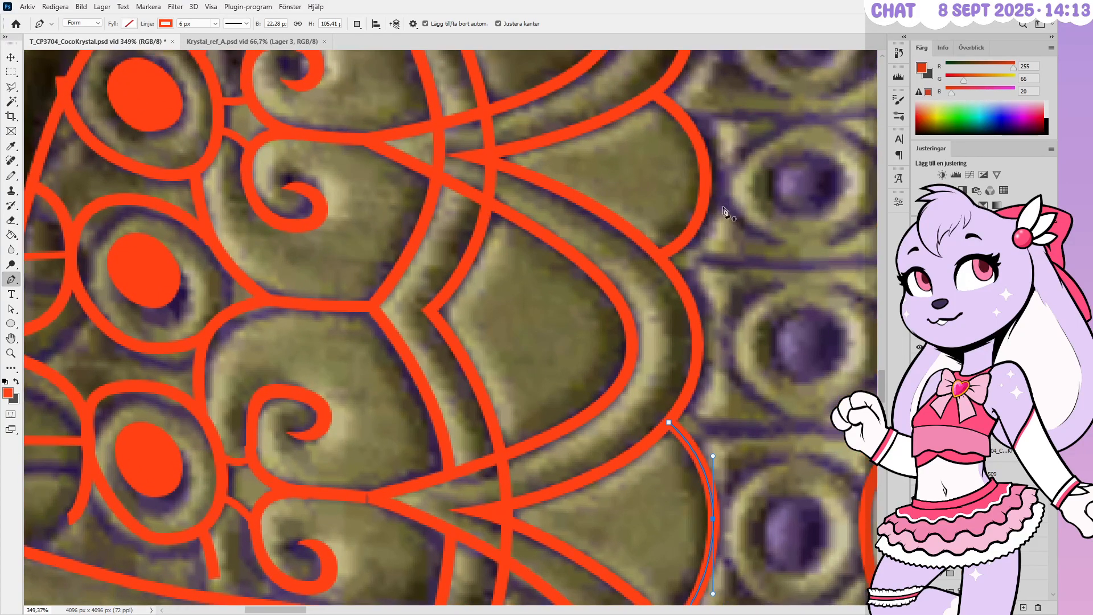
left_click_drag(693, 209, 689, 210, "ctrl")
key("Right")
key("Right")
key("Right")
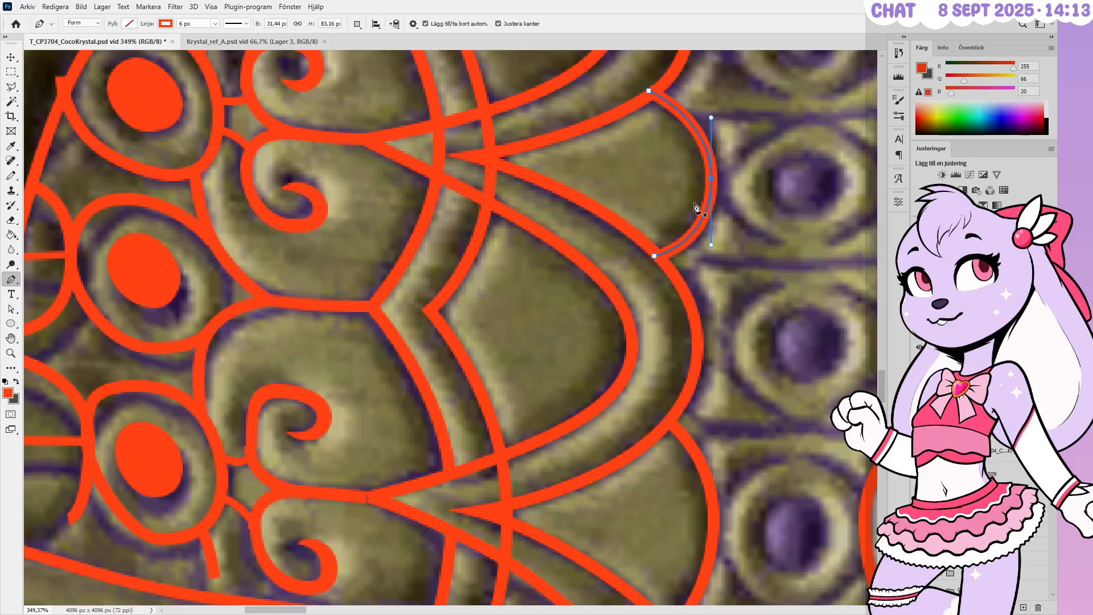
key("Right")
key("Right")
key("Left")
key("Up")
Lower the arc's bottom anchor, nudge its top anchor down-right, and tighten its middle bulge
left_click(654, 257)
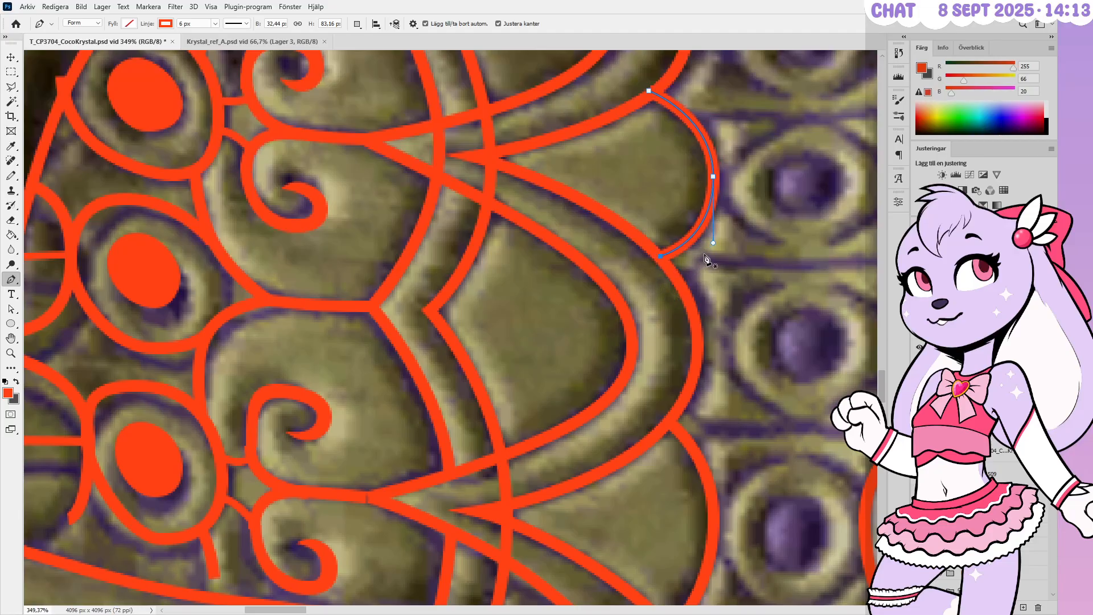
key("Down")
key("Down")
left_click_drag(713, 243, 712, 236, "ctrl")
scroll(686, 350, "down", 5, "alt")
scroll(650, 191, "up", 6, "alt")
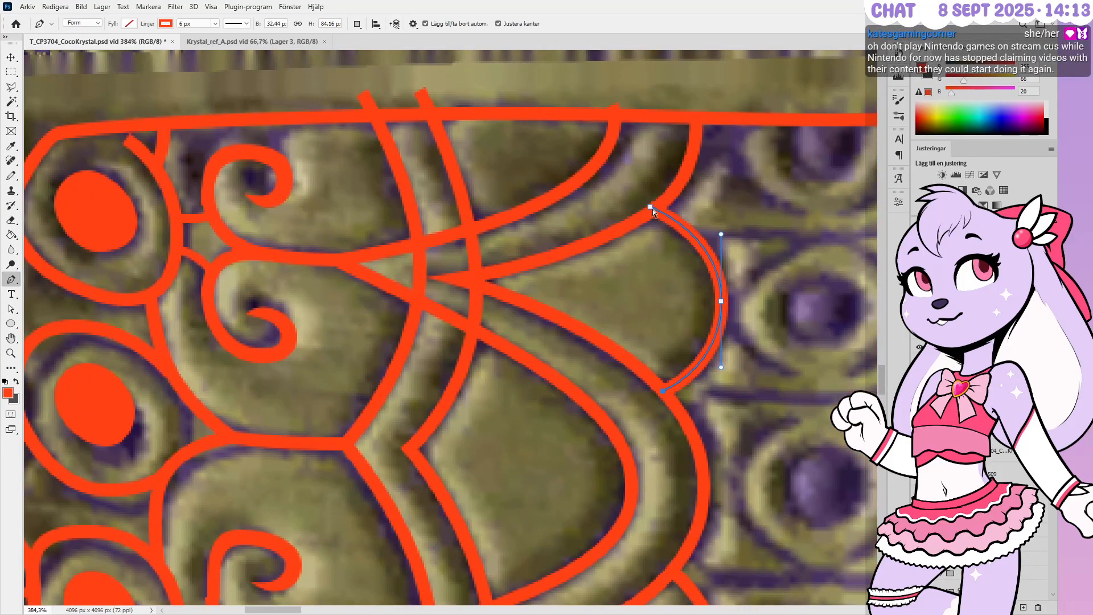
left_click(652, 209, "ctrl")
key("Right")
key("Down")
key("Down")
left_click_drag(722, 232, 720, 241, "ctrl")
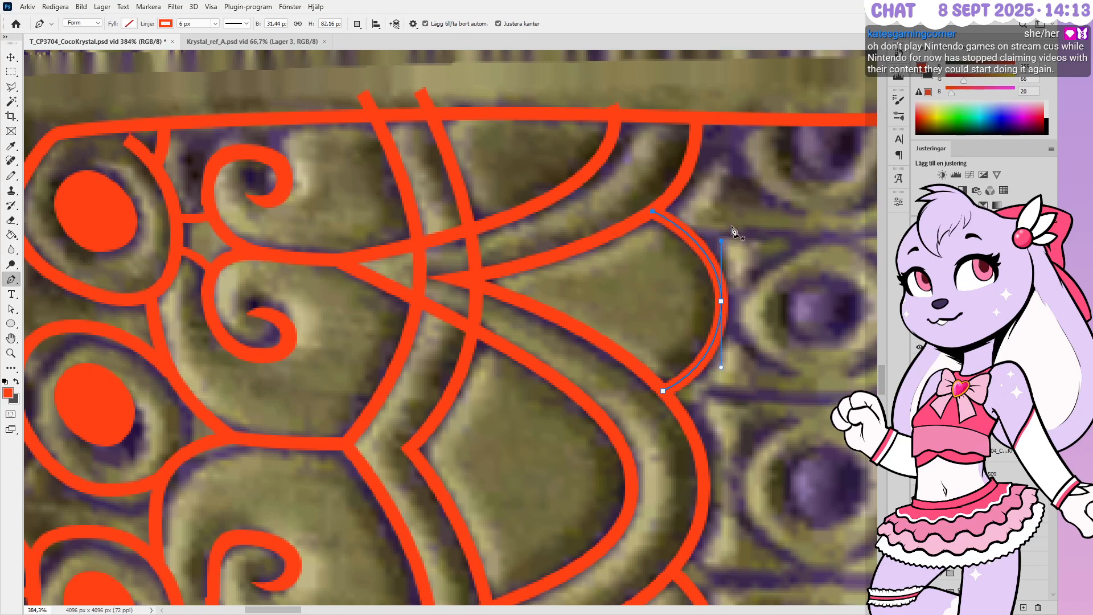
scroll(735, 231, "down", 8, "alt")
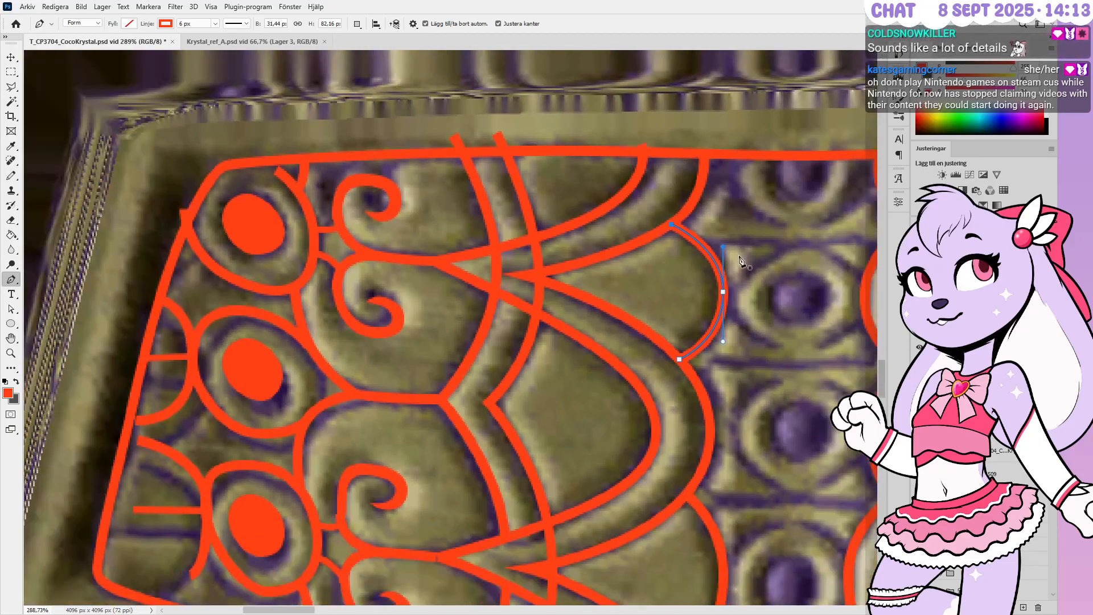
scroll(717, 251, "down", 2, "alt")
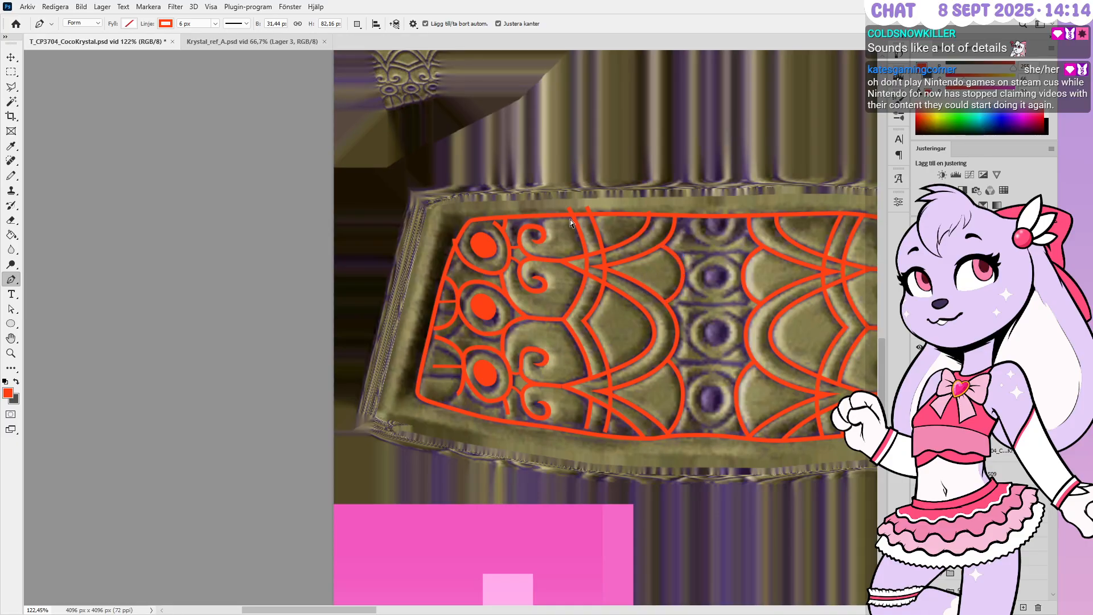
Make the Grupp 5 group visible to reveal the orange swirls, then save with Ctrl+S
scroll(432, 374, "down", 1, "alt")
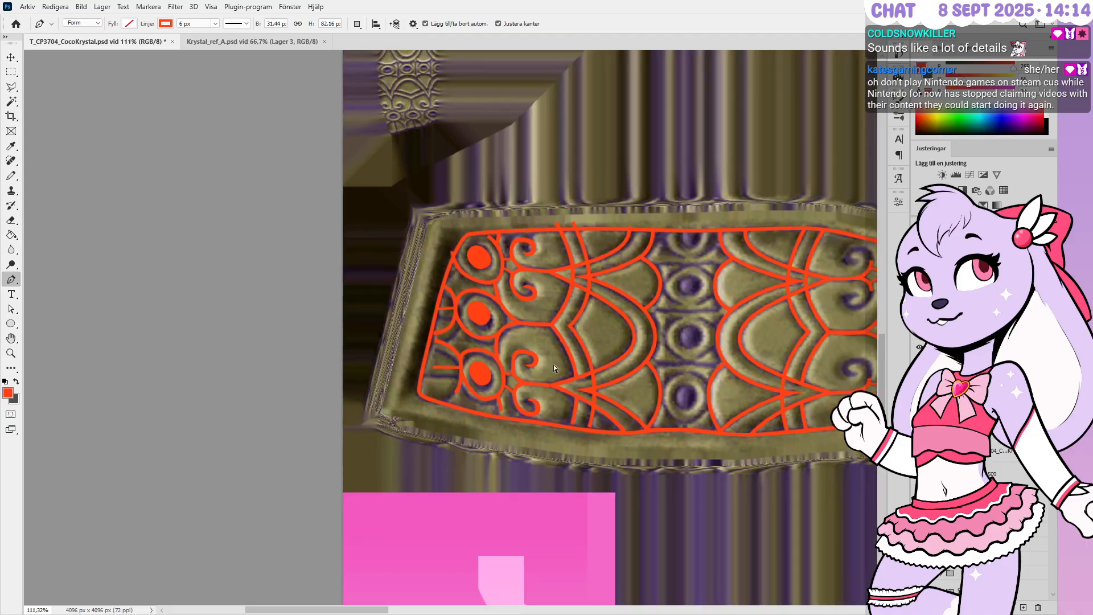
left_click(1002, 451)
left_click(1002, 431)
left_click(919, 431)
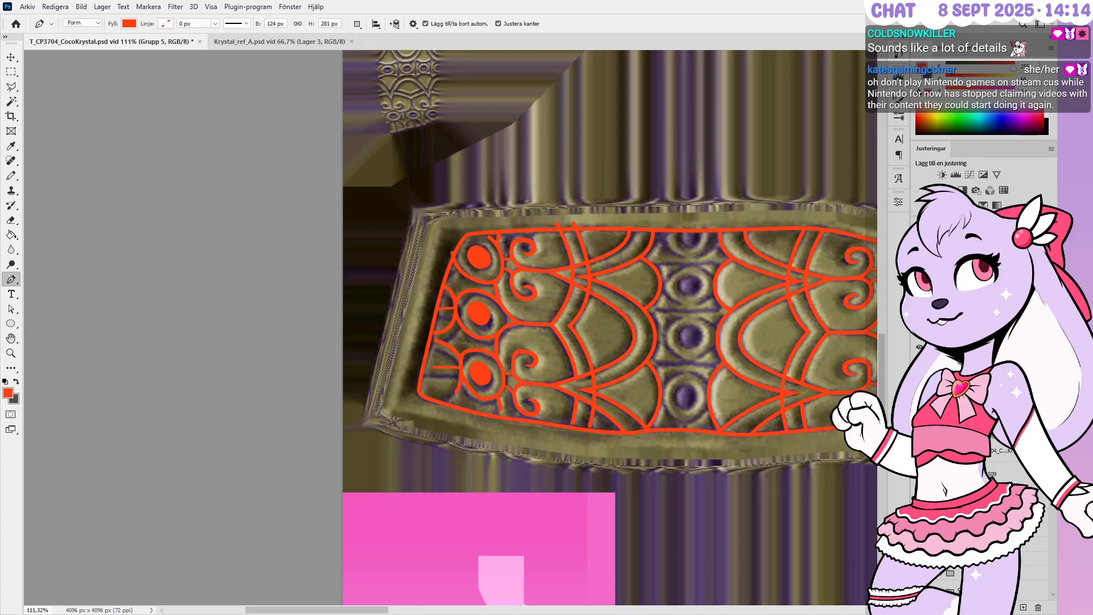
key("ctrl+s")
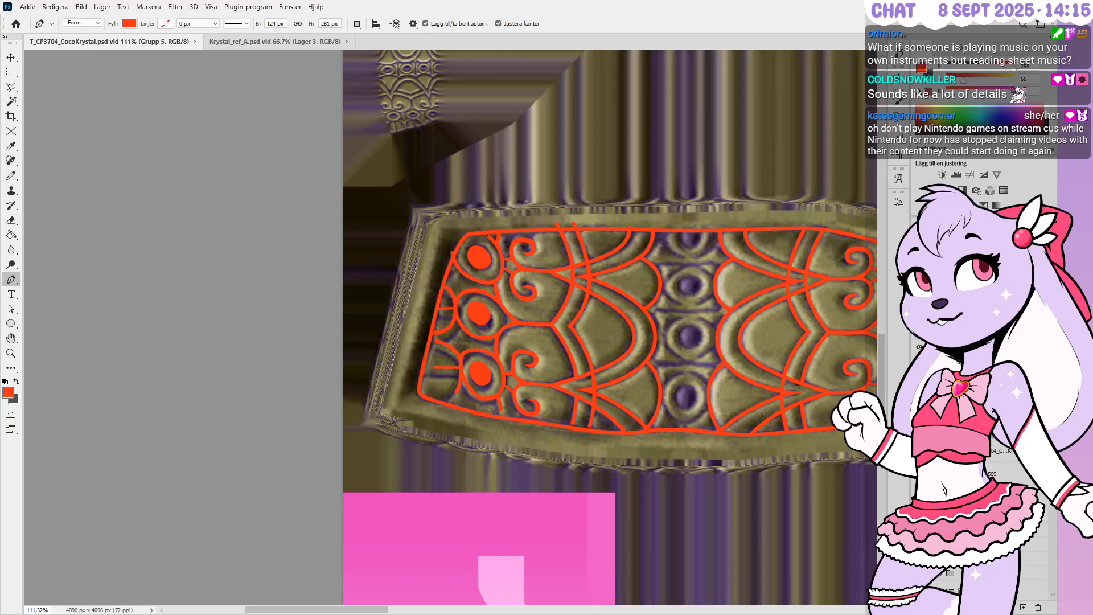
Select every traced stroke layer at once to show all path outlines, zooming toward the top-left
left_click(967, 426, "shift")
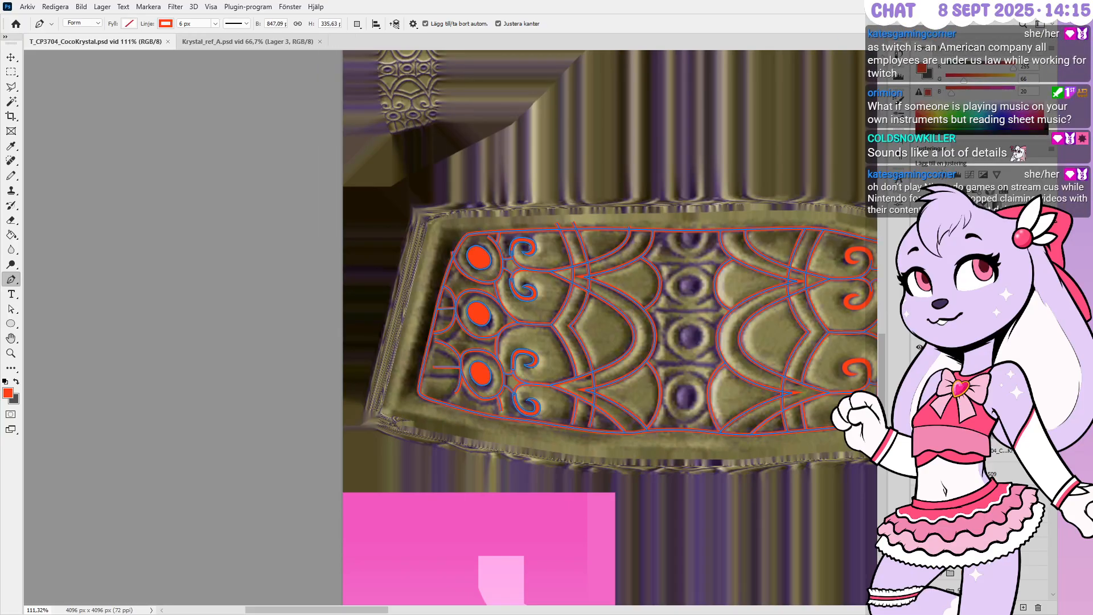
scroll(555, 233, "up", 4, "alt")
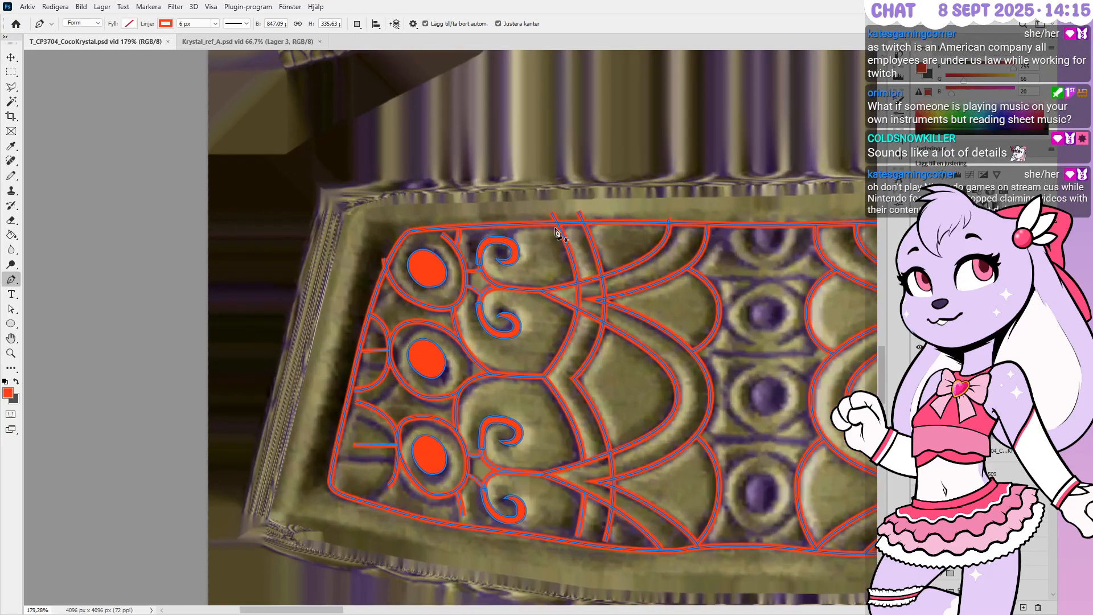
scroll(555, 231, "up", 2, "alt")
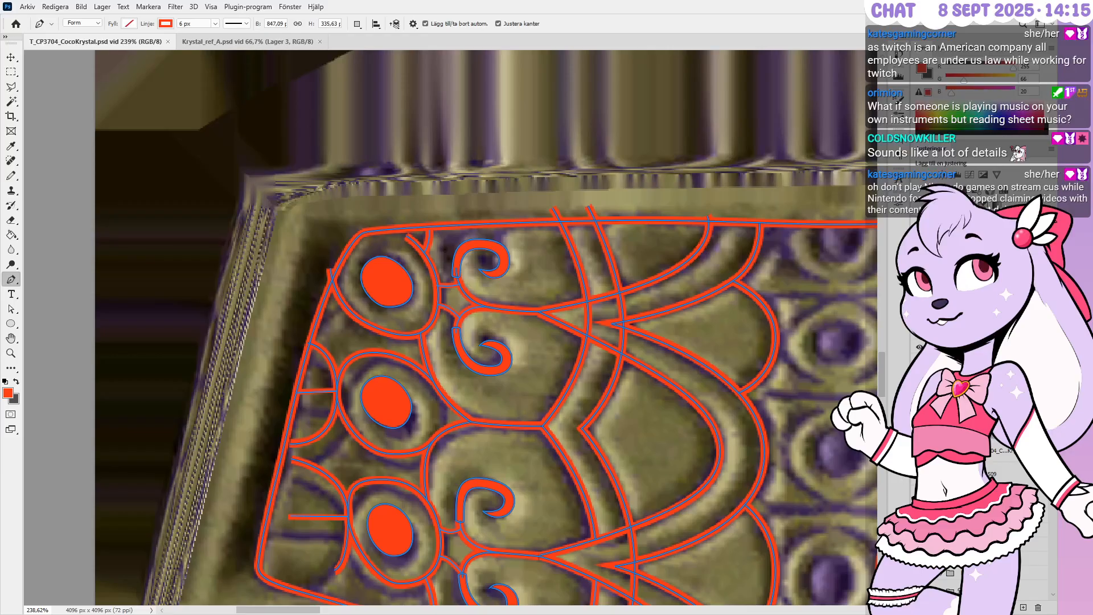
scroll(592, 199, "up", 3)
scroll(562, 281, "down", 2)
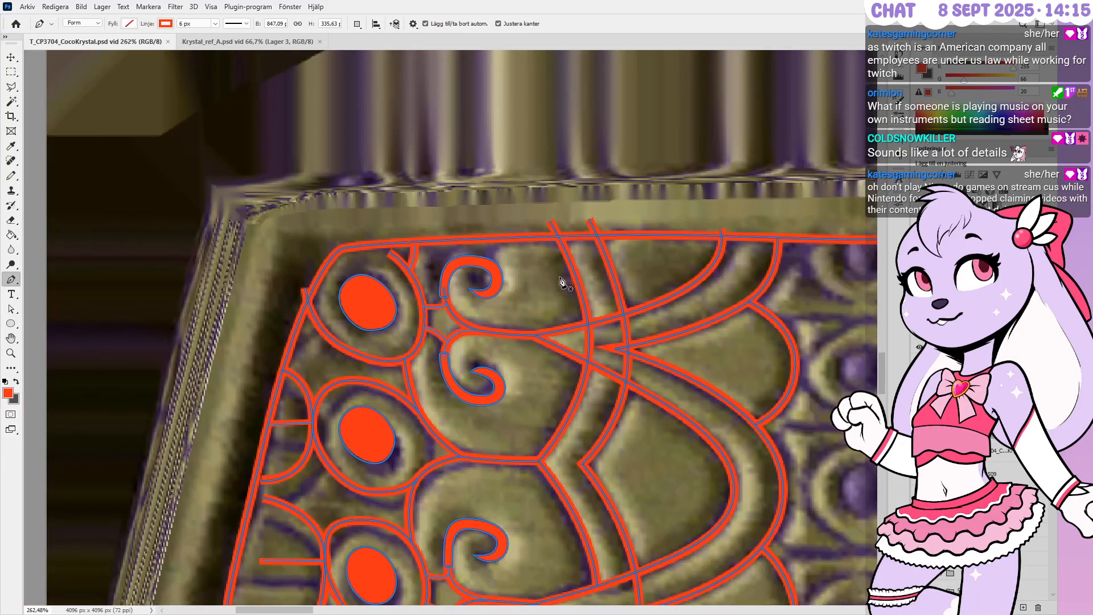
scroll(766, 250, "down", 1)
scroll(763, 242, "up", 3)
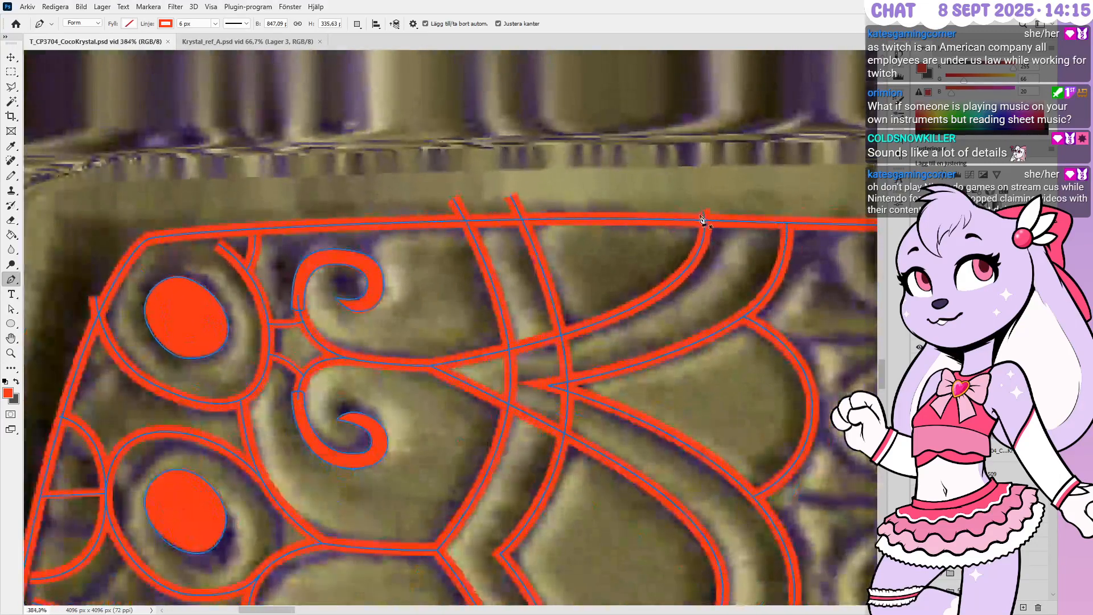
Move the curve's end anchor onto the top border and bend its upper end slightly
left_click(703, 214, "ctrl")
left_click_drag(704, 214, 713, 221, "ctrl")
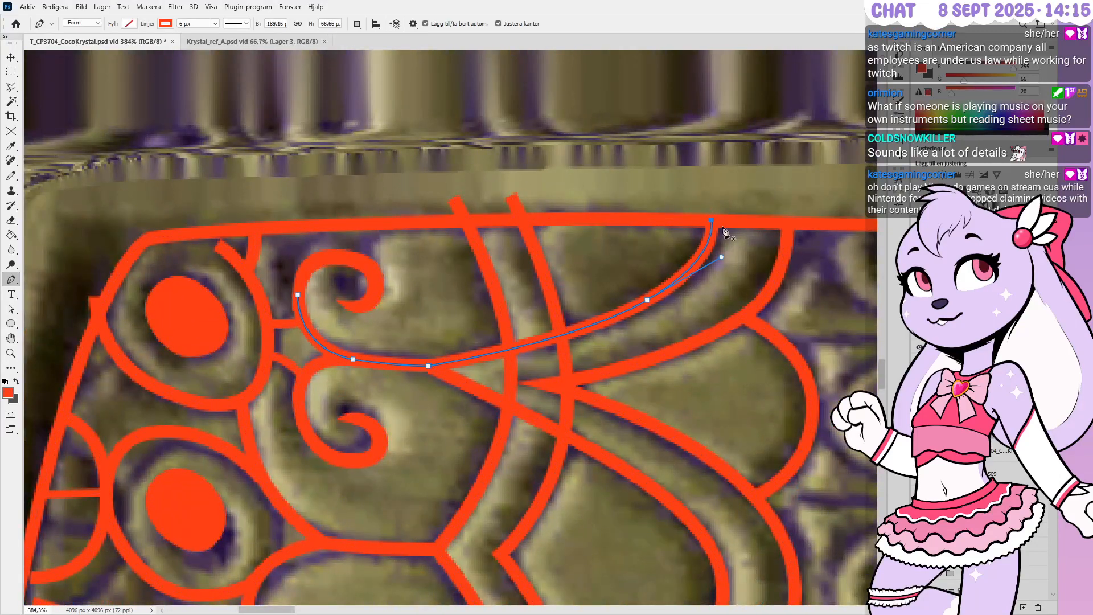
left_click(717, 263, "ctrl")
left_click_drag(654, 312, 656, 313, "ctrl")
left_click_drag(721, 258, 718, 265, "ctrl")
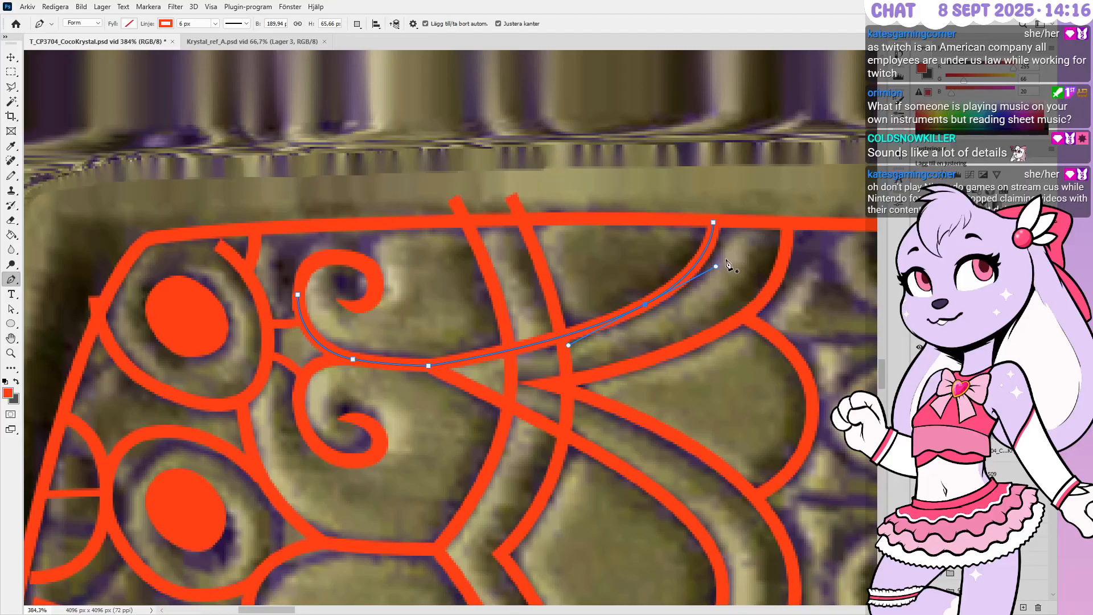
scroll(720, 268, "down", 1, "alt")
scroll(729, 261, "down", 1, "alt")
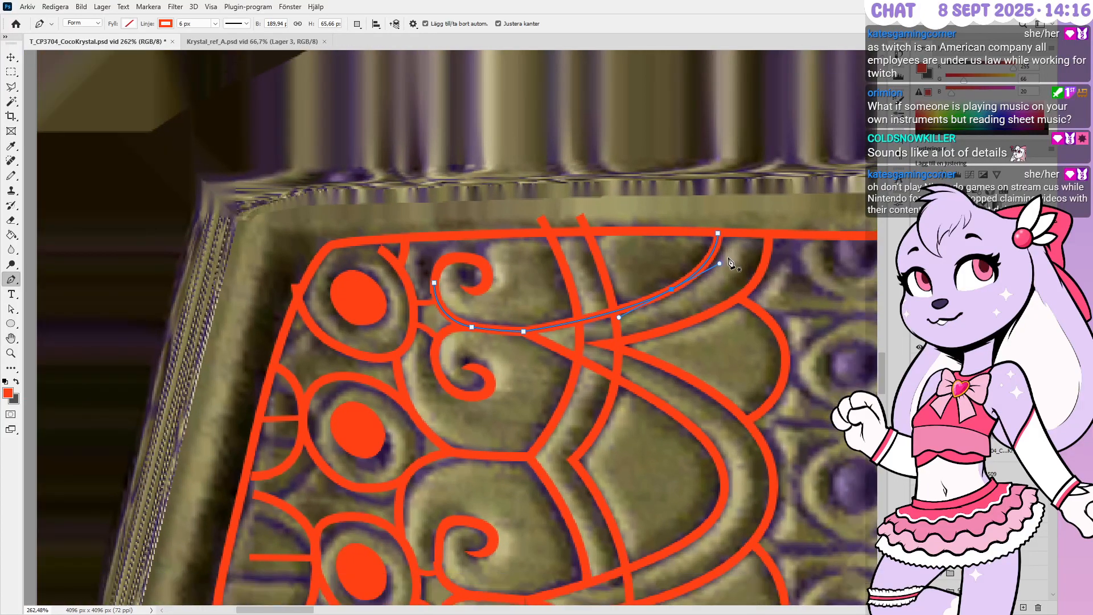
scroll(533, 327, "up", 1, "alt")
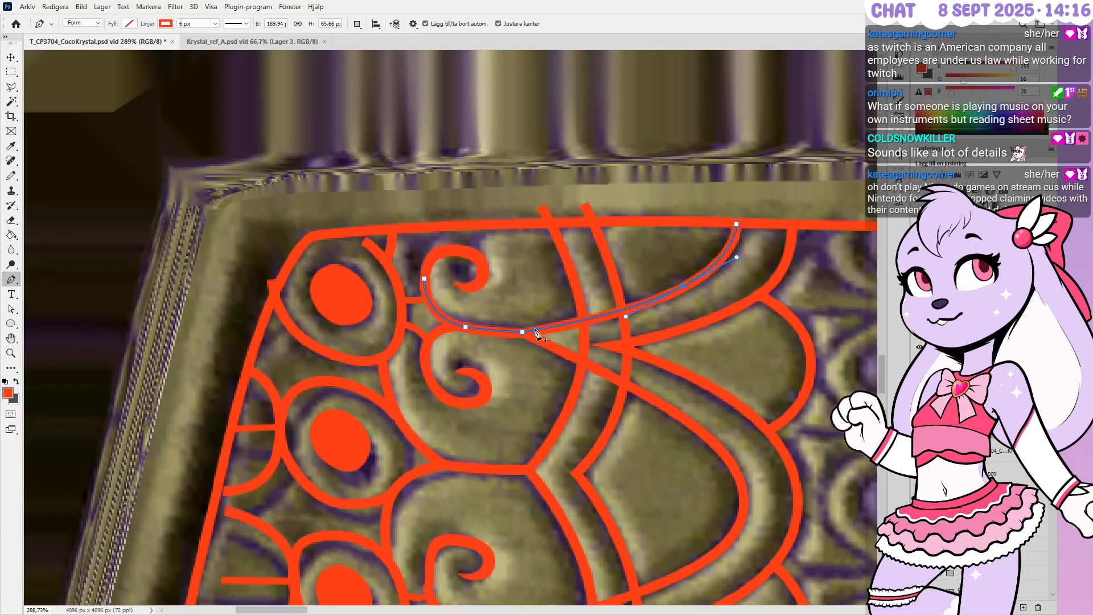
scroll(481, 318, "up", 5, "alt")
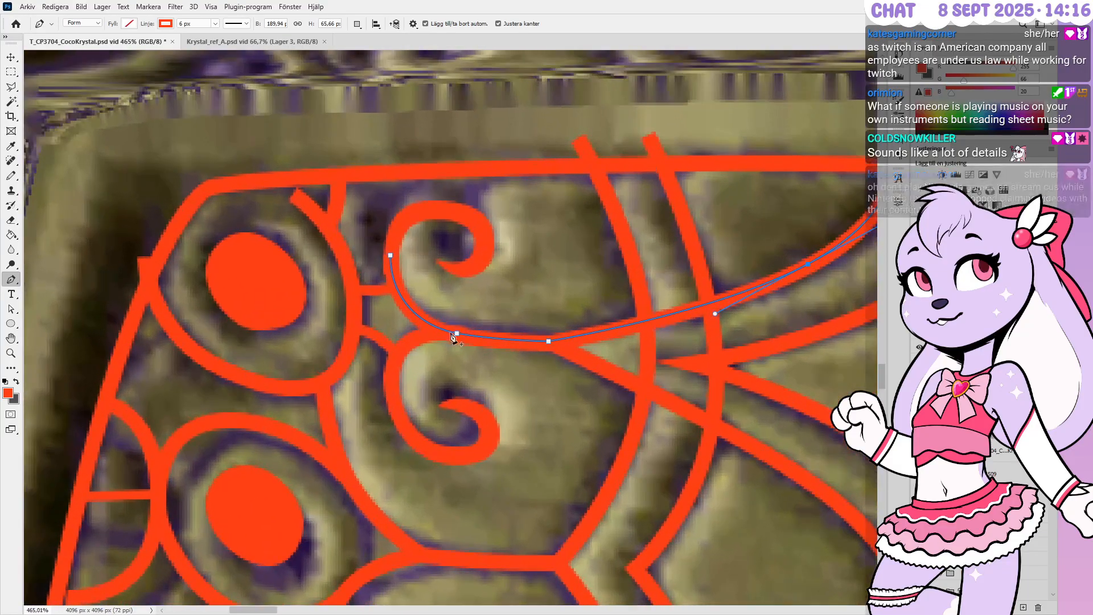
Raise the lower-left anchor, set the middle anchor onto the groove, and lower the left end
left_click(455, 333, "ctrl")
key("Up")
key("Up")
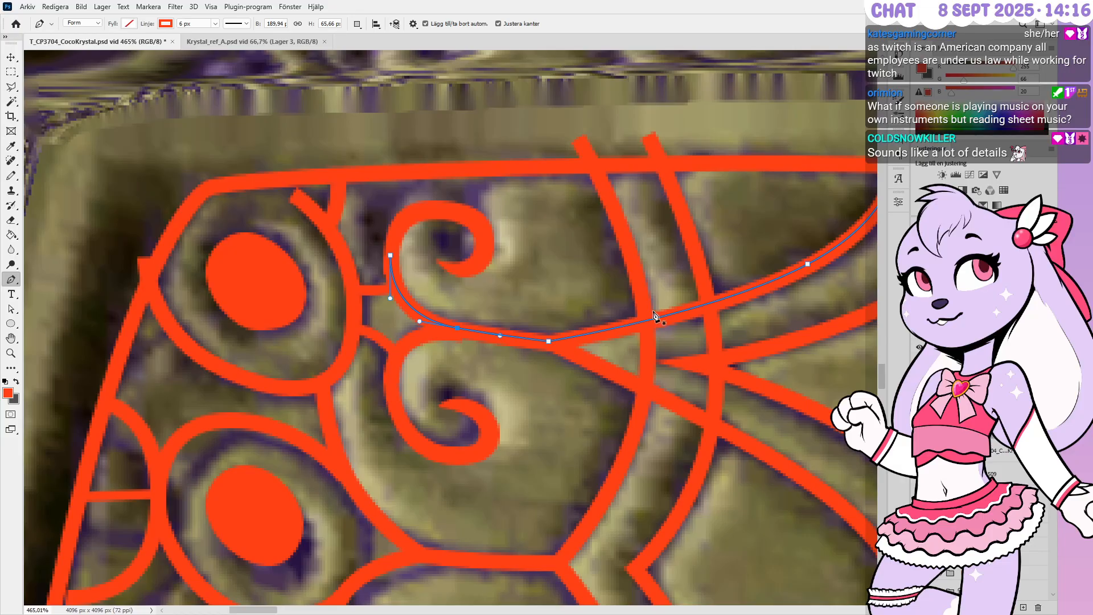
scroll(601, 245, "down", 2, "alt")
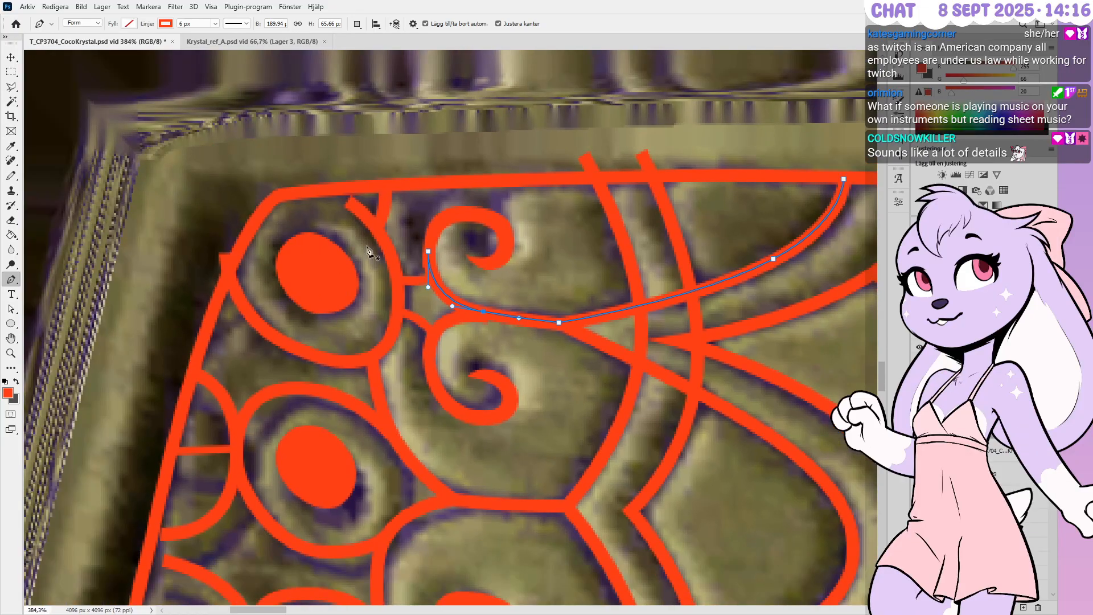
scroll(420, 251, "up", 5, "alt")
left_click_drag(522, 356, 519, 350, "ctrl")
left_click(646, 371, "ctrl+shift")
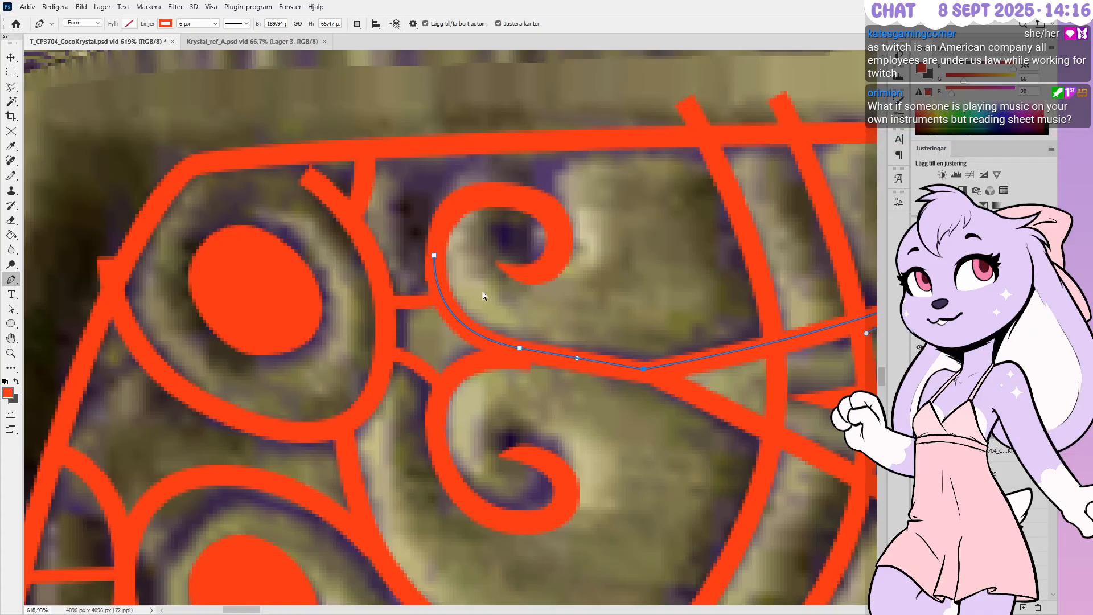
left_click_drag(435, 256, 434, 261, "ctrl")
scroll(506, 216, "down", 4, "alt")
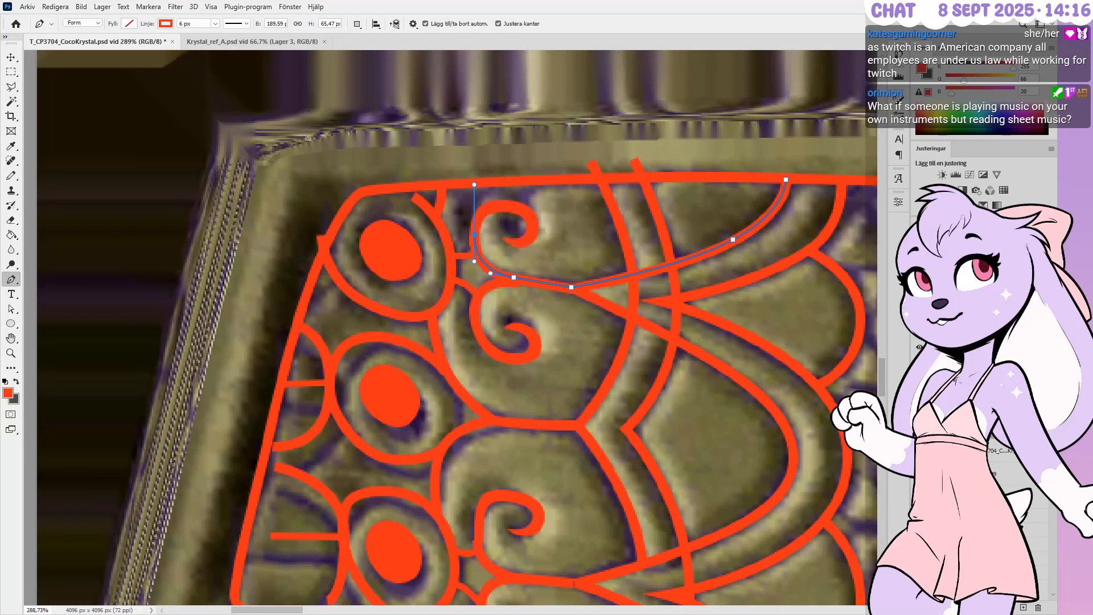
scroll(692, 256, "down", 1, "alt")
scroll(692, 254, "up", 2, "alt")
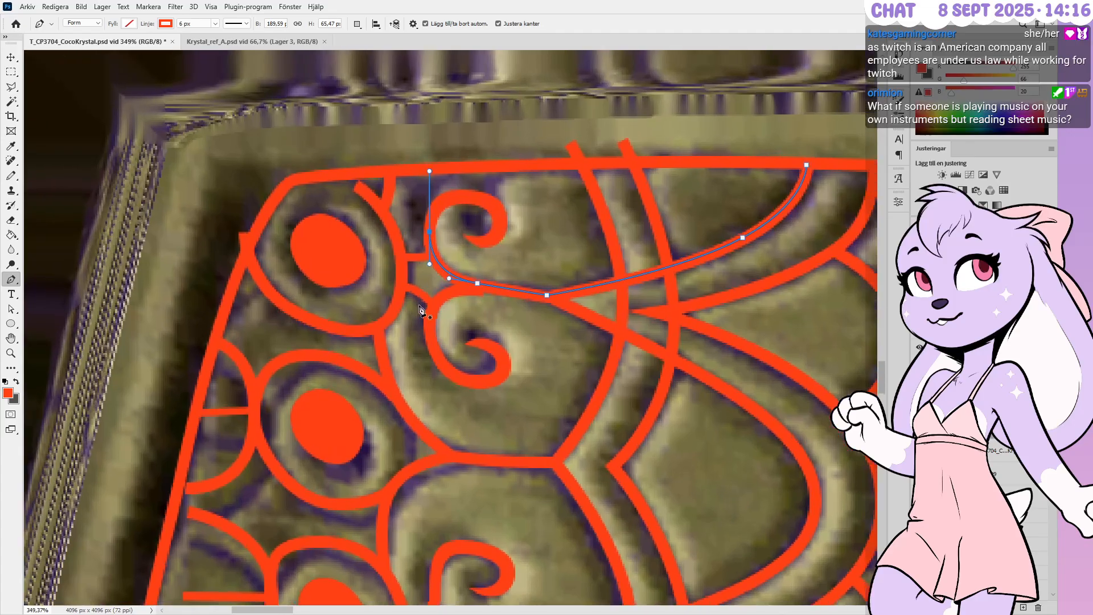
scroll(443, 312, "down", 1, "alt")
scroll(698, 213, "up", 3, "alt")
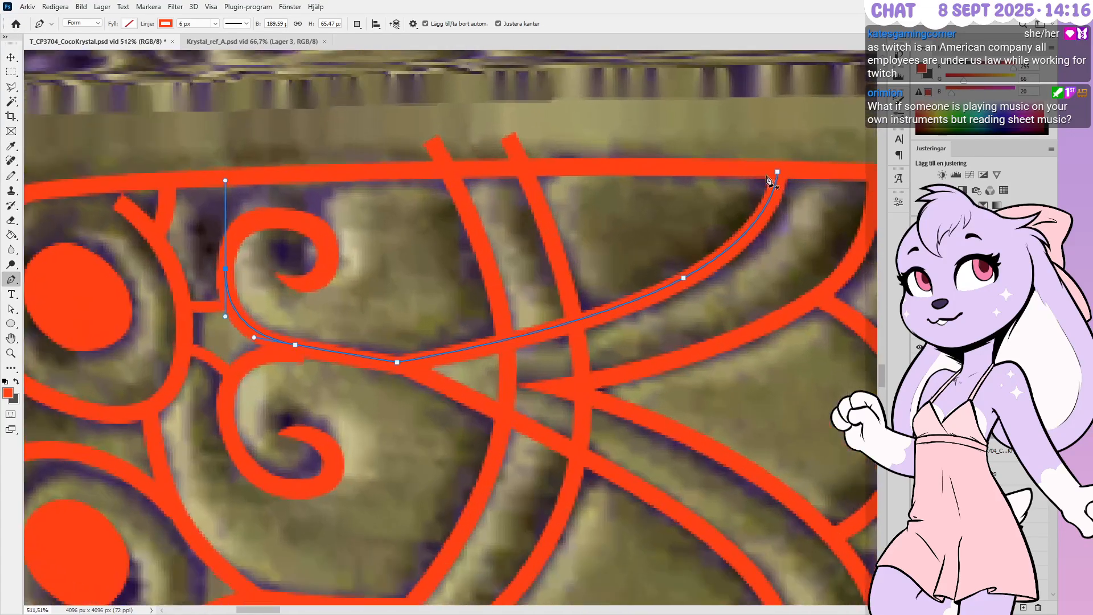
Refine the curve's top-border end and middle section so the stroke sits in the groove
left_click_drag(777, 172, 779, 172, "ctrl")
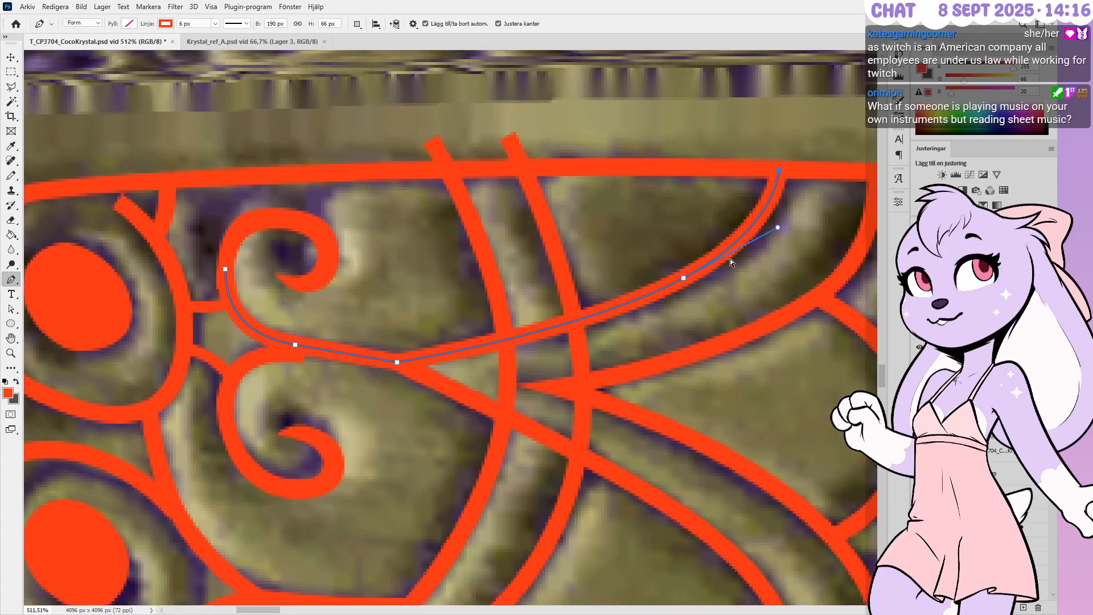
left_click_drag(685, 278, 683, 281, "ctrl")
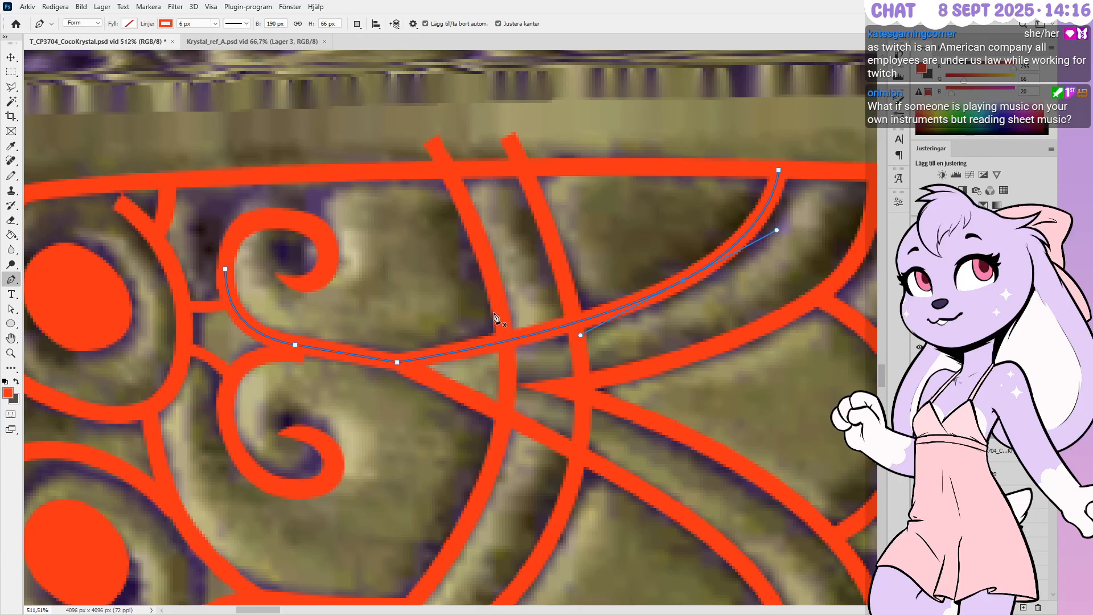
scroll(478, 314, "up", 2, "alt")
scroll(397, 315, "down", 1, "alt")
scroll(396, 319, "down", 3, "alt")
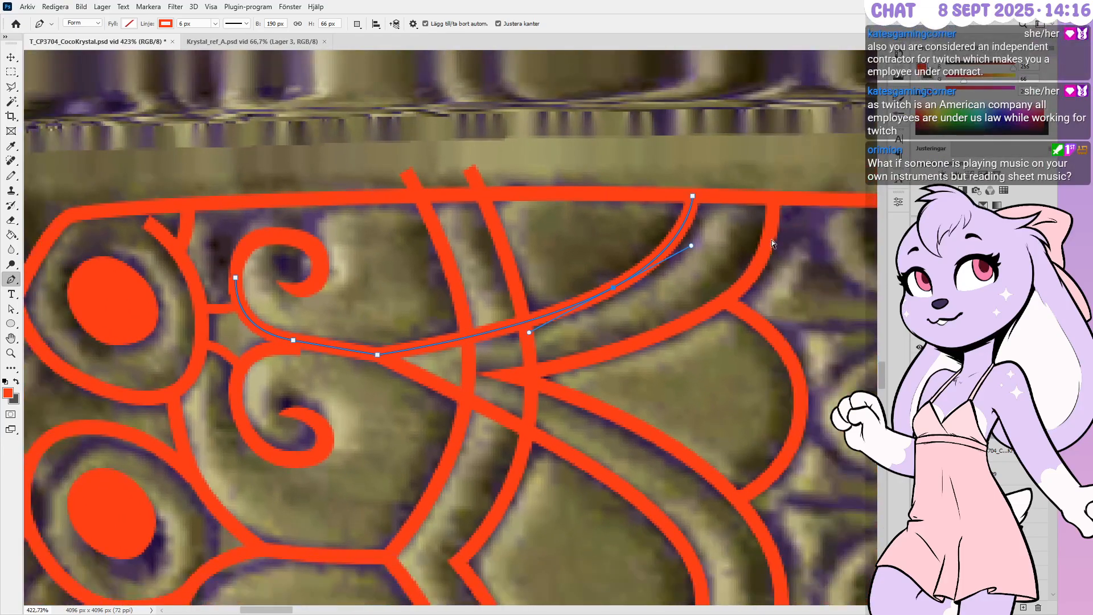
left_click_drag(774, 200, 771, 199, "ctrl")
left_click_drag(723, 302, 724, 299, "ctrl")
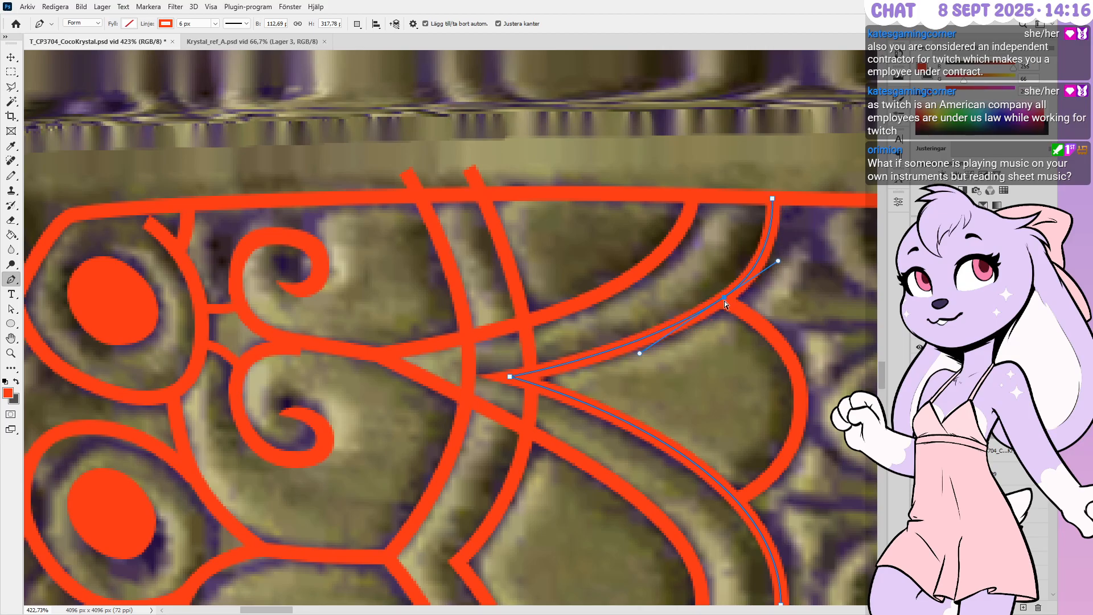
scroll(700, 457, "down", 1, "alt")
scroll(722, 472, "up", 2, "alt")
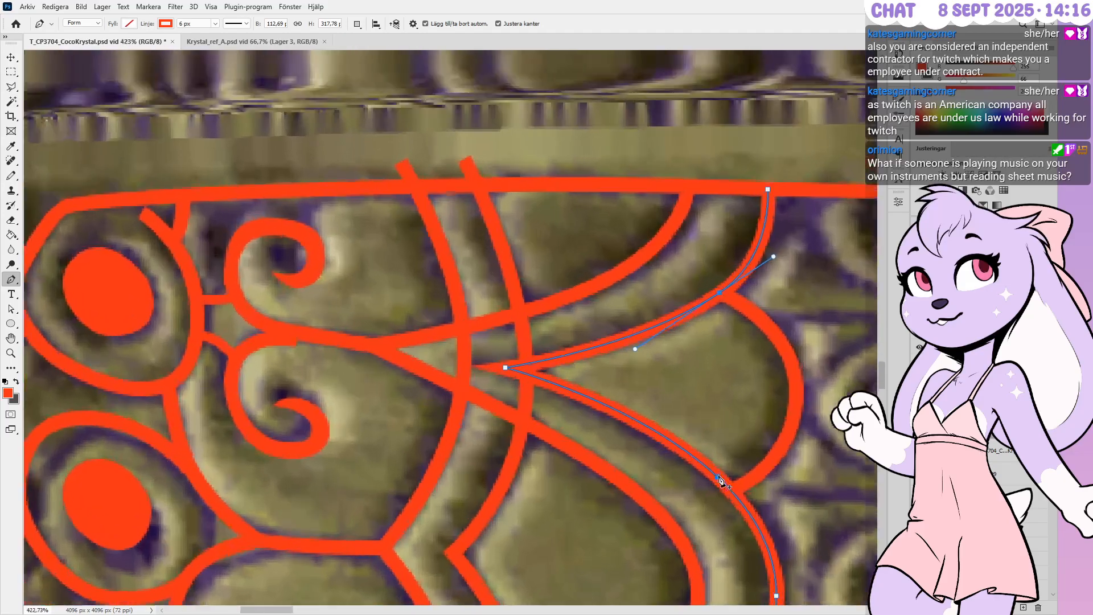
Shift the pointed curve's tip right and up, and align its bottom end with the lower border
left_click(460, 345, "ctrl")
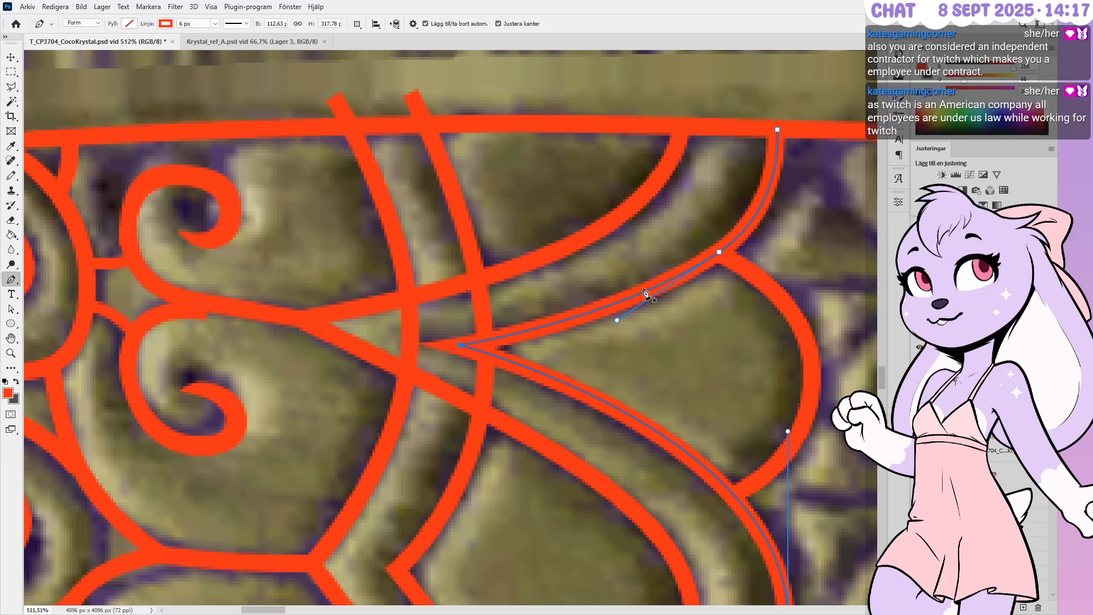
scroll(630, 273, "down", 2, "alt")
scroll(628, 233, "down", 3, "alt")
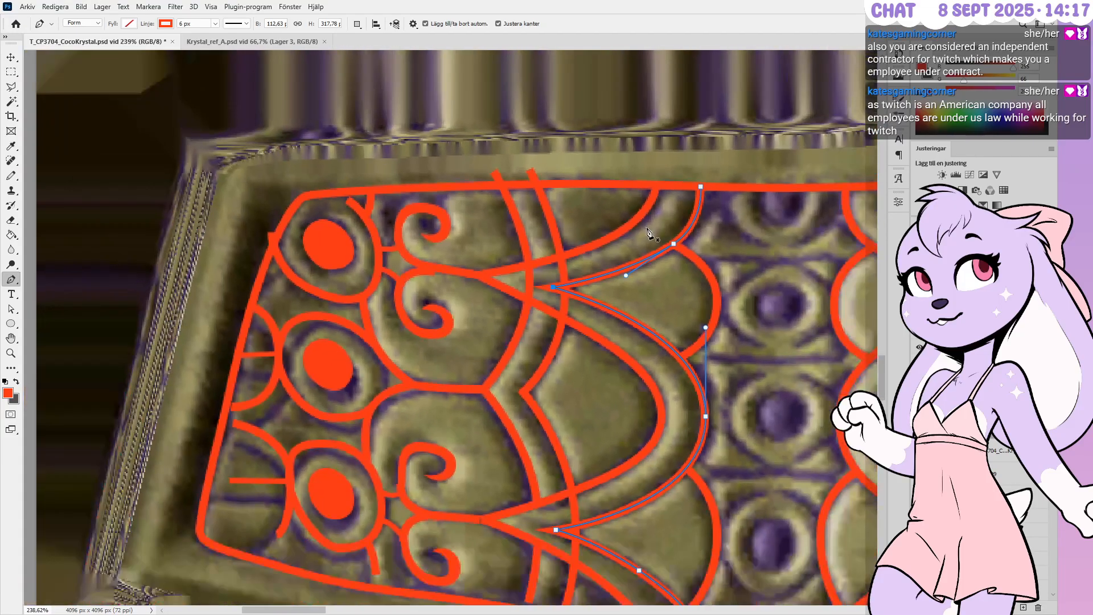
scroll(651, 552, "up", 2, "alt")
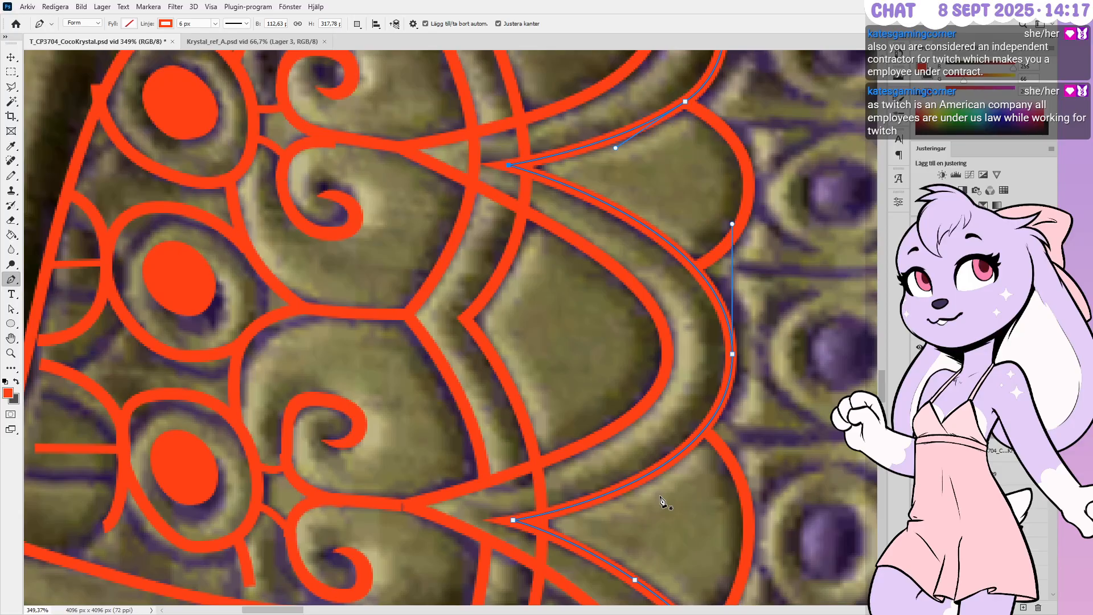
left_click_drag(732, 353, 735, 353, "ctrl")
scroll(778, 233, "down", 6)
scroll(683, 450, "up", 5)
left_click_drag(742, 450, 737, 447, "ctrl")
left_click(642, 351, "ctrl")
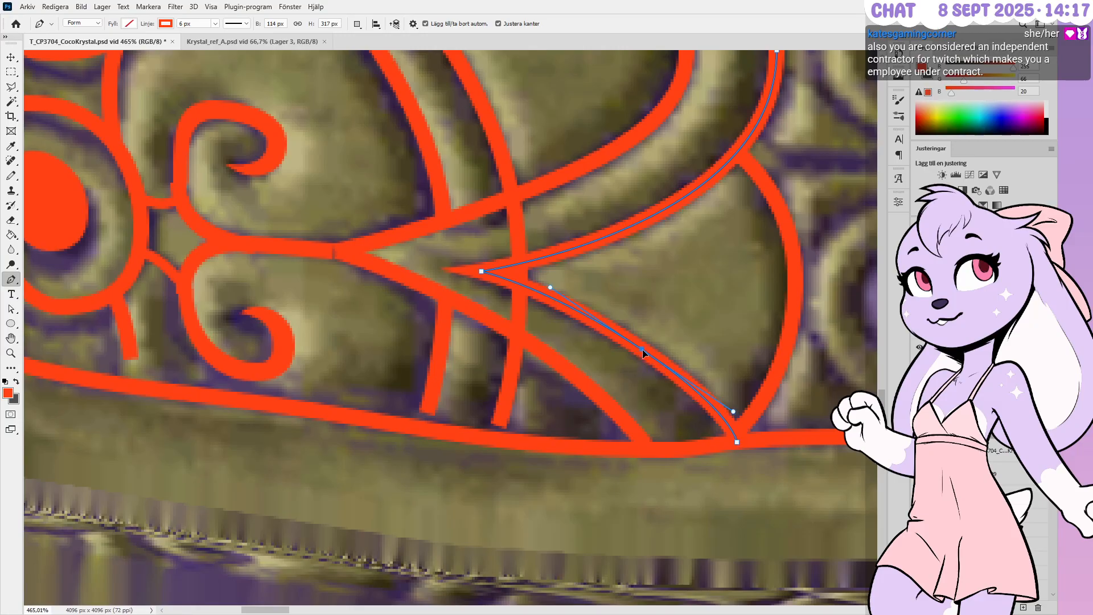
left_click_drag(481, 271, 486, 273, "ctrl")
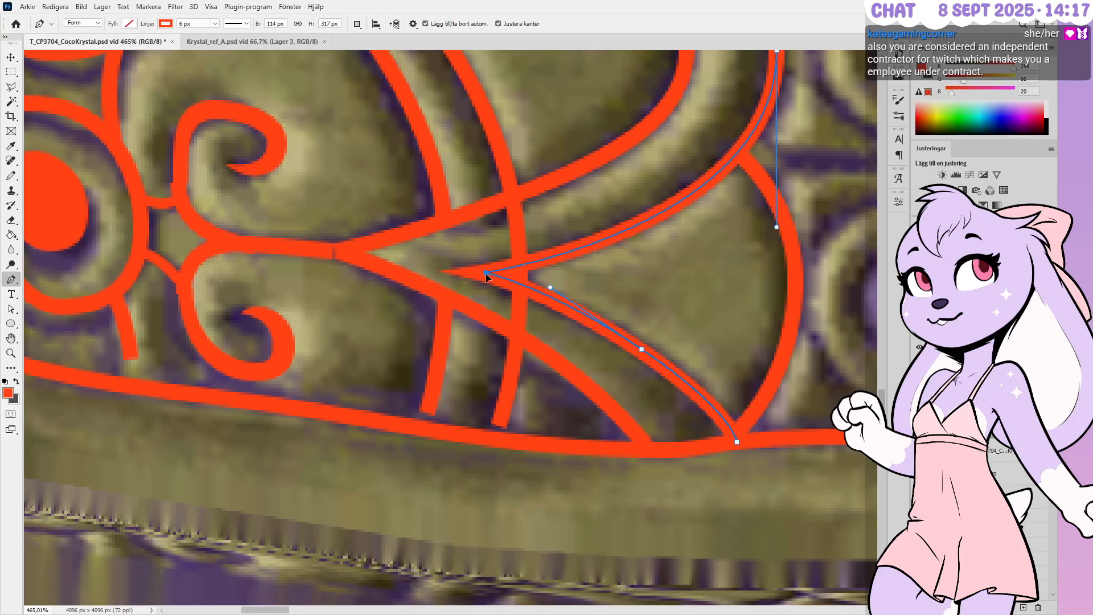
key("Up")
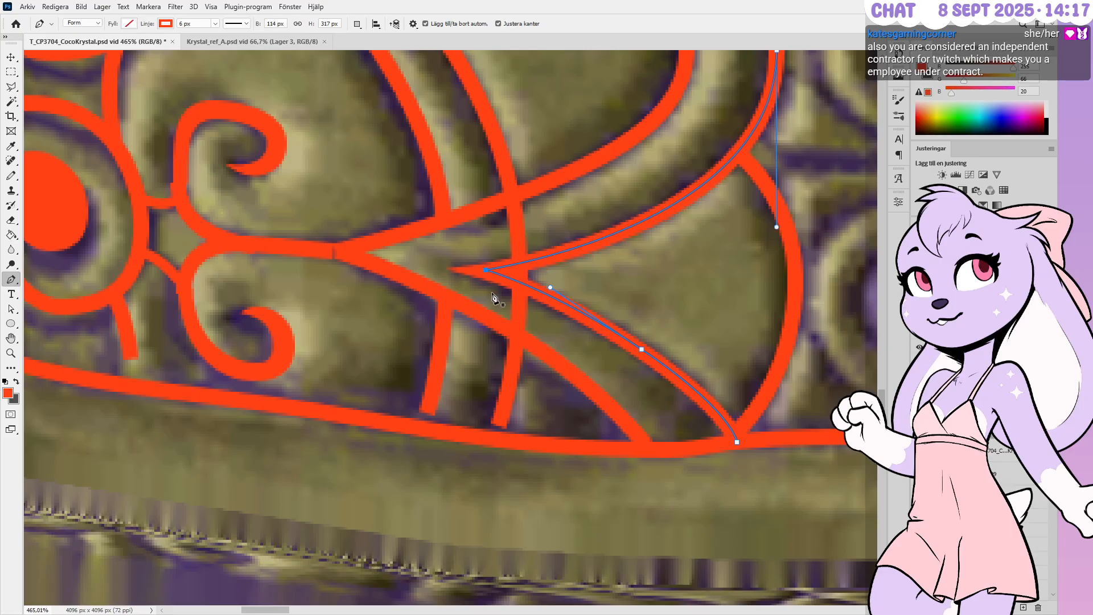
scroll(711, 296, "down", 3, "alt")
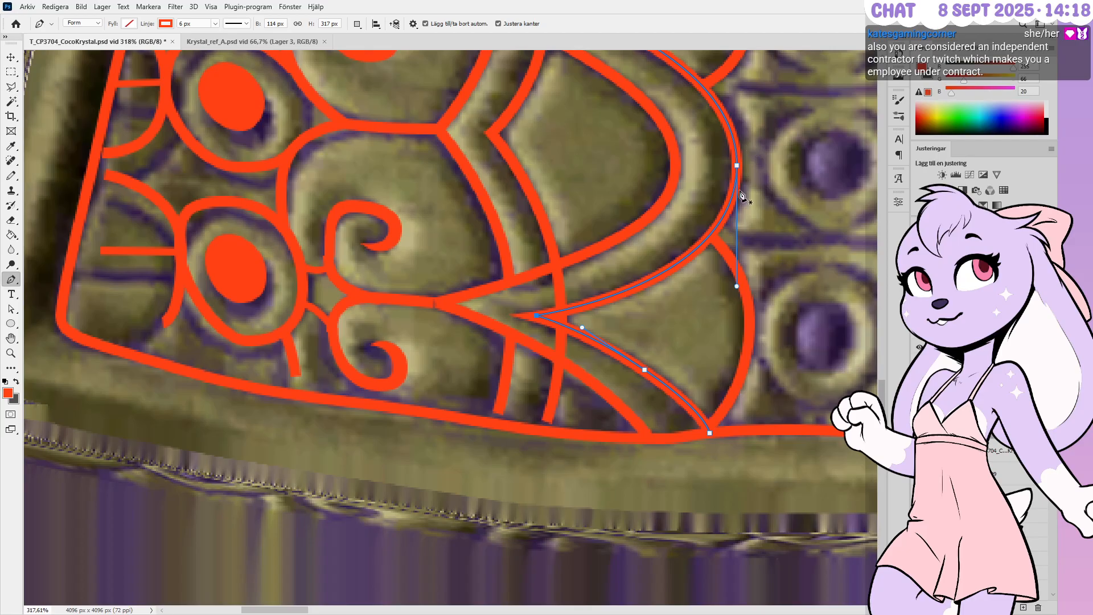
Bend the small bottom arc's middle slightly left and set its top end onto the junction
left_click(737, 287, "ctrl")
scroll(683, 314, "down", 3, "alt")
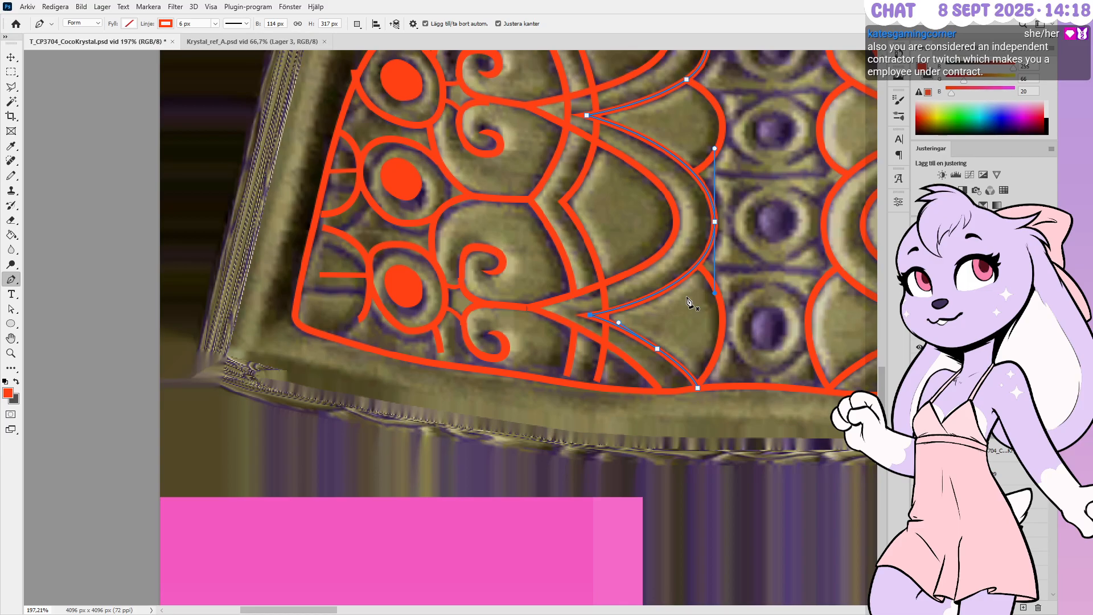
scroll(677, 345, "up", 3, "alt")
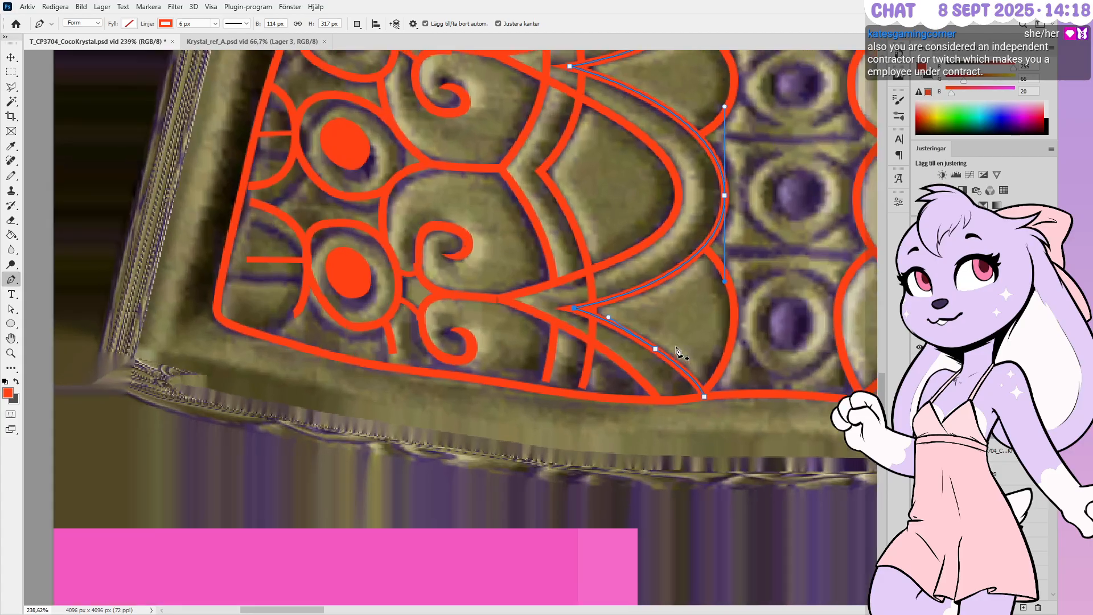
left_click(729, 382, "ctrl")
left_click(712, 408, "ctrl")
left_click_drag(751, 306, 752, 310, "ctrl")
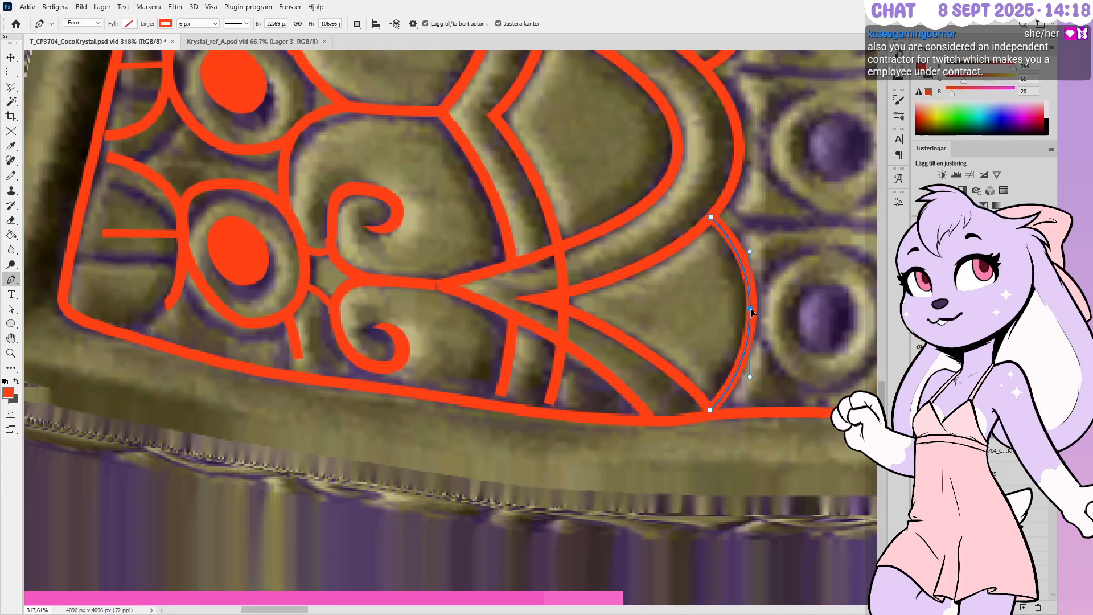
left_click(710, 217, "ctrl")
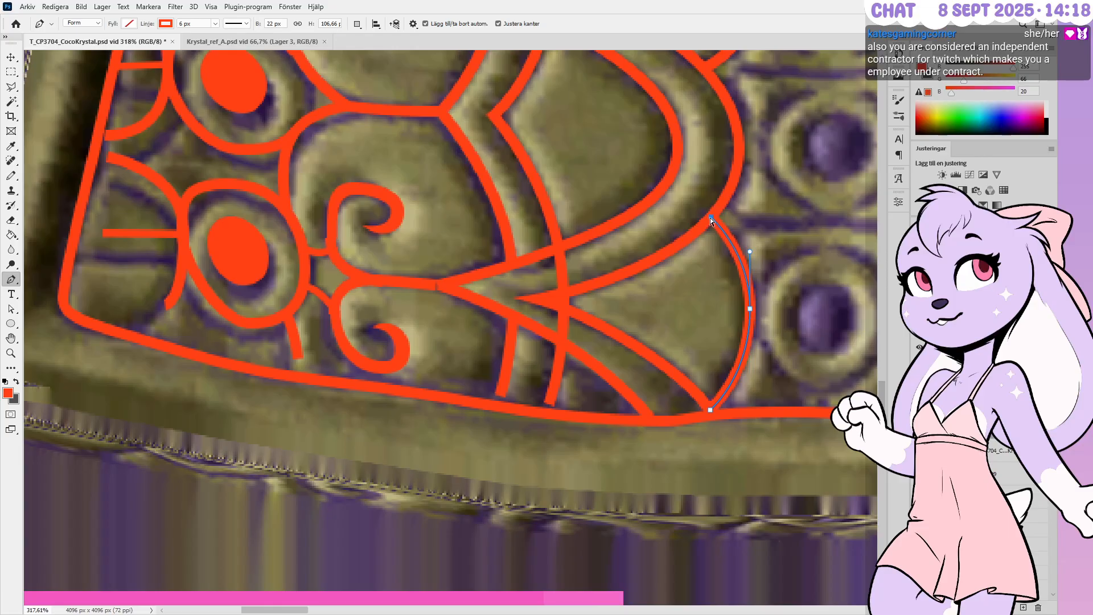
left_click_drag(711, 217, 712, 219, "ctrl")
scroll(695, 391, "down", 5, "alt")
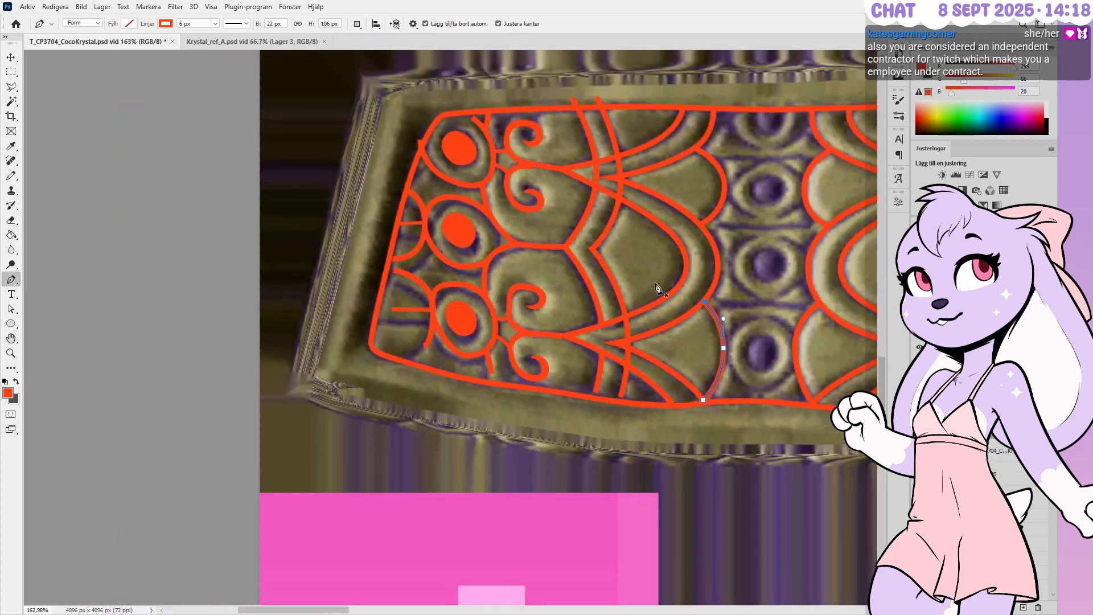
scroll(656, 288, "up", 6, "alt")
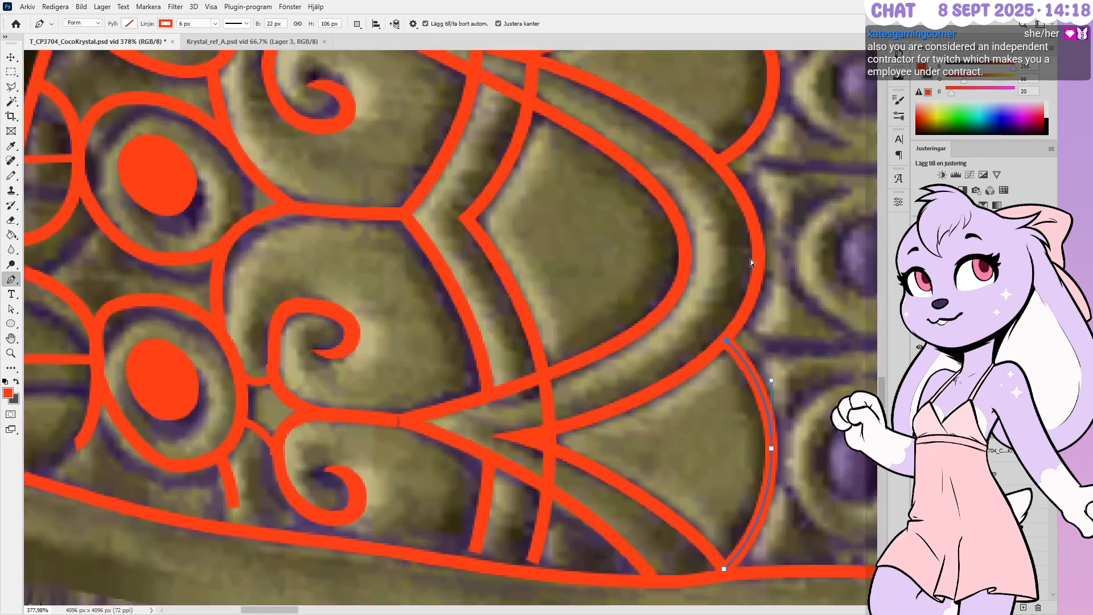
left_click(760, 262, "ctrl")
Move the inner U-curve's lower anchor down-left, add an upper anchor, and shift its top end right
left_click(759, 259, "ctrl")
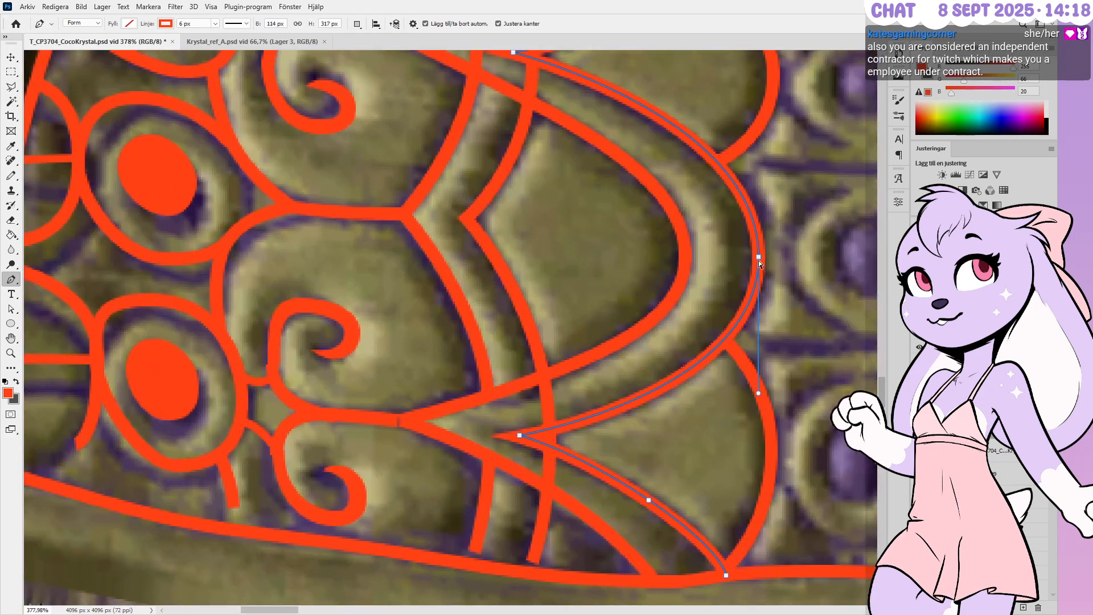
left_click(685, 259, "ctrl")
left_click(685, 257, "ctrl")
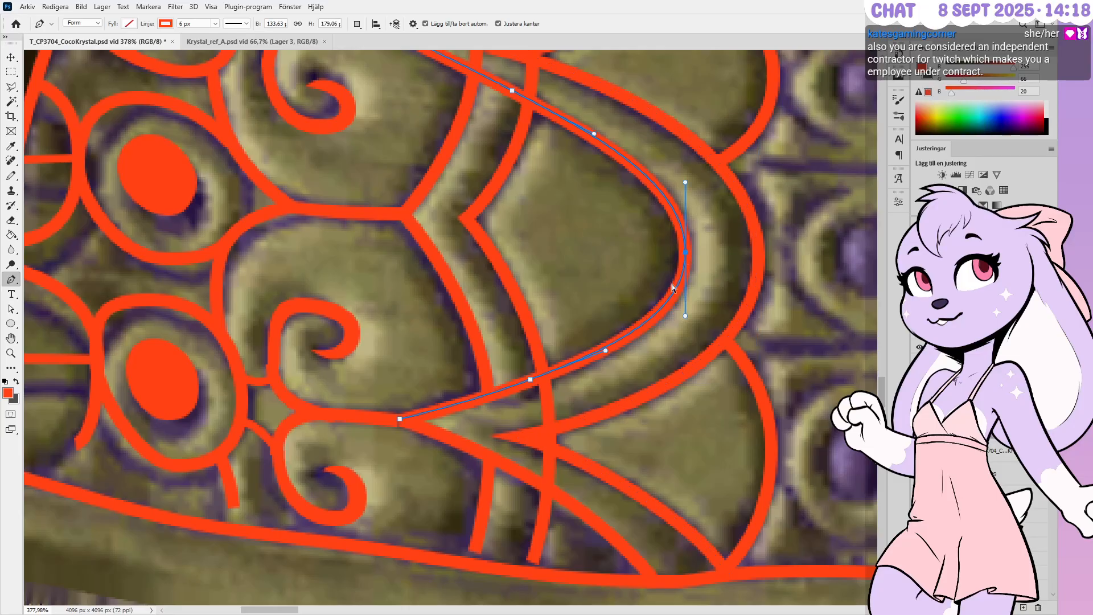
left_click_drag(531, 381, 527, 385, "ctrl")
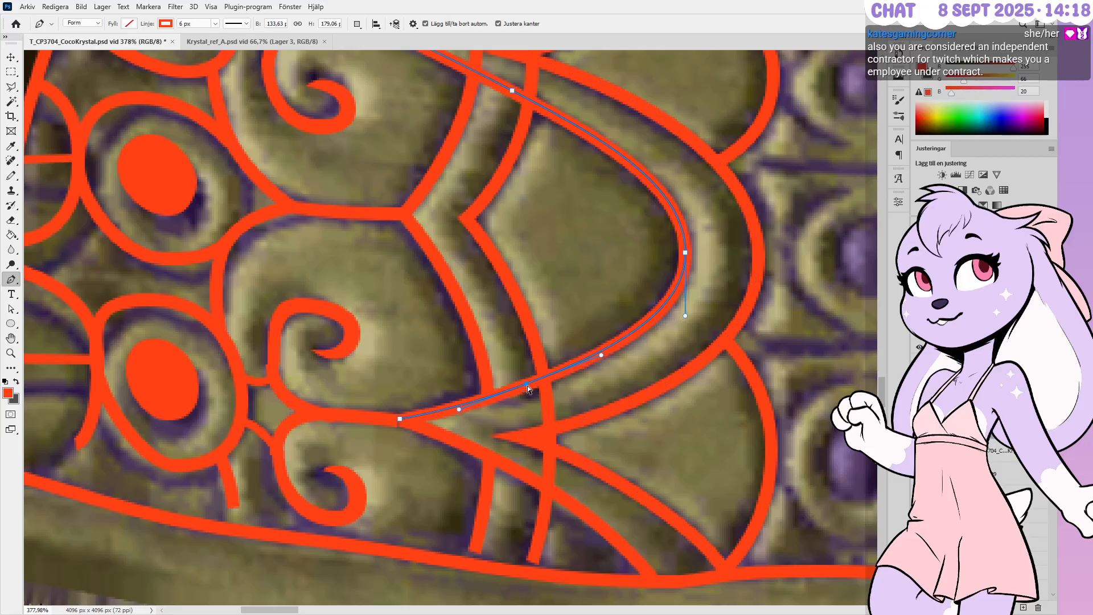
left_click(400, 421, "ctrl")
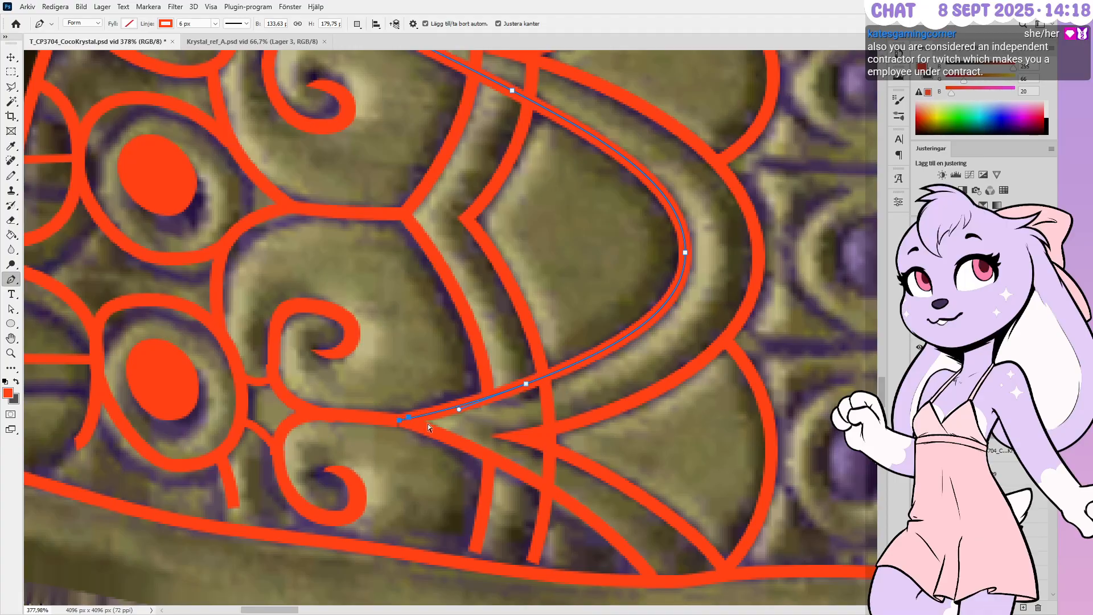
scroll(592, 408, "down", 3, "alt")
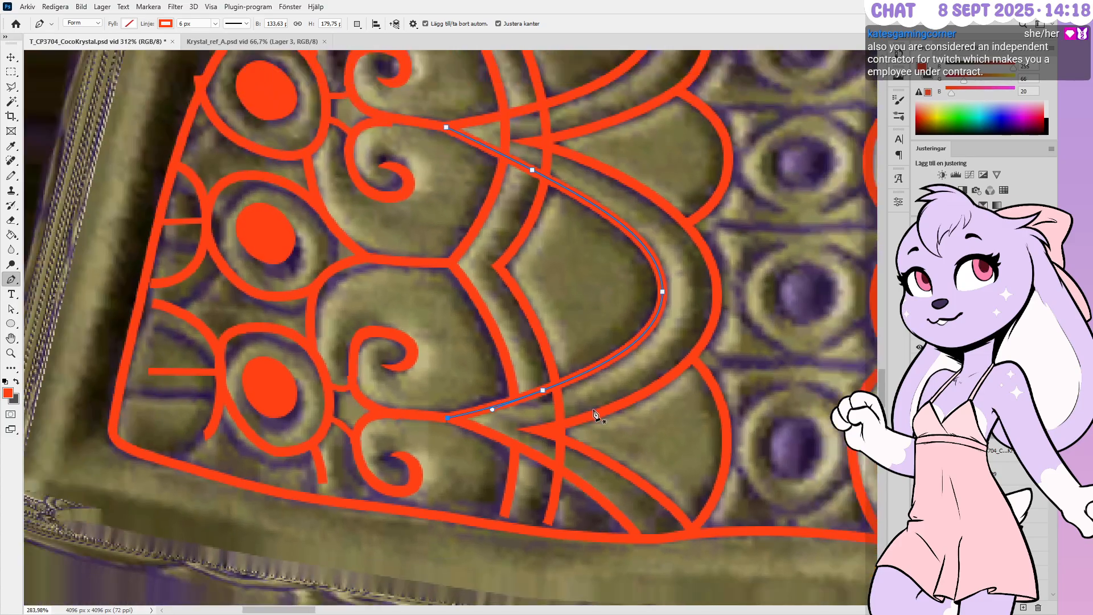
scroll(549, 186, "up", 3, "alt")
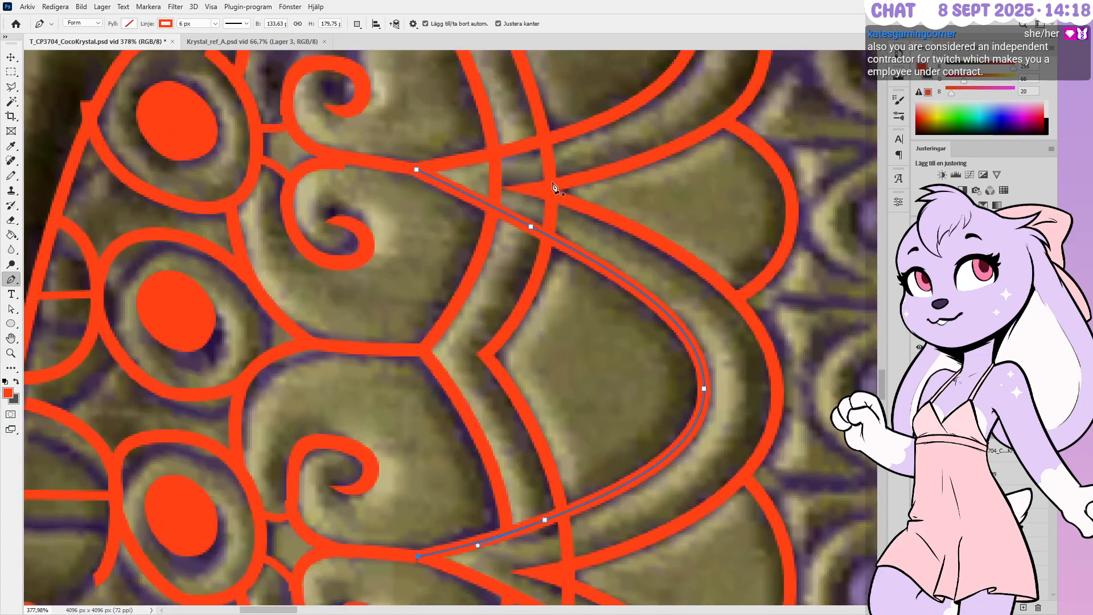
left_click(533, 228, "ctrl")
left_click(536, 229)
left_click_drag(416, 168, 417, 169, "ctrl")
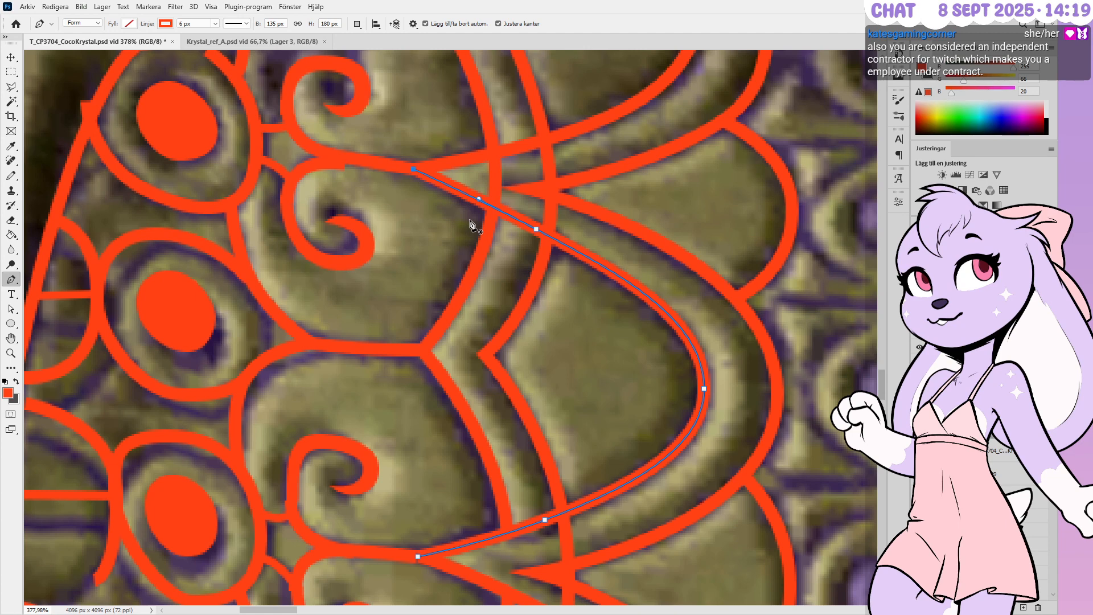
scroll(727, 309, "down", 3, "alt")
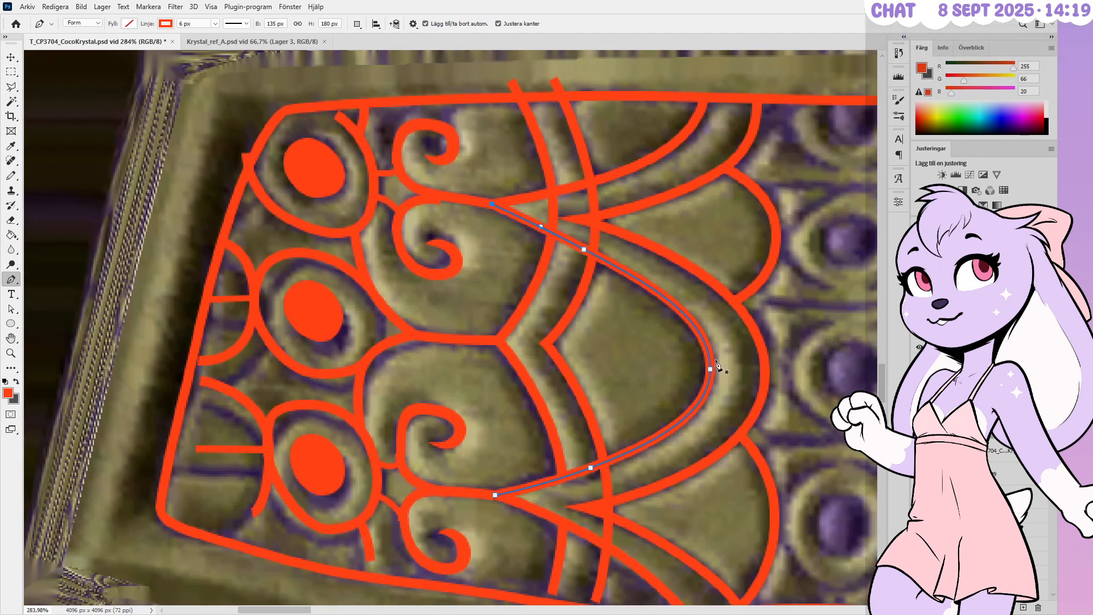
left_click(710, 369, "ctrl")
Smooth the U-curve's rightmost bend by adjusting its direction handle
left_click_drag(709, 323, 709, 322, "ctrl")
left_click(677, 351, "ctrl")
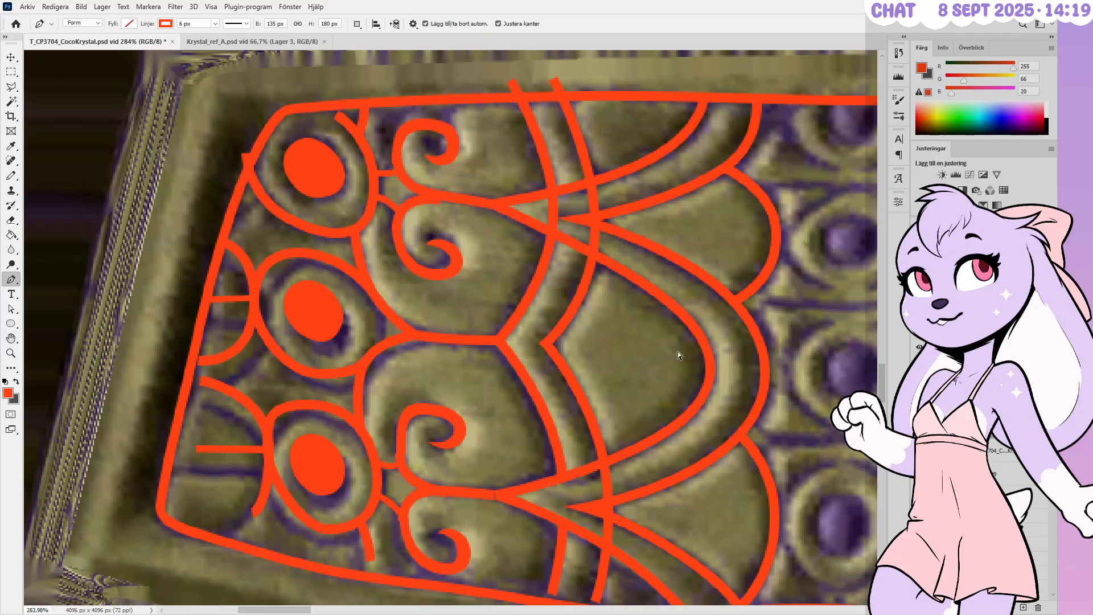
scroll(693, 317, "down", 4, "alt")
scroll(650, 483, "up", 3, "alt")
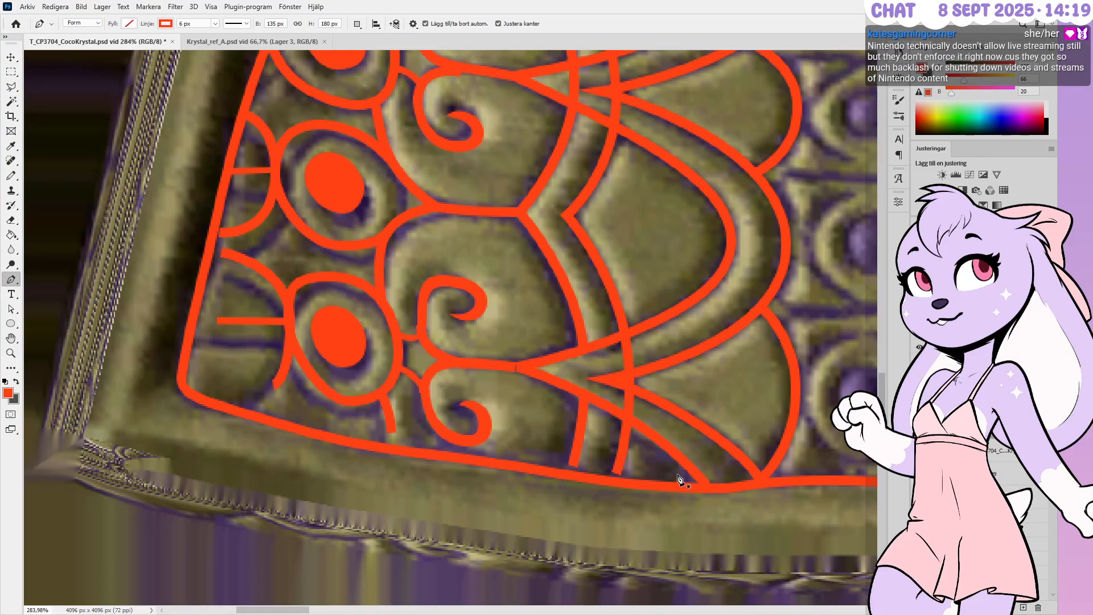
Slide the lower sweeping stroke's end left along the border and nudge its middle down-left
left_click(704, 486, "ctrl")
left_click_drag(705, 488, 703, 488, "ctrl")
key("Left")
key("Left")
key("Left")
key("Left")
scroll(513, 444, "up", 4, "alt")
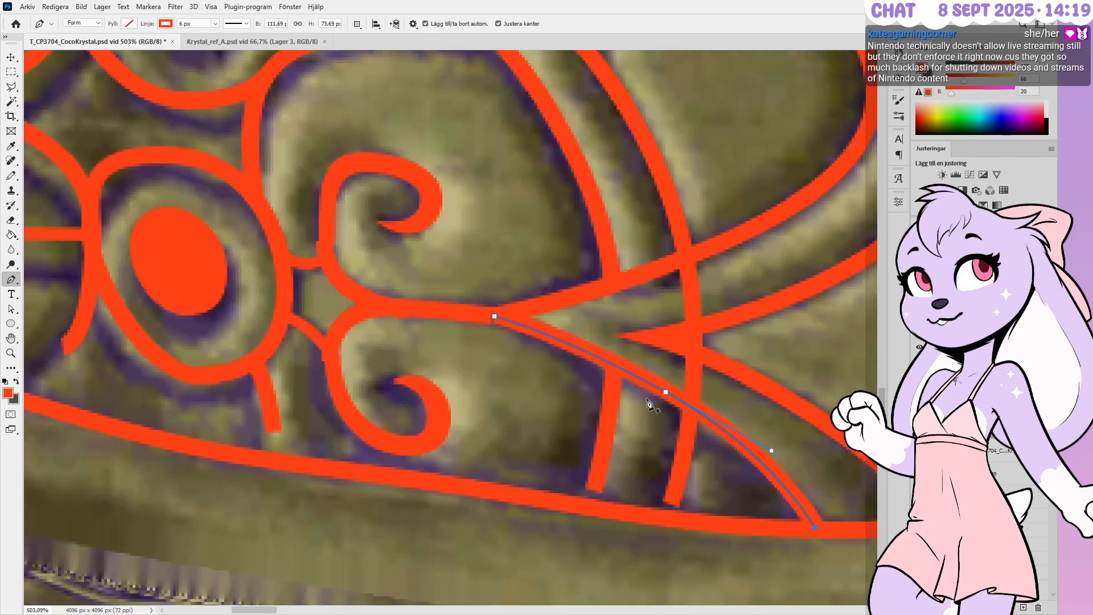
left_click(666, 393, "ctrl")
key("Down")
key("Down")
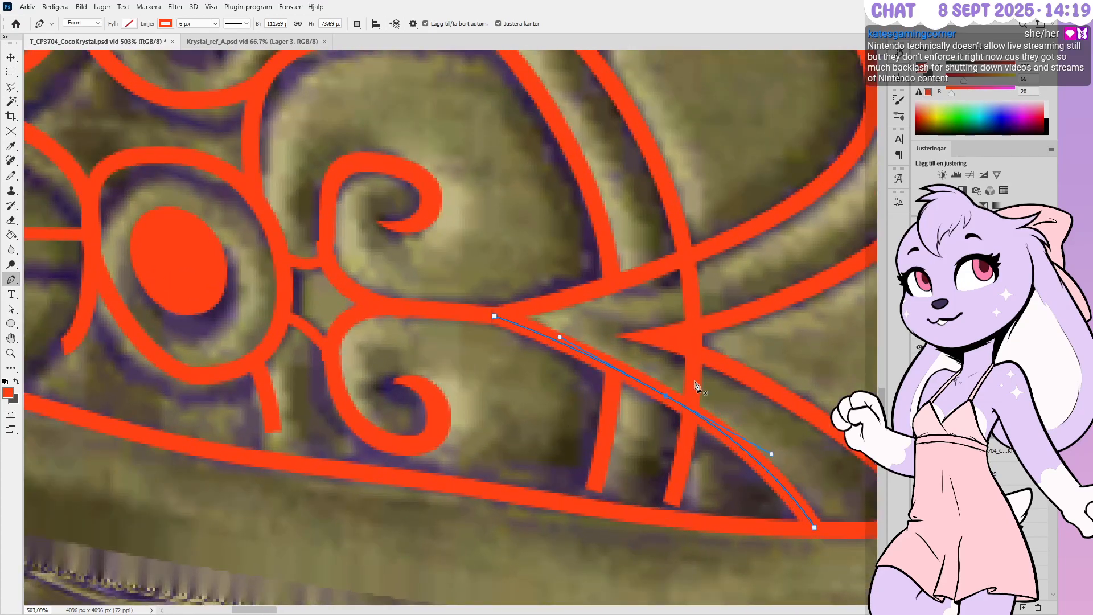
key("Left")
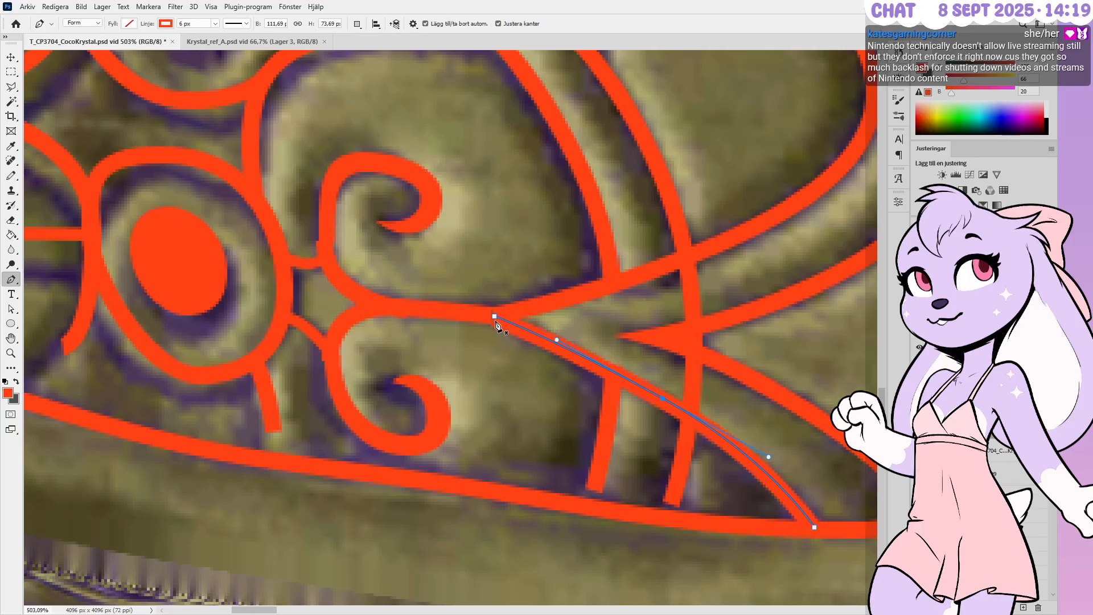
left_click(495, 316, "ctrl")
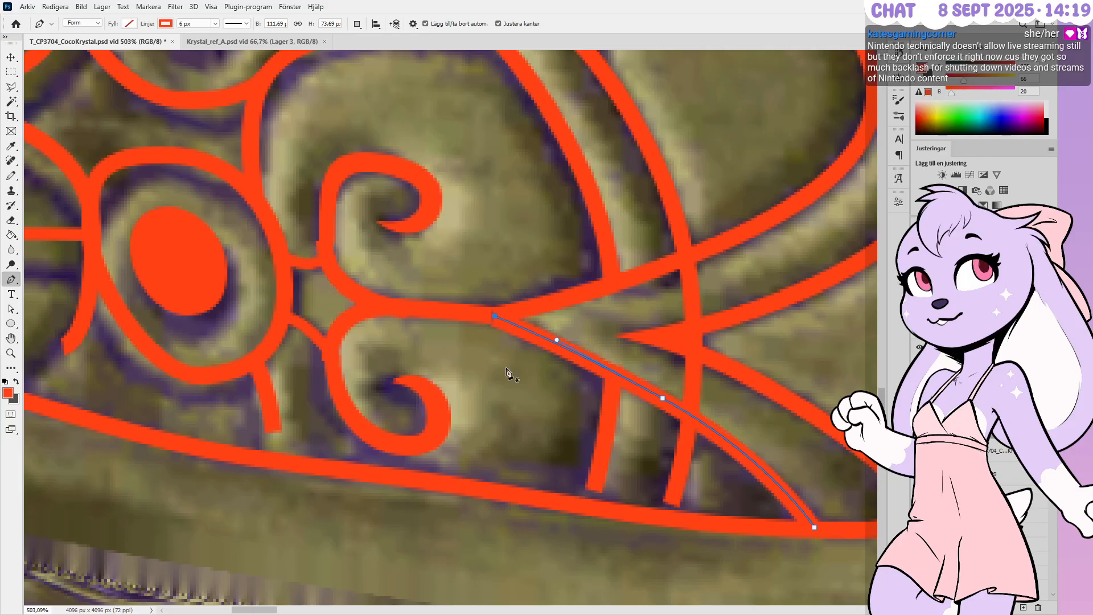
scroll(501, 356, "down", 1, "alt")
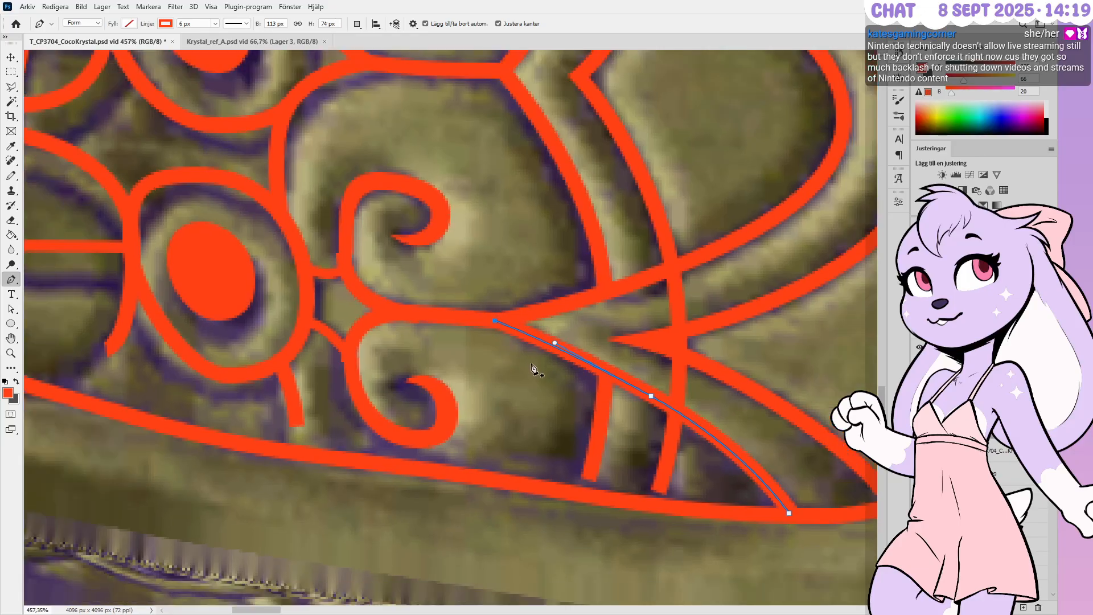
Nudge a point on the upper sweeping curve down and left to follow its groove
left_click(530, 319, "ctrl")
left_click(496, 322, "ctrl")
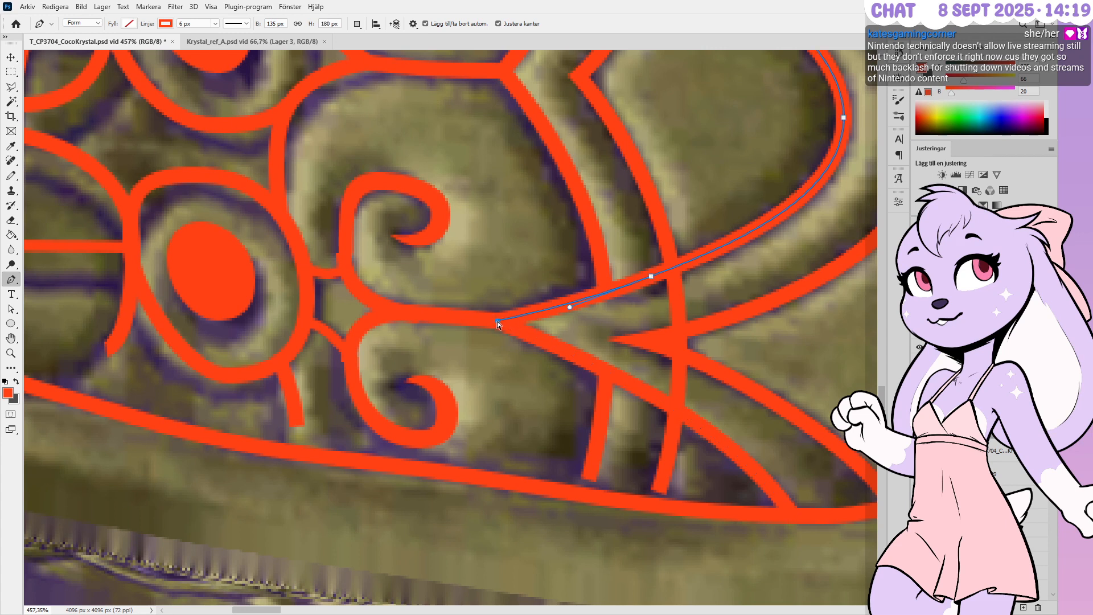
left_click(651, 277, "ctrl")
key("Down")
key("Left")
key("Left")
key("Left")
key("Down")
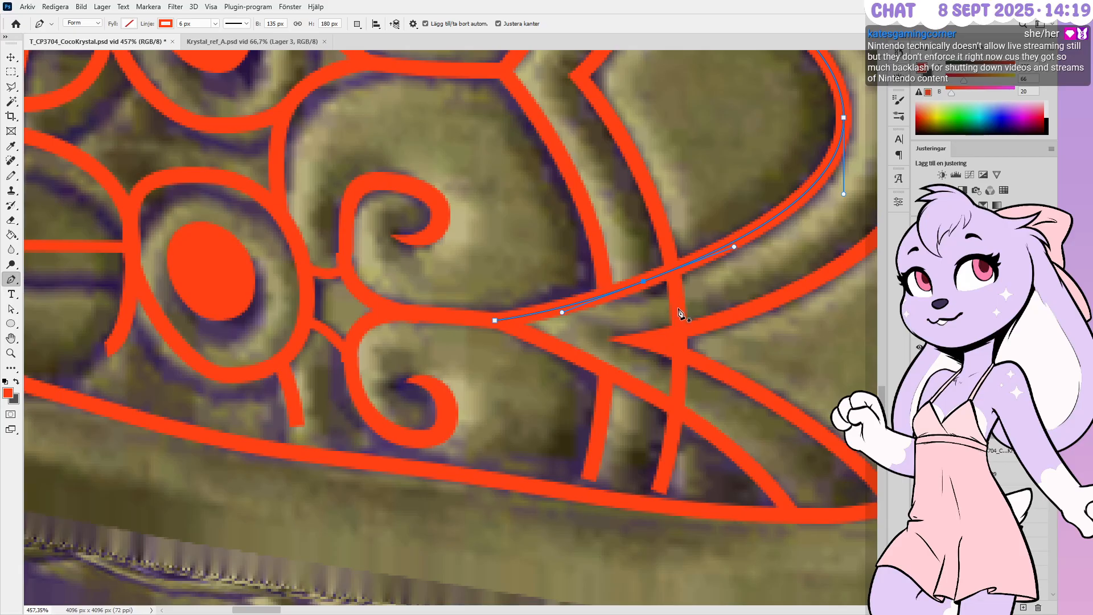
scroll(679, 313, "down", 5, "alt")
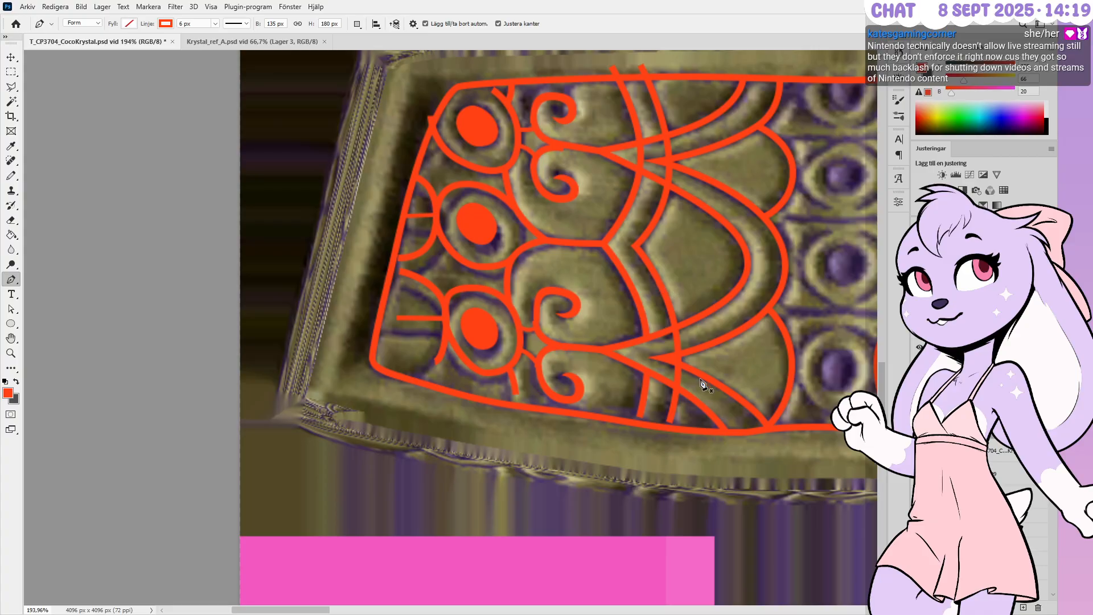
Extend the vertical curve's bottom end to the lower border and nudge its middle anchor
scroll(669, 428, "up", 3, "alt")
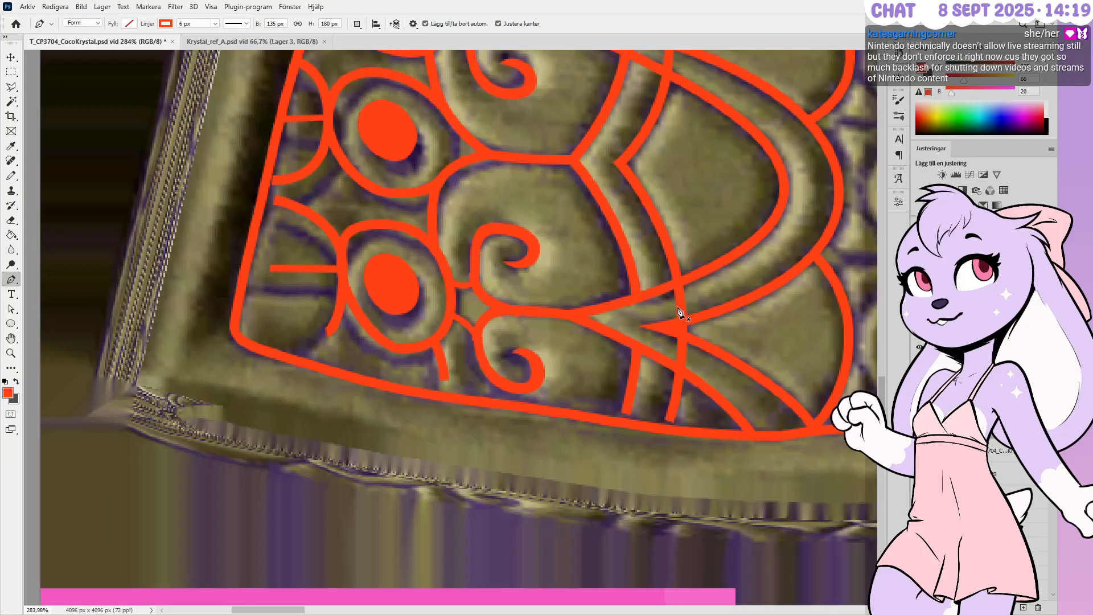
left_click(679, 303, "ctrl")
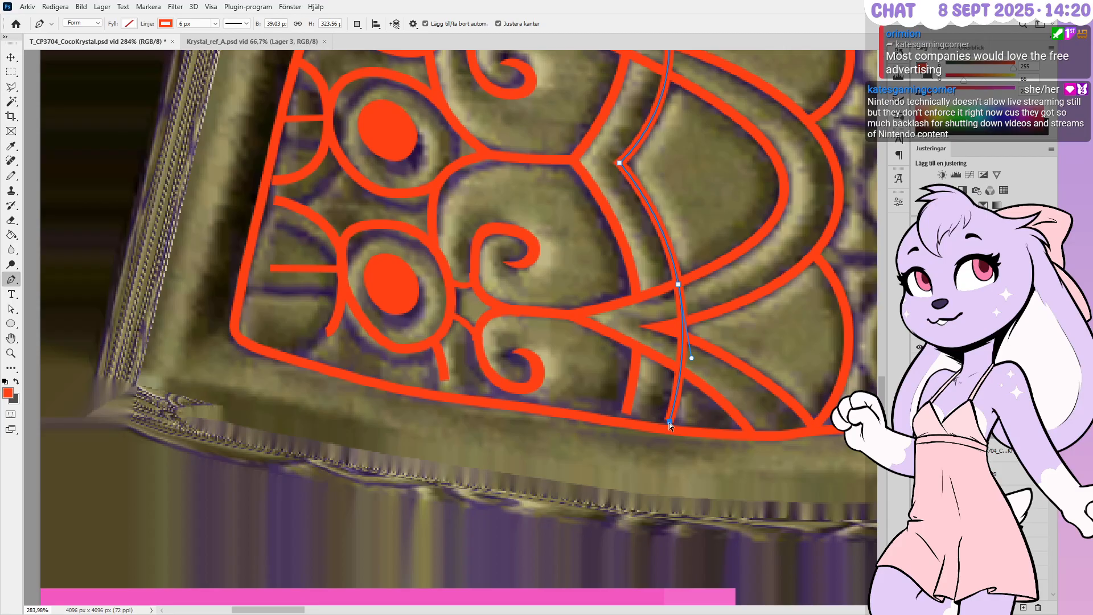
left_click_drag(665, 426, 665, 429, "ctrl")
left_click(678, 285, "ctrl")
left_click_drag(678, 284, 675, 289, "ctrl")
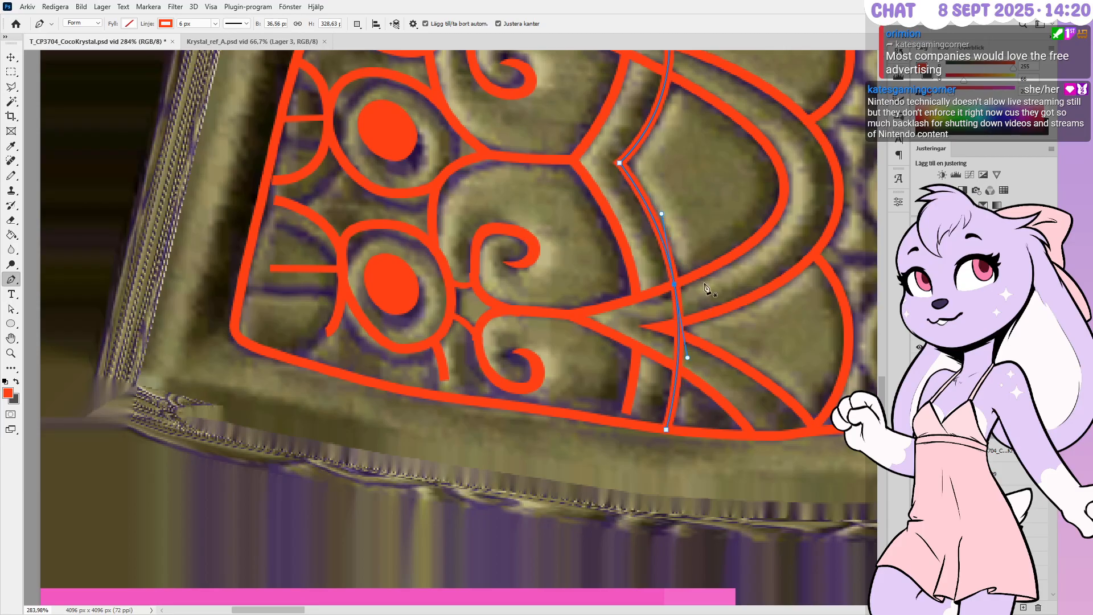
key("Right")
key("Down")
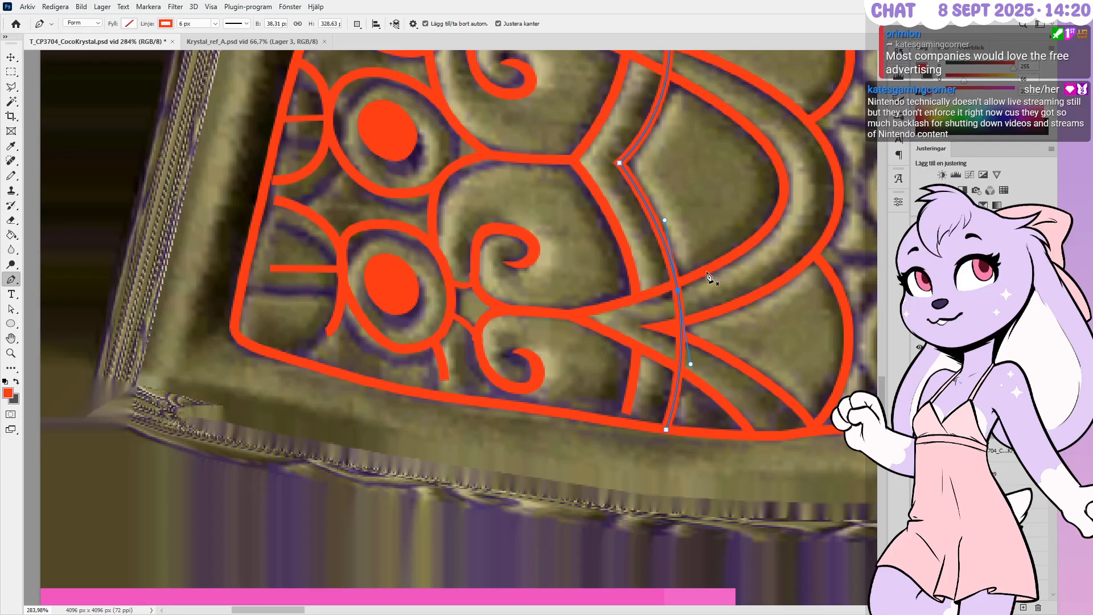
Move the curve's top end down onto the upper border
left_click(620, 163, "ctrl")
key("Left")
scroll(675, 430, "down", 1)
scroll(680, 447, "up", 1)
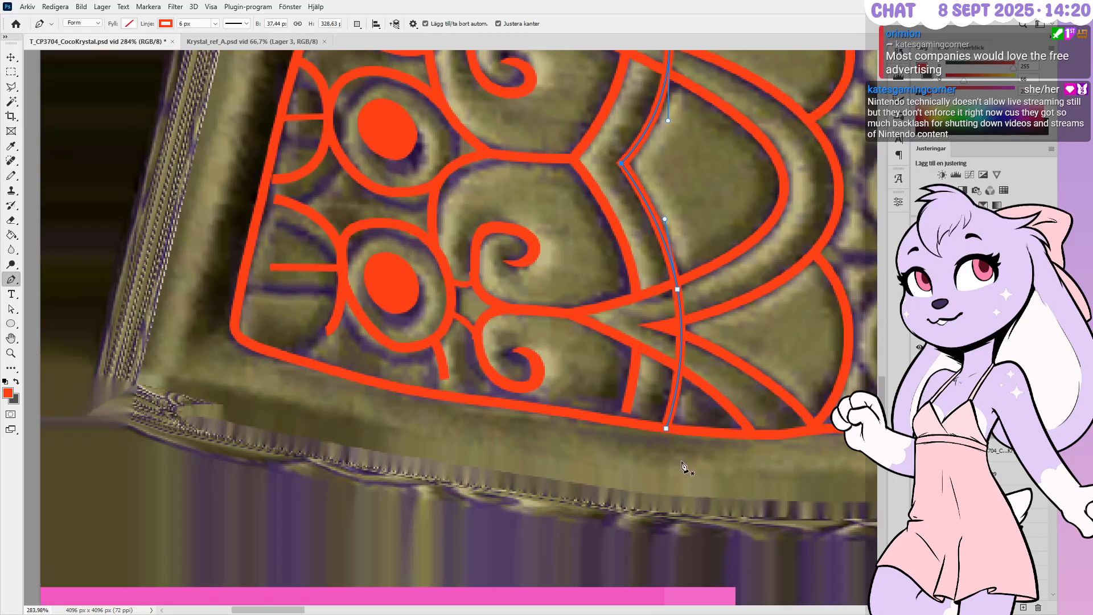
scroll(663, 492, "down", 3)
scroll(692, 60, "up", 1)
scroll(652, 77, "up", 2)
scroll(661, 367, "down", 1)
scroll(661, 369, "up", 1)
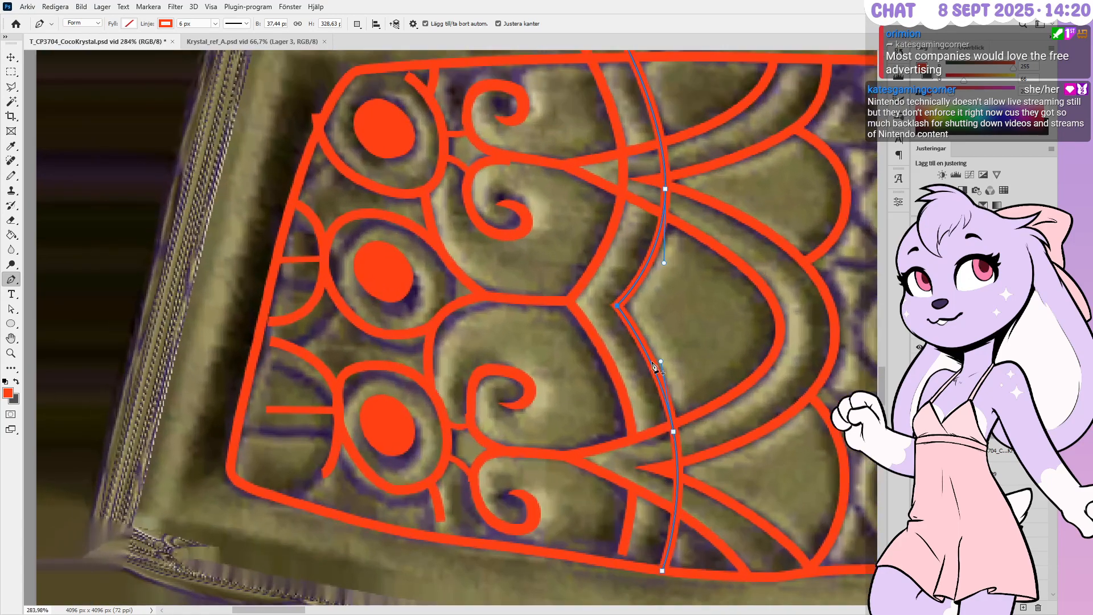
scroll(659, 373, "down", 5)
scroll(623, 190, "up", 6)
scroll(613, 209, "up", 1)
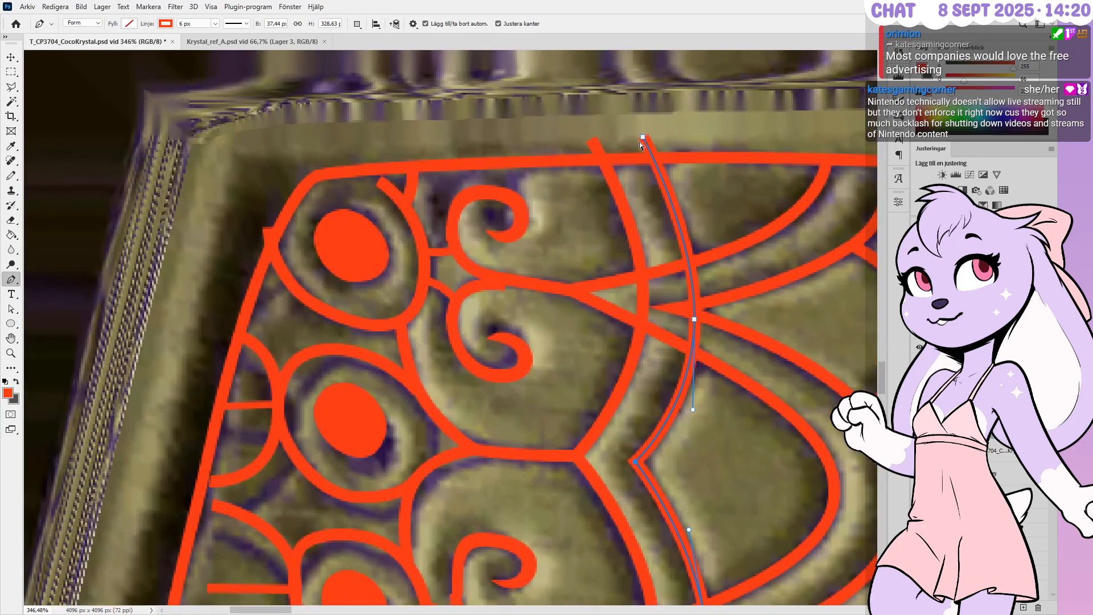
left_click_drag(643, 138, 651, 160, "ctrl")
Raise the middle anchor and adjust its curvature so the stroke follows the ridge
left_click_drag(699, 321, 696, 315, "ctrl")
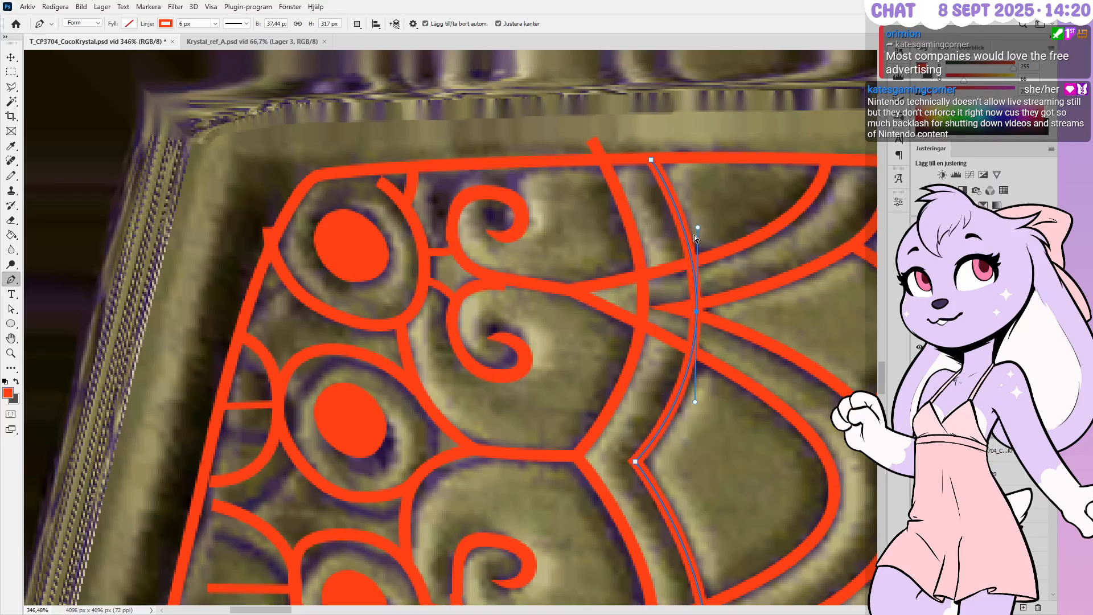
left_click_drag(698, 230, 700, 214, "ctrl")
key("Escape")
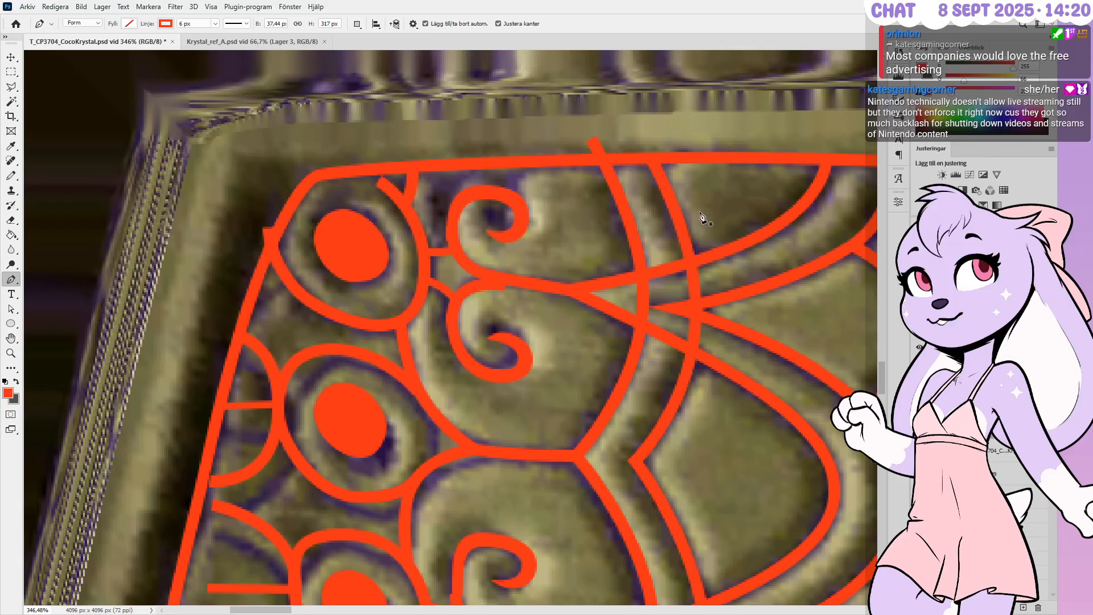
scroll(666, 161, "down", 1, "alt")
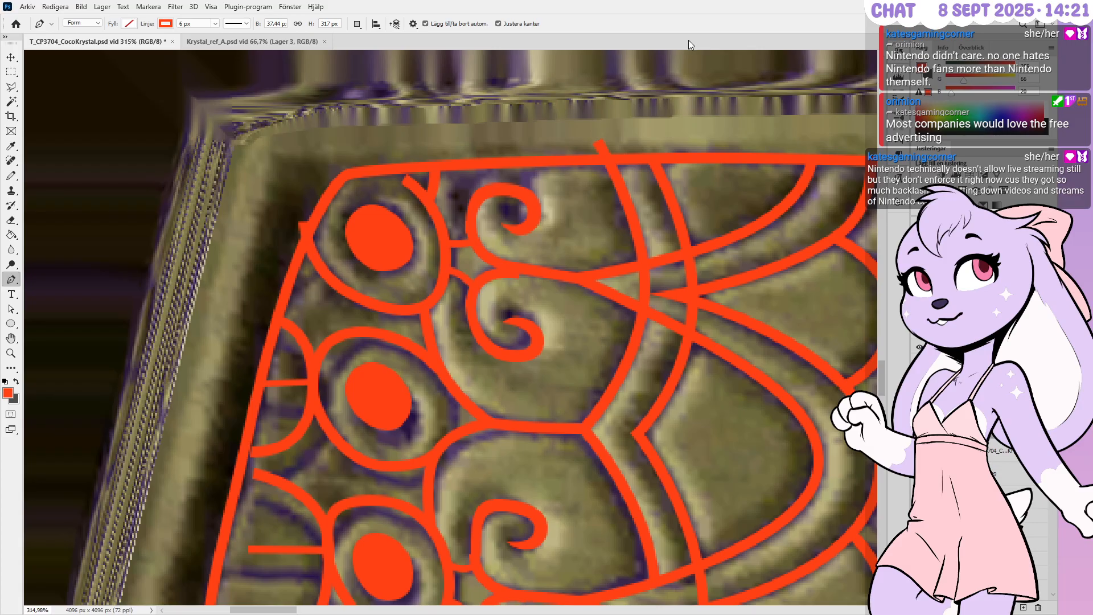
Raise the curve's point near the junction and move its top end onto the upper border
left_click(644, 291, "ctrl")
left_click_drag(644, 295, 643, 291, "ctrl")
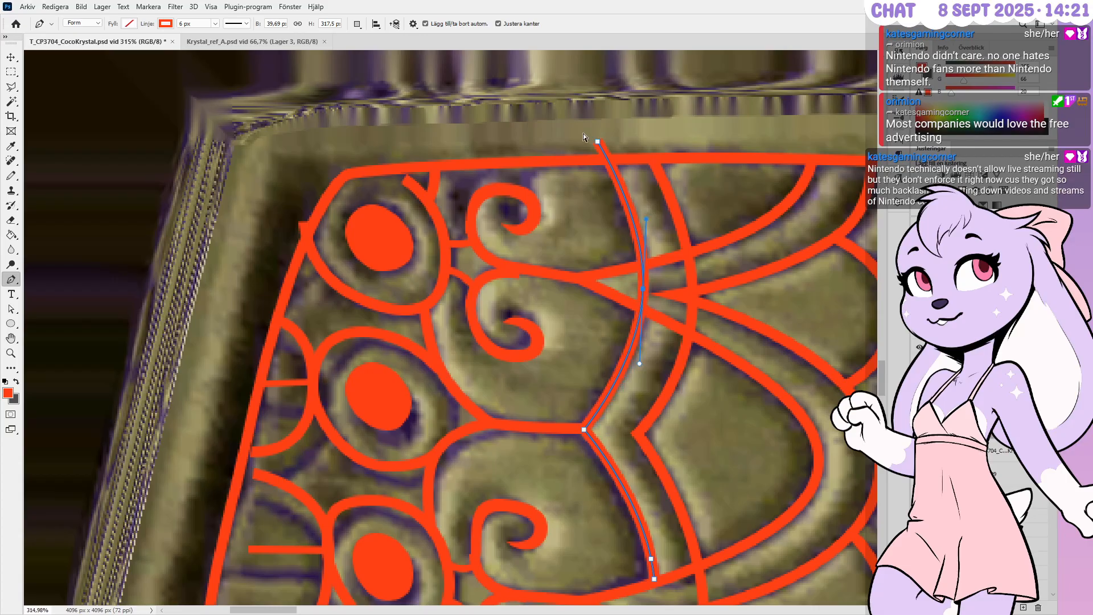
left_click_drag(597, 142, 605, 160, "ctrl")
left_click(643, 289, "ctrl")
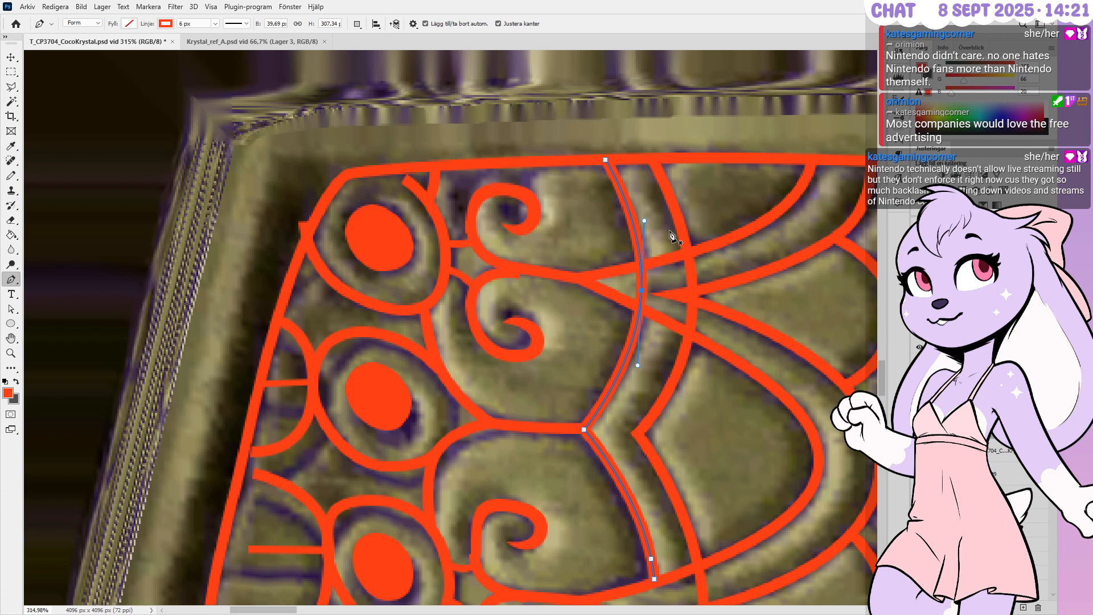
Pull the lower section's end down-left, remove its extra anchors, and tighten its bend
scroll(695, 209, "down", 3, "alt")
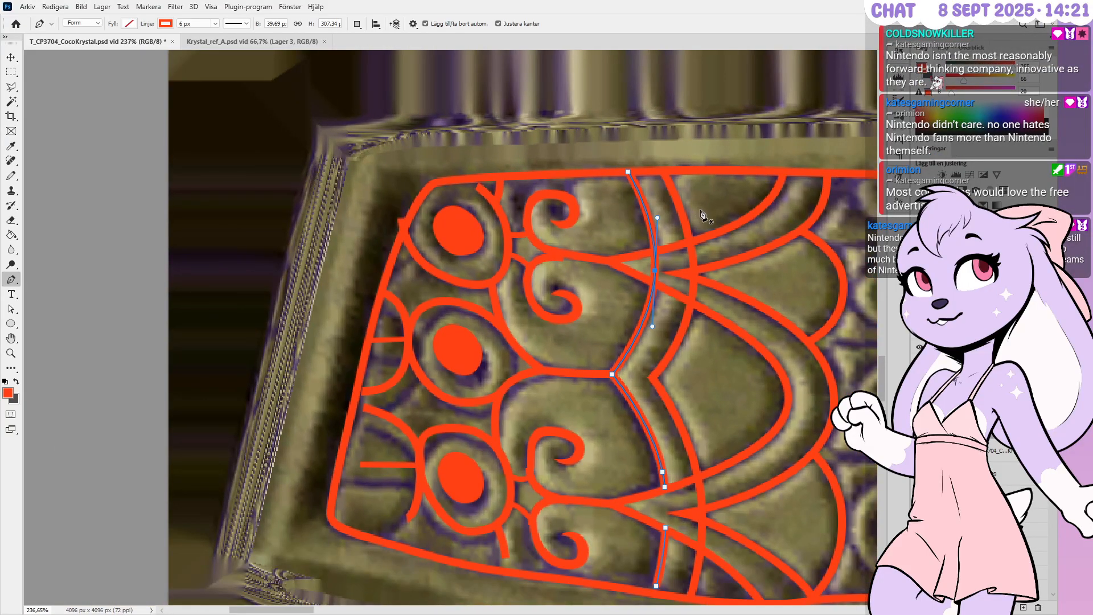
scroll(697, 212, "down", 2, "alt")
scroll(663, 439, "up", 2, "alt")
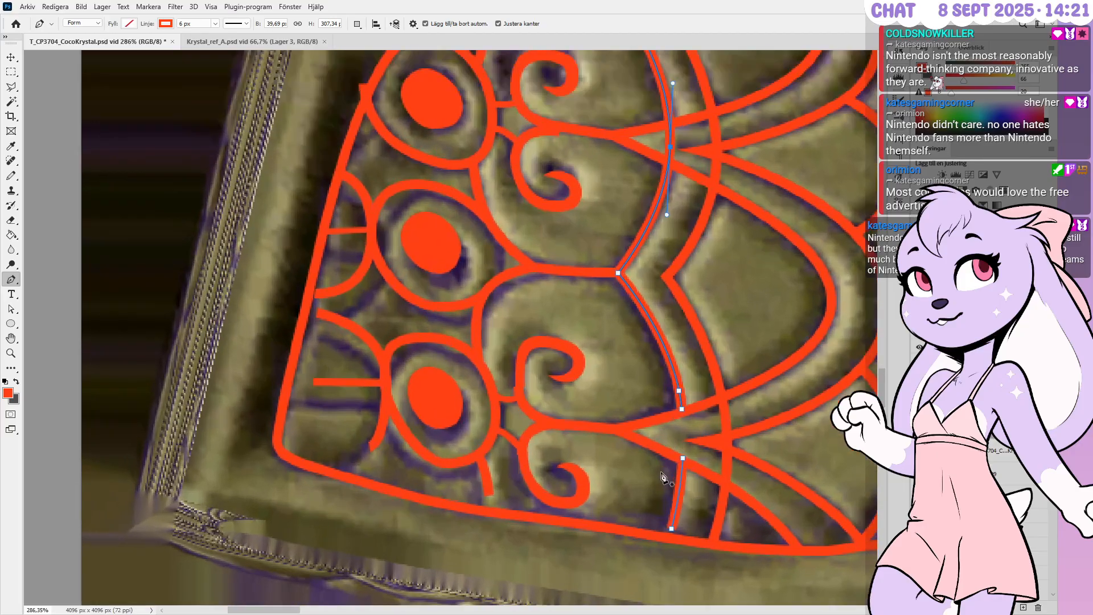
left_click_drag(670, 530, 665, 535, "ctrl")
scroll(665, 535, "up", 1, "alt")
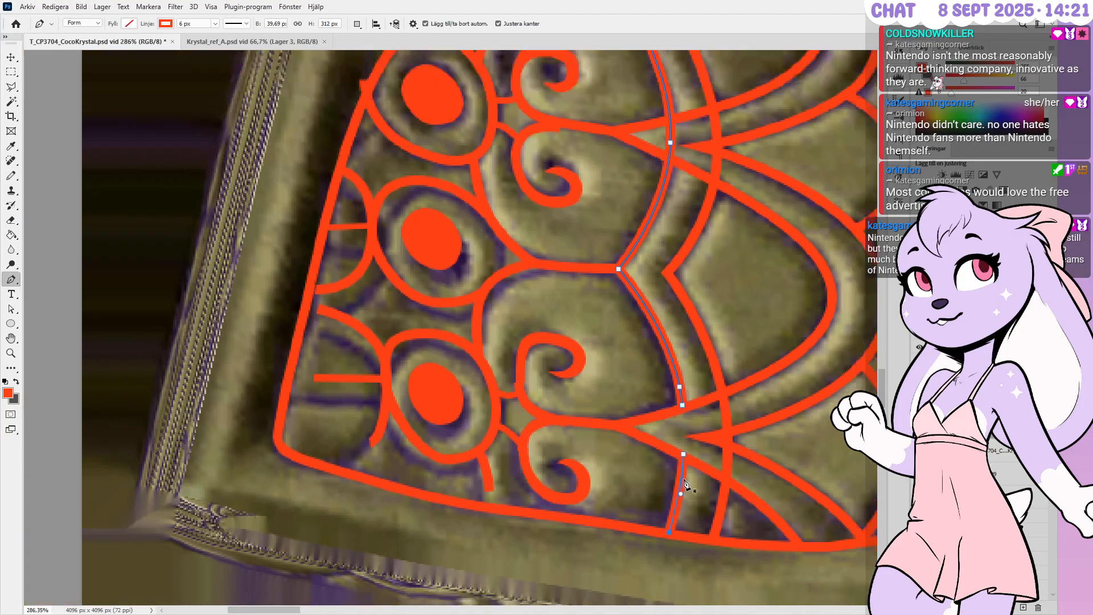
left_click(681, 456, "ctrl")
left_click_drag(681, 450, 676, 449, "ctrl")
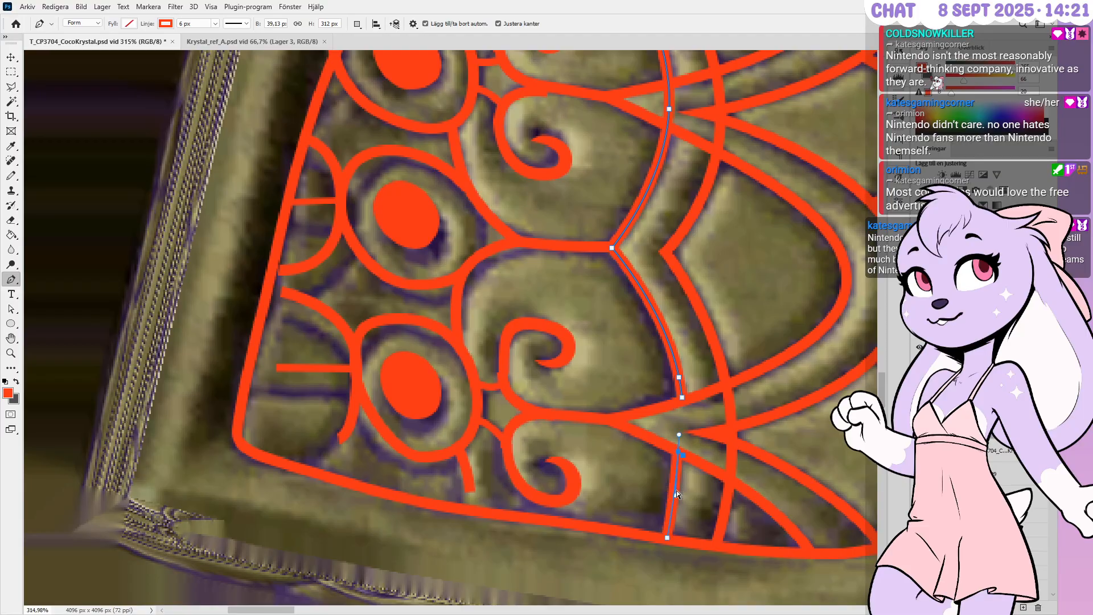
left_click_drag(678, 397, 677, 401, "ctrl")
left_click(678, 378)
left_click_drag(683, 459, 681, 361, "ctrl")
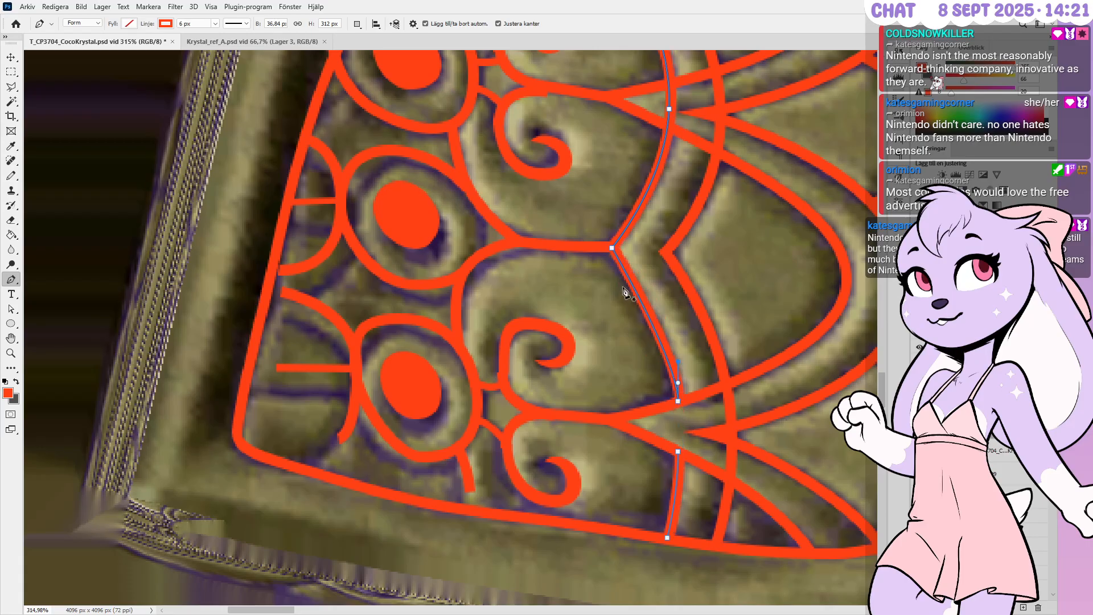
left_click_drag(612, 248, 607, 248, "ctrl")
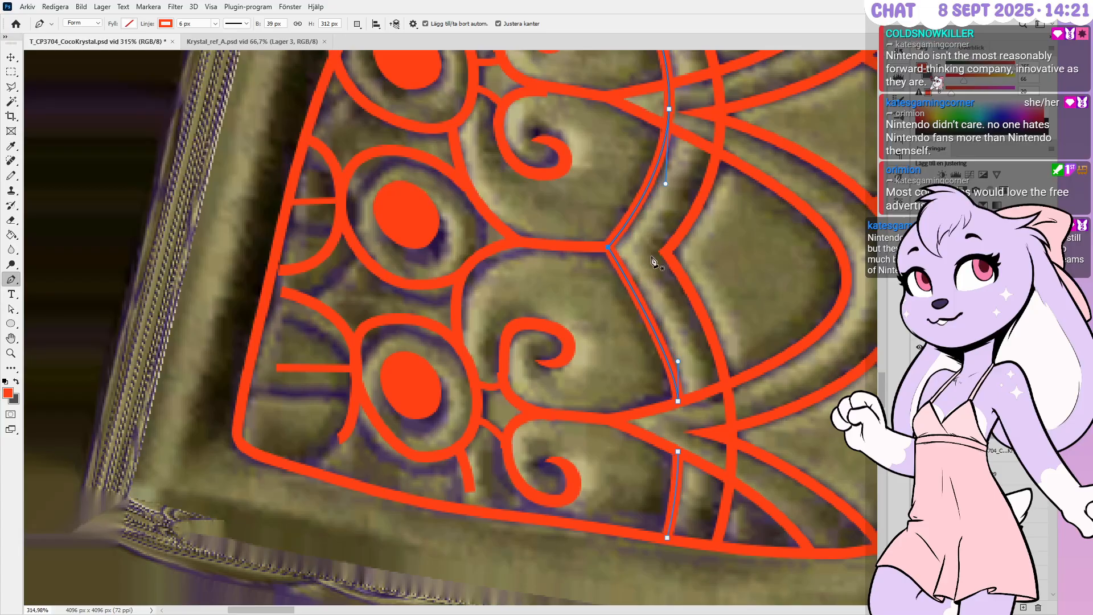
left_click_drag(678, 361, 669, 330, "ctrl")
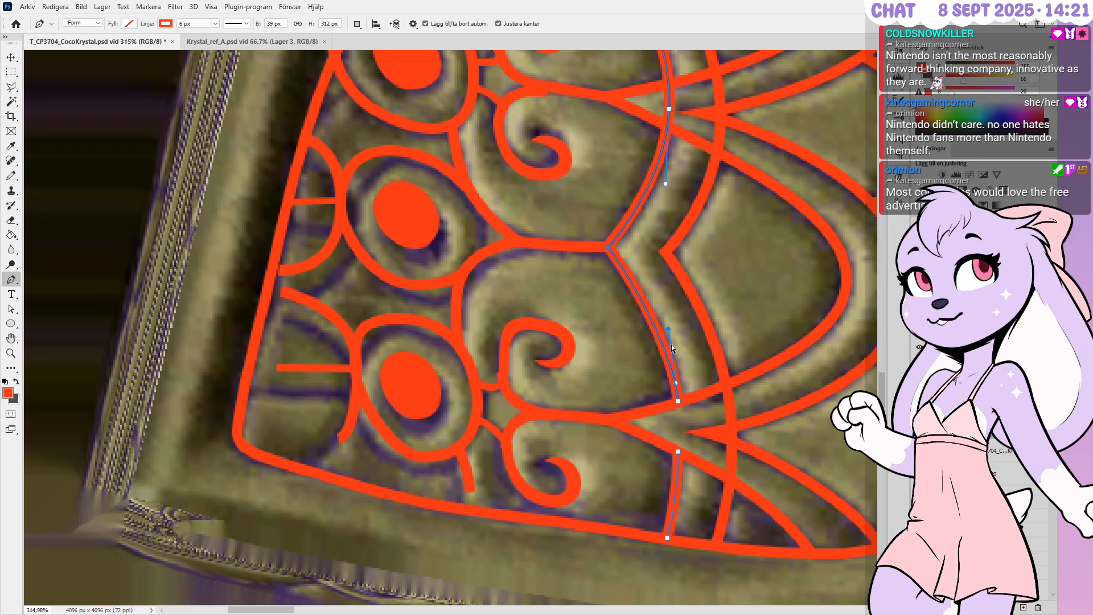
Undo a hairpin bend at the junction and hide the strokes to compare with the relief
scroll(647, 418, "down", 5, "alt")
scroll(663, 362, "up", 4, "alt")
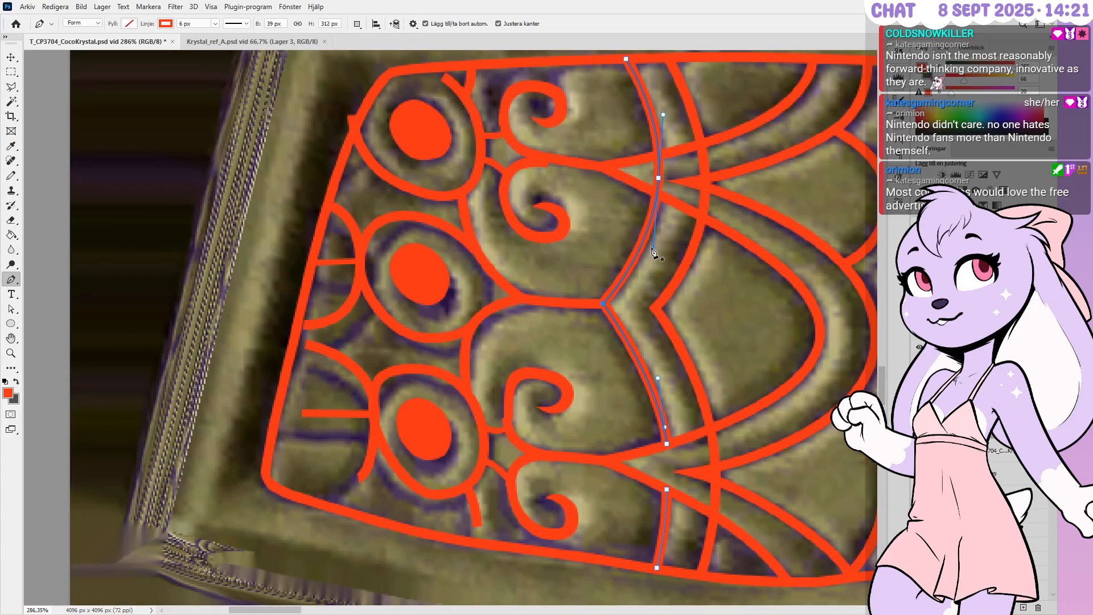
scroll(664, 169, "up", 1, "alt")
scroll(664, 169, "up", 4, "alt")
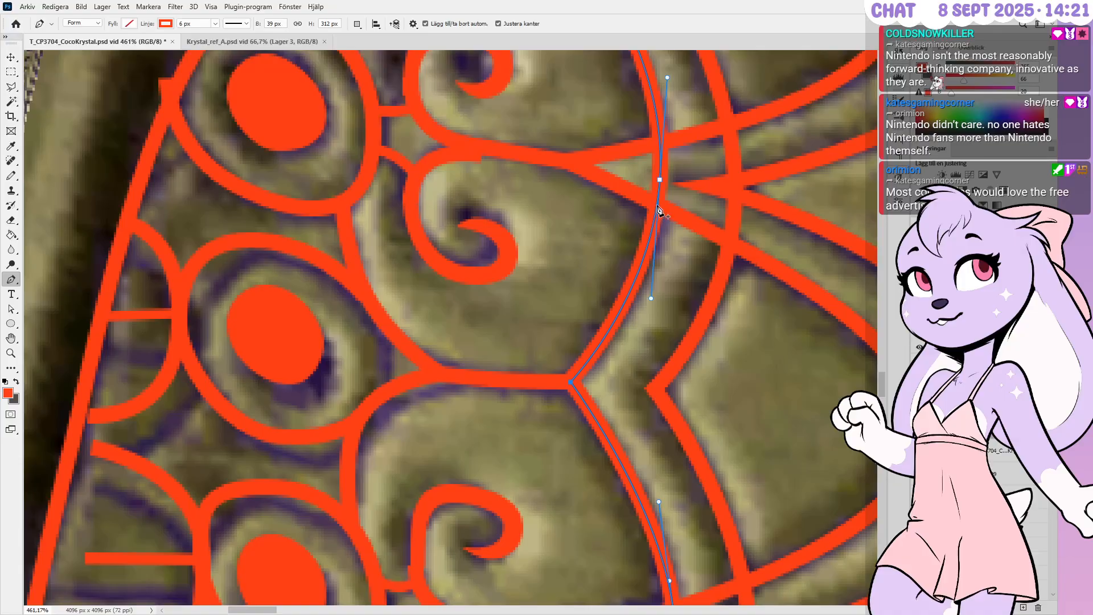
left_click_drag(664, 143, 658, 254)
key("ctrl+z")
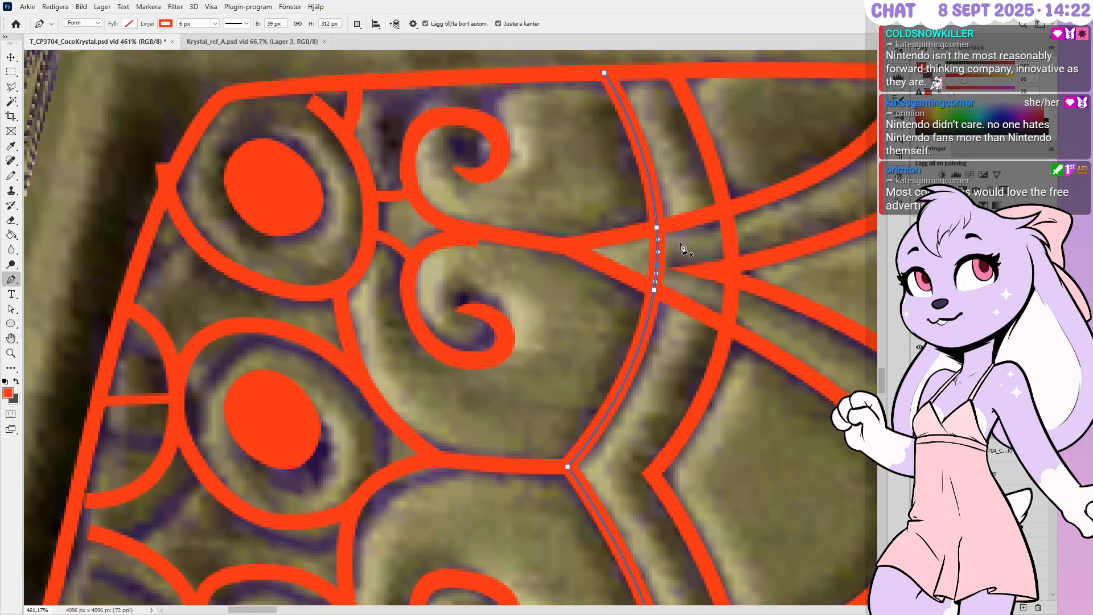
key("ctrl+comma")
key("ctrl+comma")
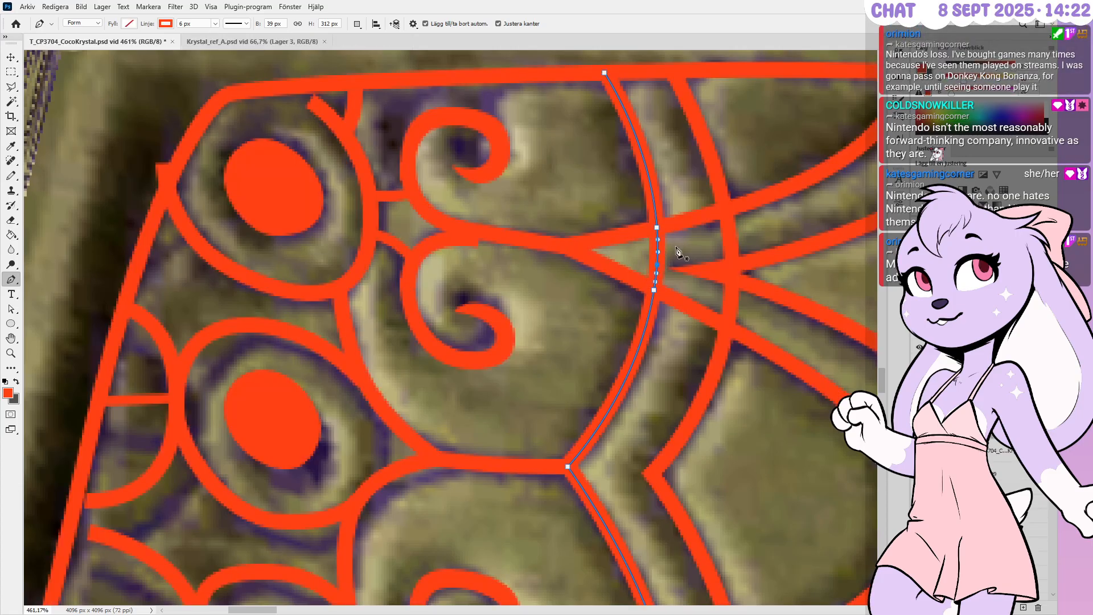
key("Delete")
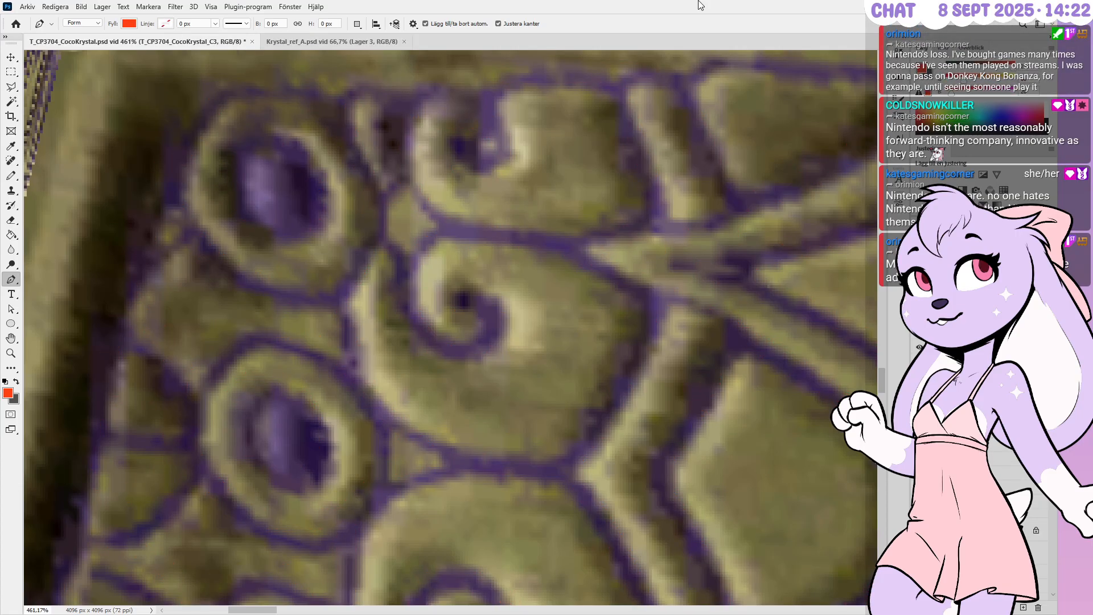
Show the traced strokes again and pick out the stroke layers in the Layers panel
key("ctrl+z")
left_click(657, 265)
left_click(962, 398)
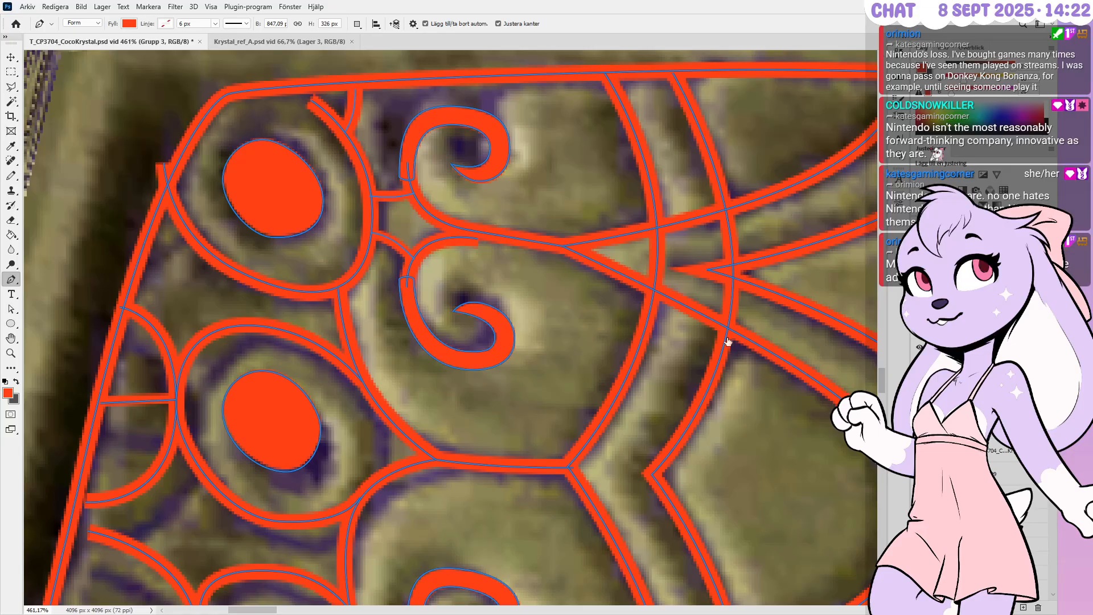
left_click(962, 392)
key("space")
left_click(1003, 450)
left_click(962, 396, "shift")
Delete the curved divider's surplus anchor, undo the stray change, and reselect layer Lager 509
left_click(656, 261, "ctrl")
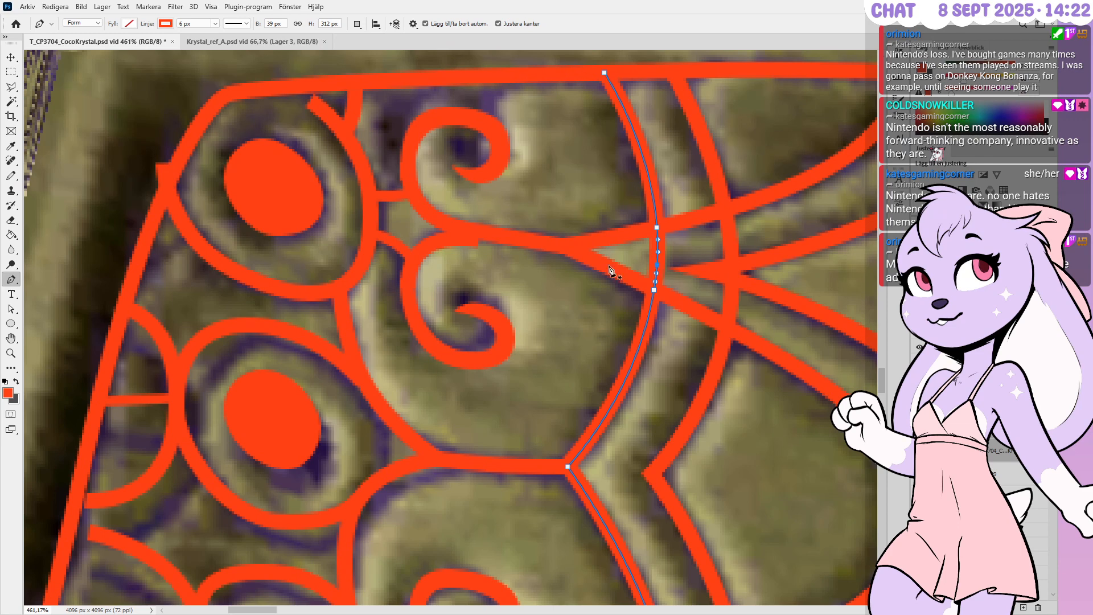
left_click(658, 266)
key("Delete")
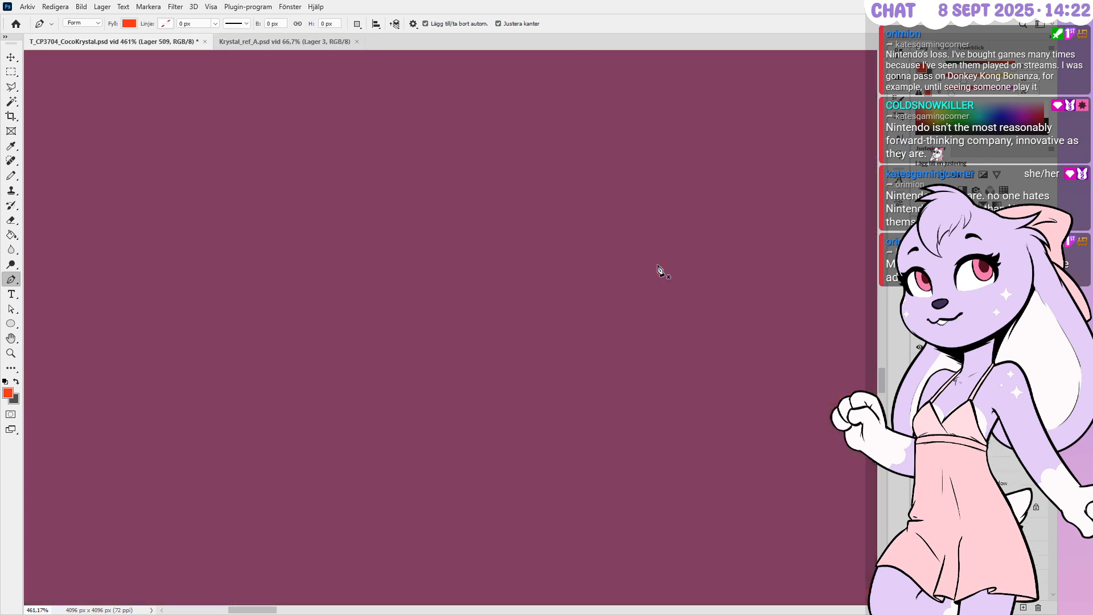
key("ctrl+z")
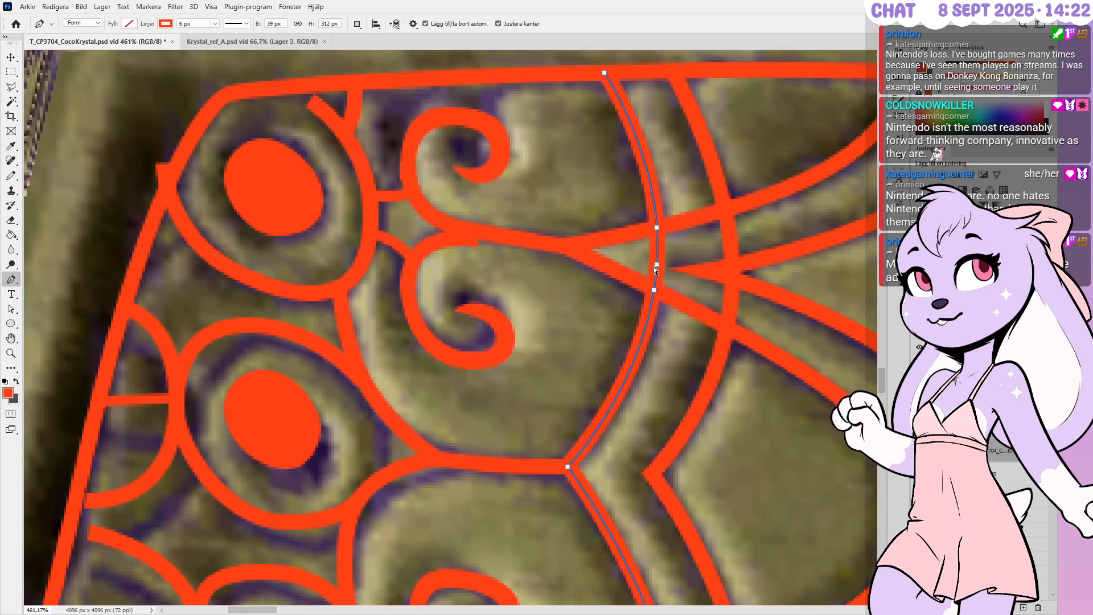
left_click(1016, 475)
left_click(1016, 475, "ctrl")
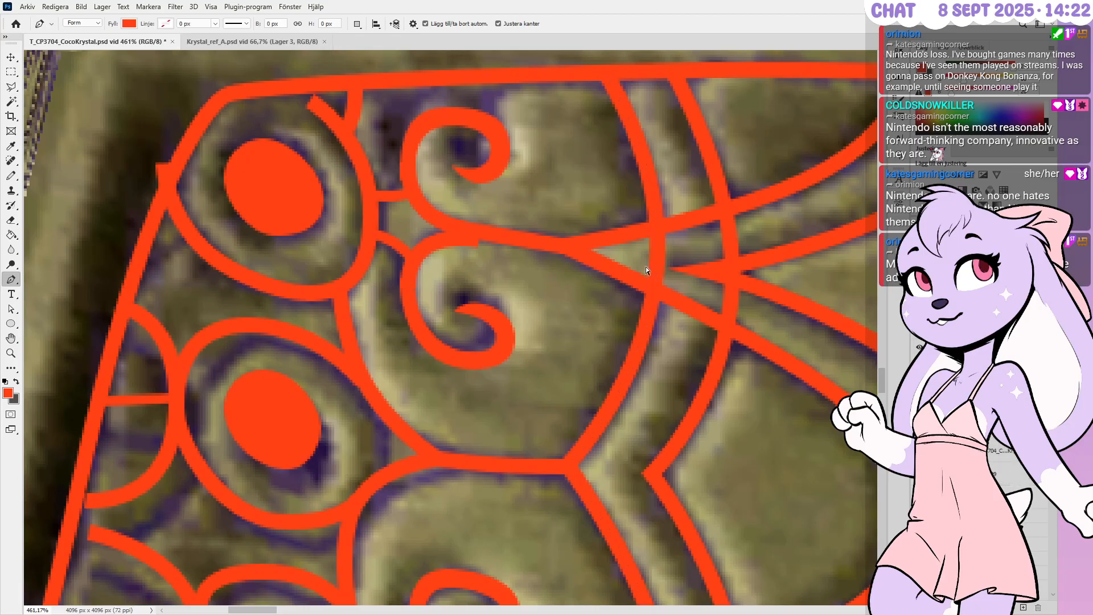
left_click(661, 271, "ctrl")
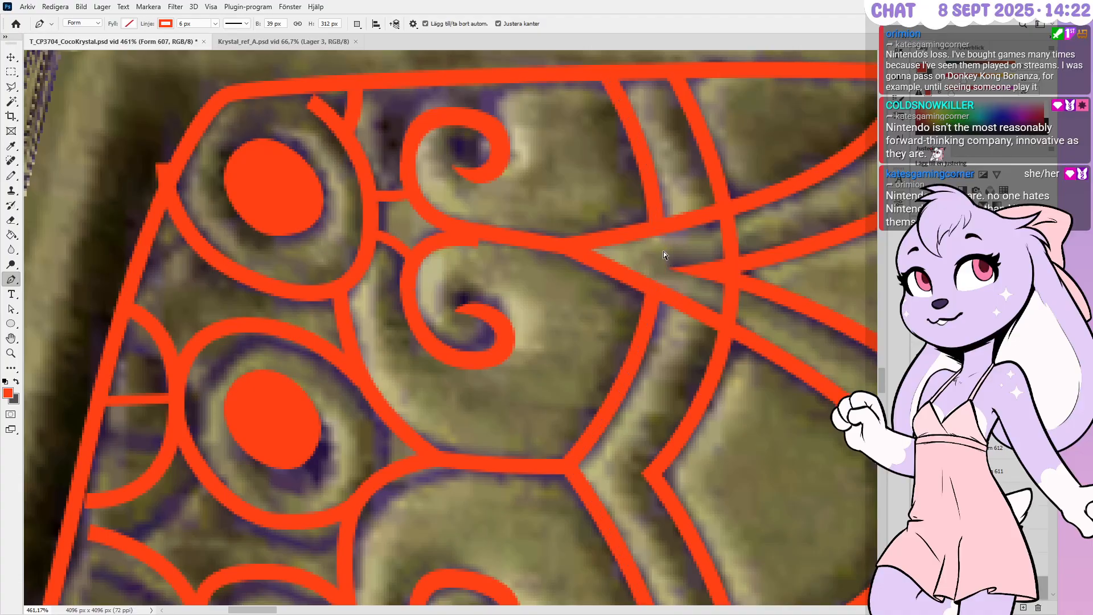
Add two anchors on the curved divider around the junction, then switch to the Rectangular Marquee
scroll(570, 235, "down", 1, "alt")
scroll(526, 239, "down", 7, "alt")
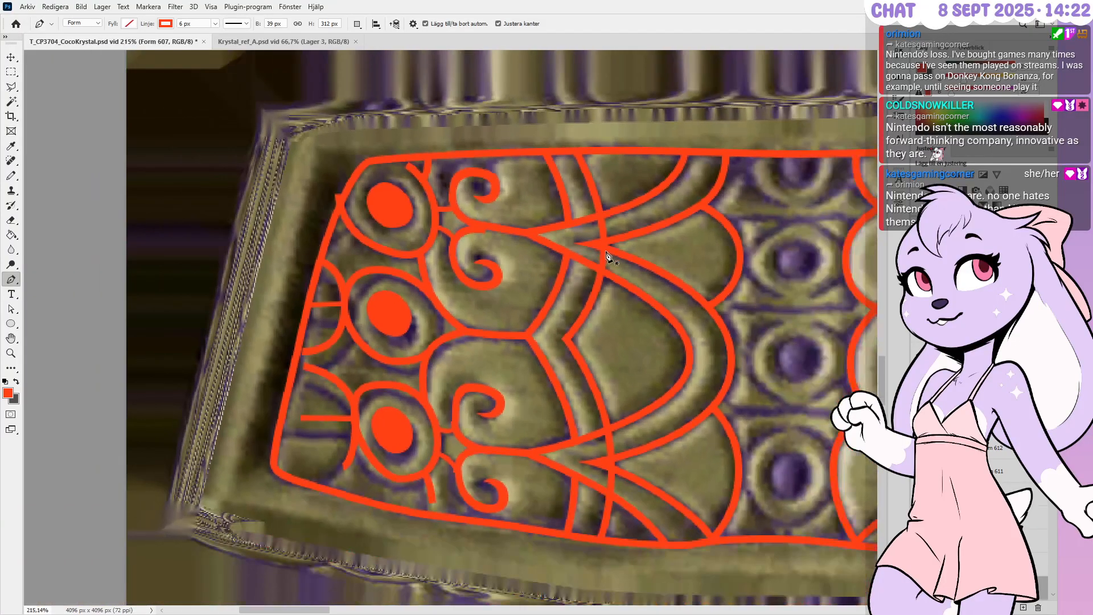
scroll(486, 302, "up", 1, "alt")
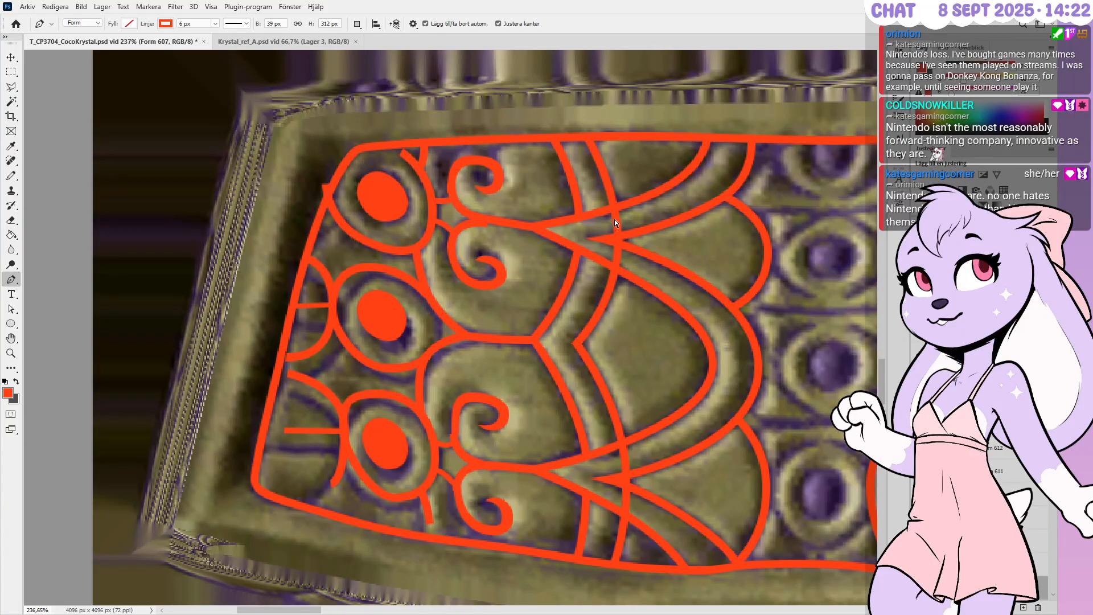
scroll(637, 256, "up", 7, "alt")
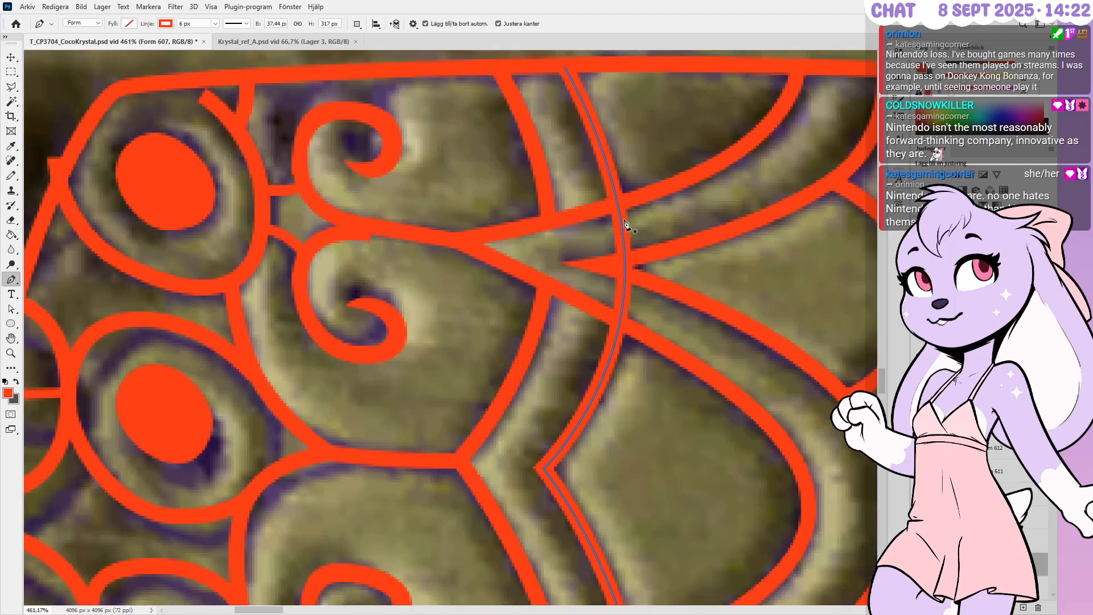
left_click(622, 224)
left_click(619, 322)
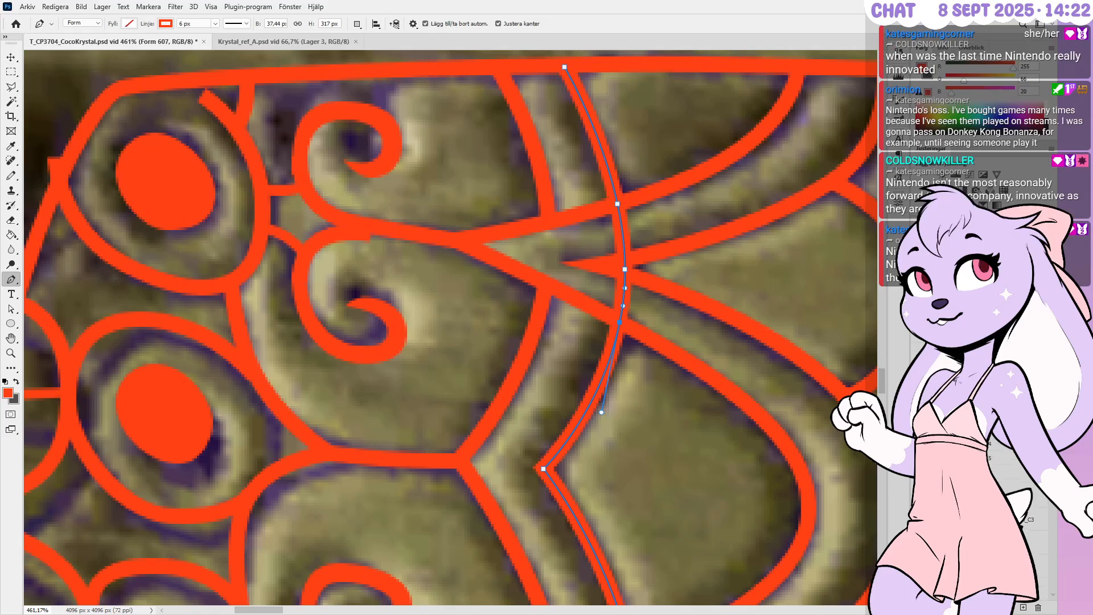
key("m")
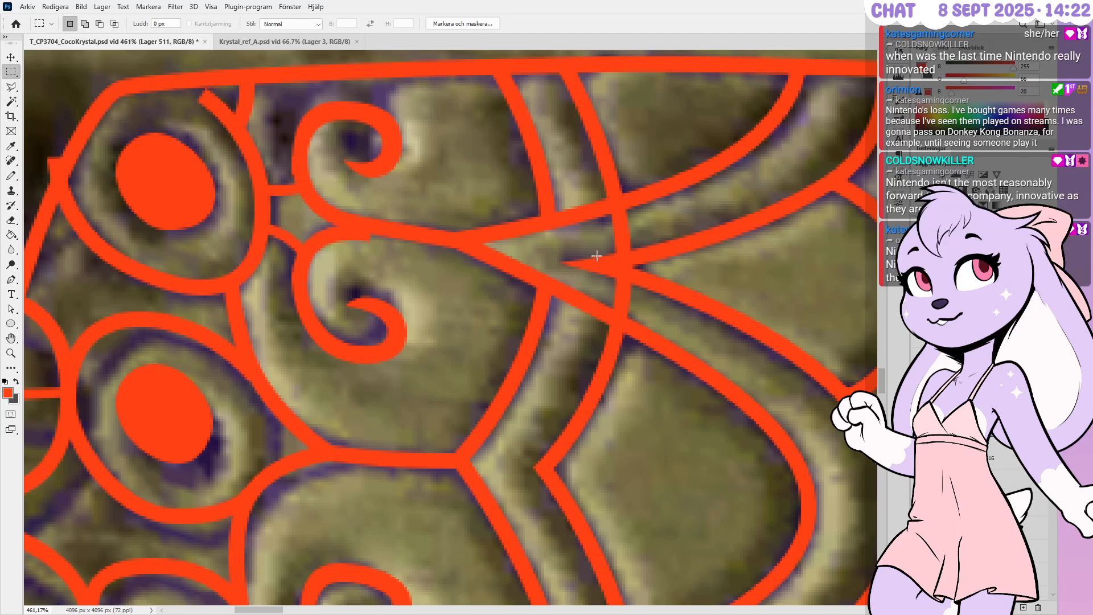
Marquee-select the upper and lower line crossings together, then clear the selection
scroll(621, 265, "up", 3, "alt")
left_click_drag(609, 262, 650, 280)
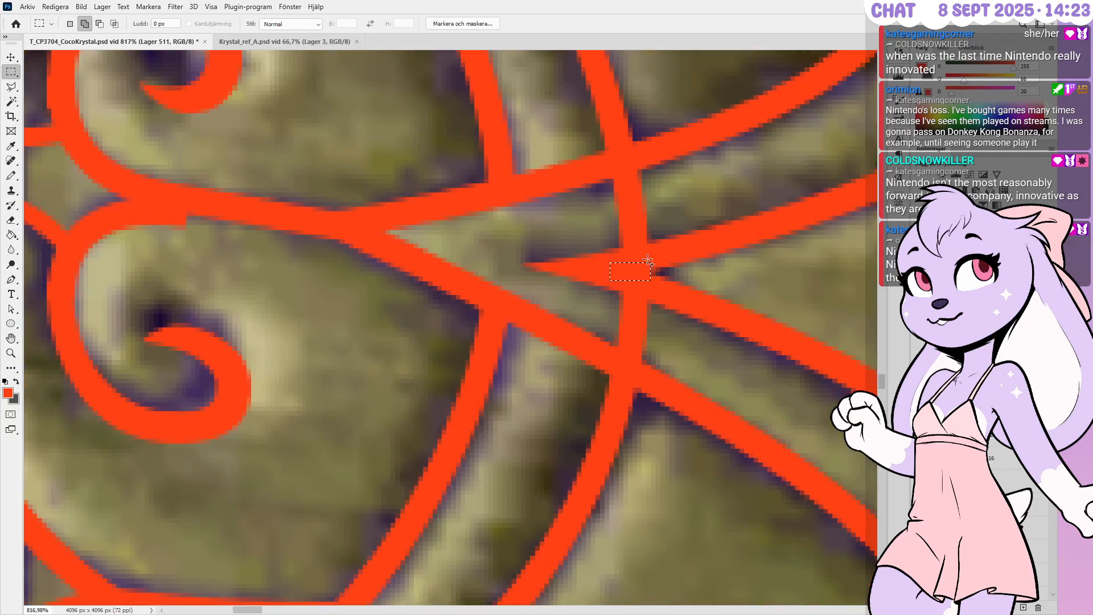
scroll(643, 139, "down", 1, "alt")
scroll(643, 140, "down", 9, "alt")
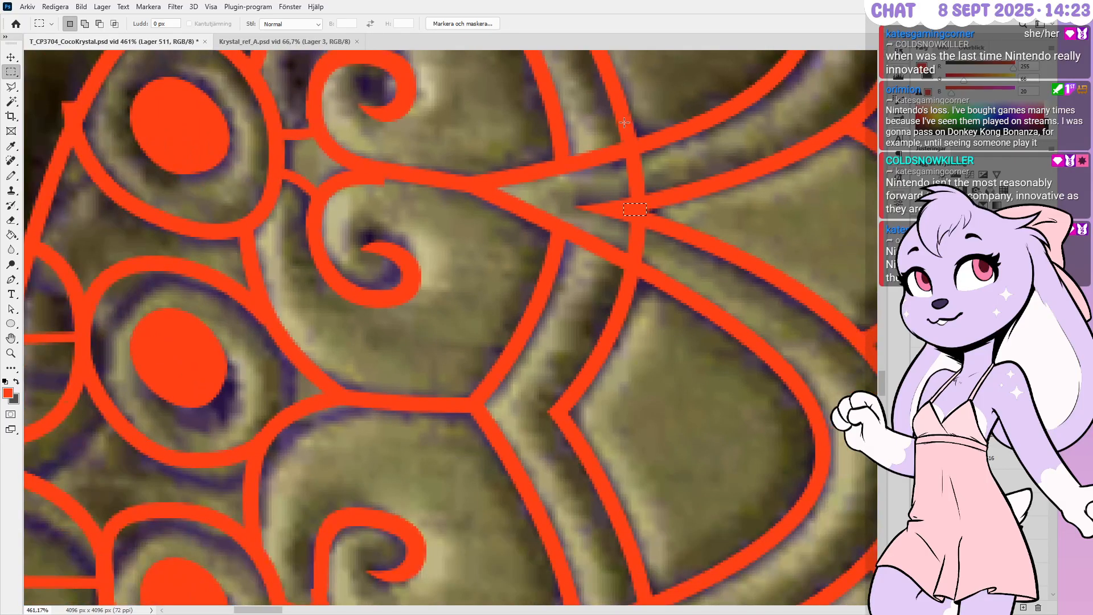
scroll(656, 462, "up", 3, "alt")
scroll(628, 519, "up", 9, "alt")
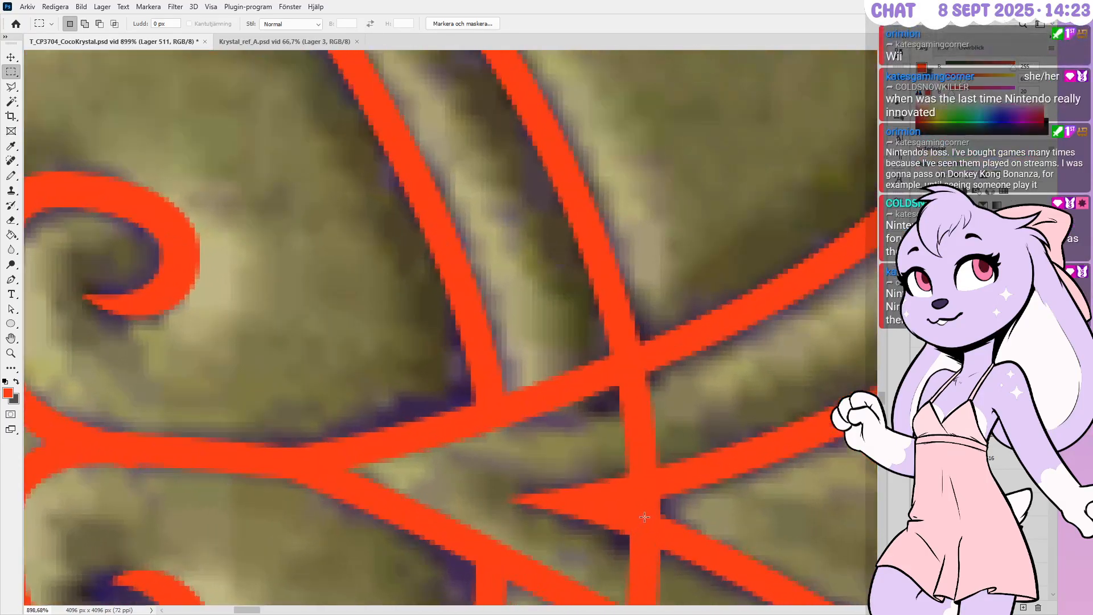
key("shift")
mouse_move(655, 524)
left_mouse_down("shift")
mouse_move(605, 486)
mouse_move(649, 523)
left_mouse_up("shift")
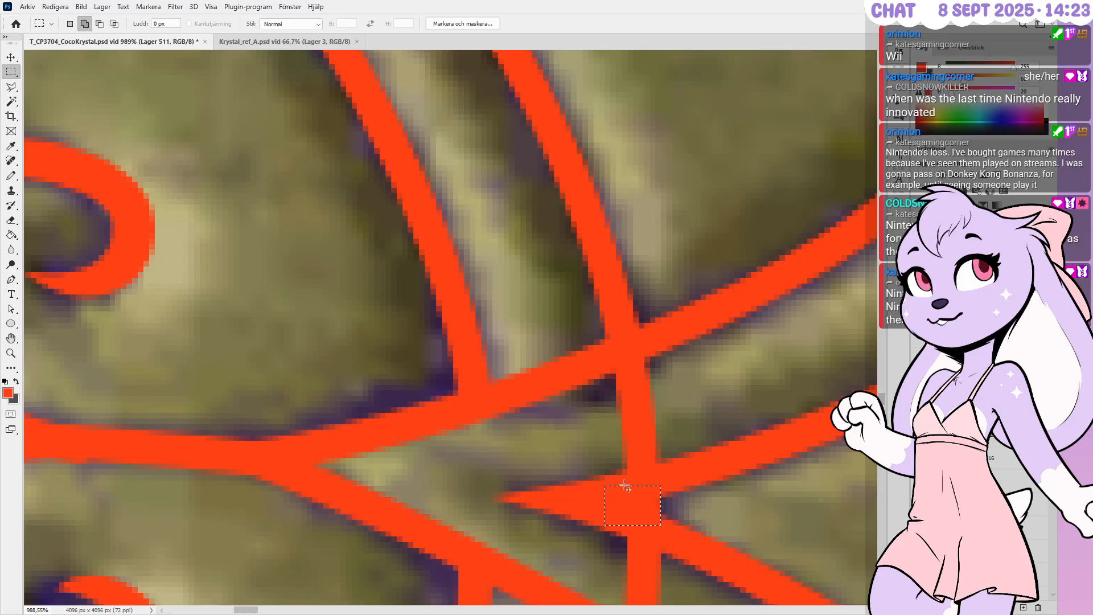
left_click_drag(622, 483, 675, 465, "shift")
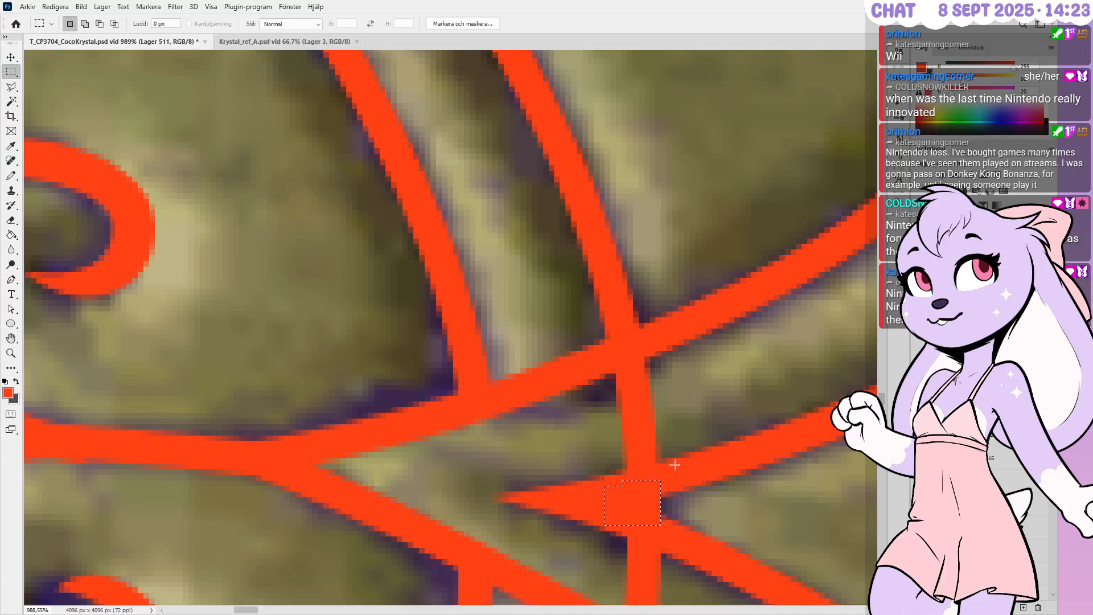
key("ctrl+d")
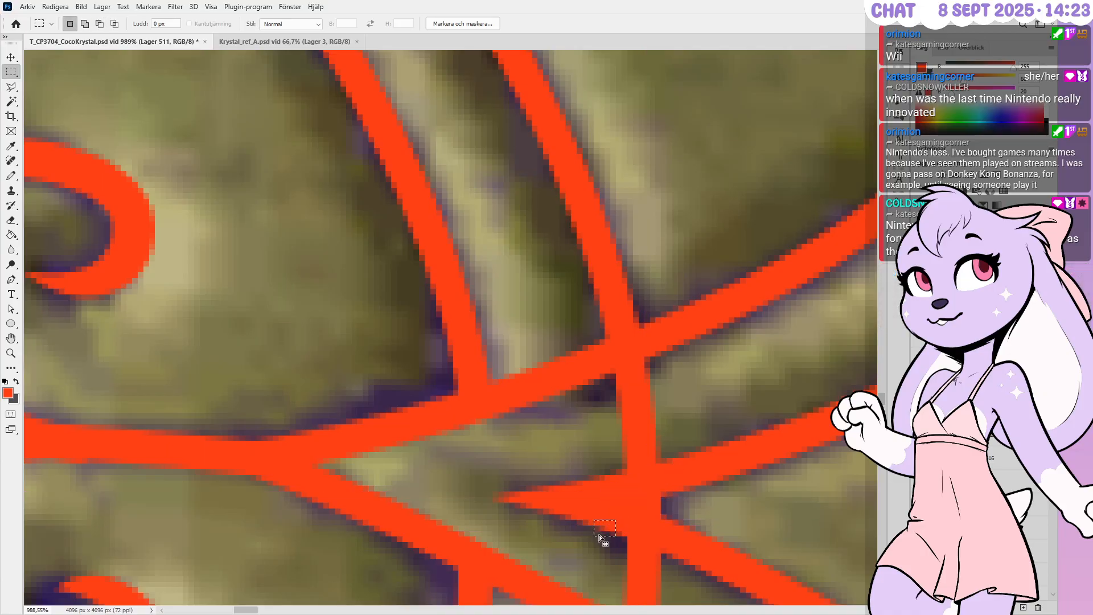
scroll(656, 468, "down", 5, "alt")
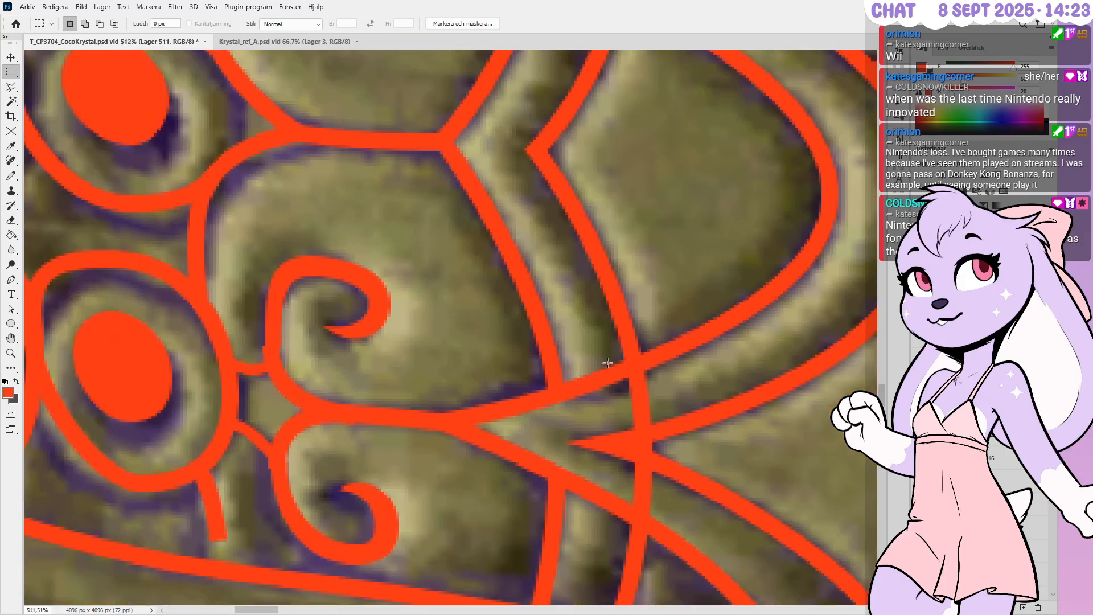
Add anchors high and low on the arc and delete the segment between them
key("p")
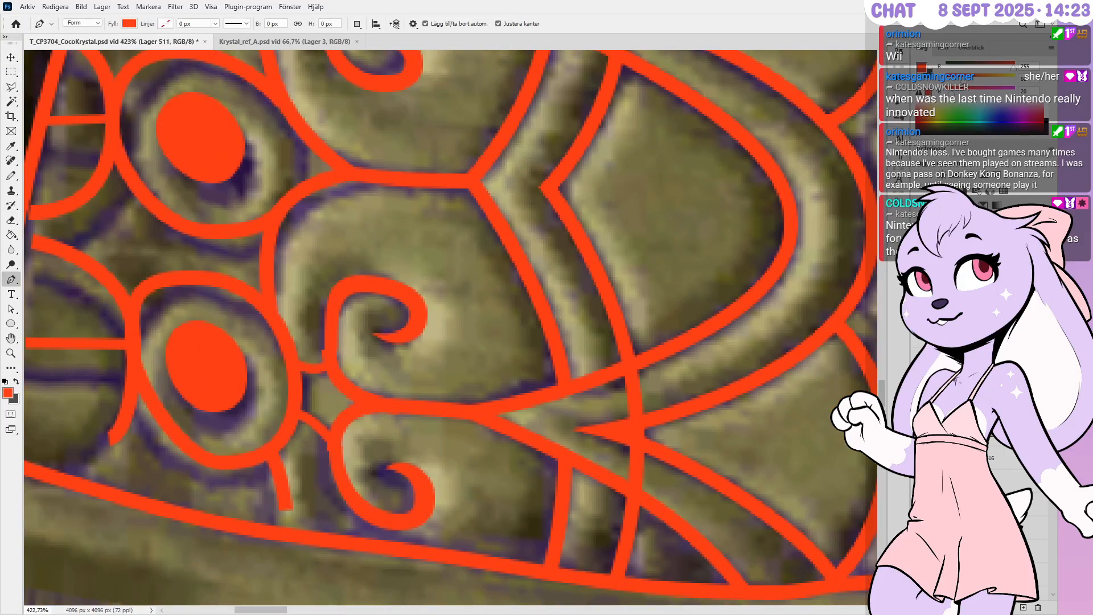
left_click(617, 295, "ctrl")
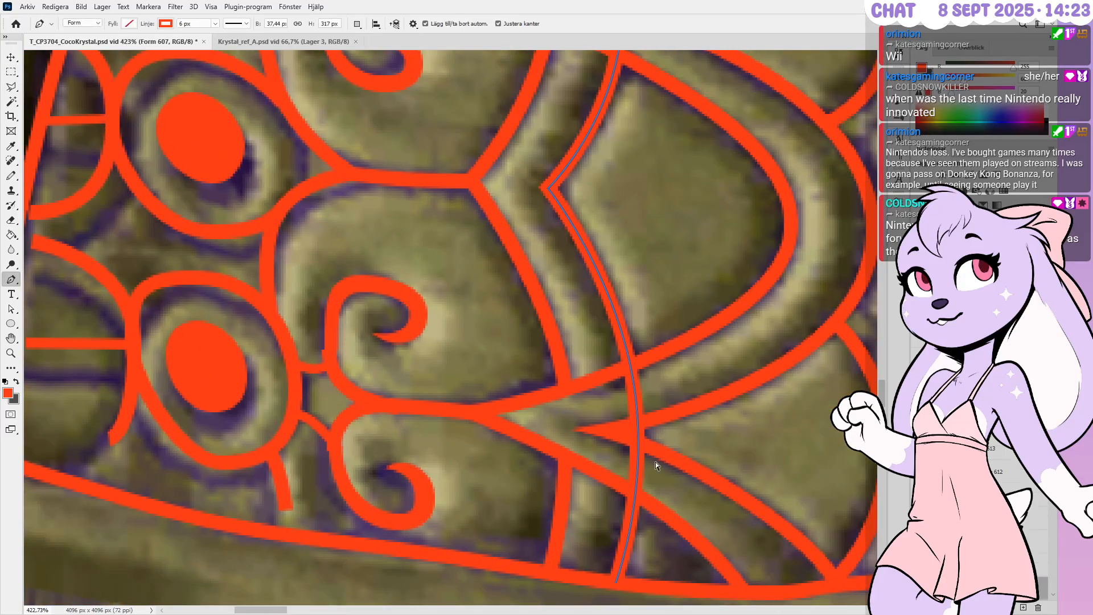
scroll(629, 489, "up", 3, "alt")
left_click(639, 504)
left_click(630, 273)
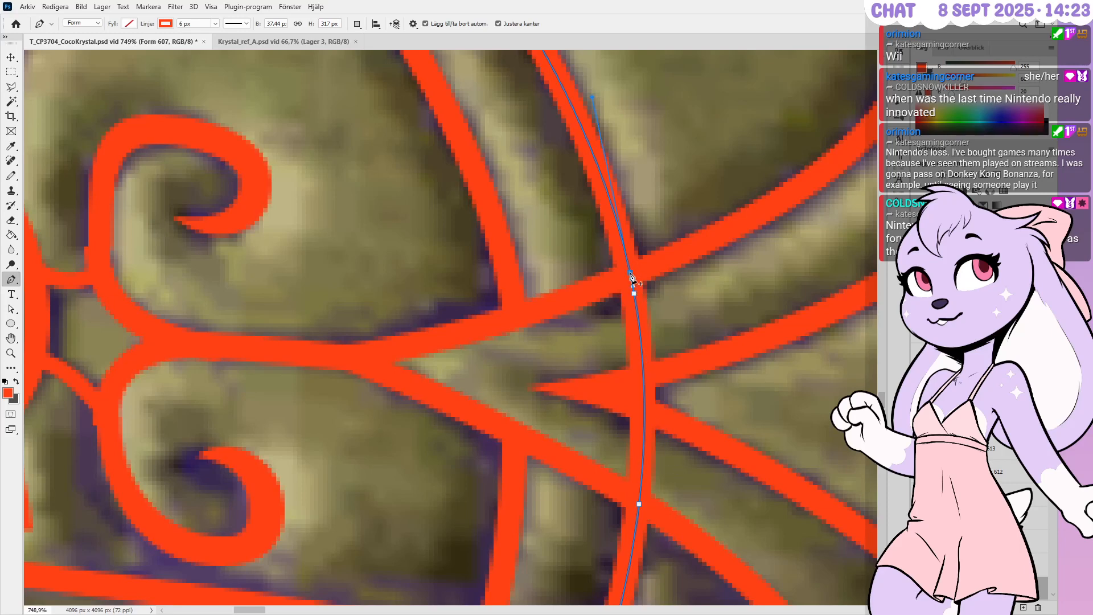
key("Delete")
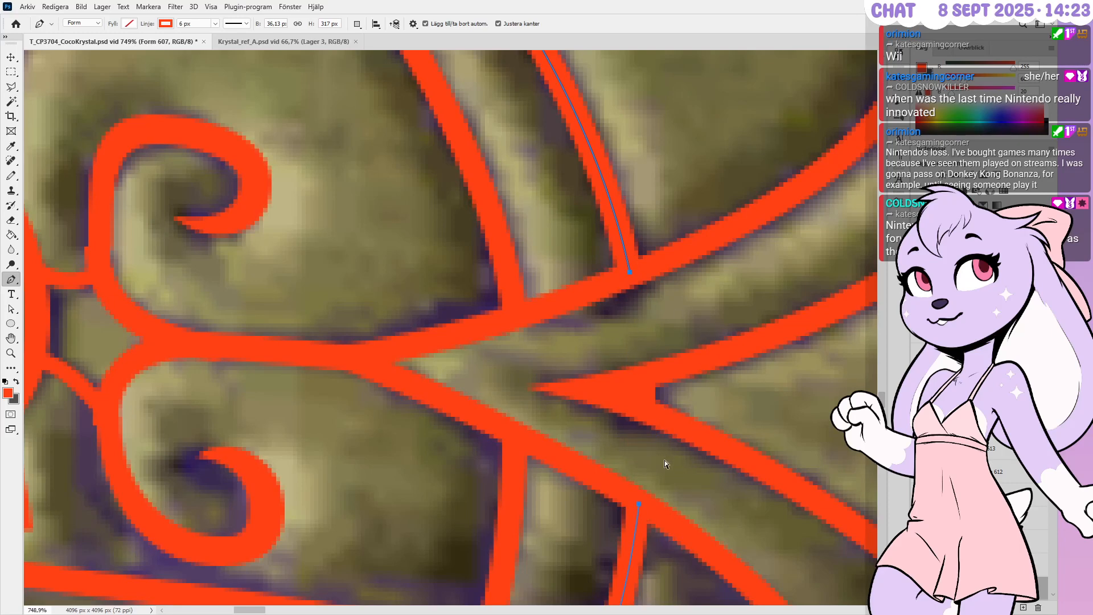
Delete the arc's anchor at the upper junction so the stroke ends there
scroll(664, 460, "down", 4, "alt")
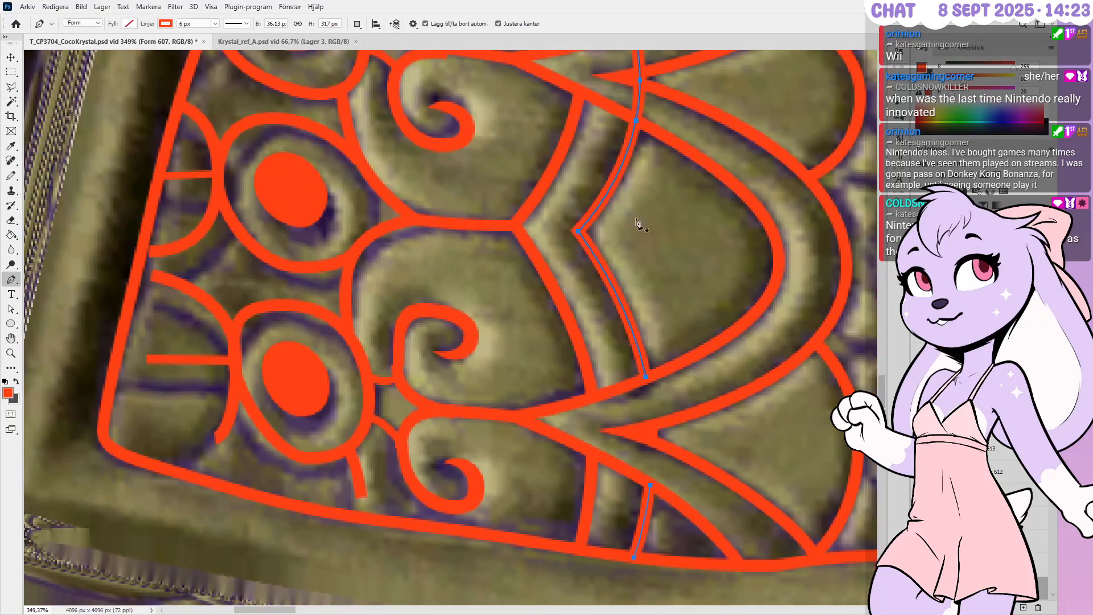
scroll(636, 222, "down", 3, "alt")
scroll(637, 143, "up", 5, "alt")
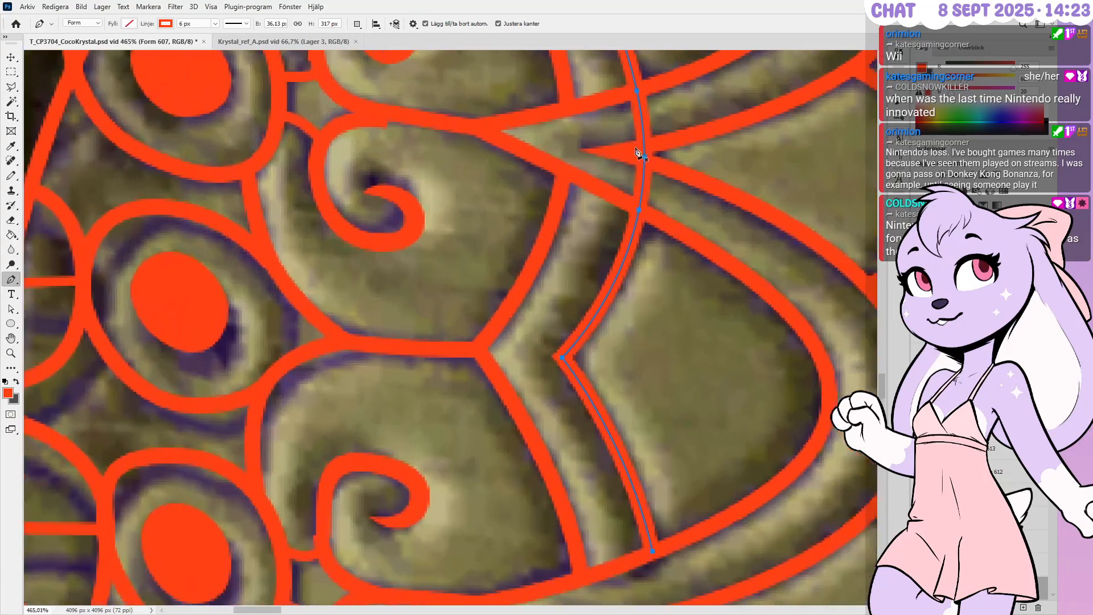
scroll(637, 152, "up", 2, "alt")
left_click(646, 156)
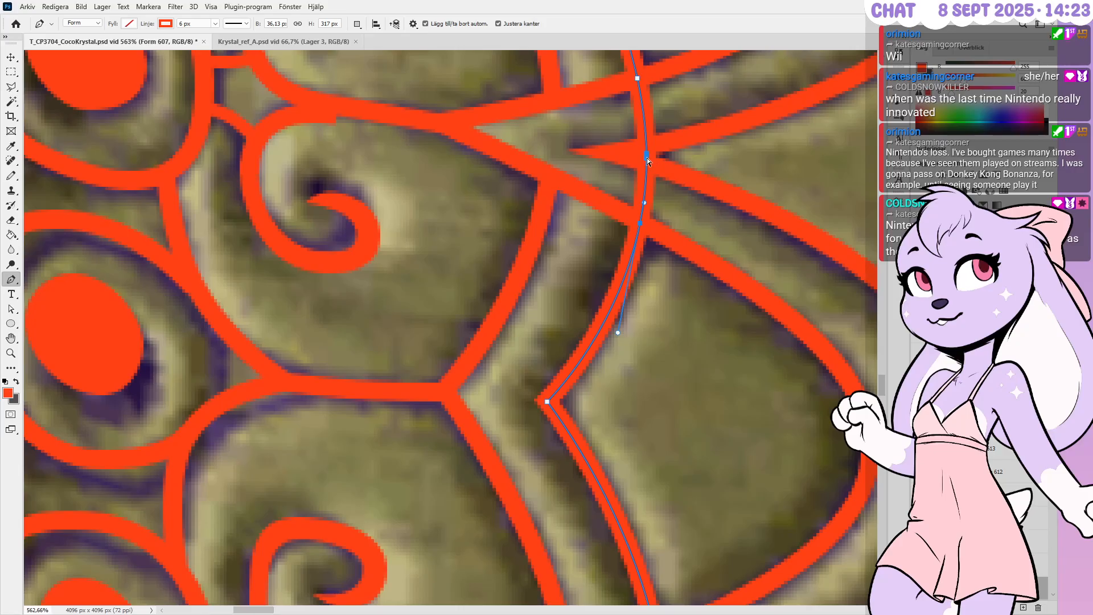
key("Delete")
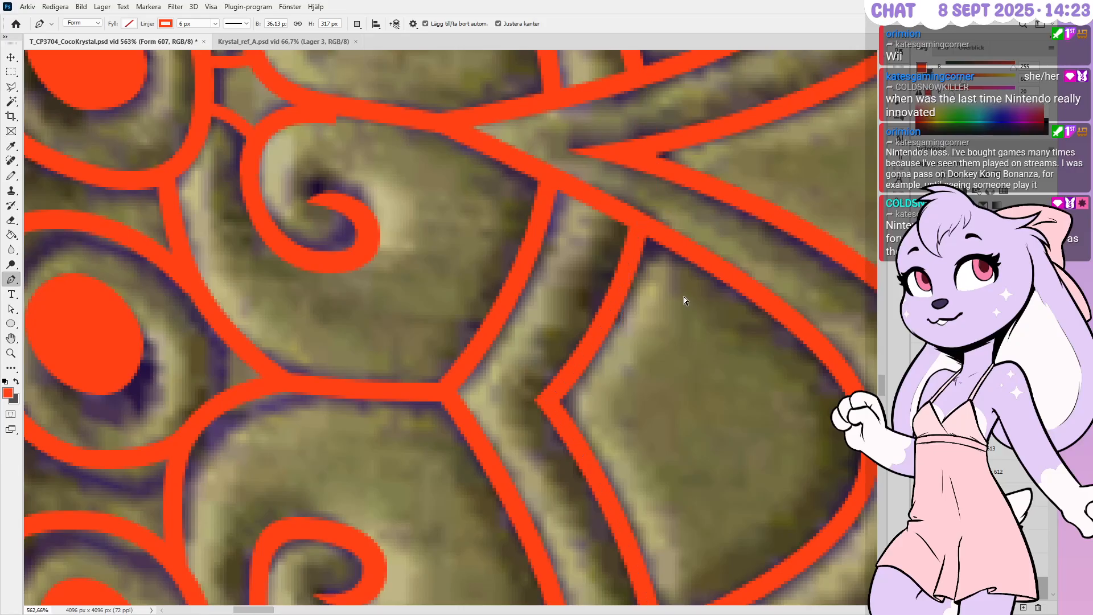
scroll(684, 296, "down", 4, "alt")
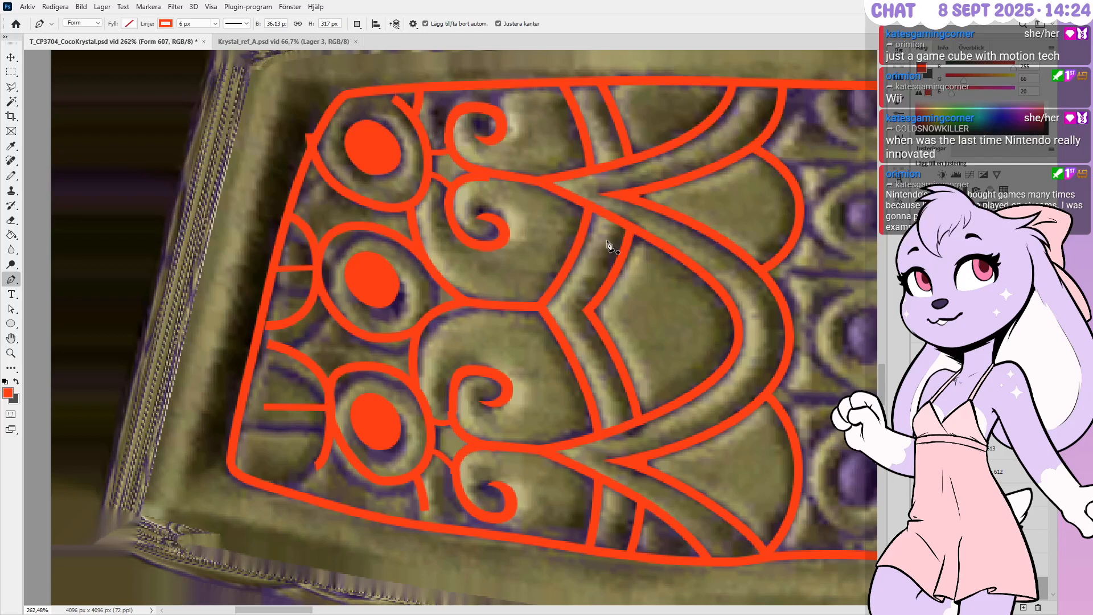
scroll(501, 276, "down", 2, "alt")
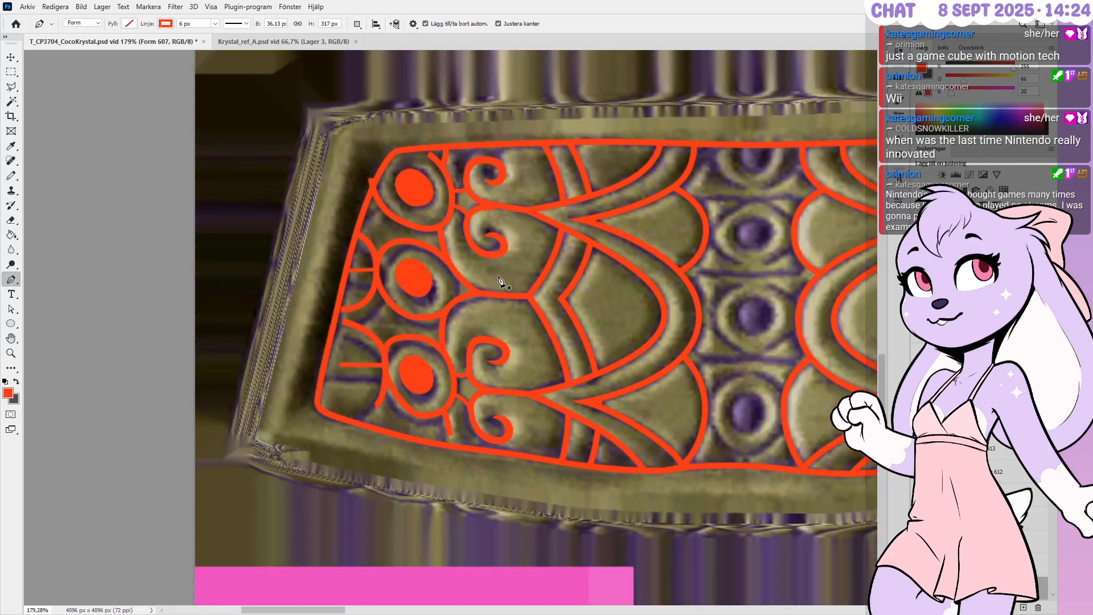
scroll(499, 279, "up", 1, "alt")
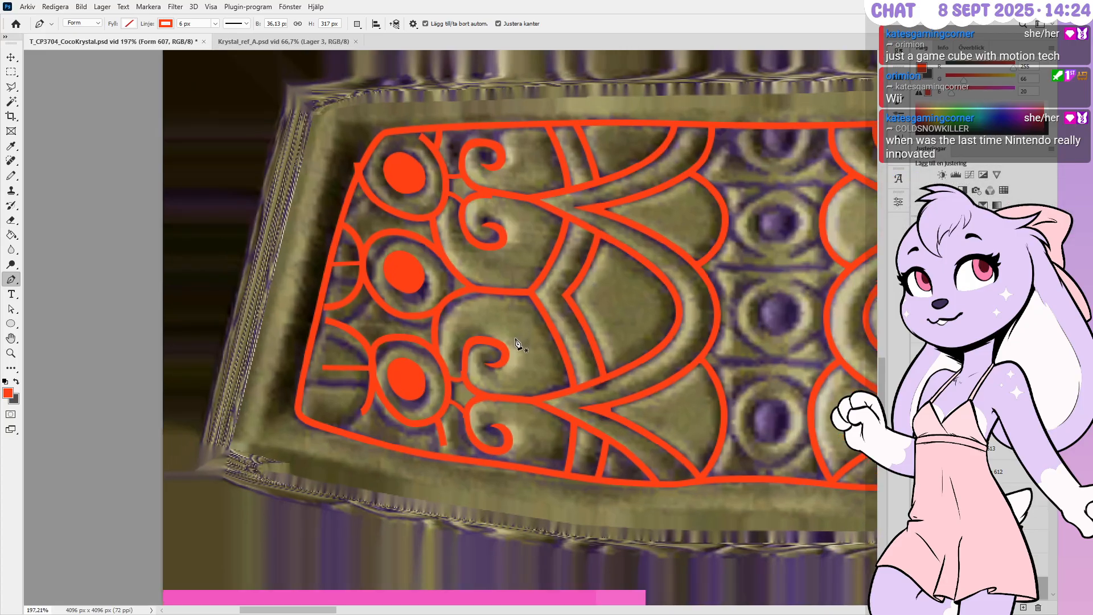
scroll(398, 464, "up", 1, "alt")
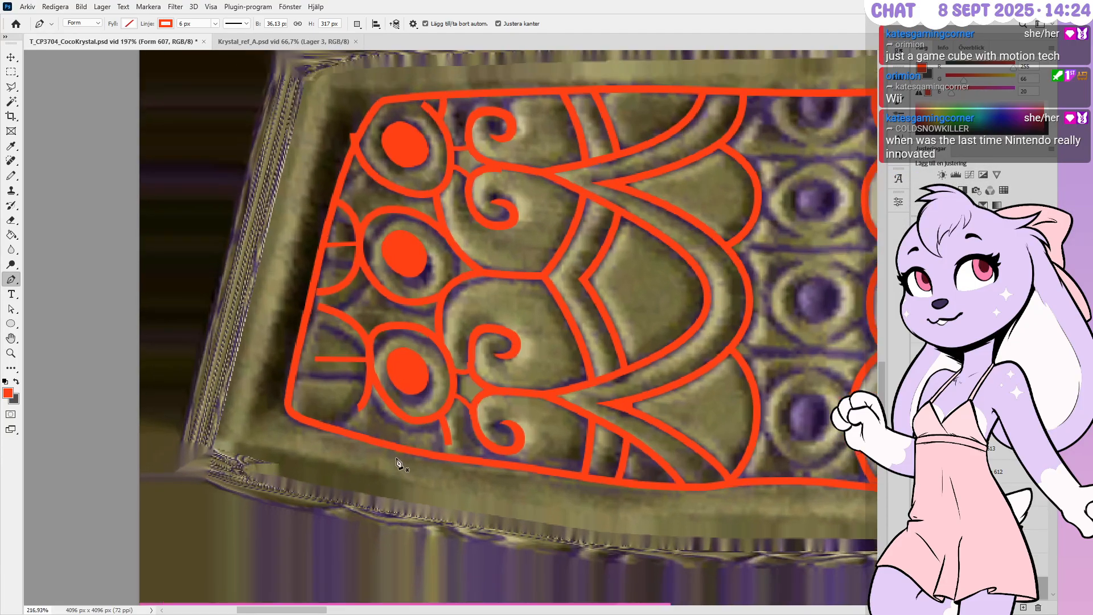
scroll(410, 455, "up", 1, "alt")
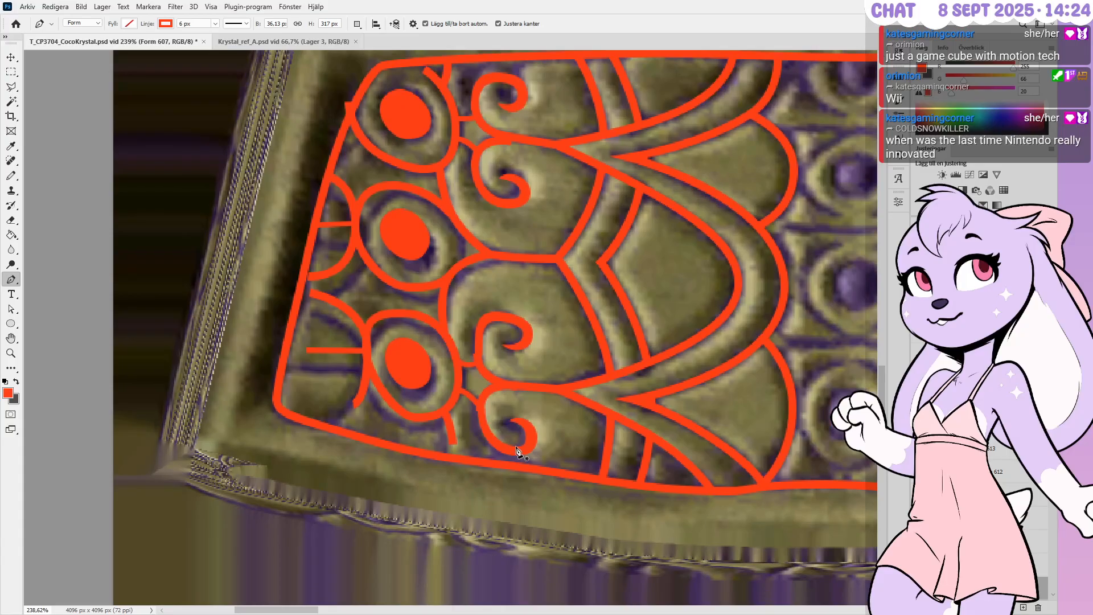
scroll(597, 389, "down", 6, "alt")
scroll(439, 375, "up", 6, "alt")
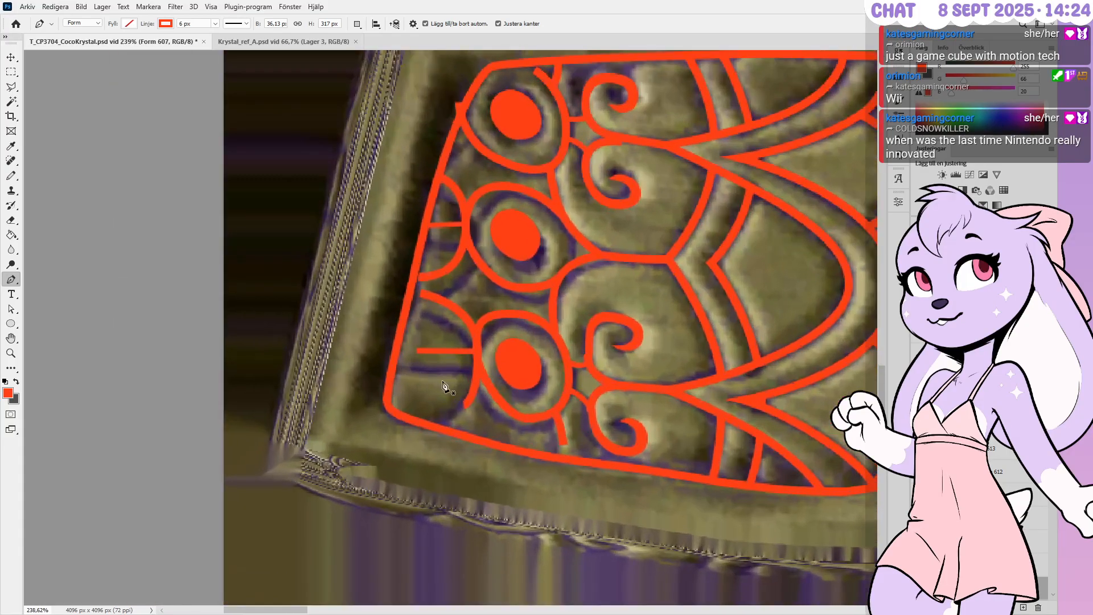
scroll(444, 385, "up", 2, "alt")
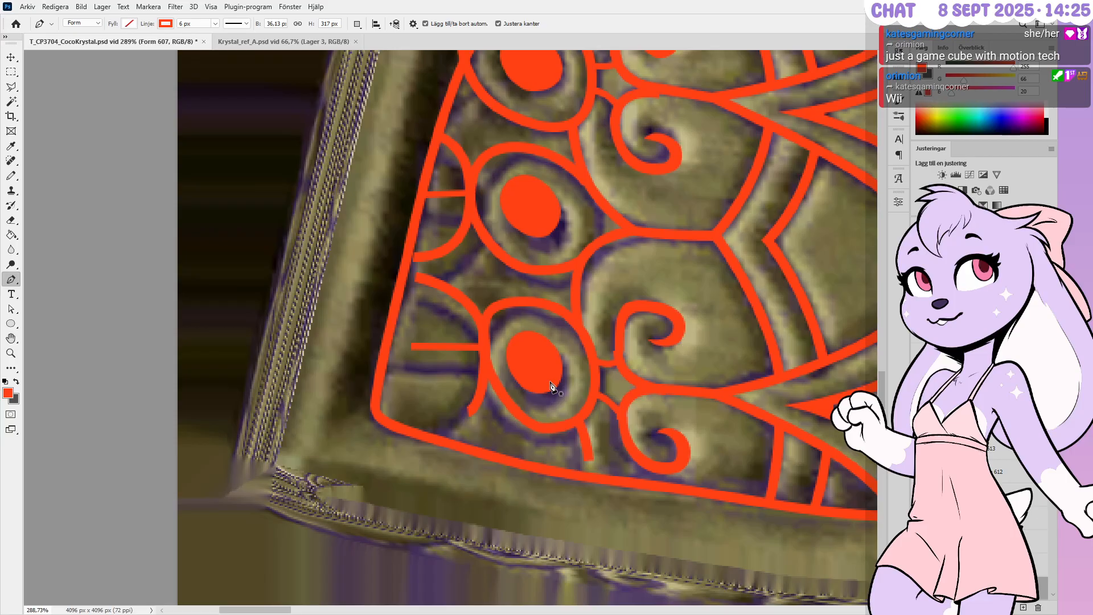
scroll(586, 436, "down", 2, "alt")
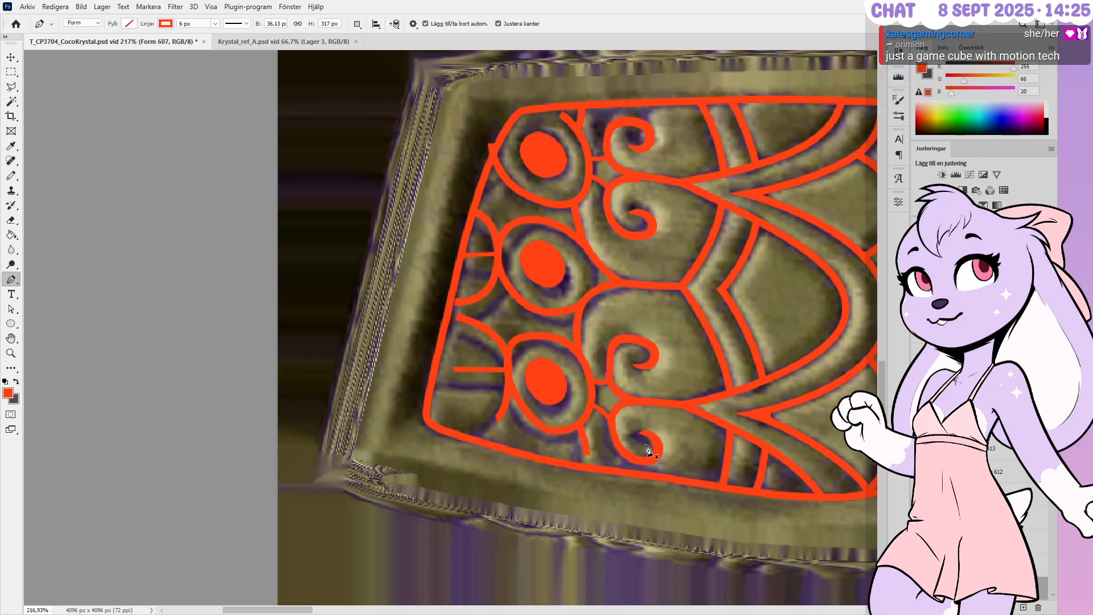
scroll(648, 450, "up", 1, "alt")
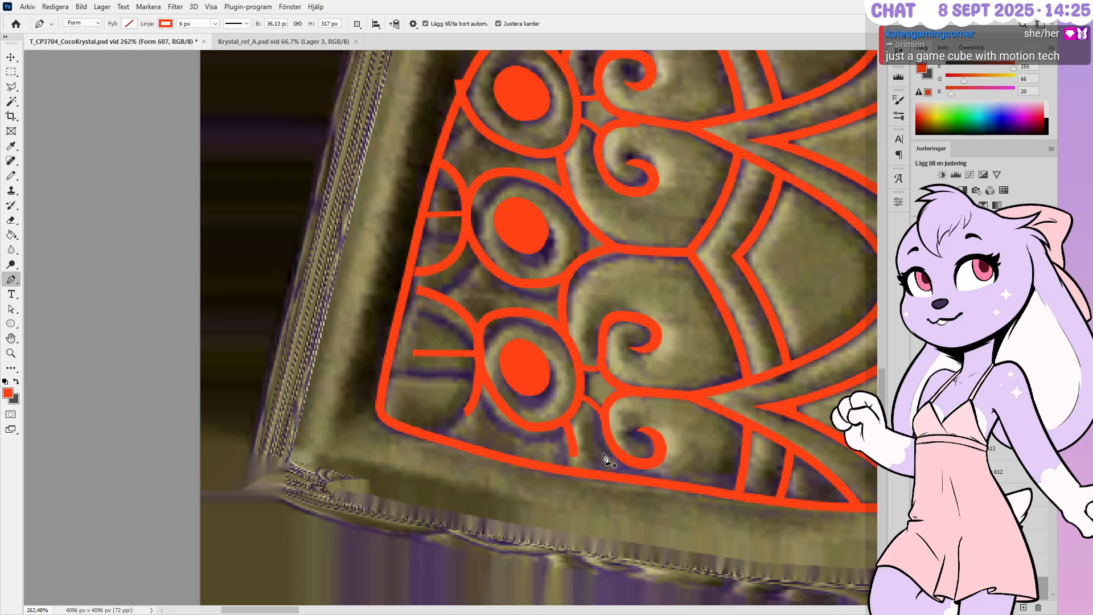
scroll(588, 459, "up", 1, "alt")
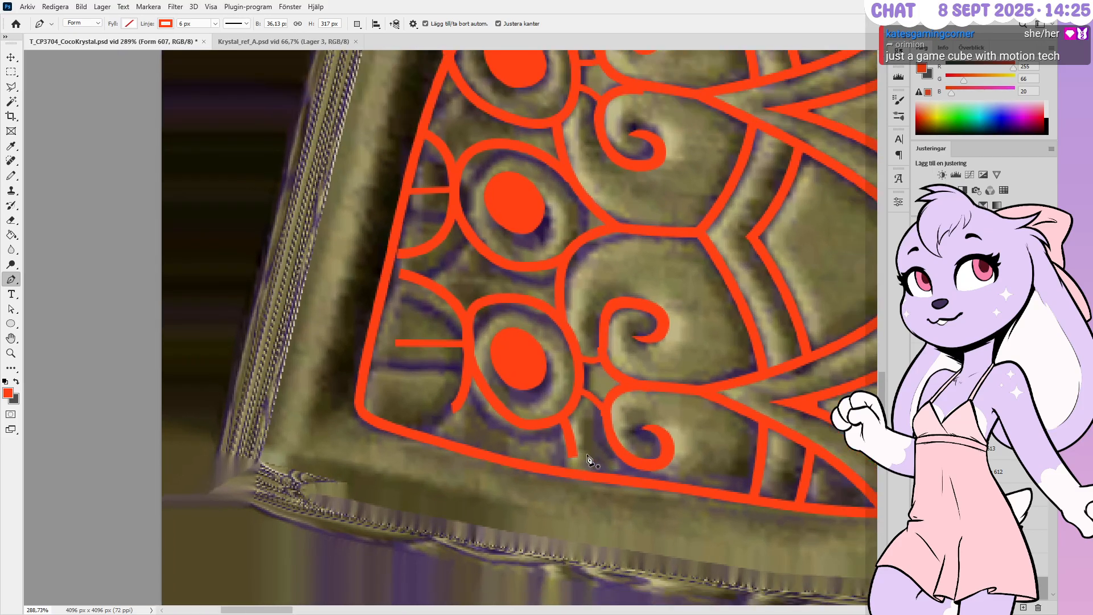
scroll(587, 459, "up", 1, "alt")
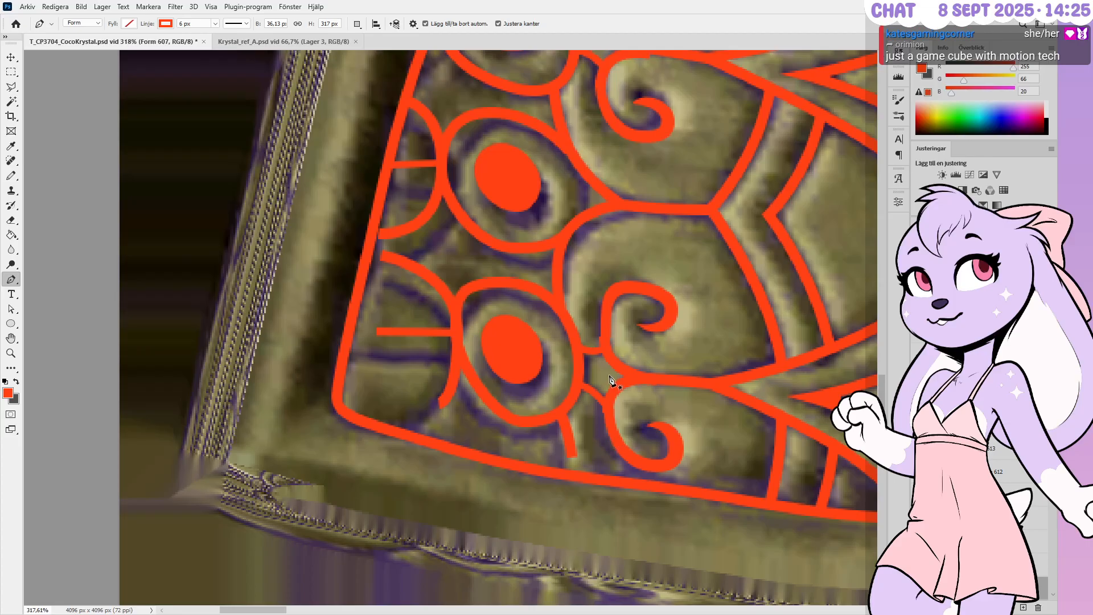
scroll(663, 447, "up", 2, "alt")
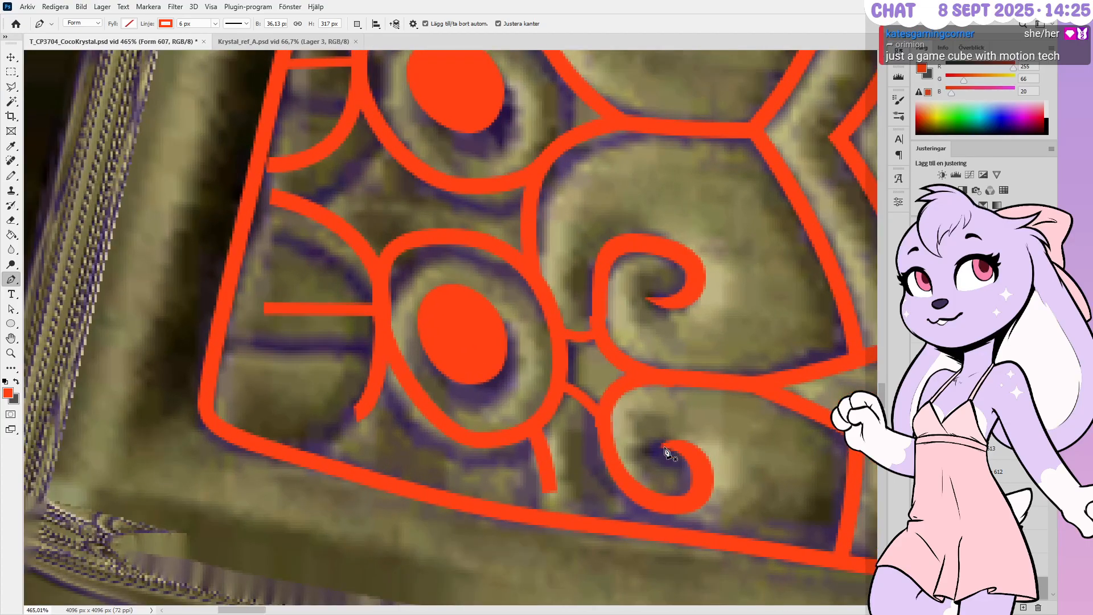
scroll(682, 441, "down", 2, "alt")
scroll(690, 439, "up", 1, "alt")
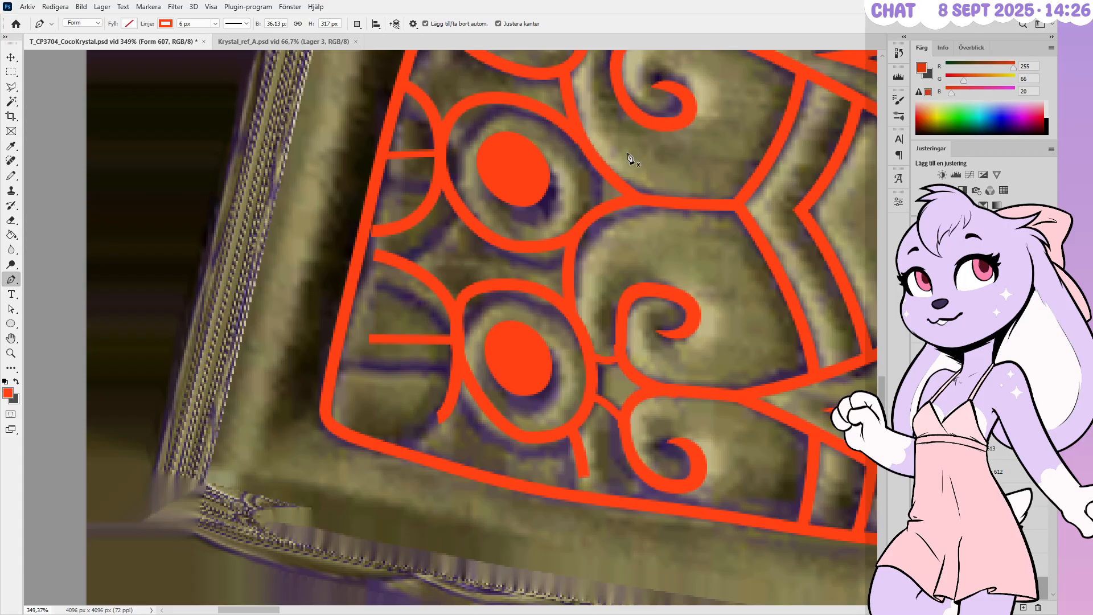
scroll(615, 381, "up", 1, "alt")
scroll(677, 399, "up", 1, "alt")
scroll(660, 364, "up", 1, "alt")
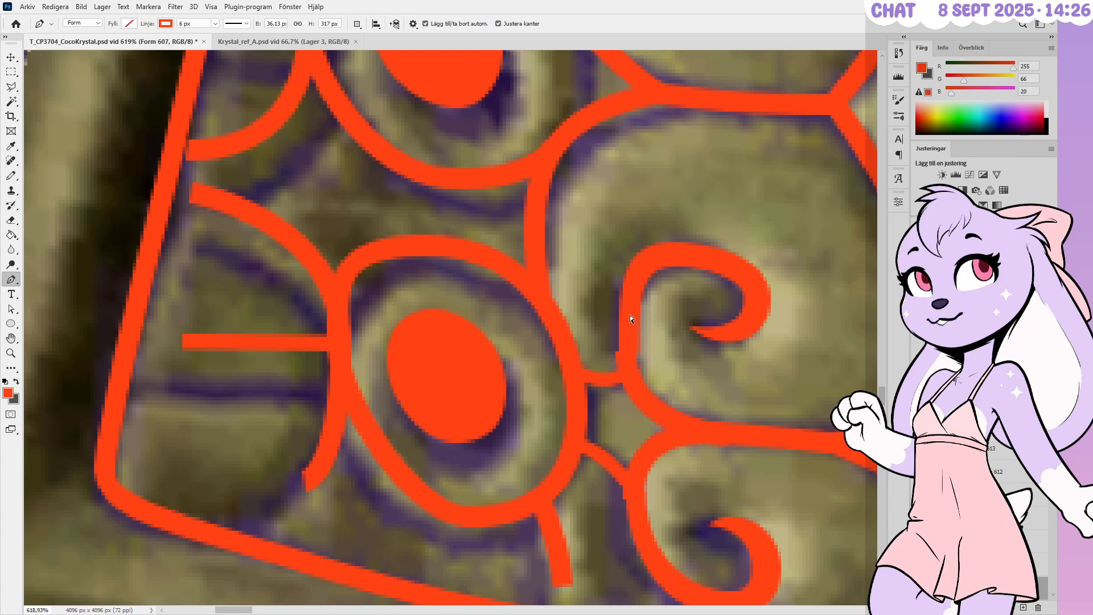
Close the Pen outline around the spiral curl and shift its corner anchors
left_click(639, 351)
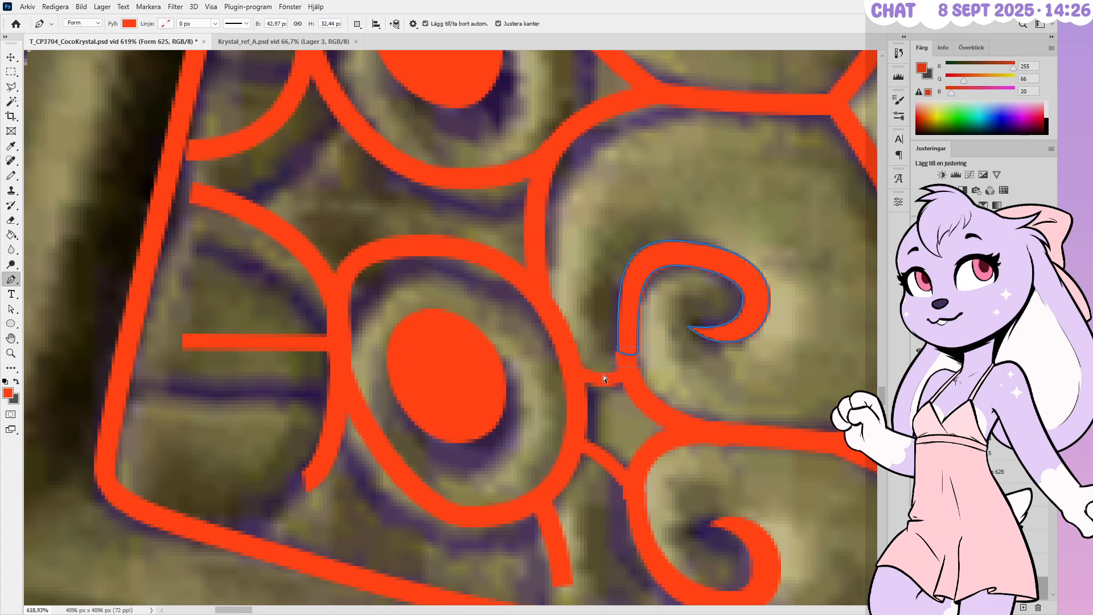
scroll(619, 349, "up", 1, "alt")
mouse_move(618, 350)
left_mouse_down("ctrl")
mouse_move(639, 348)
mouse_move(602, 352)
left_mouse_up("ctrl")
scroll(637, 354, "up", 4, "alt")
left_click(634, 354, "ctrl")
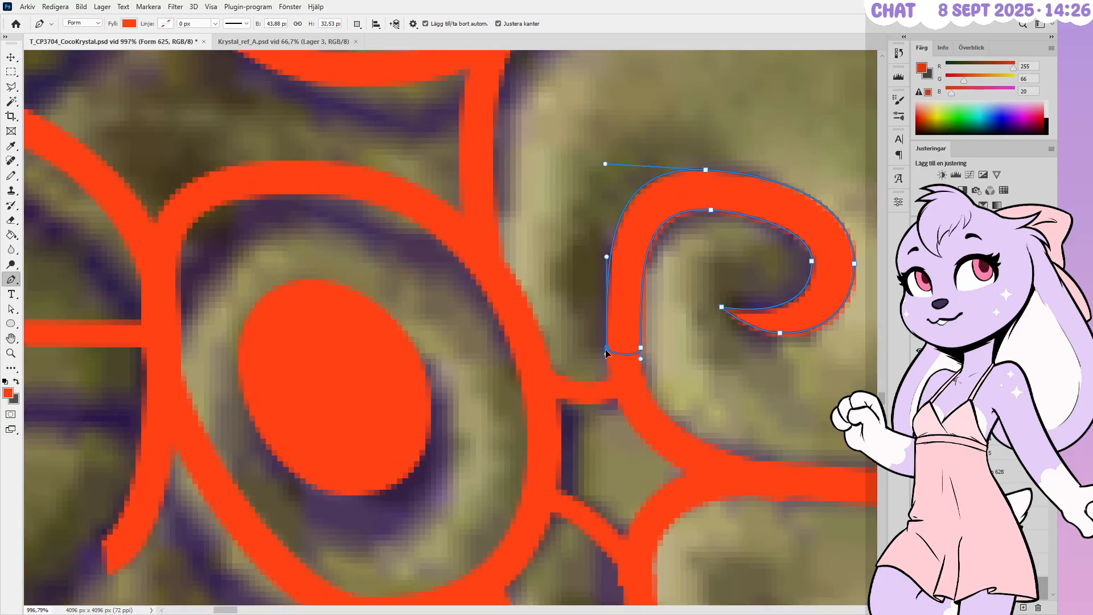
left_click(707, 171, "ctrl")
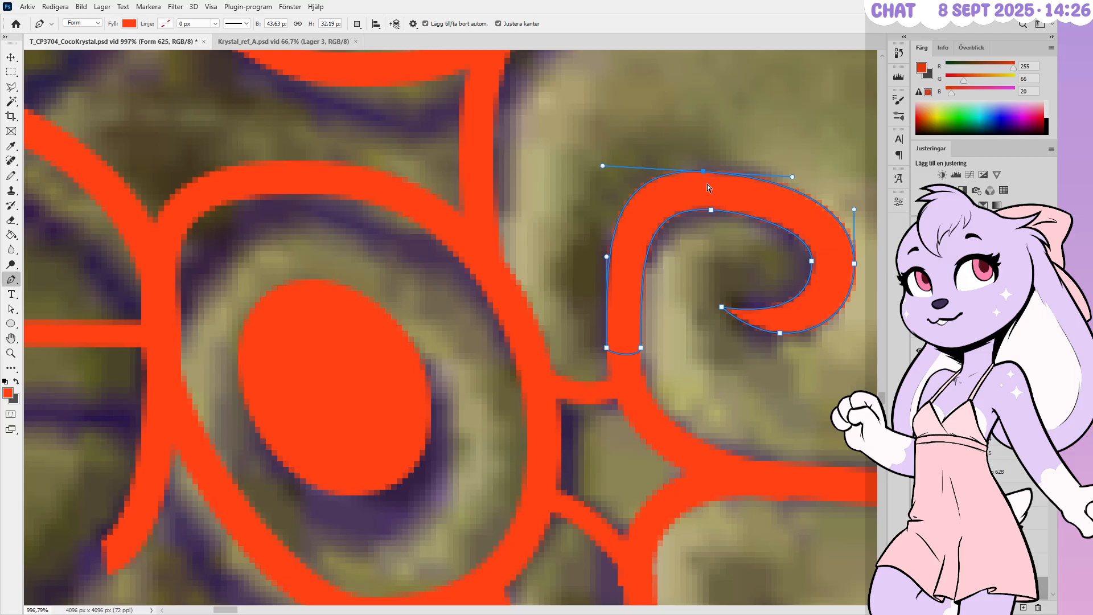
left_click_drag(711, 209, 718, 211, "ctrl")
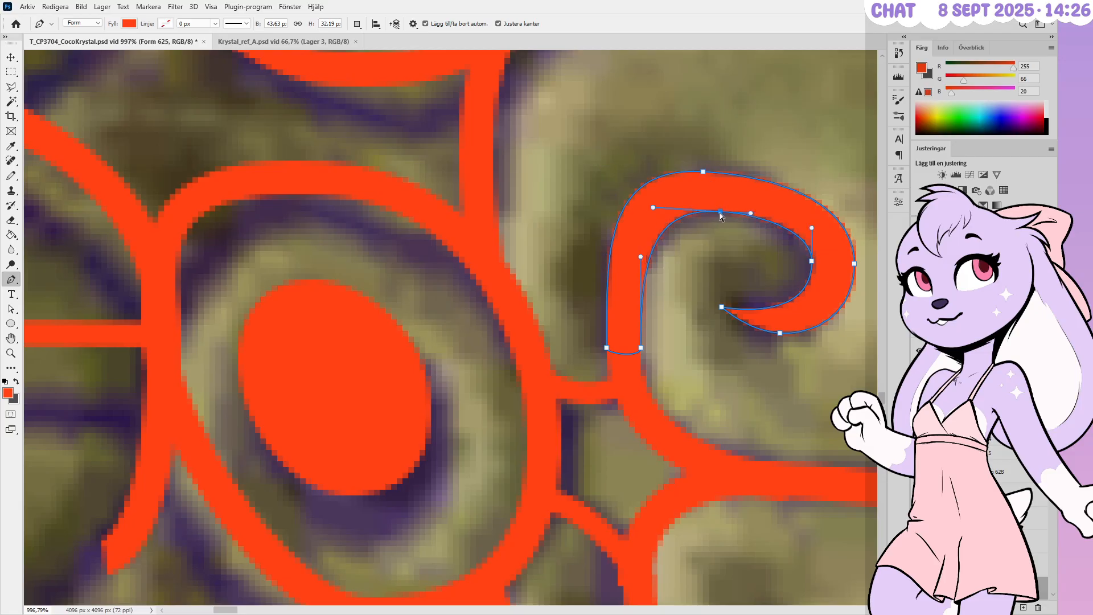
Pull the curl's inner right point and right side inward and move its bottom point left
left_click(812, 263, "ctrl")
left_click_drag(812, 262, 804, 262, "ctrl")
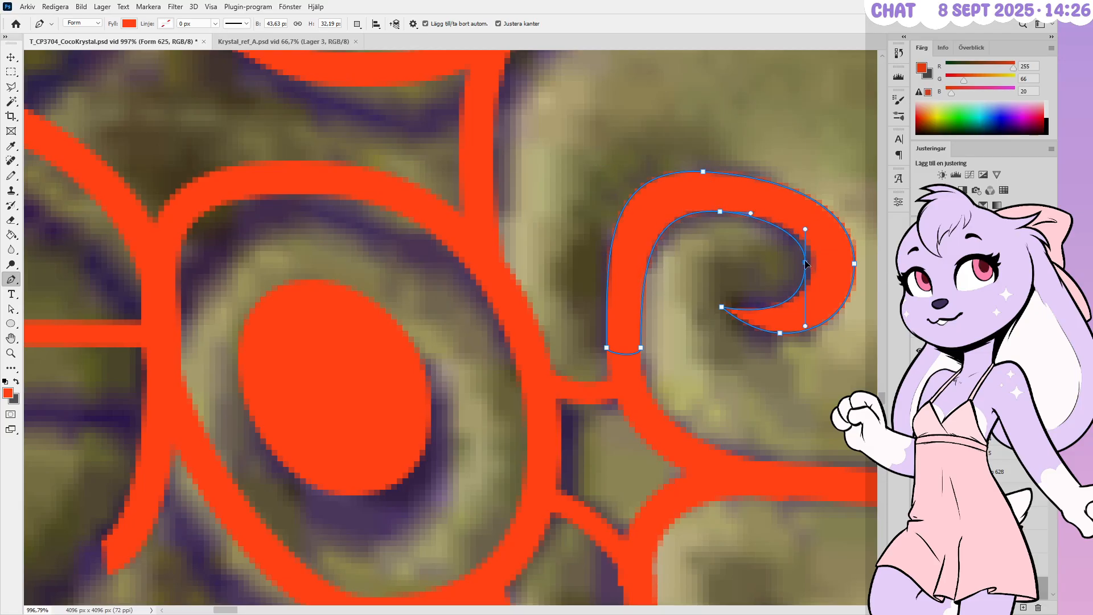
left_click_drag(722, 306, 725, 302, "ctrl")
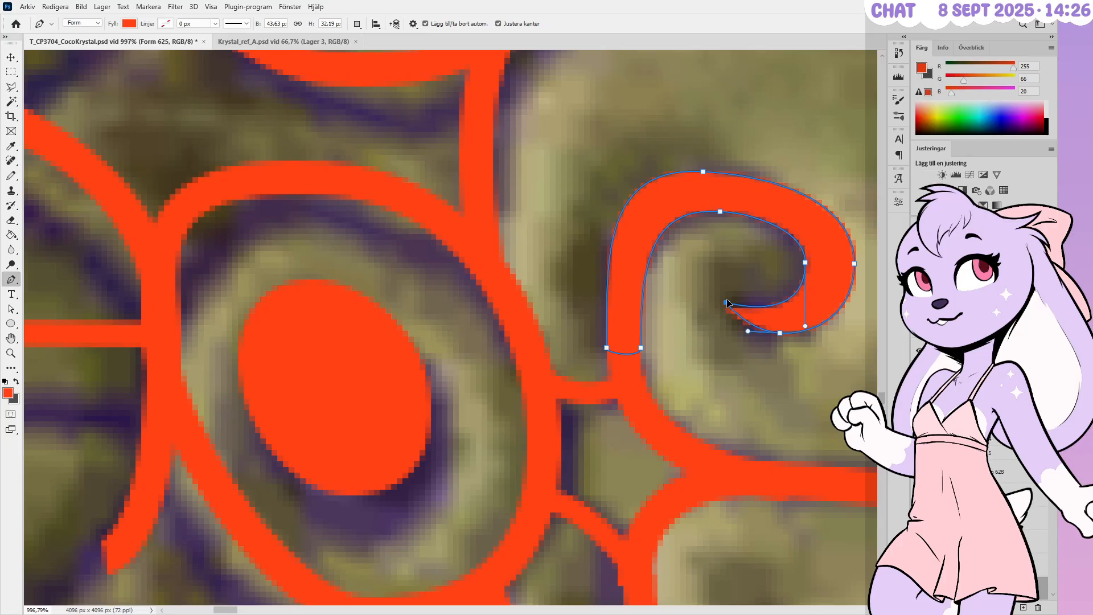
left_click(787, 333, "ctrl")
left_click_drag(780, 333, 771, 336, "ctrl")
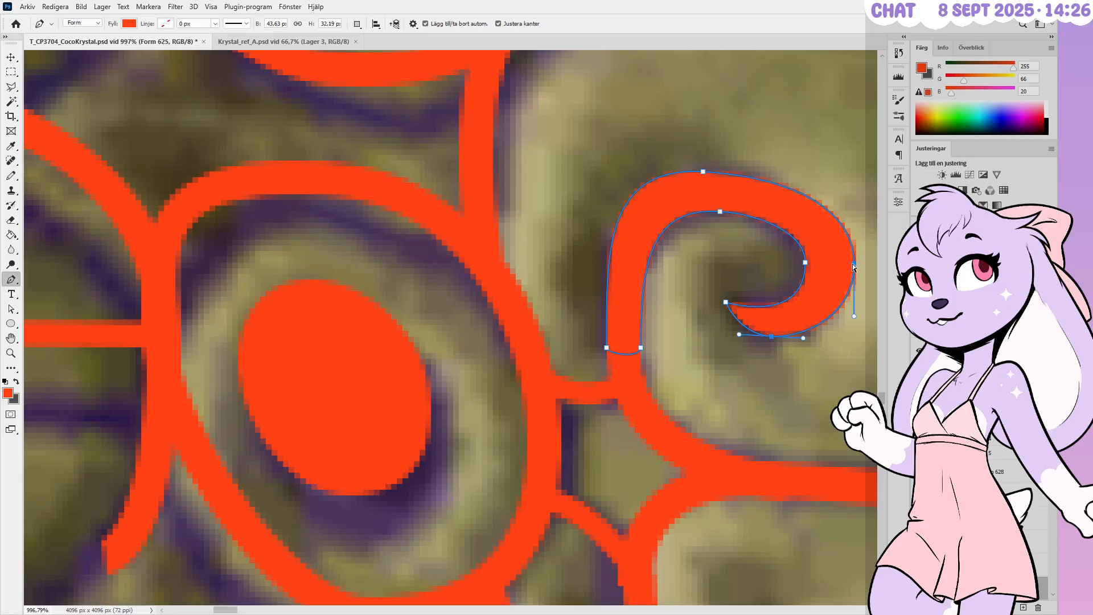
left_click_drag(852, 264, 840, 262, "ctrl")
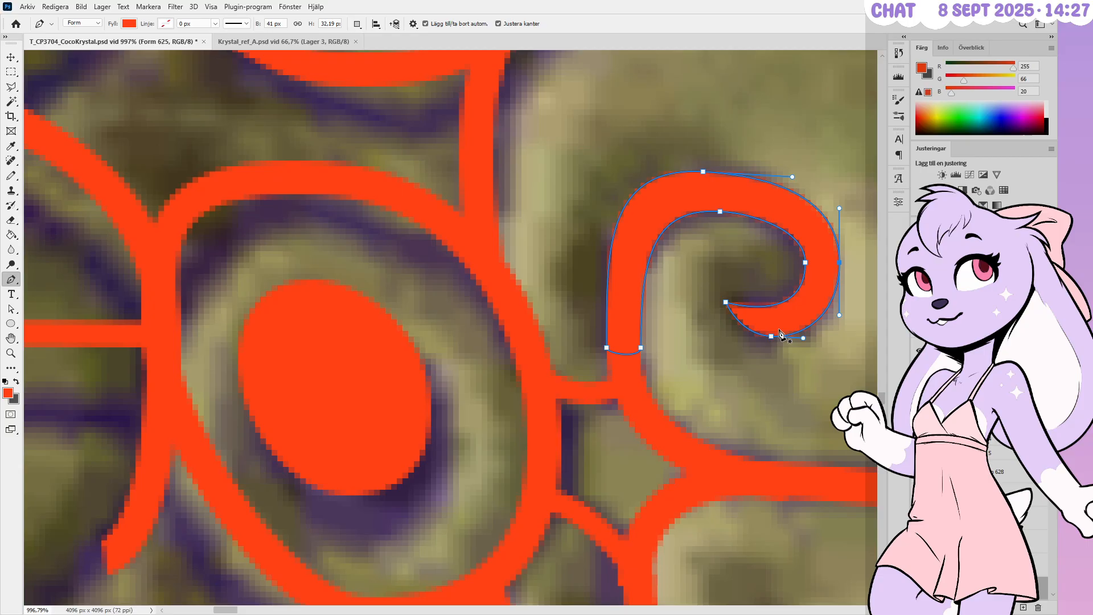
Soften the curl's inner and outer top curves by reshaping their anchors
left_click(720, 211, "ctrl")
left_click_drag(655, 208, 664, 209, "ctrl")
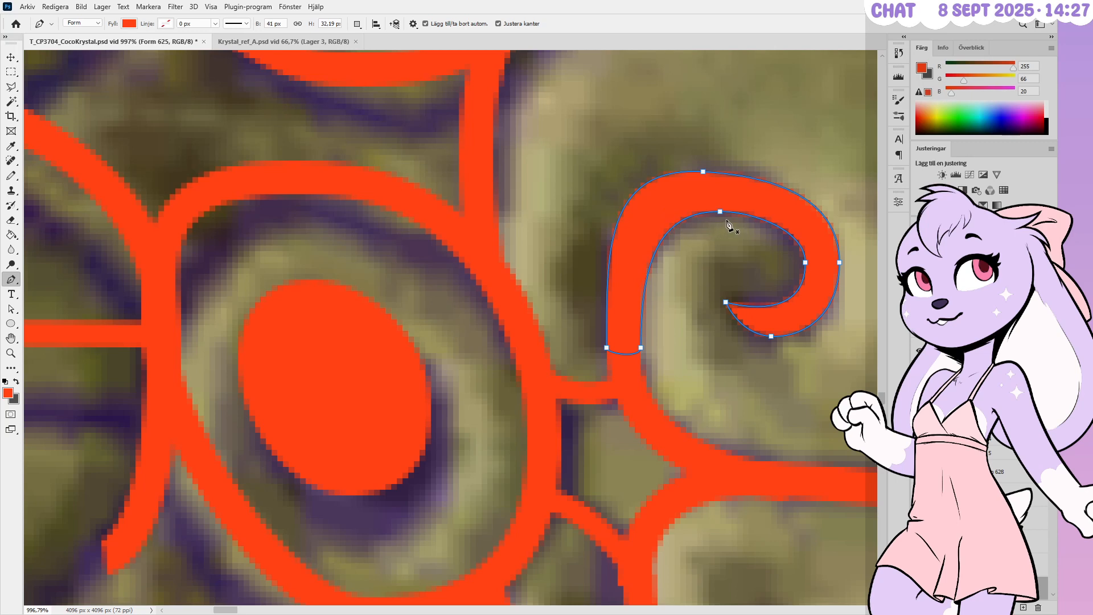
left_click(703, 171, "ctrl")
mouse_move(602, 167)
left_mouse_down("ctrl")
mouse_move(640, 173)
mouse_move(621, 171)
left_mouse_up("ctrl")
scroll(697, 263, "down", 5, "alt")
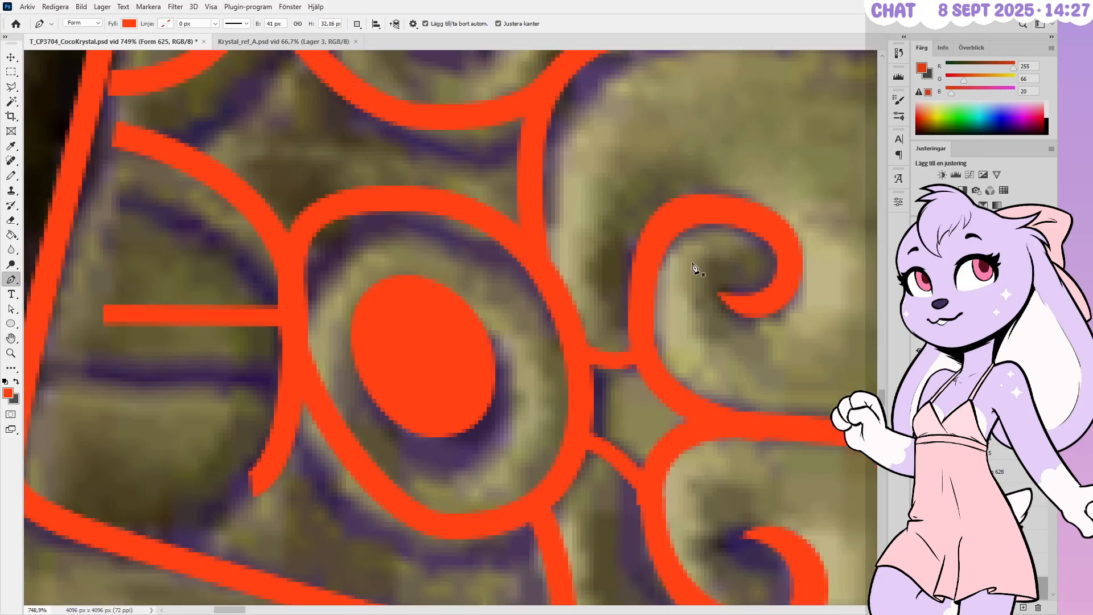
scroll(716, 279, "up", 1, "alt")
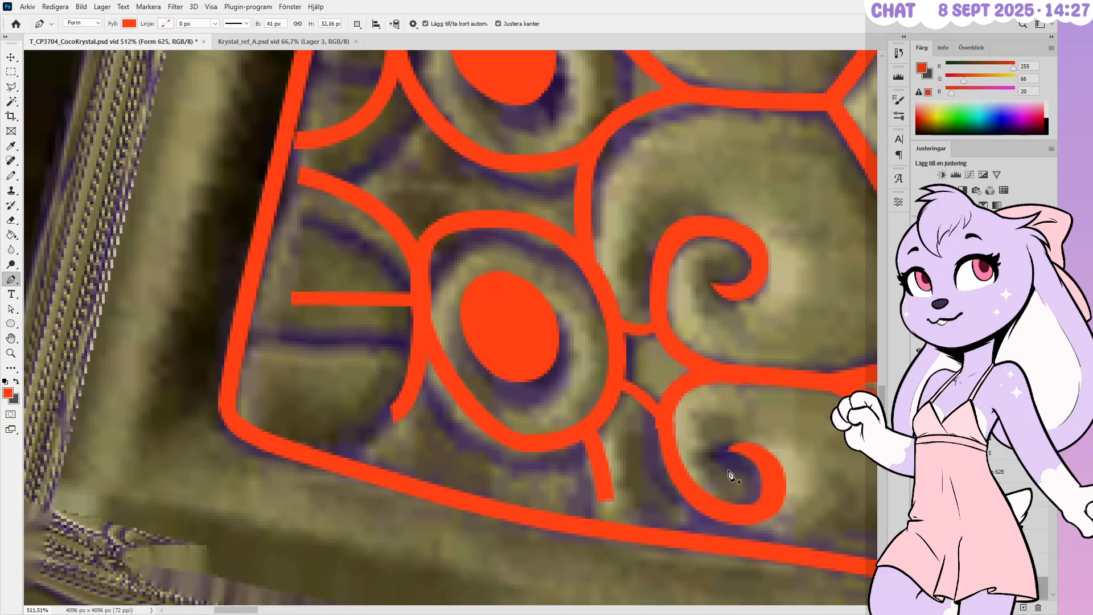
scroll(734, 552, "up", 4, "alt")
scroll(757, 552, "down", 1, "alt")
scroll(497, 373, "up", 1, "alt")
scroll(501, 371, "down", 3, "alt")
scroll(501, 374, "down", 1, "alt")
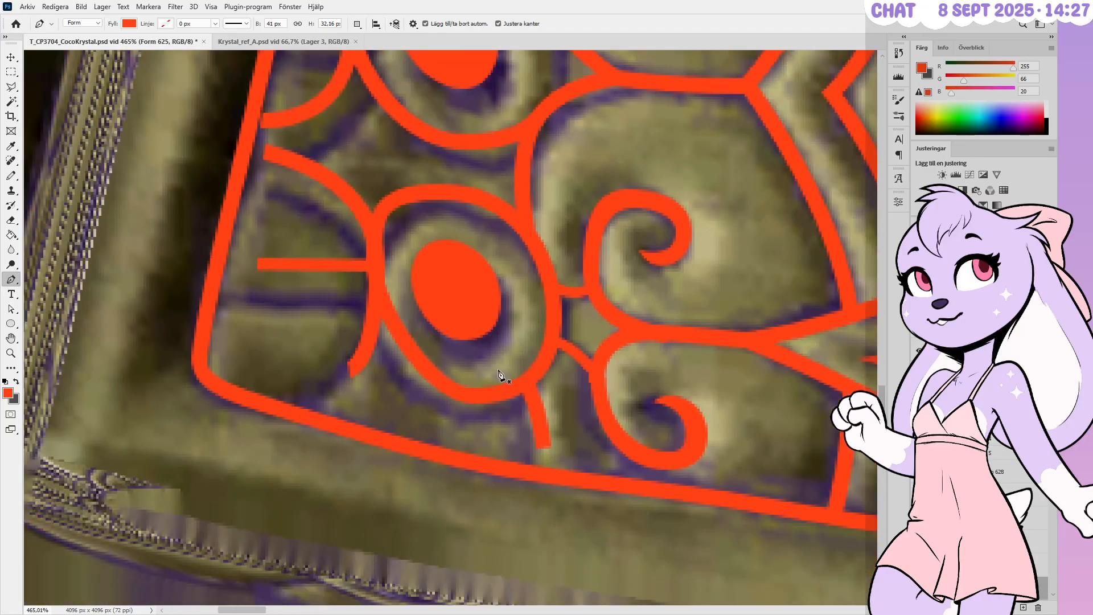
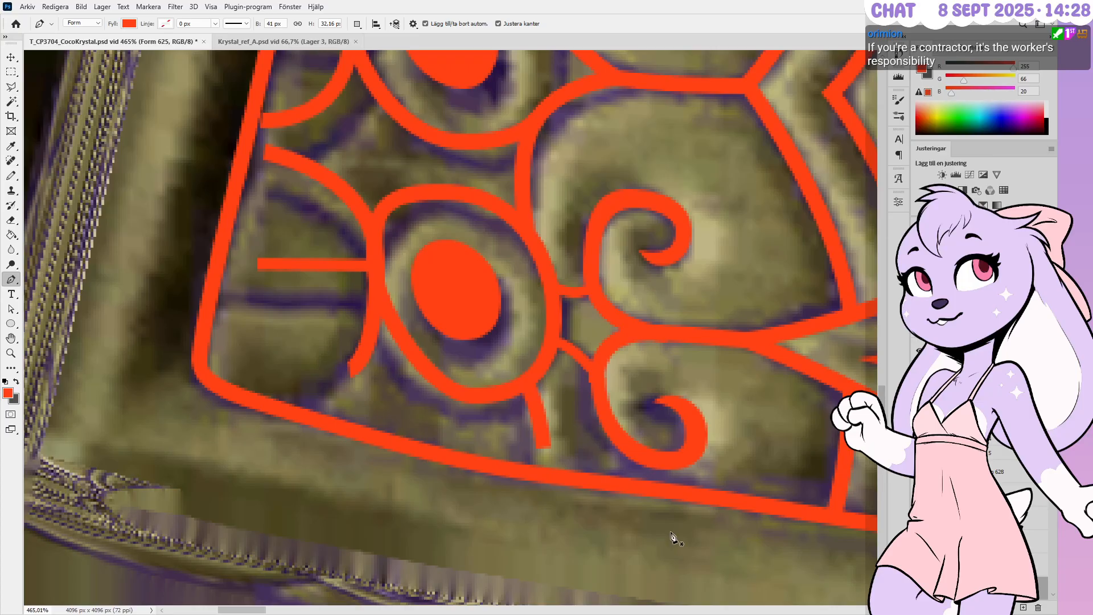
Shift a group of the lower curl's anchors left and down, and raise its right anchor
scroll(672, 535, "up", 3, "alt")
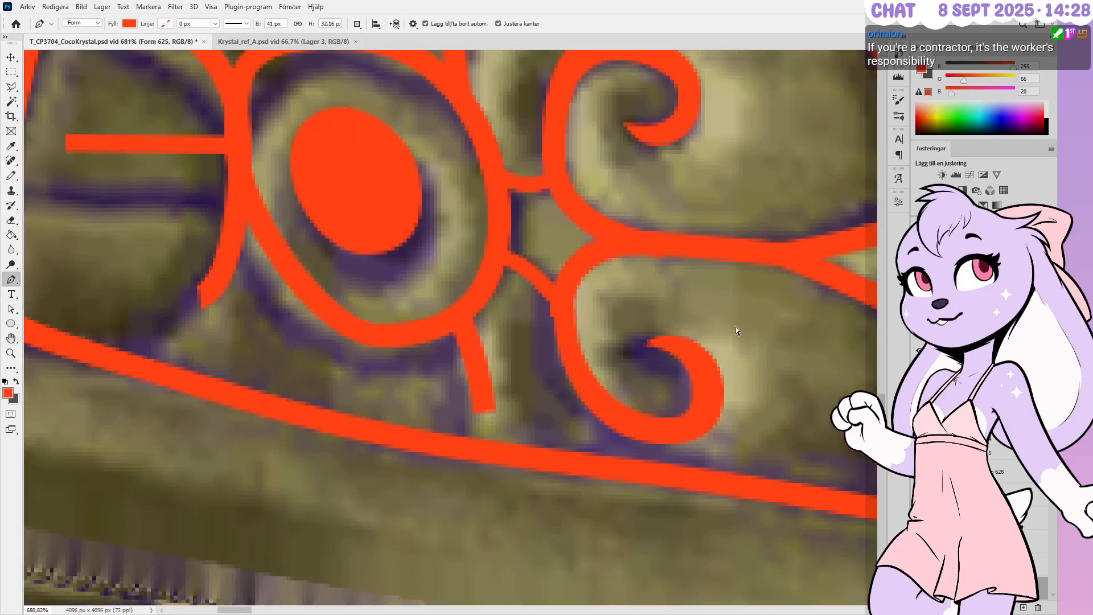
left_click(699, 387, "ctrl")
left_click_drag(748, 315, 623, 446, "ctrl")
key("Left")
key("Left")
key("Left")
key("Left")
key("Down")
key("Down")
key("Left")
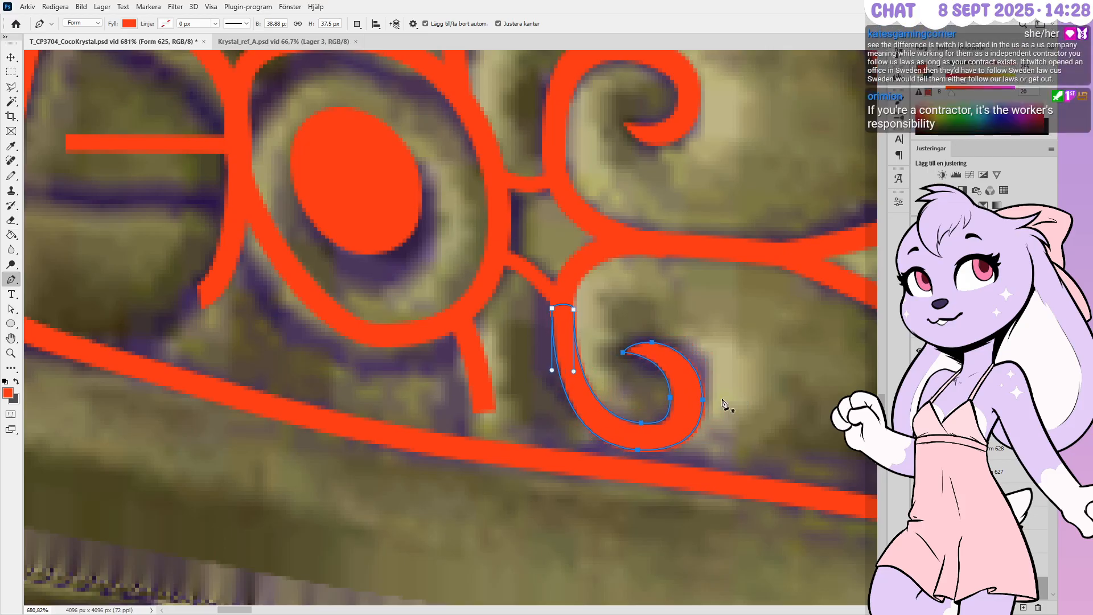
left_click_drag(702, 400, 702, 388, "ctrl")
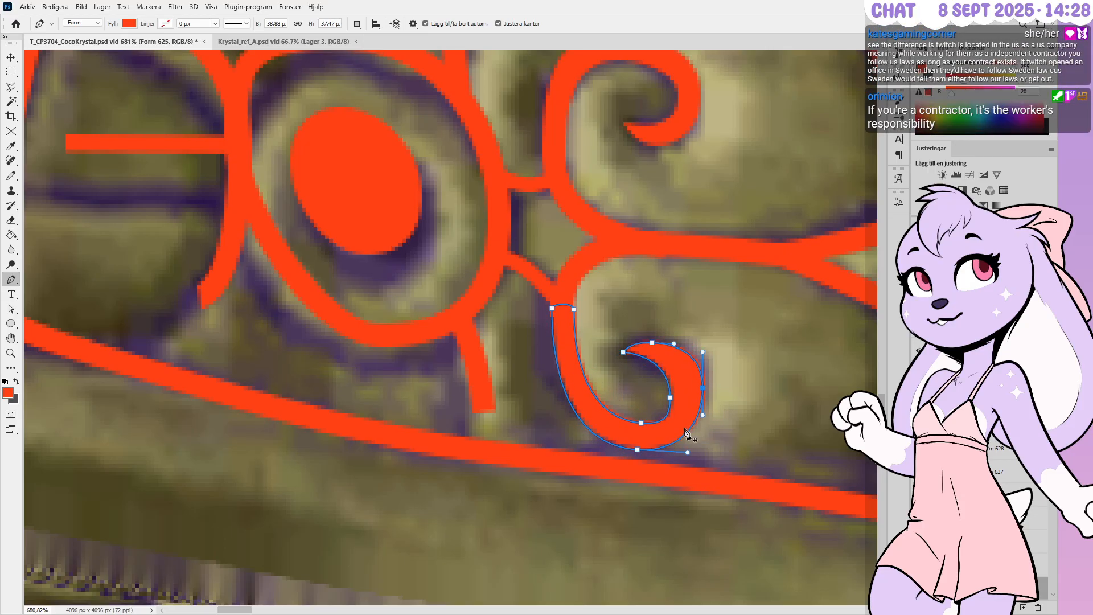
Fine-tune the curl's inner anchor, lower its tip and raise its top anchor slightly
left_click(669, 398, "ctrl")
key("Right")
key("Up")
key("Down")
left_click(623, 351, "ctrl")
key("Down")
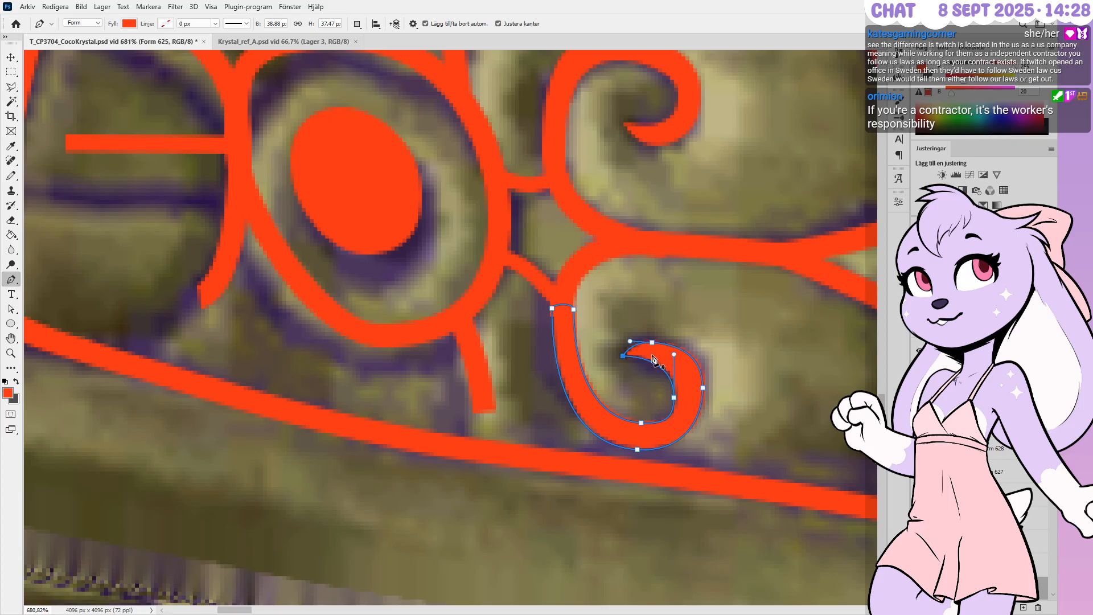
left_click(652, 342, "ctrl")
key("Up")
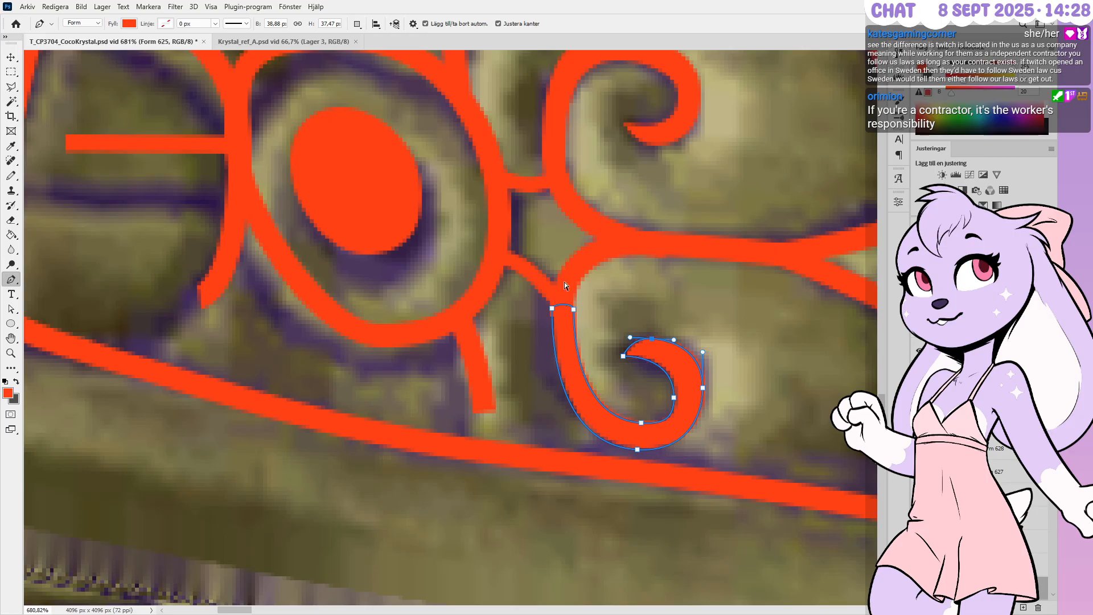
left_click(595, 317, "ctrl")
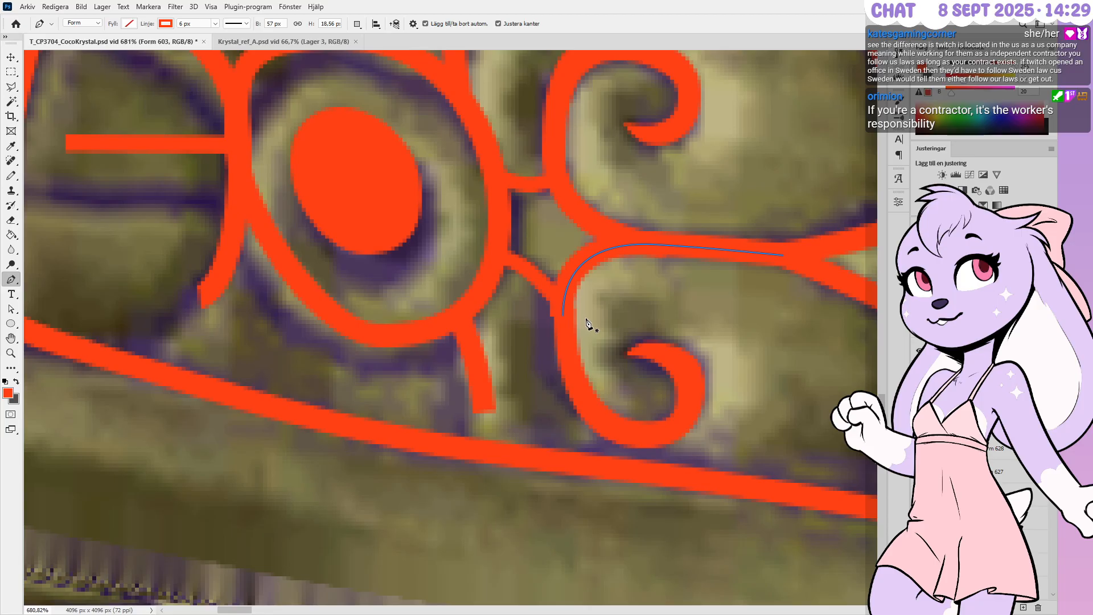
Move the small arc's end point to the left
scroll(633, 340, "down", 1, "alt")
scroll(550, 302, "up", 1, "alt")
key("ctrl+Left")
key("ctrl+Left")
key("ctrl+Left")
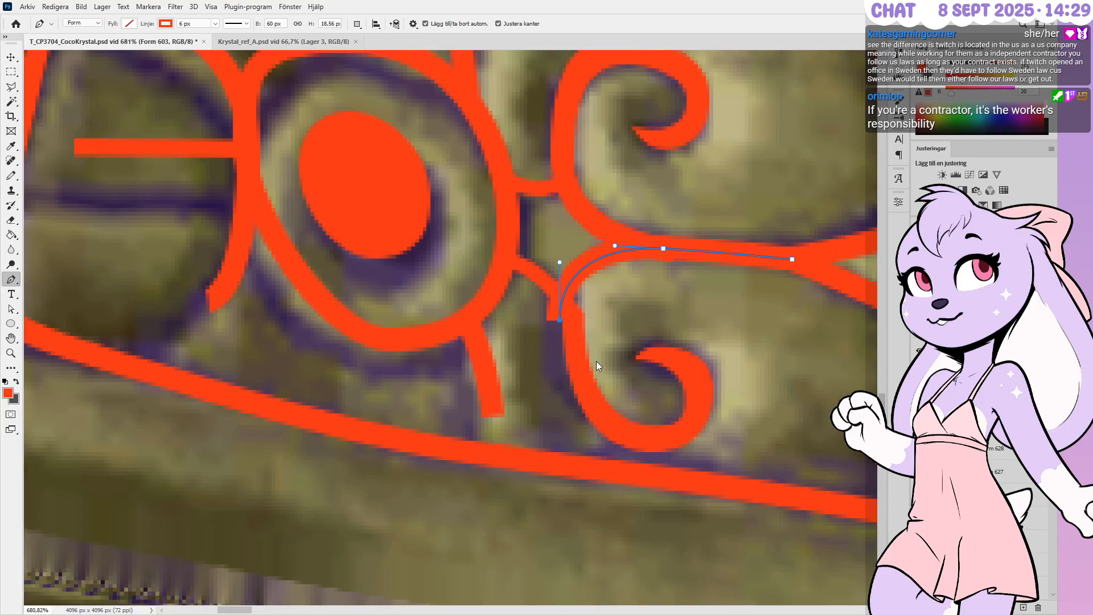
Shift the lower curl's two top anchors left and down, and raise its outer bottom anchor
left_click(605, 386, "ctrl")
left_click_drag(601, 293, 534, 326, "ctrl")
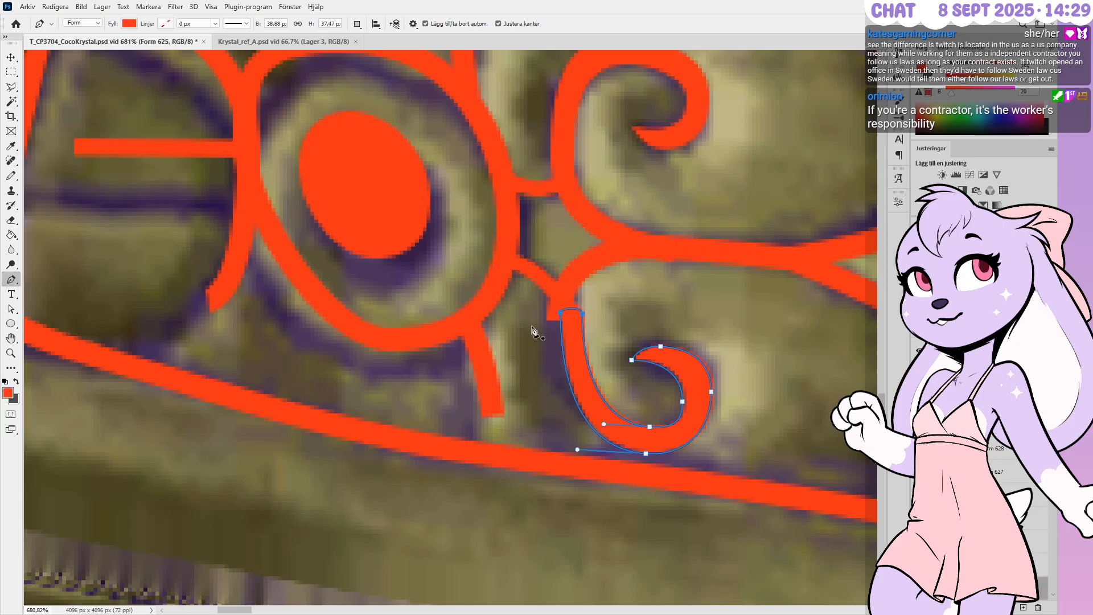
key("Left")
key("Left")
key("Left")
key("Down")
scroll(556, 319, "up", 2, "alt")
left_click_drag(573, 317, 542, 320, "ctrl")
left_click(674, 497, "ctrl")
left_click_drag(674, 498, 677, 464, "ctrl")
left_click(679, 461, "ctrl")
left_click(724, 429, "ctrl")
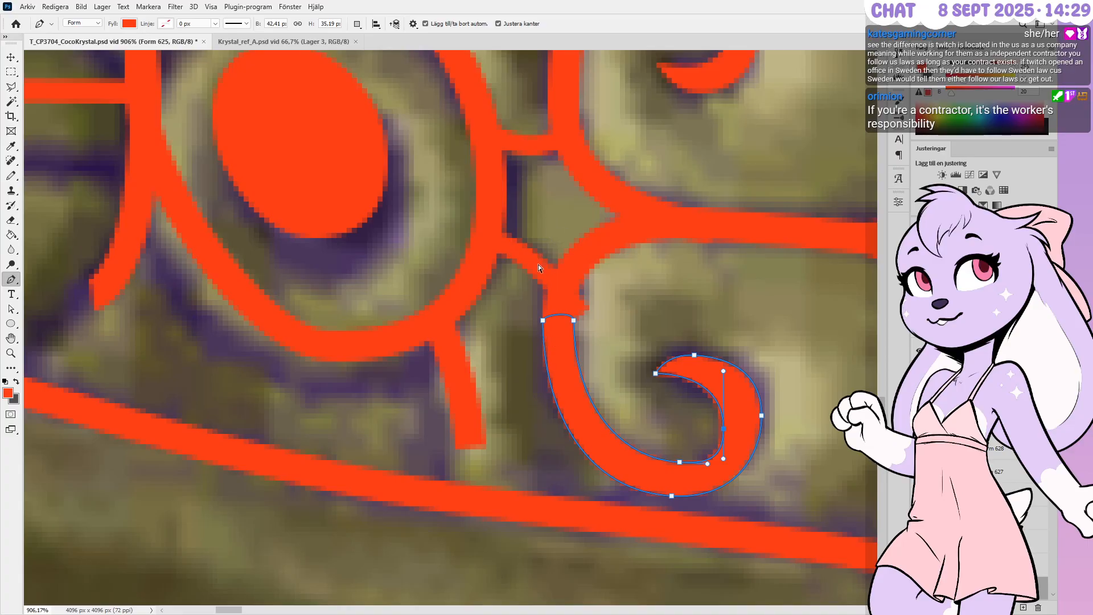
Bend the connector arc outward, join its end to the curl, and adjust the upper bar's left end
left_click(576, 298, "ctrl")
left_click(542, 267, "ctrl")
left_click(529, 257, "ctrl")
left_click_drag(529, 257, 537, 259, "ctrl")
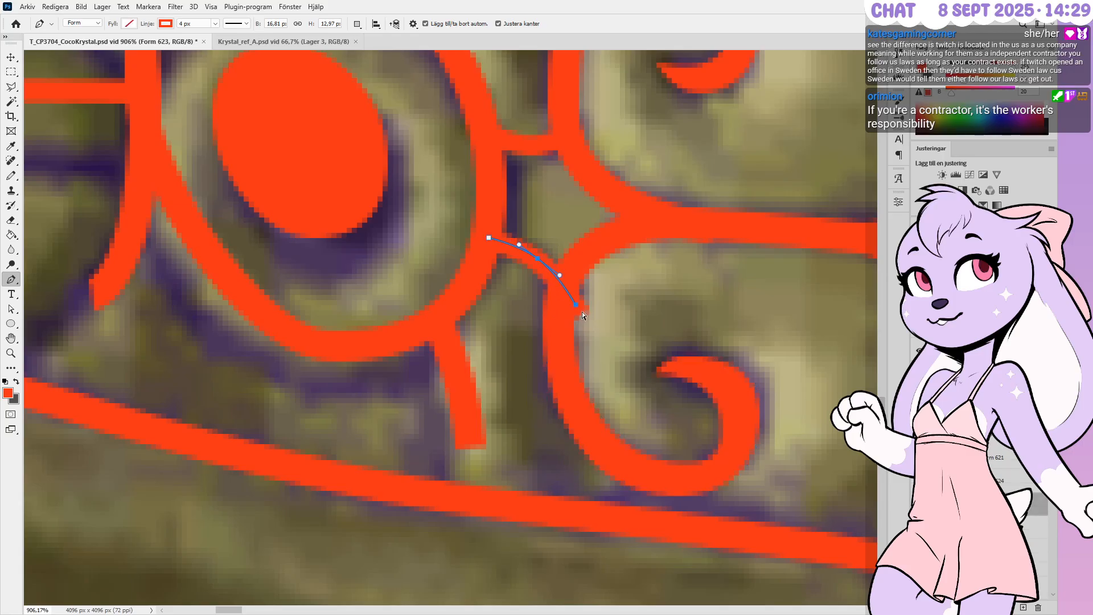
left_click_drag(575, 306, 562, 289, "ctrl")
left_click_drag(486, 241, 483, 246, "ctrl")
scroll(577, 343, "down", 1, "alt")
scroll(518, 264, "up", 1, "alt")
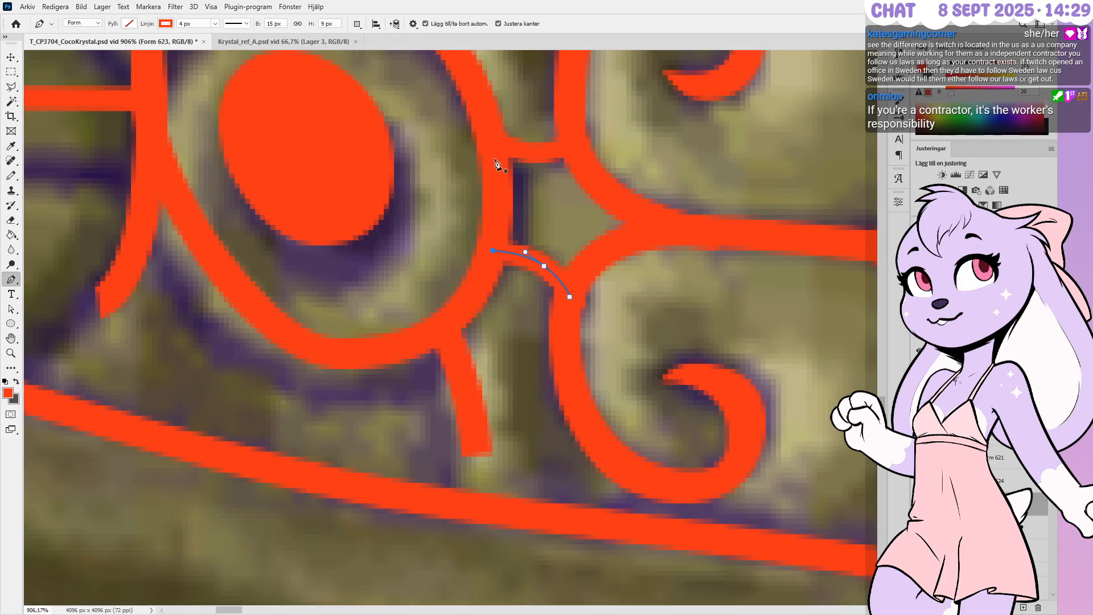
left_click(539, 153, "ctrl")
left_click_drag(496, 144, 574, 148, "ctrl")
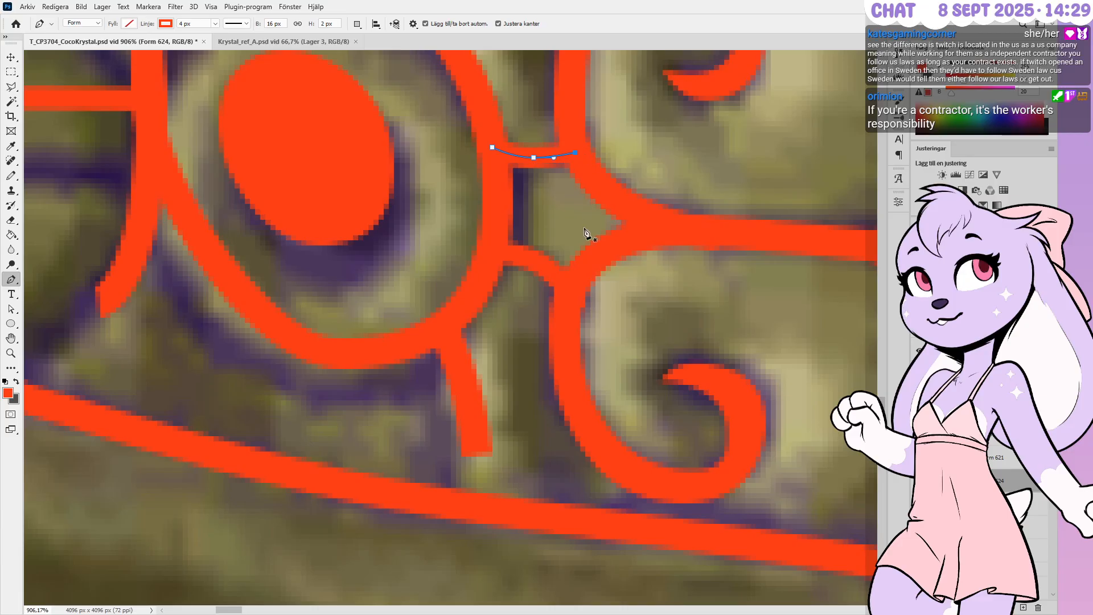
scroll(658, 322, "down", 4, "alt")
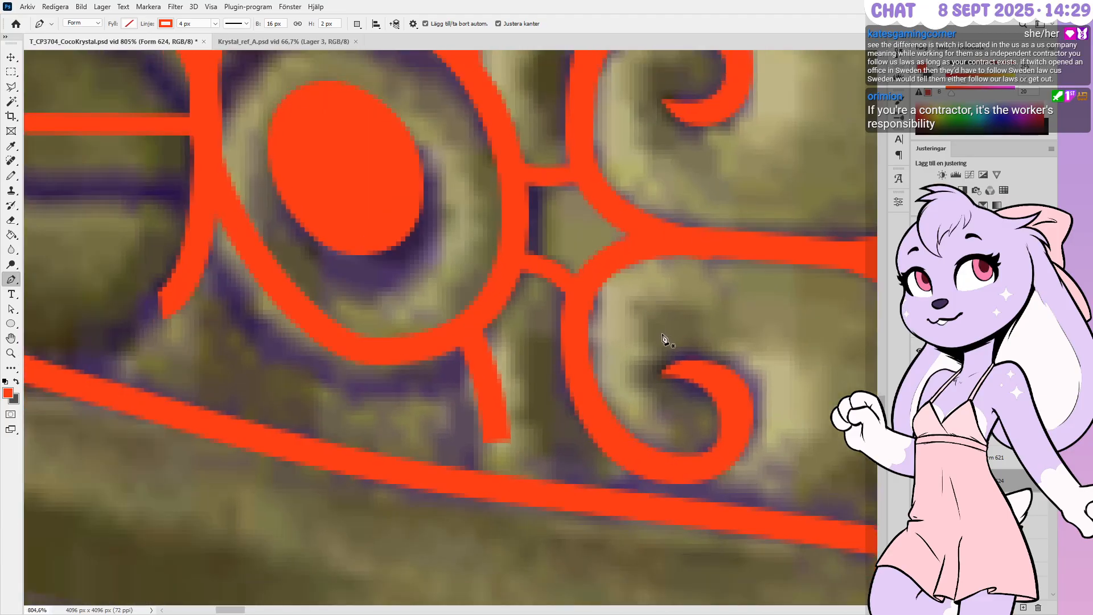
scroll(653, 351, "down", 4, "alt")
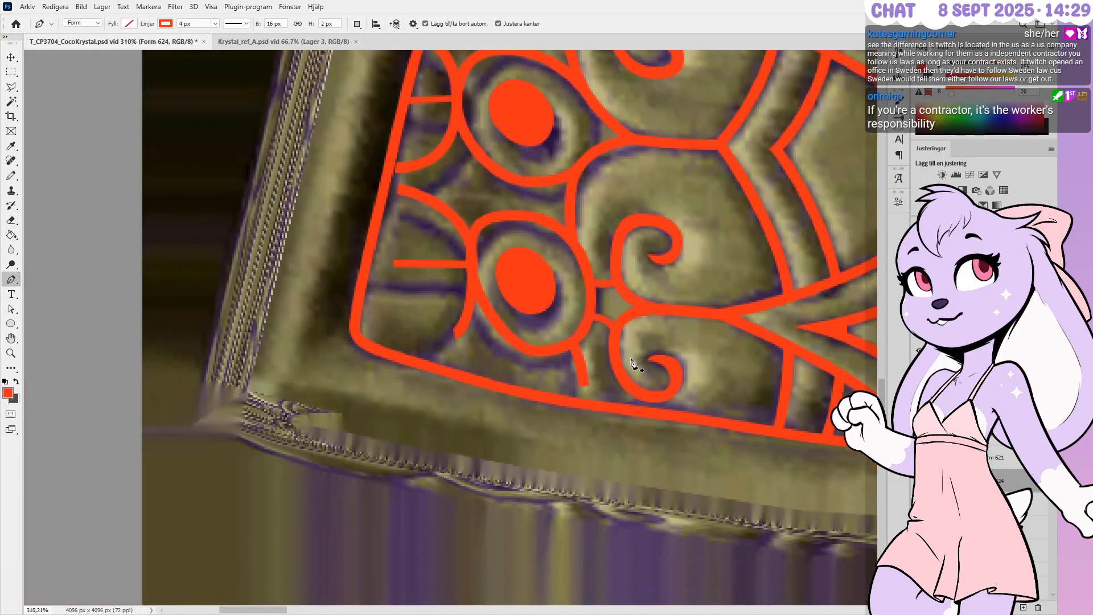
scroll(632, 361, "down", 2, "alt")
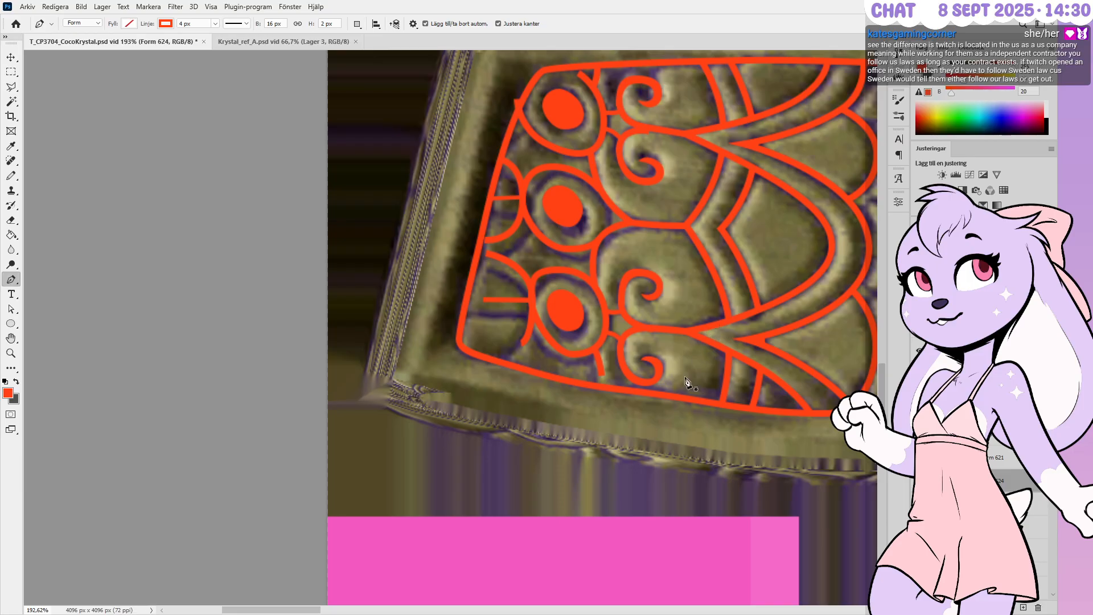
scroll(586, 418, "up", 1, "alt")
scroll(585, 418, "down", 2, "alt")
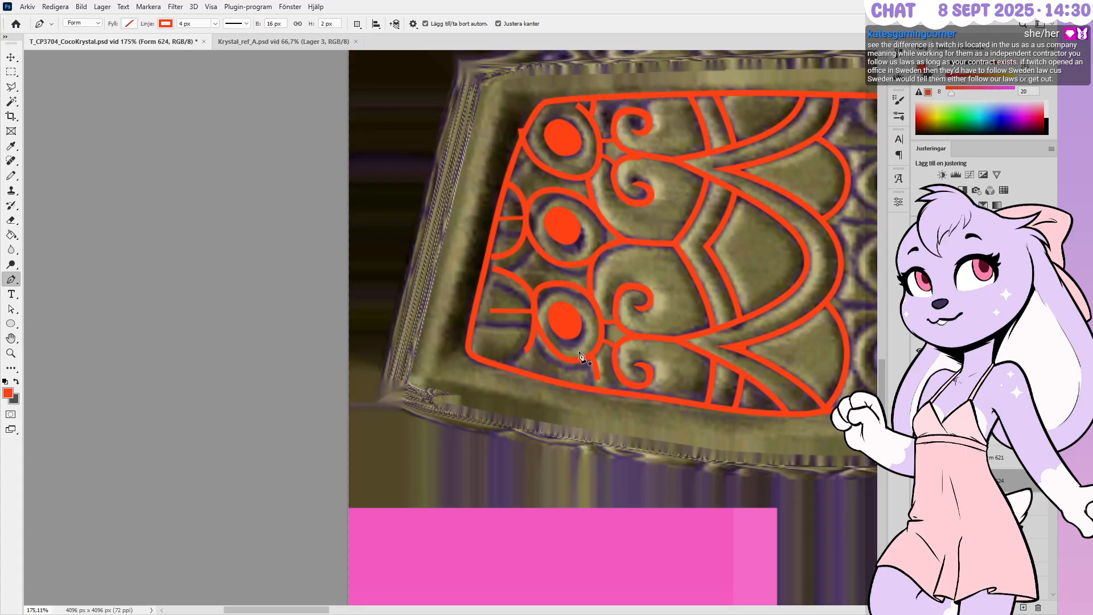
scroll(578, 359, "up", 4, "alt")
scroll(578, 361, "up", 2, "alt")
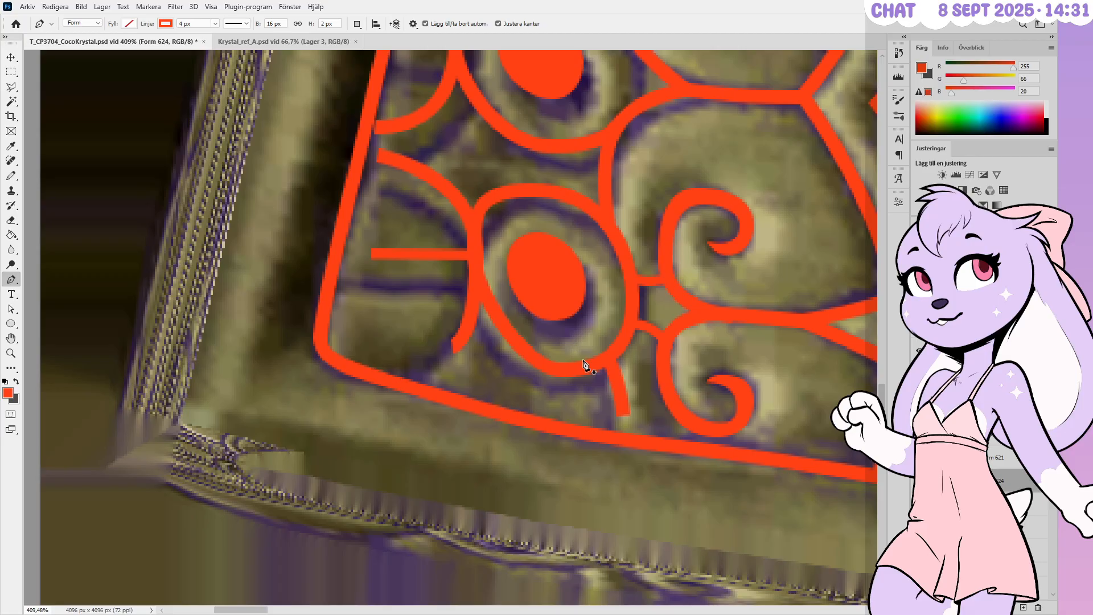
Zoom in on the ornament and select the red spiral curl so its anchors appear
scroll(583, 364, "down", 3, "alt")
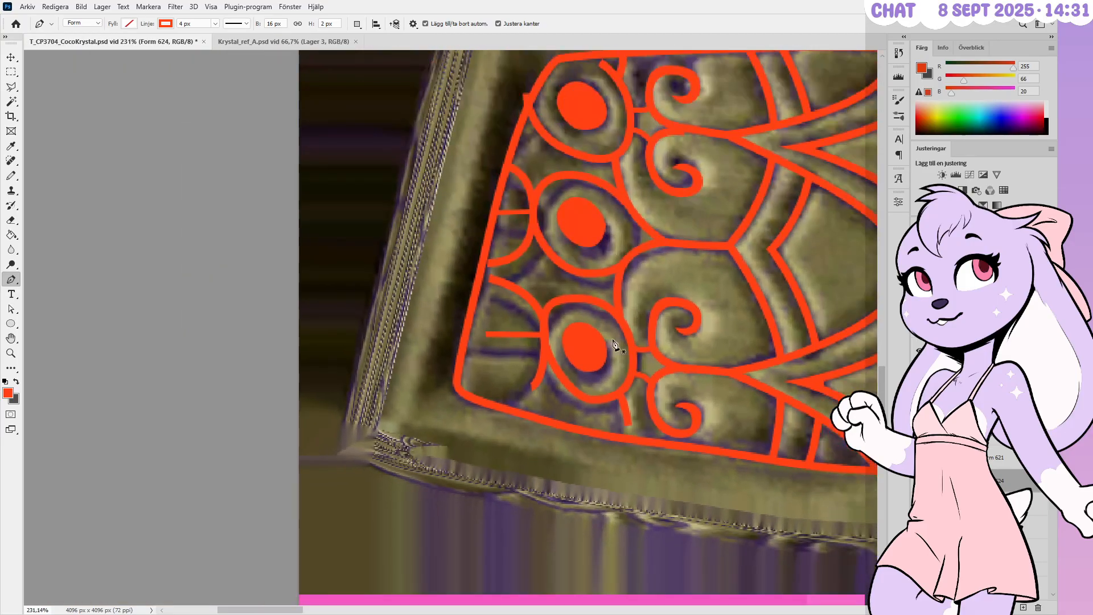
scroll(649, 158, "up", 2, "alt")
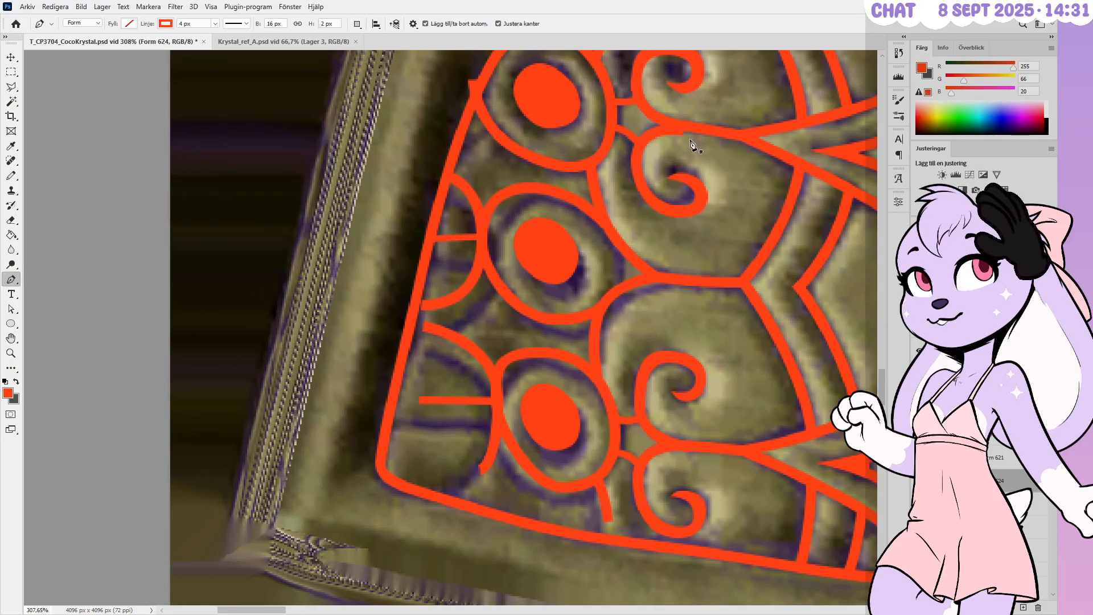
scroll(690, 144, "up", 1, "alt")
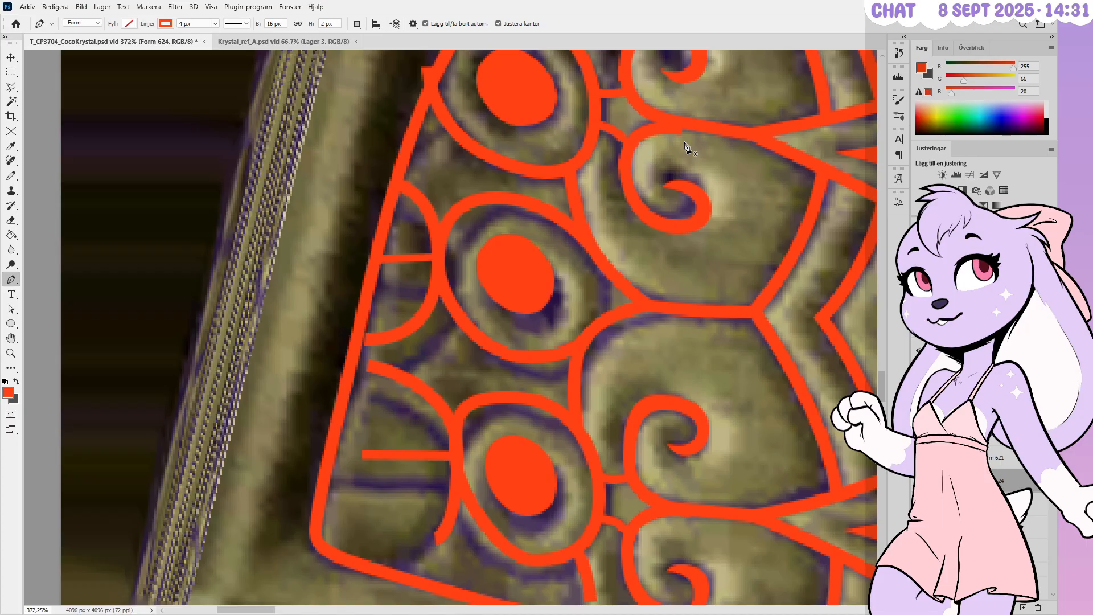
scroll(697, 146, "up", 2, "alt")
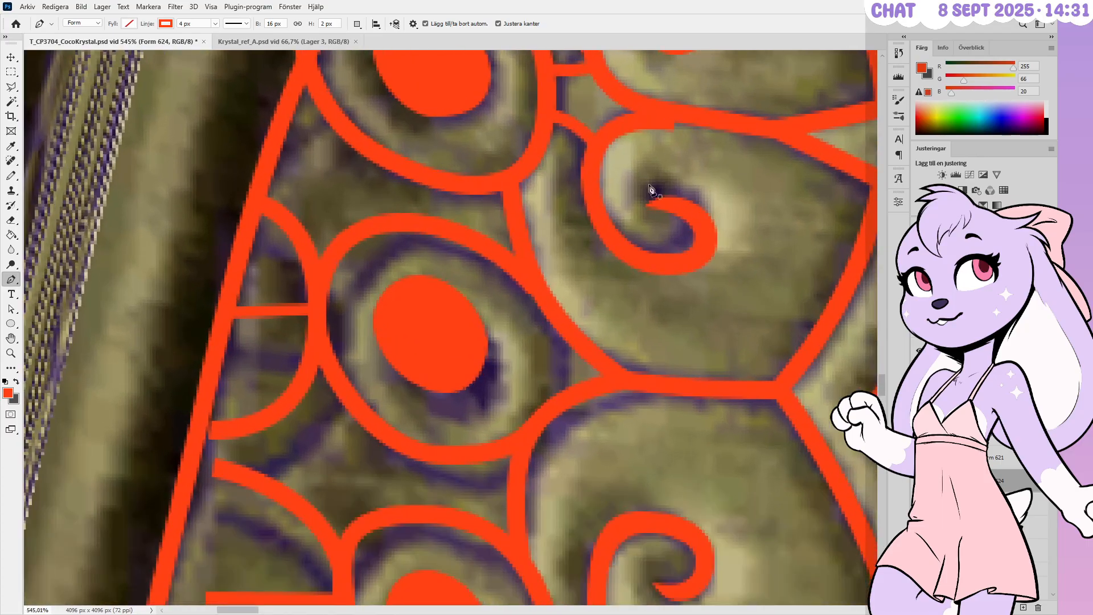
left_click(706, 240, "ctrl")
left_click(633, 182, "ctrl")
left_click(669, 196, "ctrl")
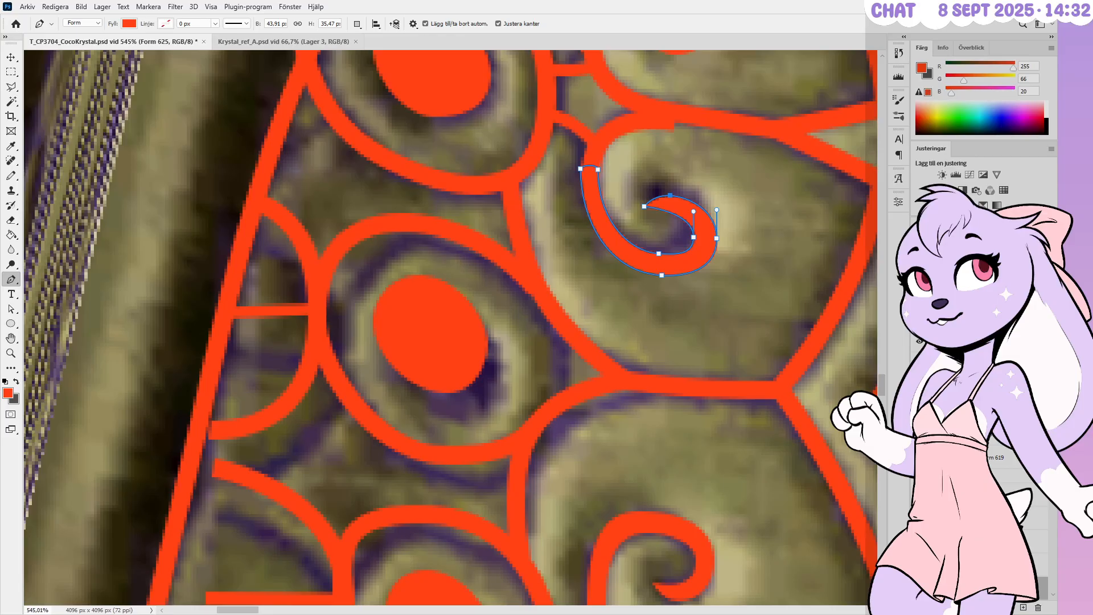
Tighten the spiral's inner turn by moving its top inner anchor and pulling the inner right anchor up-left
scroll(687, 123, "up", 3, "alt")
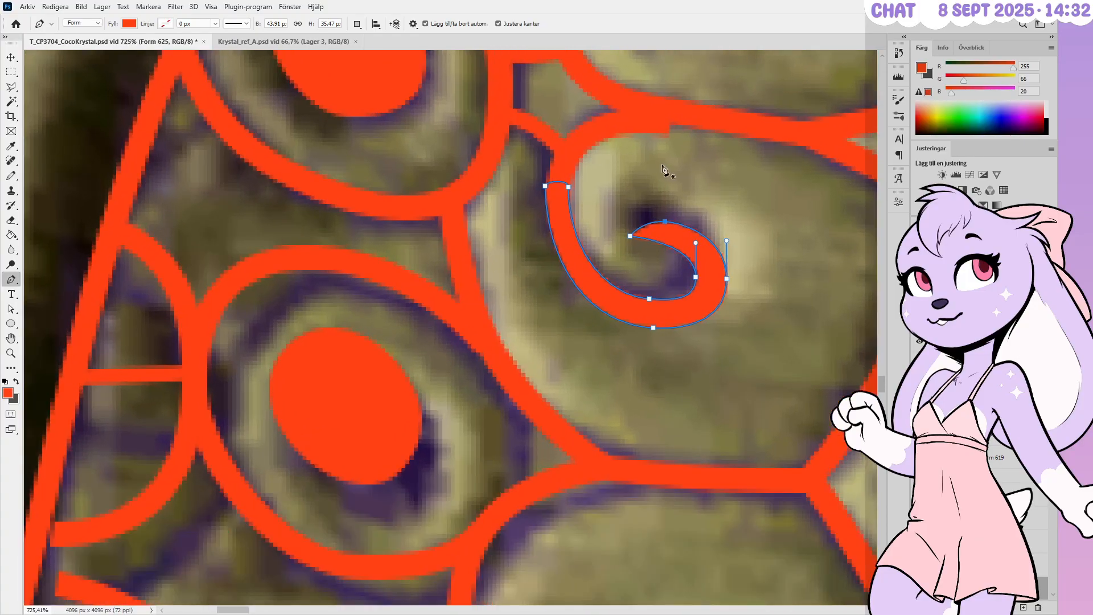
left_click(666, 222, "ctrl")
left_click_drag(665, 222, 627, 228, "ctrl")
scroll(672, 226, "up", 2, "alt")
left_click(700, 289, "ctrl")
left_click_drag(700, 288, 684, 266, "ctrl")
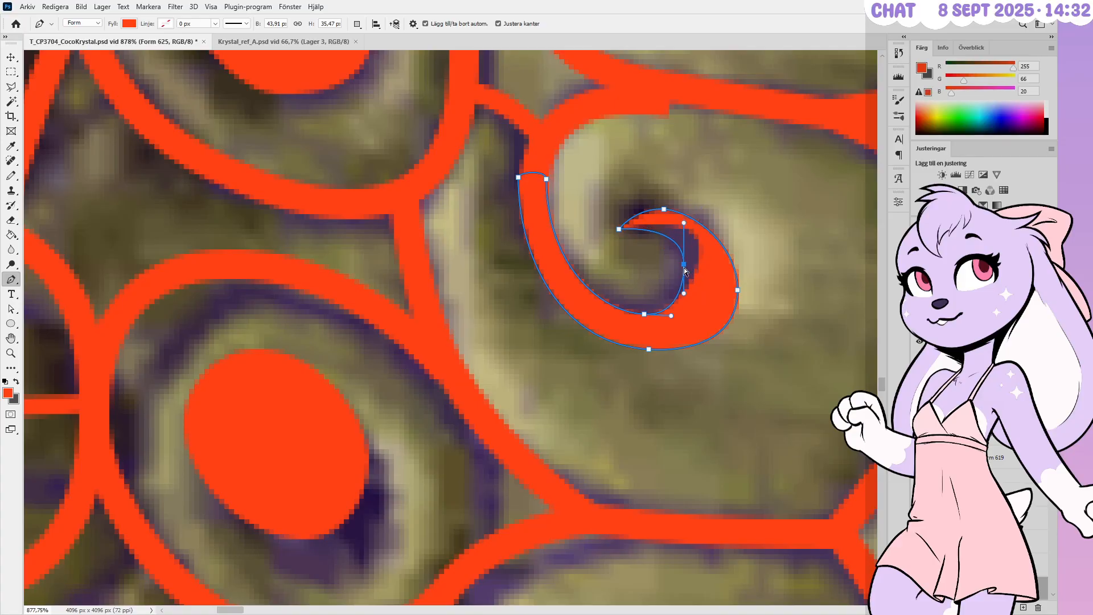
left_click_drag(683, 223, 684, 230, "ctrl")
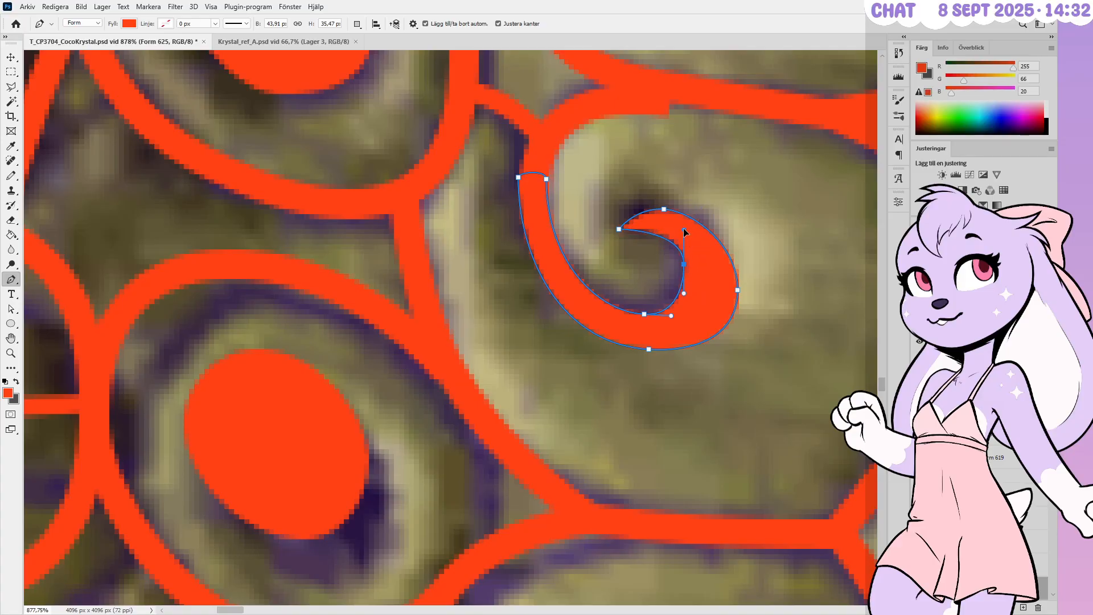
Pull the curl's outer right edge inward and raise its bottom anchors, evening out the bottom handles
left_click(737, 290, "ctrl")
left_click_drag(736, 289, 718, 265, "ctrl")
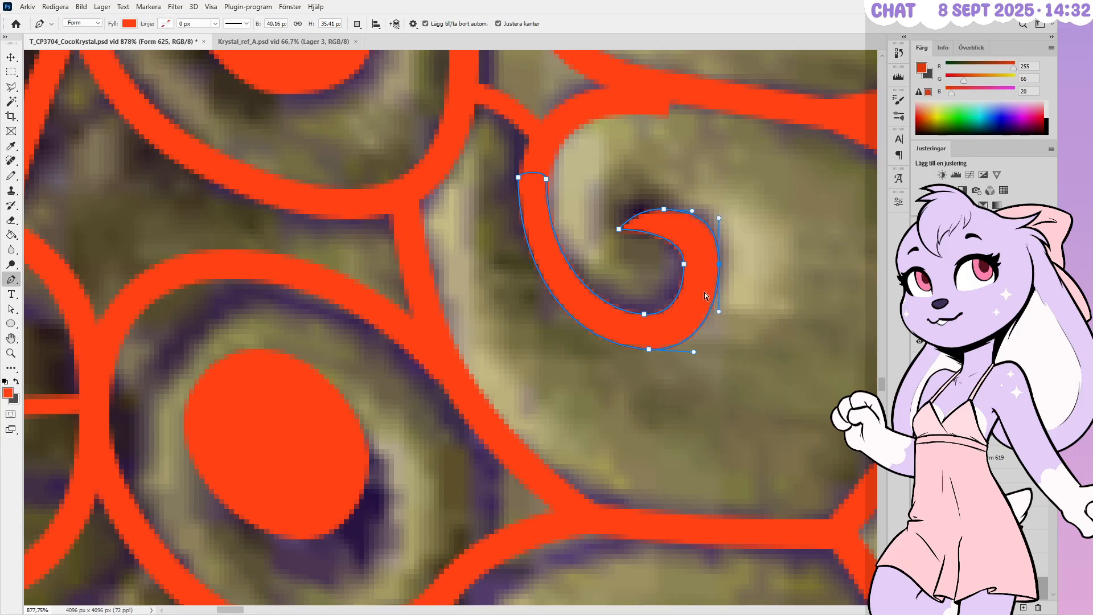
left_click_drag(643, 314, 638, 299, "ctrl")
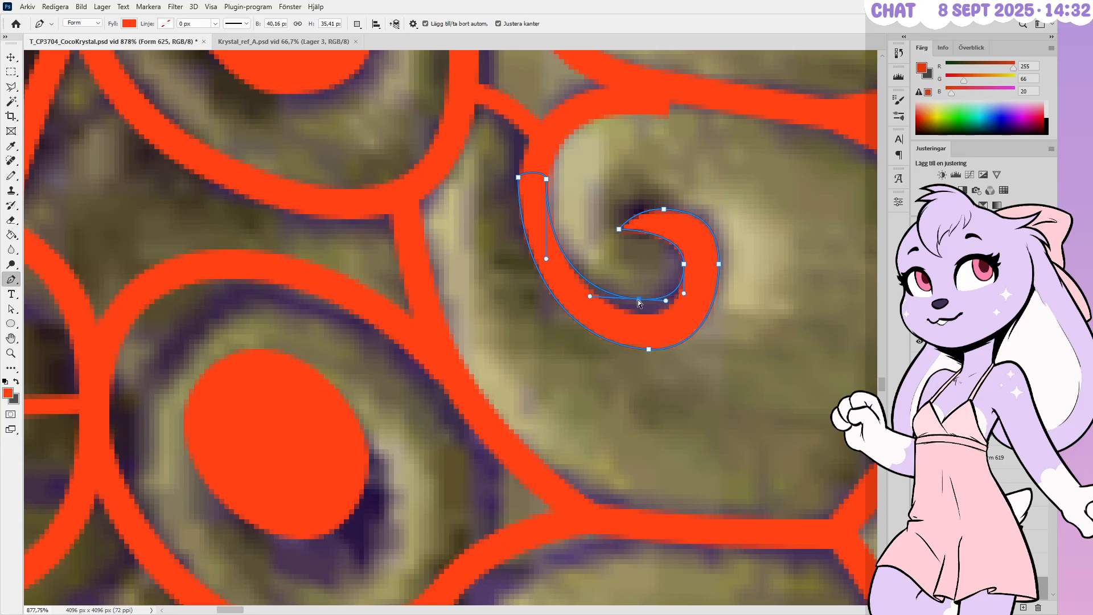
left_click(648, 349, "ctrl")
left_click_drag(649, 349, 640, 328, "ctrl")
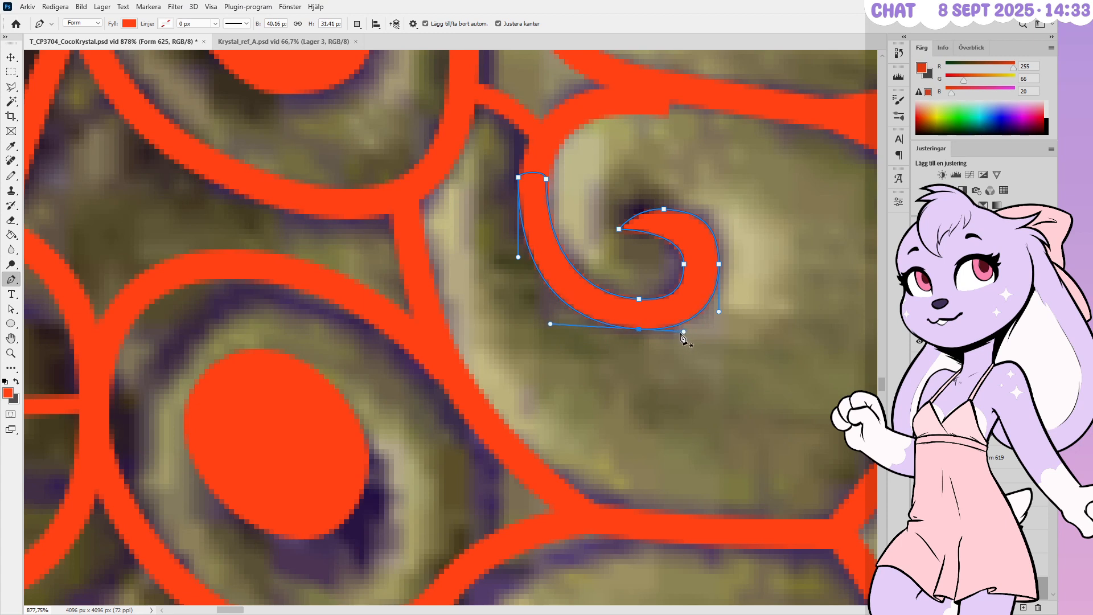
left_click_drag(682, 331, 679, 329, "ctrl")
left_click_drag(550, 329, 563, 329, "ctrl")
Nudge the outer right anchor up and shift the curl's top anchors right
left_click(701, 279, "ctrl")
left_click(719, 264, "ctrl")
key("Up")
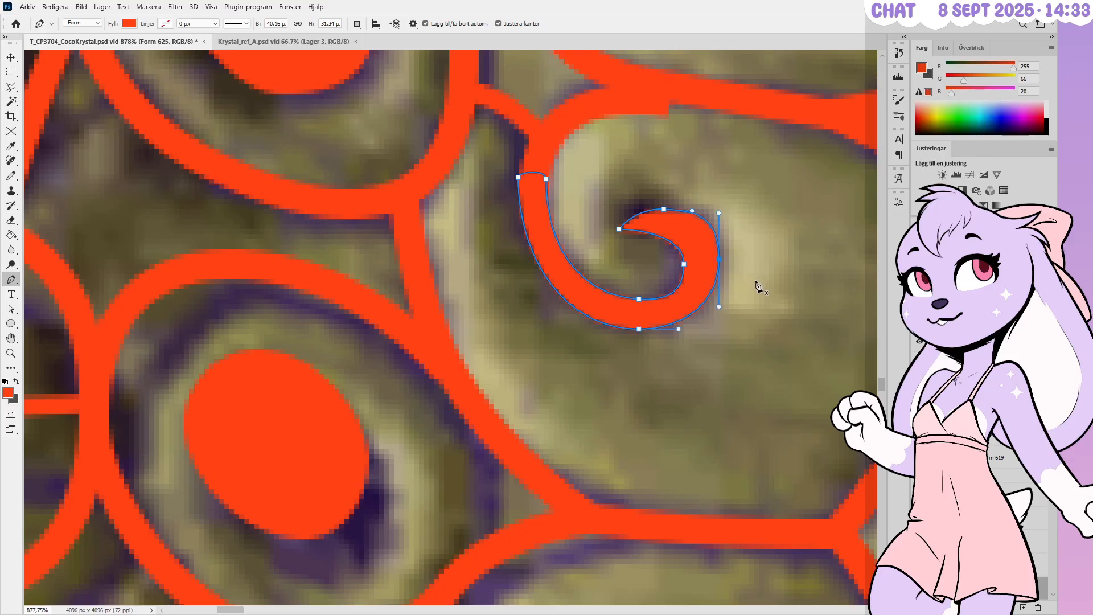
scroll(682, 319, "up", 4, "alt")
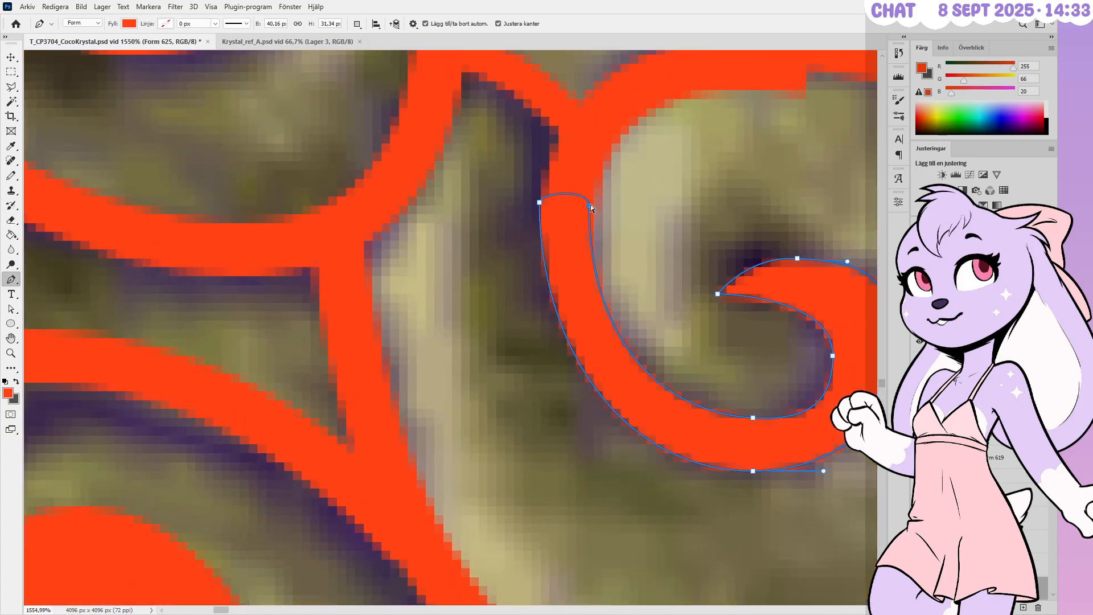
left_click_drag(589, 204, 540, 222, "ctrl")
left_click(677, 211, "ctrl")
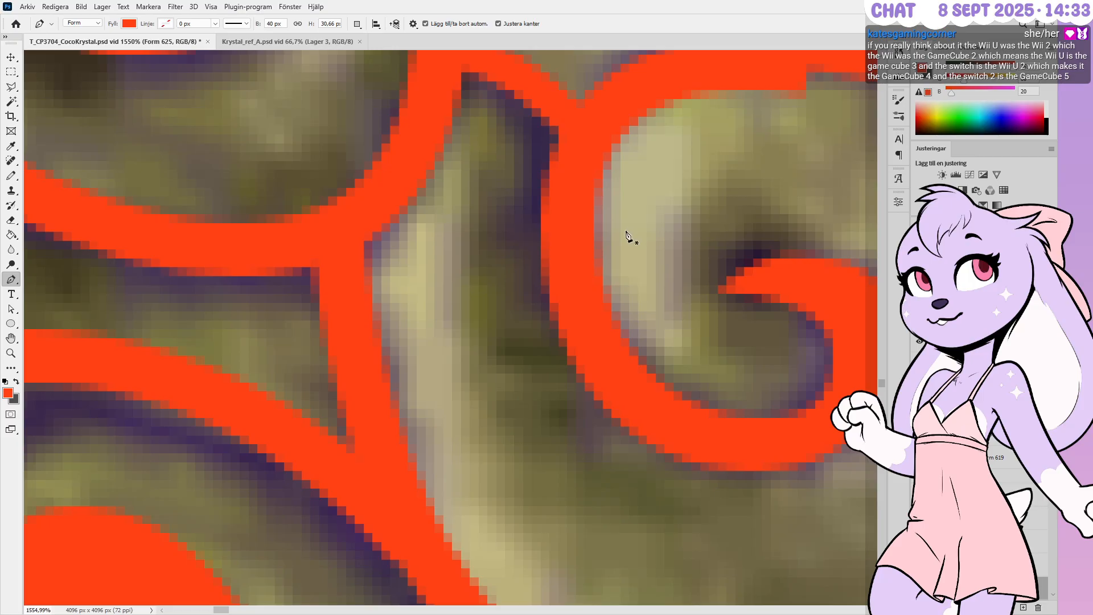
scroll(626, 233, "down", 7, "alt")
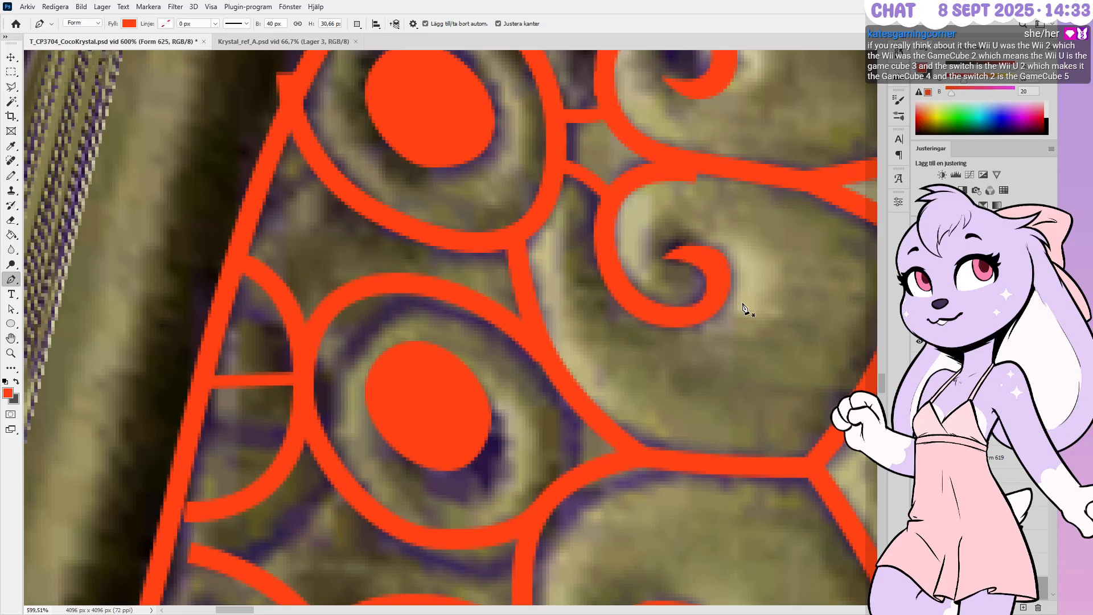
scroll(745, 308, "down", 1, "alt")
scroll(660, 364, "up", 1, "alt")
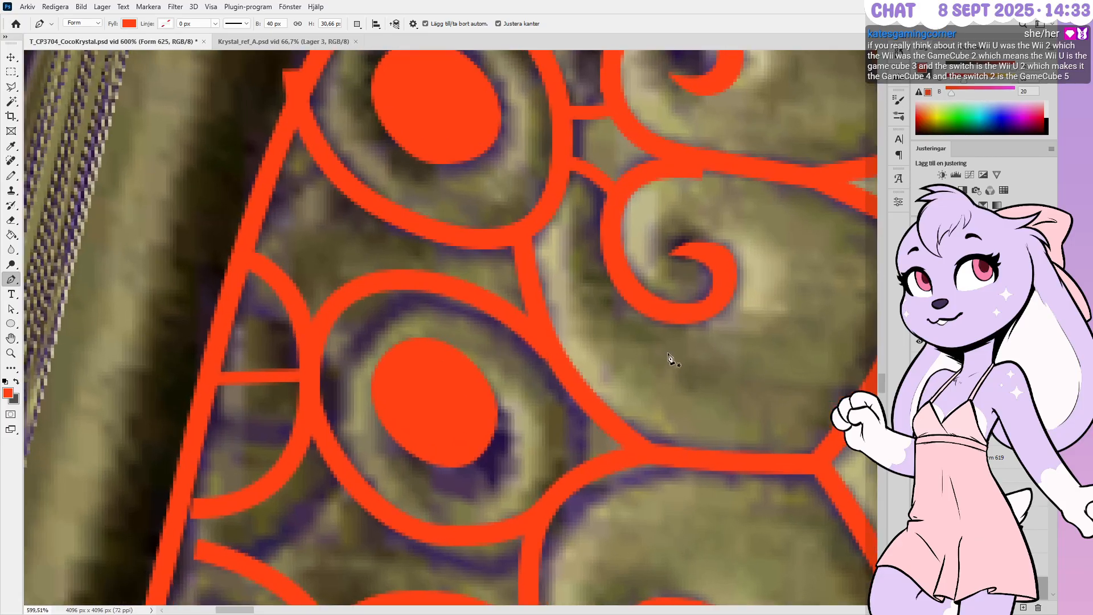
scroll(670, 356, "down", 1, "alt")
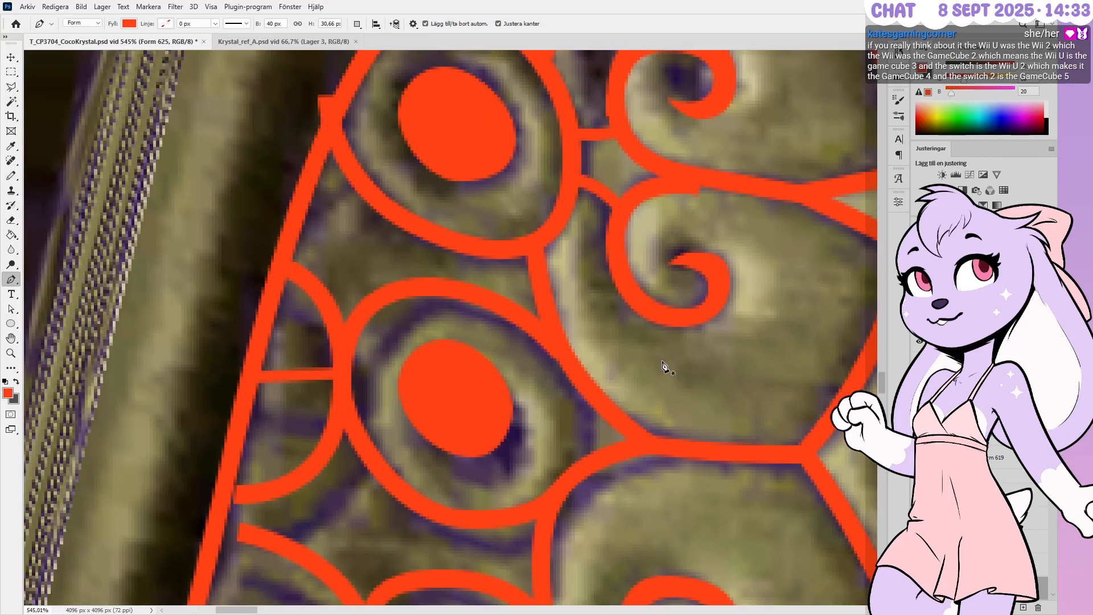
scroll(660, 327, "down", 4, "alt")
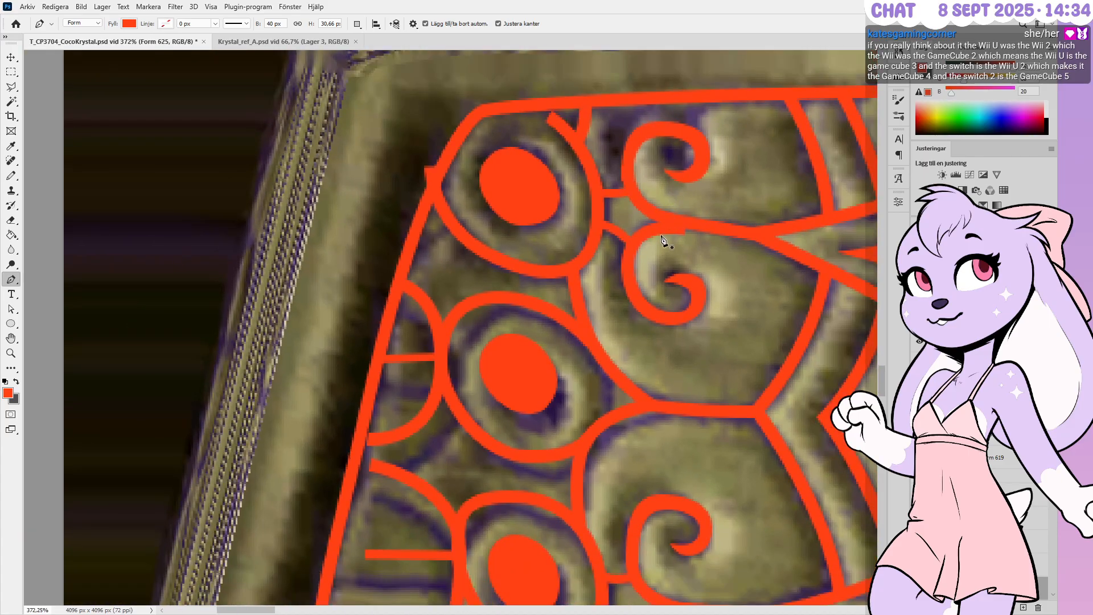
scroll(665, 242, "up", 2, "alt")
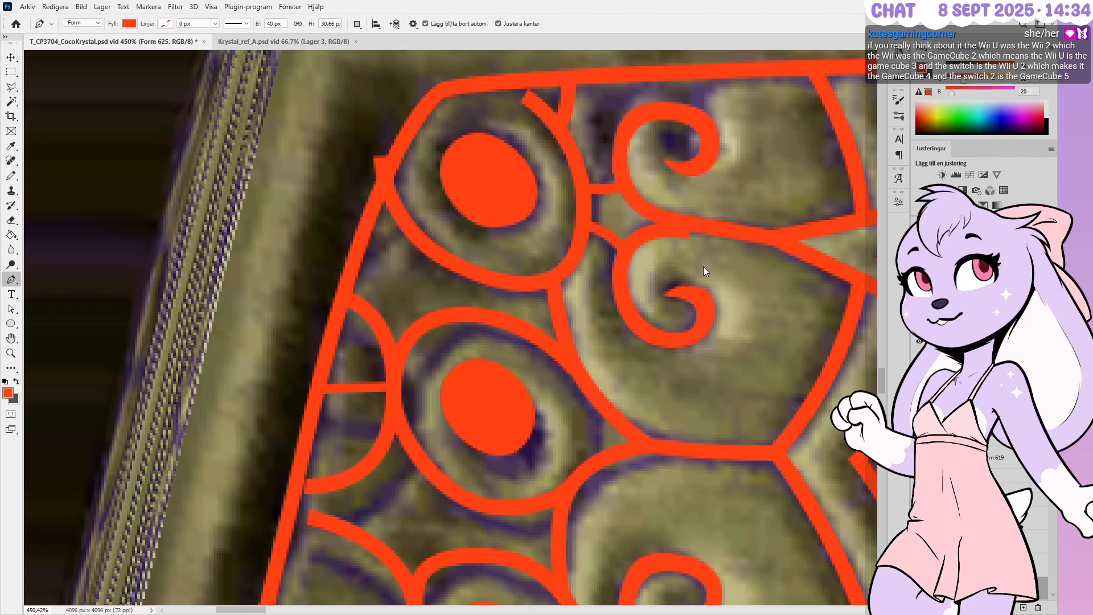
scroll(656, 226, "up", 1, "alt")
Raise the end point of the small curved arc by one pixel
left_click(691, 230, "ctrl")
scroll(671, 172, "up", 1, "alt")
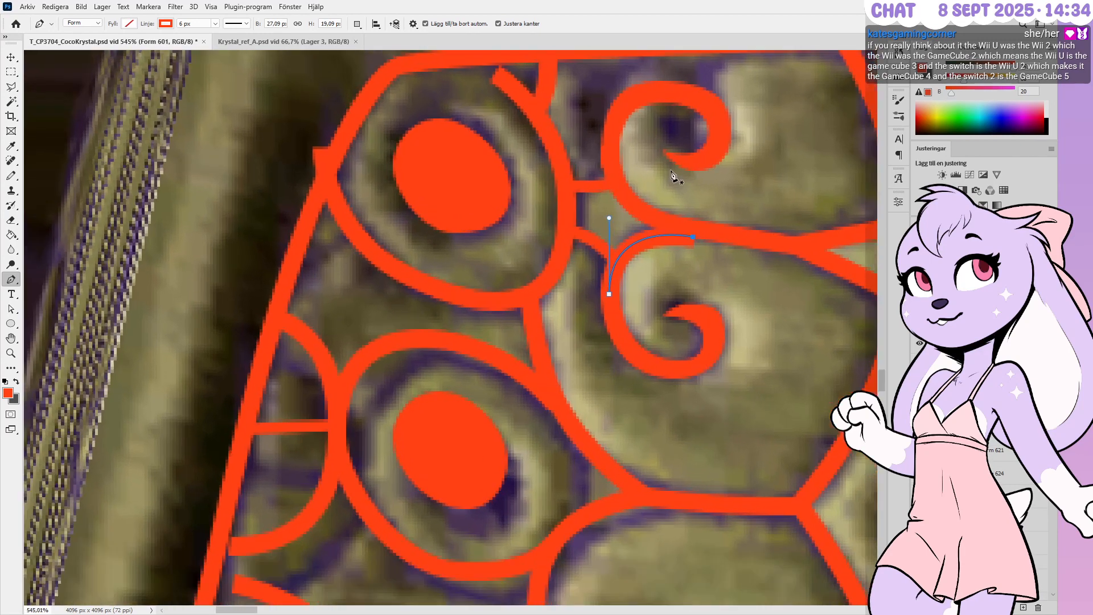
scroll(680, 242, "up", 3, "alt")
scroll(669, 239, "up", 2, "alt")
key("Up")
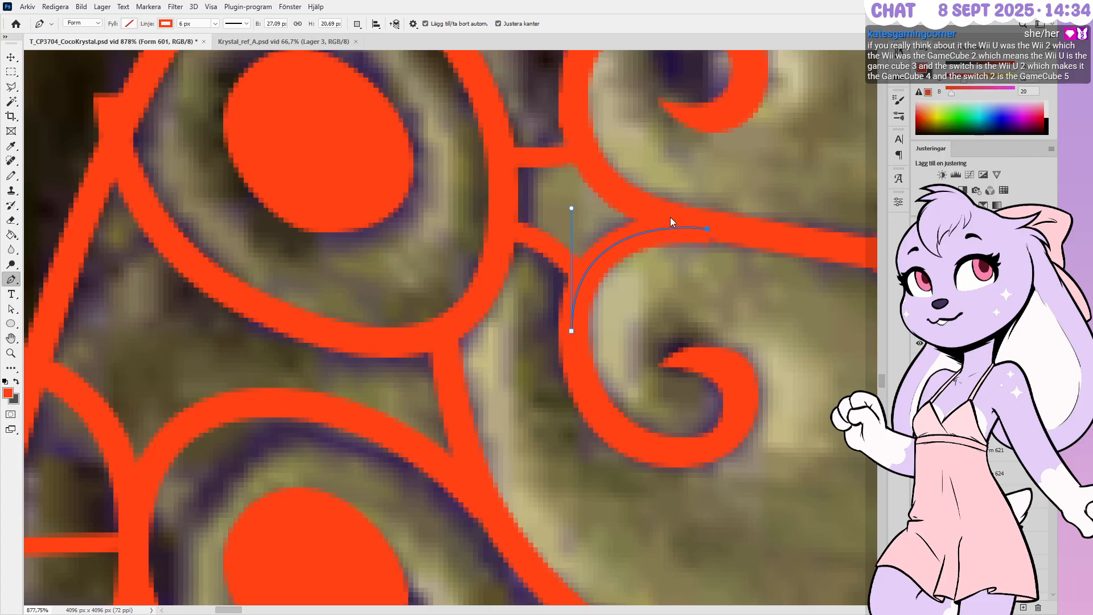
Select the upper spiral shape and shift it to the left
left_click(704, 252, "ctrl")
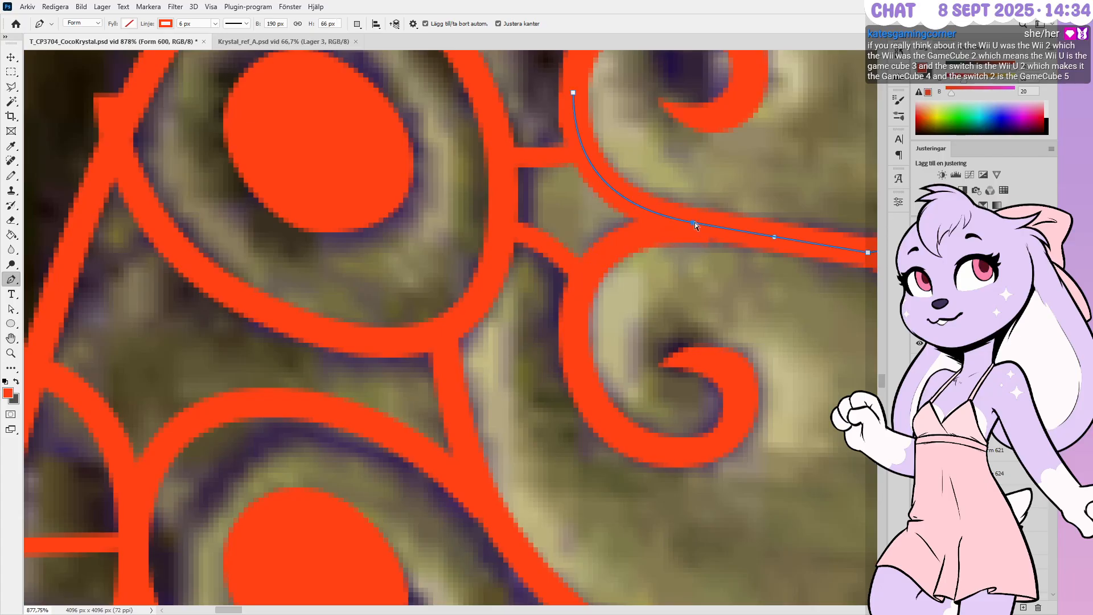
scroll(522, 251, "down", 3, "alt")
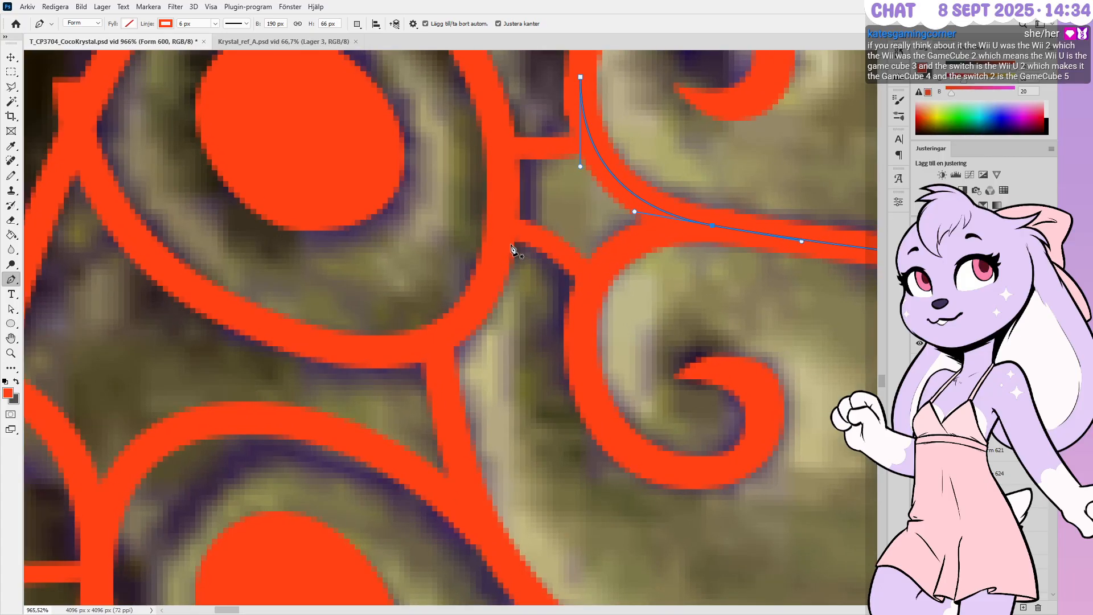
scroll(522, 250, "down", 2, "alt")
scroll(522, 250, "up", 2, "alt")
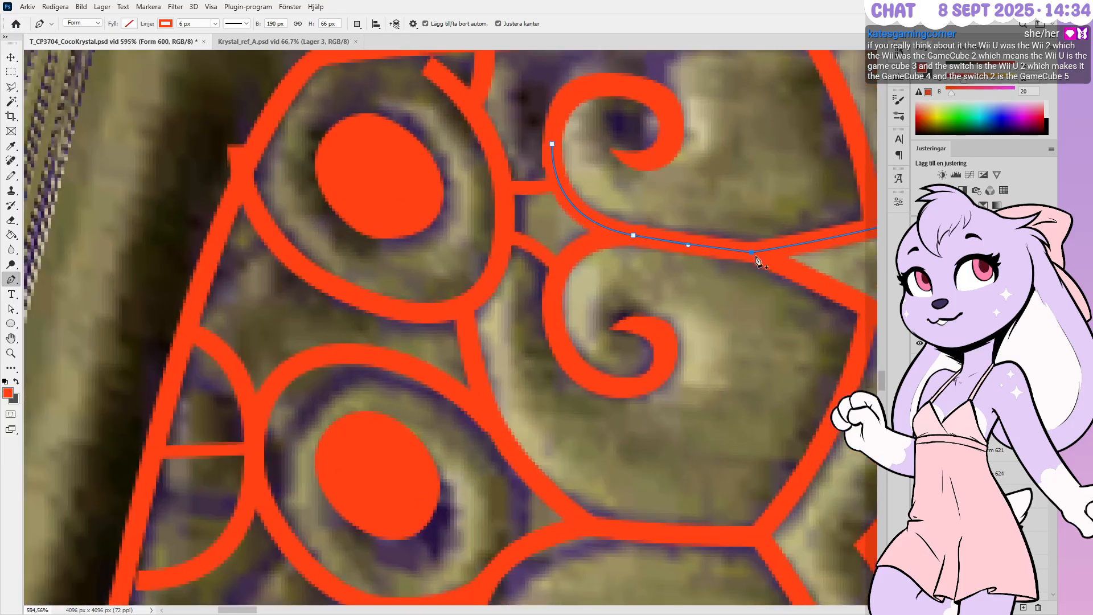
scroll(665, 267, "down", 2, "alt")
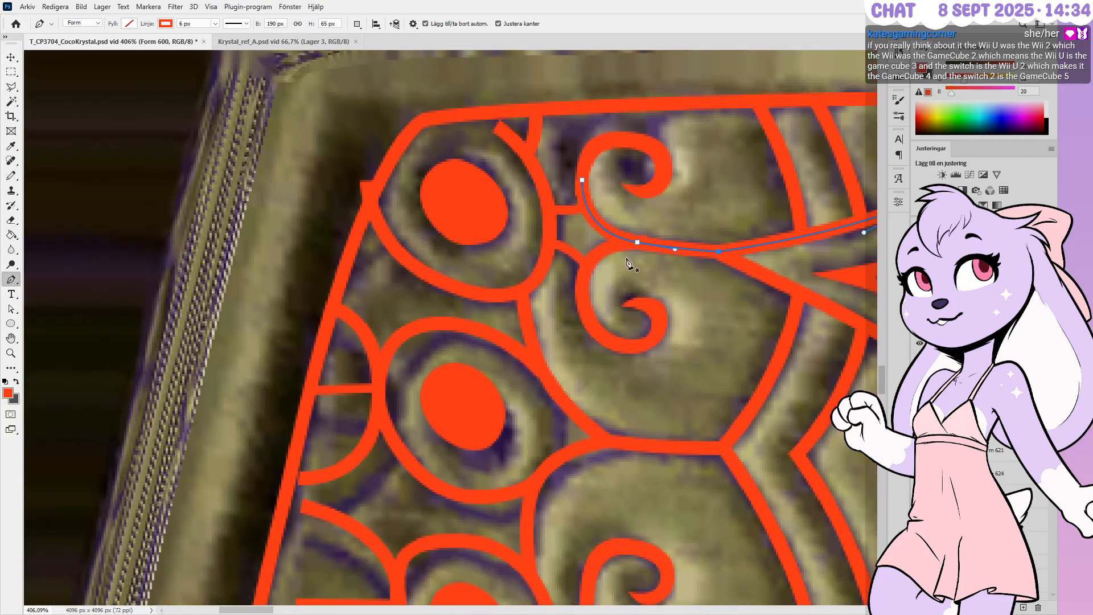
scroll(798, 259, "down", 2, "alt")
scroll(755, 263, "up", 4, "alt")
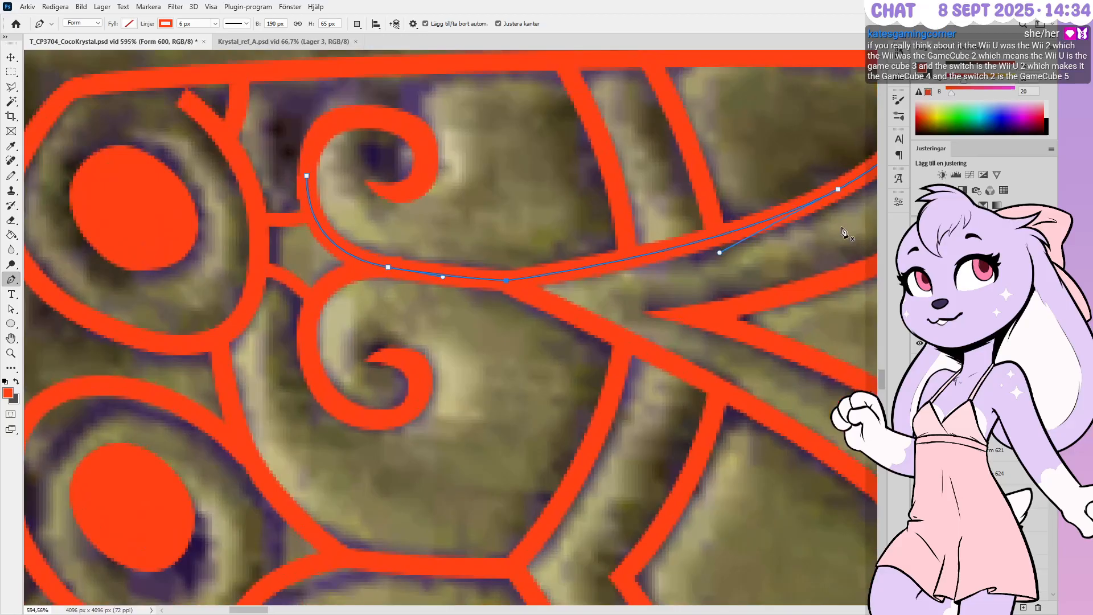
scroll(819, 271, "down", 2, "alt")
scroll(398, 171, "up", 4, "alt")
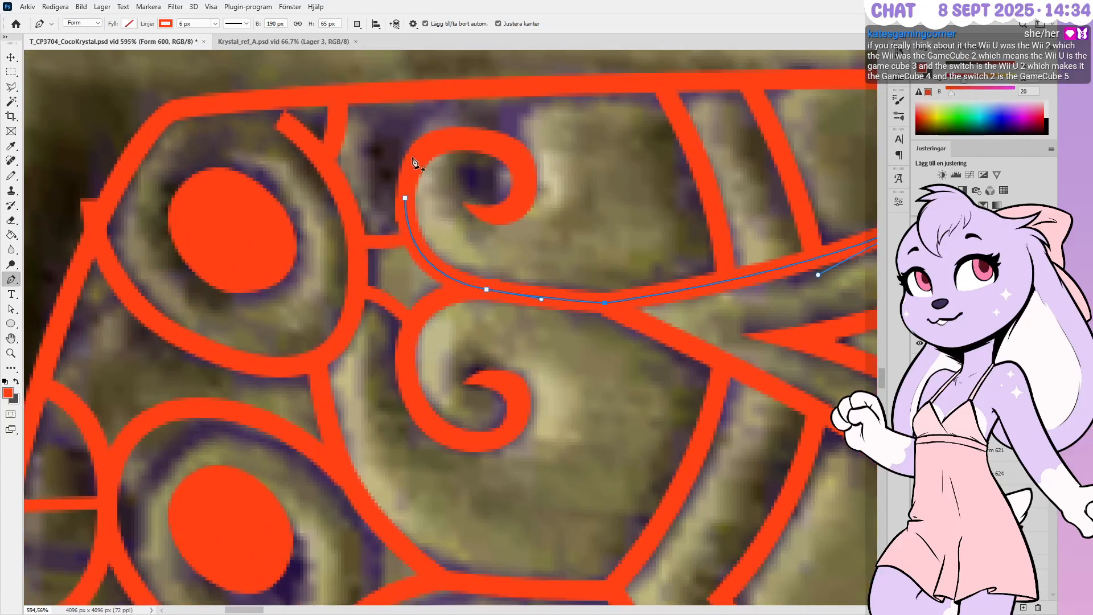
left_click(474, 176, "ctrl")
scroll(615, 259, "down", 4, "alt")
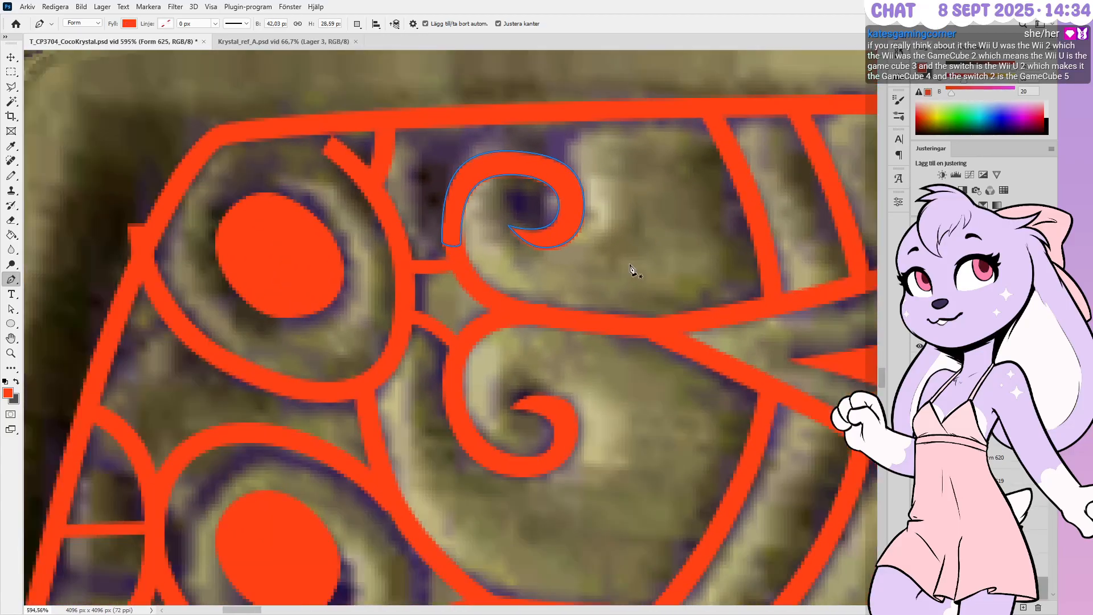
scroll(471, 201, "up", 2, "alt")
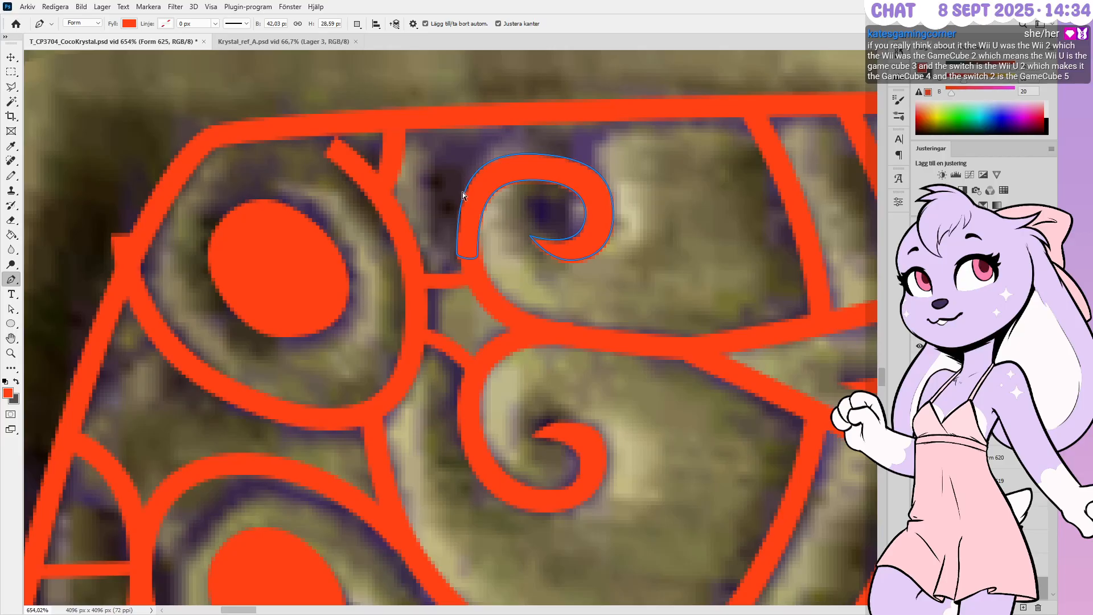
key("shift+Left")
Nudge the upper spiral up and left onto the carving, then deselect it
key("shift+Right")
key("Left")
key("Up")
key("Up")
key("Up")
key("Up")
key("Up")
key("Up")
key("Up")
key("Left")
key("Left")
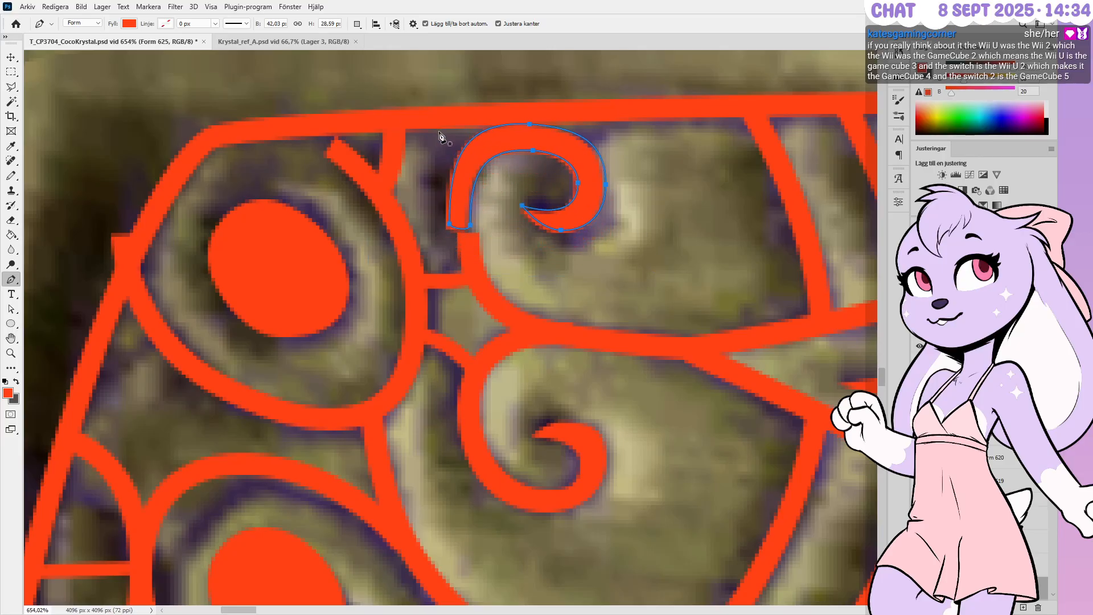
key("Up")
key("Left")
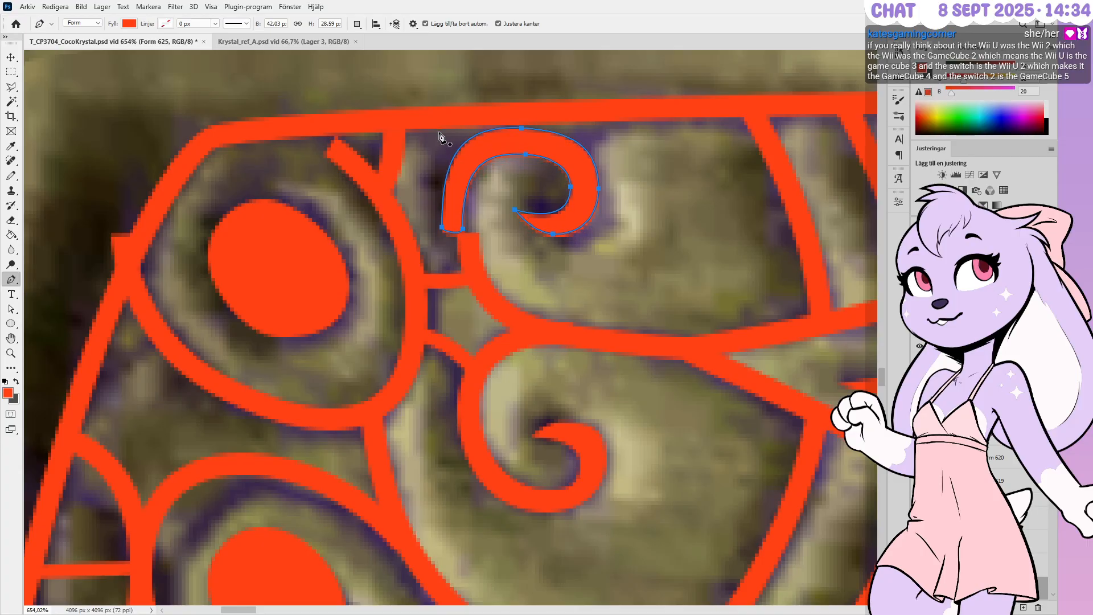
left_click(548, 231, "ctrl")
left_click(500, 194, "ctrl")
left_click(569, 281, "ctrl")
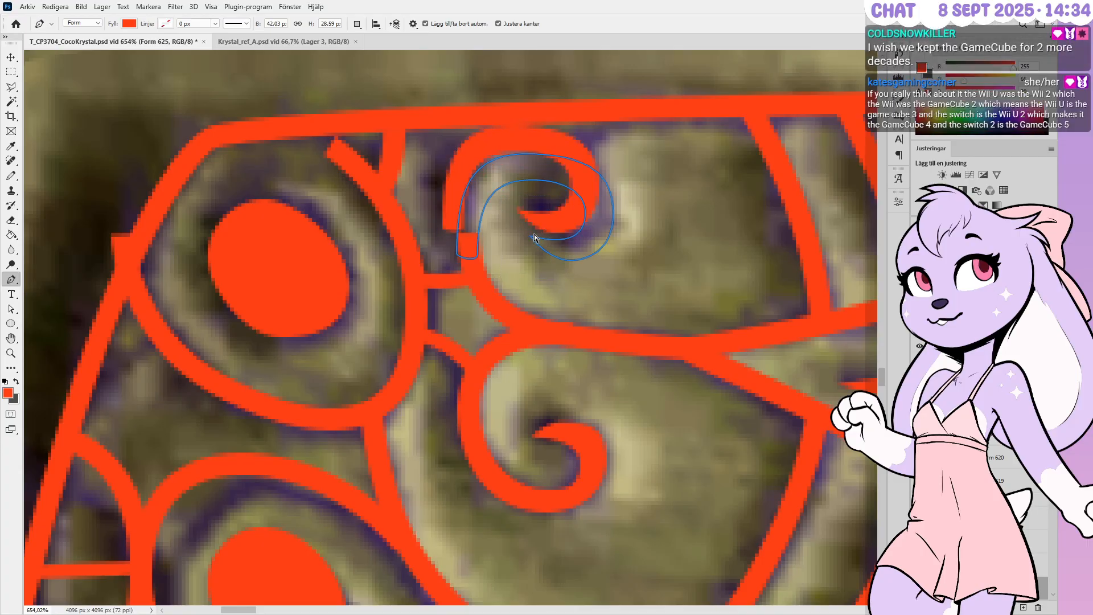
Pull the spiral's inner tip up-right, widen its lower and right edges, and delete an extra anchor
left_click(514, 206, "ctrl")
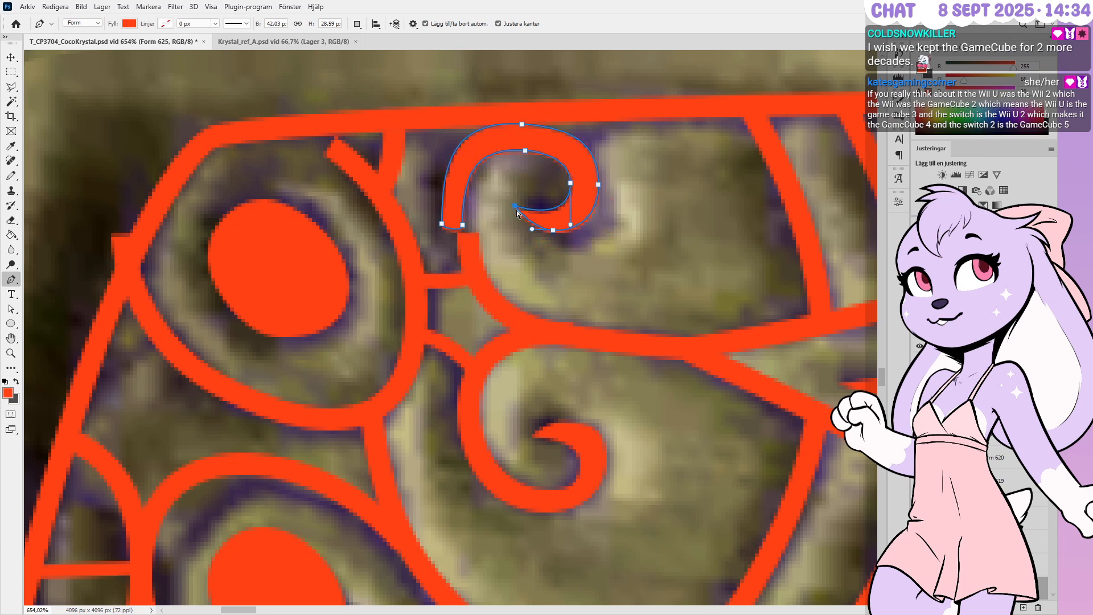
left_click_drag(514, 206, 525, 200, "ctrl")
mouse_move(552, 231)
left_mouse_down("ctrl")
mouse_move(572, 244)
mouse_move(539, 241)
left_mouse_up("ctrl")
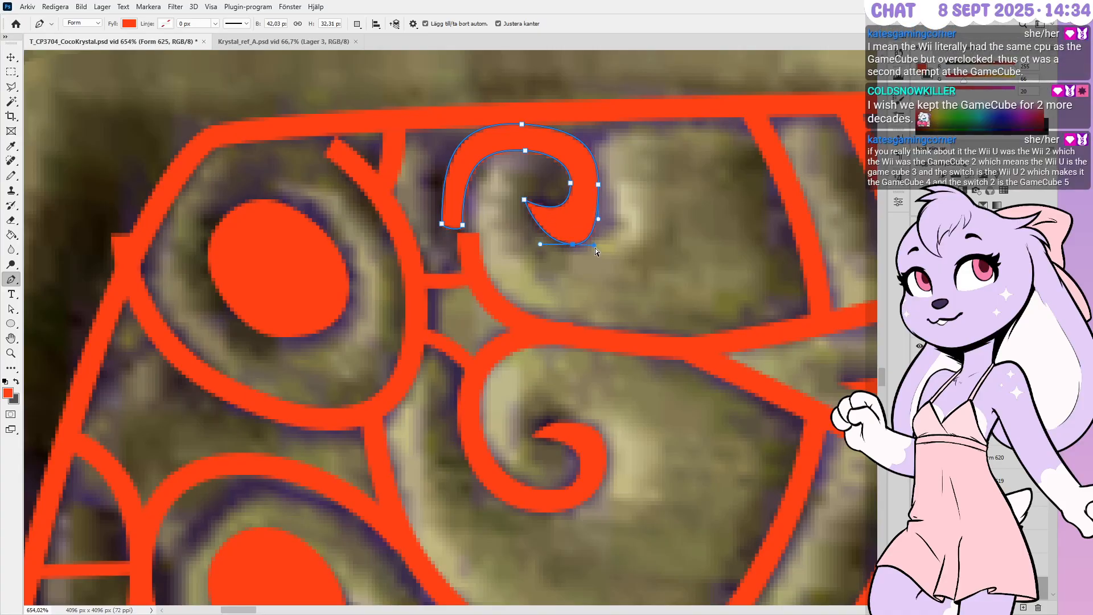
left_click_drag(597, 190, 610, 209, "ctrl")
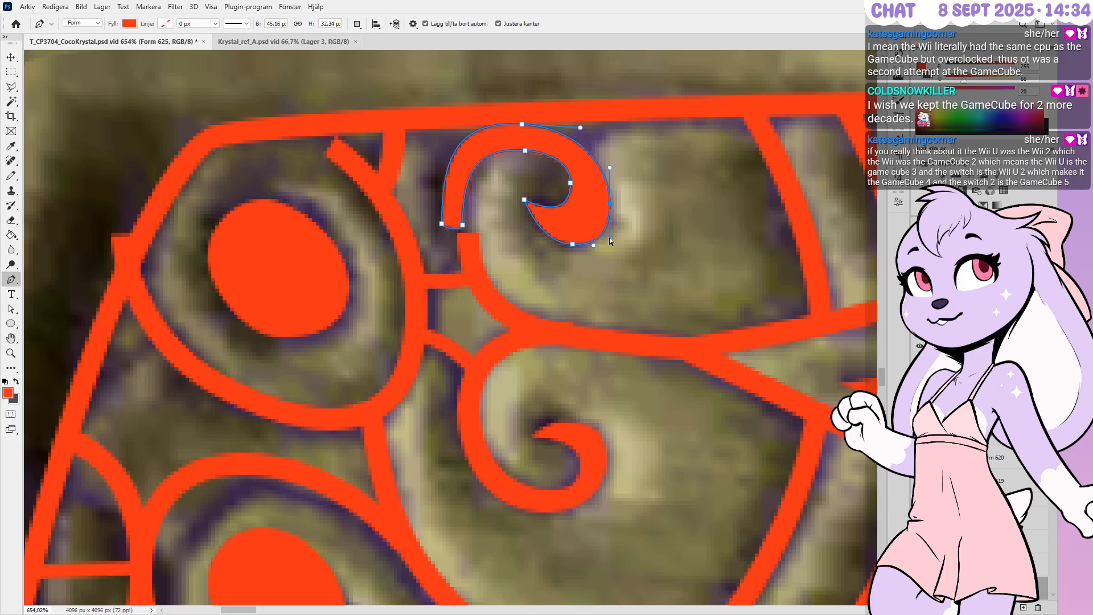
mouse_move(570, 186)
left_mouse_down("ctrl")
mouse_move(592, 184)
mouse_move(575, 205)
mouse_move(599, 236)
mouse_move(639, 229)
mouse_move(640, 251)
mouse_move(573, 182)
left_mouse_up("ctrl")
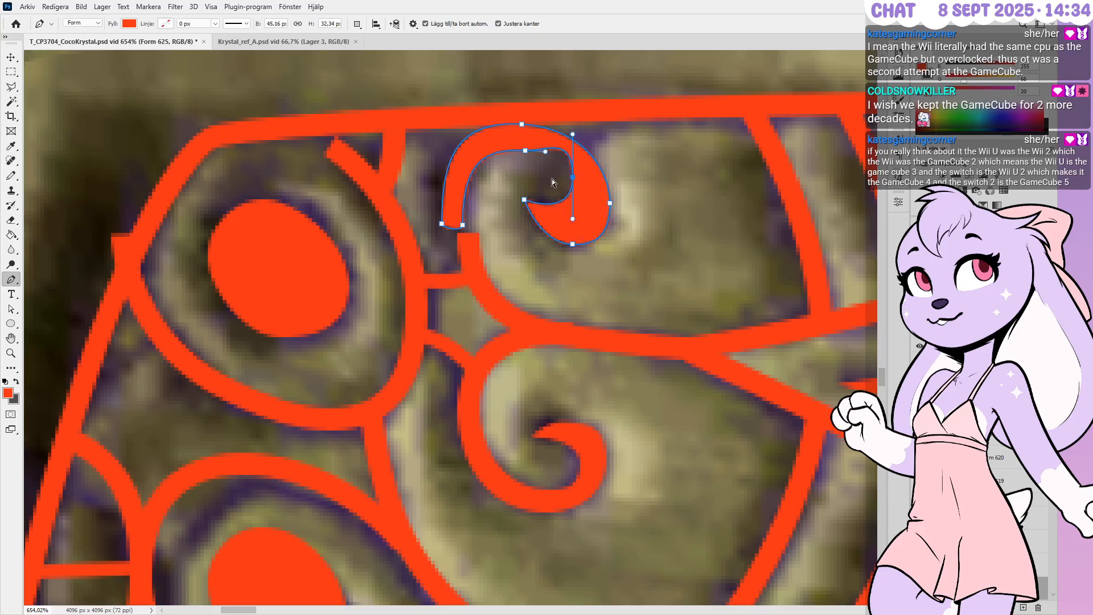
left_click(525, 151)
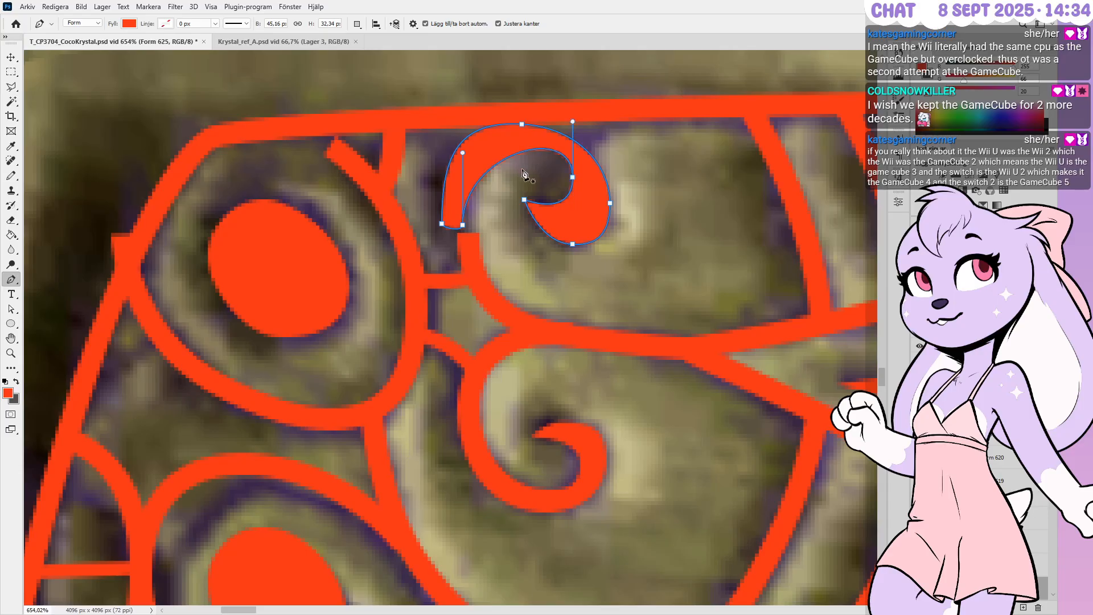
mouse_move(462, 225)
left_mouse_down("ctrl")
mouse_move(479, 234)
mouse_move(458, 226)
left_mouse_up("ctrl")
left_click(472, 237, "ctrl")
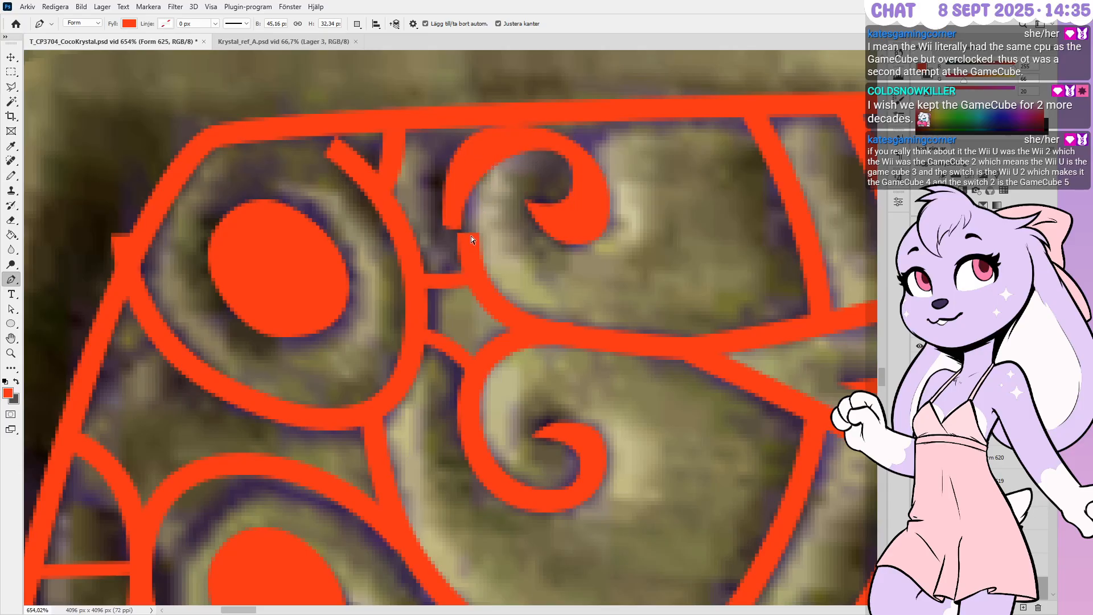
Pull the long curved stroke's upper point up-left and nudge its lower-right point up
left_click(472, 247, "ctrl")
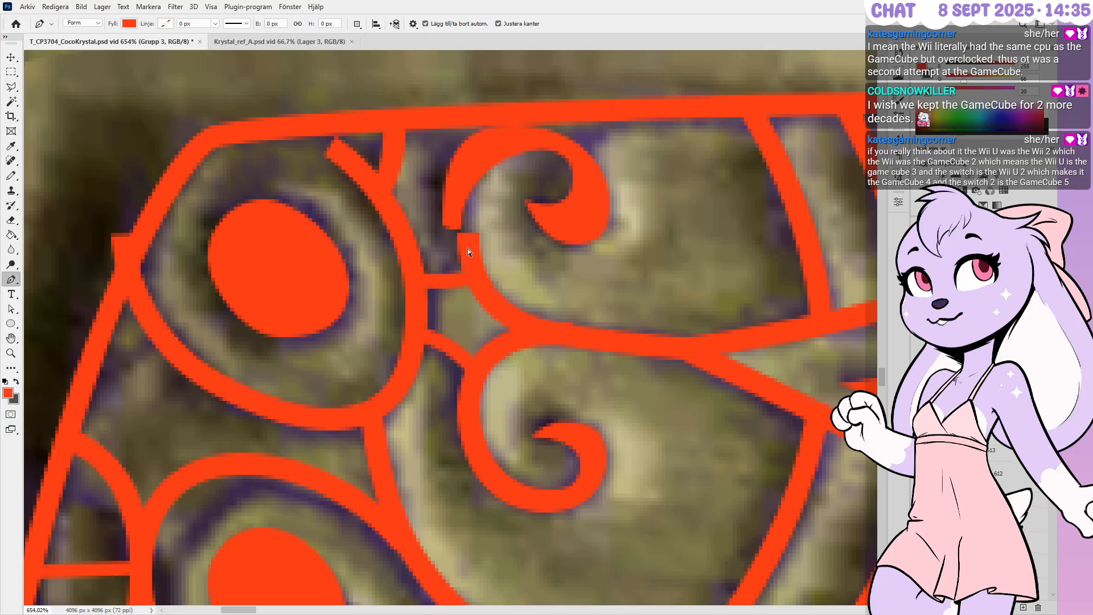
left_click(489, 297, "ctrl")
left_click_drag(506, 259, 449, 222, "ctrl")
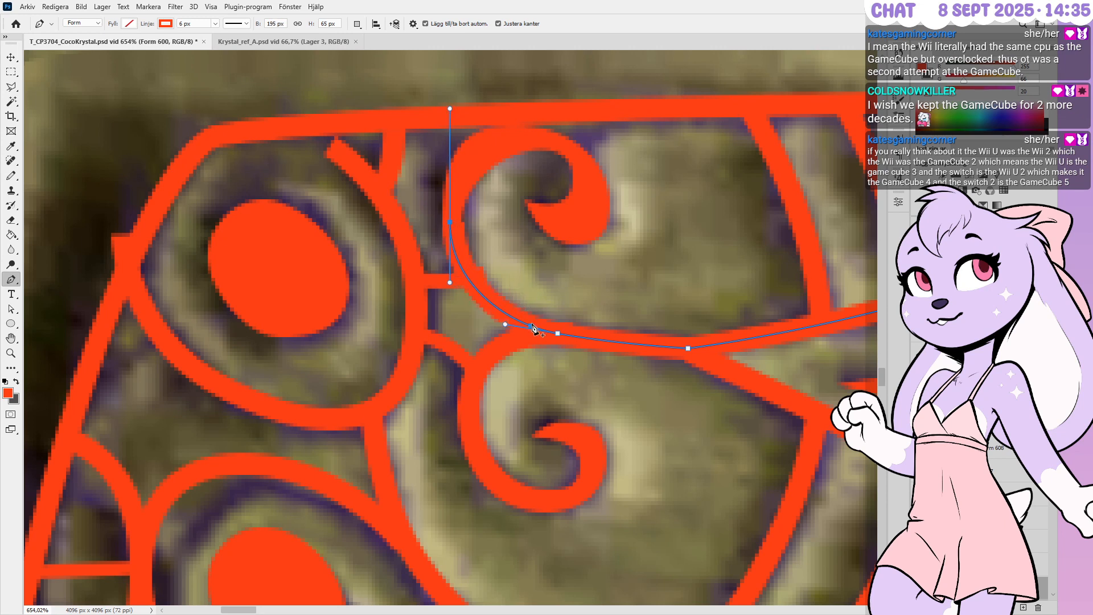
left_click(557, 334, "ctrl")
key("Up")
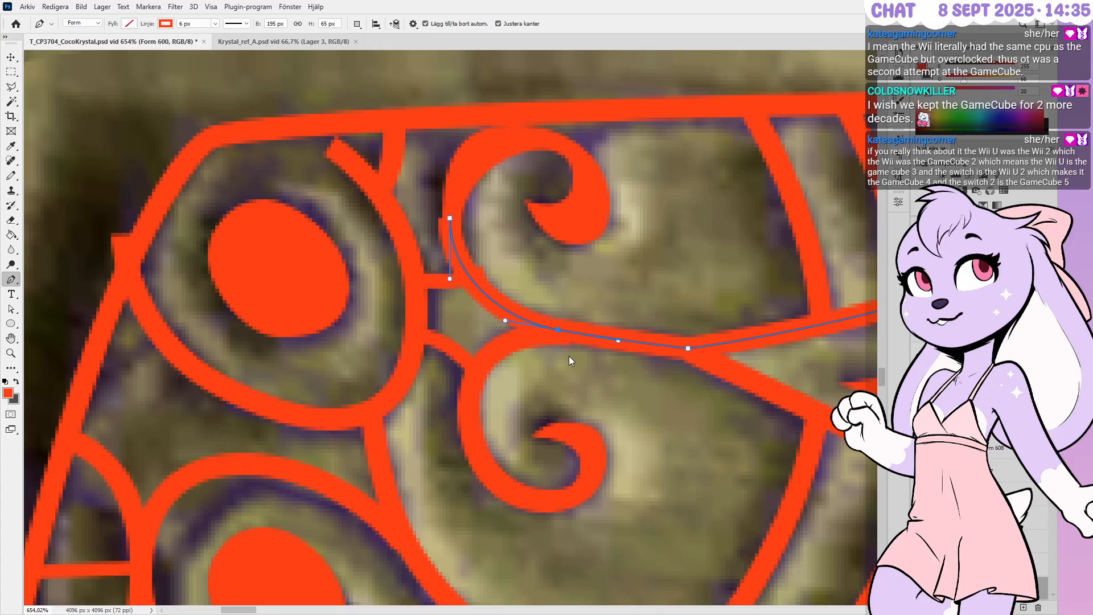
Raise the small arc's right end slightly and deselect it
key("alt+bracketright")
left_click_drag(568, 334, 557, 330, "ctrl")
key("Up")
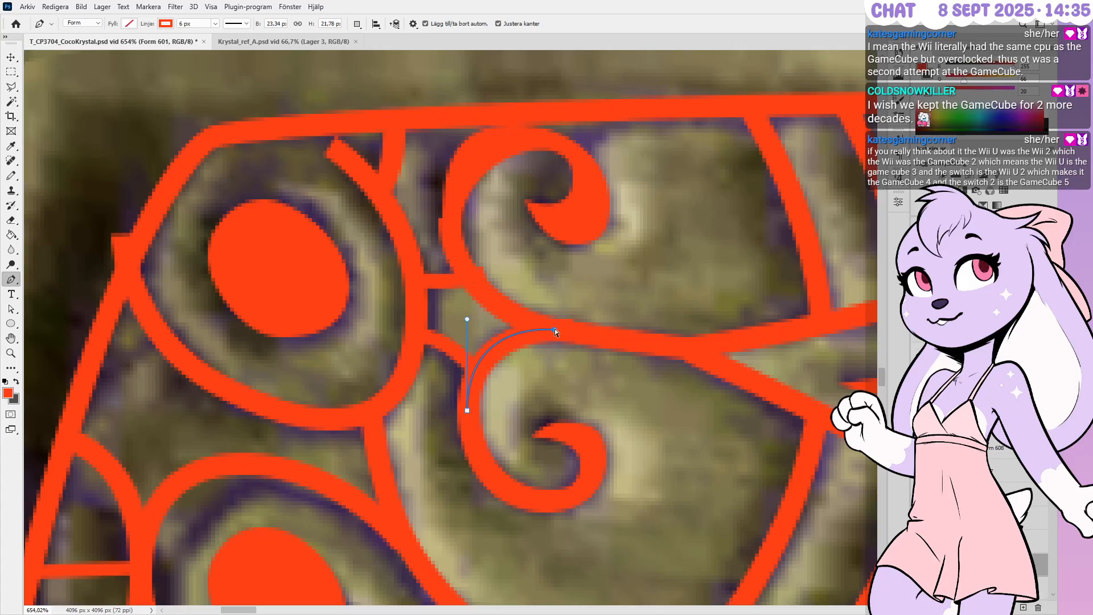
left_click(572, 365, "ctrl")
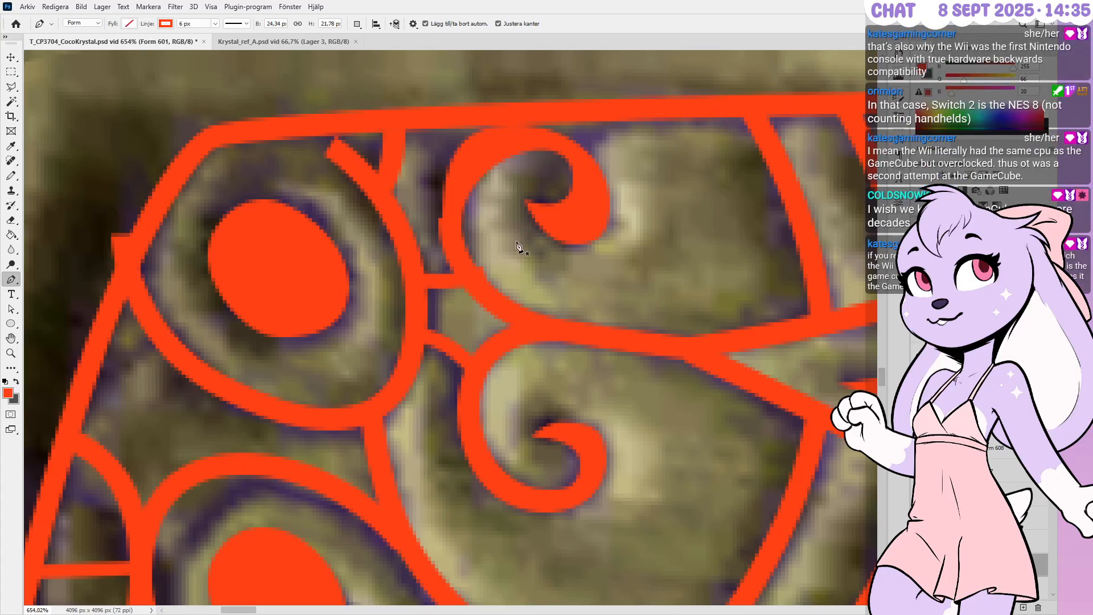
Bulge the upper spiral's inner curve and shift its right-side points up and left
left_click(589, 195, "ctrl")
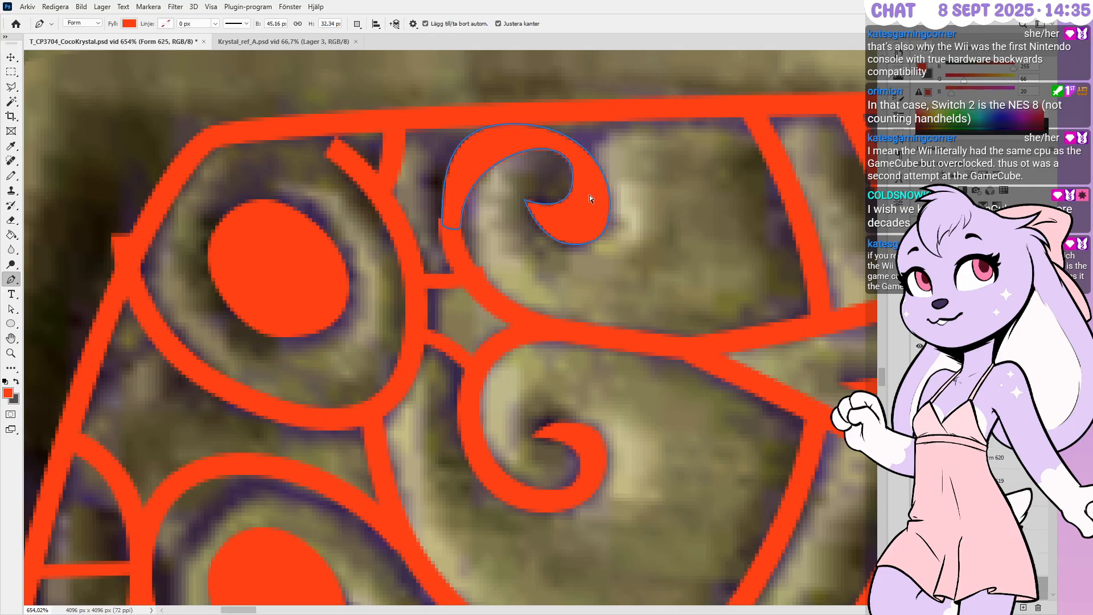
left_click_drag(583, 191, 572, 226, "ctrl")
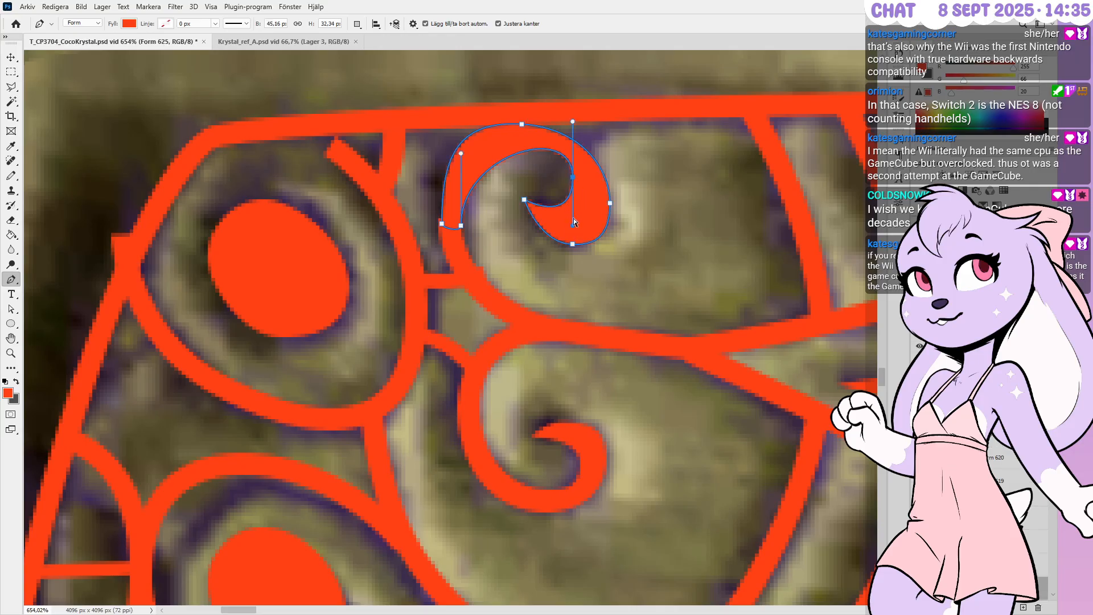
key("Down")
key("Down")
left_click_drag(620, 184, 600, 228, "ctrl")
key("Up")
key("Up")
key("Left")
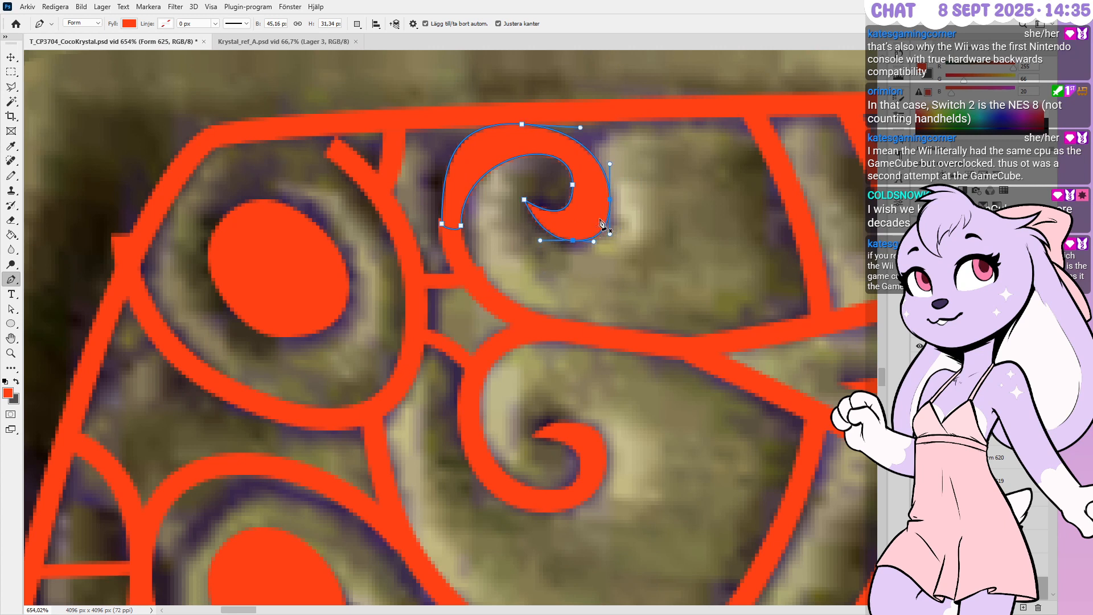
Nudge the inner tip down-right, level the top point's handles, and shift the lower-left point one pixel left
left_click_drag(516, 181, 529, 203, "ctrl")
key("Down")
key("Down")
key("Right")
key("Right")
left_click_drag(573, 233, 573, 222, "ctrl")
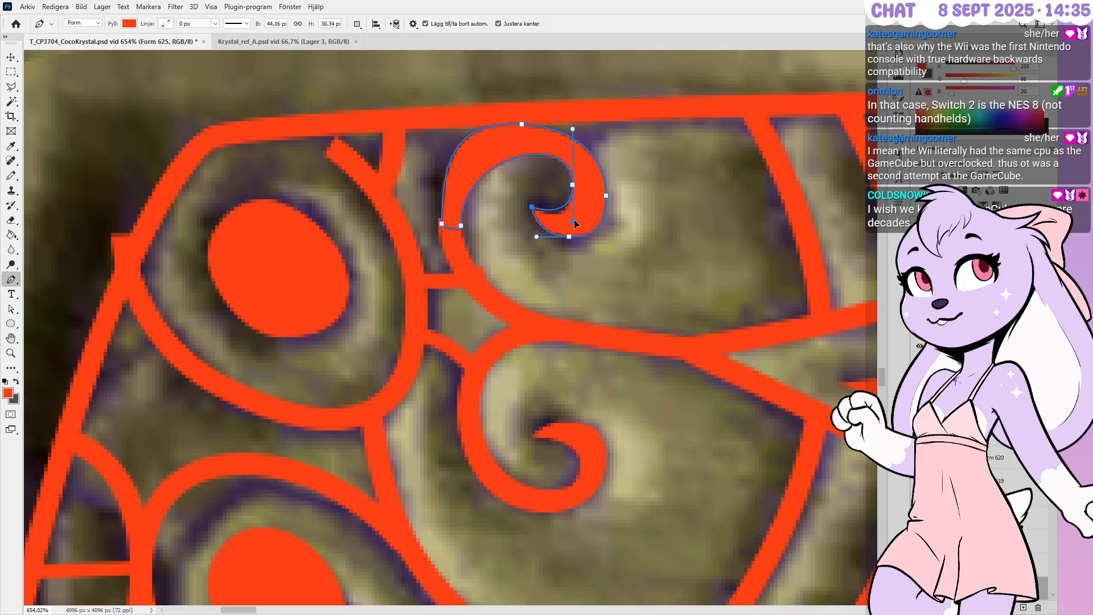
left_click(521, 124, "ctrl")
left_click_drag(581, 130, 596, 127, "ctrl")
left_click(442, 224, "ctrl")
key("Left")
key("Left")
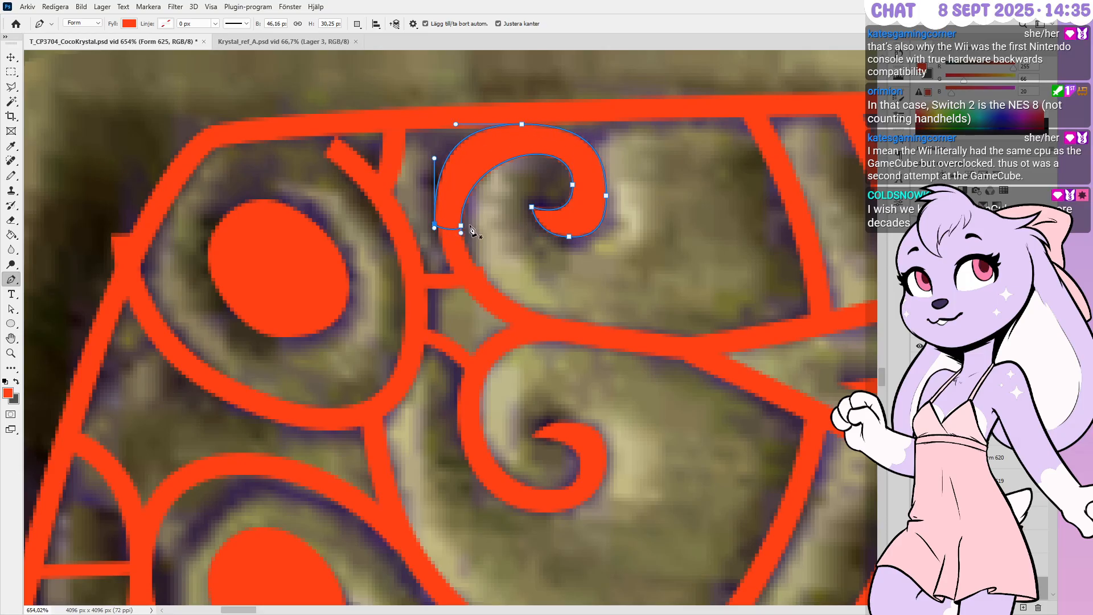
key("Right")
Smooth the spiral's top-left curve, add an inner-curve point and move it left, then select a right-side point
left_click_drag(455, 123, 473, 128, "ctrl")
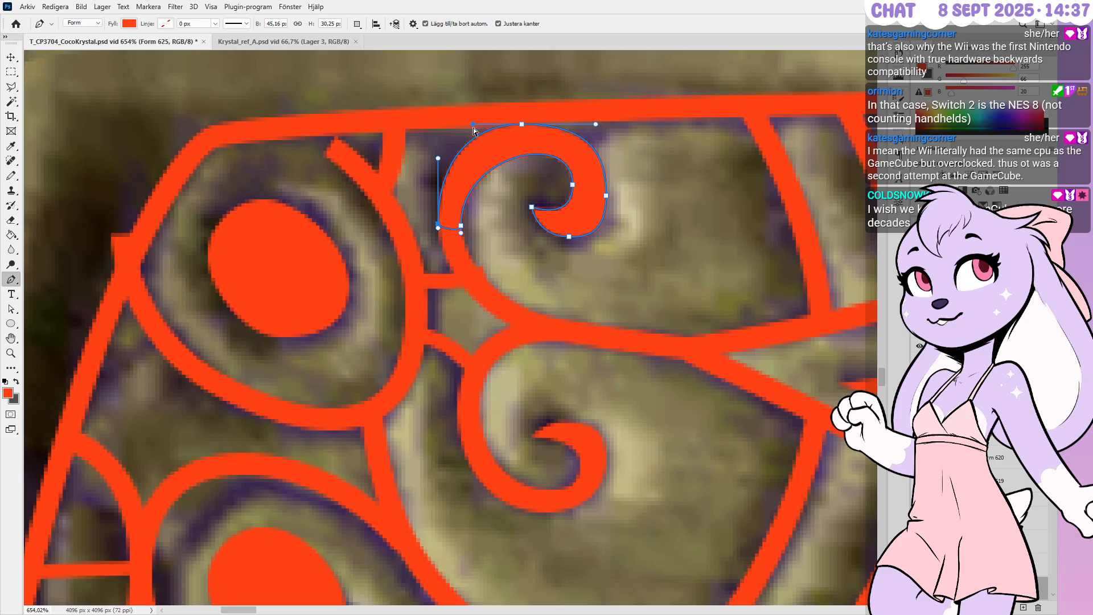
left_click(532, 154)
mouse_move(532, 155)
left_mouse_down("ctrl")
mouse_move(520, 154)
mouse_move(550, 154)
mouse_move(524, 152)
left_mouse_up("ctrl")
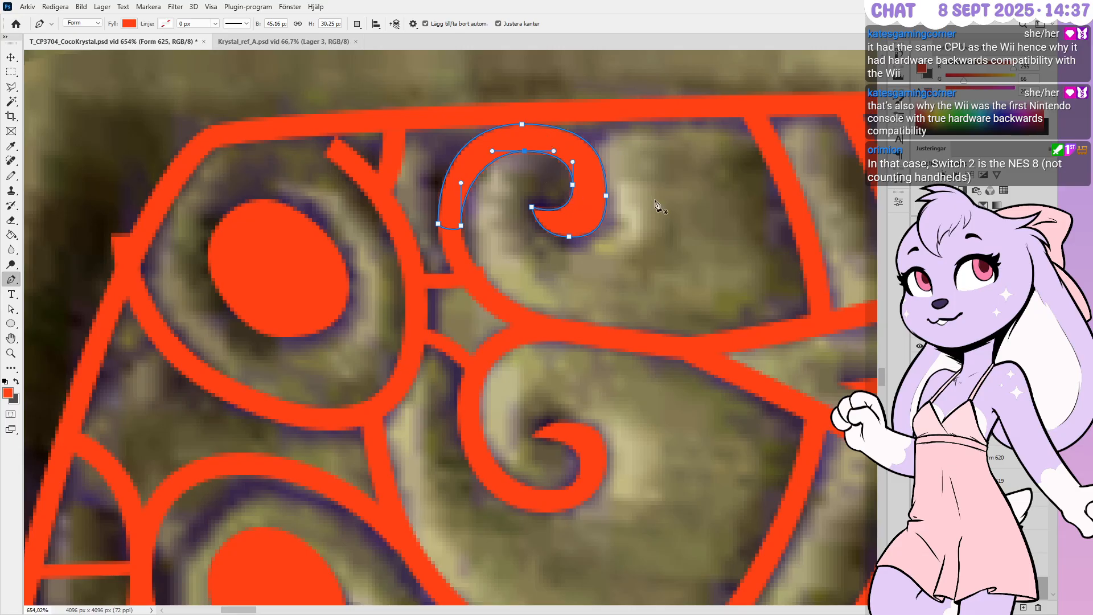
left_click_drag(621, 180, 597, 236, "ctrl")
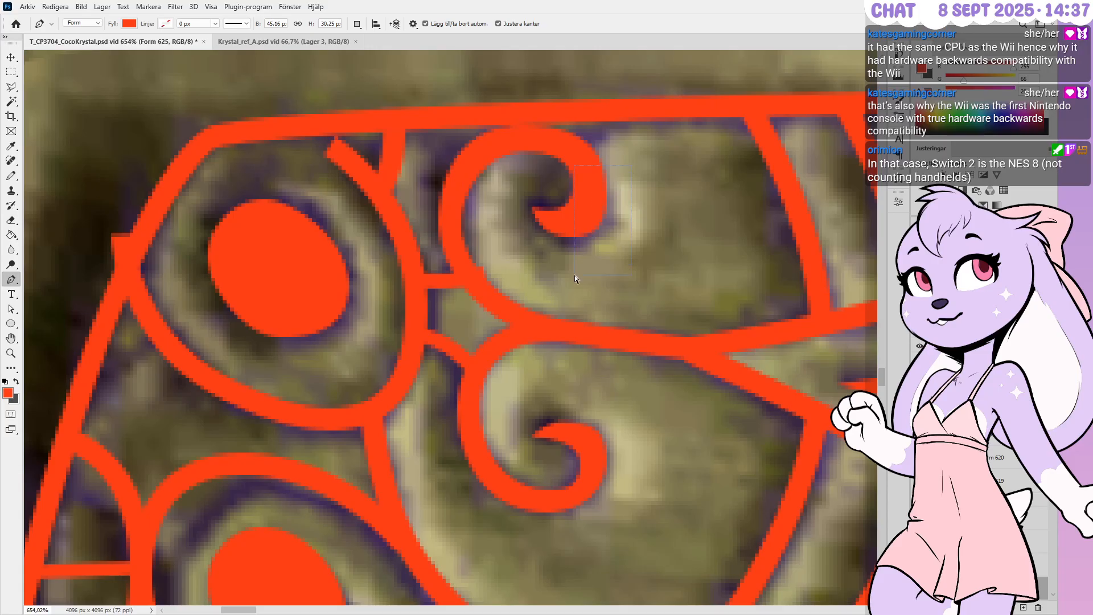
Raise the selected right-side point of the upper curl by one pixel
key("Up")
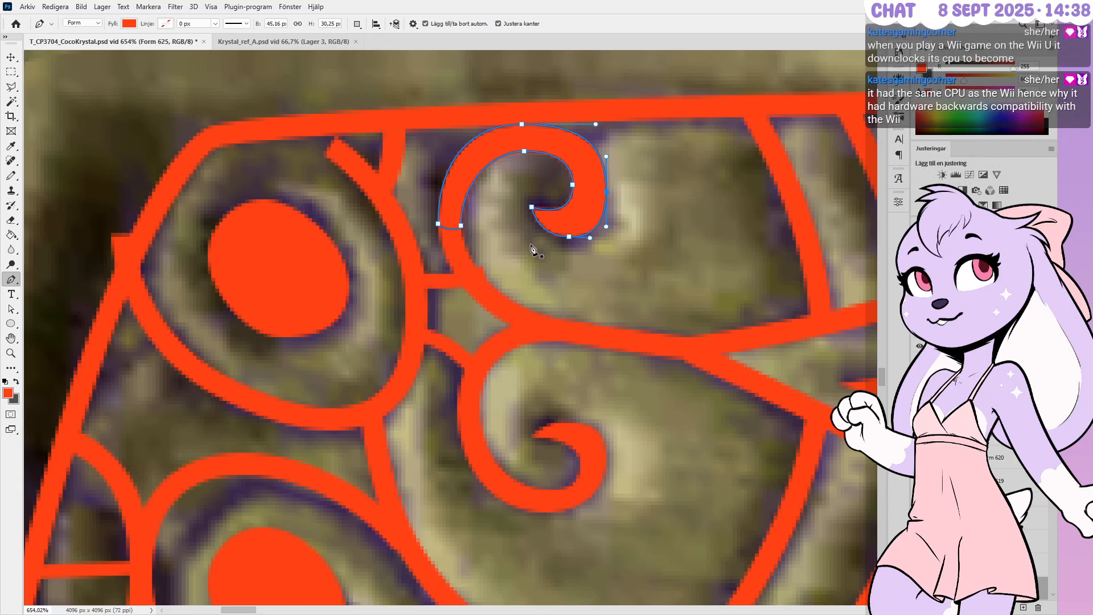
scroll(536, 263, "down", 3, "alt")
scroll(539, 260, "up", 2, "alt")
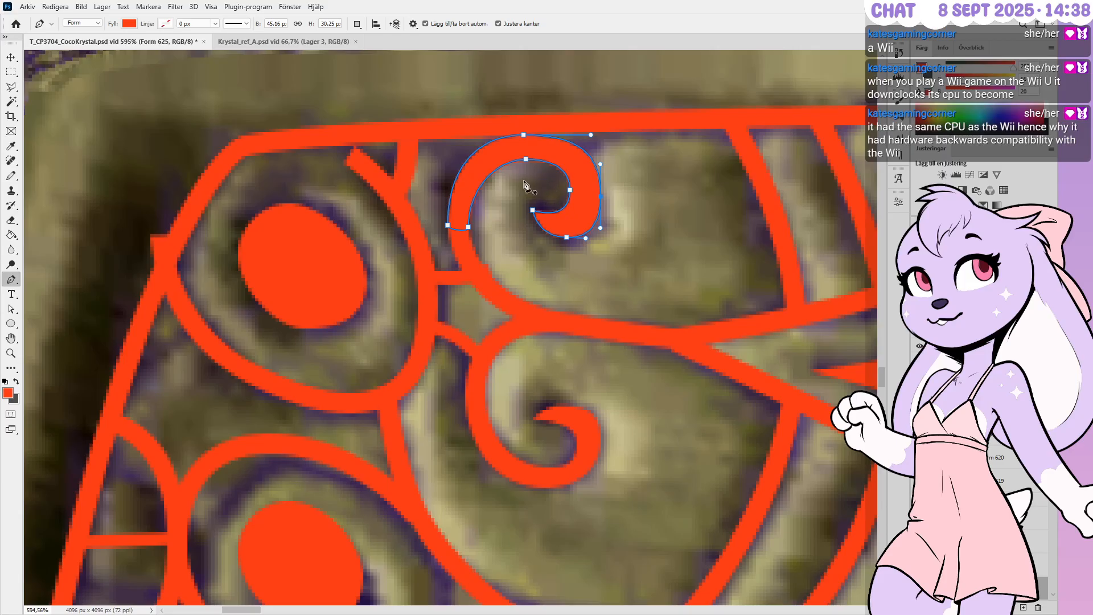
Raise the lower handle on the upper swirl's right anchor so the swirl's height becomes 30,22 px
key("Escape")
scroll(515, 180, "down", 1, "alt")
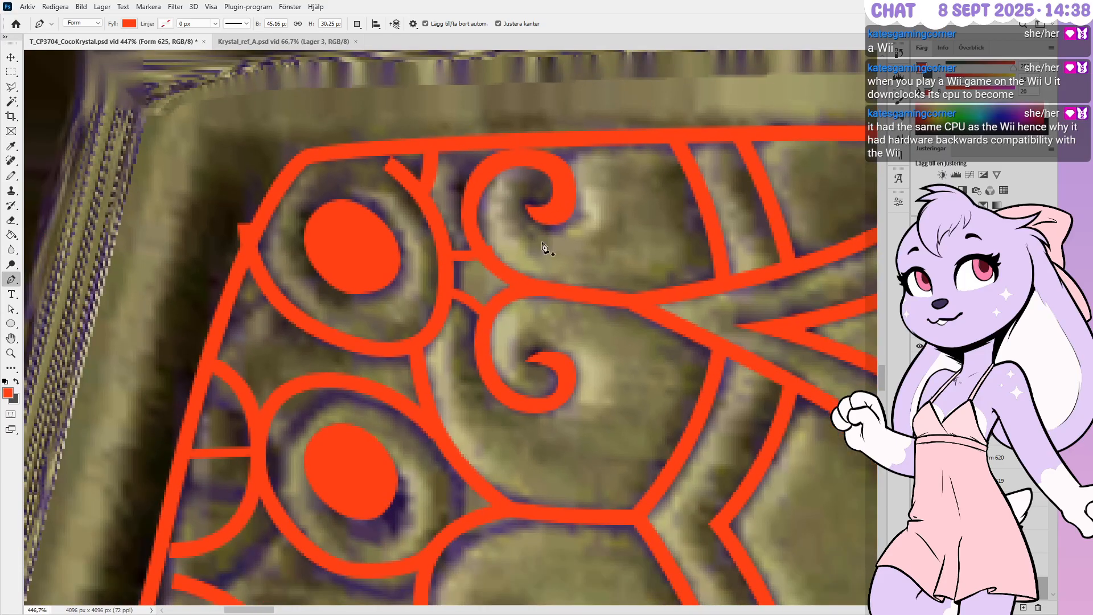
scroll(555, 273, "down", 1, "alt")
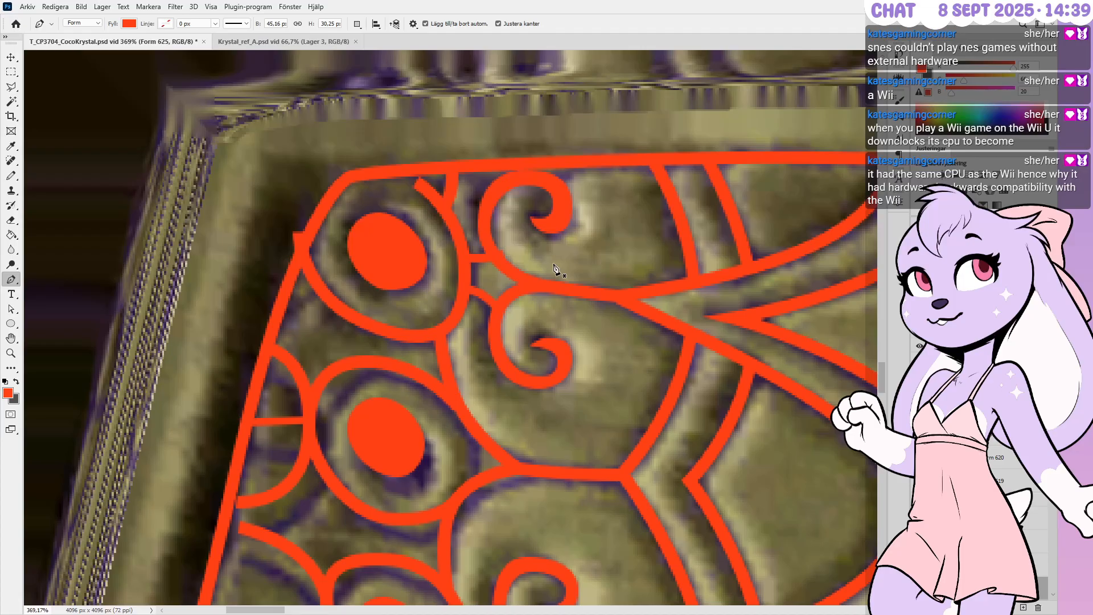
scroll(575, 199, "up", 3, "alt")
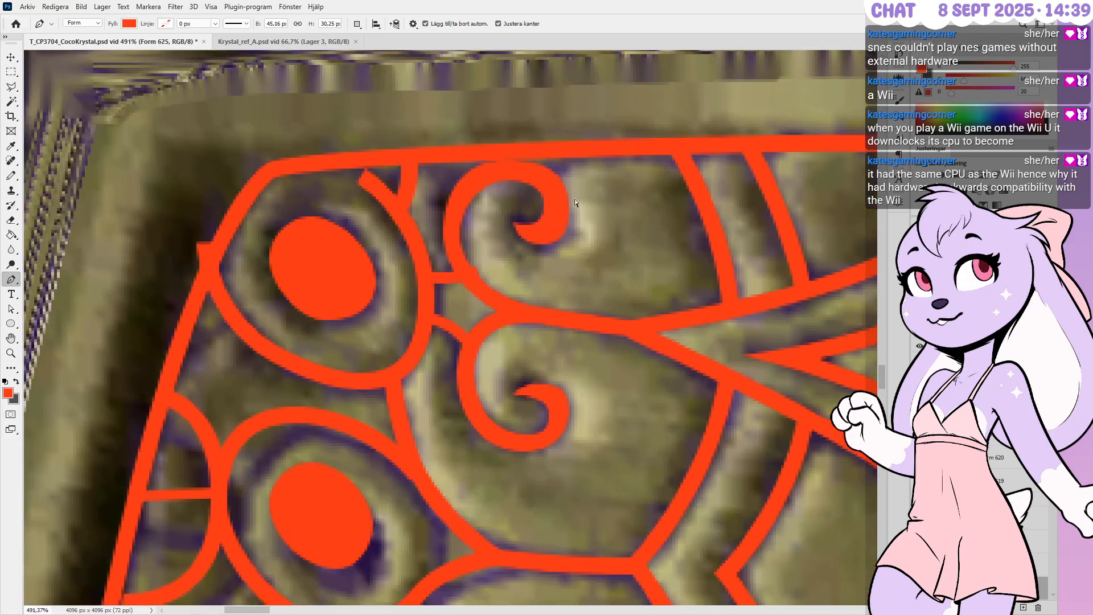
left_click_drag(569, 236, 569, 231, "ctrl")
key("Escape")
scroll(592, 249, "up", 1, "alt")
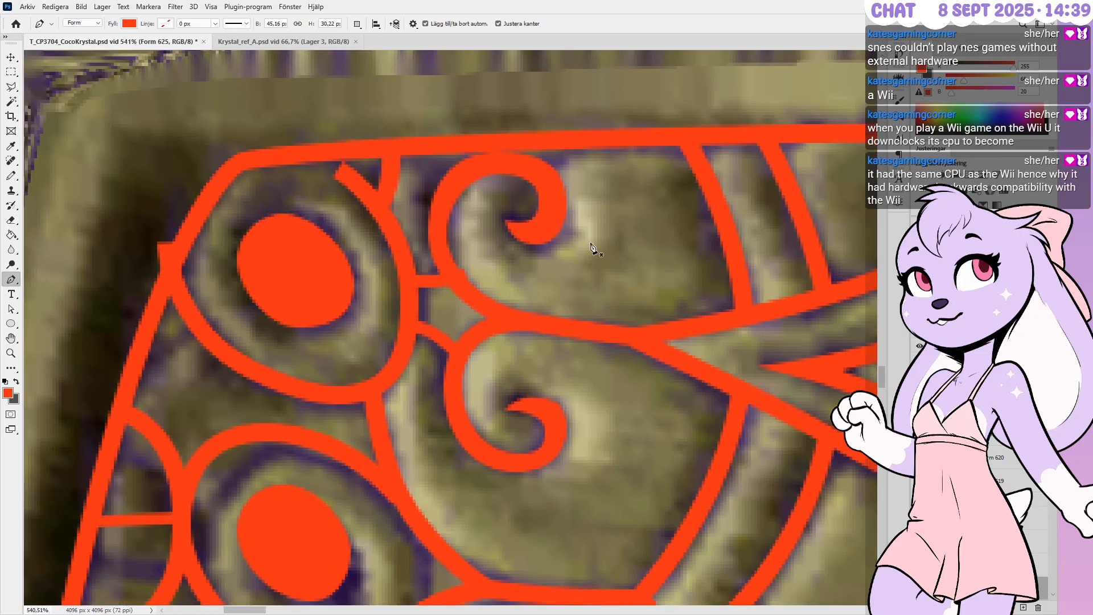
Nudge the connector's right end point left twice, shortening the stroke by 2 px
left_click(431, 281, "ctrl")
scroll(411, 293, "down", 2, "alt")
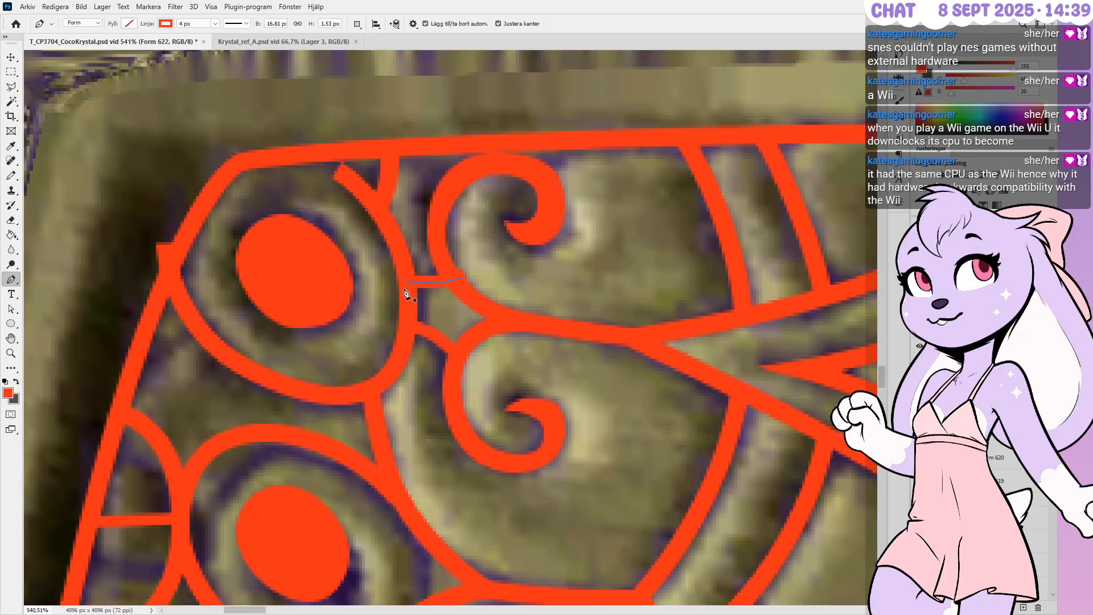
scroll(422, 287, "up", 6, "alt")
left_click_drag(430, 319, 429, 319, "ctrl")
key("Left")
left_click(483, 264, "ctrl")
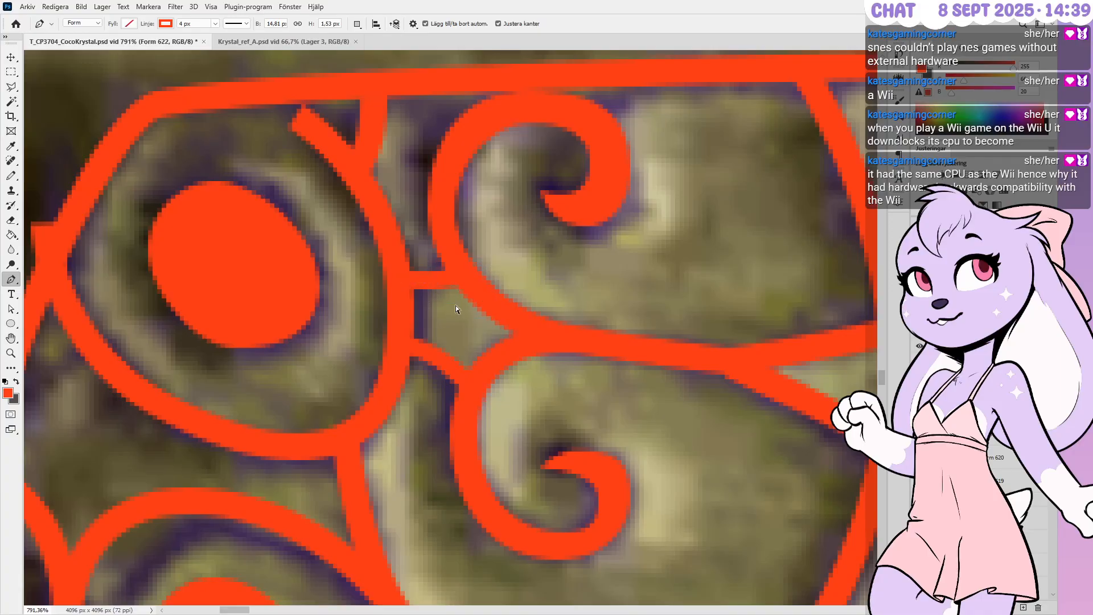
left_click_drag(407, 315, 419, 314, "ctrl")
key("Left")
left_click(431, 367, "ctrl")
Nudge the large arc's right point right and its bottom-left point two pixels right and down
left_click(420, 340, "ctrl")
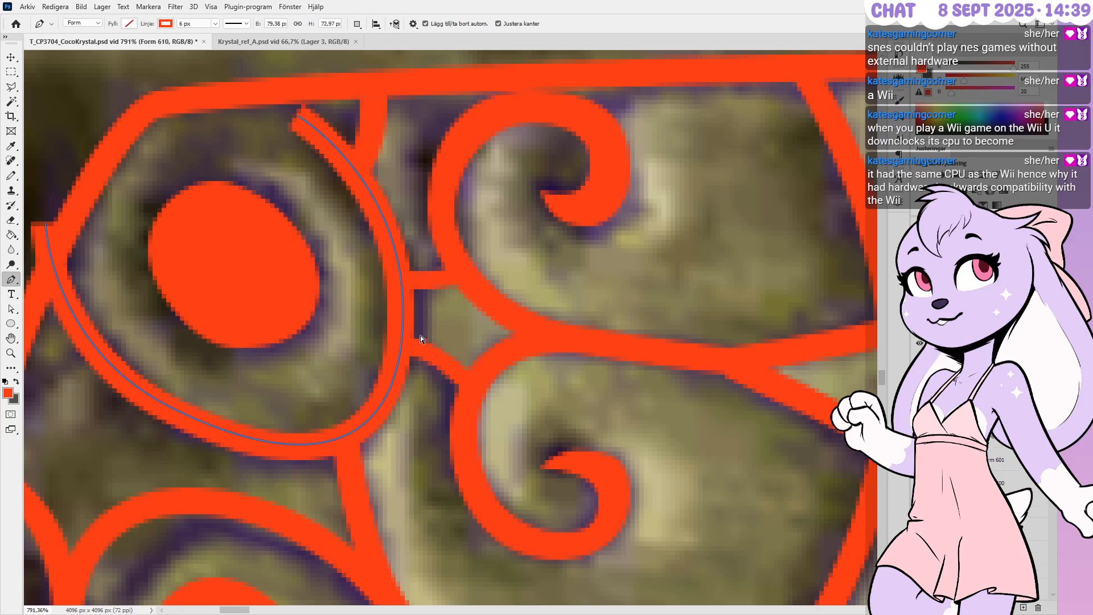
left_click(403, 314, "ctrl")
key("Right")
key("Right")
key("Right")
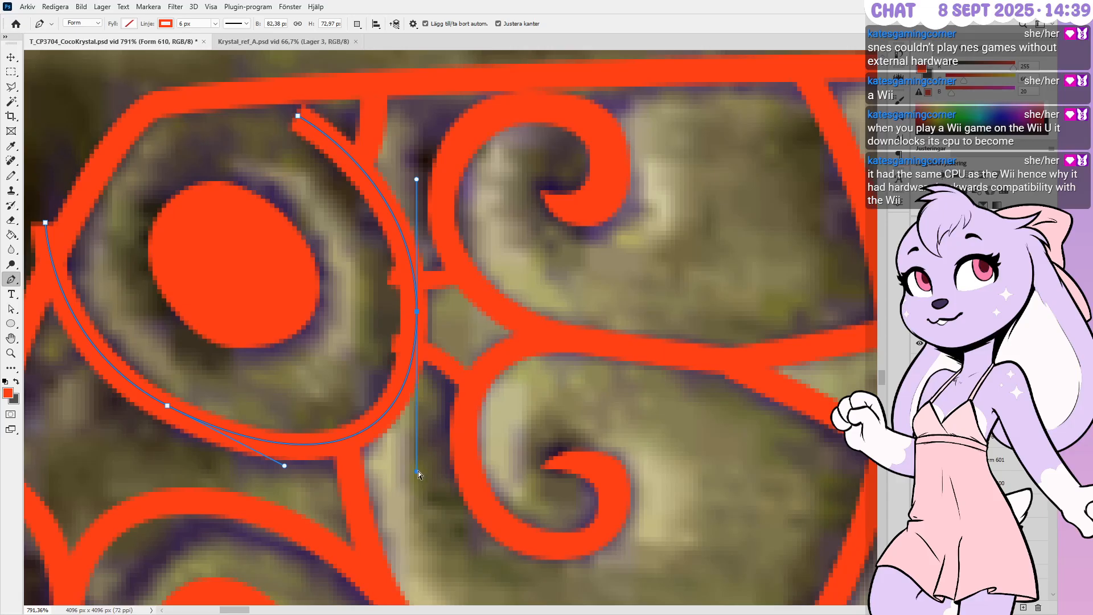
left_click_drag(416, 453, 416, 454, "ctrl")
left_click(167, 406, "ctrl")
key("Right")
key("Down")
key("Right")
key("Down")
key("Right")
key("Down")
key("Right")
key("Down")
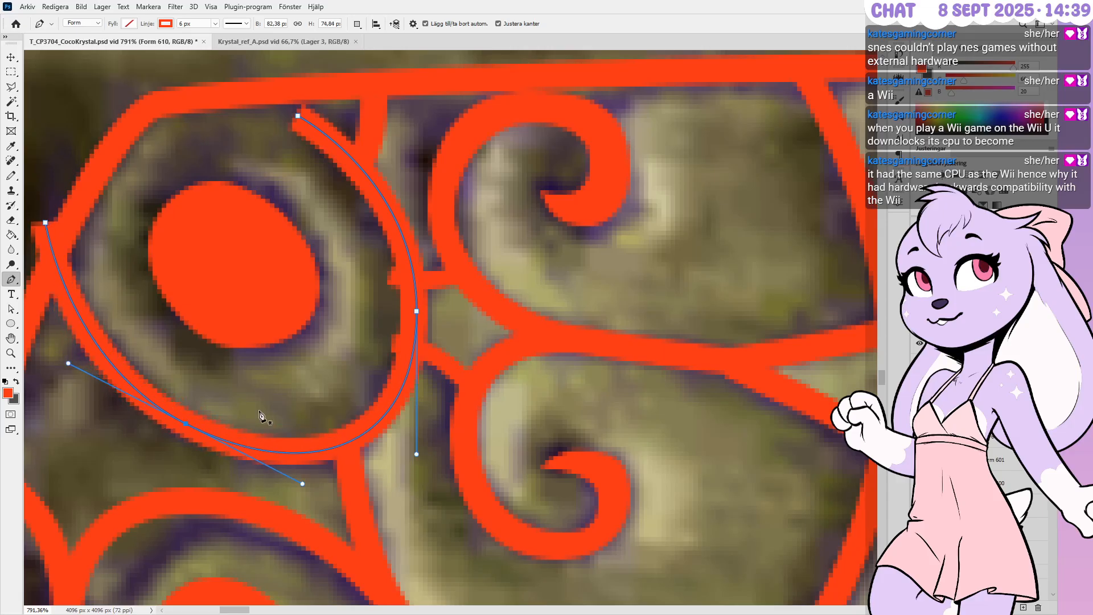
key("Right")
key("Down")
scroll(556, 401, "down", 5, "alt")
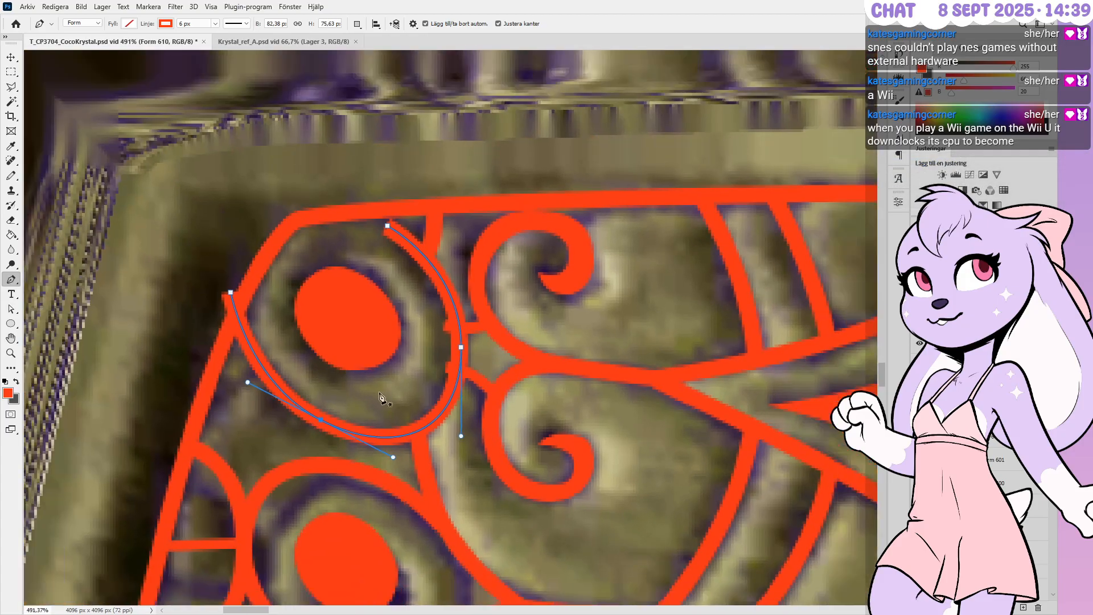
scroll(342, 387, "up", 4, "alt")
scroll(336, 378, "up", 1, "alt")
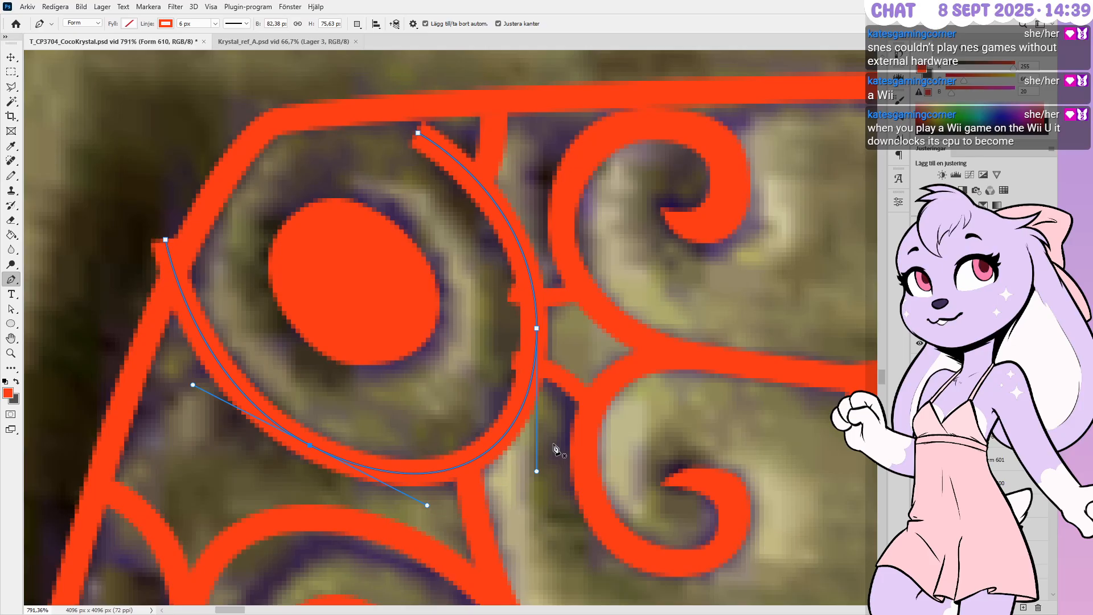
Move the arc's top end up and left, and set its left end onto the carved ring
left_click(416, 135, "ctrl")
key("Up")
key("Up")
key("Up")
key("Up")
key("Up")
key("Left")
key("Left")
key("Left")
key("Left")
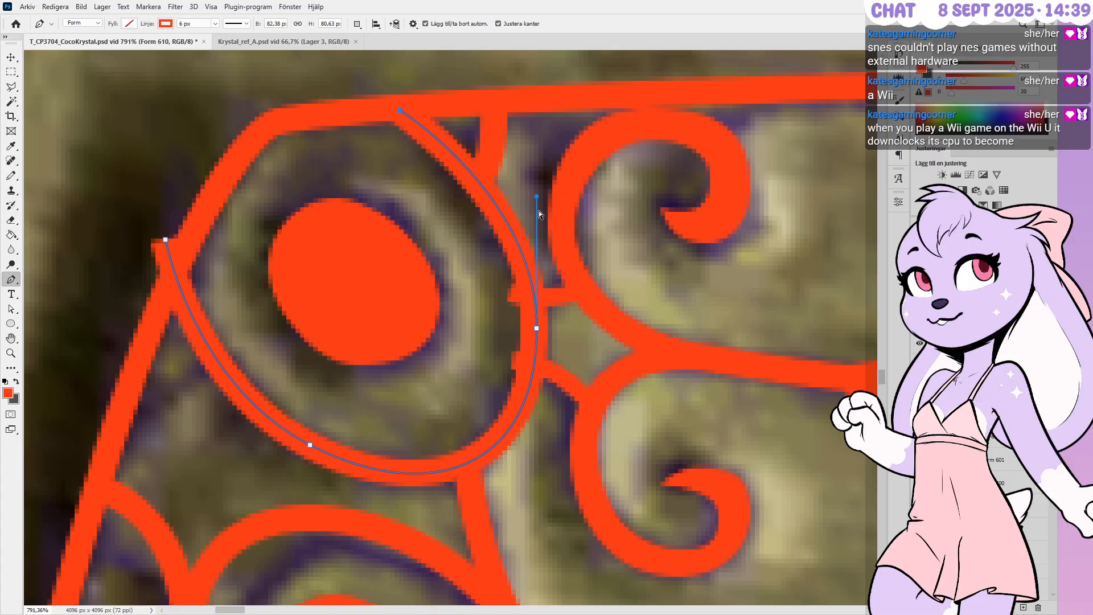
left_click_drag(165, 241, 179, 267, "ctrl")
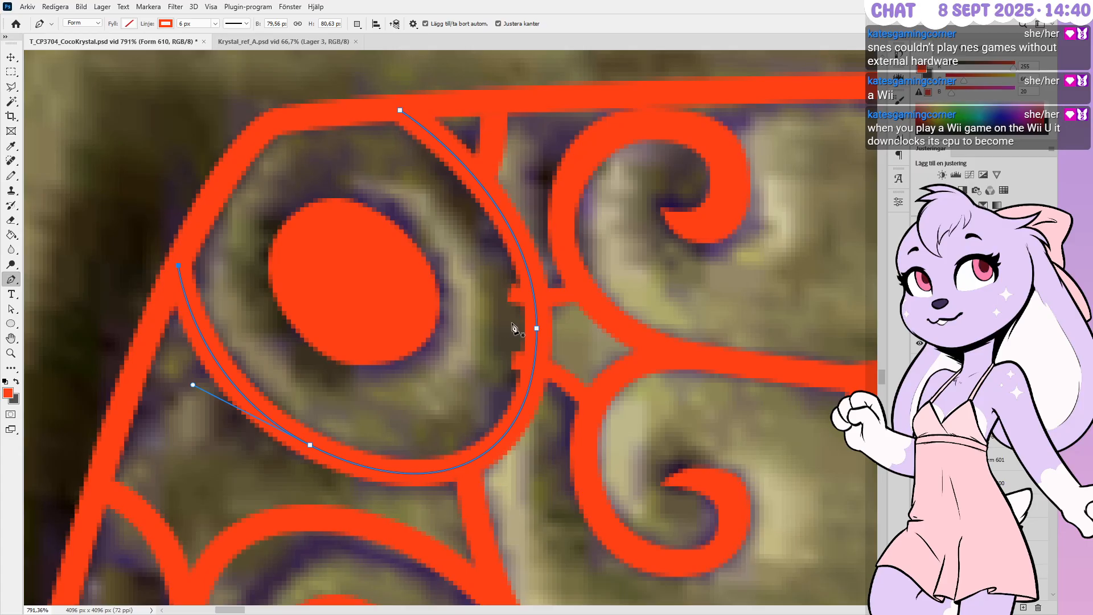
left_click(536, 328, "ctrl")
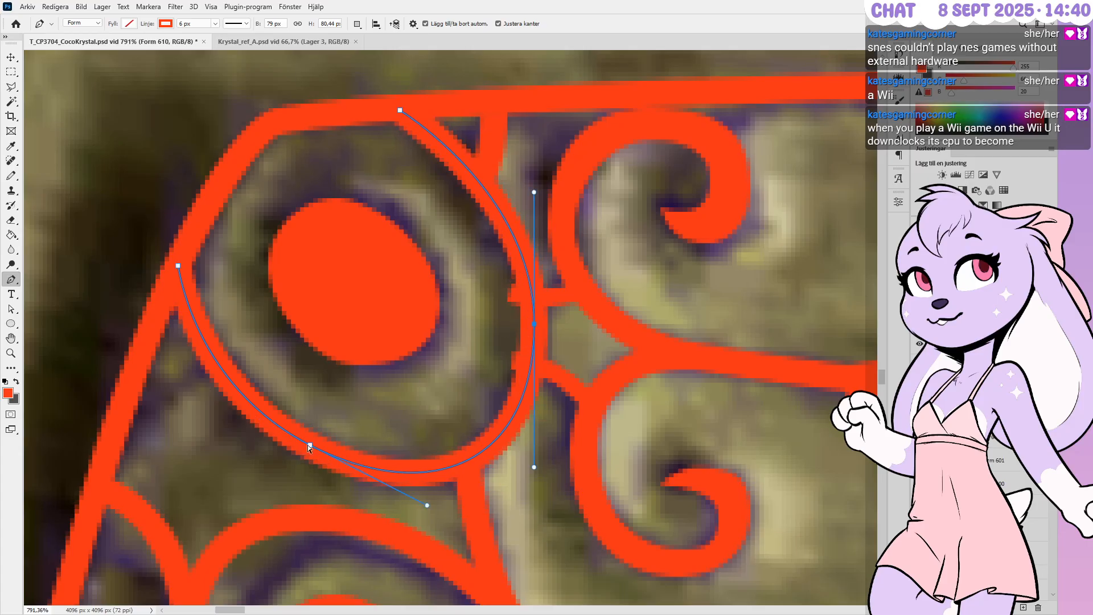
left_click_drag(310, 444, 305, 441, "ctrl")
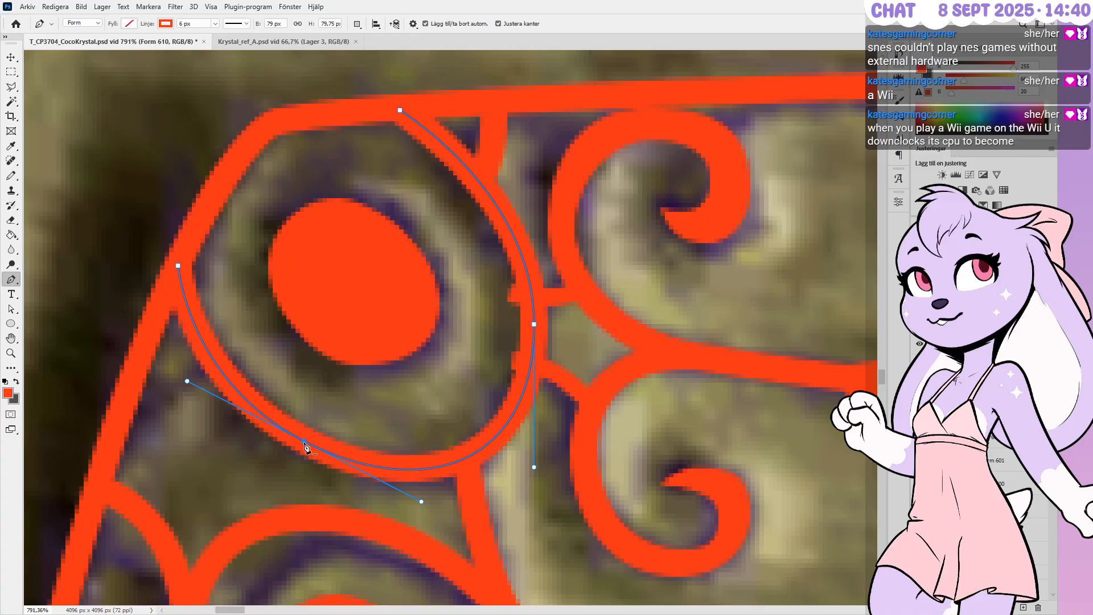
left_click_drag(421, 503, 423, 505, "ctrl")
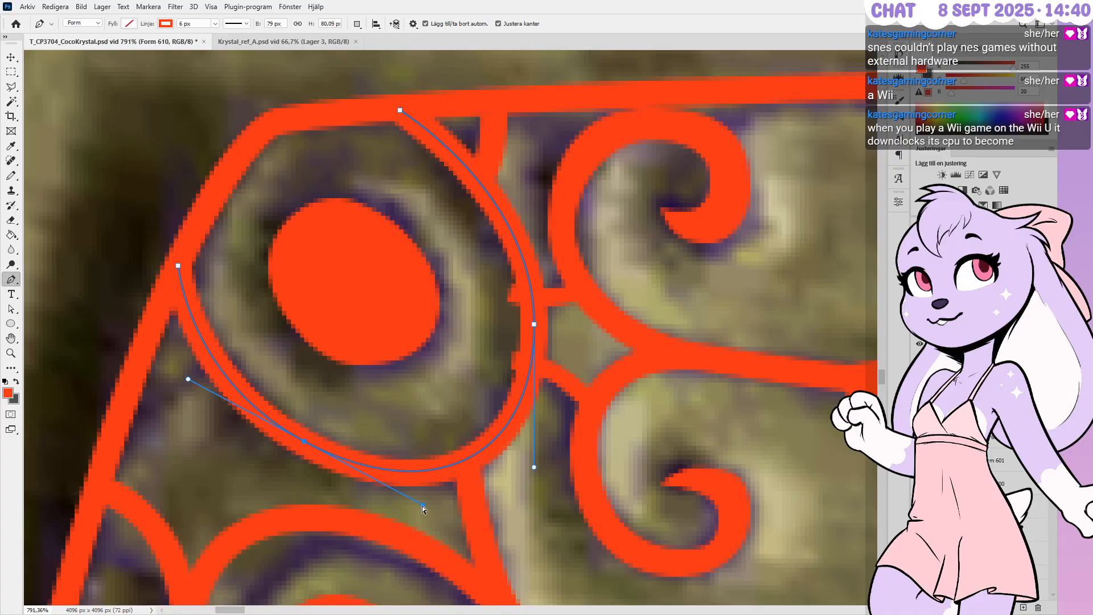
left_click(178, 267, "ctrl")
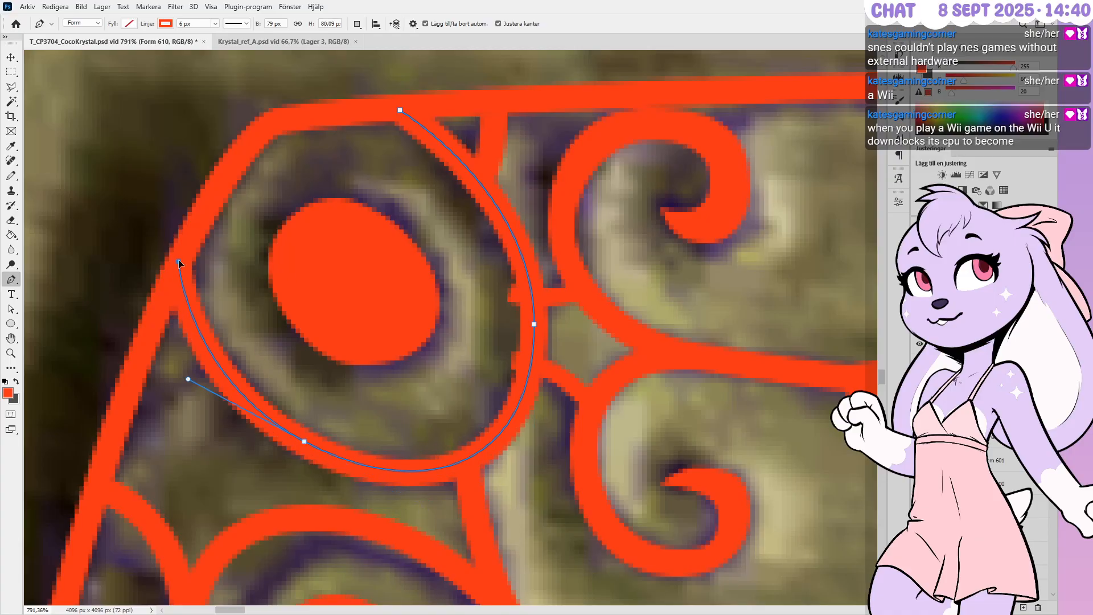
left_click_drag(400, 110, 390, 107, "ctrl")
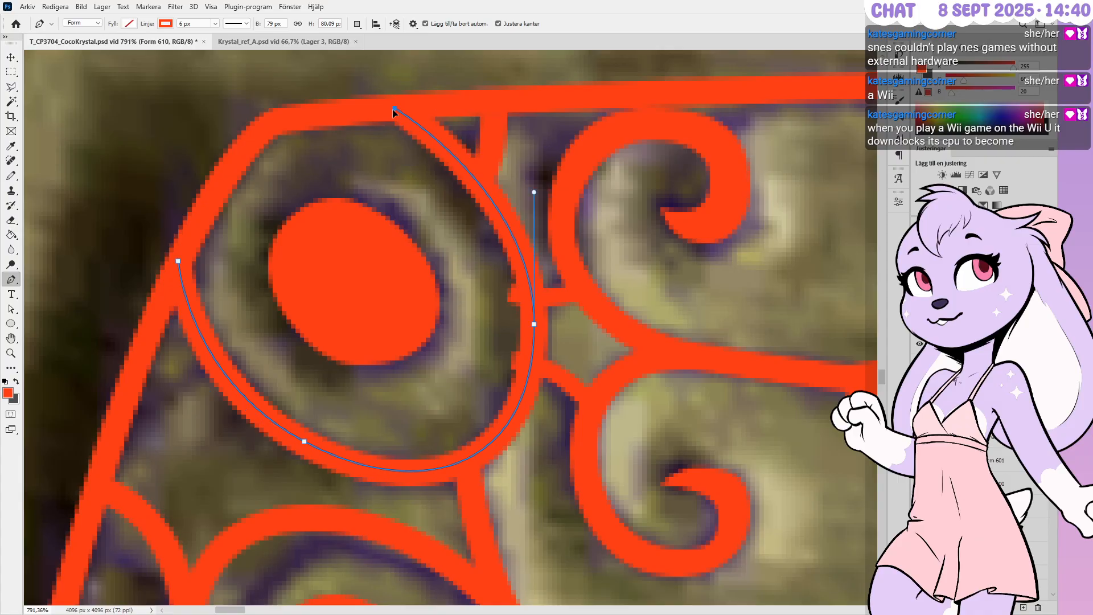
key("ctrl+h")
Refine the arc's upper-right curve and right point so it hugs the ring, then commit the edit
left_click_drag(534, 193, 534, 199, "ctrl")
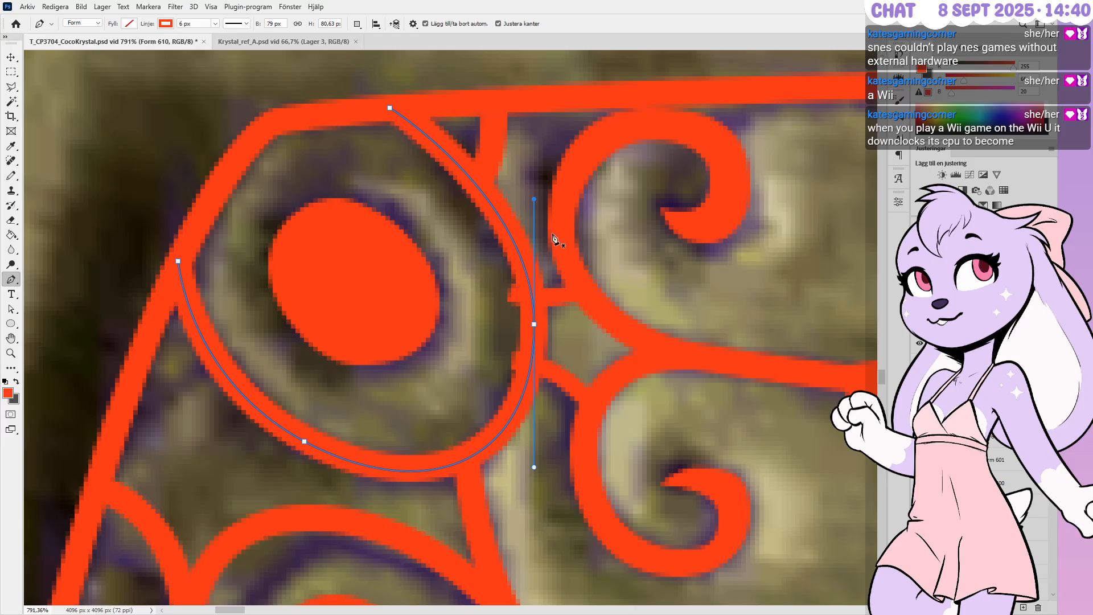
left_click_drag(535, 200, 536, 239, "ctrl")
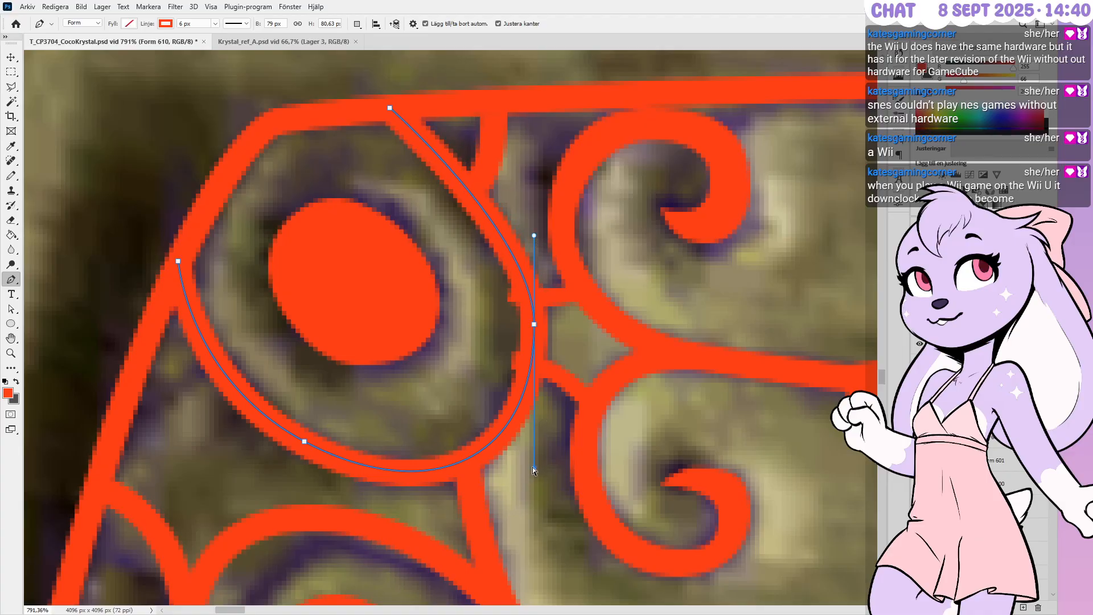
left_click_drag(534, 470, 529, 470, "ctrl")
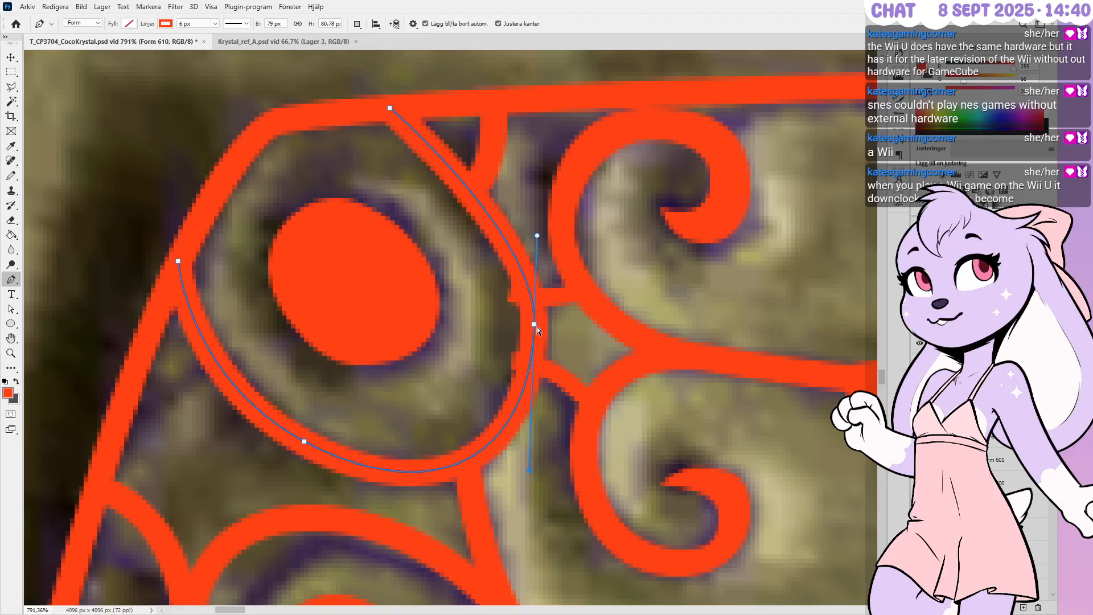
left_click_drag(537, 325, 533, 325, "ctrl")
left_click_drag(532, 237, 538, 236, "ctrl")
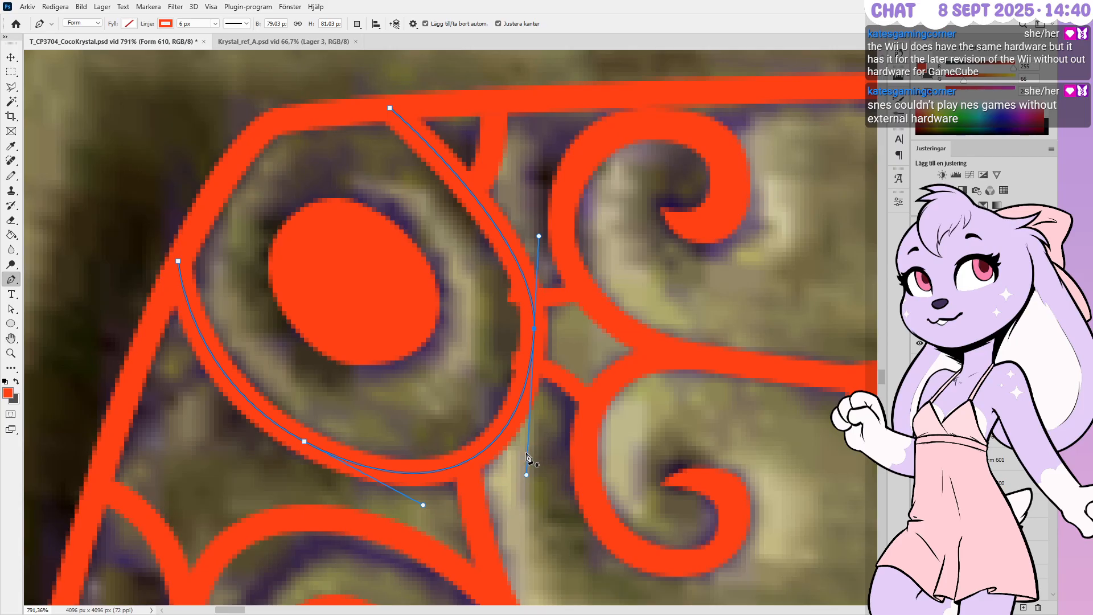
key("Return")
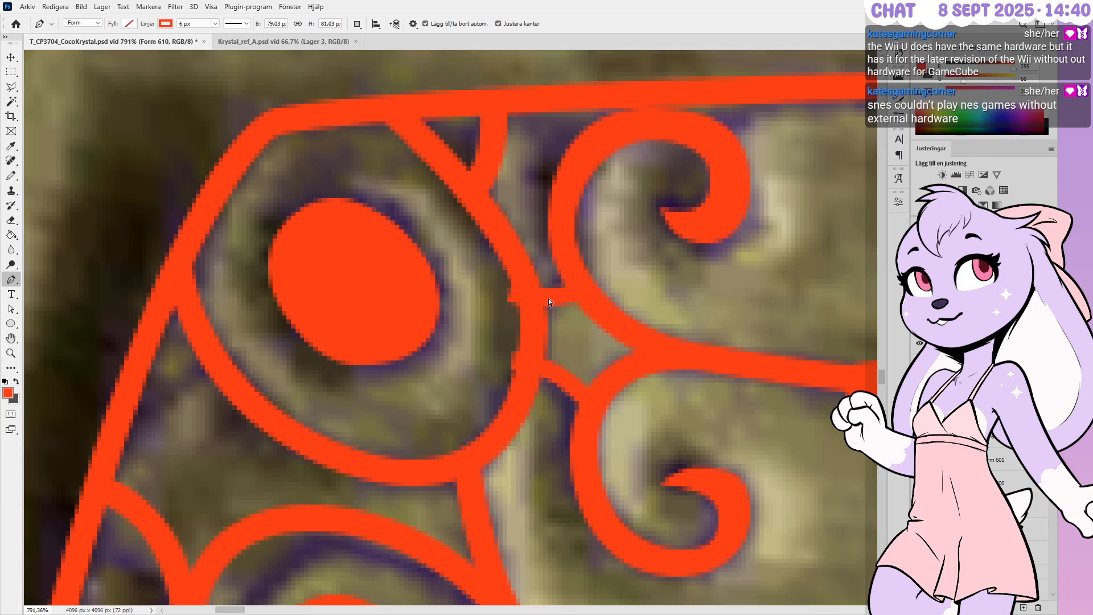
left_click(545, 298, "ctrl")
left_click(630, 319, "ctrl")
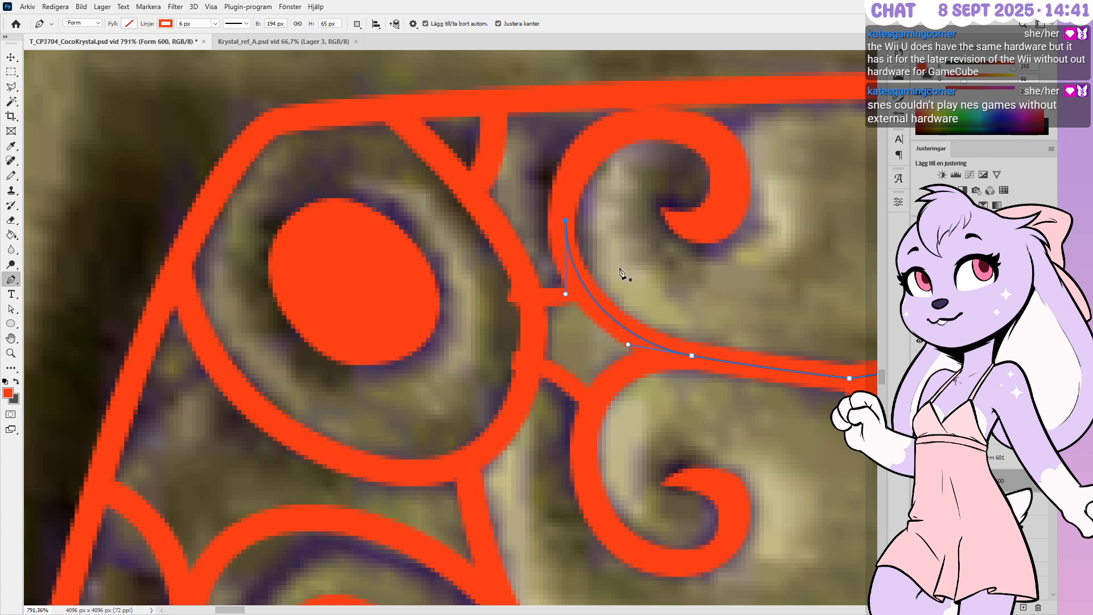
Shift the curved stroke right, and nudge the upper spiral's left and top points right and its top point down
key("Right")
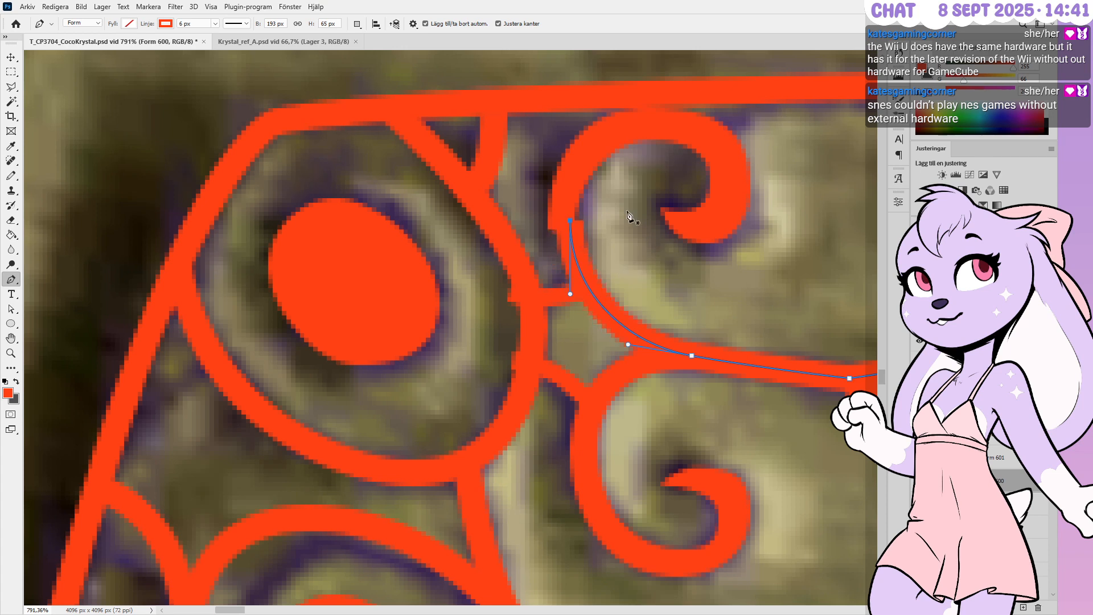
left_click(586, 256, "ctrl")
key("Right")
key("Right")
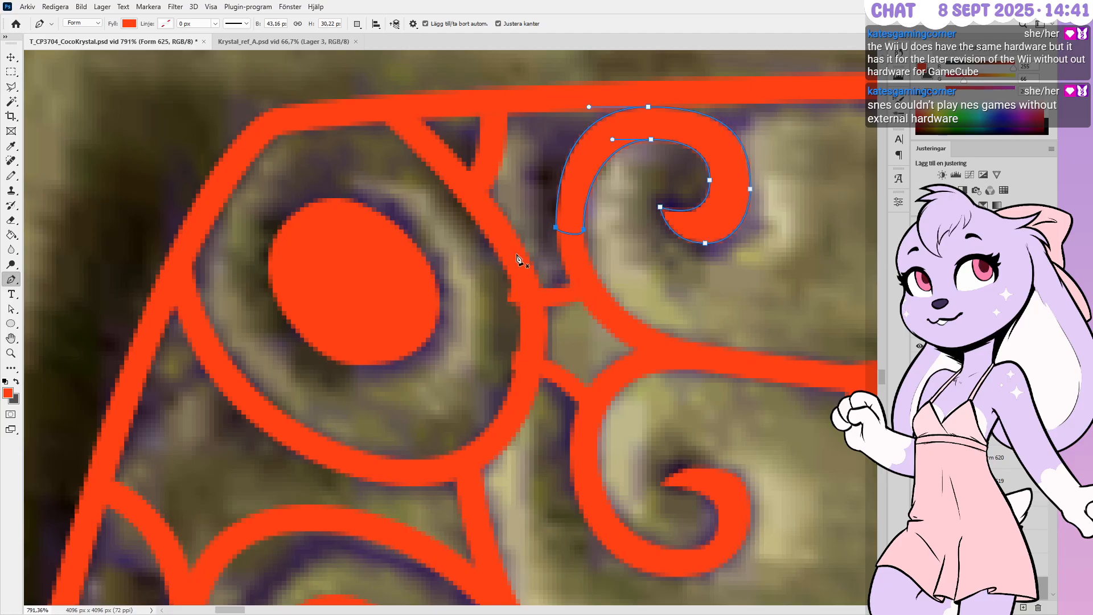
left_click_drag(638, 168, 668, 91, "ctrl")
key("Right")
left_click(652, 106, "ctrl")
key("Down")
left_click_drag(741, 111, 732, 112, "ctrl")
left_click(775, 190, "ctrl")
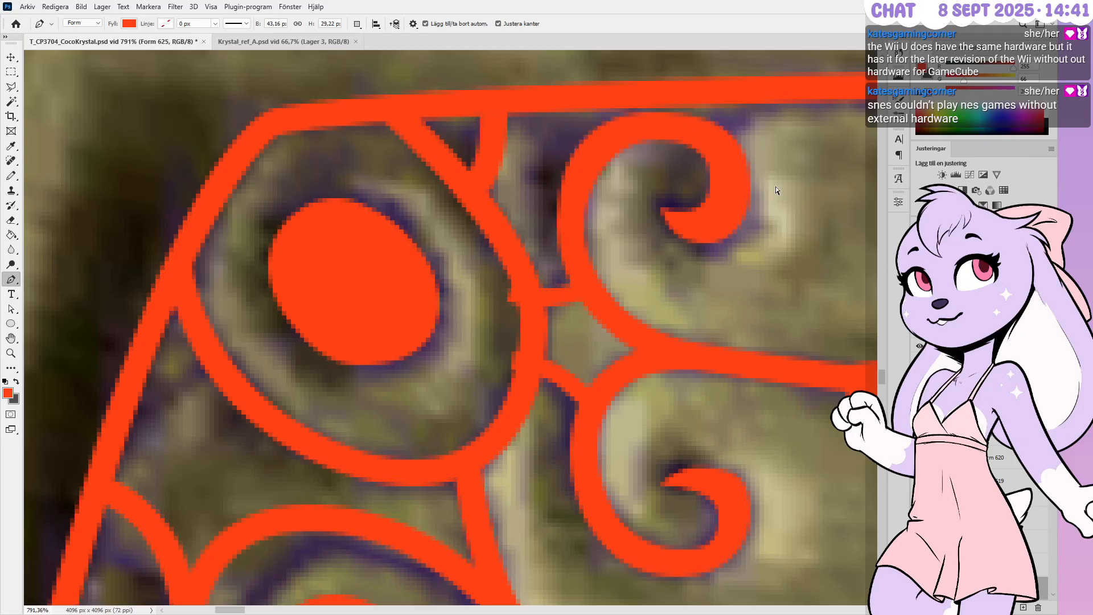
left_click(742, 226, "ctrl")
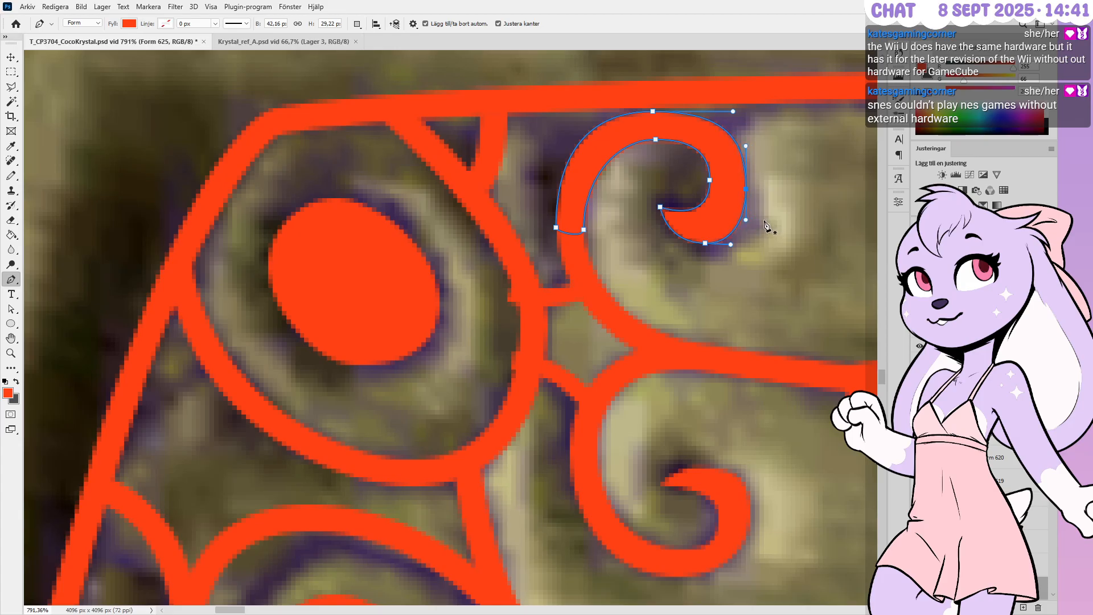
left_click(754, 259, "ctrl")
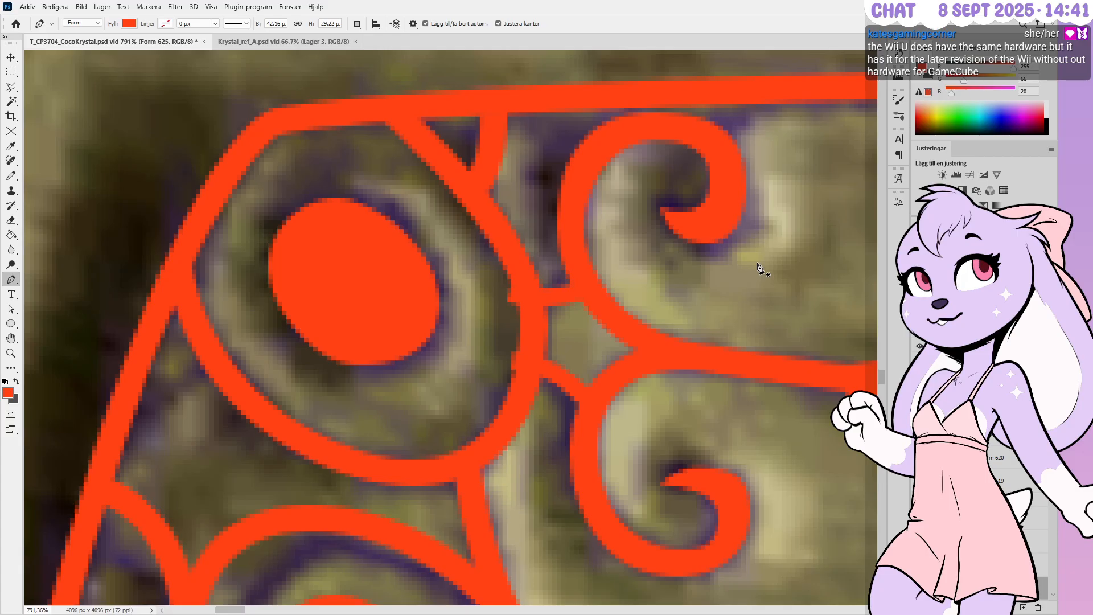
Move the whole short connecting stroke 2 px to the right
left_click(556, 300, "ctrl")
left_click_drag(487, 265, 600, 341)
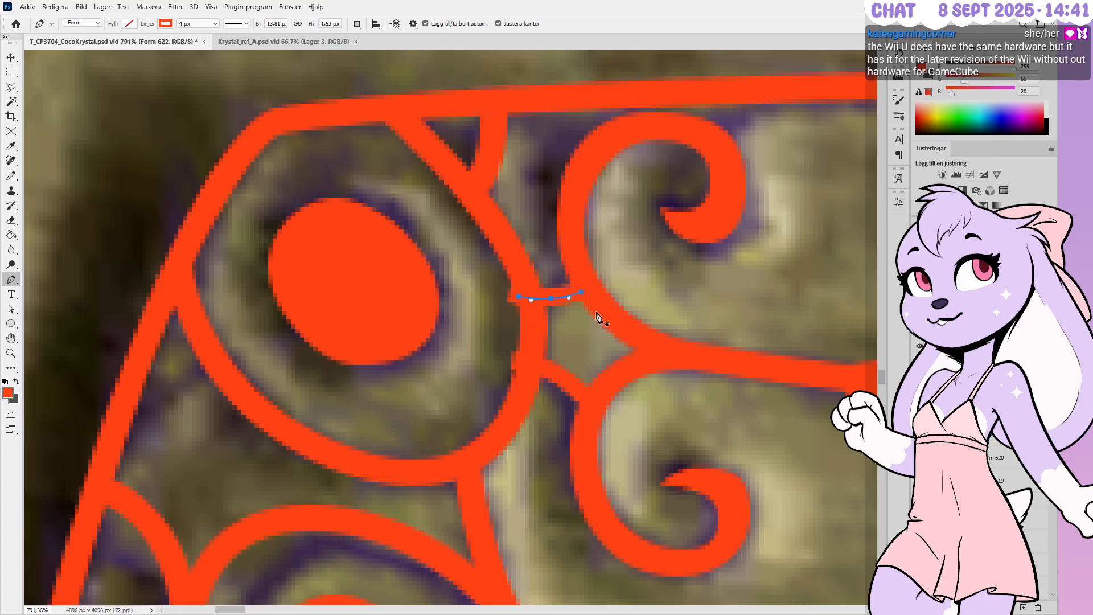
key("Right")
key("Right")
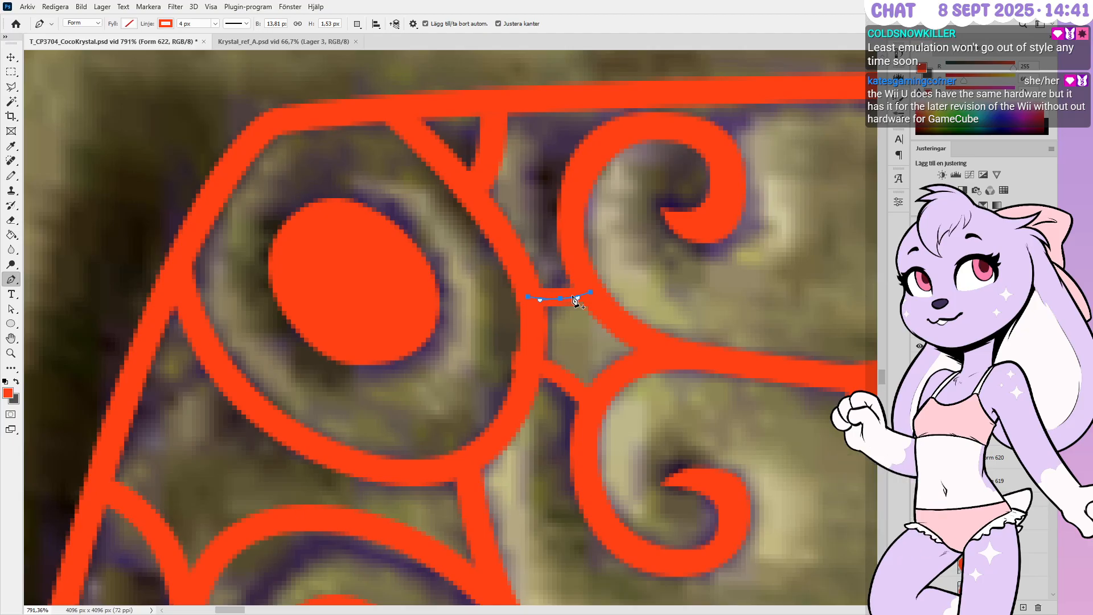
Reposition the connector's end points and replace its middle point with a new bend point
left_click(590, 292, "ctrl")
left_click_drag(590, 292, 530, 301, "ctrl")
left_click(560, 298)
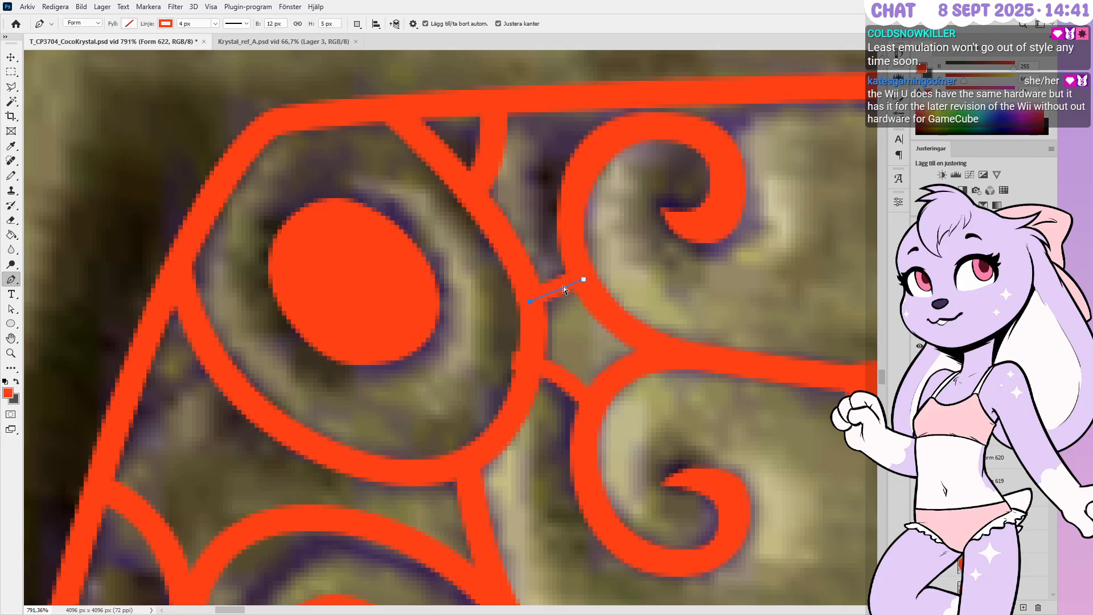
left_click_drag(584, 279, 584, 275, "ctrl")
left_click_drag(530, 301, 558, 294, "ctrl")
left_click(557, 288)
left_click_drag(584, 275, 530, 301, "ctrl")
key("Up")
Nudge the connector's right end one pixel left, then one pixel down and left
left_click(580, 271, "ctrl")
key("Left")
key("Right")
left_click(564, 386, "ctrl")
left_click(601, 411, "ctrl")
key("Down")
key("Down")
key("Left")
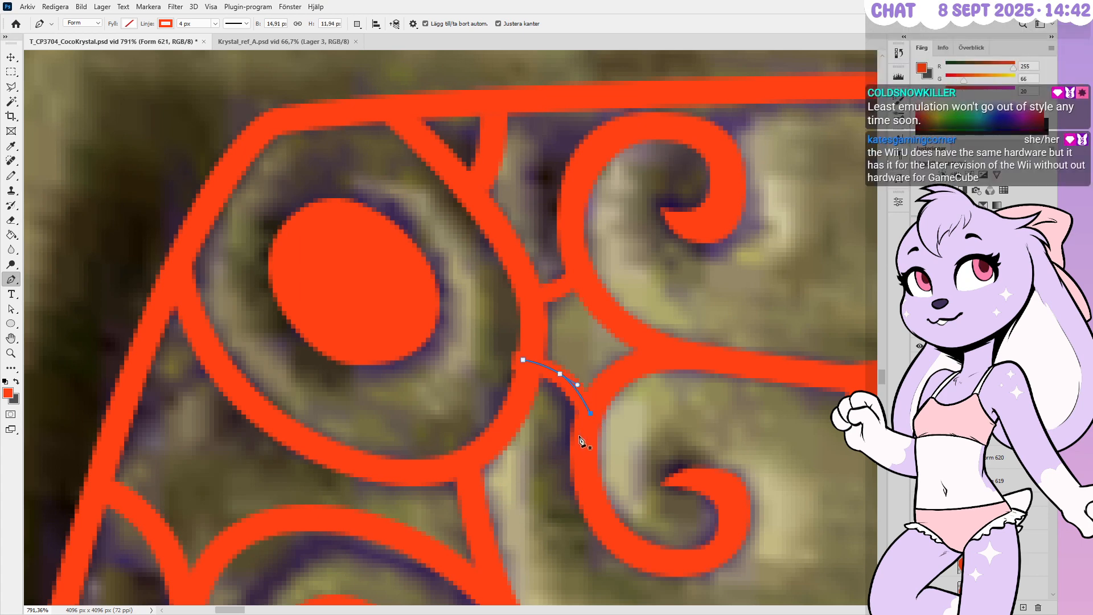
scroll(590, 461, "up", 1, "alt")
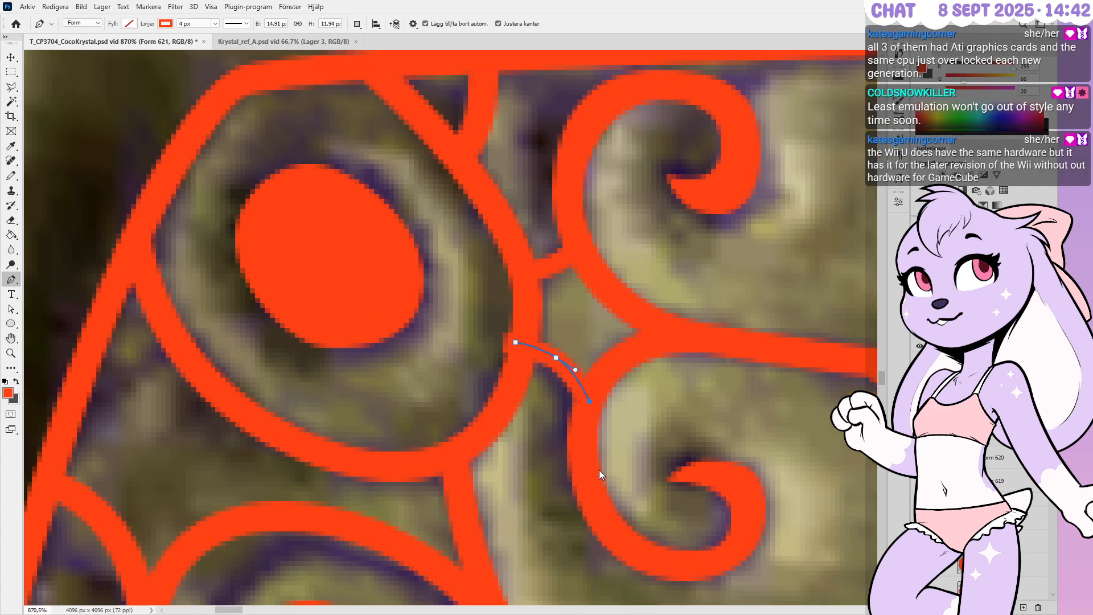
Shift the lower curl's top-left points and the neighbouring stroke's lower-left point one pixel left
left_click(614, 502, "ctrl")
left_click_drag(616, 416, 542, 473, "ctrl")
key("Left")
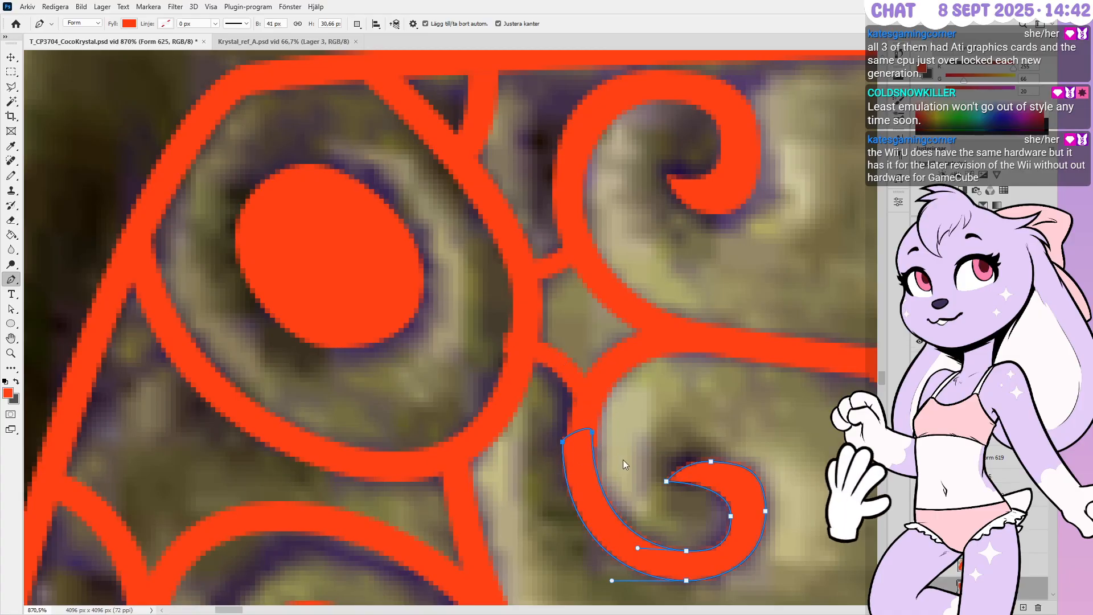
left_click(599, 409, "ctrl")
left_click(635, 401, "ctrl")
left_click_drag(646, 404, 476, 513, "ctrl")
key("Left")
Move the connector's lower-right end down and left, and bend its middle down-left
left_click(581, 395, "ctrl")
left_click_drag(605, 391, 543, 435, "ctrl")
key("Left")
key("Left")
key("Down")
key("Down")
left_click_drag(560, 360, 575, 385, "ctrl")
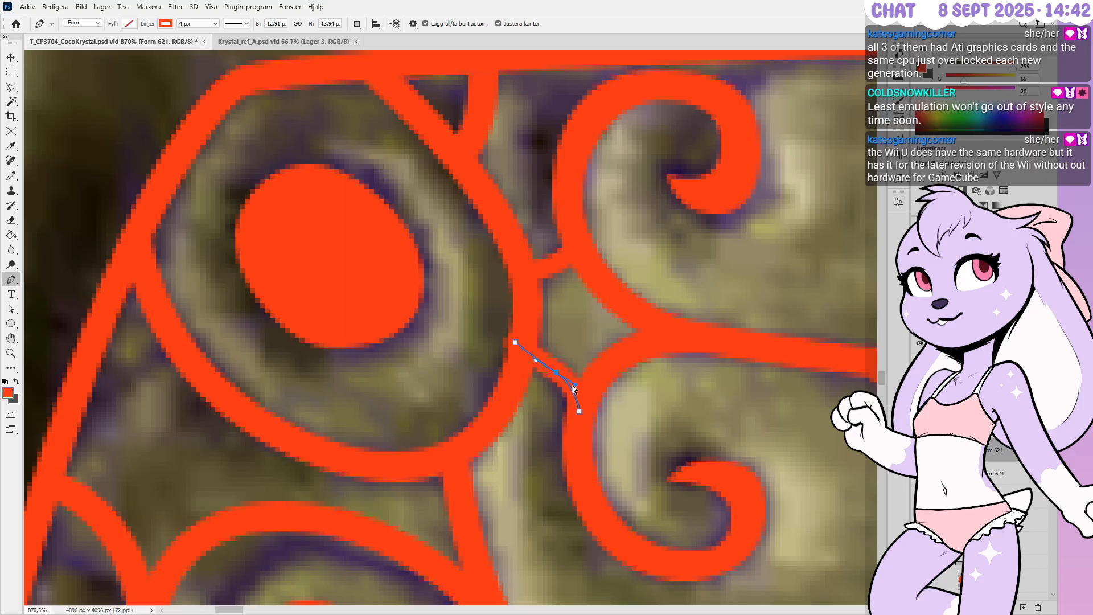
Fine-tune the connector's upper-left end, lower-right end and middle point so it follows the carving
left_click_drag(496, 323, 524, 367, "ctrl")
key("Down")
key("Right")
key("Right")
key("Down")
key("Down")
left_click_drag(594, 400, 575, 429, "ctrl")
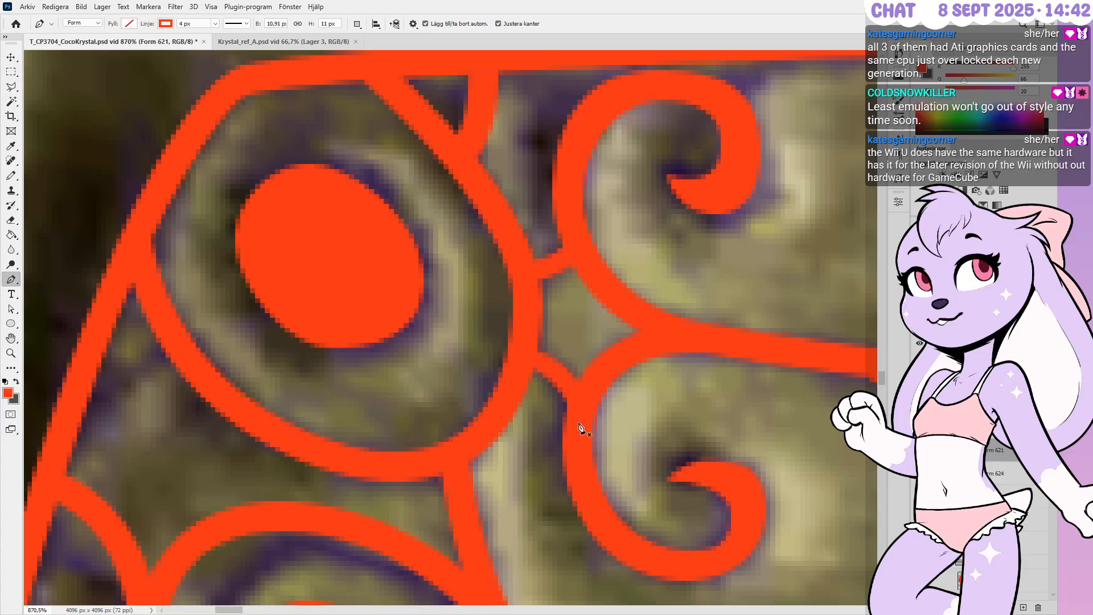
key("Left")
key("Down")
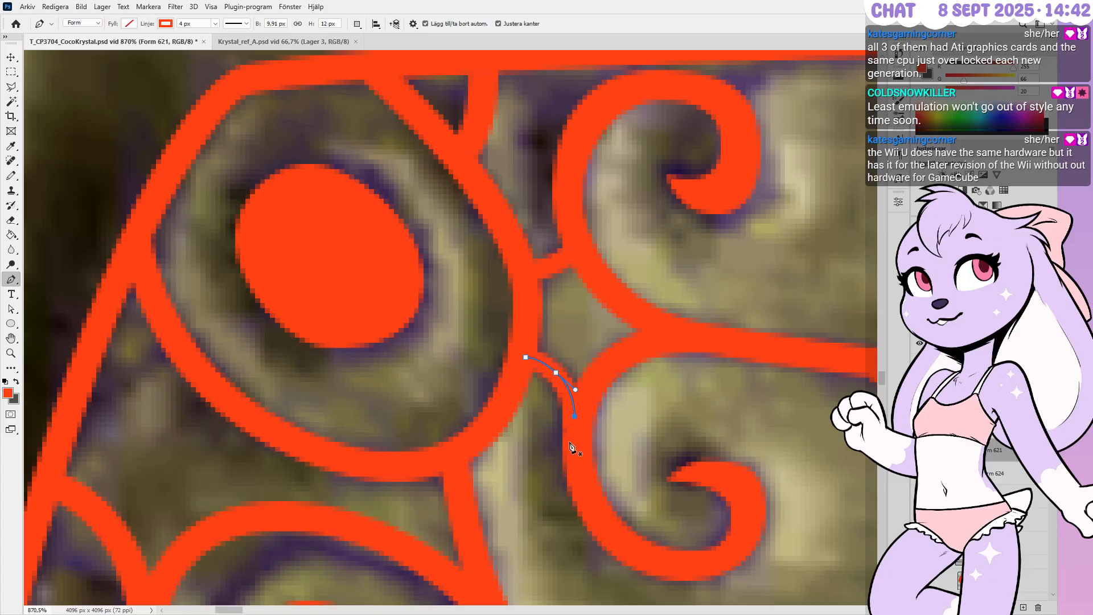
left_click_drag(568, 358, 544, 385, "ctrl")
key("Right")
key("Left")
Raise the upper oval's top point, move its left point up-left and pull its bottom point down
scroll(586, 398, "down", 5, "alt")
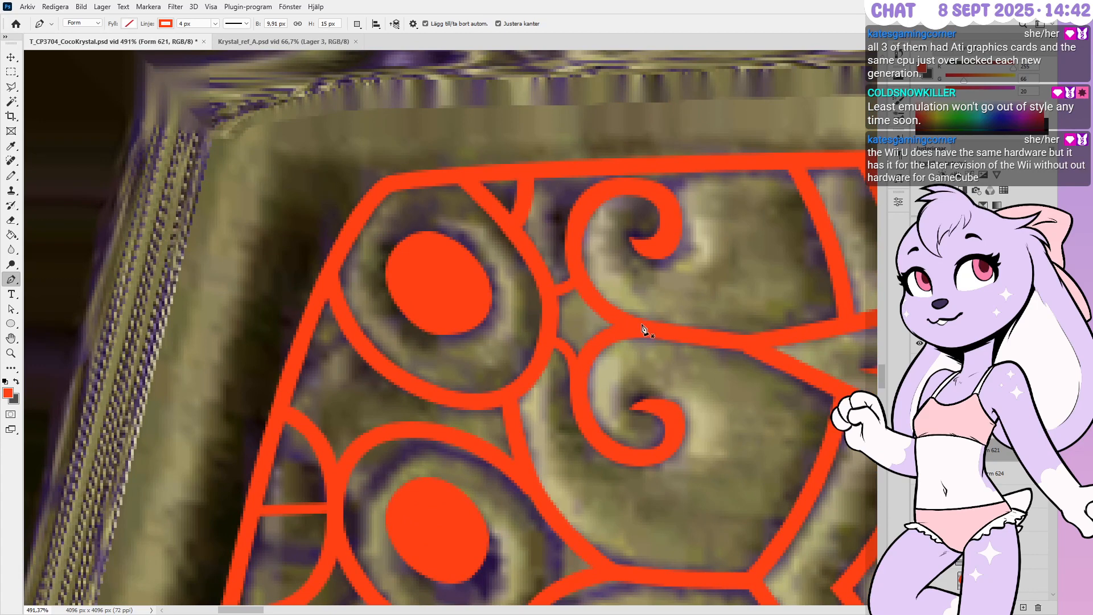
scroll(641, 329, "down", 5, "alt")
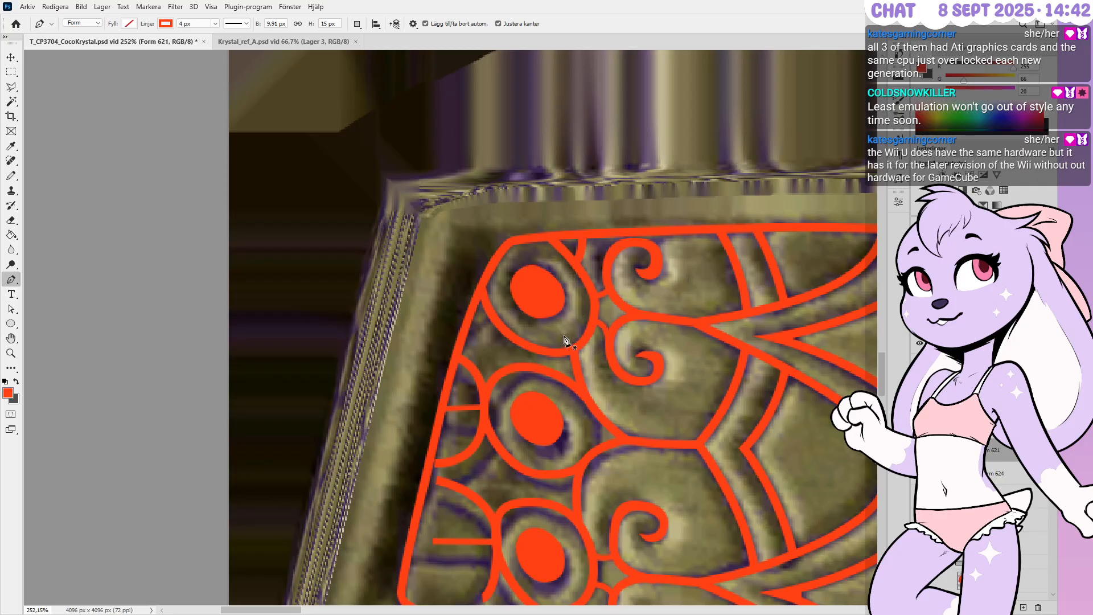
scroll(538, 293, "up", 5, "alt")
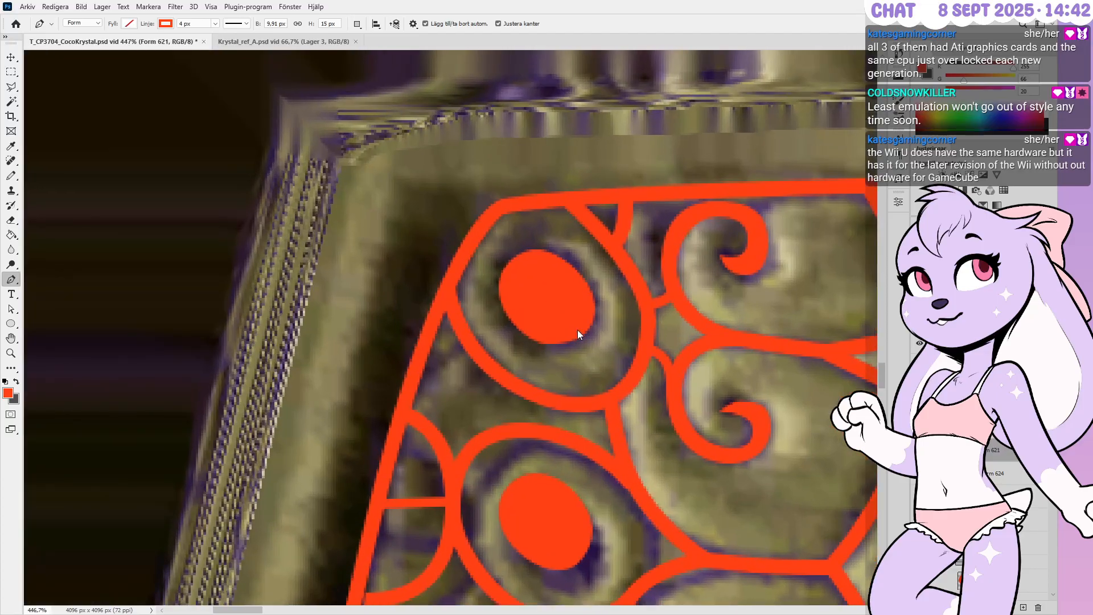
left_click(579, 320, "ctrl")
left_click_drag(525, 234, 557, 274, "ctrl")
scroll(535, 245, "up", 1, "alt")
scroll(535, 251, "up", 4, "alt")
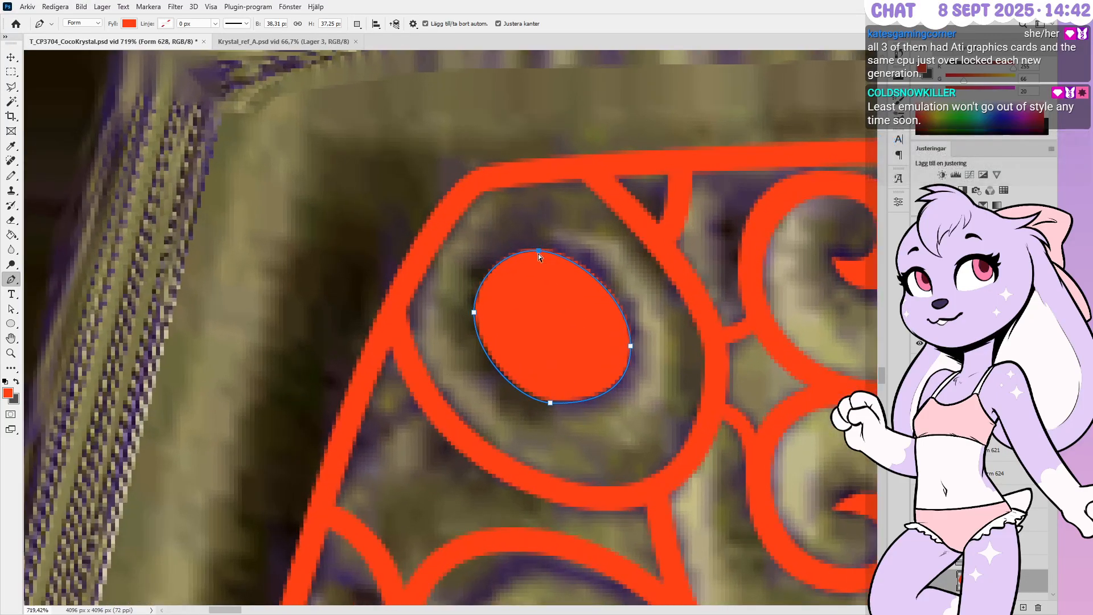
left_click_drag(537, 251, 543, 244, "ctrl")
left_click_drag(476, 315, 473, 312, "ctrl")
left_click_drag(550, 403, 551, 409, "ctrl")
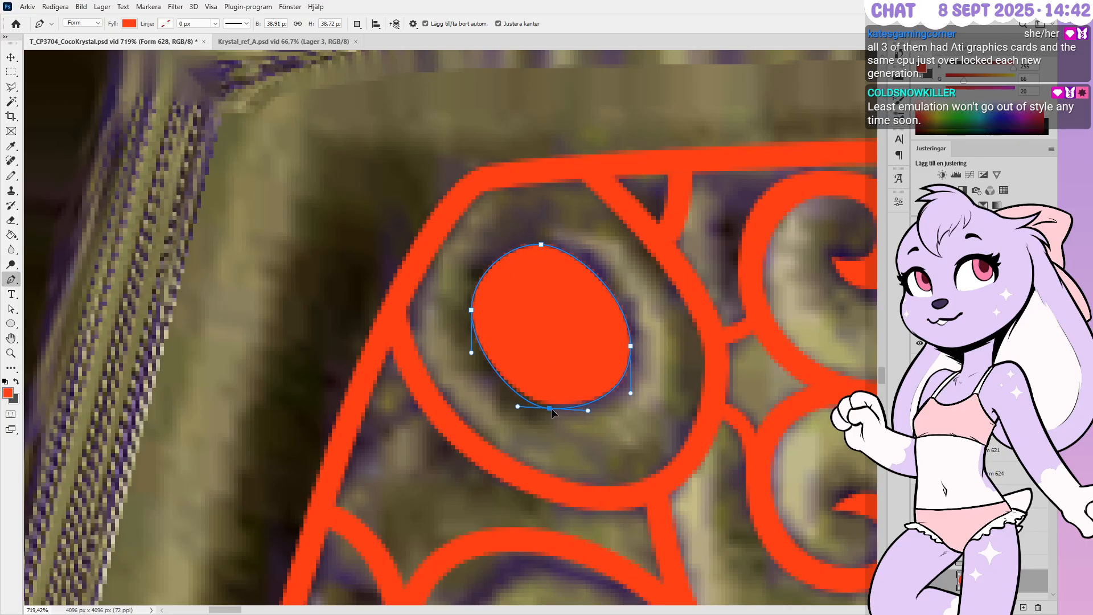
Push the oval's right side outward and adjust its bottom and left curve handles to fit the hollow
left_click_drag(630, 346, 635, 349, "ctrl")
left_click_drag(636, 299, 635, 283, "ctrl")
left_click_drag(634, 395, 633, 402, "ctrl")
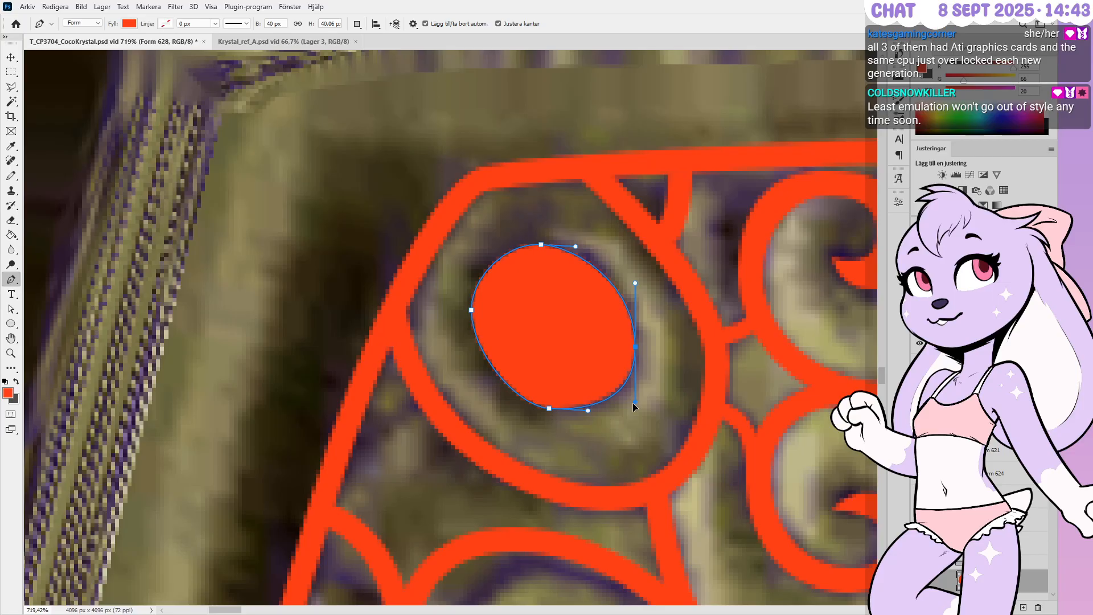
left_click(546, 410, "ctrl")
left_click_drag(517, 407, 510, 408, "ctrl")
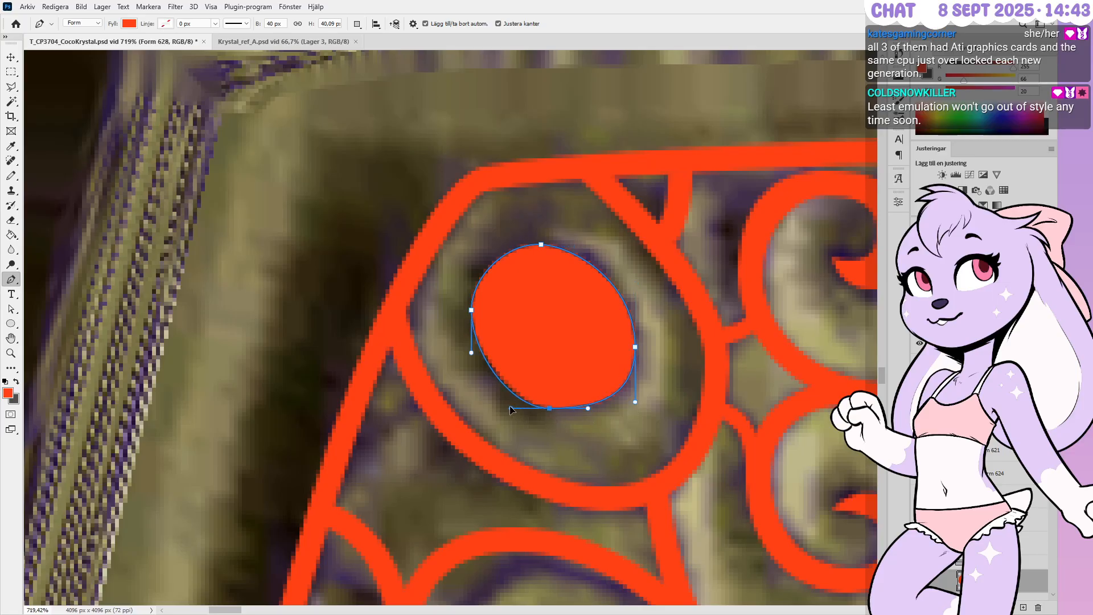
left_click(469, 310, "ctrl")
left_click_drag(472, 278, 472, 269, "ctrl")
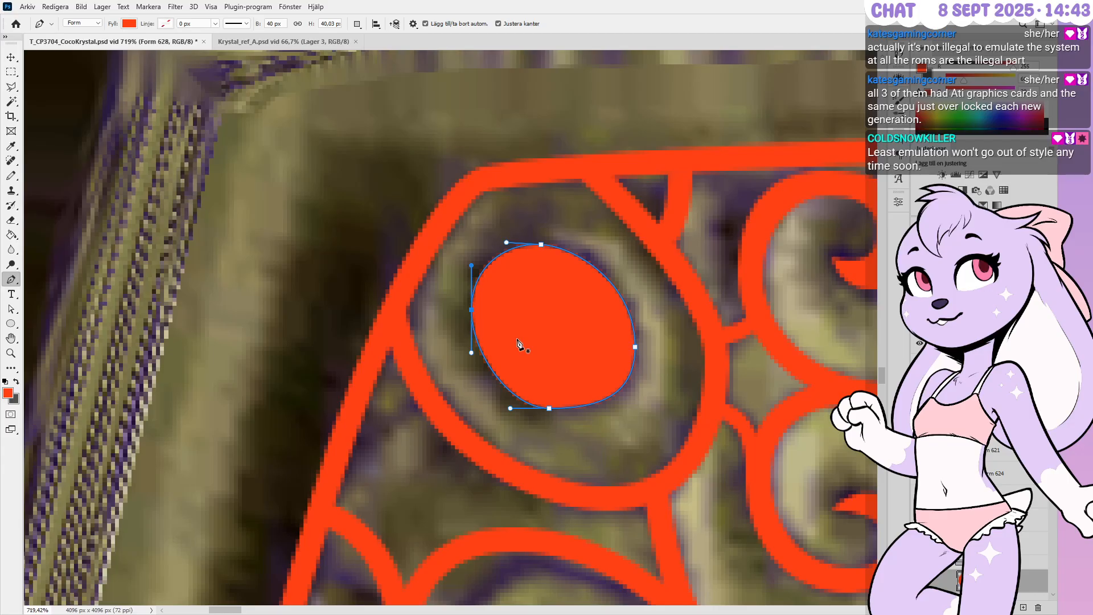
left_click_drag(530, 233, 589, 249, "ctrl")
Extend the oval's top-point right handle, then zoom out and back in on the second oval
left_click(599, 256, "ctrl")
scroll(592, 251, "down", 3, "alt")
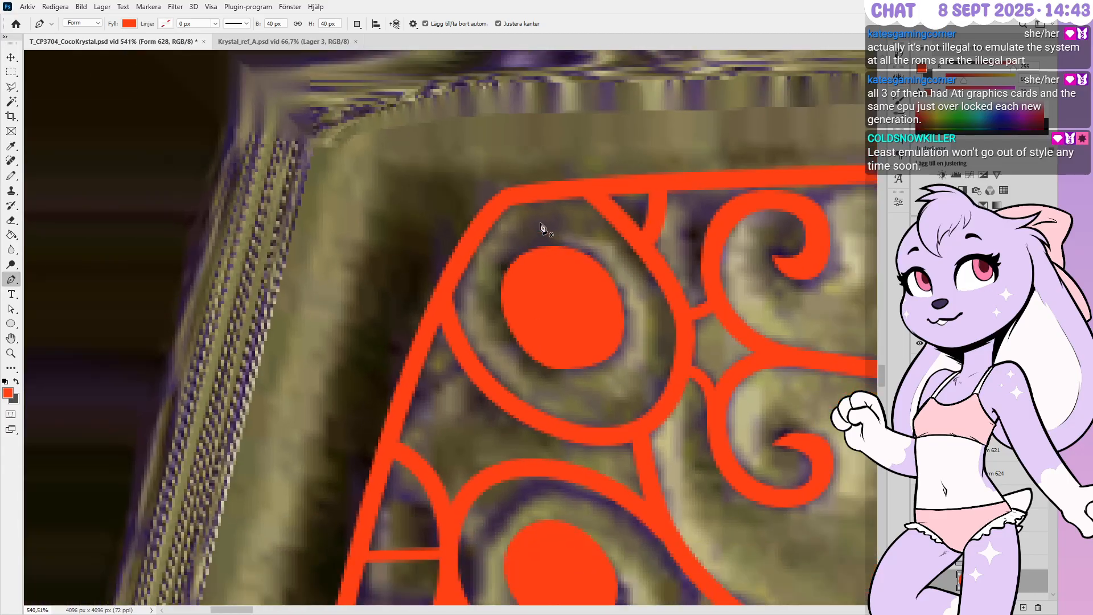
scroll(540, 223, "down", 1, "alt")
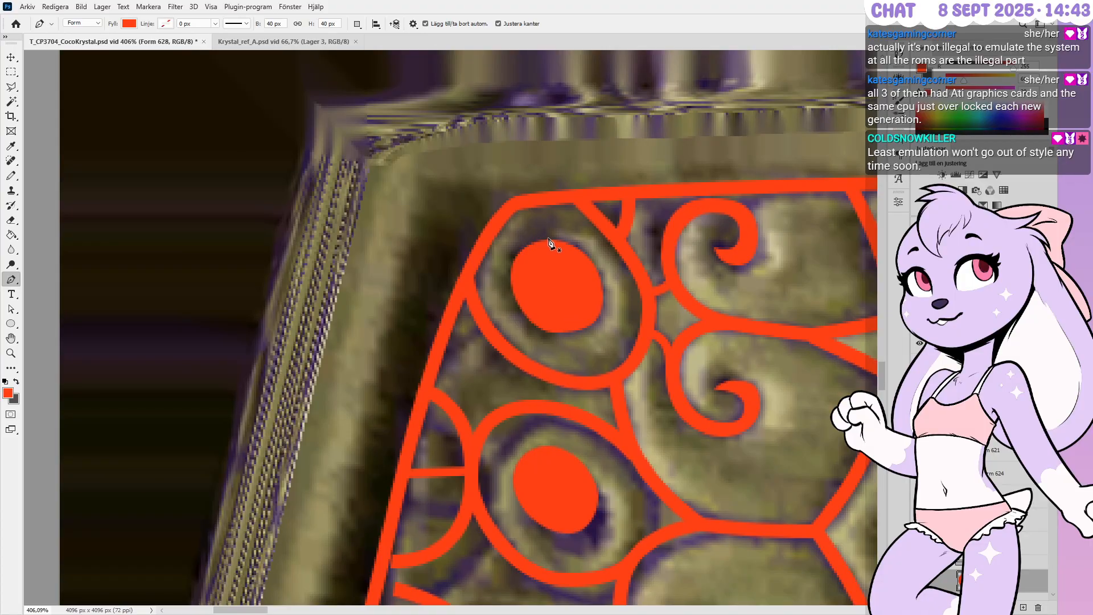
scroll(550, 239, "down", 1, "alt")
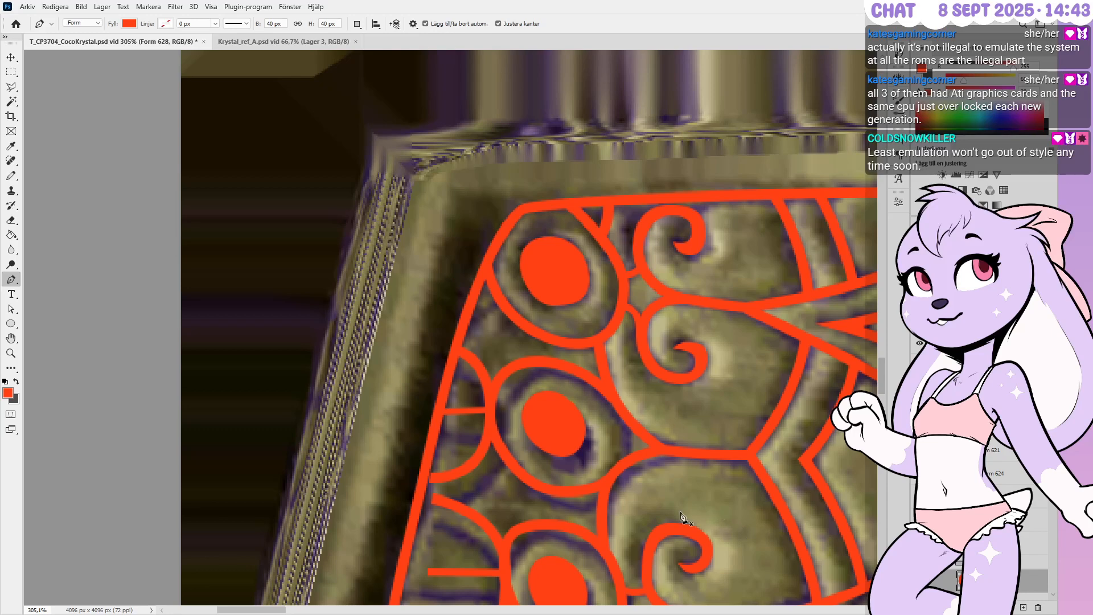
scroll(662, 525, "up", 2, "alt")
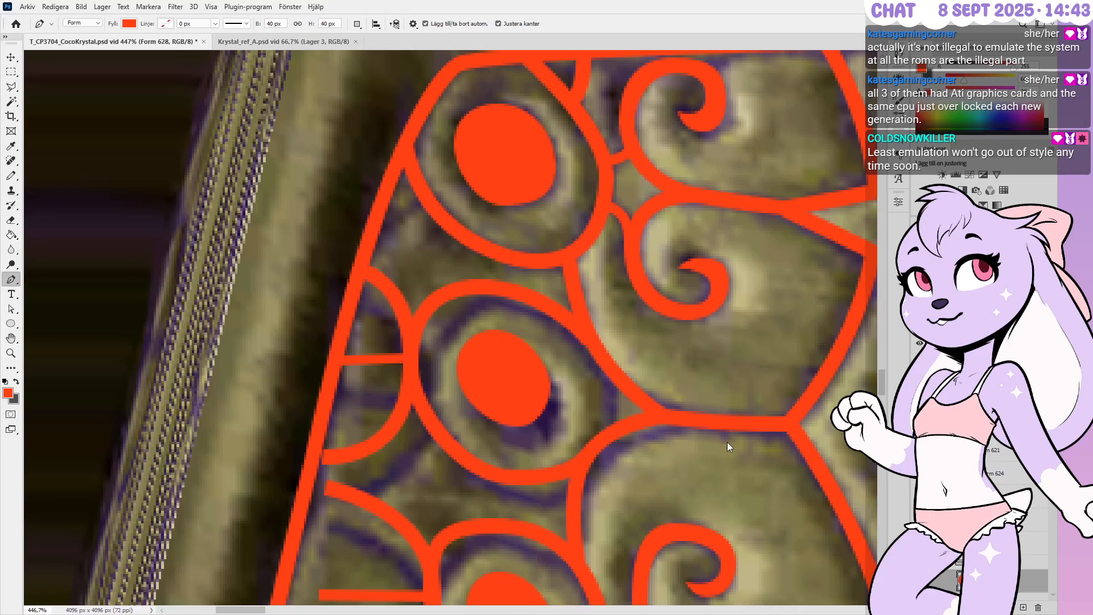
scroll(748, 479, "up", 1, "alt")
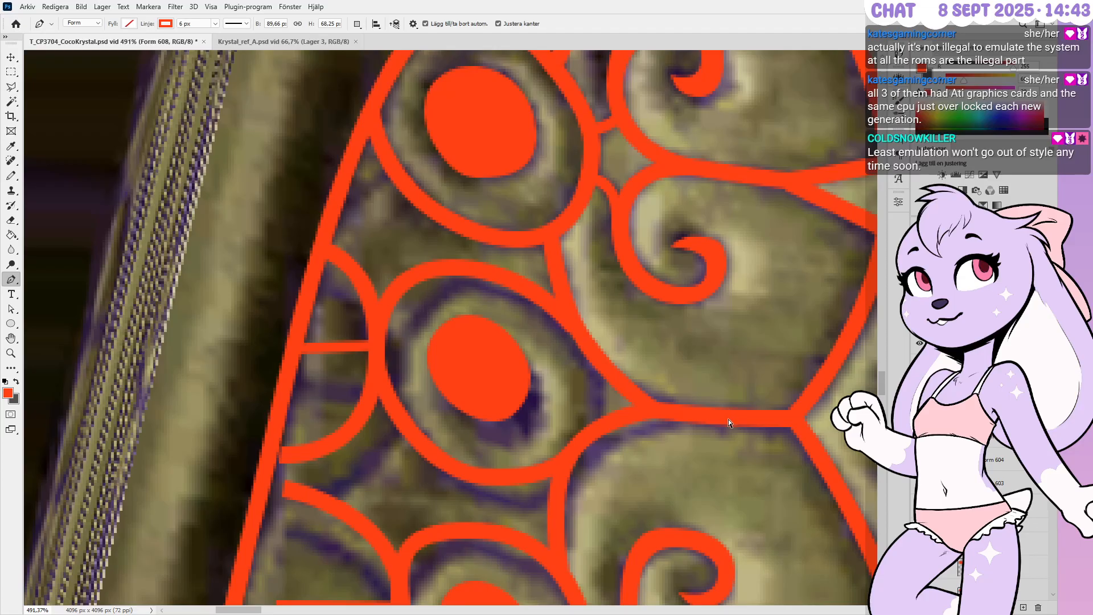
Shift a lower arc point and the arc's right end outward, then settle the end slightly up-left
left_click(654, 411, "ctrl")
key("shift+Right")
key("Down")
key("Left")
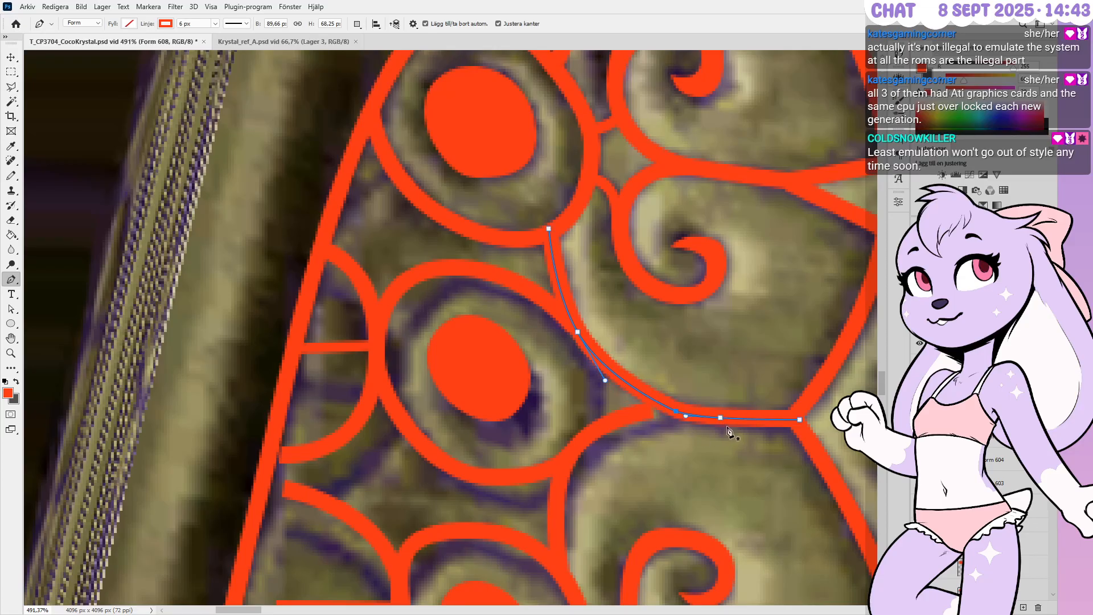
left_click(720, 418, "ctrl")
key("shift+Right")
key("Left")
key("Left")
key("Left")
key("Left")
key("Left")
key("Left")
key("Left")
key("Left")
left_click_drag(733, 421, 730, 418, "ctrl")
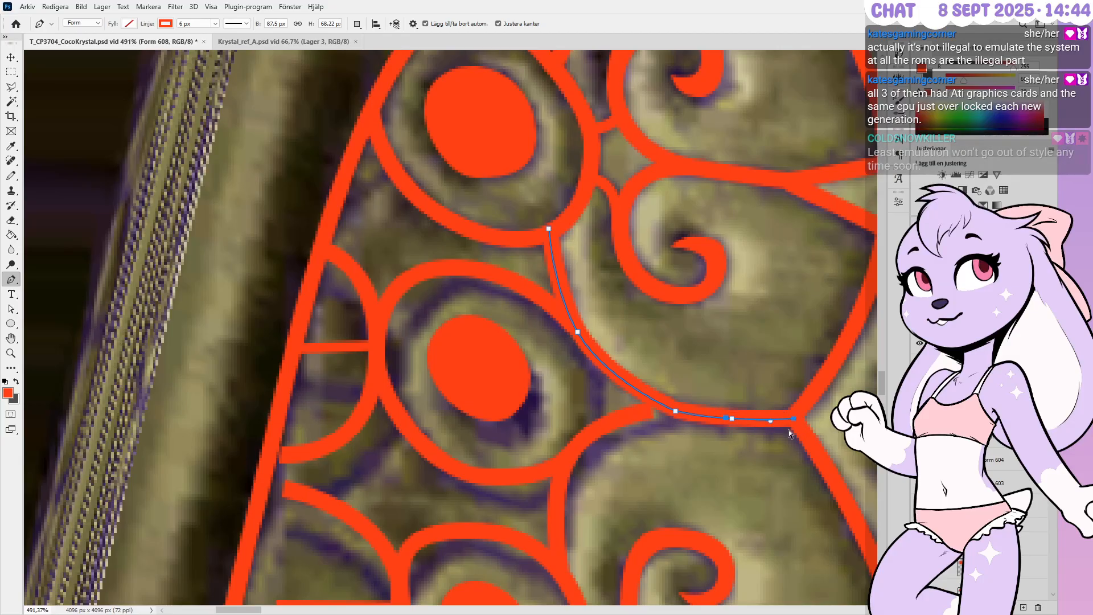
Pull the arc's upper bend downward and lower its top end slightly into the groove
left_click(676, 411, "ctrl")
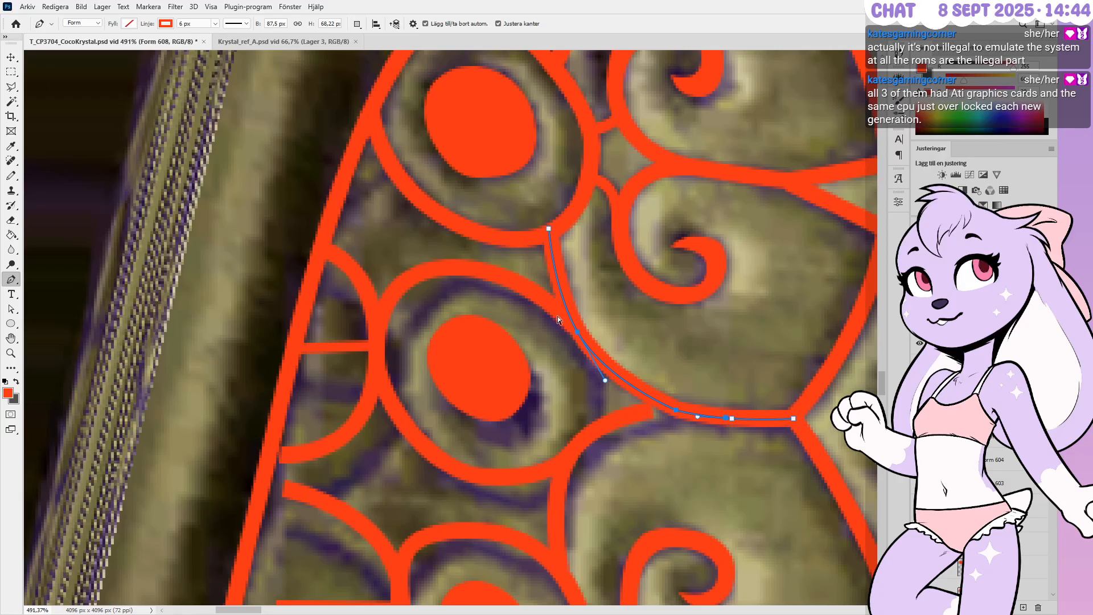
left_click_drag(579, 333, 579, 347, "ctrl")
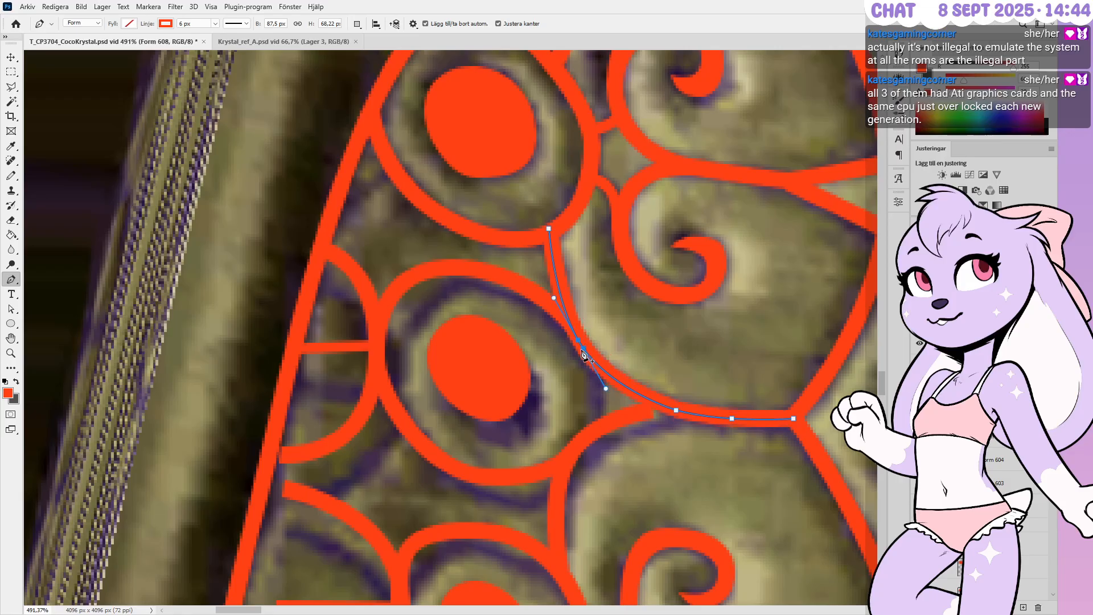
left_click(549, 231, "ctrl")
left_click_drag(550, 231, 550, 235, "ctrl")
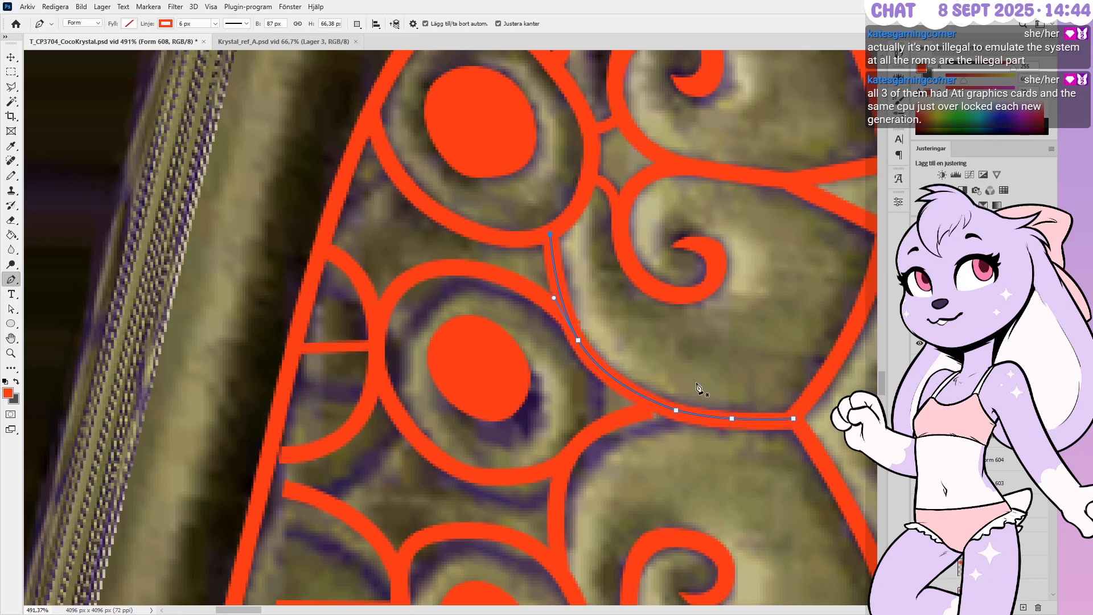
scroll(698, 284, "down", 2, "alt")
scroll(654, 447, "up", 2, "alt")
scroll(606, 232, "down", 1, "alt")
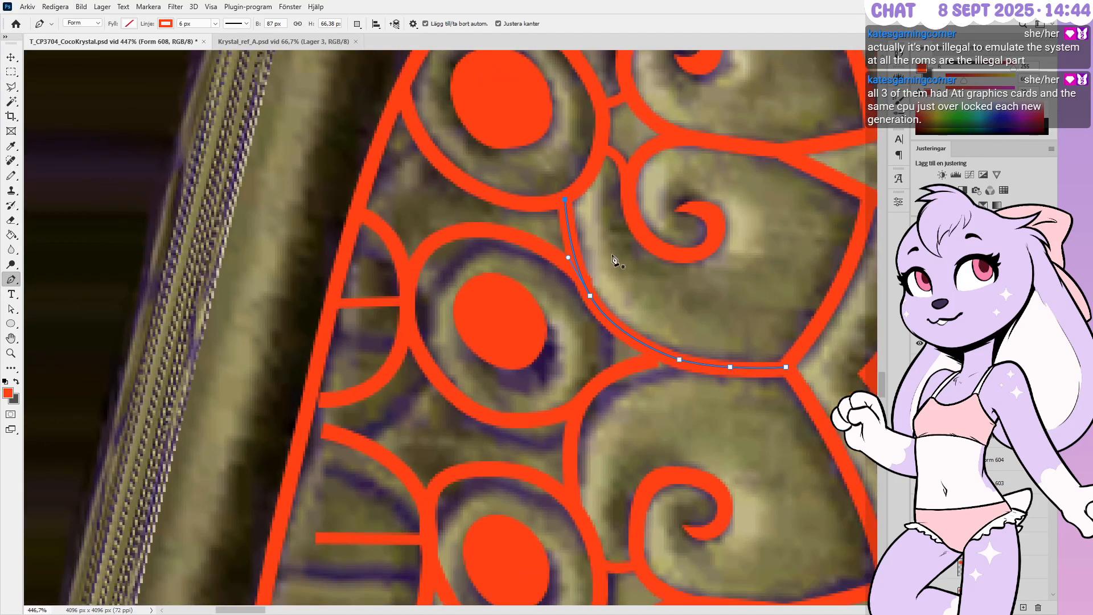
Extend the curve beside the second oval rightward to the band and bow its middle down-right
left_click(647, 405, "ctrl")
scroll(562, 468, "up", 2, "alt")
left_click_drag(680, 341, 721, 343, "ctrl")
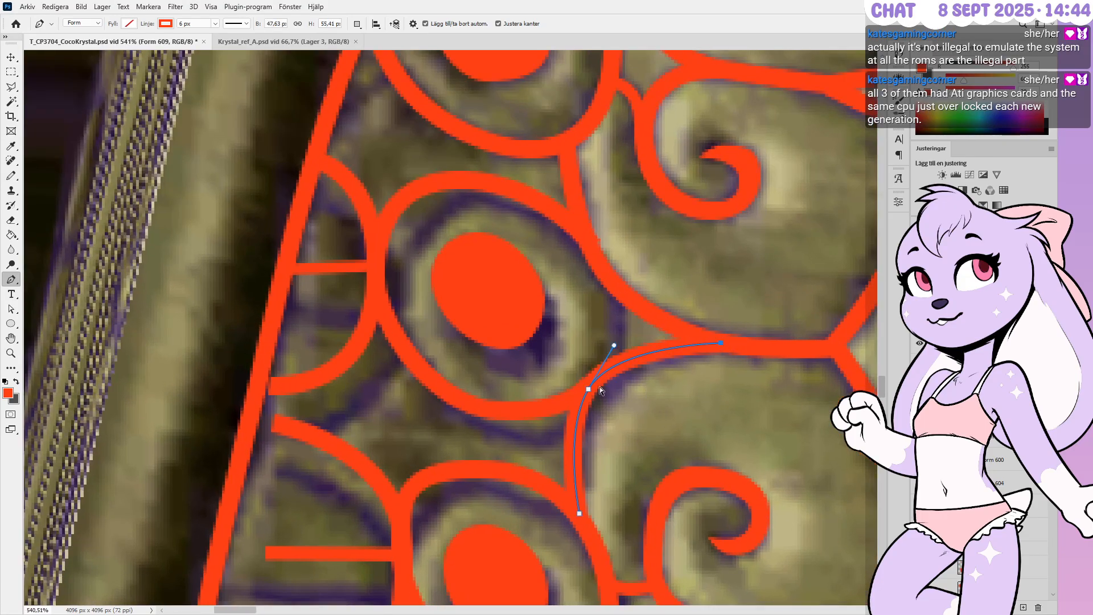
left_click_drag(588, 390, 600, 397, "ctrl")
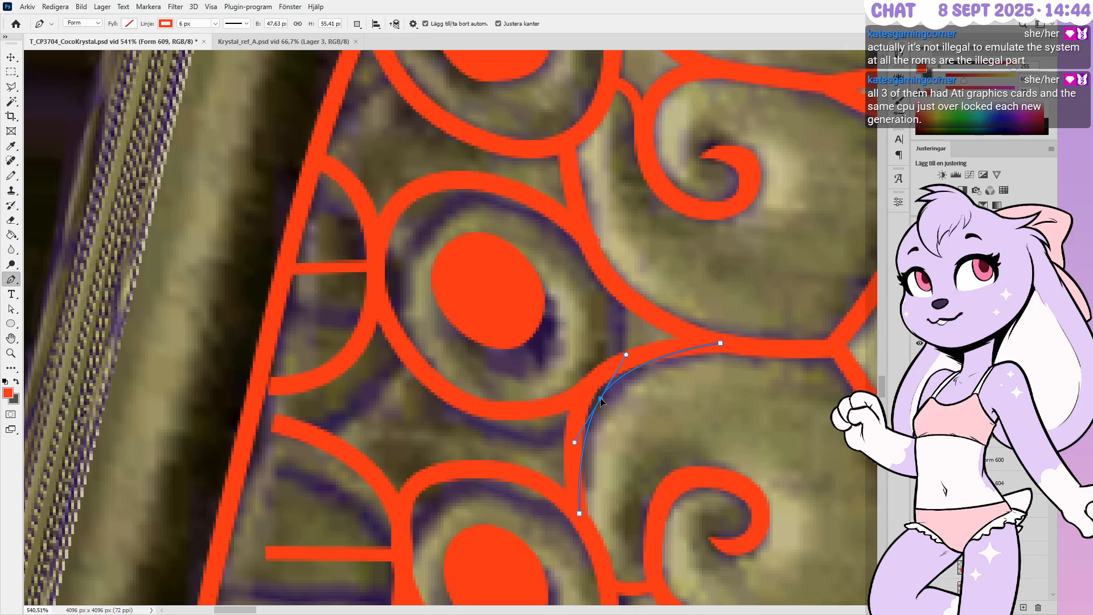
left_click(580, 513, "ctrl")
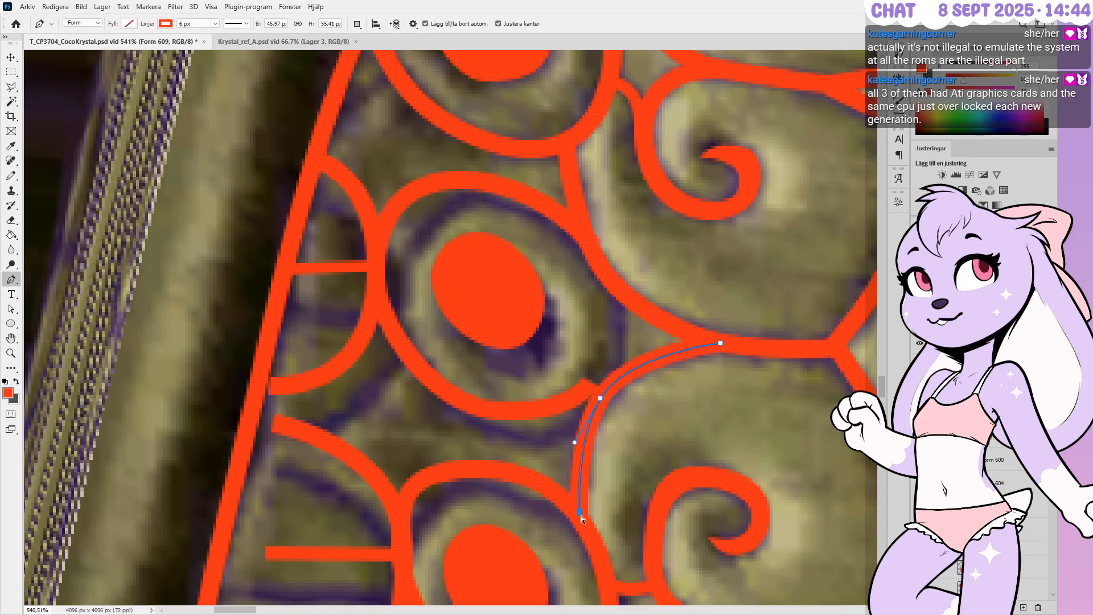
left_click(602, 397, "ctrl")
scroll(534, 438, "down", 1, "alt")
scroll(360, 449, "up", 1, "alt")
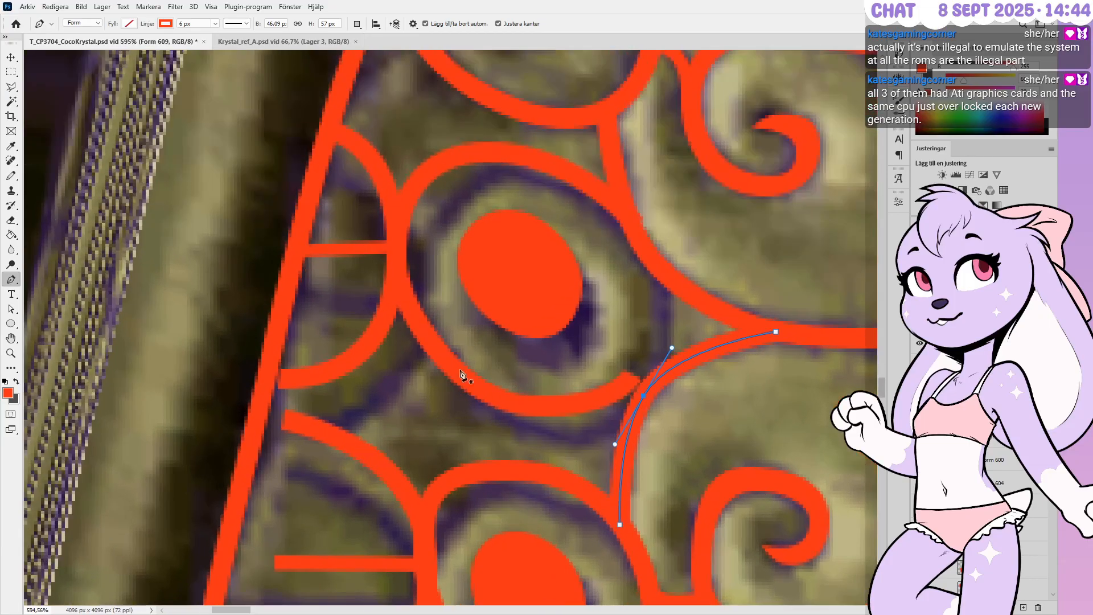
Fit the top of the middle oval's ring to the carving by moving its upper-right, top and left points
left_click(623, 224, "ctrl")
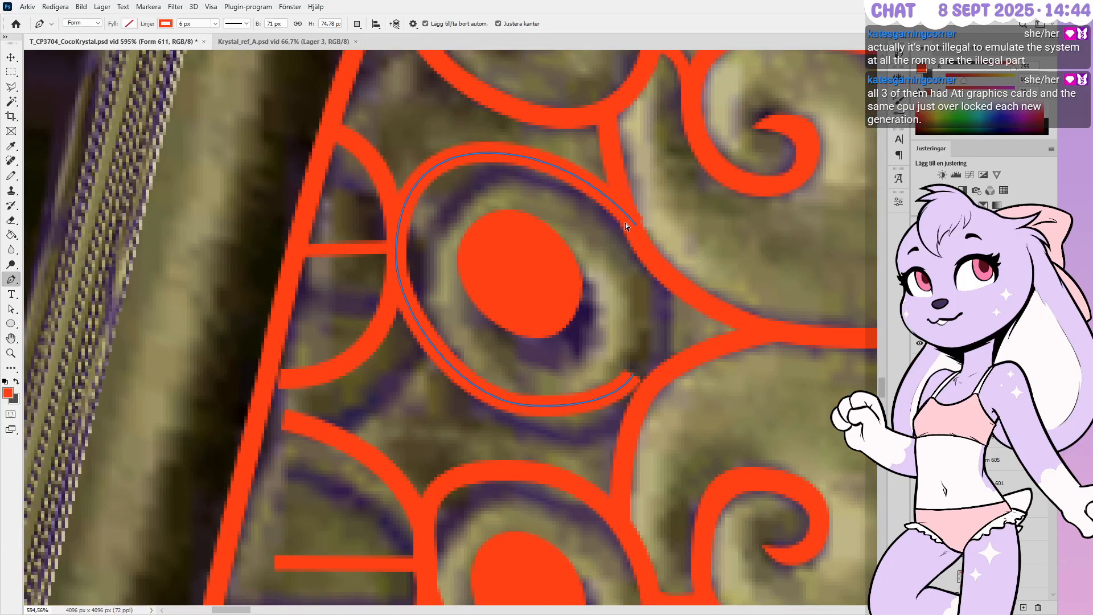
left_click_drag(635, 226, 629, 227, "ctrl")
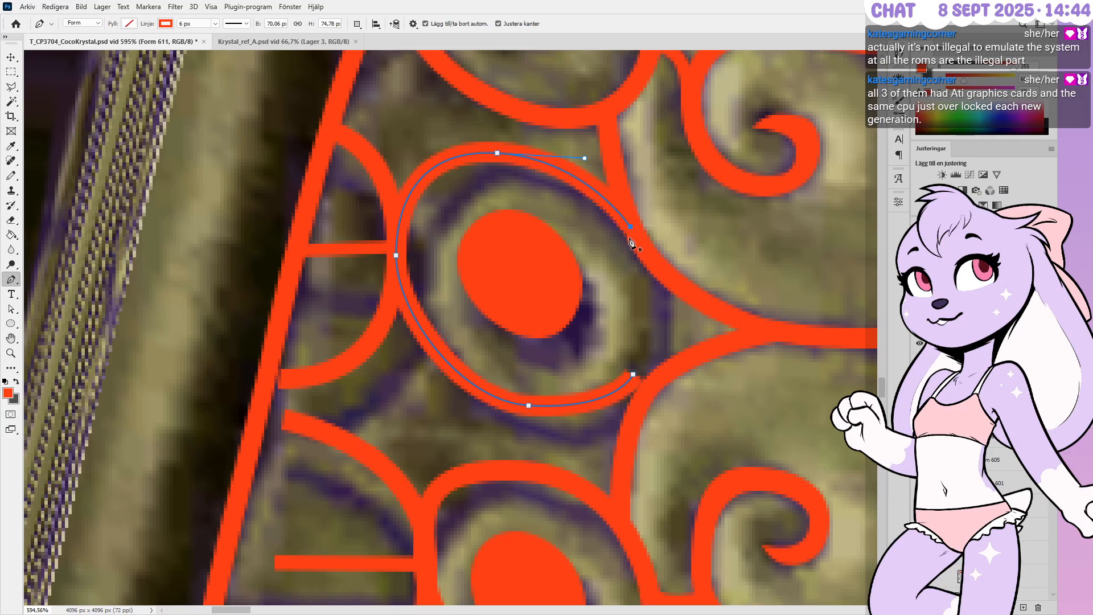
key("Down")
key("Down")
key("Right")
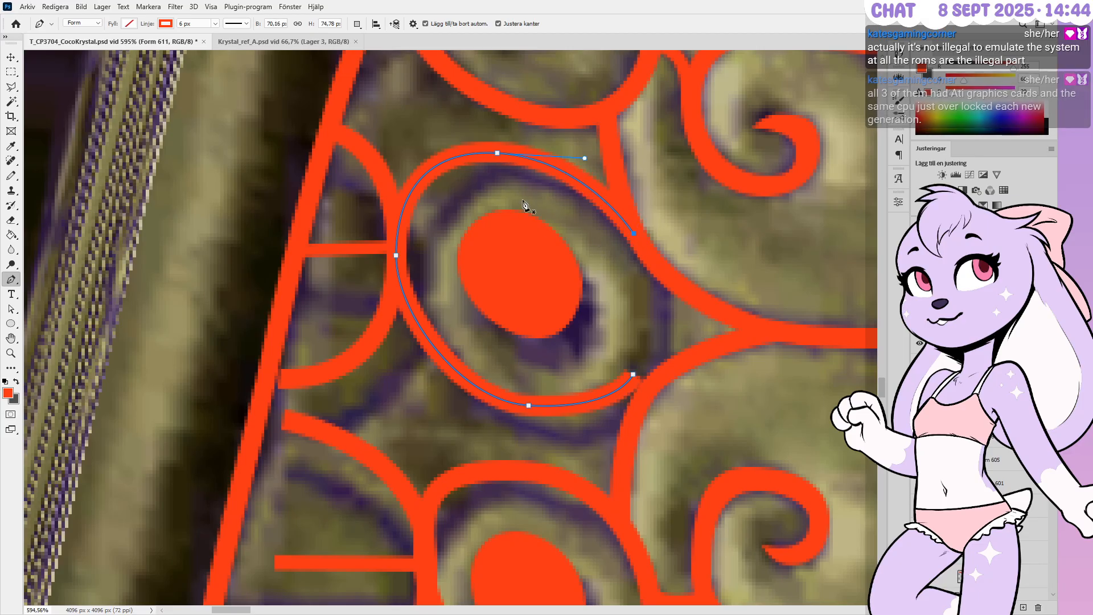
left_click_drag(499, 157, 514, 176, "ctrl")
key("Up")
key("Left")
key("Left")
left_click_drag(593, 178, 578, 179, "ctrl")
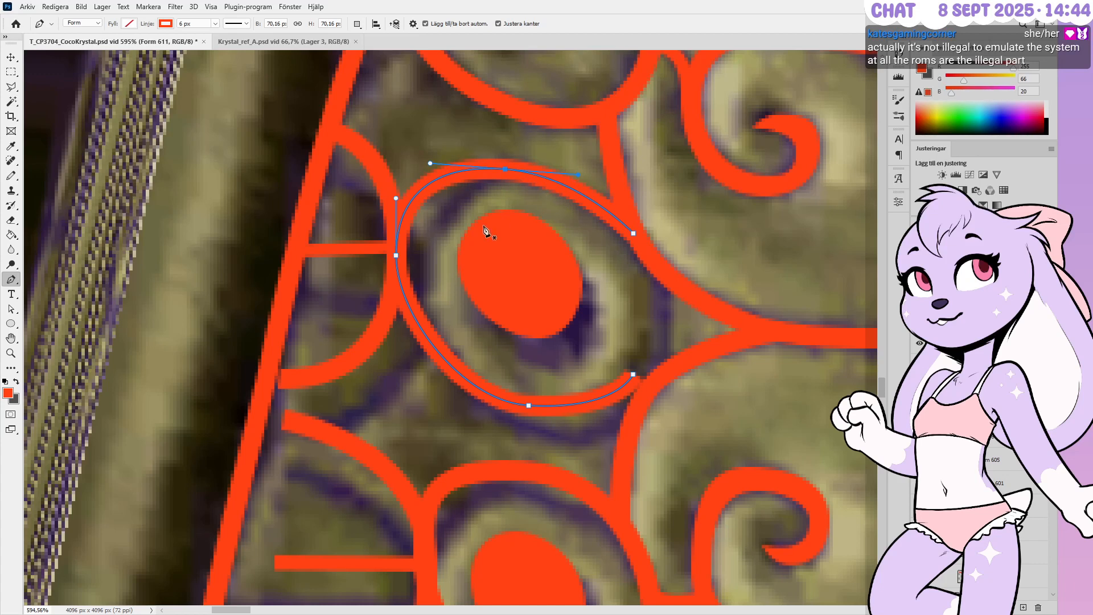
mouse_move(395, 256)
left_mouse_down("ctrl")
mouse_move(410, 312)
mouse_move(420, 294)
left_mouse_up("ctrl")
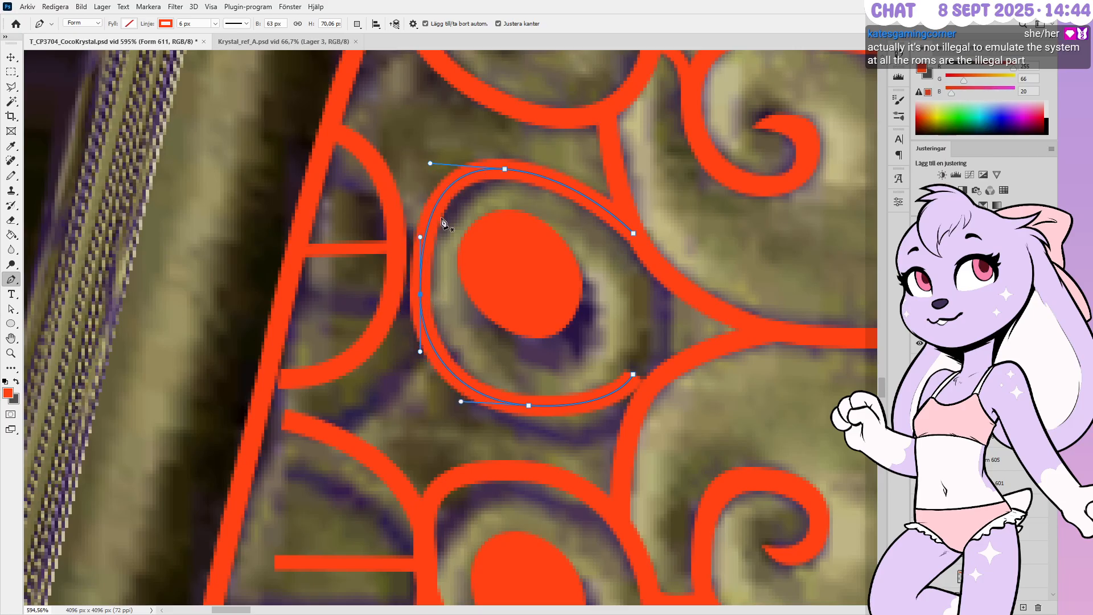
mouse_move(430, 164)
left_mouse_down("ctrl")
mouse_move(517, 171)
mouse_move(466, 165)
left_mouse_up("ctrl")
key("Down")
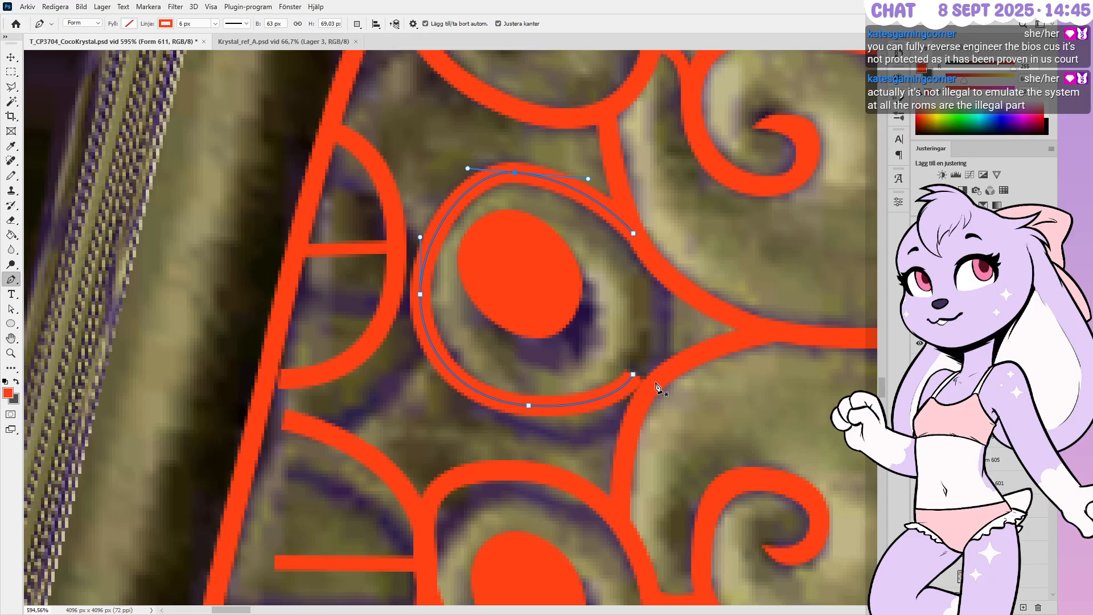
Lower the ring's open end point and delete the extra point accidentally added
scroll(541, 432, "up", 1, "alt")
scroll(530, 431, "down", 1, "alt")
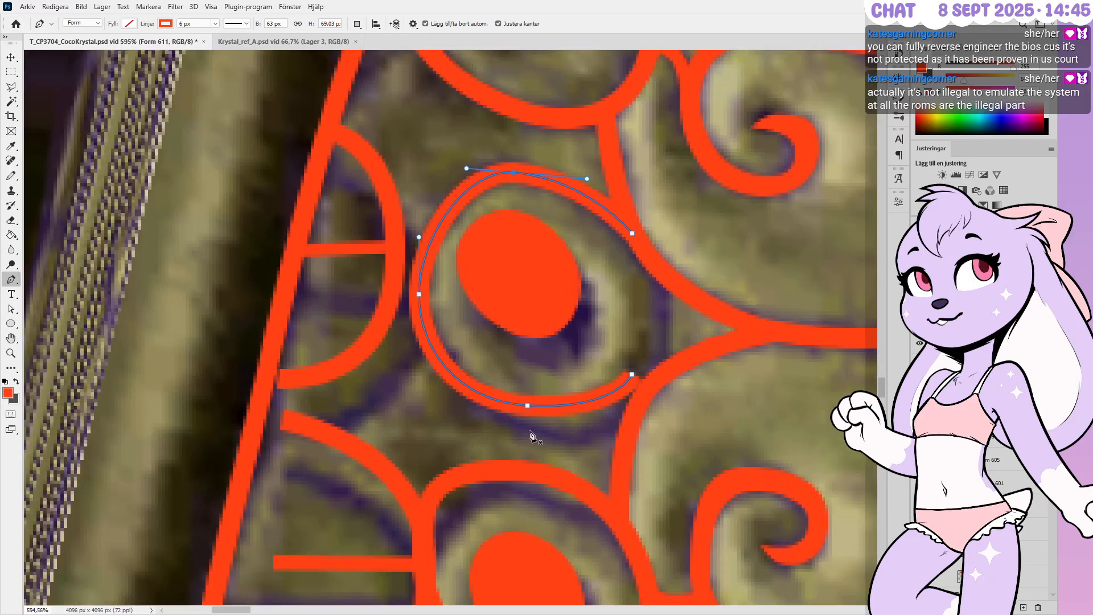
left_click(632, 374)
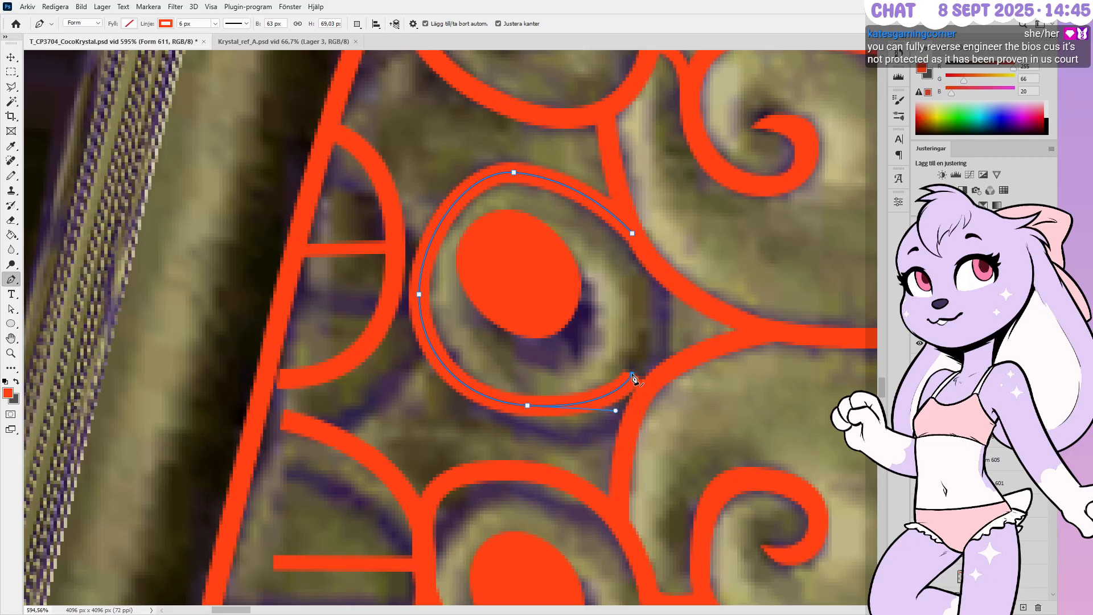
left_click(656, 270)
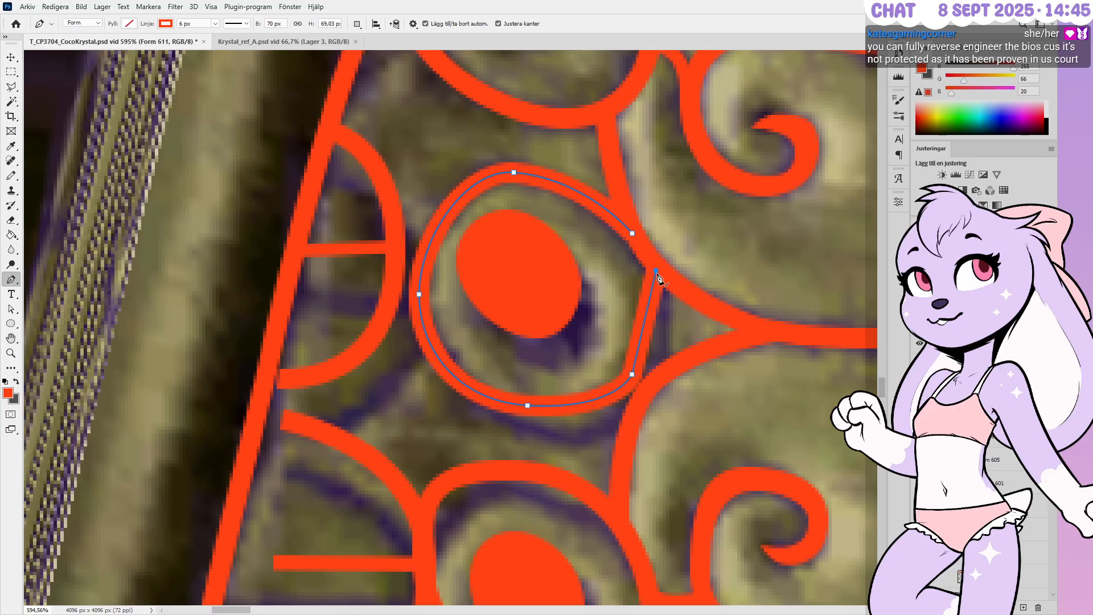
key("Right")
left_click_drag(633, 375, 647, 392, "ctrl")
key("Down")
key("Down")
key("Down")
key("Left")
left_click(658, 271, "ctrl")
key("Delete")
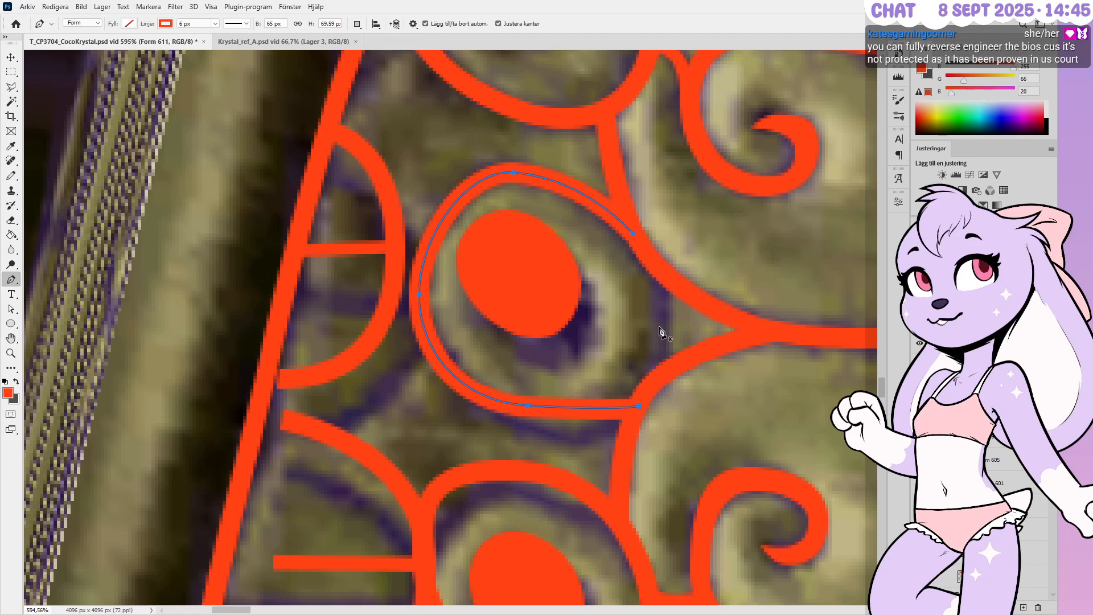
Reshape the ring's bottom curve and smooth its left side into a vertical curve
left_click(526, 406, "ctrl")
left_click_drag(527, 404, 555, 433, "ctrl")
left_click_drag(640, 439, 599, 441, "ctrl")
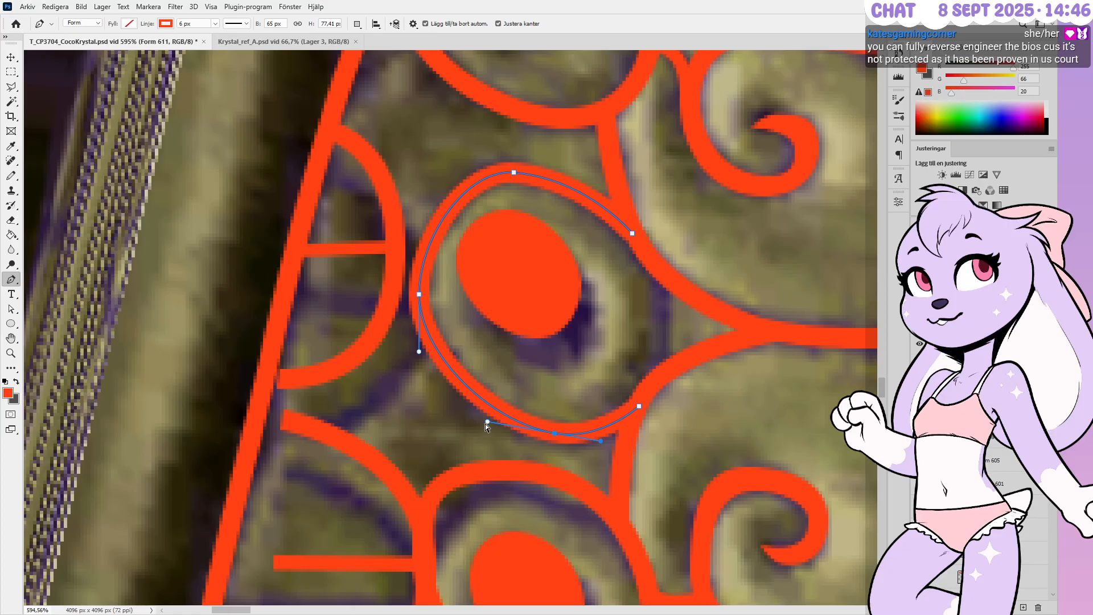
left_click_drag(487, 421, 476, 420, "ctrl")
left_click_drag(547, 435, 540, 435, "ctrl")
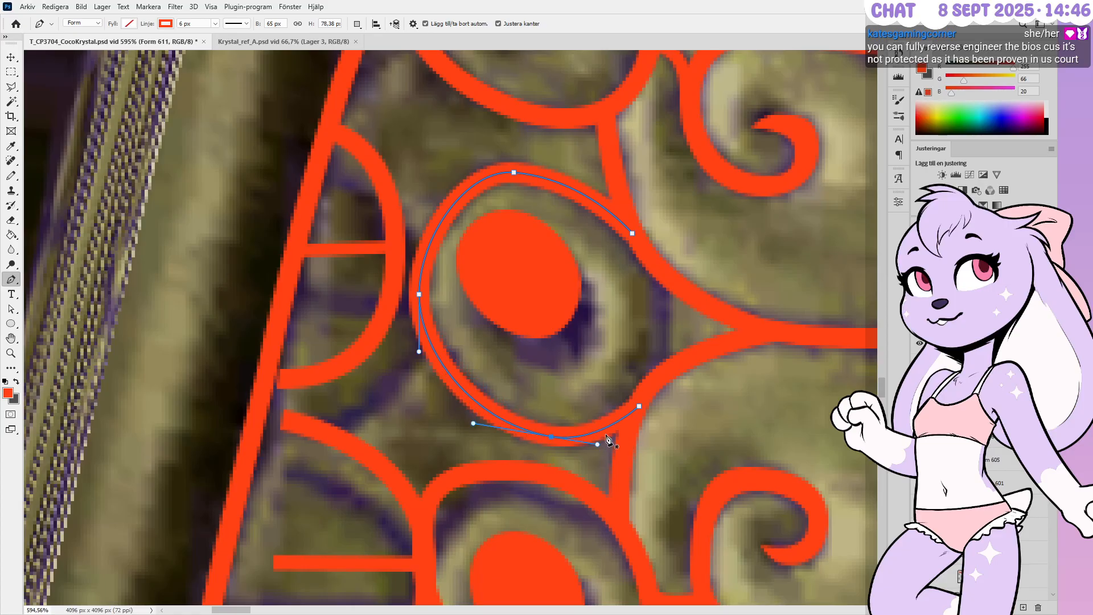
left_click_drag(637, 408, 633, 414, "ctrl")
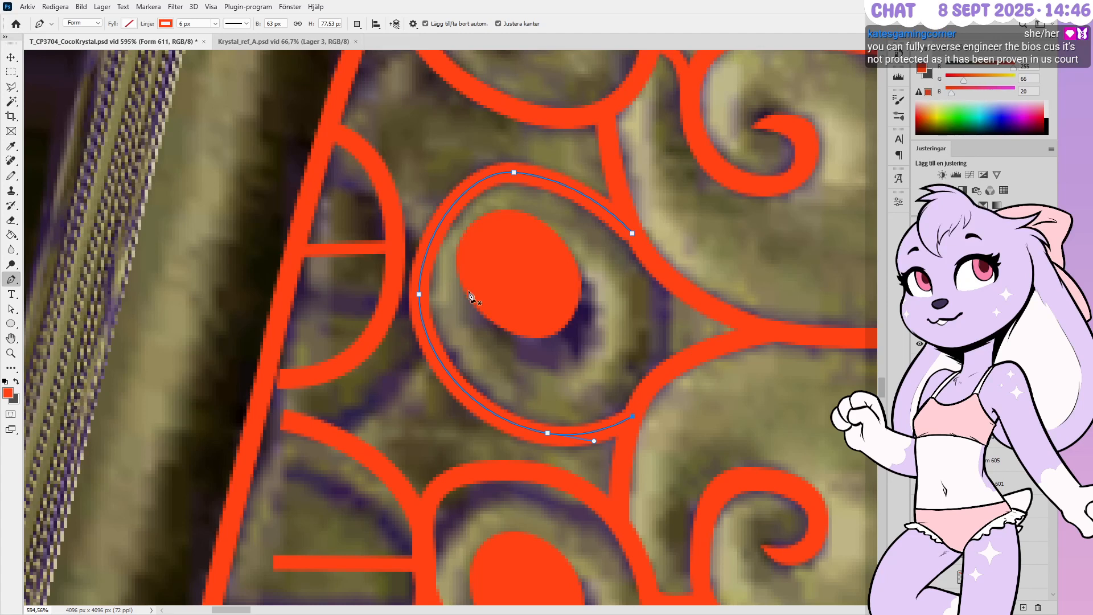
left_click_drag(419, 295, 421, 347)
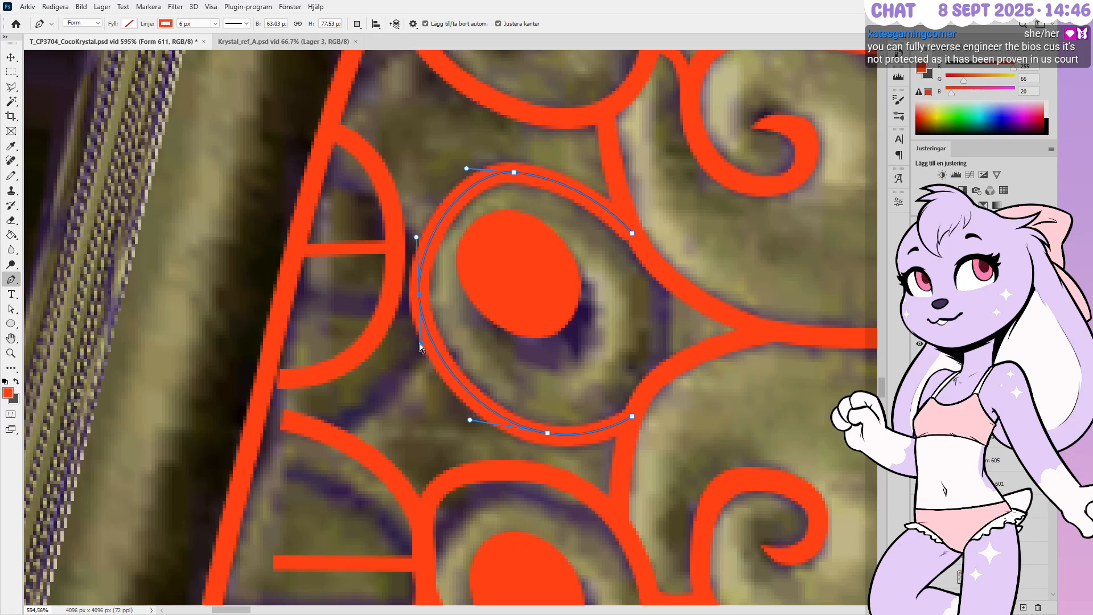
left_click_drag(471, 424, 483, 423, "ctrl")
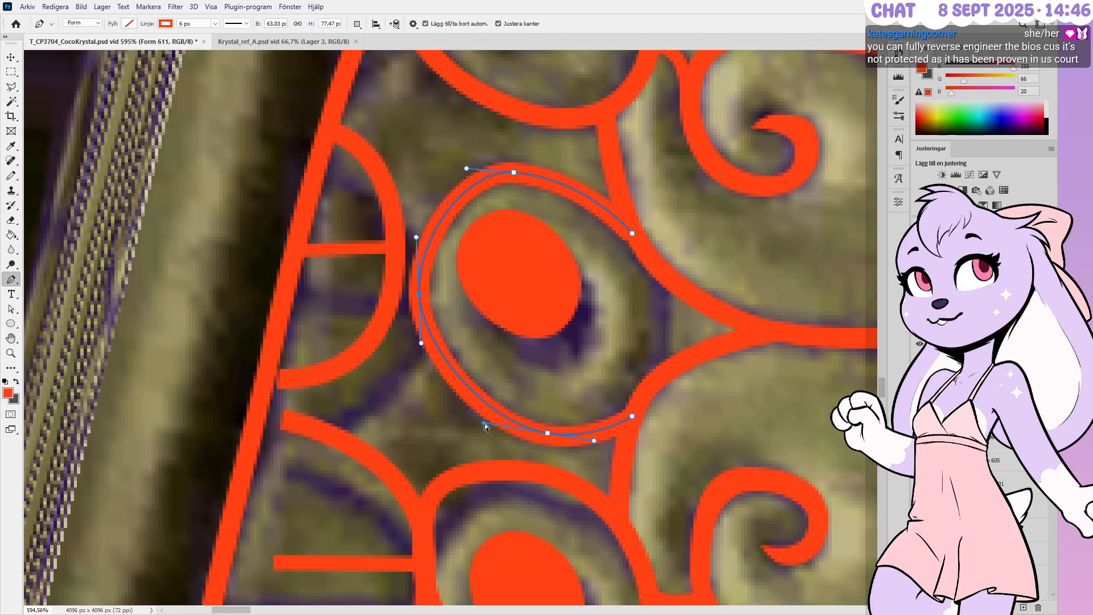
Refine the ring's upper-right point, top curve and left curve length
left_click(631, 234, "ctrl")
left_click_drag(637, 243, 646, 251, "ctrl")
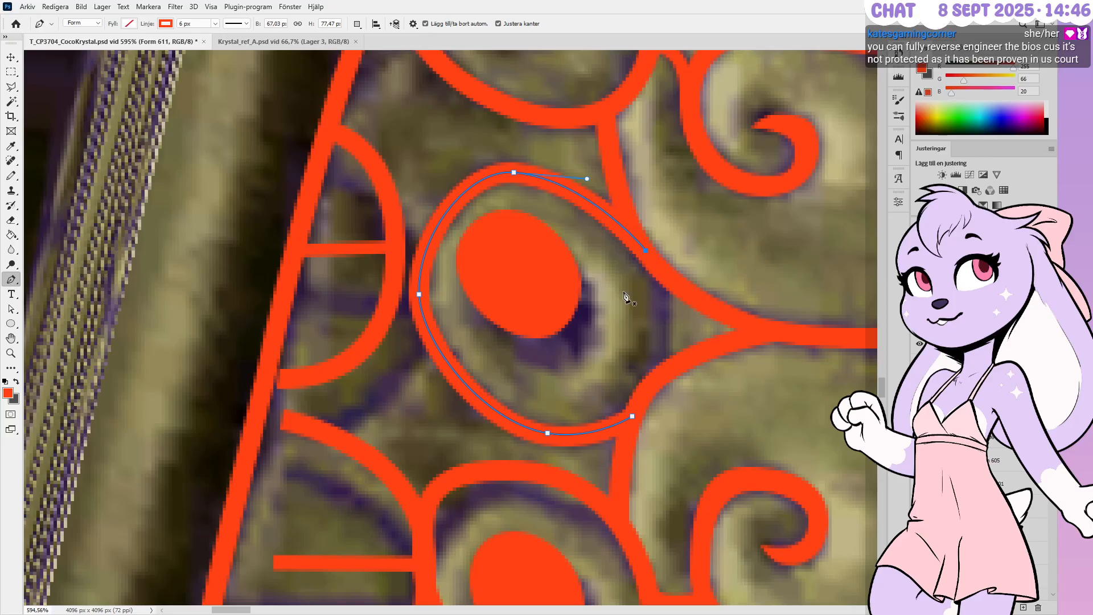
left_click_drag(587, 179, 595, 181, "ctrl")
left_click(417, 293, "ctrl")
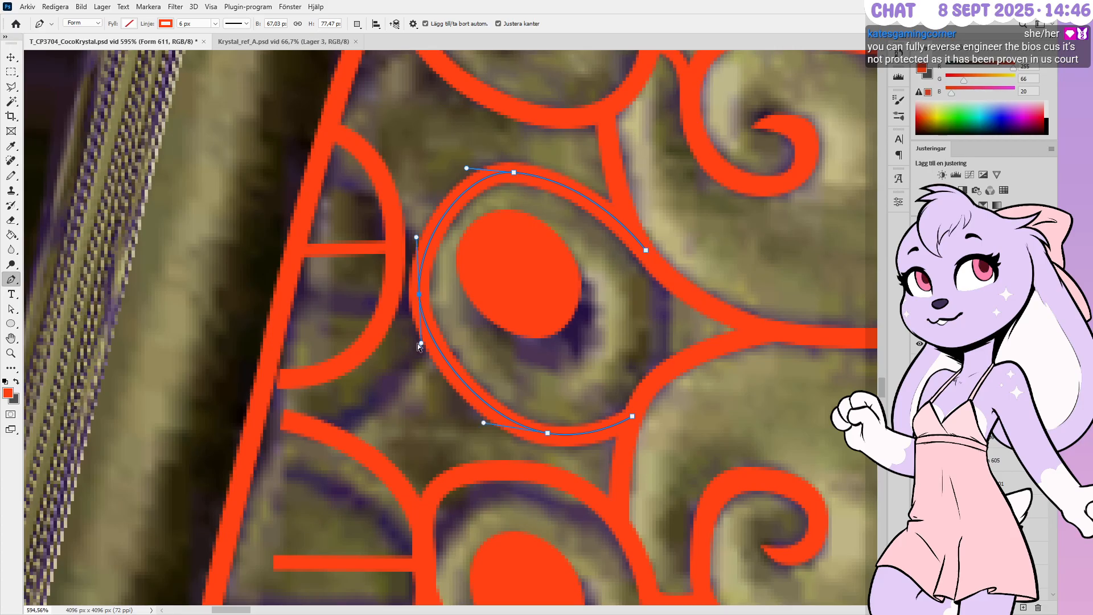
left_click_drag(419, 344, 420, 355, "ctrl")
key("Up")
key("Up")
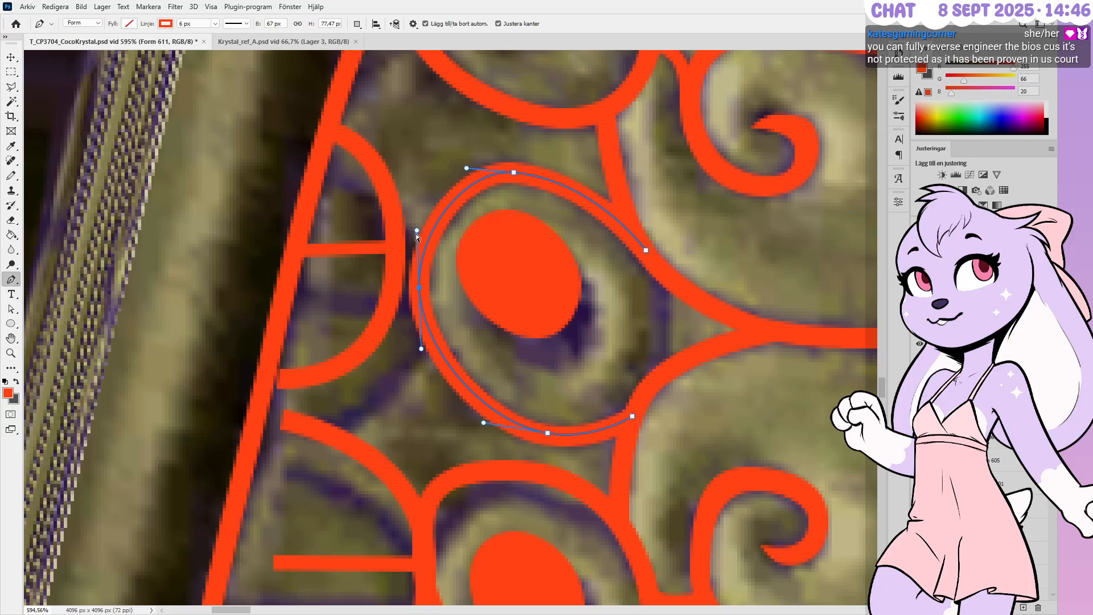
left_click_drag(416, 233, 417, 238, "ctrl")
Fine-tune the ring's lower-right end and bottom point by small nudges
left_click_drag(632, 417, 629, 420, "ctrl")
key("Right")
key("Up")
key("Right")
key("Up")
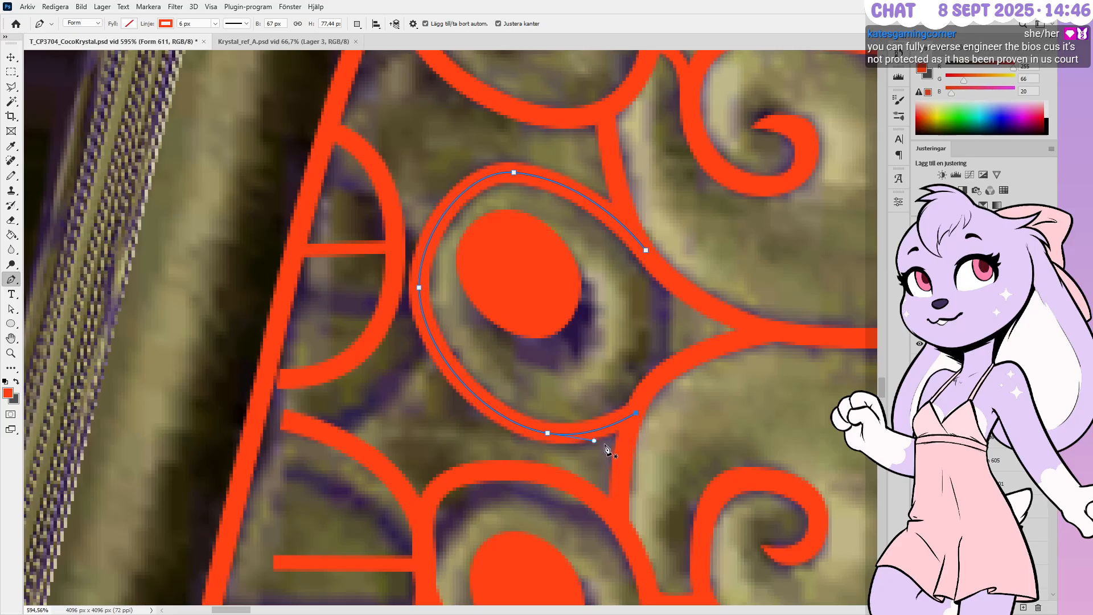
left_click(546, 435, "ctrl")
key("Down")
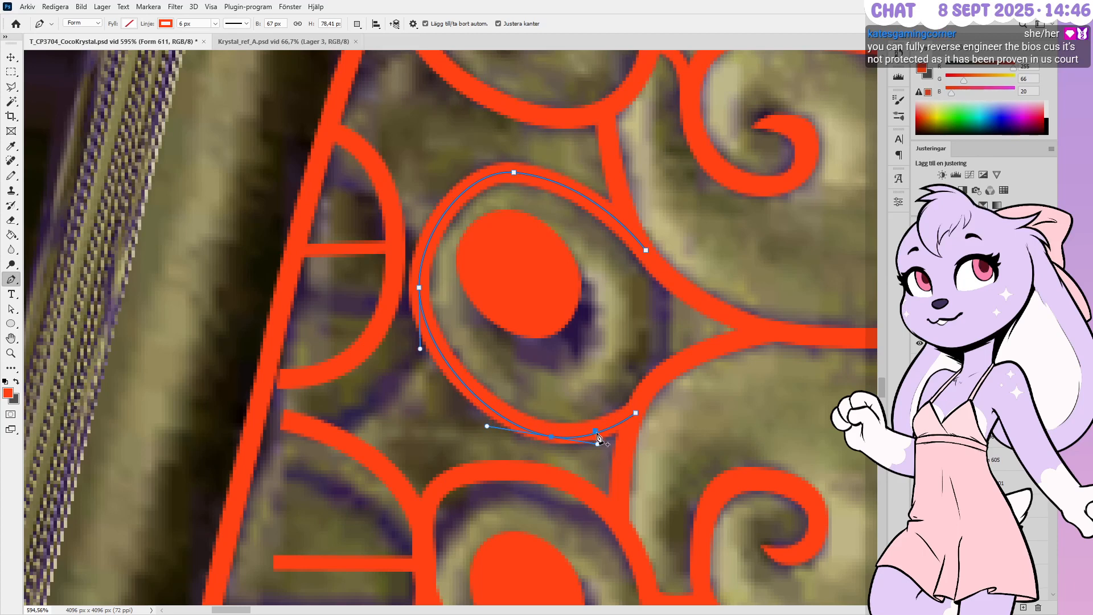
Draw a short vertical connector path to the right of the ring
left_click(674, 404, "ctrl")
left_click(659, 271)
left_click(656, 376)
left_click(657, 330, "ctrl")
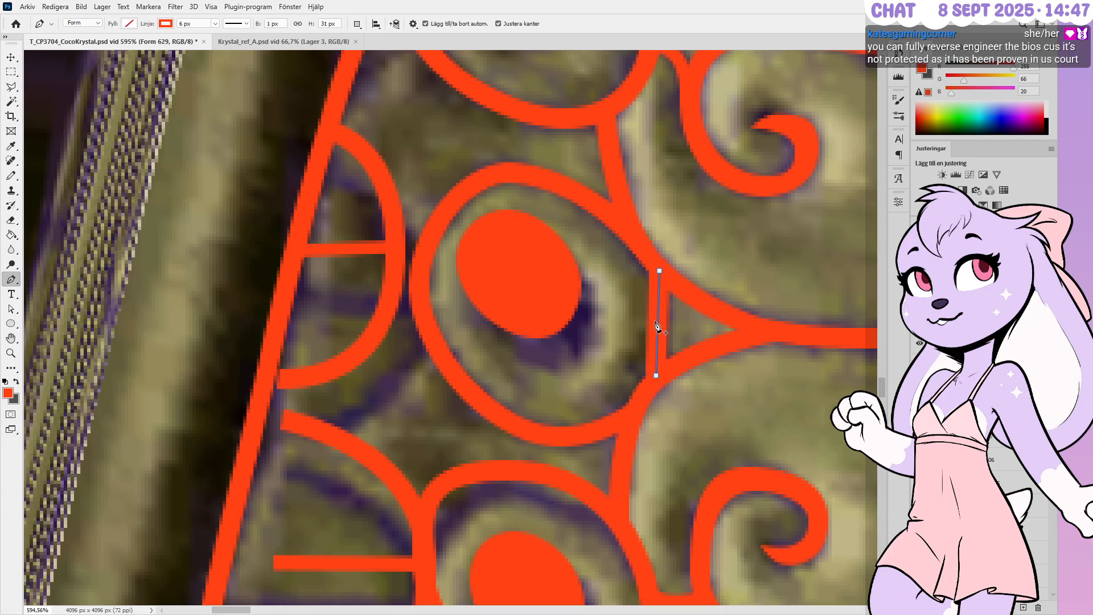
Bow the connector slightly right with a middle anchor and lengthen it at both ends
left_click(657, 324)
left_click_drag(657, 325, 659, 326, "ctrl")
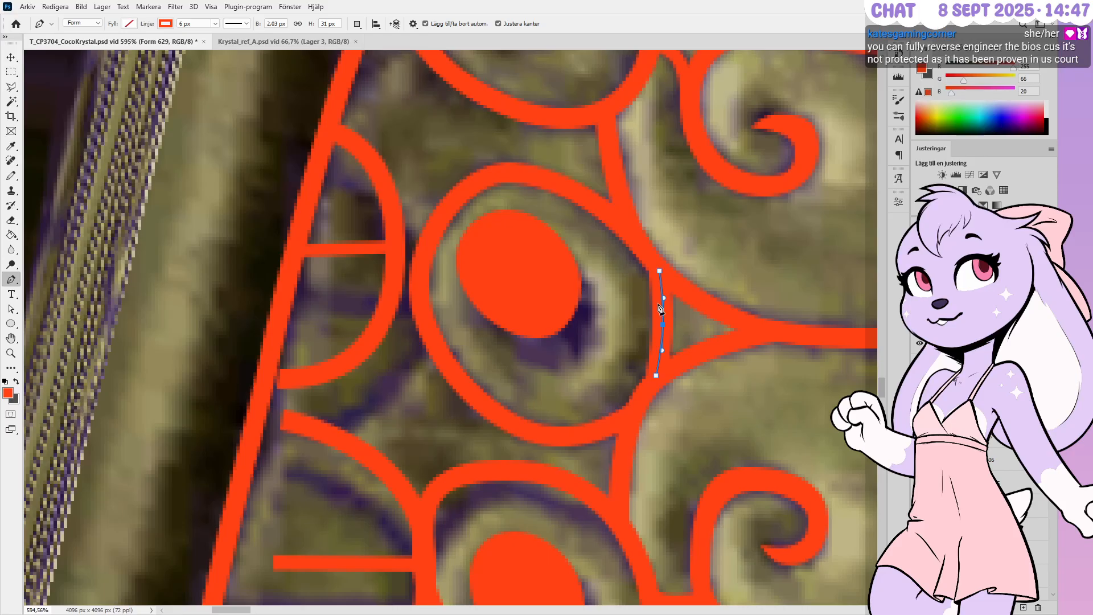
left_click(654, 376, "ctrl")
left_click_drag(654, 376, 654, 378, "ctrl")
left_click_drag(658, 272, 655, 268, "ctrl")
left_click(656, 382)
scroll(669, 333, "down", 1, "alt")
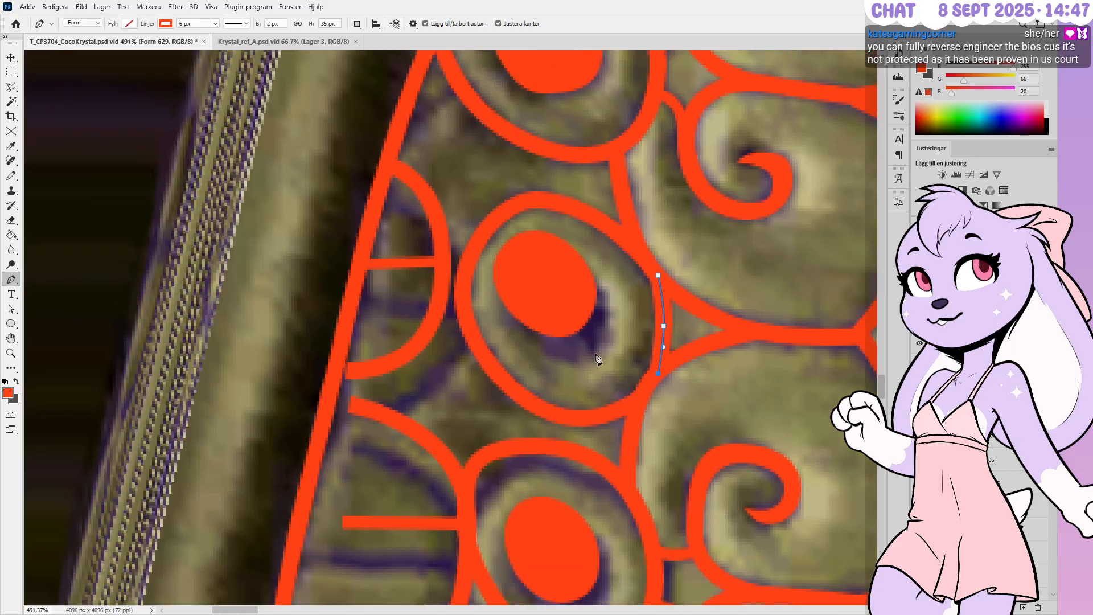
scroll(596, 357, "up", 2, "alt")
Shift the middle red oval down-right and reshape its top, sides and bottom into a tilted egg
left_click(558, 302, "ctrl")
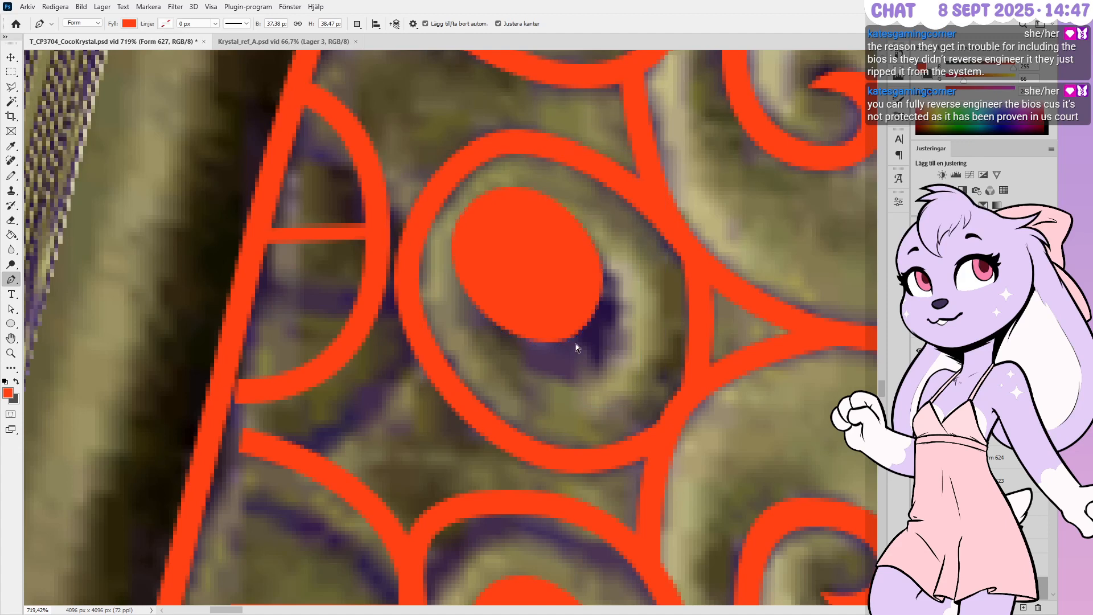
left_click(546, 346)
left_click_drag(621, 366, 428, 159, "ctrl")
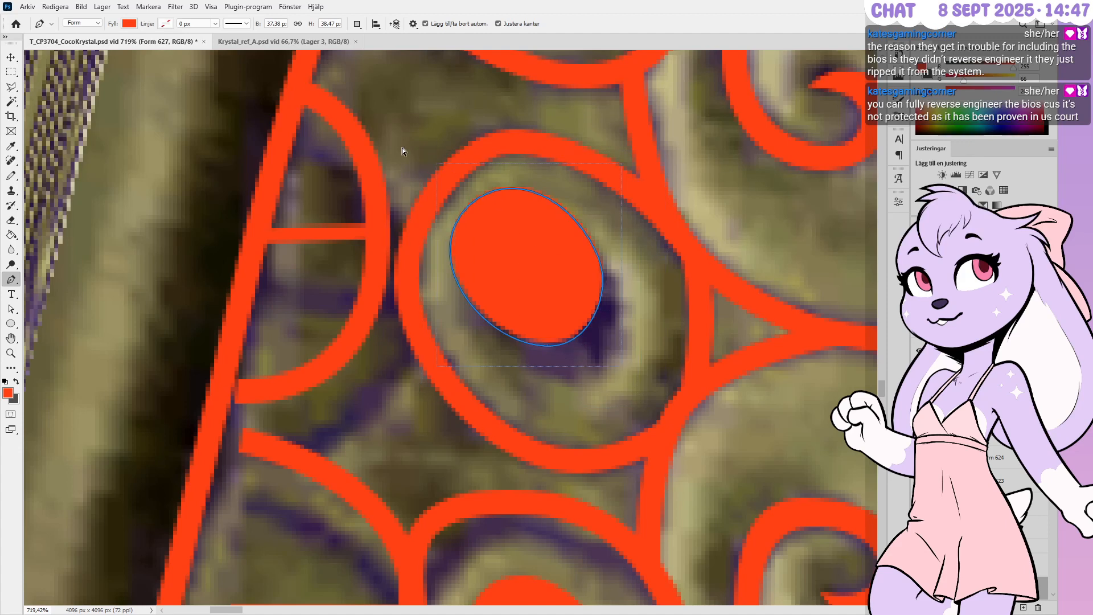
left_click_drag(549, 344, 575, 383, "ctrl")
left_click(544, 225, "ctrl")
left_click_drag(545, 225, 540, 217, "ctrl")
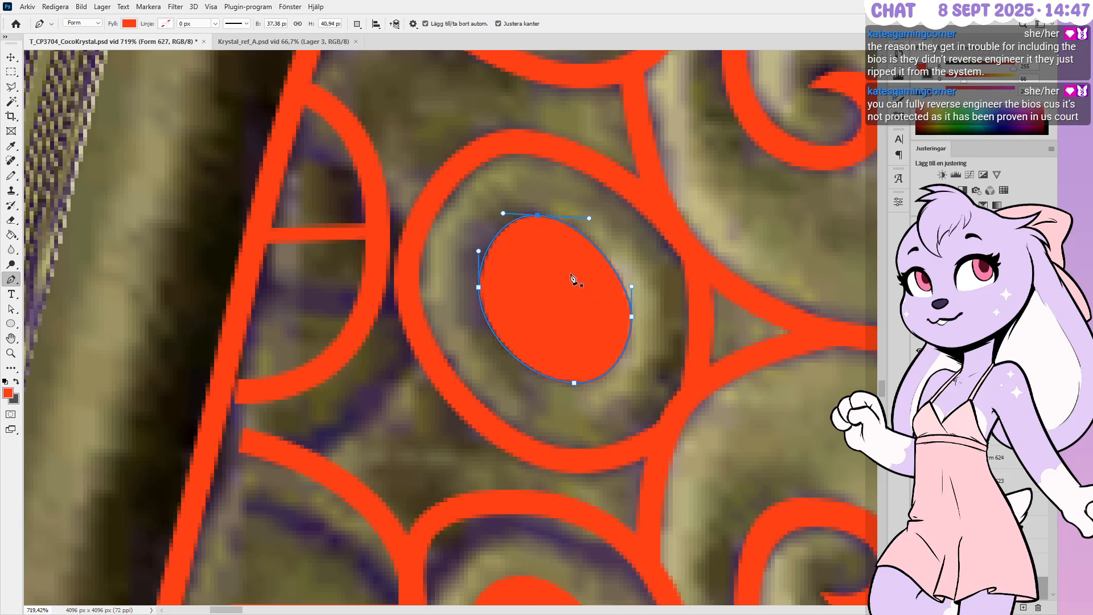
mouse_move(633, 317)
left_mouse_down("ctrl")
mouse_move(603, 316)
mouse_move(624, 321)
left_mouse_up("ctrl")
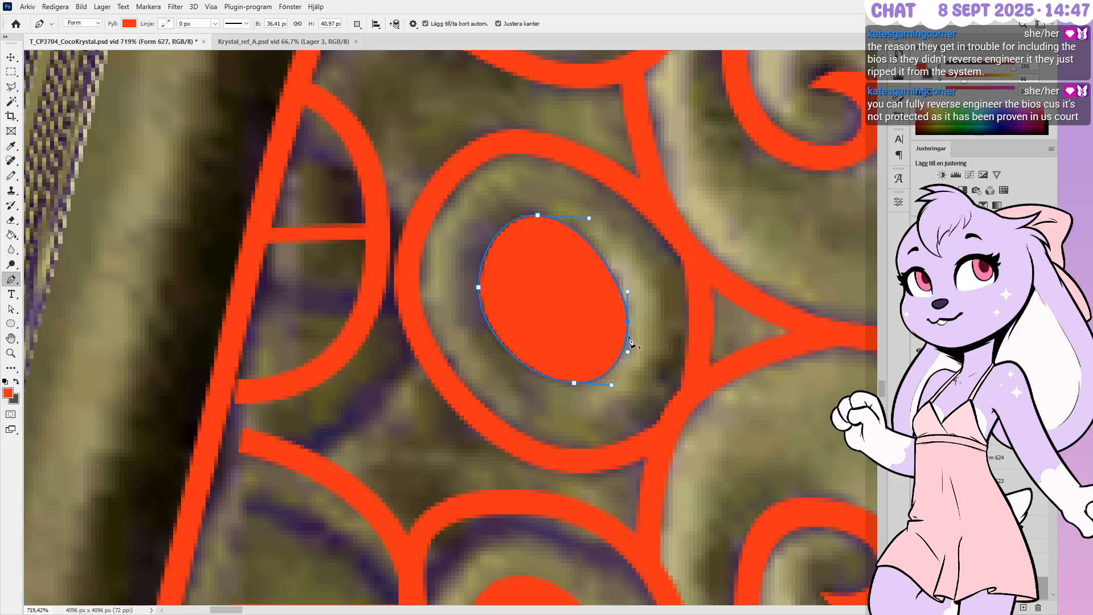
mouse_move(574, 385)
left_mouse_down("ctrl")
mouse_move(571, 366)
mouse_move(570, 380)
left_mouse_up("ctrl")
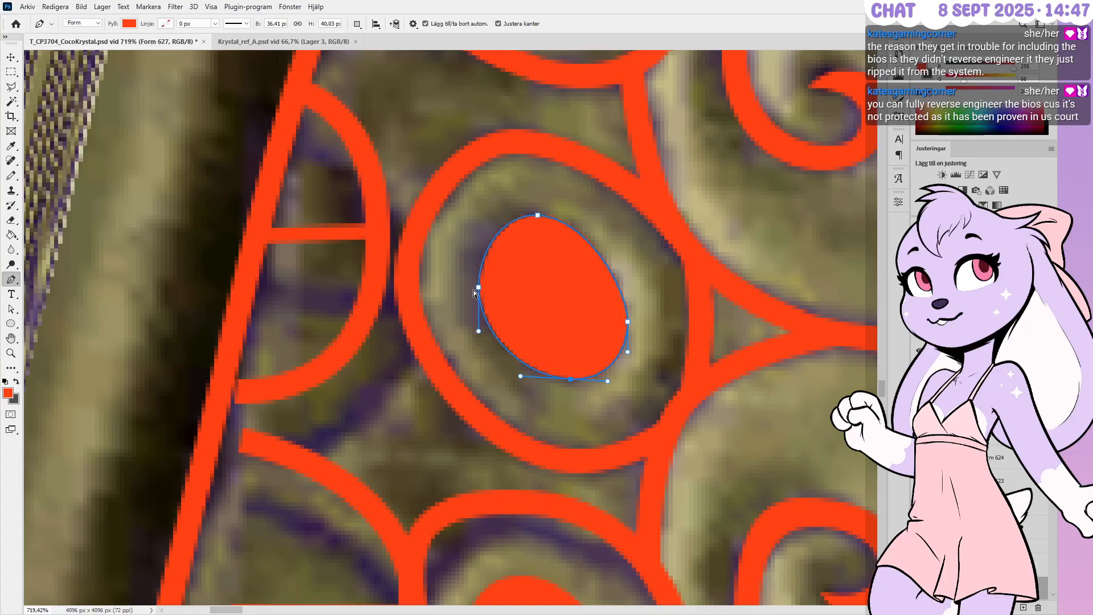
left_click_drag(478, 288, 477, 291, "ctrl")
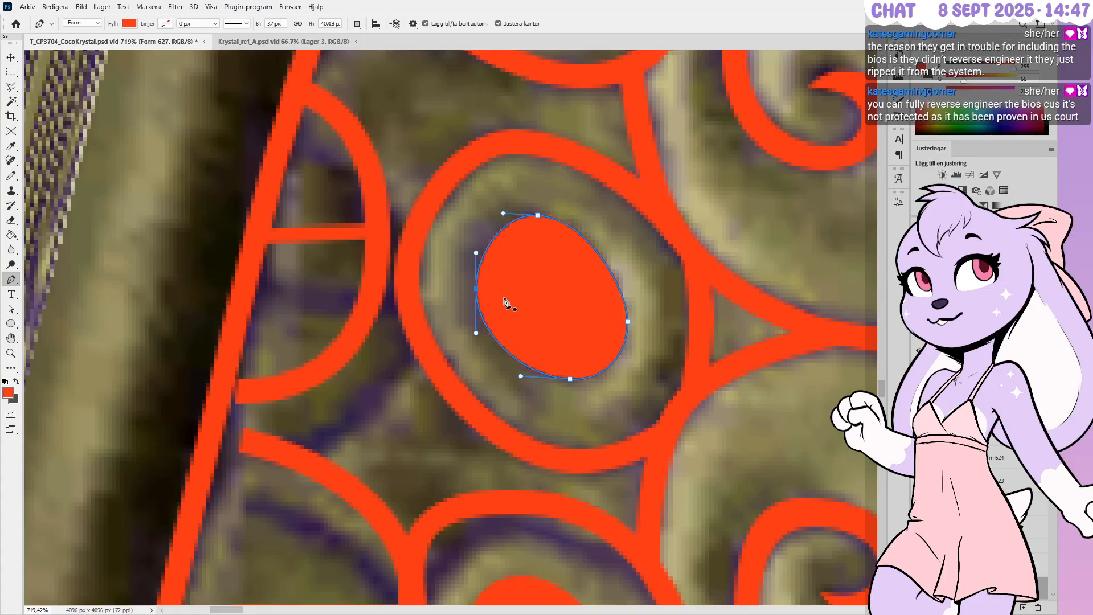
left_click(625, 287, "ctrl")
scroll(625, 286, "down", 5, "alt")
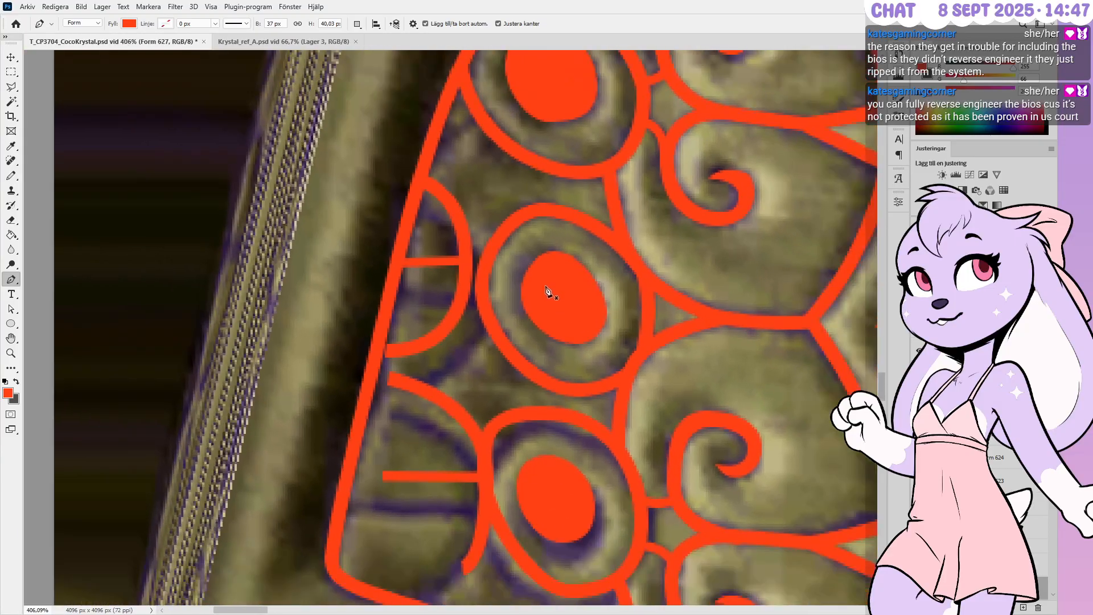
scroll(584, 279, "down", 2, "alt")
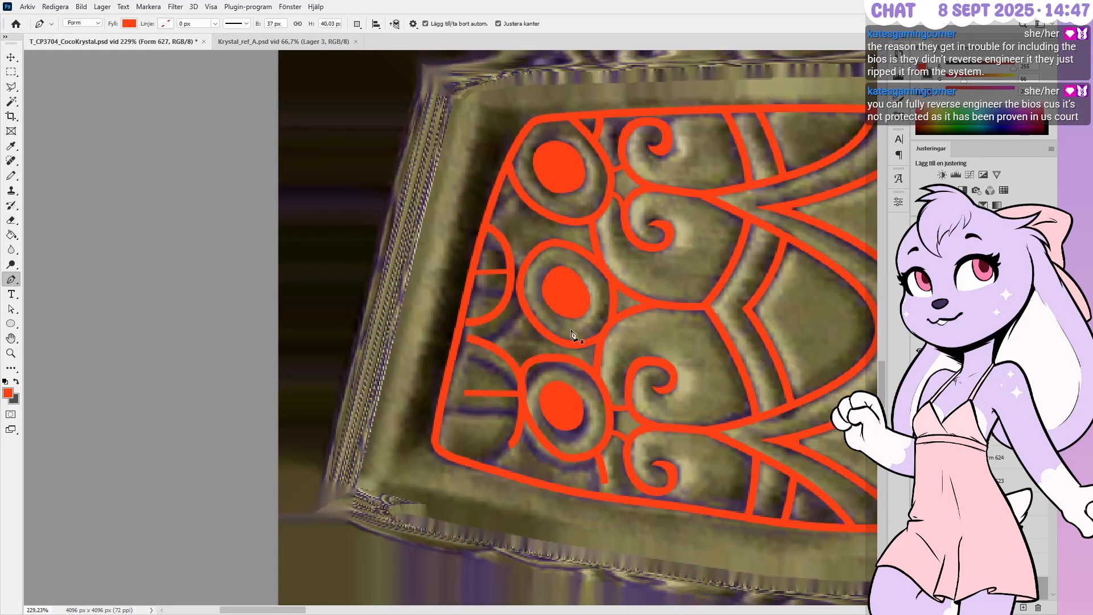
scroll(567, 436, "up", 2, "alt")
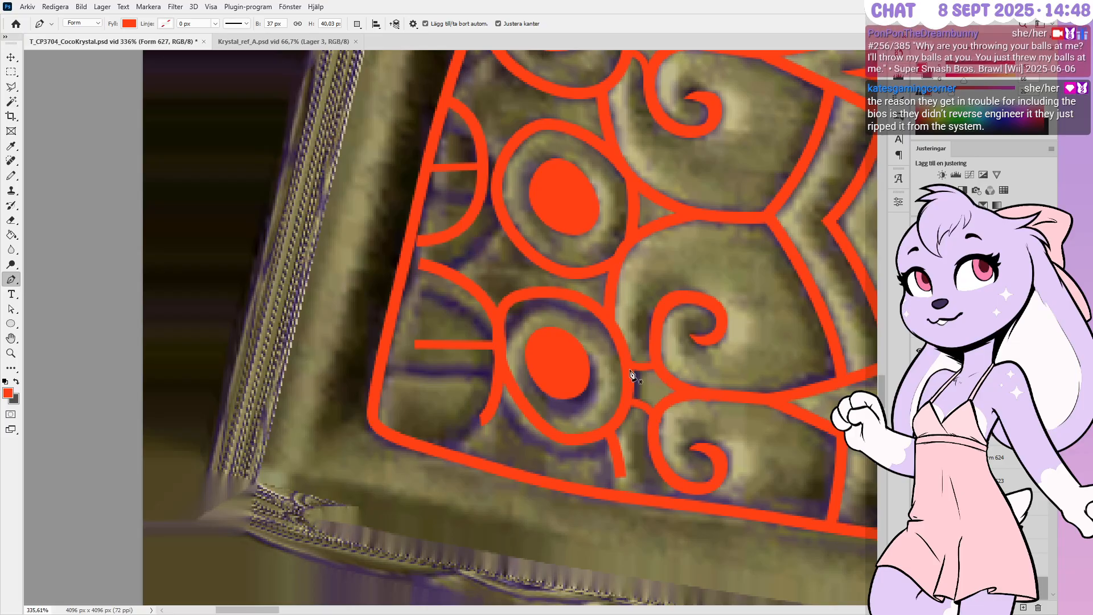
scroll(569, 404, "down", 2, "alt")
scroll(519, 450, "up", 2, "alt")
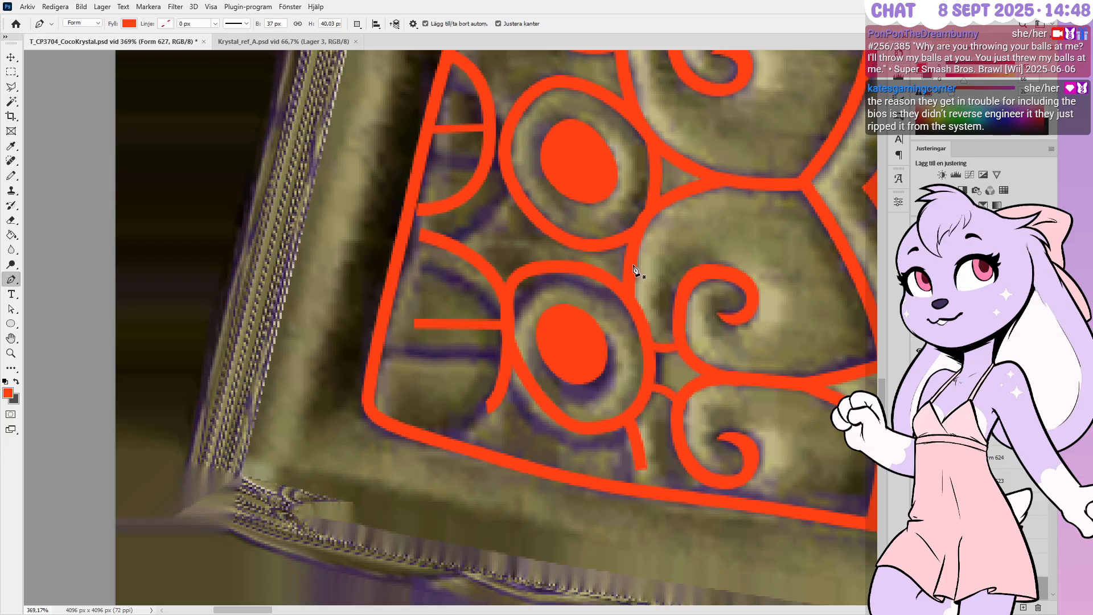
scroll(536, 439, "up", 2, "alt")
scroll(536, 437, "up", 1, "alt")
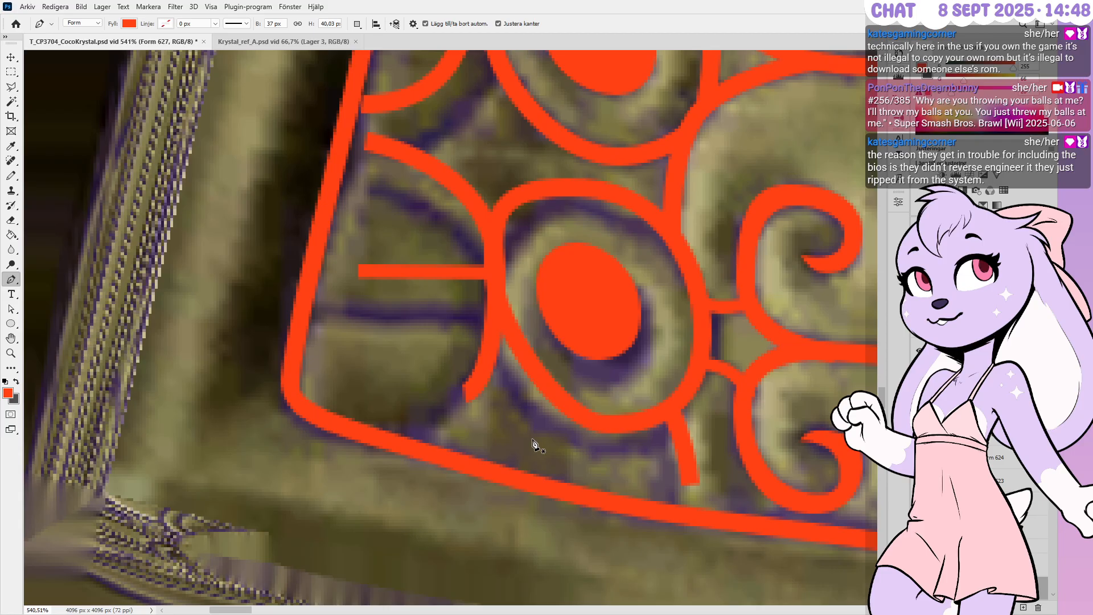
scroll(600, 407, "down", 2, "alt")
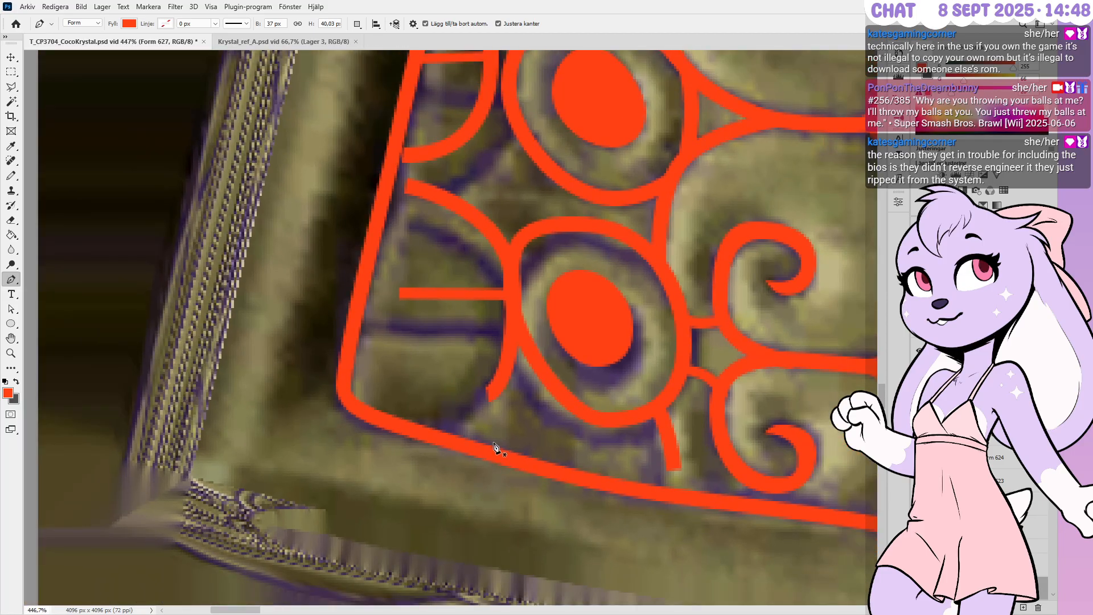
scroll(495, 446, "up", 2, "alt")
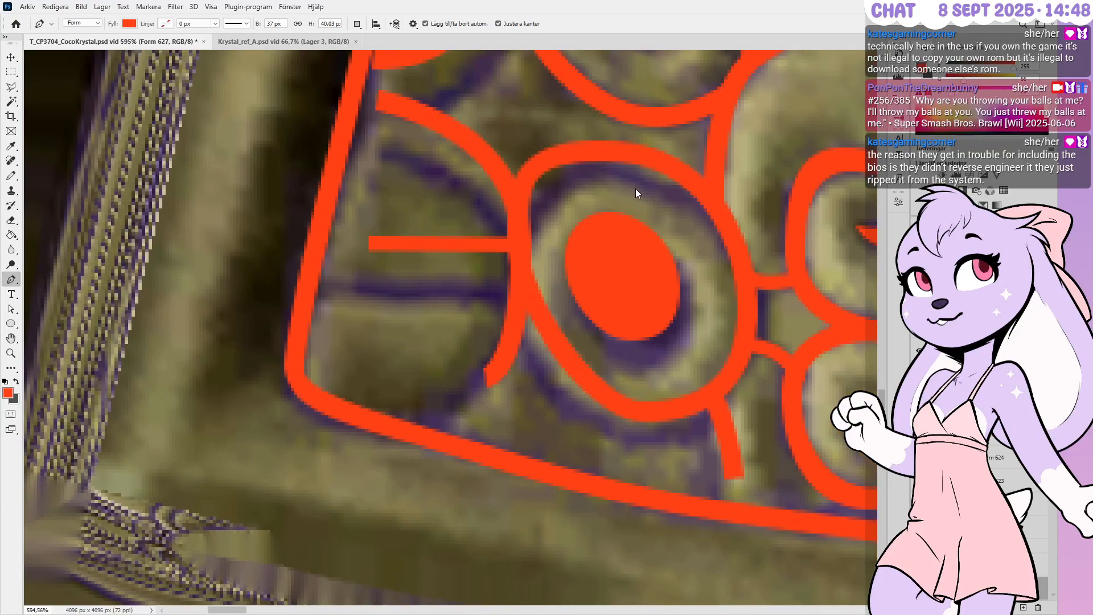
Adjust the ring's top, right side, bottom and left side anchors to match the carved ring
left_click(600, 144, "ctrl")
left_click_drag(599, 139, 602, 167, "ctrl")
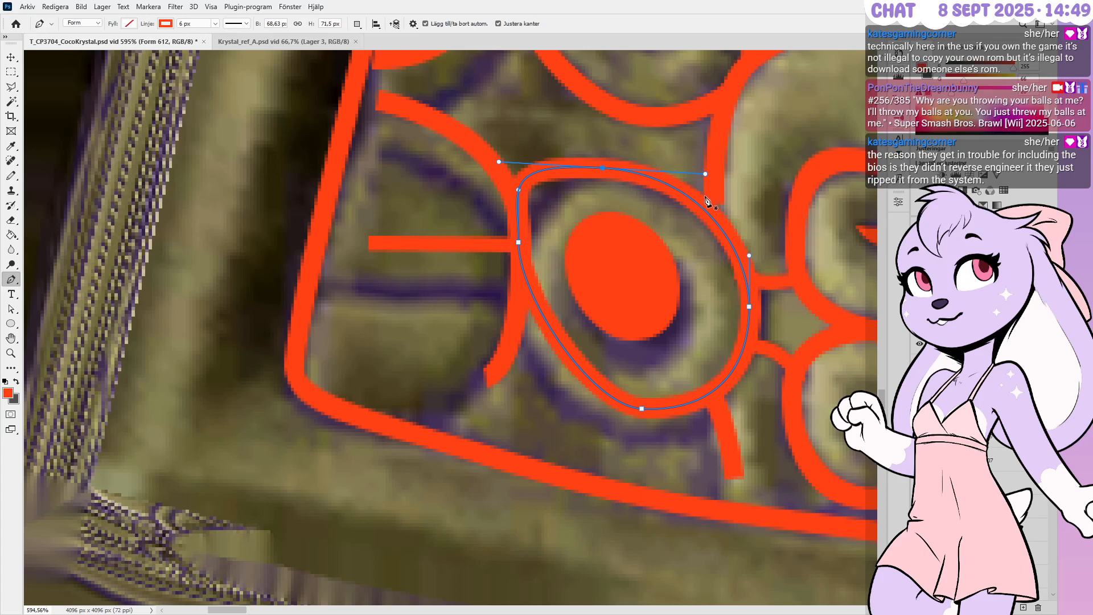
left_click_drag(750, 308, 759, 316, "ctrl")
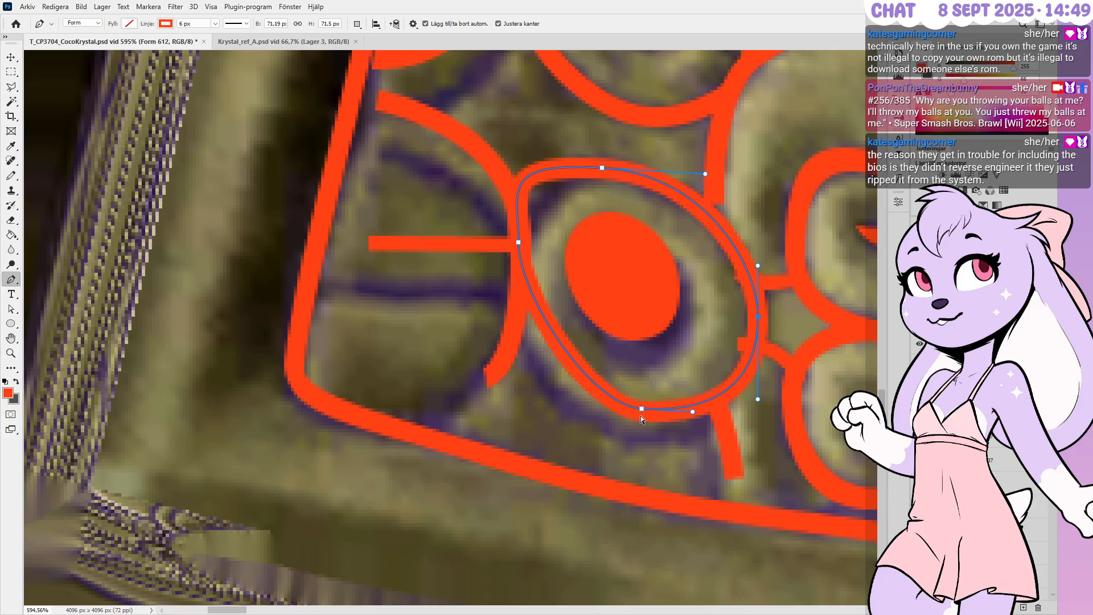
left_click_drag(640, 411, 696, 442, "ctrl")
left_click_drag(584, 432, 536, 423, "ctrl")
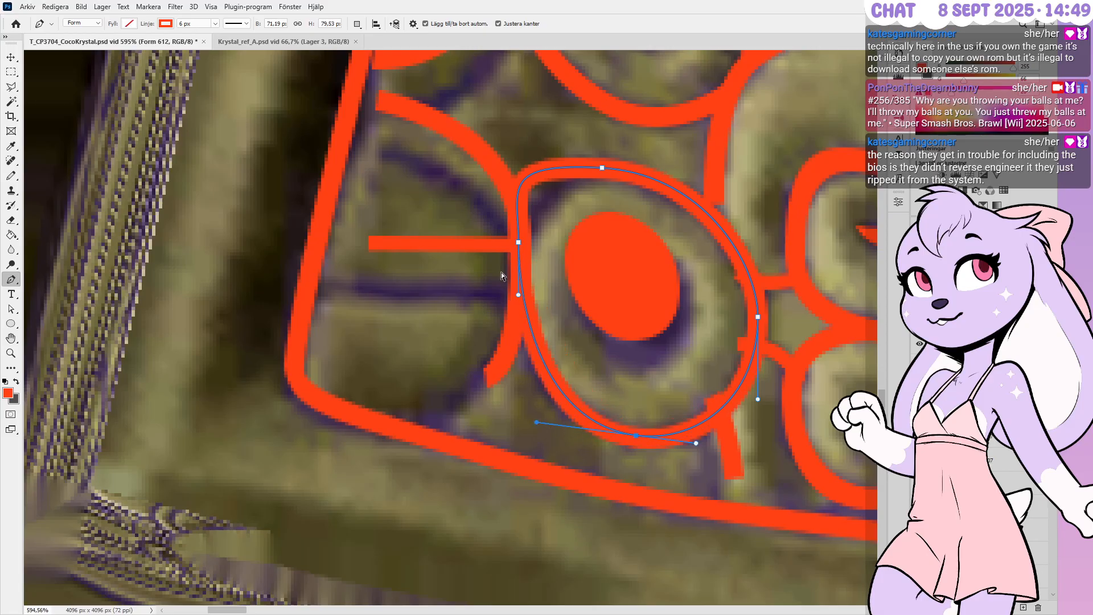
left_click_drag(518, 242, 513, 282, "ctrl")
left_click_drag(499, 163, 555, 165, "ctrl")
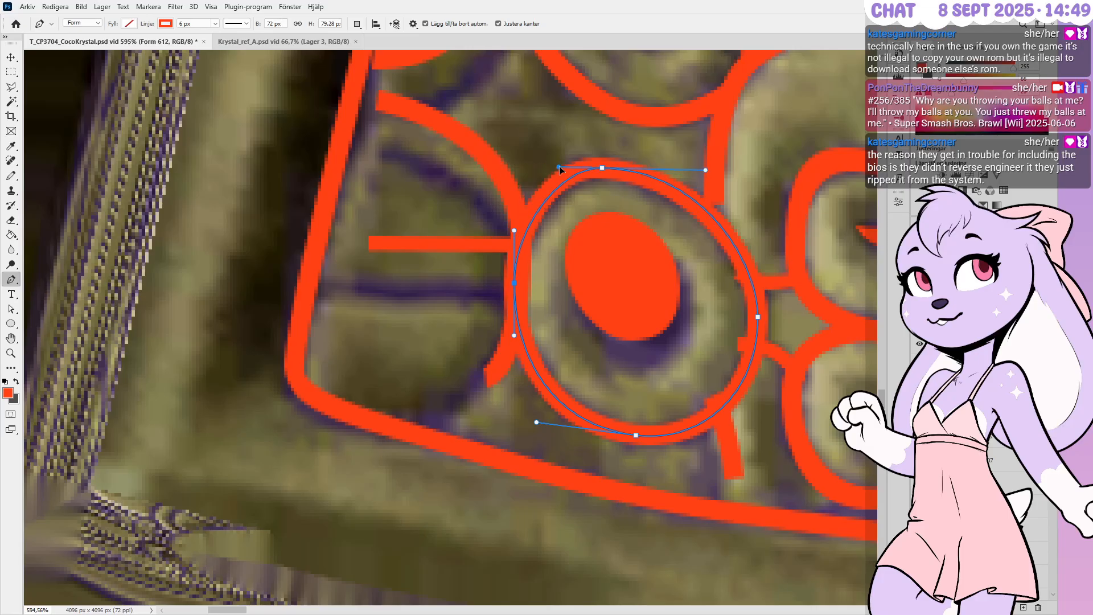
left_click_drag(704, 175, 704, 170, "ctrl")
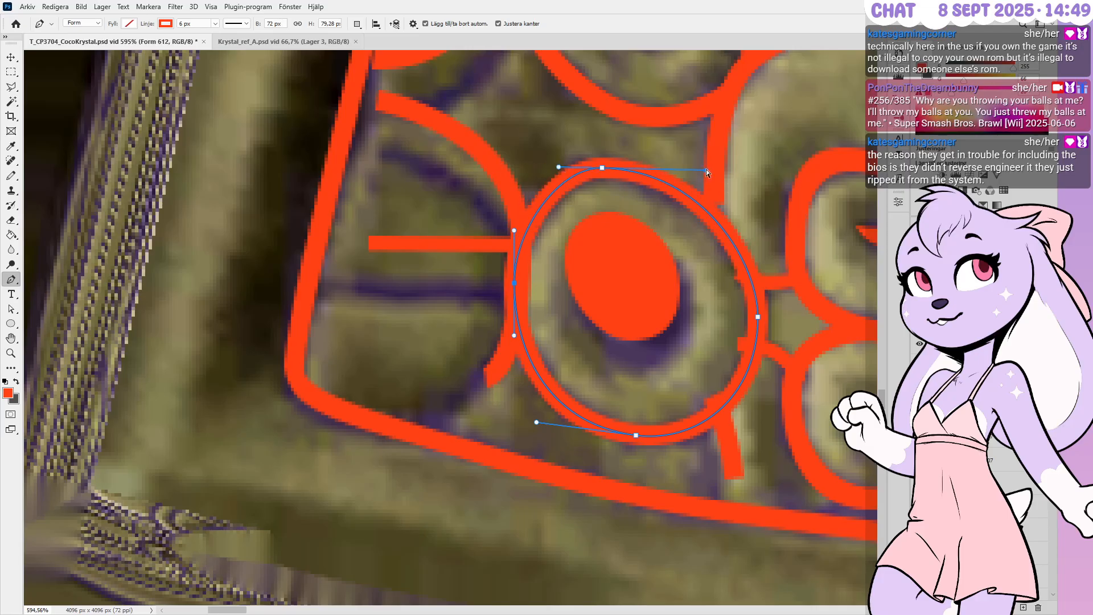
left_click_drag(757, 315, 758, 313, "ctrl")
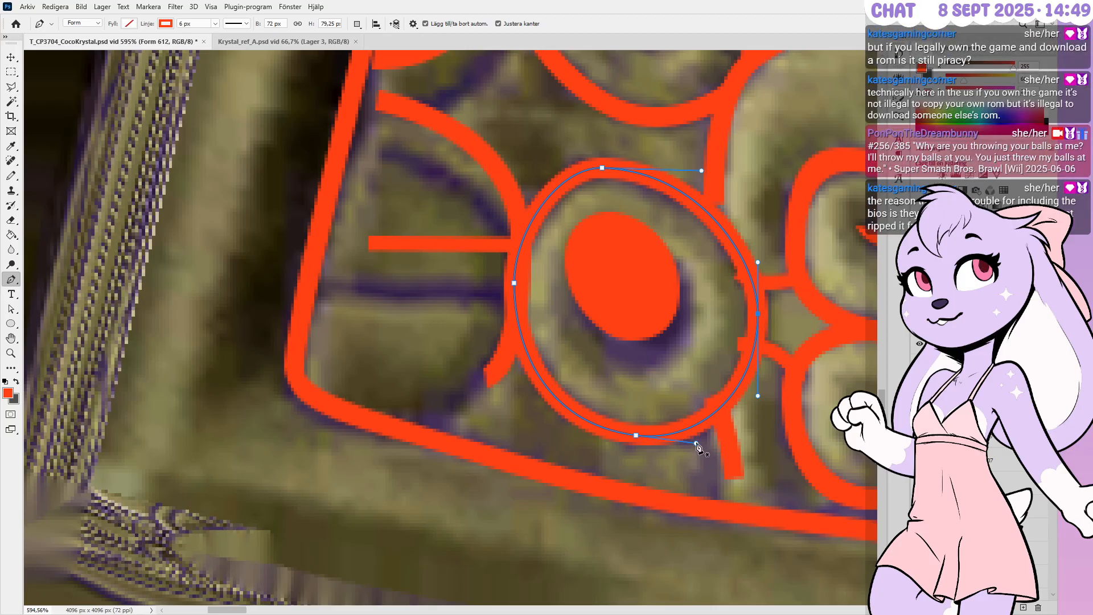
Select the whole arc left of the ring and shift it down and left
left_click(505, 362, "ctrl")
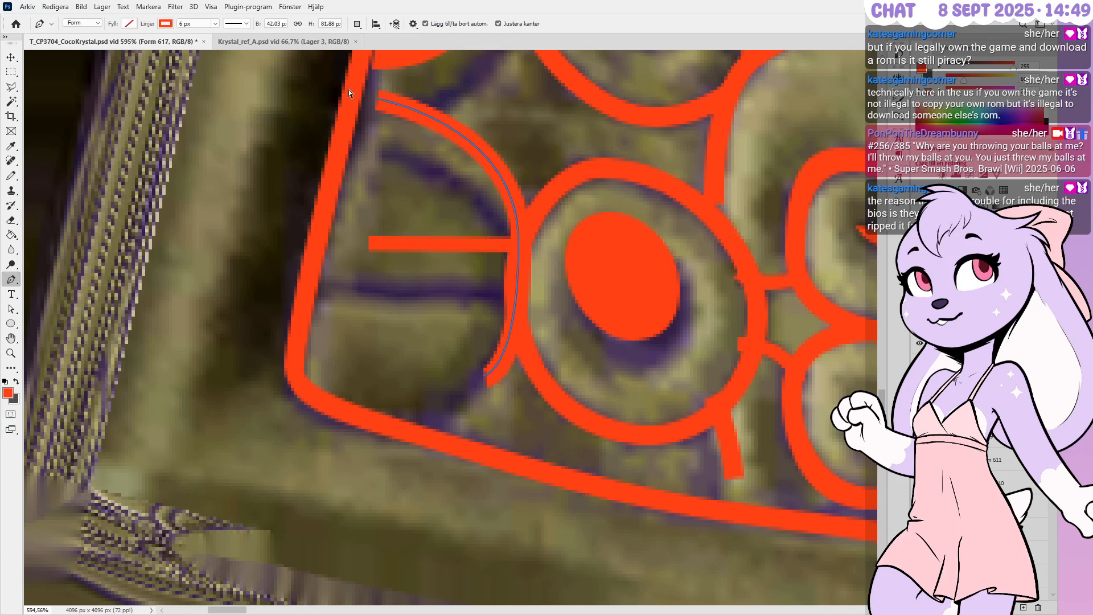
left_click(592, 436, "ctrl")
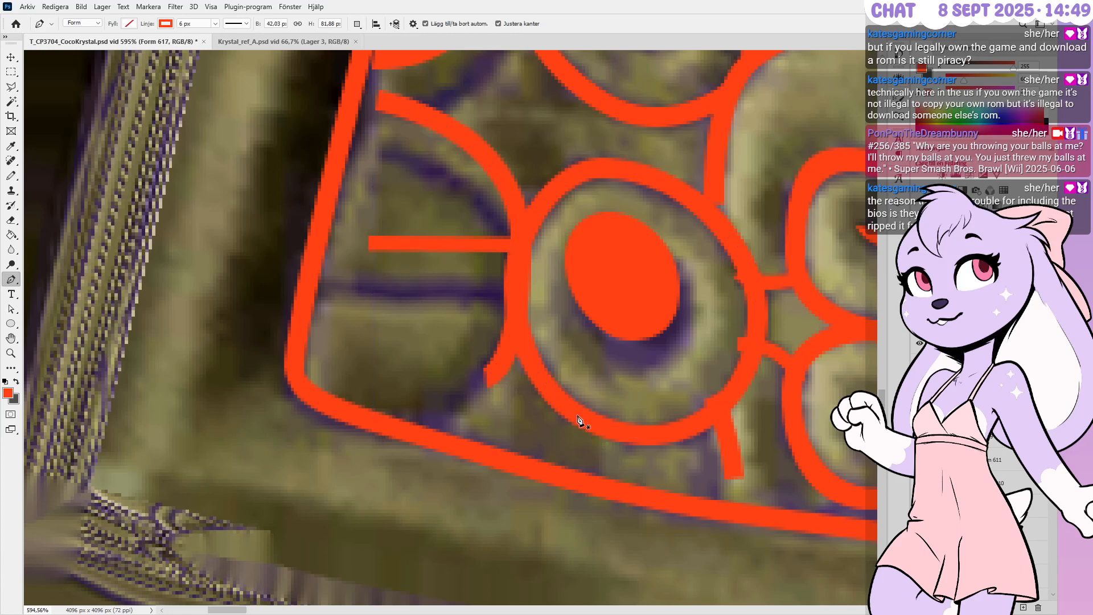
left_click_drag(354, 189, 294, 84, "ctrl")
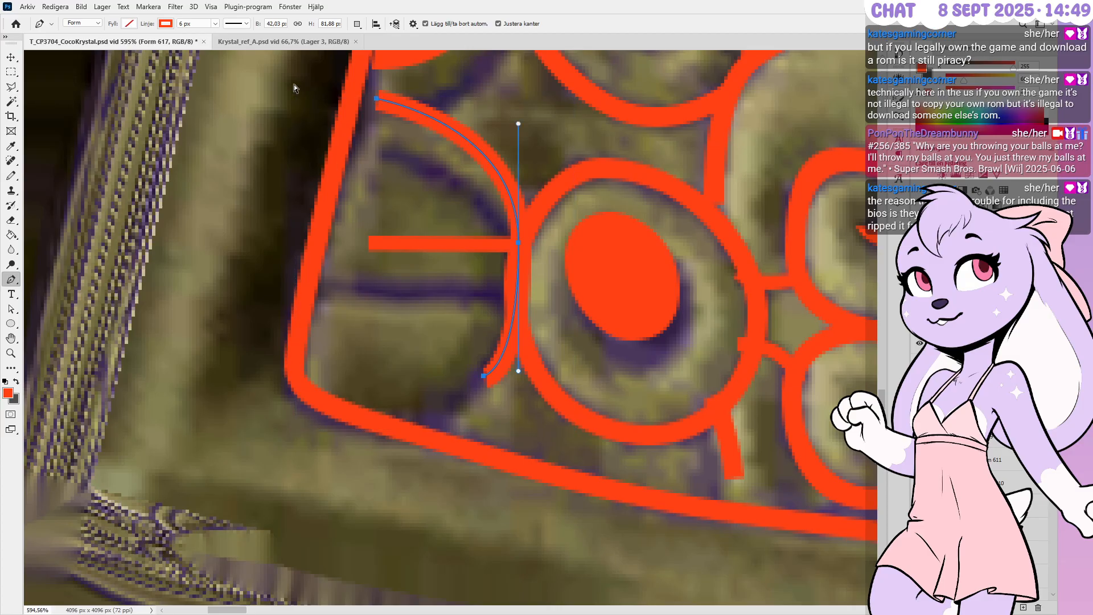
key("shift+Left")
key("shift+Down")
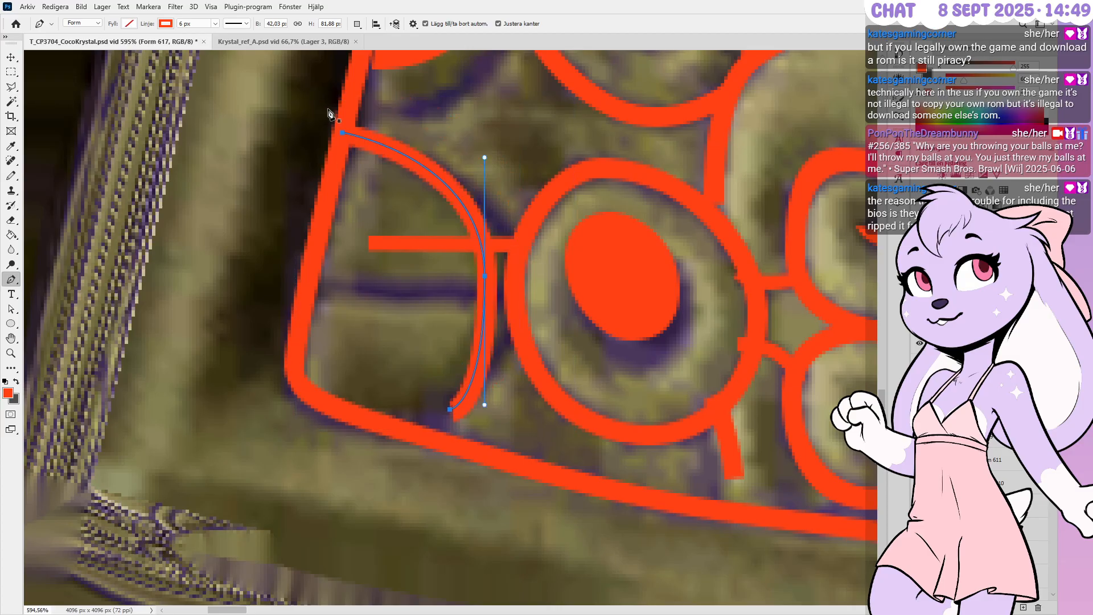
key("Right")
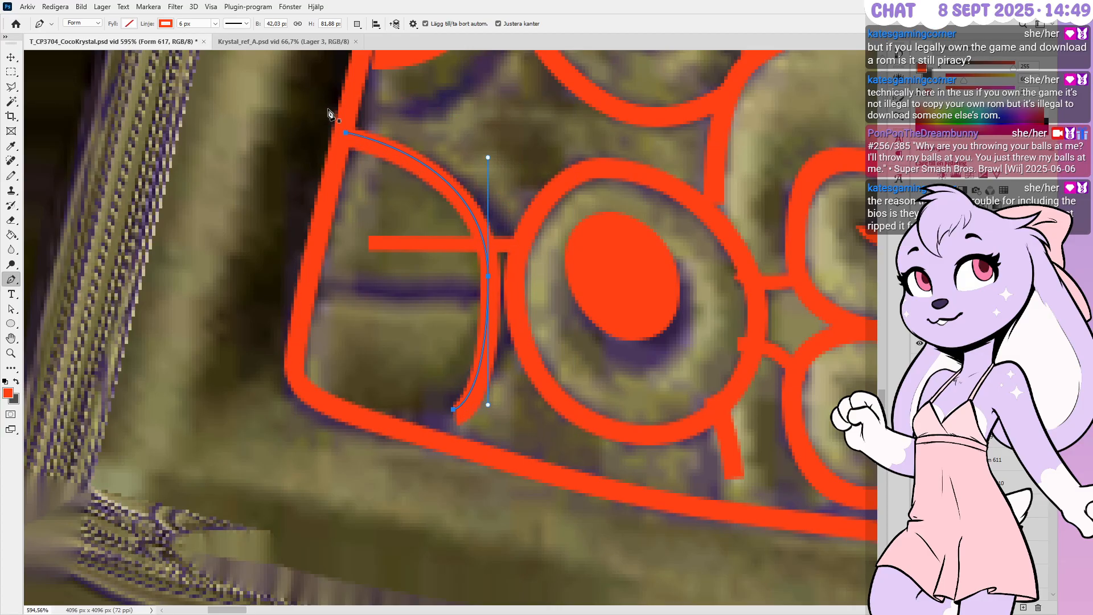
Reshape the arc's middle and extend its lower end down to the bottom rail
left_click_drag(488, 278, 514, 286, "ctrl")
key("Left")
key("Down")
key("Down")
left_click_drag(453, 409, 410, 431, "ctrl")
left_click_drag(510, 422, 510, 393, "ctrl")
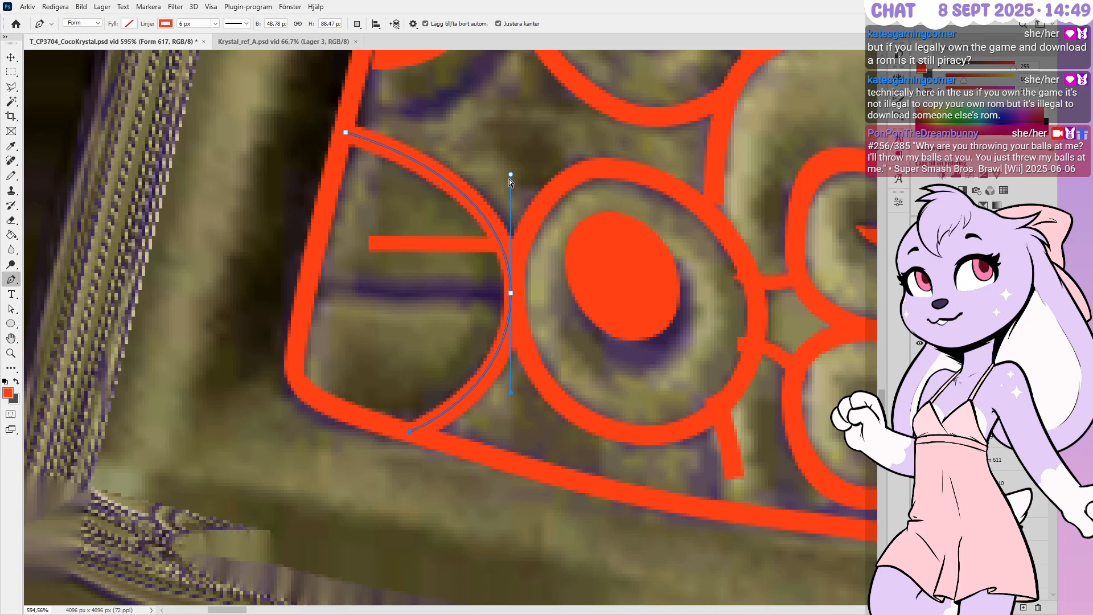
left_click_drag(511, 175, 517, 175, "ctrl")
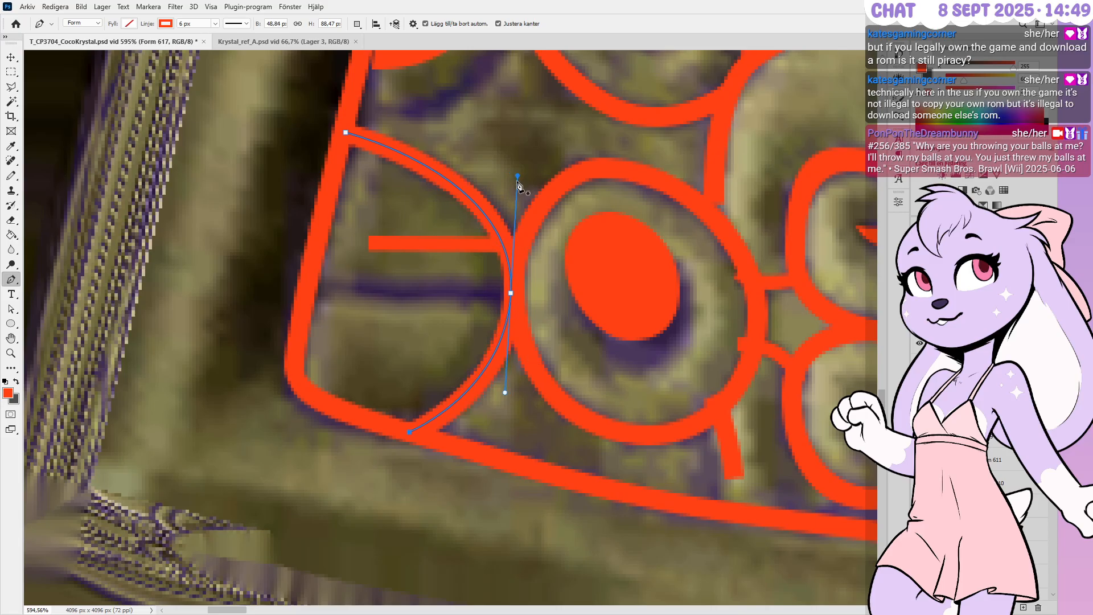
key("Right")
left_click(511, 292, "ctrl")
key("Right")
key("Up")
key("Left")
key("Down")
Lower the short connector so its left end meets the border and right end meets the ring
left_click(387, 241, "ctrl")
left_click_drag(548, 283, 550, 281, "ctrl")
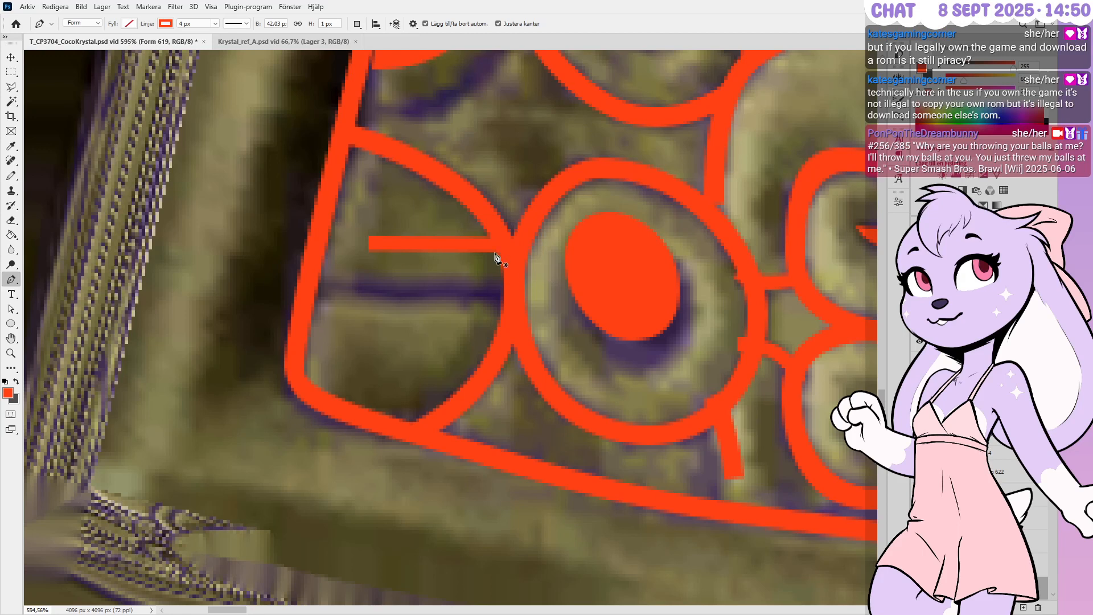
left_click(377, 242, "ctrl")
left_click_drag(377, 242, 308, 286, "ctrl")
left_click_drag(516, 244, 514, 296, "ctrl")
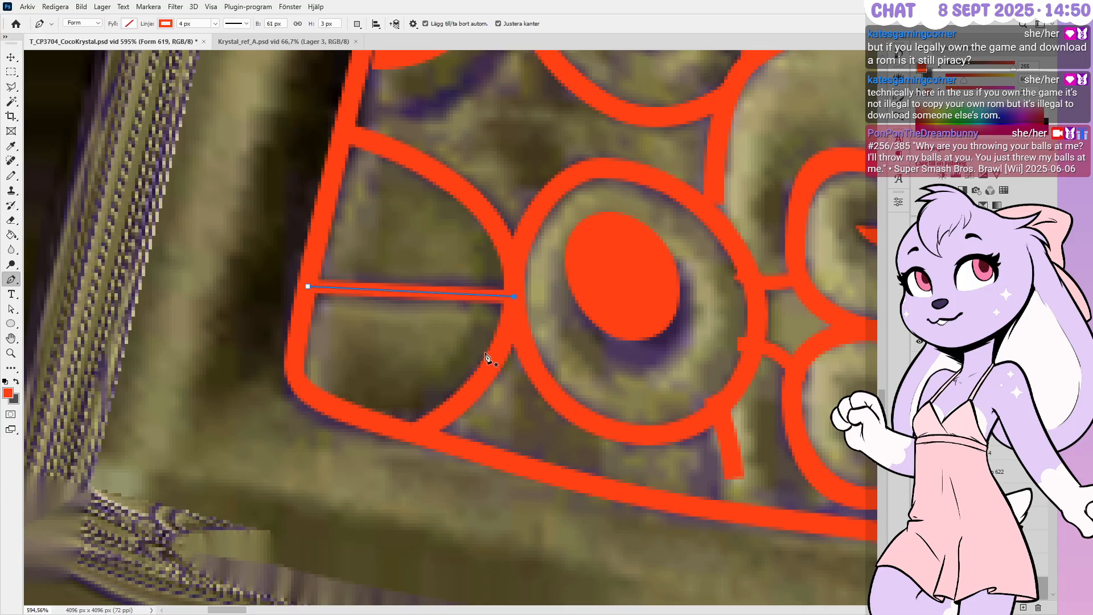
left_click(416, 337, "ctrl")
scroll(401, 323, "down", 4, "alt")
scroll(579, 299, "up", 2, "alt")
scroll(580, 303, "down", 1, "alt")
Nudge the central filled red oval toward the ring's centre
left_click(587, 313, "ctrl")
left_click_drag(583, 356, 606, 359, "ctrl")
scroll(592, 358, "up", 3, "alt")
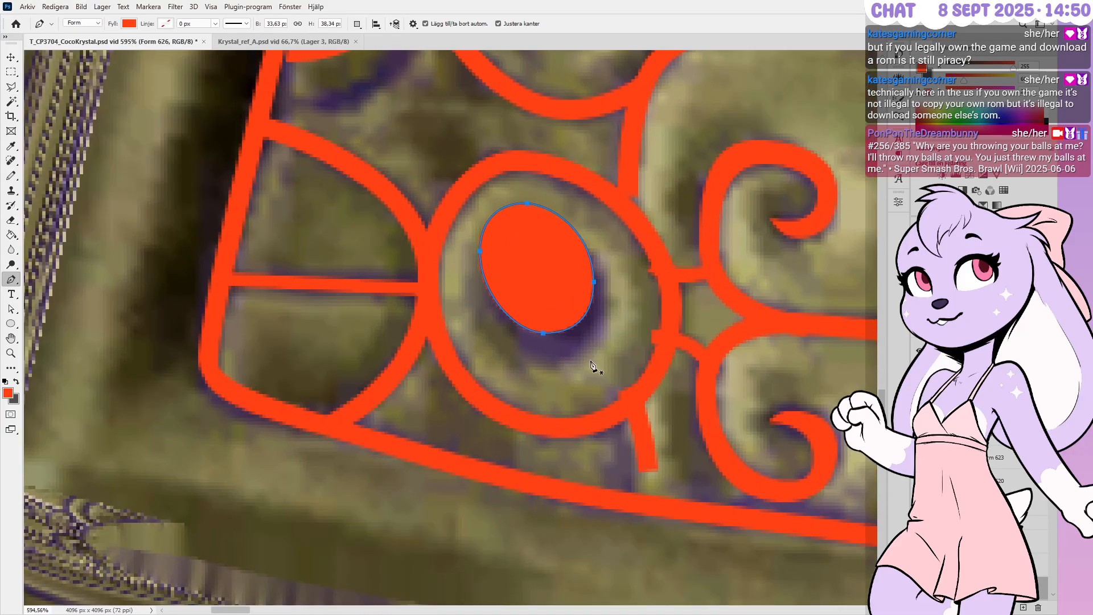
key("shift+Down")
key("Up")
key("Up")
key("Right")
key("Right")
key("Right")
scroll(477, 340, "up", 1, "alt")
Enlarge the filled oval to about 36 × 40 px by adjusting its left, top and right points
left_click_drag(476, 257, 514, 295, "ctrl")
key("Left")
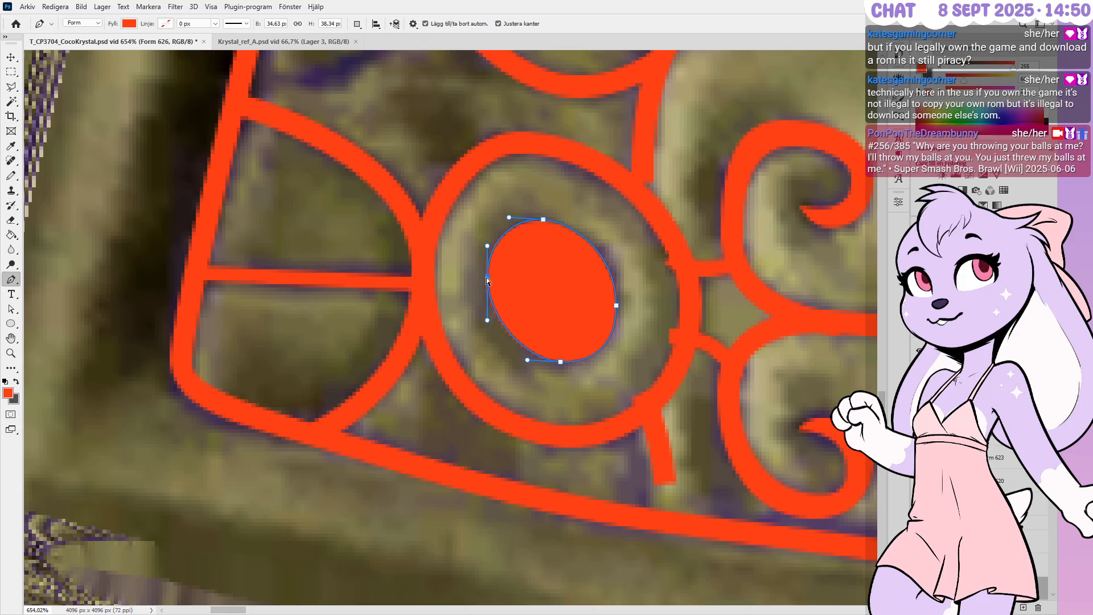
left_click_drag(486, 276, 486, 281, "ctrl")
left_click_drag(544, 220, 542, 217, "ctrl")
left_click(616, 306, "ctrl")
left_click_drag(617, 307, 621, 299, "ctrl")
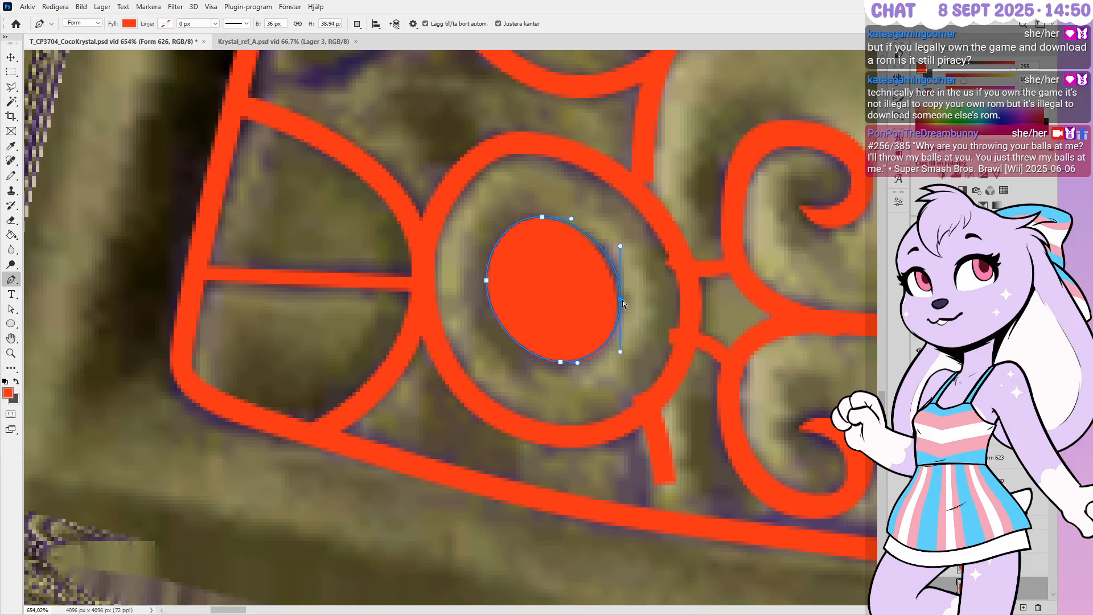
left_click(560, 364, "ctrl")
scroll(564, 392, "down", 5, "alt")
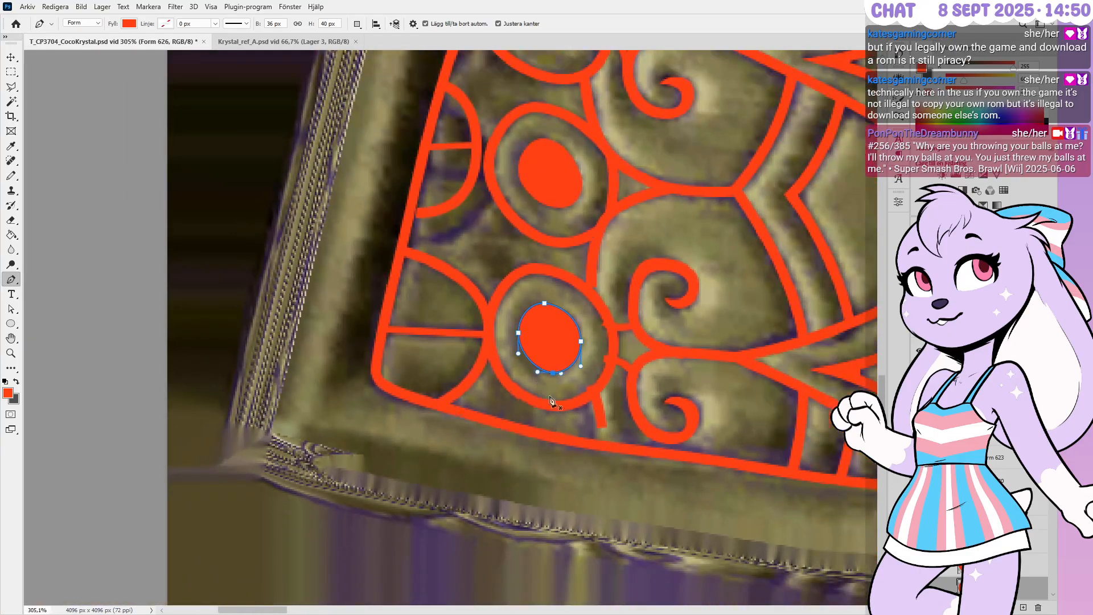
scroll(551, 400, "down", 1, "alt")
scroll(551, 400, "up", 5, "alt")
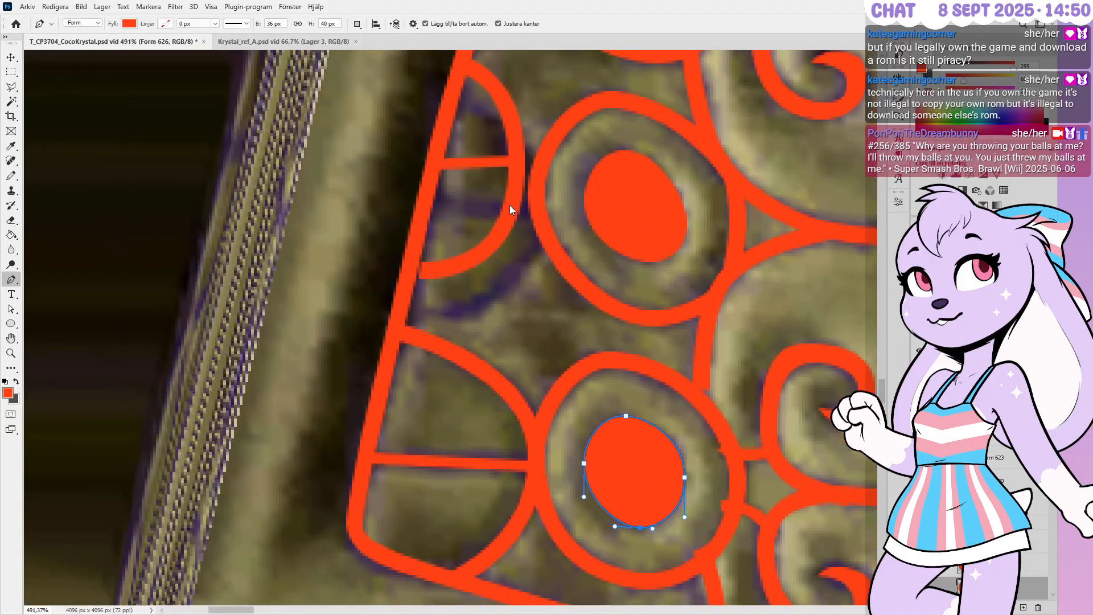
Reshape the upper-left arc, pushing its middle against the ring and its top onto the border
left_click(495, 242, "ctrl")
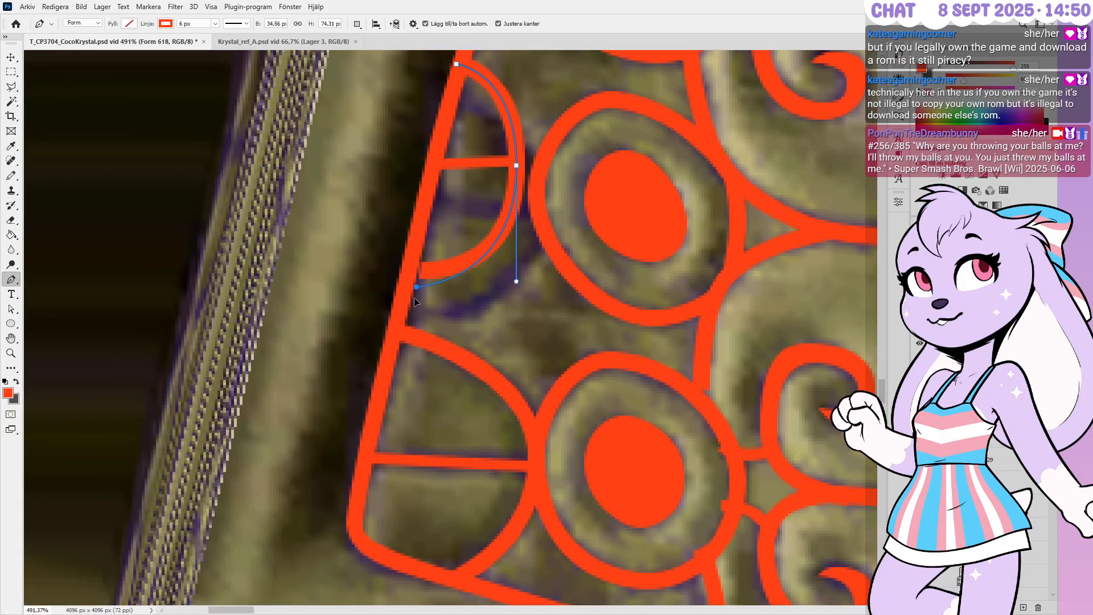
left_click(402, 309)
left_click_drag(516, 165, 536, 209, "ctrl")
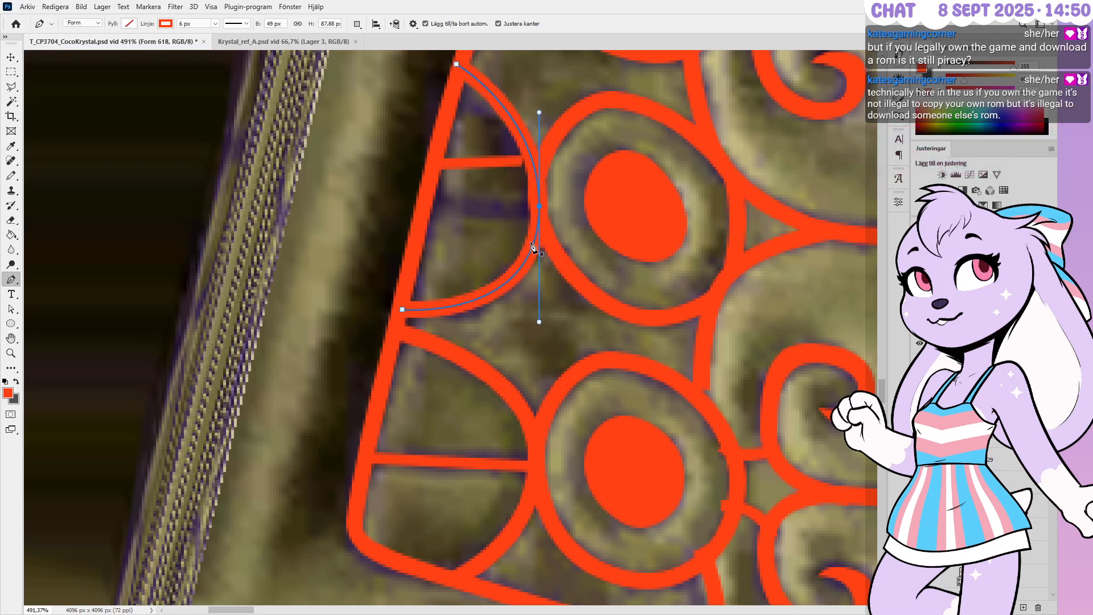
left_click_drag(456, 63, 453, 93, "ctrl")
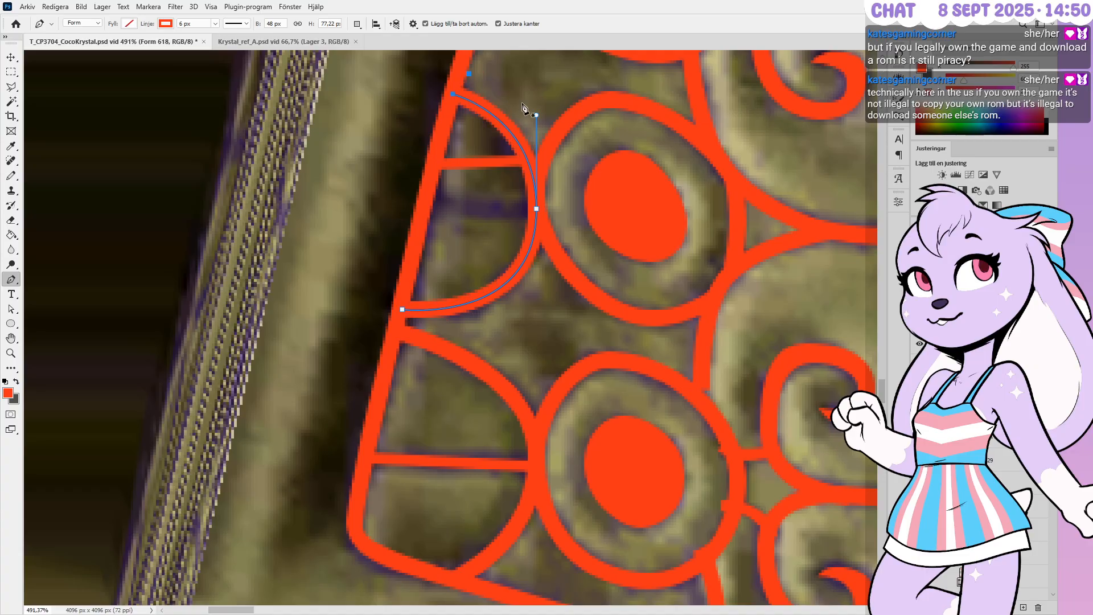
left_click_drag(536, 114, 537, 137, "ctrl")
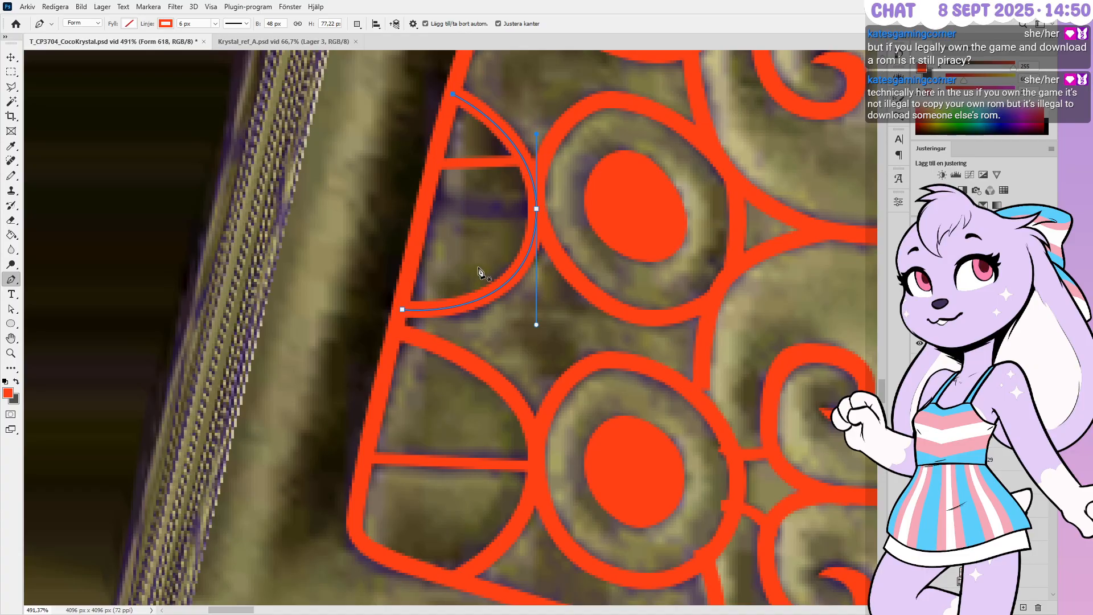
Make the crossbar a level line of about 37 px from the left border to the ring
left_click(485, 164, "ctrl")
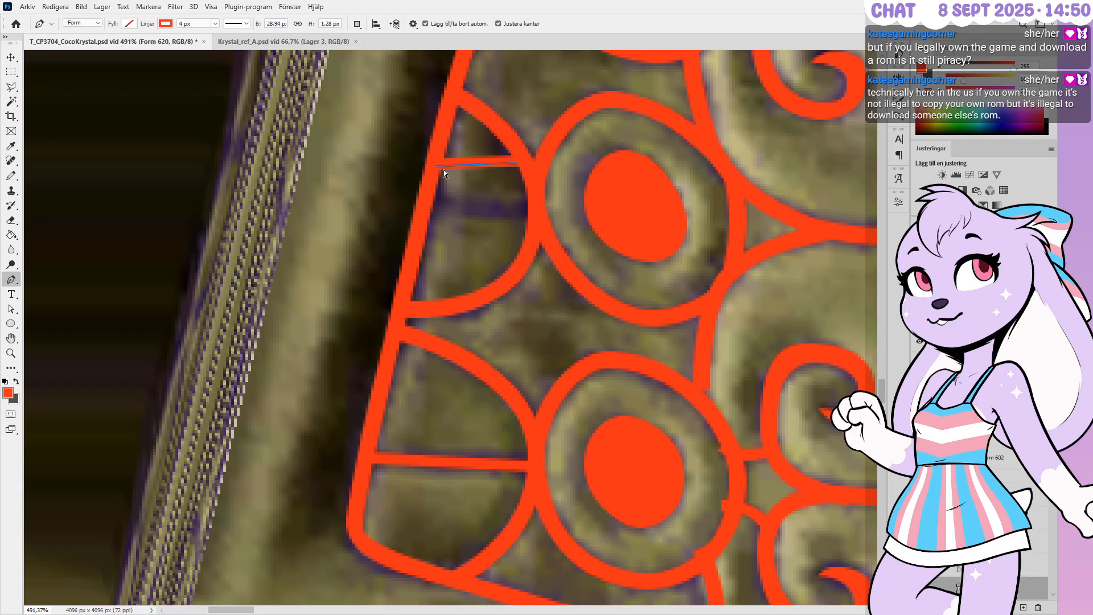
left_click_drag(436, 166, 435, 198, "ctrl")
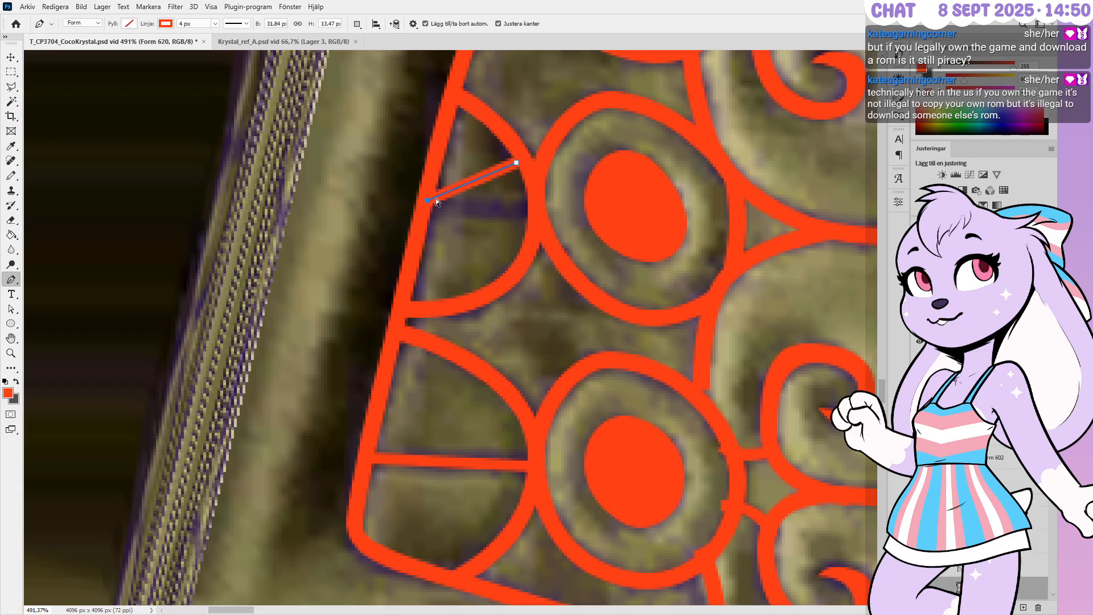
left_click_drag(516, 163, 534, 211, "ctrl")
key("Right")
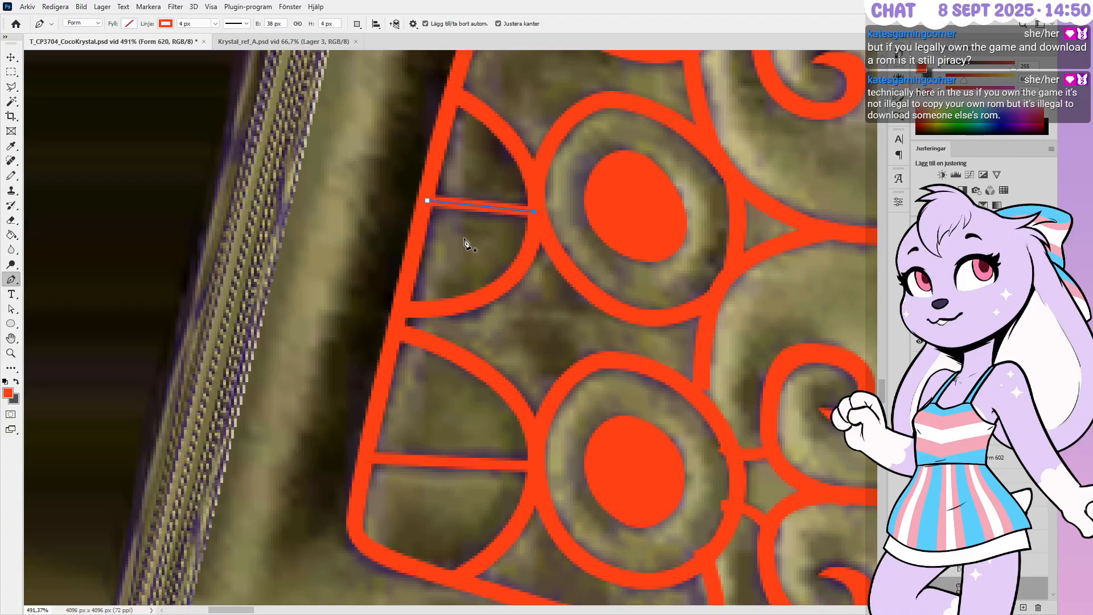
key("Return")
Move the short spur below the ring onto the bottom rail and add an anchor to curve it along the relief
scroll(464, 244, "down", 5, "alt")
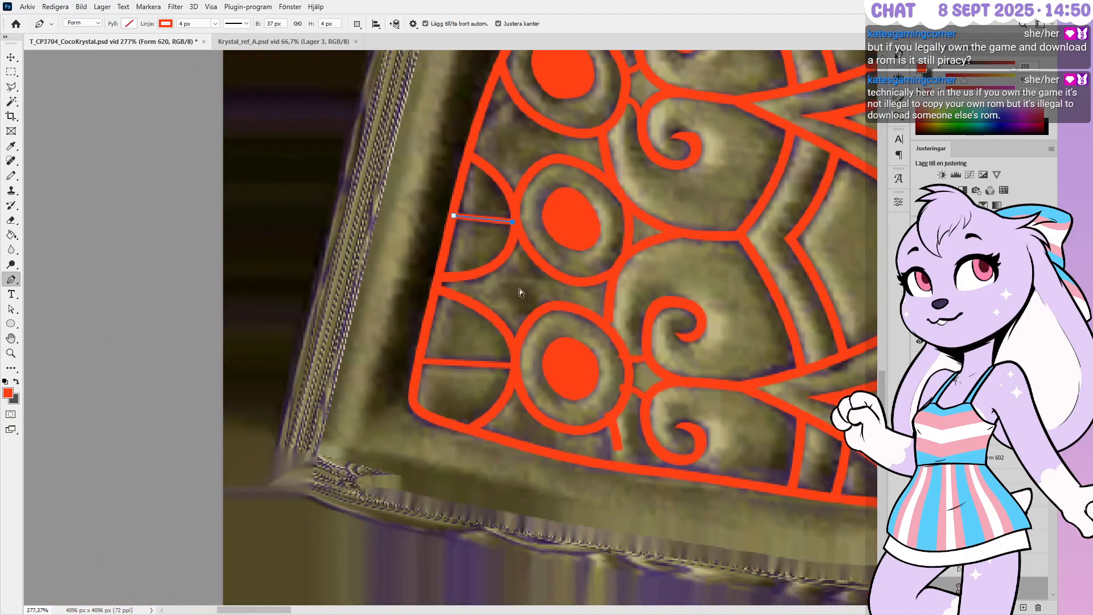
scroll(621, 450, "up", 5, "alt")
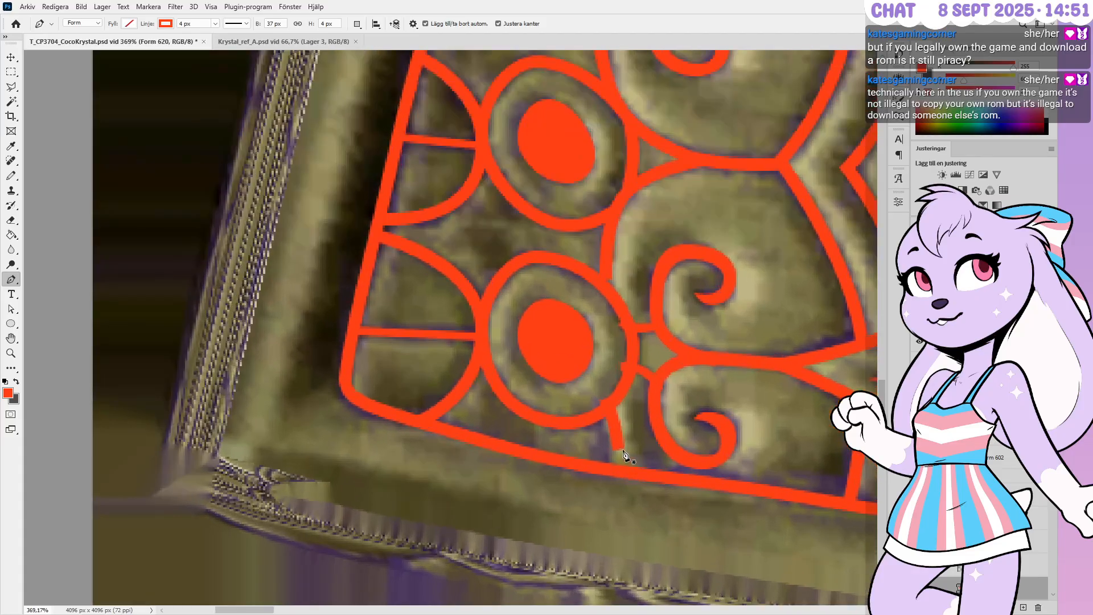
scroll(622, 454, "up", 2, "alt")
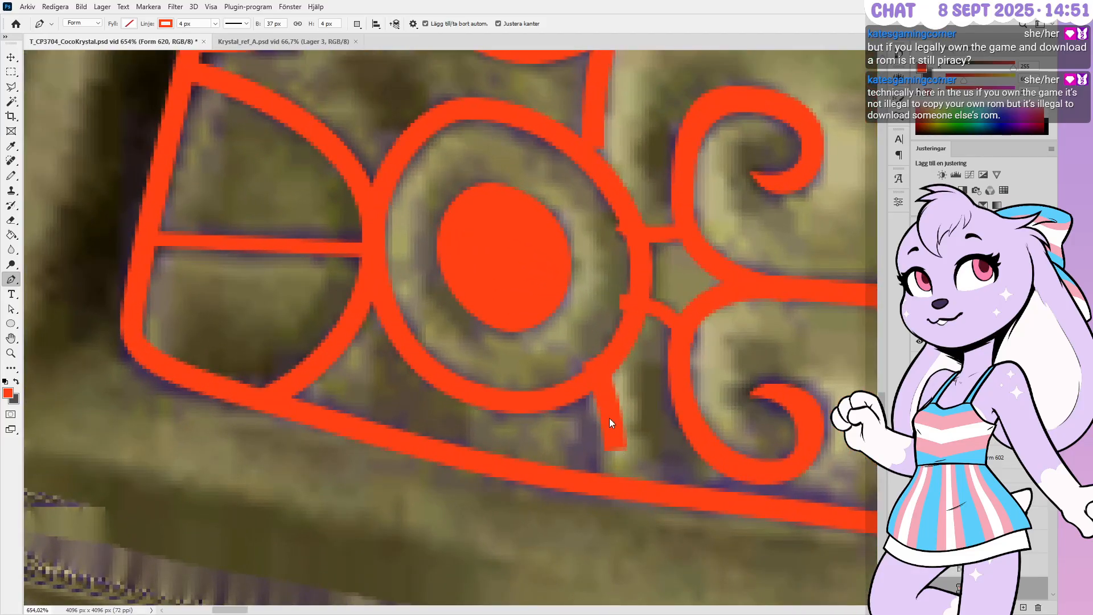
left_click(625, 446, "ctrl")
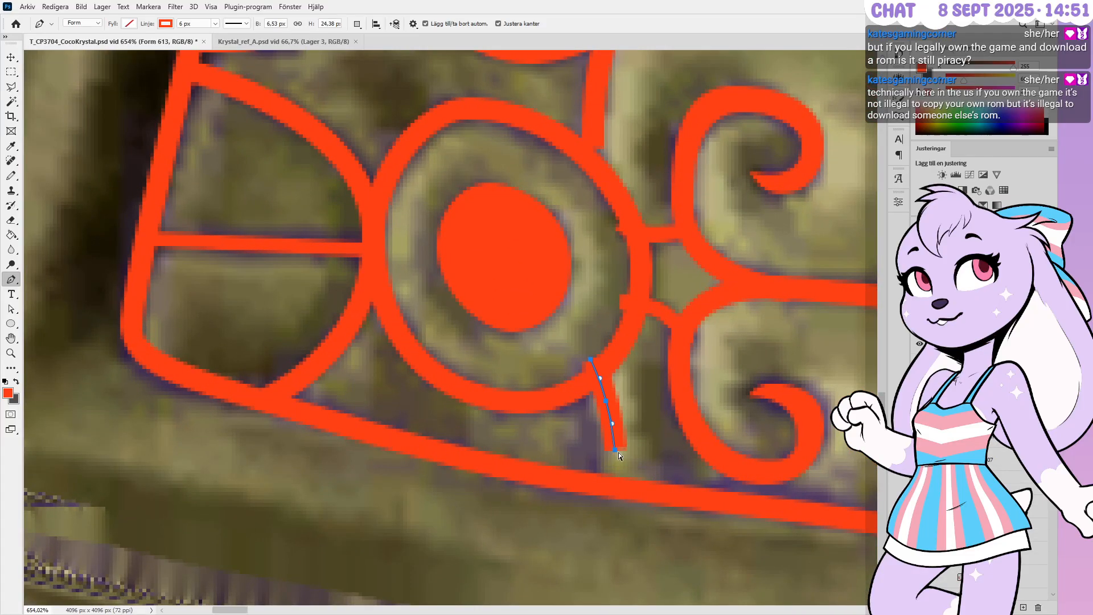
left_click_drag(614, 450, 589, 483, "ctrl")
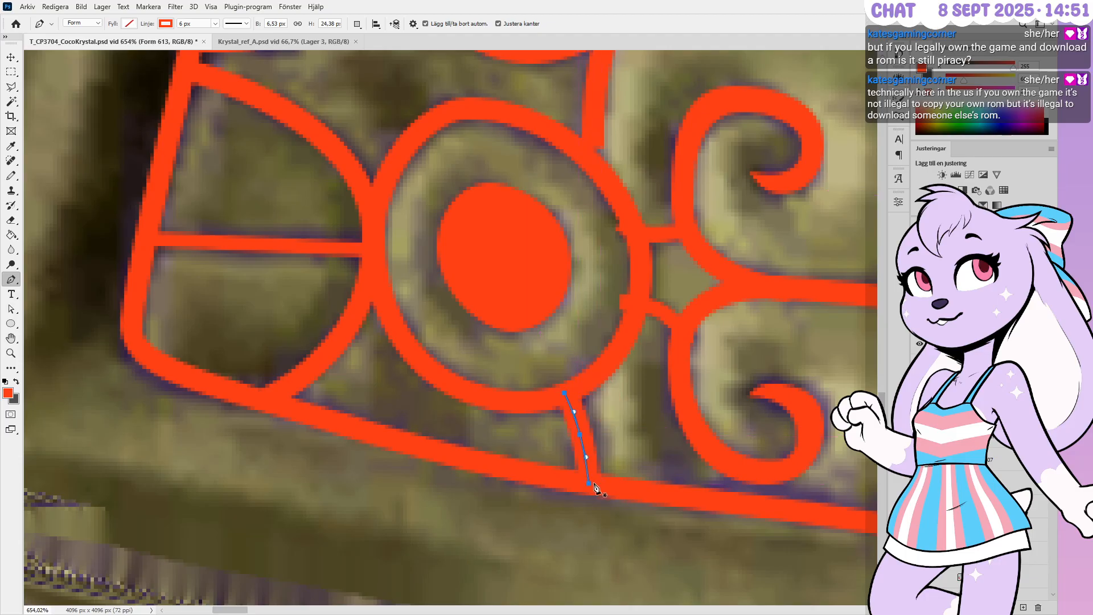
left_click(587, 439)
left_click_drag(568, 394, 571, 394, "ctrl")
left_click_drag(585, 439, 589, 436, "ctrl")
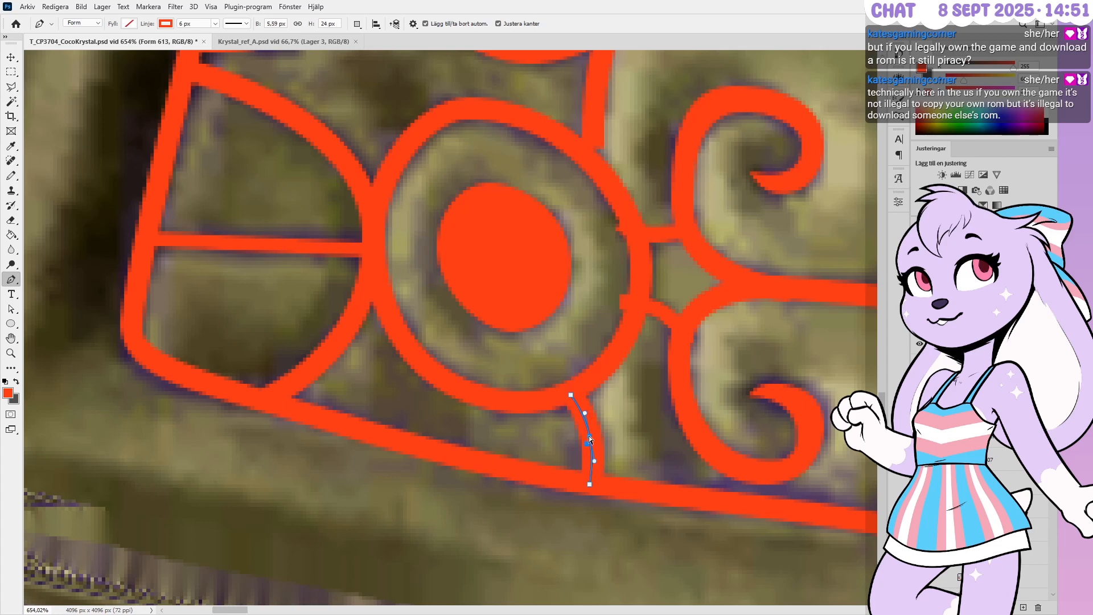
left_click(617, 436, "ctrl")
Reshape the connector beside the circle so its end meets the ring edge with a smooth middle curve
scroll(556, 437, "down", 1, "alt")
scroll(659, 346, "up", 1, "alt")
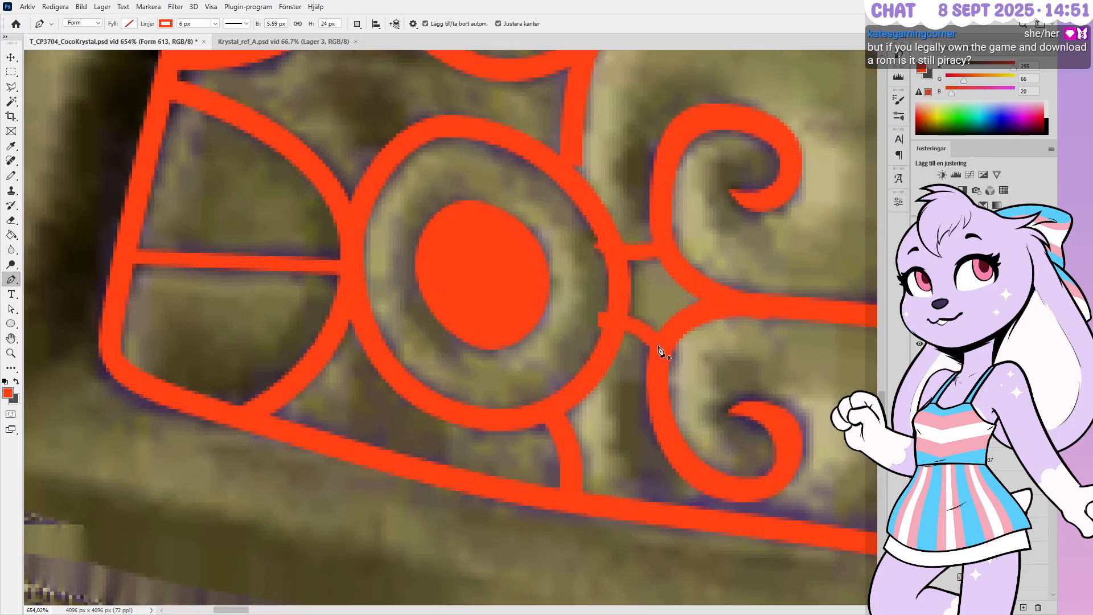
scroll(658, 348, "up", 1, "alt")
left_click(644, 341, "ctrl")
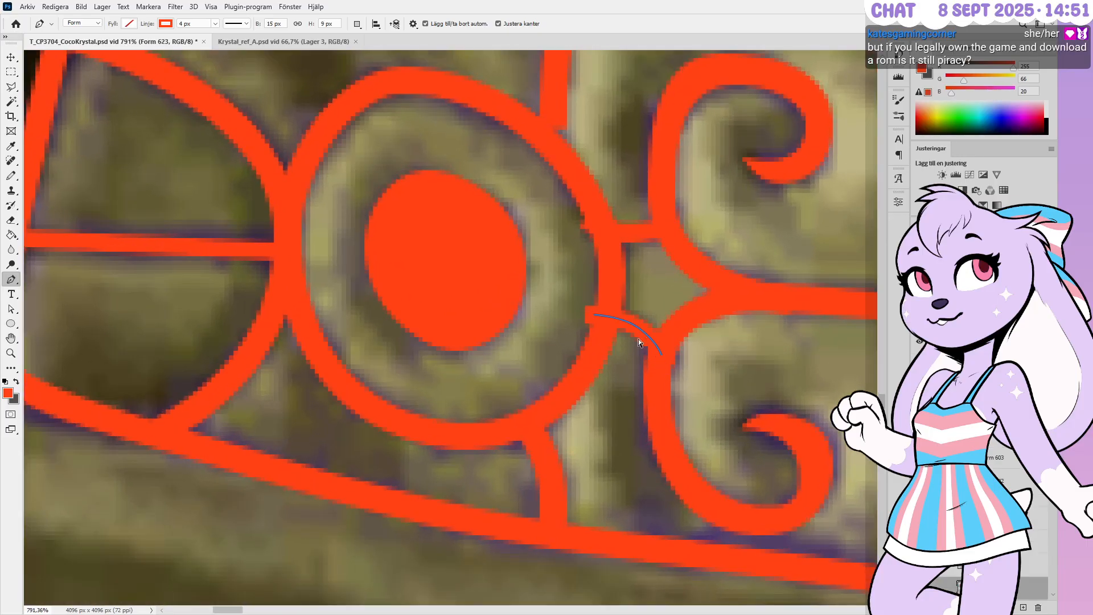
left_click(626, 321, "ctrl")
left_click_drag(594, 314, 612, 324, "ctrl")
left_click_drag(638, 328, 625, 319, "alt")
left_click_drag(658, 357, 658, 358, "ctrl")
Raise the upper connector's right end and bend its middle slightly downward toward the scroll
left_click(625, 239, "ctrl")
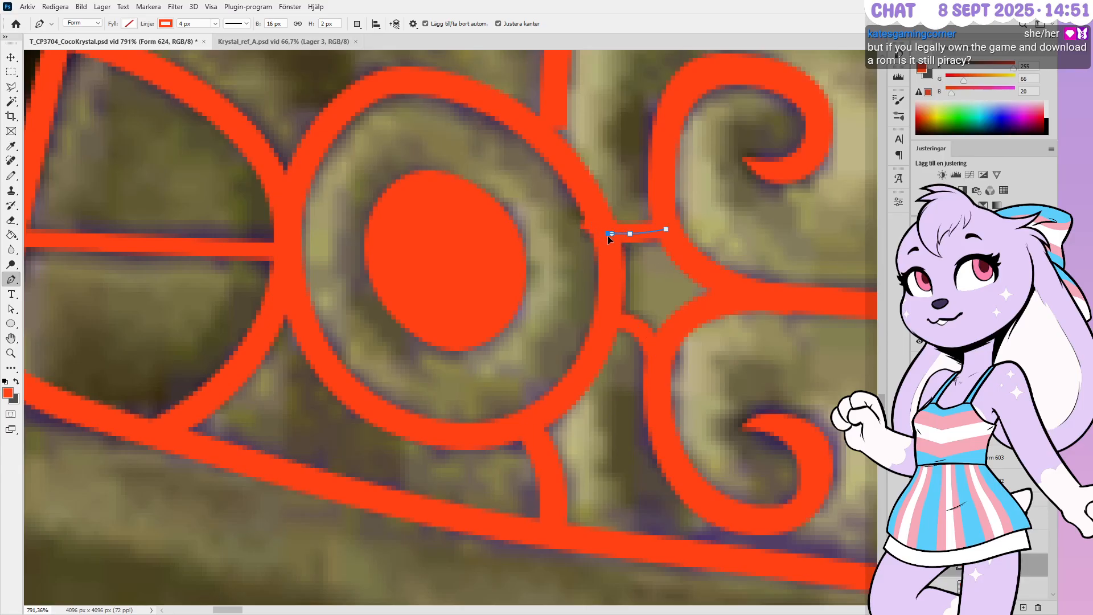
left_click_drag(665, 230, 664, 224, "ctrl")
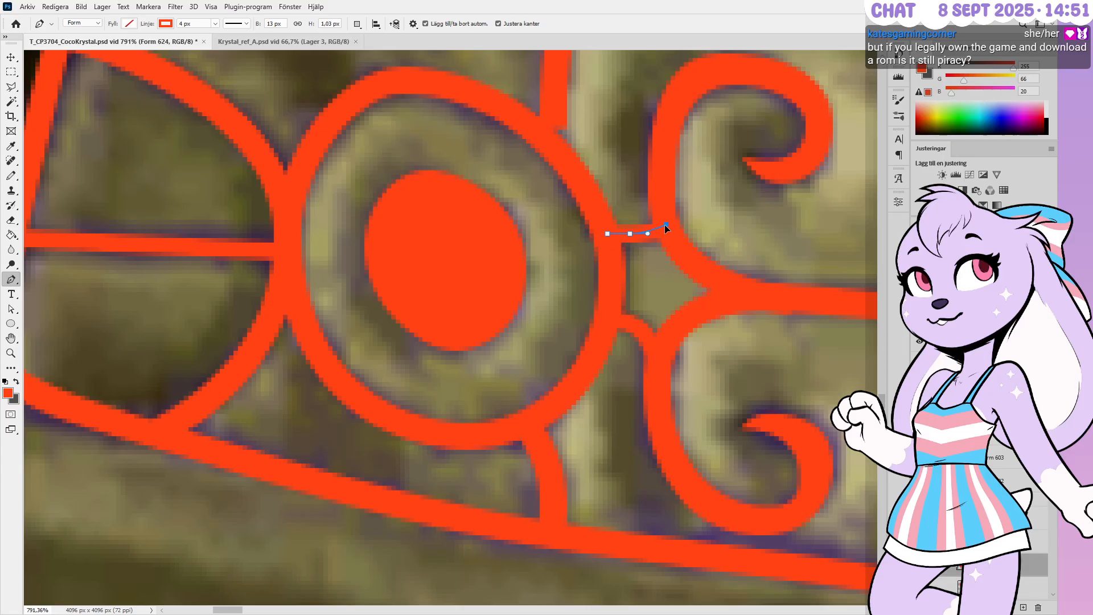
left_click(629, 234, "ctrl")
left_click_drag(641, 232, 640, 236, "ctrl")
scroll(645, 322, "down", 5, "alt")
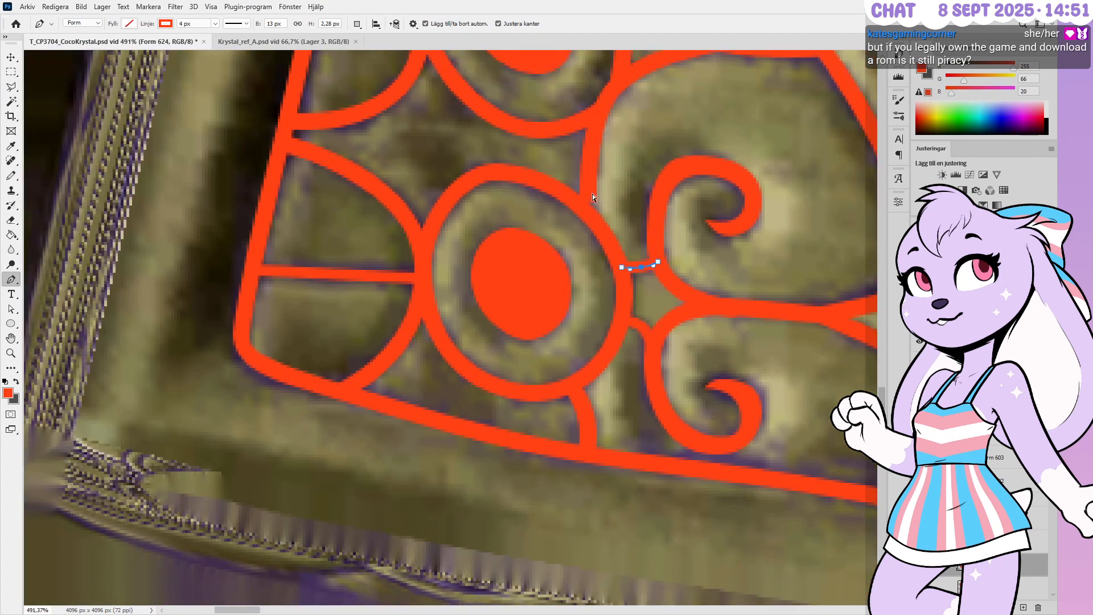
Extend the bottom end of the long curved stroke (Form 609) down about 17 px to join the ring
scroll(609, 214, "up", 1, "alt")
left_click(587, 201, "ctrl")
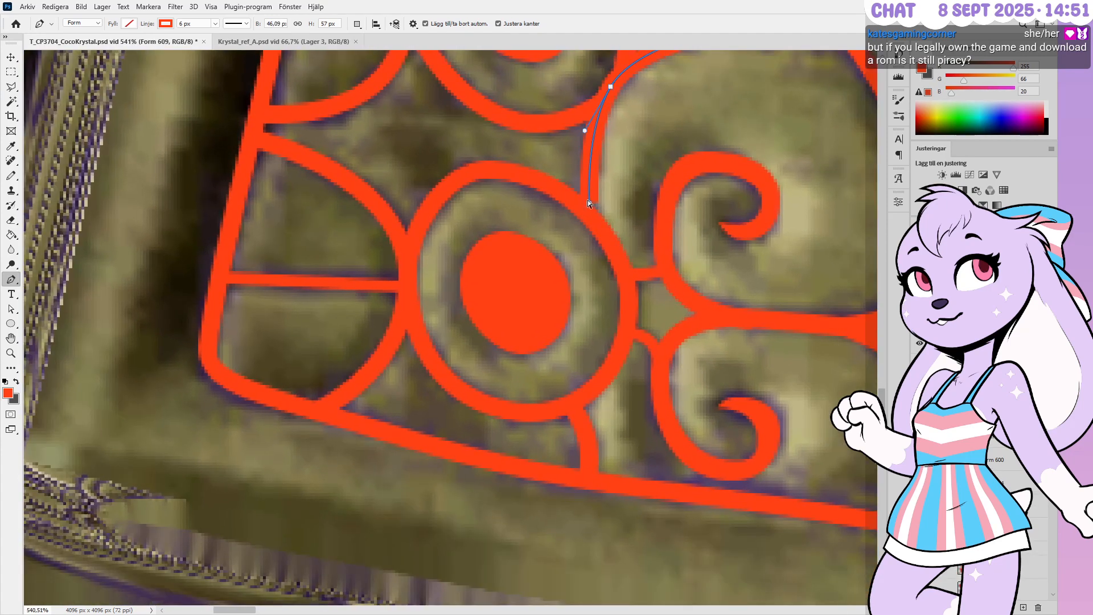
left_click_drag(589, 204, 589, 214, "ctrl")
scroll(578, 299, "down", 5, "alt")
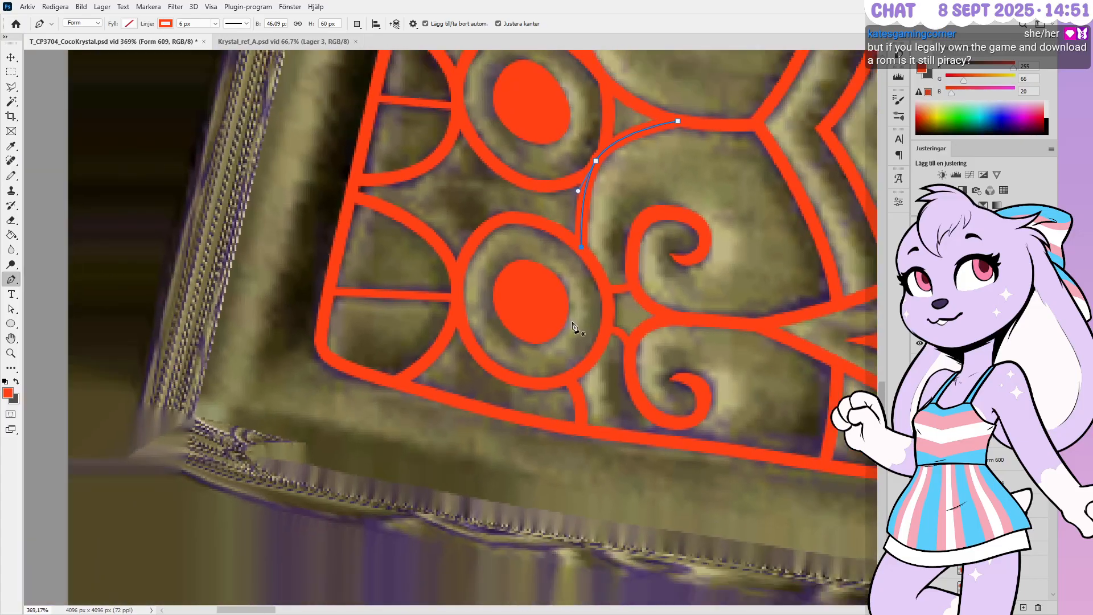
scroll(630, 159, "up", 2, "alt")
key("Escape")
Zoom out to check the tracing across the whole ornamental plate
scroll(647, 253, "down", 1, "alt")
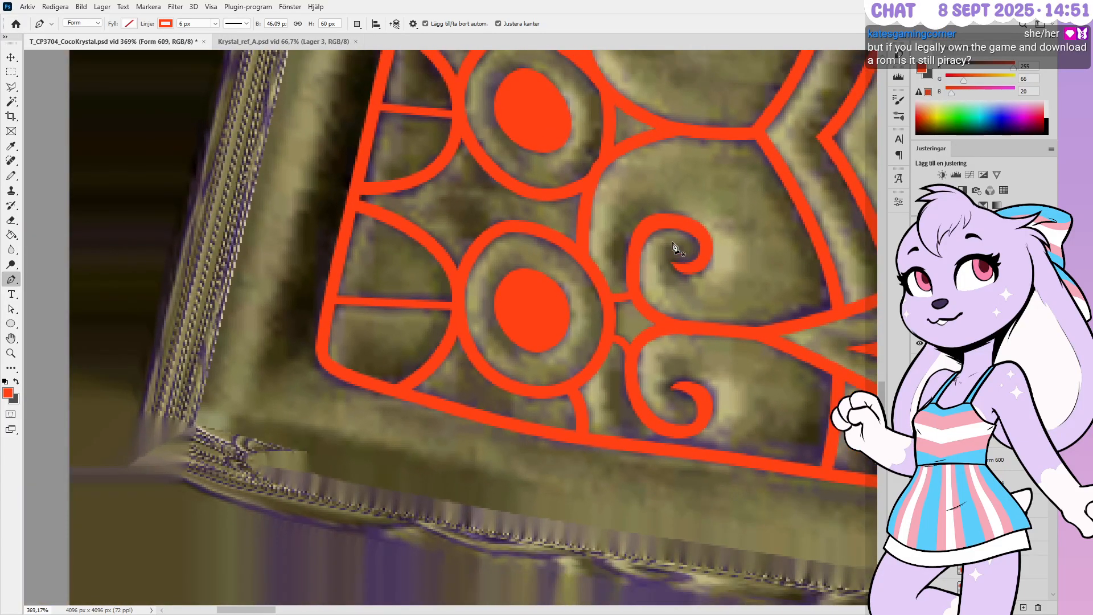
scroll(676, 296, "down", 2, "alt")
scroll(683, 339, "down", 2, "alt")
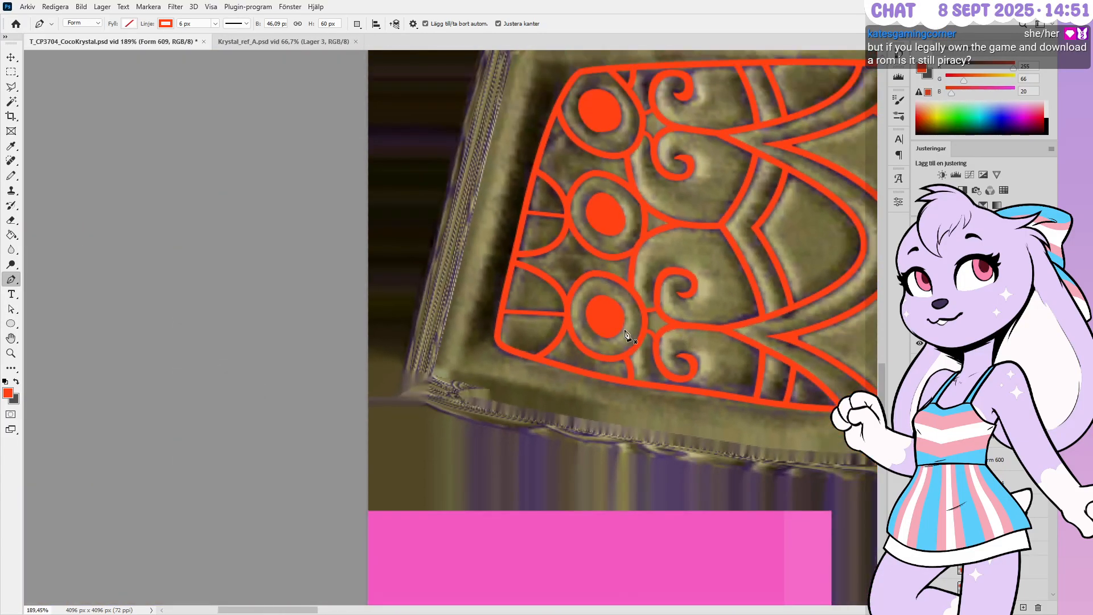
scroll(461, 336, "down", 3, "alt")
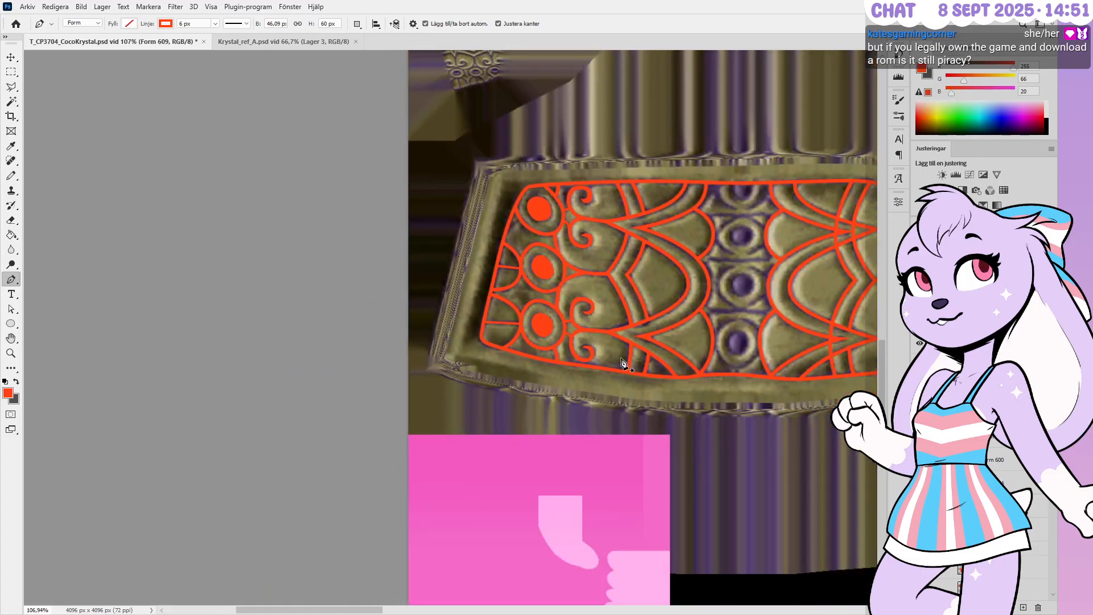
scroll(532, 245, "up", 6, "alt")
scroll(379, 297, "down", 7, "alt")
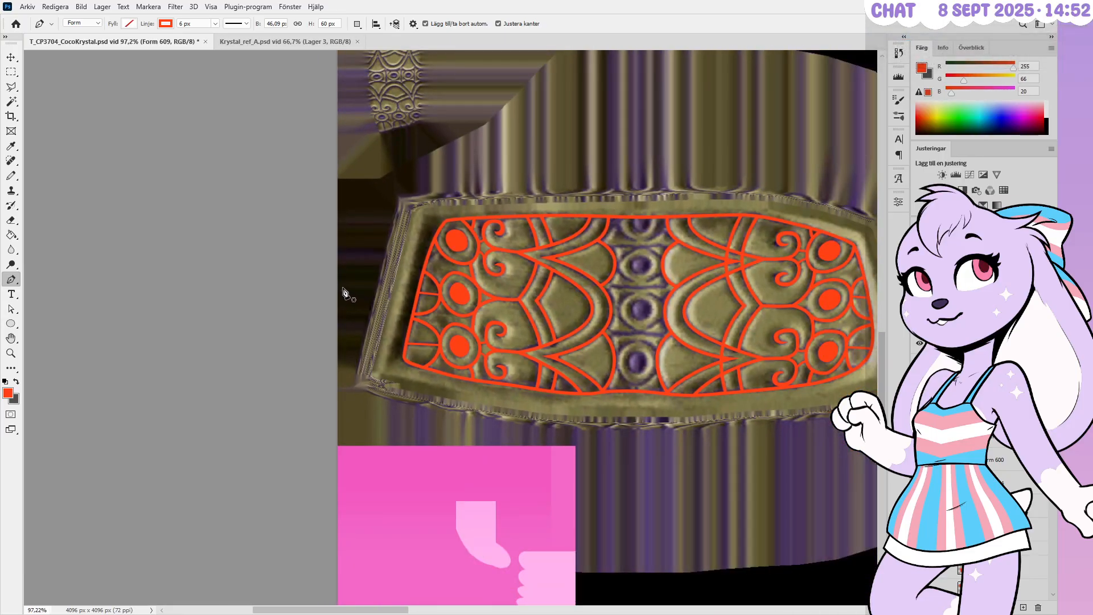
scroll(442, 242, "up", 5, "alt")
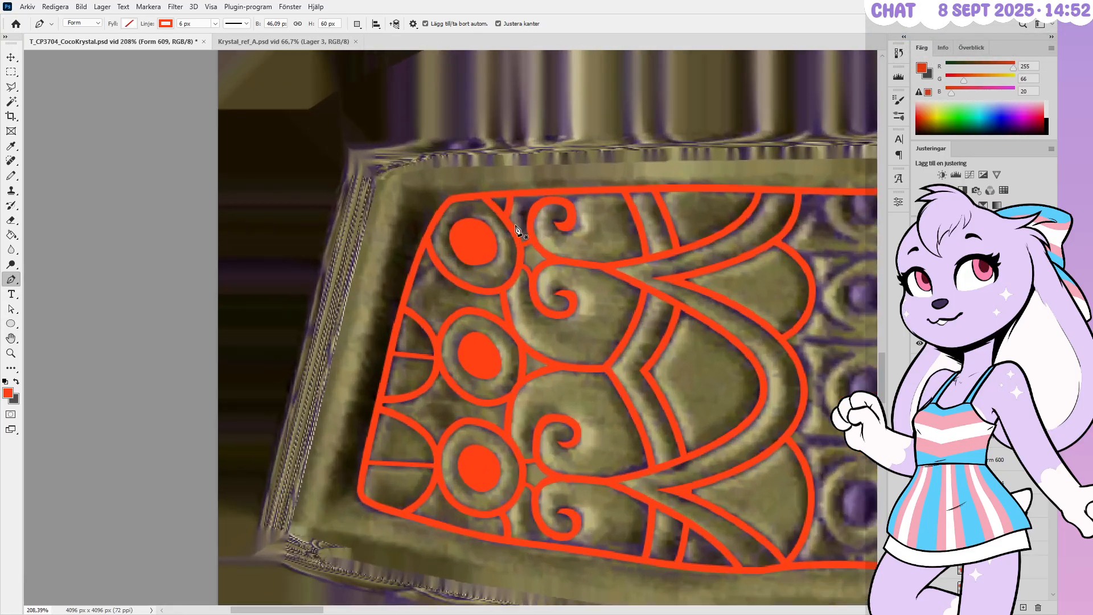
scroll(515, 232, "down", 3, "alt")
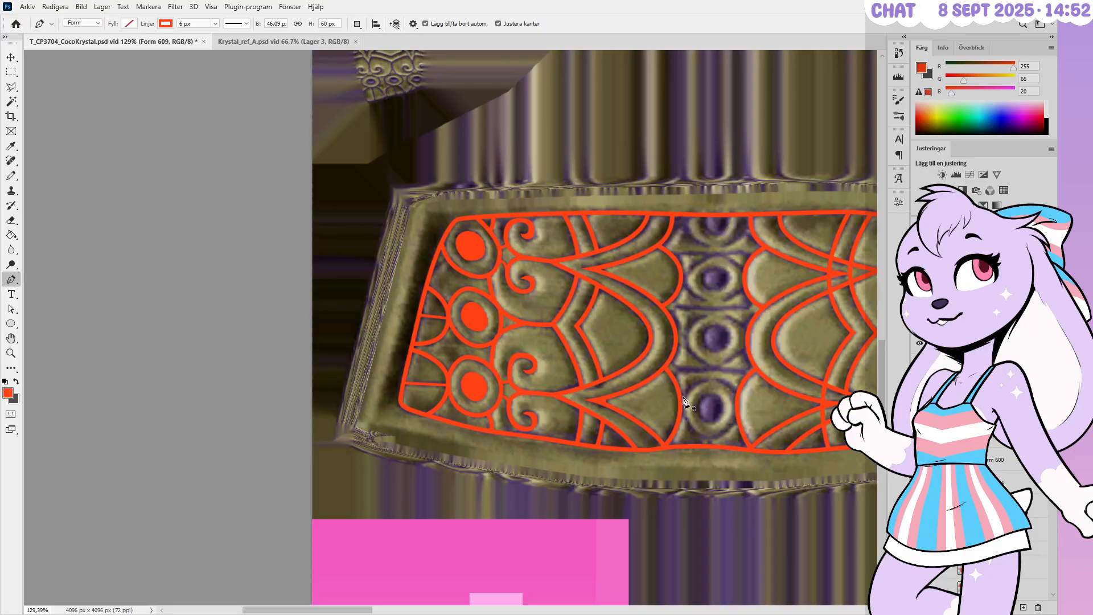
scroll(428, 399, "down", 1, "alt")
scroll(820, 401, "up", 6, "alt")
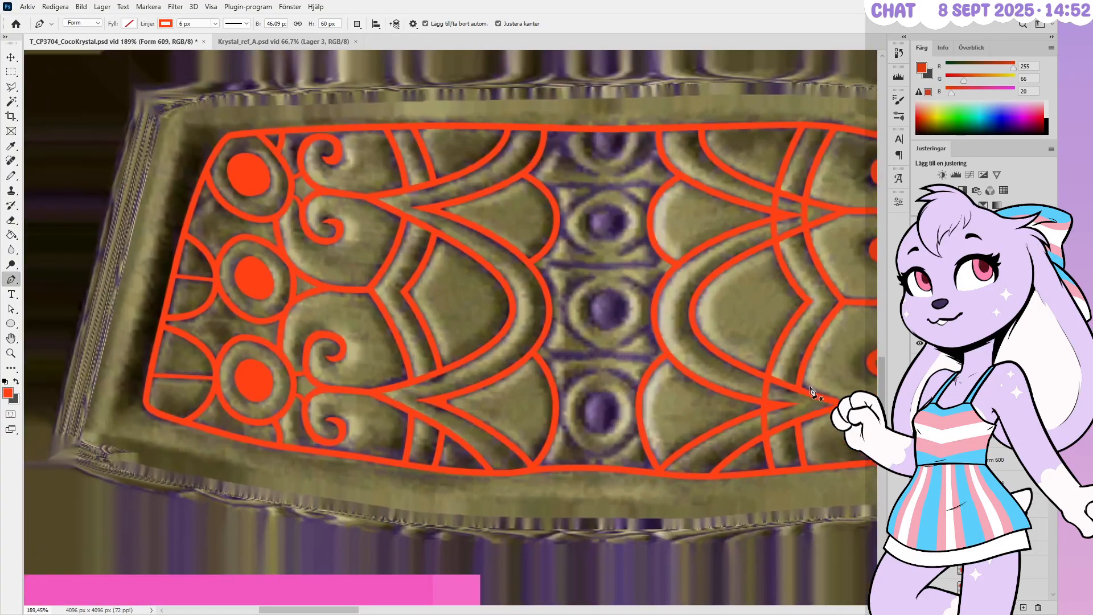
scroll(820, 403, "up", 6, "alt")
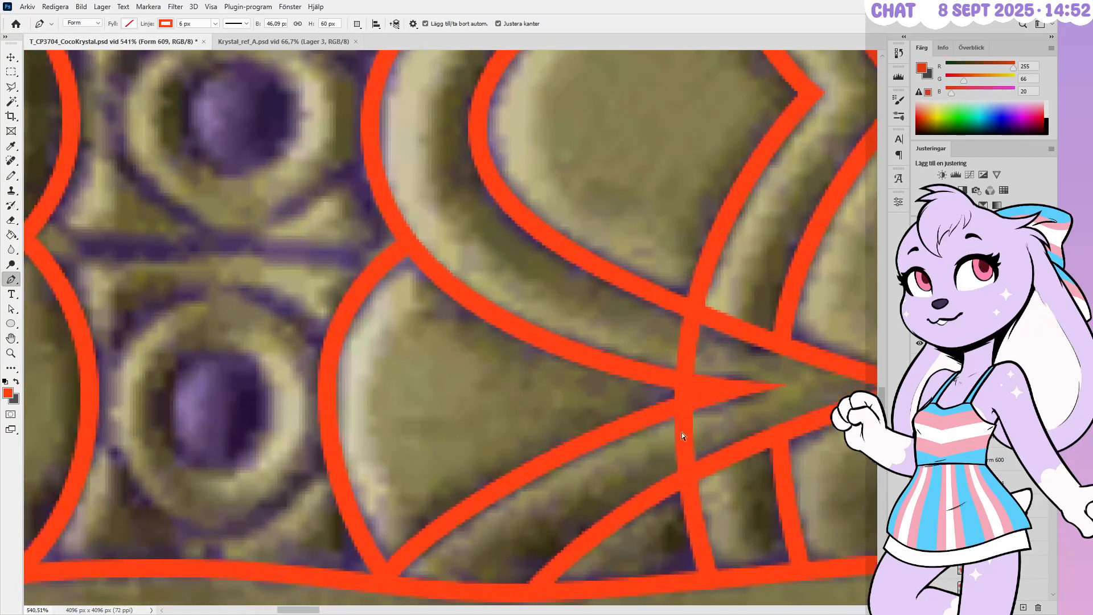
Cut a gap in the vertical curved stroke (Form 607) where the first pointed arch crosses it
left_click(688, 478, "ctrl")
left_click(688, 480, "ctrl")
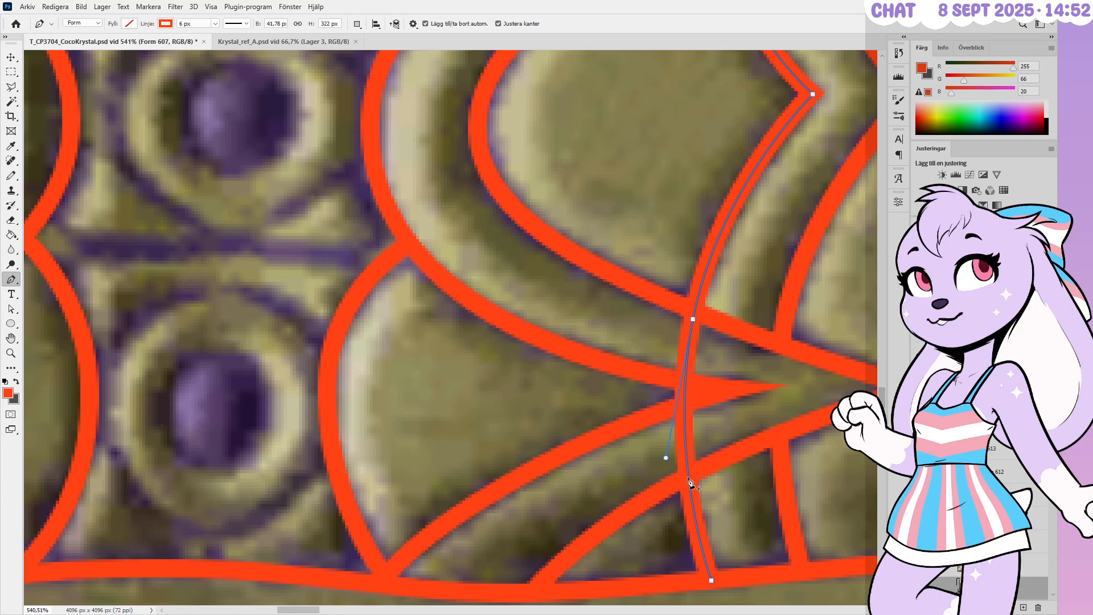
left_click(689, 480)
key("ctrl+z")
left_click(694, 314)
scroll(593, 473, "down", 3, "alt")
scroll(637, 444, "down", 3, "alt")
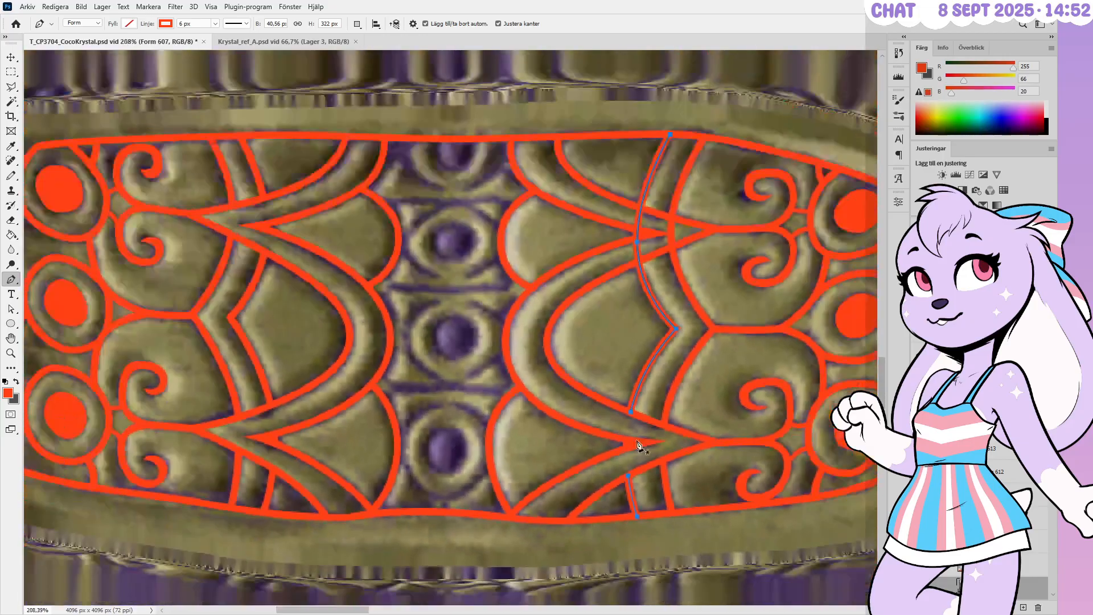
scroll(636, 216, "up", 6, "alt")
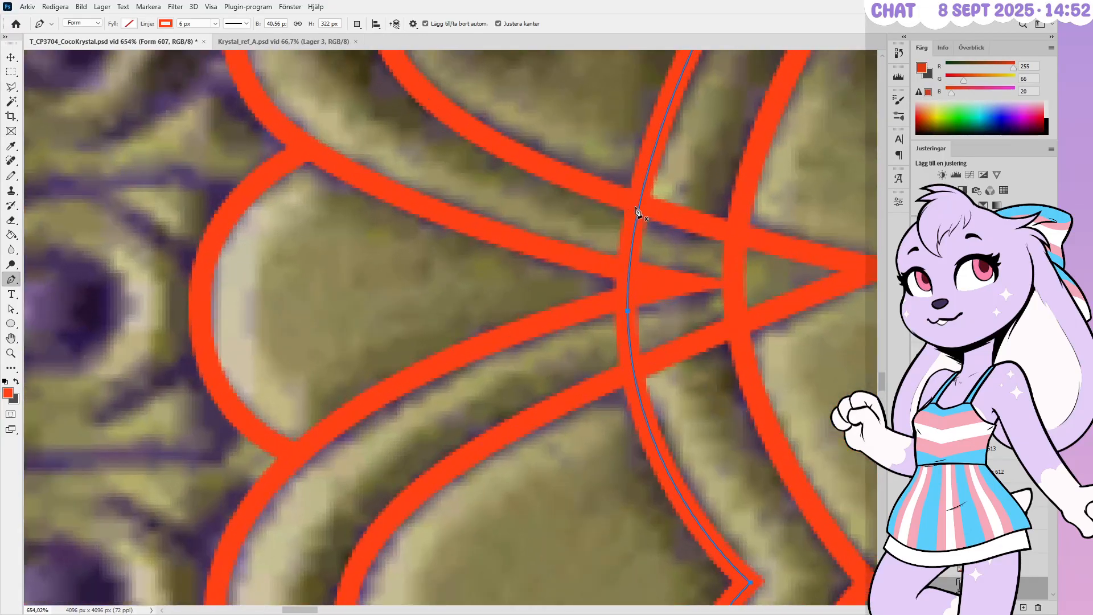
left_click(639, 205)
left_click(633, 370)
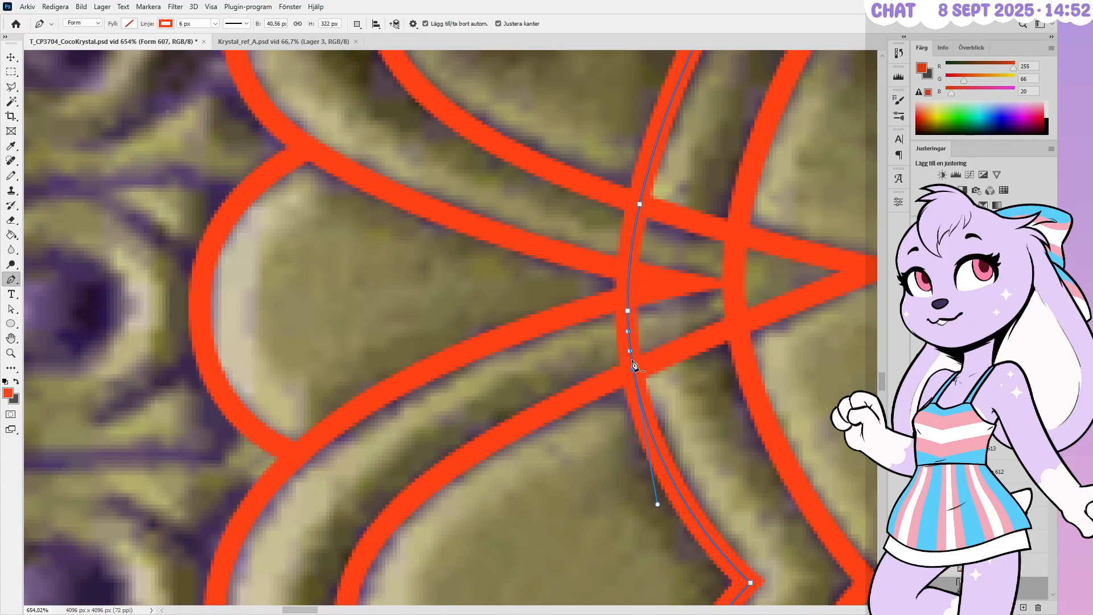
left_click(627, 312, "ctrl")
key("Delete")
left_click(679, 381, "ctrl")
Cut a second gap in the curved stroke at the next arch crossing
scroll(603, 312, "down", 1, "alt")
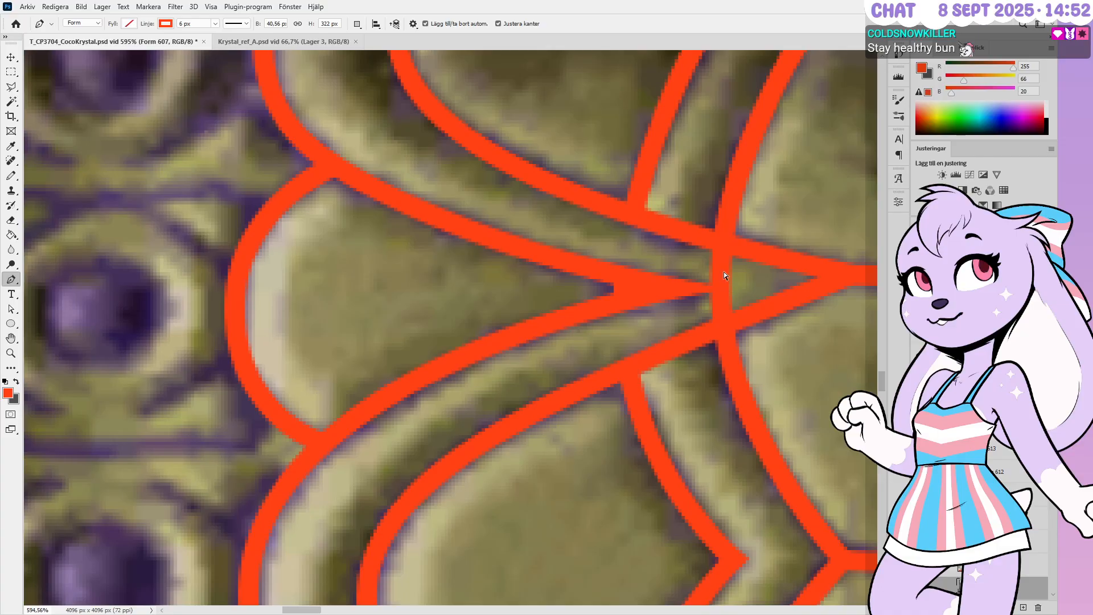
left_click(722, 244, "ctrl")
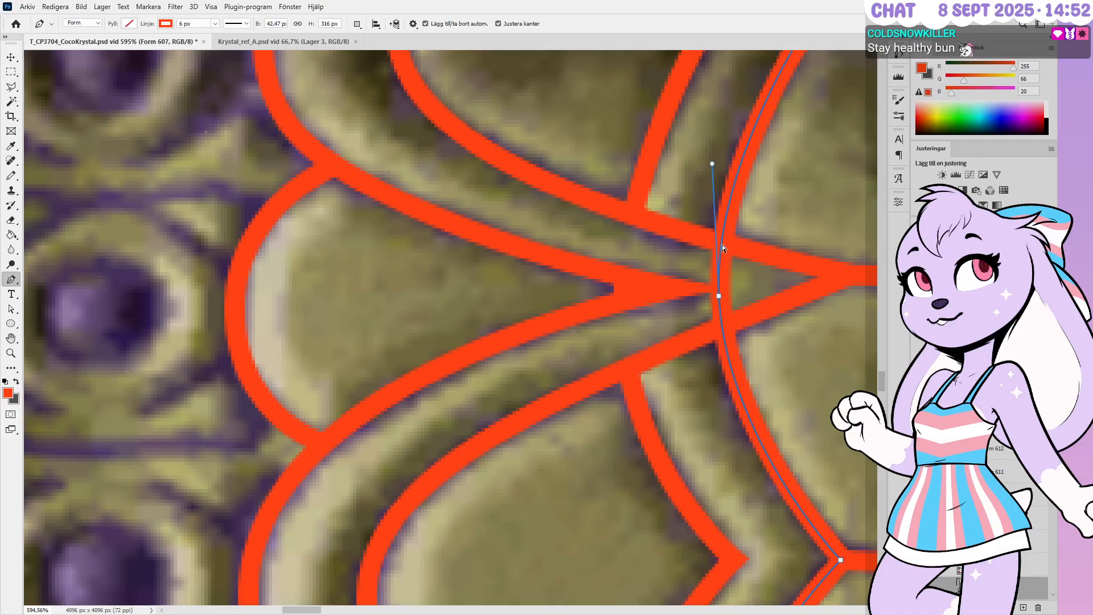
left_click(722, 244)
left_click(722, 326)
left_click(719, 297, "ctrl")
key("Delete")
left_click(745, 283, "ctrl")
scroll(745, 281, "down", 6, "alt")
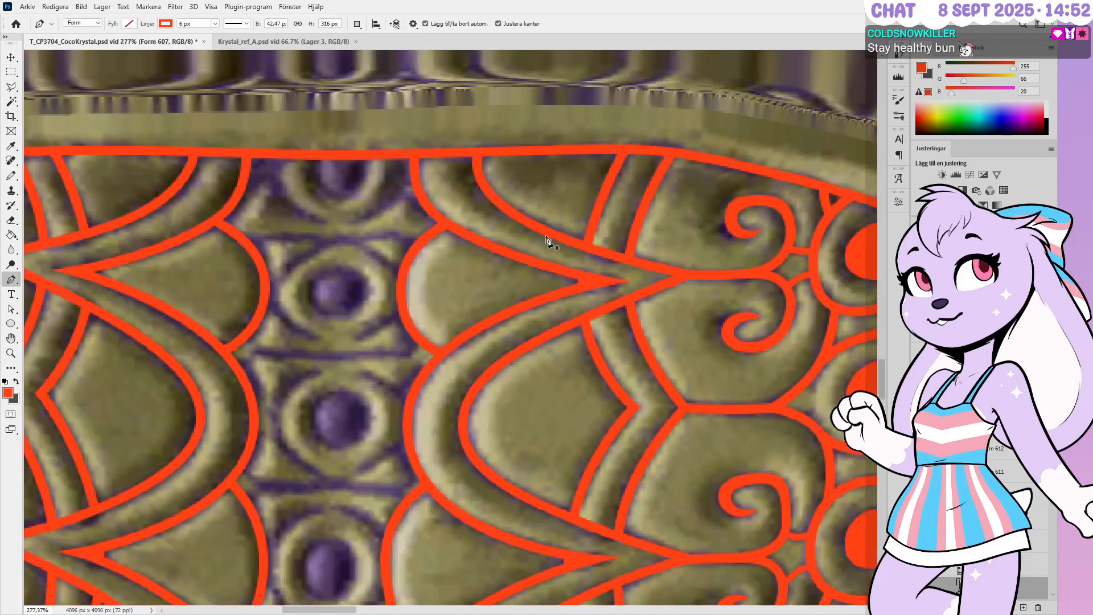
scroll(599, 238, "down", 3, "alt")
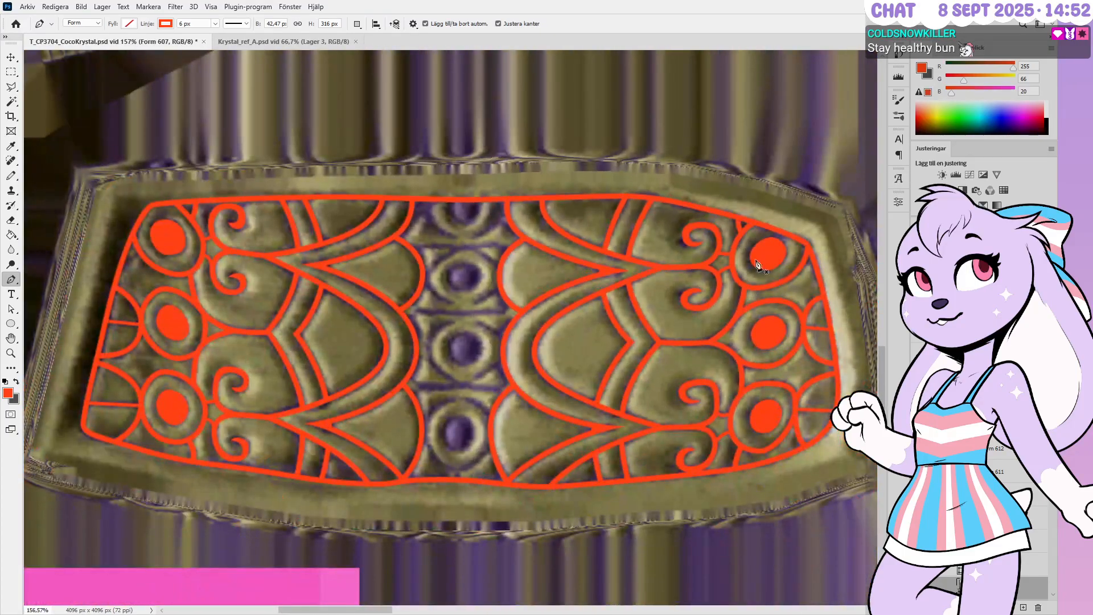
scroll(795, 249, "up", 1, "alt")
scroll(795, 249, "down", 1, "alt")
scroll(796, 252, "up", 2, "alt")
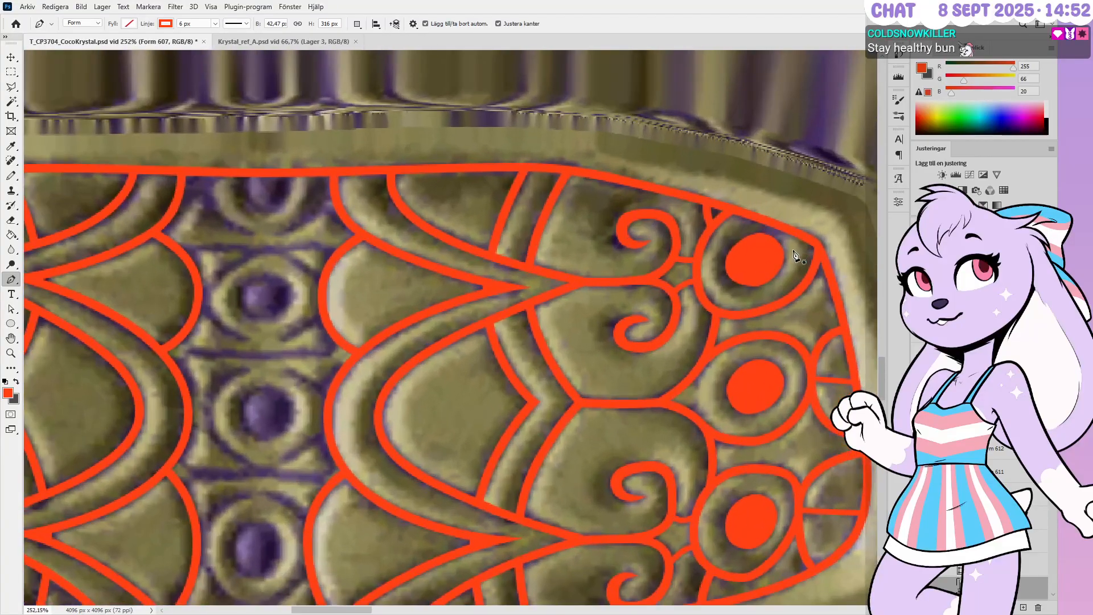
Nudge the upper-right oval's (Form 628) left, bottom, right and top anchors outward to fit its ring
left_click(760, 244, "ctrl")
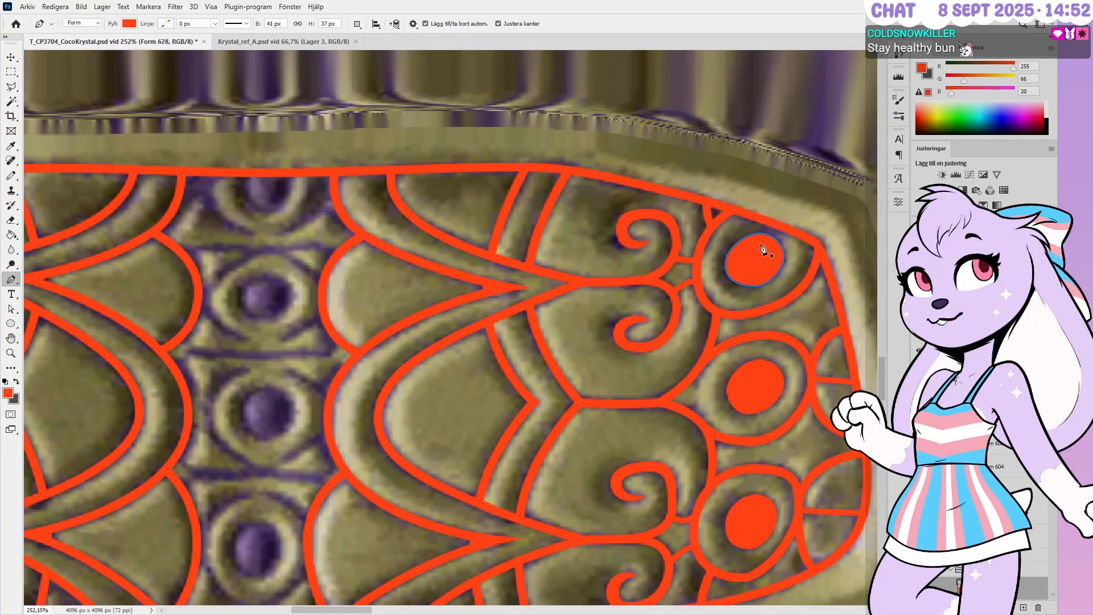
scroll(760, 245, "up", 2, "alt")
key("Left")
key("Left")
left_click_drag(731, 322, 778, 289, "ctrl")
key("Down")
key("Left")
key("Left")
key("Left")
left_click_drag(814, 251, 796, 269, "ctrl")
key("Right")
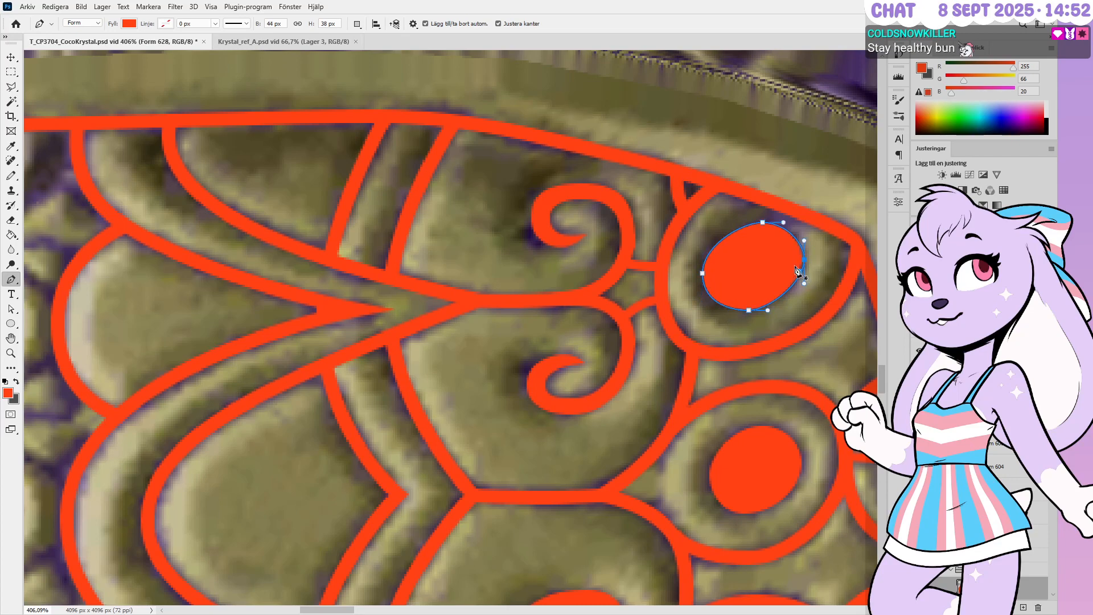
left_click_drag(755, 216, 773, 248, "ctrl")
key("Up")
Lengthen the oval's left curve handle, nudge its left point outward, and save the document
left_click(726, 295, "ctrl")
left_click(700, 270, "ctrl")
scroll(701, 303, "up", 1, "alt")
left_click_drag(701, 300, 702, 304, "ctrl")
key("Left")
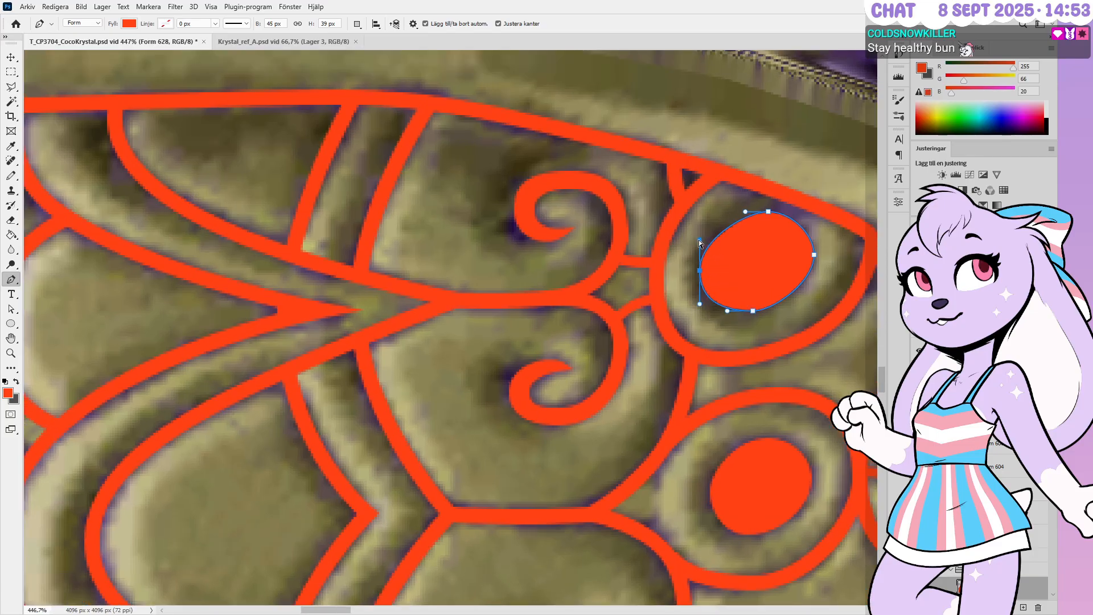
left_click(712, 223, "ctrl")
scroll(752, 251, "down", 5, "alt")
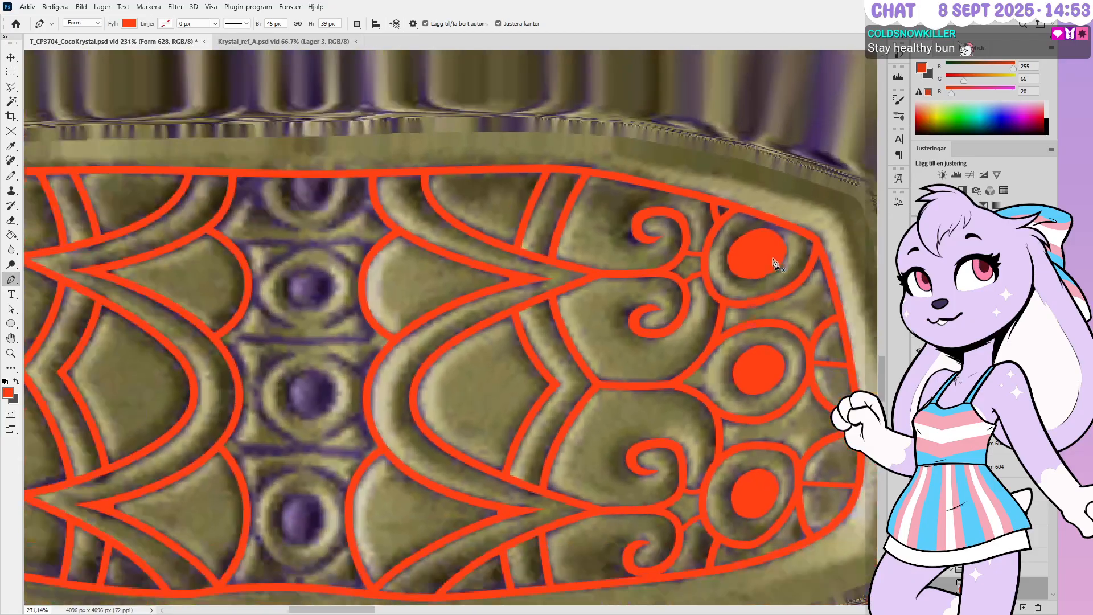
scroll(786, 274, "down", 3, "alt")
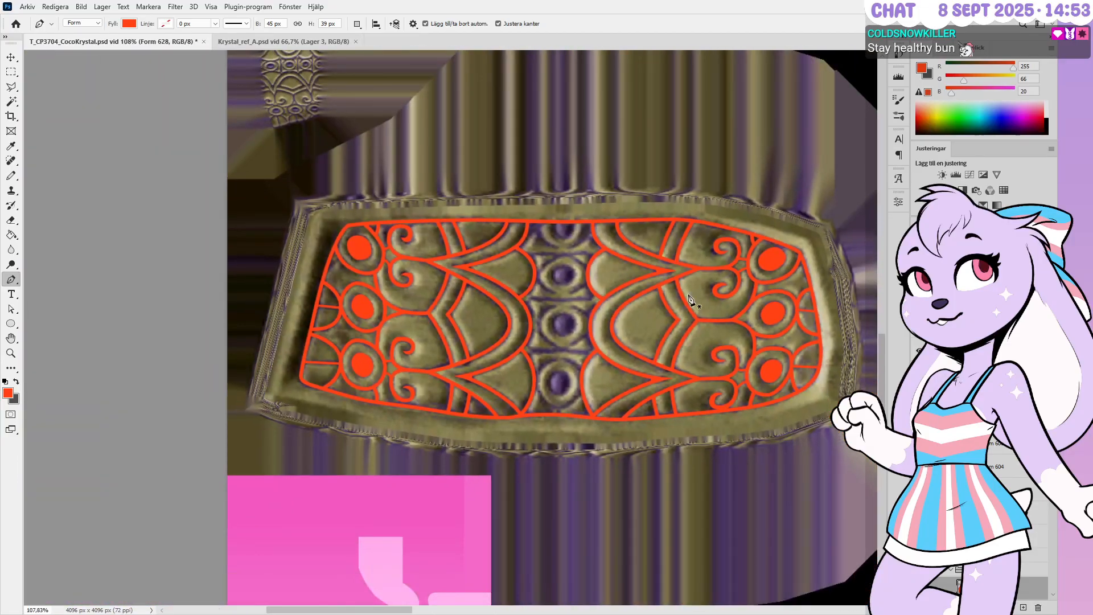
scroll(493, 330, "up", 2, "alt")
scroll(493, 330, "up", 3, "alt")
key("ctrl+s")
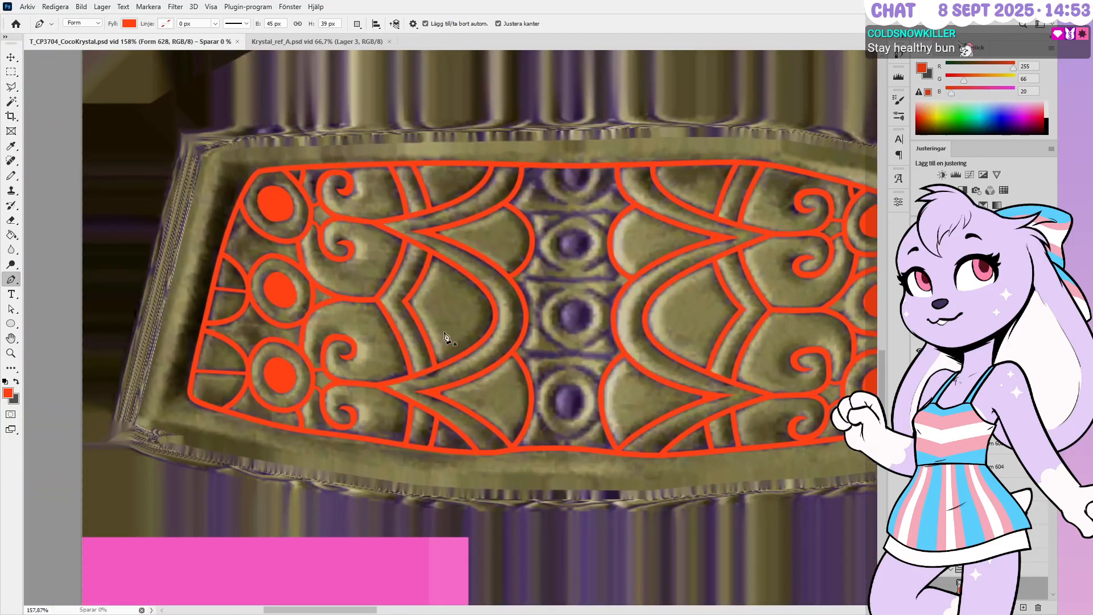
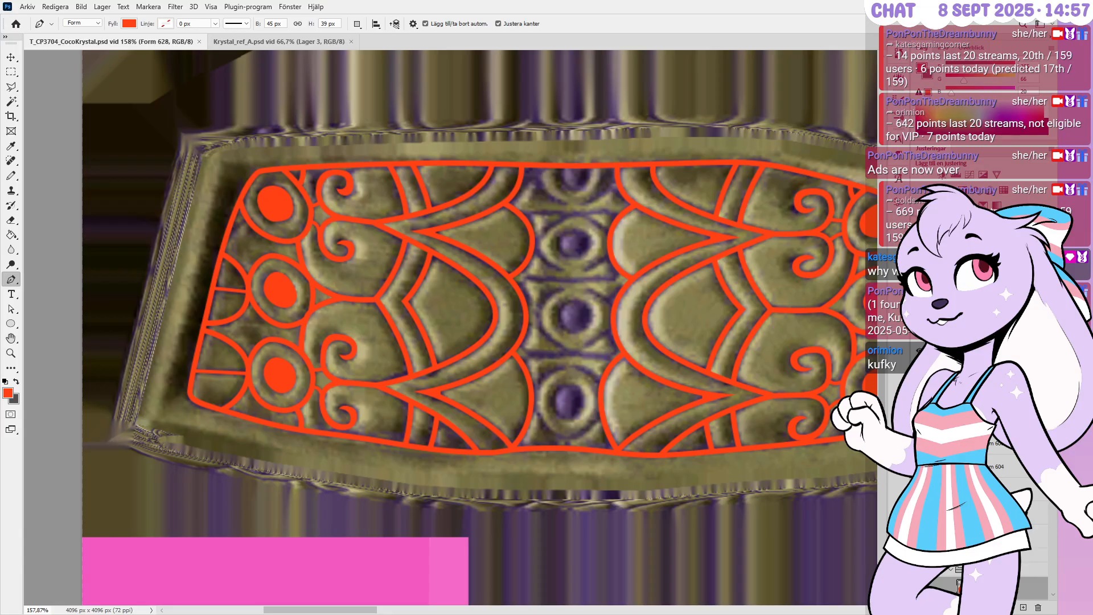
Browse past layer H to Grupp 3 and create a new layer group, Grupp 6
key("ctrl+g")
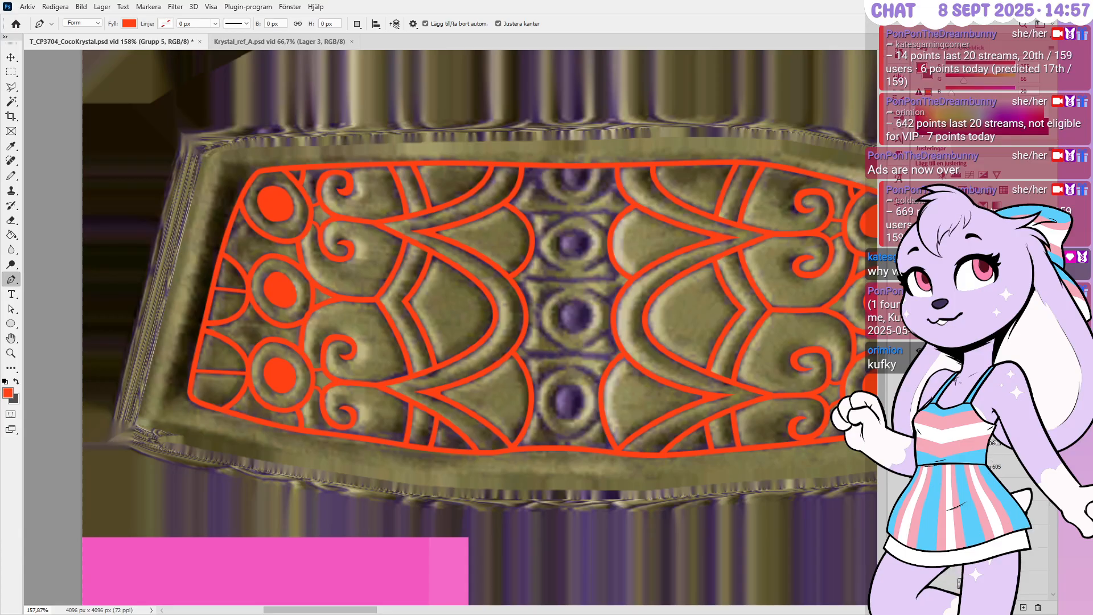
scroll(990, 438, "up", 5)
scroll(992, 466, "up", 2)
scroll(991, 466, "up", 3)
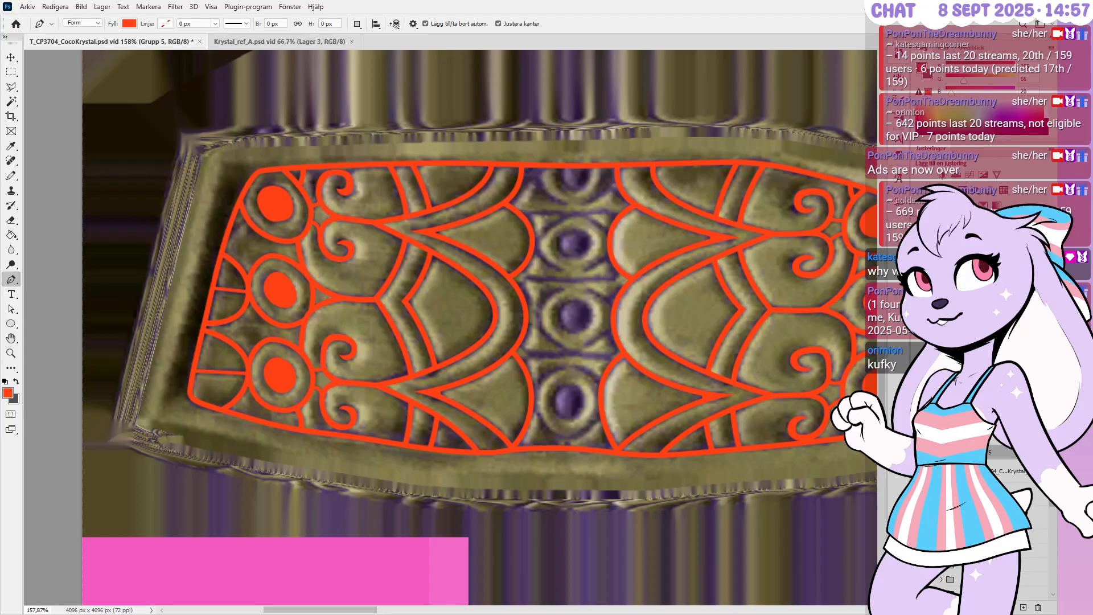
scroll(992, 456, "down", 5)
left_click(988, 401)
scroll(992, 461, "up", 4)
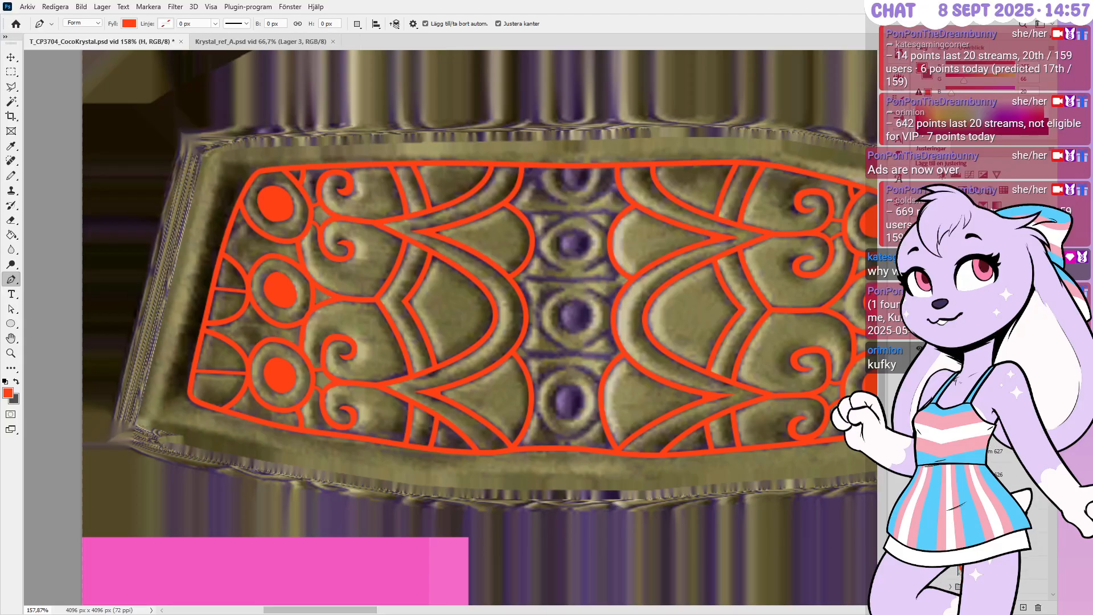
scroll(992, 461, "up", 4)
left_click(987, 418)
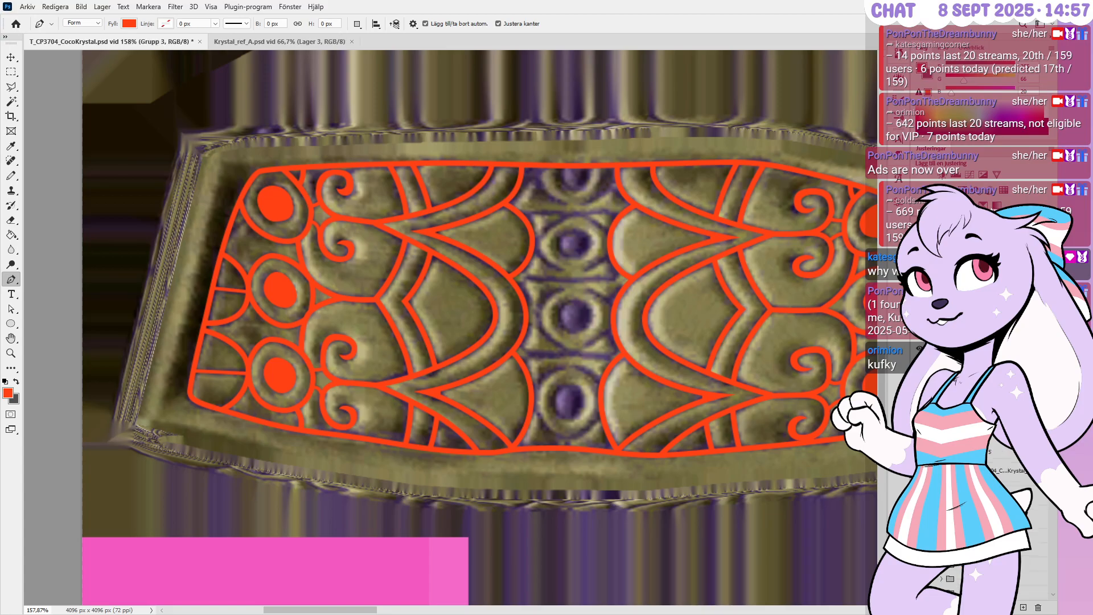
left_click(1008, 607)
left_click(858, 272)
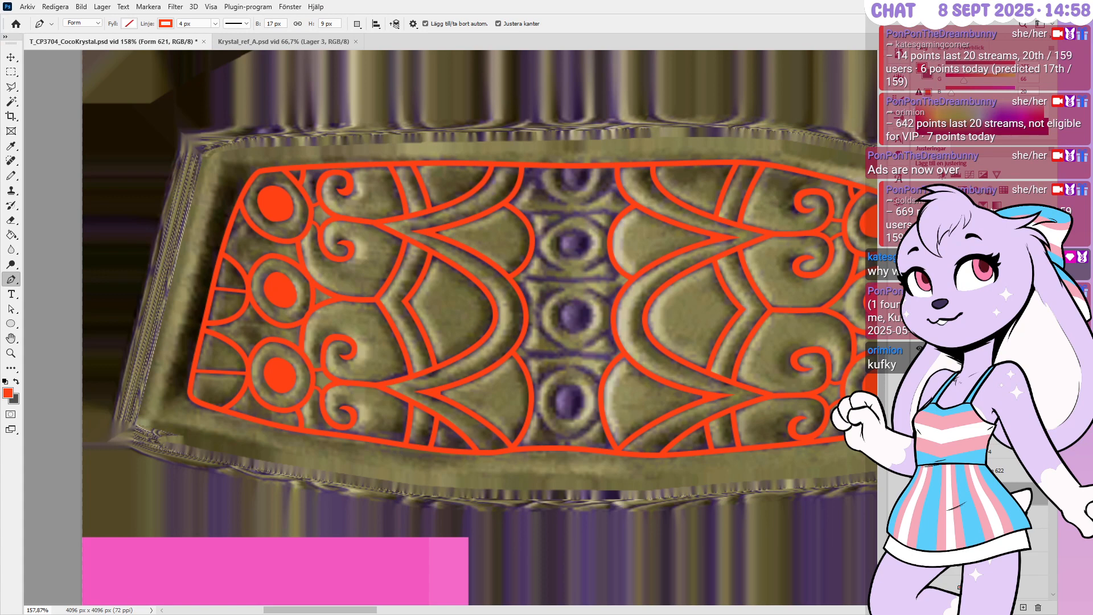
Reselect Grupp 6 and zoom to about 450% on the central purple gem column
left_click(962, 422)
scroll(571, 317, "up", 1)
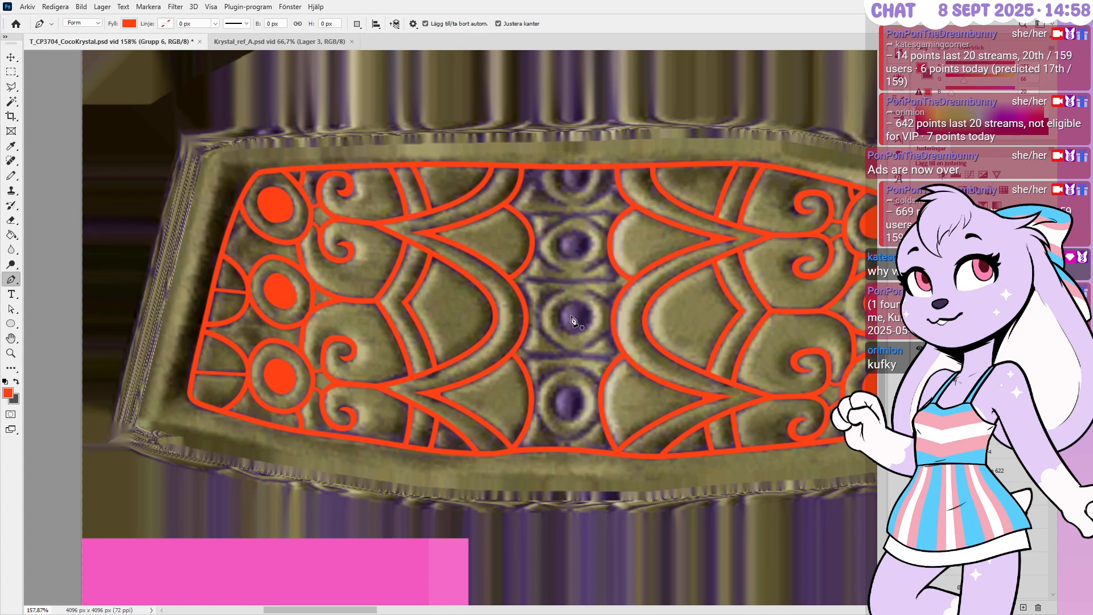
scroll(571, 316, "up", 5, "alt")
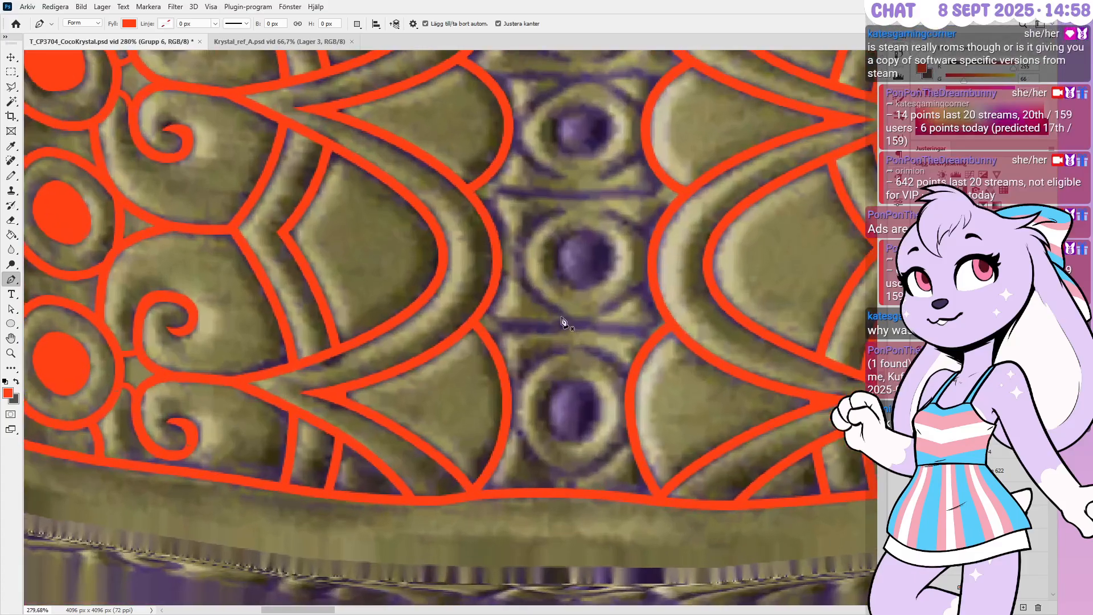
scroll(562, 322, "up", 1, "alt")
scroll(562, 321, "up", 4, "alt")
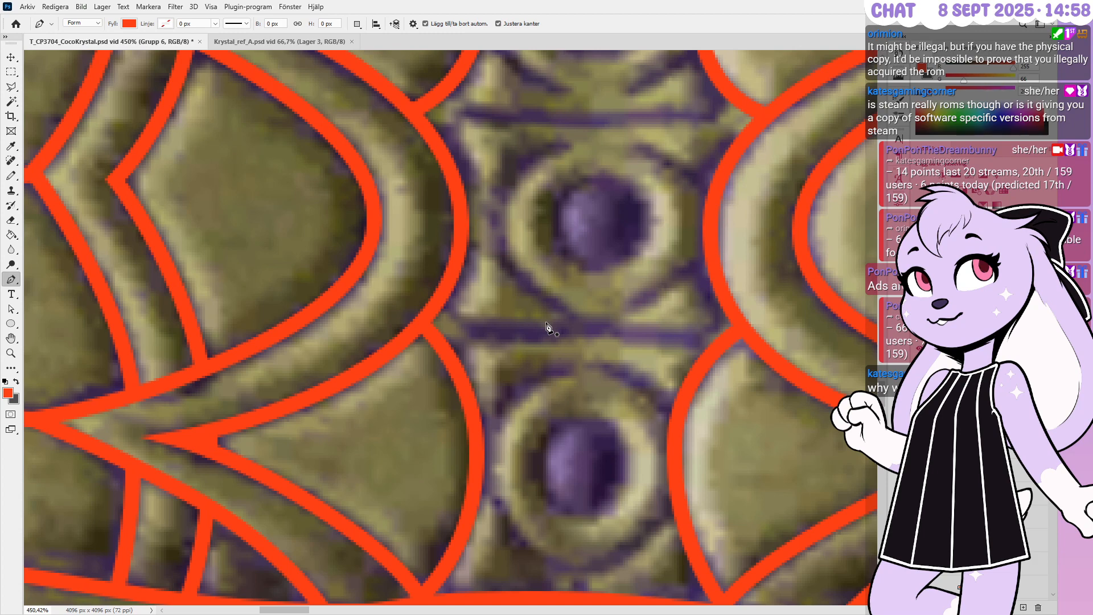
scroll(450, 330, "up", 2, "alt")
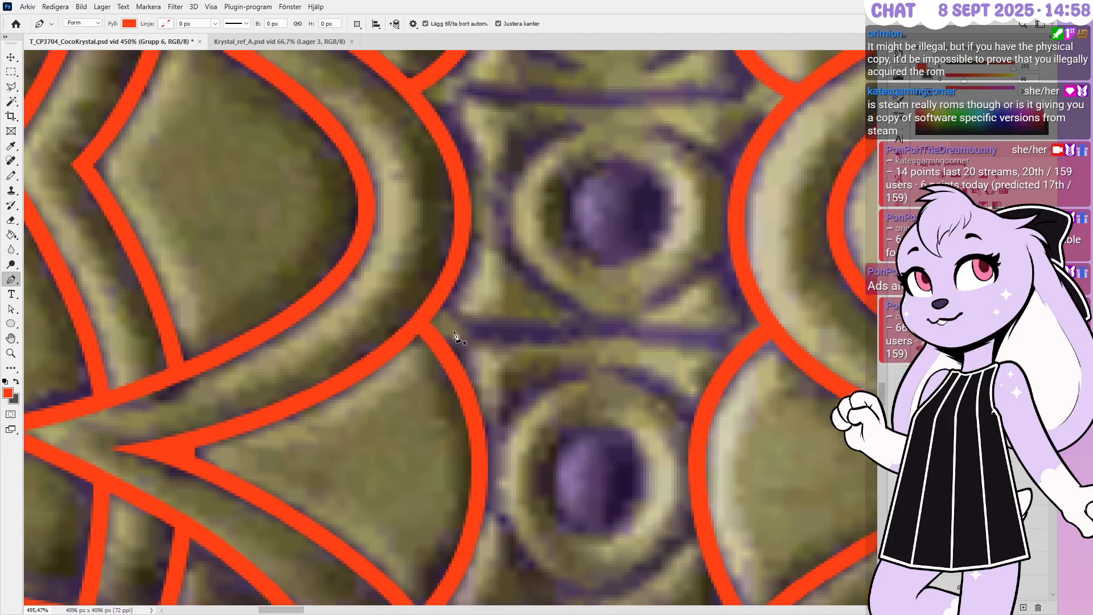
Place a trial curved path on the gem column, then undo its curved second point
left_click(773, 348)
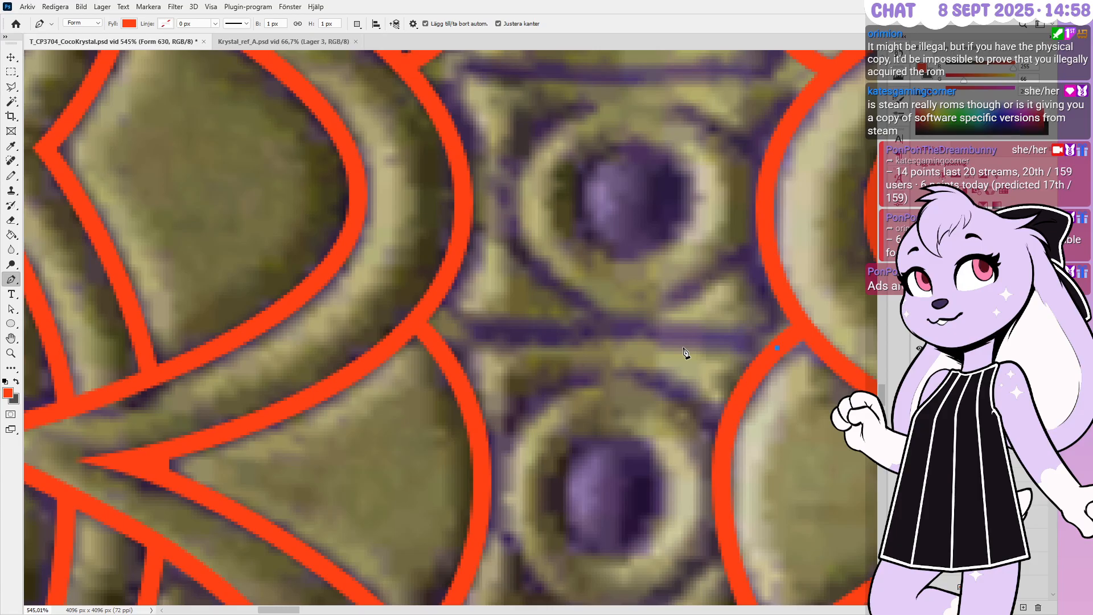
left_click(622, 329)
left_click_drag(624, 334, 557, 328)
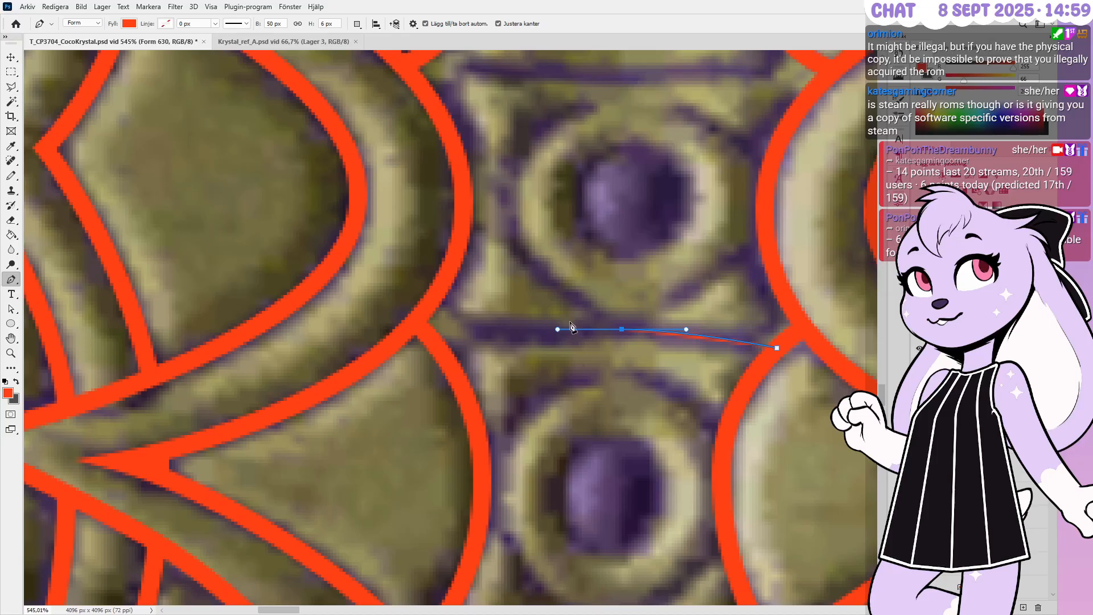
key("ctrl+z")
key("ctrl+z")
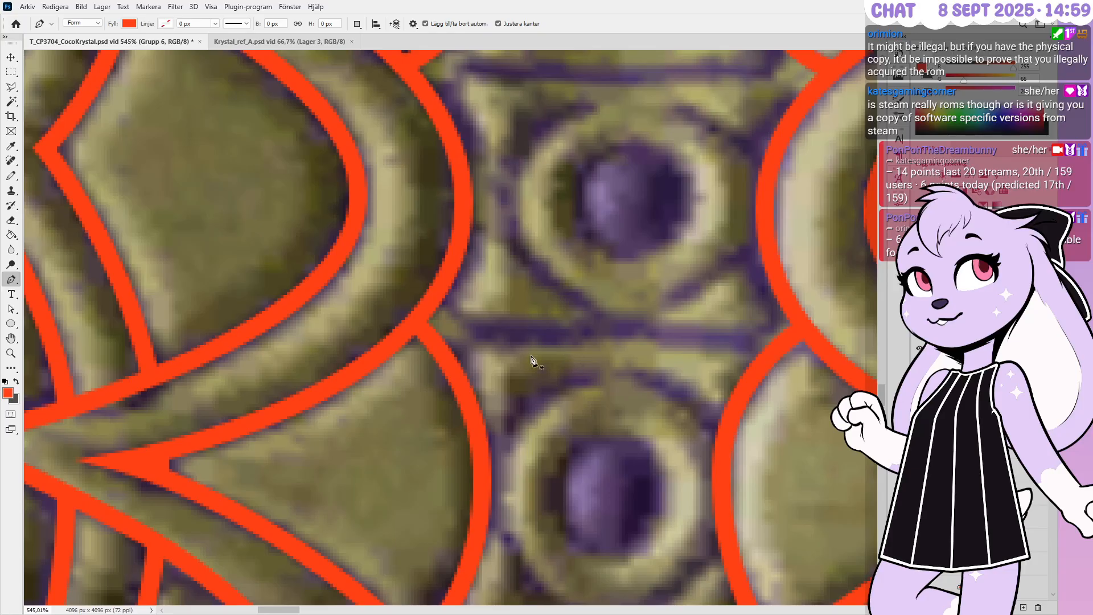
Give new shapes a 4 px stroke and set their fill to none
left_click(204, 23)
type("4")
key("Return")
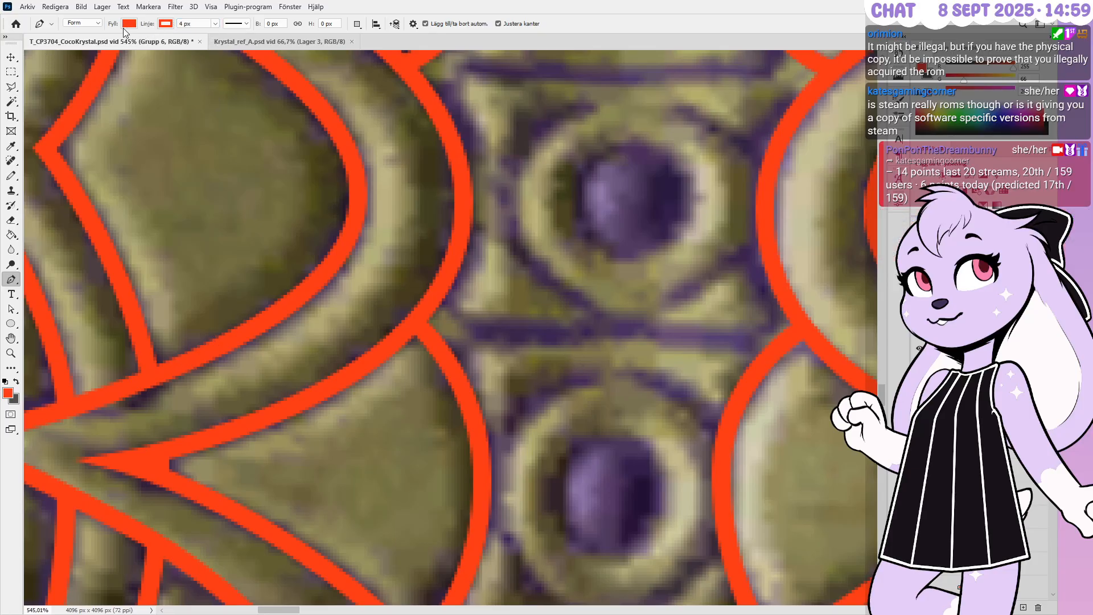
left_click(131, 24)
left_click(73, 47)
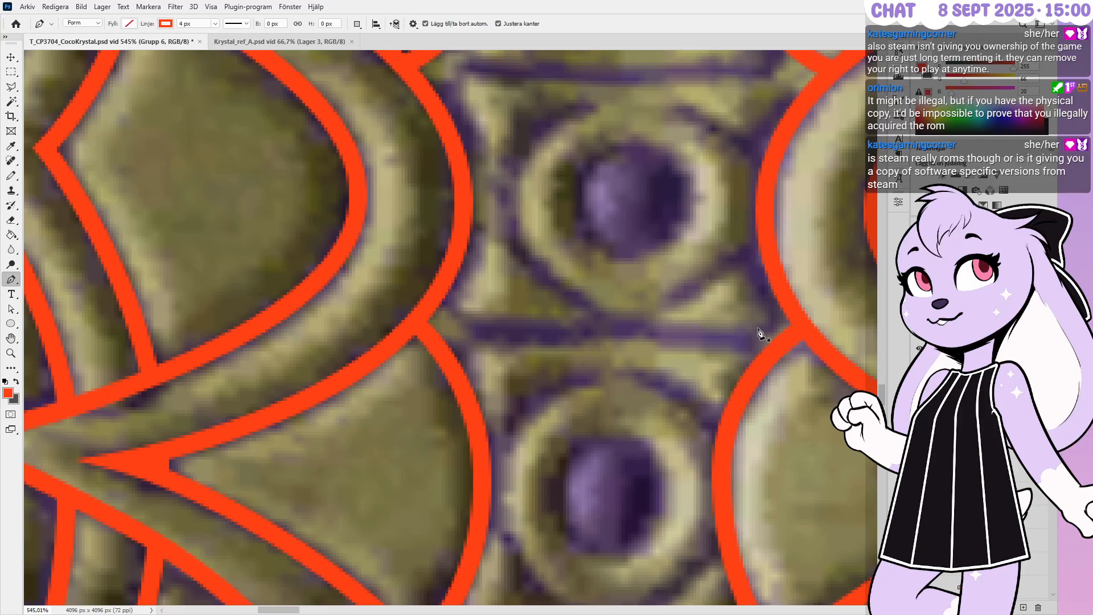
Draw a straight bar from the right arc to the left arc and fit its left end
left_click(780, 341)
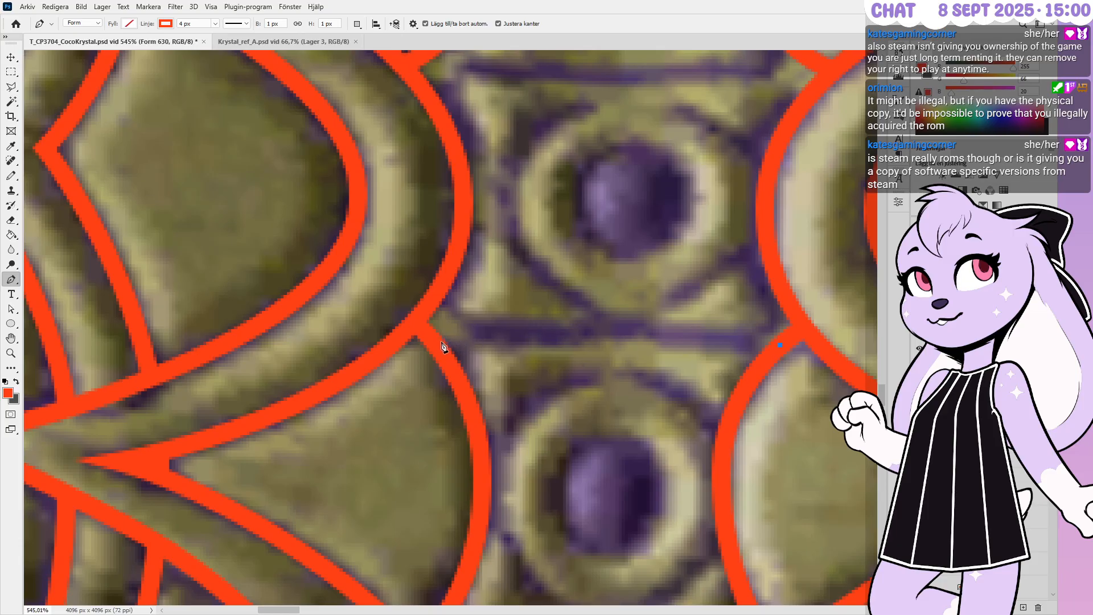
left_click(430, 330)
key("Left")
key("Left")
key("Left")
key("Up")
key("Down")
key("Up")
key("Down")
key("Right")
Nudge the bar's right endpoint onto the right arc and finish the path
left_click(781, 347)
key("Right")
key("Up")
key("Down")
key("Up")
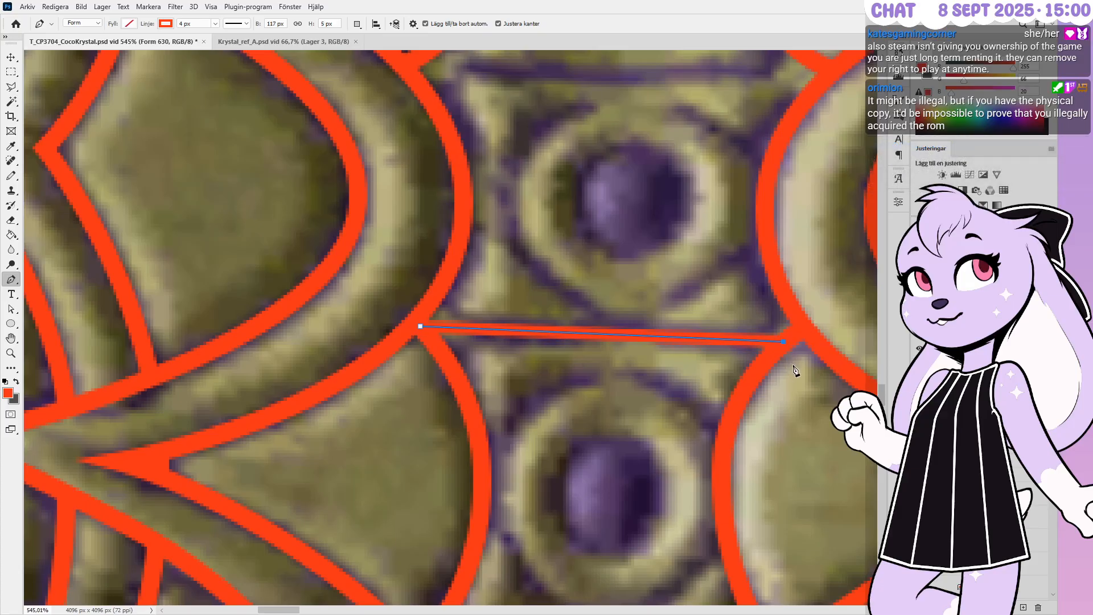
key("Escape")
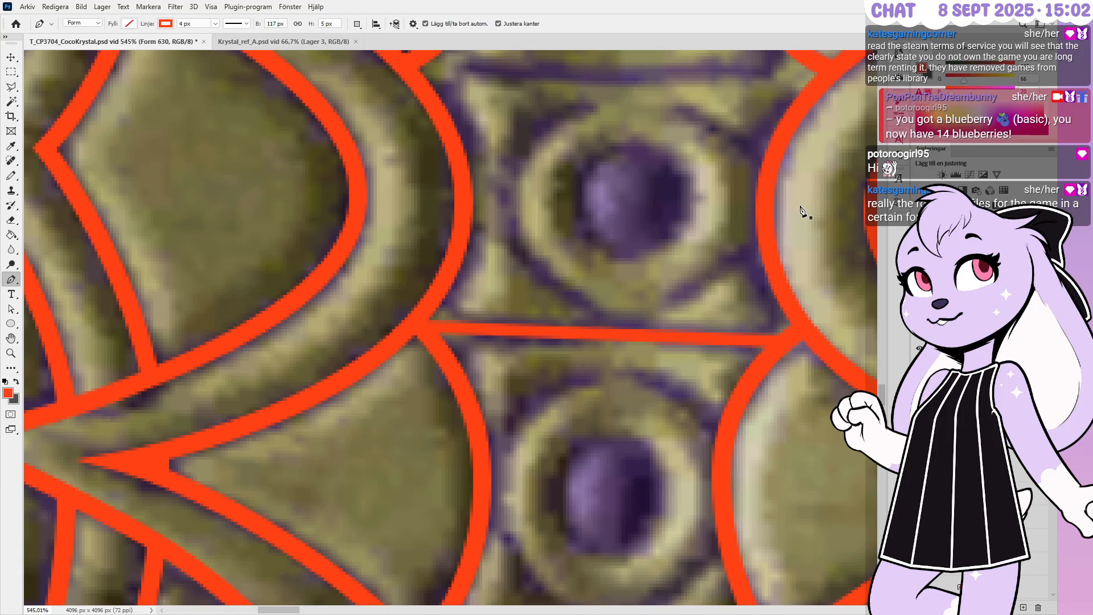
Trace a curved oval outline around the upper purple gem
left_click(764, 236)
left_click_drag(622, 328, 587, 329)
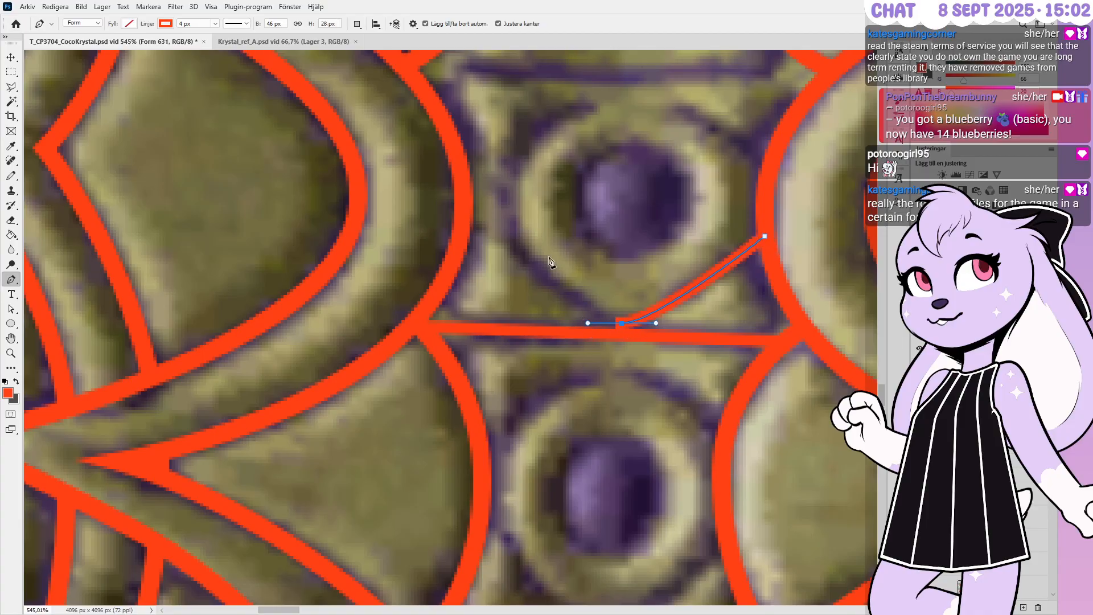
left_click_drag(507, 205, 507, 152)
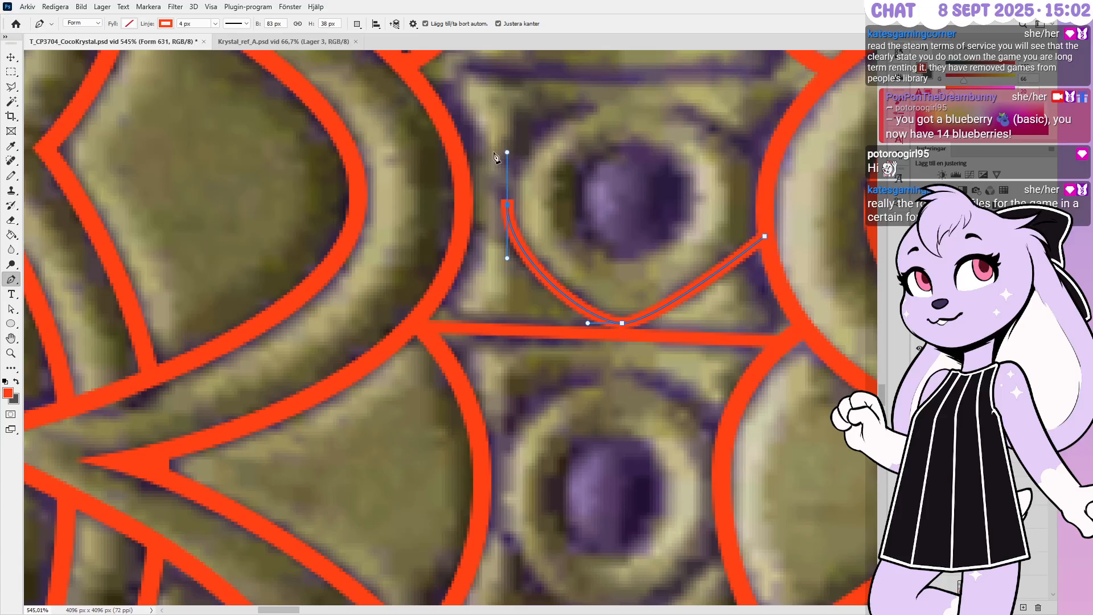
scroll(641, 329, "down", 1, "alt")
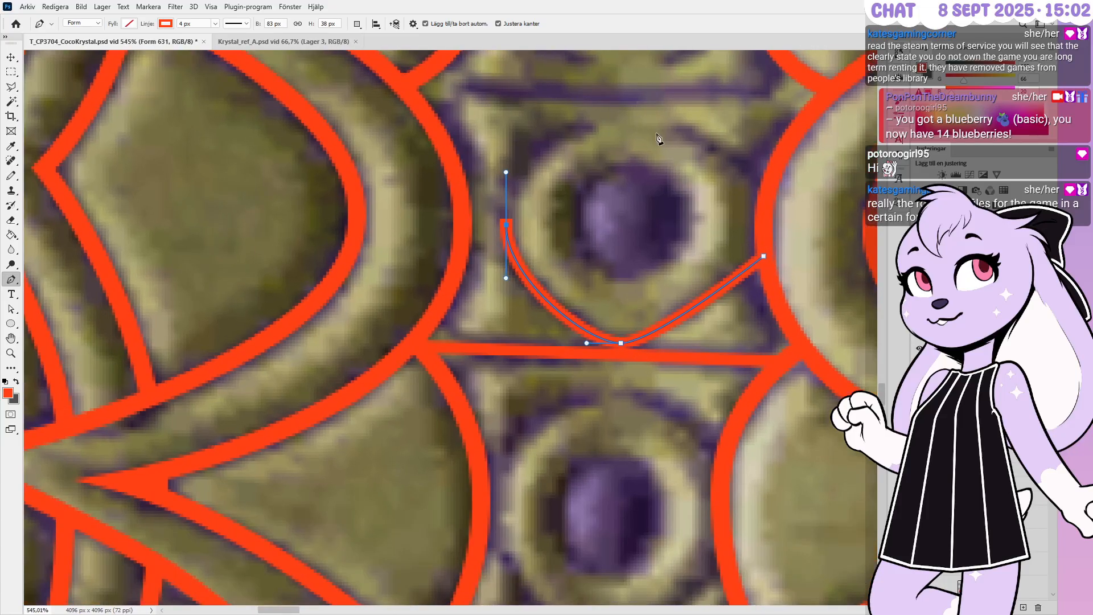
scroll(644, 120, "up", 1, "alt")
left_click_drag(634, 129, 717, 130)
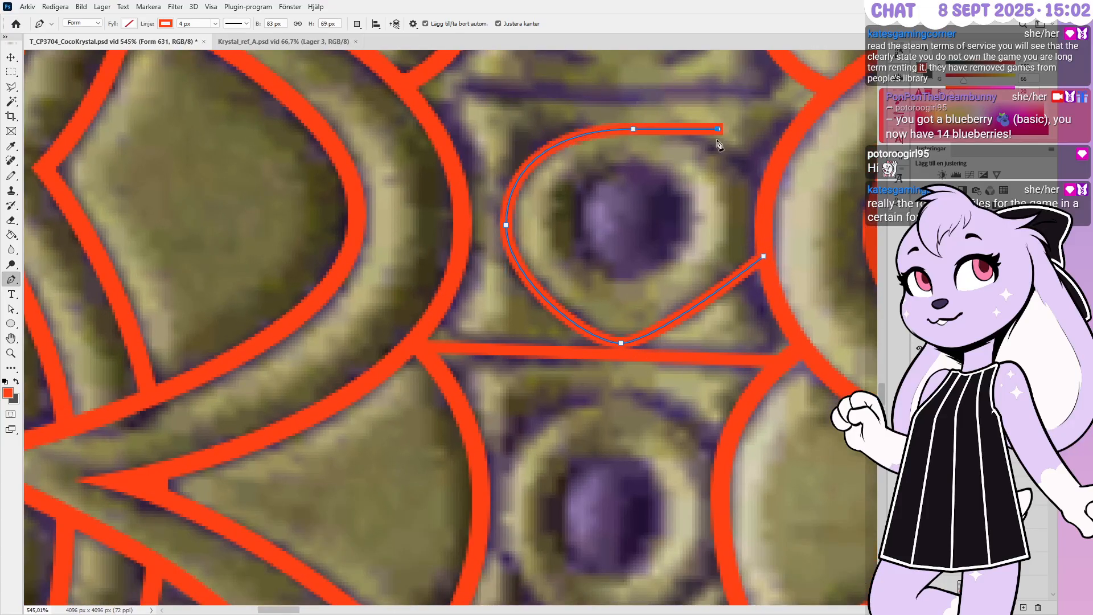
left_click(766, 188)
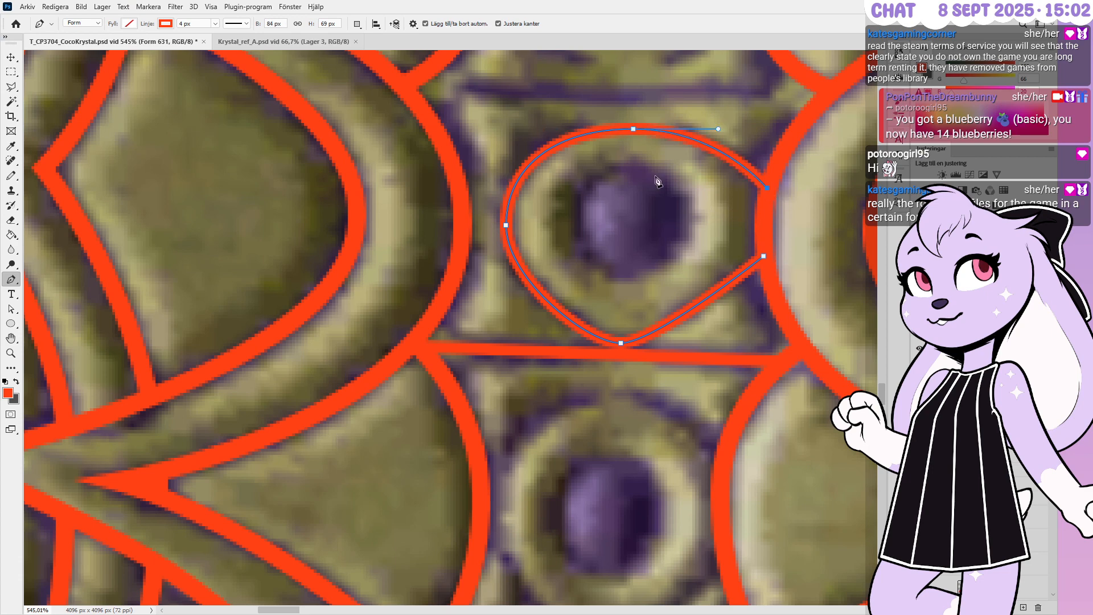
Raise the oval's top, widen its top and bottom curves, and nudge its bottom and right points
key("Up")
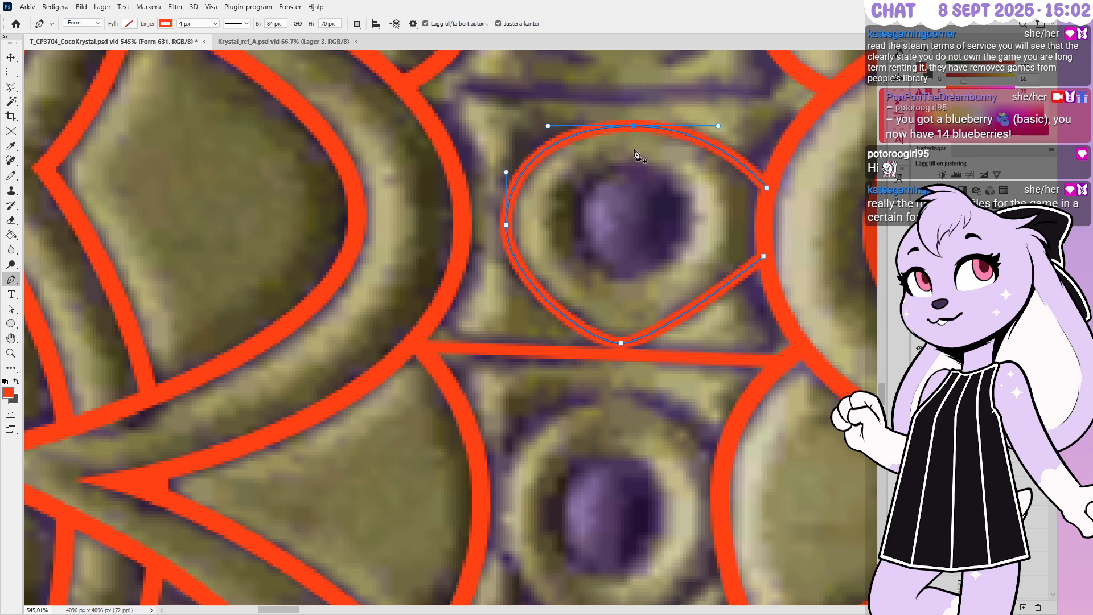
left_click_drag(547, 127, 535, 126, "ctrl")
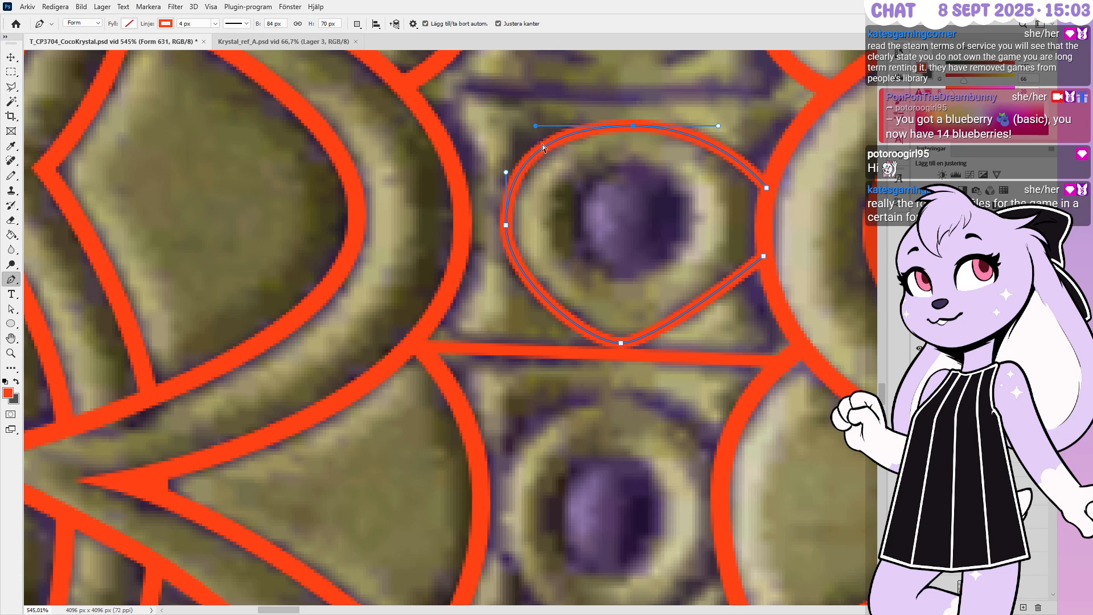
left_click(621, 343, "ctrl")
left_click_drag(586, 343, 569, 343, "ctrl")
key("Right")
key("Right")
key("Up")
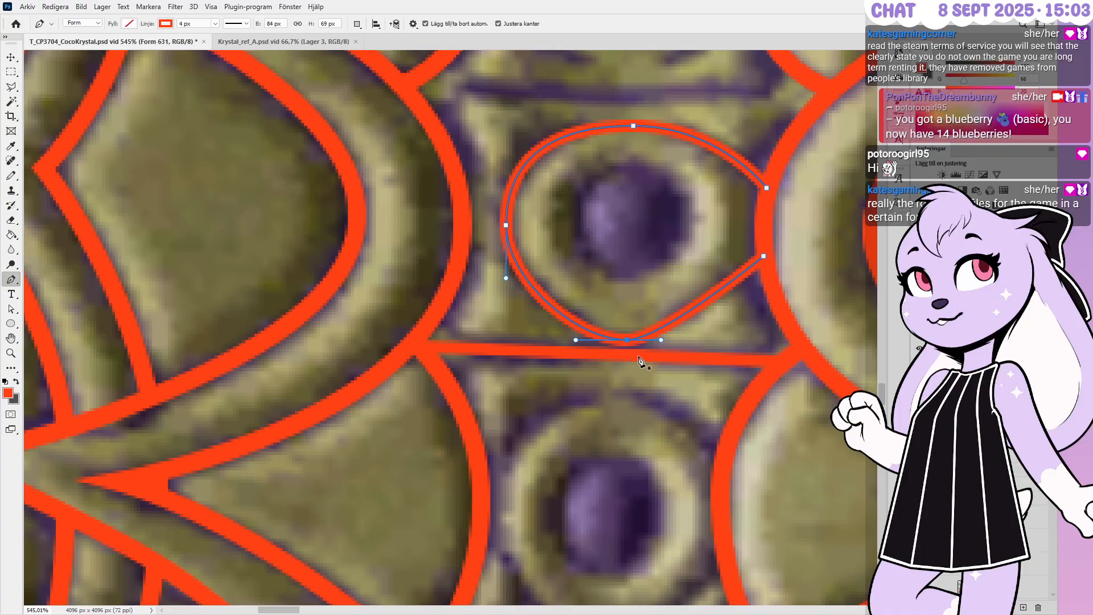
left_click_drag(661, 341, 675, 341, "ctrl")
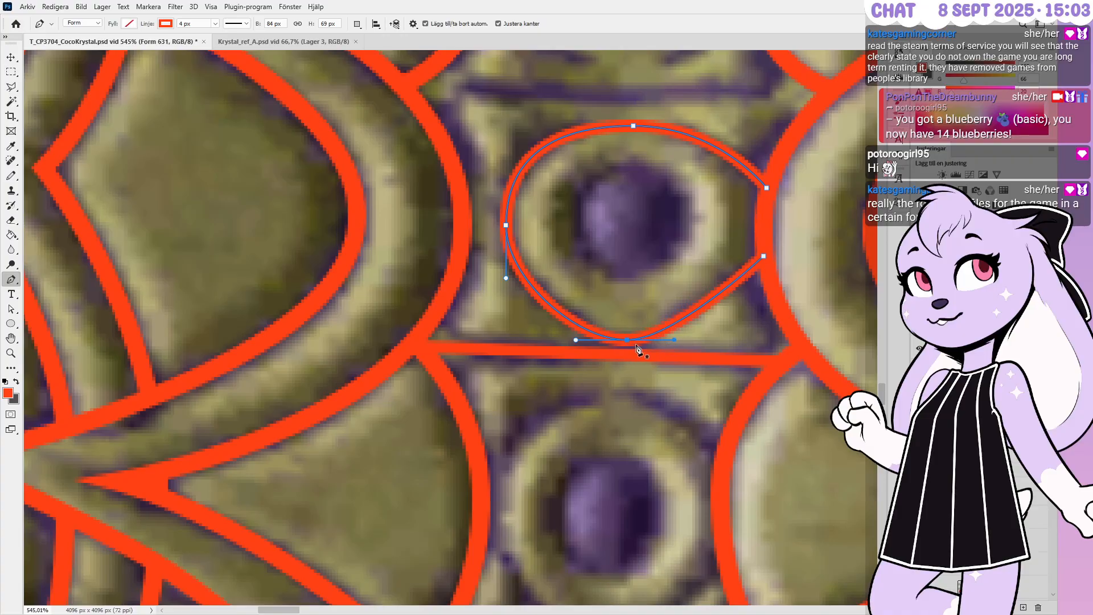
left_click(764, 255, "ctrl")
key("Up")
key("Up")
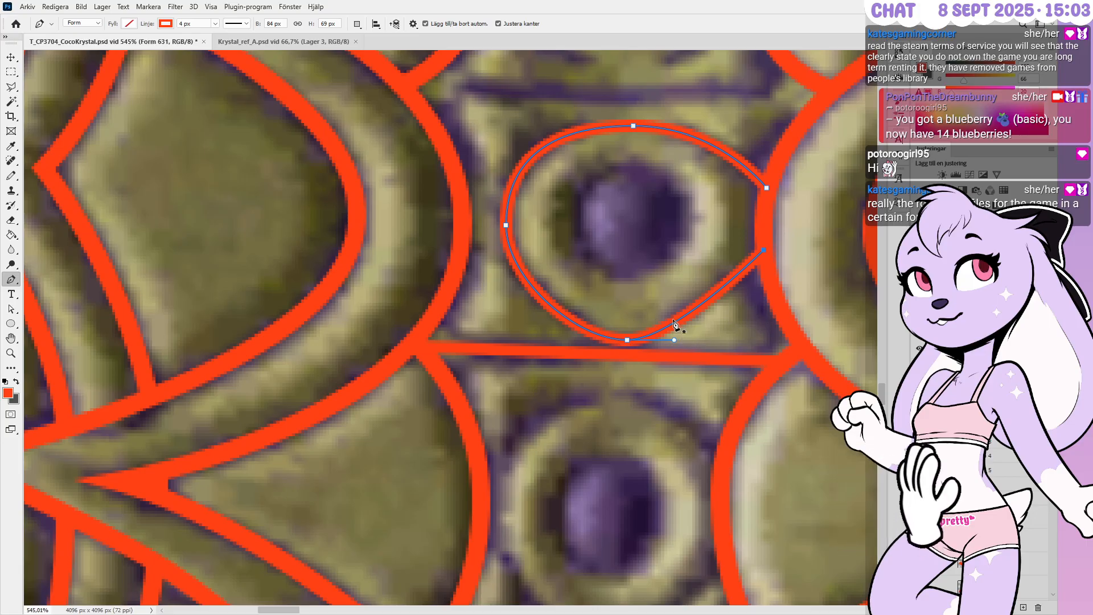
left_click(675, 339, "ctrl")
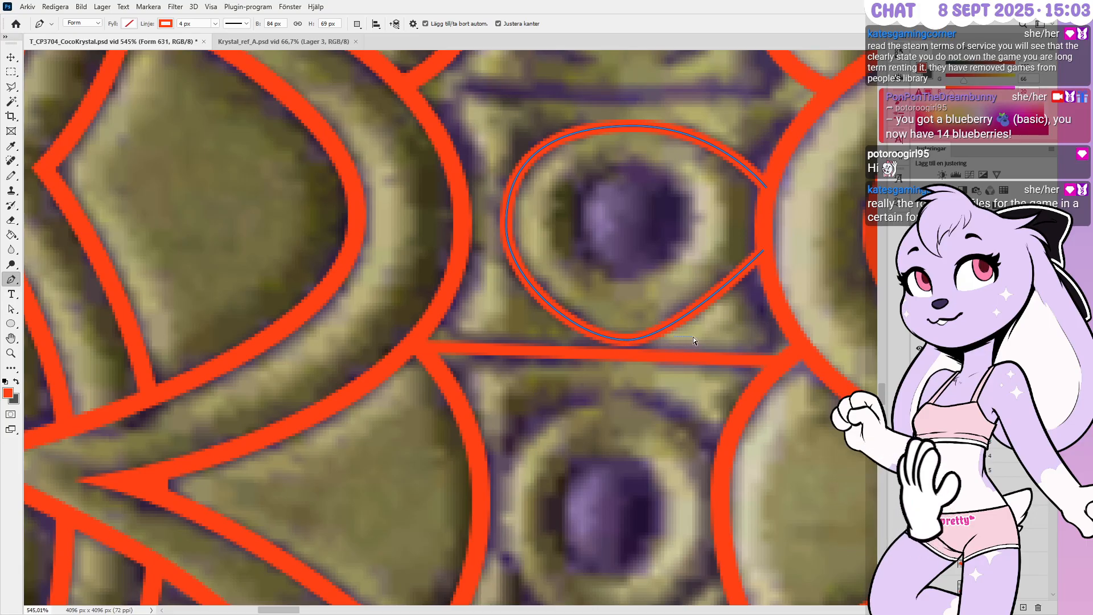
Smooth the oval's lower-right curve and nudge its bottom anchor onto the gem's rim
left_click(691, 336, "ctrl")
left_click(660, 330, "ctrl")
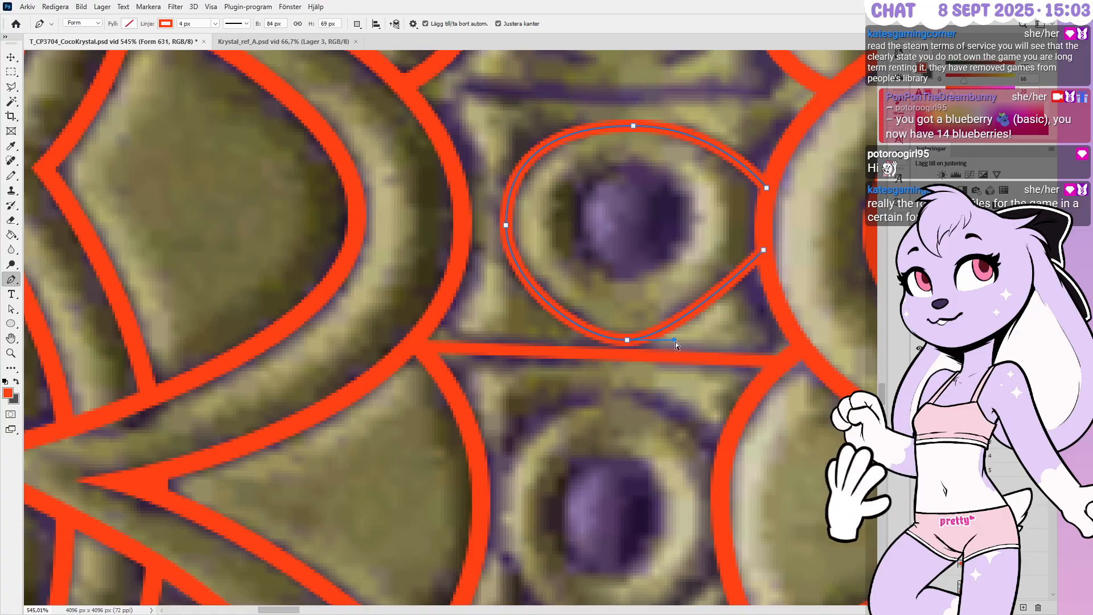
left_click_drag(675, 341, 692, 340, "ctrl")
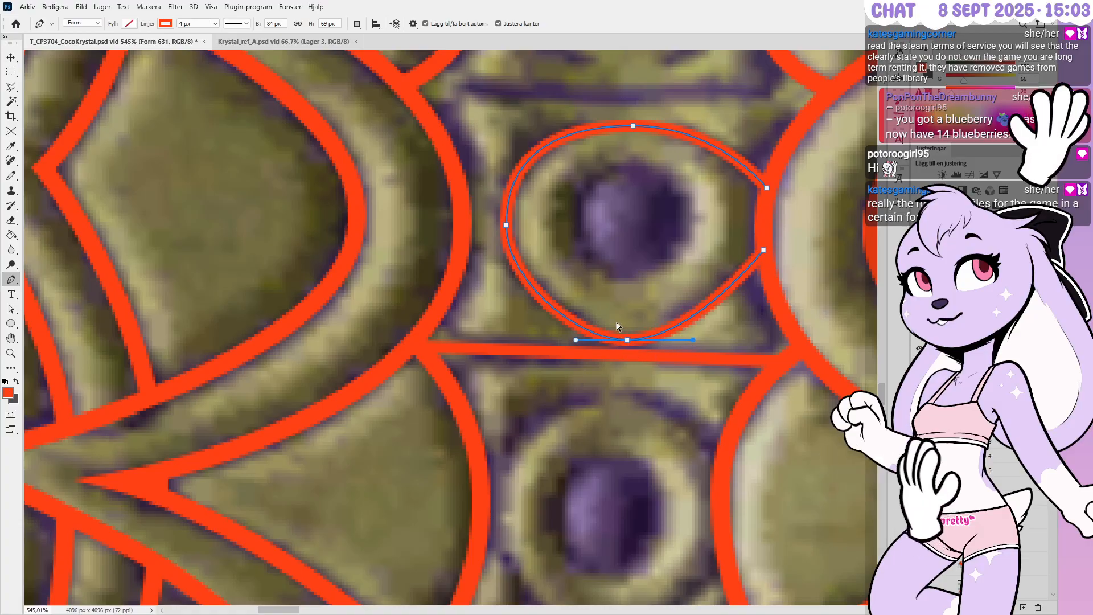
left_click_drag(616, 323, 657, 344, "ctrl")
key("Up")
key("Left")
key("Left")
key("Left")
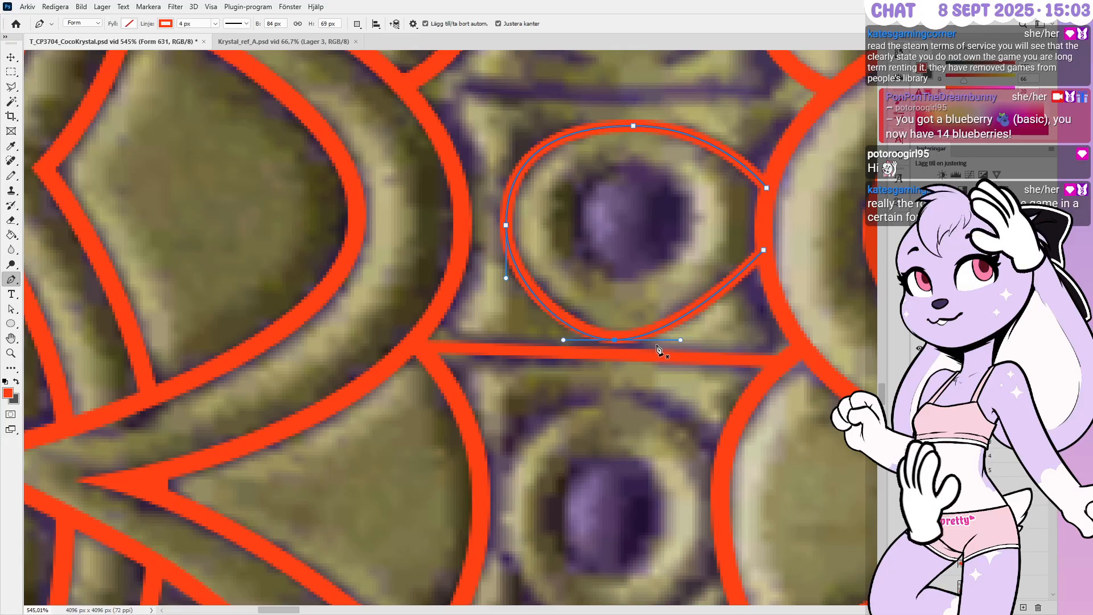
key("Down")
key("Right")
key("Right")
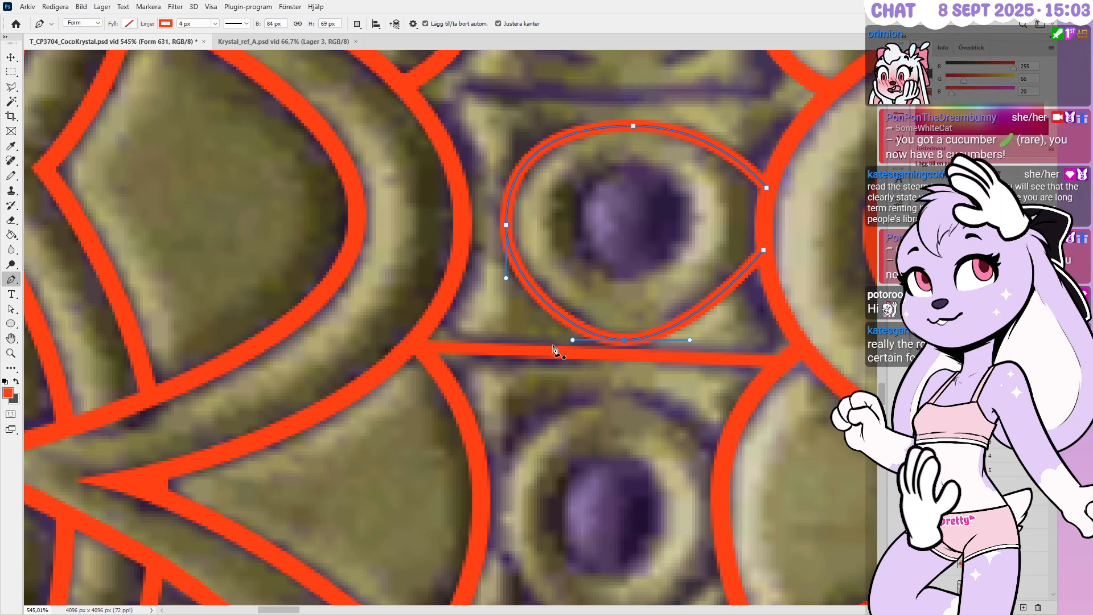
scroll(556, 344, "down", 3, "alt")
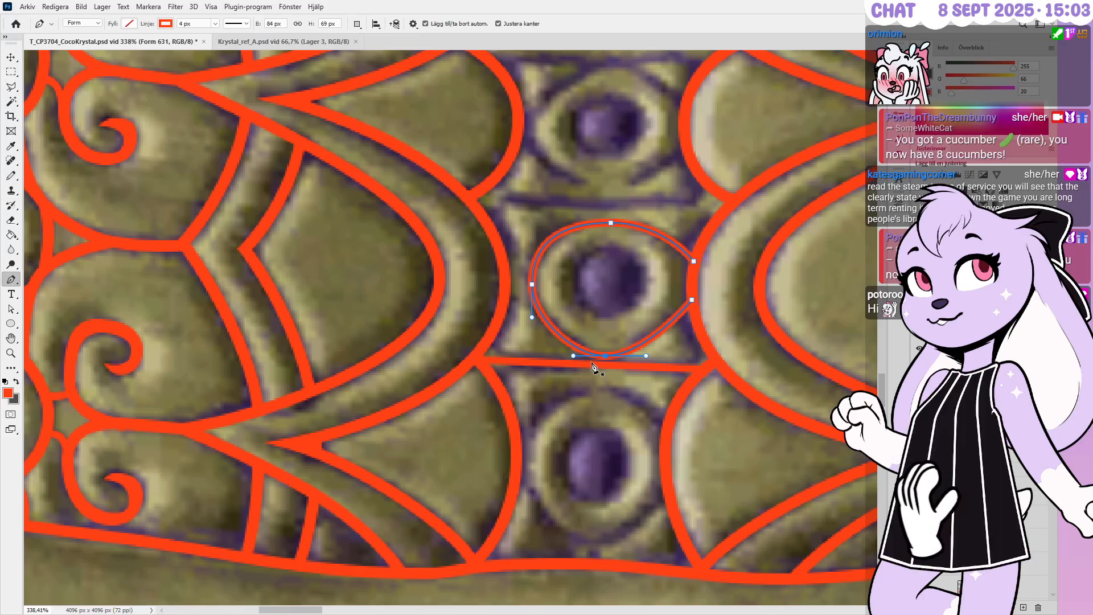
Close the gem outline at its right point and shift its right side slightly left
scroll(692, 262, "up", 2, "alt")
left_click(694, 263)
left_click(691, 312, "ctrl+shift")
key("Left")
key("Left")
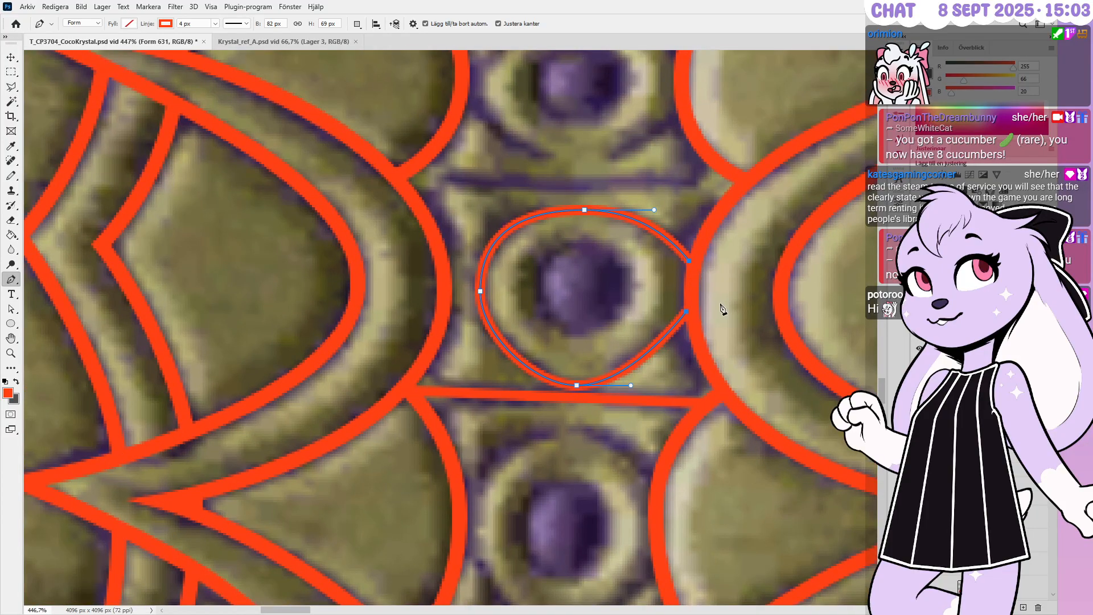
key("Escape")
Adjust the oval's bottom curve and move its right end slightly down
left_click(685, 311, "ctrl")
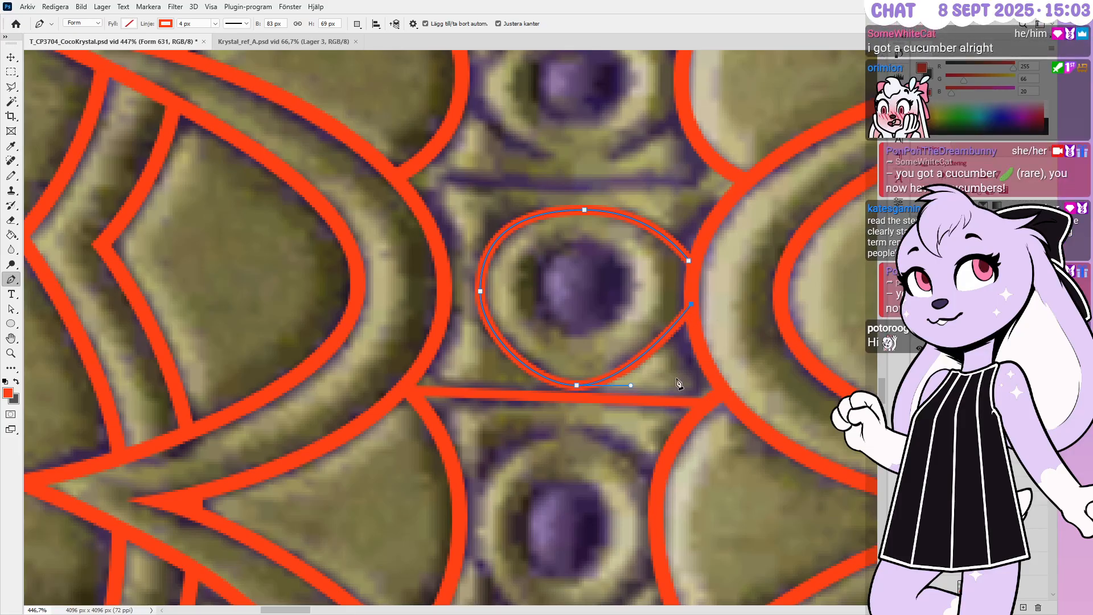
left_click_drag(631, 385, 636, 385, "ctrl")
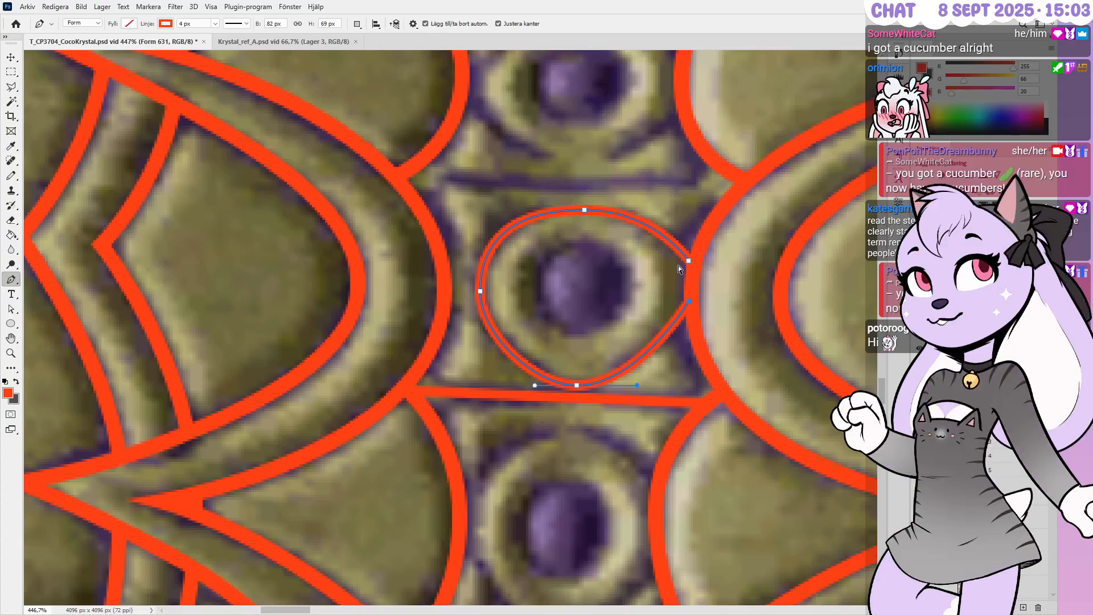
left_click_drag(688, 261, 691, 268, "ctrl")
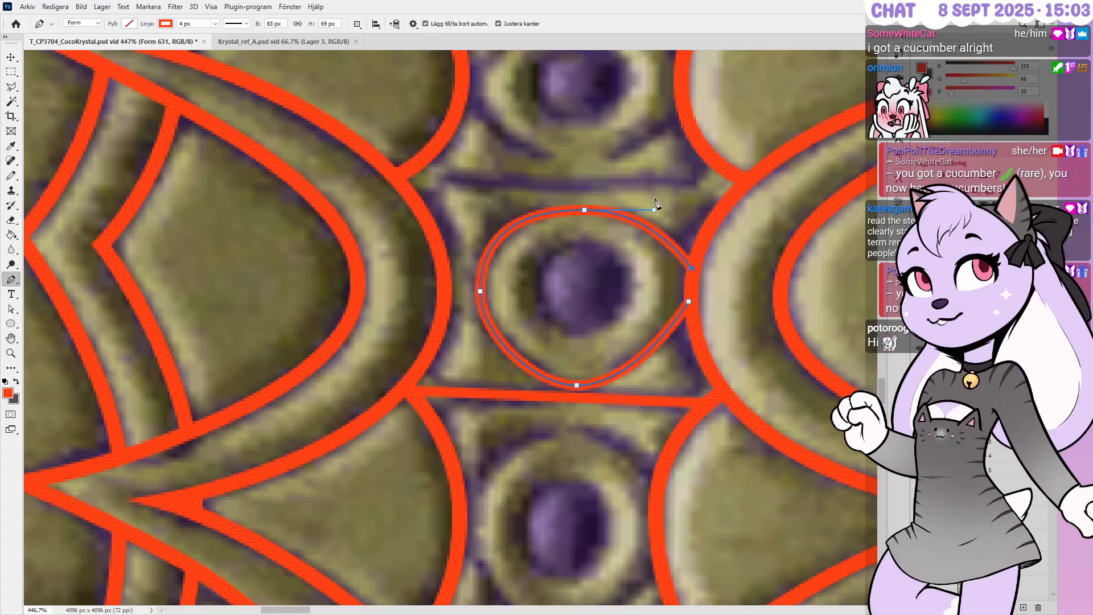
left_click(762, 279, "ctrl")
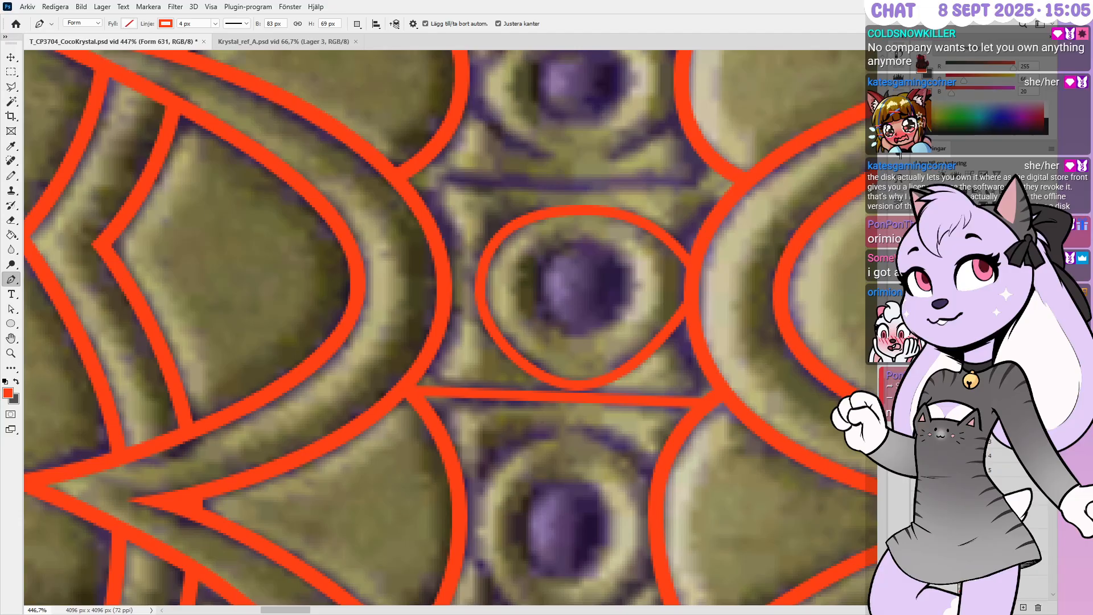
scroll(659, 336, "down", 4, "alt")
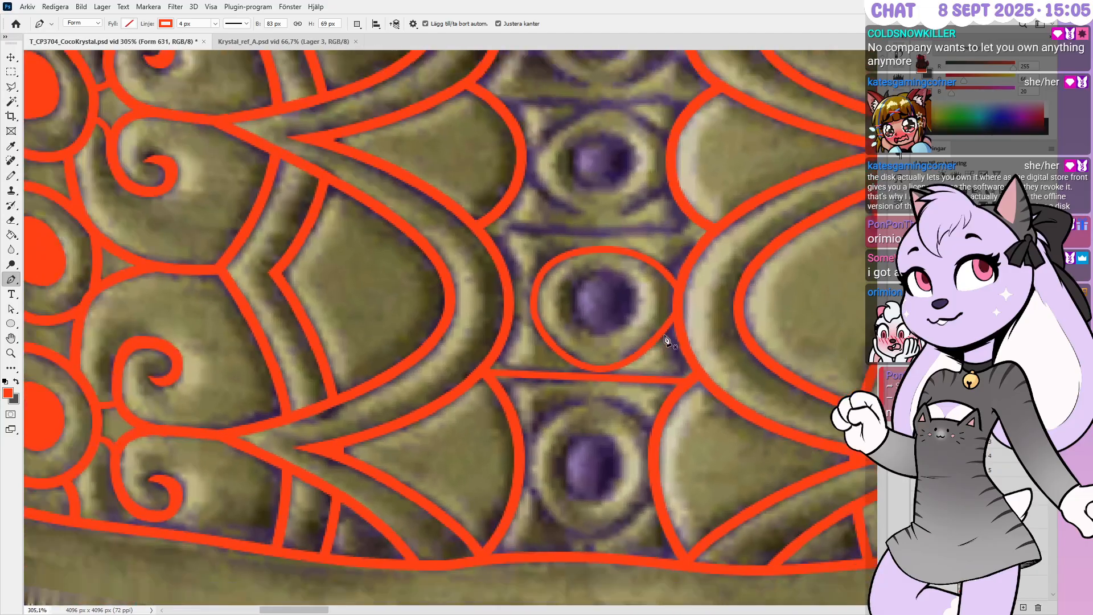
scroll(592, 201, "up", 2, "alt")
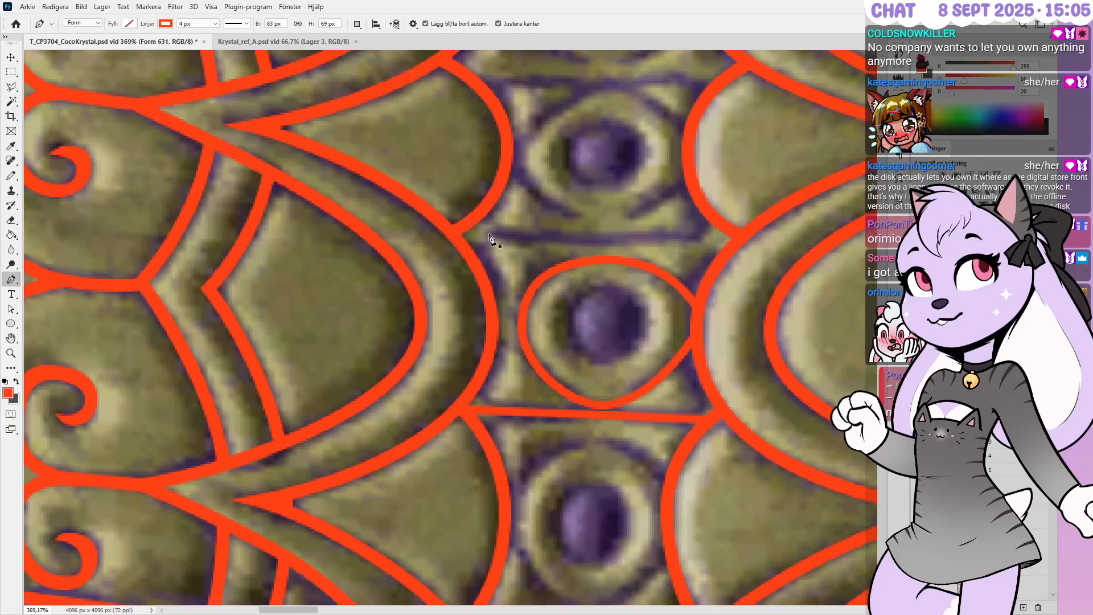
scroll(669, 267, "up", 4, "alt")
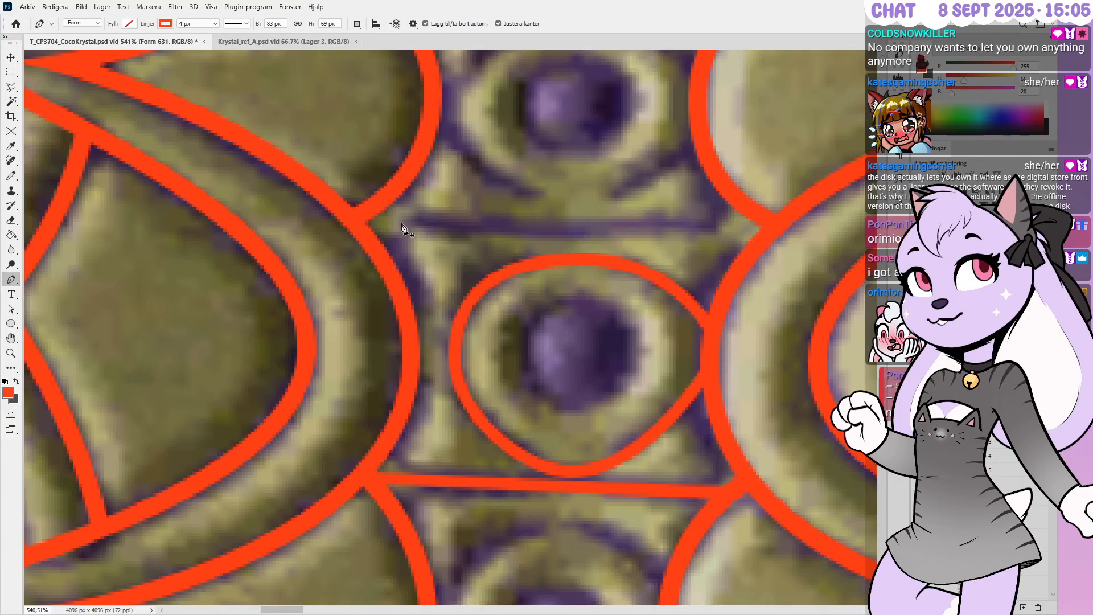
scroll(422, 219, "down", 2, "alt")
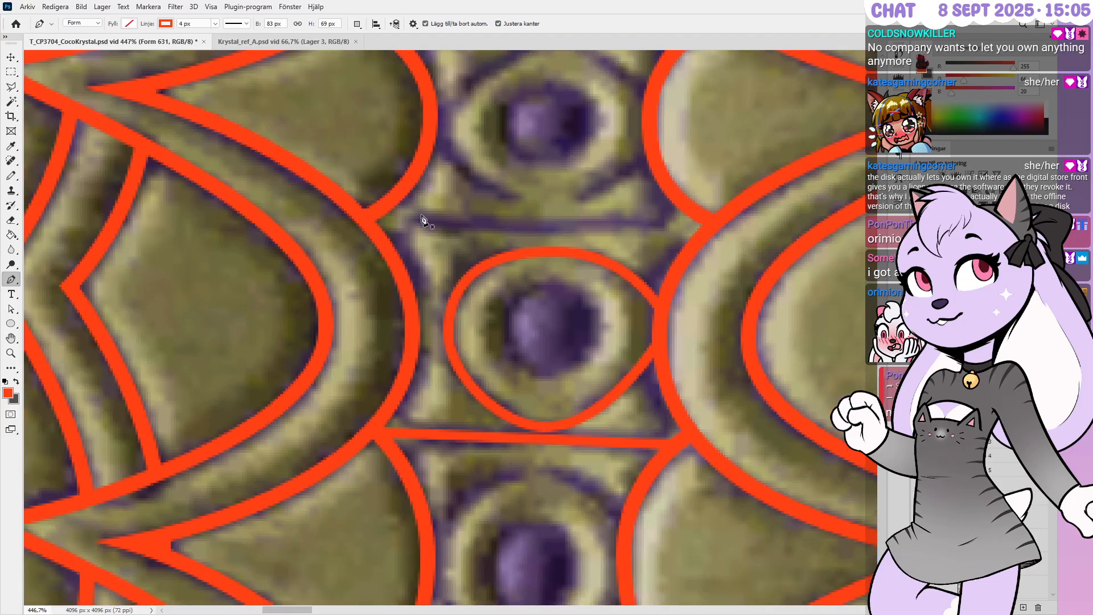
scroll(515, 444, "down", 2, "alt")
scroll(606, 373, "up", 2, "alt")
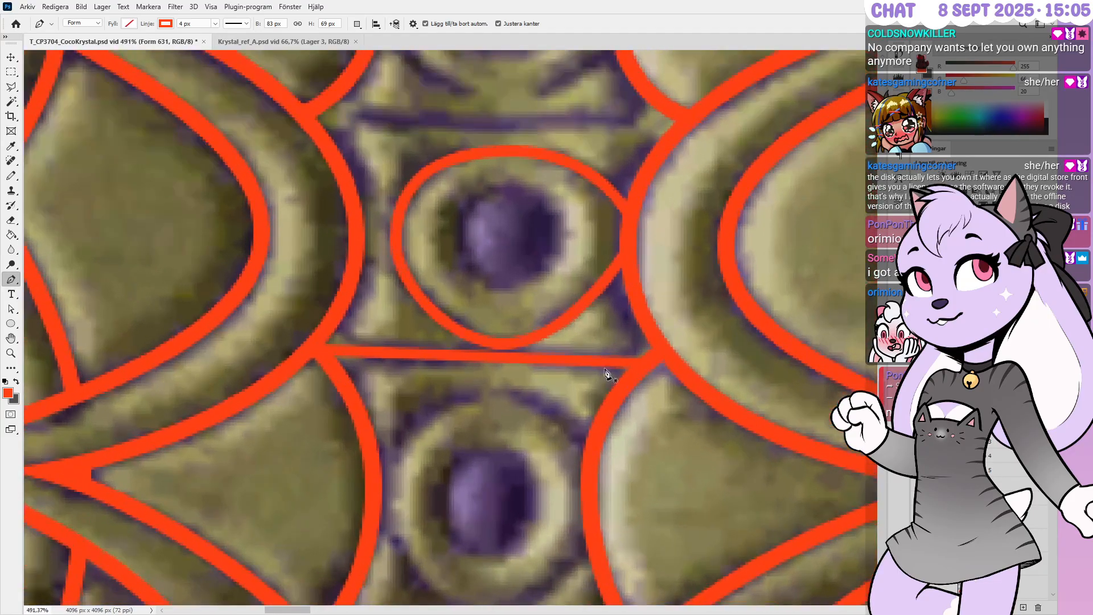
Shorten the bar's right end, pull its left end inward, and add diagonal segments at both ends
left_click(606, 386, "ctrl")
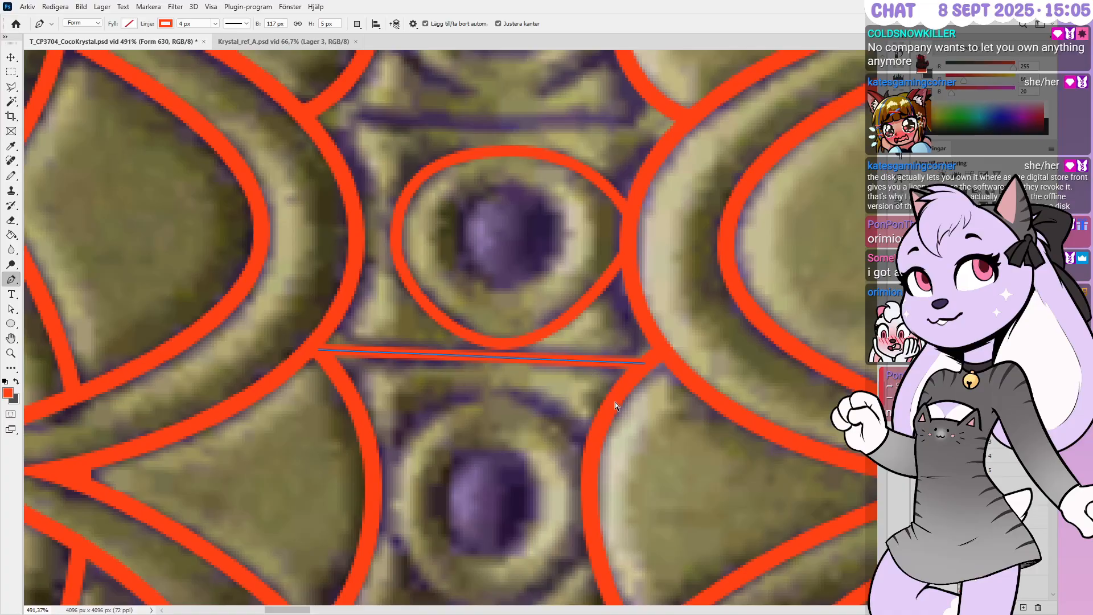
left_click(642, 364, "ctrl")
key("shift+Left")
key("shift+Left")
key("shift+Right")
key("Left")
key("Left")
key("Left")
key("Up")
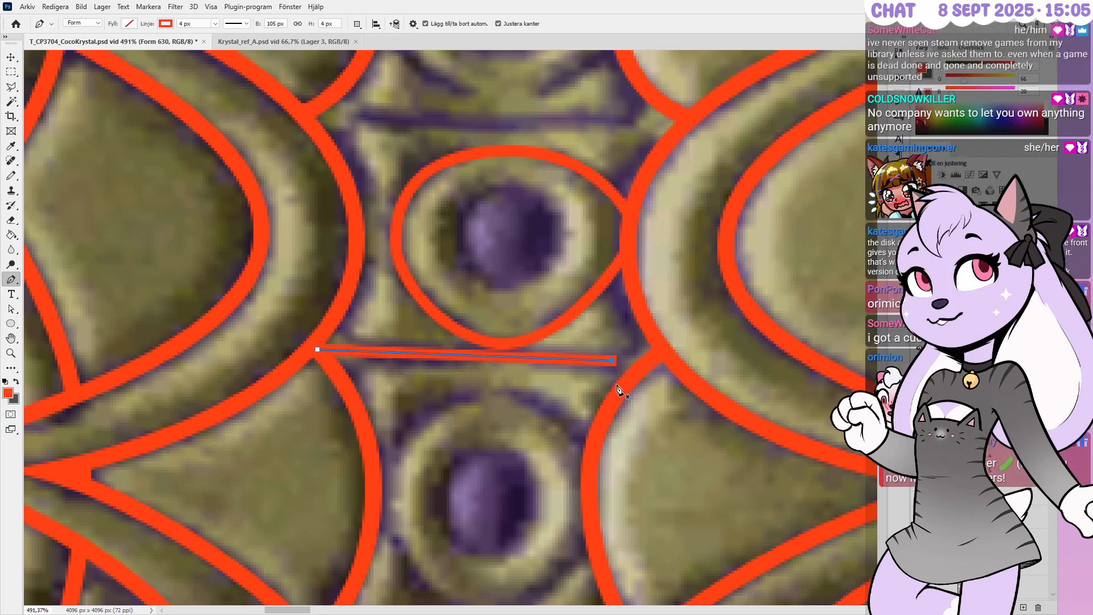
left_click(627, 380)
scroll(433, 419, "up", 3, "alt")
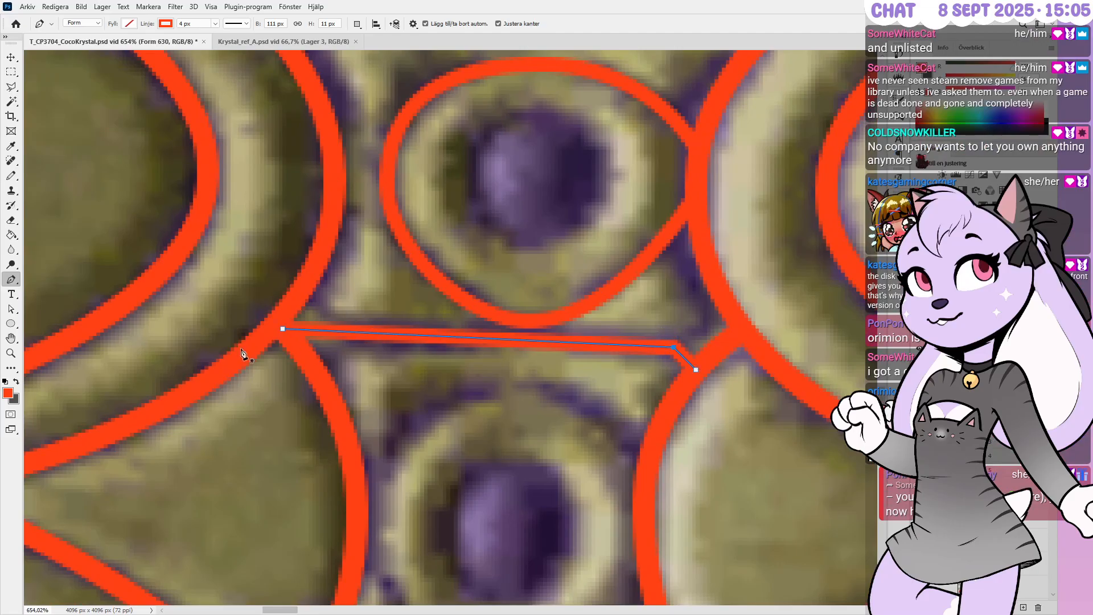
left_click_drag(282, 328, 349, 336)
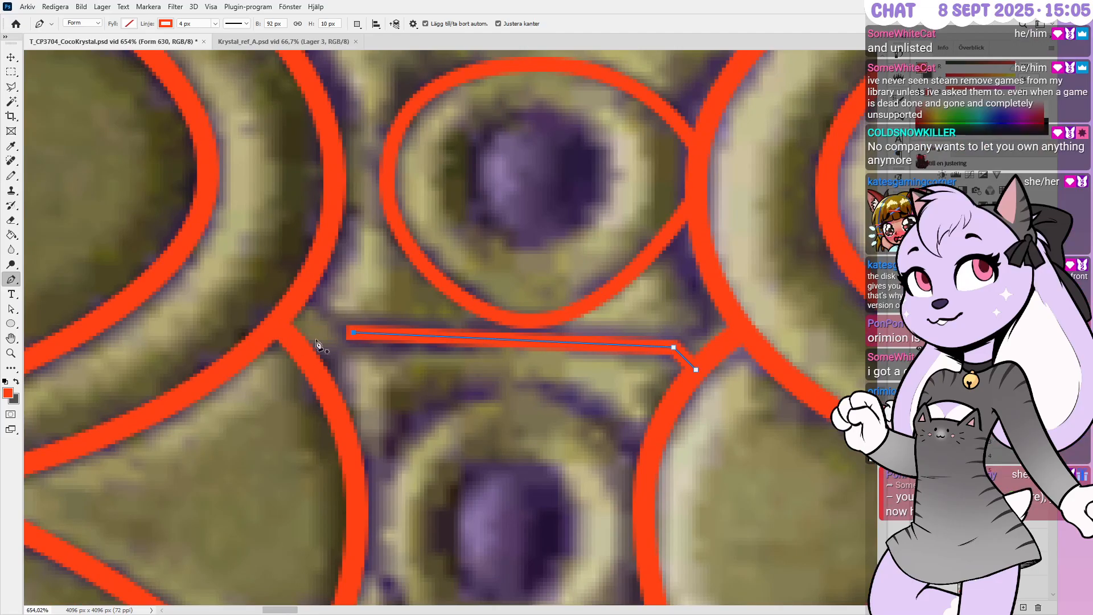
left_click(350, 336)
left_click(316, 370)
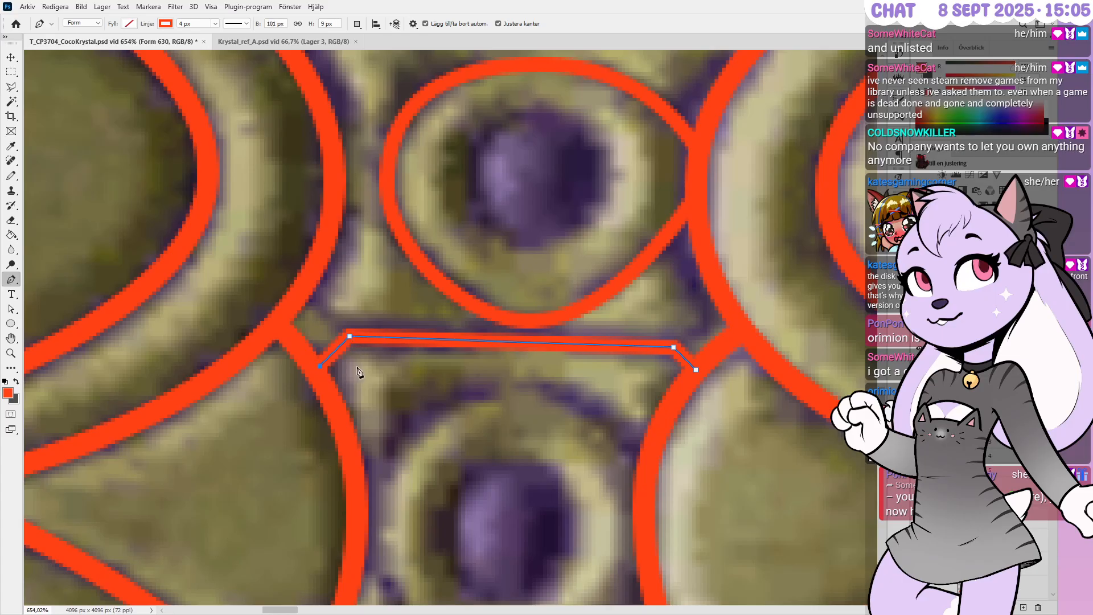
key("Escape")
Draw short diagonal strokes from both bar ends up to the left and right arcs
left_click(349, 336)
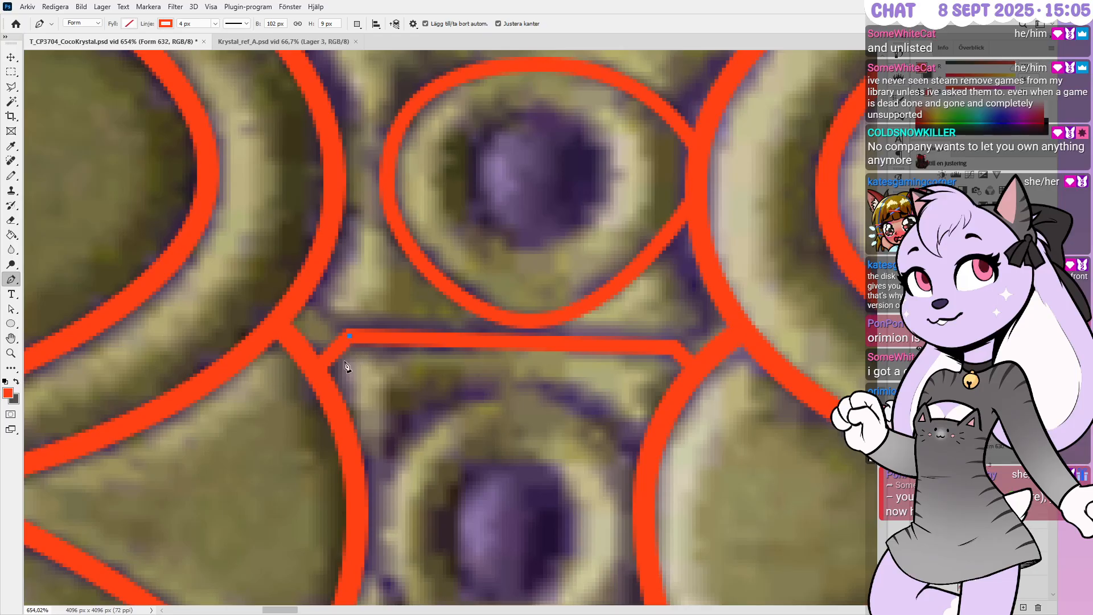
left_click(305, 291)
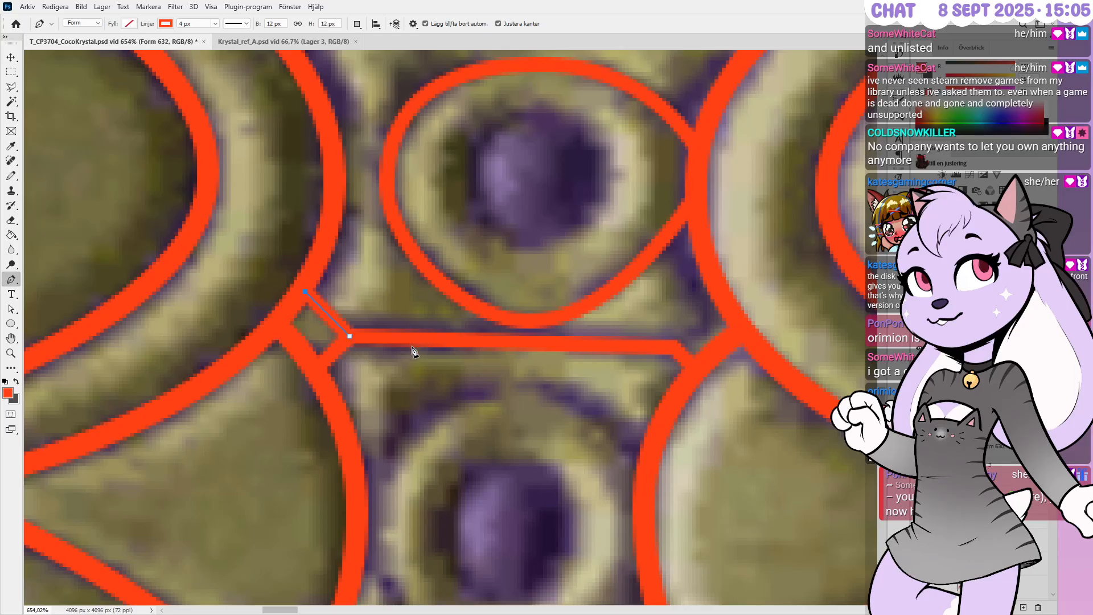
left_click(674, 347)
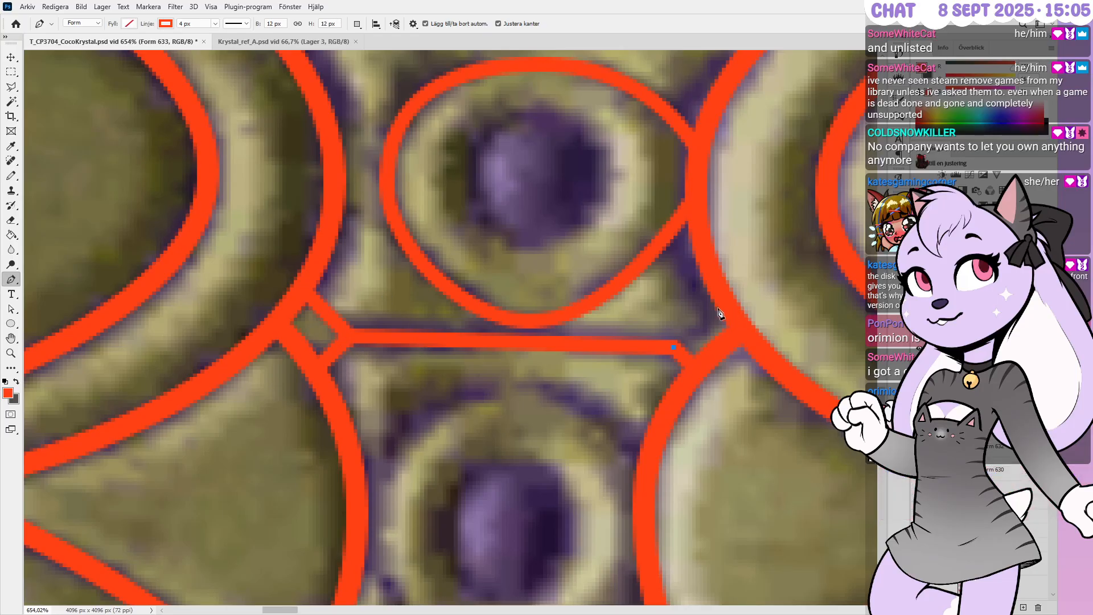
left_click(715, 306)
key("ctrl+Up")
key("ctrl+Up")
key("ctrl+Right")
key("ctrl+Right")
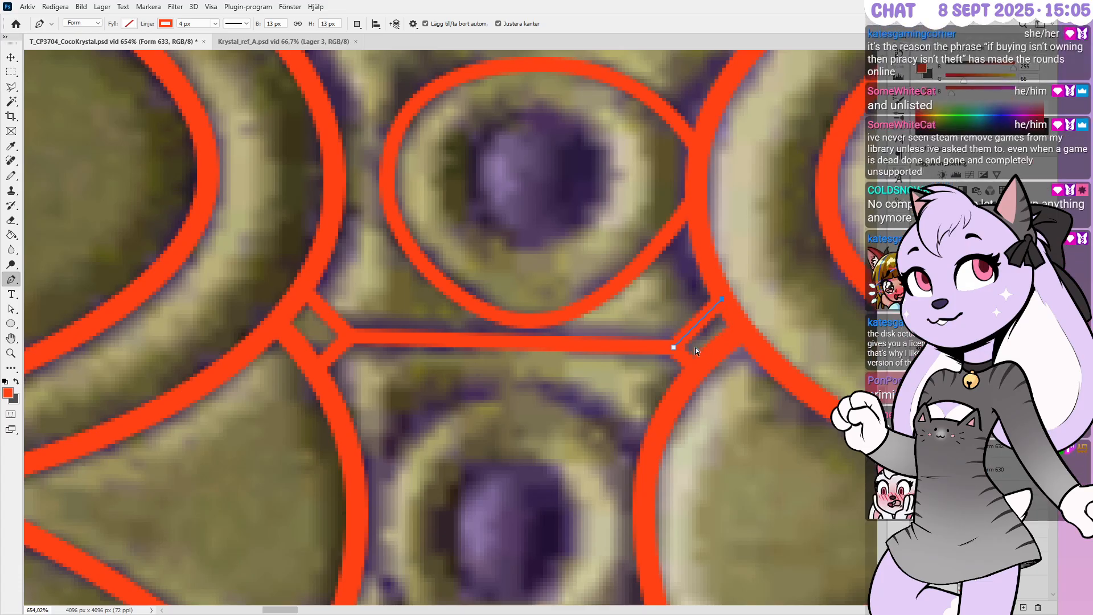
Align the anchors at the bar's right and left junctions with arrow-key nudges
left_click(1019, 466, "shift")
left_click_drag(679, 357, 688, 360, "ctrl")
key("ctrl+Up")
key("ctrl+Right")
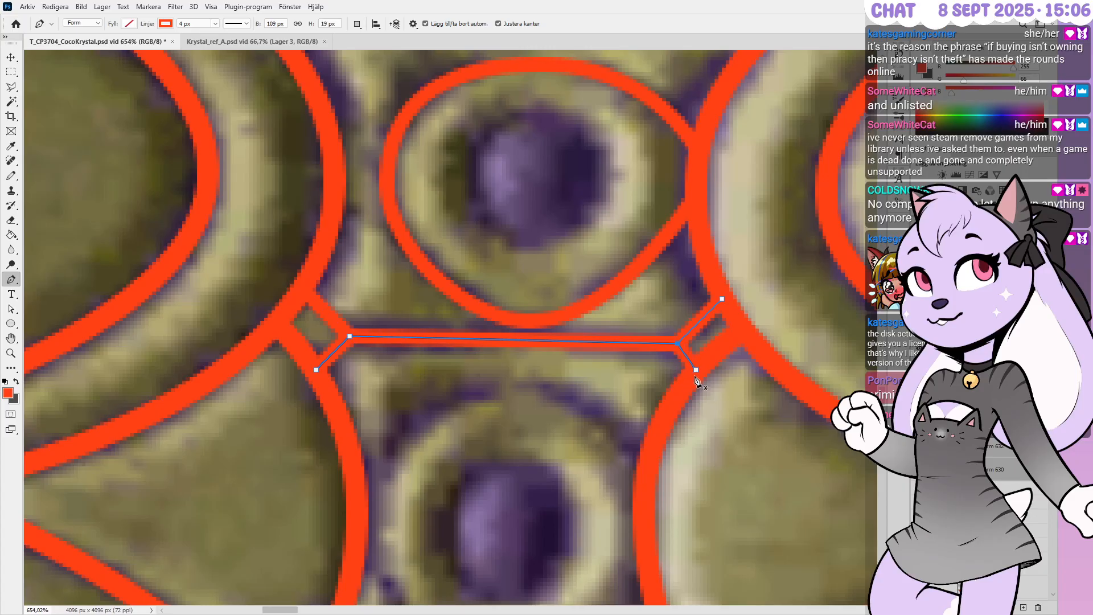
left_click(695, 370, "ctrl")
key("Left")
key("Down")
left_click_drag(346, 348, 337, 360, "ctrl")
key("Up")
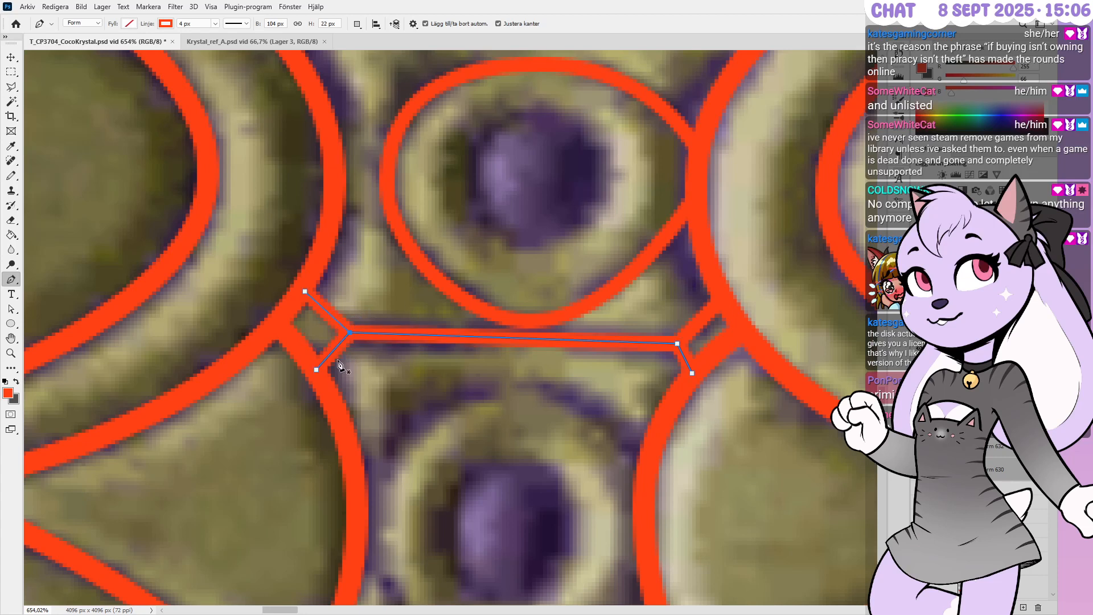
key("Up")
key("Right")
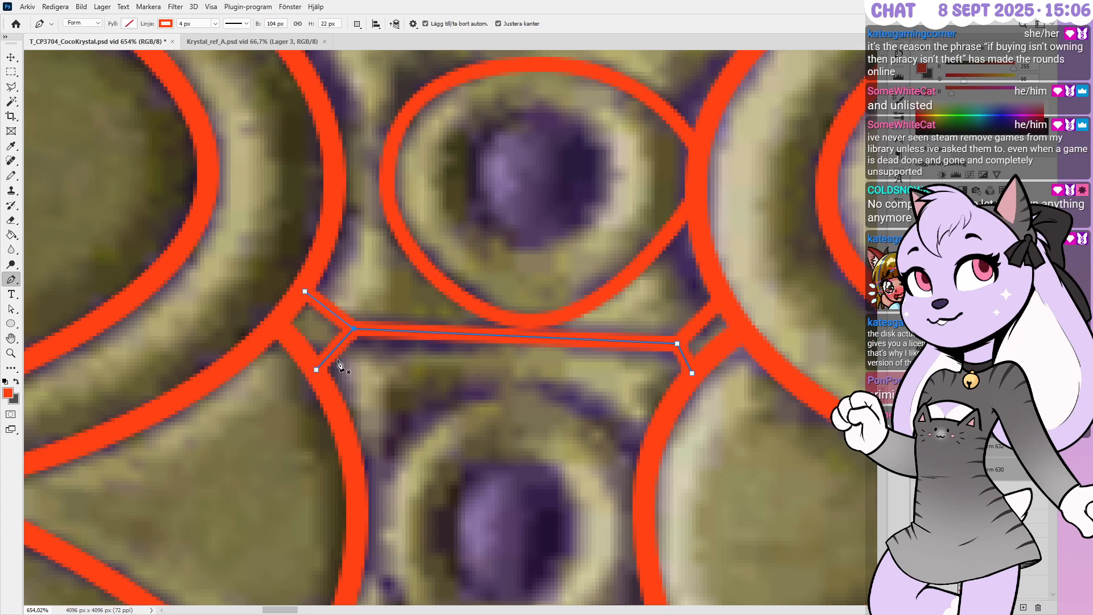
Nudge the oval's bottom anchor and shorten both its curve handles so it sits above the bar
left_click(562, 363, "ctrl")
left_click(529, 322, "ctrl")
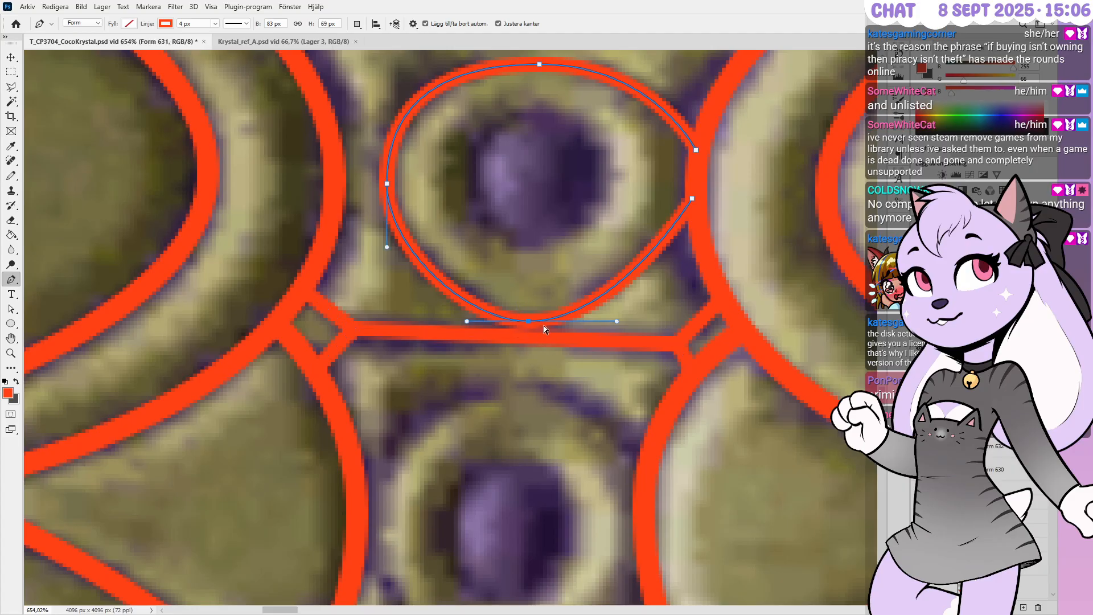
key("Up")
key("Left")
key("Left")
key("Down")
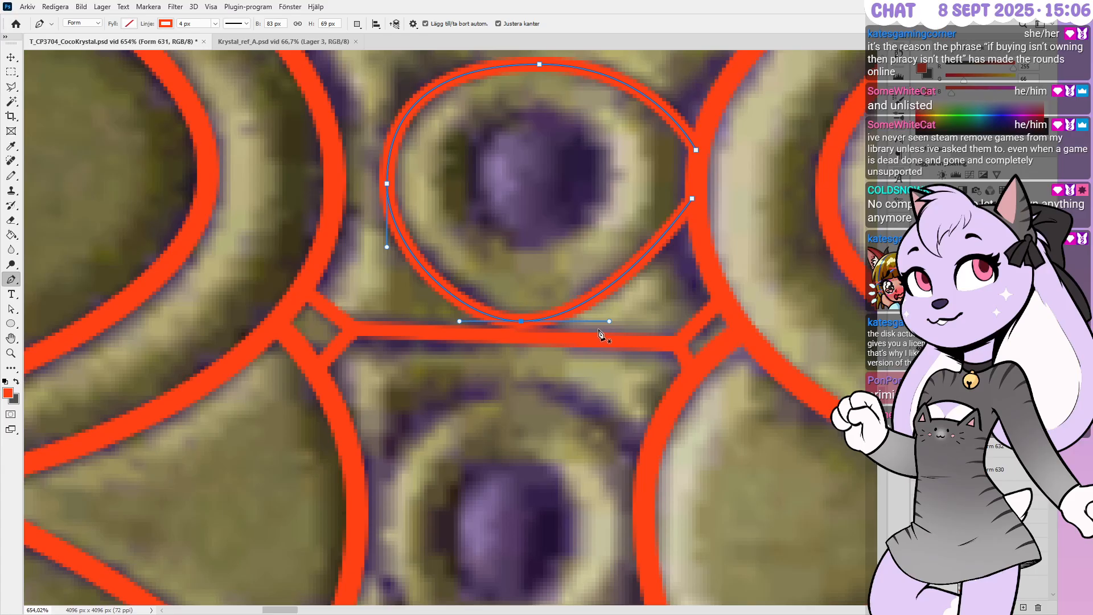
left_click_drag(459, 321, 467, 321, "ctrl")
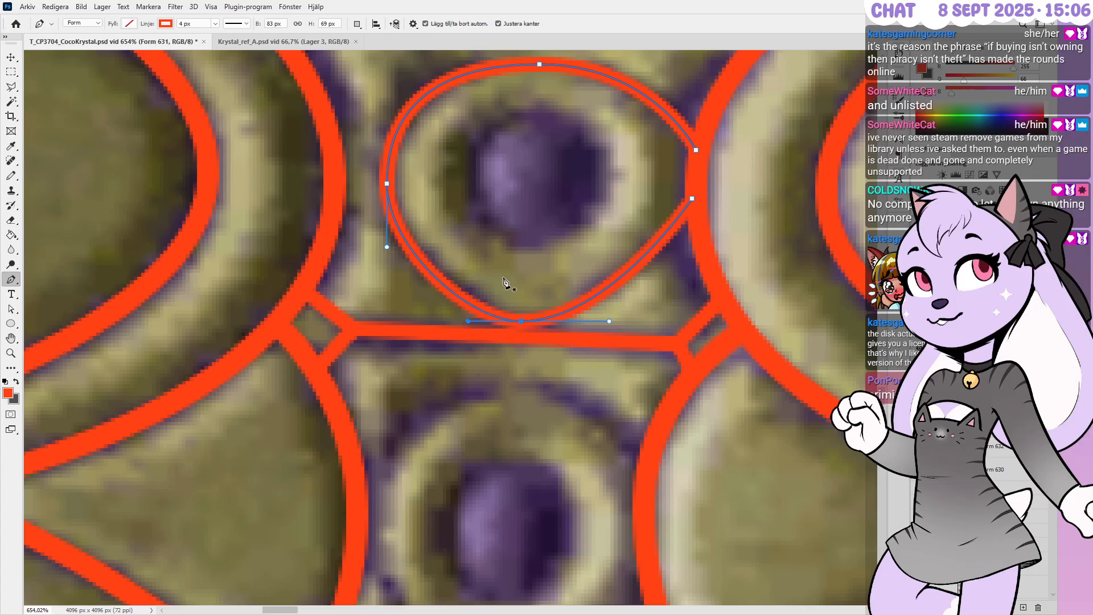
key("Up")
key("Right")
left_click_drag(615, 322, 608, 320, "ctrl")
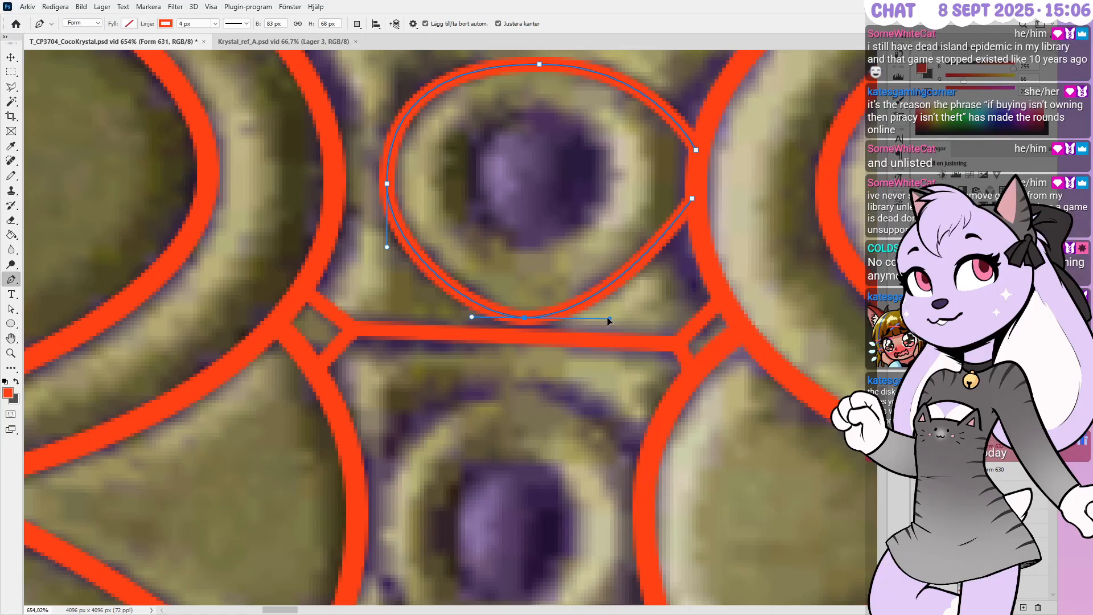
left_click(623, 312, "ctrl")
scroll(581, 359, "down", 8, "alt")
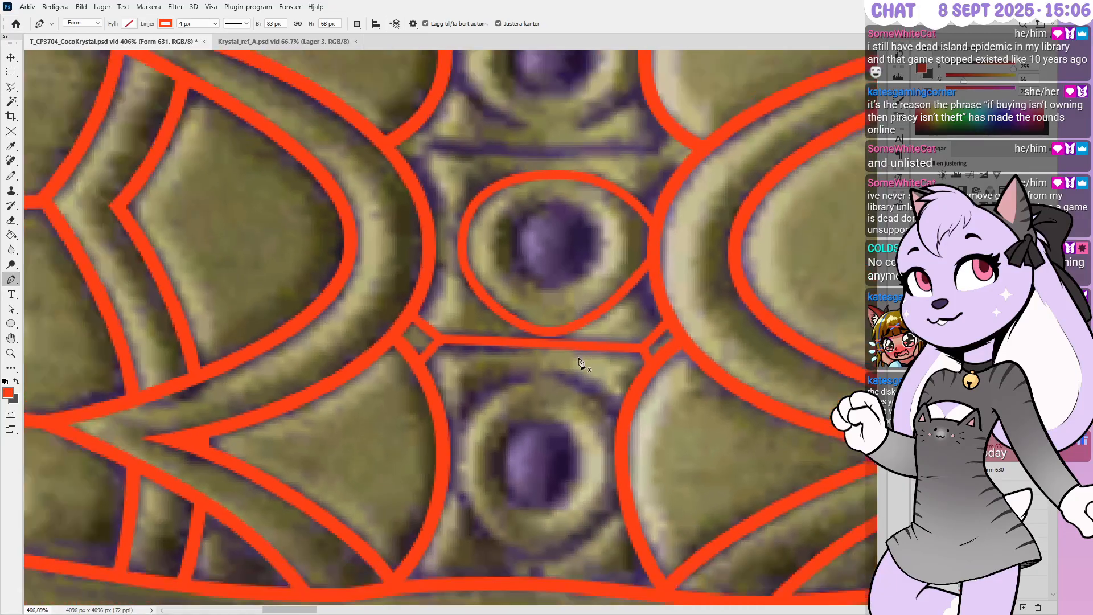
scroll(581, 359, "down", 3, "alt")
scroll(579, 169, "up", 2, "alt")
scroll(578, 174, "down", 2, "alt")
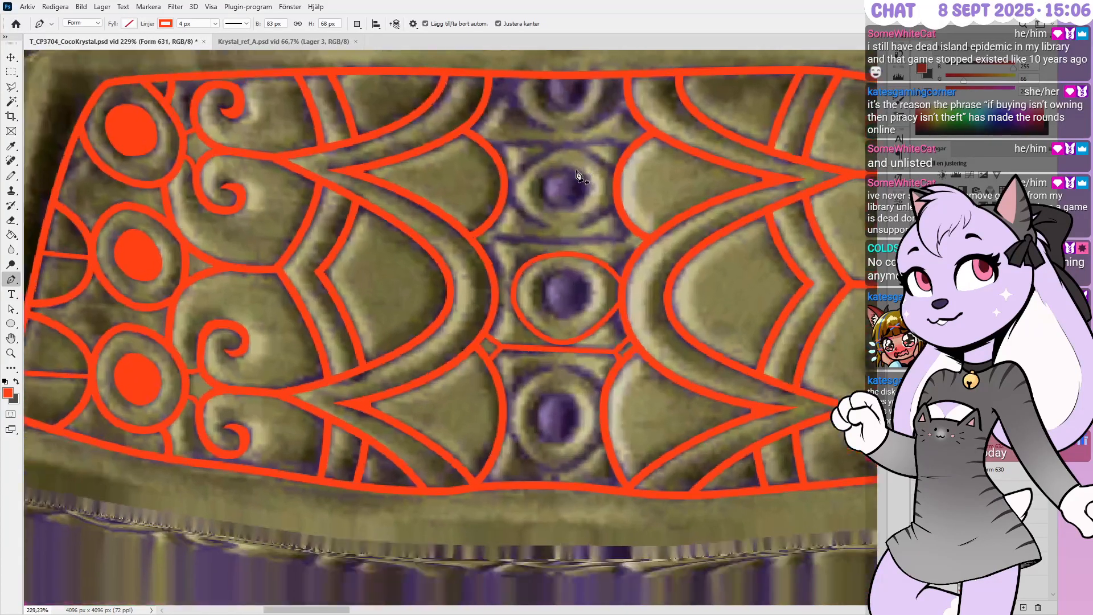
scroll(573, 191, "up", 2, "alt")
scroll(569, 211, "up", 1, "alt")
scroll(548, 228, "up", 1, "alt")
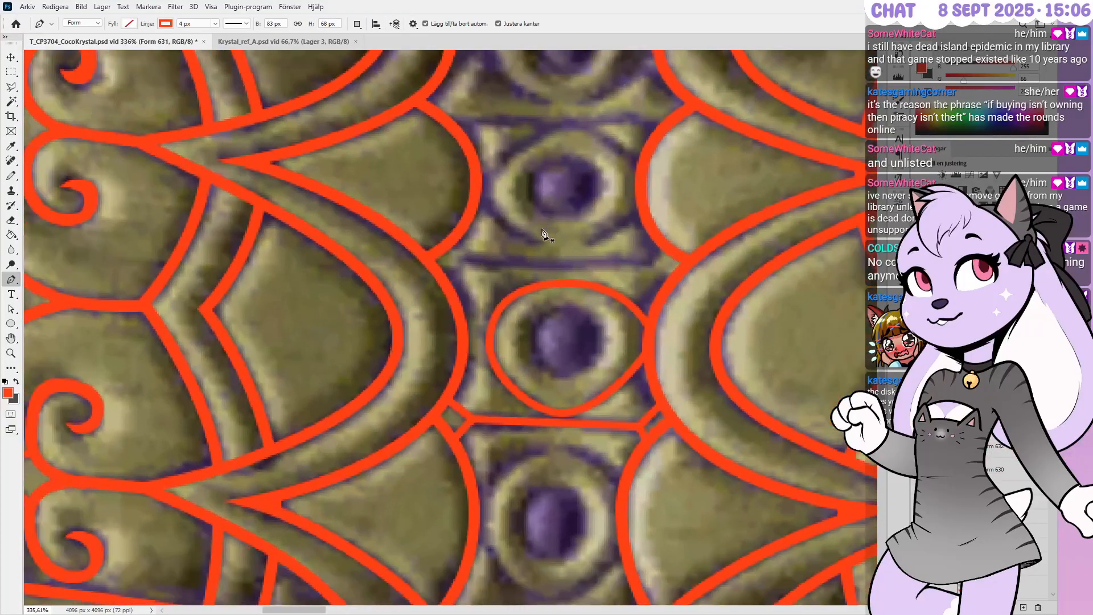
scroll(638, 396, "down", 3, "alt")
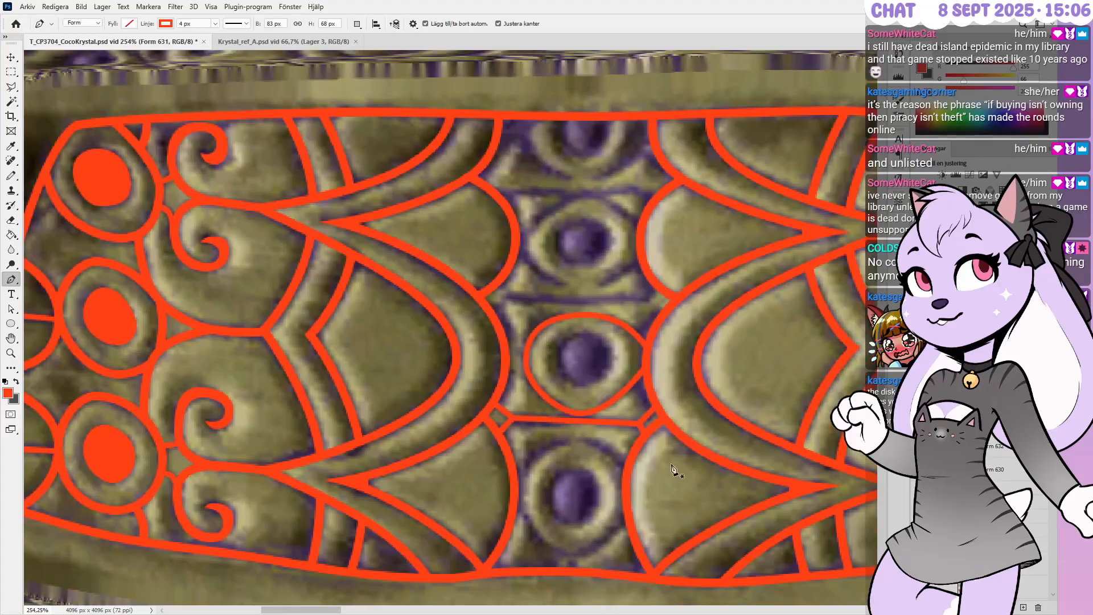
scroll(667, 491, "up", 1, "alt")
scroll(572, 435, "down", 2, "alt")
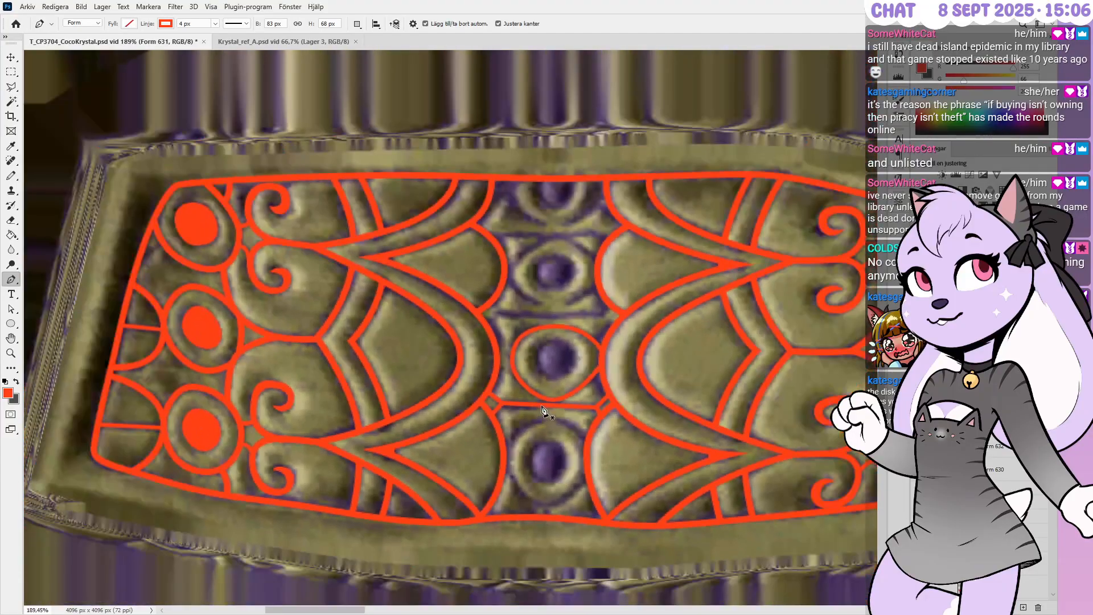
scroll(543, 410, "down", 1, "alt")
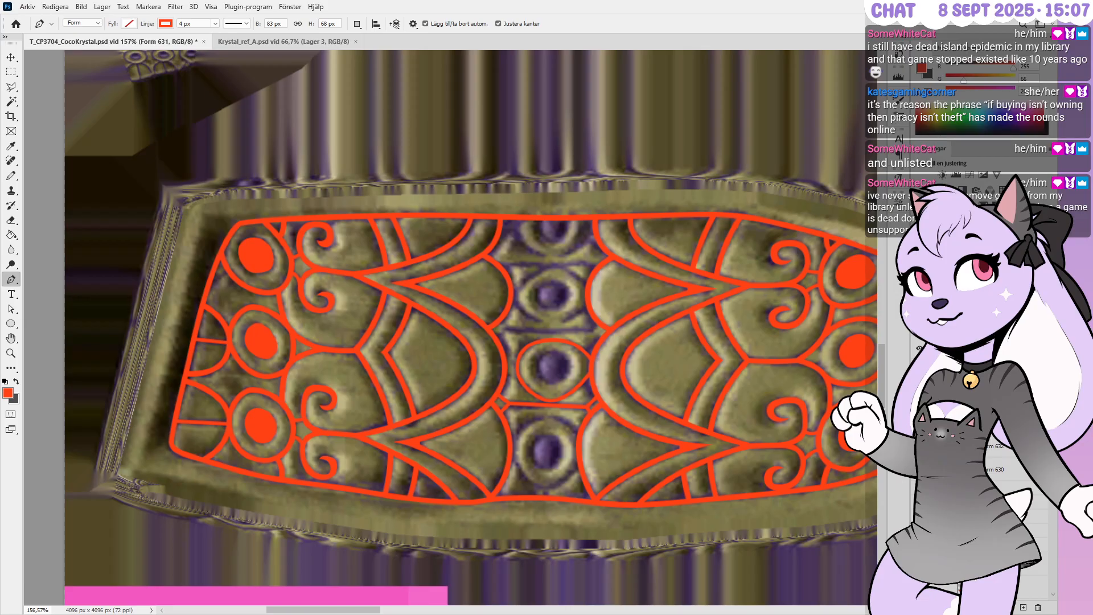
scroll(524, 396, "up", 5, "alt")
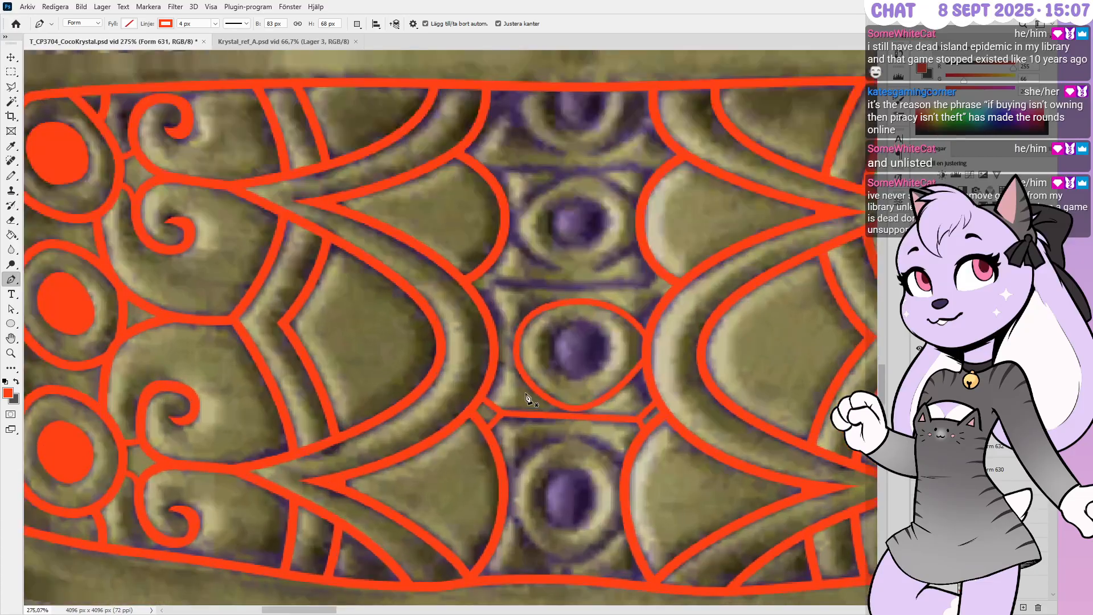
scroll(555, 408, "up", 5, "alt")
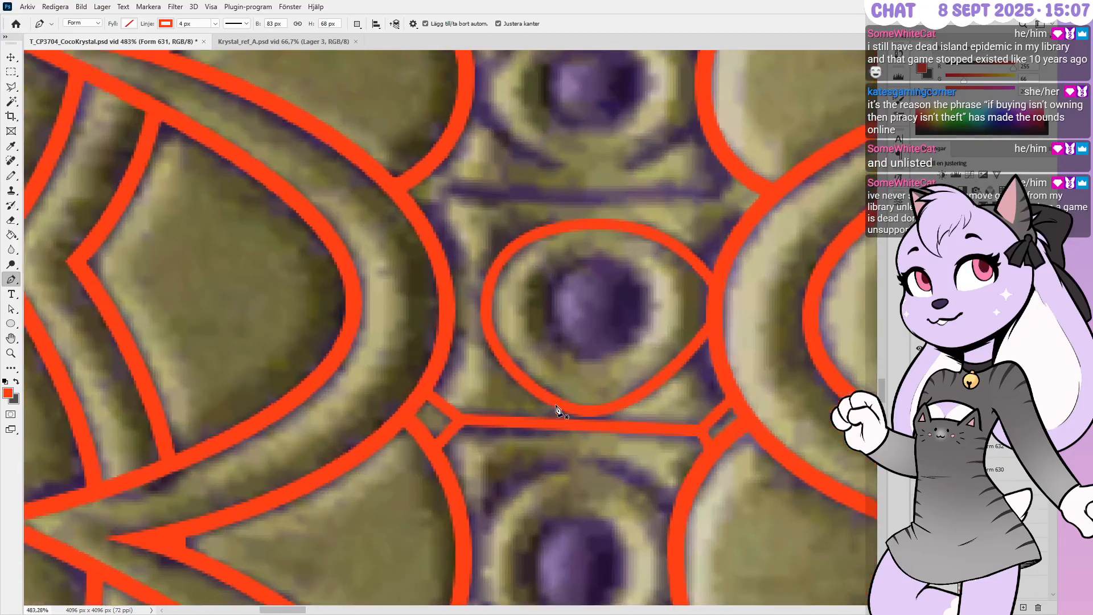
scroll(556, 409, "up", 1, "alt")
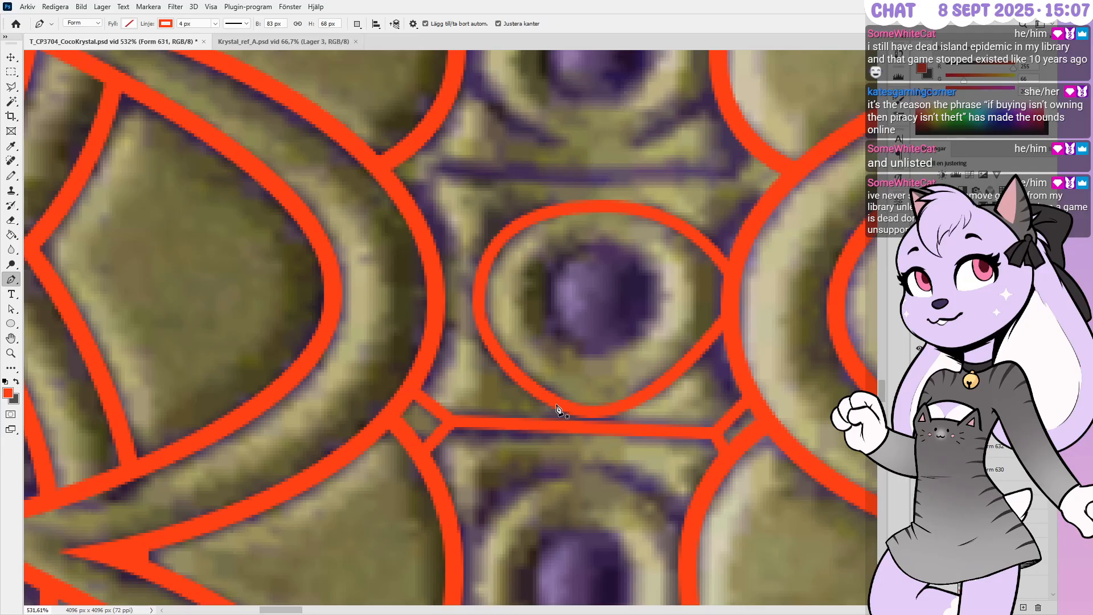
scroll(557, 408, "down", 1, "alt")
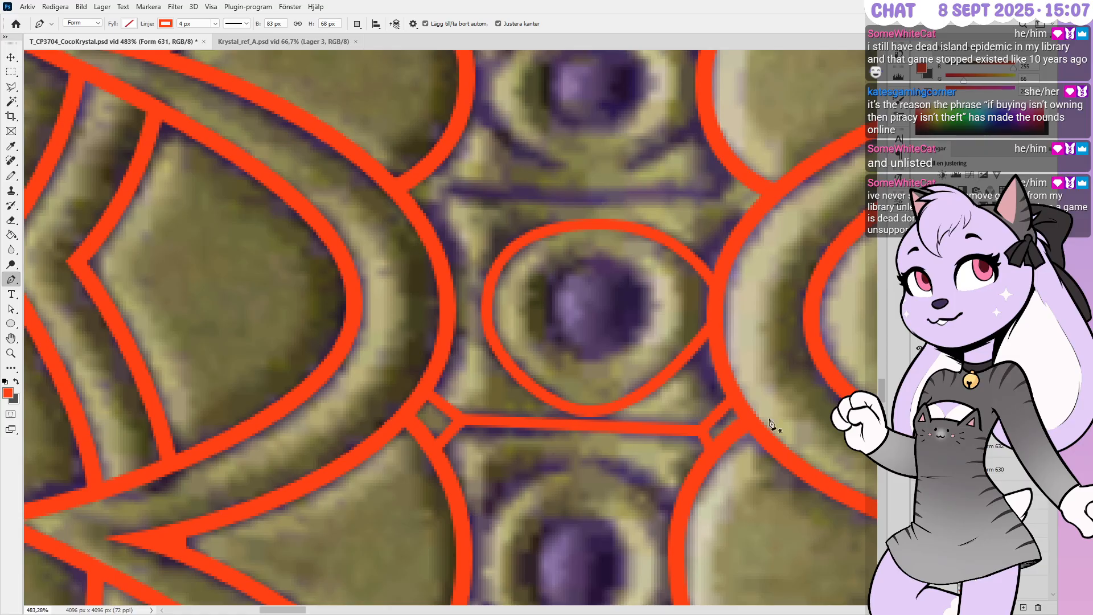
Drag the oval's lower-left and lower-right curve handles outward to follow the carved ring
left_click(582, 405, "ctrl")
scroll(598, 432, "up", 3, "alt")
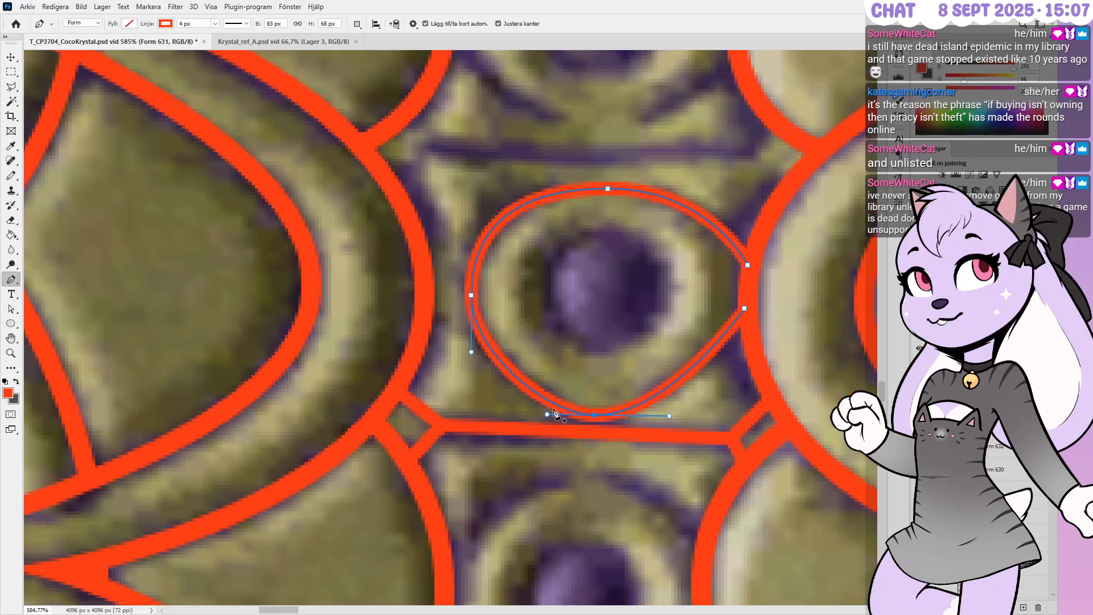
left_click_drag(694, 416, 705, 415, "ctrl")
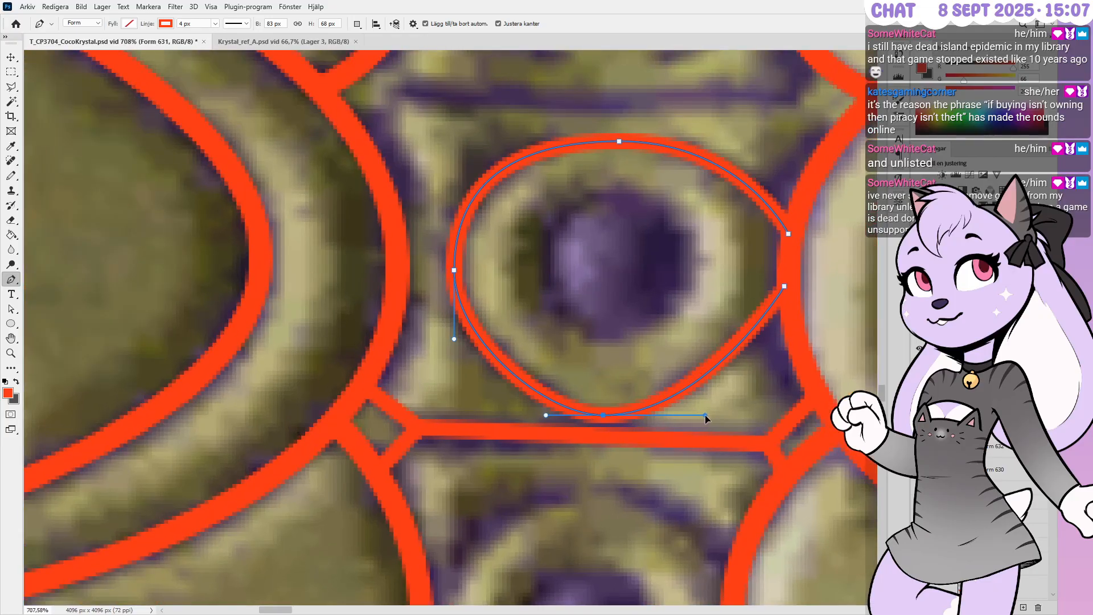
left_click_drag(533, 416, 529, 414, "ctrl")
left_click(630, 434, "ctrl")
left_click_drag(580, 363, 640, 457, "ctrl")
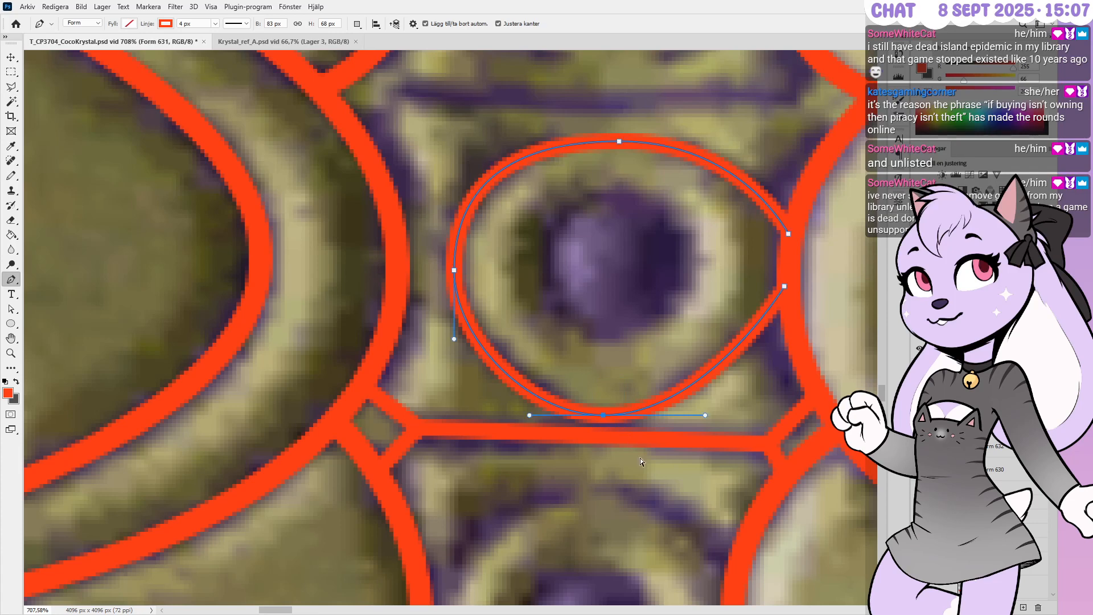
scroll(649, 450, "down", 4, "alt")
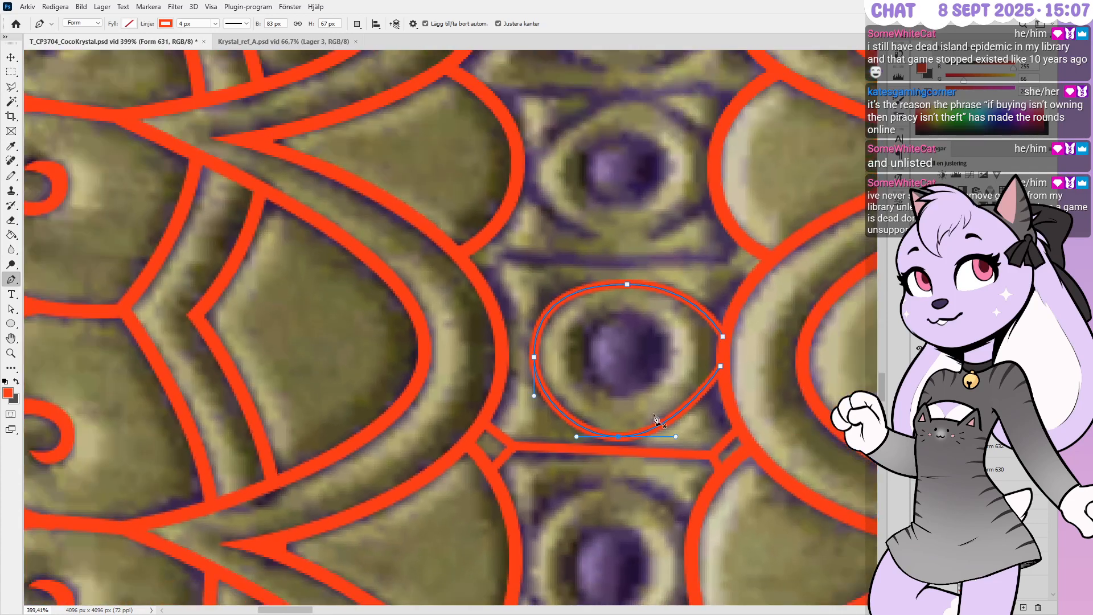
left_click(671, 250, "ctrl")
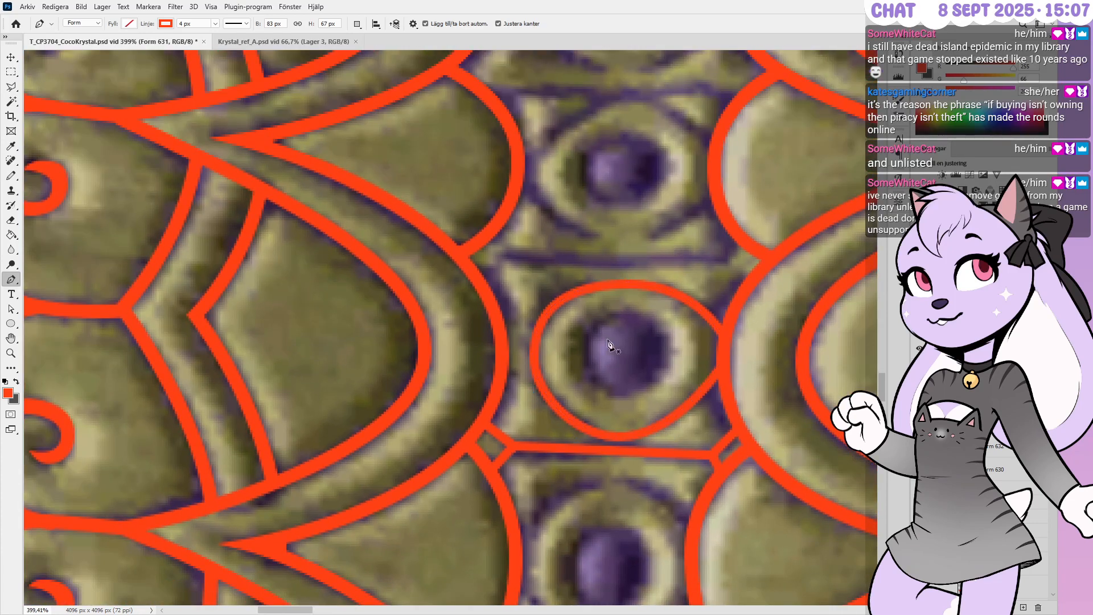
scroll(625, 245, "up", 2, "alt")
scroll(625, 245, "up", 3, "alt")
Draw the horizontal bar above the oval and a diagonal from its left end to the left arc
left_click(791, 260)
left_click(440, 256)
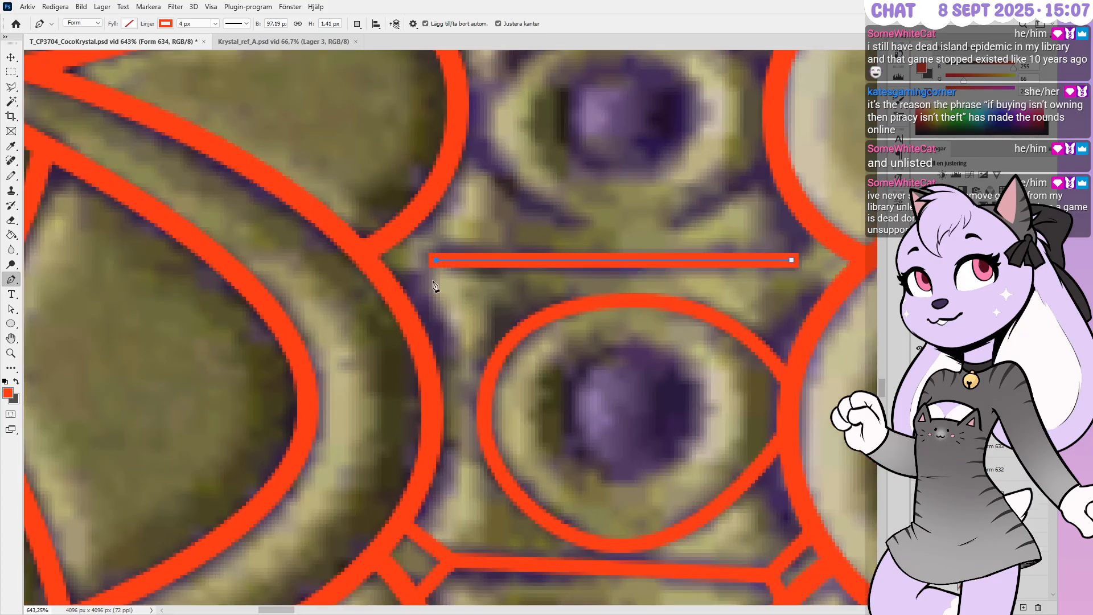
key("Up")
key("Right")
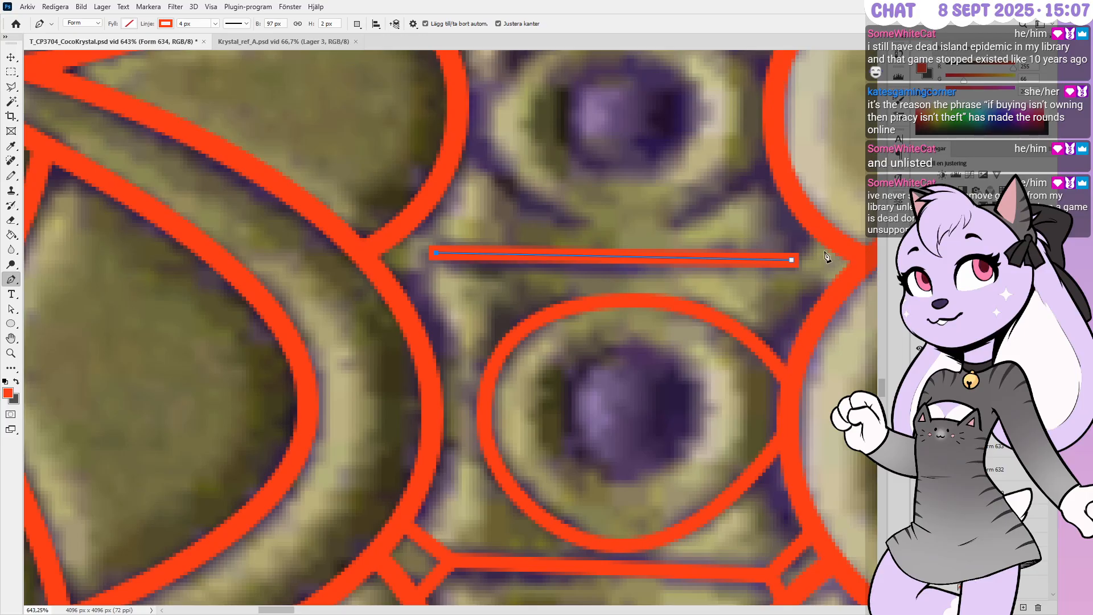
left_click(414, 212)
key("Right")
key("Down")
Add a connector from the bar's left end down to the left arc, removing a stray anchor
left_click(439, 252)
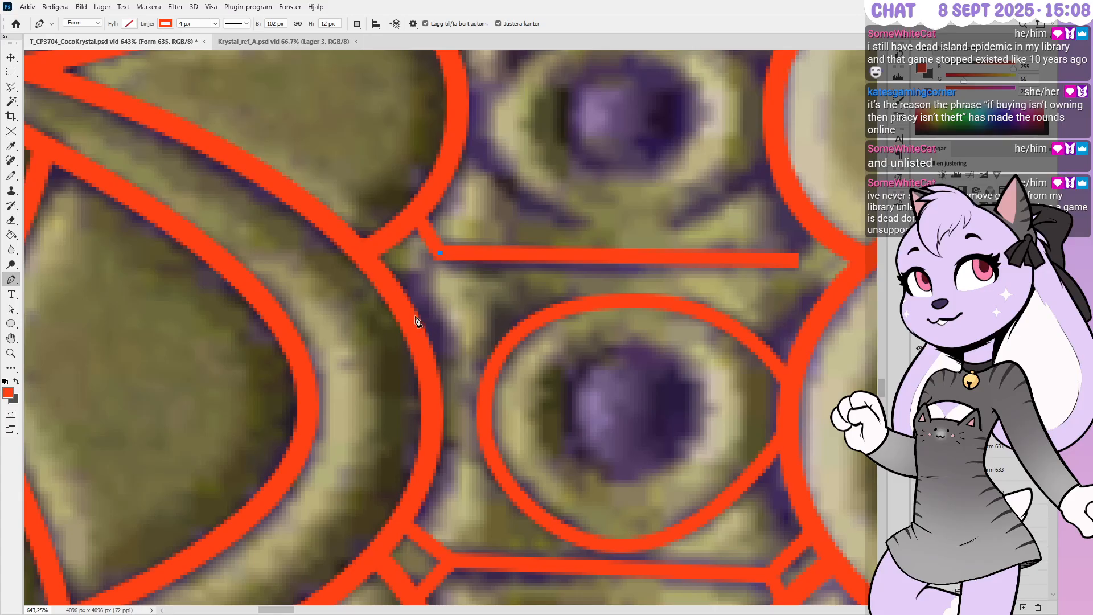
left_click(400, 297)
key("Down")
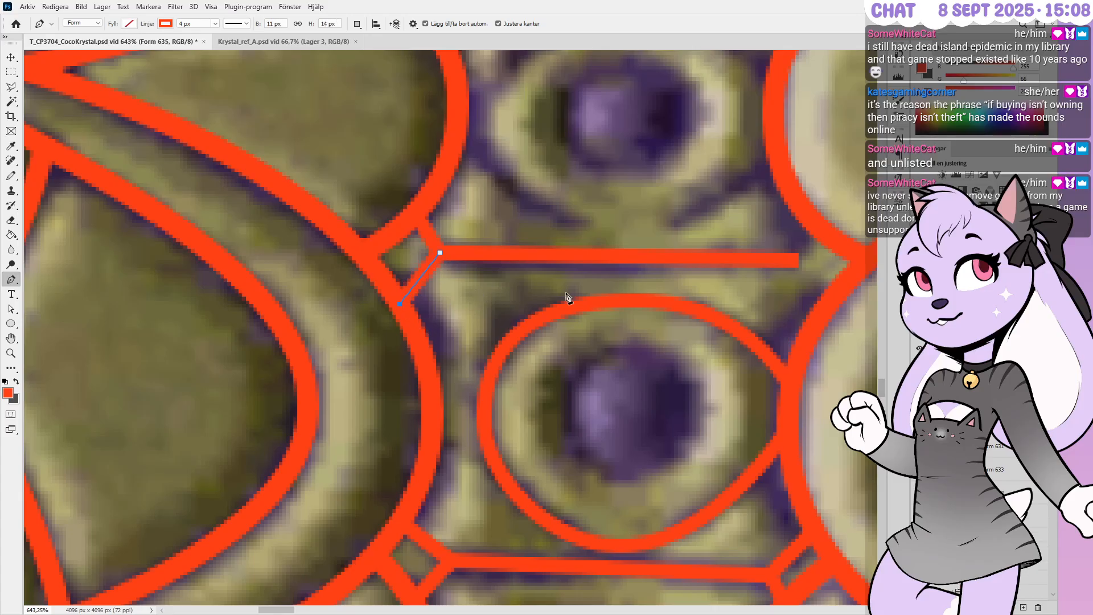
key("Escape")
left_click(791, 260)
key("ctrl+z")
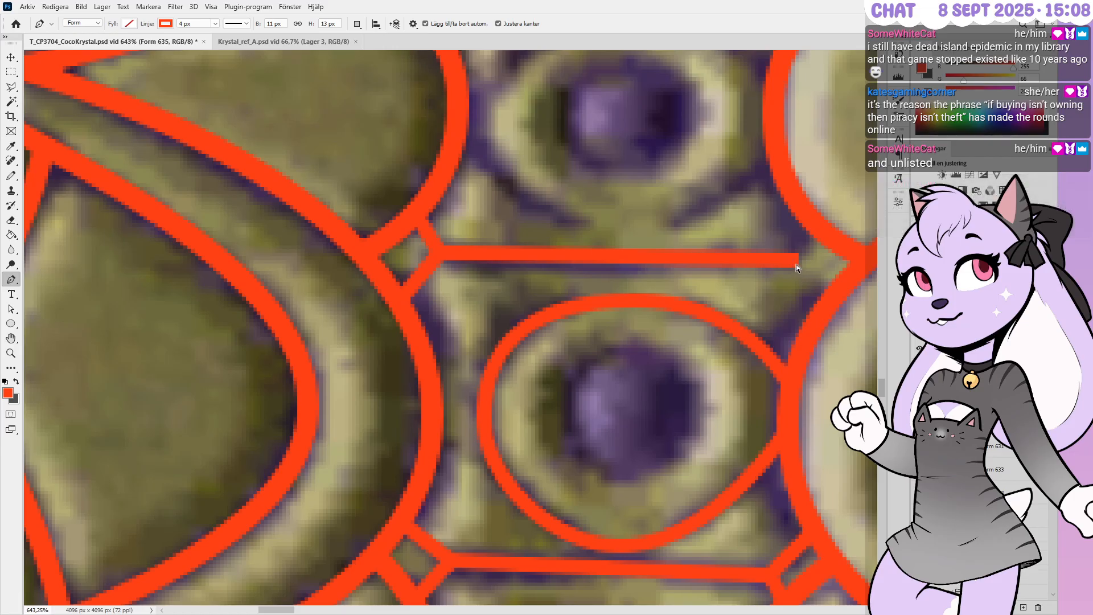
Continue the bar from its right end with a diagonal to the right arc, nudging its lower-right anchor
left_click(779, 257, "ctrl")
left_click(791, 260)
left_click(814, 223)
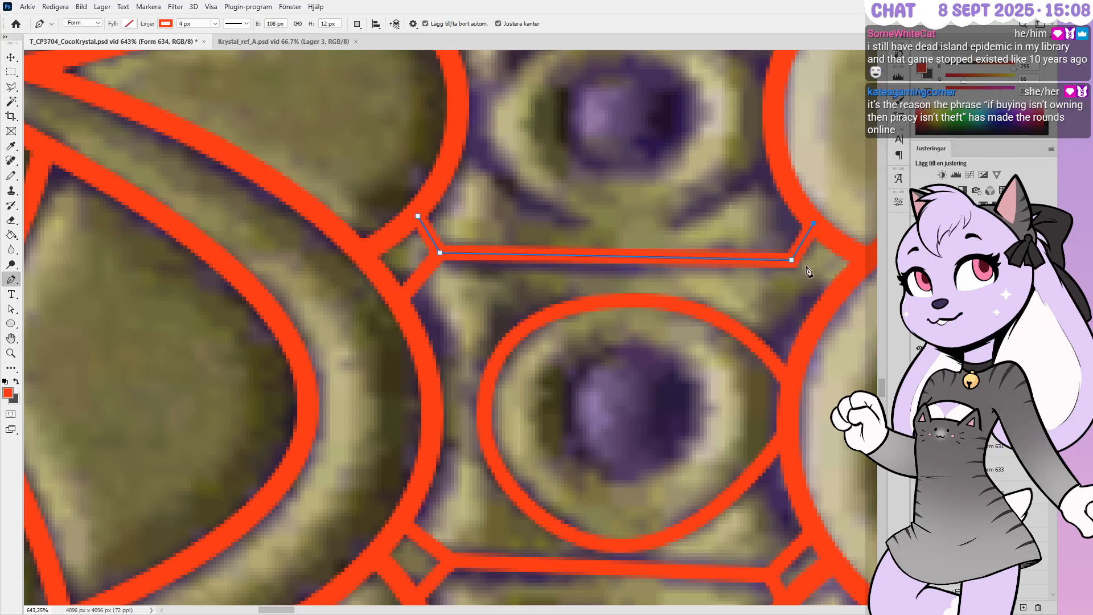
left_click_drag(785, 278, 763, 237, "ctrl")
key("Left")
left_click(787, 260)
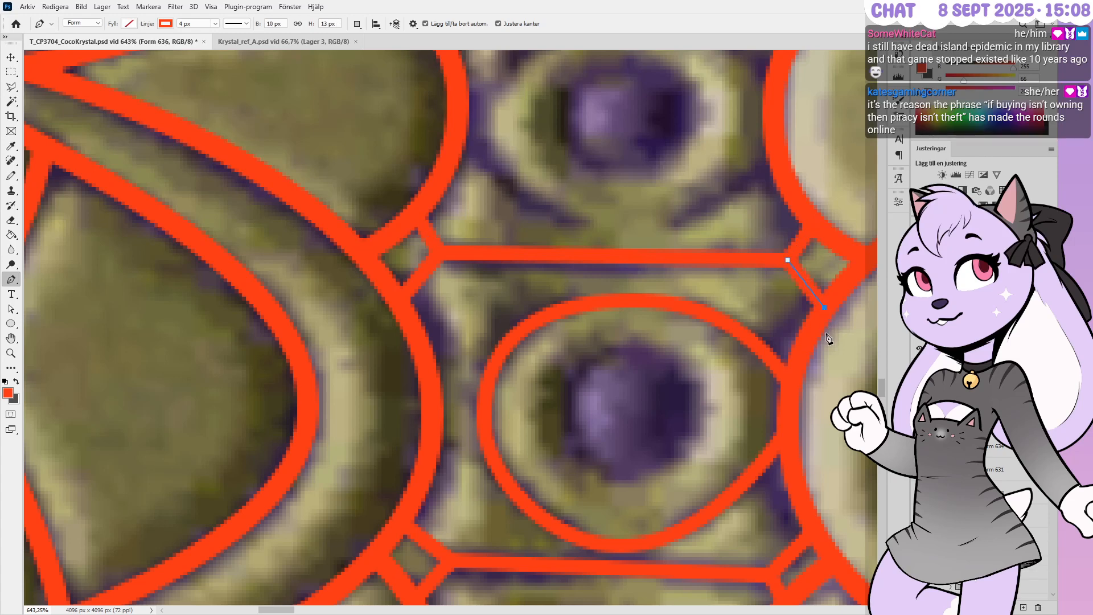
scroll(723, 339, "down", 3, "alt")
scroll(718, 341, "down", 2, "alt")
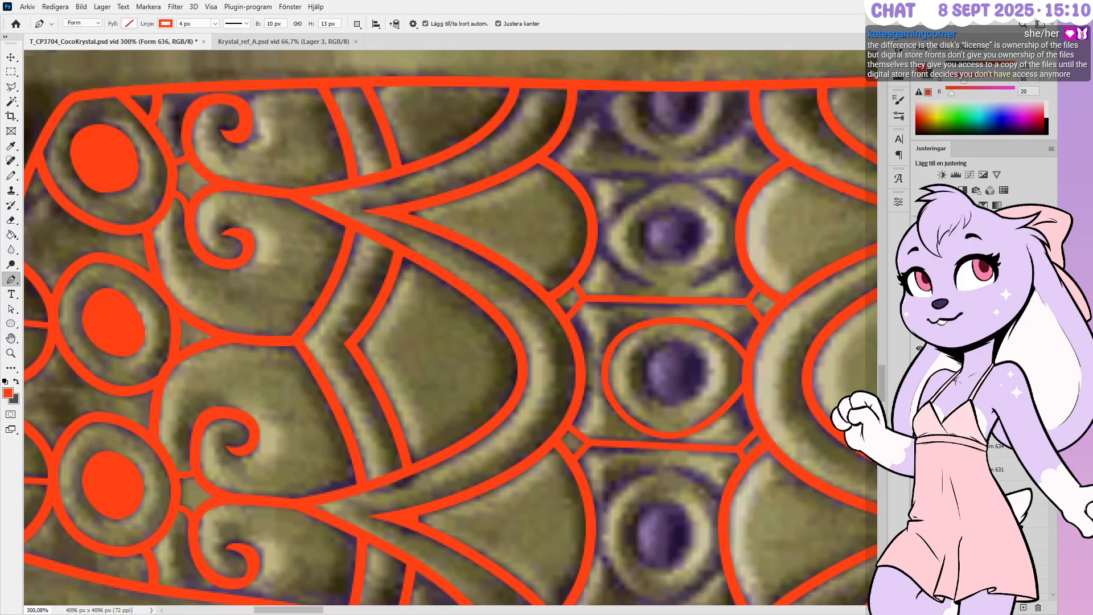
Delete the oval's lower-right and right anchors, then reshape its right side and lower-right curve
left_click(979, 446)
left_click(979, 470)
scroll(734, 376, "up", 3, "alt")
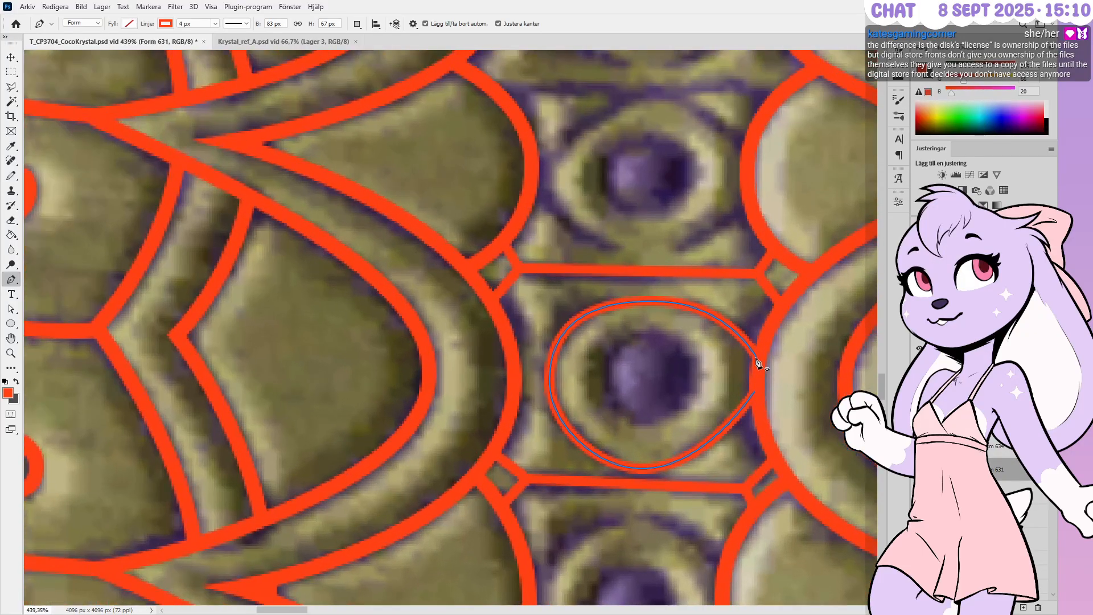
left_click(754, 391)
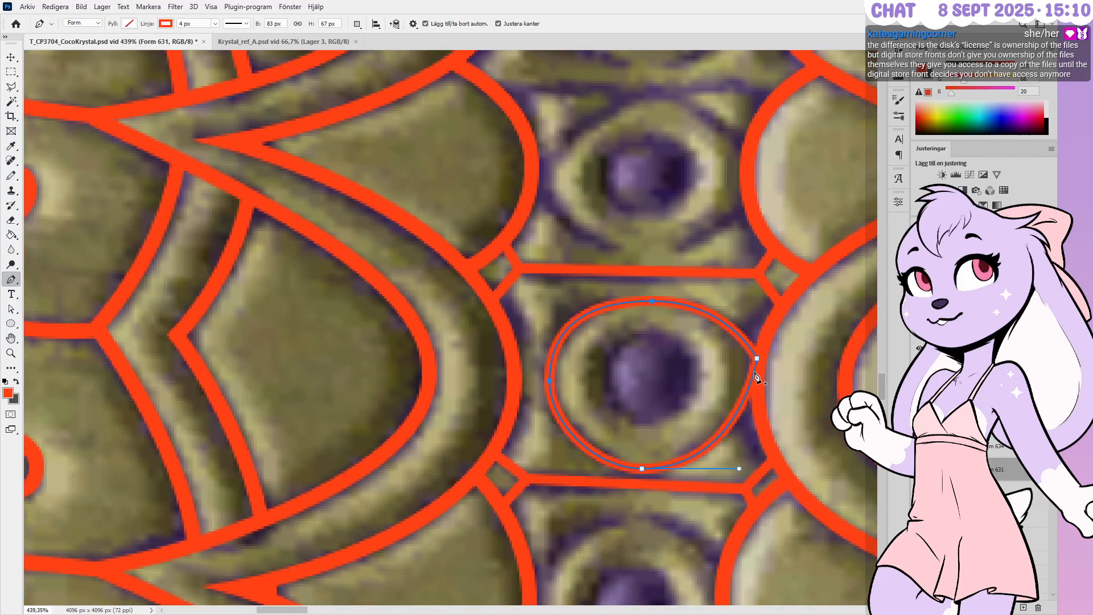
left_click(756, 361)
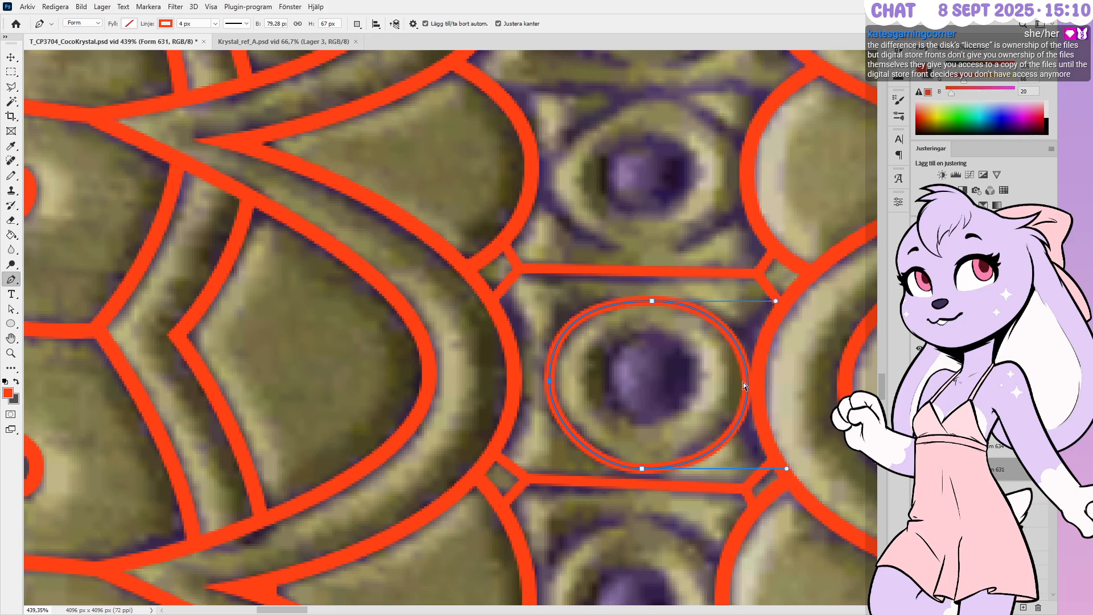
left_click_drag(747, 385, 753, 378, "ctrl")
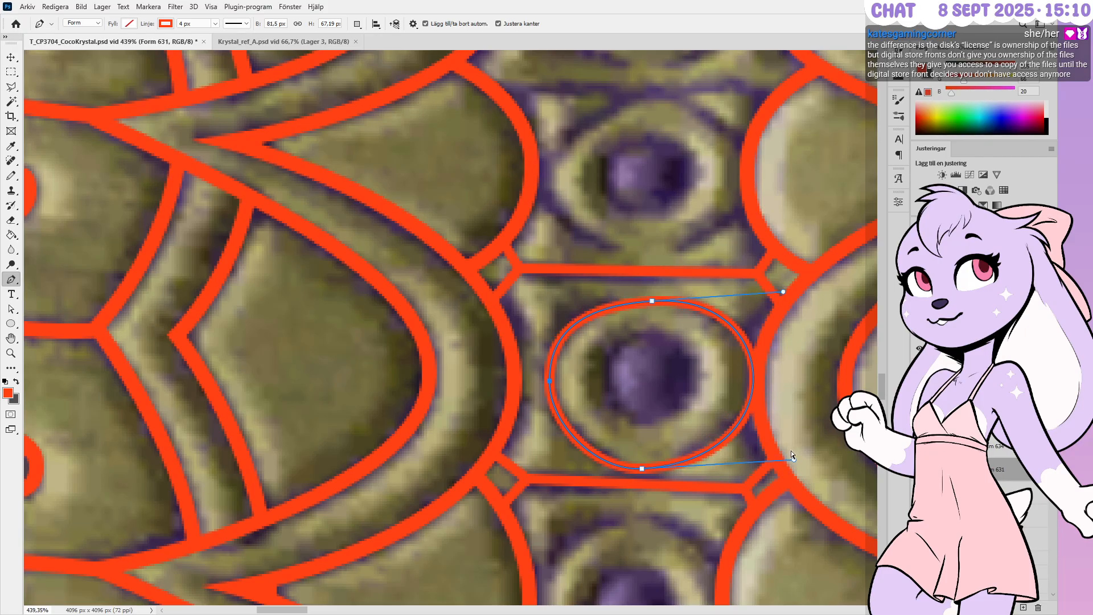
left_click_drag(793, 460, 791, 452, "ctrl")
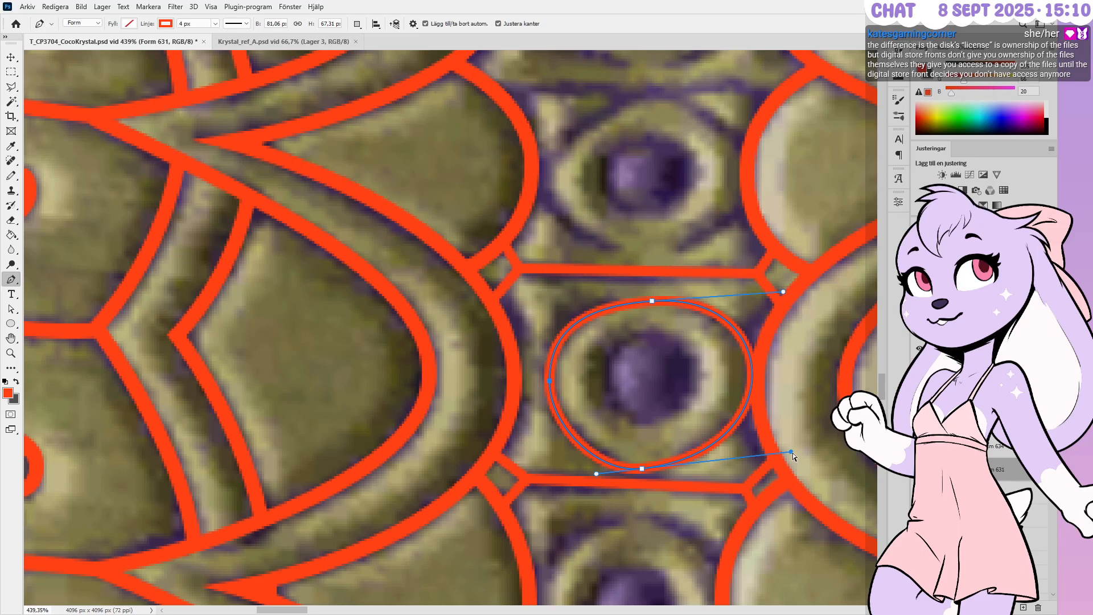
Refine the oval's lower-left and bottom curves, raise the bottom, narrow the right side, then deselect
mouse_move(596, 474)
left_mouse_down("ctrl")
mouse_move(584, 474)
mouse_move(647, 467)
left_mouse_up("ctrl")
left_click(641, 468, "ctrl")
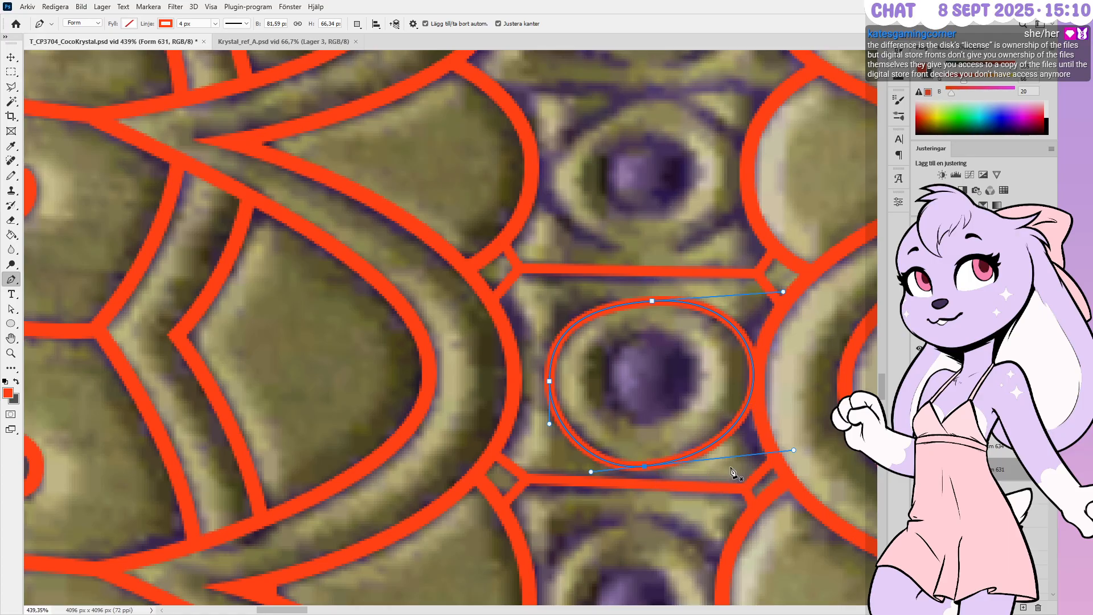
left_click_drag(793, 450, 788, 453, "ctrl")
scroll(669, 485, "down", 1, "alt")
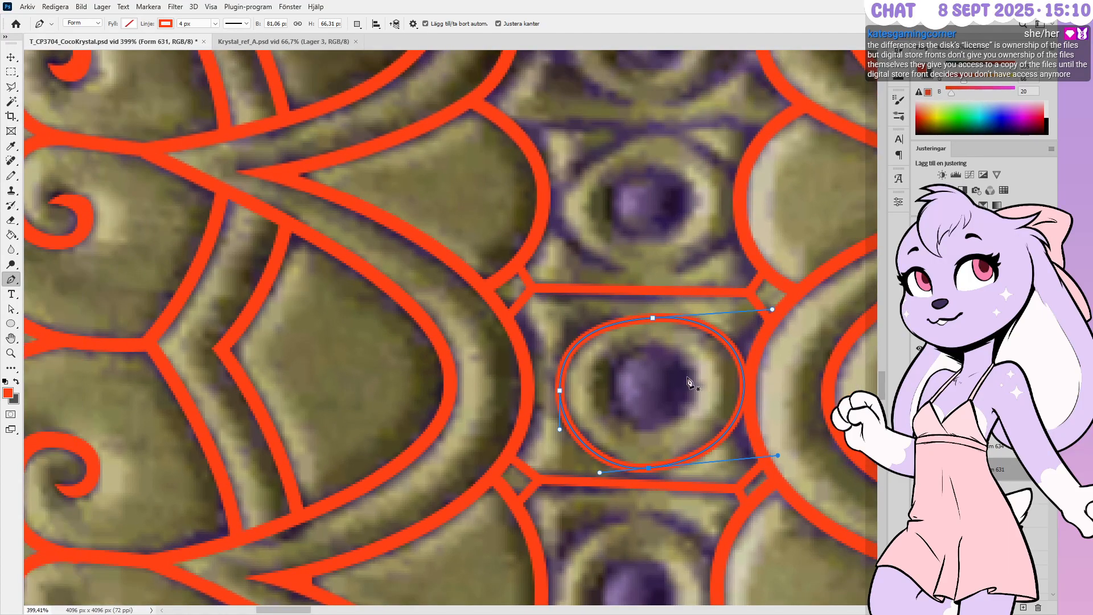
scroll(723, 379, "down", 4, "alt")
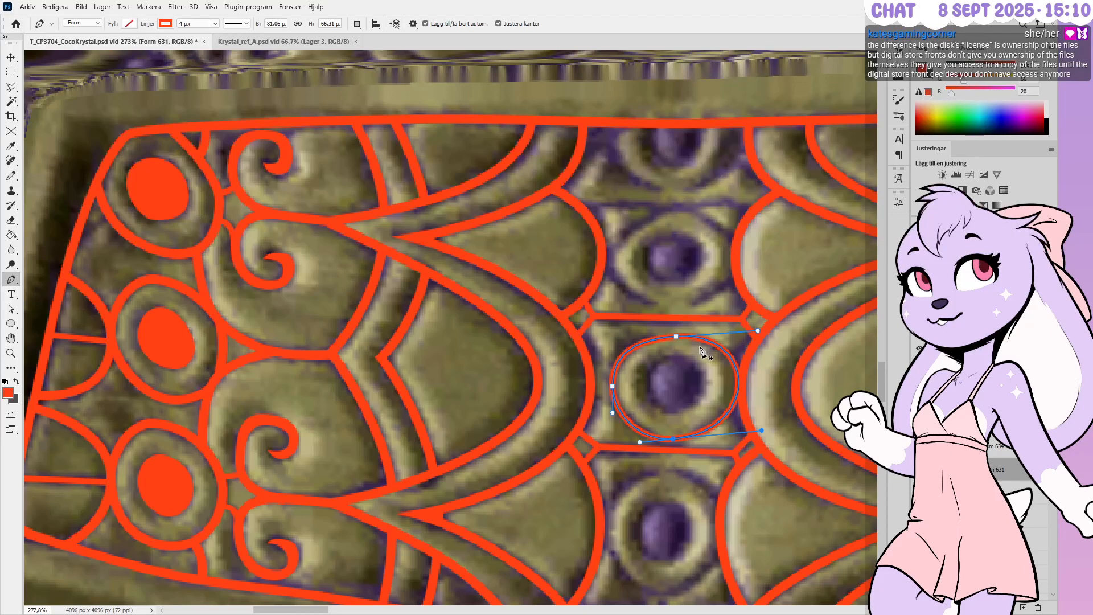
scroll(654, 475, "up", 3, "alt")
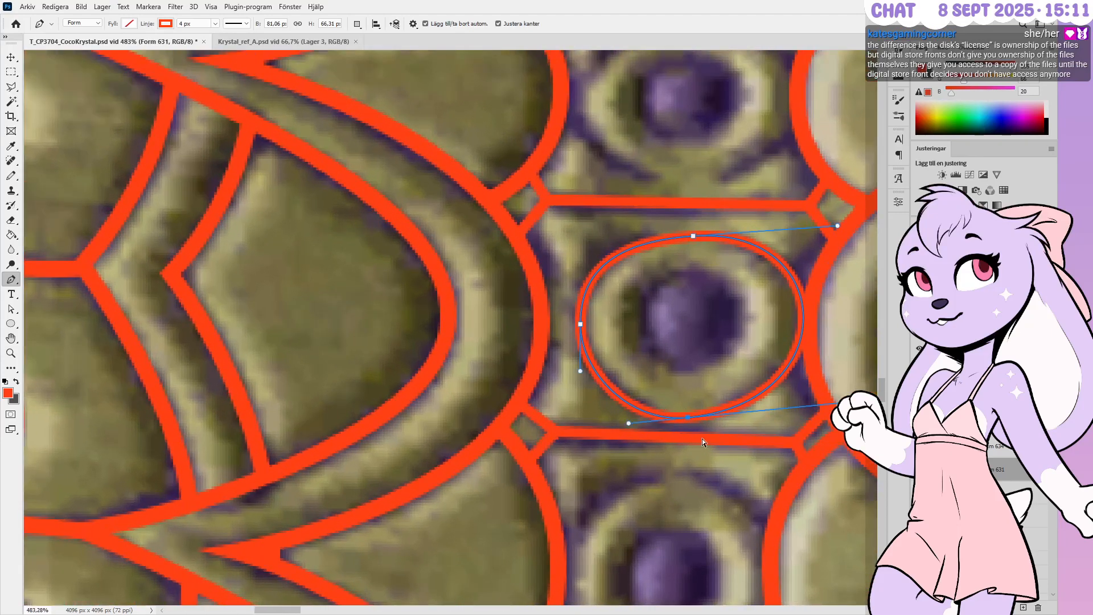
key("Up")
key("Up")
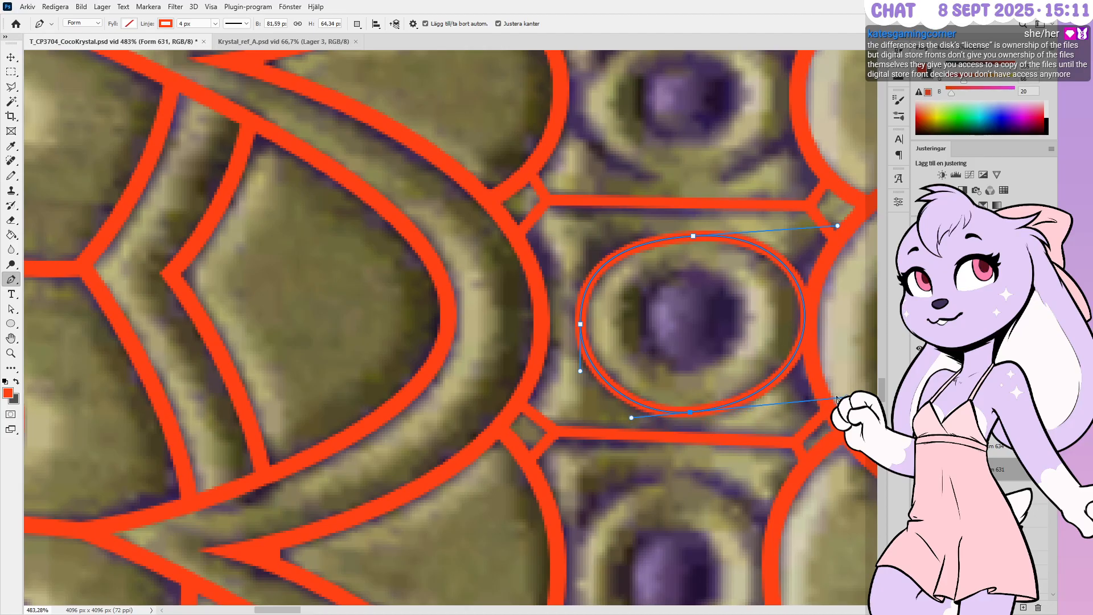
left_click_drag(841, 398, 829, 400)
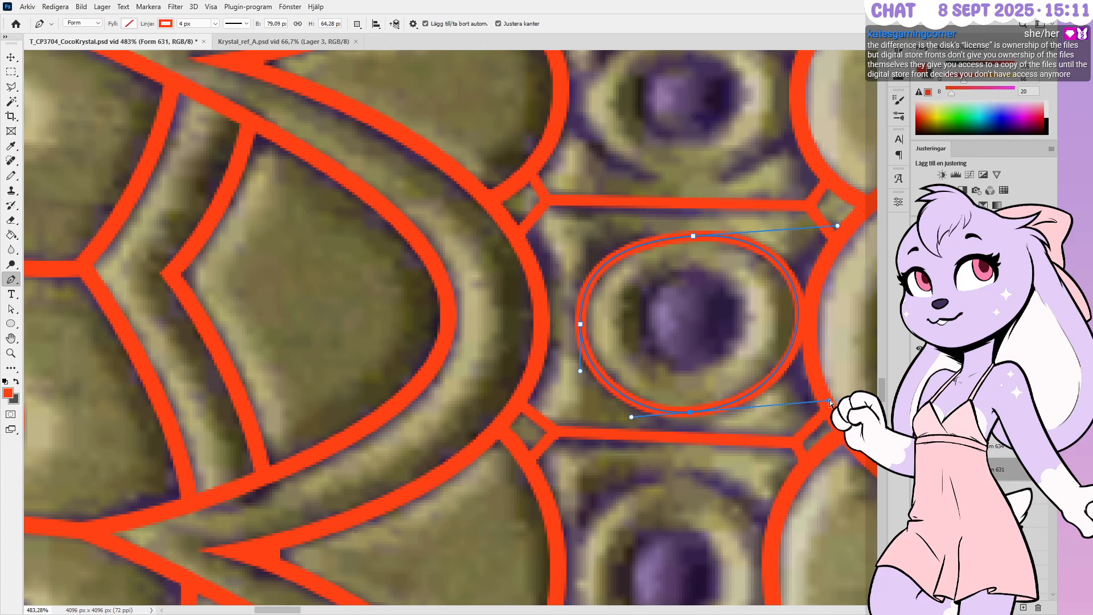
left_click(530, 197, "ctrl")
scroll(532, 199, "right", 3)
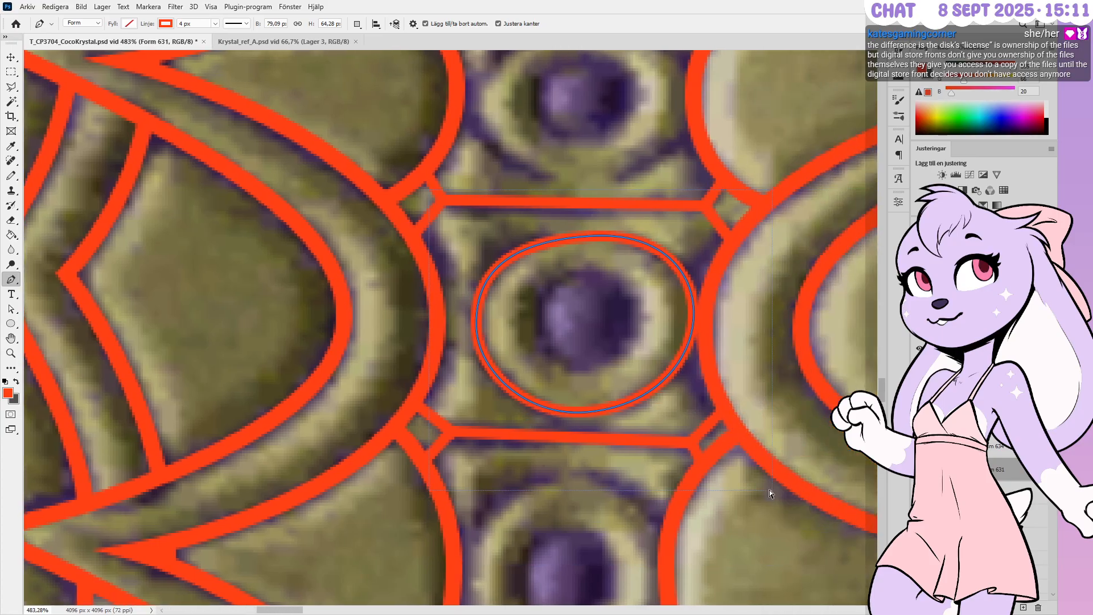
scroll(773, 491, "down", 5, "alt")
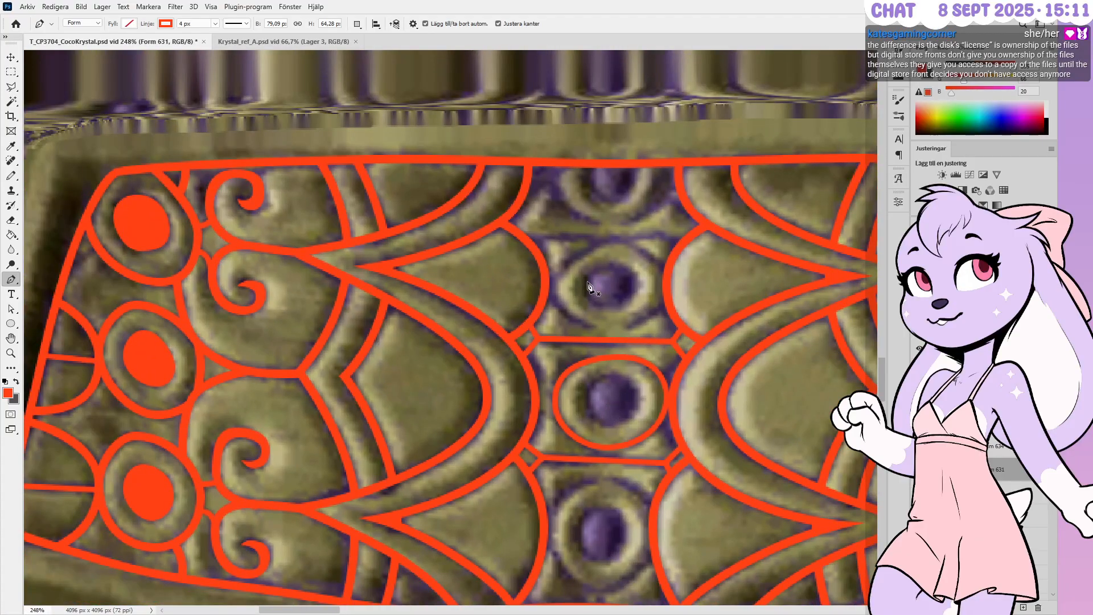
Make the Form 635 shape layer active, undoing an accidental new path
scroll(628, 203, "up", 3, "alt")
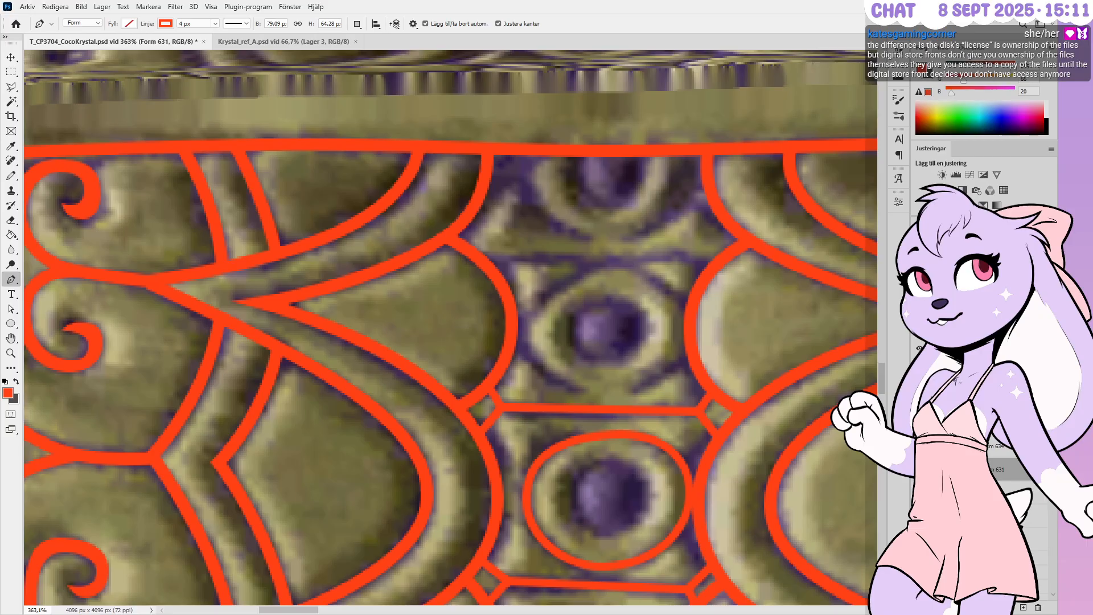
left_click(968, 423)
scroll(668, 364, "up", 2, "alt")
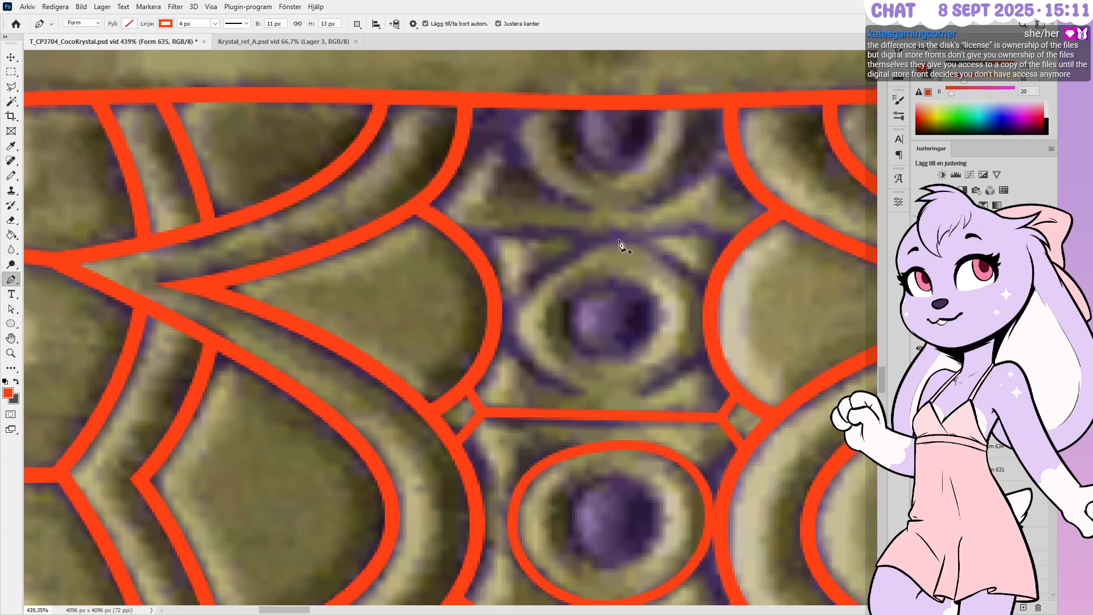
left_click_drag(637, 239, 658, 240)
key("ctrl+z")
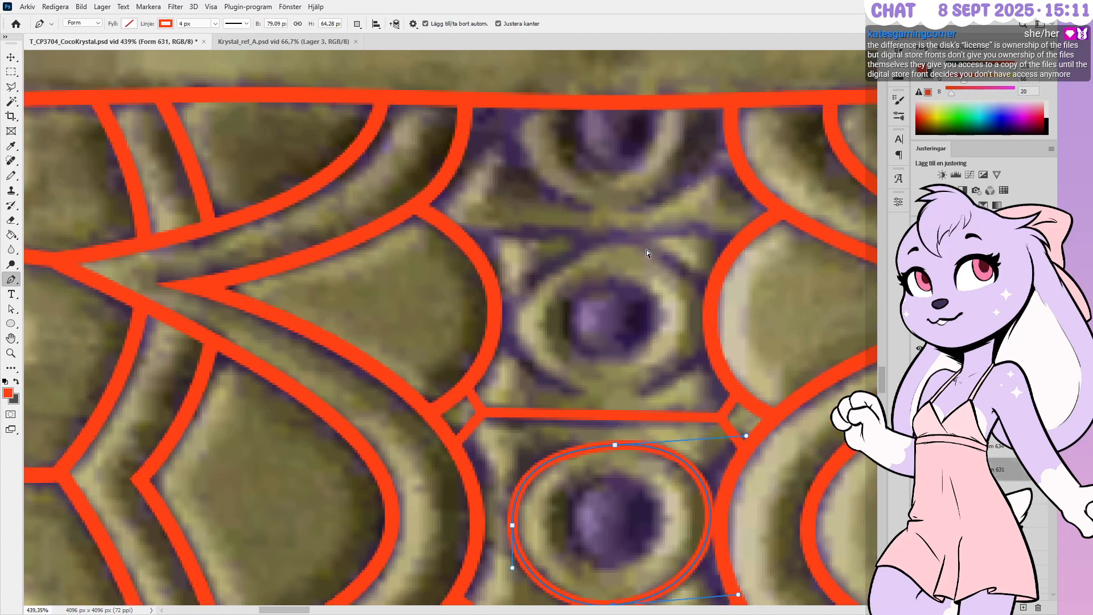
left_click(976, 423)
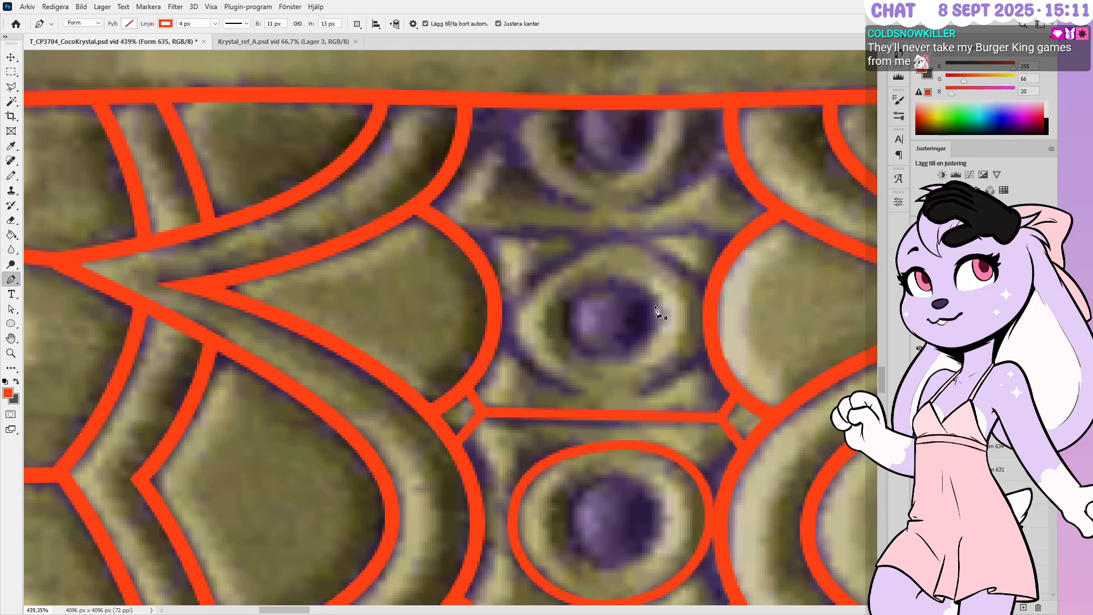
Trace the upper gem's oval with curved points at its top, left side, bottom and right side
left_click(710, 302)
scroll(532, 303, "up", 1, "alt")
left_click_drag(624, 235, 560, 242)
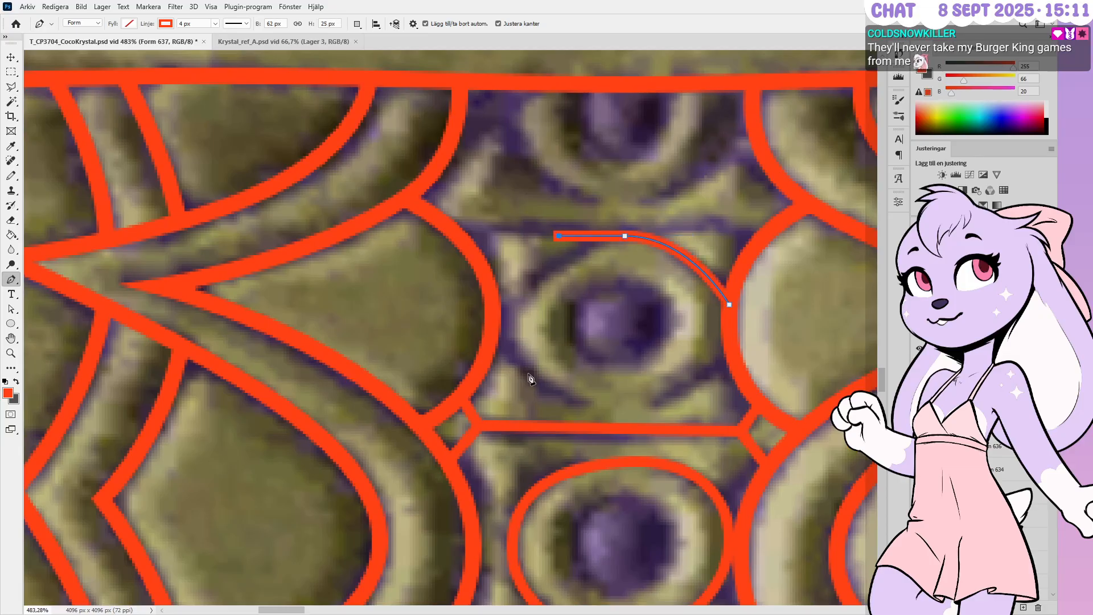
left_click_drag(503, 322, 503, 354)
key("ctrl+z")
key("ctrl+z")
left_click(502, 354)
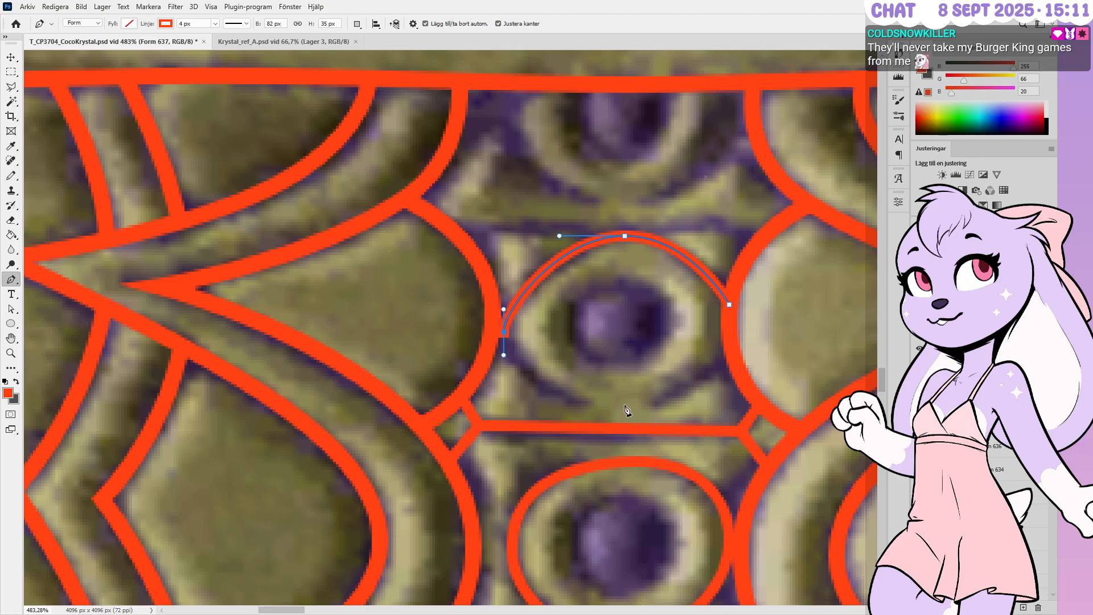
left_click_drag(625, 405, 709, 406)
left_click(733, 351)
left_click_drag(732, 356, 729, 340)
key("Up")
key("Up")
key("Up")
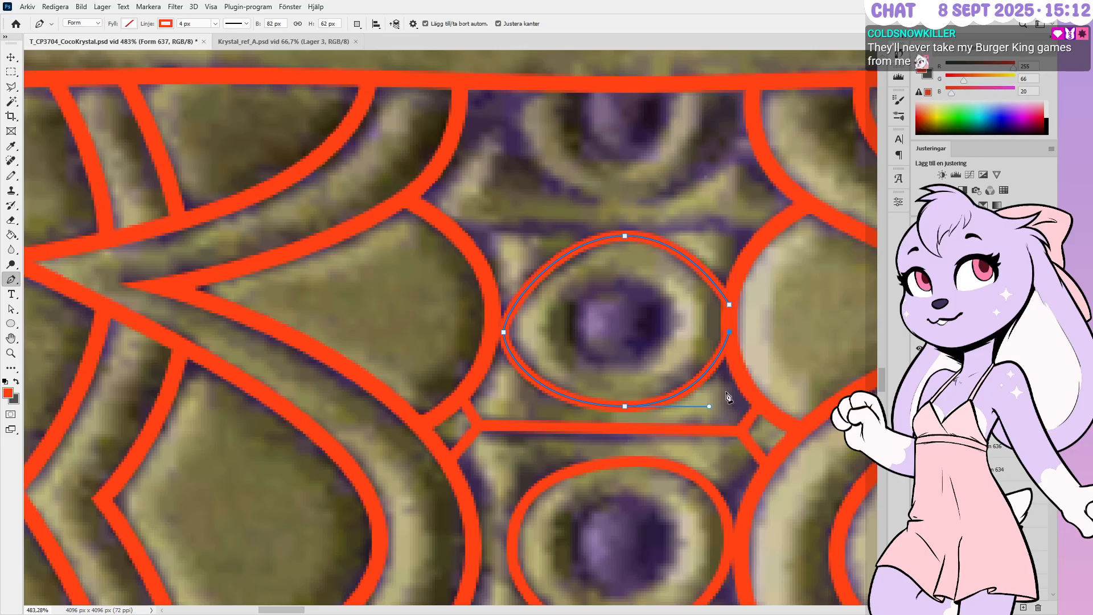
Round off the oval's left curve, nudge its top point right and bottom point down
left_click_drag(503, 333, 508, 362)
left_click_drag(509, 310, 509, 300, "ctrl")
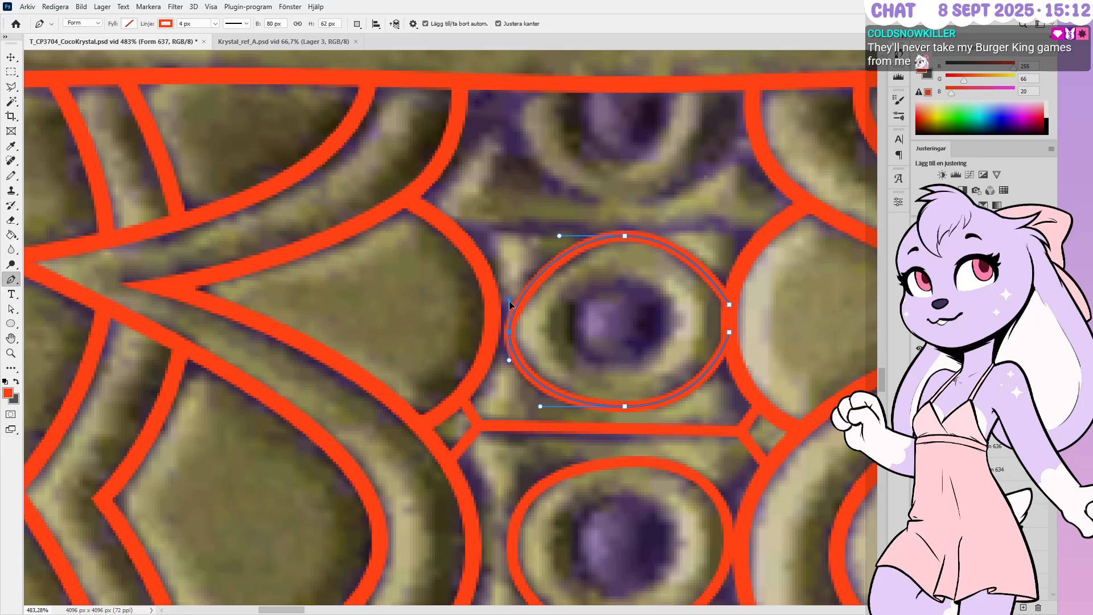
key("Up")
key("Right")
key("Left")
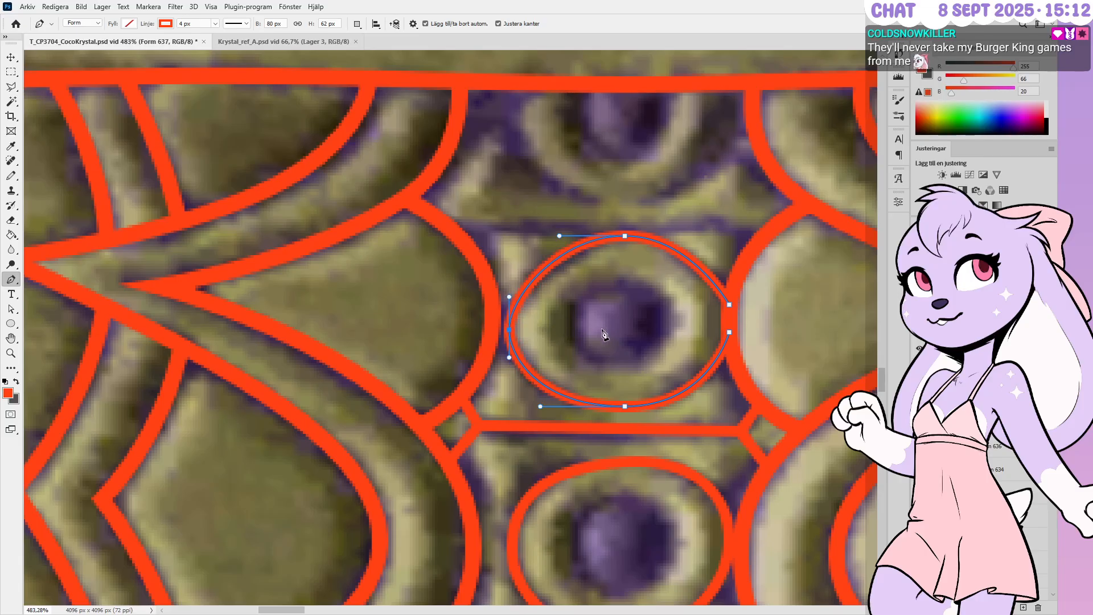
left_click(625, 237, "ctrl")
key("Right")
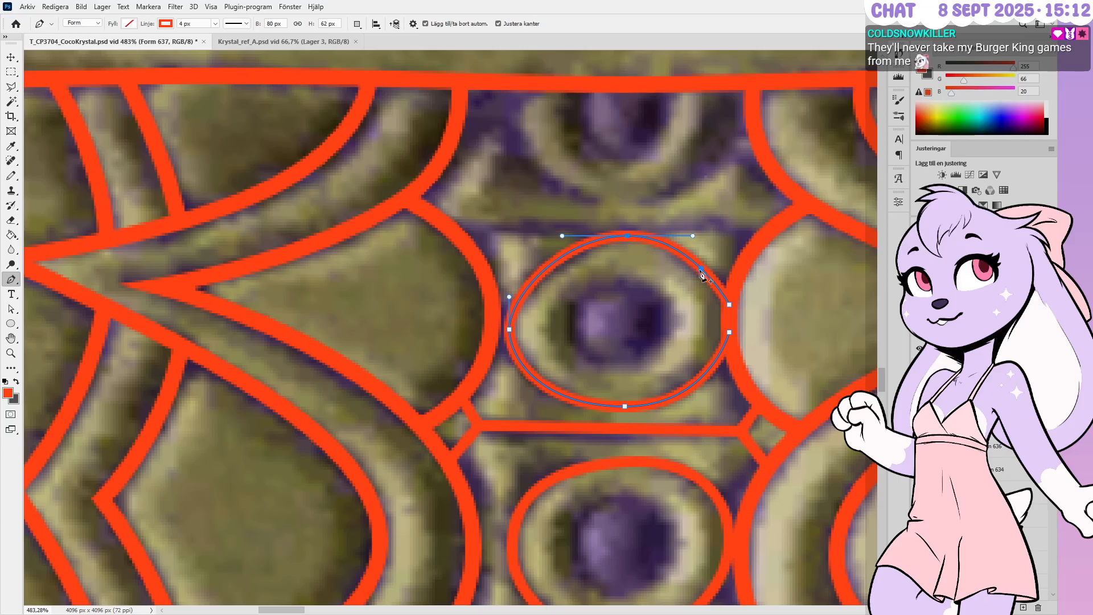
key("Escape")
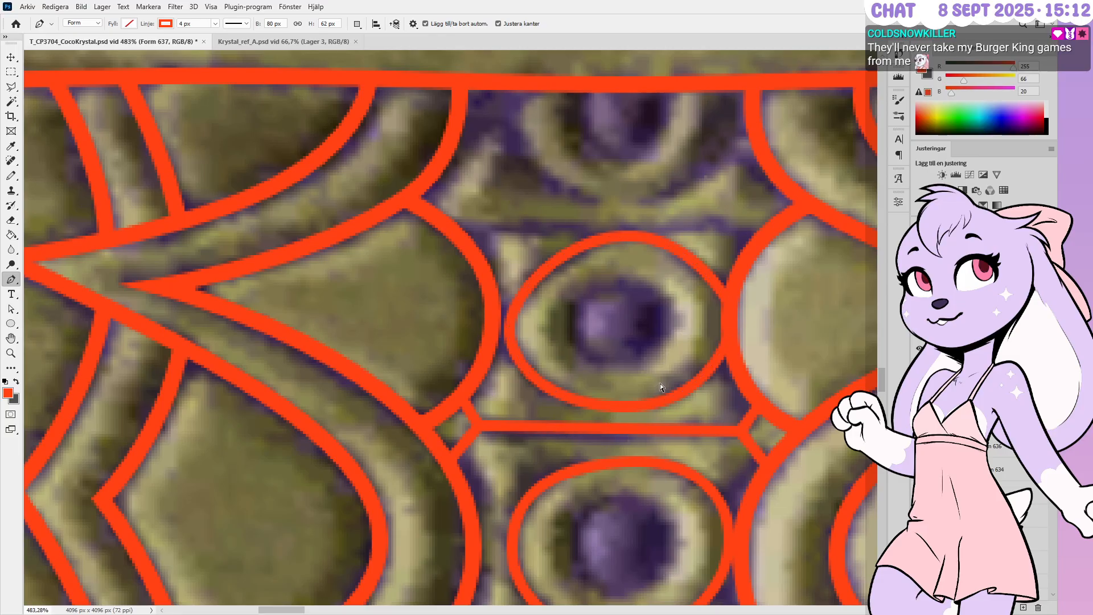
left_click(652, 417, "ctrl")
key("Down")
left_click(640, 342, "ctrl")
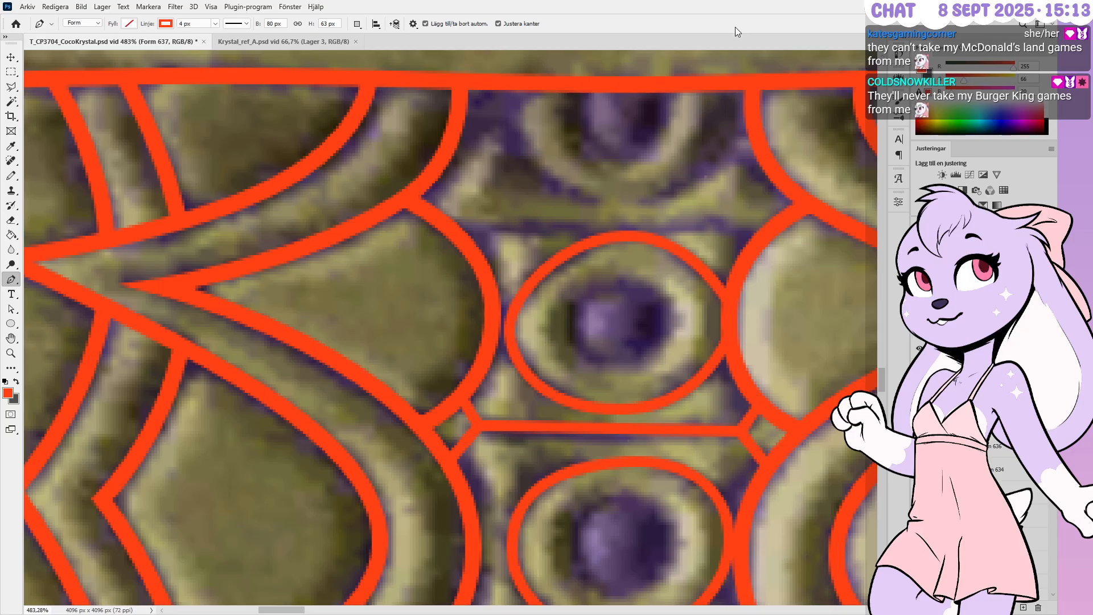
scroll(701, 203, "up", 1, "alt")
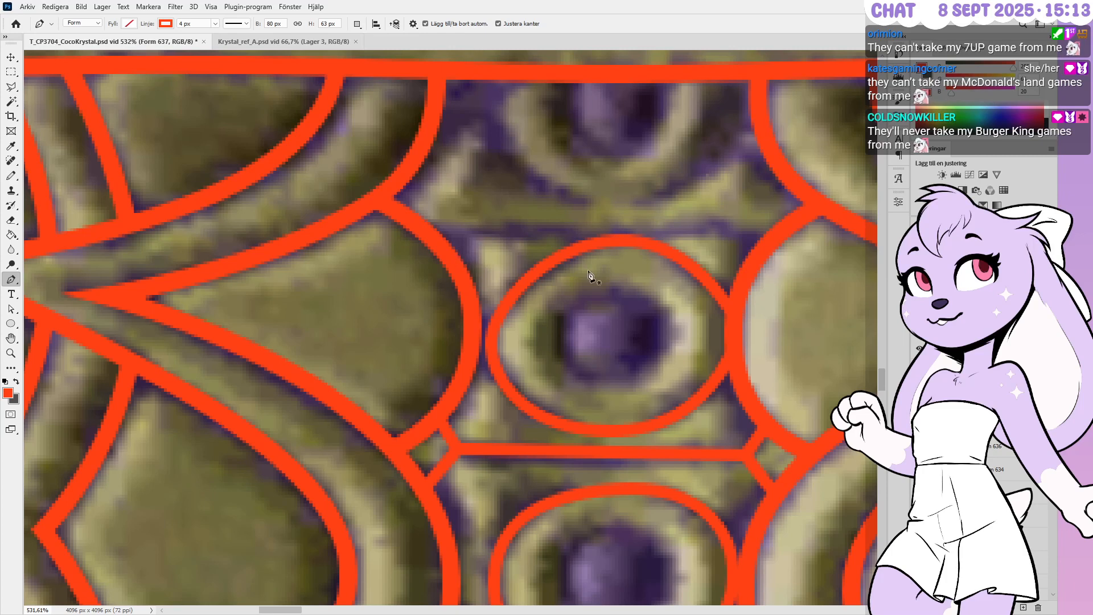
Draw a four-point bar above the oval with angled left and right ends
left_click(454, 261)
left_click(482, 234)
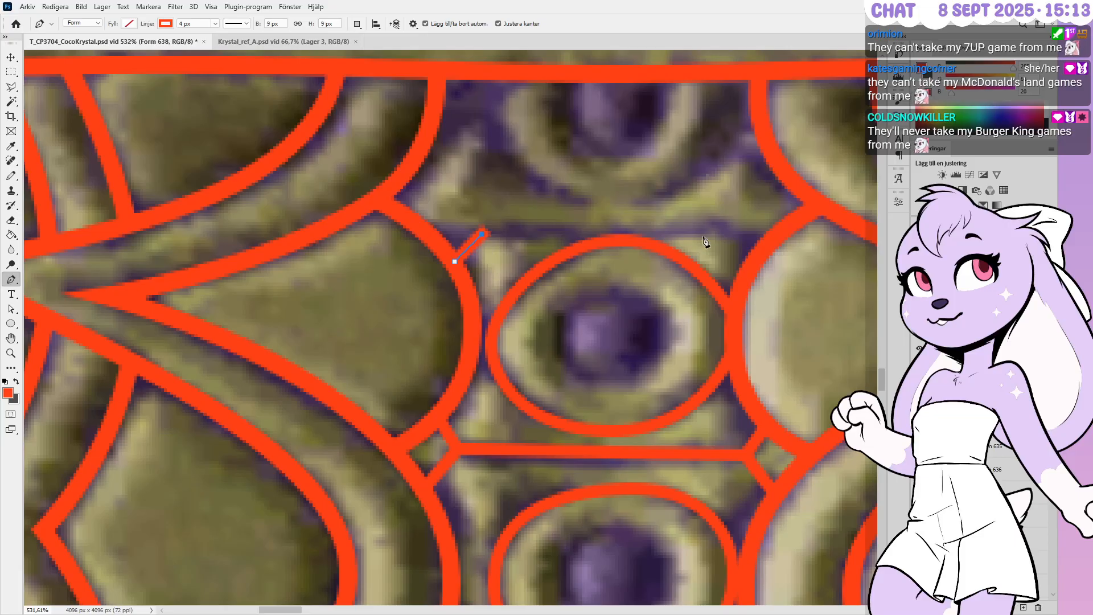
left_click(728, 231)
left_click(750, 265)
key("Escape")
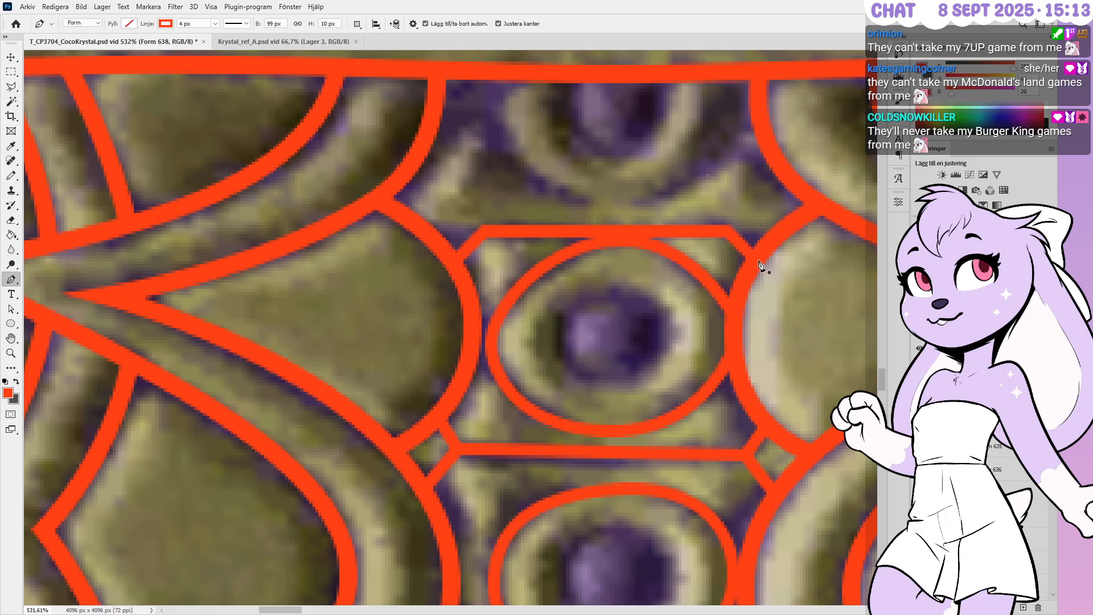
Add a short connecting stroke at the bar's right end and nudge it into line with the arc
left_click(782, 228)
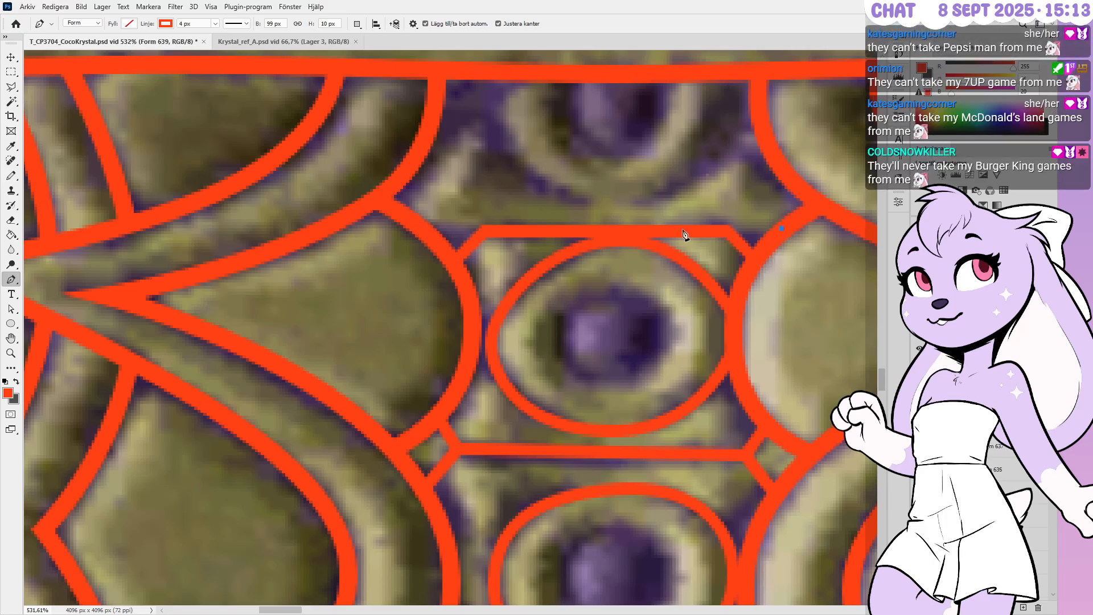
left_click(723, 228)
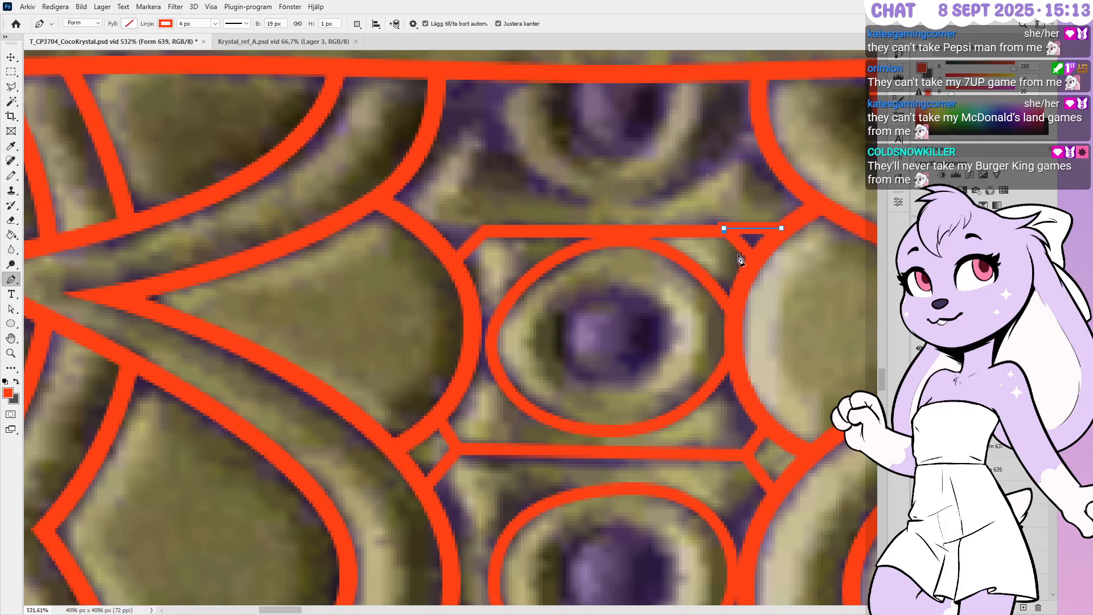
left_click(789, 257, "ctrl")
key("Down")
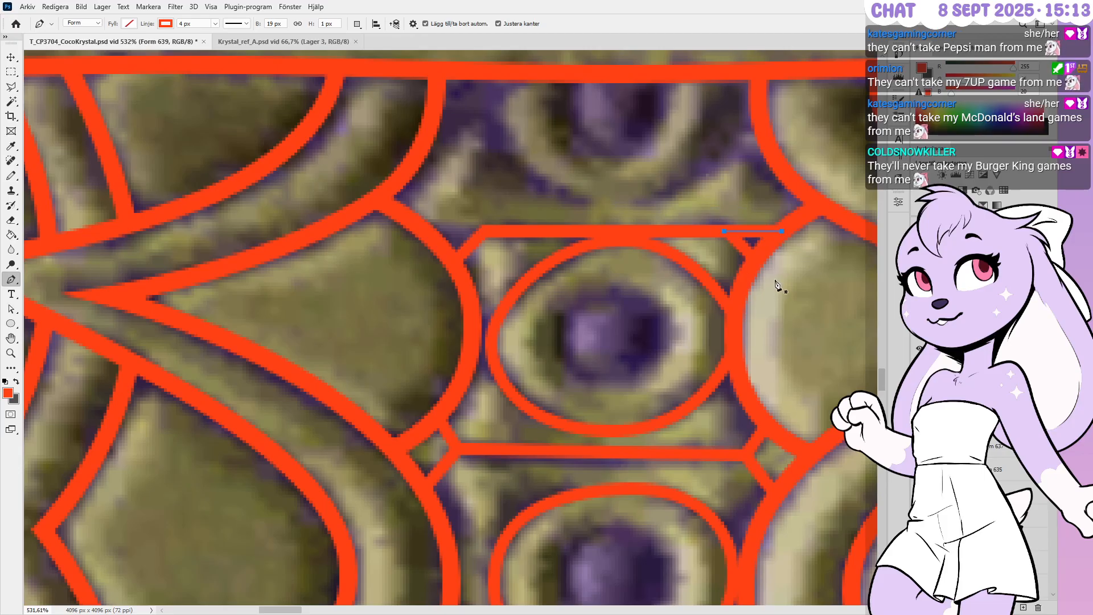
key("Right")
key("Right")
key("Up")
key("Up")
key("Up")
key("Up")
key("Up")
key("Right")
key("Right")
key("Right")
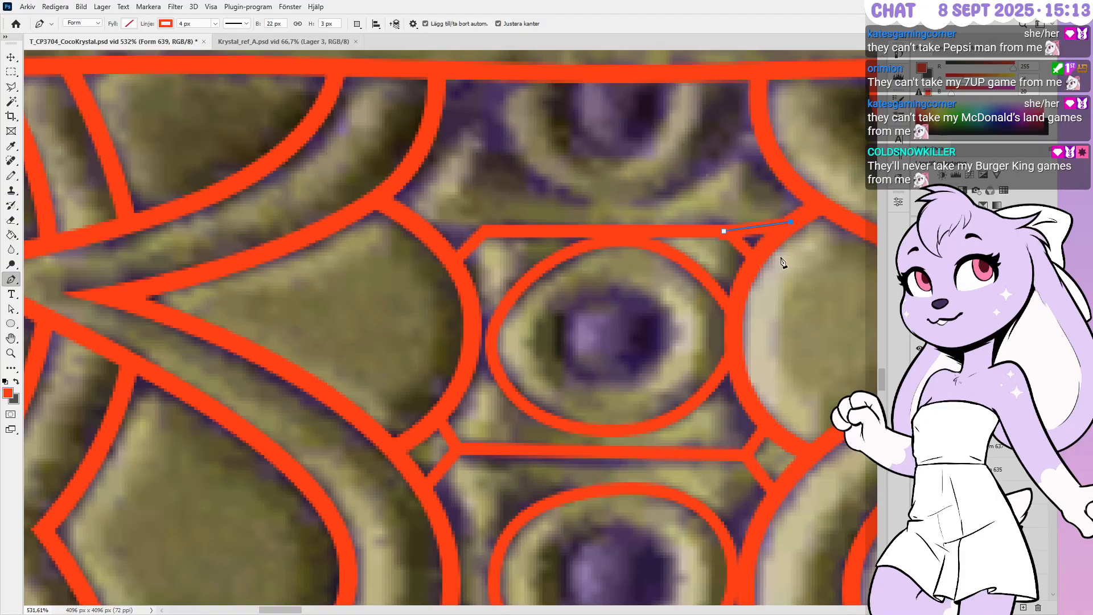
left_click(780, 243, "ctrl")
key("Up")
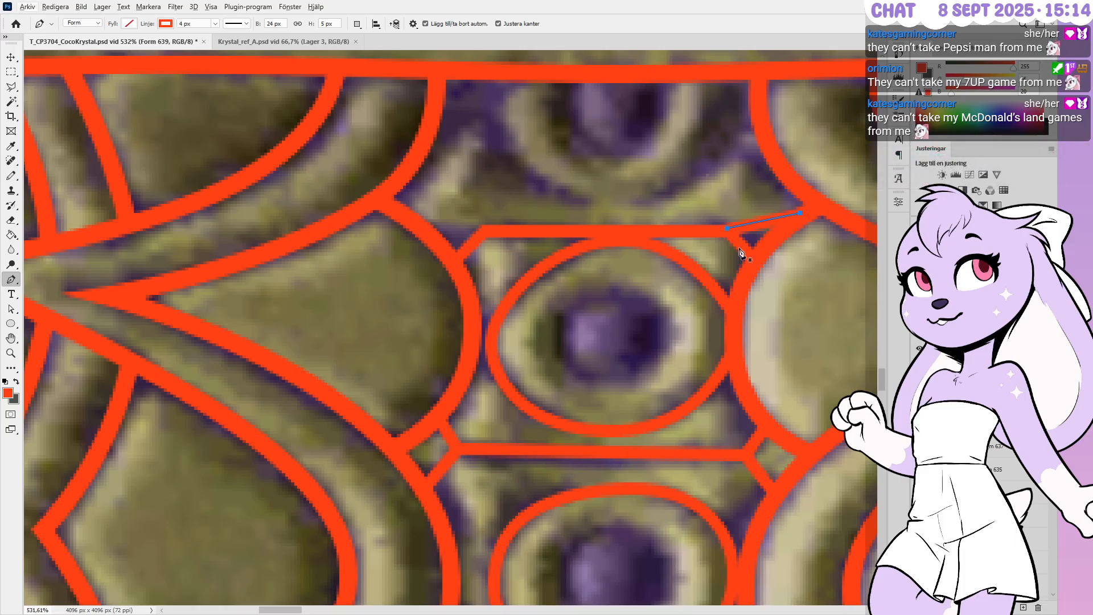
left_click(956, 406, "alt")
scroll(795, 293, "down", 5, "alt")
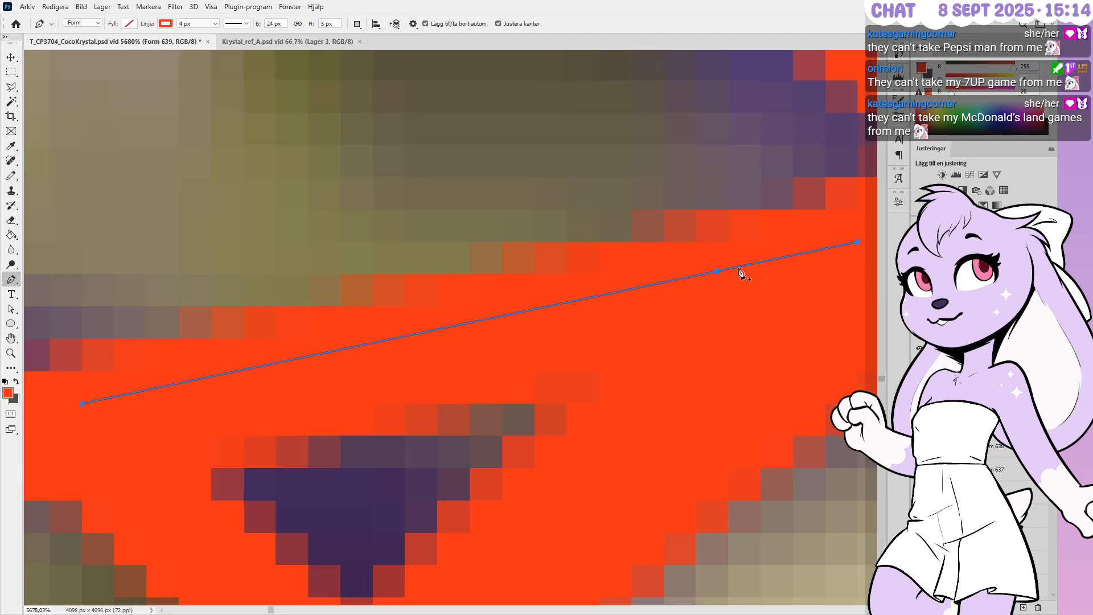
scroll(846, 269, "down", 4, "alt")
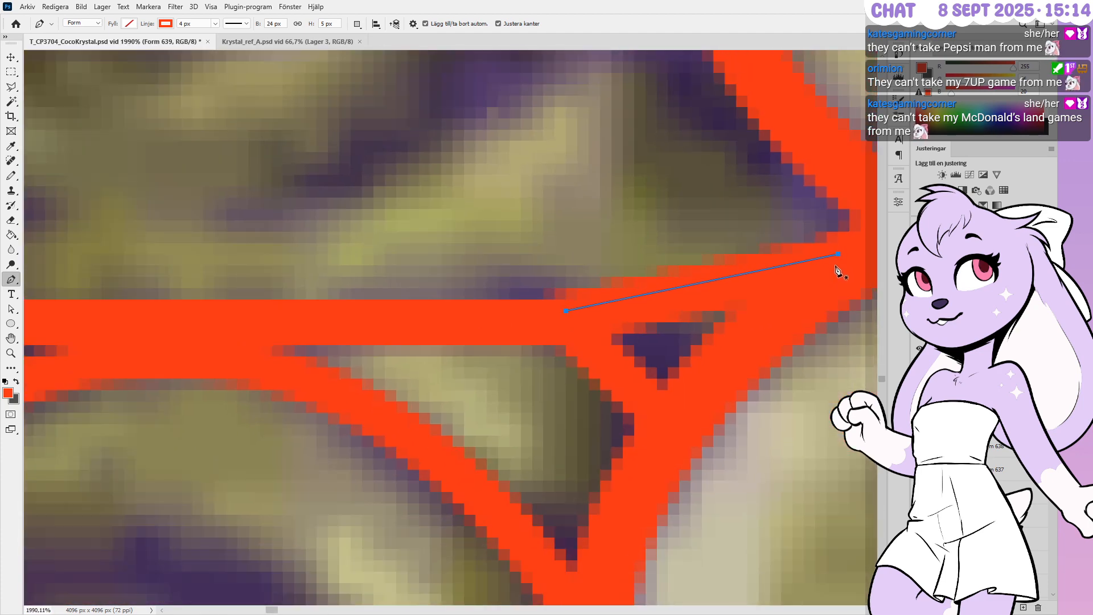
scroll(811, 269, "down", 3, "alt")
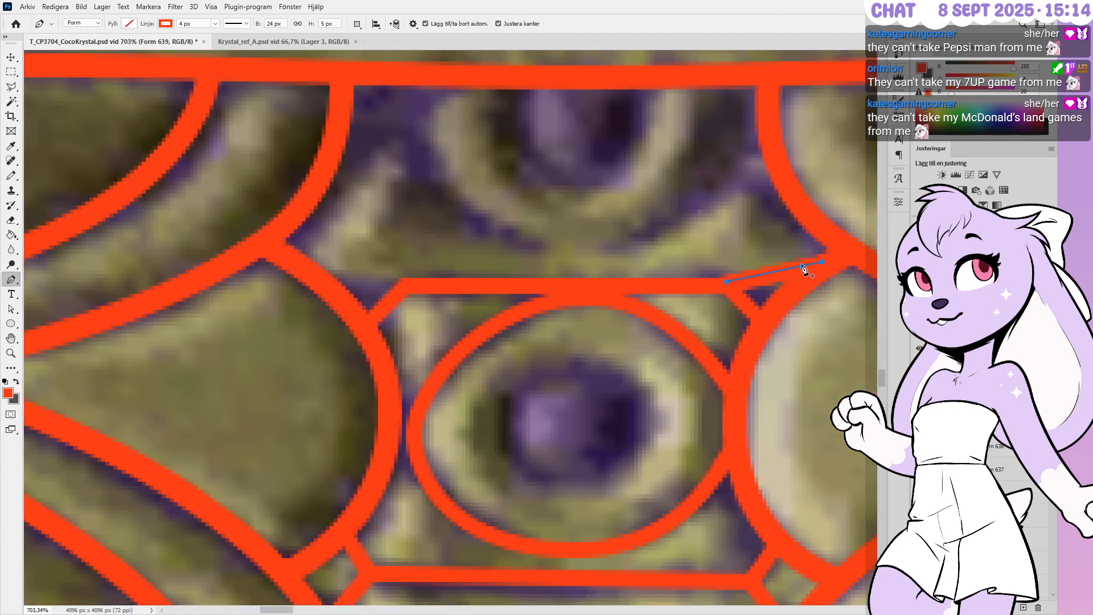
Flip the short stroke horizontally and move it to the bar's left end, nudging it into place
key("ctrl+t")
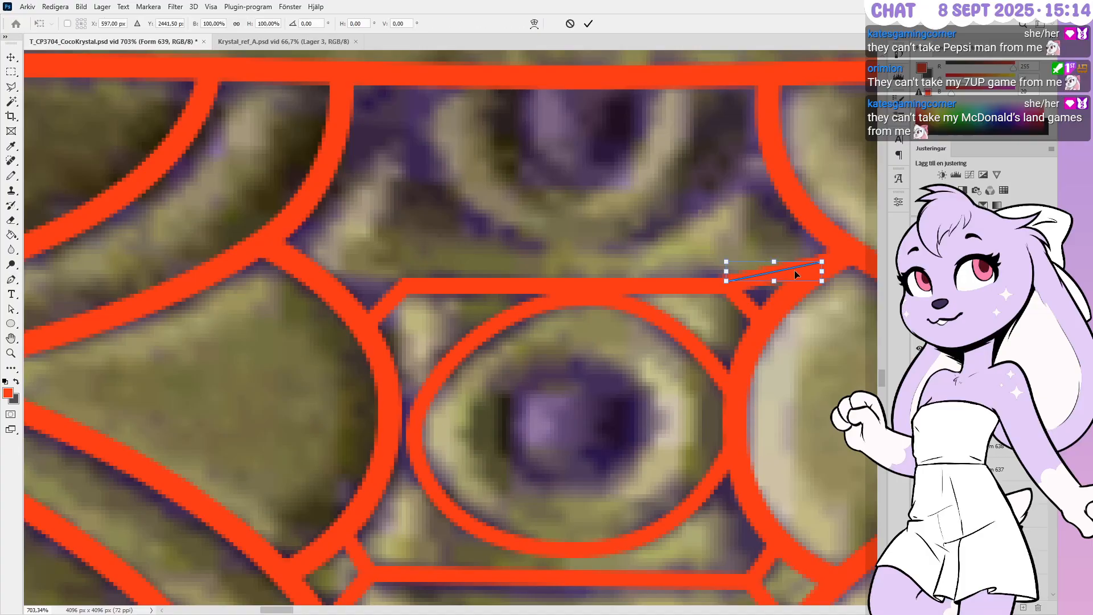
left_click(872, 503)
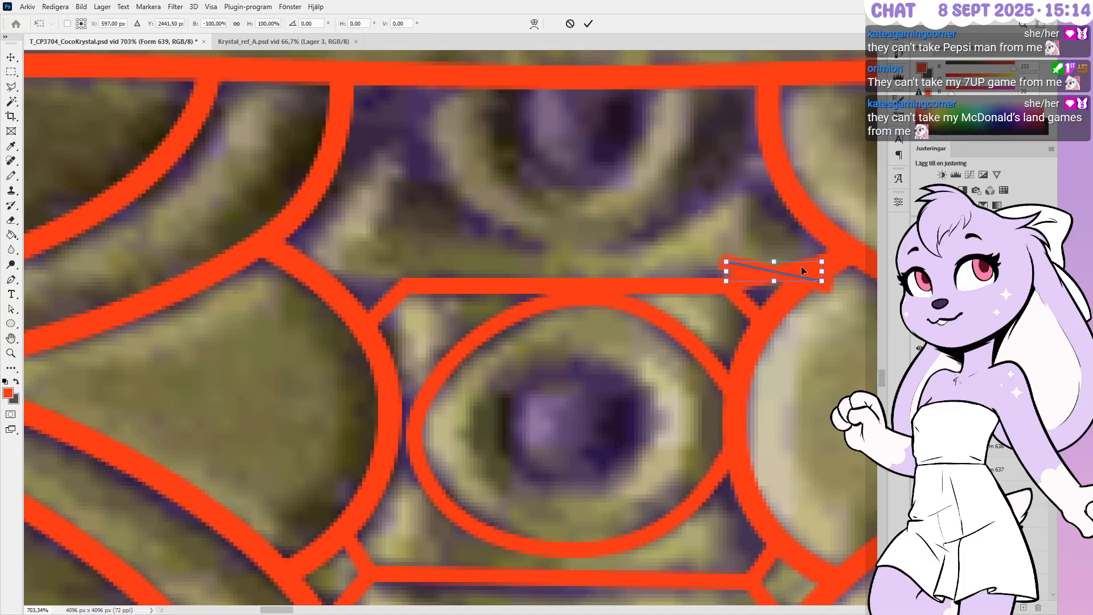
key("Return")
key("ctrl+t")
left_click_drag(802, 277, 395, 278)
key("Down")
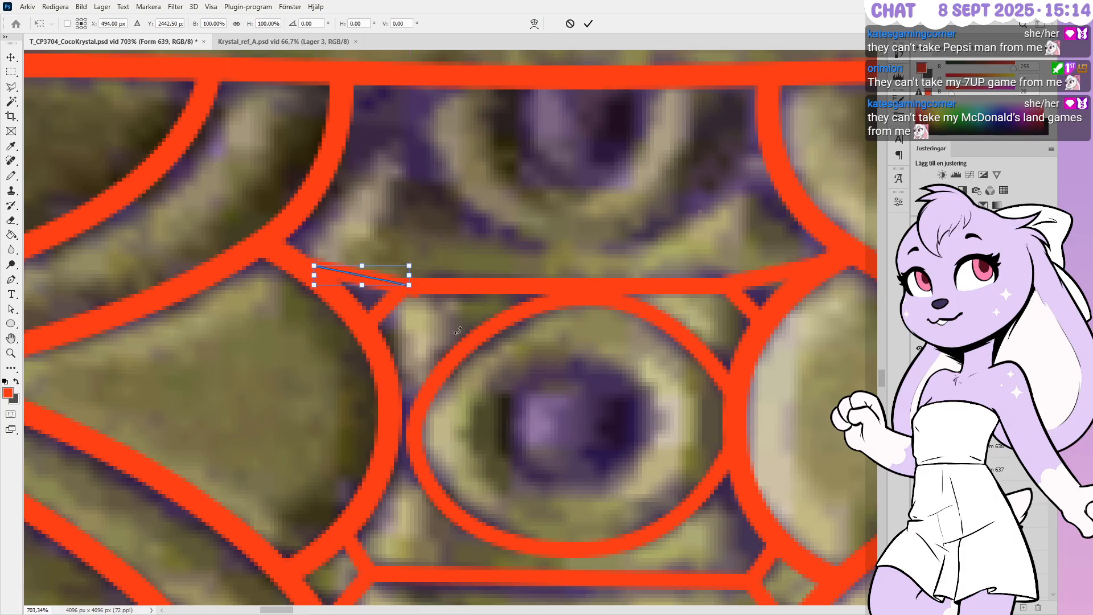
key("Up")
key("Left")
key("Left")
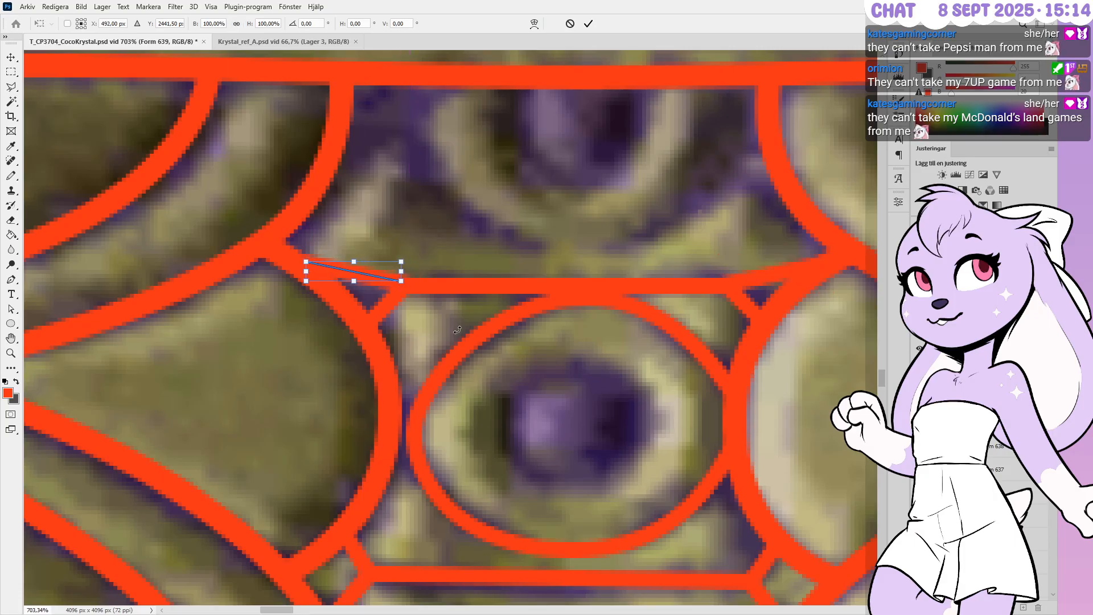
key("Return")
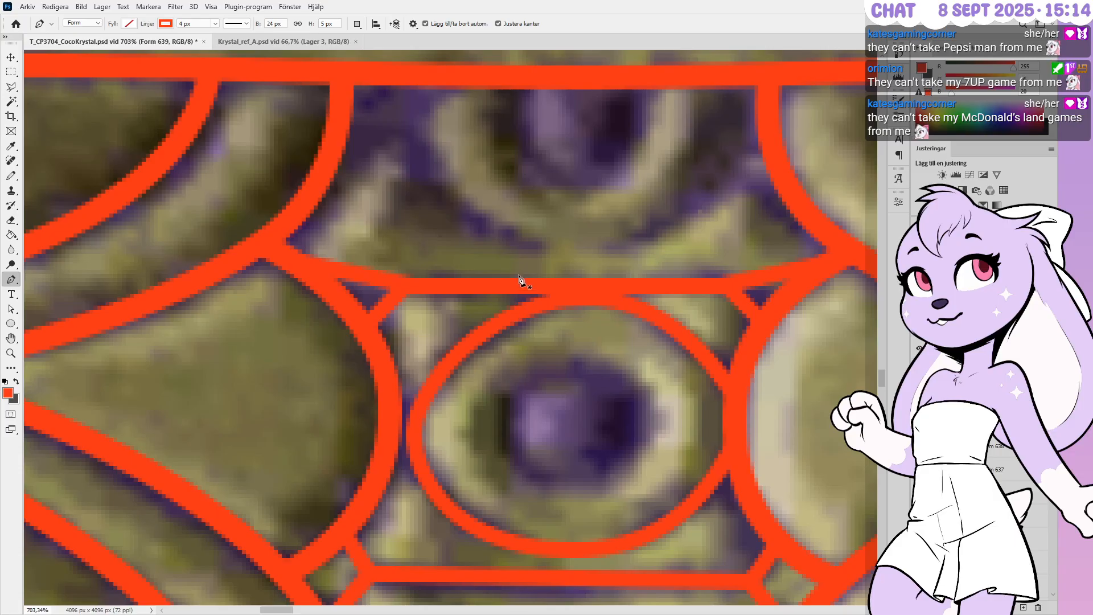
On the Form 638 bar, nudge the crossbar's middle anchors up slightly
scroll(515, 275, "down", 1, "alt")
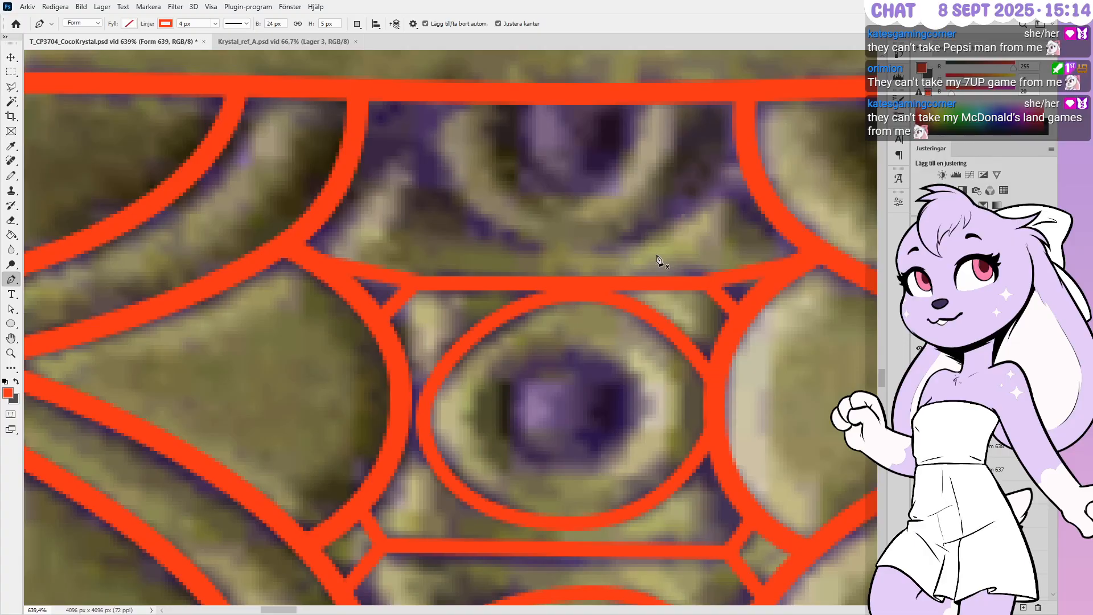
scroll(657, 259, "up", 1, "alt")
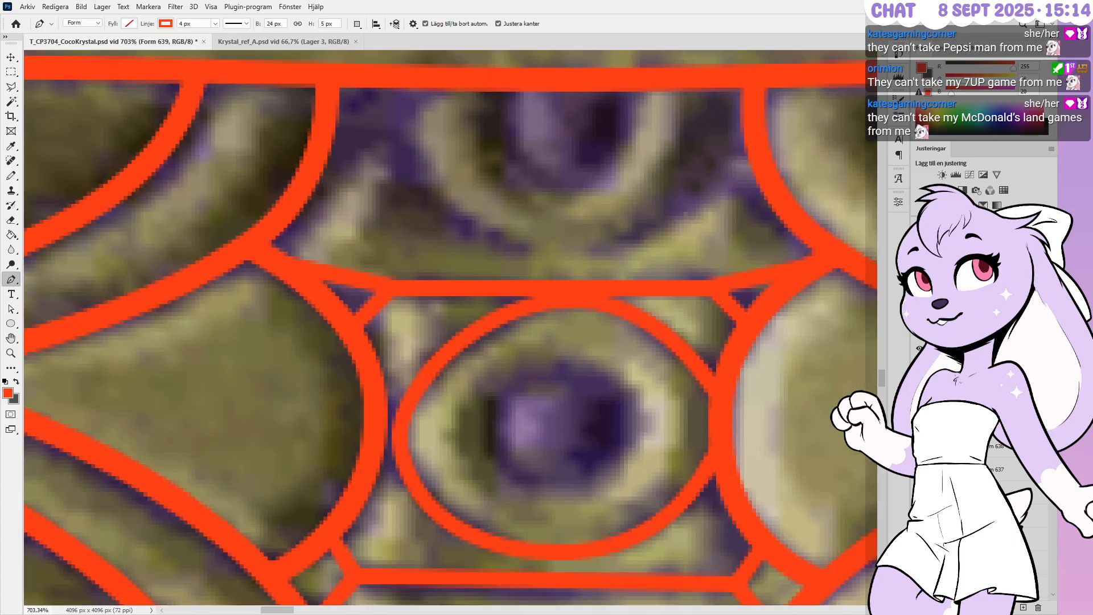
left_click(997, 447, "shift")
left_click(1007, 453)
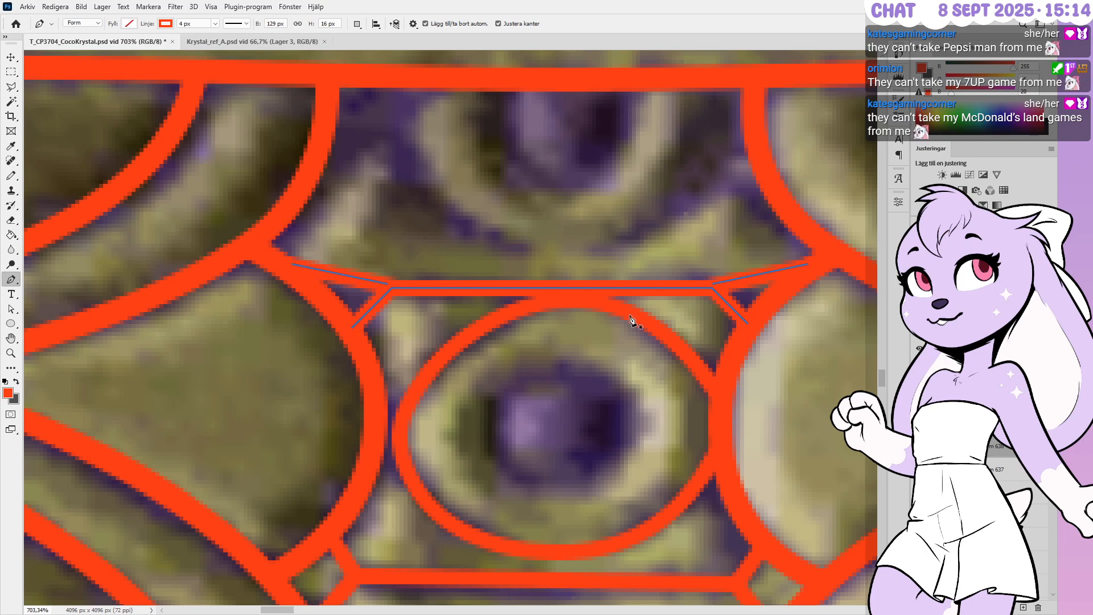
left_click_drag(722, 329, 723, 331, "ctrl")
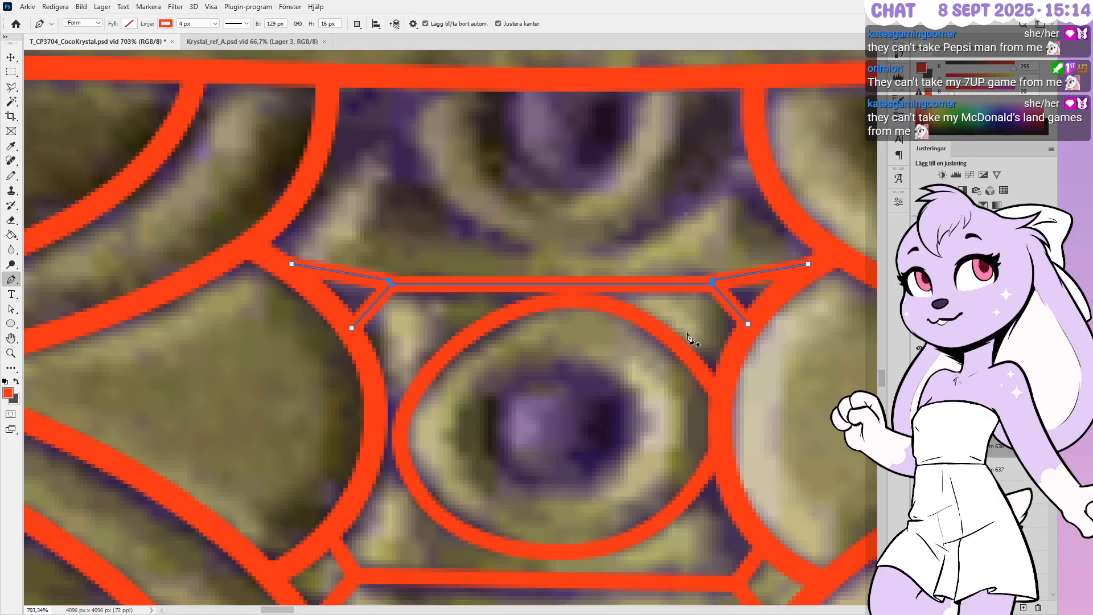
key("Up")
left_click(657, 319, "ctrl")
Nudge the right diagonal join's left anchor one pixel left
left_click(718, 275, "ctrl")
left_click(712, 276, "ctrl")
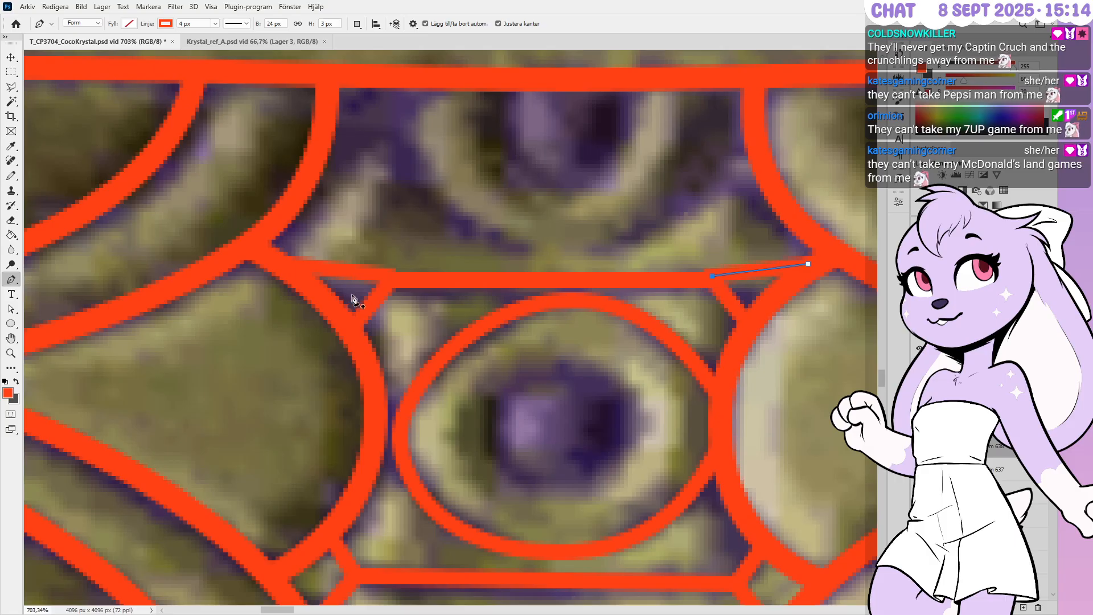
key("Left")
key("Left")
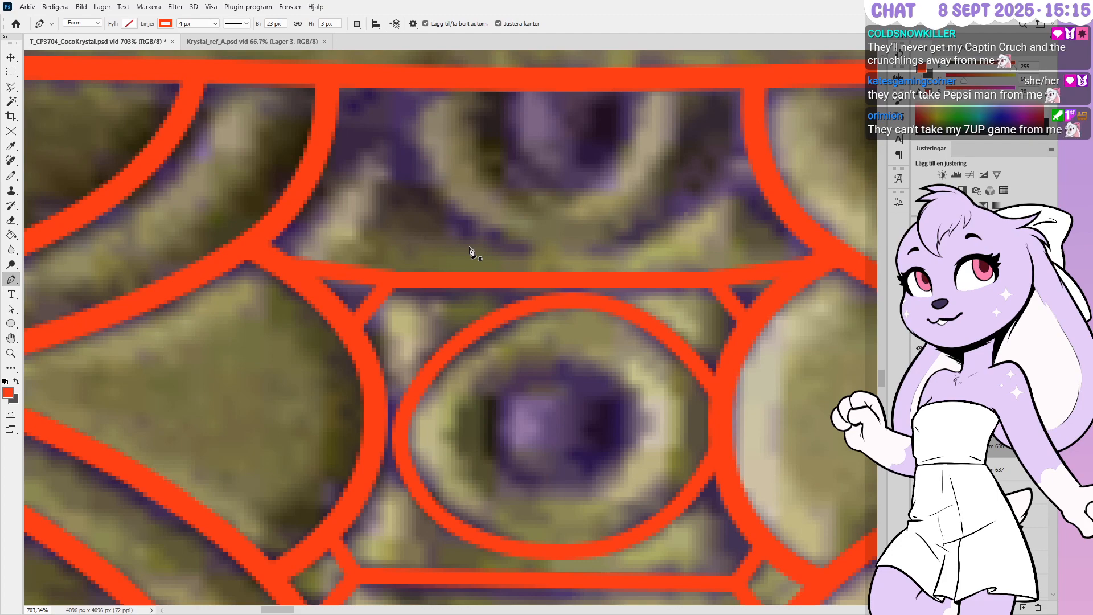
Select the upper oval's Form 637 shape layer
scroll(563, 261, "down", 5, "alt")
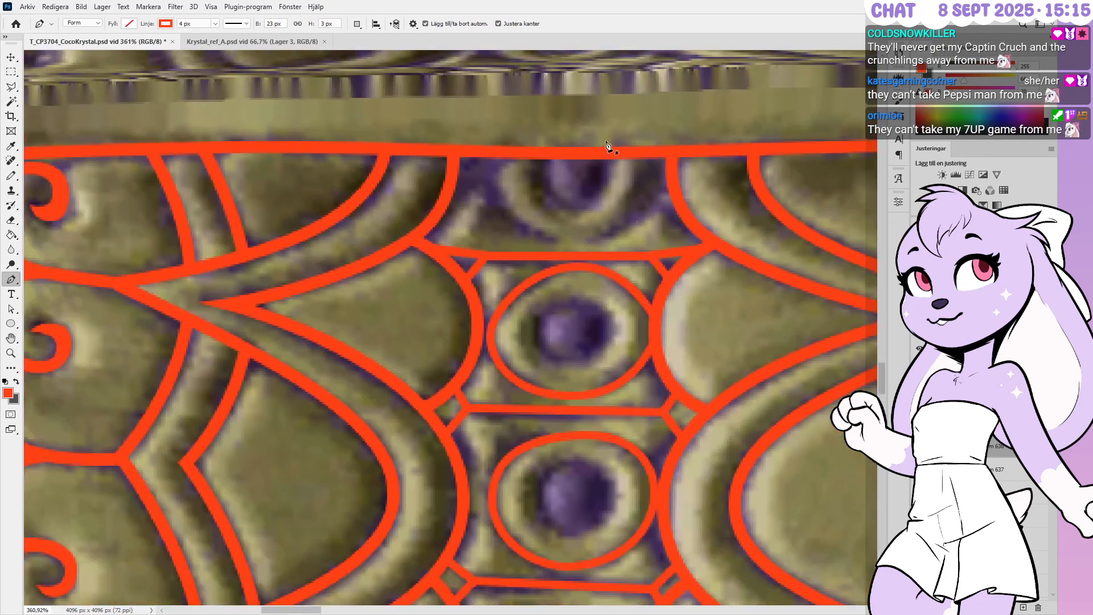
scroll(608, 146, "down", 5, "alt")
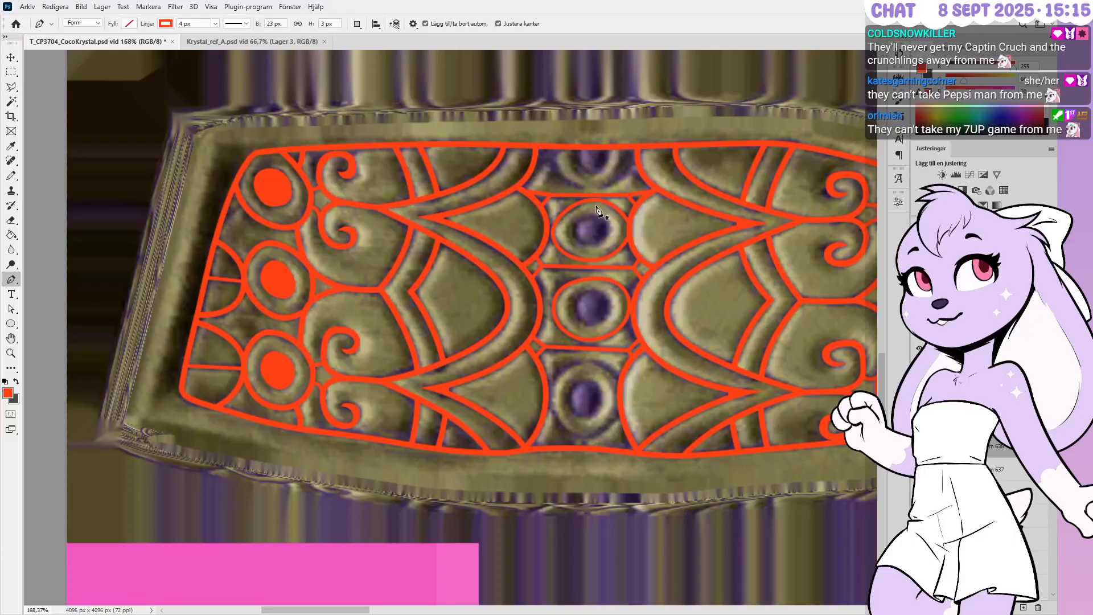
scroll(597, 211, "up", 2, "alt")
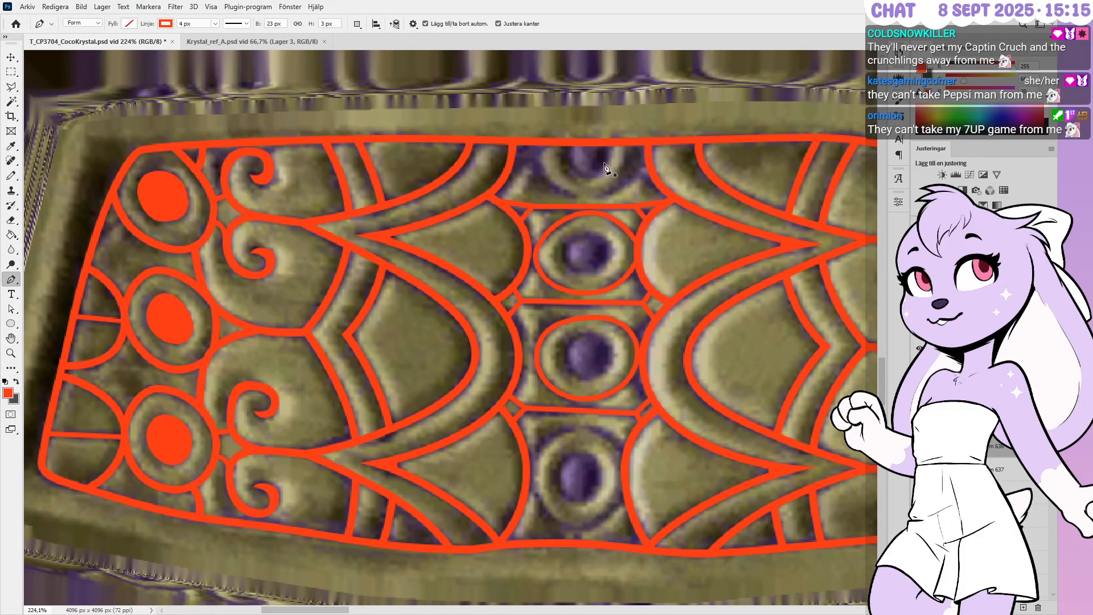
scroll(606, 167, "up", 3, "alt")
left_click(1018, 474)
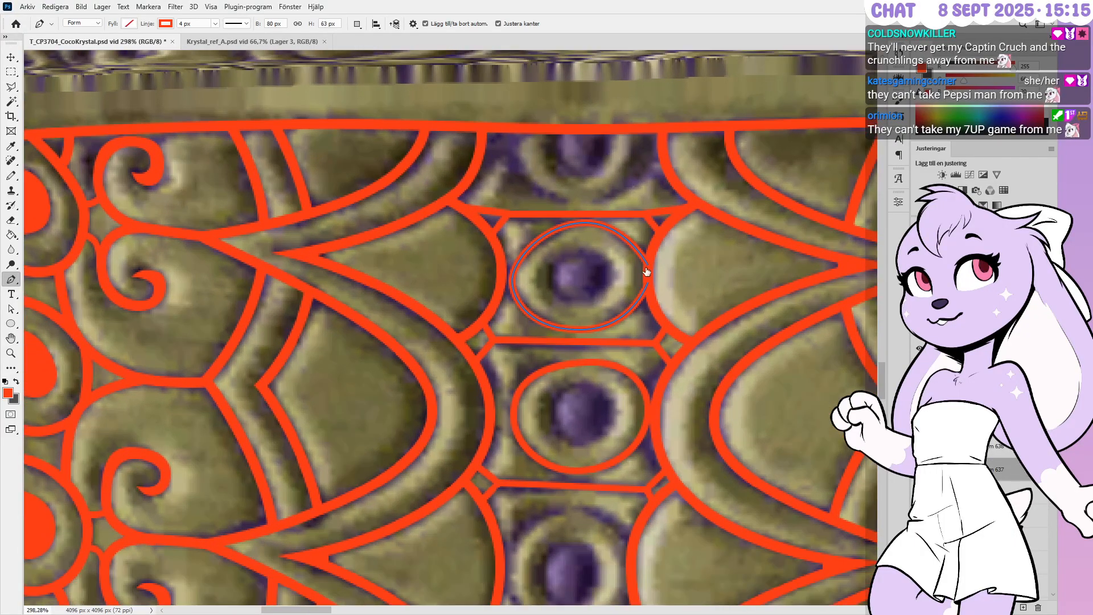
key("h")
left_click(1007, 425)
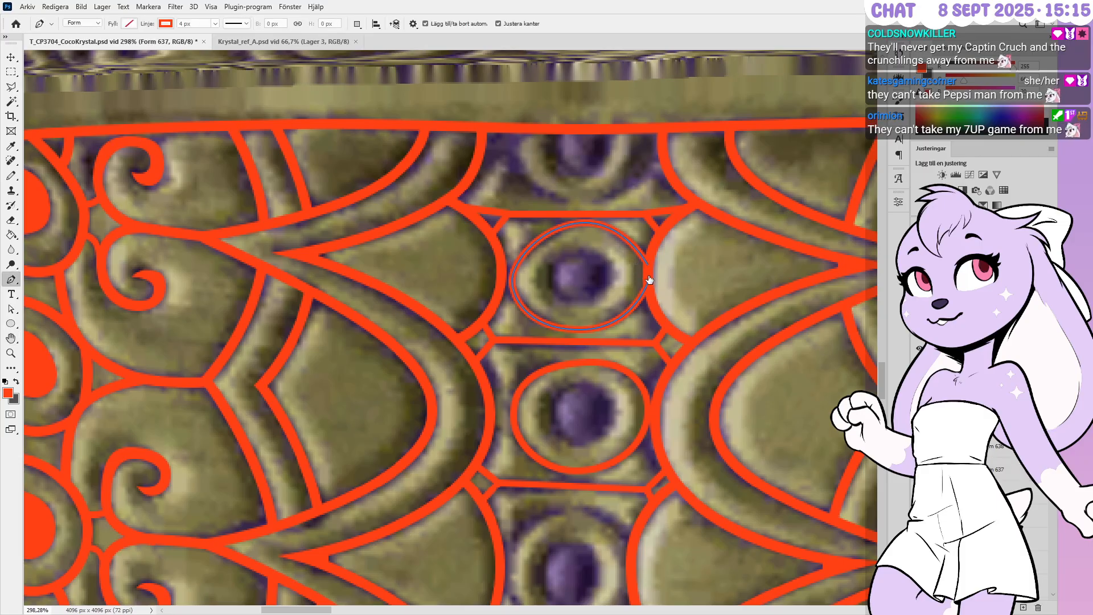
scroll(648, 273, "up", 3, "alt")
left_click(1007, 469)
scroll(643, 265, "up", 3, "alt")
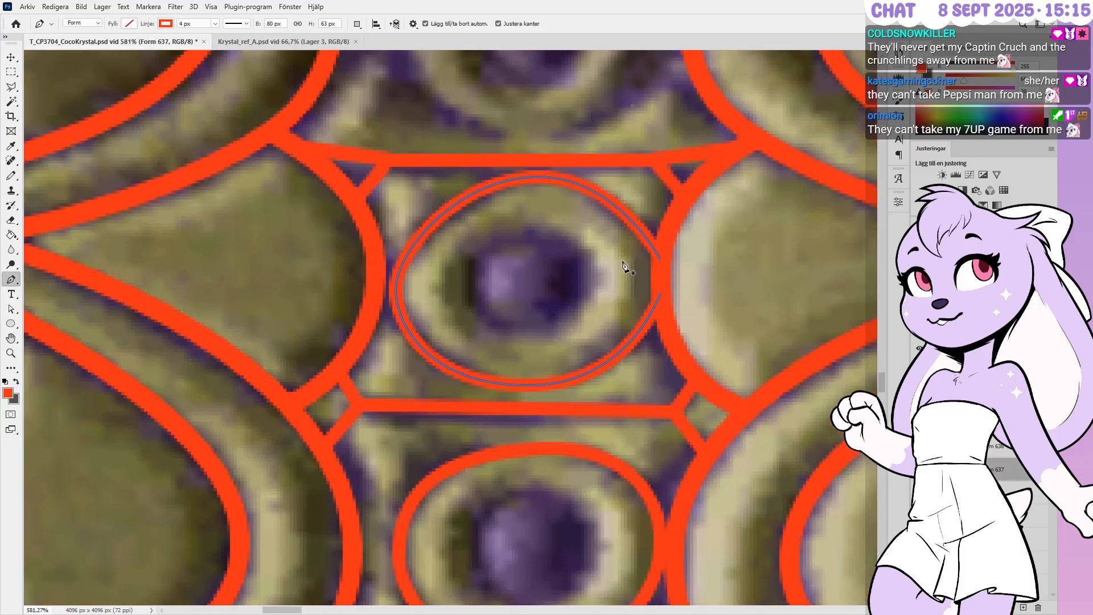
Rework the anchors on the oval's right edge and pull curve handles from the right anchor
left_click(662, 260)
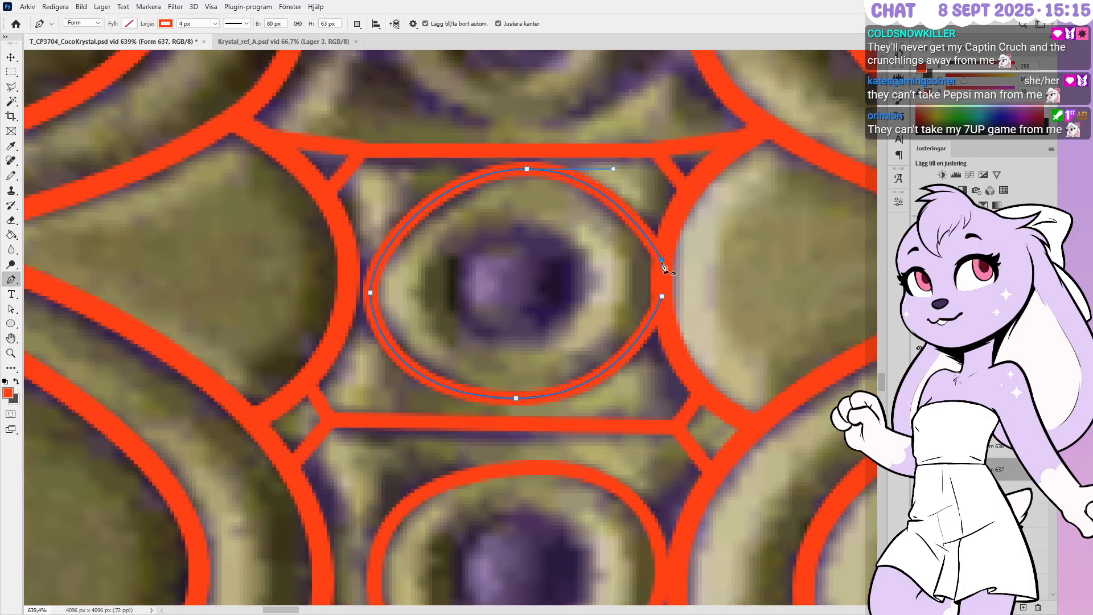
left_click(662, 296)
left_click(661, 278)
left_click(661, 261)
left_click(662, 296)
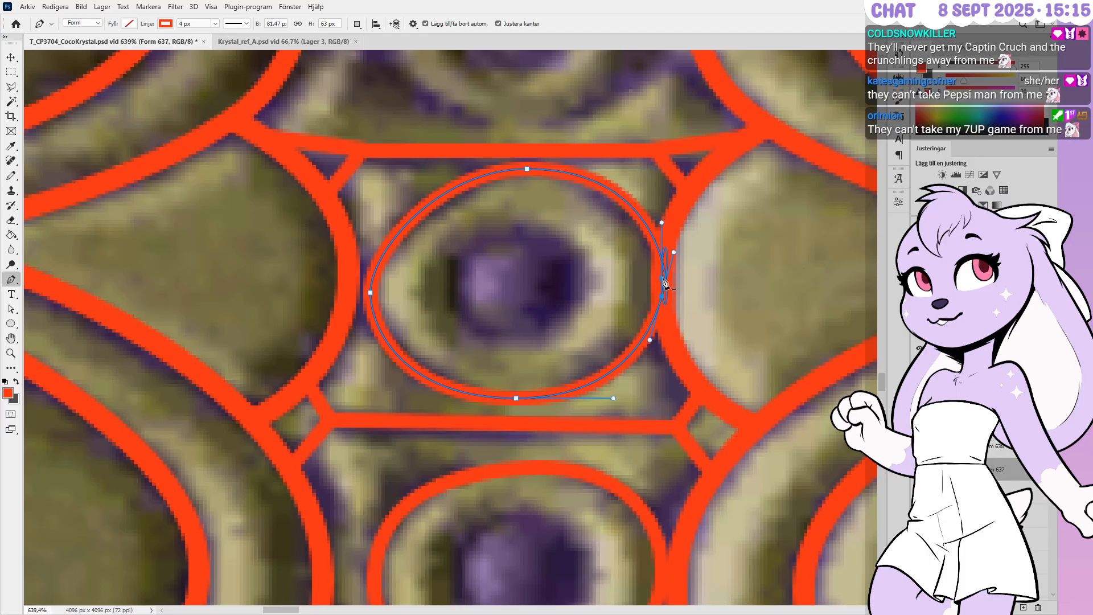
left_click_drag(662, 279, 682, 264)
left_click(682, 263)
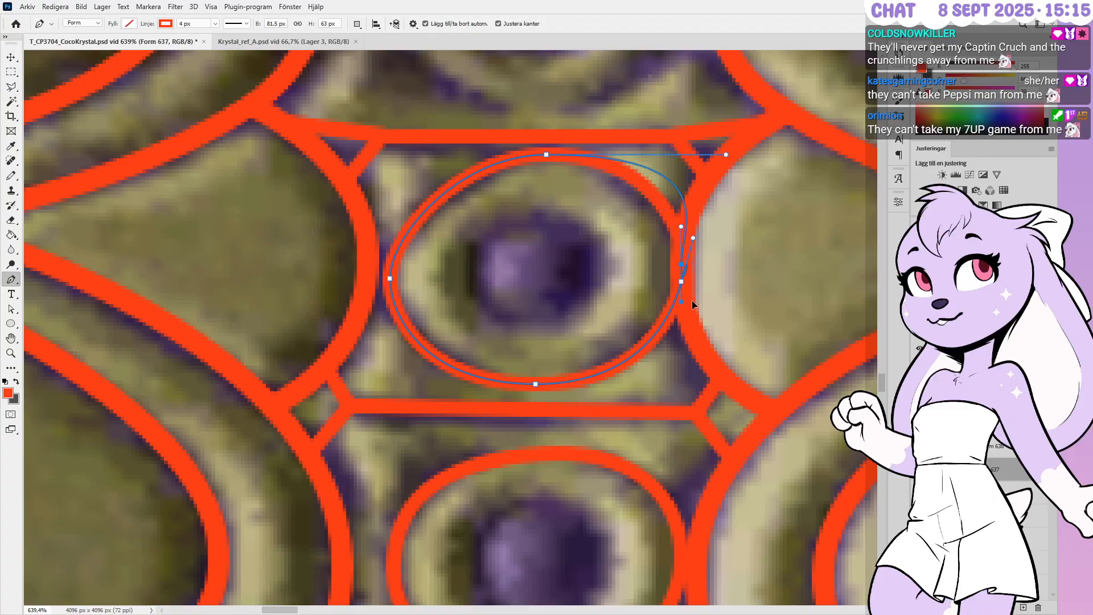
left_click(691, 303)
key("ctrl+z")
key("ctrl+z")
key("ctrl+z")
left_click_drag(681, 263, 681, 304, "alt")
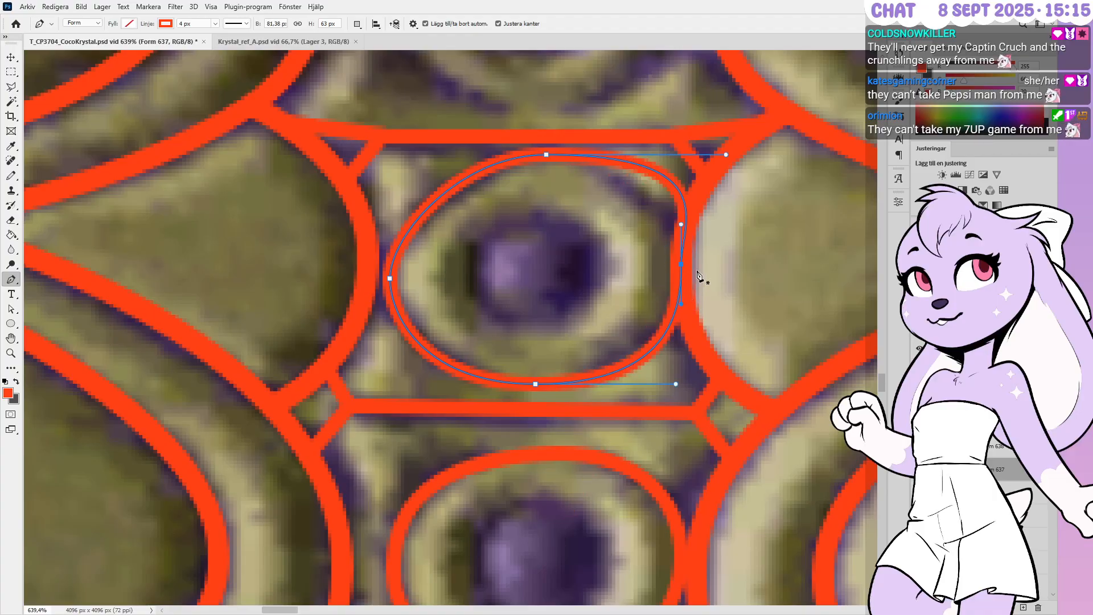
key("Left")
key("Left")
Pull the oval's right side onto the carved ring and tighten its upper-right and upper-left curves
left_click_drag(675, 384, 647, 382, "ctrl")
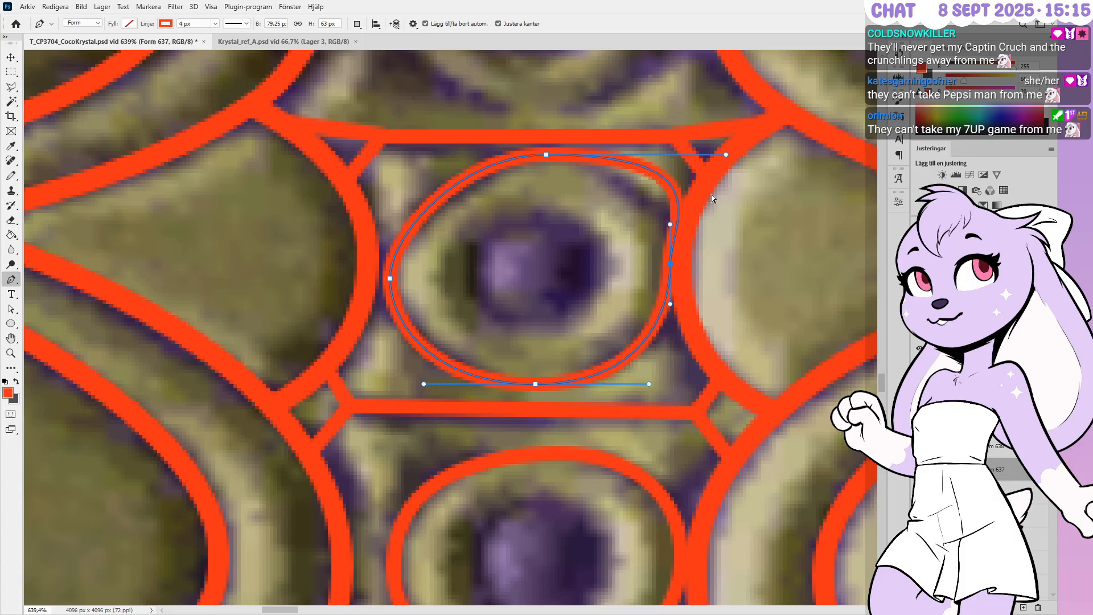
left_click_drag(725, 155, 637, 159, "ctrl")
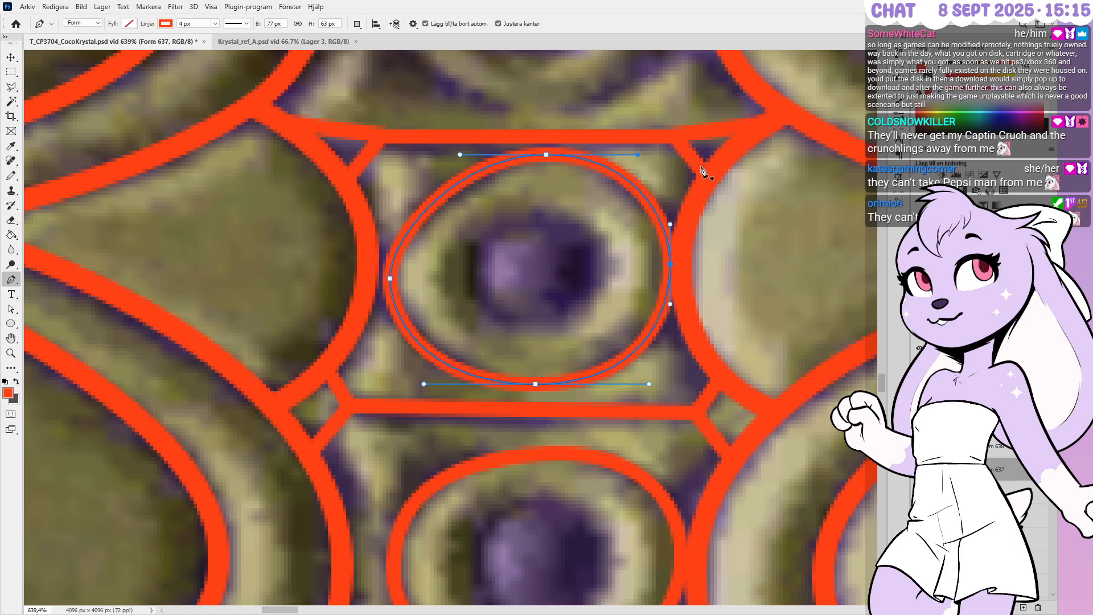
key("Right")
left_click(545, 155, "ctrl")
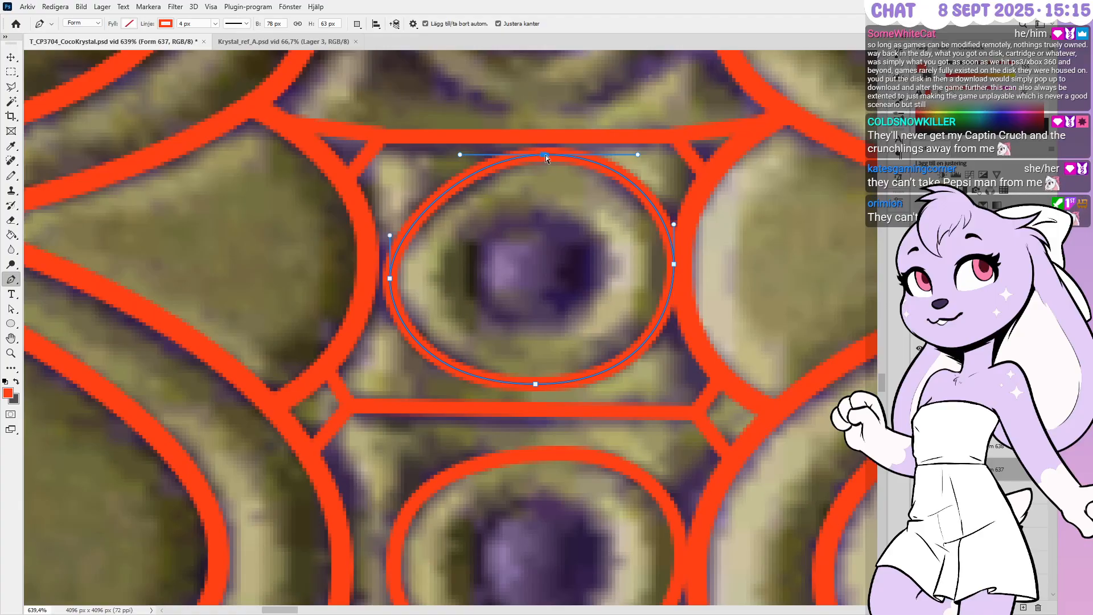
left_click_drag(638, 155, 626, 159, "ctrl")
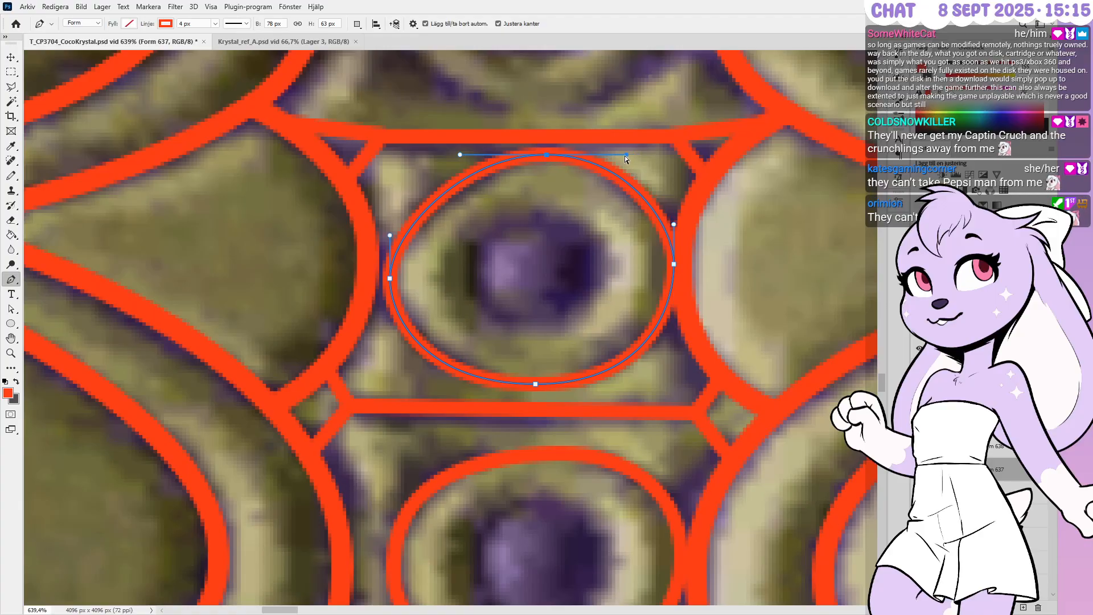
left_click_drag(460, 155, 474, 155, "ctrl")
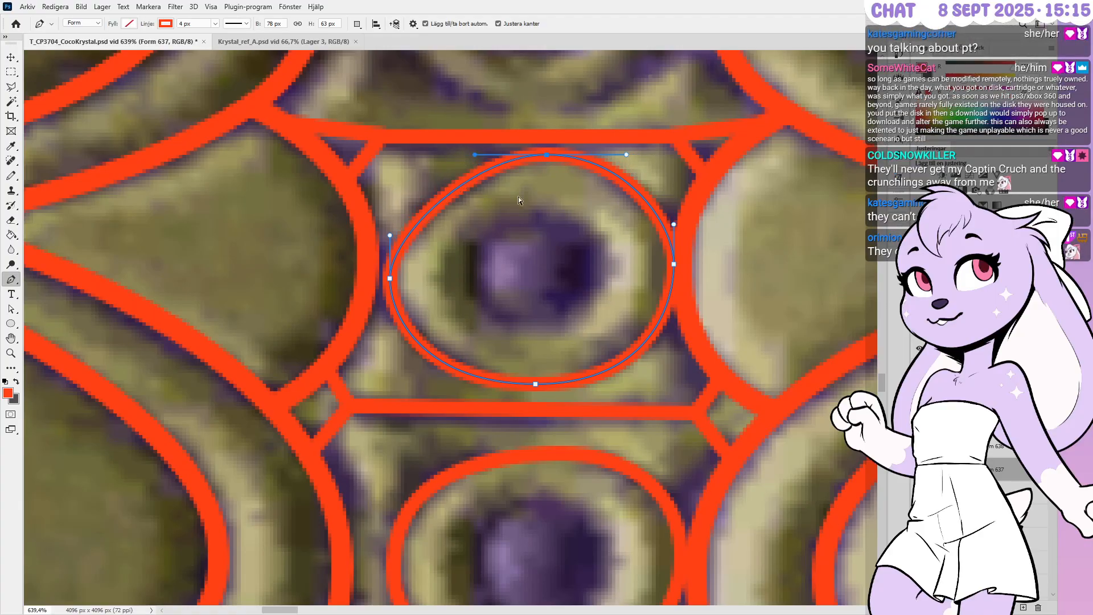
key("Return")
scroll(555, 250, "down", 4, "alt")
Draw a U-shaped arc from the top border, dipping around the topmost purple stud
scroll(592, 308, "down", 2, "alt")
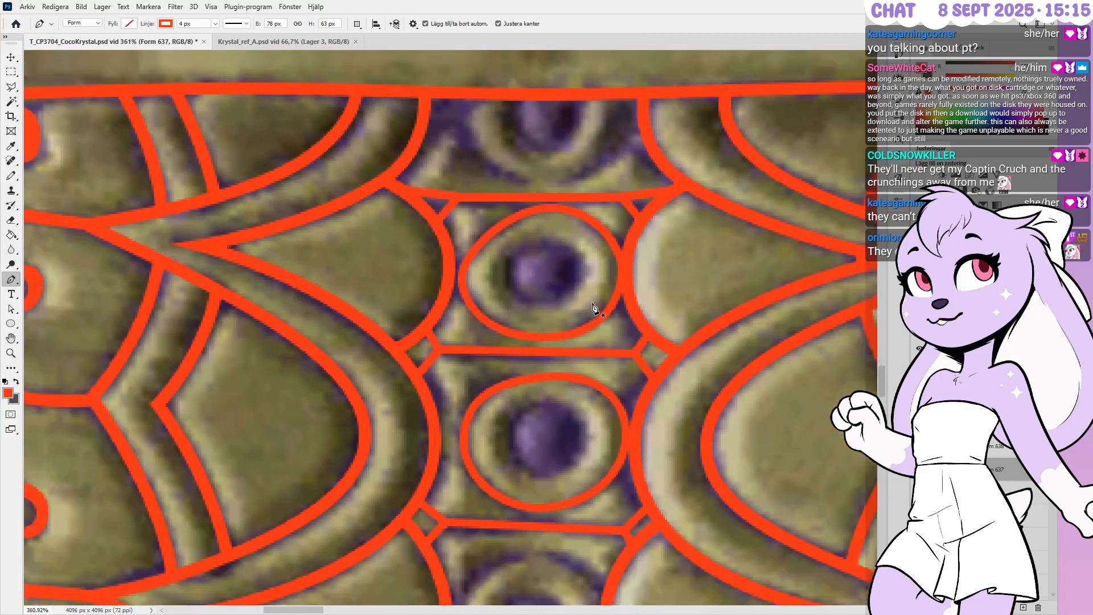
scroll(586, 171, "up", 3, "alt")
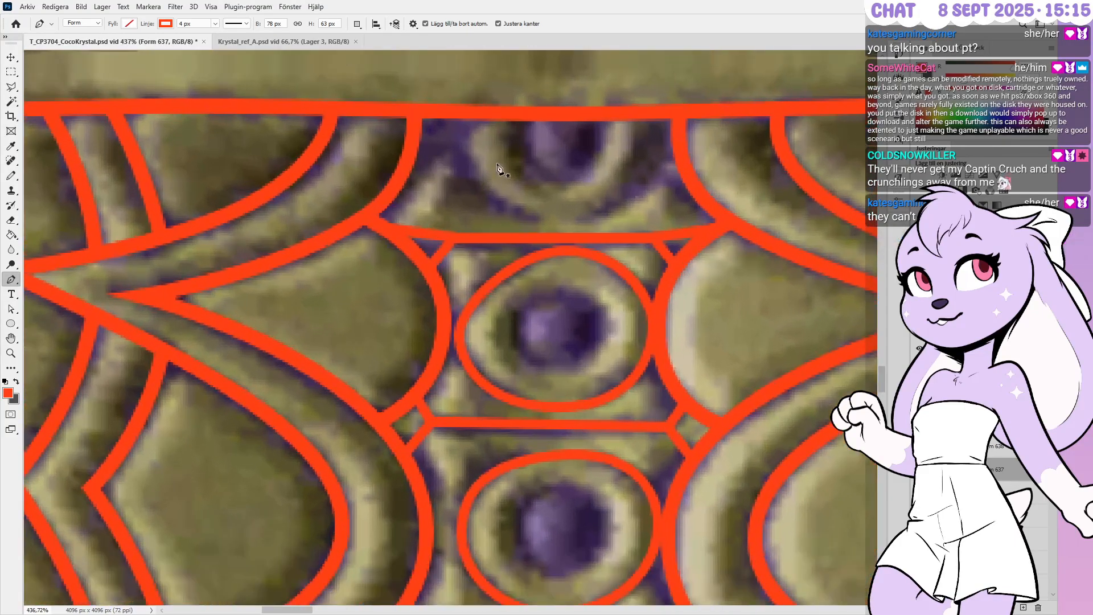
scroll(530, 156, "up", 2, "alt")
left_click(702, 104)
left_click_drag(560, 243, 429, 243)
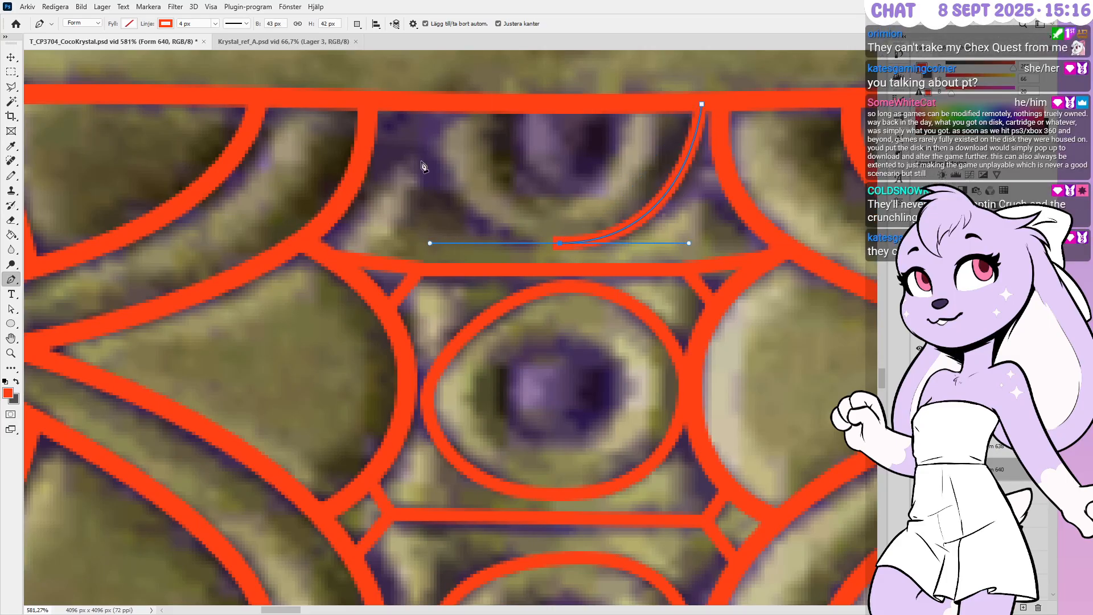
left_click(420, 104)
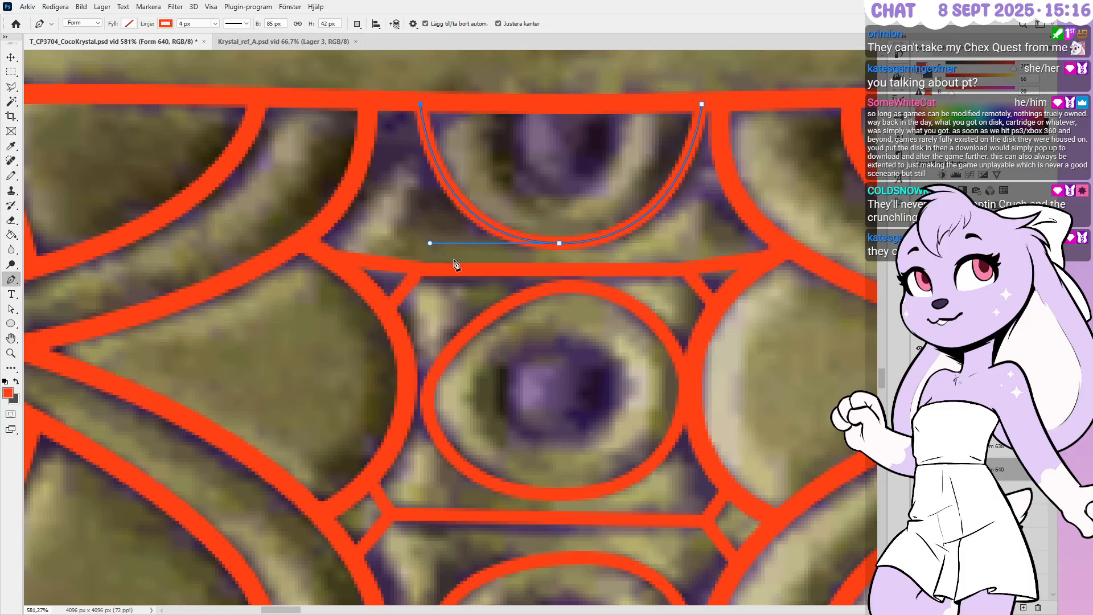
left_click_drag(430, 243, 409, 240, "ctrl")
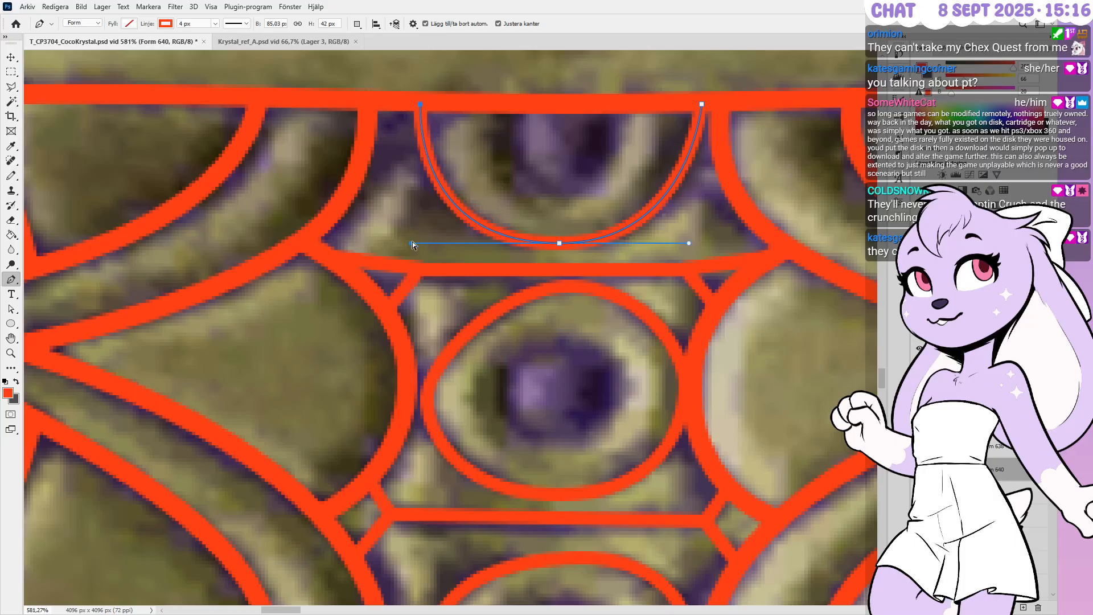
left_click_drag(698, 245, 699, 245, "ctrl")
left_click(706, 219, "ctrl")
scroll(660, 215, "down", 1)
scroll(661, 216, "down", 3)
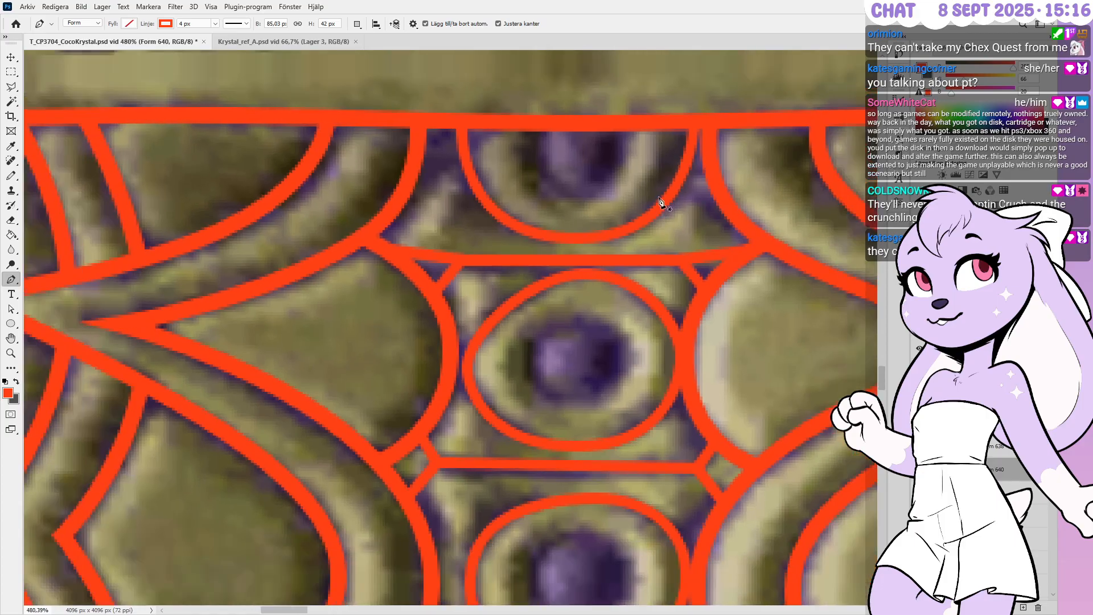
scroll(616, 172, "down", 3)
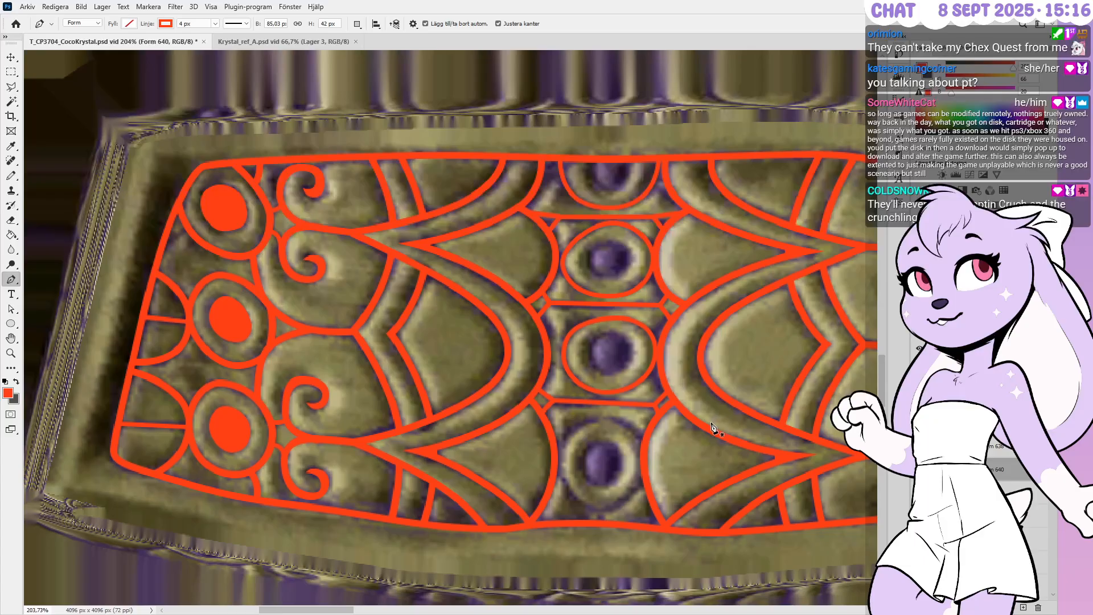
Move the new arc layer above Form 639 and select the upper oval's layer
scroll(638, 469, "up", 2, "alt")
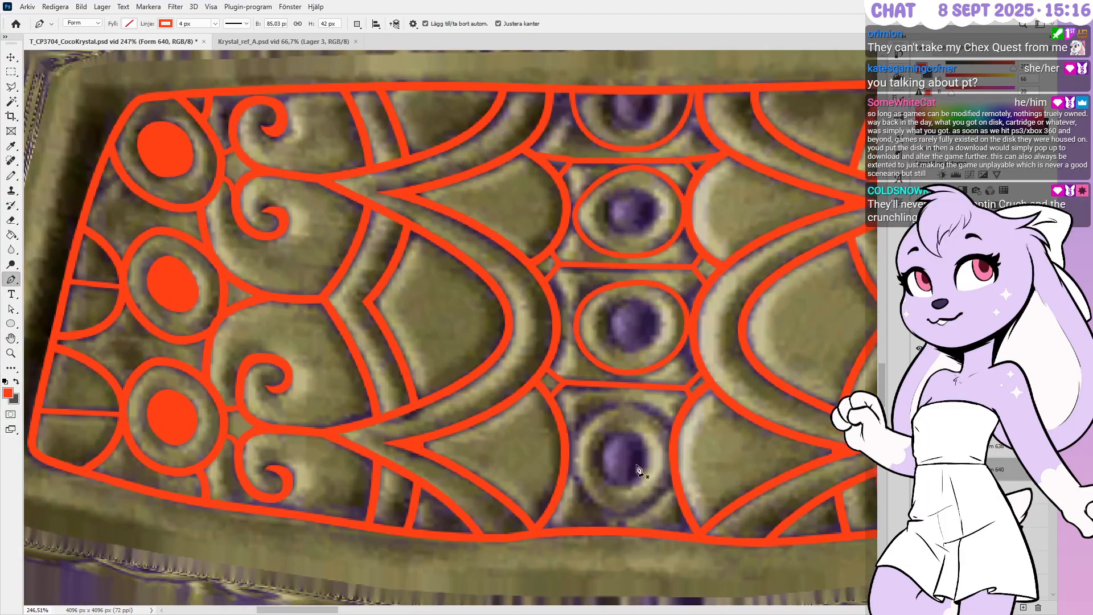
left_click_drag(996, 470, 995, 412)
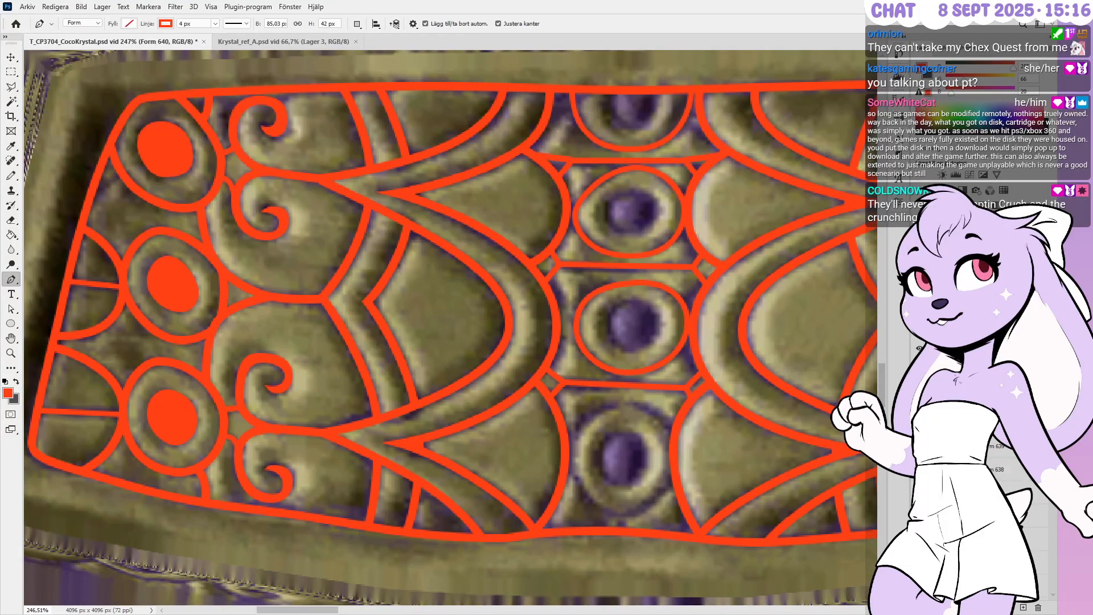
left_click(999, 492)
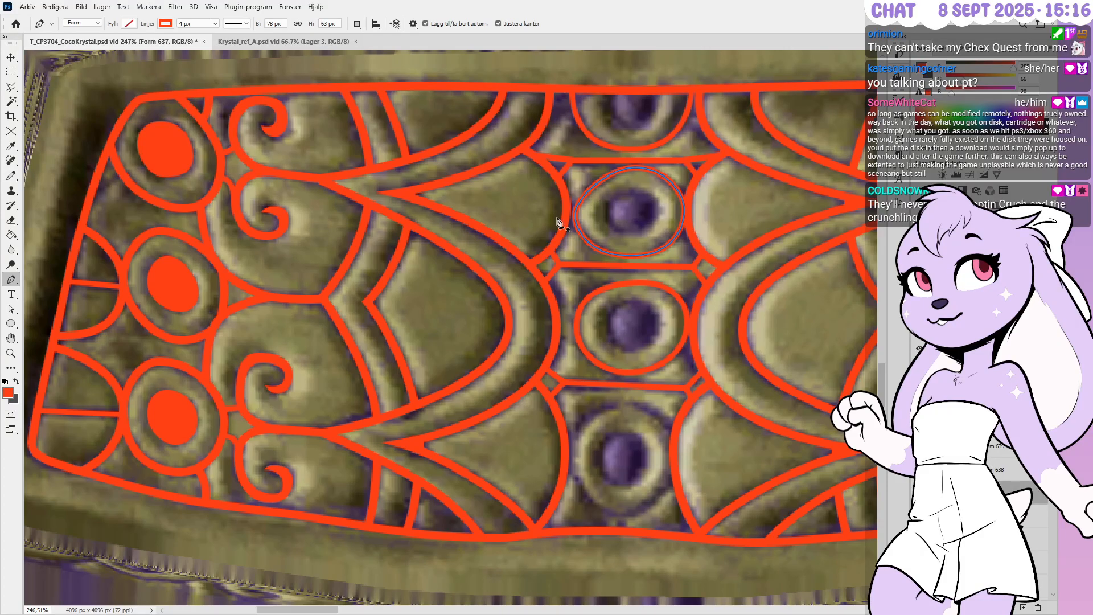
scroll(572, 219, "up", 7, "alt")
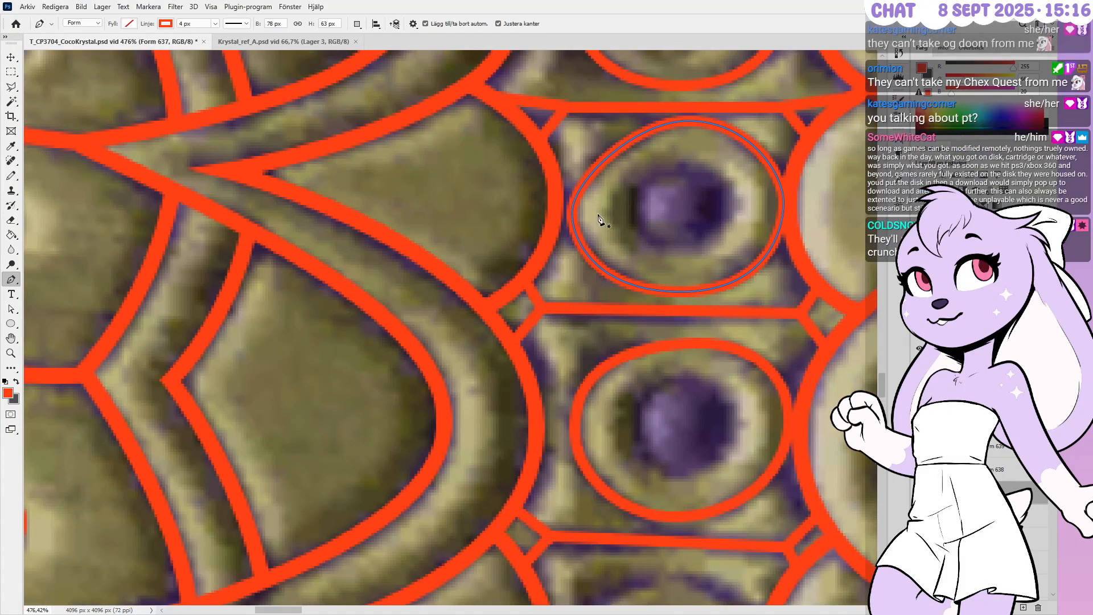
Nudge the oval's left anchor right and right anchor one pixel left to fit the ring
left_click_drag(599, 199, 541, 232, "ctrl")
key("Right")
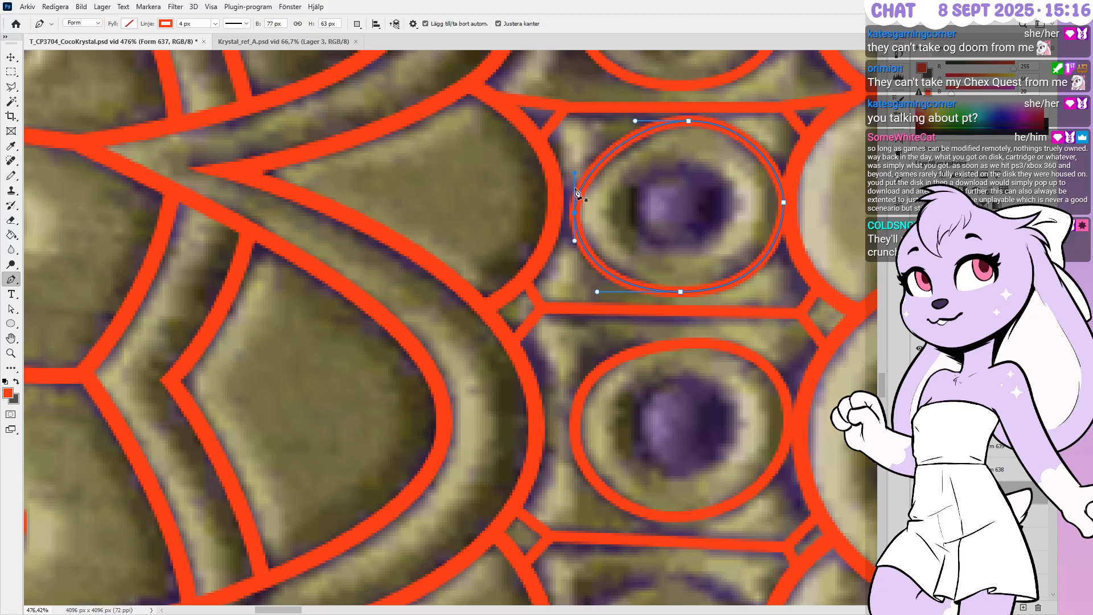
left_click_drag(758, 187, 847, 241, "ctrl")
key("Left")
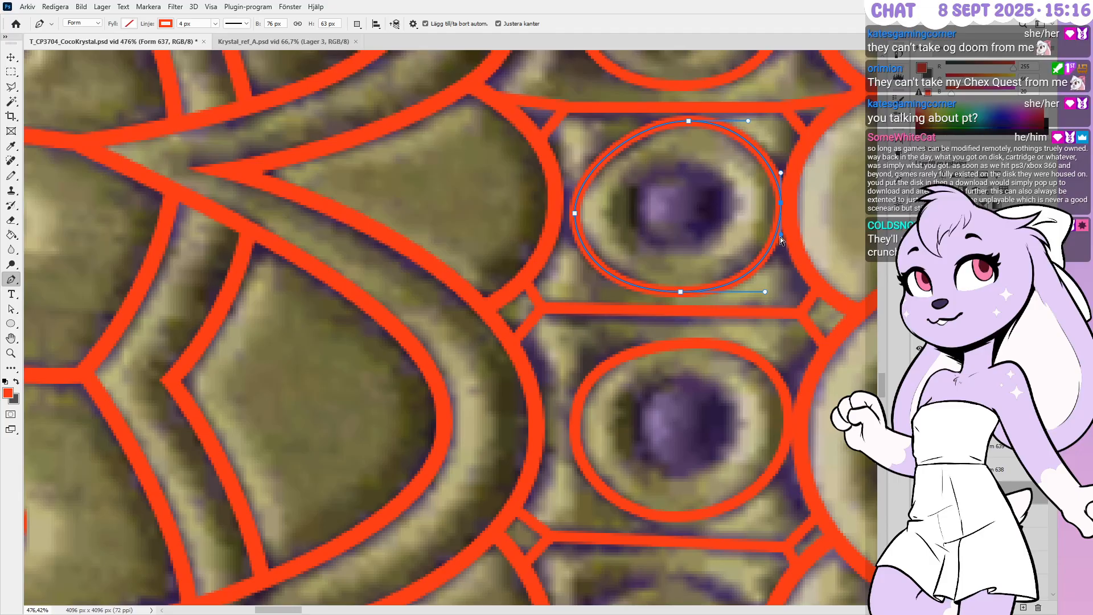
key("Escape")
scroll(780, 239, "down", 3, "alt")
scroll(749, 213, "down", 3, "alt")
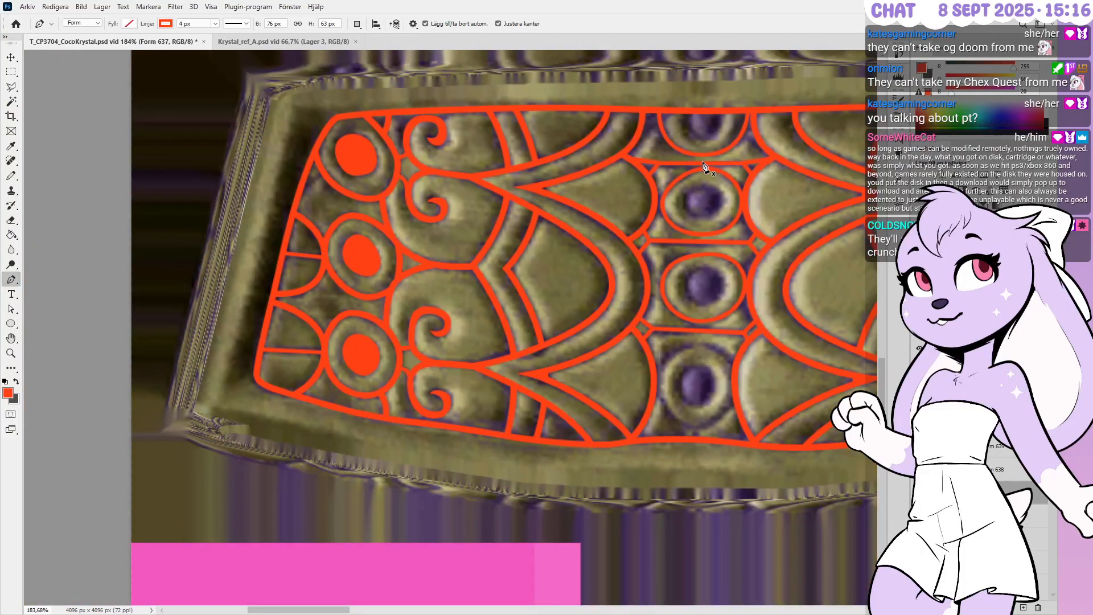
scroll(660, 378, "up", 3, "alt")
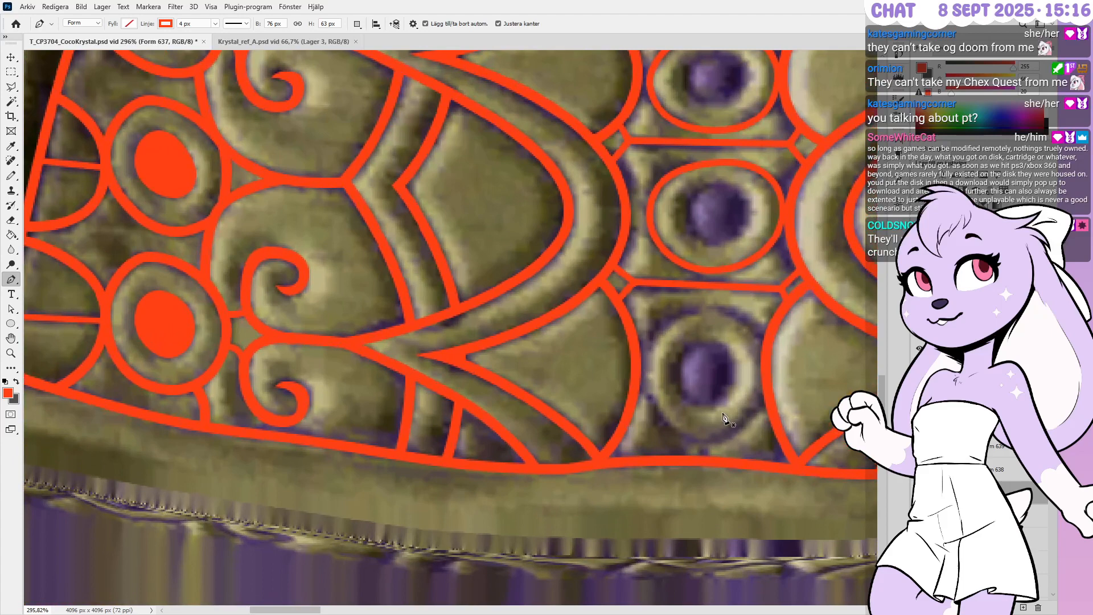
scroll(723, 418, "up", 1, "alt")
scroll(1017, 490, "down", 1)
Trace a closed curved path around the lowest purple gem in the column
left_click(1001, 445)
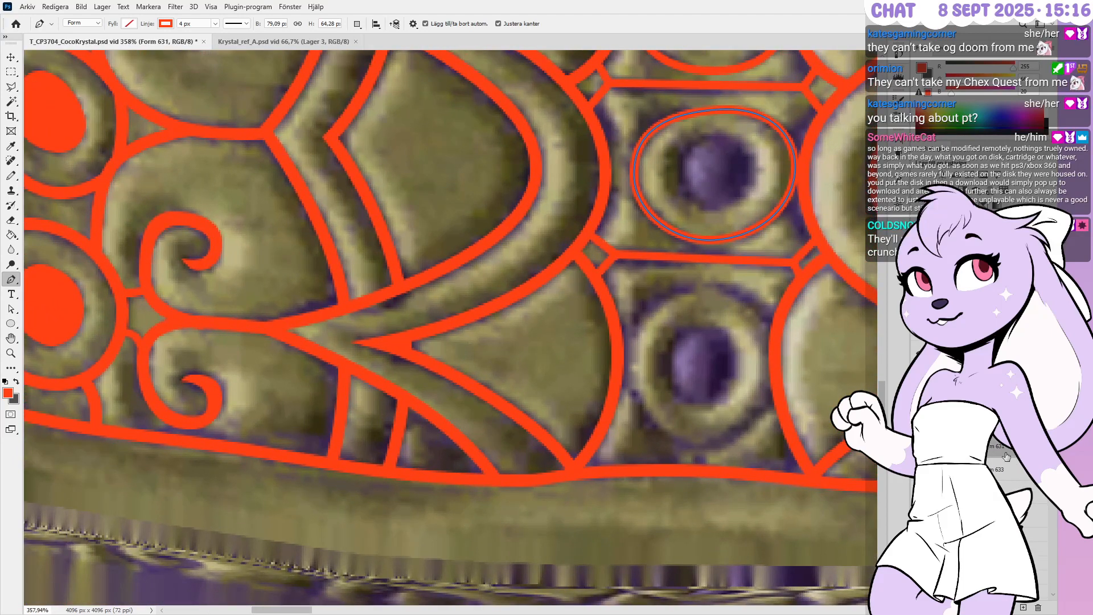
scroll(745, 414, "up", 2, "alt")
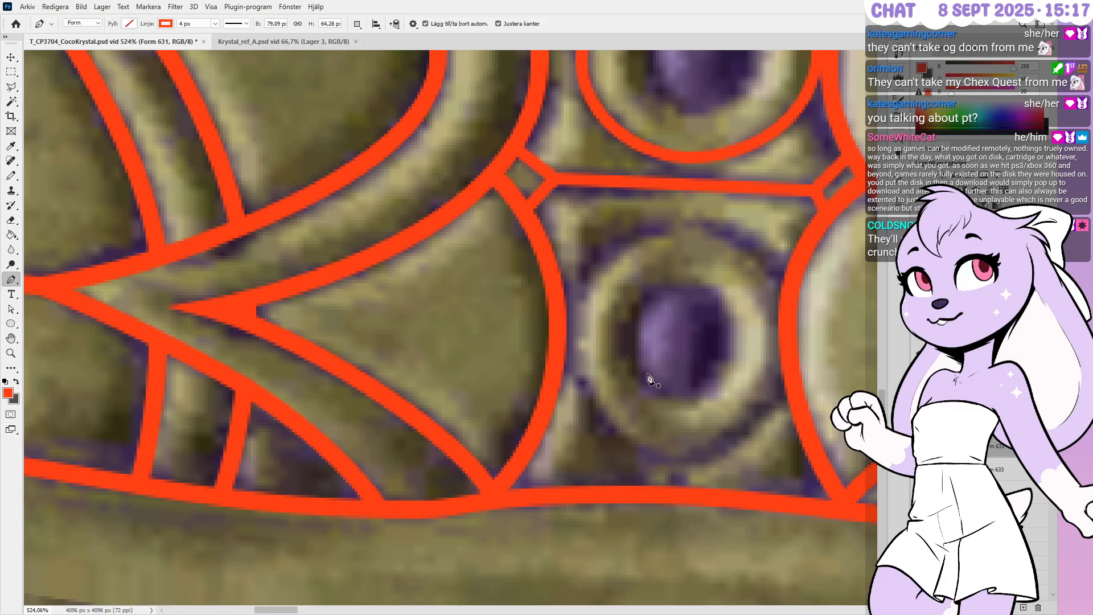
left_click(572, 387)
left_click(572, 279)
left_click_drag(688, 226, 762, 227)
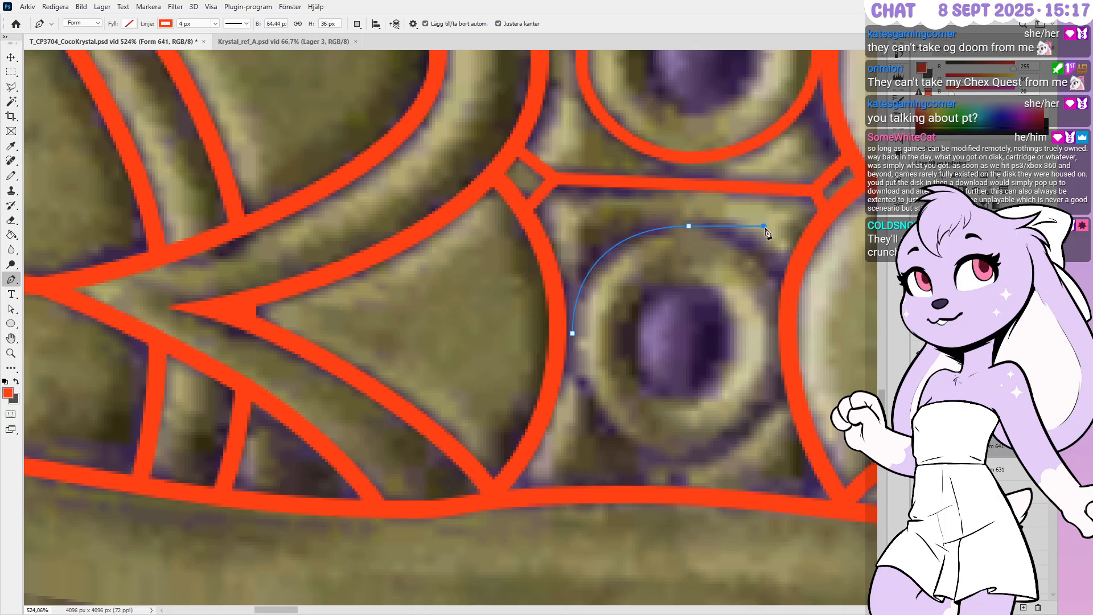
left_click(764, 226)
key("ctrl+z")
left_click(787, 283)
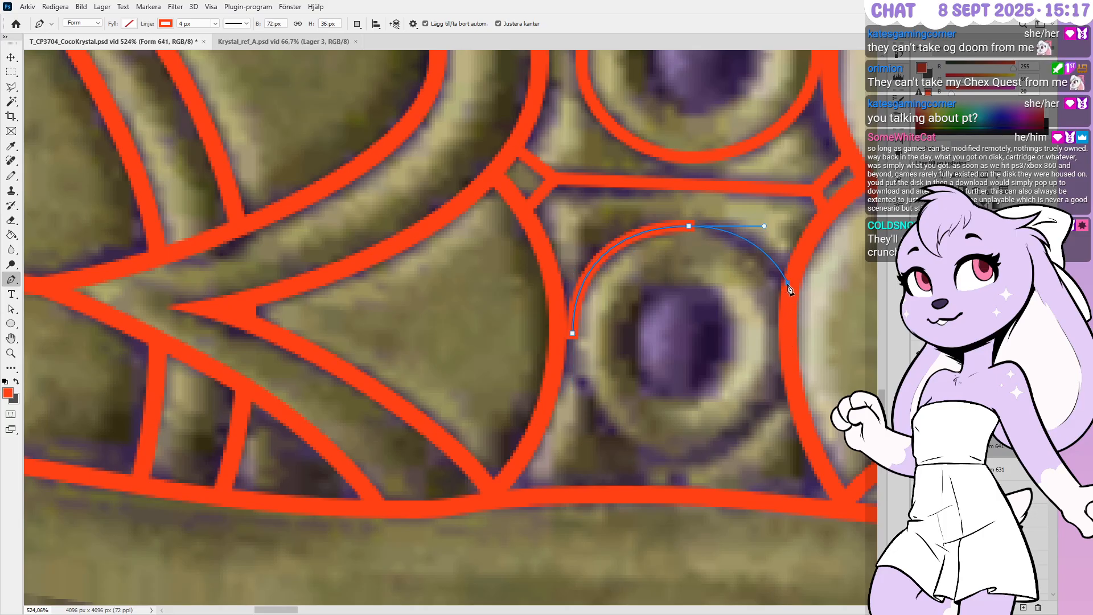
left_click(572, 335)
left_click(572, 395)
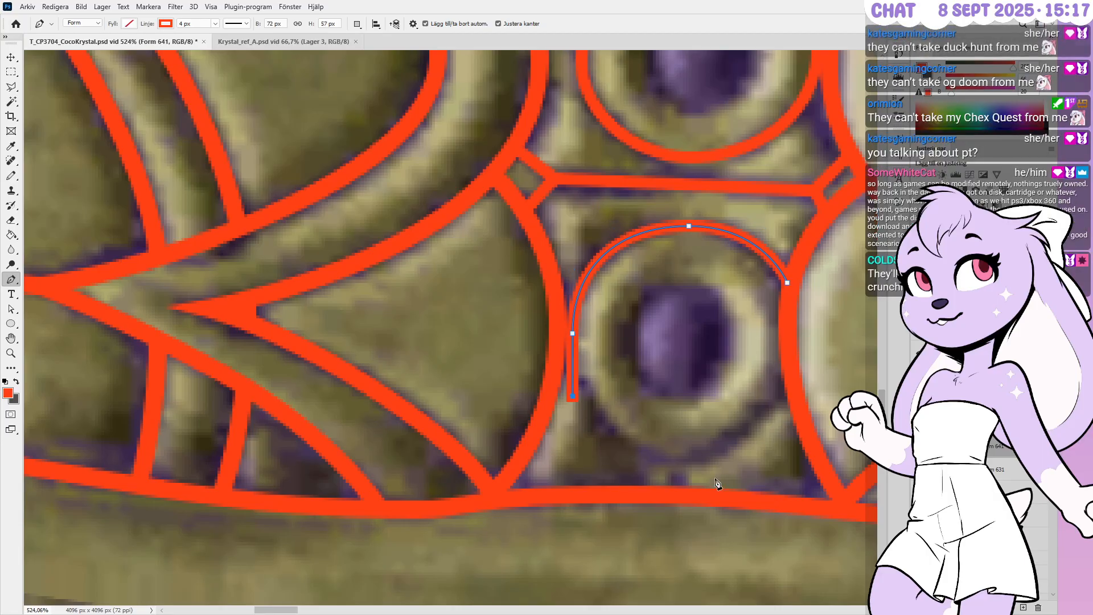
left_click_drag(677, 462, 742, 462)
key("ctrl+z")
key("ctrl+z")
left_click(793, 374)
key("Left")
key("Down")
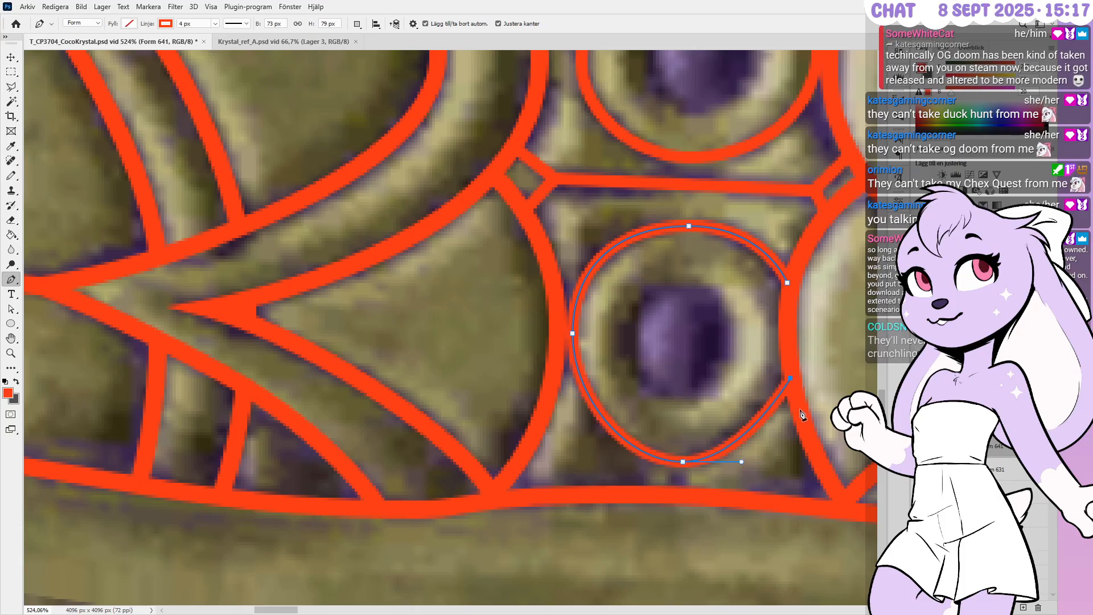
Refine the oval's bottom and left anchors and handles to hug the gem's lower ring
left_click(678, 461)
left_click_drag(673, 439, 714, 483, "ctrl")
key("Left")
key("Left")
key("Left")
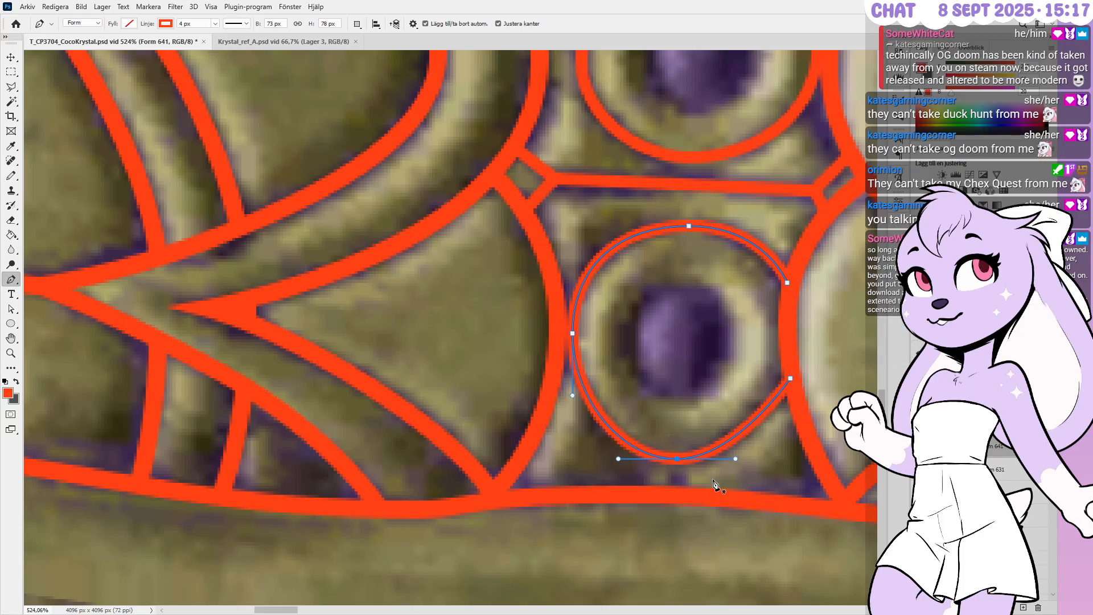
left_click(730, 462, "ctrl")
left_click_drag(730, 462, 742, 463, "ctrl")
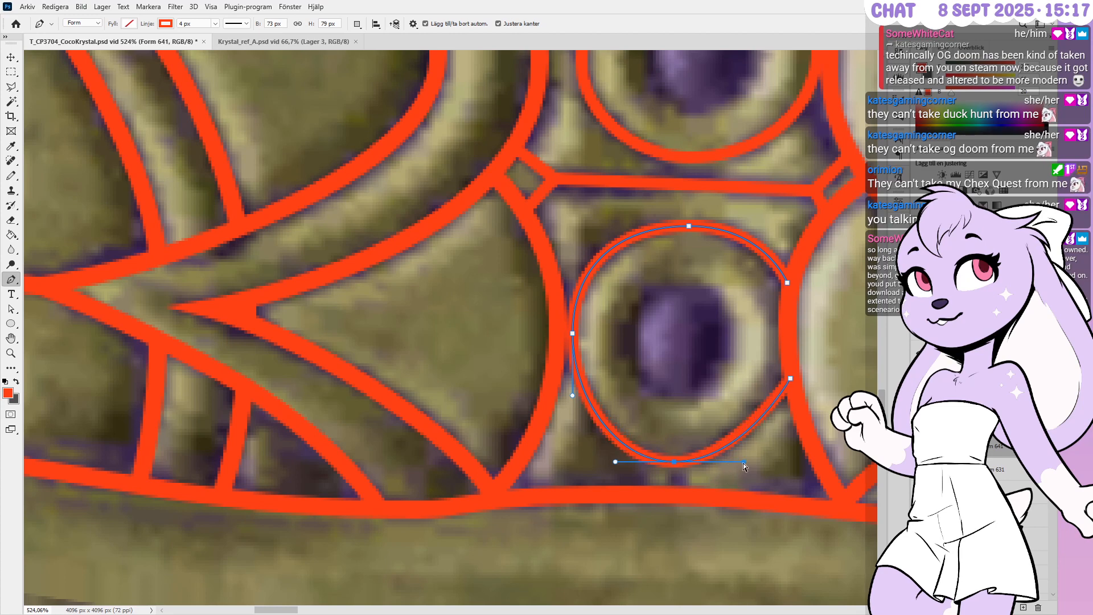
key("Up")
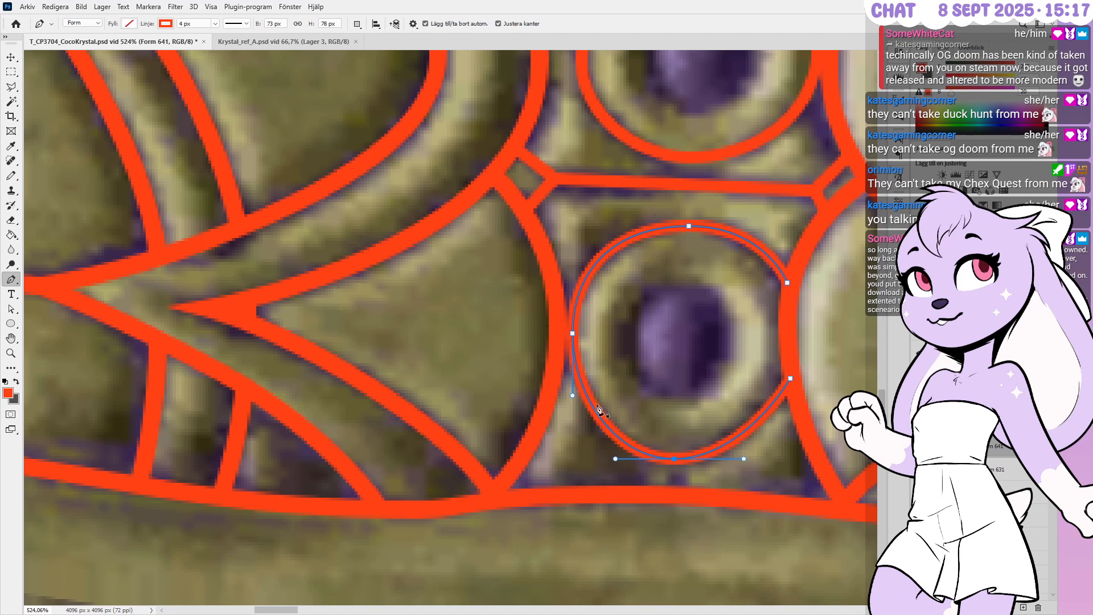
left_click(555, 350, "ctrl")
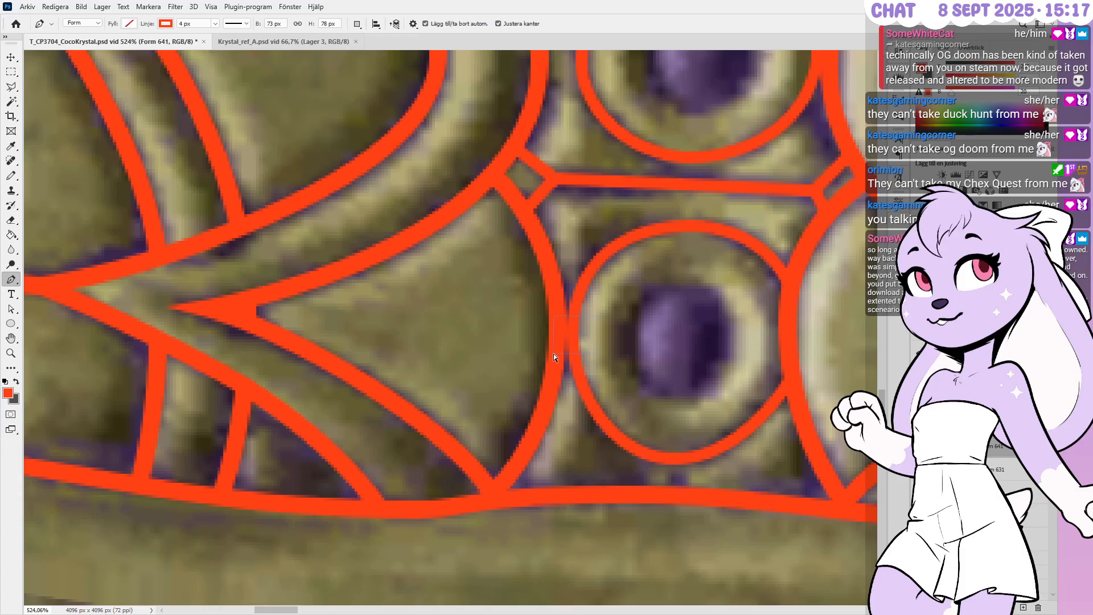
left_click(575, 336, "ctrl")
key("Down")
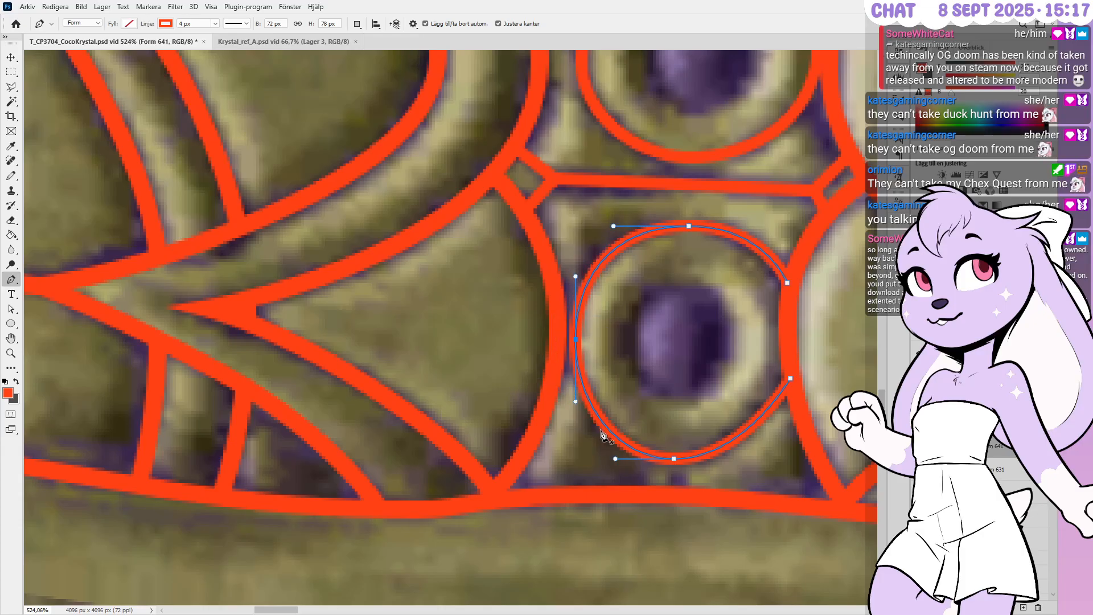
left_click(614, 458, "ctrl")
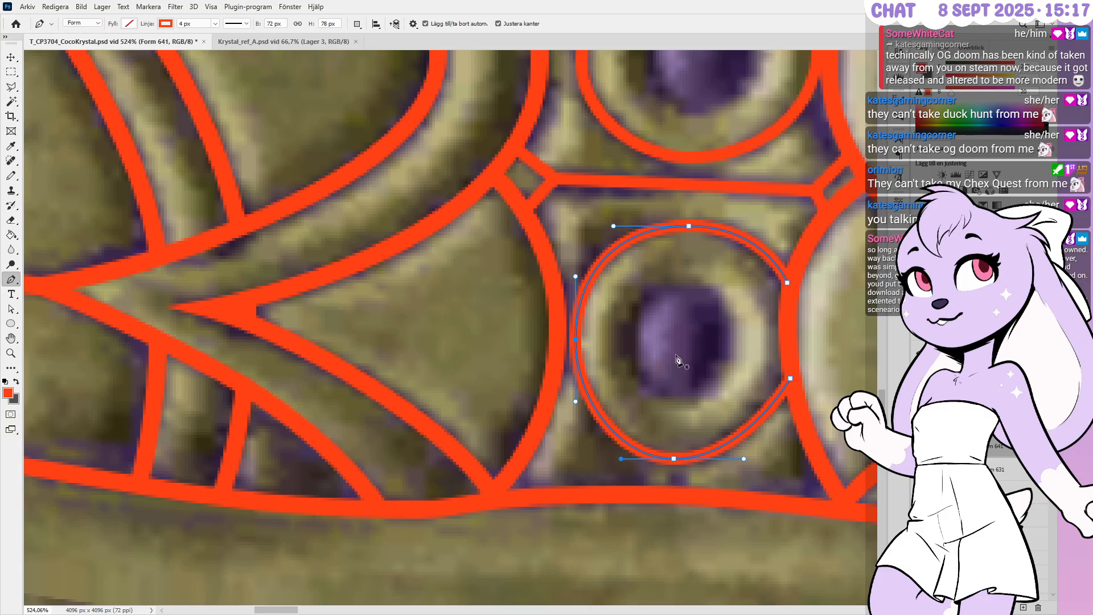
Adjust the oval's top and right-side points and handles to follow the carved ring
left_click(687, 226)
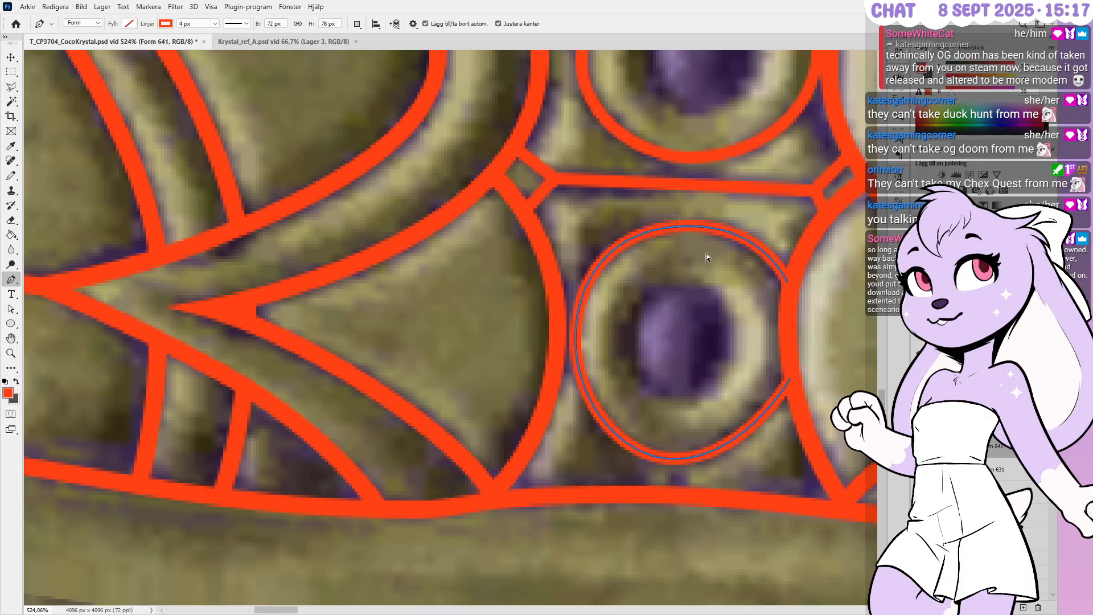
key("Left")
key("Left")
key("Up")
key("Right")
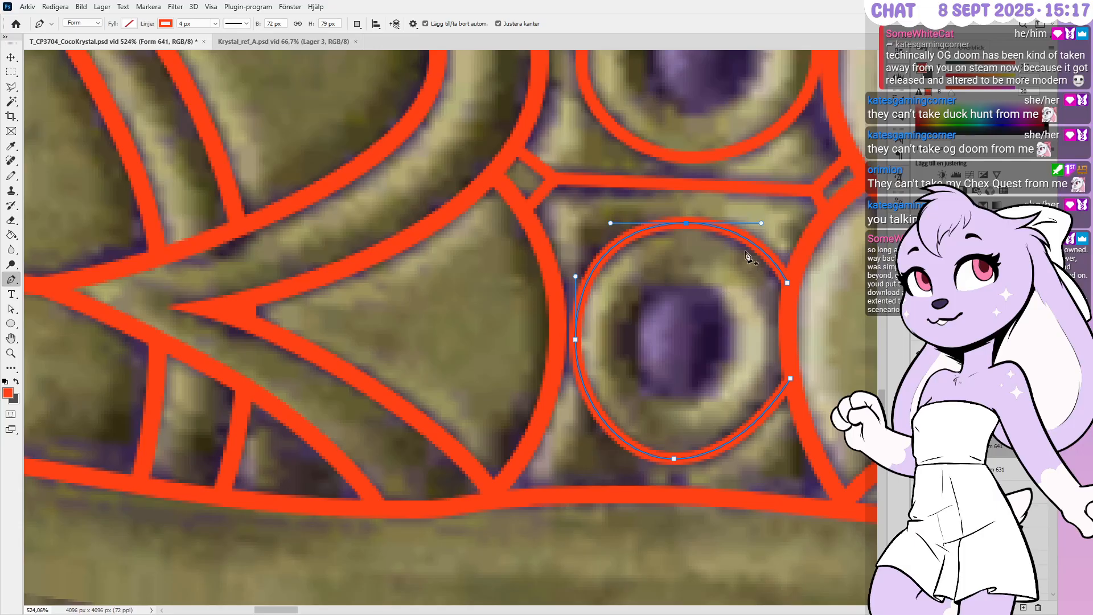
left_click_drag(761, 223, 753, 223)
left_click_drag(786, 283, 785, 300)
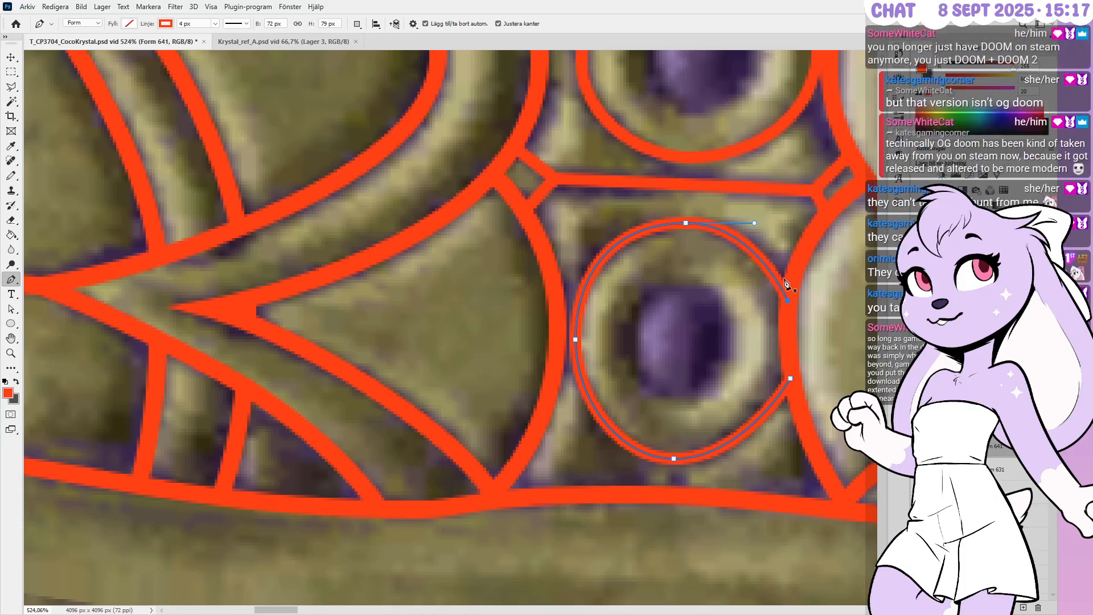
left_click_drag(755, 224, 769, 223)
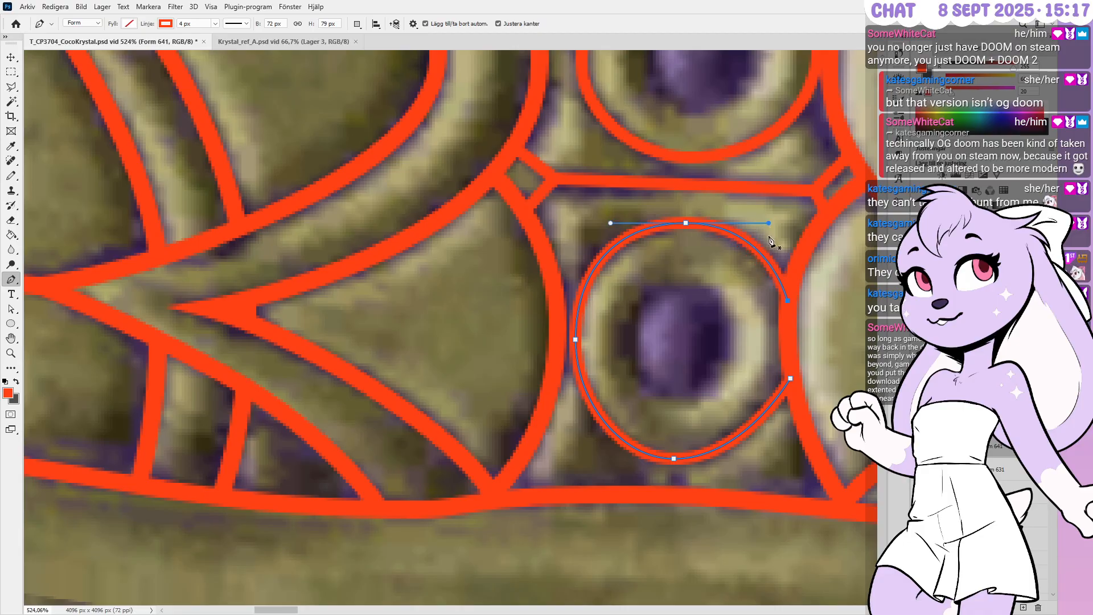
left_click_drag(790, 377, 790, 366)
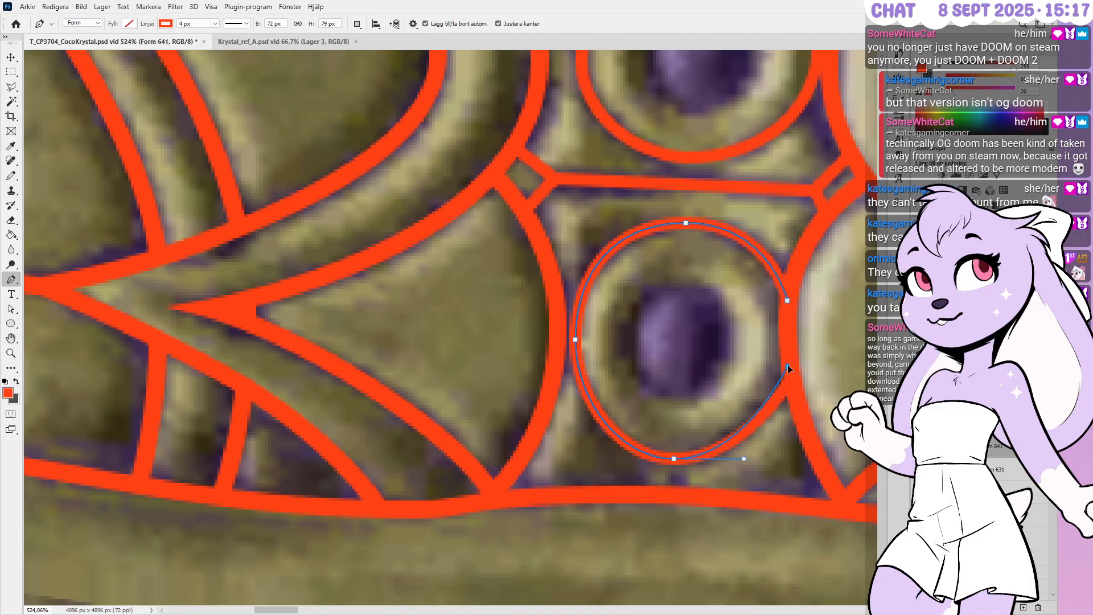
left_click_drag(743, 459, 752, 459)
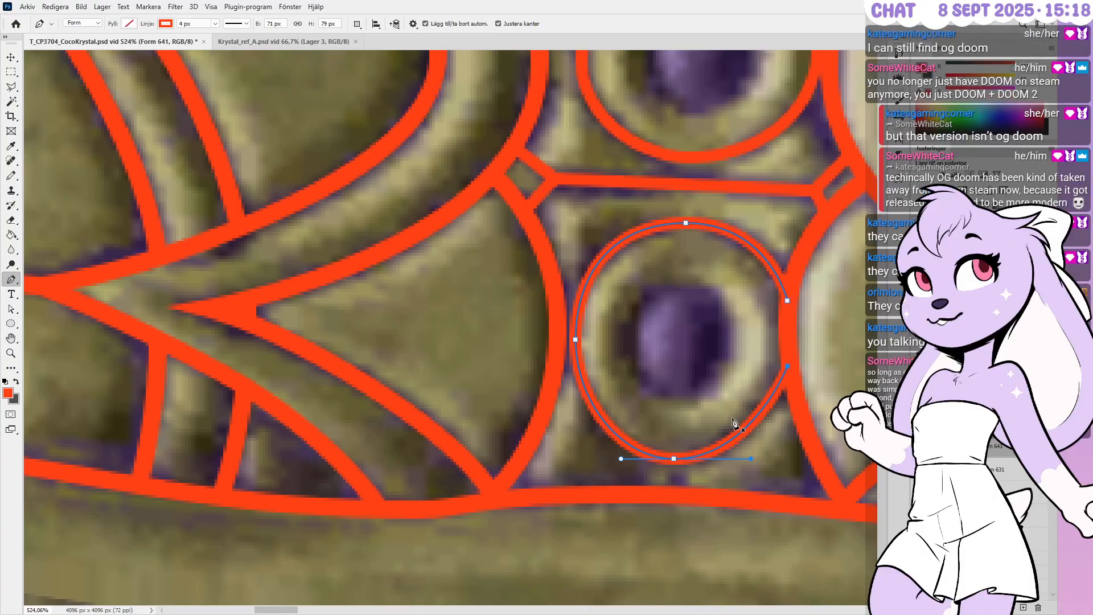
scroll(695, 421, "down", 3, "alt")
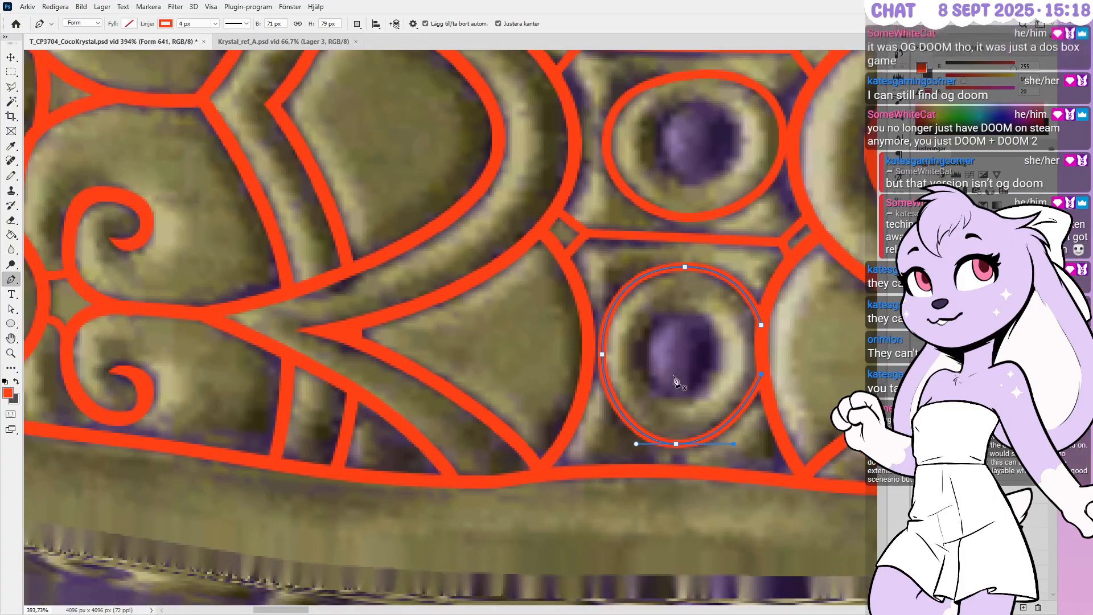
scroll(688, 401, "down", 4, "alt")
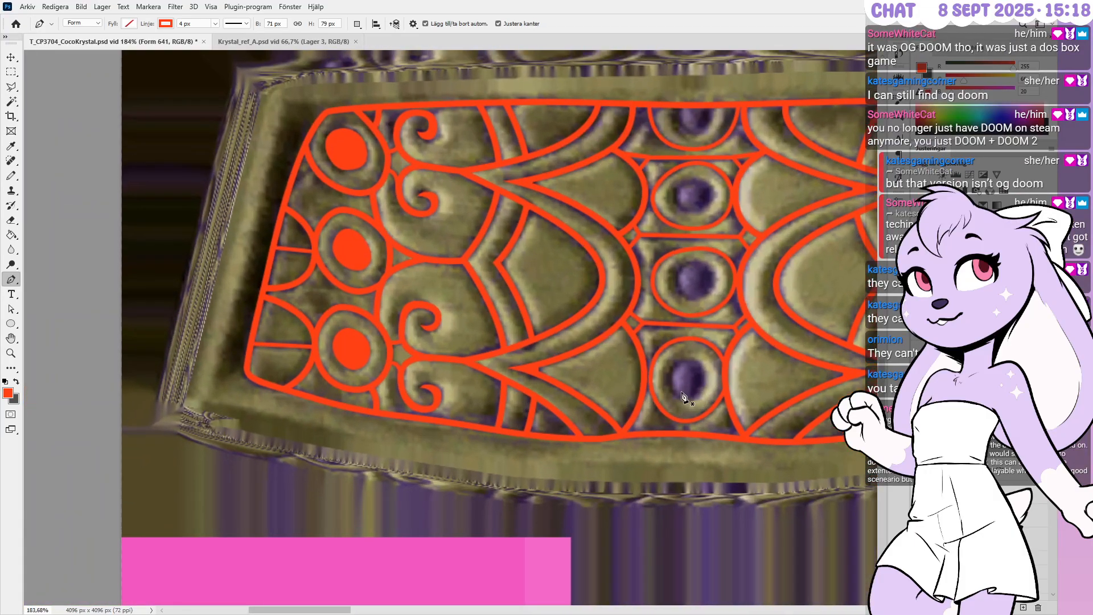
scroll(686, 399, "up", 4, "alt")
scroll(661, 400, "down", 4, "alt")
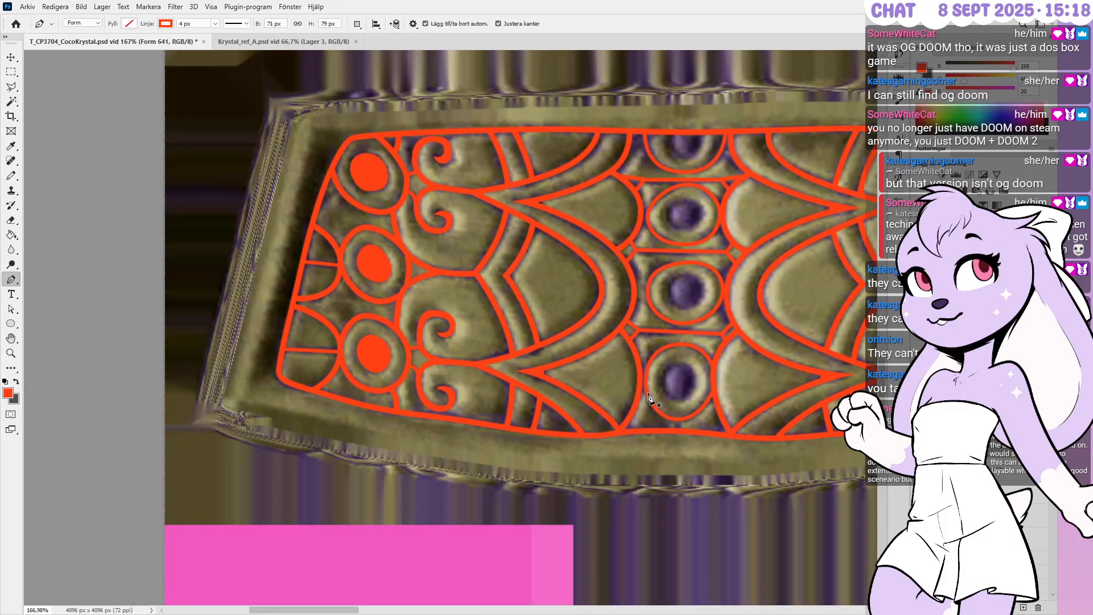
scroll(693, 336, "up", 3, "alt")
scroll(736, 358, "up", 1, "alt")
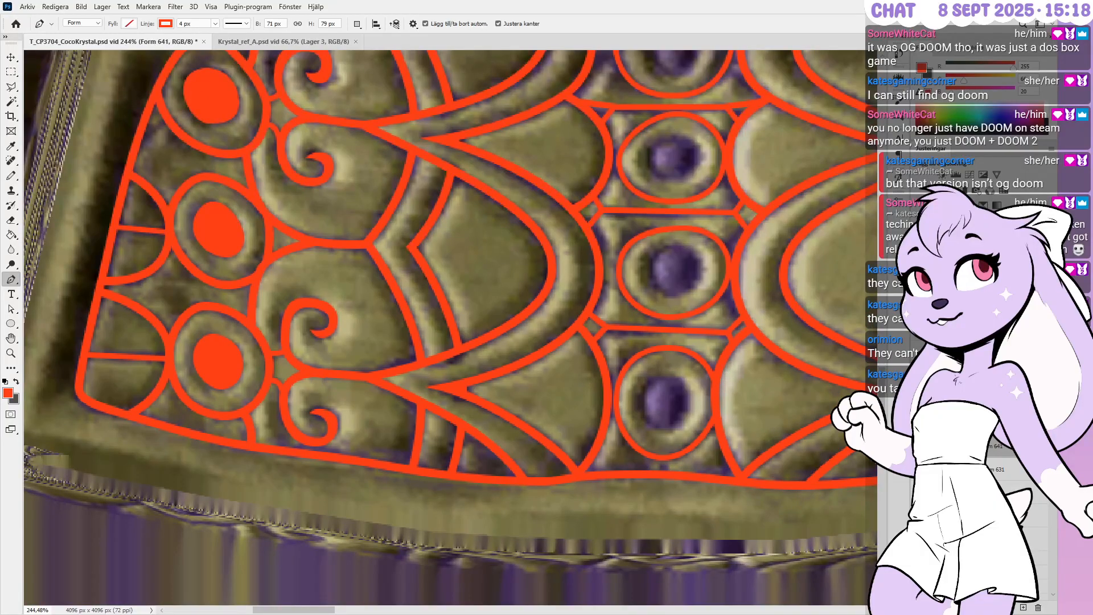
key("space")
left_click_drag(1005, 423, 1011, 547)
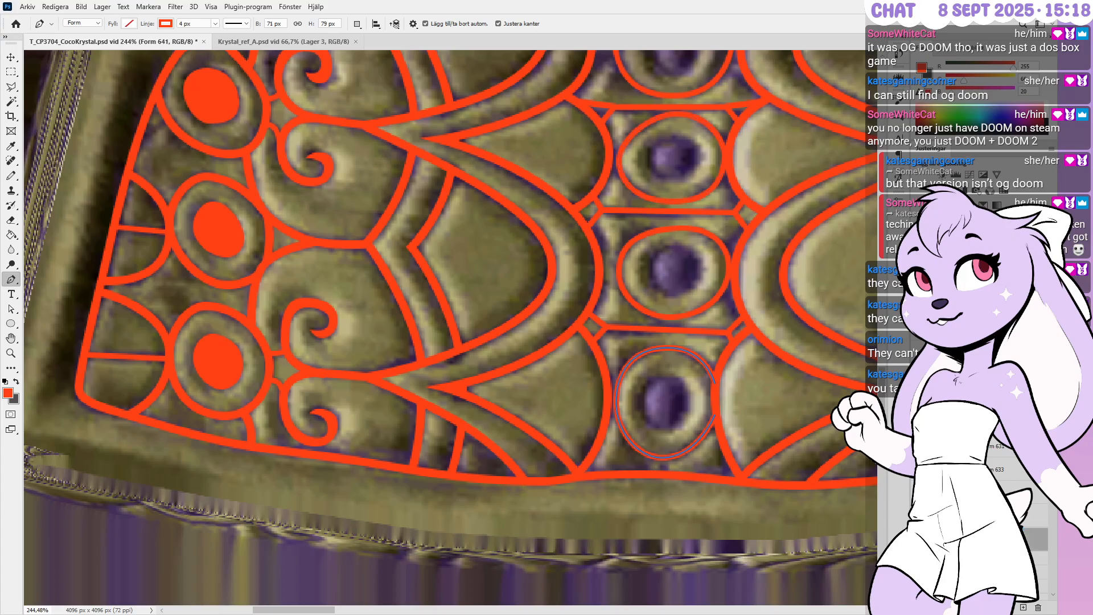
left_click(784, 415, "ctrl")
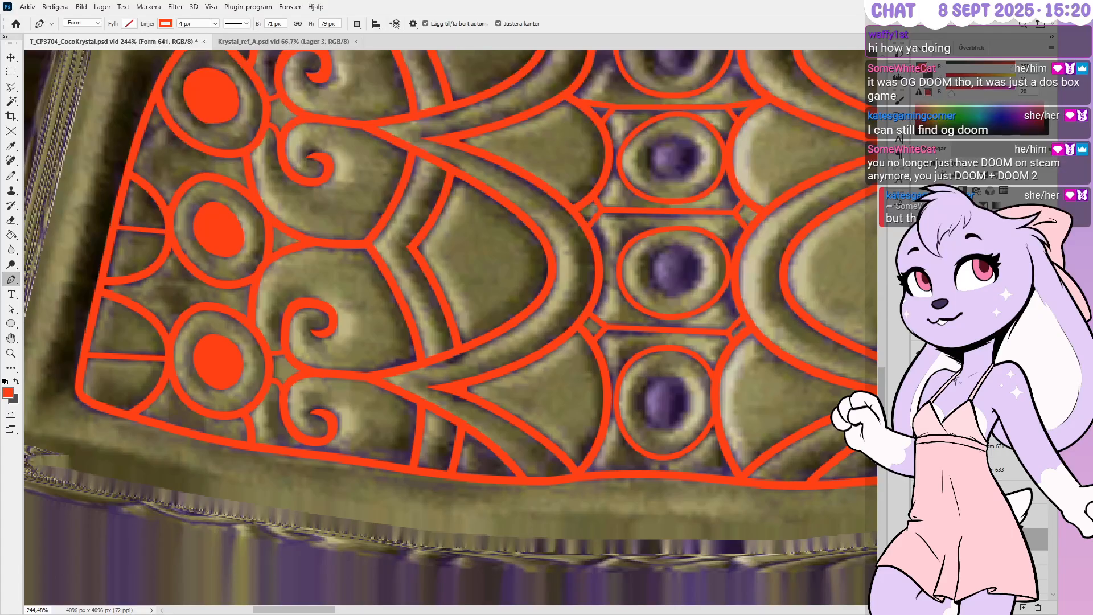
scroll(590, 446, "down", 2, "alt")
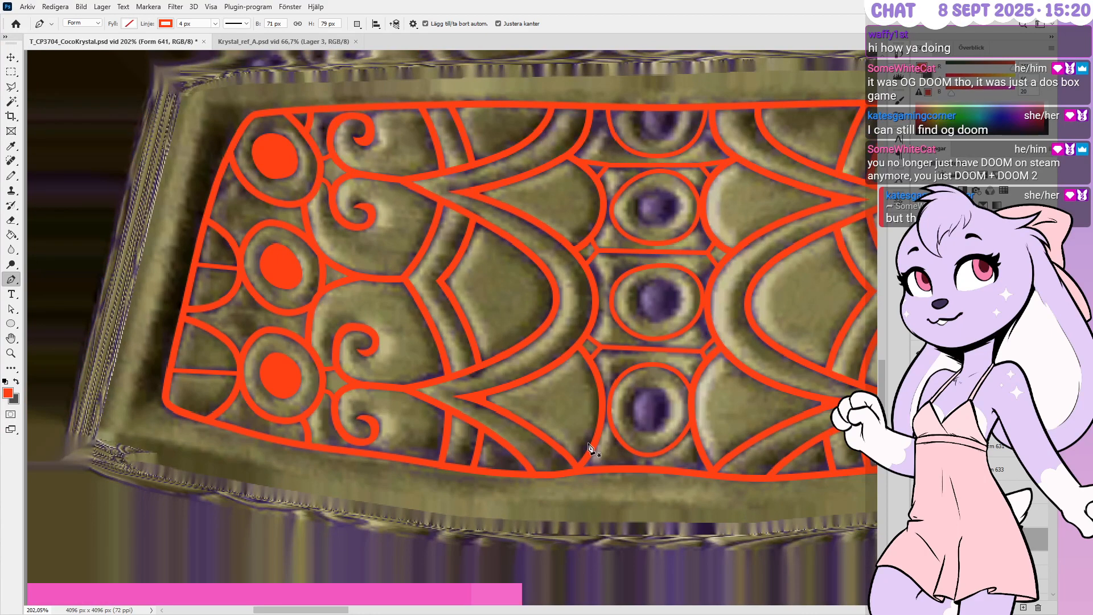
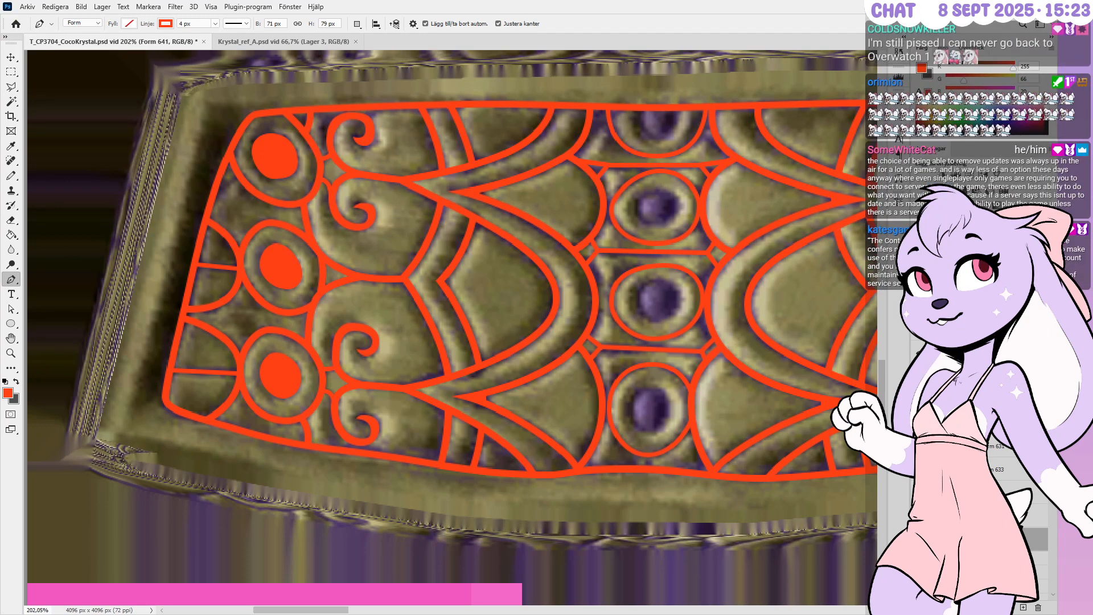
Select the Form 640 shape layer and zoom in on the arch above the purple gem
scroll(979, 456, "down", 3)
left_click(978, 422)
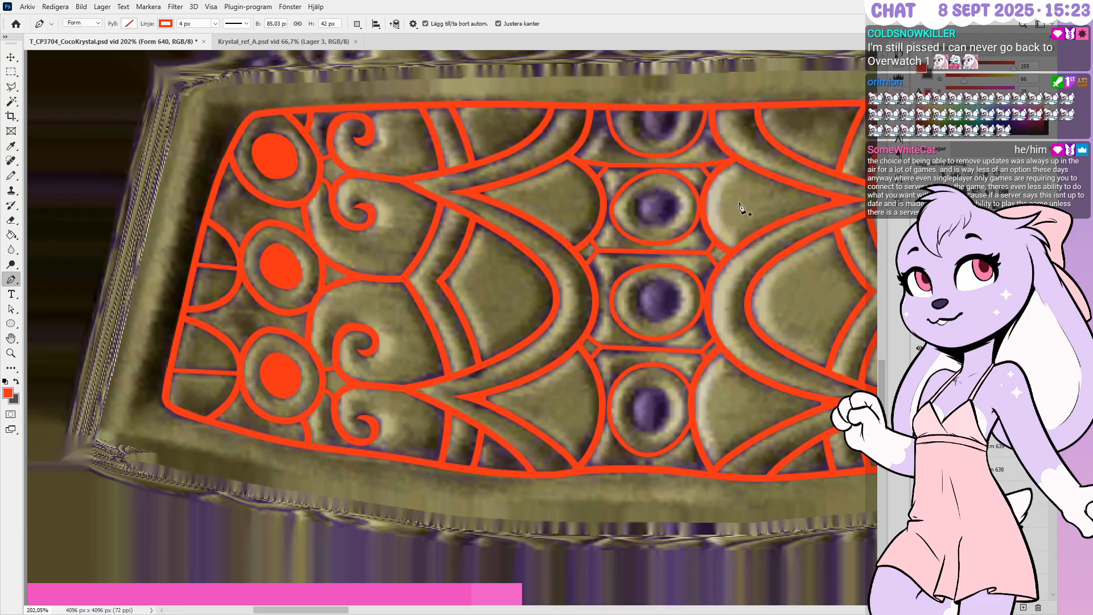
scroll(712, 131, "up", 1, "alt")
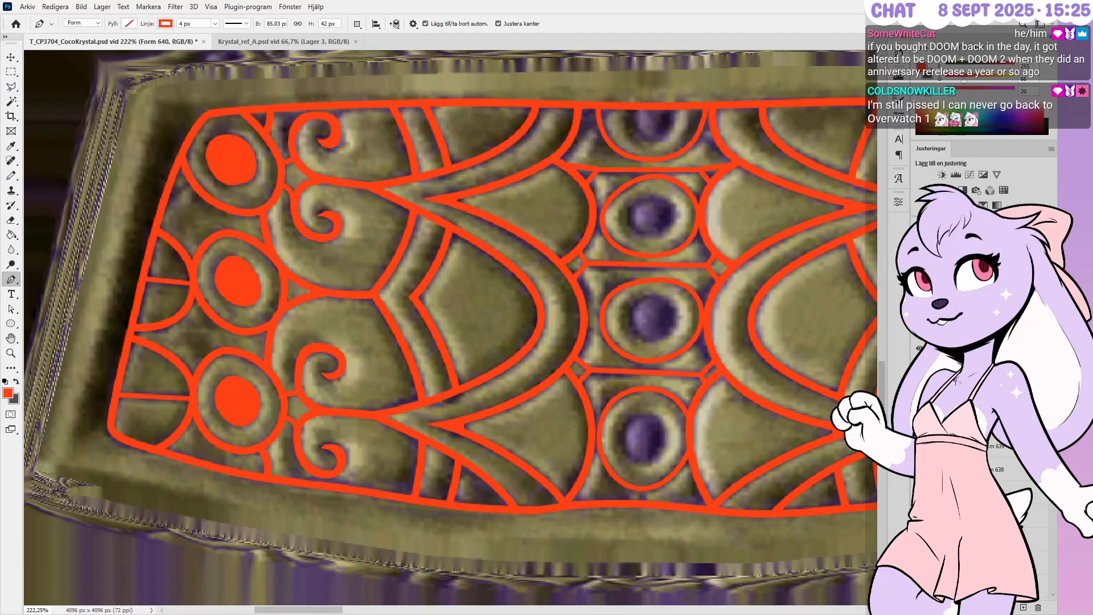
scroll(558, 121, "up", 5, "alt")
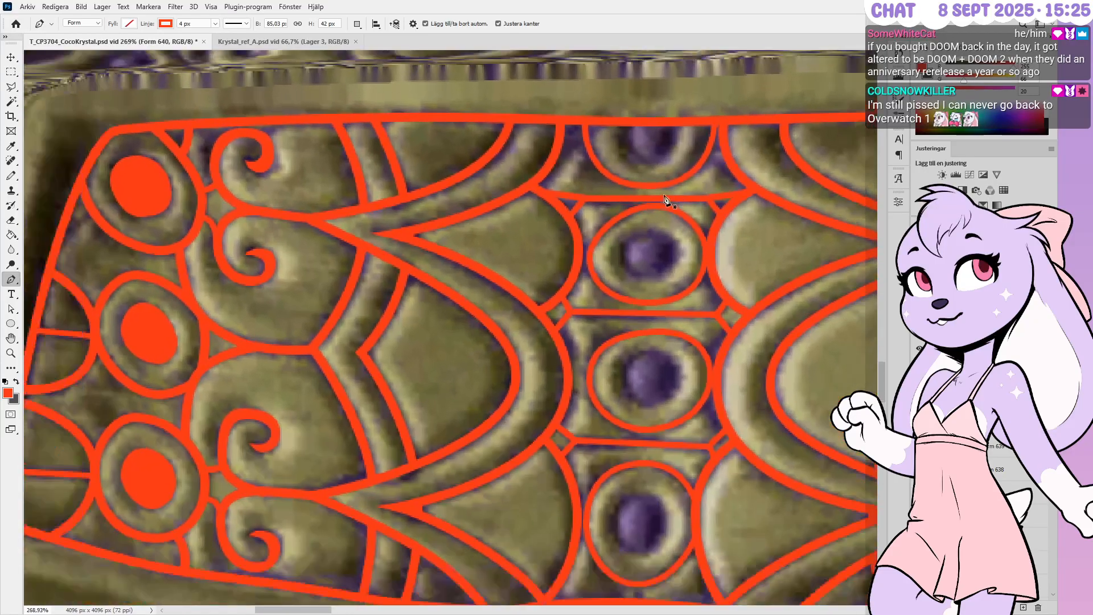
scroll(677, 123, "down", 4, "alt")
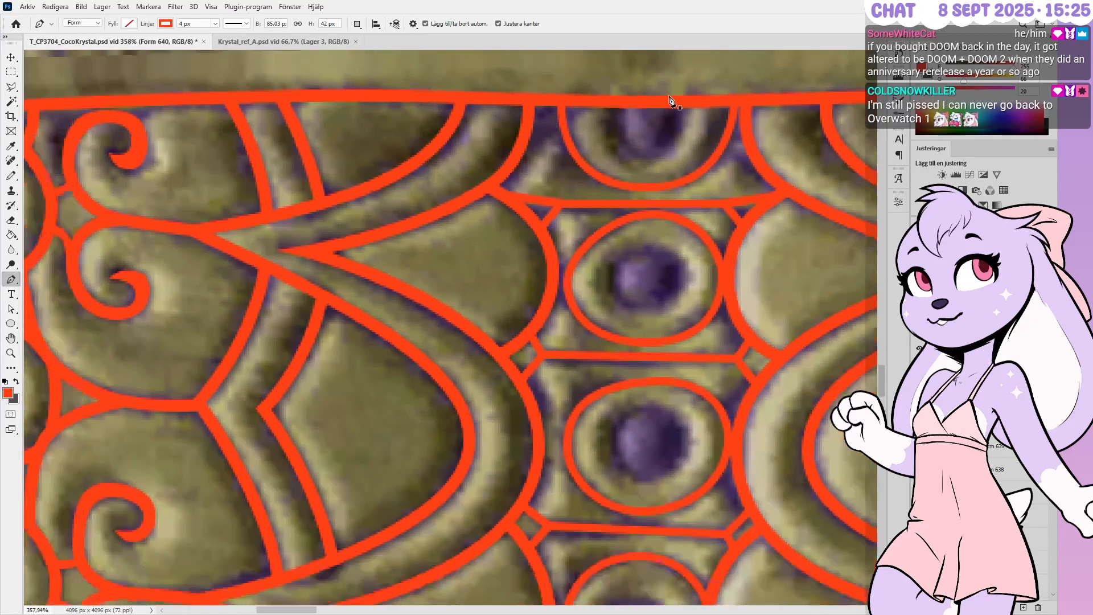
scroll(670, 102, "down", 1, "alt")
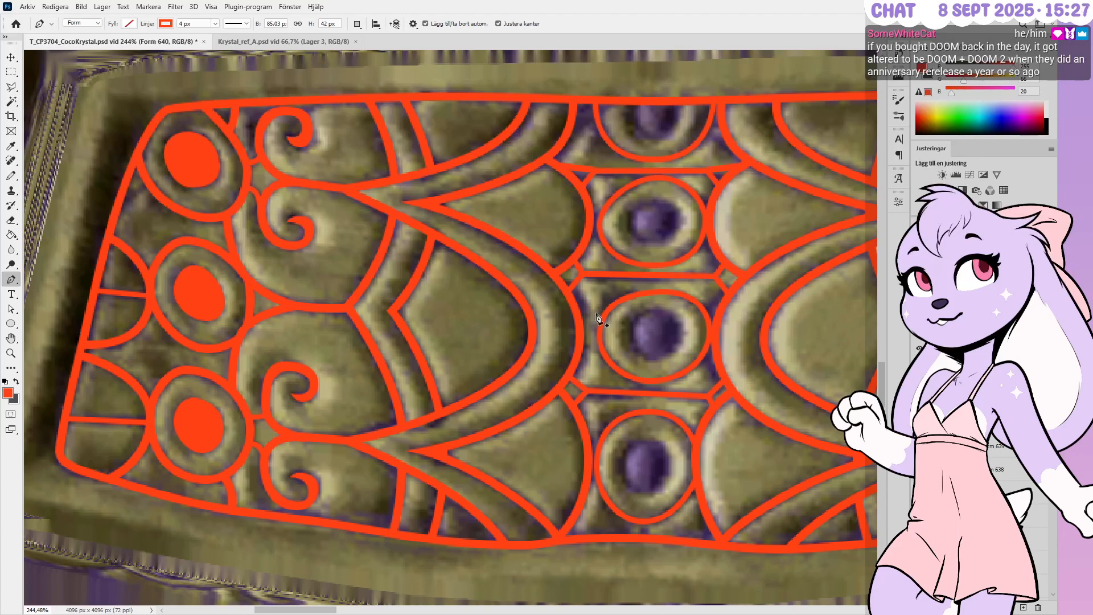
scroll(690, 79, "up", 2, "alt")
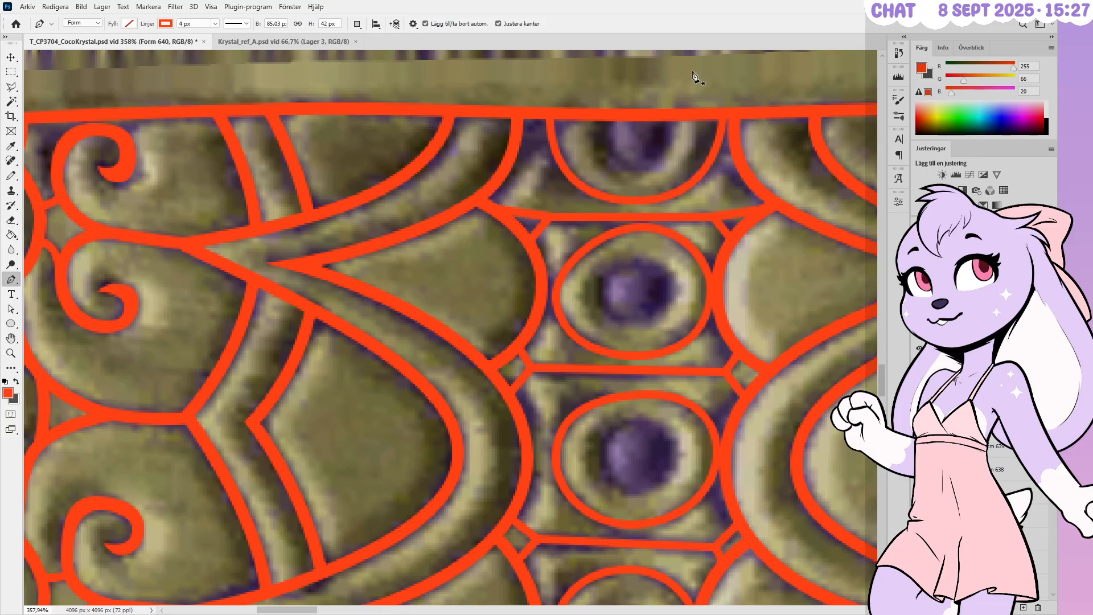
scroll(694, 74, "up", 1, "alt")
scroll(693, 73, "up", 3, "alt")
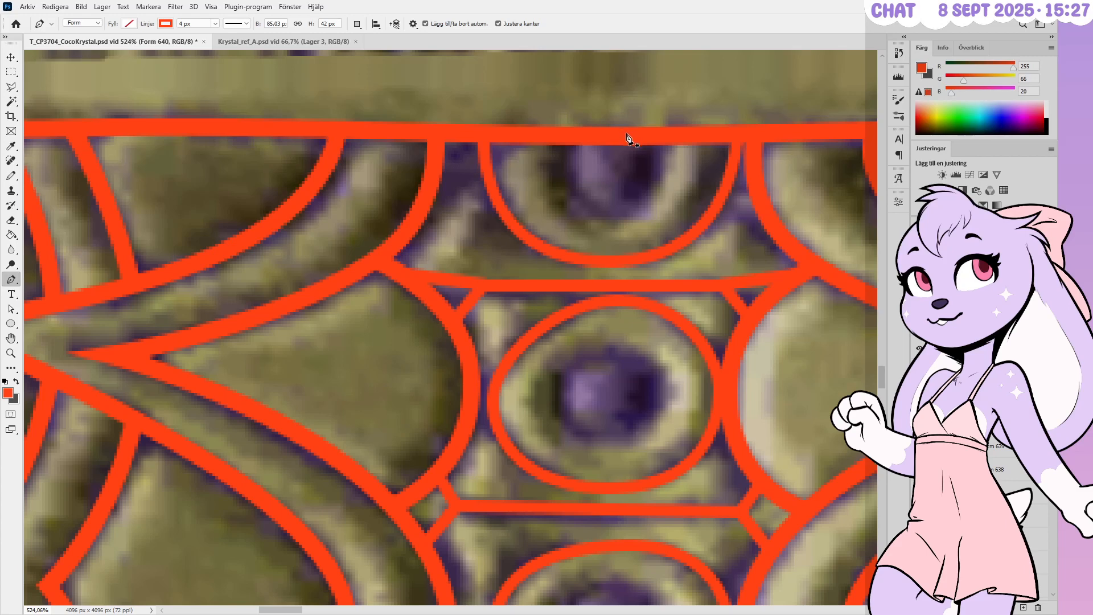
scroll(637, 141, "up", 2, "alt")
scroll(638, 141, "up", 1, "alt")
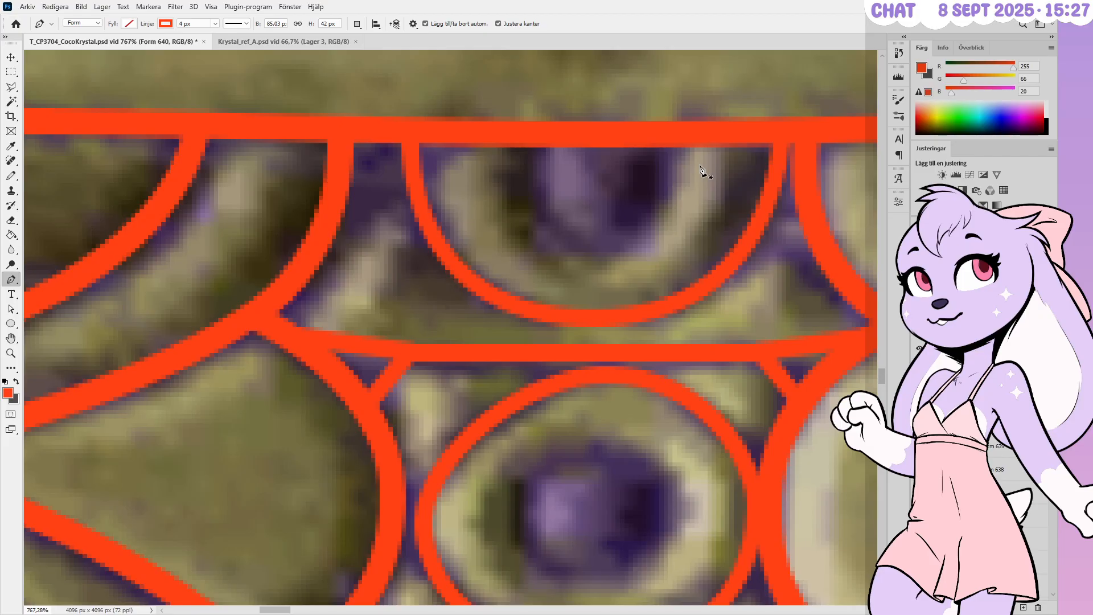
Start a curved path from the top band with a 0 px stroke and red fill
left_click(685, 134)
left_click_drag(603, 257, 524, 254)
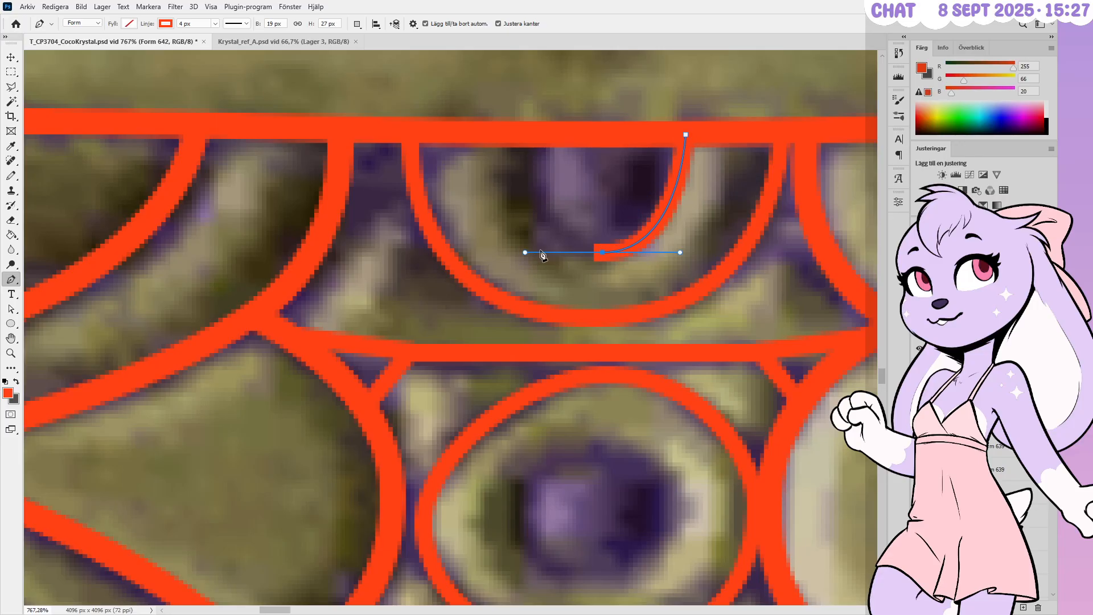
left_click_drag(191, 24, 164, 24)
key("BackSpace")
key("Return")
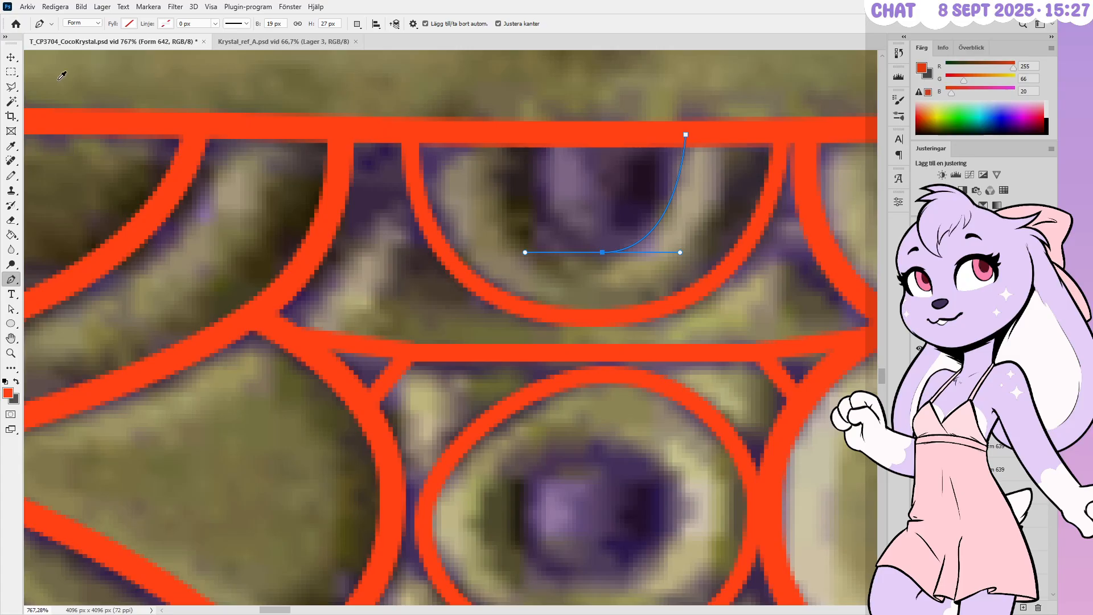
key("alt+BackSpace")
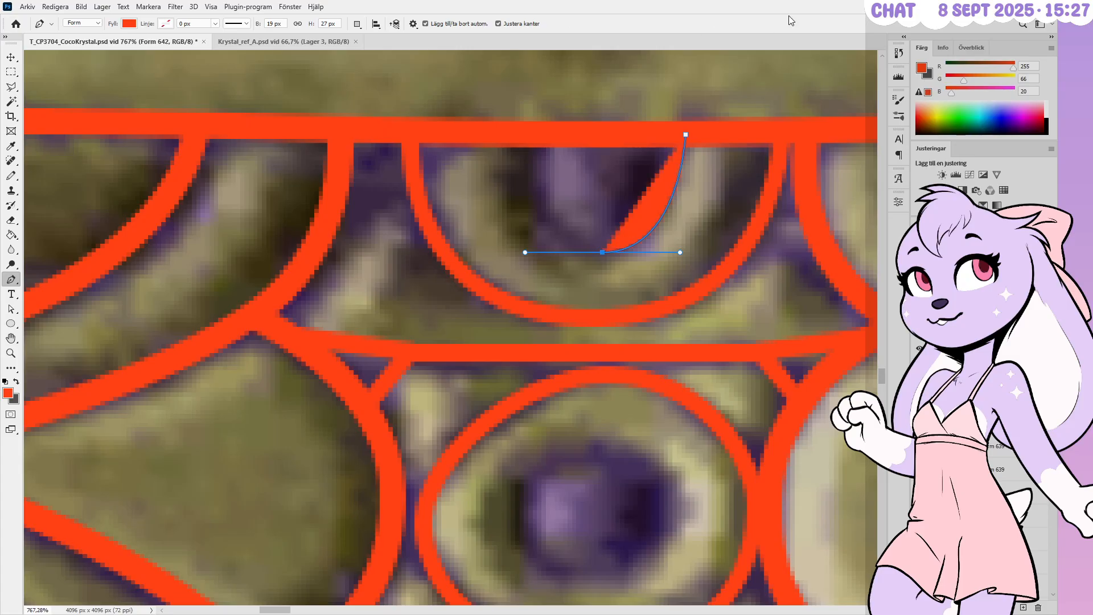
Close the path into a red half-round bowl and round out its left side
left_click(520, 139)
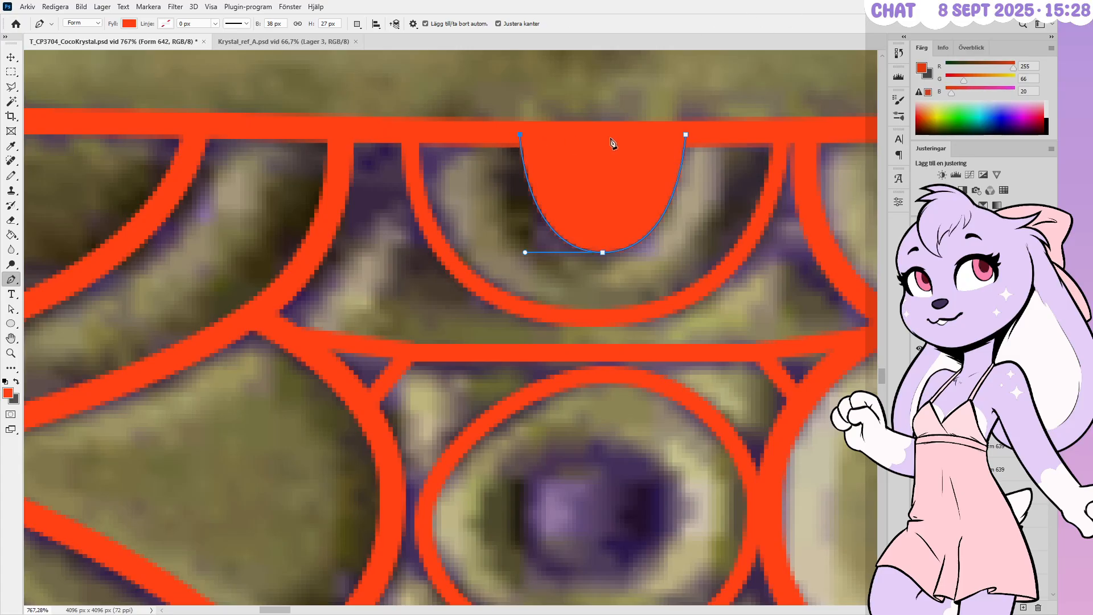
left_click(685, 134)
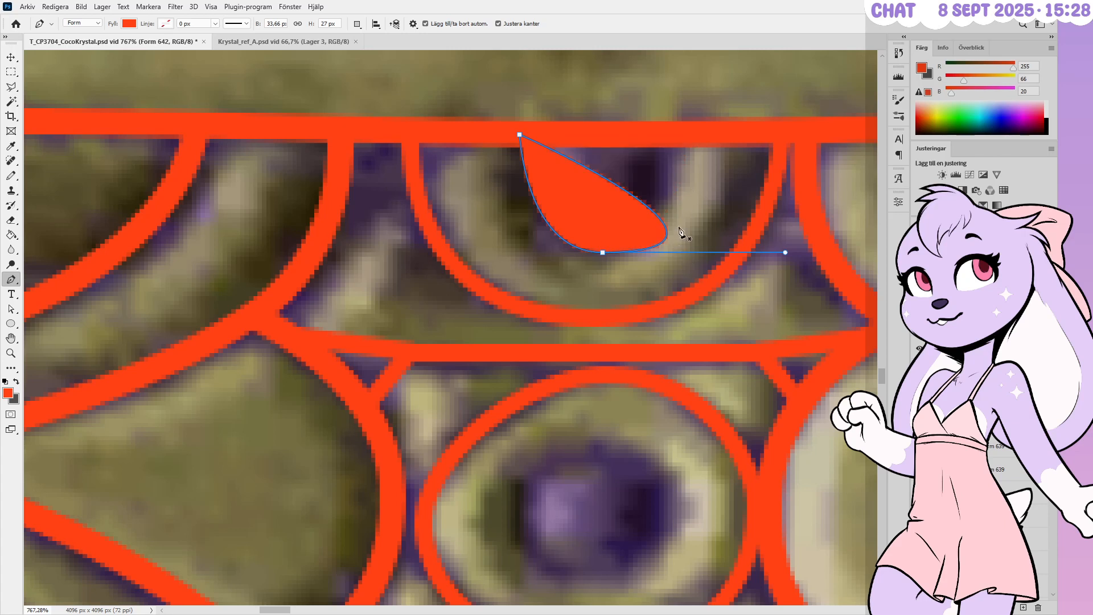
key("ctrl+z")
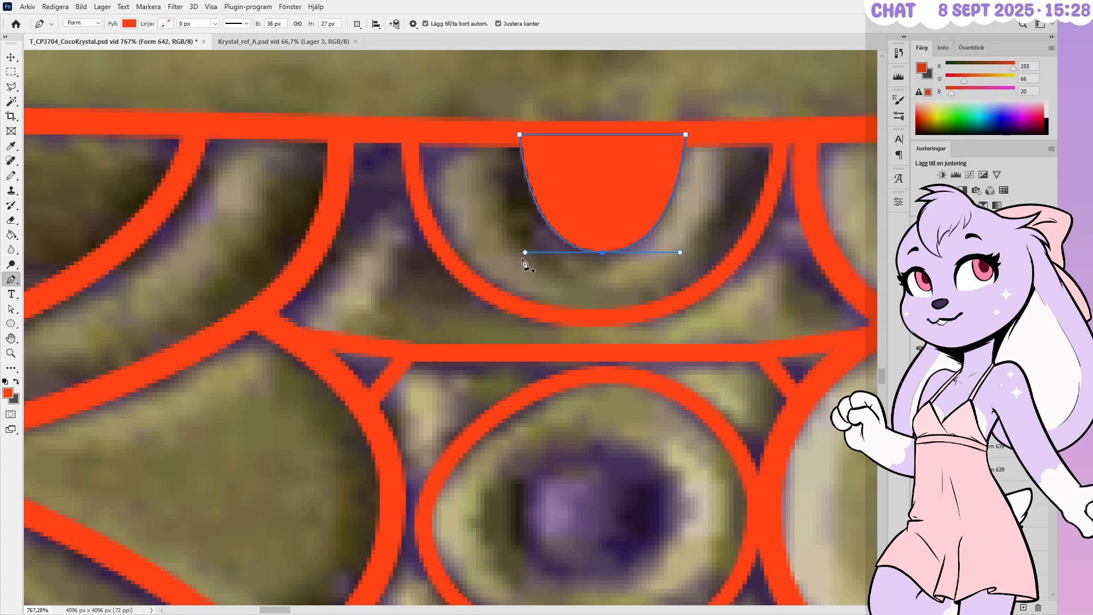
left_click_drag(524, 252, 507, 252)
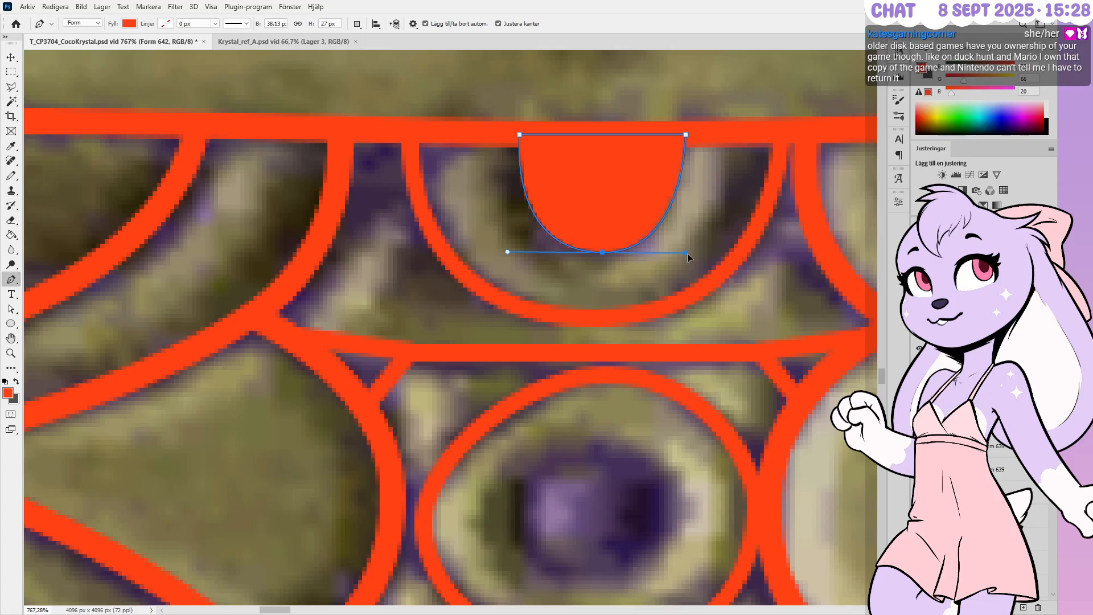
Hide the path outline to check the fill, then zoom in on the oval recess
key("Return")
scroll(603, 223, "down", 2, "alt")
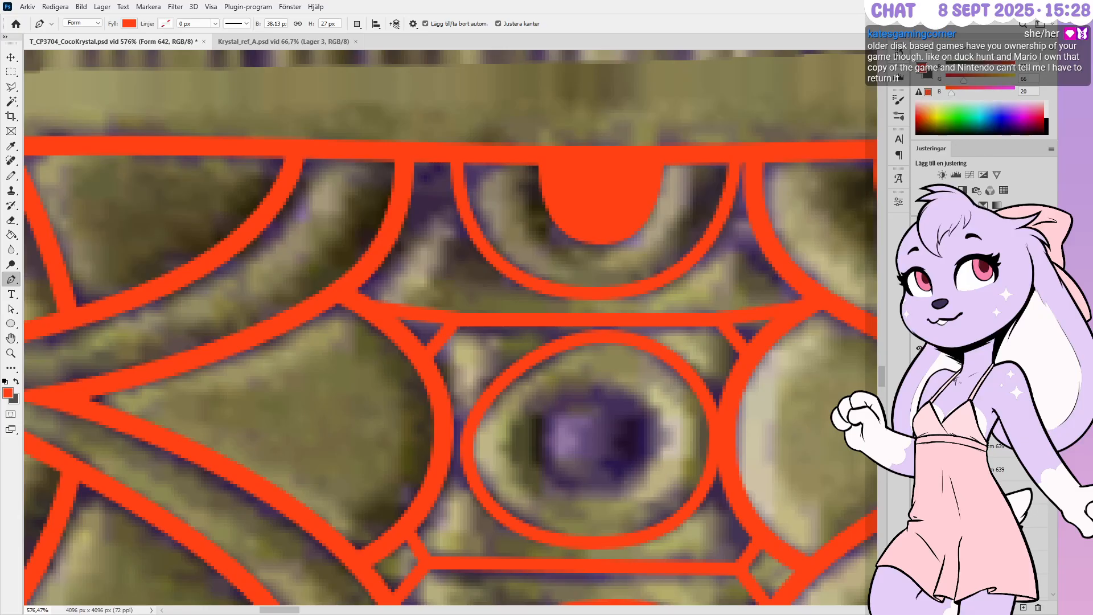
scroll(637, 239, "down", 2, "alt")
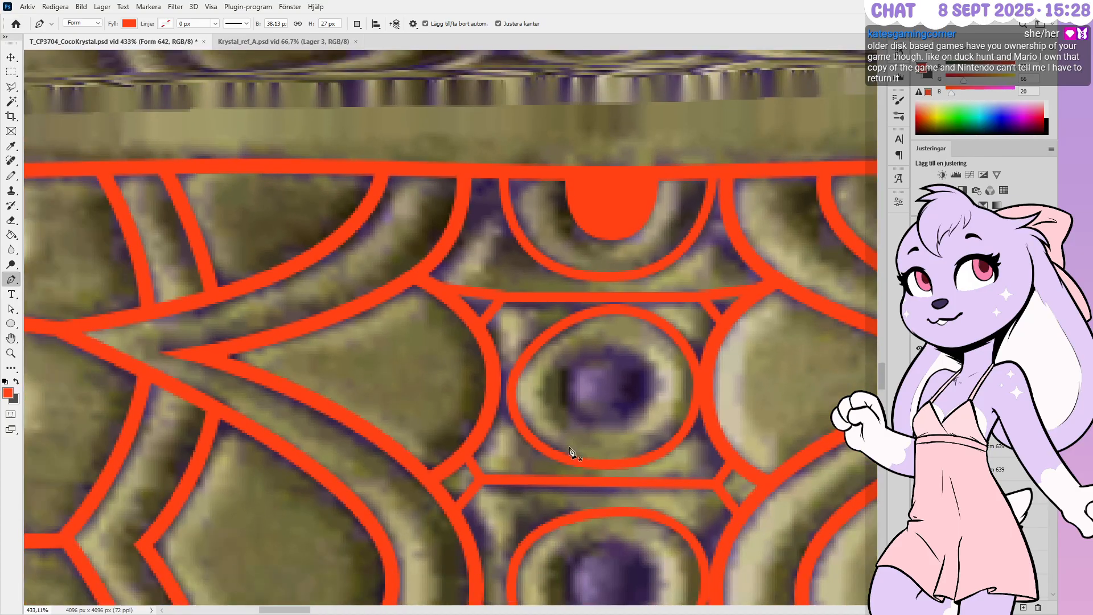
scroll(572, 449, "up", 4, "alt")
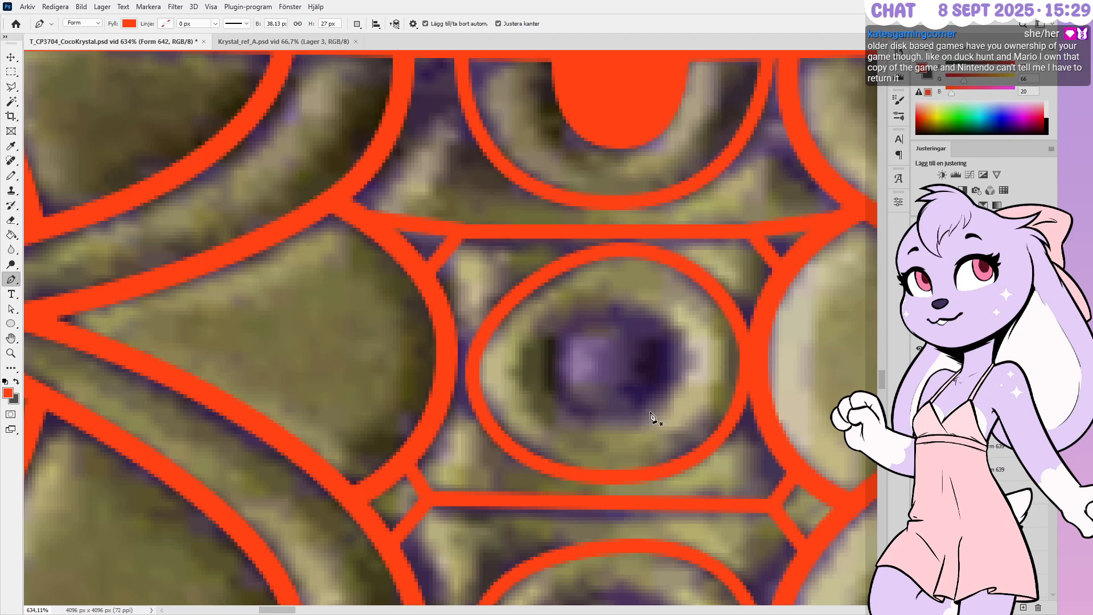
scroll(592, 415, "up", 1, "alt")
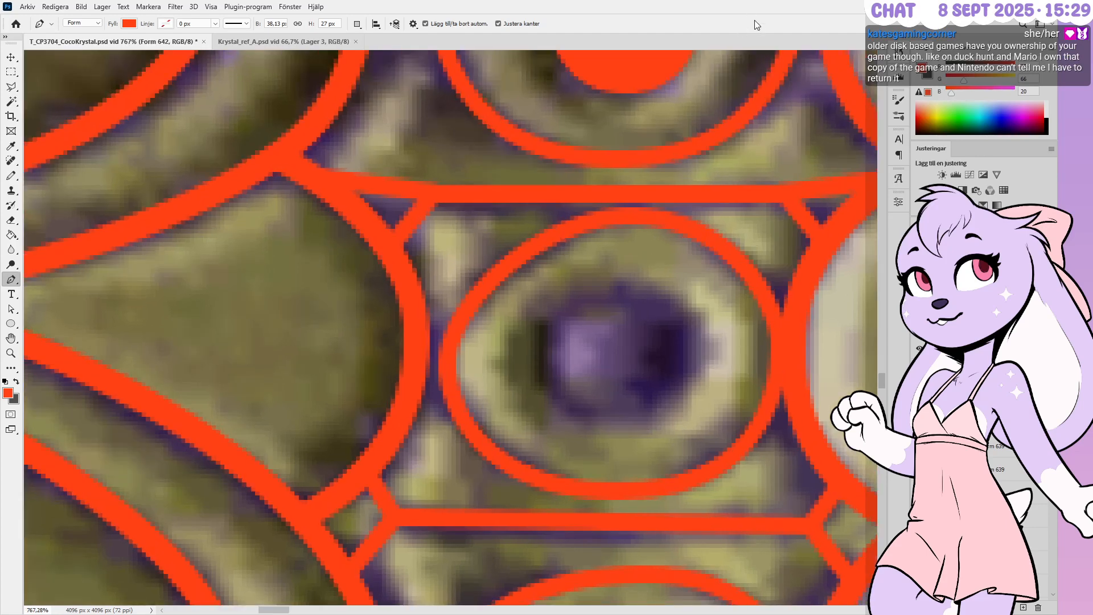
Try a first curved path over the oval's dark centre, then discard it
left_click_drag(700, 356, 704, 290)
key("ctrl+z")
key("ctrl+z")
left_click(705, 290)
left_click_drag(614, 290, 570, 290)
left_click(614, 291, "alt")
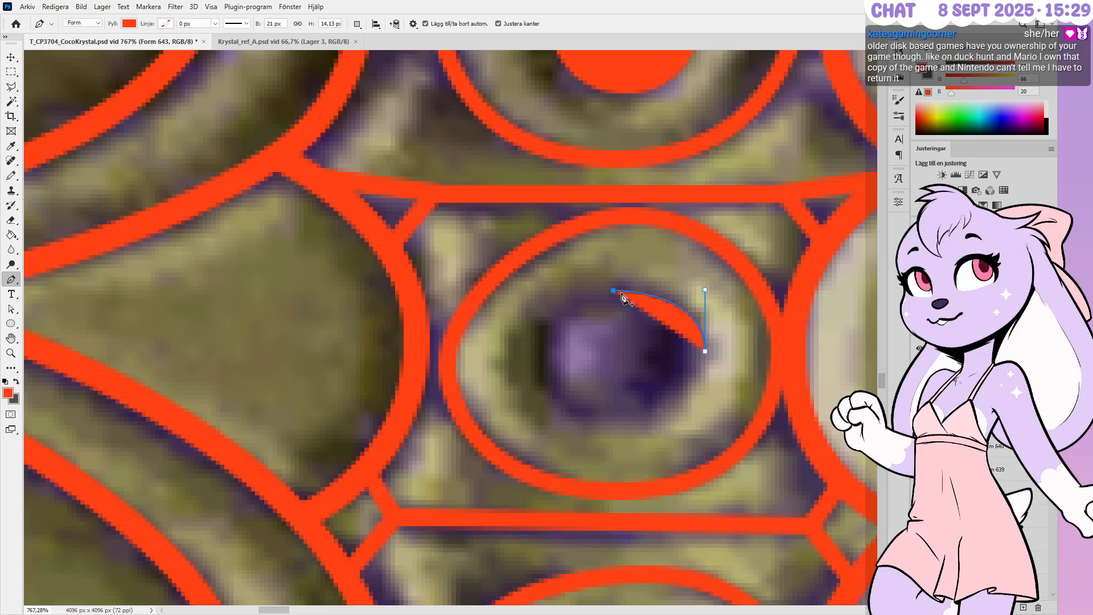
key("ctrl+z")
key("ctrl+z")
left_click(621, 291)
left_click_drag(622, 294, 579, 295)
key("ctrl+z")
key("ctrl+z")
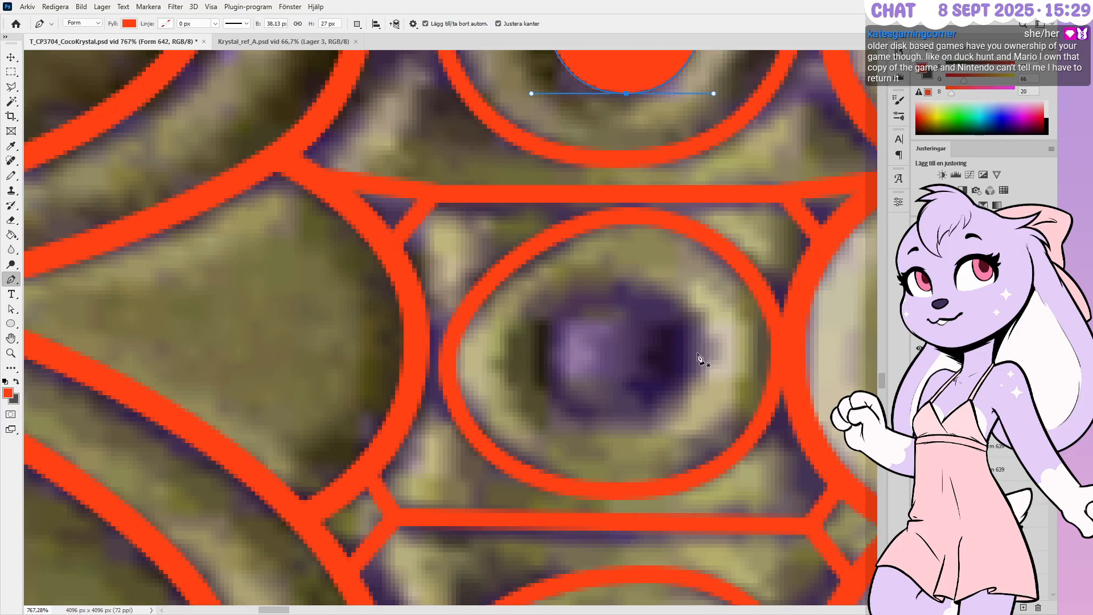
Draw a closed red ellipse, about 37 by 31 px, over the dark centre
left_click(701, 351)
left_click(700, 317)
left_click_drag(631, 295, 576, 294)
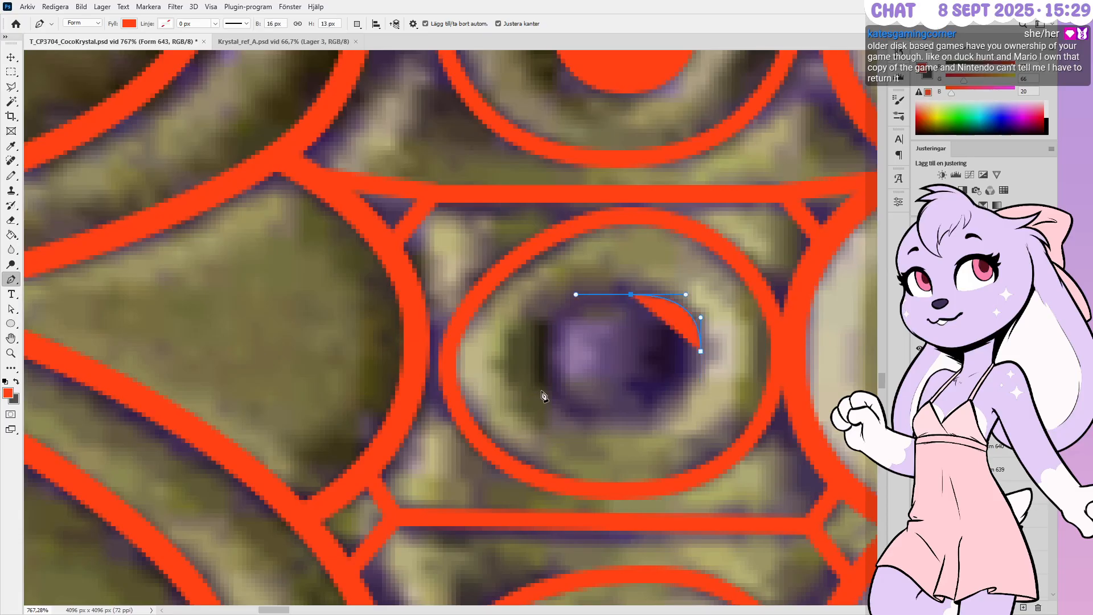
left_click_drag(543, 355, 543, 389)
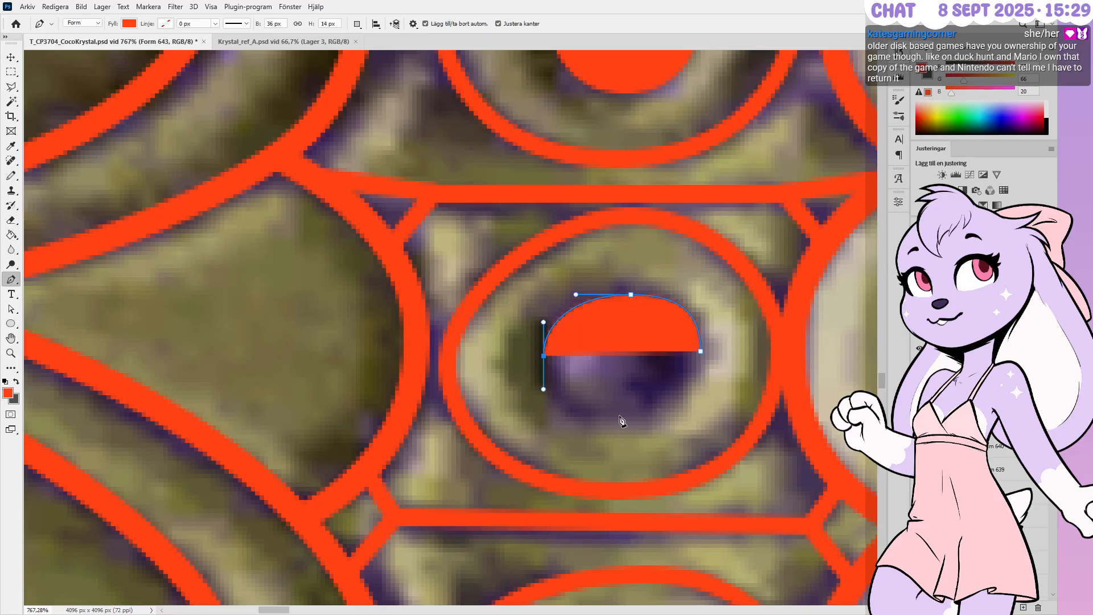
left_click_drag(621, 421, 679, 421)
left_click(679, 420)
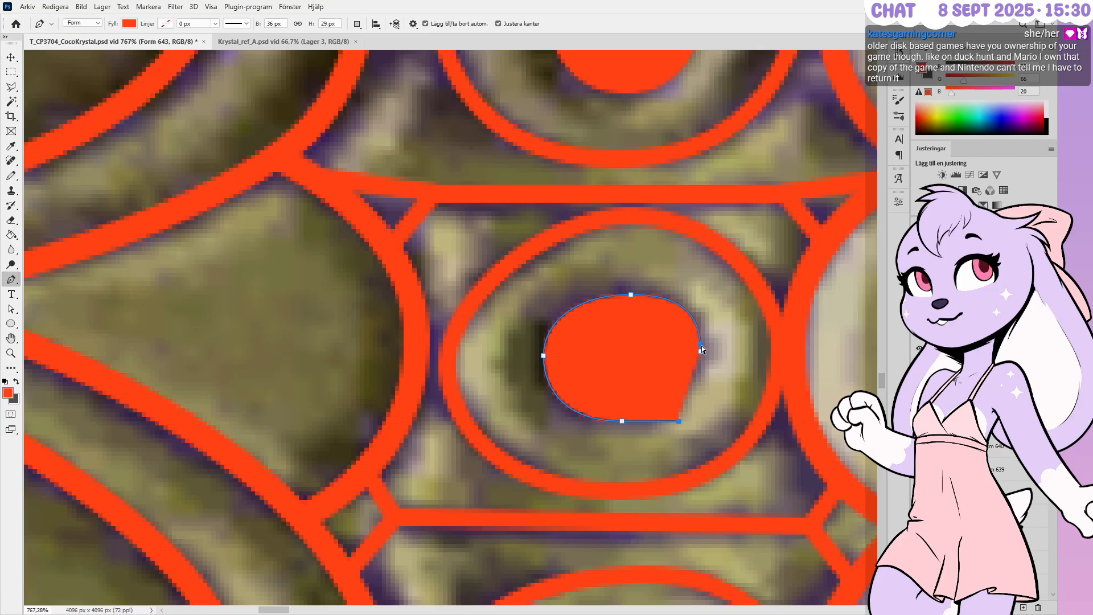
left_click_drag(702, 353, 704, 387)
Nudge the ellipse's left, top and bottom points outward to fit the recess
left_click(525, 332, "ctrl")
left_click(584, 367, "ctrl")
left_click_drag(511, 324, 569, 380, "ctrl")
key("Left")
left_click_drag(610, 278, 658, 314, "ctrl")
key("Up")
key("Left")
left_click_drag(611, 438, 667, 402, "ctrl")
key("Down")
key("Left")
key("Return")
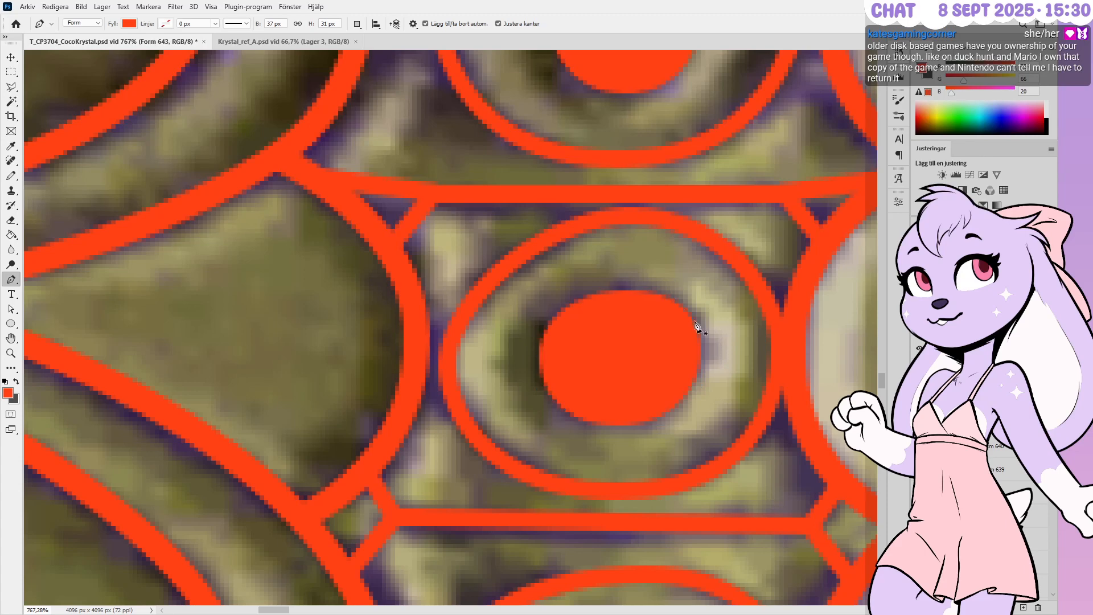
scroll(691, 284, "down", 2, "alt")
scroll(604, 219, "down", 2, "alt")
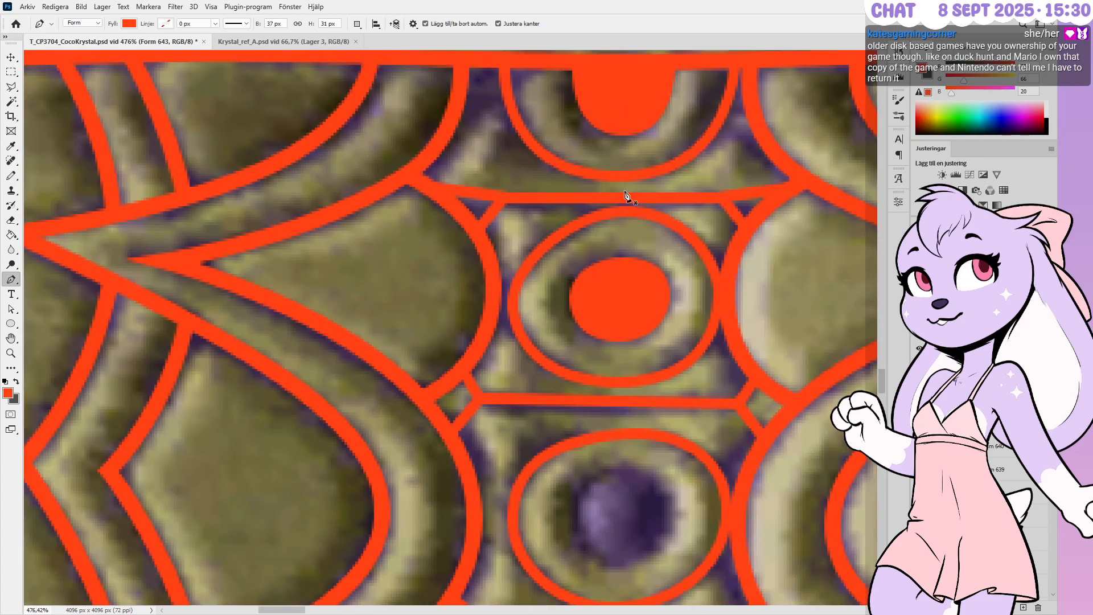
Nudge the oval's top point up, right point out and bottom point down one pixel each
scroll(610, 249, "up", 2, "alt")
left_click(625, 258, "ctrl")
key("Up")
left_click(682, 304, "ctrl")
key("Right")
left_click(619, 361, "ctrl")
key("Down")
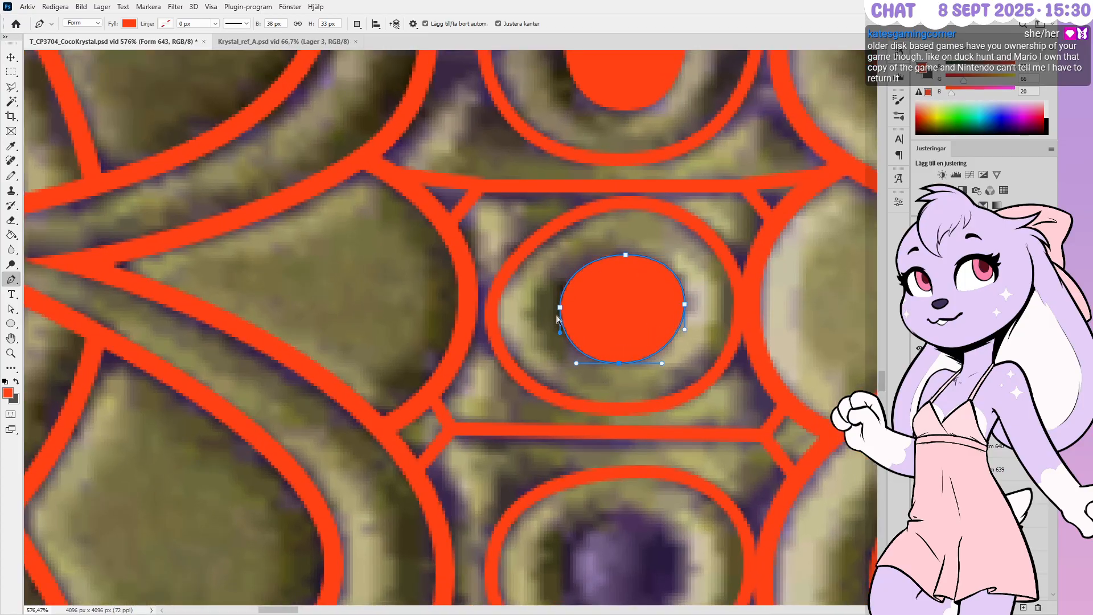
key("Return")
Widen the oval one pixel left and reshape its top and bottom curves to round it
left_click(580, 316, "ctrl")
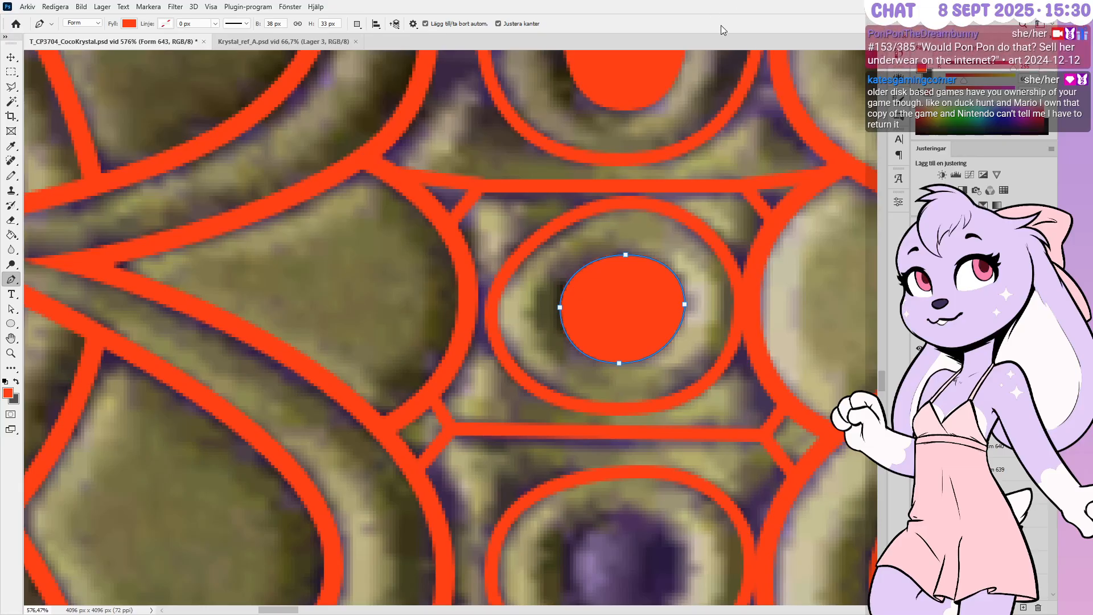
left_click_drag(557, 299, 581, 339, "ctrl")
left_click_drag(551, 298, 568, 330, "ctrl")
key("Left")
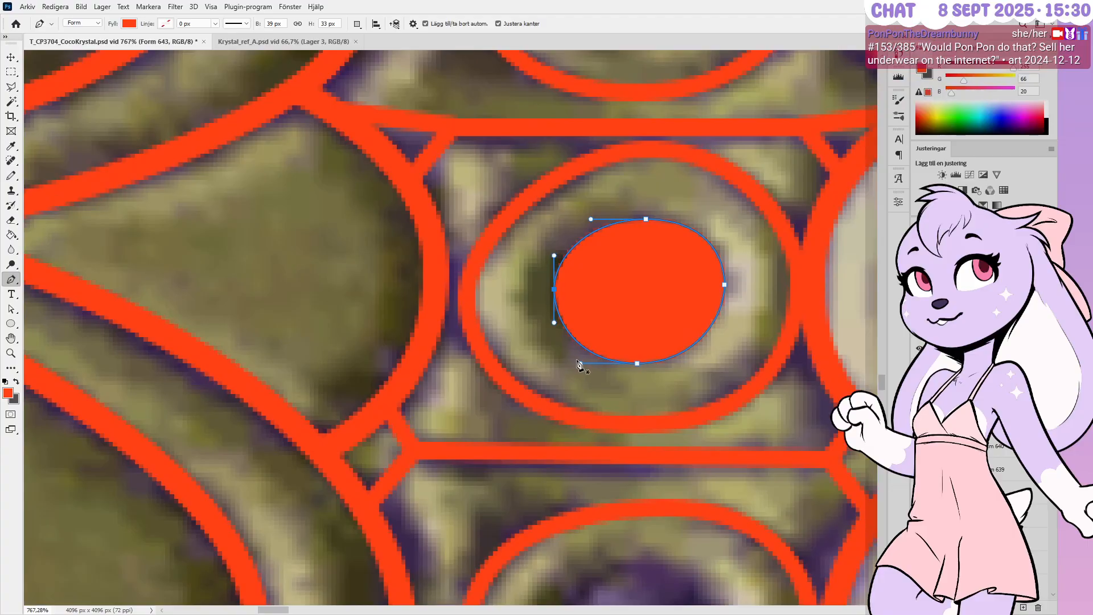
left_click_drag(579, 363, 573, 363, "ctrl")
left_click_drag(590, 220, 585, 219, "ctrl")
left_click(692, 211, "ctrl")
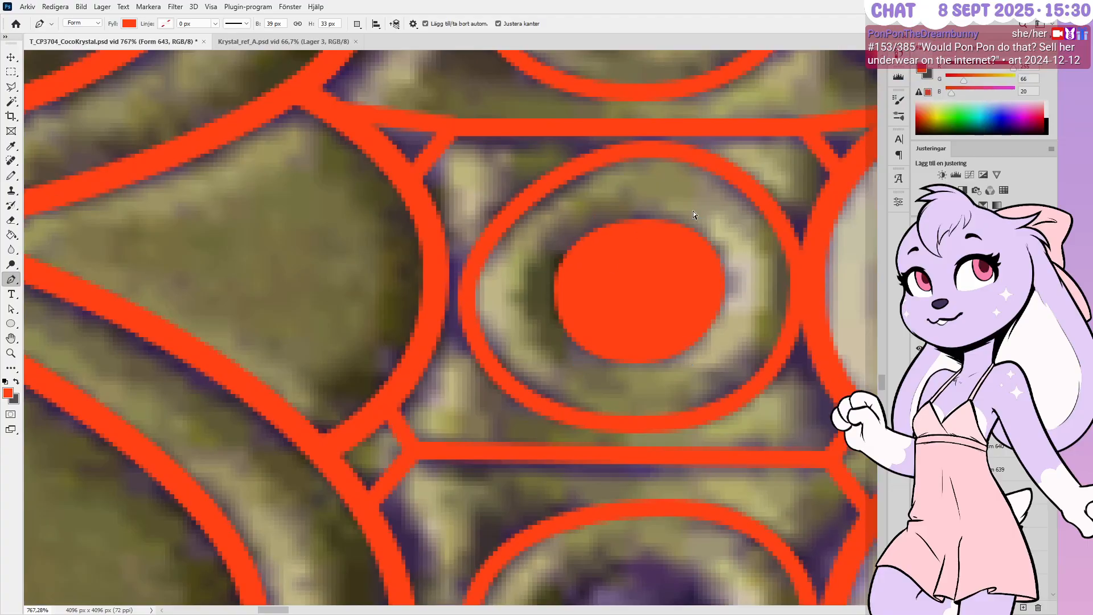
Begin a red shape over the lower gem with curved points at its right, top and left edges
scroll(692, 211, "down", 5, "alt")
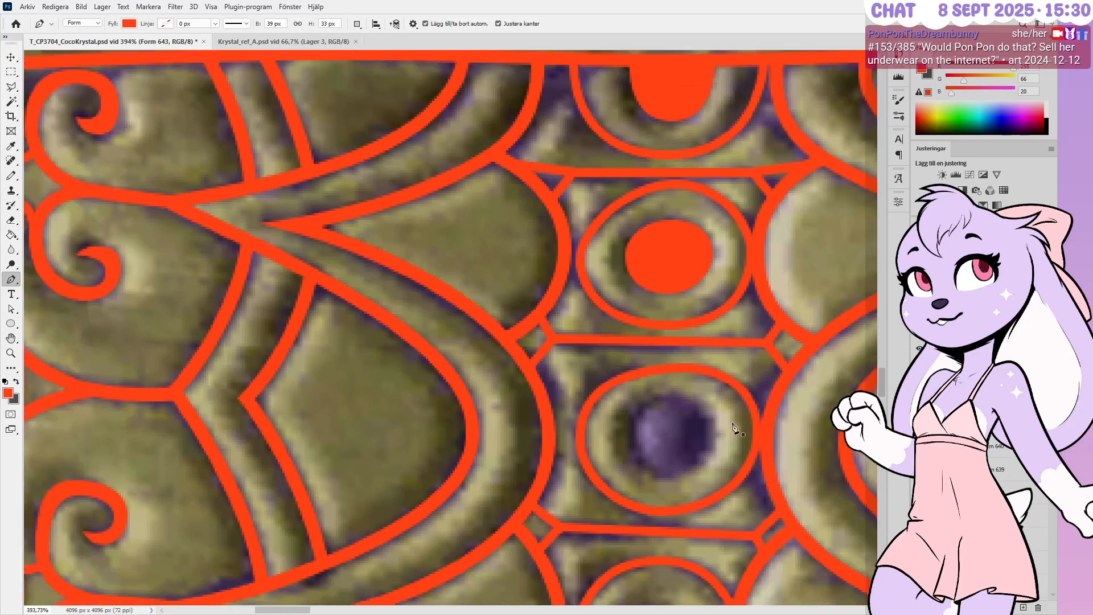
scroll(735, 411, "down", 2, "alt")
scroll(717, 433, "up", 4, "alt")
scroll(711, 450, "up", 1, "alt")
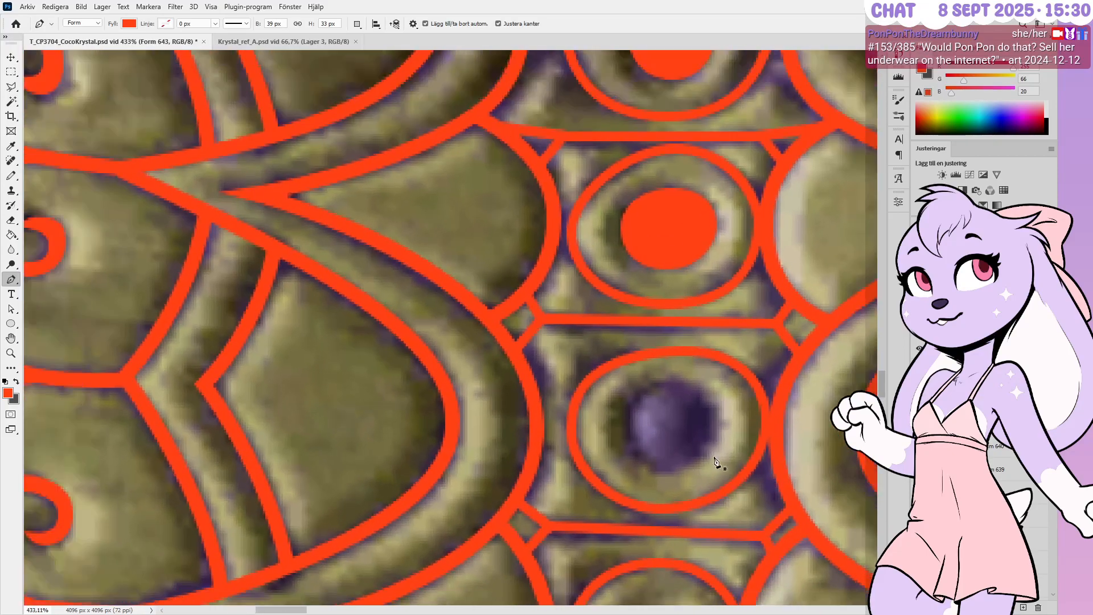
scroll(717, 452, "up", 3, "alt")
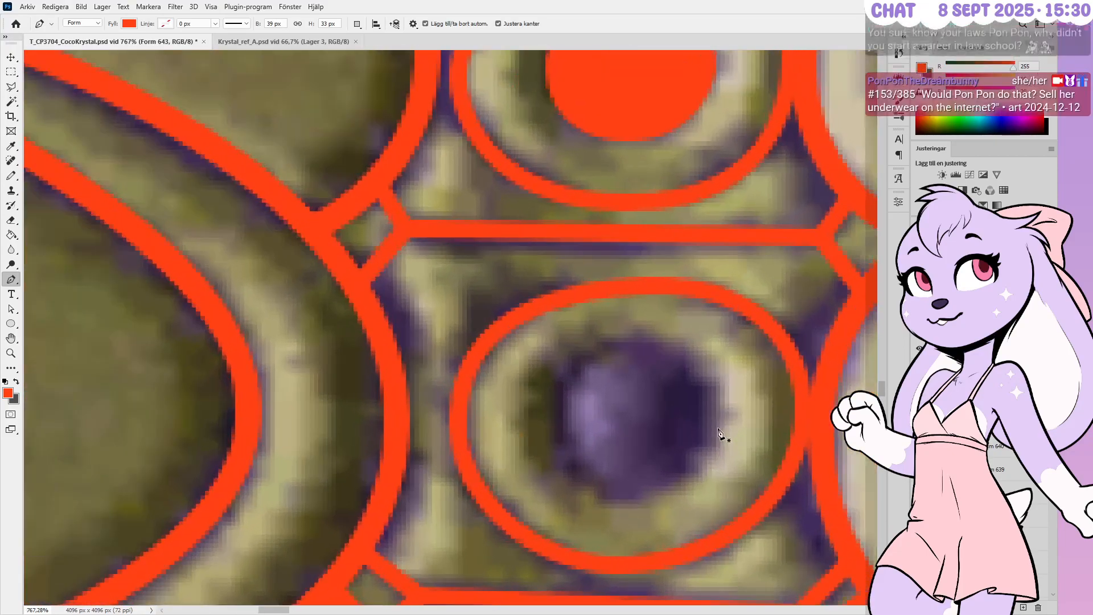
scroll(719, 433, "up", 1, "alt")
left_click_drag(720, 414, 720, 362)
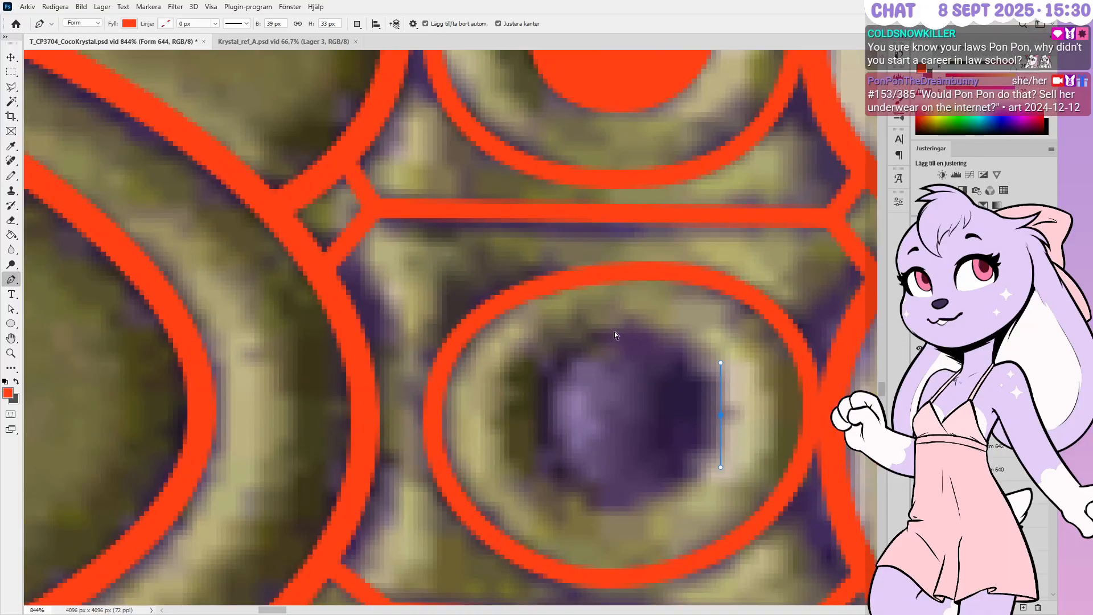
left_click_drag(634, 328, 582, 330)
left_click_drag(538, 414, 538, 465)
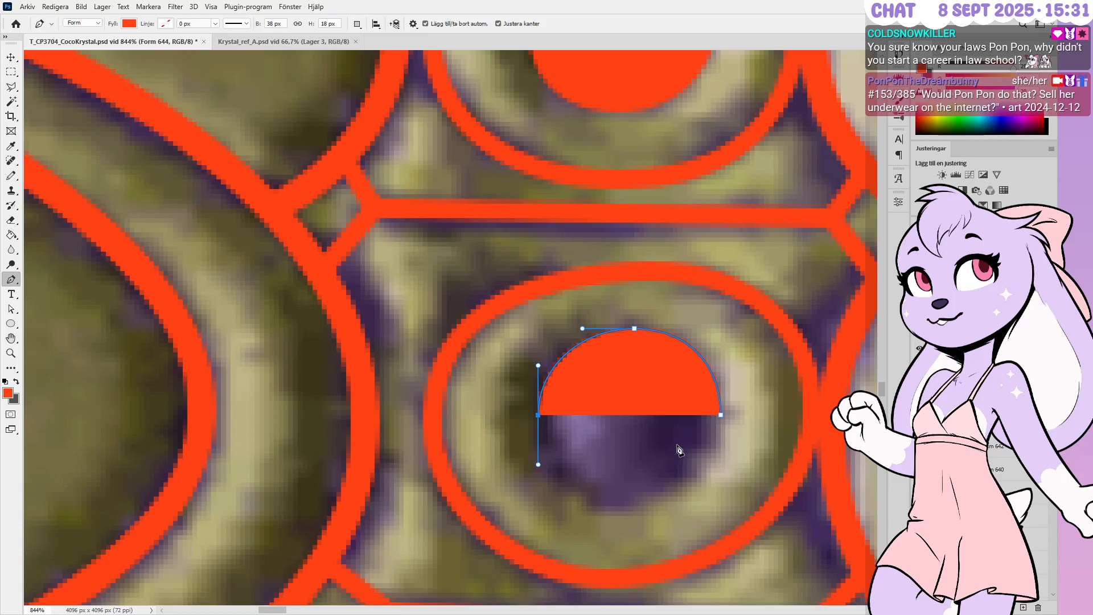
scroll(718, 341, "down", 2, "alt")
scroll(721, 387, "up", 1, "alt")
scroll(719, 415, "down", 1, "alt")
scroll(694, 455, "up", 2, "alt")
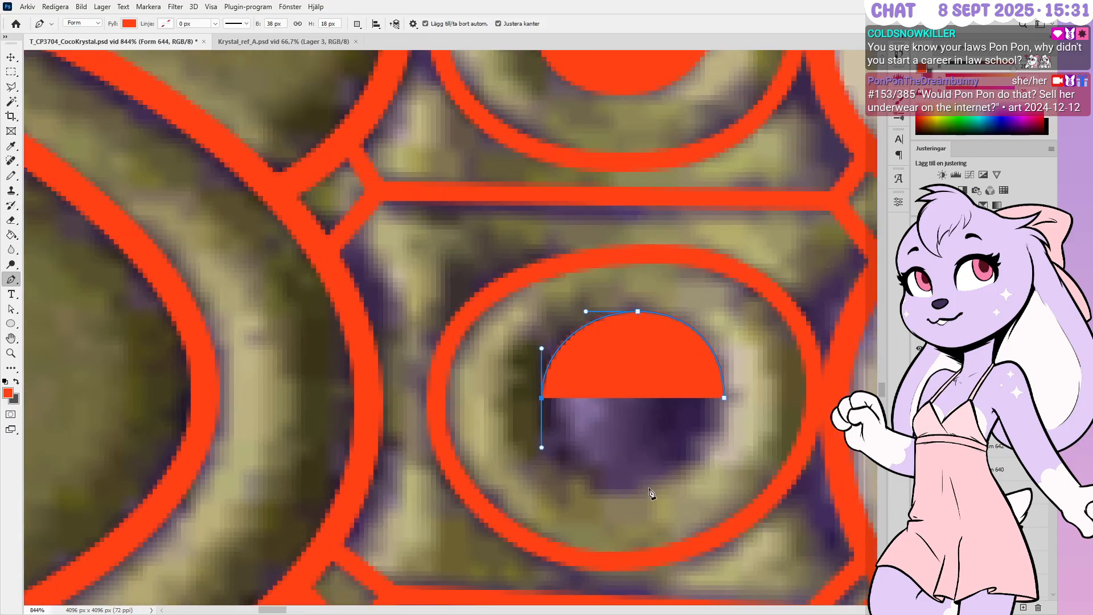
scroll(649, 495, "up", 2, "alt")
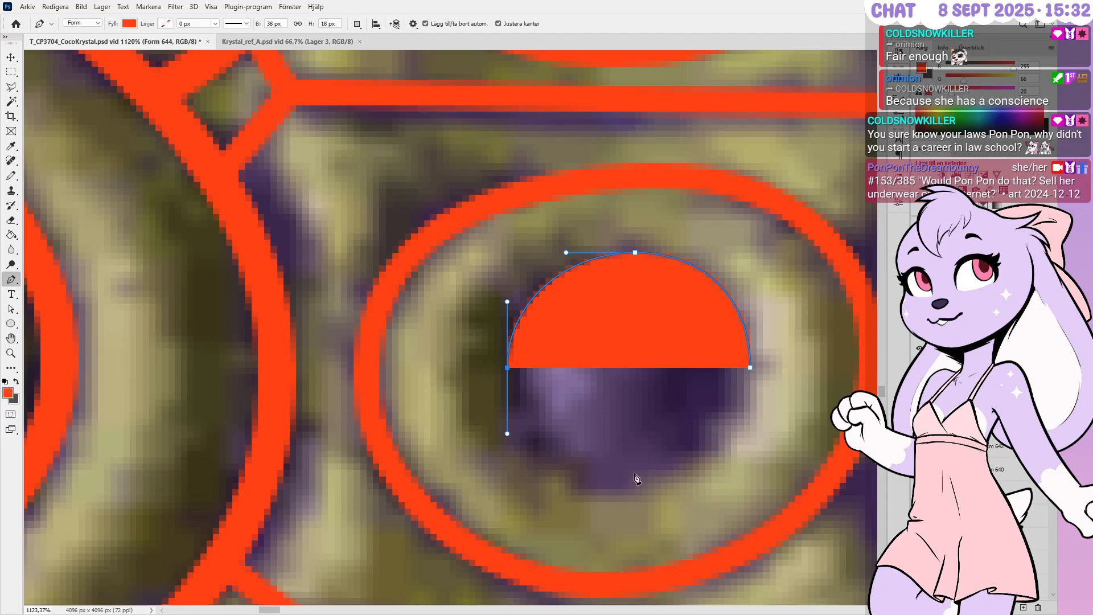
Add the bottom point and close a red circle, nudging its bottom and left points outward
left_click_drag(616, 483, 679, 482)
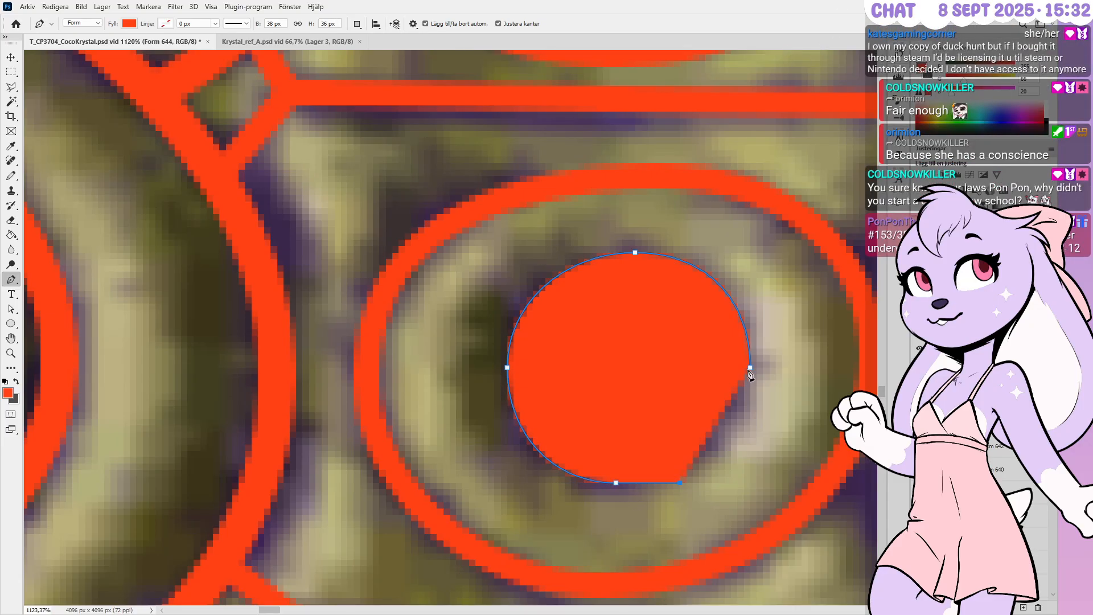
left_click_drag(750, 367, 756, 291)
key("ctrl+z")
key("Down")
key("Left")
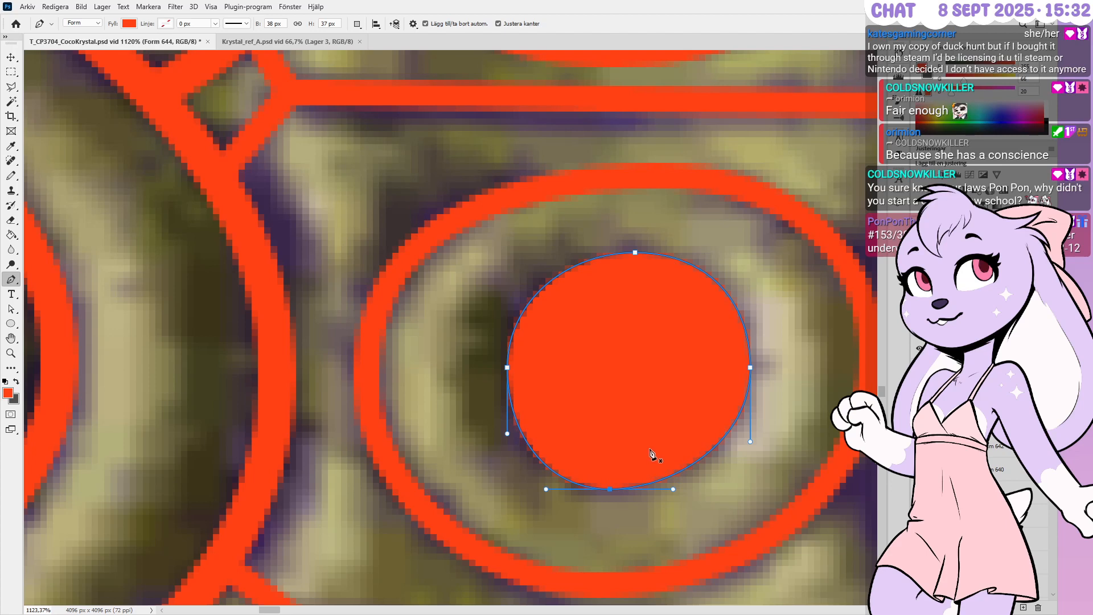
left_click(507, 368, "ctrl")
key("Left")
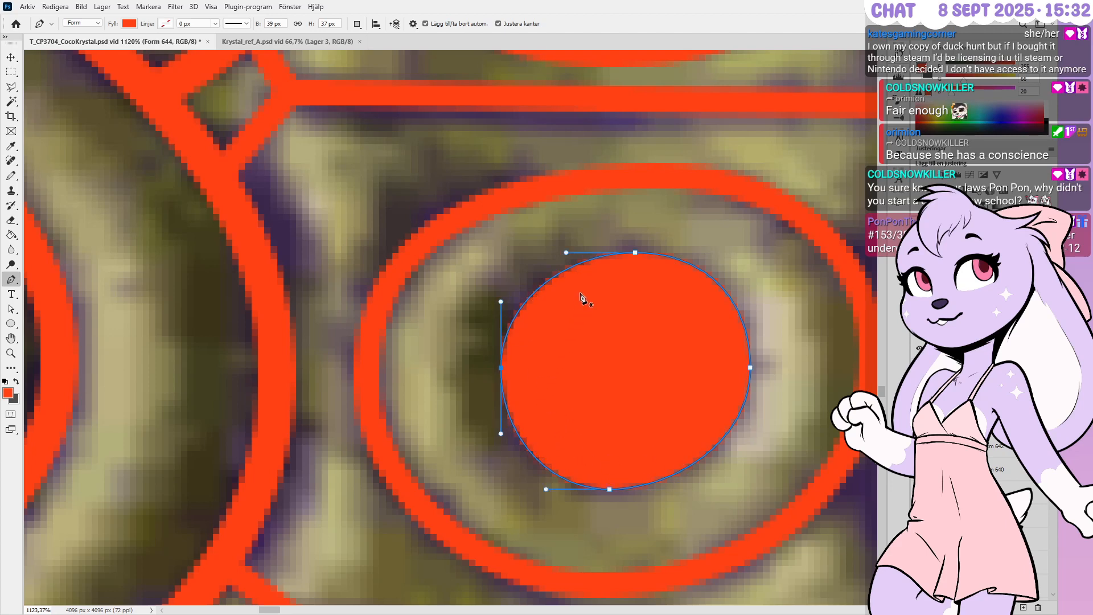
left_click(633, 229, "ctrl")
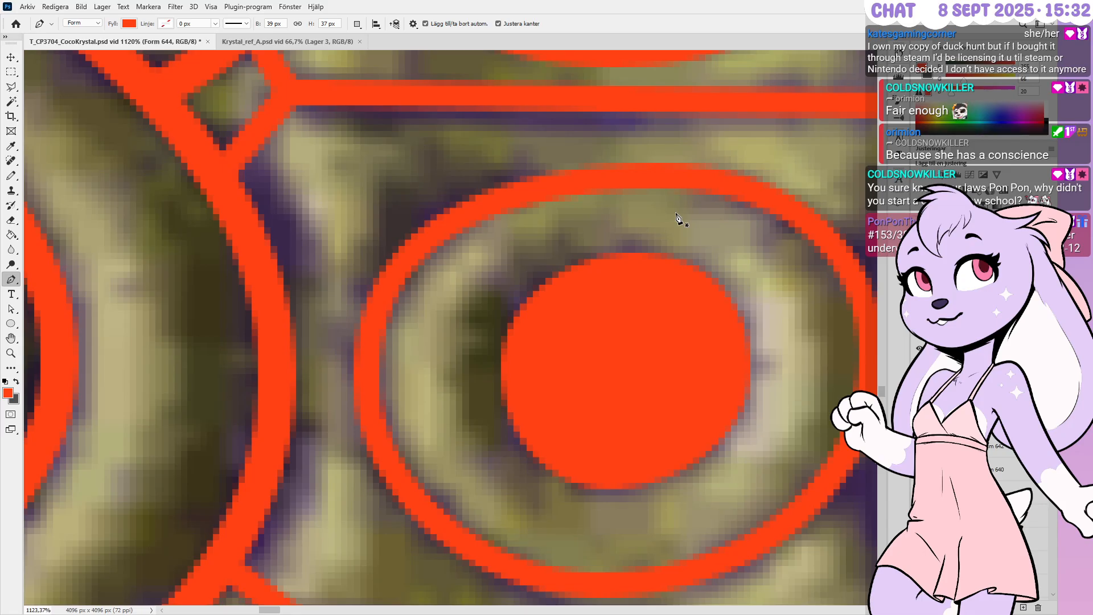
Shift the circle's top and bottom points slightly left to centre it on the gem
scroll(643, 268, "down", 1, "alt")
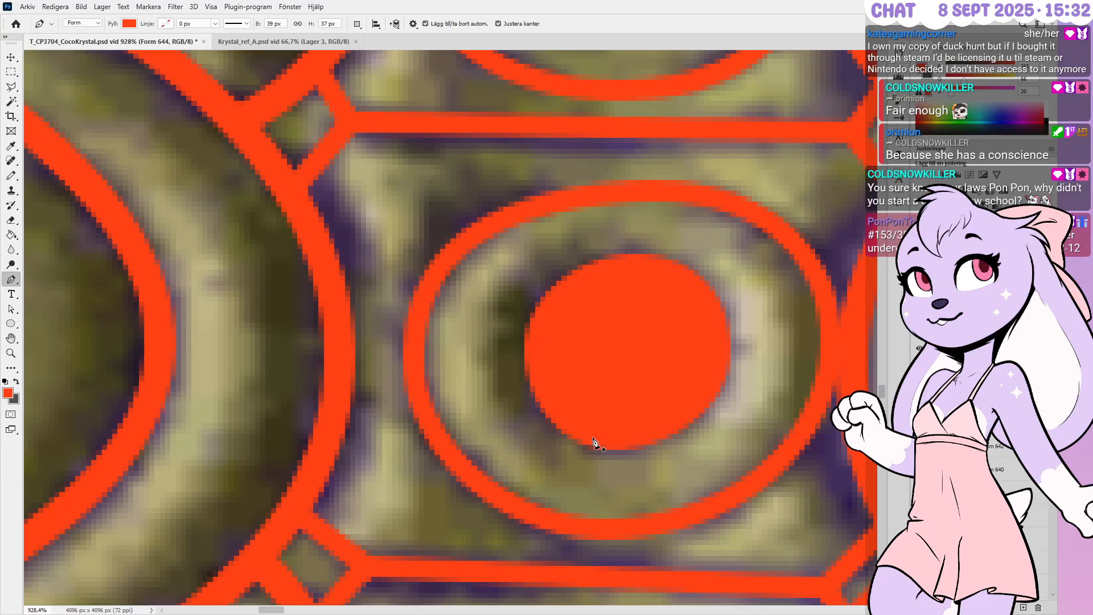
left_click(576, 231)
left_click_drag(688, 485, 687, 481, "ctrl")
key("Left")
key("Return")
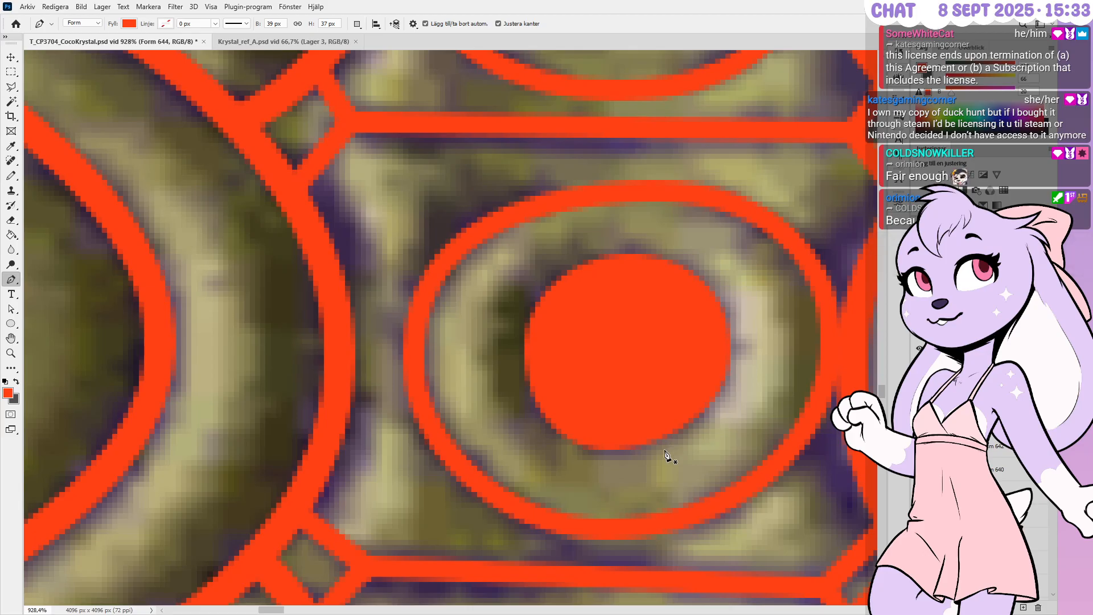
Move Form 643 below Form 642 and Form 644 just above Form 640, then zoom to the next gem
scroll(666, 455, "down", 5, "alt")
scroll(588, 390, "down", 5, "alt")
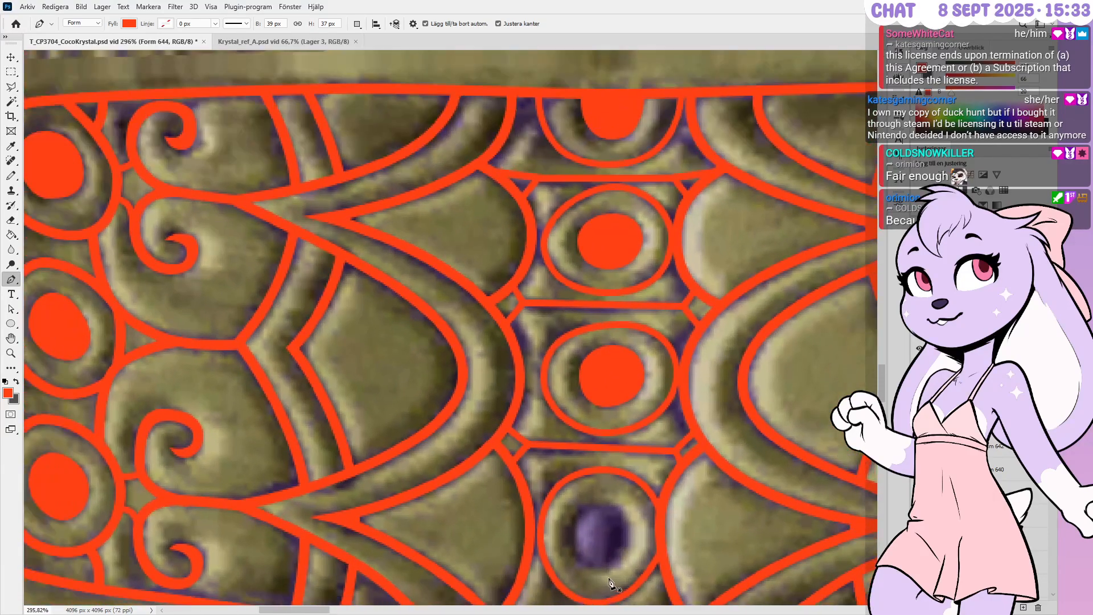
scroll(615, 577, "up", 4, "alt")
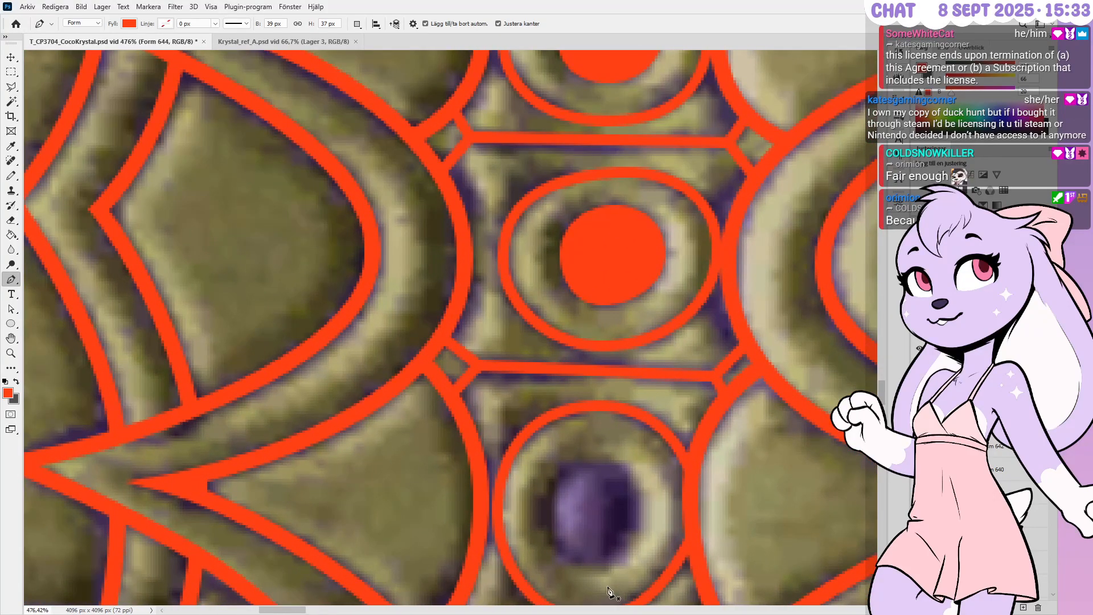
scroll(634, 435, "down", 2, "alt")
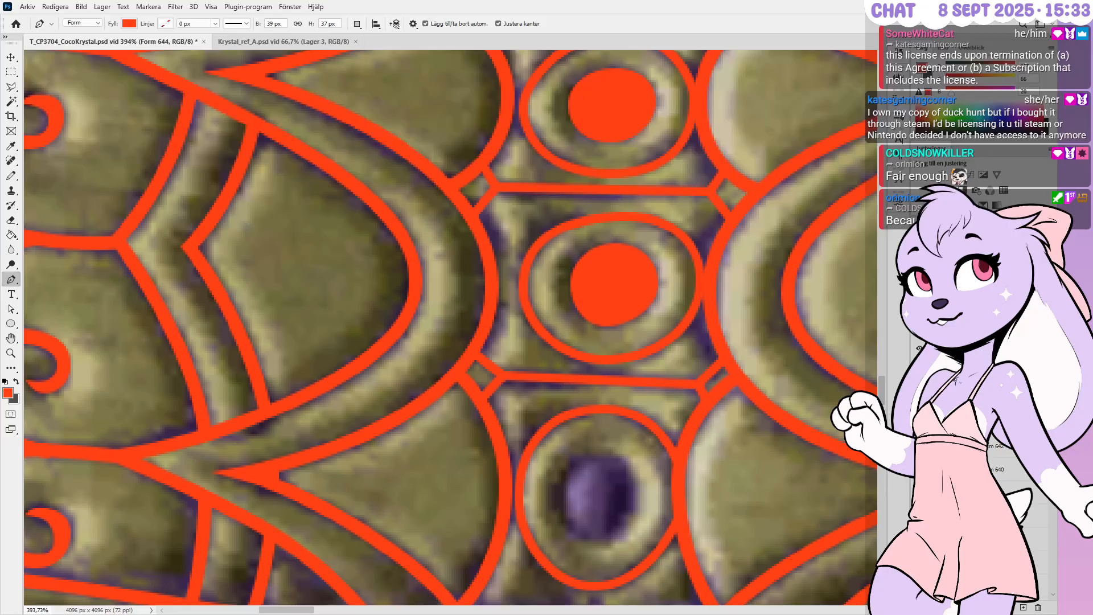
left_click_drag(1009, 423, 1009, 452)
left_click_drag(1008, 401, 1007, 462)
scroll(647, 459, "down", 2, "alt")
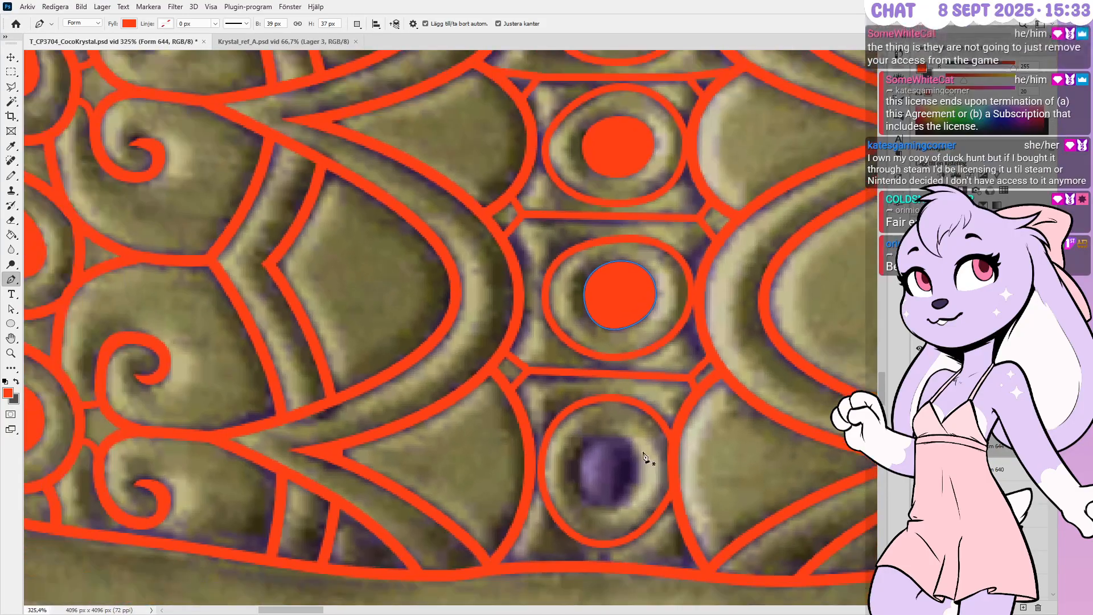
scroll(601, 464, "up", 3, "alt")
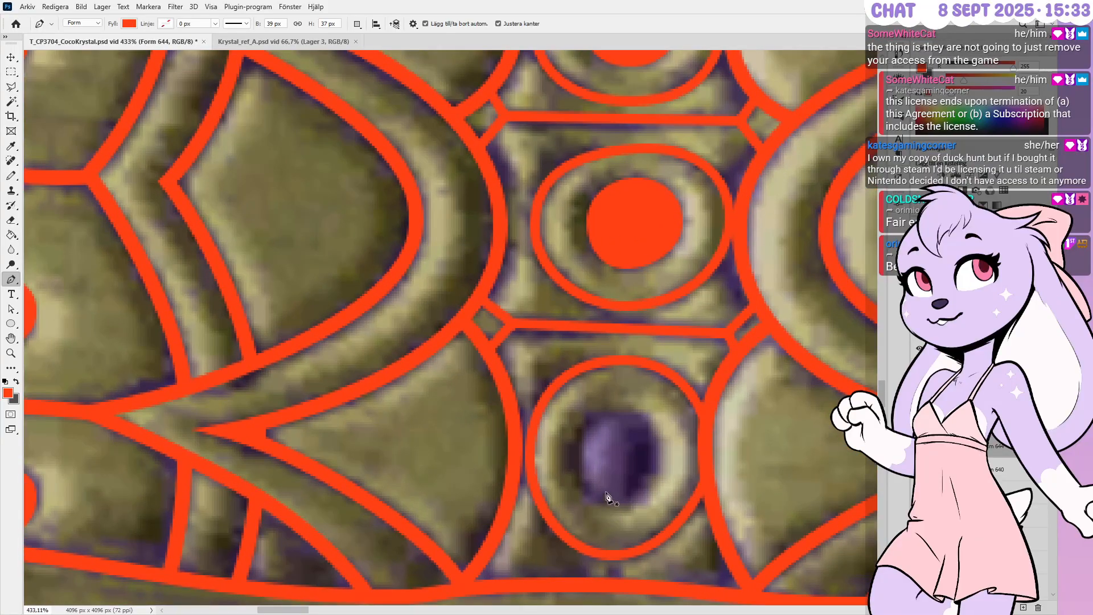
scroll(575, 531, "up", 2, "alt")
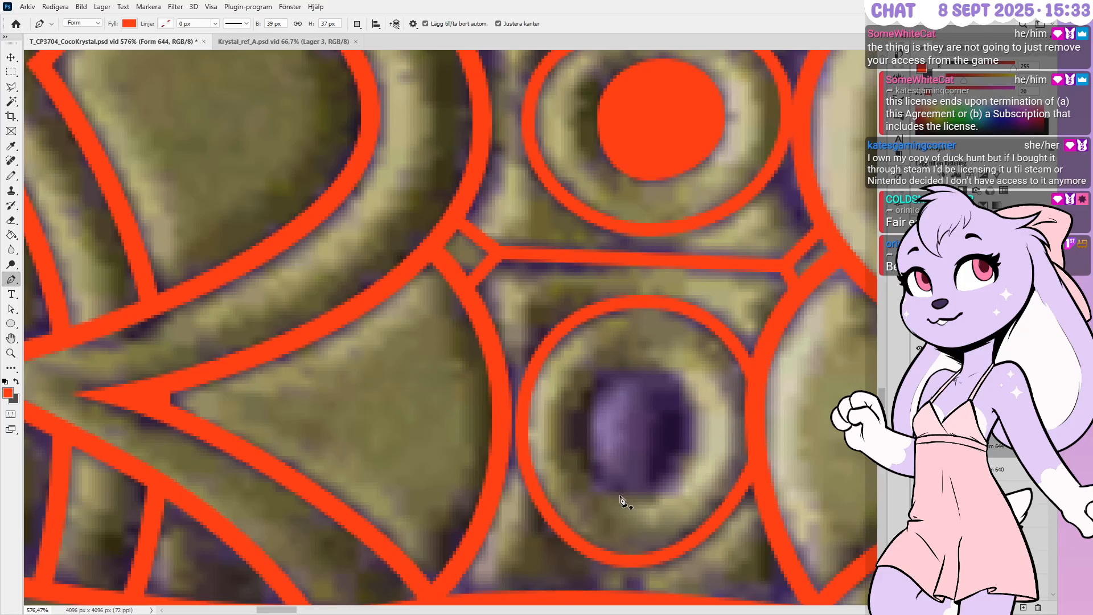
scroll(616, 501, "up", 3)
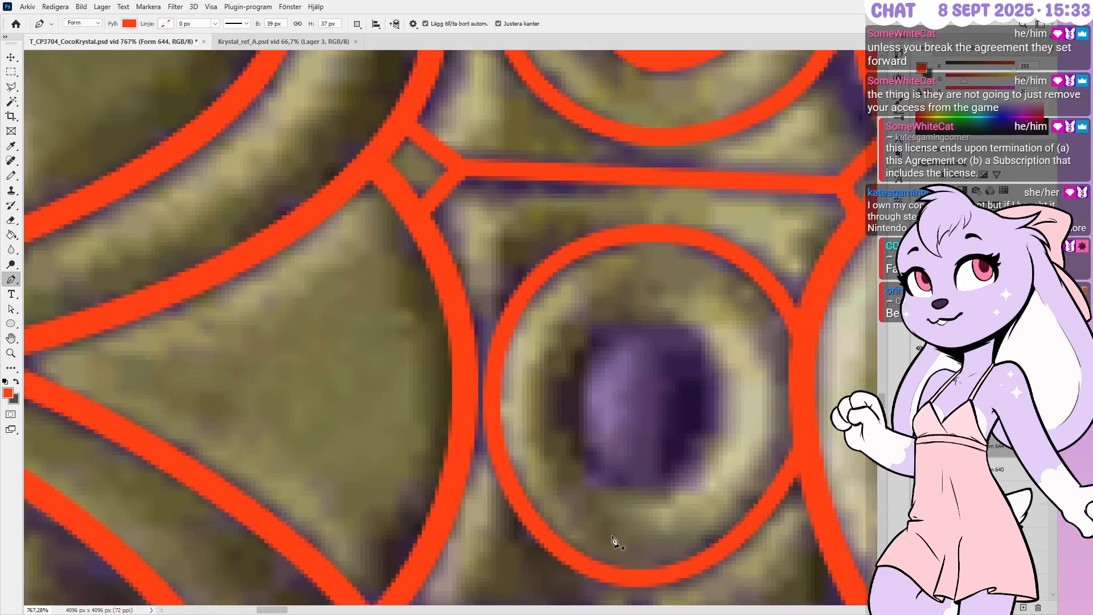
scroll(675, 263, "down", 2)
scroll(600, 458, "up", 2)
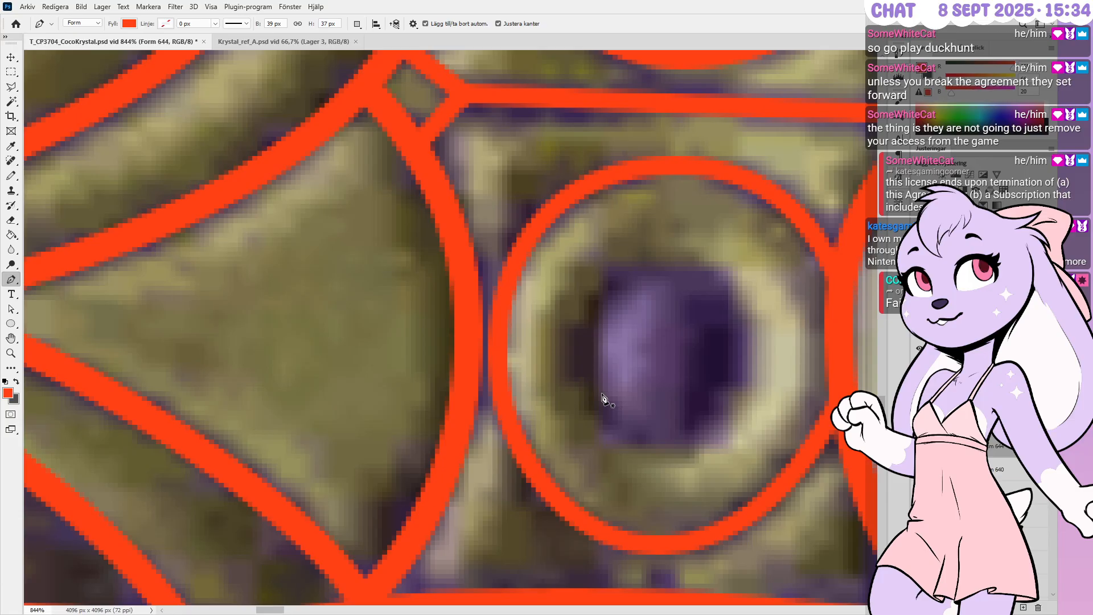
Draw a closed four-point red oval, Form 645, over the next gem's purple centre
left_click(665, 261)
left_click_drag(686, 265, 722, 261)
left_click_drag(751, 348, 751, 396)
left_click_drag(661, 448, 602, 449)
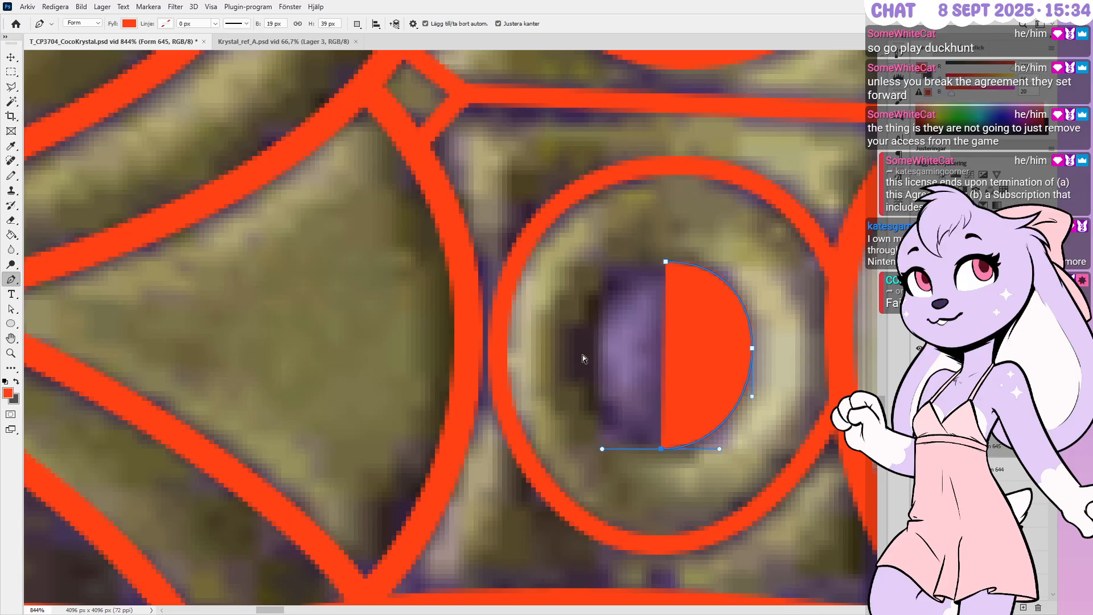
left_click_drag(584, 353, 584, 303)
left_click_drag(666, 262, 724, 261)
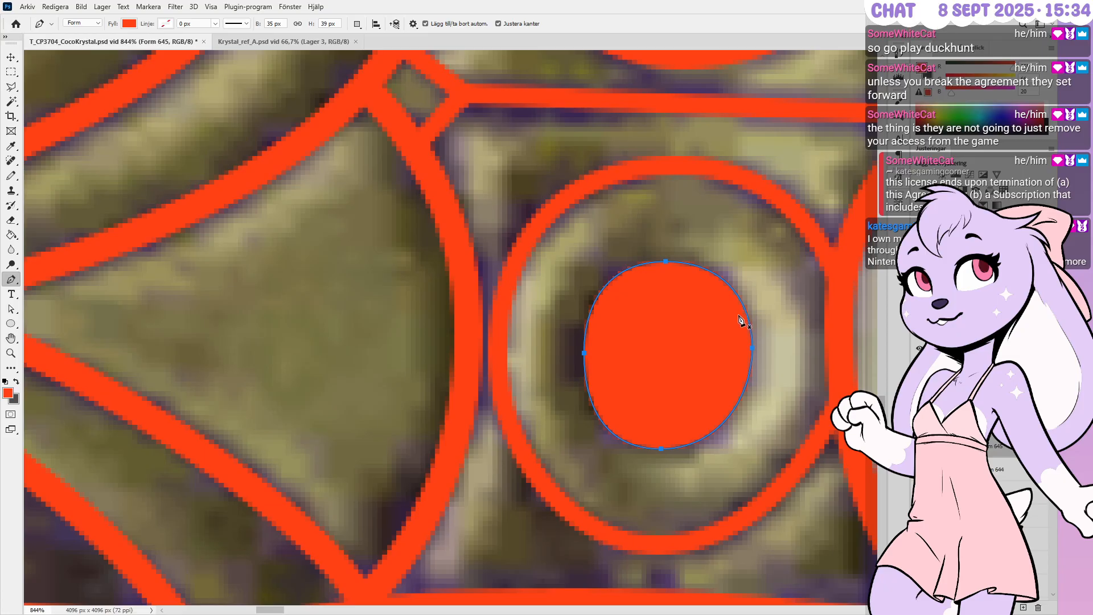
Shorten the oval's left curve and nudge its left point down one pixel
left_click(584, 353, "ctrl")
left_click_drag(576, 282, 576, 313, "alt+shift")
key("Down")
key("ctrl+z")
left_click_drag(560, 329, 599, 380, "ctrl")
key("Down")
key("Escape")
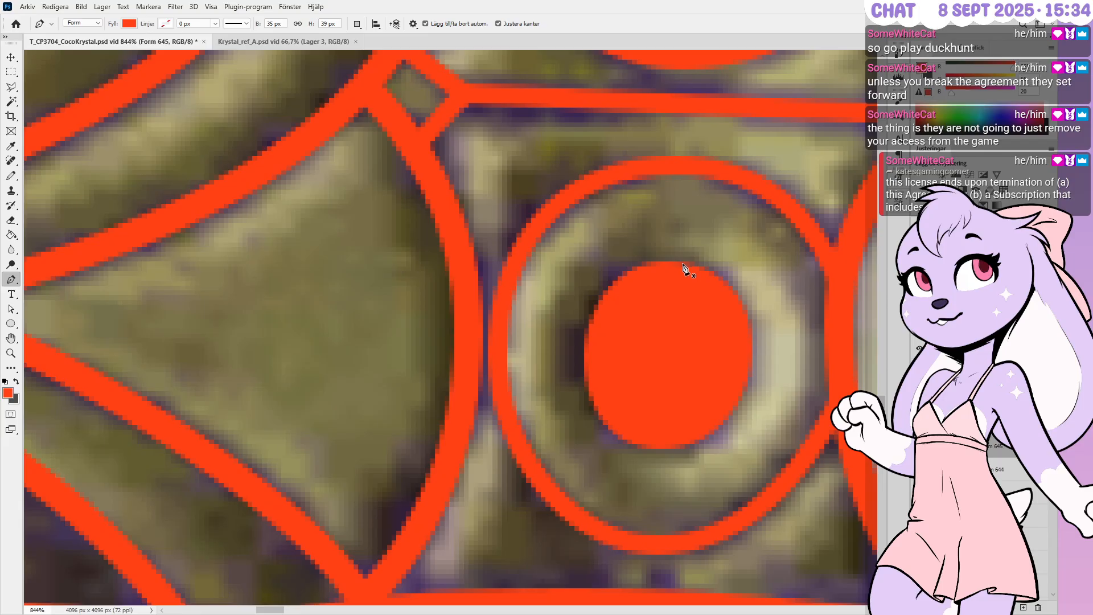
Nudge the oval's right point up and bottom point right to match the gem outline
left_click_drag(631, 230, 693, 288, "ctrl")
left_click(699, 235, "ctrl")
left_click_drag(768, 323, 742, 397, "ctrl")
key("Up")
left_click_drag(618, 477, 720, 412, "ctrl")
key("Right")
left_click(765, 420, "ctrl")
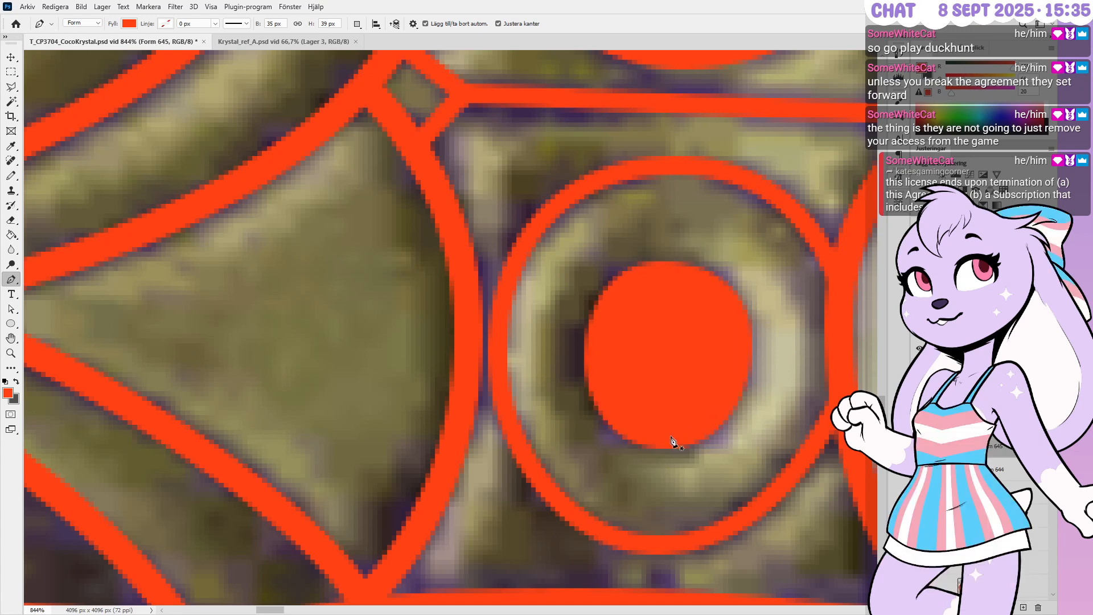
Select the column of central ring shape layers, from Form 637 down through the ring group
scroll(615, 407, "down", 6, "alt")
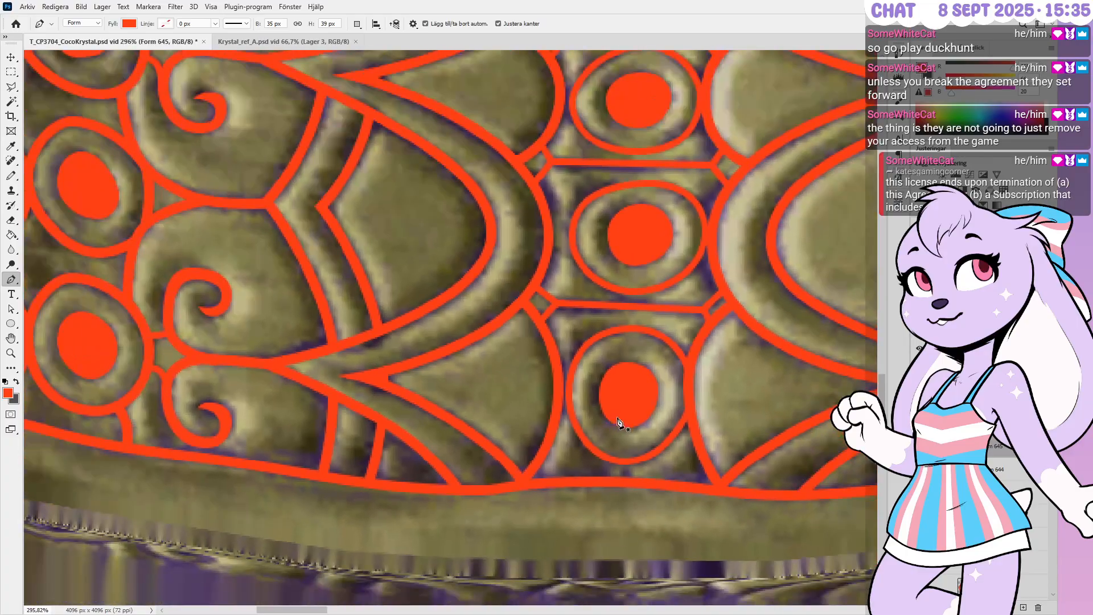
scroll(618, 423, "down", 6, "alt")
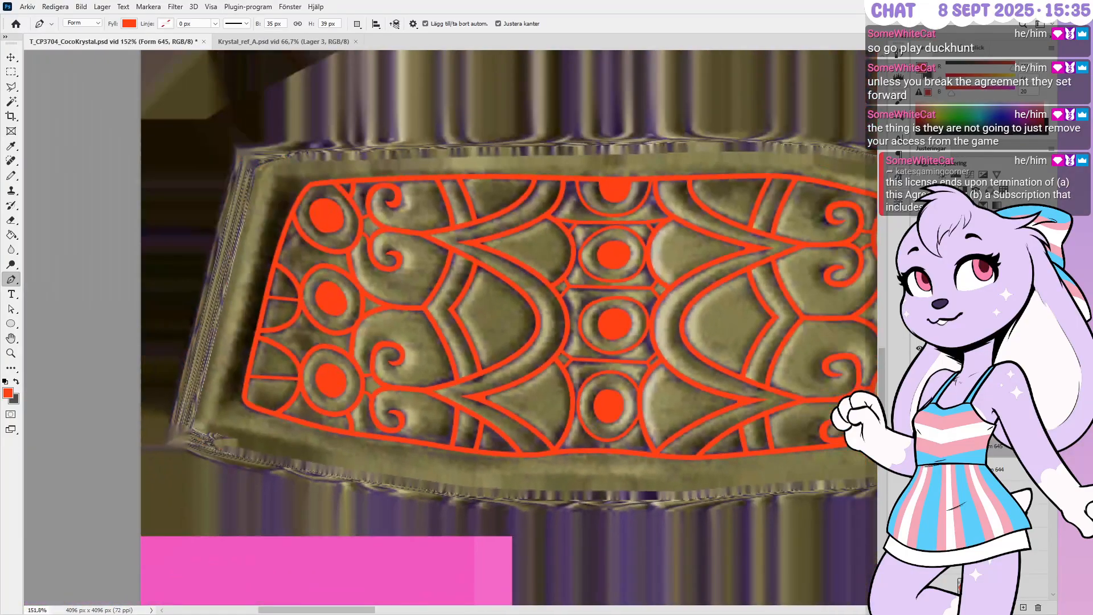
left_click(1006, 475)
scroll(1006, 478, "down", 3)
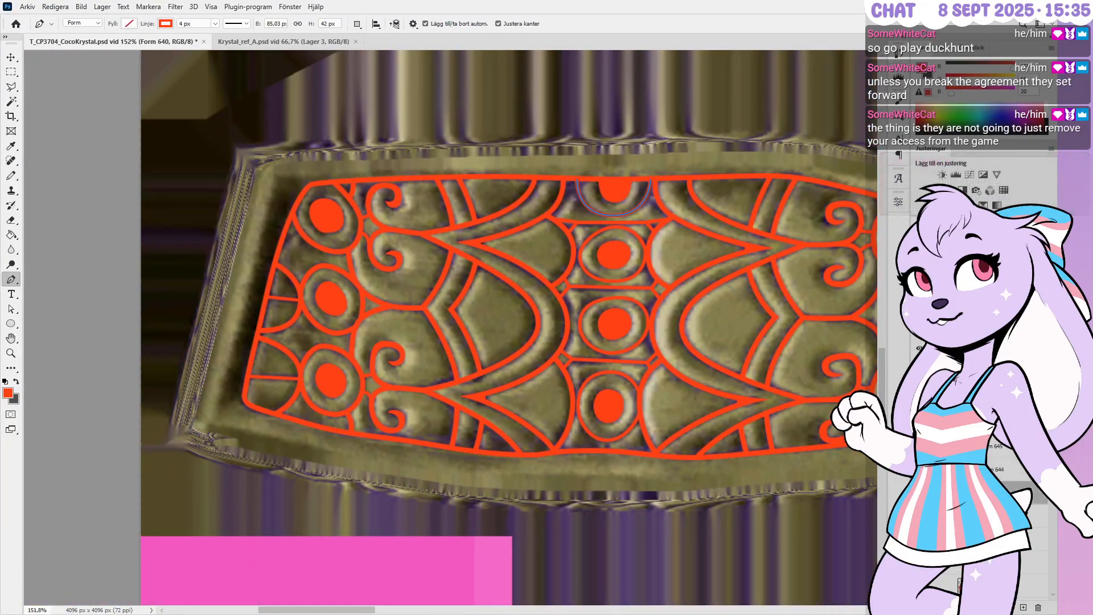
scroll(1008, 487, "down", 3)
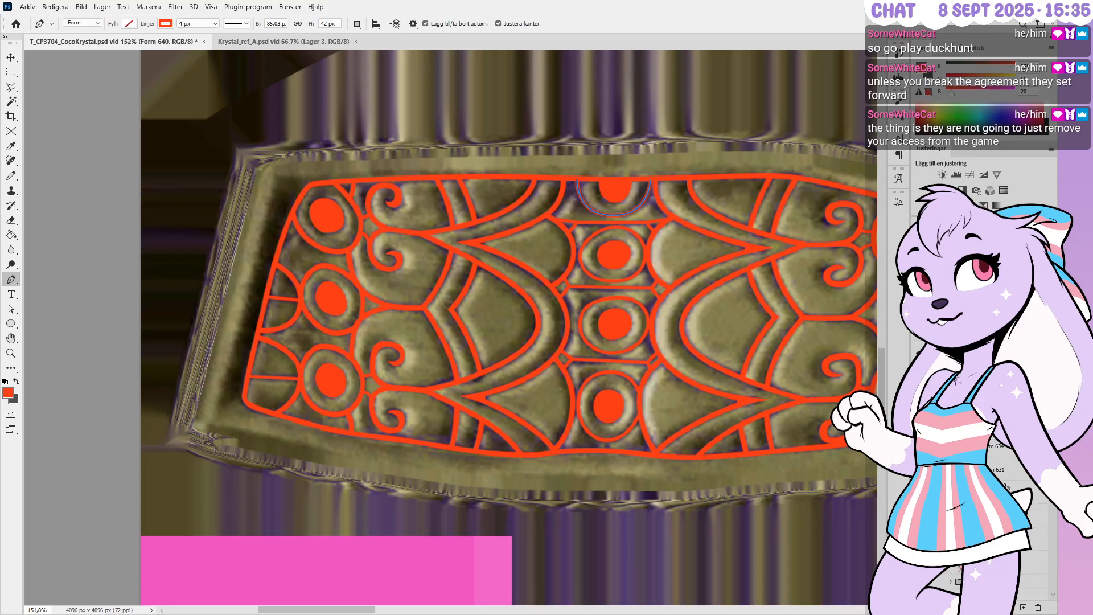
left_click(1006, 538, "shift")
key("ctrl+e")
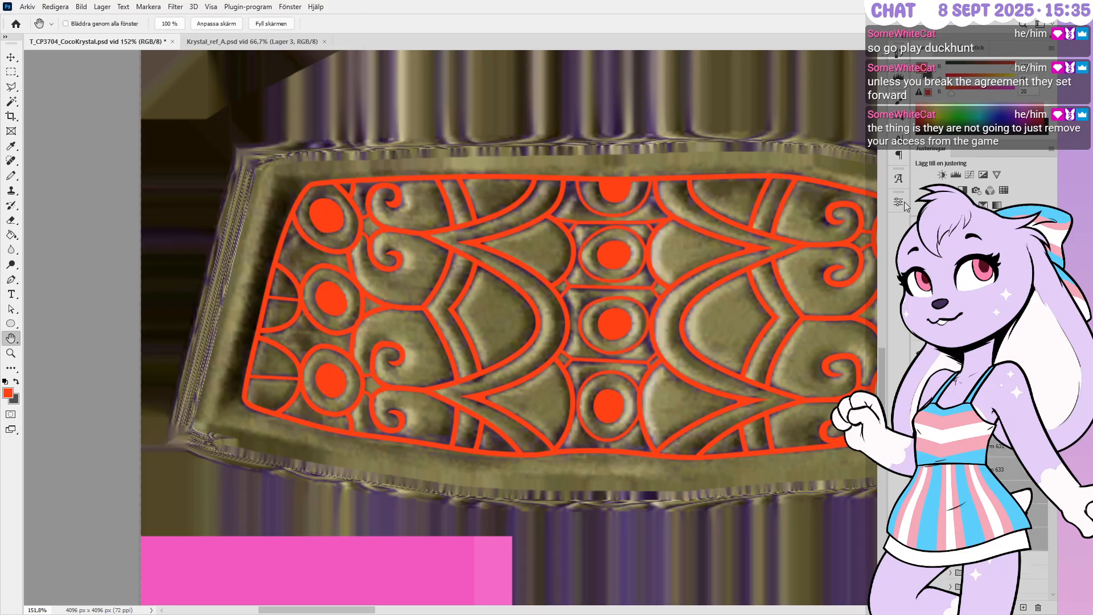
left_click(1006, 422)
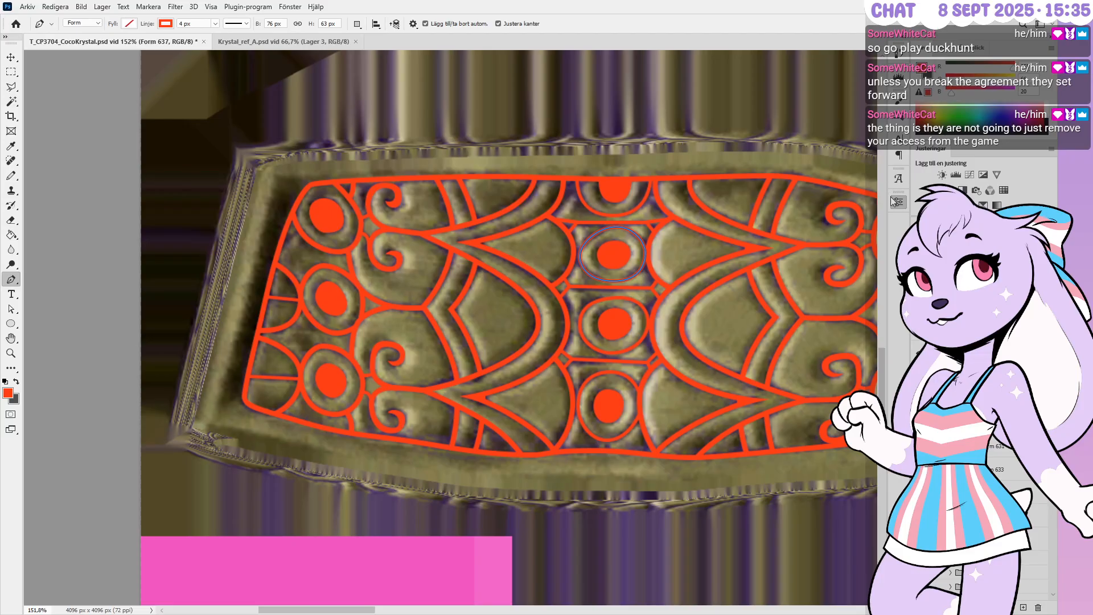
left_click(1006, 539, "shift")
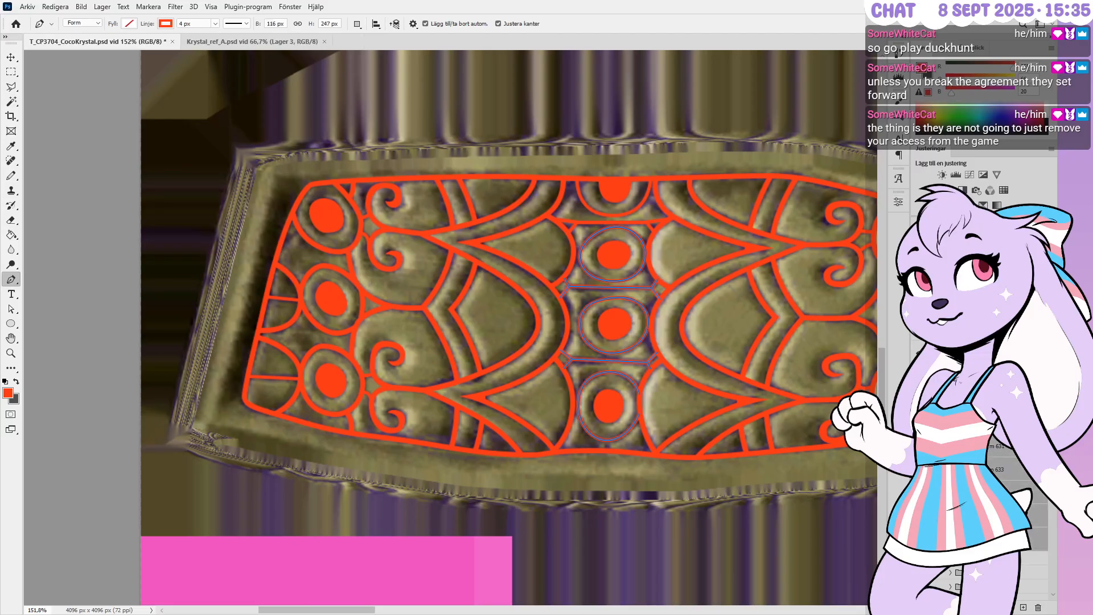
left_click(1006, 479)
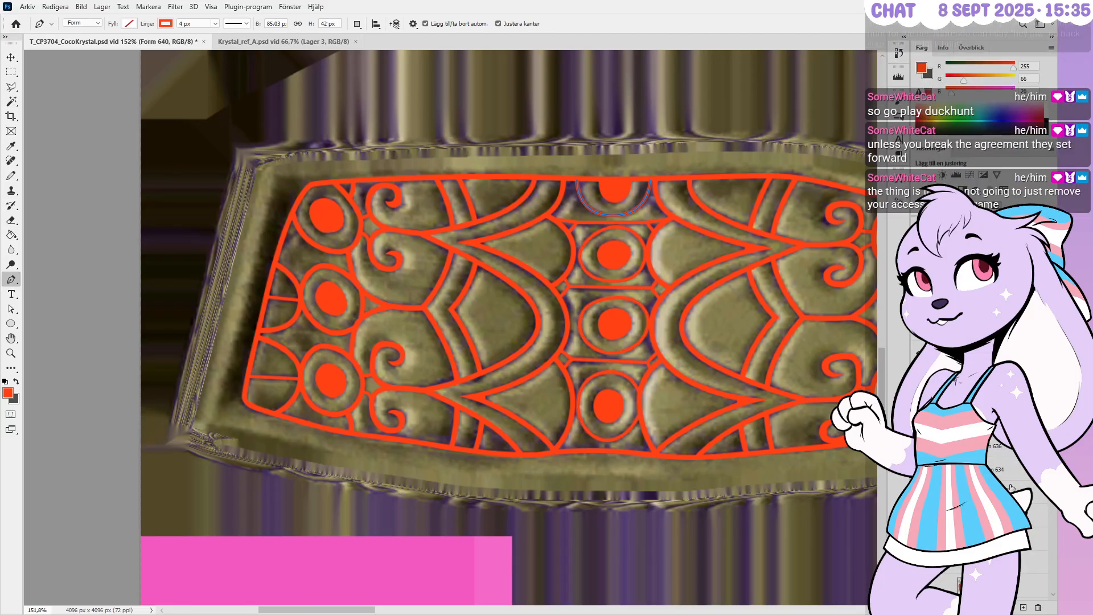
left_click(1022, 554, "shift")
Set the selected rings' stroke width to 6 px
scroll(1022, 555, "up", 2)
scroll(1021, 555, "up", 3)
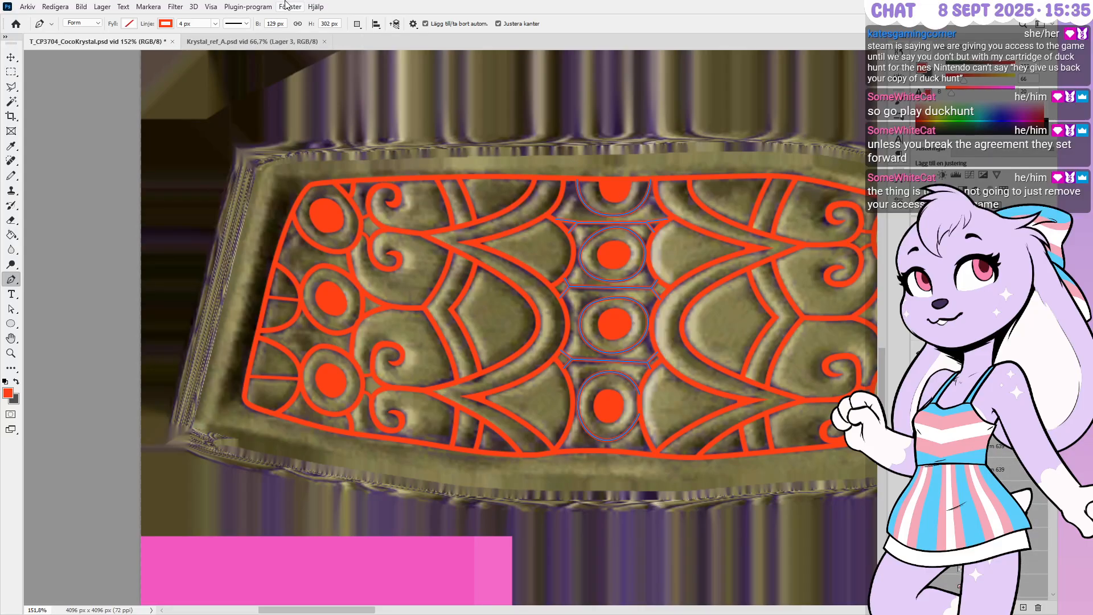
left_click_drag(196, 24, 173, 25)
type("6")
key("Return")
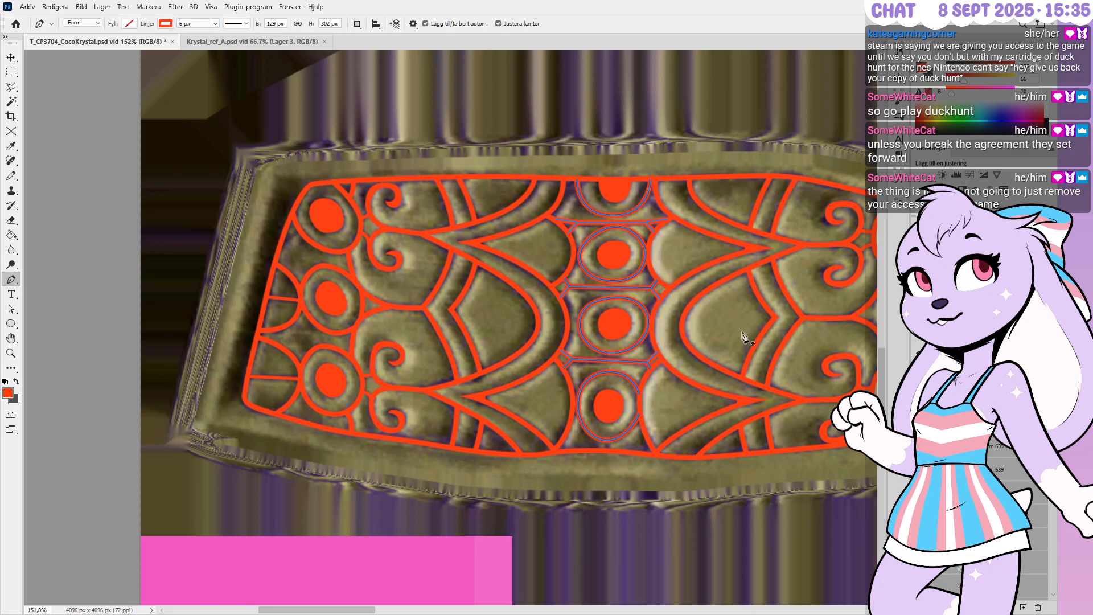
Inspect the Lager 511, arc Form 616, Form 615 and Form 614 shape layers
scroll(991, 447, "down", 5)
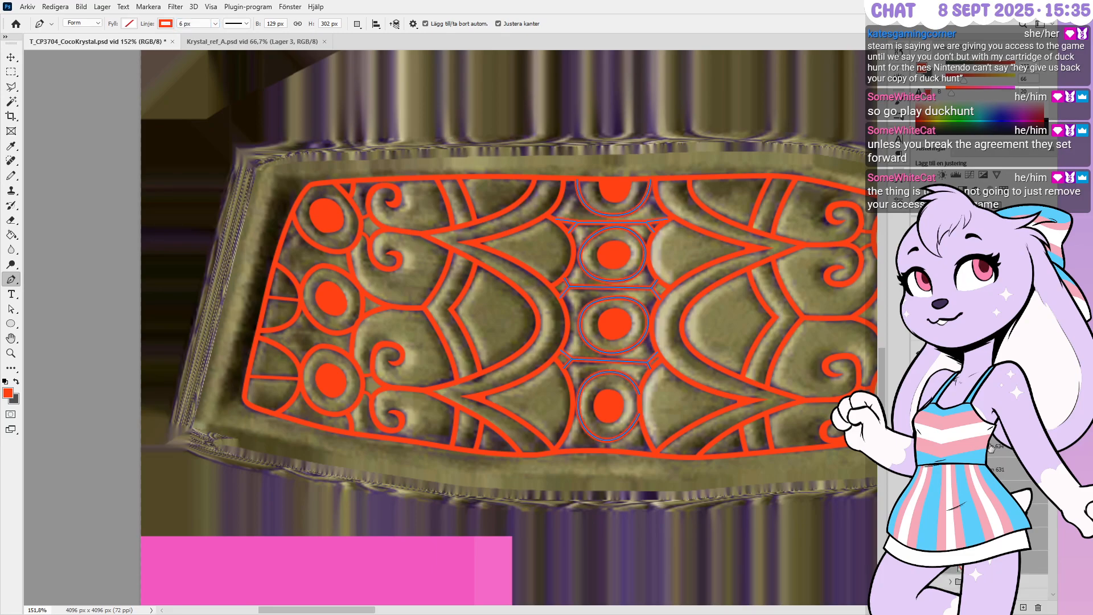
scroll(991, 448, "up", 3)
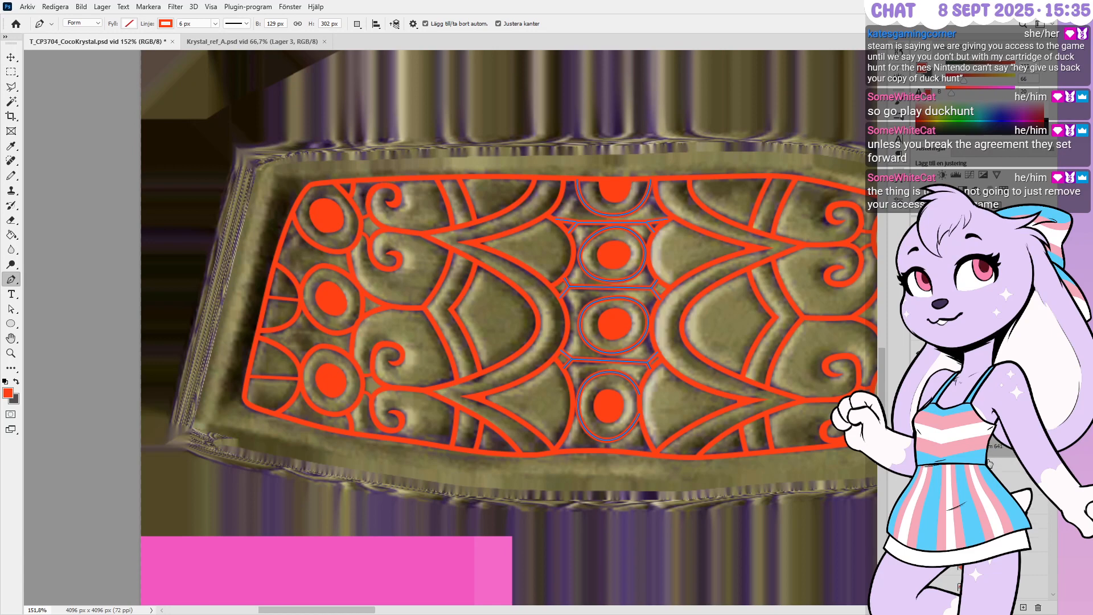
scroll(990, 464, "up", 5)
left_click(1011, 464)
scroll(1011, 467, "down", 4)
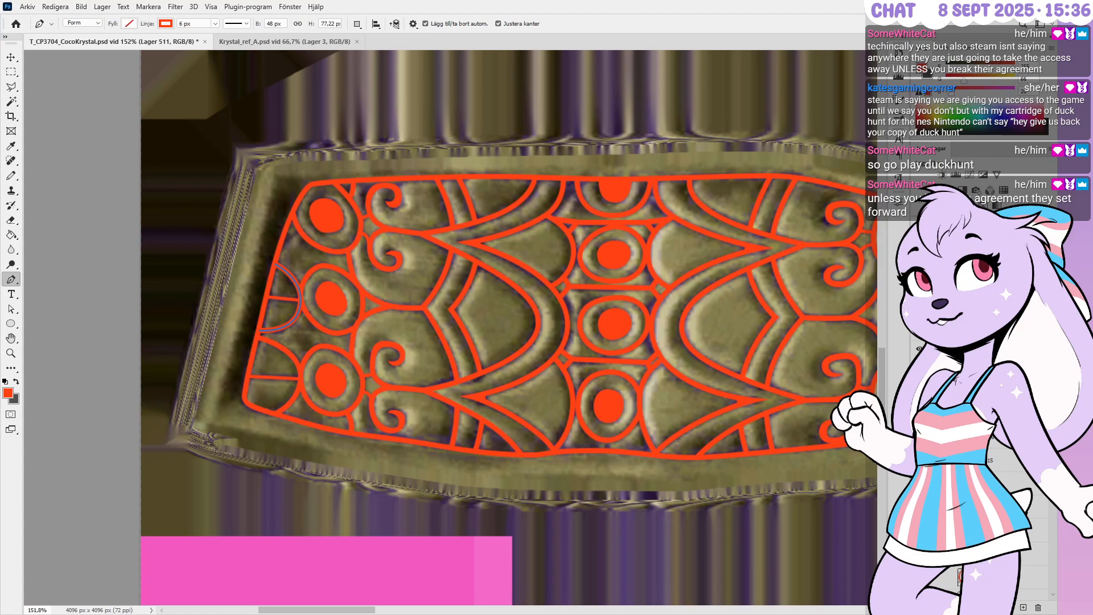
key("space")
key("ctrl+alt+shift+n")
left_click(980, 391)
left_click(980, 414)
left_click(980, 437)
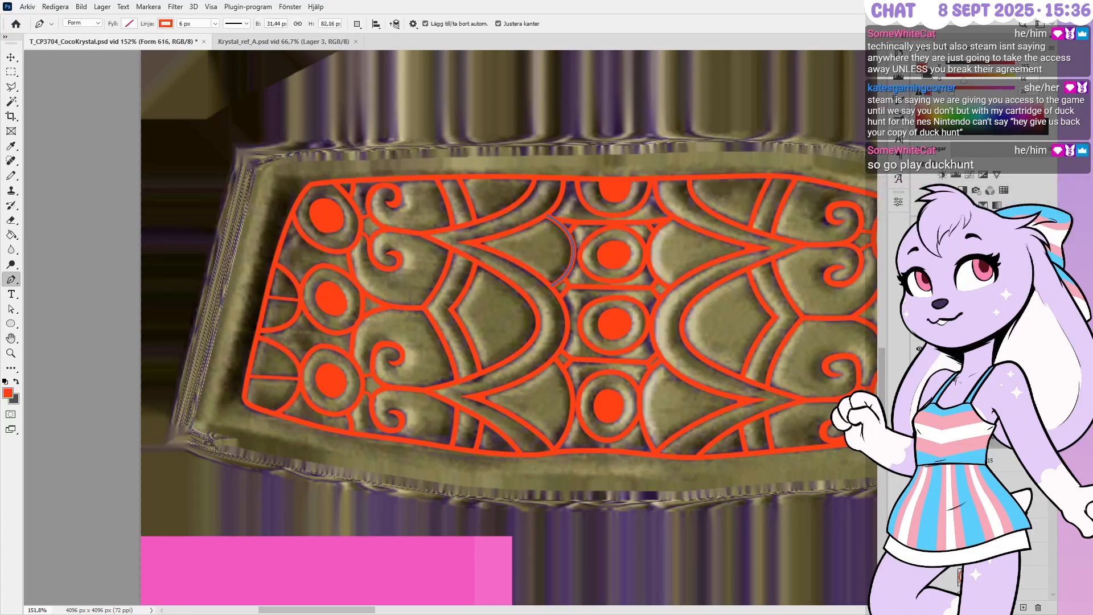
left_click(1020, 485)
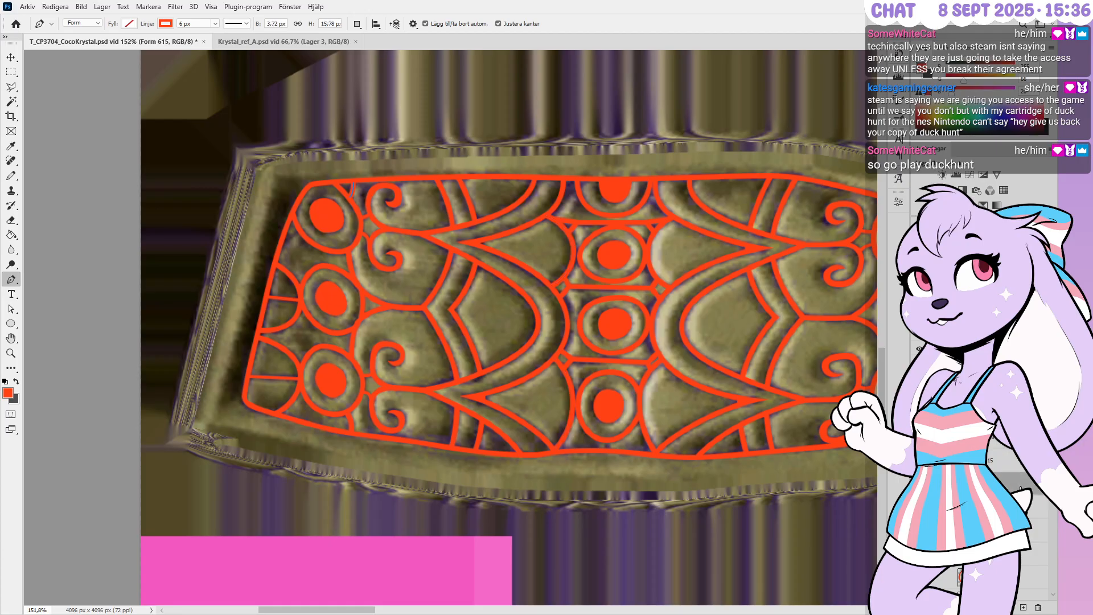
key("space")
left_click(1021, 471)
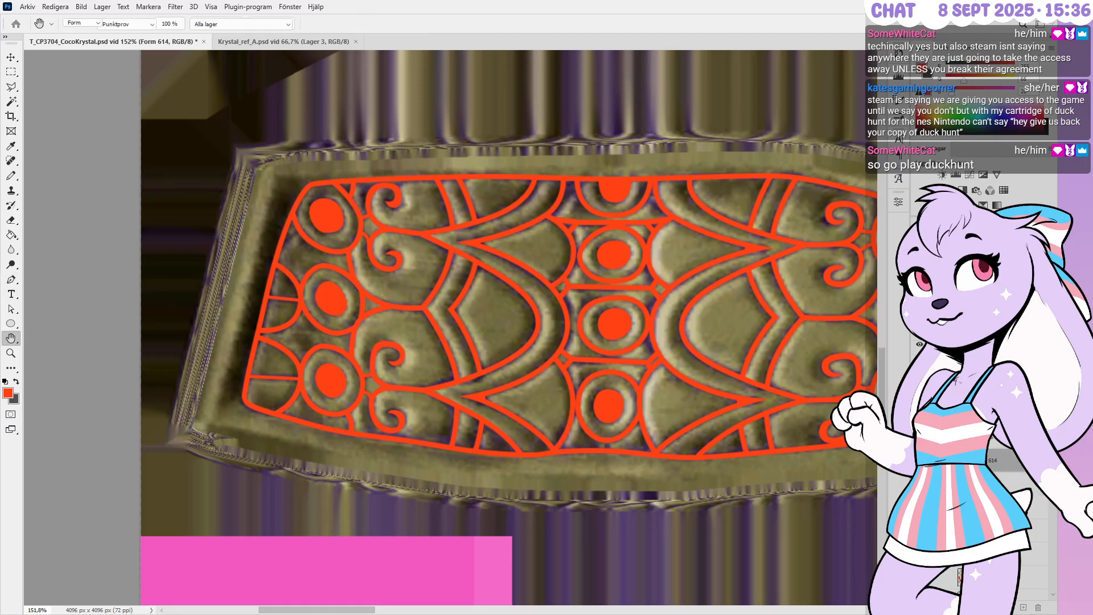
scroll(1021, 471, "down", 5)
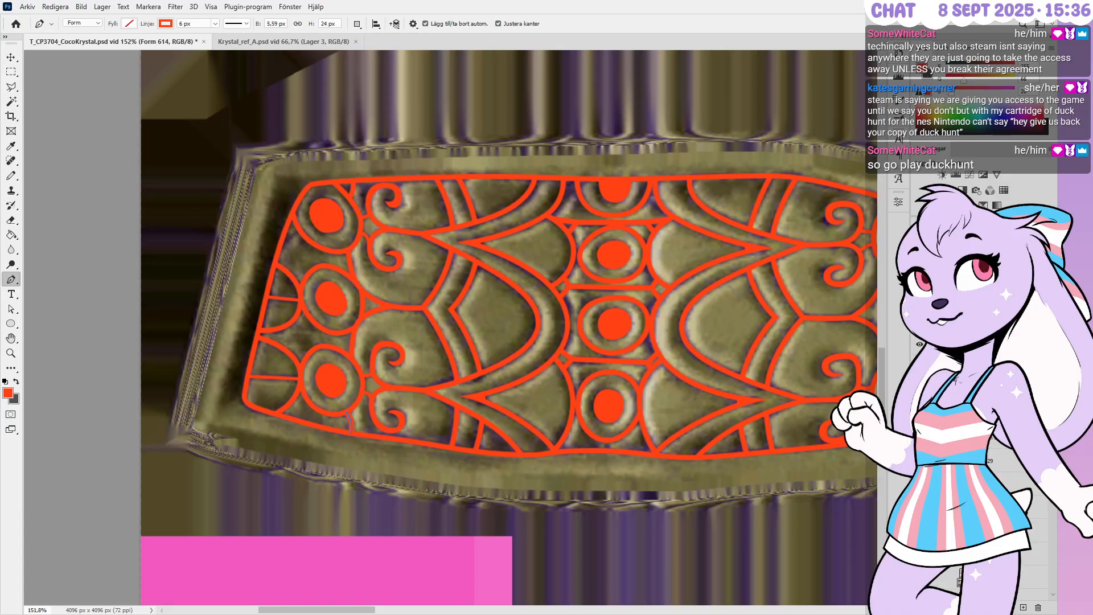
key("space")
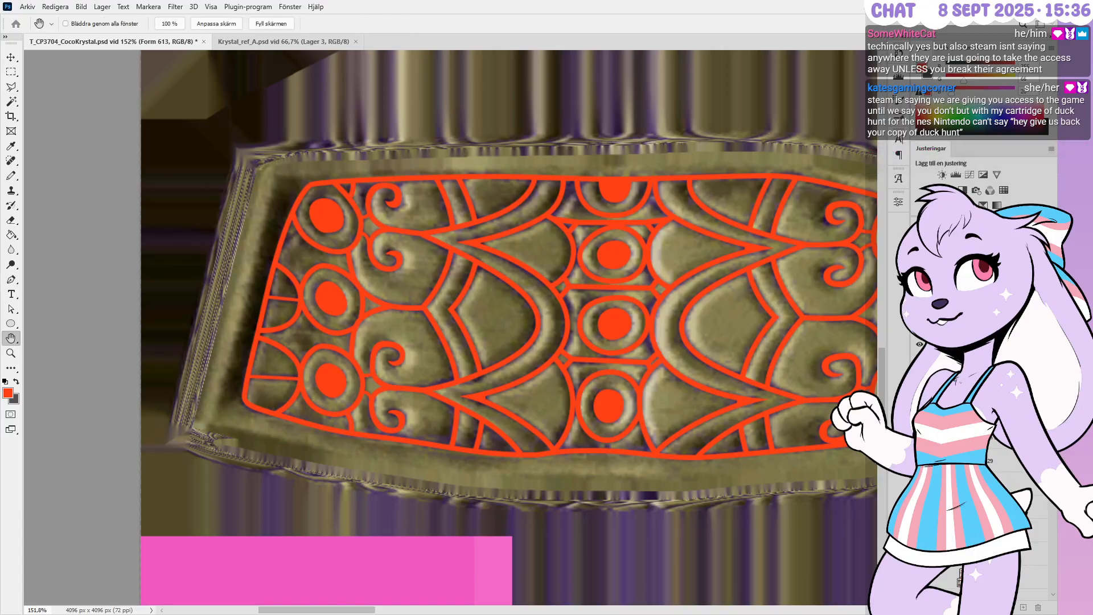
Inspect the left circle and curve shapes (Form 612, Form 629), then undo recent changes
left_click(1009, 441)
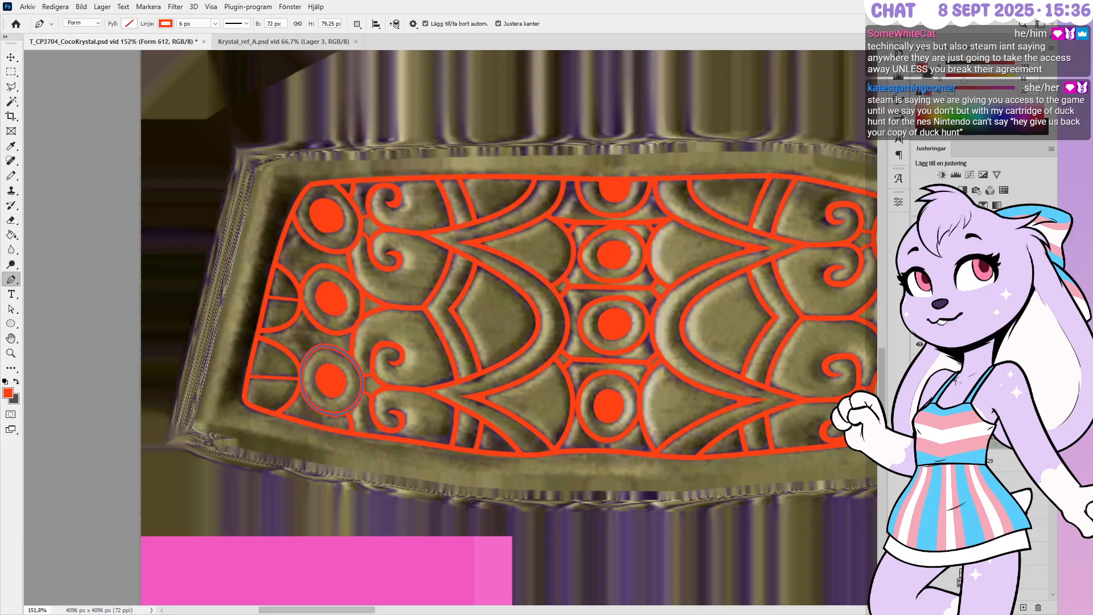
left_click(1016, 470)
key("space")
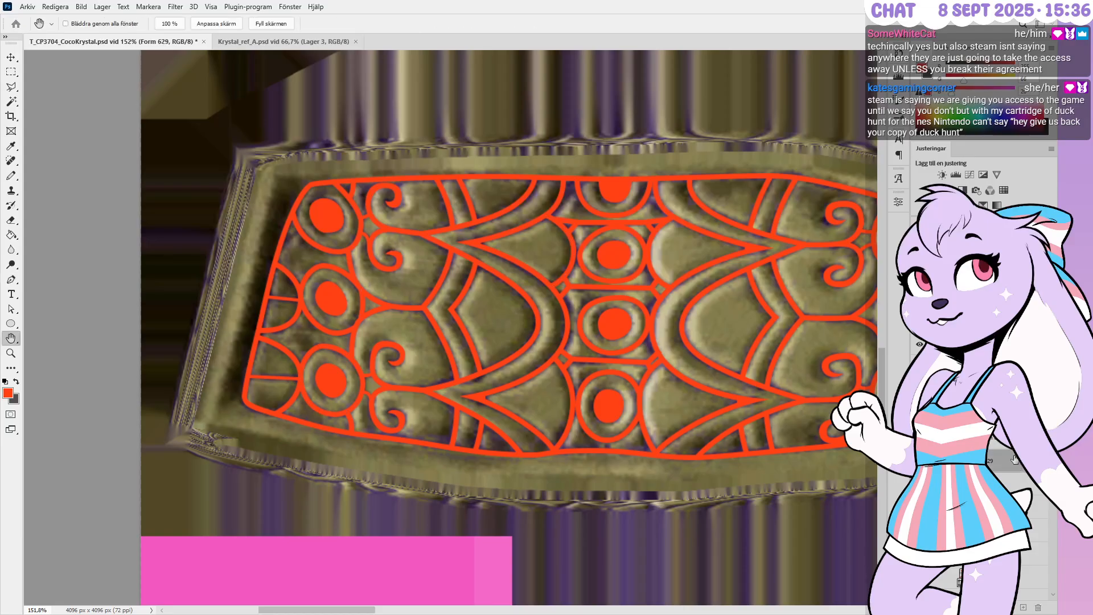
left_click(1007, 461)
left_click(1016, 470)
left_click(1013, 437)
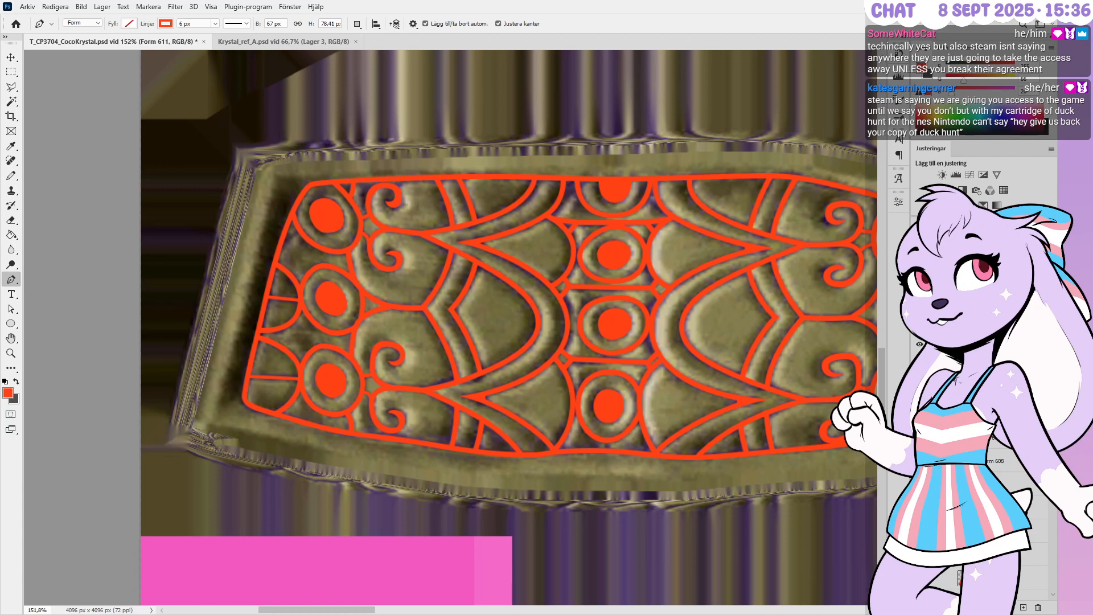
scroll(1013, 455, "down", 10)
left_click(989, 373)
left_click(989, 397)
key("ctrl+z")
key("h")
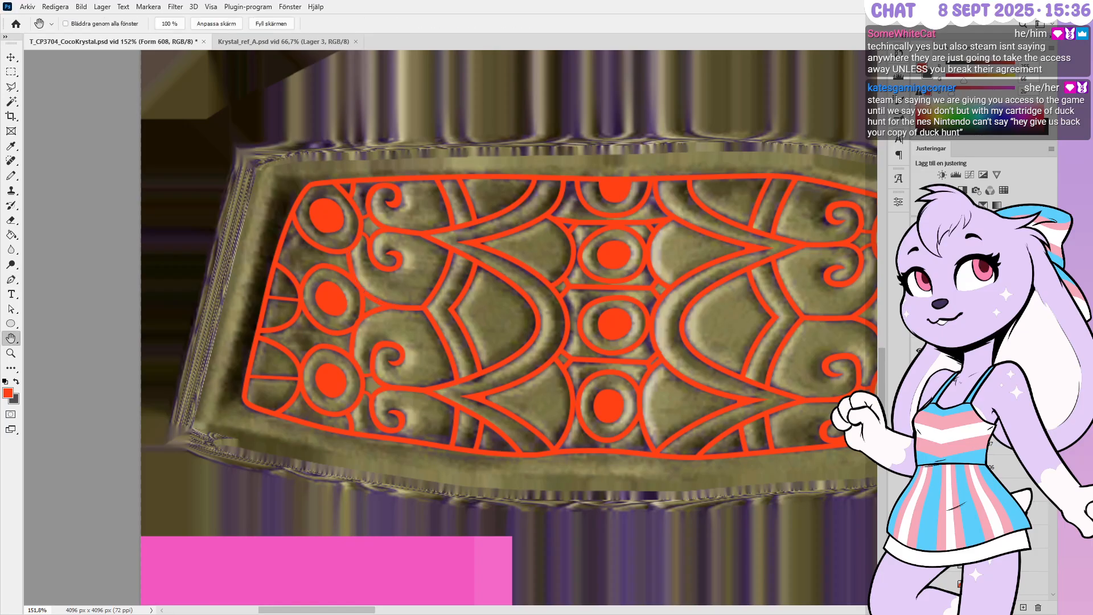
key("p")
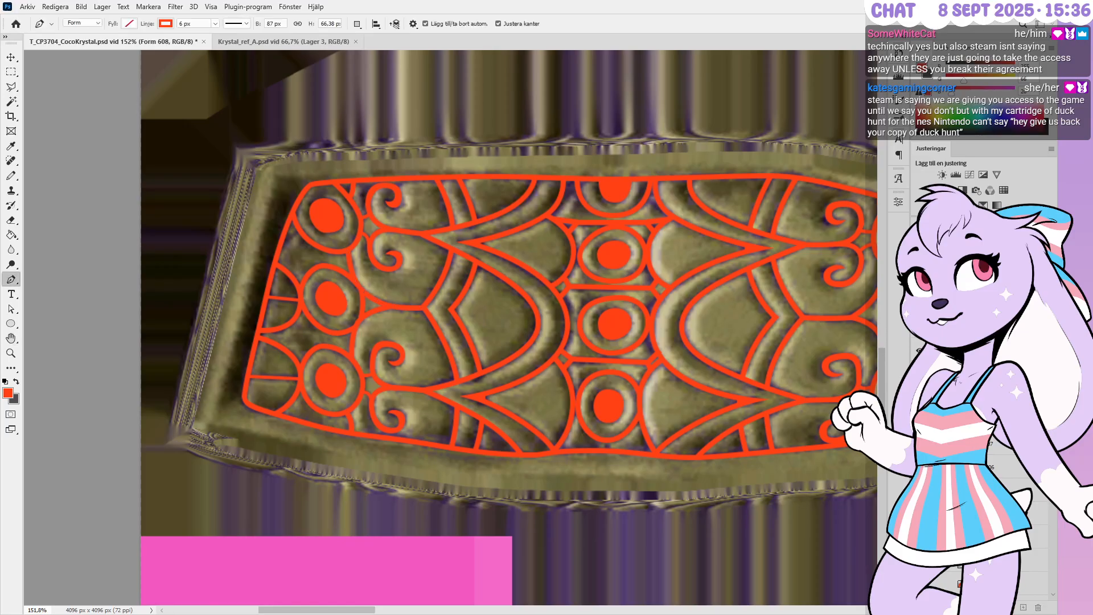
key("ctrl+z")
scroll(979, 473, "down", 4)
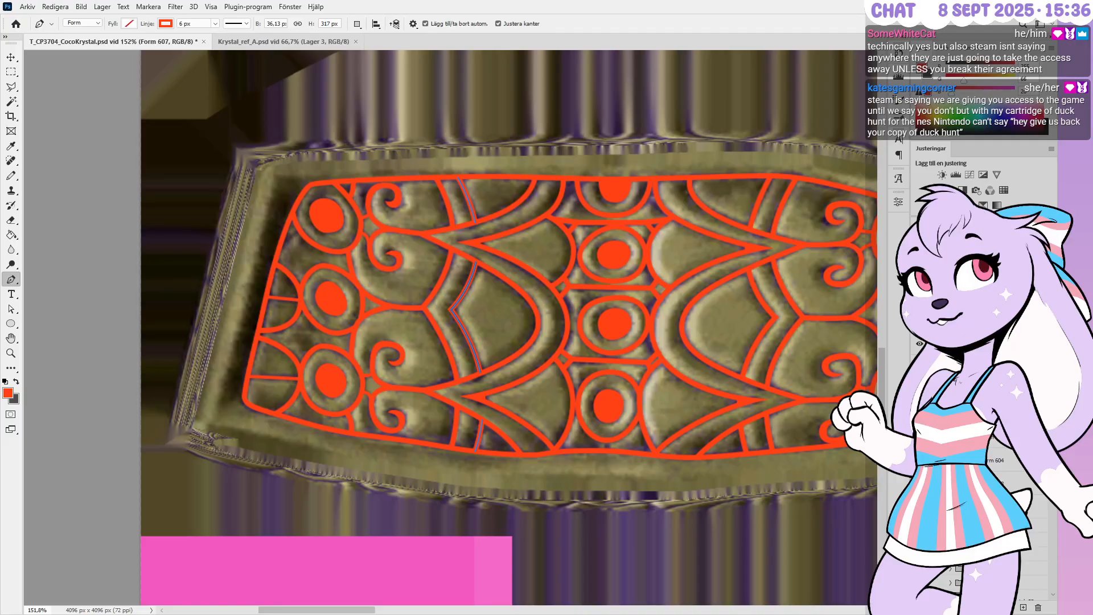
Inspect the neighbouring shape layers Form 606, 601, 600, 604, 603 and 602
left_click(978, 414)
left_click(978, 437)
left_click(979, 415)
key("space")
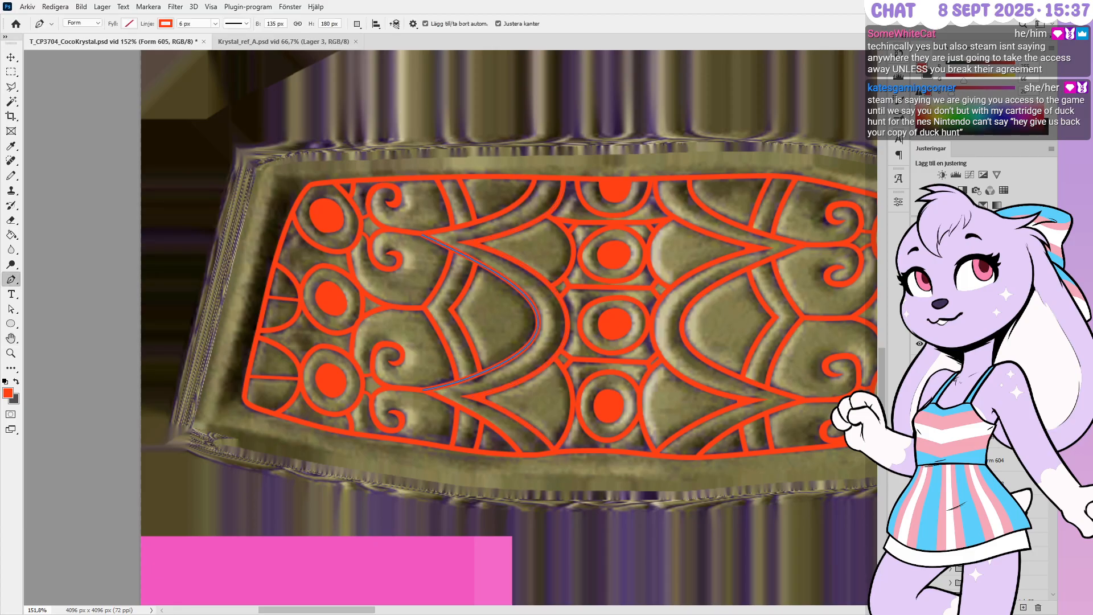
key("space")
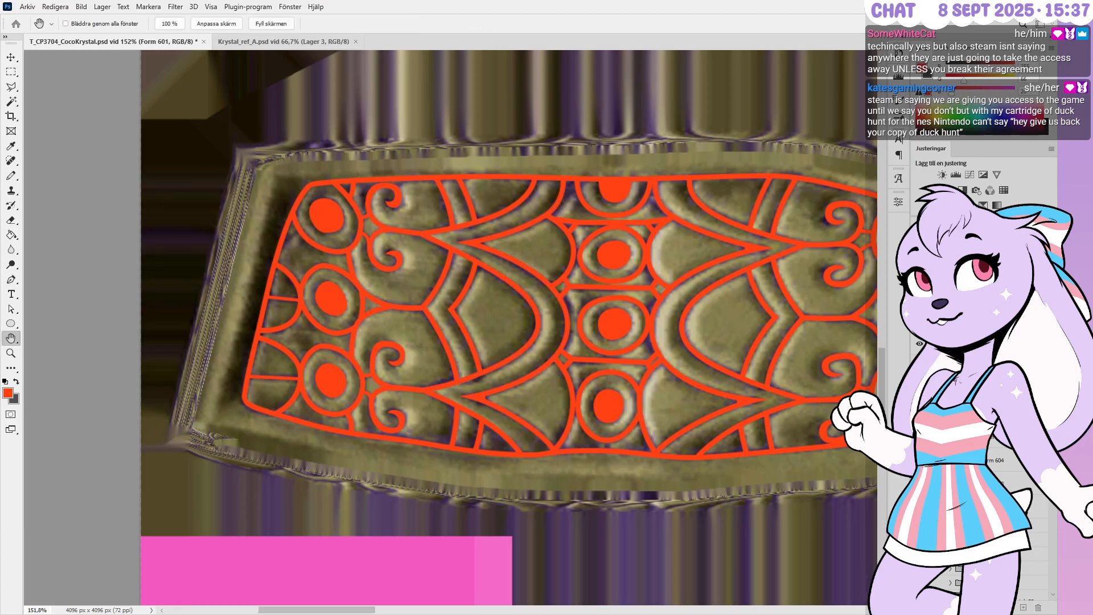
left_click(979, 528)
key("space")
left_click(996, 551)
left_click(1016, 460)
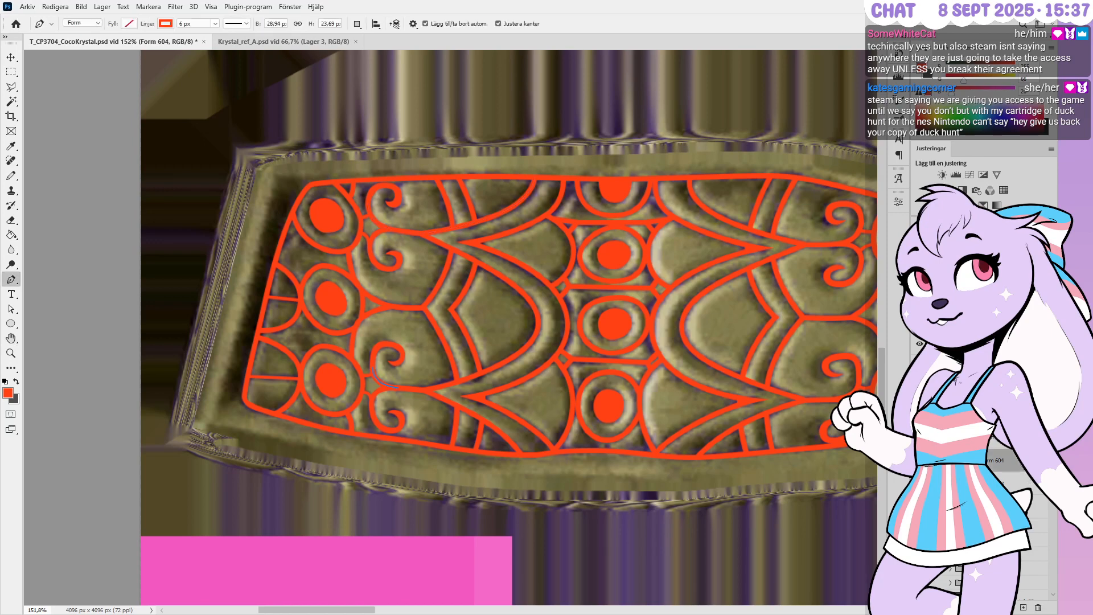
left_click(1025, 483)
left_click(1028, 508)
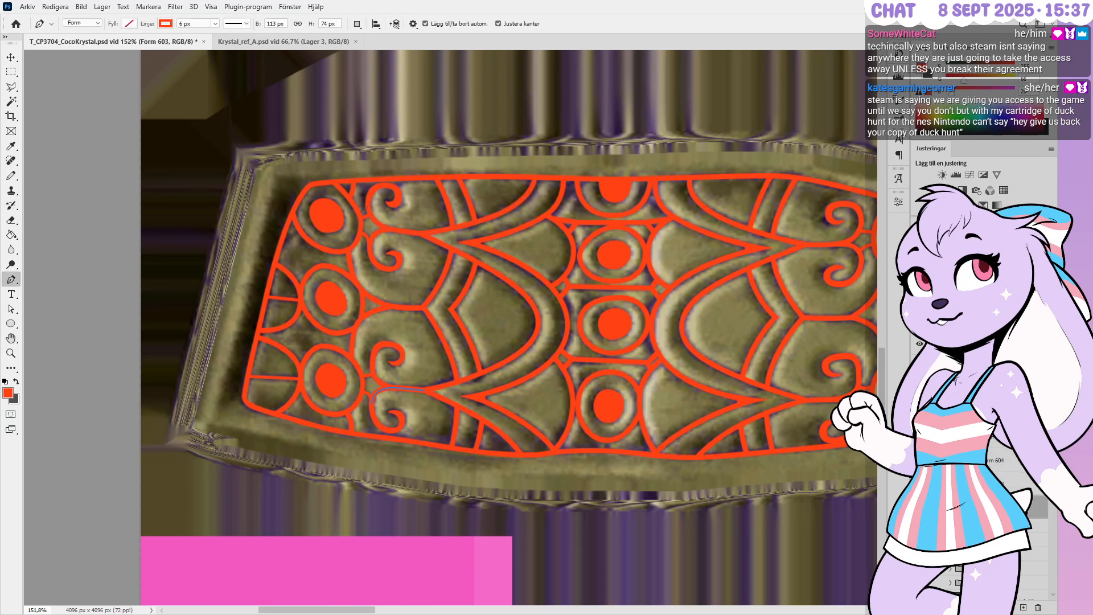
scroll(1036, 504, "up", 4)
scroll(1028, 503, "up", 8)
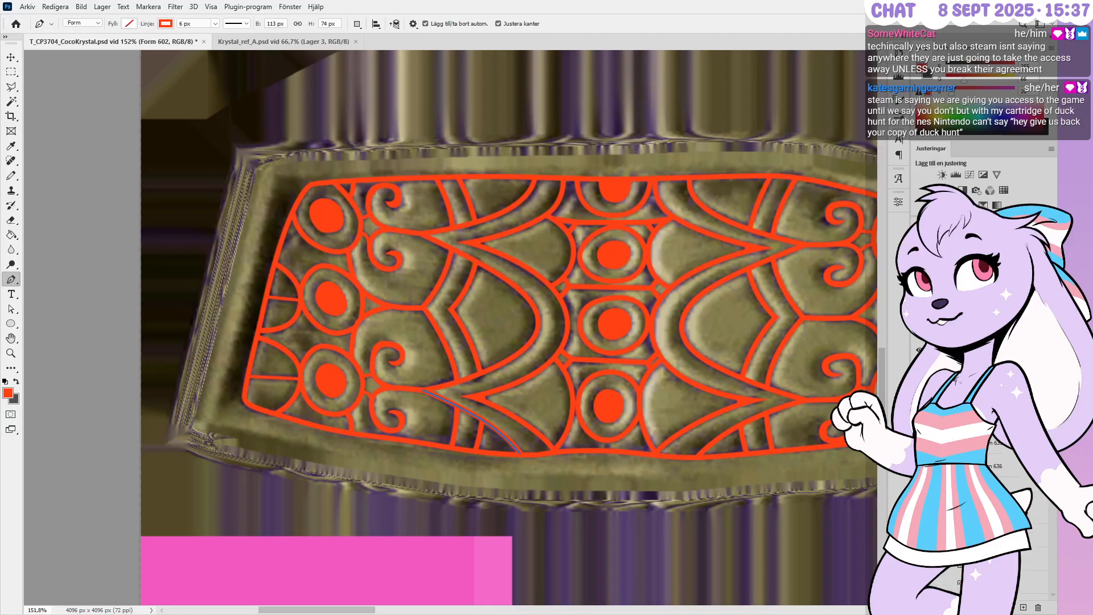
scroll(1028, 504, "up", 2)
scroll(982, 472, "down", 5)
Select the thin arc shape layer Form 618 and return to the Pen tool for path editing
left_click(981, 472)
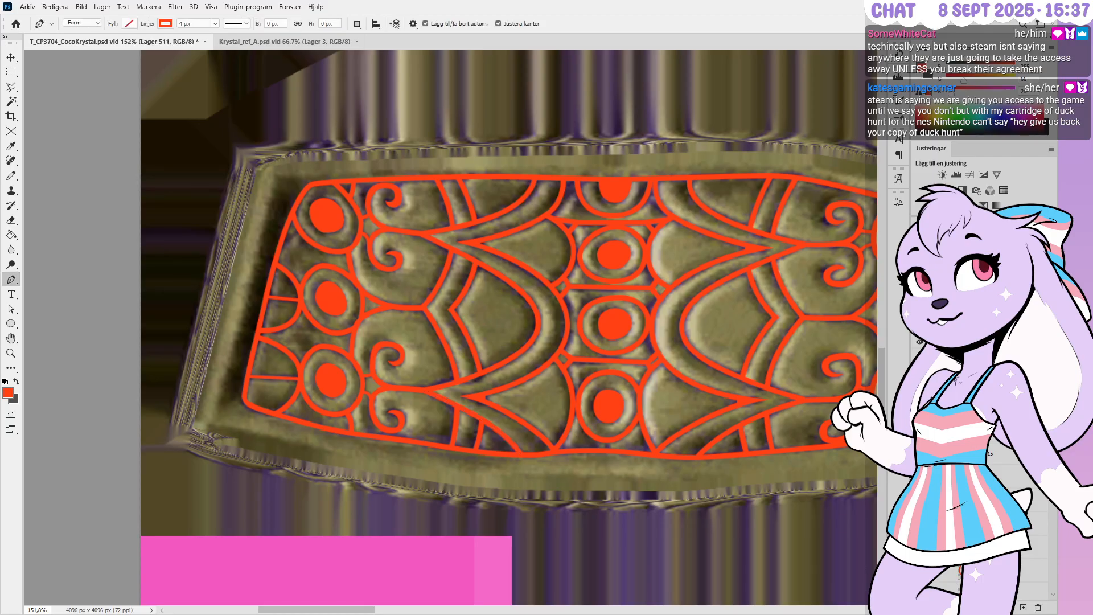
left_click(954, 472, "ctrl")
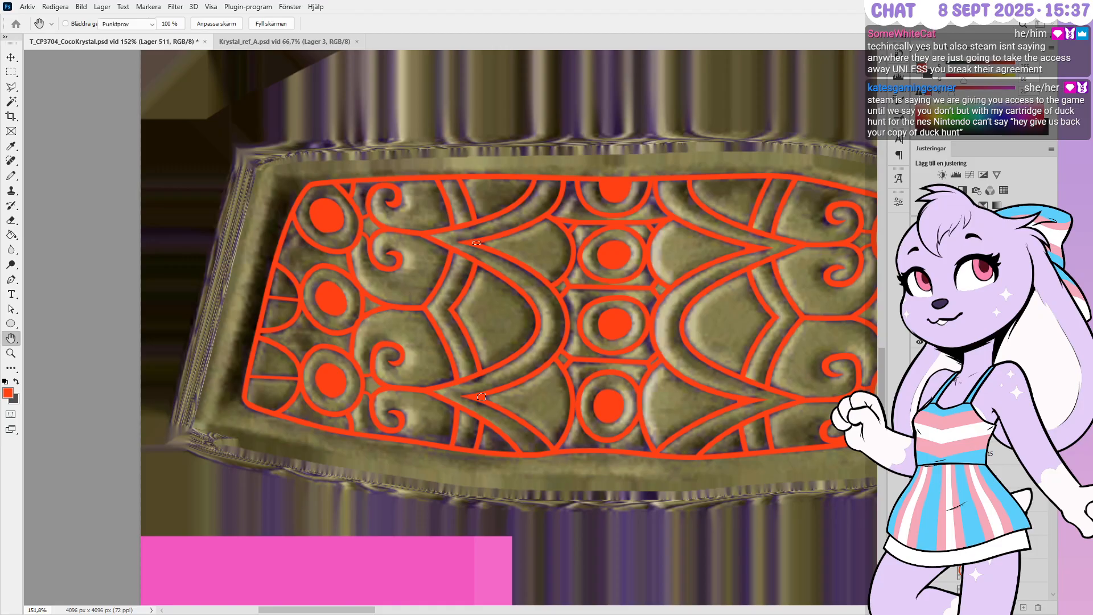
left_click(11, 73)
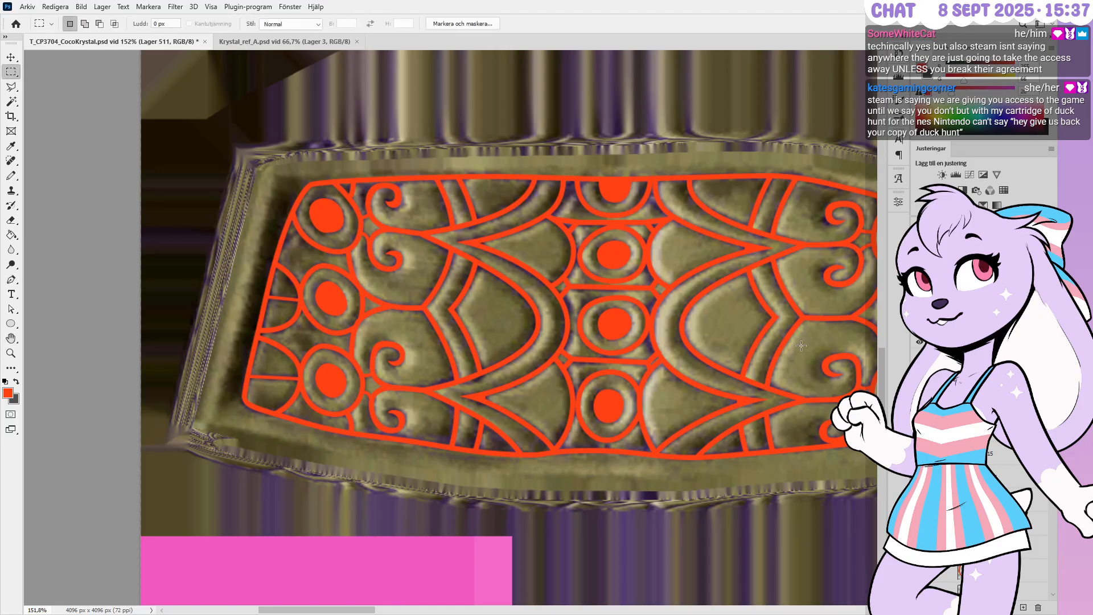
left_click(298, 313, "ctrl")
key("p")
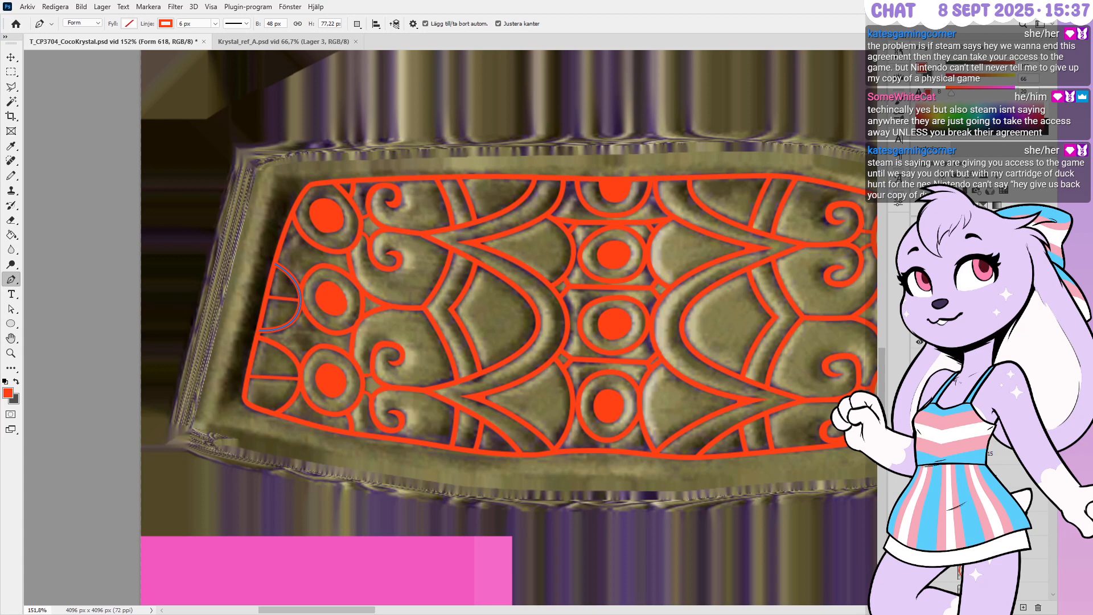
Select shape layers Form 602 through Form 618 and give them 8 px strokes
scroll(970, 478, "down", 10)
left_click(1024, 470, "shift")
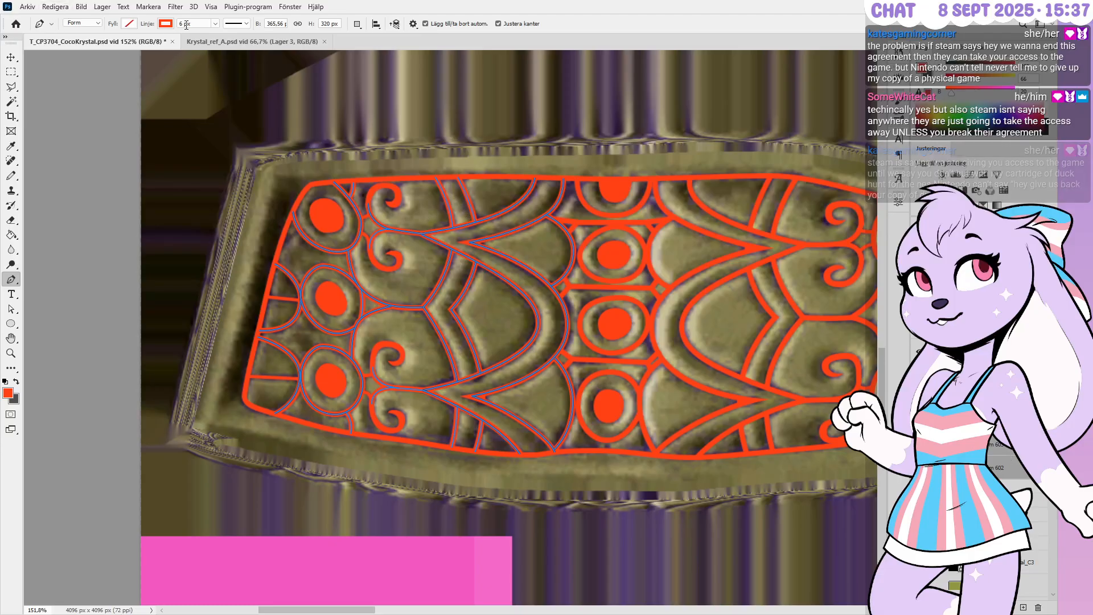
left_click_drag(192, 23, 179, 23)
type("8")
key("Return")
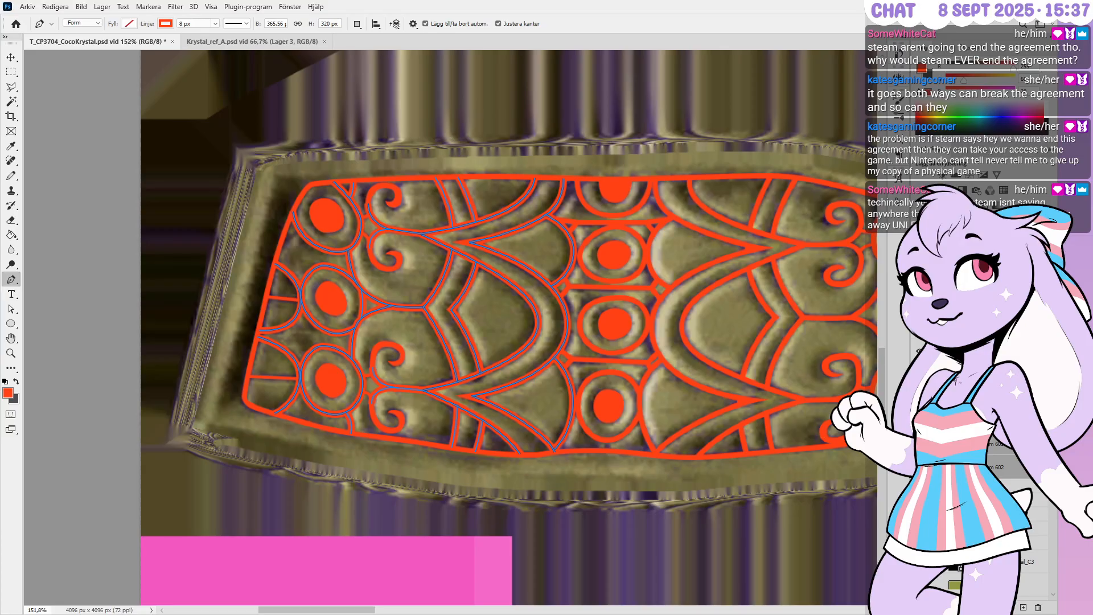
scroll(996, 456, "up", 6)
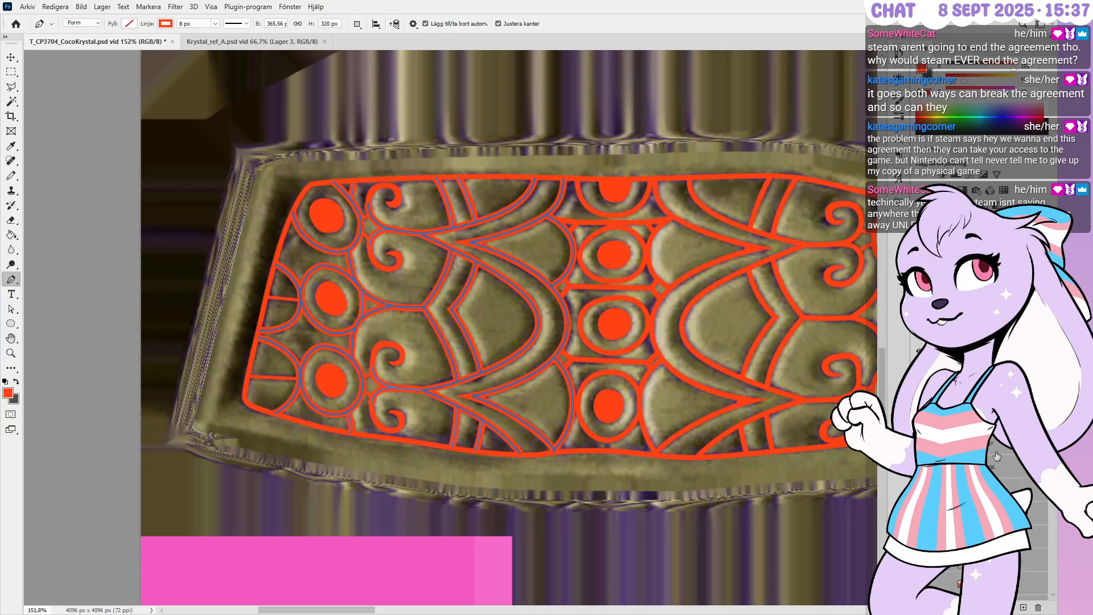
scroll(1006, 457, "up", 5)
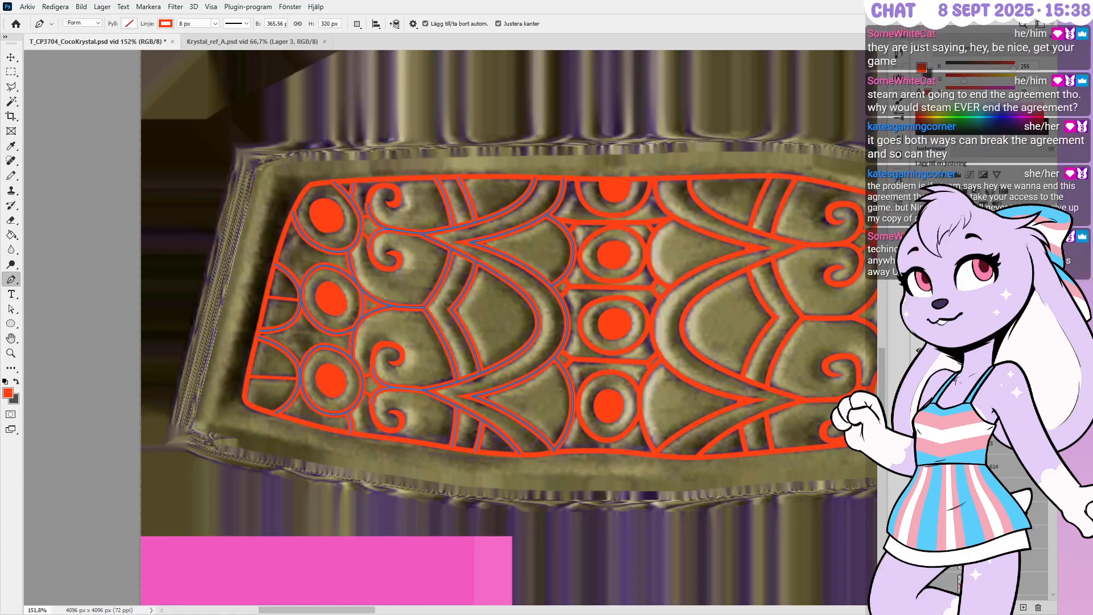
left_click(988, 421)
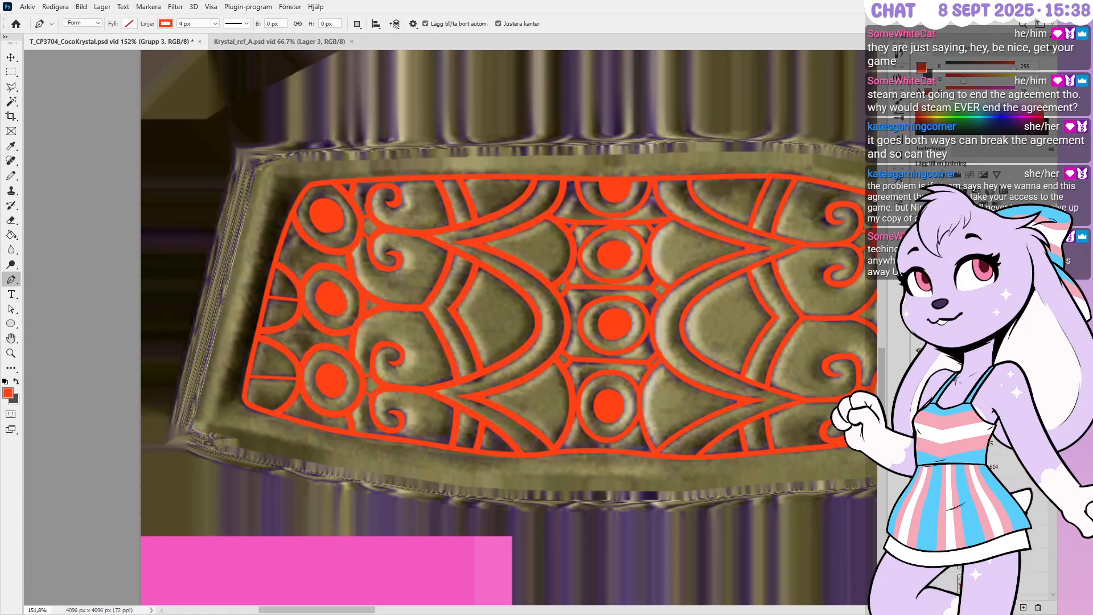
Select the six thin connector line layers, Form 619 through Form 624
scroll(996, 457, "down", 5)
scroll(987, 472, "up", 3)
left_click(993, 457)
key("h")
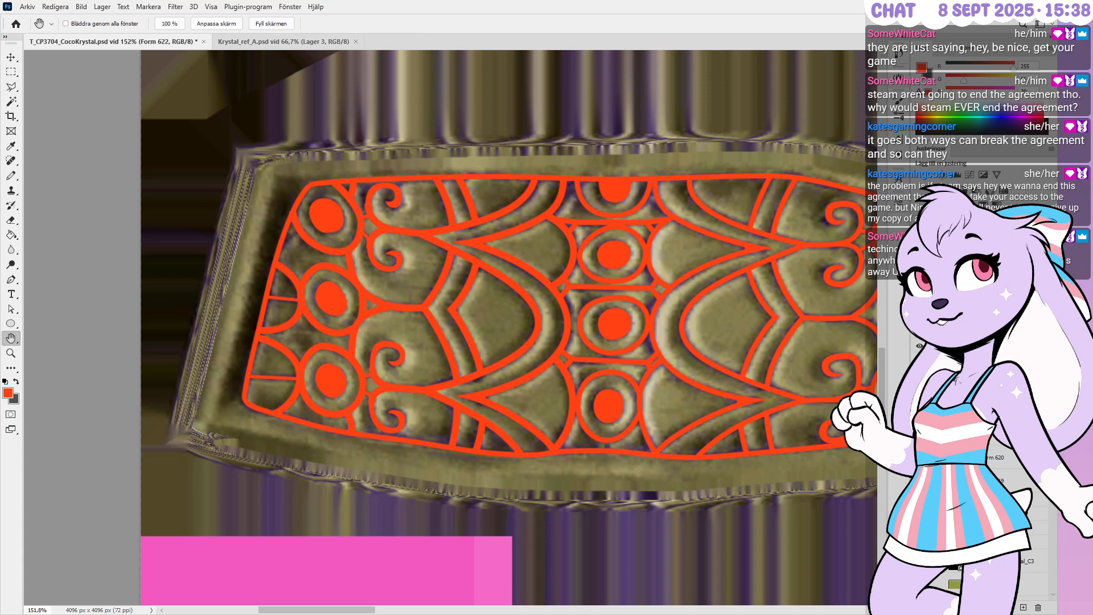
key("p")
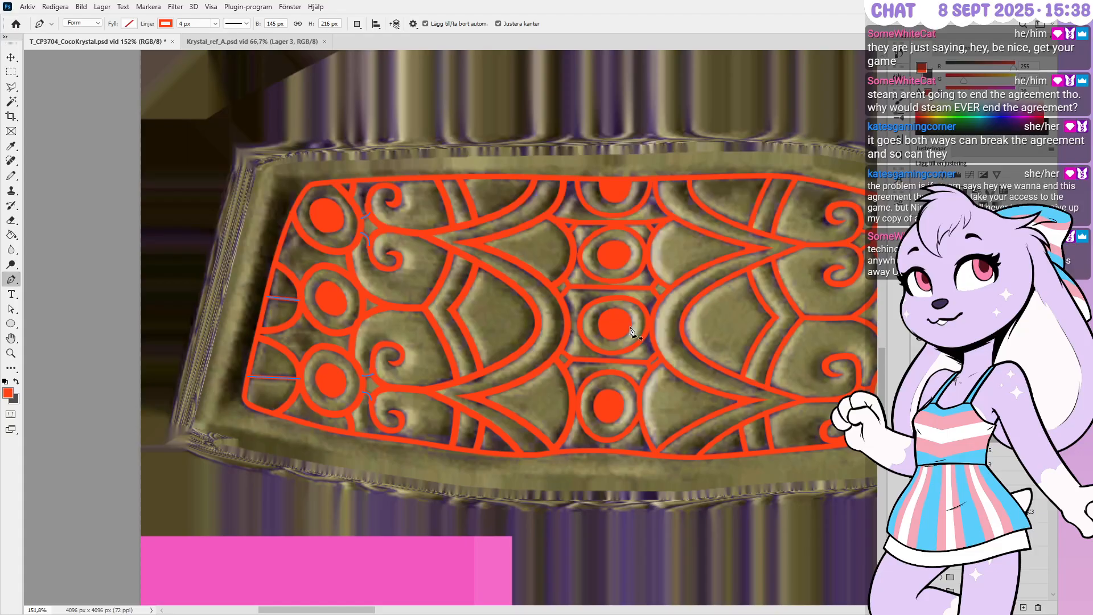
left_click(965, 421)
key("space")
left_click(965, 435)
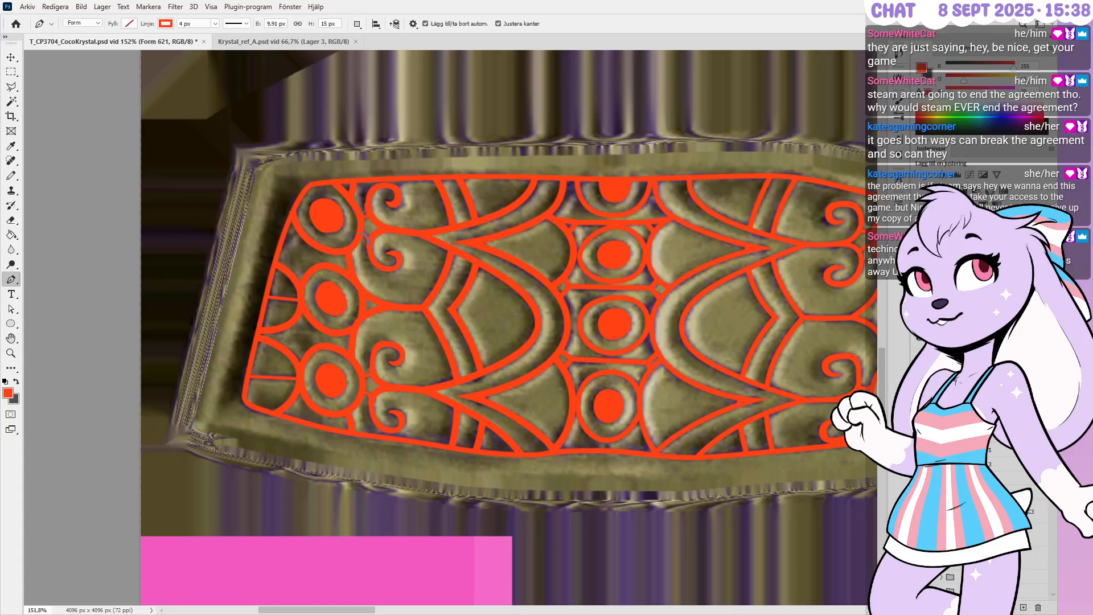
left_click(965, 450)
key("space")
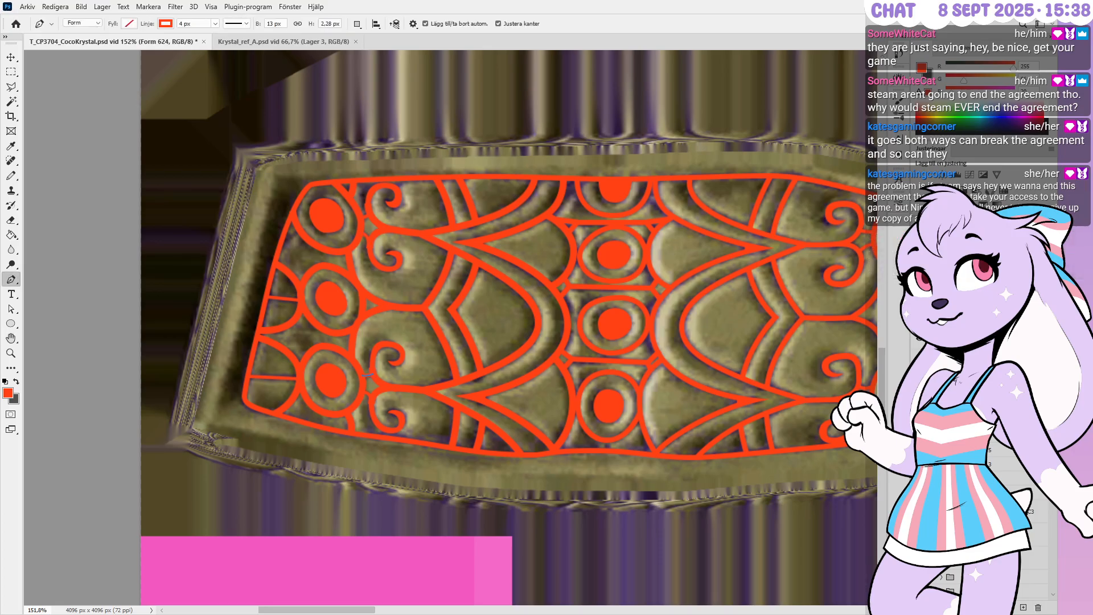
left_click(964, 463)
left_click(965, 435)
left_click(964, 421)
key("space")
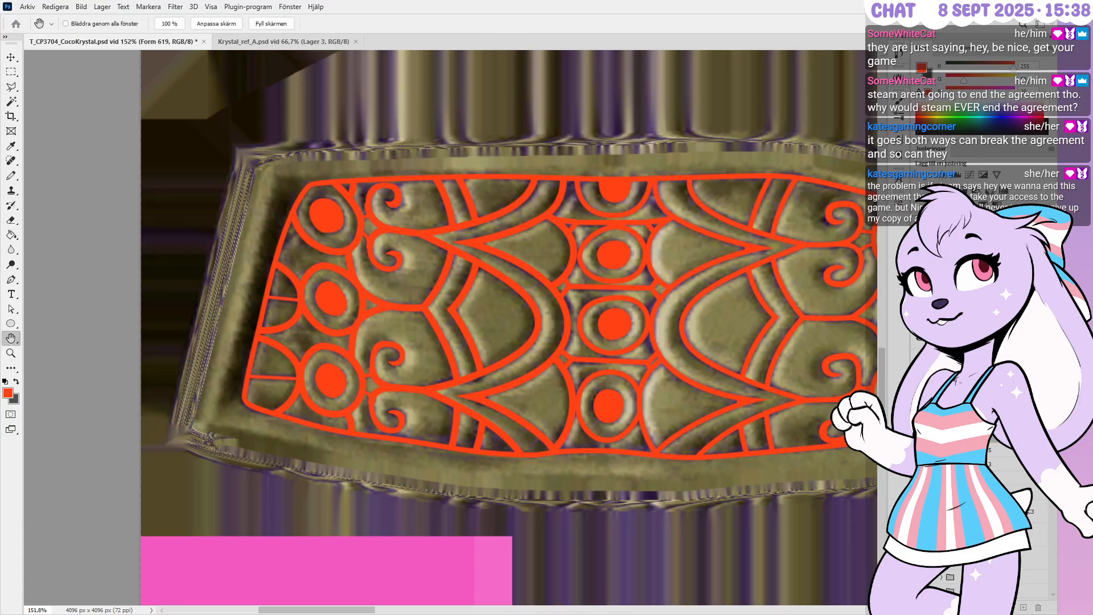
left_click(964, 421, "shift")
left_click(965, 436)
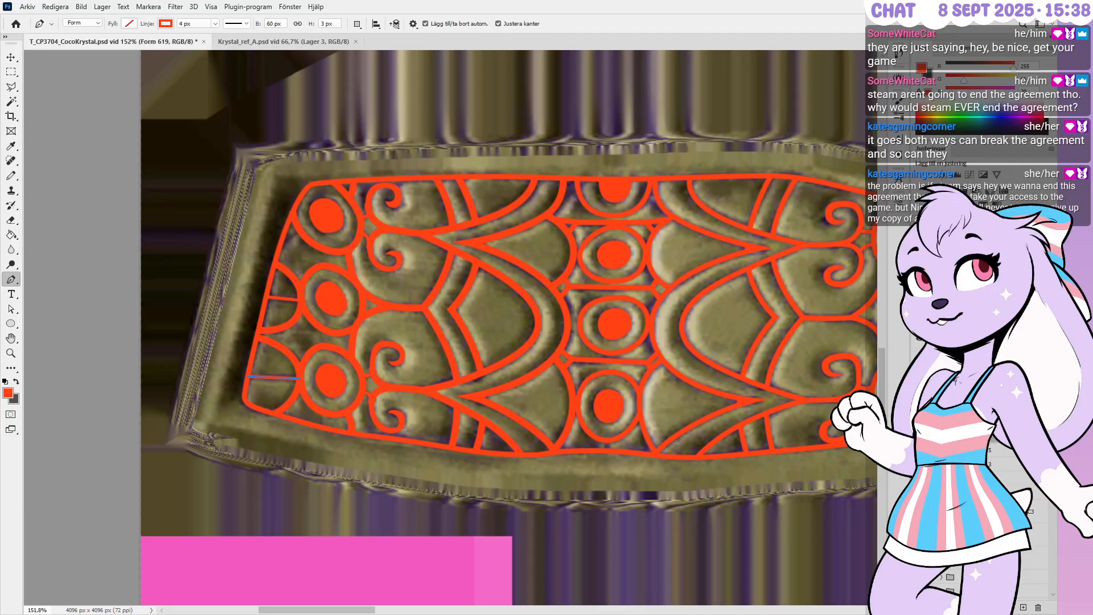
key("ctrl+e")
key("h")
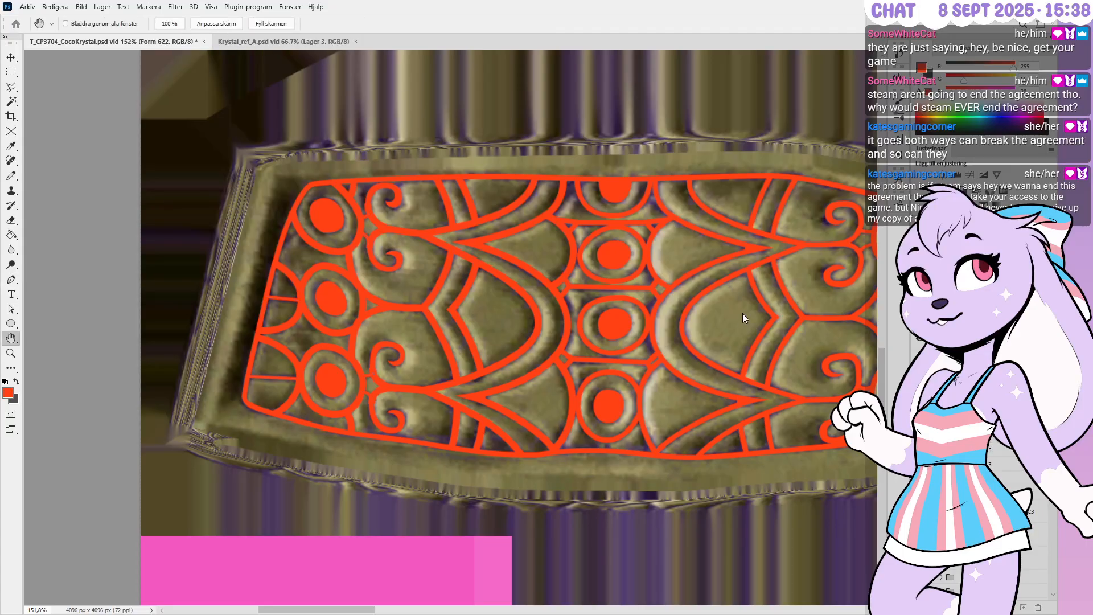
left_click(964, 435, "shift")
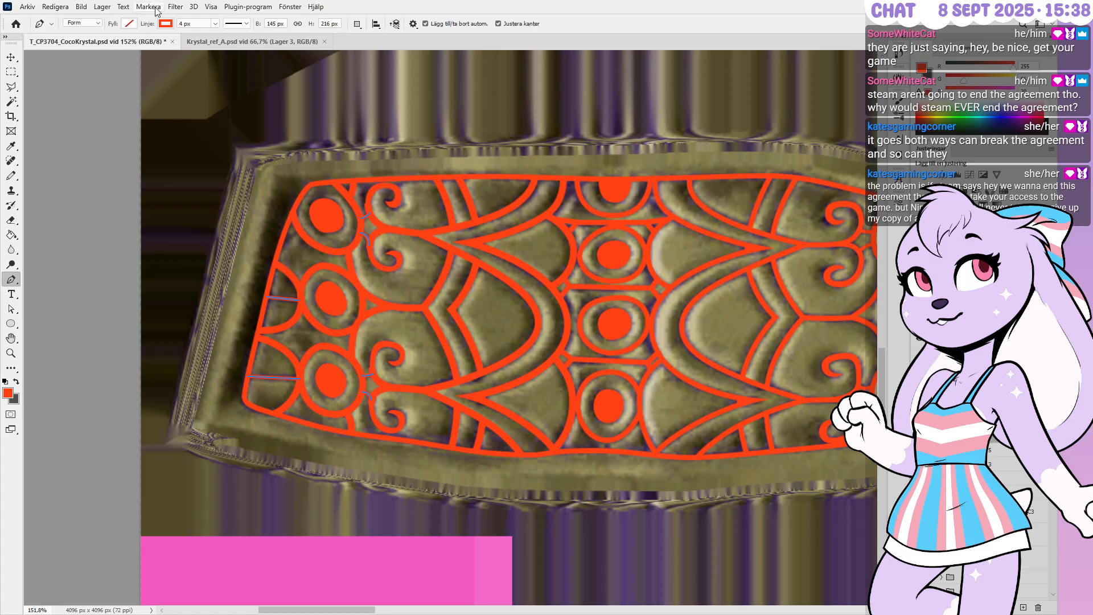
Set the connector lines' stroke width to 6 px and group them with Ctrl+G
left_click(178, 21)
type("6")
key("Return")
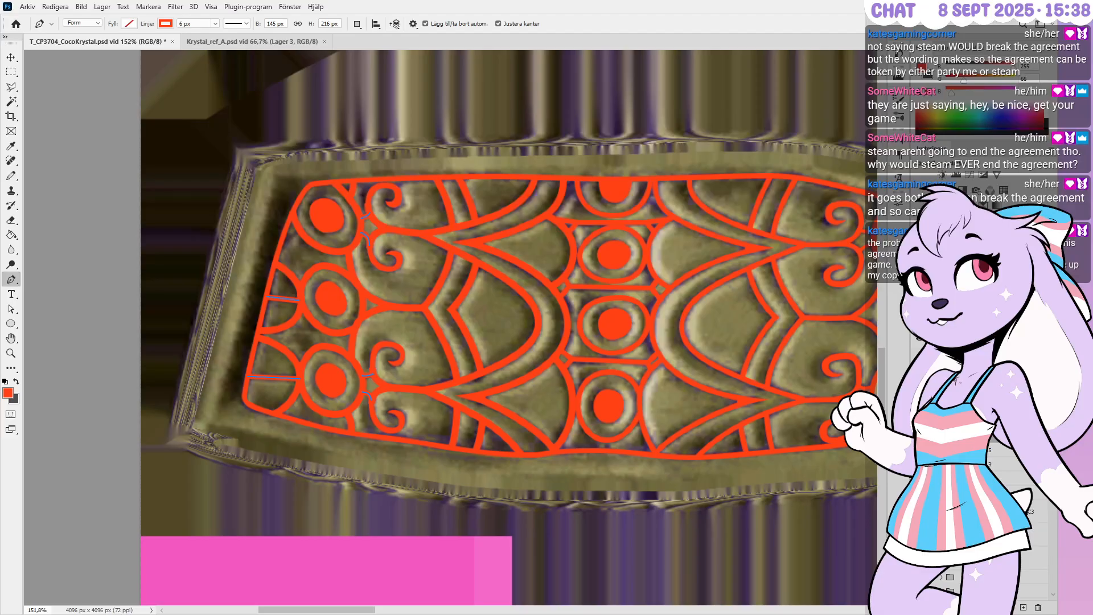
key("ctrl+g")
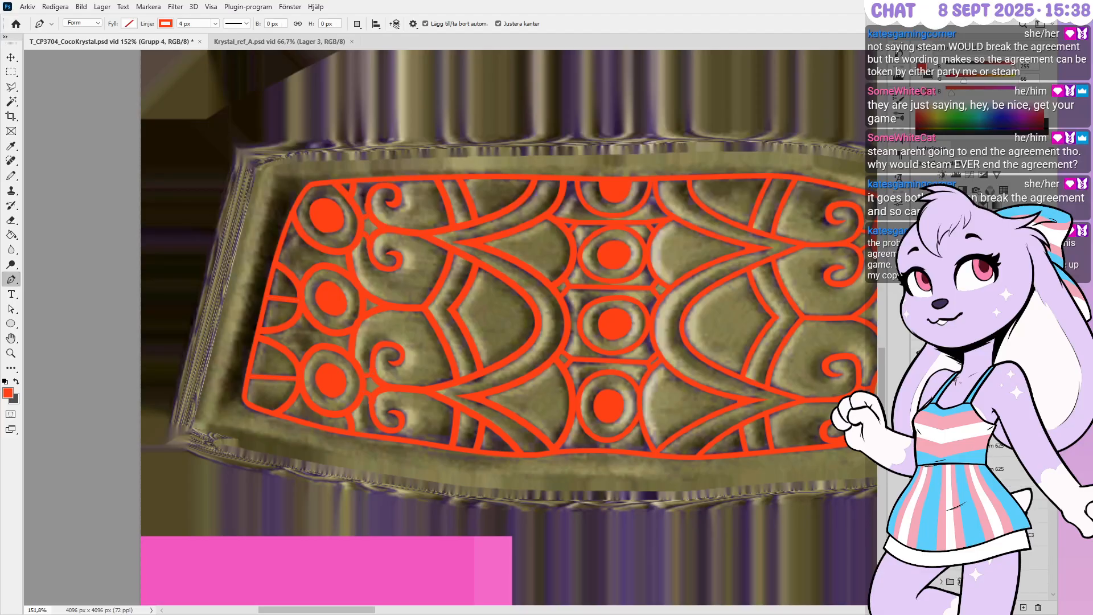
Select the right-side curve shape layers and set their stroke width to 8 px
scroll(967, 466, "down", 5)
left_click(990, 460)
key("h")
key("p")
scroll(990, 460, "down", 10)
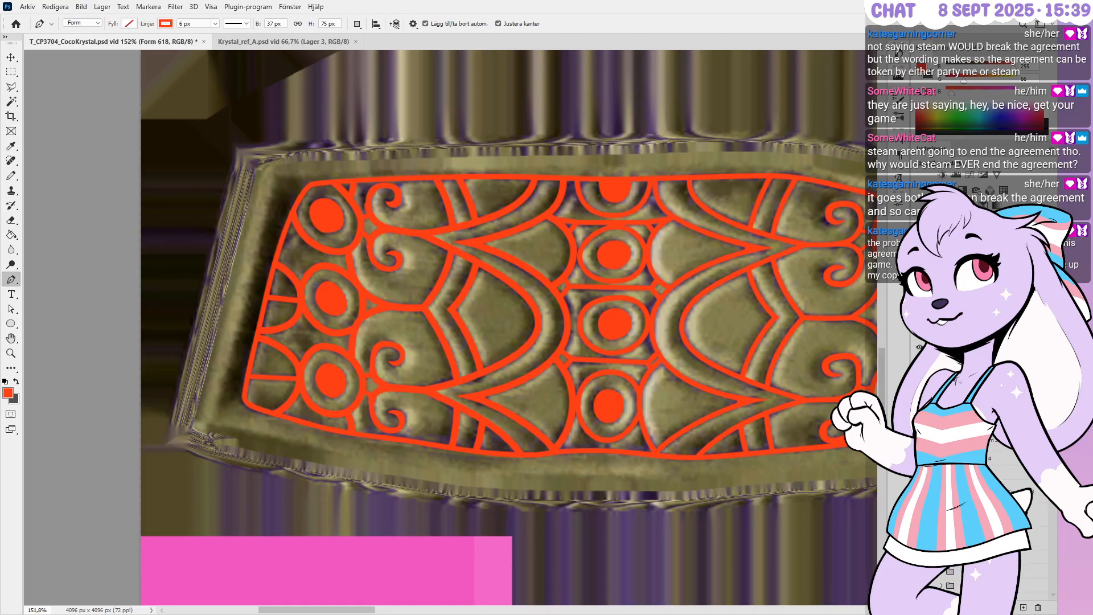
left_click(1000, 444, "shift")
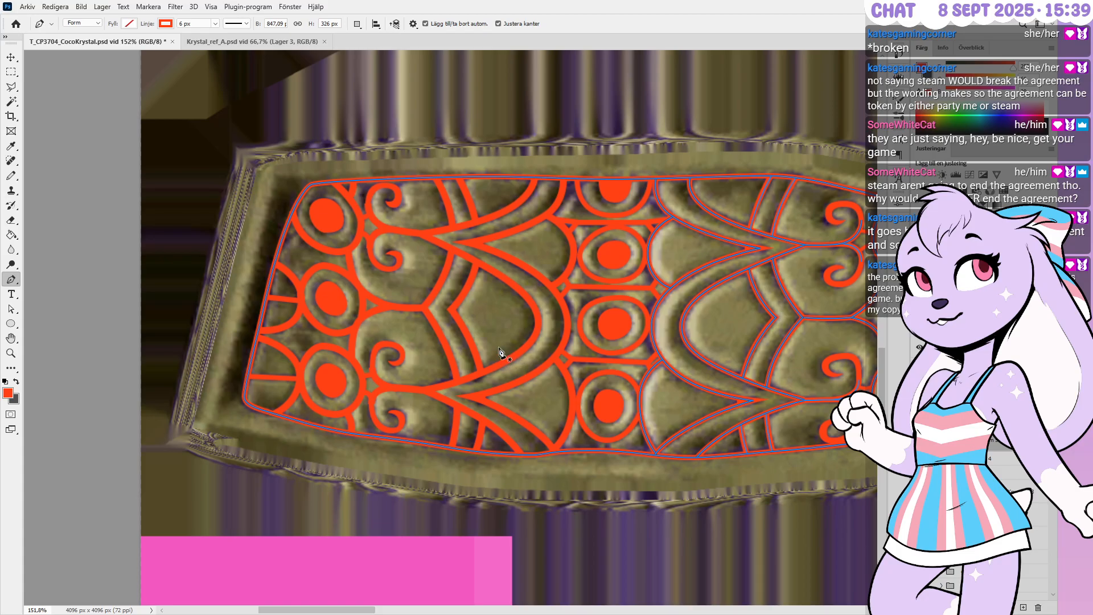
left_click(188, 24)
type("8")
key("Return")
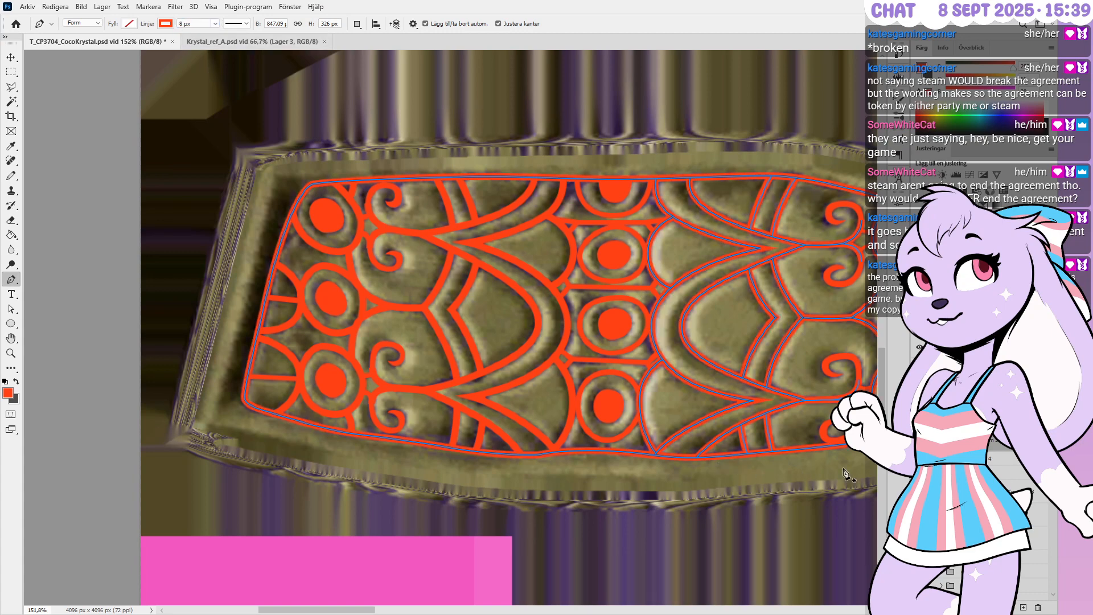
Expand a layer group, leave Grupp 3 active, and select a short line shape
left_click(940, 459)
scroll(1013, 470, "down", 10)
scroll(1013, 469, "down", 10)
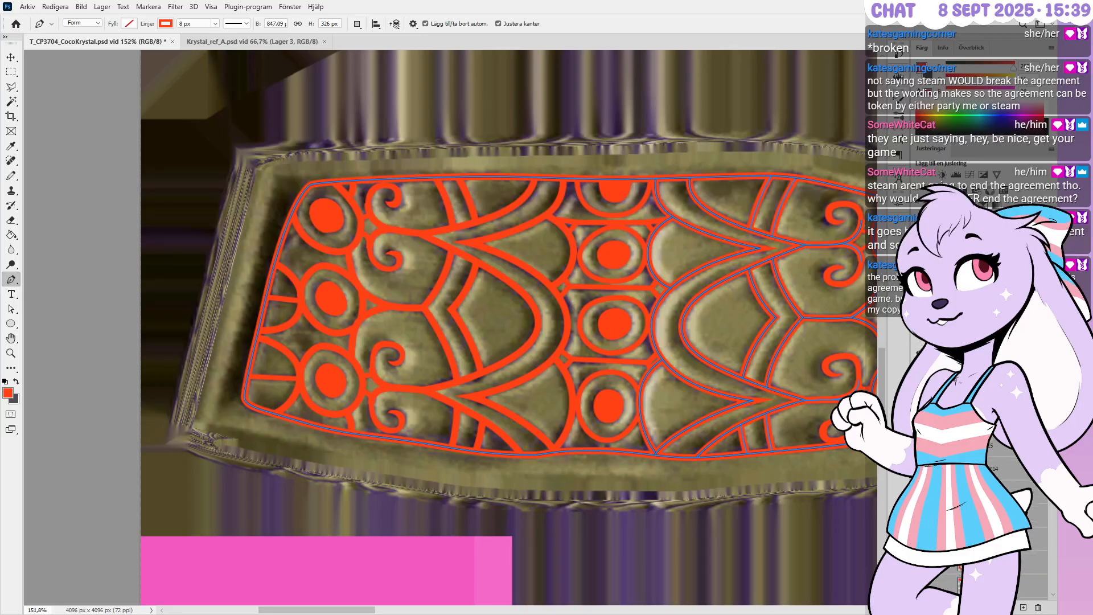
left_click(968, 422)
scroll(1013, 469, "down", 10)
left_click(996, 483)
key("h")
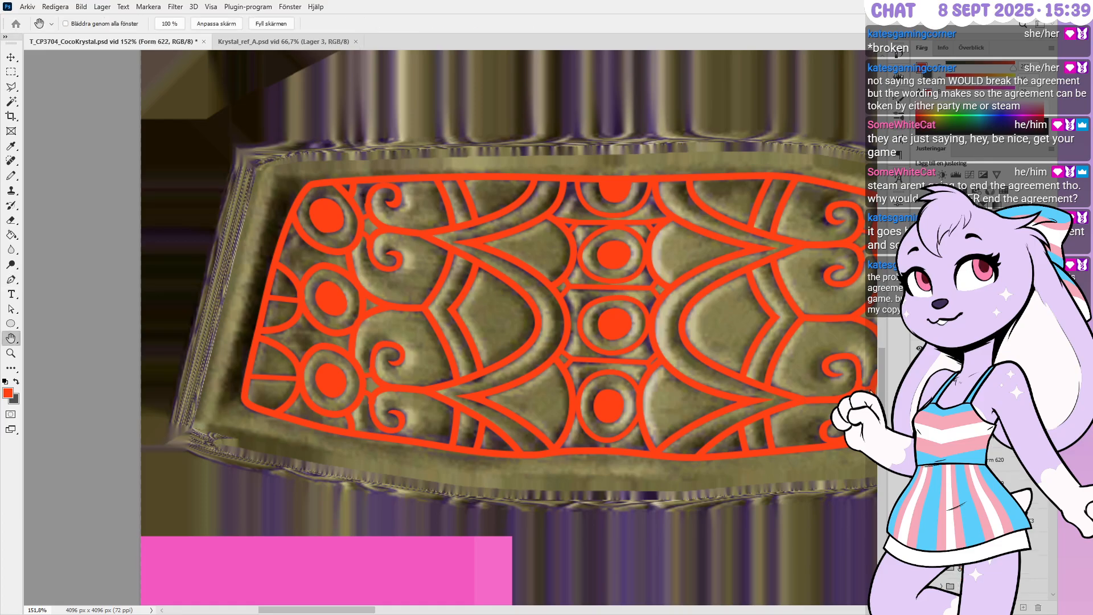
Add the remaining Grupp 4 line layers, set them to 6 px strokes, and collapse Grupp 4
left_click_drag(824, 371, 774, 390)
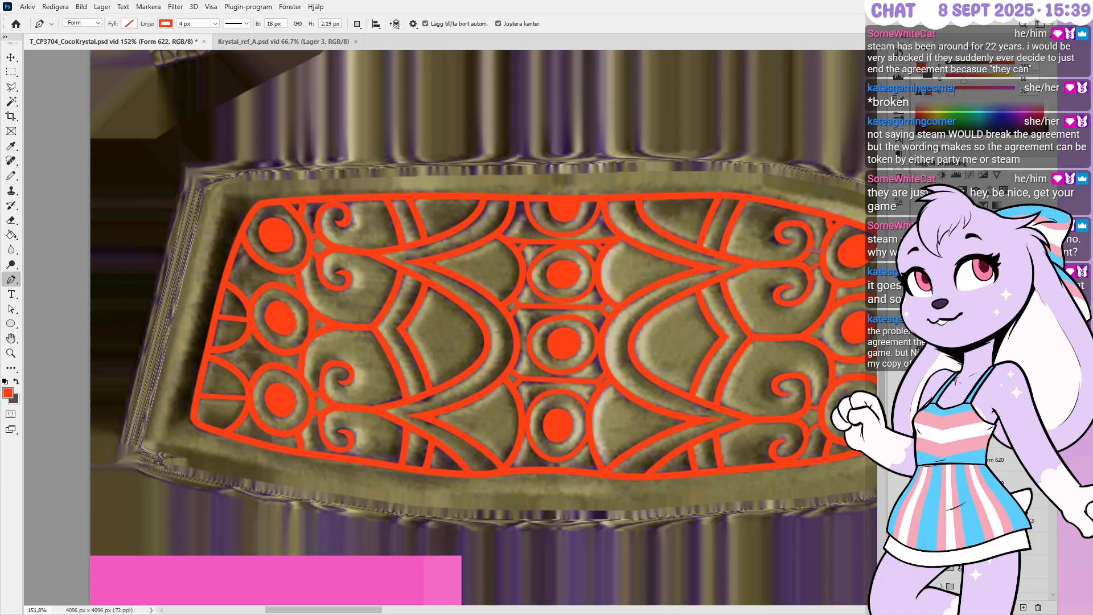
left_click(1019, 482, "shift")
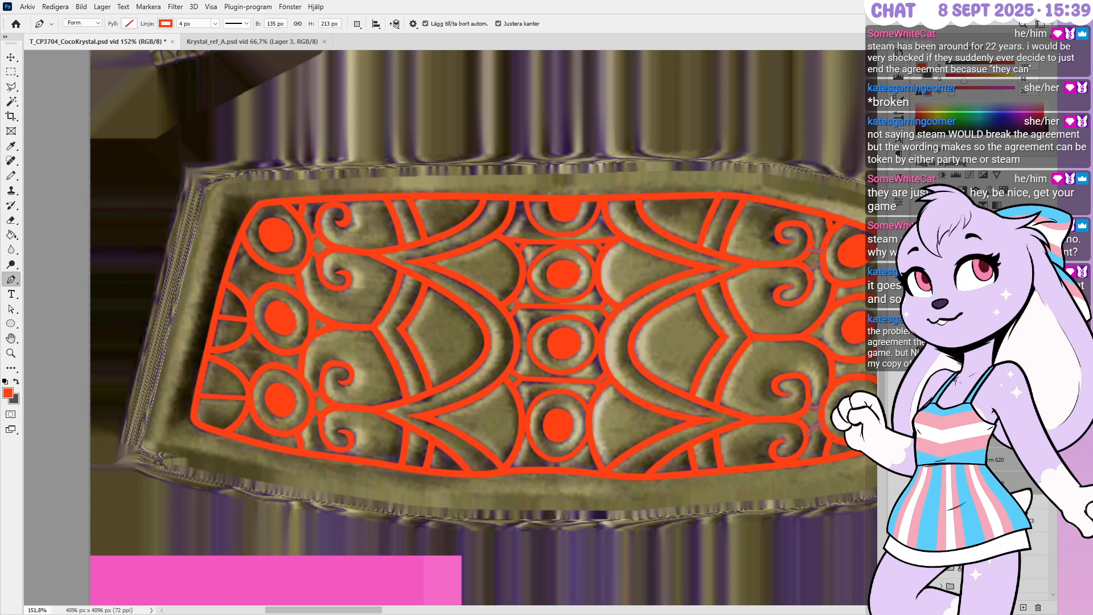
left_click_drag(817, 419, 709, 423)
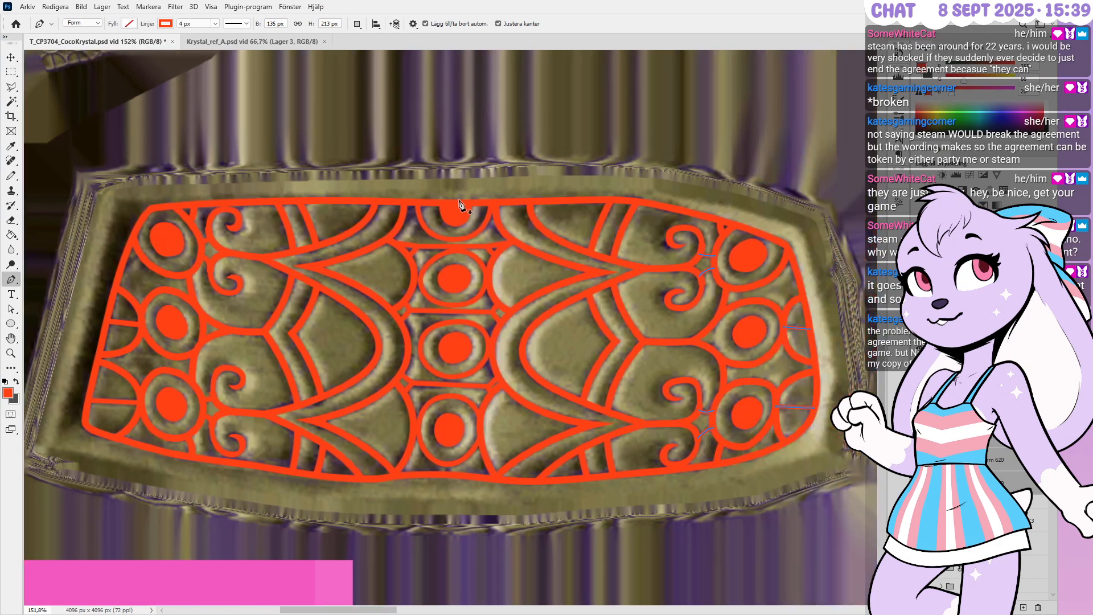
left_click_drag(200, 24, 174, 25)
type("6")
key("Return")
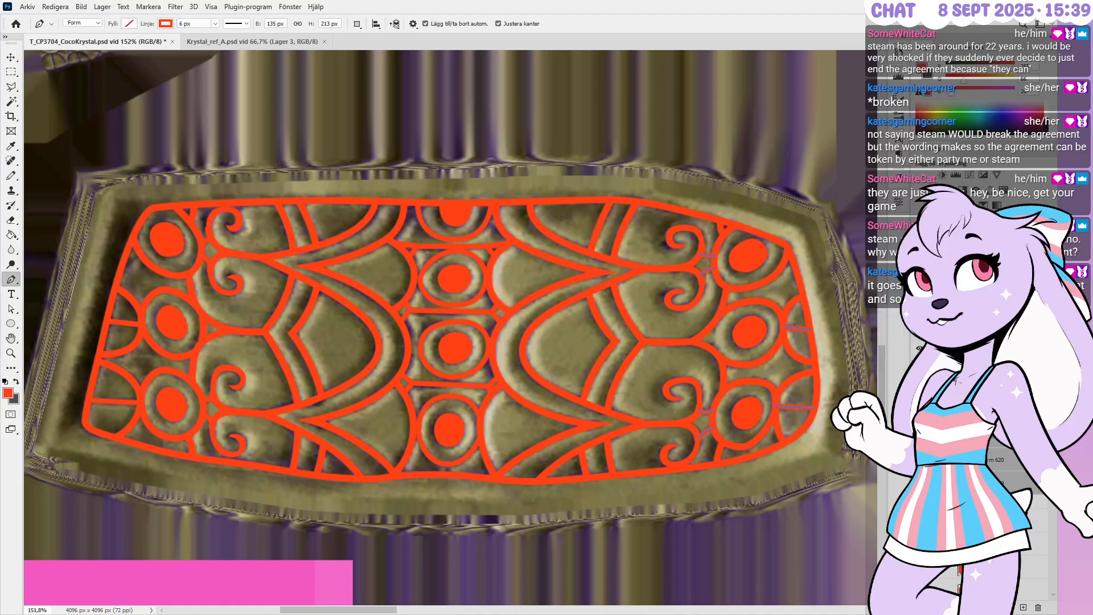
left_click(961, 348)
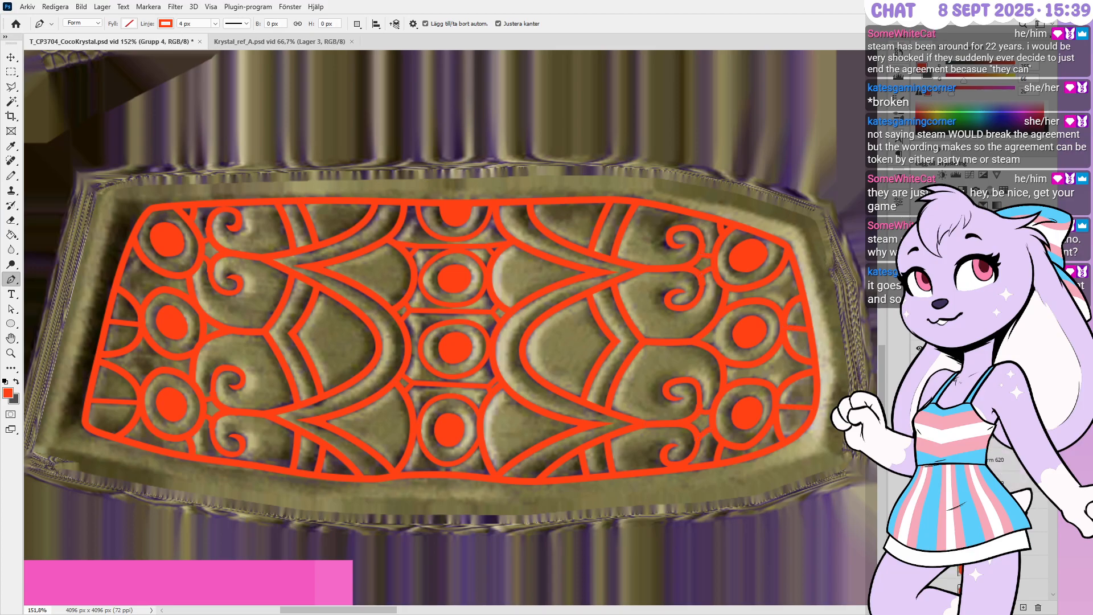
left_click(933, 348)
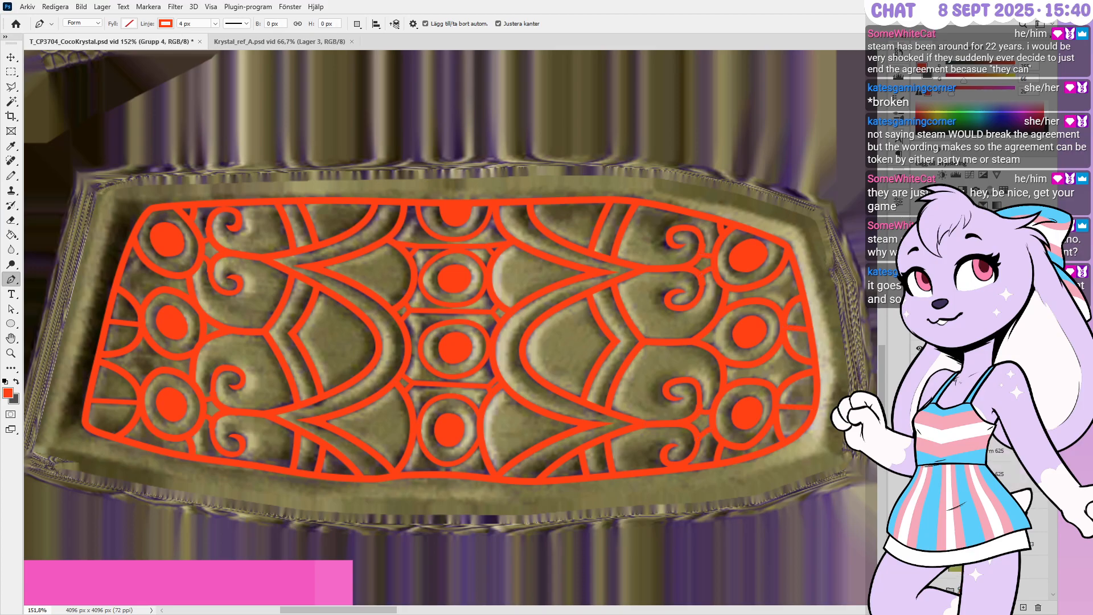
left_click(1009, 455)
Close the upper spiral outline at its start point, then reshape its inner curve and flatten its right side
scroll(716, 231, "up", 5, "alt")
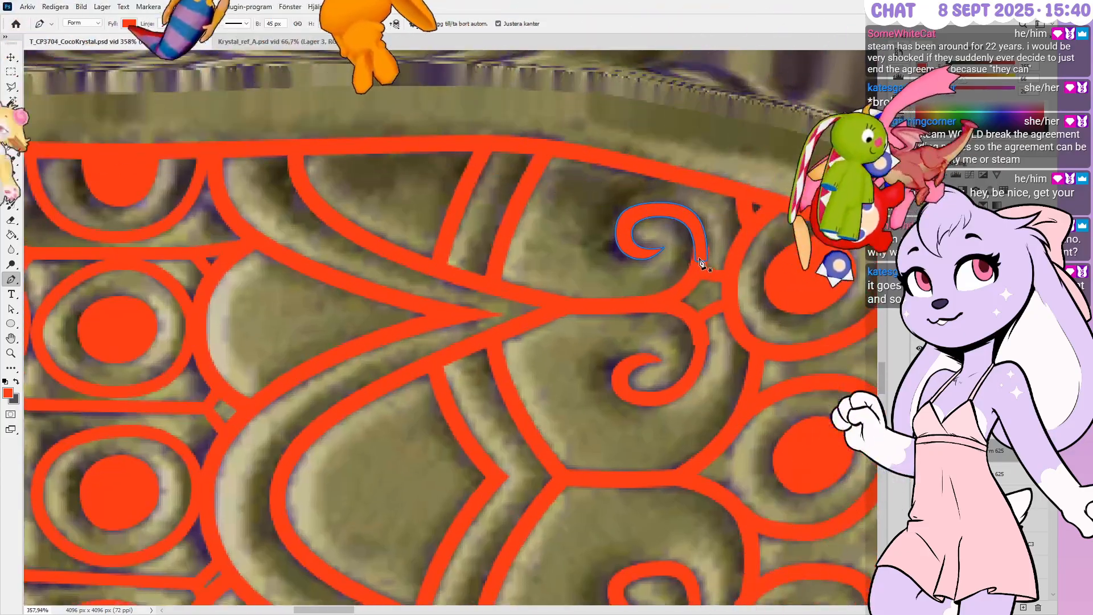
scroll(701, 263, "up", 4, "alt")
scroll(704, 261, "up", 2, "alt")
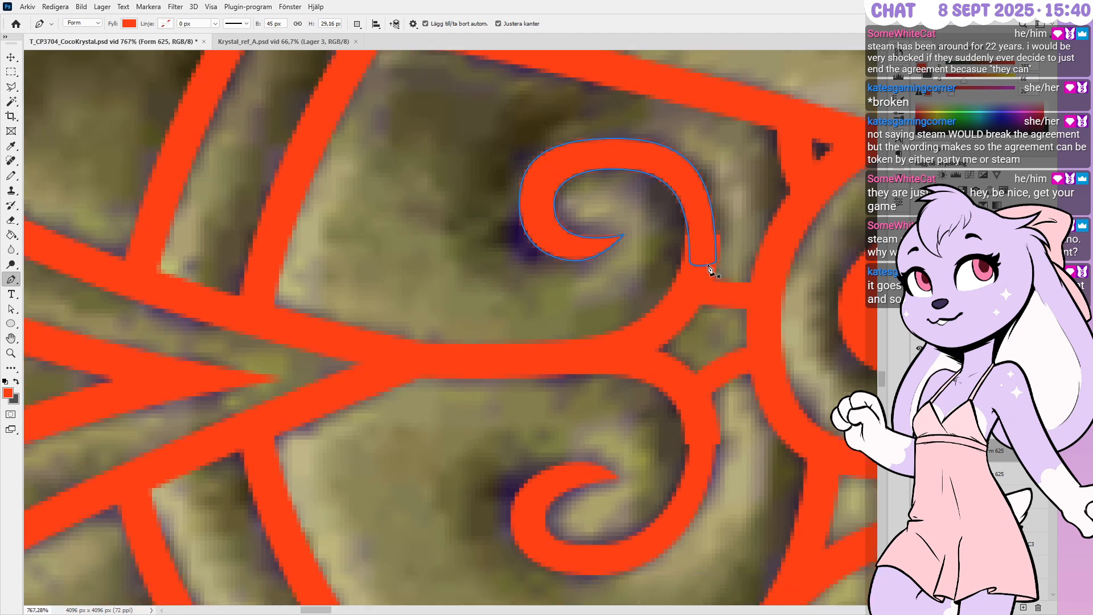
left_click(712, 262)
left_click_drag(714, 262, 686, 237, "ctrl")
left_click(690, 261, "ctrl")
left_click_drag(685, 165, 682, 193, "ctrl")
left_click(720, 234, "ctrl")
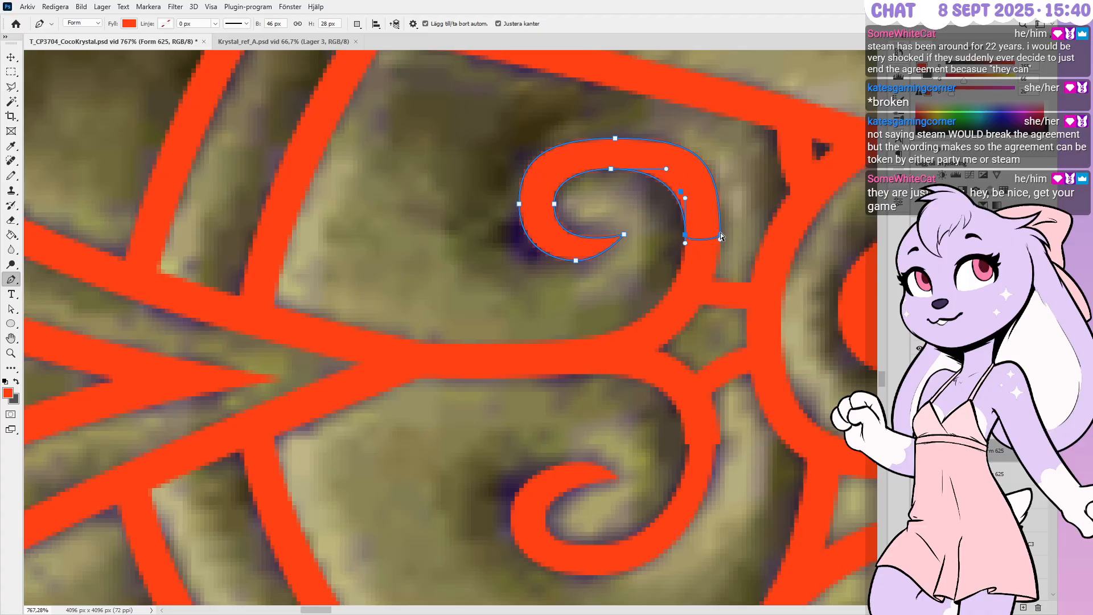
left_click_drag(720, 162, 720, 194, "ctrl")
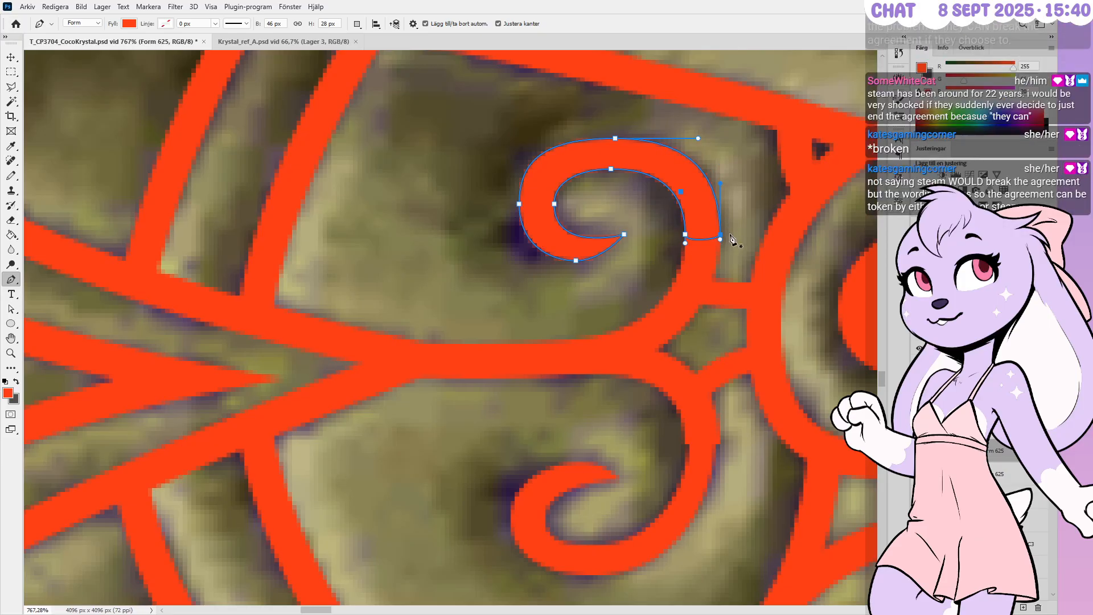
Add an anchor on the lower curl's stem and round the stem's top corner into a curve
scroll(737, 237, "down", 2, "alt")
left_click(1013, 473)
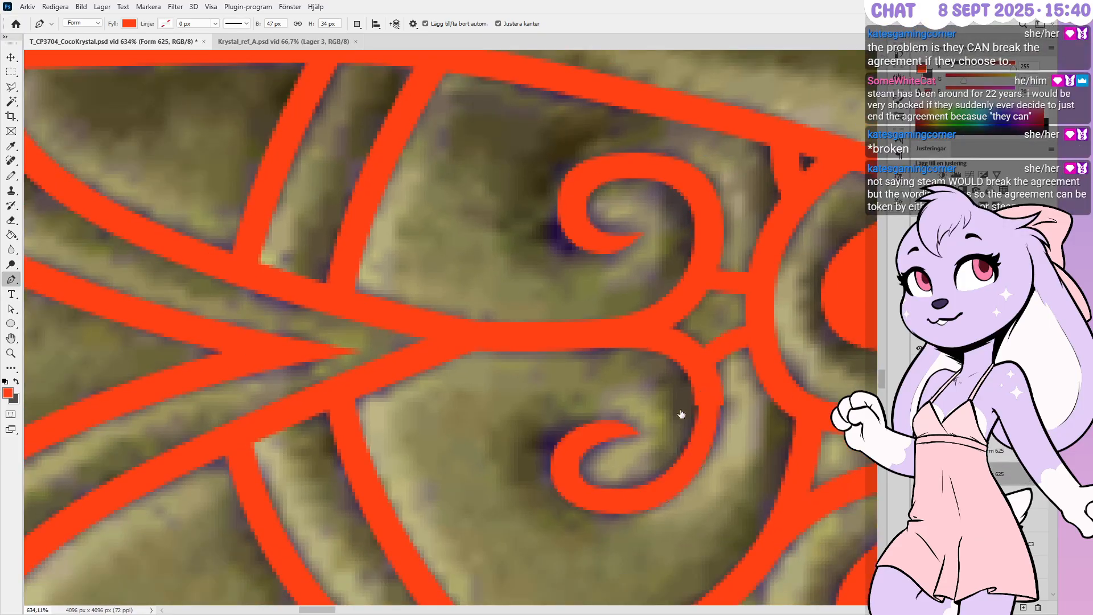
key("space")
scroll(626, 500, "down", 1, "alt")
scroll(654, 501, "up", 7, "alt")
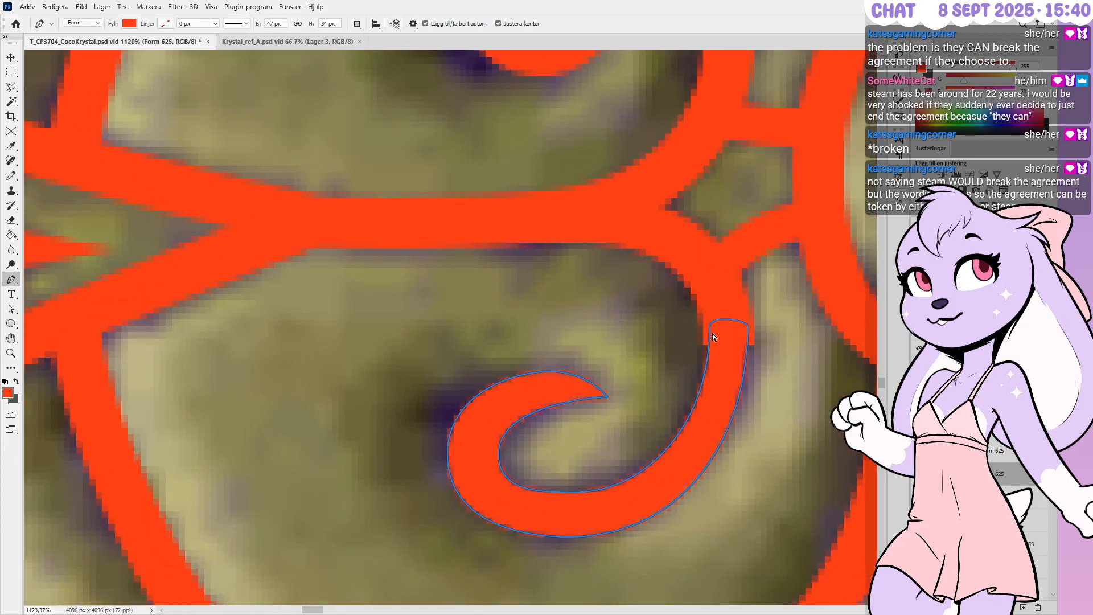
left_click(704, 345)
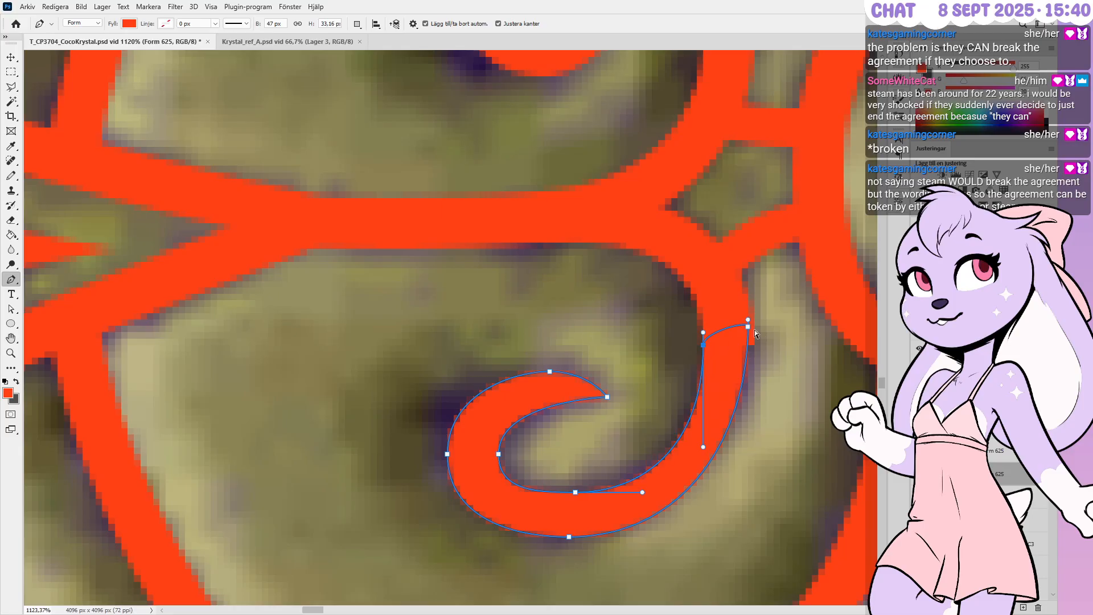
left_click_drag(749, 329, 756, 434)
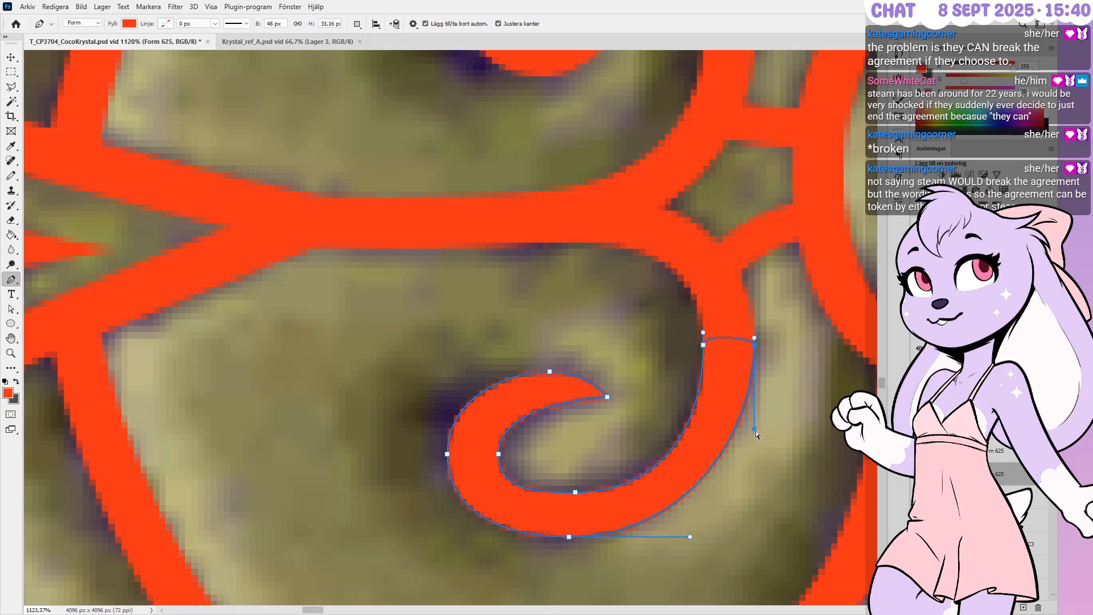
left_click(703, 345)
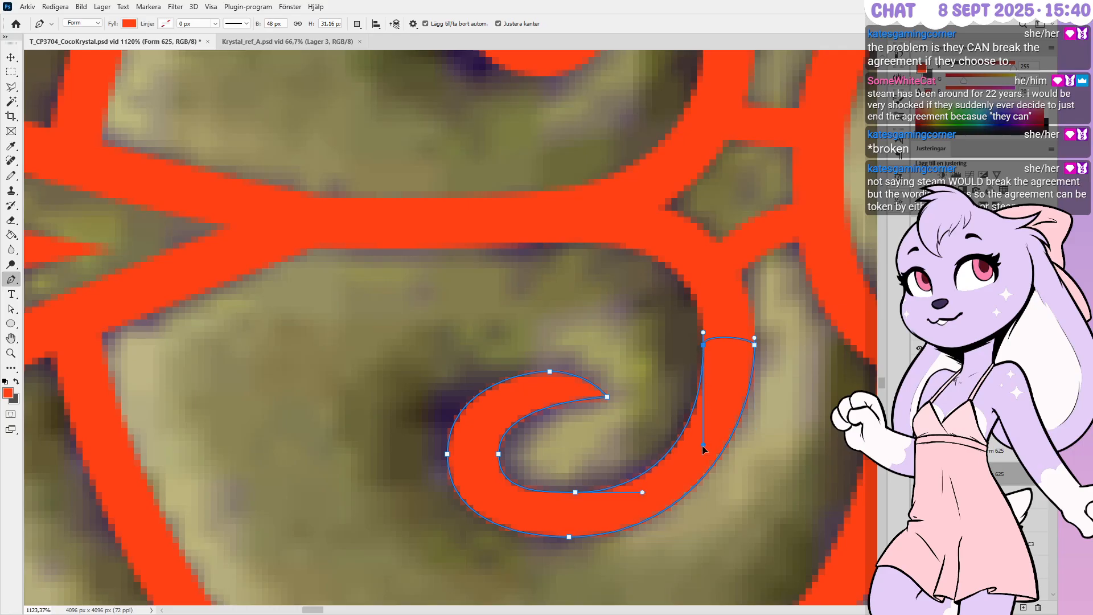
left_click_drag(703, 446, 704, 425)
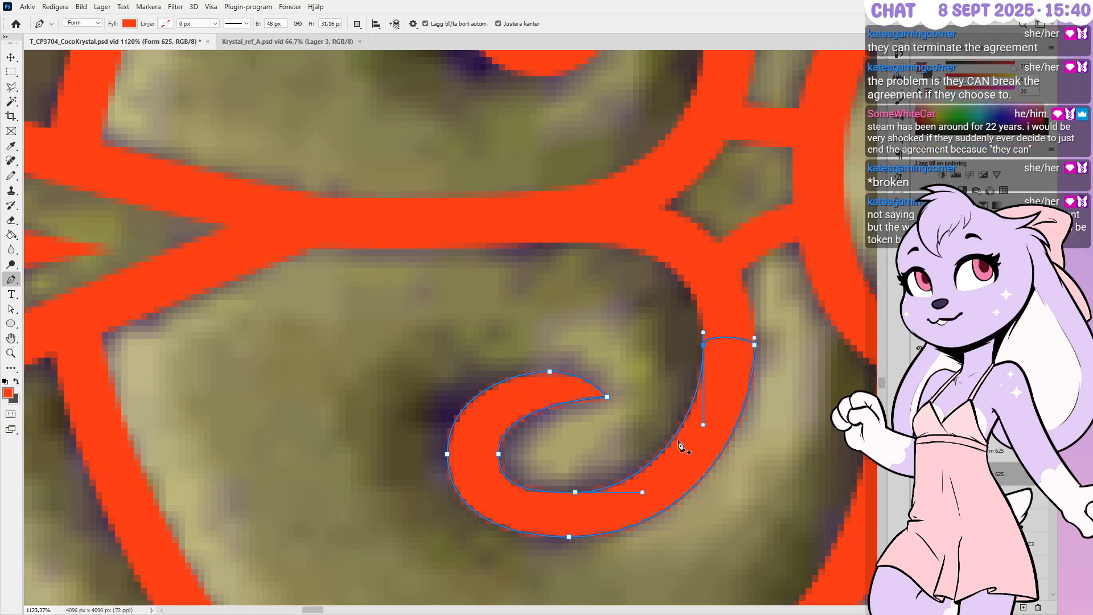
Nudge the curl's inner bottom point up and its top point left, then finish editing
left_click_drag(562, 470, 608, 509, "ctrl")
key("Up")
left_click_drag(525, 448, 498, 469, "ctrl")
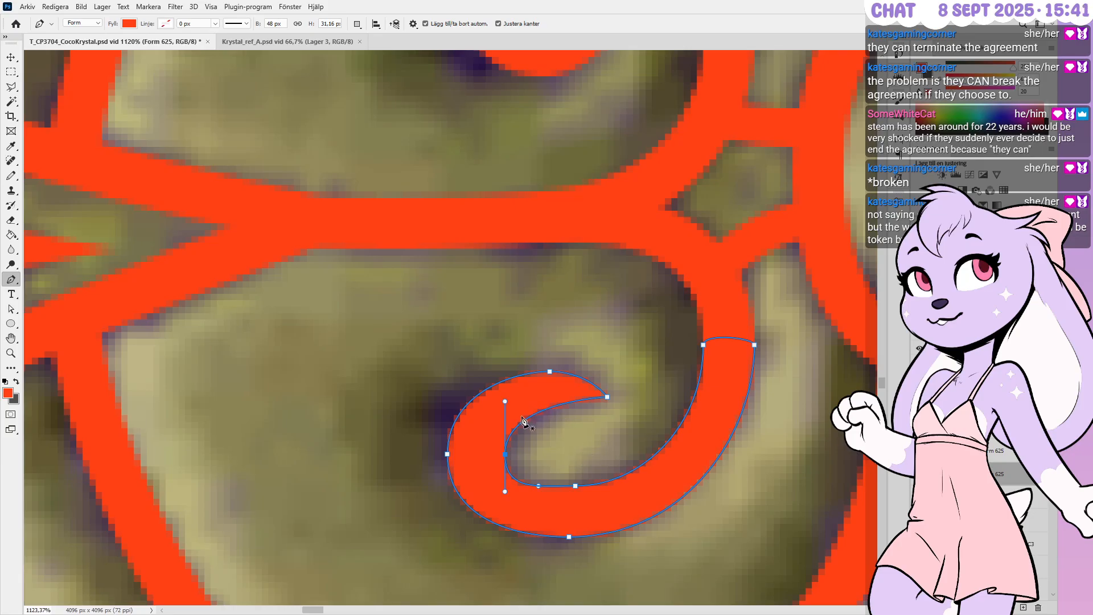
left_click_drag(527, 351, 573, 380, "ctrl")
left_click_drag(524, 346, 567, 388, "ctrl")
key("Left")
scroll(545, 433, "down", 5, "alt")
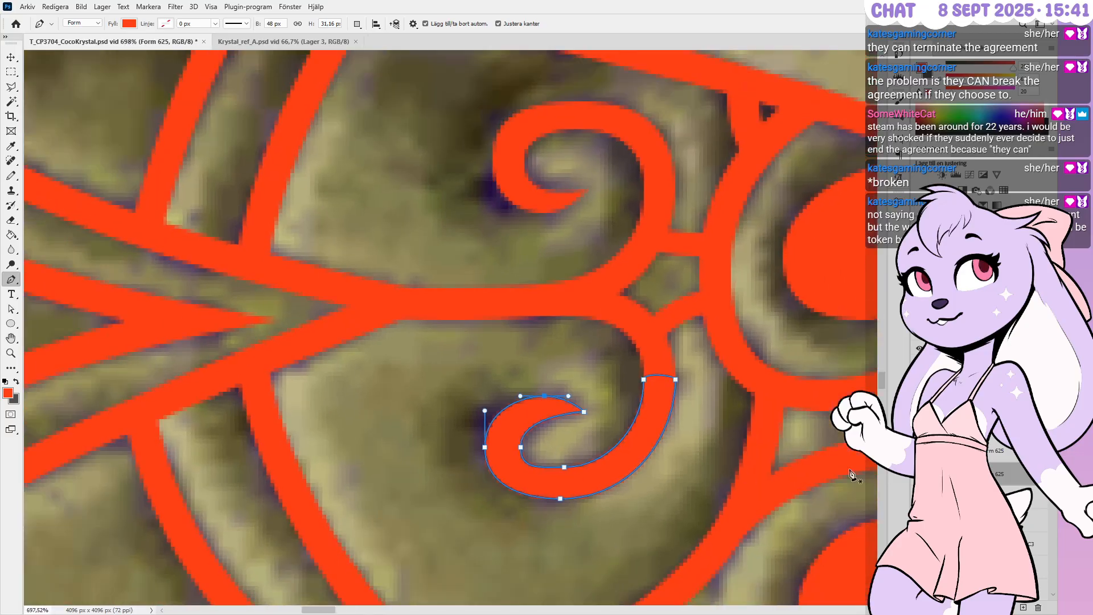
key("Escape")
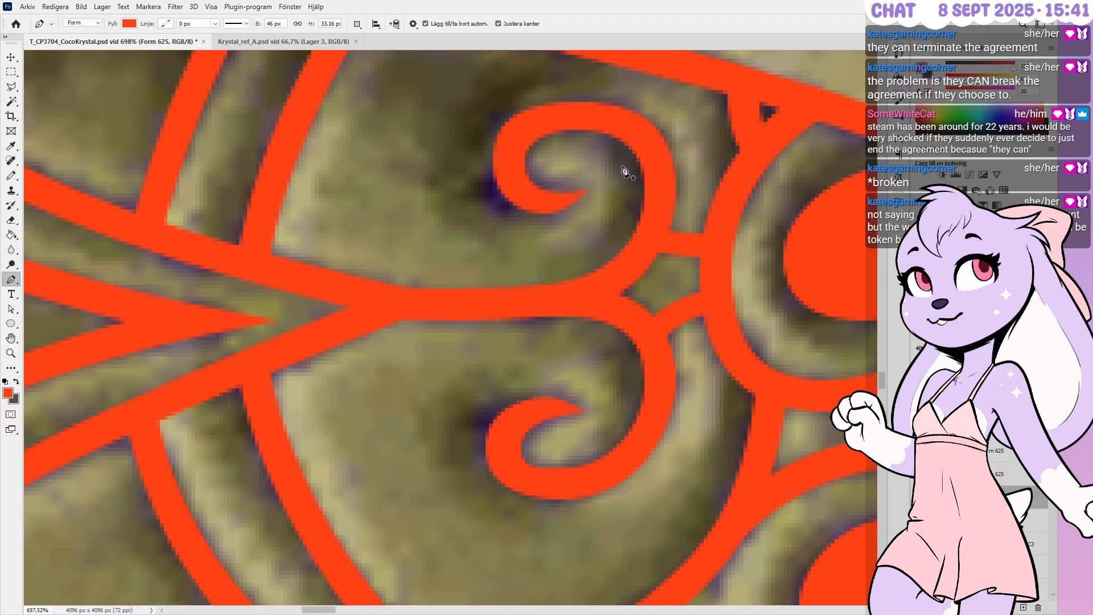
Widen the curl's stem one pixel on each side and reshape its right edge curve
scroll(622, 170, "down", 2, "alt")
scroll(672, 97, "down", 4, "alt")
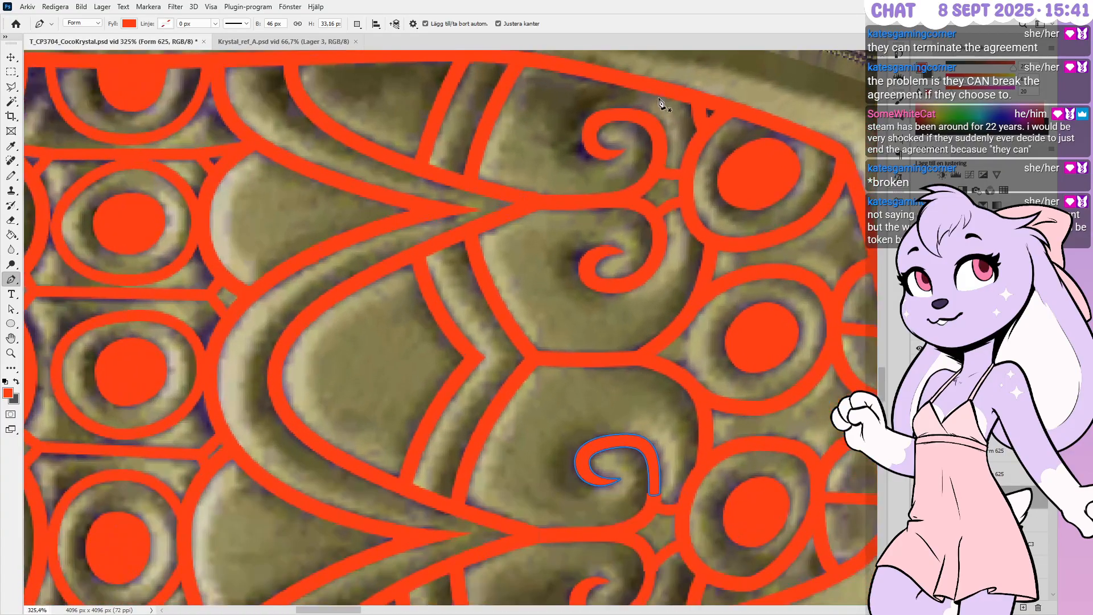
scroll(621, 512, "down", 1, "alt")
scroll(626, 512, "up", 13, "alt")
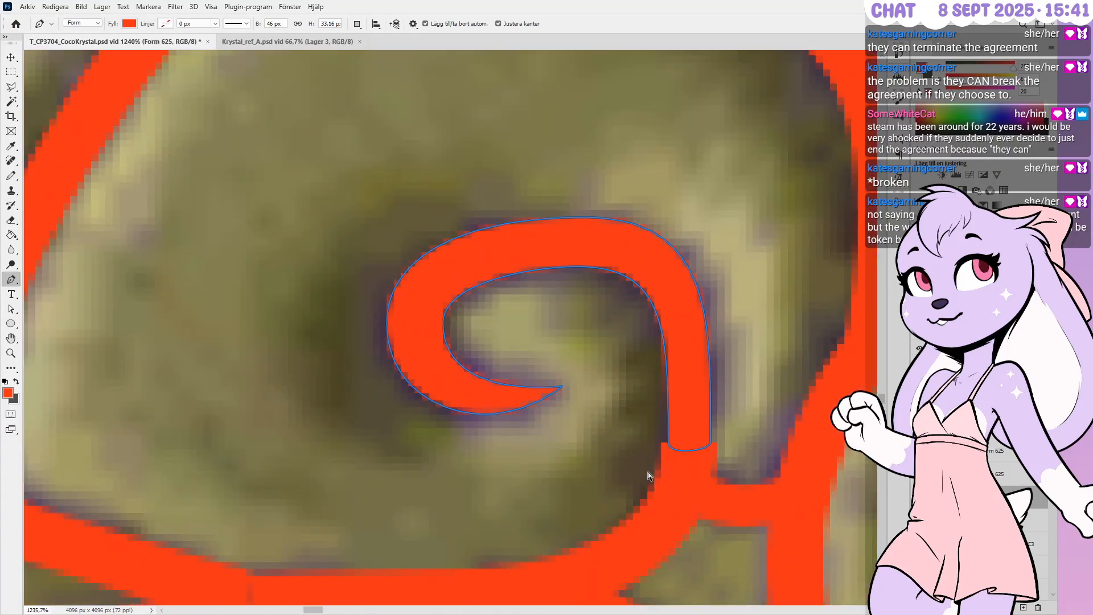
left_click_drag(647, 472, 678, 416, "ctrl")
key("Left")
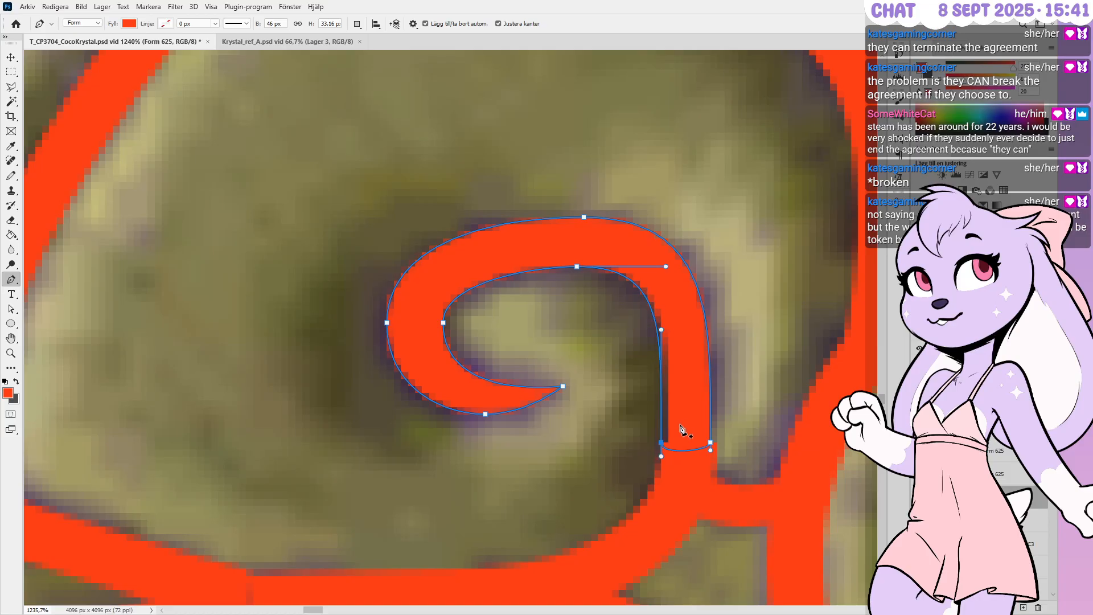
left_click_drag(729, 473, 704, 431, "ctrl")
key("Right")
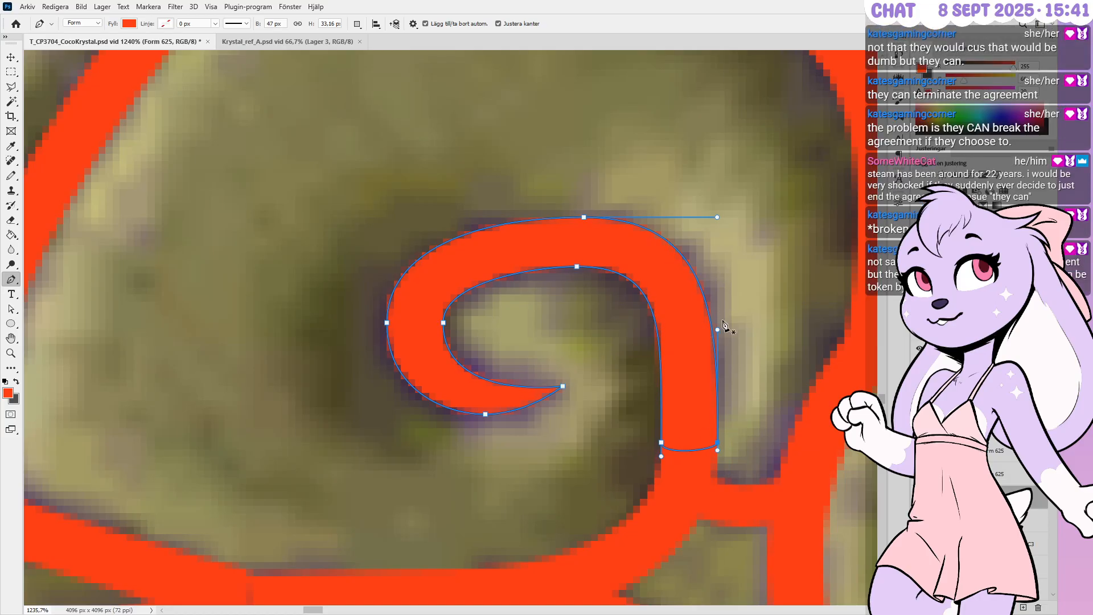
mouse_move(718, 331)
left_mouse_down("ctrl")
mouse_move(733, 344)
mouse_move(717, 335)
left_mouse_up("ctrl")
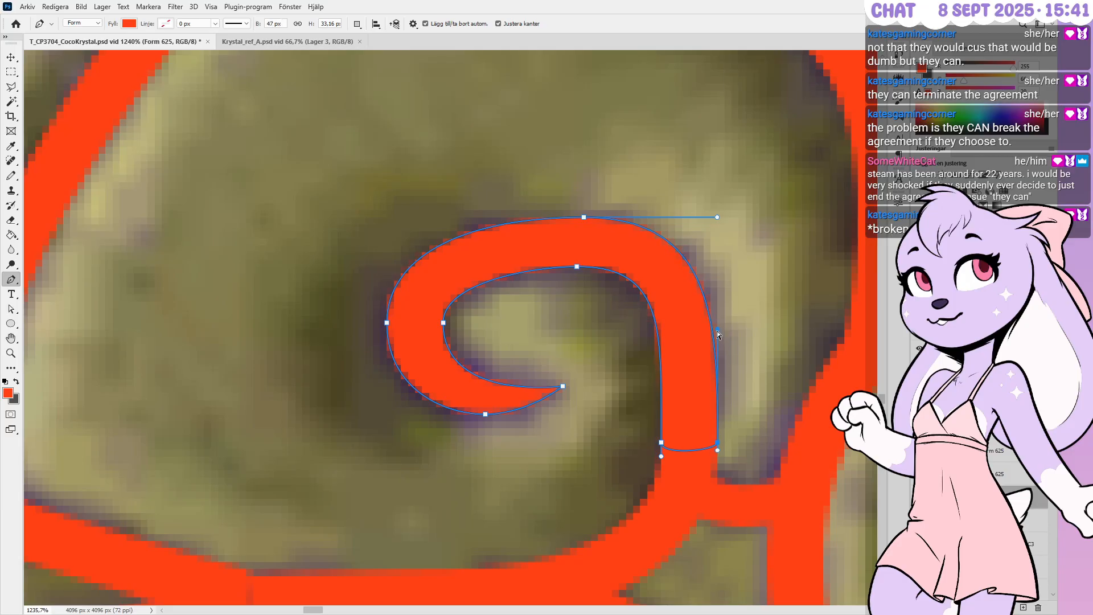
Move the curl's inner top point down and its inner left point right
left_click(576, 266, "ctrl")
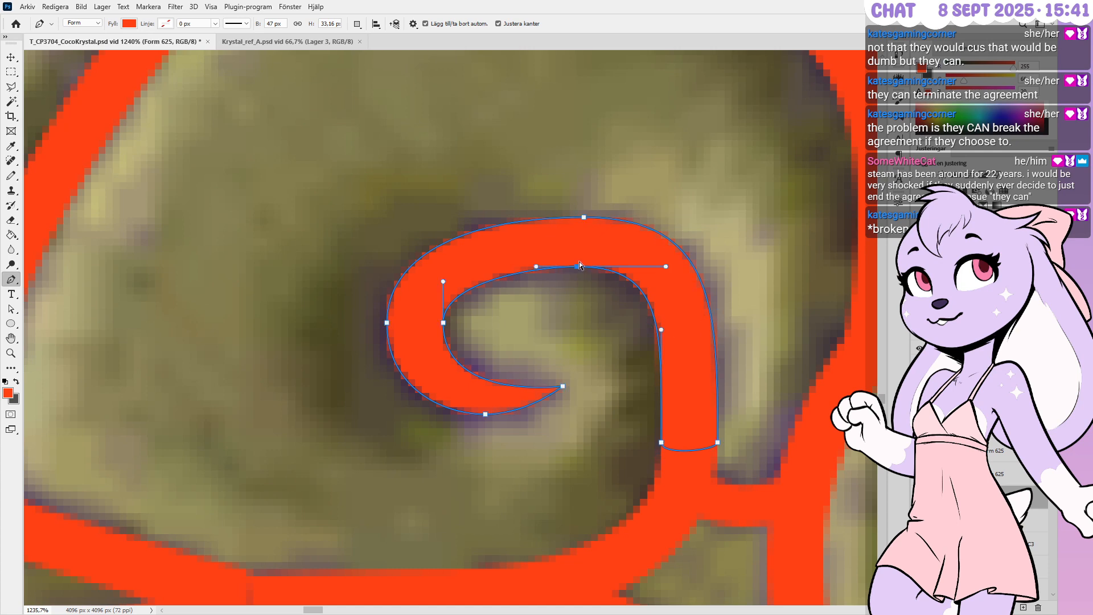
key("Down")
left_click(442, 322, "ctrl")
key("Right")
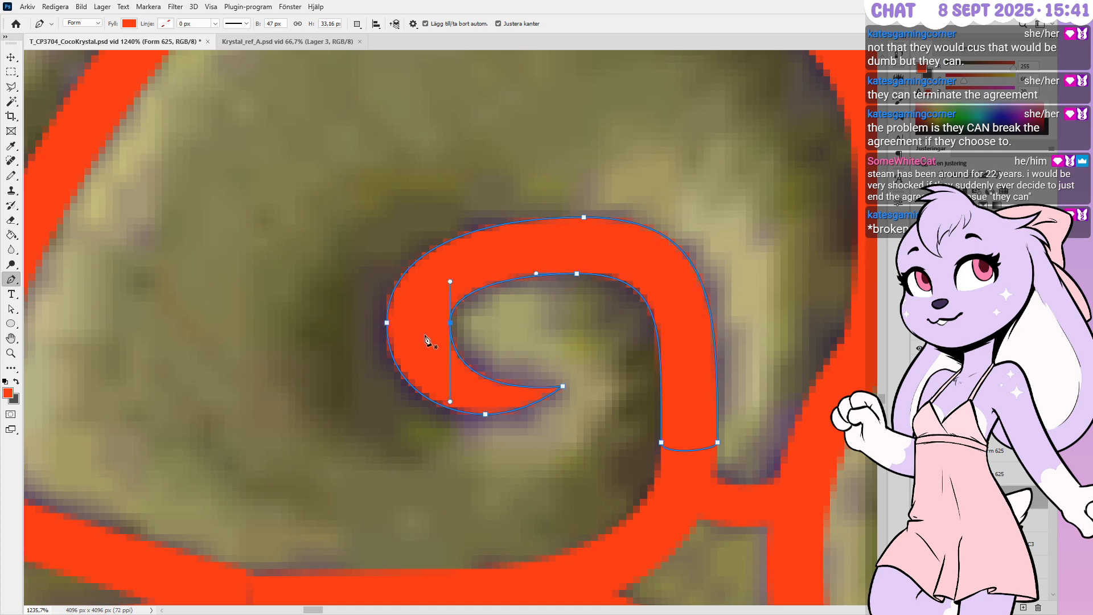
scroll(615, 239, "down", 2, "alt")
scroll(632, 194, "down", 2, "alt")
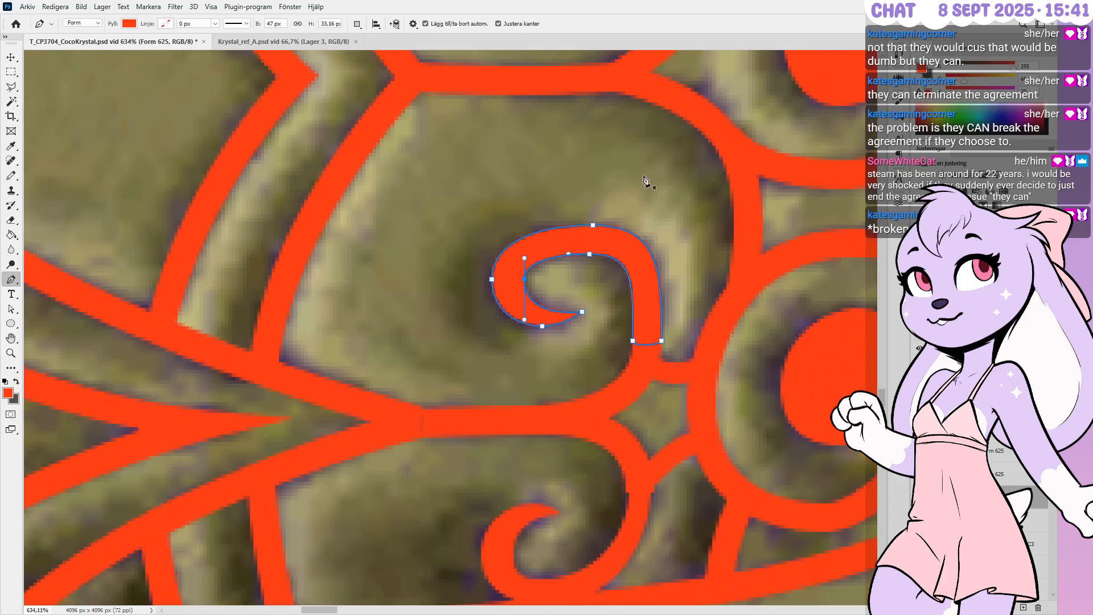
scroll(648, 172, "down", 3, "alt")
scroll(581, 507, "up", 5, "alt")
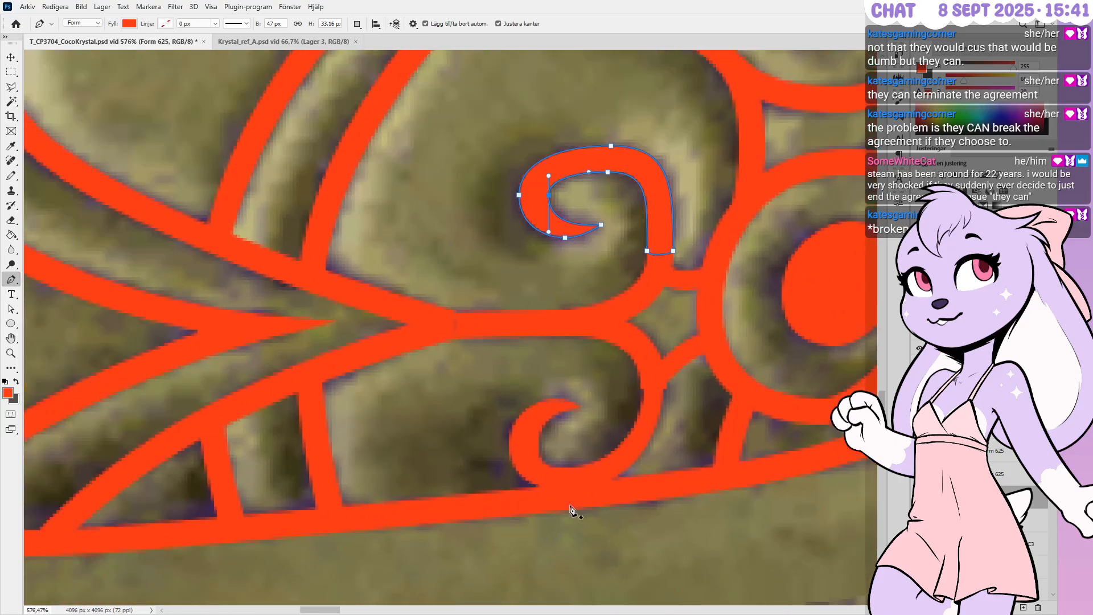
scroll(587, 487, "down", 1, "alt")
Reshape the lower curl's points, tighten its inner curve, and commit the path
left_click(668, 365, "ctrl")
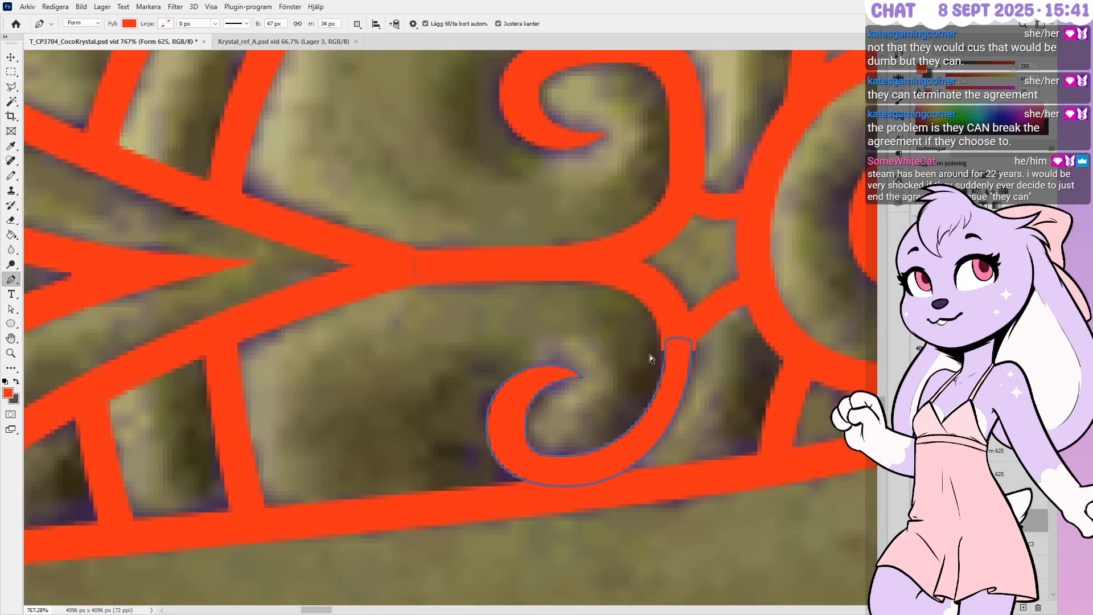
left_click(665, 348, "ctrl")
left_click_drag(666, 348, 697, 354, "ctrl")
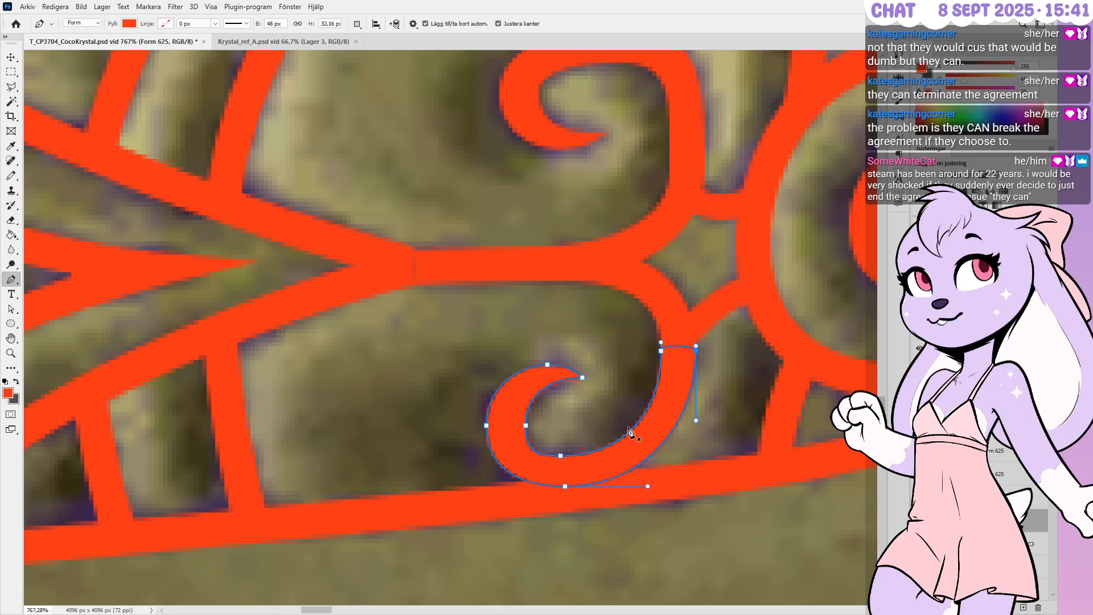
left_click_drag(560, 455, 561, 452, "ctrl")
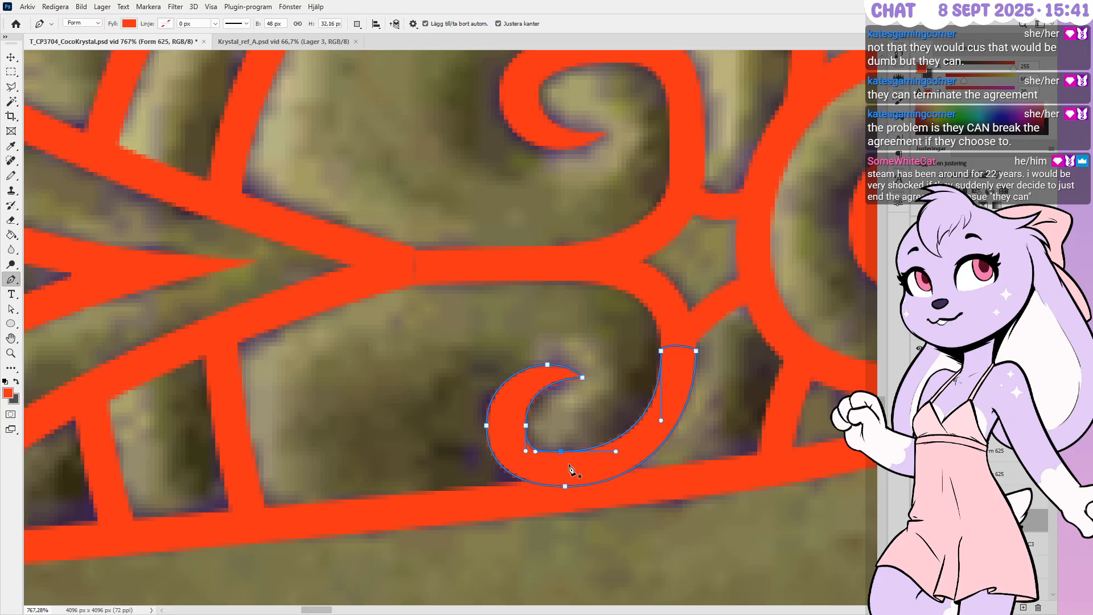
scroll(577, 464, "up", 1, "alt")
scroll(542, 444, "up", 2, "alt")
key("Right")
key("Right")
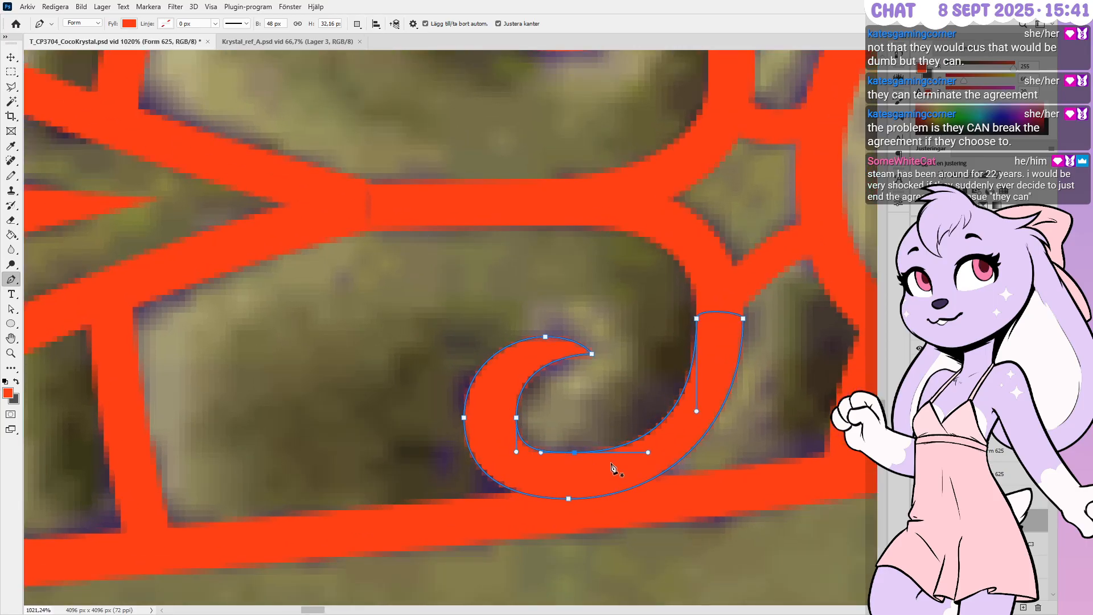
left_click_drag(649, 453, 639, 450, "ctrl")
key("Return")
scroll(570, 381, "down", 3, "alt")
scroll(578, 441, "down", 2, "alt")
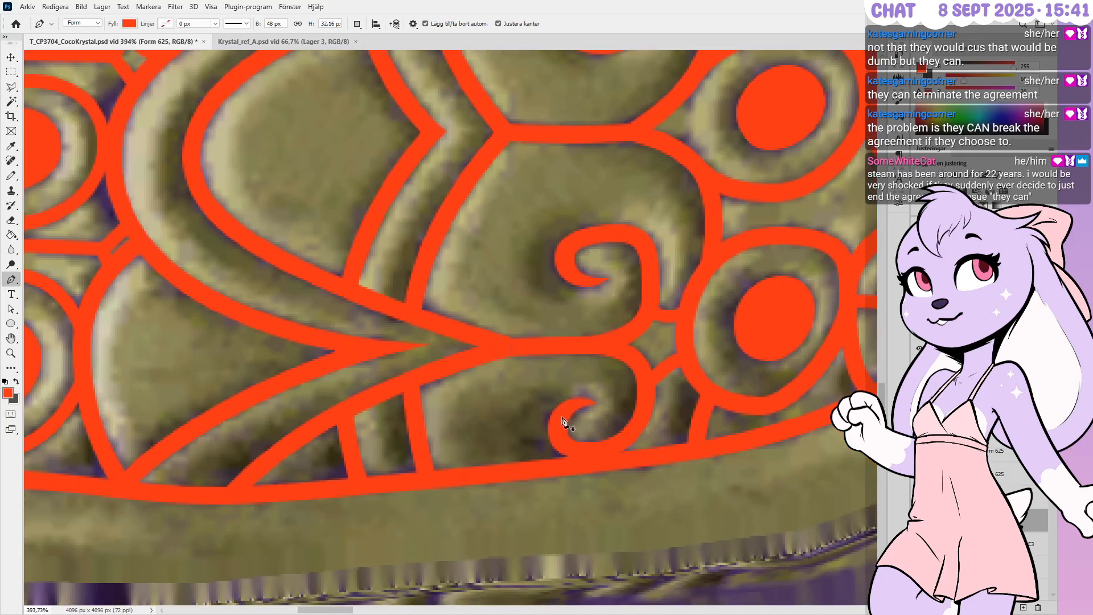
scroll(407, 364, "up", 3, "alt")
scroll(493, 348, "up", 1, "alt")
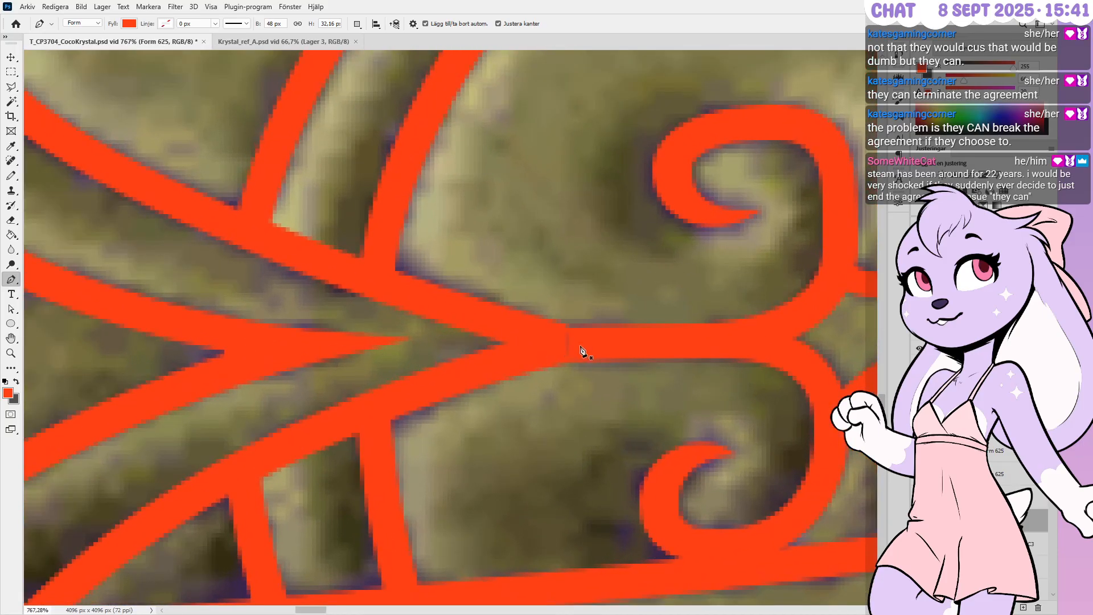
Shift the left end of the curved bar at the V junction slightly left
left_click(568, 344, "ctrl")
left_click_drag(569, 344, 558, 342, "ctrl")
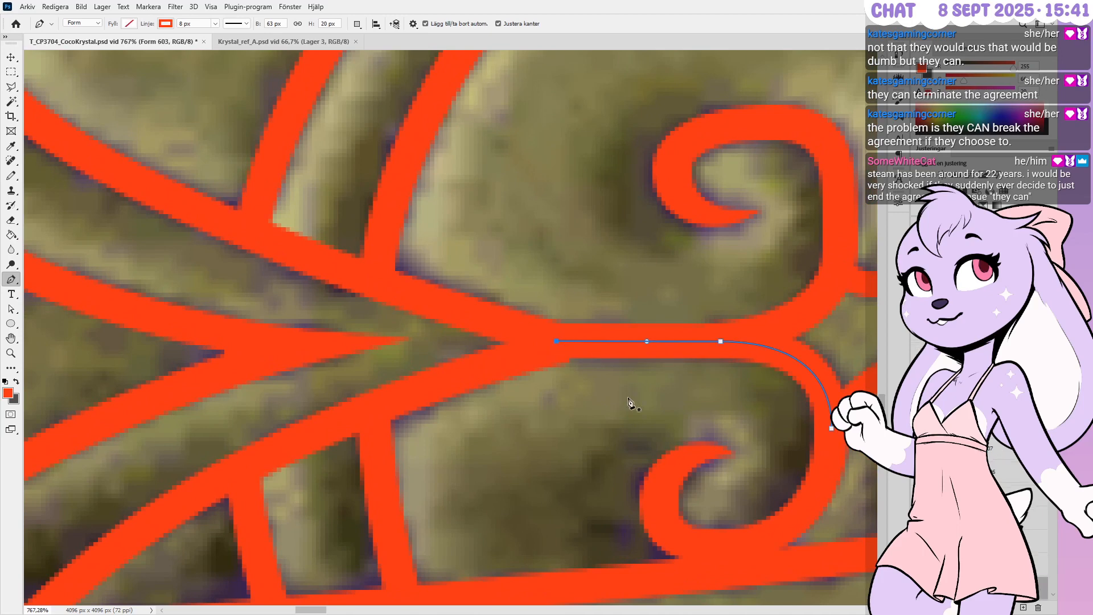
scroll(634, 399, "down", 4, "alt")
scroll(656, 402, "down", 1, "alt")
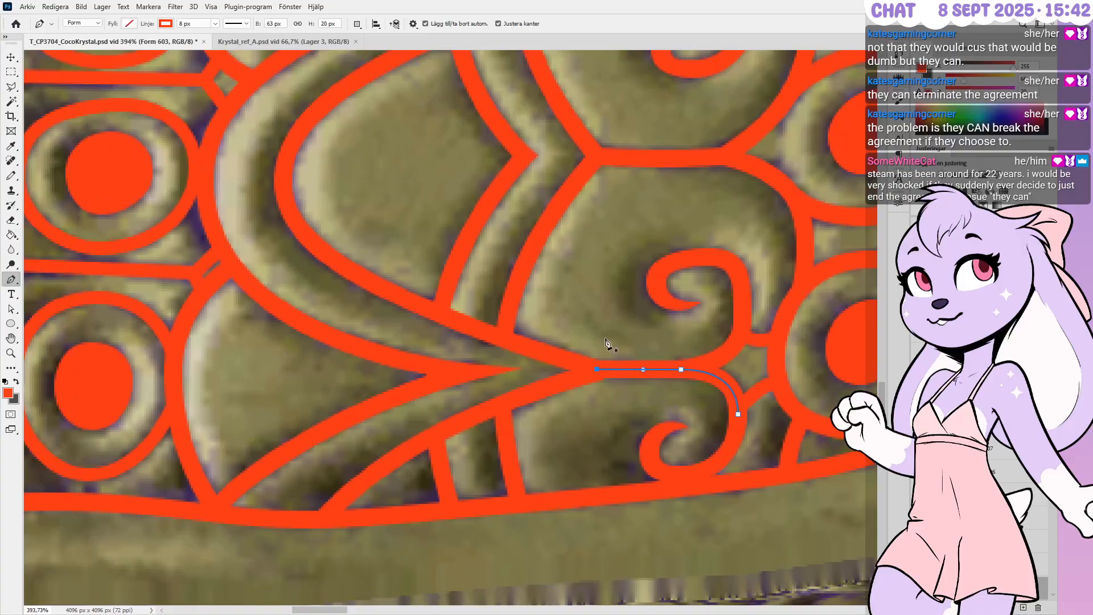
scroll(606, 340, "up", 1, "alt")
scroll(637, 471, "down", 1, "alt")
scroll(637, 474, "down", 3, "alt")
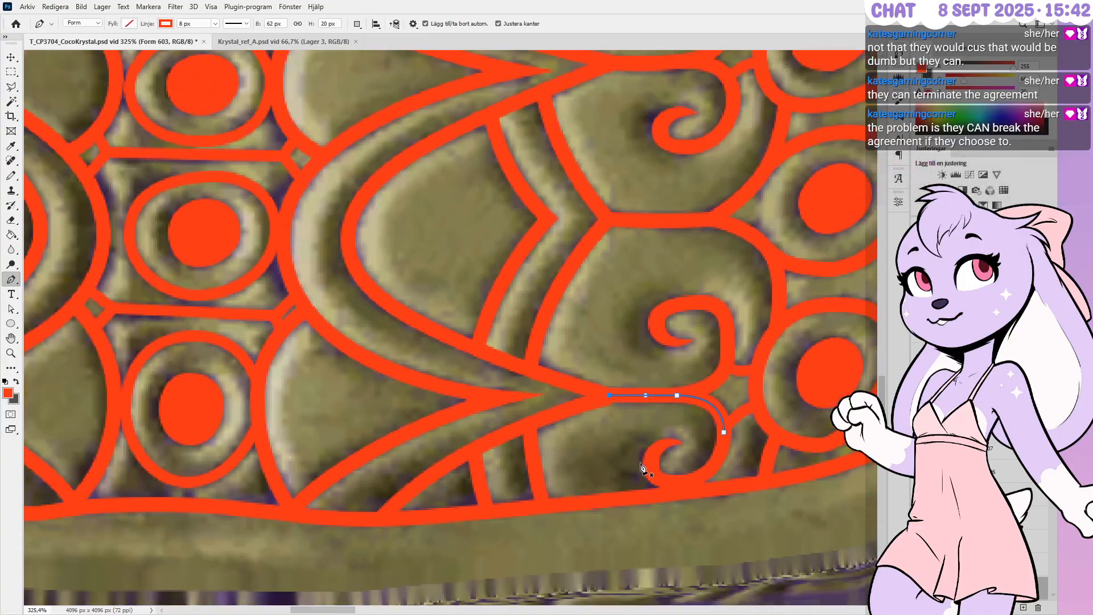
scroll(628, 85, "up", 2, "alt")
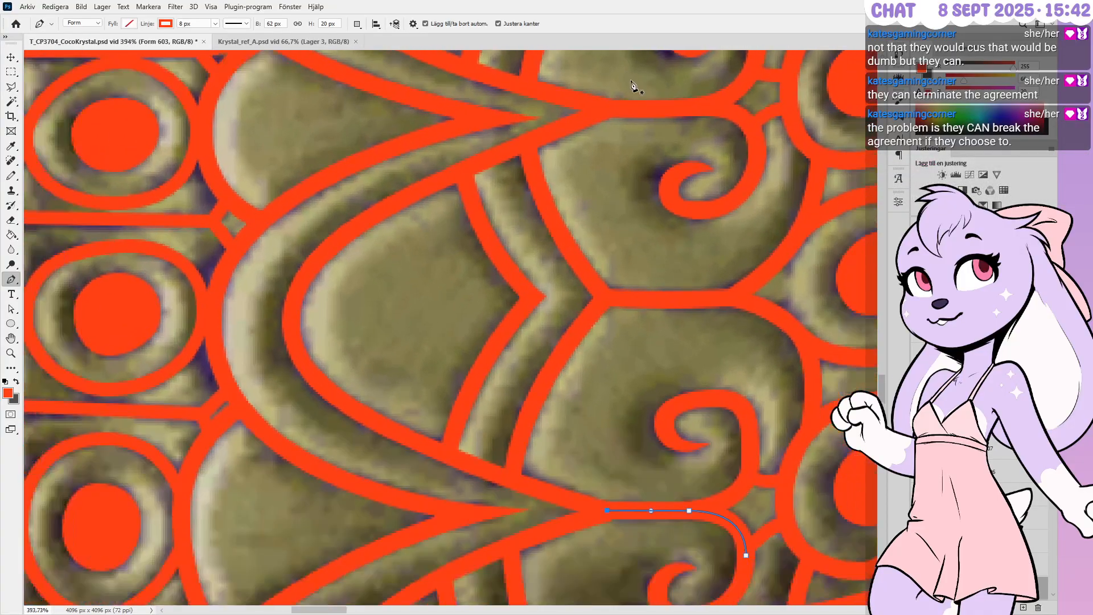
scroll(715, 188, "down", 2, "alt")
scroll(639, 419, "up", 5, "alt")
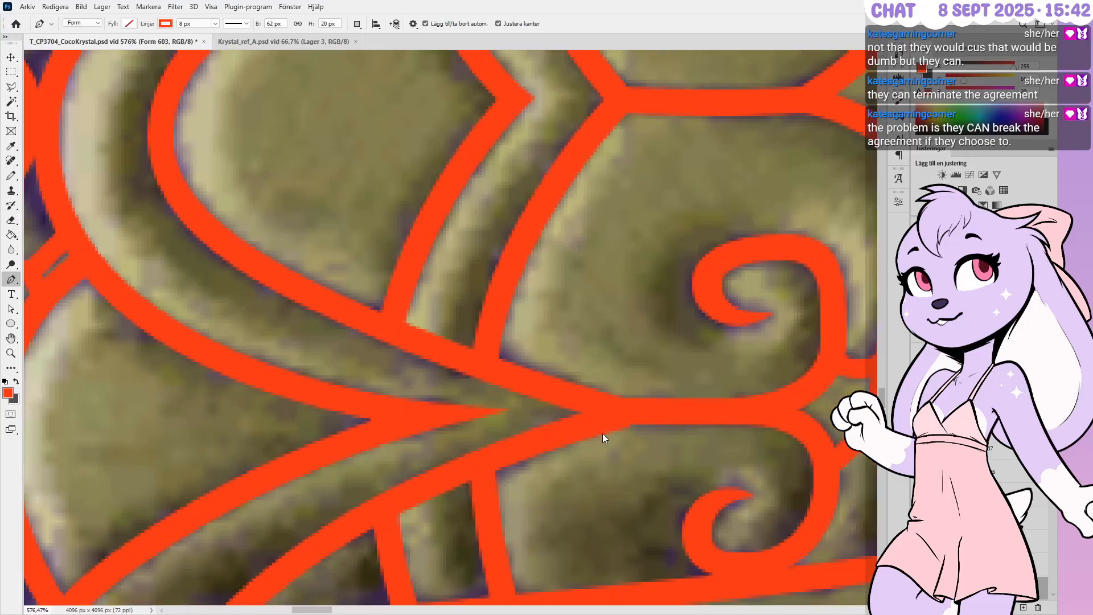
Extend the red stroke's end a few pixels so it meets the adjoining line
left_click_drag(626, 414, 626, 411, "ctrl")
scroll(734, 318, "down", 5, "alt")
scroll(756, 330, "up", 2, "alt")
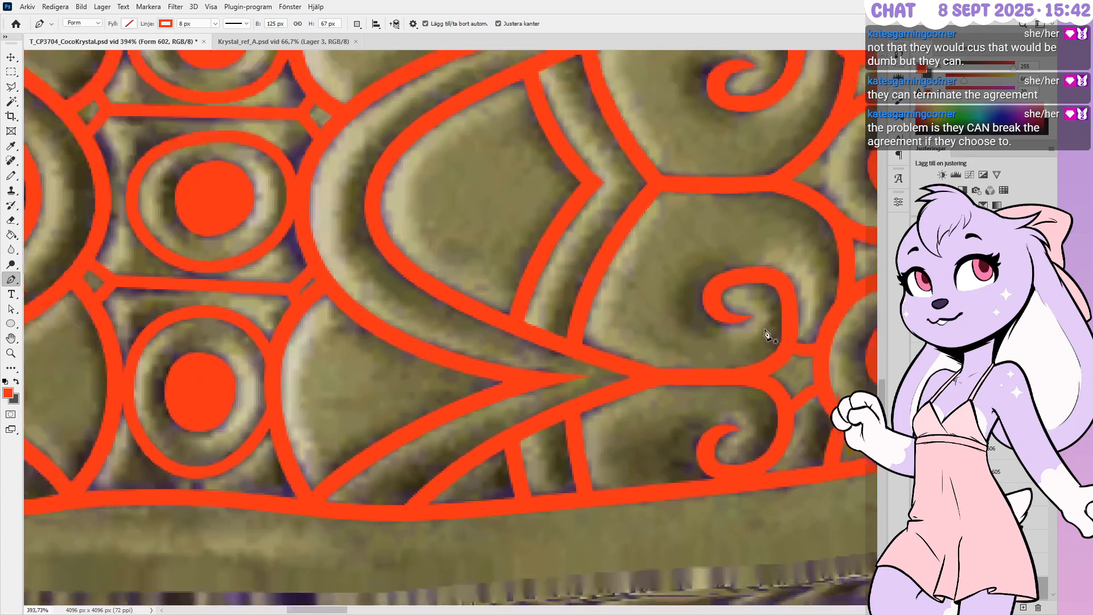
scroll(766, 334, "down", 3, "alt")
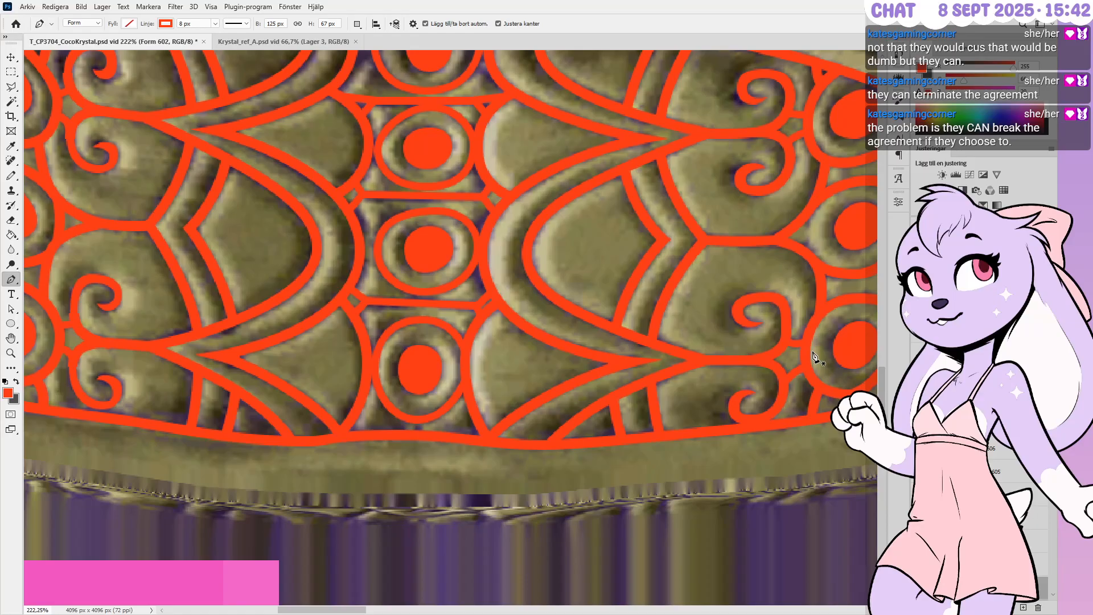
scroll(814, 358, "down", 3, "alt")
scroll(811, 364, "up", 1, "alt")
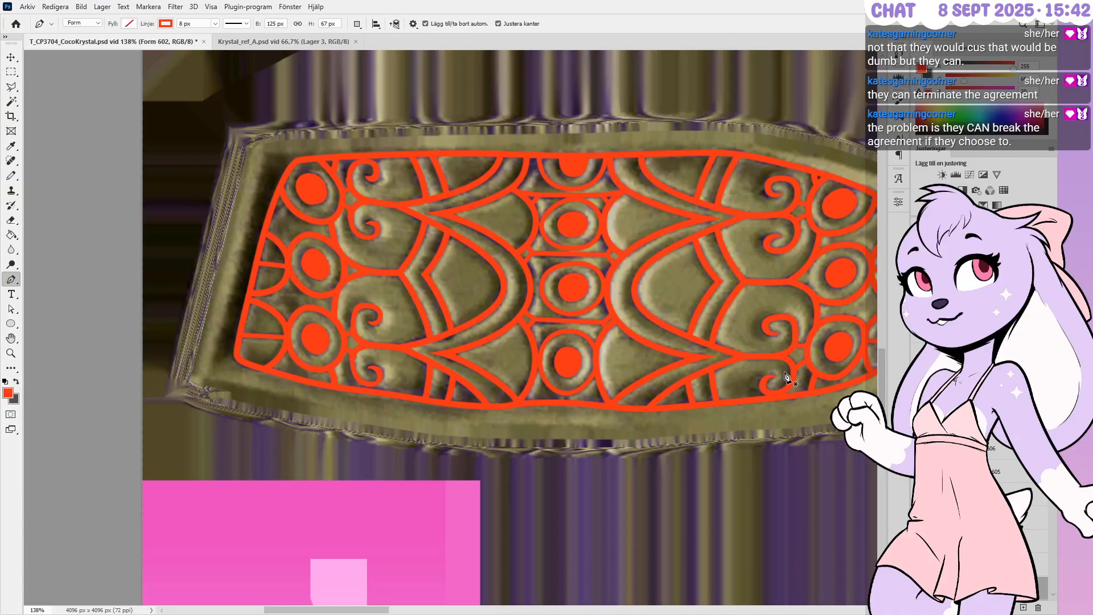
scroll(695, 197, "down", 3, "alt")
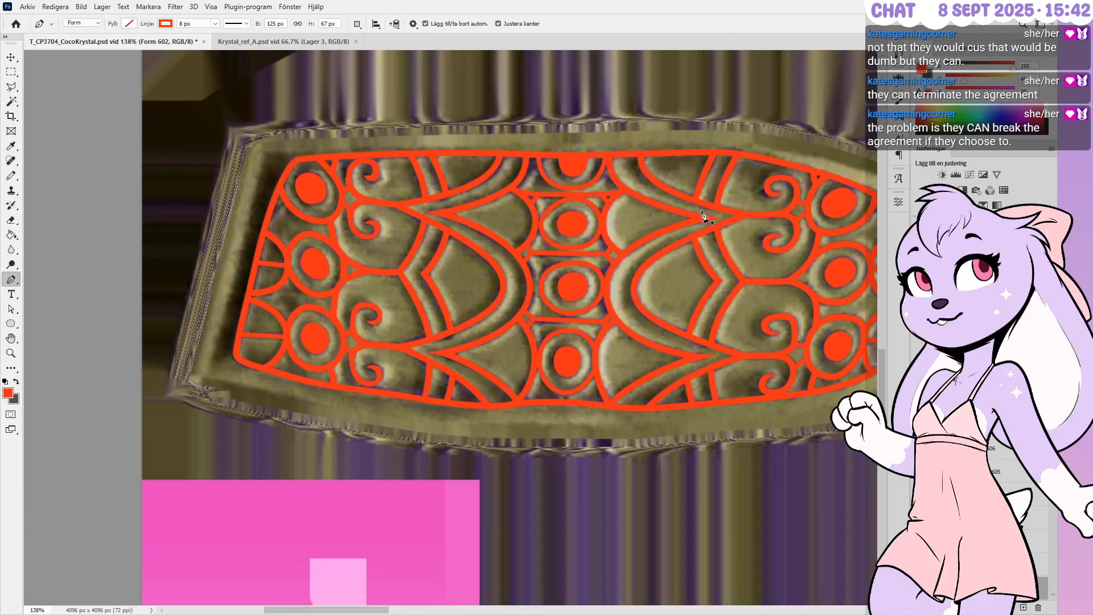
scroll(712, 218, "up", 6, "alt")
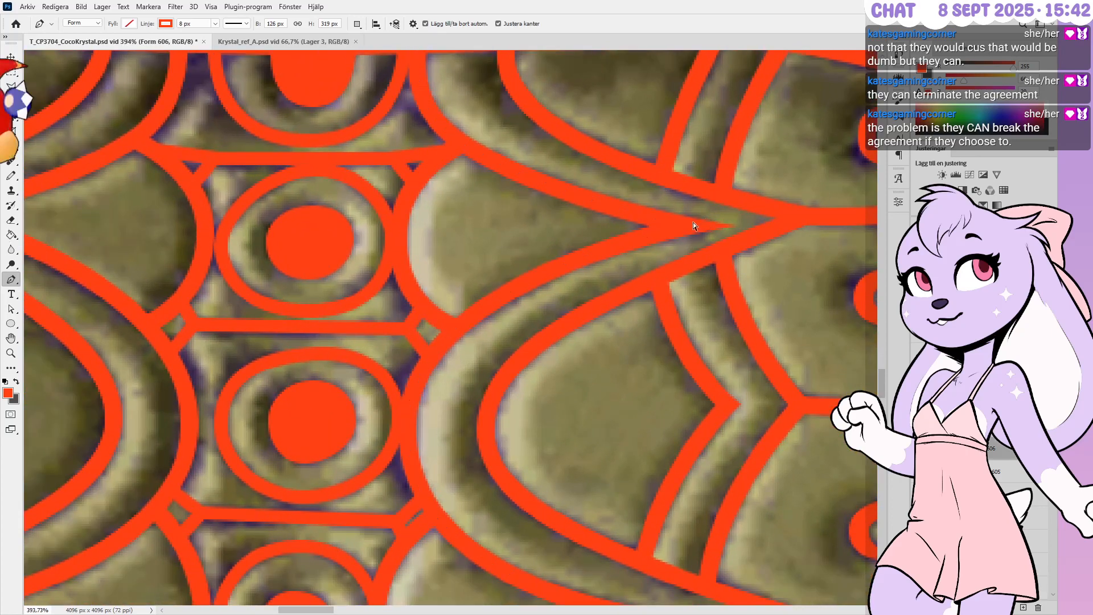
Nudge the arch's pointed tip a few pixels left and up, shorten the lower tip, then deselect
scroll(670, 210, "up", 1, "alt")
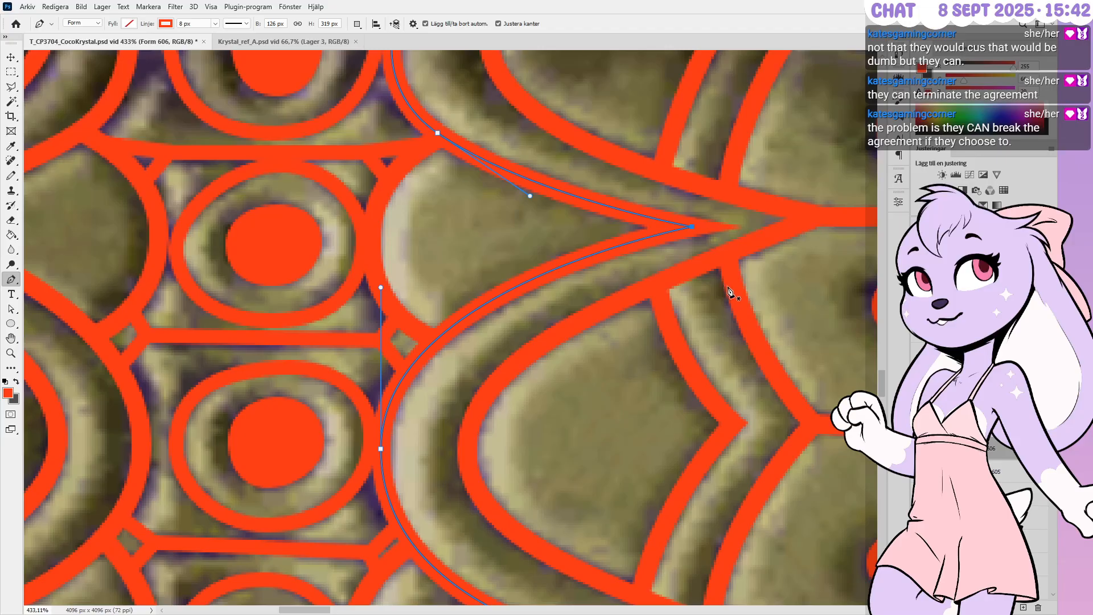
key("Left")
key("Up")
key("Left")
key("Left")
key("Left")
key("Down")
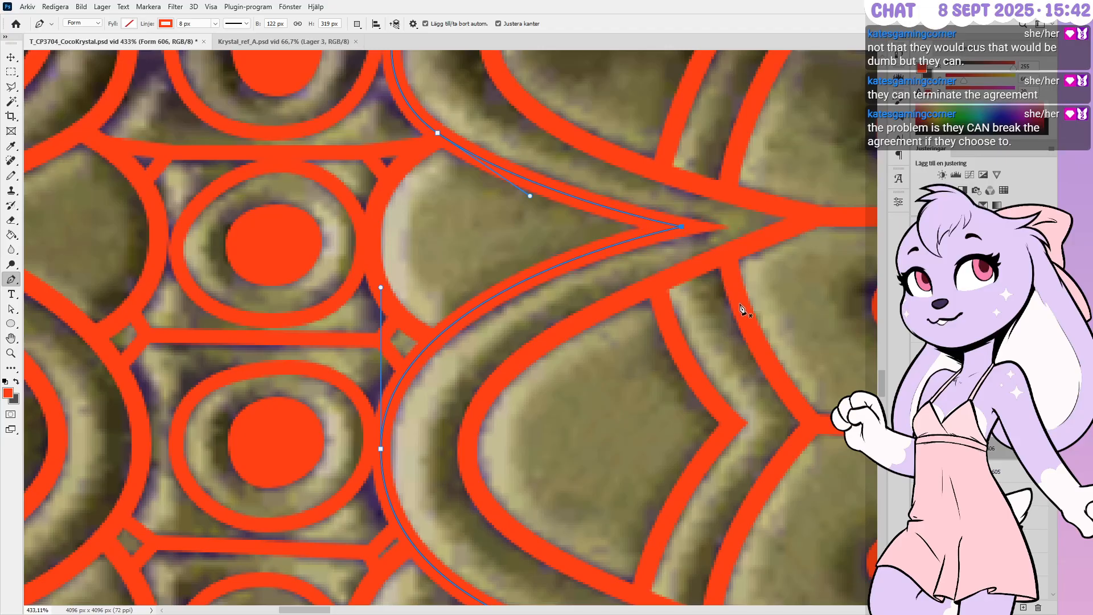
key("Left")
key("Up")
key("Left")
key("Right")
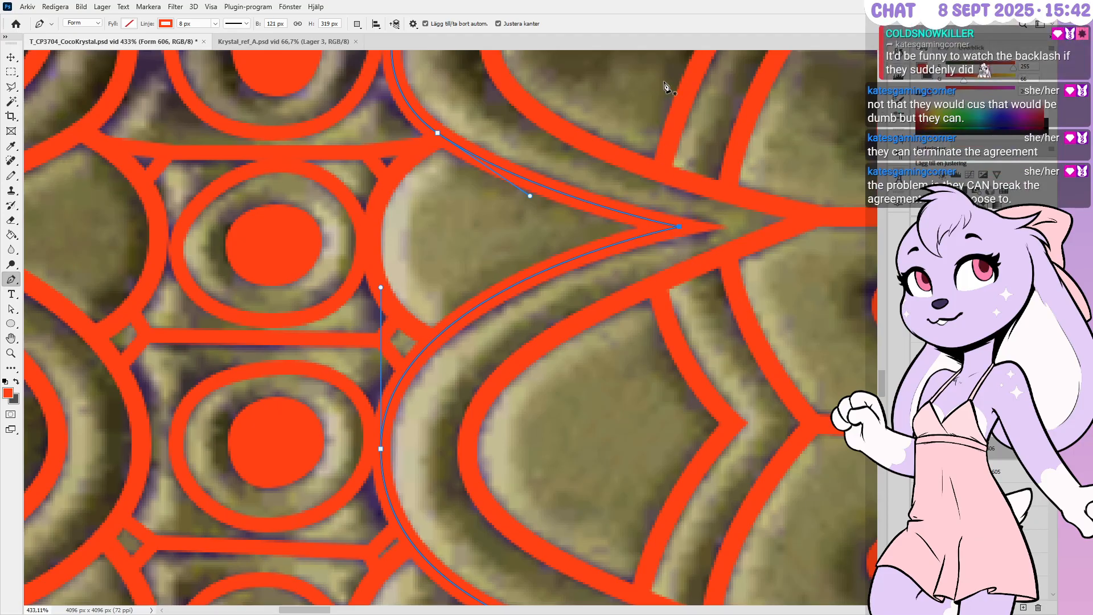
scroll(667, 81, "down", 3, "alt")
scroll(667, 81, "down", 3, "alt")
scroll(670, 312, "up", 5, "alt")
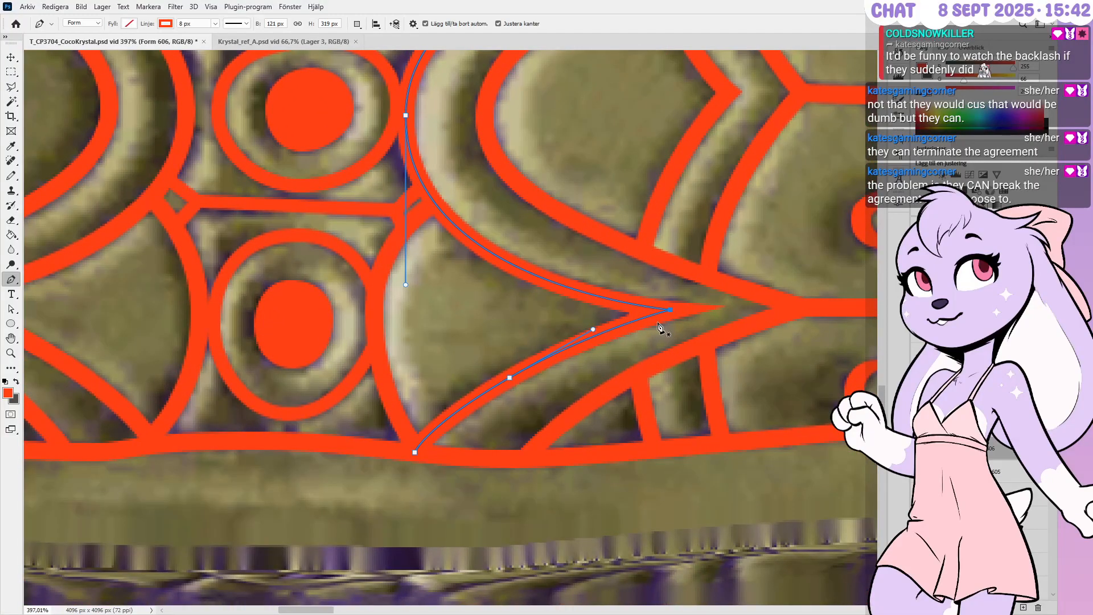
key("Left")
key("Left")
left_click(667, 336, "ctrl")
Shift the central pointed arch shape's lower tip slightly right, then deselect its path
scroll(588, 353, "down", 2, "alt")
scroll(493, 371, "up", 2, "alt")
left_click_drag(518, 351, 553, 392, "ctrl")
scroll(587, 383, "down", 1, "alt")
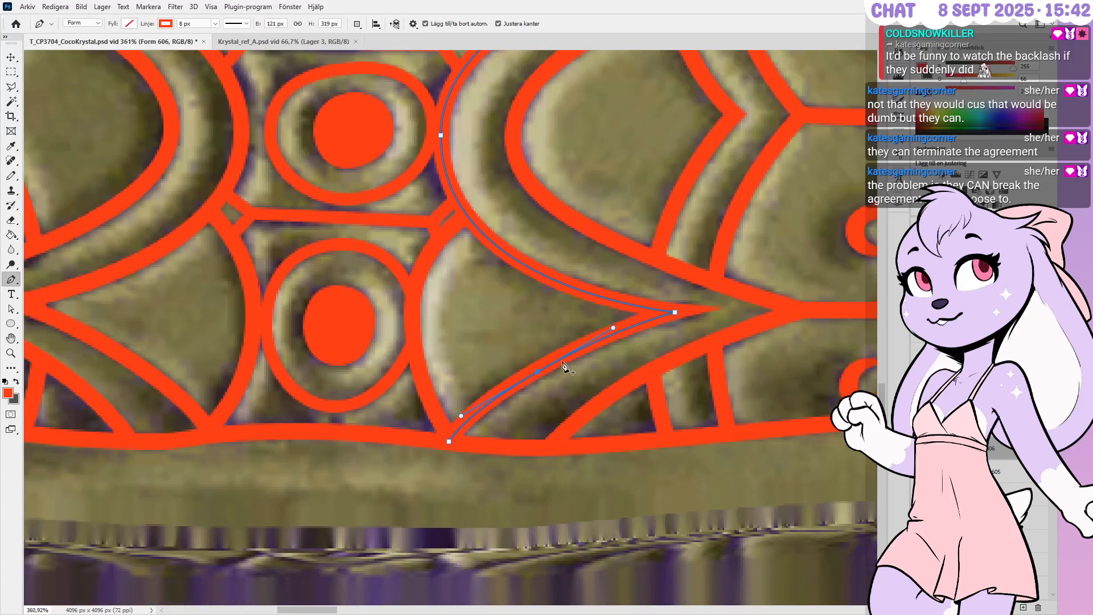
scroll(688, 344, "down", 6, "alt")
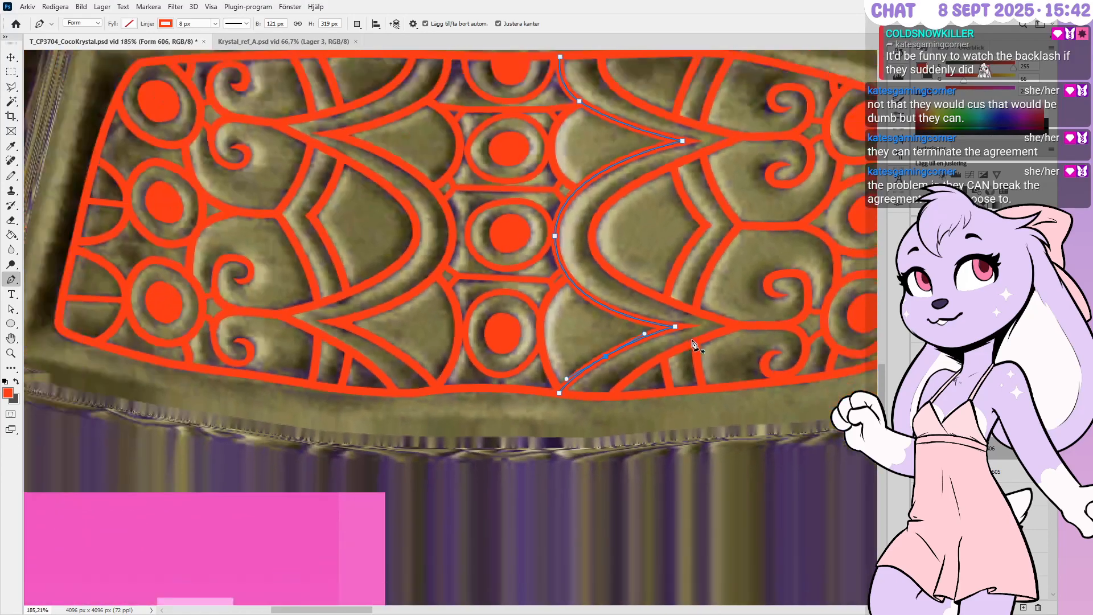
scroll(693, 344, "down", 2, "alt")
scroll(647, 267, "up", 5, "alt")
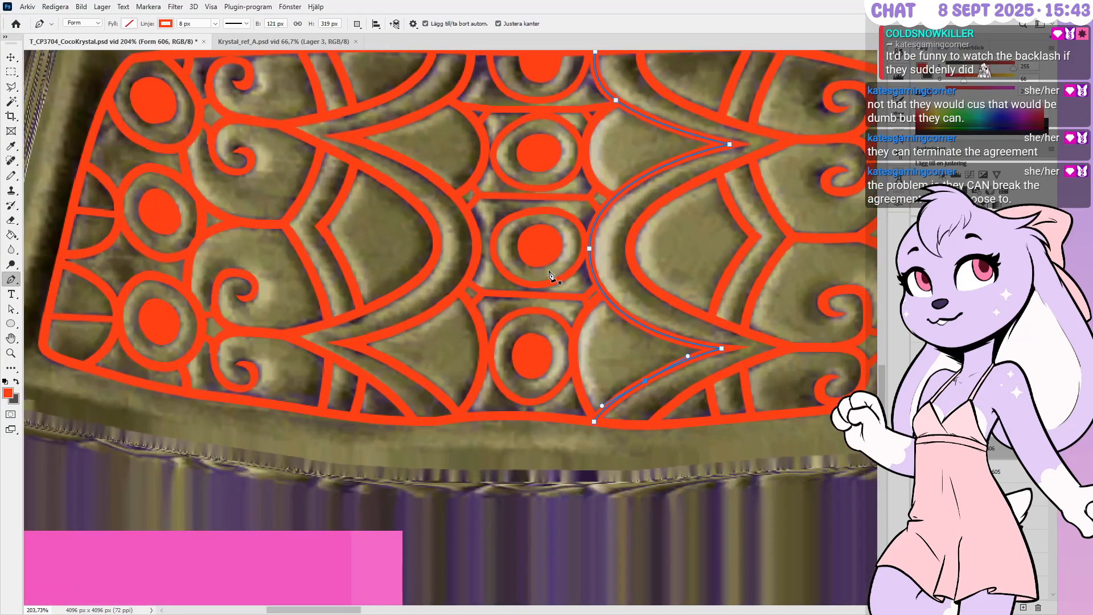
scroll(649, 269, "down", 4, "alt")
scroll(771, 347, "up", 3, "alt")
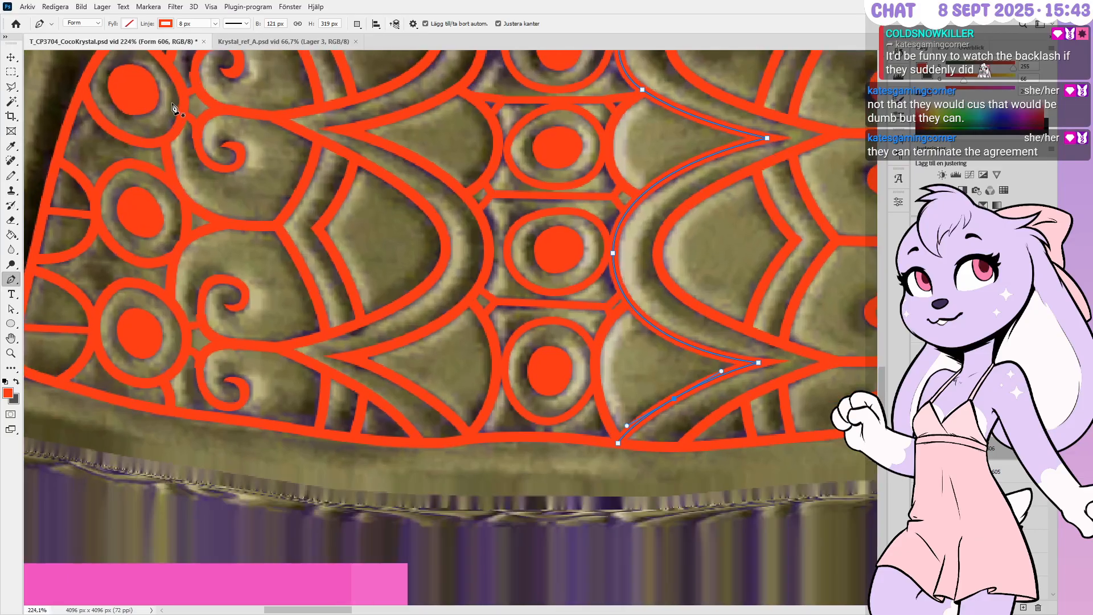
scroll(287, 107, "up", 4, "alt")
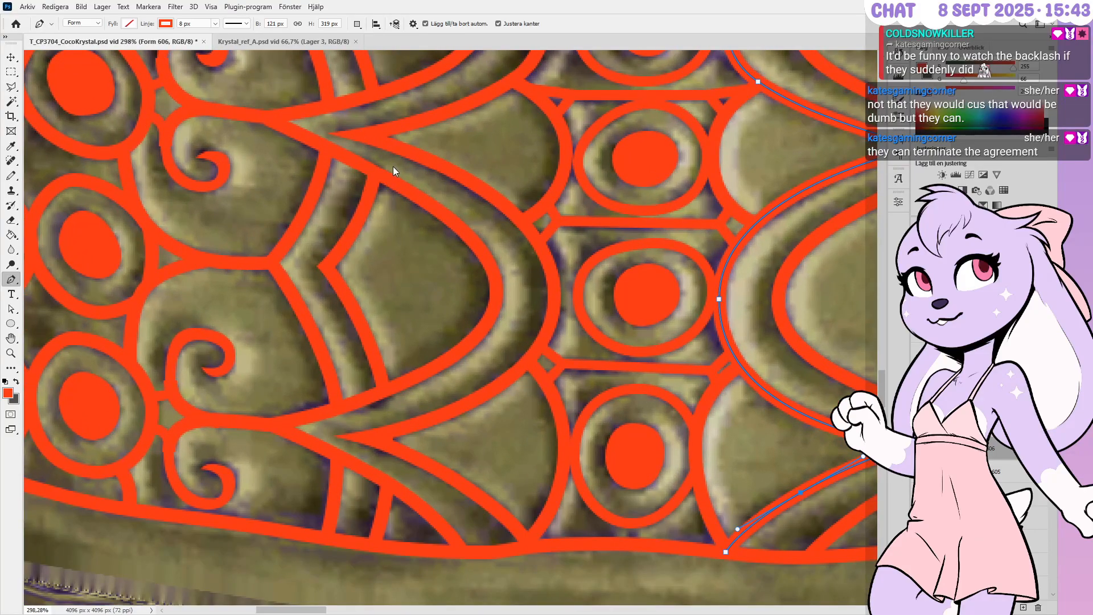
left_click(362, 131, "ctrl")
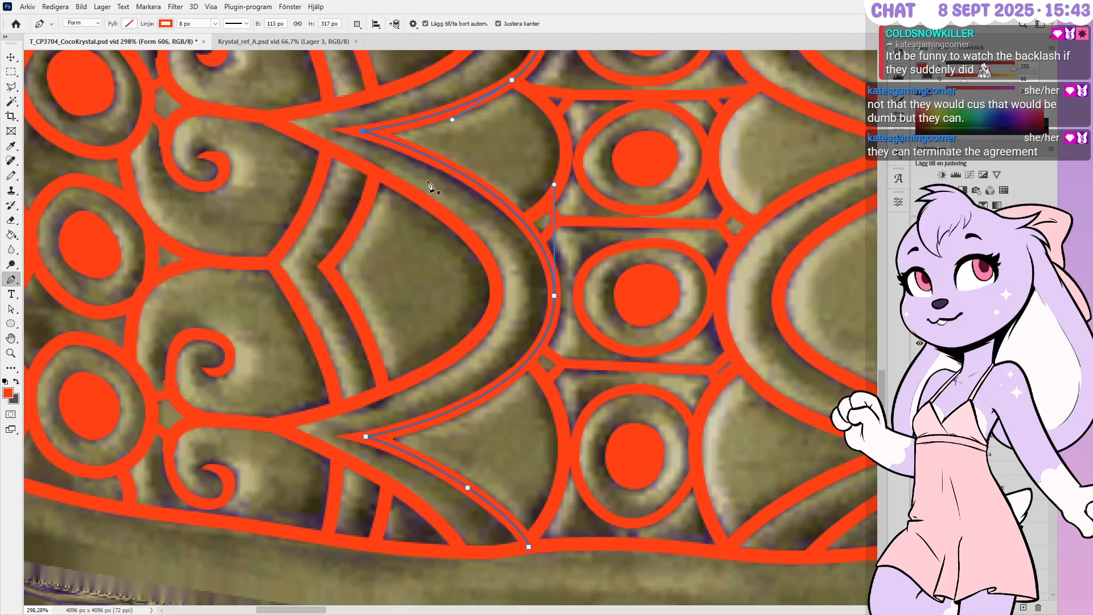
scroll(349, 449, "up", 3, "alt")
left_click_drag(369, 432, 372, 433, "ctrl")
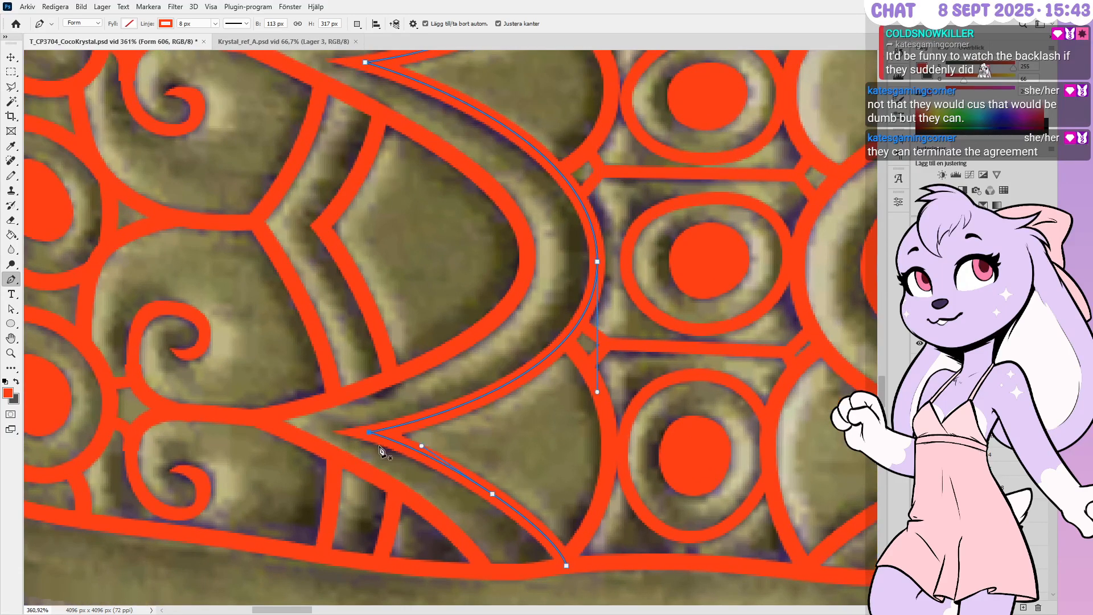
left_click(411, 406, "ctrl")
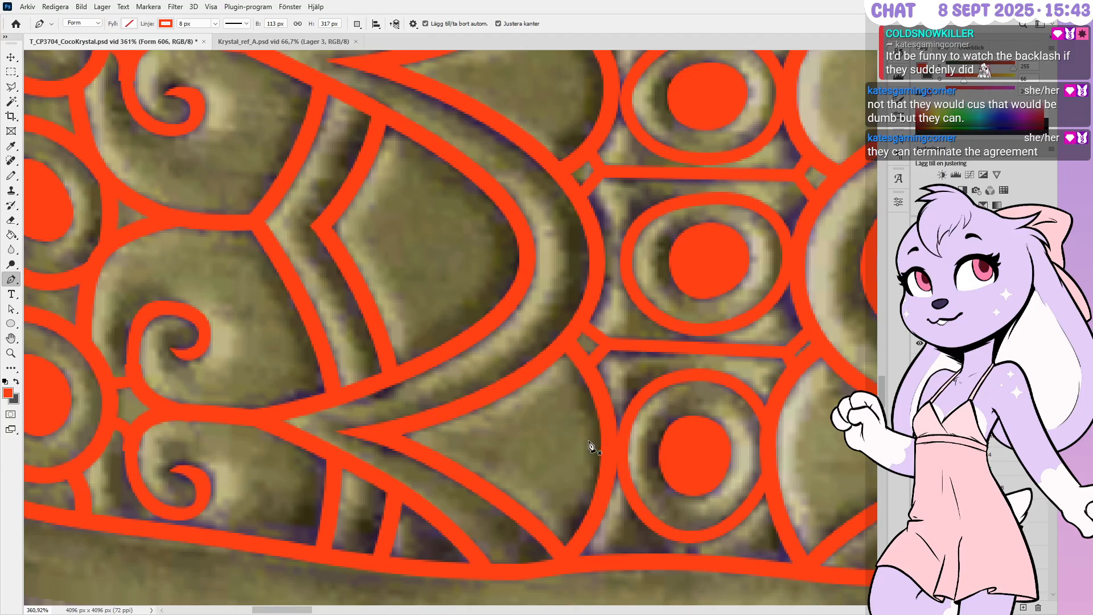
scroll(649, 418, "down", 5, "alt")
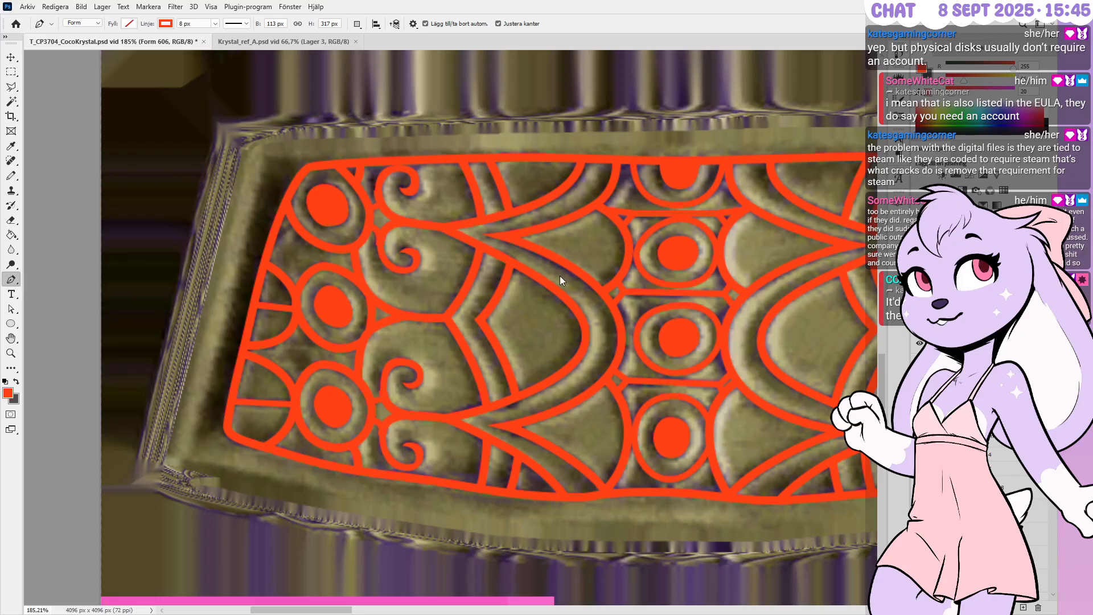
scroll(506, 233, "up", 3, "alt")
left_click(520, 226, "ctrl")
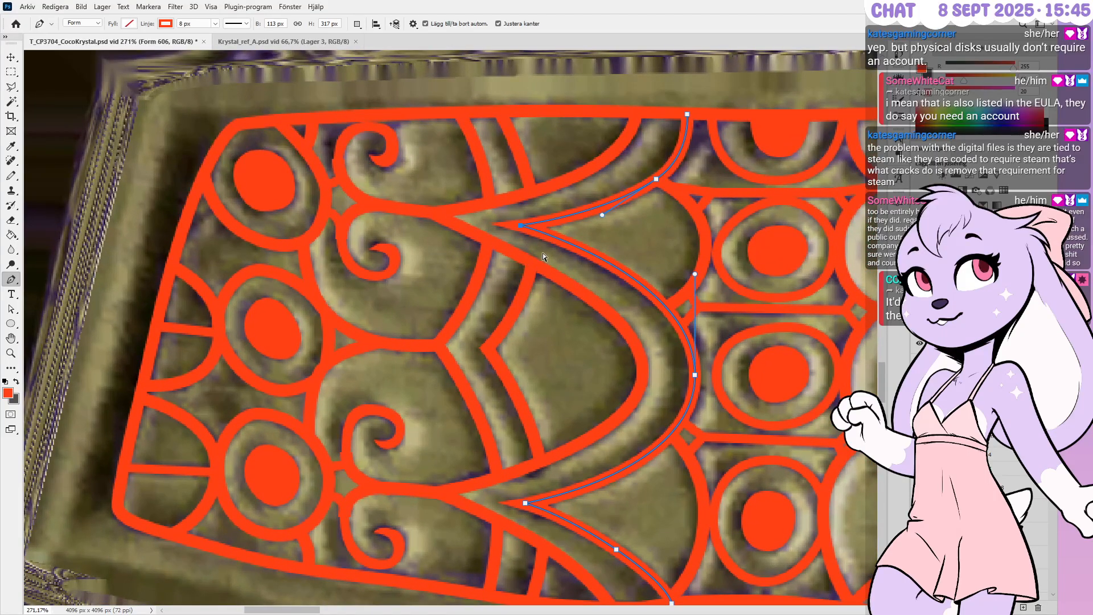
scroll(539, 278, "down", 2, "alt")
scroll(604, 291, "down", 1, "alt")
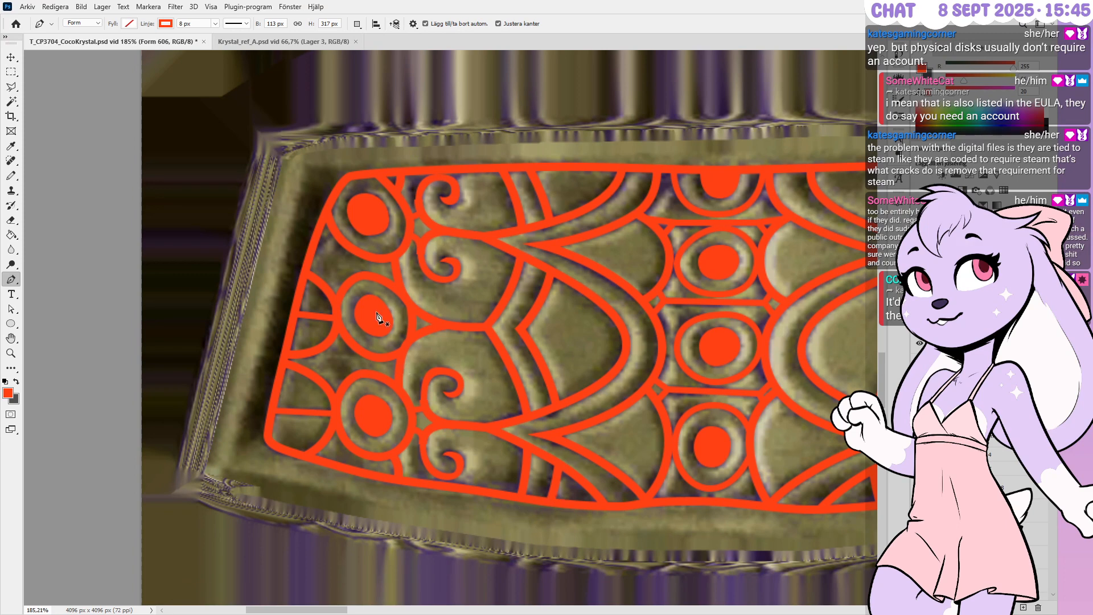
scroll(381, 316, "up", 4, "alt")
scroll(524, 213, "up", 3, "alt")
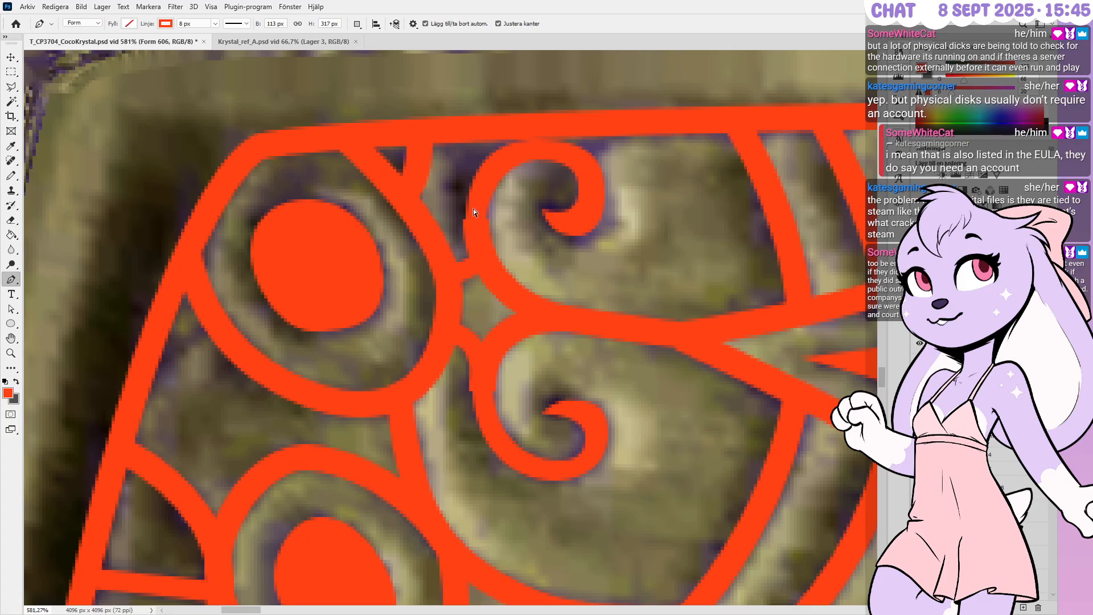
Enlarge the upper curl by nudging its lower-left, lower-right, top, right and bottom anchors outward
left_click(480, 230, "ctrl")
scroll(407, 239, "up", 3, "alt")
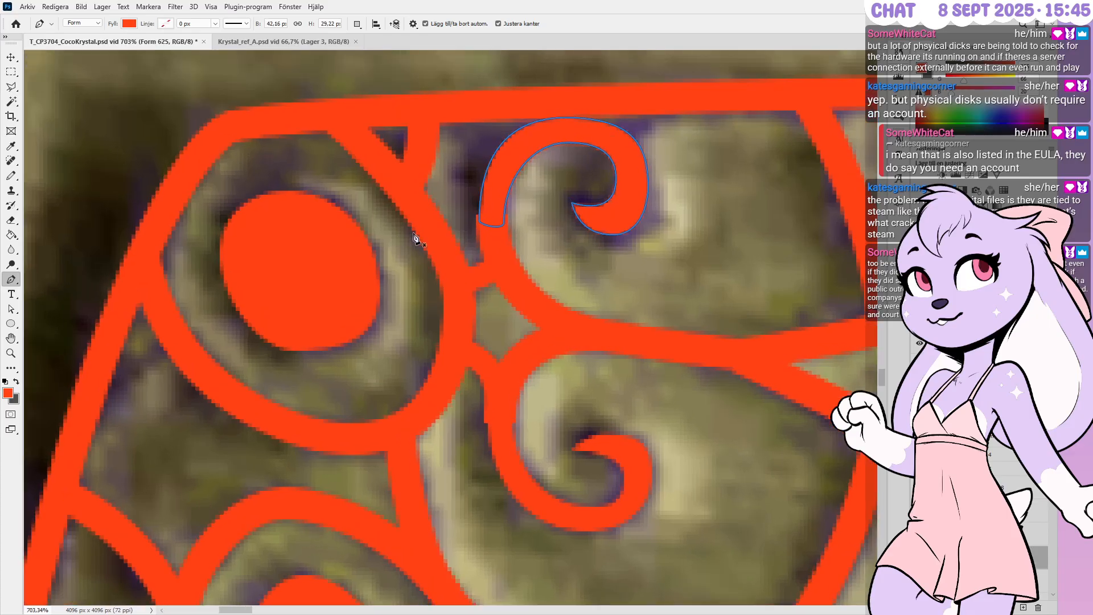
left_click_drag(469, 188, 506, 250, "ctrl")
key("Left")
left_click_drag(527, 210, 501, 248, "ctrl")
key("Right")
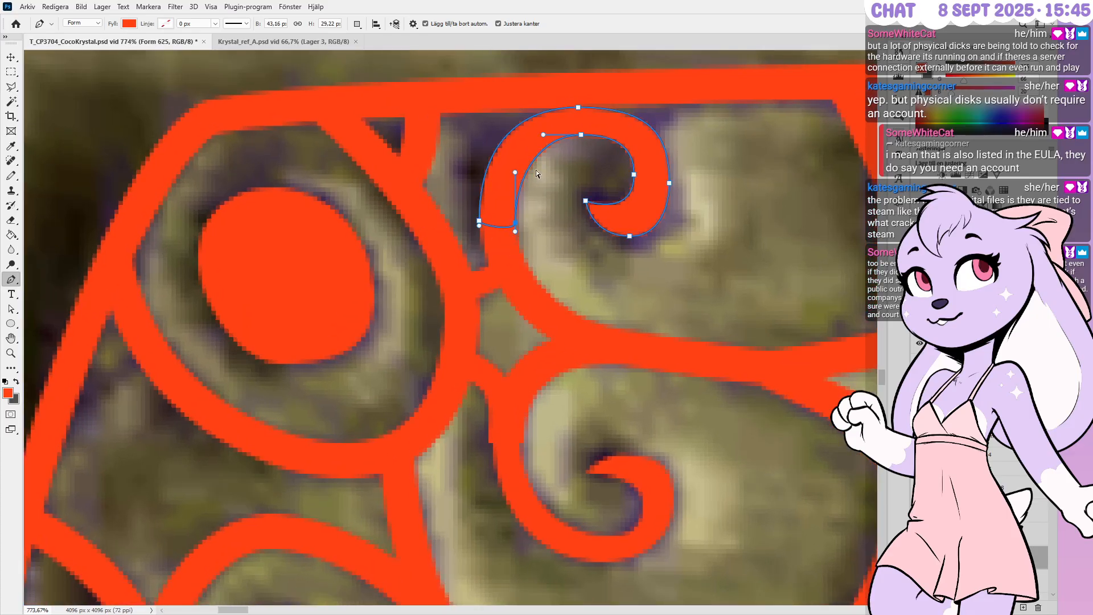
left_click(580, 107, "ctrl")
key("Up")
key("Up")
key("Up")
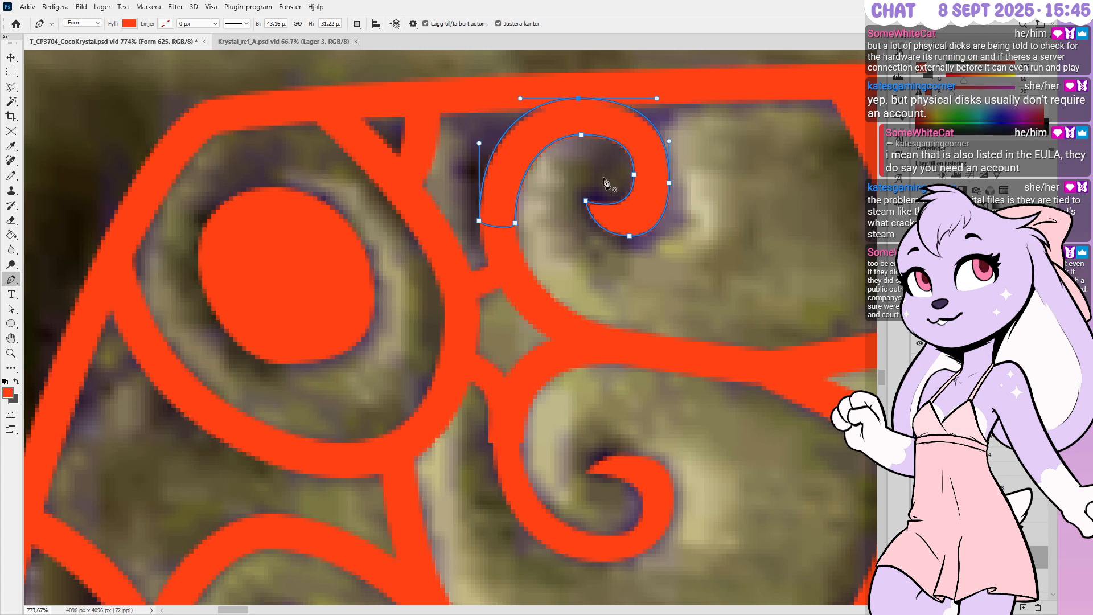
left_click(668, 183, "ctrl")
key("Right")
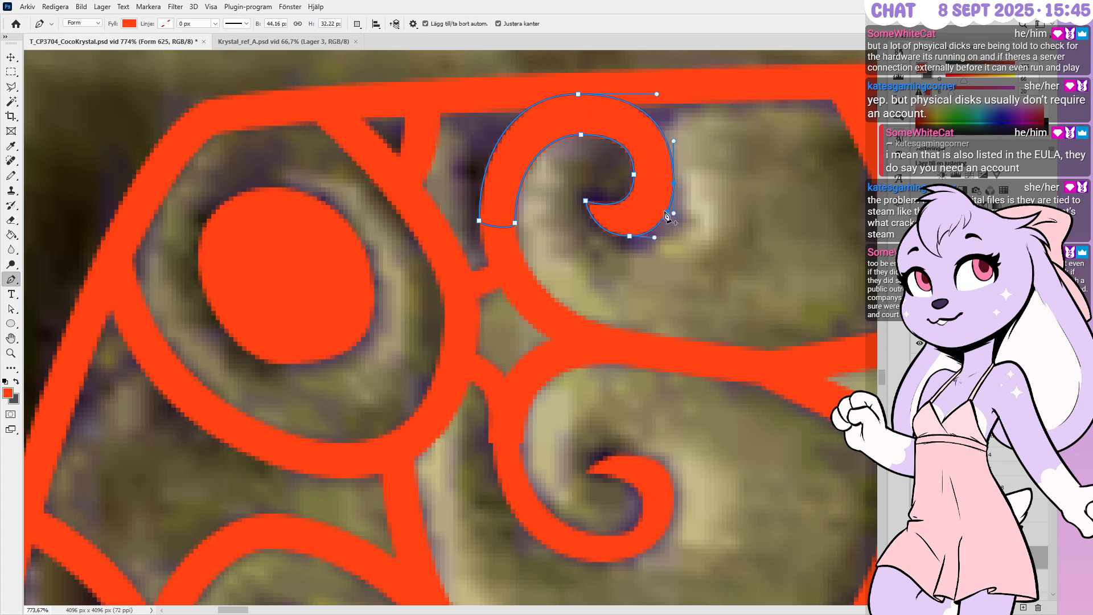
left_click(630, 236, "ctrl")
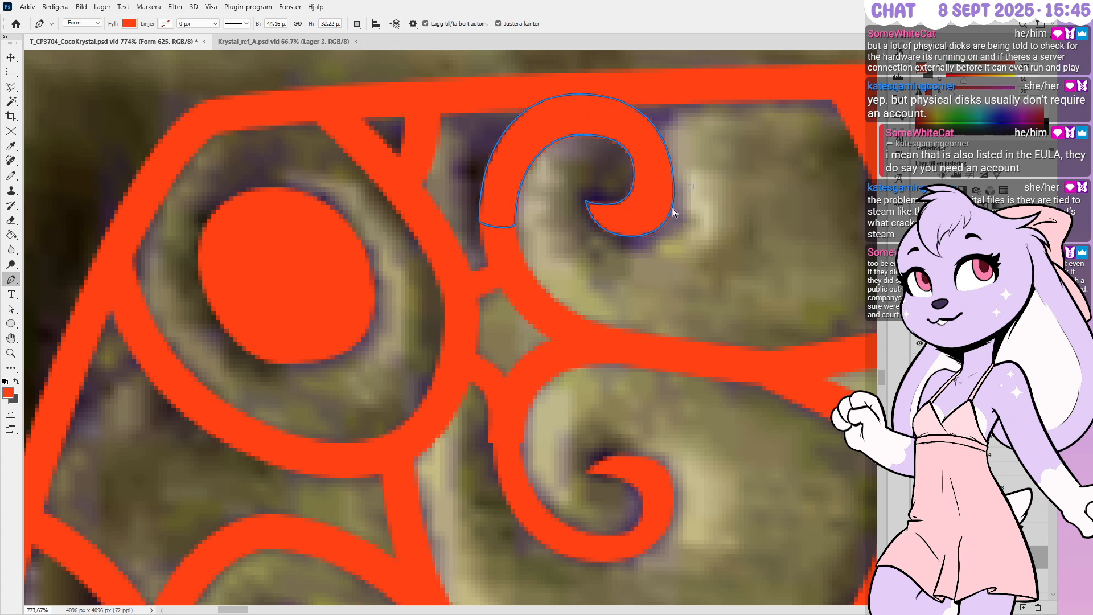
key("Down")
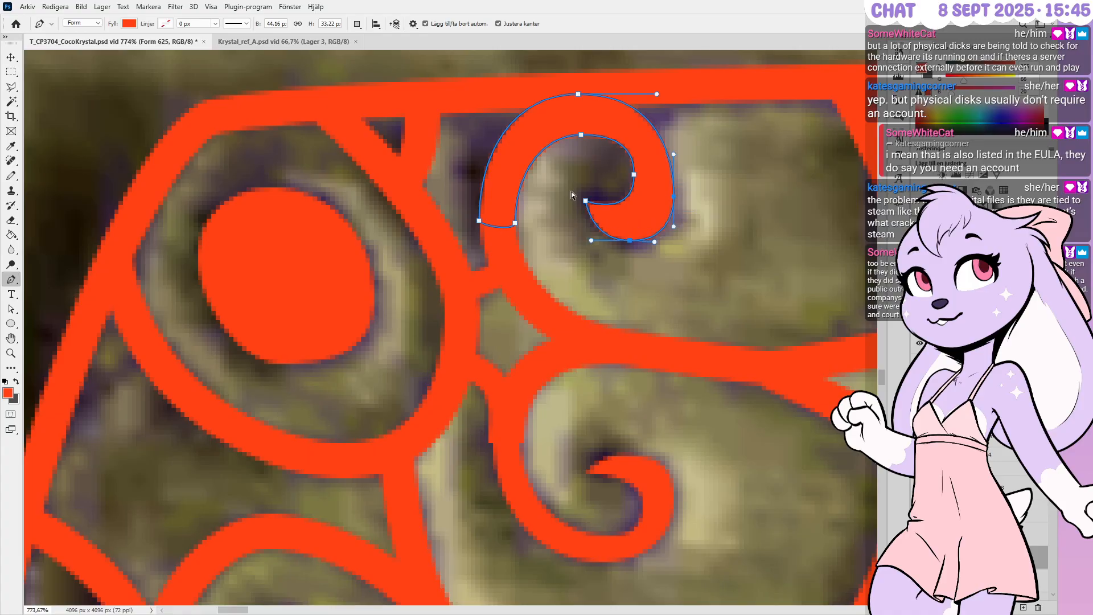
left_click(630, 263, "ctrl")
Reselect the curl's right-side anchor alone and raise it slightly
left_click_drag(645, 219, 650, 198, "ctrl")
left_click_drag(568, 271, 647, 196, "ctrl")
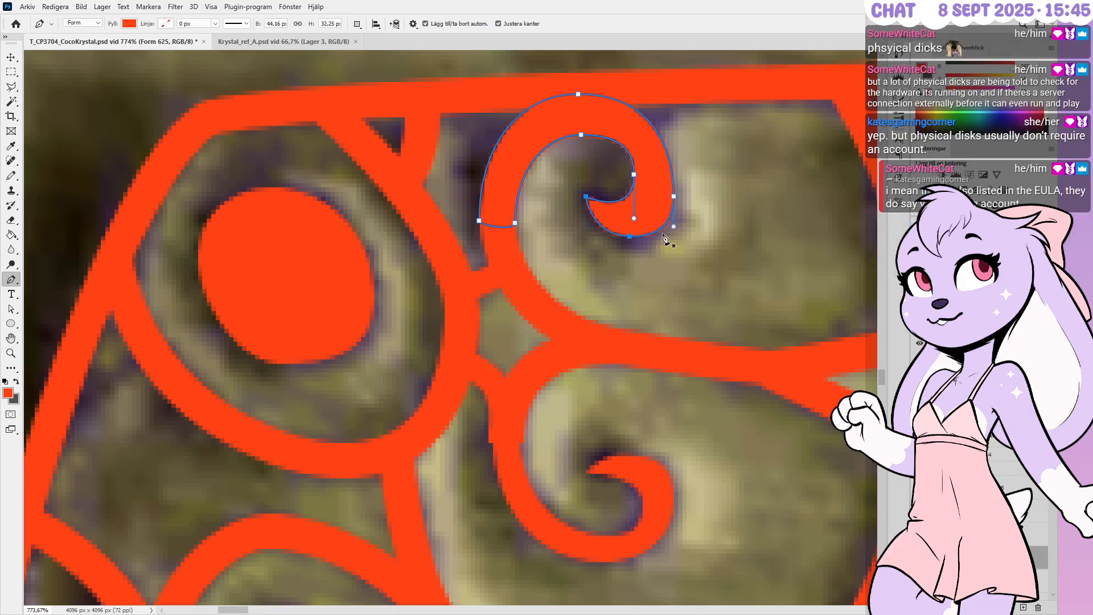
left_click_drag(715, 168, 661, 204, "ctrl")
key("Up")
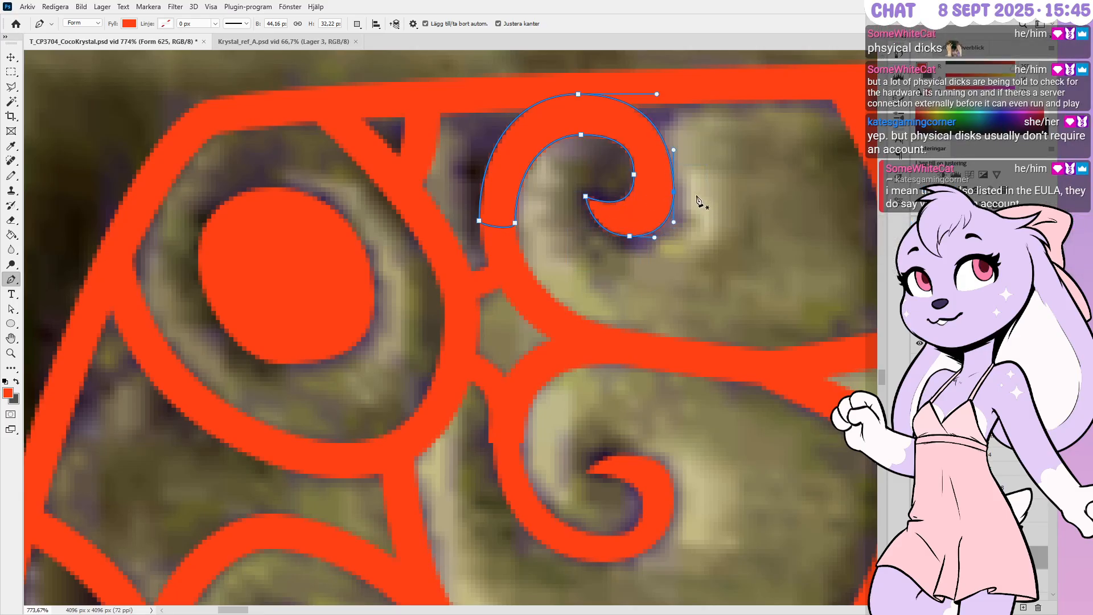
scroll(699, 111, "down", 2, "alt")
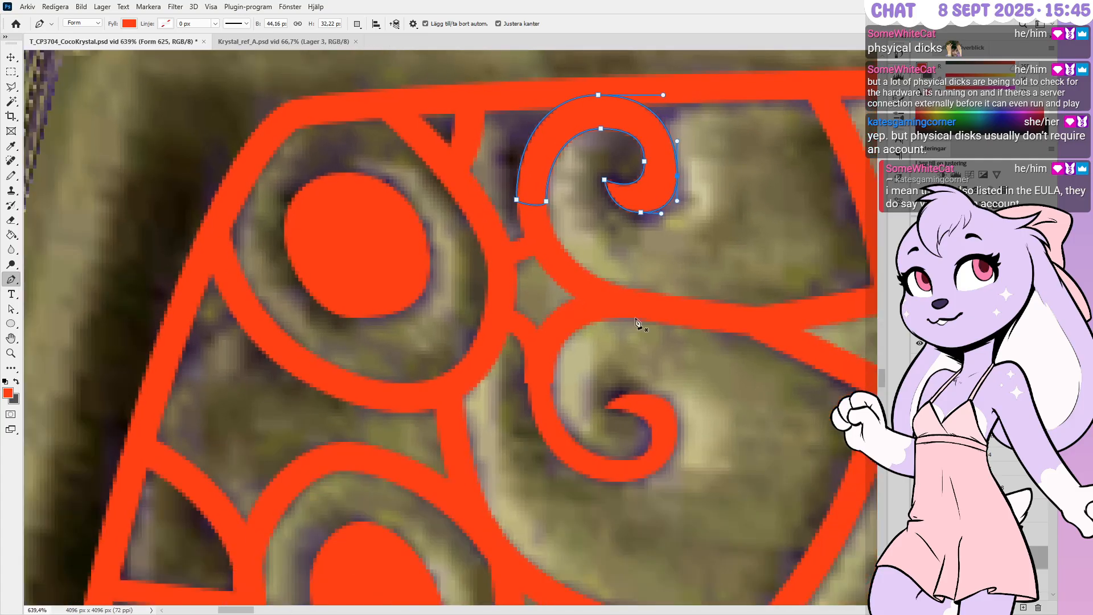
scroll(549, 507, "up", 2, "alt")
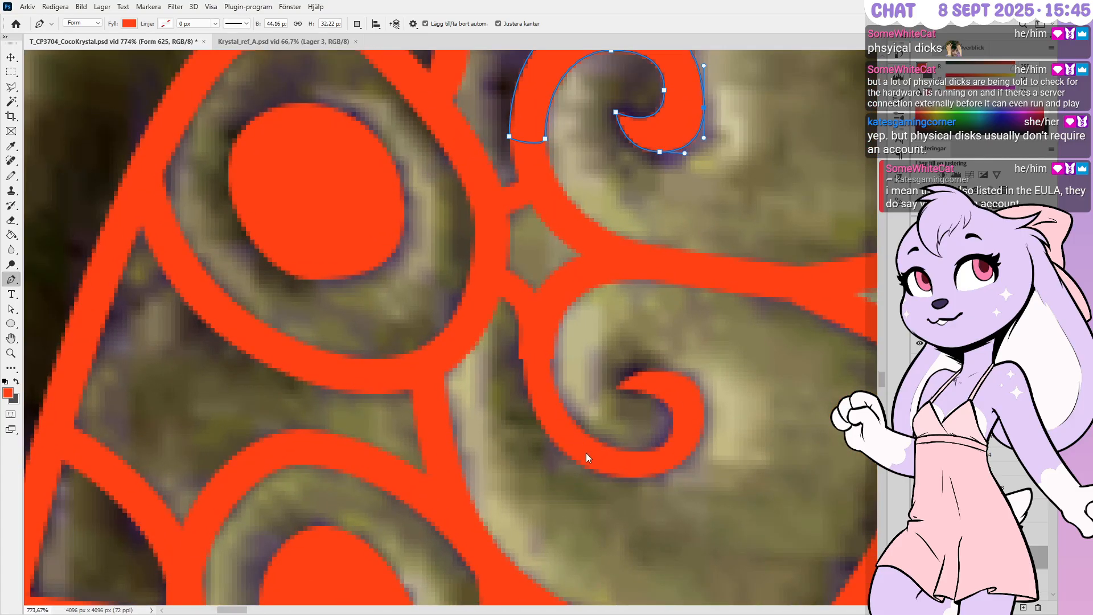
Nudge the curl's upper-left point right, bottom point down and inner point left by one pixel
left_click(588, 458, "ctrl")
left_click_drag(497, 345, 540, 375, "ctrl")
left_click(526, 396)
key("ctrl+Right")
left_click_drag(623, 482, 671, 460, "ctrl")
key("ctrl+Down")
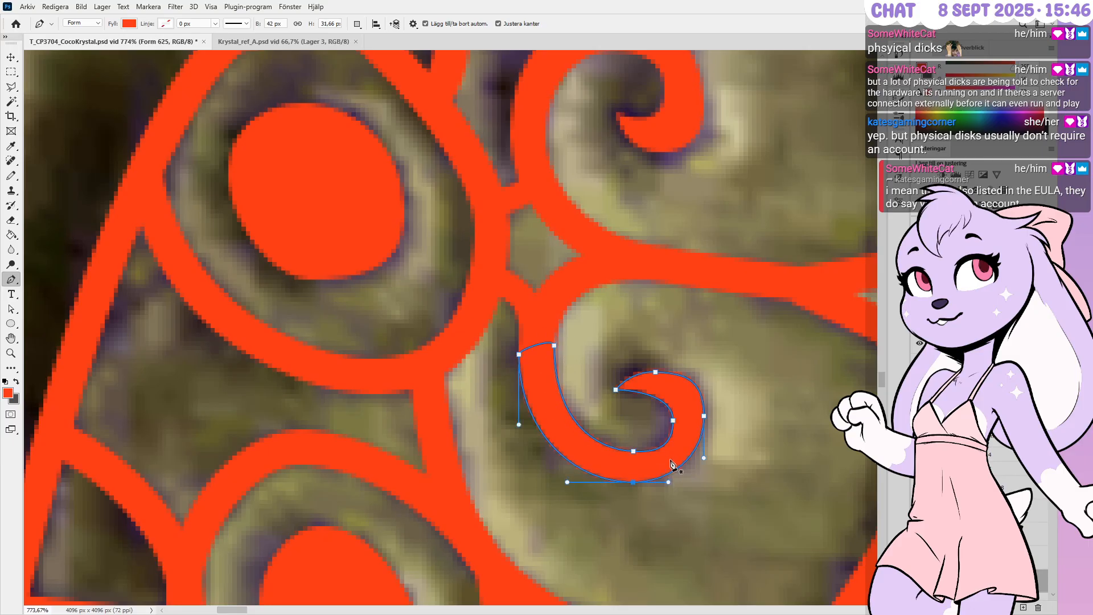
left_click_drag(655, 412, 683, 428, "ctrl")
key("ctrl+Left")
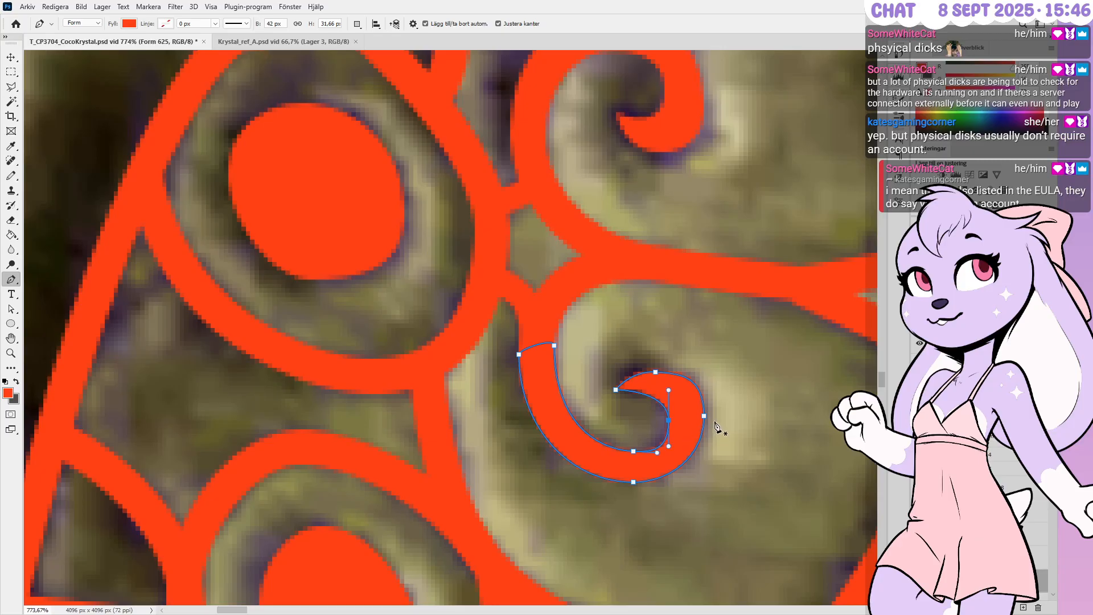
Raise the inner top point and shift it right, adjust its handle, then commit the path
key("ctrl+Up")
key("ctrl+Up")
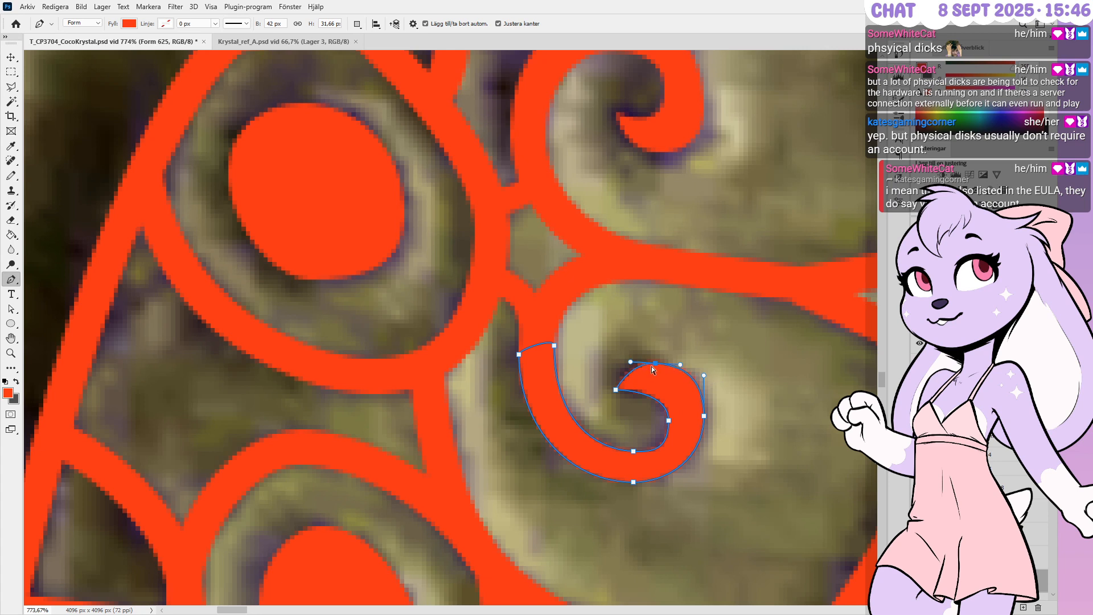
key("Right")
left_click_drag(630, 363, 629, 363)
left_click(676, 366, "ctrl")
left_click(657, 364, "ctrl")
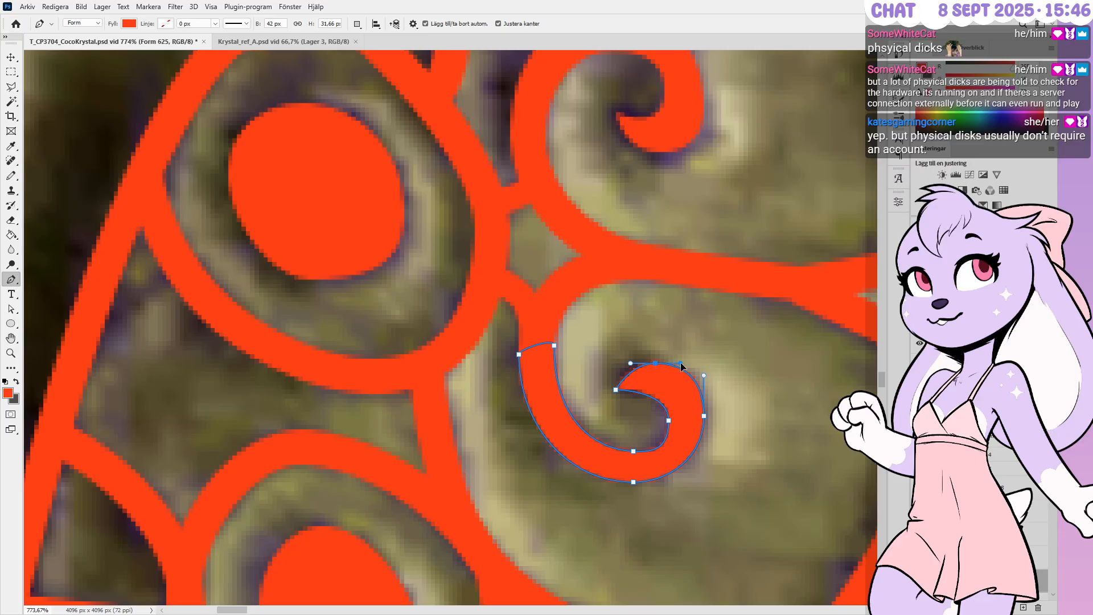
key("Return")
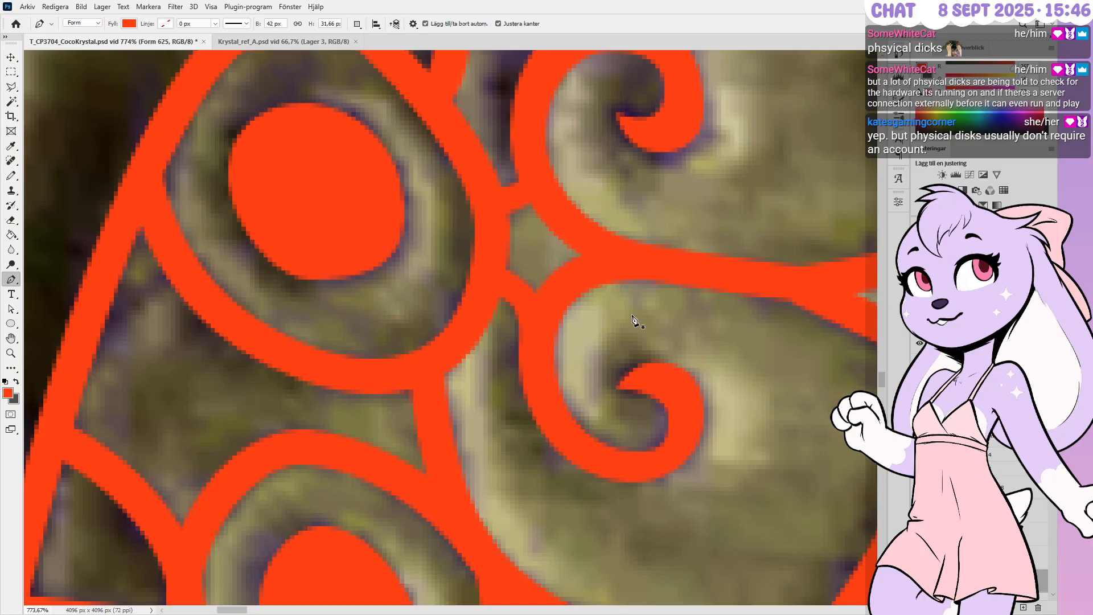
Zoom to the upper curl and nudge its lower-left point left and its lower-right point right
scroll(683, 317, "down", 5, "alt")
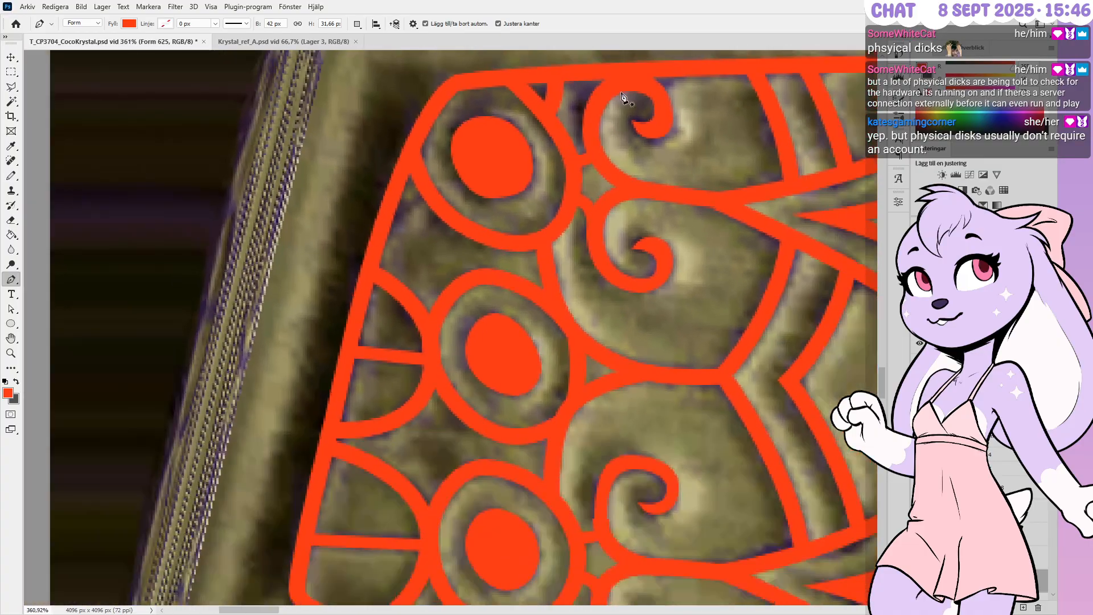
scroll(623, 98, "down", 4, "alt")
scroll(632, 518, "up", 5, "alt")
scroll(632, 518, "up", 3, "alt")
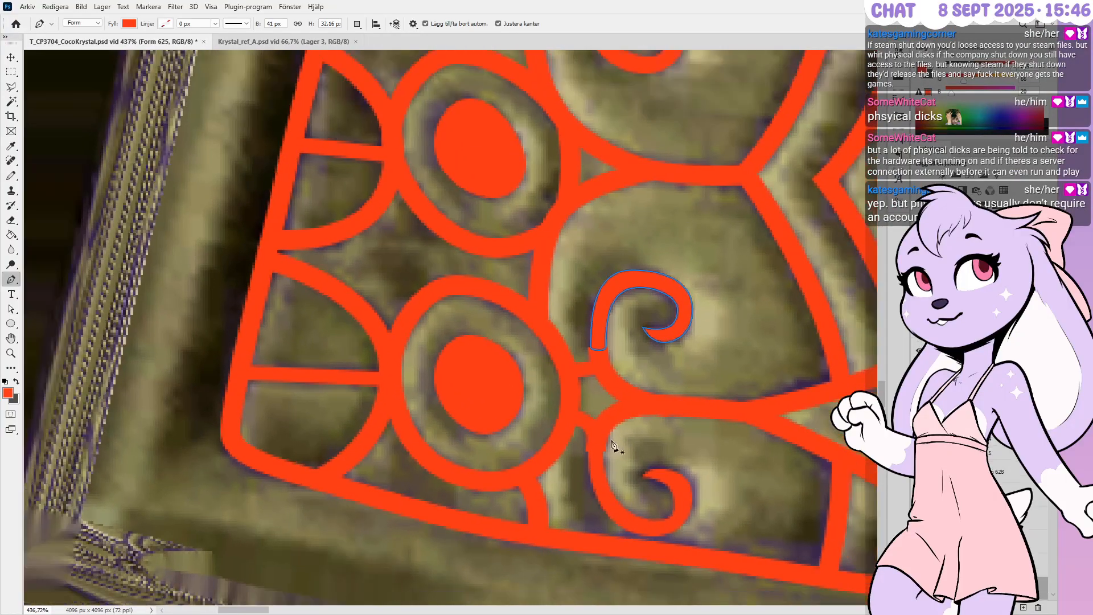
scroll(610, 446, "up", 3, "alt")
key("Left")
left_click_drag(595, 278, 604, 331, "ctrl")
key("Right")
Nudge the curl's tip point up and its bottom point down and left
left_click_drag(683, 311, 718, 291, "ctrl")
left_click_drag(653, 262, 683, 297, "ctrl")
key("Up")
key("Down")
key("Left")
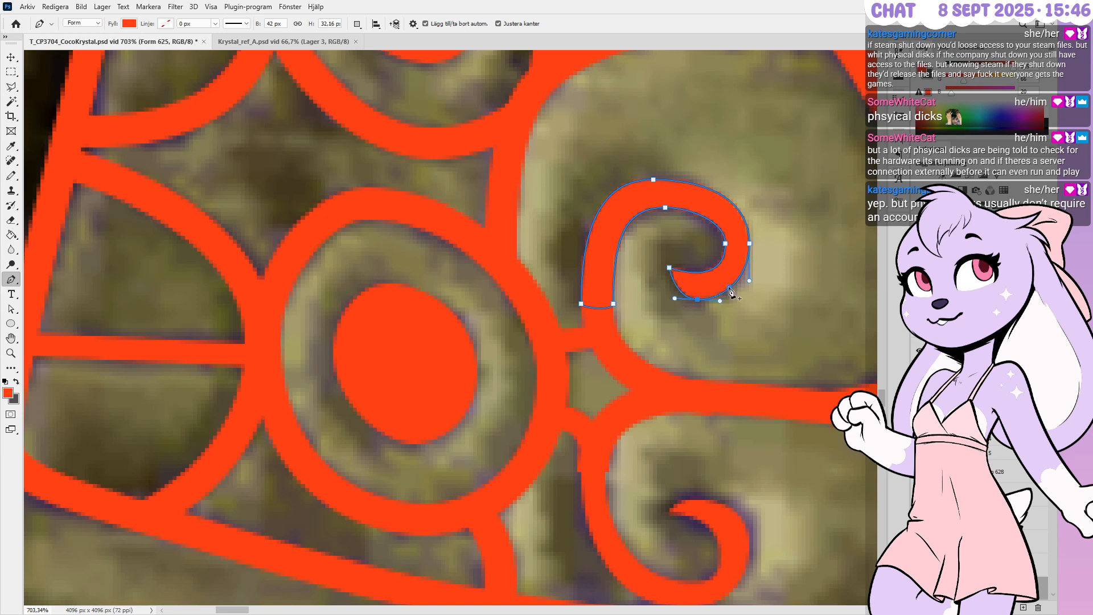
Pull the lower-right point's curve handle slightly down and shift the two right-side points one pixel left
left_click_drag(715, 235, 763, 257, "ctrl")
left_click(738, 277, "ctrl")
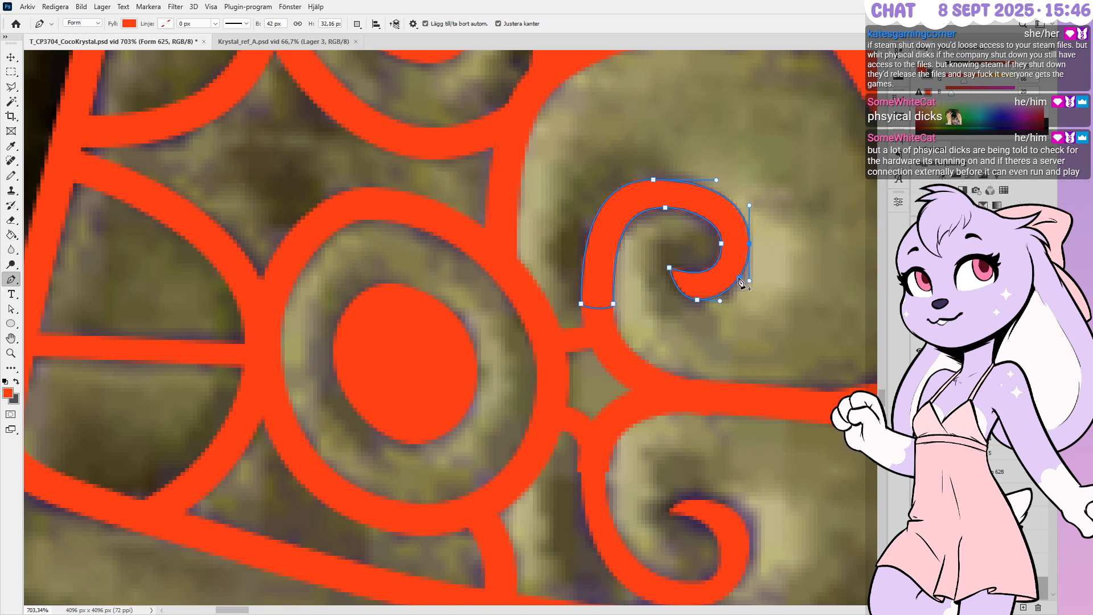
left_click(750, 285, "ctrl")
left_click(741, 270, "ctrl")
left_click_drag(749, 282, 748, 292, "ctrl")
left_click_drag(766, 218, 711, 258, "ctrl")
key("Left")
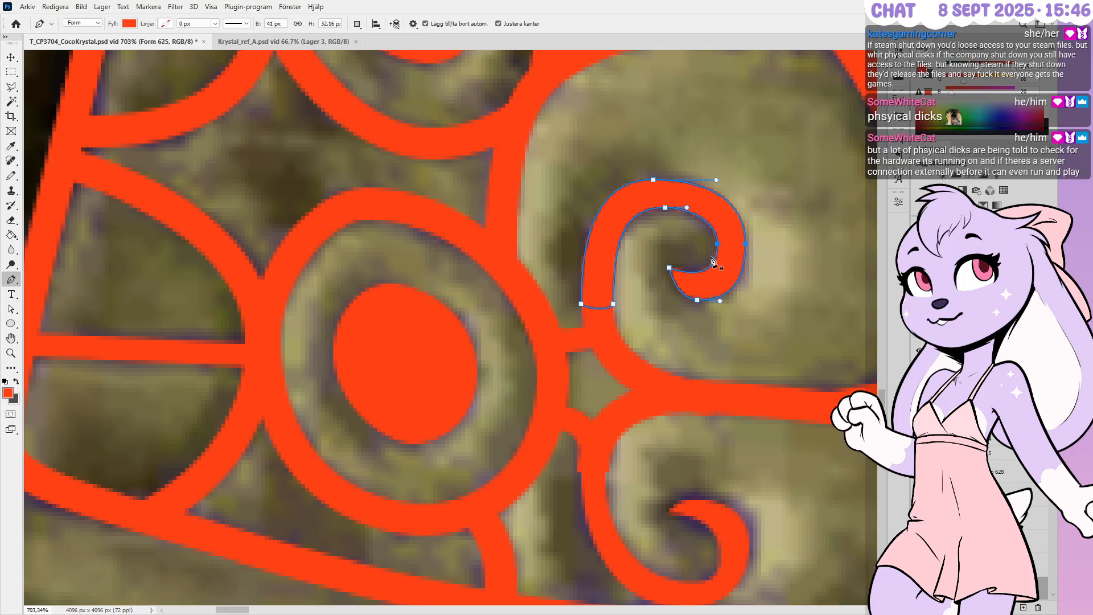
Undo an accidental extra point, nudge the top point up-right, and adjust the top and right handles
left_click(654, 210)
left_click_drag(671, 218, 682, 195, "ctrl")
key("ctrl+z")
key("ctrl+z")
key("Right")
key("Right")
key("Up")
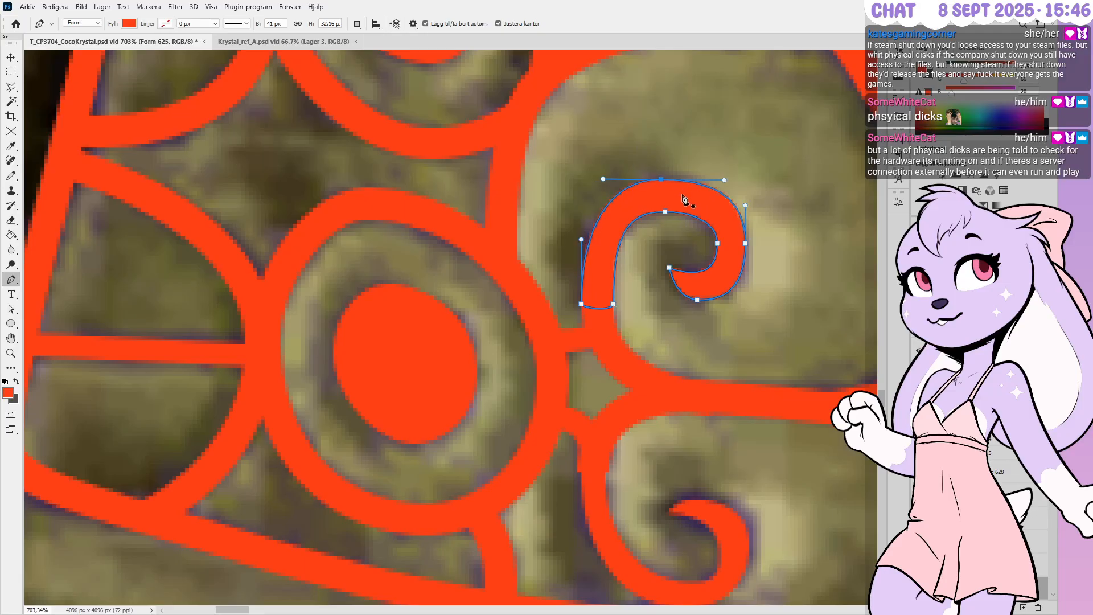
left_click_drag(602, 179, 599, 179, "ctrl")
left_click_drag(745, 206, 720, 180, "ctrl")
Deselect the finished curl, bring up the lower spiral's points, and raise its top point
left_click(757, 169, "ctrl")
scroll(622, 158, "up", 1)
scroll(620, 145, "down", 6)
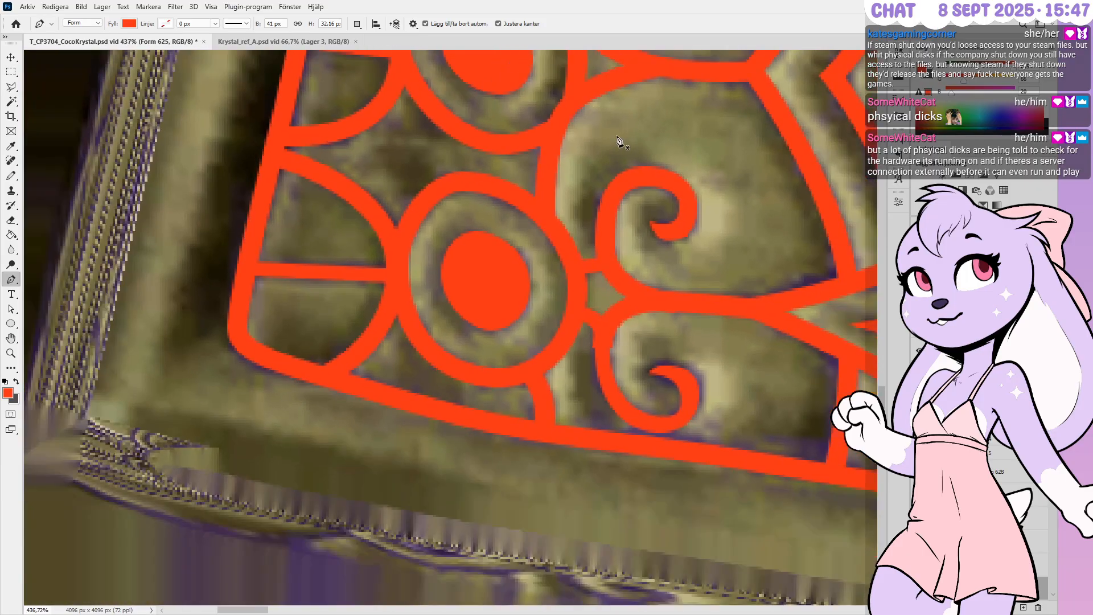
scroll(691, 403, "up", 3)
scroll(691, 403, "down", 1)
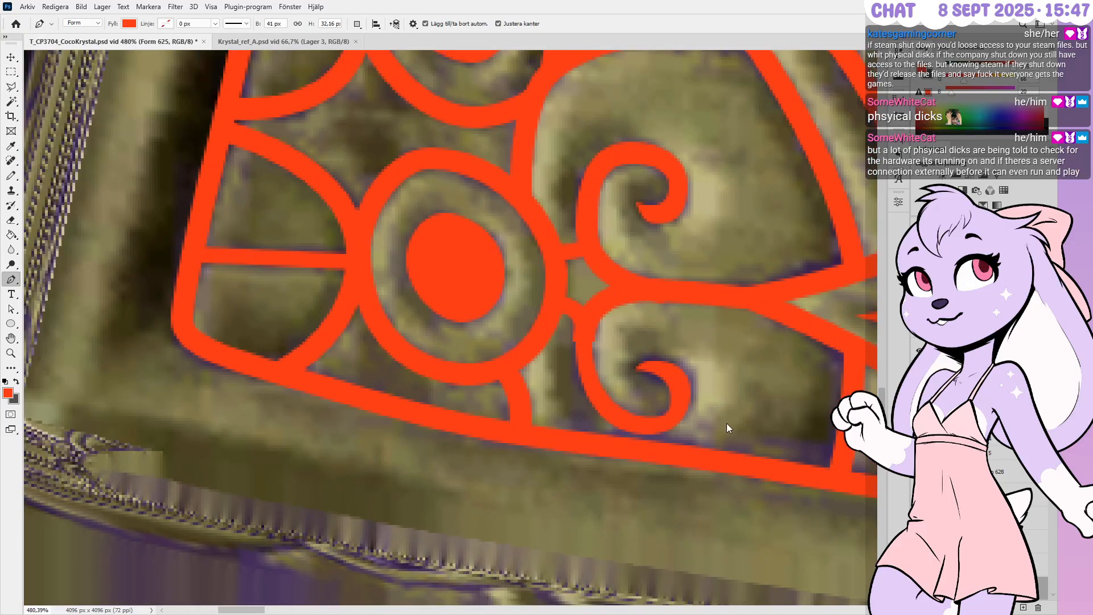
scroll(605, 401, "up", 3)
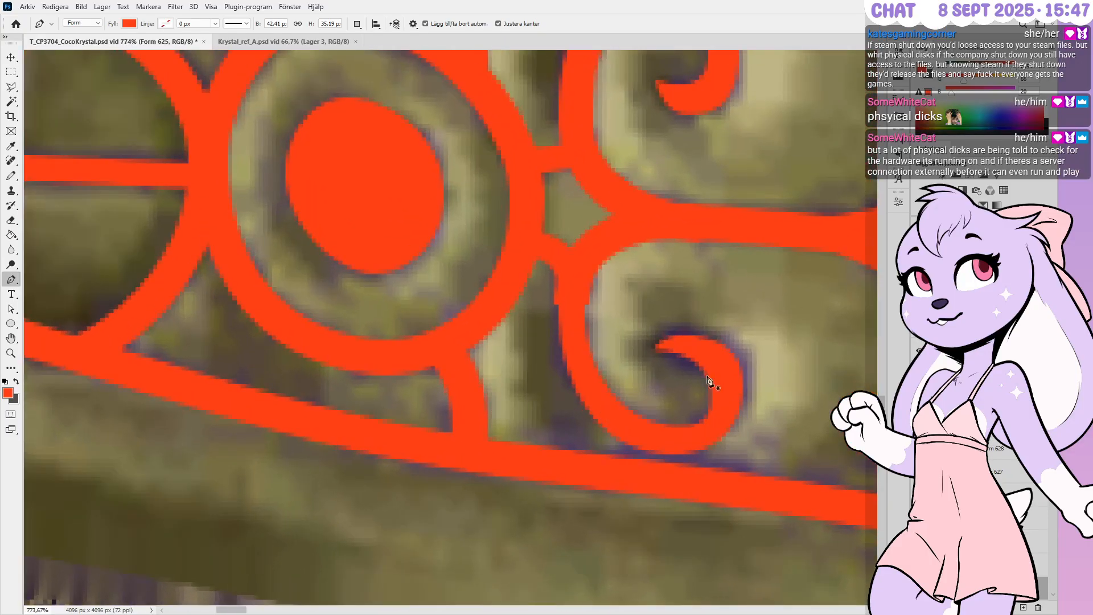
left_click(683, 366, "ctrl")
left_click(687, 334, "ctrl")
key("Up")
key("Up")
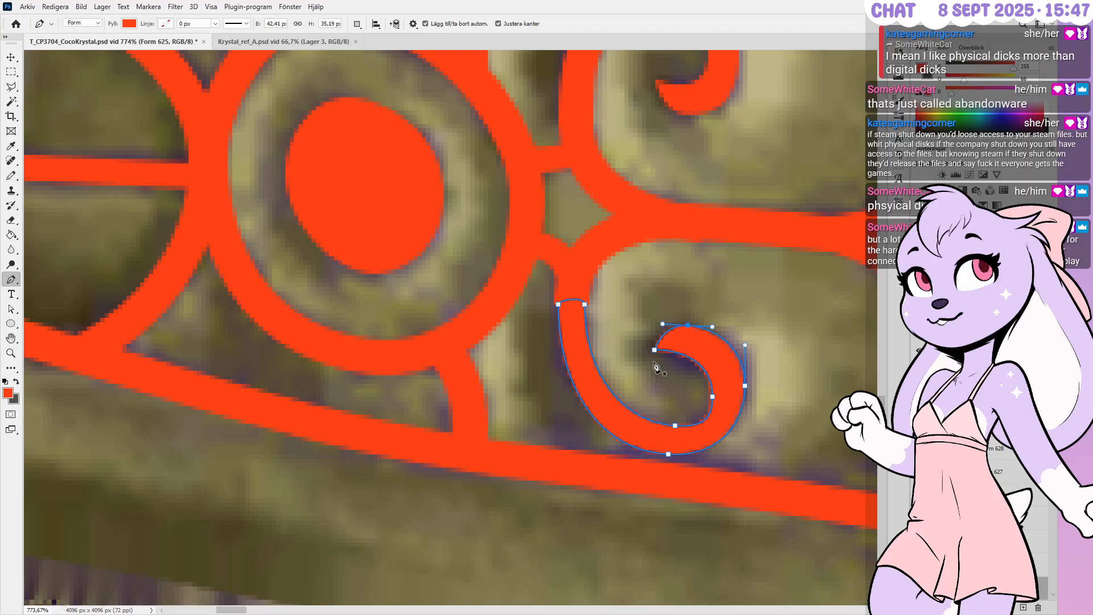
Move the spiral's tip down and left, then add a point on its outer right edge, pushed one pixel right
left_click(647, 371, "ctrl")
left_click(655, 349, "ctrl")
key("Down")
key("Left")
left_click(745, 382)
key("Right")
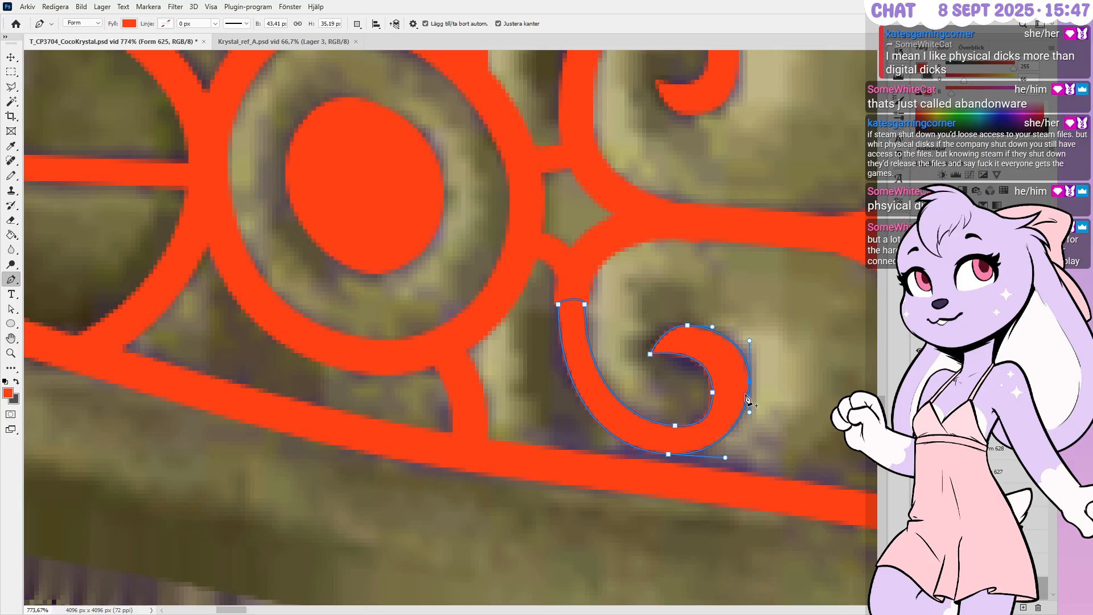
Fine-tune the bottom point, shift the top-right point, widen the top-left point leftward, and lengthen its lower handle
left_click(668, 454, "ctrl")
key("Down")
key("Down")
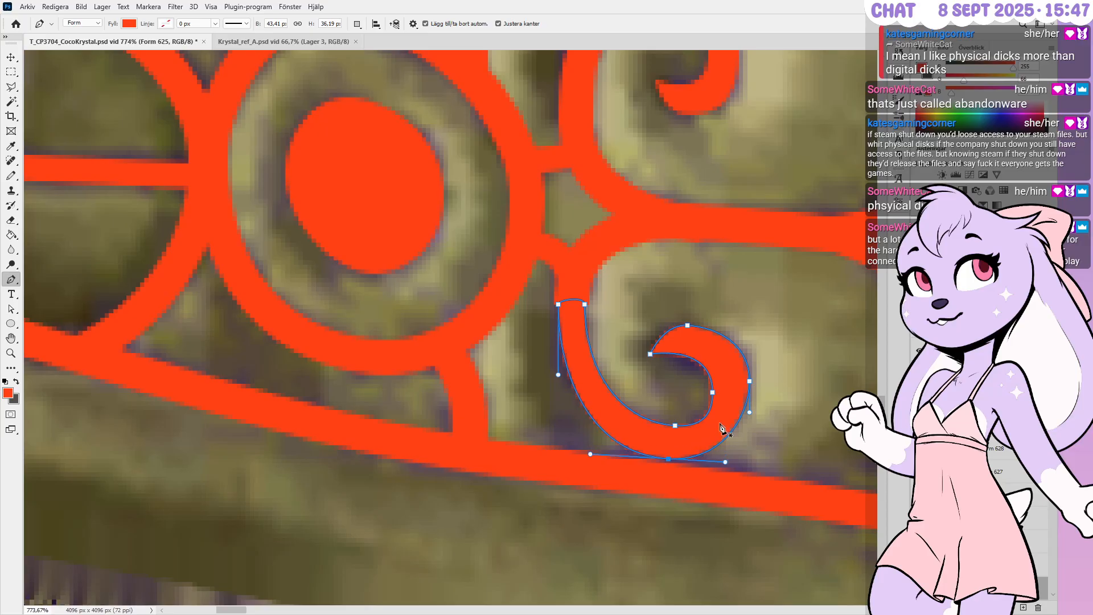
key("Up")
left_click_drag(585, 304, 589, 306, "ctrl")
left_click(557, 300, "ctrl")
key("Left")
left_click_drag(553, 374, 554, 380, "ctrl")
key("Escape")
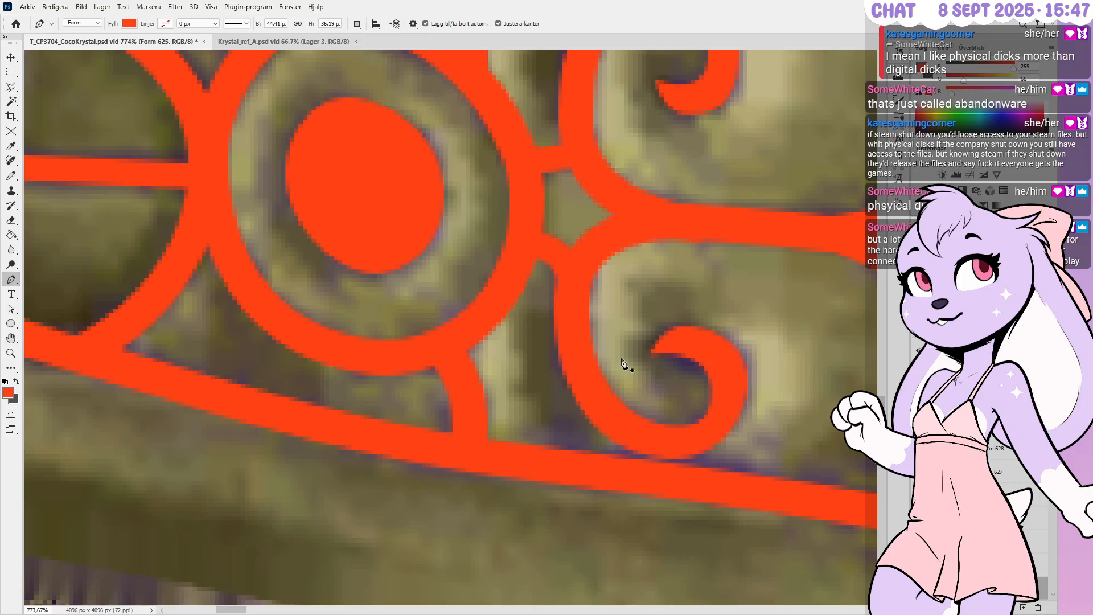
scroll(626, 354, "down", 3, "alt")
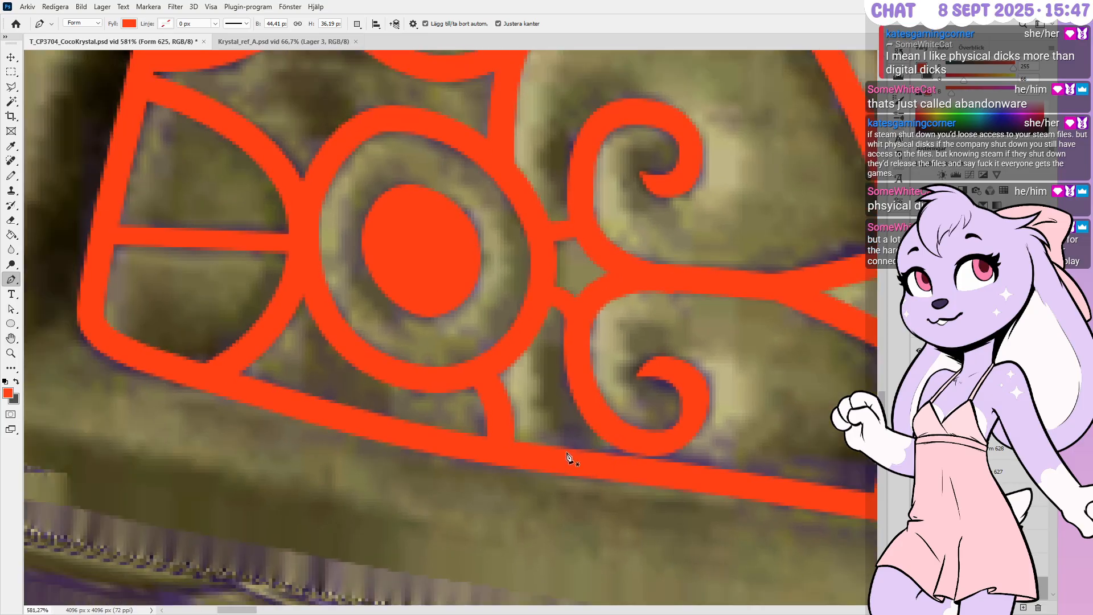
scroll(587, 455, "down", 6, "alt")
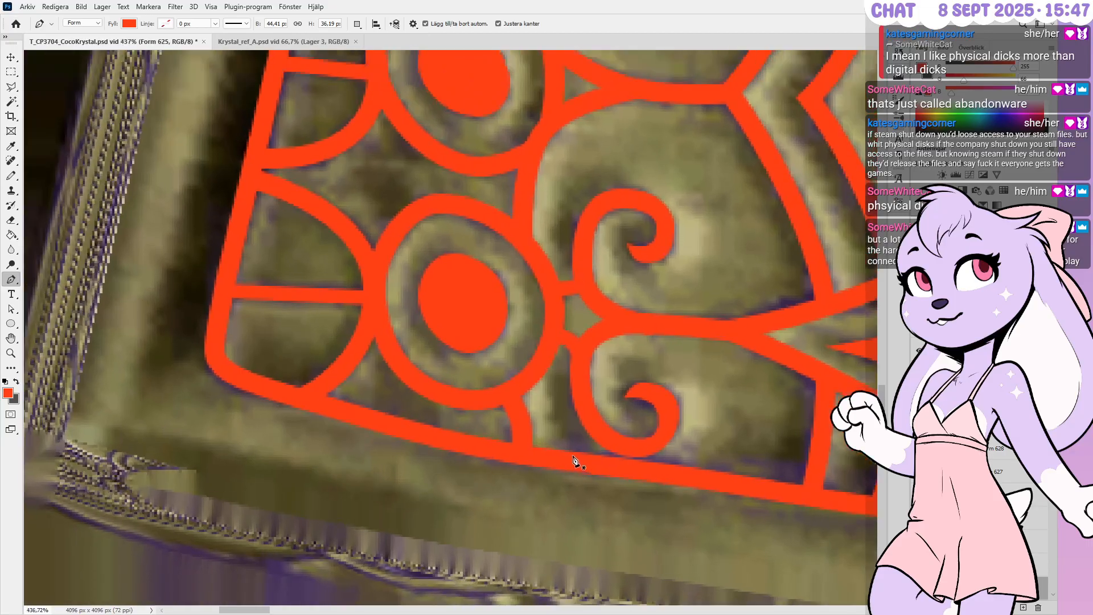
scroll(529, 439, "down", 4, "alt")
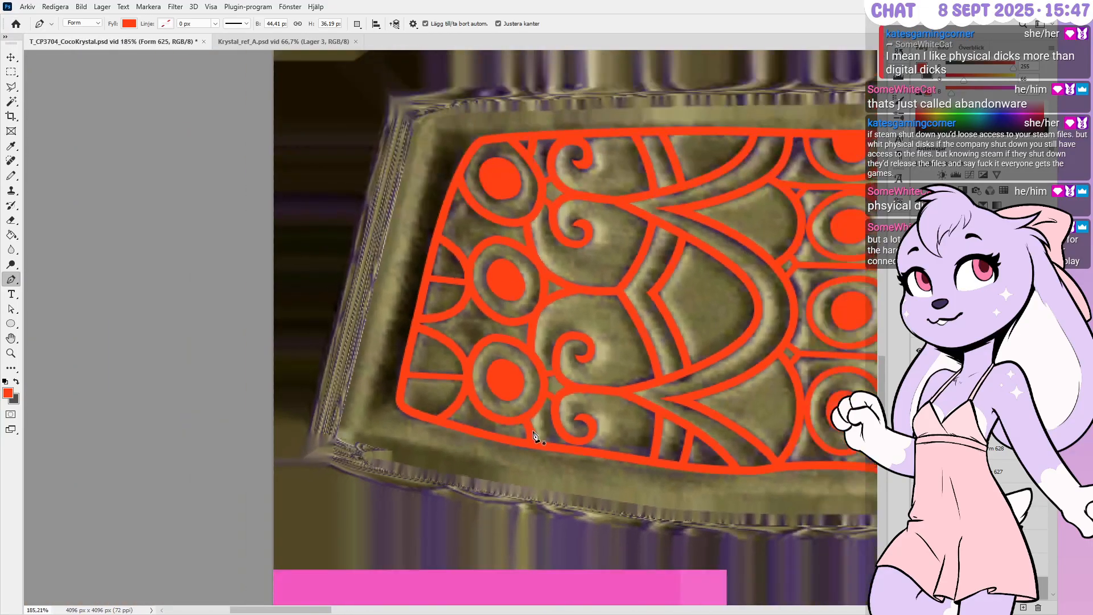
scroll(432, 318, "down", 3, "alt")
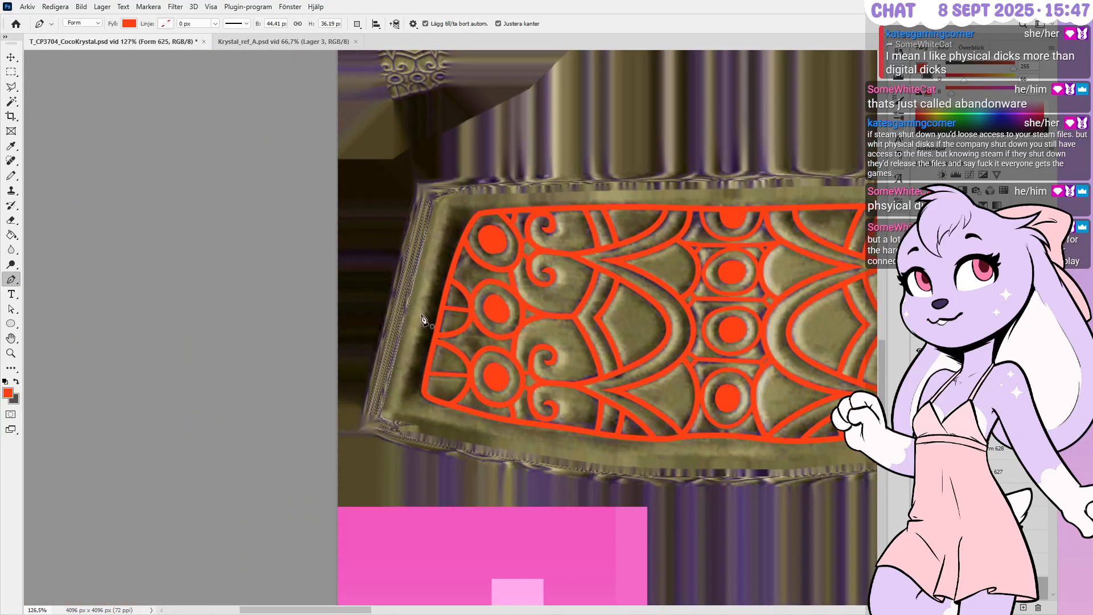
scroll(803, 338, "up", 1, "alt")
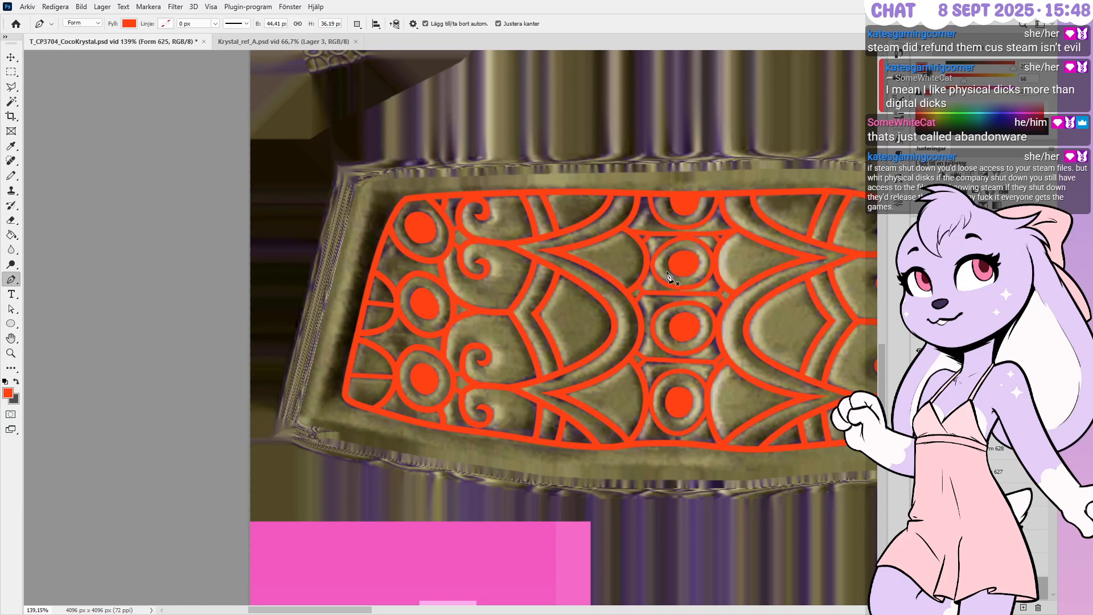
scroll(661, 197, "up", 2, "alt")
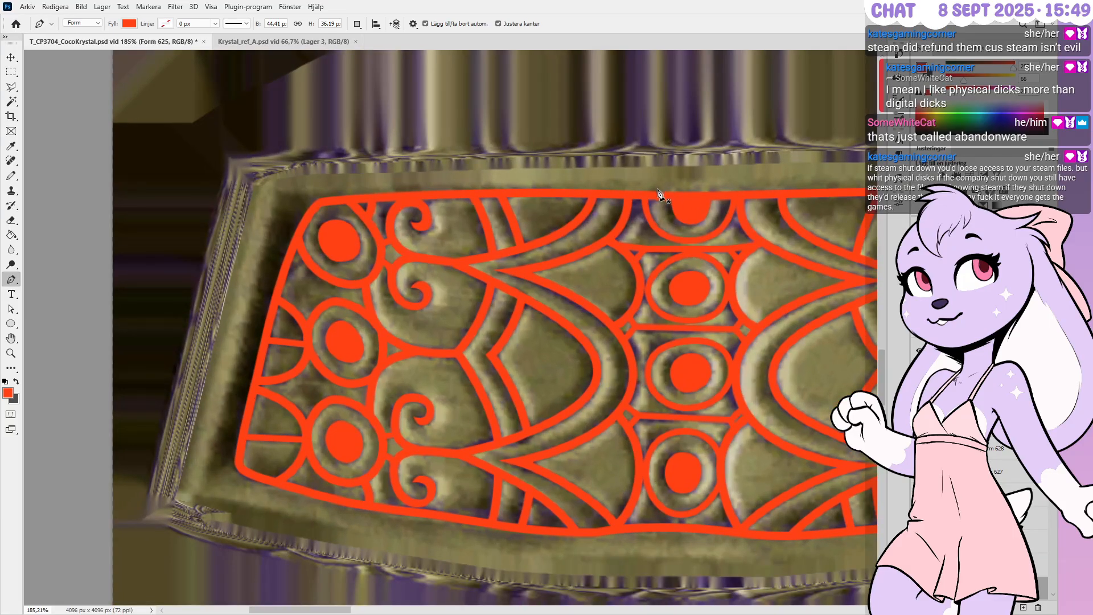
scroll(661, 196, "up", 2, "alt")
scroll(662, 197, "up", 2, "alt")
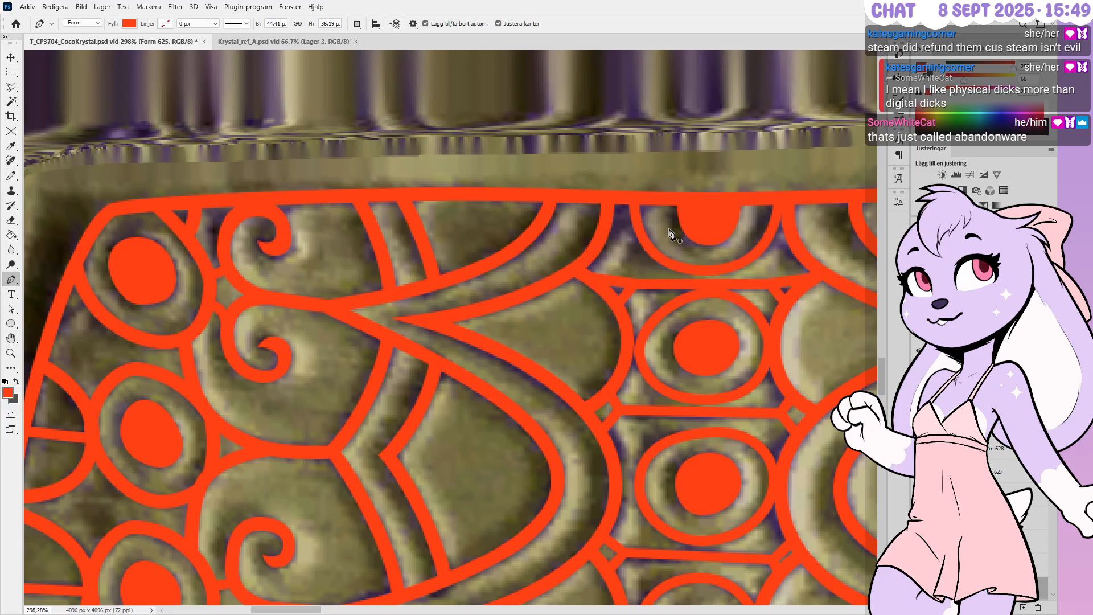
scroll(569, 213, "down", 5, "alt")
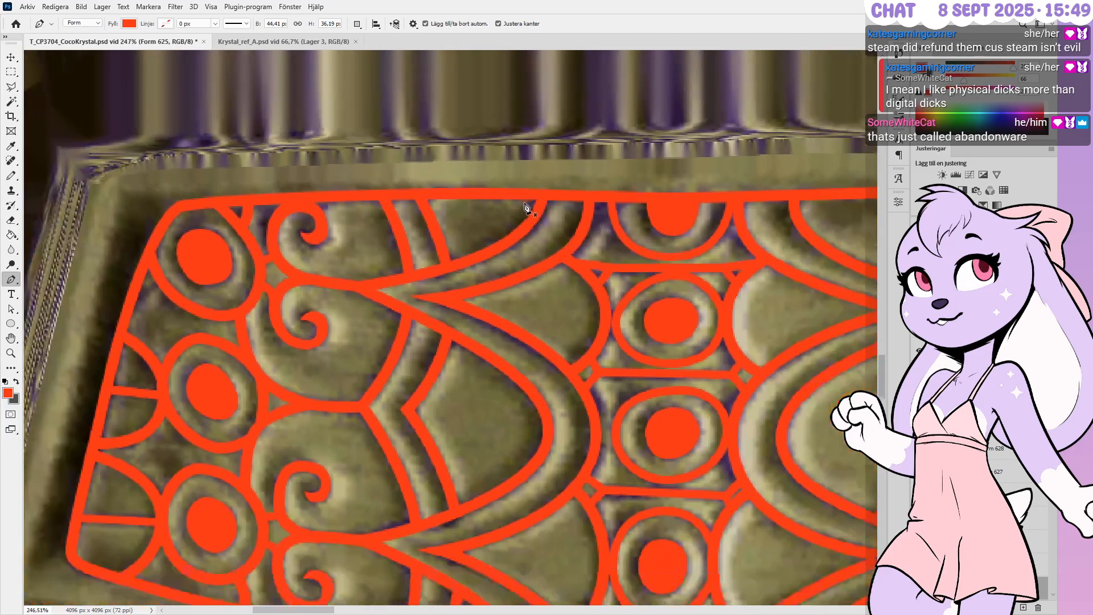
scroll(524, 208, "down", 2, "alt")
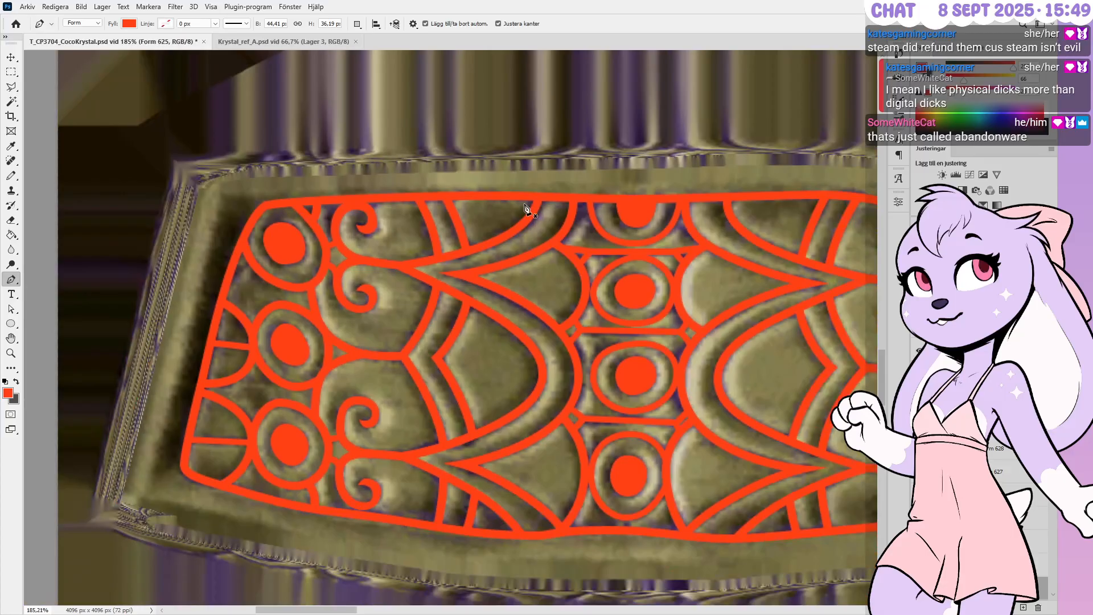
scroll(524, 208, "down", 1, "alt")
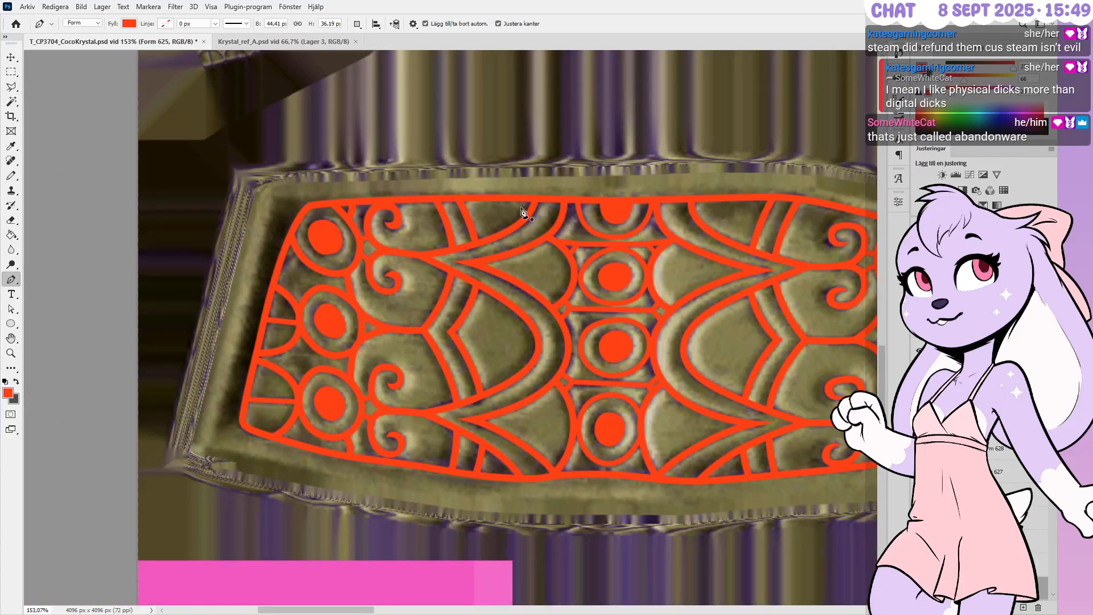
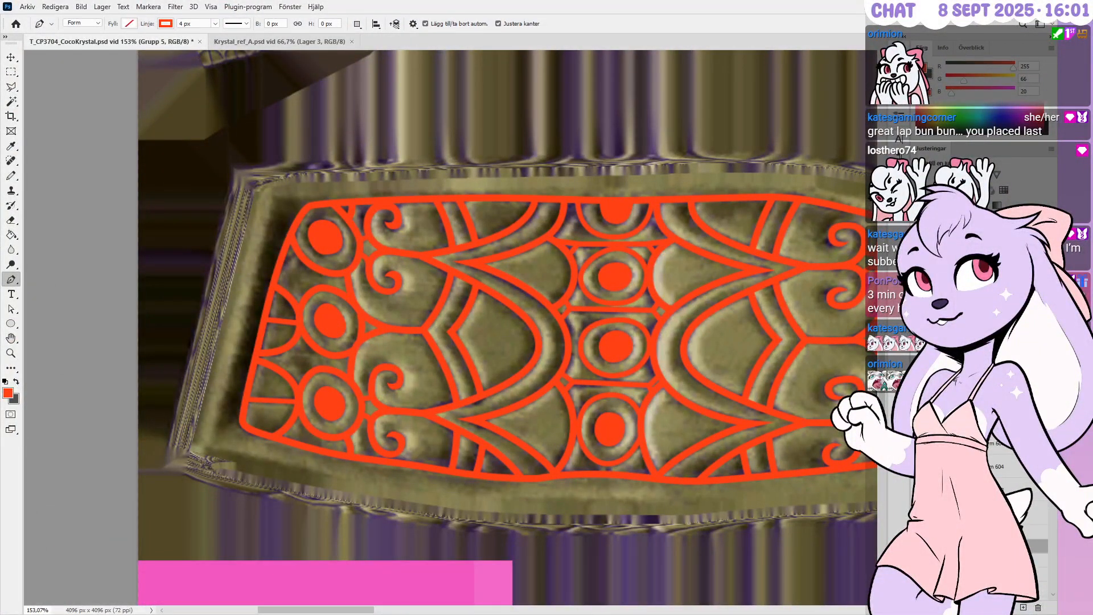
Group all the orange ornament shape layers together and hide the textured reference layer
scroll(276, 280, "down", 2, "alt")
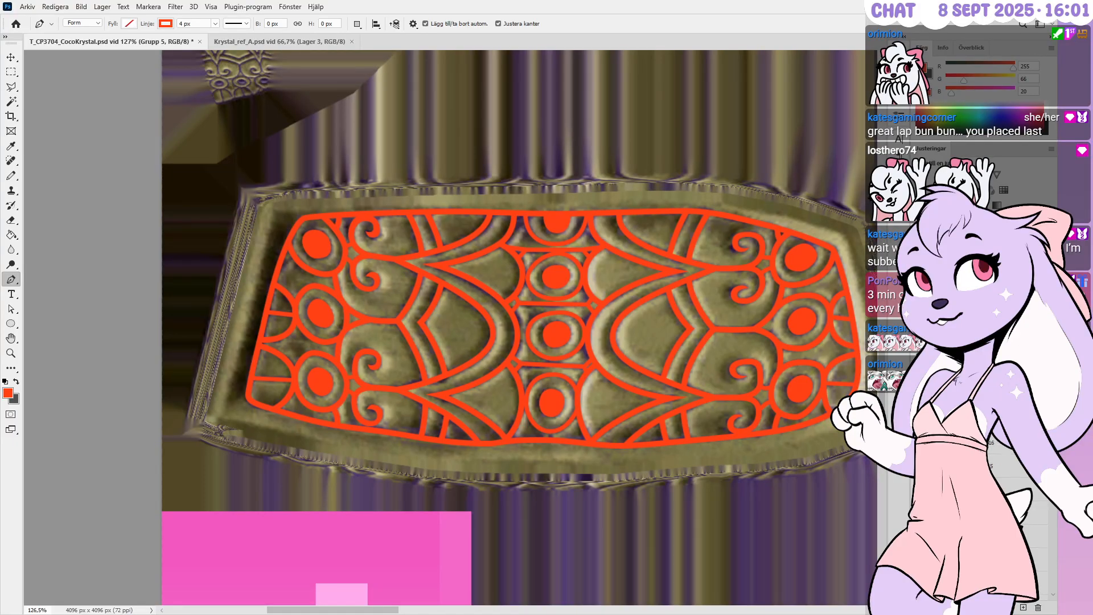
key("ctrl+g")
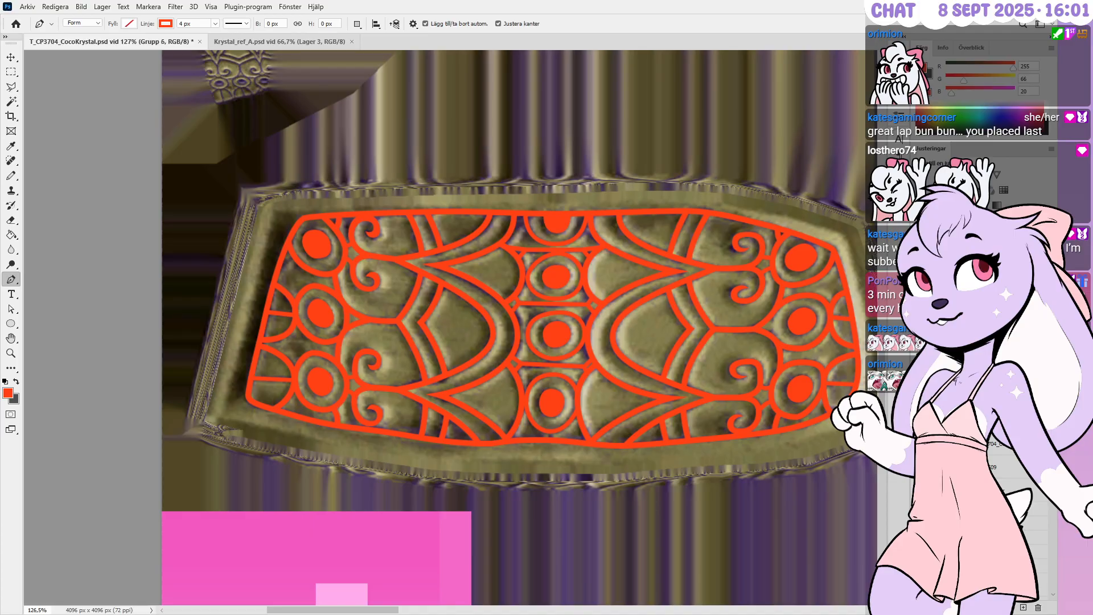
key("ctrl+g")
key("ctrl+shift+g")
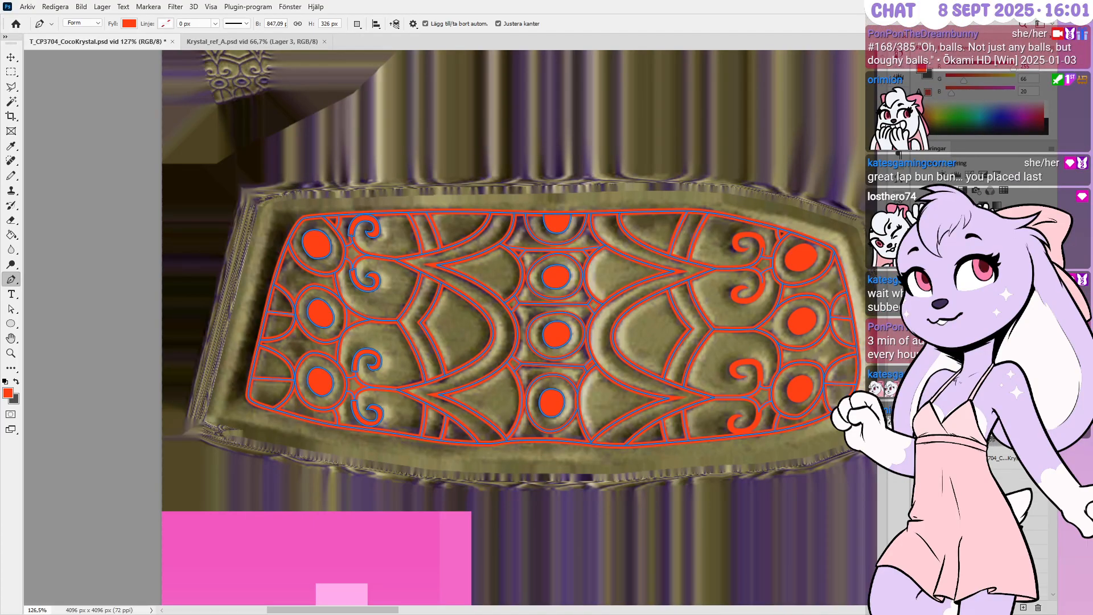
key("ctrl+g")
scroll(553, 391, "down", 5, "alt")
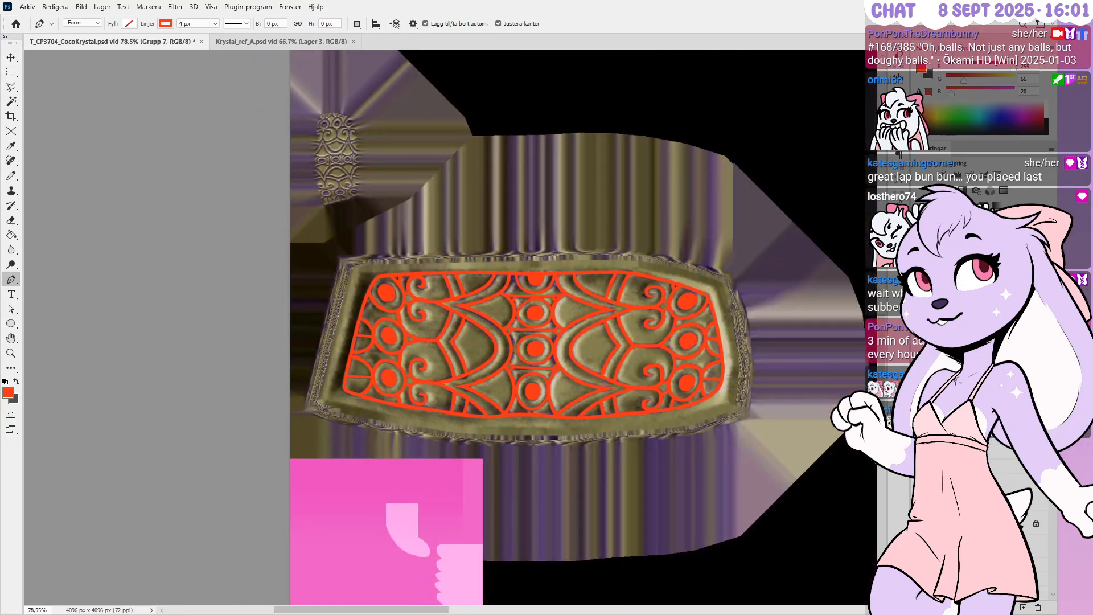
left_click(918, 523)
scroll(354, 331, "up", 1, "alt")
scroll(797, 99, "up", 5, "alt")
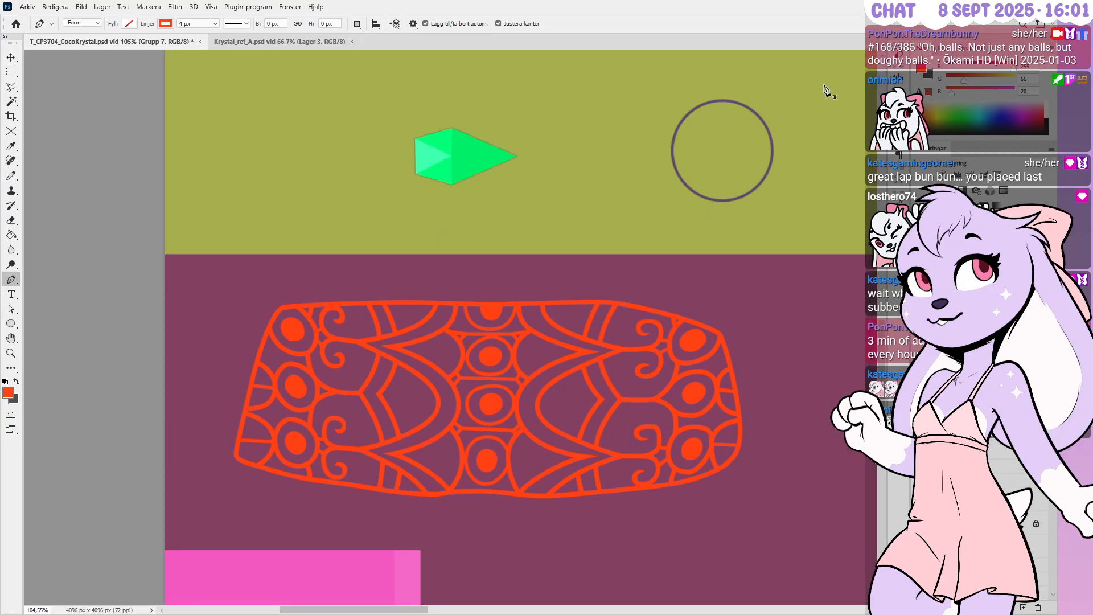
scroll(763, 134, "up", 8, "alt")
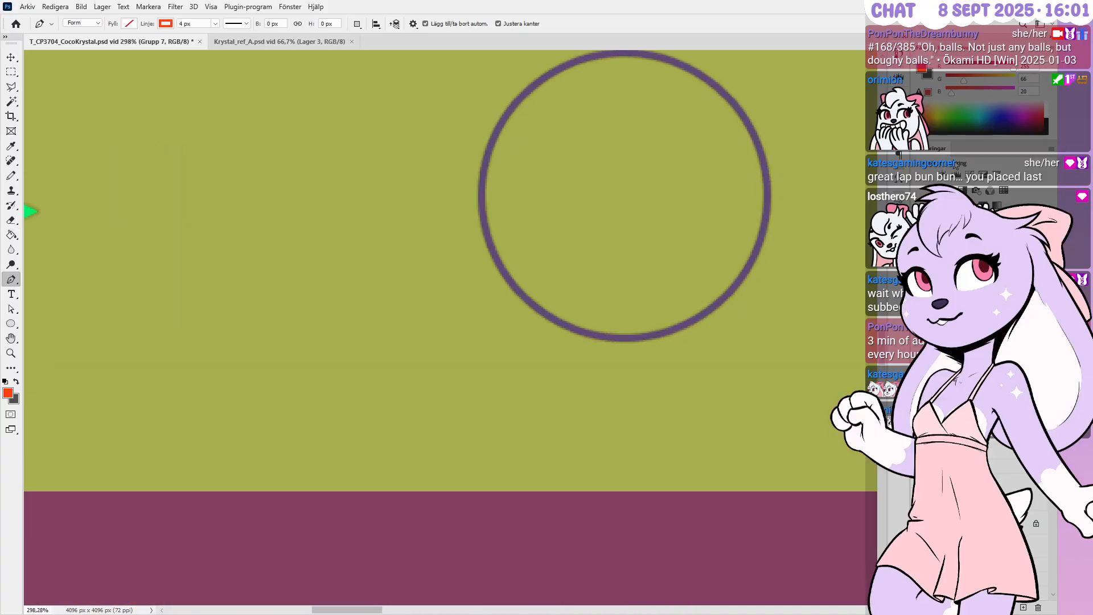
key("h")
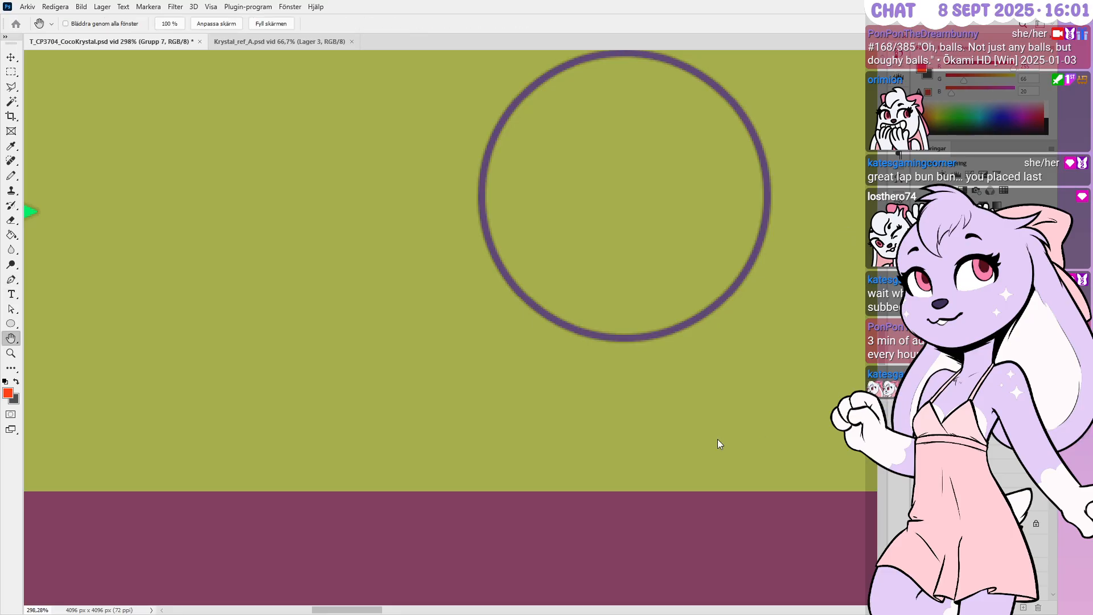
key("p")
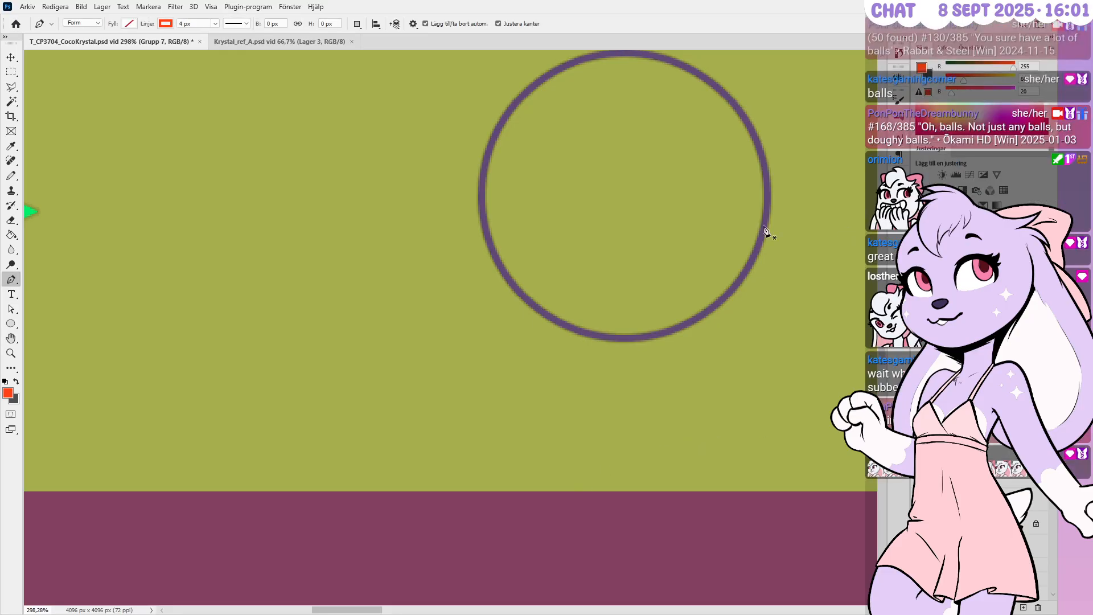
left_click(803, 242, "ctrl")
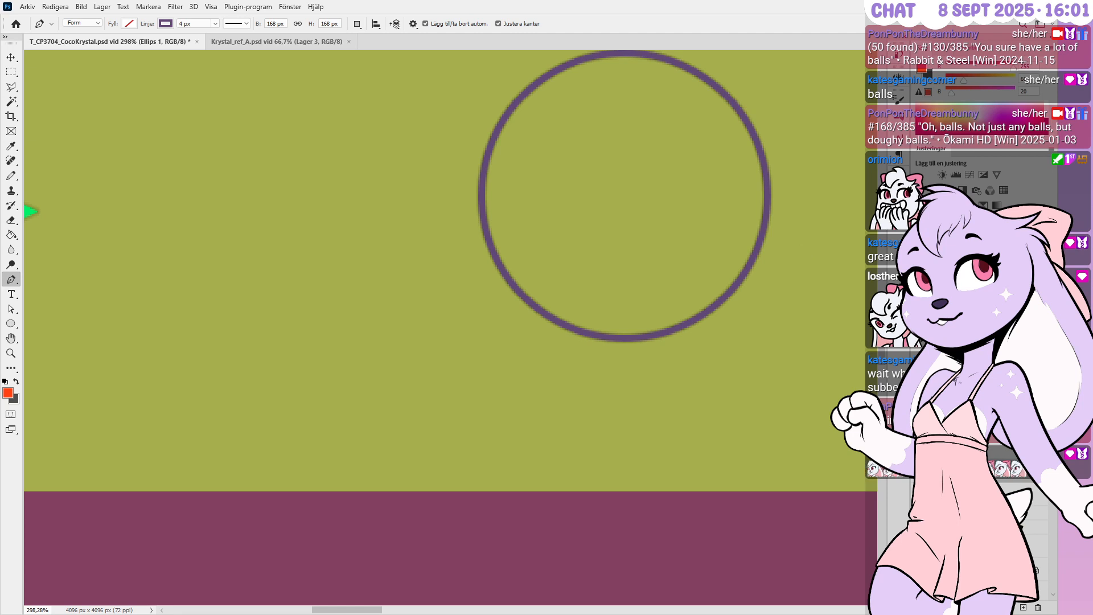
left_click(968, 466)
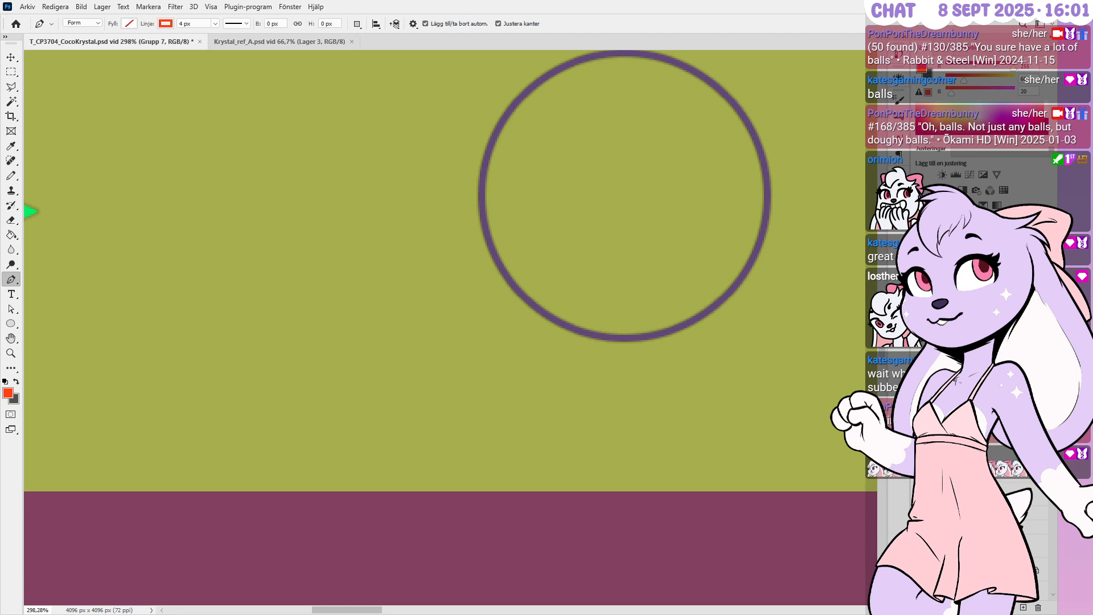
scroll(780, 160, "down", 2, "alt")
scroll(774, 351, "up", 2, "alt")
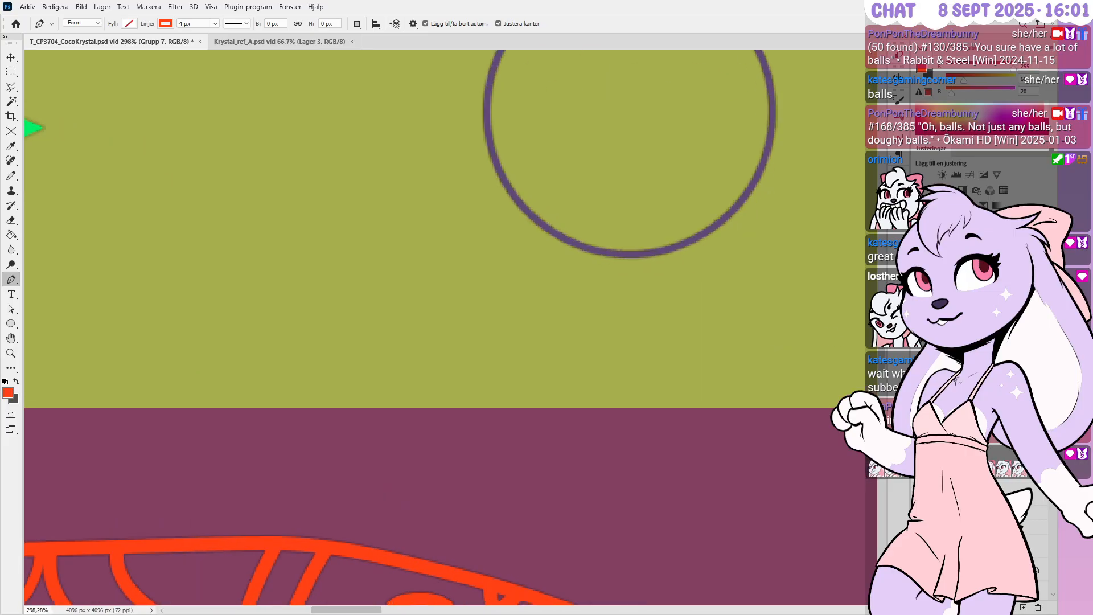
key("h")
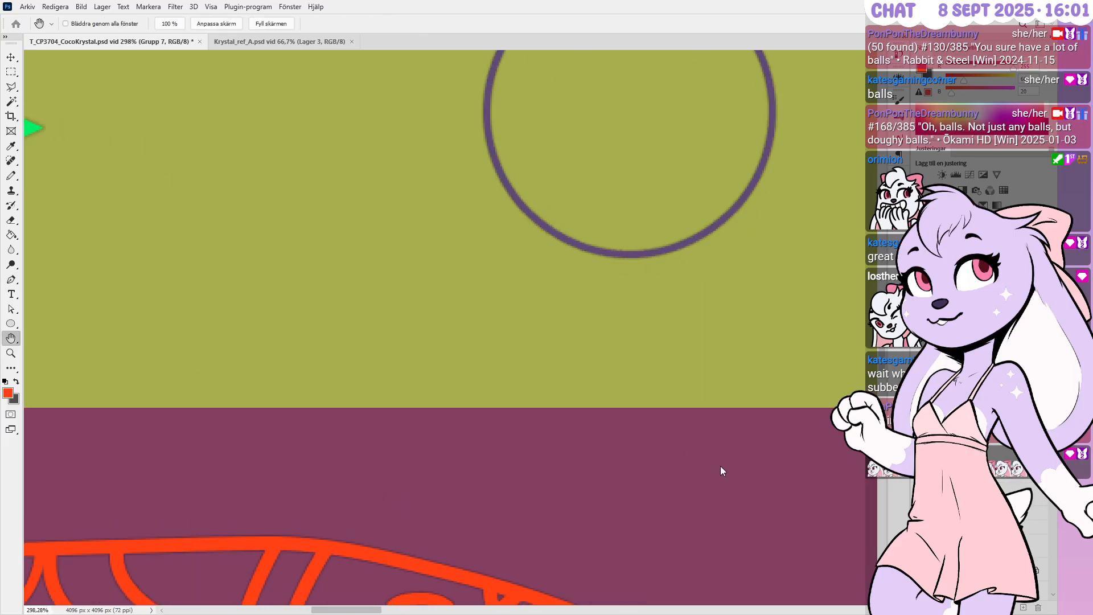
key("i")
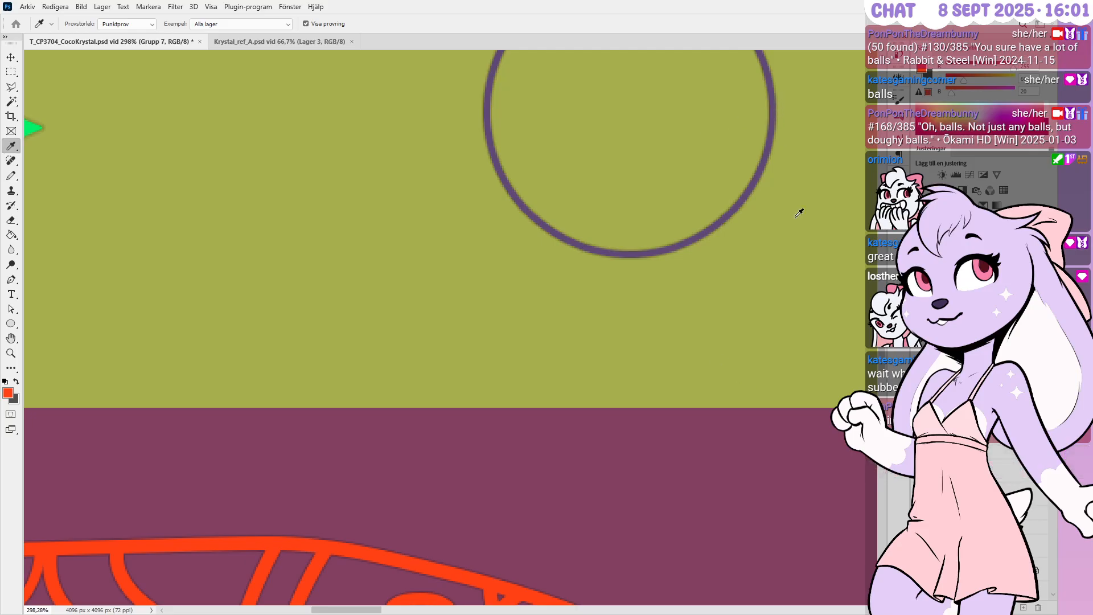
key("h")
key("p")
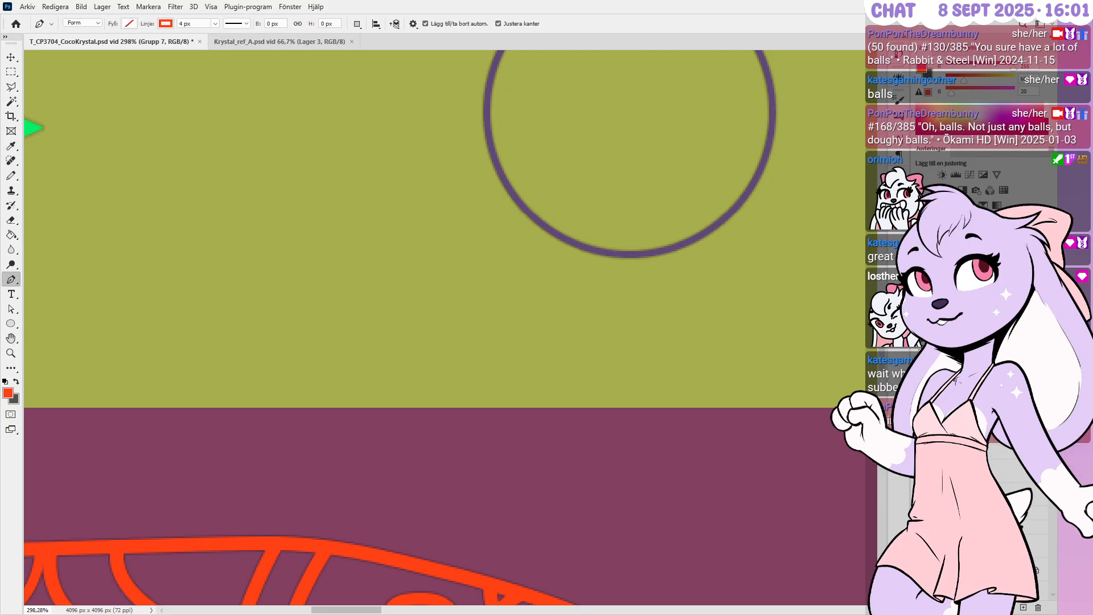
scroll(651, 210, "down", 3, "alt")
scroll(657, 166, "down", 1, "alt")
scroll(657, 166, "down", 2, "alt")
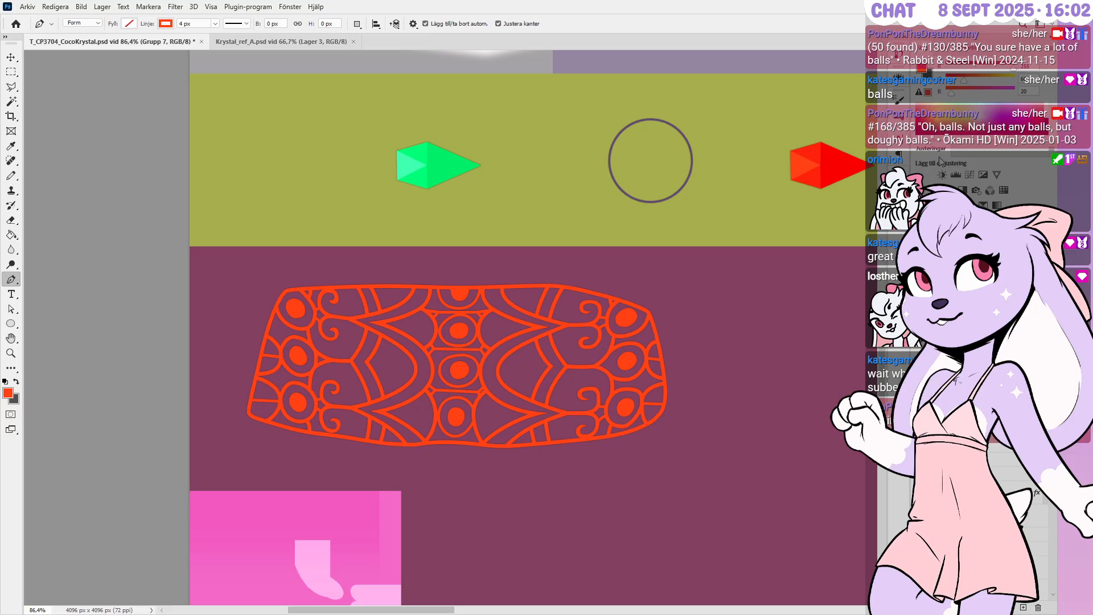
Give the ornament group a Color Overlay sampled from the circle outline's dark purple
key("h")
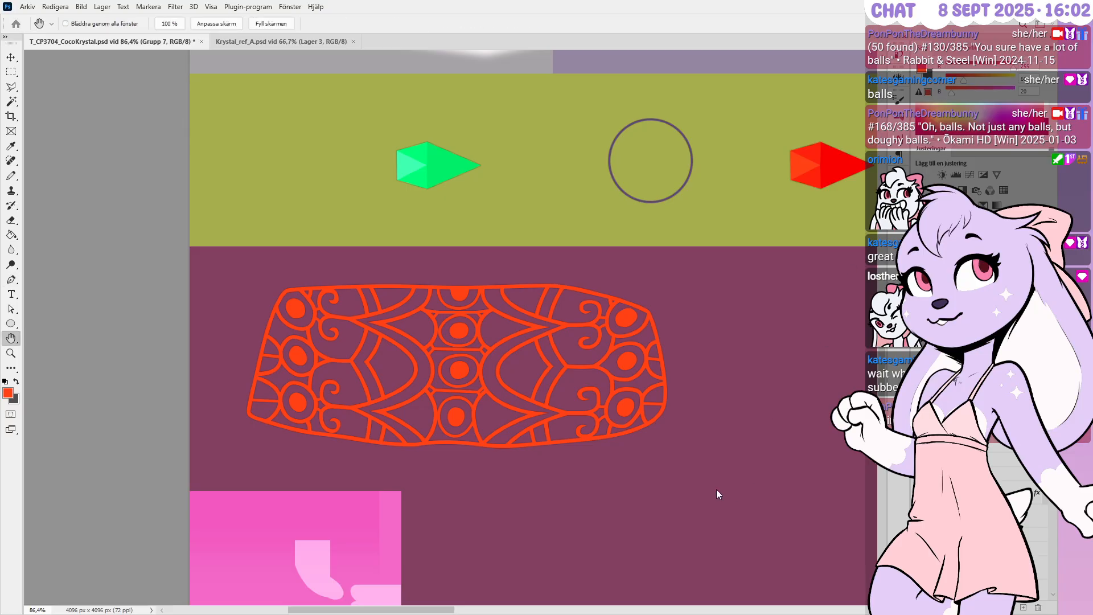
left_click(569, 493)
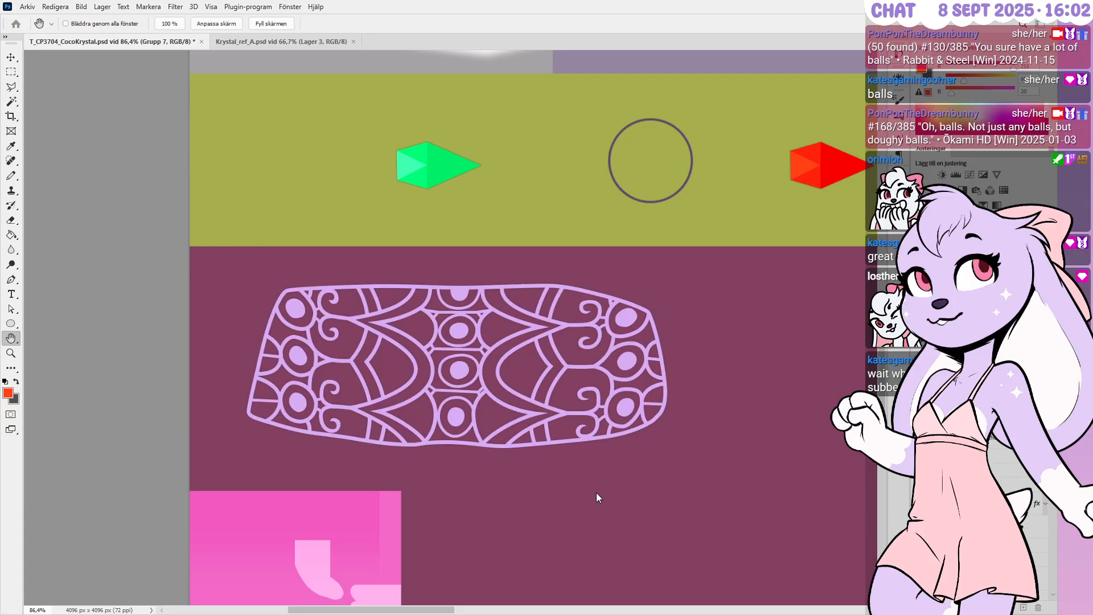
key("i")
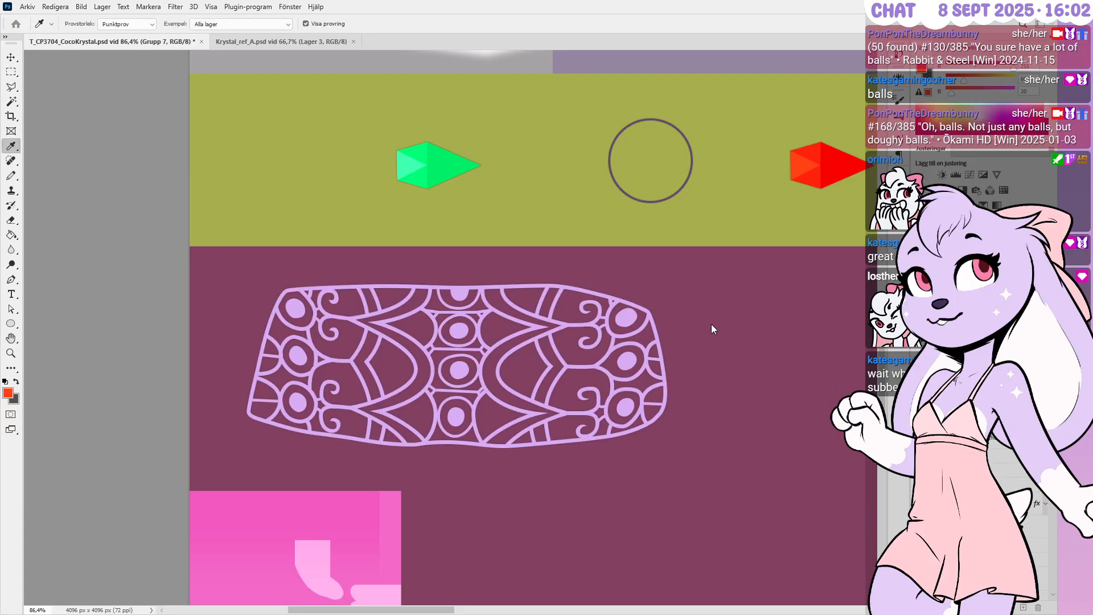
key("h")
scroll(680, 159, "up", 5, "alt")
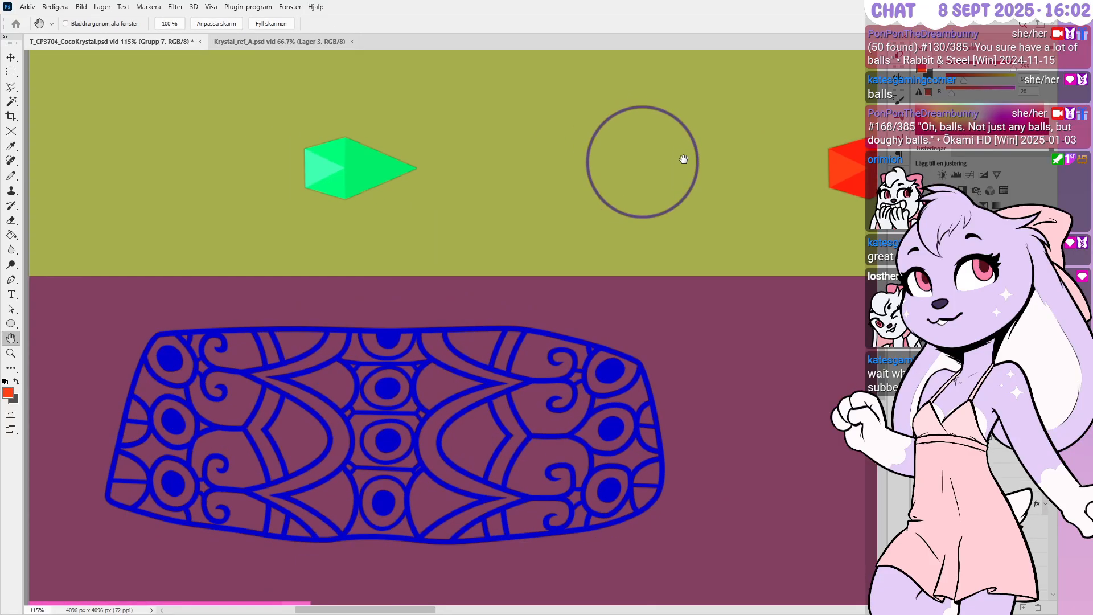
scroll(683, 160, "up", 7, "alt")
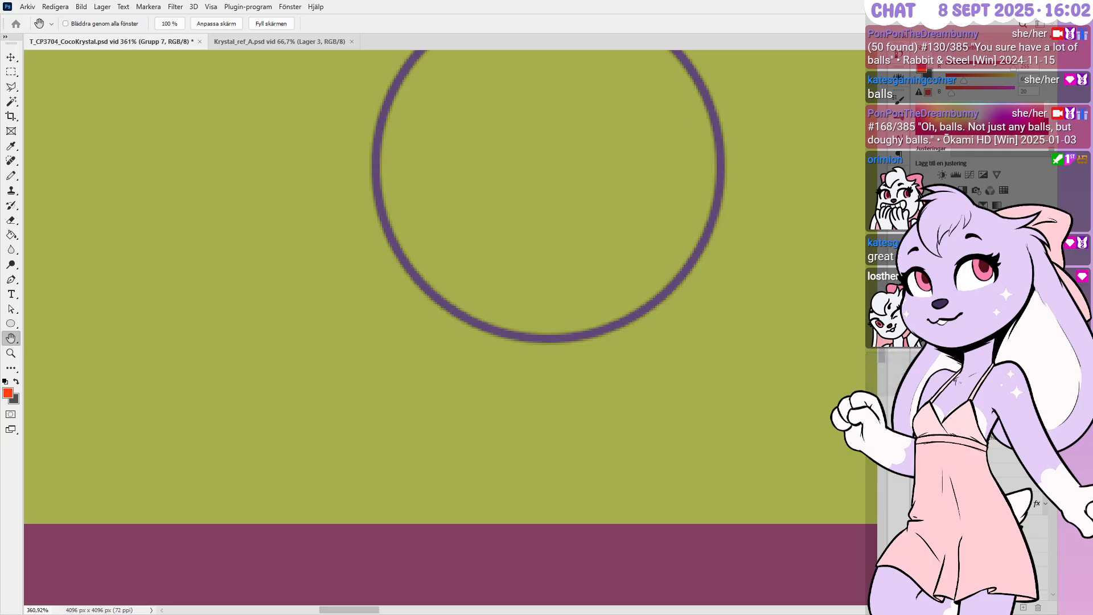
key("i")
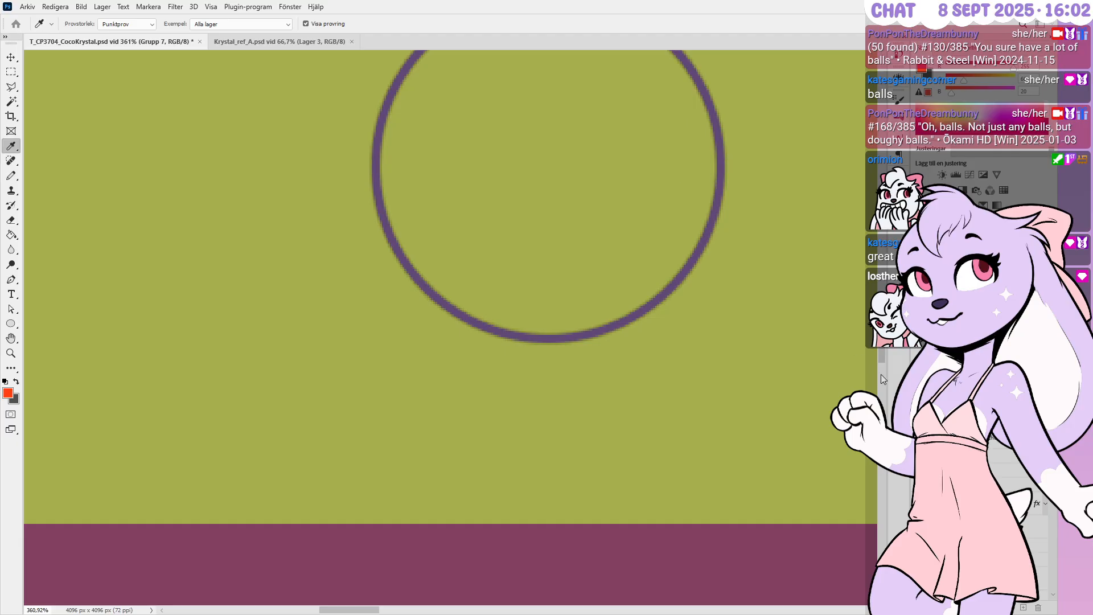
key("h")
key("p")
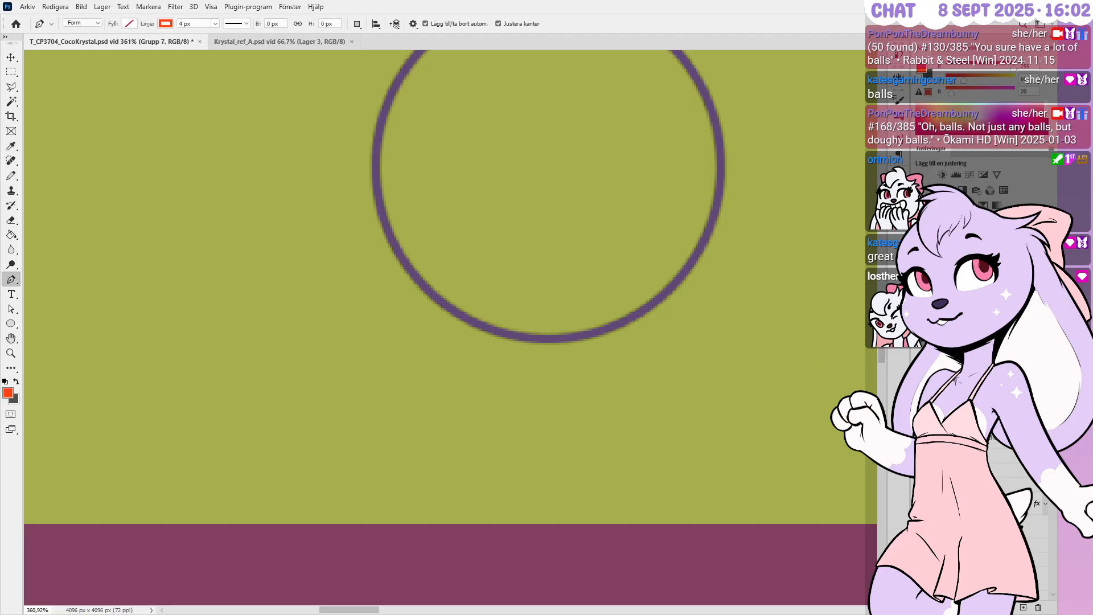
scroll(690, 123, "down", 3, "alt")
scroll(706, 116, "down", 3, "alt")
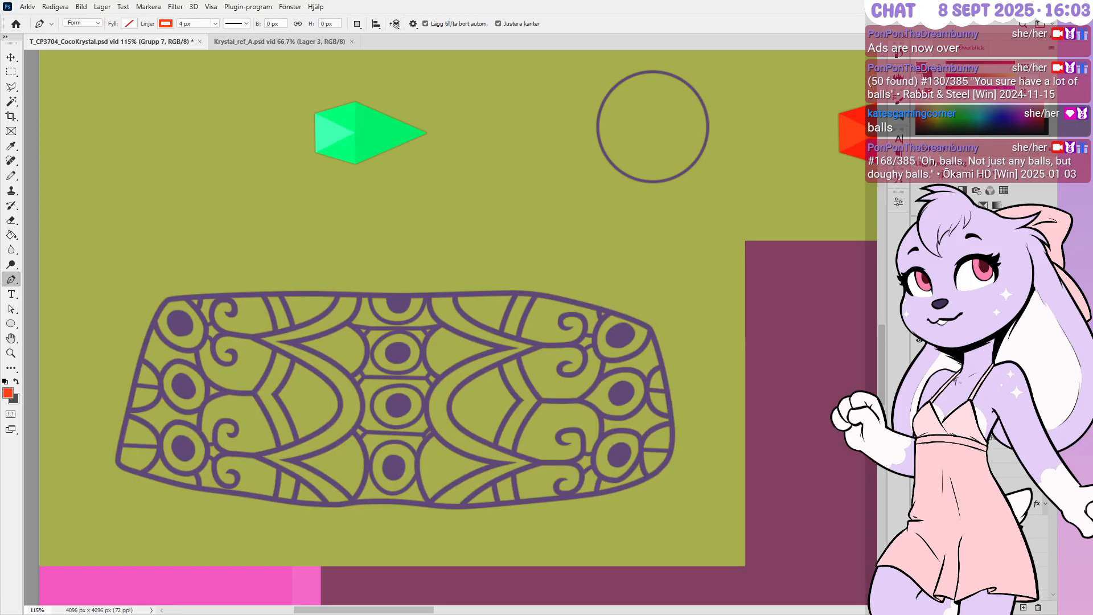
Select the olive base layer, zoom out, save the texture, then switch over to Blender
left_click(967, 437)
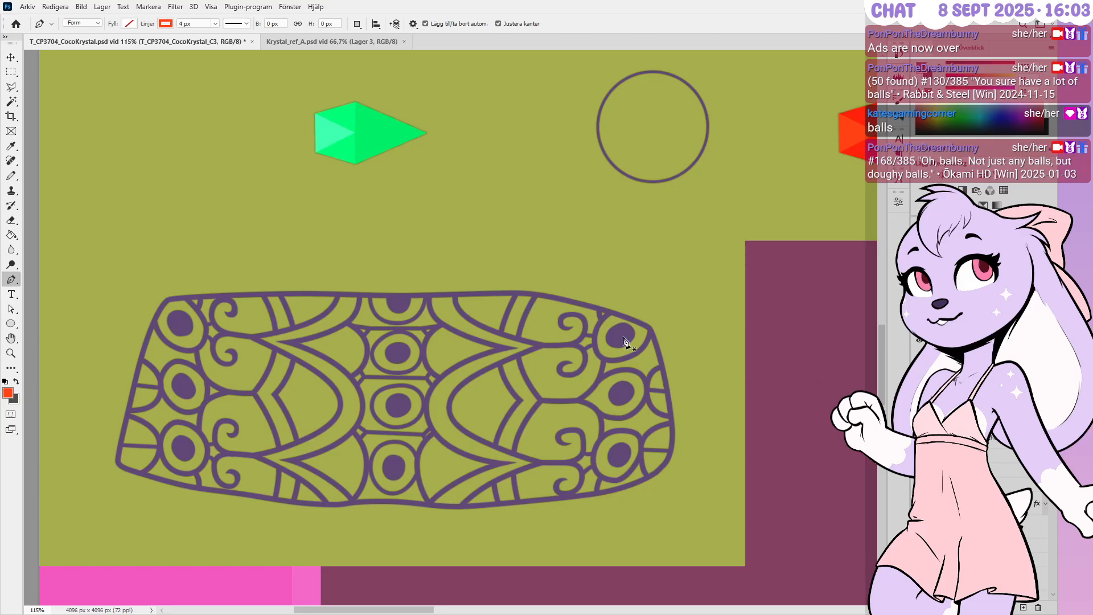
scroll(695, 500, "down", 4, "alt")
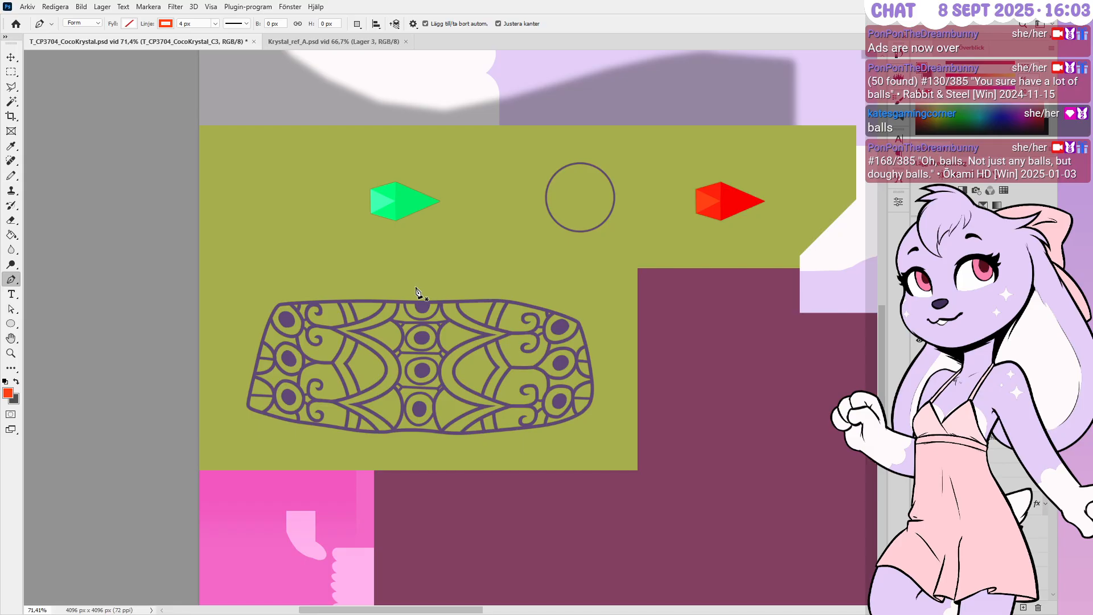
key("ctrl+s")
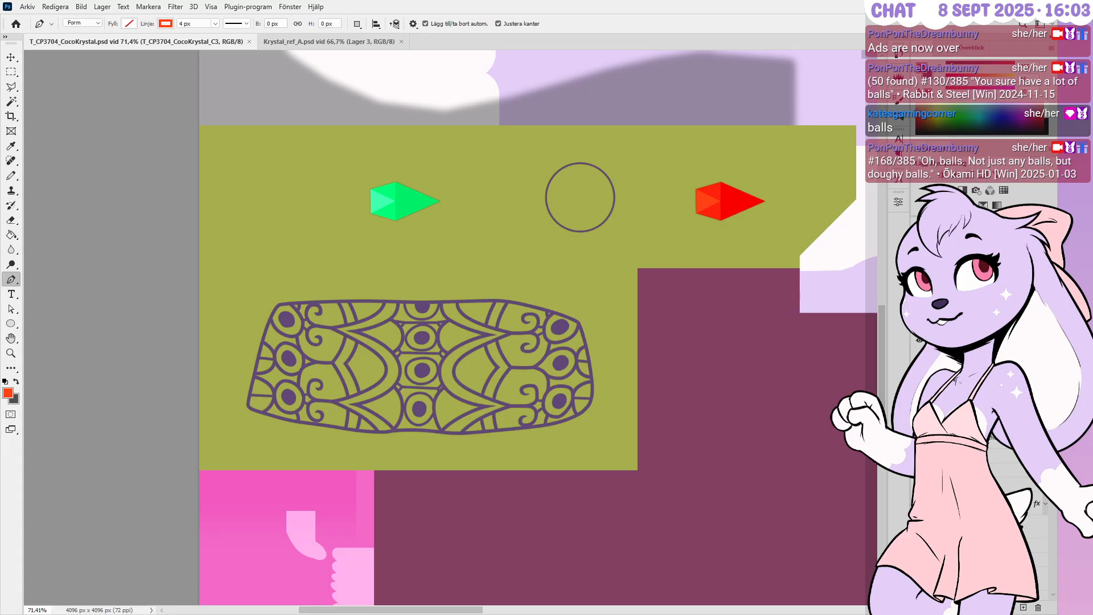
key("alt+Tab")
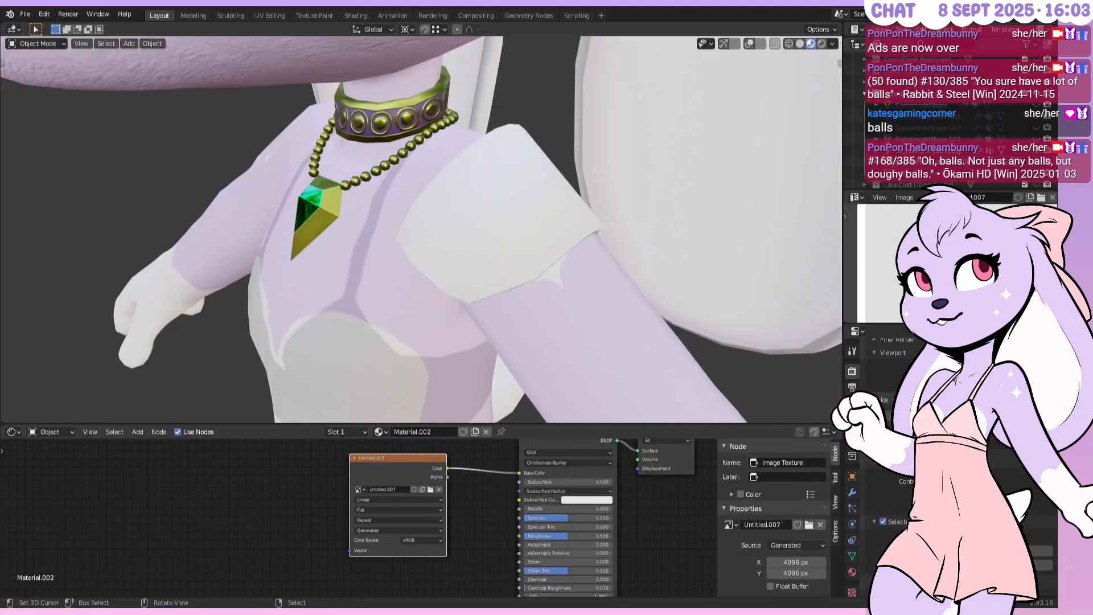
Select the shoulder plate and assign it the matching collar material via search
middle_click_drag(692, 262, 640, 227)
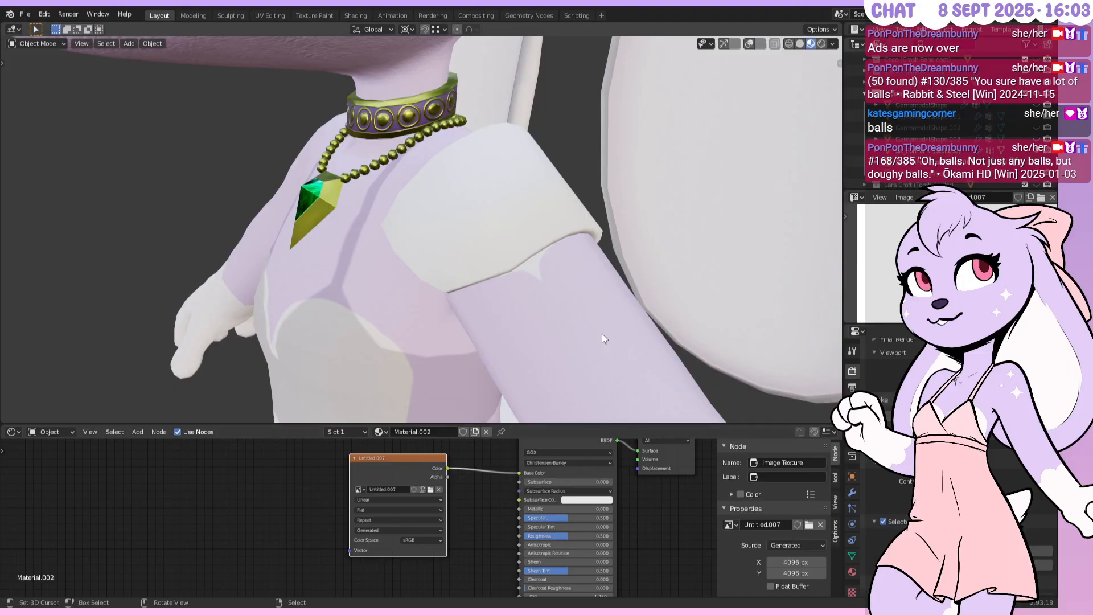
right_click(550, 234)
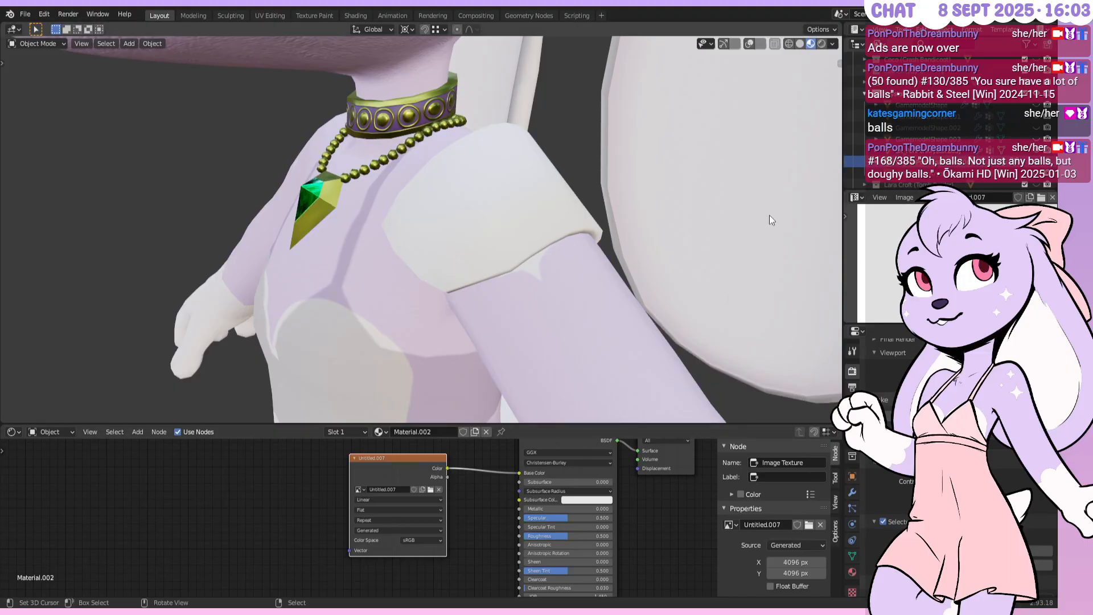
left_click(749, 45)
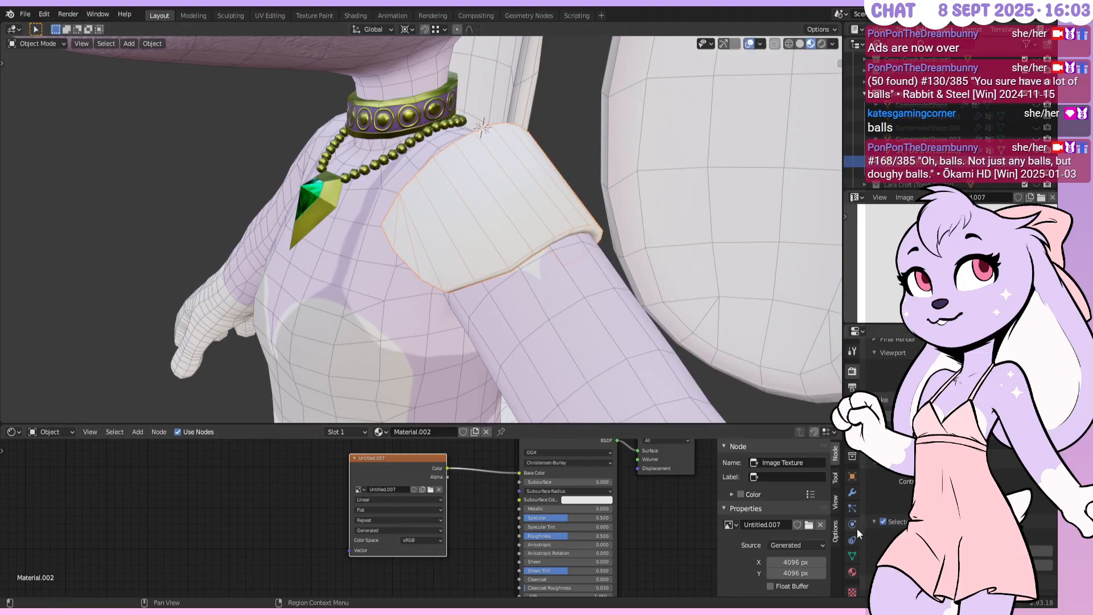
left_click(852, 571)
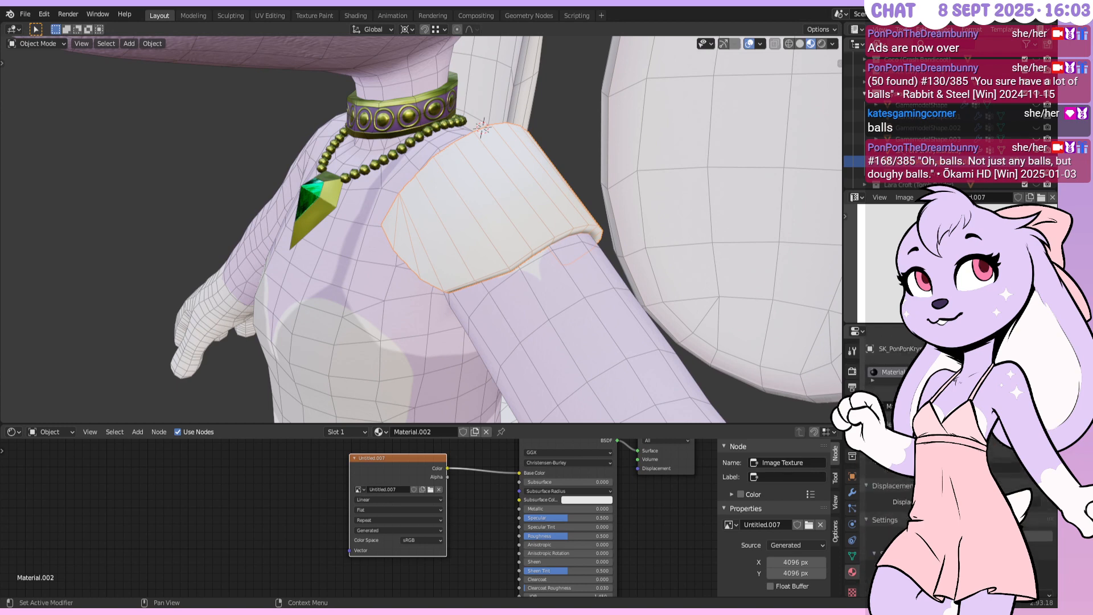
type("co")
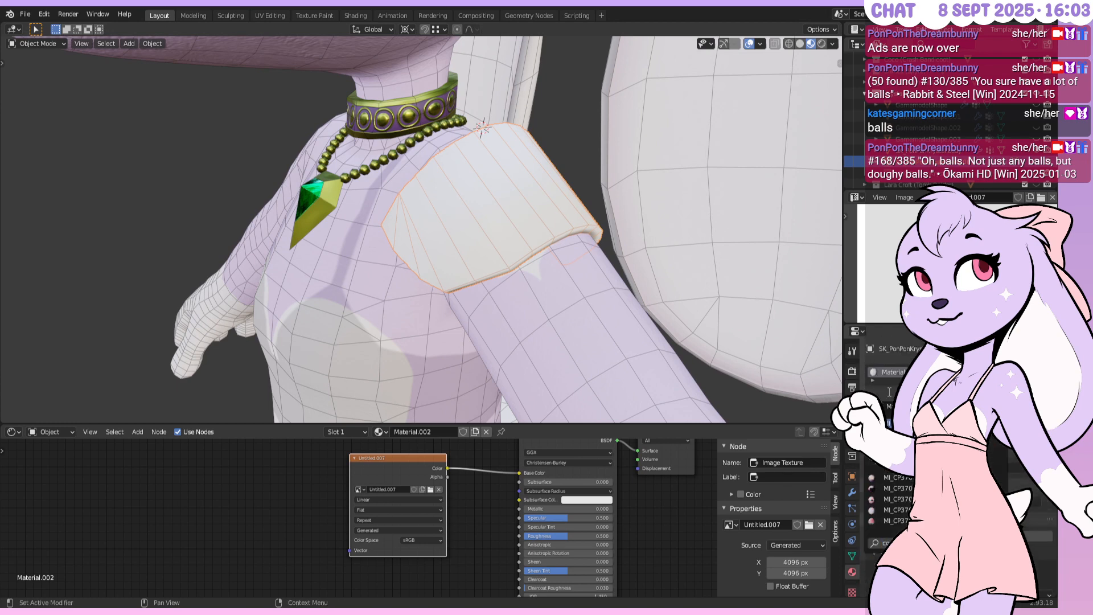
type("llar")
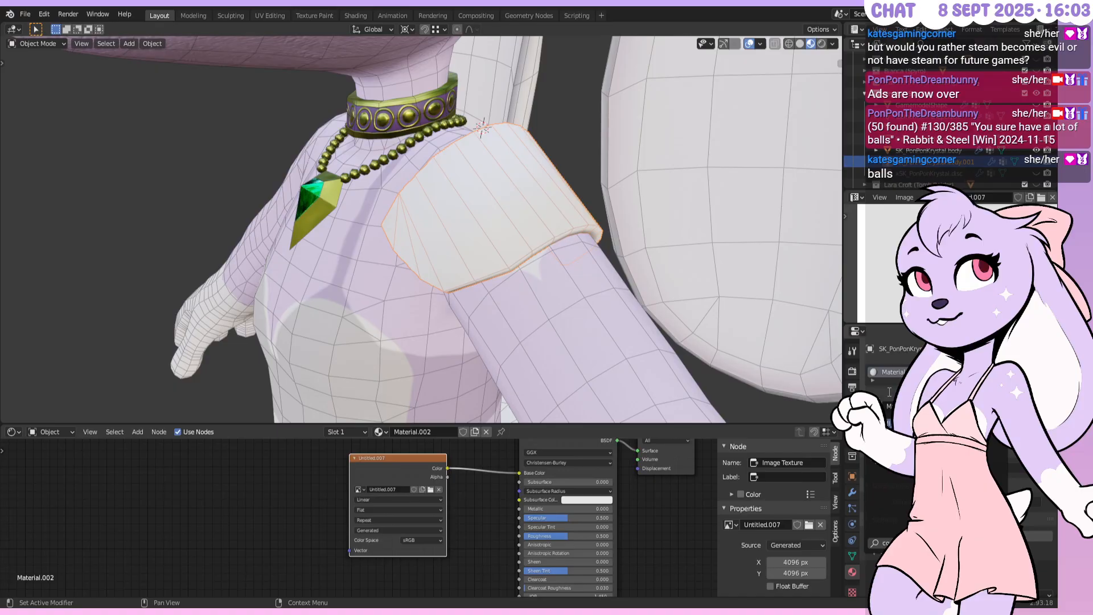
key("BackSpace")
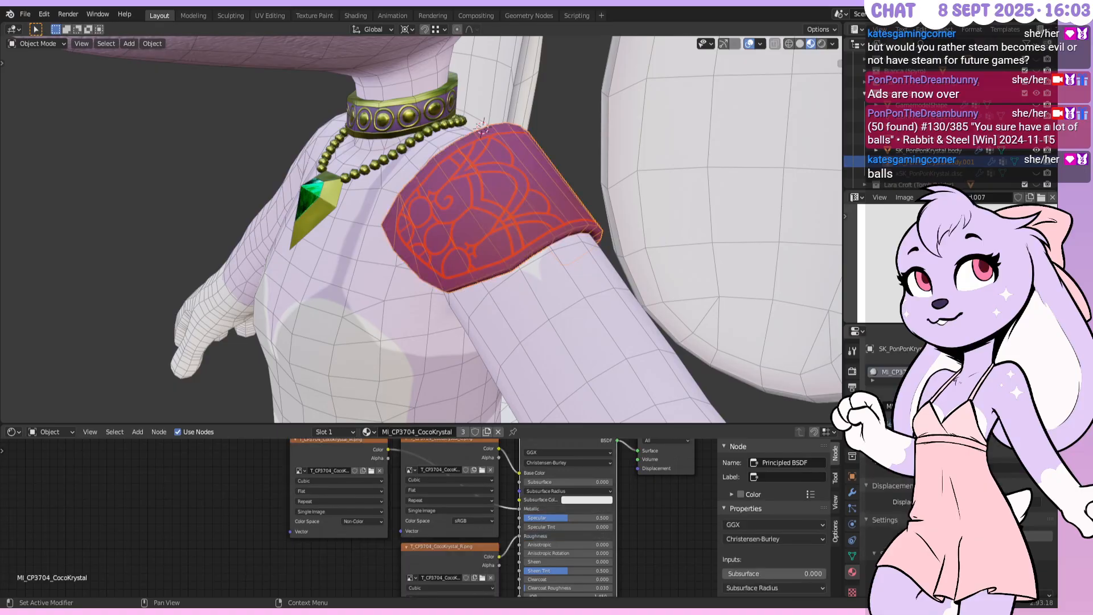
Load T_CP3704_CocoKrystal_C.png in the image browser and hide overlays to see the pattern
middle_click_drag(617, 169, 807, 199)
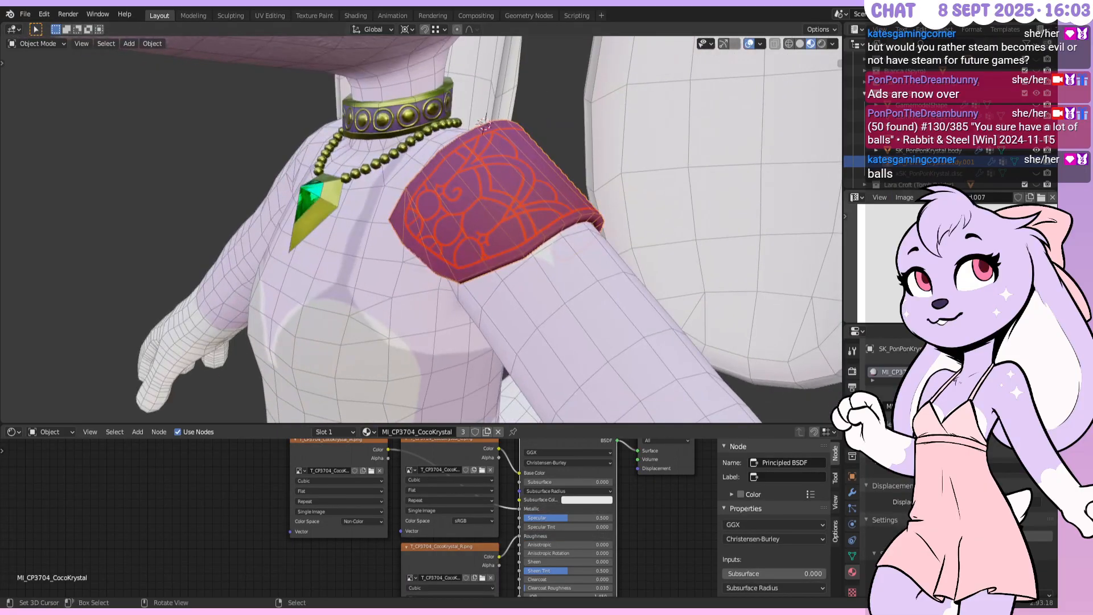
left_click(947, 197)
scroll(865, 261, "up", 20)
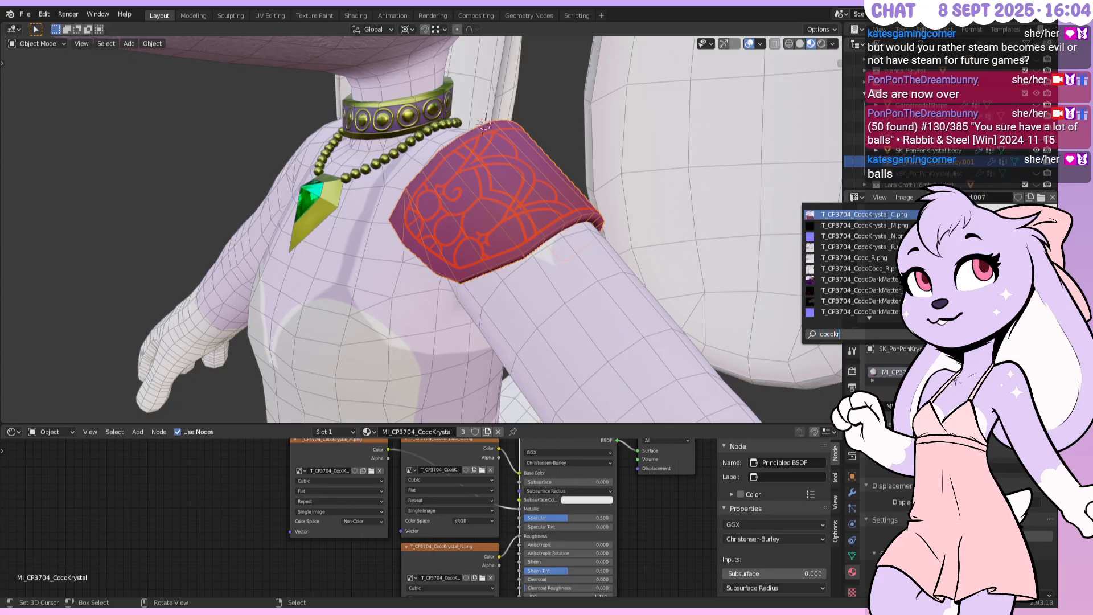
left_click(865, 215)
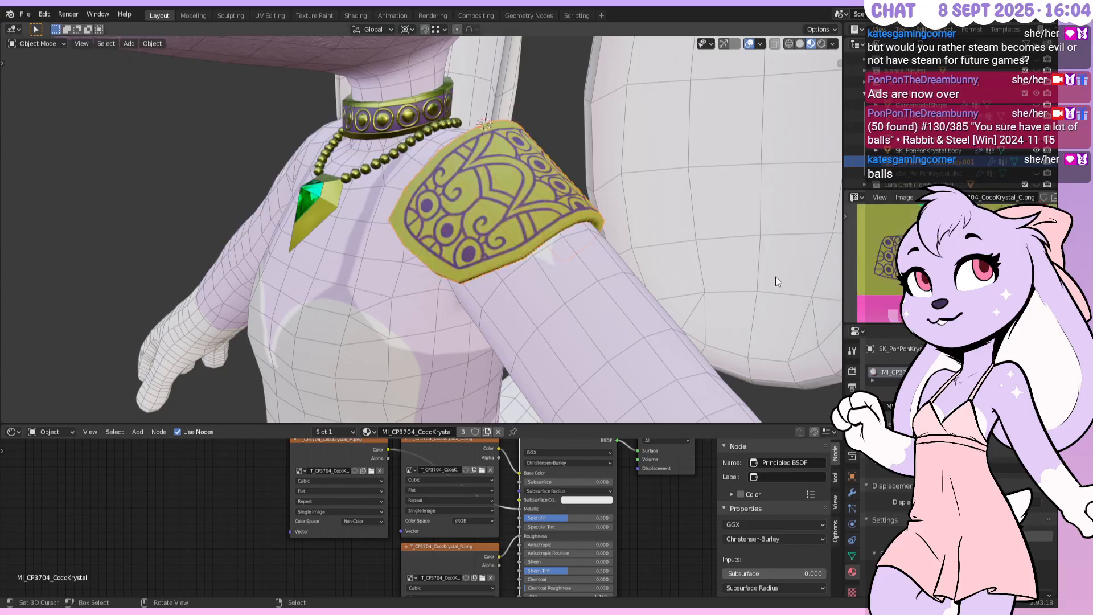
left_click(748, 43)
Orbit and zoom around the collar and plate to inspect the texture, then return to Photoshop
middle_click_drag(626, 199, 423, 213)
scroll(557, 199, "up", 2)
scroll(550, 194, "down", 4)
scroll(489, 219, "up", 4)
scroll(488, 219, "up", 5)
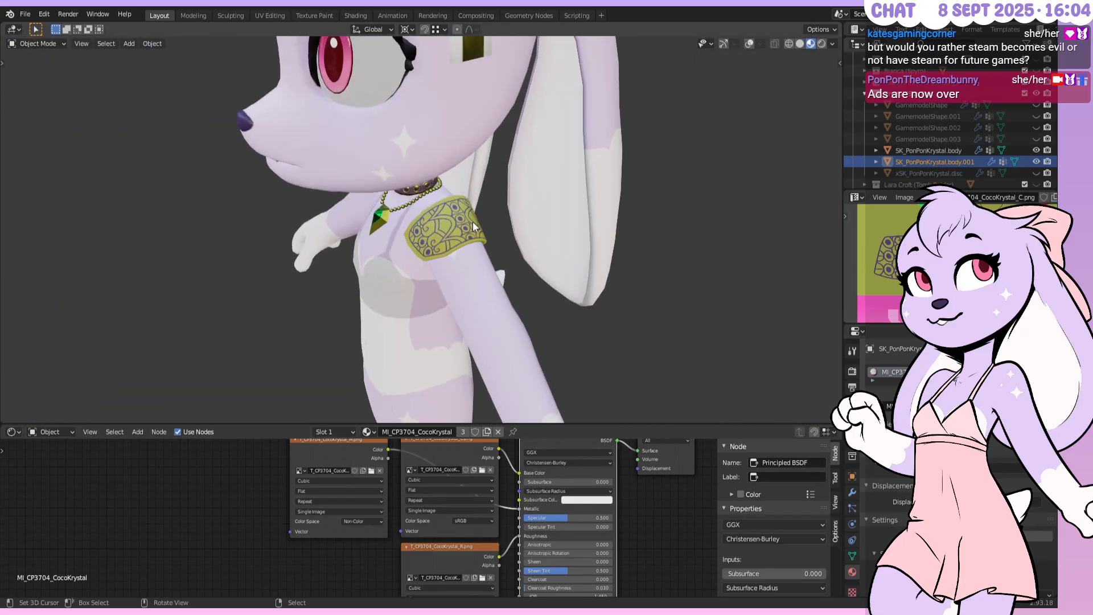
middle_click_drag(473, 226, 574, 201)
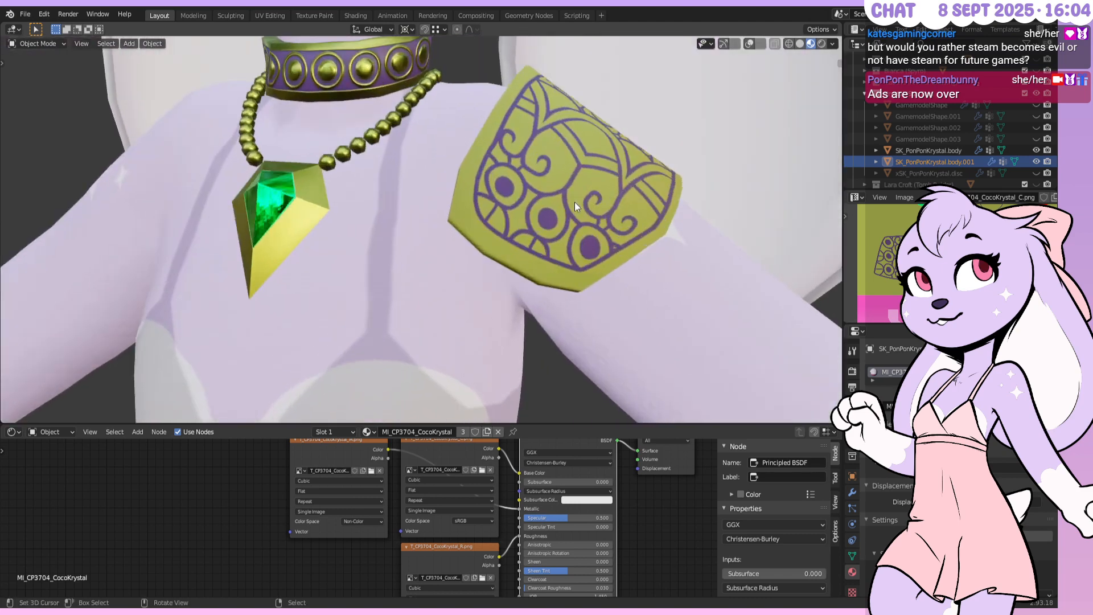
middle_click_drag(647, 182, 525, 227)
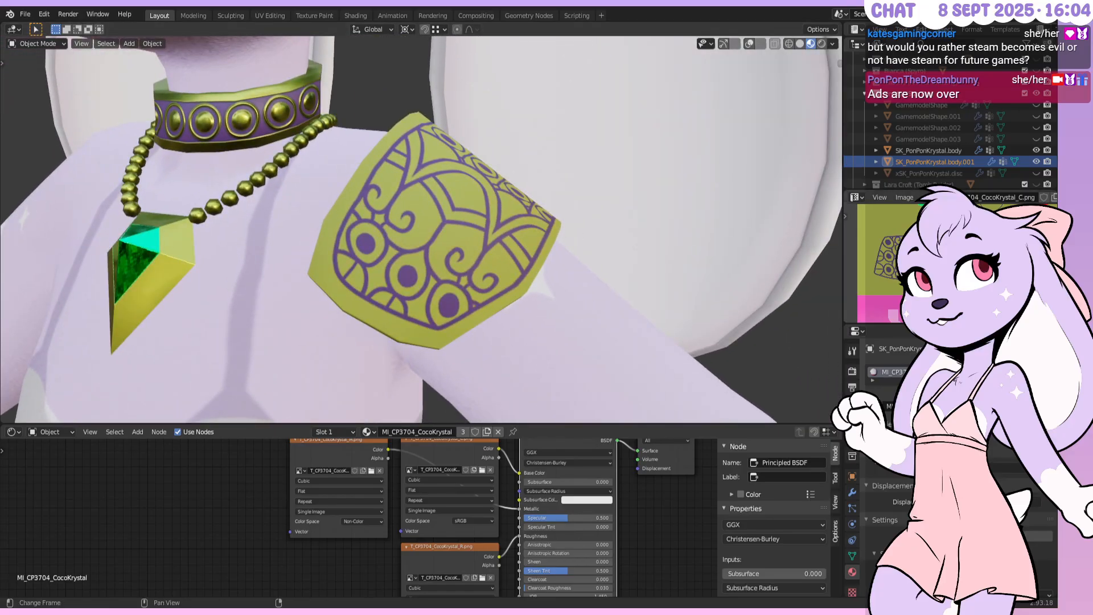
key("alt+Tab")
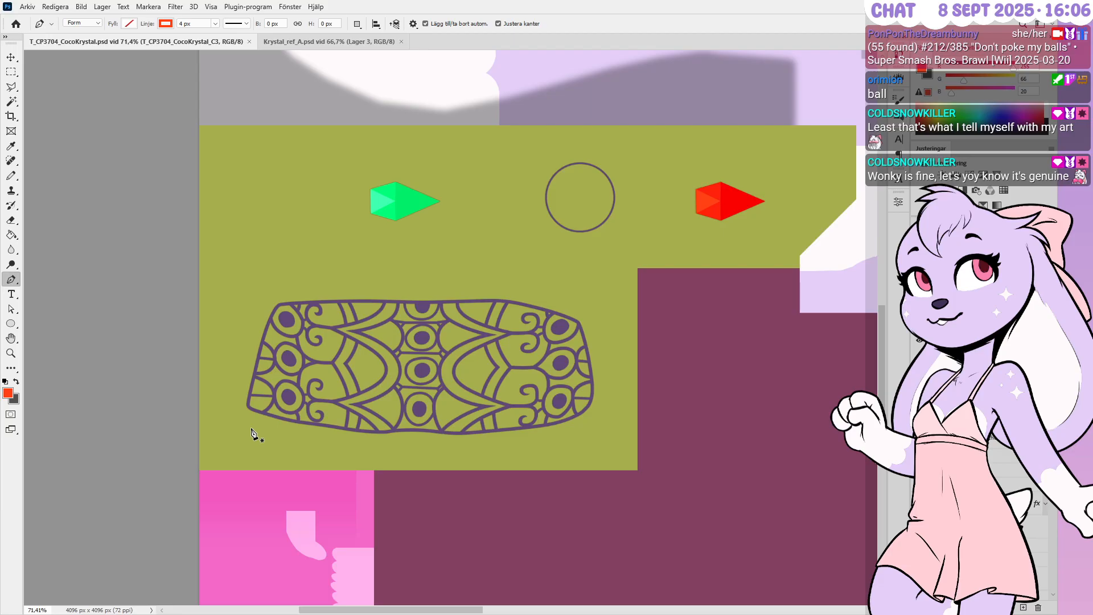
Zoom around the pattern and select the Form 611 ring shape around the right middle eye
scroll(251, 432, "up", 1, "alt")
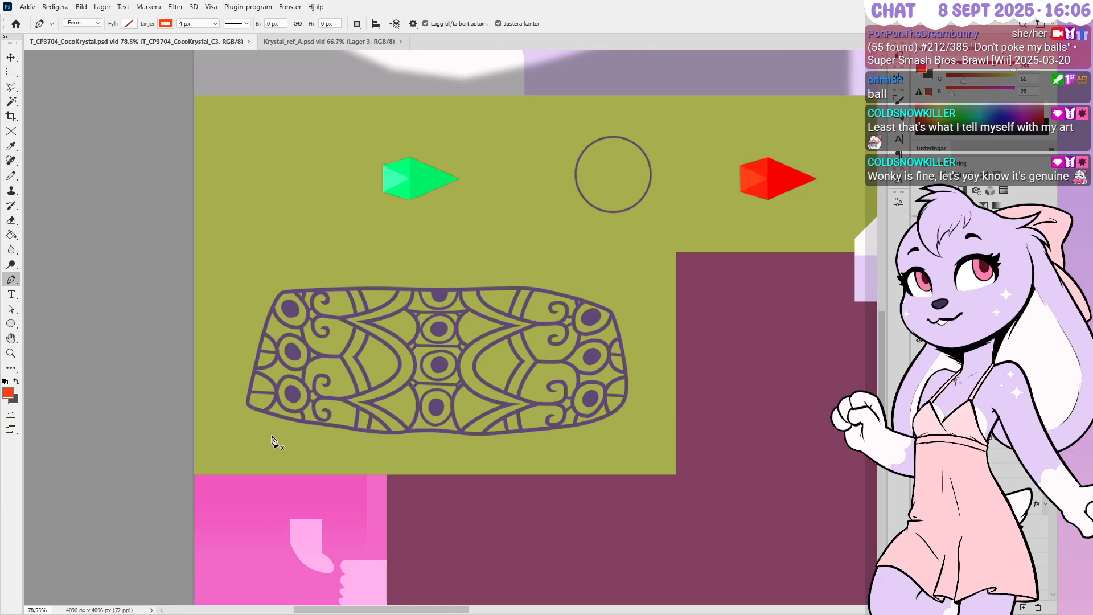
scroll(273, 439, "up", 1, "alt")
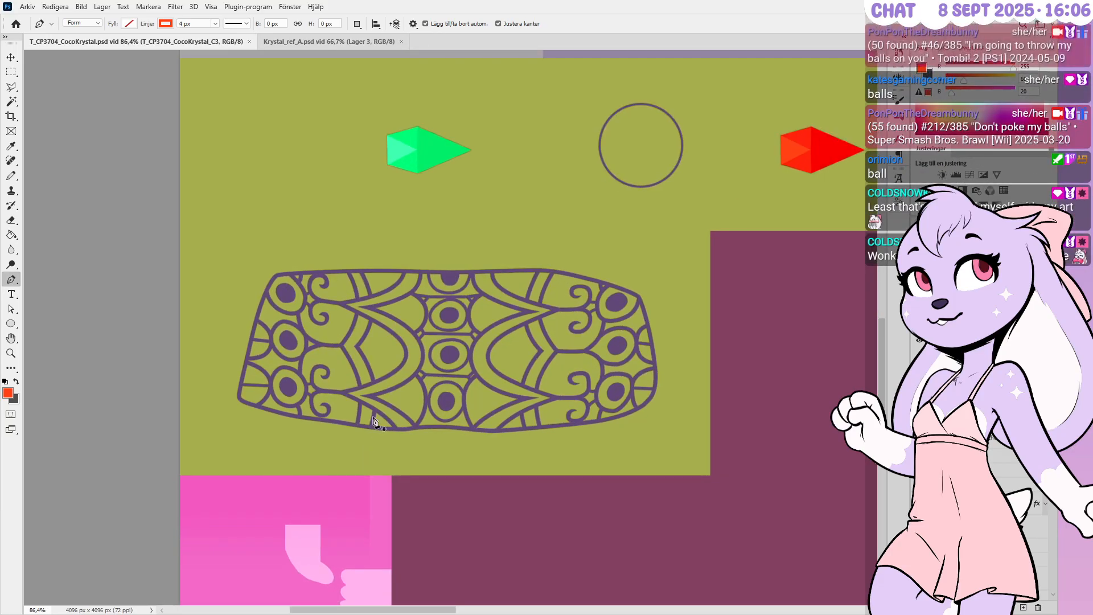
scroll(557, 332, "up", 1, "alt")
scroll(557, 332, "up", 4, "alt")
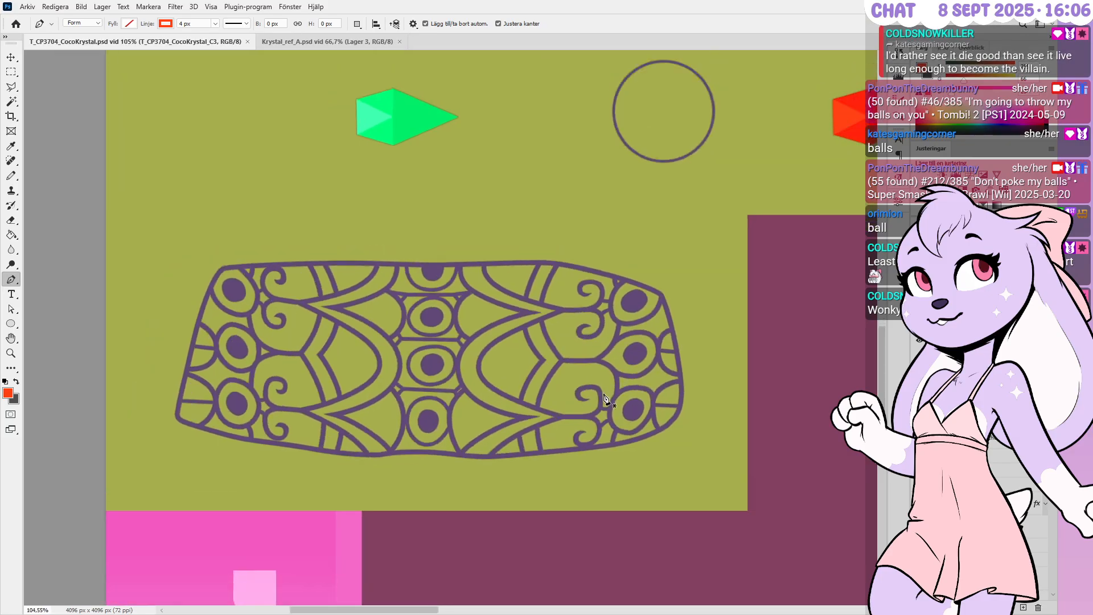
scroll(599, 369, "up", 2, "alt")
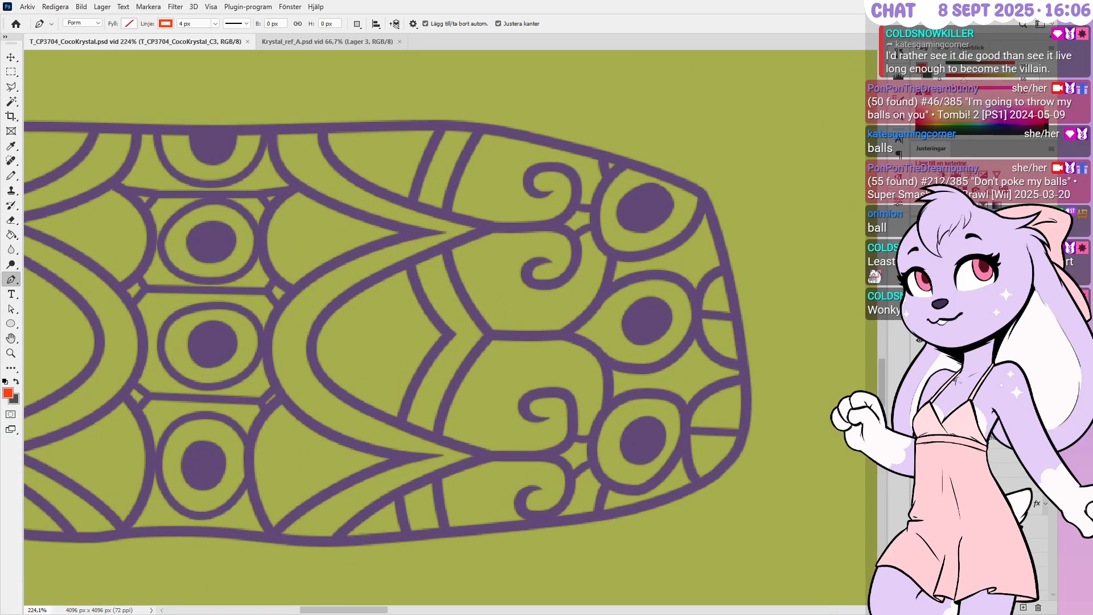
left_click(1022, 497)
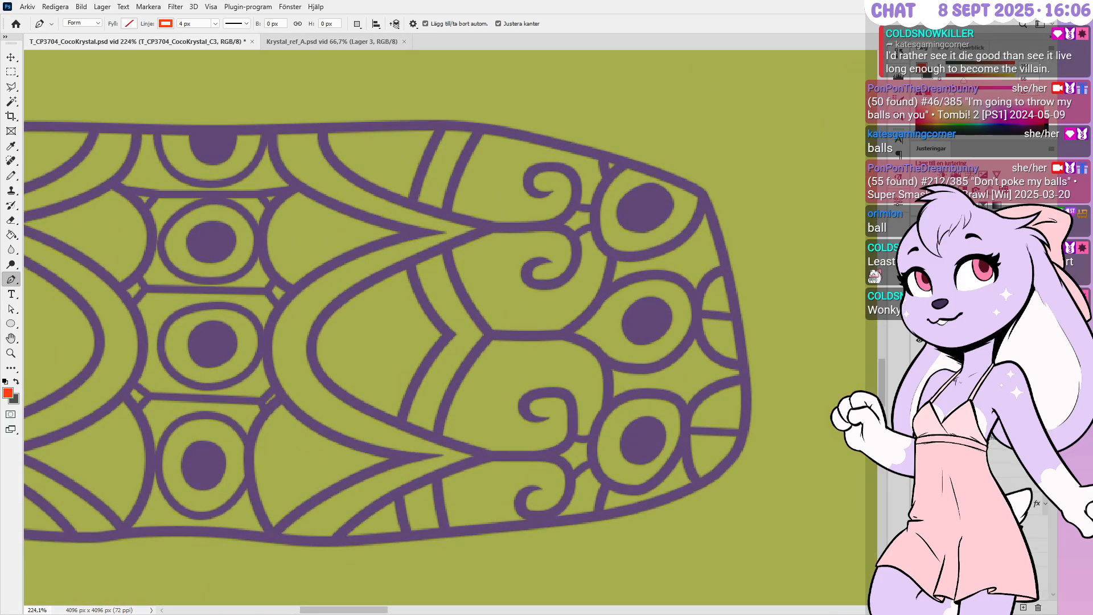
scroll(1022, 497, "down", 5)
scroll(1022, 497, "up", 1)
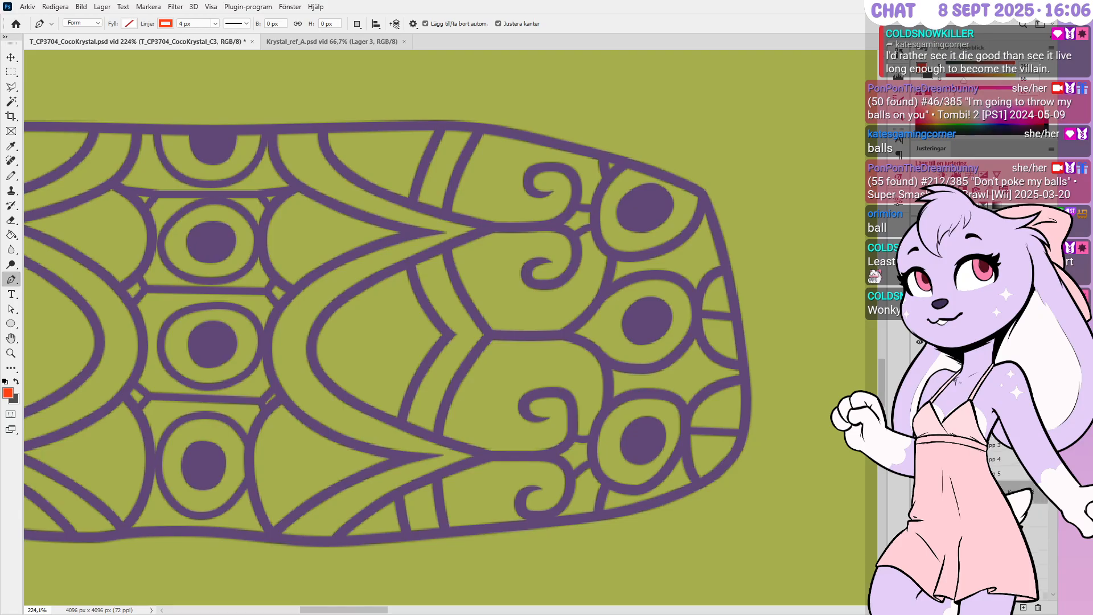
scroll(1022, 497, "down", 3)
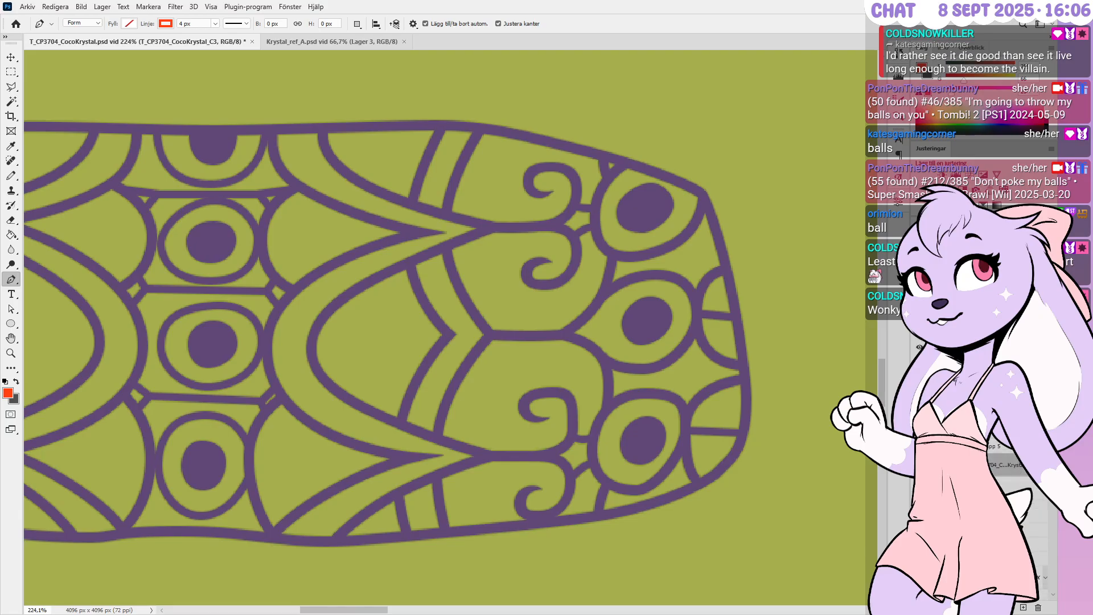
left_click(667, 324, "ctrl")
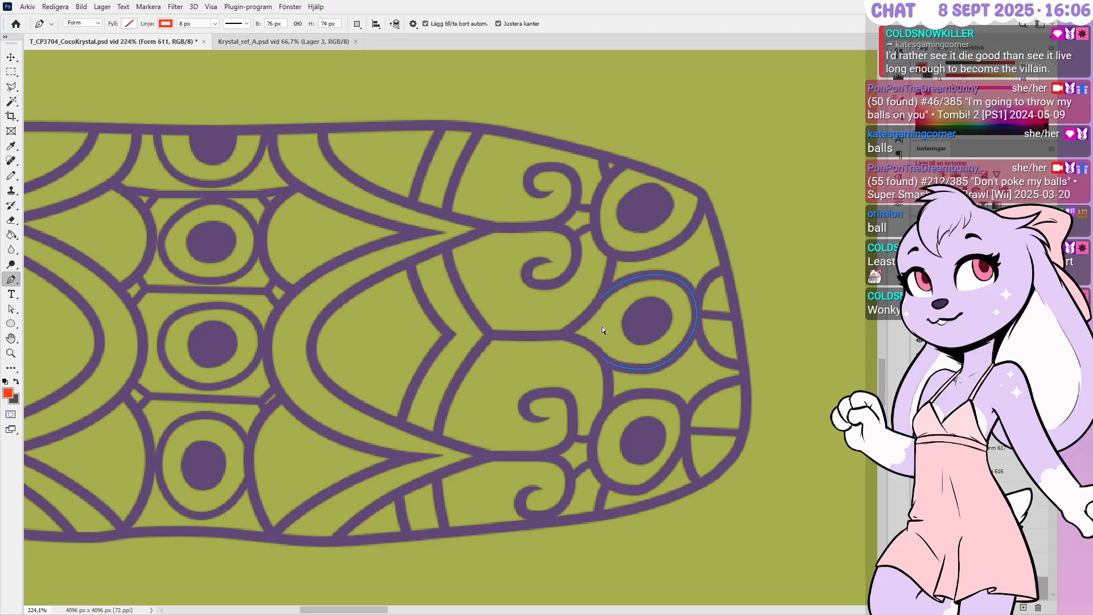
scroll(602, 342, "up", 2, "alt")
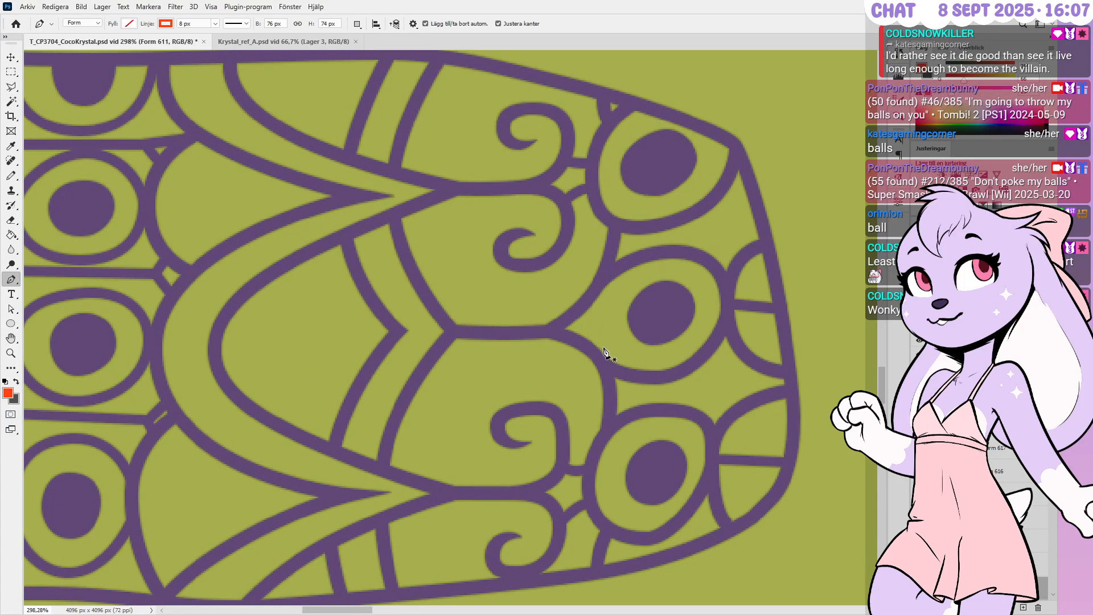
scroll(605, 349, "down", 1, "alt")
scroll(768, 296, "down", 1, "alt")
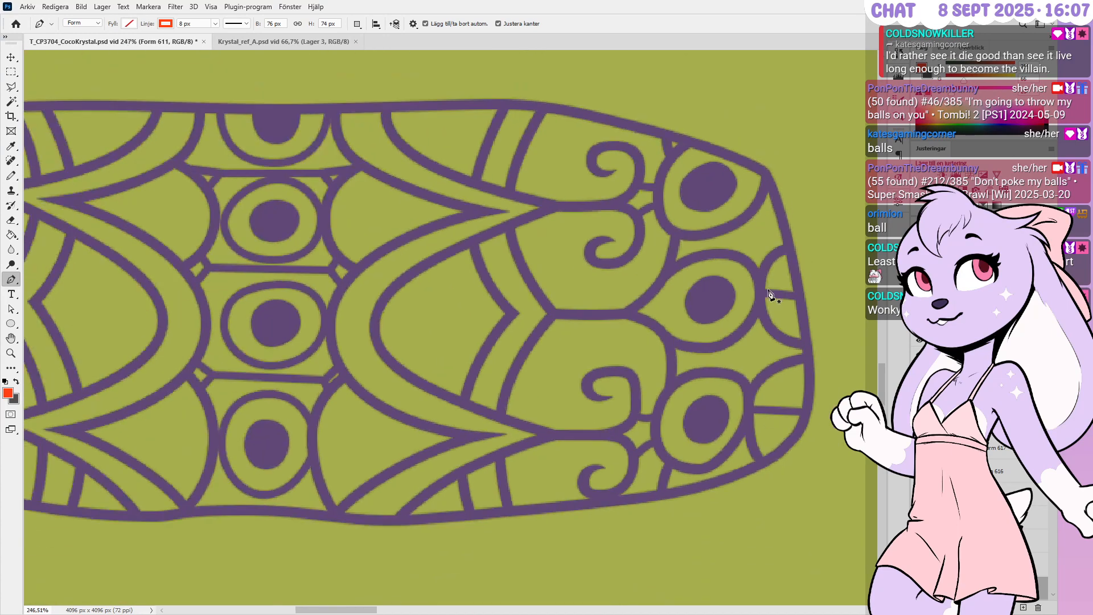
scroll(768, 293, "down", 3, "alt")
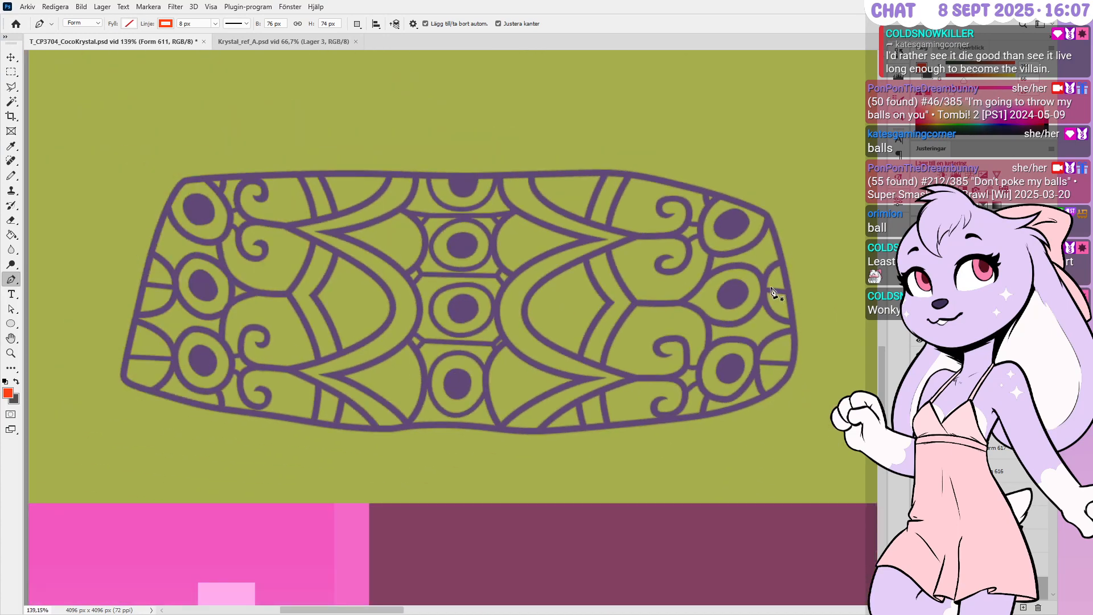
Select and collapse Grupp 3, then create the new empty group Grupp 8
left_click(990, 542)
left_click(932, 341)
left_click(1008, 608)
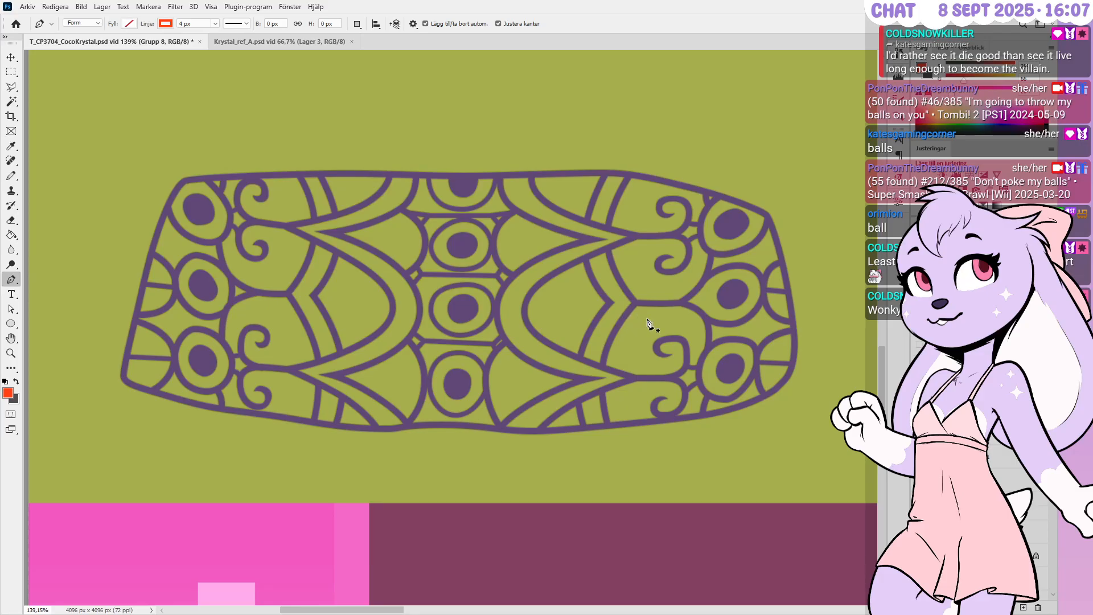
scroll(415, 404, "up", 3, "alt")
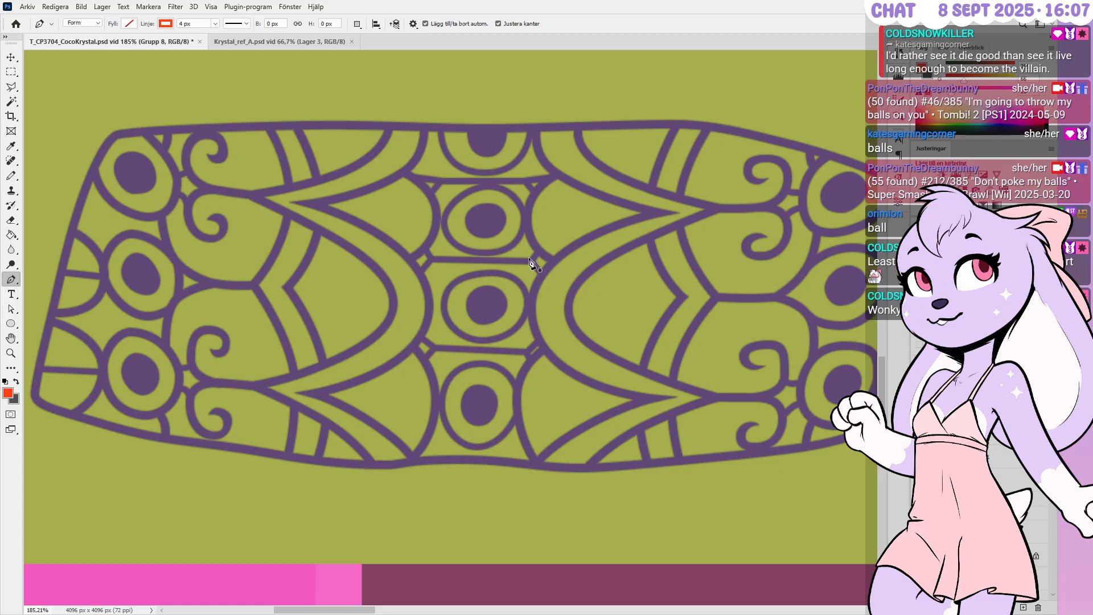
scroll(734, 313, "down", 3, "alt")
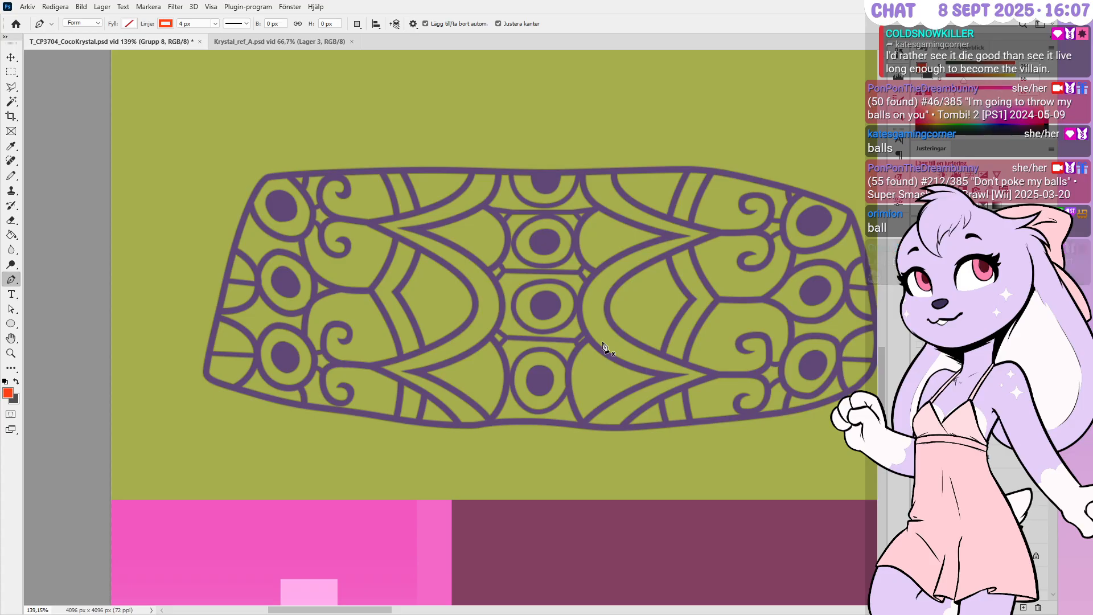
scroll(502, 277, "down", 3, "alt")
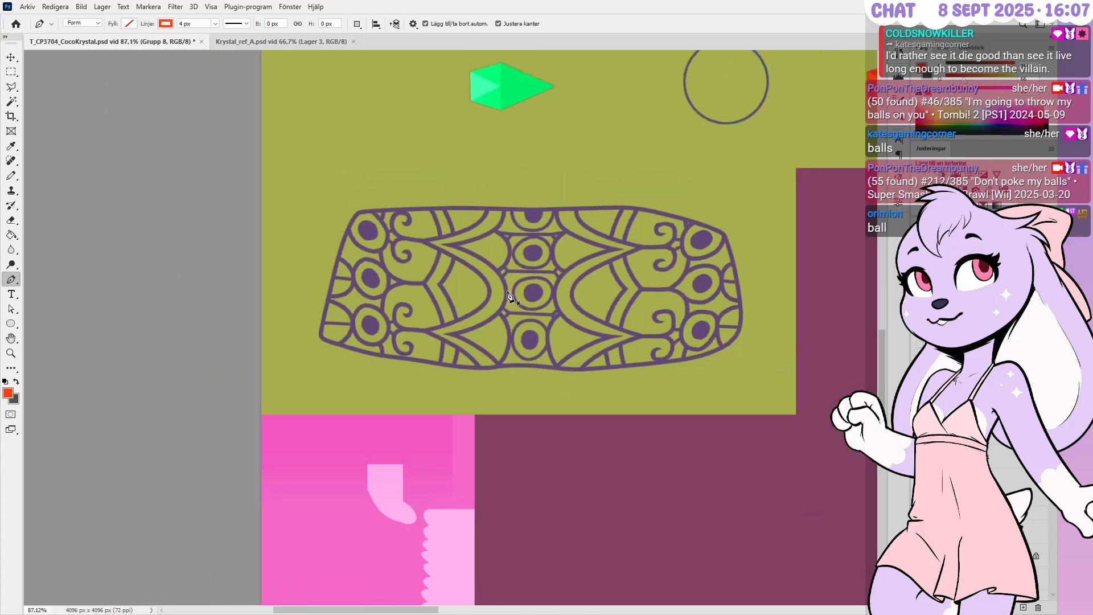
scroll(503, 277, "up", 4, "alt")
scroll(514, 283, "up", 1, "alt")
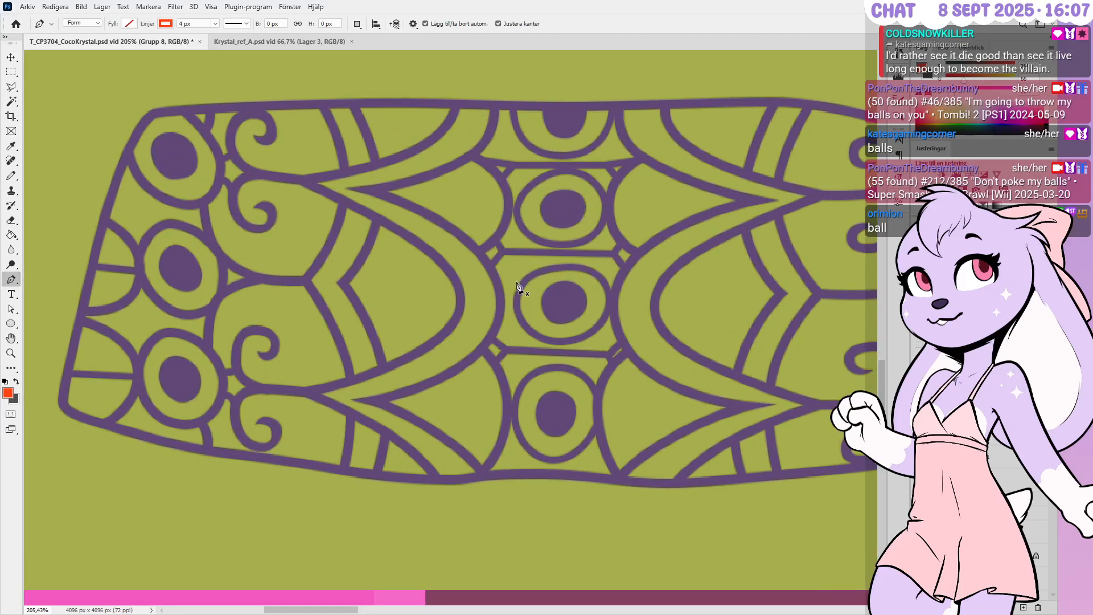
scroll(518, 284, "down", 1, "alt")
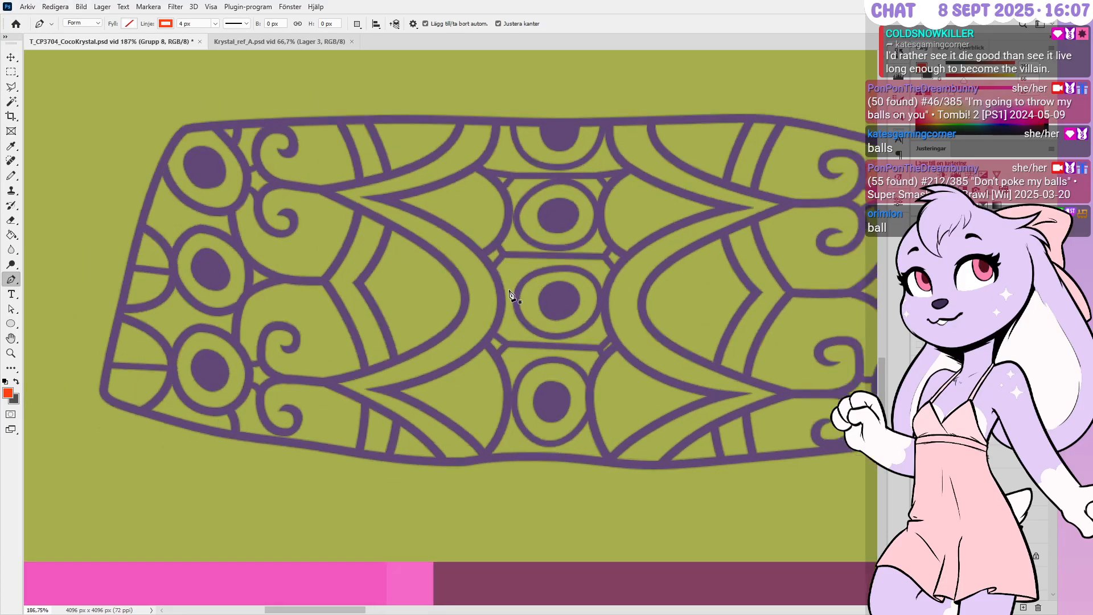
scroll(479, 316, "down", 3, "alt")
scroll(479, 316, "down", 2, "alt")
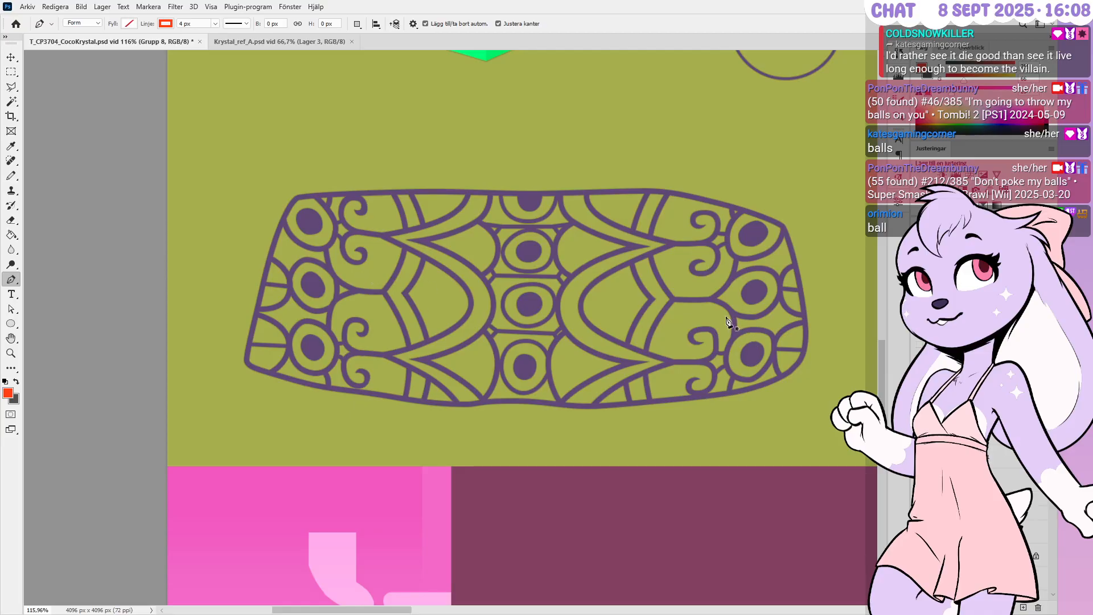
scroll(726, 317, "up", 5, "alt")
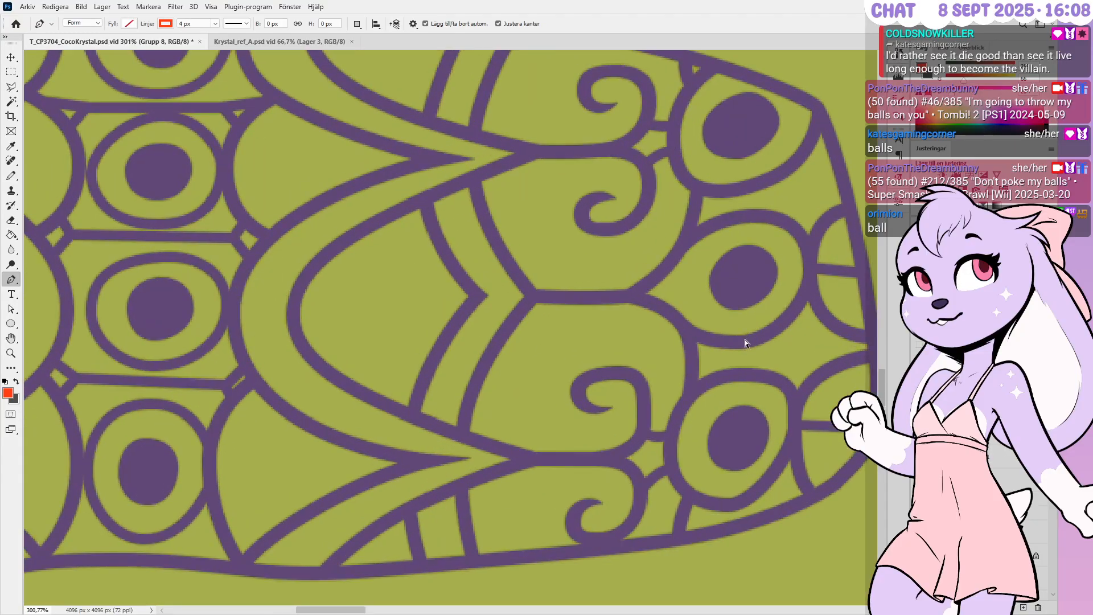
Draw a new curved line beside the right eye ring, bowing its middle to the left
left_click(744, 340, "ctrl")
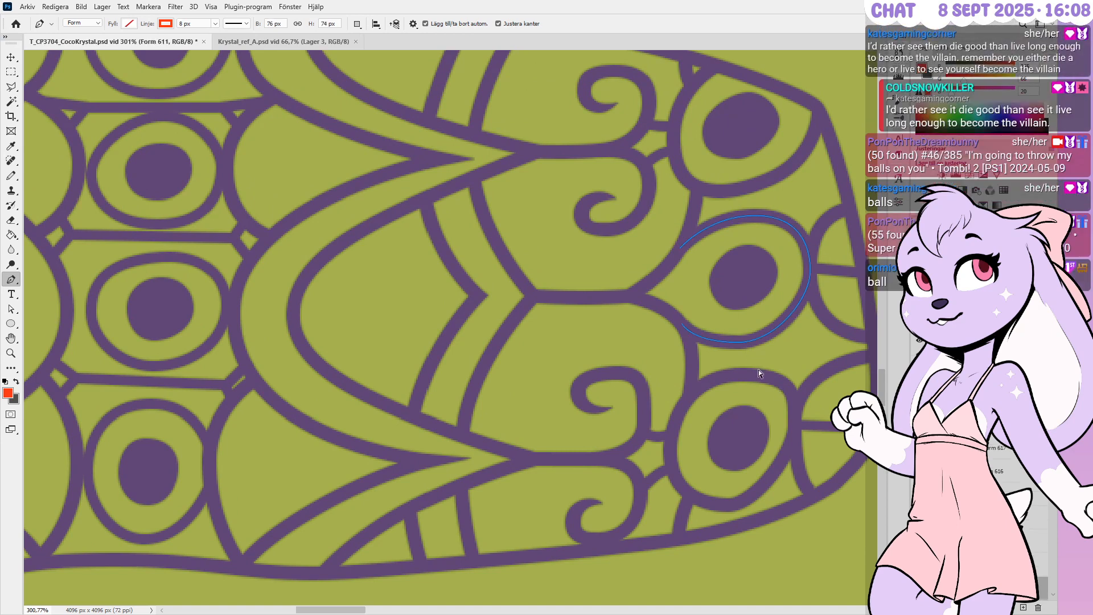
scroll(675, 297, "up", 1, "alt")
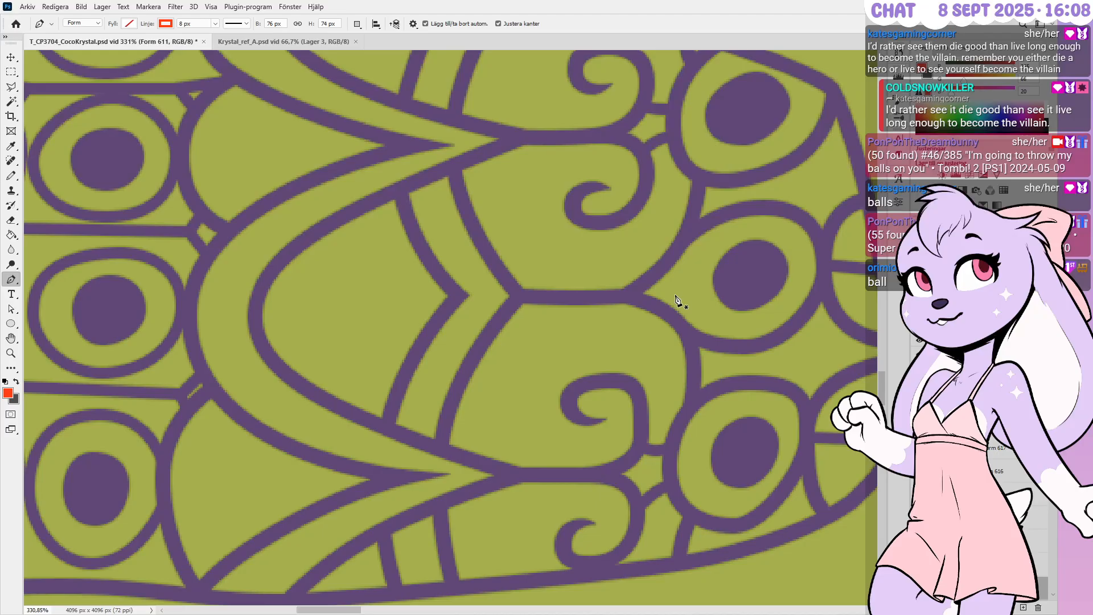
scroll(672, 300, "up", 1, "alt")
left_click(688, 335)
left_click(682, 240)
left_click_drag(683, 251, 689, 294)
key("Left")
key("Left")
key("Left")
key("Left")
key("Left")
key("Left")
key("Left")
key("Left")
key("Up")
key("Up")
key("Left")
left_click_drag(667, 262, 667, 258, "ctrl")
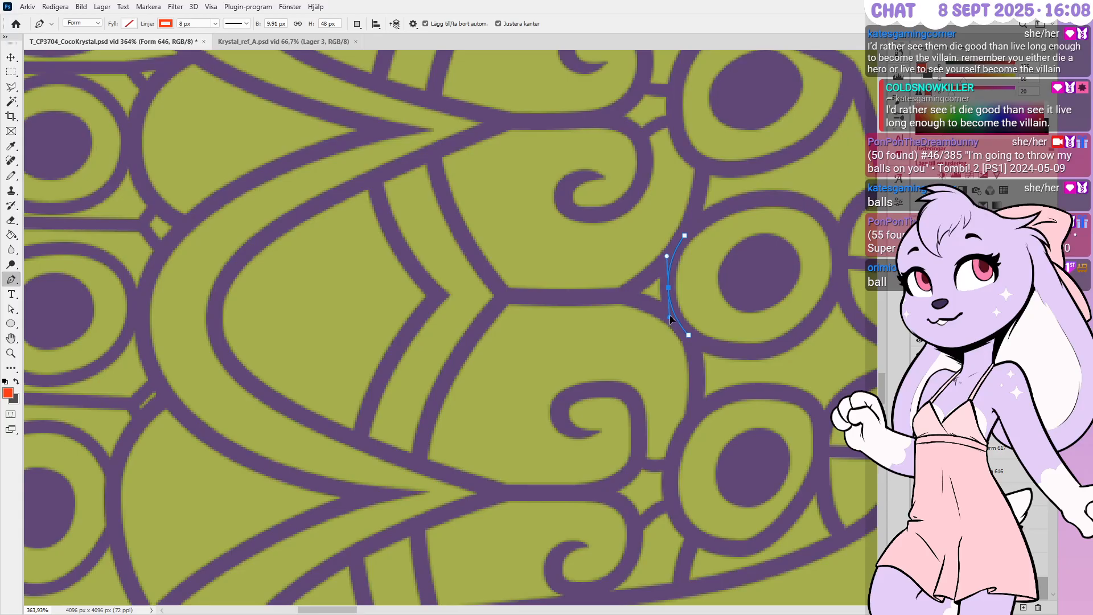
Commit the path and zoom out to view the whole ornament
key("Return")
scroll(716, 313, "down", 2, "alt")
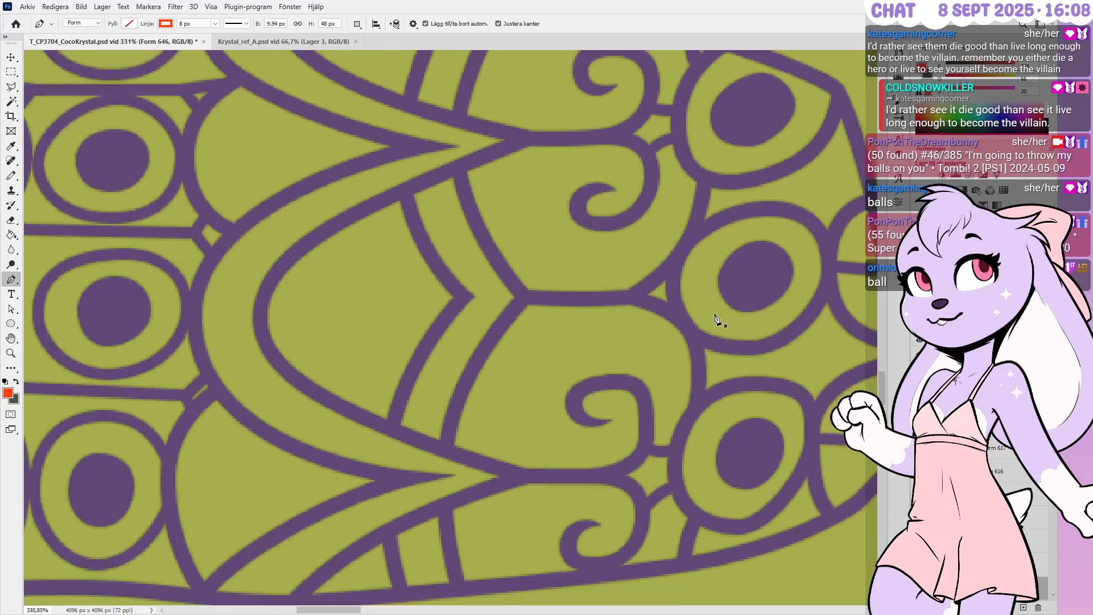
scroll(709, 317, "down", 3, "alt")
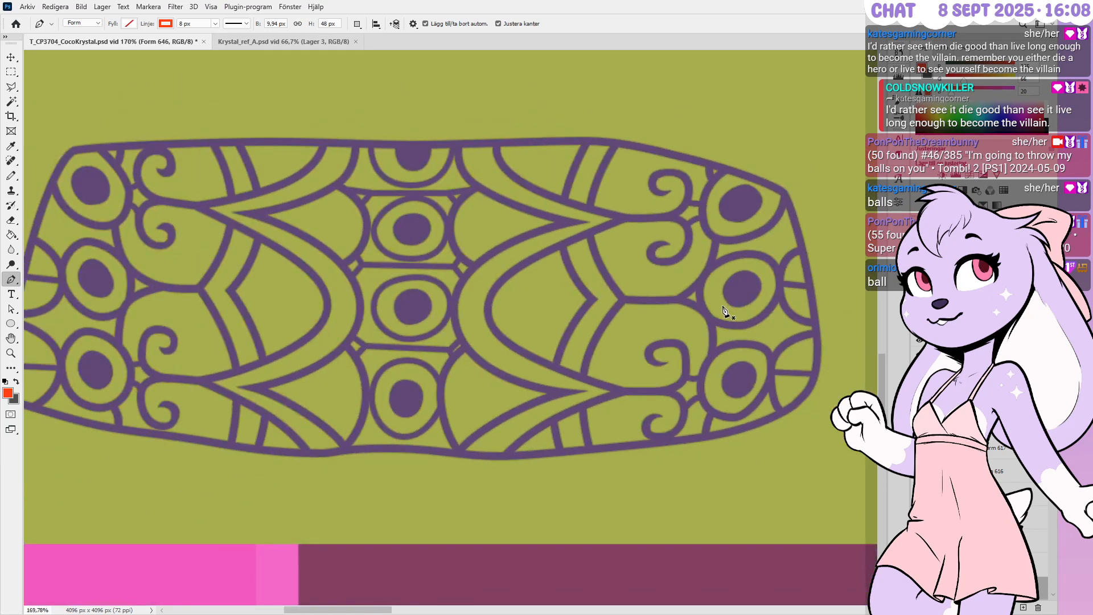
Select the right-side dark ovals and nudge the upper right oval into place
left_click(741, 287, "ctrl")
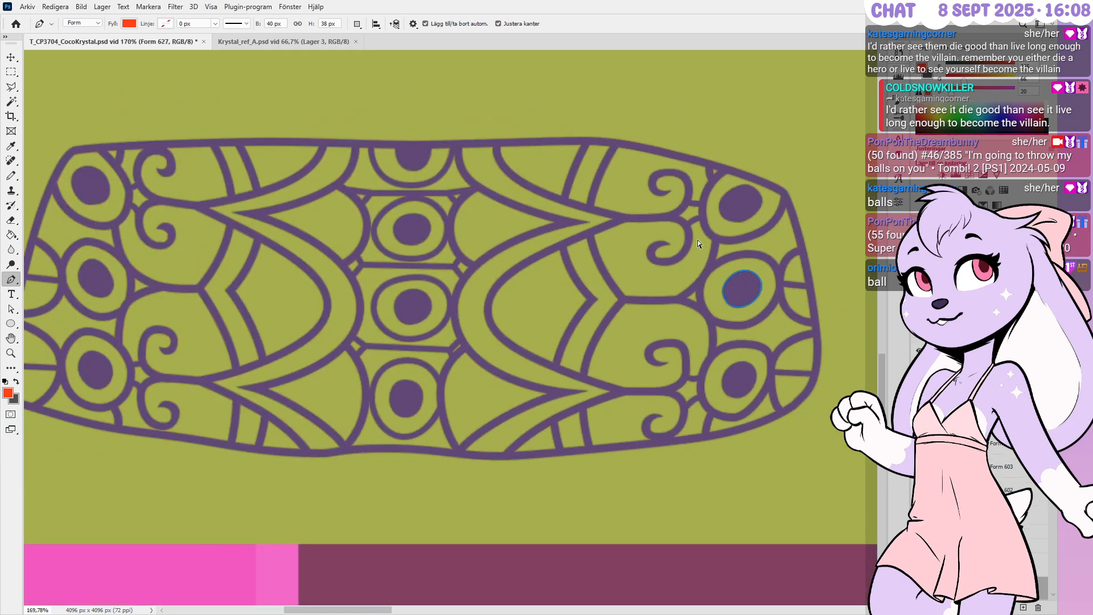
scroll(791, 291, "up", 1, "alt")
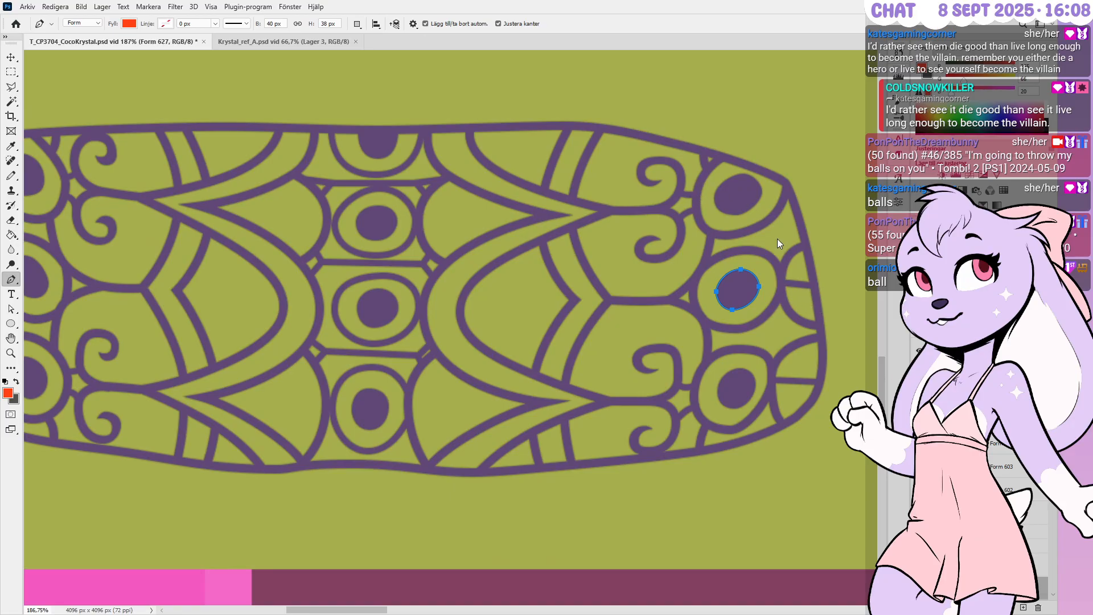
left_click(741, 202, "ctrl")
key("Up")
key("Right")
key("Down")
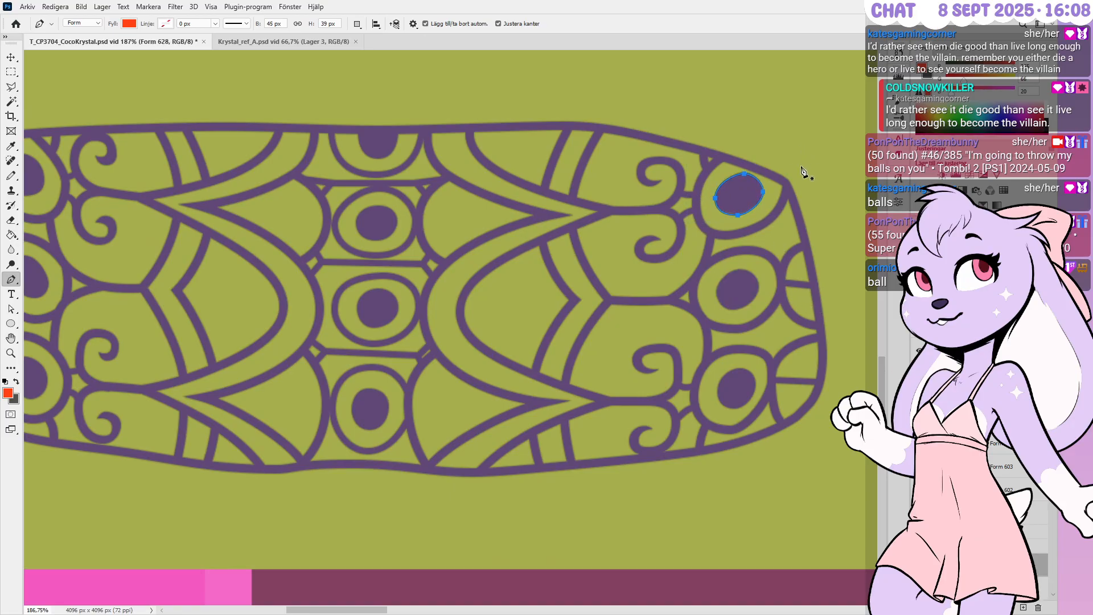
left_click(801, 161, "ctrl")
scroll(688, 473, "up", 1, "alt")
scroll(739, 417, "up", 1, "alt")
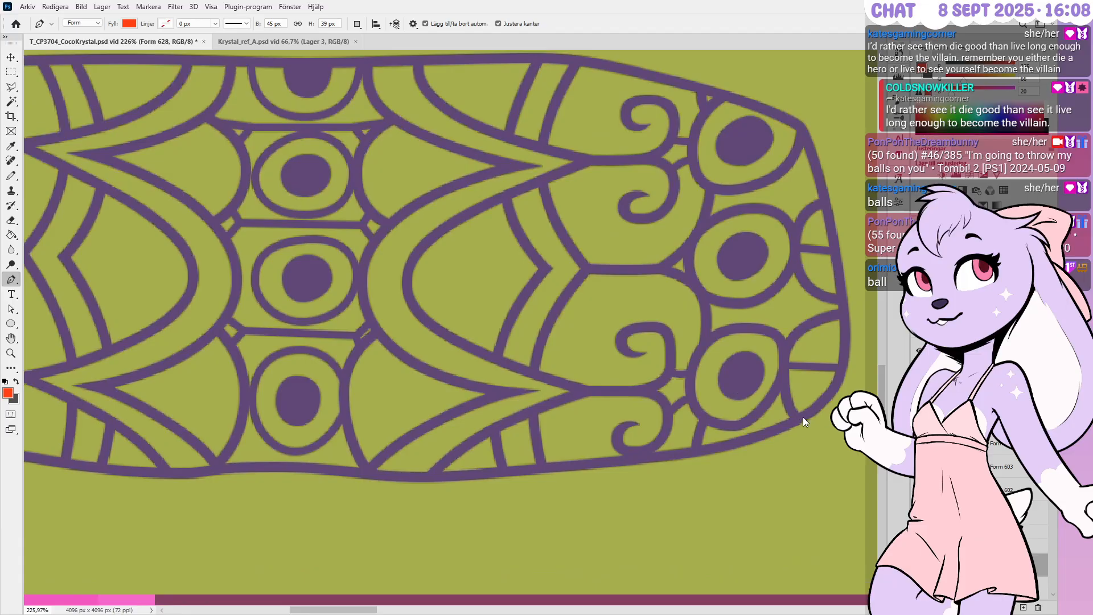
Nudge the lower right dark oval slightly left
left_click(746, 379, "ctrl")
left_click_drag(799, 421, 800, 421, "ctrl")
key("Left")
key("Left")
key("Left")
key("Left")
key("Left")
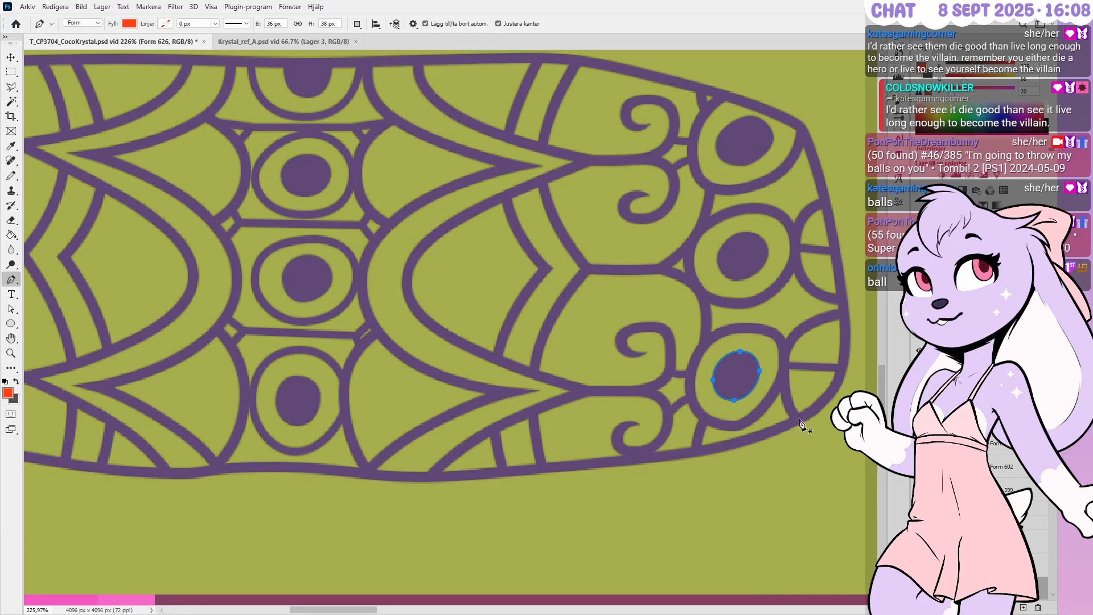
left_click(809, 330, "ctrl")
scroll(812, 332, "down", 1, "alt")
scroll(811, 343, "down", 9, "alt")
scroll(374, 345, "up", 6, "alt")
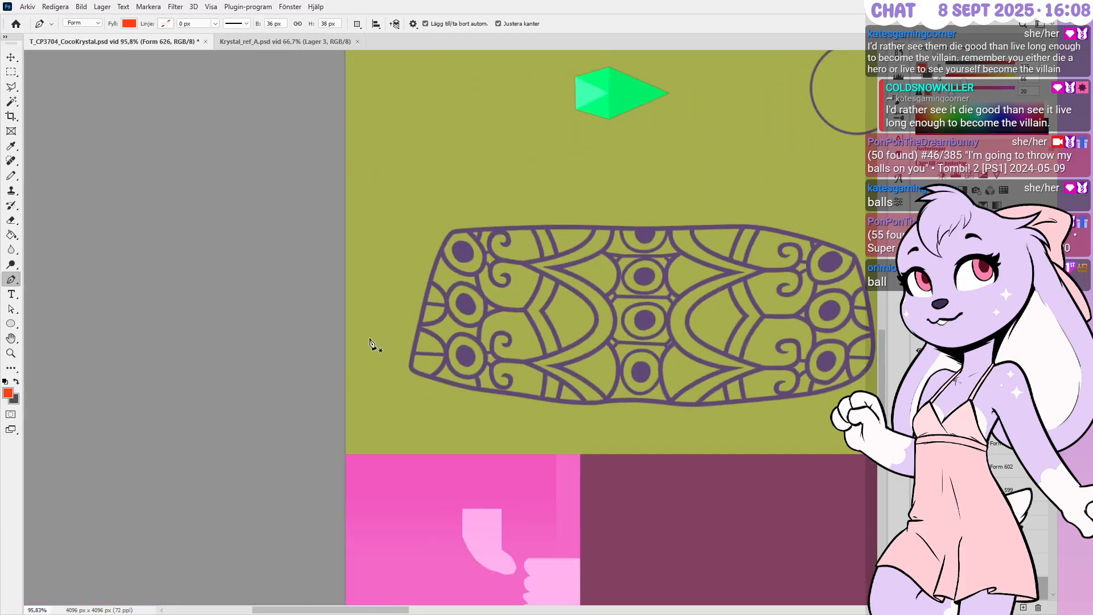
scroll(485, 342, "up", 4, "alt")
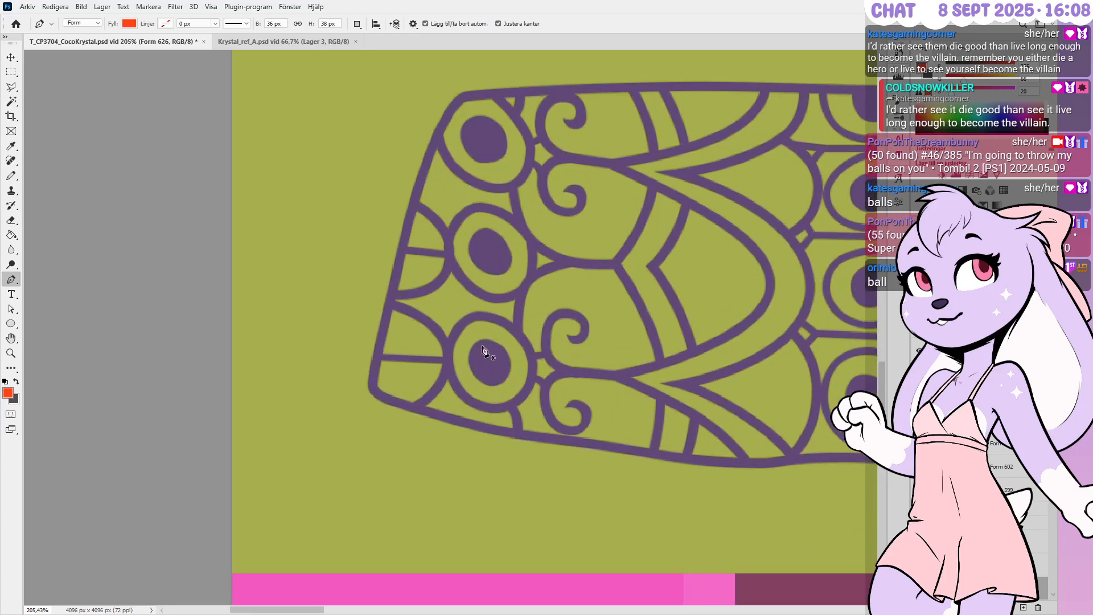
Check the lower left oval and round out the upper left oval's bottom curve
left_click(499, 381, "ctrl")
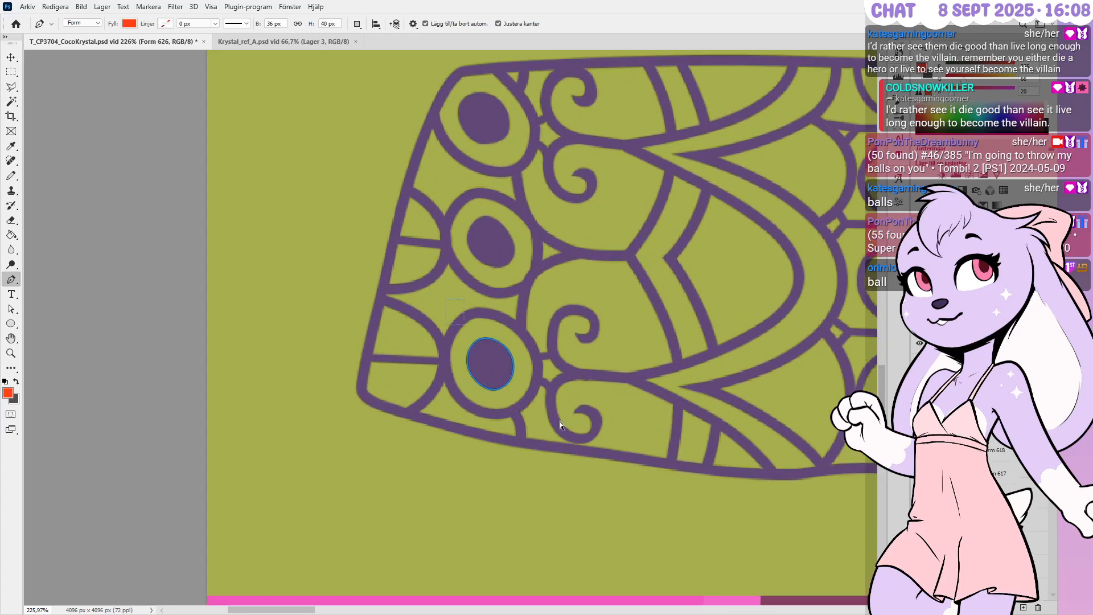
scroll(546, 449, "down", 1, "alt")
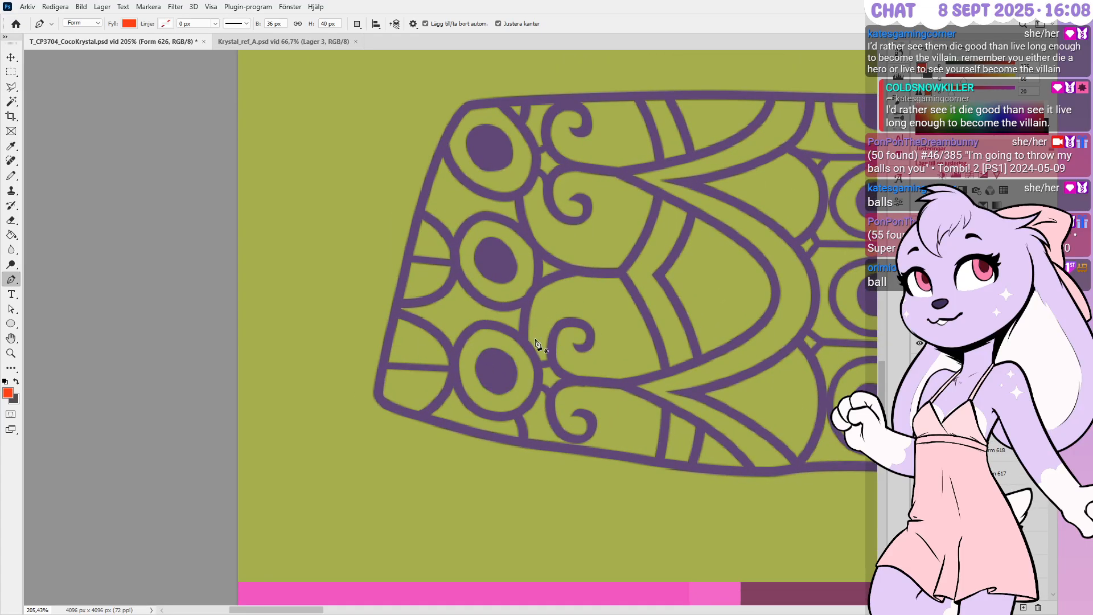
scroll(488, 224, "down", 1, "alt")
scroll(509, 179, "up", 5, "alt")
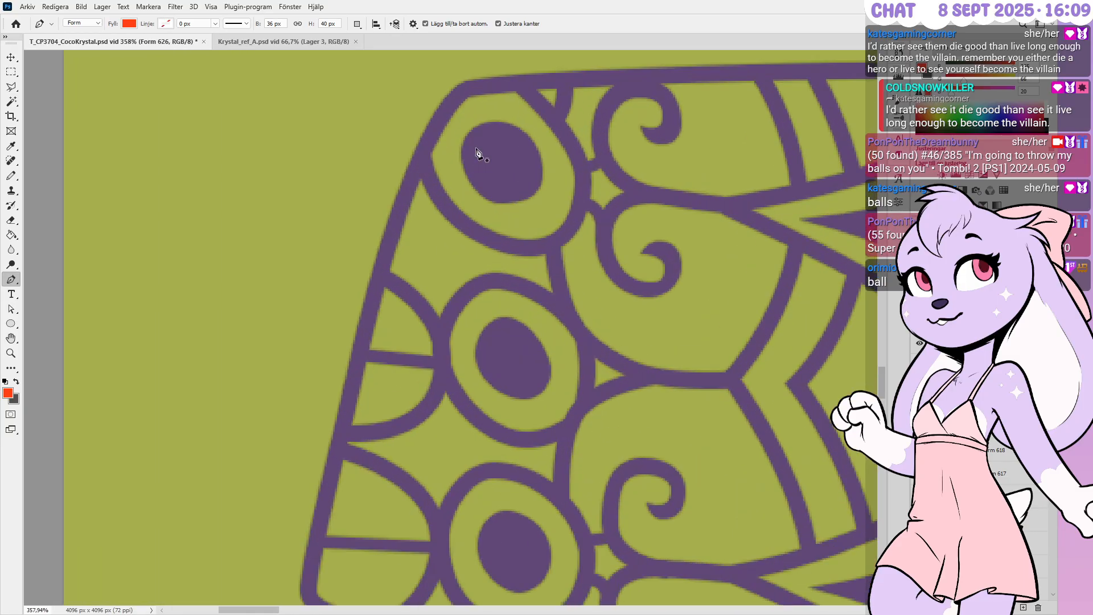
left_click(565, 219, "ctrl")
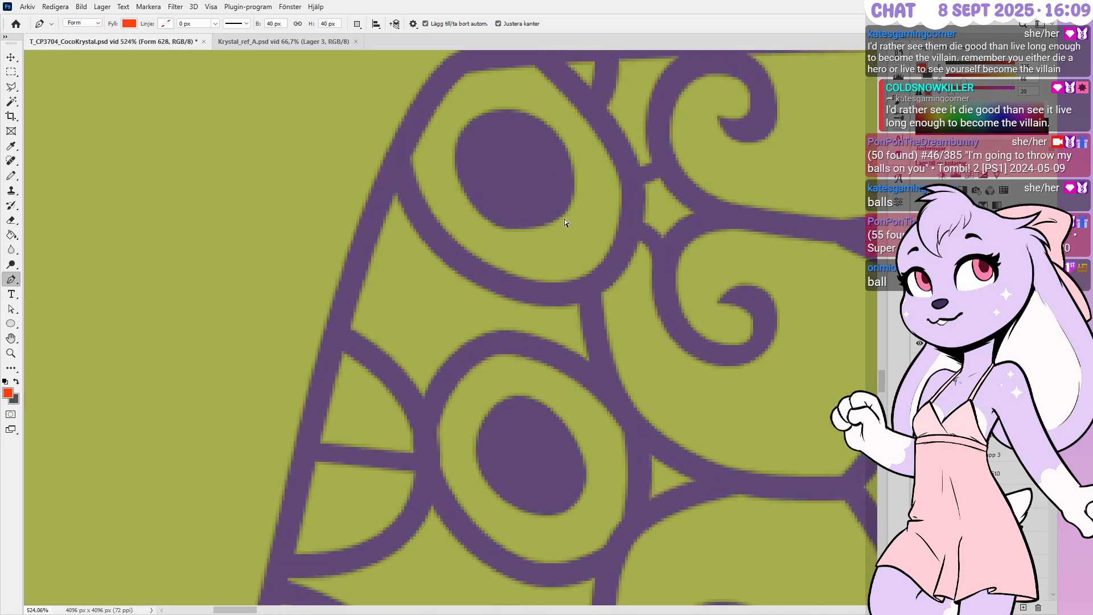
left_click(564, 208, "ctrl")
left_click_drag(541, 230, 546, 239, "ctrl")
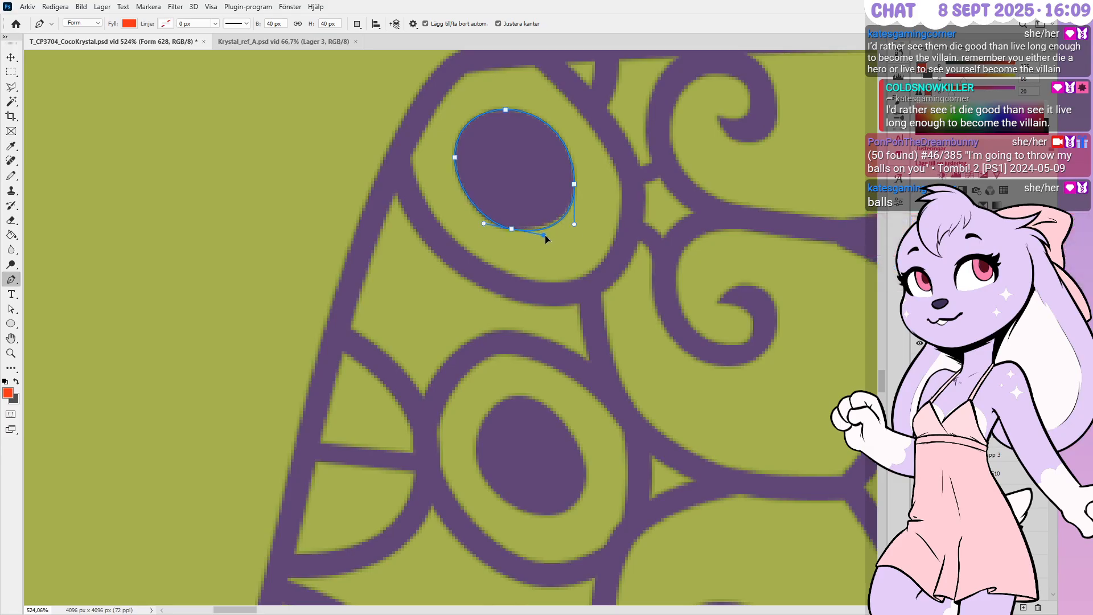
left_click_drag(483, 226, 477, 222, "ctrl")
Reshape the lower dark circle: raise its top, widen its lower right side, lower its right anchor
scroll(447, 211, "down", 4, "alt")
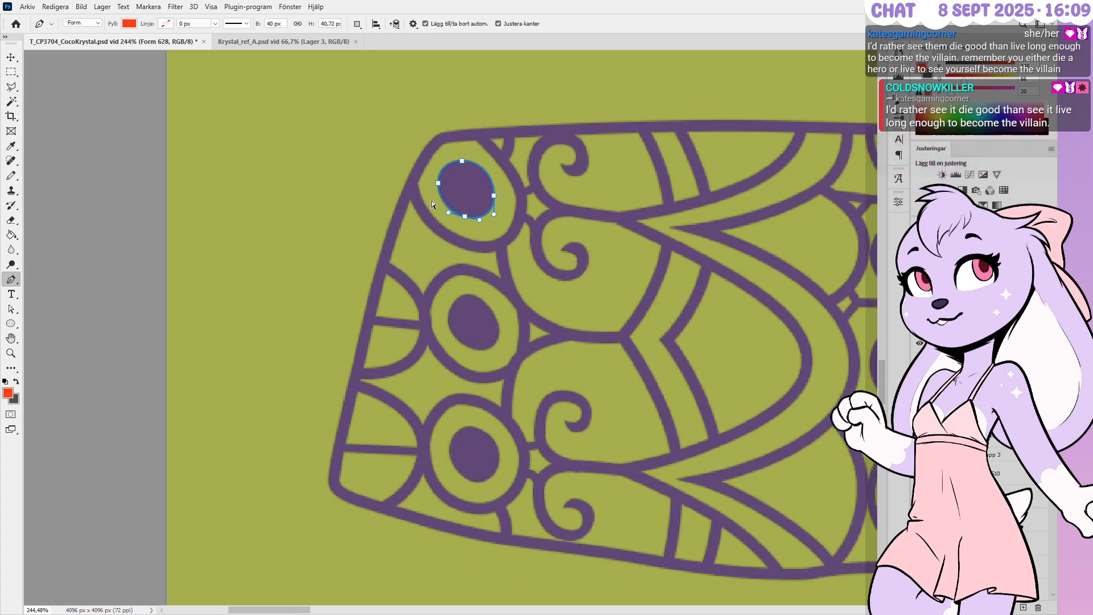
scroll(433, 201, "down", 3, "alt")
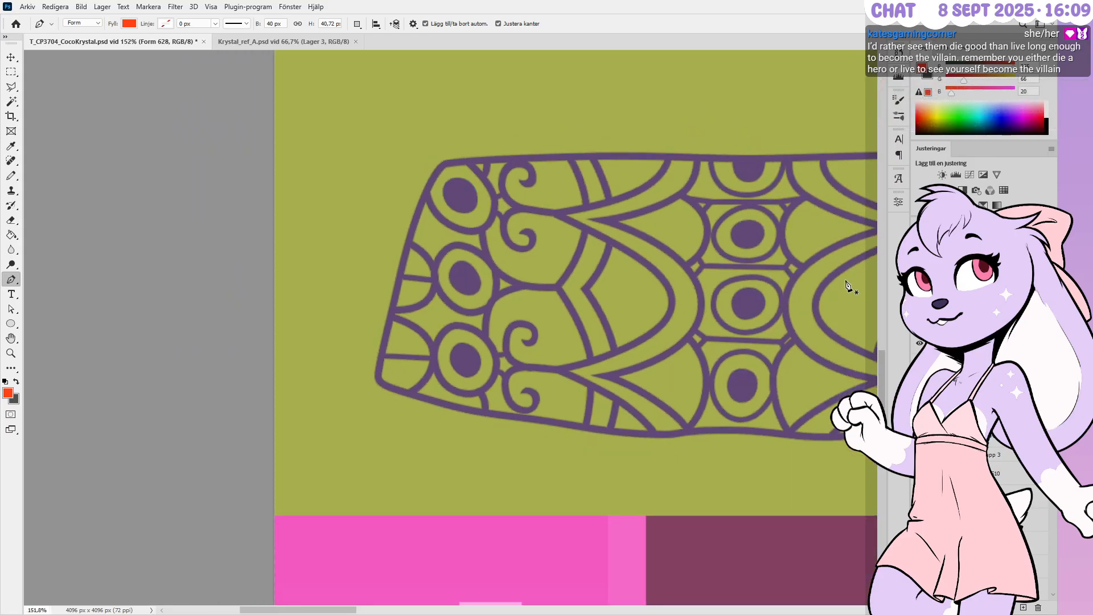
scroll(834, 301, "up", 4, "alt")
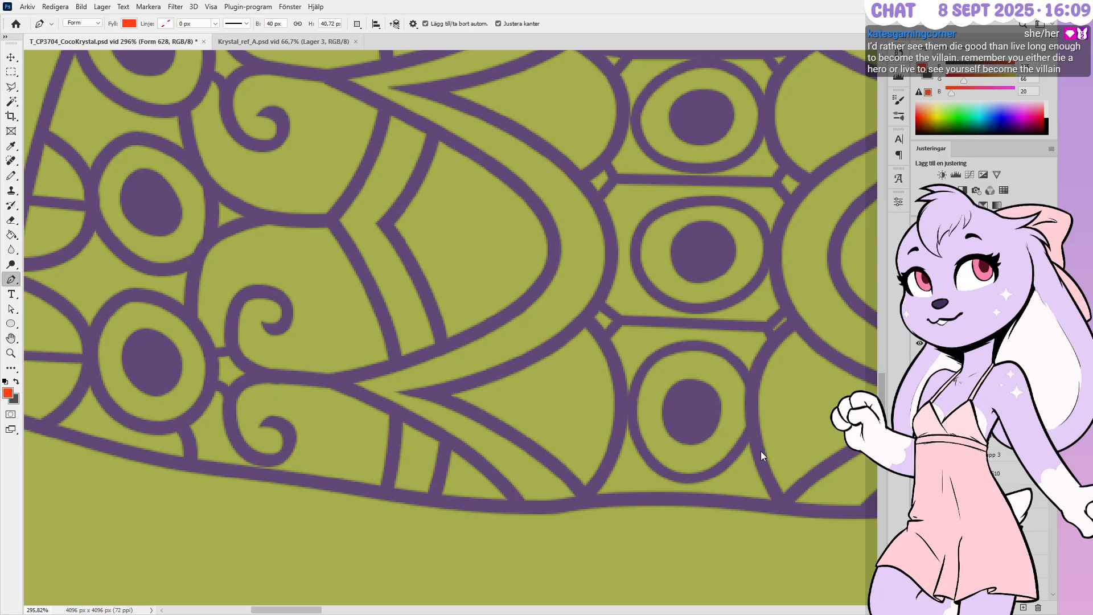
scroll(714, 426, "up", 1, "alt")
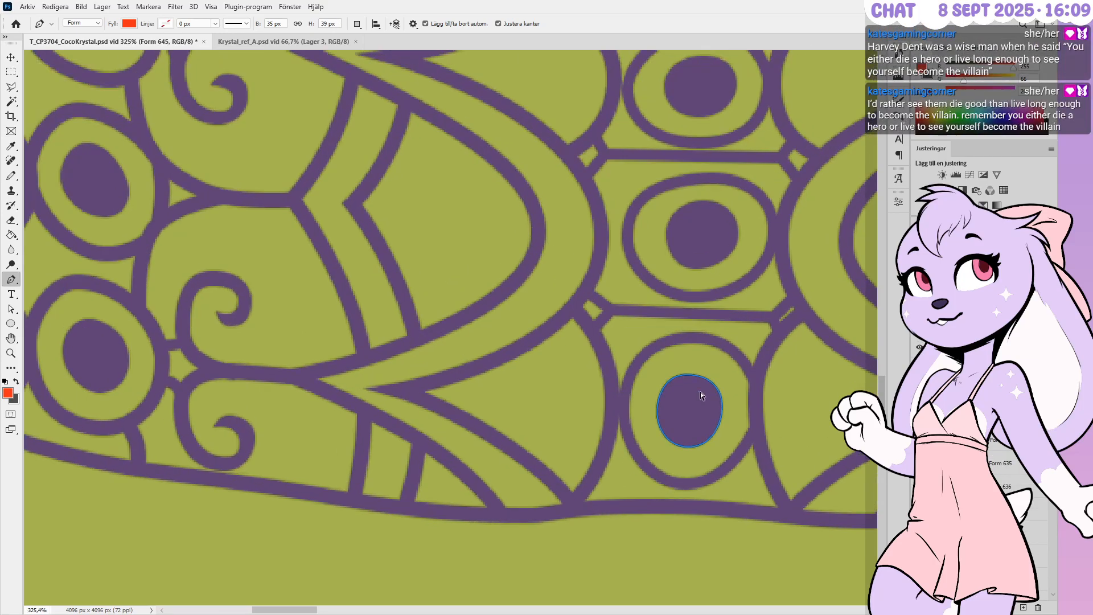
scroll(698, 397, "down", 2, "alt")
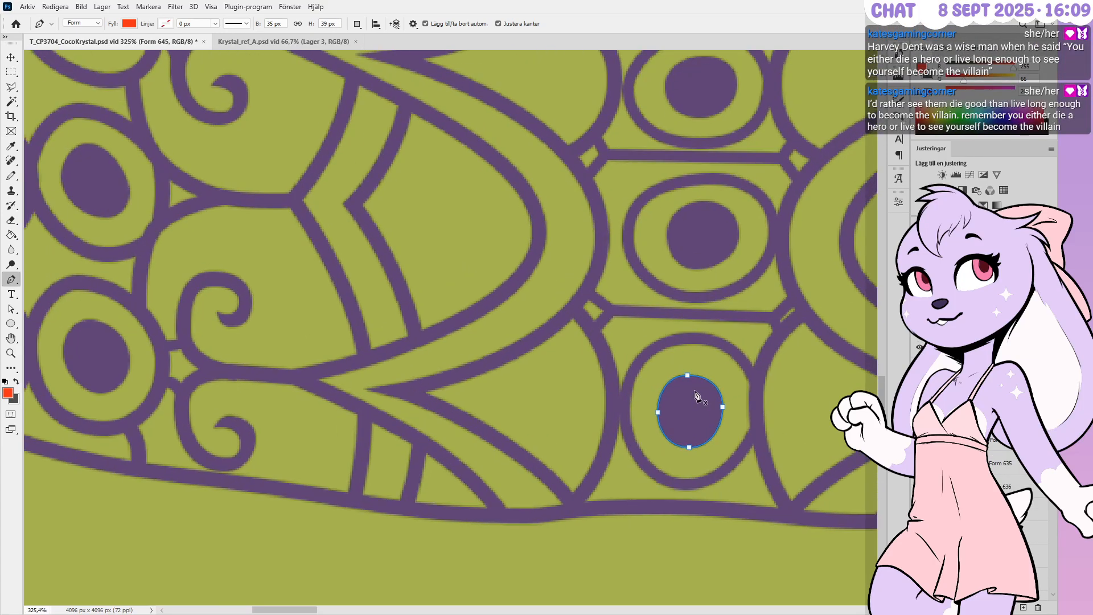
scroll(695, 392, "up", 1, "alt")
left_click_drag(687, 377, 687, 374, "ctrl")
left_click_drag(711, 418, 715, 423, "ctrl")
left_click(742, 431, "ctrl")
scroll(700, 453, "down", 4, "alt")
scroll(701, 458, "up", 5, "alt")
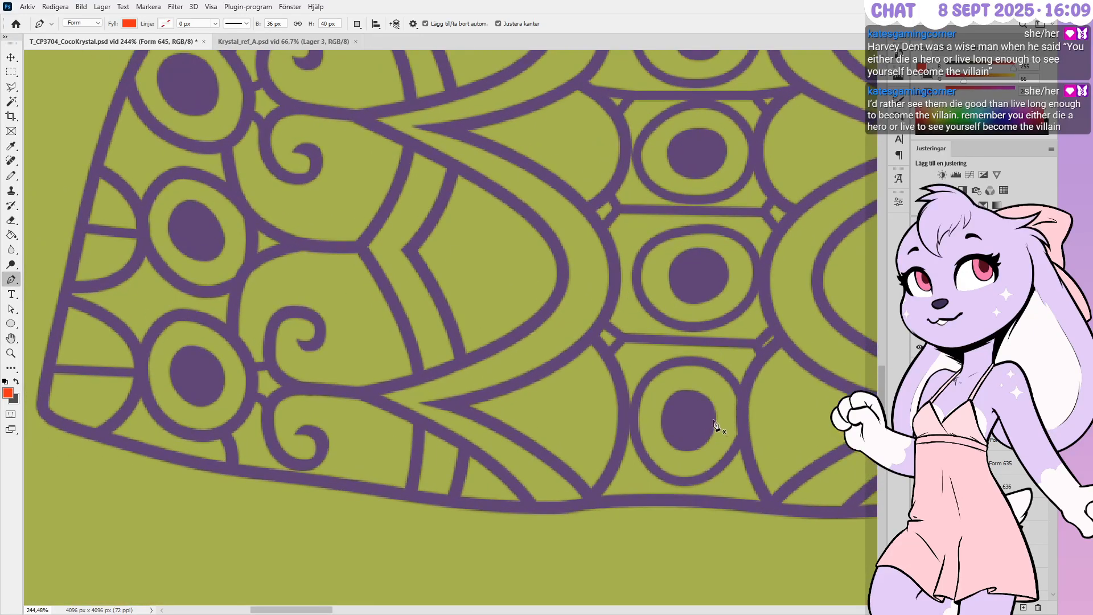
key("Down")
key("Down")
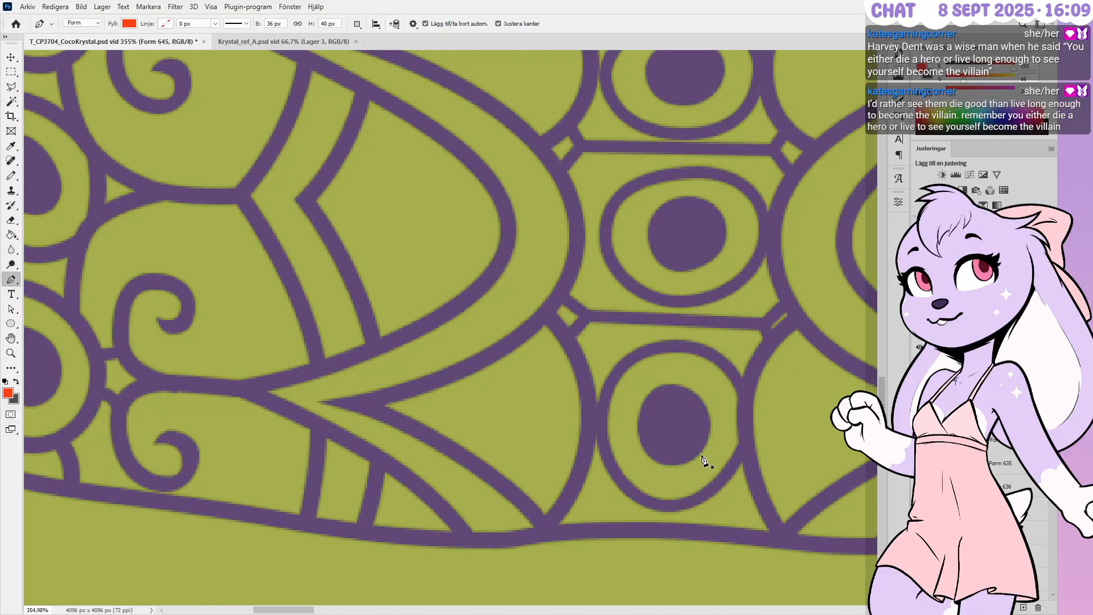
scroll(664, 415, "up", 3, "alt")
left_click(676, 381, "ctrl")
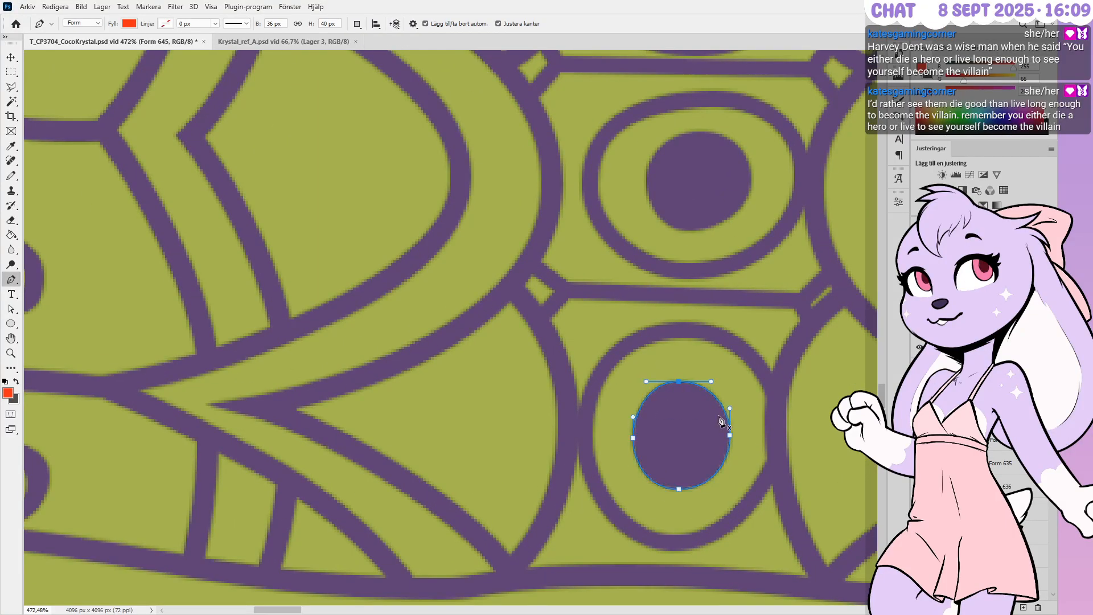
left_click(705, 374, "ctrl")
Select the ring around the middle oval and all of its anchor points
scroll(675, 429, "down", 1, "alt")
scroll(676, 434, "down", 5, "alt")
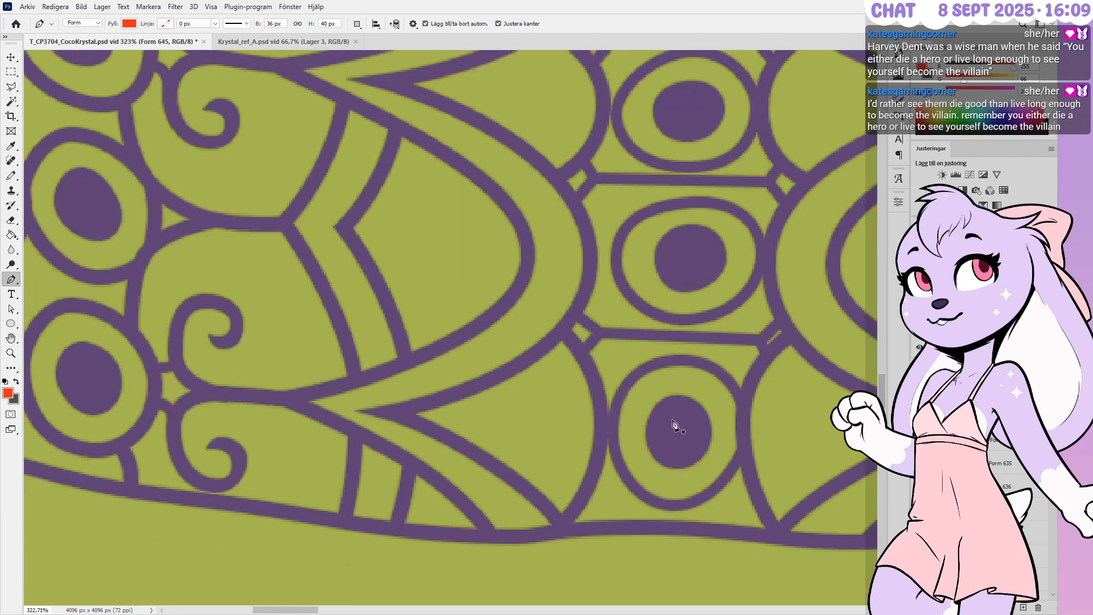
scroll(719, 246, "up", 4, "alt")
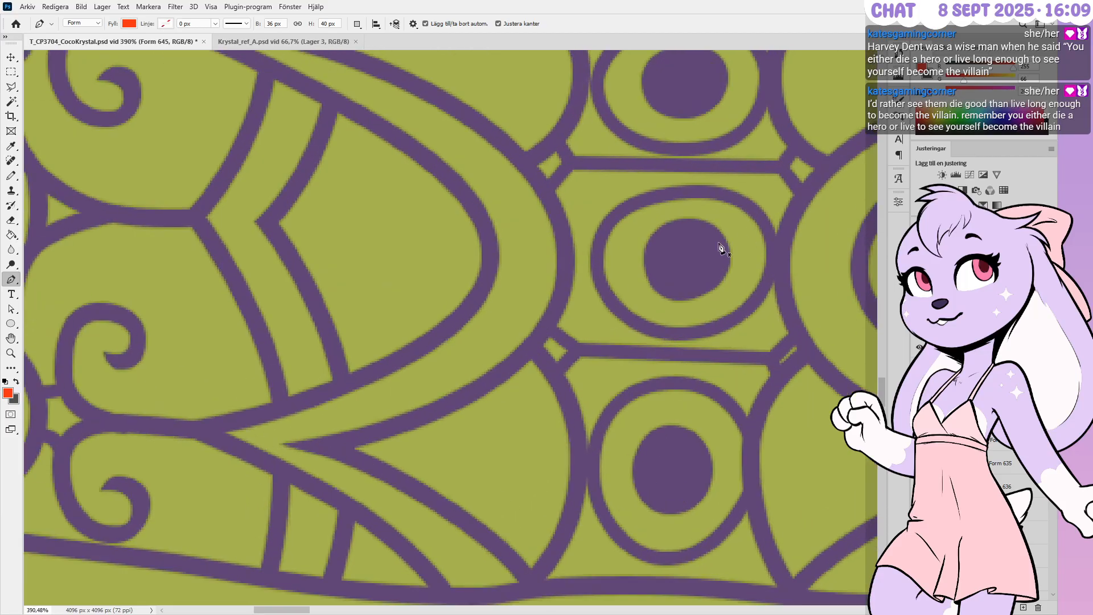
left_click(784, 262, "ctrl")
left_click_drag(728, 240, 541, 358, "ctrl")
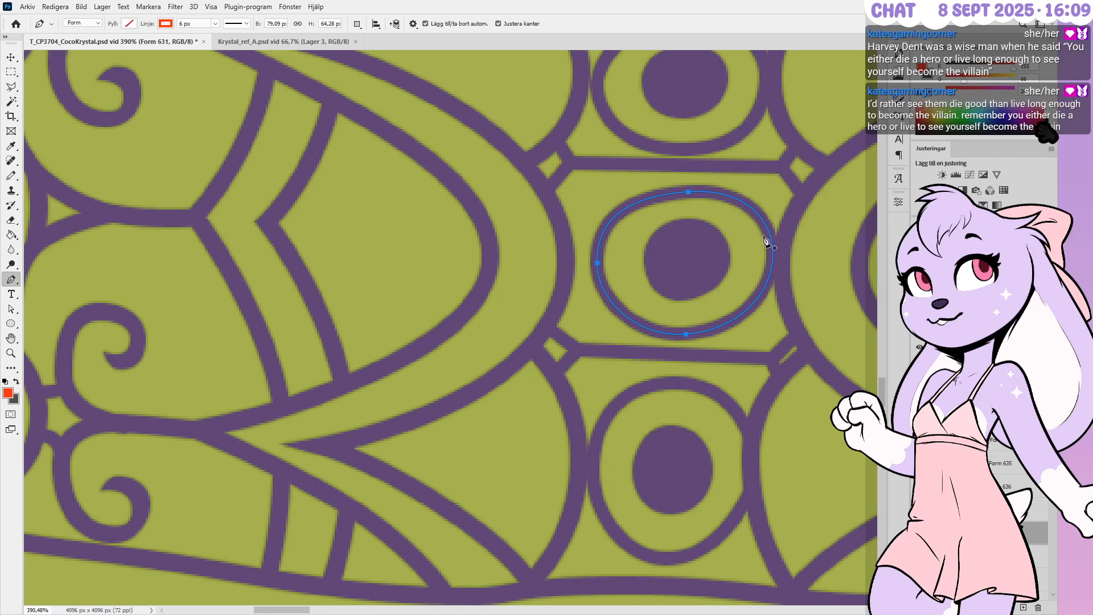
Narrow the middle motif's ring, smooth its top and bottom curves, and shift it slightly left
left_click(773, 255)
key("Left")
key("Left")
key("Left")
key("Left")
key("Left")
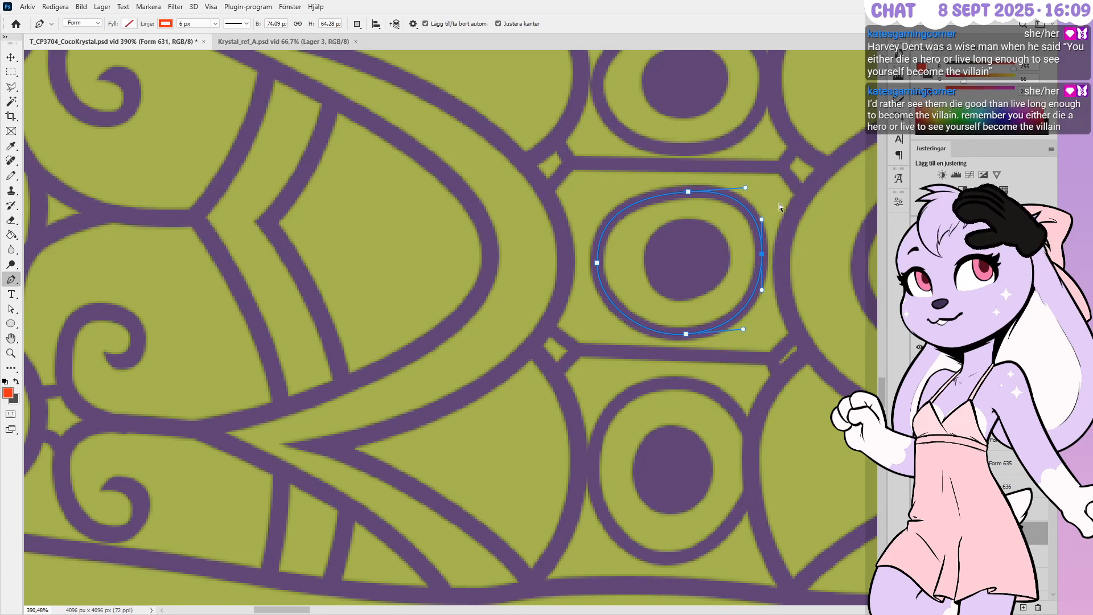
left_click_drag(633, 155, 709, 374, "ctrl")
key("Left")
key("Left")
key("Left")
key("Left")
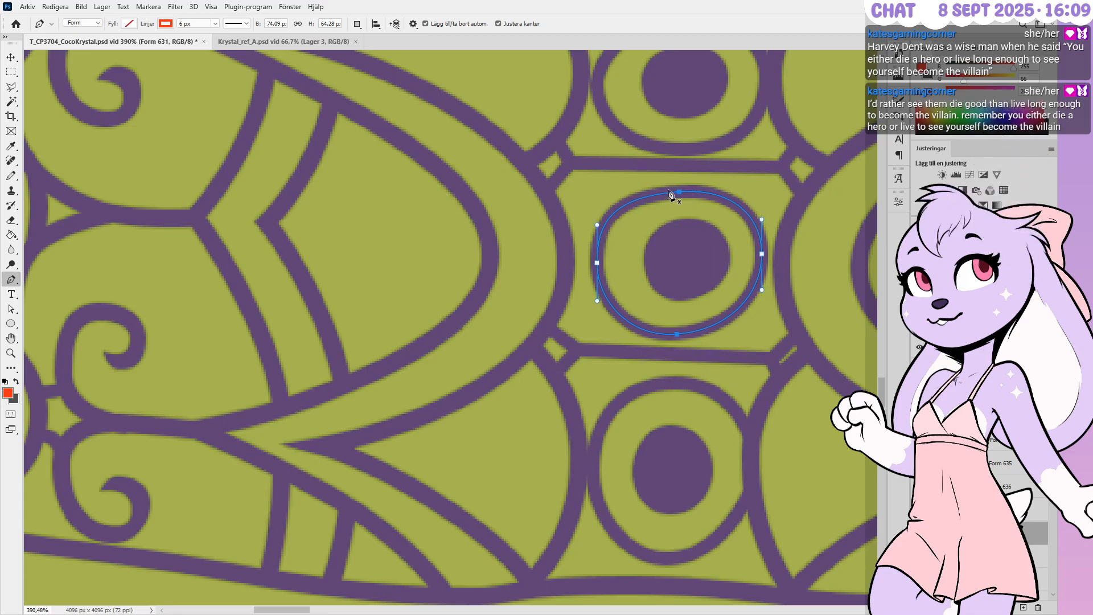
left_click(678, 192, "ctrl")
left_click_drag(610, 196, 618, 196, "ctrl")
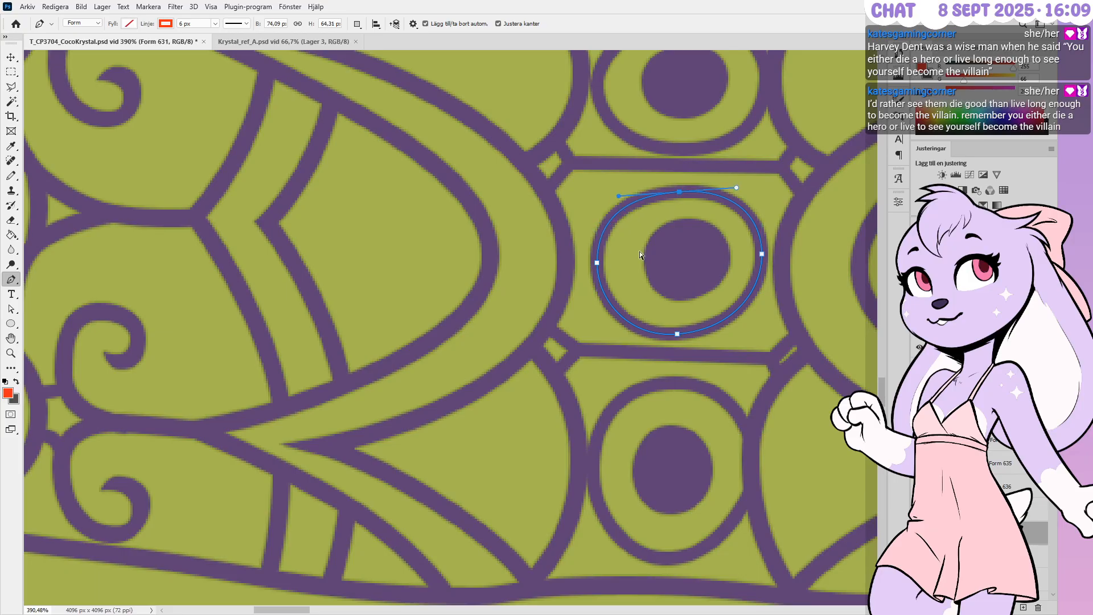
left_click(676, 335, "ctrl")
left_click_drag(628, 340, 631, 333, "ctrl")
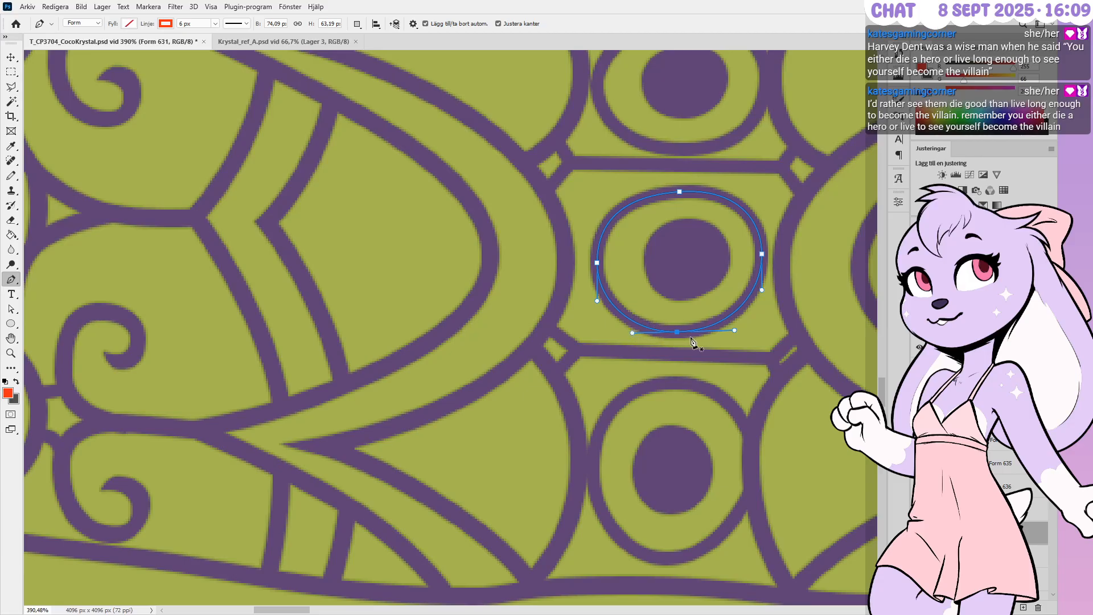
key("Up")
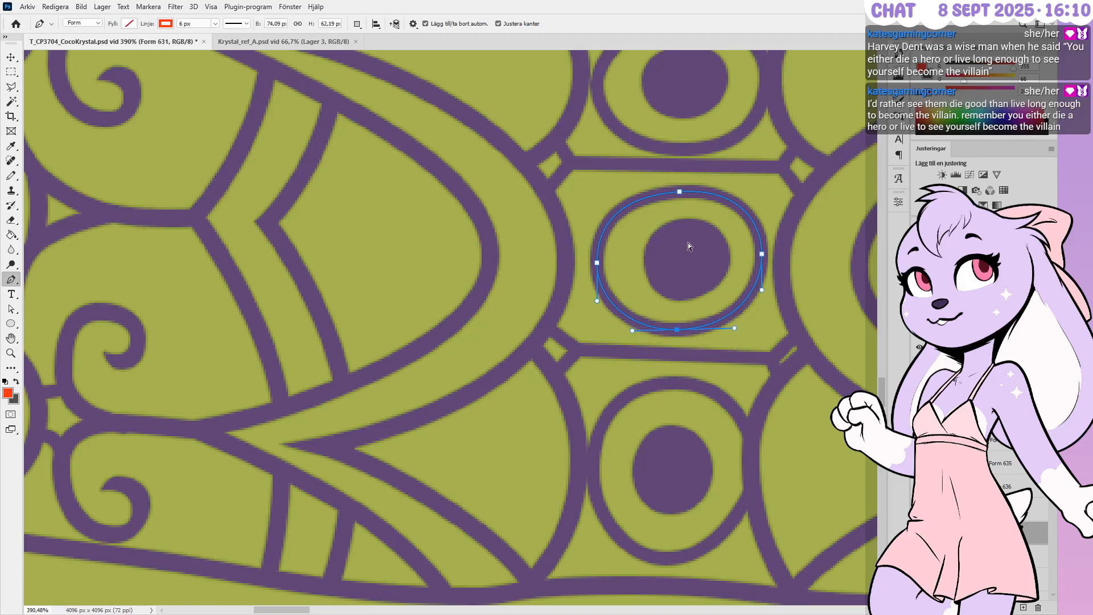
left_click(678, 306, "ctrl")
key("Left")
key("Left")
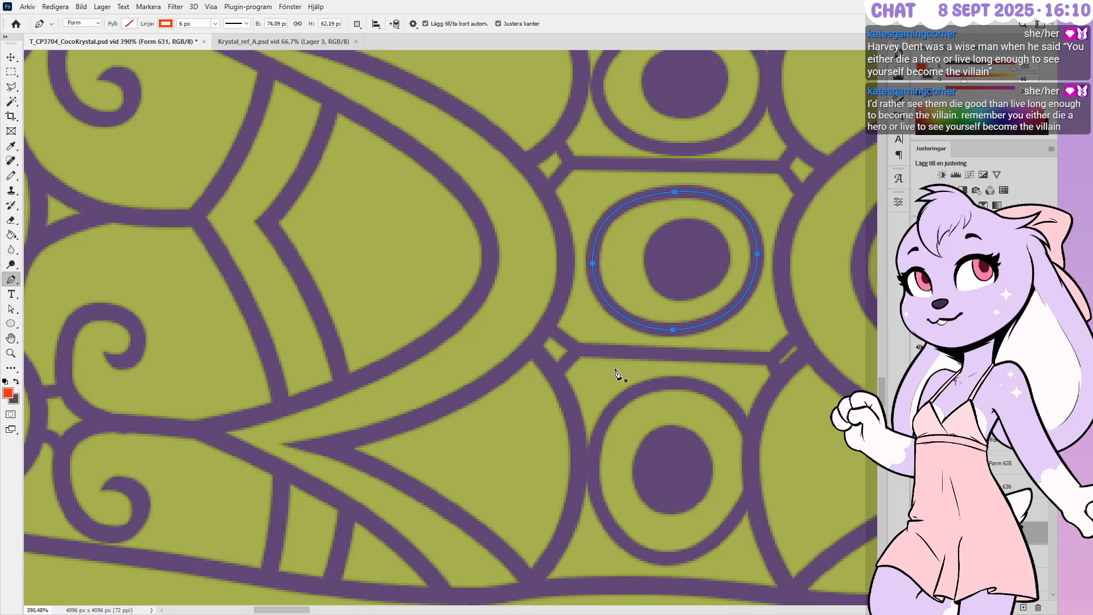
Centre the inner dark oval in the ring and widen it one pixel on each side
left_click(705, 256, "ctrl")
key("Left")
key("Left")
key("Left")
key("Left")
key("Left")
key("Left")
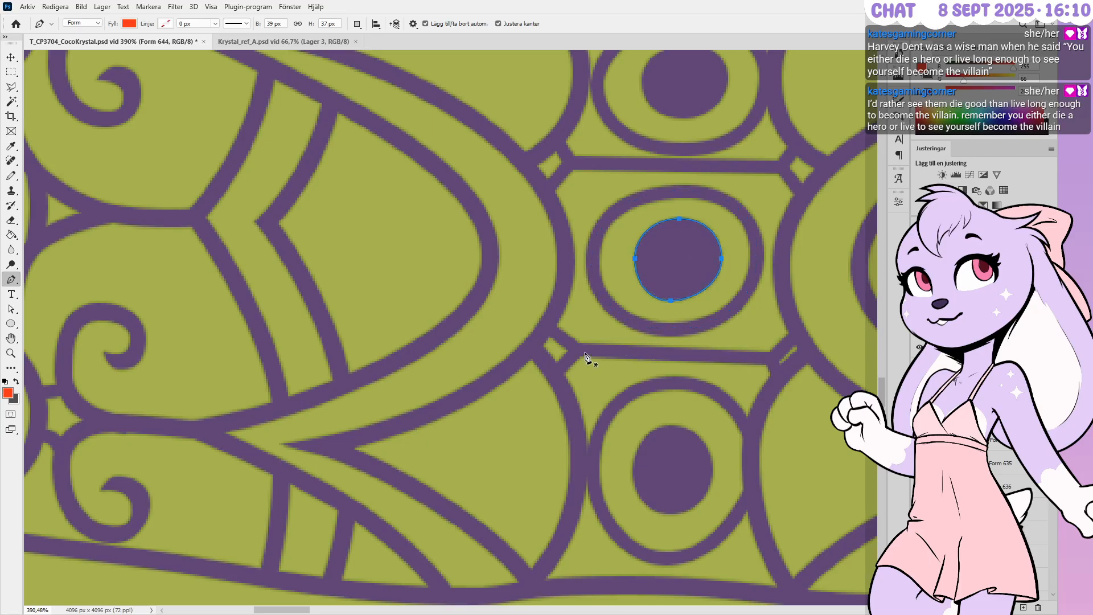
left_click_drag(651, 317, 702, 269, "ctrl")
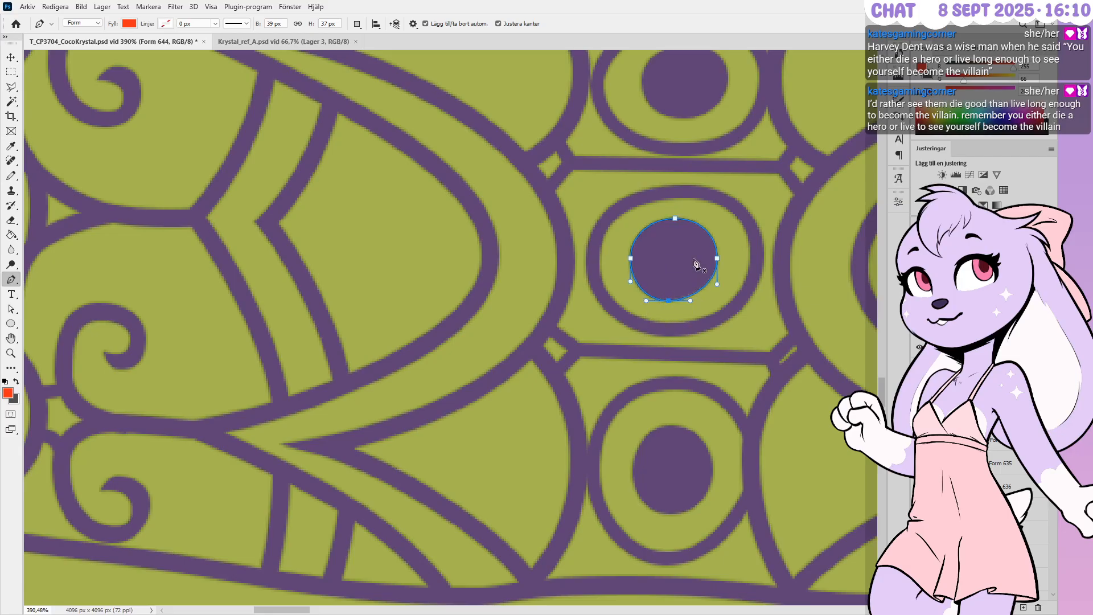
left_click(718, 319, "ctrl")
left_click_drag(719, 244, 692, 282, "ctrl")
key("Right")
key("Right")
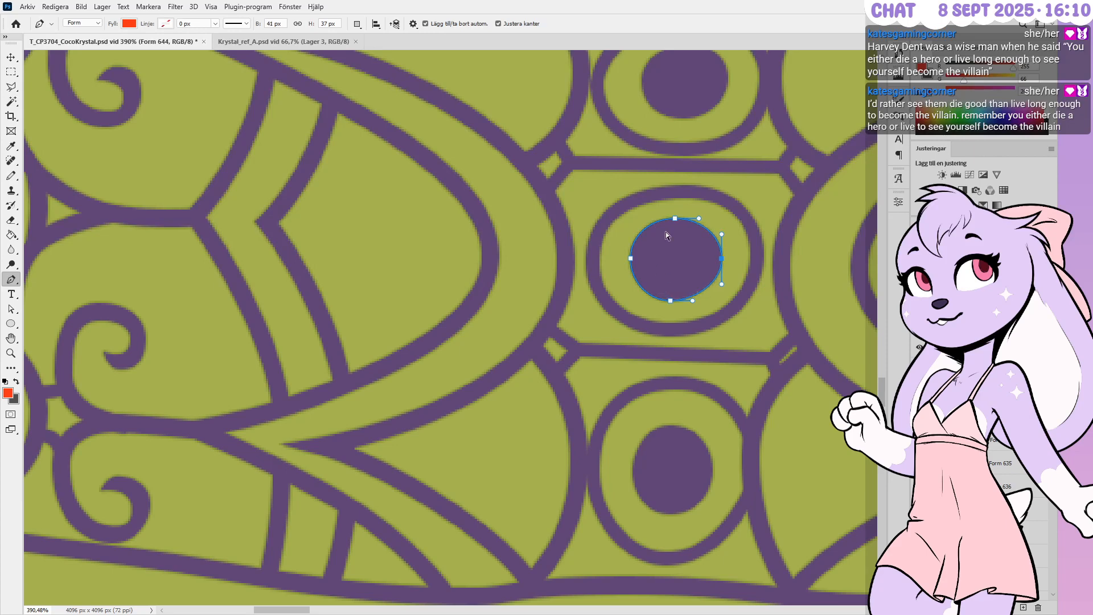
left_click_drag(621, 240, 650, 279, "ctrl")
key("Left")
key("Return")
scroll(661, 384, "down", 1, "alt")
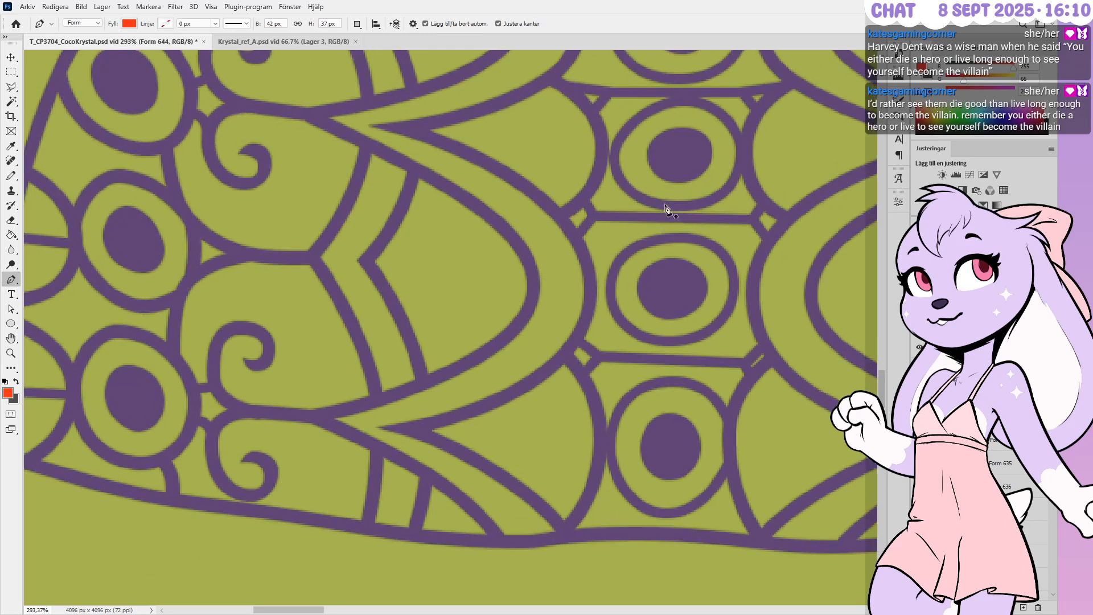
scroll(689, 234, "up", 1, "alt")
scroll(697, 251, "up", 1, "alt")
scroll(647, 293, "down", 2, "alt")
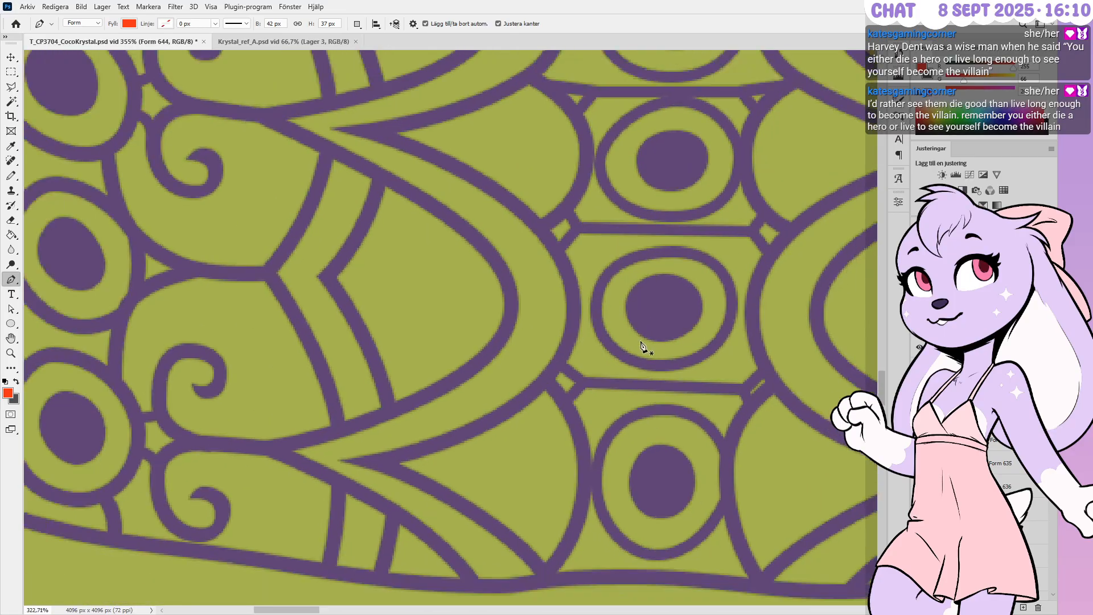
scroll(700, 148, "up", 3, "alt")
Widen the upper motif's filled oval a pixel each side, round its upper-left curve, shift it left
left_click(682, 179, "ctrl")
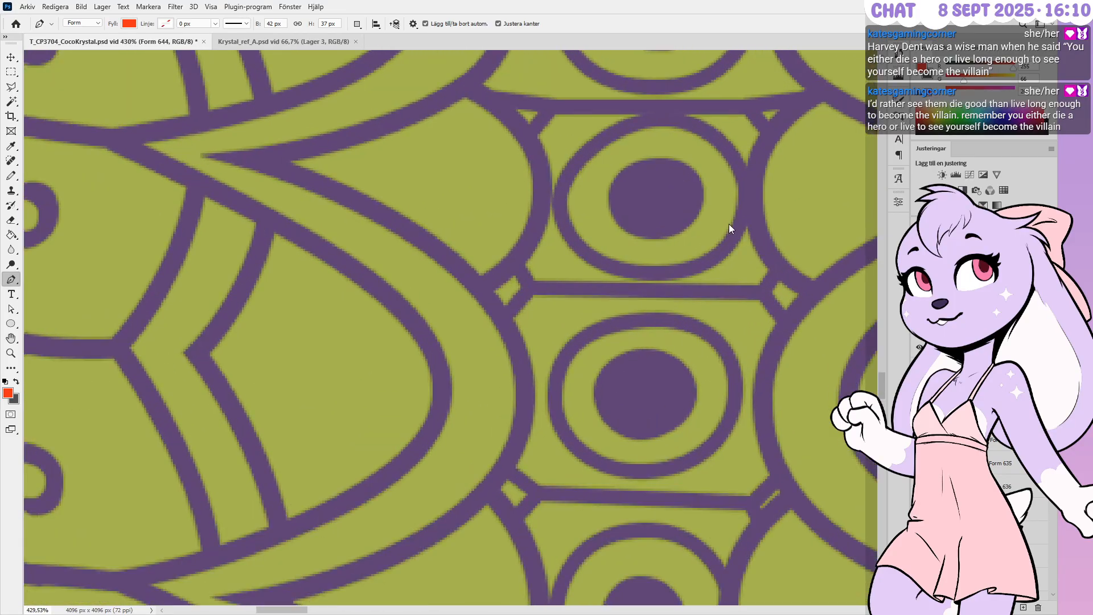
left_click_drag(591, 175, 624, 248, "ctrl")
key("Left")
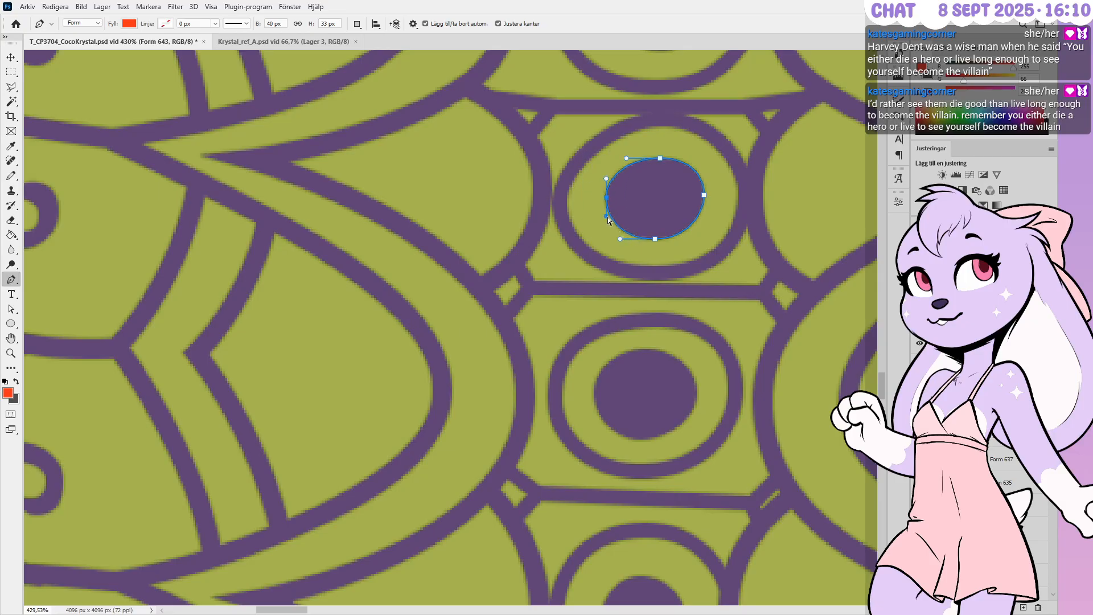
left_click_drag(606, 179, 606, 175, "ctrl")
left_click_drag(723, 173, 687, 252, "ctrl")
key("Right")
key("Right")
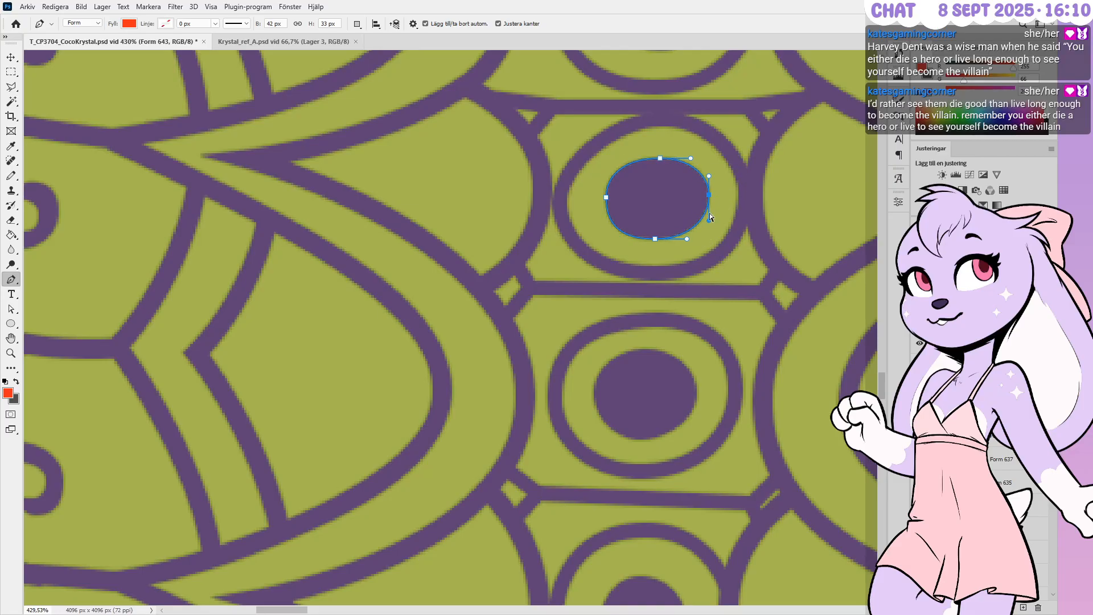
left_click_drag(726, 150, 545, 305, "ctrl")
key("Left")
left_click(666, 287, "ctrl")
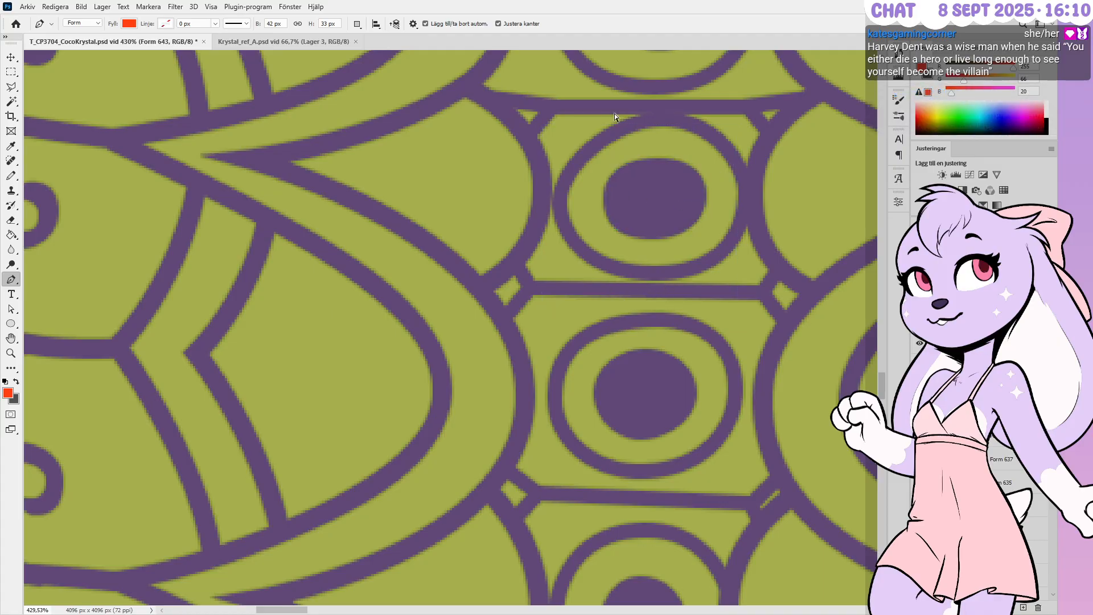
Smooth the left curve of the purple ring around the upper oval using its direction handles
left_click(627, 178, "ctrl")
left_click(560, 201, "ctrl")
left_click_drag(560, 166, 560, 152, "ctrl")
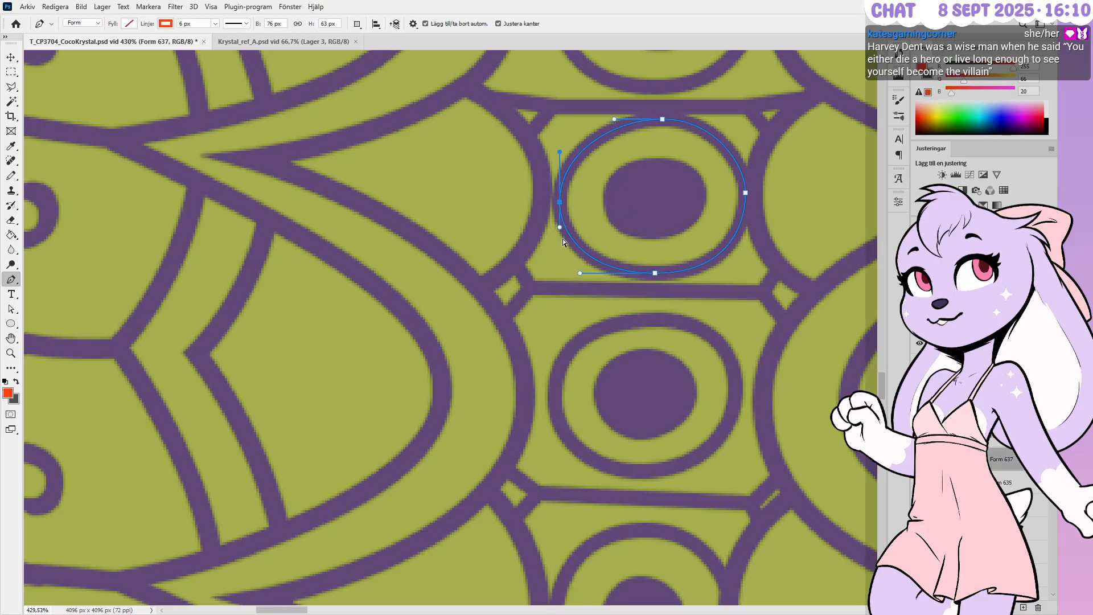
left_click_drag(559, 226, 559, 232, "ctrl")
left_click(614, 232, "ctrl")
scroll(674, 332, "down", 5, "alt")
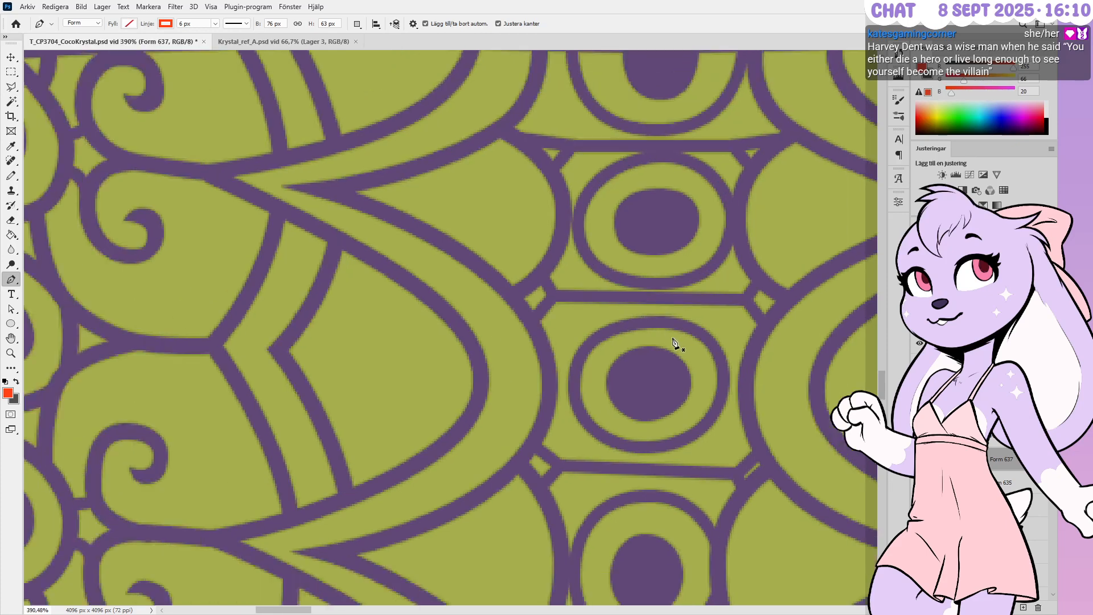
scroll(665, 63, "up", 4, "alt")
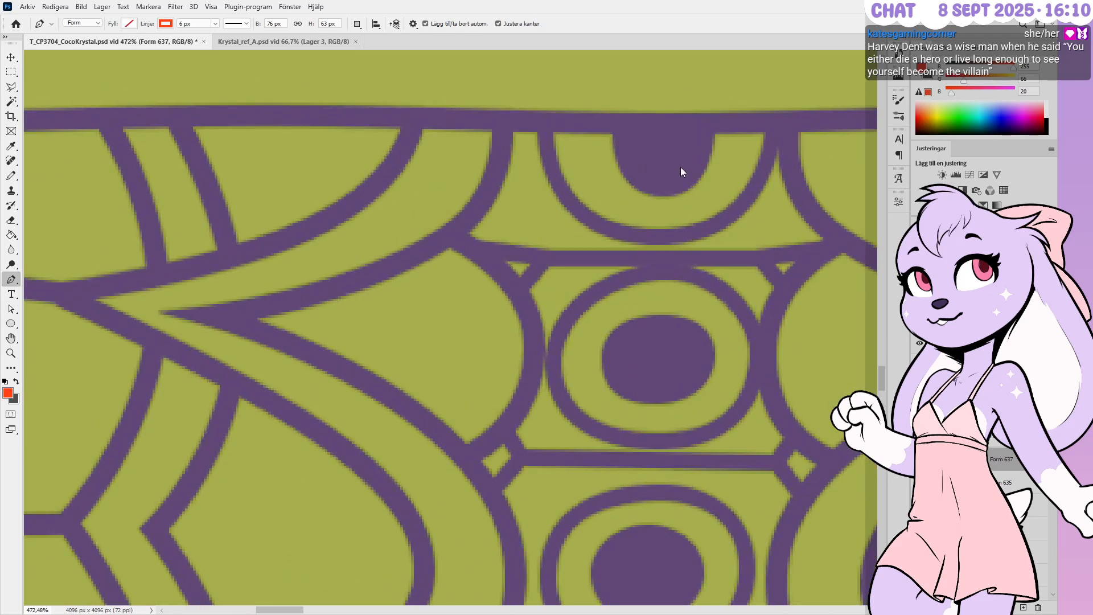
Push the top-edge half-oval's corners outward and raise its bottom one pixel to flatten it
left_click(699, 192, "ctrl")
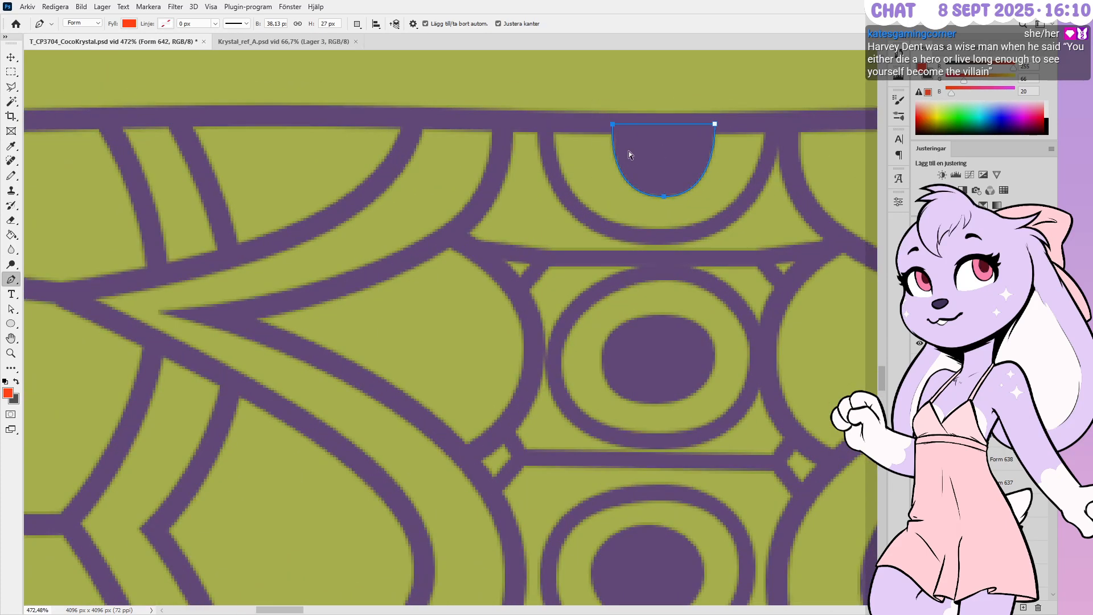
left_click_drag(631, 144, 635, 145, "ctrl")
key("shift+Left")
key("shift+Right")
key("Left")
key("Left")
key("Left")
left_click_drag(693, 185, 600, 196, "ctrl")
key("Up")
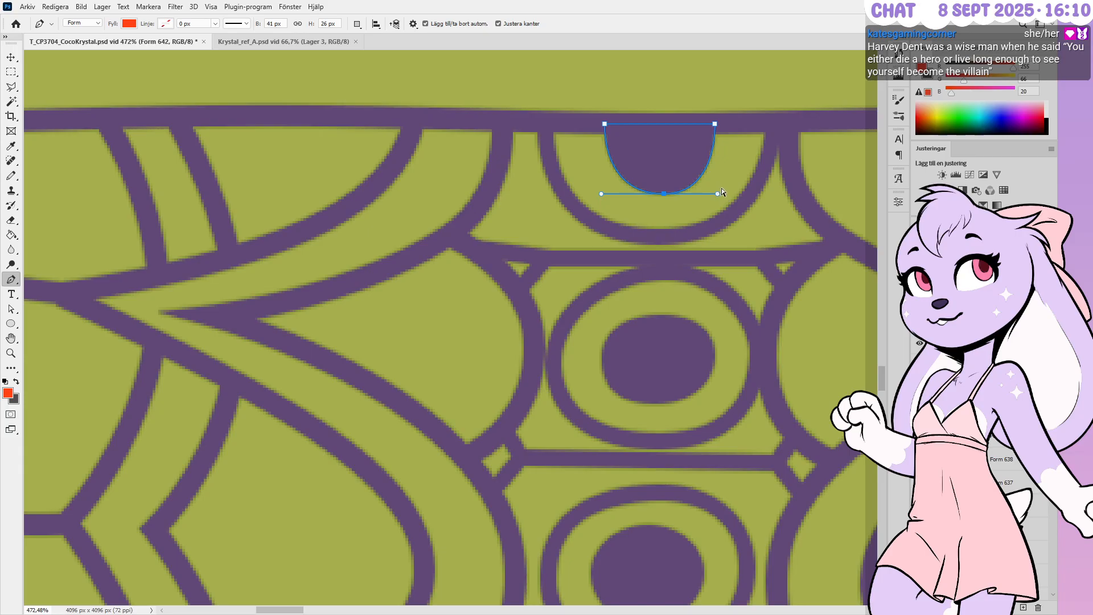
left_click_drag(717, 194, 727, 193, "ctrl")
left_click_drag(720, 119, 699, 139, "ctrl")
key("Right")
key("Right")
Shift the whole half-oval left and zoom out to check the pattern
left_click_drag(580, 96, 818, 273, "ctrl")
key("Left")
key("Left")
key("Return")
scroll(637, 216, "down", 5, "alt")
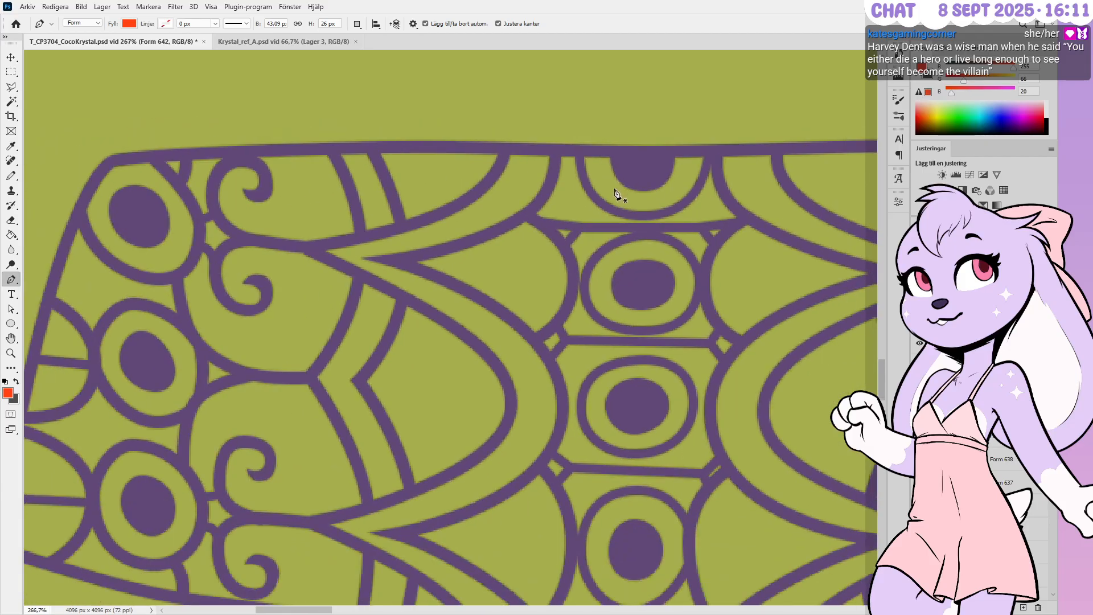
scroll(612, 193, "down", 5, "alt")
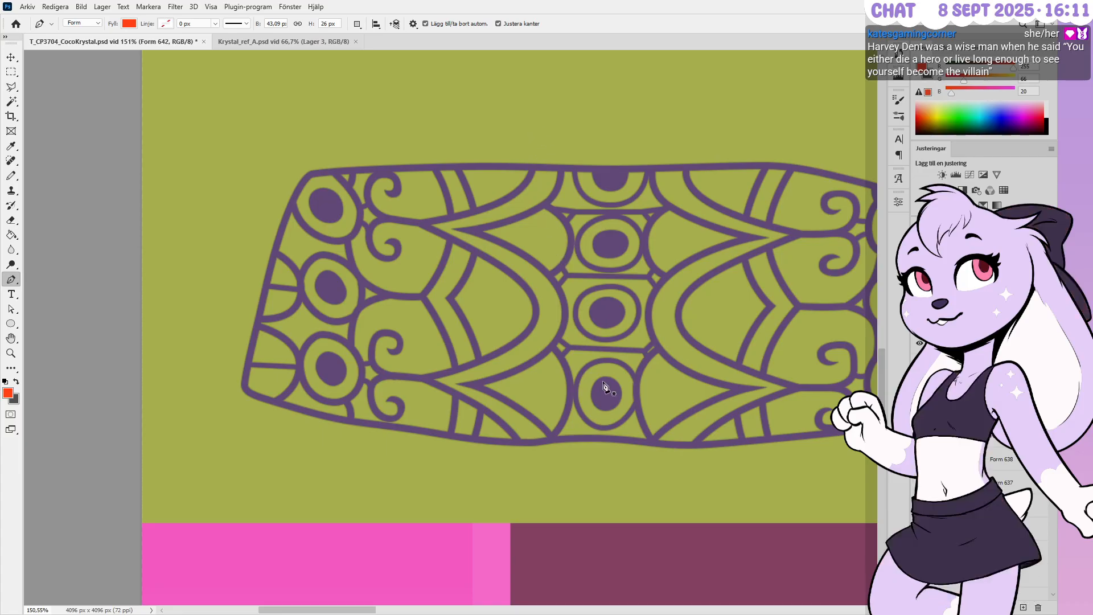
scroll(569, 362, "up", 1, "alt")
scroll(563, 357, "up", 4, "alt")
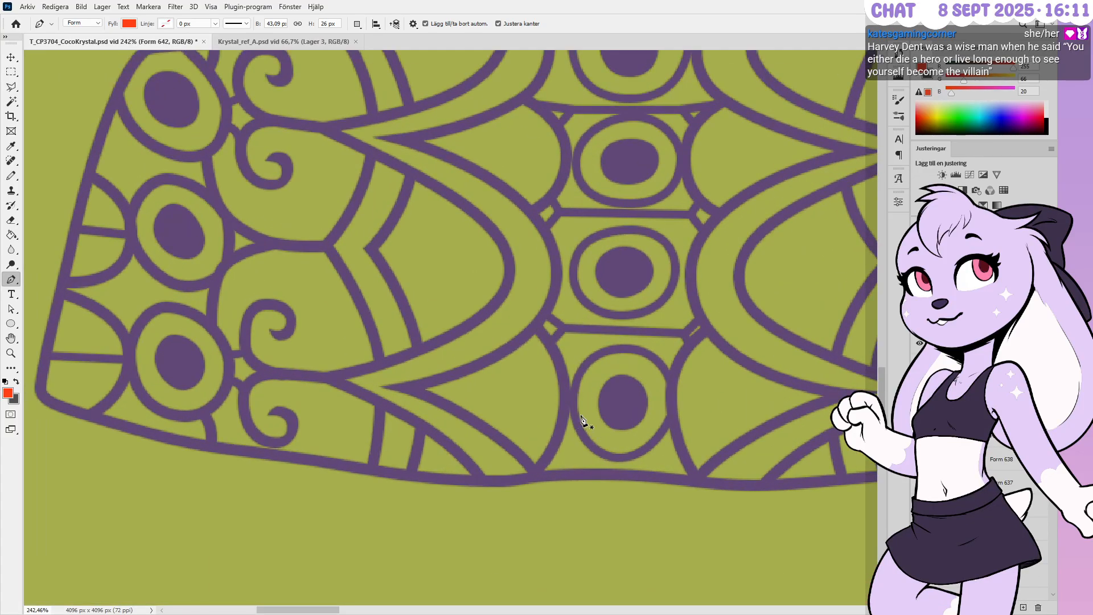
scroll(581, 416, "down", 3, "alt")
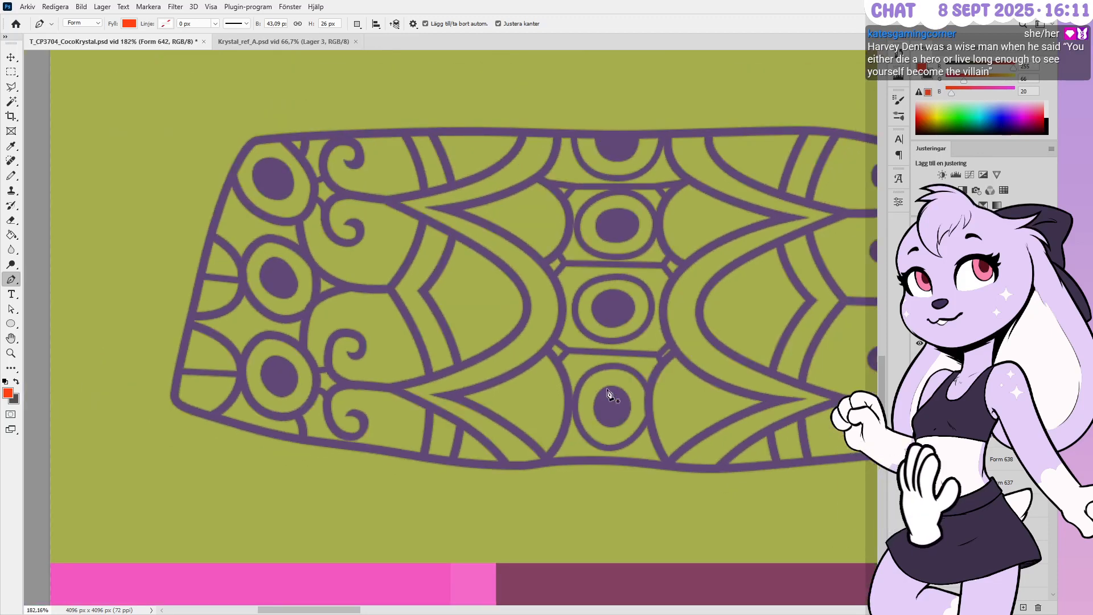
scroll(613, 380, "up", 3, "alt")
scroll(627, 373, "up", 2, "alt")
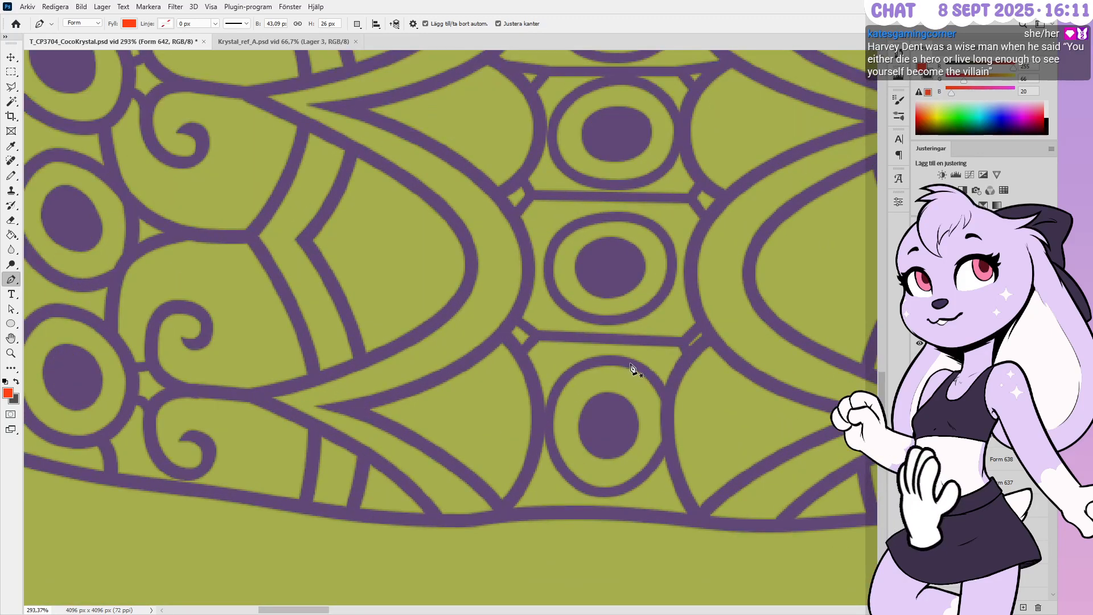
Level the horizontal connector below the middle oval by nudging its left and right junctions
left_click(675, 343, "ctrl")
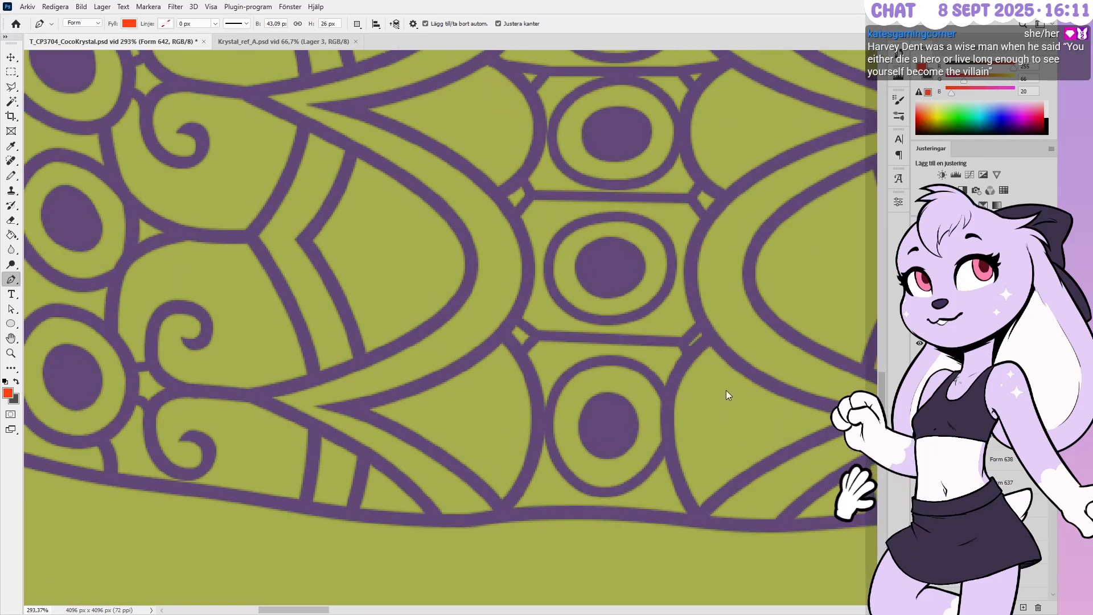
scroll(1013, 478, "down", 3)
left_click(1018, 469, "shift")
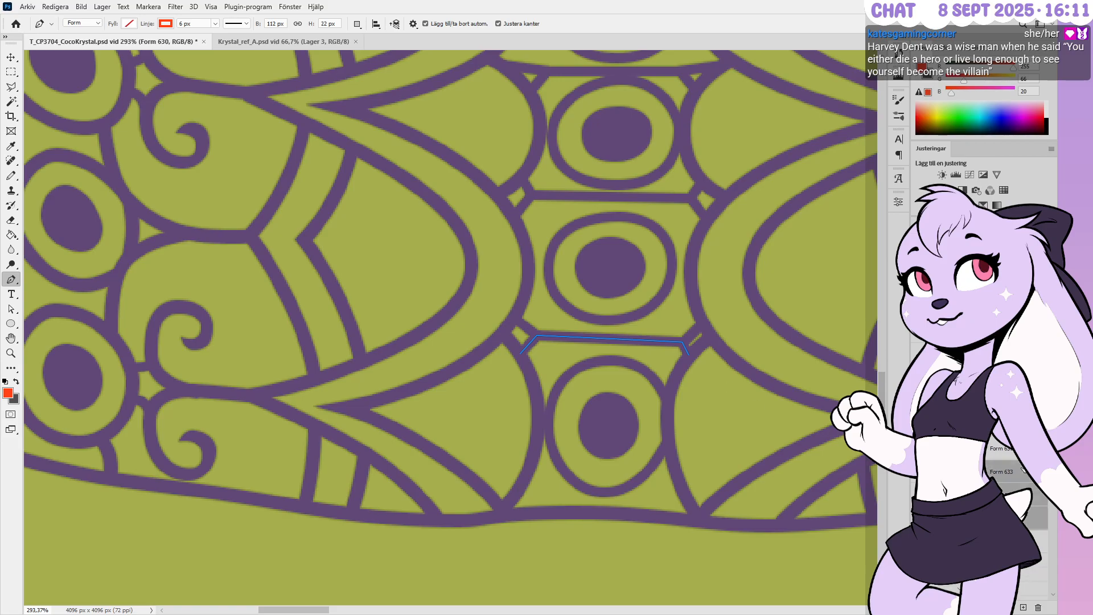
scroll(677, 346, "up", 4, "alt")
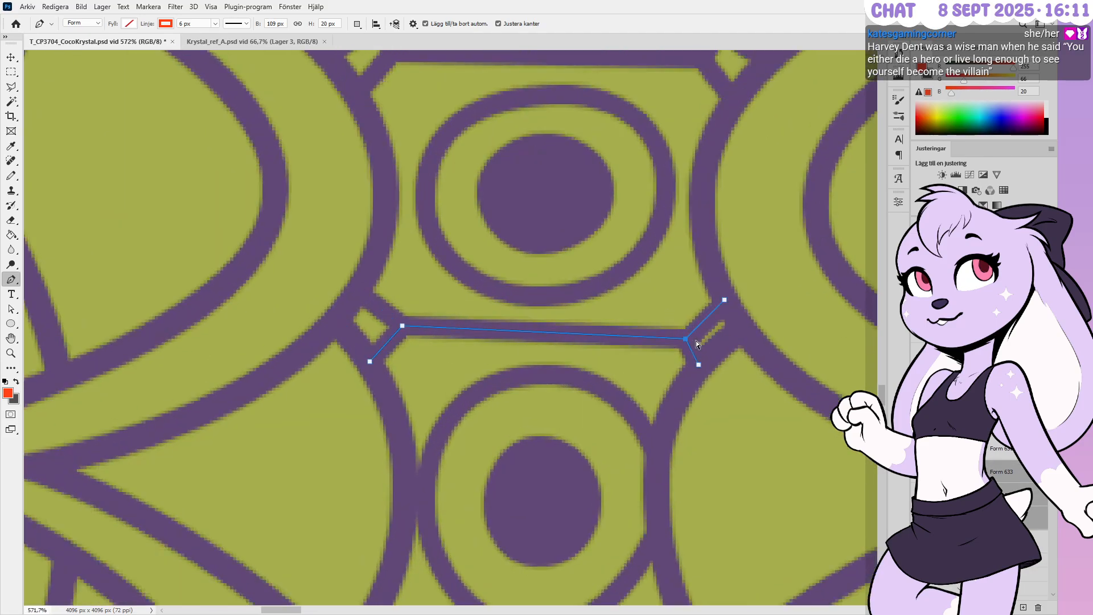
key("Up")
key("Up")
key("Up")
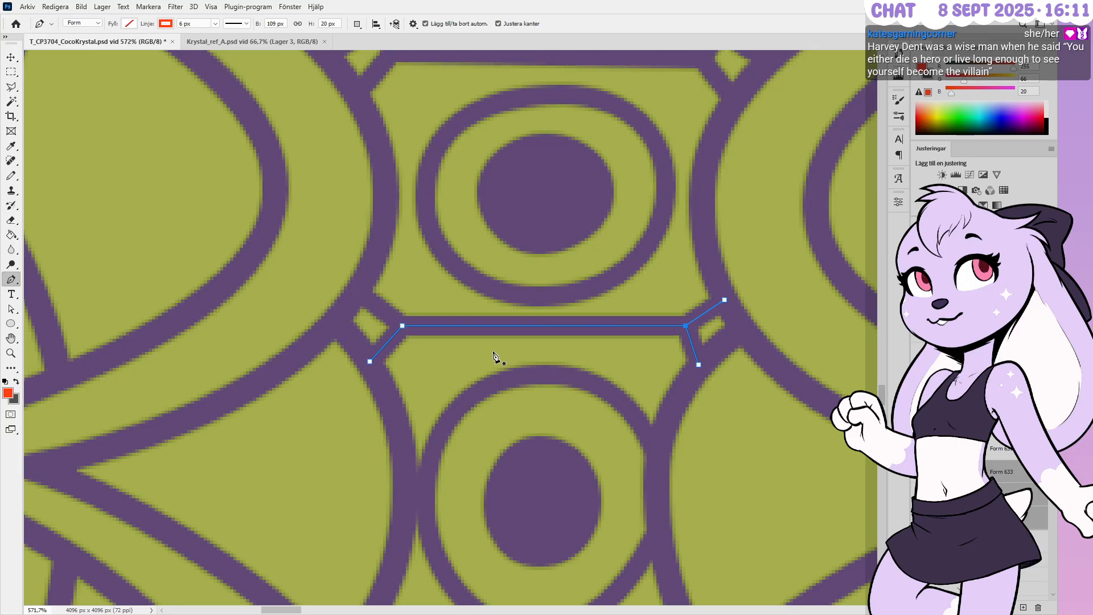
key("Down")
key("Down")
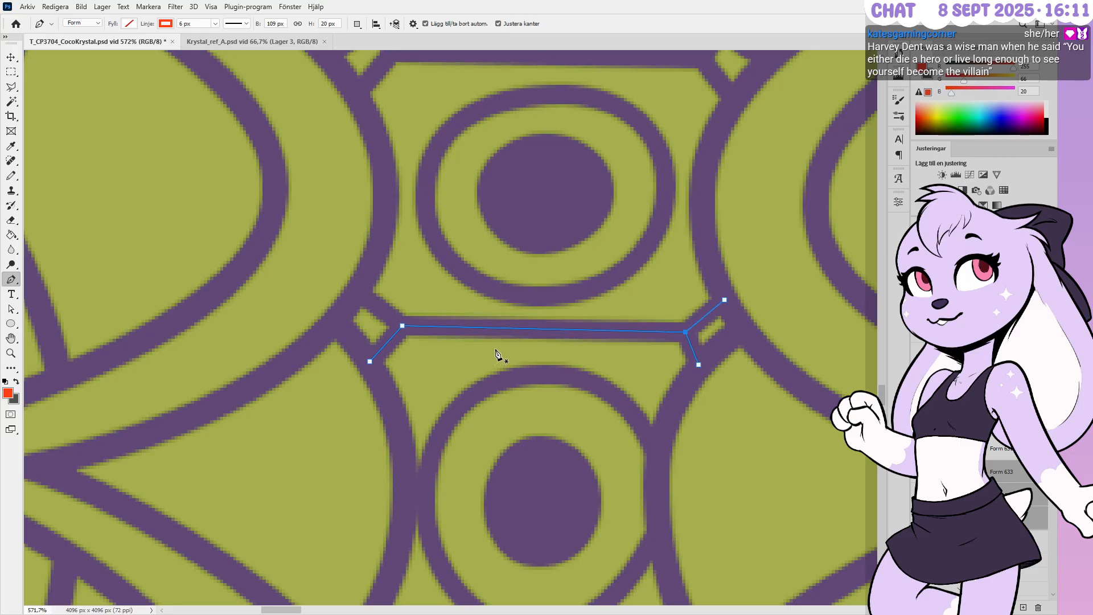
key("Up")
left_click_drag(401, 340, 391, 342, "ctrl")
key("Down")
scroll(580, 256, "down", 3, "alt")
scroll(575, 382, "down", 3, "alt")
scroll(564, 142, "up", 1, "alt")
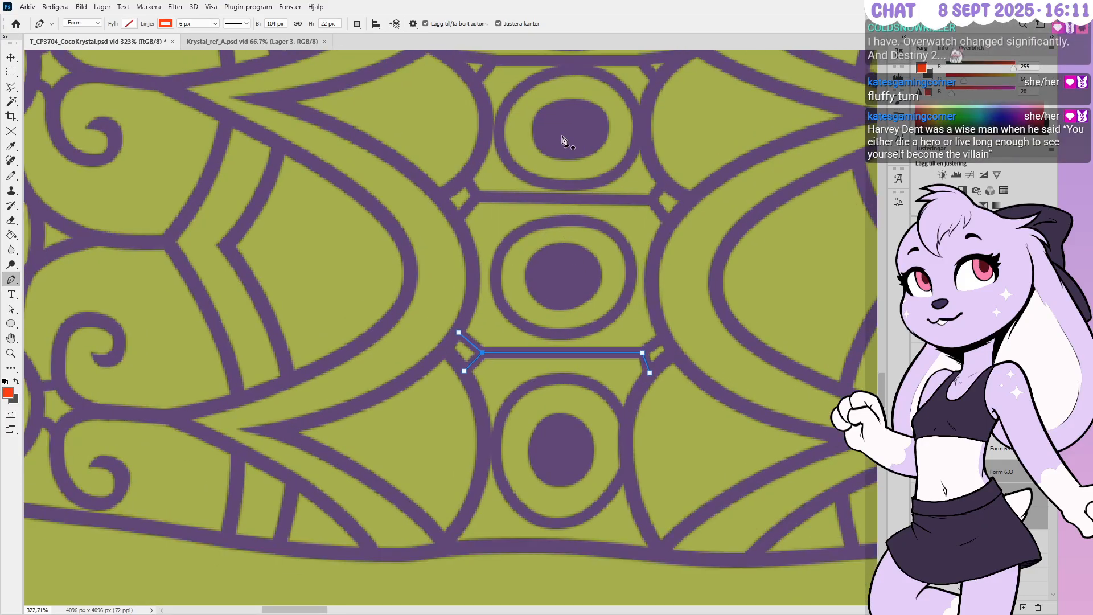
scroll(564, 143, "up", 1, "alt")
Nudge the connector above the middle oval down
left_click(979, 425)
left_click(979, 378, "shift")
scroll(566, 165, "up", 4, "alt")
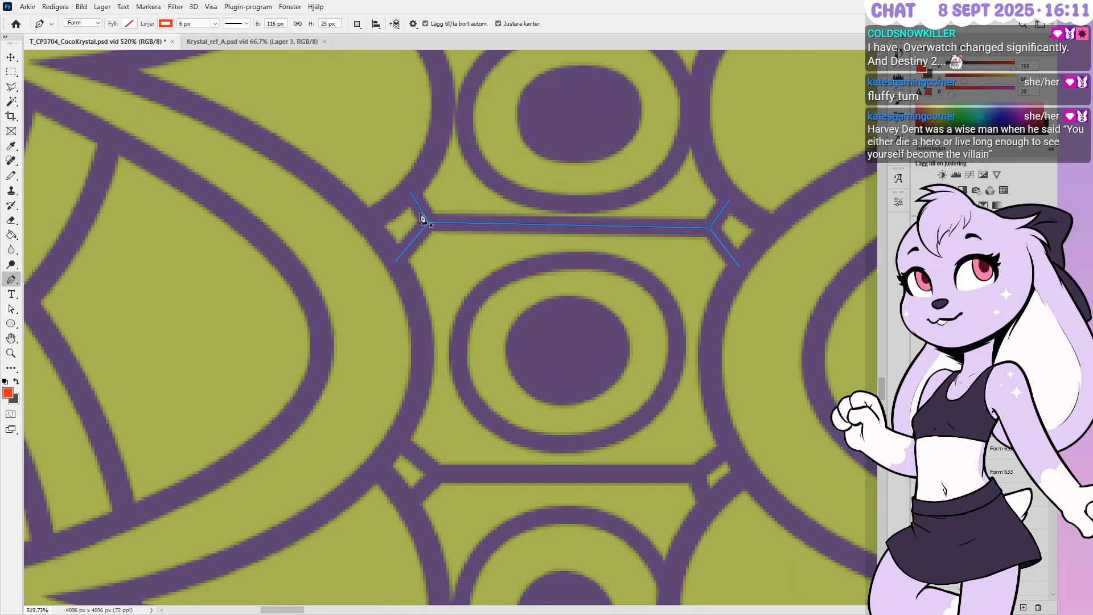
left_click_drag(725, 238, 738, 242, "ctrl")
key("ctrl+t")
left_click_drag(434, 217, 414, 217, "ctrl")
key("Down")
key("Down")
left_click(554, 301, "ctrl")
scroll(586, 340, "down", 3, "alt")
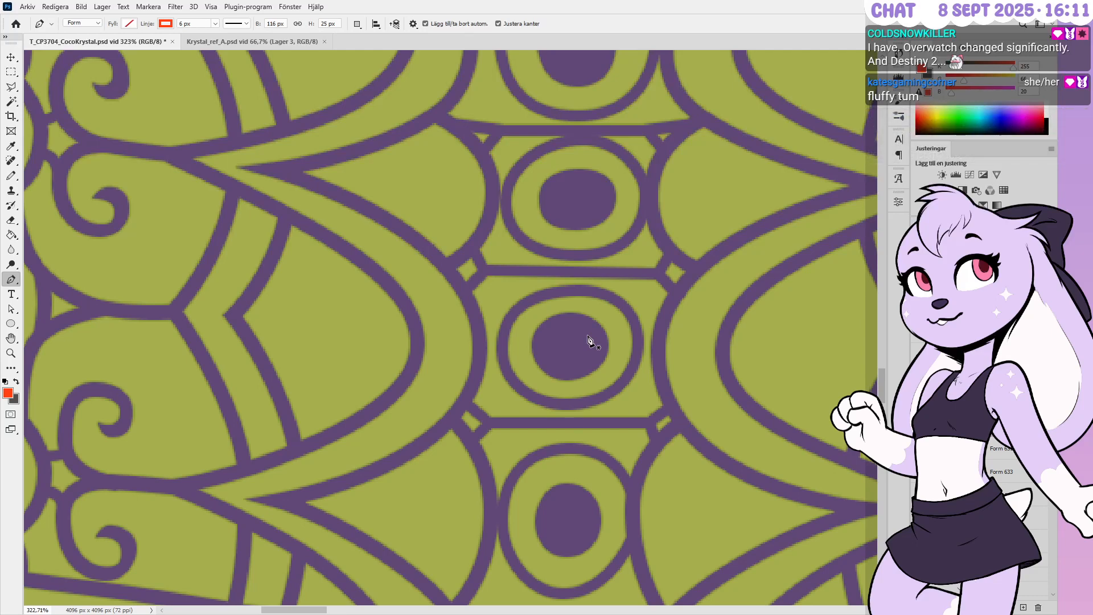
scroll(480, 107, "up", 3, "alt")
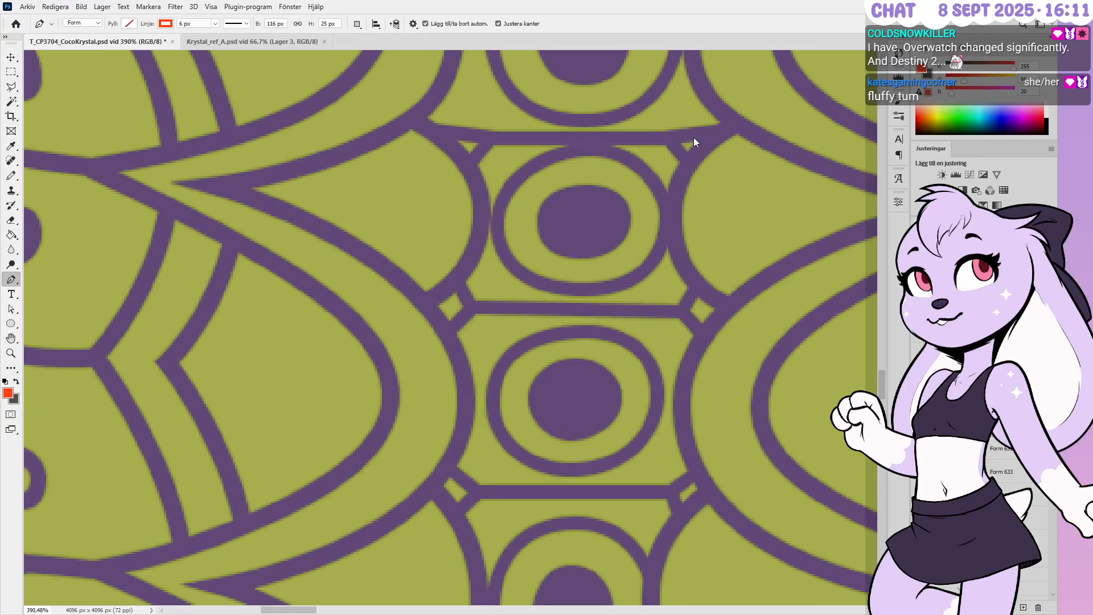
Raise the outer ends of the mirrored left and right thin diagonal lines to match
left_click(694, 138, "ctrl")
scroll(669, 94, "up", 3, "alt")
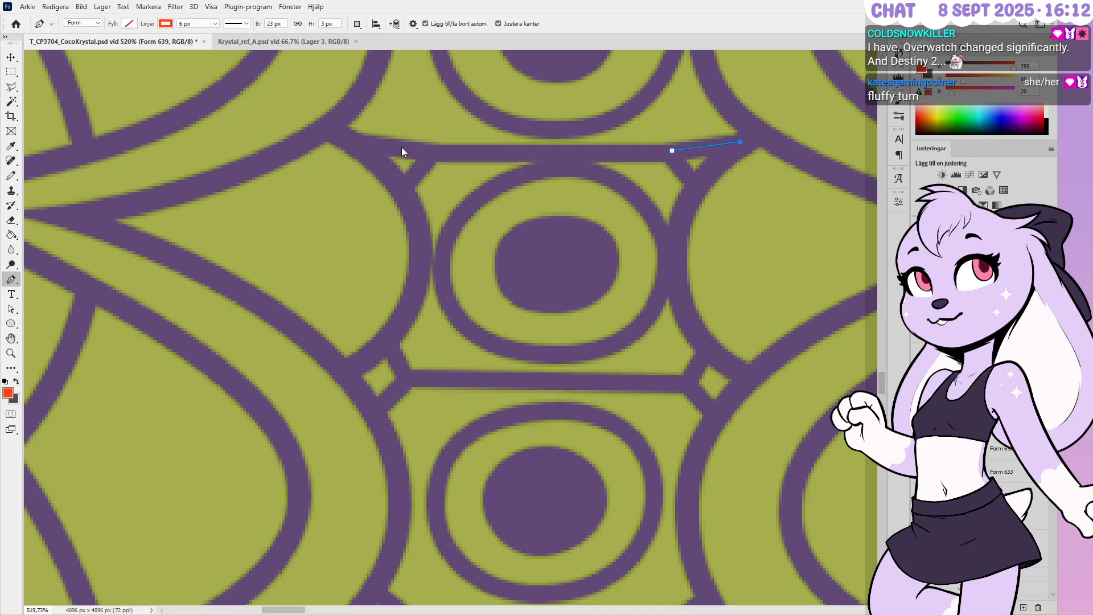
left_click(423, 184, "ctrl")
left_click(962, 368, "shift")
scroll(455, 227, "up", 1, "alt")
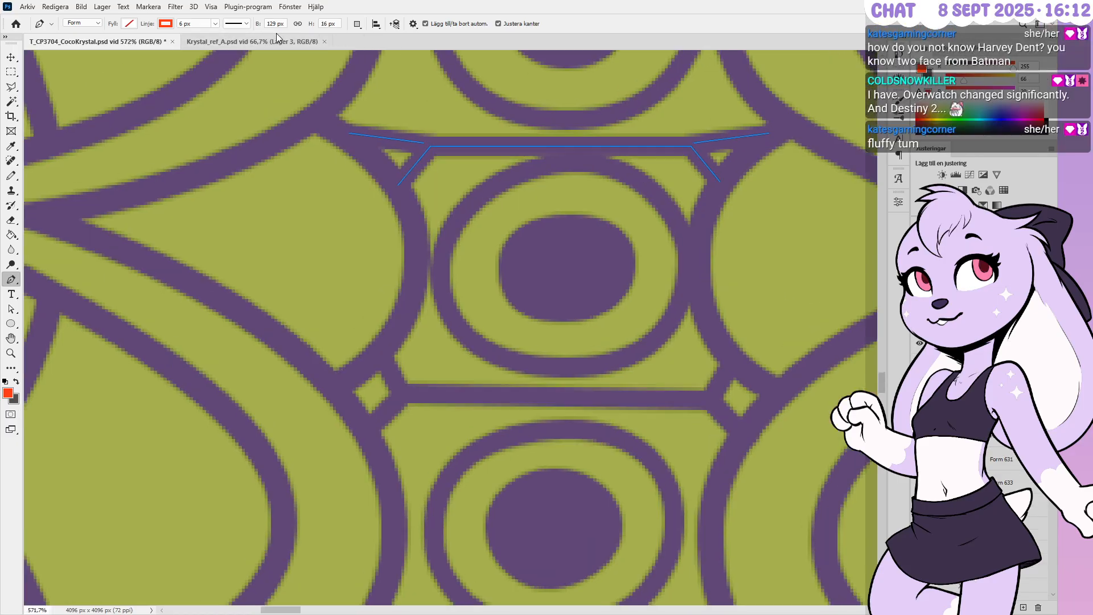
scroll(465, 380, "down", 4, "alt")
scroll(517, 172, "up", 3, "alt")
scroll(518, 176, "down", 1, "alt")
left_click(704, 222, "ctrl")
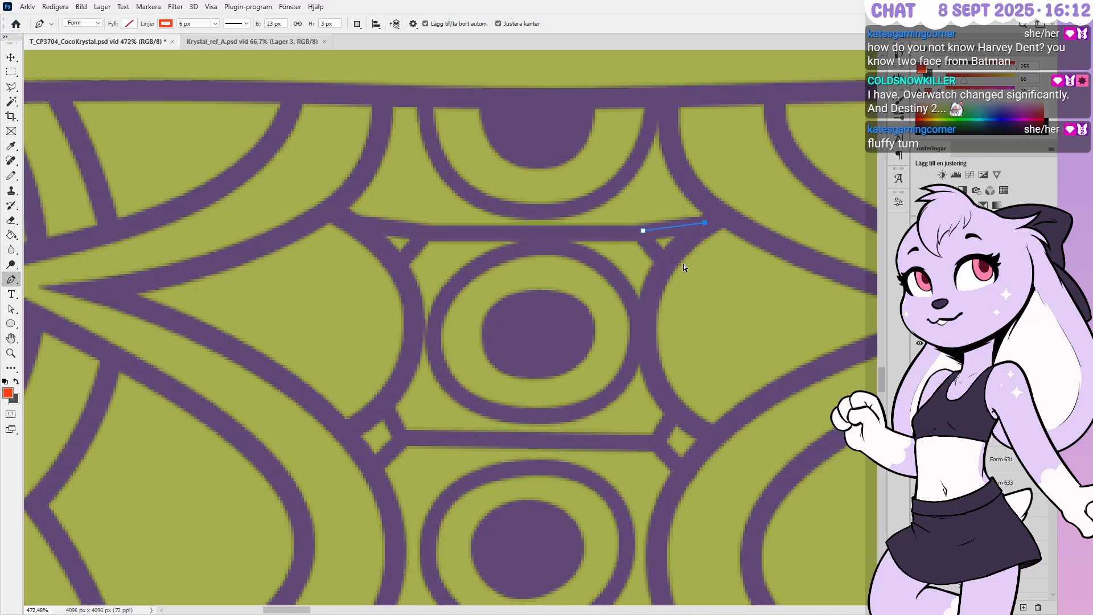
key("shift+Up")
left_click_drag(290, 188, 385, 250, "ctrl")
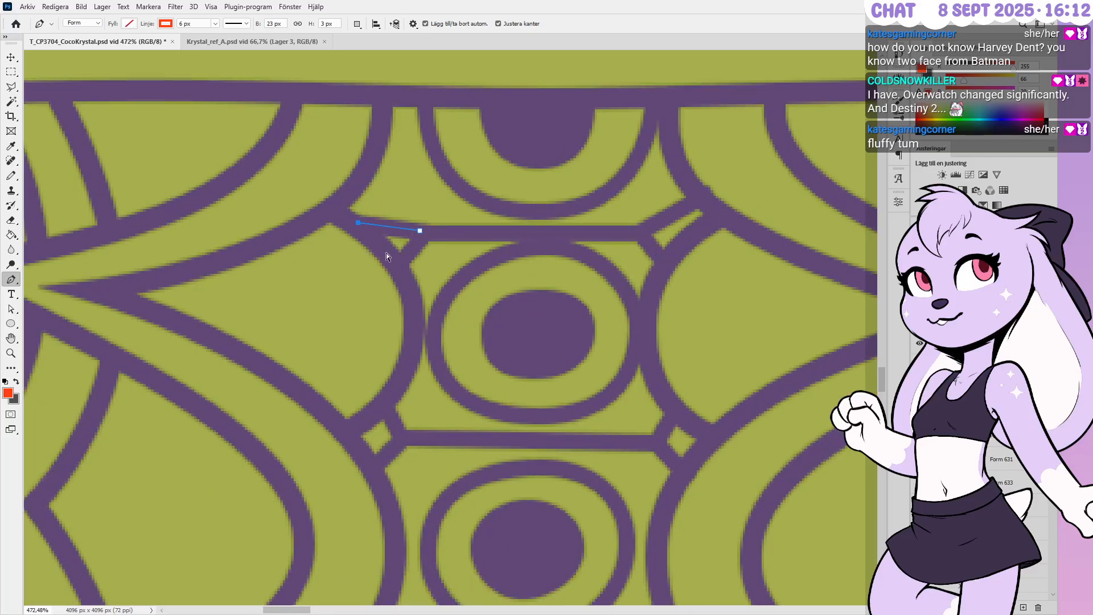
key("shift+Up")
Nudge the connector end points up and left so they sit on the band
key("Up")
key("Up")
key("Up")
key("Up")
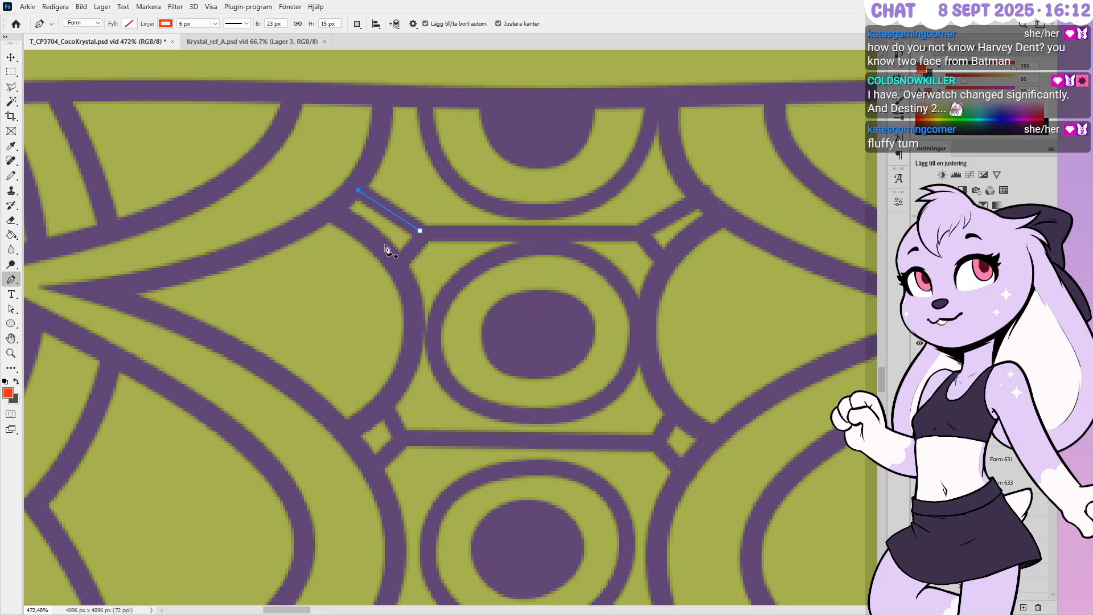
key("Left")
key("Left")
key("Left")
key("Left")
key("Left")
key("Left")
key("Left")
key("Left")
key("Left")
key("Up")
key("Up")
key("Up")
key("Up")
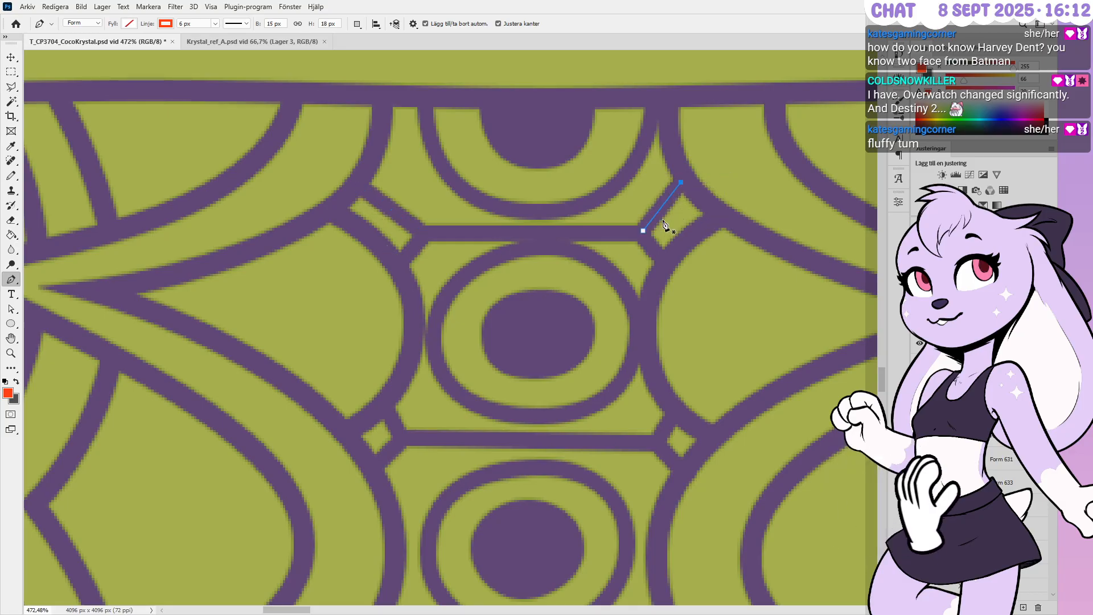
left_click_drag(322, 158, 415, 227, "ctrl")
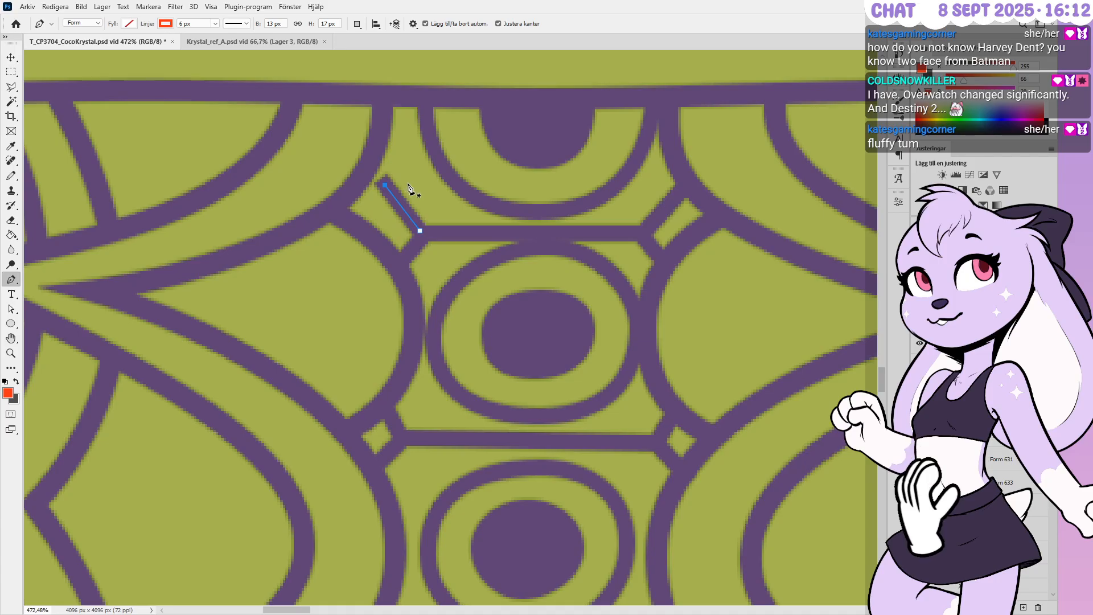
key("shift+Left")
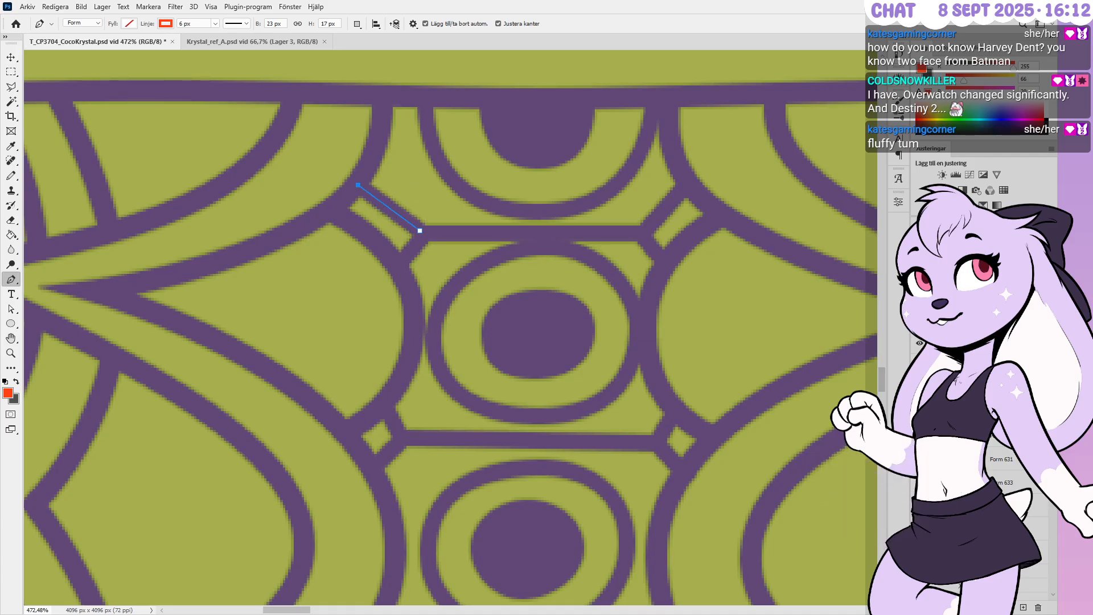
left_click_drag(405, 195, 658, 249, "ctrl")
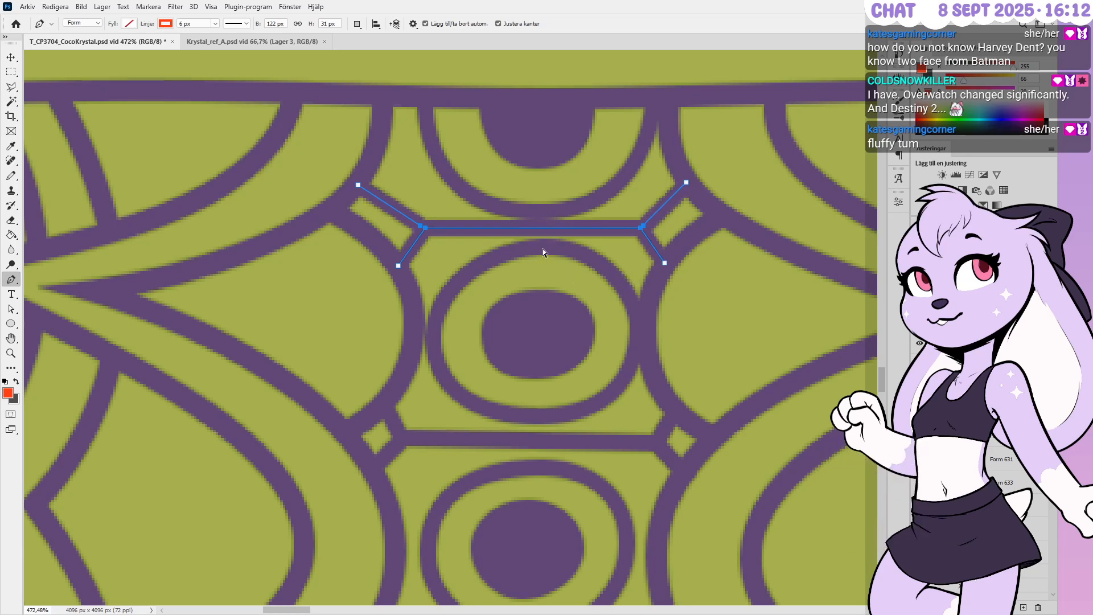
Lower the upper ellipse's top point one pixel and raise the top arc's bottom point
left_click(573, 288, "ctrl")
left_click_drag(574, 221, 517, 259, "ctrl")
key("Down")
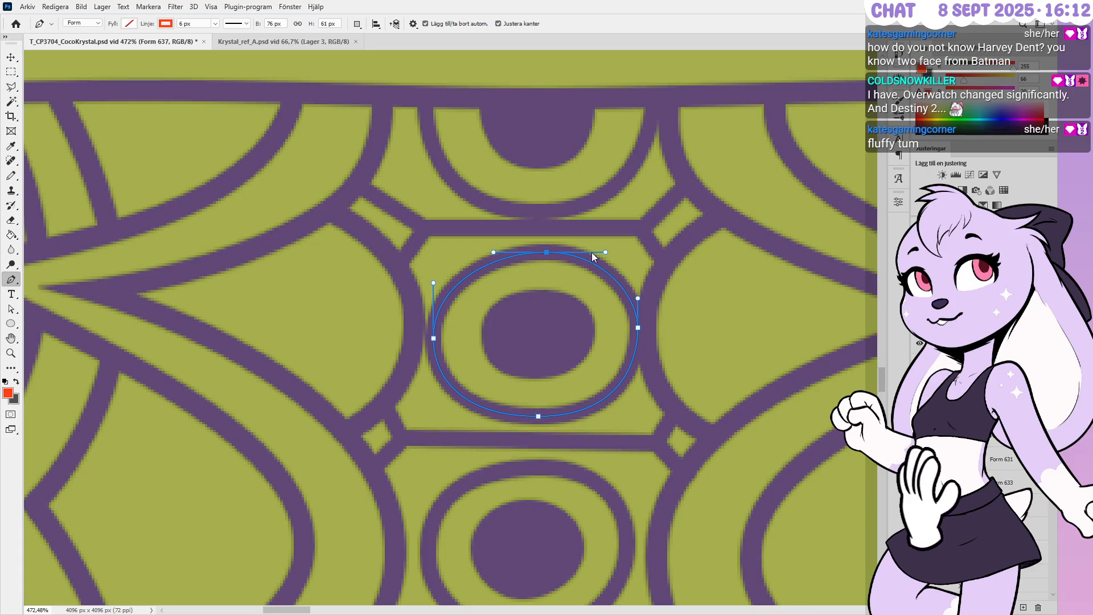
left_click_drag(502, 183, 571, 237, "ctrl")
key("Up")
key("Up")
key("Up")
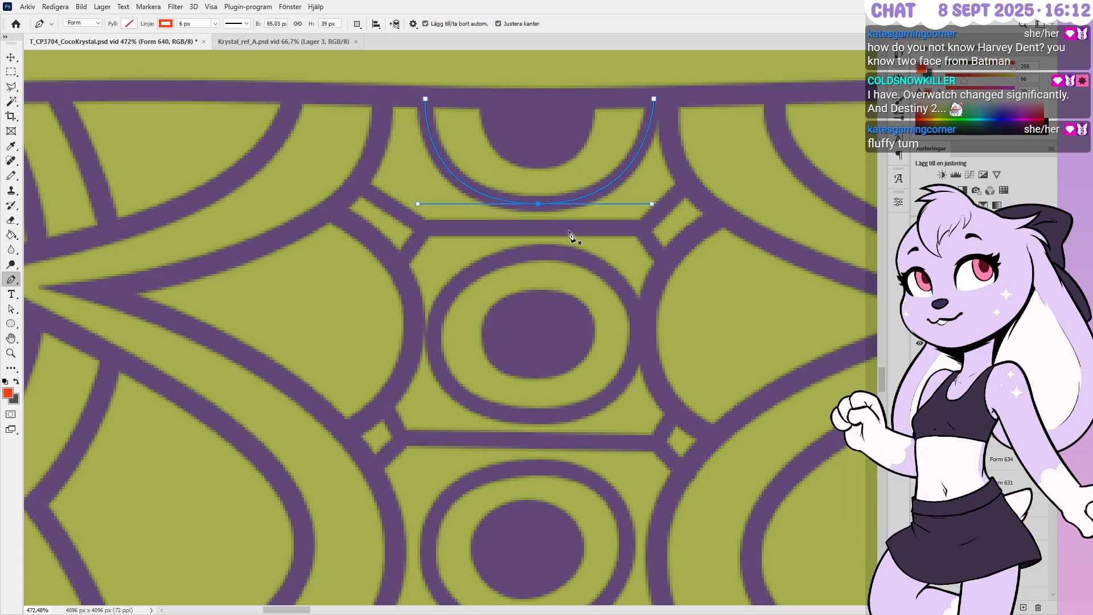
key("Escape")
scroll(593, 173, "down", 3, "alt")
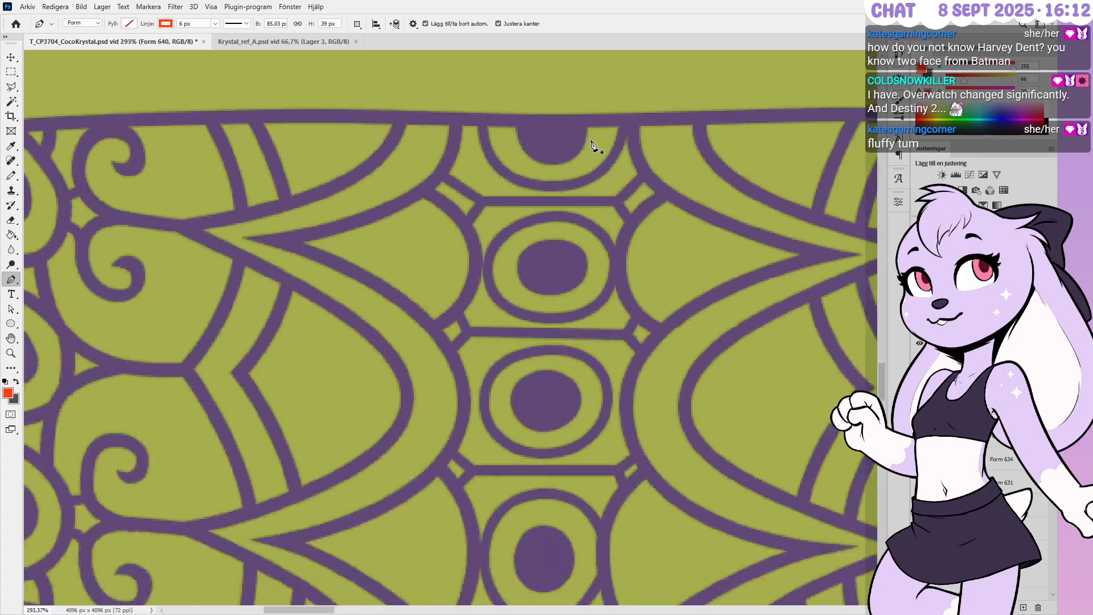
scroll(591, 142, "down", 2, "alt")
scroll(581, 148, "up", 3, "alt")
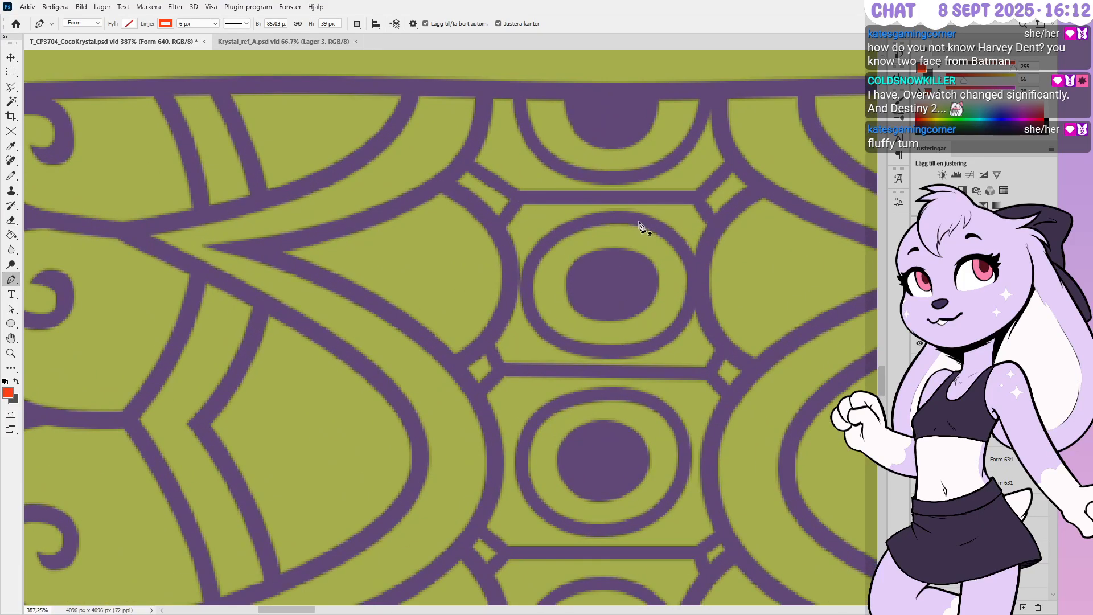
Realign the connectors' left corner points and left end point against the band
left_click_drag(511, 213, 511, 214, "ctrl")
key("Left")
key("Left")
key("Left")
key("Left")
key("Up")
key("Right")
left_click_drag(472, 253, 472, 255, "ctrl")
key("shift+Left")
key("shift+Up")
key("shift+Right")
key("Down")
key("Left")
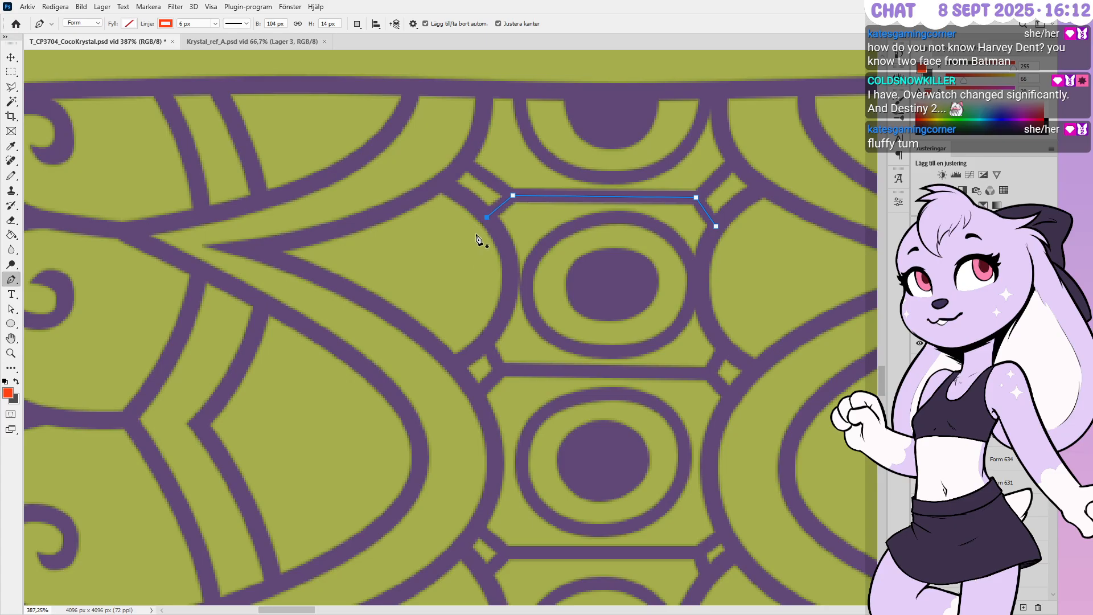
Move the right connector junction points up and right to meet the frame lines
left_click_drag(757, 172, 757, 173, "ctrl")
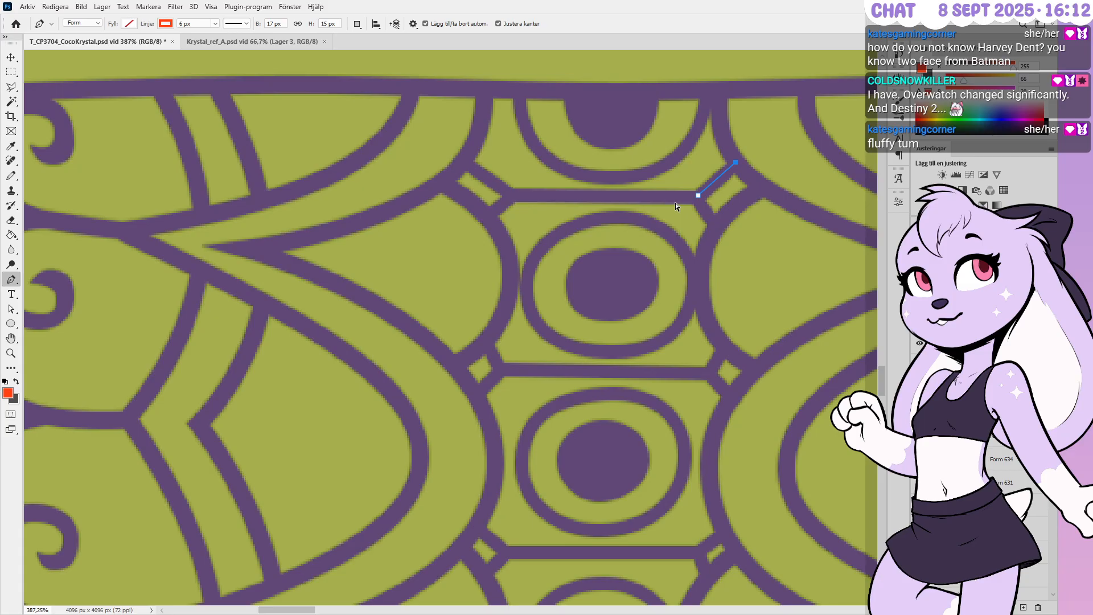
left_click_drag(714, 183, 714, 182, "ctrl")
key("Up")
key("Up")
key("Up")
key("Right")
key("Right")
Select the Form 634 connector and nudge its lower-right end left and down
left_click(743, 248, "ctrl")
scroll(599, 232, "down", 3)
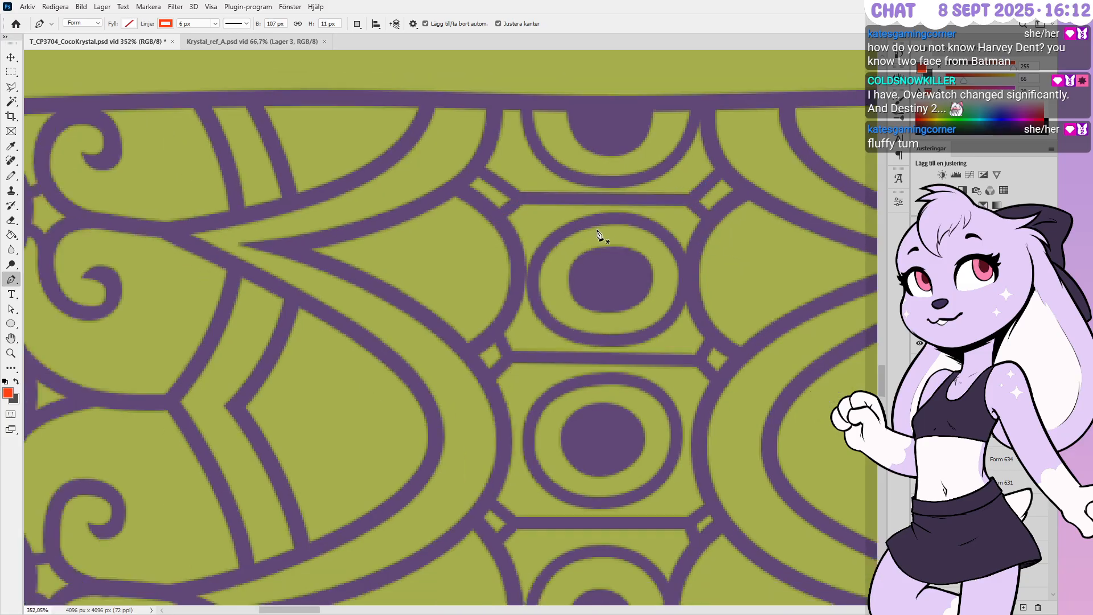
scroll(708, 425, "up", 1)
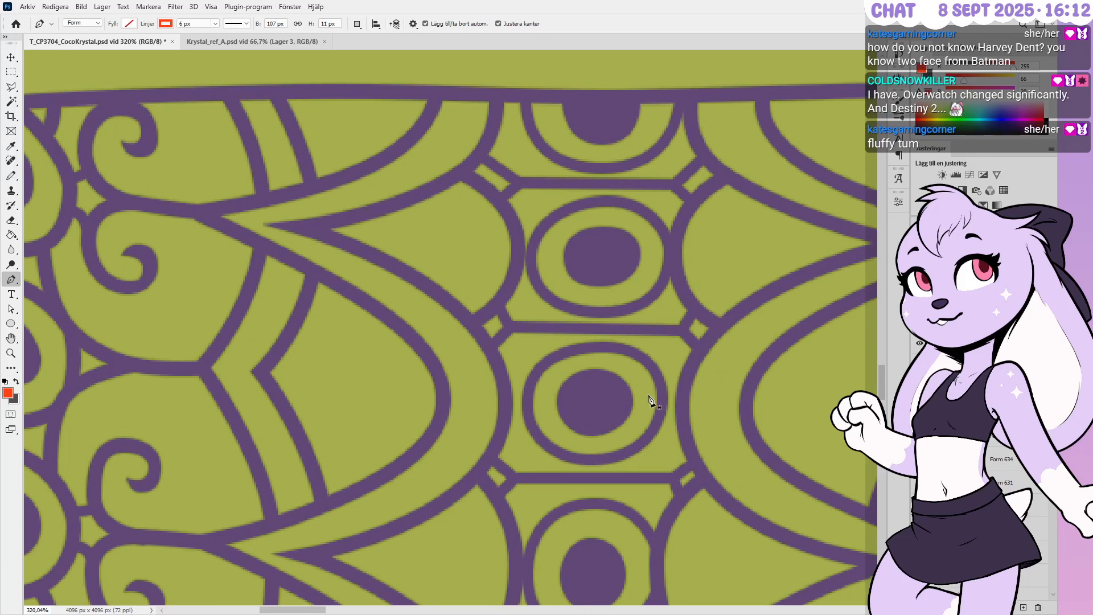
scroll(655, 398, "up", 2)
left_click(718, 314, "ctrl")
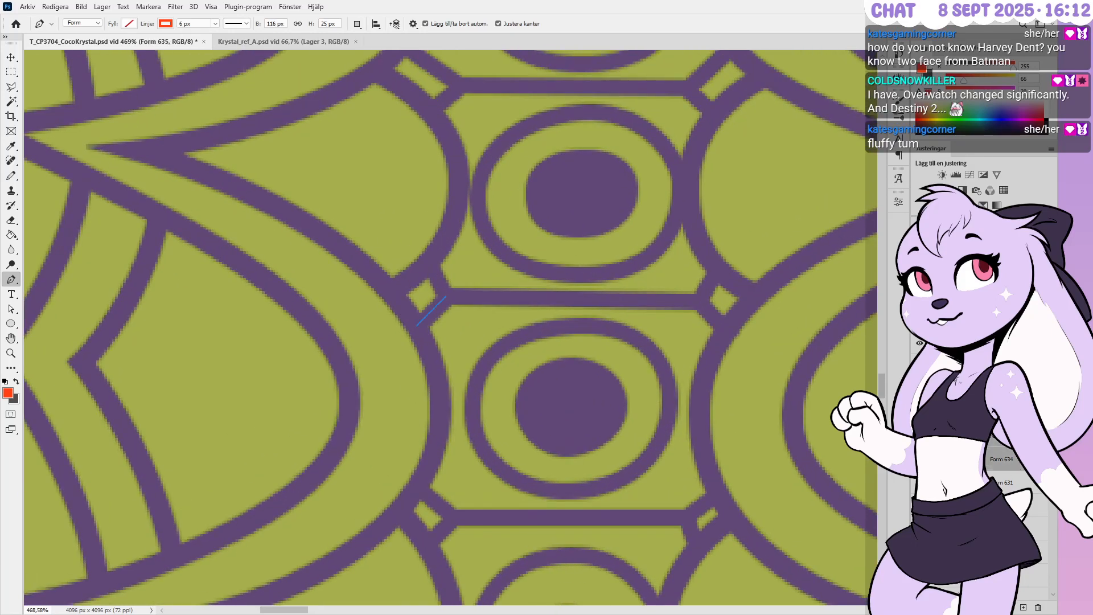
left_click_drag(713, 358, 712, 358, "ctrl")
key("Left")
key("Down")
Shift the connector's junction points left and its upper-right end right and down
left_click_drag(691, 297, 714, 316, "ctrl")
key("Left")
key("Left")
key("Left")
left_click_drag(756, 278, 756, 278, "ctrl")
key("Right")
key("Down")
Move the left junction points right and nudge the upper-left end left
left_click_drag(490, 319, 491, 318, "ctrl")
key("Right")
key("Right")
key("Right")
key("Right")
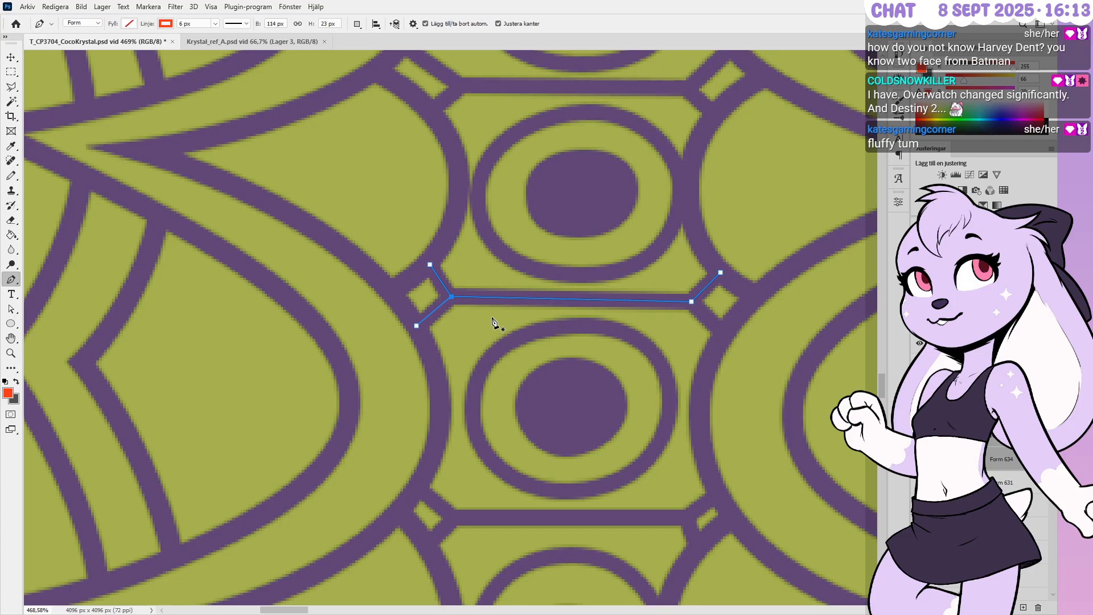
left_click_drag(397, 272, 395, 275, "ctrl")
key("Left")
key("Return")
Select the Form 633 shape layer together with two more connector layers
scroll(627, 296, "down", 5, "alt")
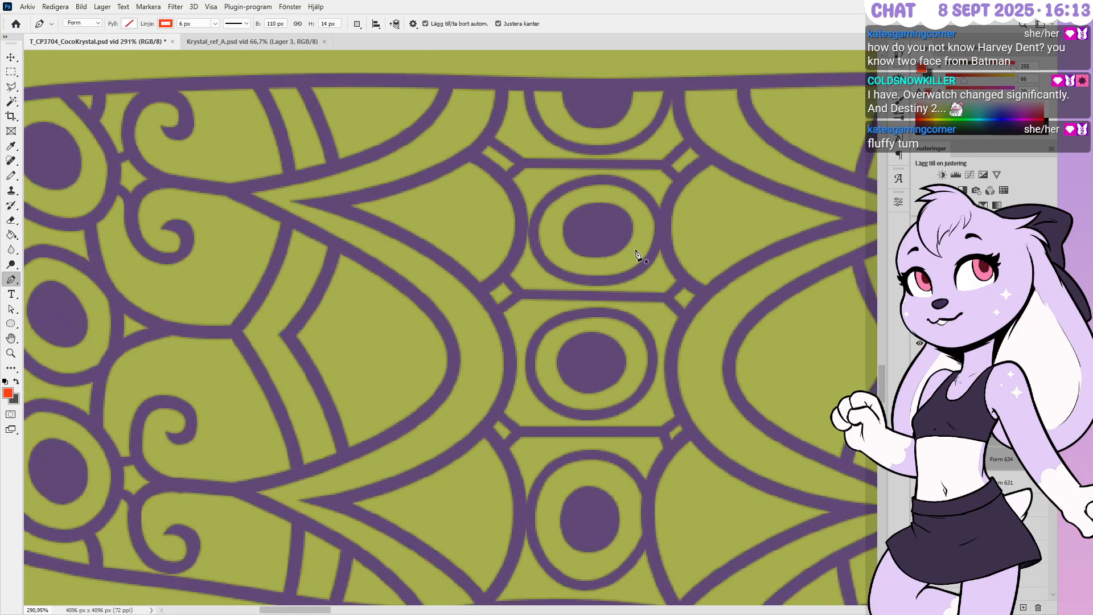
scroll(636, 255, "down", 2, "alt")
scroll(636, 142, "down", 1, "alt")
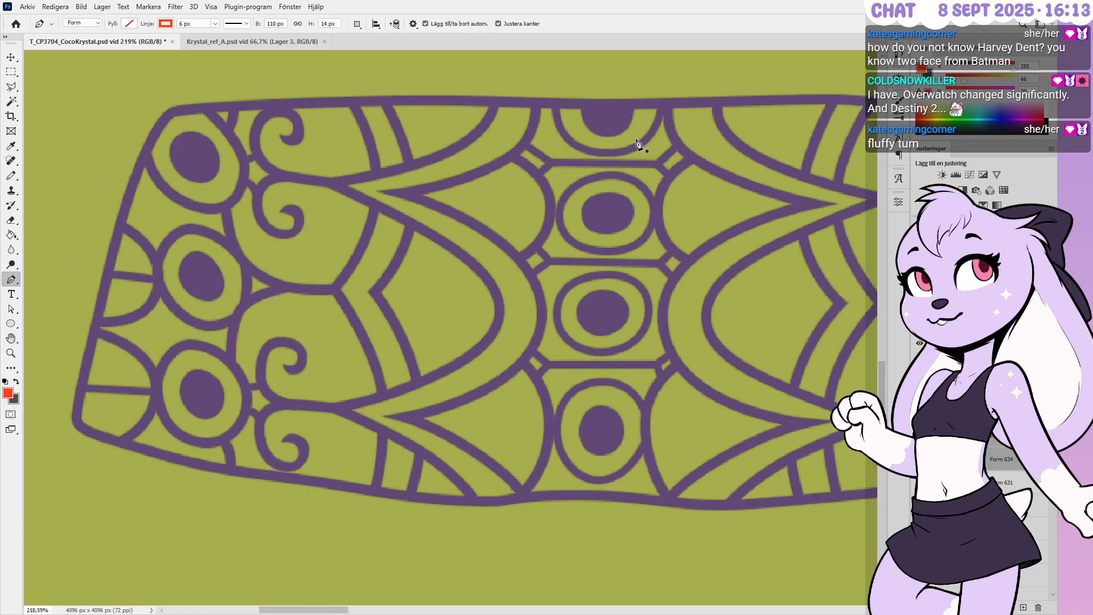
scroll(620, 264, "up", 1, "alt")
scroll(609, 330, "up", 1, "alt")
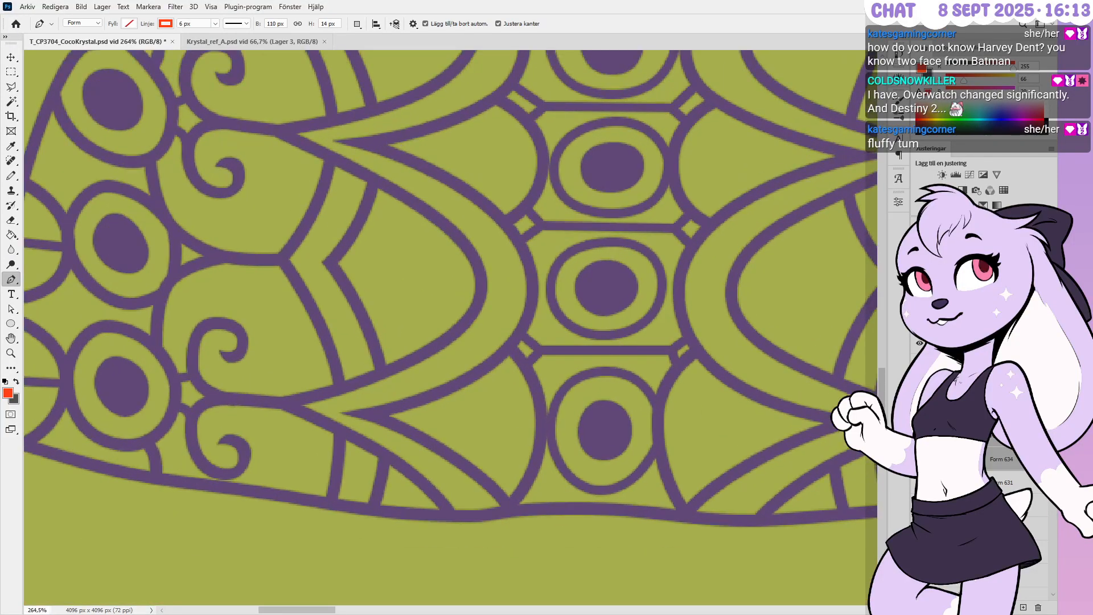
left_click(1031, 512)
left_click(1031, 552, "shift")
scroll(514, 371, "up", 5, "alt")
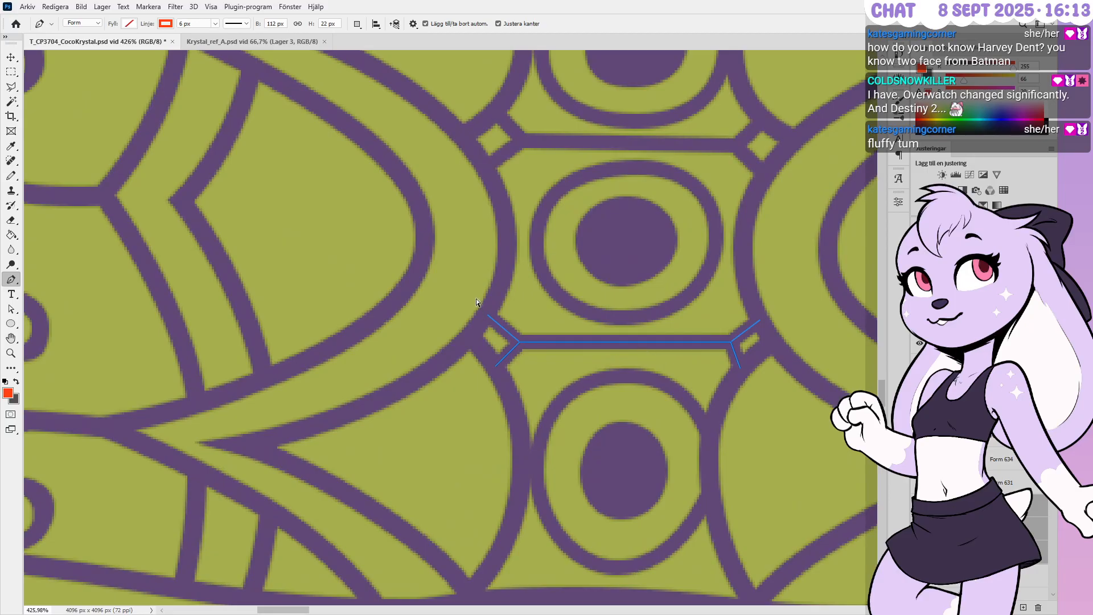
Draw a new short connector segment and nudge its junction anchors into place
left_click(490, 312)
left_click(519, 342)
left_click_drag(529, 329, 518, 359, "ctrl")
key("Up")
key("Left")
key("Down")
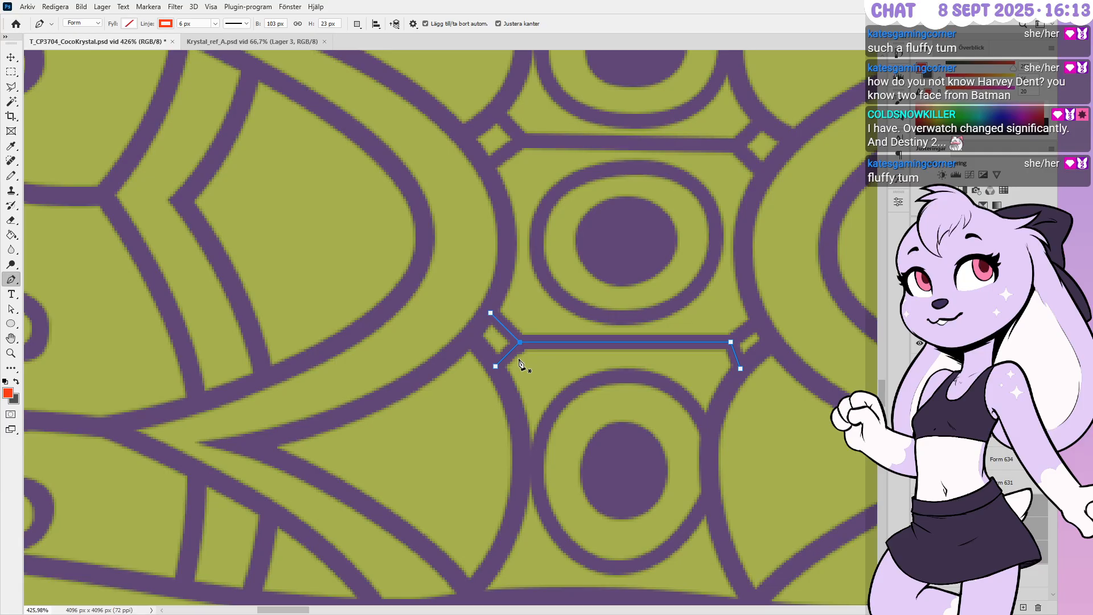
scroll(582, 351, "down", 1, "alt")
scroll(583, 351, "up", 2, "alt")
key("Right")
key("Right")
key("Right")
key("Right")
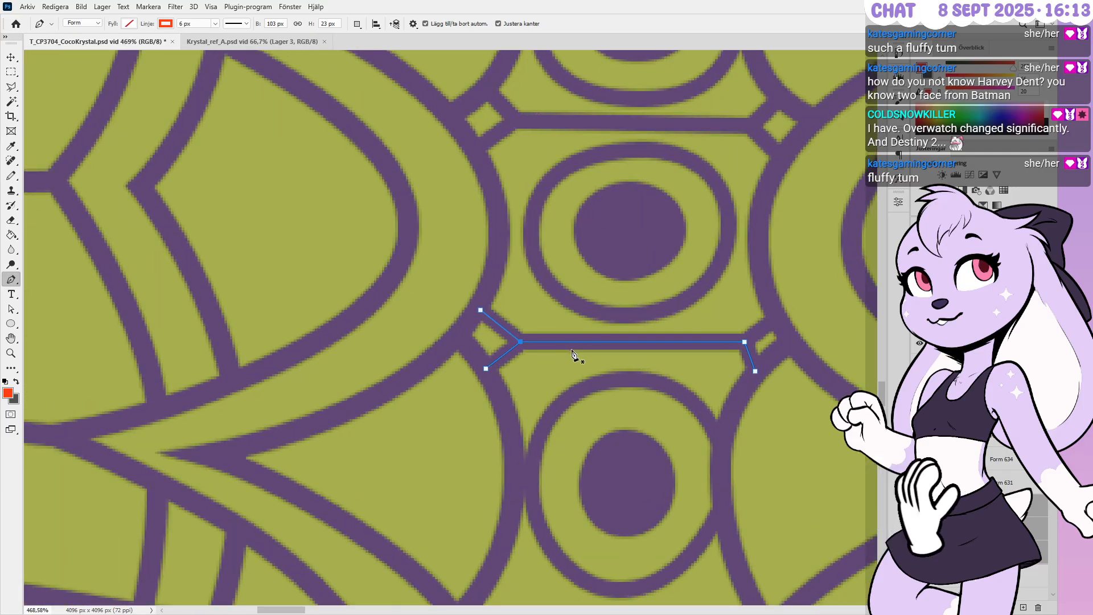
Shift the right junction left and nudge the lower-right end up and right
left_click(727, 341)
left_click_drag(726, 320, 762, 353, "ctrl")
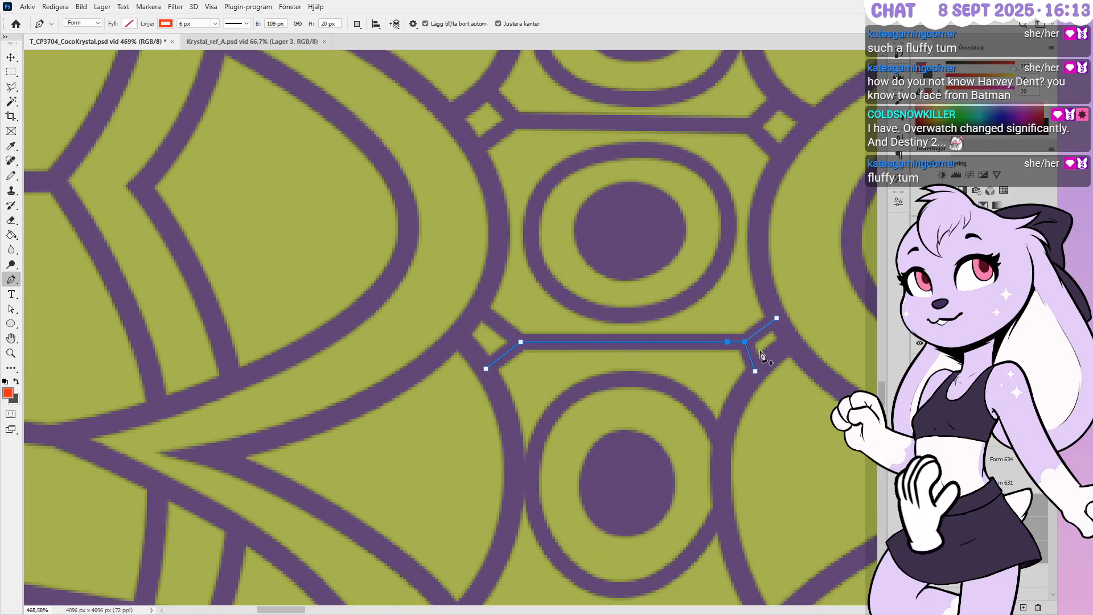
key("ctrl+z")
key("Left")
key("Left")
key("Left")
key("Left")
key("Left")
key("Left")
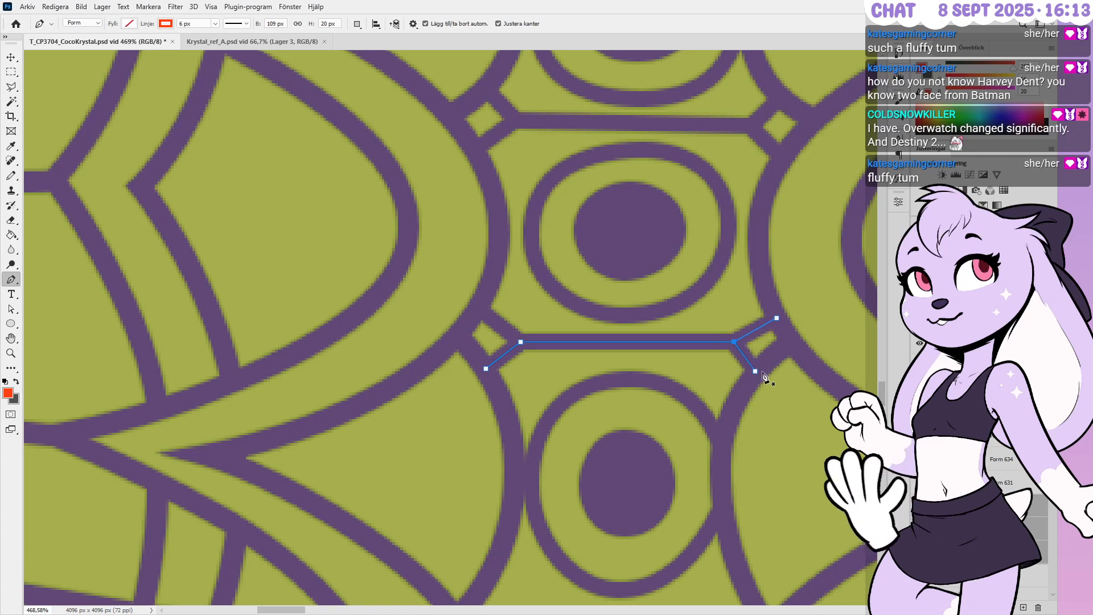
left_click_drag(774, 363, 717, 404, "ctrl")
key("Up")
key("Up")
key("Right")
key("Right")
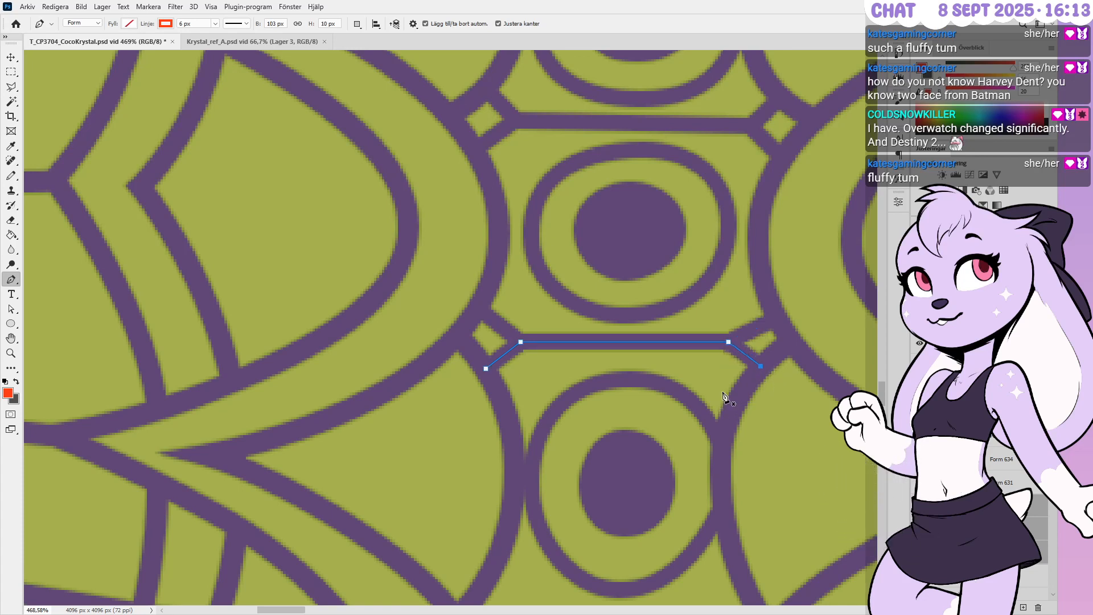
Raise the upper-right connector's end up-left and lower the horizontal bar's middle points slightly
left_click_drag(763, 282, 819, 334, "ctrl")
key("Up")
key("Up")
key("Up")
key("Up")
key("Left")
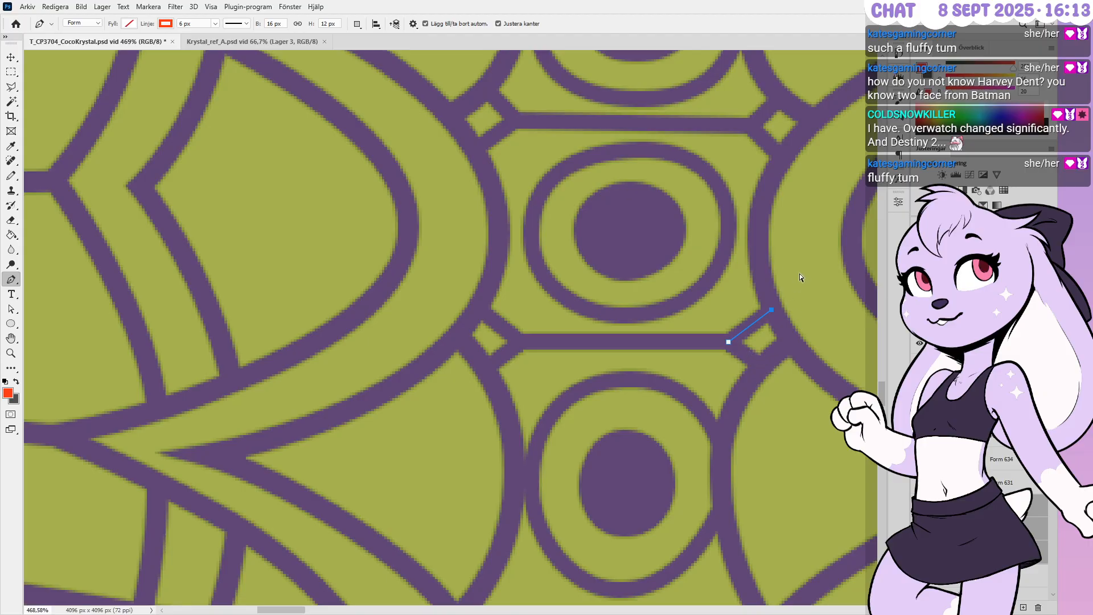
left_click_drag(493, 419, 496, 414, "ctrl")
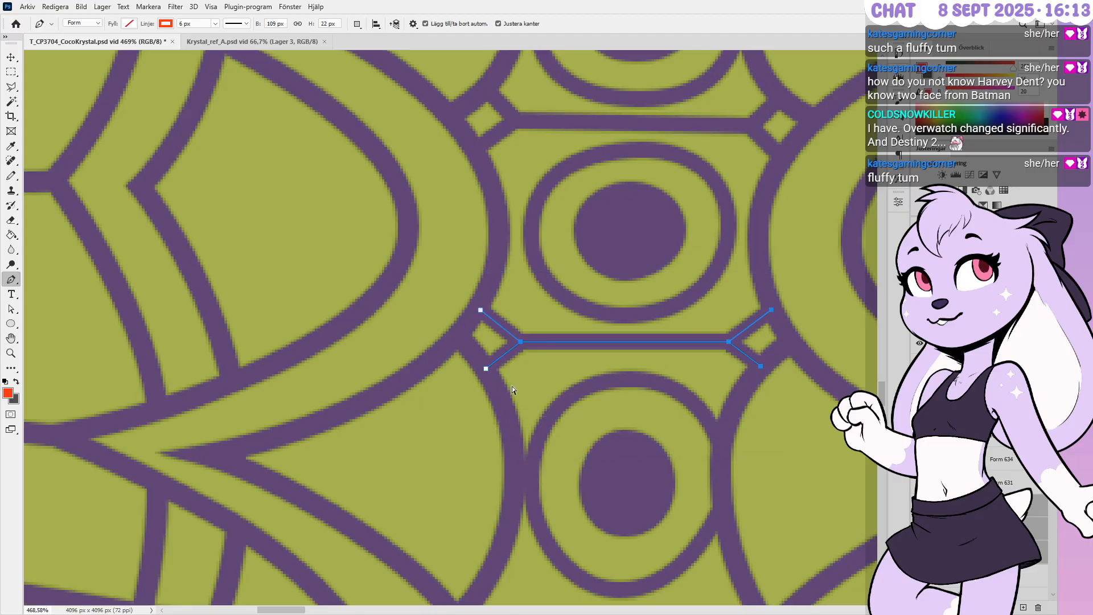
left_click_drag(739, 415, 739, 415, "ctrl")
key("Down")
key("Down")
Nudge the lower connector's right end left and down
left_click(693, 400, "ctrl")
left_click_drag(795, 360, 745, 397, "ctrl")
key("Left")
key("Down")
left_click(759, 400, "ctrl")
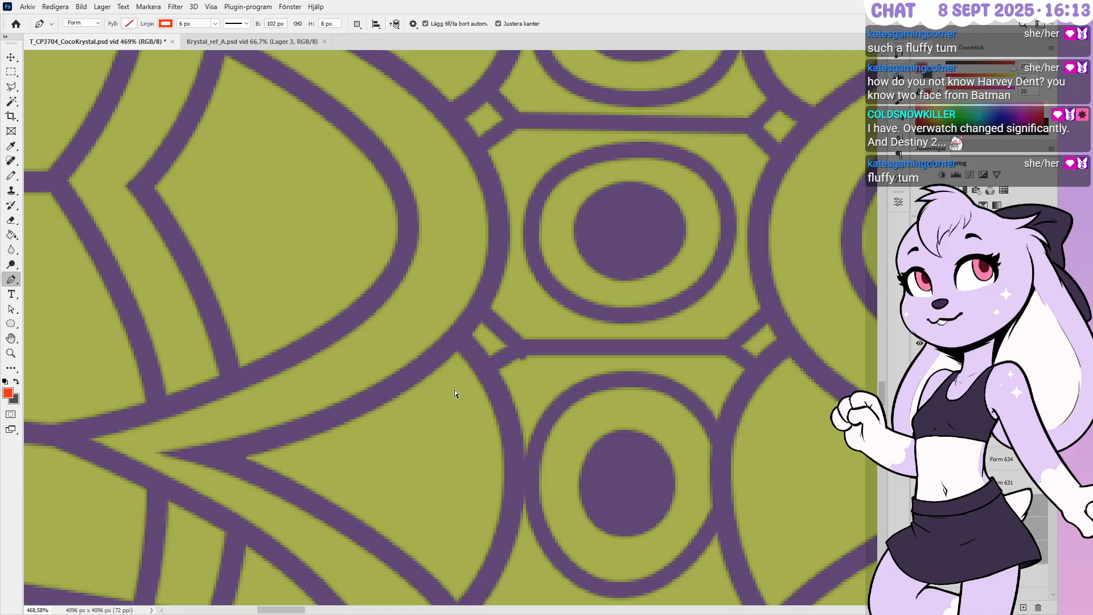
Nudge the short diagonal's end point up and left to meet the horizontal bar
left_click(507, 348, "ctrl")
left_click(511, 340, "ctrl")
key("Left")
key("Up")
left_click_drag(729, 347, 730, 347, "ctrl")
left_click(717, 387, "ctrl")
scroll(614, 365, "down", 1, "alt")
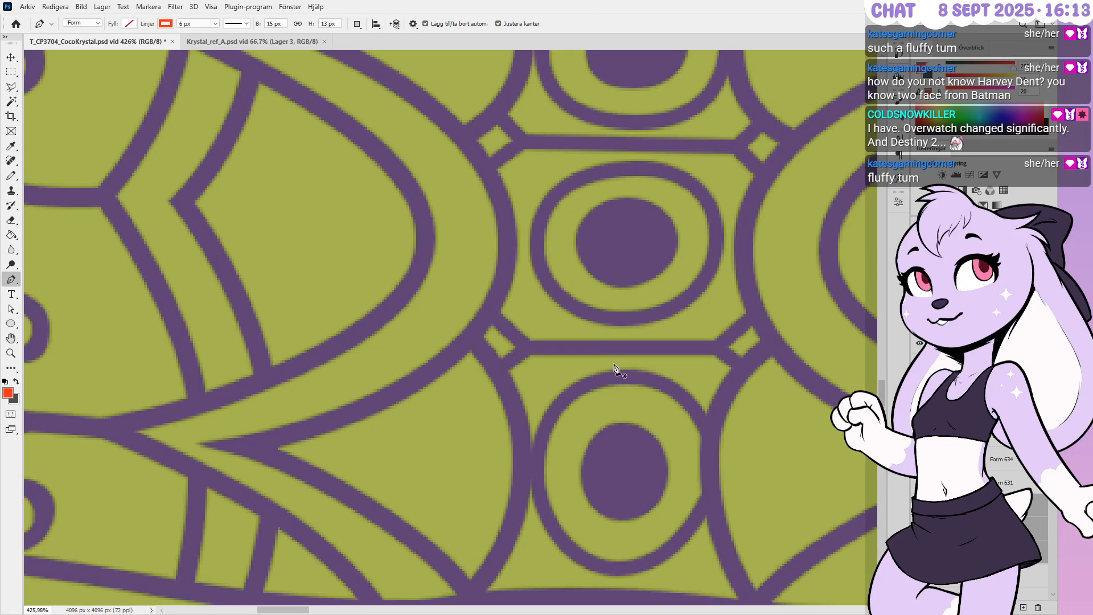
scroll(614, 364, "down", 3, "alt")
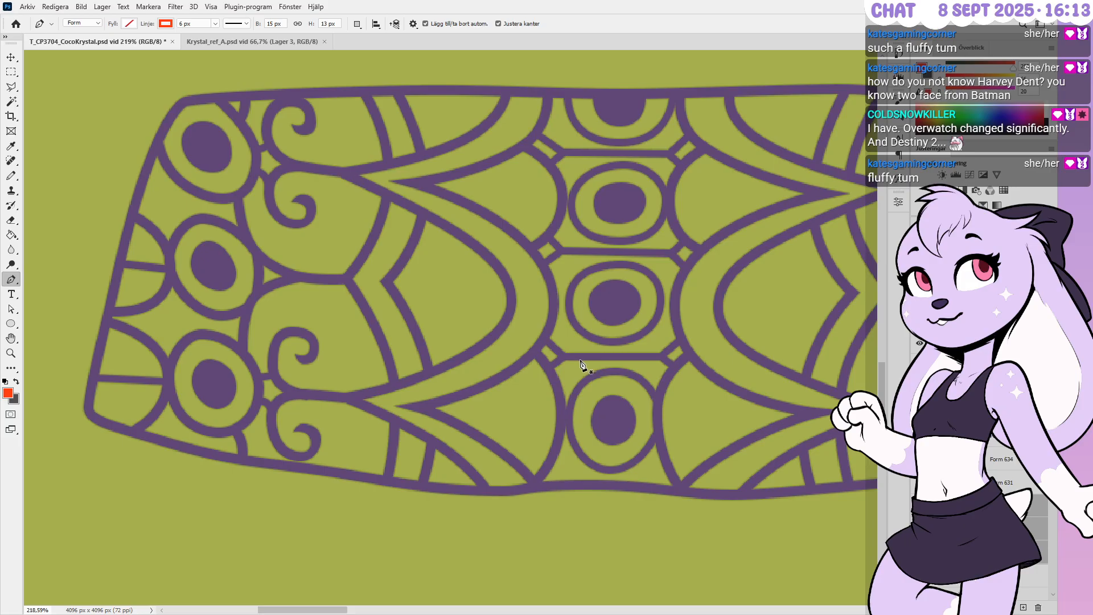
scroll(451, 359, "down", 1, "alt")
scroll(451, 359, "down", 2, "alt")
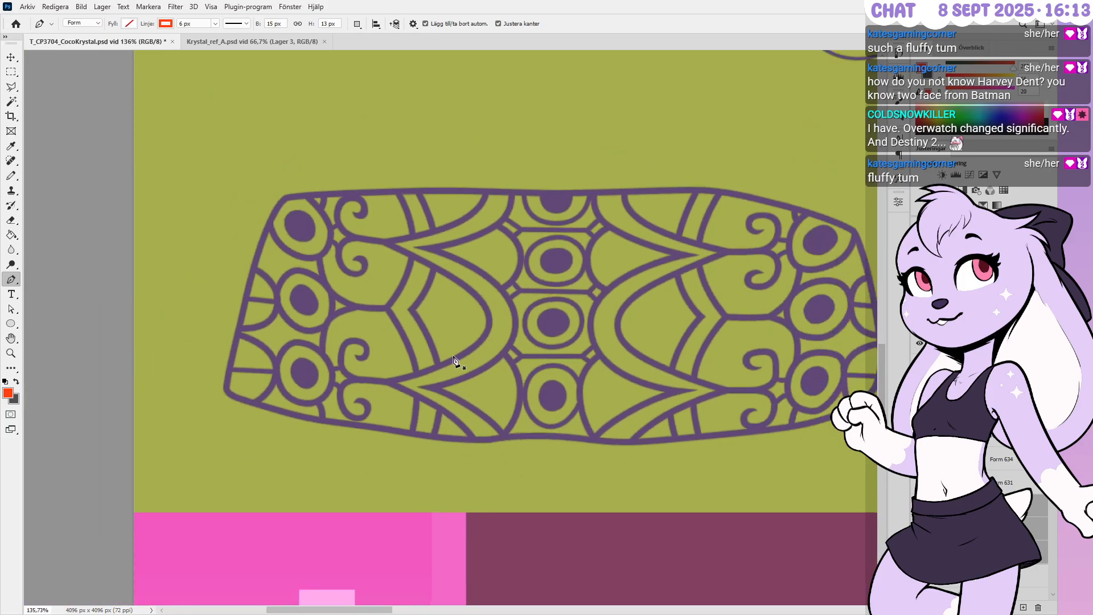
scroll(453, 360, "down", 5, "alt")
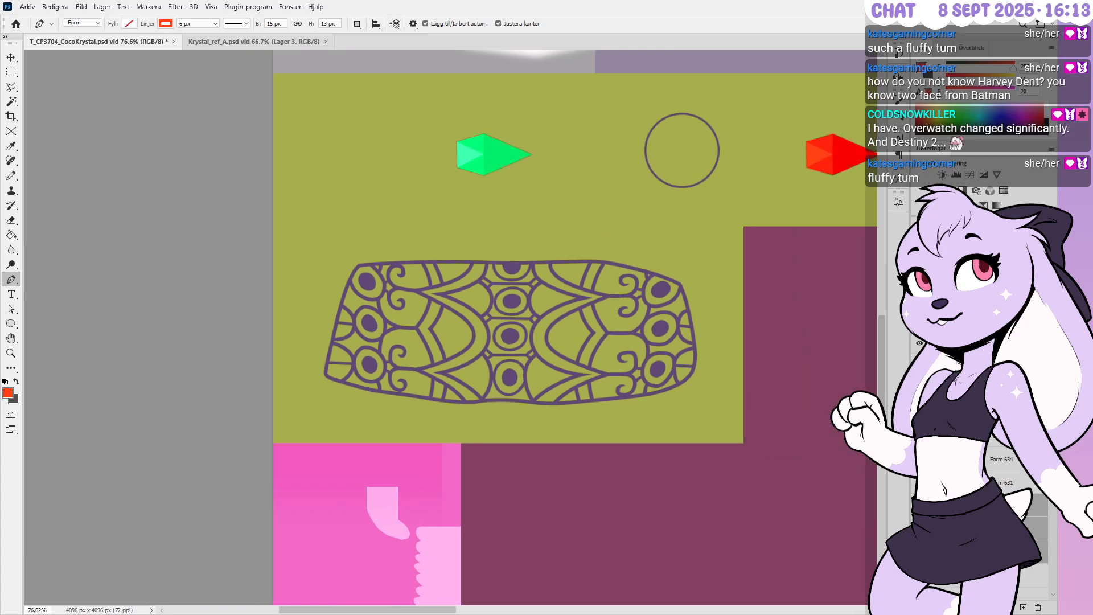
scroll(979, 472, "up", 4)
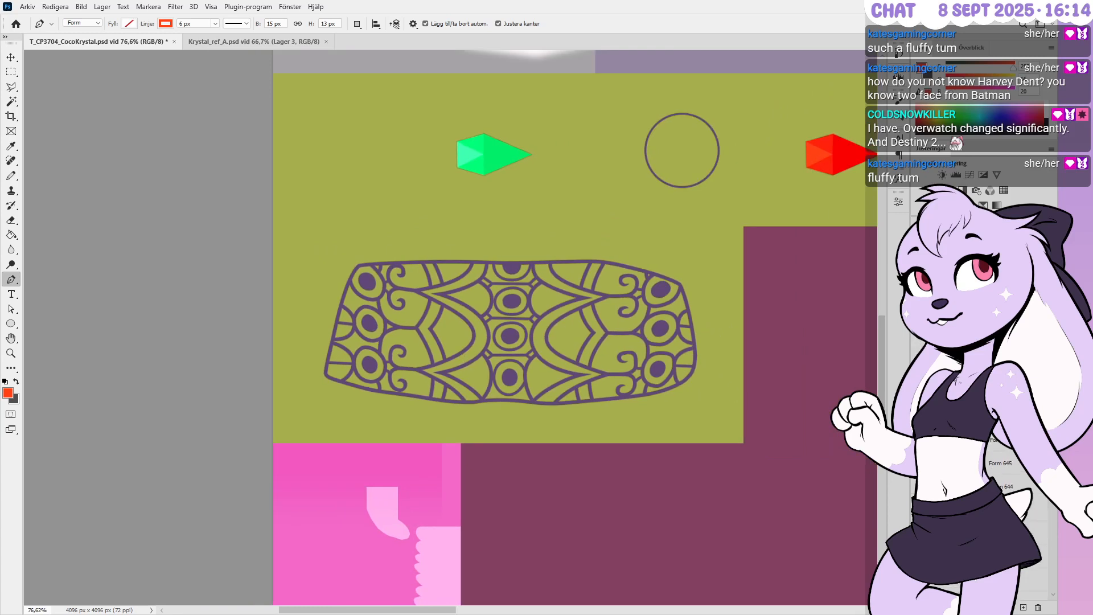
key("ctrl+g")
left_click(955, 440)
left_click(993, 455)
left_click(957, 454)
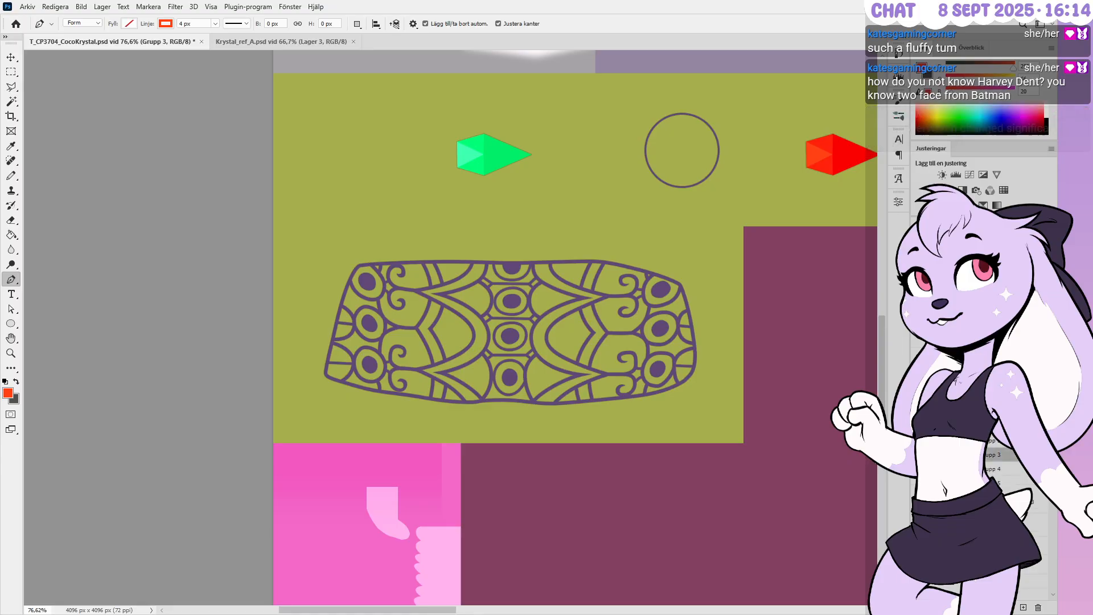
left_click(949, 427)
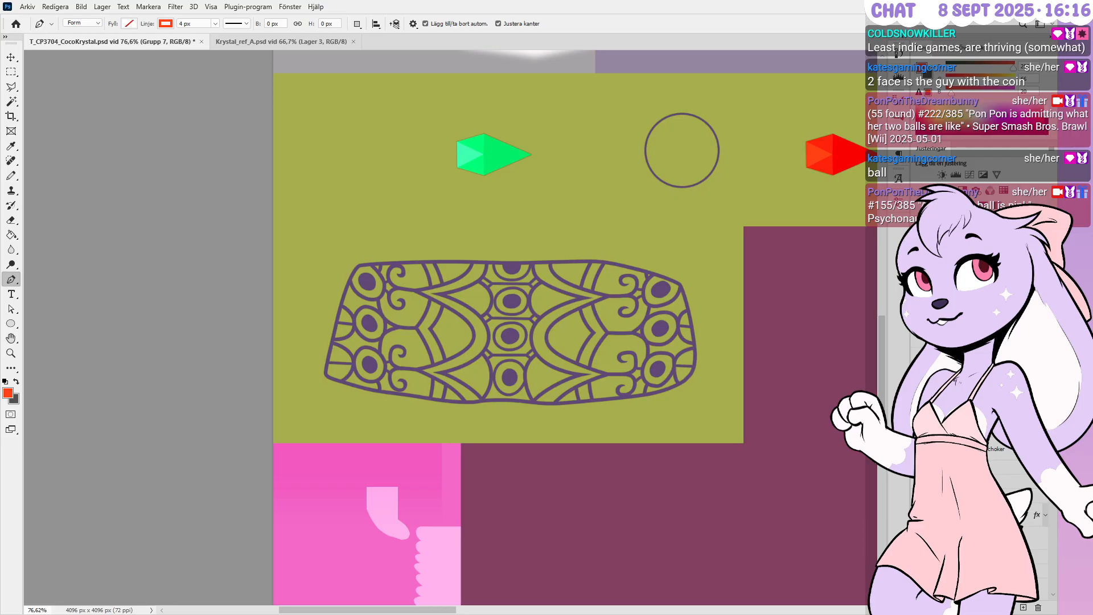
Make Grupp 7 the active layer again after checking the shoulderpad layer
left_click(1037, 609)
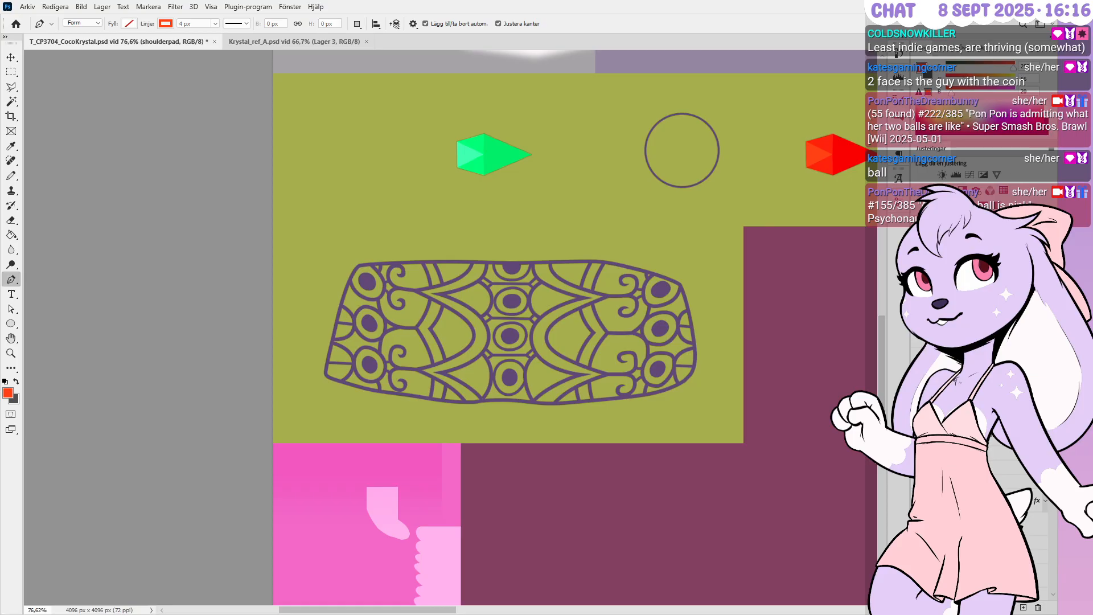
left_click(967, 424)
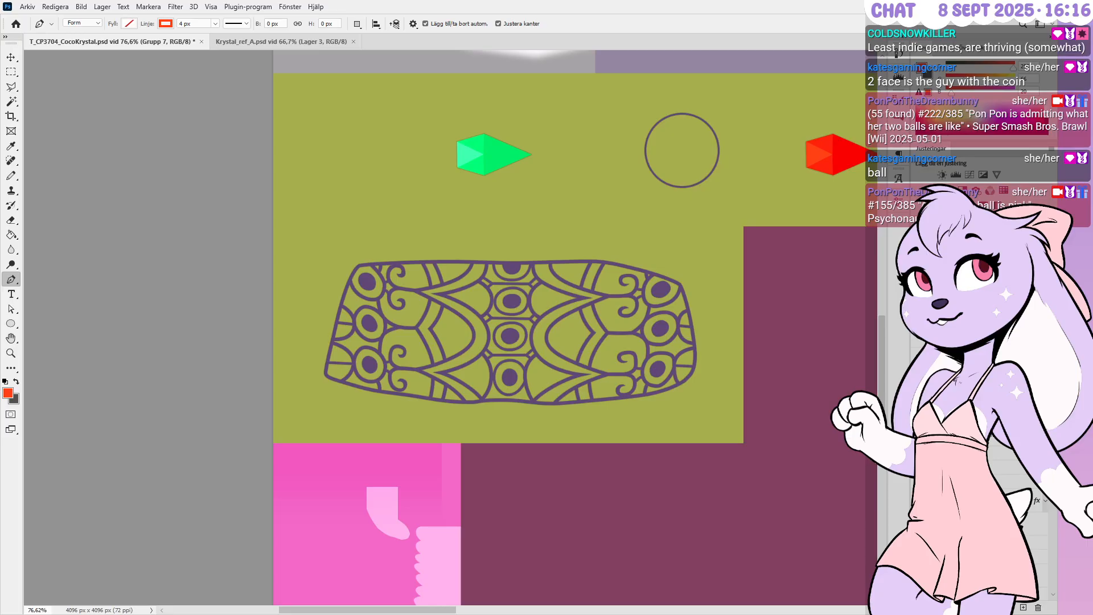
scroll(554, 370, "up", 3, "alt")
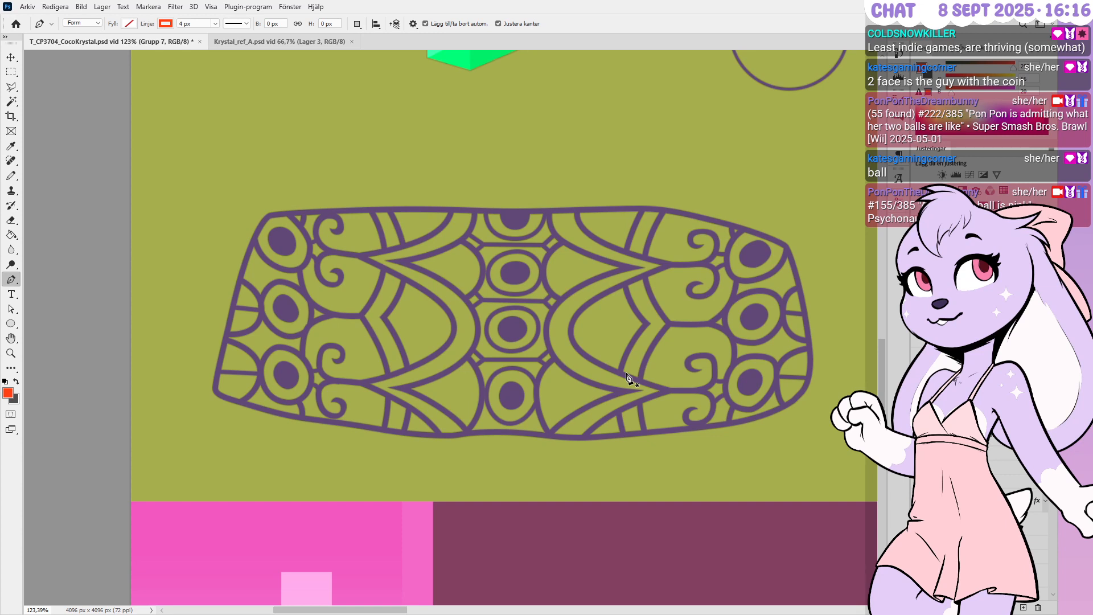
scroll(476, 336, "up", 3, "alt")
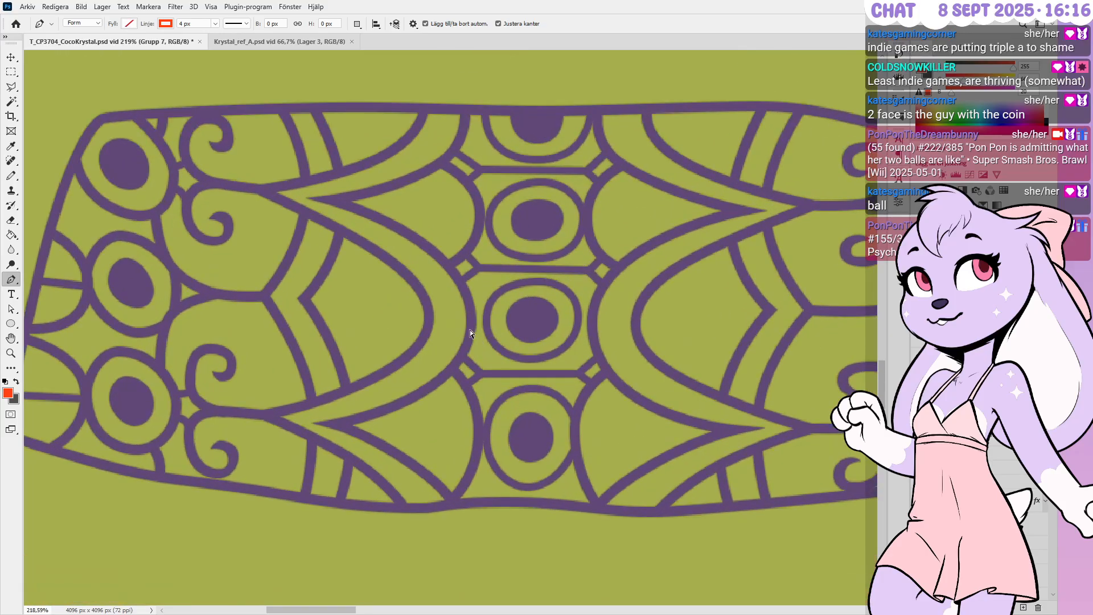
Flatten the lower curve of the left pointed arc and raise its lower tip slightly
left_click(488, 370, "ctrl")
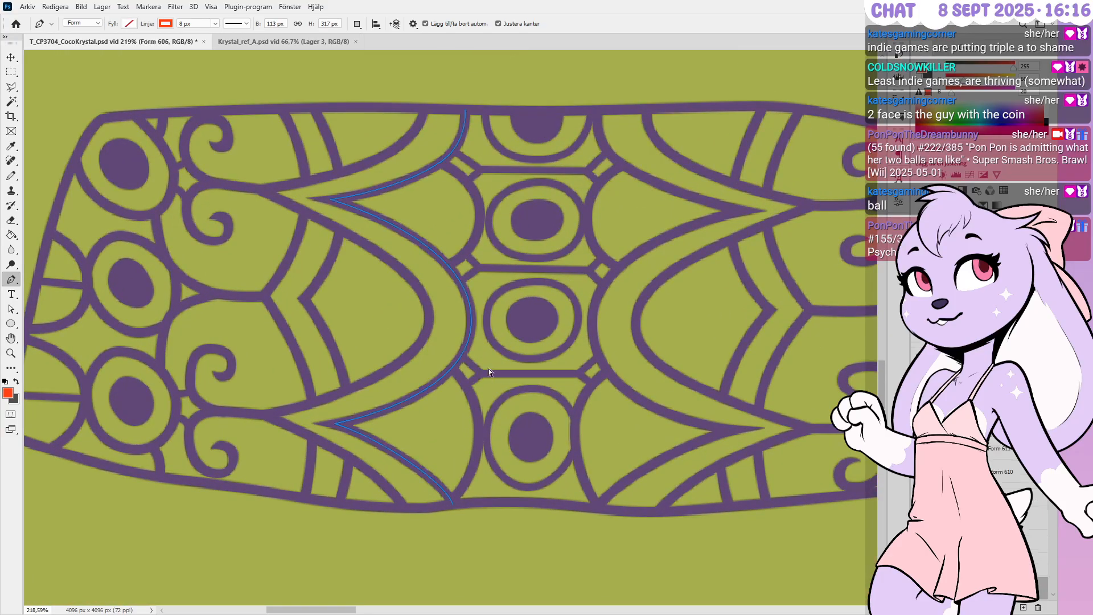
left_click(471, 323, "ctrl")
left_click_drag(472, 398, 472, 384, "ctrl")
left_click(334, 424, "ctrl")
key("Up")
key("Up")
key("Up")
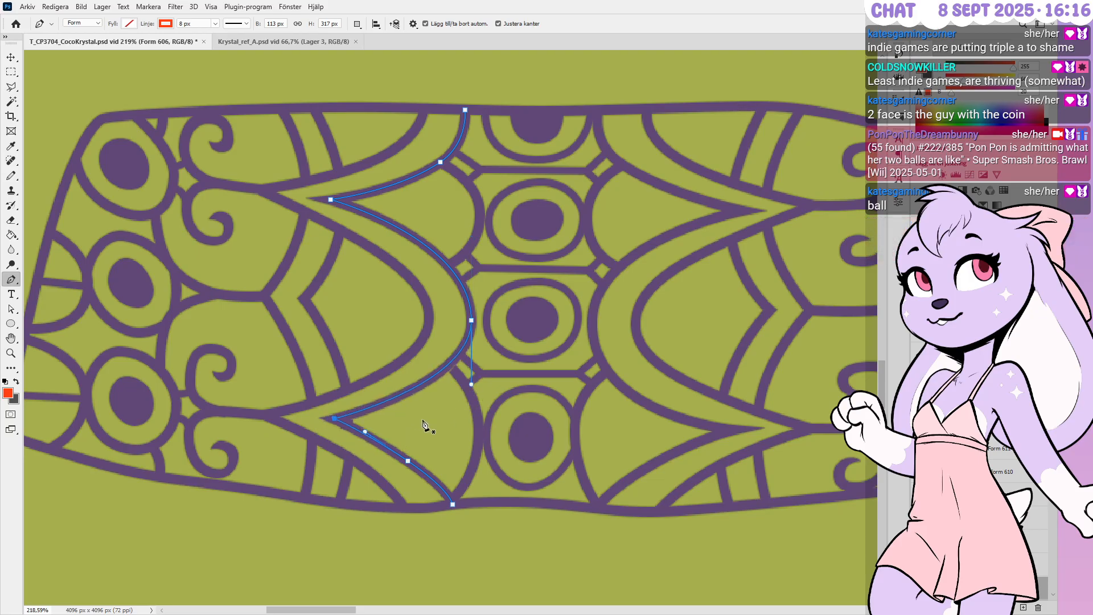
Nudge the left arc's upper corner anchor up and to the right
left_click(345, 228, "ctrl")
left_click_drag(345, 227, 352, 233, "ctrl")
key("Up")
key("Up")
key("Right")
key("Right")
key("Right")
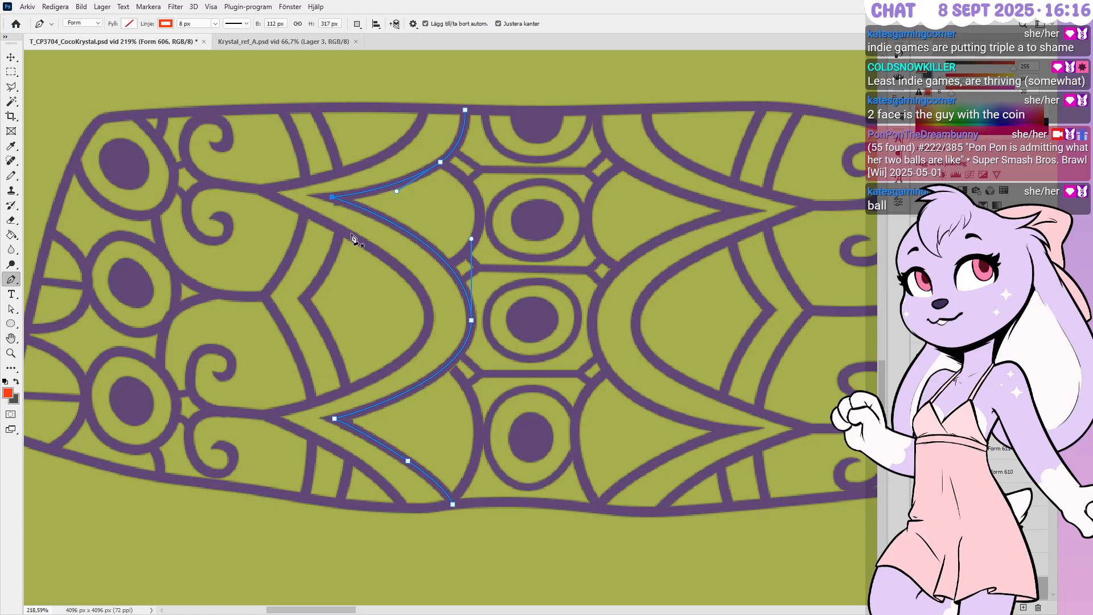
key("Right")
key("Right")
Shift the left arc's middle anchor left and lengthen its upper curve handle
left_click_drag(479, 313, 465, 331, "ctrl")
key("Left")
key("Left")
left_click_drag(469, 239, 469, 235, "ctrl")
key("Left")
key("Right")
key("Right")
key("Right")
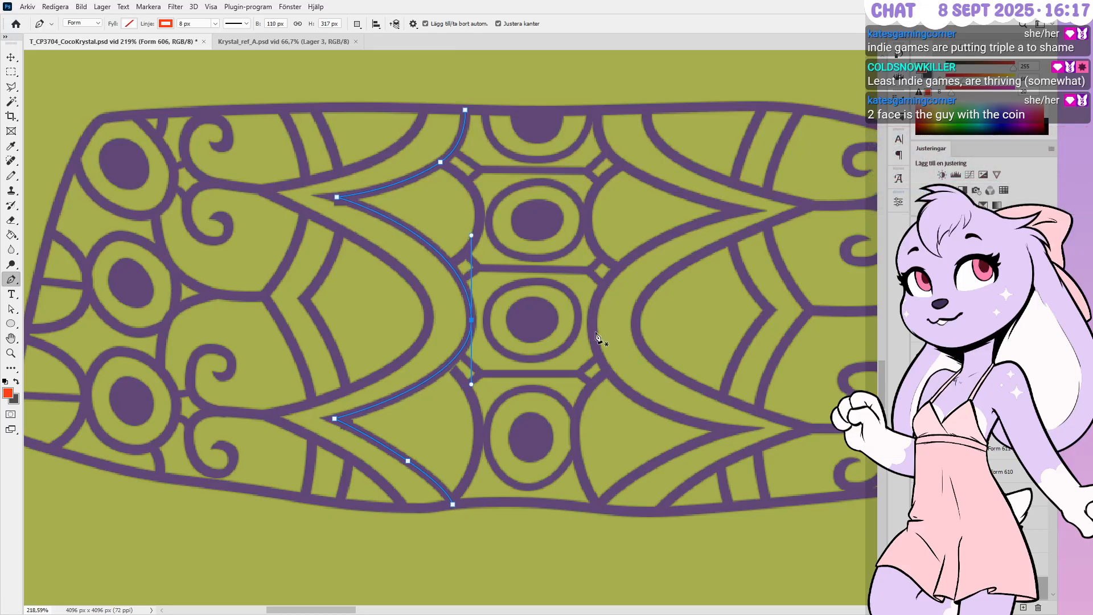
left_click(628, 365, "ctrl")
Nudge the right pointed arc's lower tip left and down into place
left_click(621, 364, "ctrl")
left_click(741, 210, "ctrl")
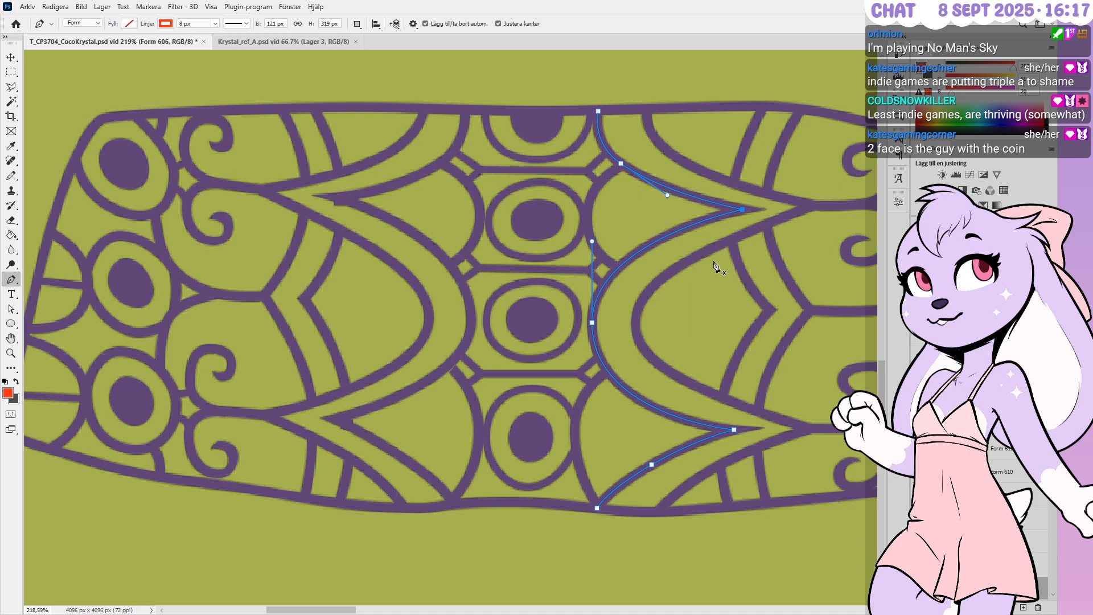
left_click(734, 430, "ctrl")
key("Left")
key("Left")
key("Down")
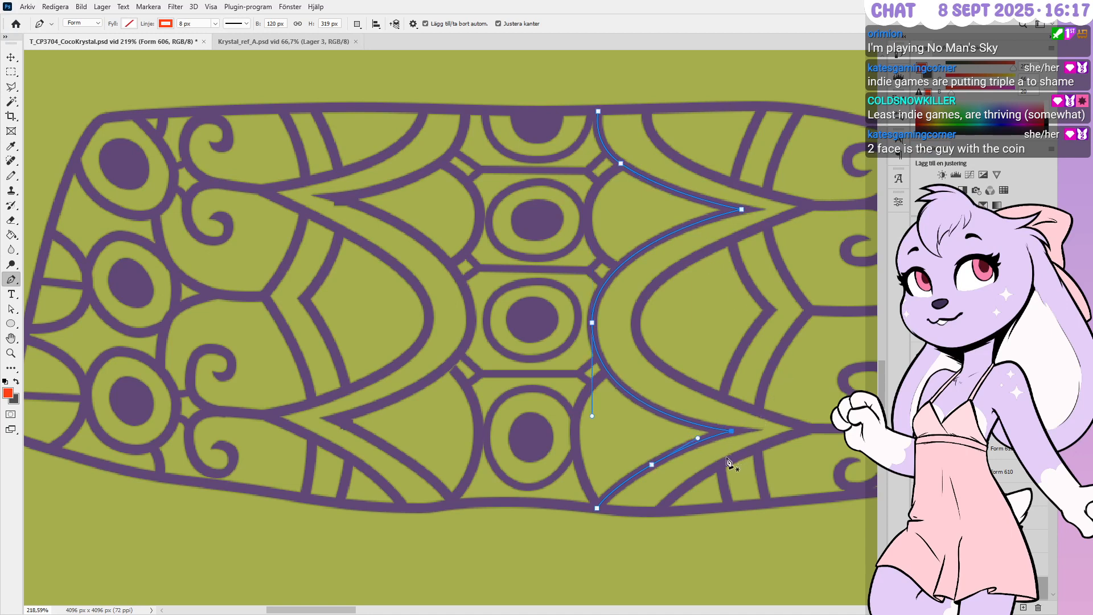
Reshape the right arc's lower curve with shorter handles down to its bottom point
left_click_drag(641, 454, 667, 486, "ctrl")
left_click(652, 463, "ctrl")
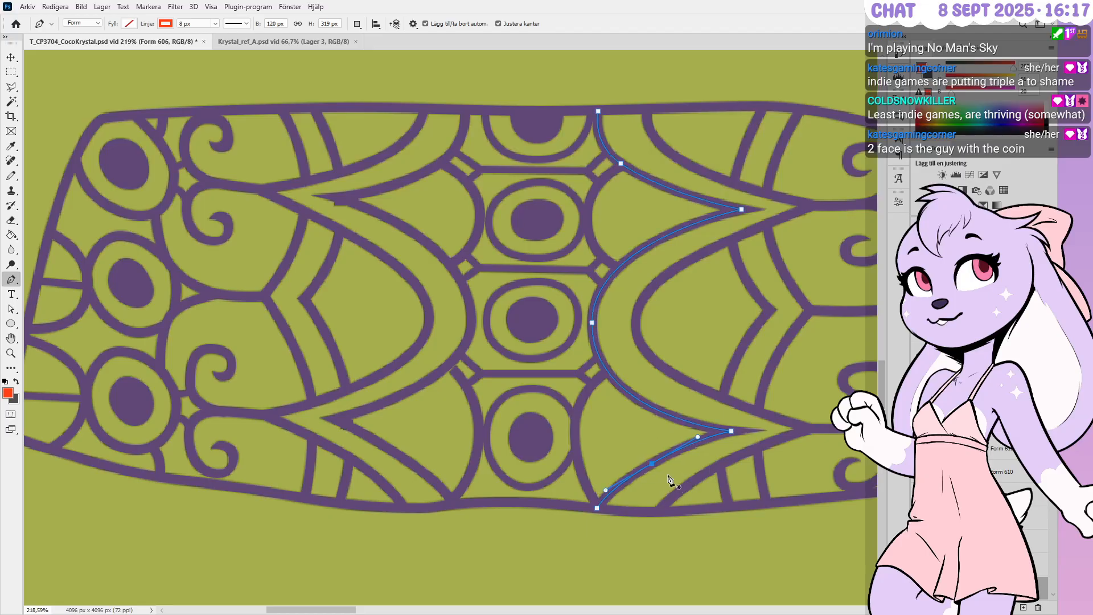
left_click_drag(652, 465, 689, 445, "alt")
left_click(684, 463, "ctrl")
left_click(731, 431, "ctrl")
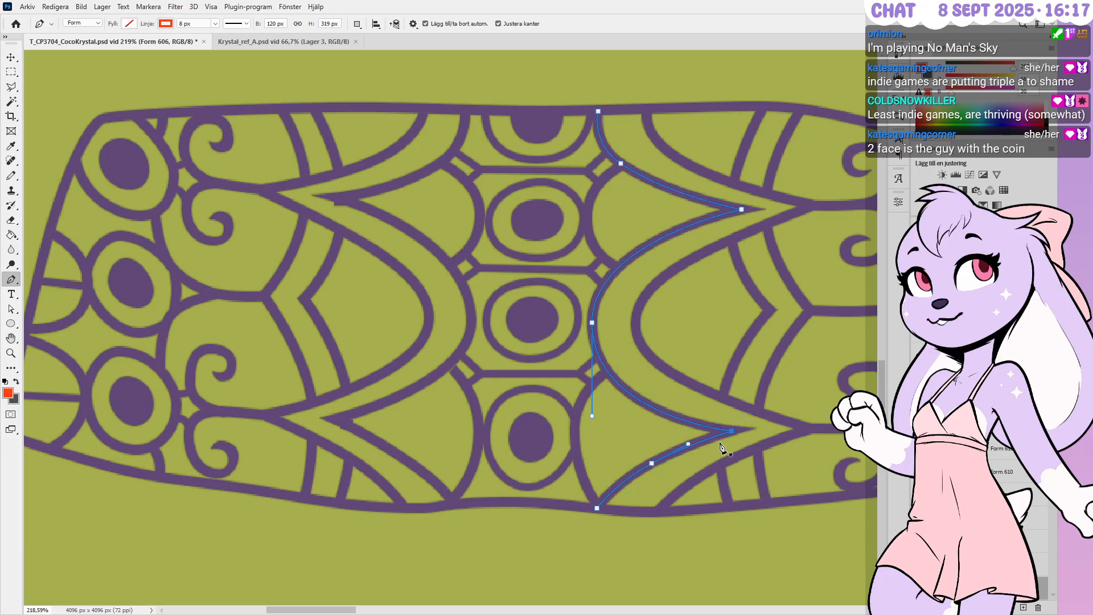
left_click(736, 446, "ctrl")
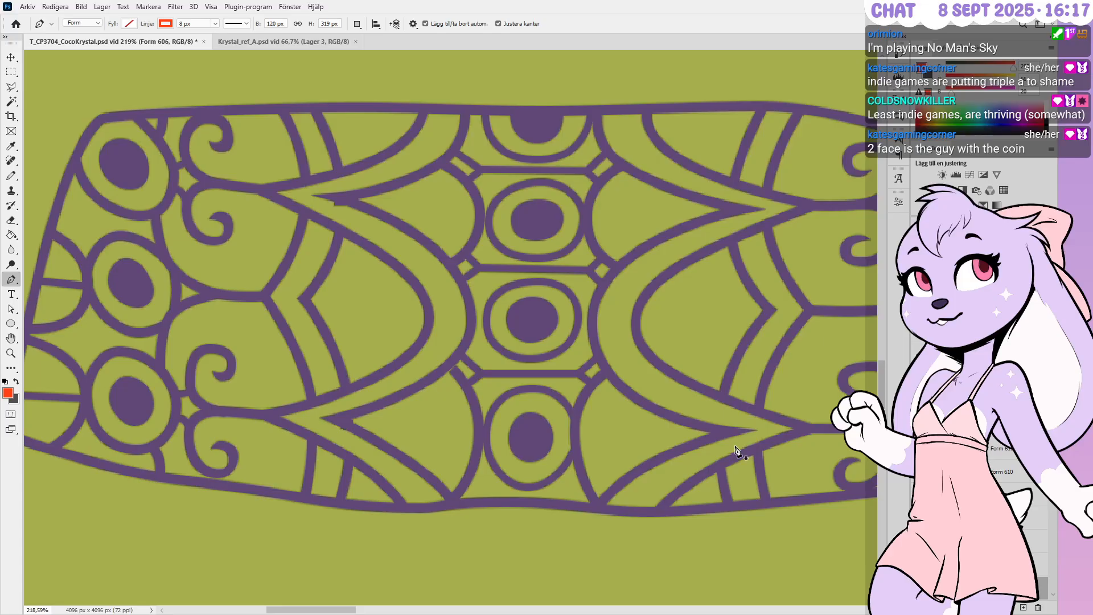
scroll(336, 329, "down", 2, "alt")
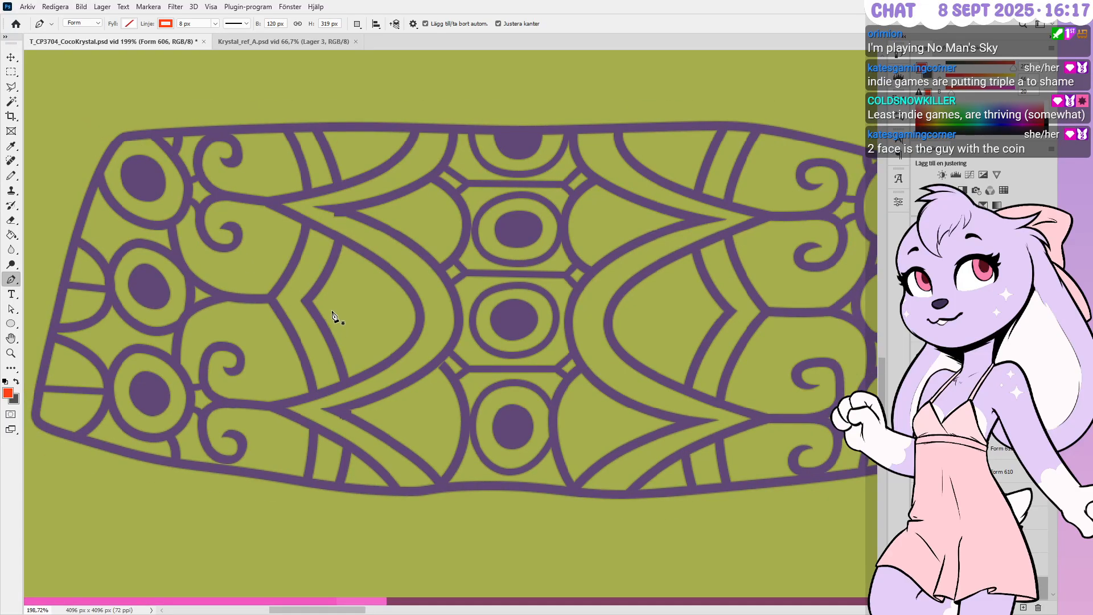
scroll(318, 256, "up", 3, "alt")
scroll(330, 182, "up", 1, "alt")
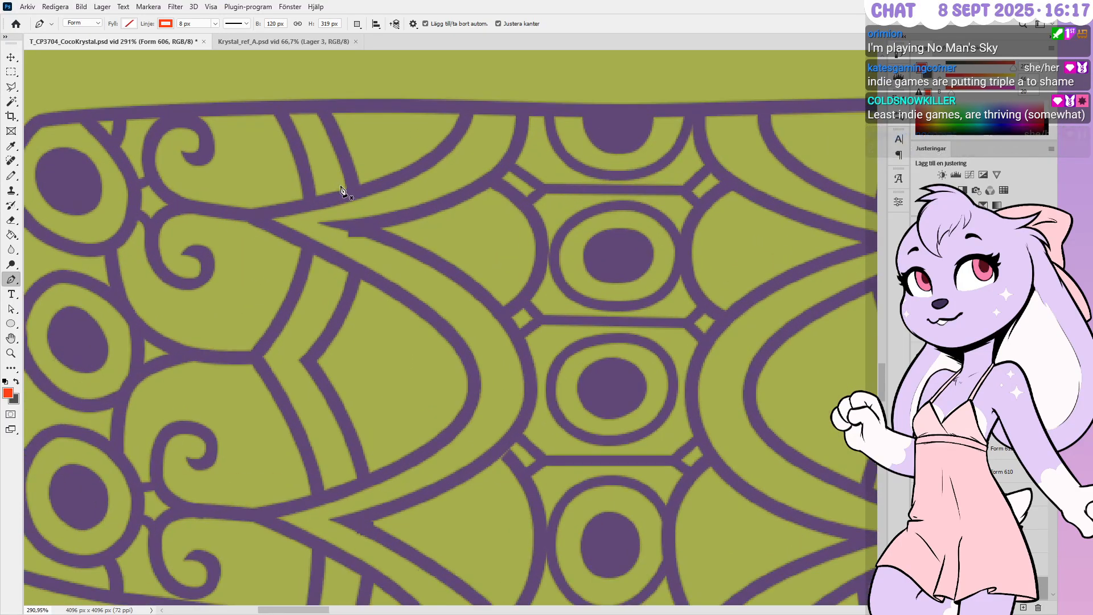
scroll(342, 190, "up", 1, "alt")
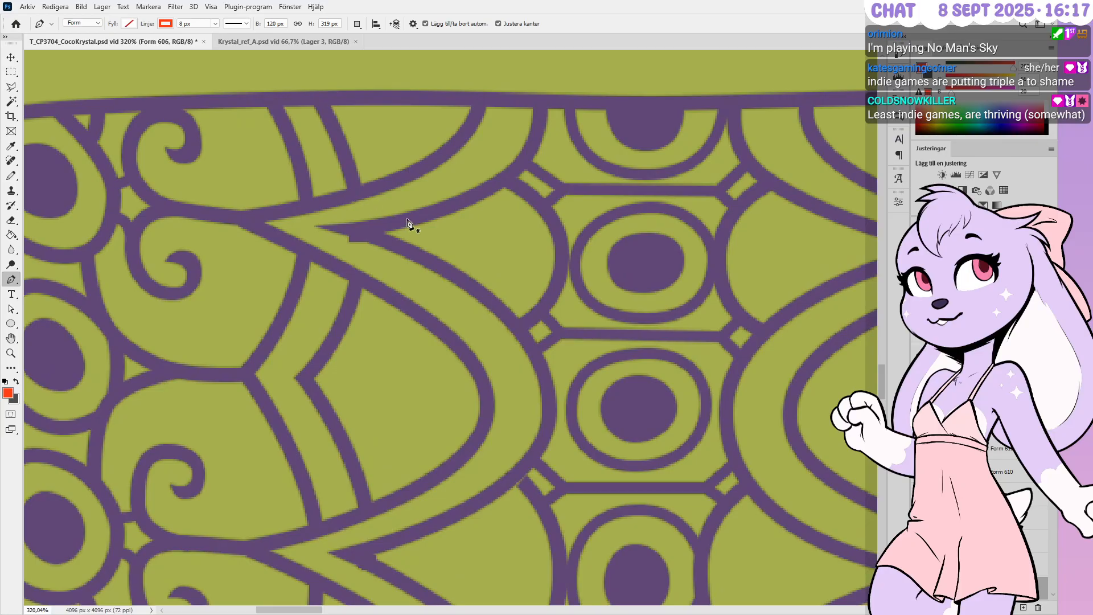
left_click(440, 262, "ctrl")
scroll(984, 500, "up", 8)
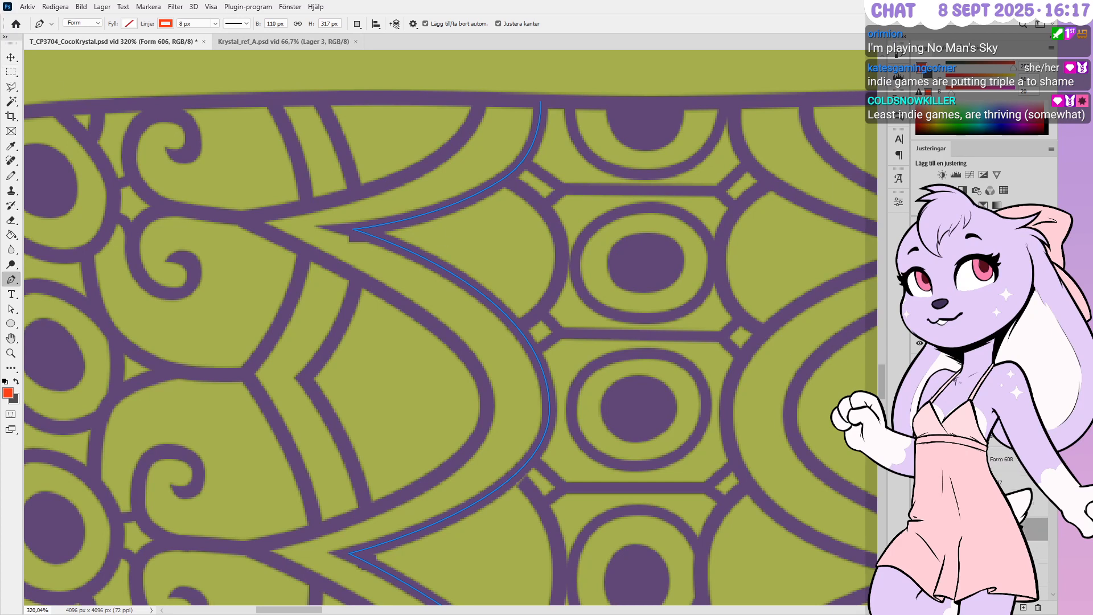
scroll(984, 433, "up", 4)
left_click(984, 410)
left_click(1037, 607)
key("space")
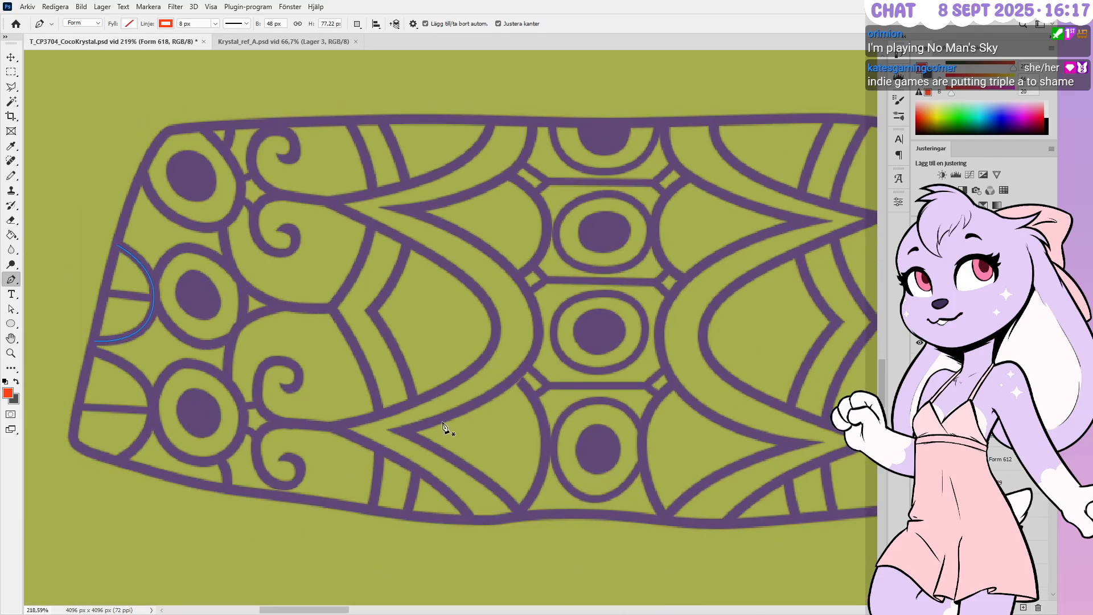
Reshape and smooth the lower segment of the pointed arc Form 606 below the ovals
scroll(468, 478, "up", 5, "alt")
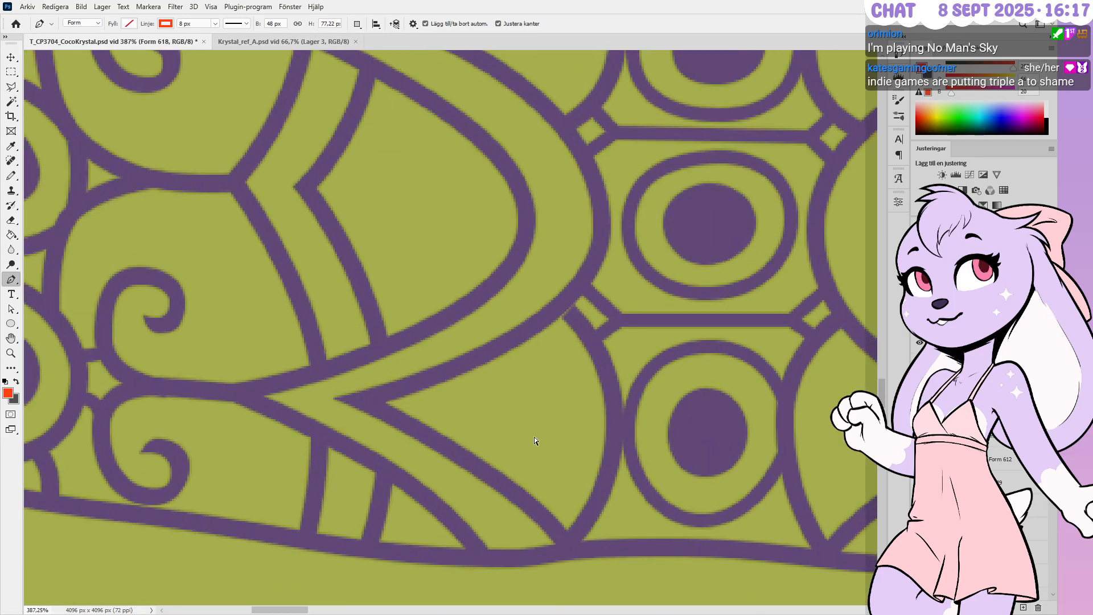
left_click(491, 491, "ctrl")
left_click(467, 467, "ctrl")
left_click_drag(490, 475, 560, 524, "alt")
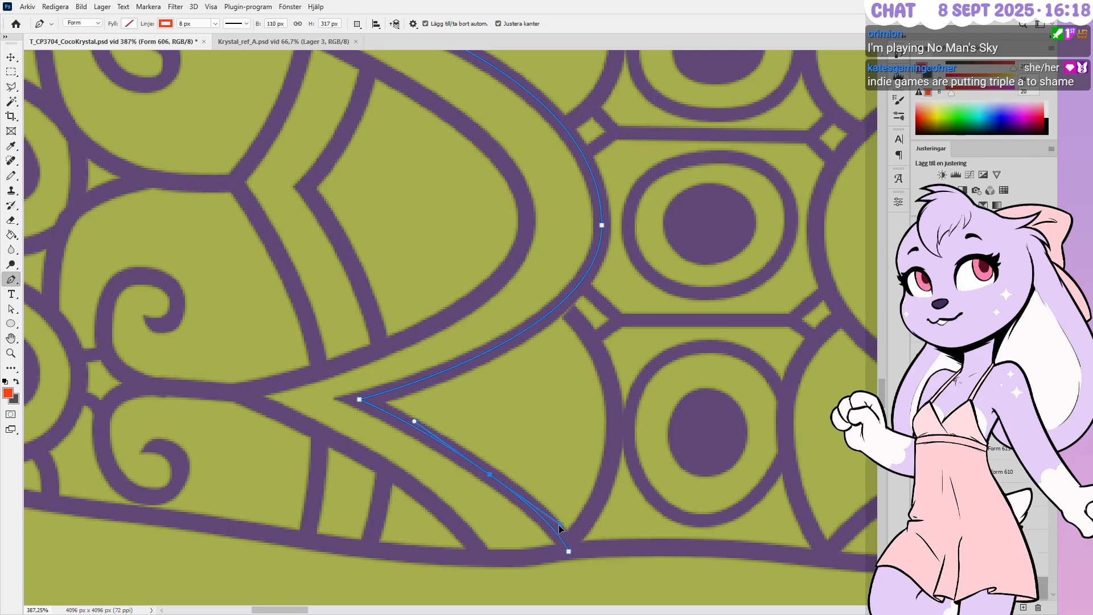
left_click_drag(414, 422, 418, 415, "alt")
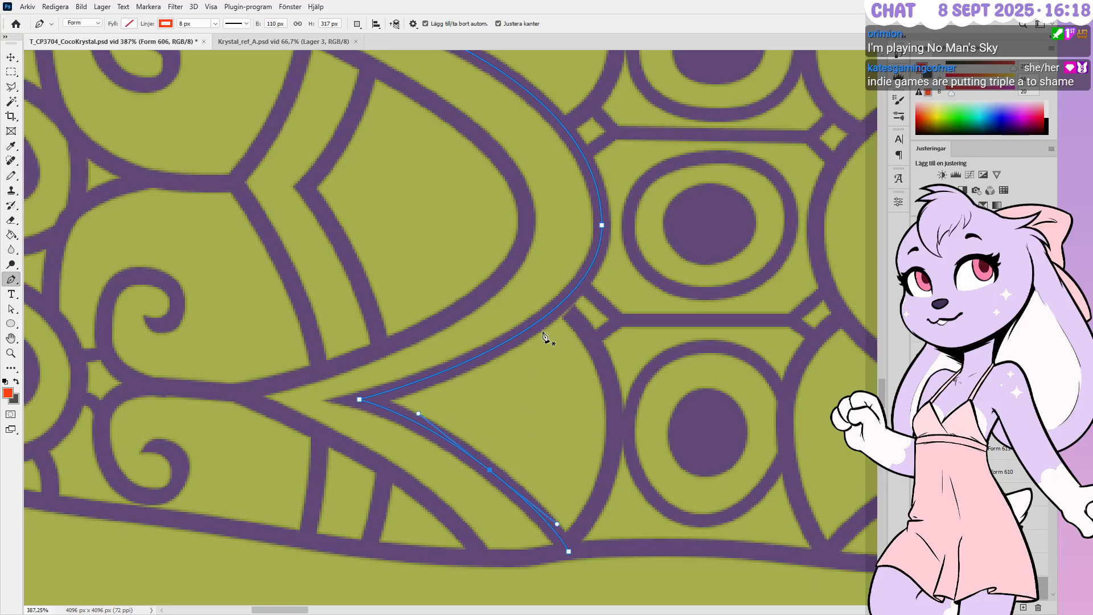
left_click(602, 224, "ctrl")
left_click_drag(602, 339, 602, 346, "ctrl")
left_click(578, 330, "ctrl")
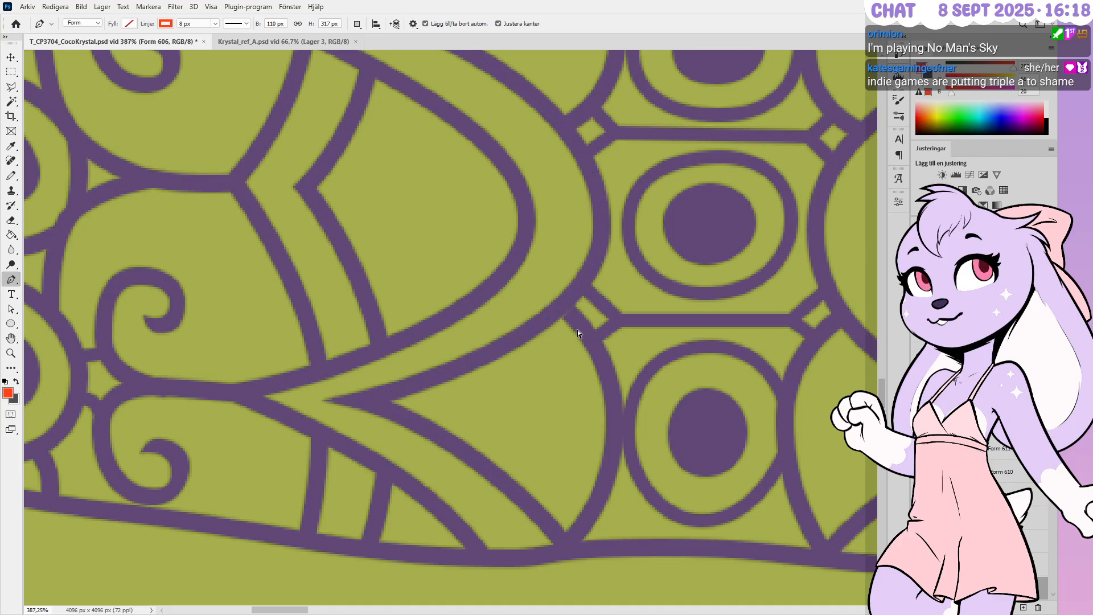
Nudge the top anchor of small arc Form 615 up and left
left_click(606, 370, "ctrl")
left_click(559, 330, "ctrl")
left_click_drag(566, 295, 588, 334, "ctrl")
key("Left")
key("Left")
key("Up")
key("Up")
key("Up")
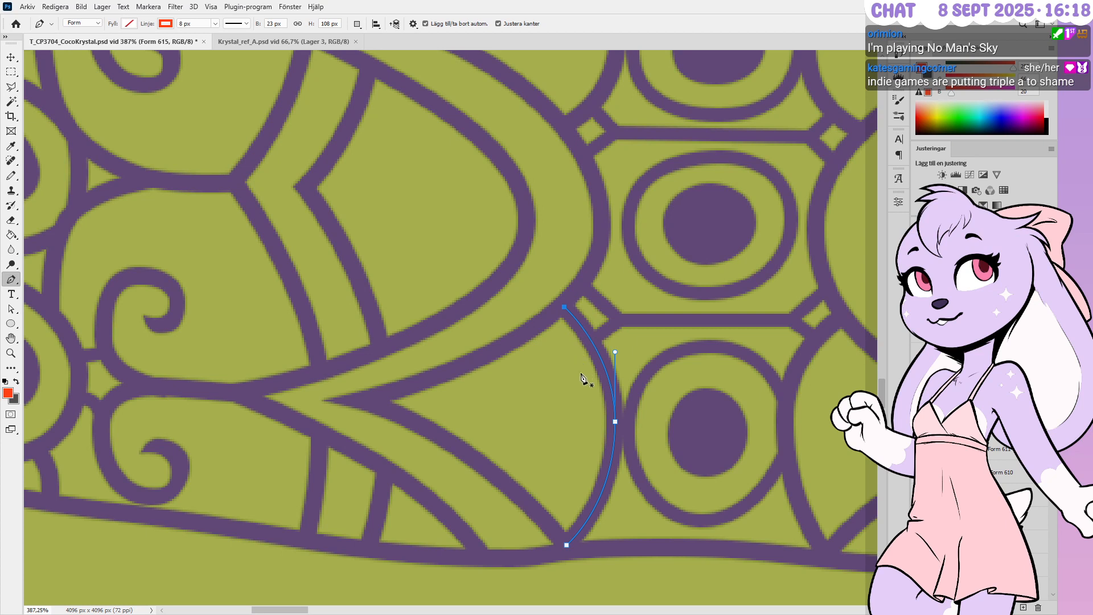
Shift the left end of short bar Form 630 left and down
left_click(625, 376, "ctrl")
key("Left")
key("Down")
left_click(592, 271, "ctrl")
scroll(568, 330, "down", 1, "alt")
scroll(568, 329, "down", 5, "alt")
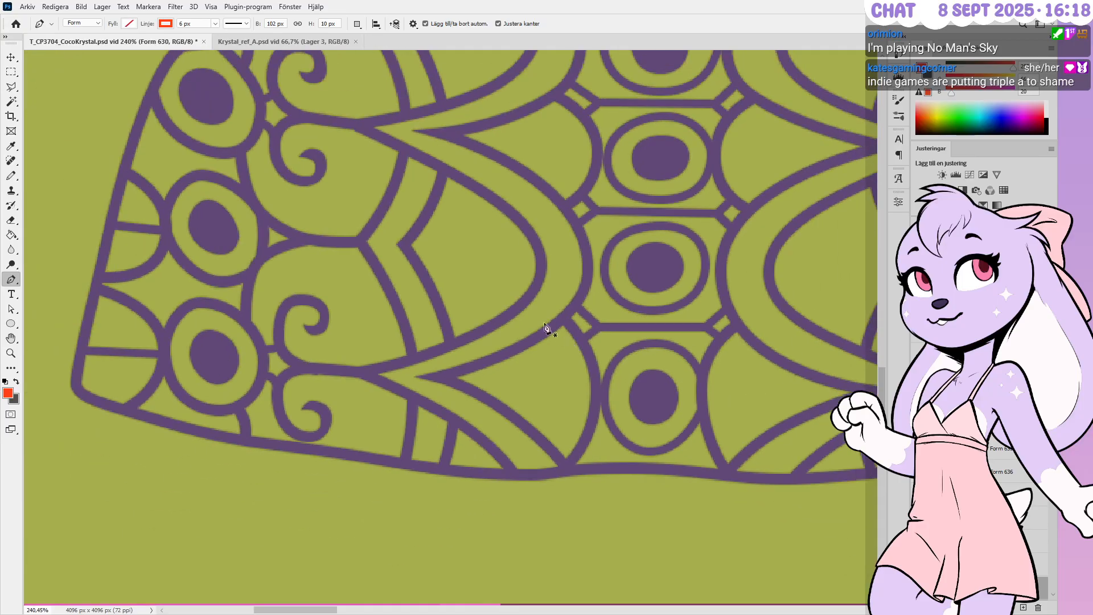
scroll(517, 93, "up", 4, "alt")
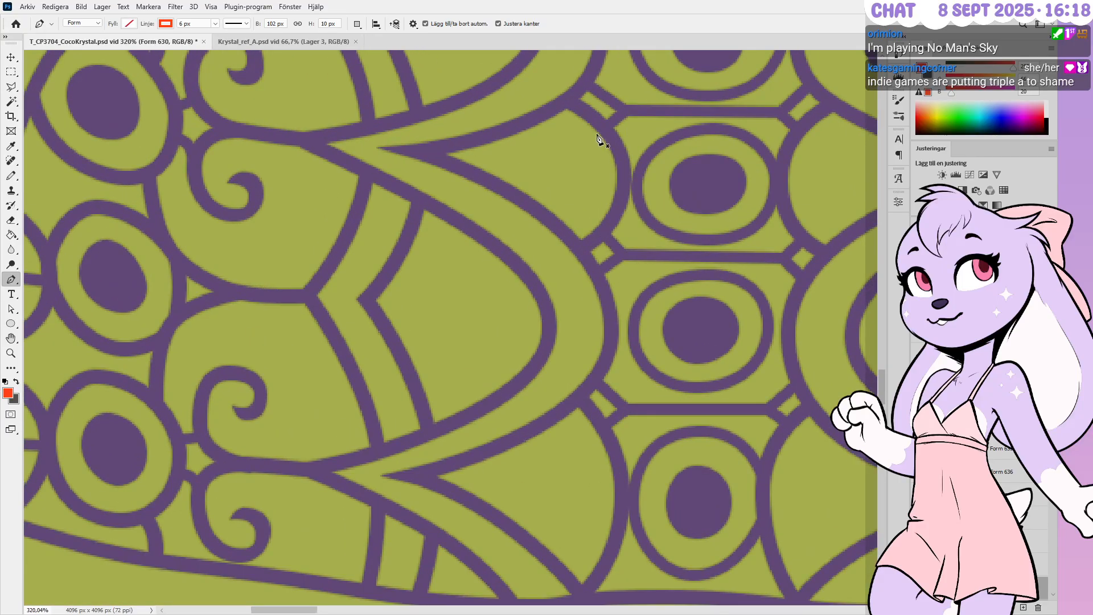
Raise the lower anchor of small arc Form 616 so its end meets neatly
left_click(622, 182, "ctrl")
left_click_drag(553, 77, 582, 111, "ctrl")
left_click_drag(559, 234, 589, 274, "ctrl")
key("Right")
key("Right")
key("Up")
key("Left")
key("Up")
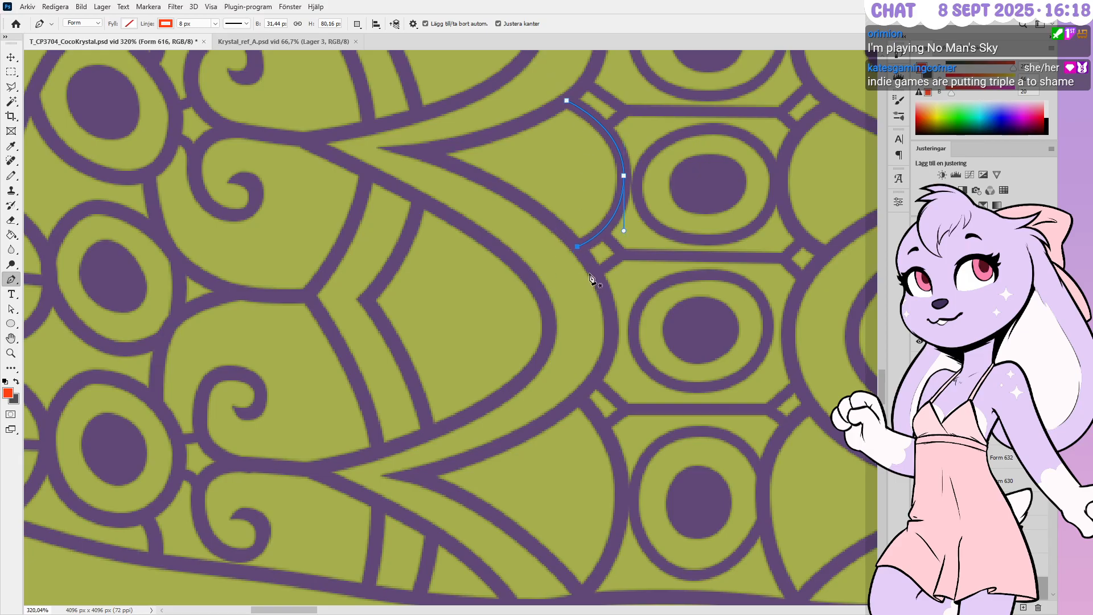
key("Escape")
scroll(574, 284, "down", 5, "alt")
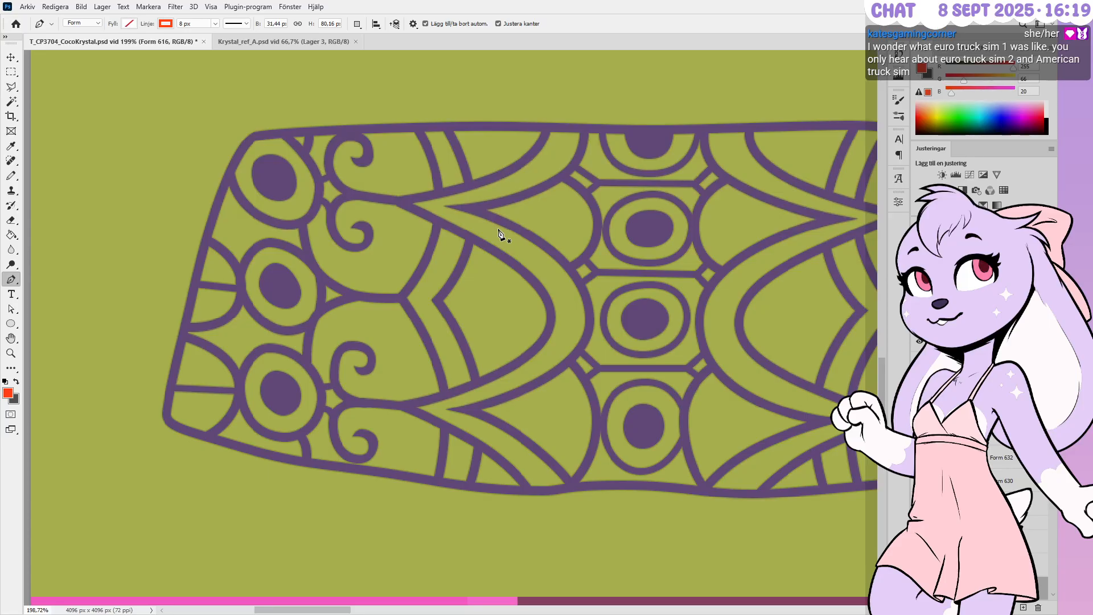
Zoom out over the olive plate to view the arches around the ringed ovals
scroll(740, 245, "down", 1, "alt")
scroll(754, 260, "up", 6, "alt")
scroll(684, 300, "up", 1, "alt")
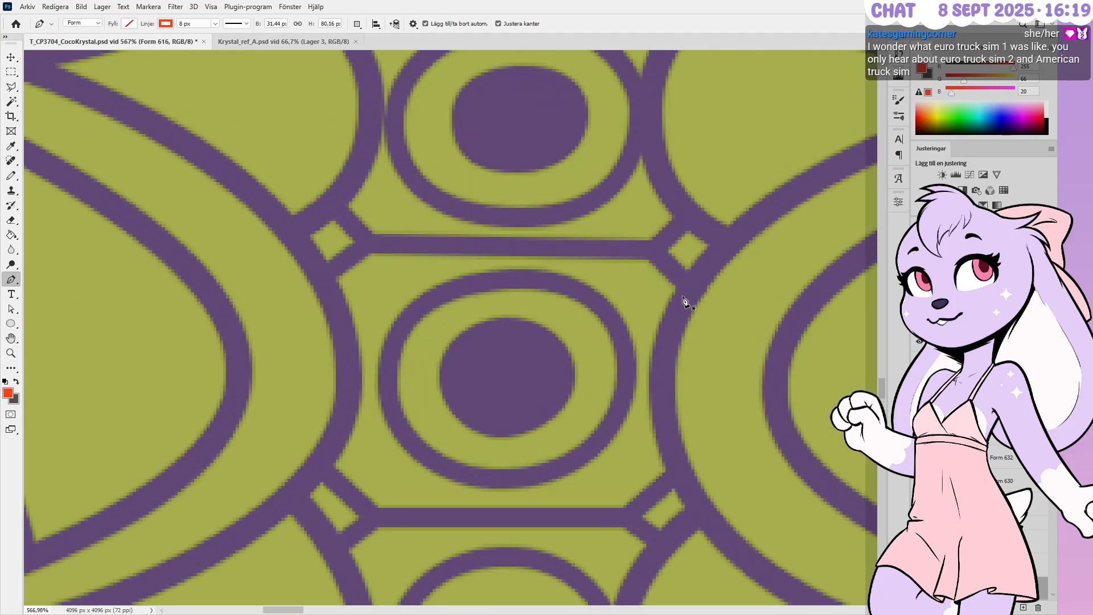
scroll(722, 297, "up", 1, "alt")
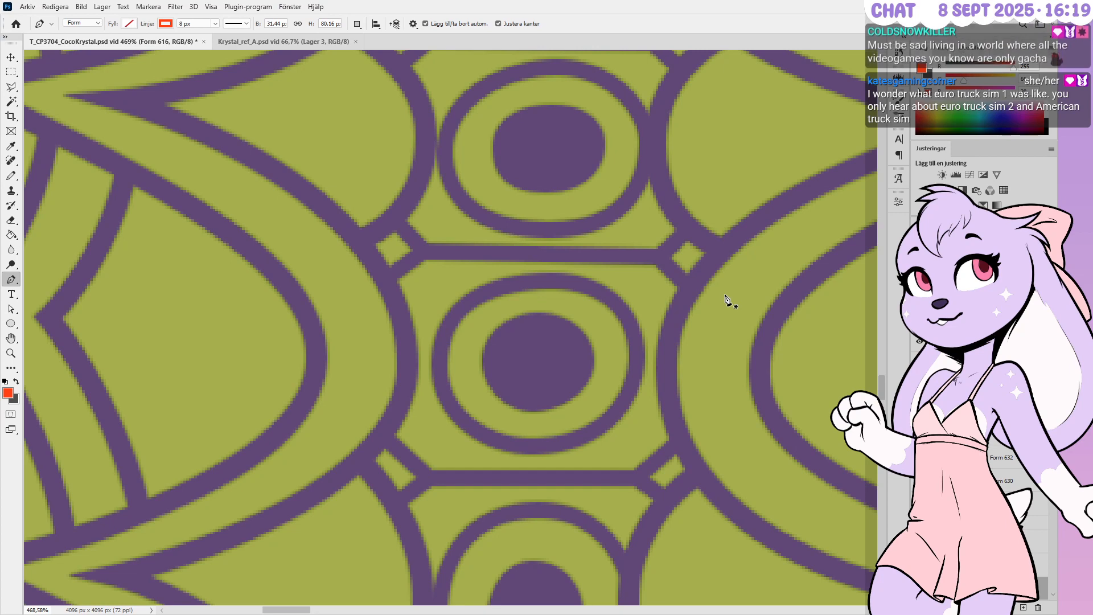
scroll(723, 299, "down", 1, "alt")
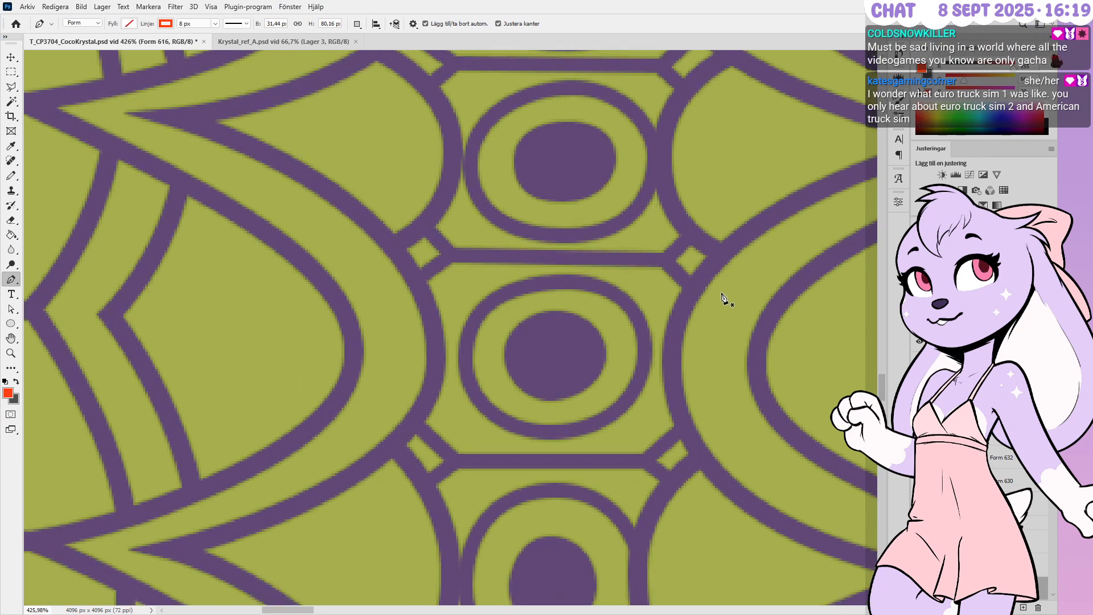
scroll(721, 297, "down", 3, "alt")
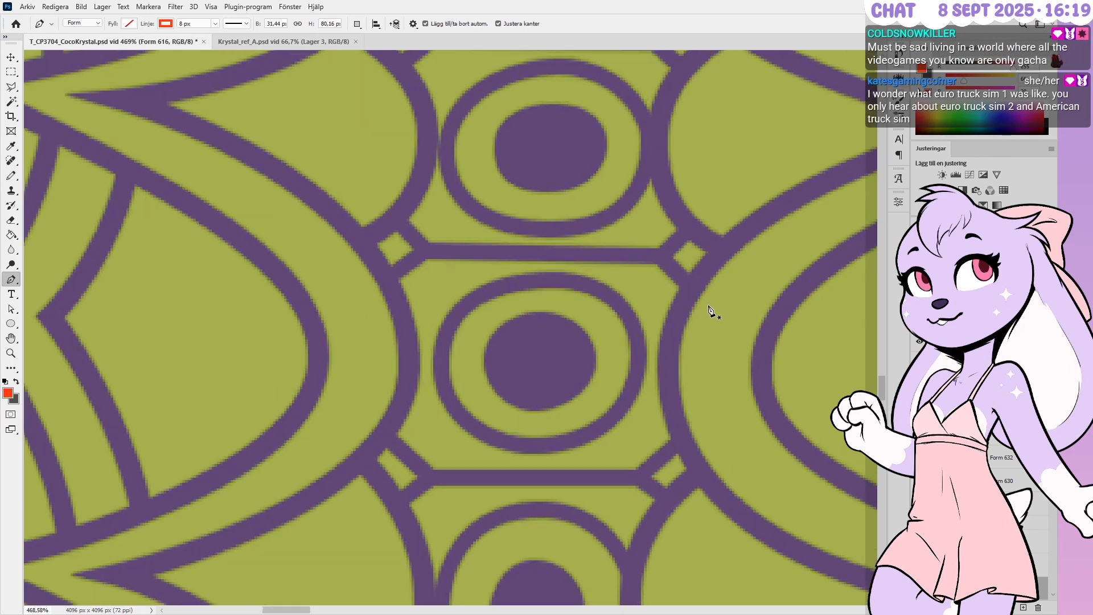
scroll(667, 335, "down", 2, "alt")
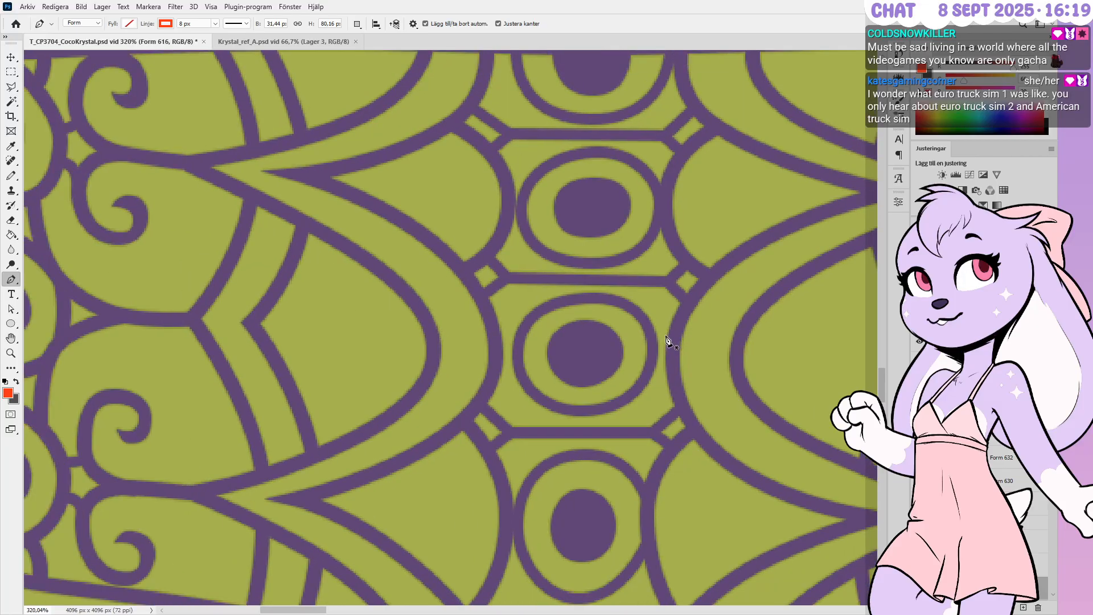
scroll(626, 340, "down", 1, "alt")
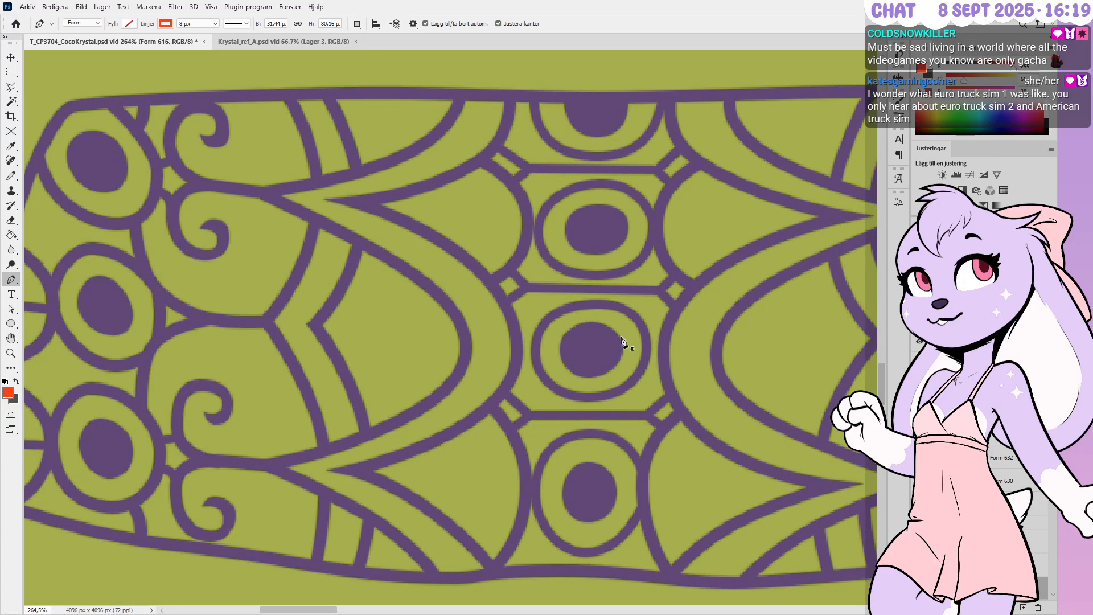
scroll(538, 313, "down", 1, "alt")
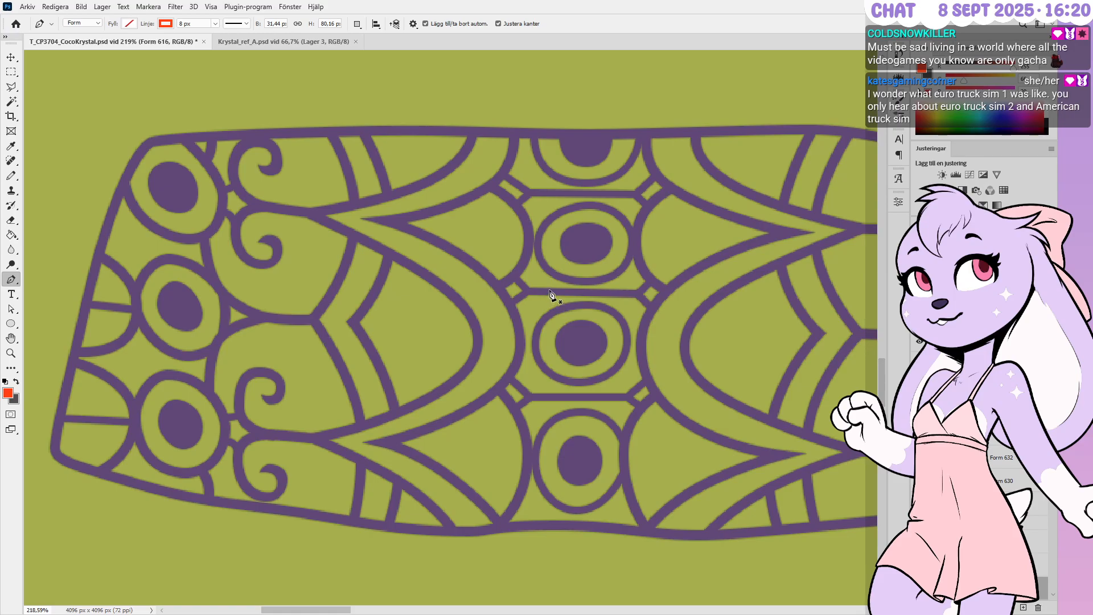
scroll(542, 223, "down", 1, "alt")
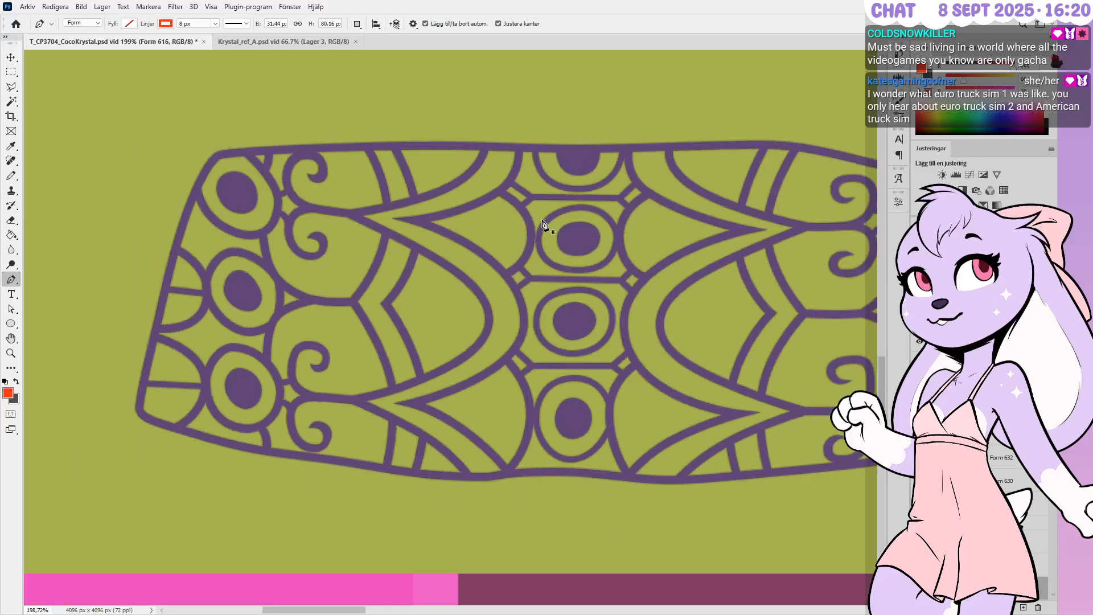
scroll(542, 221, "down", 1, "alt")
scroll(613, 343, "down", 1, "alt")
scroll(615, 335, "up", 3, "alt")
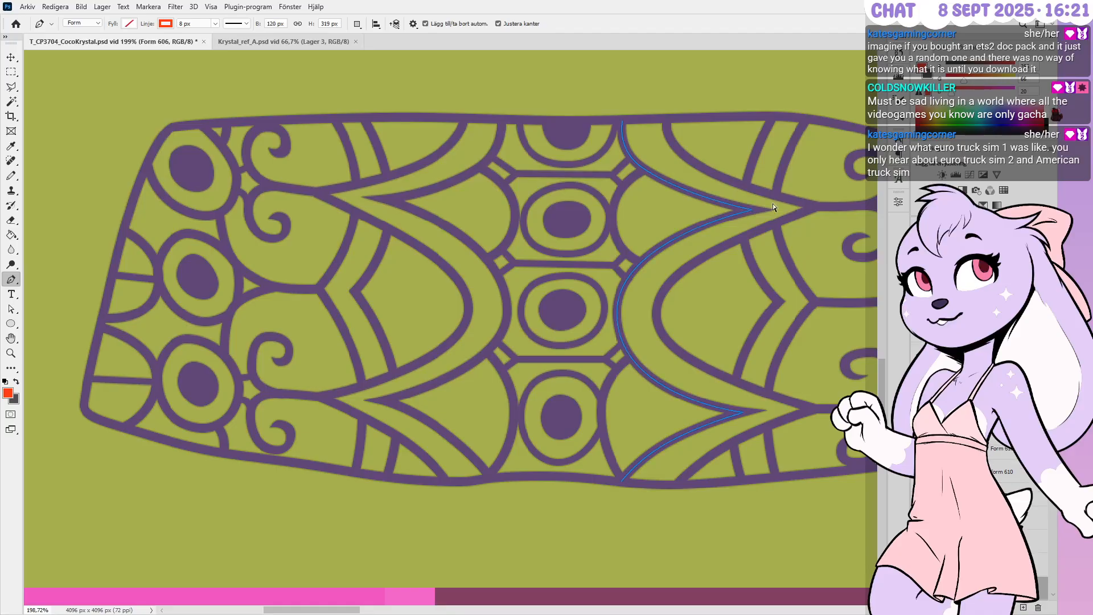
Add an anchor on the bracket's lower arm and drag its handles into a smooth, even curve
left_click(755, 206, "ctrl")
left_click(743, 412, "ctrl")
scroll(653, 460, "up", 1, "alt")
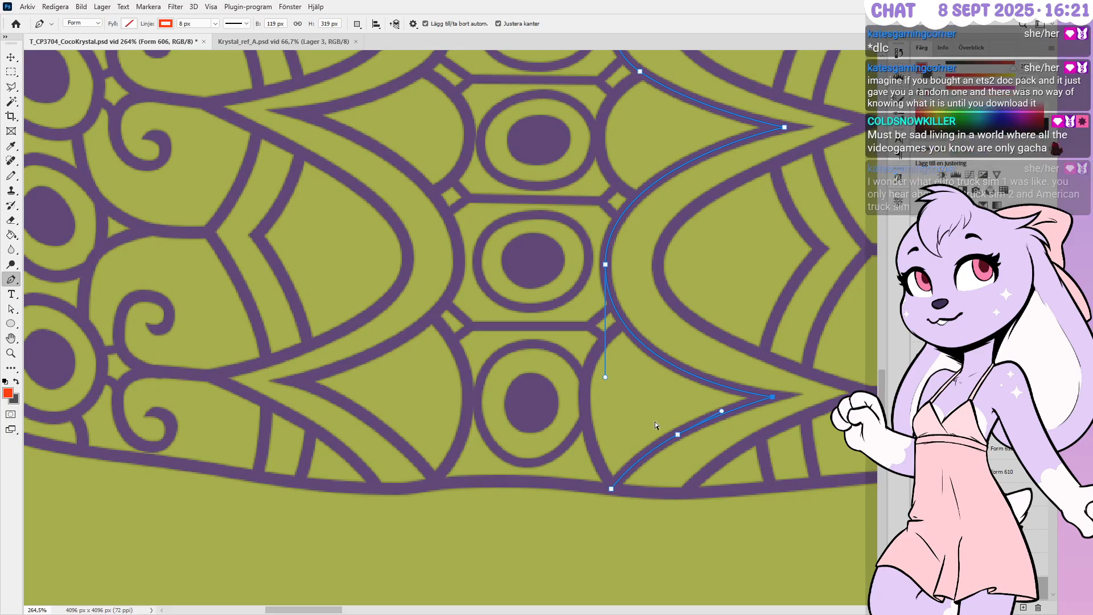
left_click(634, 457)
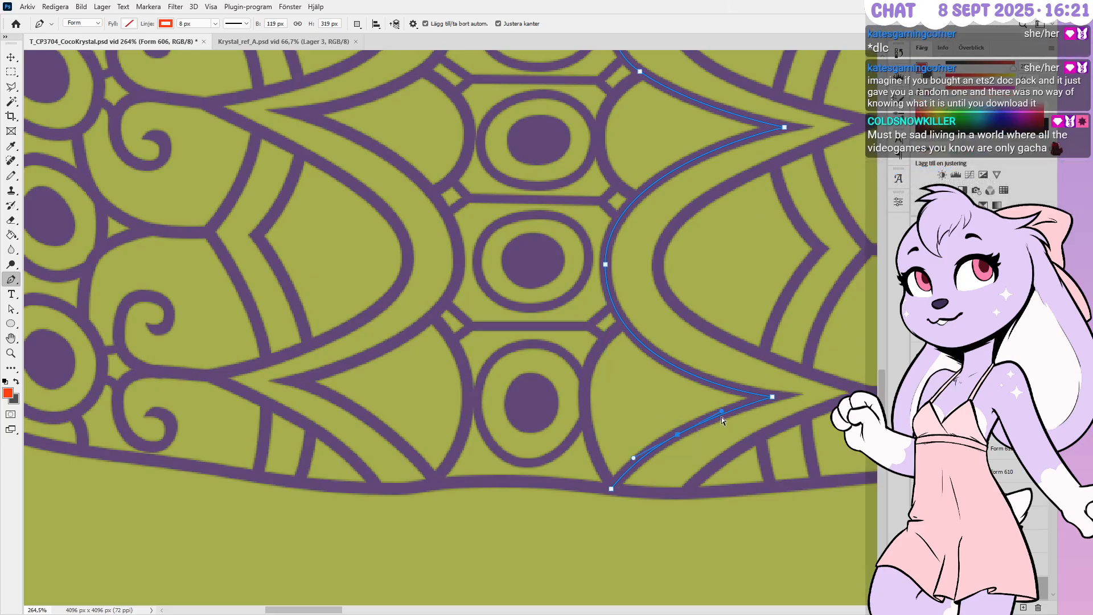
left_click_drag(721, 411, 723, 404, "alt")
scroll(691, 428, "up", 1, "alt")
left_click_drag(673, 438, 734, 401, "alt")
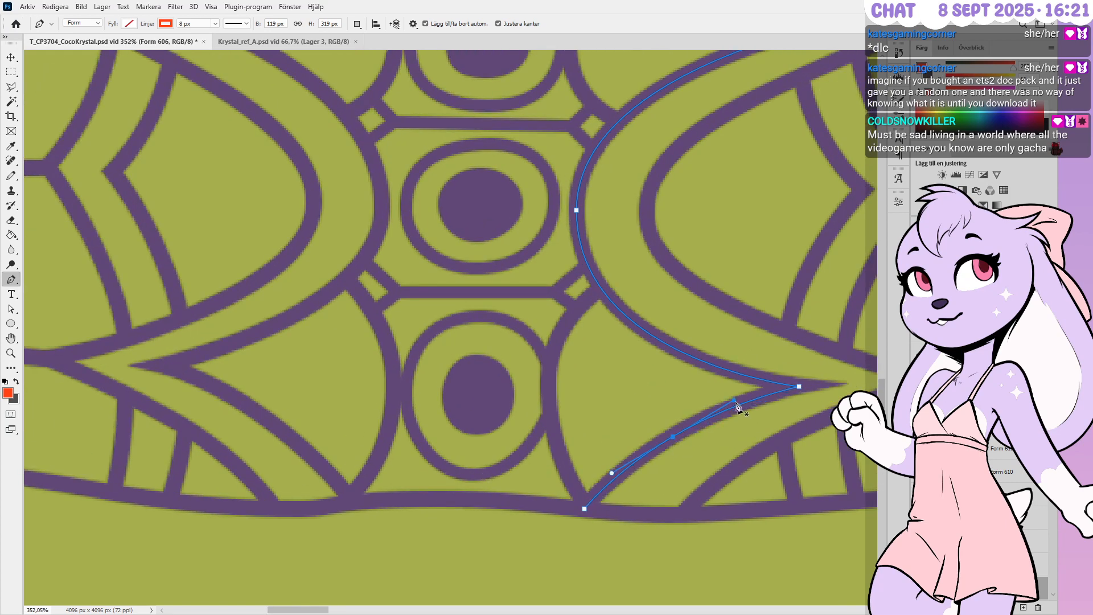
Nudge the lower tip up-left and the upper tip left, then fine-tune the upper anchor's handles
scroll(700, 368, "down", 1, "alt")
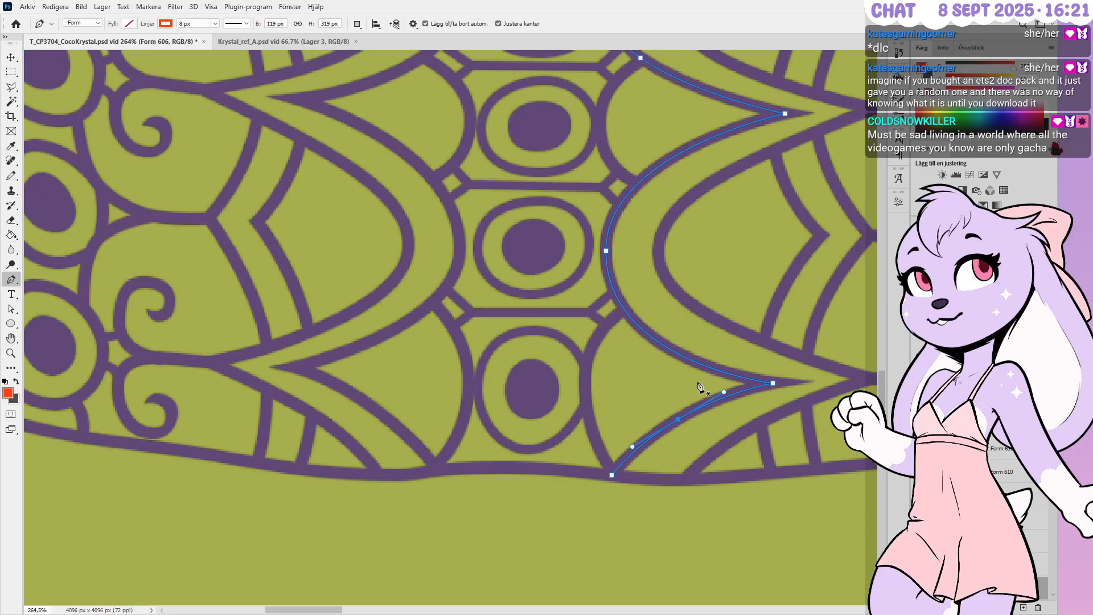
left_click_drag(772, 383, 770, 382, "ctrl")
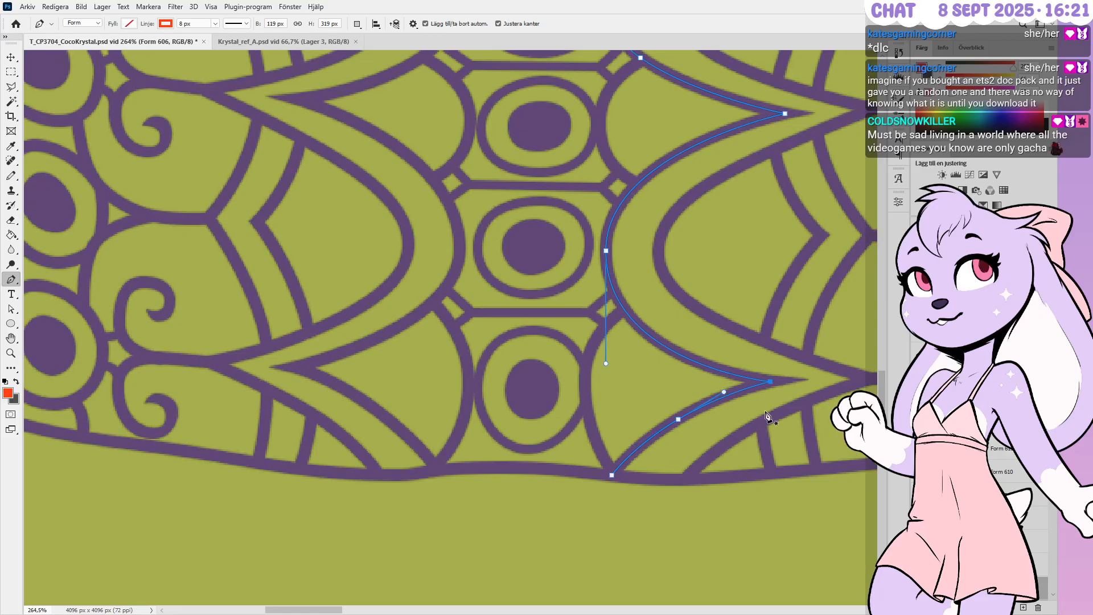
left_click_drag(785, 114, 782, 113, "ctrl")
scroll(766, 157, "down", 3, "alt")
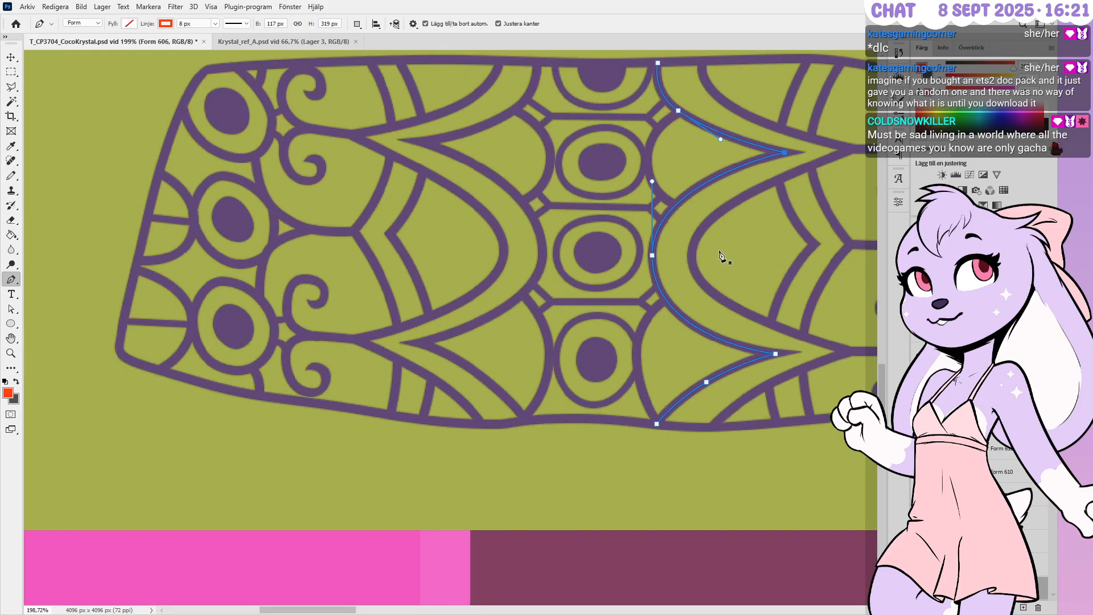
scroll(649, 191, "up", 3, "alt")
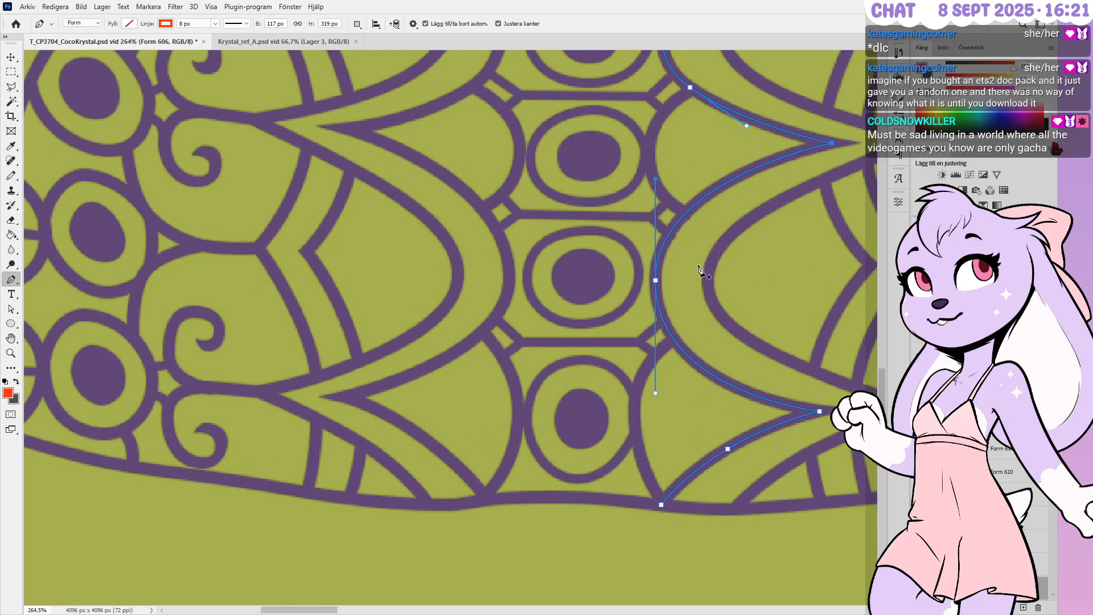
scroll(703, 279, "down", 2, "alt")
key("Escape")
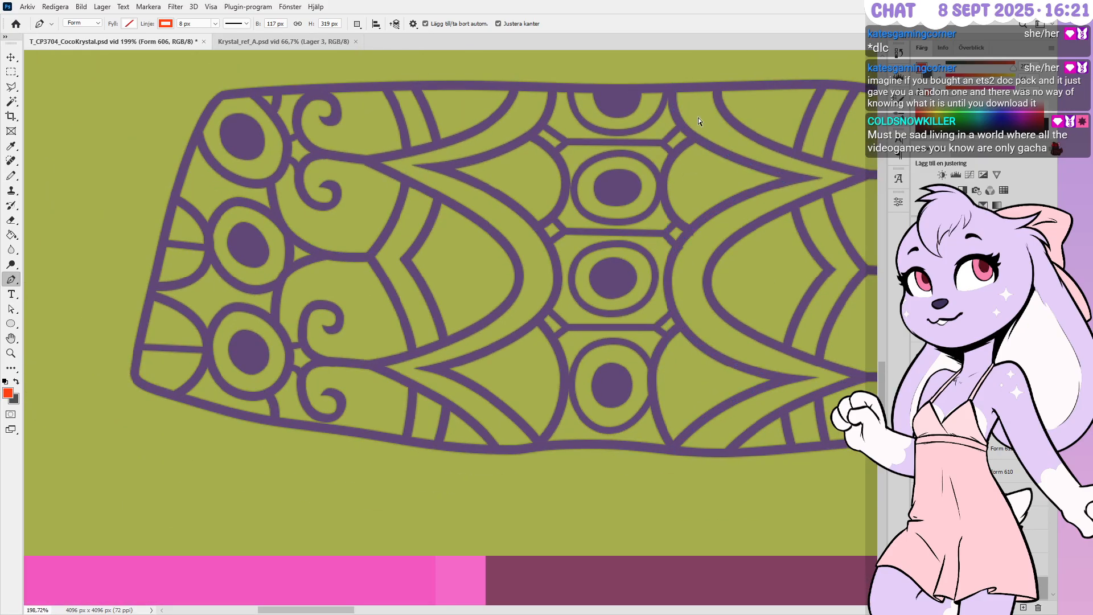
key("ctrl+h")
left_click_drag(736, 168, 734, 169, "ctrl")
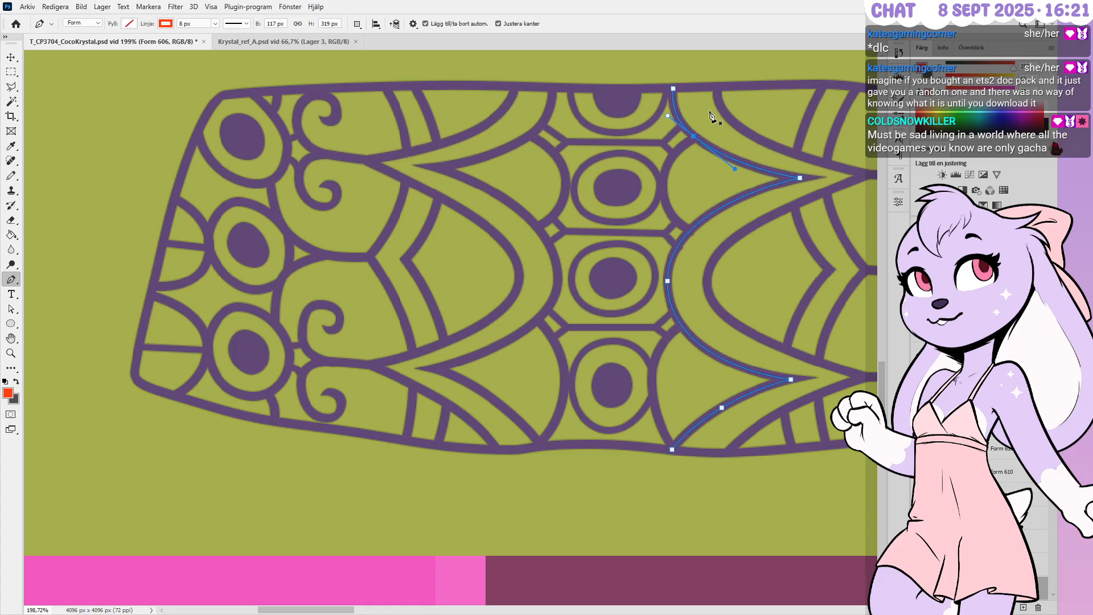
scroll(705, 86, "up", 2, "alt")
scroll(706, 87, "up", 2, "alt")
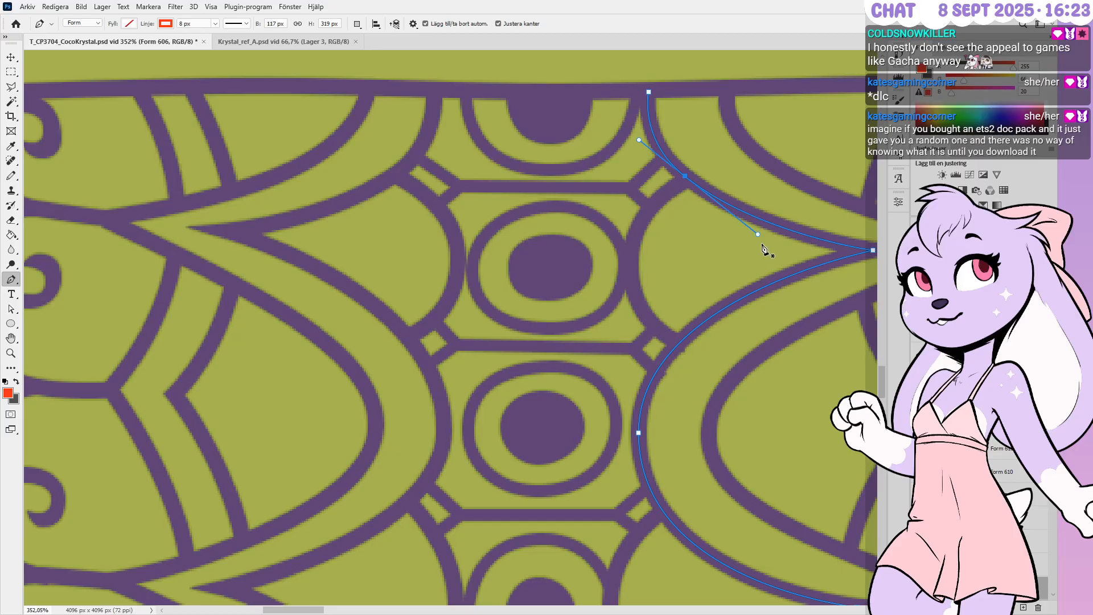
scroll(756, 250, "down", 5, "alt")
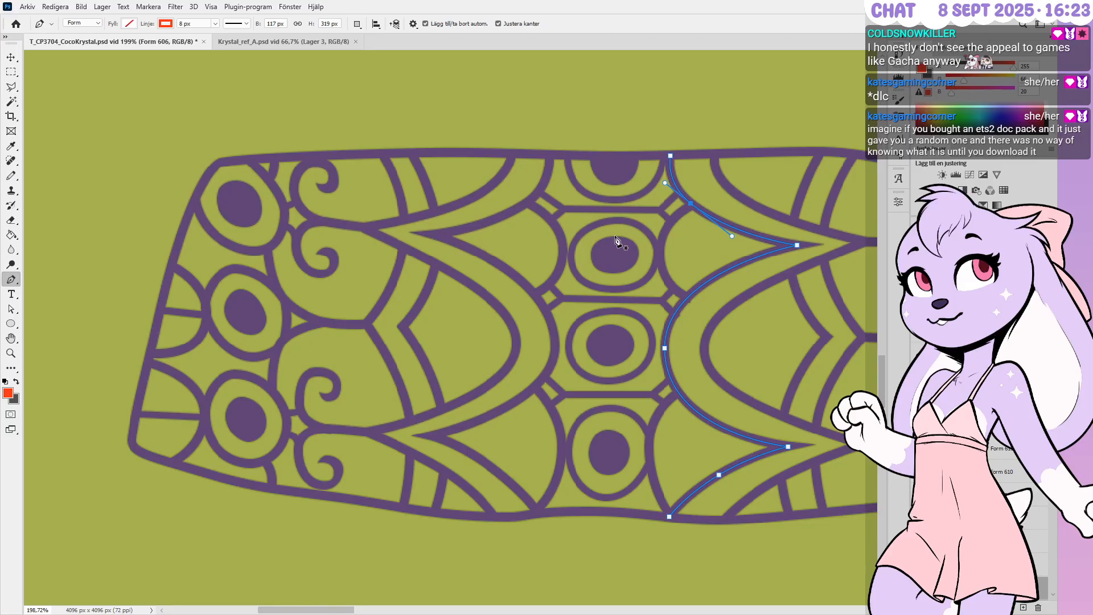
Hide the bracket's path outline with Enter and zoom to inspect the reshaped arch
key("Return")
scroll(652, 256, "up", 2, "alt")
scroll(656, 263, "down", 2, "alt")
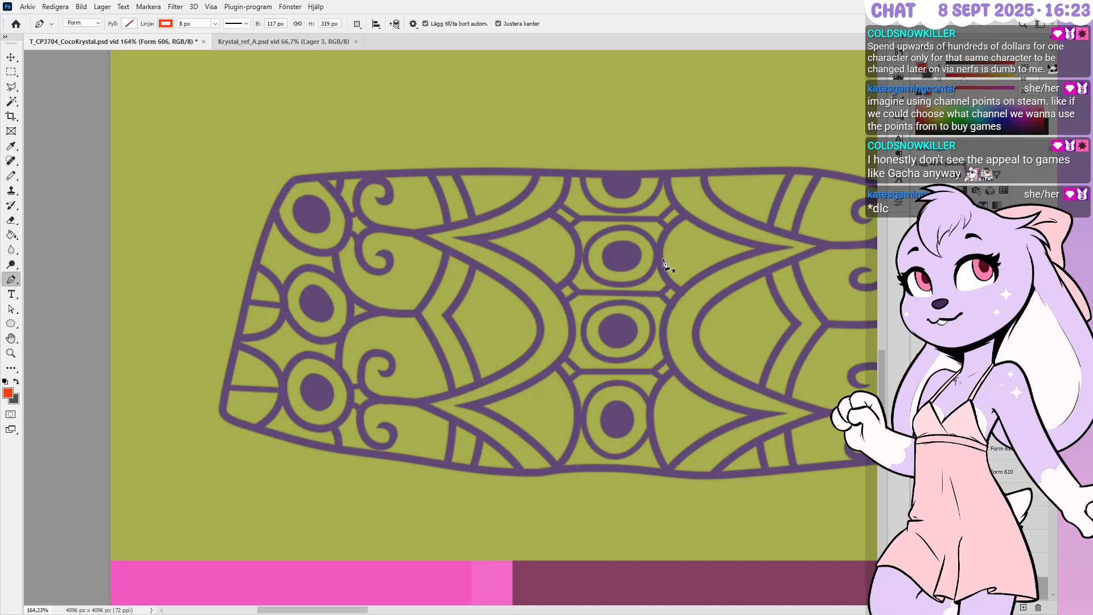
scroll(674, 266, "up", 3, "alt")
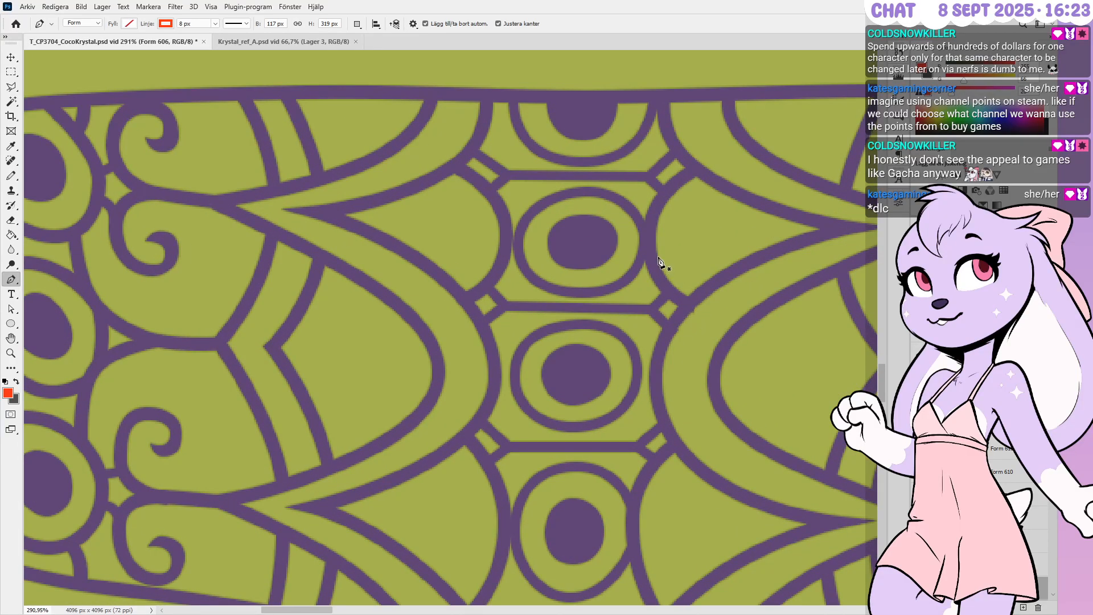
Nudge the lower endpoint of the small arc (Form 616) up and left
scroll(685, 267, "up", 3, "alt")
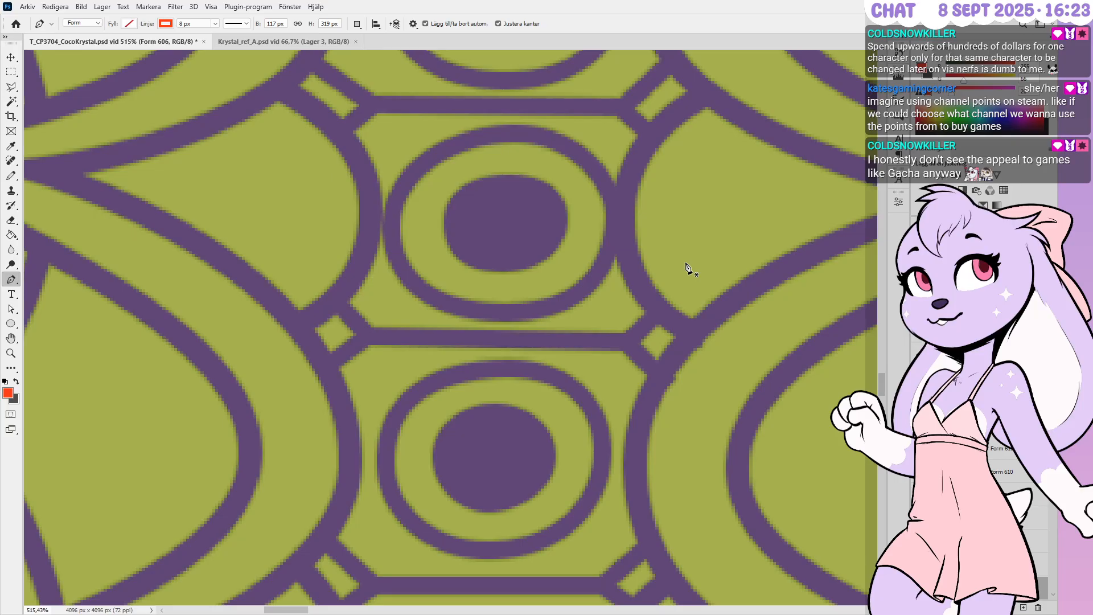
left_click(716, 370, "ctrl")
left_click_drag(700, 337, 703, 336, "ctrl")
key("Left")
key("Left")
key("Up")
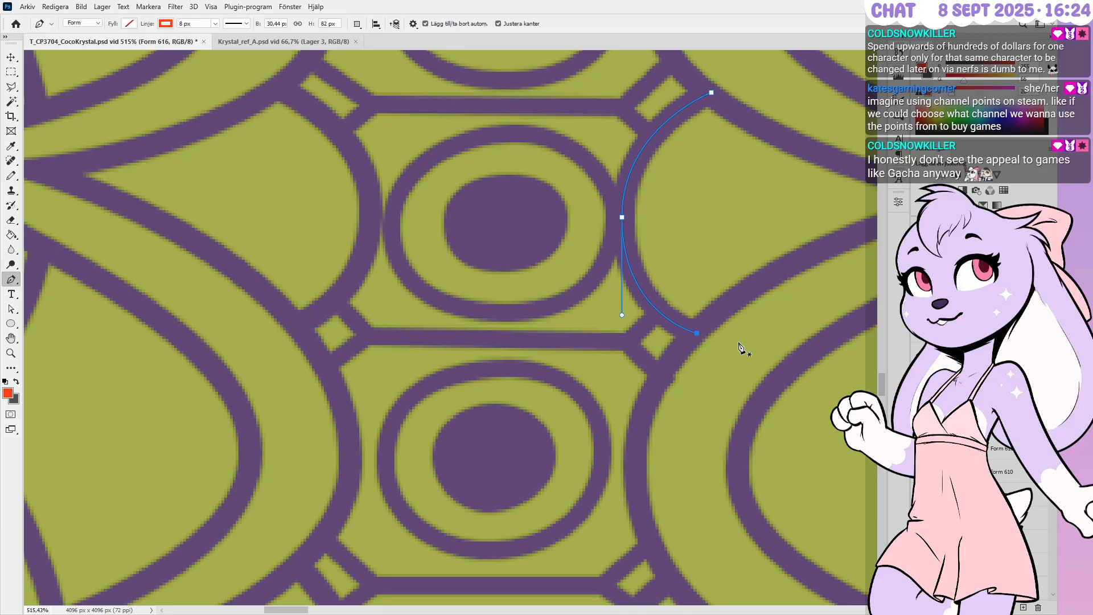
Nudge the lower endpoint of the diagonal connector (Form 636) up and left
left_click(671, 393, "ctrl")
left_click(659, 377, "ctrl")
key("Left")
key("Left")
key("Up")
key("Up")
scroll(718, 252, "down", 3, "alt")
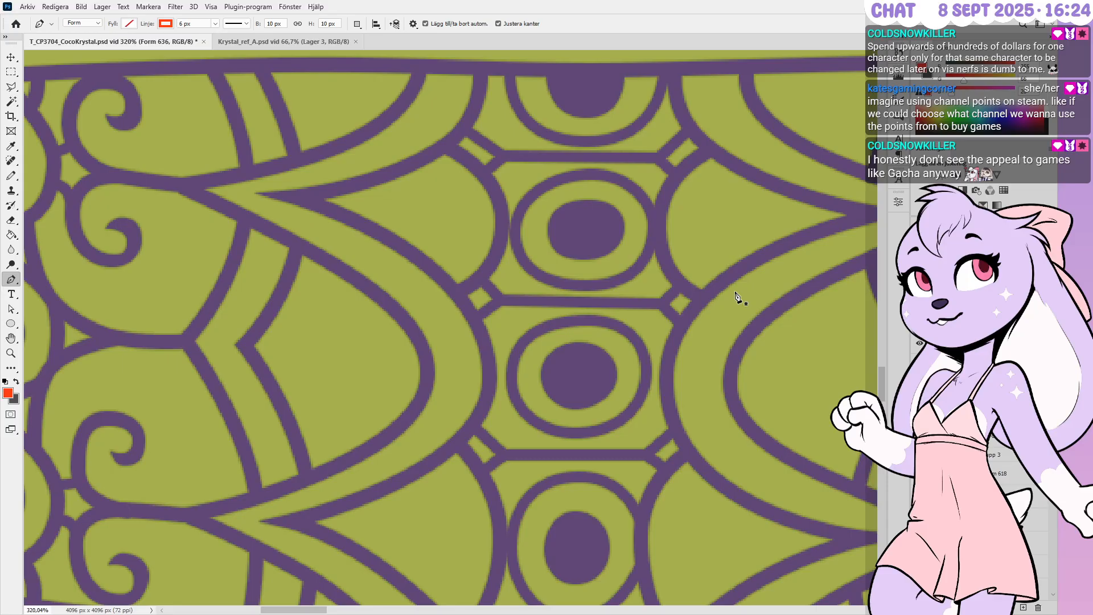
scroll(742, 297, "down", 4, "alt")
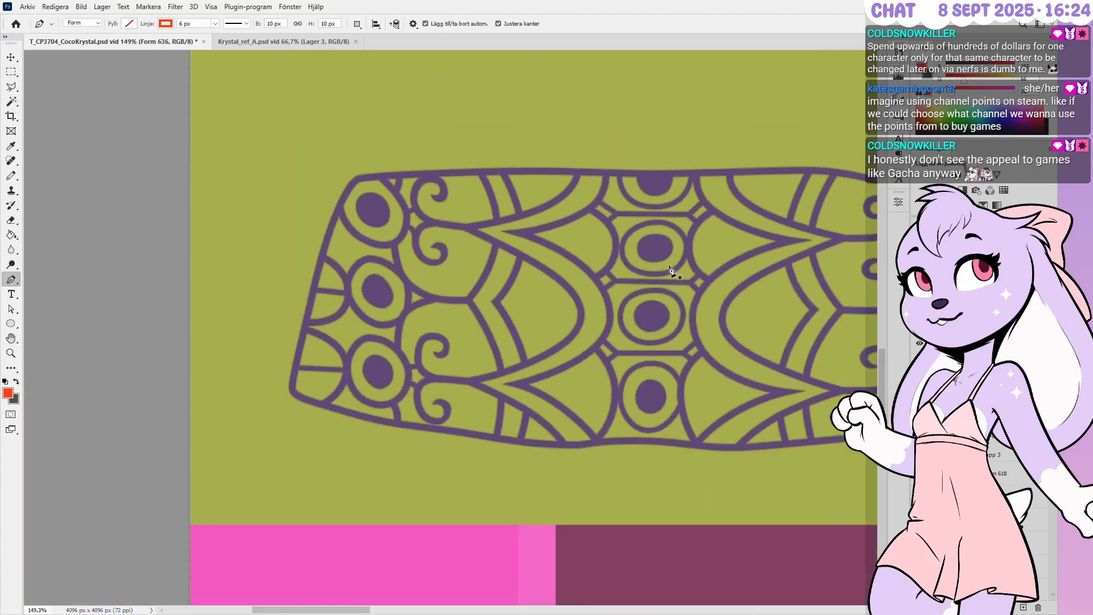
scroll(461, 393, "up", 4, "alt")
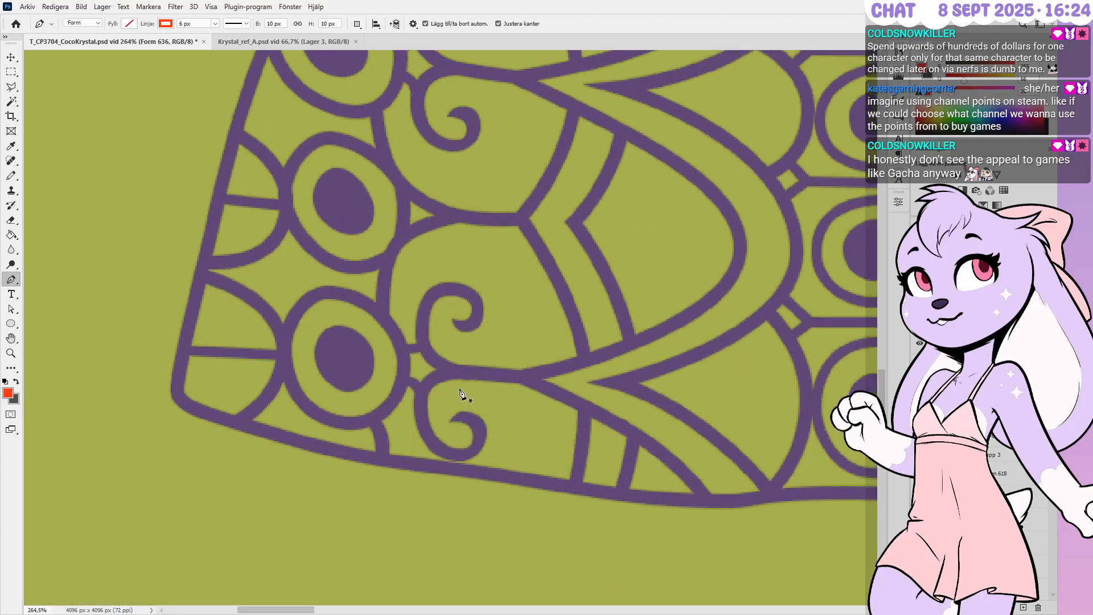
scroll(461, 393, "up", 3, "alt")
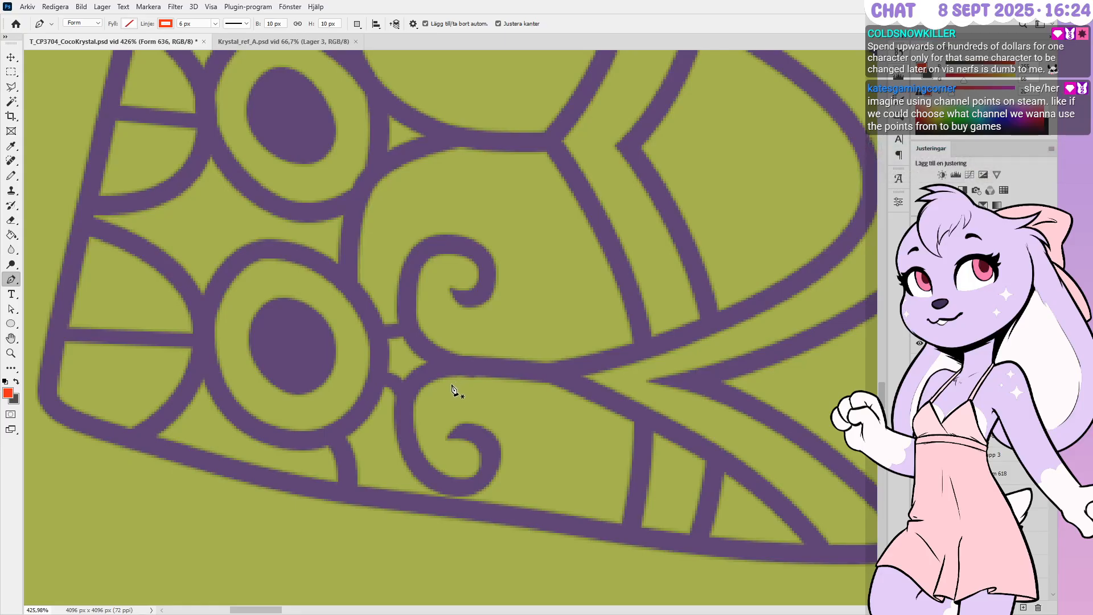
scroll(456, 390, "down", 3, "alt")
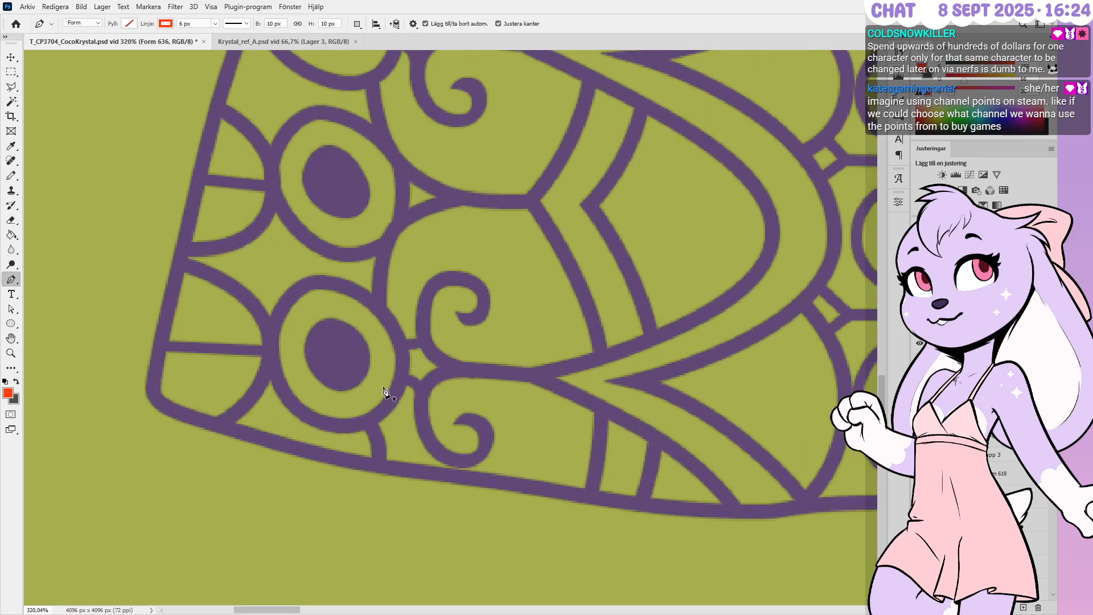
scroll(380, 393, "up", 1, "alt")
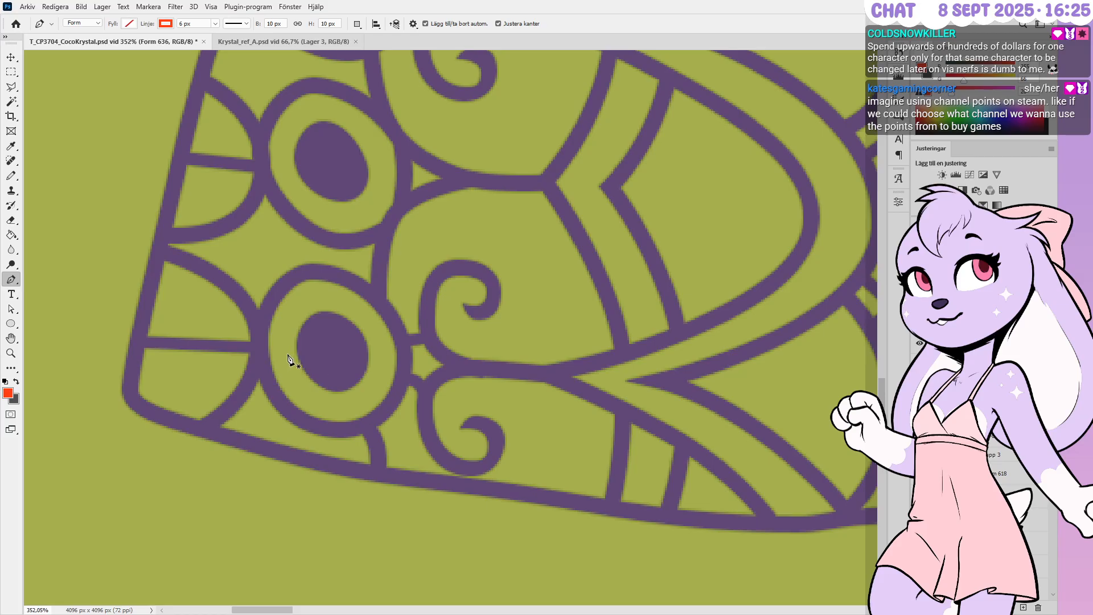
scroll(597, 432, "down", 1, "alt")
scroll(569, 430, "up", 2, "alt")
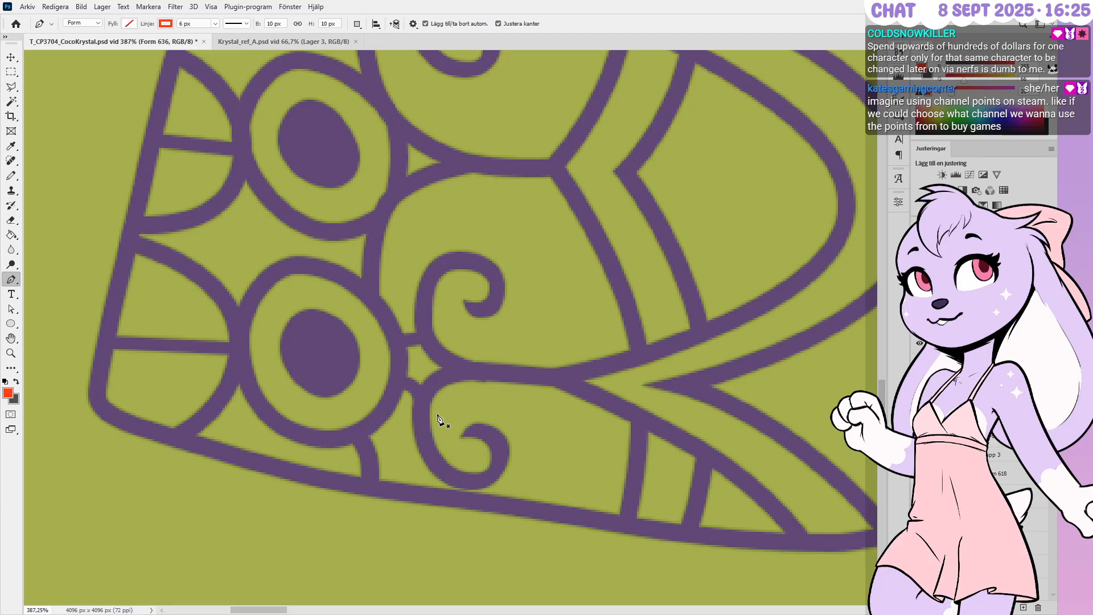
scroll(439, 419, "up", 3, "alt")
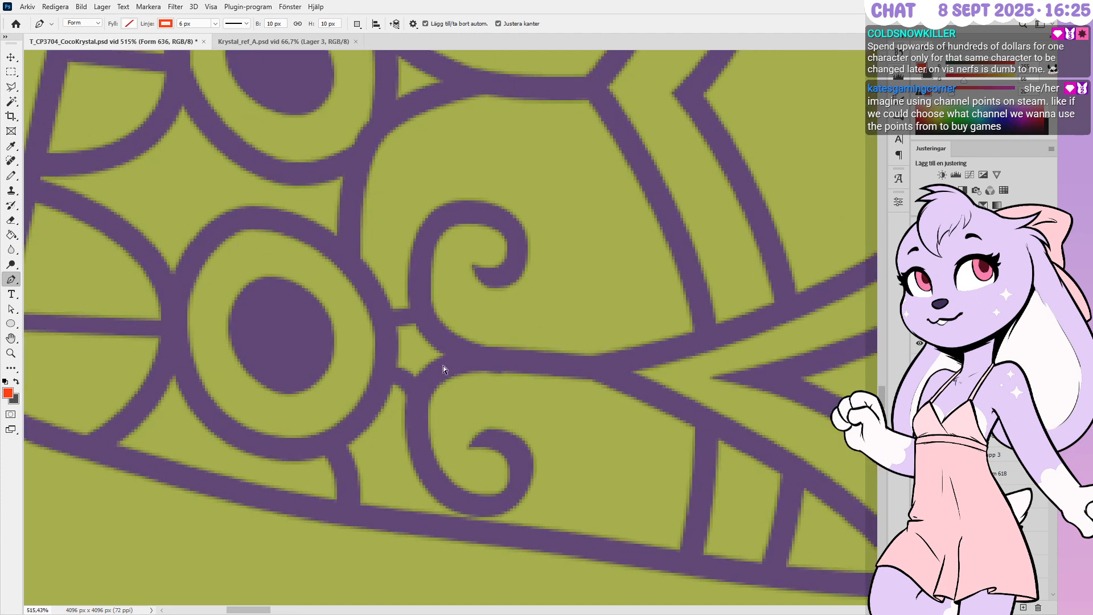
left_click_drag(442, 367, 475, 414, "ctrl")
scroll(439, 388, "up", 4, "alt")
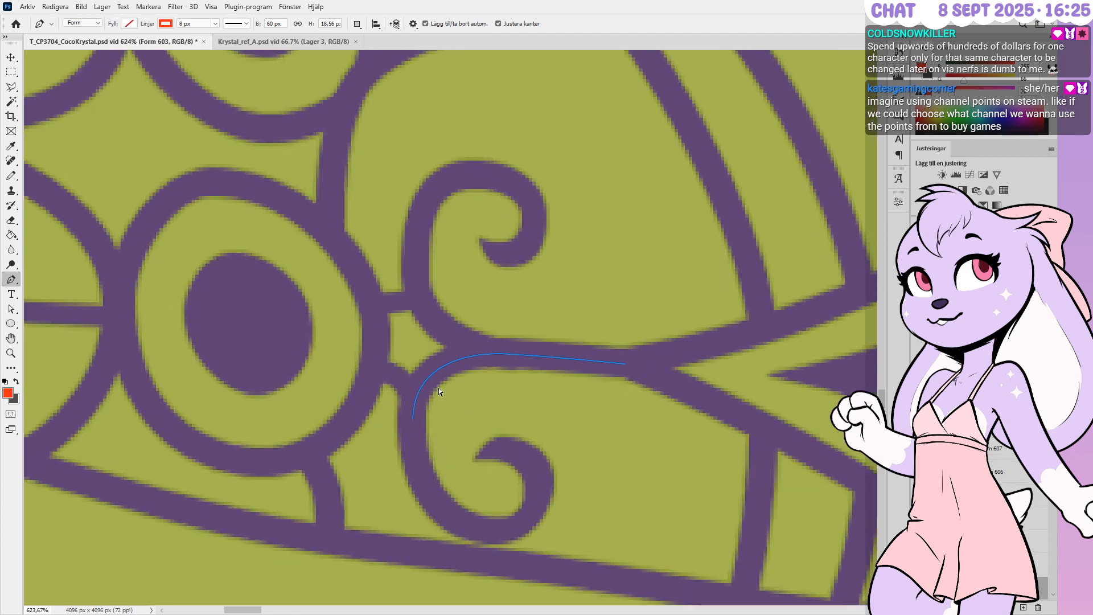
scroll(463, 377, "up", 3, "alt")
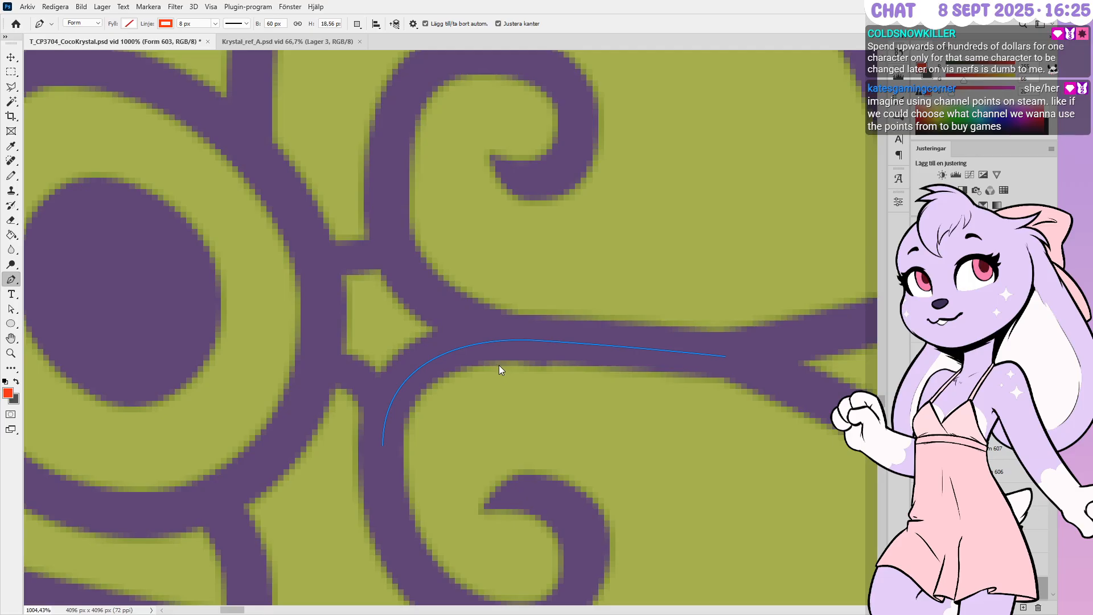
left_click_drag(389, 205, 388, 327)
left_click(554, 339)
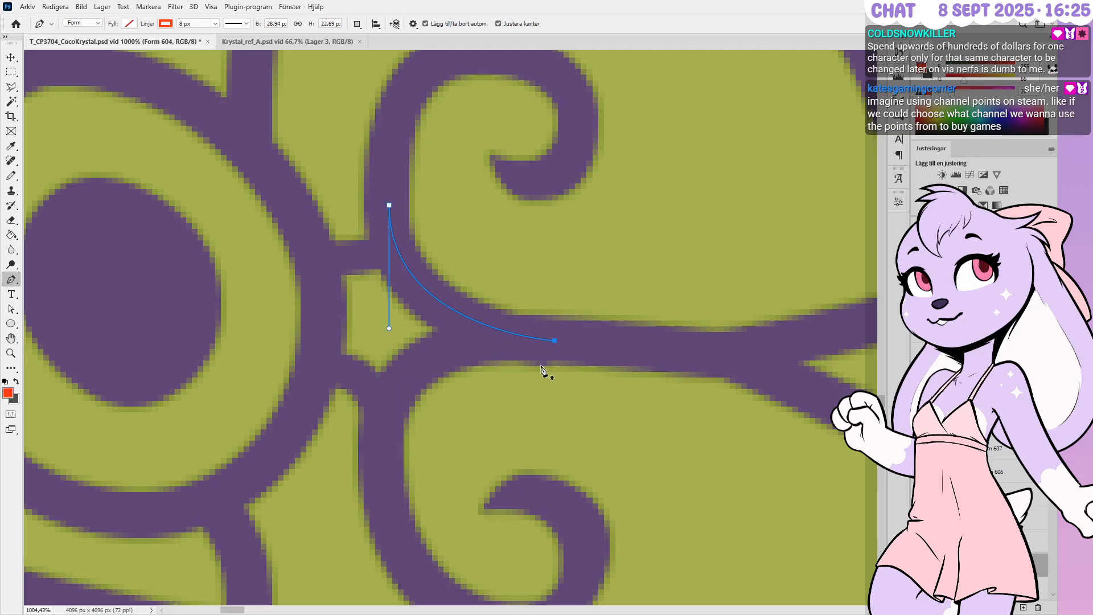
key("Up")
key("Left")
key("Left")
key("Left")
key("Return")
scroll(556, 359, "down", 10, "alt")
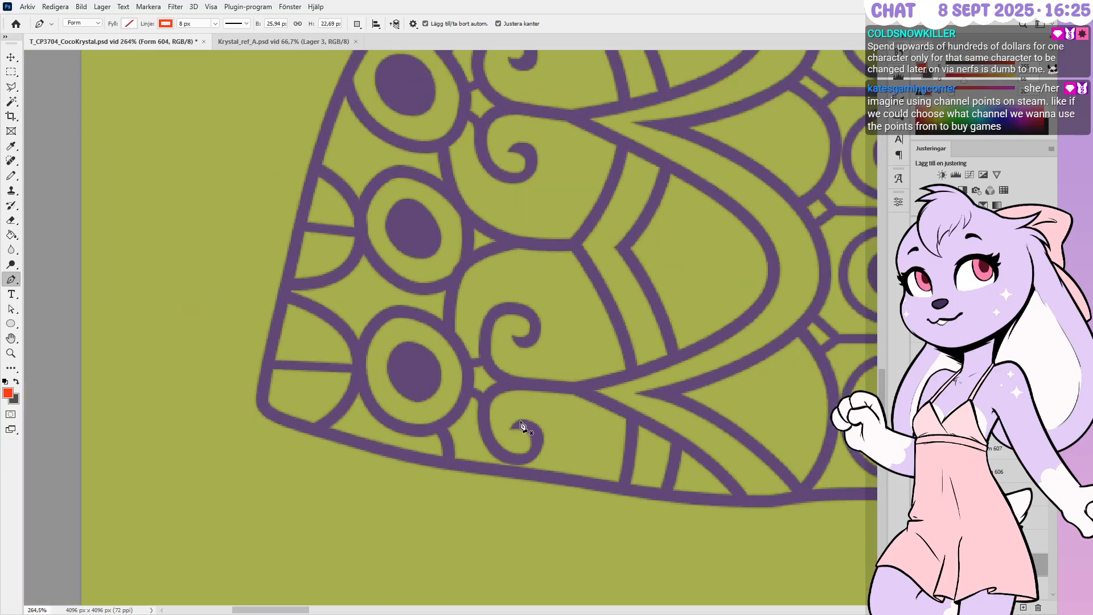
scroll(523, 406, "down", 3, "alt")
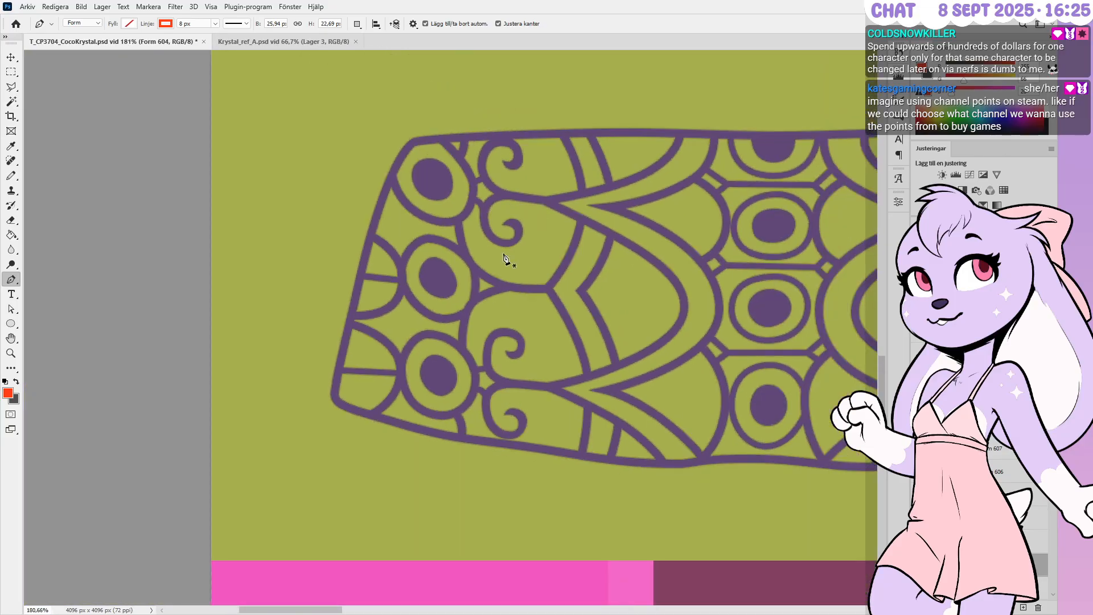
scroll(501, 188, "up", 5, "alt")
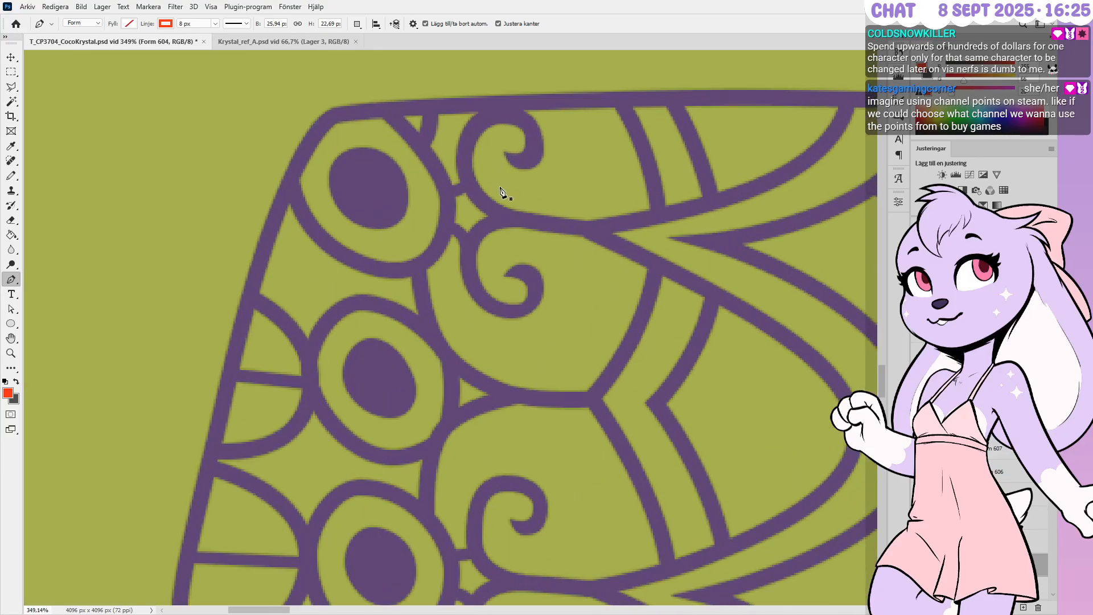
scroll(500, 189, "up", 3, "alt")
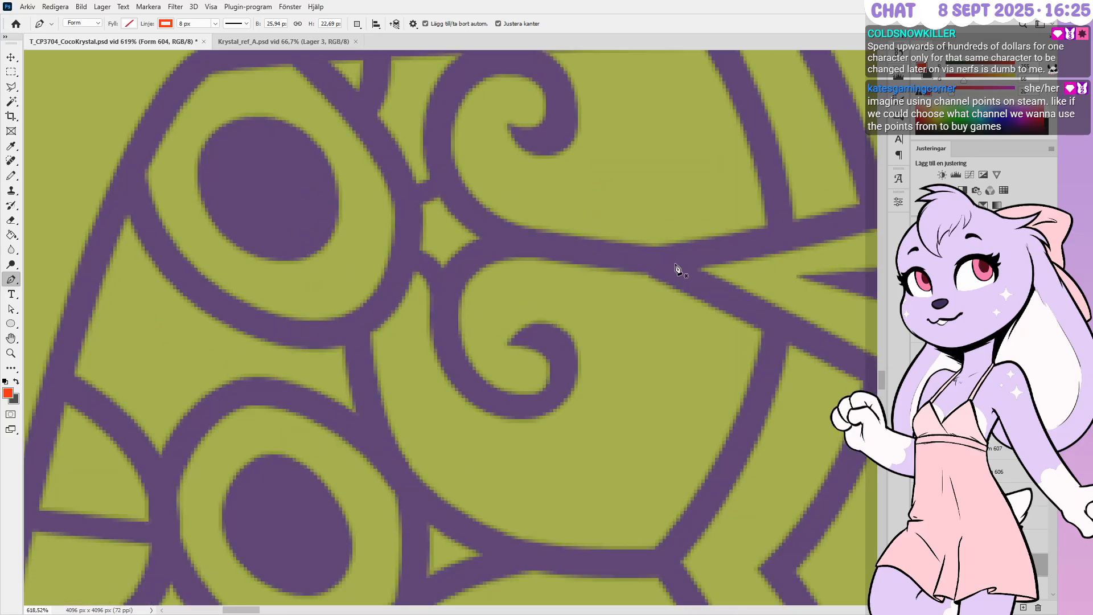
left_click(678, 305, "ctrl")
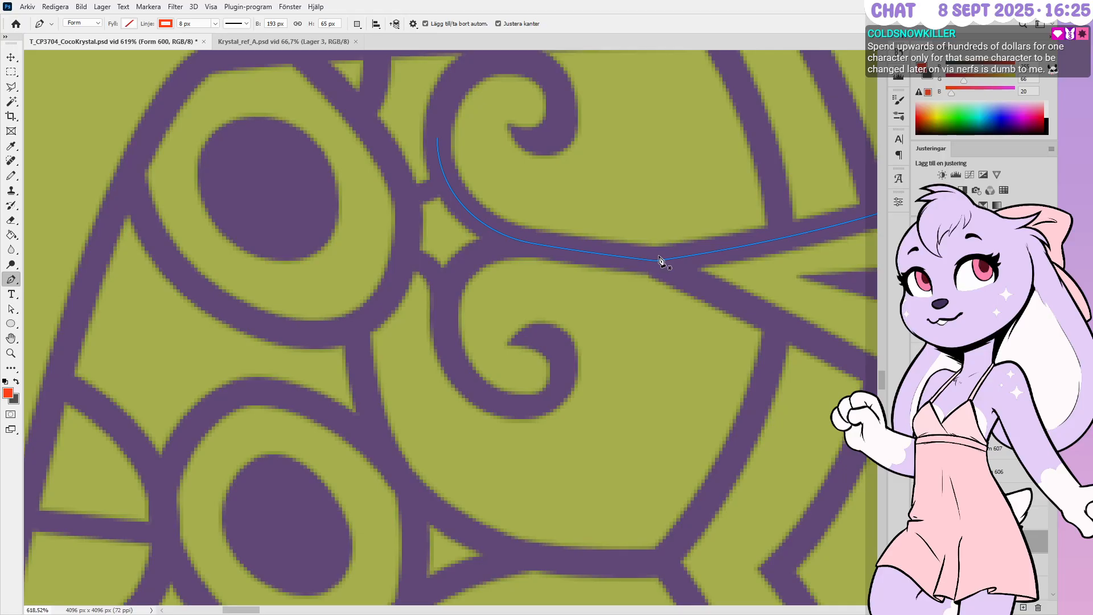
scroll(569, 296, "down", 3, "alt")
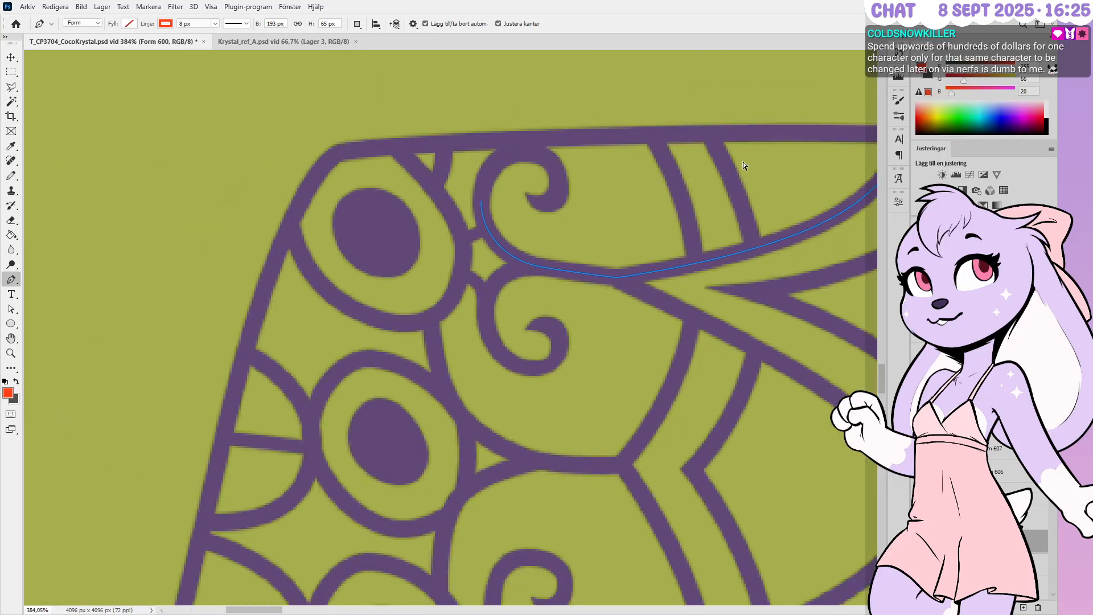
scroll(590, 202, "down", 3, "alt")
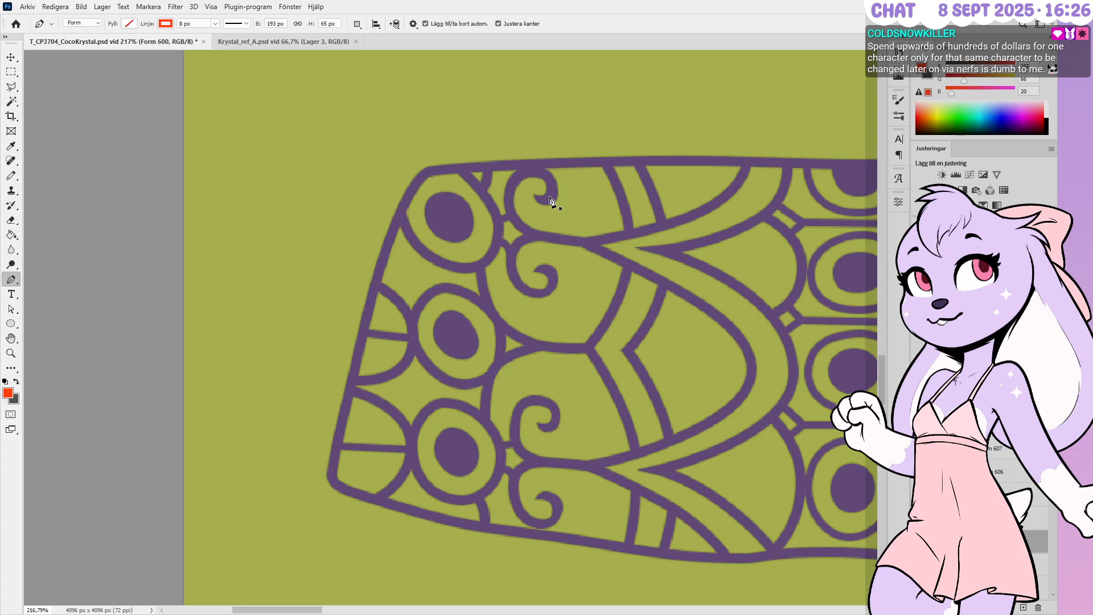
scroll(562, 266, "down", 2, "alt")
scroll(564, 267, "down", 2, "alt")
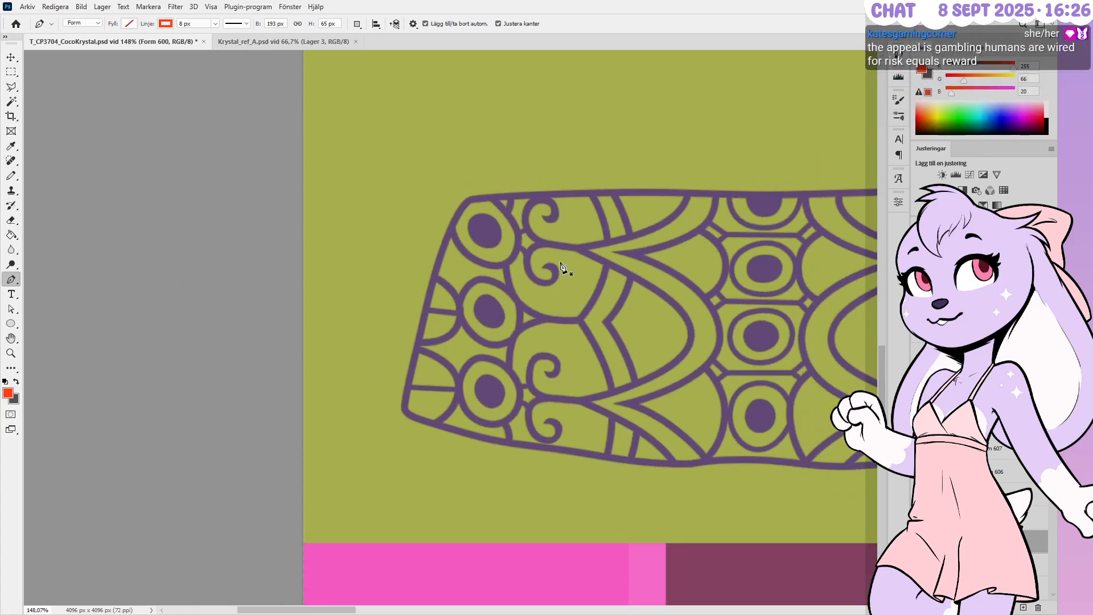
scroll(531, 292, "down", 2, "alt")
scroll(531, 293, "down", 2, "alt")
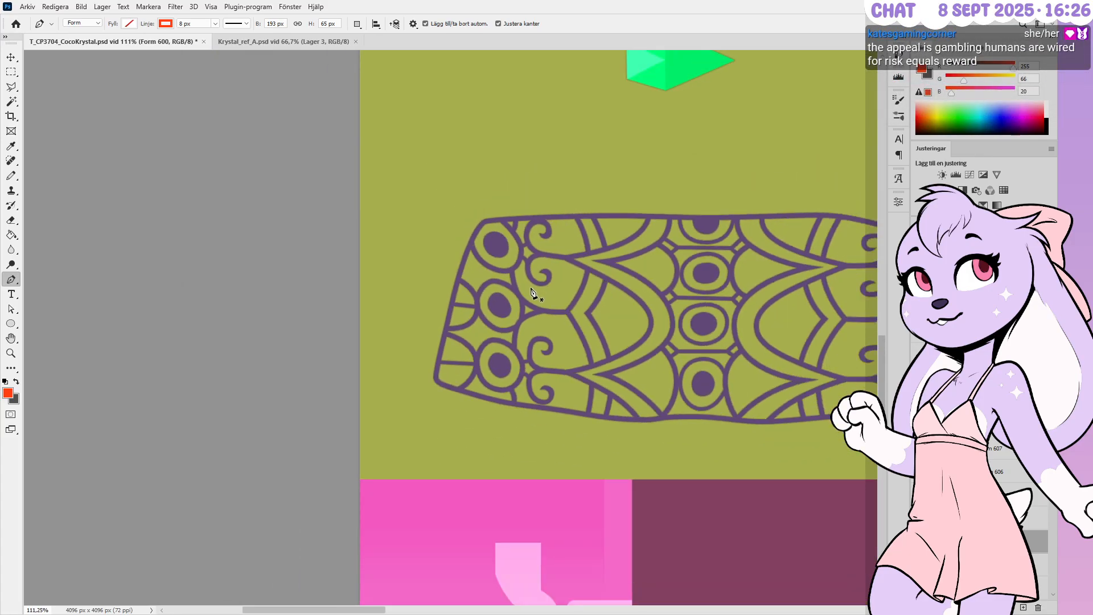
scroll(531, 293, "down", 2, "alt")
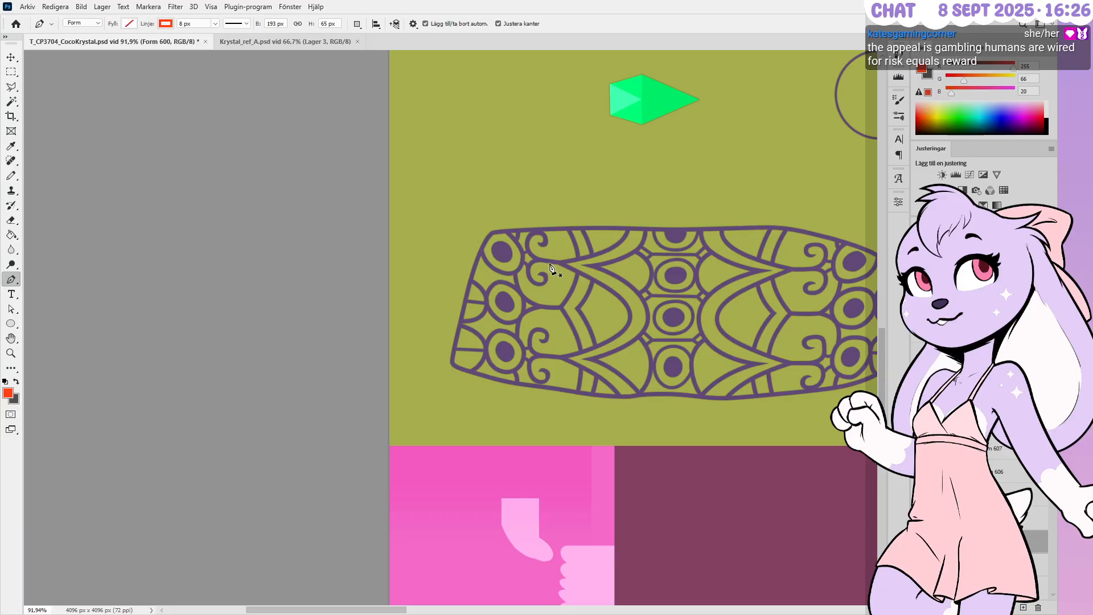
scroll(550, 267, "up", 7, "alt")
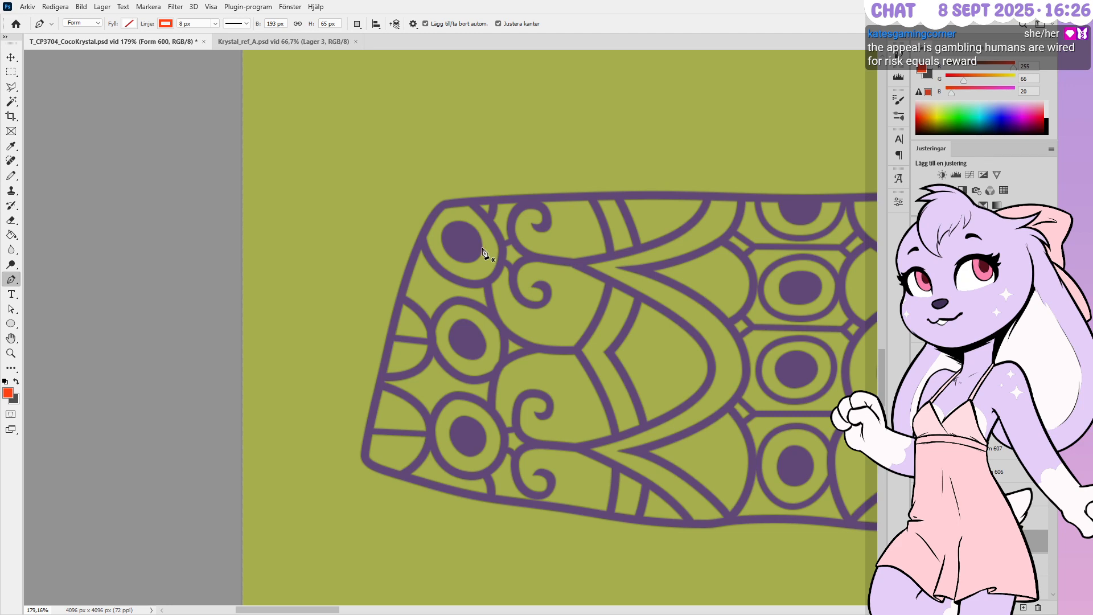
scroll(482, 252, "up", 3, "alt")
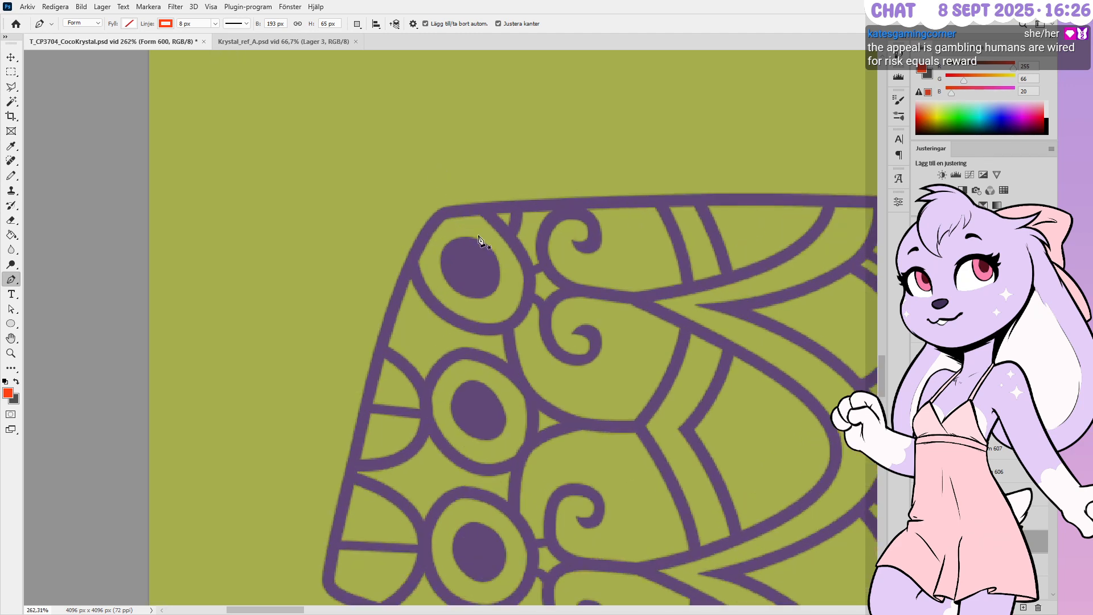
scroll(483, 238, "up", 3, "alt")
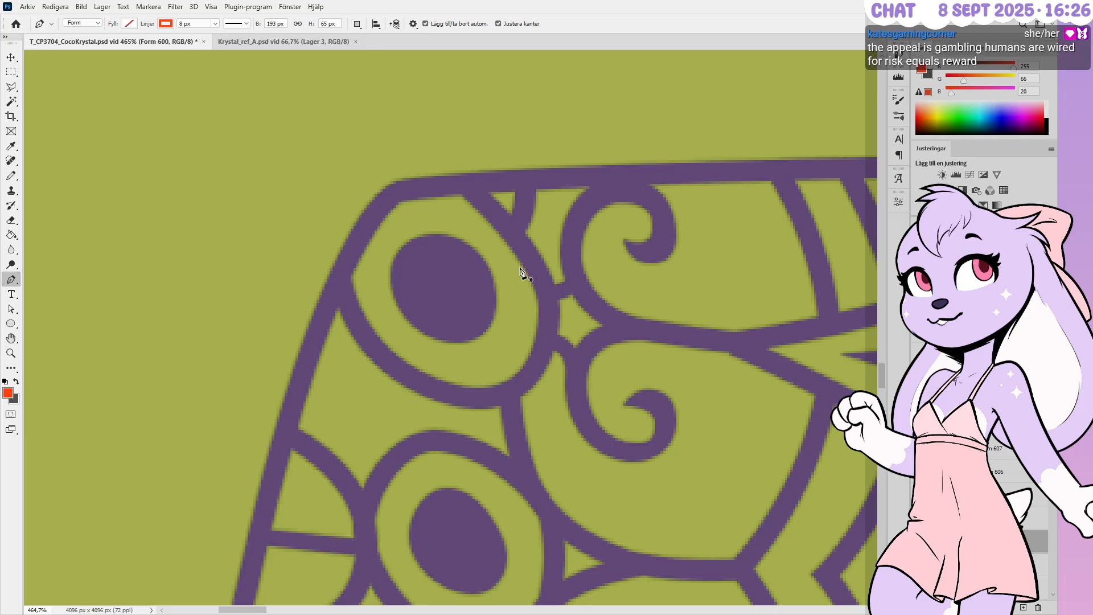
Drag a direction handle on the Form 610 ring so it hugs the top-left oval, then deselect
left_click(557, 292, "ctrl")
scroll(415, 177, "up", 1, "alt")
scroll(415, 177, "up", 1, "alt")
scroll(548, 255, "down", 1, "alt")
left_click(535, 250, "ctrl")
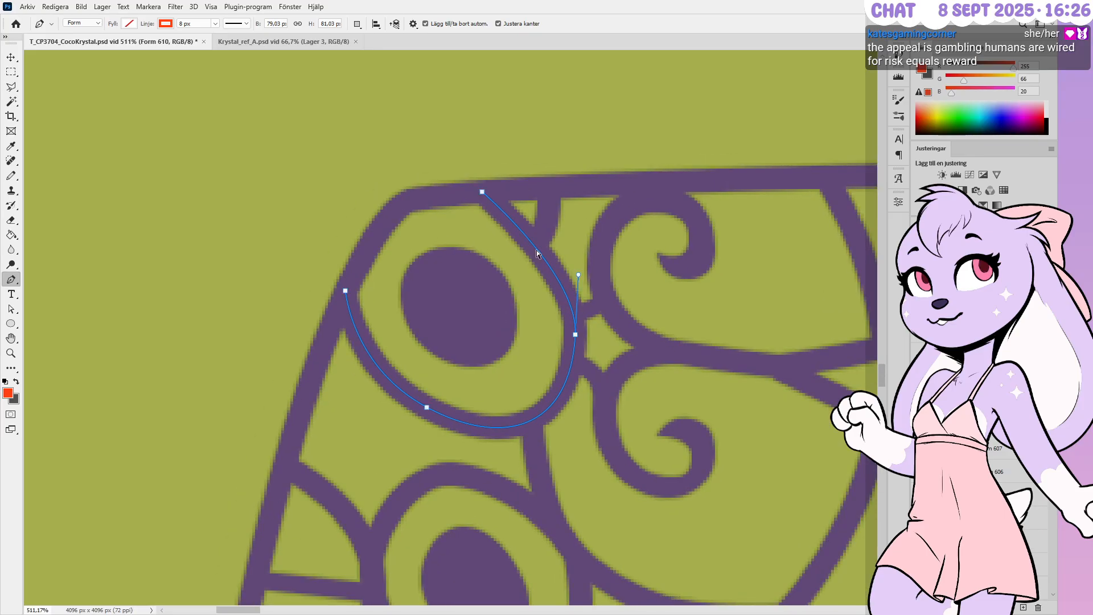
left_click_drag(579, 276, 583, 257, "ctrl")
left_click(546, 209, "ctrl")
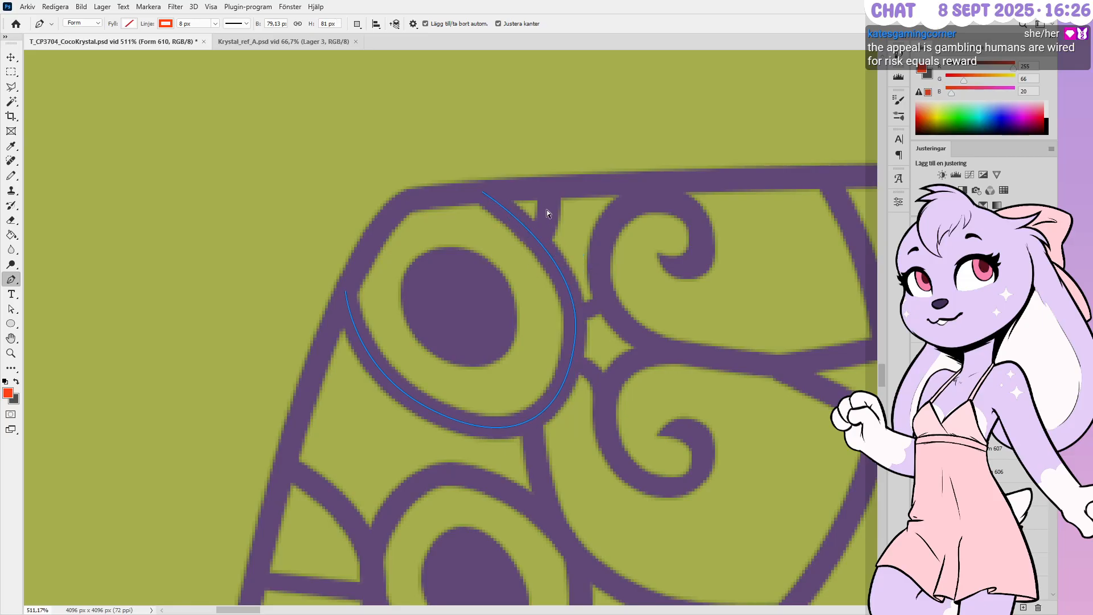
scroll(431, 216, "down", 5, "alt")
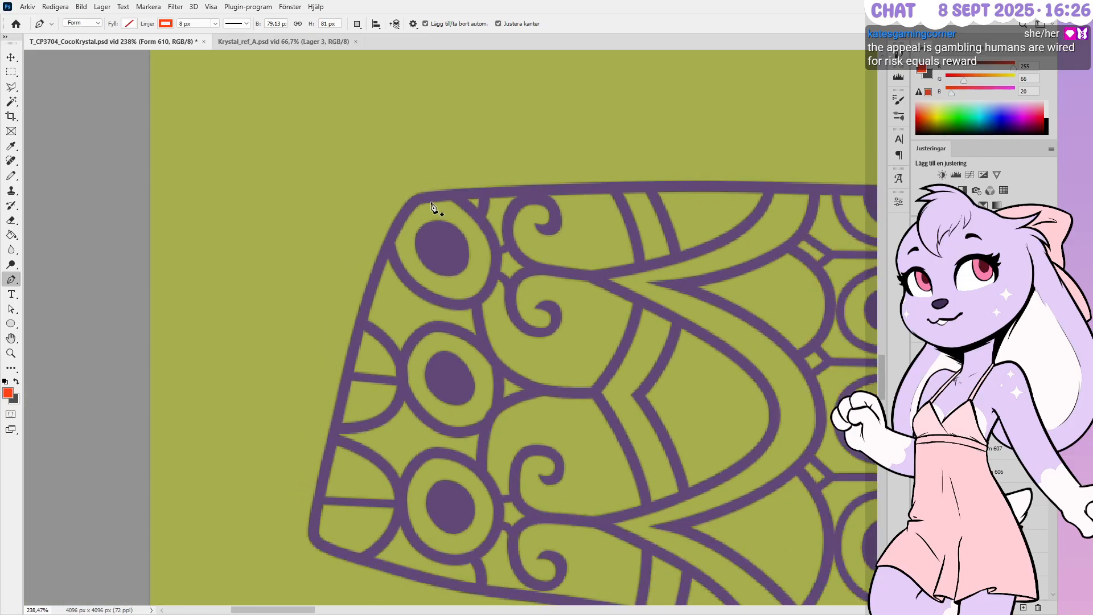
scroll(430, 216, "down", 2, "alt")
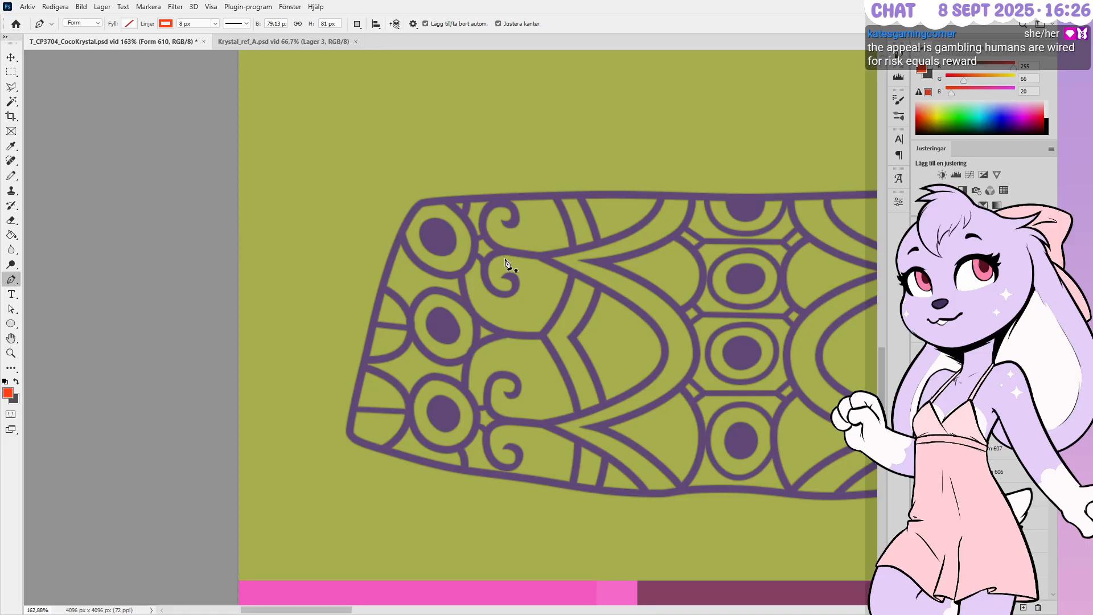
scroll(481, 276, "down", 5, "alt")
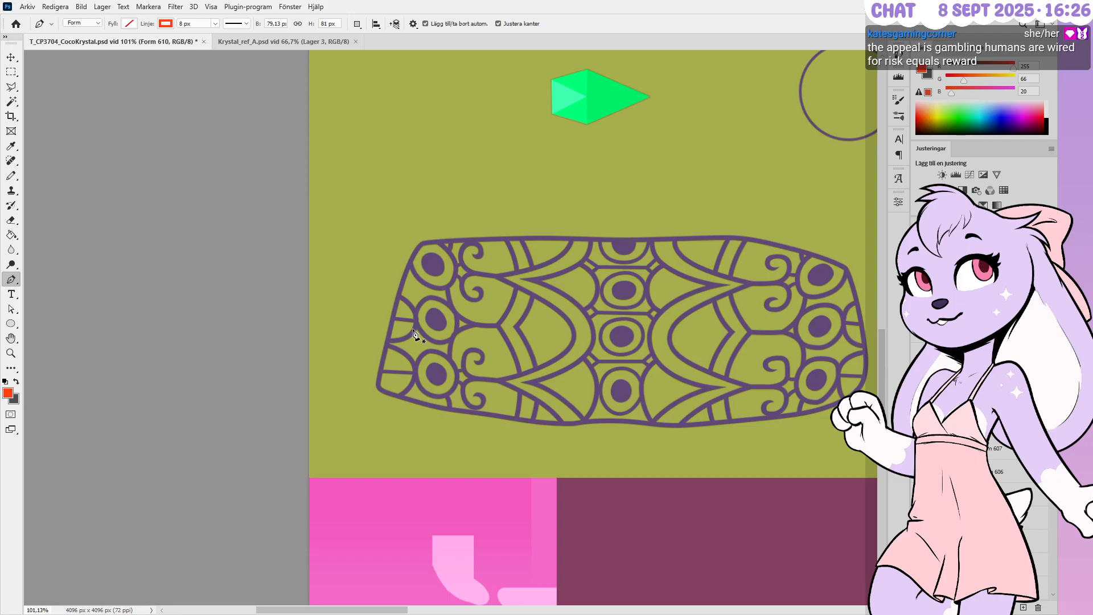
Locate and select the Grupp 3 group in the Layers panel
scroll(984, 472, "up", 3)
scroll(983, 472, "up", 10)
scroll(983, 473, "down", 8)
double_click(973, 348)
key("Escape")
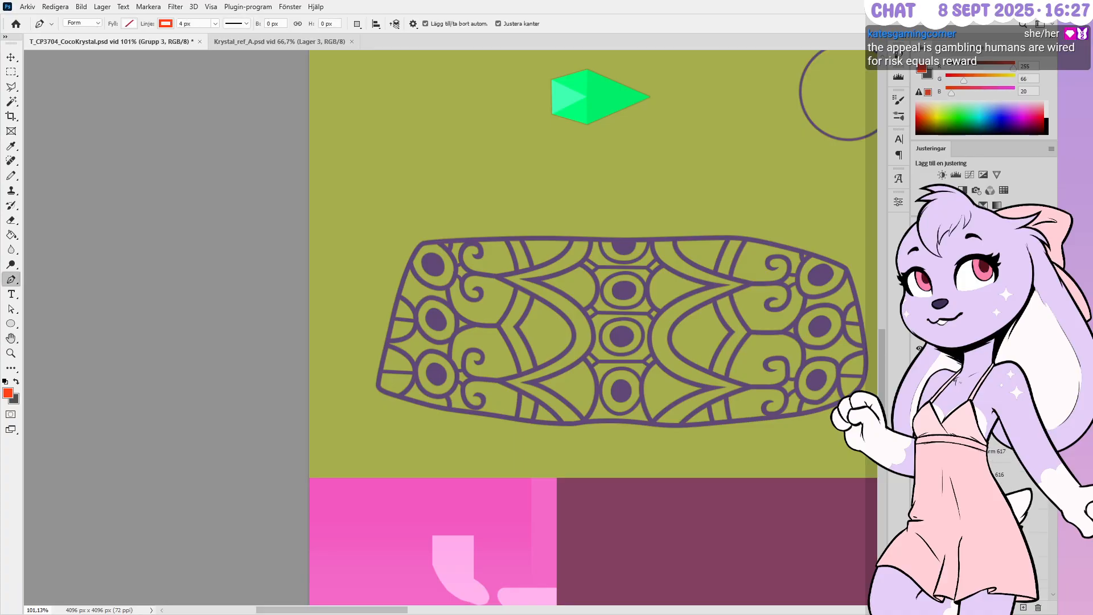
left_click(931, 348)
left_click(931, 348)
left_click(931, 348)
Delete the empty Lager 510 layer from Grupp 3 and collapse the group
left_click(931, 452)
left_click(932, 452)
left_click(994, 470)
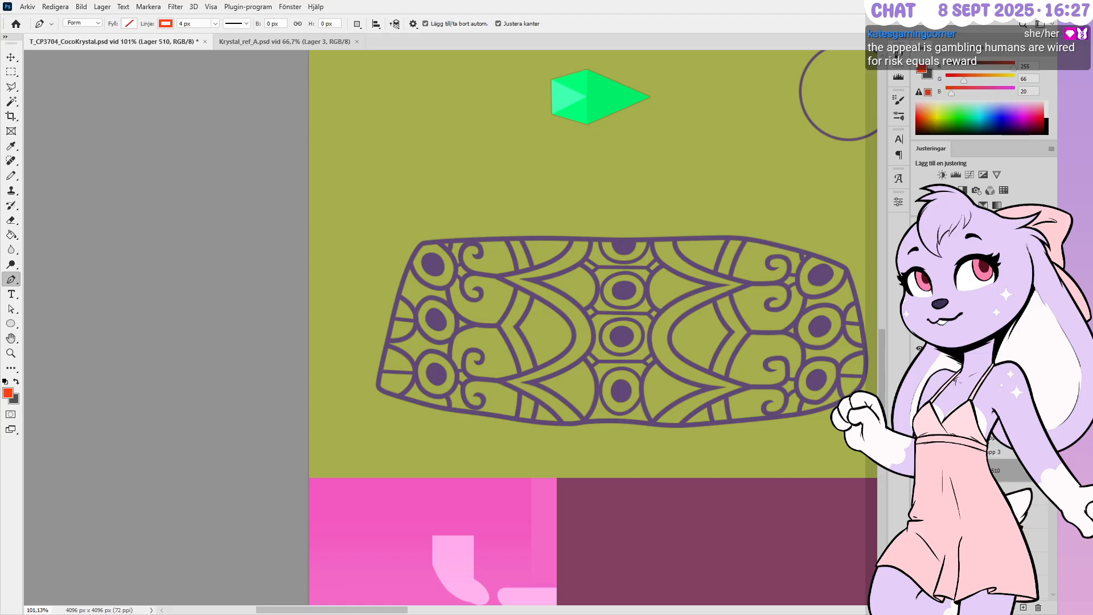
left_click(1037, 607)
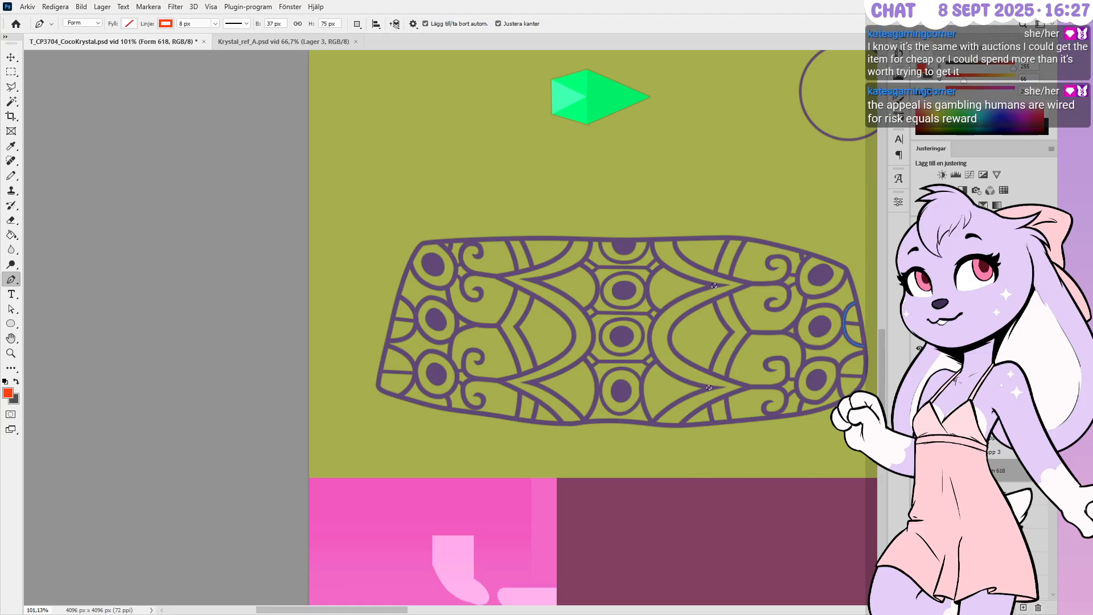
left_click(931, 452)
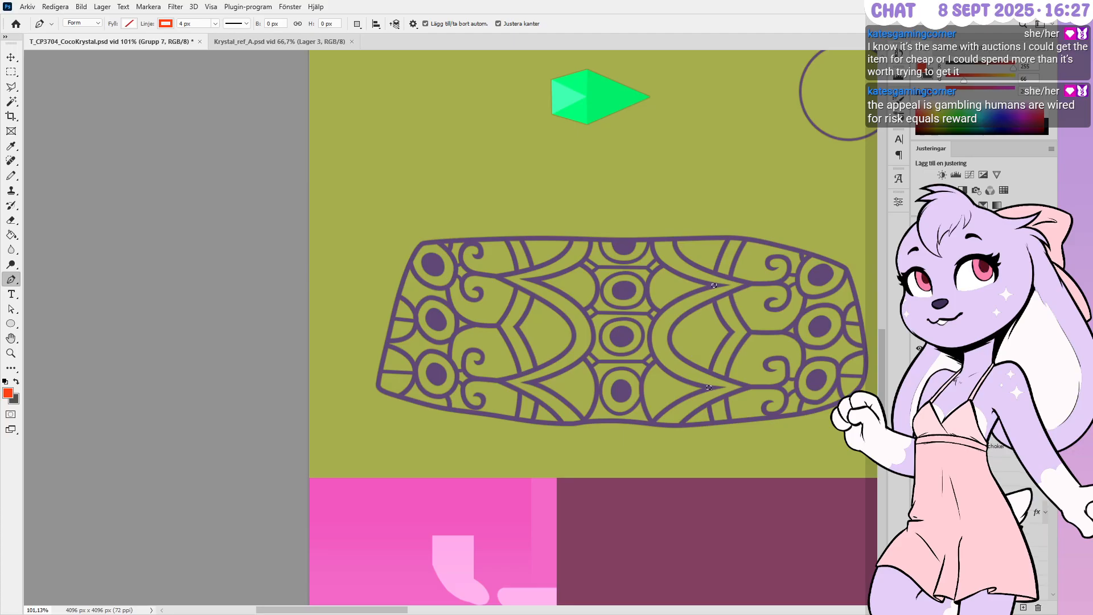
left_click(11, 73)
scroll(446, 324, "down", 3, "alt")
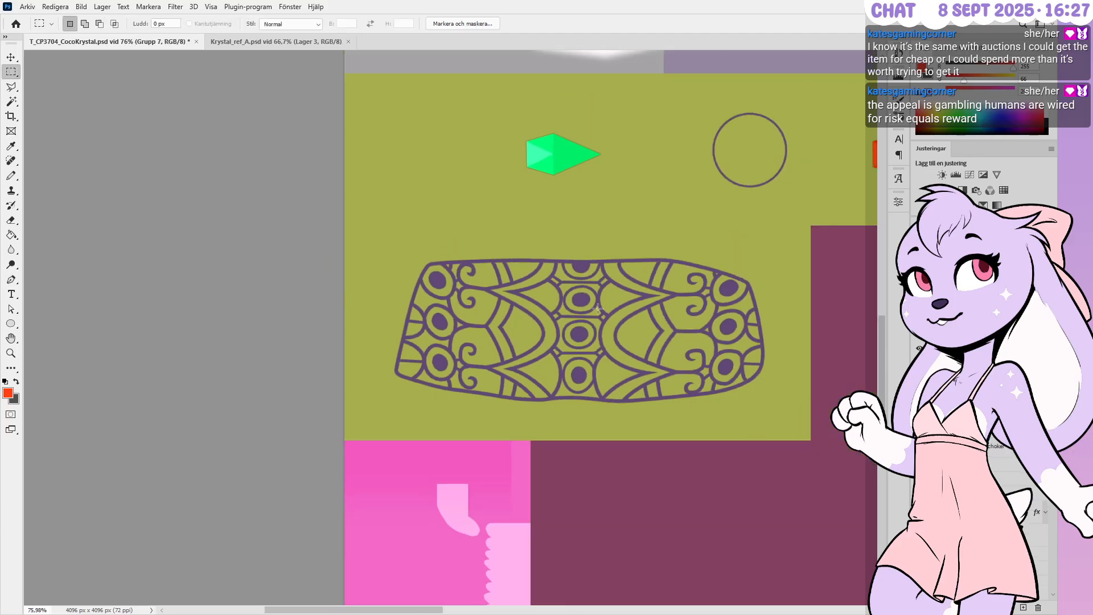
Save T_CP3704_CocoKrystal.psd with Ctrl+S, saving again once the progress finishes
scroll(734, 318, "up", 3, "alt")
key("ctrl+s")
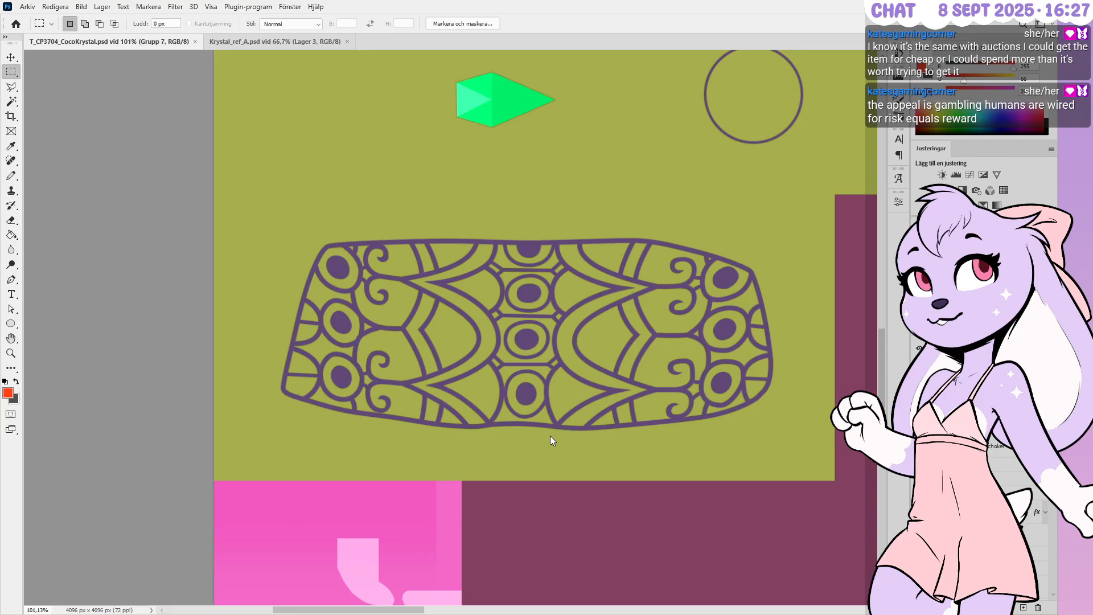
key("ctrl+s")
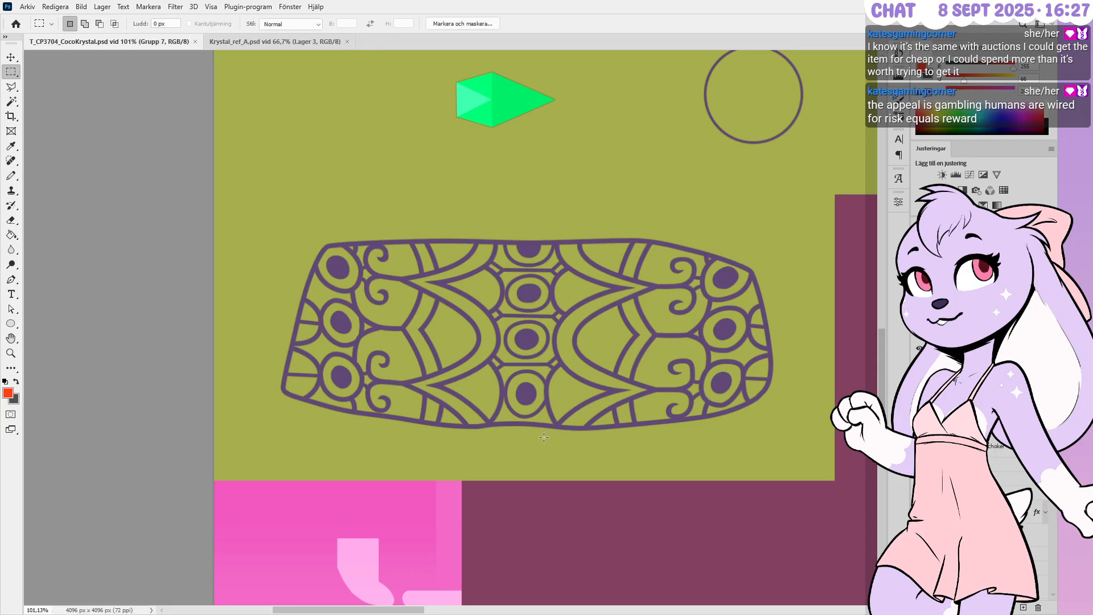
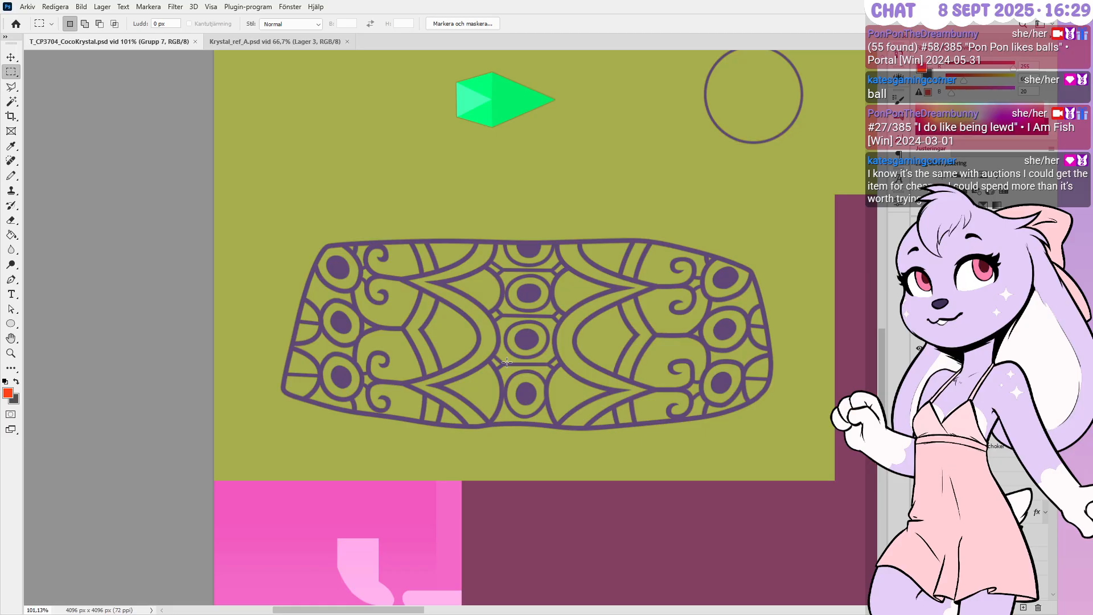
Reshape the bottom curve of the Form 612 ring around the lower-right dot
scroll(423, 336, "down", 4, "alt")
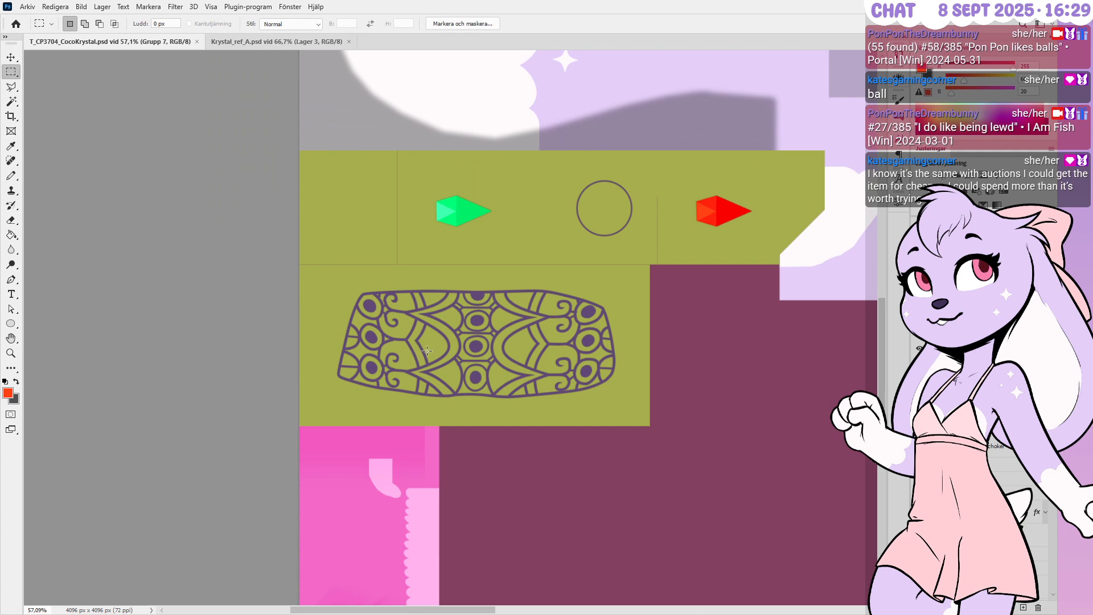
scroll(431, 362, "up", 1, "alt")
scroll(436, 363, "up", 1, "alt")
scroll(437, 364, "up", 1, "alt")
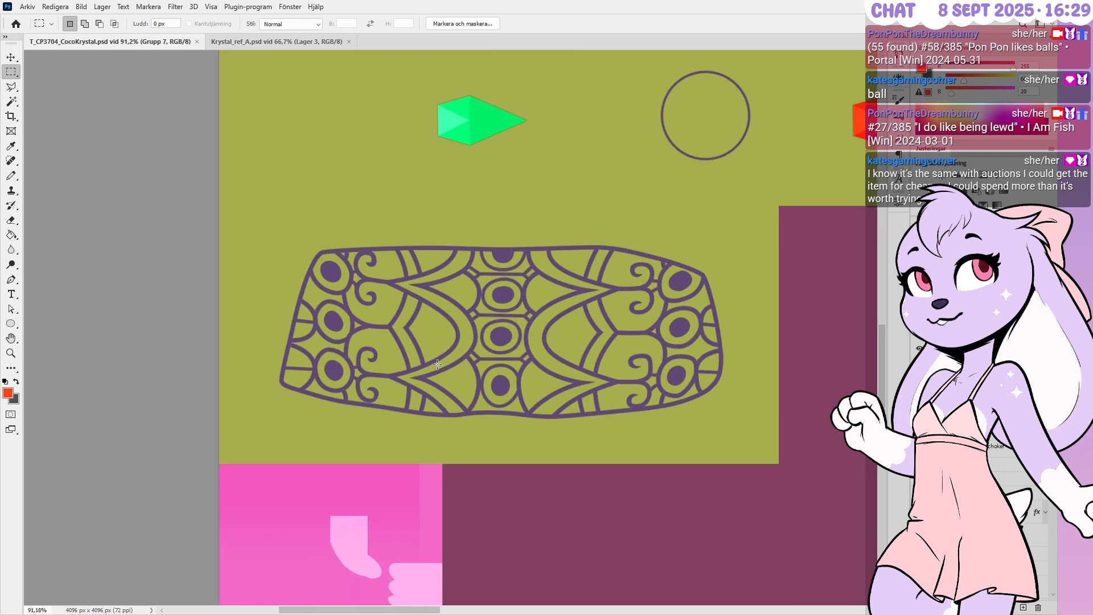
scroll(438, 364, "down", 2, "alt")
scroll(437, 364, "up", 3, "alt")
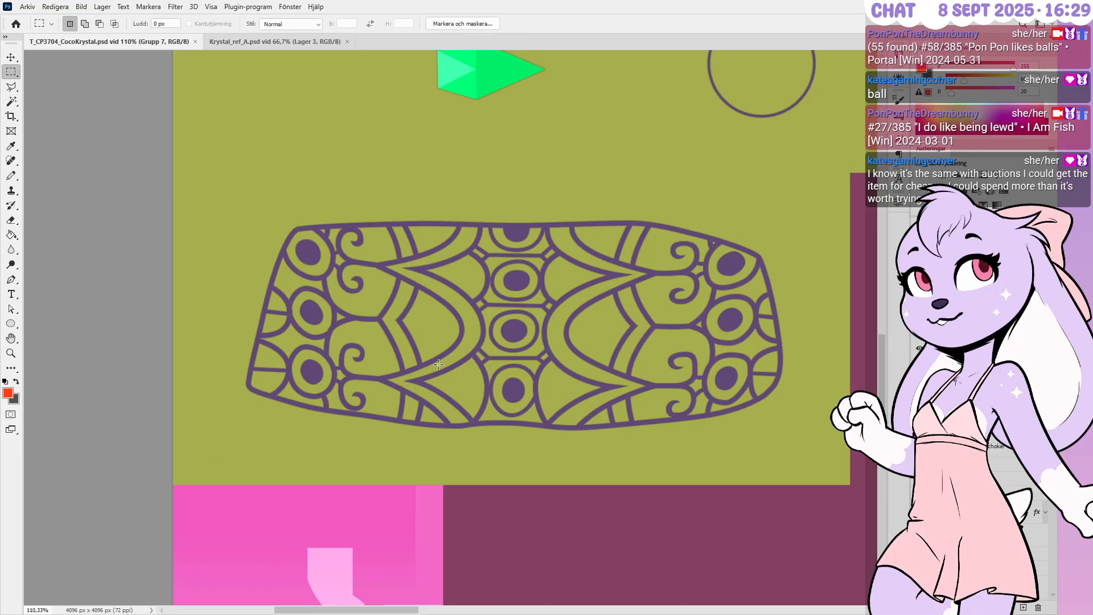
scroll(444, 367, "up", 1, "alt")
scroll(451, 371, "down", 1, "alt")
scroll(453, 371, "up", 1, "alt")
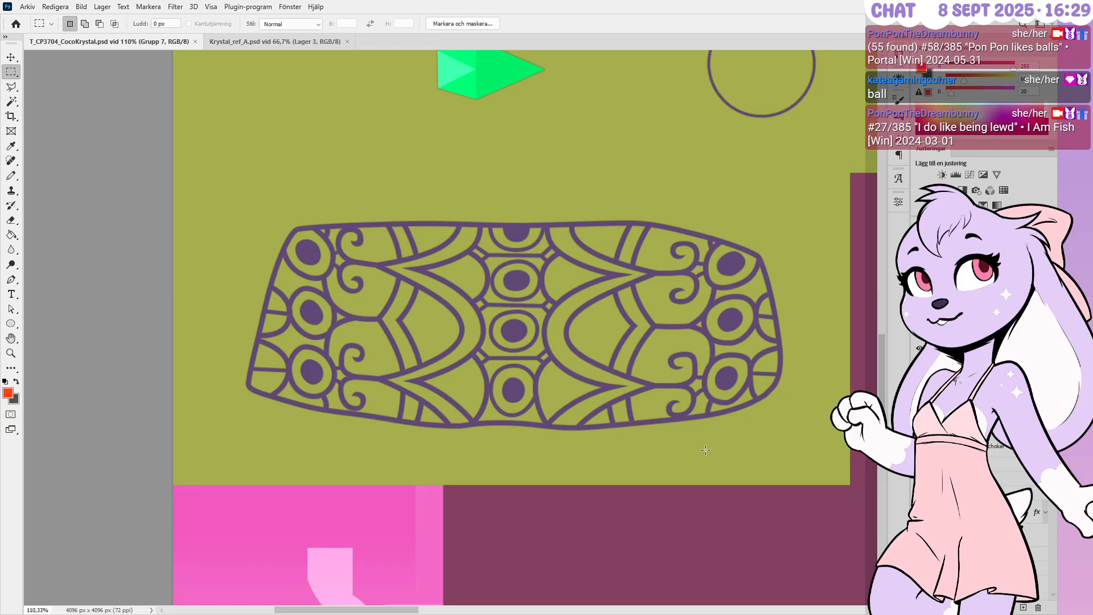
scroll(735, 404, "up", 3, "alt")
scroll(735, 404, "up", 3, "alt")
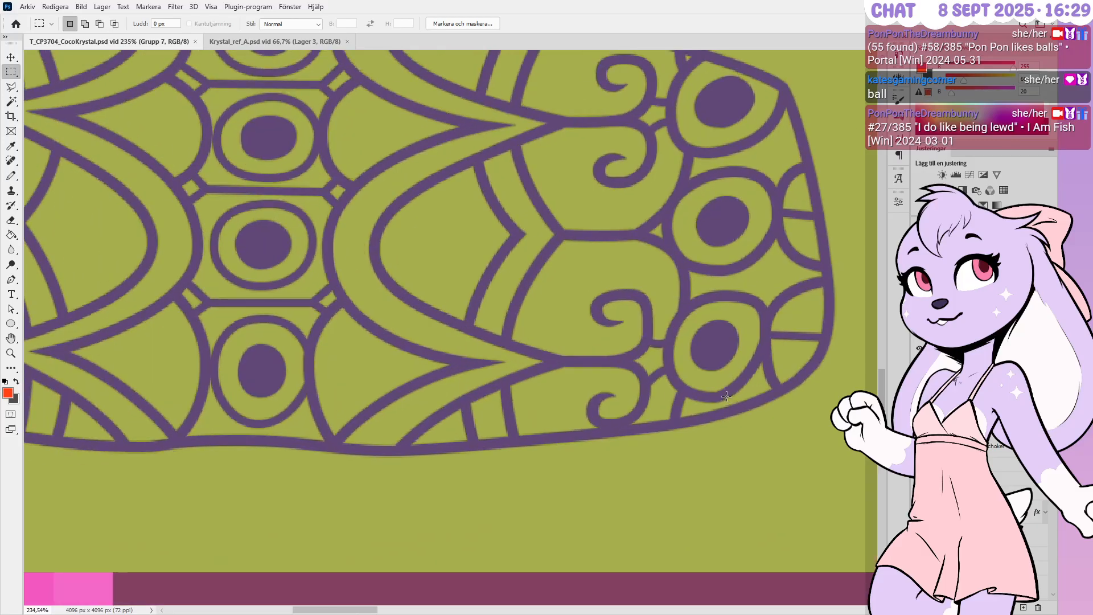
key("p")
left_click(724, 394, "ctrl")
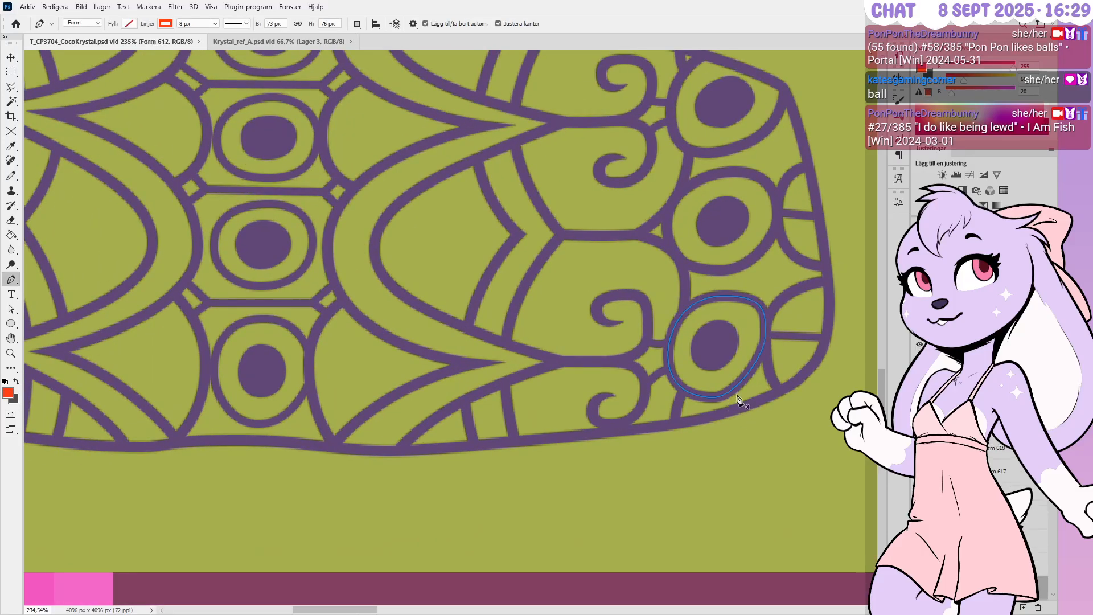
scroll(735, 393, "up", 4, "alt")
left_click(745, 387, "ctrl")
left_click_drag(736, 401, 754, 392, "ctrl")
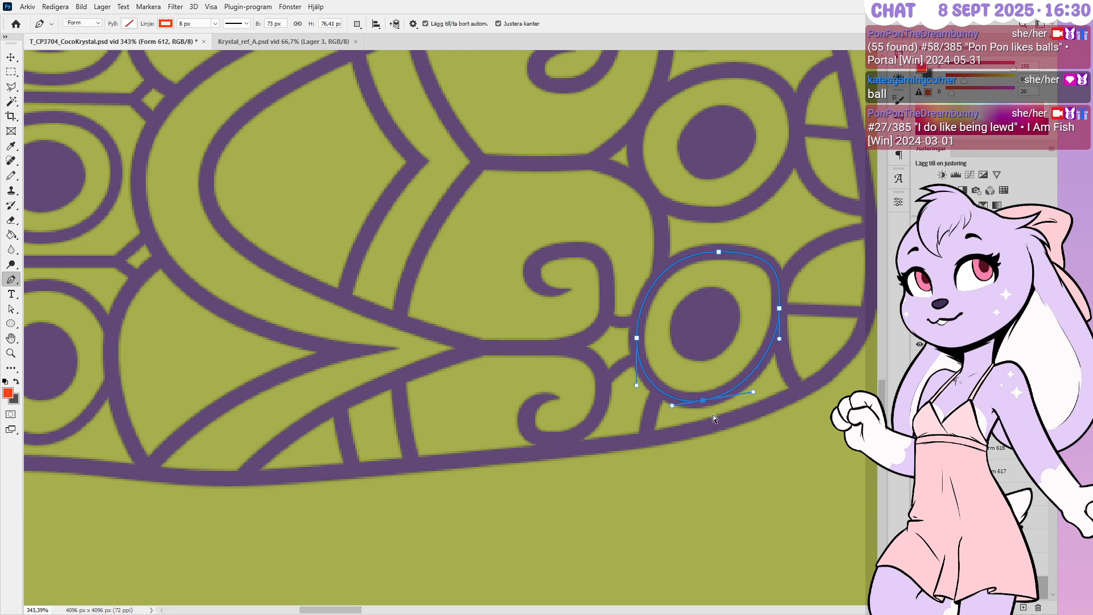
key("Return")
Even out the ring's top and right-side curves, then deselect the path
scroll(685, 401, "down", 4, "alt")
scroll(714, 380, "down", 2, "alt")
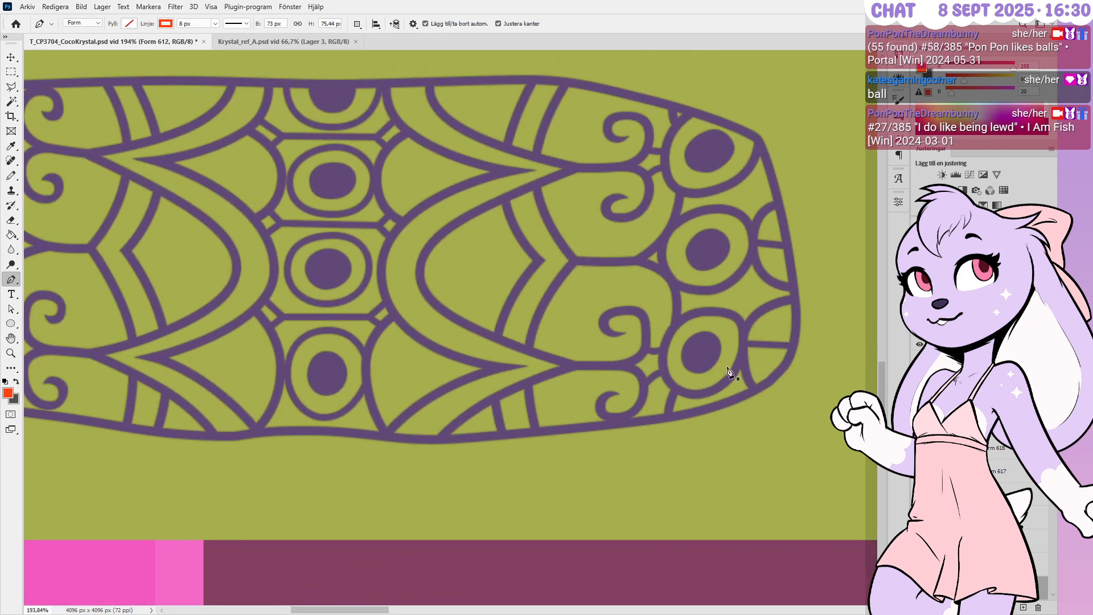
scroll(727, 371, "up", 3, "alt")
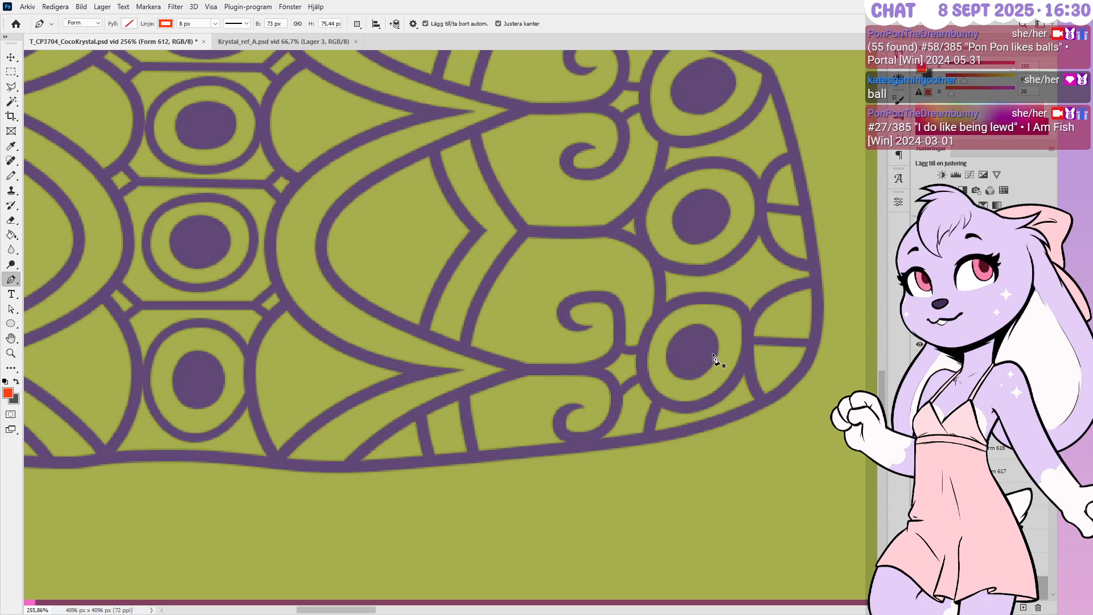
scroll(743, 238, "up", 1, "alt")
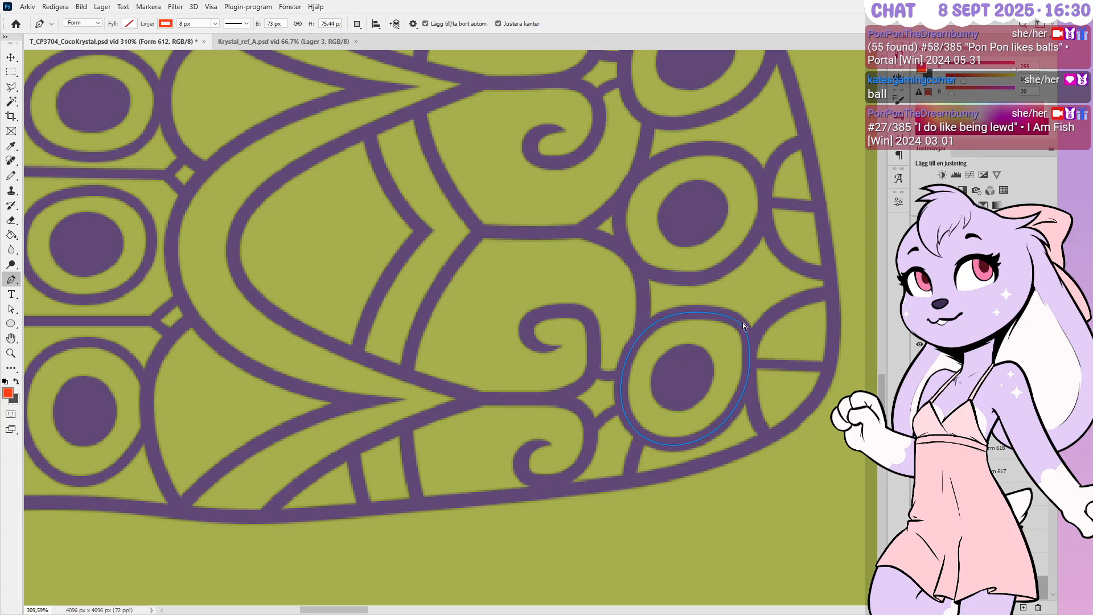
scroll(749, 337, "up", 3, "alt")
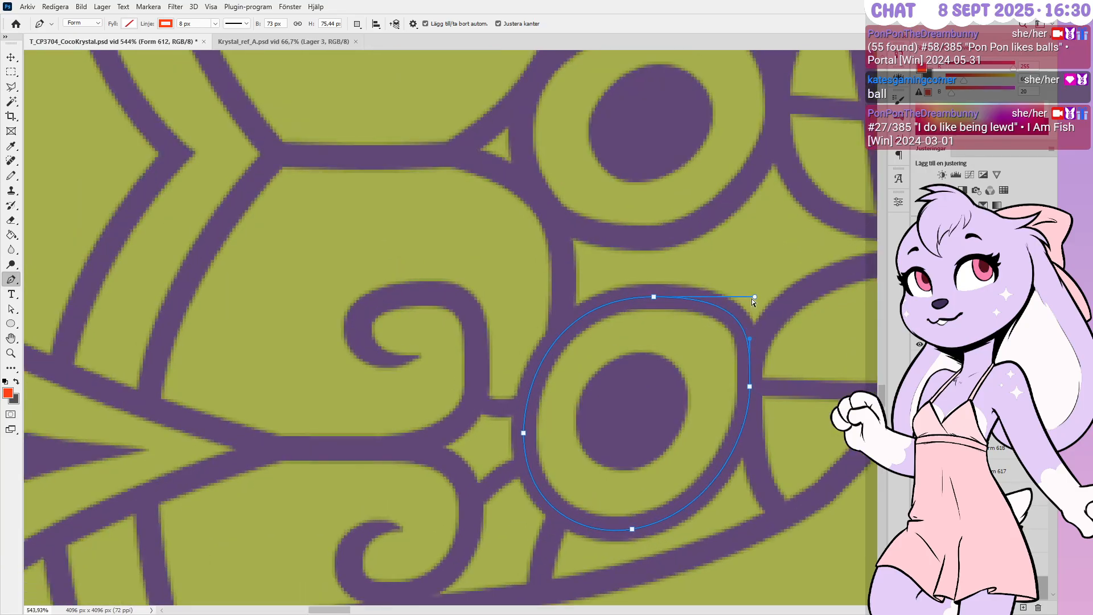
left_click_drag(753, 298, 734, 297, "ctrl")
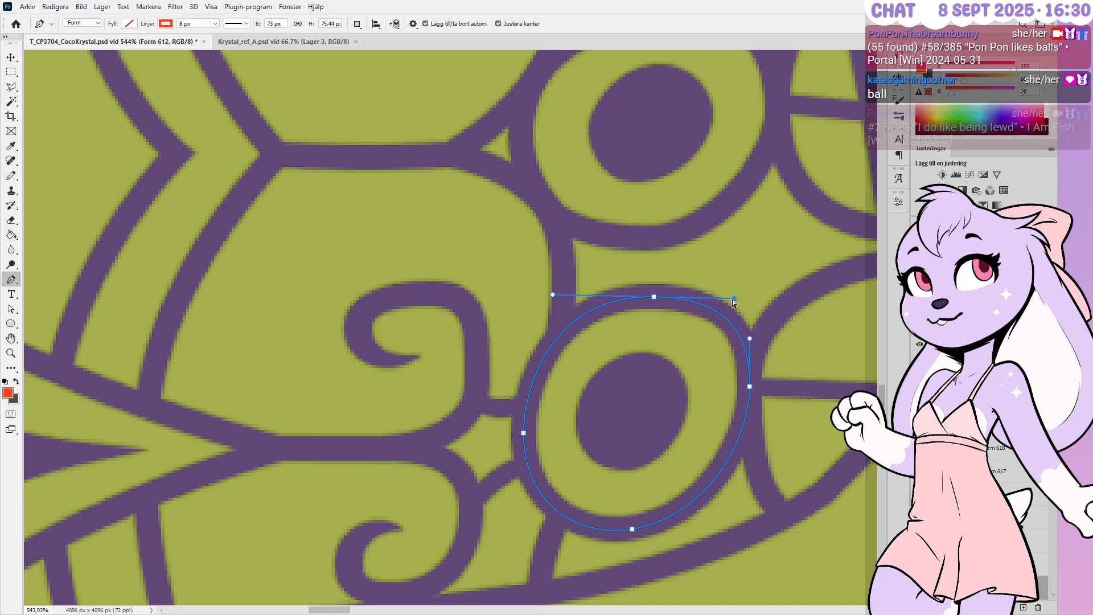
left_click_drag(749, 339, 749, 355, "ctrl")
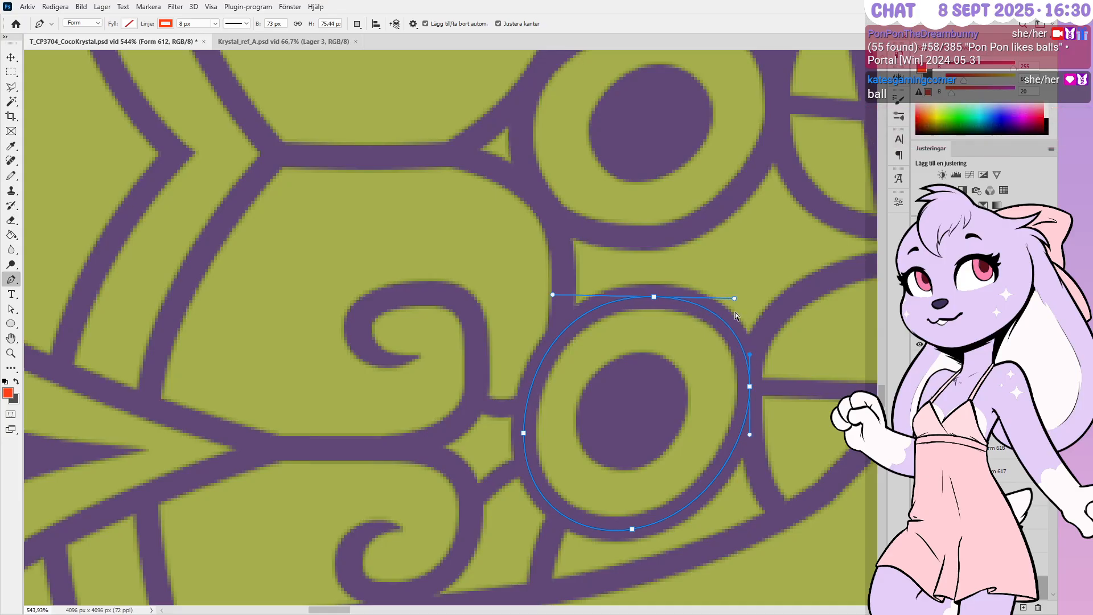
left_click_drag(733, 298, 731, 300, "ctrl")
key("Return")
scroll(576, 411, "down", 4, "alt")
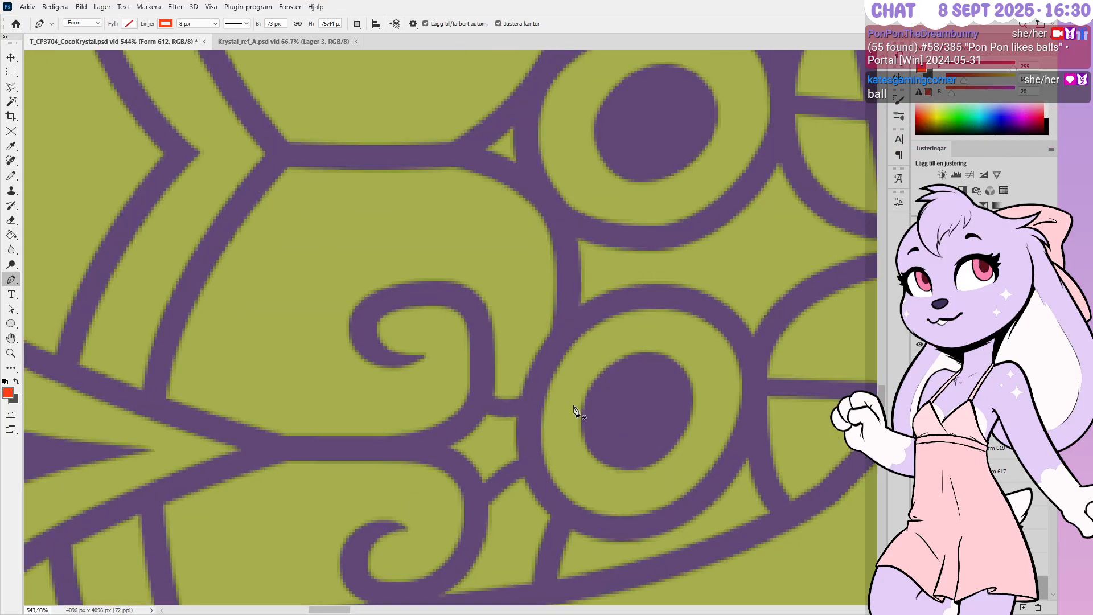
scroll(563, 414, "down", 1, "alt")
scroll(566, 411, "down", 6, "alt")
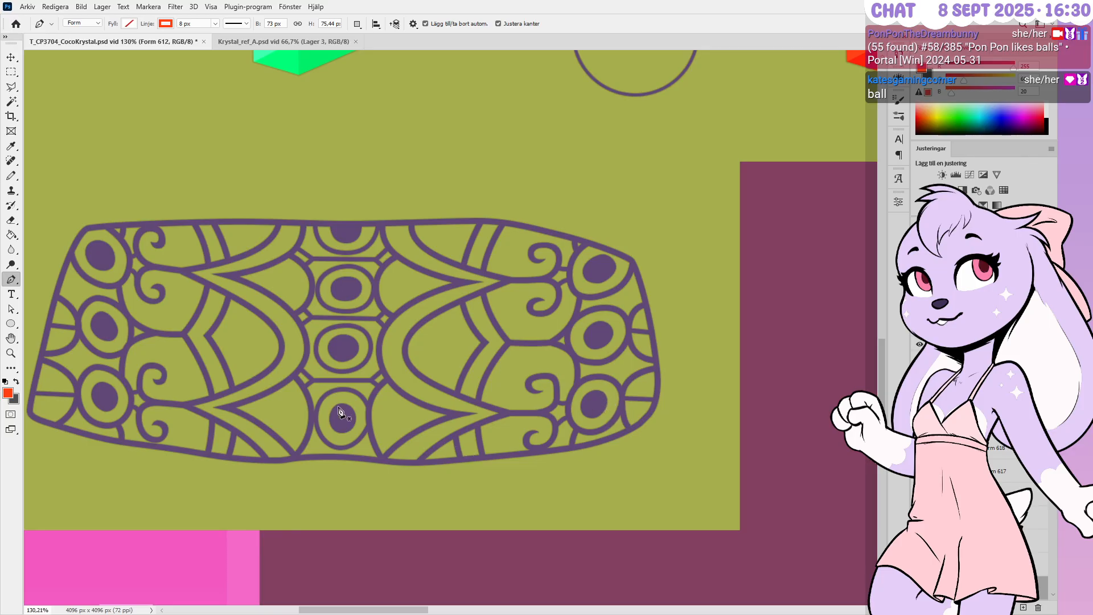
scroll(714, 319, "down", 3, "alt")
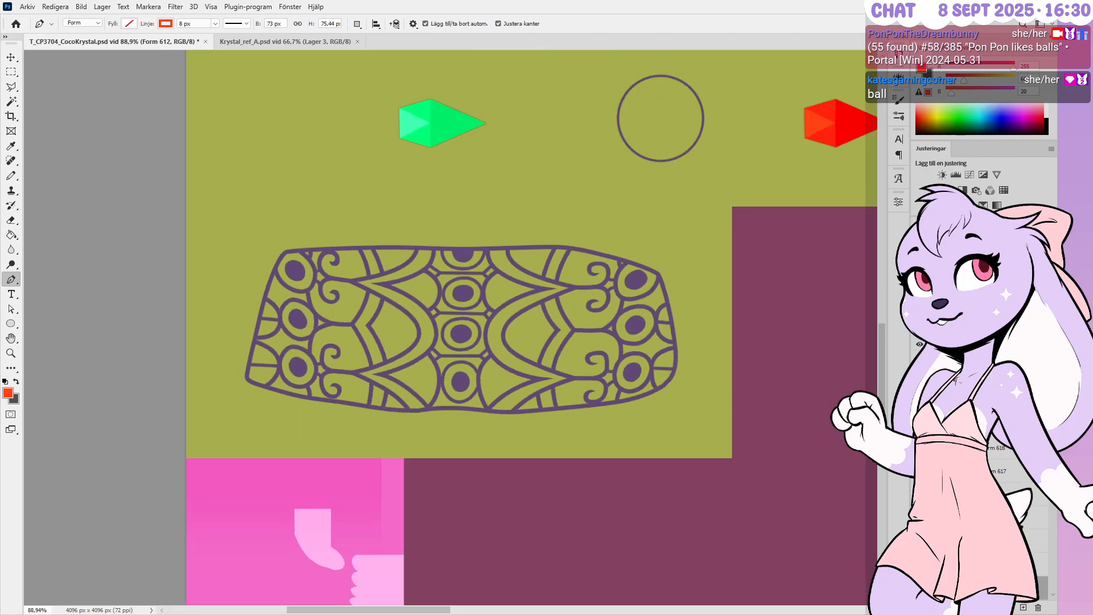
Select the Grupp 7 ornament group and save the texture file
left_click(956, 429)
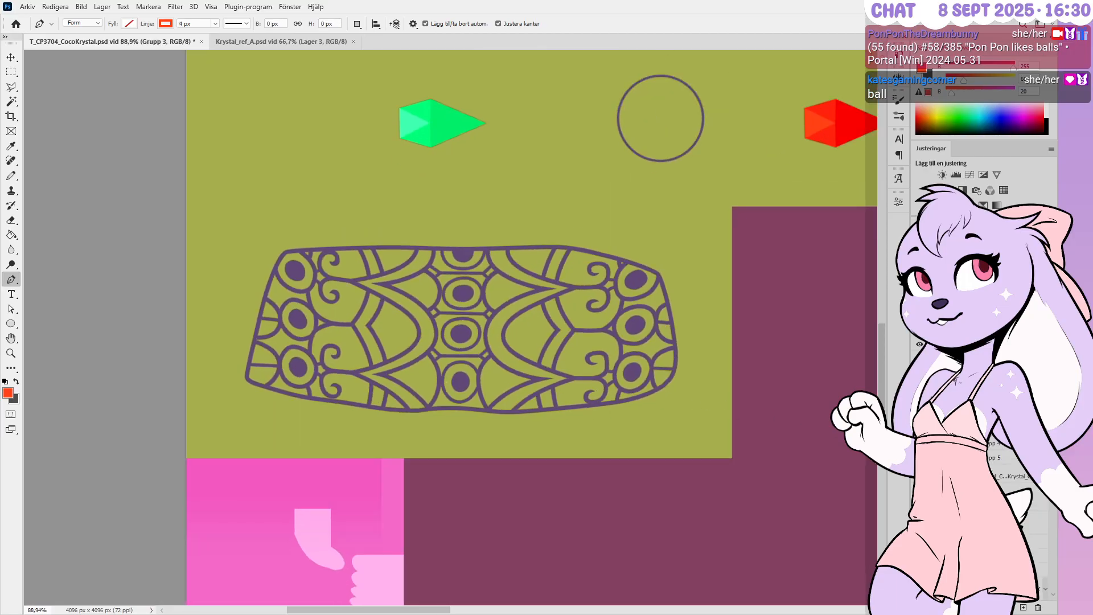
left_click(932, 358)
key("ctrl+s")
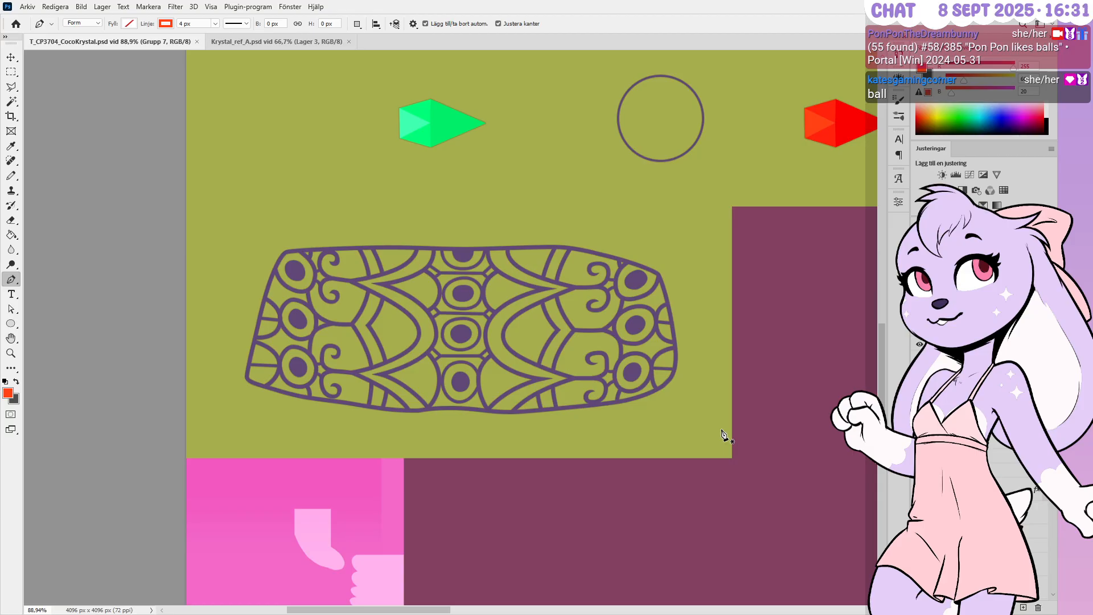
Try filling the H layer with mid-grey, then undo the fill
left_click(967, 421)
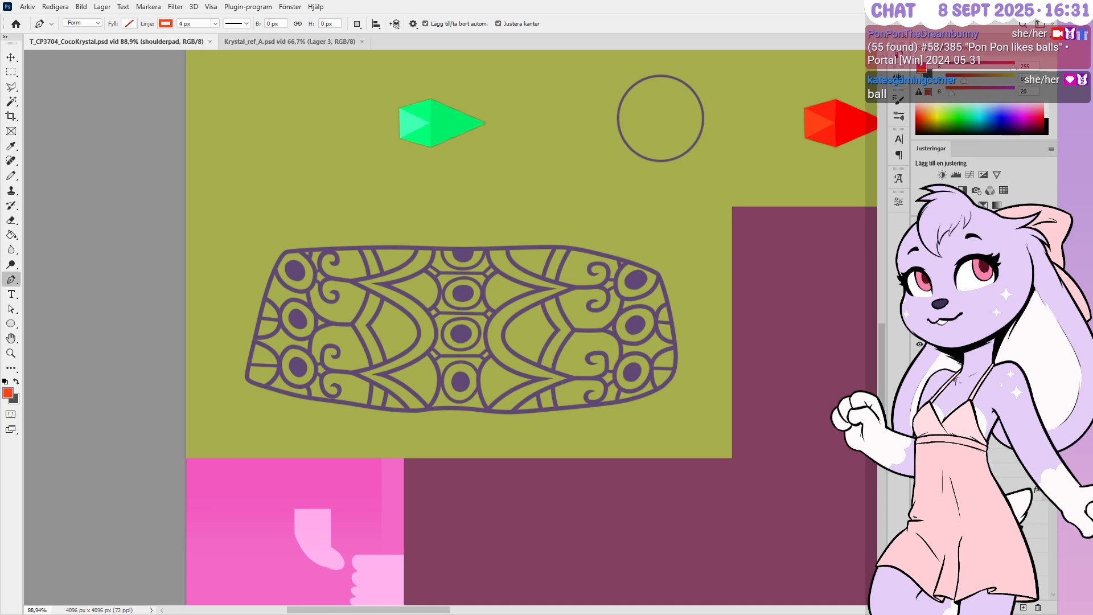
left_click(967, 444)
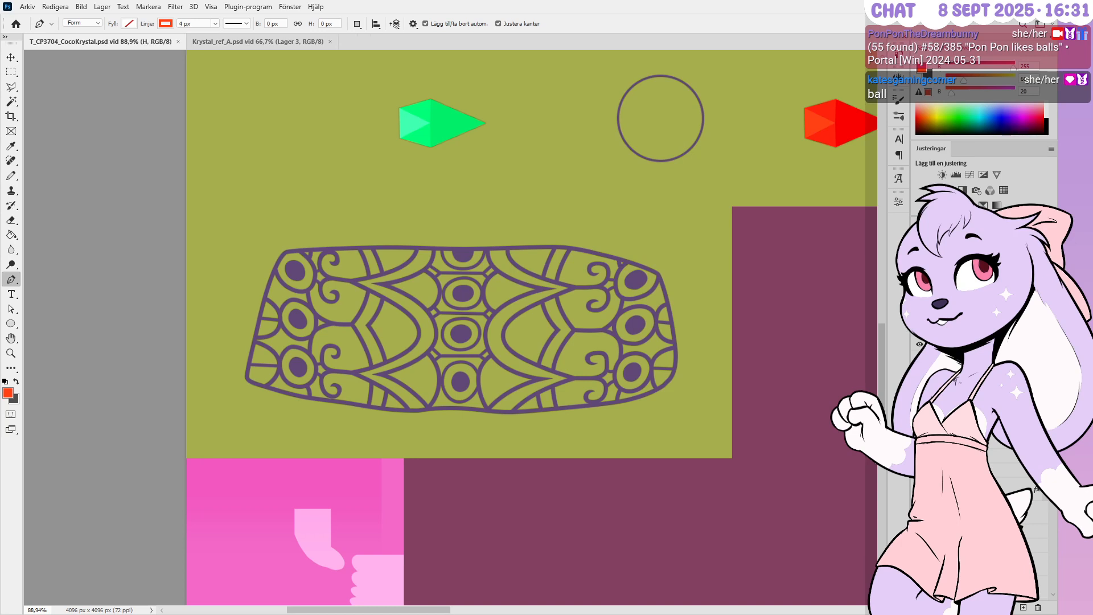
key("ctrl+v")
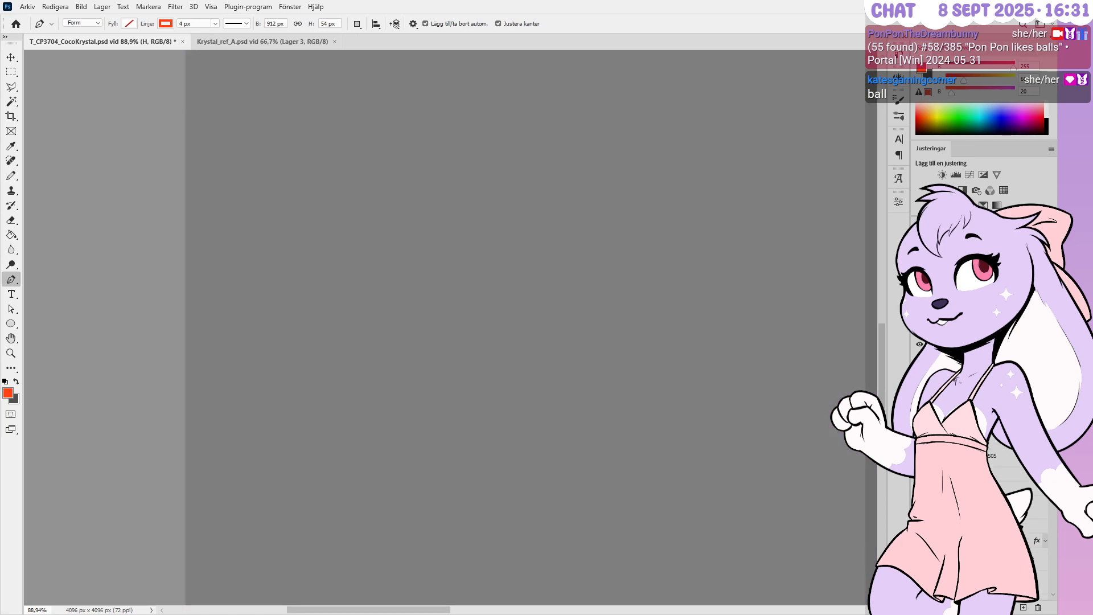
key("ctrl+z")
Add the new empty Lager 510 layer and recolour the Grupp 7 linework orange
left_click(967, 490)
left_click(967, 510)
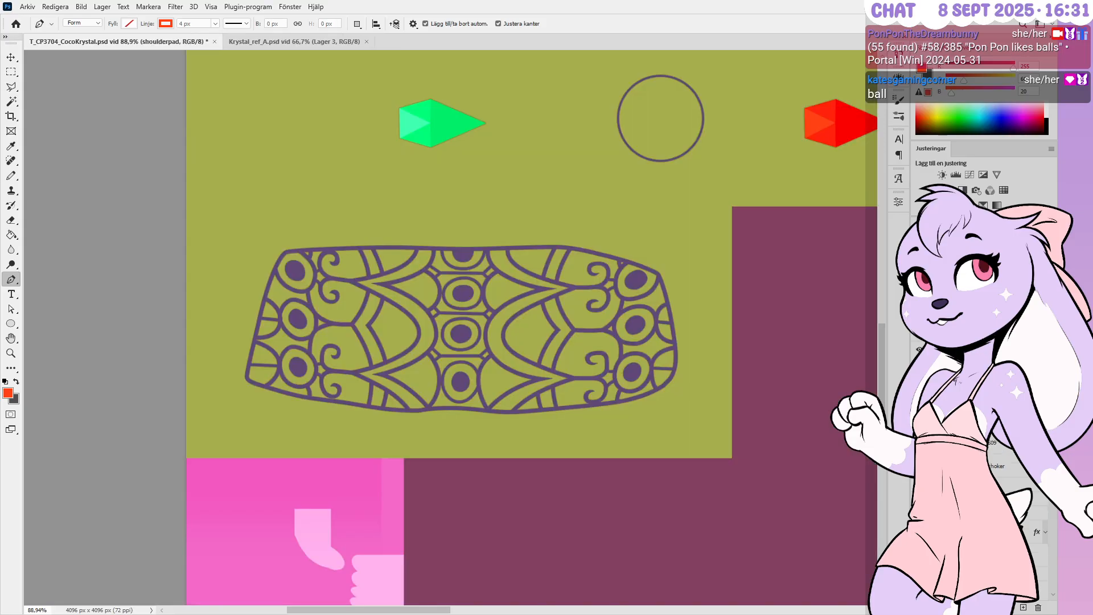
left_click(968, 531)
key("space")
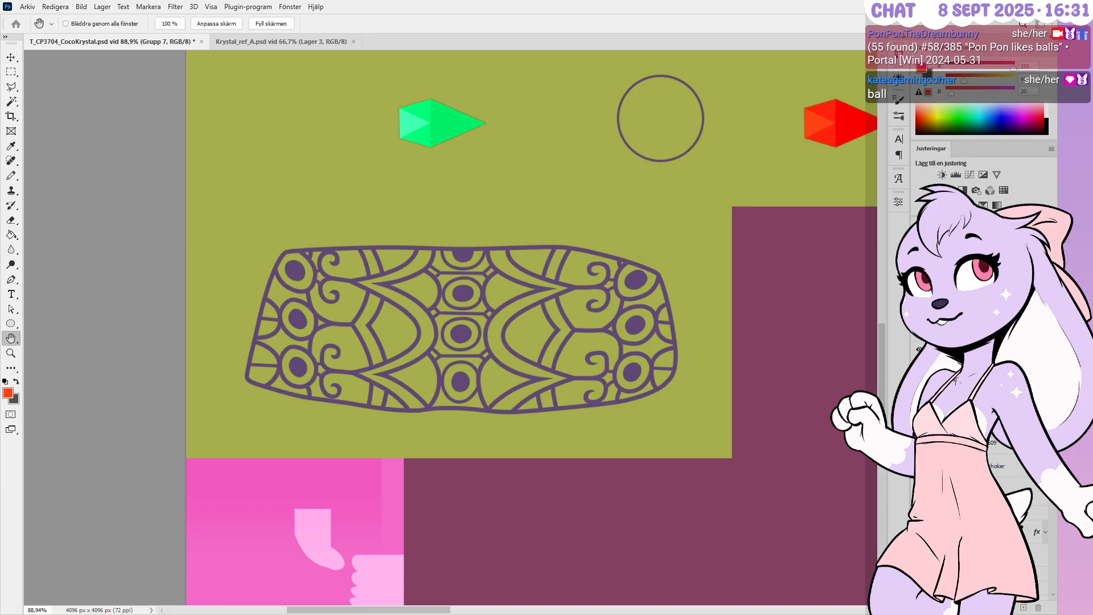
scroll(979, 501, "up", 1)
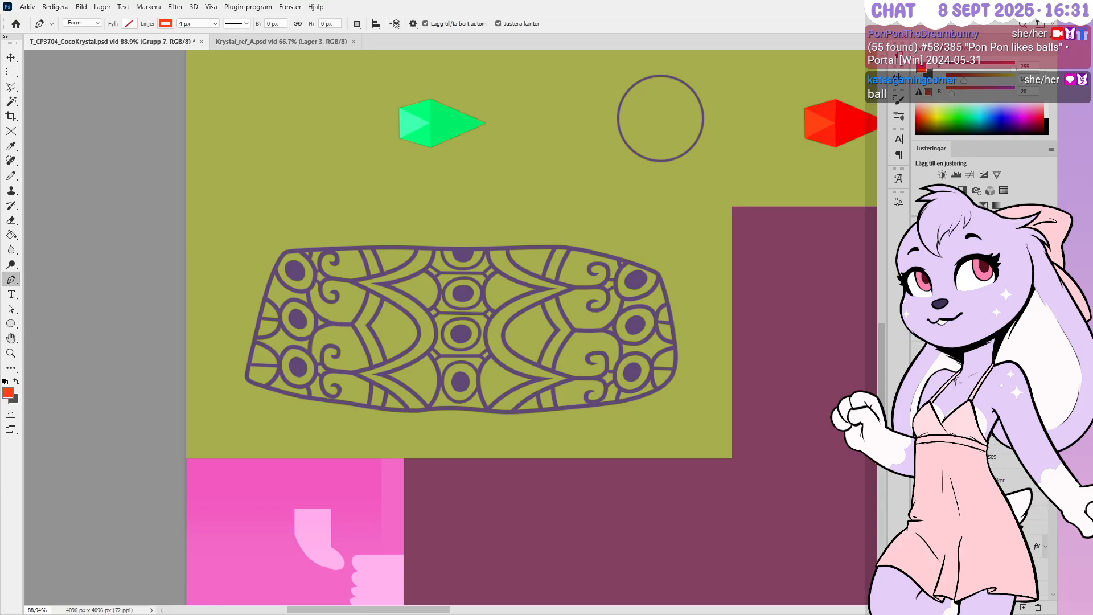
left_click(1022, 607)
key("ctrl+z")
scroll(978, 501, "up", 1)
left_click(1023, 606)
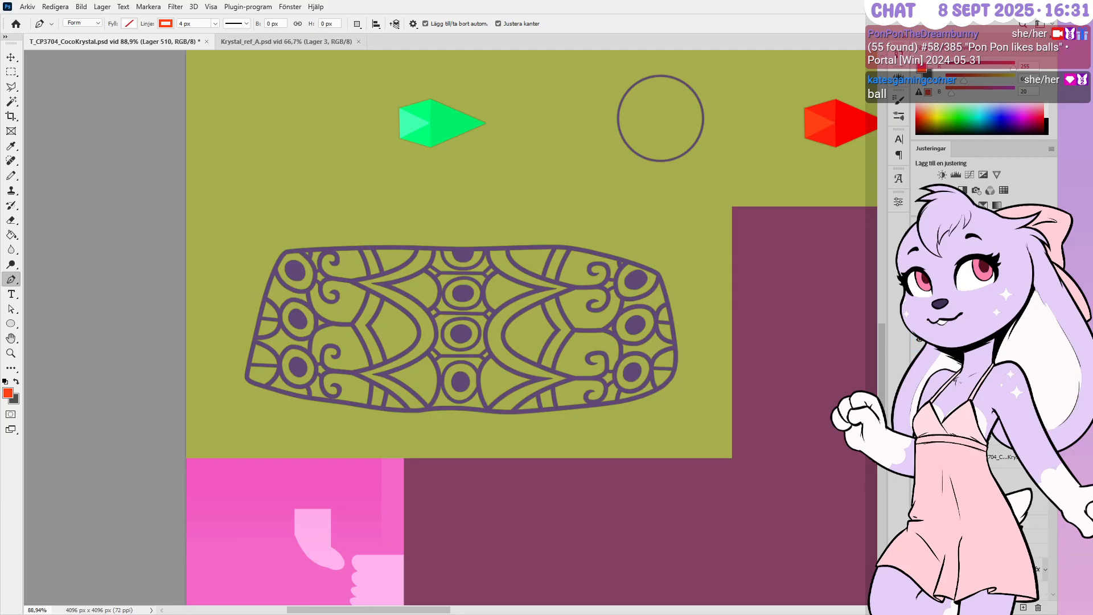
key("ctrl+z")
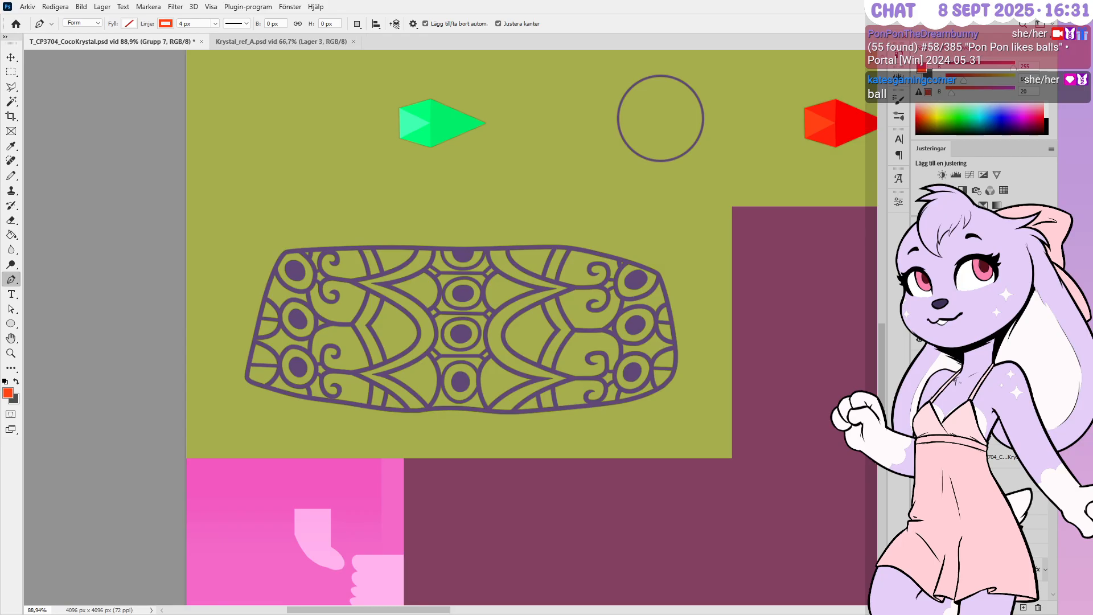
key("ctrl+z")
left_click(1023, 607)
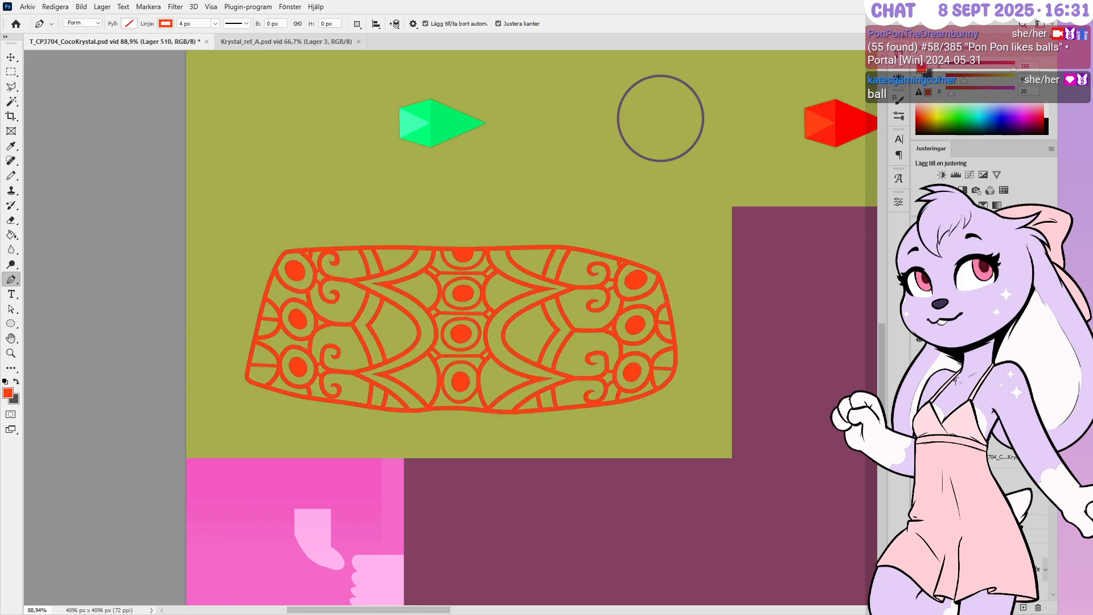
Fill the background layer with grey RGB 127, 127, 127
left_click(1030, 66)
type("127")
key("Tab")
type("127")
key("Tab")
type("127")
key("Return")
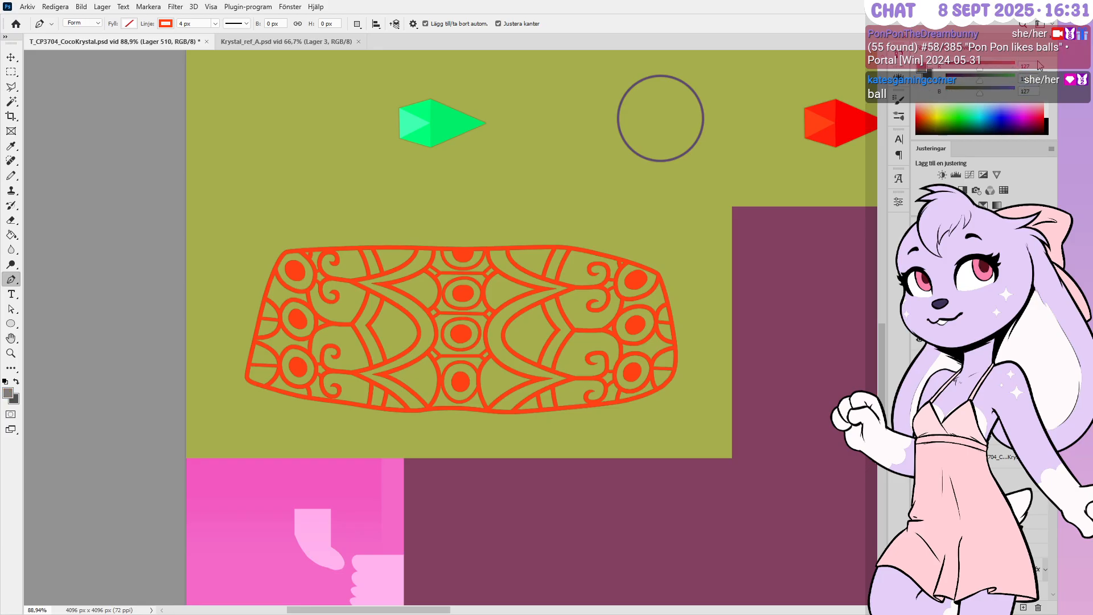
key("alt+BackSpace")
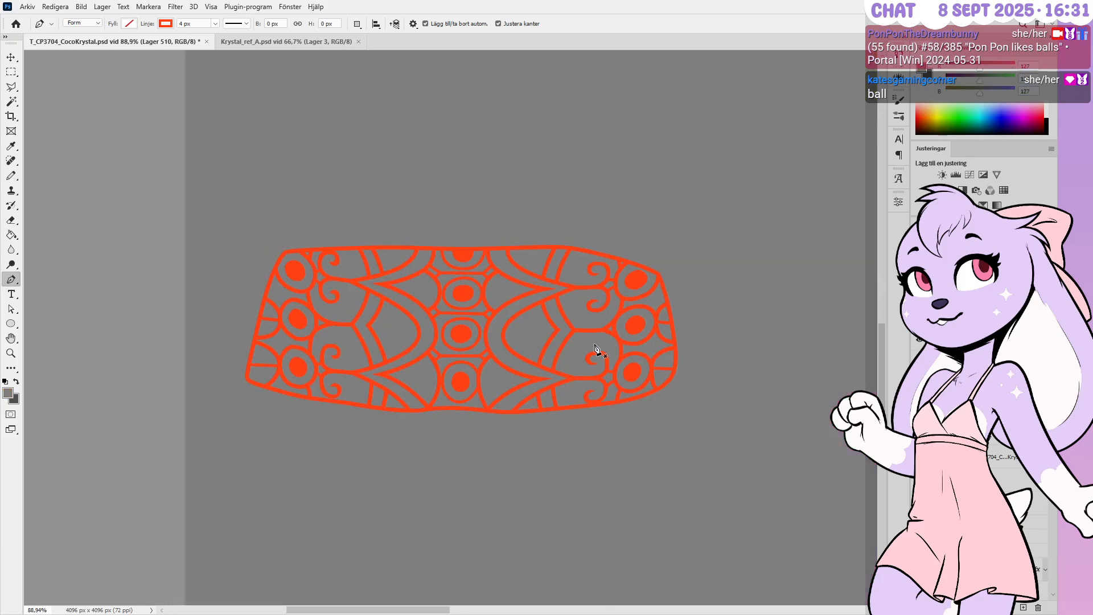
Turn the Grupp 7 line pattern dark purple, then black, and add a white outer glow
scroll(535, 348, "up", 3, "alt")
scroll(522, 345, "up", 2, "alt")
left_click(967, 387)
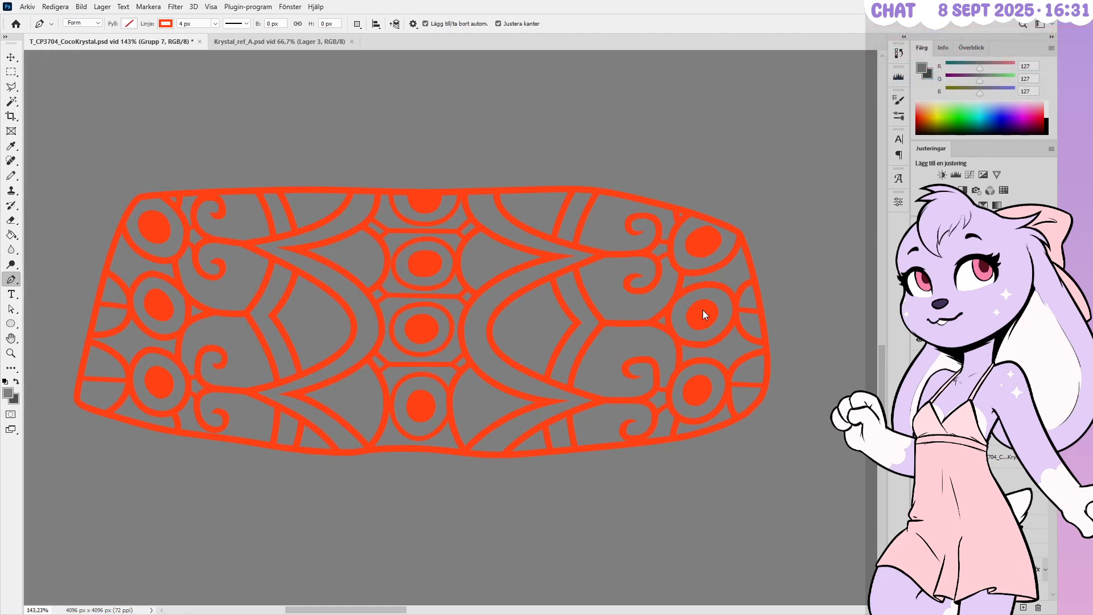
key("h")
left_click(570, 491)
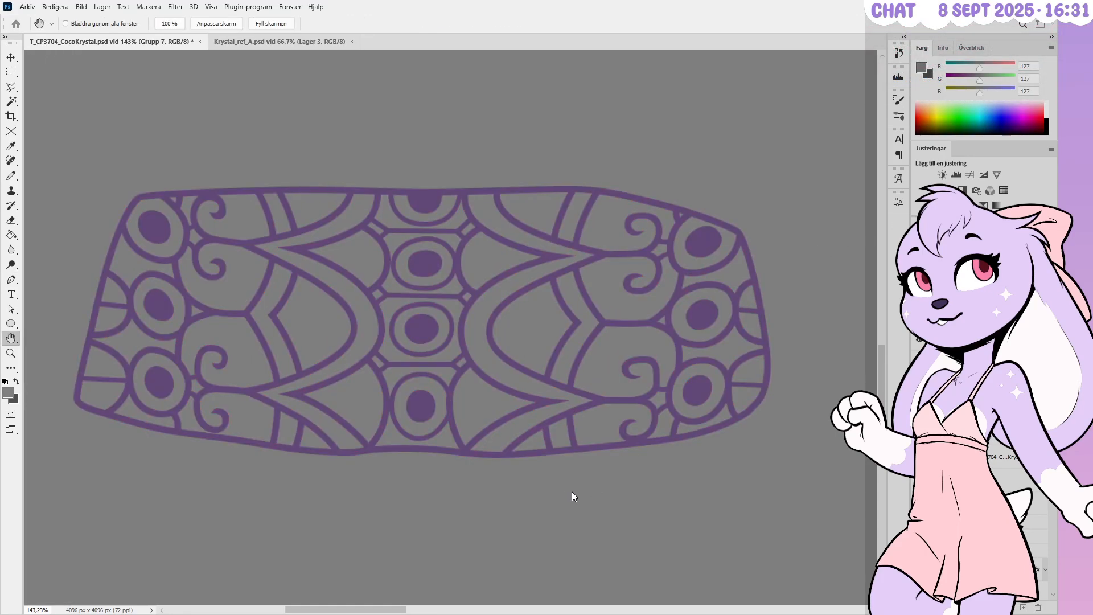
key("i")
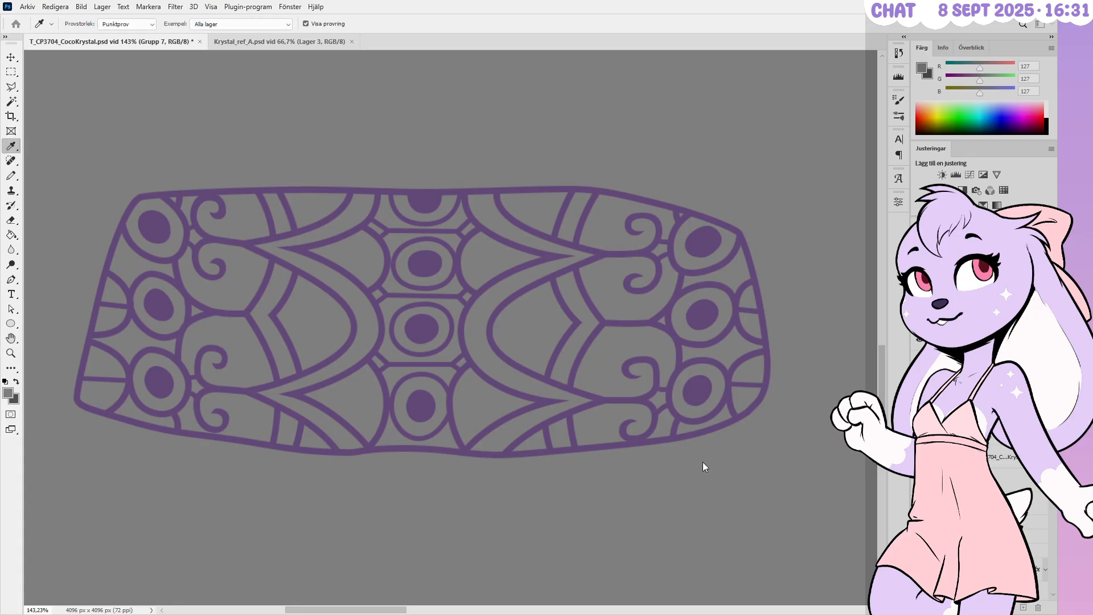
left_click(684, 540)
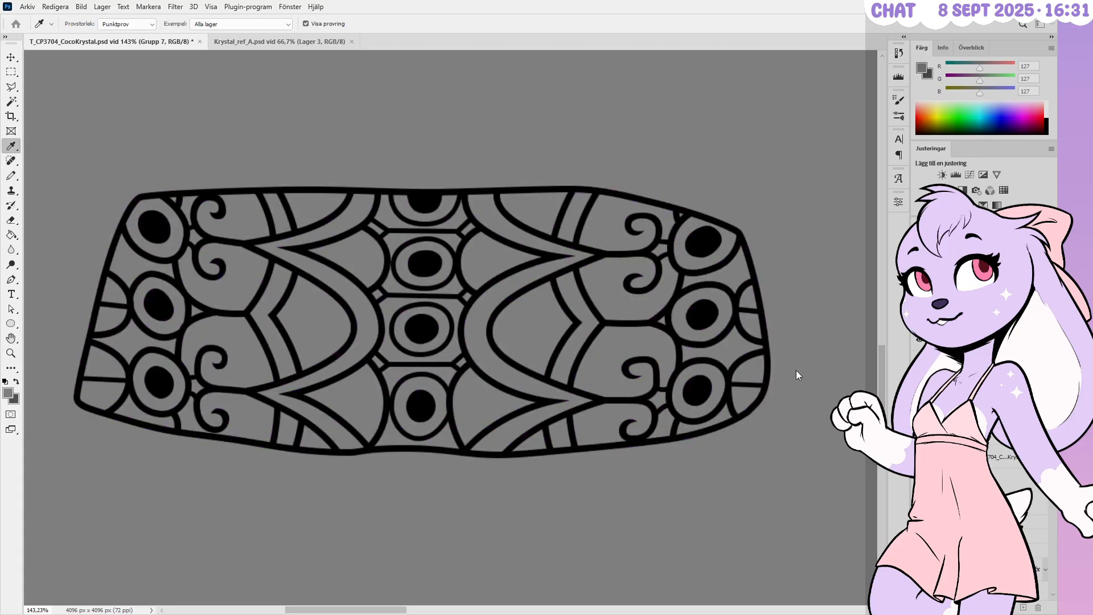
key("h")
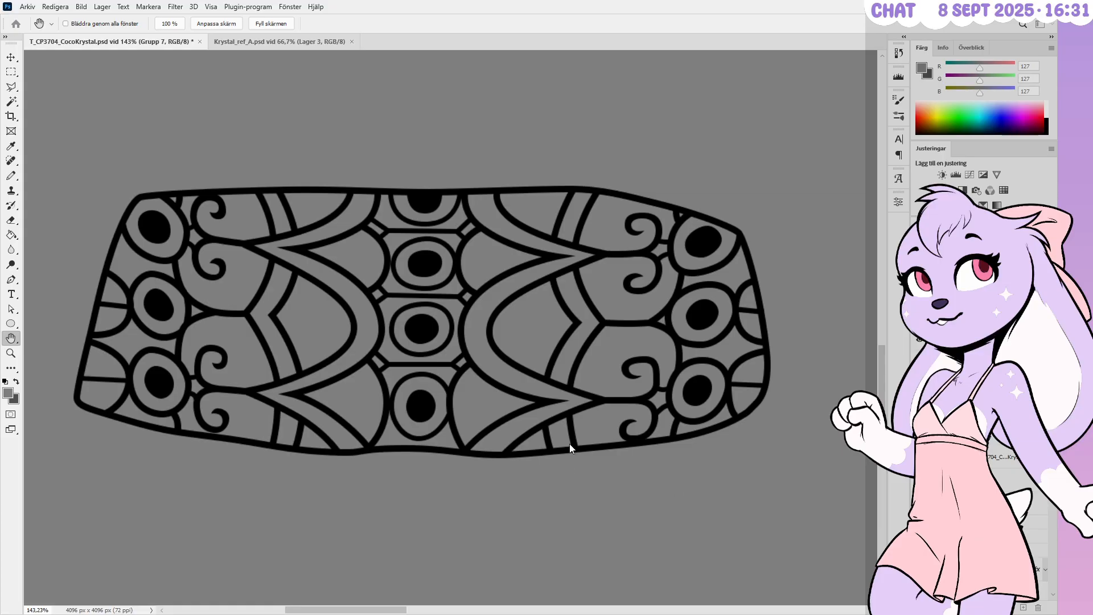
left_click(568, 541)
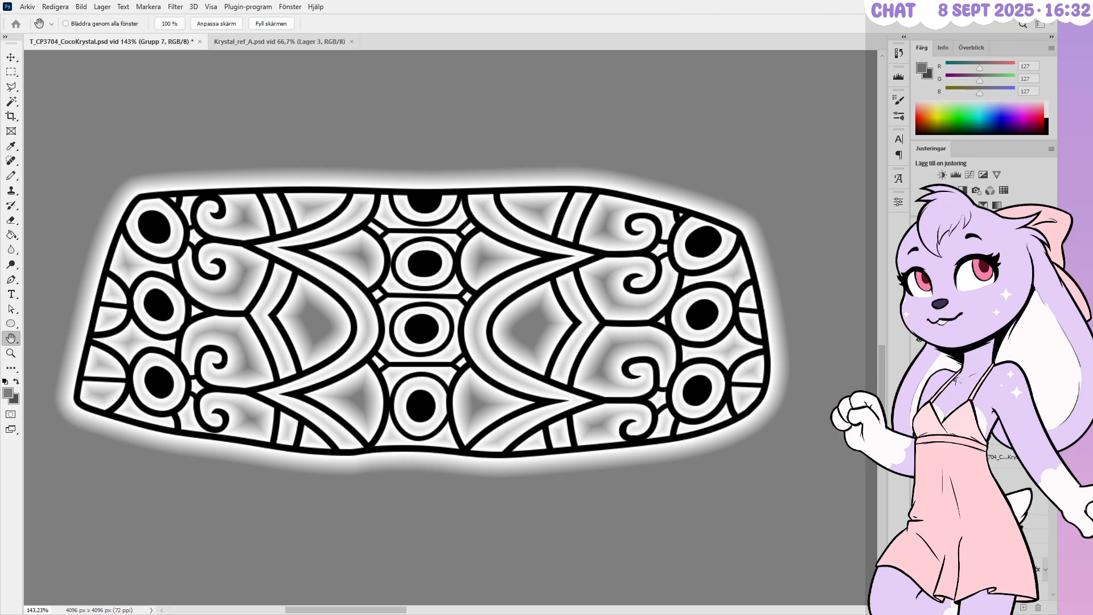
Confirm the glow, then toggle the line artwork and embossed reference layer to compare them
key("Return")
left_click(918, 340)
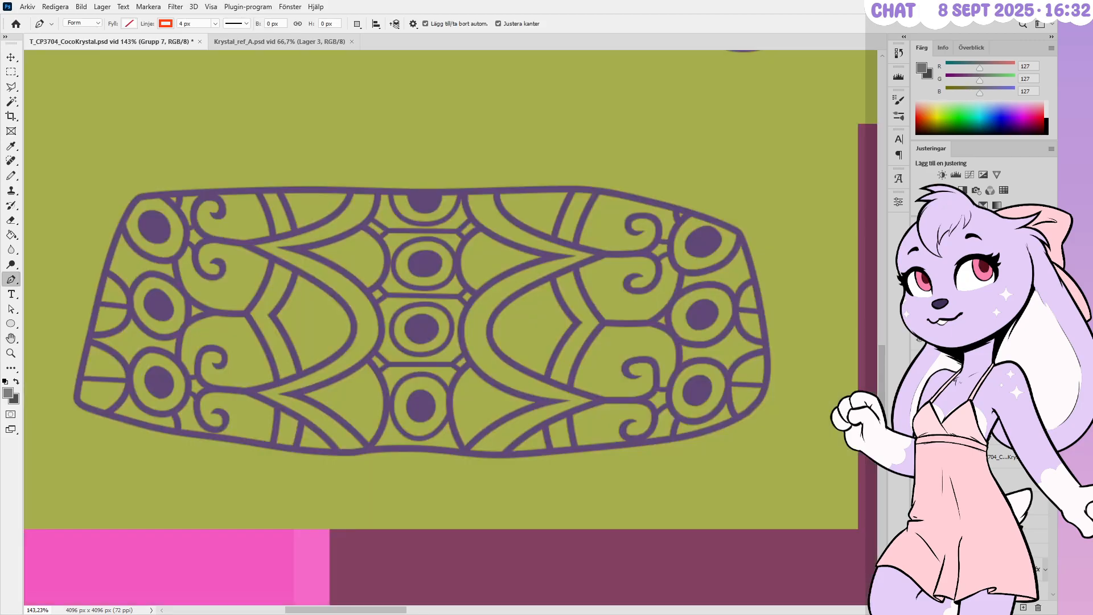
left_click(918, 456)
scroll(653, 288, "down", 1)
scroll(528, 320, "up", 8)
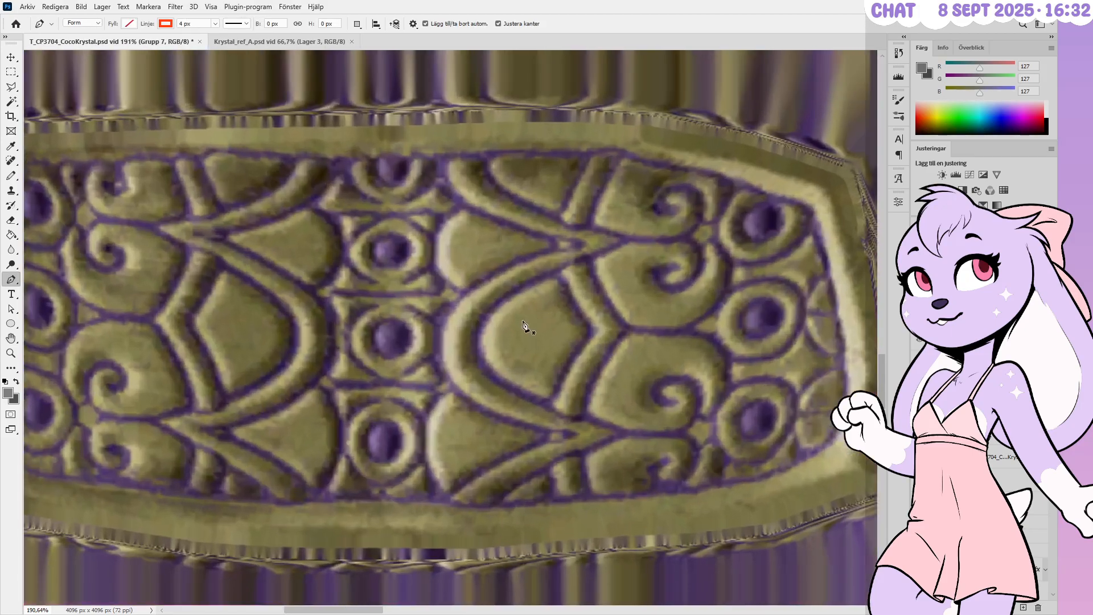
scroll(496, 360, "up", 4)
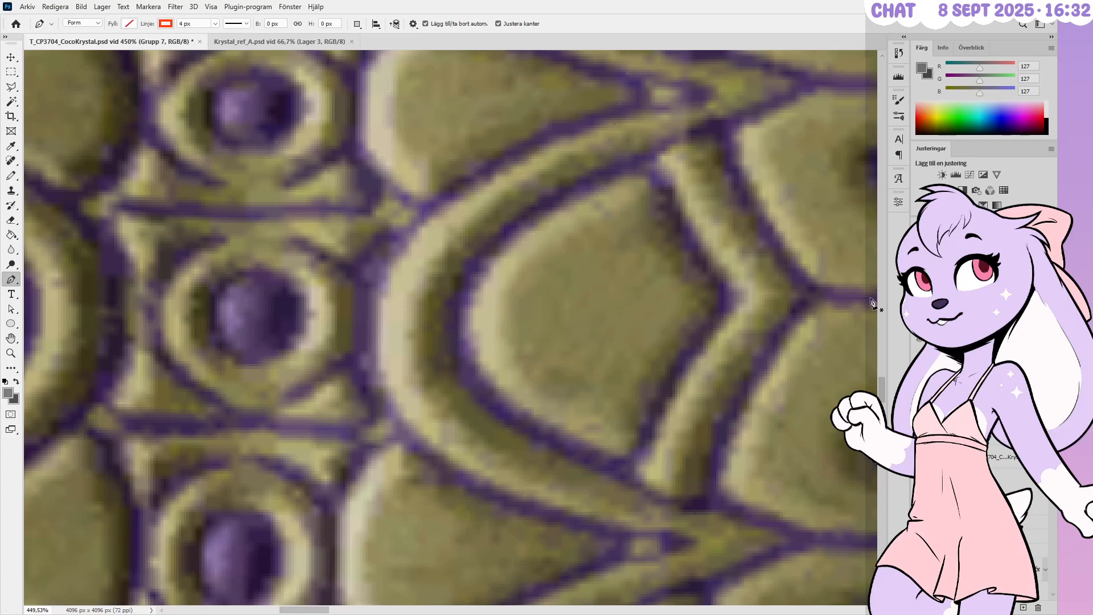
left_click(918, 456)
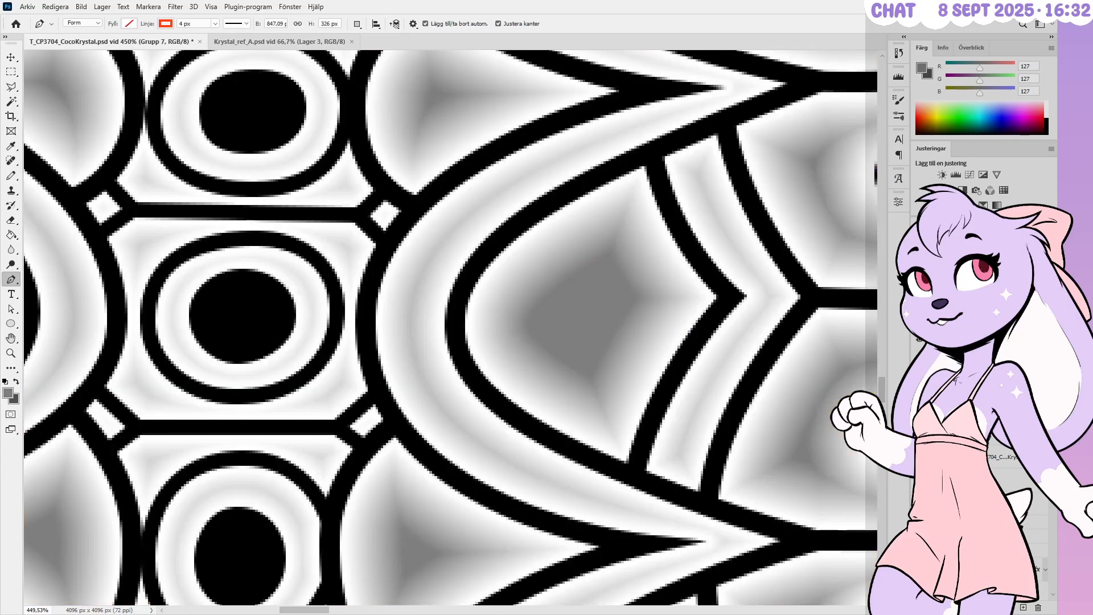
key("h")
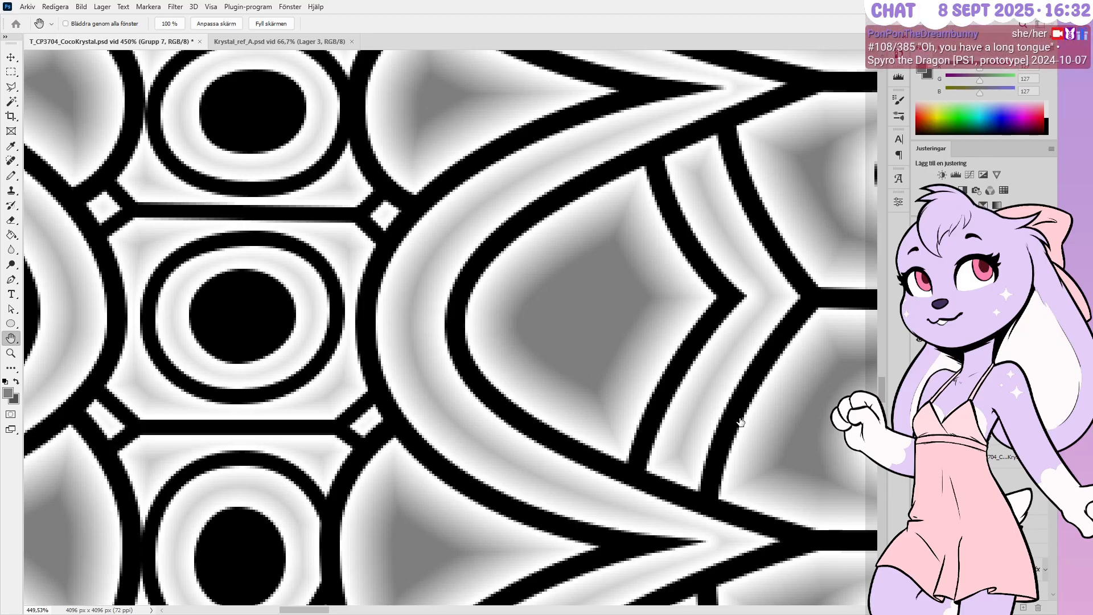
key("i")
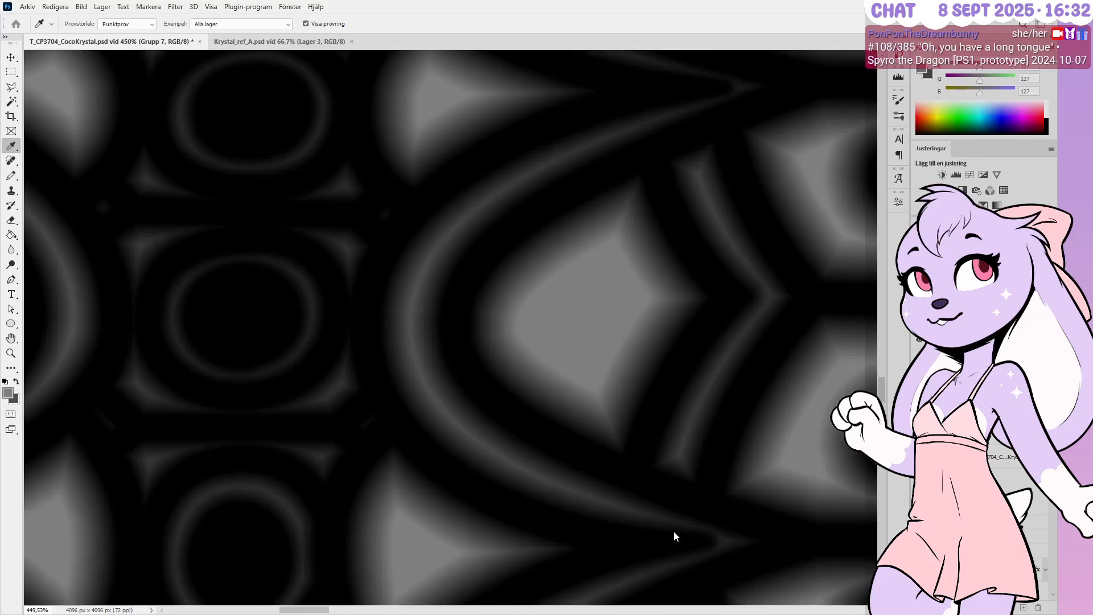
Brighten the outer glow edges around the black lines
key("h")
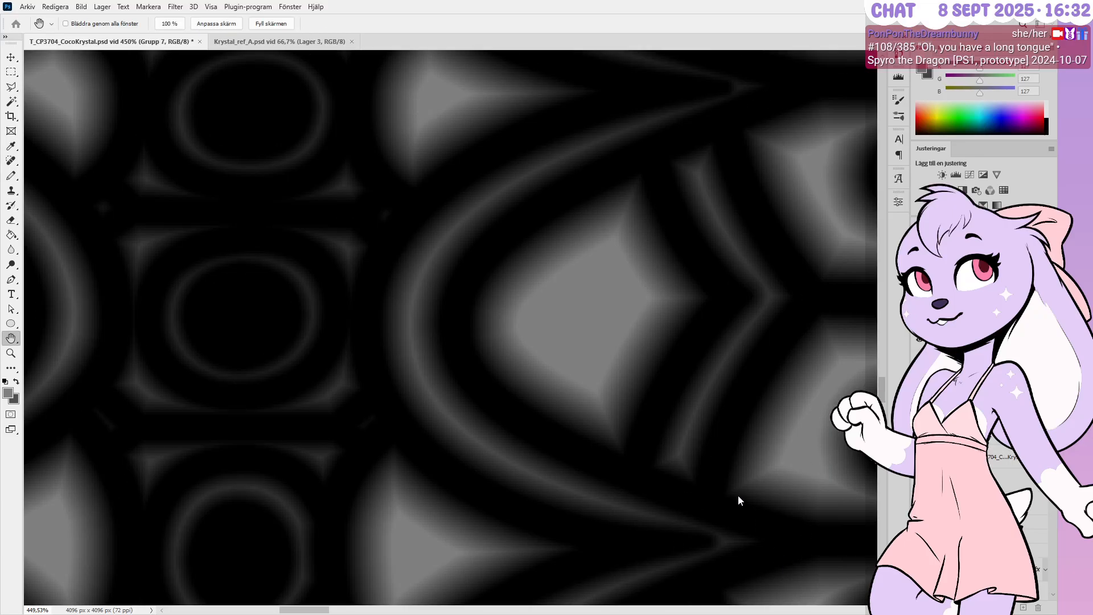
left_click(772, 529)
left_click_drag(404, 441, 402, 460)
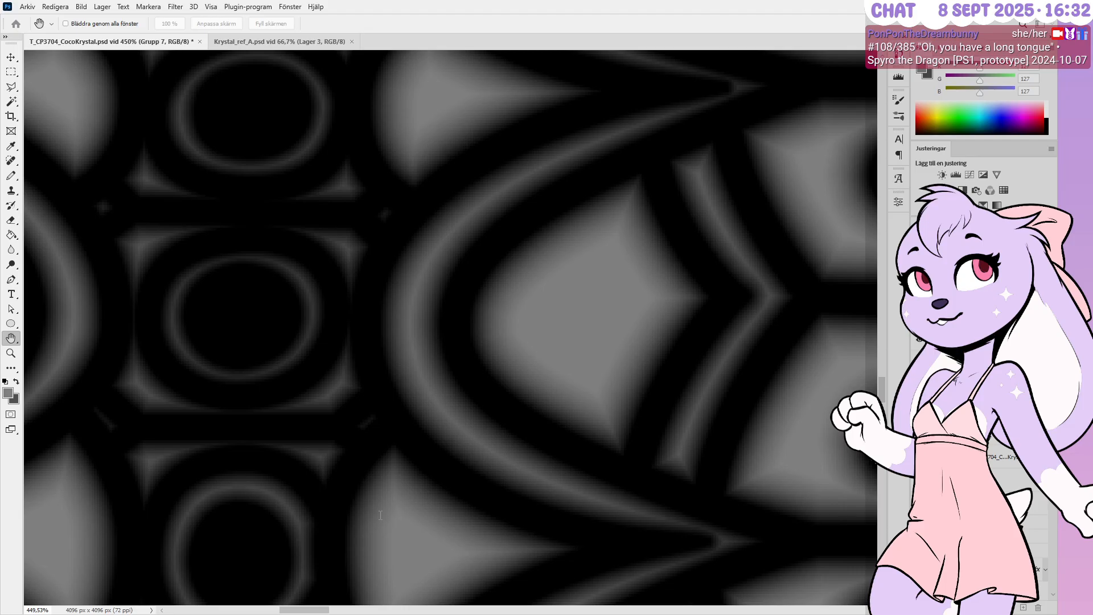
key("Return")
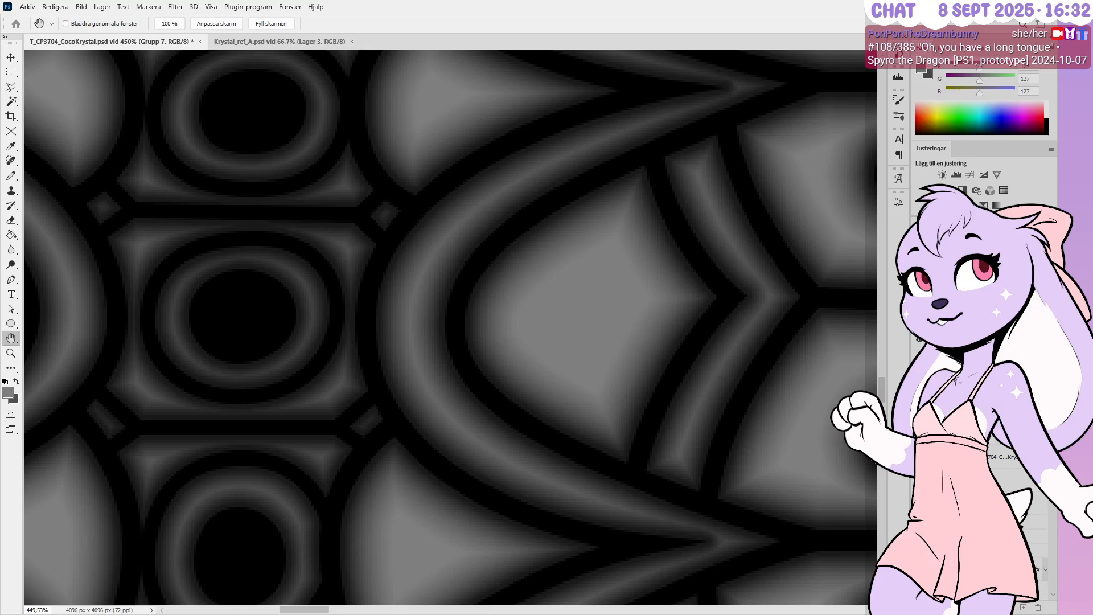
Fill the grey background layer with pure white
key("p")
scroll(643, 297, "down", 5, "alt")
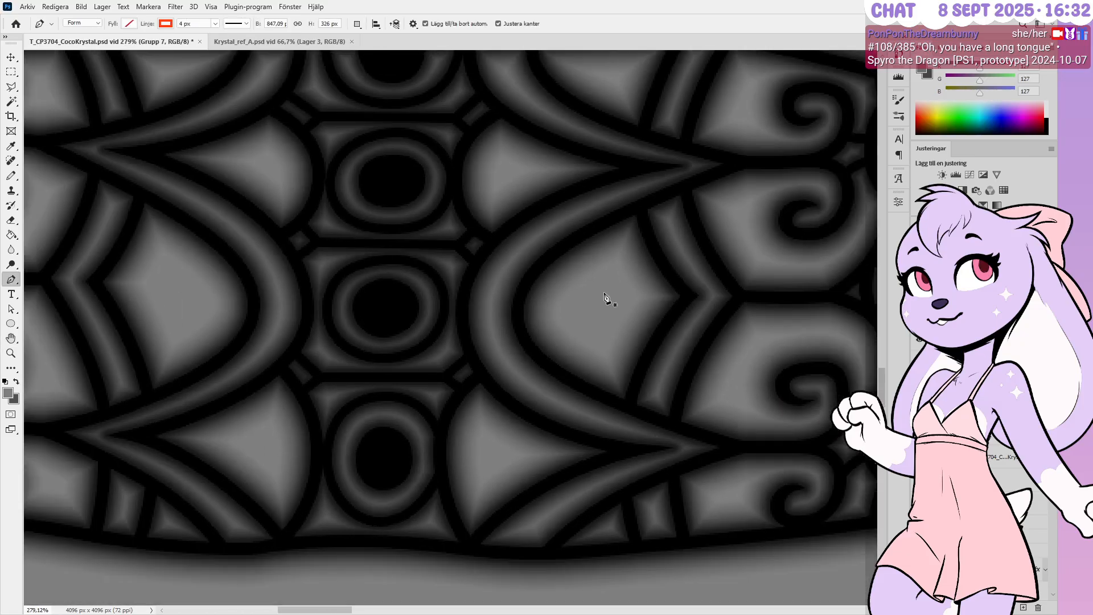
left_click(1047, 108)
key("alt+BackSpace")
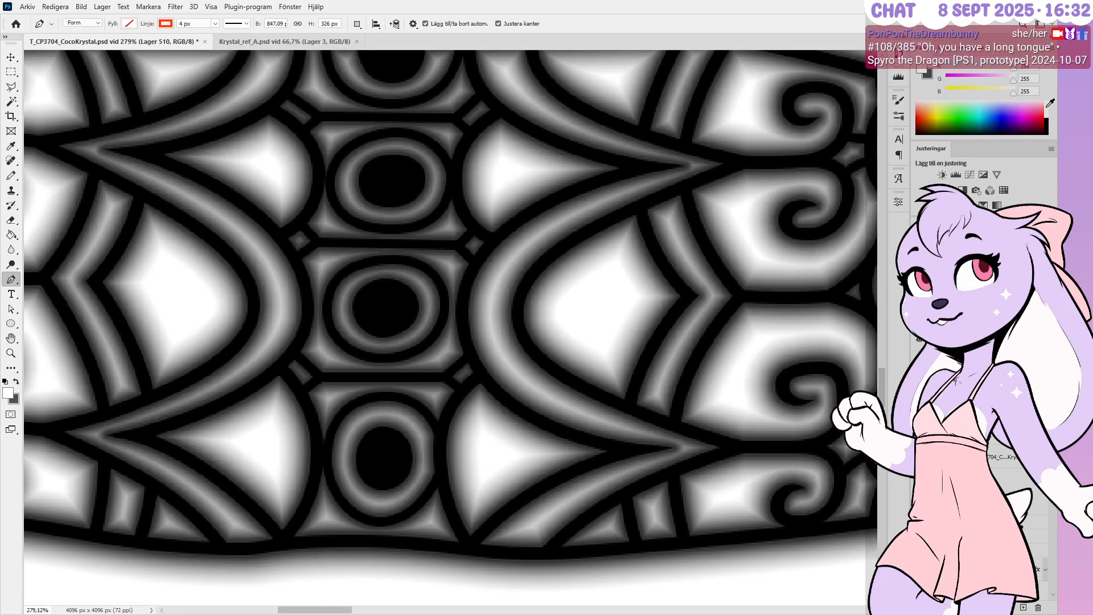
scroll(540, 383, "down", 4, "alt")
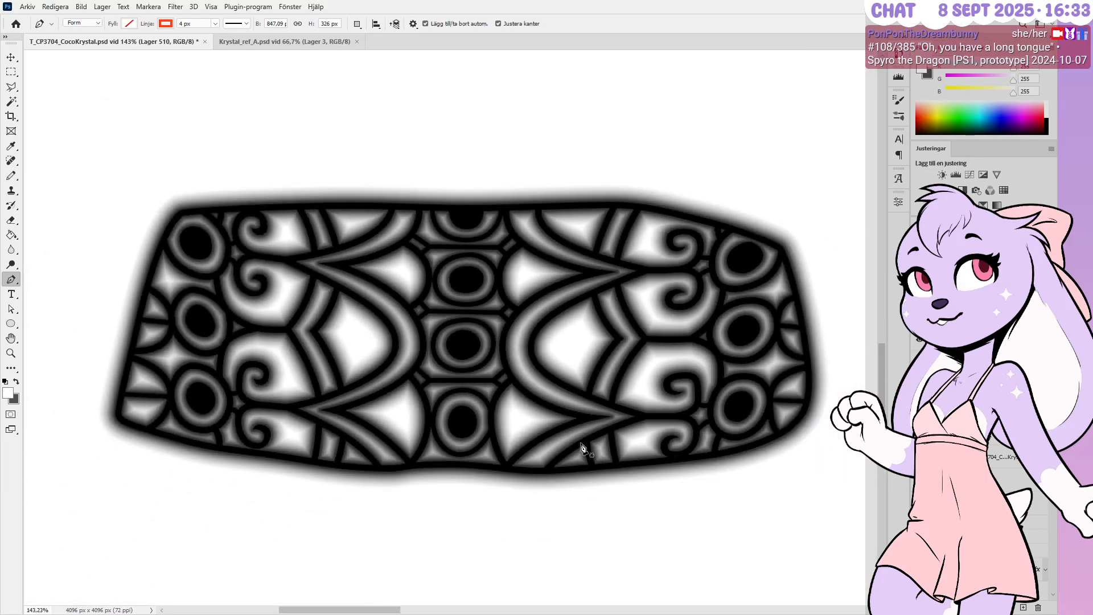
scroll(592, 401, "up", 2, "alt")
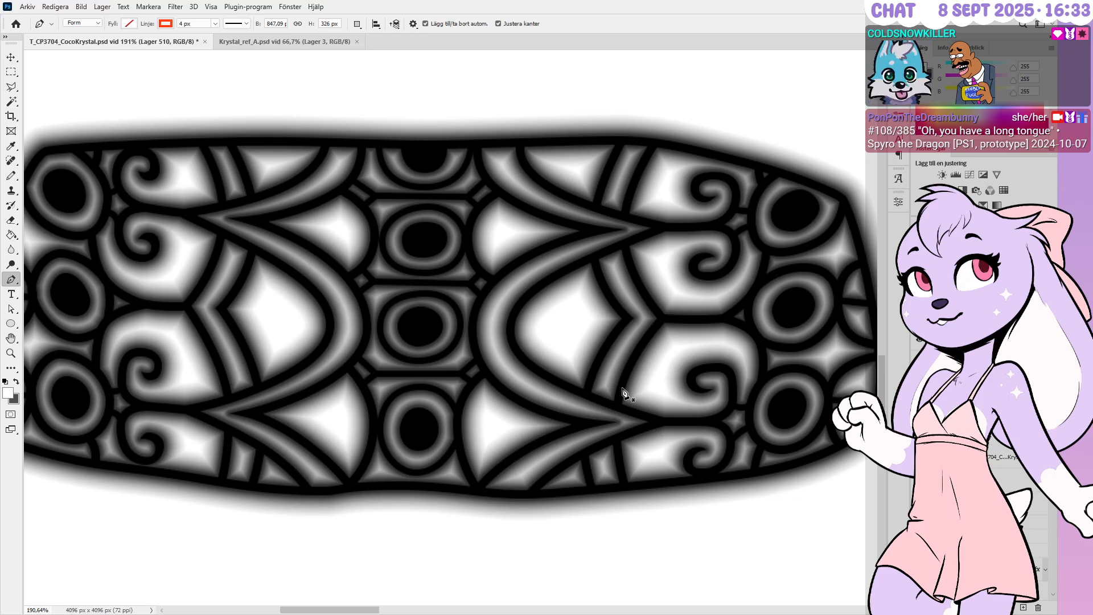
scroll(563, 407, "down", 2, "alt")
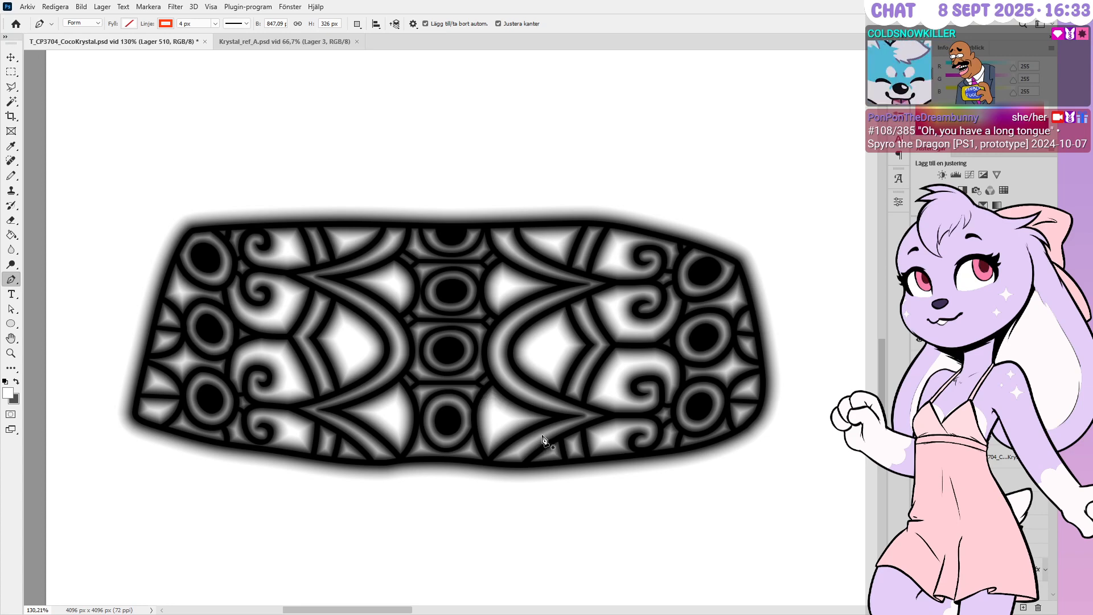
scroll(450, 398, "up", 1, "alt")
scroll(450, 398, "up", 1, "alt")
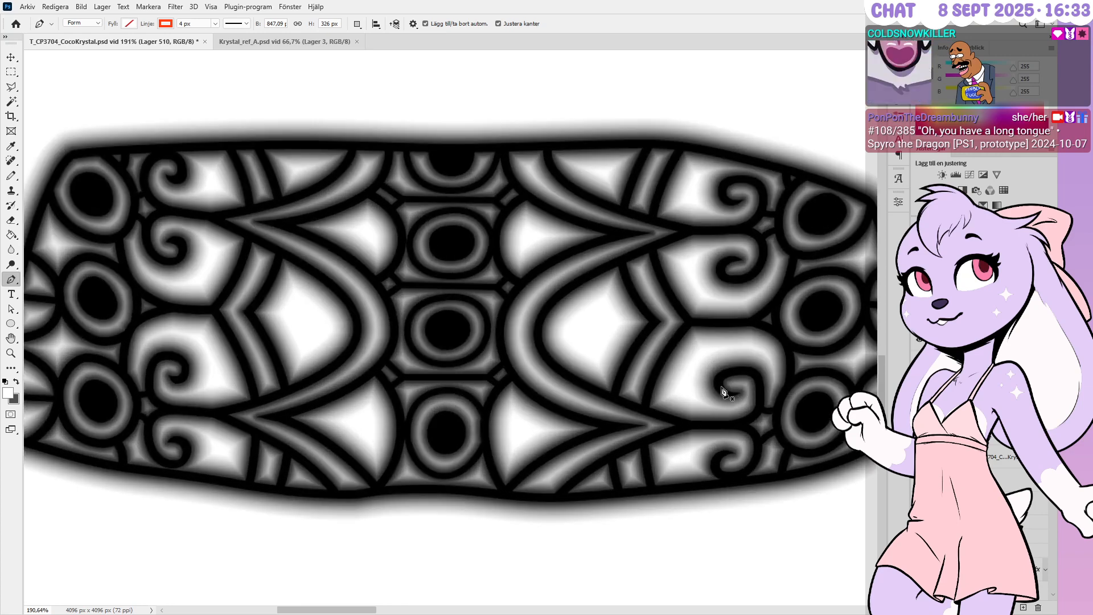
scroll(728, 378, "up", 1, "alt")
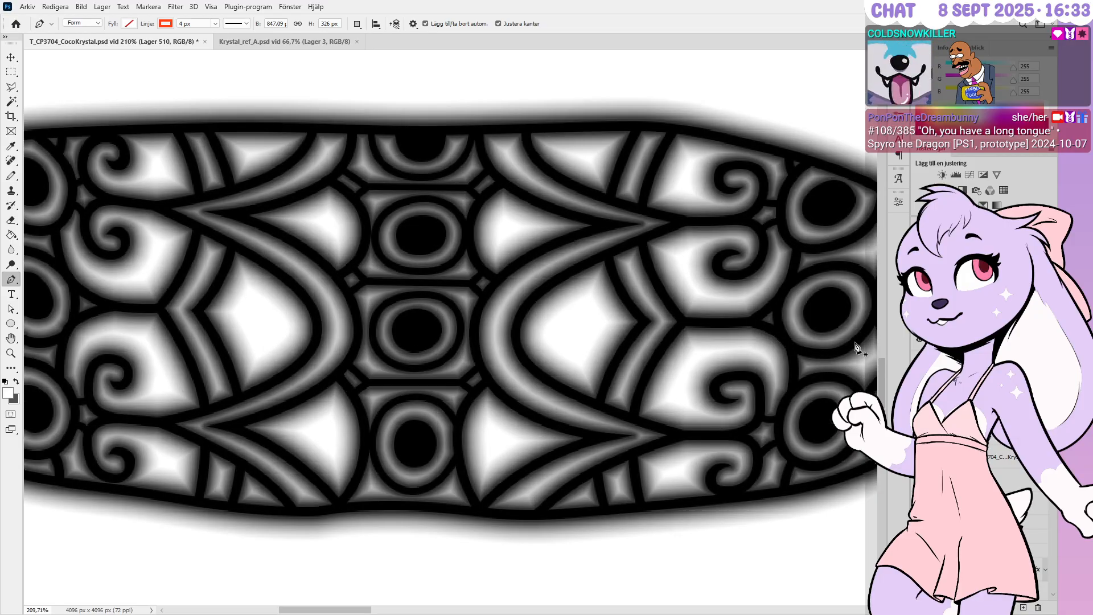
Duplicate the line-pattern group and merge the copy down into one layer
left_click(979, 399)
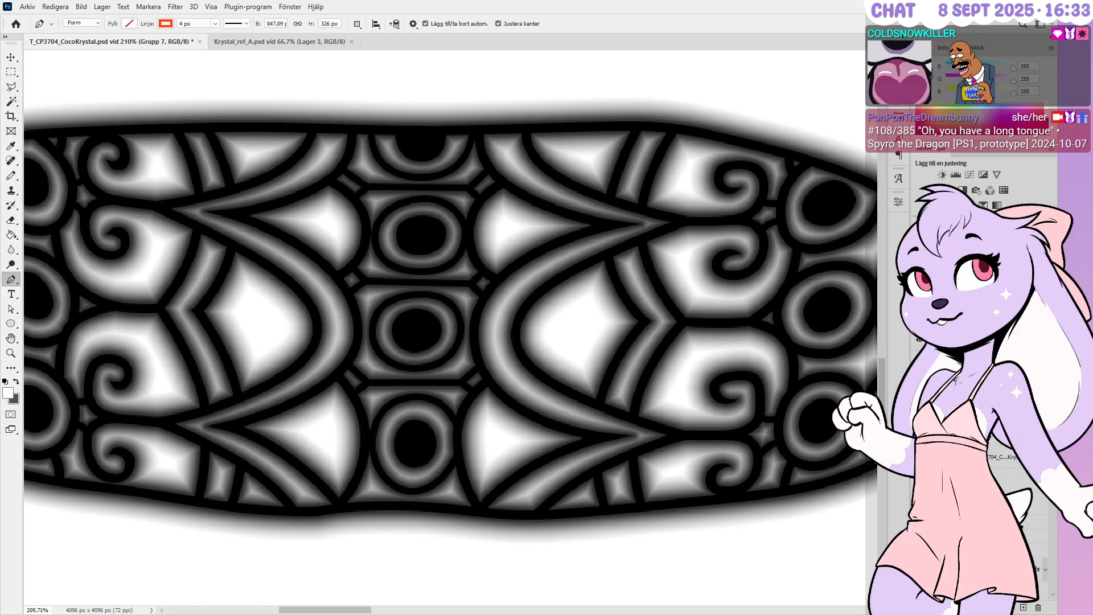
key("h")
key("p")
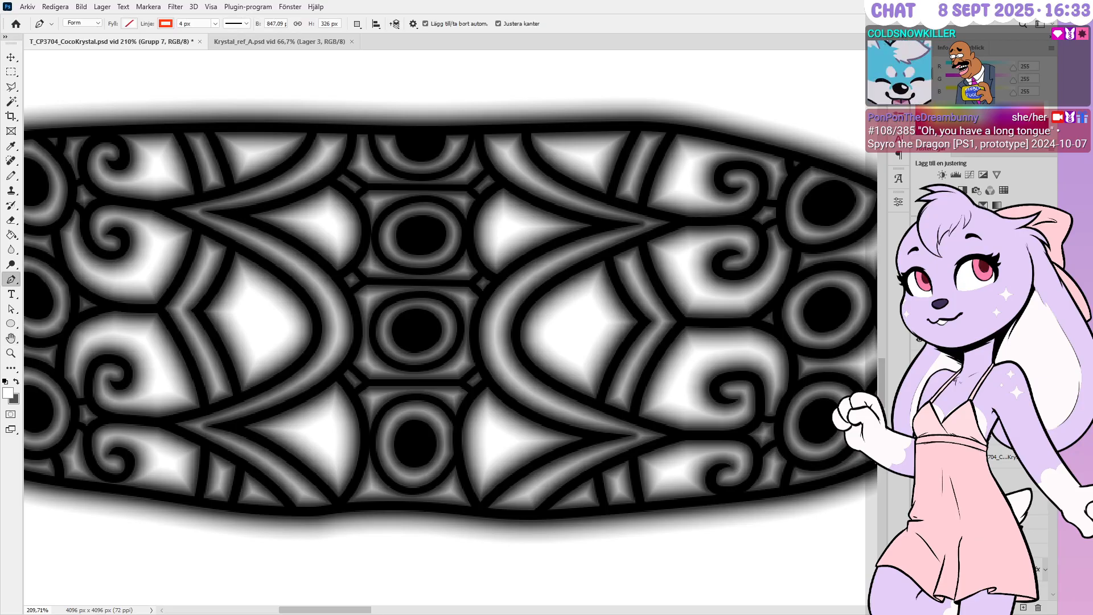
key("ctrl+j")
key("ctrl+e")
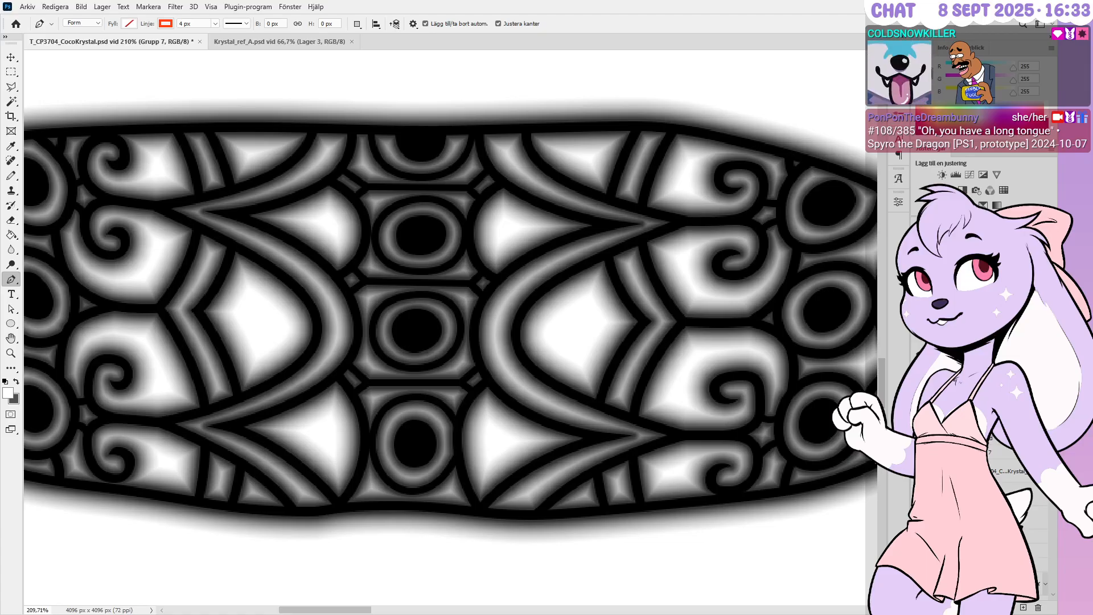
key("h")
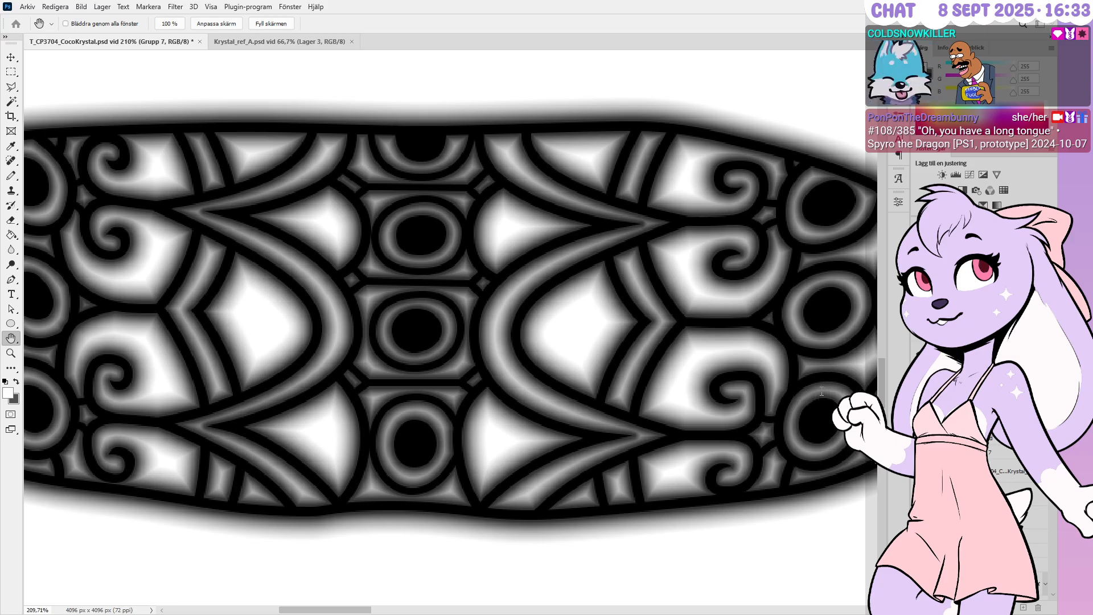
Preview a stronger 20 px blur on the height glow and save
type("20")
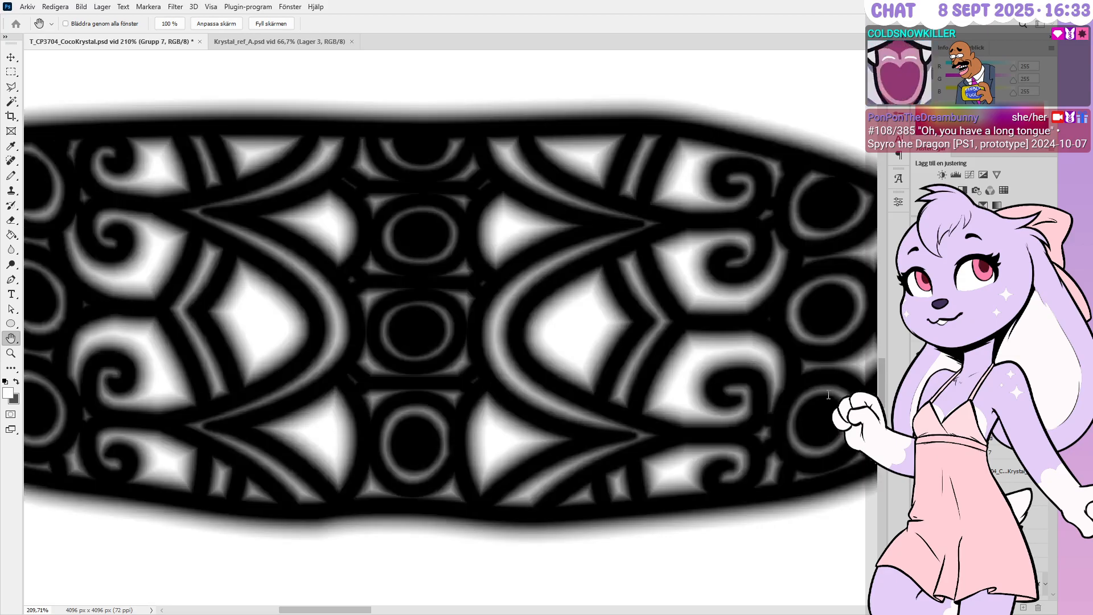
type("p")
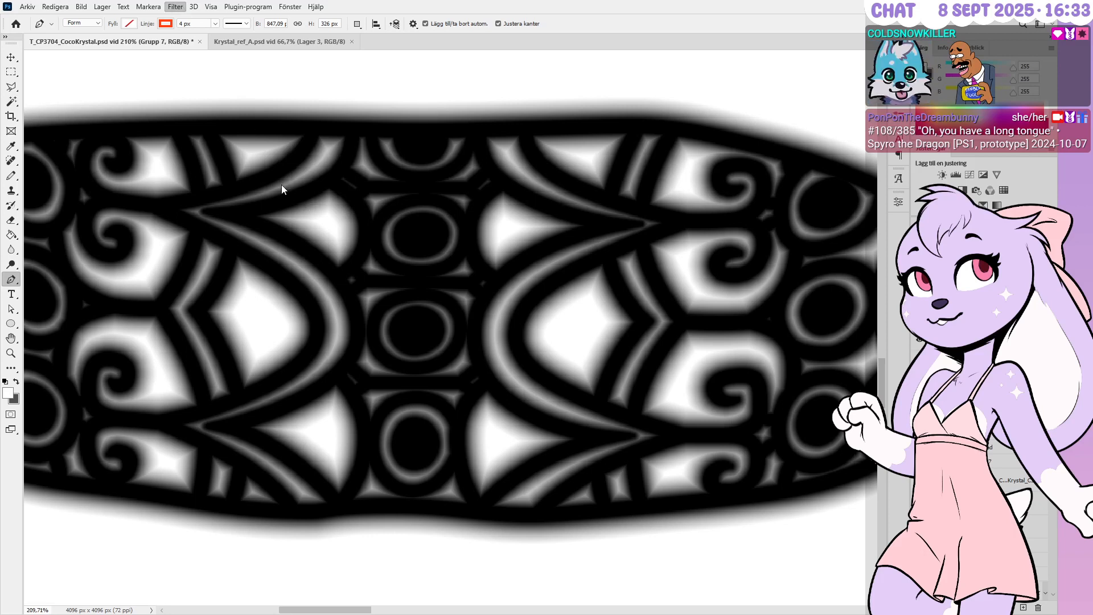
left_click(326, 195)
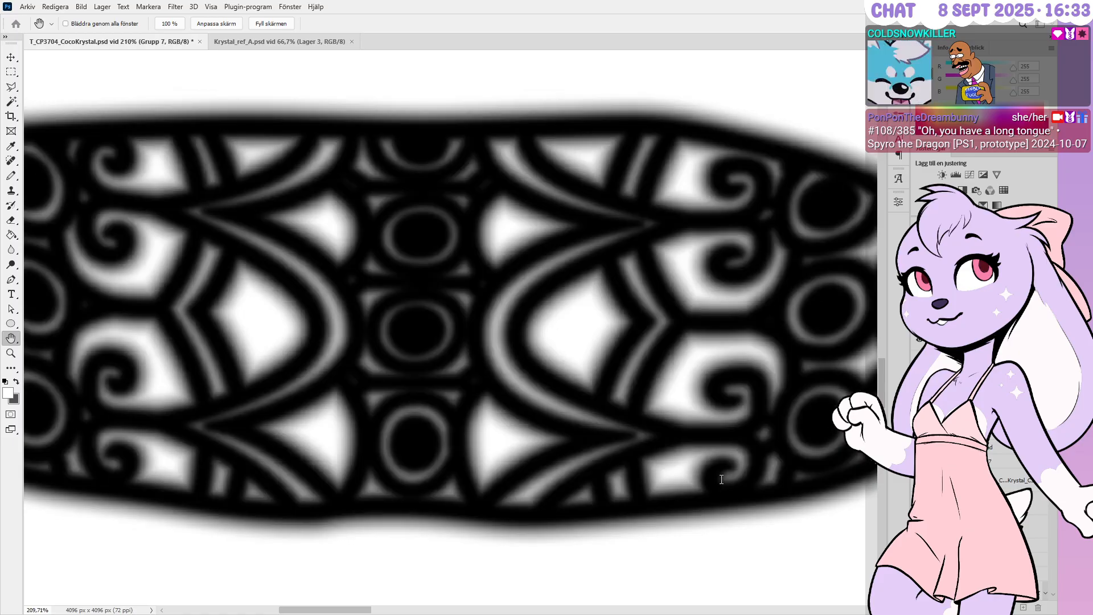
key("p")
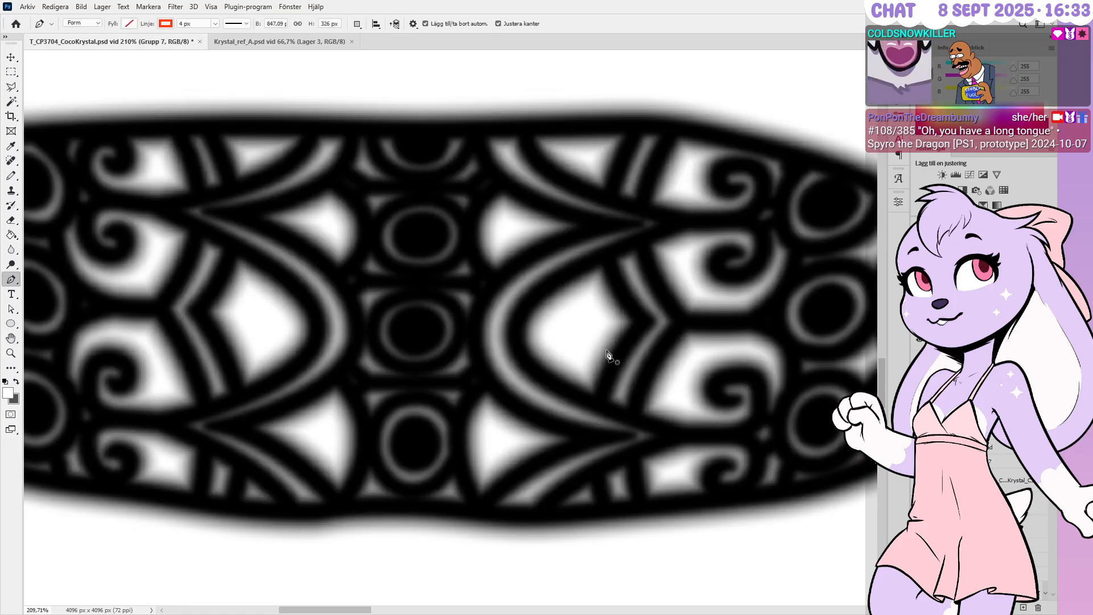
scroll(458, 289, "down", 3, "alt")
key("ctrl+s")
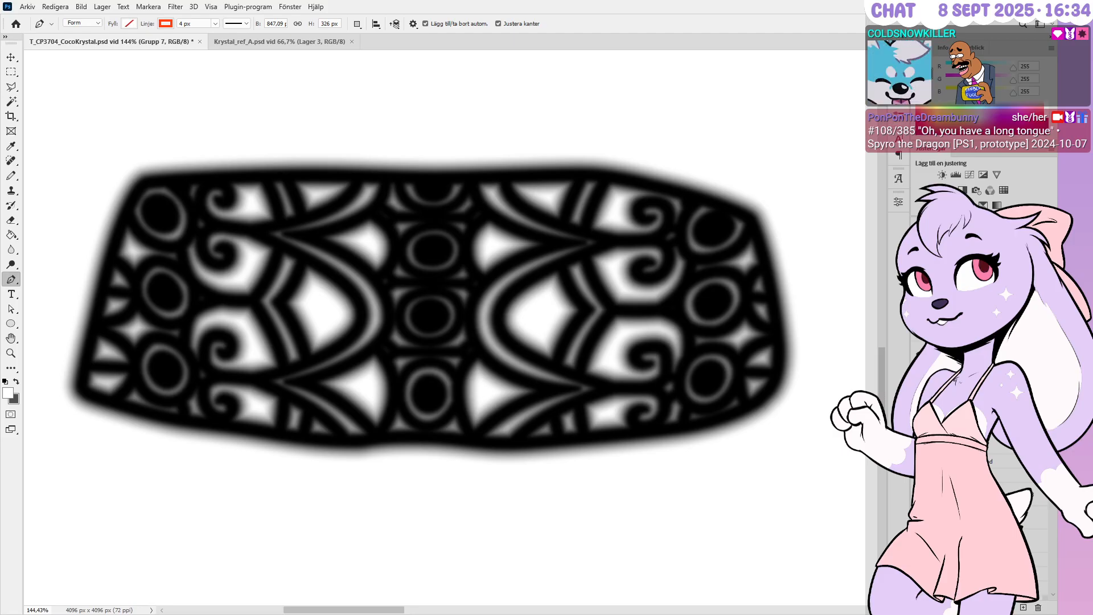
Compare with and without the heavier blur, keep the sharper version, and save
key("space")
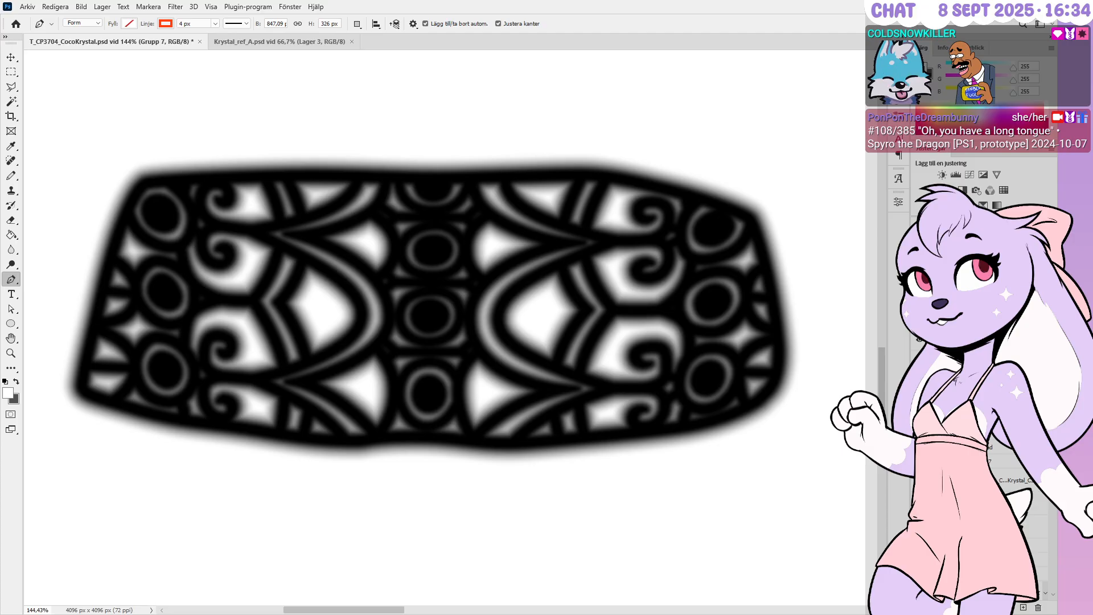
key("ctrl+z")
key("ctrl+shift+z")
key("ctrl+shift+z")
key("ctrl+z")
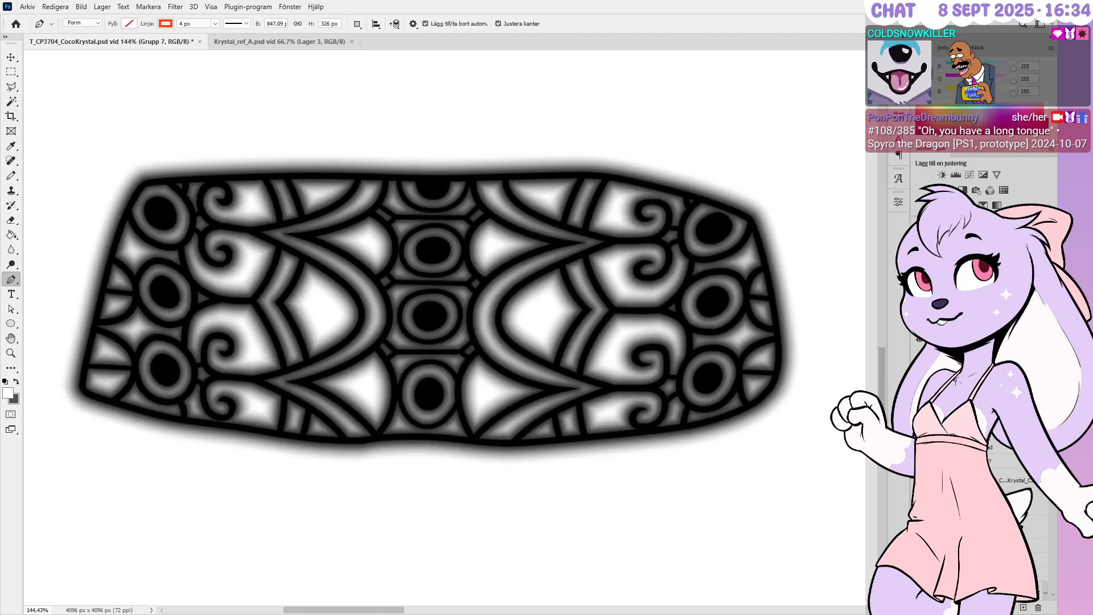
key("ctrl+s")
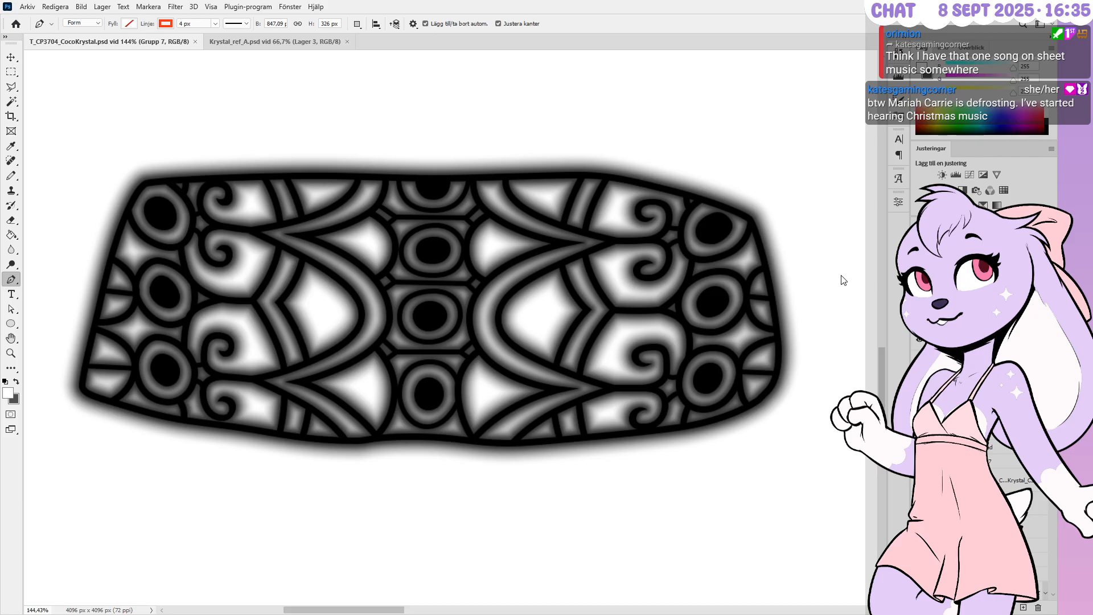
Hide the H height layer and the pink rectangle layer
left_click(1002, 491)
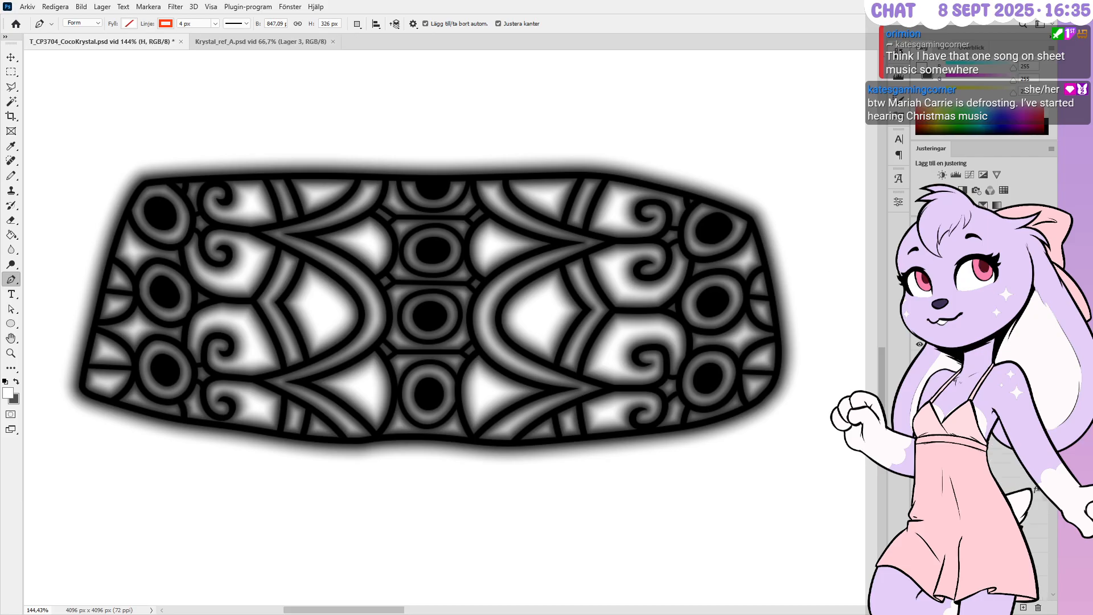
left_click(919, 491)
left_click(1024, 526)
scroll(978, 483, "down", 3)
scroll(920, 342, "up", 1)
left_click(919, 343)
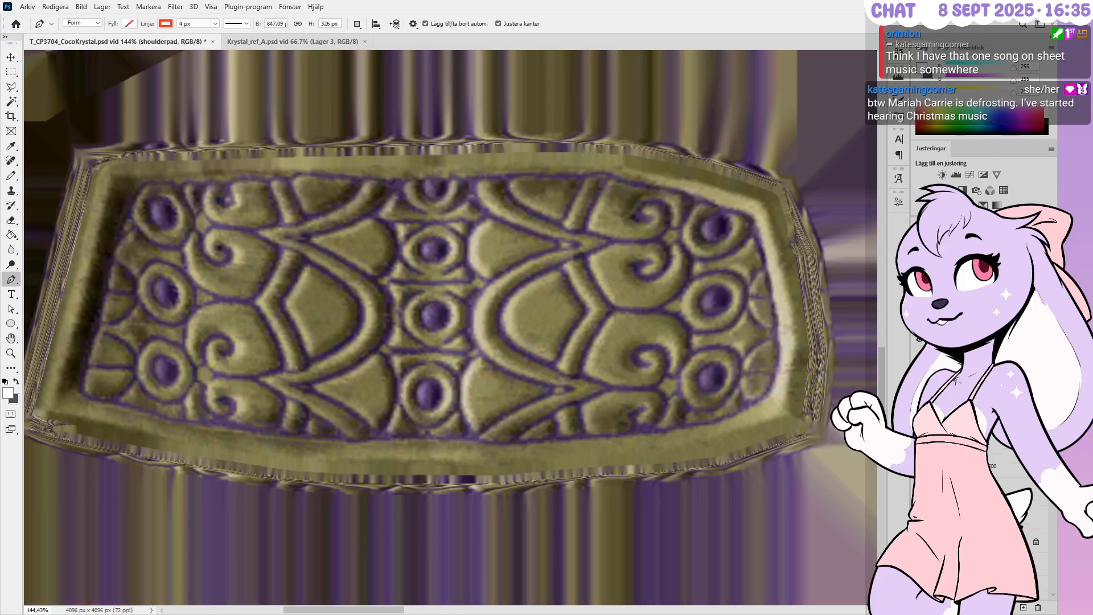
Inspect the C, M and shoulderpad layers of the ornament plate
left_click(978, 501)
scroll(979, 501, "down", 3)
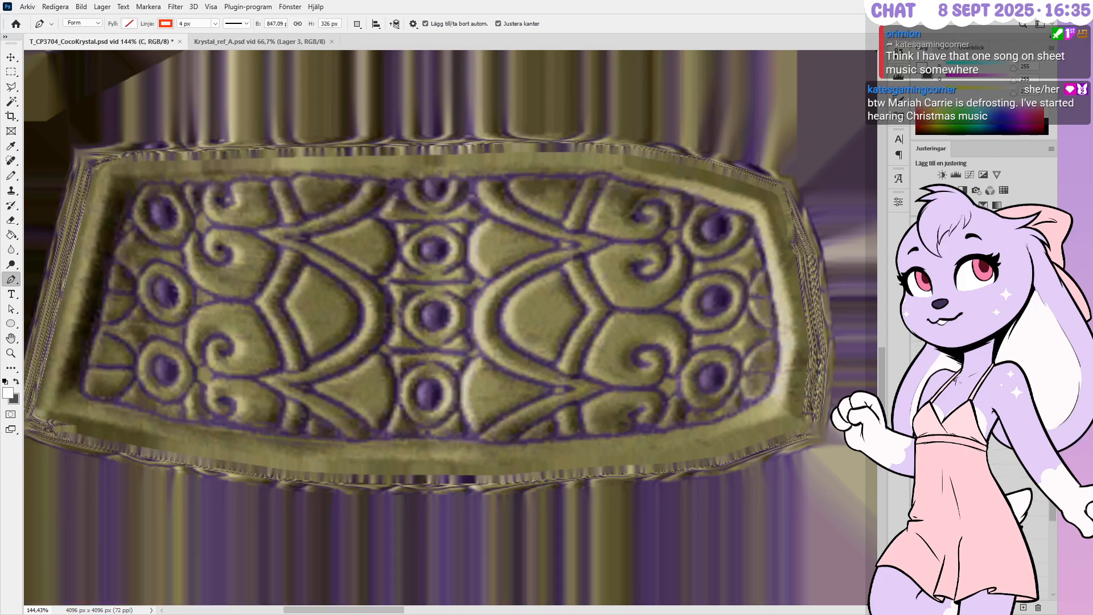
left_click(979, 501)
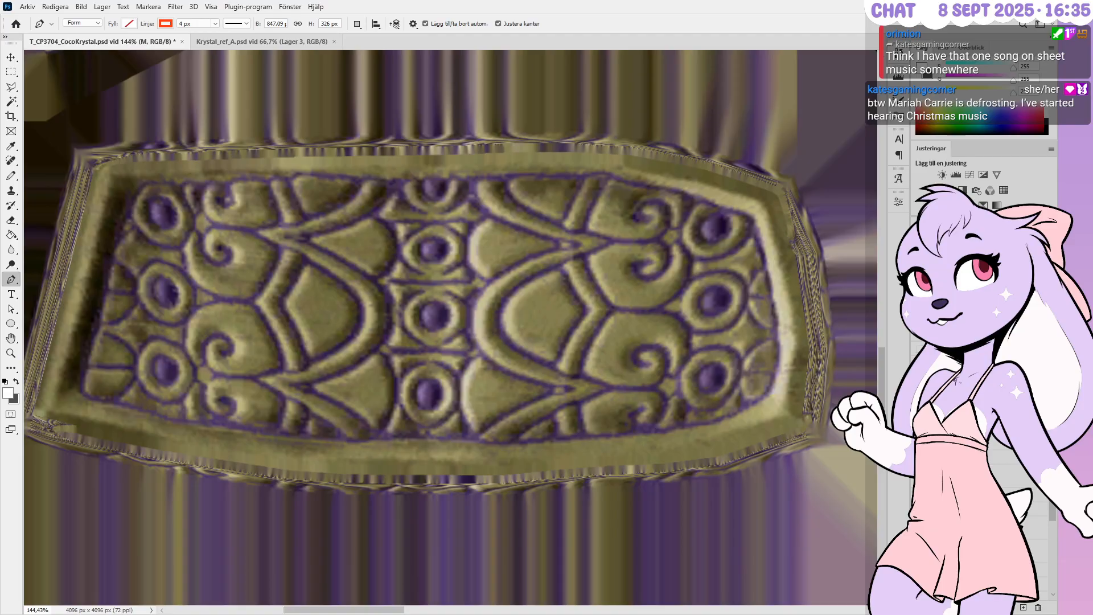
key("space")
scroll(979, 501, "down", 8)
scroll(979, 501, "up", 7)
scroll(979, 500, "down", 6)
scroll(978, 501, "up", 6)
left_click(978, 484)
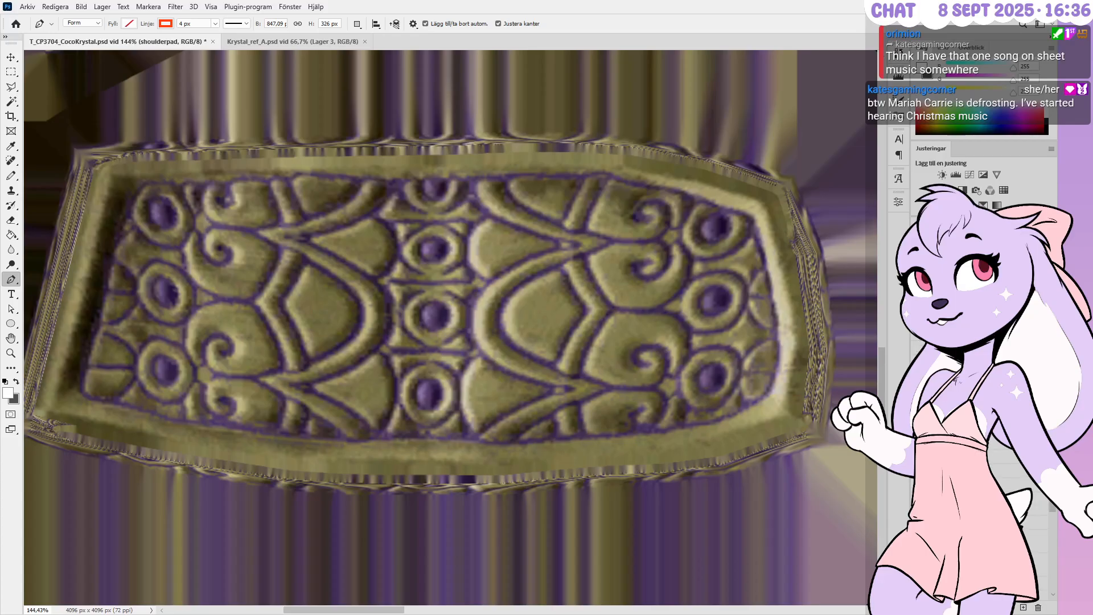
Generate a normal map on a new layer and delete it outside the plate's strip
left_click(993, 438)
key("ctrl+v")
key("ctrl+shift+d")
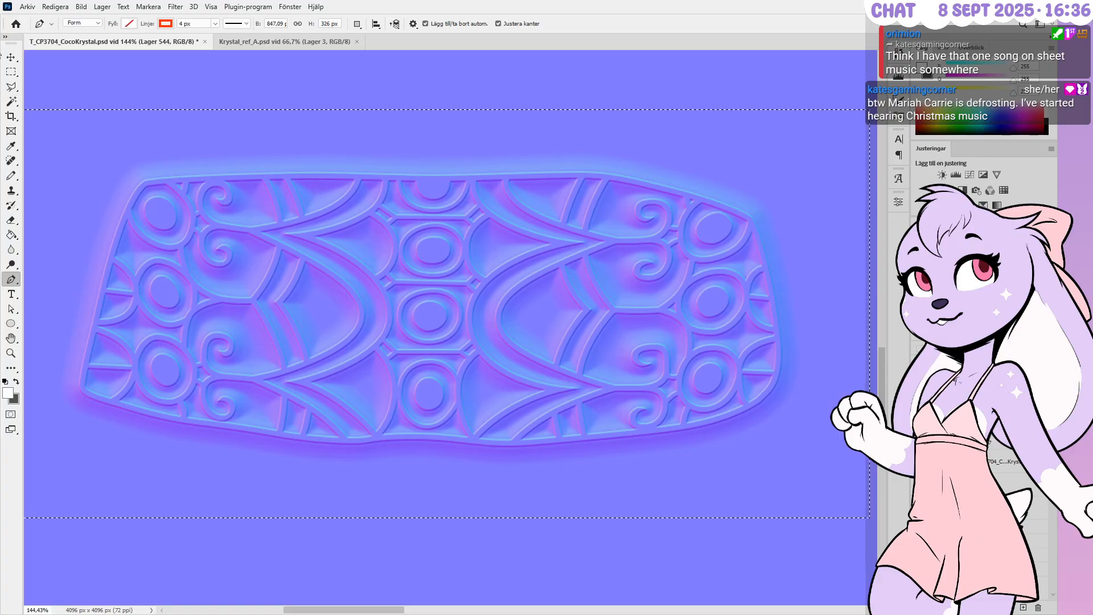
left_click(11, 72)
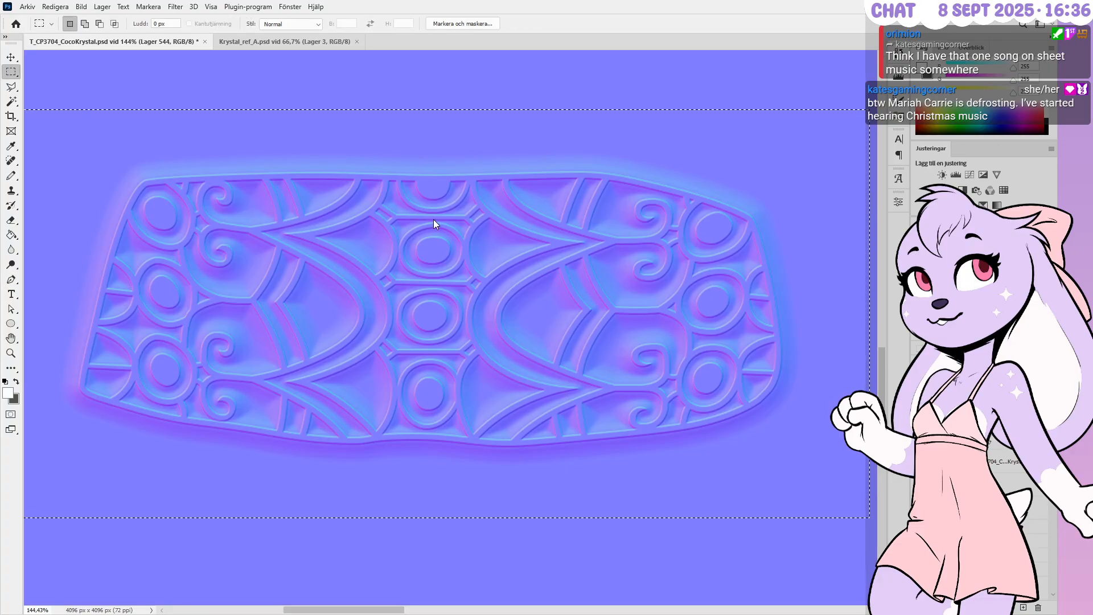
key("ctrl+shift+i")
key("Delete")
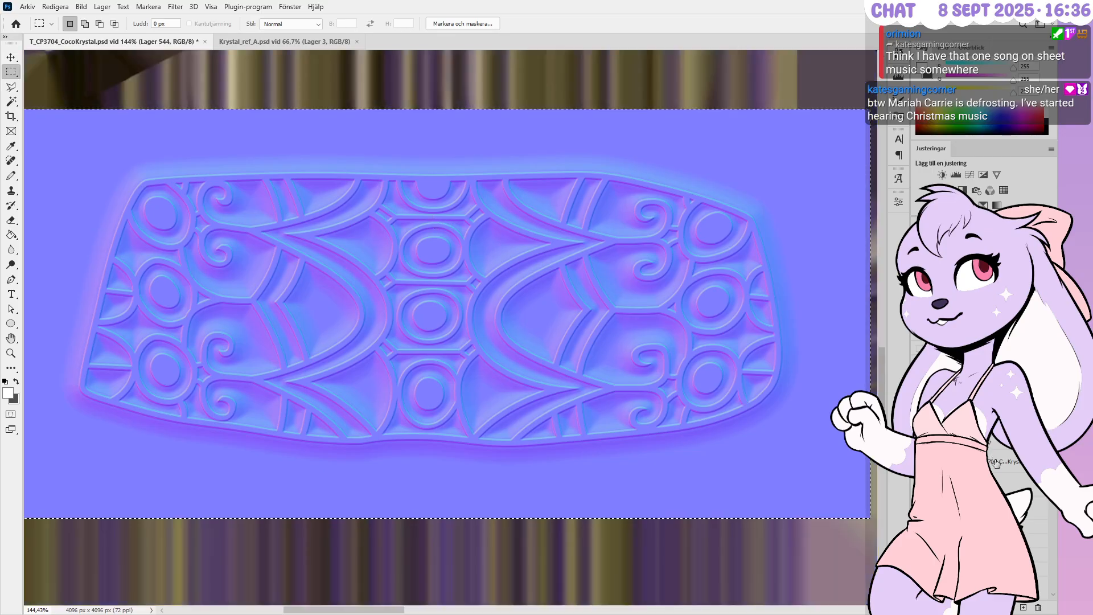
Delete the old layer group and the layers below it, then save the texture
left_click(1006, 449)
left_click(1006, 447)
left_click(1018, 484, "shift")
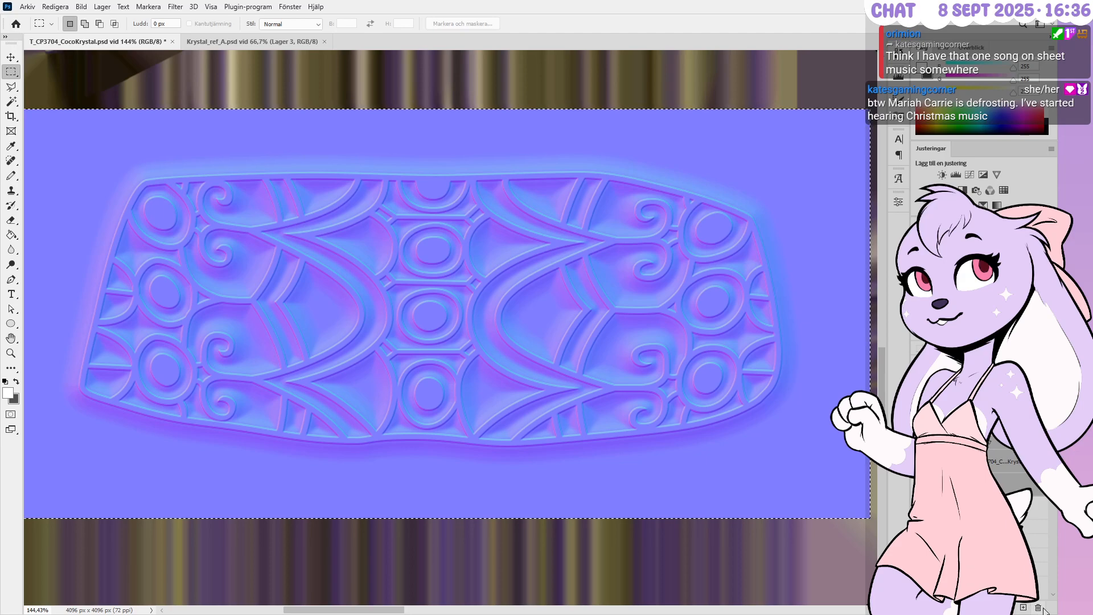
left_click(1038, 607)
scroll(389, 275, "down", 3, "alt")
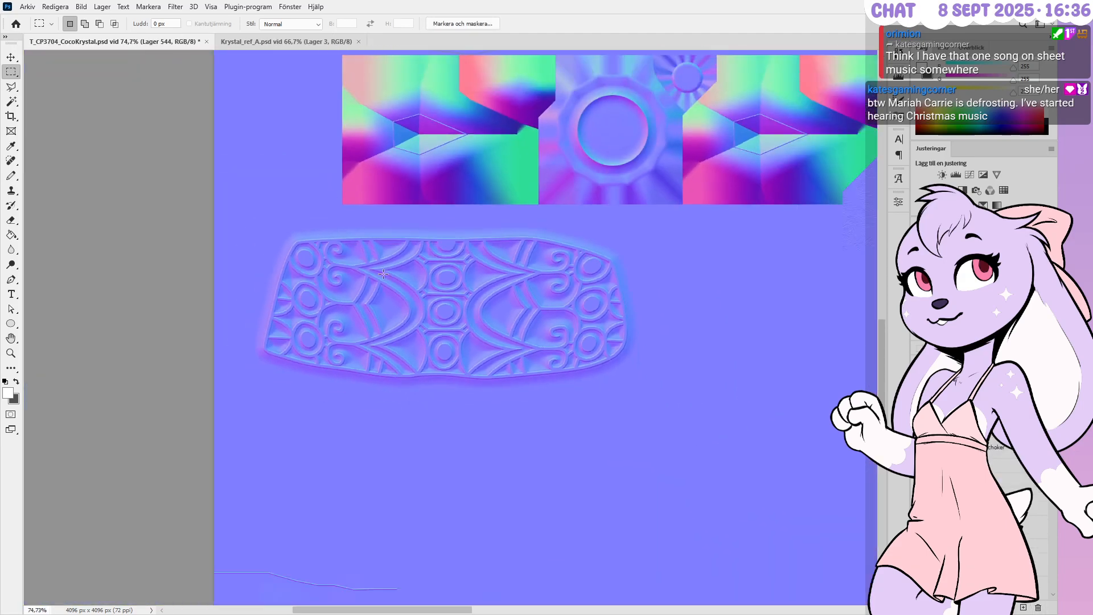
key("ctrl+s")
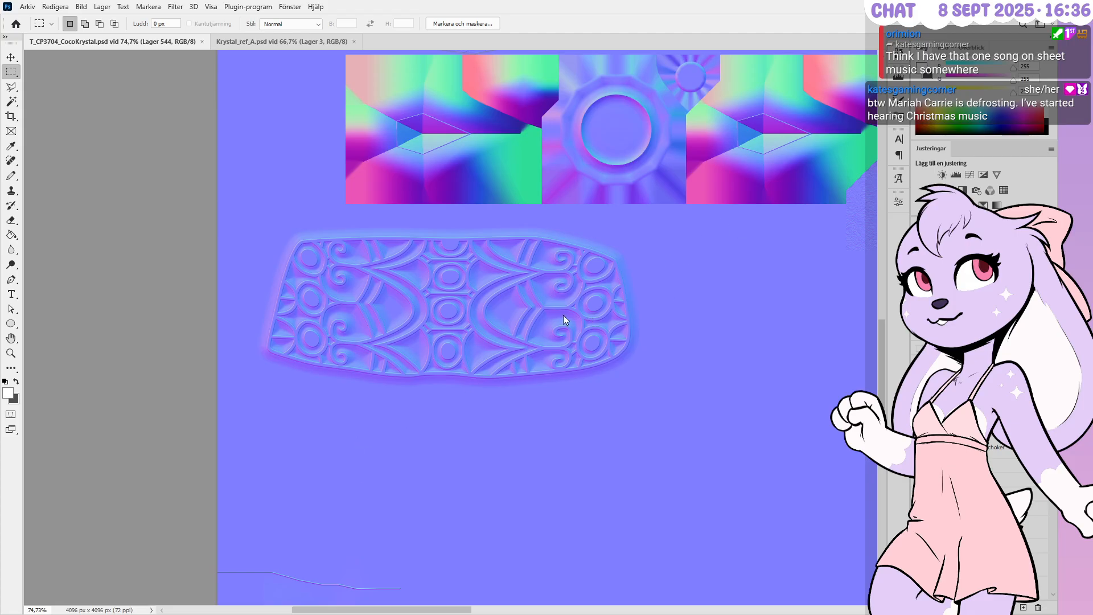
key("ctrl+s")
In Blender, orbit around the armband and display T_CP3704_CocoKrystal_N.png in the Image Editor
key("alt+Tab")
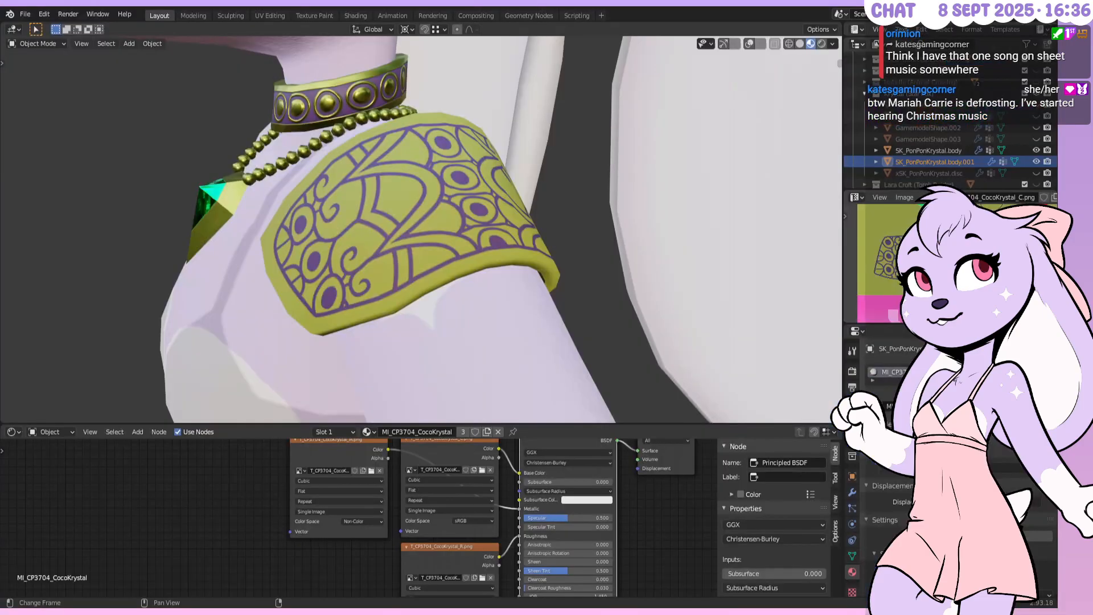
middle_click_drag(433, 227, 451, 218)
left_click(934, 197)
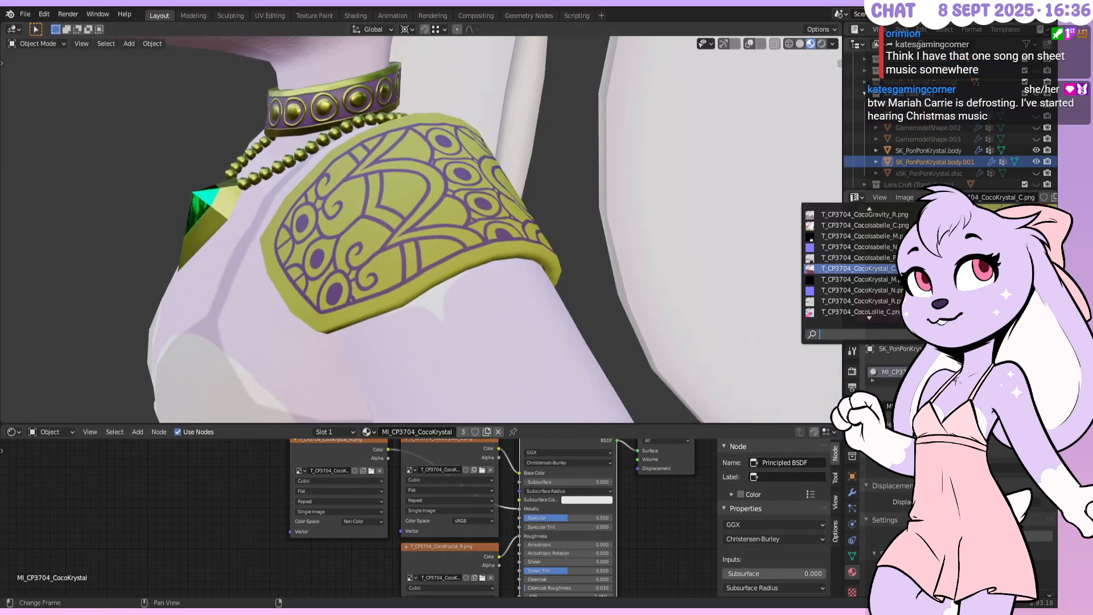
left_click(853, 290)
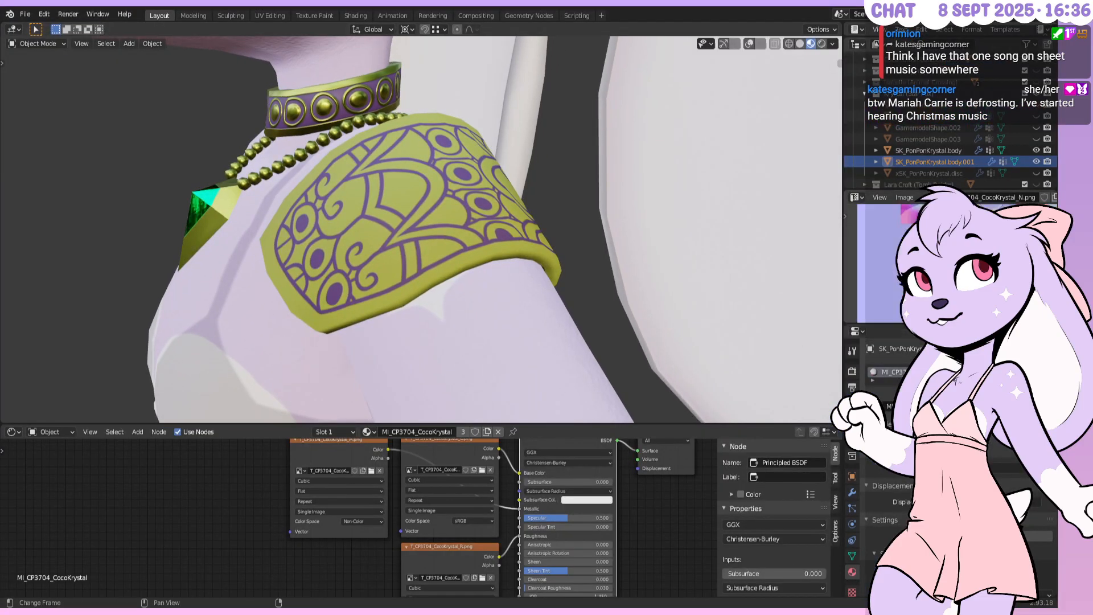
middle_click_drag(552, 217, 535, 249)
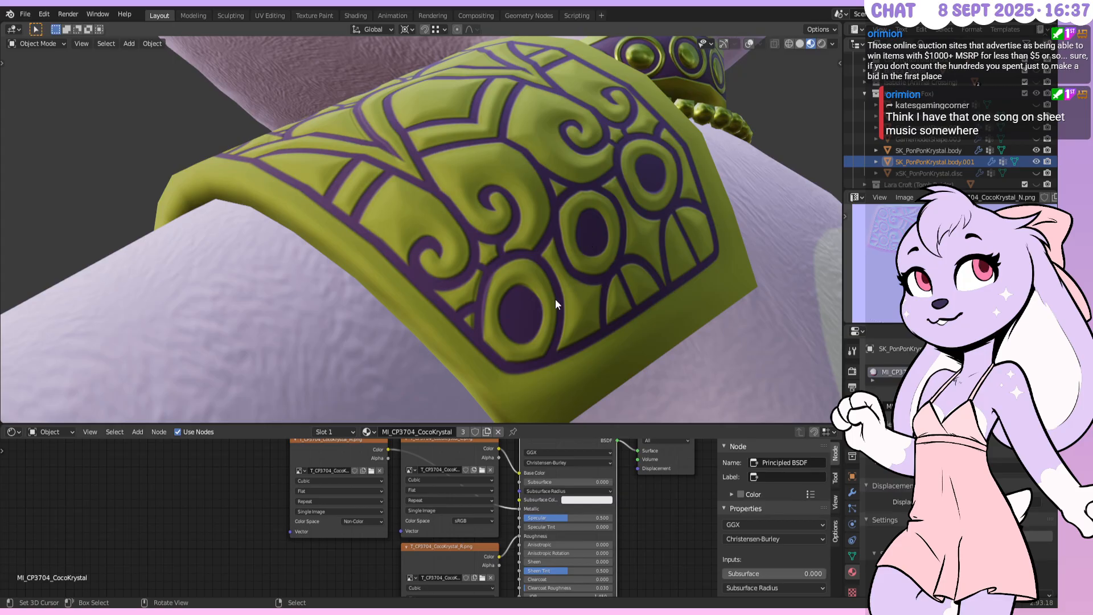
Show the T_CP3704_CocoKrystal_C.png colour texture in Blender's image viewer
middle_click_drag(524, 305, 510, 257)
scroll(509, 256, "up", 3)
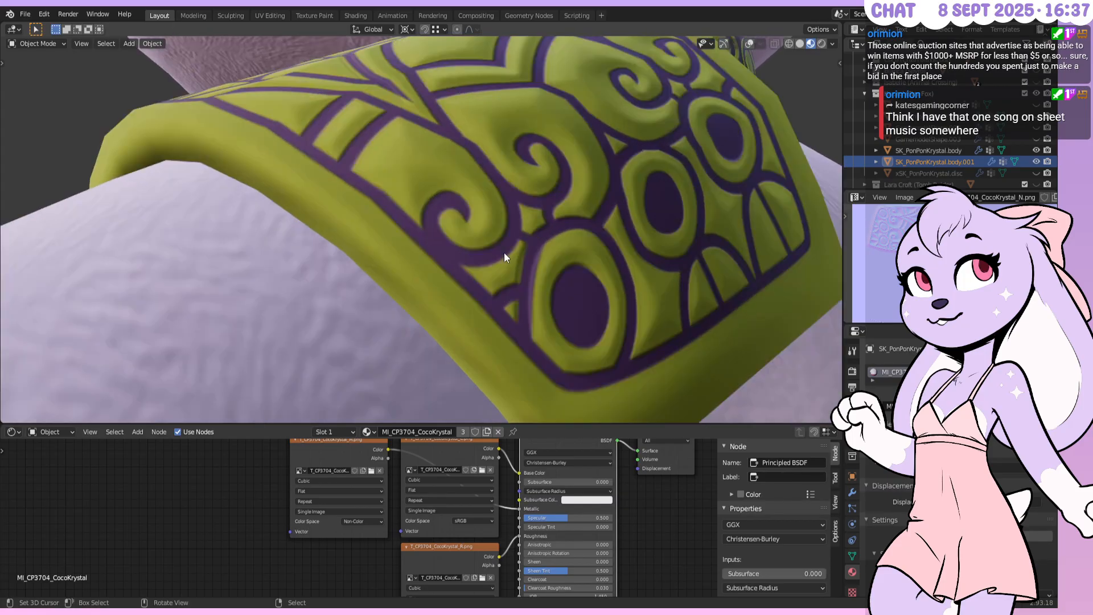
left_click(934, 197)
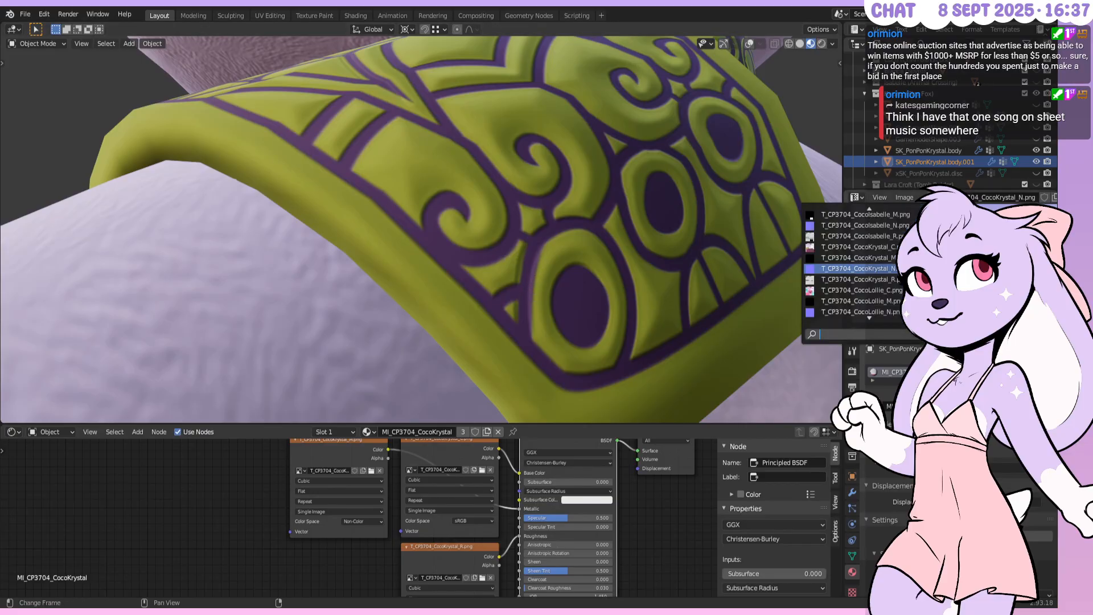
left_click(933, 246)
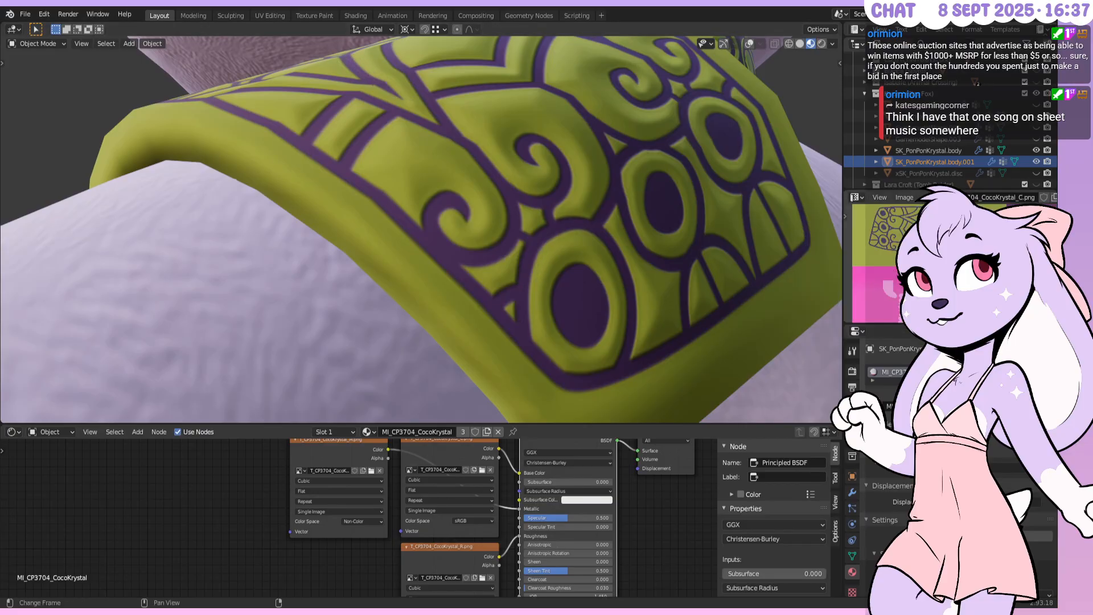
Orbit around the shoulderpad to inspect its embossed relief, then go back to Photoshop
middle_click_drag(535, 198, 514, 215)
middle_click_drag(505, 193, 507, 194)
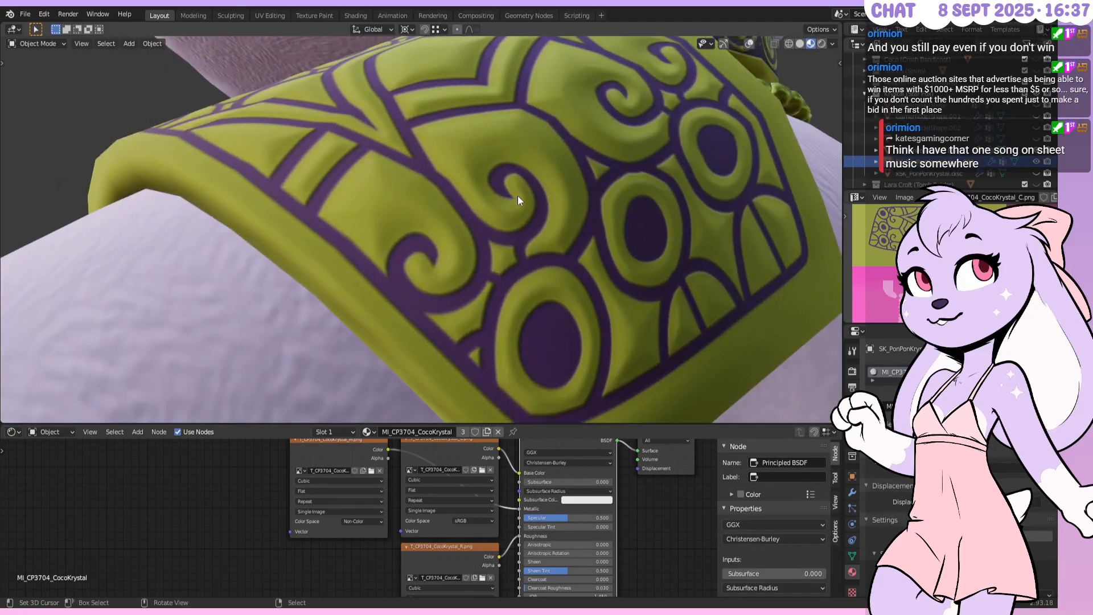
scroll(518, 196, "down", 2)
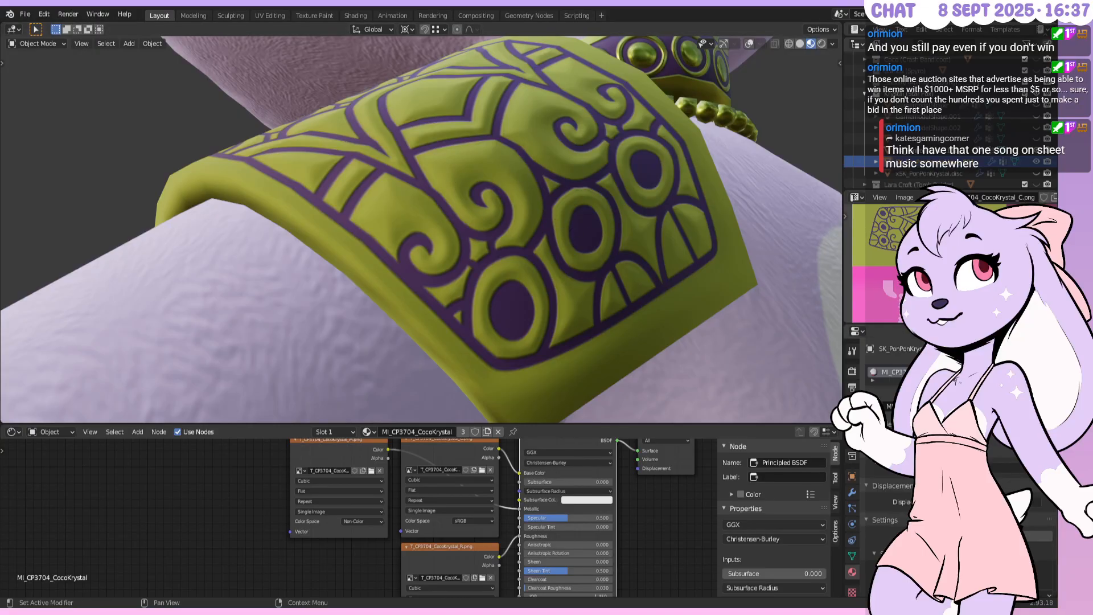
key("alt+Tab")
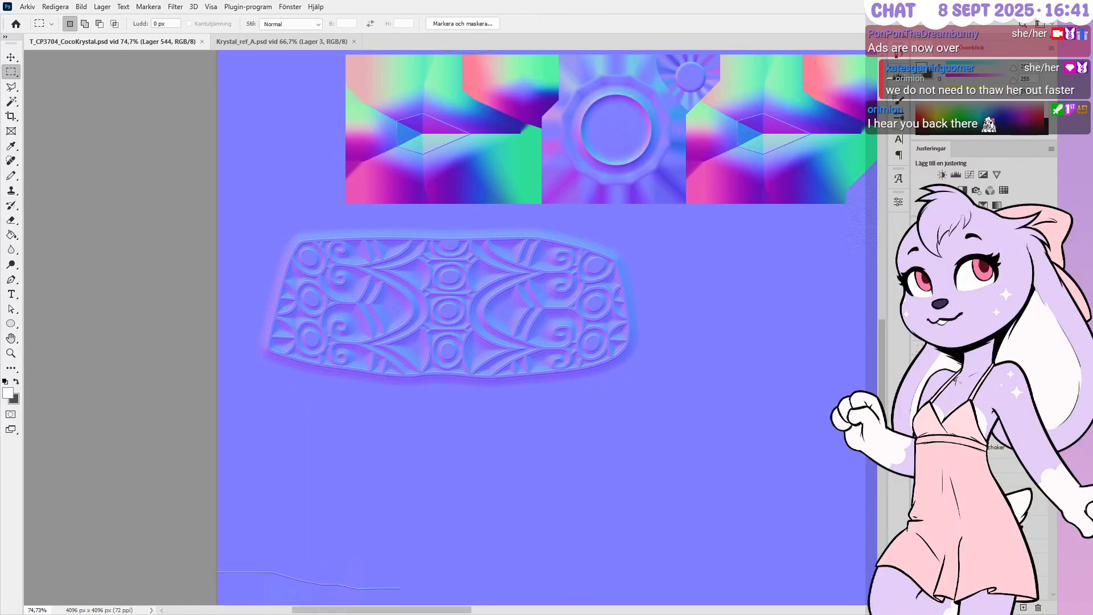
Hide the normal map layer so the black-and-white height map of Grupp 7 shows
left_click(919, 340)
scroll(967, 455, "down", 3)
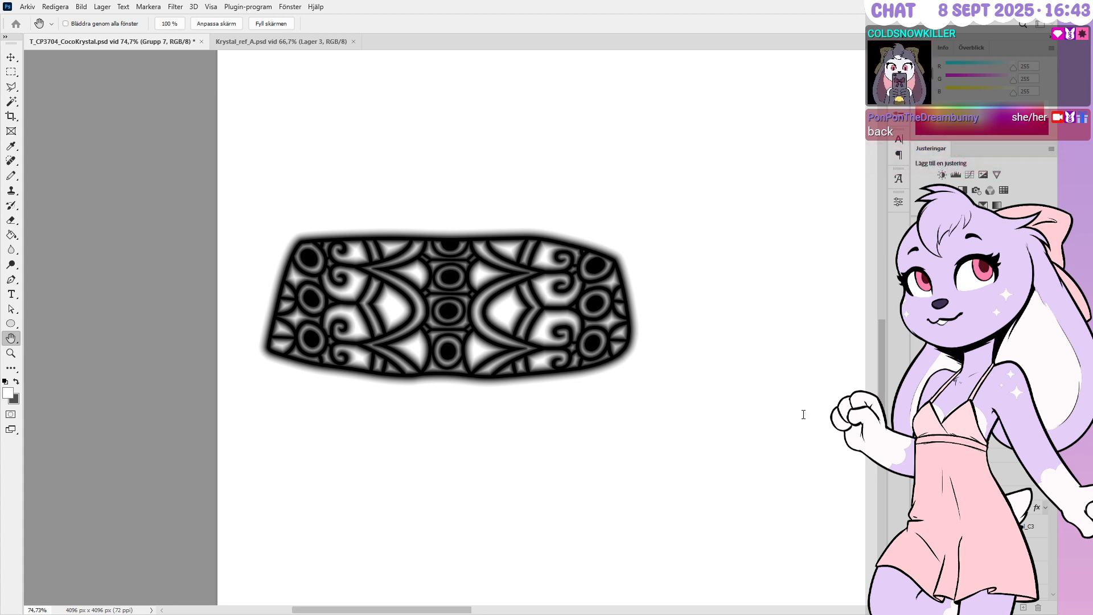
Compare the line pattern with and without its blur, keeping the blur applied
key("ctrl+z")
key("ctrl+shift+z")
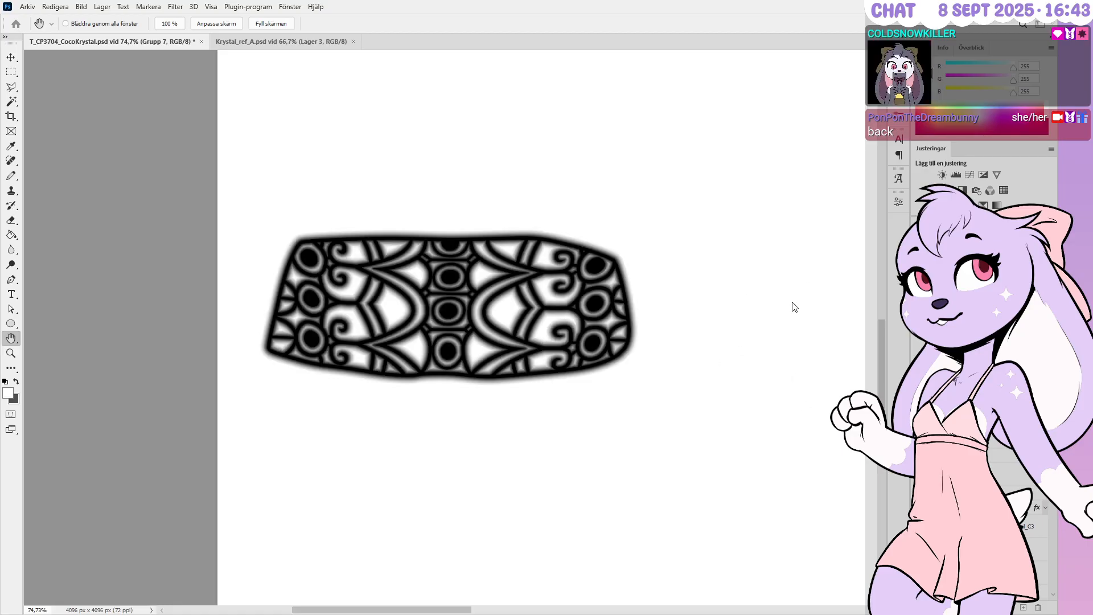
key("ctrl+z")
key("ctrl+shift+z")
Duplicate and merge the Grupp 7 pattern, then remove the extra stacked glow layer
key("m")
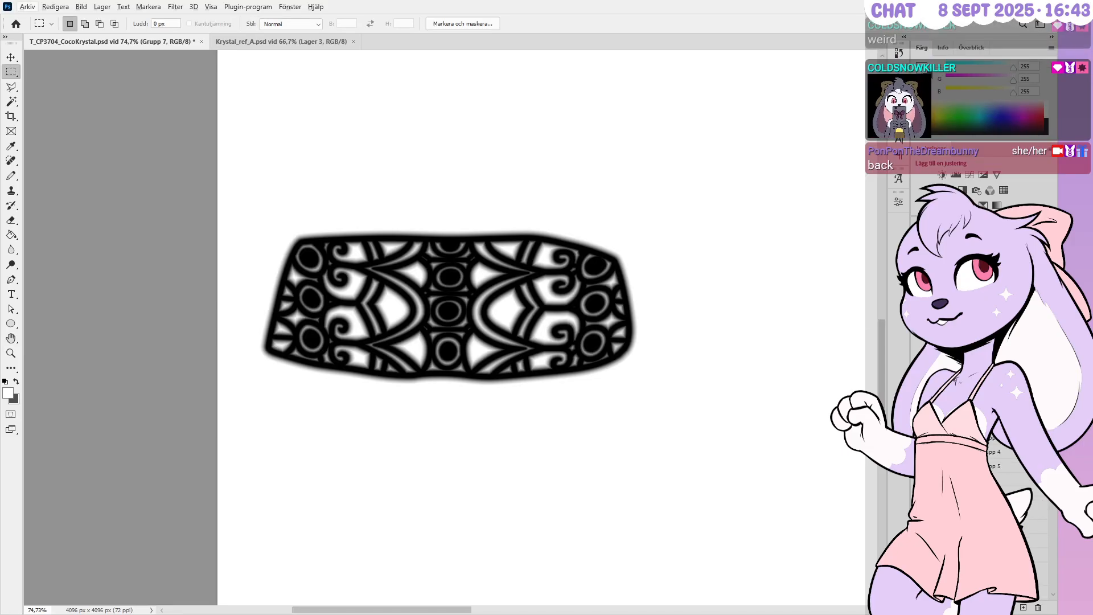
key("ctrl+j")
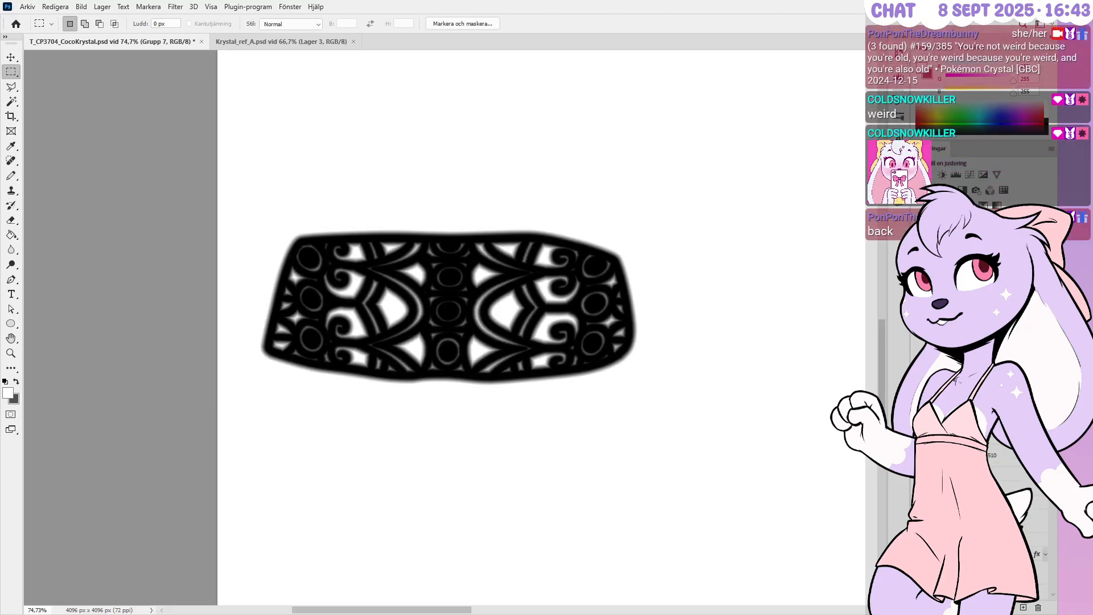
key("ctrl+e")
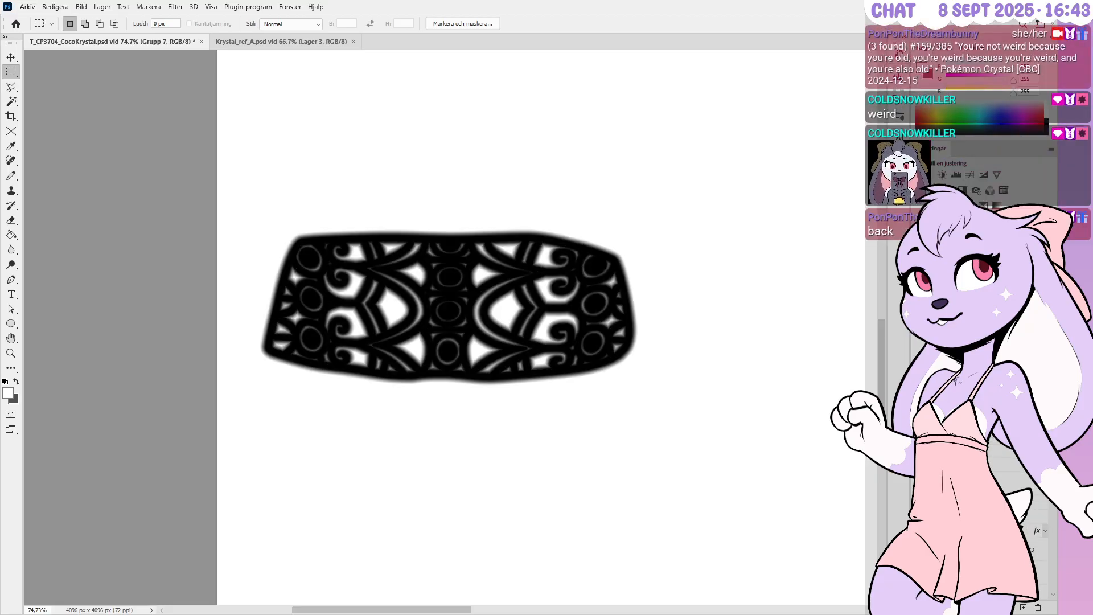
key("h")
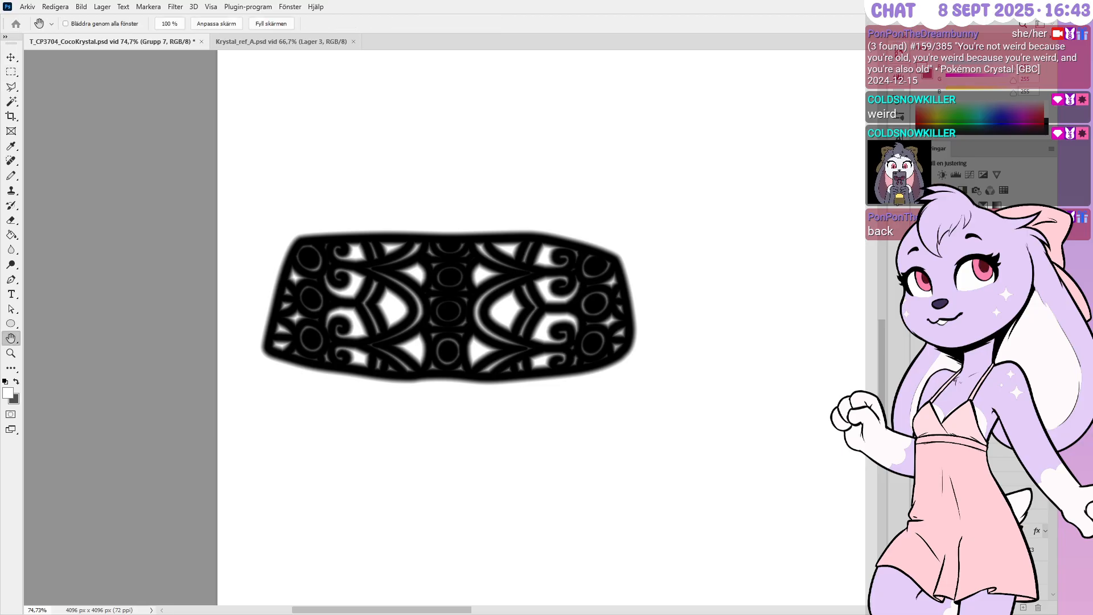
key("m")
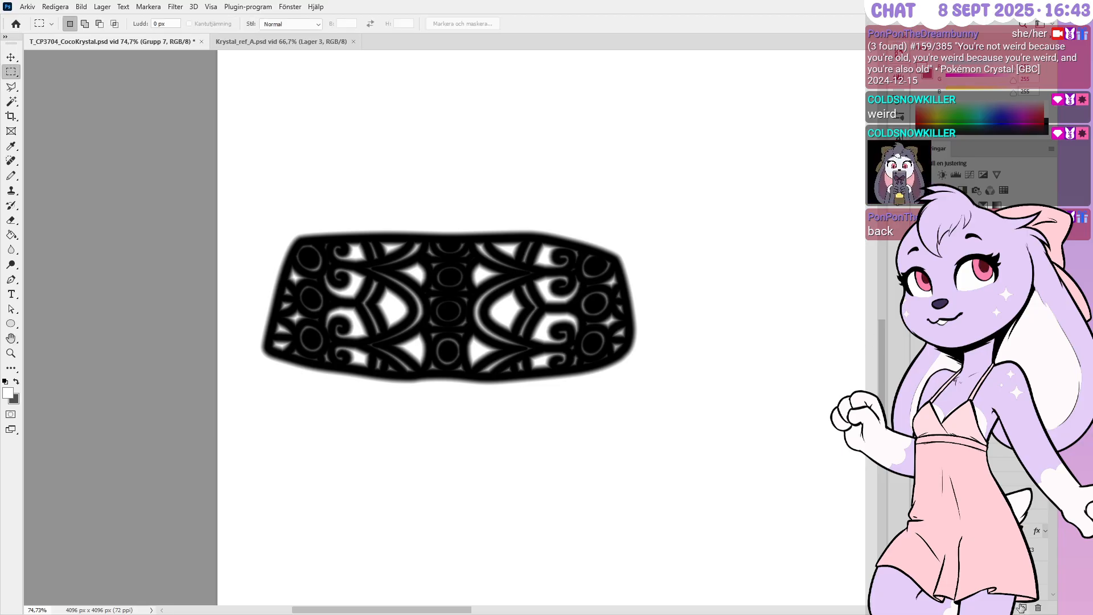
left_click_drag(973, 506, 1038, 607)
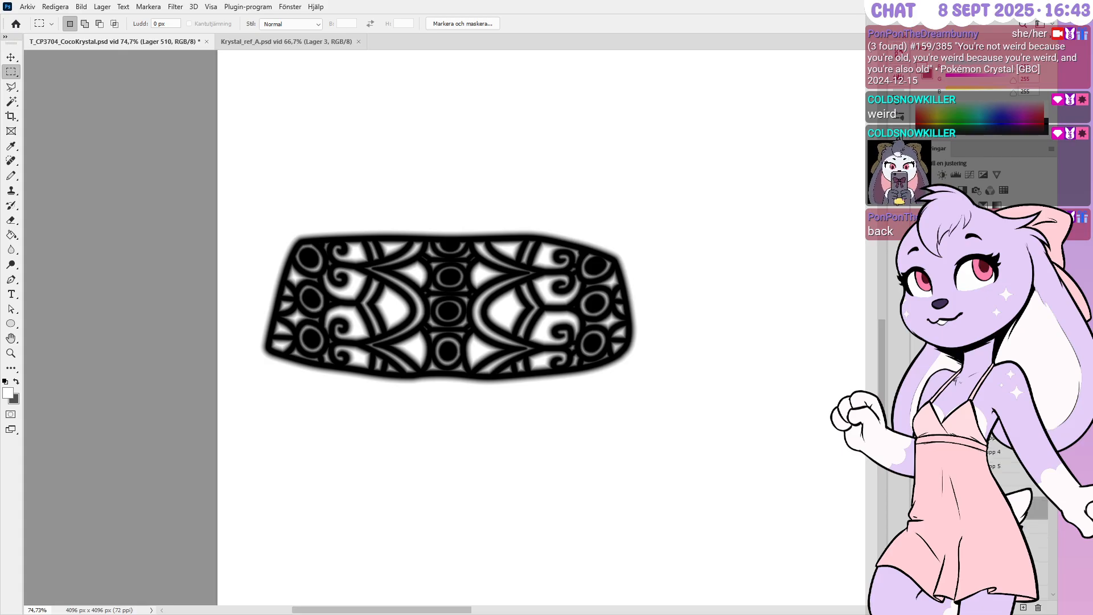
left_click(962, 477)
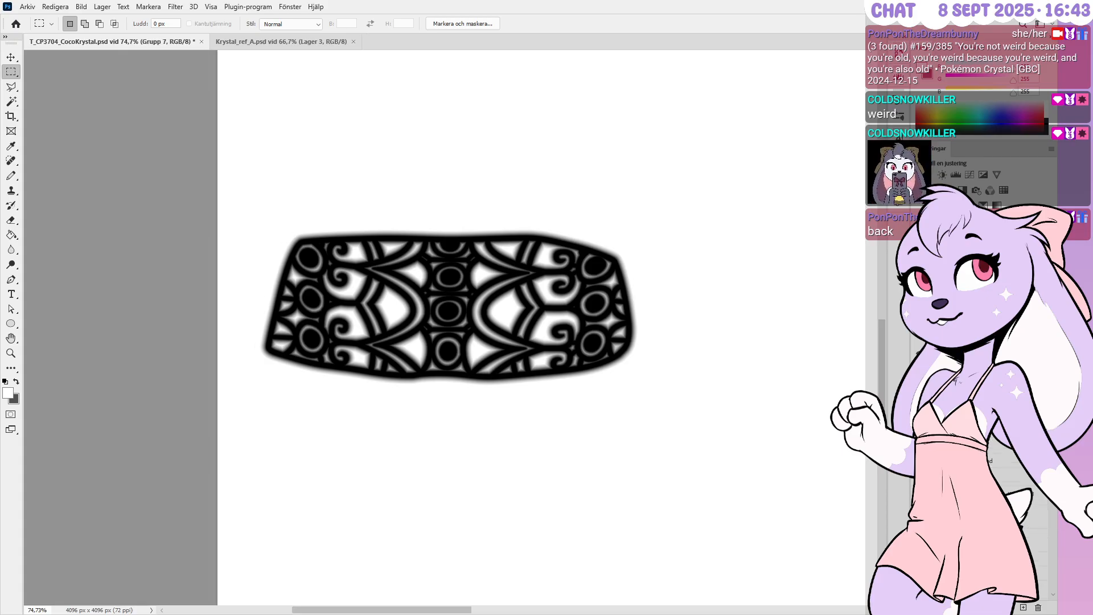
left_click(921, 476)
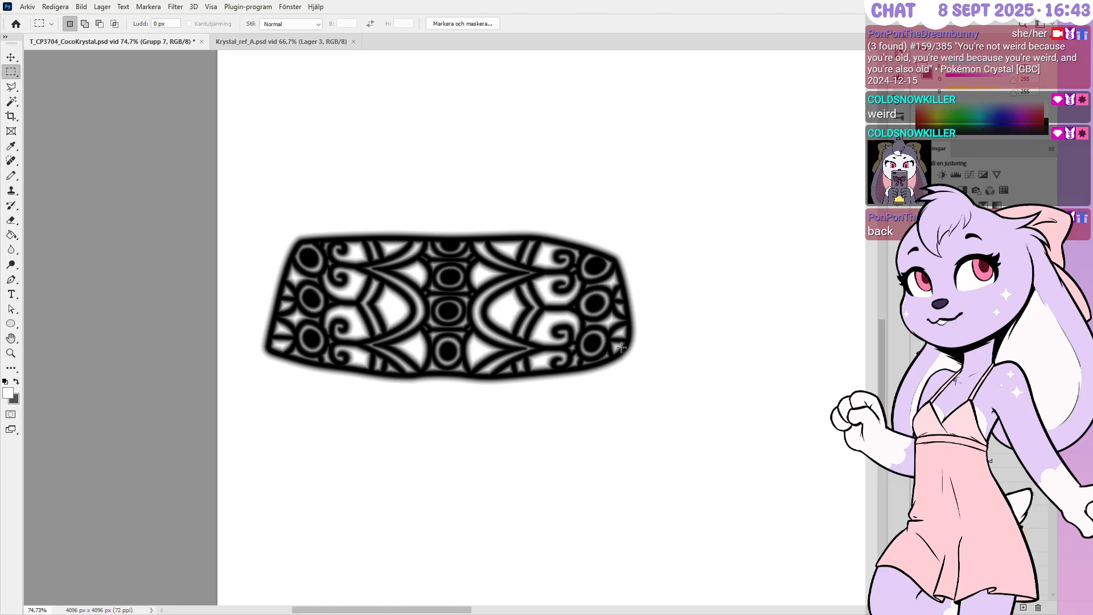
Zoom in and make the gold-and-purple texture layer visible
scroll(510, 240, "up", 3, "alt")
scroll(564, 263, "up", 2, "alt")
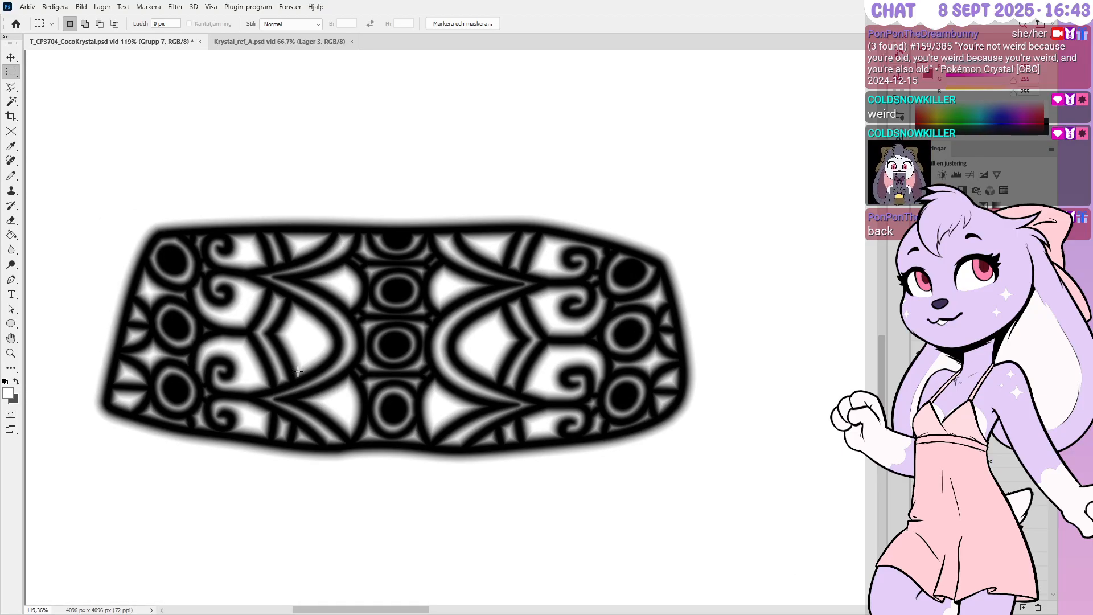
scroll(697, 330, "up", 3, "alt")
left_click(1006, 476)
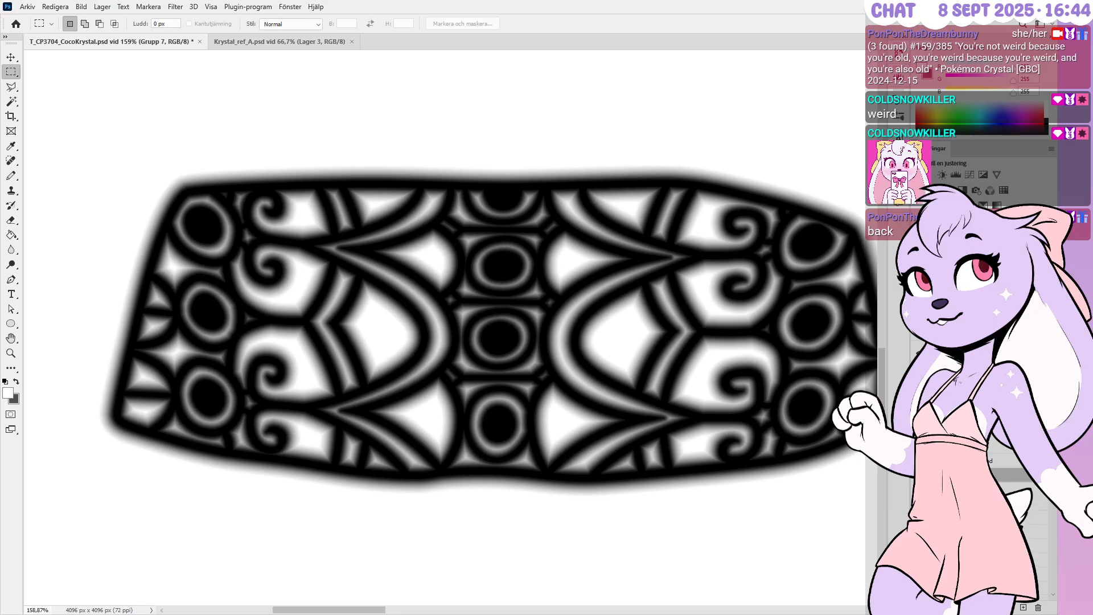
key("space")
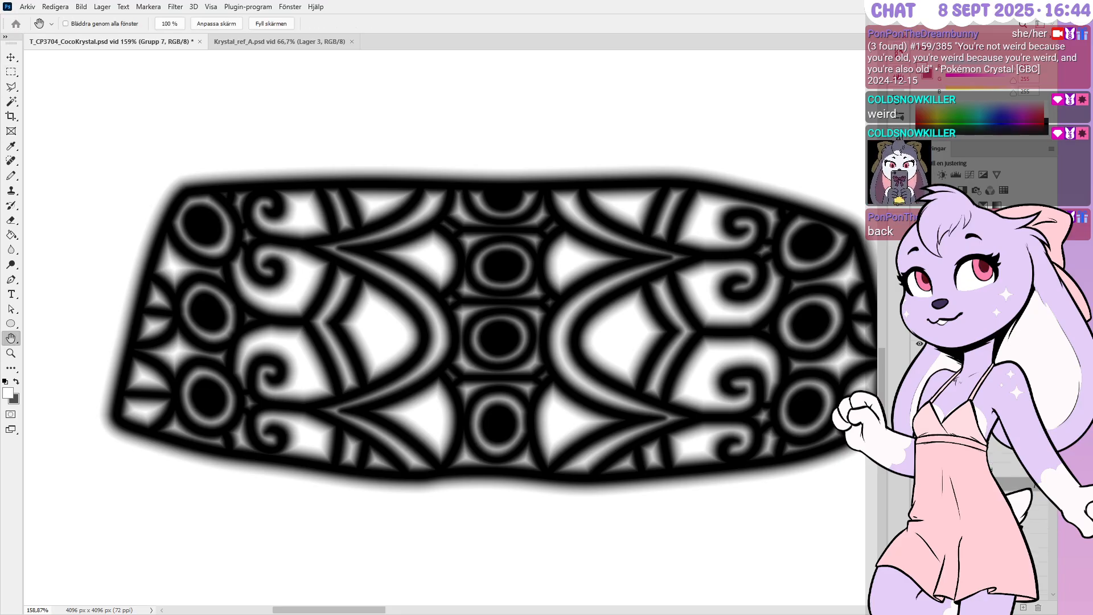
left_click(919, 344)
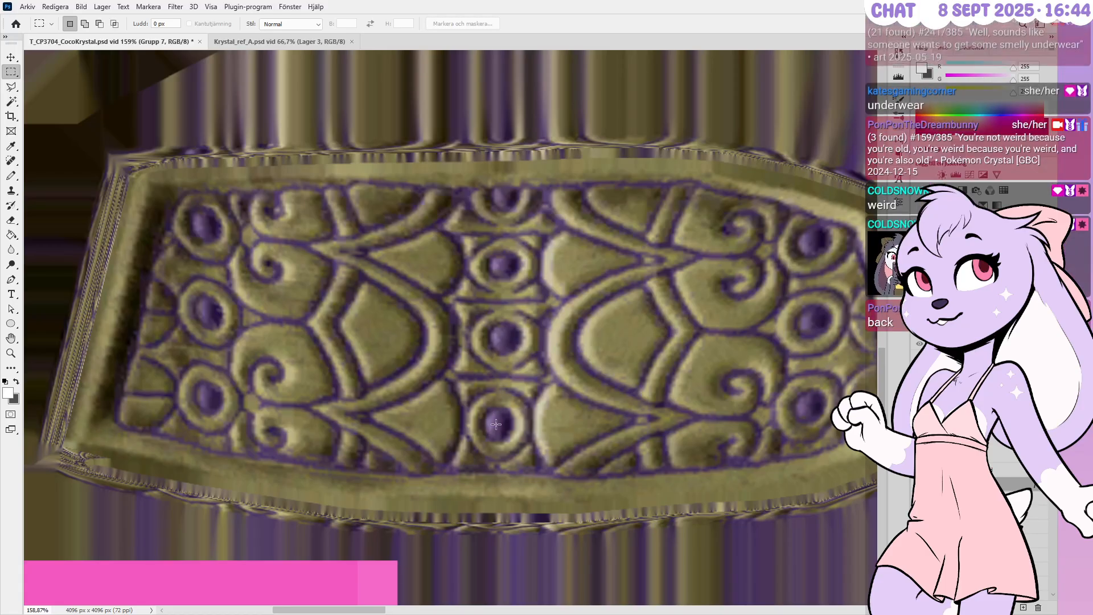
With Grupp 7 visible, select all the oval gem shapes, hide the texture layer, and group them into Grupp 8
left_click(919, 484)
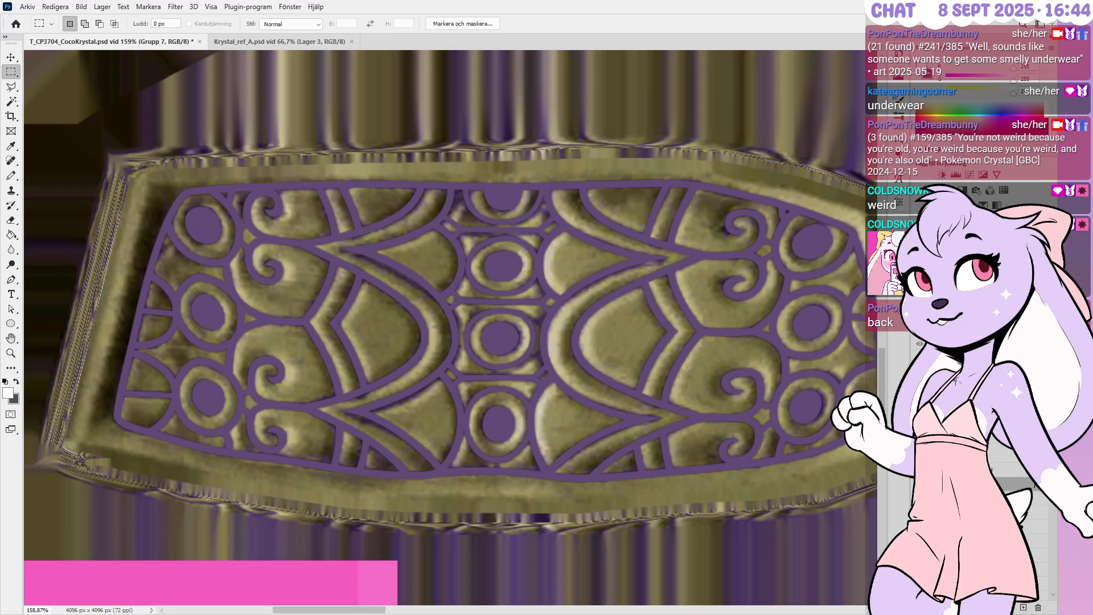
key("p")
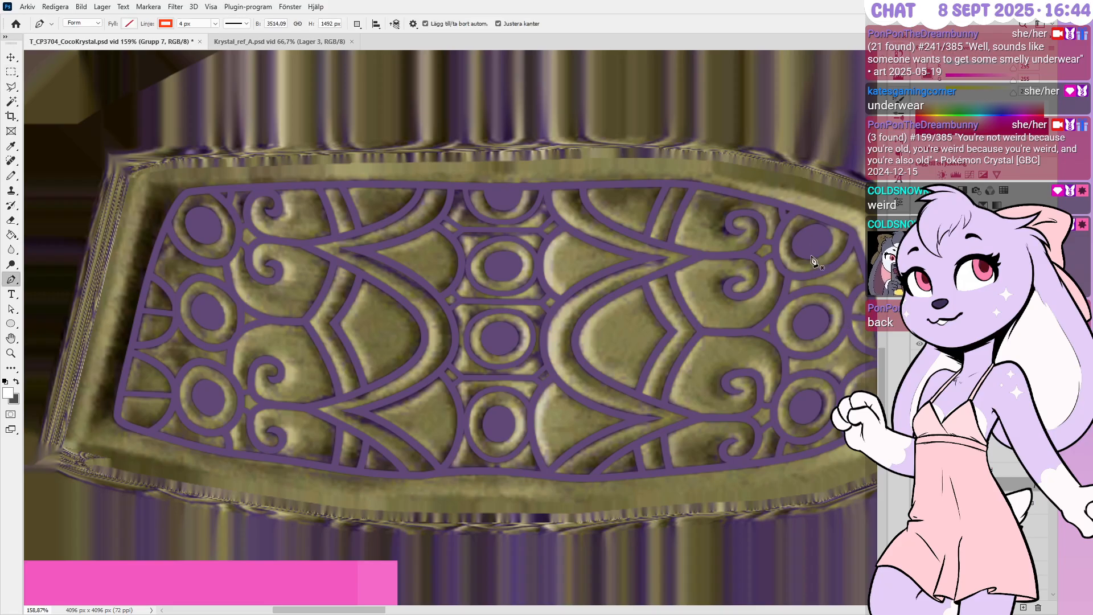
left_click(814, 241, "ctrl")
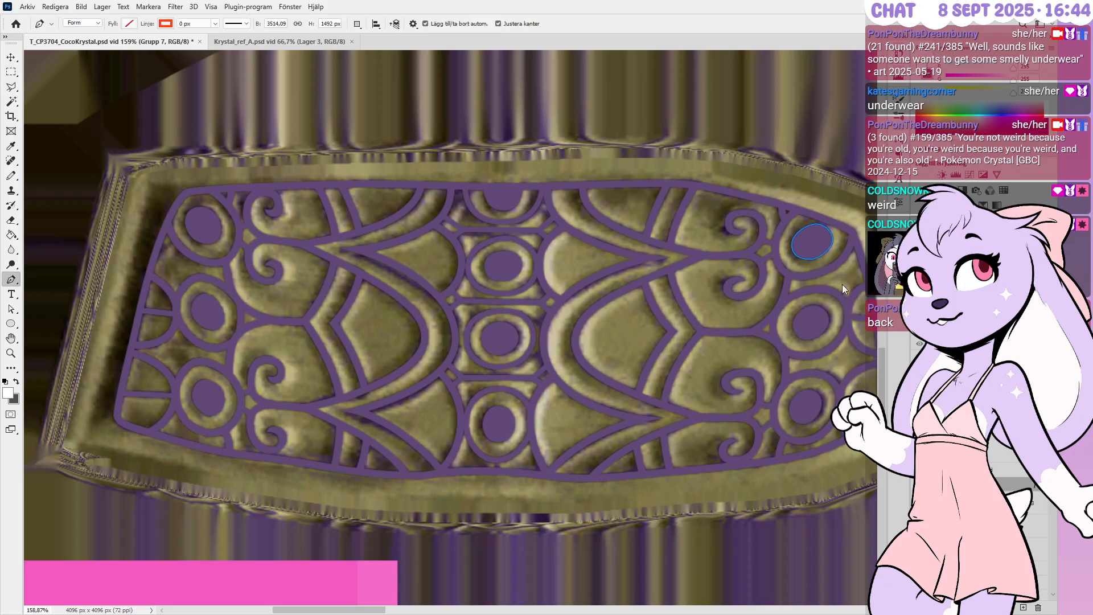
left_click(810, 322, "ctrl+shift")
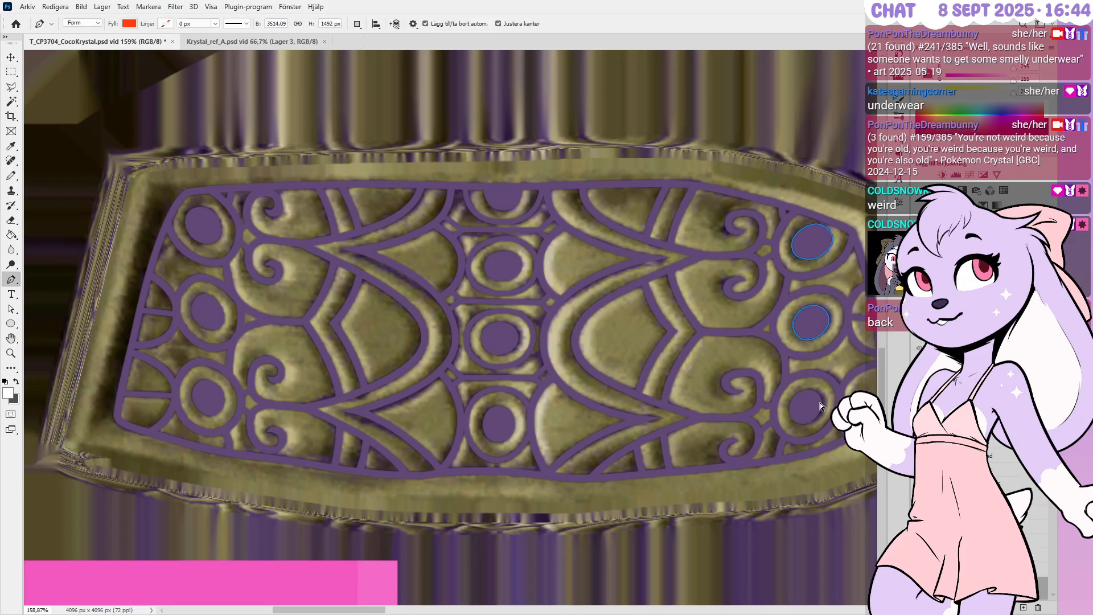
left_click(814, 402, "ctrl+shift")
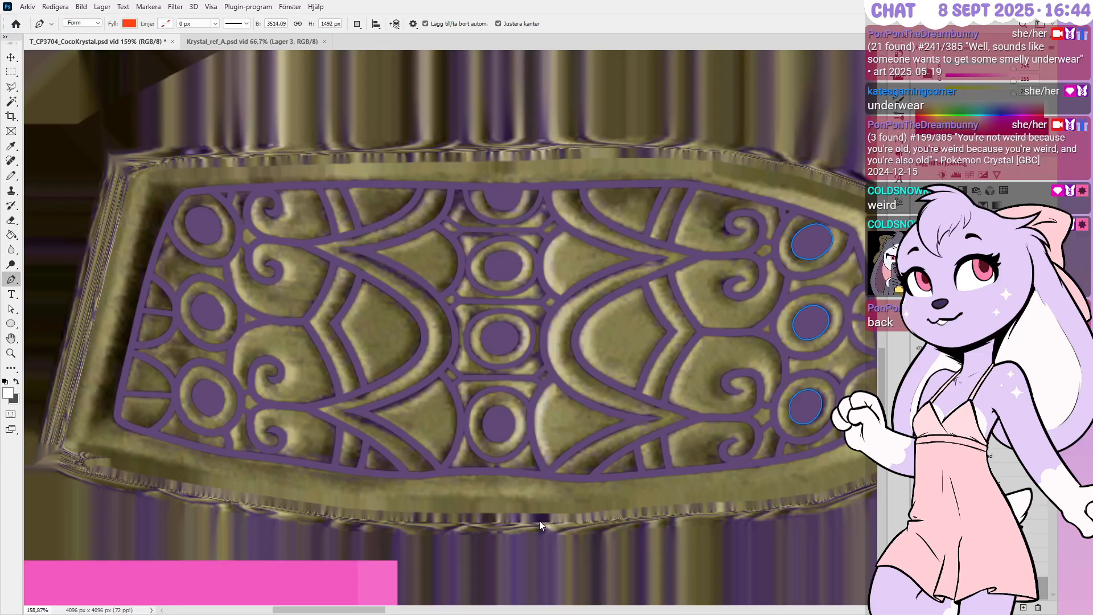
left_click(499, 424, "ctrl+shift")
left_click(499, 336, "ctrl+shift")
left_click(511, 268, "ctrl+shift")
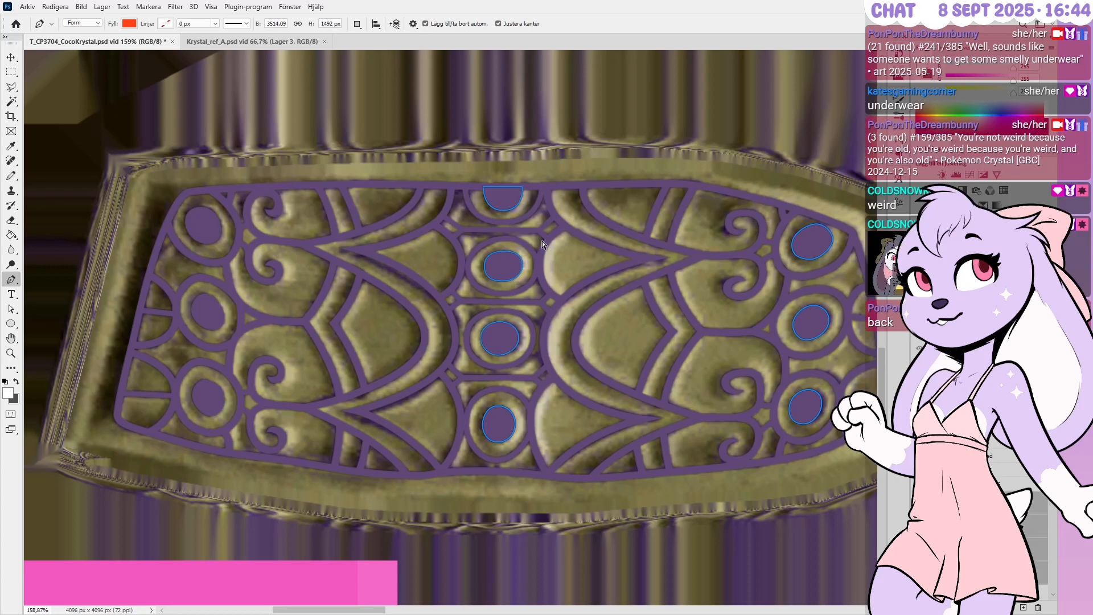
left_click(196, 228, "ctrl+shift")
left_click(1016, 463, "shift")
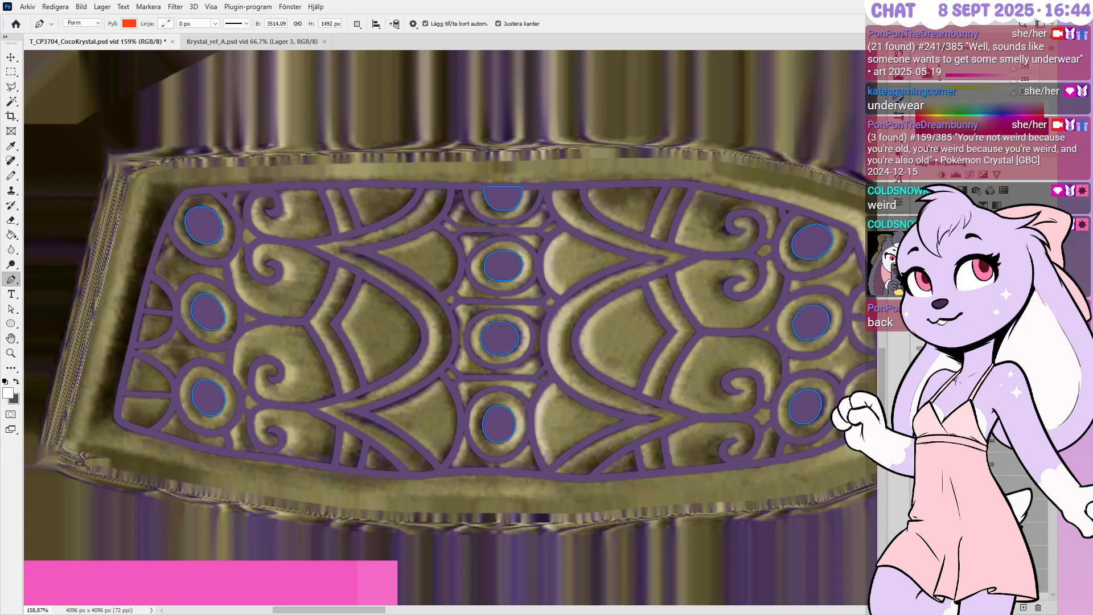
left_click(918, 348)
left_click(1009, 608)
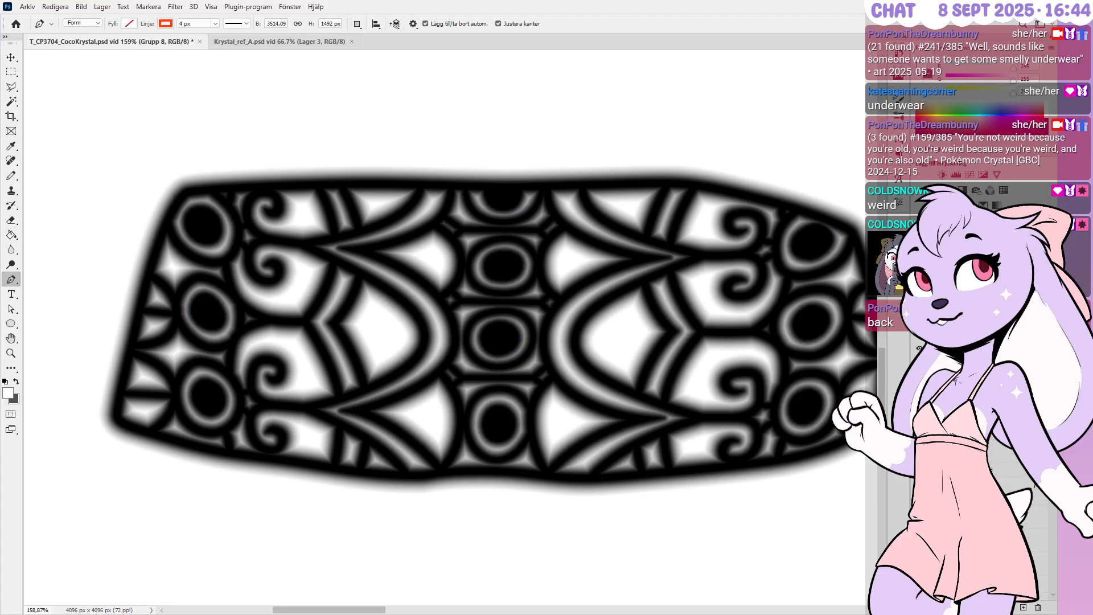
Reorder the layers so the red-orange oval fills sit above the blurred line pattern
left_click(933, 436)
left_click(934, 435)
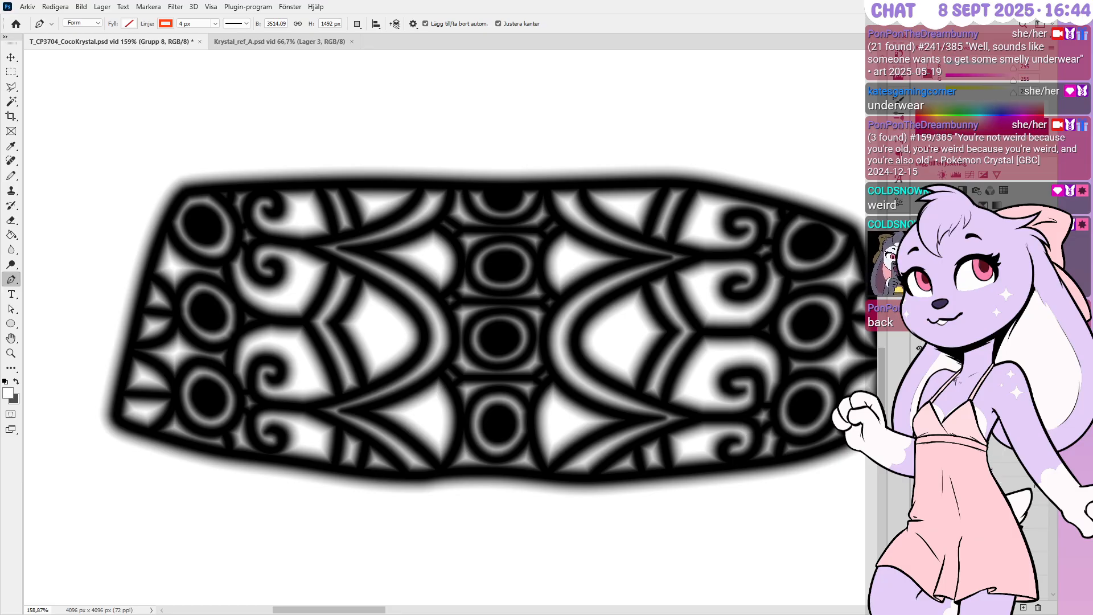
left_click_drag(967, 347, 967, 441)
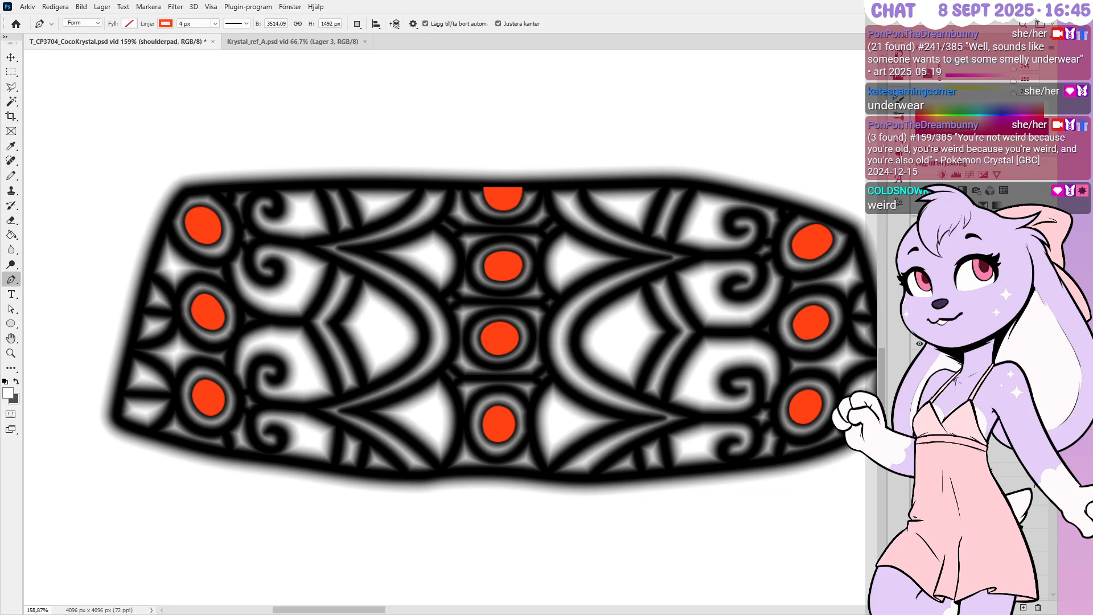
Try a grey gradient style on the Grupp 8 ovals, cancel it, and compare oval colours with undo
key("ctrl+g")
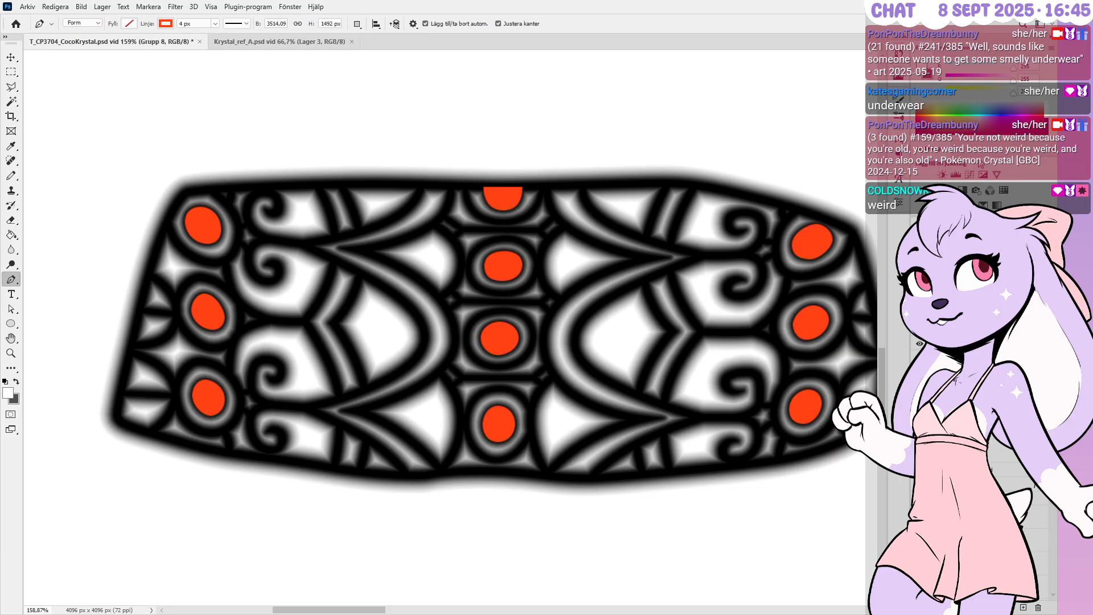
key("h")
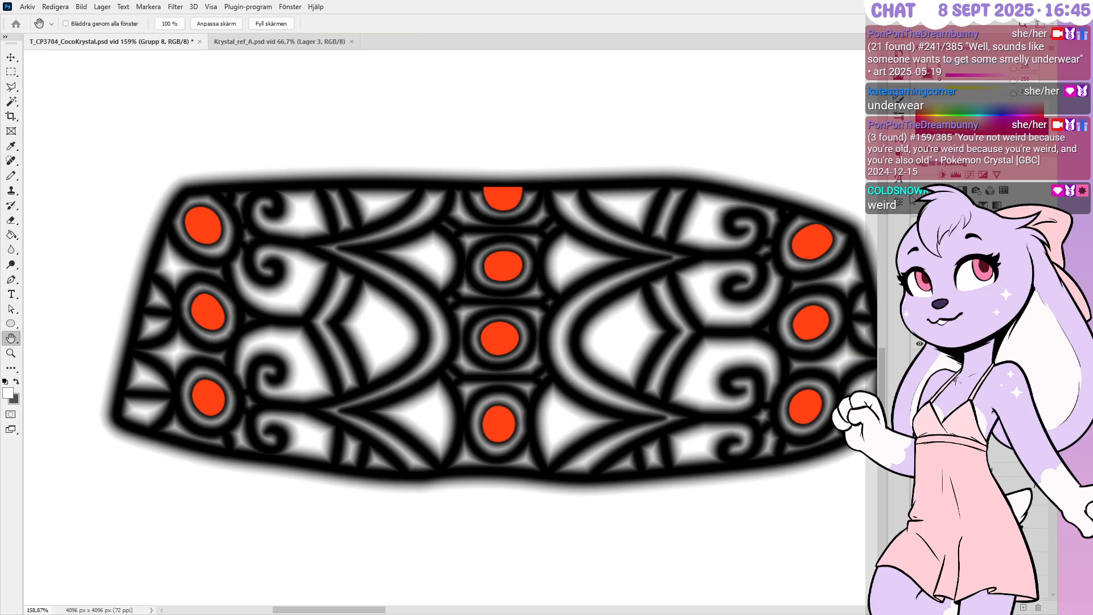
left_click(479, 477)
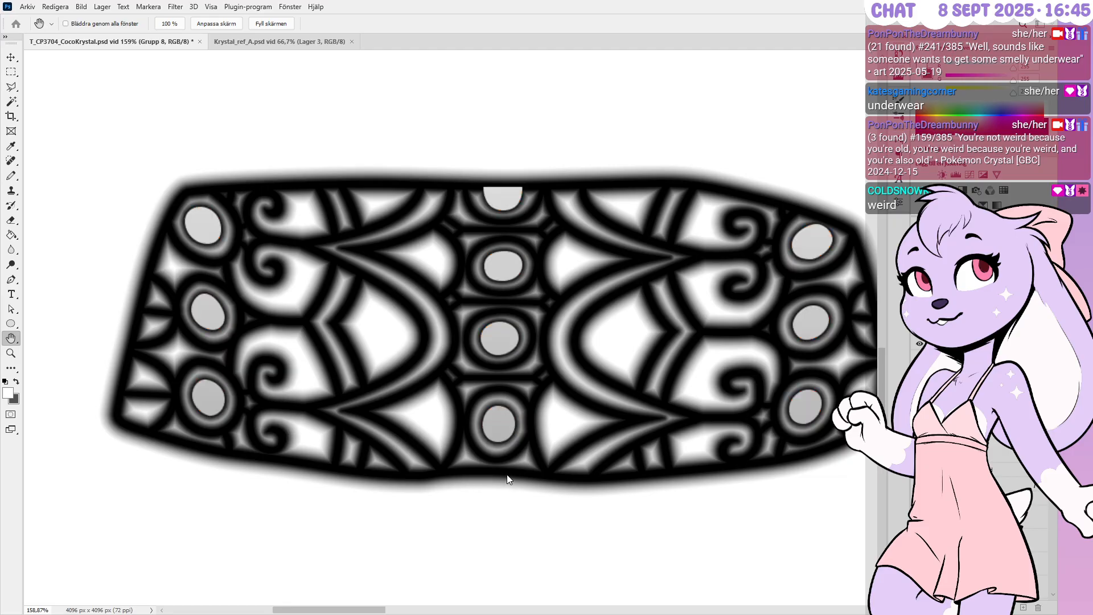
left_click(865, 331)
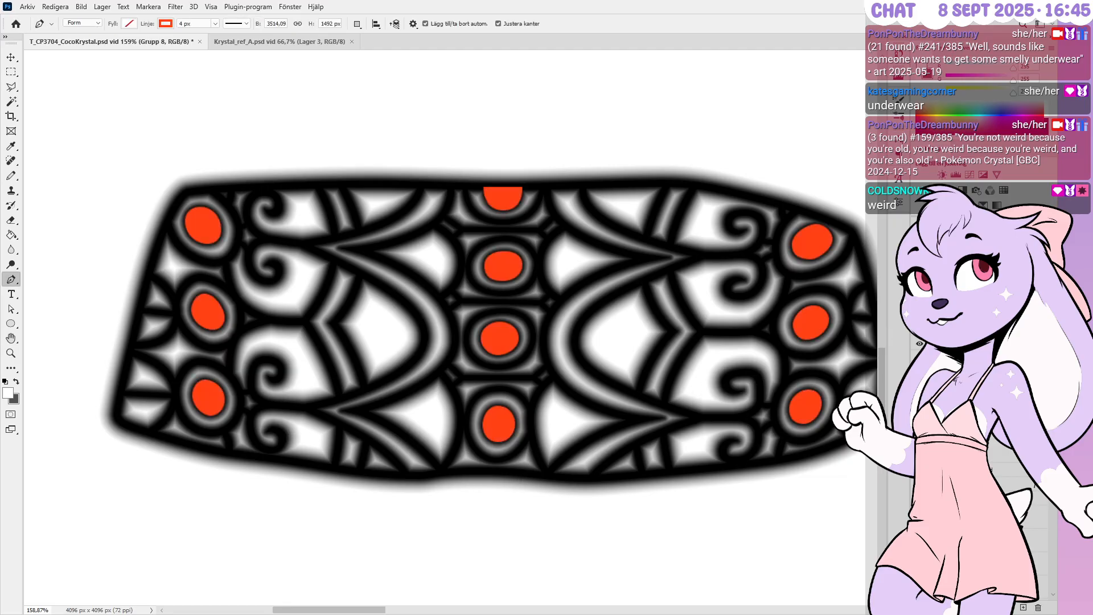
key("h")
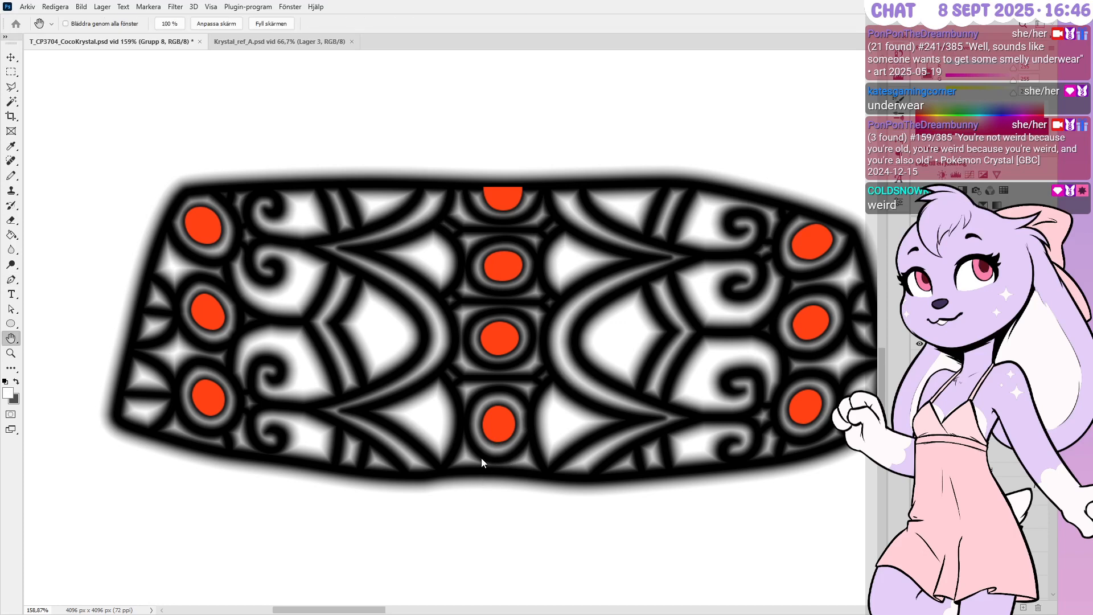
key("ctrl+z")
key("i")
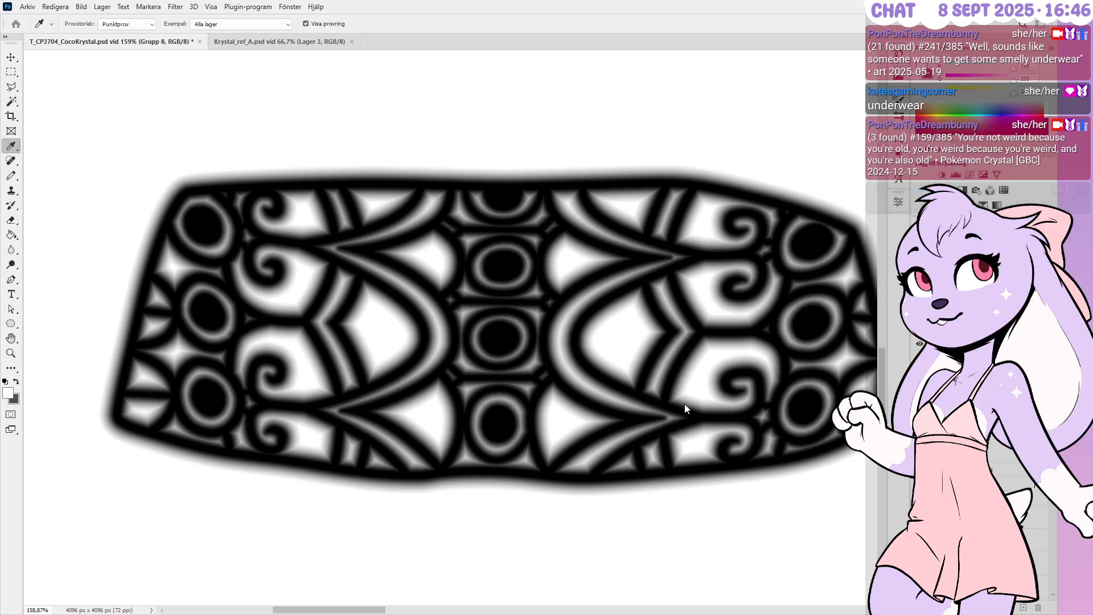
key("ctrl+z")
key("h")
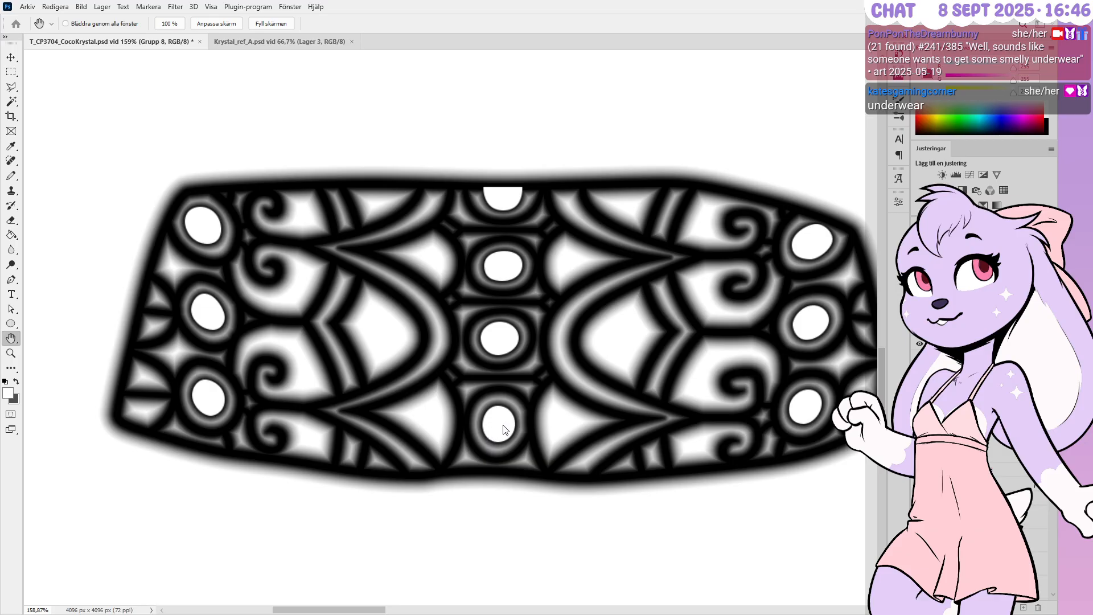
Sample a tone with the Eyedropper and give the oval centres soft white-to-grey gradient shading
key("i")
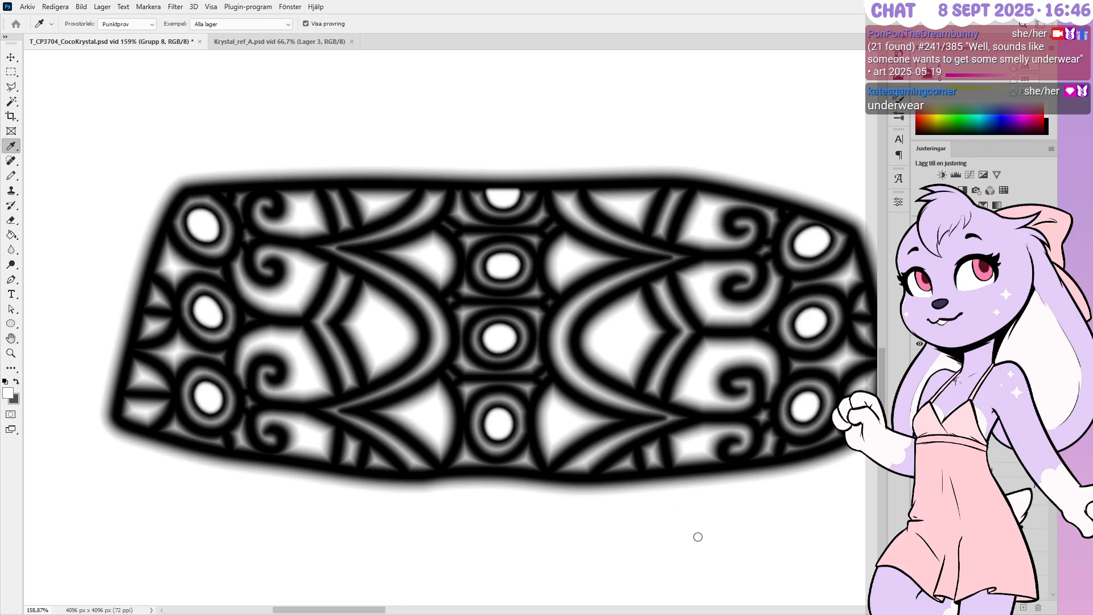
key("h")
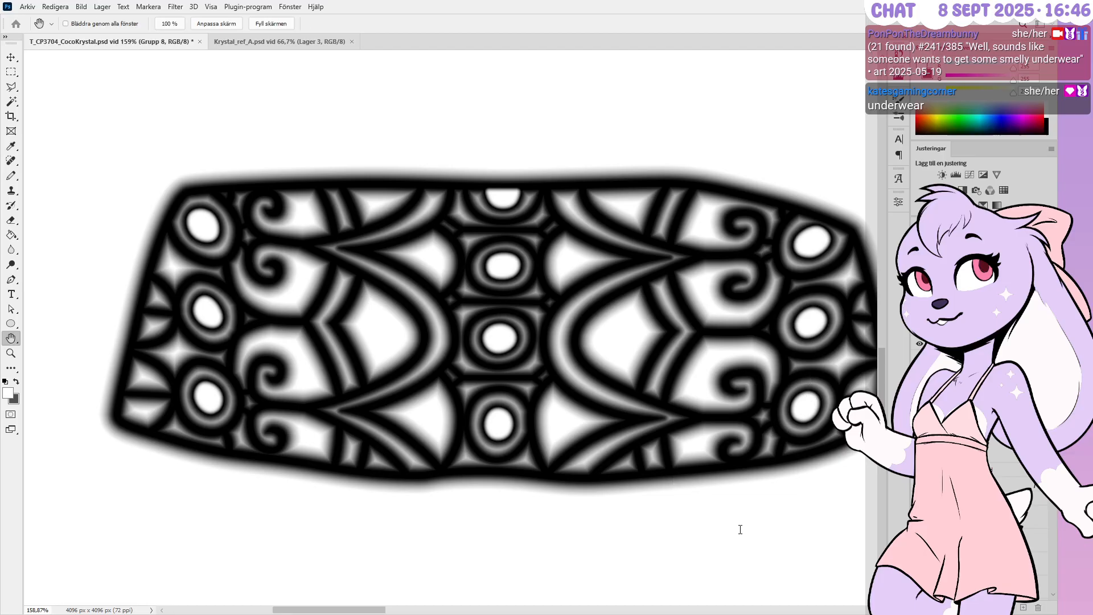
left_click(676, 503)
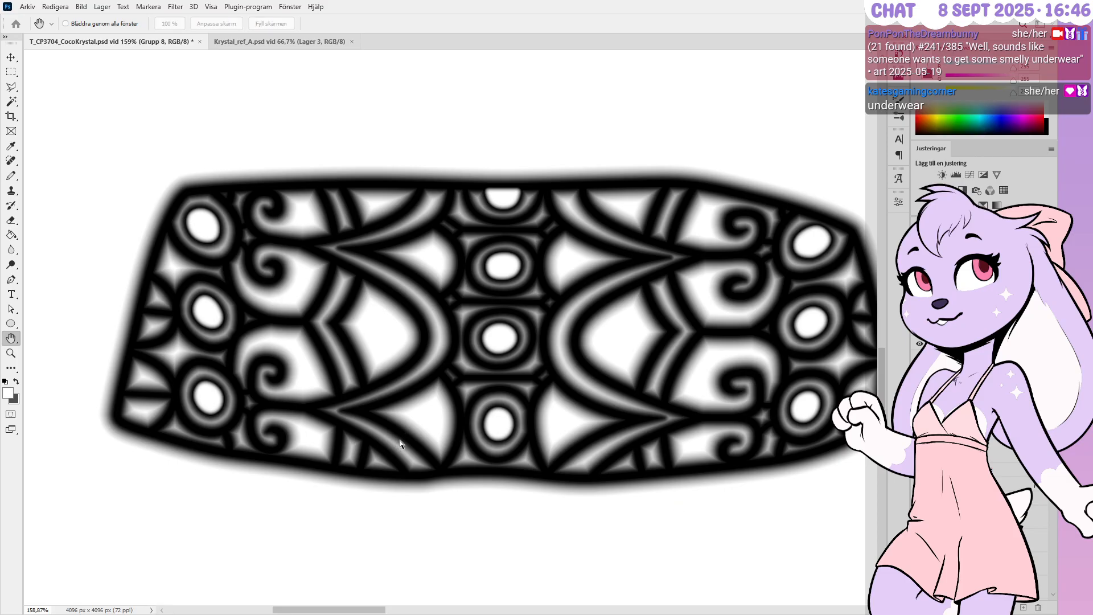
left_click(524, 339)
left_click(677, 470)
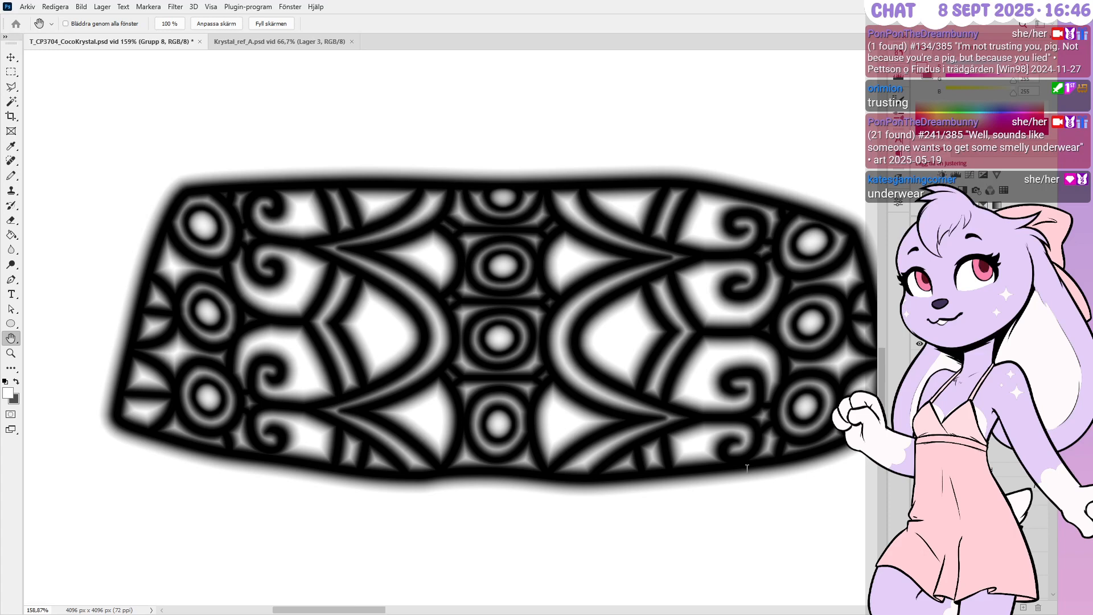
key("p")
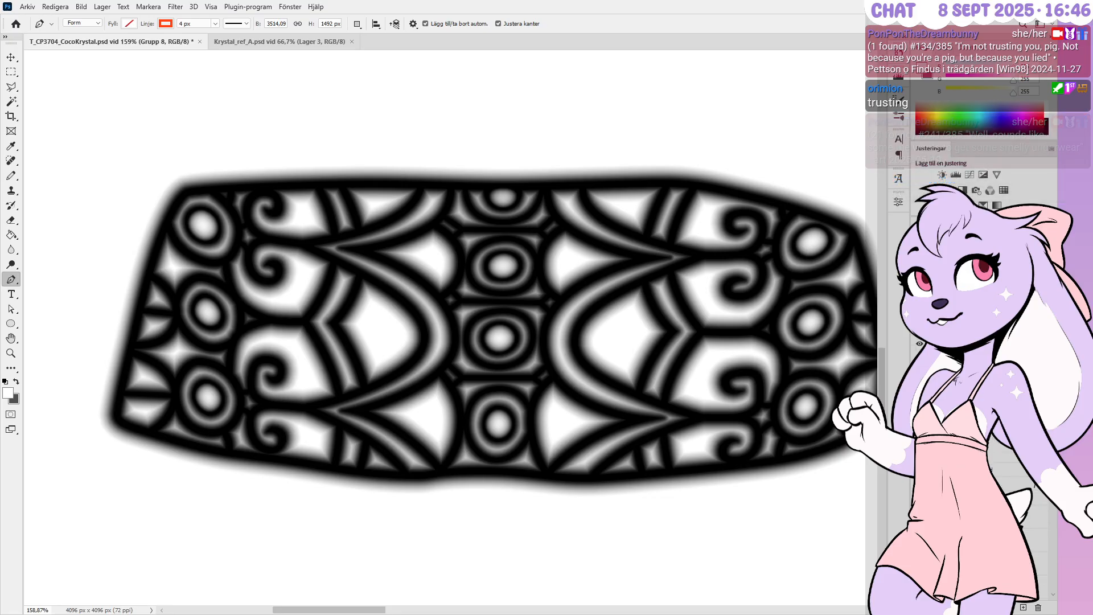
Copy the group as Grupp 9 and mask it to a rectangle around the ornament band
key("ctrl+g")
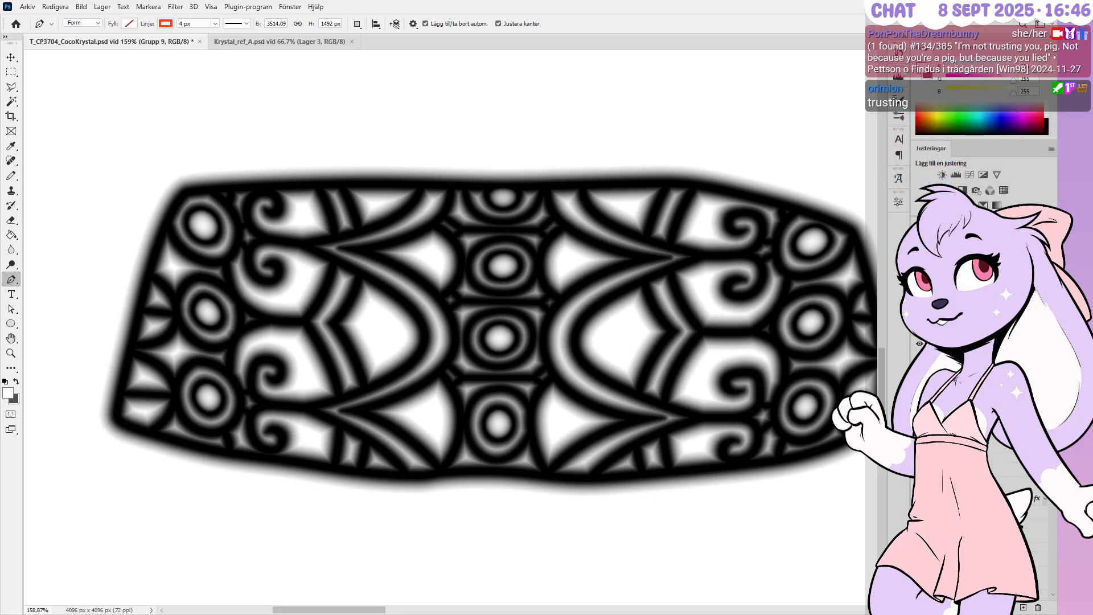
scroll(305, 273, "down", 1, "alt")
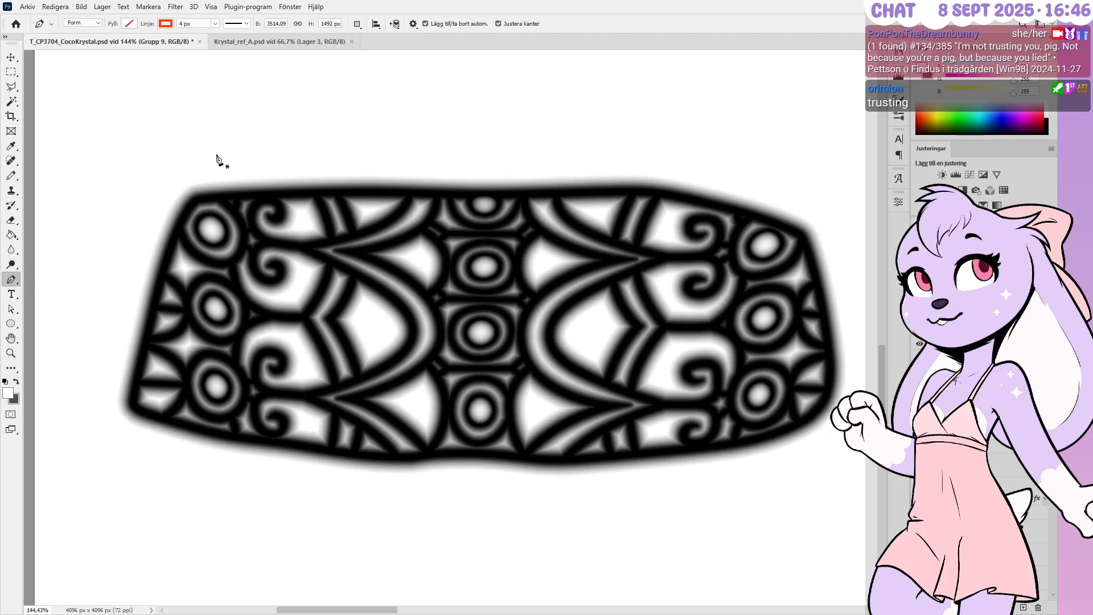
left_click(11, 72)
left_click_drag(124, 84, 840, 493)
left_click(978, 608)
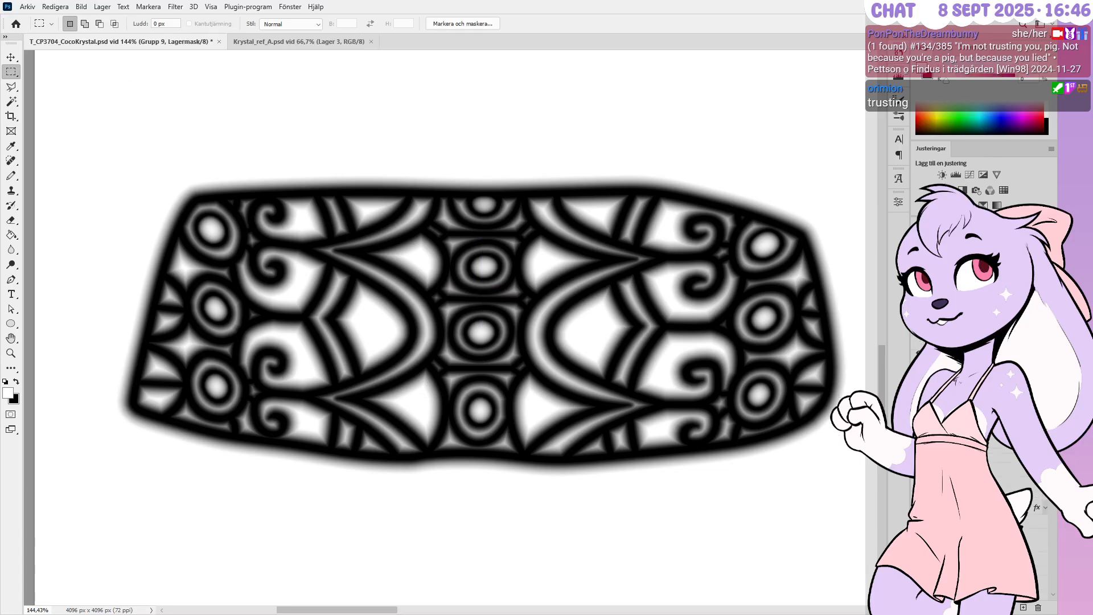
left_click(967, 424)
Paste a new half-circle shape layer and add and nudge anchors on it
key("p")
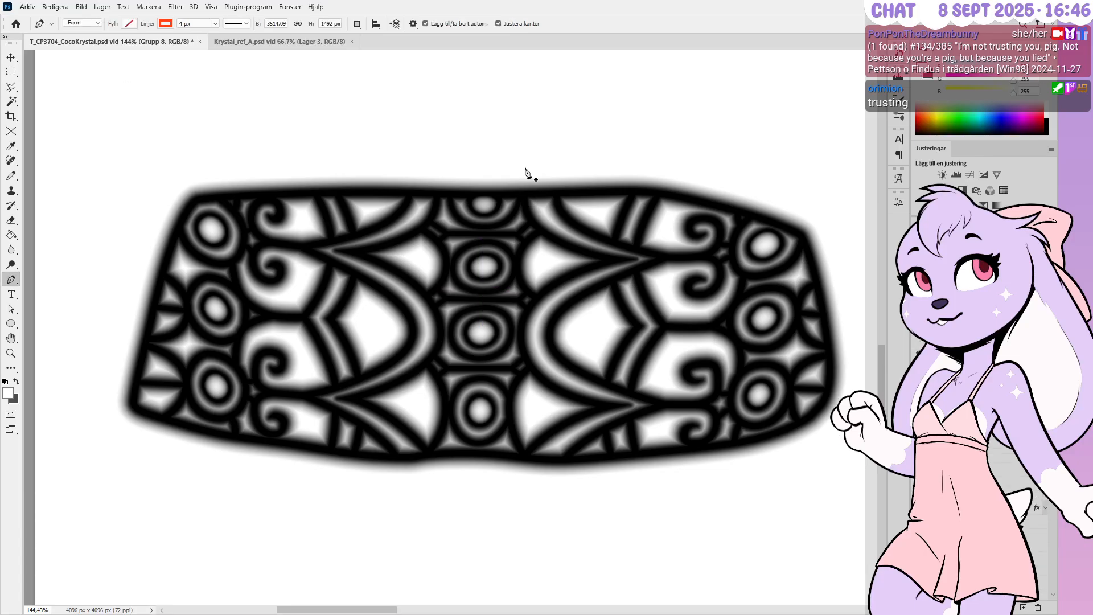
scroll(535, 185, "up", 2)
scroll(490, 211, "down", 1)
scroll(422, 198, "up", 4)
scroll(422, 201, "up", 1)
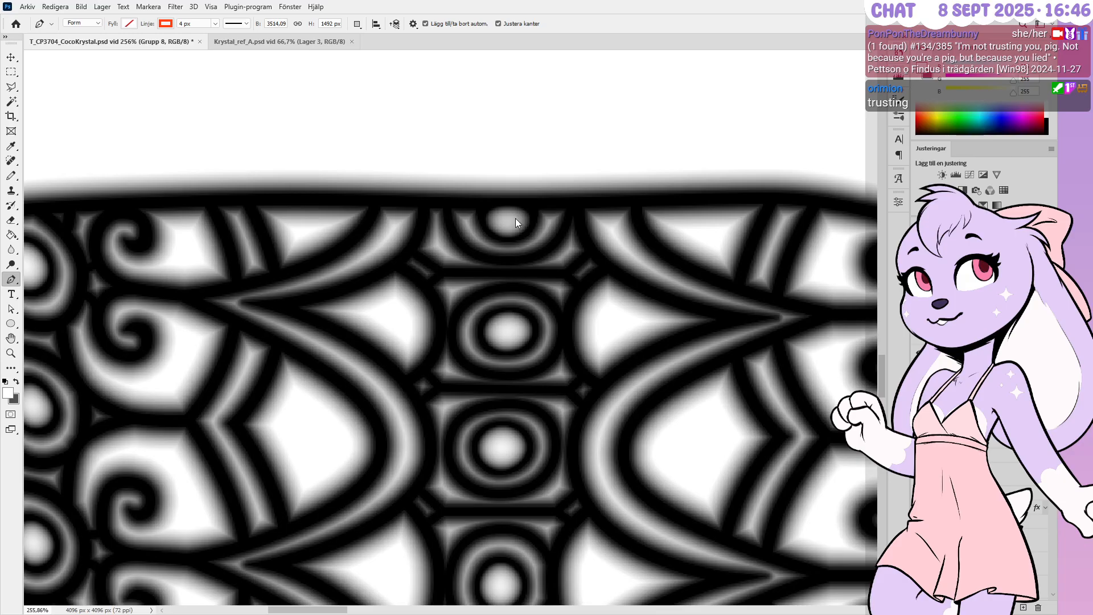
key("ctrl+v")
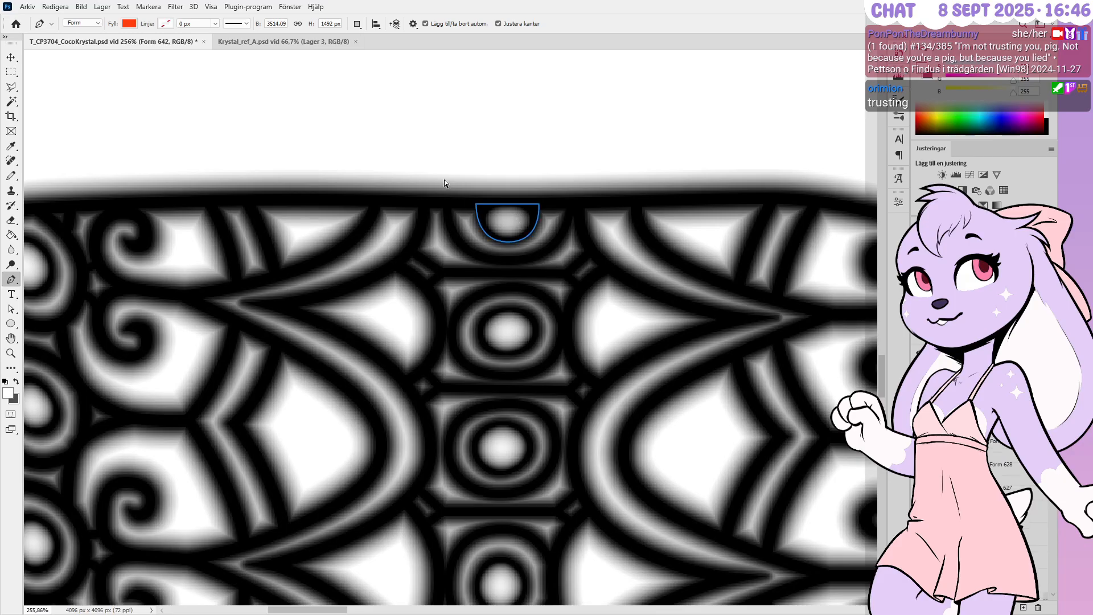
scroll(500, 184, "up", 3)
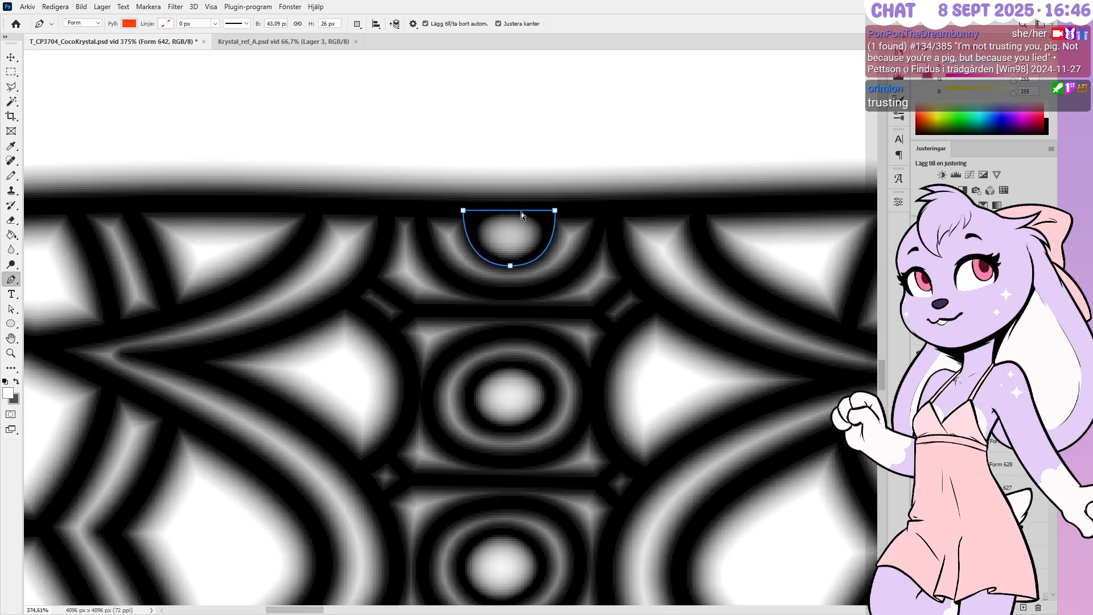
left_click(555, 194)
left_click_drag(555, 194, 555, 200, "ctrl")
scroll(463, 173, "up", 2)
key("shift+Down")
key("shift+Up")
key("shift+Up")
key("shift+Up")
key("shift+Up")
key("shift+Up")
Remove the extra diagonal point and raise the left corner anchor to square off the shape's top
scroll(531, 364, "down", 2)
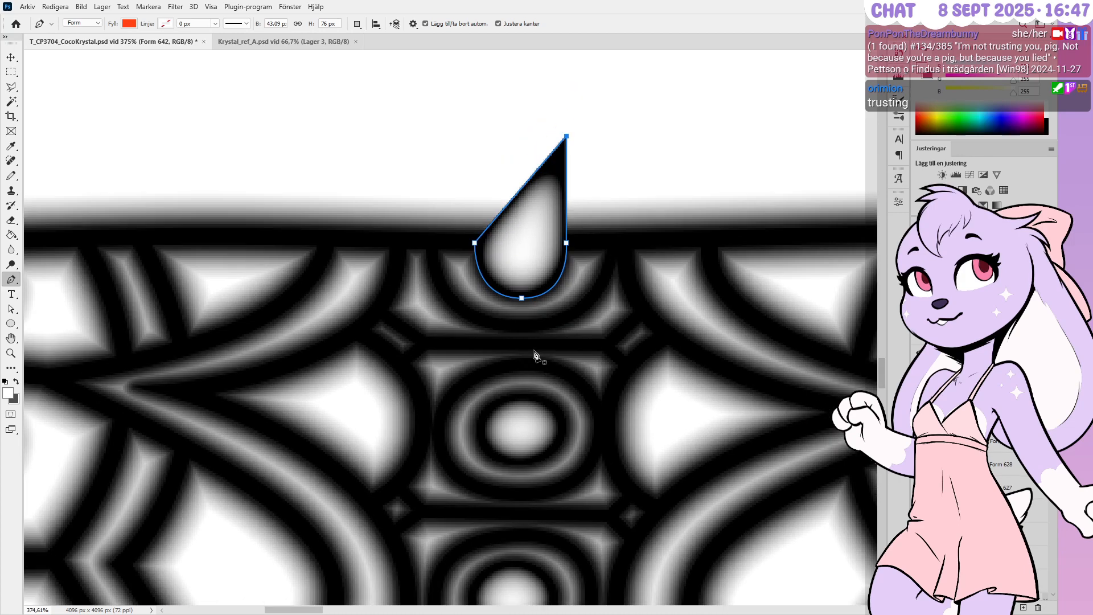
scroll(499, 184, "up", 3)
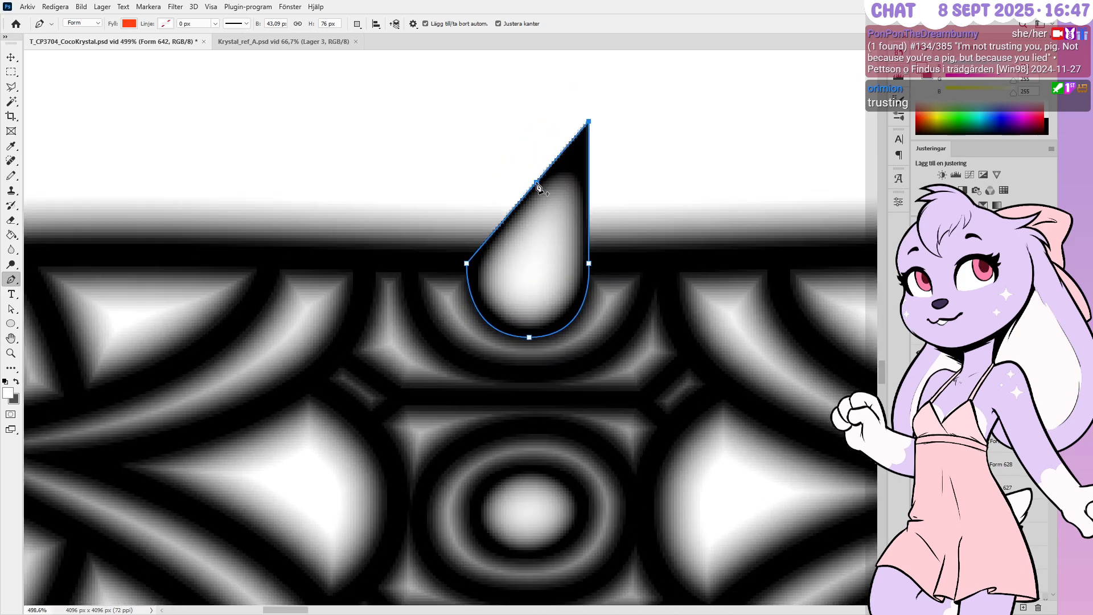
left_click(536, 184)
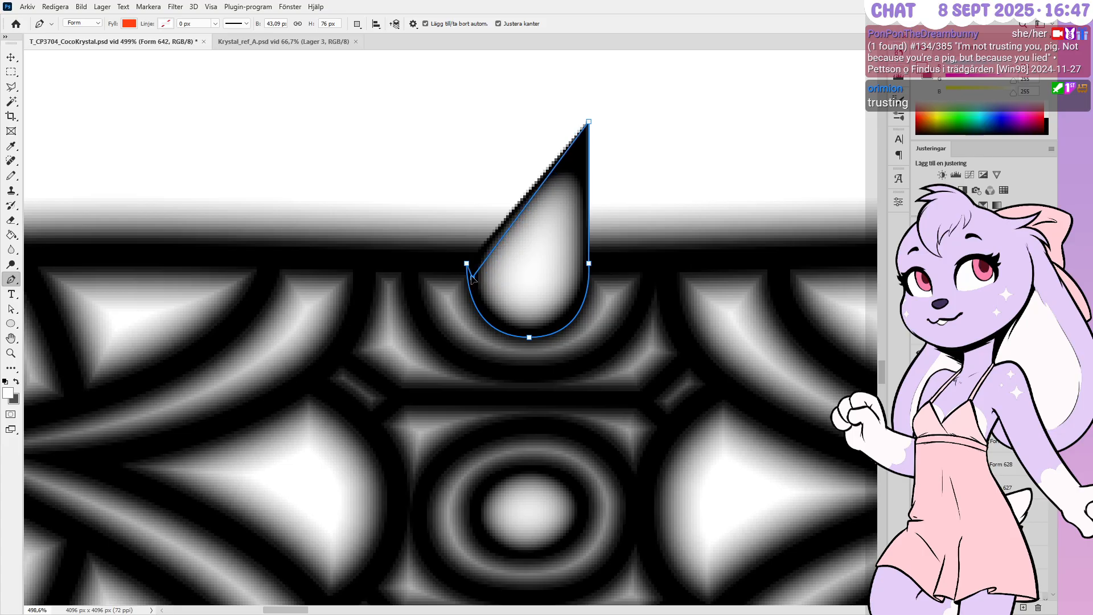
left_click(467, 263, "ctrl")
key("shift+Up")
key("shift+Up")
key("shift+Up")
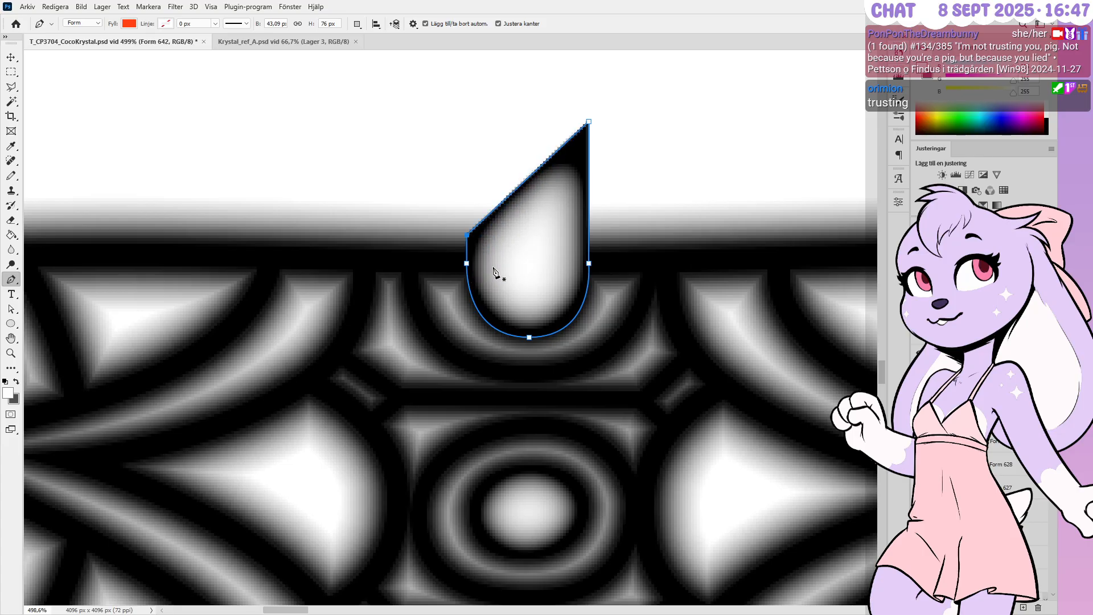
key("shift+Up")
key("shift+Up")
key("Return")
scroll(606, 242, "down", 1, "alt")
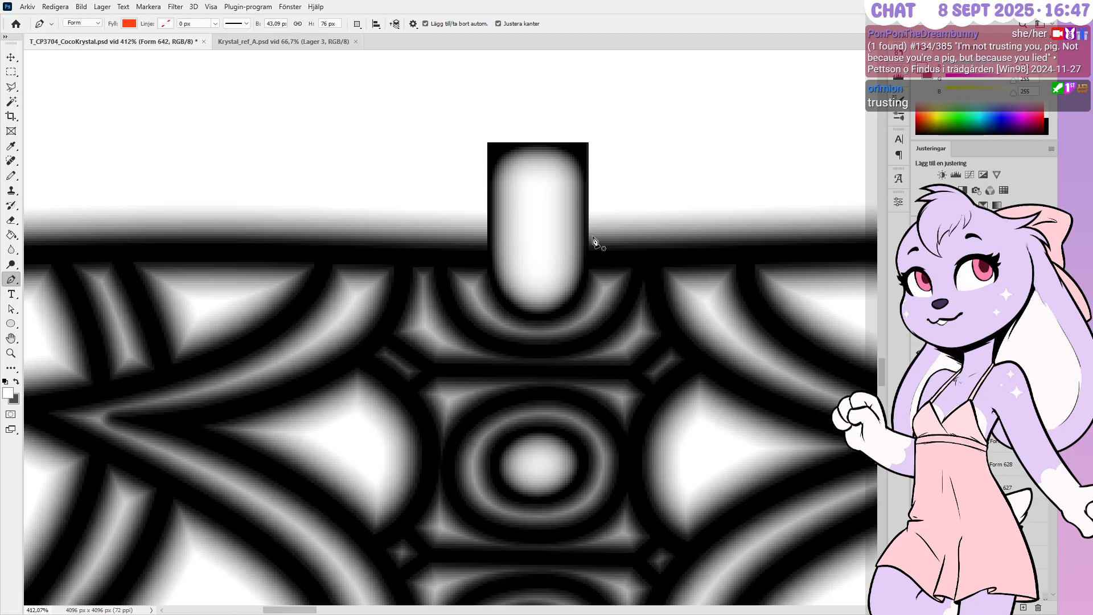
scroll(620, 259, "down", 5, "alt")
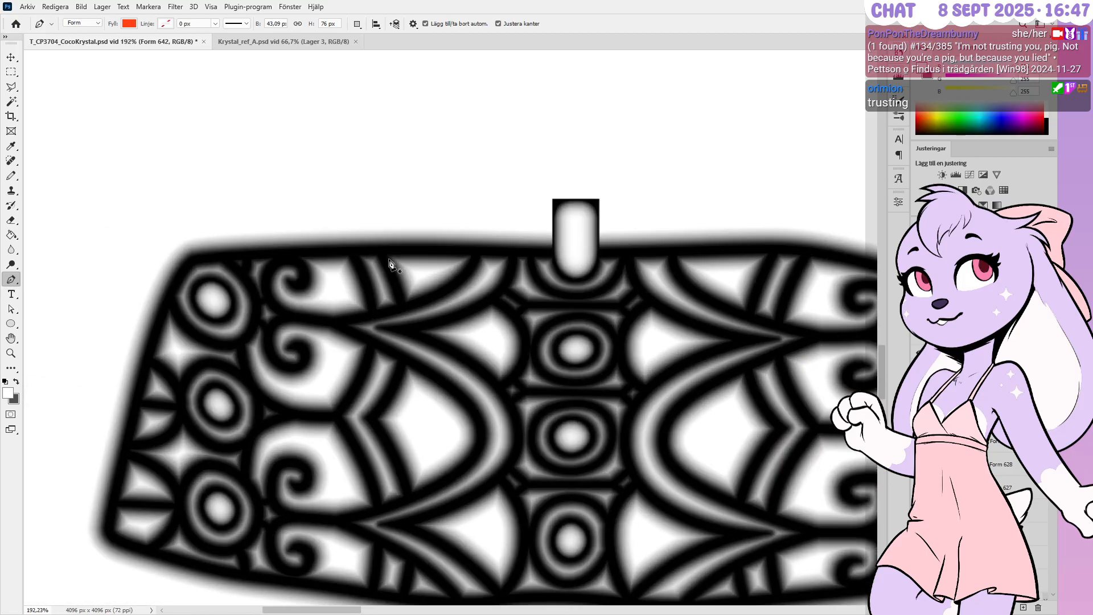
scroll(390, 265, "down", 4, "alt")
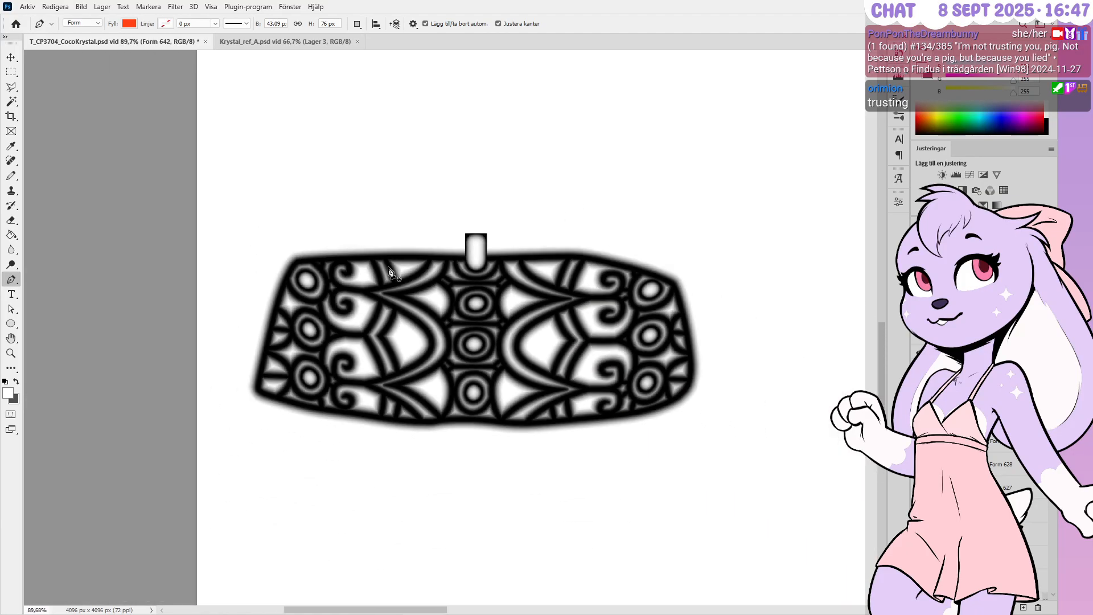
scroll(389, 271, "up", 1, "alt")
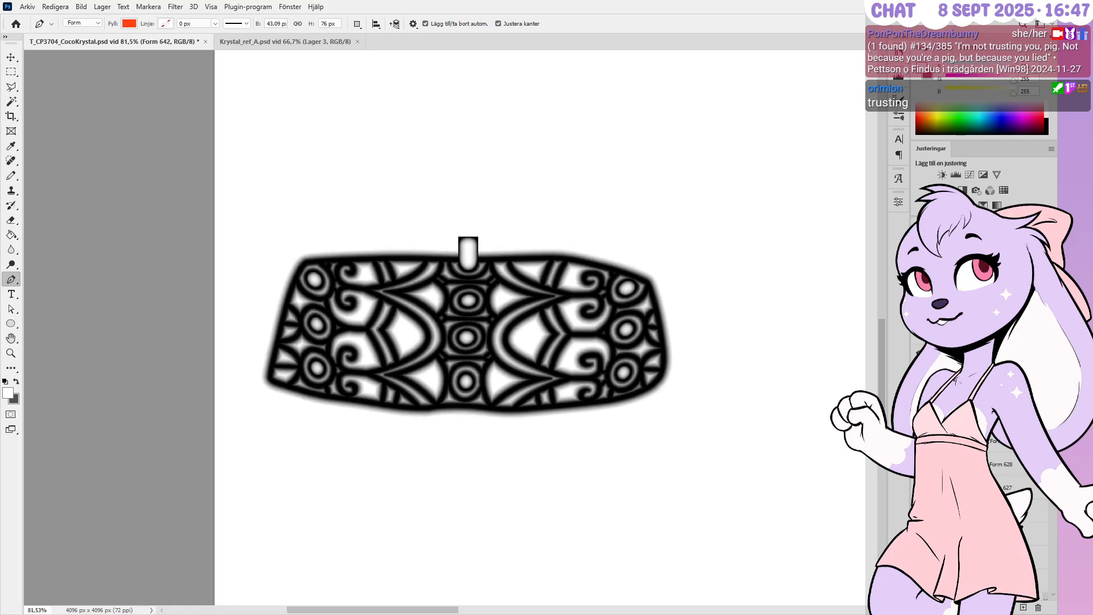
left_click(935, 347)
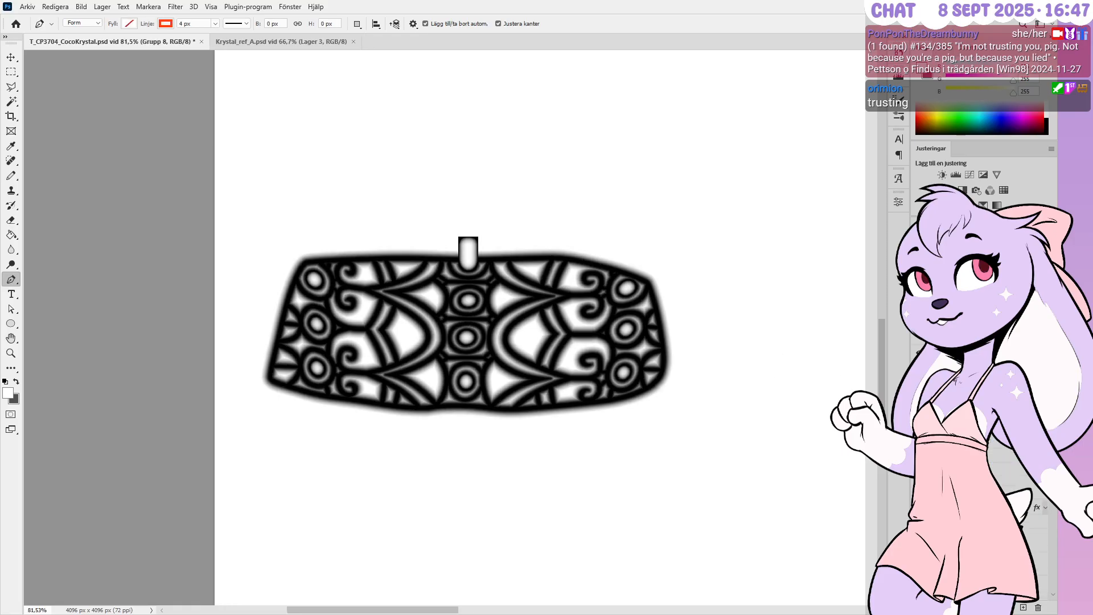
Round the top of the Form 642 knob by adding points, pulling curve handles and nudging it down
key("h")
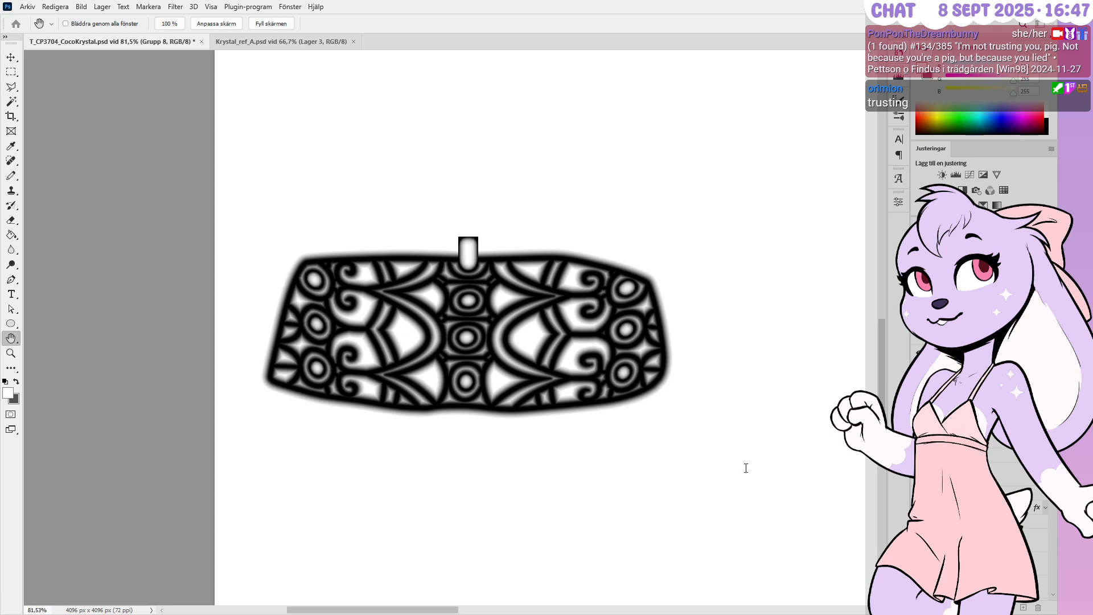
key("p")
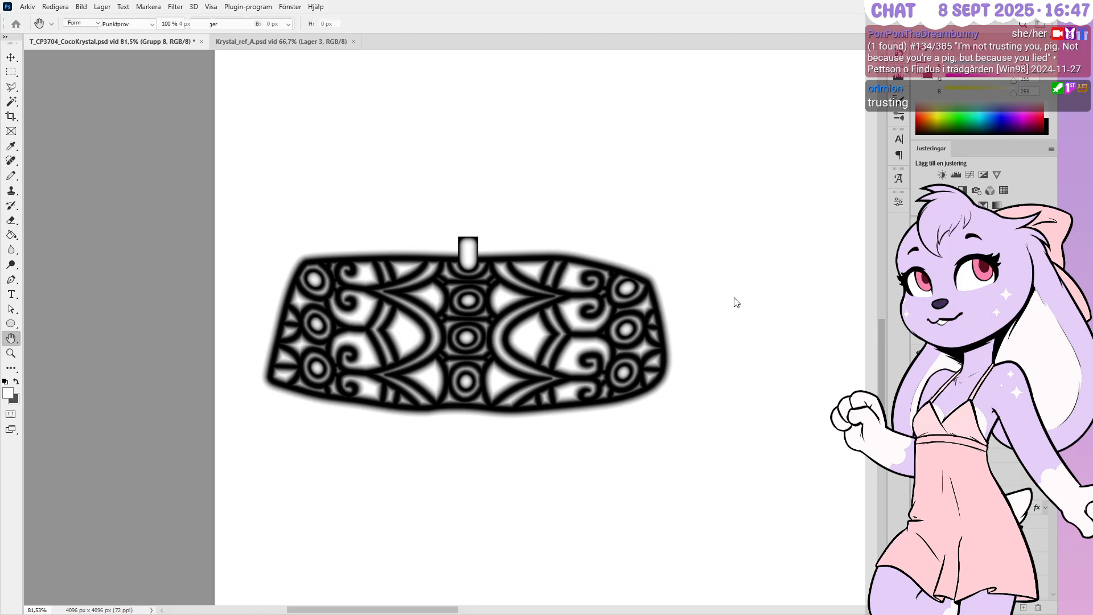
scroll(440, 245, "up", 3, "alt")
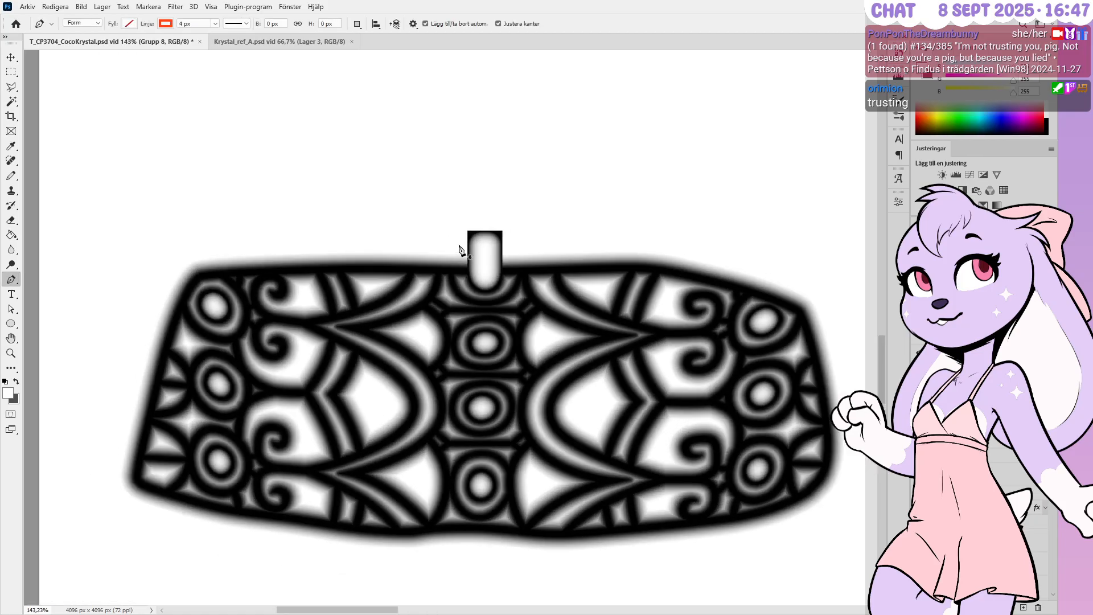
left_click(478, 253, "ctrl")
scroll(456, 242, "up", 2, "alt")
scroll(449, 233, "up", 1, "alt")
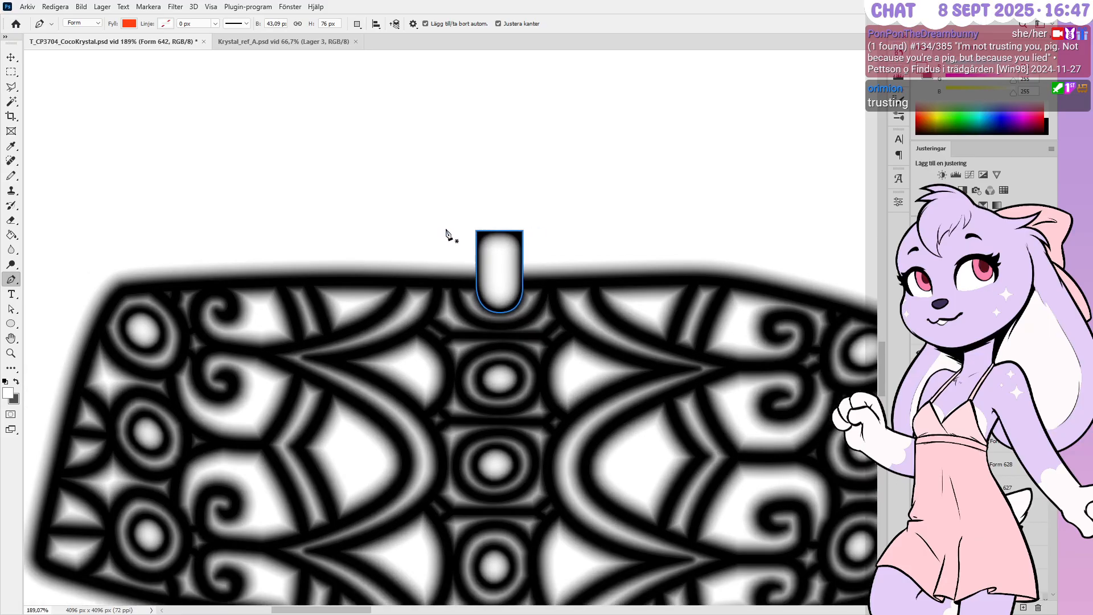
scroll(449, 213, "up", 3, "alt")
left_click(521, 232)
left_click(484, 233)
left_click(558, 232)
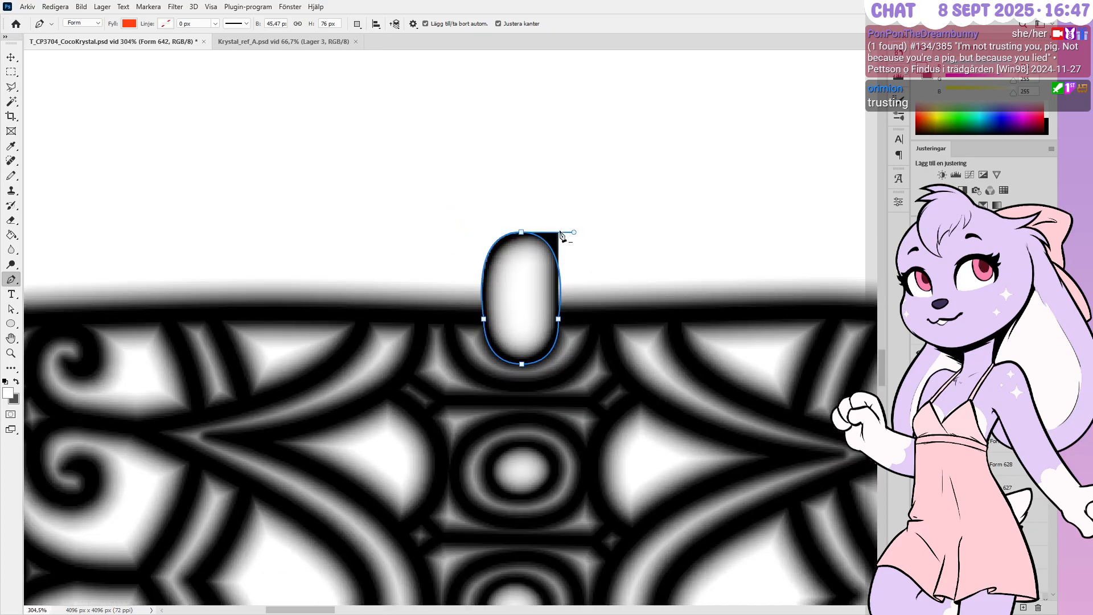
mouse_move(521, 232)
left_mouse_down("alt+shift")
mouse_move(498, 238)
mouse_move(562, 240)
mouse_move(506, 222)
mouse_move(530, 247)
left_mouse_up("alt+shift")
scroll(532, 269, "up", 5, "alt")
key("shift+Down")
key("shift+Down")
key("shift+Down")
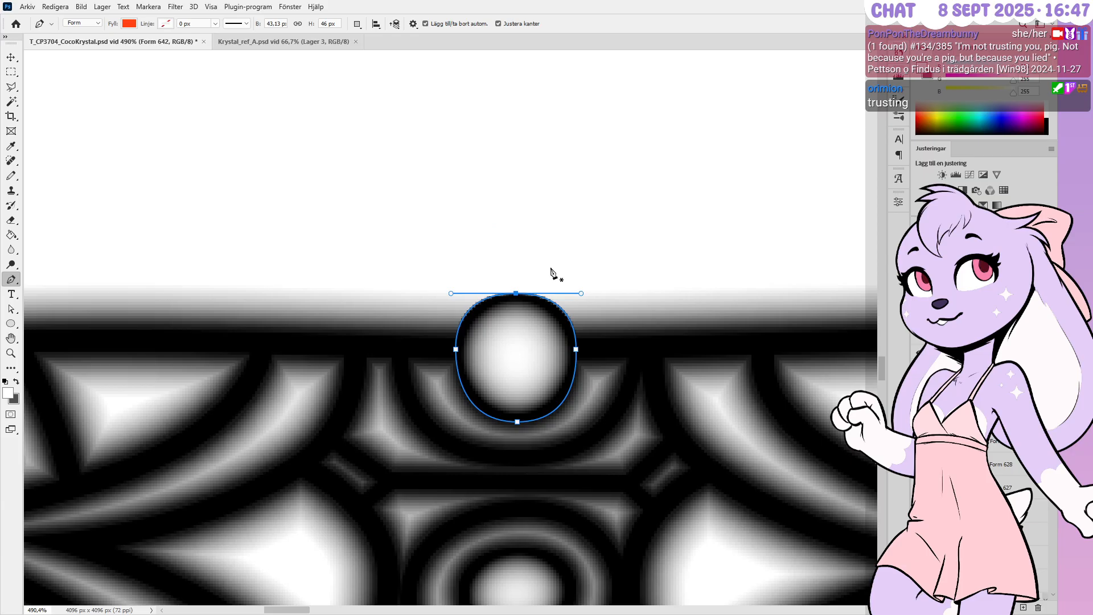
key("Down")
key("Return")
Undo back to the low half-circle knob, deselect the path, and make the ornament group active
scroll(585, 254, "down", 3, "alt")
scroll(549, 243, "down", 2, "alt")
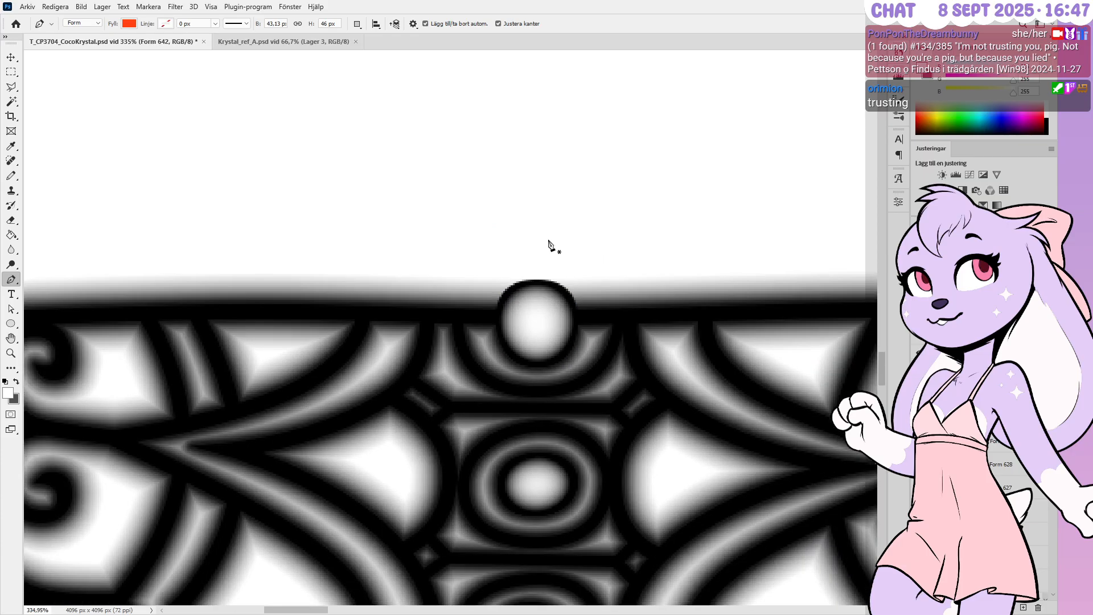
scroll(524, 280, "down", 2, "alt")
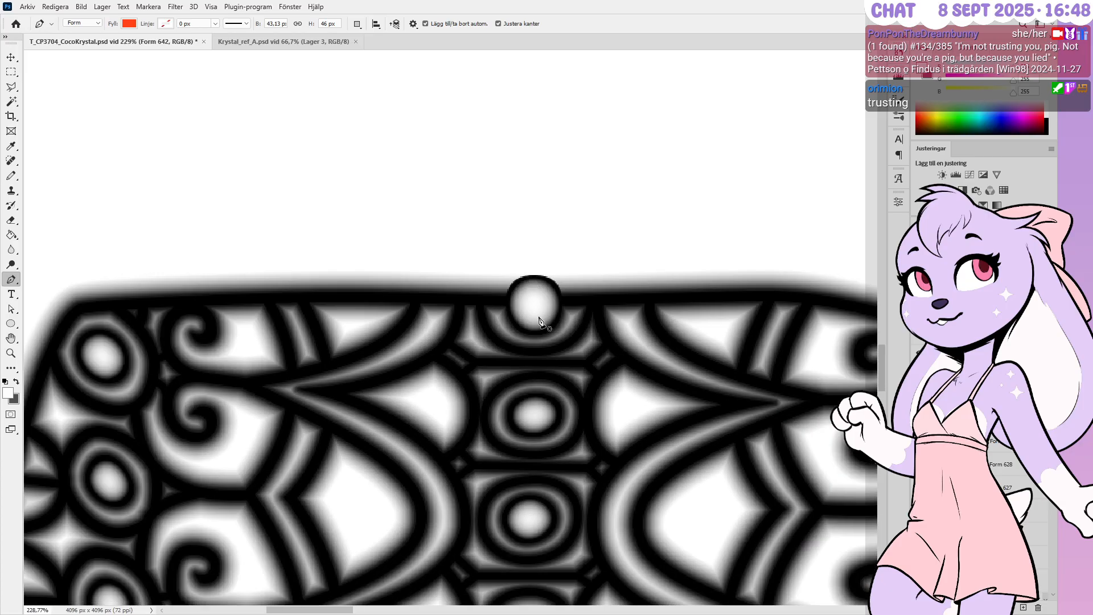
scroll(531, 298, "down", 1, "alt")
scroll(527, 245, "down", 4, "alt")
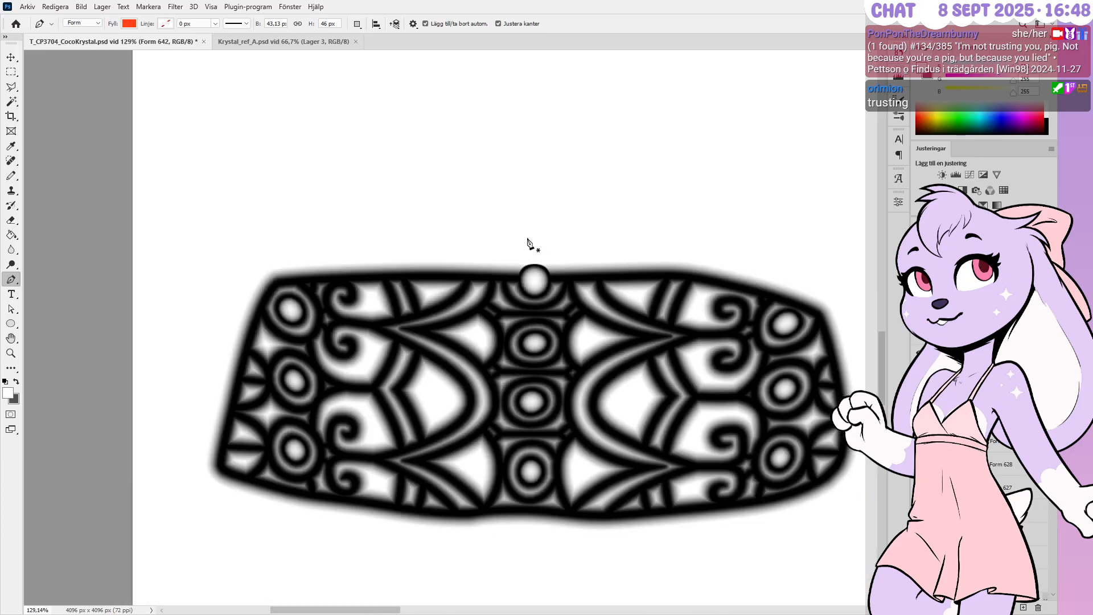
key("ctrl+z")
key("ctrl+z")
key("ctrl+z")
key("ctrl+z")
key("ctrl+z")
key("ctrl+z")
key("ctrl+z")
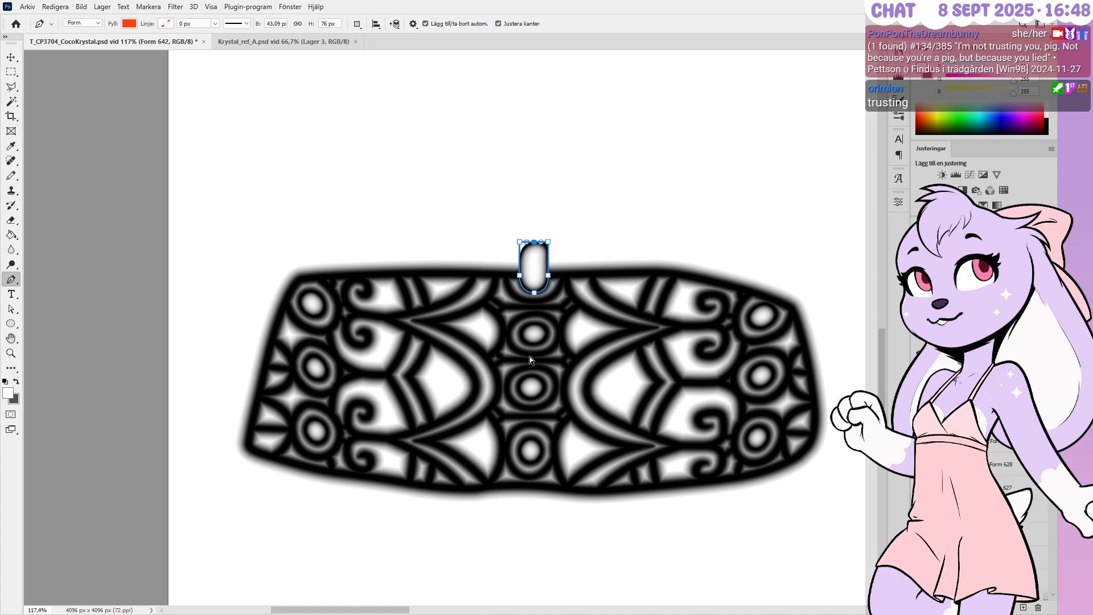
key("ctrl+z")
key("ctrl+z")
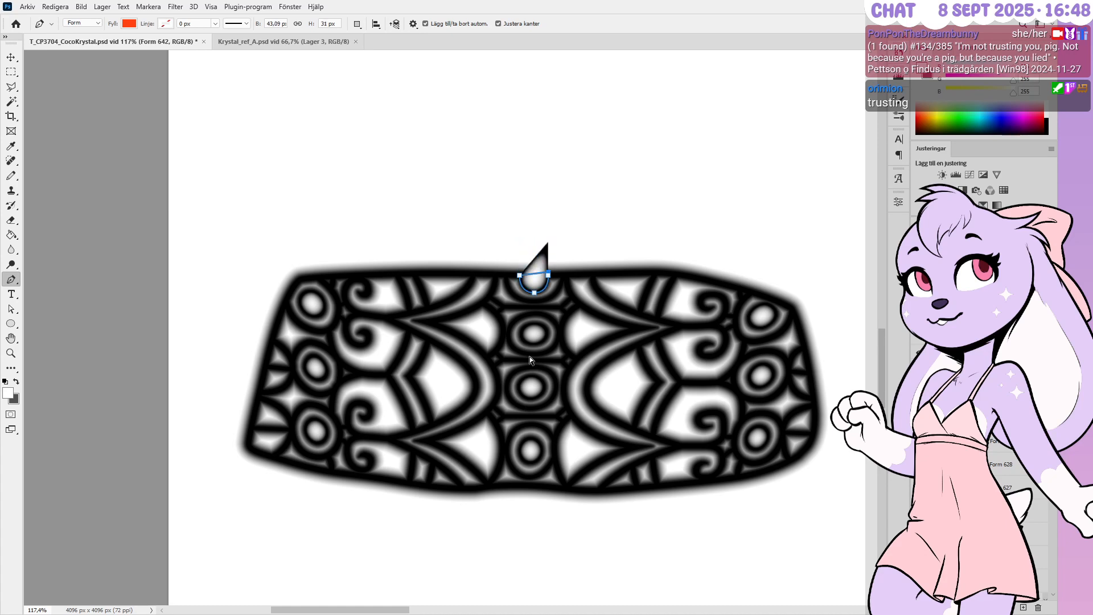
key("ctrl+z")
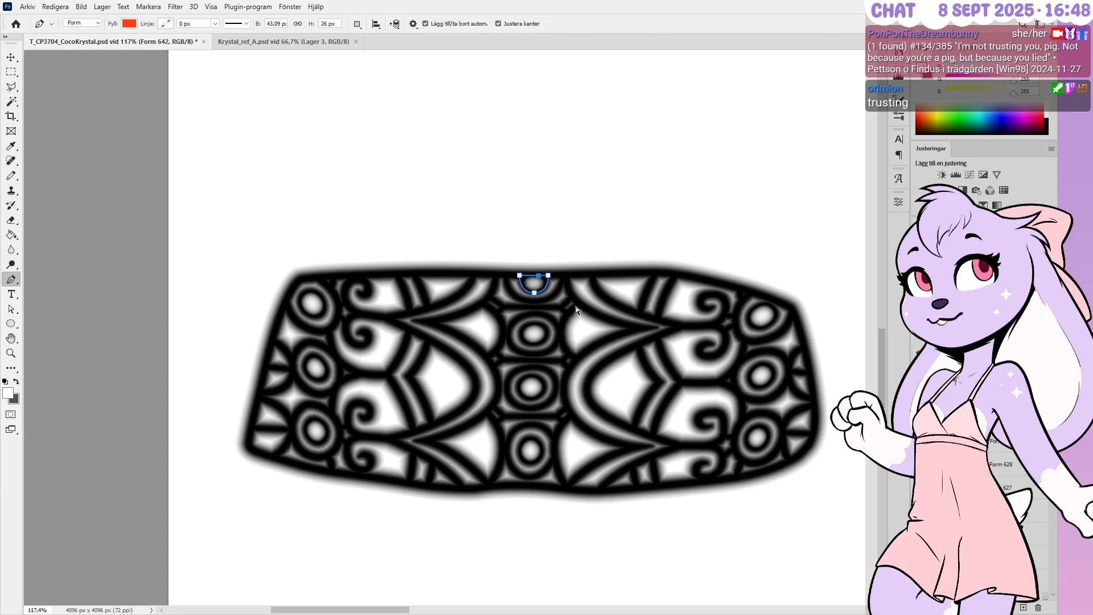
left_click(576, 293, "ctrl")
scroll(569, 290, "up", 4, "alt")
left_click(727, 290, "ctrl")
left_click(933, 506)
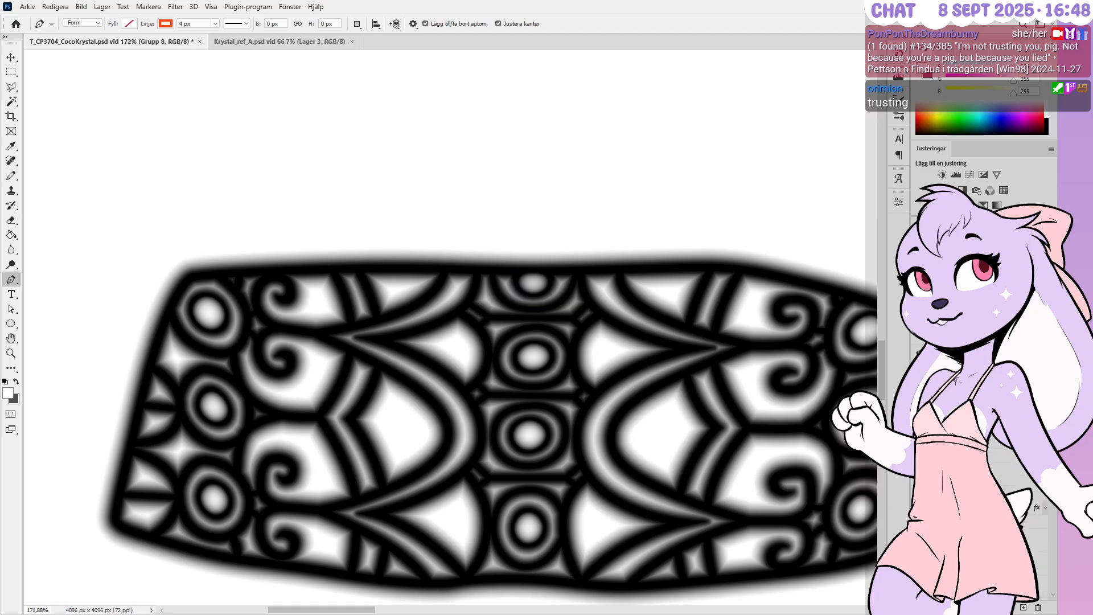
Zoom out to review the whole ornate plate and save the height-map document
scroll(407, 297, "down", 3, "alt")
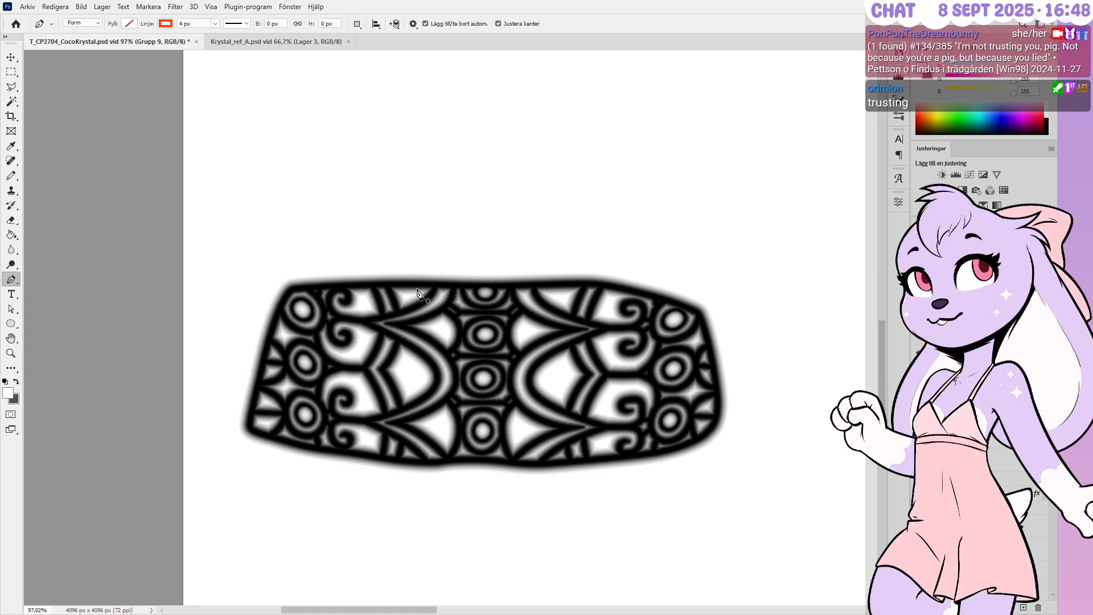
scroll(650, 361, "down", 2, "alt")
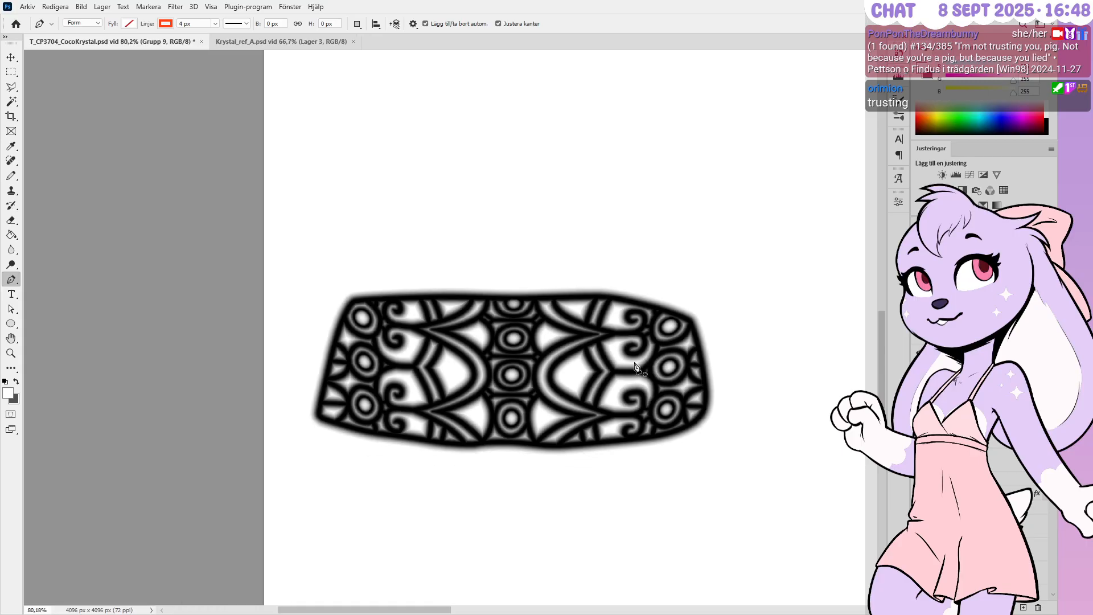
scroll(542, 355, "up", 2, "alt")
scroll(541, 354, "down", 1, "alt")
scroll(542, 358, "up", 1, "alt")
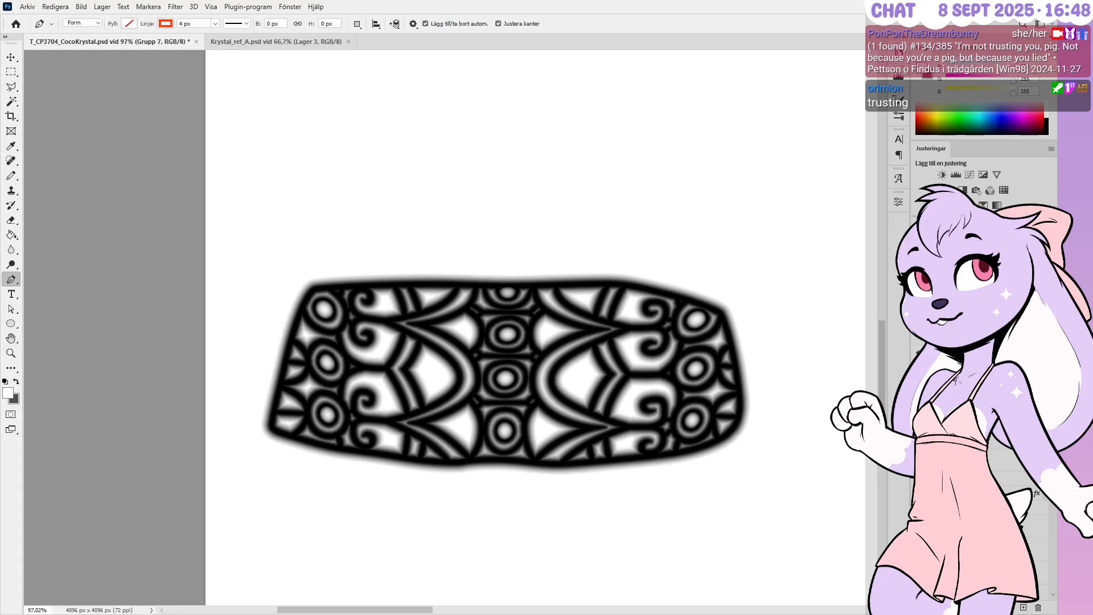
key("ctrl+s")
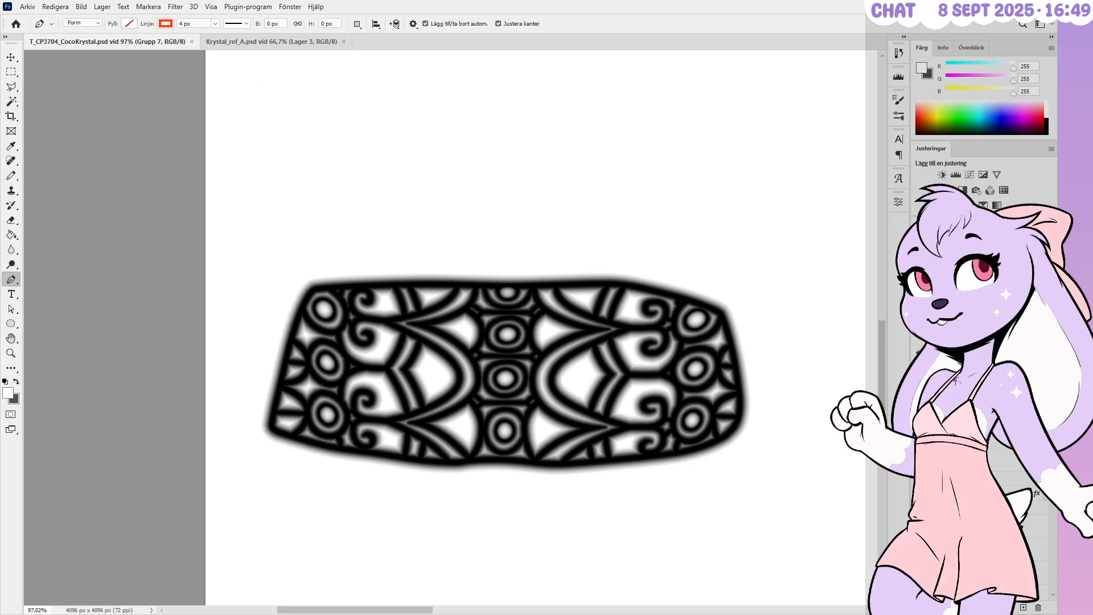
Hide height-map group H, show normal-map group N, and paste the new normal map as a layer
left_click(948, 352)
left_click(917, 352)
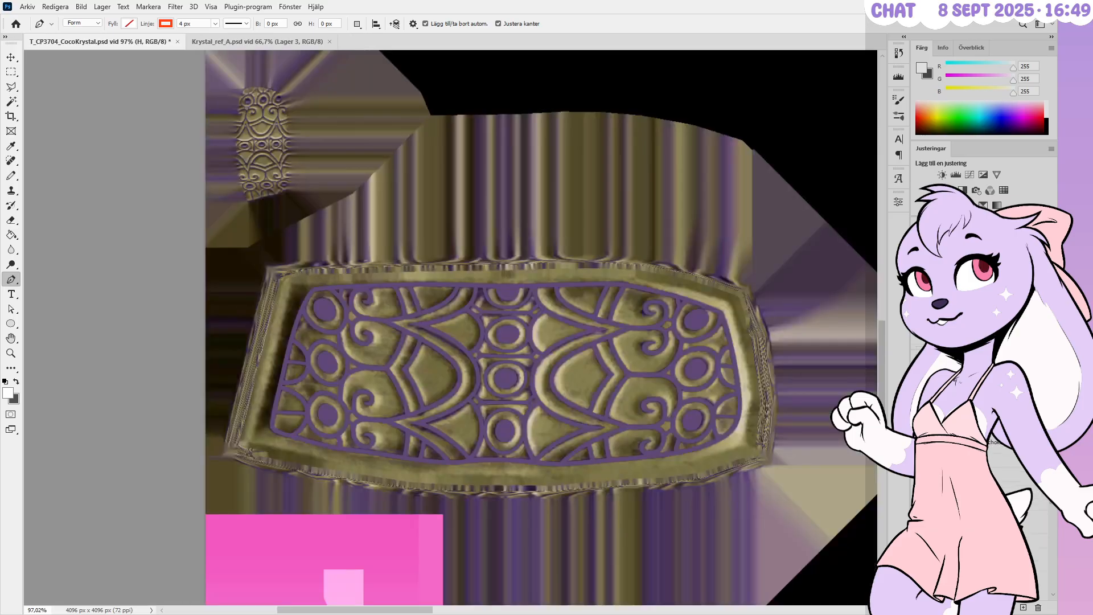
left_click(917, 375)
left_click(967, 418)
key("ctrl+v")
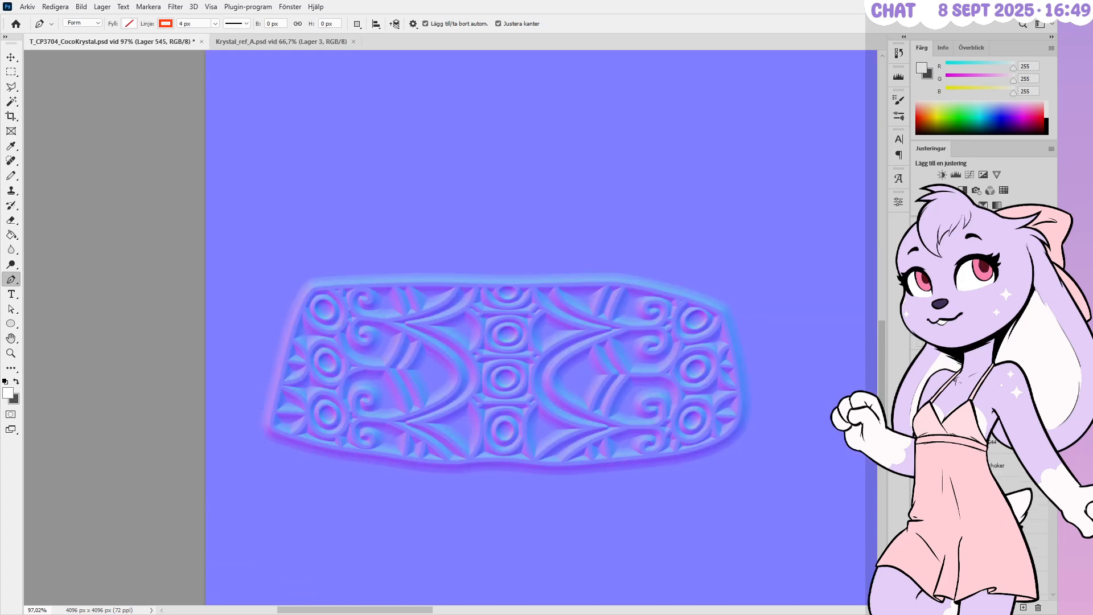
Delete the flat blue outside the ornament, save the normal-map document, and return to Blender
left_click(942, 418, "ctrl")
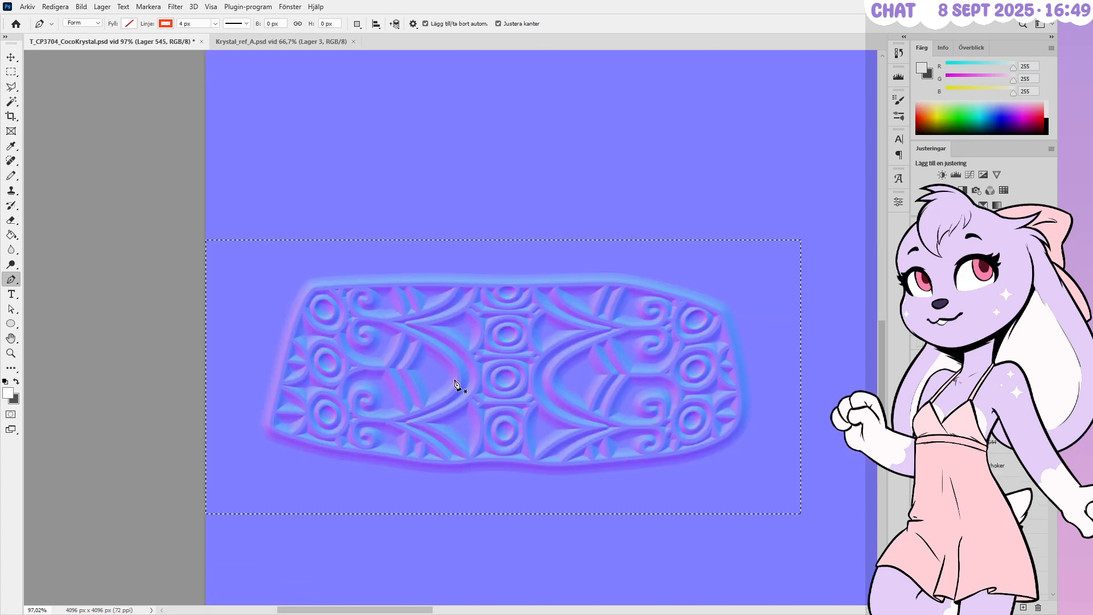
left_click(10, 73)
key("ctrl+shift+i")
key("Delete")
key("ctrl+d")
key("ctrl+s")
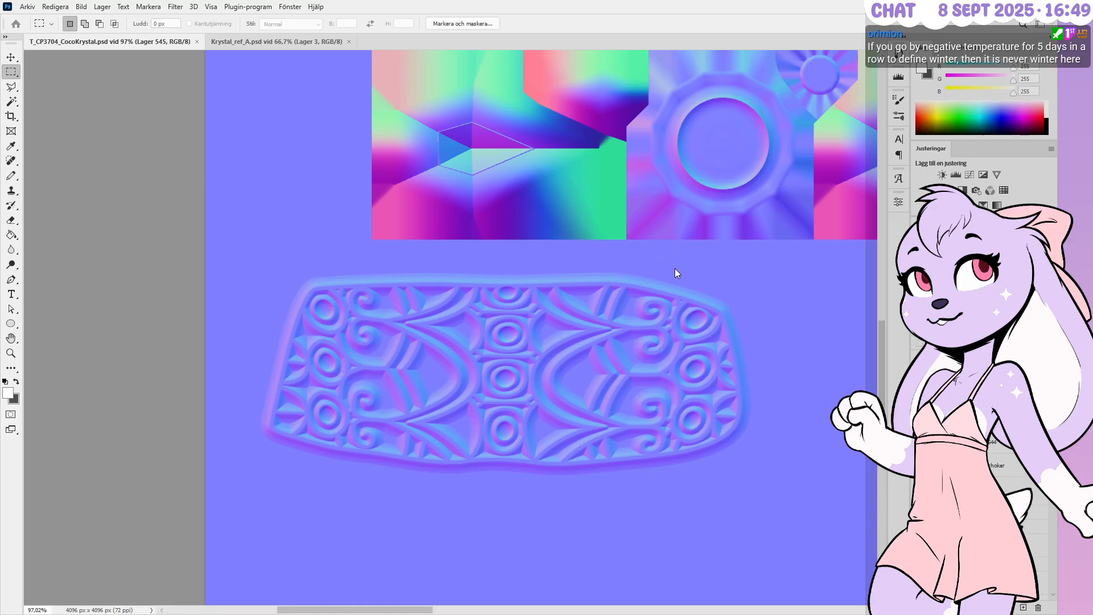
key("ctrl+s")
key("alt+Tab")
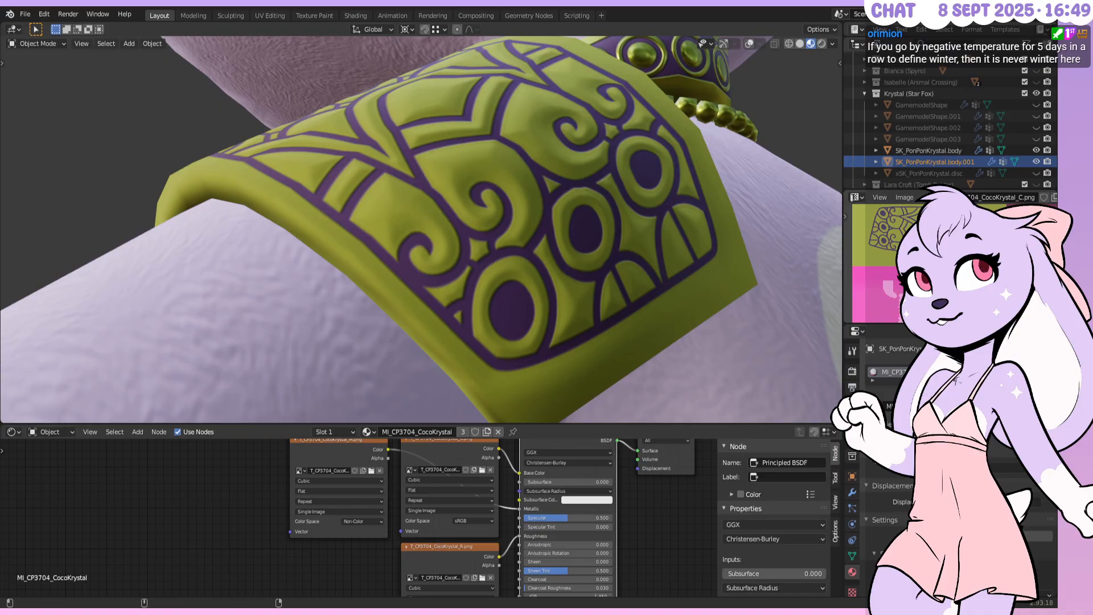
Display CocoKrystal_N.png, reload it with Alt+R, and orbit to inspect the shoulder pad's new bevels
left_click(938, 197)
left_click(916, 290)
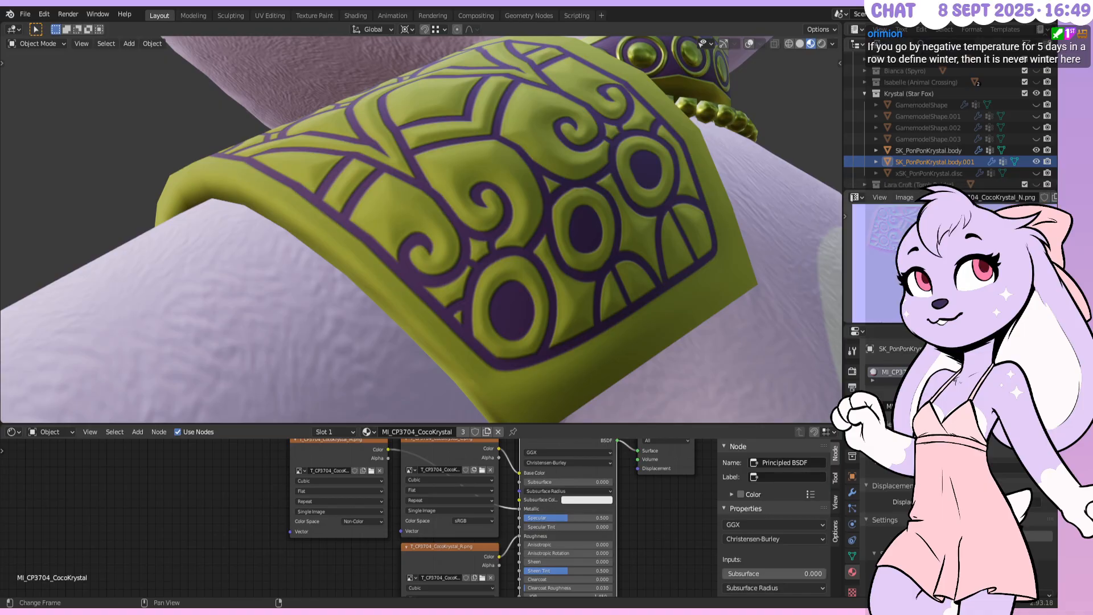
key("alt+r")
middle_click_drag(640, 217, 561, 205)
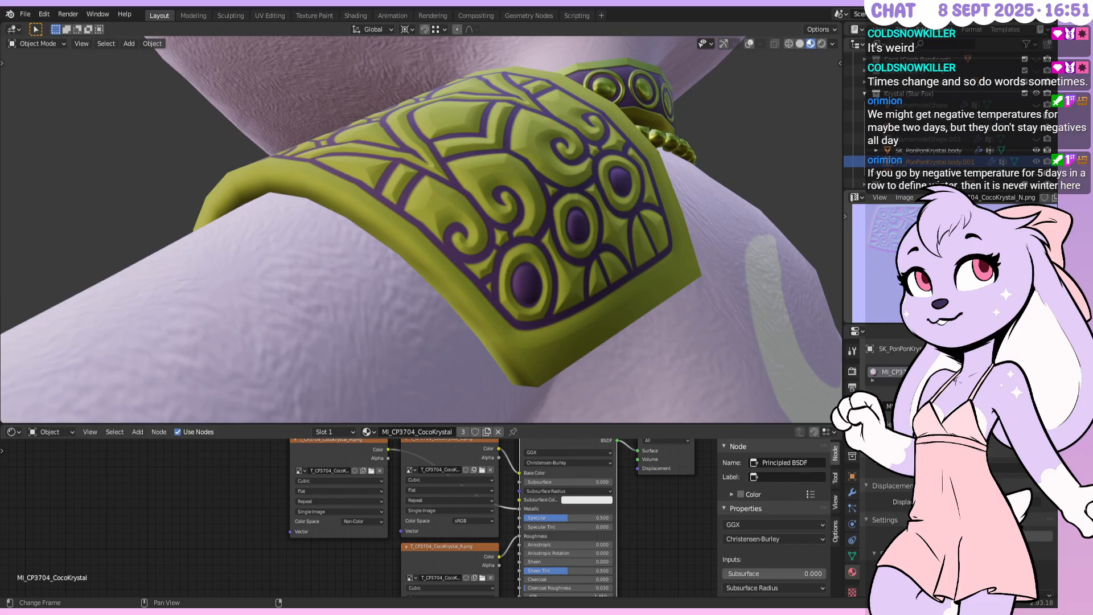
key("alt+Tab")
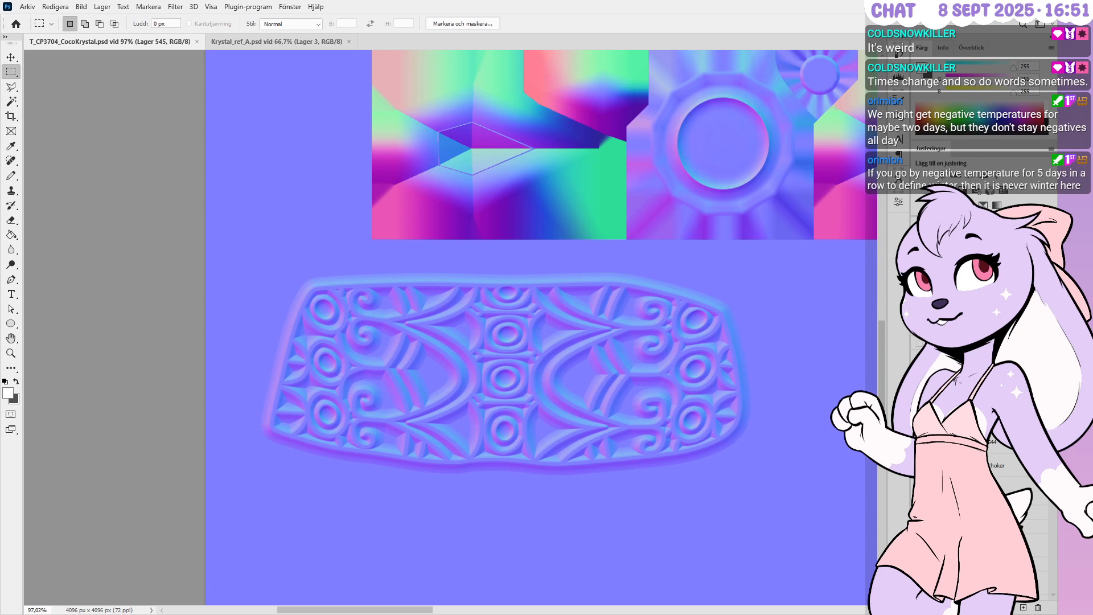
Delete the old Lager 544 layer and hide the N normal-map group
left_click(991, 447)
left_click(1038, 607)
key("Delete")
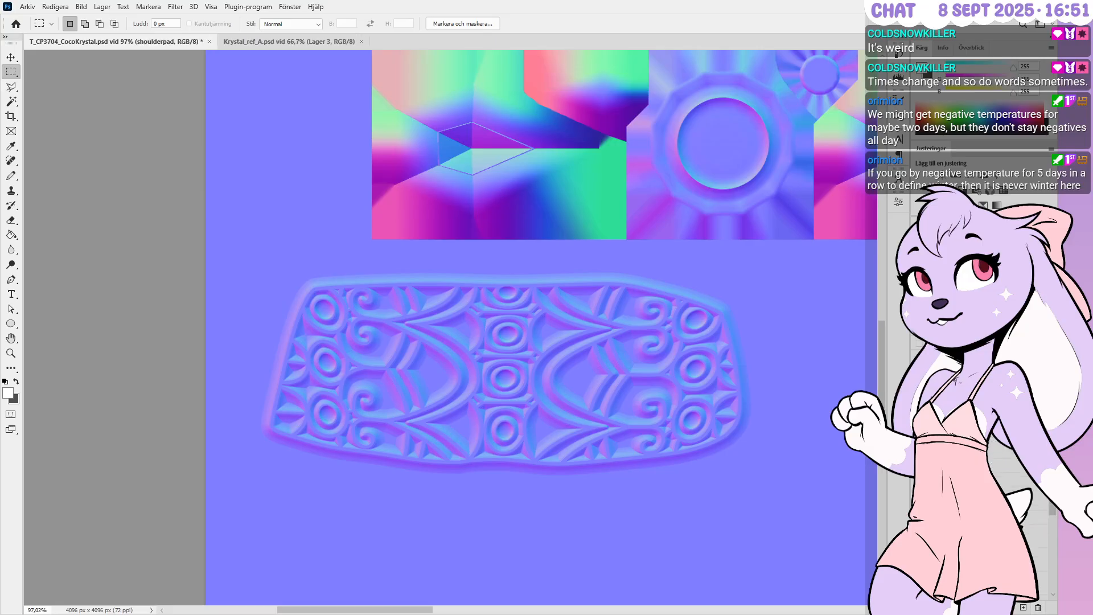
left_click(930, 344)
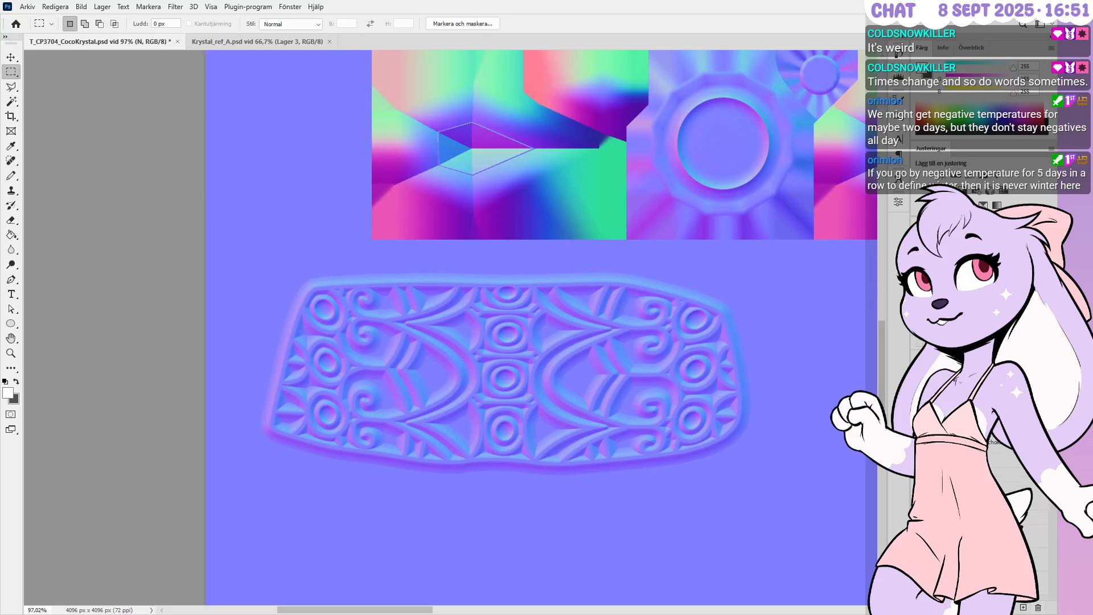
left_click(916, 346)
In the C colour group, drag the shoulderpad layer up to show the gold and purple texture
left_click(933, 360)
left_click(927, 360)
scroll(979, 467, "down", 10)
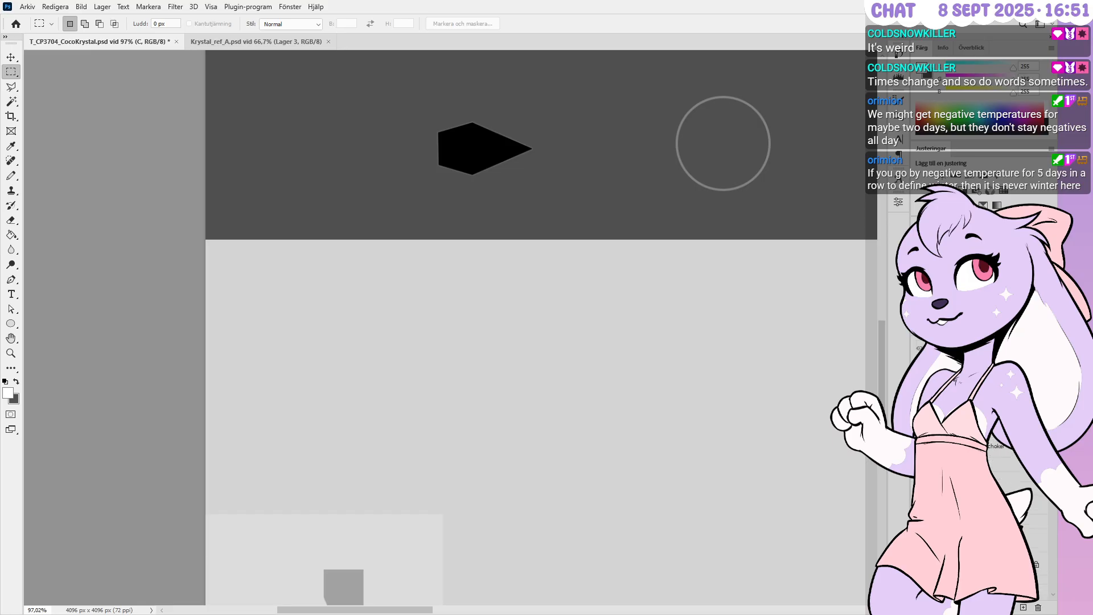
scroll(979, 467, "down", 3)
left_click(967, 455)
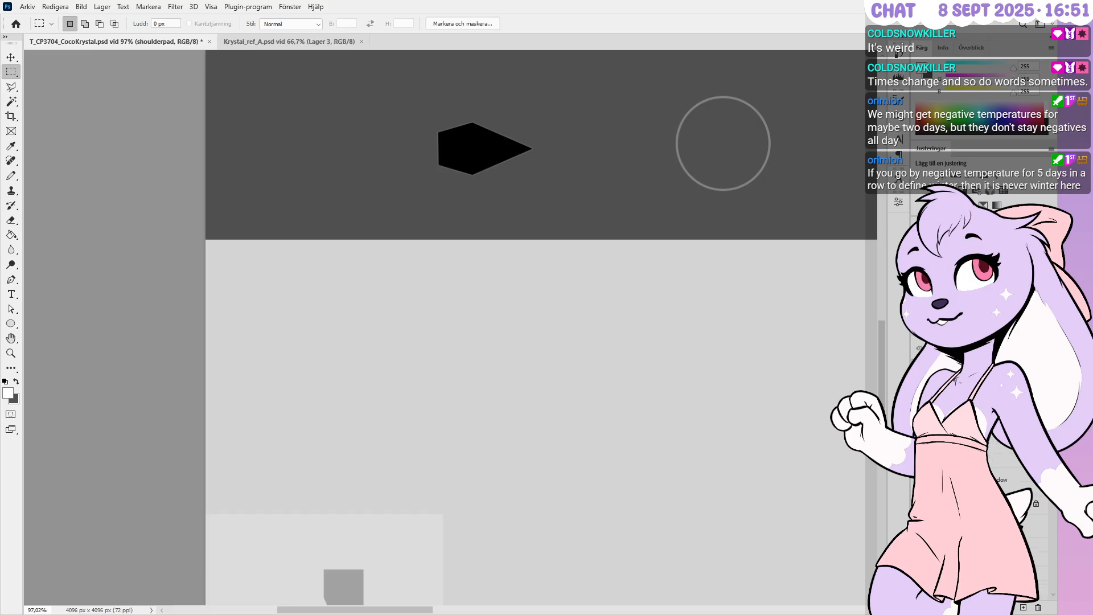
left_click_drag(967, 456, 967, 364)
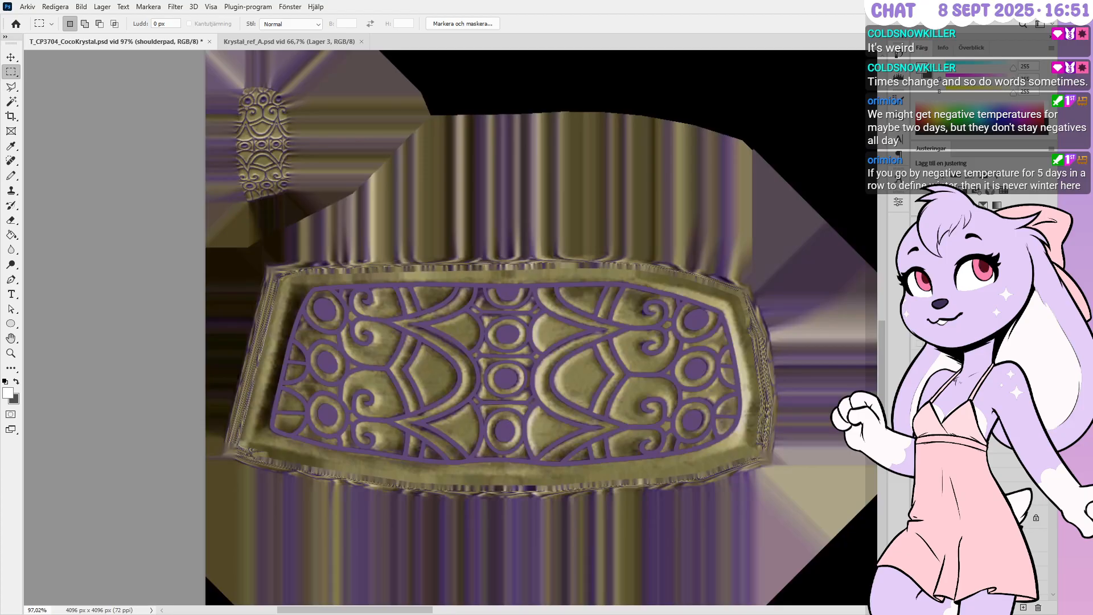
scroll(979, 467, "down", 10)
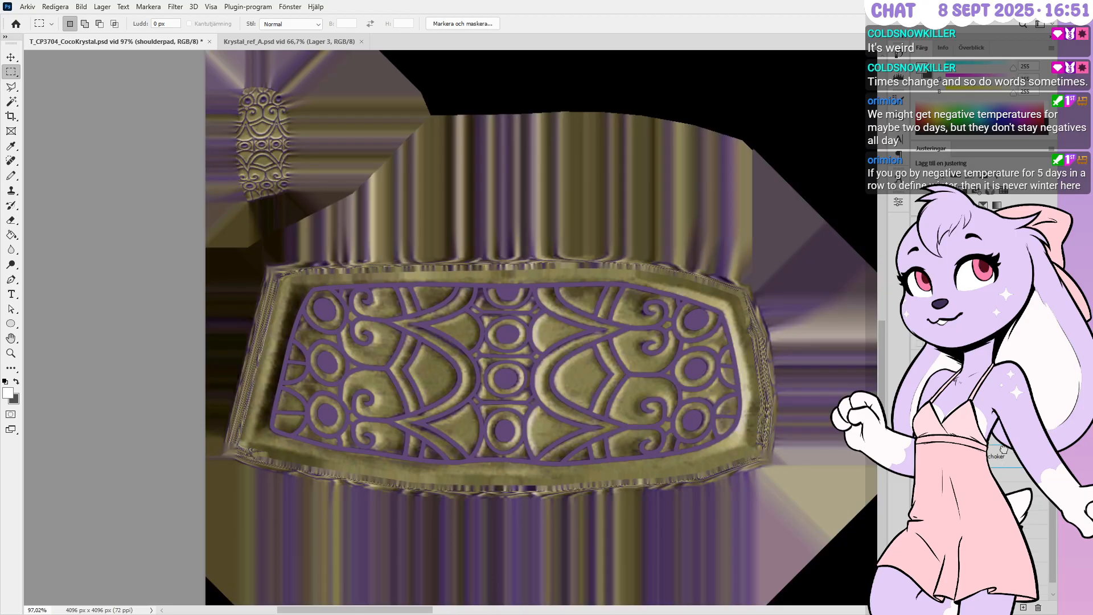
Show the hidden grey layer and delete the textured T_CP3704_CocoKrystal_C3 layer
left_click(917, 456)
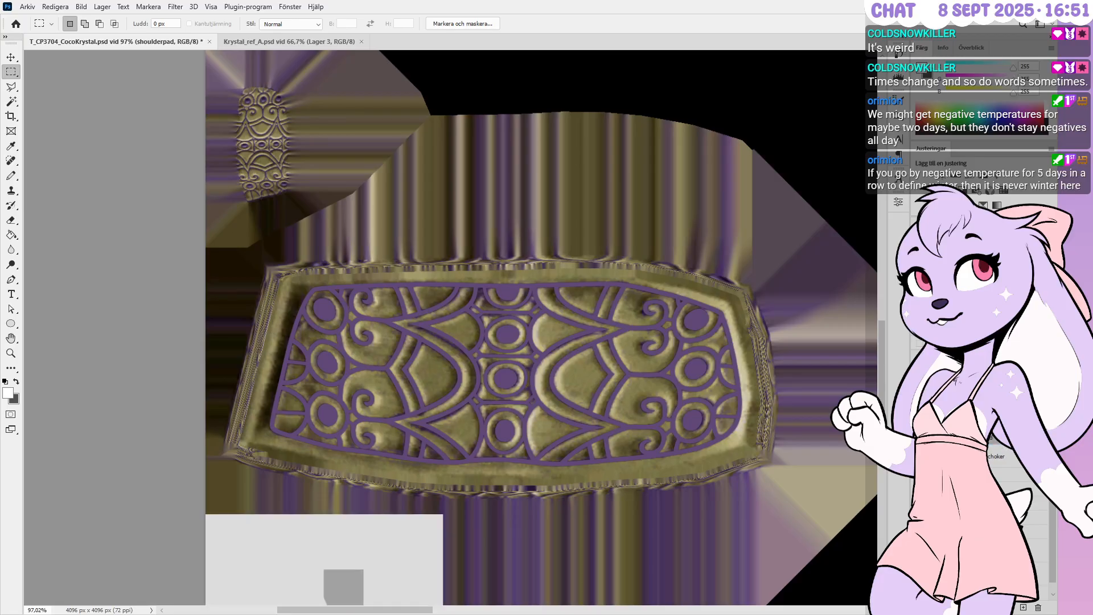
left_click(998, 473)
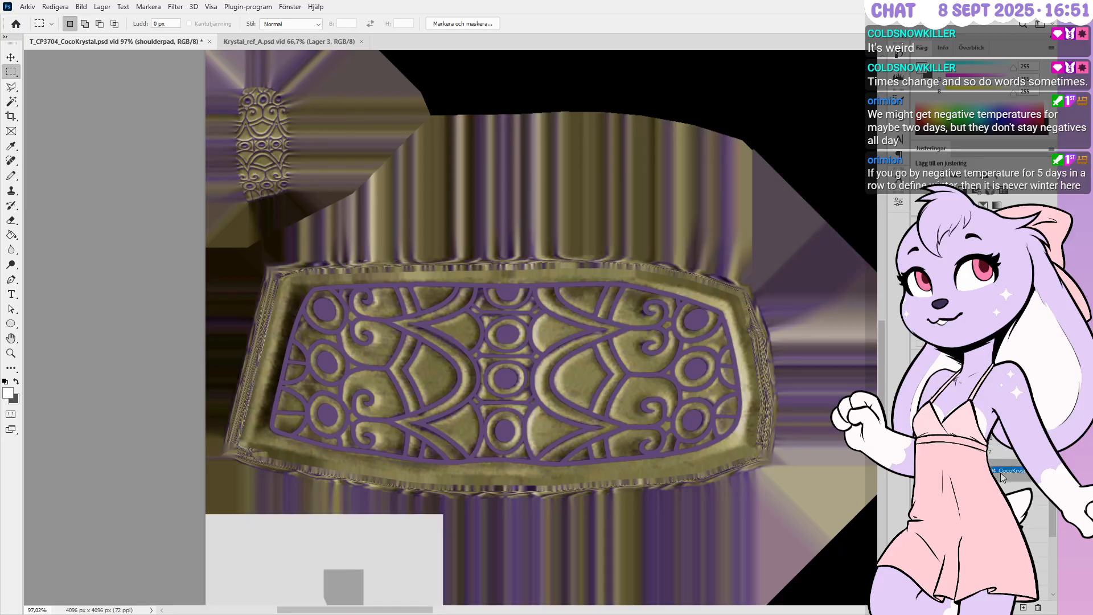
left_click(1036, 608)
scroll(299, 358, "down", 2, "alt")
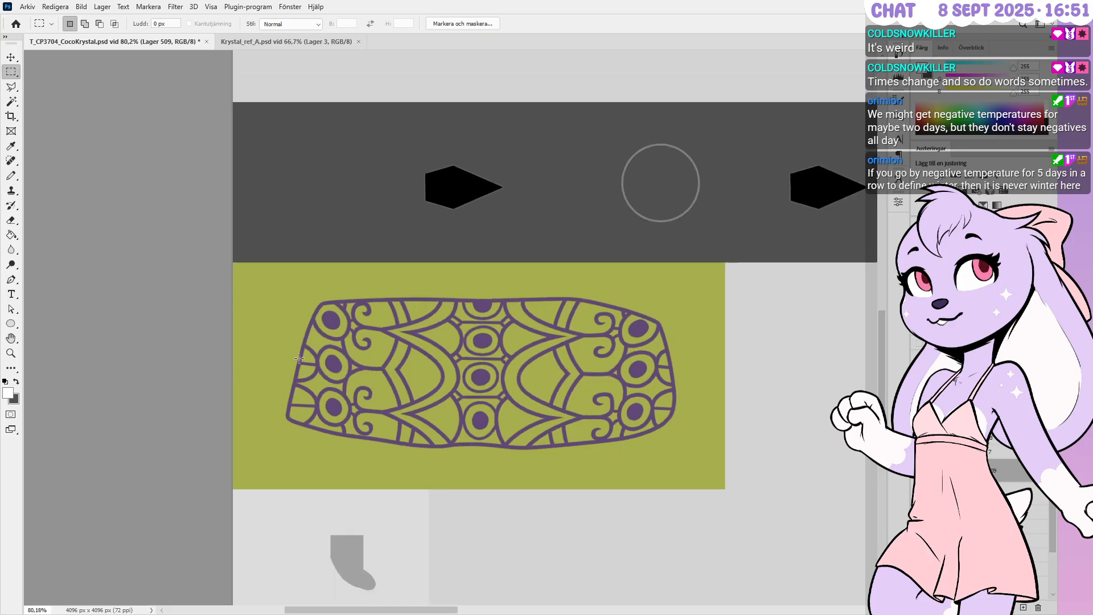
Fill the green gem rectangle with dark grey sampled from the canvas
left_click(11, 175)
left_click(707, 224, "alt")
key("alt+shift+BackSpace")
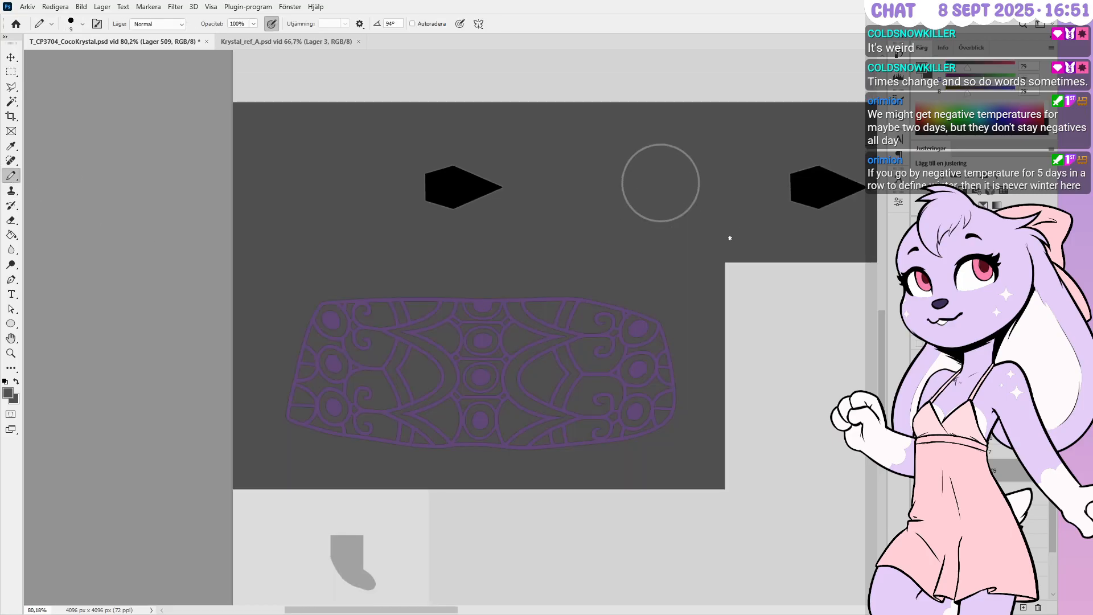
scroll(645, 180, "up", 1)
scroll(646, 180, "up", 4)
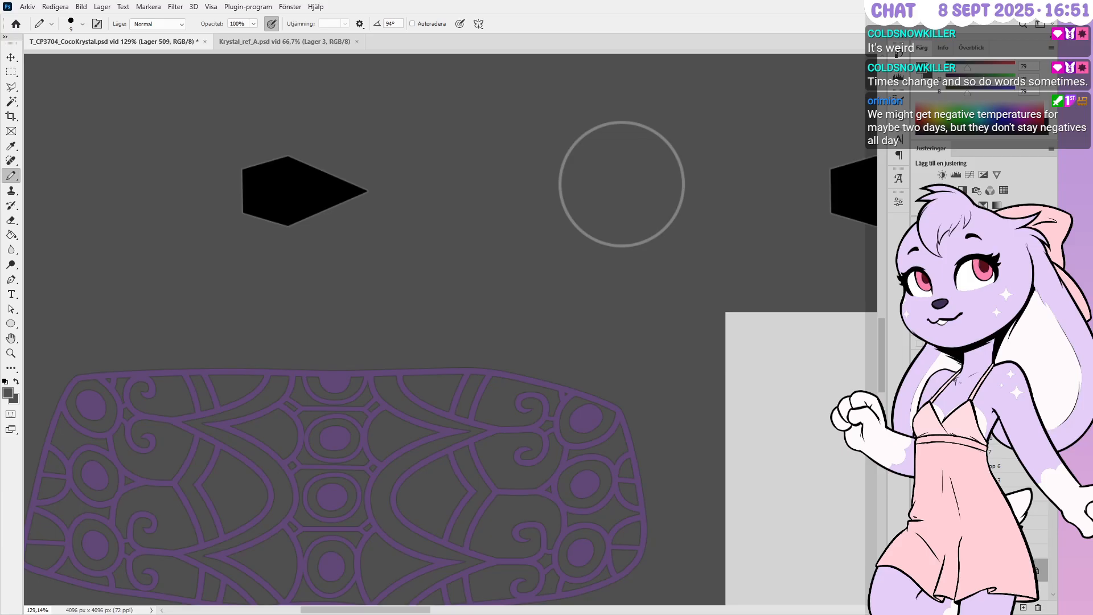
scroll(681, 190, "up", 5)
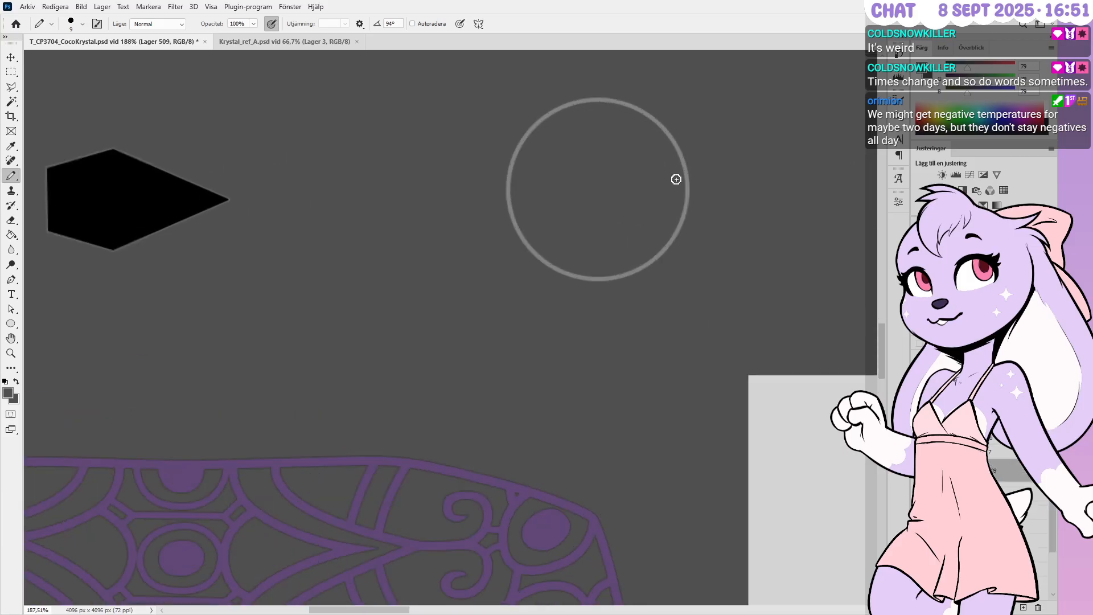
scroll(681, 189, "up", 3)
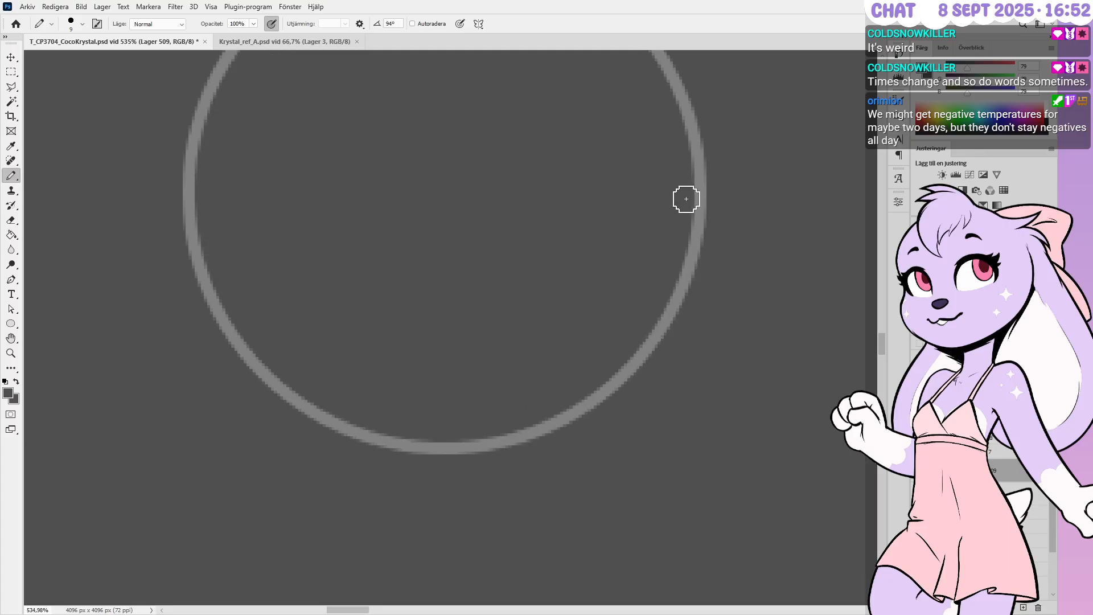
scroll(673, 220, "down", 1)
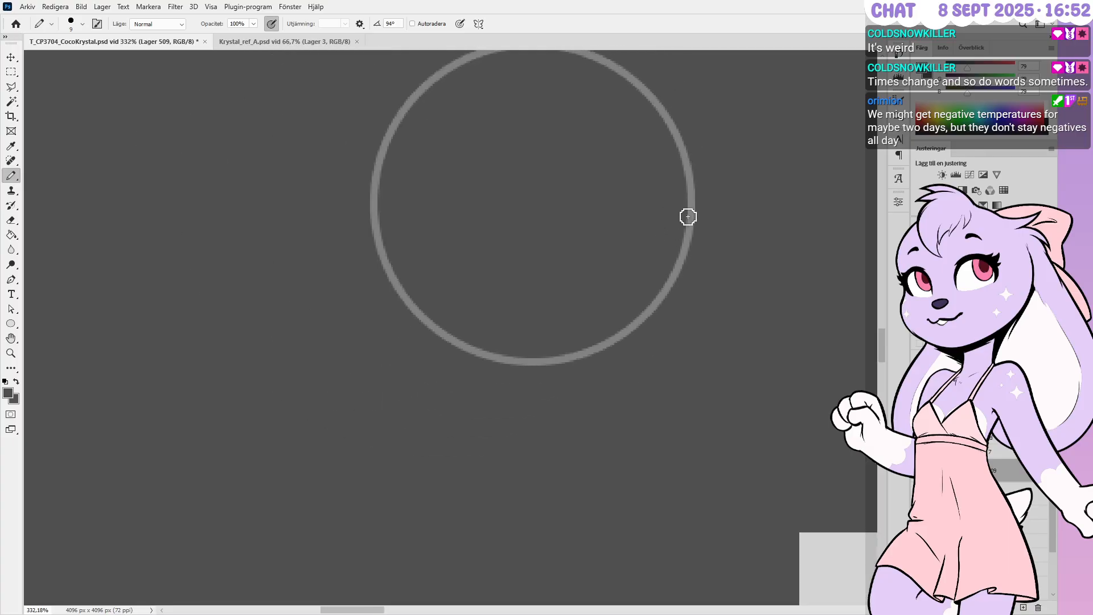
Make the Grupp 7 group active, cycling between Hand, Eyedropper and Pencil tools
left_click(1007, 453)
key("h")
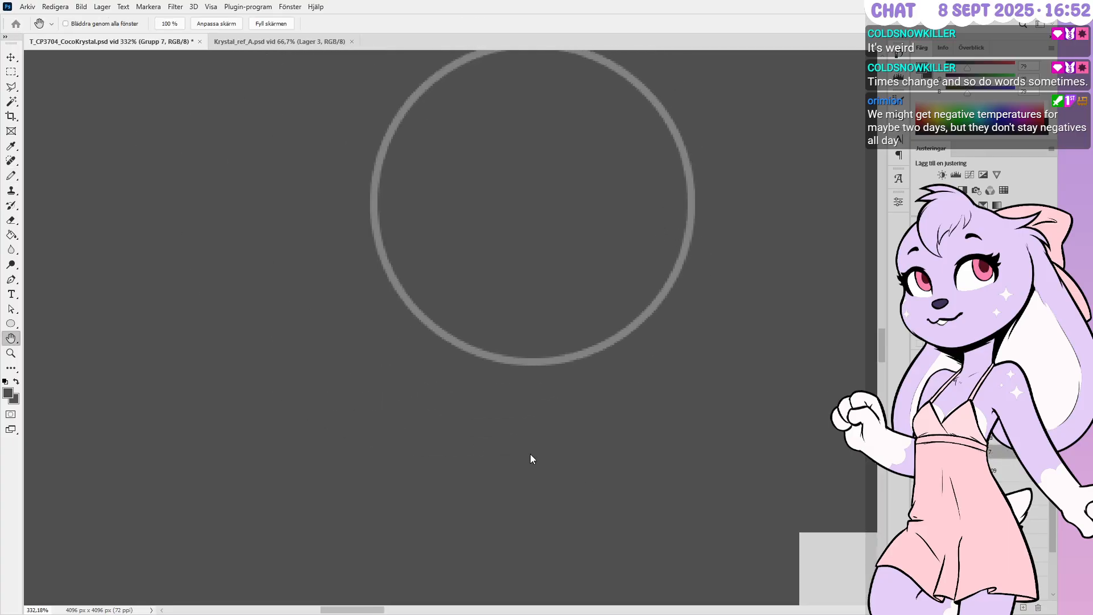
key("i")
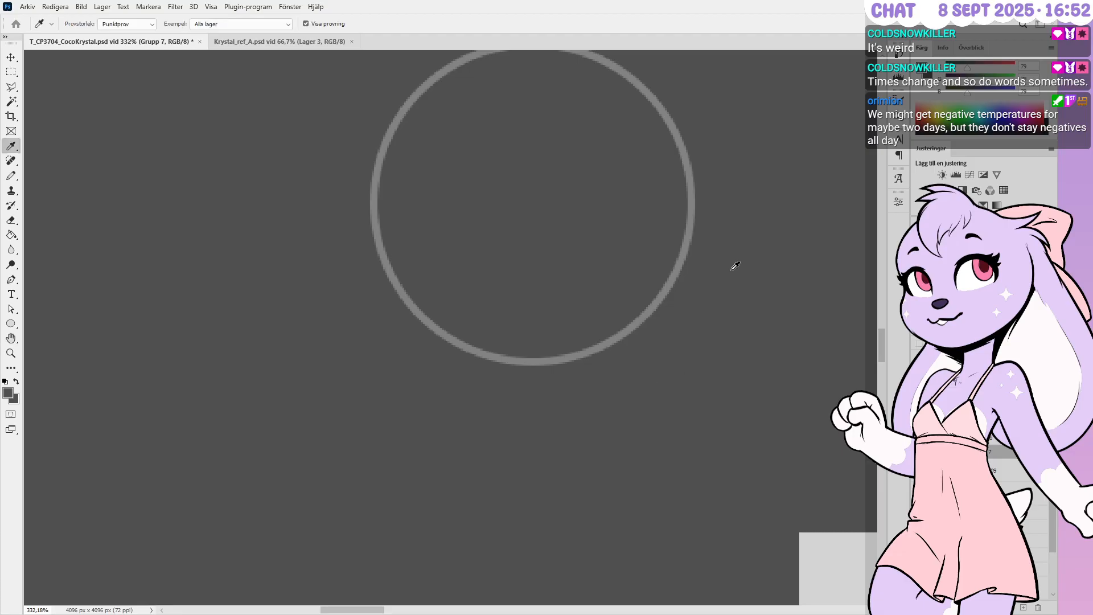
key("h")
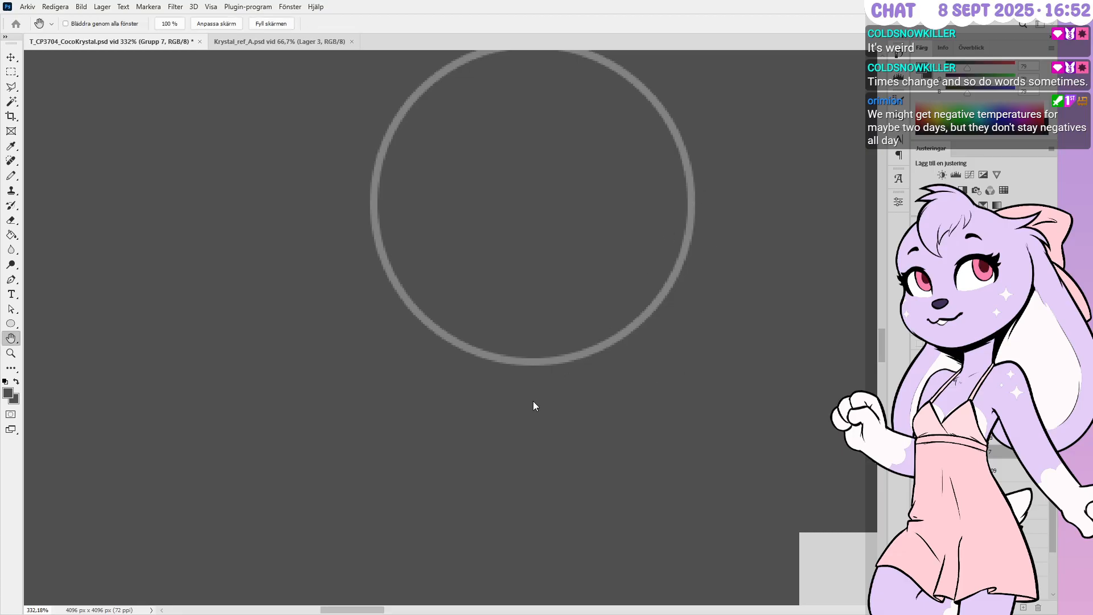
key("i")
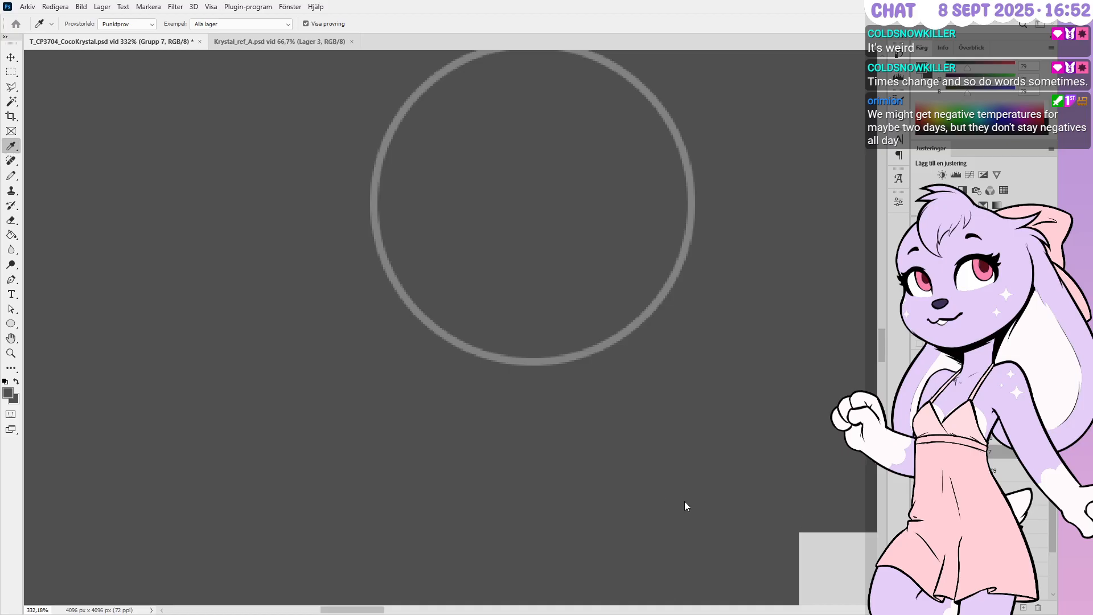
key("h")
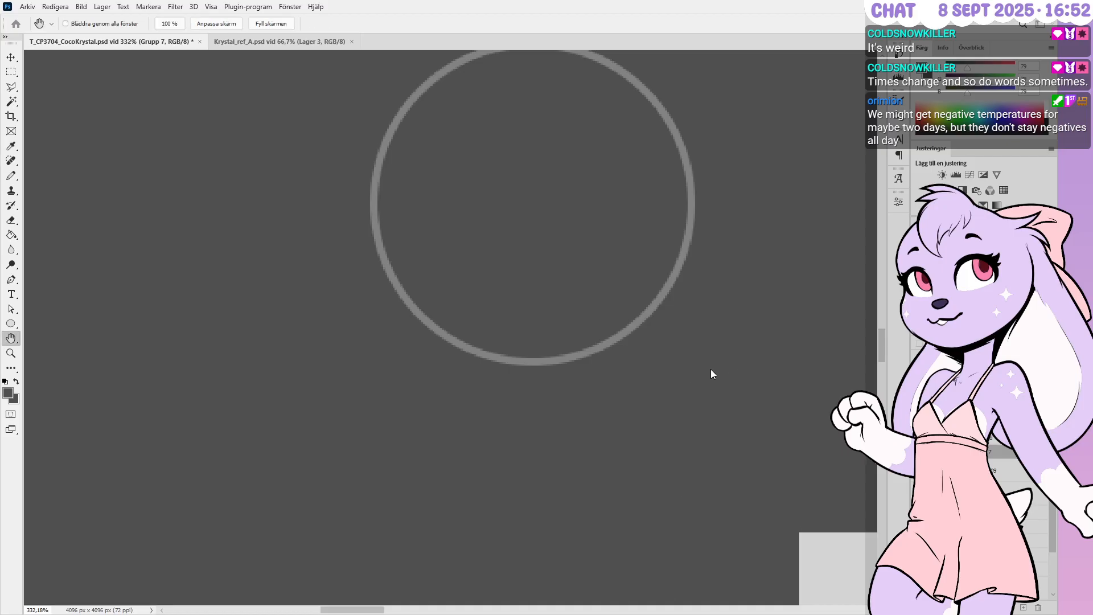
key("b")
scroll(746, 176, "down", 3, "alt")
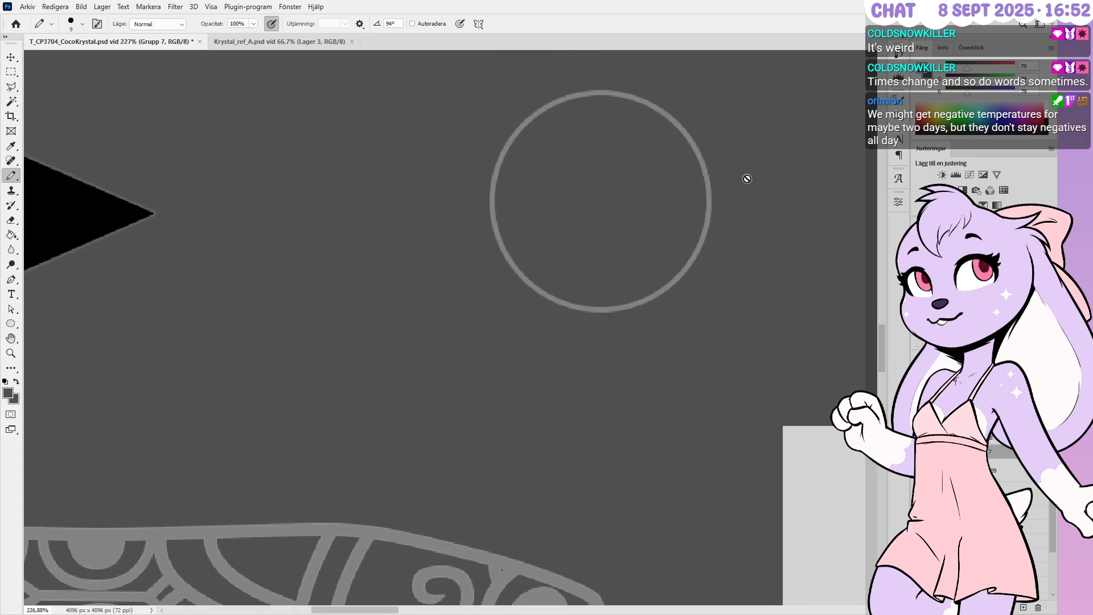
scroll(514, 590, "up", 4, "alt")
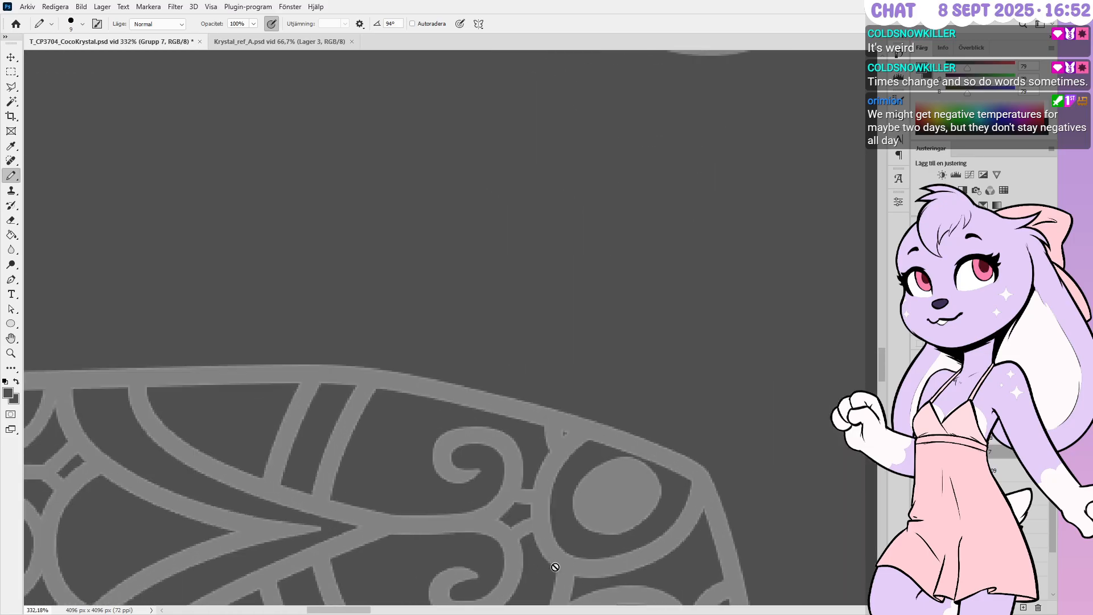
scroll(534, 473, "down", 3, "alt")
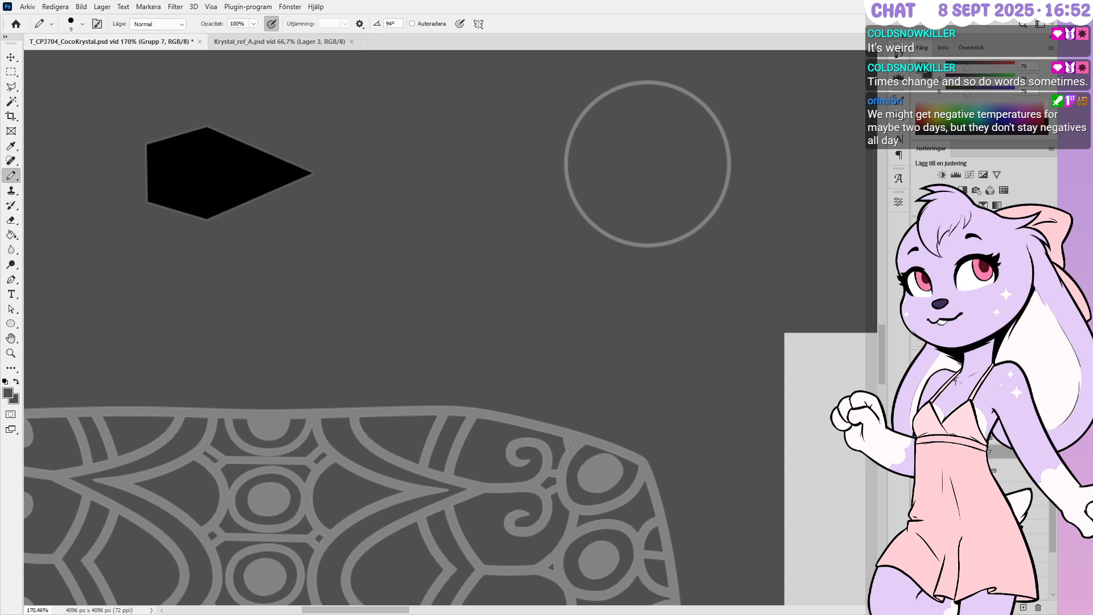
scroll(1005, 484, "up", 5)
Show and expand the coloured texture group, hiding the bronze texture to reveal flat colours
left_click(919, 347)
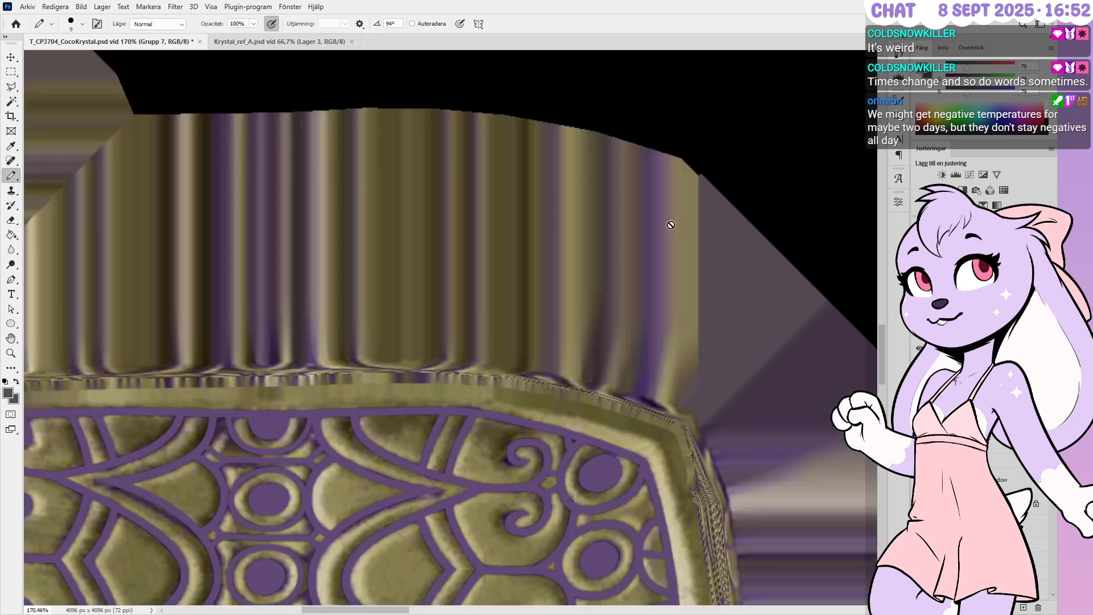
scroll(680, 368, "up", 2, "alt")
left_click(931, 347)
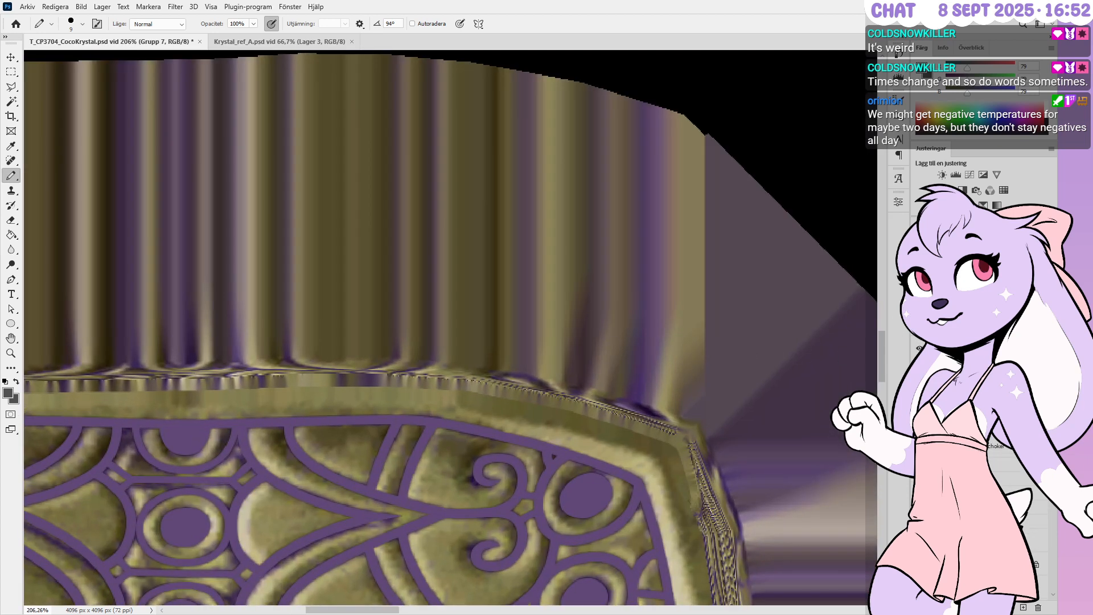
left_click(919, 363)
scroll(515, 430, "down", 3, "alt")
scroll(606, 213, "up", 2, "alt")
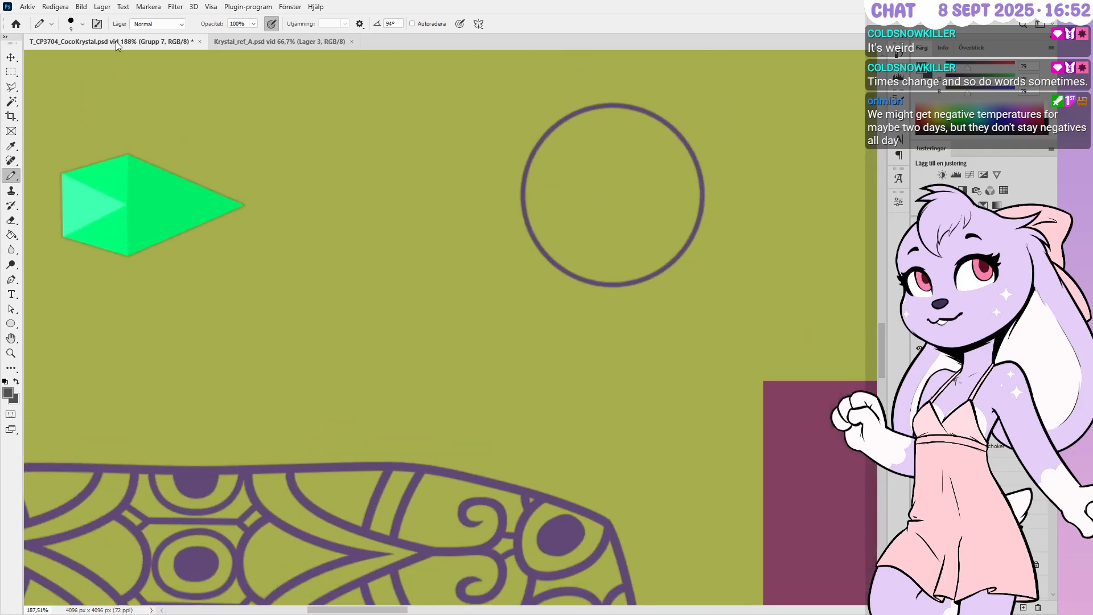
Make the shoulderpad layer active, then select the Ellips 1 circle layer on the canvas
left_click(11, 57)
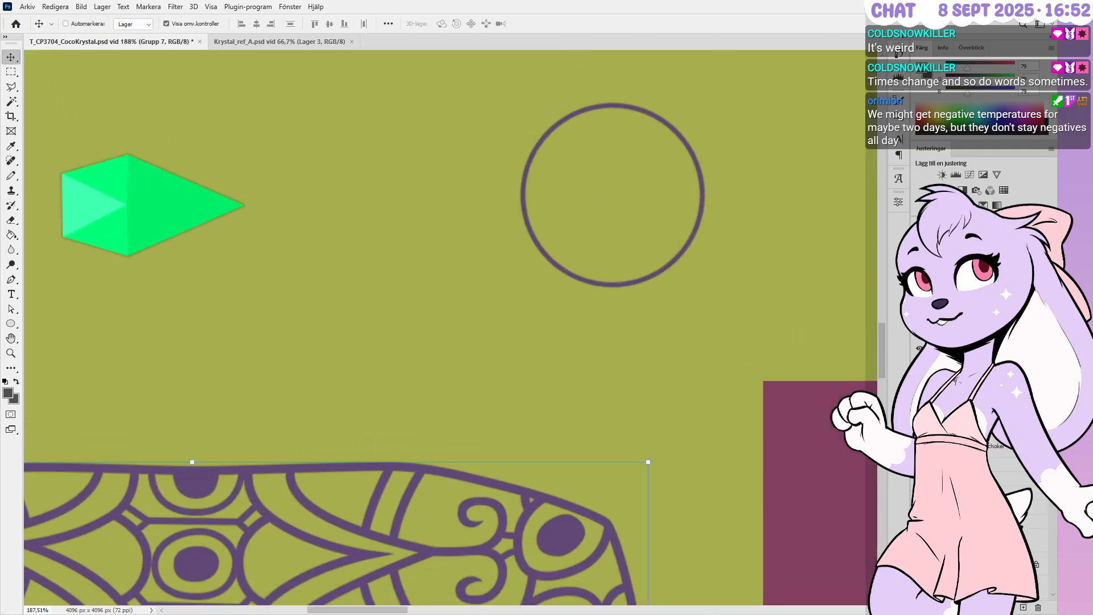
key("h")
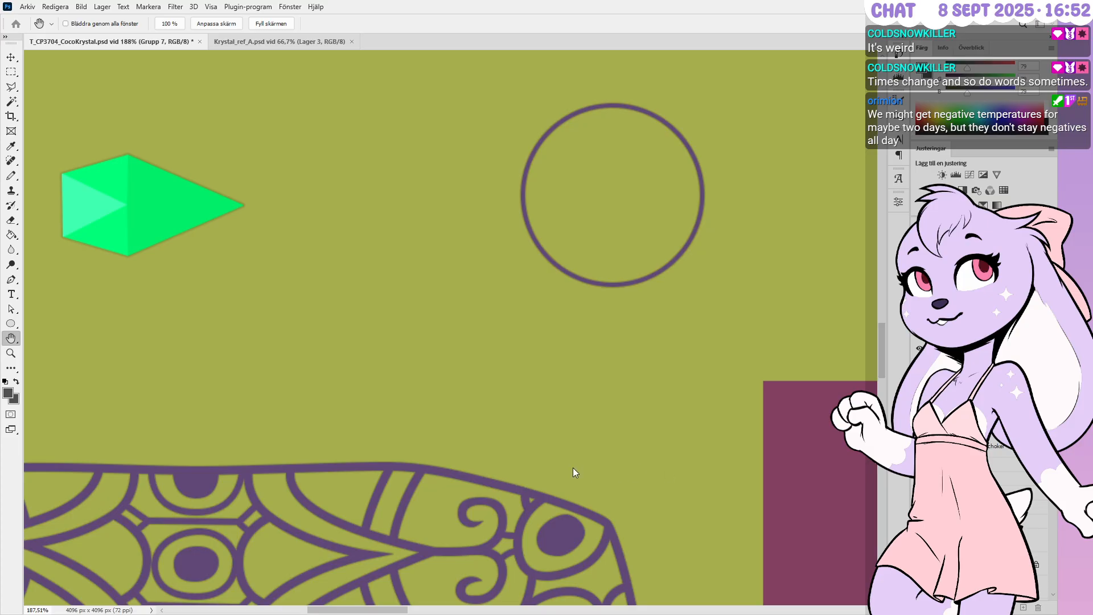
key("i")
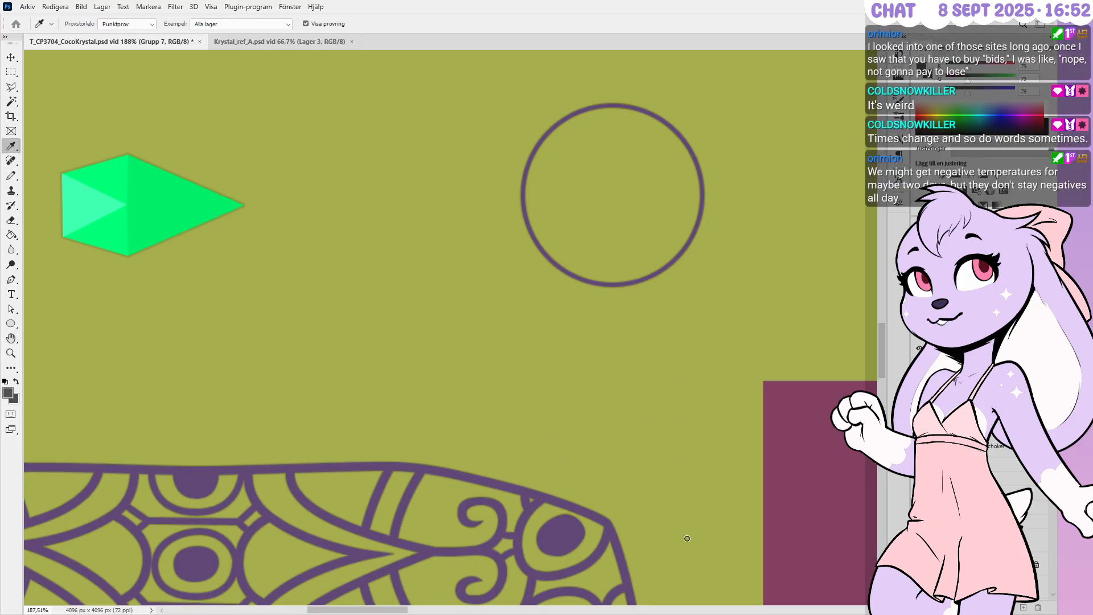
key("h")
key("v")
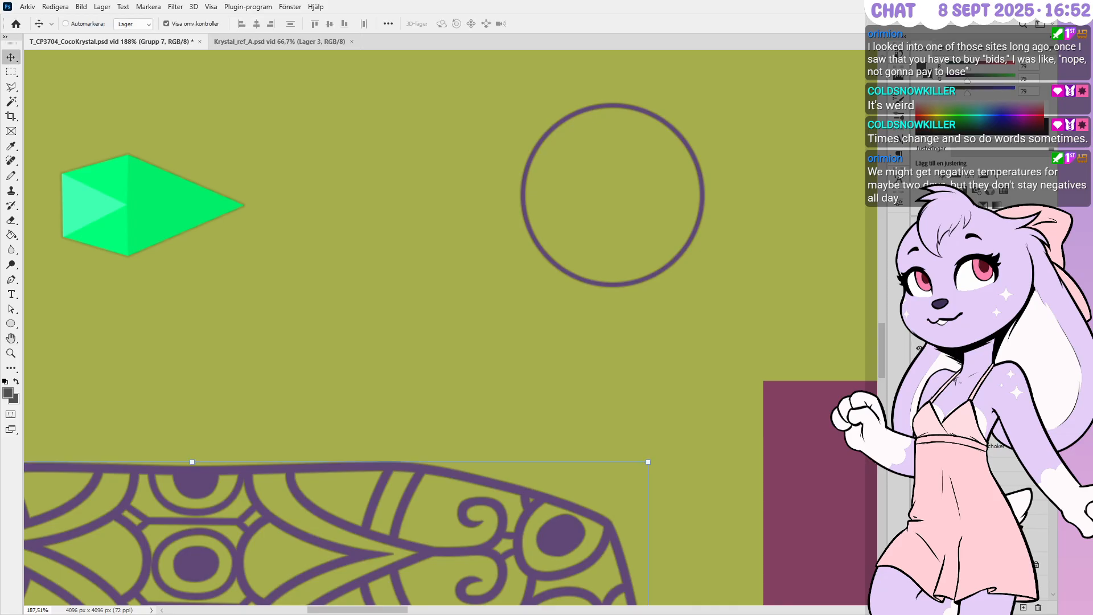
left_click(931, 378)
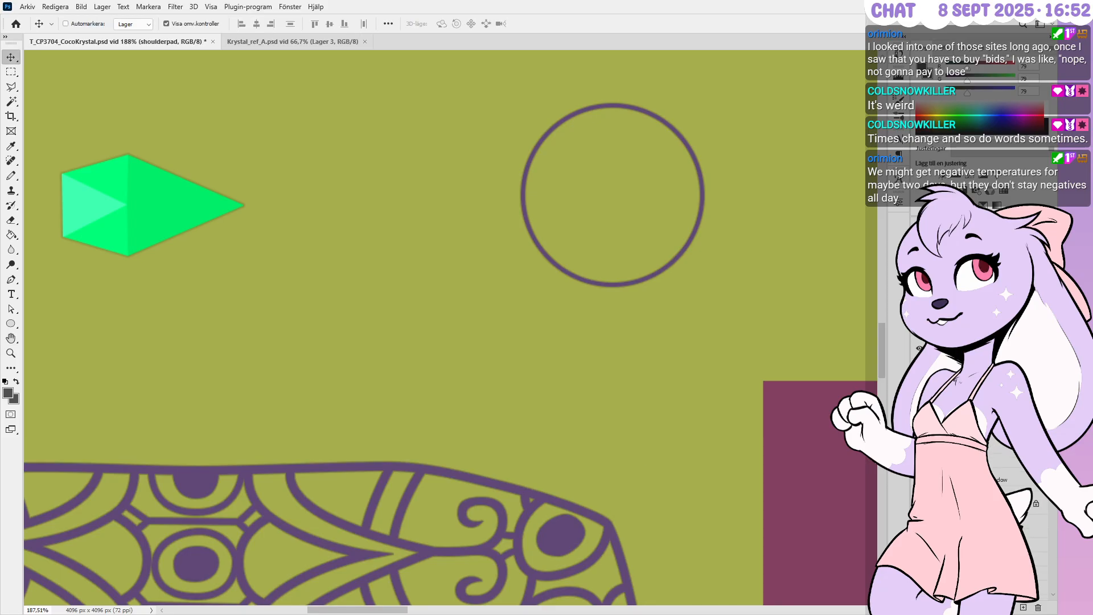
left_click(740, 253)
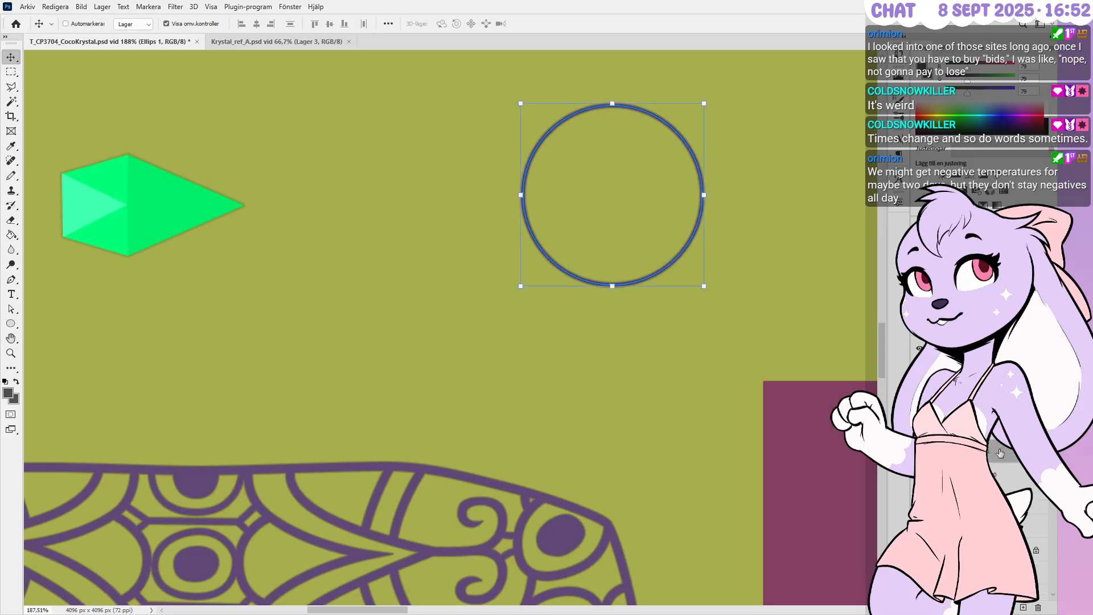
key("h")
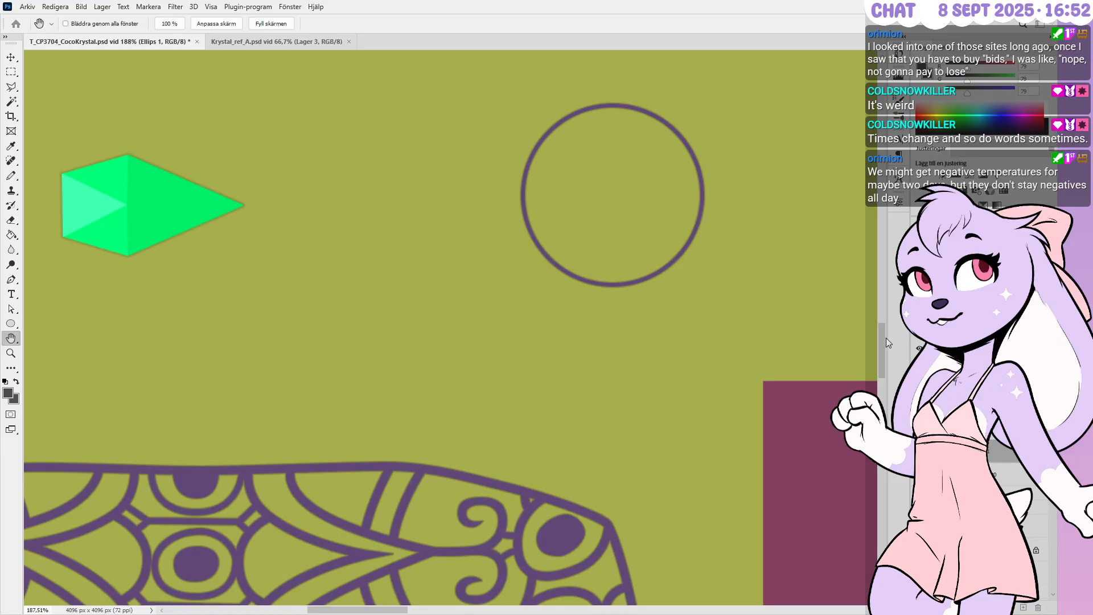
Zoom the view and deselect the Ellips 1 layer
scroll(678, 190, "up", 2, "alt")
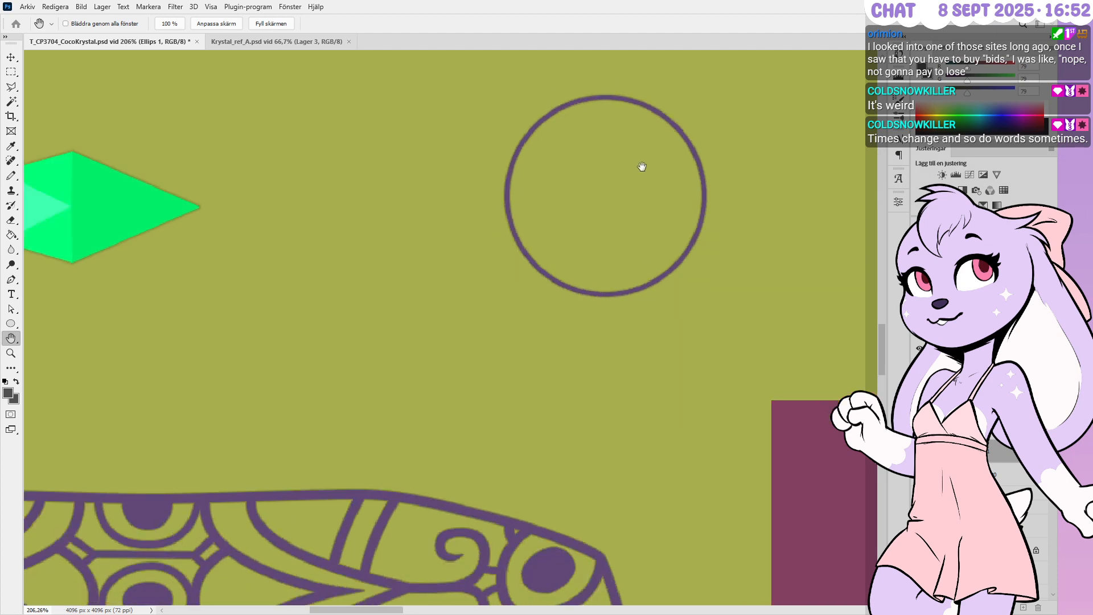
scroll(642, 166, "up", 2, "alt")
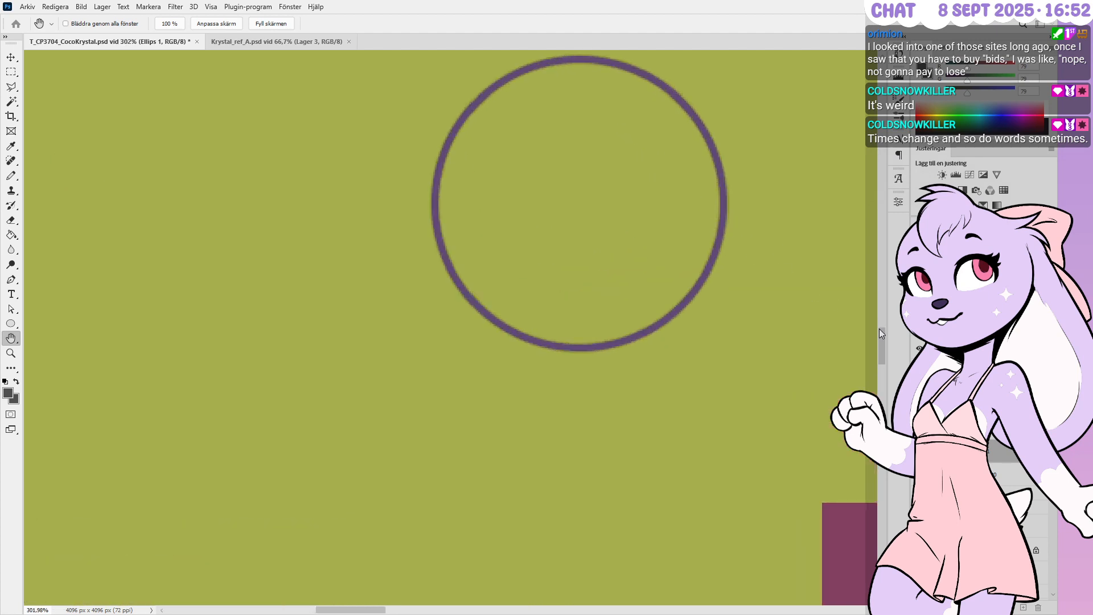
key("v")
scroll(580, 202, "down", 2, "alt")
scroll(584, 202, "down", 3, "alt")
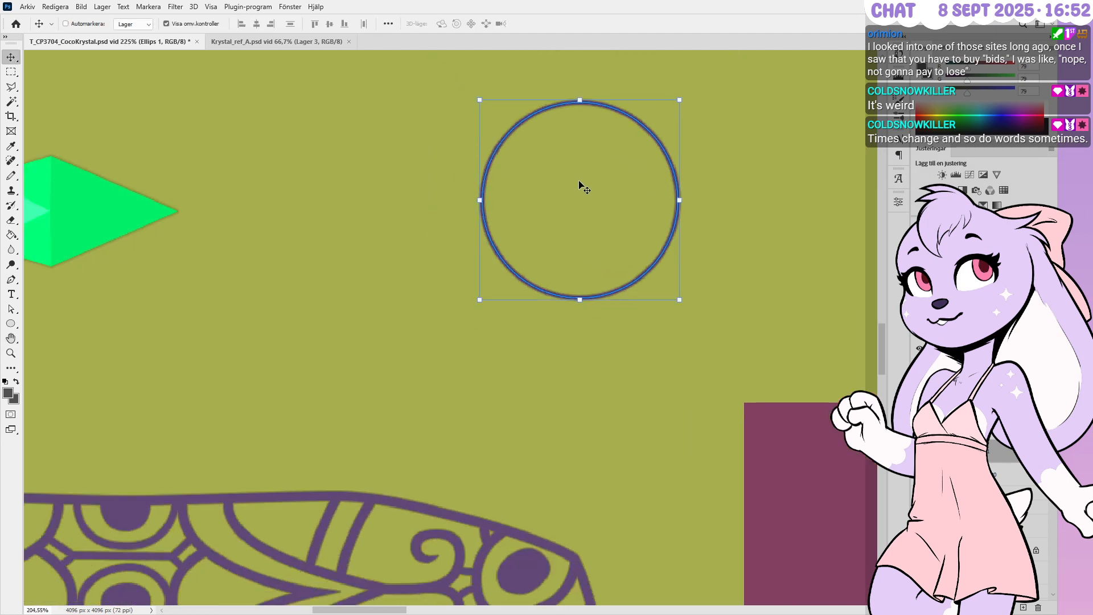
left_click(1011, 458, "ctrl")
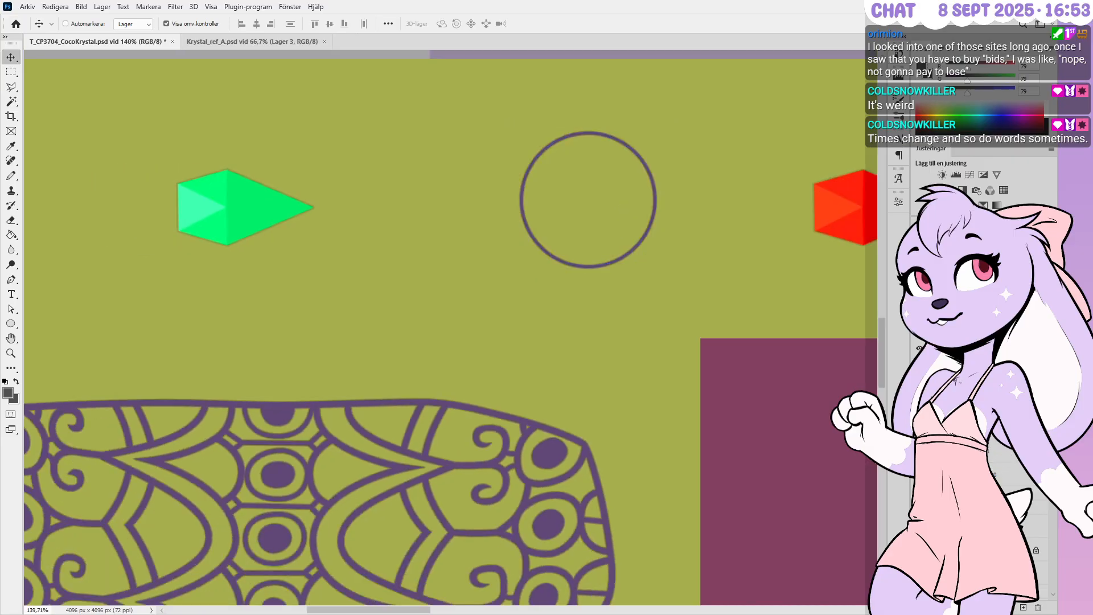
Hide the colour layers so the greyscale height map shows
scroll(1010, 467, "down", 2)
scroll(1011, 467, "down", 8)
scroll(730, 342, "down", 2, "alt")
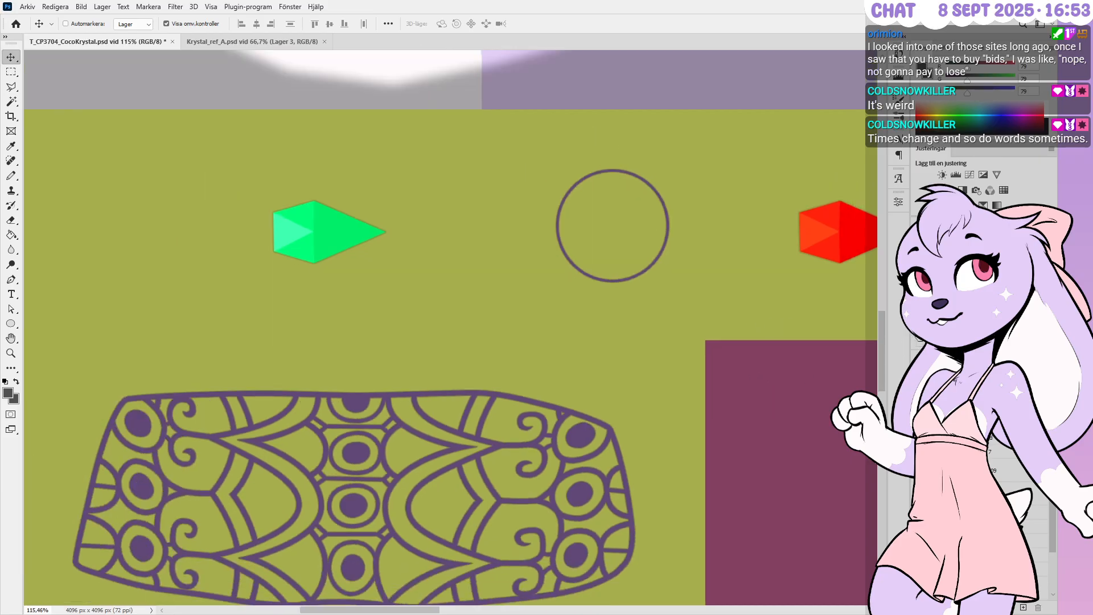
left_click(917, 338)
scroll(624, 182, "down", 8, "alt")
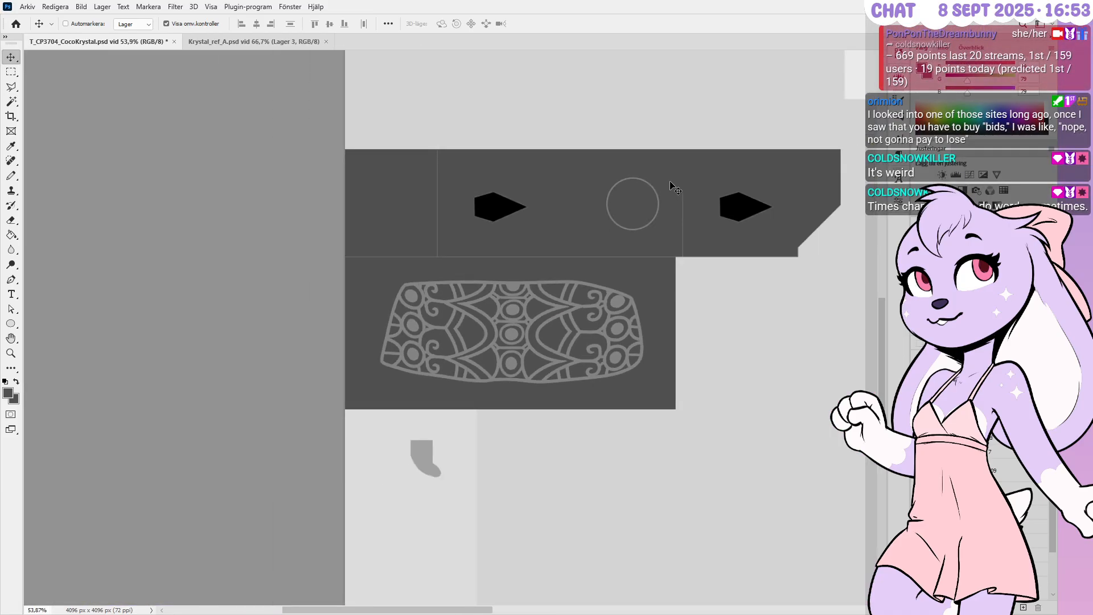
scroll(598, 344, "up", 4, "alt")
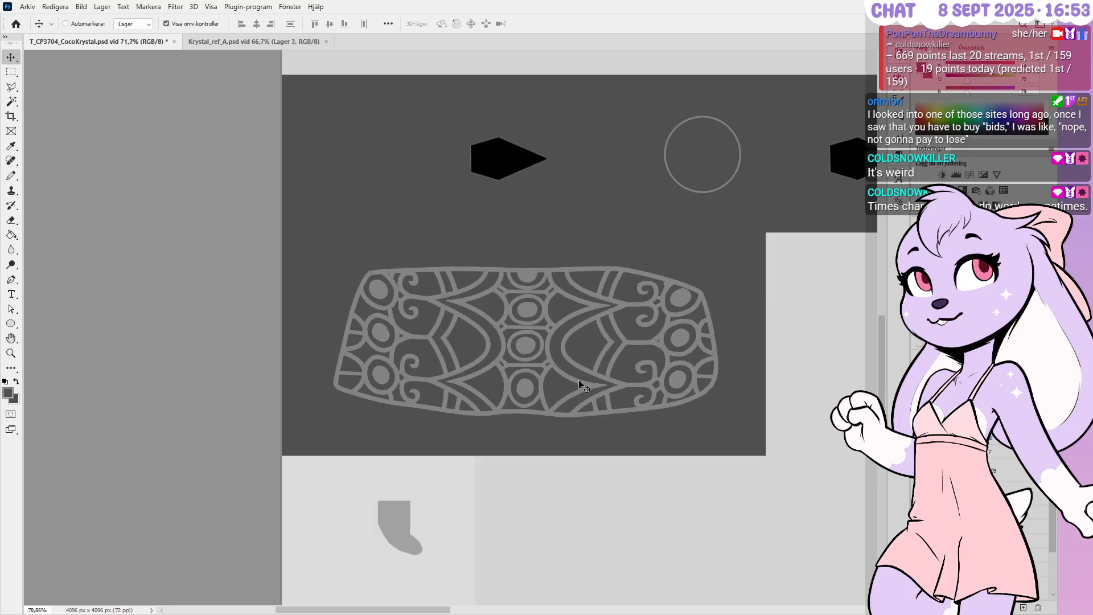
scroll(579, 384, "up", 8, "alt")
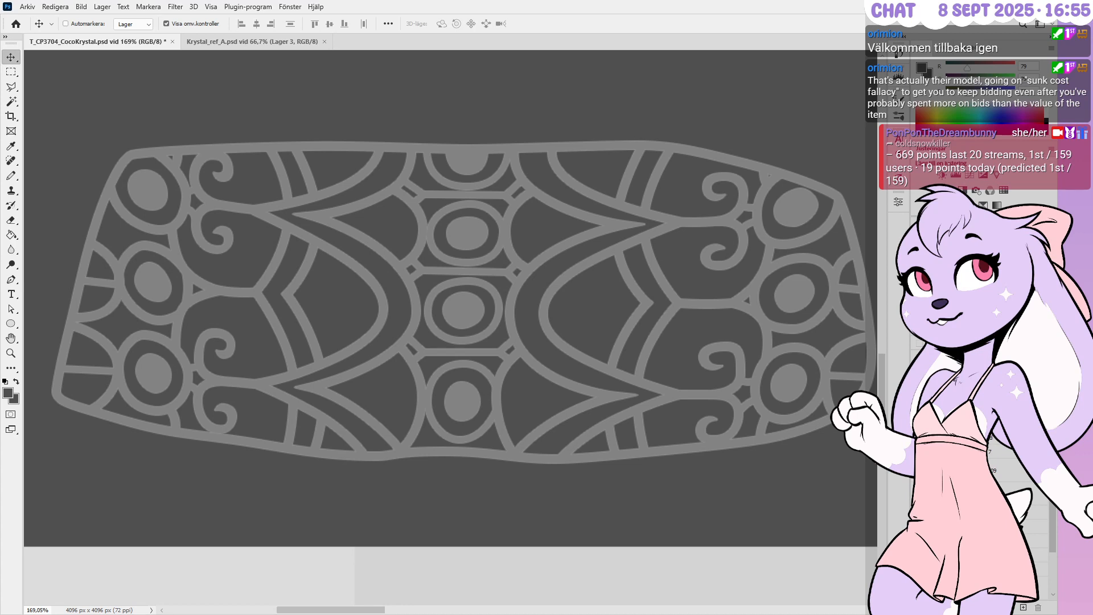
Show the M layer group and move the shoulderpad layer above it
left_click(980, 439)
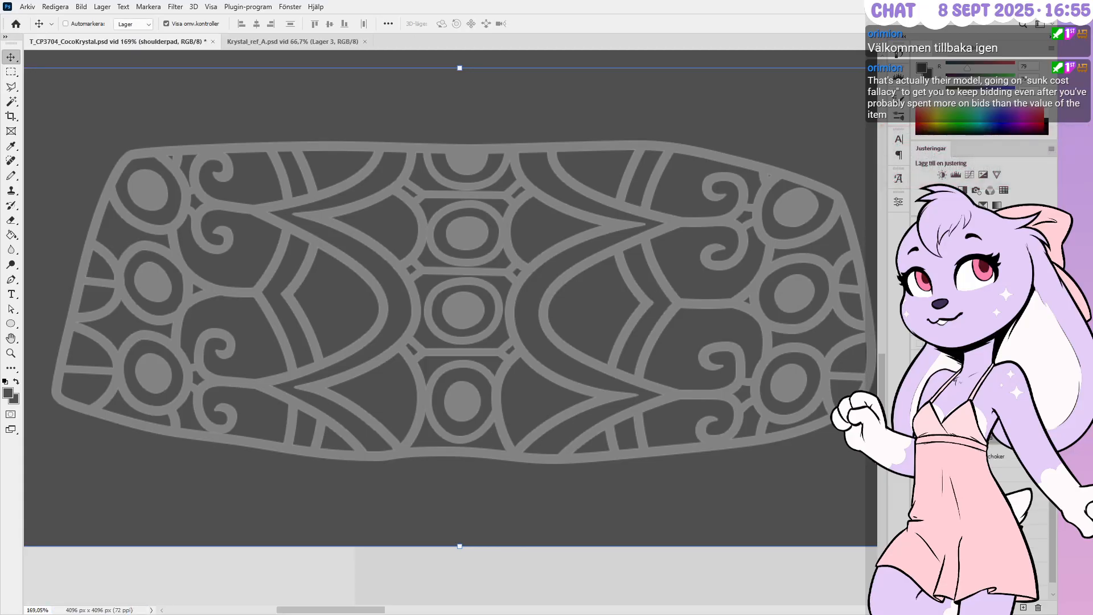
left_click(919, 344)
left_click(957, 344)
scroll(968, 398, "up", 3)
left_click(979, 555)
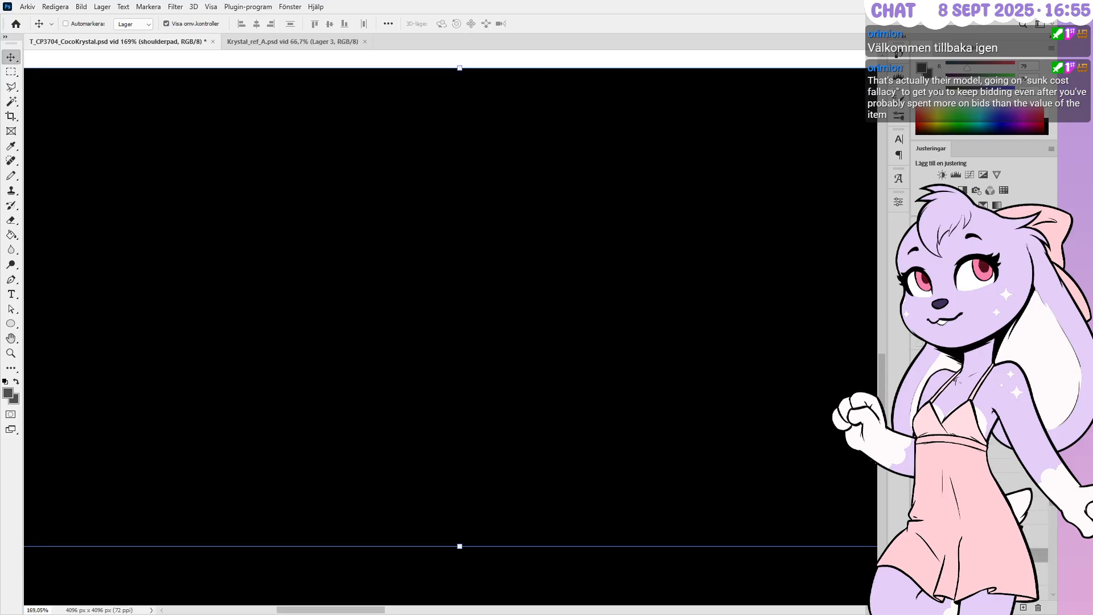
left_click_drag(978, 555, 979, 439)
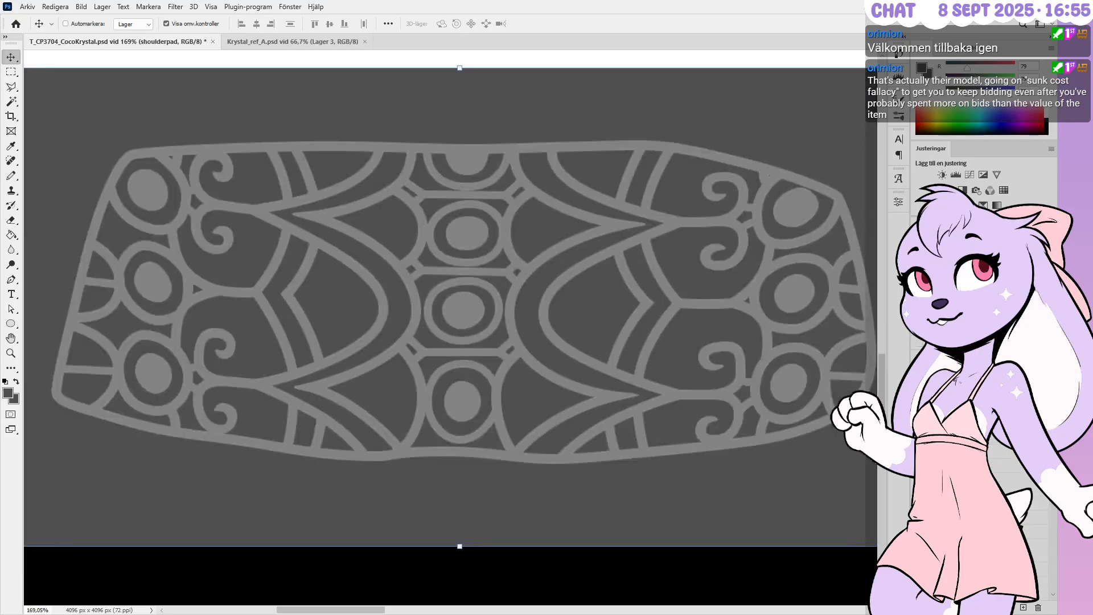
Fill the Lager 509 backdrop behind the pattern with white
left_click(979, 421)
scroll(541, 438, "down", 6, "alt")
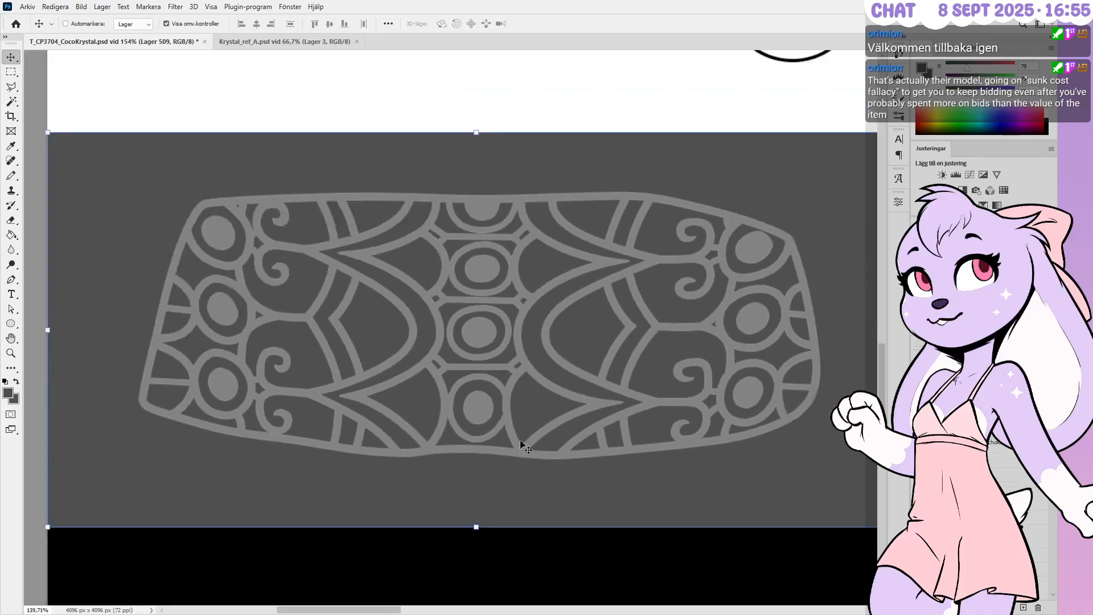
left_click(12, 176)
left_click(470, 170, "alt")
key("alt+BackSpace")
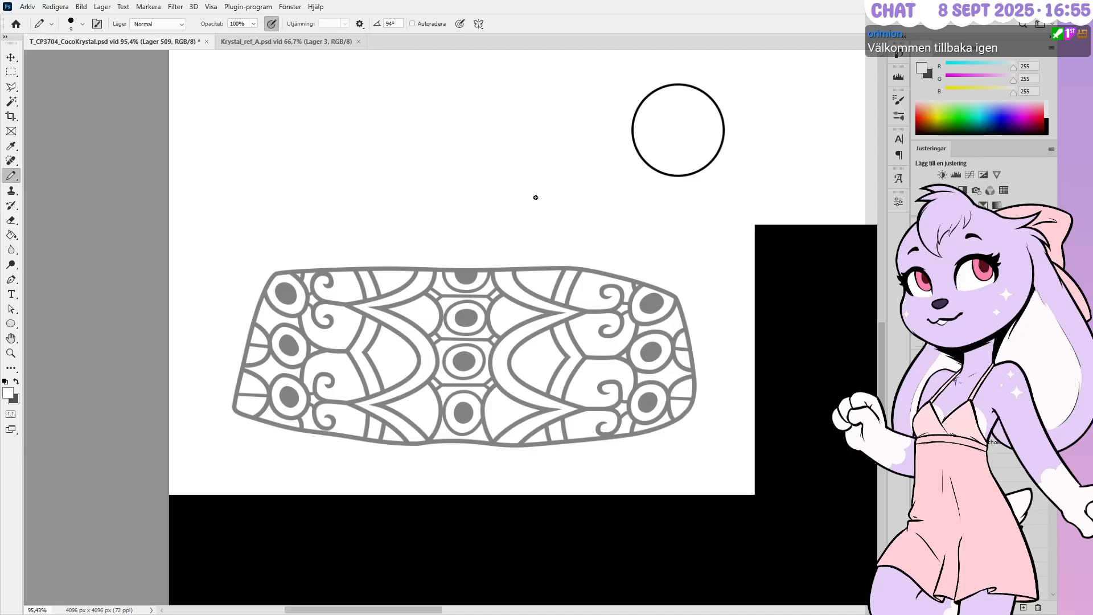
Give the Grupp 7 pattern group a black Color Overlay layer style
left_click(979, 407)
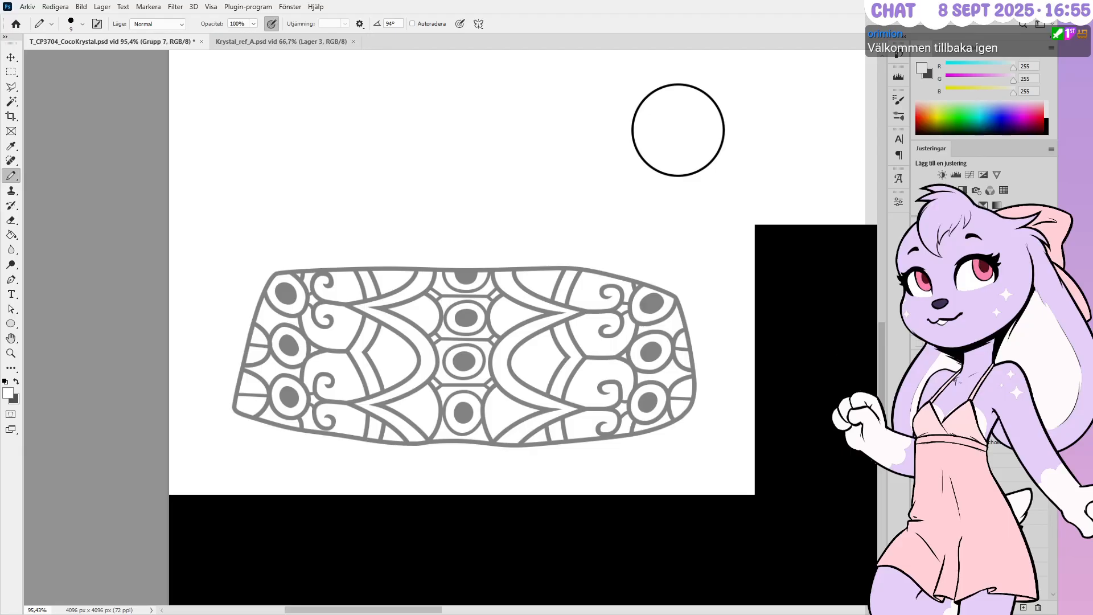
left_click(919, 407)
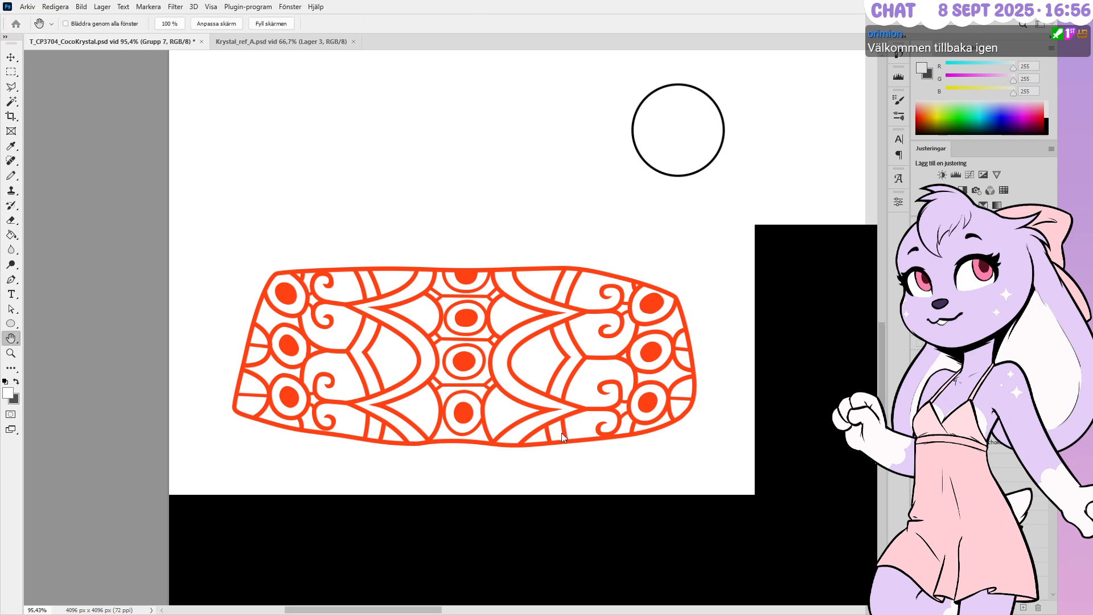
left_click(485, 451)
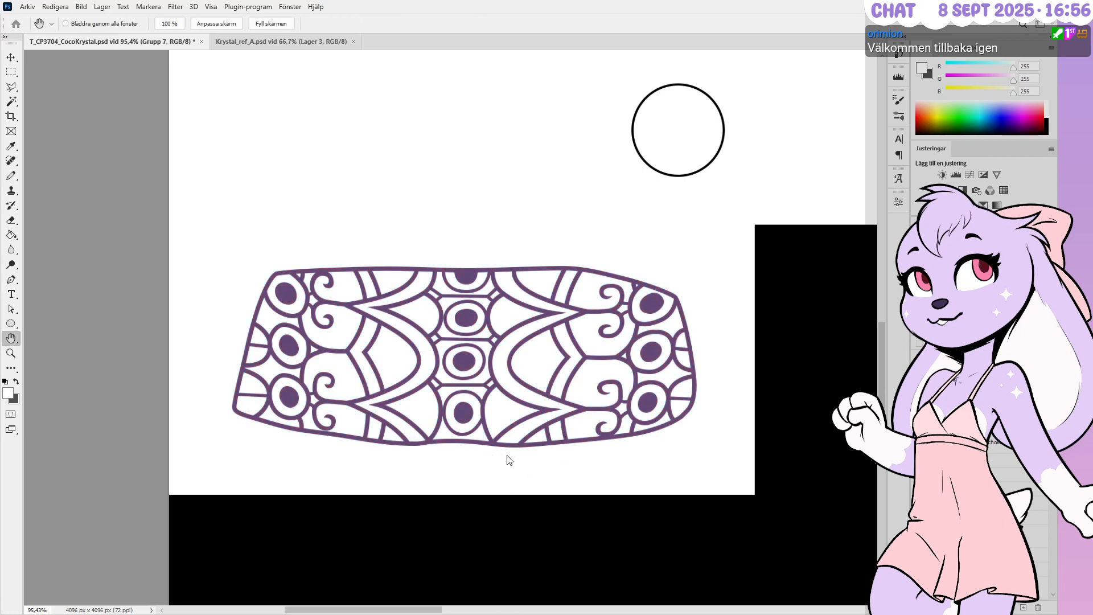
left_click(758, 351)
left_click(804, 342)
left_click(844, 310)
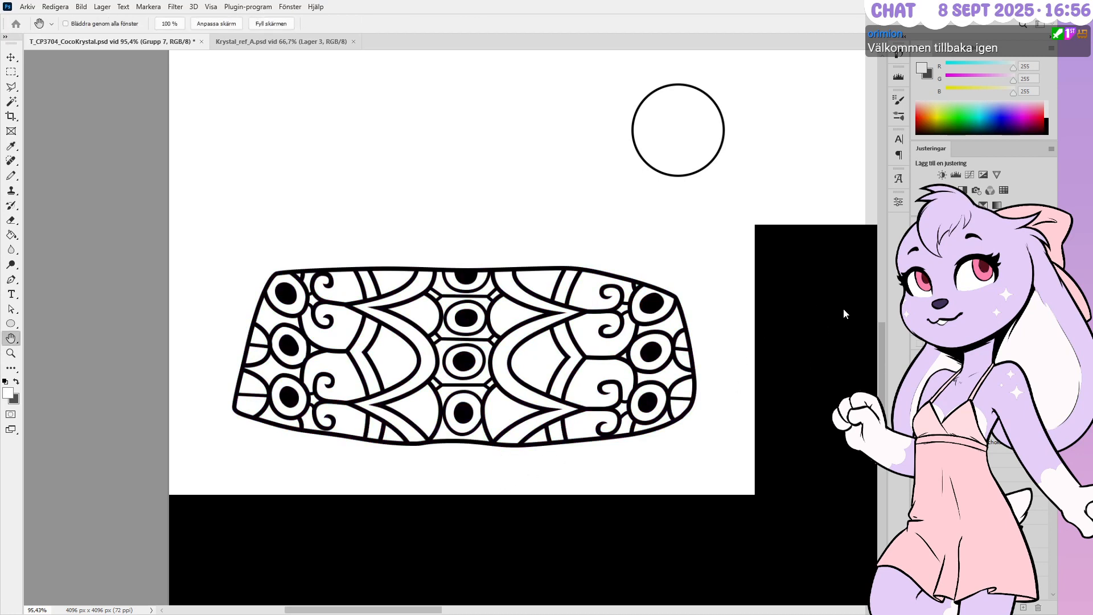
left_click(873, 311)
Select the M layer, save the texture file and return to Blender
left_click(967, 422)
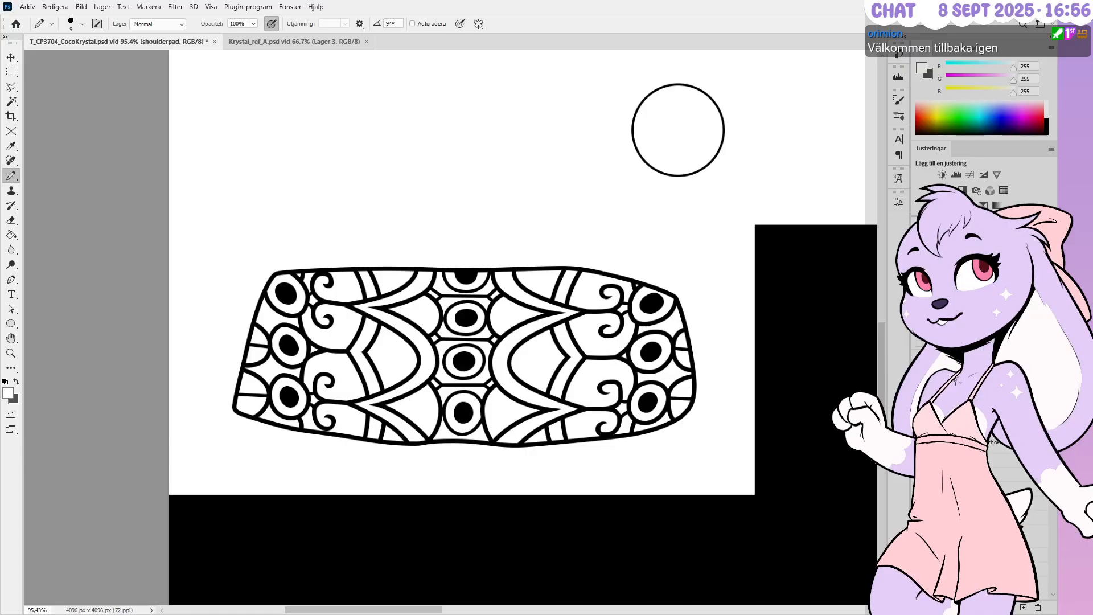
scroll(967, 455, "down", 5)
left_click(967, 455)
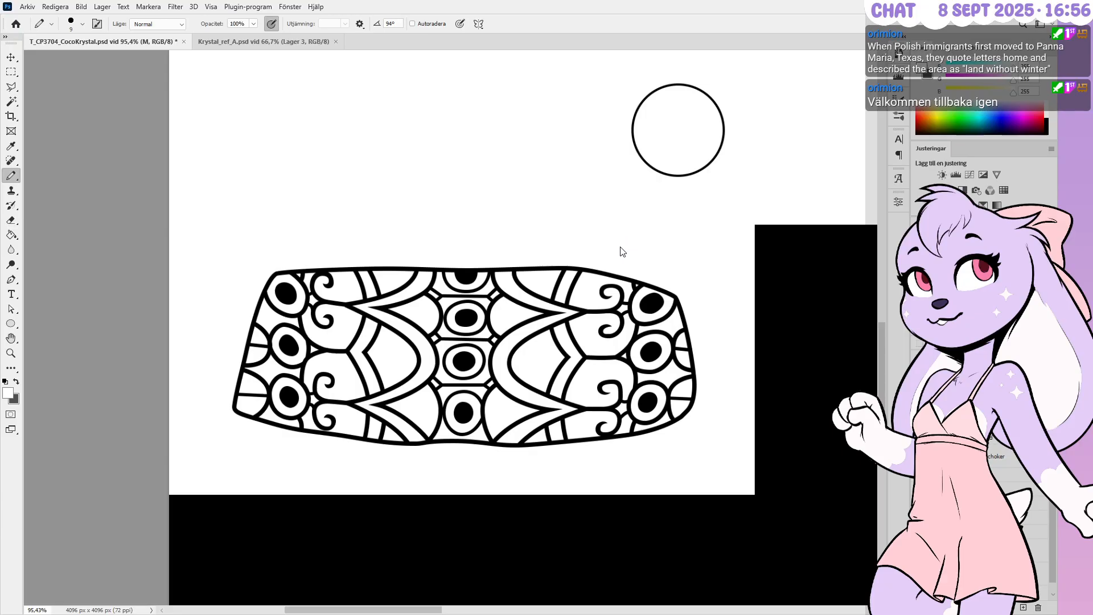
key("ctrl+s")
key("alt+Tab")
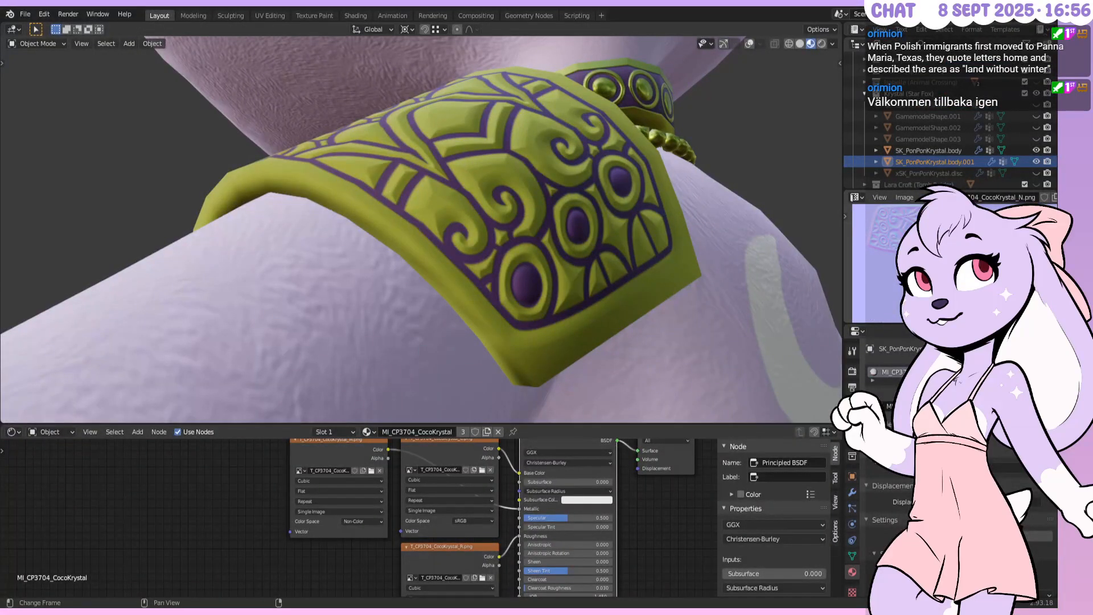
Display the CocoKrystal C, R and M textures in the Image Editor in turn
left_click(934, 197)
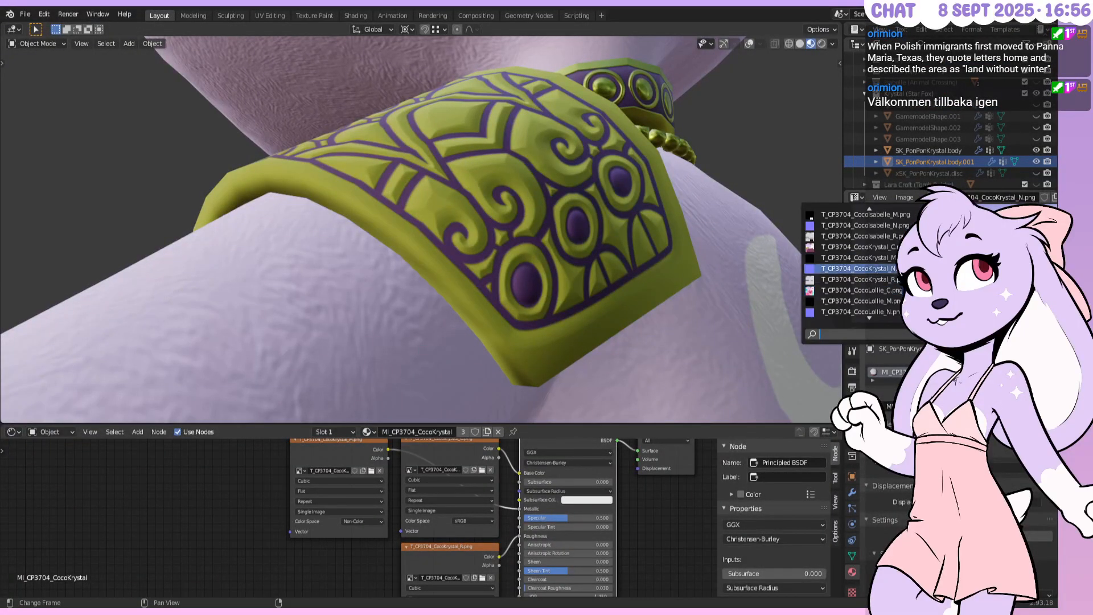
left_click(934, 198)
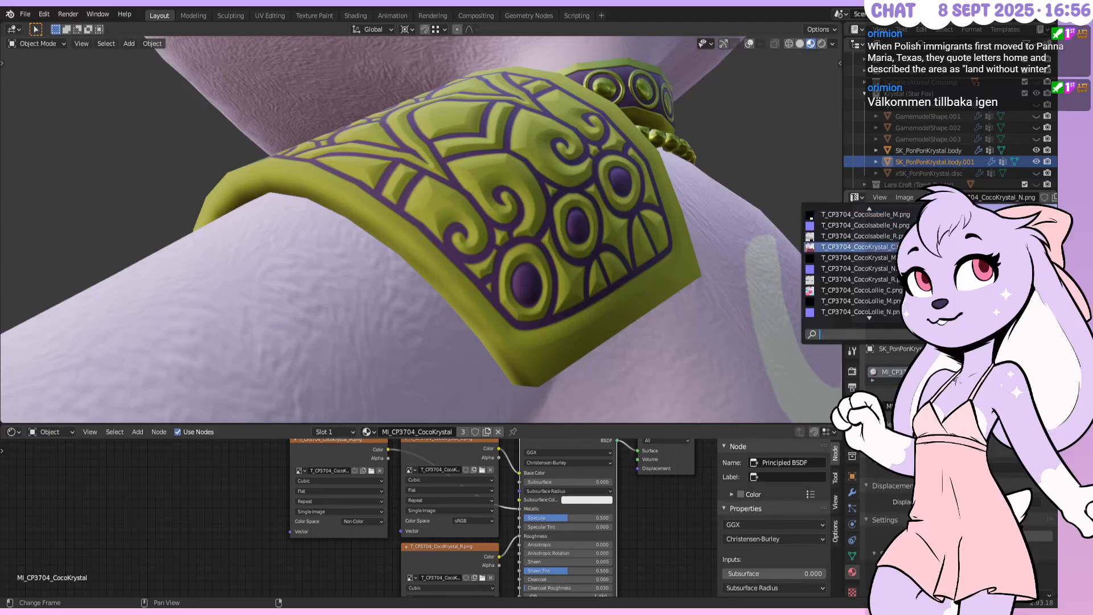
left_click(922, 247)
left_click(934, 198)
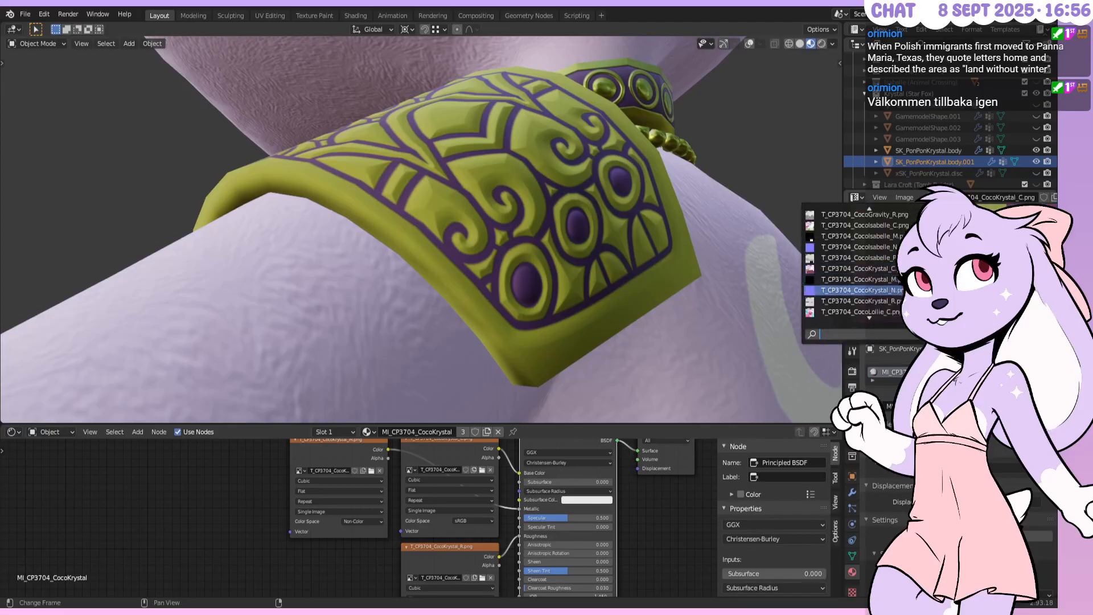
left_click(910, 296)
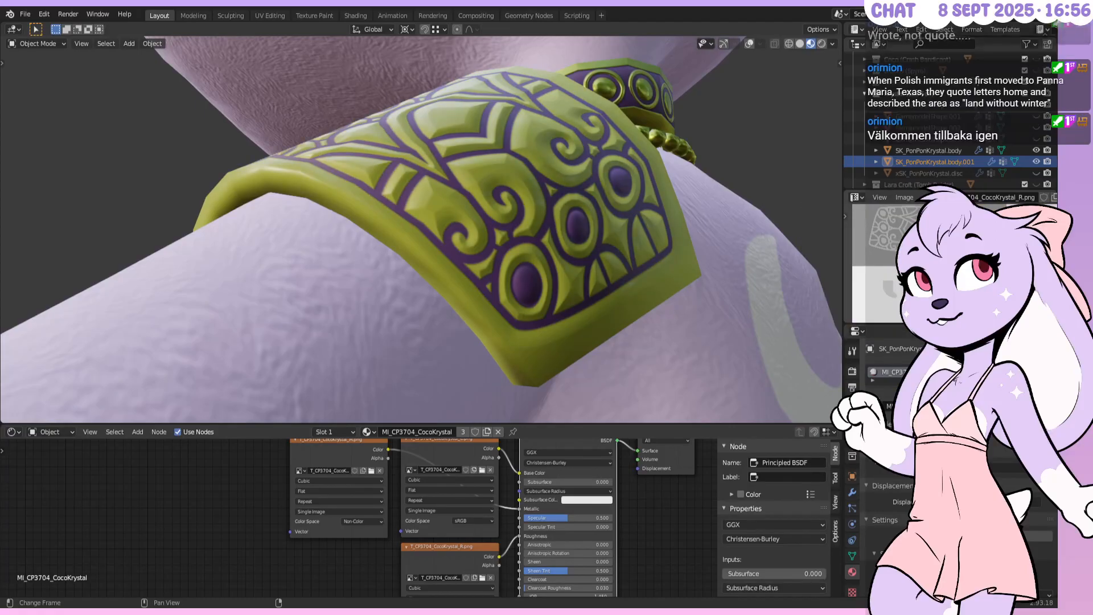
left_click(933, 197)
left_click(860, 246)
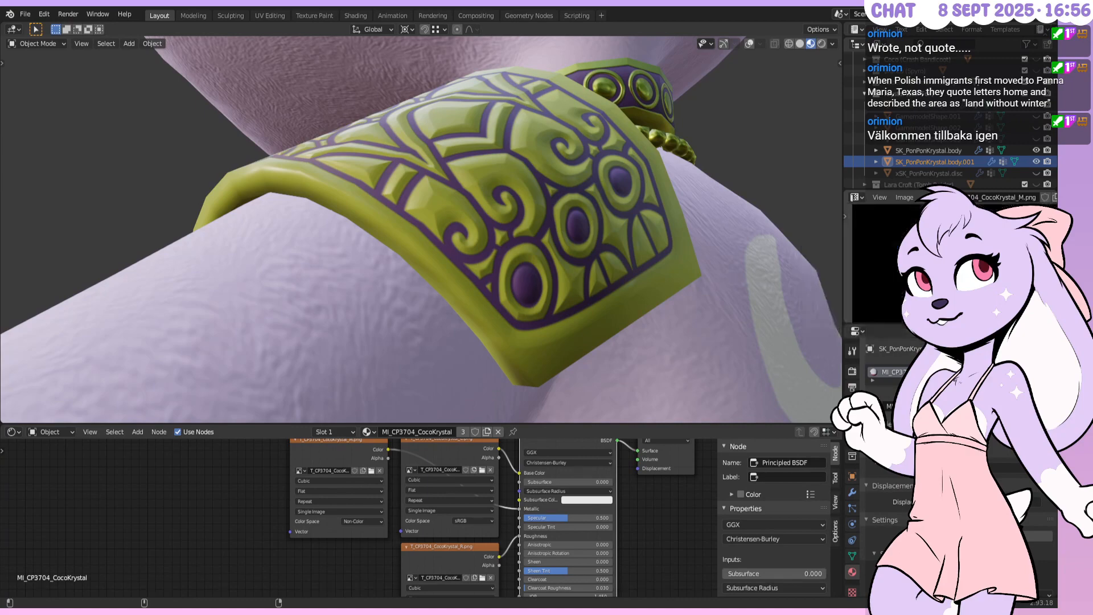
Orbit and zoom the viewport to inspect the gold shoulder pad on the character
mouse_move(478, 239)
middle_mouse_down()
mouse_move(553, 303)
mouse_move(664, 289)
mouse_move(610, 231)
mouse_move(521, 253)
mouse_move(490, 226)
mouse_move(427, 254)
mouse_move(446, 305)
mouse_move(514, 254)
mouse_move(547, 246)
mouse_move(452, 257)
mouse_move(449, 298)
mouse_move(462, 288)
mouse_move(415, 301)
mouse_move(387, 275)
mouse_move(428, 275)
mouse_move(417, 240)
mouse_move(421, 257)
mouse_move(508, 288)
mouse_move(602, 277)
mouse_move(530, 241)
mouse_move(507, 265)
mouse_move(487, 243)
mouse_move(434, 296)
mouse_move(546, 255)
middle_mouse_up()
scroll(387, 275, "up", 3)
scroll(387, 275, "down", 1)
scroll(421, 258, "up", 3)
scroll(431, 266, "down", 2)
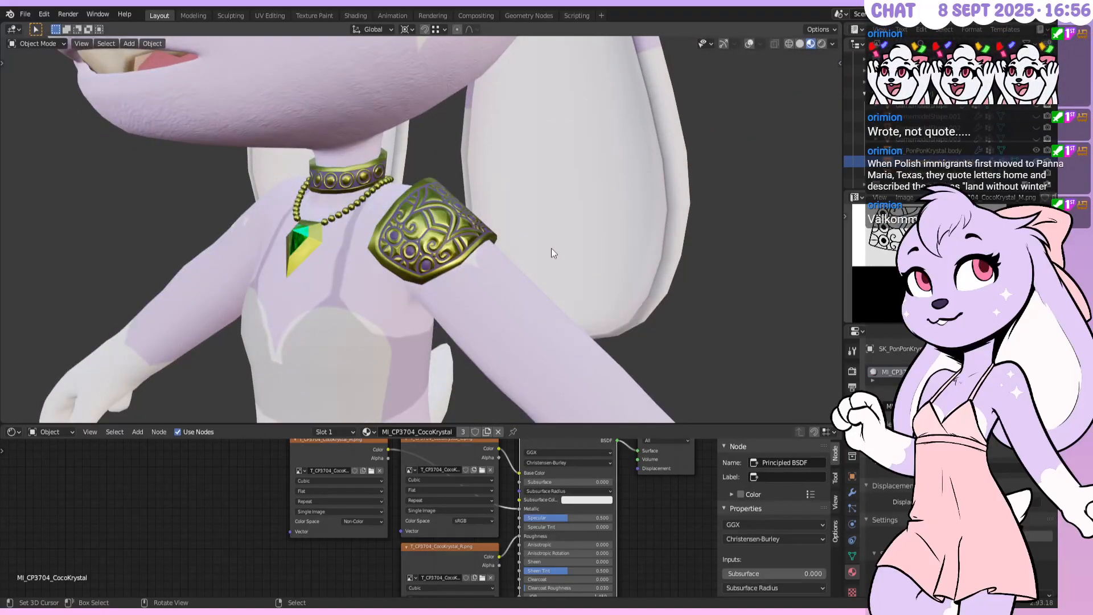
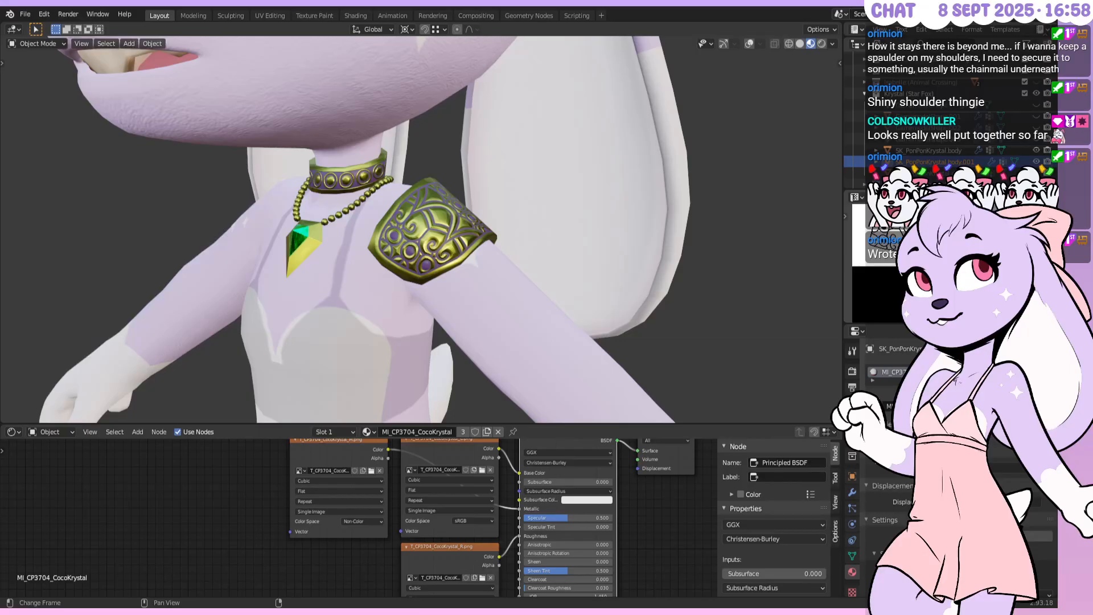
Orbit and zoom around the gold arm plate until it faces the view
middle_click_drag(530, 171, 494, 252)
scroll(482, 199, "up", 2)
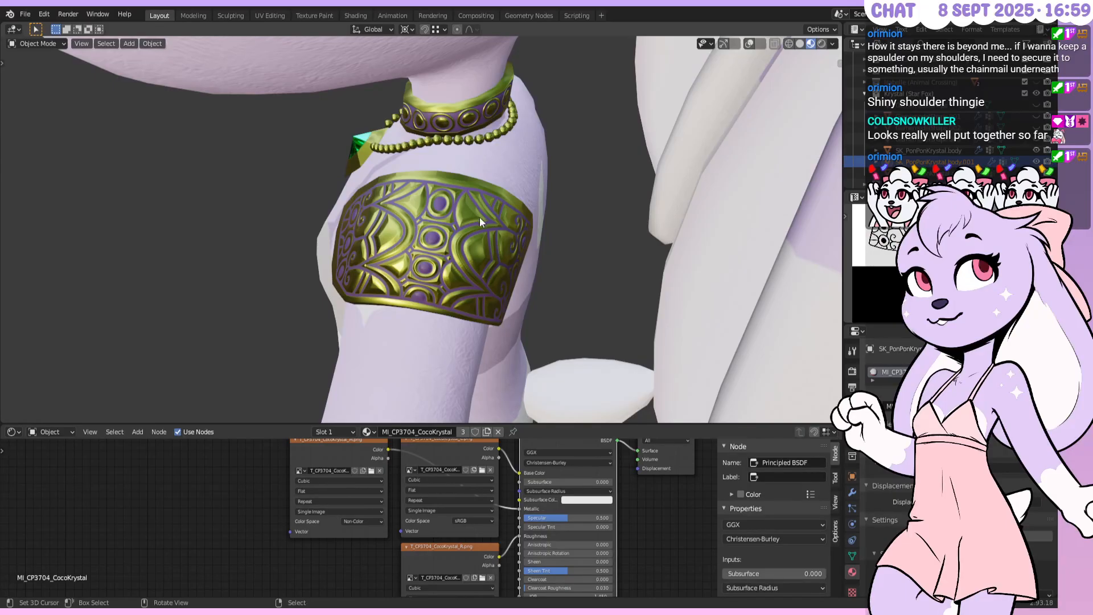
middle_click_drag(488, 245, 533, 255)
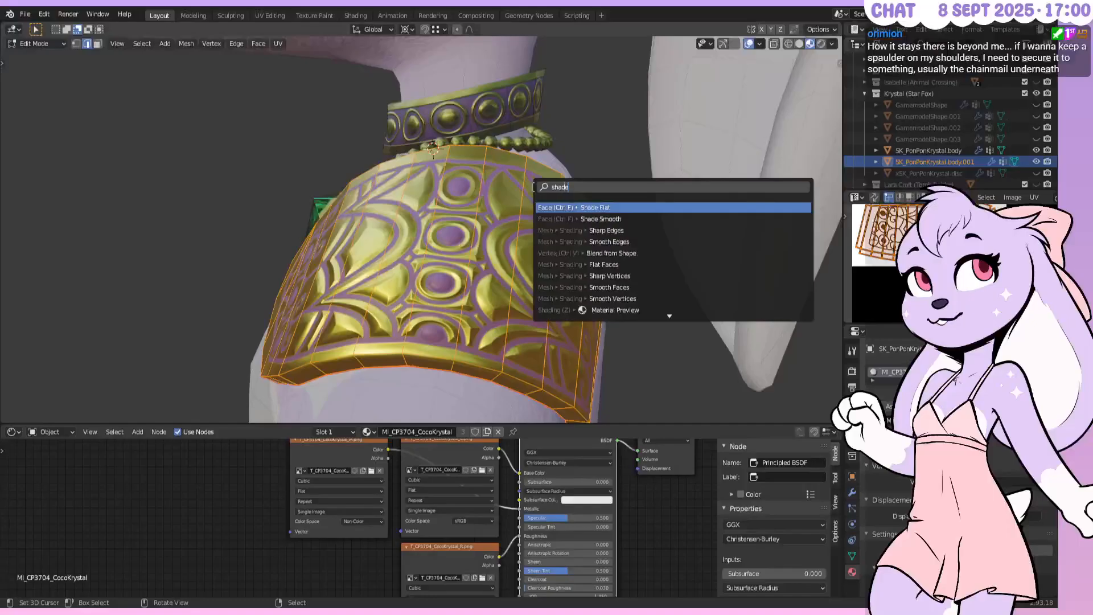
Apply Shade Smooth to the armour and check the shading in Object Mode with overlays hidden
type("smooth")
key("Return")
middle_click_drag(492, 195, 461, 228)
key("Tab")
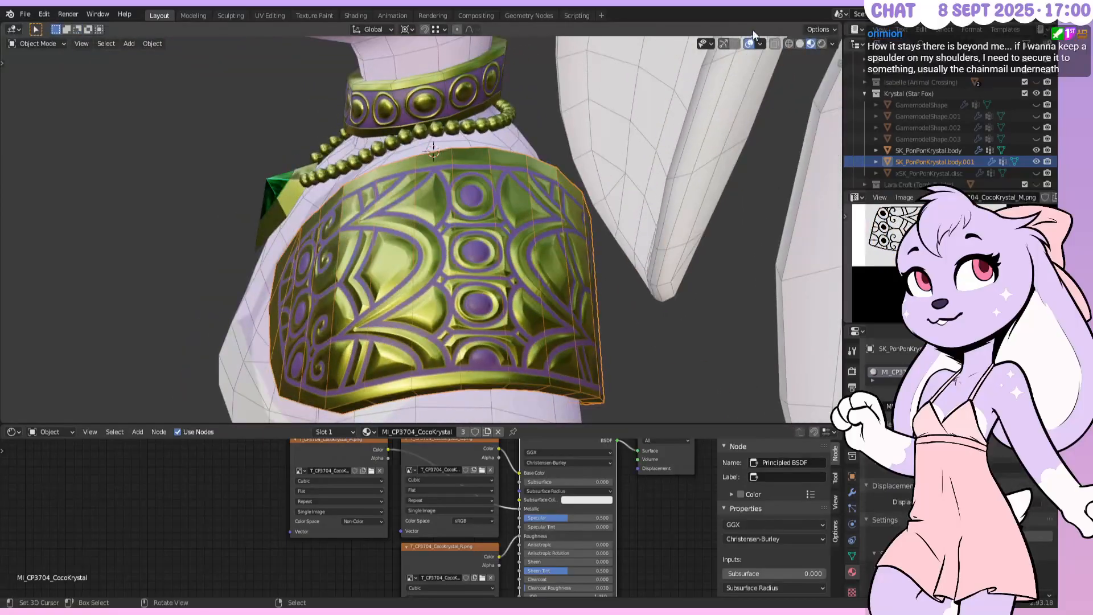
left_click(749, 43)
middle_click_drag(546, 227, 688, 254)
scroll(670, 233, "down", 5)
scroll(655, 228, "up", 3)
mouse_move(548, 200)
middle_mouse_down()
mouse_move(590, 210)
mouse_move(551, 194)
middle_mouse_up()
Reselect the armour, enter Edit Mode and add a centred edge loop across the plate
right_click(460, 159)
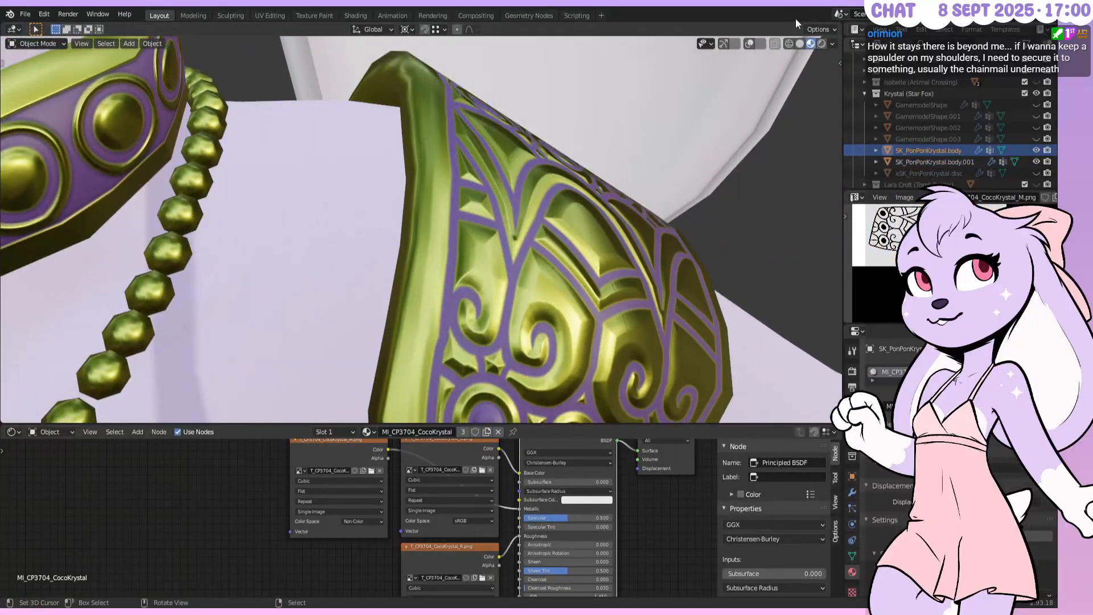
right_click(484, 146)
key("Tab")
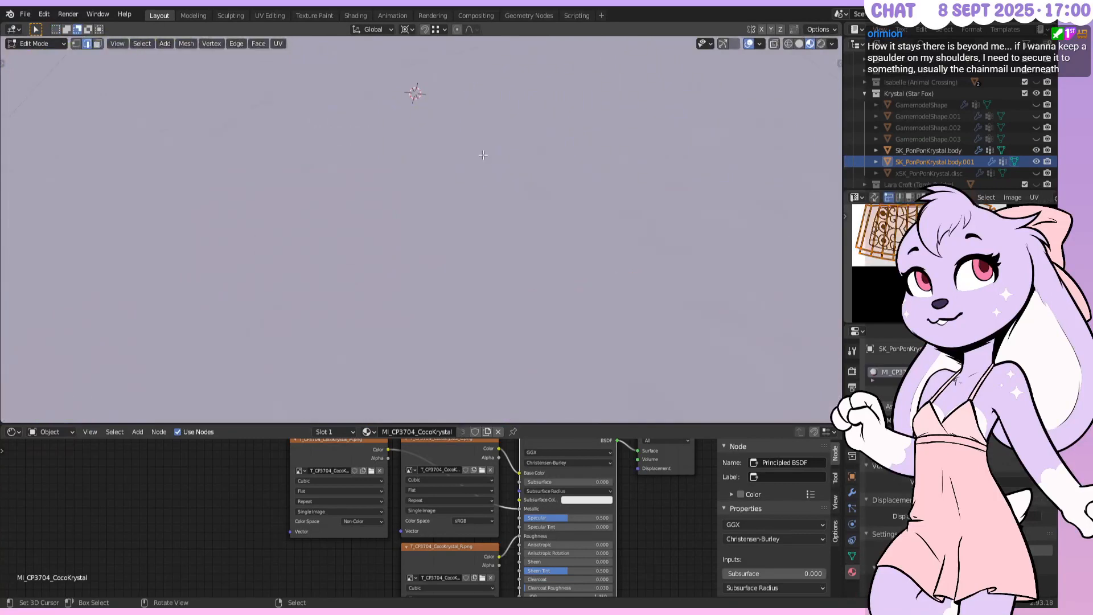
scroll(482, 155, "down", 3)
middle_click_drag(483, 155, 484, 205)
scroll(618, 270, "down", 3)
key("alt+a")
key("ctrl+r")
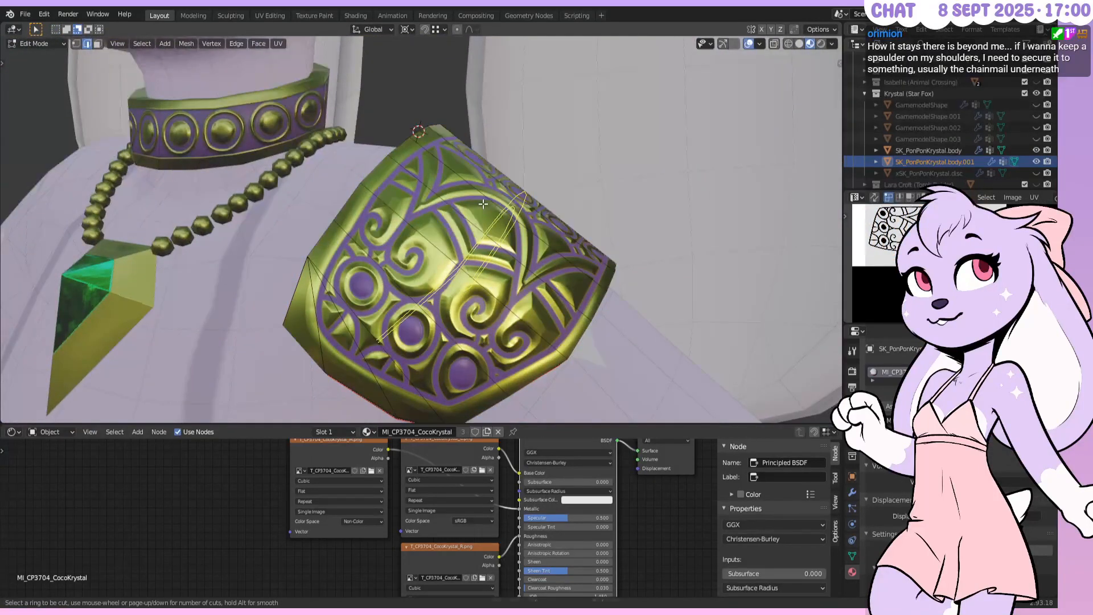
left_click(483, 204)
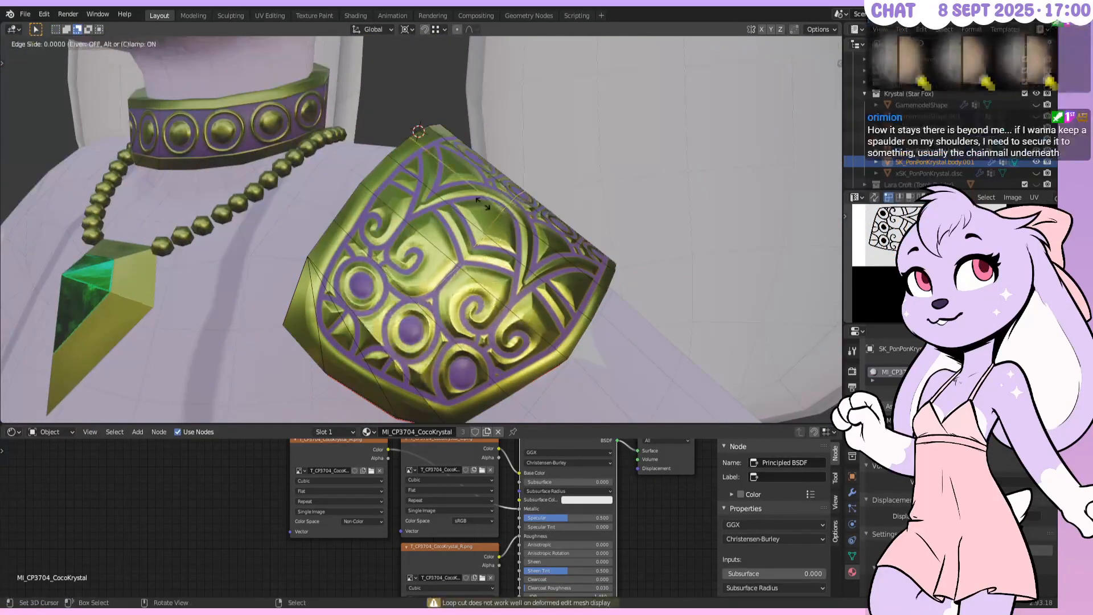
right_click(380, 159)
Add two edge loops slid to 0.8, then undo the last cut
key("ctrl+r")
left_click(532, 250)
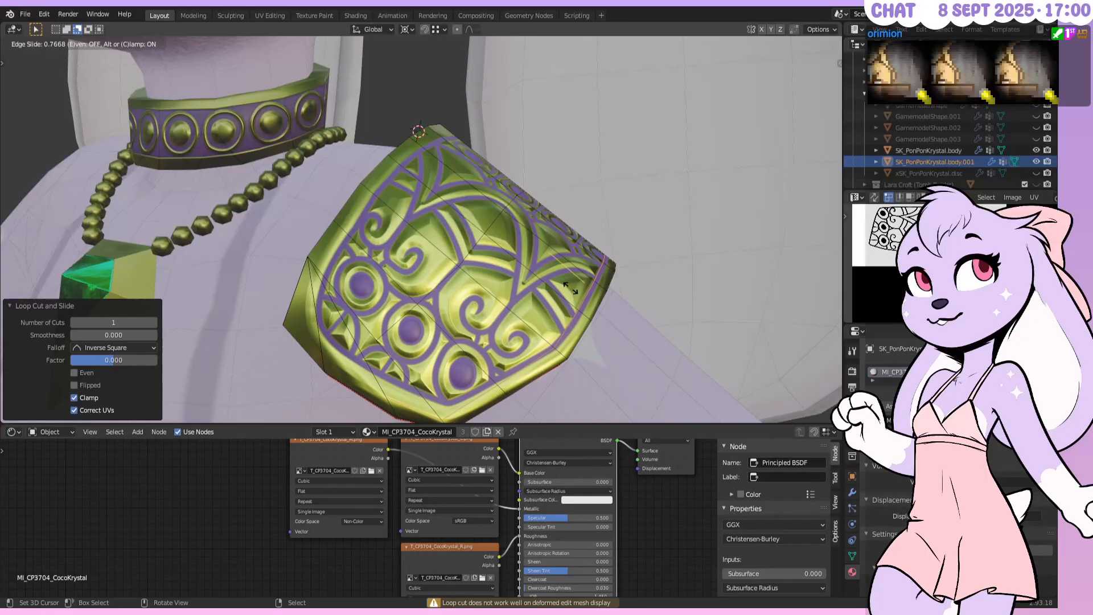
type(".8")
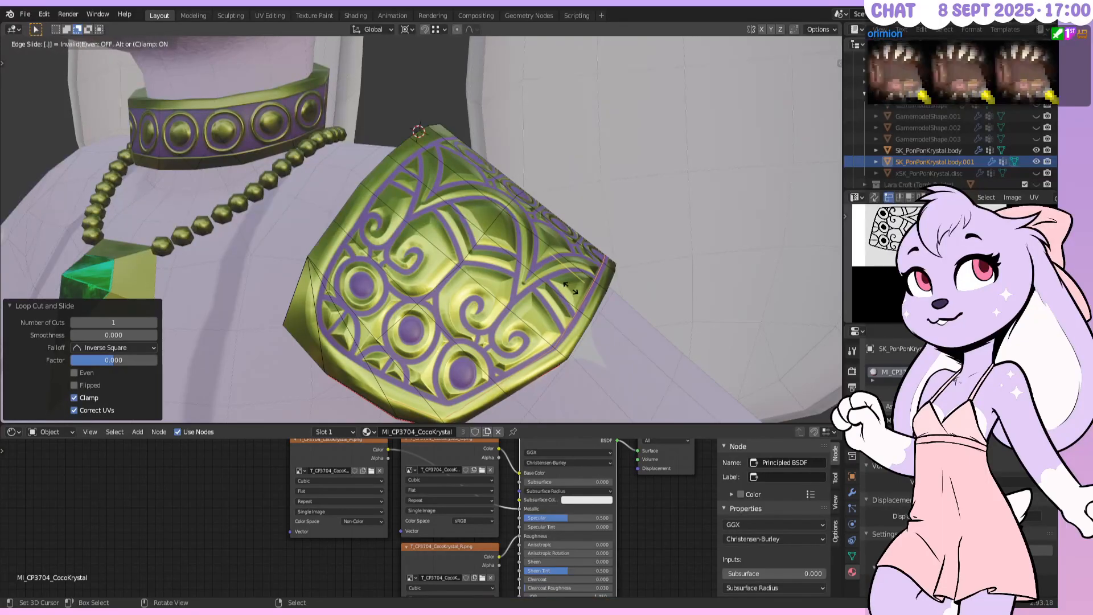
key("Return")
mouse_move(500, 306)
middle_mouse_down()
mouse_move(501, 296)
mouse_move(514, 304)
middle_mouse_up()
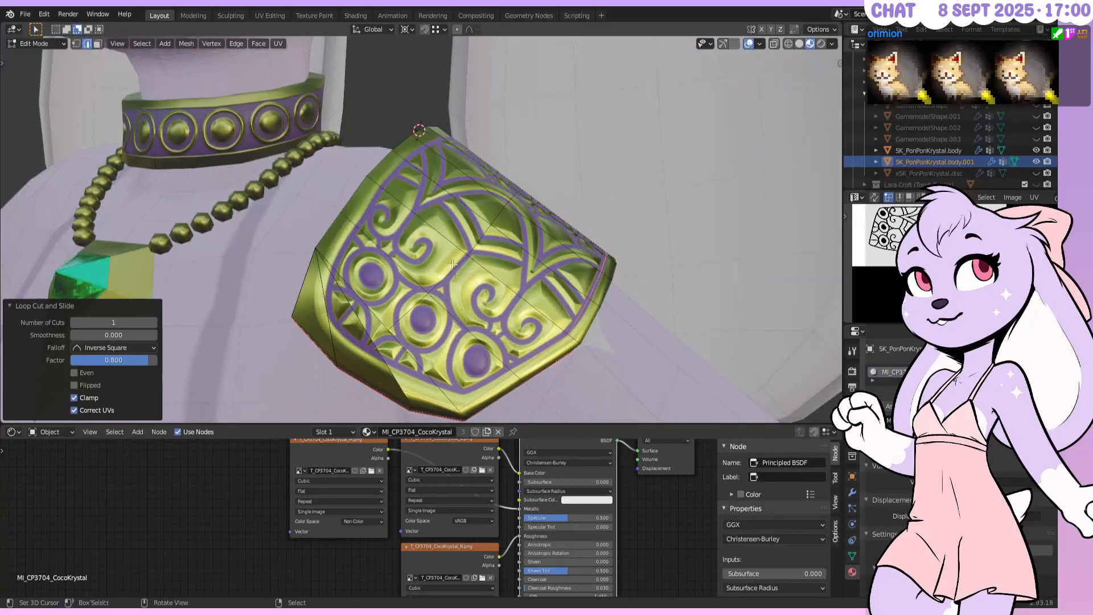
key("ctrl+r")
left_click(426, 216)
type(".8")
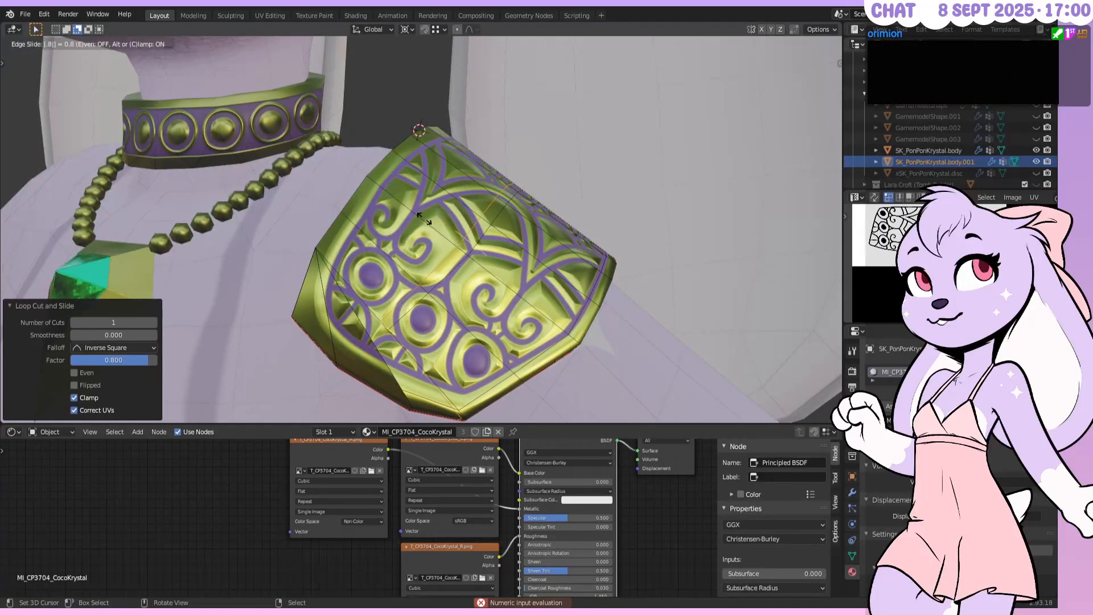
key("Return")
key("ctrl+z")
key("ctrl+z")
Rotate the selected lower-left corner edge clockwise
right_click(376, 345)
right_click(345, 333, "shift")
middle_click_drag(354, 334, 391, 262, "shift")
scroll(391, 261, "up", 2)
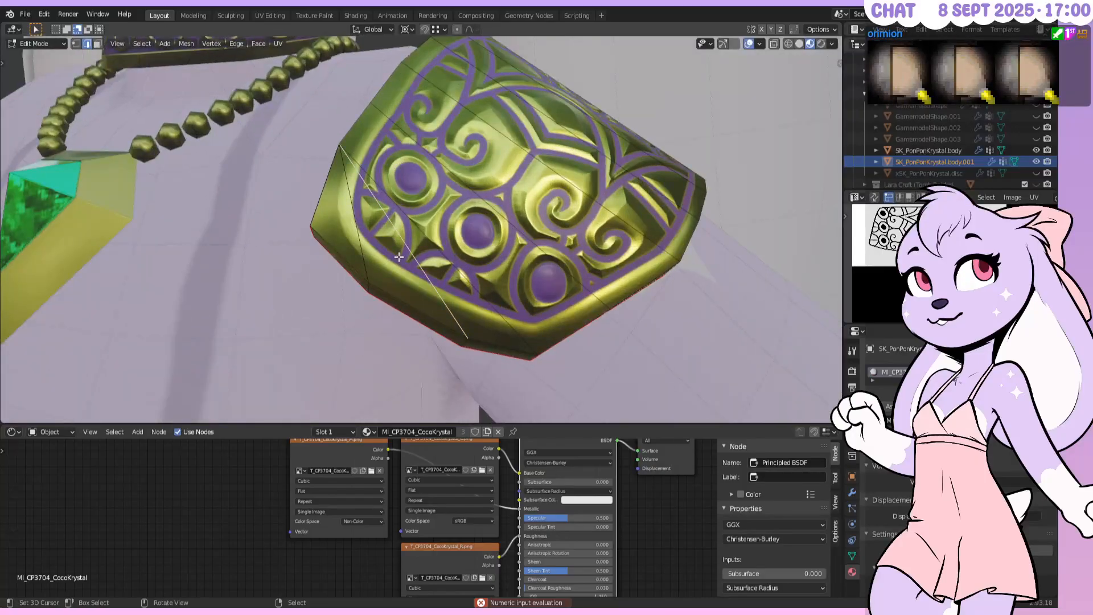
key("ctrl+e")
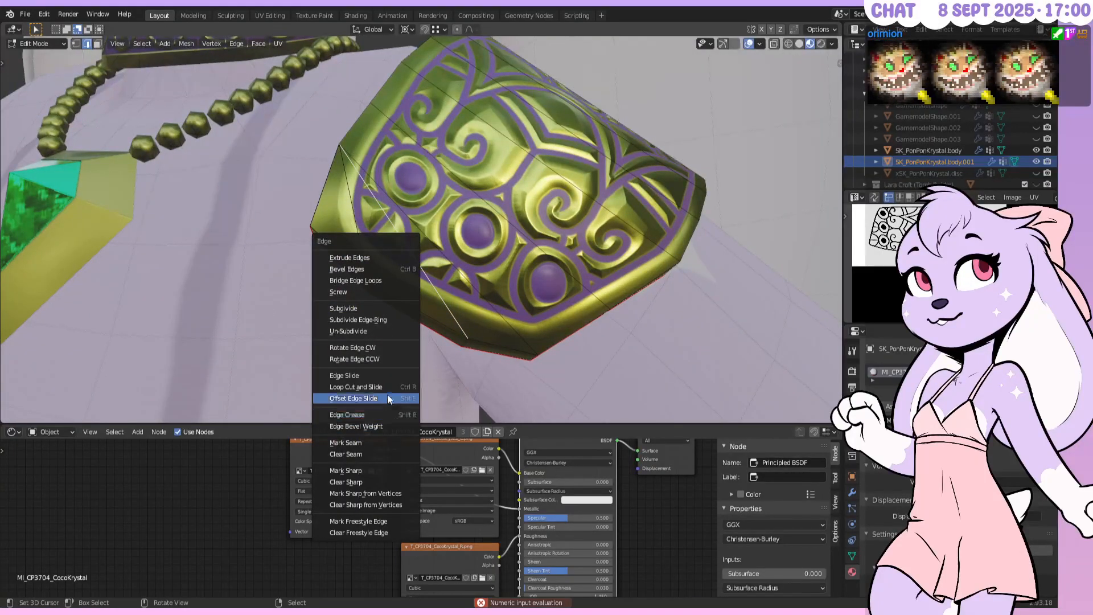
left_click(386, 347)
middle_click_drag(385, 348, 504, 220)
Add another centred edge loop on the armour
key("ctrl+r")
left_click(513, 219)
right_click(514, 220)
middle_click_drag(380, 216, 445, 272)
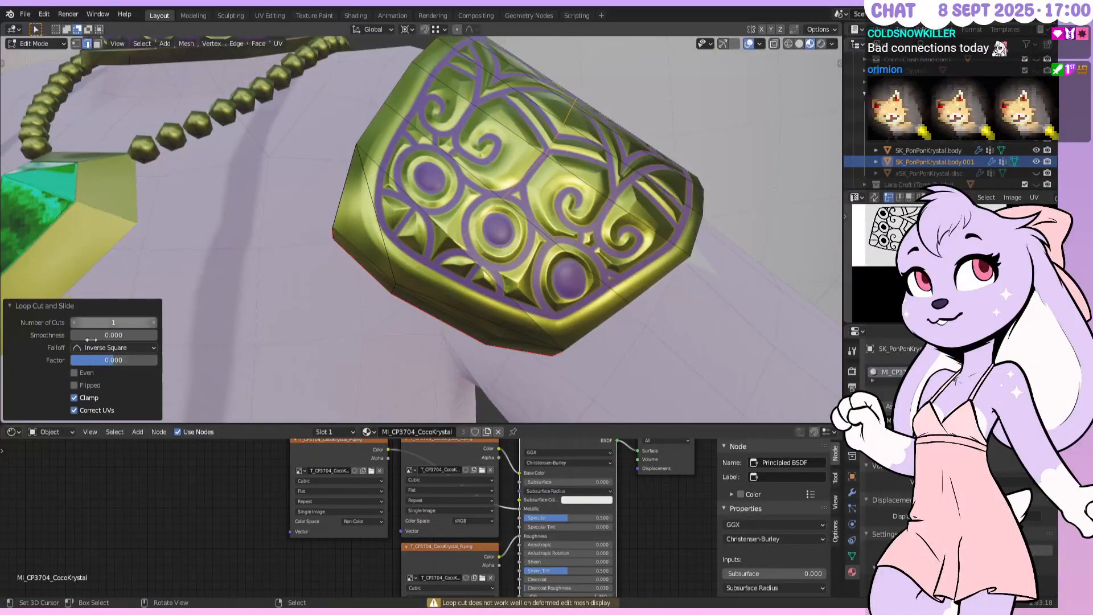
Triangulate the lower-left armour face in face select mode
left_click(98, 44)
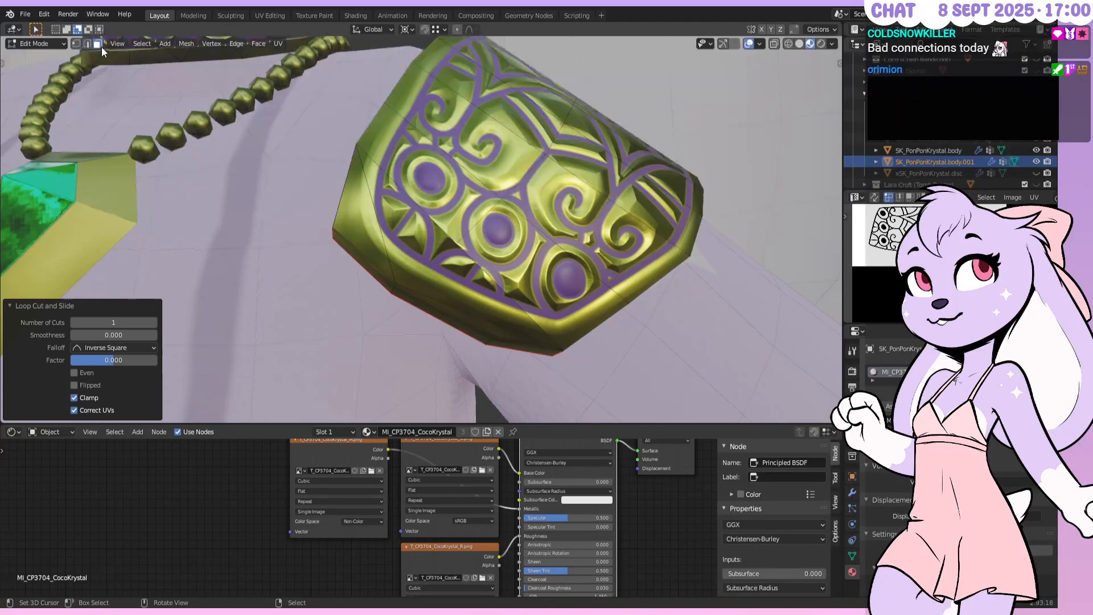
right_click(415, 243)
key("ctrl+t")
middle_click_drag(551, 241, 527, 245)
key("alt+a")
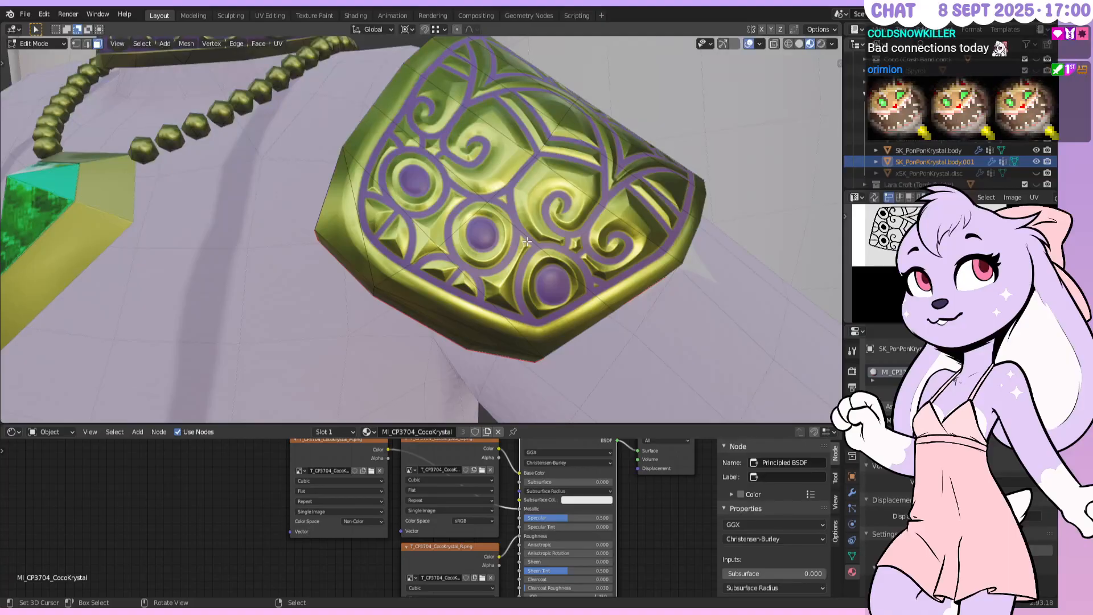
Add an edge loop near one end and another slid to -0.75
key("ctrl+r")
left_click(575, 234)
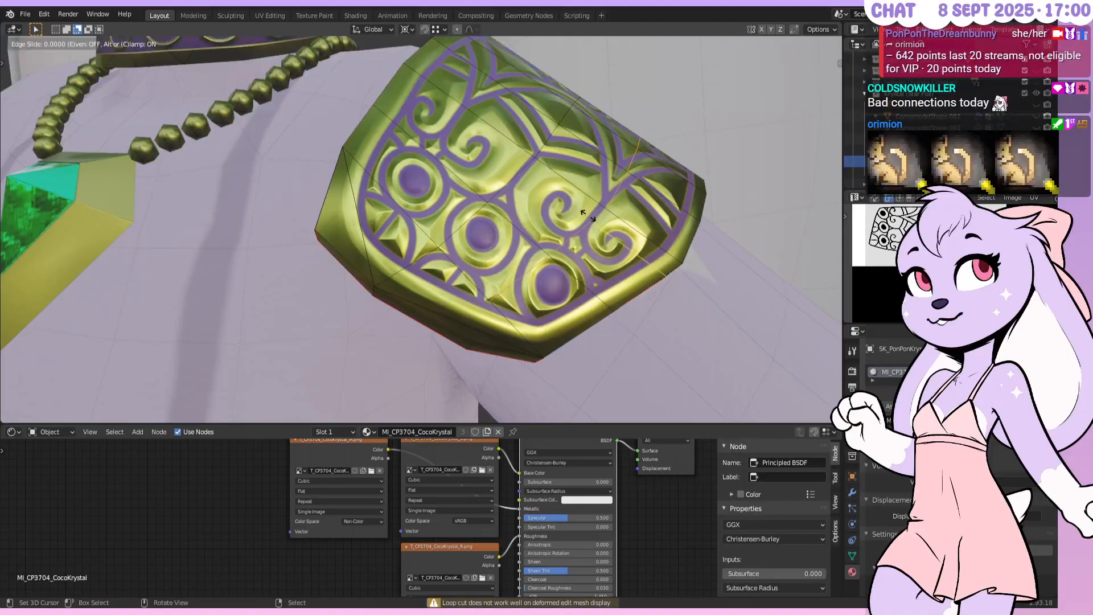
left_click(632, 261)
key("ctrl+r")
left_click(505, 142)
type(".75")
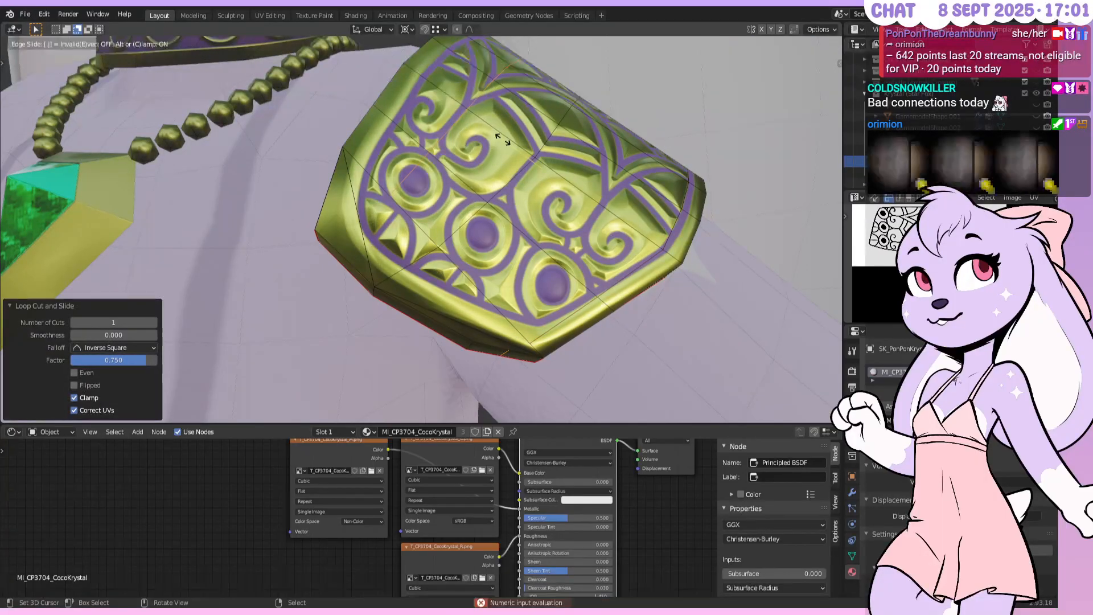
type("-")
key("Return")
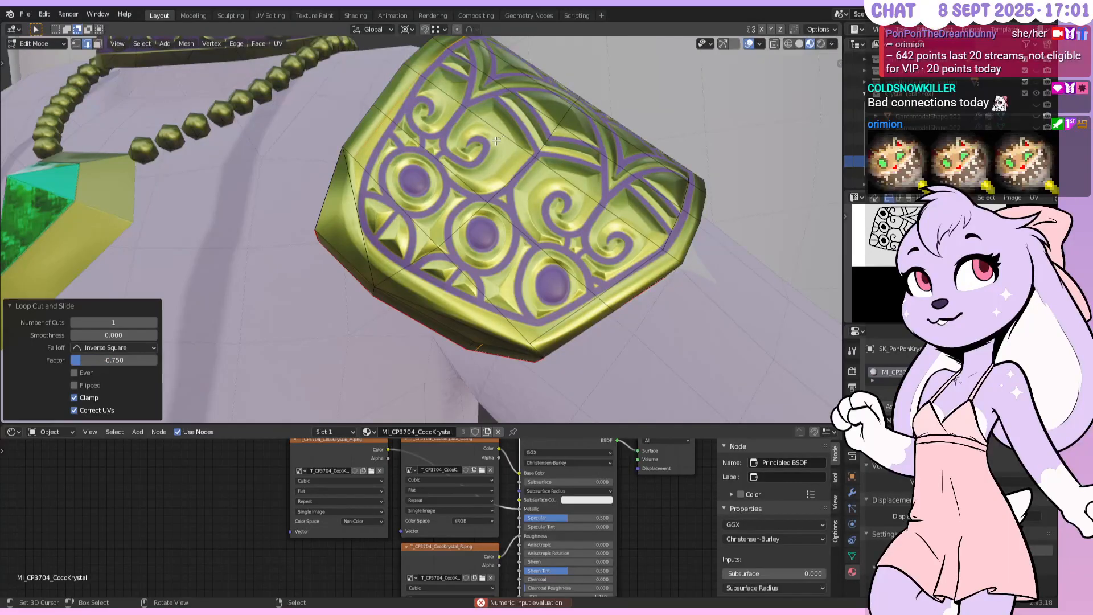
Slide the short edge fully to -1 and select the whole mesh
mouse_move(513, 239)
middle_mouse_down()
mouse_move(537, 191)
mouse_move(547, 196)
mouse_move(531, 264)
mouse_move(481, 221)
mouse_move(504, 236)
middle_mouse_up()
right_click(547, 195)
key("g")
key("g")
type("-1")
key("Return")
key("a")
key("F3")
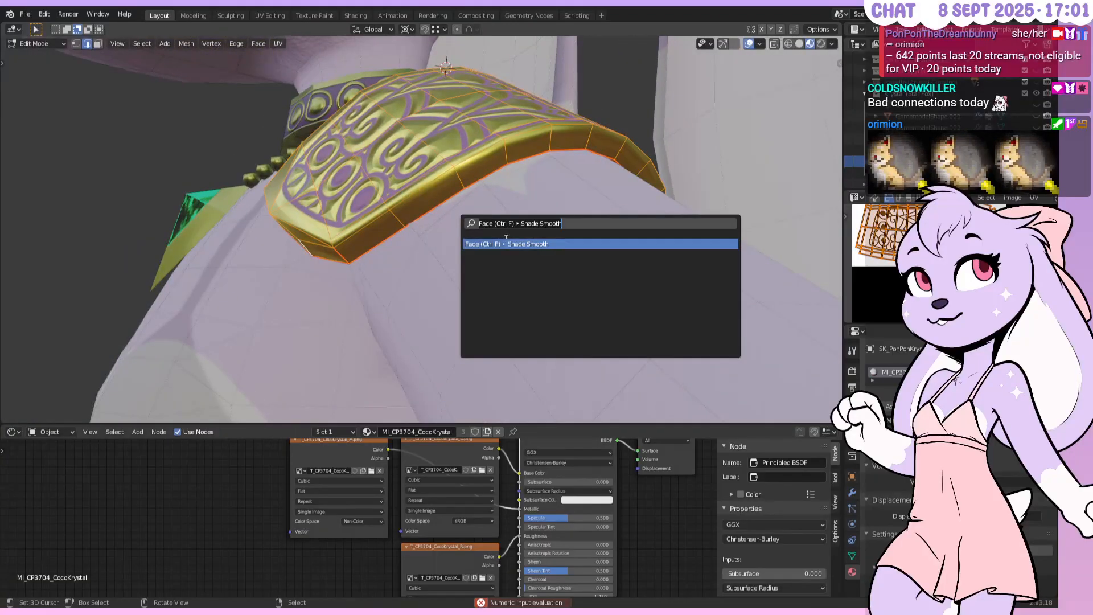
Merge duplicate vertices by distance and add another edge loop on the bracelet
type("merge")
key("Return")
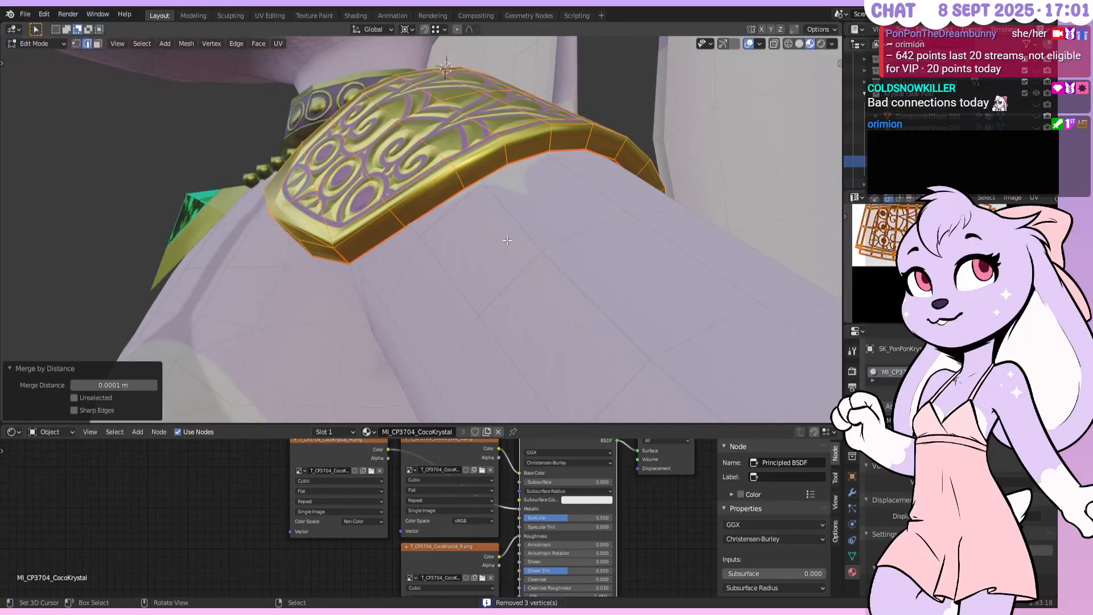
middle_click_drag(516, 237, 419, 165)
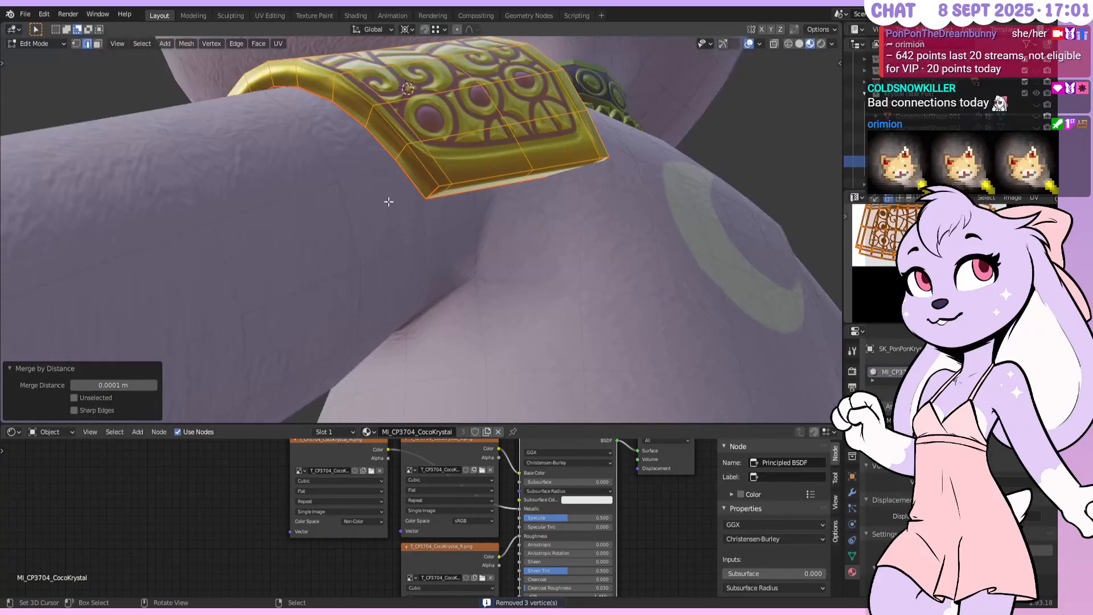
key("ctrl+r")
left_click(420, 161)
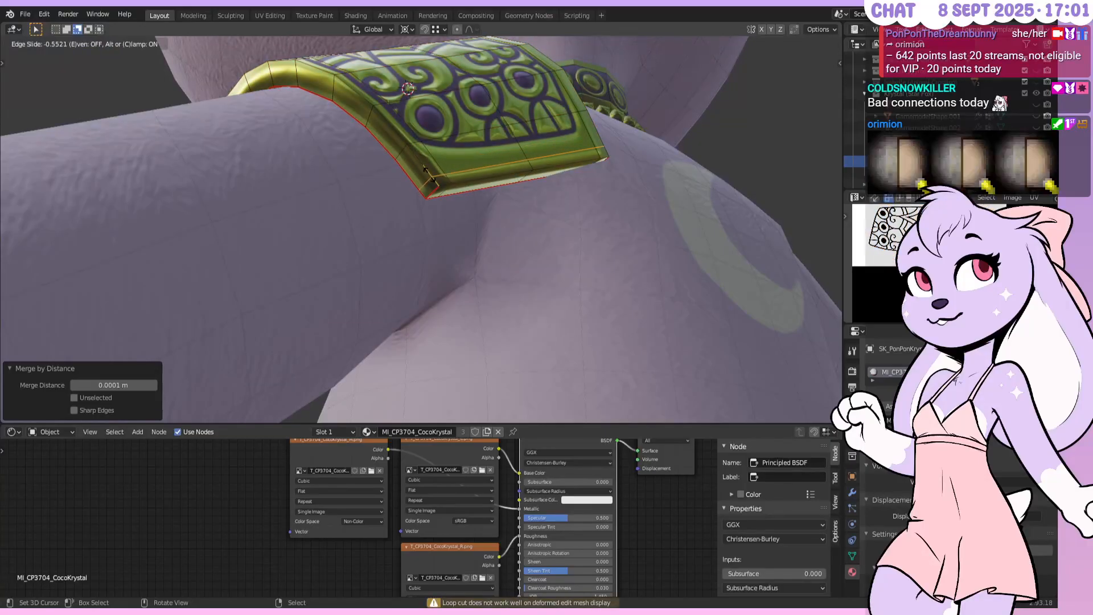
left_click(432, 172)
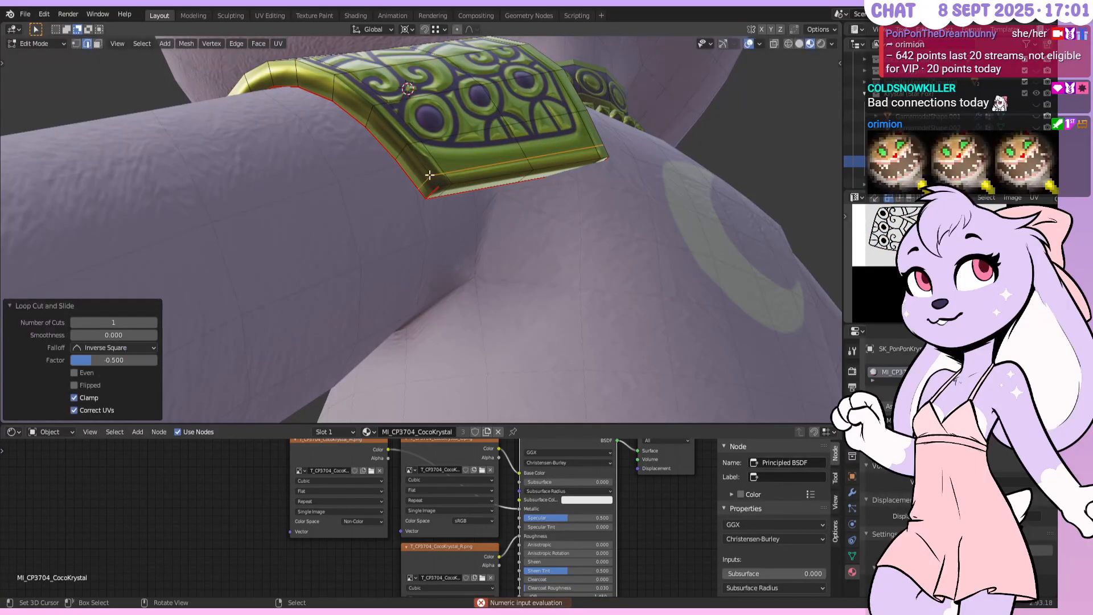
Subdivide an edge on the plate, then subdivide one of its halves again
key("Tab")
middle_click_drag(436, 170, 513, 251)
key("Tab")
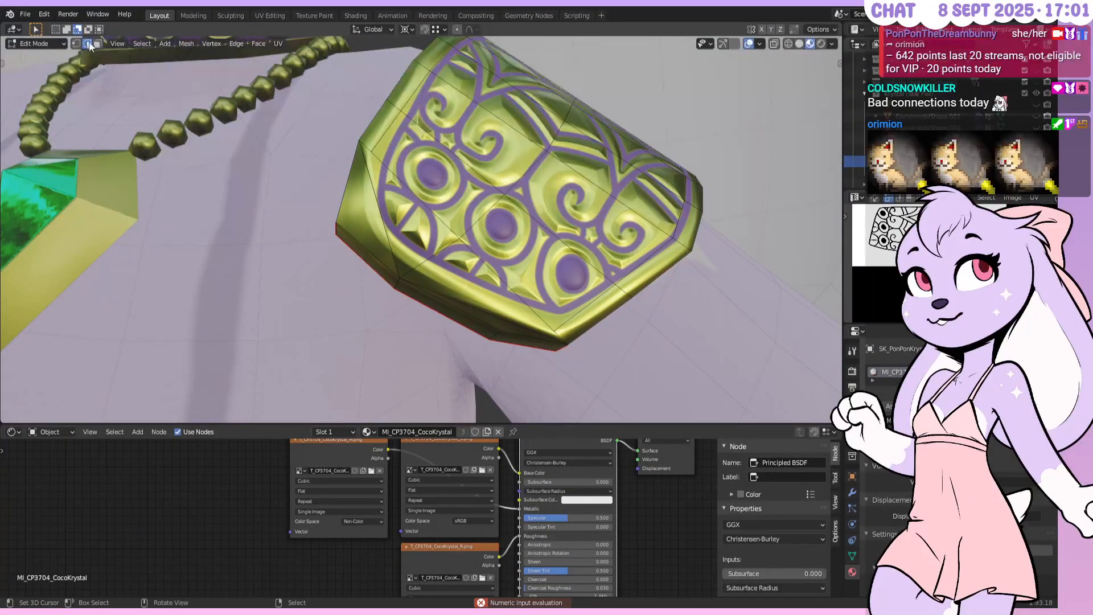
left_click(424, 266)
right_click(428, 265)
left_click(428, 265)
scroll(439, 274, "up", 3)
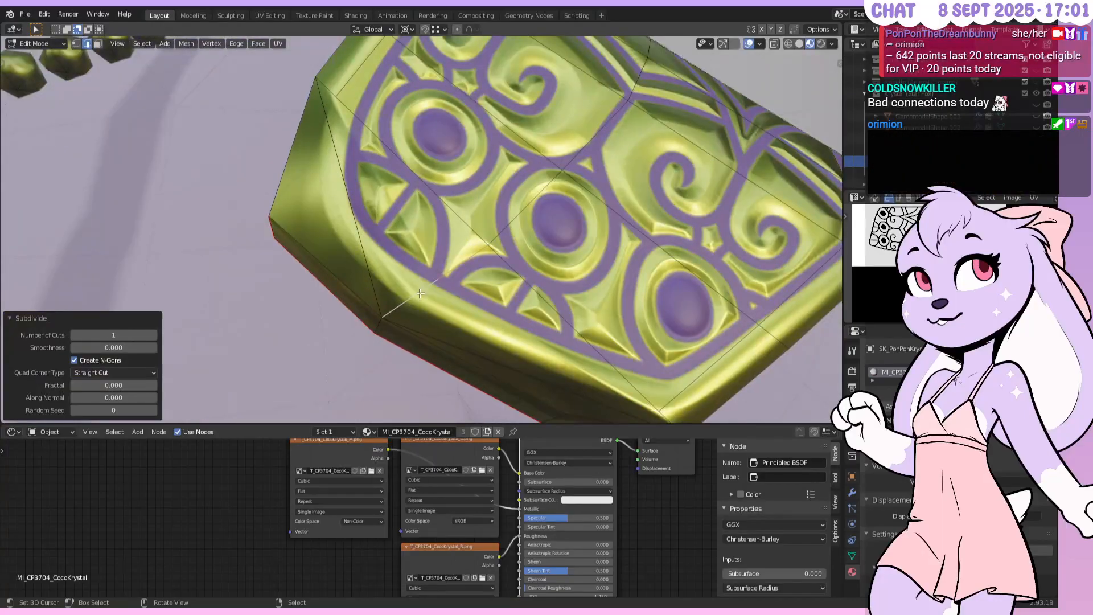
middle_click_drag(429, 292, 389, 251)
right_click(357, 214)
right_click(357, 214)
left_click(357, 214)
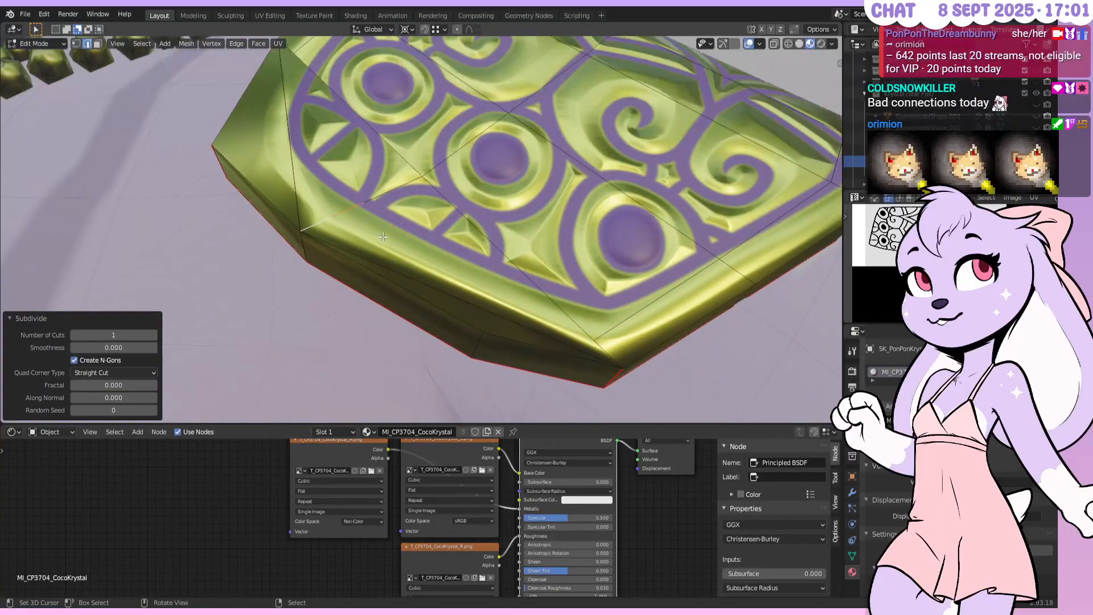
Dissolve the extra mid-edge vertex and triangulate a face on the plate
left_click(76, 43)
left_click(364, 202)
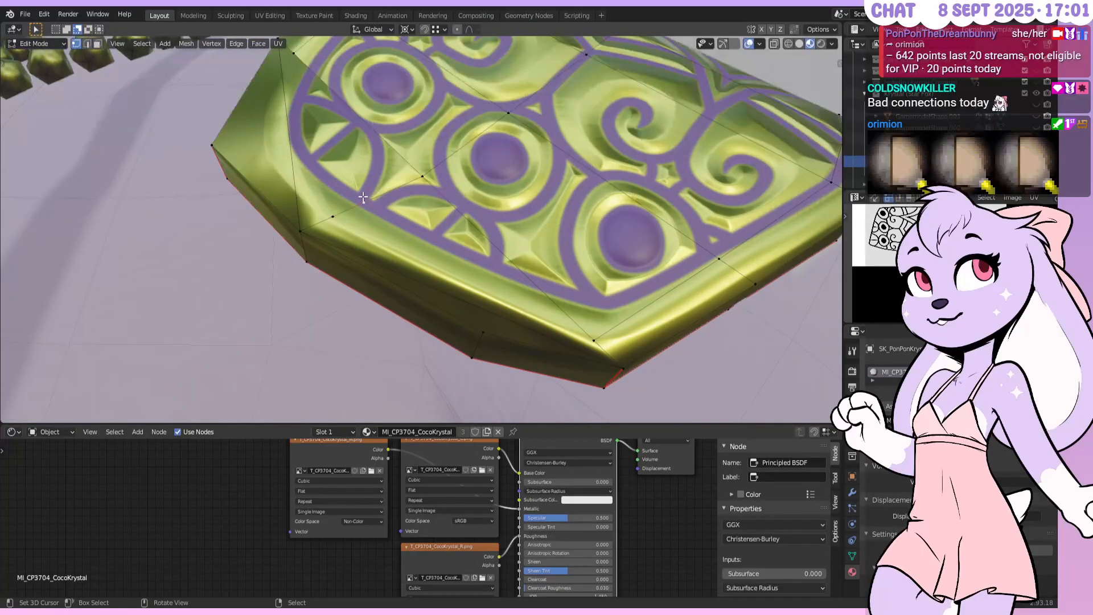
right_click(357, 234)
left_click(350, 263)
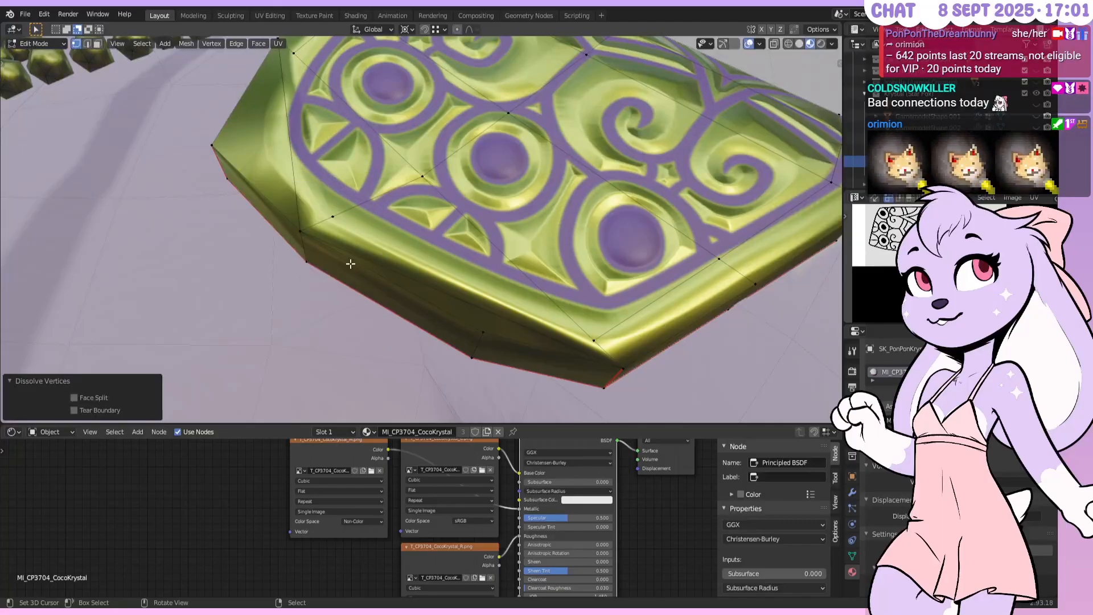
left_click(97, 43)
left_click(415, 234)
key("ctrl+t")
key("alt+a")
middle_click_drag(415, 233, 425, 249)
Merge the thin triangle pairs on the bevel strip into quads with Alt+J
right_click(310, 184)
right_click(324, 182)
key("alt+a")
right_click(324, 181, "shift")
right_click(324, 181, "shift")
right_click(323, 180, "shift")
right_click(336, 185, "shift")
key("alt+j")
key("alt+a")
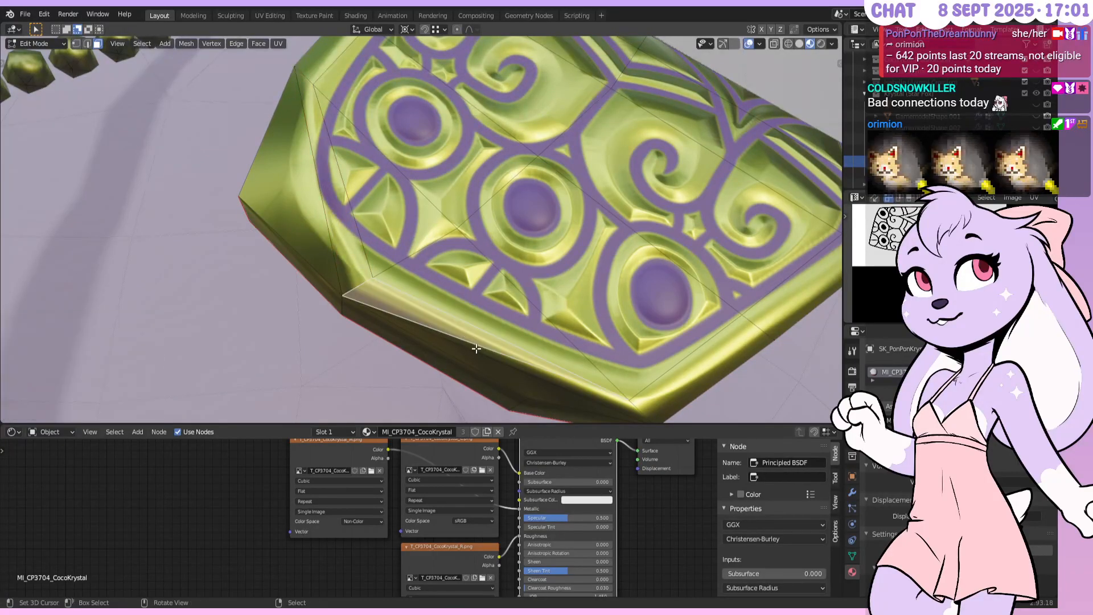
middle_click_drag(462, 321, 392, 256)
key("alt+j")
key("alt+a")
Switch to edge select mode and view the bracer in solid shading
left_click(86, 43)
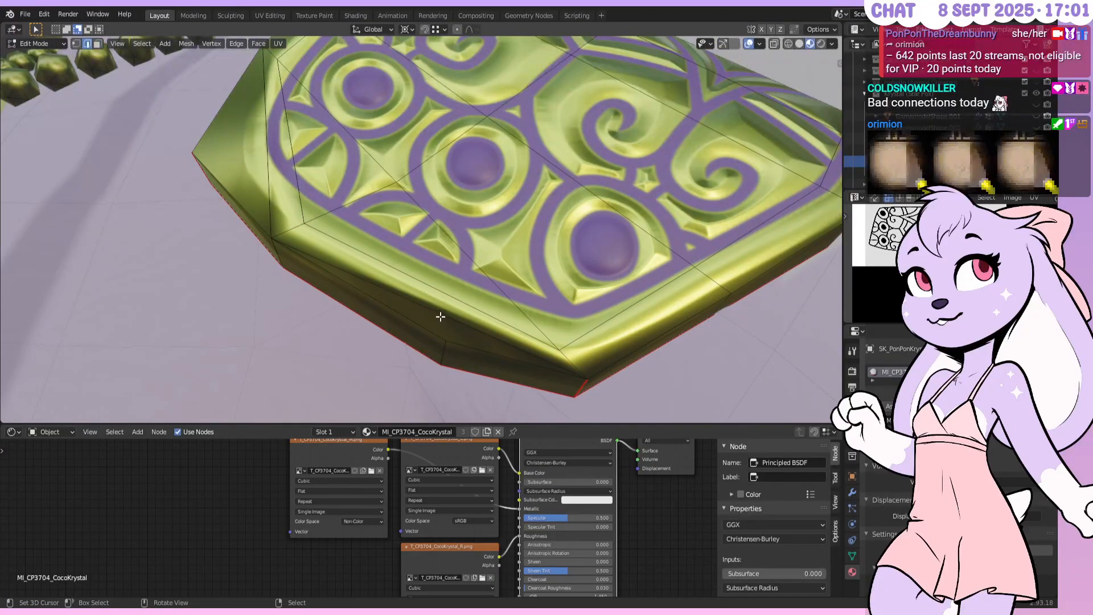
middle_click_drag(442, 292, 488, 306)
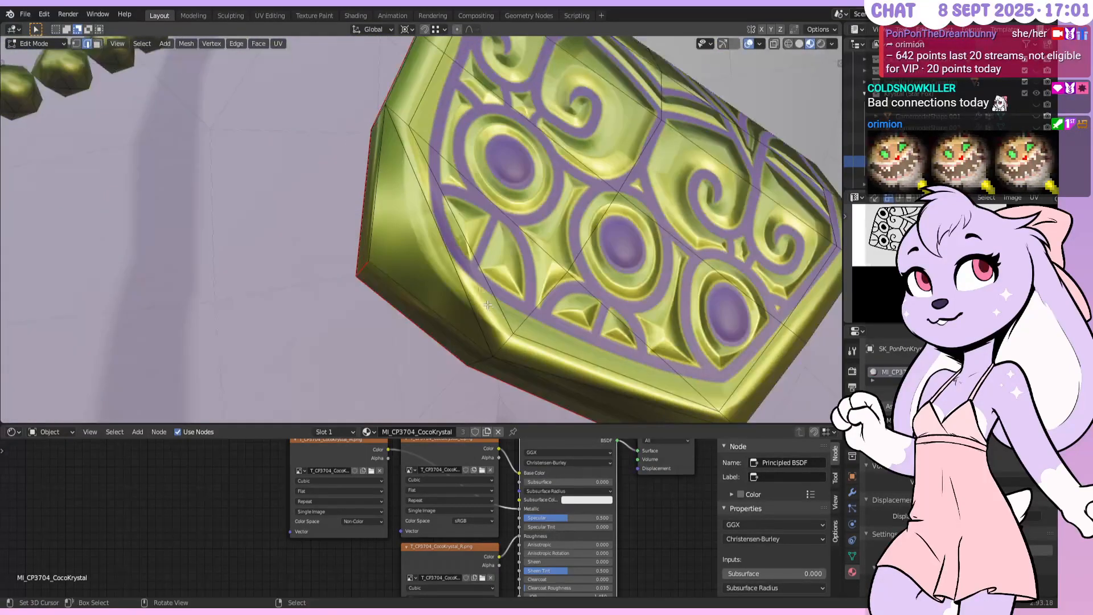
key("z")
left_click(552, 276)
middle_click_drag(552, 276, 464, 279)
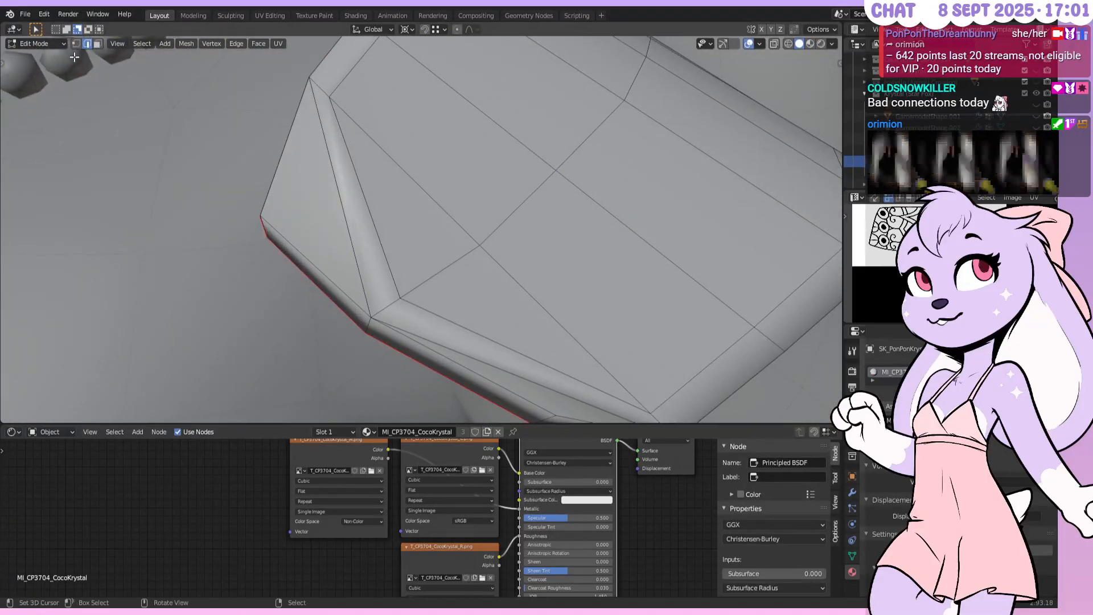
Subdivide three bevel edges using Inner Vert corner type
left_click(328, 203)
left_click(521, 386, "shift")
left_click(493, 342, "shift")
middle_click_drag(493, 342, 497, 308, "shift")
right_click(376, 189, "shift")
key("w")
left_click(374, 193)
left_click(100, 360)
Subdivide two more edges on the end bevel
left_click(302, 149)
left_click(541, 354, "shift")
right_click(540, 354)
left_click(525, 265)
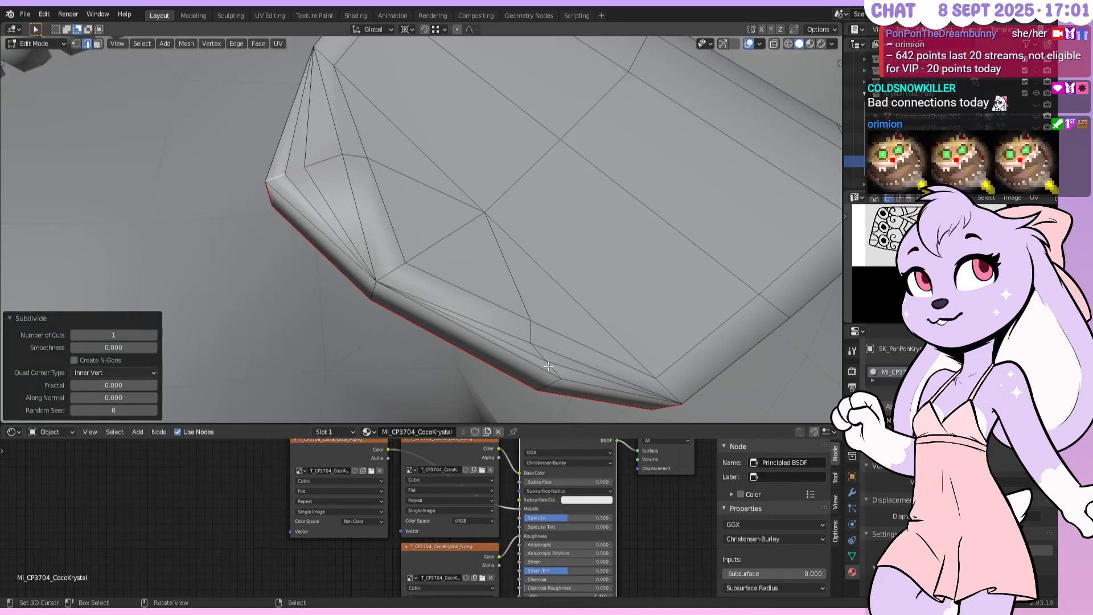
left_click(79, 43)
left_click(88, 44)
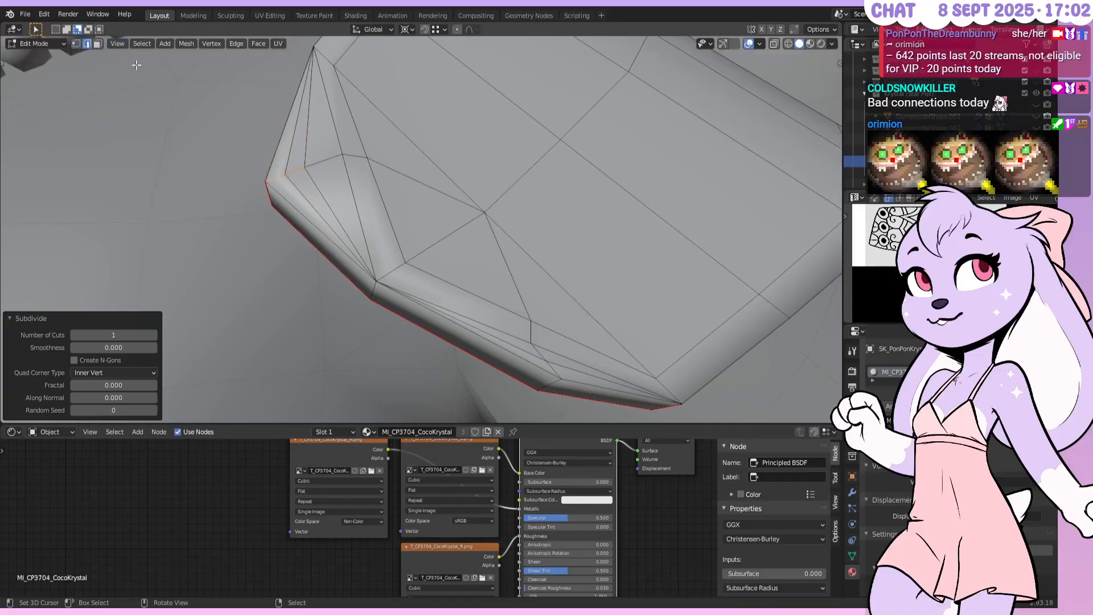
Select the fan edges along the lower and upper bevel
right_click(549, 350, "shift")
right_click(550, 331, "shift")
right_click(483, 320, "shift")
right_click(487, 304, "shift")
right_click(336, 213, "shift")
right_click(358, 208, "shift")
right_click(382, 205, "shift")
right_click(336, 130, "shift")
right_click(353, 131, "shift")
right_click(338, 116, "shift")
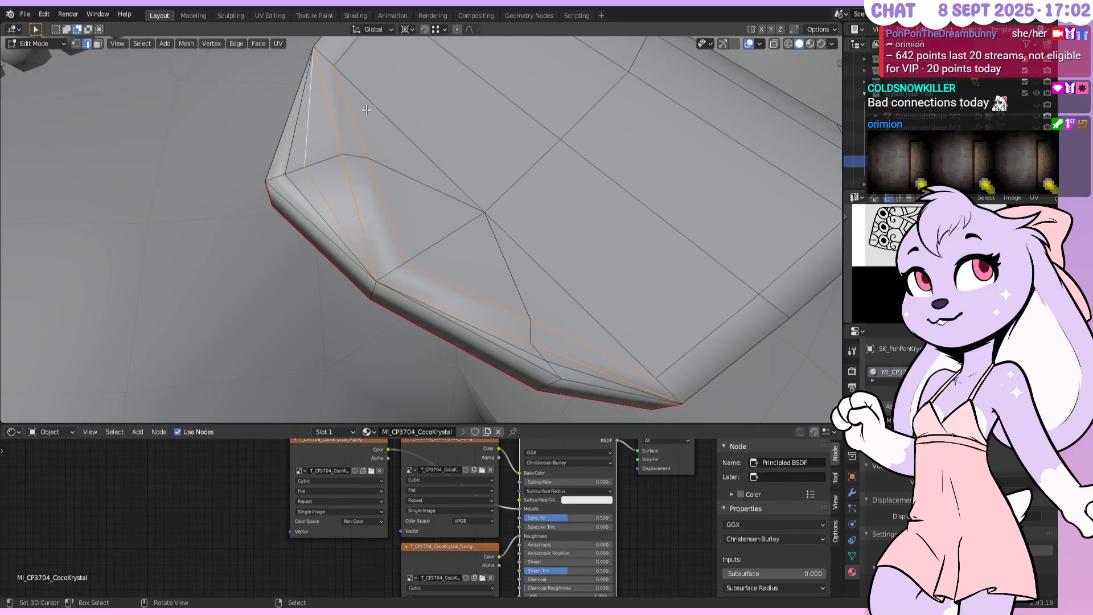
Show the gold material and dissolve the selected fan edges, redoing it after an undo
key("z")
left_click(366, 173)
key("x")
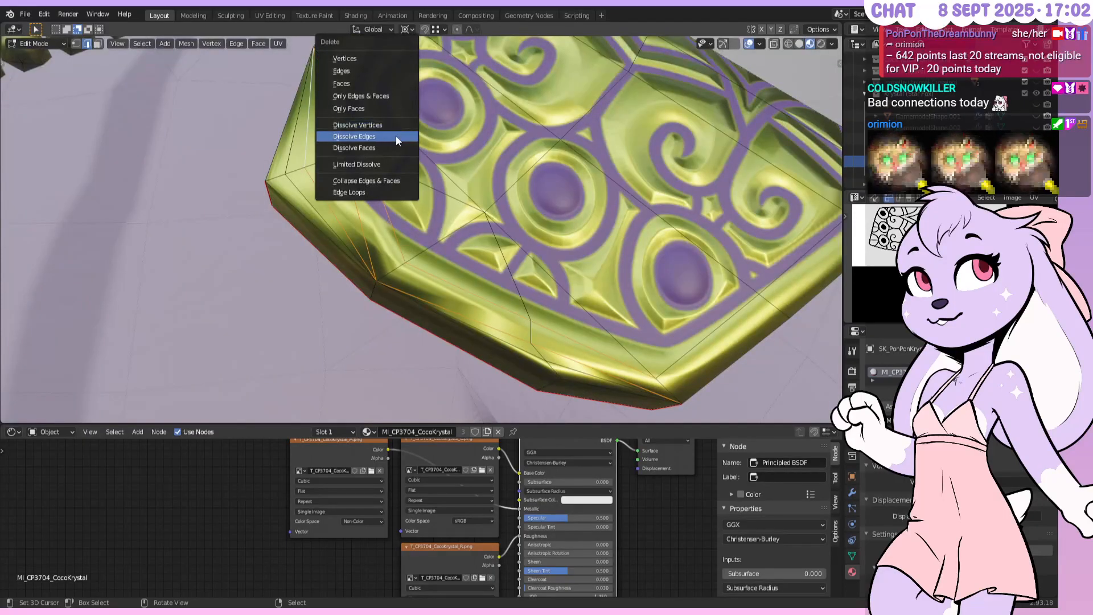
left_click(397, 137)
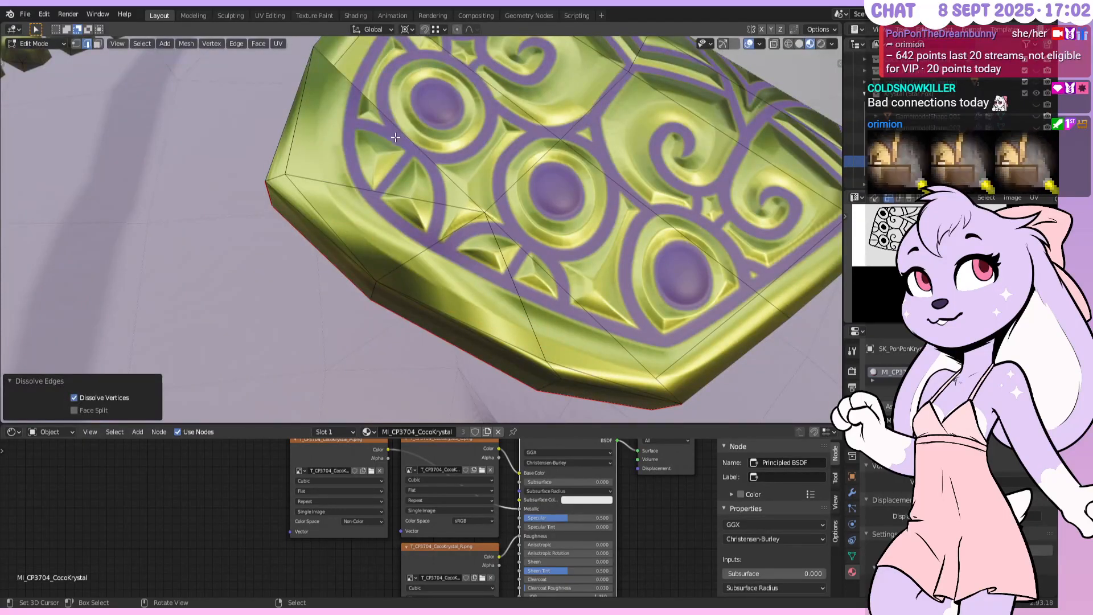
key("ctrl+z")
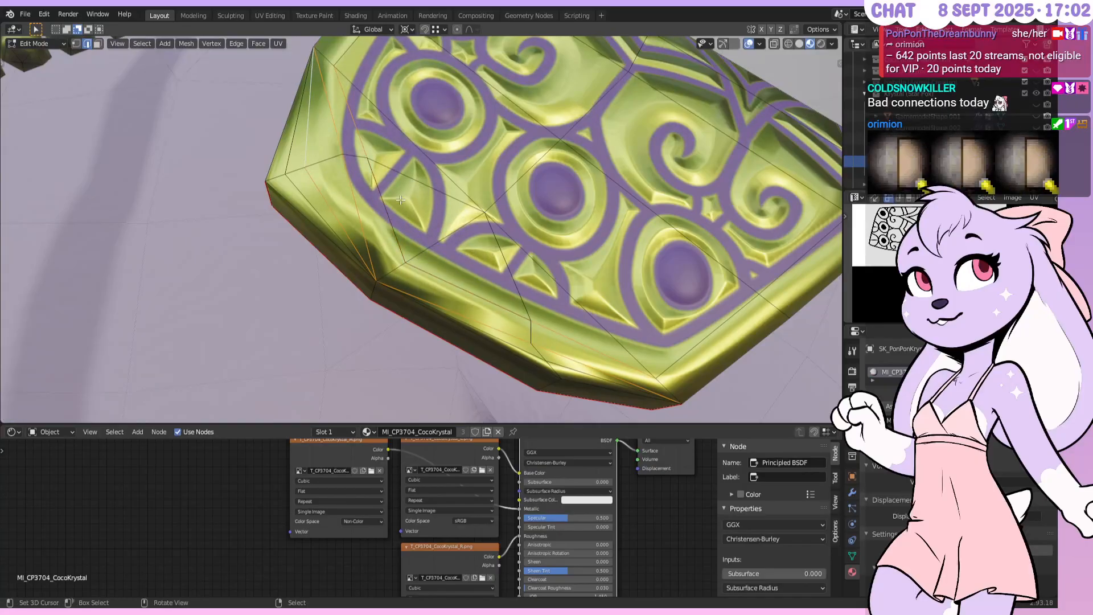
key("x")
left_click(401, 200)
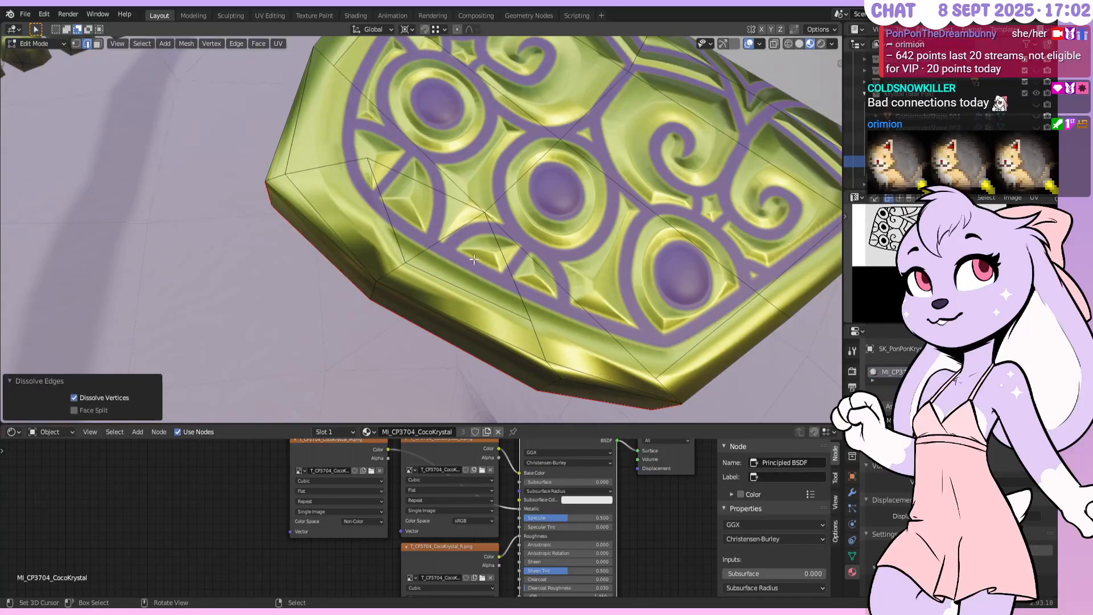
Subdivide another bevel edge and select the next edge for editing
right_click(546, 337)
left_click(538, 286)
left_click(541, 358)
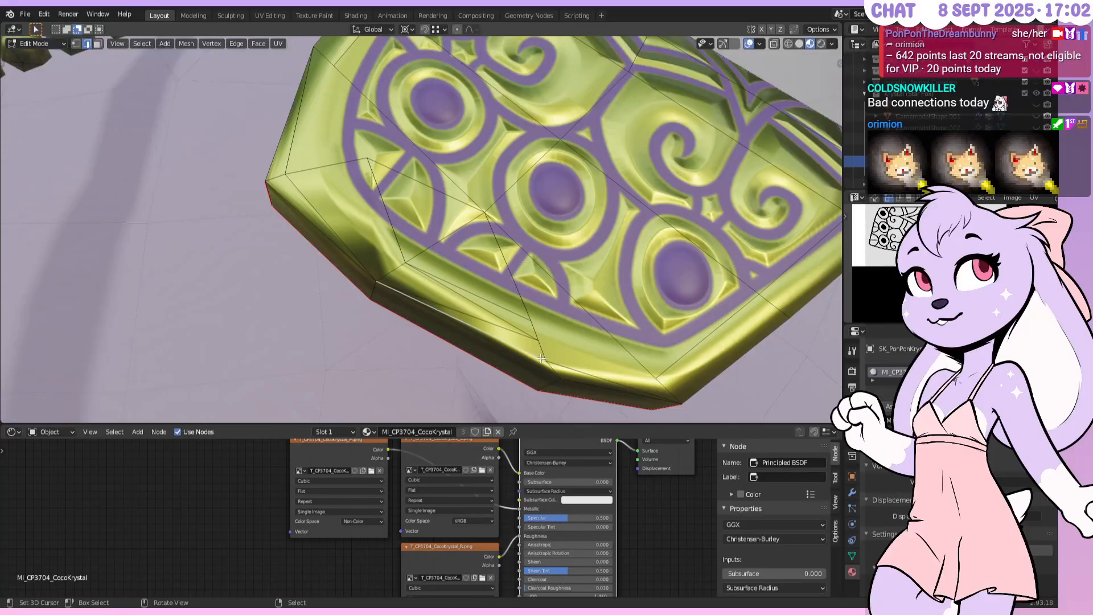
right_click(543, 349)
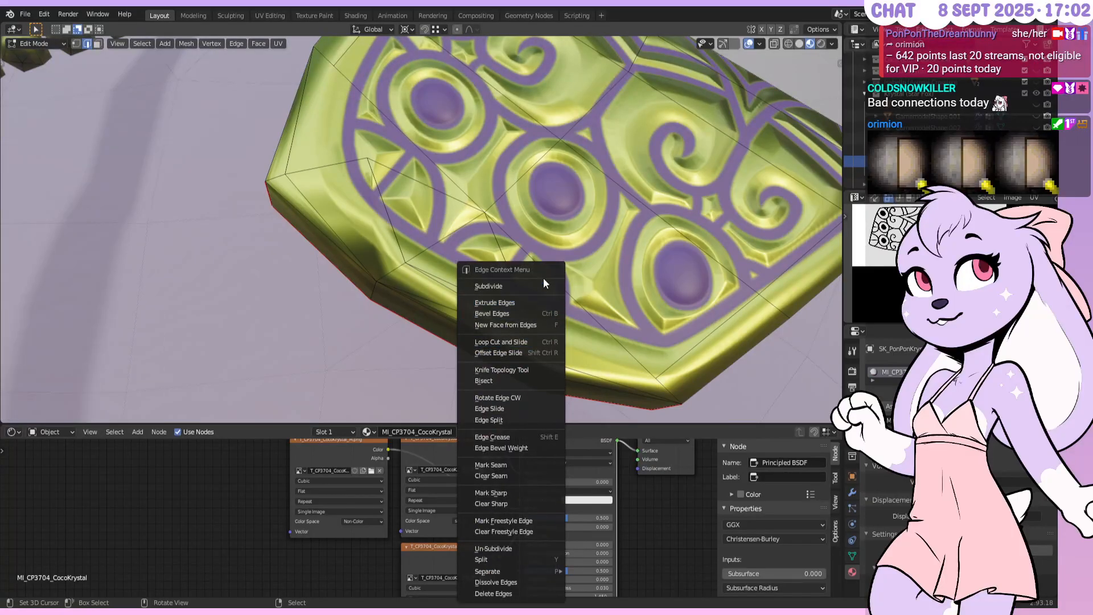
Subdivide a bevel edge, then dissolve three neighbouring bevel edges
left_click(542, 286)
left_click(532, 346)
left_click(550, 361, "shift")
left_click(525, 330, "shift")
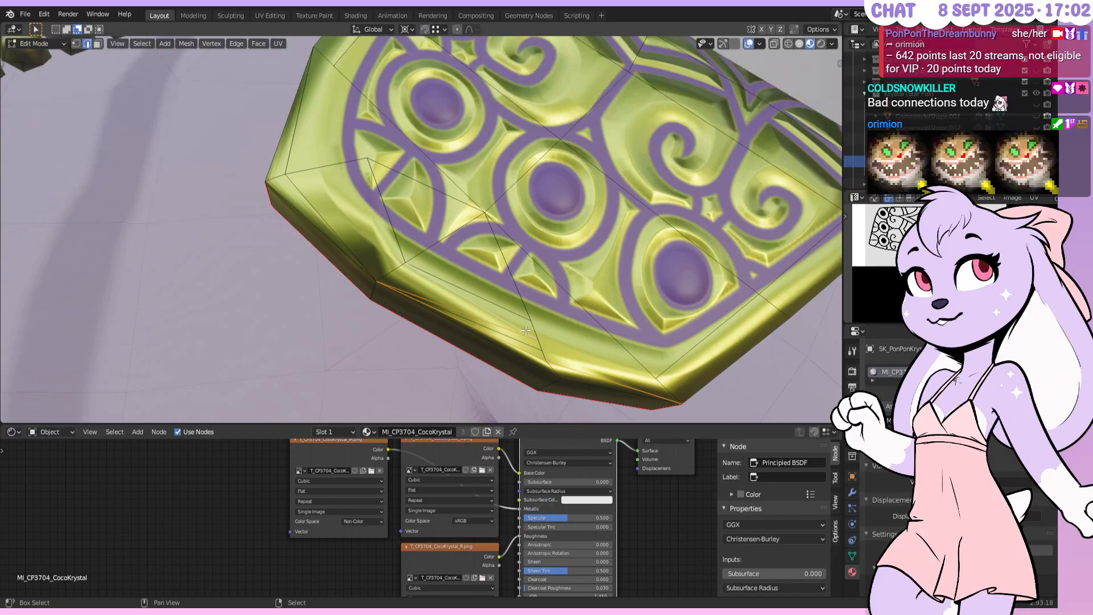
right_click(537, 292)
left_click(537, 291)
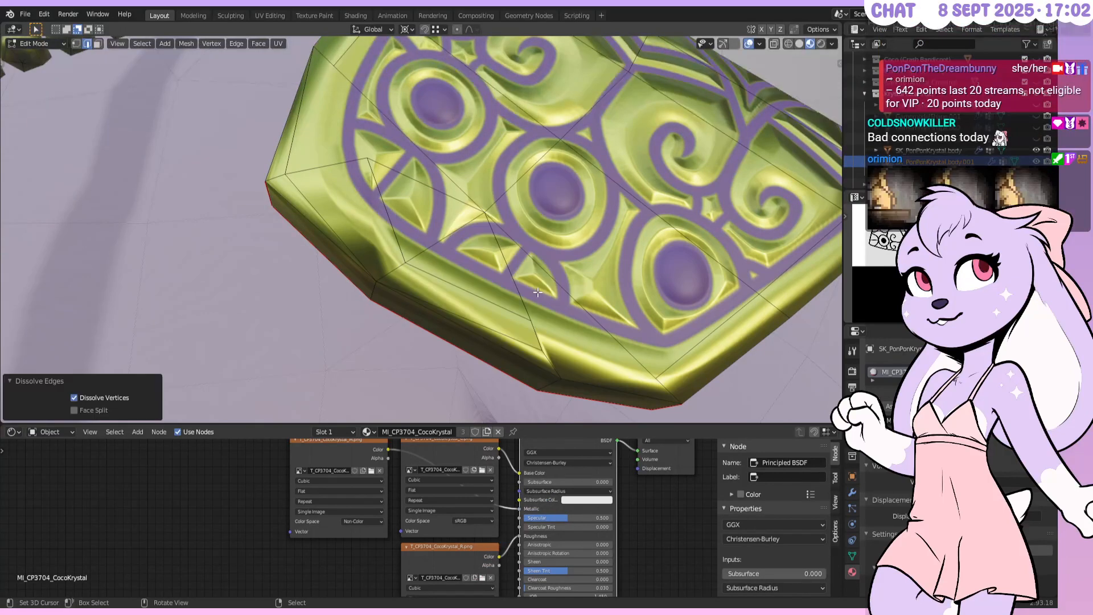
Subdivide two more edges on the bevel
right_click(422, 284)
right_click(401, 274)
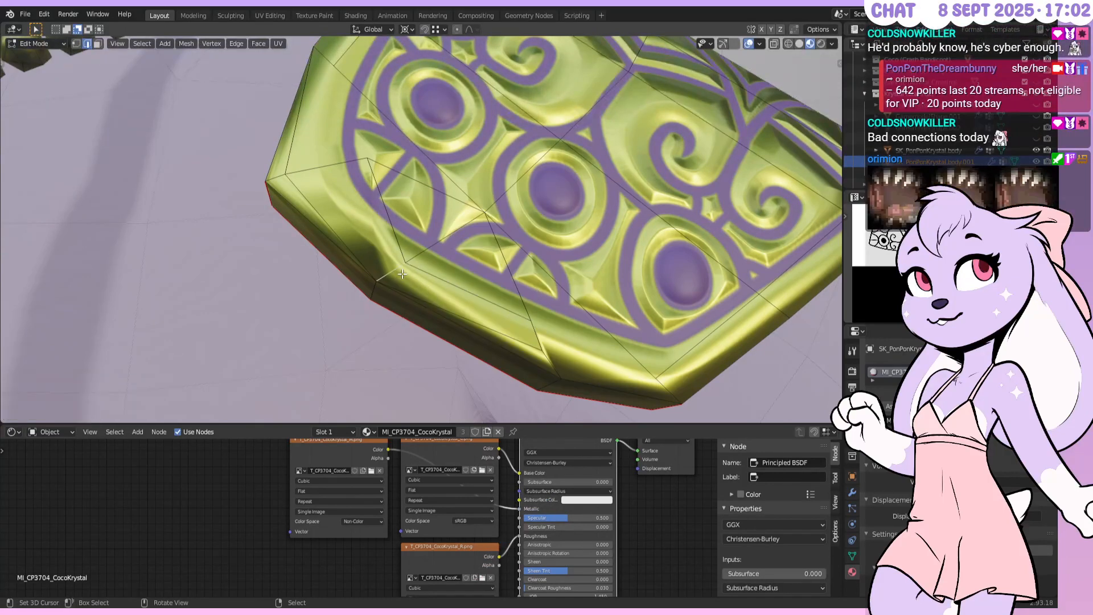
key("w")
left_click(402, 273)
right_click(400, 270)
key("w")
left_click(400, 270)
Dissolve five fan edges, compare the result with undo/redo, and revert it
right_click(414, 265)
right_click(404, 252, "shift")
right_click(415, 281, "shift")
right_click(409, 281, "shift")
right_click(382, 261, "shift")
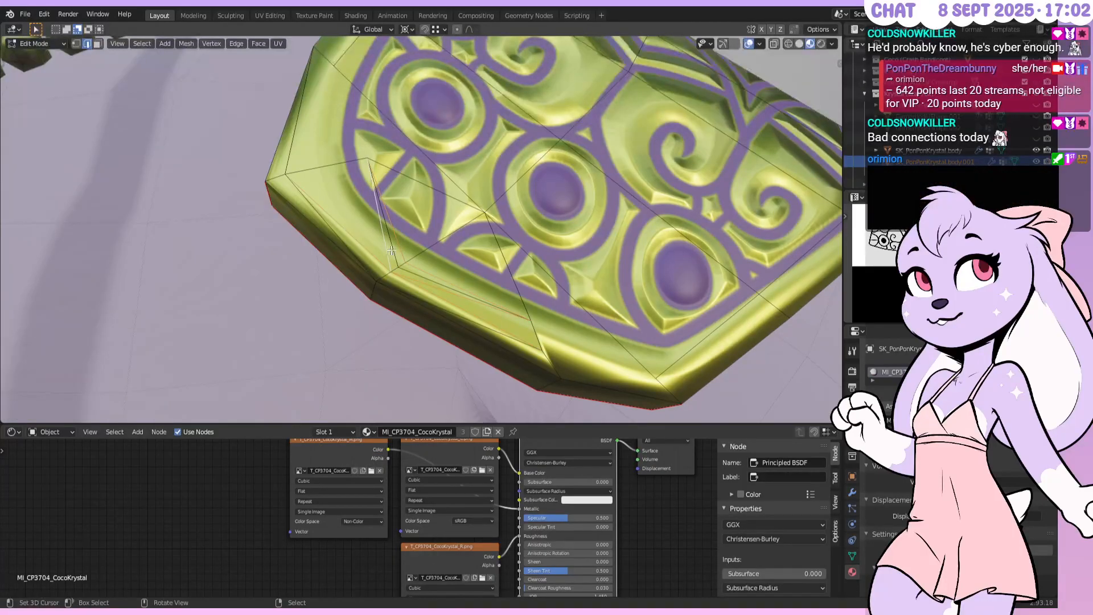
key("x")
left_click(397, 234)
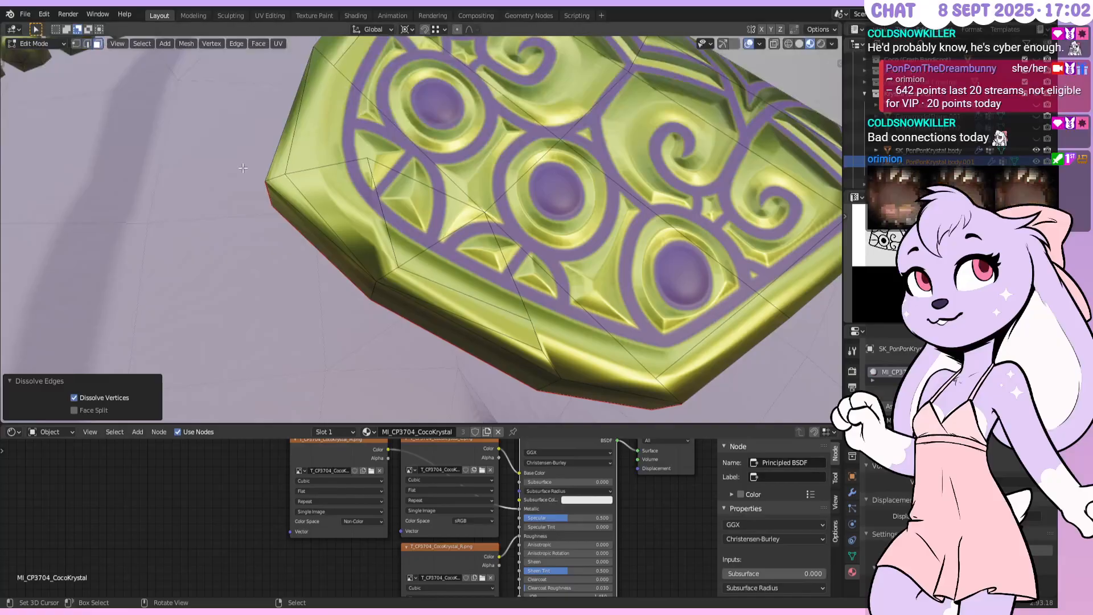
key("ctrl+z")
key("ctrl+shift+z")
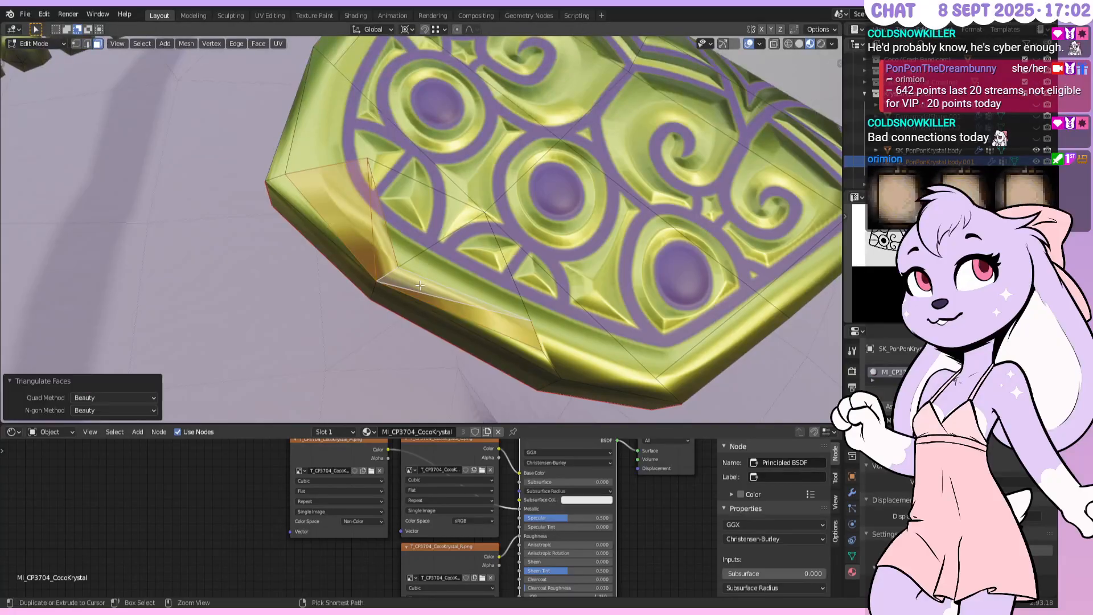
key("ctrl+z")
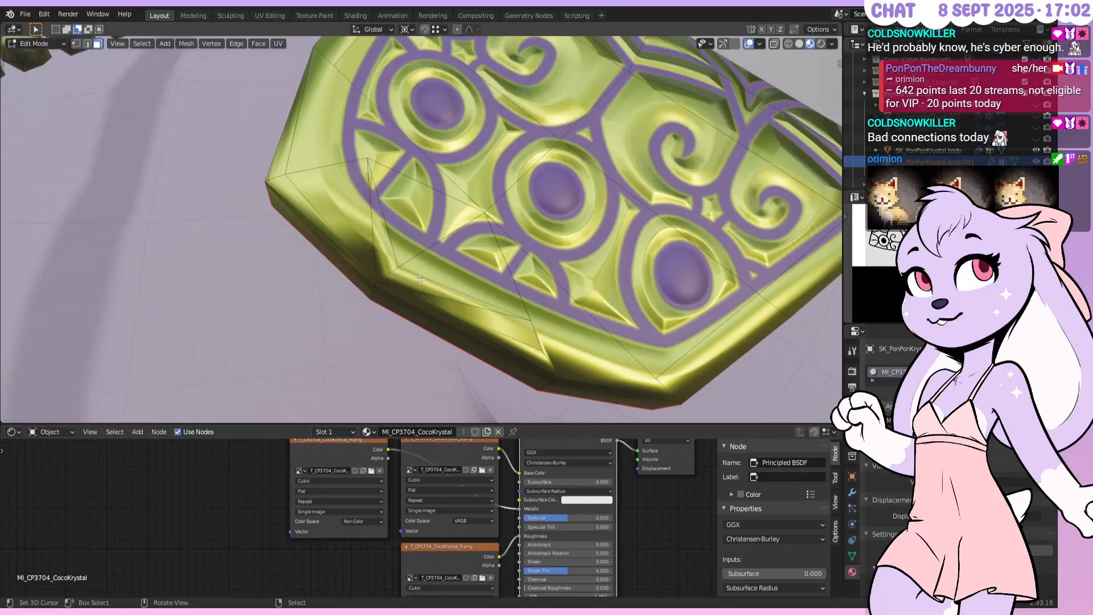
key("ctrl+shift+z")
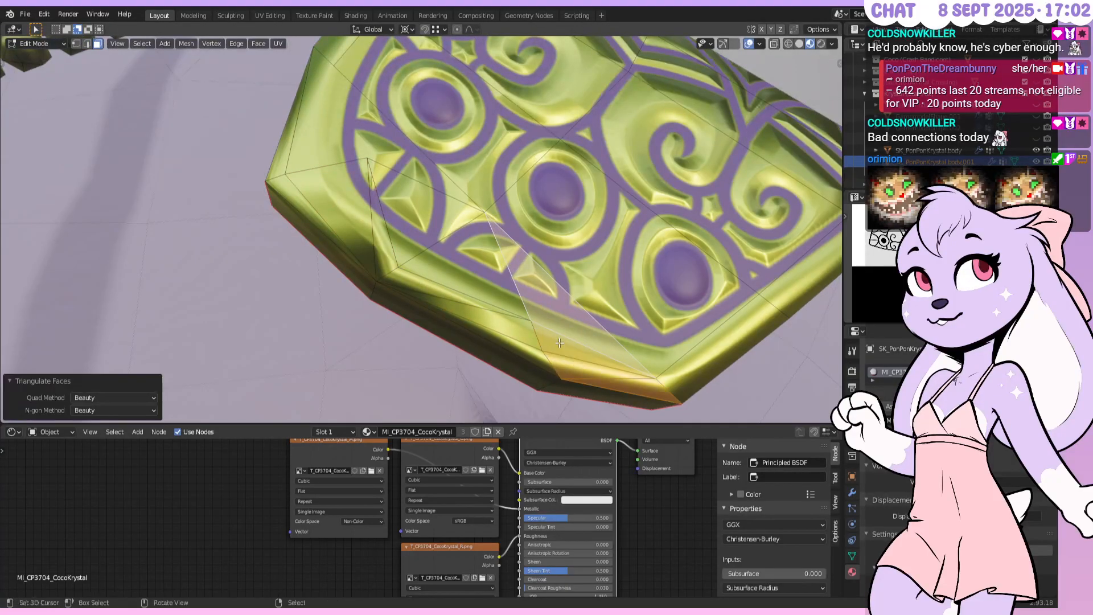
key("ctrl+z")
Merge the lower bevel triangles into a quad with Alt+J, then pick a triangular face
left_click(576, 372)
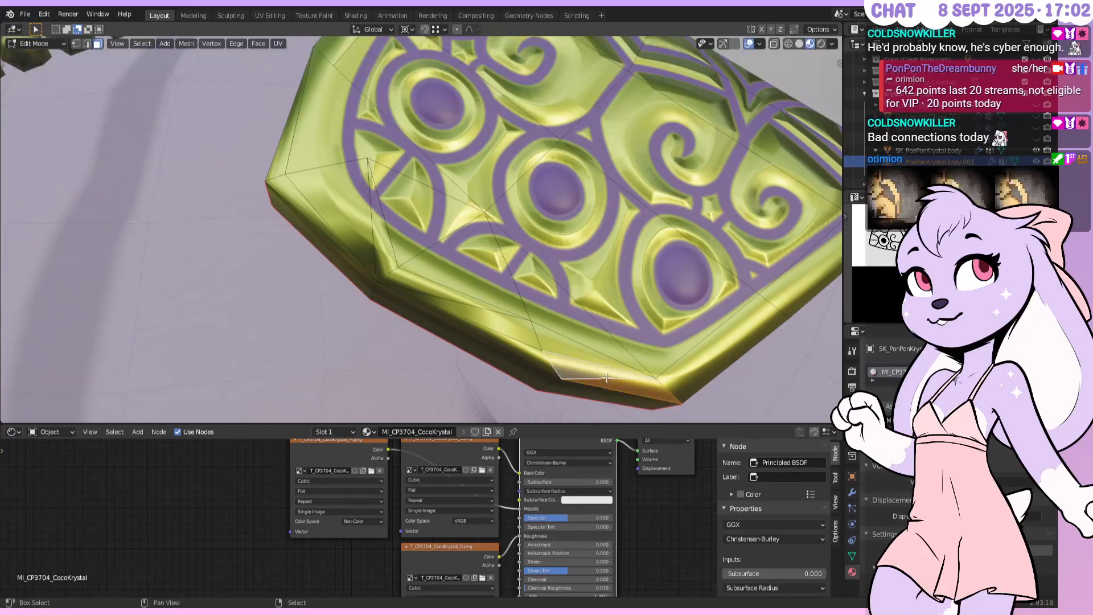
key("alt+j")
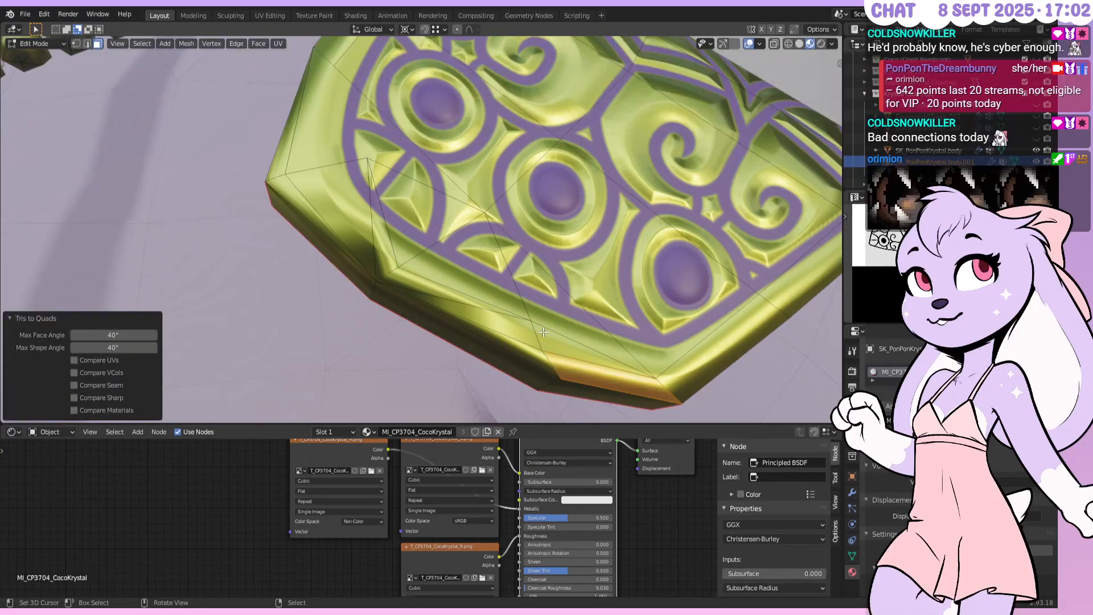
key("alt+a")
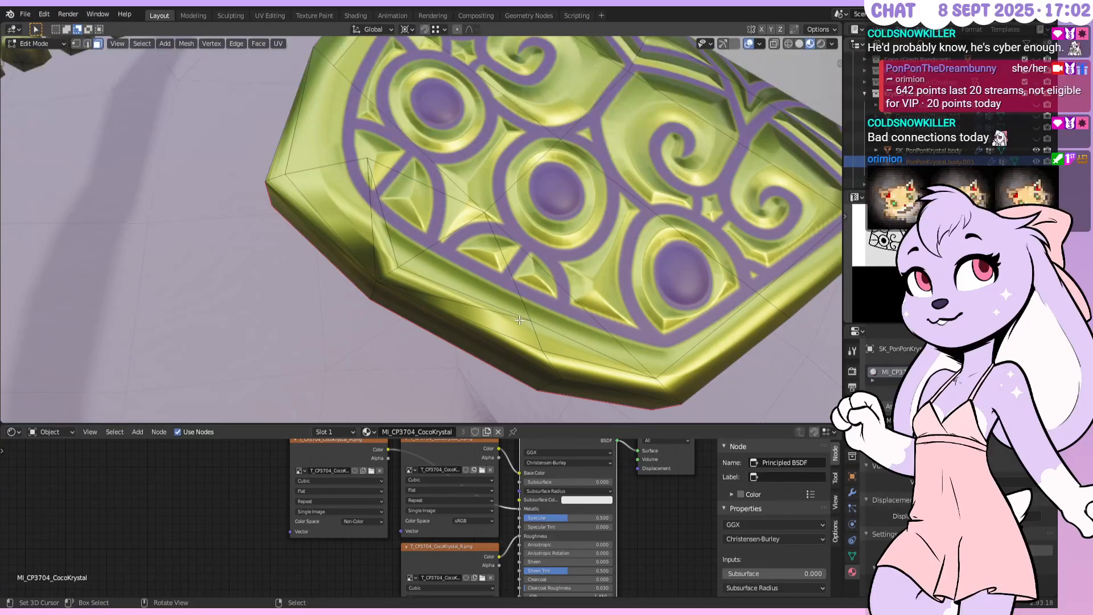
left_click(356, 237)
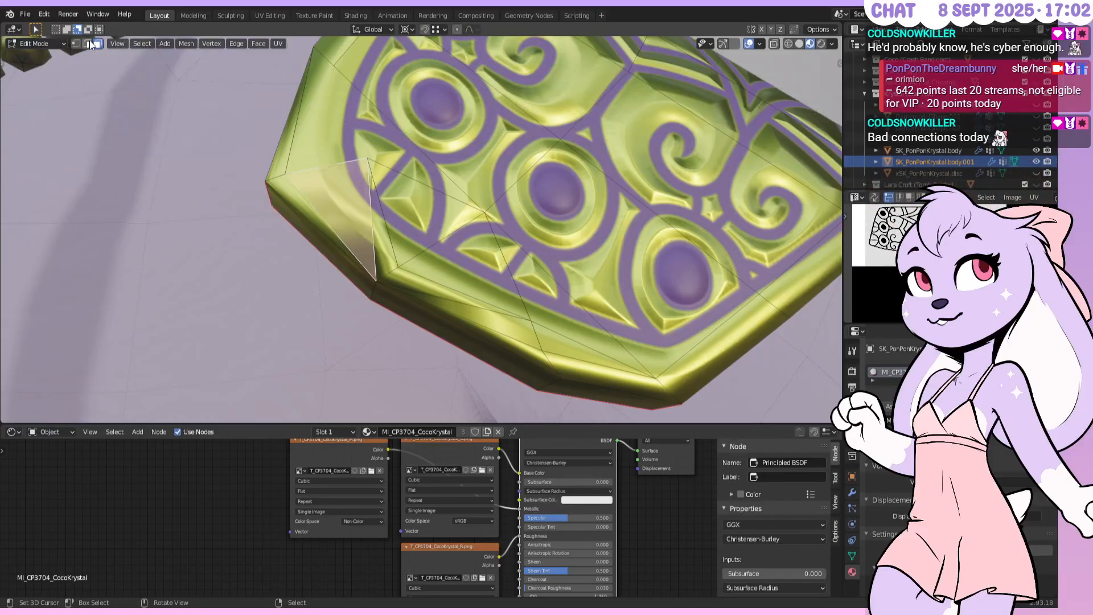
Rotate two bevel edges clockwise to reroute the faces
left_click(87, 44)
left_click(371, 222)
key("ctrl+e")
left_click(371, 222)
right_click(417, 288)
key("ctrl+e")
left_click(418, 289)
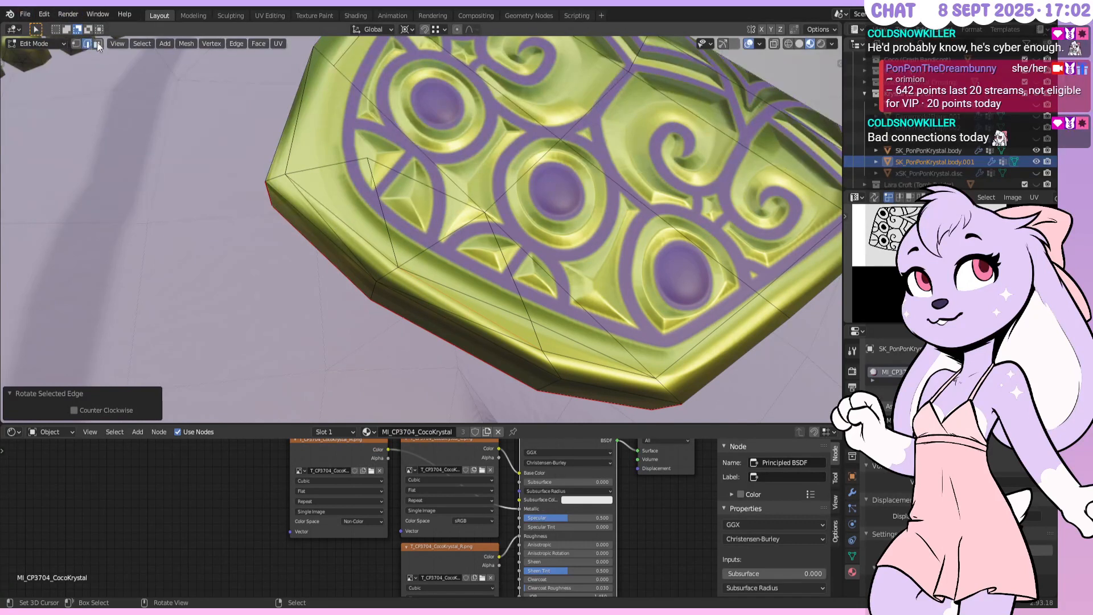
Select the edges around a bevel vertex and the bottom bevel edge
right_click(392, 224, "shift")
right_click(419, 183, "shift")
right_click(343, 166, "shift")
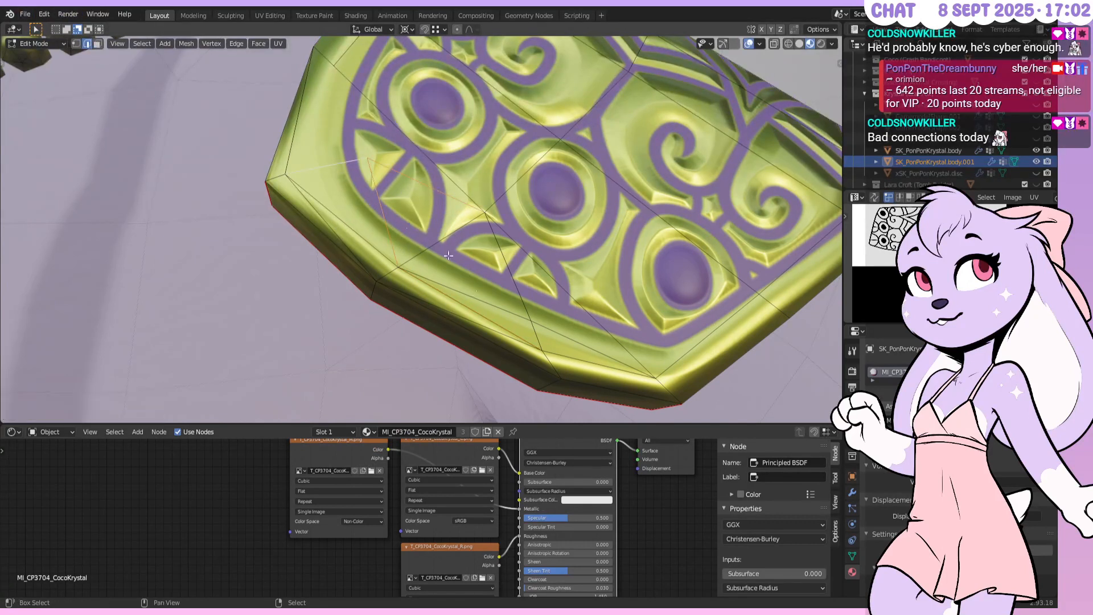
right_click(475, 327)
right_click(342, 240, "shift")
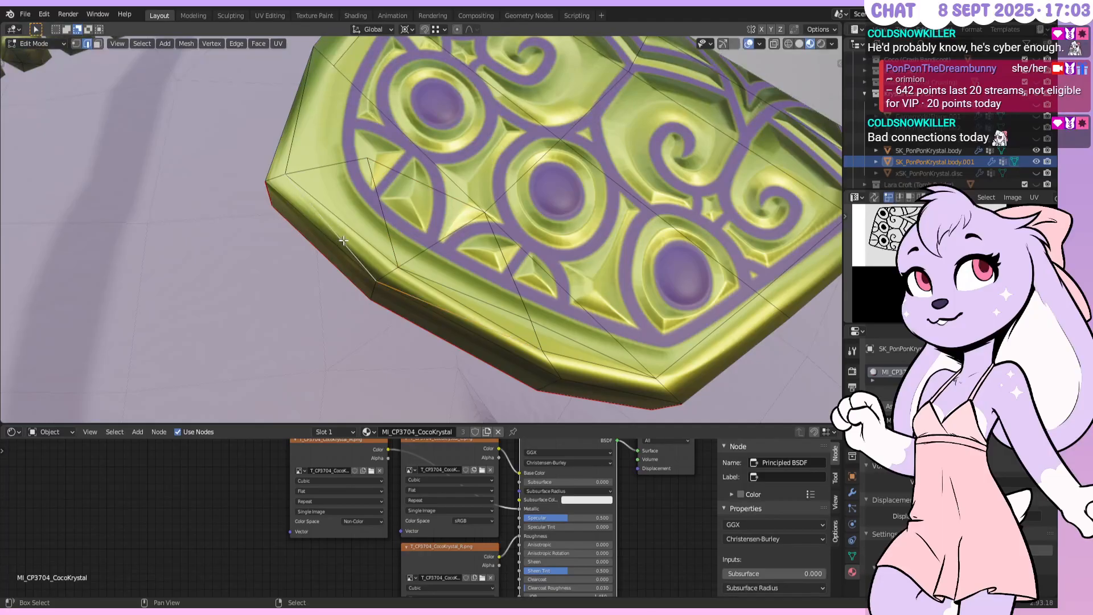
right_click(380, 208, "shift")
right_click(336, 166, "shift")
right_click(382, 164, "shift")
left_click(98, 43)
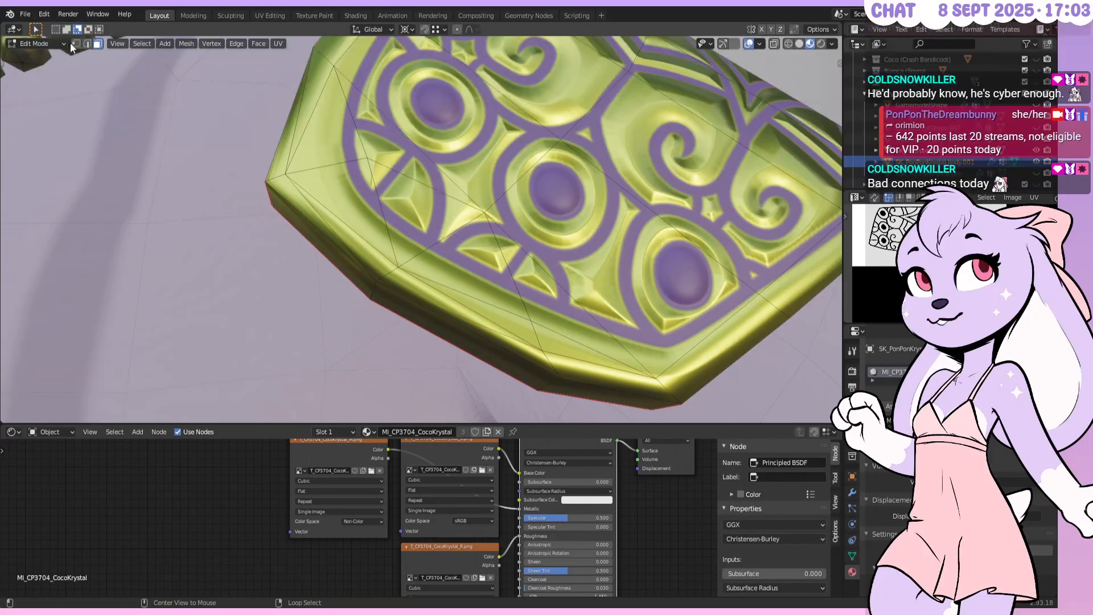
left_click(87, 43)
Dissolve six bottom and inner rim edges of the bracer
right_click(350, 234)
right_click(426, 296, "shift")
right_click(474, 275, "shift")
right_click(553, 319, "shift")
right_click(393, 210, "shift")
right_click(349, 131, "shift")
key("x")
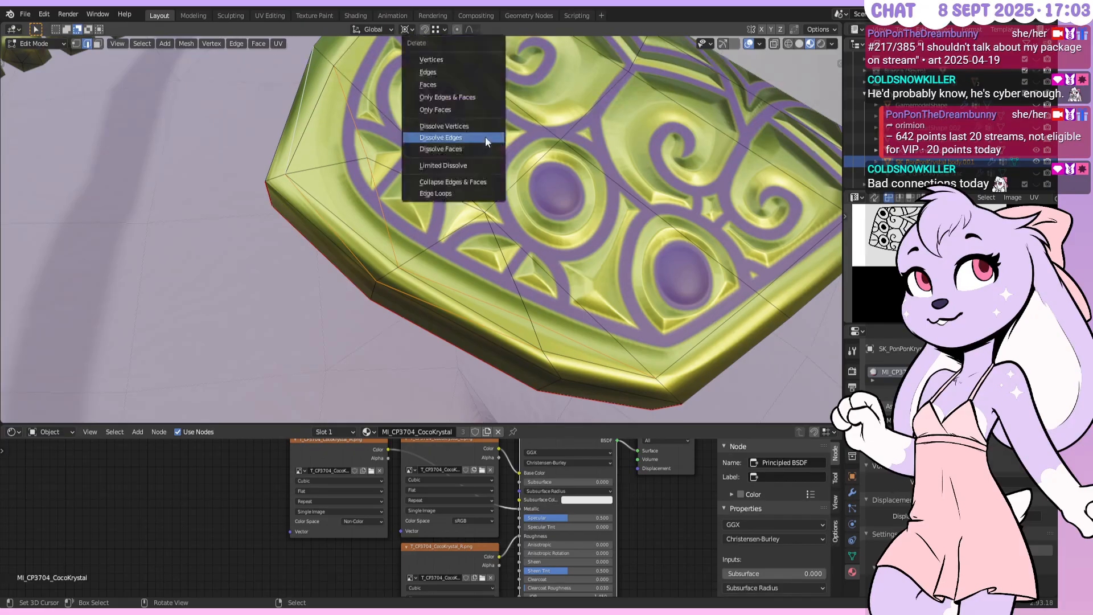
left_click(485, 136)
Return to Object Mode and hide overlays to view the gold bracer
middle_click_drag(495, 182, 447, 80)
key("Tab")
scroll(524, 191, "down", 6)
left_click(749, 44)
Turn overlays back on, enter Edit Mode, and hide the character's body in the outliner
scroll(439, 128, "up", 2)
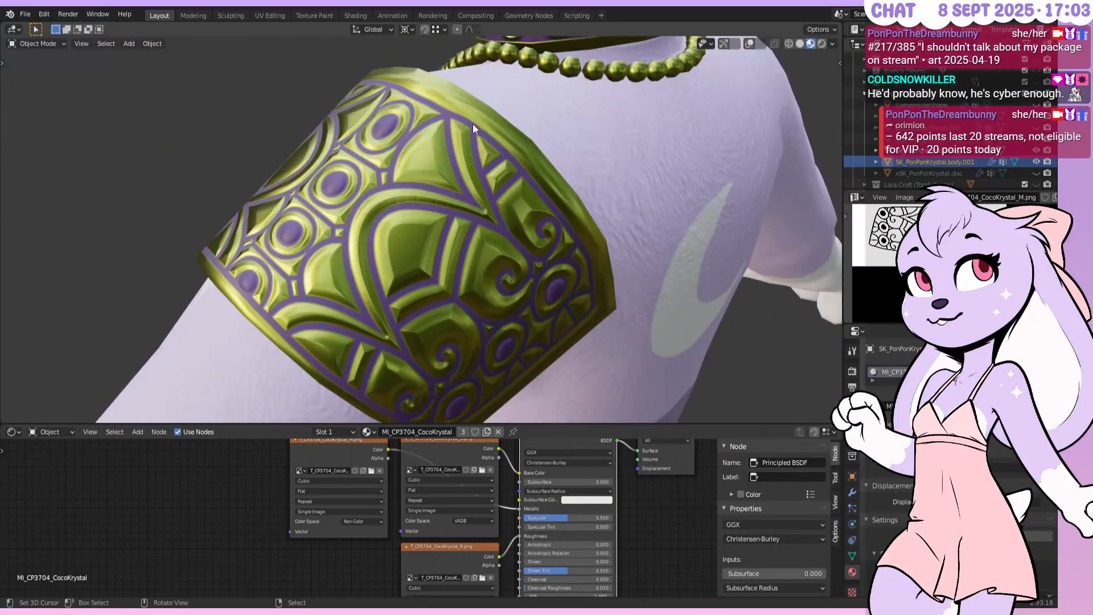
middle_click_drag(432, 132, 514, 176)
left_click(753, 43)
key("Tab")
middle_click_drag(512, 228, 425, 189)
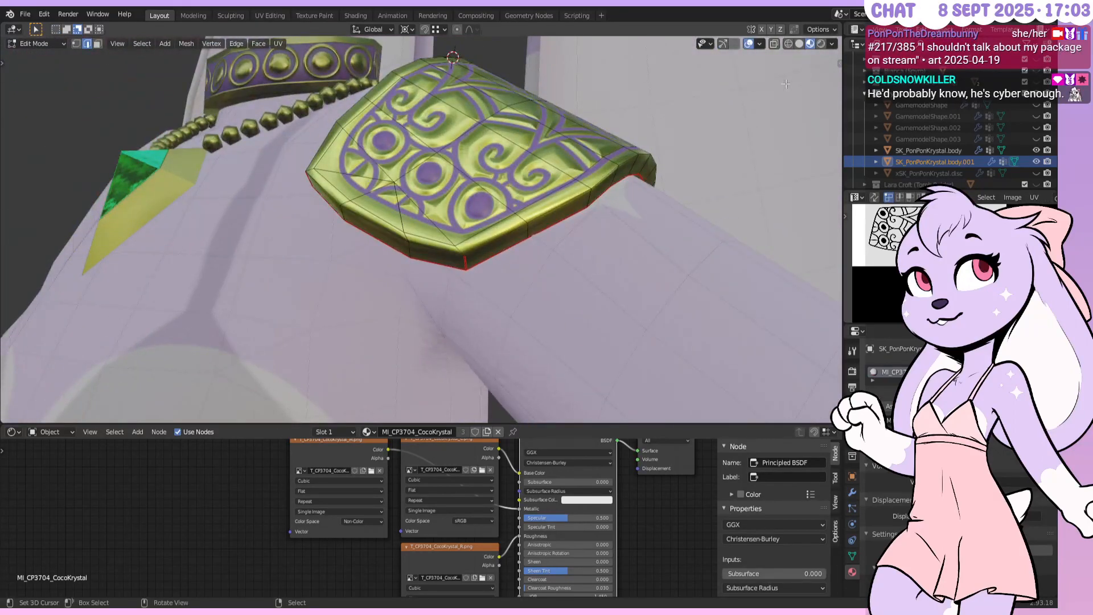
left_click(1035, 150)
Subdivide an edge at the armour piece's pointed end into halves and quarters
middle_click_drag(785, 154, 585, 129)
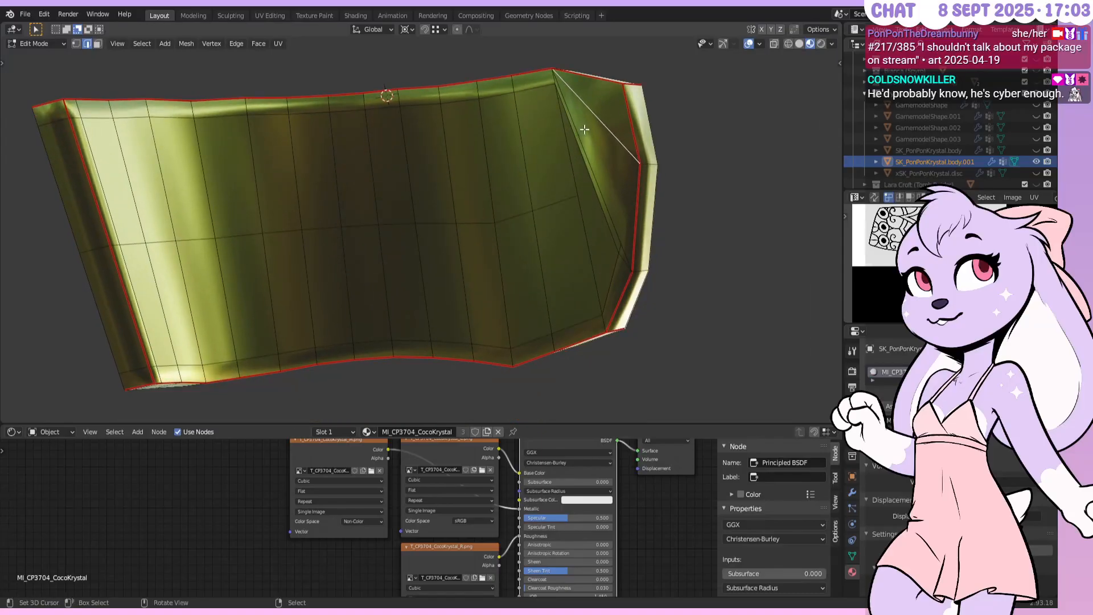
middle_click_drag(592, 206, 670, 188)
right_click(671, 188)
left_click(669, 189)
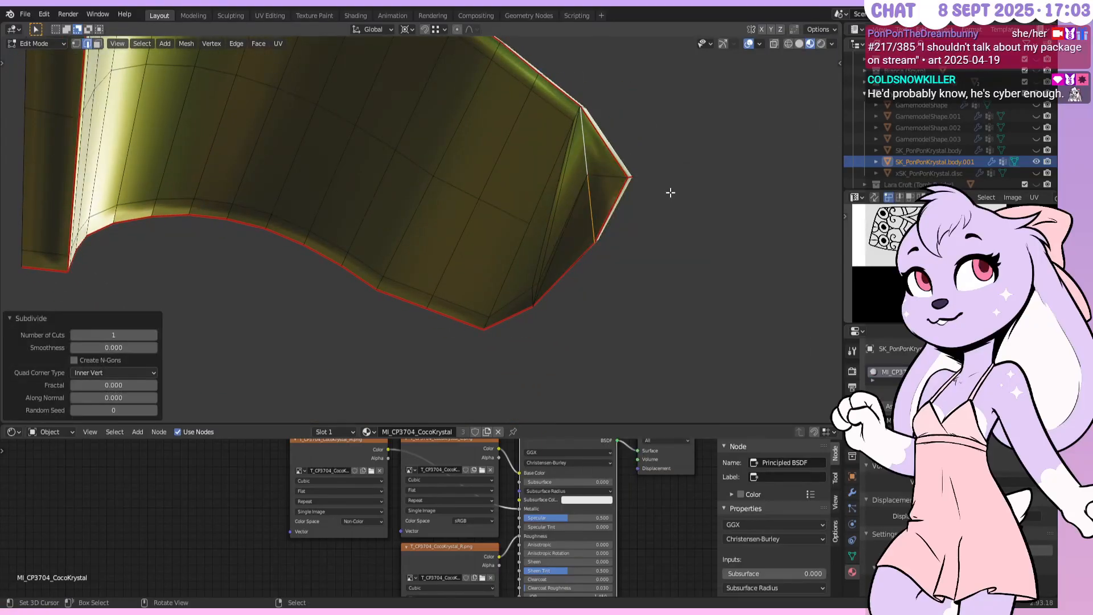
right_click(595, 202)
key("w")
left_click(596, 203)
right_click(596, 216)
key("w")
left_click(596, 217)
Undo the subdivision cuts at the pointed end
middle_click_drag(602, 225, 634, 247)
scroll(634, 239, "up", 2)
middle_click_drag(633, 202, 556, 199, "shift")
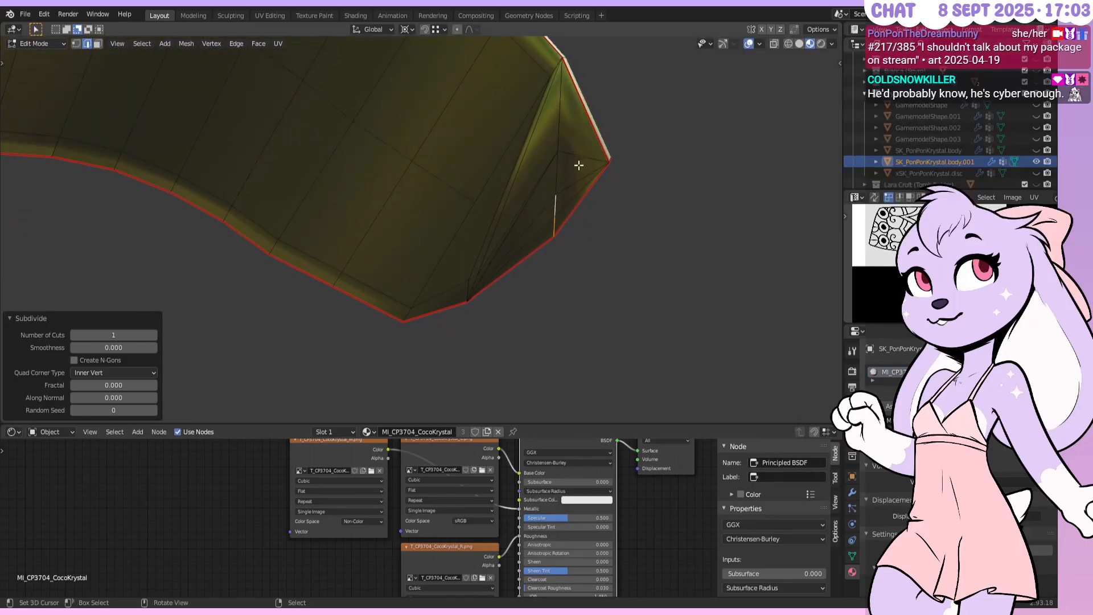
key("ctrl+z")
key("ctrl+z")
key("ctrl+z")
key("ctrl+z")
key("ctrl+z")
Rotate the middle and left diagonal edges at the pointed end clockwise
right_click(522, 183)
right_click(562, 176)
key("ctrl+e")
left_click(563, 175)
right_click(525, 191)
key("ctrl+e")
left_click(523, 191)
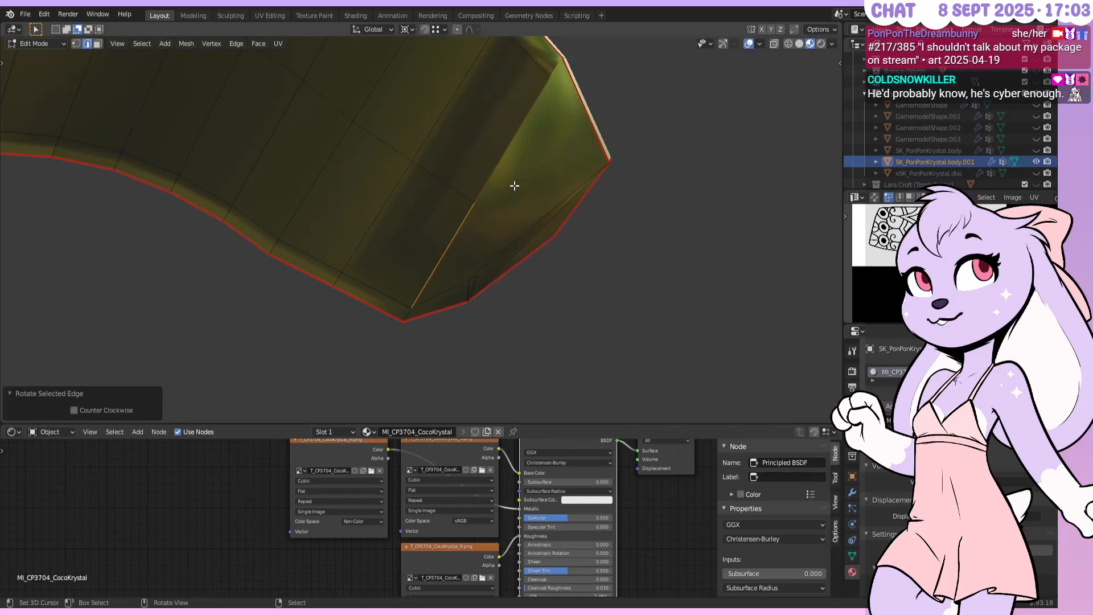
key("ctrl+e")
left_click(514, 186)
Triangulate the face beside the rotated edges with Ctrl+T
left_click(98, 43)
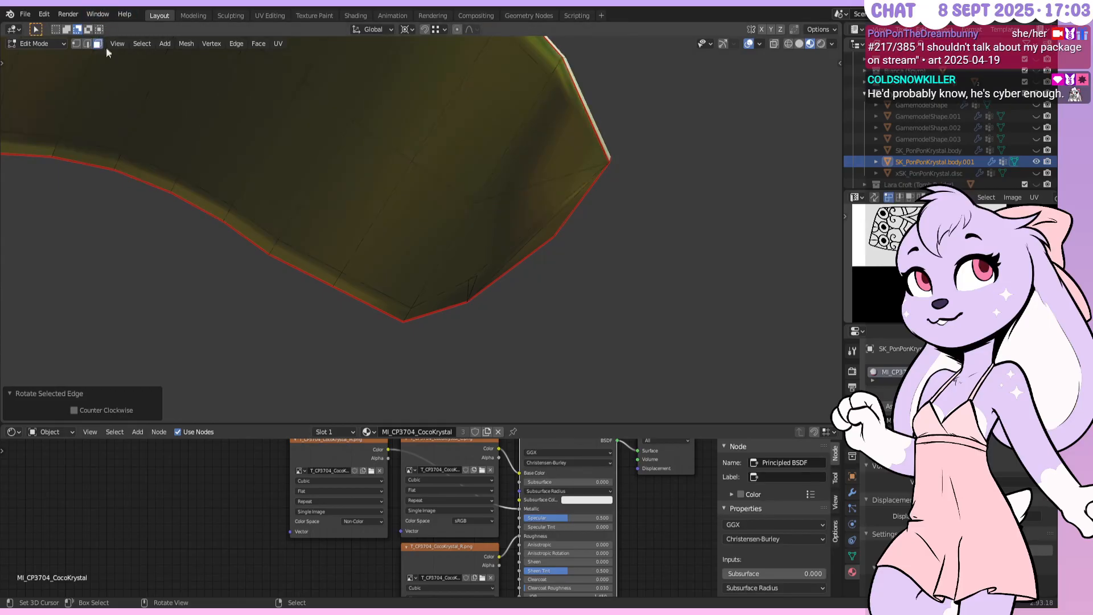
right_click(493, 215)
key("ctrl+t")
middle_click_drag(493, 215, 469, 248)
key("ctrl+t")
key("alt+a")
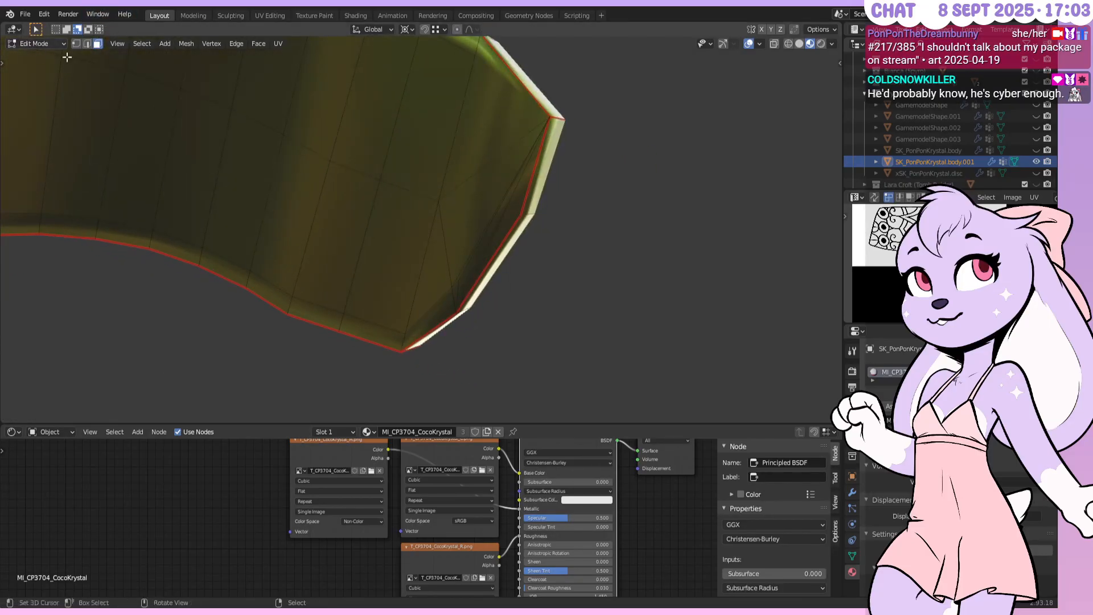
Select an edge at the pointed end and switch the viewport to solid shading
left_click(85, 43)
left_click(459, 277)
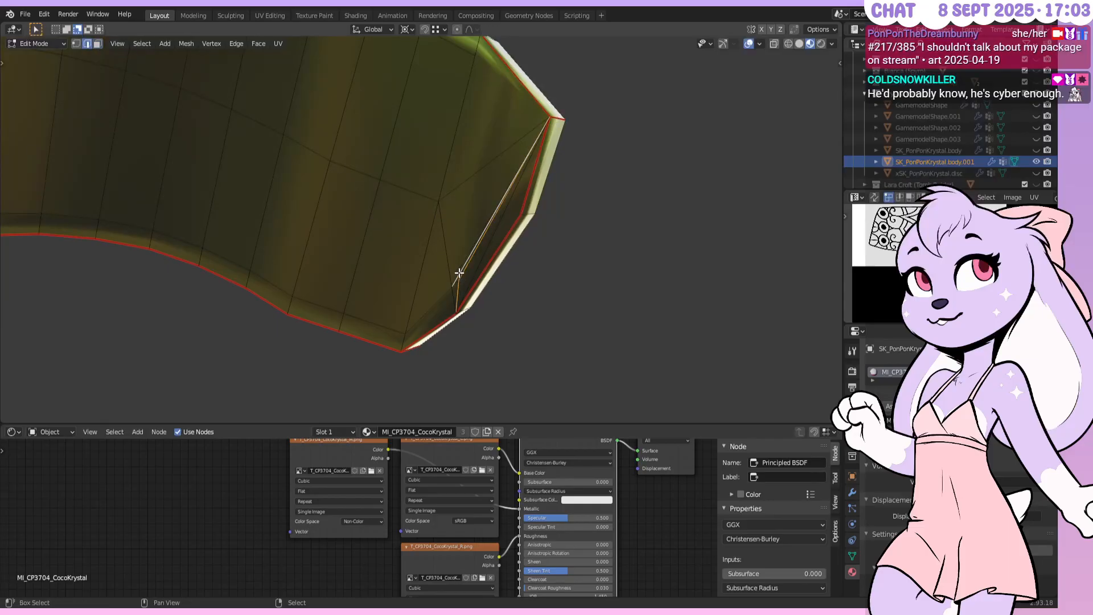
key("z")
left_click(559, 226)
Rotate the end edges clockwise several times to reroute the diagonals at the pointed end
right_click(557, 221)
left_click(557, 220)
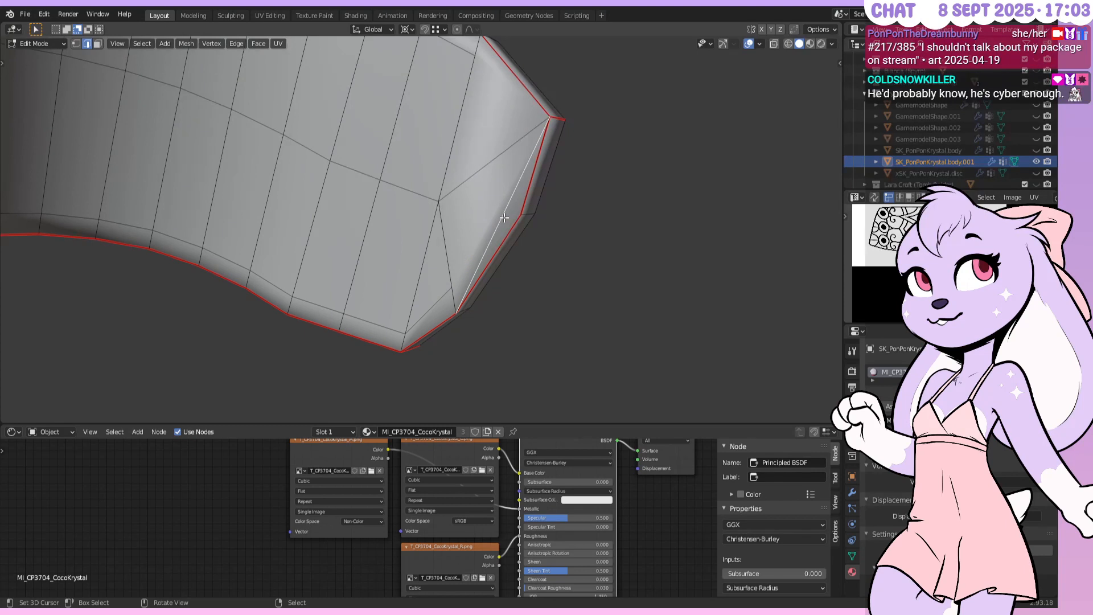
left_click(97, 43)
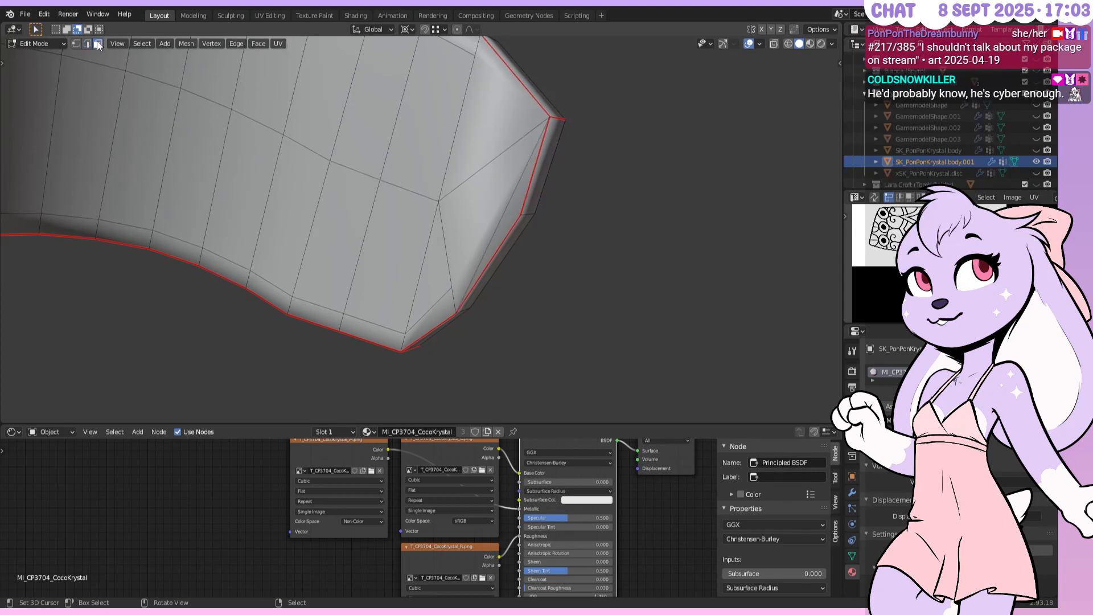
right_click(456, 235)
left_click(482, 231)
right_click(482, 231)
left_click(482, 231)
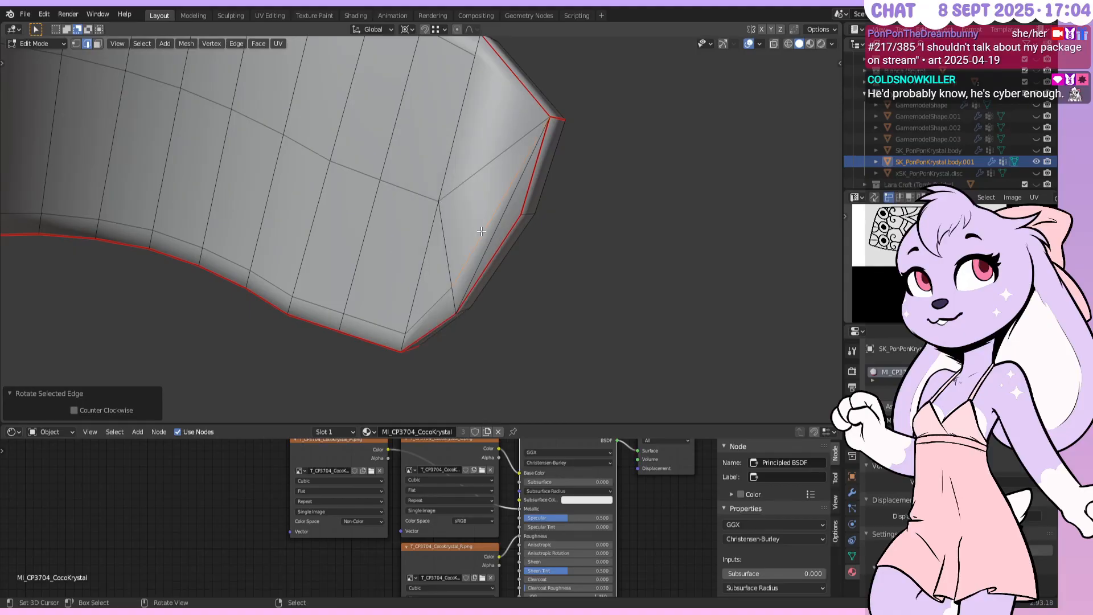
right_click(482, 231)
left_click(482, 231)
right_click(494, 222)
left_click(494, 222)
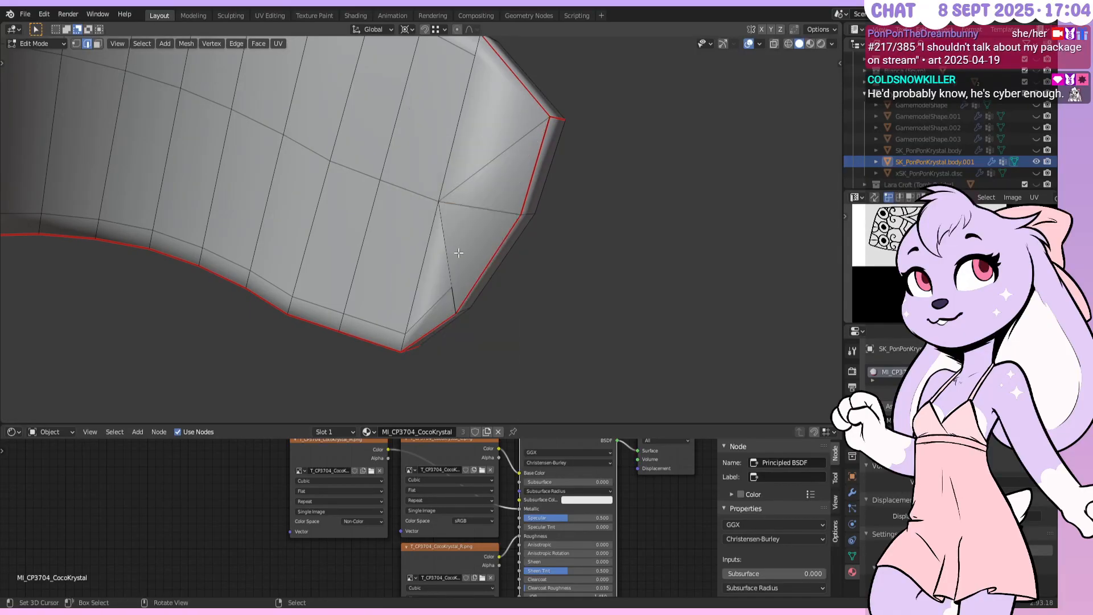
In see-through wireframe, rotate the overlapping edge clockwise, undoing a stray extrusion
right_click(453, 272)
key("z")
right_click(452, 289)
key("z")
right_click(452, 280)
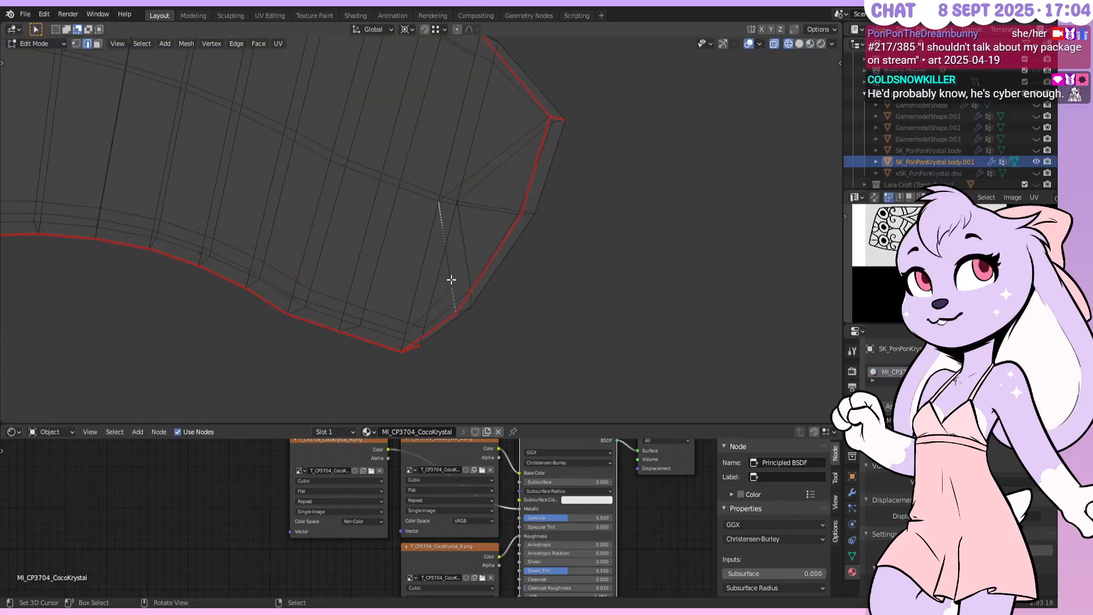
key("e")
left_click(556, 257)
key("ctrl+z")
right_click(552, 258)
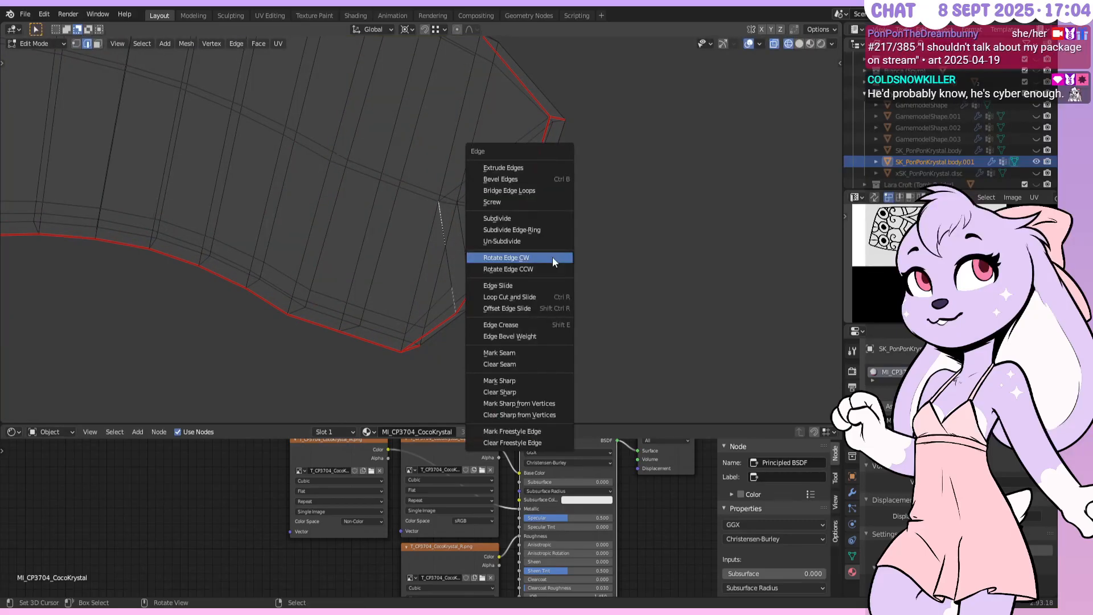
left_click(552, 256)
key("z")
Subdivide the centre diagonal and horizontal edges
right_click(490, 215)
key("w")
right_click(535, 140, "shift")
right_click(524, 137)
right_click(477, 218, "shift")
key("w")
left_click(476, 221)
Subdivide the outer diagonal and the right horizontal half
right_click(529, 171)
right_click(502, 209, "shift")
right_click(502, 208)
right_click(511, 139, "shift")
key("w")
left_click(511, 137)
right_click(529, 135)
right_click(514, 173)
Rotate another edge near the pointed tip clockwise
middle_click_drag(522, 182, 573, 169)
right_click(477, 138)
right_click(462, 144)
key("w")
left_click(463, 143)
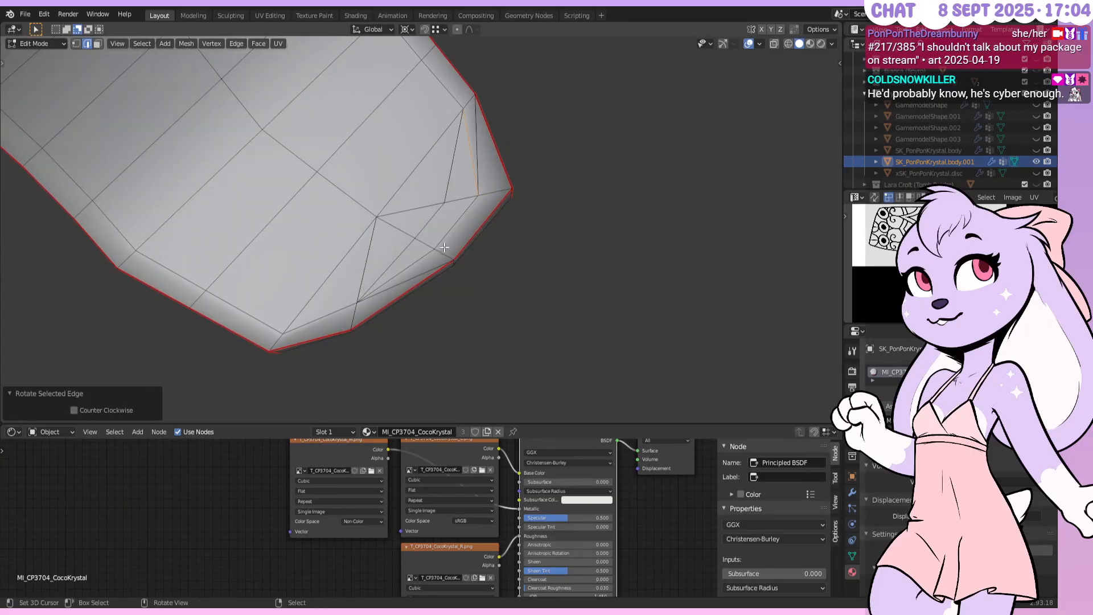
Dissolve the leftover diagonal and rim edges, then return to Object Mode
right_click(404, 277)
right_click(391, 263, "shift")
right_click(379, 247, "shift")
right_click(376, 248, "shift")
right_click(430, 221, "shift")
right_click(453, 171, "shift")
right_click(483, 148, "shift")
key("x")
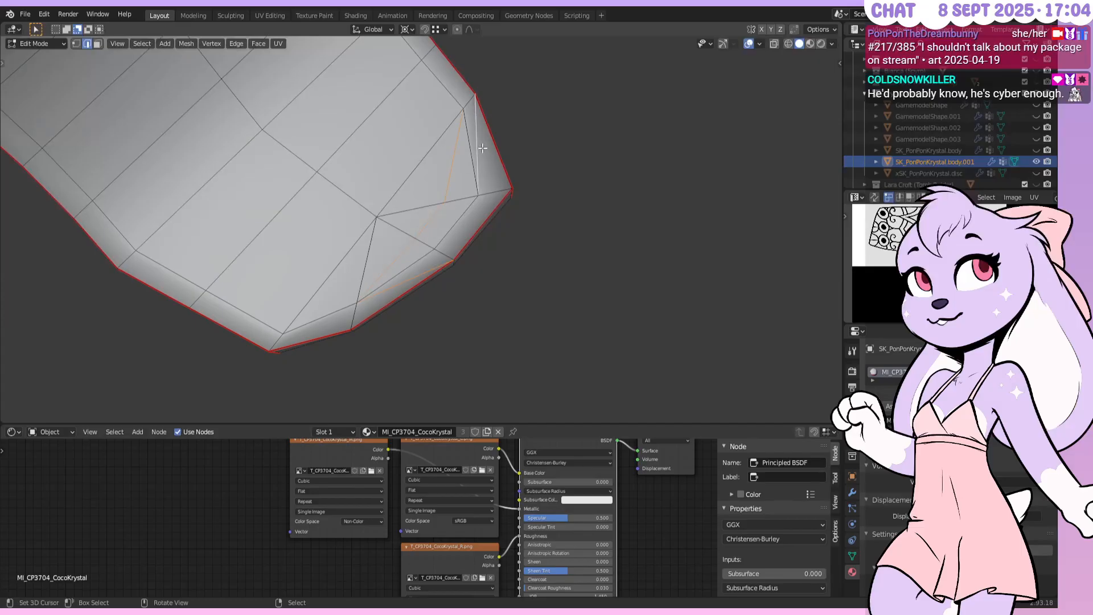
left_click(483, 148)
middle_click_drag(483, 148, 464, 110)
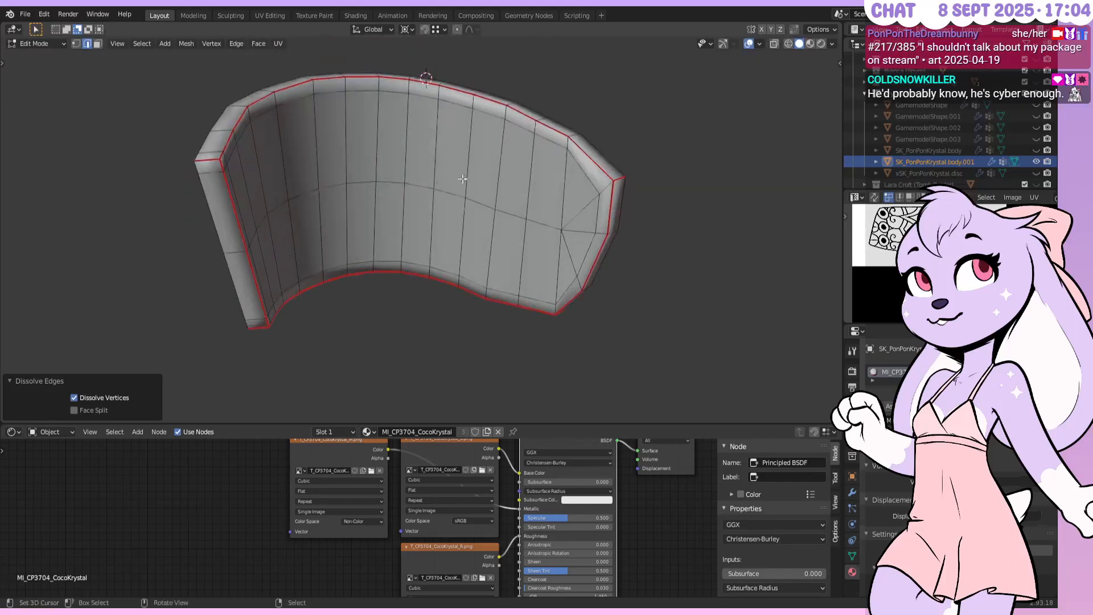
key("Tab")
key("ctrl+s")
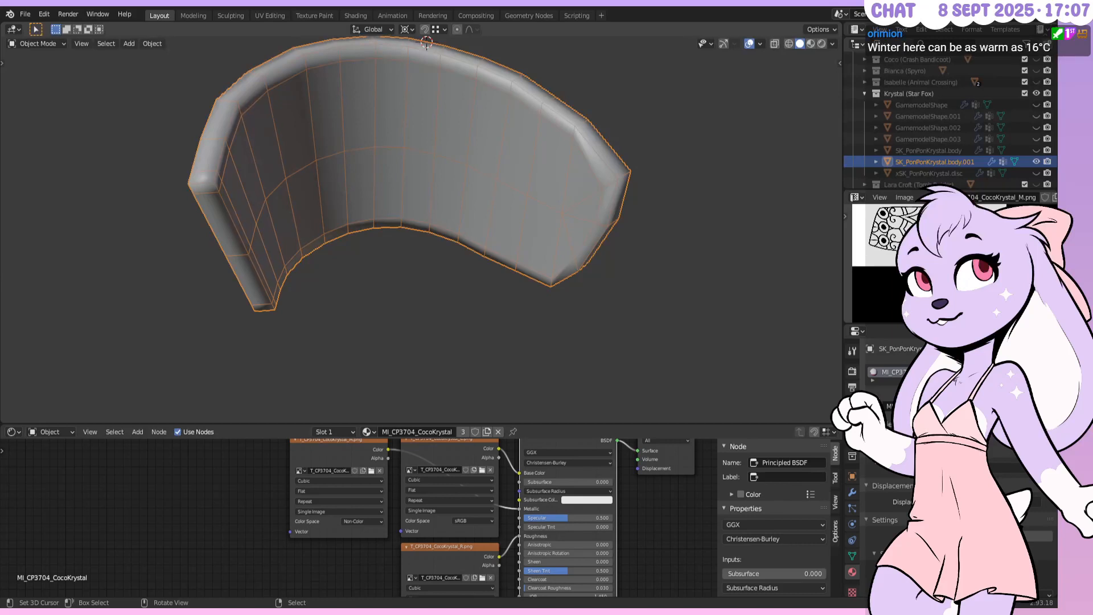
In Edit Mode, slide the corner vertex at the pointed end to 0.4
middle_click_drag(651, 233, 673, 199)
scroll(571, 245, "up", 1)
key("Tab")
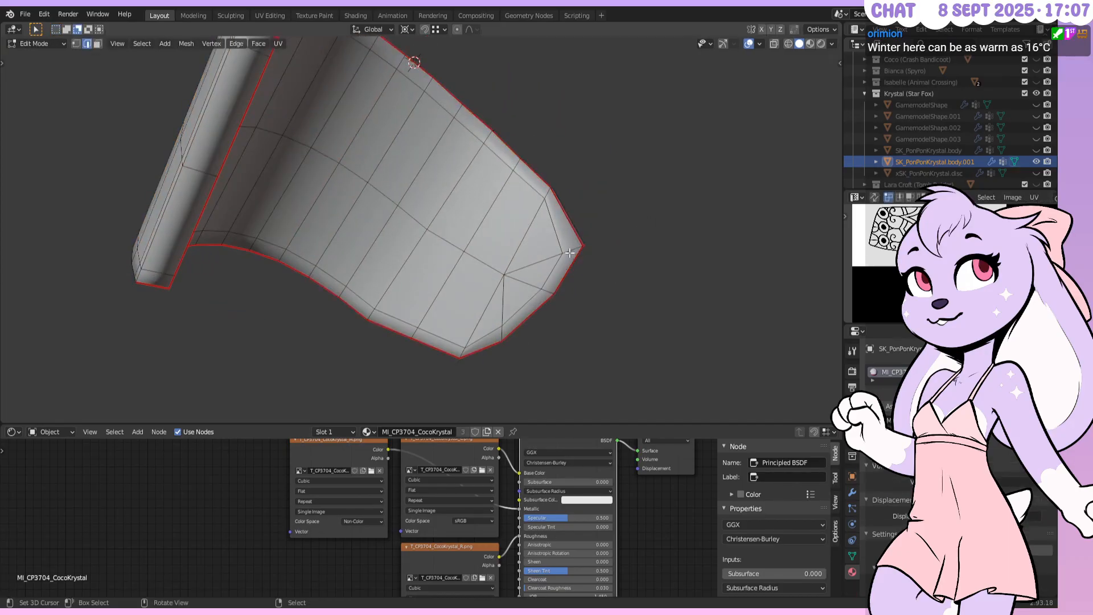
left_click(75, 44)
left_click(580, 248)
key("shift+v")
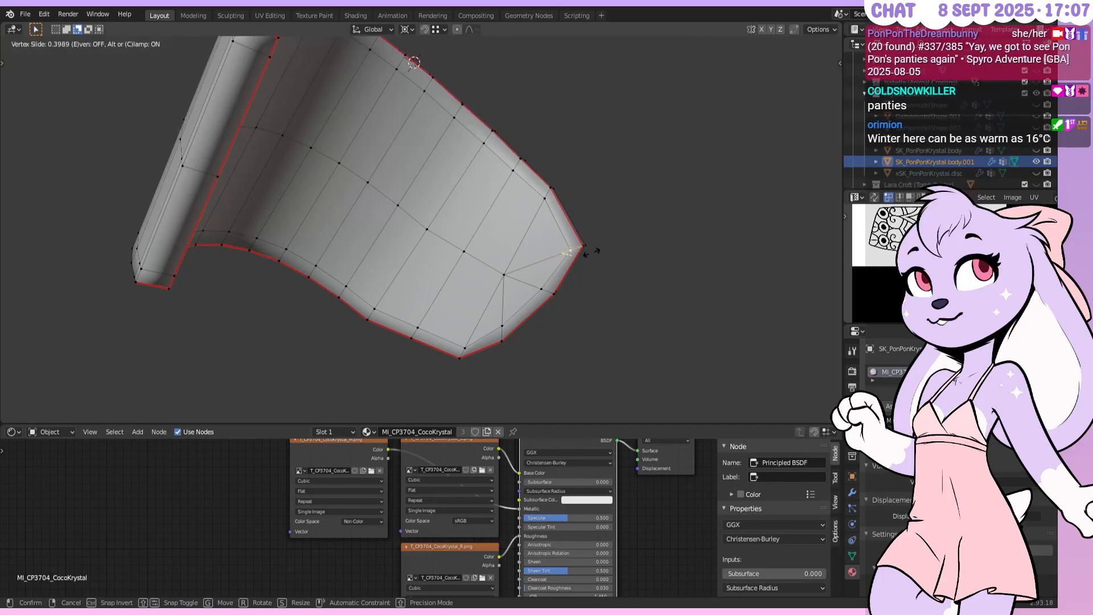
left_click(592, 252)
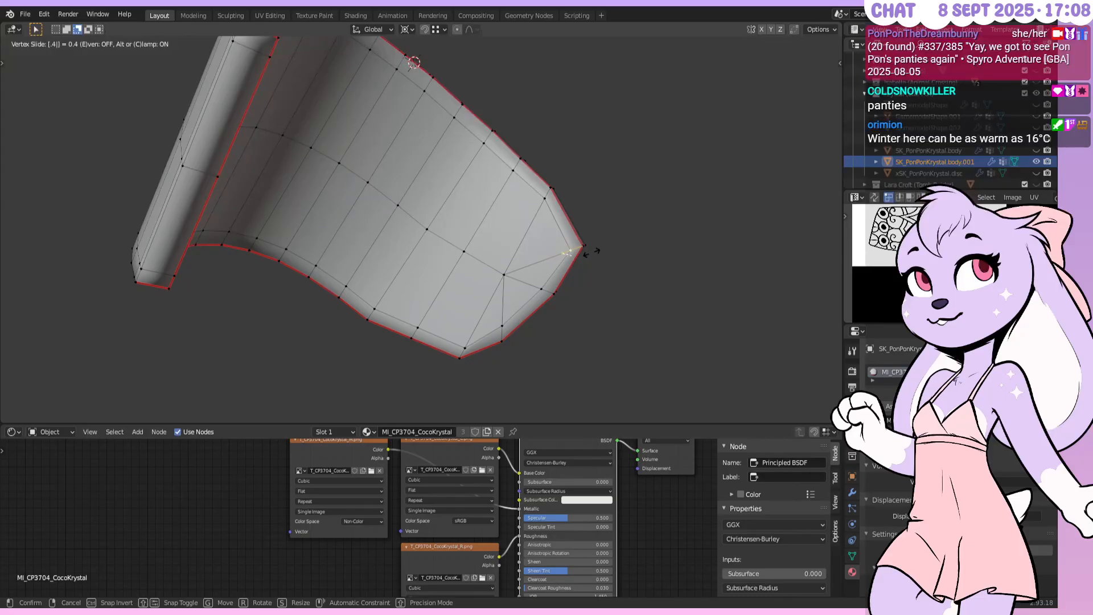
Slide the lower-rim edge along the face to factor 0.25
right_click(532, 294)
middle_click_drag(533, 295, 440, 291)
right_click(431, 290, "shift")
scroll(512, 276, "up", 3)
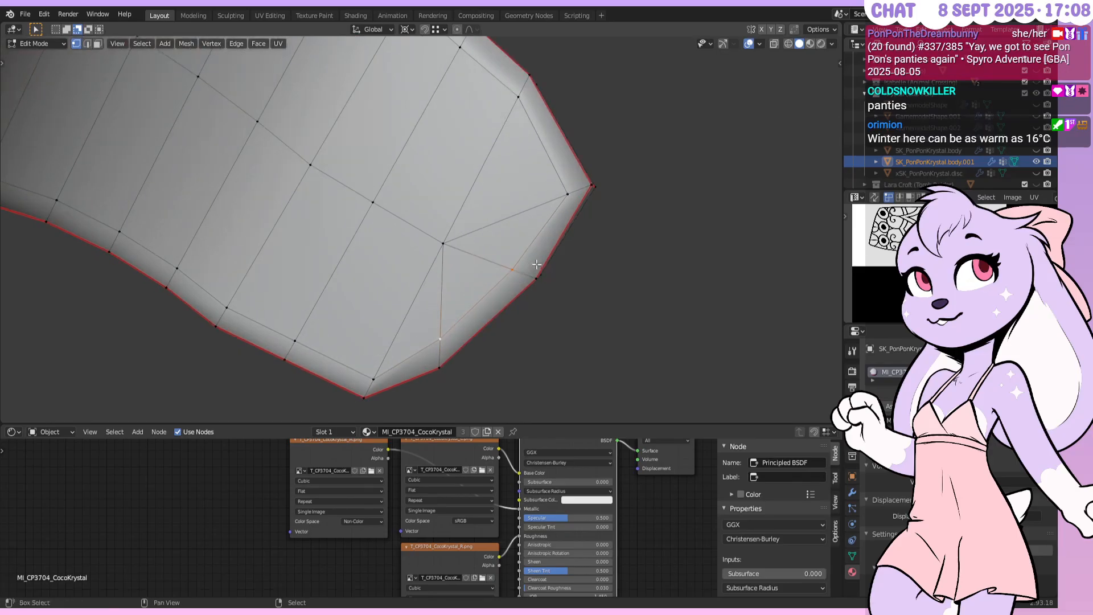
middle_click_drag(539, 262, 515, 227, "shift")
key("g")
key("g")
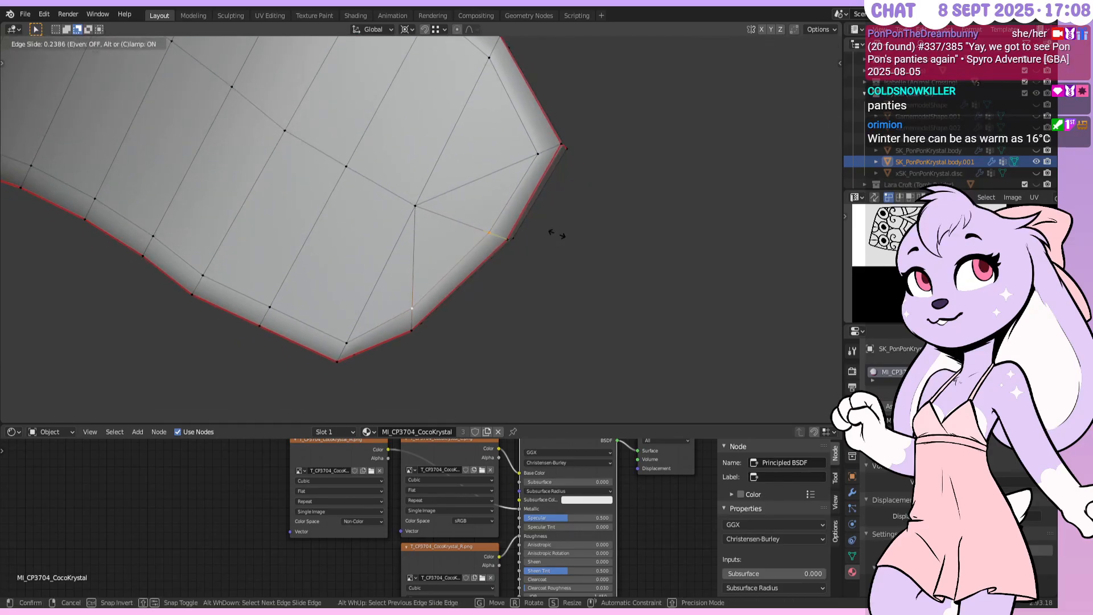
left_click(556, 232)
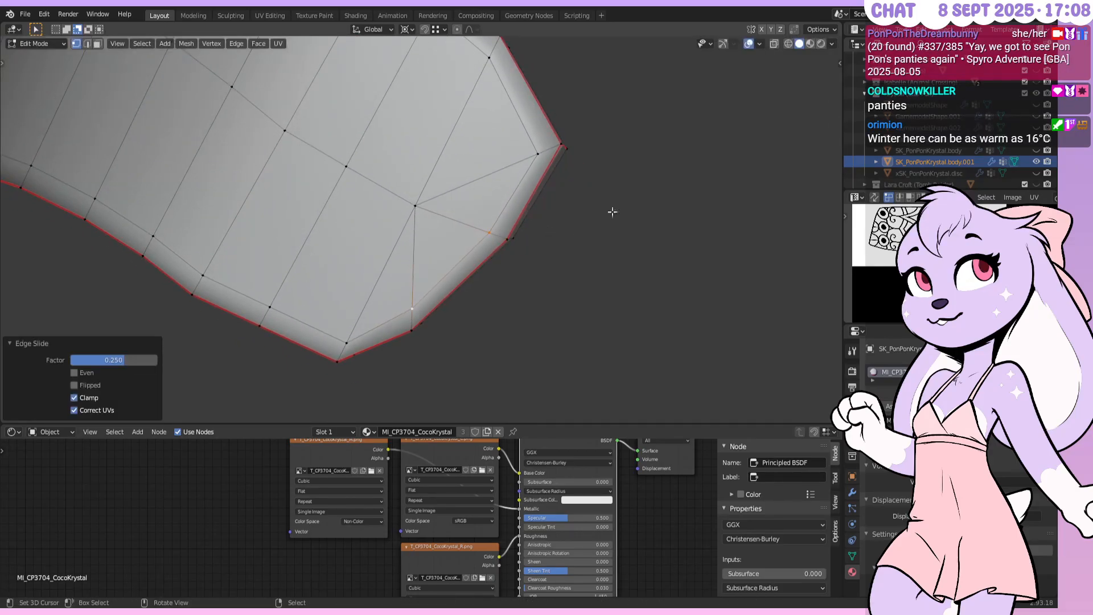
Switch to Material Preview to show the gold pattern, return to Object Mode, and save
mouse_move(562, 143)
middle_mouse_down()
mouse_move(498, 164)
mouse_move(491, 228)
mouse_move(512, 206)
middle_mouse_up()
scroll(512, 206, "down", 3)
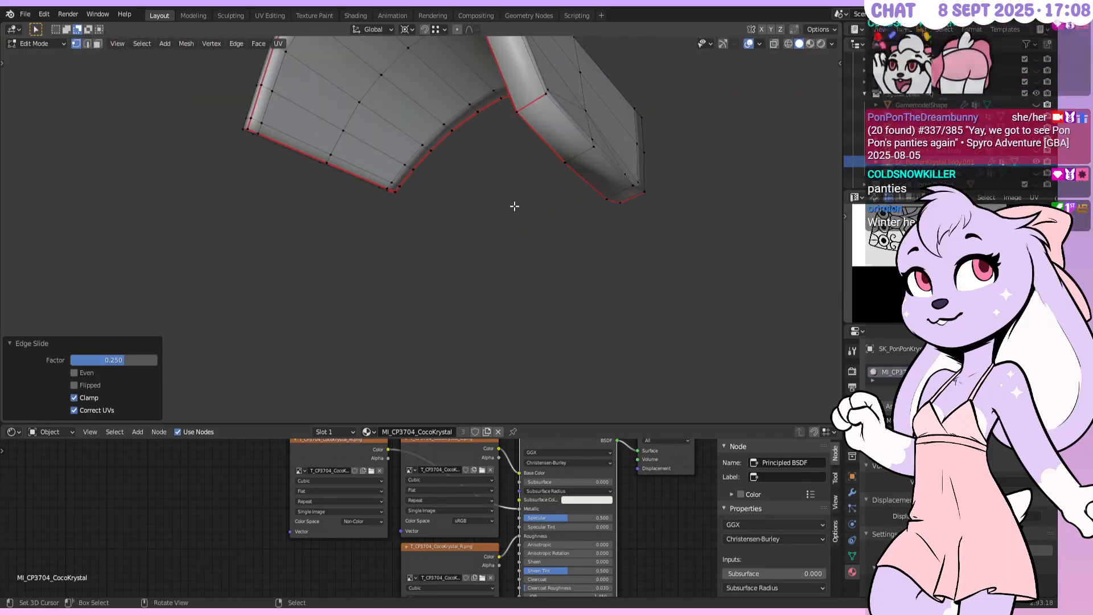
key("z")
left_click(618, 227)
mouse_move(618, 228)
middle_mouse_down()
mouse_move(512, 194)
mouse_move(448, 264)
mouse_move(469, 192)
mouse_move(480, 198)
mouse_move(463, 200)
middle_mouse_up()
key("Tab")
key("ctrl+s")
middle_click_drag(490, 241, 494, 265)
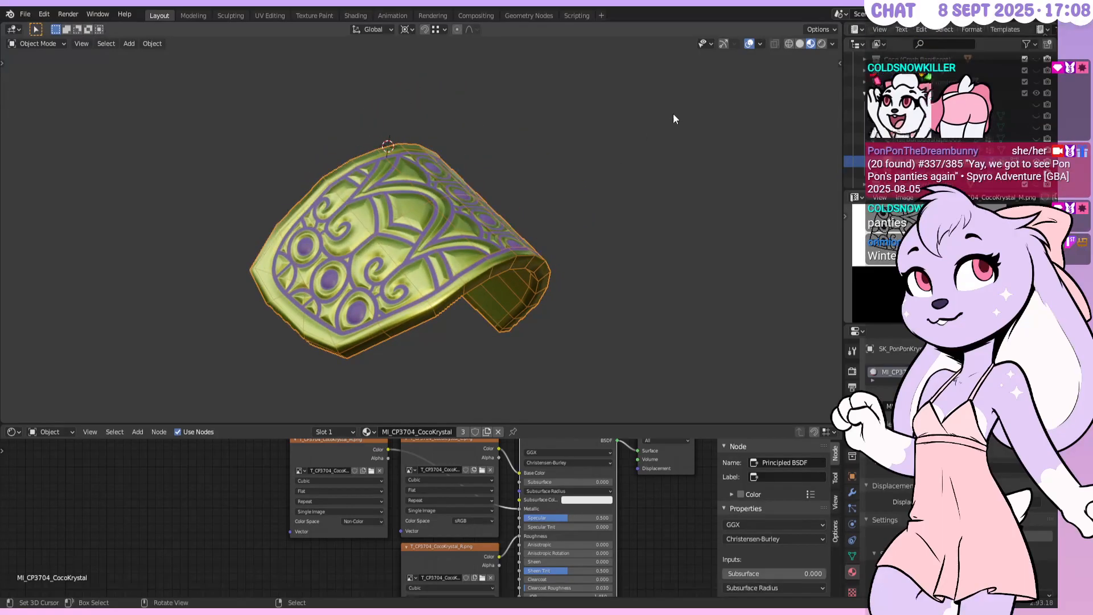
left_click(748, 44)
middle_click_drag(718, 64, 572, 199)
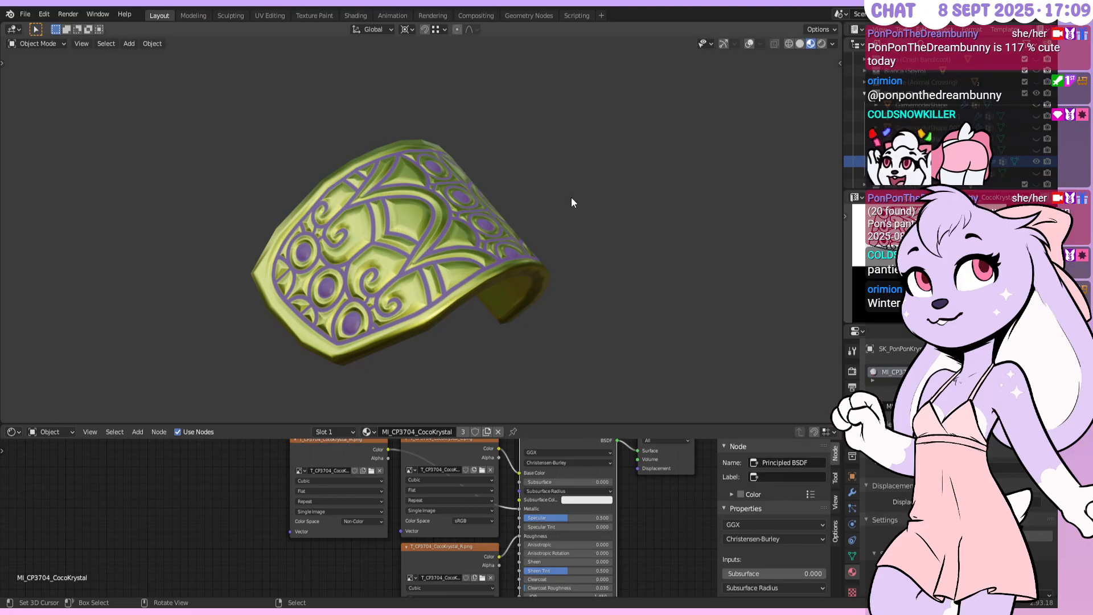
middle_click_drag(571, 199, 483, 237)
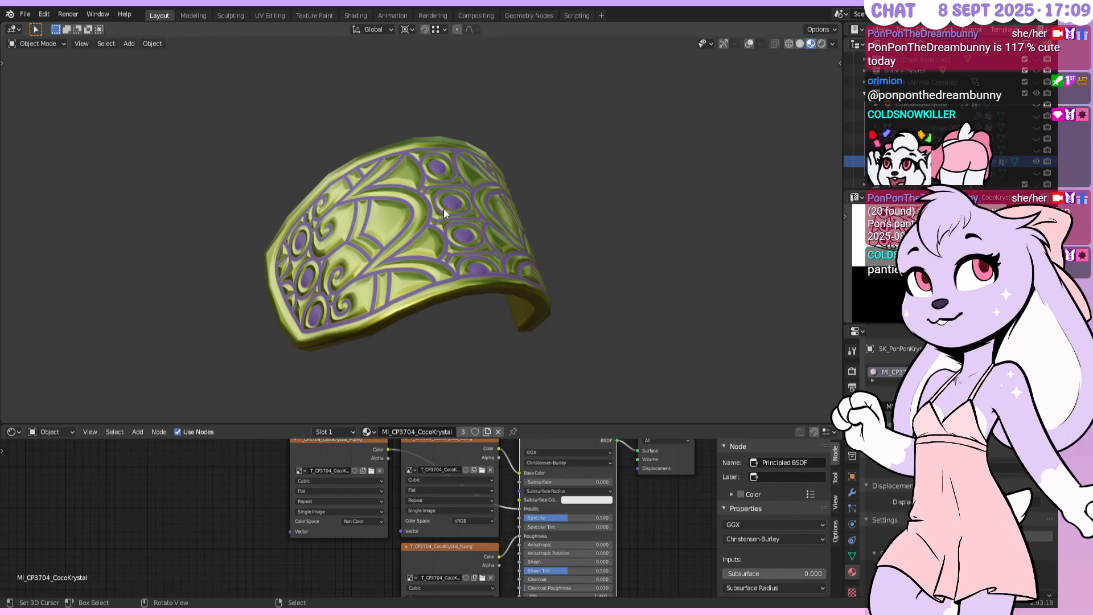
Orbit around the finished bracer, then unhide SK_PonPonKrystal.body in the Outliner
mouse_move(458, 189)
middle_mouse_down()
mouse_move(428, 215)
mouse_move(455, 206)
middle_mouse_up()
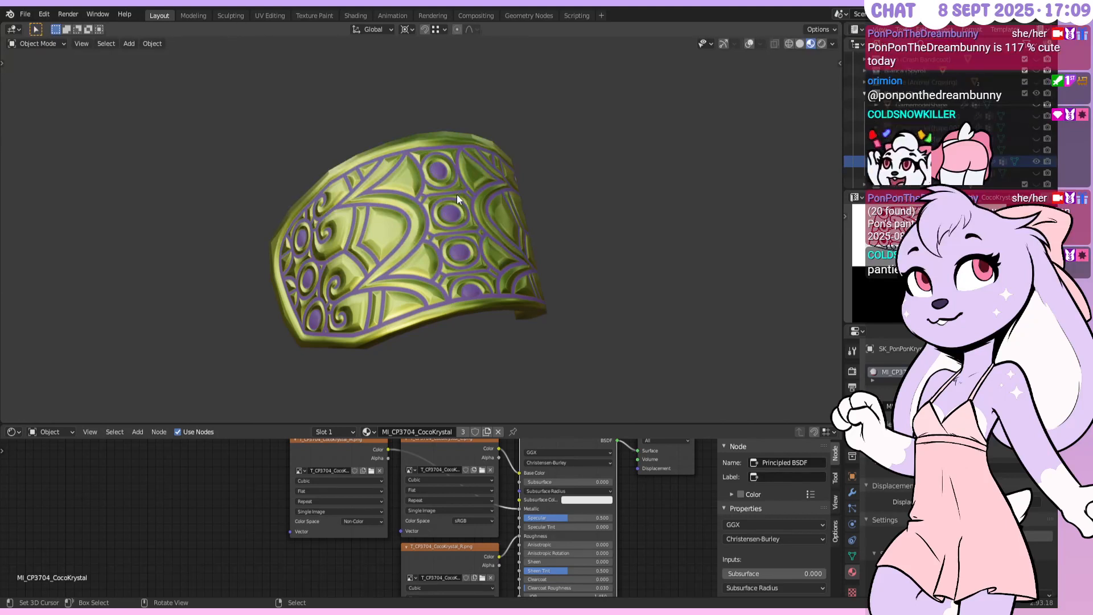
mouse_move(461, 232)
middle_mouse_down()
mouse_move(458, 204)
mouse_move(460, 218)
mouse_move(467, 203)
mouse_move(466, 236)
mouse_move(477, 196)
mouse_move(490, 210)
mouse_move(438, 257)
mouse_move(446, 224)
mouse_move(447, 240)
middle_mouse_up()
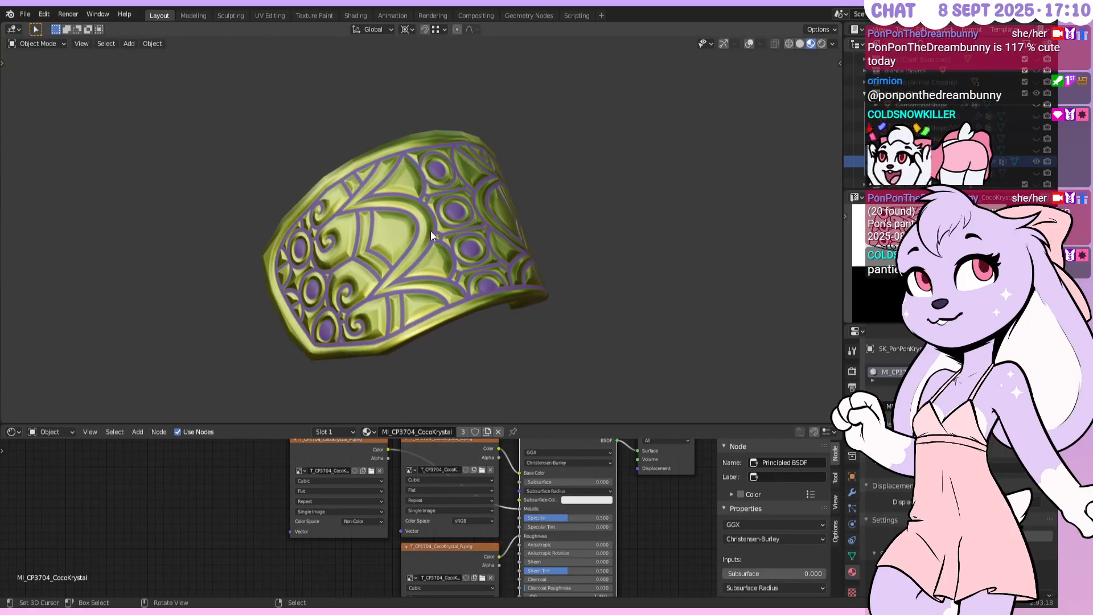
middle_click_drag(419, 251, 459, 205)
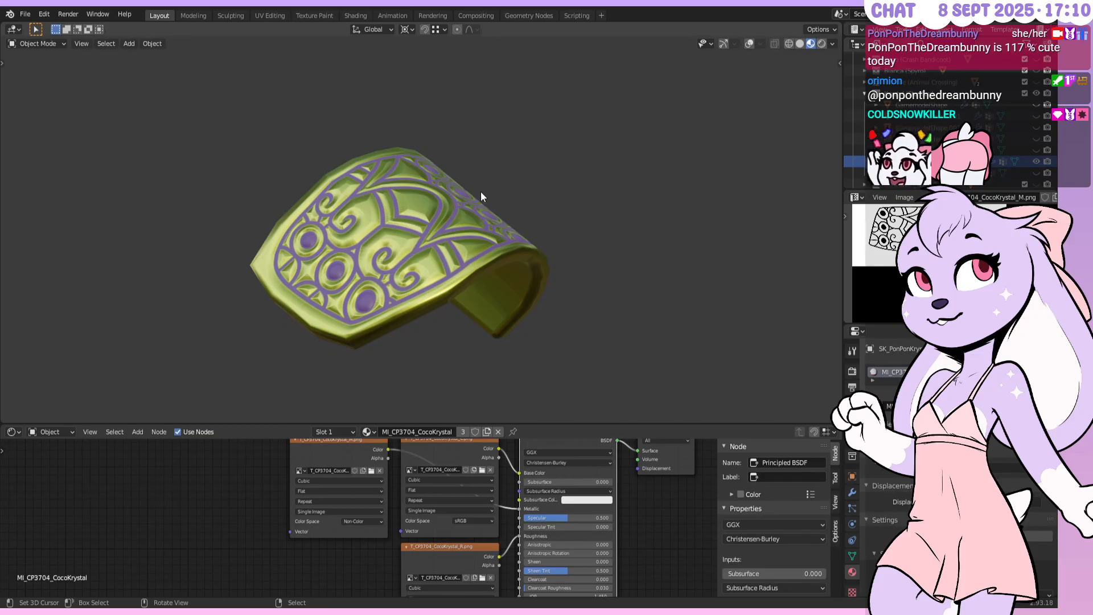
middle_click_drag(486, 191, 466, 211)
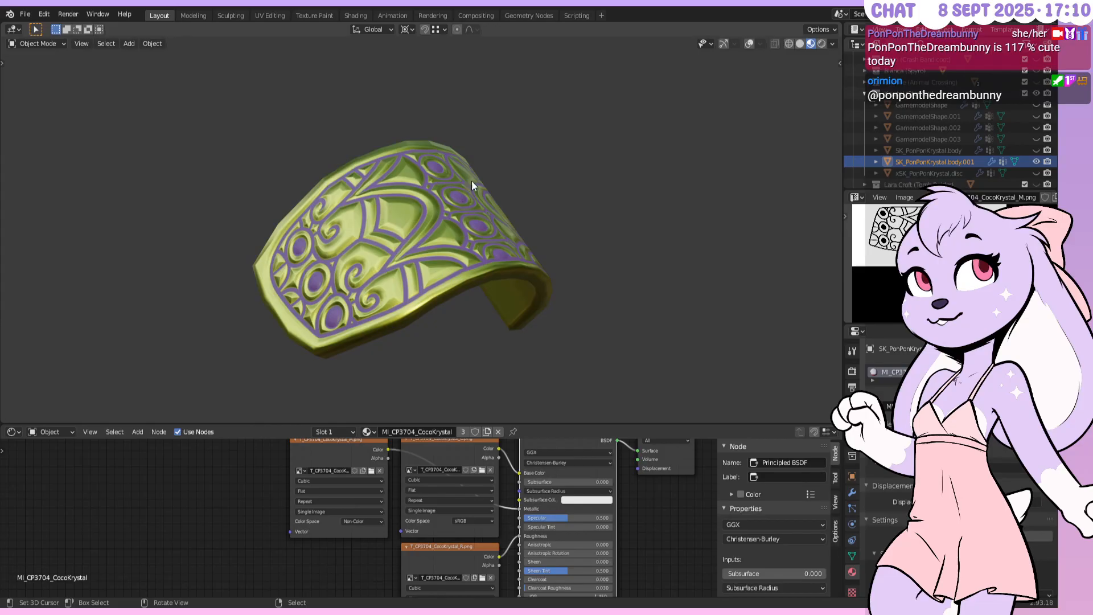
left_click(1036, 150)
Hide the rabbit body and show the GamemodelShape game model with its .003 armour piece
middle_click_drag(483, 188, 525, 176)
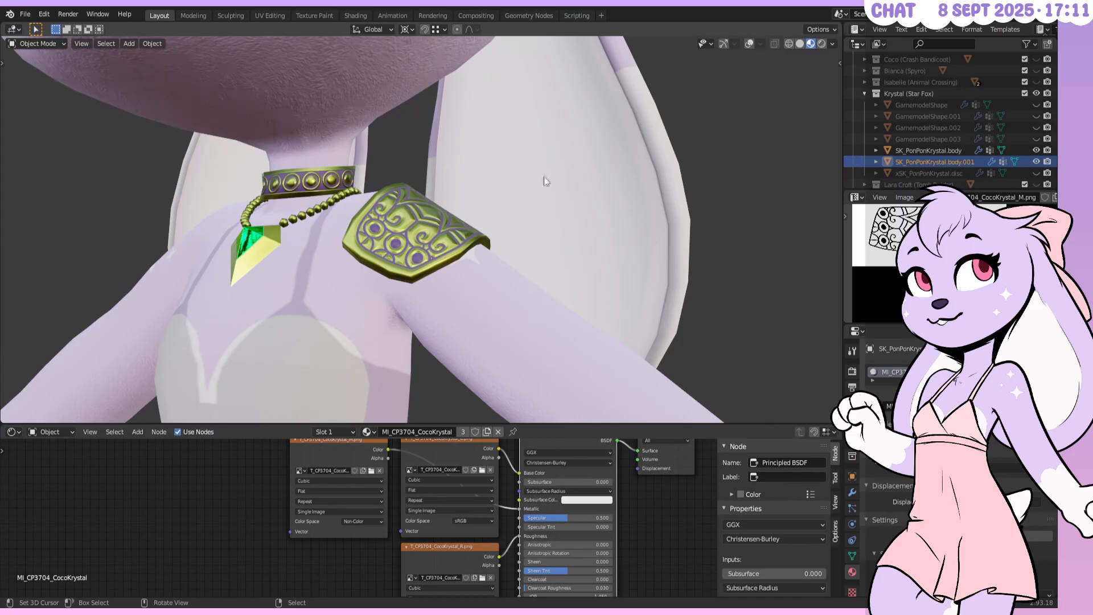
left_click(1037, 150)
left_click(1034, 106)
left_click(1035, 115)
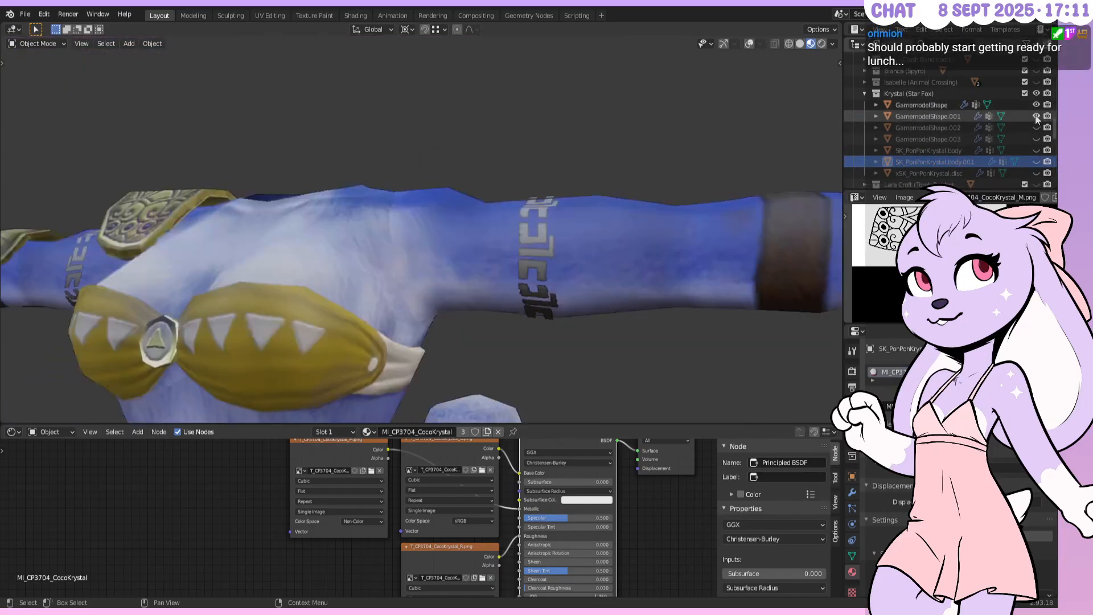
left_click(1039, 150)
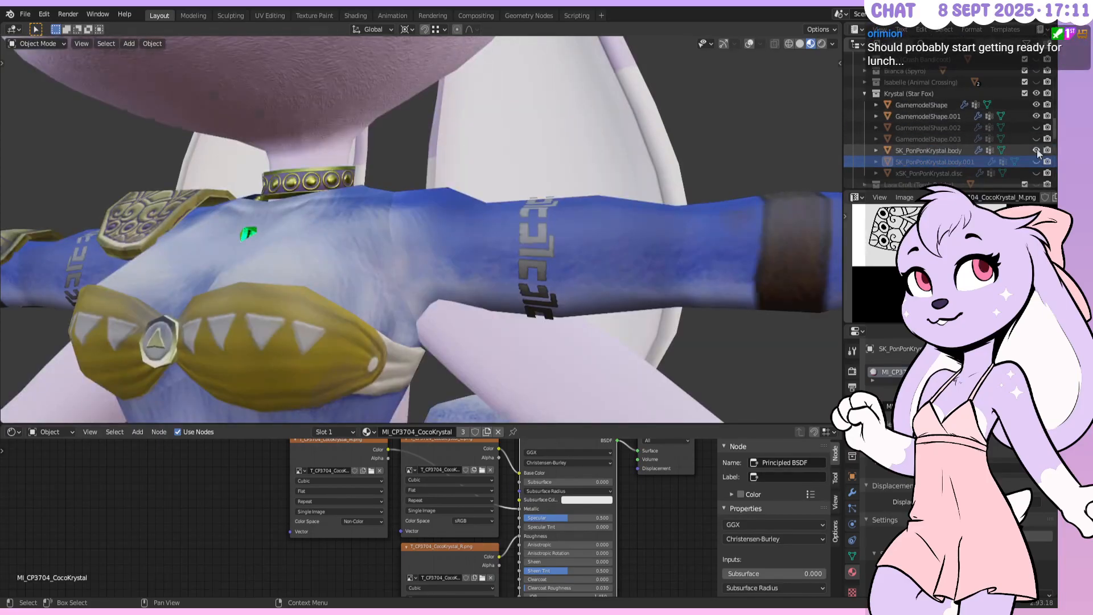
left_click(1037, 149)
left_click(1036, 138)
left_click(1036, 127)
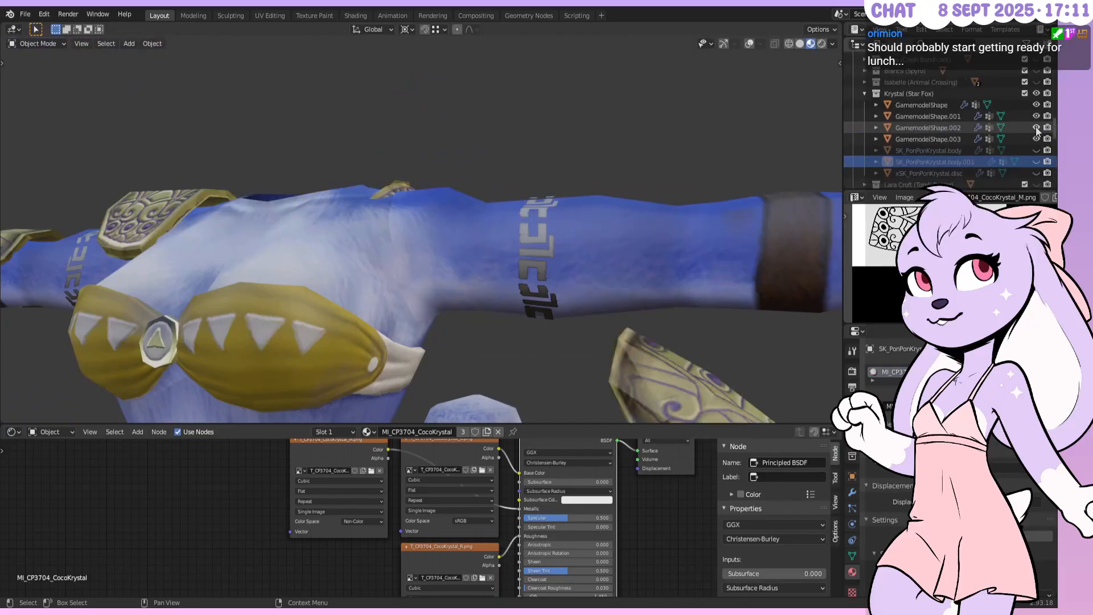
left_click(1036, 128)
Swap to the GamemodelShape.002 forearm bracer and orbit to inspect it on the arm
middle_click_drag(743, 240, 228, 273)
left_click(440, 204)
middle_click_drag(318, 250, 552, 228)
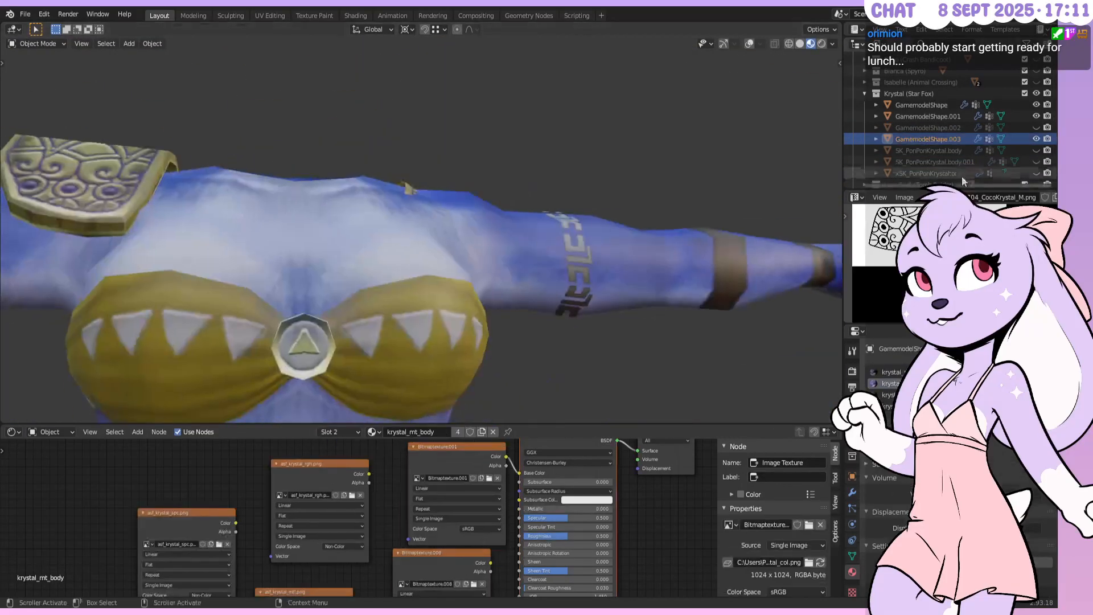
left_click(1036, 117)
left_click(1036, 117)
left_click(1036, 138)
middle_click_drag(723, 219, 483, 198)
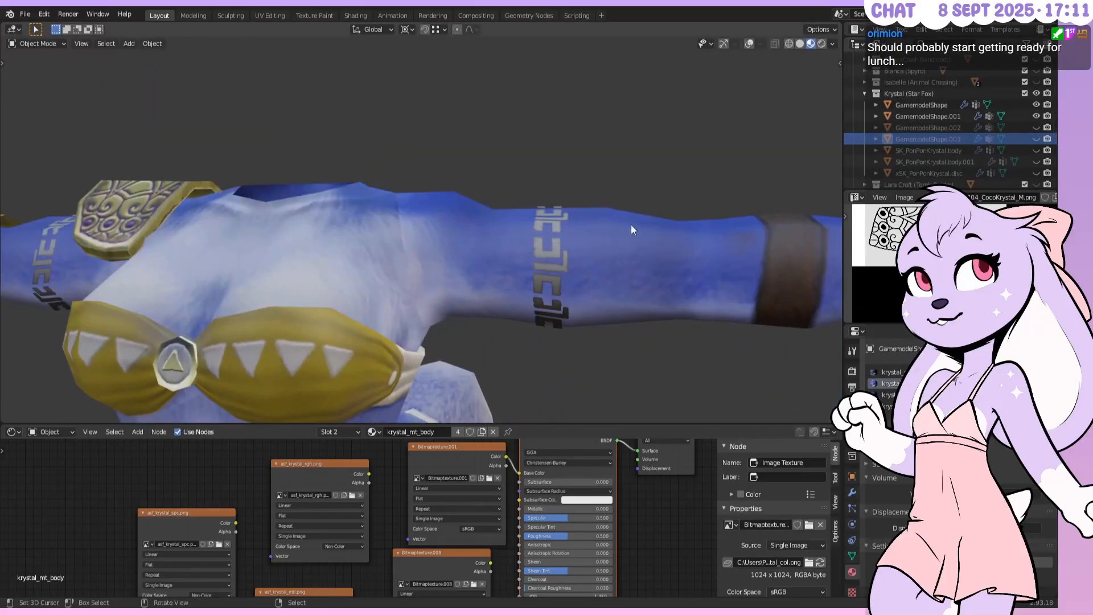
left_click(1036, 128)
middle_click_drag(541, 154, 444, 161)
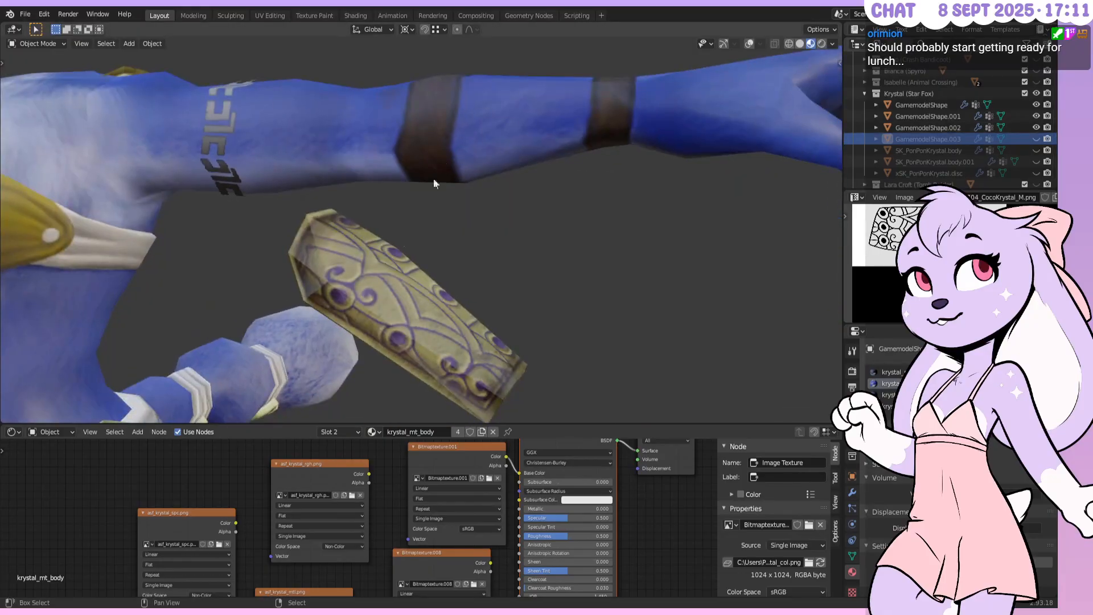
middle_click_drag(313, 260, 503, 120)
middle_click_drag(561, 182, 539, 299)
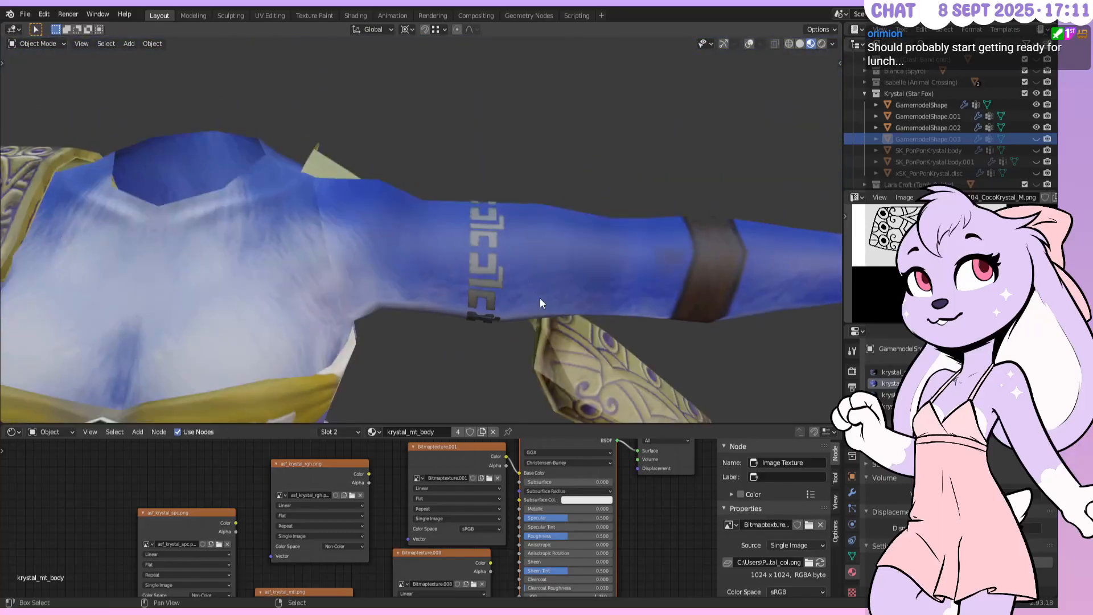
middle_click_drag(401, 315, 465, 233)
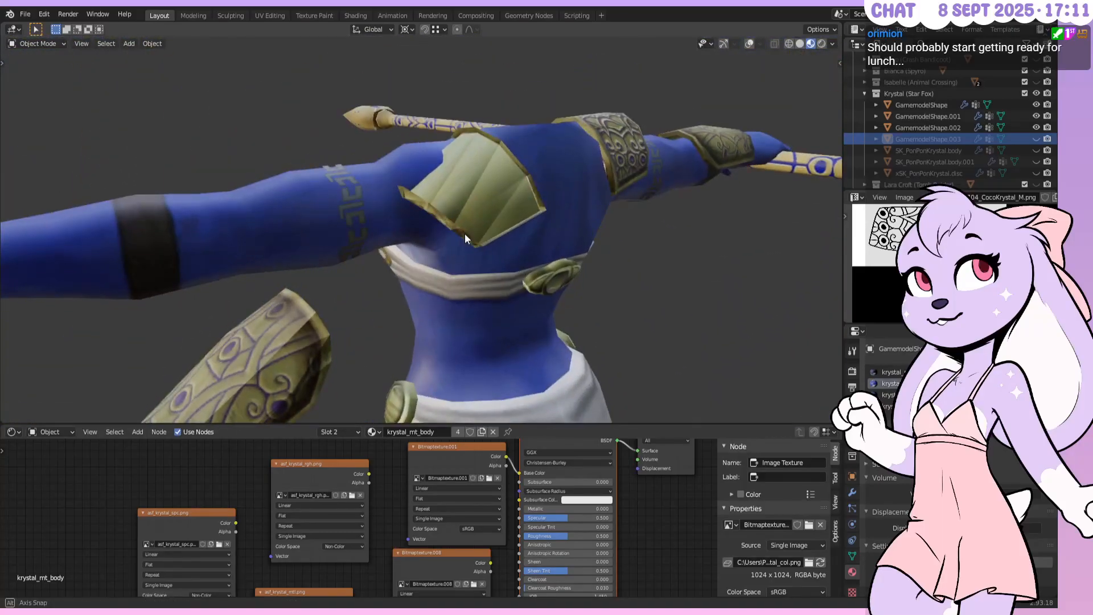
Hide both armour pieces and the remaining GamemodelShape parts, leaving the viewport empty
left_click(466, 232)
left_click(1036, 126)
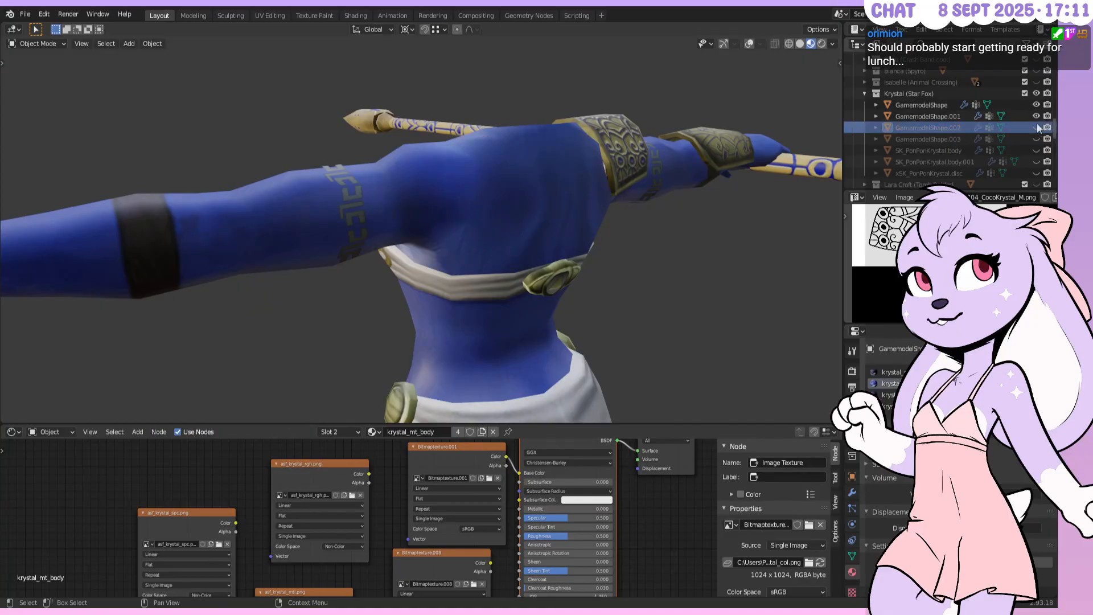
left_click(1036, 126)
middle_click_drag(711, 182, 621, 190)
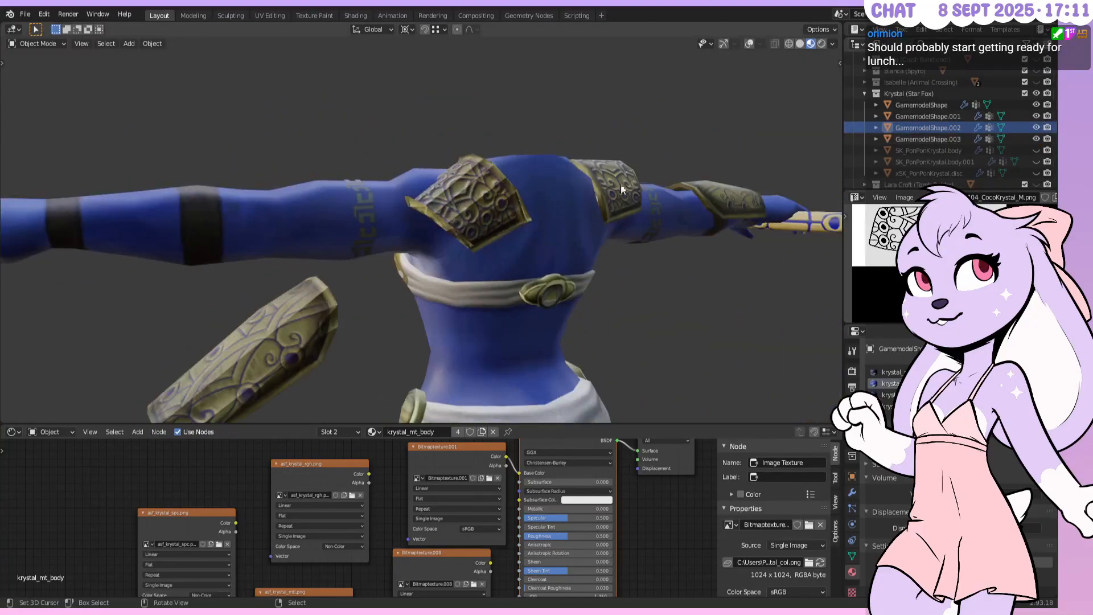
left_click_drag(1036, 127, 1036, 139)
middle_click_drag(626, 274, 646, 250)
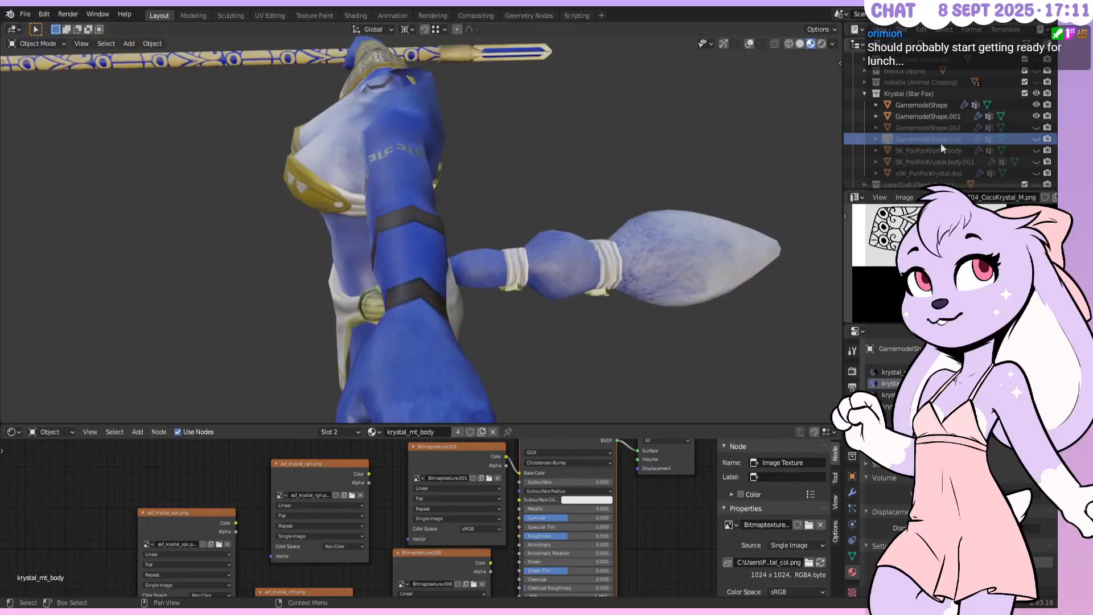
left_click(1036, 116)
left_click(1036, 104)
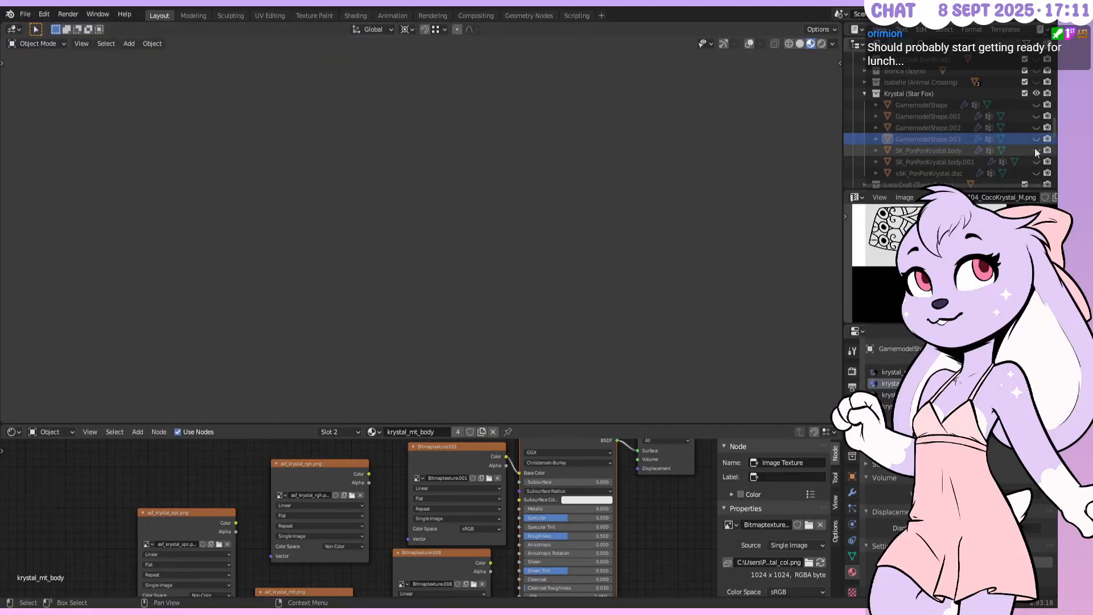
Unhide SK_PonPonKrystal.body and body.001, view the bracer from the front, then Alt+Tab to Photoshop
left_click(1036, 151)
left_click(1036, 162)
middle_click_drag(435, 219, 534, 202)
middle_click_drag(404, 199, 589, 174, "shift")
scroll(542, 188, "down", 5)
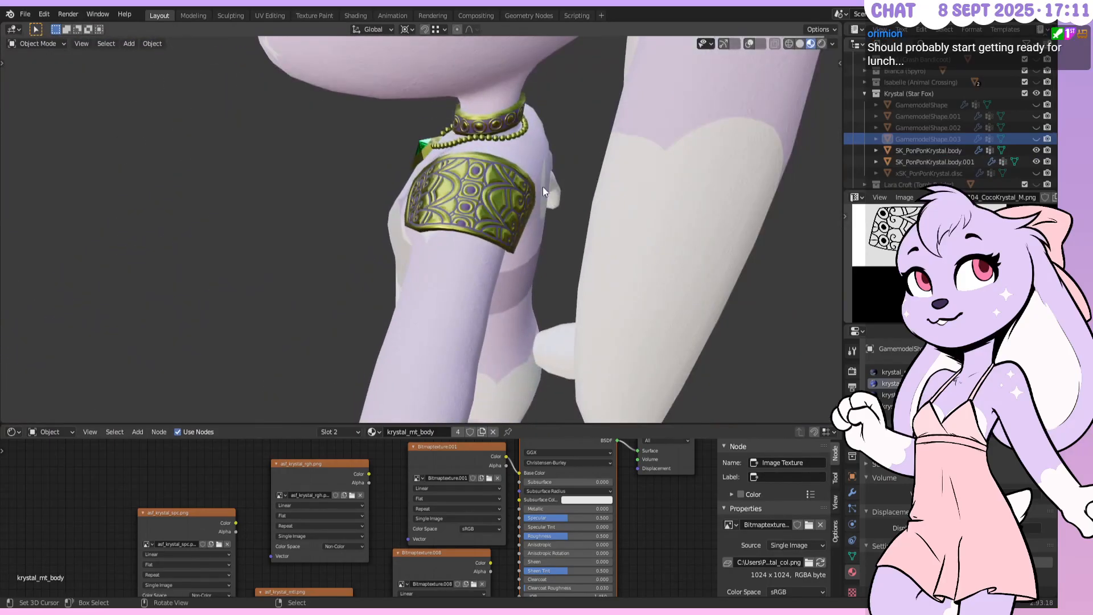
middle_click_drag(453, 213, 544, 185)
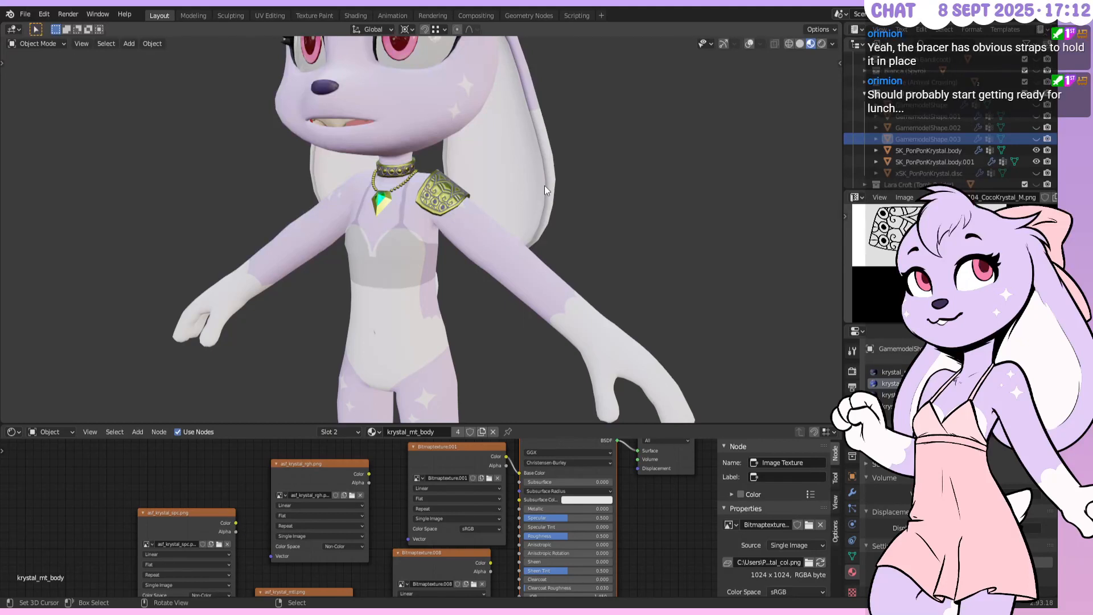
mouse_move(544, 186)
middle_mouse_down()
mouse_move(514, 193)
mouse_move(521, 186)
mouse_move(390, 175)
mouse_move(620, 193)
mouse_move(535, 175)
middle_mouse_up()
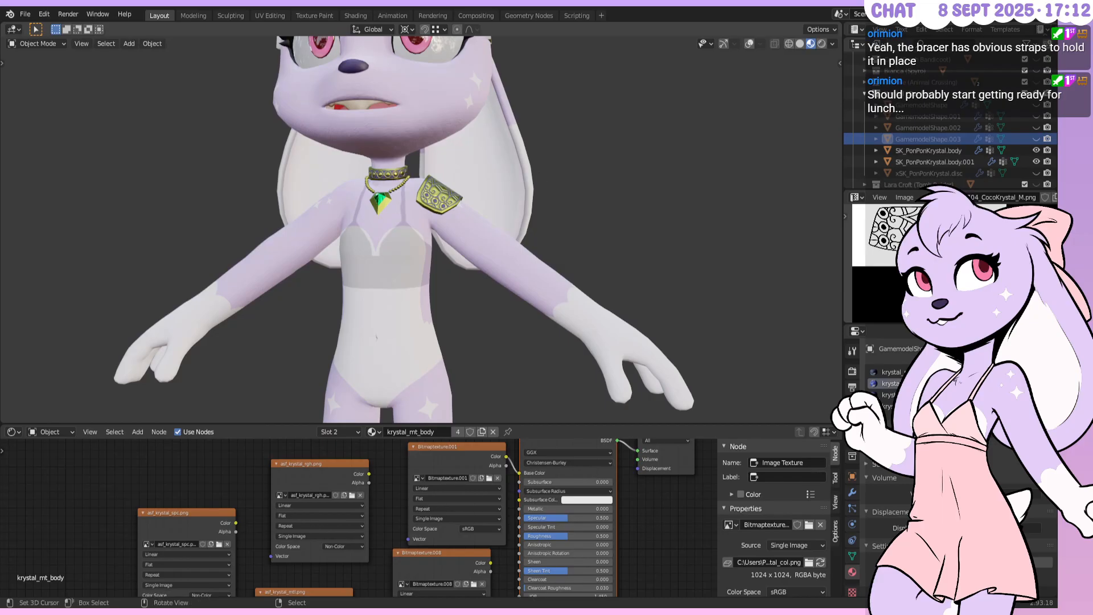
key("alt+Tab")
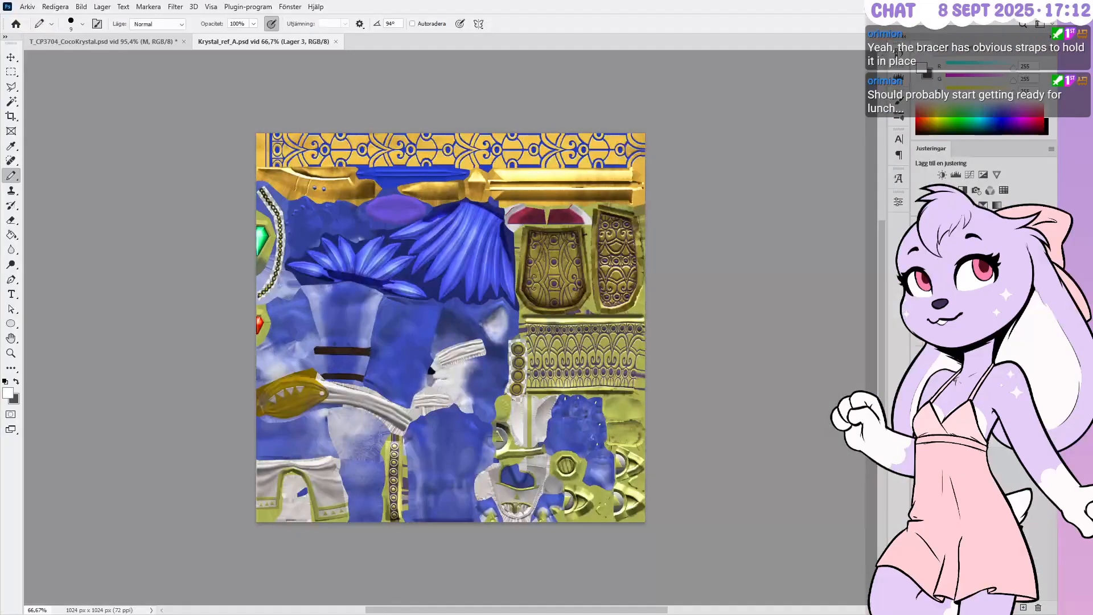
Turn on the character and full-figure reference layers and pan over the figure
left_click(918, 369)
scroll(382, 379, "up", 5, "alt")
scroll(398, 419, "up", 6, "alt")
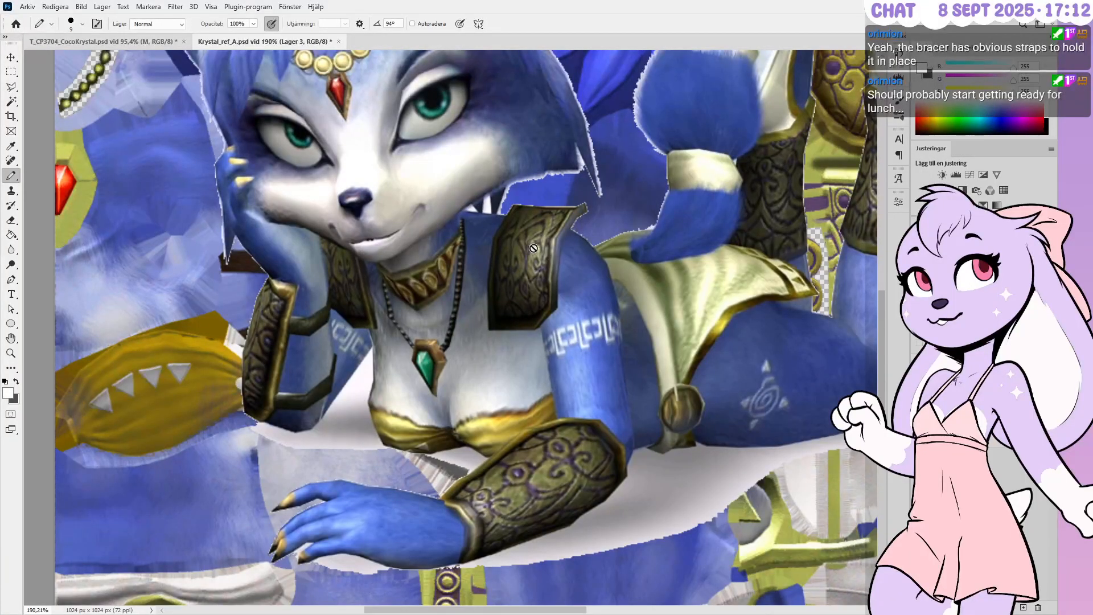
left_click(917, 345)
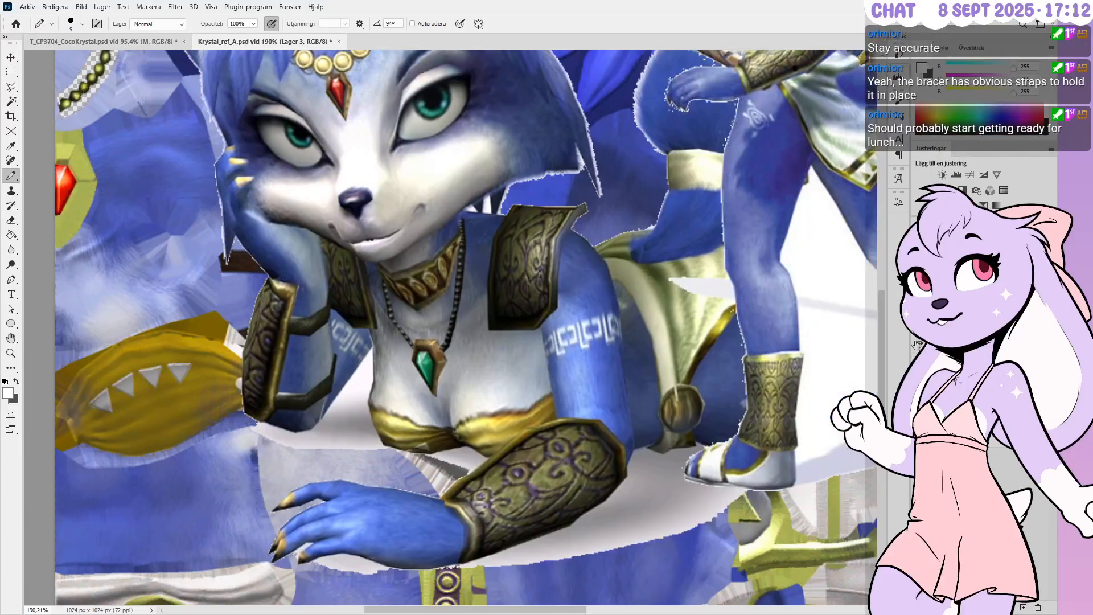
left_click_drag(794, 134, 623, 421)
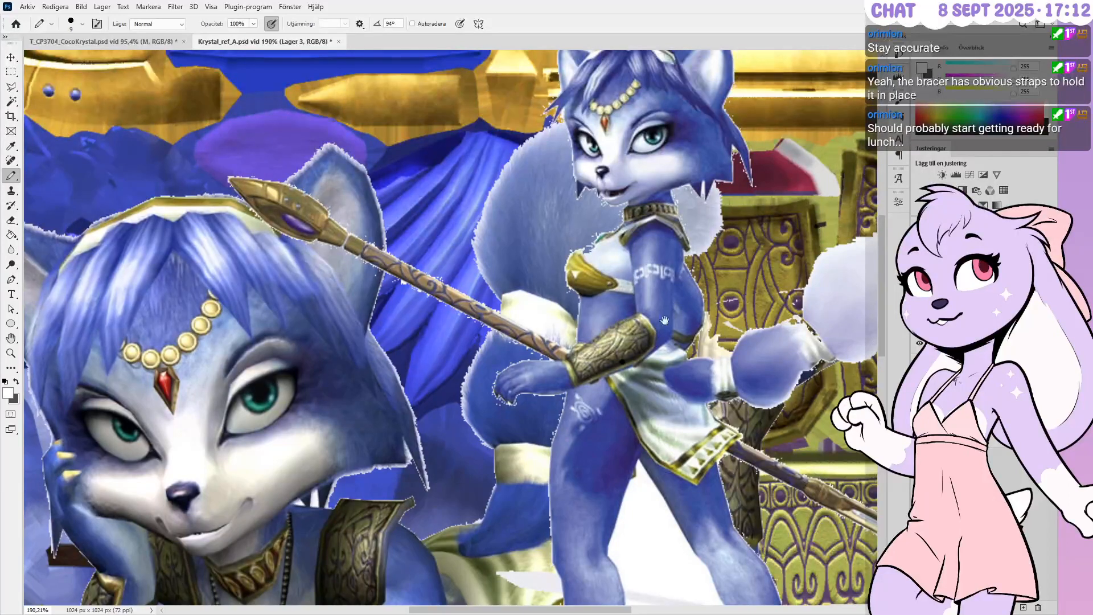
left_click_drag(632, 322, 665, 272)
Undo a stray white stroke, hide the reference layer, and Alt+Tab back to Blender
mouse_move(619, 198)
left_mouse_down()
mouse_move(652, 170)
mouse_move(699, 206)
left_mouse_up()
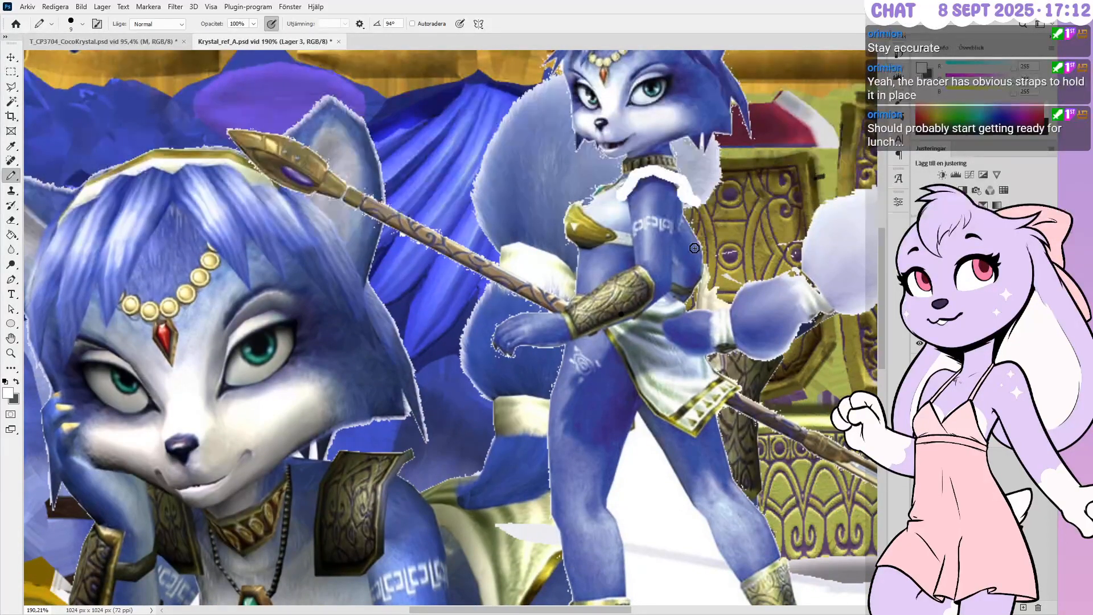
key("ctrl+z")
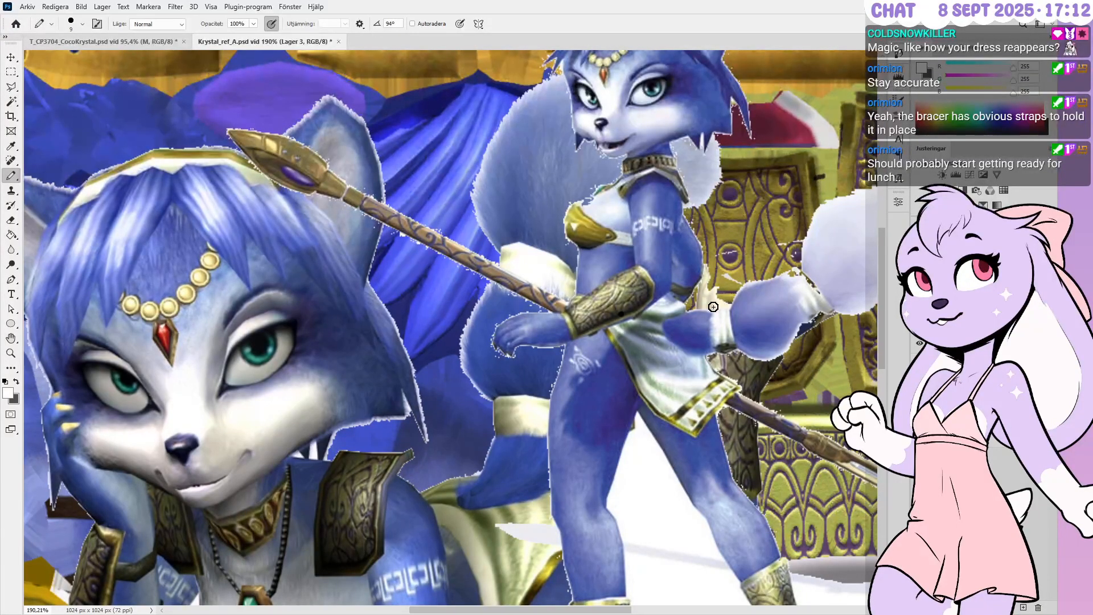
left_click(918, 344)
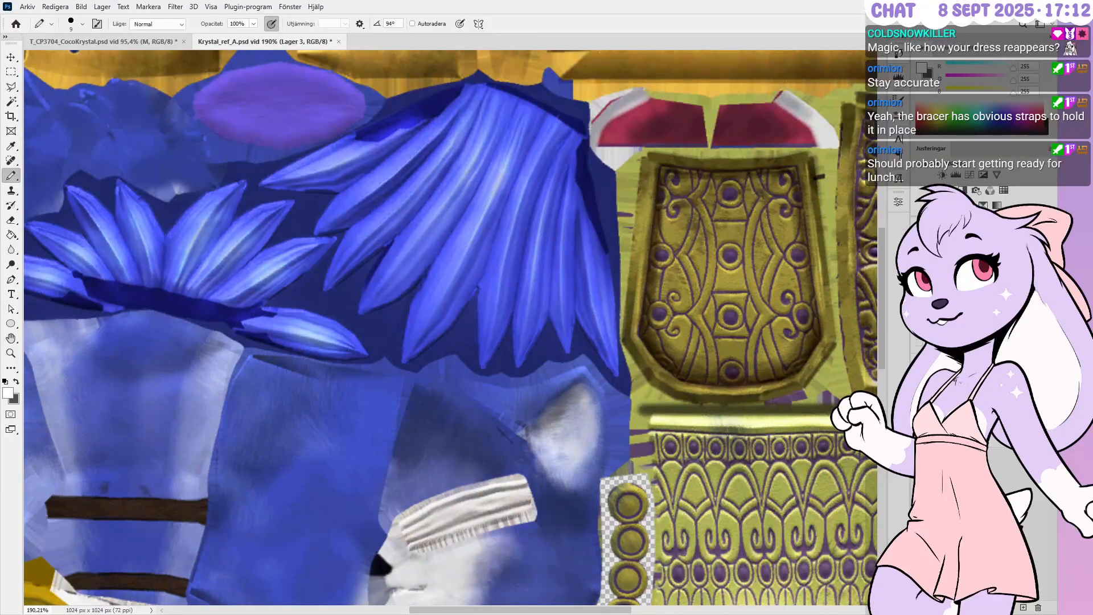
key("alt+Tab")
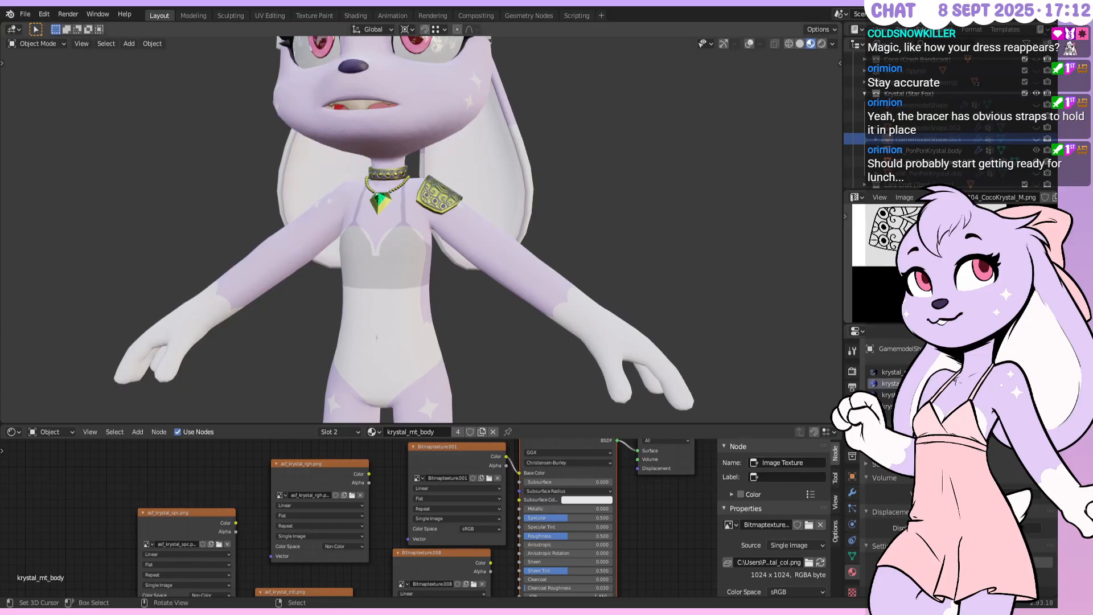
Unhide the GamemodelShape.002 forearm bracer and select it
scroll(555, 239, "up", 1)
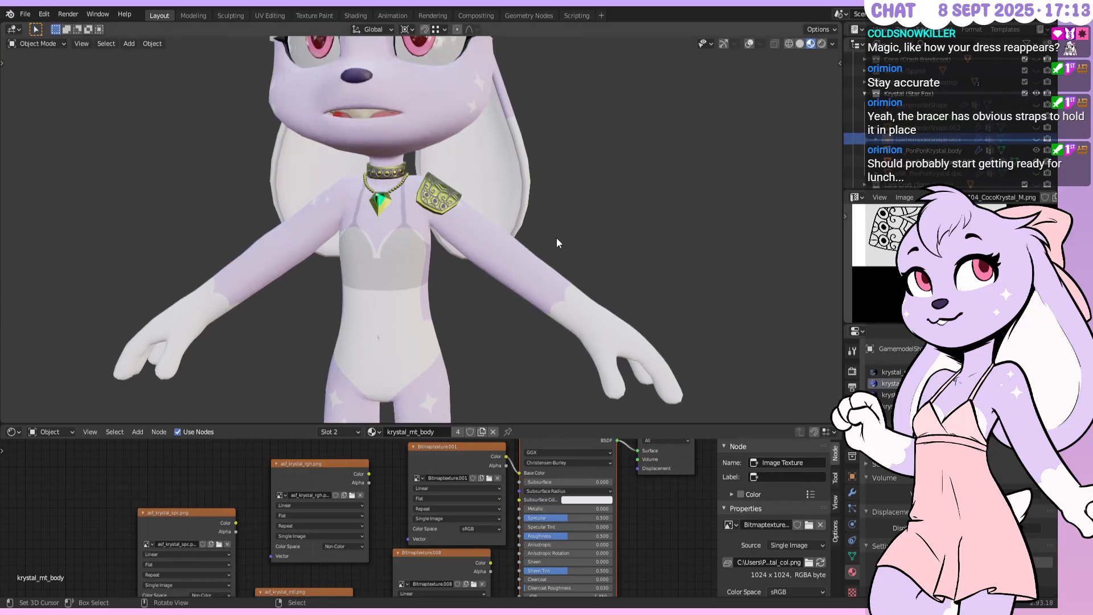
scroll(555, 237, "up", 2)
middle_click_drag(586, 207, 506, 209, "shift")
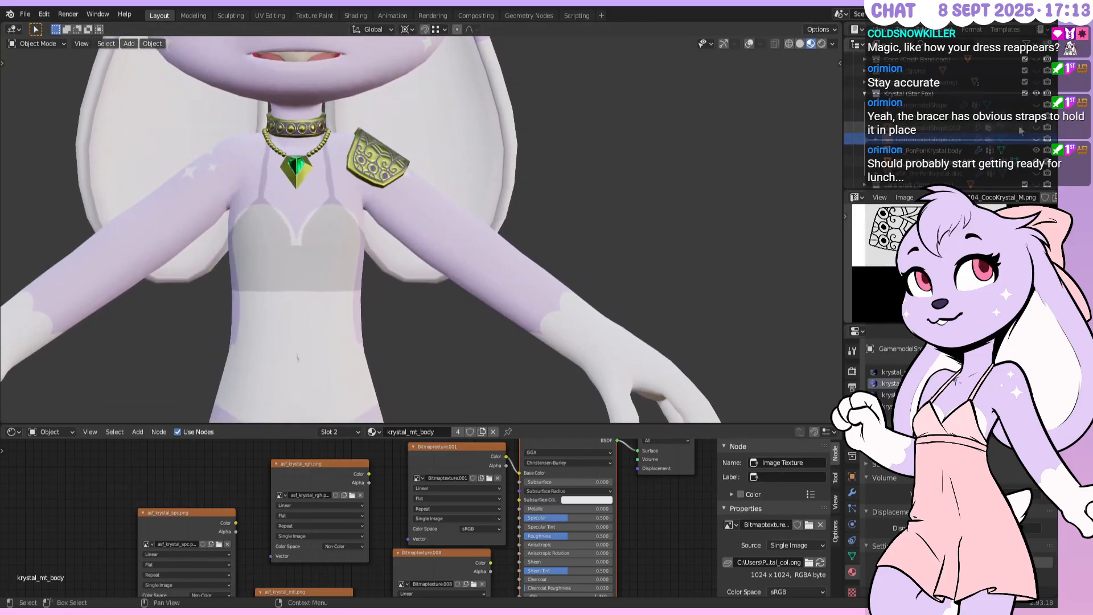
left_click(1035, 128)
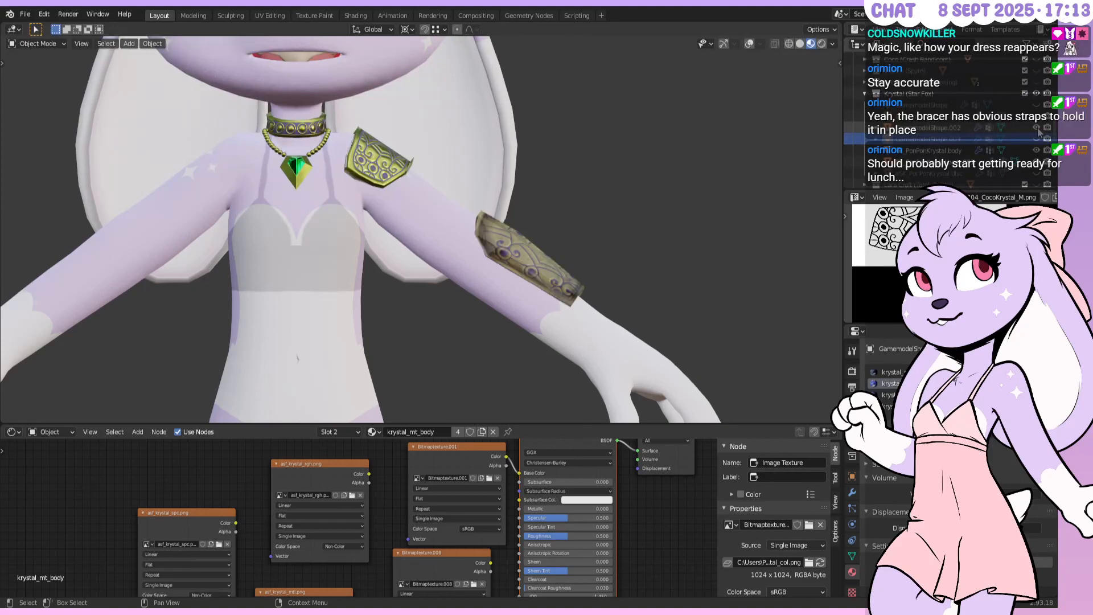
left_click(516, 234)
middle_click_drag(560, 234, 507, 257)
key("Tab")
Turn on wireframe overlays, reselect the forearm bracer and clear its vertex selection
key("Tab")
right_click(510, 260)
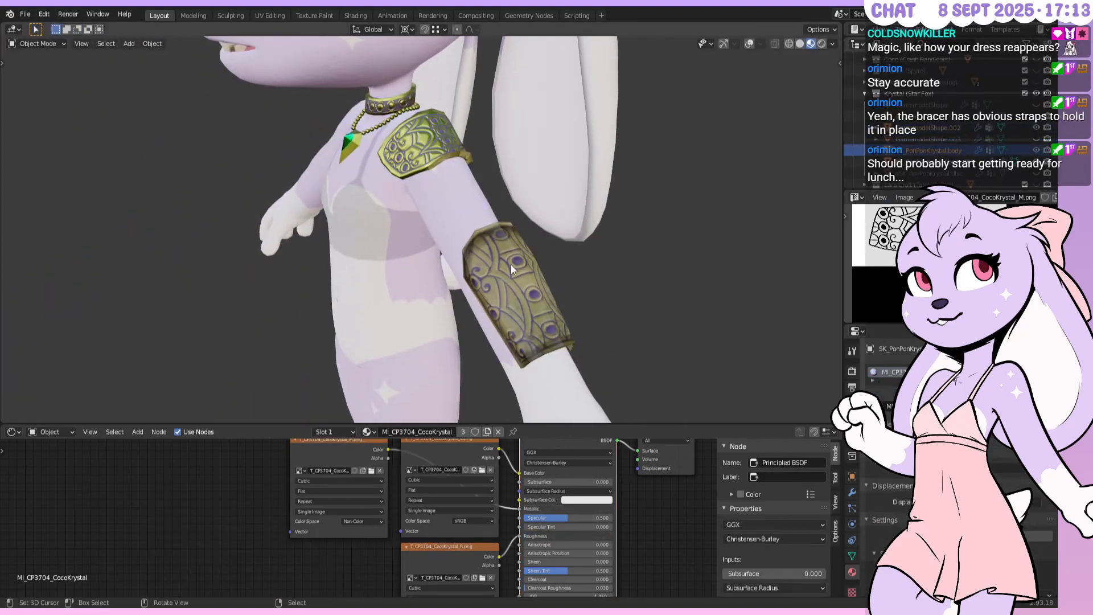
key("Tab")
left_click(748, 44)
key("Tab")
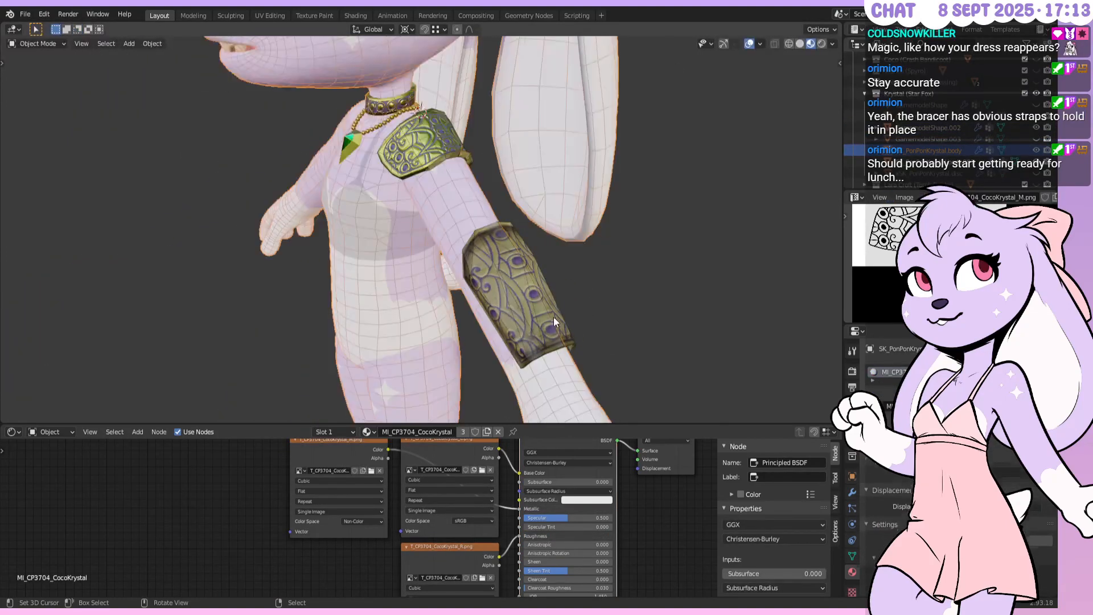
right_click(531, 267)
key("Tab")
scroll(542, 252, "down", 1)
key("alt+a")
In face select mode, select all of the bracer's linked faces with L
middle_click_drag(541, 252, 364, 137, "shift")
scroll(451, 141, "up", 5)
left_click(98, 44)
middle_click_drag(222, 228, 406, 232)
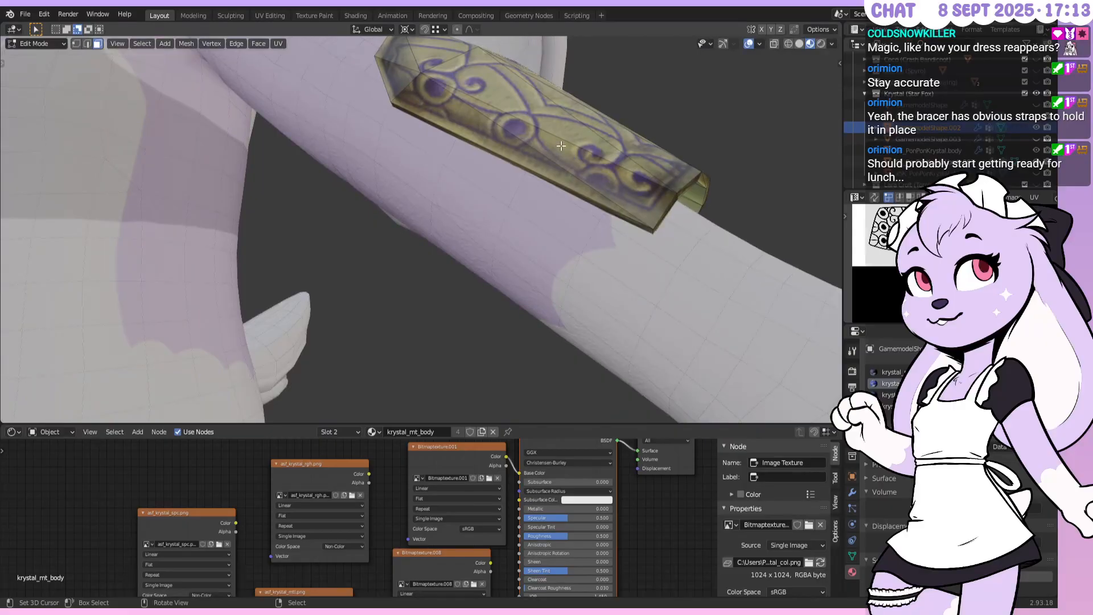
key("l")
middle_click_drag(560, 146, 542, 223)
key("Tab")
middle_click_drag(469, 232, 543, 214)
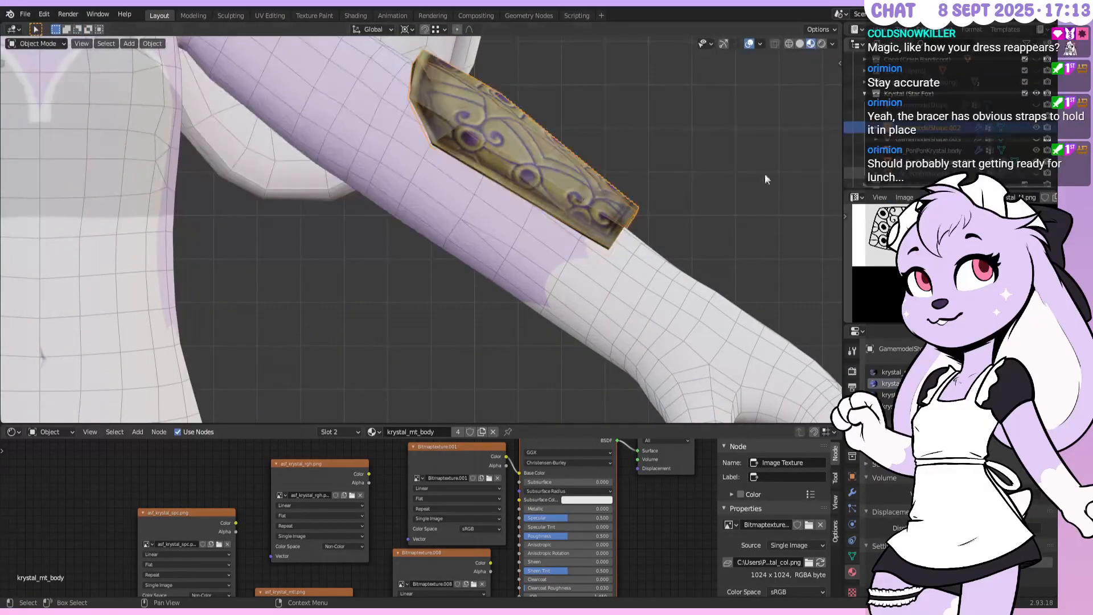
scroll(765, 176, "down", 3)
Select the model holding the shoulder armour and enter its Edit Mode
right_click(330, 77)
middle_click_drag(364, 92, 401, 155, "shift")
scroll(402, 157, "up", 3)
key("Tab")
middle_click_drag(345, 61, 484, 205, "shift")
key("Tab")
right_click(484, 206)
key("Tab")
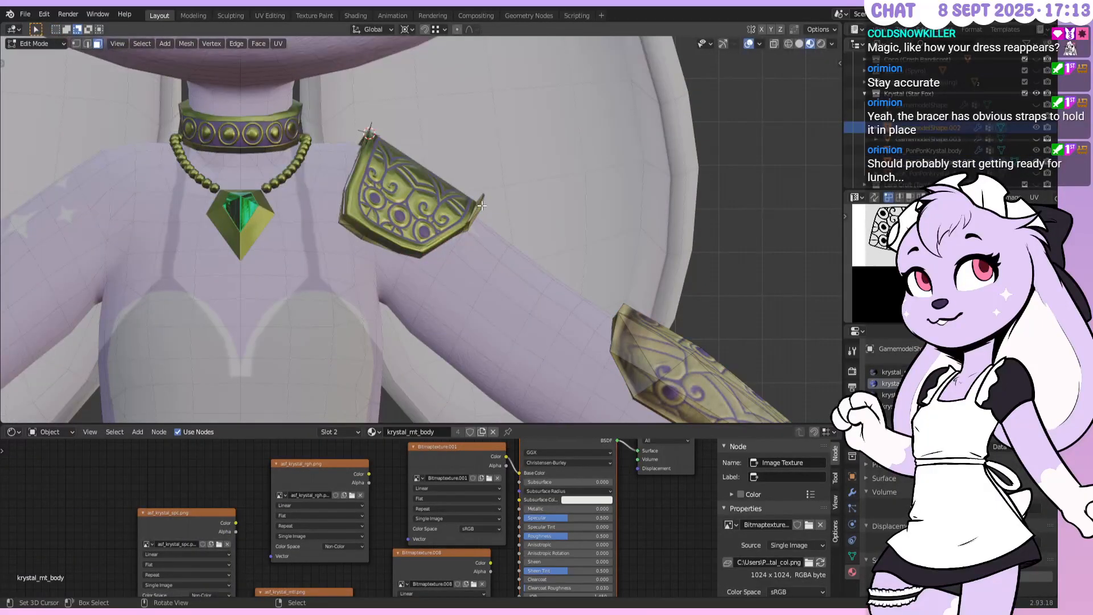
Select the shoulder armour's linked geometry and separate it into its own object
key("l")
middle_click_drag(477, 202, 552, 185)
key("p")
left_click(552, 186)
key("Tab")
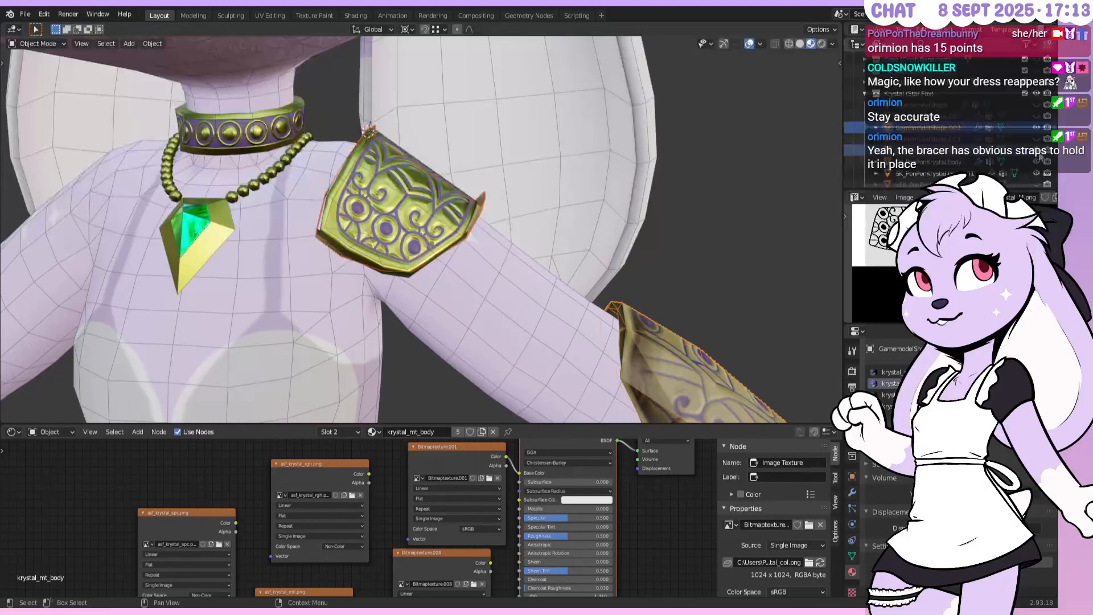
Hide the bracer, show GamemodelShape.003, and delete the two extra objects from the Outliner
left_click(1036, 128)
left_click(1035, 139)
left_click(929, 141)
left_click(929, 150, "shift")
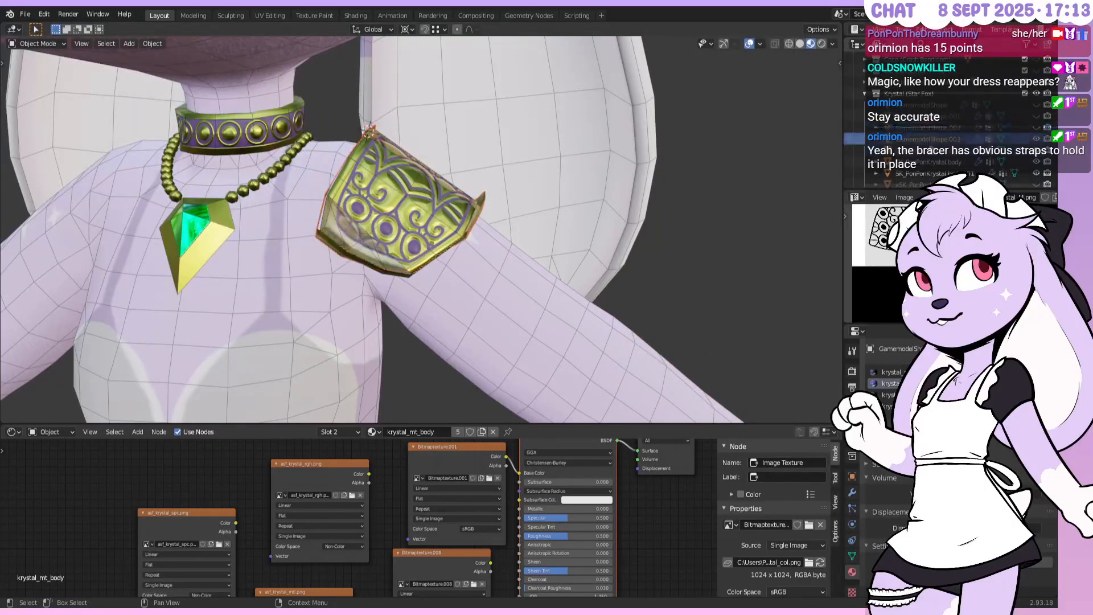
middle_click_drag(604, 175, 560, 193)
key("Delete")
scroll(560, 193, "down", 2)
middle_click_drag(616, 221, 606, 159, "shift")
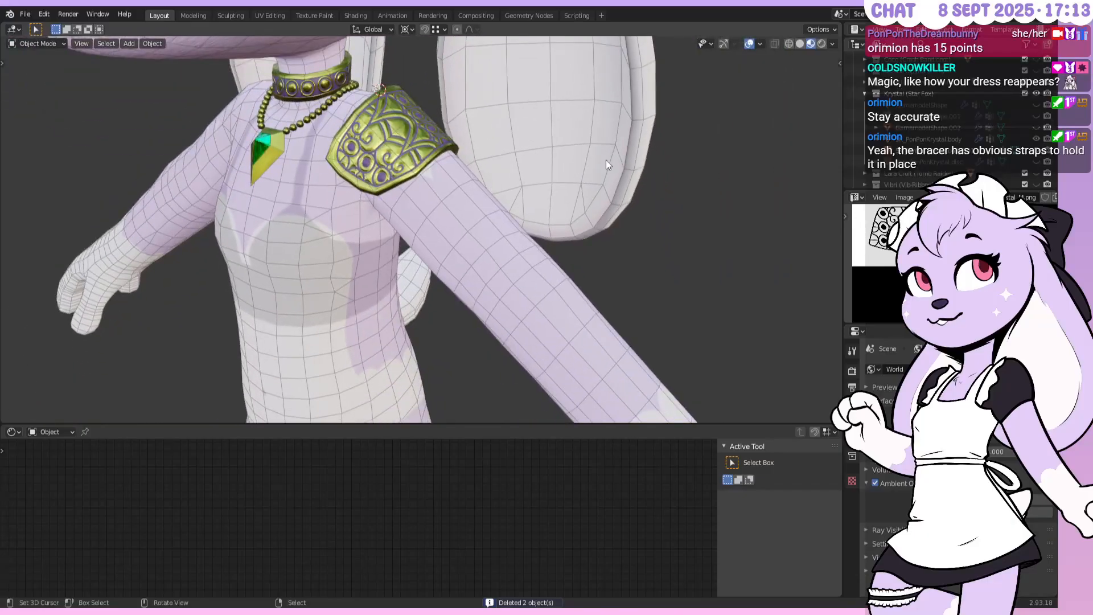
Undo to restore the forearm bracer, then select the shoulder armour and enter Edit Mode
key("ctrl+z")
key("ctrl+shift+z")
key("ctrl+z")
key("ctrl+shift+z")
key("ctrl+z")
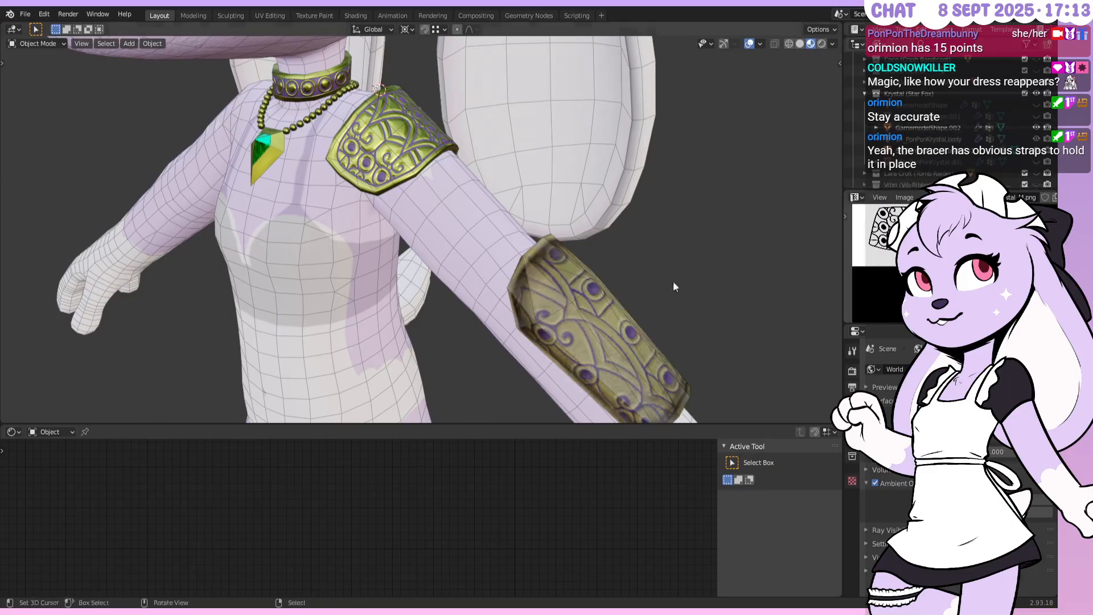
right_click(549, 320)
middle_click_drag(548, 319, 512, 185, "shift")
middle_click_drag(271, 151, 357, 248, "shift")
right_click(355, 154)
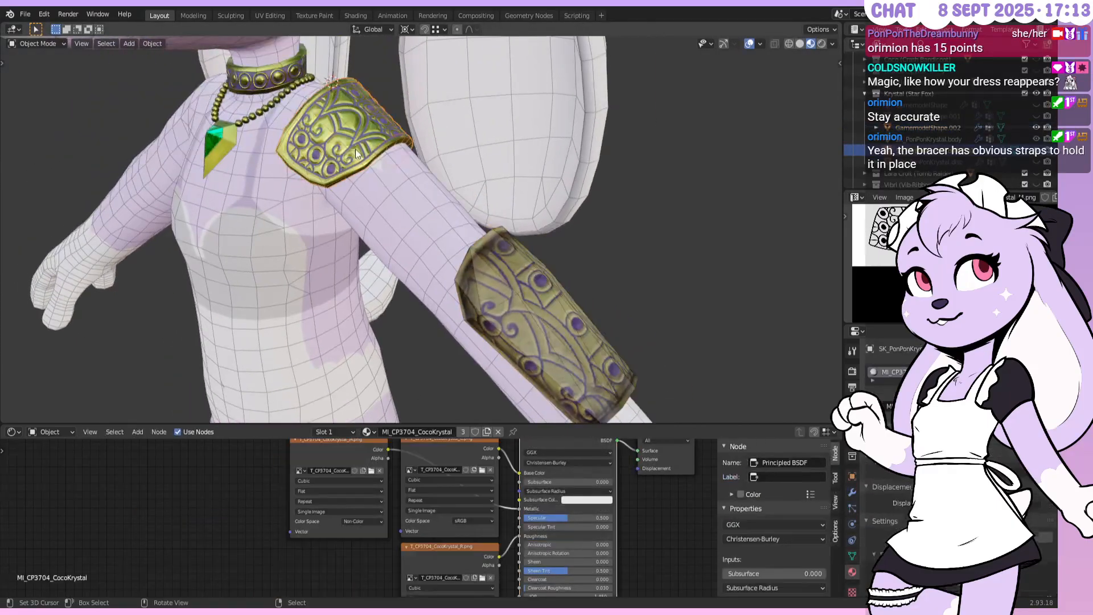
key("Tab")
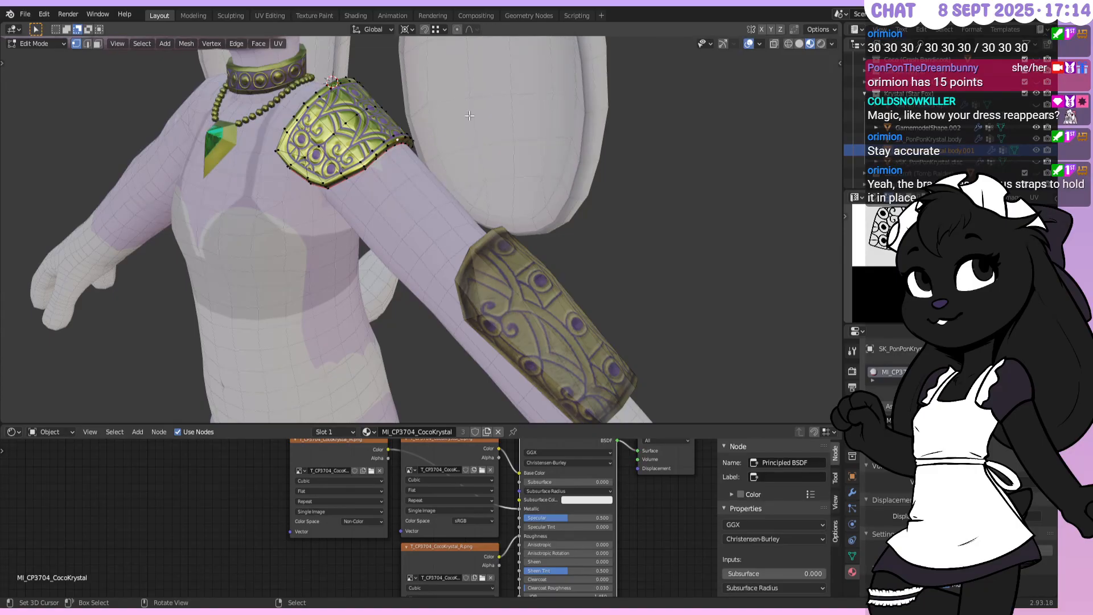
Duplicate a vertex onto the bracer's top edge and switch to front orthographic view
middle_click_drag(437, 159, 354, 167)
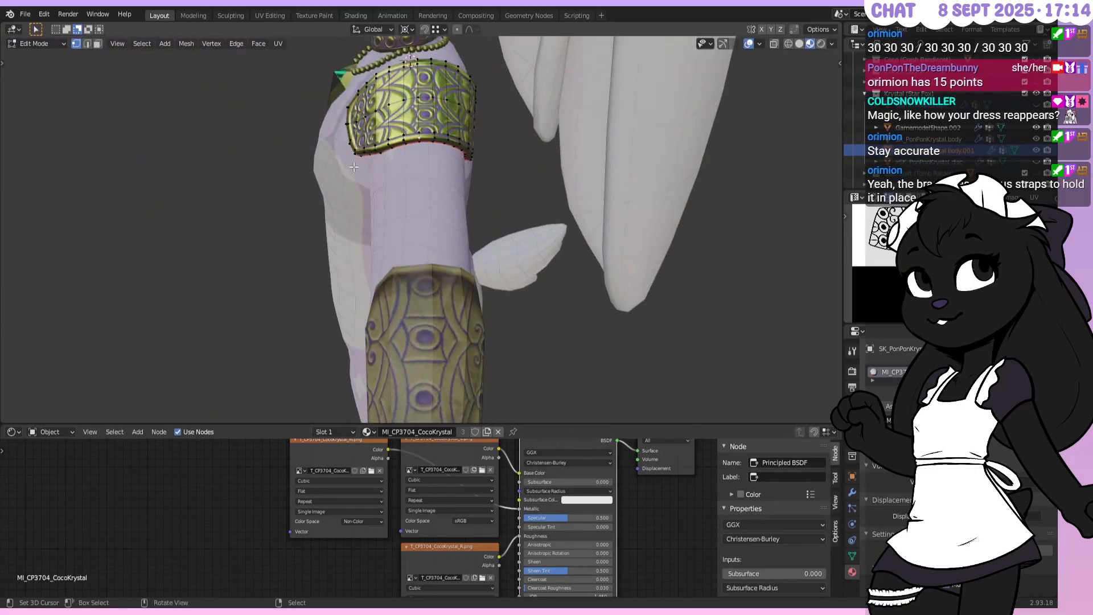
middle_click_drag(337, 147, 387, 157)
key("shift+d")
left_click(467, 275)
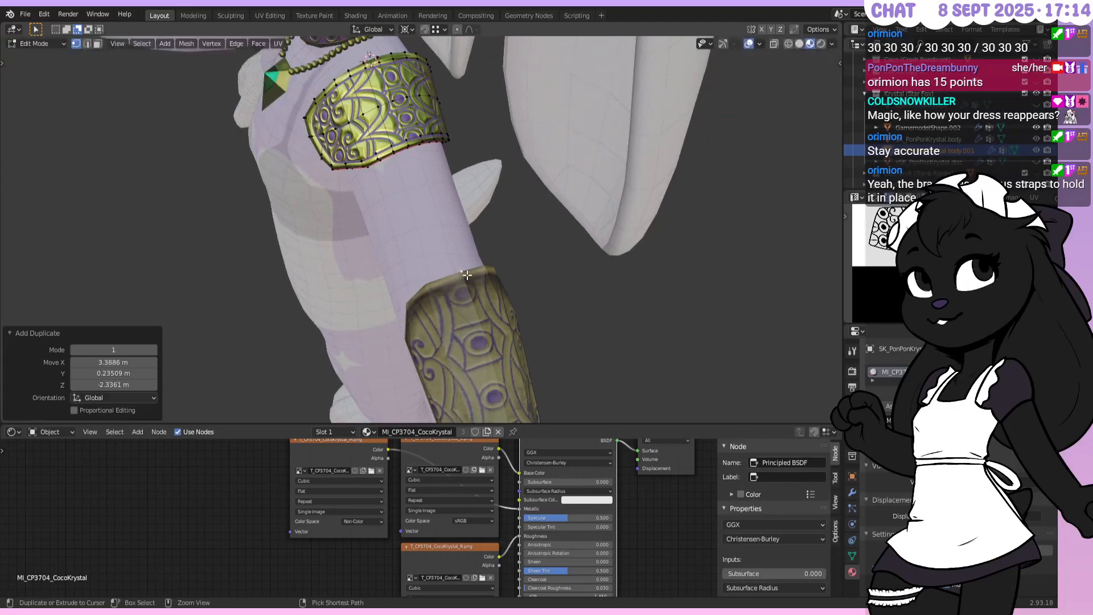
key("KP_1")
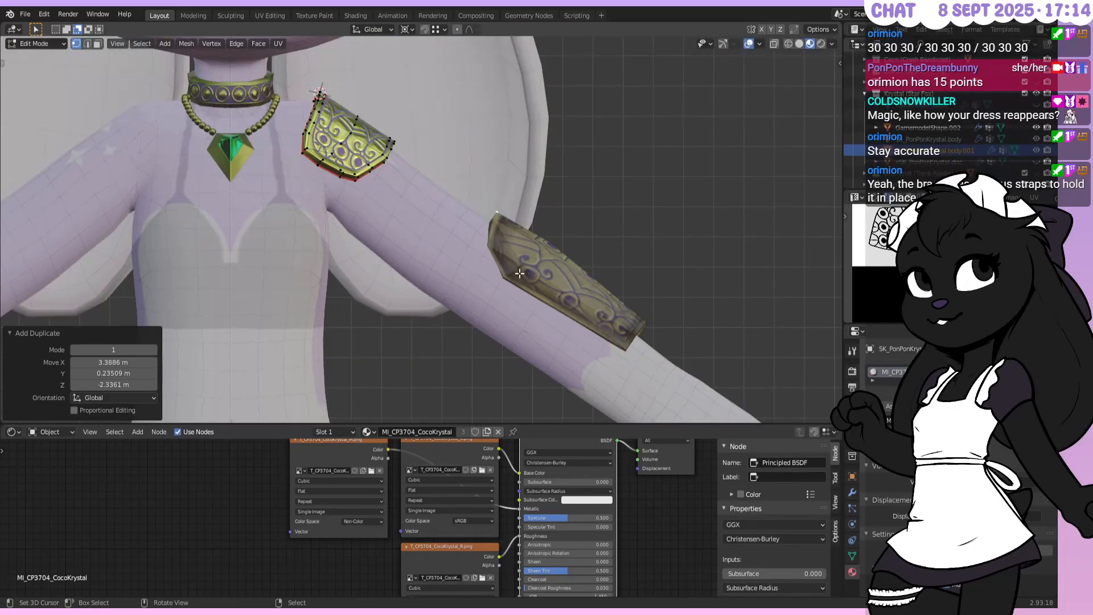
scroll(518, 274, "up", 4)
scroll(482, 218, "up", 3)
middle_click_drag(482, 219, 484, 196)
Extrude the first rim vertices, snapping the chain down to the bracer's lower corner
key("e")
left_click(493, 184, "ctrl")
key("ctrl+e")
key("e")
left_click(493, 211)
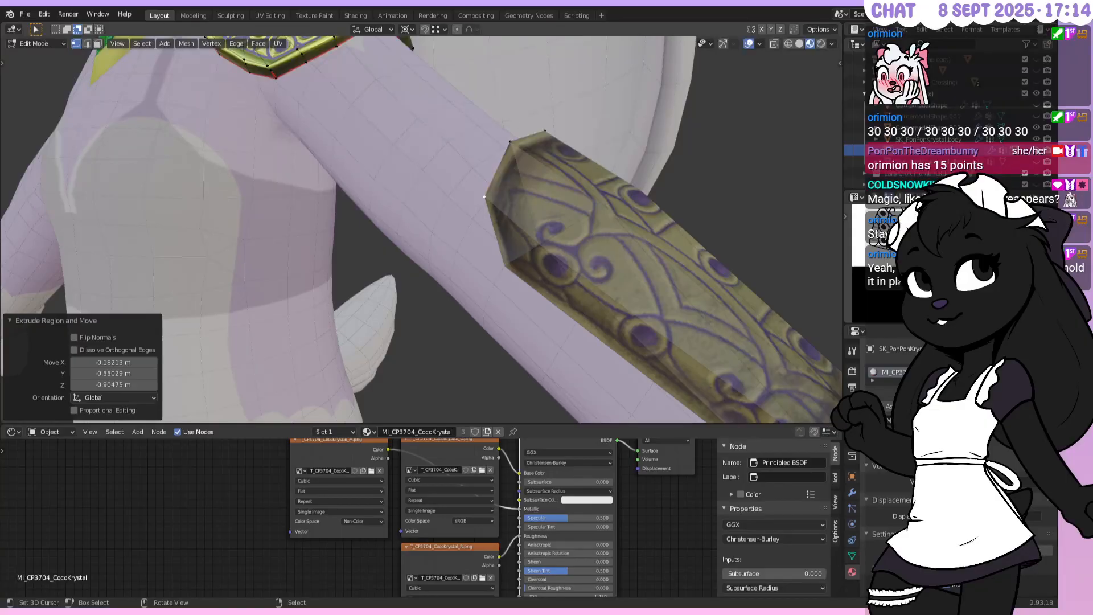
middle_click_drag(525, 206, 546, 213)
key("e")
left_click(546, 255)
Extrude three more vertices snapped onto the bracer's rim corners
middle_click_drag(555, 251, 655, 279)
key("e")
left_click(687, 349, "ctrl")
key("e")
left_click(711, 313, "ctrl")
key("e")
left_click(744, 288, "ctrl")
Extrude four vertices tracing along the bracer's lower rim
middle_click_drag(743, 286, 618, 263)
key("e")
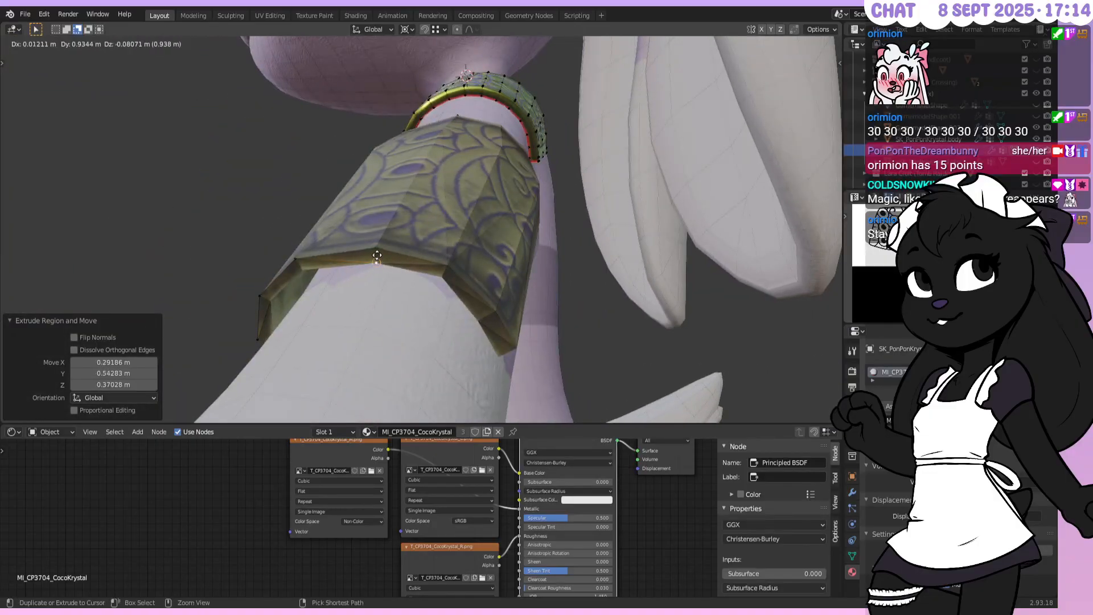
left_click(377, 252, "ctrl")
key("e")
left_click(454, 272, "ctrl")
key("e")
left_click(491, 304, "ctrl")
key("e")
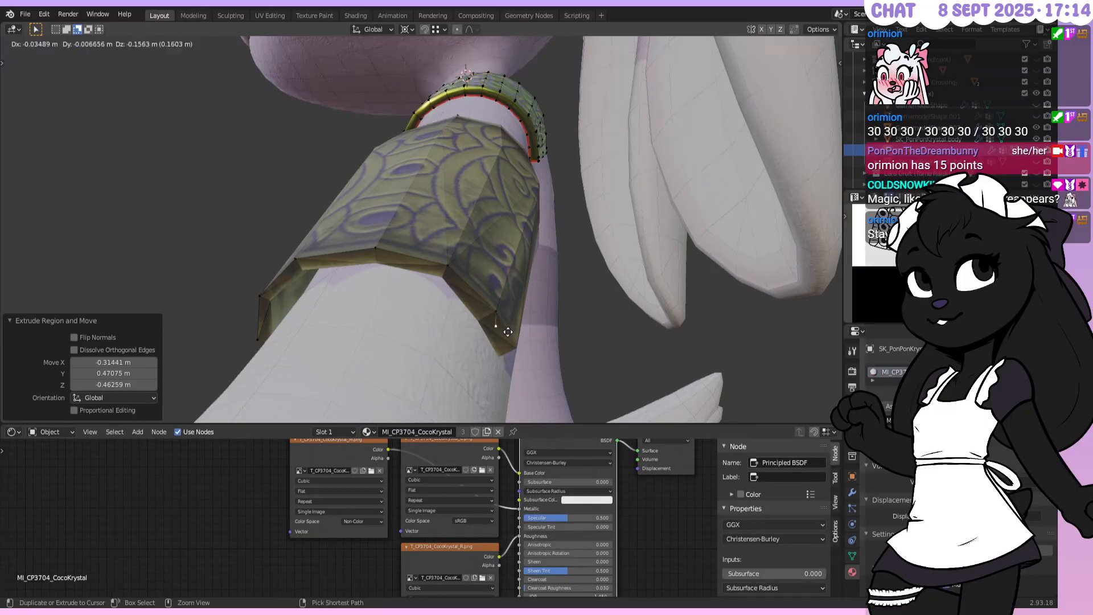
left_click(512, 340, "ctrl")
From the arm's side, extrude four more vertices onto the remaining rim corners
middle_click_drag(514, 320, 412, 320)
key("e")
left_click(357, 225, "ctrl")
key("e")
left_click(373, 182, "ctrl")
middle_click_drag(374, 182, 449, 278)
key("e")
left_click(474, 279, "ctrl")
key("e")
left_click(445, 244, "ctrl")
Add a rim vertex to the selection, then select the bracer's lower edge loop
right_click(397, 209, "shift")
middle_click_drag(428, 229, 481, 221)
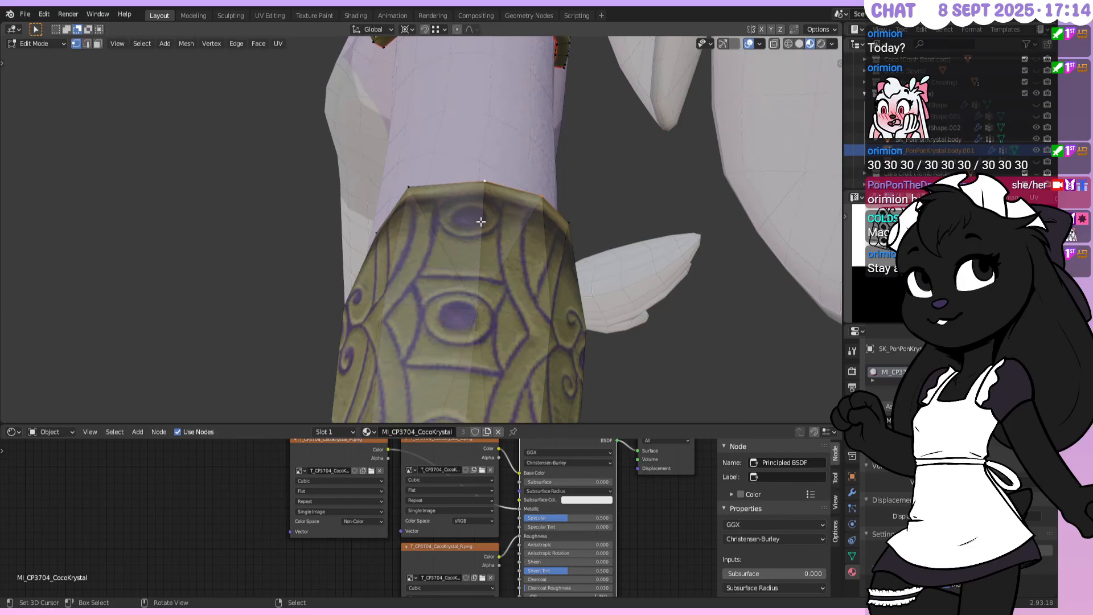
middle_click_drag(369, 223, 529, 108)
right_click(485, 184, "alt")
Select the bracer's lower edge loop and snap the 3D cursor to its centre, viewed from the front
key("shift+d")
left_click(762, 222)
key("ctrl+z")
middle_click_drag(761, 222, 579, 280)
key("alt+a")
left_click(446, 271, "ctrl")
key("shift+s")
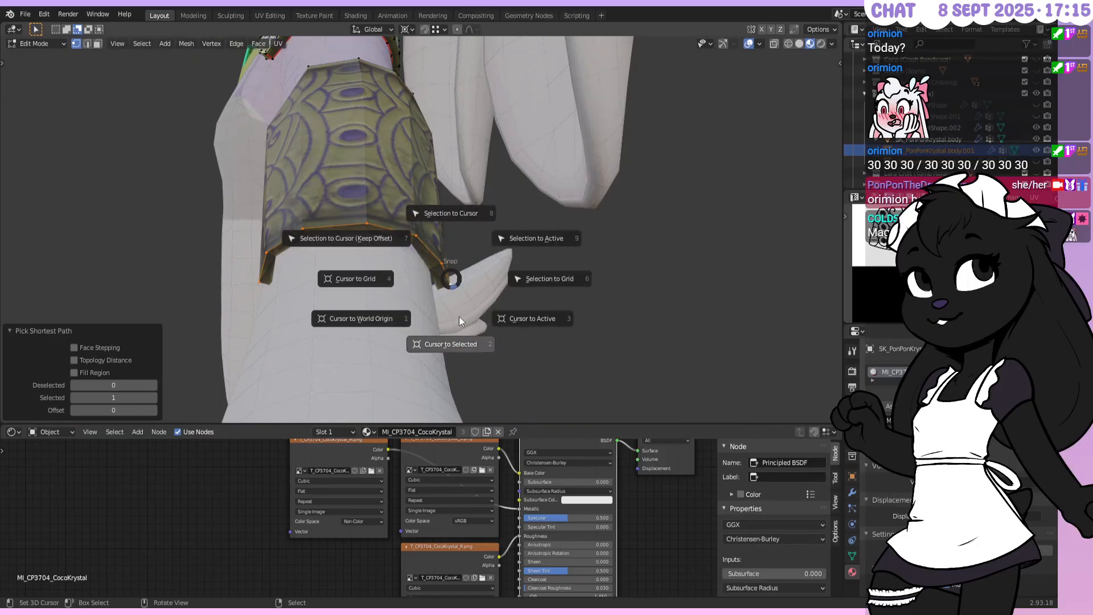
left_click(459, 319)
middle_click_drag(458, 320, 481, 268)
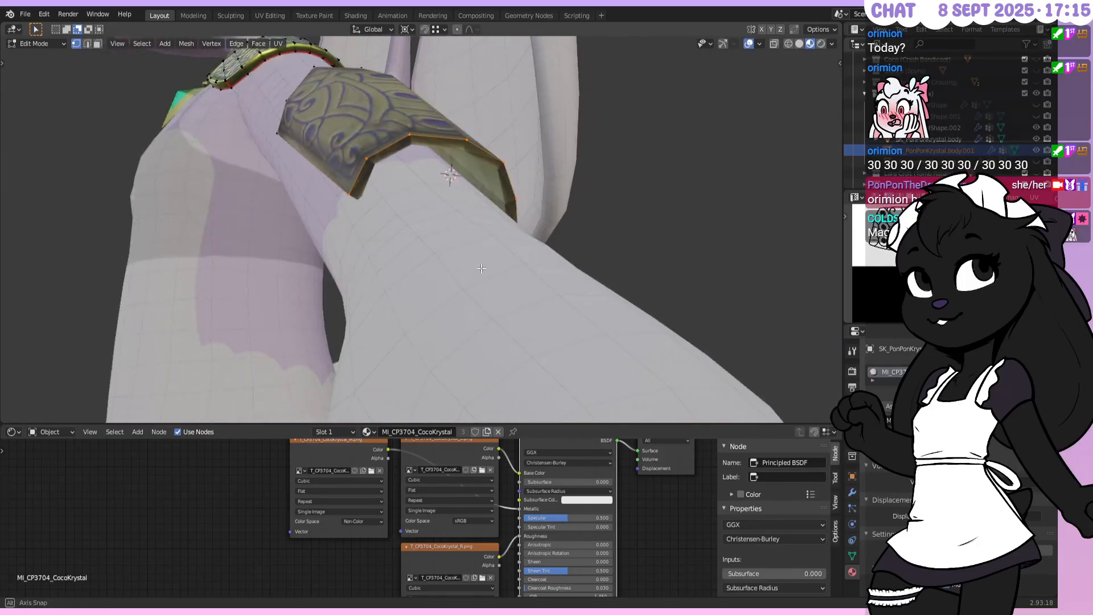
key("KP_1")
Add a circle mesh at the cursor with a 1.5 m radius
key("F3")
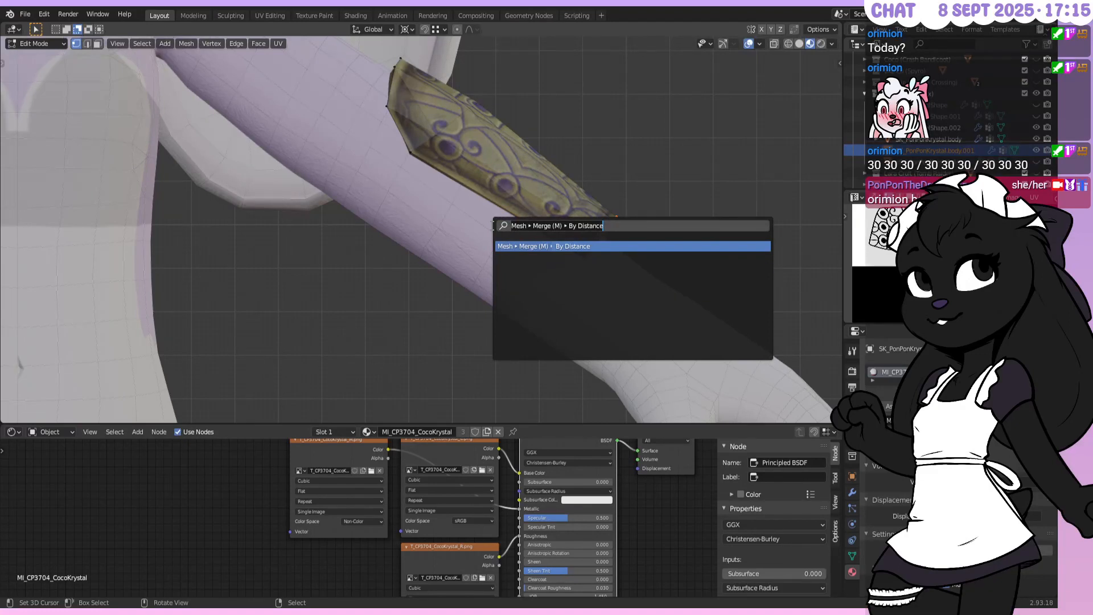
type("circle")
key("Return")
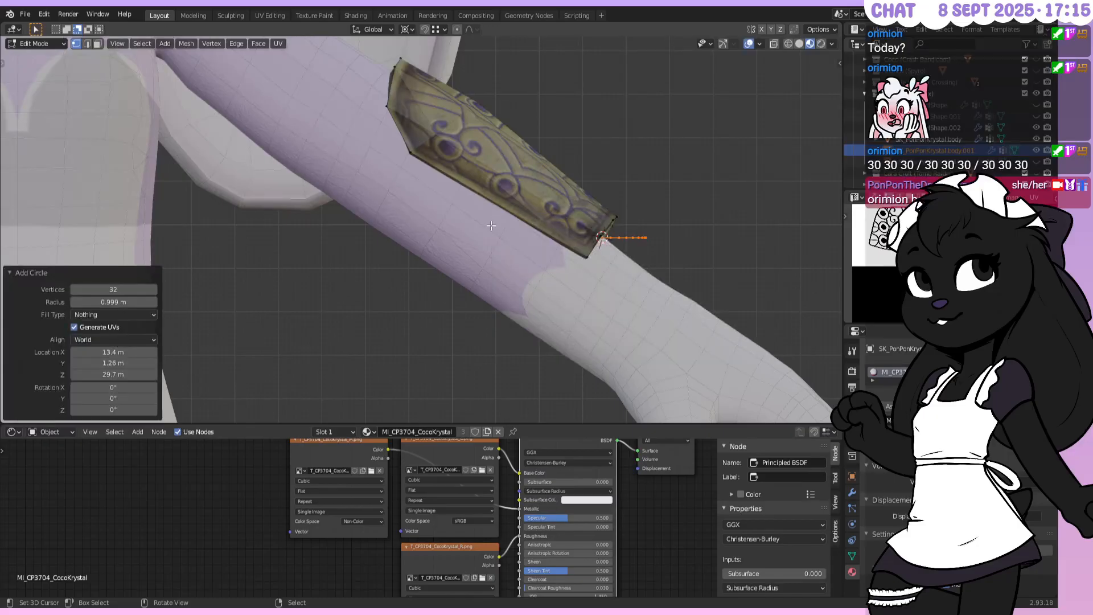
scroll(381, 148, "down", 3)
middle_click_drag(478, 186, 239, 265)
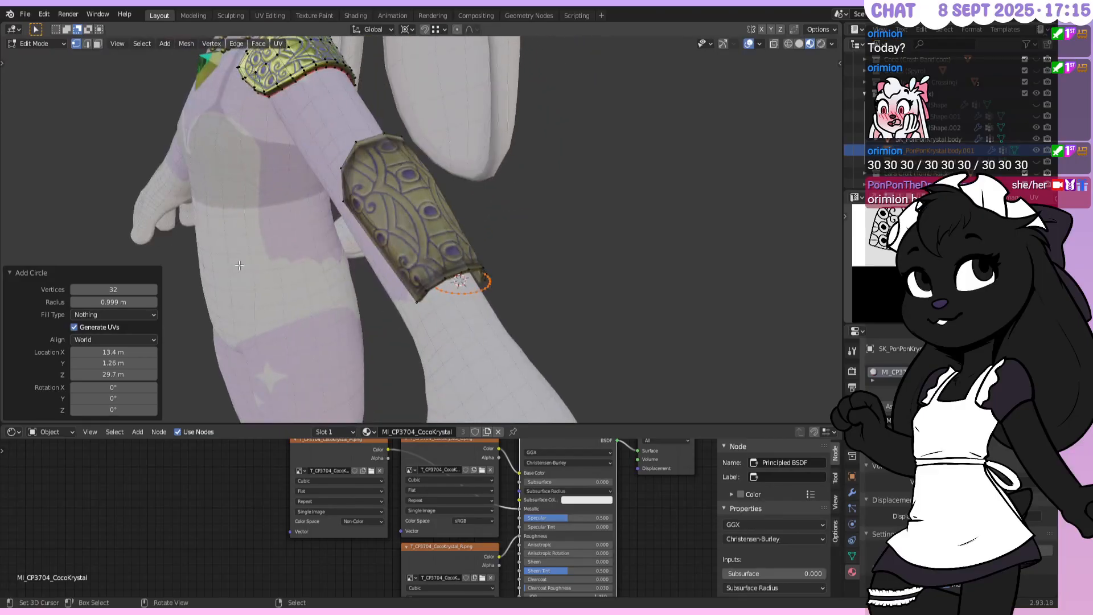
left_click(123, 301)
type("1.5")
key("Return")
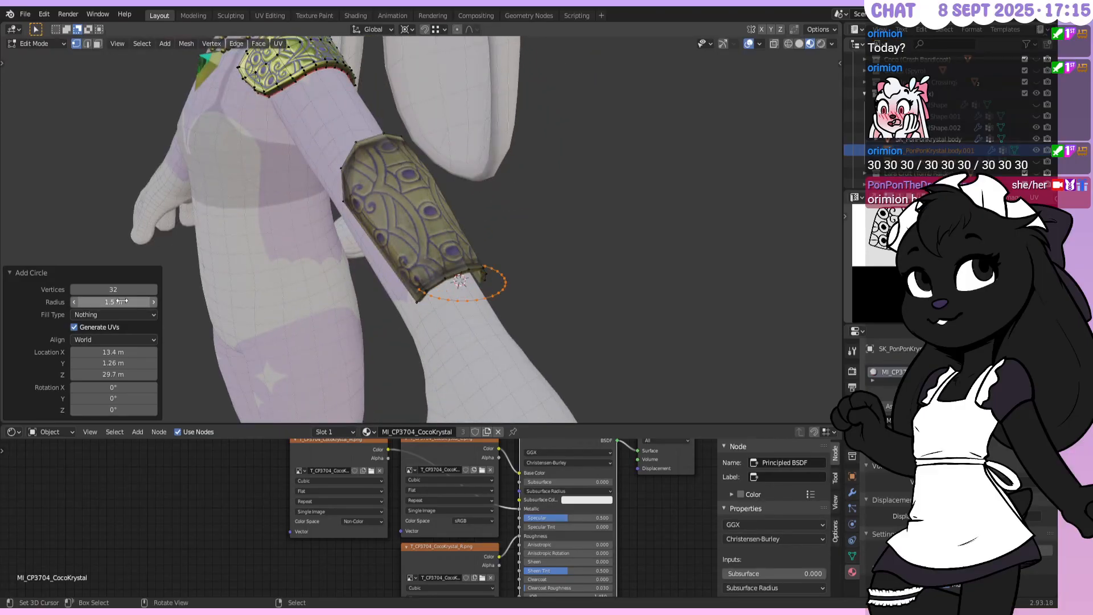
Set the circle's rotation to X 0° and Y -45°
key("KP_1")
left_click(130, 390)
type("90")
key("Return")
left_click(130, 389)
type("0")
key("Return")
left_click(122, 398)
type("90")
key("Return")
left_click(121, 398)
type("45")
key("Return")
left_click(122, 398)
type("-45")
key("Return")
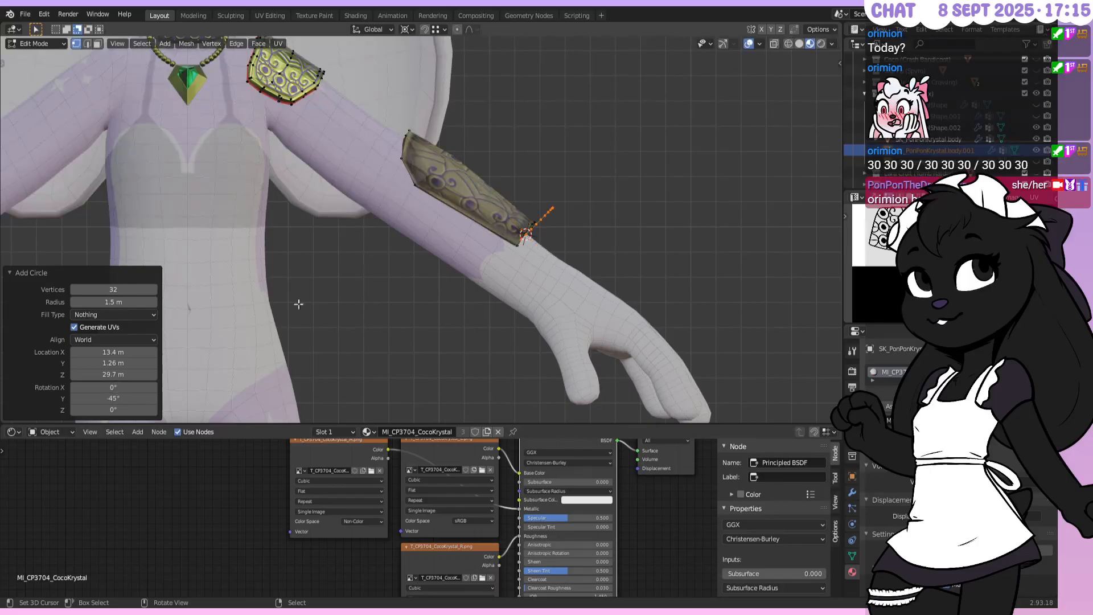
Give the circle 24 vertices
scroll(585, 244, "up", 4)
middle_click_drag(585, 244, 493, 229)
scroll(493, 229, "down", 3)
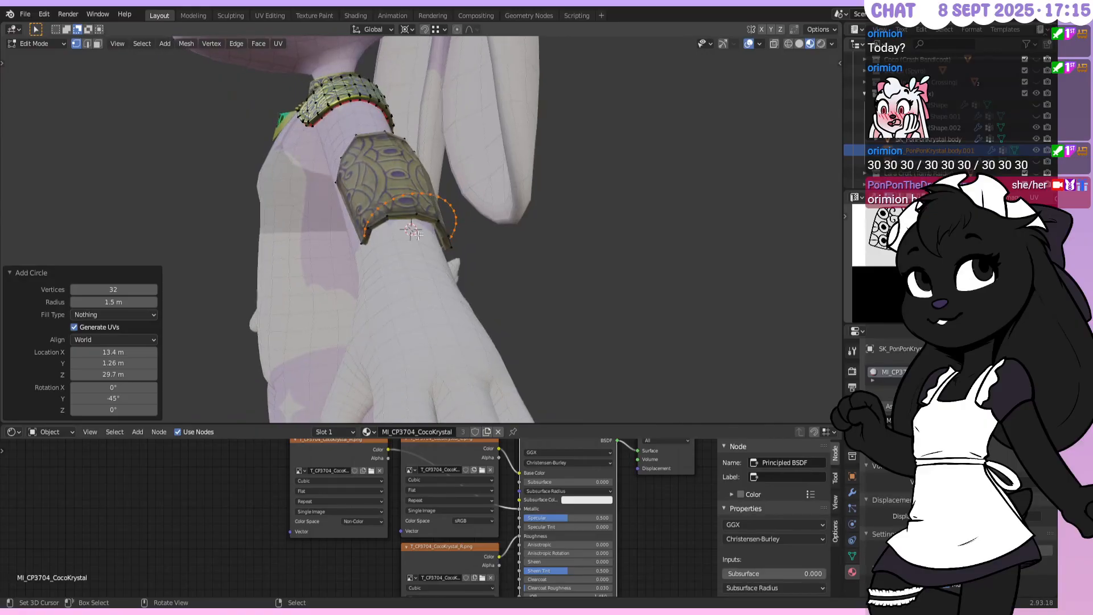
middle_click_drag(368, 250, 327, 241)
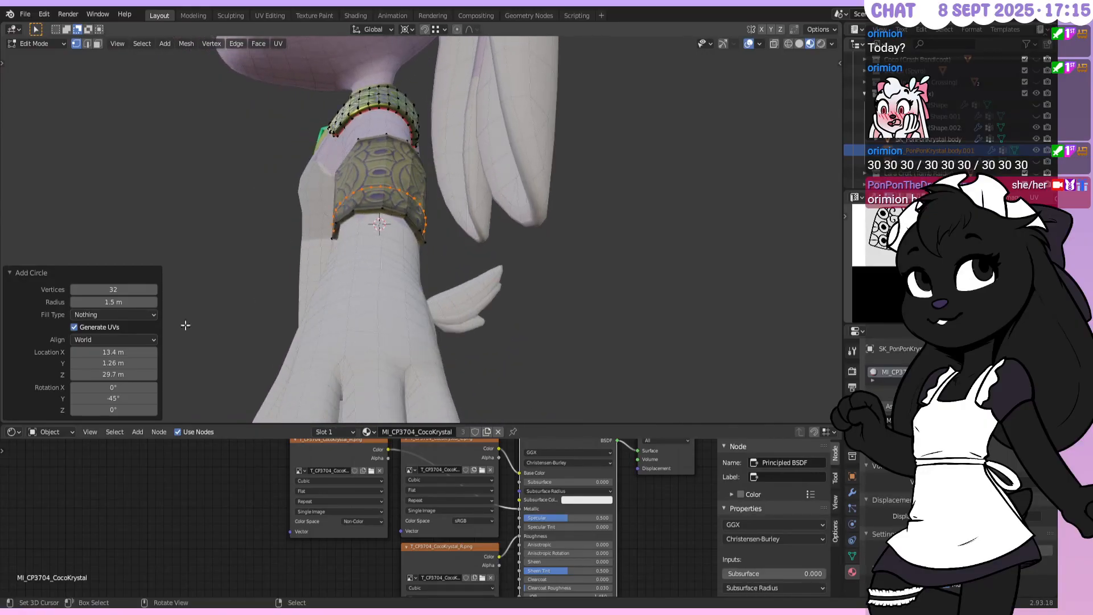
left_click(119, 294)
type("24")
key("Return")
Rotate the circle by -10° and move it vertically along Z
middle_click_drag(259, 293, 710, 178)
key("r")
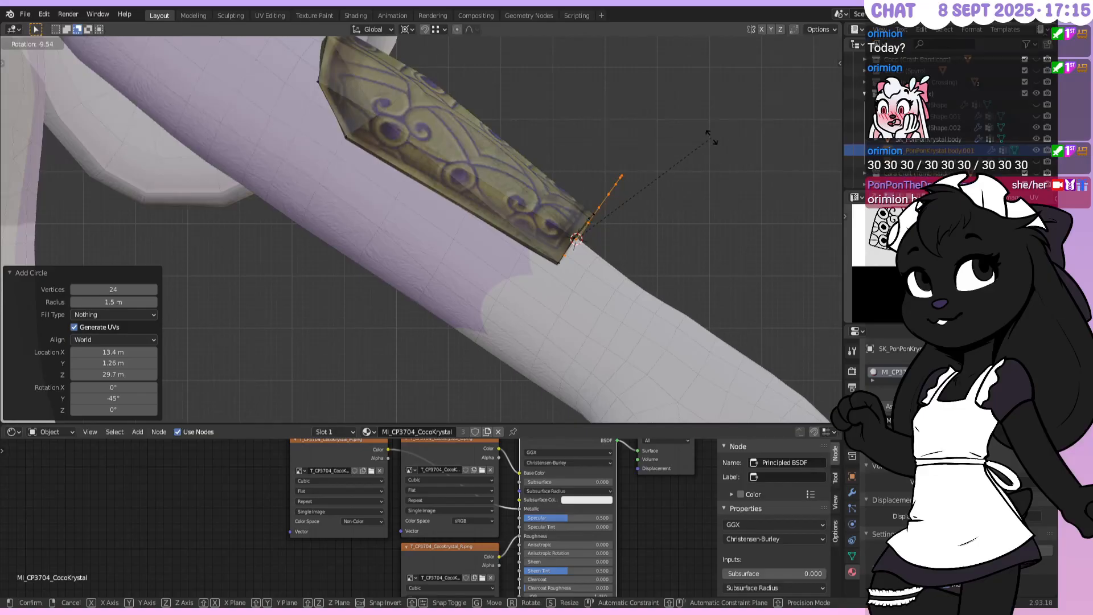
type("10-")
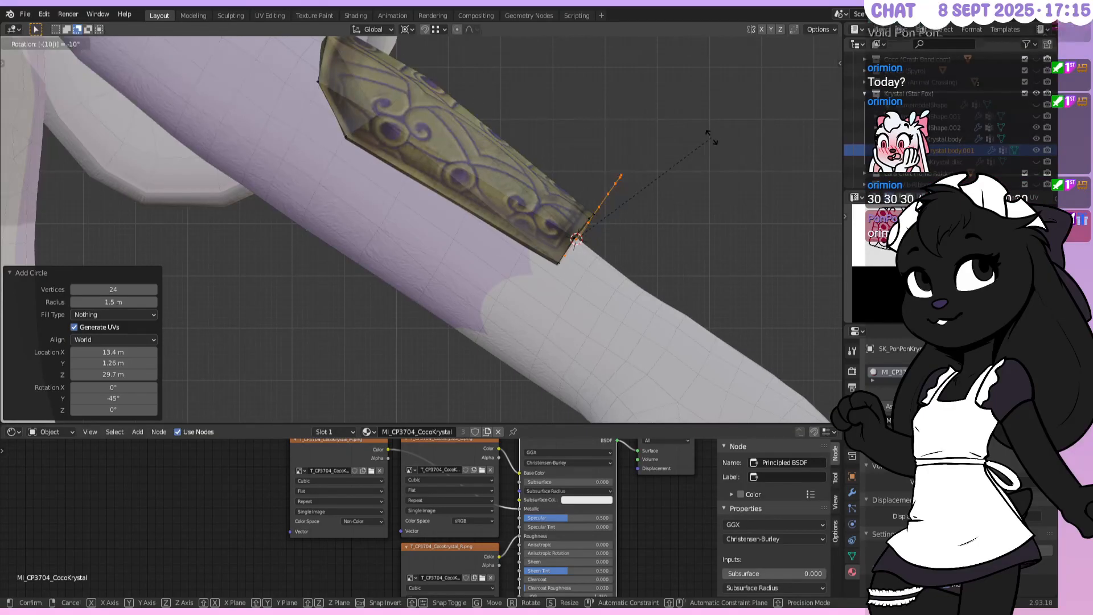
key("Return")
key("g")
key("z")
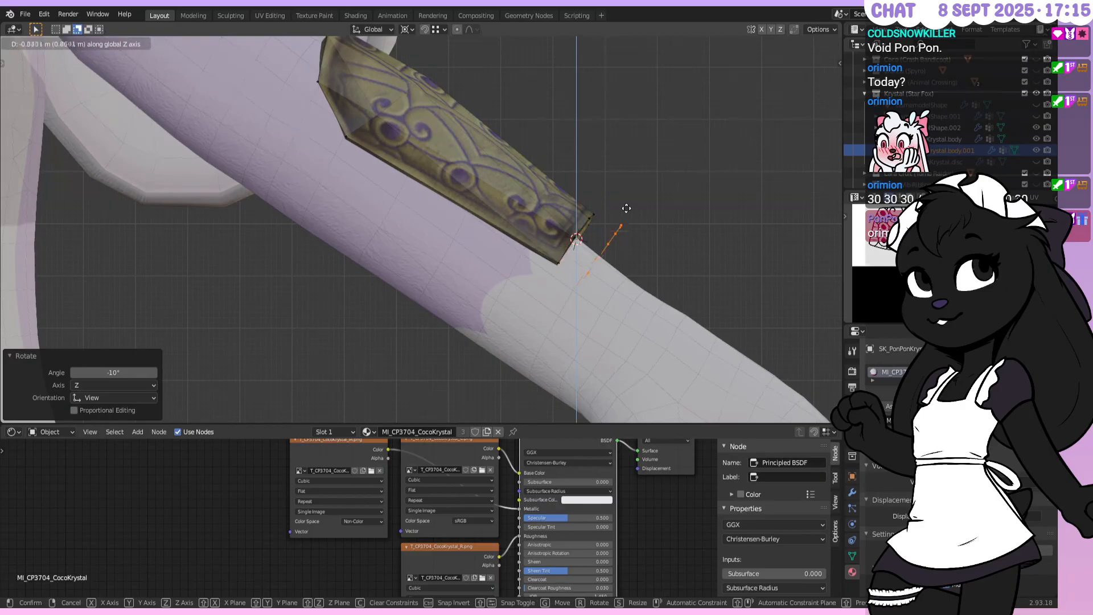
left_click(623, 192)
Scale the ring by 1.5 and drop it -1 m along Z
key("s")
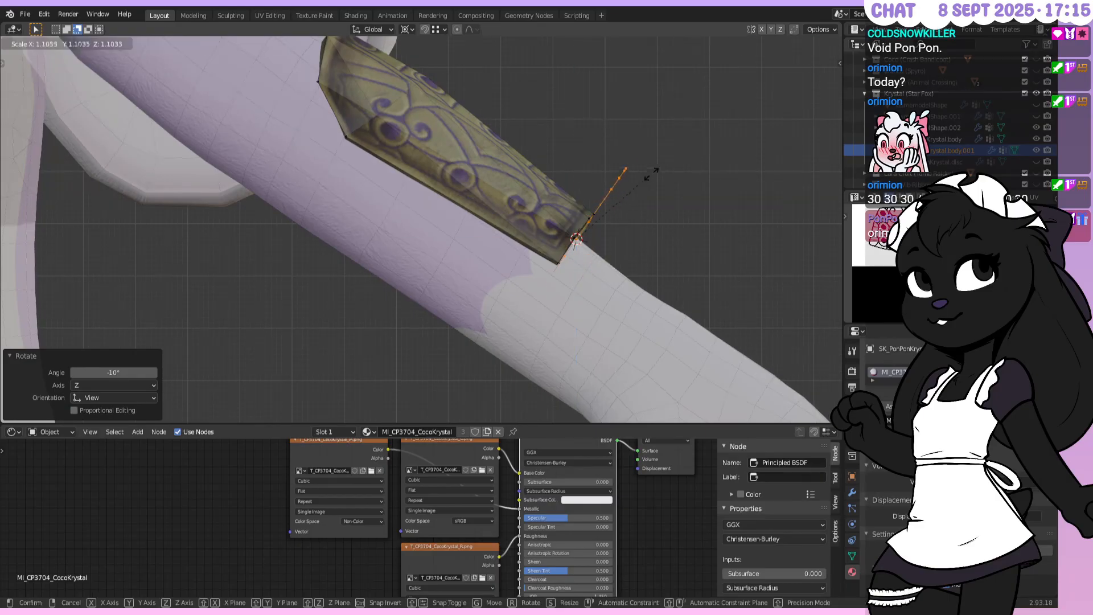
type("1.5")
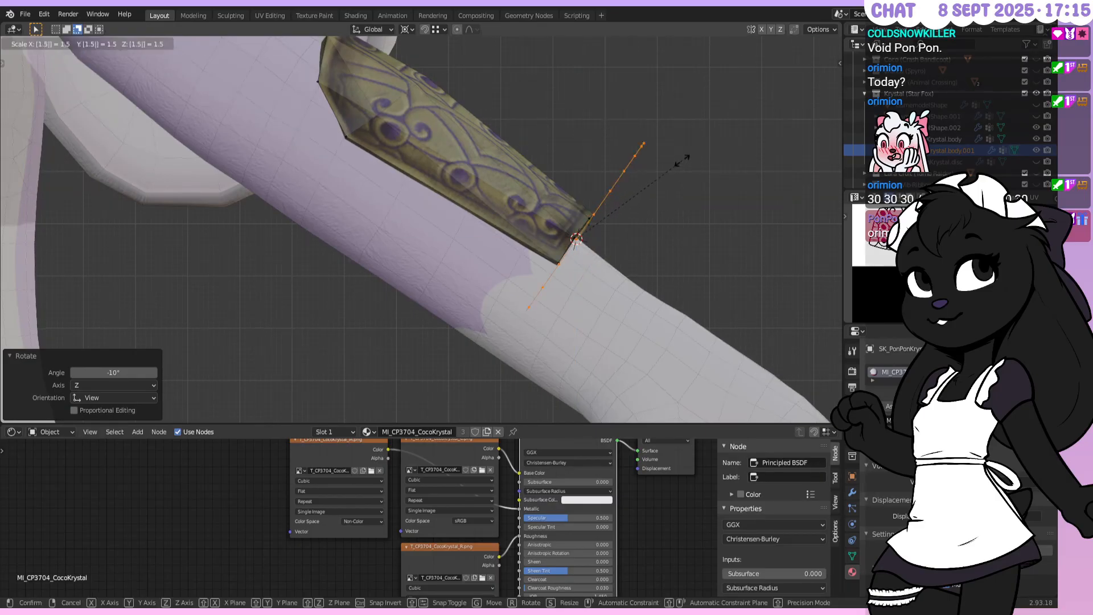
key("Return")
key("g")
key("z")
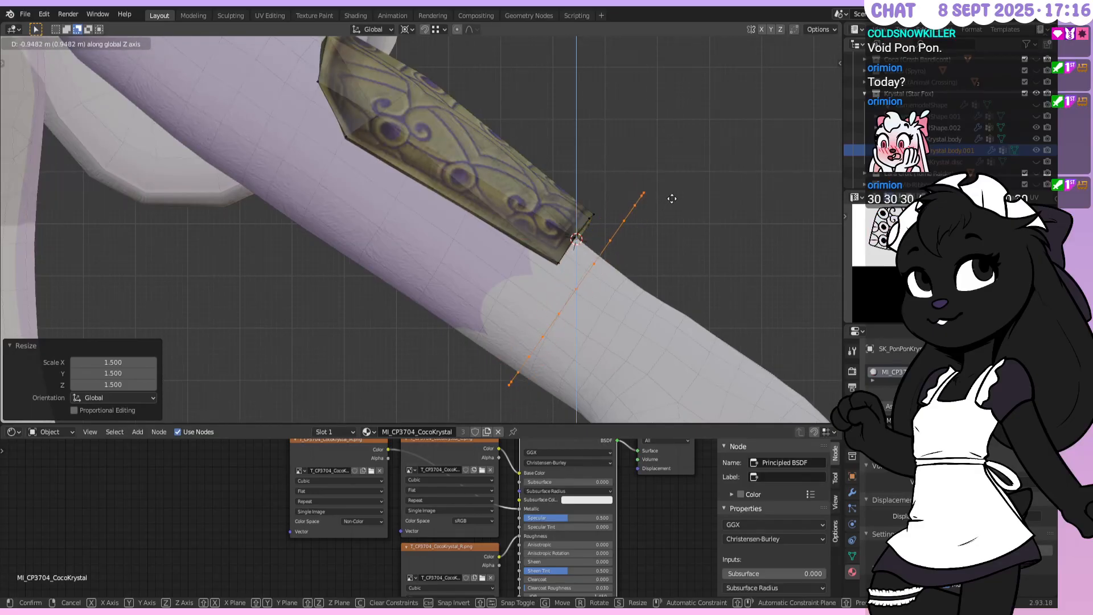
type("-1")
key("Return")
Shift the ring -0.7 m along X, place it at the bracer end, and begin a Y scale
key("g")
key("x")
type("-0")
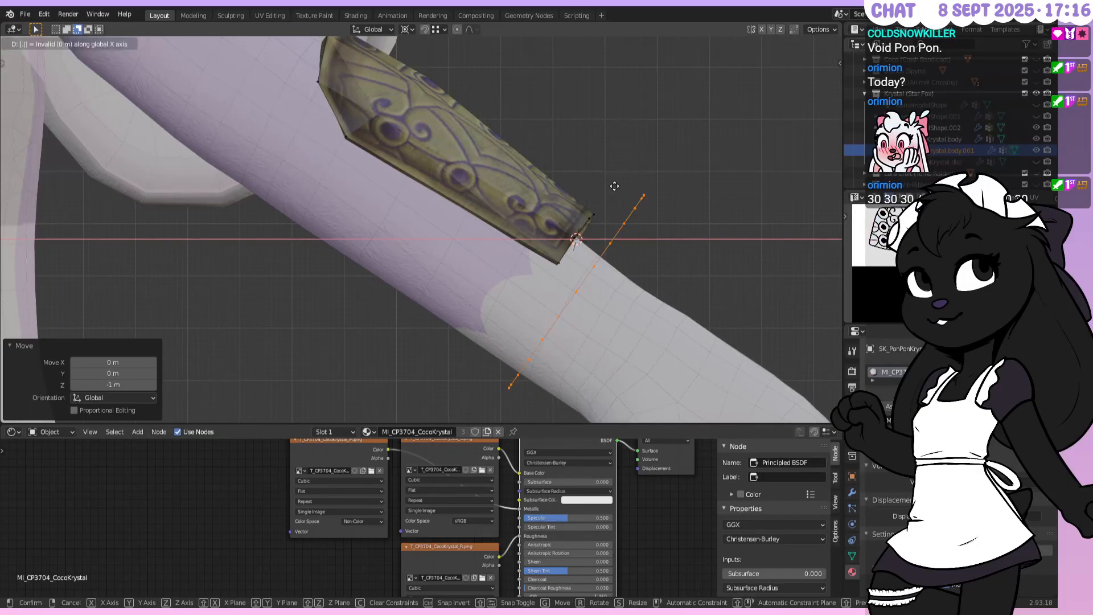
type(".7")
key("Return")
key("g")
left_click(595, 223)
middle_click_drag(643, 224, 620, 196)
key("s")
key("y")
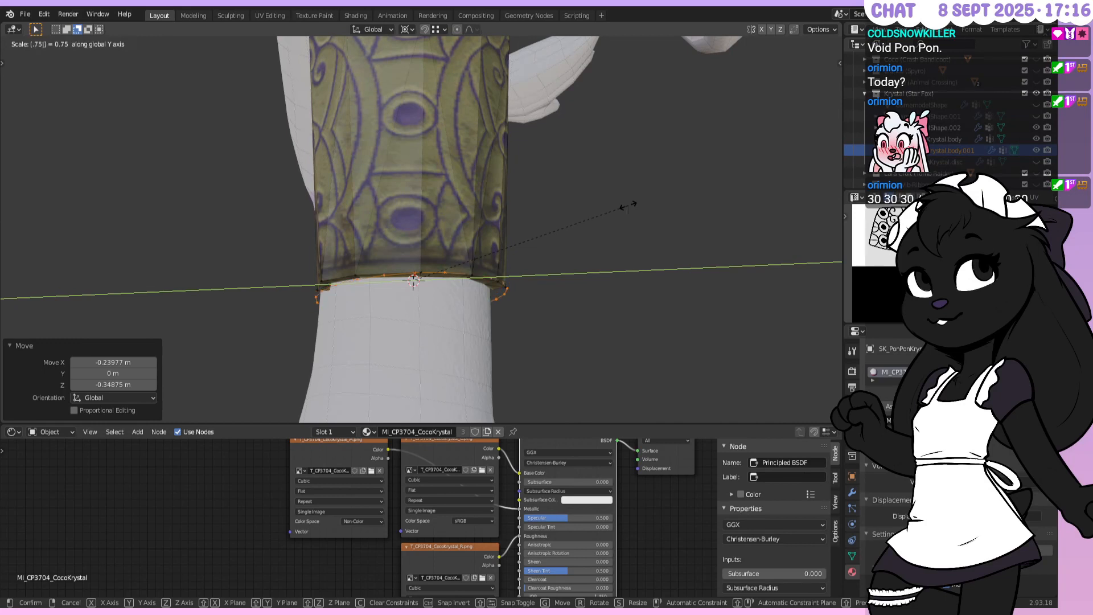
left_click(627, 205)
key("KP_1")
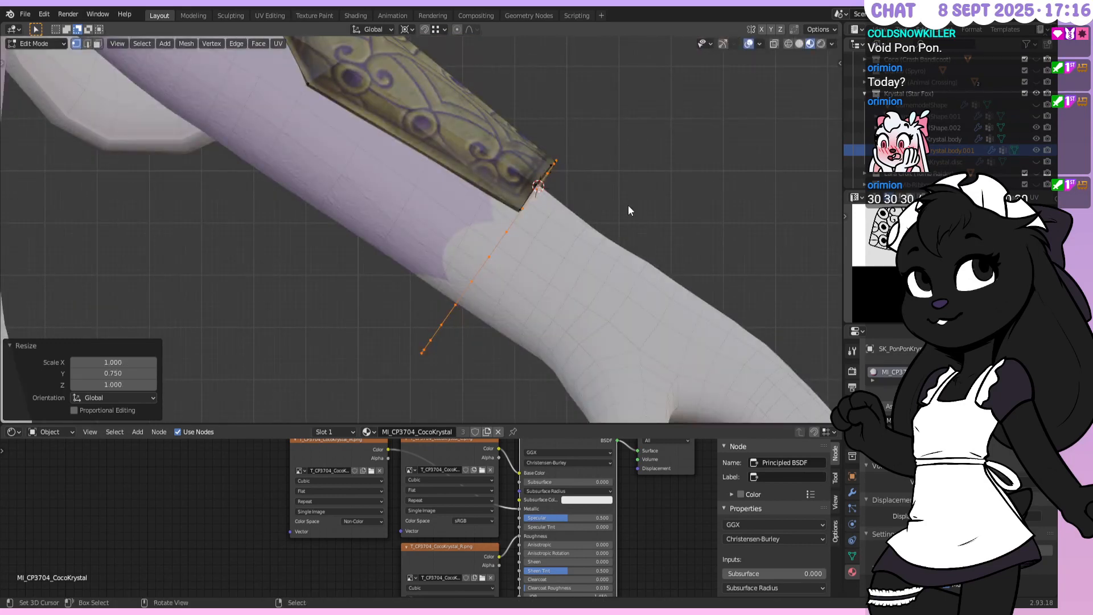
middle_click_drag(592, 190, 528, 242)
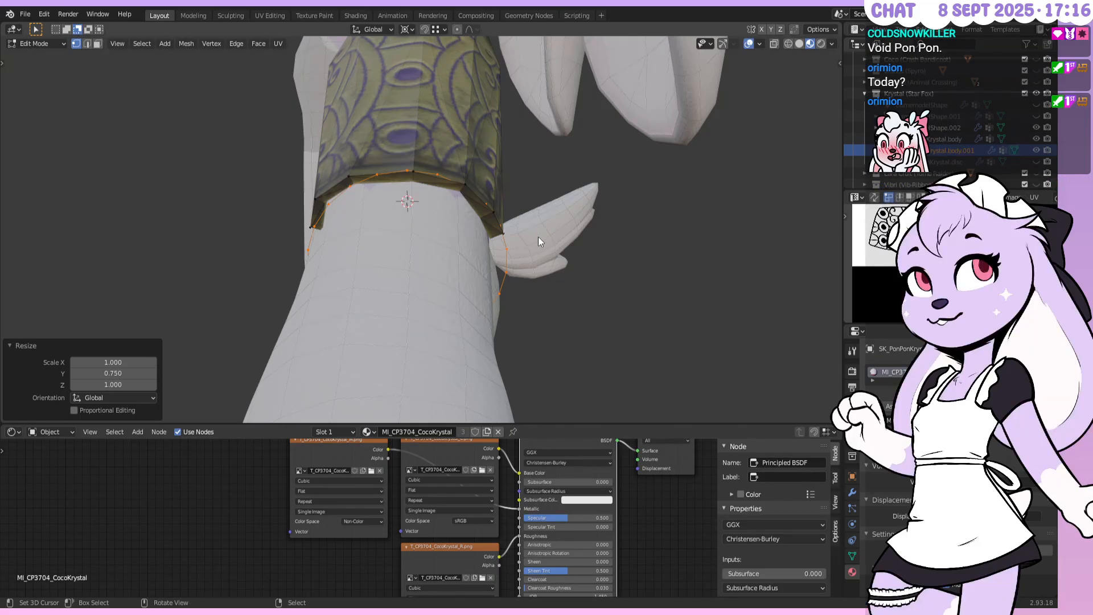
middle_click_drag(518, 220, 534, 200)
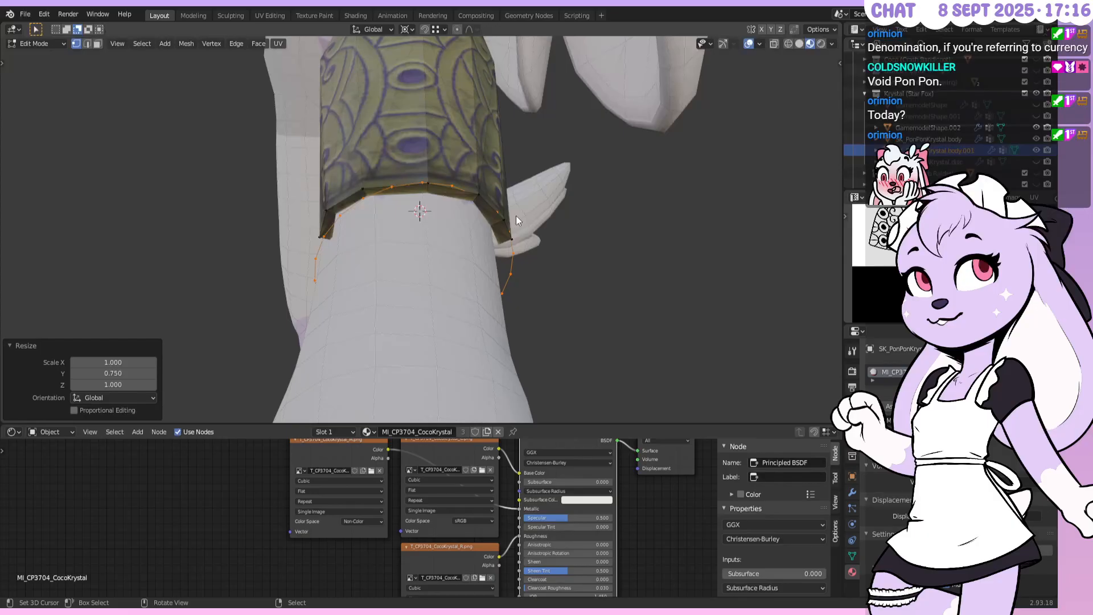
middle_click_drag(422, 234, 419, 222)
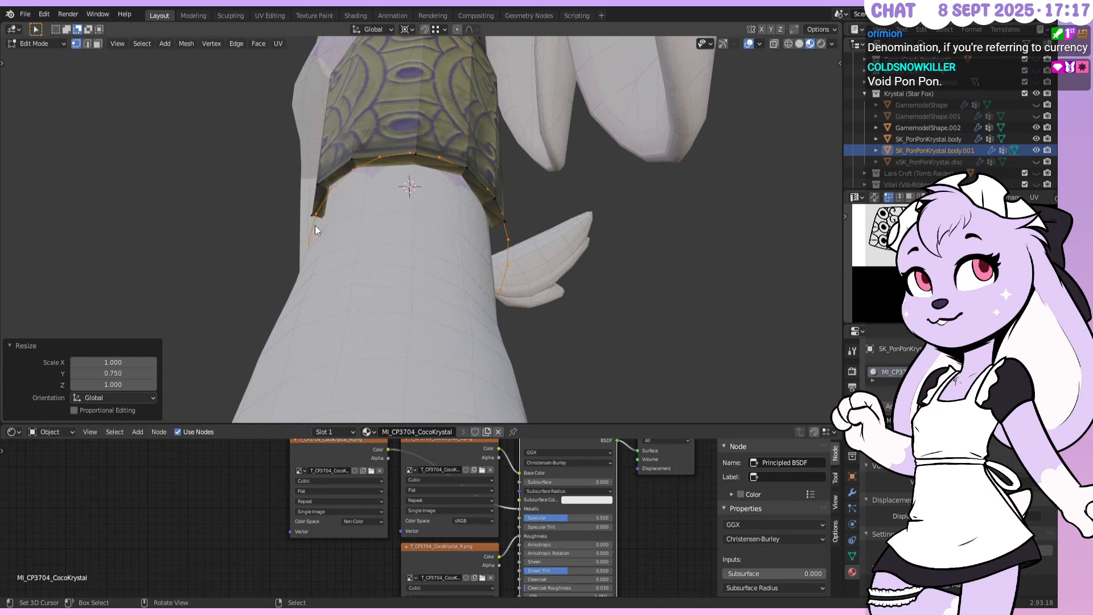
Nudge the ring into place just beneath the bracer's lower edge
key("g")
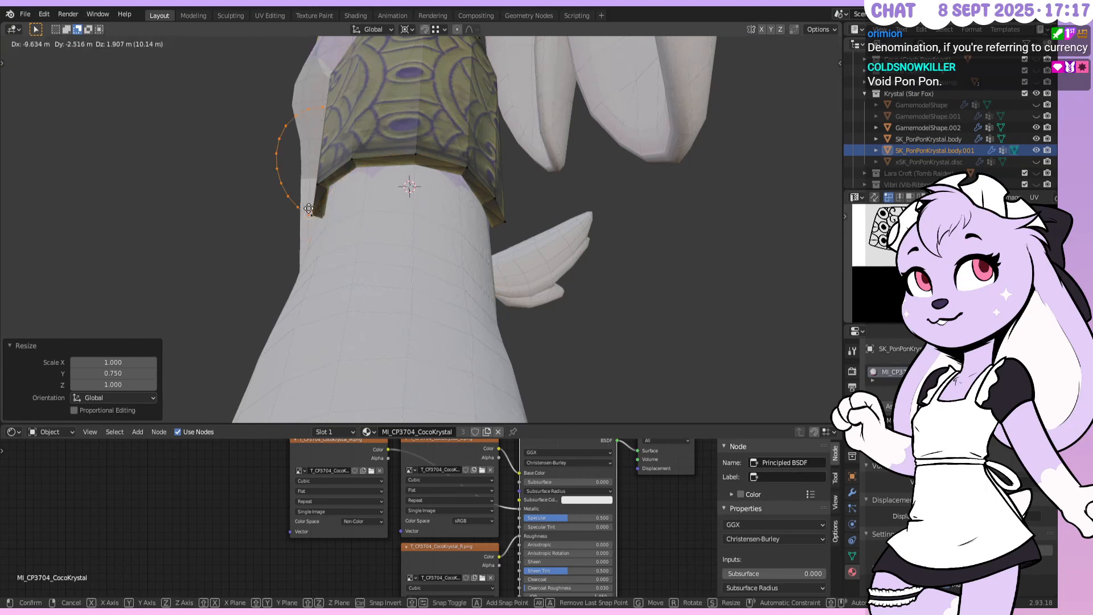
right_click(315, 216)
middle_click_drag(315, 216, 411, 279)
key("g")
left_click(414, 285)
middle_click_drag(586, 270, 512, 197)
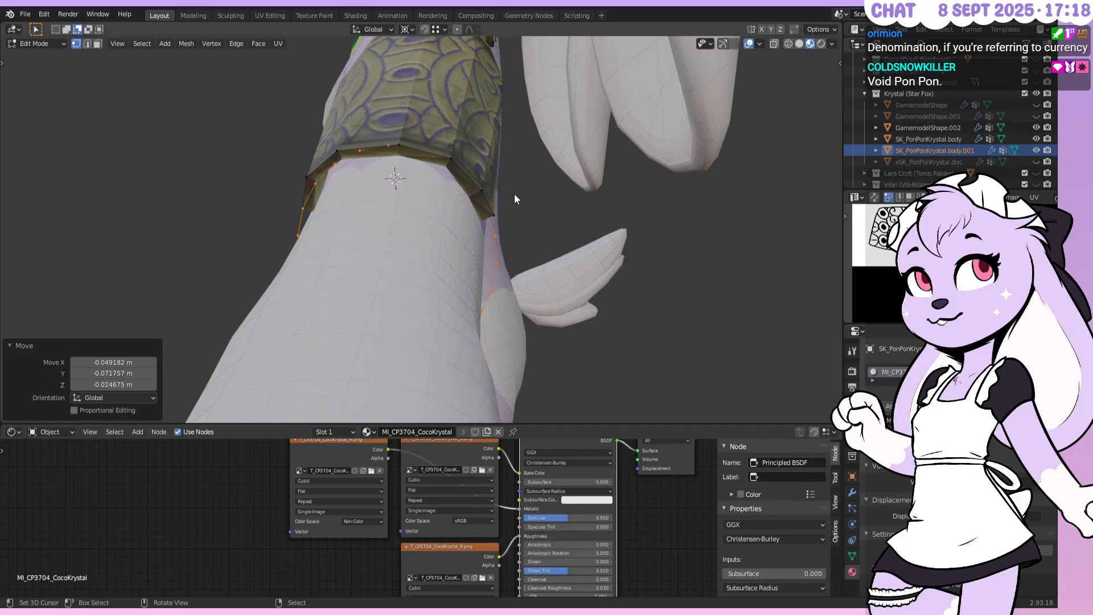
Snap the 3D cursor to the ring's left vertex, then leave and re-enter Edit Mode
right_click(306, 216, "shift")
key("shift+s")
left_click(363, 251)
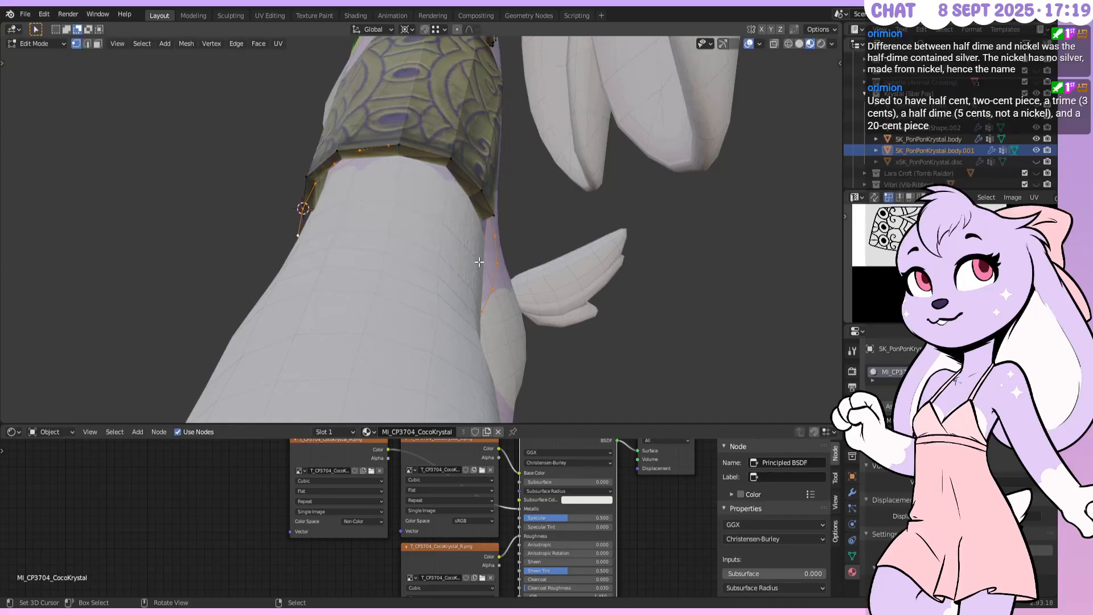
key("Tab")
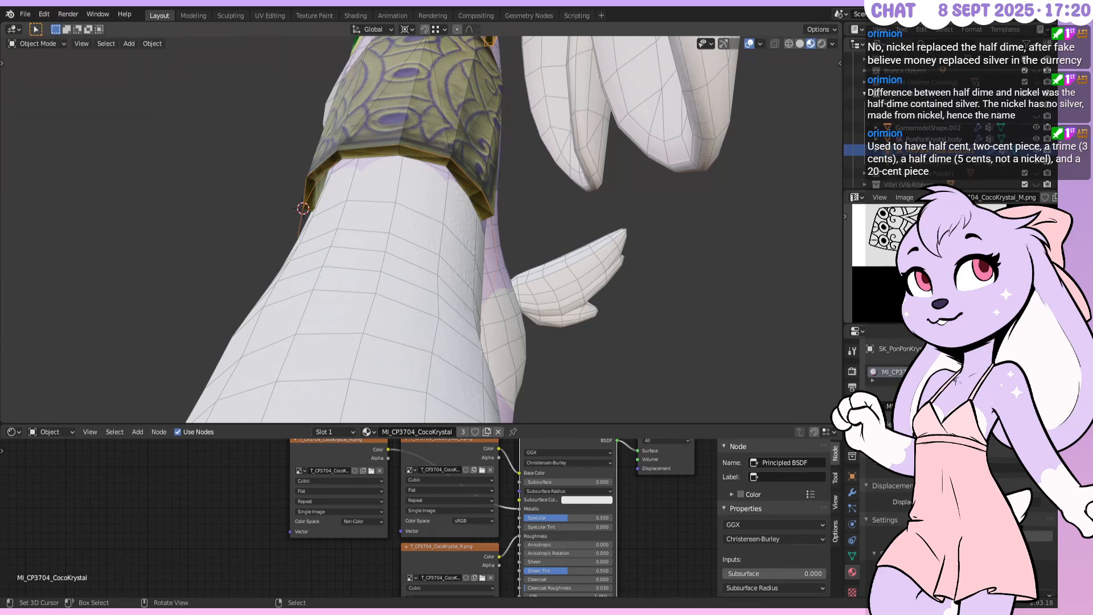
middle_click_drag(588, 369, 477, 267)
key("Tab")
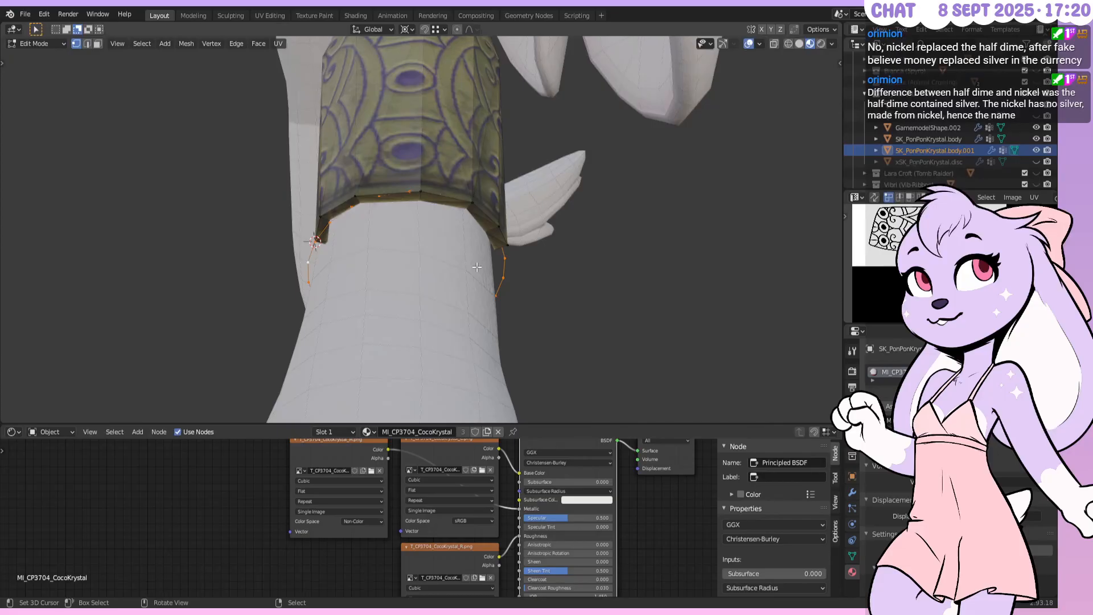
Delete the loose ring vertices and re-enter Edit Mode on the bracer object
middle_click_drag(493, 259, 506, 210)
key("x")
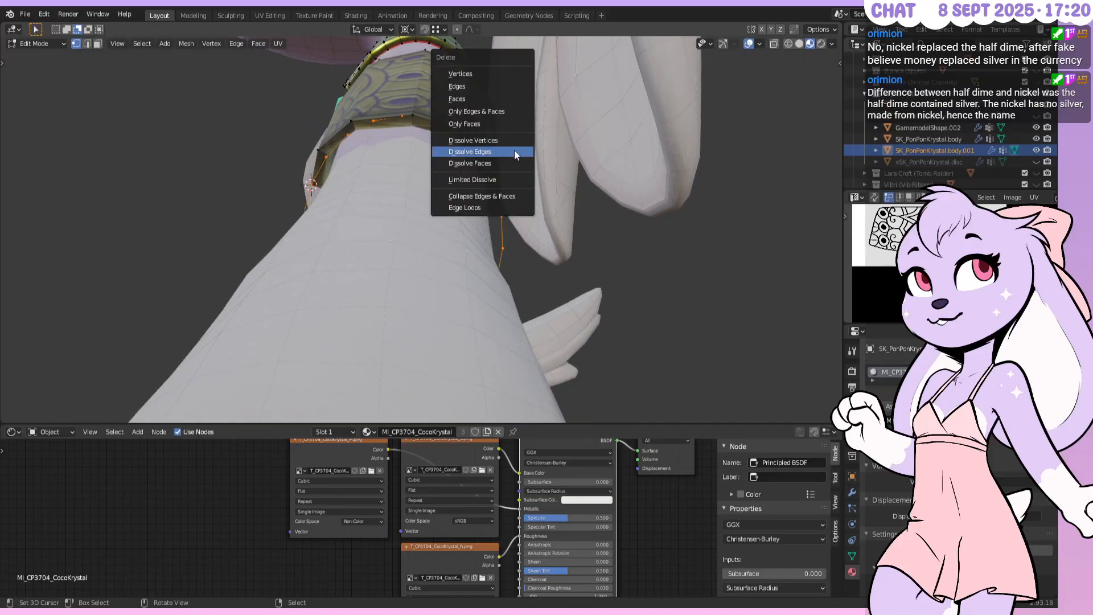
left_click(491, 76)
middle_click_drag(342, 182, 384, 153)
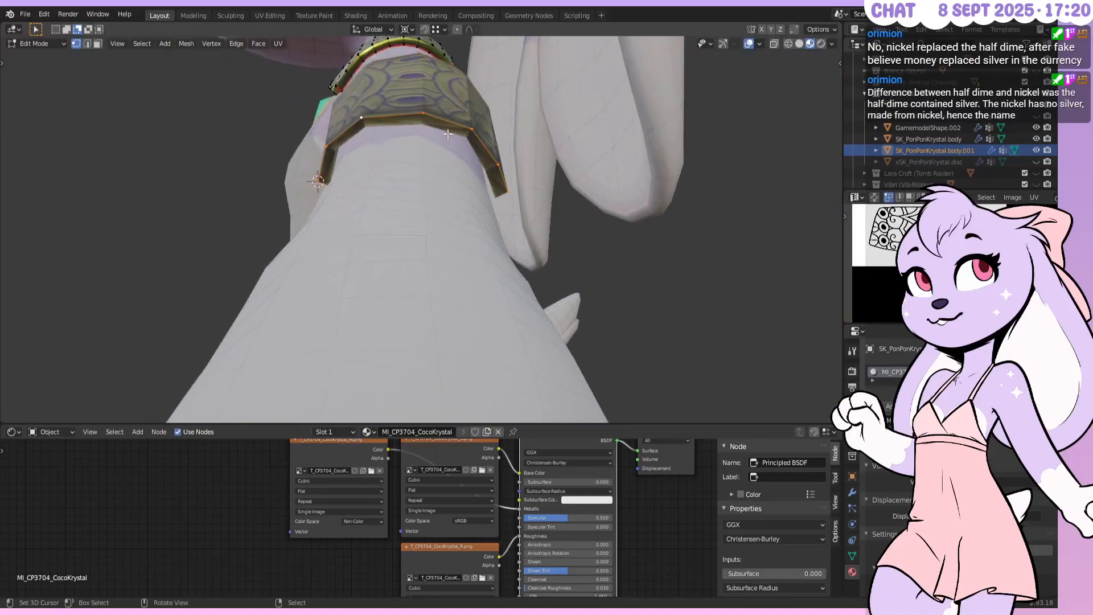
key("Tab")
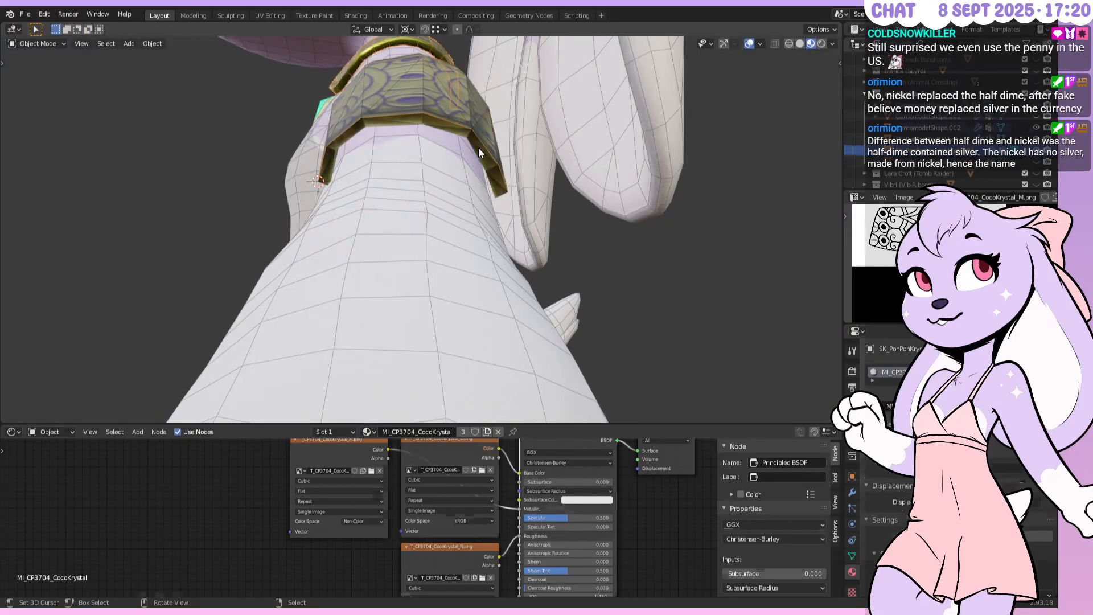
key("Tab")
key("Tab")
left_click(481, 147)
left_click(482, 143, "shift")
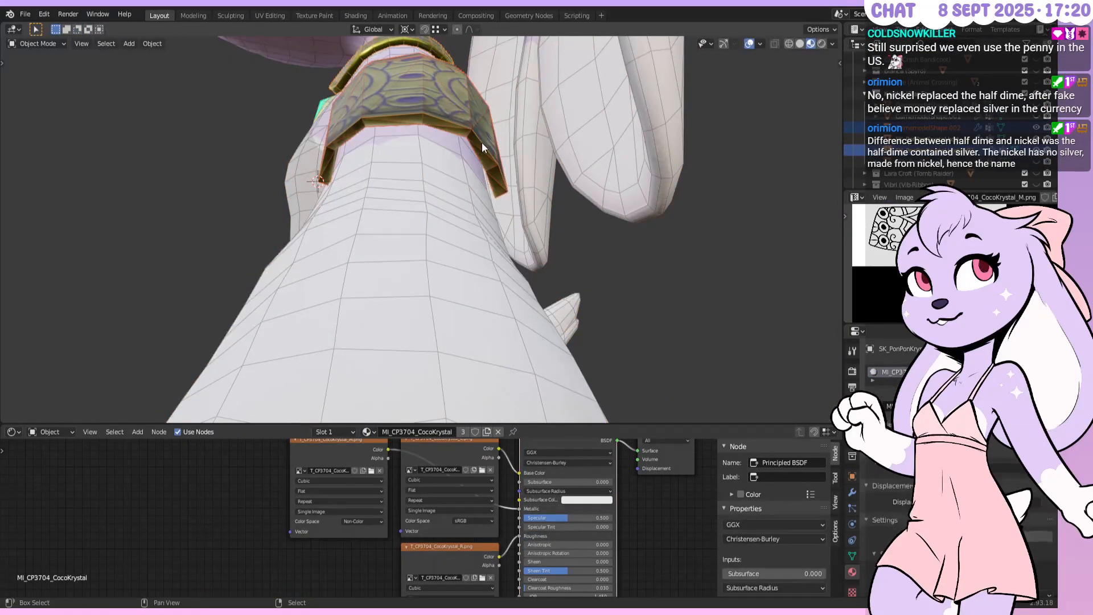
key("Tab")
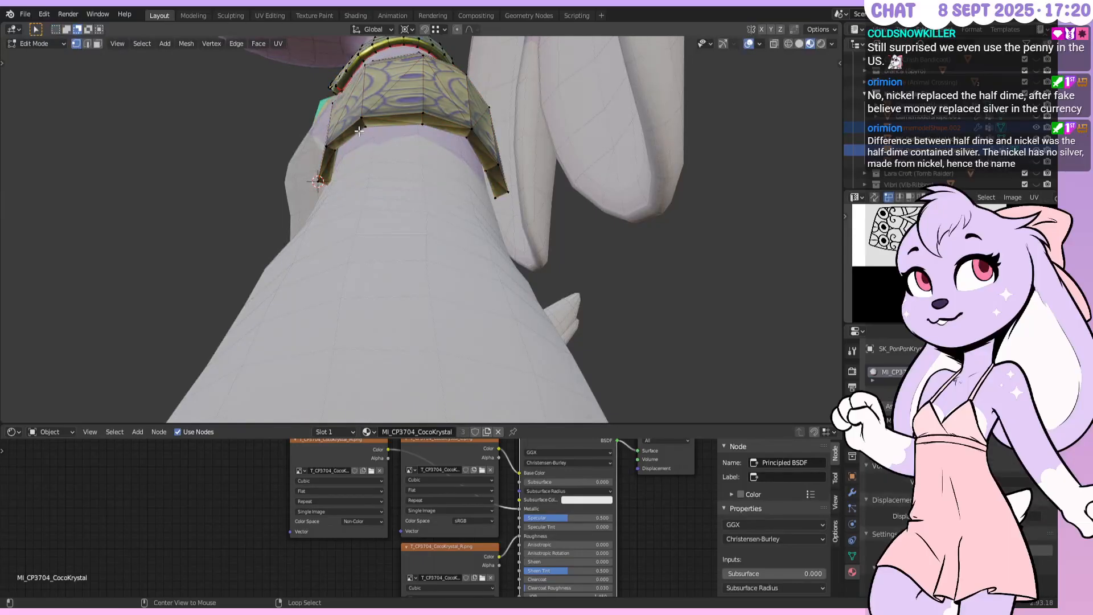
Box-select the armband's end section in wireframe, then return to solid shading
middle_click_drag(339, 165, 354, 217)
key("z")
left_click(324, 236)
left_click_drag(312, 219, 588, 367)
middle_click_drag(562, 291, 478, 156)
key("z")
left_click(582, 227)
Shift the end section -0.05 m along Y, then reposition it freely from the right side view
key("g")
key("y")
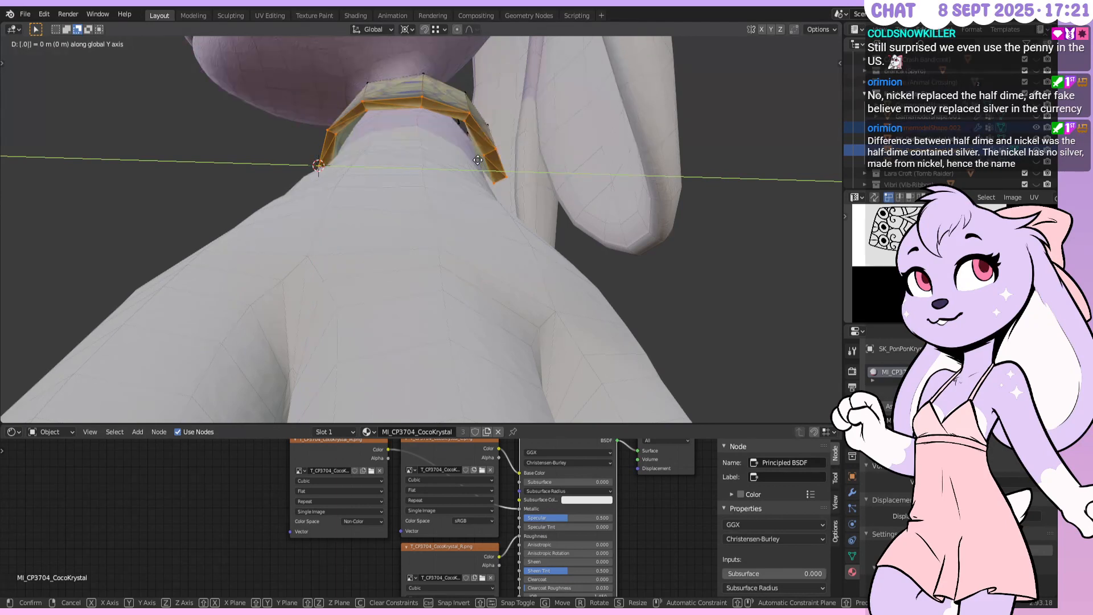
left_click(478, 160)
middle_click_drag(474, 204, 537, 239)
key("g")
key("z")
key("Escape")
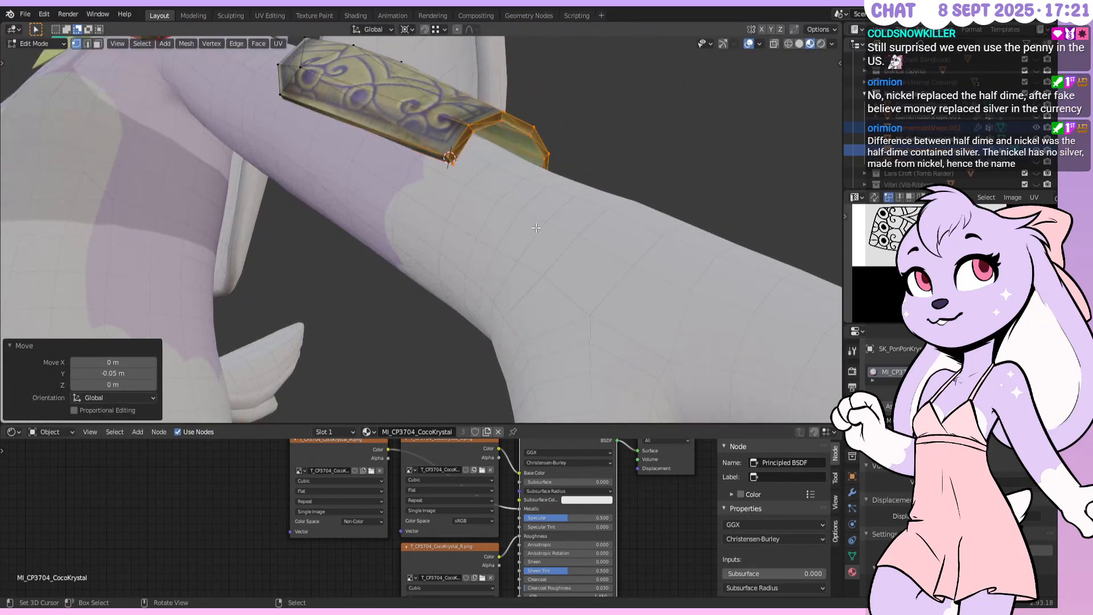
key("KP_3")
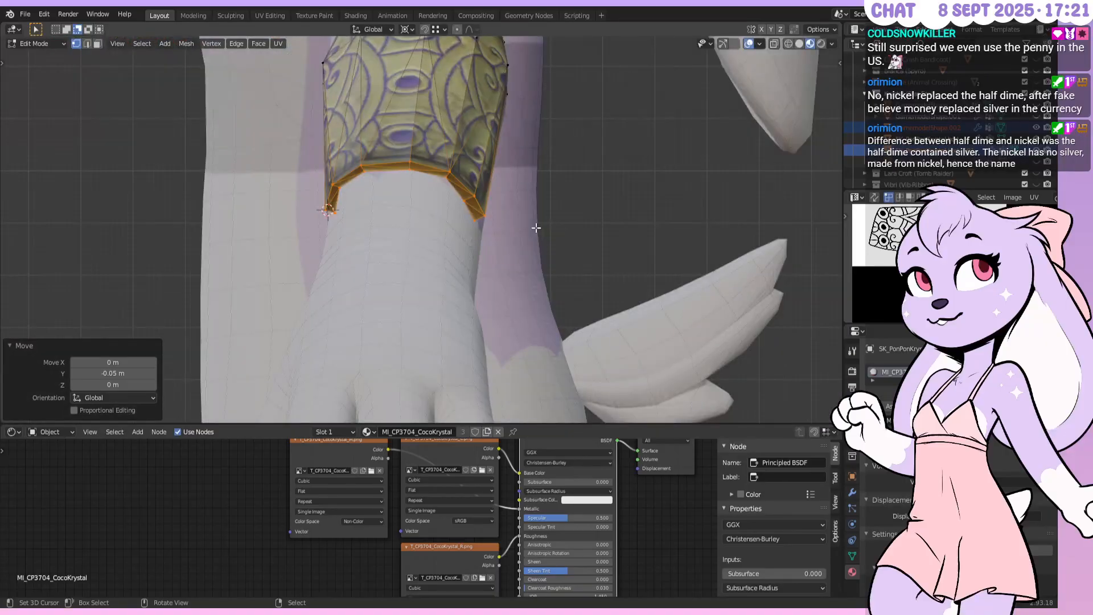
middle_click_drag(536, 227, 711, 203)
key("g")
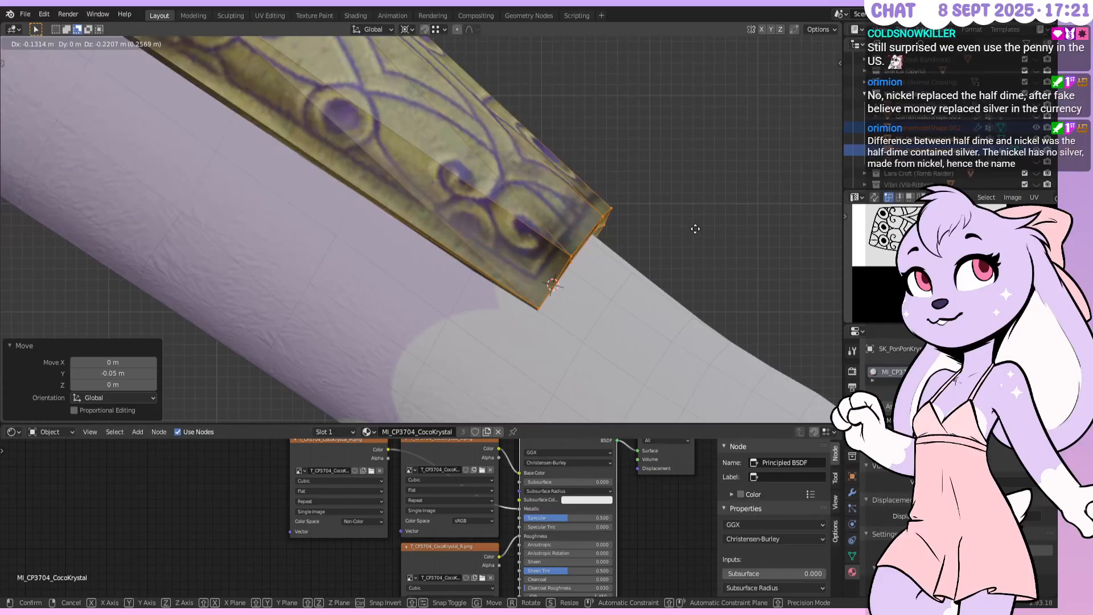
left_click(695, 228)
middle_click_drag(694, 229, 543, 234)
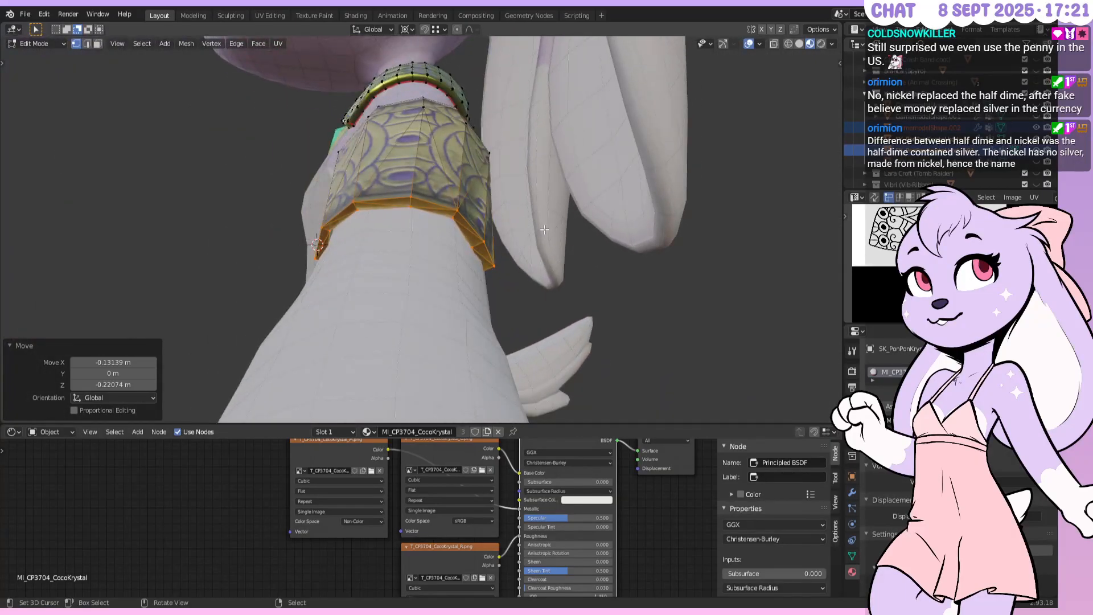
Change the pivot point, stretch the end section to 1.05 along Y, and enable X-ray
key("s")
key("y")
right_click(552, 236)
left_click(412, 29)
left_click(441, 84)
key("s")
key("y")
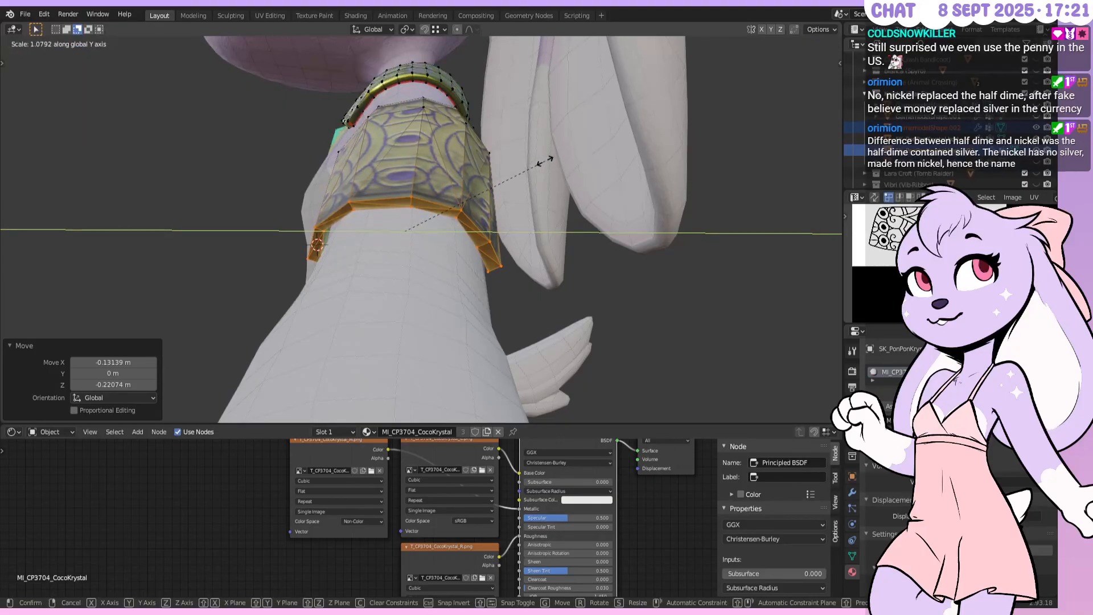
type("1.05")
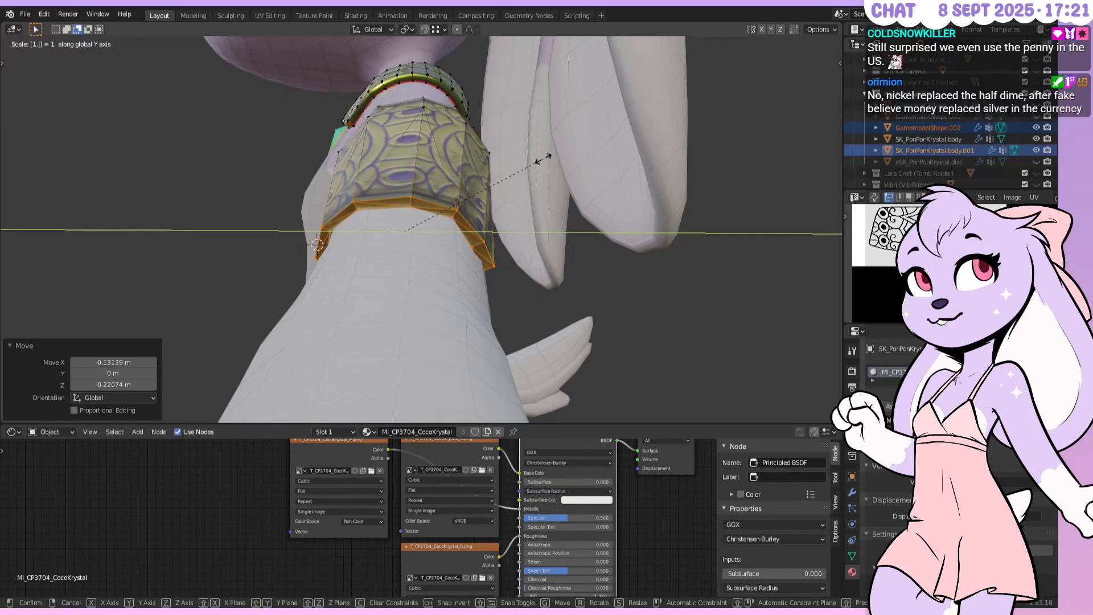
key("Return")
middle_click_drag(544, 158, 329, 283)
key("alt+z")
left_click_drag(285, 321, 522, 155)
Box-select the arm piece's top vertices and centre them in view
left_click(522, 154)
middle_click_drag(522, 155, 484, 221)
key("b")
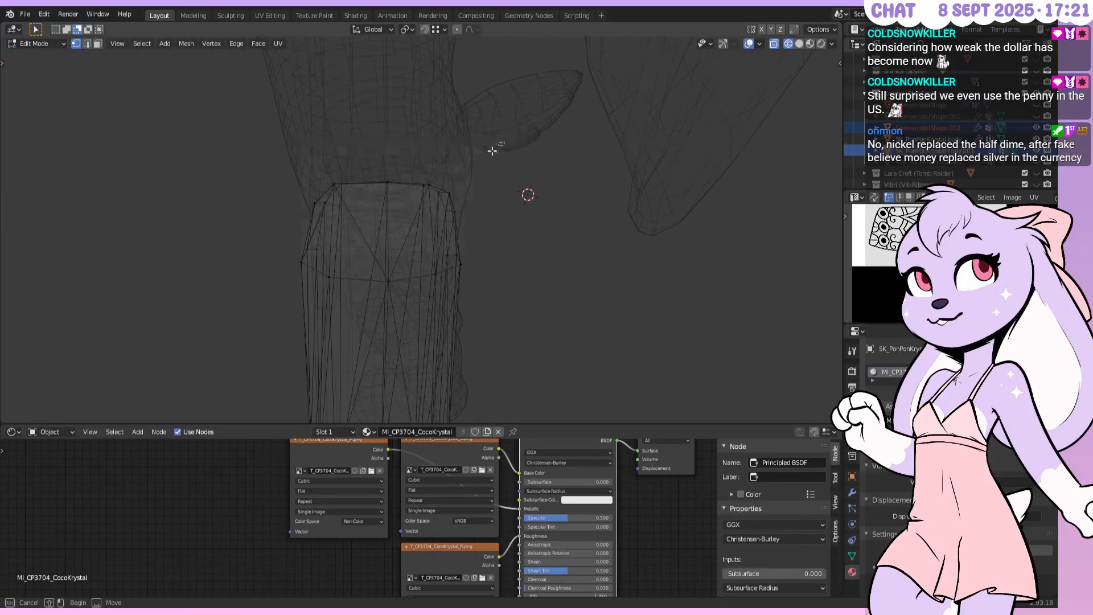
left_click_drag(505, 142, 196, 328)
scroll(433, 205, "down", 1)
scroll(427, 244, "down", 1)
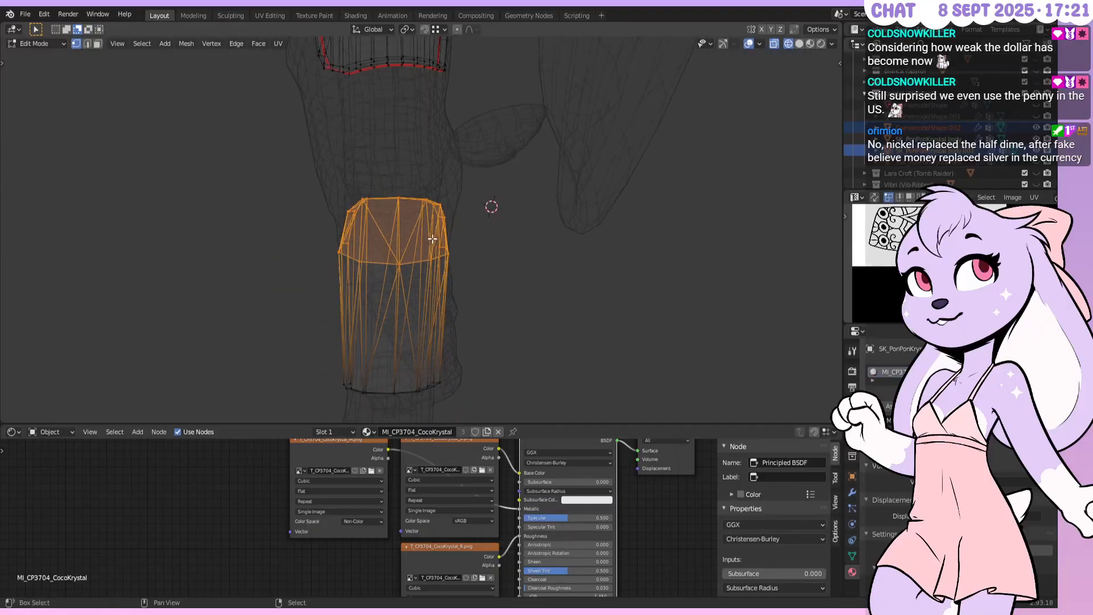
middle_click_drag(431, 242, 498, 219, "shift")
scroll(499, 215, "down", 1)
scroll(450, 228, "up", 4)
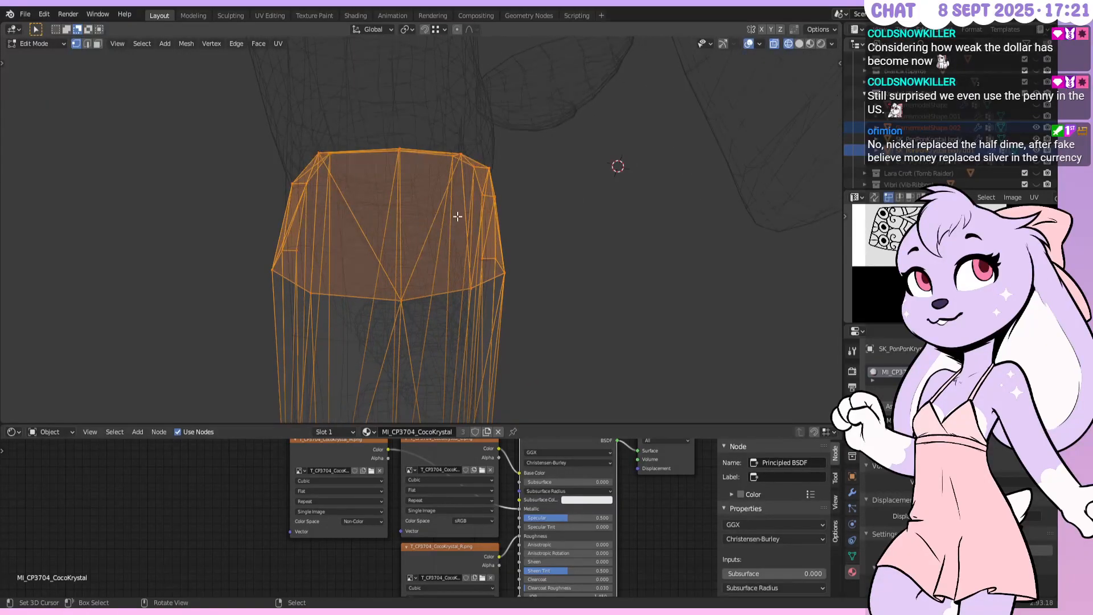
middle_click_drag(450, 226, 500, 212, "shift")
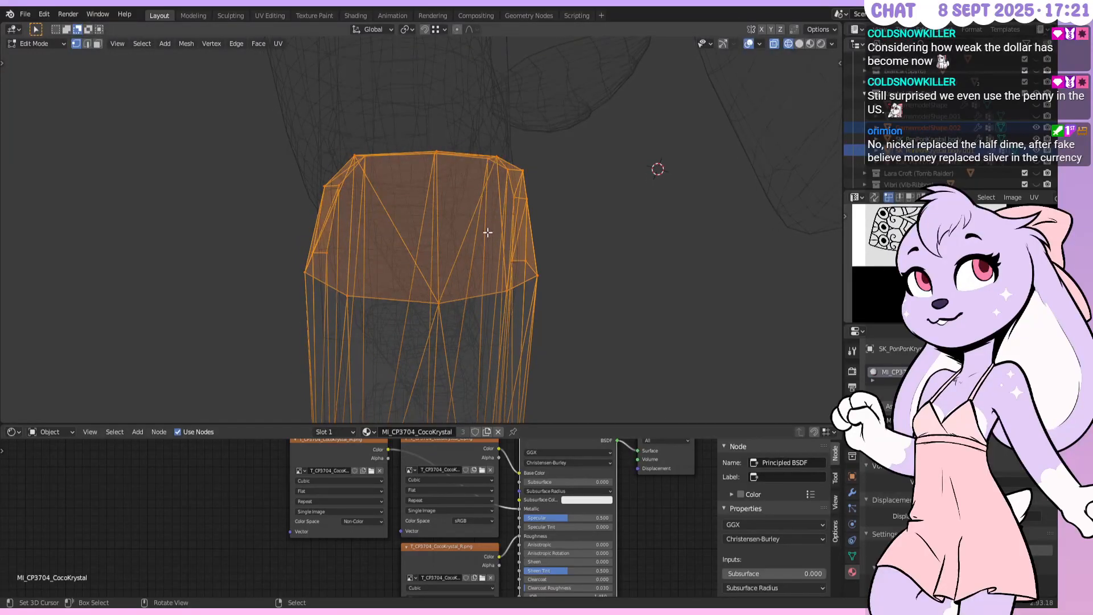
Switch the viewport to Material Preview shading, centred on the bracer
key("z")
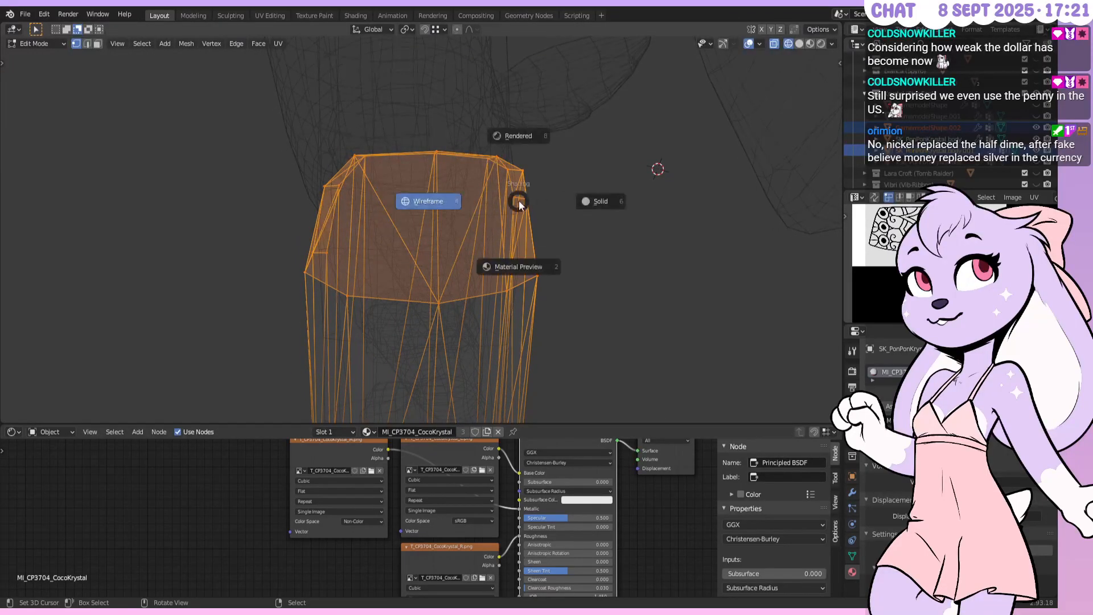
left_click(541, 255)
middle_click_drag(502, 211, 557, 221, "shift")
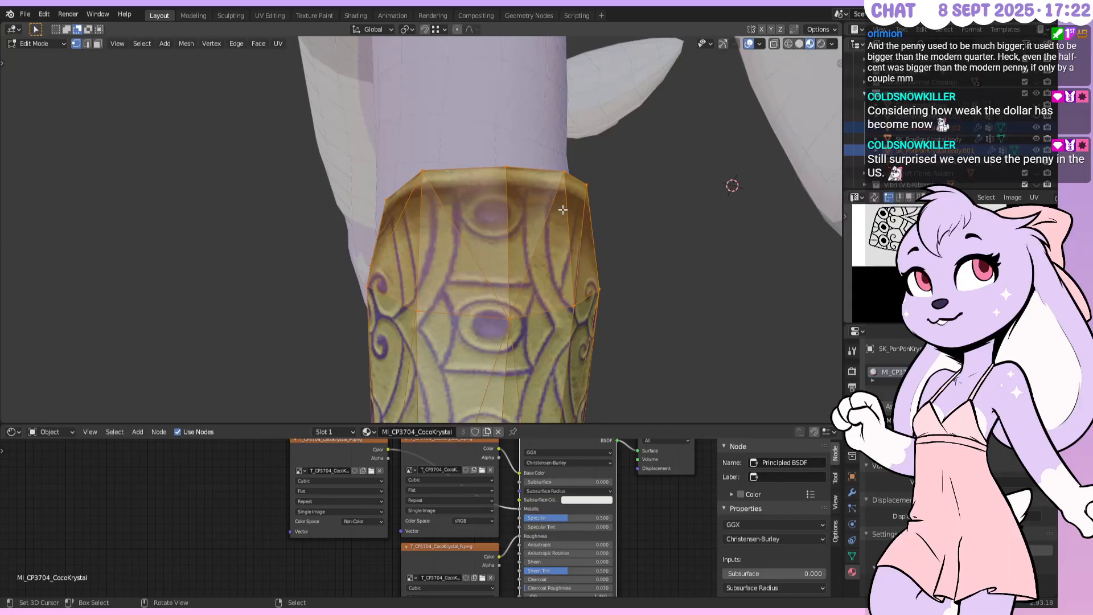
From top view, move the bracer mesh -0.1 m along Y, then return to Object Mode
scroll(562, 214, "down", 2)
key("KP_7")
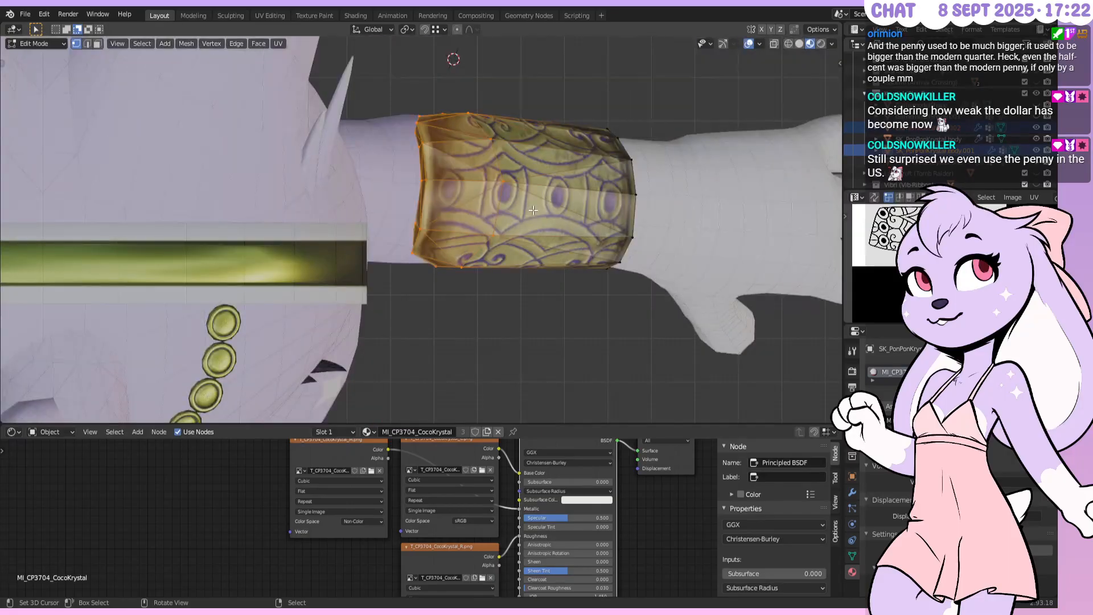
scroll(527, 210, "up", 2)
key("g")
key("y")
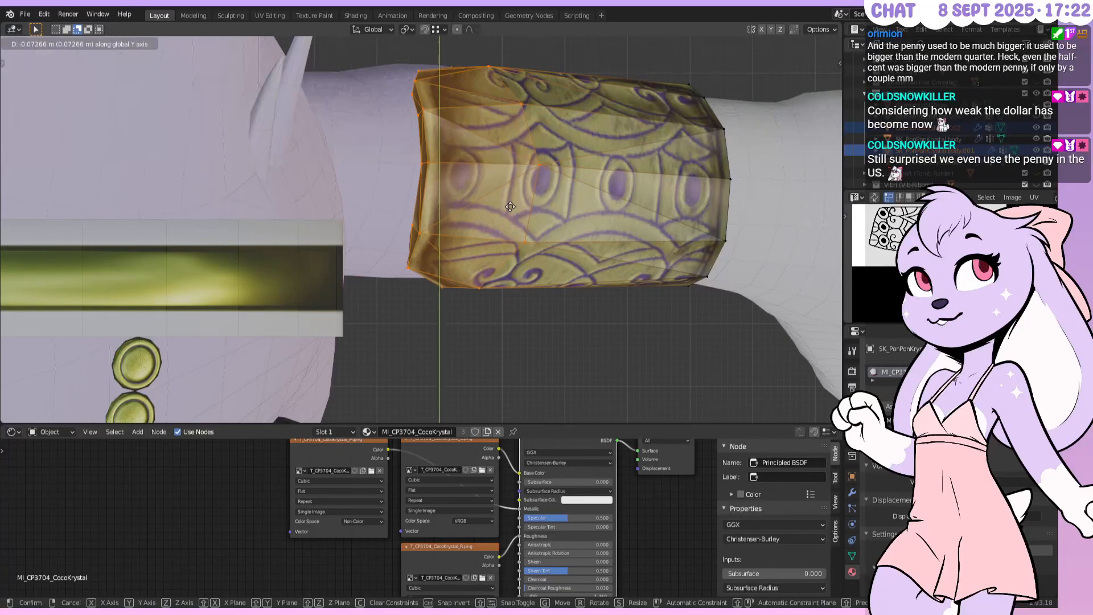
type("-0.1")
key("Return")
middle_click_drag(508, 202, 638, 275)
scroll(644, 276, "down", 5)
key("Tab")
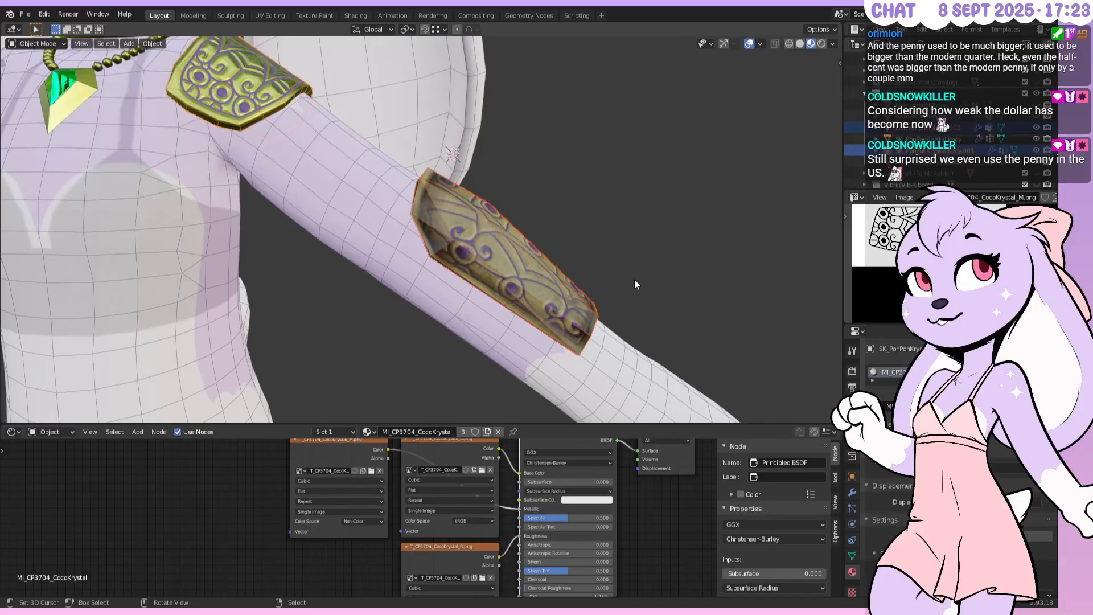
Select the bracer and enter Edit Mode, trying an edge extrude that gets undone
middle_click_drag(634, 278, 518, 250)
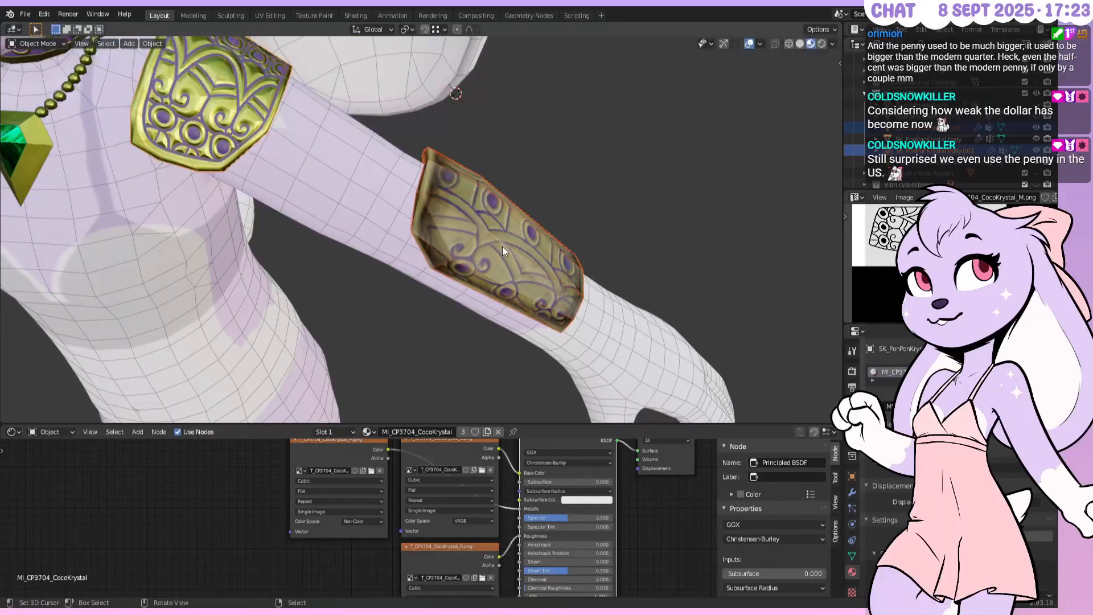
left_click(423, 196)
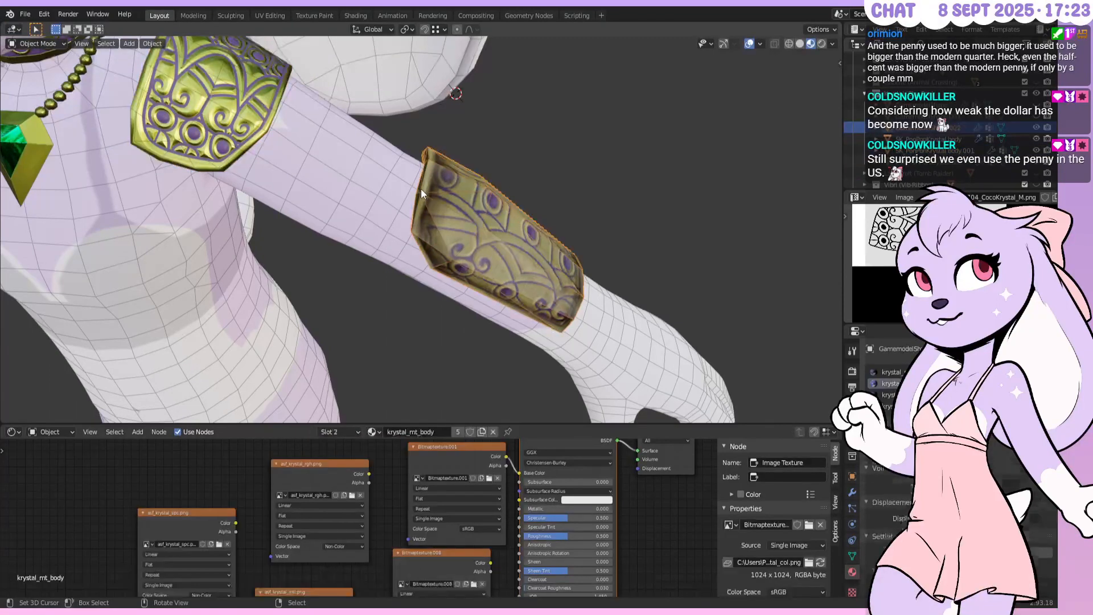
key("Tab")
middle_click_drag(421, 193, 467, 213)
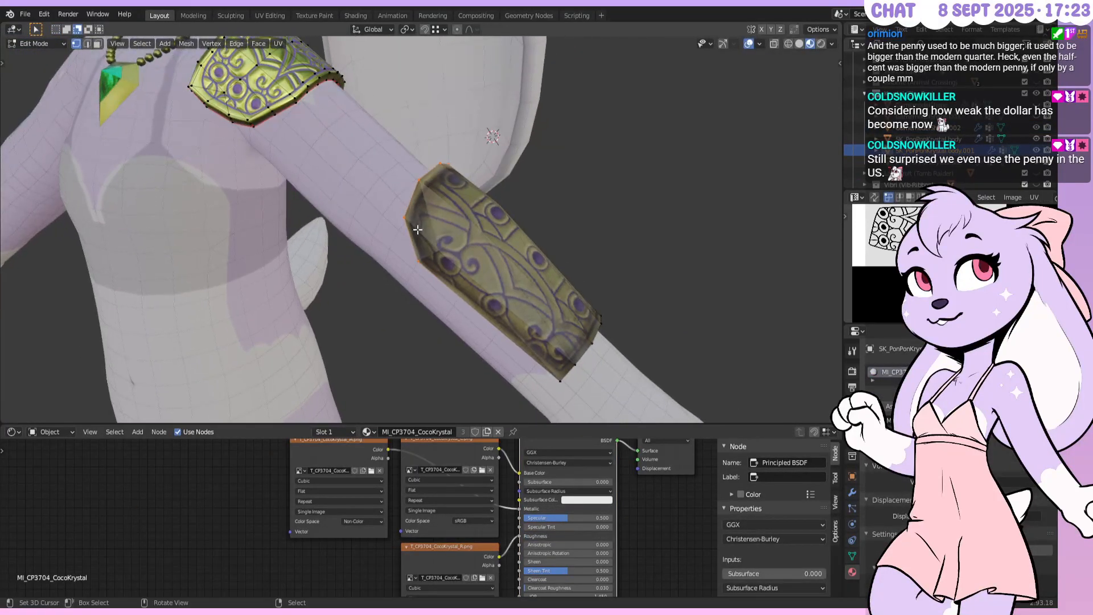
key("e")
left_click(422, 259)
key("ctrl+z")
Move a bracer edge vertex and join it to neighbouring vertices with new edges
mouse_move(472, 293)
middle_mouse_down()
mouse_move(450, 260)
mouse_move(479, 238)
mouse_move(461, 283)
middle_mouse_up()
key("g")
left_click(451, 260)
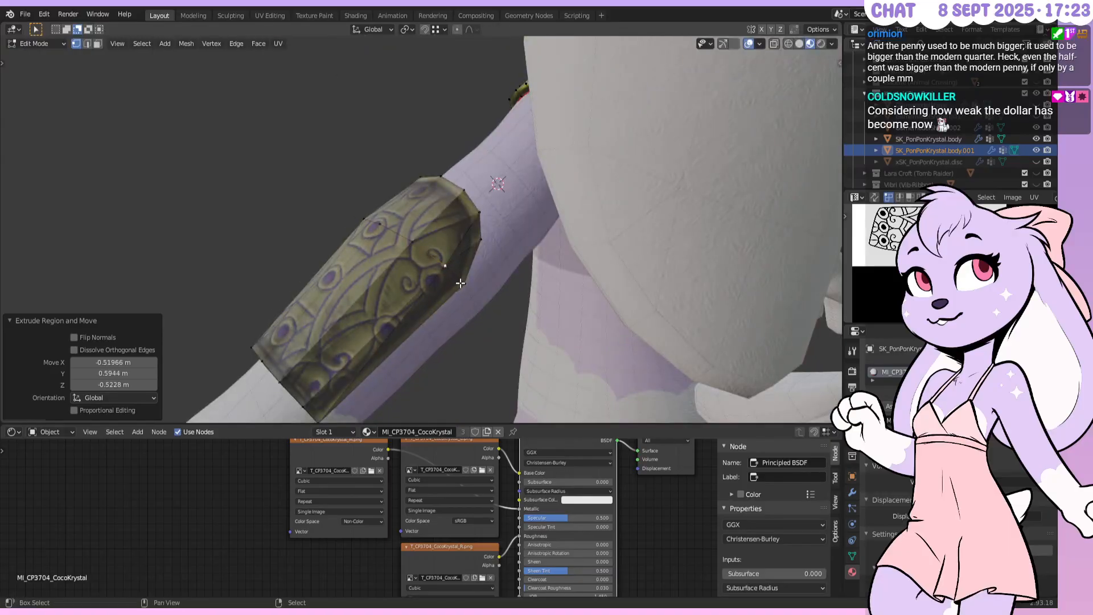
right_click(460, 283, "shift")
key("f")
right_click(451, 262)
right_click(477, 235, "shift")
key("f")
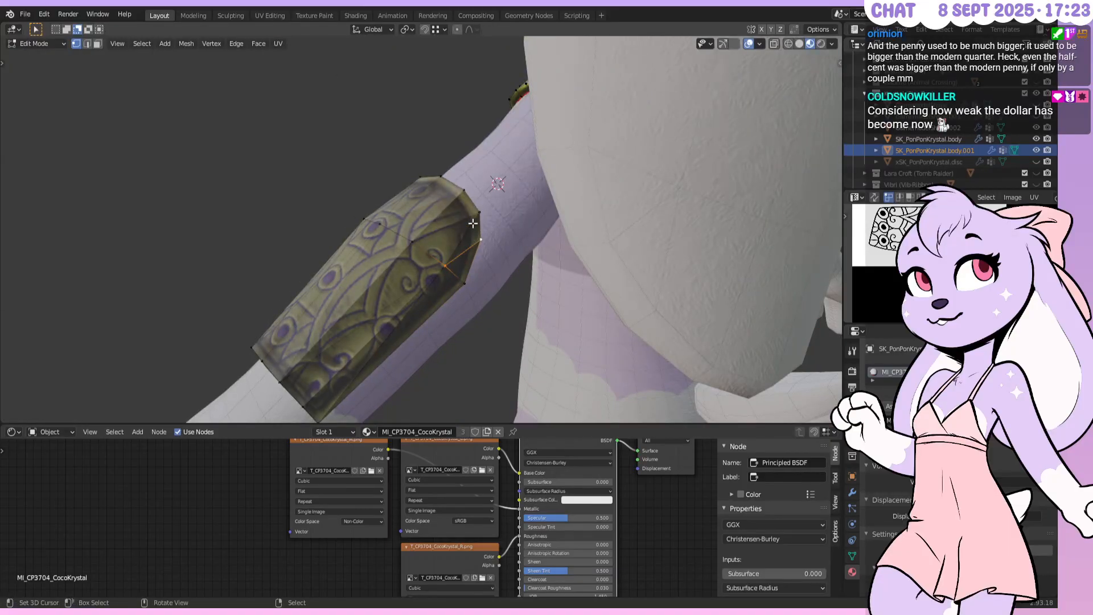
Connect the bracer's corner vertex to the opposite vertex with an edge
right_click(447, 263)
right_click(473, 209, "shift")
key("f")
right_click(464, 188)
right_click(417, 239, "shift")
right_click(444, 258, "shift")
right_click(480, 214, "shift")
middle_click_drag(480, 214, 463, 194)
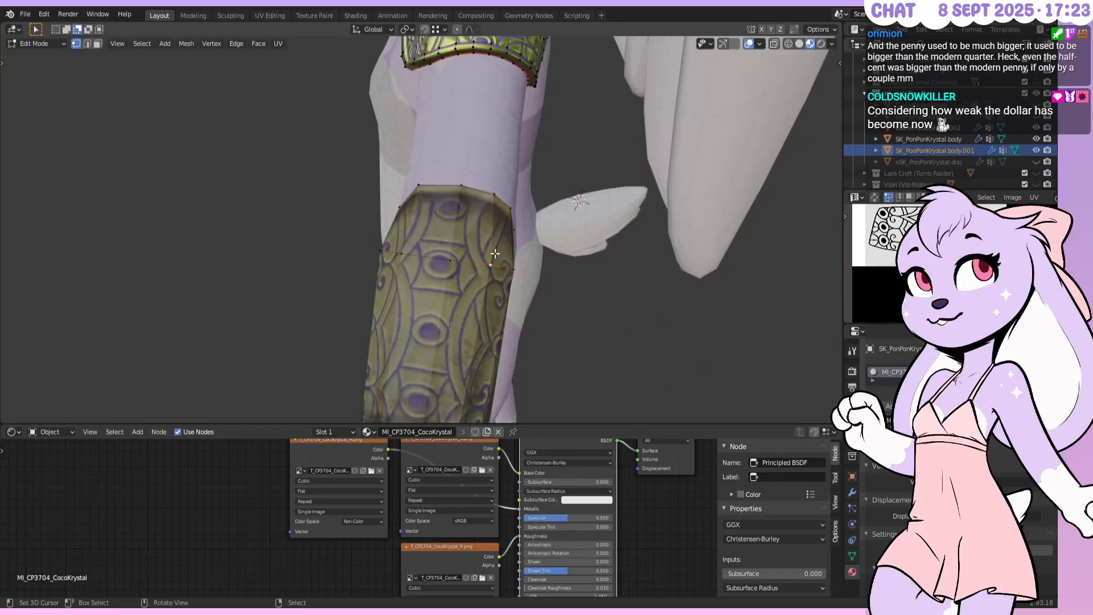
Fill a four-vertex face across the bracer's top end
right_click(462, 193)
right_click(446, 253, "shift")
right_click(403, 251, "shift")
right_click(419, 181, "shift")
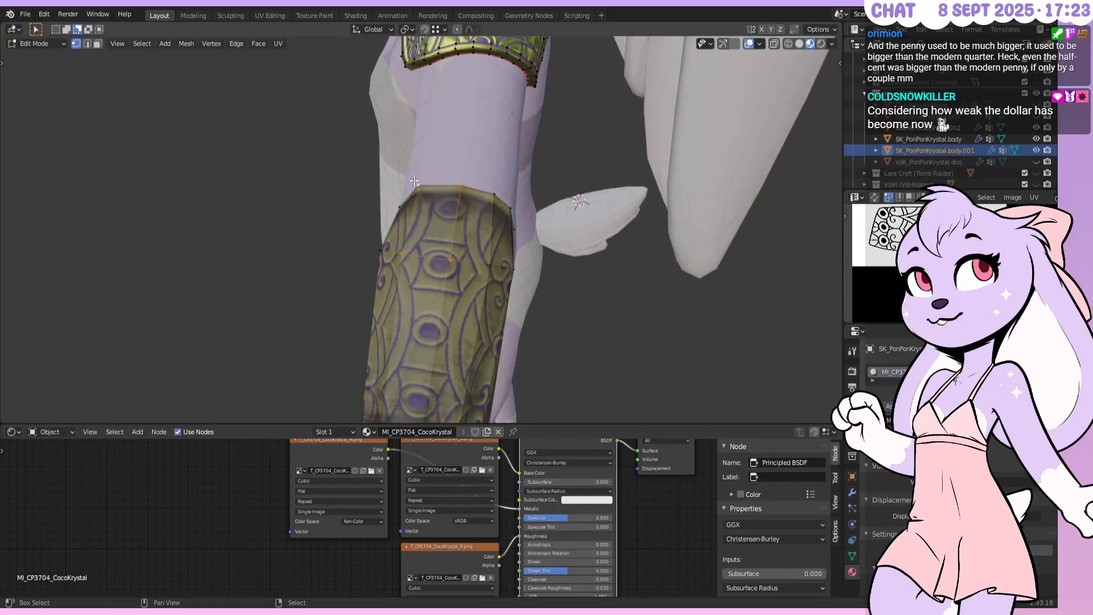
key("f")
Fill a face at the top-left corner and a triangle face on the bracer's left
middle_click_drag(420, 181, 487, 192)
right_click(400, 220)
right_click(414, 238, "shift")
right_click(457, 225, "shift")
right_click(420, 181, "shift")
key("f")
middle_click_drag(420, 182, 455, 230)
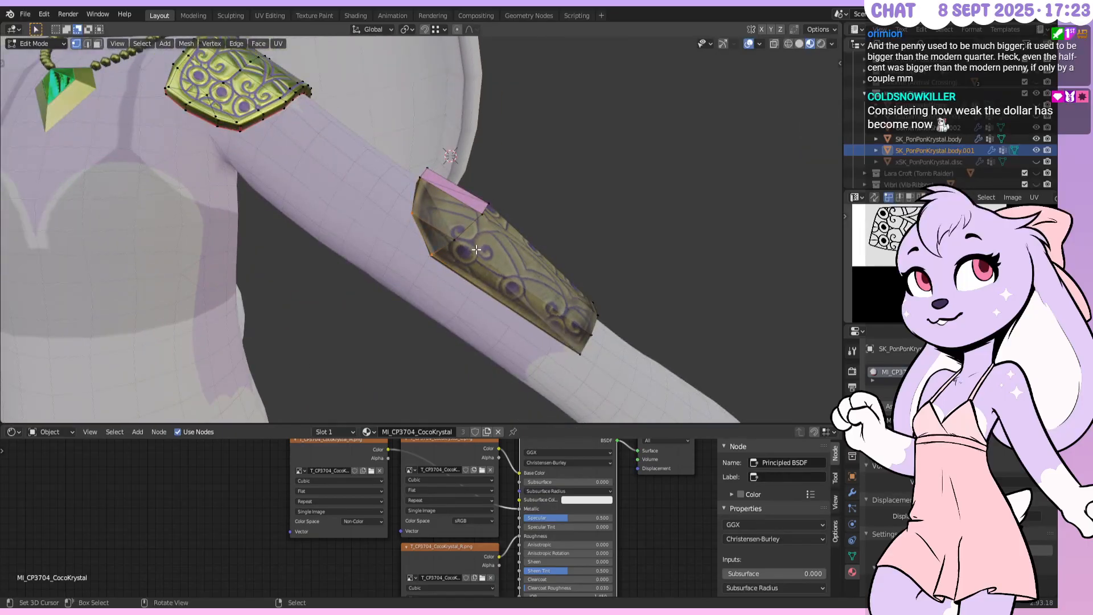
right_click(457, 240, "shift")
key("f")
middle_click_drag(564, 256, 485, 248)
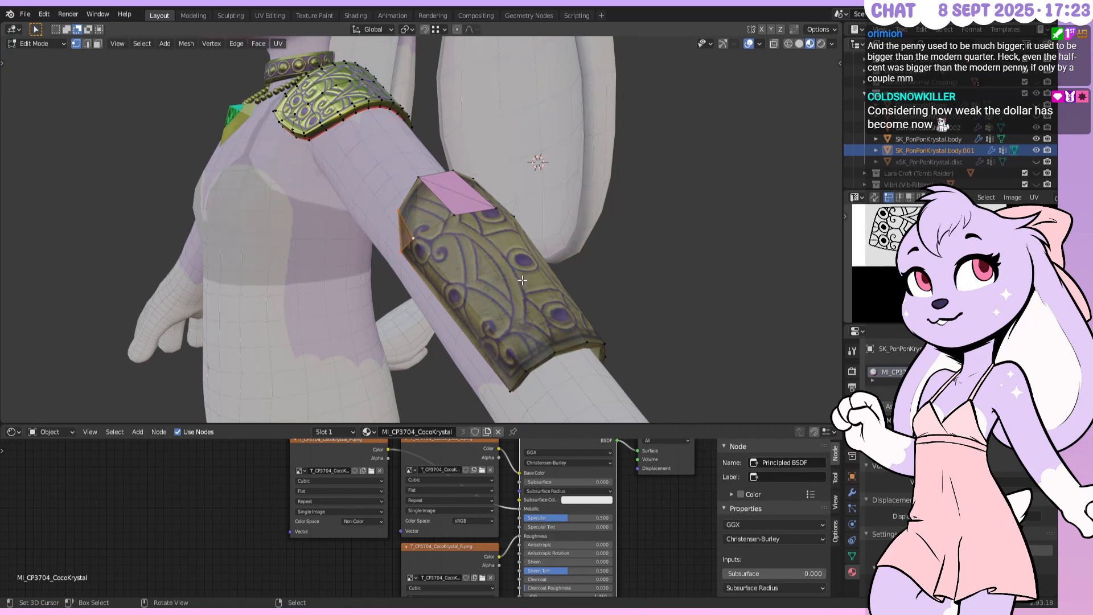
In Edge select mode, bridge a bottom and top rim edge with a new face
left_click(89, 46)
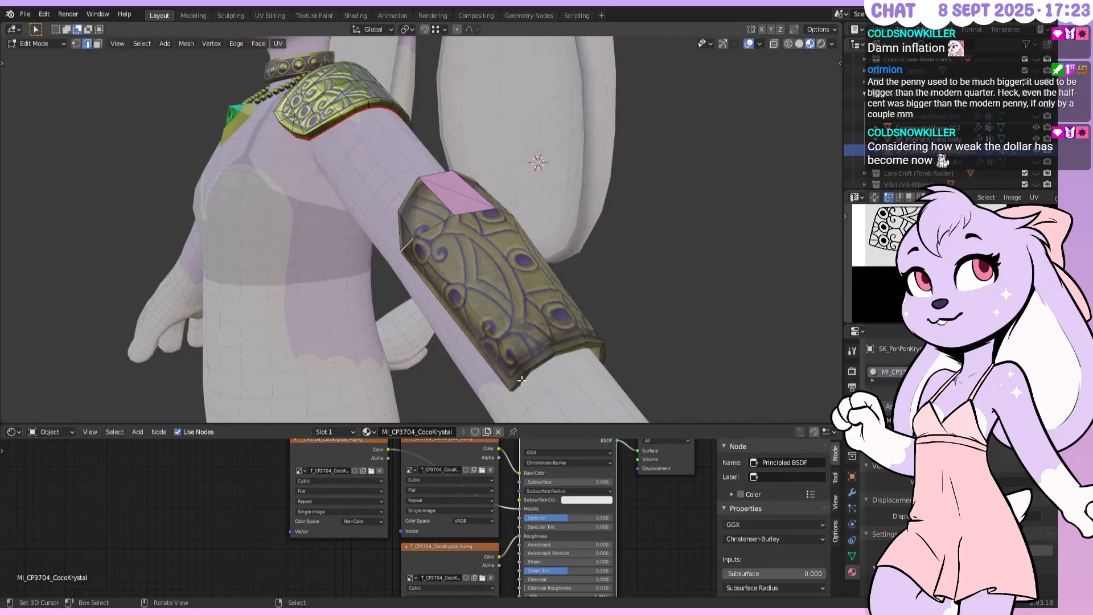
left_click(533, 361)
right_click(426, 225, "shift")
key("f")
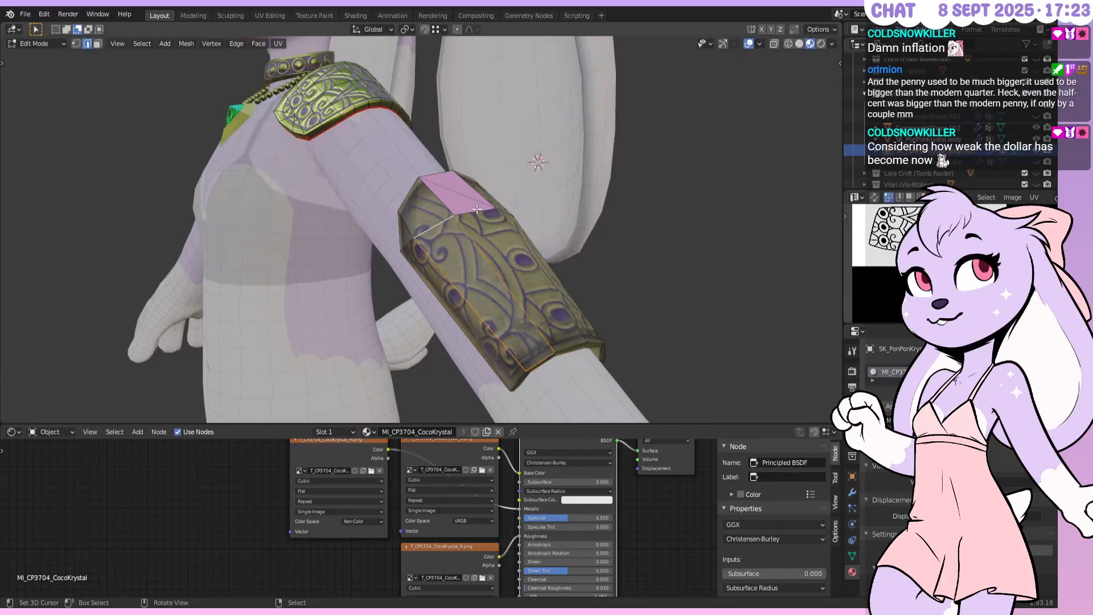
right_click(550, 349)
right_click(564, 345)
Fill the remaining side gaps between the bottom and top rim edges with faces
middle_click_drag(473, 231, 301, 342)
right_click(291, 347)
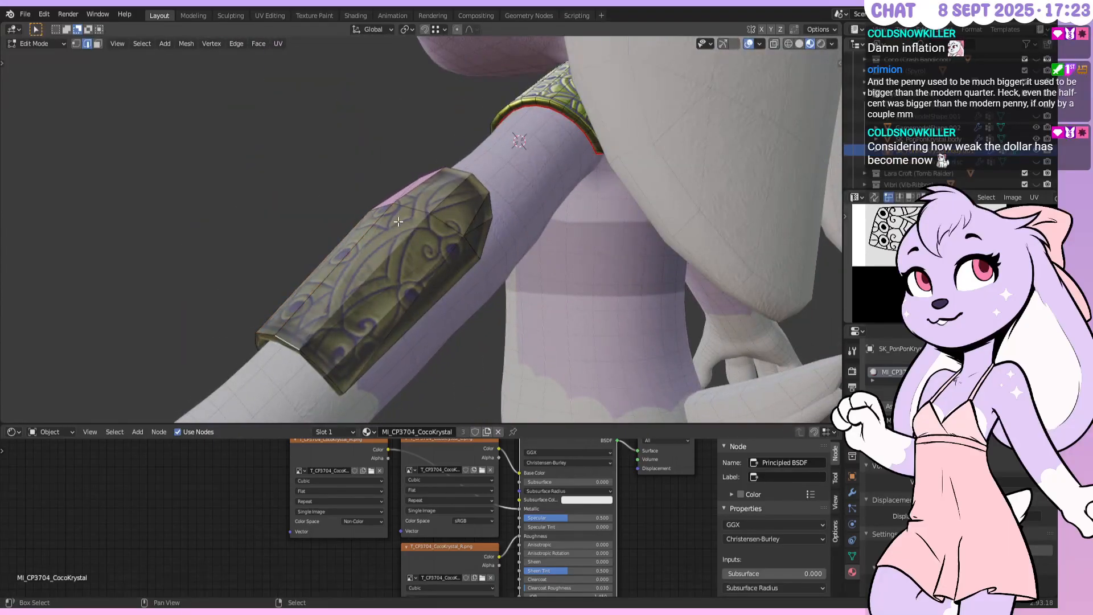
right_click(415, 212, "shift")
key("f")
right_click(446, 222)
right_click(319, 357, "shift")
key("f")
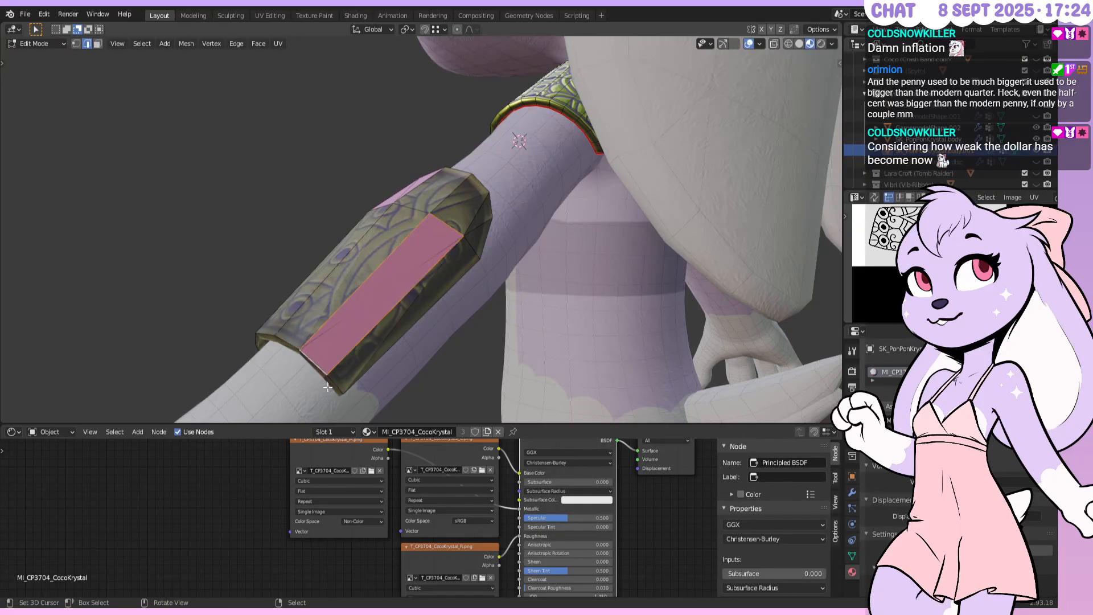
mouse_move(465, 251)
middle_mouse_down()
mouse_move(462, 276)
mouse_move(459, 266)
middle_mouse_up()
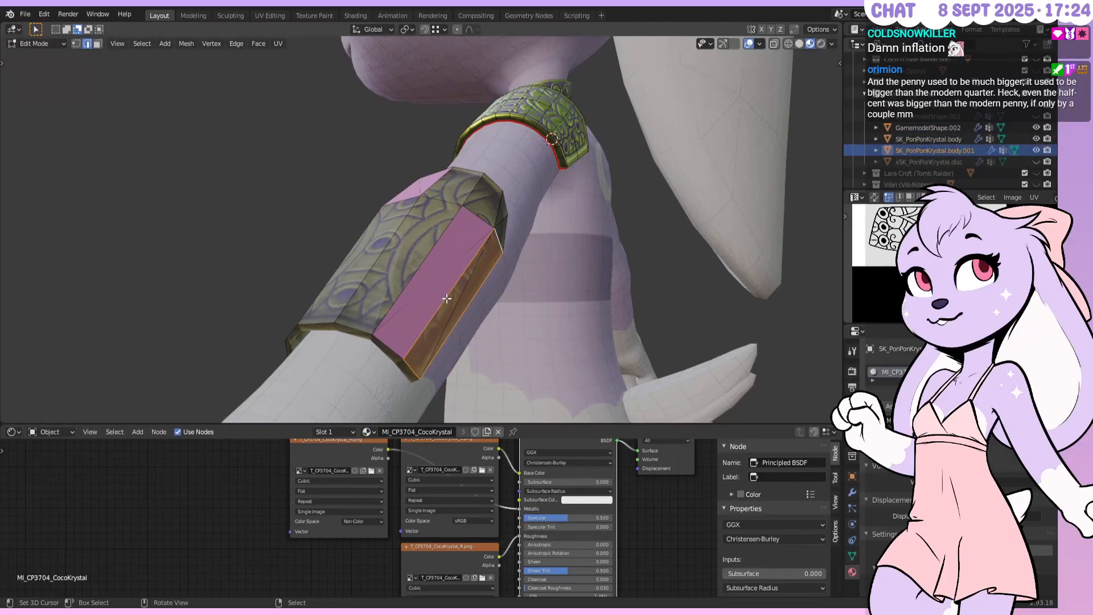
Separate the bracer's connected geometry by Selection into its own object, body.002
key("a")
key("F3")
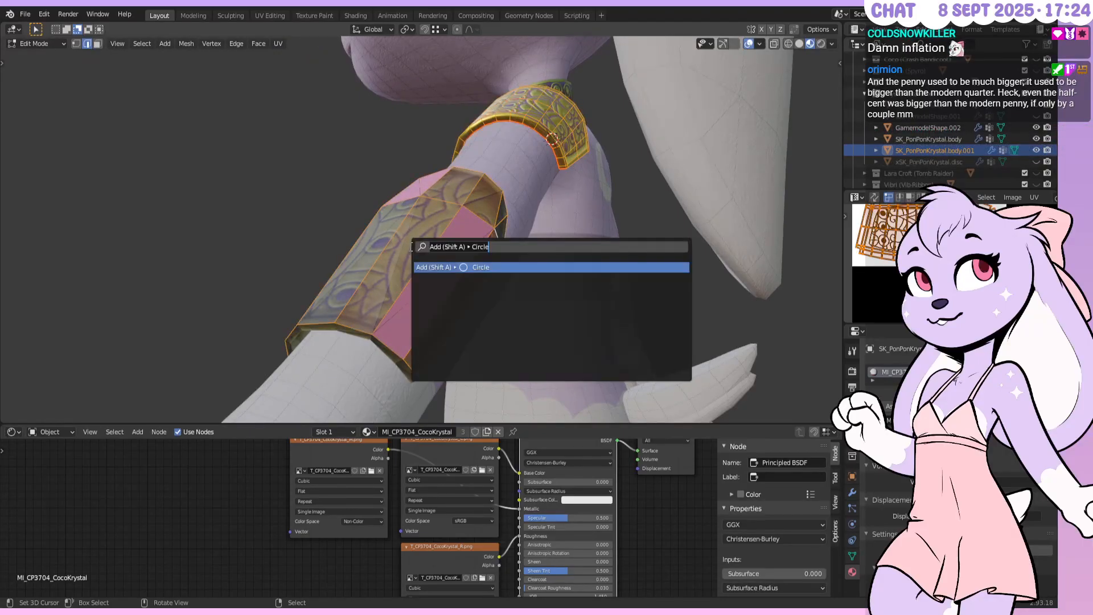
key("Return")
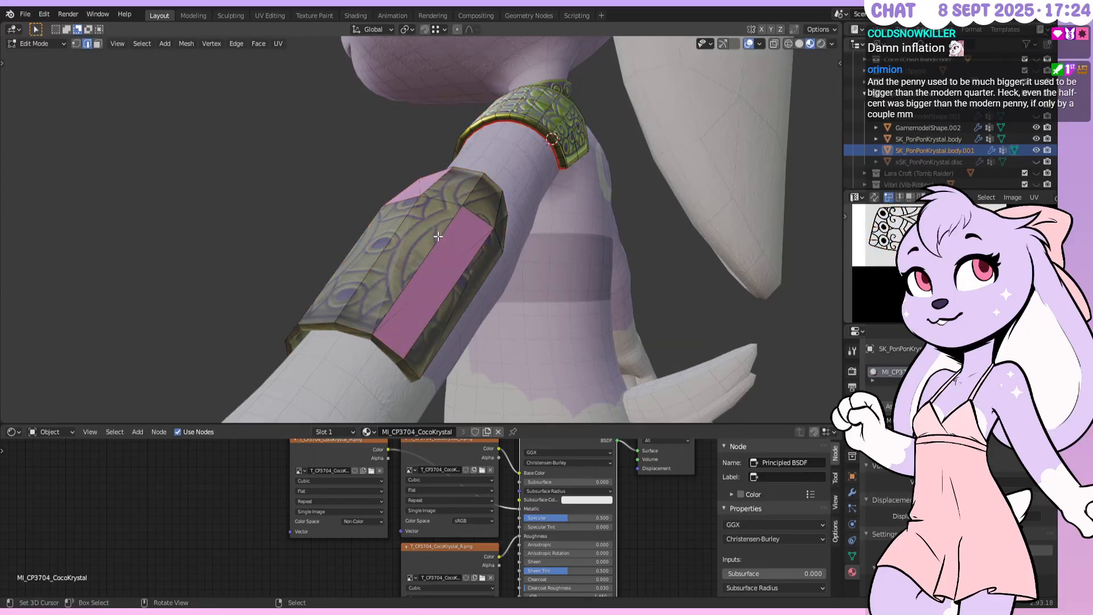
key("l")
key("p")
left_click(442, 226)
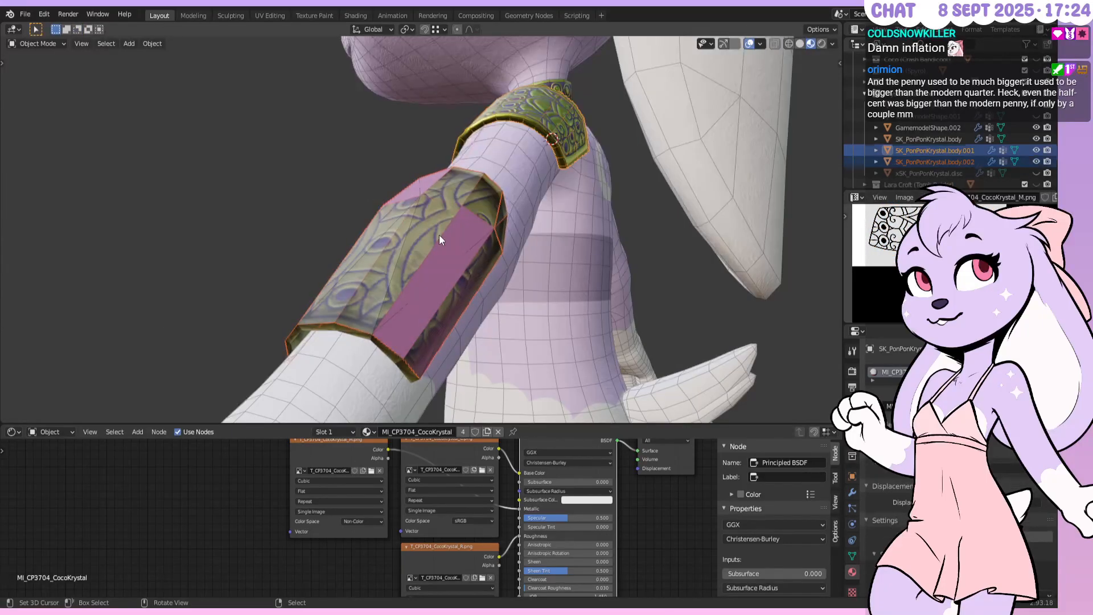
Select all of body.002's mesh geometry and bring up the F3 command search
key("a")
key("F3")
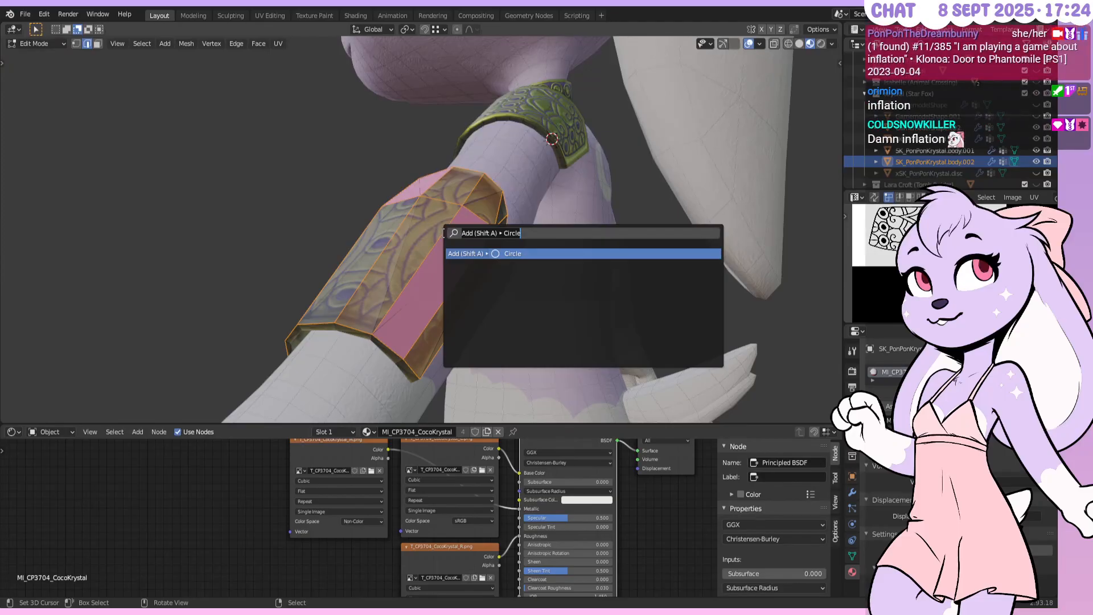
Run Merge by Distance at 0.0001 m on the bracer, then check it in front view
type("merge by dis")
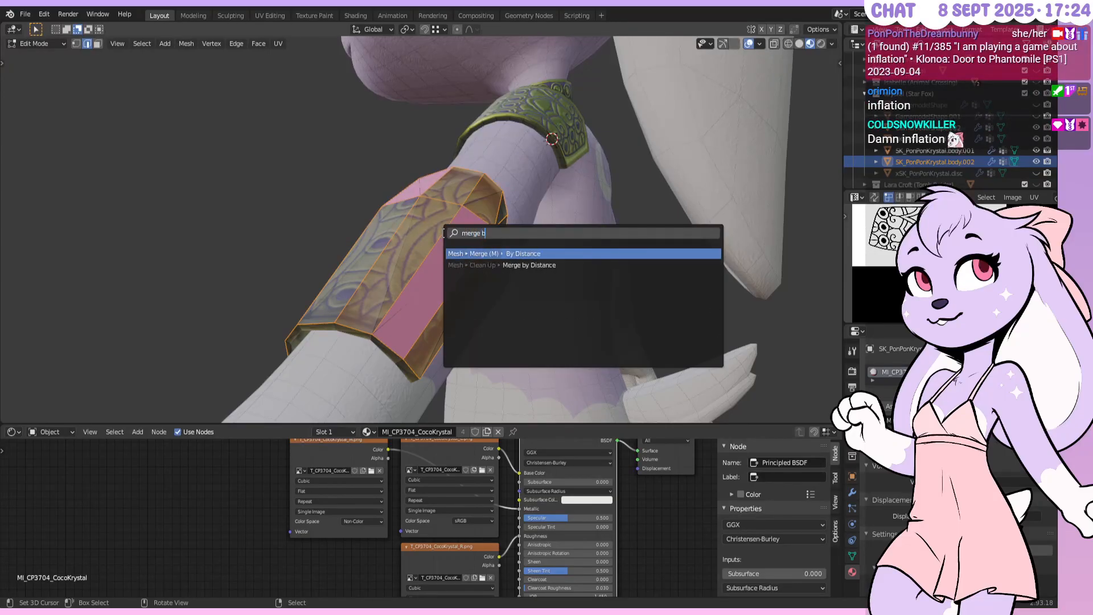
key("Return")
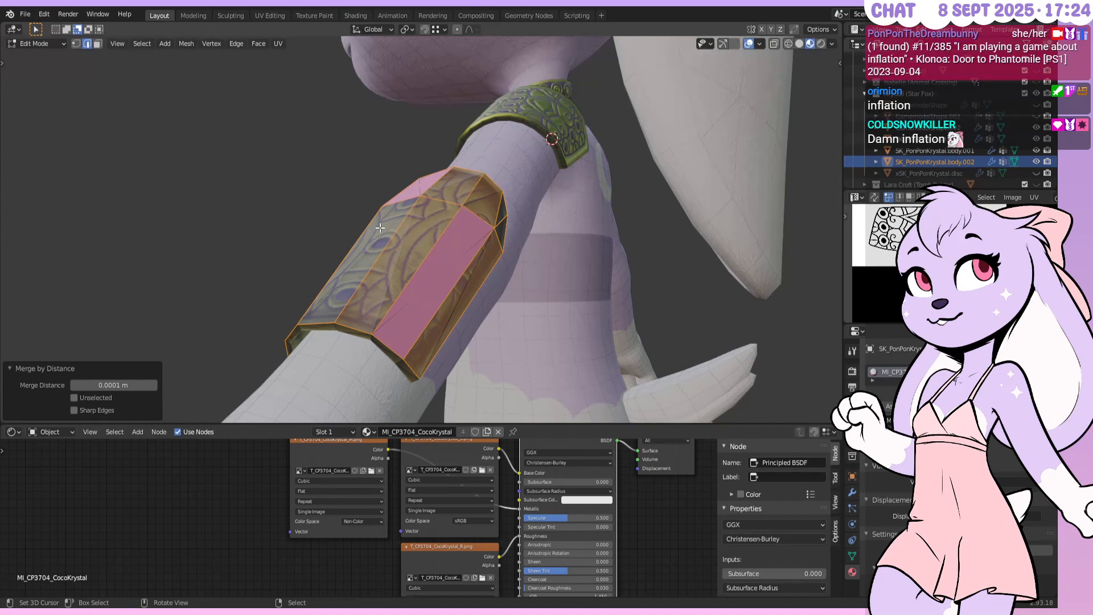
middle_click_drag(337, 259, 493, 260)
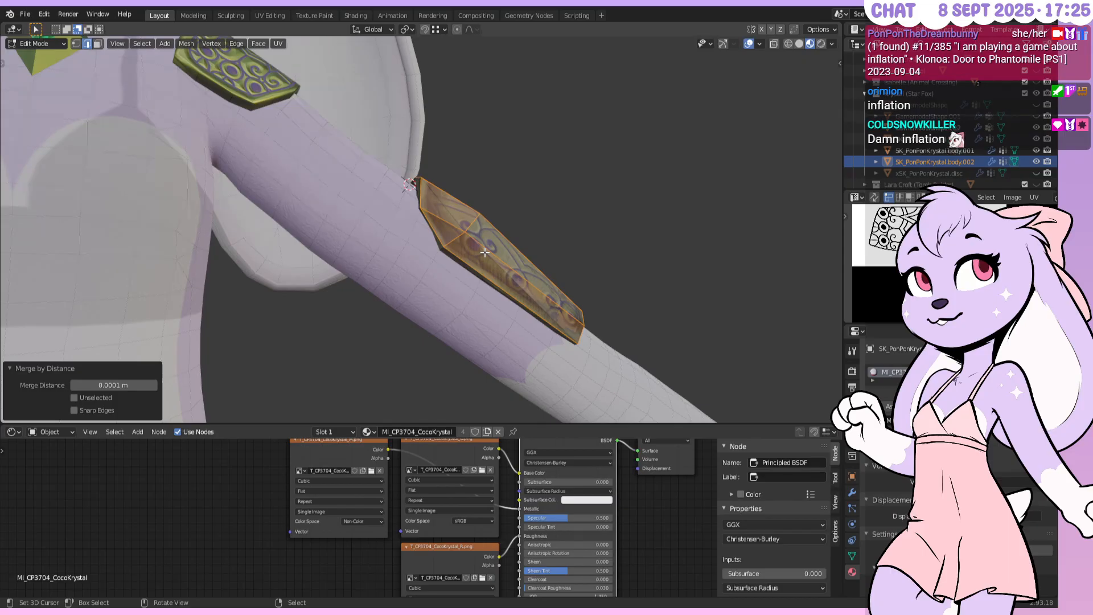
key("KP_1")
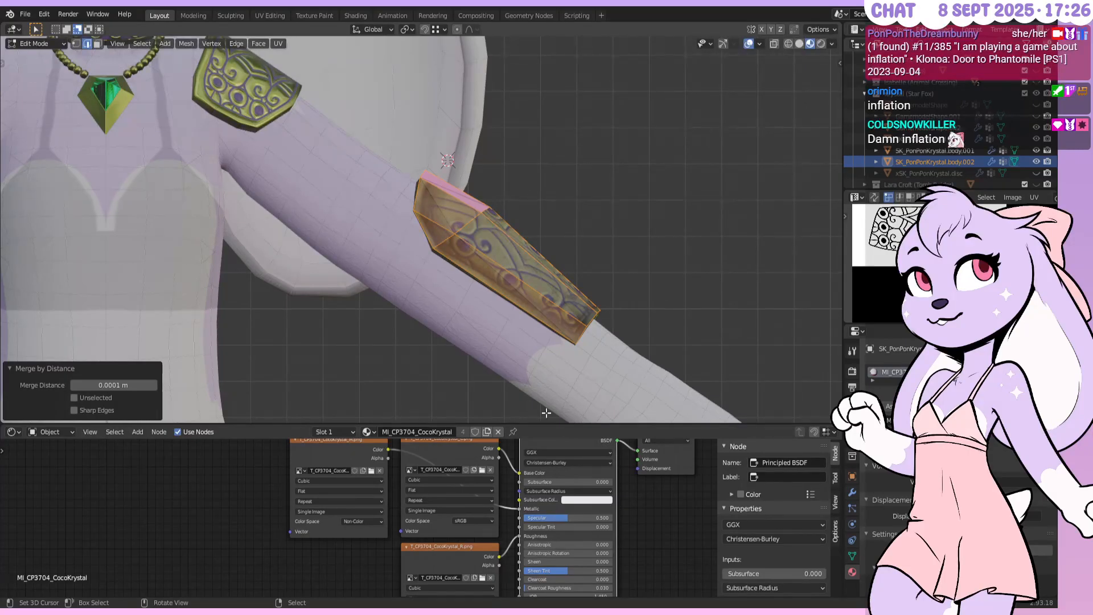
Inspect the bracer from several angles and clear the whole-mesh selection
middle_click_drag(580, 200, 588, 220)
key("KP_1")
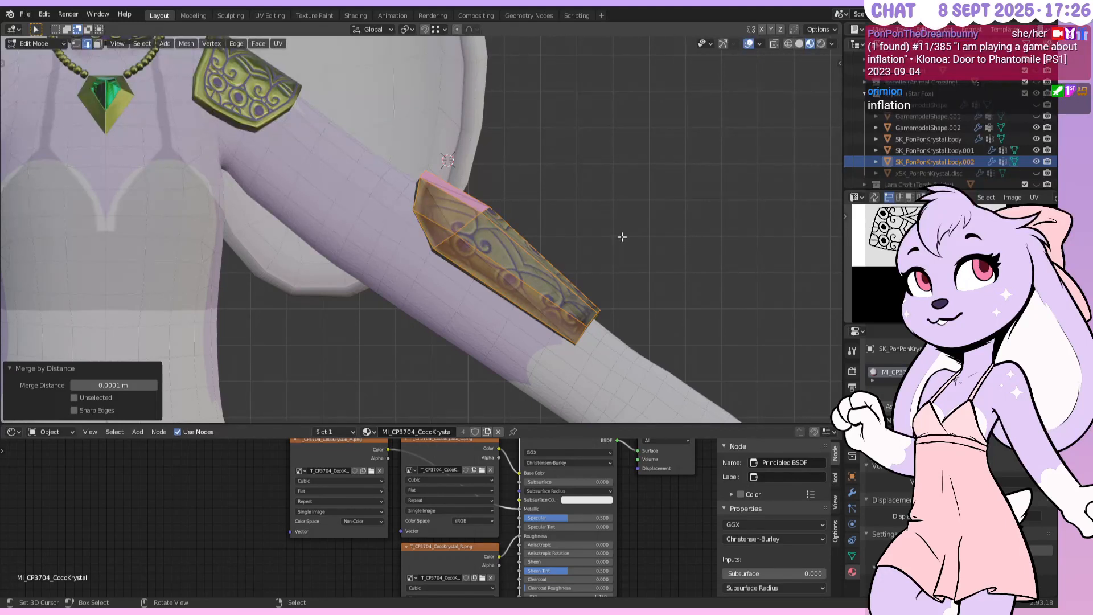
scroll(621, 236, "up", 2)
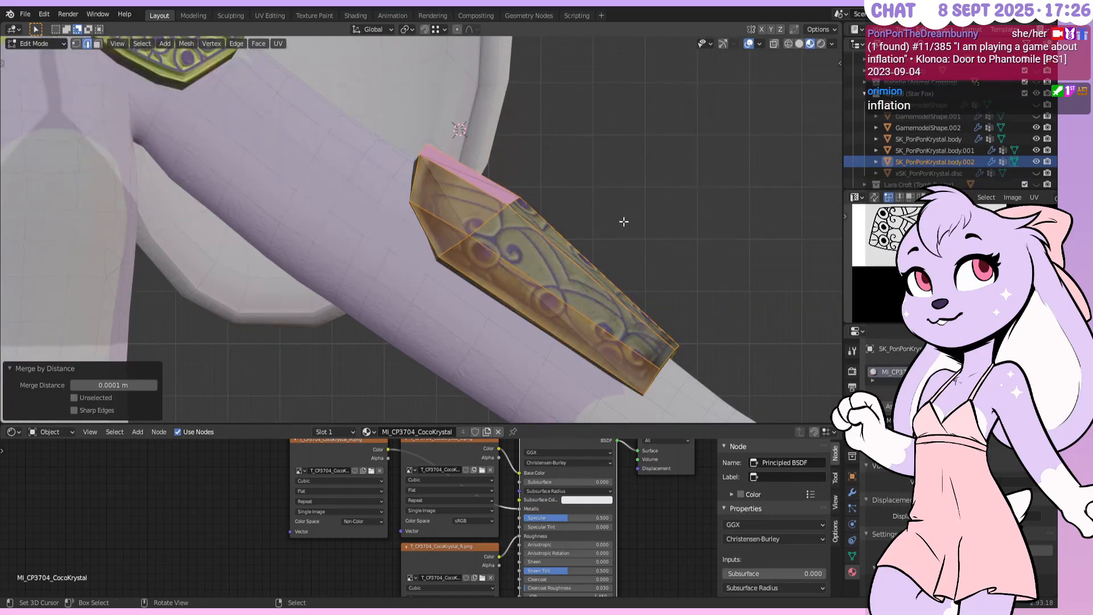
mouse_move(605, 281)
middle_mouse_down()
mouse_move(565, 232)
mouse_move(471, 276)
mouse_move(382, 284)
mouse_move(427, 261)
mouse_move(455, 228)
mouse_move(591, 268)
middle_mouse_up()
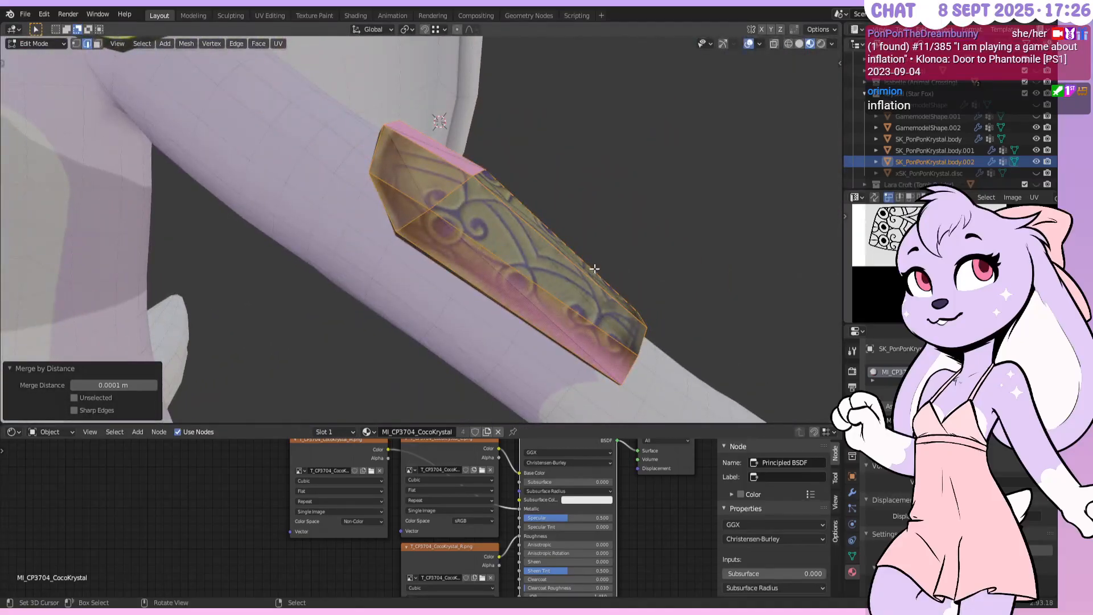
middle_click_drag(510, 233, 451, 254)
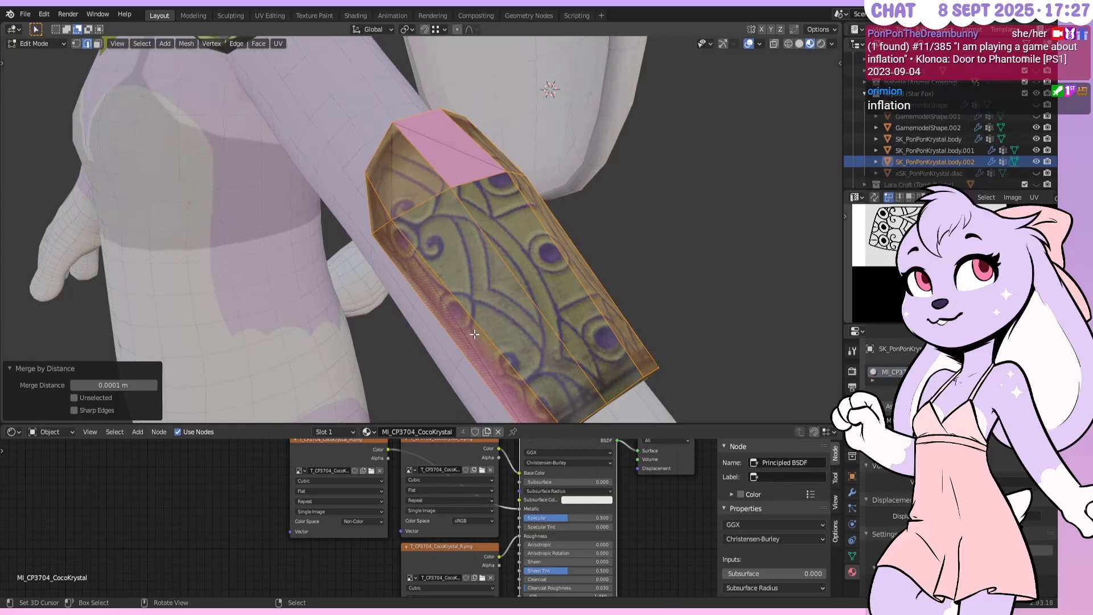
middle_click_drag(450, 324, 531, 338)
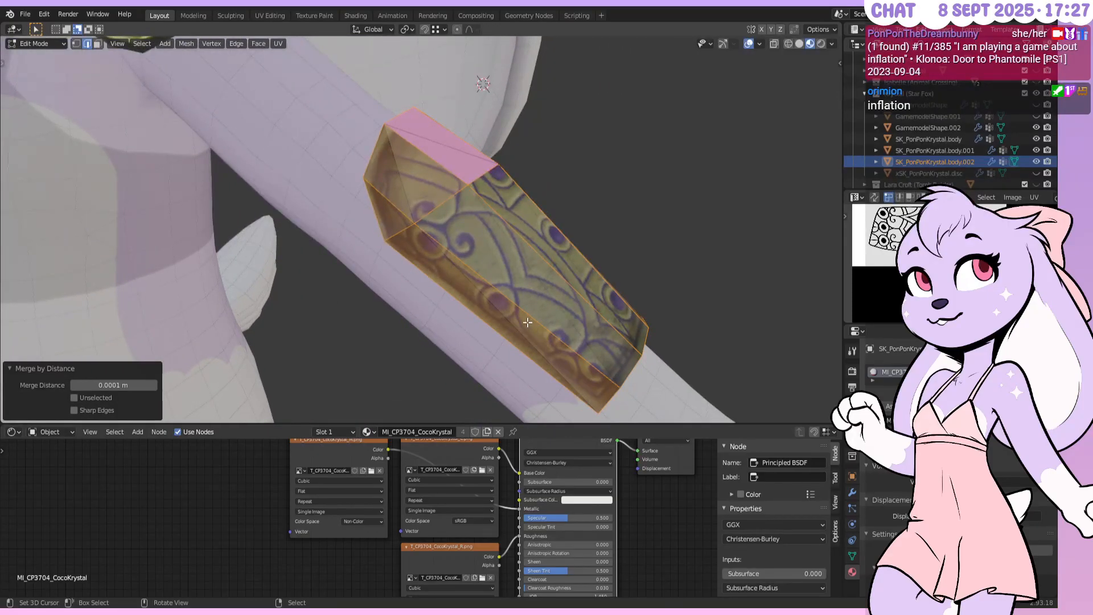
middle_click_drag(527, 322, 536, 244)
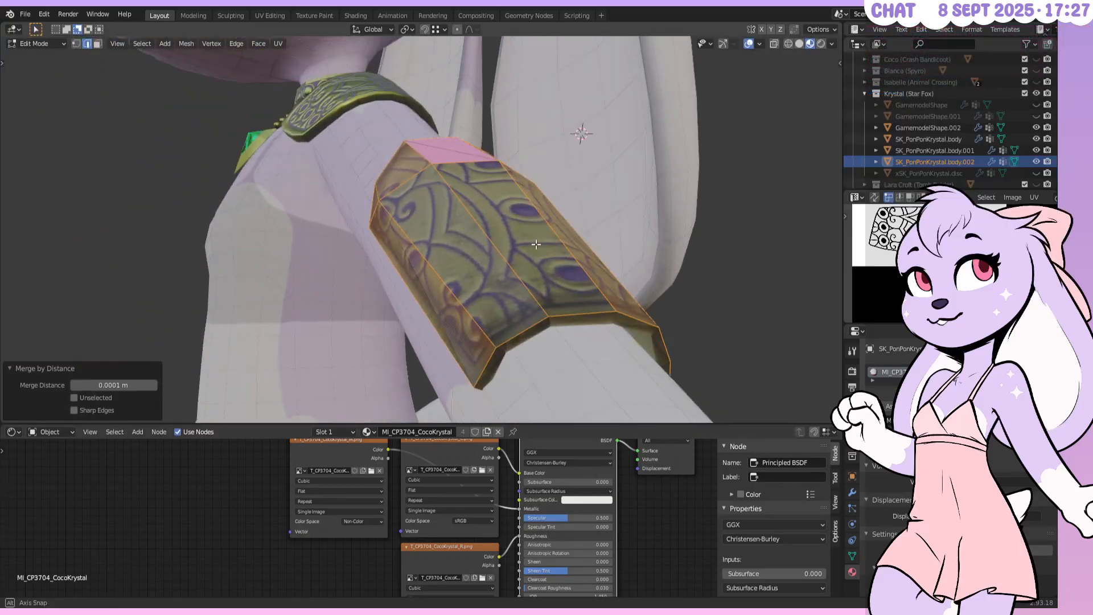
scroll(473, 214, "up", 2)
key("alt+a")
scroll(401, 149, "down", 1)
Select the edges around the bracer's rim and upper end
right_click(400, 173, "shift")
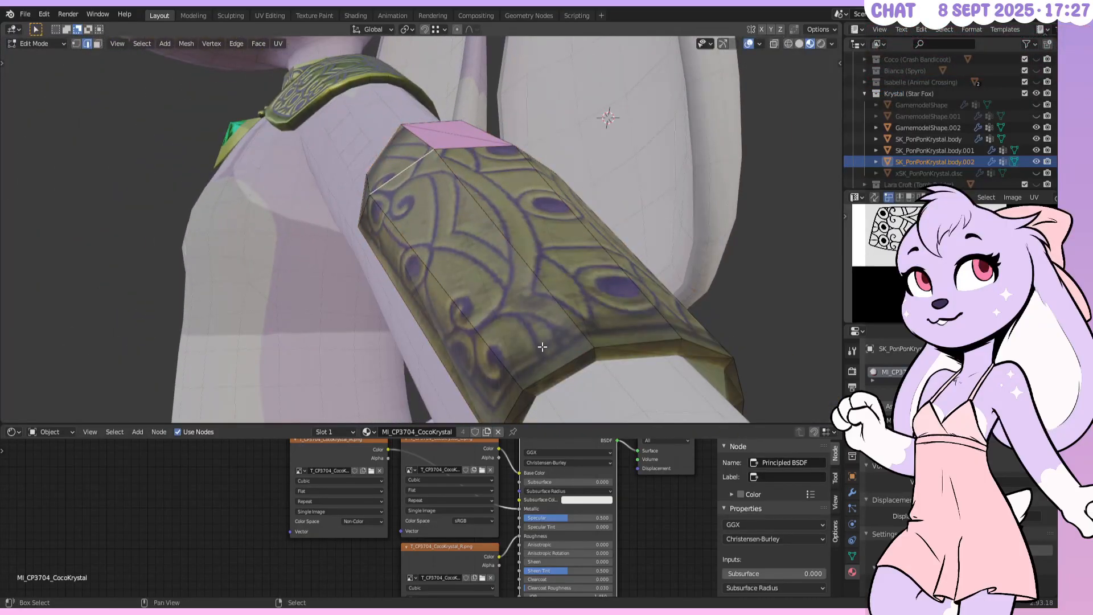
middle_click_drag(542, 347, 392, 260)
right_click(391, 260, "shift")
right_click(343, 231, "shift")
middle_click_drag(490, 222, 504, 284)
right_click(535, 195, "shift")
right_click(468, 163, "shift")
right_click(526, 115, "shift")
right_click(562, 116, "shift")
middle_click_drag(468, 139, 570, 184)
Add the edge beside the pink face, then subdivide the rim edges with smoothness 1.000
right_click(445, 180, "shift")
scroll(569, 183, "down", 4)
middle_click_drag(637, 194, 548, 203)
scroll(555, 182, "up", 3)
key("w")
left_click(548, 202)
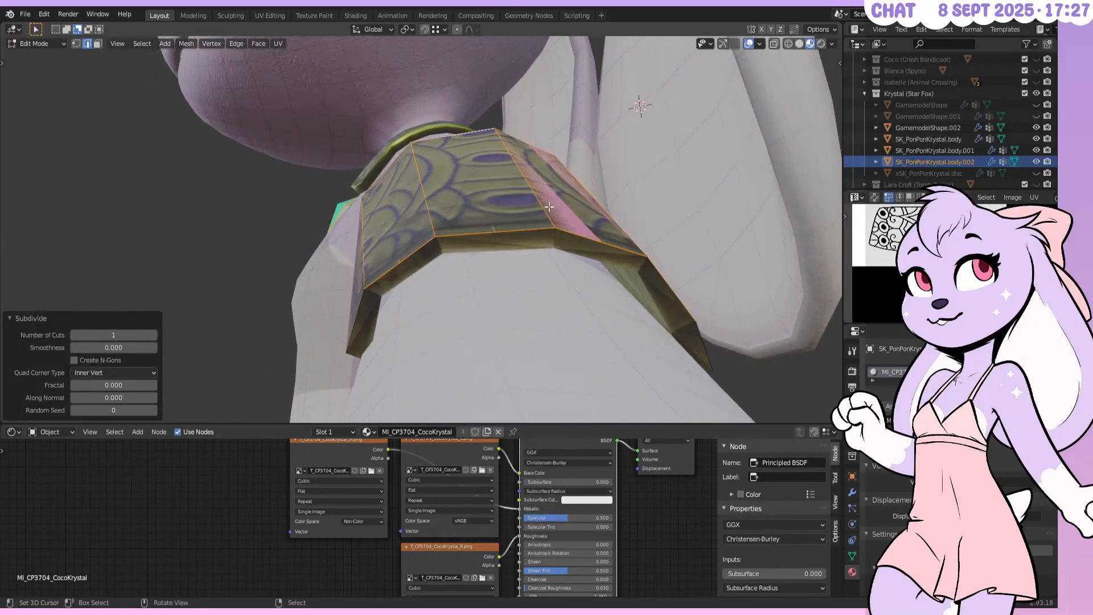
left_click_drag(147, 348, 251, 348)
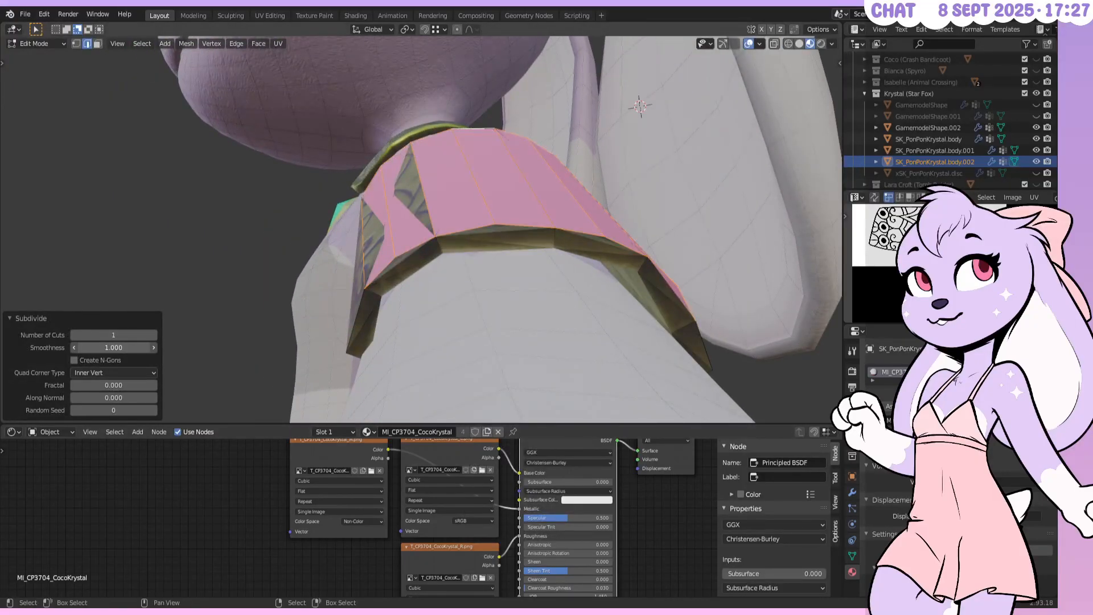
Select a bracer face's top edges and subdivide them too
middle_click_drag(694, 235, 646, 230)
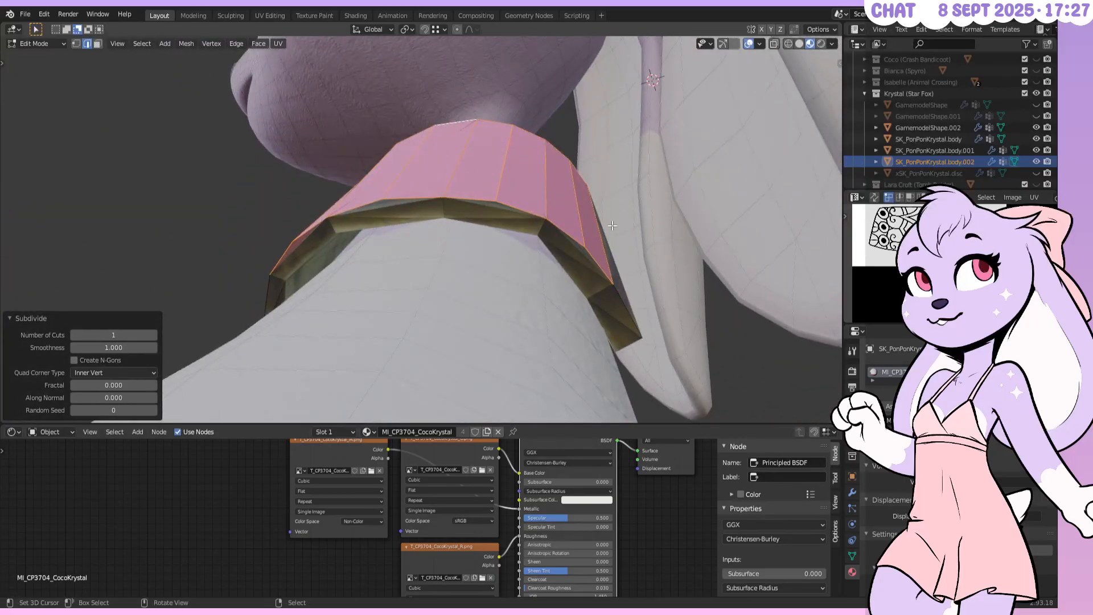
middle_click_drag(618, 228, 599, 216)
middle_click_drag(519, 249, 476, 159)
left_click(475, 151)
right_click(443, 110, "shift")
right_click(441, 97, "shift")
right_click(441, 104, "shift")
key("w")
left_click(462, 136)
Select the band's side face
middle_click_drag(507, 169, 493, 105)
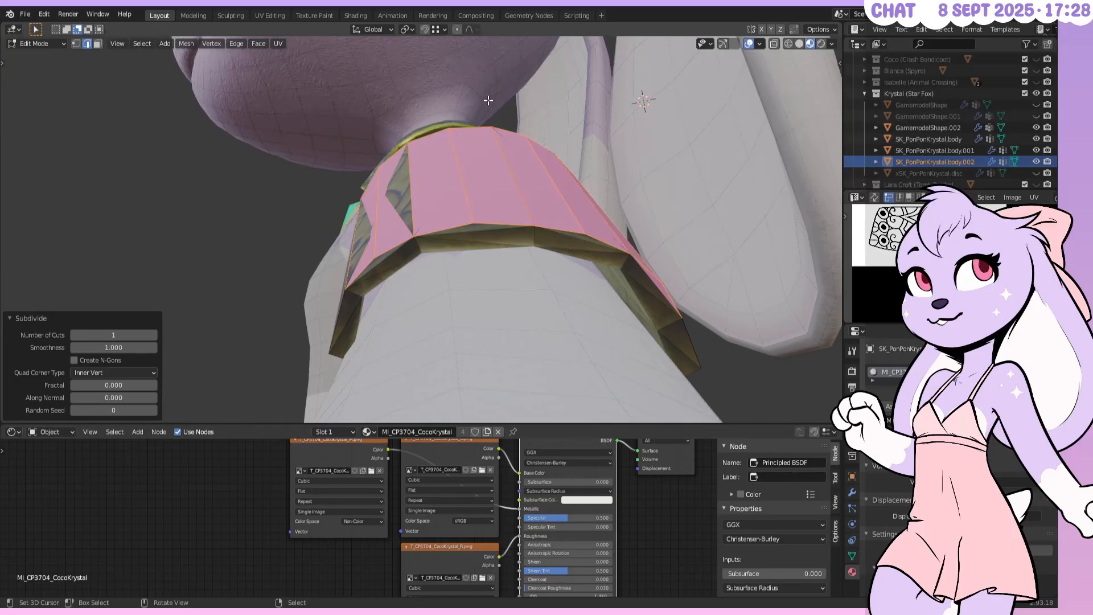
middle_click_drag(486, 204, 510, 231)
key("Tab")
key("Tab")
left_click(510, 231, "shift")
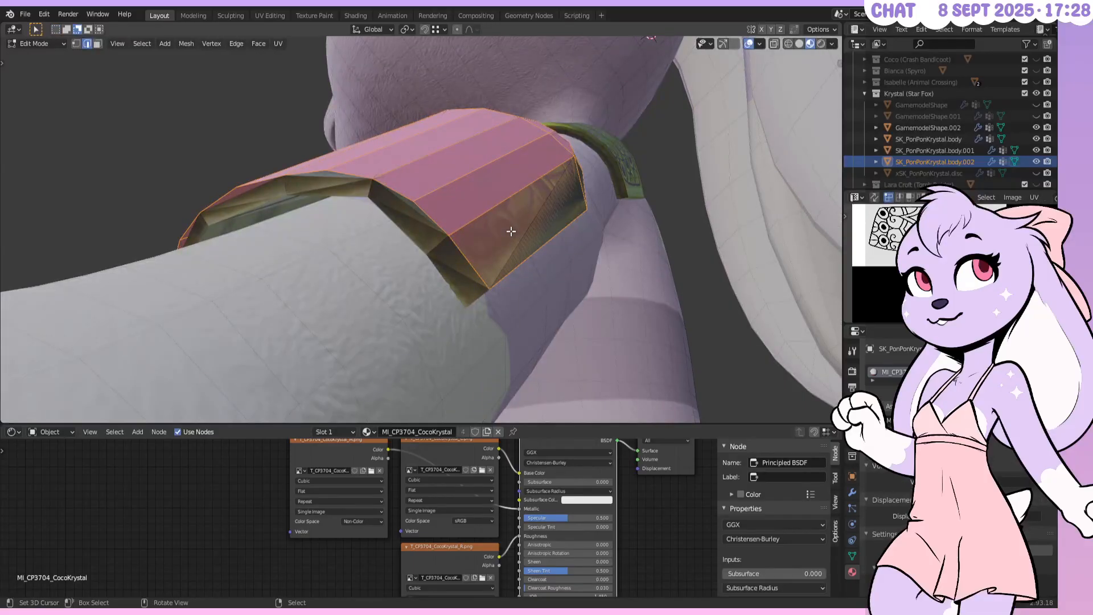
Move the selected faces 0.05 m down along Z and check in front view
middle_click_drag(511, 230, 520, 228)
key("g")
key("z")
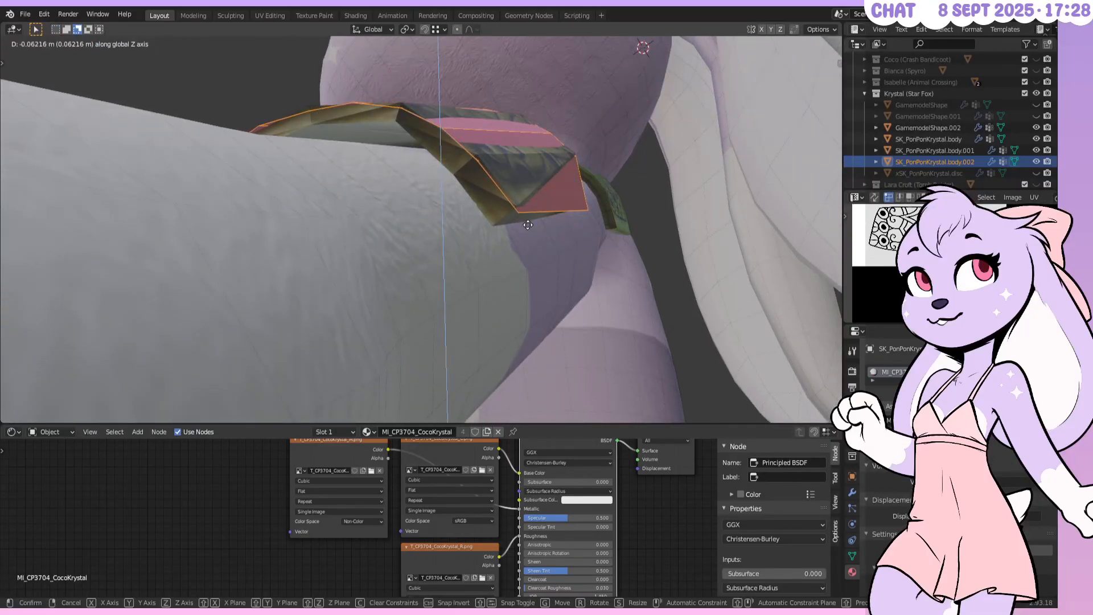
type(".05-")
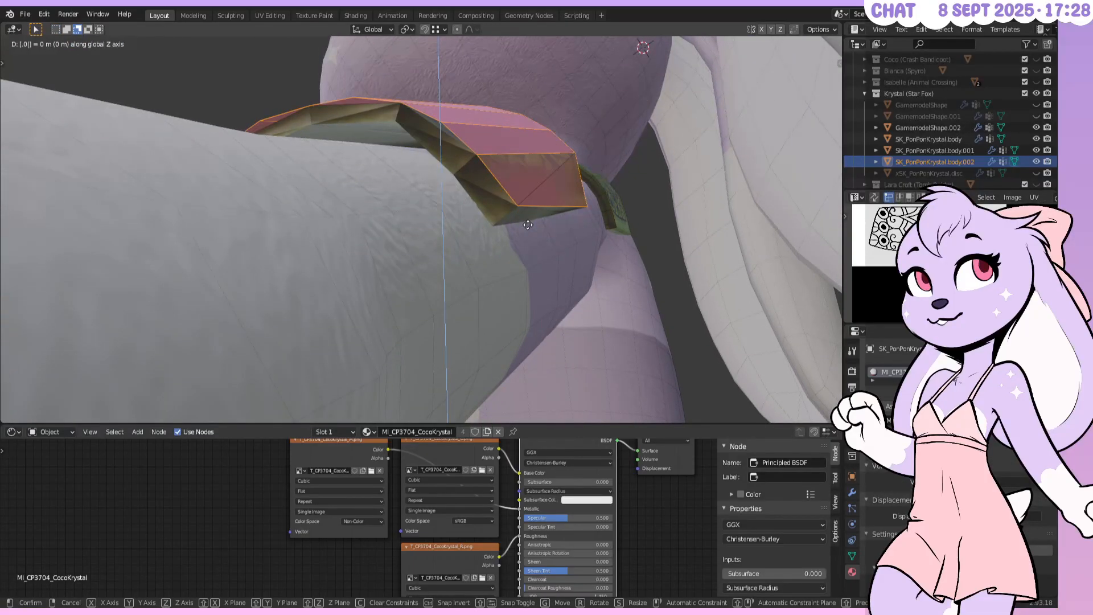
key("Return")
key("KP_1")
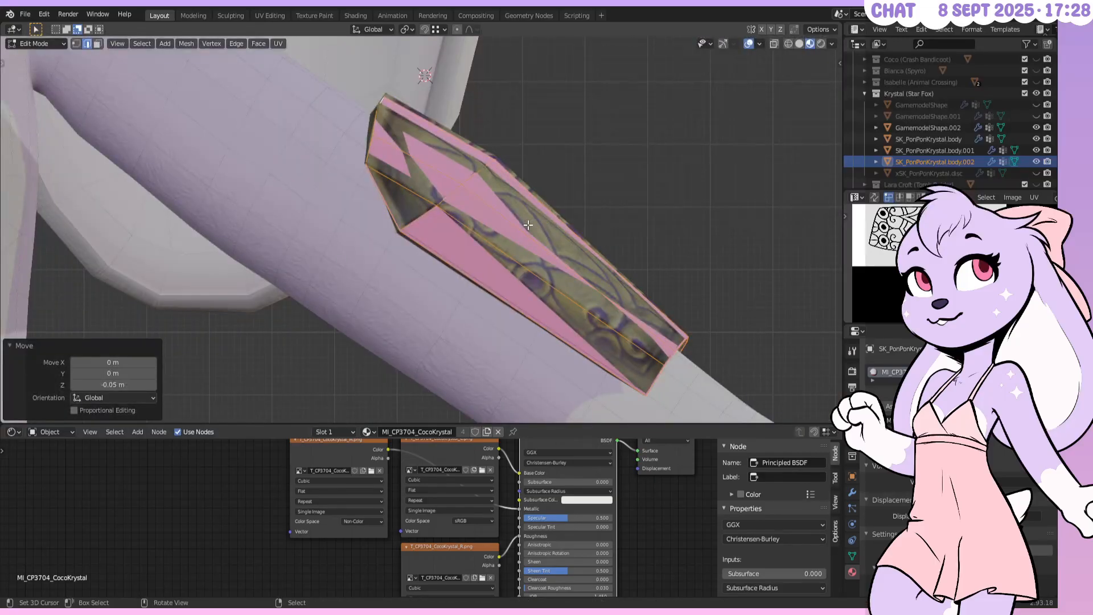
Return to object mode and select the original armband GamemodelShape.002
middle_click_drag(632, 248, 540, 211)
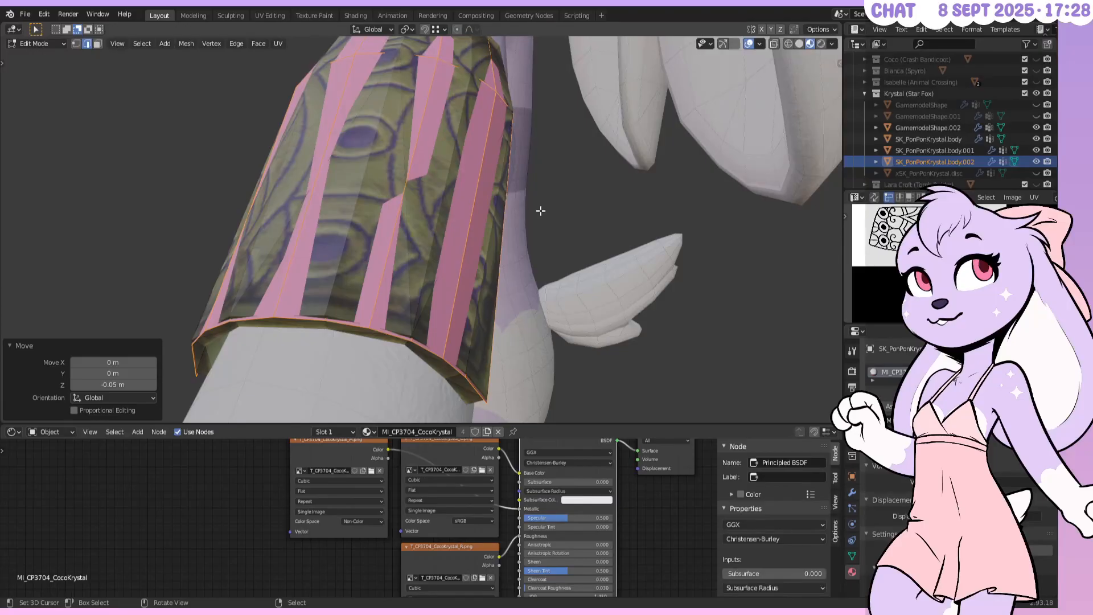
scroll(535, 206, "down", 1)
mouse_move(535, 206)
middle_mouse_down()
mouse_move(513, 211)
mouse_move(538, 201)
middle_mouse_up()
key("Tab")
scroll(512, 211, "down", 1)
left_click(508, 210)
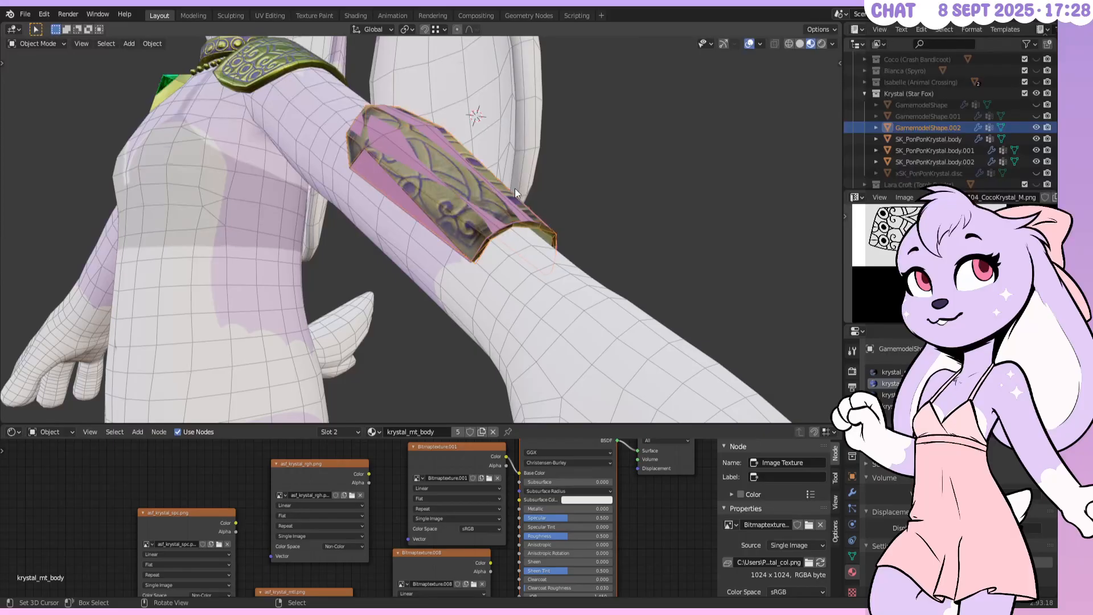
Hide GamemodelShape.002 in the Outliner and select the new bracer mesh
middle_click_drag(515, 188, 515, 149)
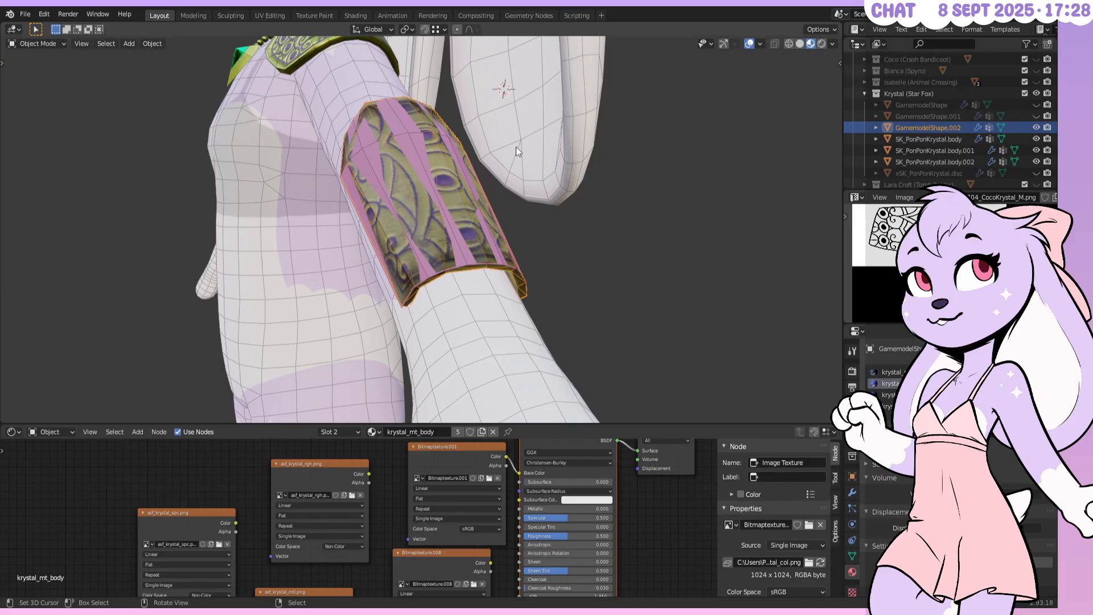
middle_click_drag(511, 146, 553, 193)
scroll(505, 150, "up", 3)
left_click(1034, 126)
left_click(424, 165)
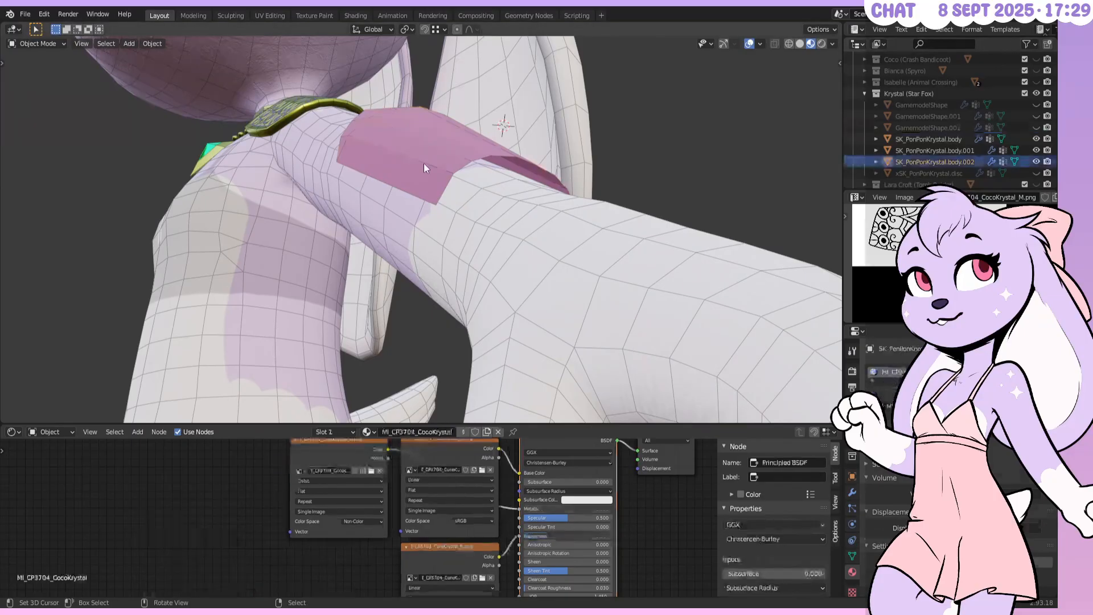
Check the bracer's modifier panel, then select the collar mesh
left_click(852, 494)
left_click(891, 370)
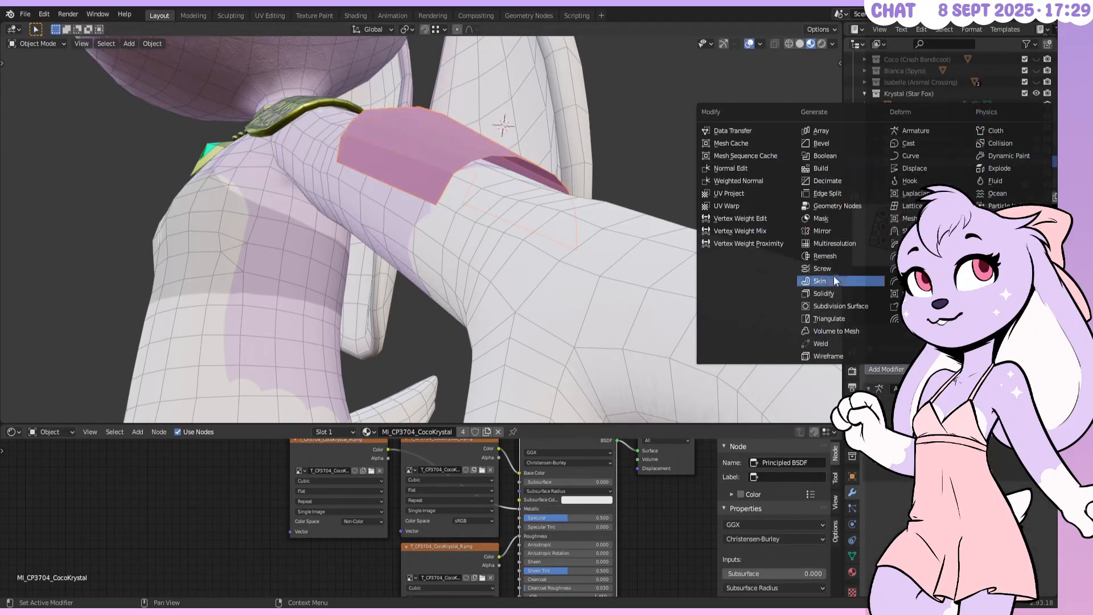
left_click(312, 111)
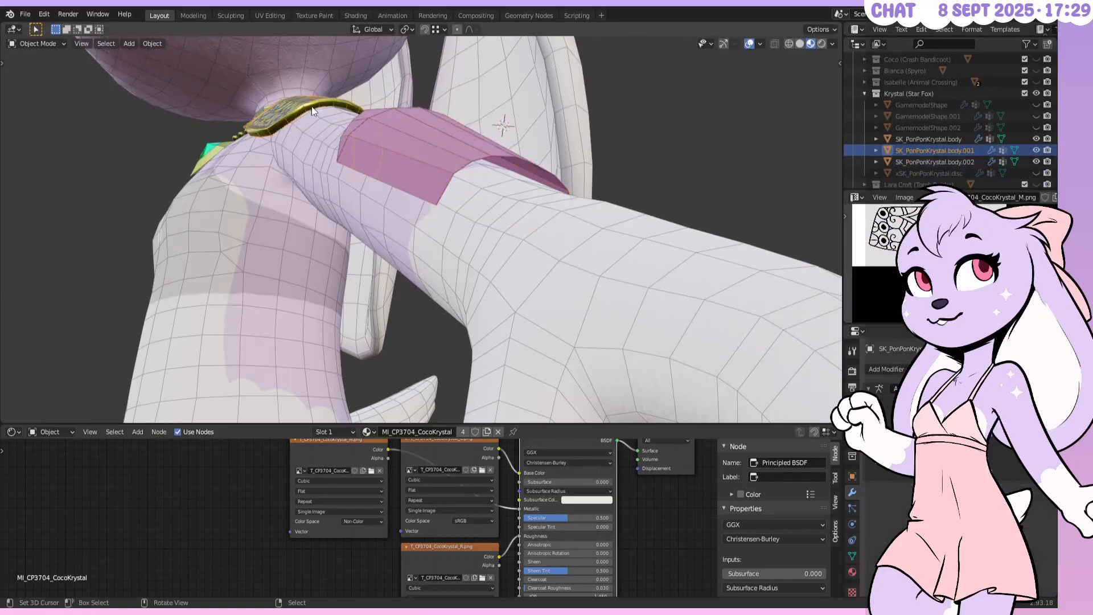
Try extruding the collar's vertices, undo it, and reselect the new bracer
key("Tab")
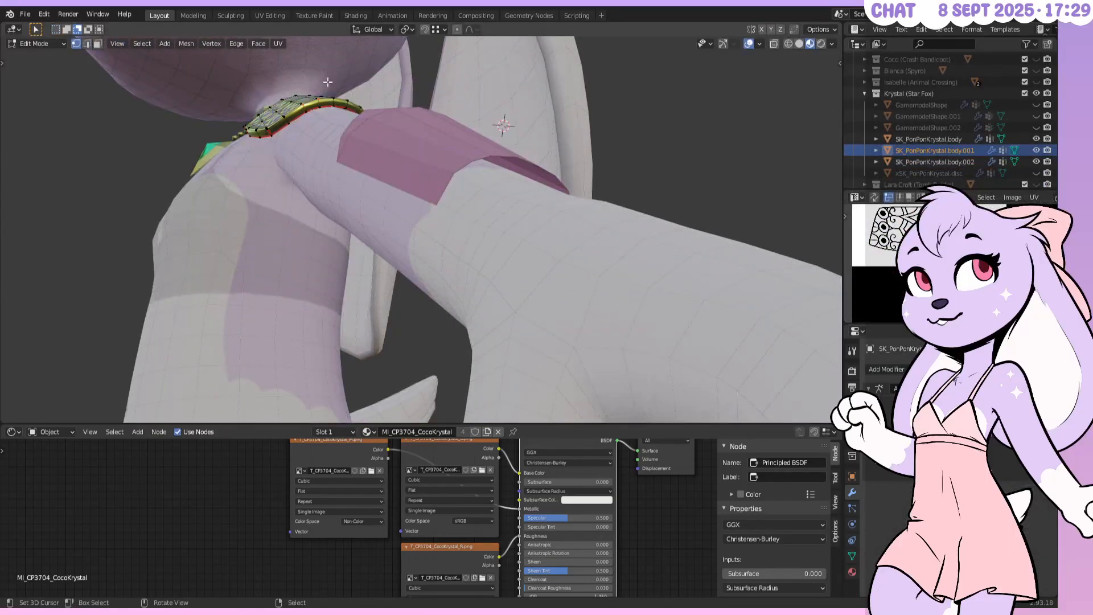
key("g")
left_click(319, 109)
key("ctrl+z")
key("e")
key("Escape")
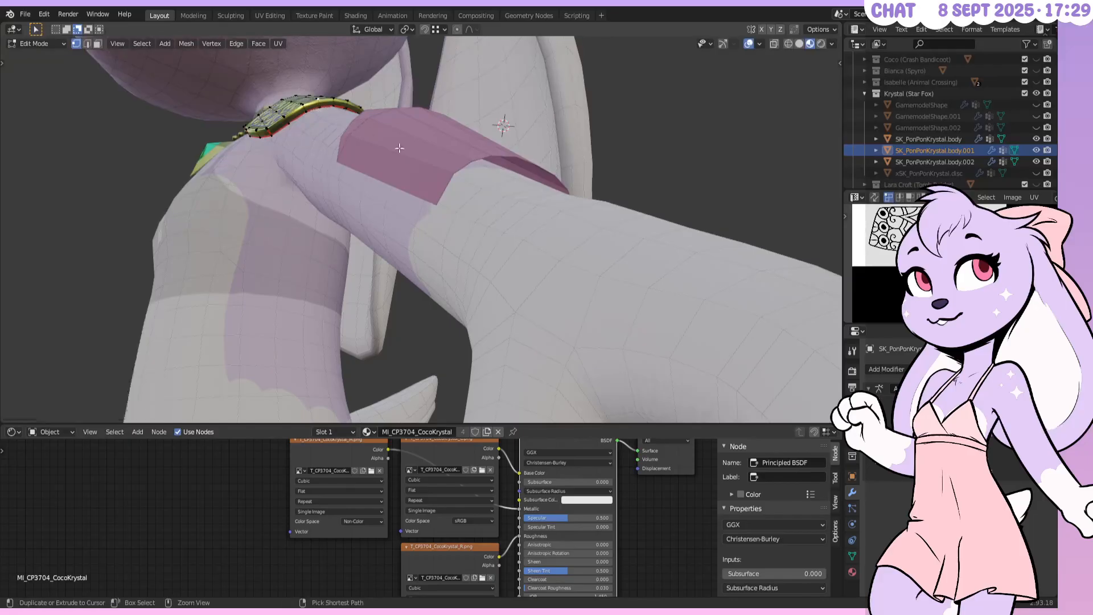
key("Tab")
left_click(456, 159)
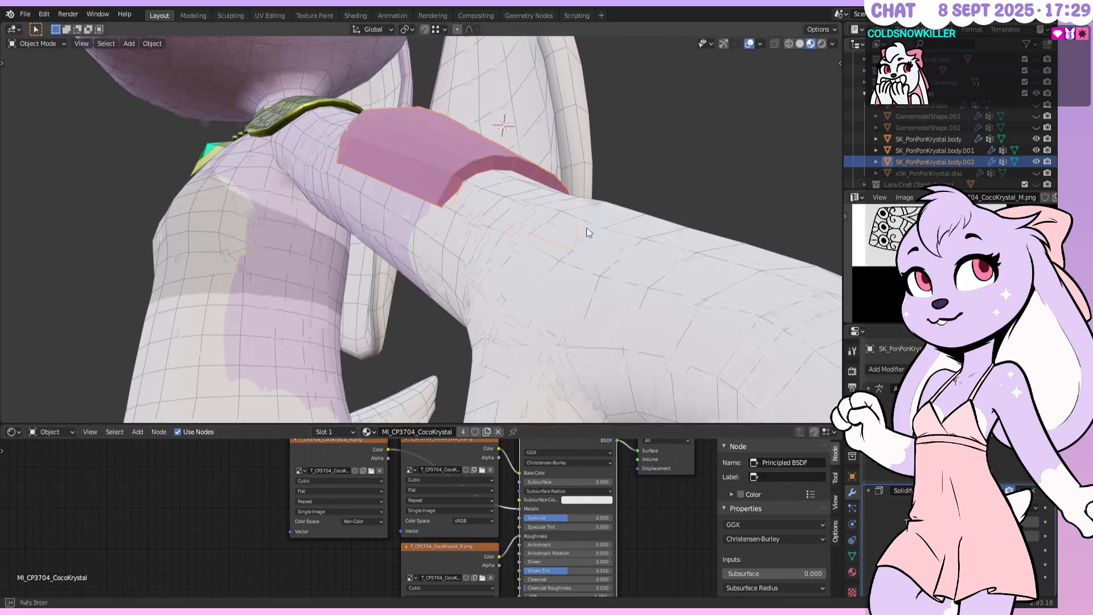
Select a single vertex on the bracer and nudge it along Y
middle_click_drag(587, 228, 535, 233)
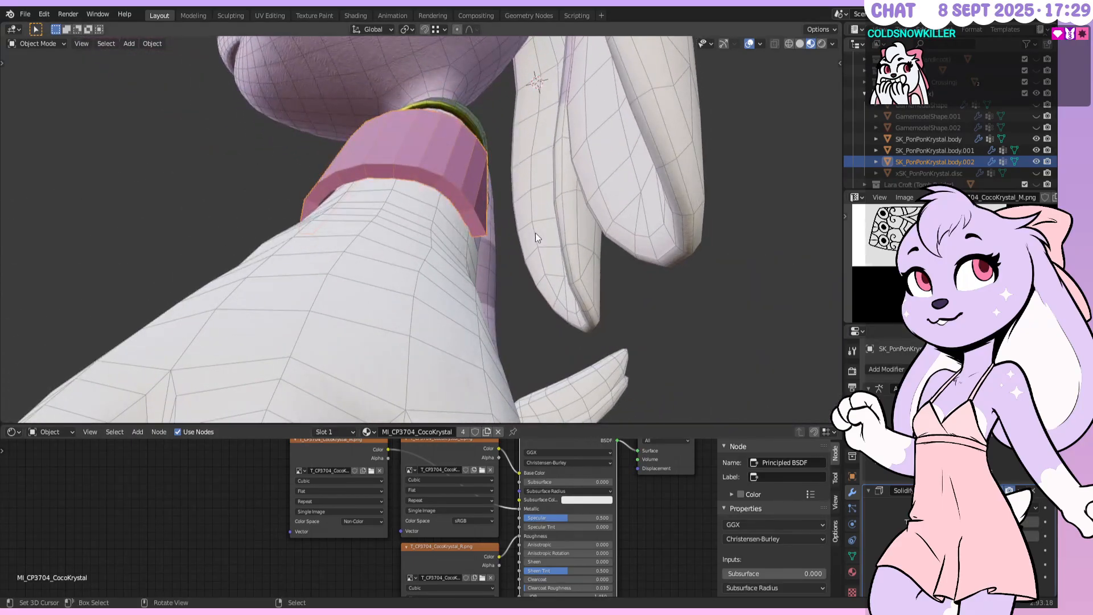
middle_click_drag(535, 232, 487, 189)
key("Tab")
right_click(421, 254)
middle_click_drag(445, 226, 444, 208)
key("g")
key("y")
left_click(429, 211)
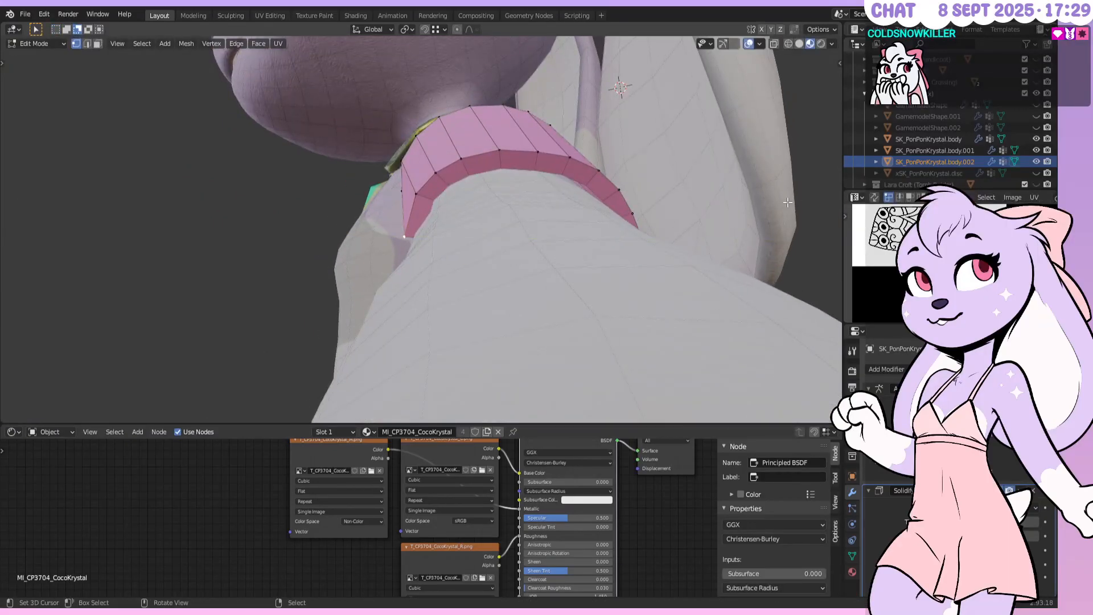
Snap the 3D cursor to that vertex, unhide GamemodelShape.002, and edit it with body.002
key("shift+s")
left_click(507, 203)
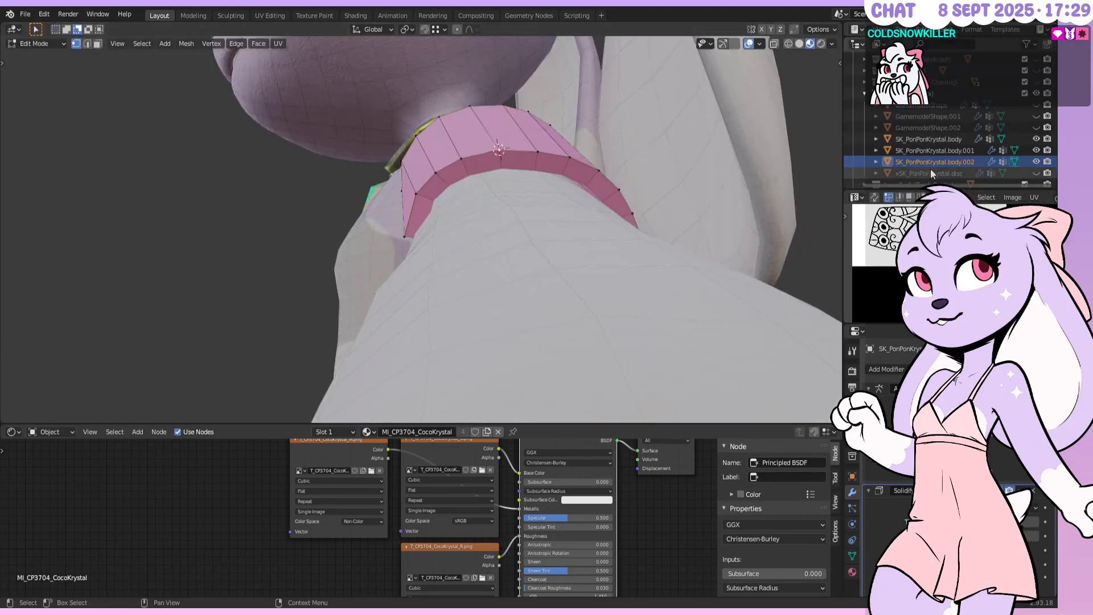
left_click(1035, 127)
key("Tab")
right_click(469, 153)
right_click(477, 156, "shift")
key("Tab")
middle_click_drag(477, 156, 552, 174)
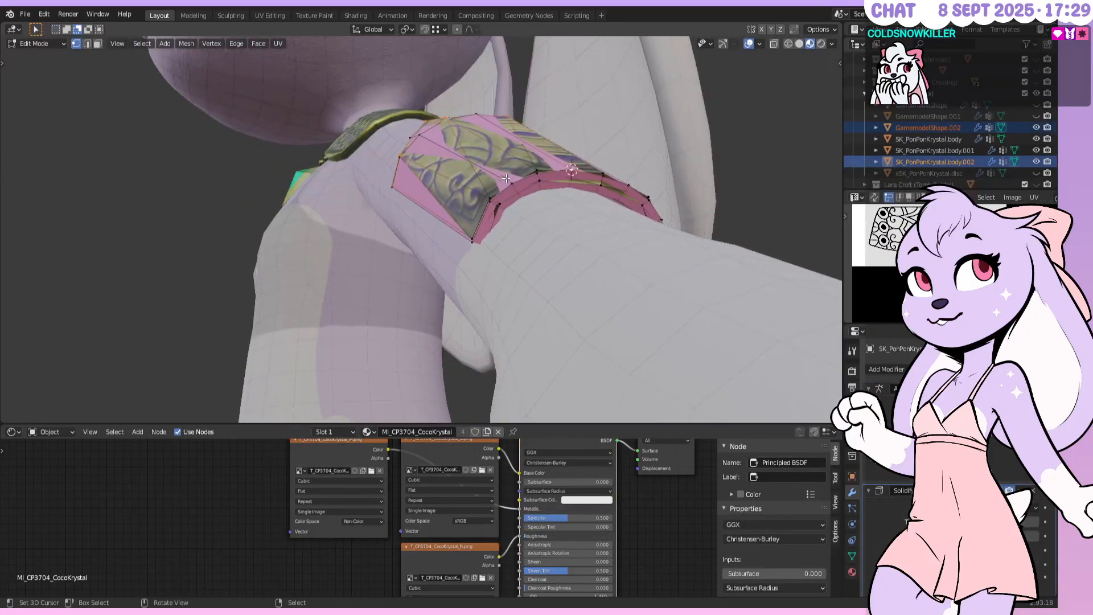
Select vertices on the cuff and switch the view to wireframe
scroll(552, 174, "up", 3)
key("alt+a")
right_click(664, 114)
right_click(711, 89)
right_click(710, 80)
middle_click_drag(699, 110, 717, 194)
key("z")
left_click(592, 217)
Box-select the cuff's lower corner vertices and view them from the front and below
key("b")
left_click_drag(734, 161, 485, 409)
key("alt+a")
key("b")
left_click_drag(603, 330, 457, 406)
key("KP_1")
key("KP_3")
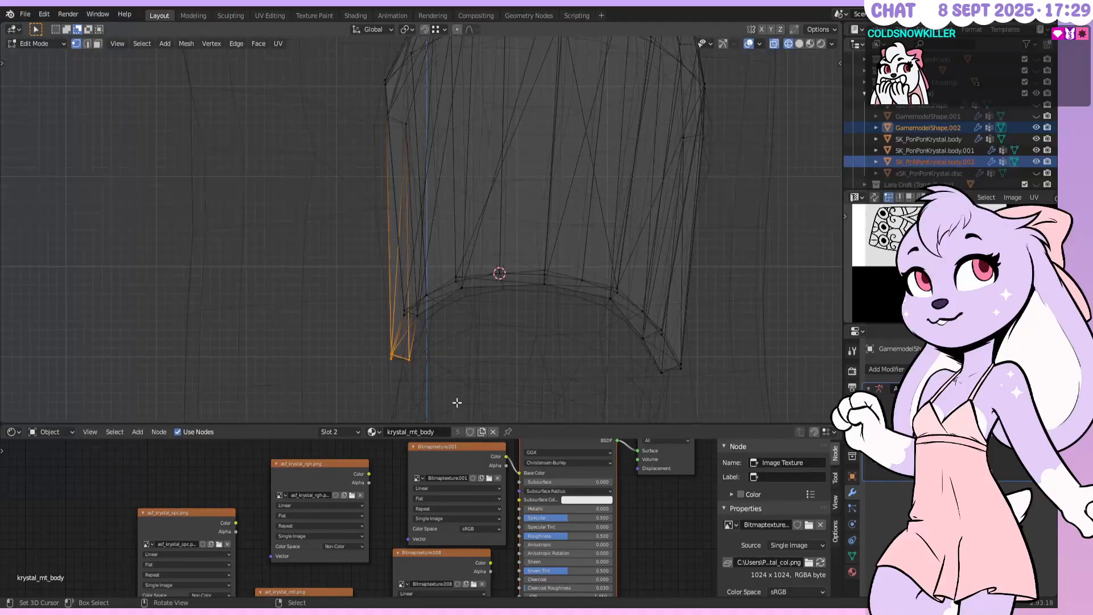
key("KP_2")
key("KP_2")
key("KP_5")
key("KP_2")
key("KP_2")
key("KP_2")
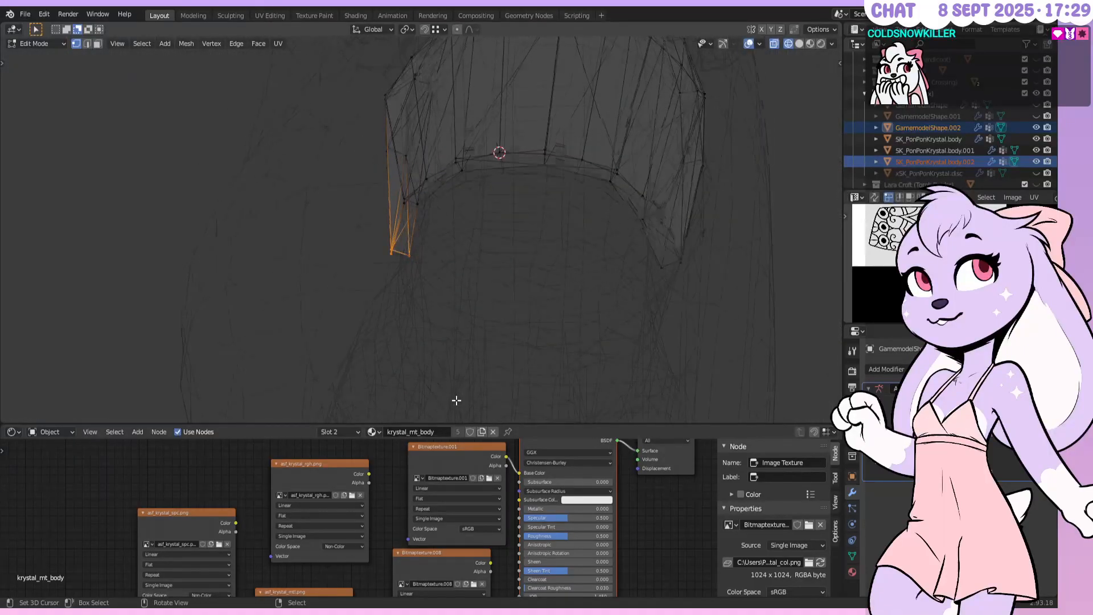
key("KP_2")
key("KP_2")
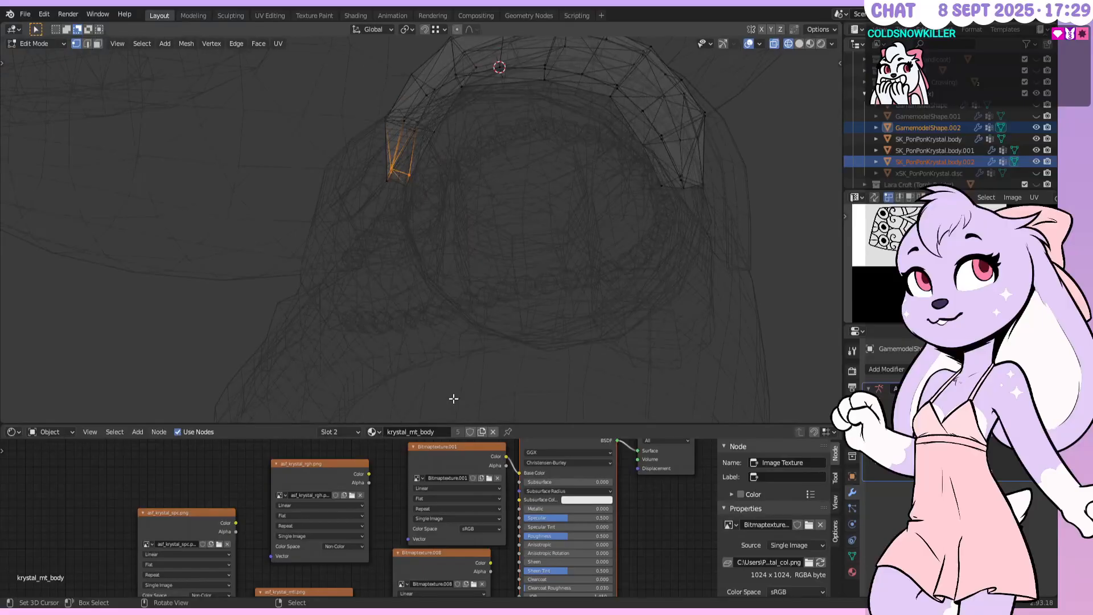
key("KP_2")
key("KP_2")
Enable proportional editing with Constant falloff and test-move the corner, then cancel
left_click(457, 29)
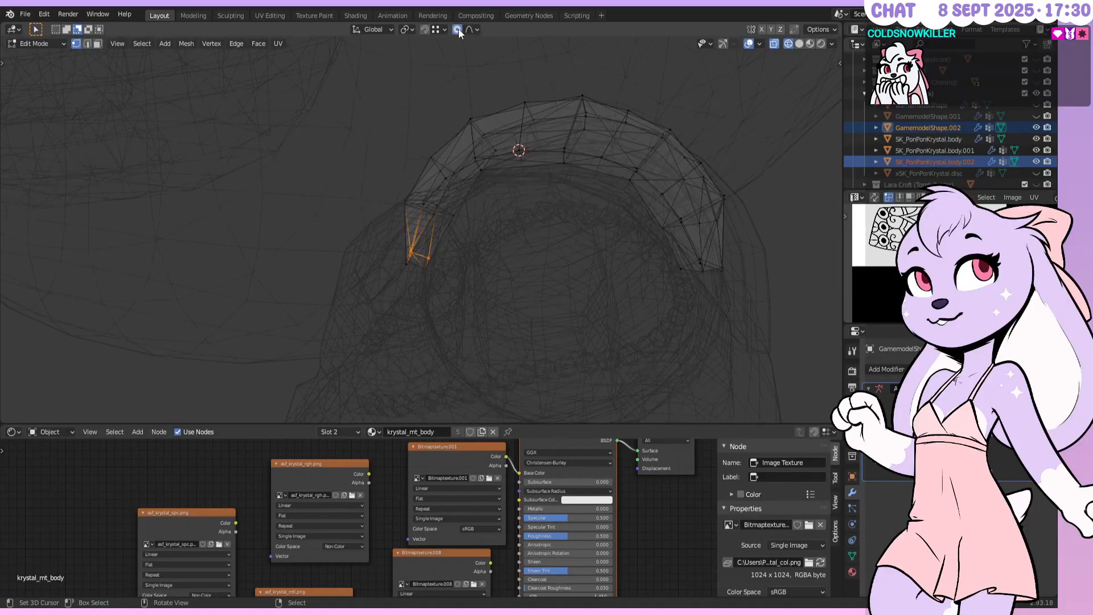
left_click(477, 29)
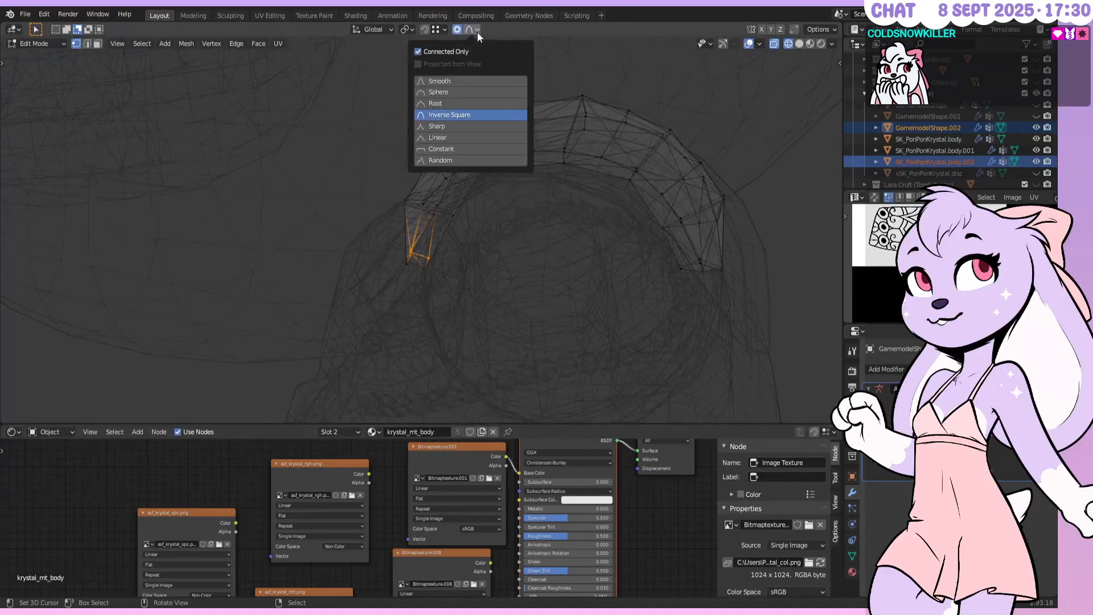
left_click(459, 149)
key("g")
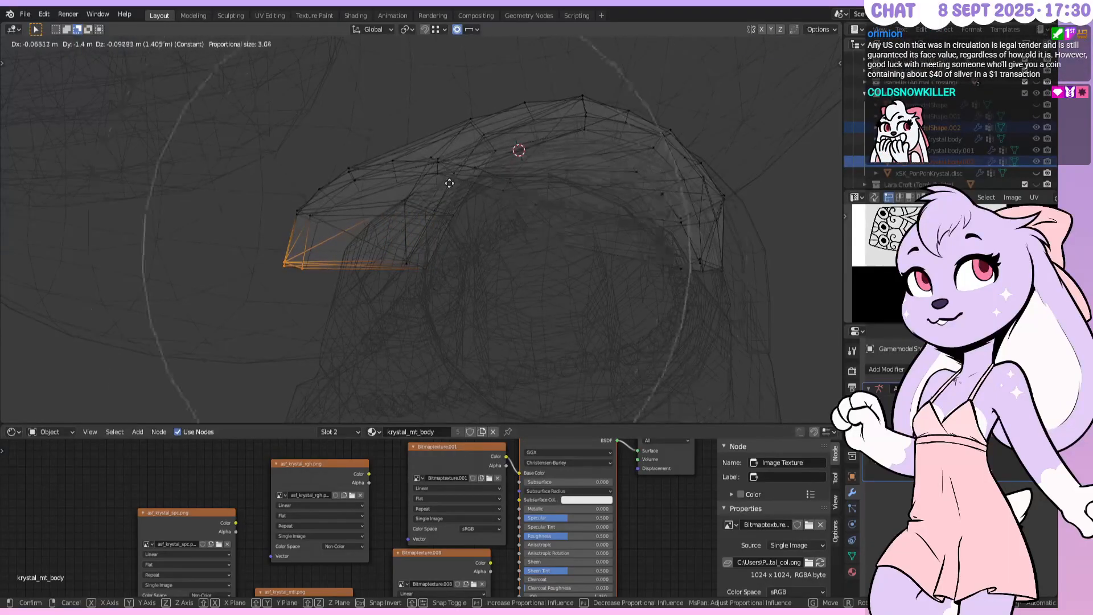
scroll(364, 204, "up", 5)
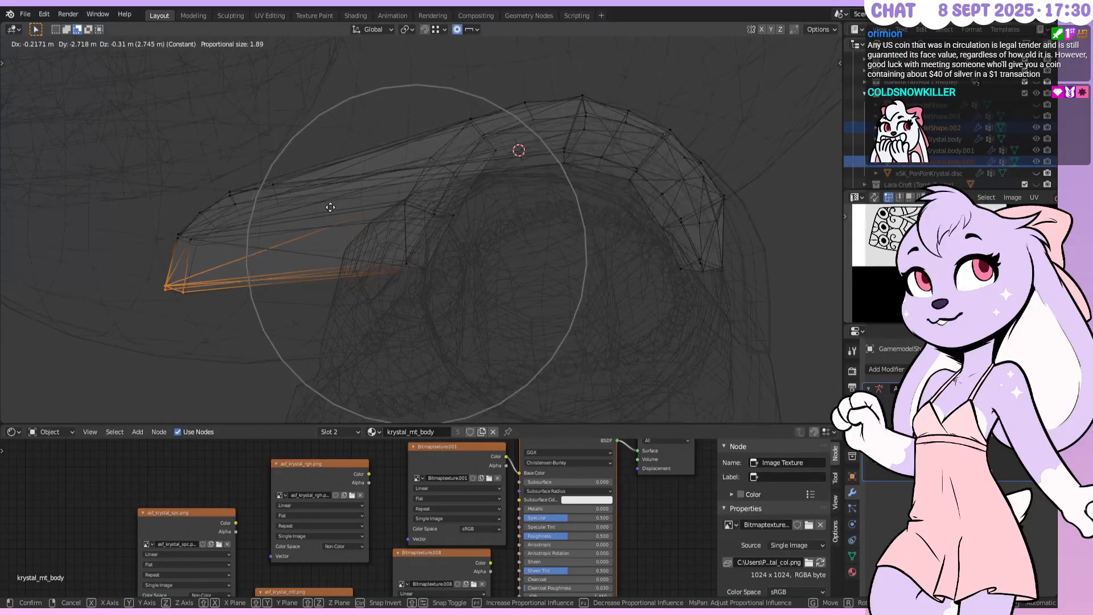
scroll(330, 207, "up", 1)
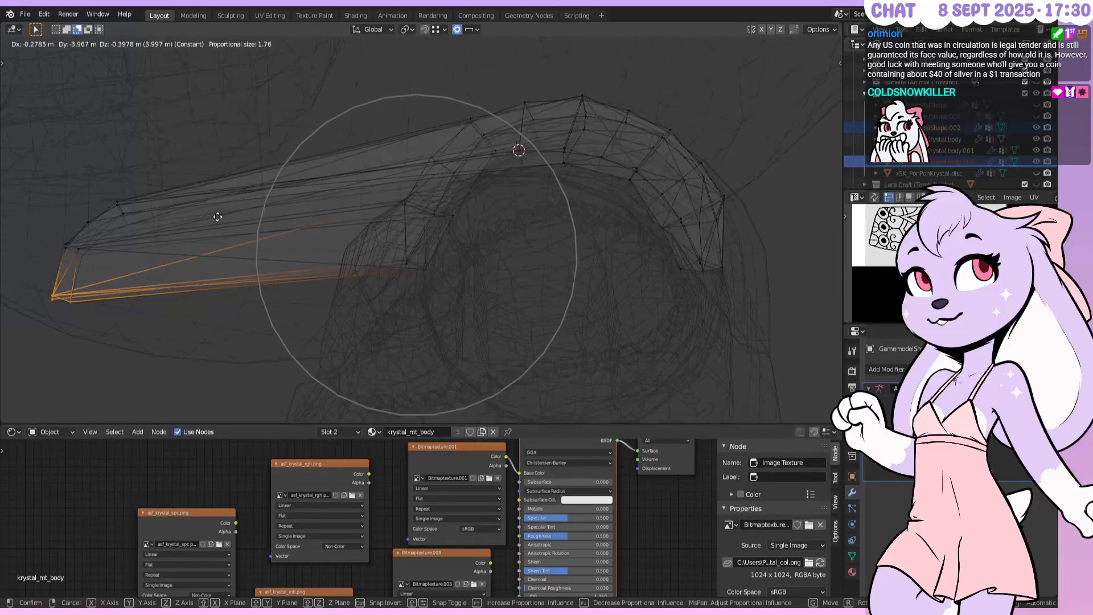
scroll(218, 216, "up", 3)
scroll(218, 216, "down", 2)
scroll(219, 216, "down", 3)
scroll(219, 215, "up", 1)
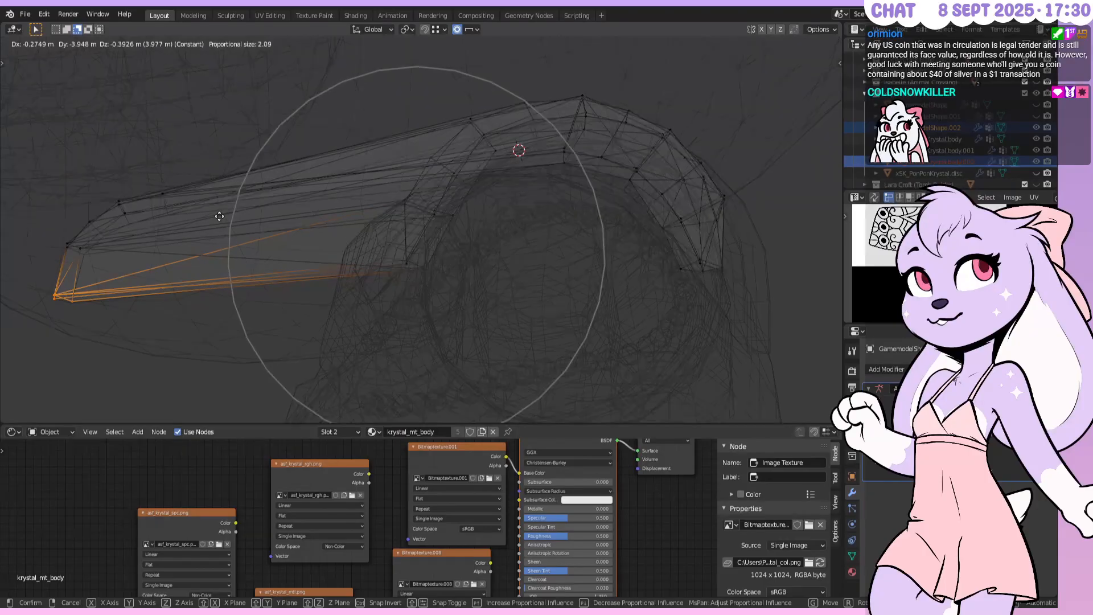
scroll(222, 215, "up", 1)
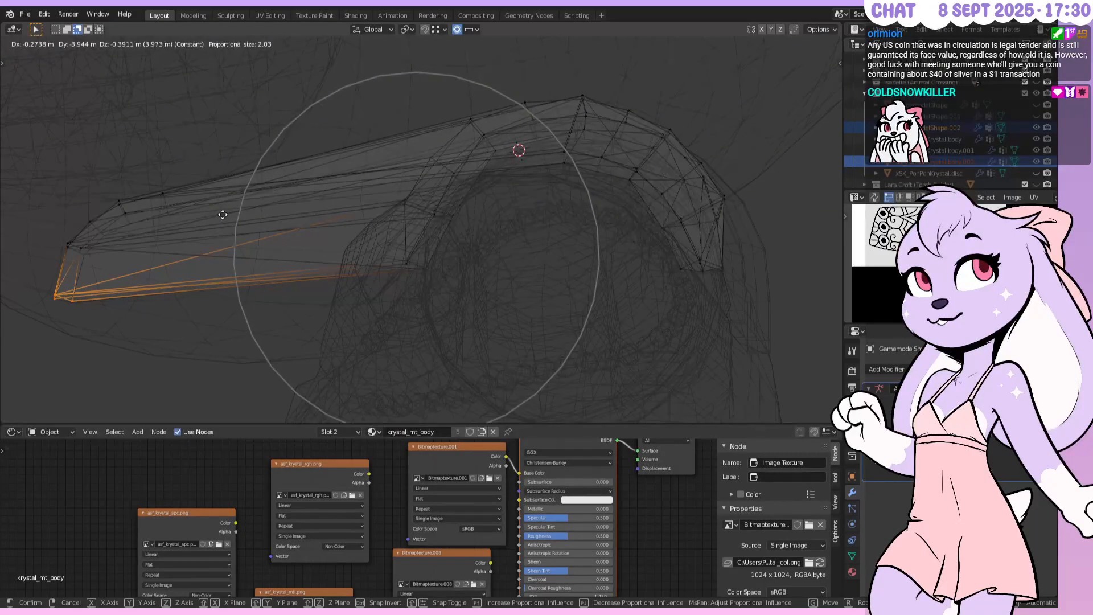
scroll(224, 214, "up", 3)
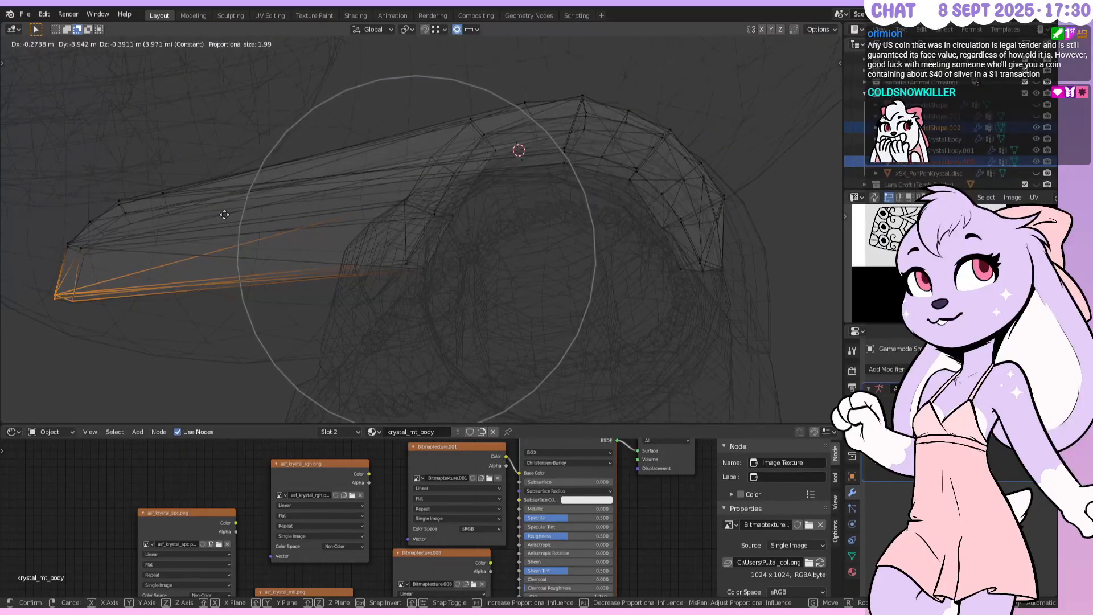
scroll(225, 214, "up", 6)
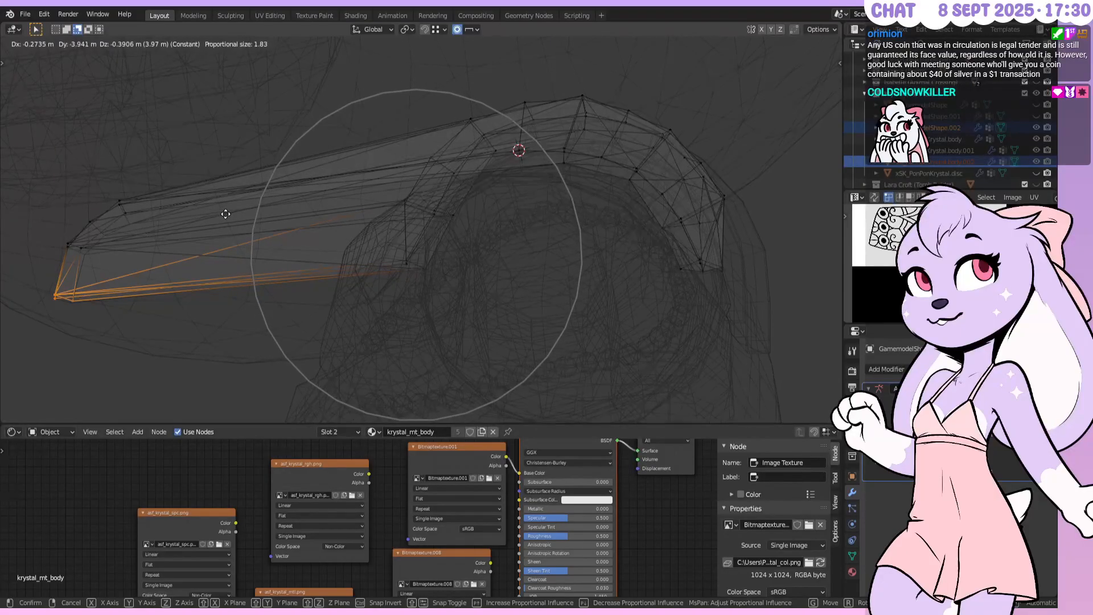
key("Escape")
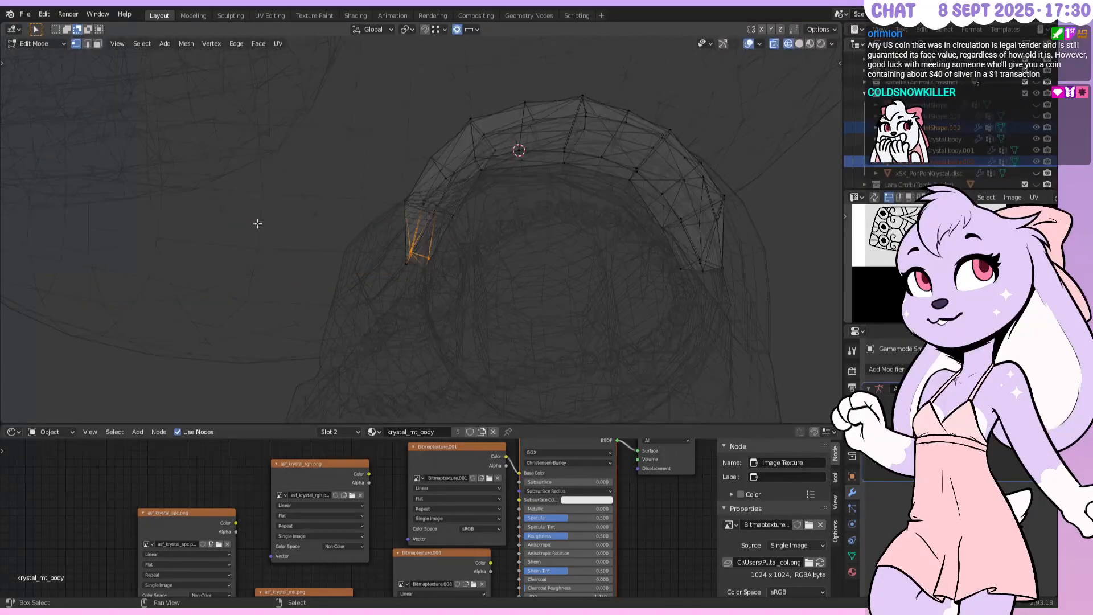
Rotate the corner vertices in wireframe and set the pivot point to 3D Cursor
key("z")
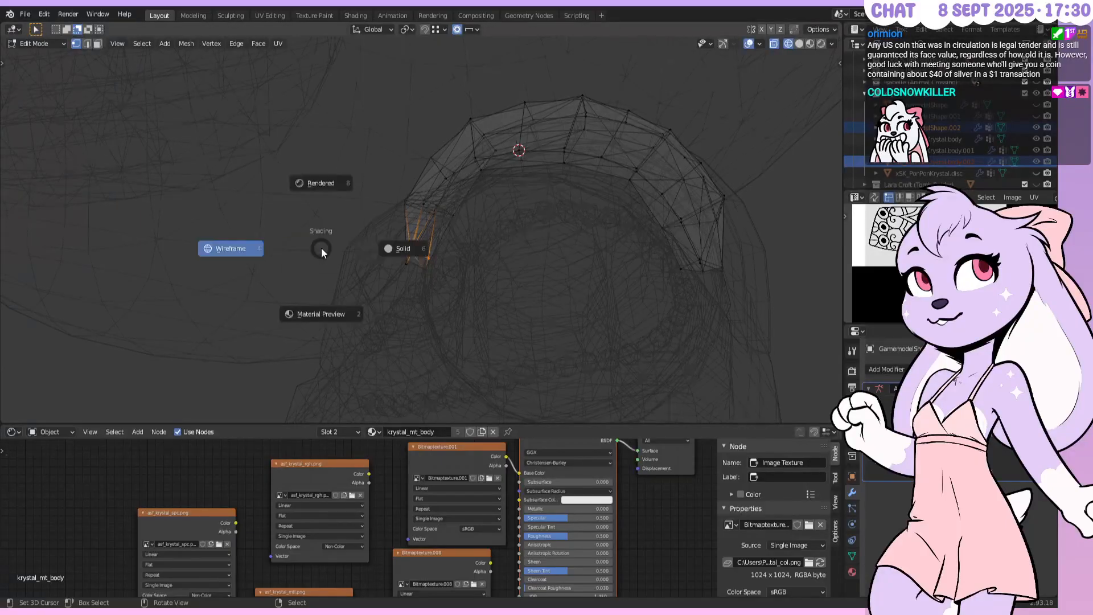
left_click(389, 252)
key("z")
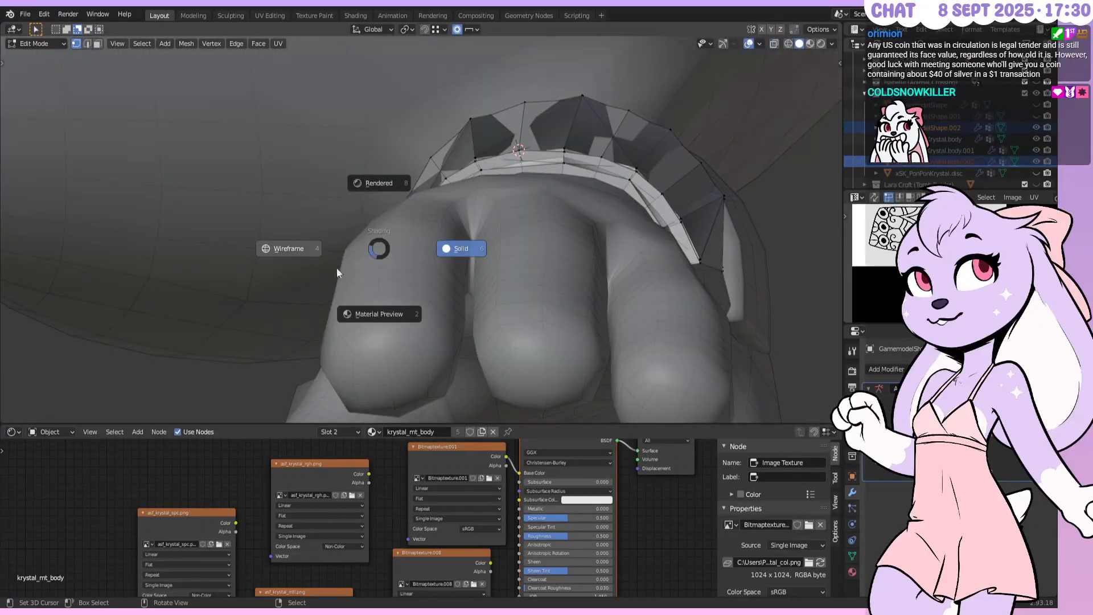
left_click(293, 256)
key("r")
left_click(254, 232)
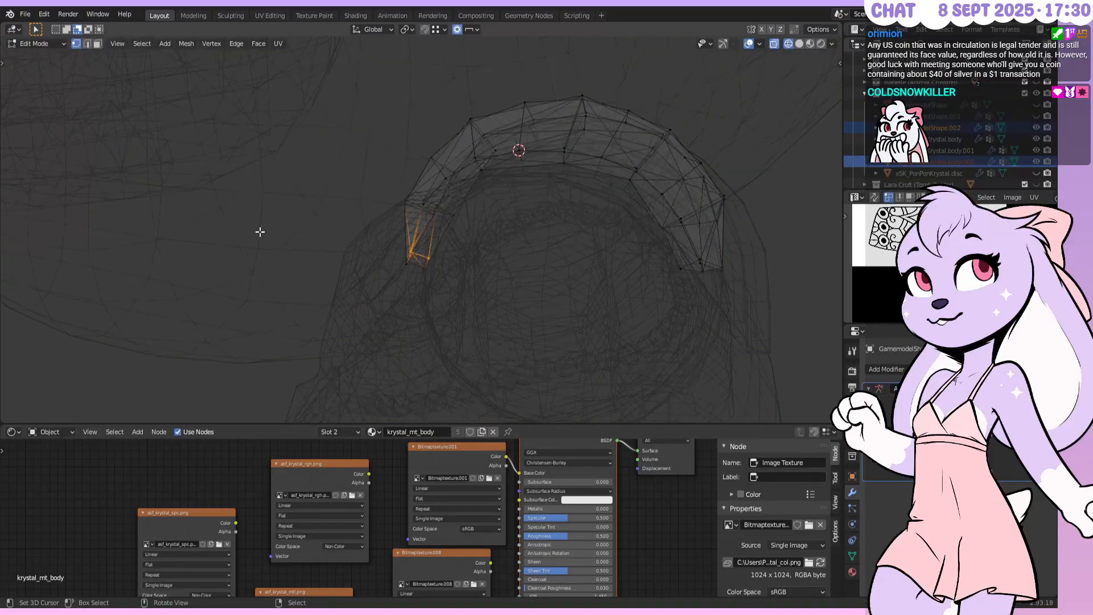
left_click(415, 30)
left_click(484, 56)
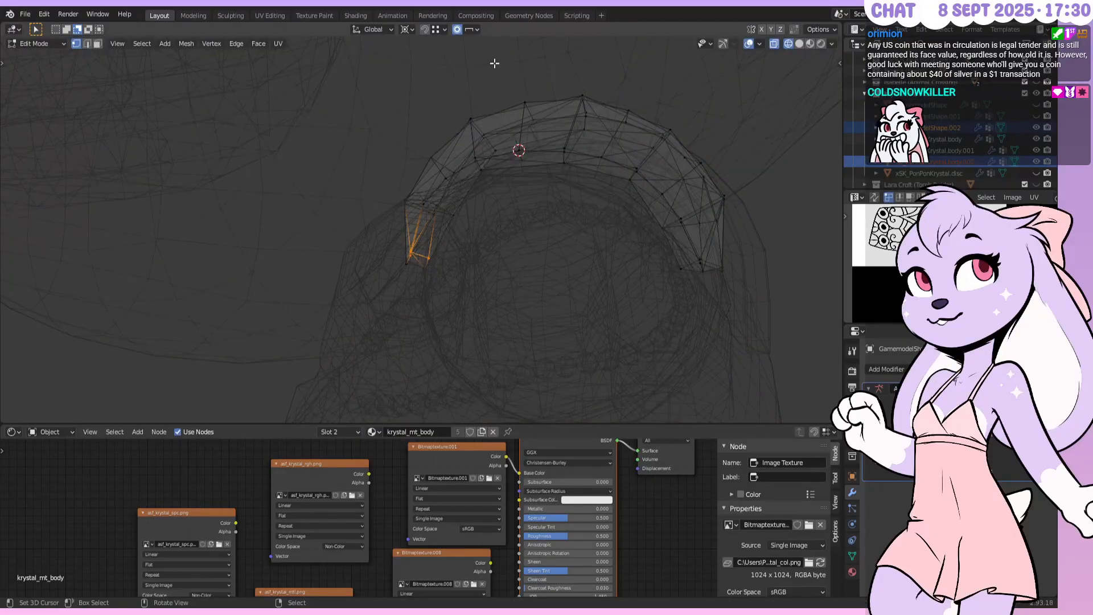
Vertically split the 3D view and set the right view to Material Preview
right_click(841, 99)
left_click(830, 99)
left_click(464, 117)
mouse_move(657, 193)
middle_mouse_down()
mouse_move(707, 244)
mouse_move(599, 143)
mouse_move(618, 197)
mouse_move(574, 182)
mouse_move(598, 176)
mouse_move(626, 195)
middle_mouse_up()
key("z")
left_click(763, 249)
key("z")
left_click(592, 173)
scroll(592, 171, "down", 1)
scroll(592, 172, "up", 2)
scroll(598, 177, "up", 4)
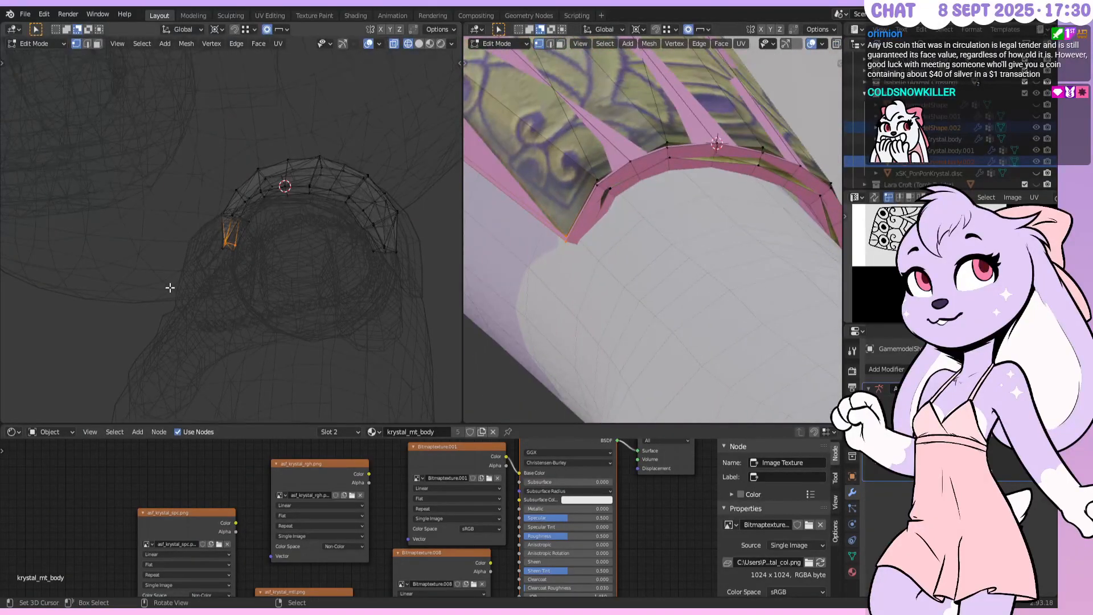
Rotate the cuff corner about 5.24° on Z with Linear proportional falloff, then check it from both views
key("r")
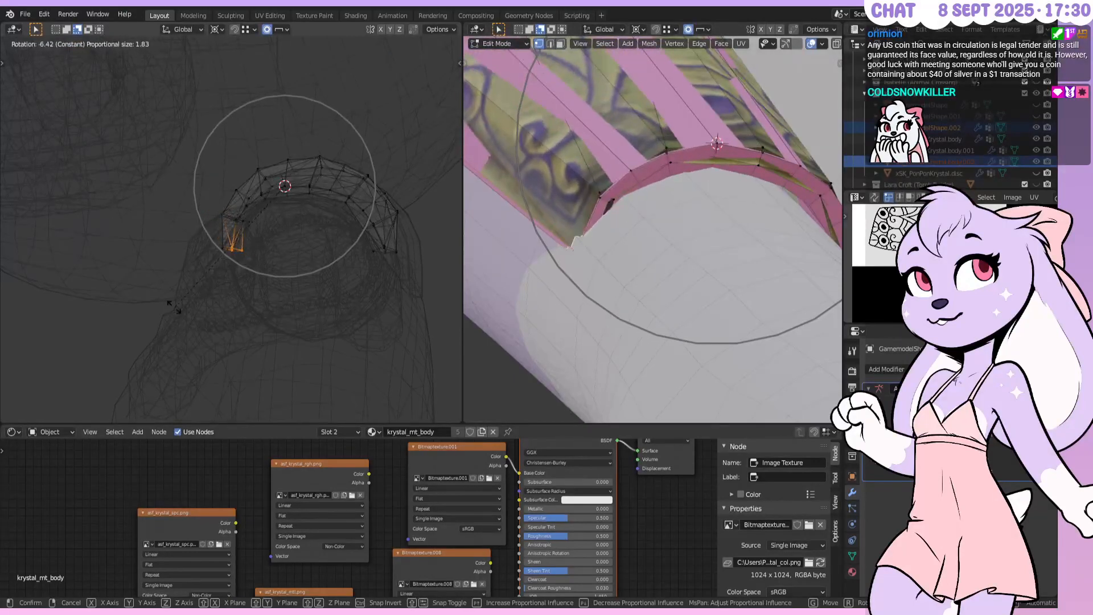
left_click(171, 269)
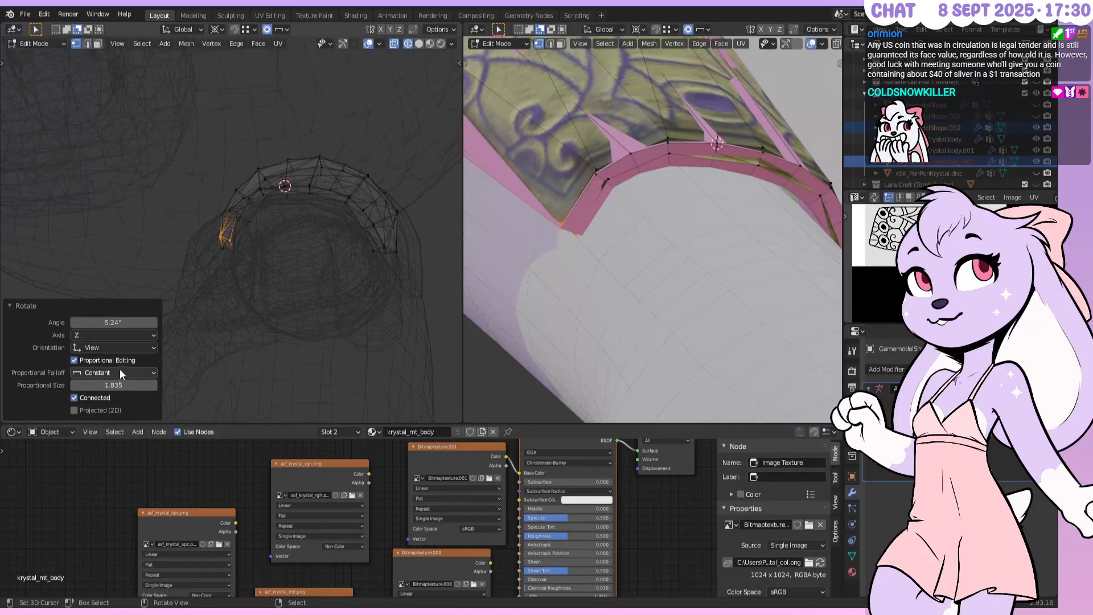
left_click(120, 372)
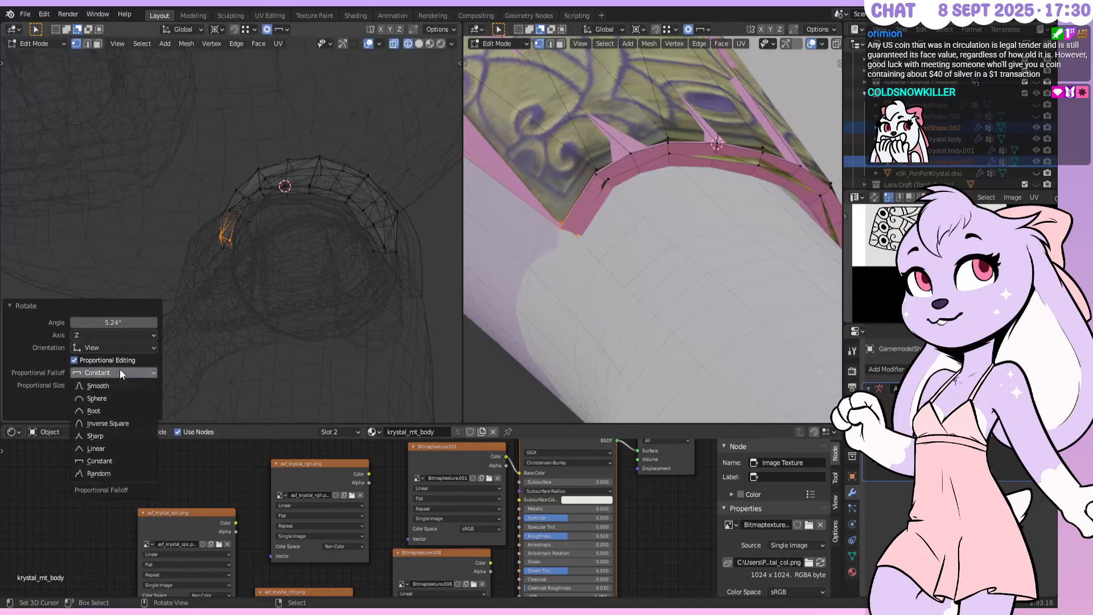
left_click(97, 448)
middle_click_drag(637, 231, 579, 217)
middle_click_drag(626, 347, 562, 186)
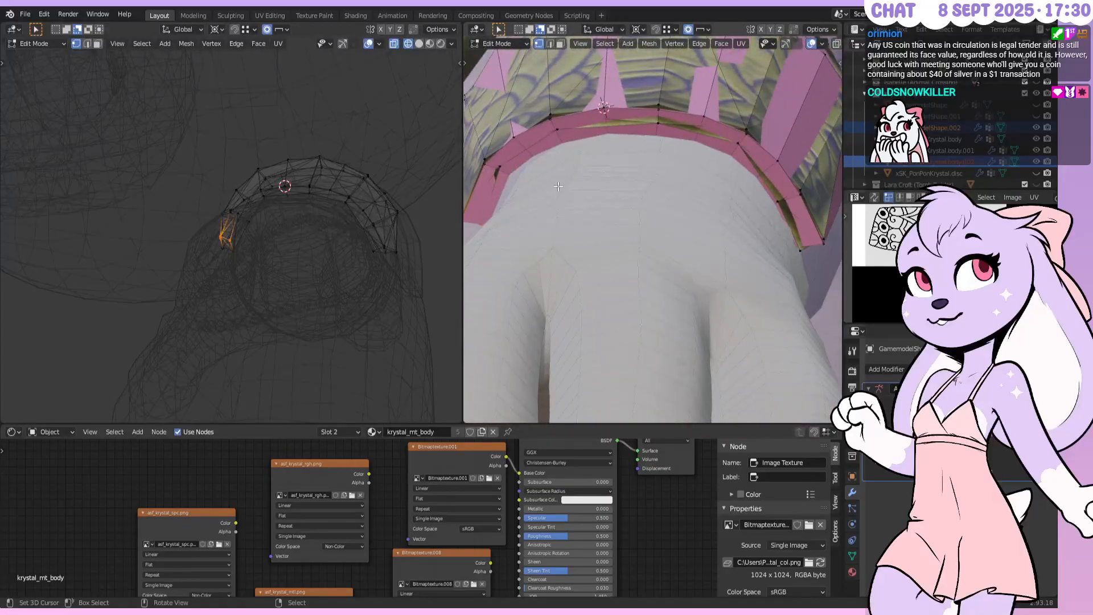
middle_click_drag(310, 225, 322, 310)
Box-select the cuff's bottom vertex row, nudge it along Y, and turn off proportional editing
key("b")
left_click_drag(200, 332, 438, 408)
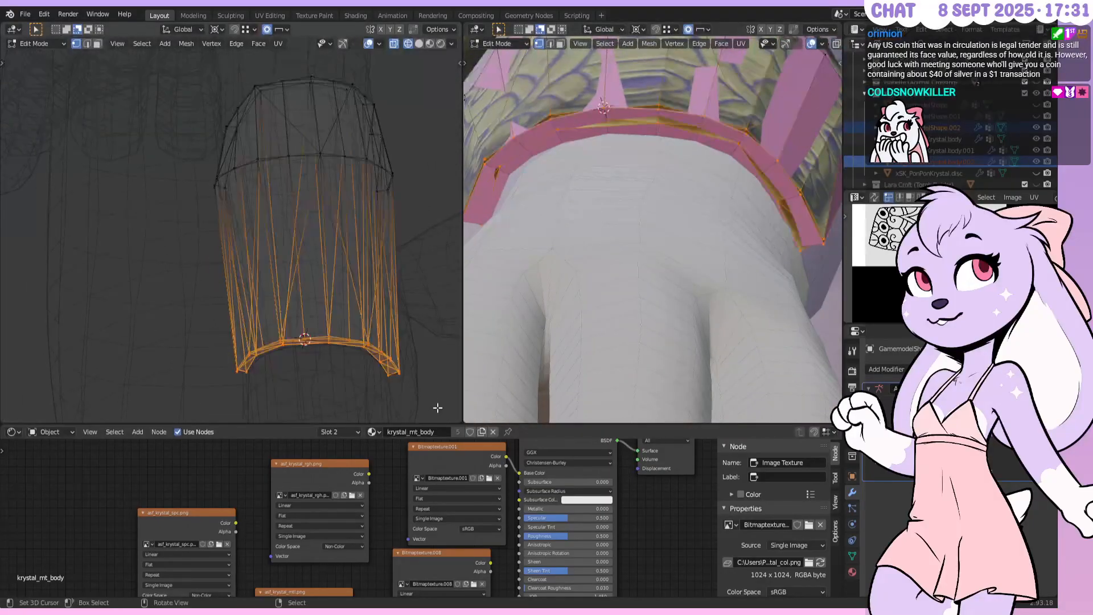
key("g")
key("y")
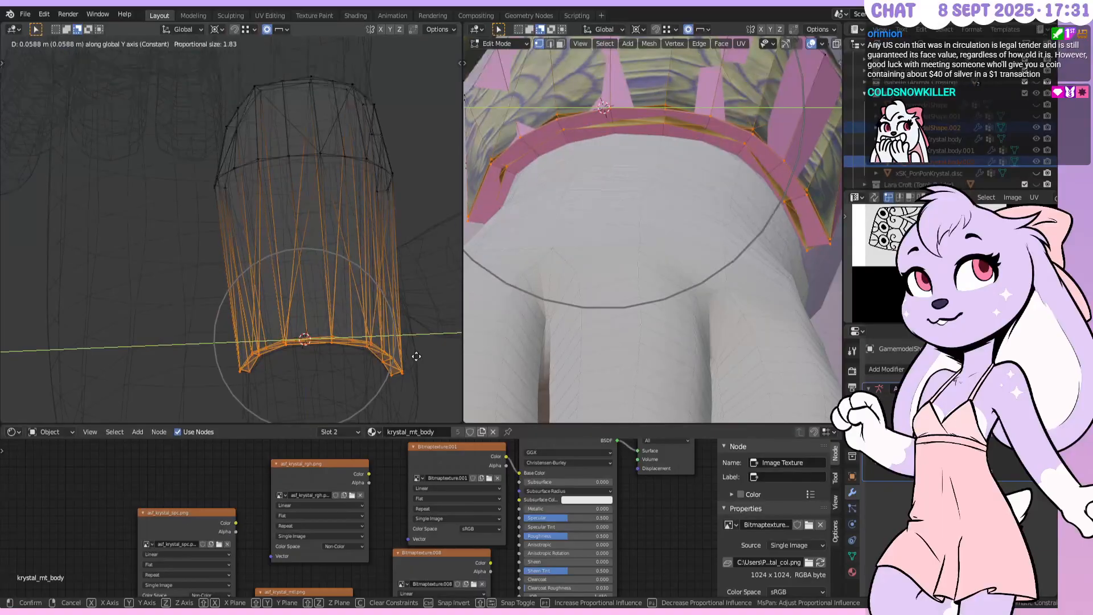
left_click(415, 356)
left_click(266, 30)
Move the bottom rim 0.05 along Y
key("g")
key("y")
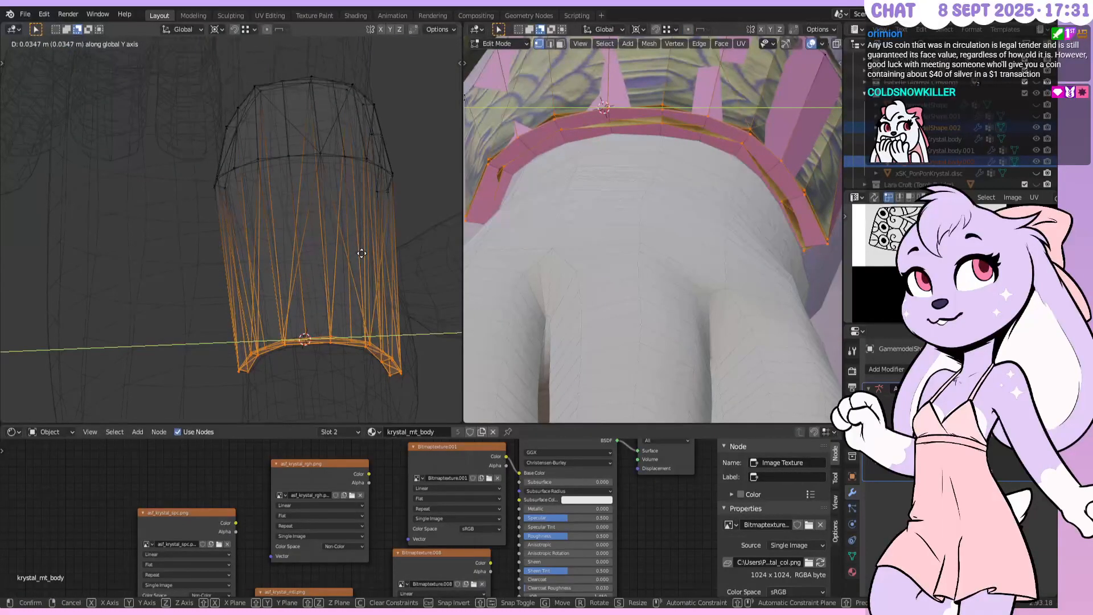
type(".05")
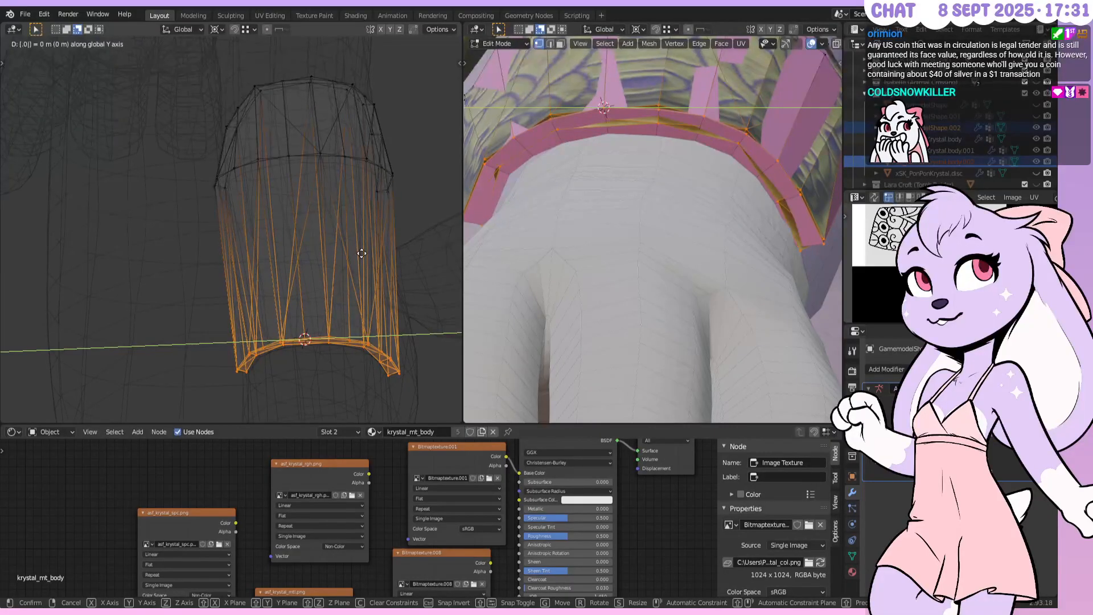
key("Return")
middle_click_drag(604, 181, 649, 198)
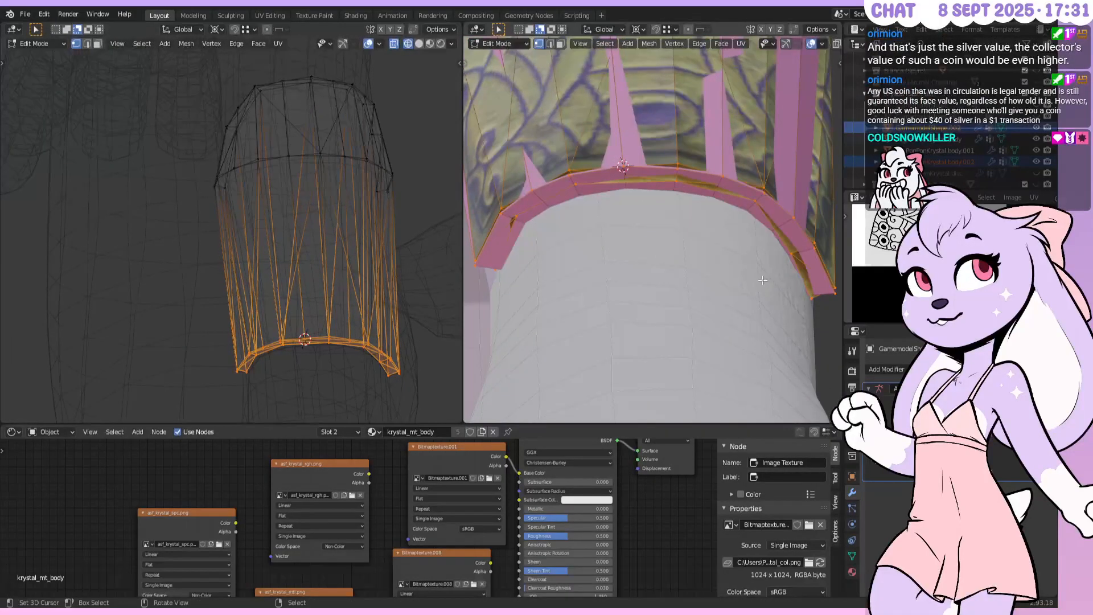
Scale the bottom rim to 1.015 along Y
key("s")
key("y")
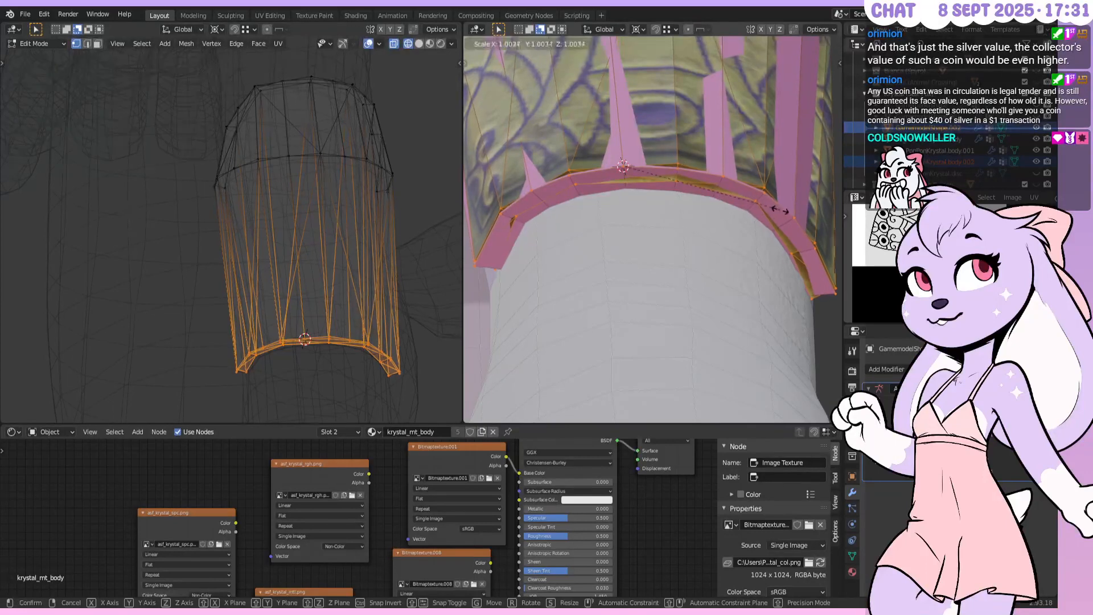
type("1.015")
key("Return")
Move the rim a further 0.025 m along Y and return to Object Mode
key("g")
key("y")
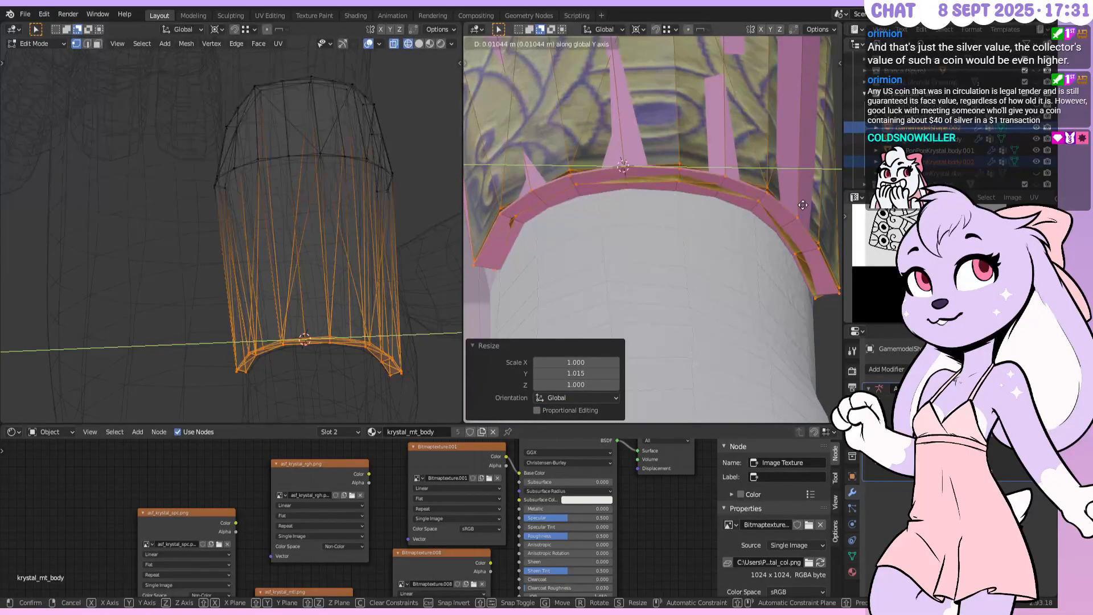
type("0.025")
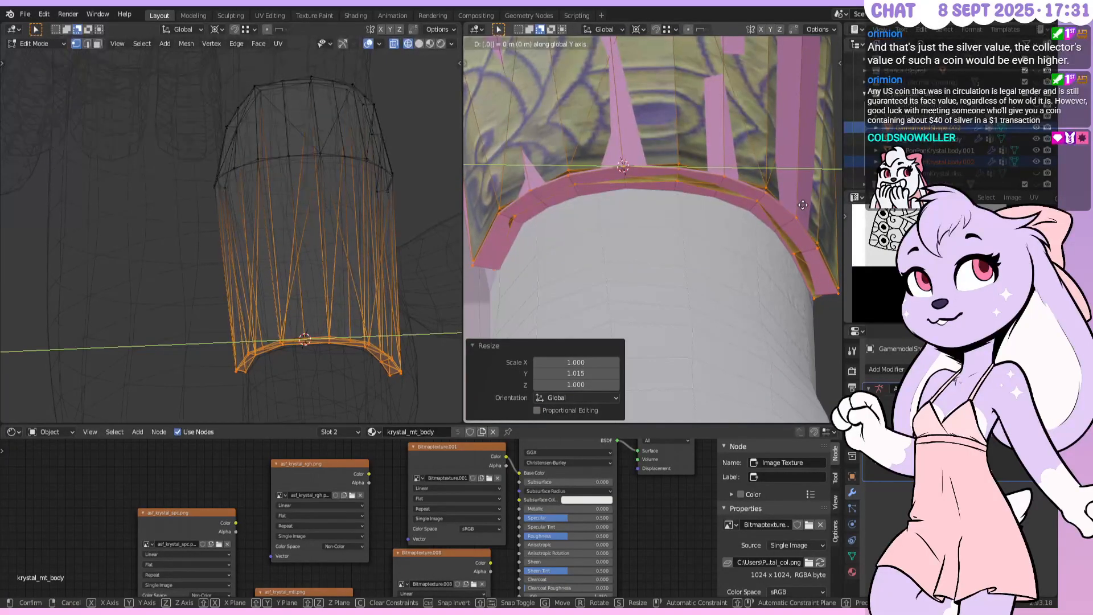
key("Return")
middle_click_drag(718, 186, 695, 201)
key("Tab")
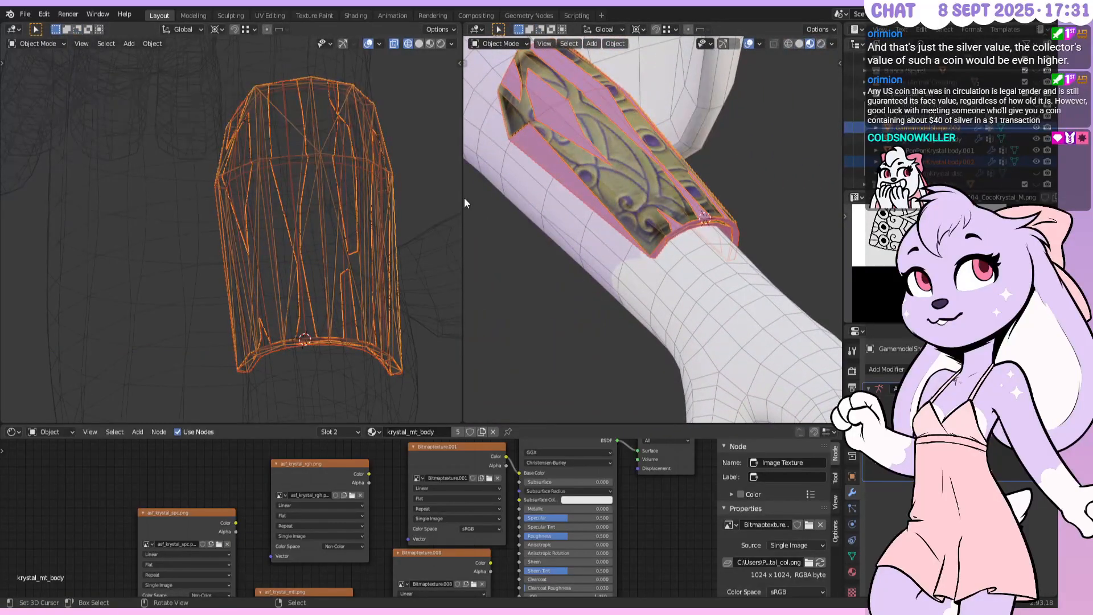
Join the two side-by-side 3D viewports into one and frame the arm
right_click(463, 197)
left_click(450, 224)
left_click(421, 215)
middle_click_drag(468, 180, 514, 248, "shift")
scroll(576, 269, "down", 2)
scroll(588, 265, "down", 3)
Select the gold bracer and its pink shell, then save 'Pon Pon base17.blend'
key("Tab")
key("Tab")
right_click(458, 244)
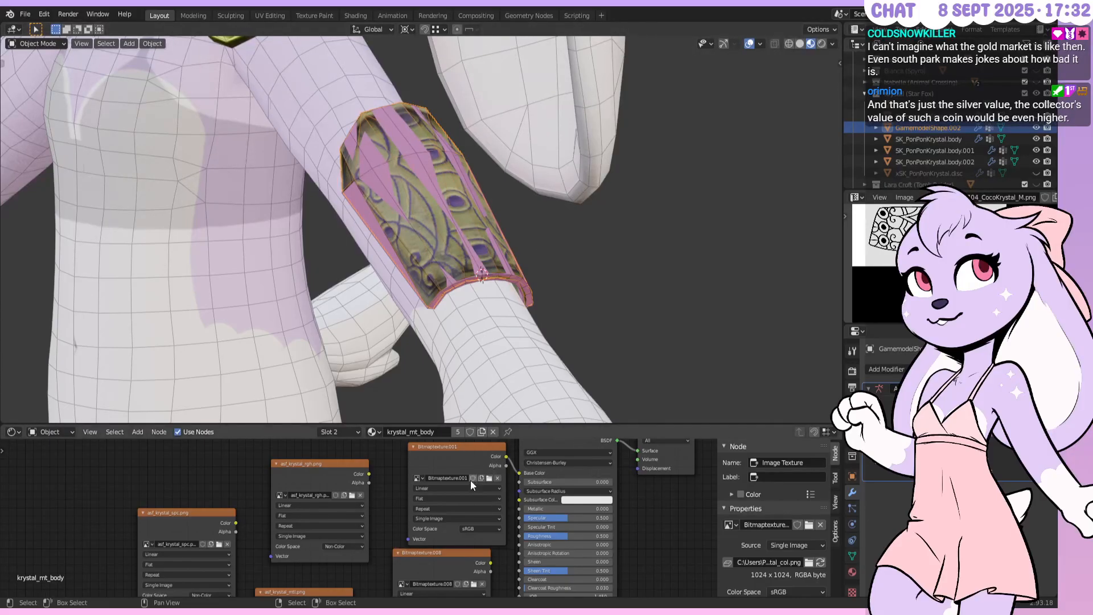
left_click(520, 285)
middle_click_drag(520, 285, 519, 257)
key("ctrl+s")
Select the pink shell SK_PonPonKrystal.body.002 and apply its Solidify modifier
left_click(487, 235)
scroll(486, 235, "up", 5)
scroll(589, 264, "up", 4)
middle_click_drag(589, 264, 531, 152, "shift")
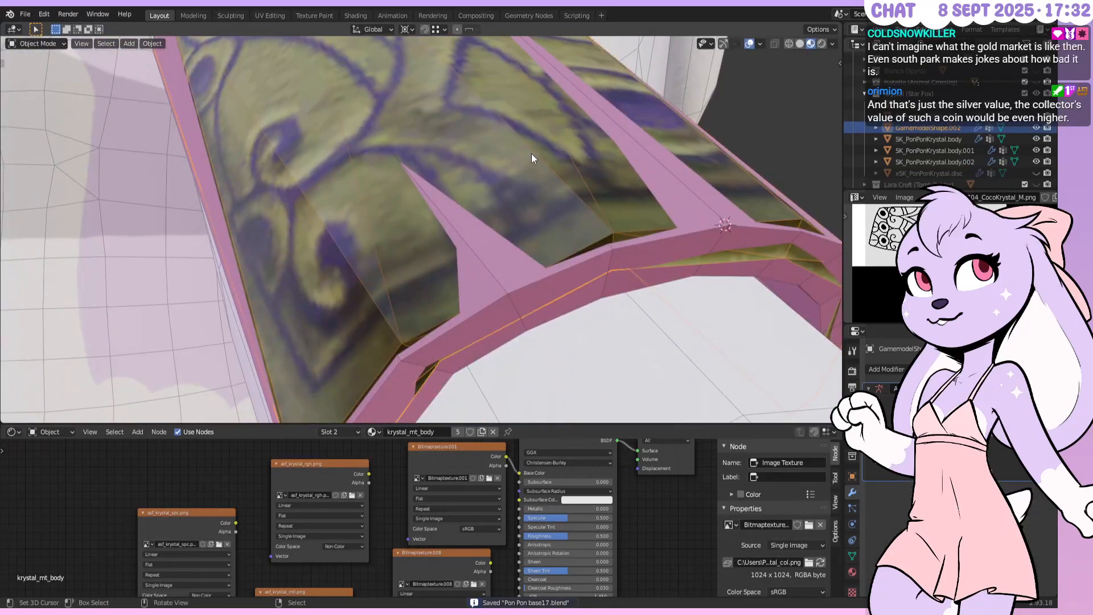
scroll(576, 188, "down", 3)
middle_click_drag(576, 190, 556, 171)
left_click(562, 186)
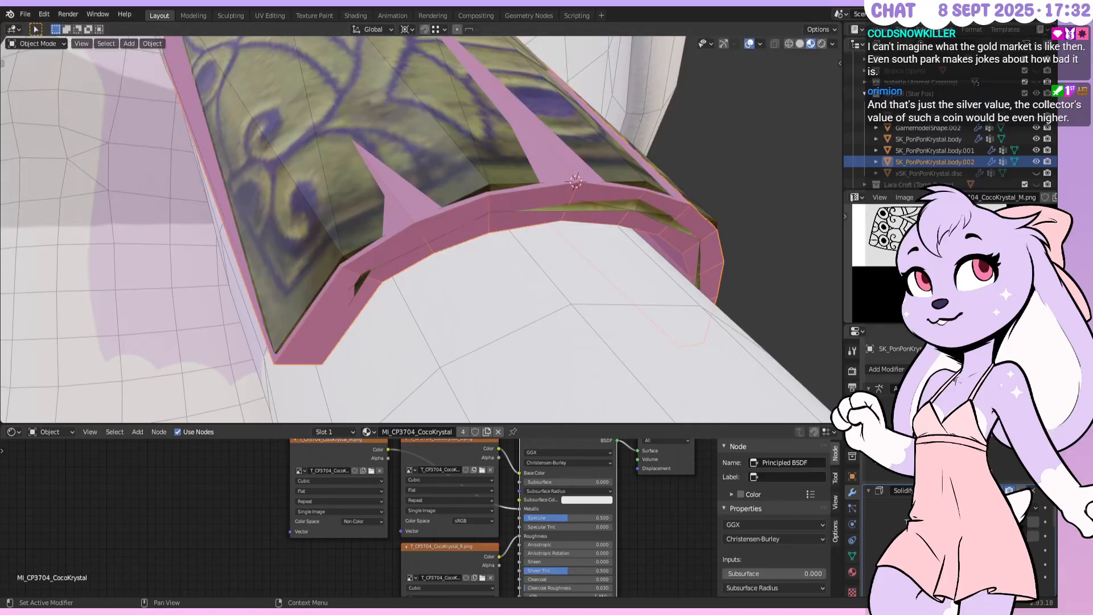
key("ctrl+a")
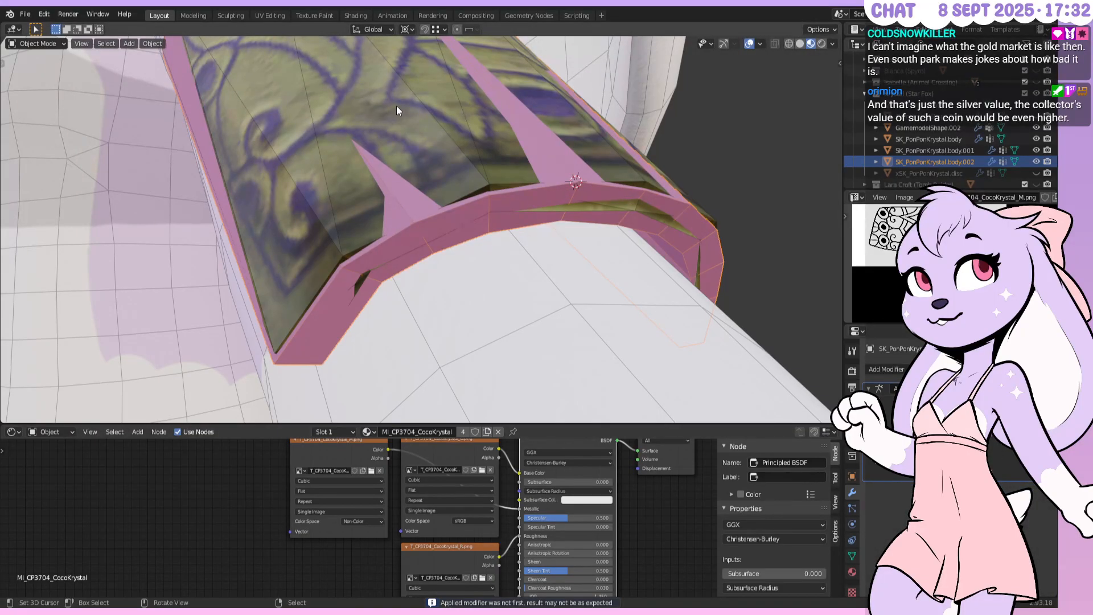
Reselect the pink shell, save 'Pon Pon base17.blend', and enter Edit Mode
left_click(575, 201)
left_click(561, 189)
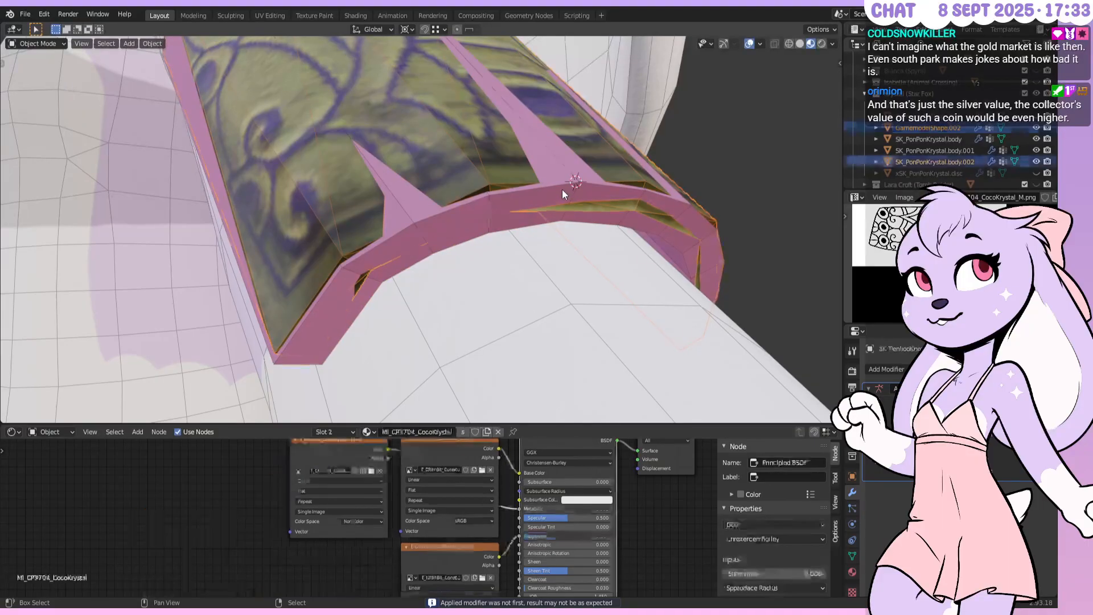
key("ctrl+s")
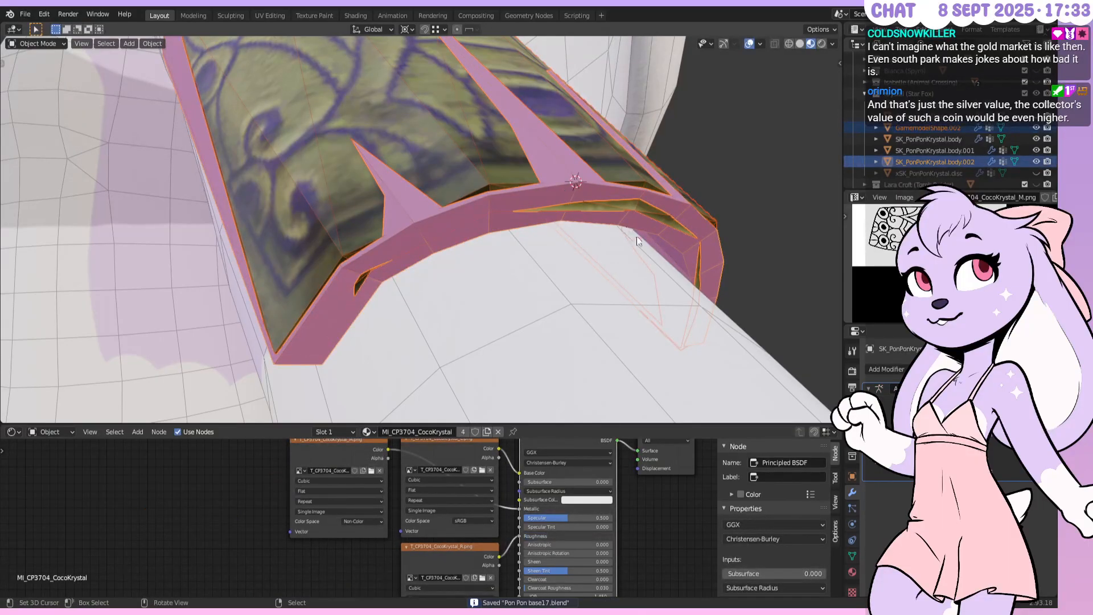
mouse_move(663, 223)
middle_mouse_down()
mouse_move(586, 236)
mouse_move(578, 221)
mouse_move(656, 218)
middle_mouse_up()
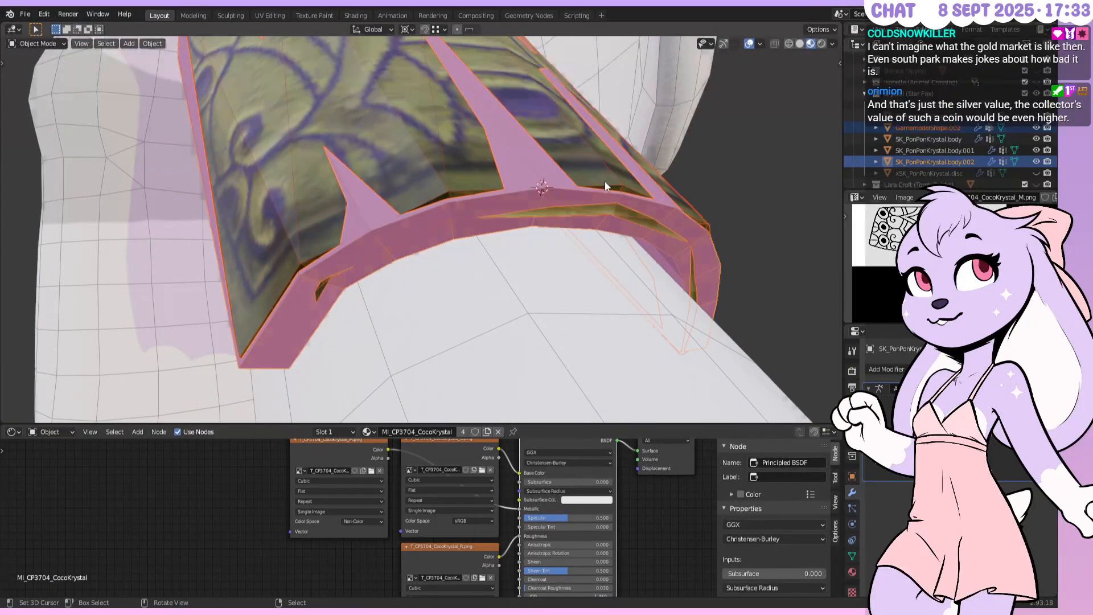
key("Tab")
Switch to face select mode and trial-pick shell faces, then deselect them
left_click(99, 44)
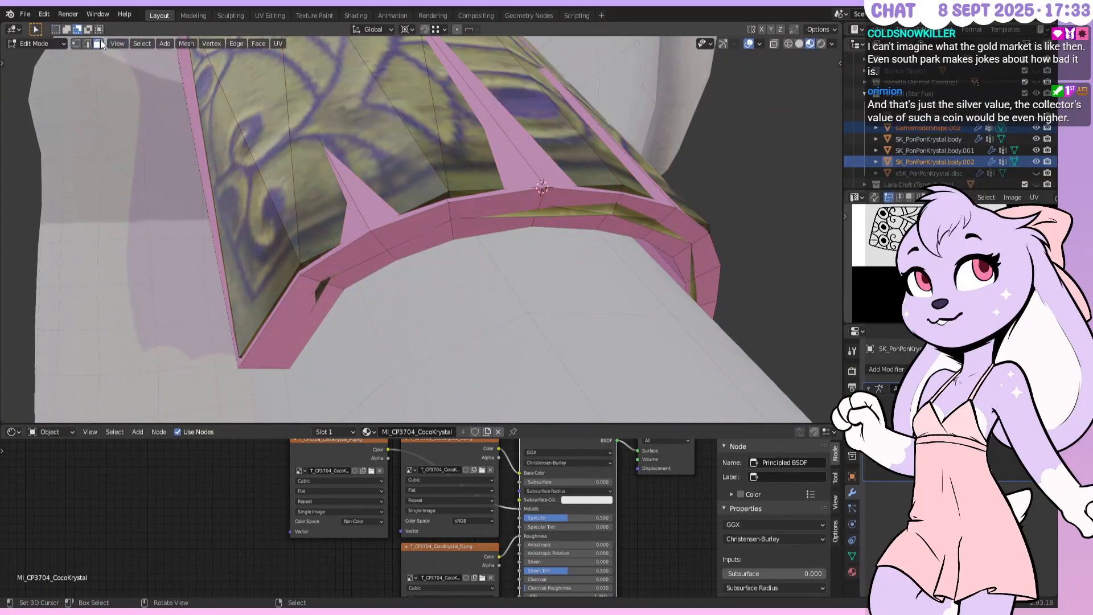
middle_click_drag(615, 250, 797, 365)
scroll(358, 160, "down", 4)
right_click(260, 151)
middle_click_drag(261, 150, 469, 243)
right_click(525, 164, "ctrl")
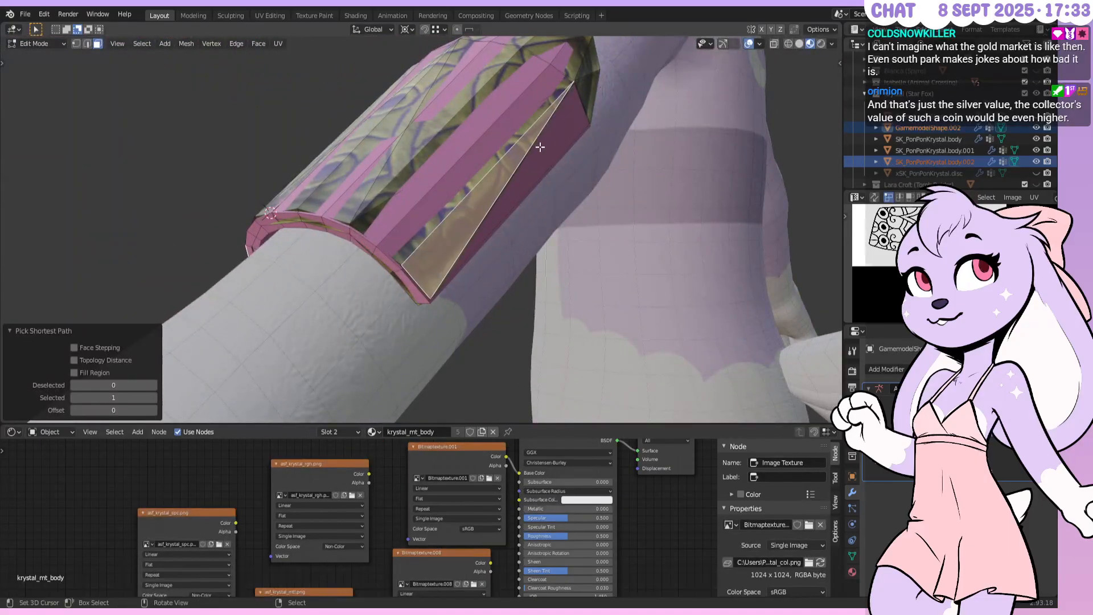
key("alt+a")
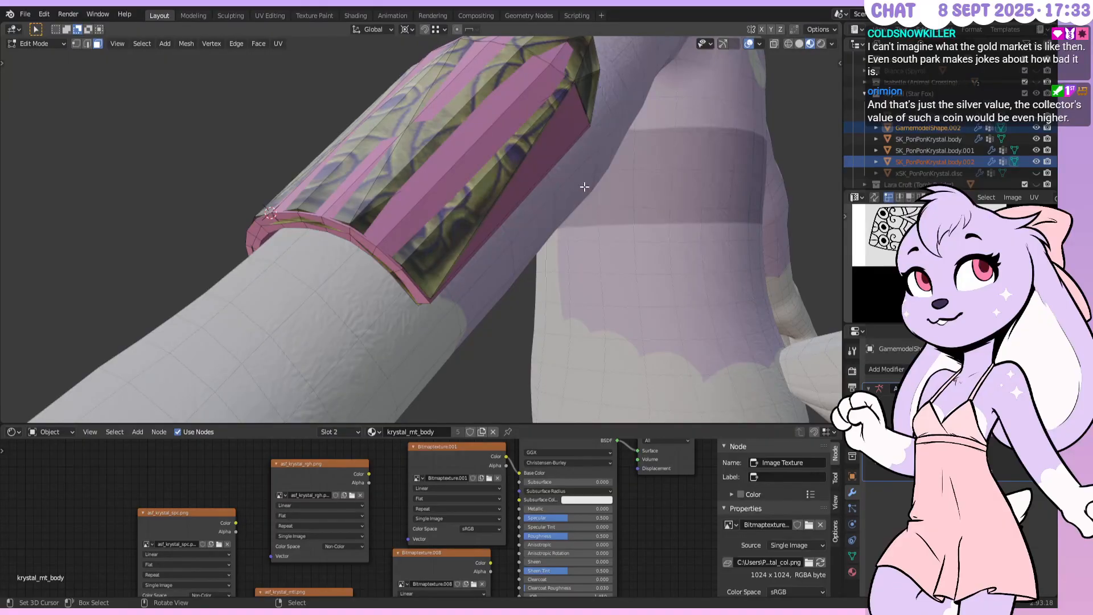
right_click(564, 131)
key("alt+a")
Leave Edit Mode, select the pink shell, and hide it in the outliner
key("Tab")
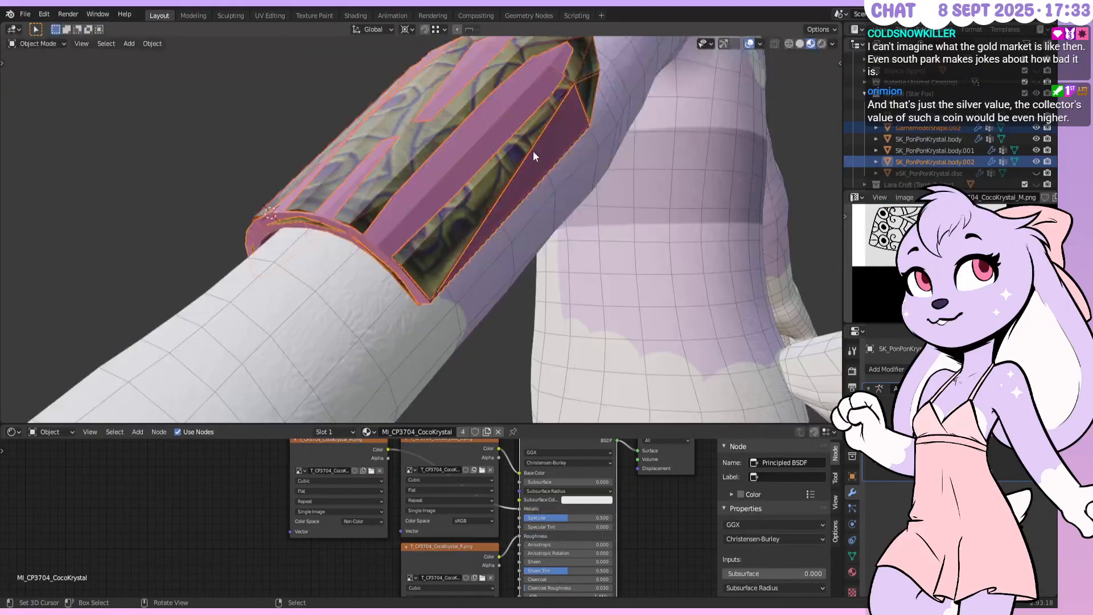
right_click(527, 165)
right_click(528, 165)
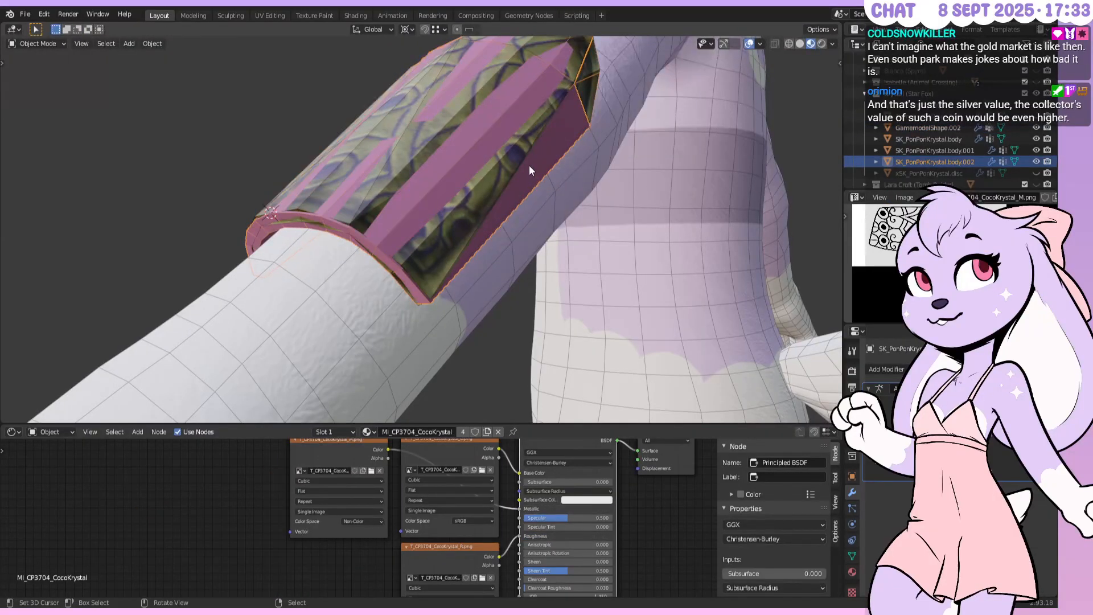
left_click(1036, 162)
Enter Edit Mode on GamemodelShape.002 and select all the bracer faces
right_click(529, 169)
key("Tab")
right_click(525, 165)
right_click(492, 178, "shift")
right_click(475, 155, "shift")
right_click(460, 127, "shift")
middle_click_drag(461, 127, 492, 193)
right_click(484, 195, "shift")
right_click(436, 220, "shift")
middle_click_drag(436, 221, 444, 165)
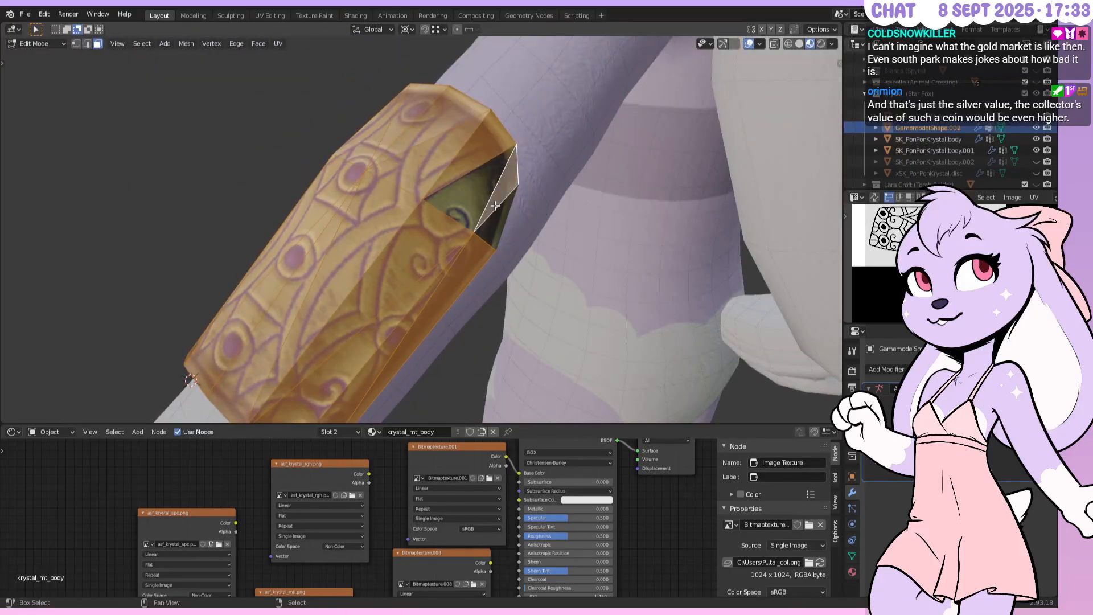
left_click(489, 195)
middle_click_drag(490, 195, 599, 177)
Separate the selected faces into GamemodelShape.003 and hide the leftover GamemodelShape.002
key("p")
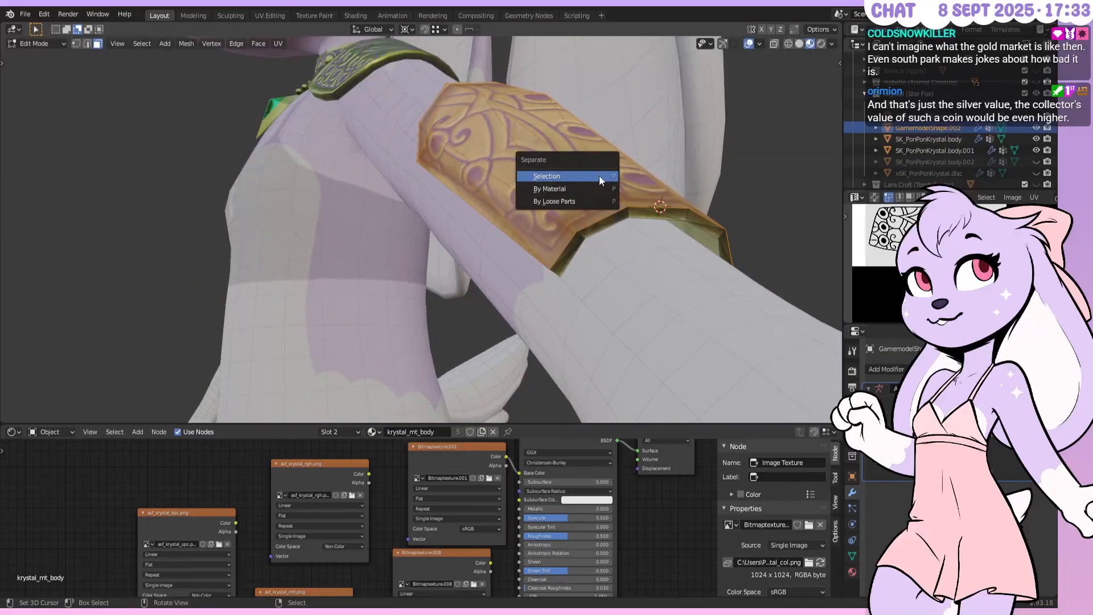
left_click(600, 176)
key("Tab")
left_click(1036, 129)
left_click(1037, 129)
left_click(1036, 129)
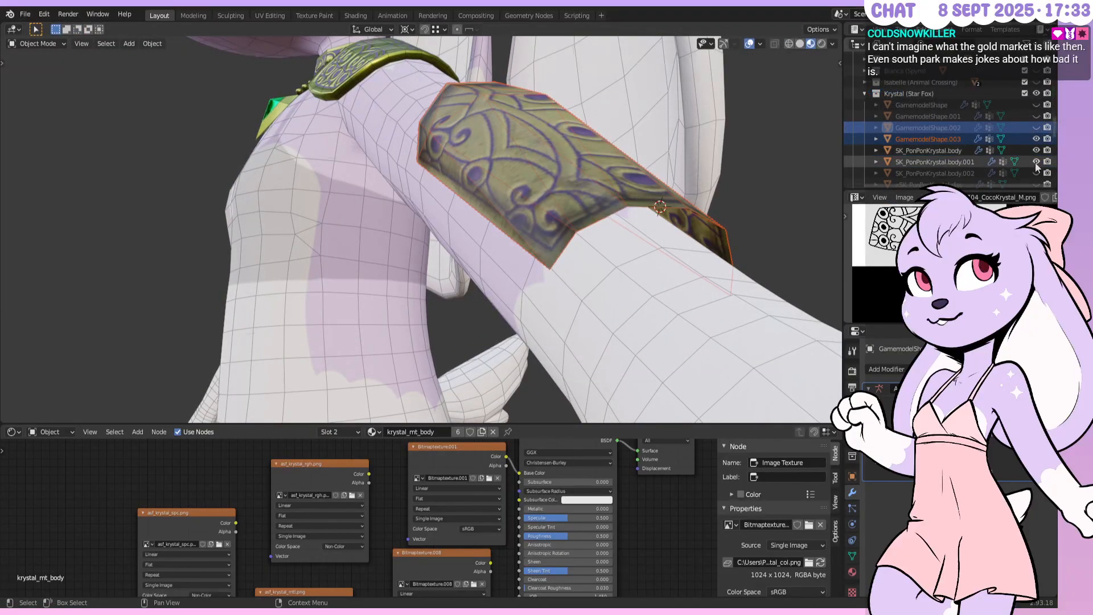
Unhide the pink shell body.002, select it, and save the file
left_click(1035, 173)
left_click(613, 199, "shift")
key("ctrl+s")
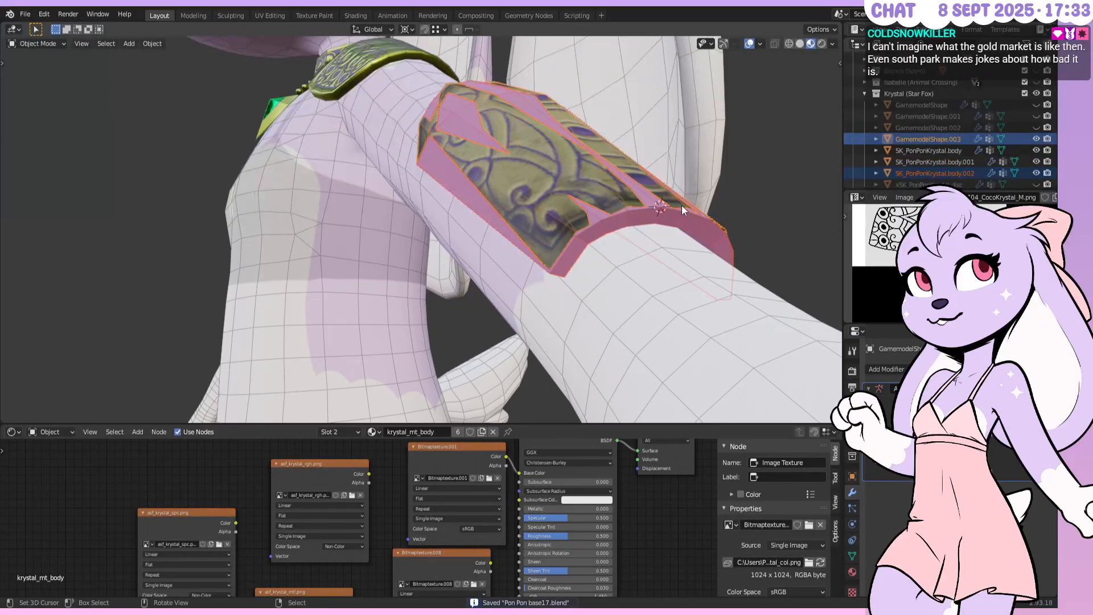
left_click(623, 231)
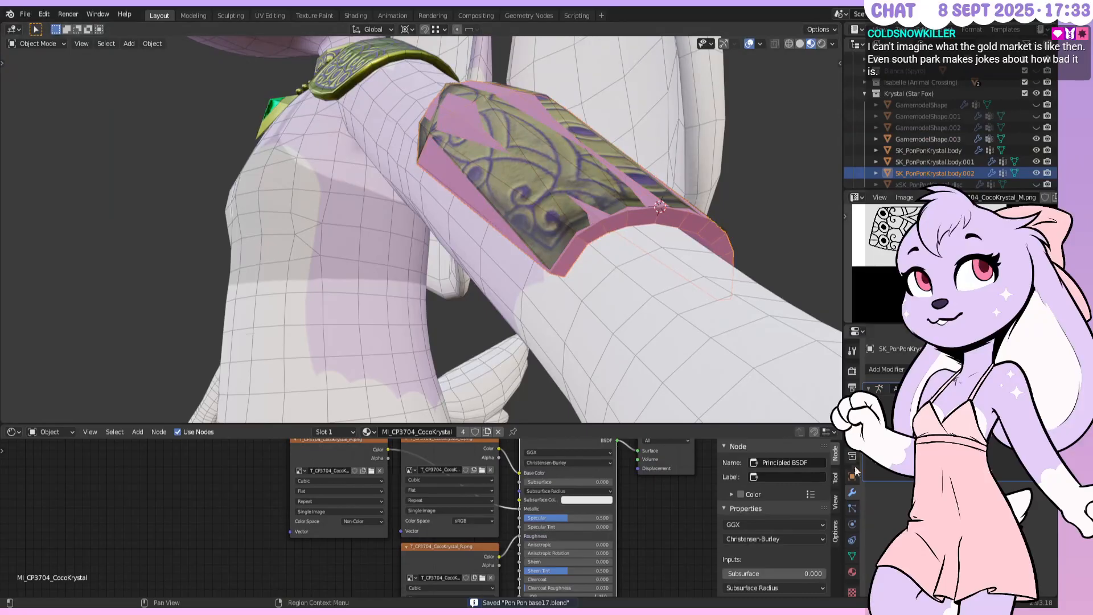
Replace the shell's material with a new one, Material.003
left_click(852, 572)
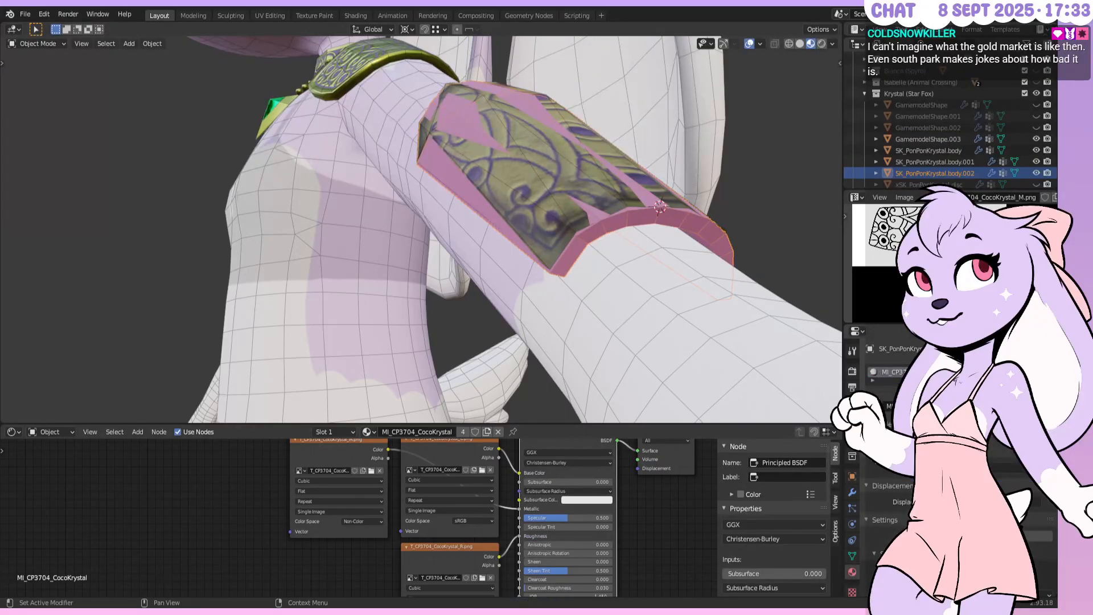
left_click(1028, 405)
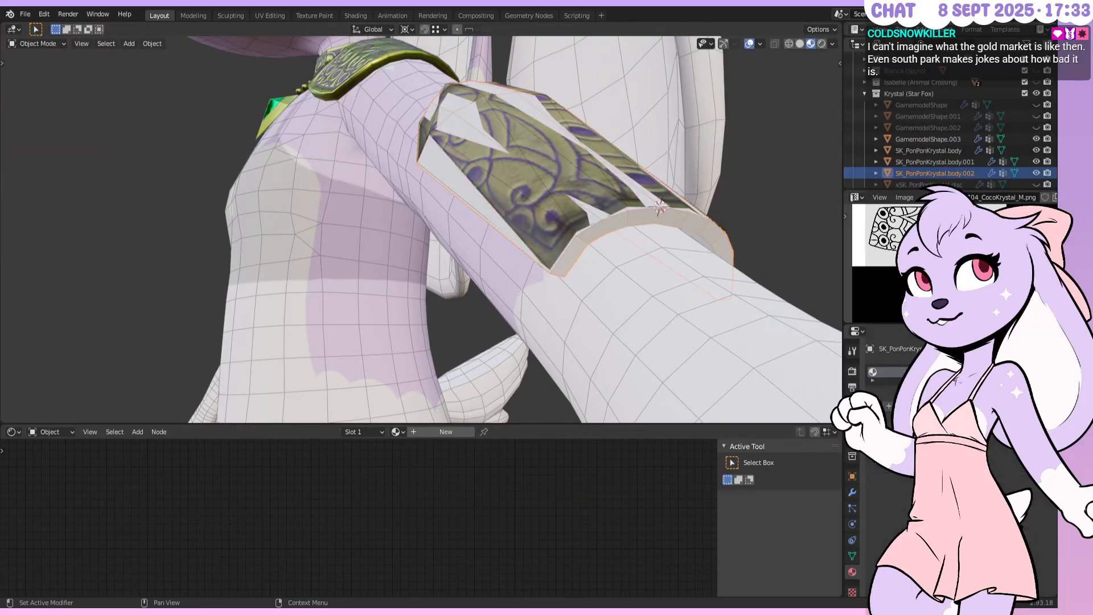
left_click(968, 406)
Add an Image Texture node and link its Color to Base Color
middle_click_drag(514, 511, 510, 592)
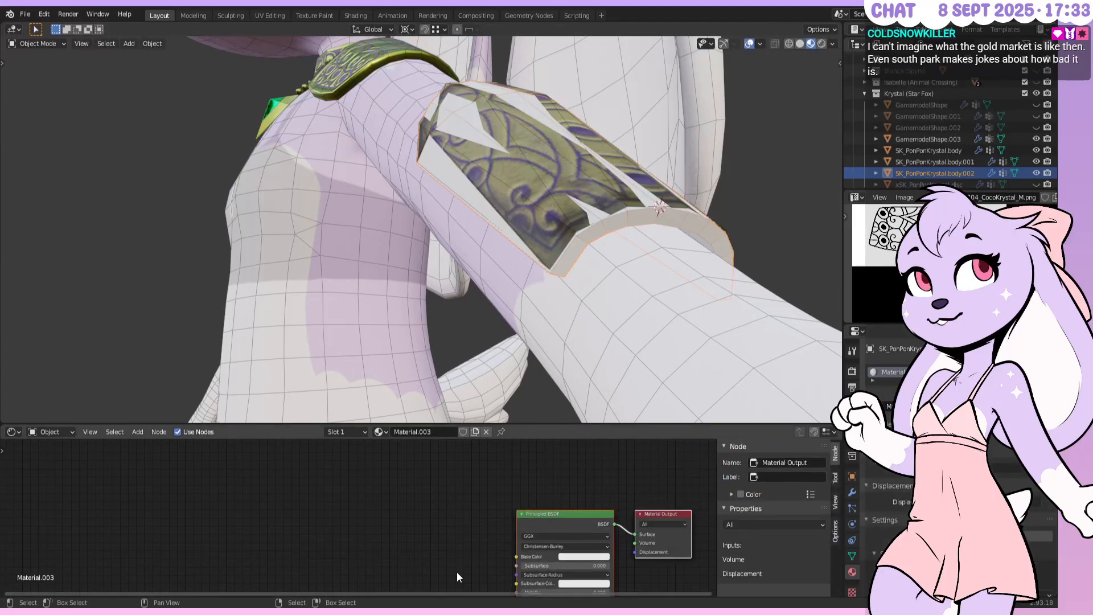
key("F3")
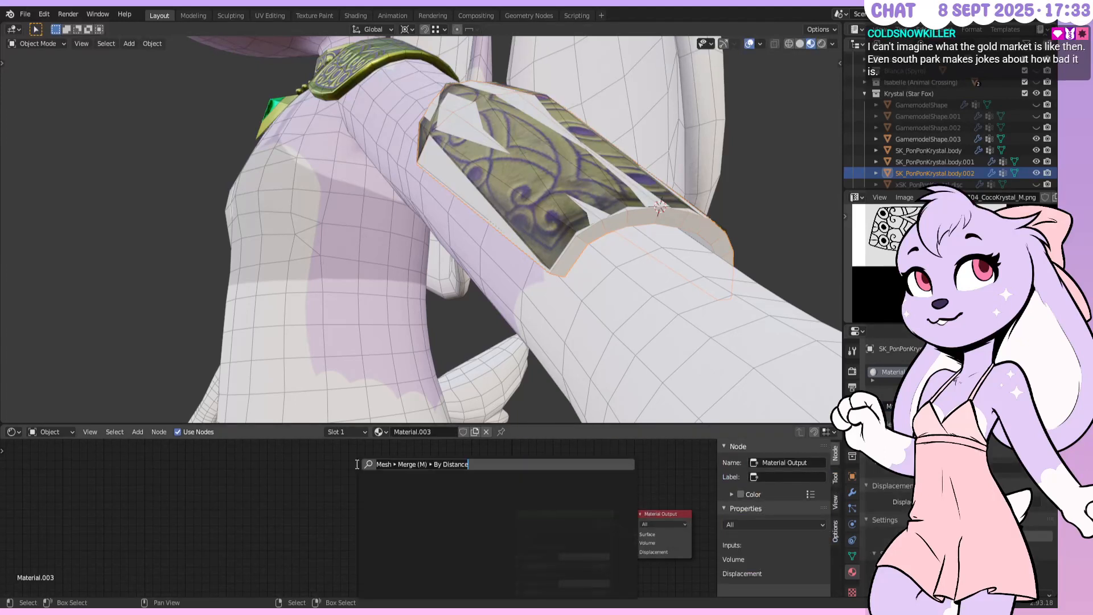
type("texture")
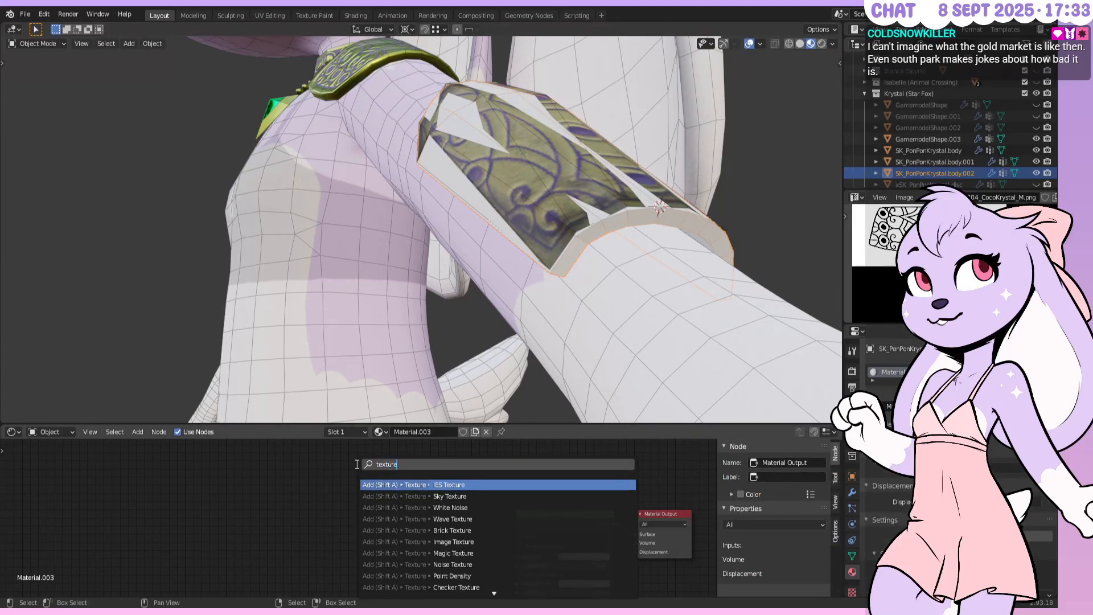
key("Down")
key("Down")
key("Down")
key("Down")
key("Down")
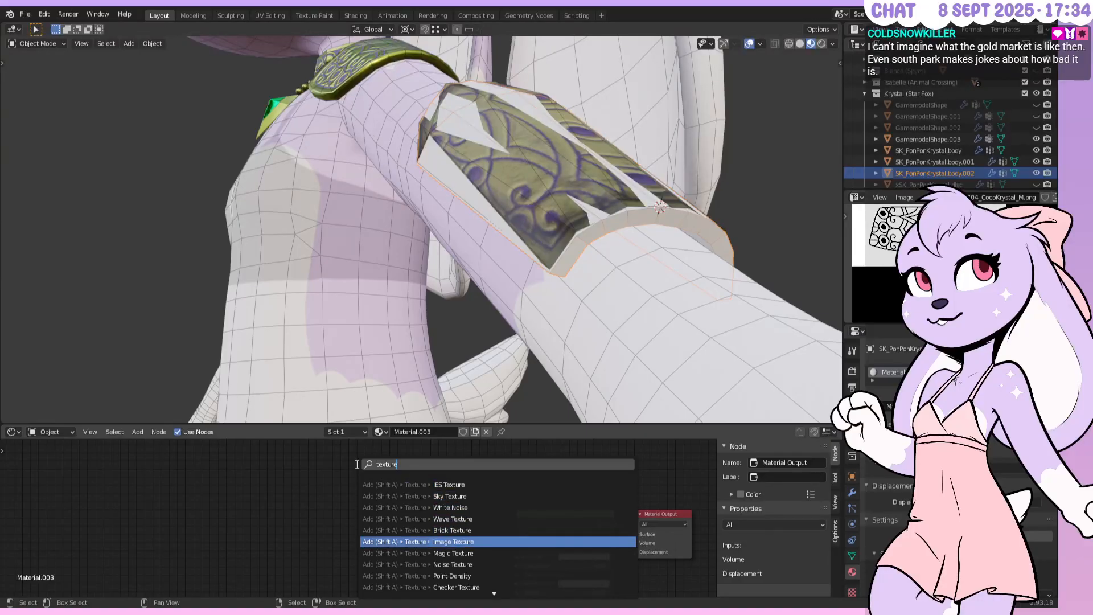
key("Return")
left_click(374, 506)
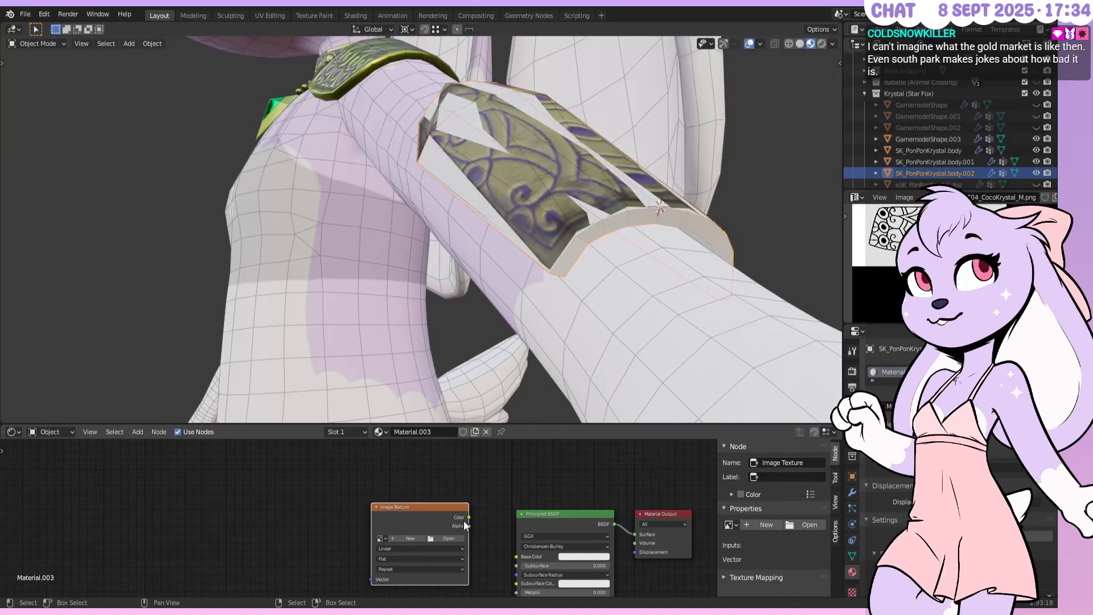
left_click_drag(468, 517, 516, 556)
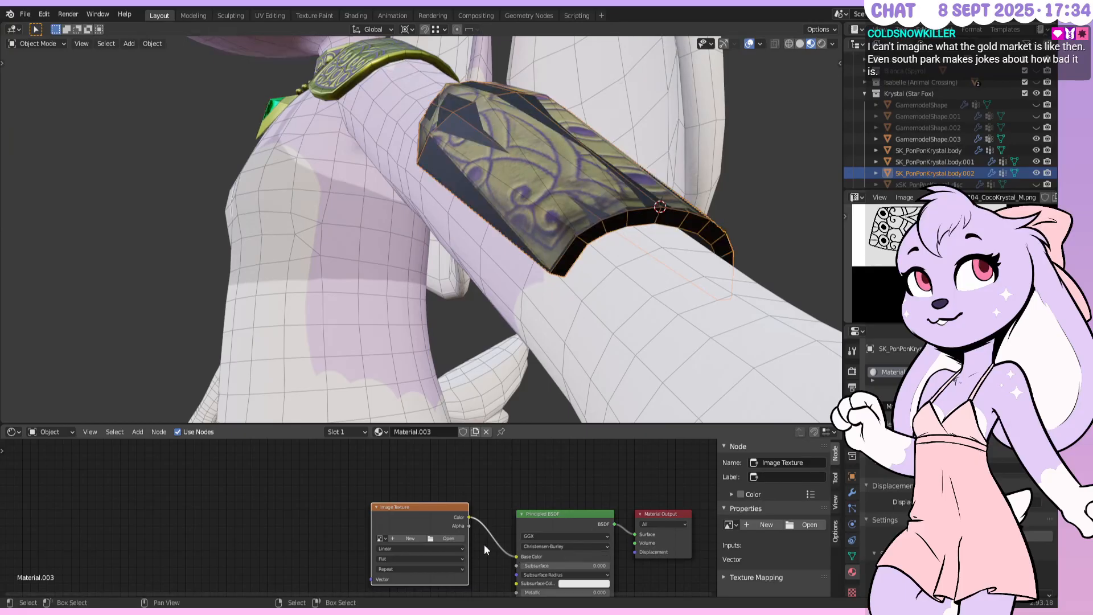
Create a blank 4096×4096 image, Untitled.002, for the node, then select the gold bracer and save
left_click(418, 538)
double_click(478, 506)
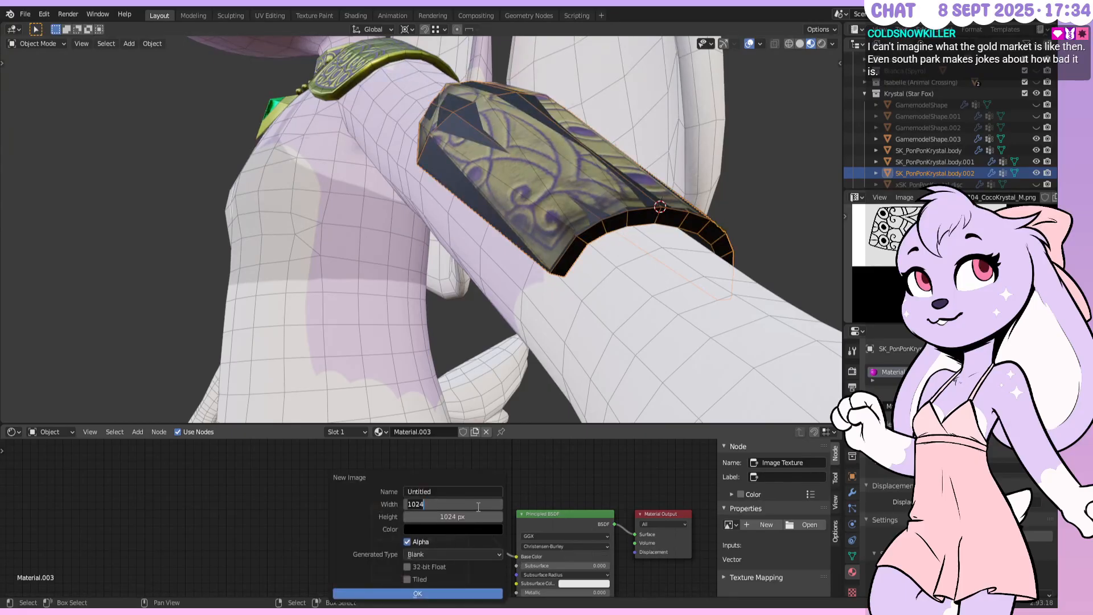
type("*4")
double_click(476, 517)
type("*4")
key("Return")
left_click(411, 593)
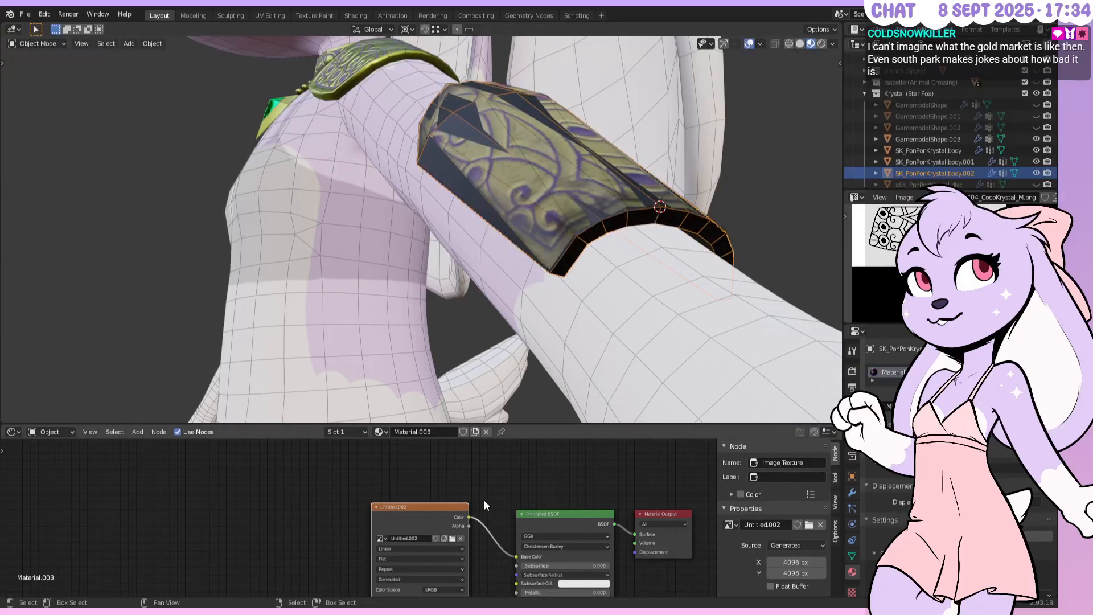
left_click(548, 242)
key("ctrl+s")
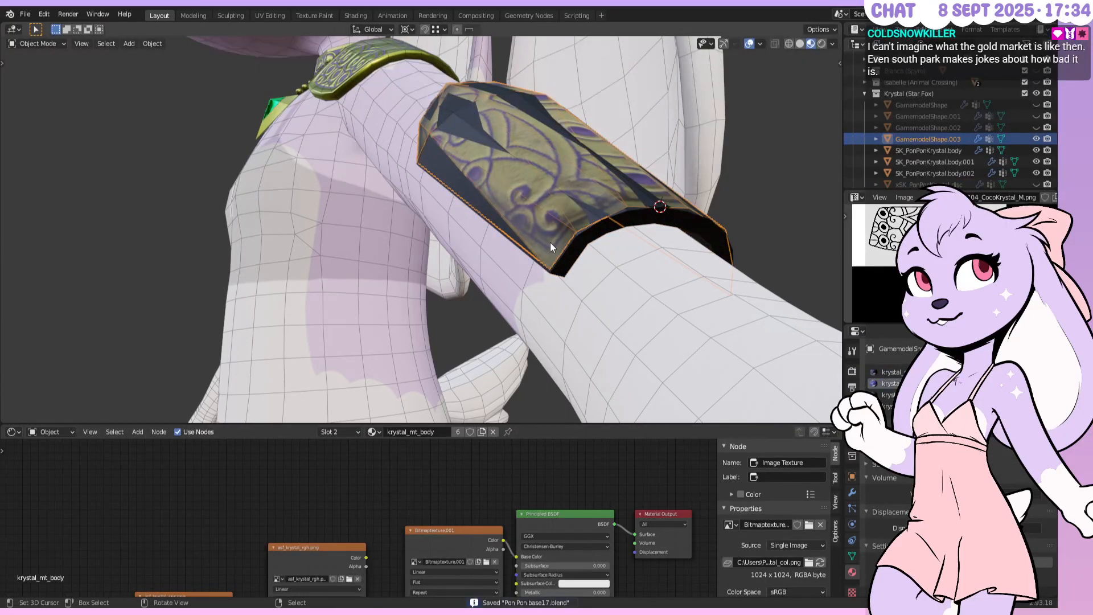
Select the gold bracer and crystal piece with the crystal active, open Render properties, and save
left_click(541, 276)
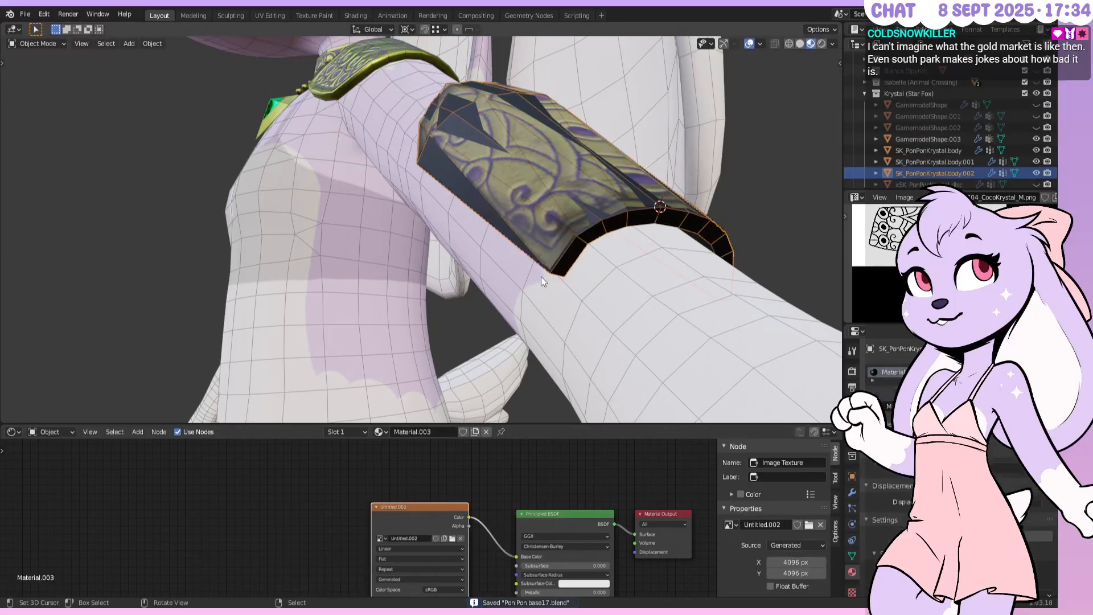
left_click(556, 253)
left_click(568, 256, "shift")
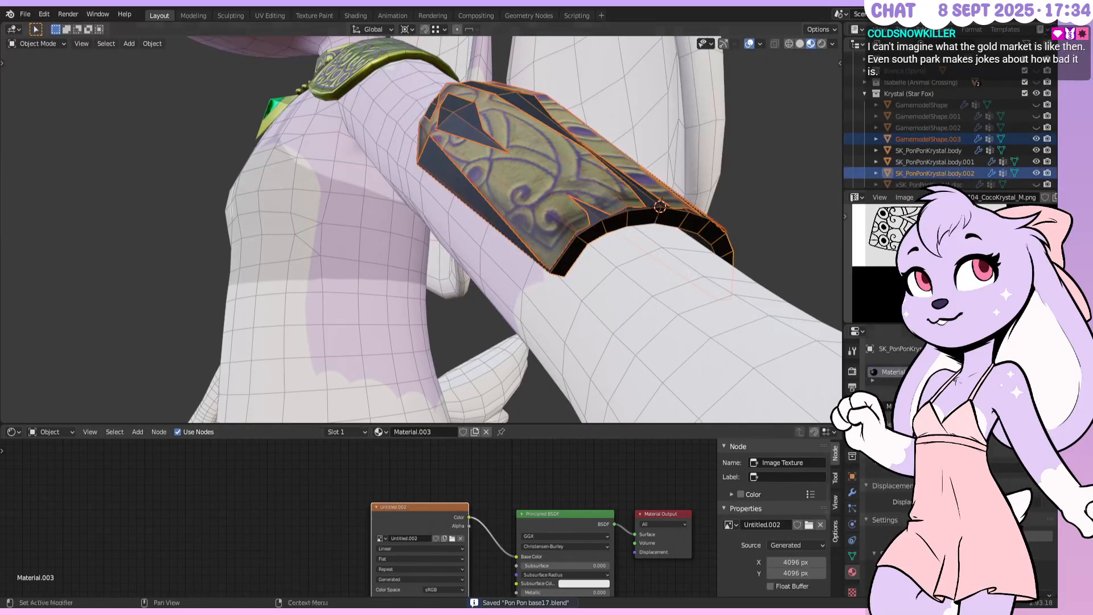
left_click(852, 372)
key("ctrl+s")
Run Bake from the Bake panel and inspect the baked crystal from several angles
scroll(939, 455, "down", 8)
scroll(939, 455, "down", 6)
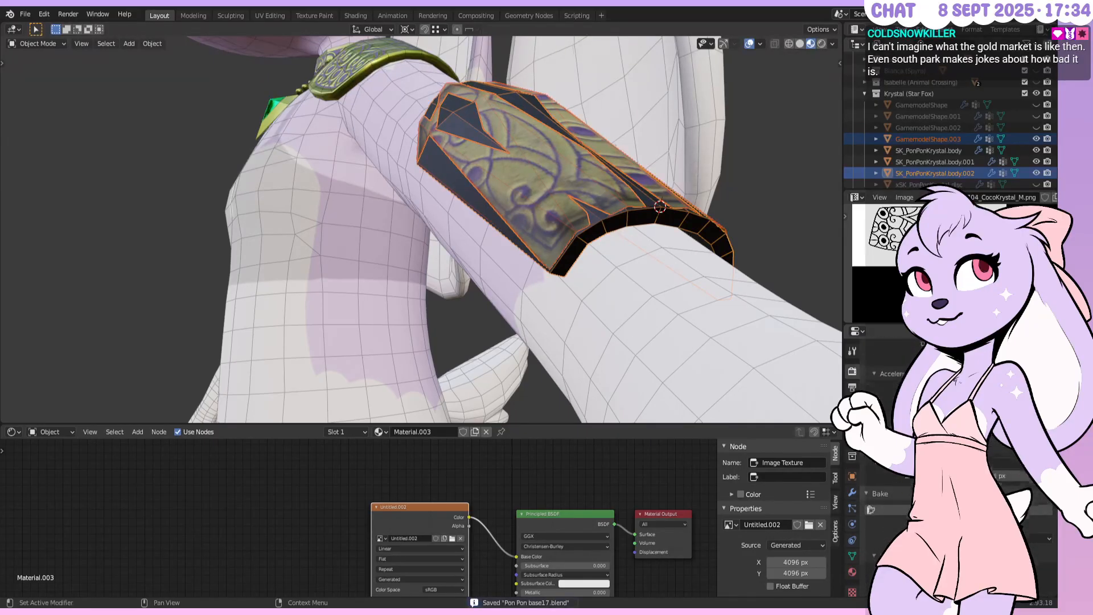
scroll(939, 455, "down", 3)
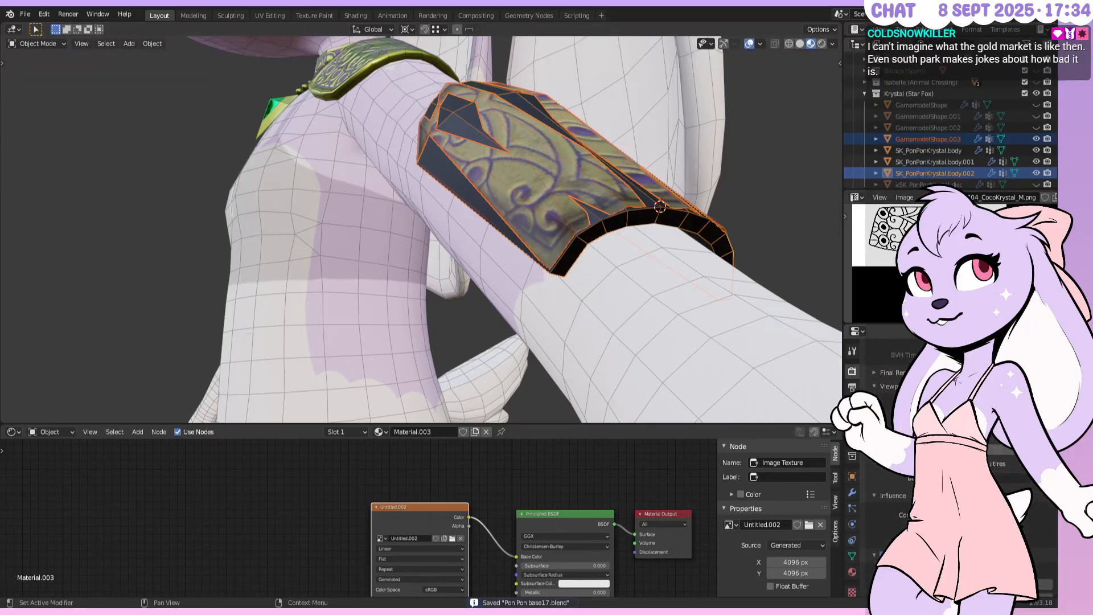
left_click(967, 449)
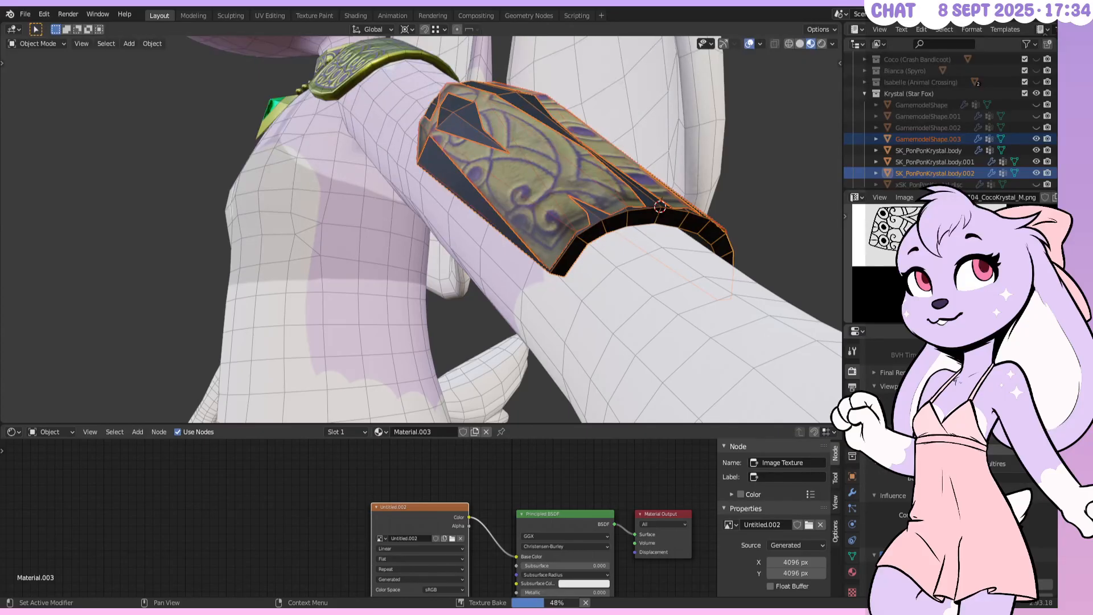
middle_click_drag(436, 145, 470, 147)
middle_click_drag(500, 104, 424, 185)
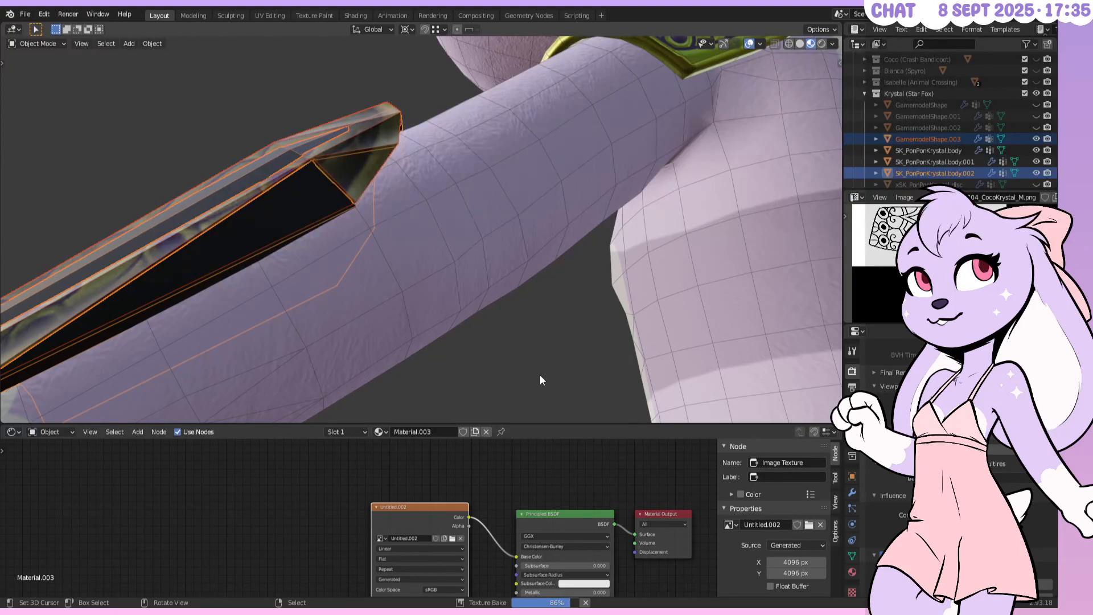
middle_click_drag(534, 370, 520, 100)
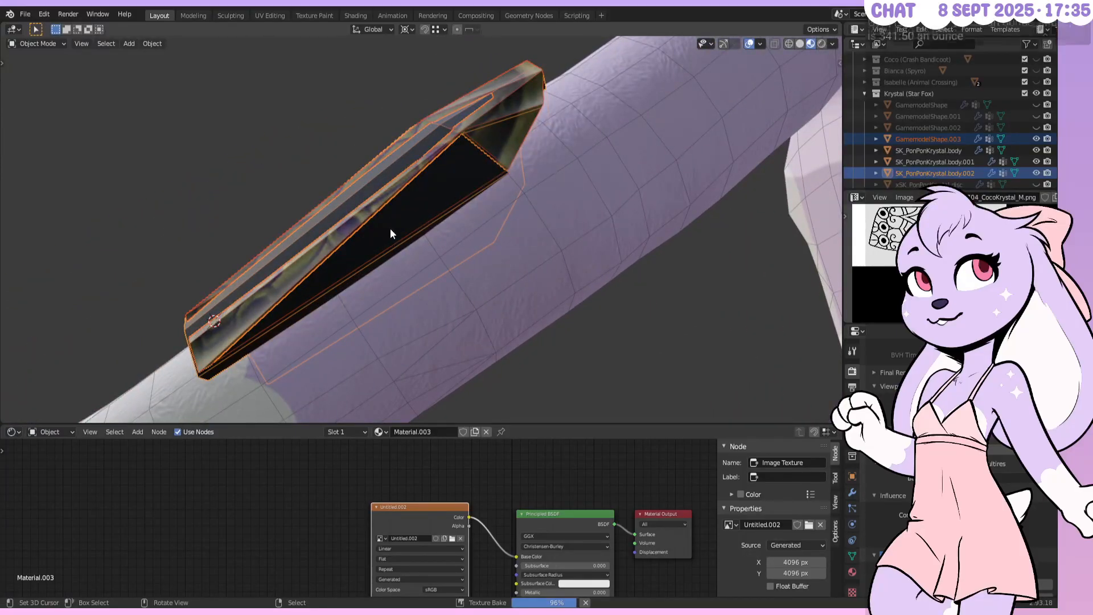
middle_click_drag(436, 249, 455, 210)
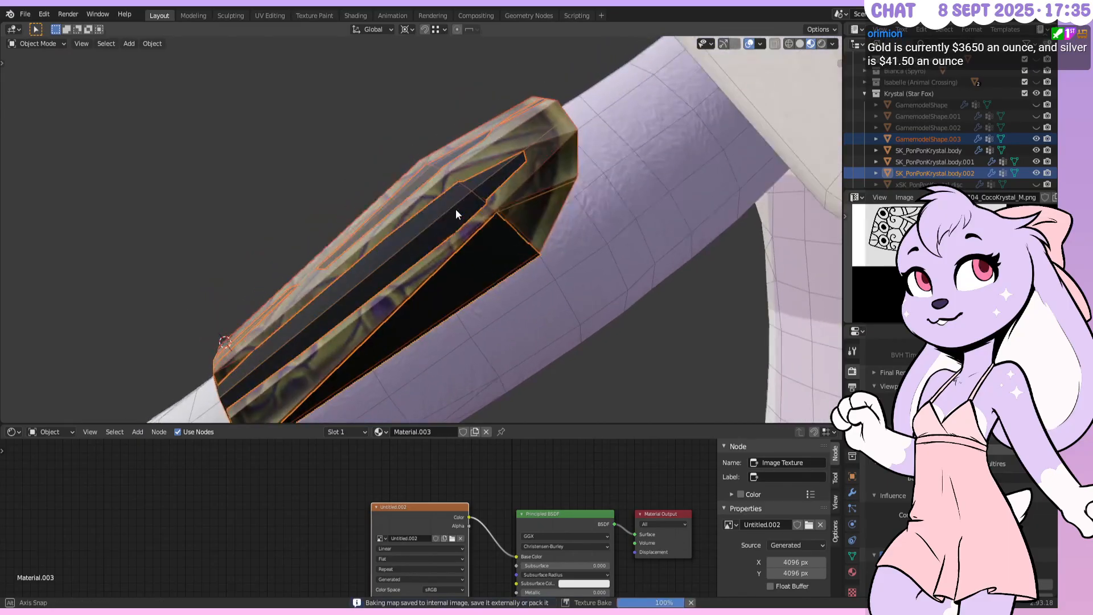
Hide the original gold bracer and inspect the crystal's side faces in Edit Mode
left_click(1035, 139)
middle_click_drag(399, 262, 261, 279)
key("Tab")
middle_click_drag(320, 232, 476, 229)
right_click(482, 232)
right_click(504, 210)
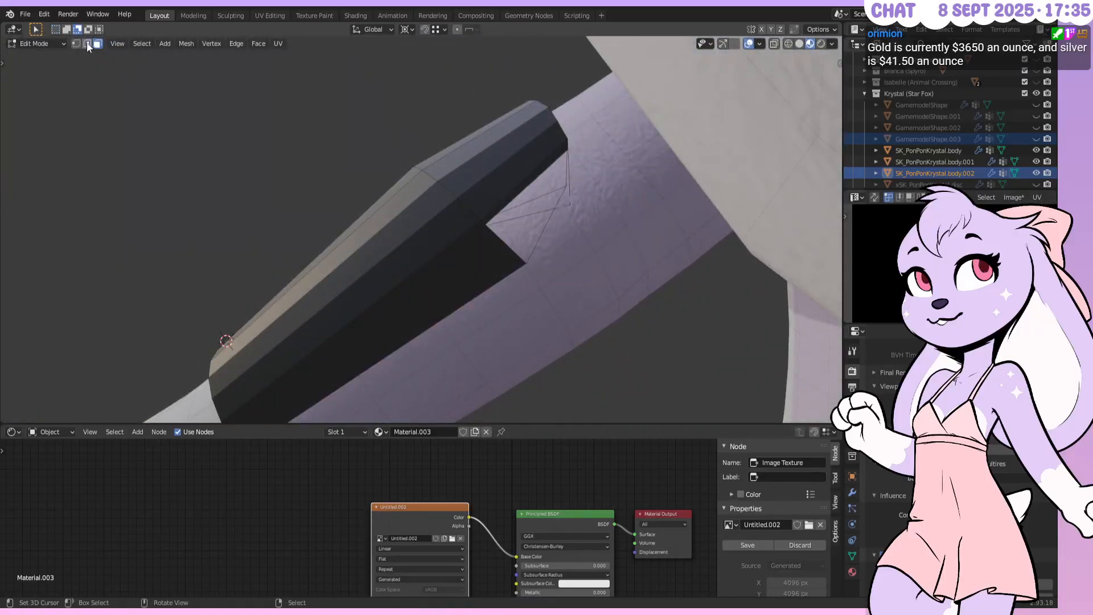
key("Tab")
middle_click_drag(482, 292, 545, 256)
Fill the first gap in the crystal with a face between two bordering edges
key("Tab")
right_click(565, 227)
right_click(560, 248, "shift")
middle_click_drag(519, 273, 480, 207)
key("f")
Fill the next gap by filling a face across its six surrounding edges
right_click(422, 128)
right_click(446, 103, "shift")
right_click(435, 89, "shift")
right_click(440, 84)
right_click(447, 86, "shift")
right_click(427, 121, "shift")
key("f")
middle_click_drag(426, 121, 417, 128)
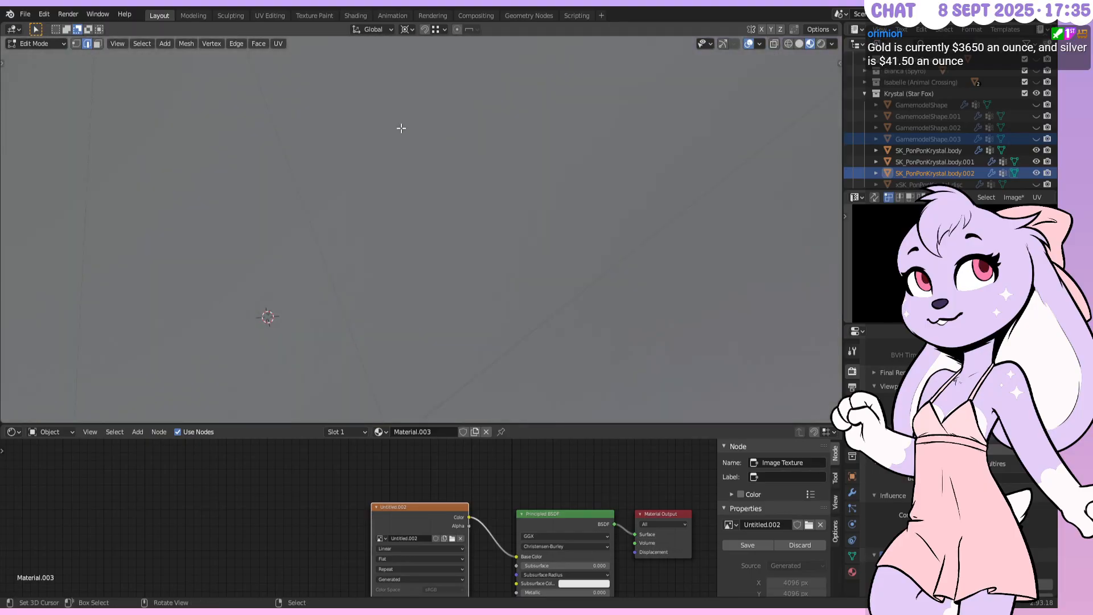
scroll(400, 127, "down", 1)
scroll(404, 121, "up", 2)
Select the strap's inner edges and hide the SK_PonPonKrystal.body and body.001 meshes
right_click(407, 128)
right_click(380, 179, "shift")
middle_click_drag(380, 176, 364, 214)
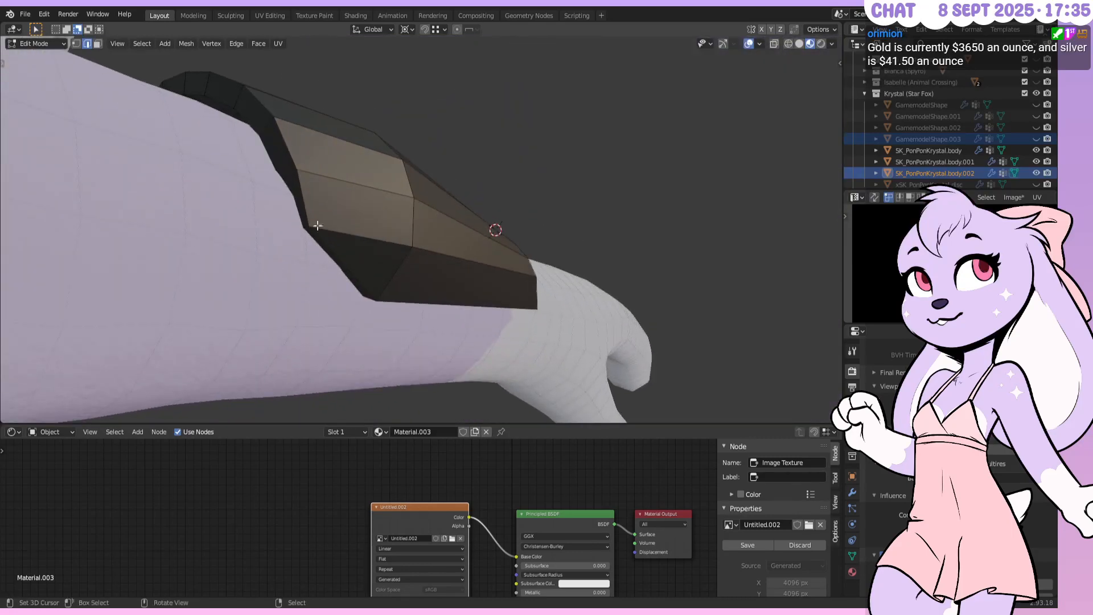
right_click(209, 194, "ctrl")
middle_click_drag(208, 195, 442, 147)
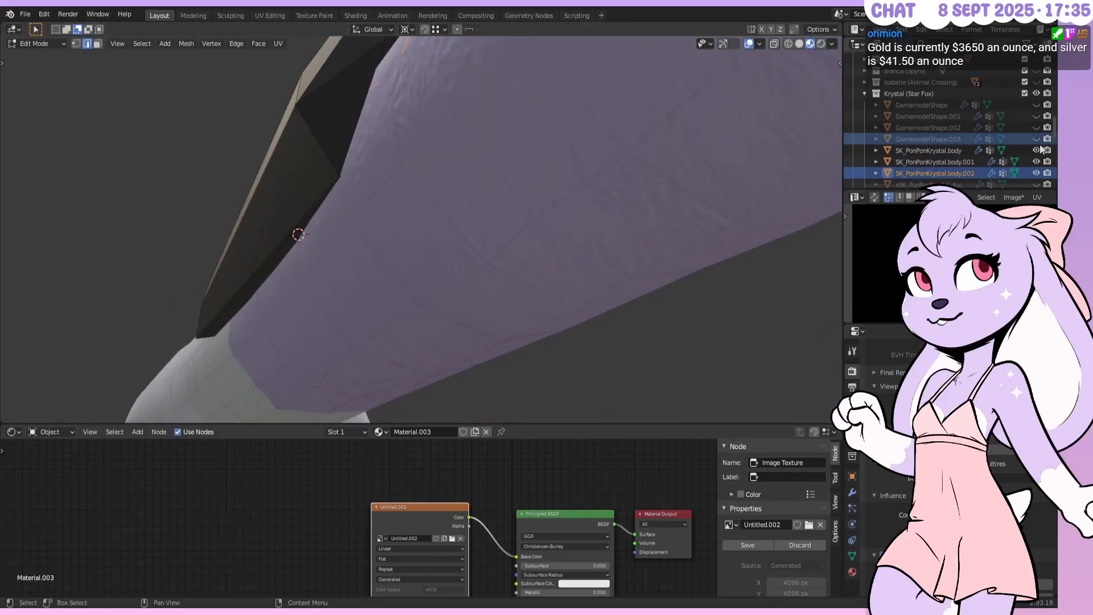
left_click(1036, 161)
left_click(1036, 150)
middle_click_drag(455, 188, 609, 161)
Delete the selected rim edge path from the strap
left_click(628, 254, "ctrl")
mouse_move(543, 56)
middle_mouse_down()
mouse_move(528, 86)
mouse_move(534, 210)
mouse_move(485, 142)
mouse_move(605, 227)
mouse_move(619, 213)
mouse_move(597, 160)
mouse_move(535, 293)
middle_mouse_up()
key("x")
left_click(530, 153)
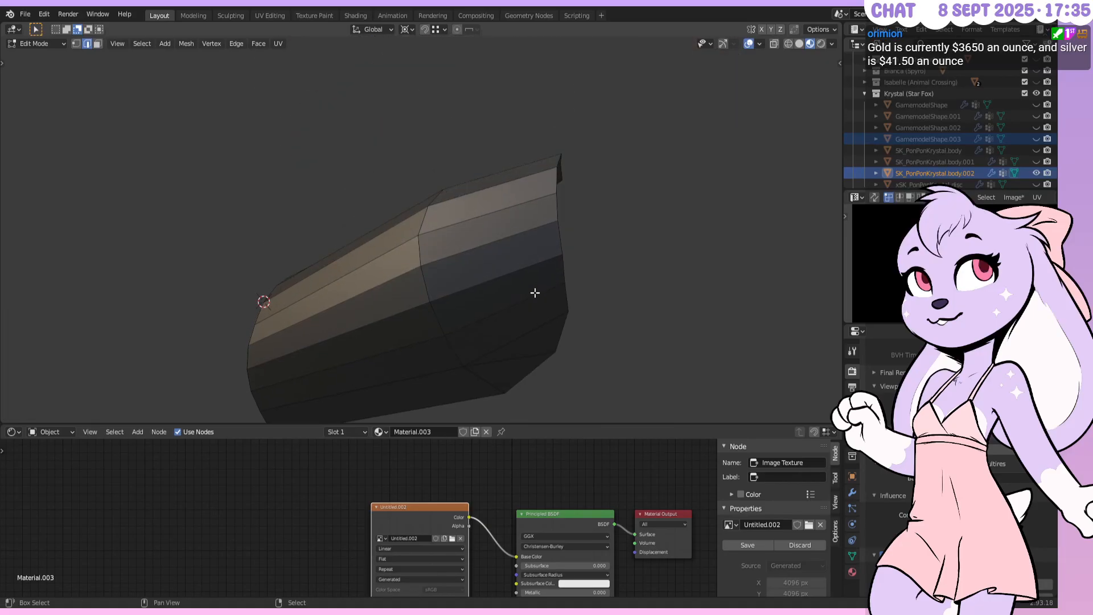
Switch the viewport to Solid shading and select parallel edges on the right segment
key("z")
left_click(588, 314)
right_click(533, 319, "shift")
right_click(524, 294, "shift")
right_click(516, 259, "shift")
right_click(517, 224, "shift")
right_click(523, 185, "shift")
Correct the edge selection and add the upper and far-side edges
right_click(525, 186, "shift")
right_click(528, 189, "shift")
right_click(527, 177, "shift")
right_click(529, 166, "shift")
middle_click_drag(651, 214, 373, 167)
right_click(356, 237, "shift")
right_click(346, 268, "shift")
Subdivide the selected crystal edges with 2 cuts
key("w")
left_click(373, 187)
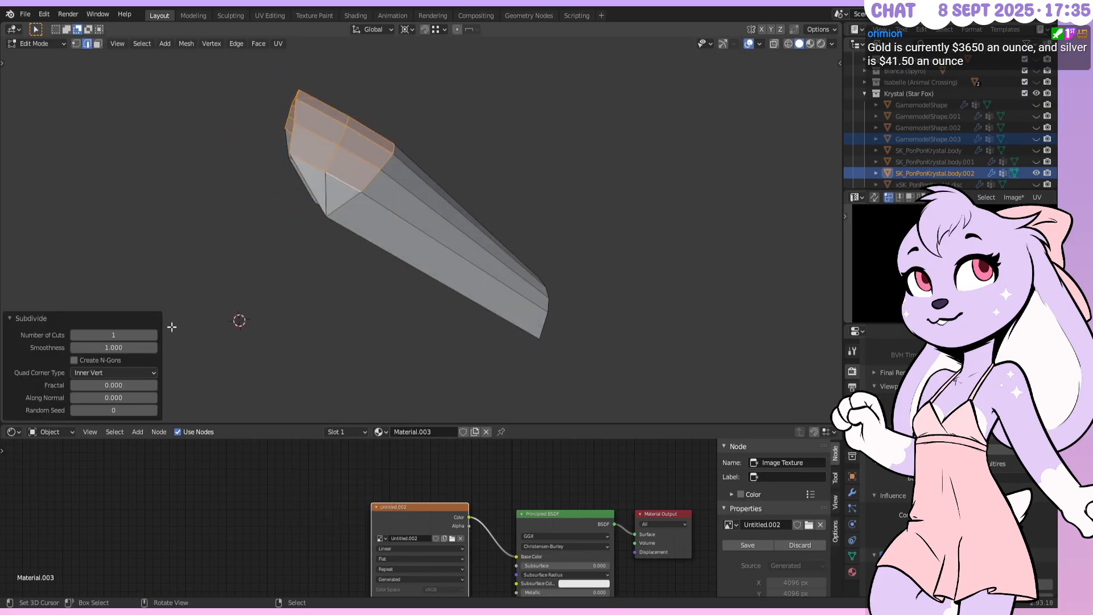
middle_click_drag(467, 210, 435, 212)
key("KP_1")
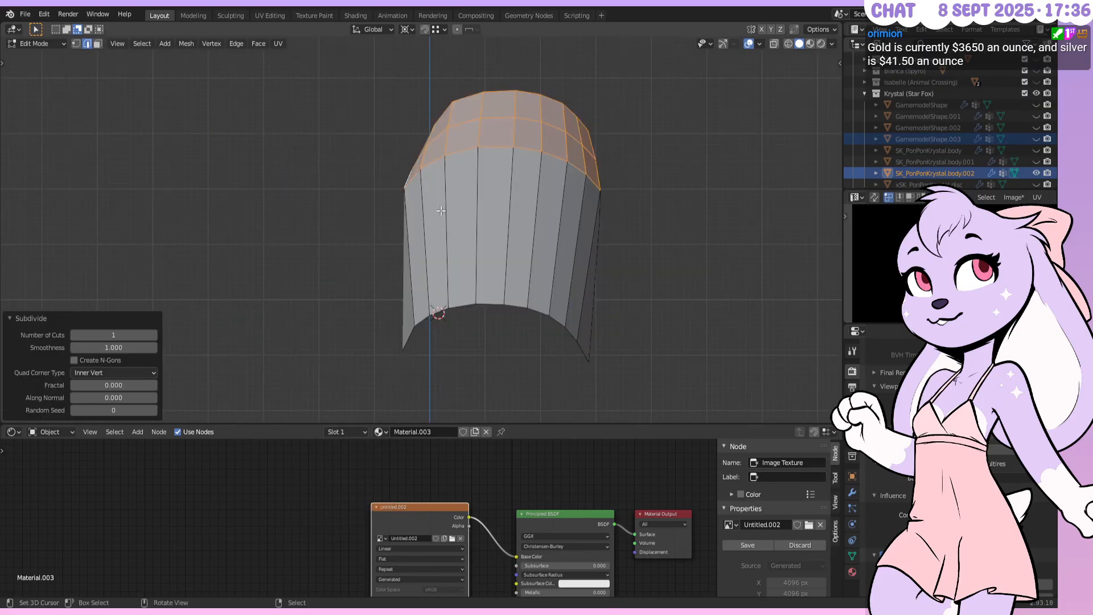
key("KP_3")
left_click(154, 335)
middle_click_drag(323, 258, 426, 343, "shift")
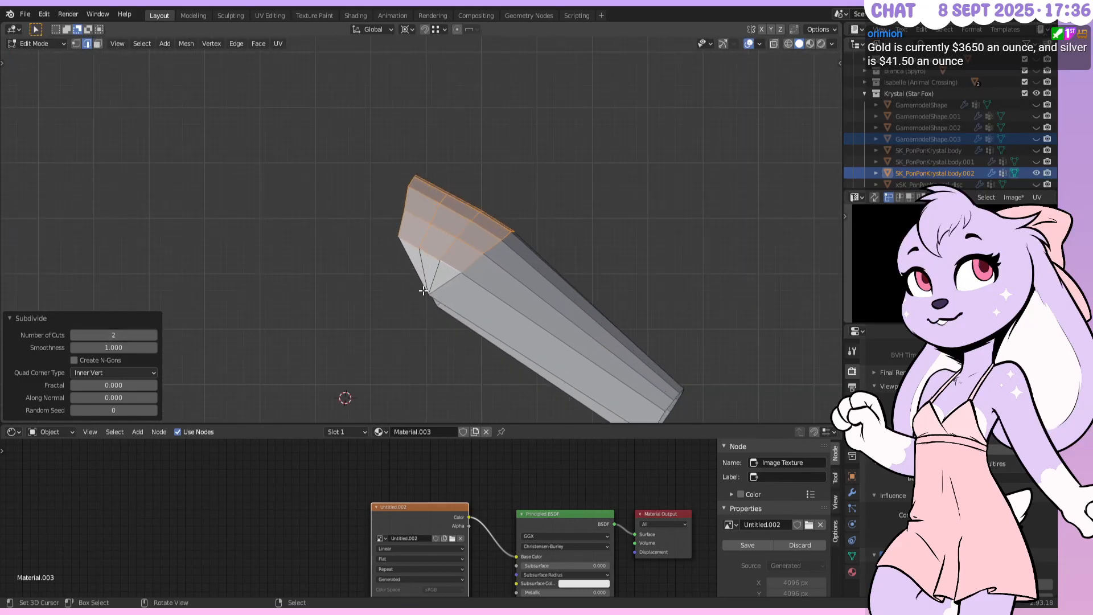
scroll(426, 285, "up", 1)
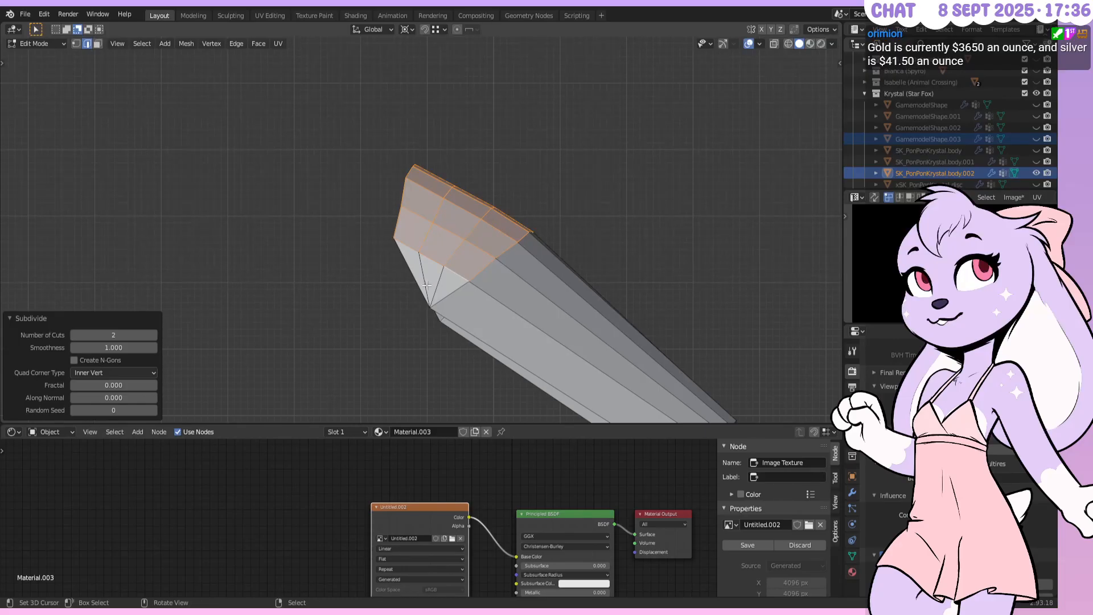
Select the tip edge loop, minus its front edges, and raise it 0.025 m on Z
left_click(450, 251, "alt")
right_click(437, 279, "shift")
right_click(425, 281, "shift")
middle_click_drag(649, 265, 553, 207)
right_click(519, 270, "shift")
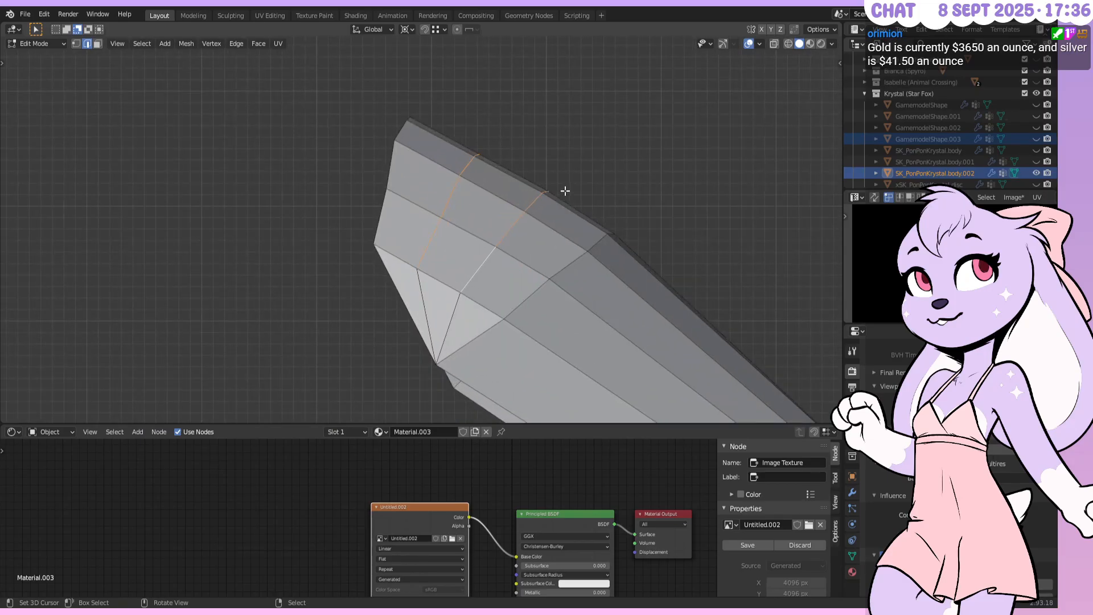
type("gz")
type(".05")
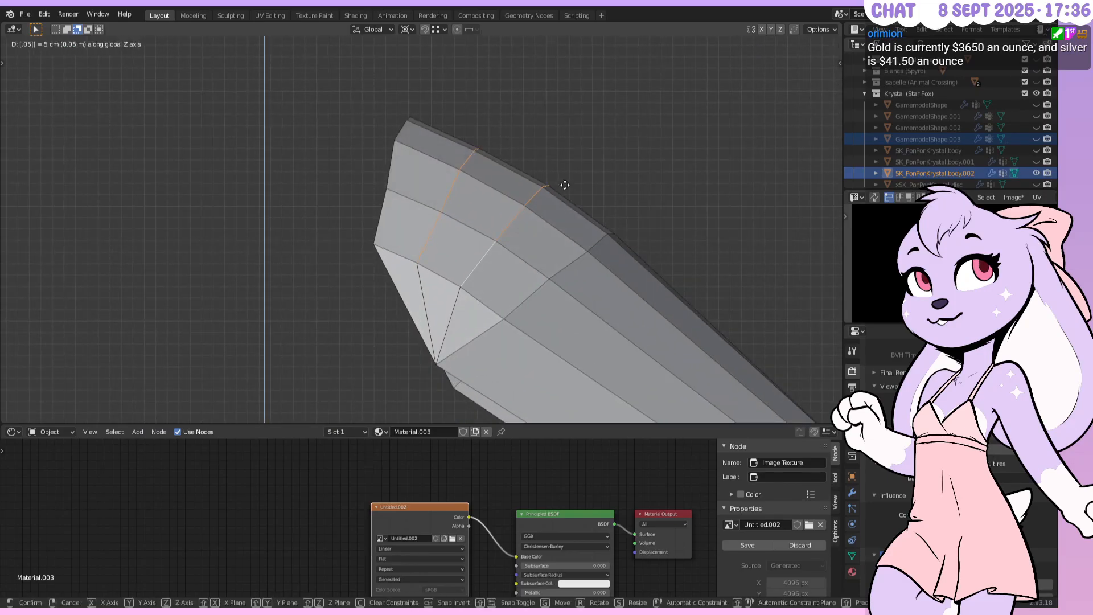
key("BackSpace")
type("25")
key("Return")
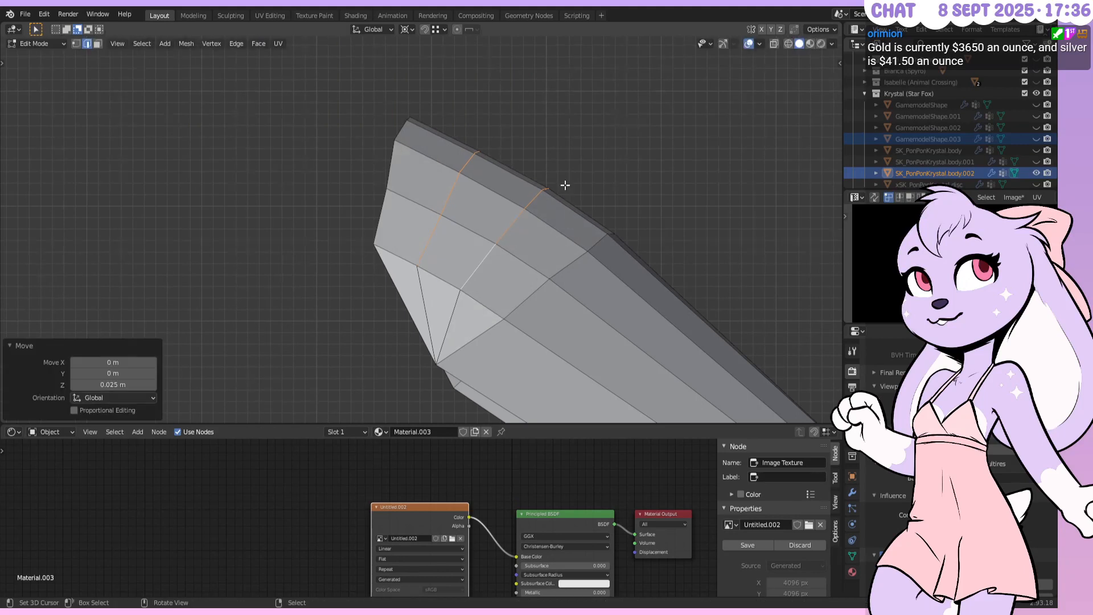
Select the long lower edges along the arch
scroll(593, 187, "down", 2)
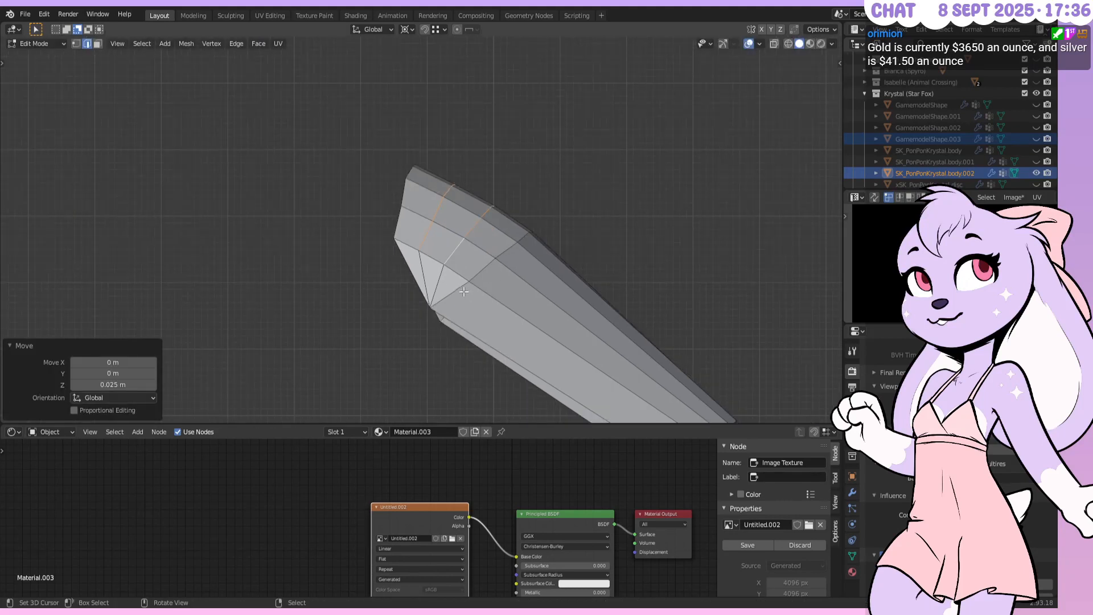
middle_click_drag(601, 280, 528, 145, "shift")
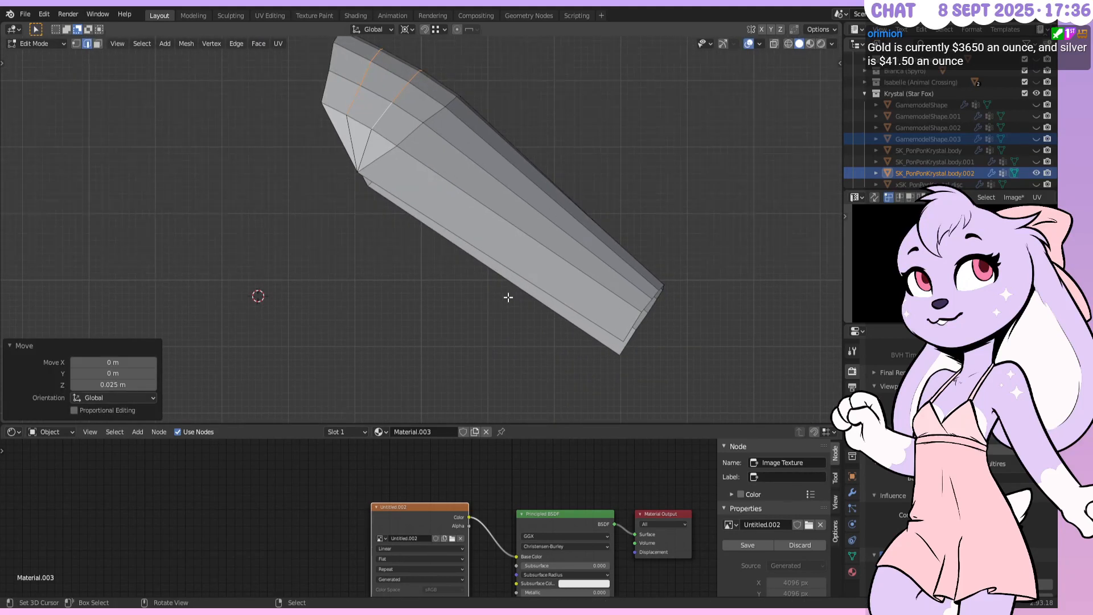
right_click(512, 277)
right_click(537, 238, "shift")
right_click(555, 224, "shift")
right_click(569, 213, "shift")
right_click(581, 206, "shift")
middle_click_drag(580, 206, 517, 233)
right_click(562, 232, "shift")
middle_click_drag(647, 231, 595, 166)
Subdivide the long edges with 2 cuts at smoothness 0
key("w")
left_click(595, 166)
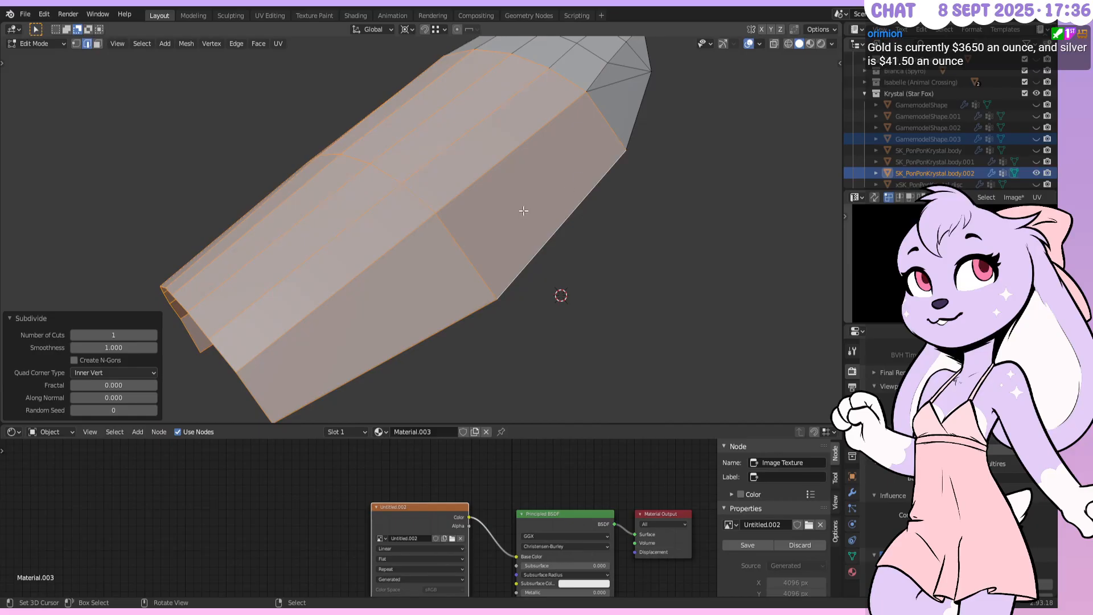
left_click(107, 347)
type("0")
key("Return")
middle_click_drag(256, 279, 517, 246)
left_click(154, 332)
middle_click_drag(435, 308, 527, 240)
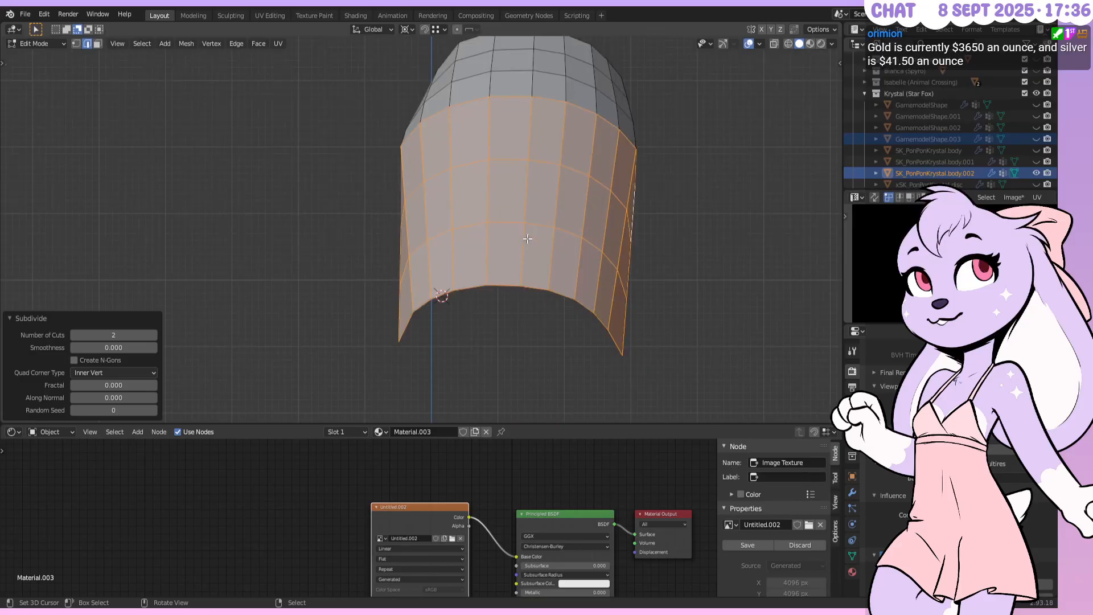
key("KP_3")
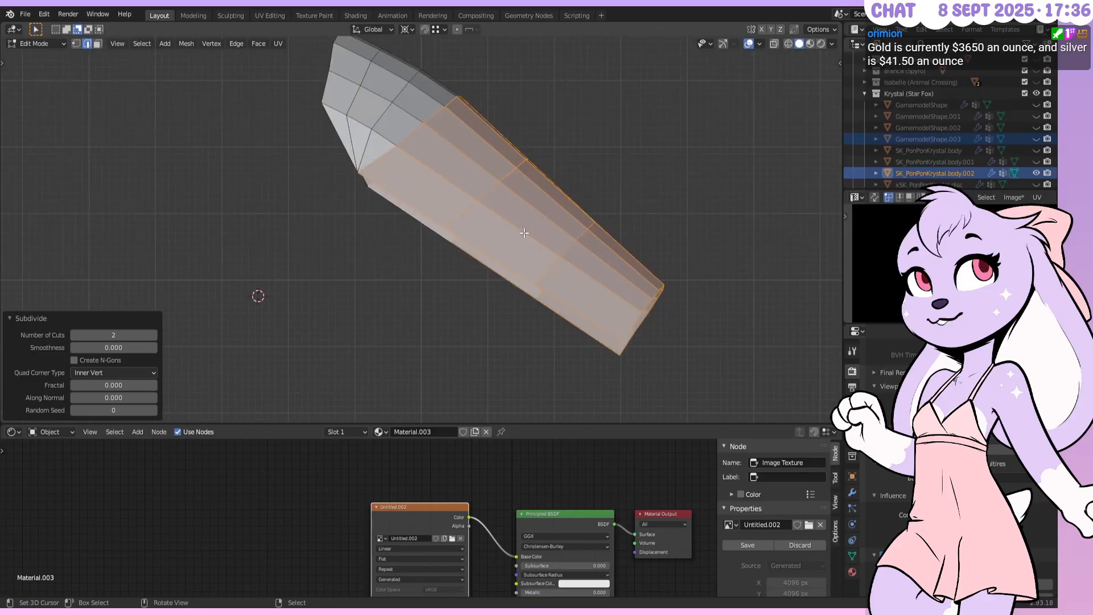
Add a loop cut near the mesh's end with a slide factor of 0.75
key("ctrl+r")
left_click(644, 285)
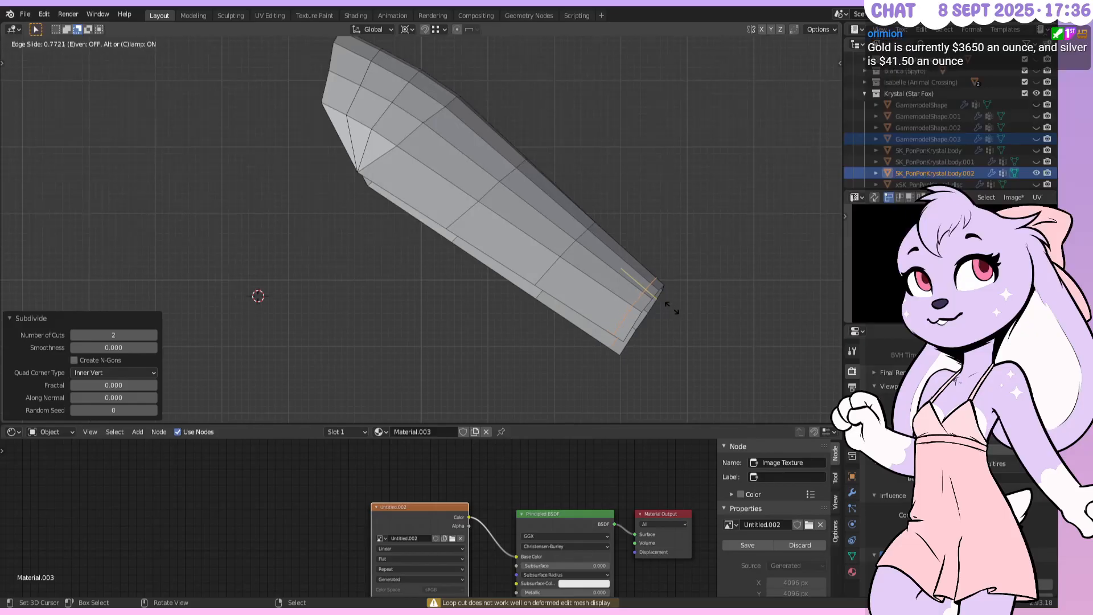
key("KP_Decimal")
type("75")
key("Return")
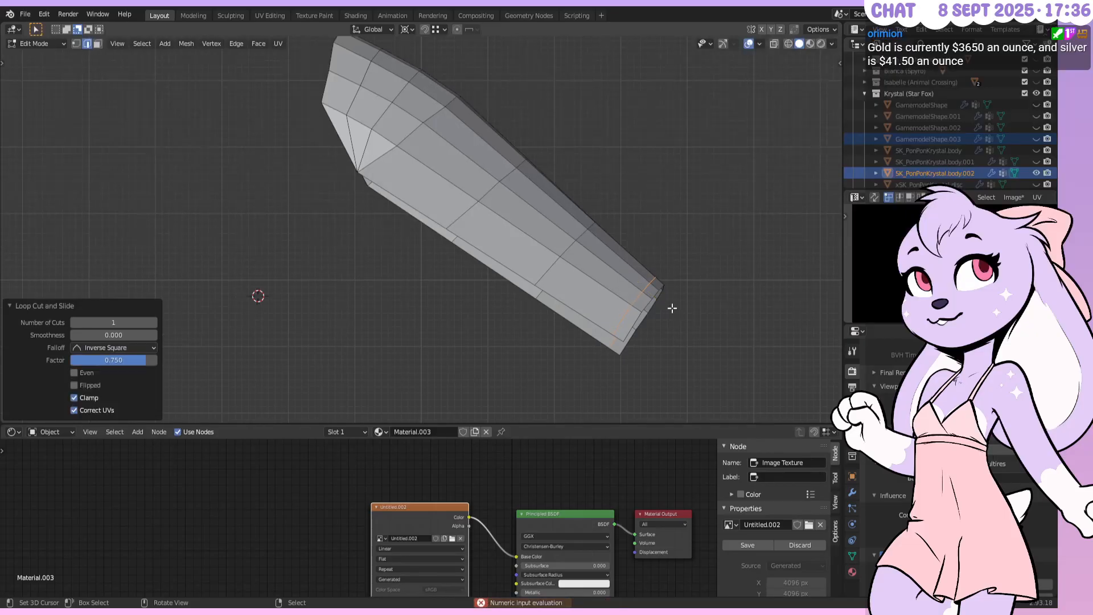
middle_click_drag(733, 308, 273, 256)
Add two more loop cuts along the arch with edge slides of 0.35 and 0.4
key("ctrl+r")
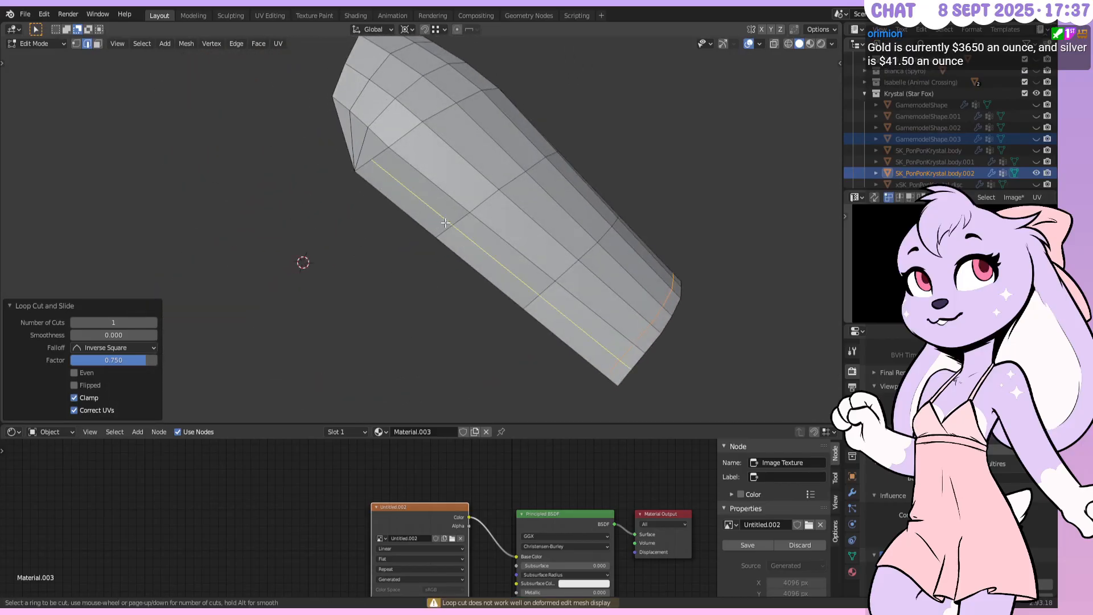
left_click(446, 222)
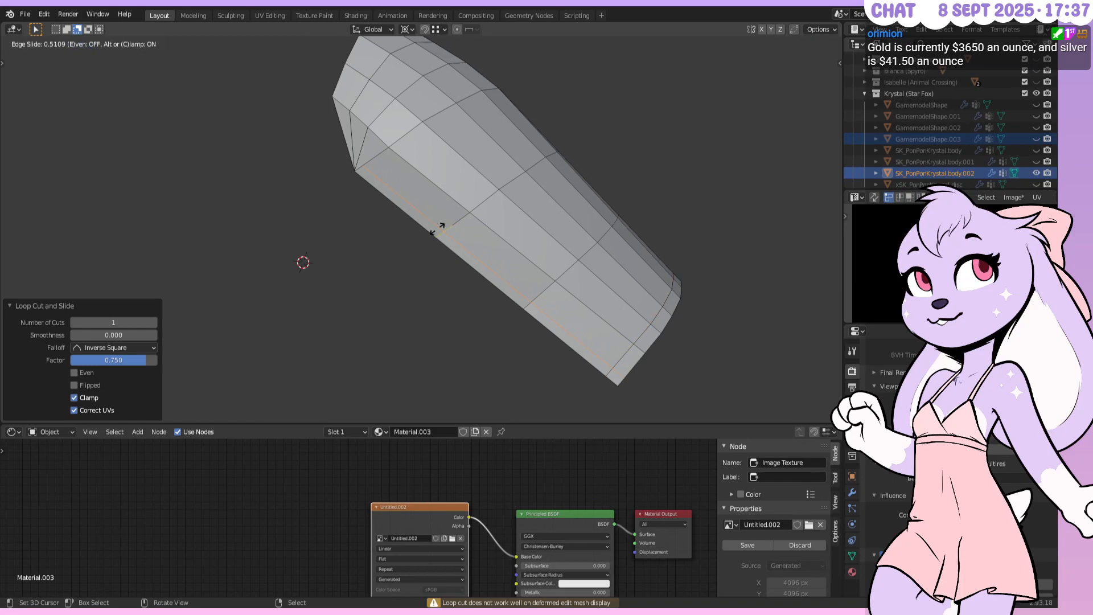
type("0.35")
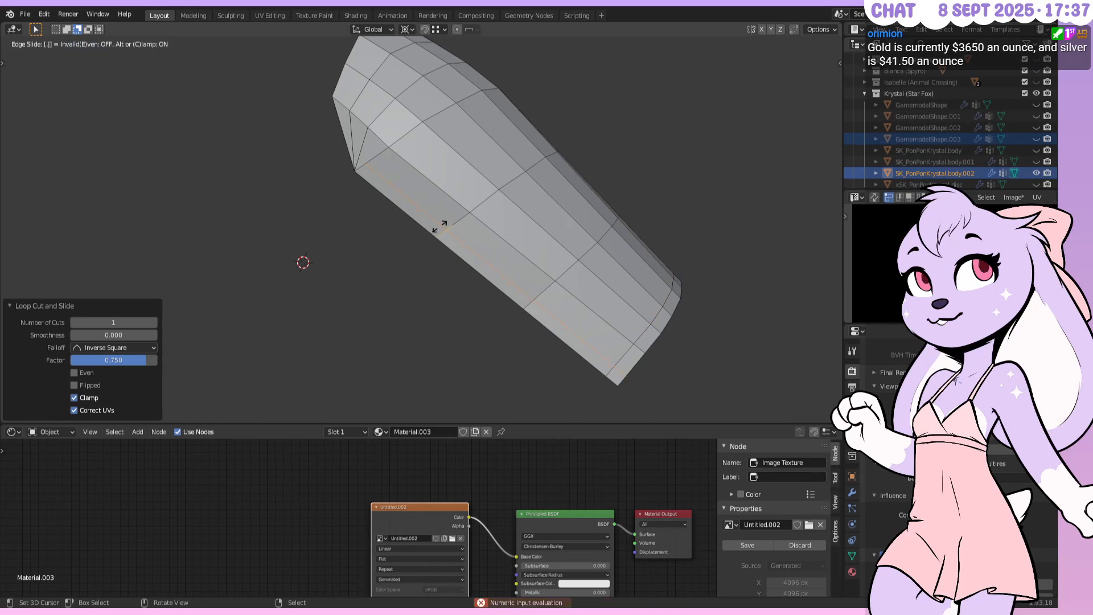
key("Return")
middle_click_drag(733, 200, 525, 239)
key("ctrl+r")
left_click(532, 223)
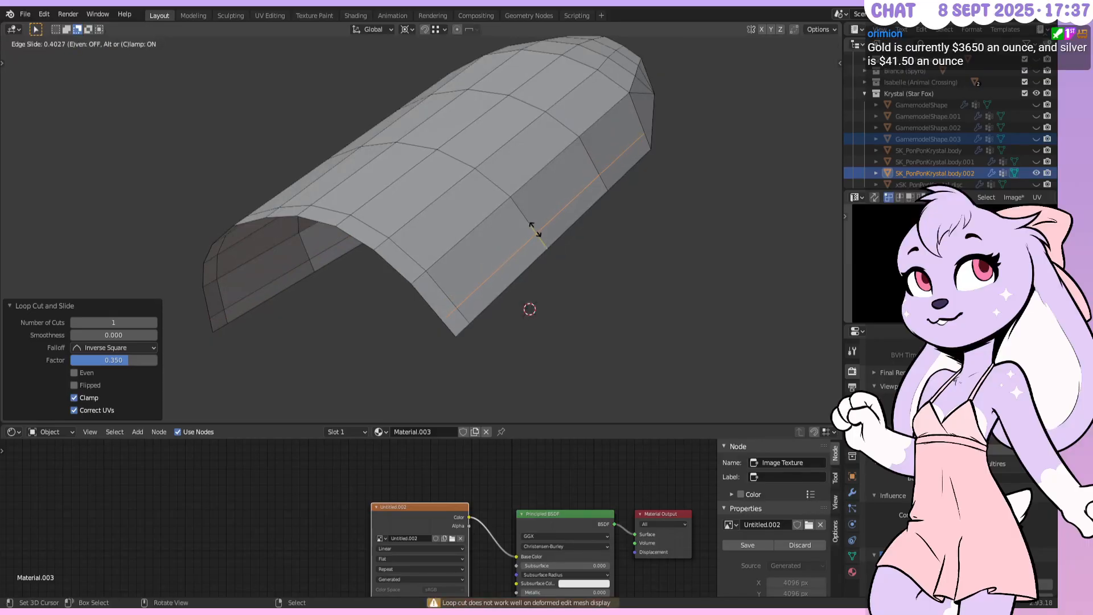
type("0.4")
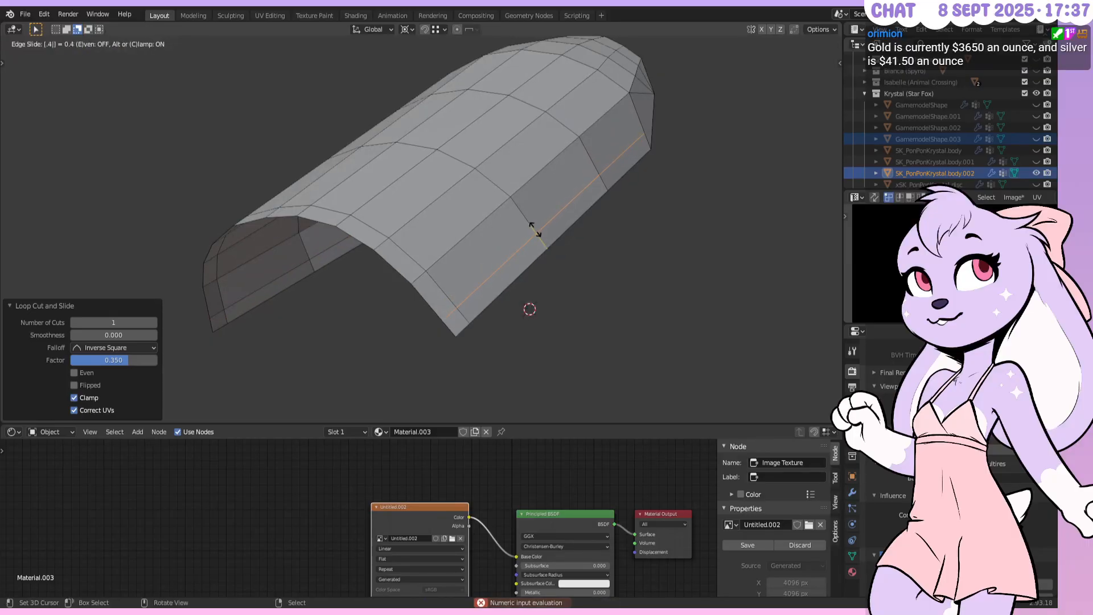
key("Return")
Triangulate two adjacent faces at the mesh end
middle_click_drag(722, 236, 628, 278)
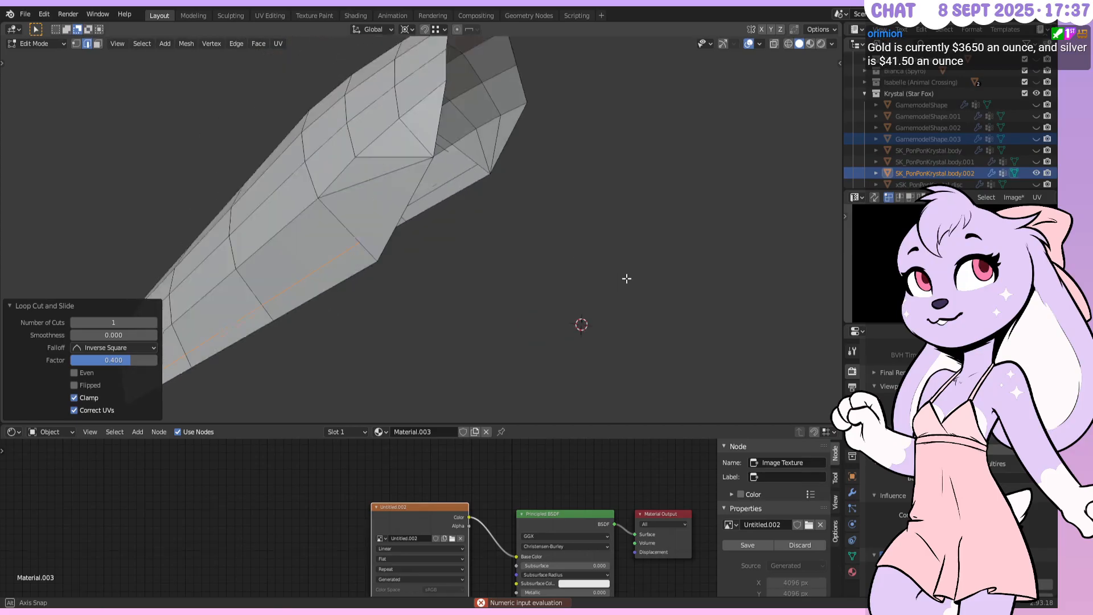
left_click(98, 43)
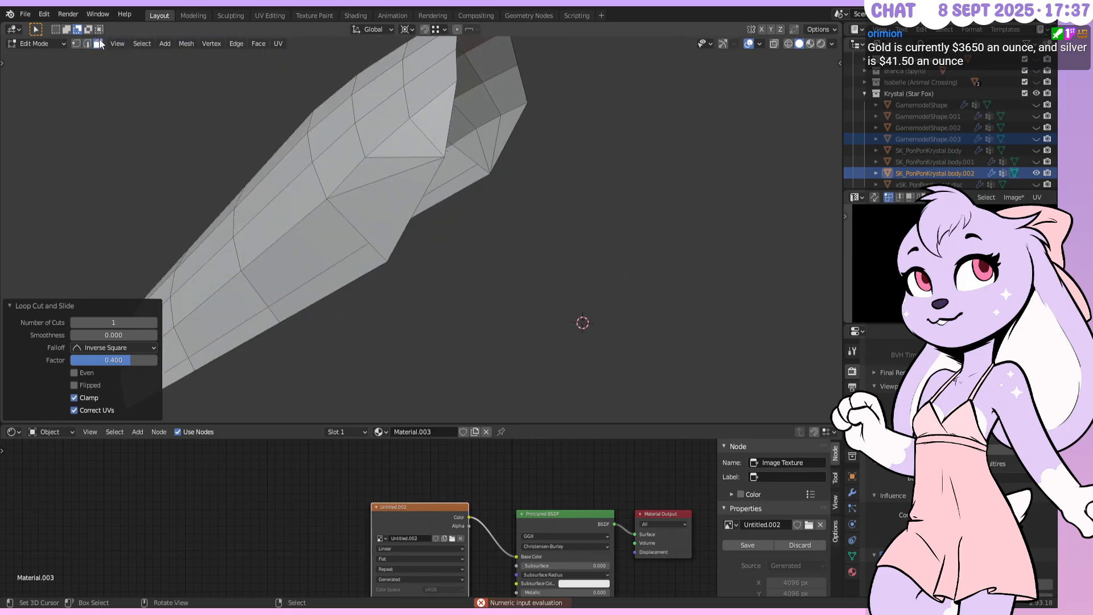
left_click(431, 211)
left_click(478, 148, "ctrl")
key("ctrl+t")
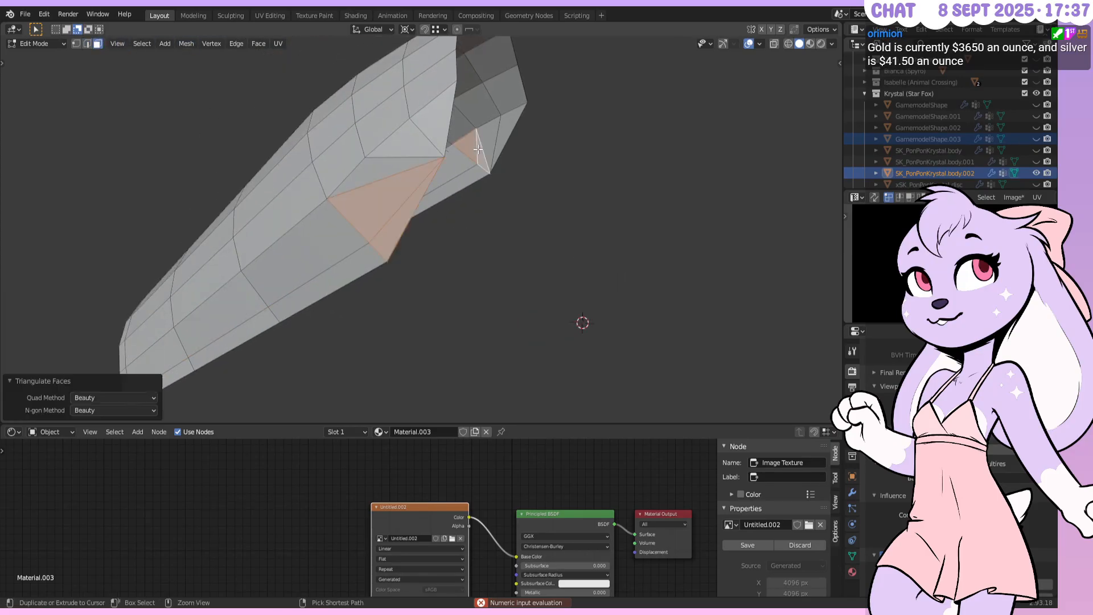
Subdivide the edges at the mesh tip and right end
key("alt+a")
left_click(90, 46)
right_click(403, 172)
right_click(409, 158, "shift")
right_click(425, 144, "shift")
right_click(436, 171, "shift")
right_click(481, 151, "shift")
right_click(495, 140, "shift")
middle_click_drag(487, 118, 519, 134)
key("w")
left_click(521, 131)
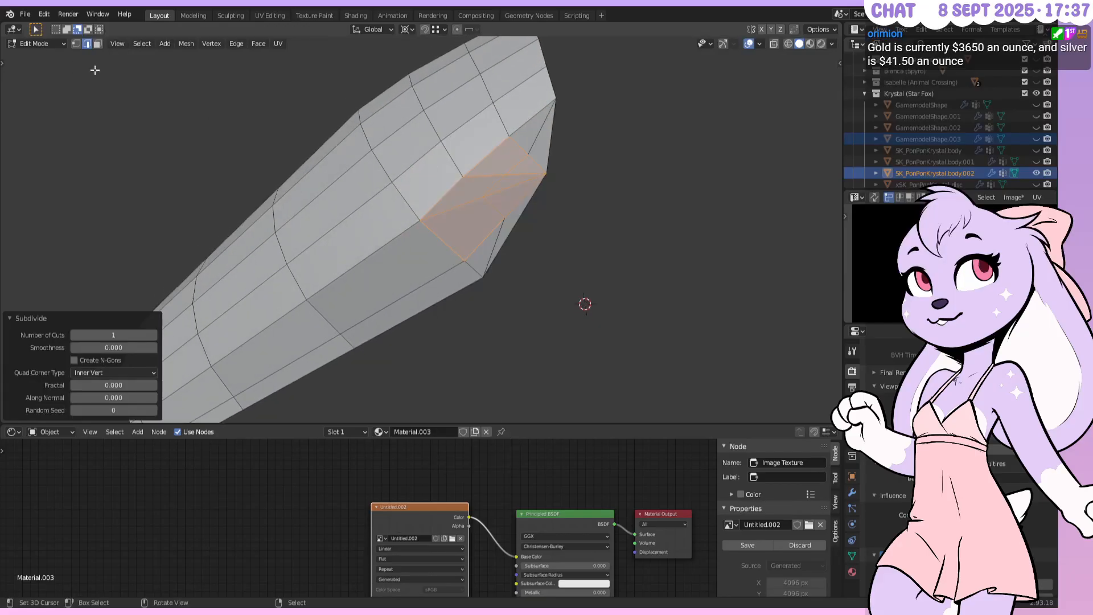
Vertex-slide two of the new tip vertices, the second to factor 0.450
left_click(75, 43)
right_click(479, 198)
key("shift+v")
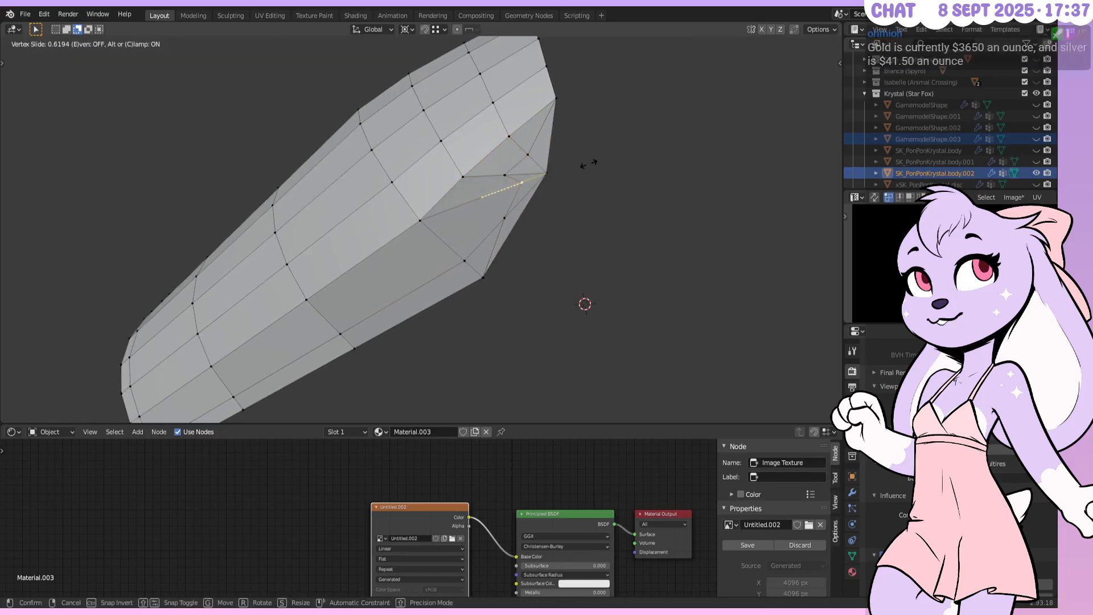
right_click(589, 164)
key("shift+v")
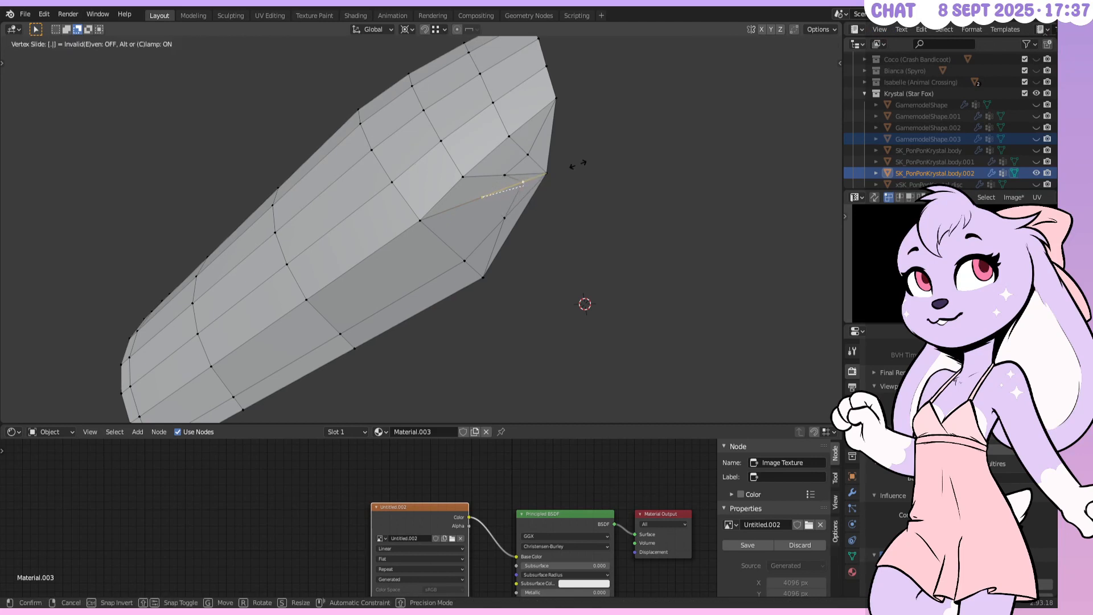
left_click(577, 165)
left_click(503, 167)
key("shift+v")
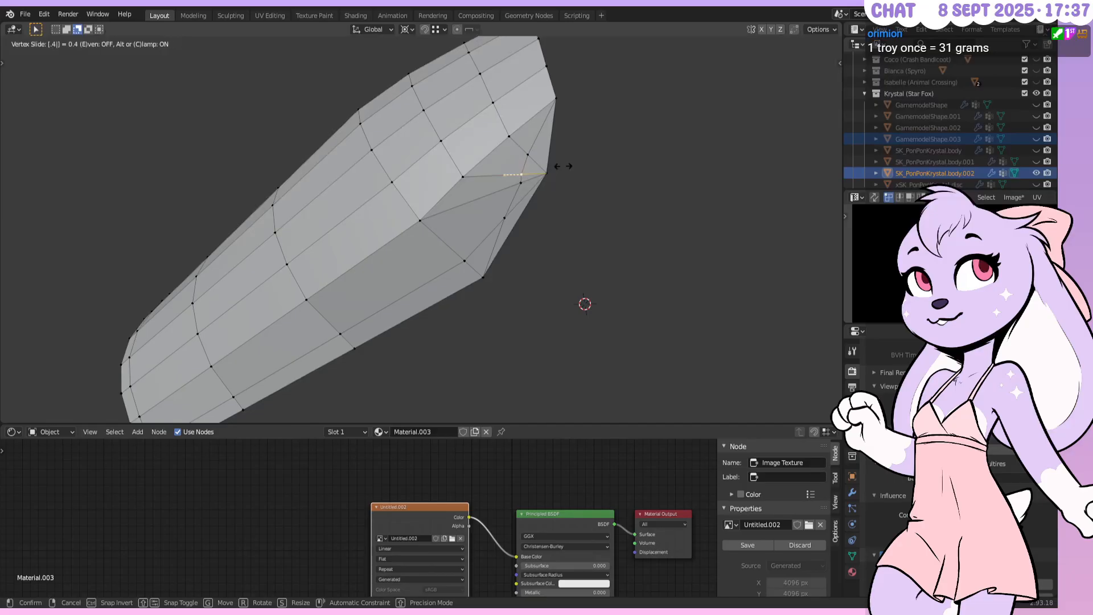
left_click(563, 165)
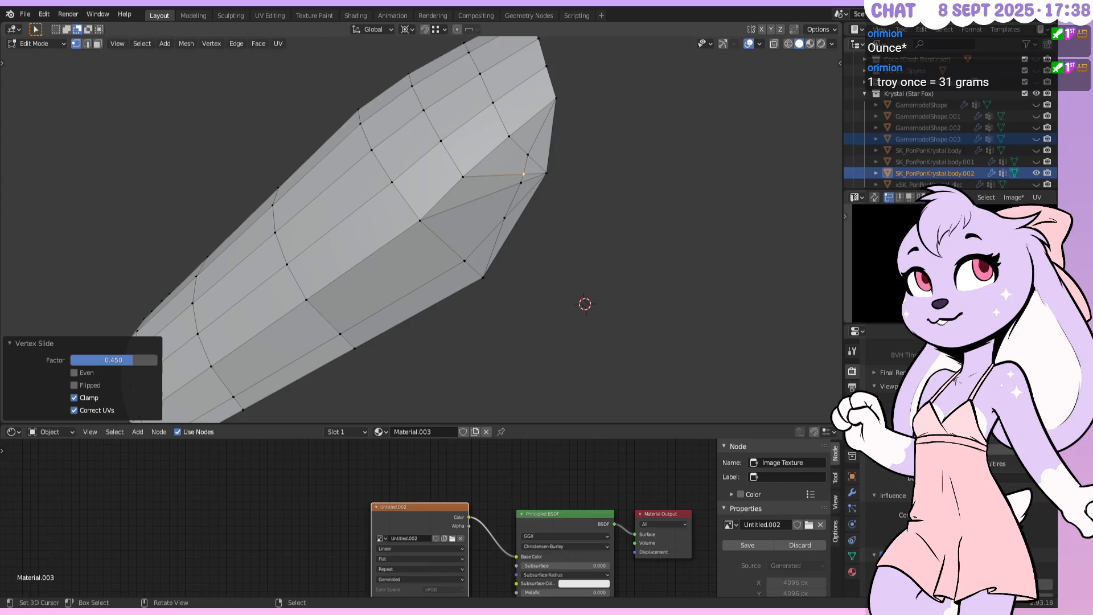
Move the neighbouring vertex by 0.020877 m X, 0.007156 m Y, 0.077408 m Z
middle_click_drag(581, 212, 590, 188)
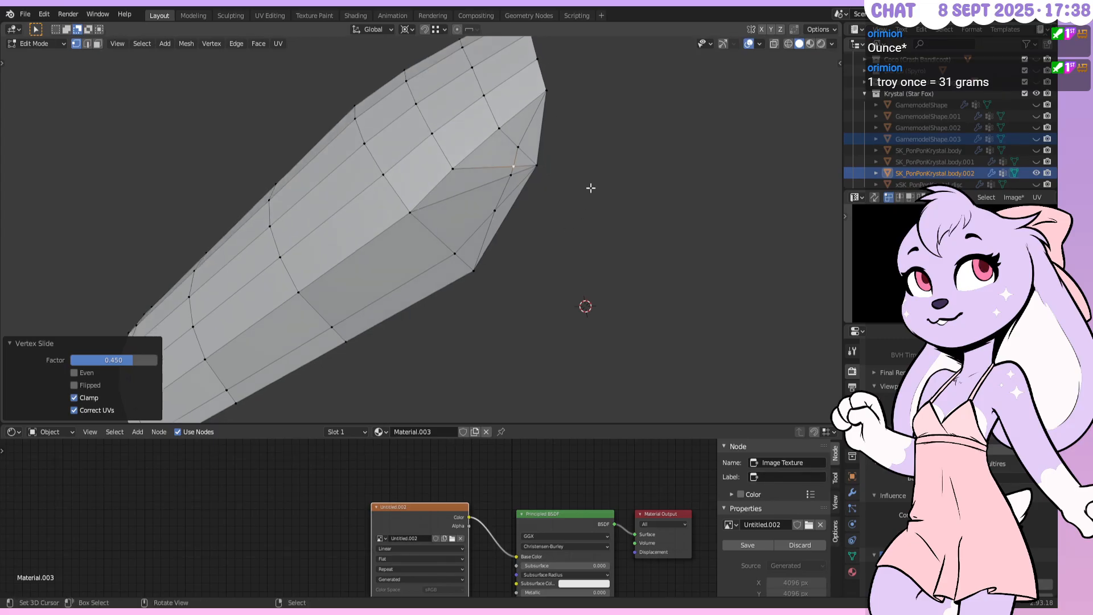
left_click(512, 175)
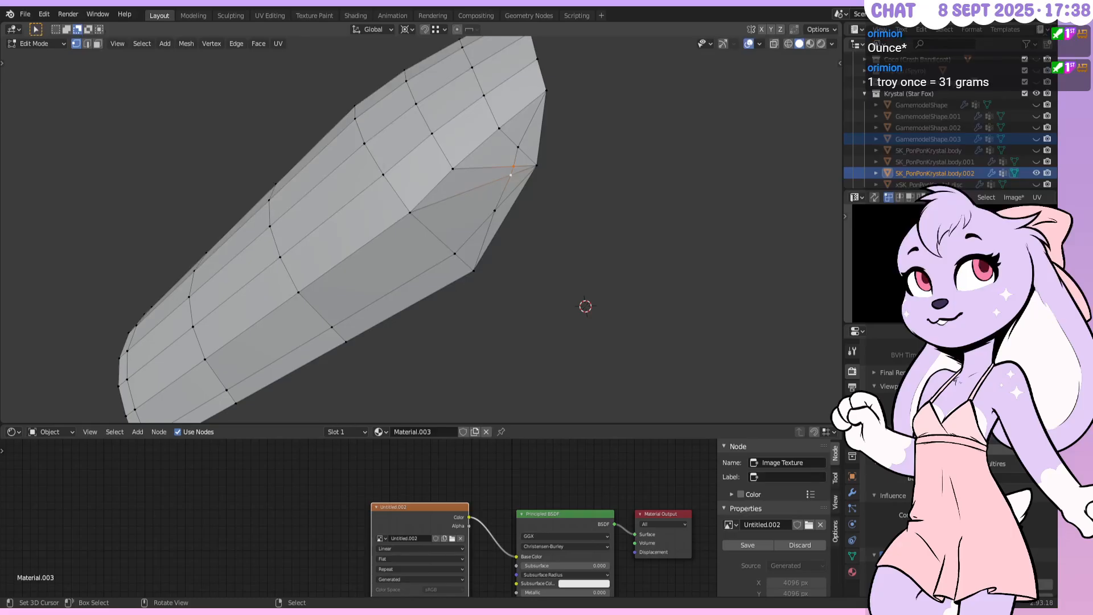
key("g")
left_click(510, 175)
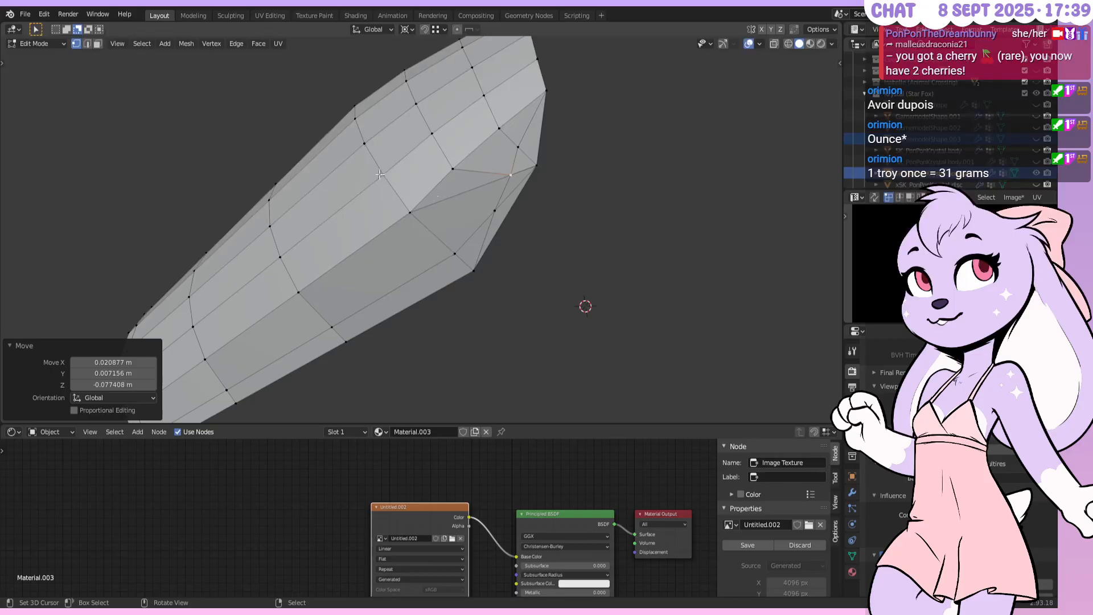
Select all and run Merge by Distance via F3 'merge dis', then deselect everything
middle_click_drag(495, 183, 494, 170)
key("a")
key("F3")
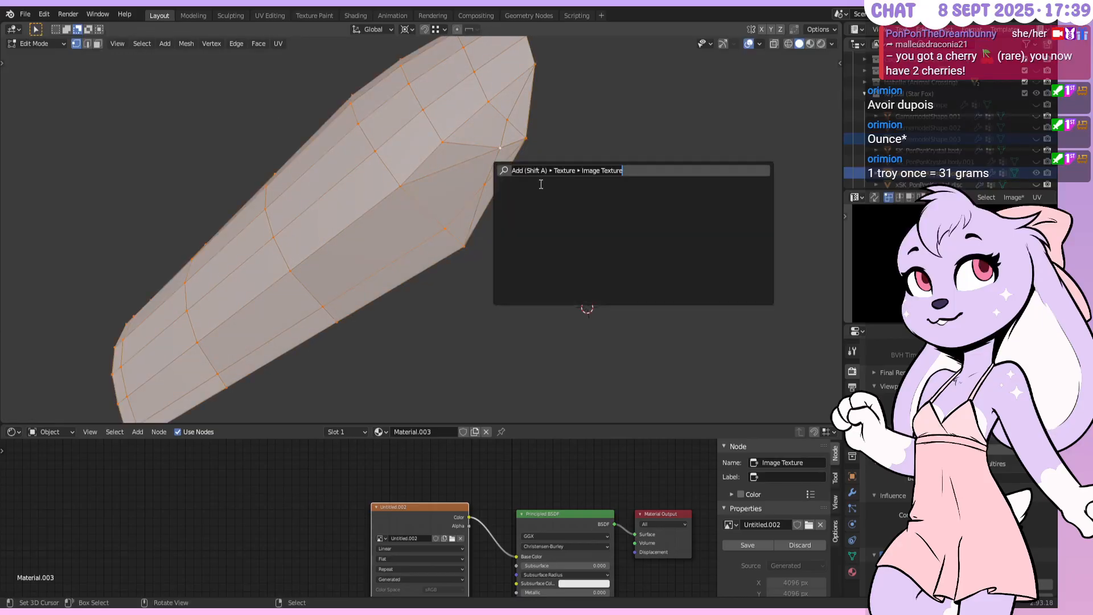
type("merge dis")
key("Return")
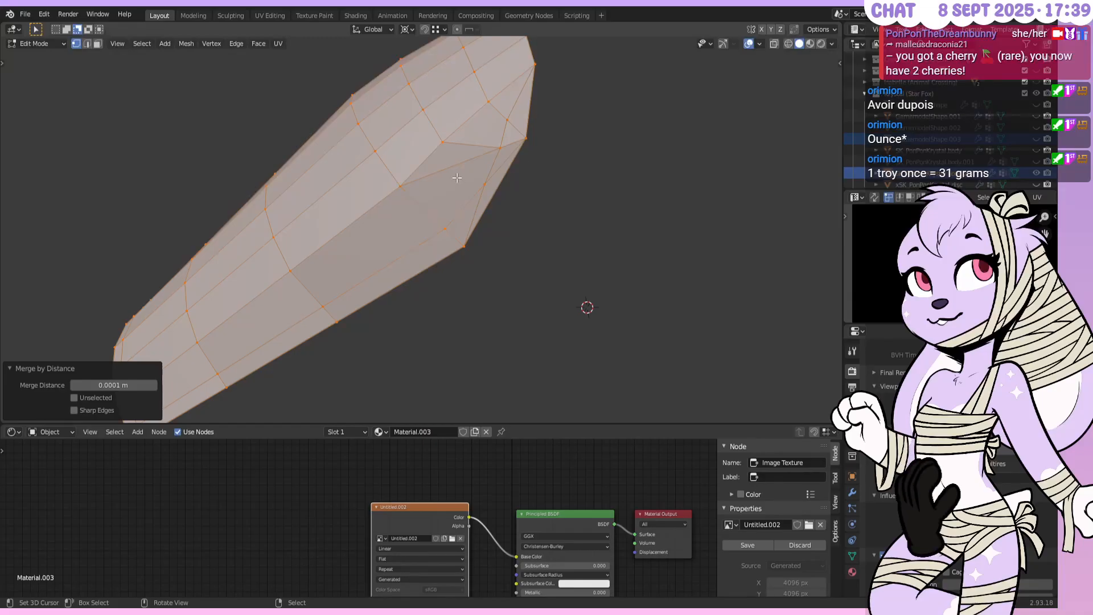
key("alt+a")
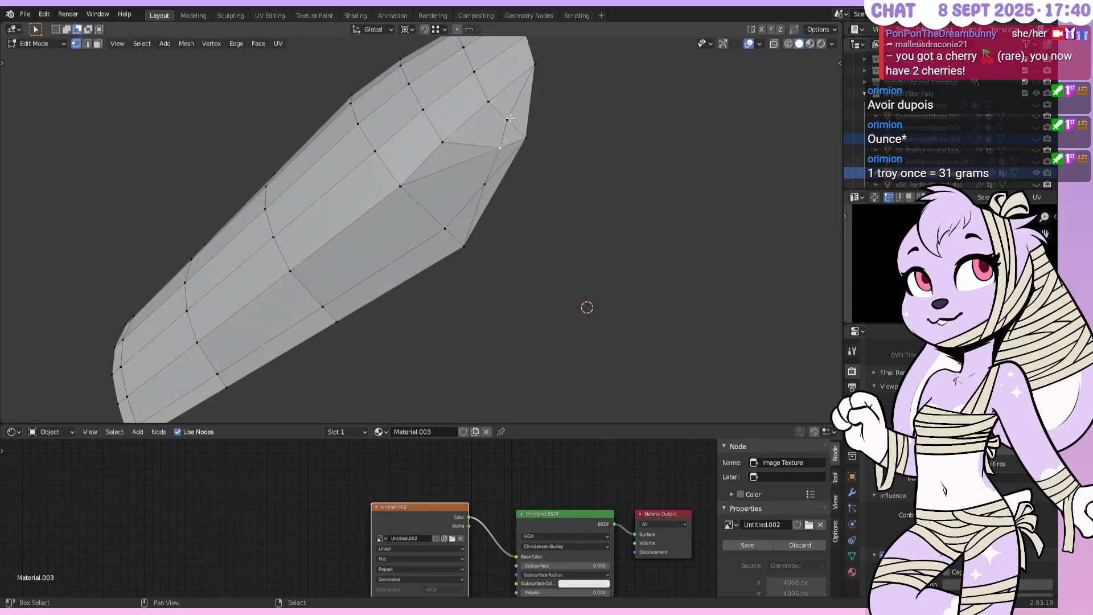
scroll(481, 298, "up", 2)
scroll(500, 195, "down", 2)
scroll(511, 121, "up", 3)
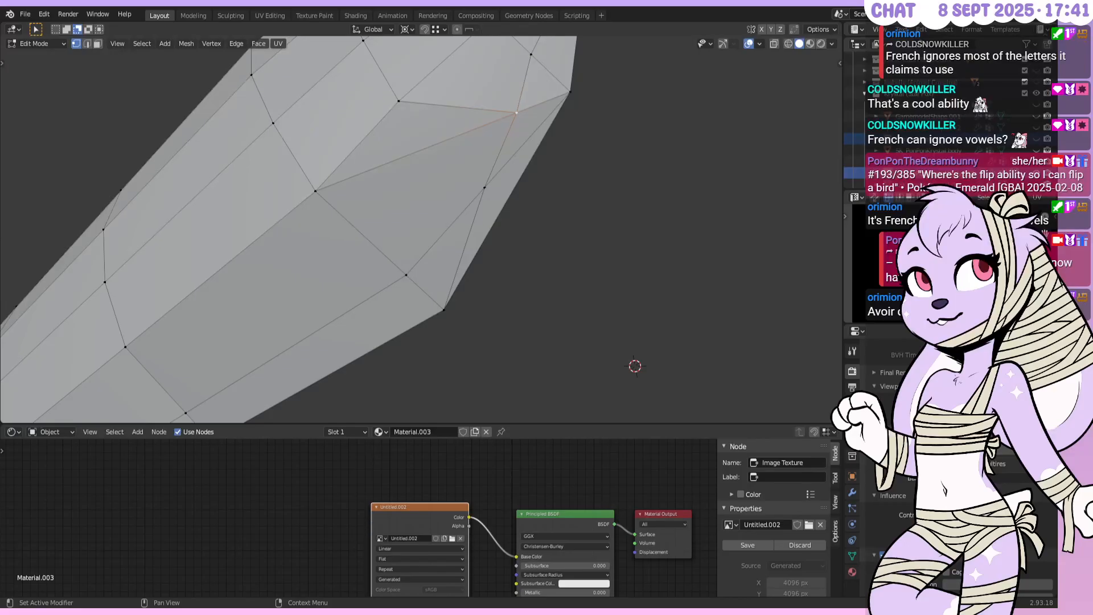
Select the stray edge path at the bracer's tip and delete its edges
middle_click_drag(485, 261, 400, 272)
right_click(356, 187, "alt")
middle_click_drag(357, 187, 390, 238)
key("x")
left_click(453, 200)
Move the leftover vertex onto its neighbour and merge the whole mesh by distance
scroll(387, 251, "down", 1)
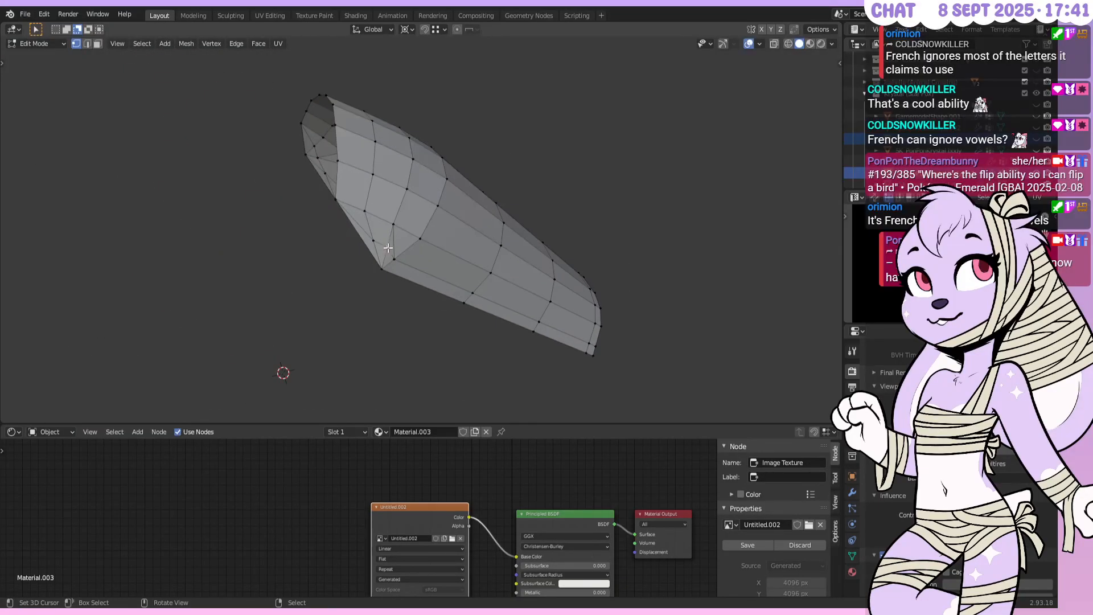
scroll(375, 251, "up", 2)
right_click_drag(373, 251, 352, 248, "ctrl")
key("a")
key("m")
left_click(495, 261)
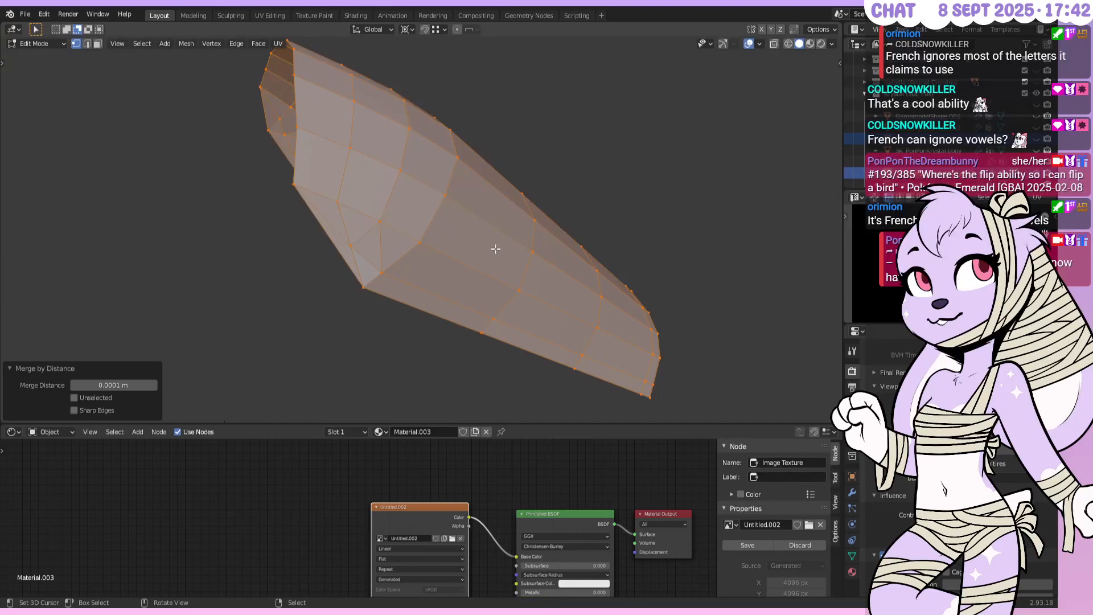
Orbit around the bracer mesh to check the cleaned, rounded tip
middle_click_drag(496, 251, 394, 247)
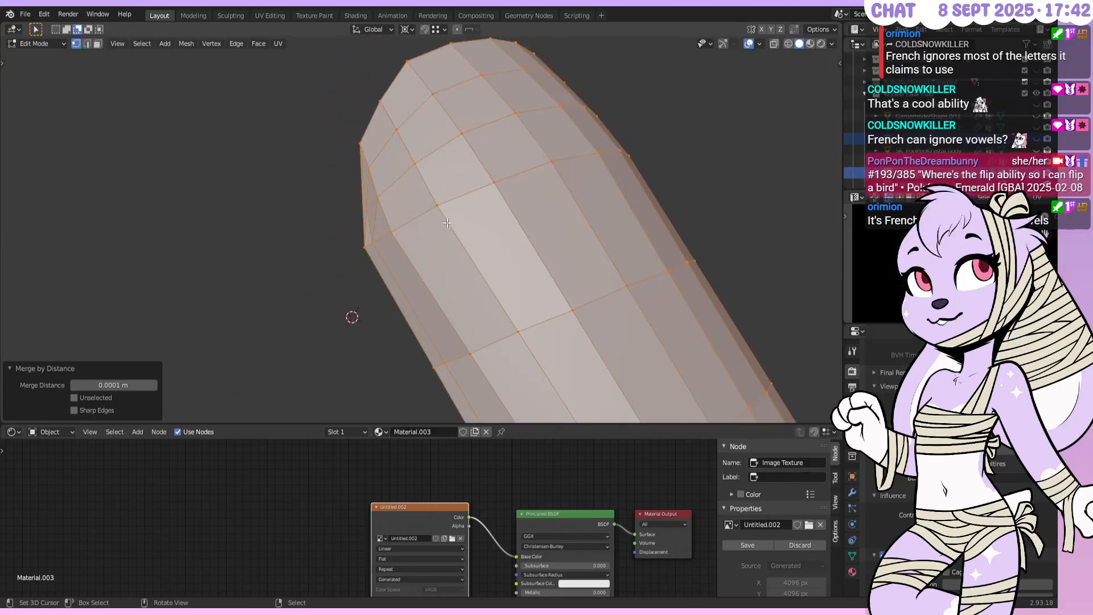
middle_click_drag(447, 223, 539, 235)
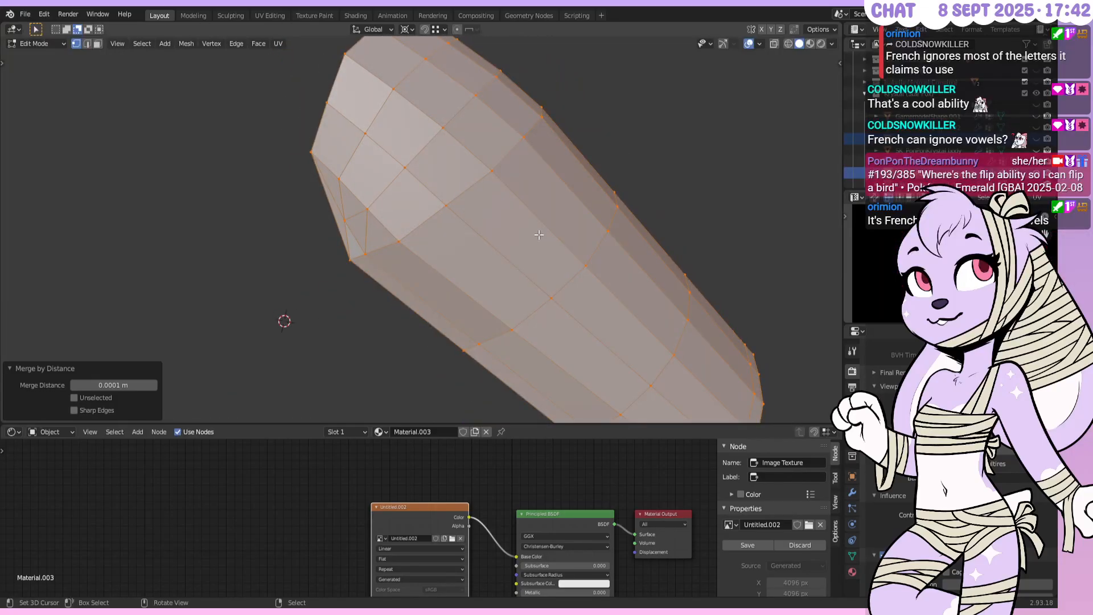
middle_click_drag(518, 273, 561, 244)
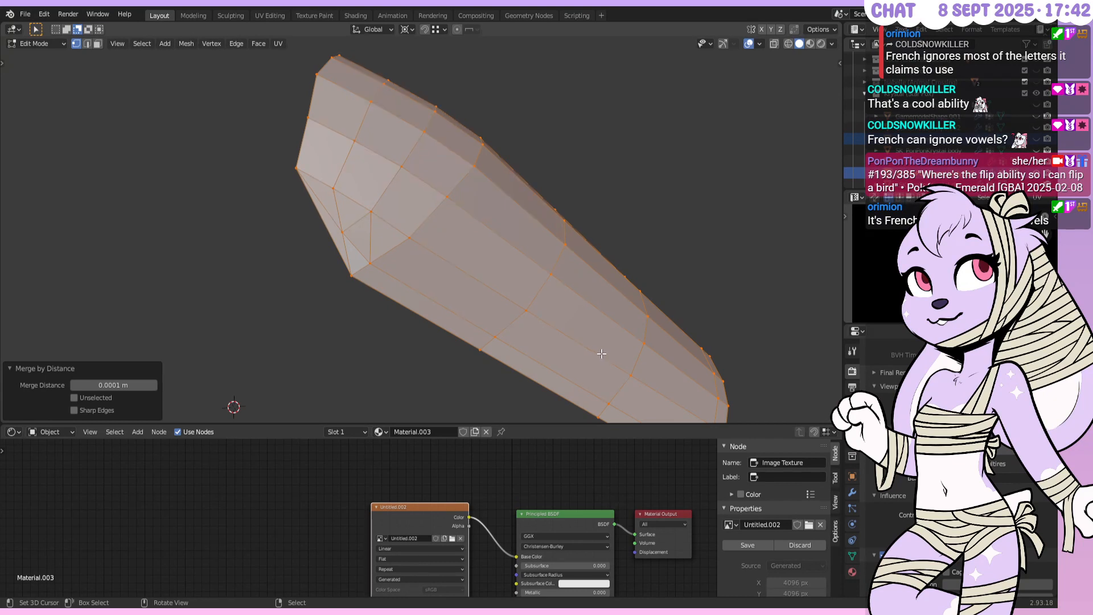
middle_click_drag(608, 351, 538, 373)
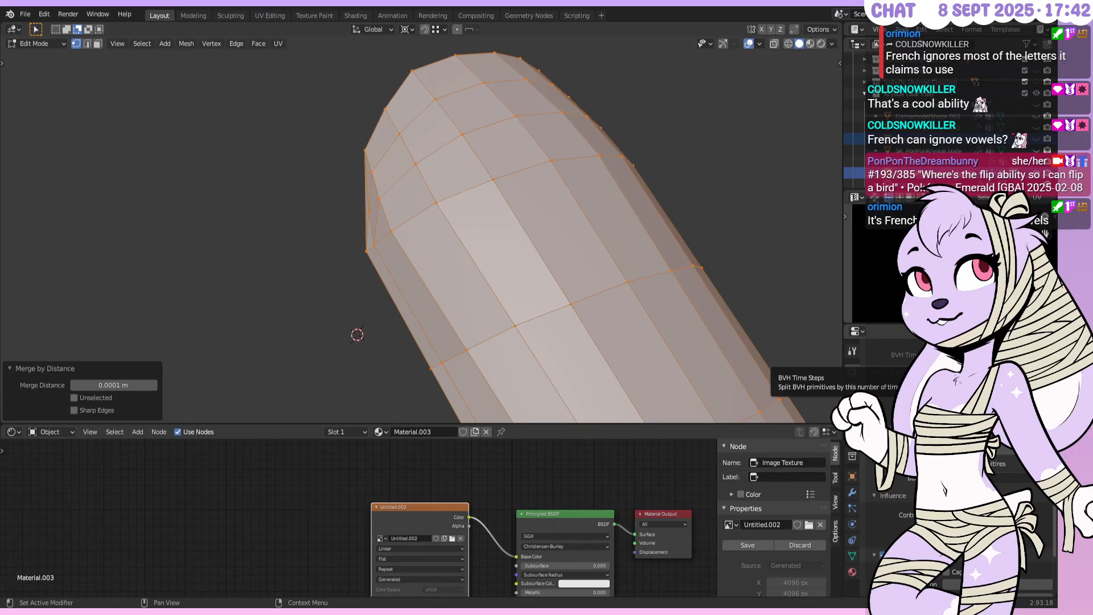
middle_click_drag(631, 322, 599, 239)
scroll(599, 238, "down", 4)
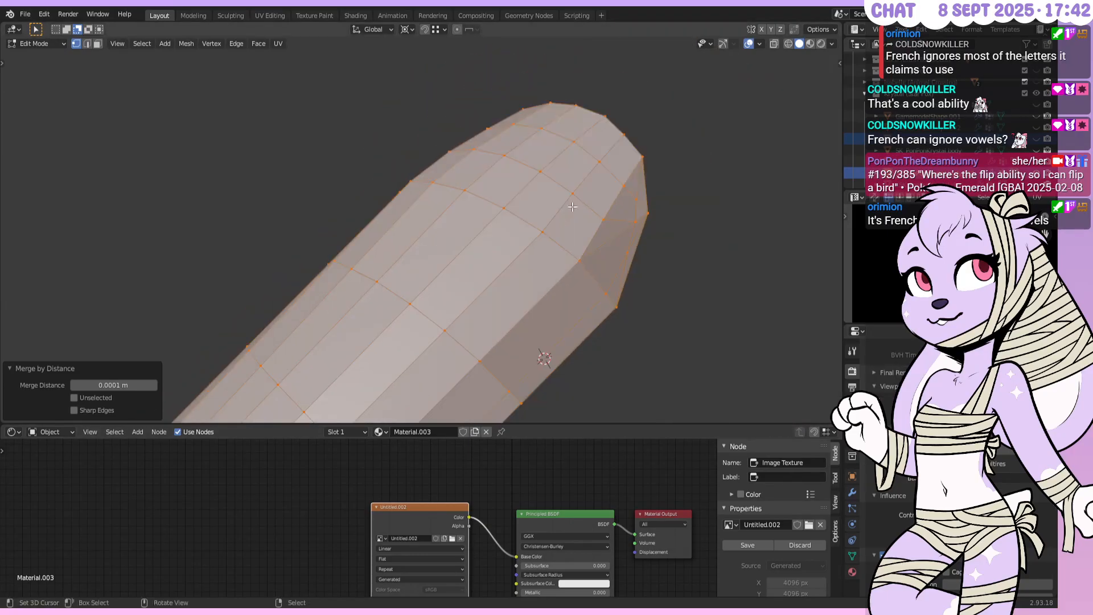
Subdivide the edge between two selected tip vertices
right_click(549, 242)
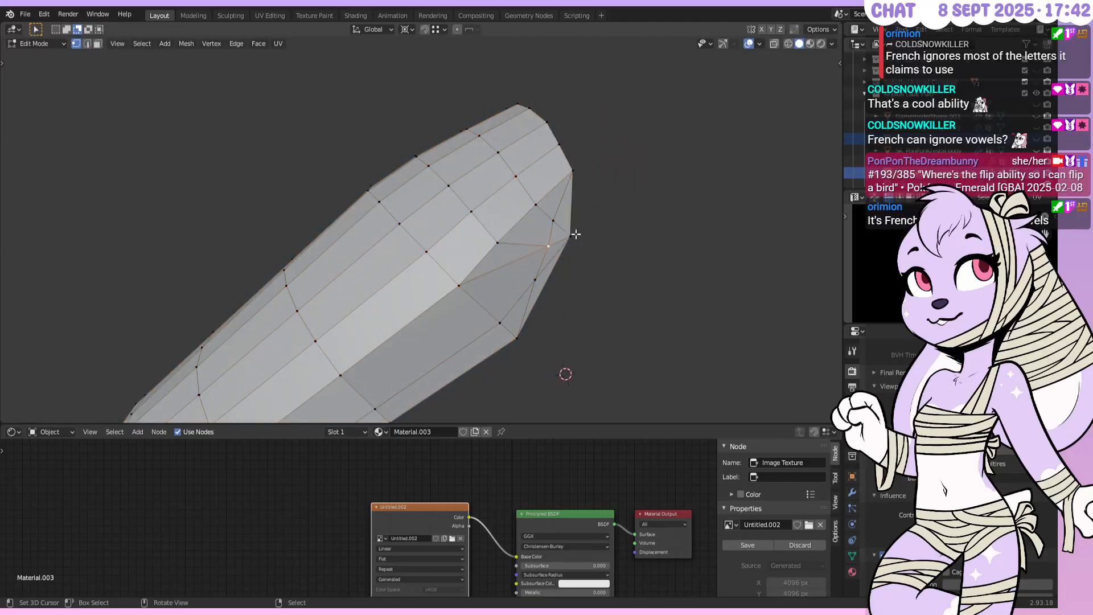
right_click(575, 234)
middle_click_drag(577, 234, 561, 227)
right_click(471, 313, "shift")
key("w")
left_click(518, 200)
Move the tip vertices onto their neighbours, then merge the whole mesh by distance
right_click(500, 260)
key("g")
right_click(504, 219)
key("g")
left_click(490, 250, "ctrl")
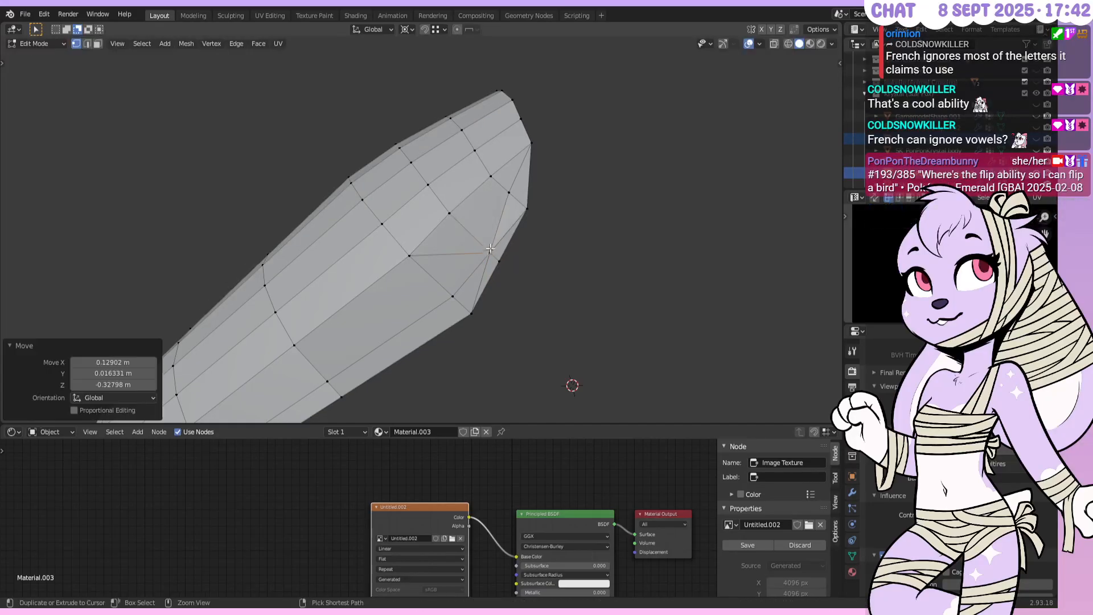
right_click(509, 191)
key("g")
key("g")
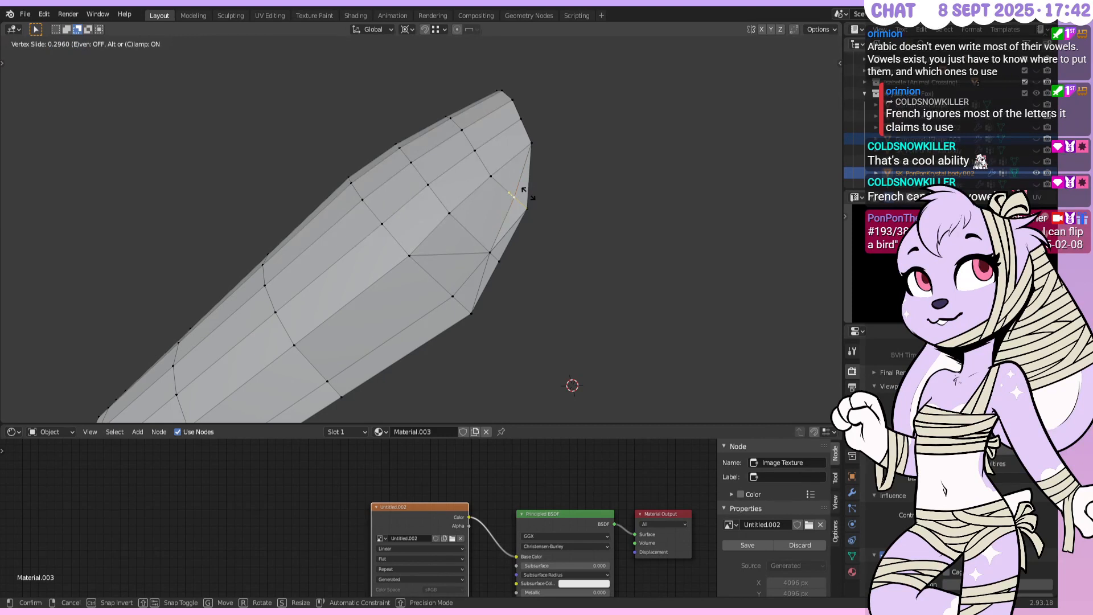
left_click(532, 190)
key("a")
key("F3")
key("Return")
Dissolve the two adjacent edges at the tube's tip
left_click(87, 44)
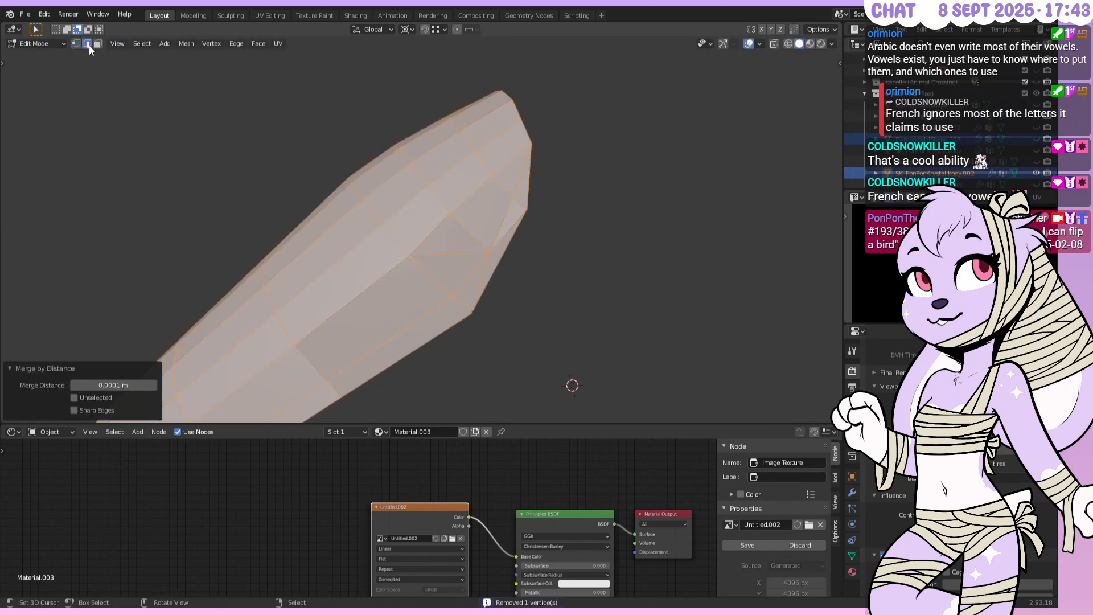
left_click(469, 251)
left_click(511, 232, "shift")
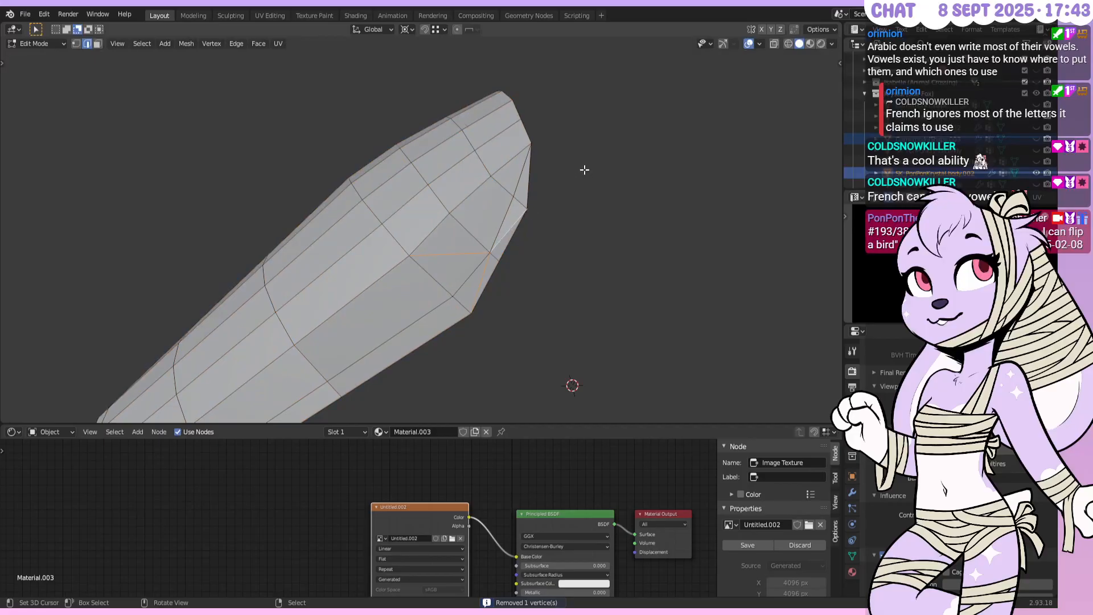
key("x")
left_click(541, 249)
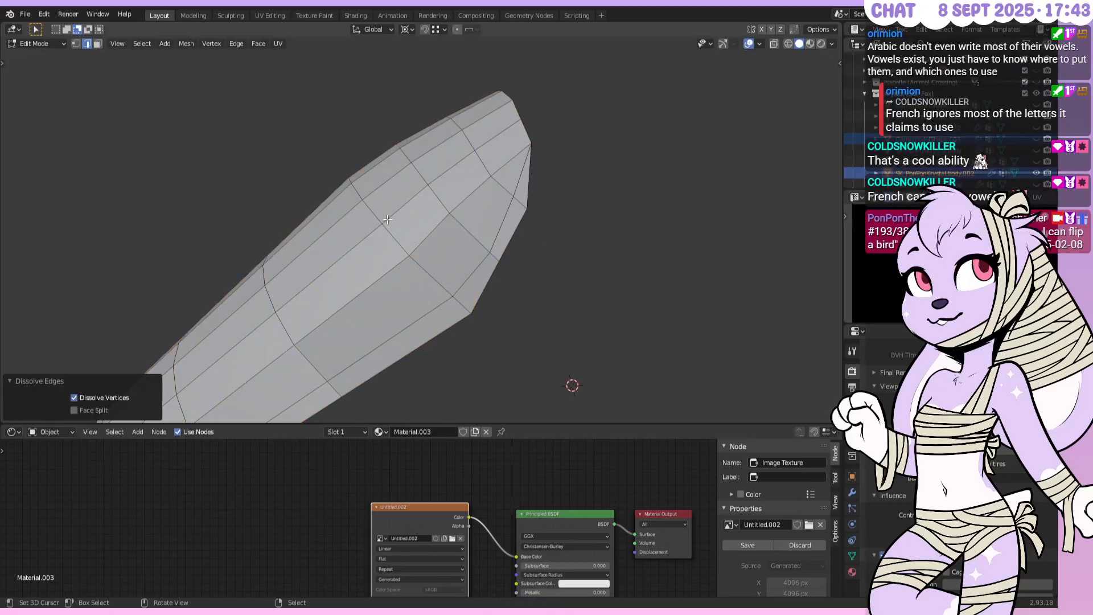
middle_click_drag(387, 219, 394, 229)
Subdivide the edge between another pair of tip vertices
left_click(76, 44)
middle_click_drag(319, 197, 570, 208)
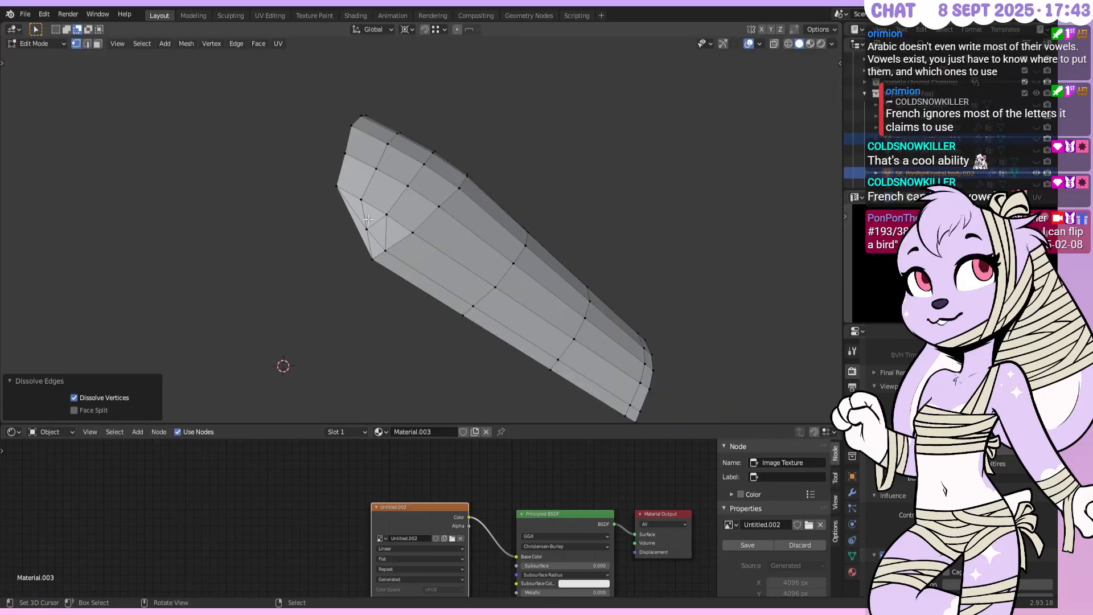
middle_click_drag(371, 215, 449, 218)
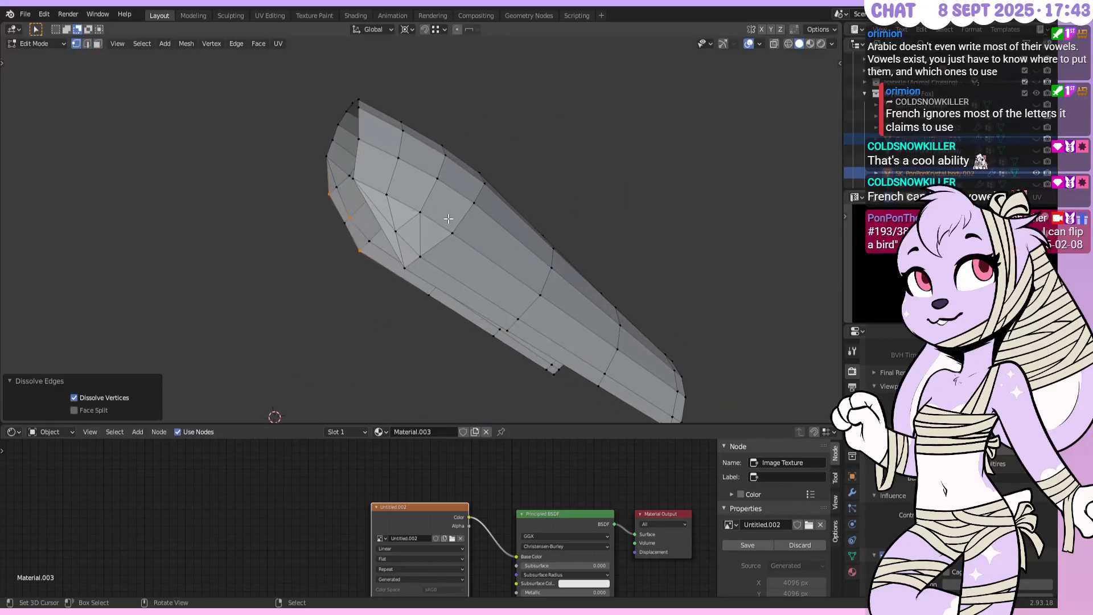
right_click(402, 266)
right_click(354, 181, "shift")
key("w")
left_click(354, 182)
scroll(382, 229, "down", 1)
scroll(384, 227, "down", 1)
scroll(384, 227, "up", 1)
Slide the new tip vertices along their edges at factor 0.250
right_click(384, 227)
scroll(387, 227, "up", 5)
middle_click_drag(411, 226, 489, 232, "shift")
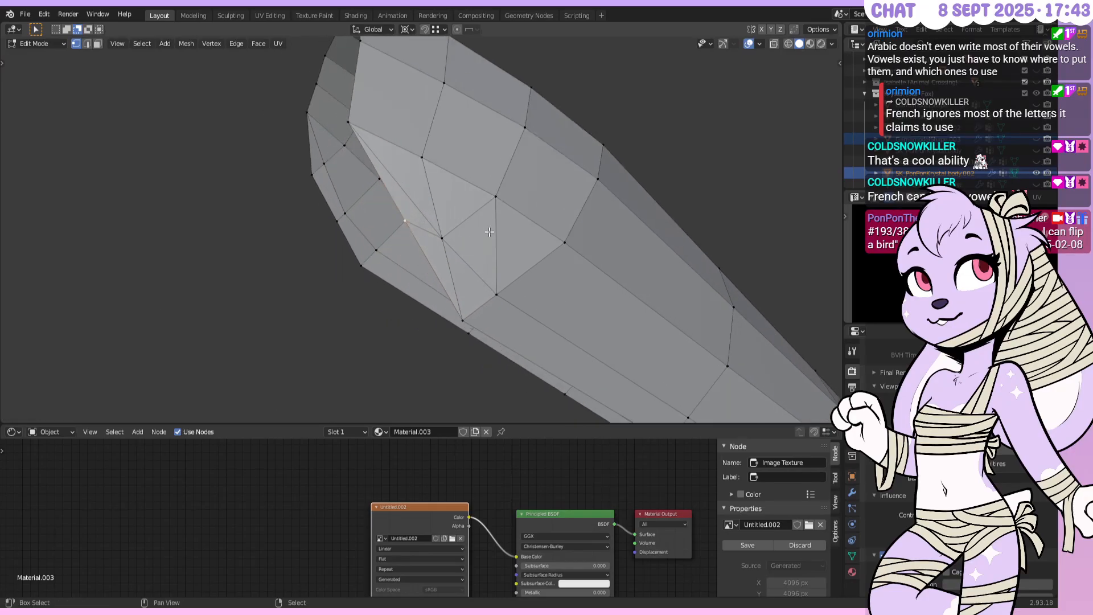
key("shift+v")
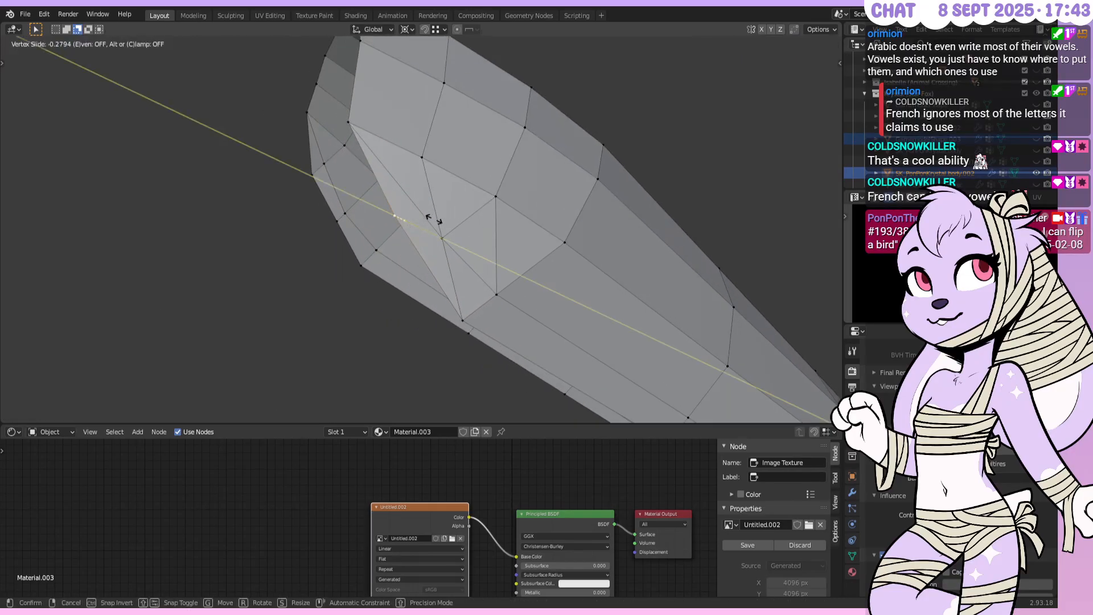
left_click(433, 219)
scroll(419, 208, "up", 3)
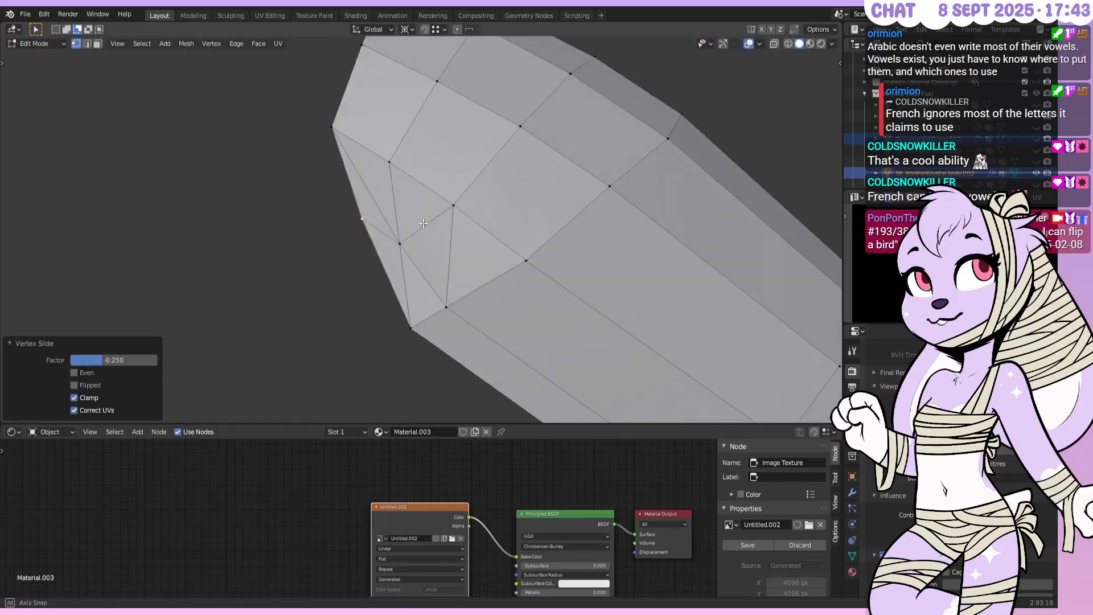
mouse_move(417, 206)
middle_mouse_down()
mouse_move(476, 149)
mouse_move(434, 198)
middle_mouse_up()
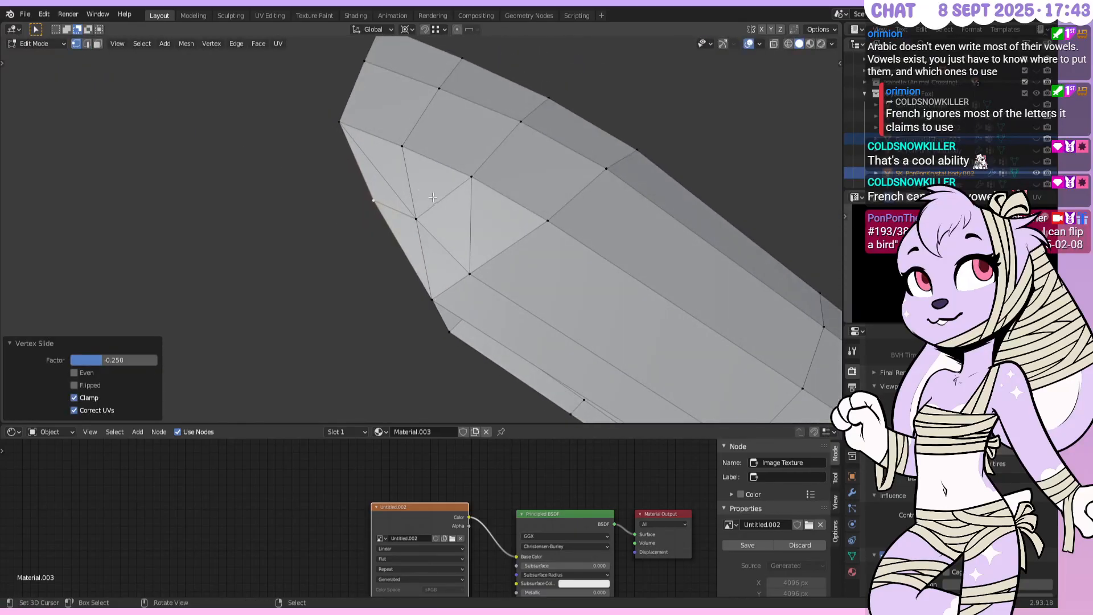
key("shift+v")
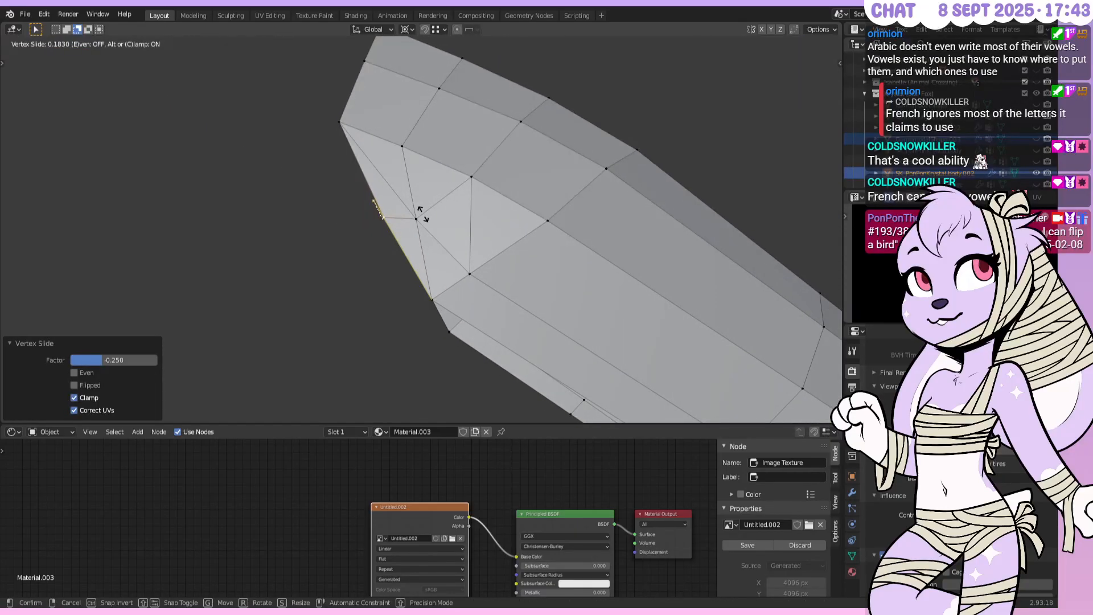
left_click(421, 215)
middle_click_drag(421, 214, 427, 231)
left_click(426, 232)
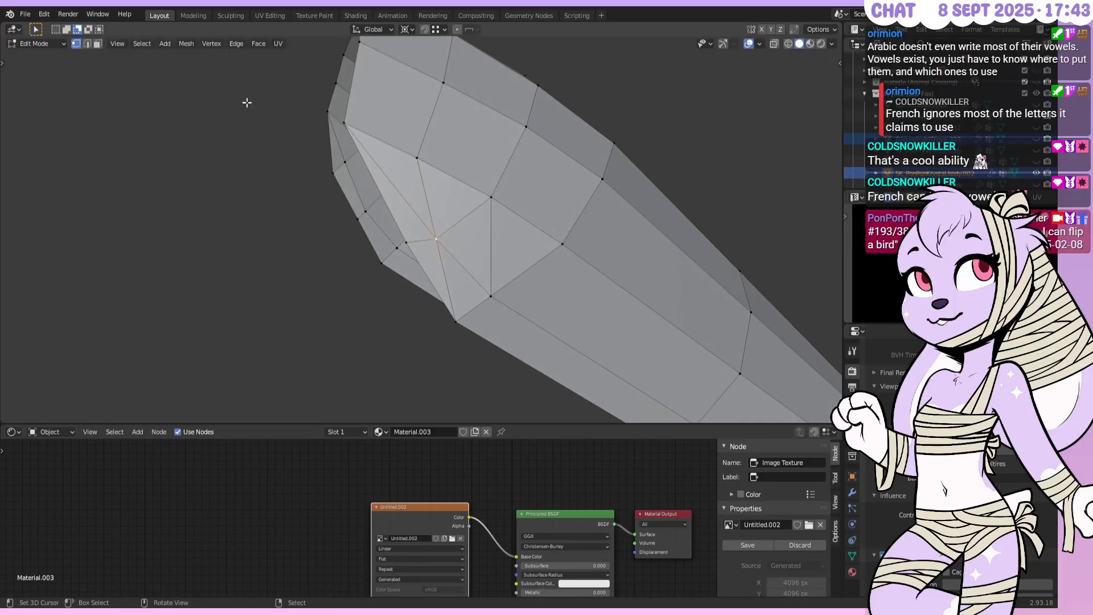
left_click(87, 43)
Add an edge loop near the tip at factor 0.25 with smoothness 1
middle_click_drag(455, 232, 451, 238)
key("ctrl+r")
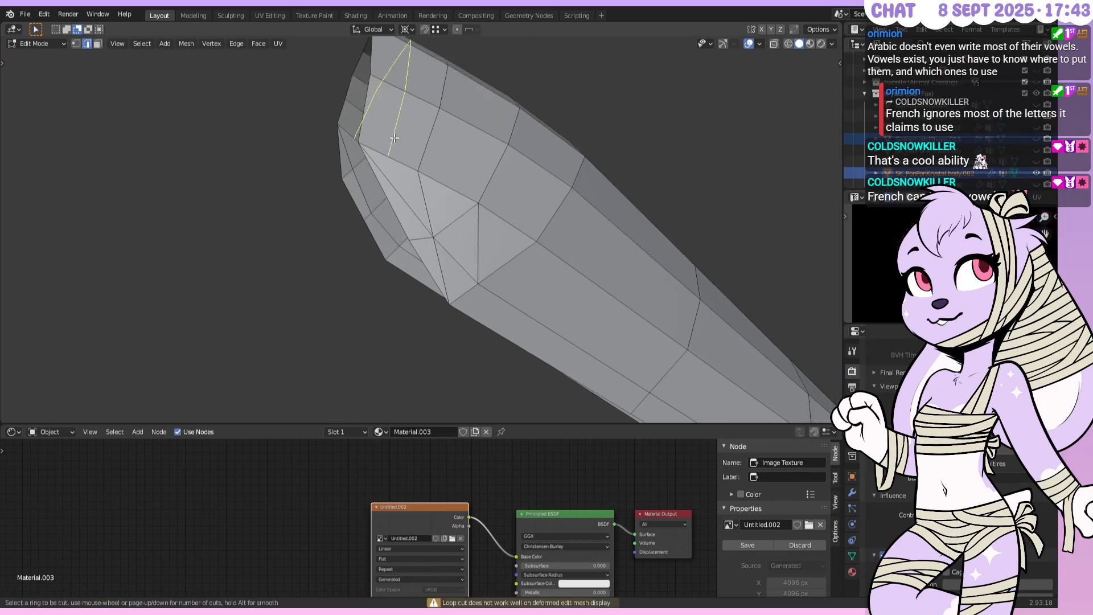
left_click(398, 138)
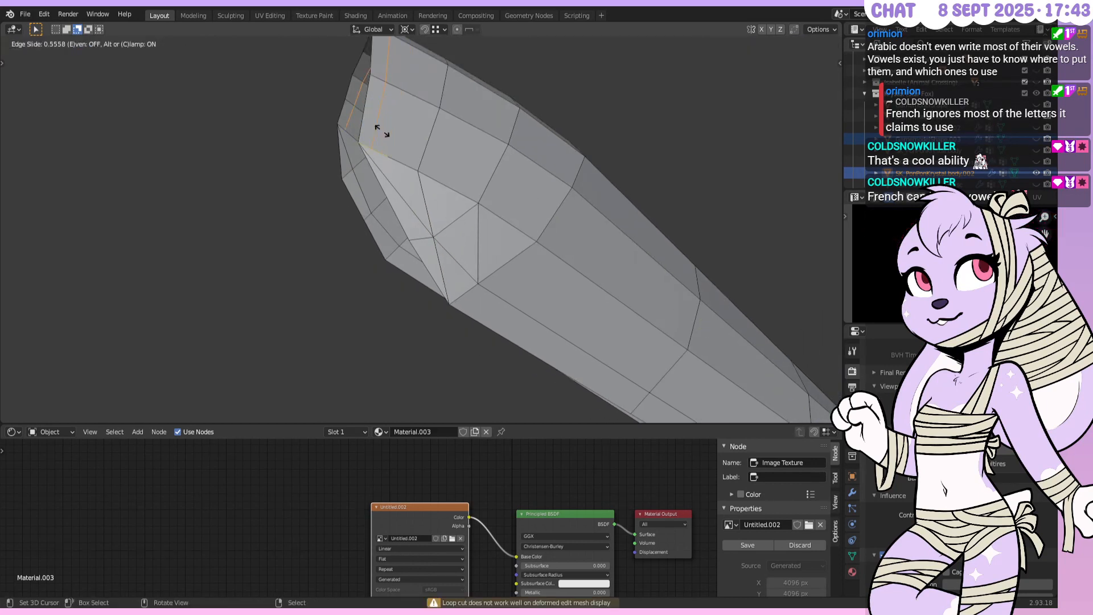
type(".5")
key("BackSpace")
type("25")
key("Return")
left_click(122, 337)
type("1")
key("Return")
Triangulate two faces at the tube's tip
middle_click_drag(578, 173, 446, 200)
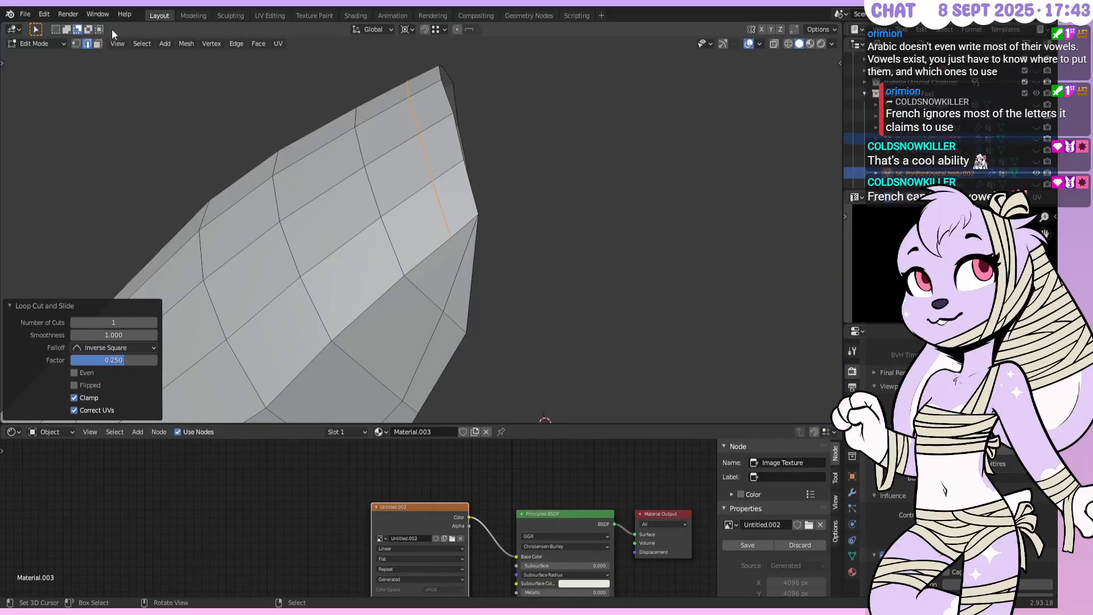
left_click(99, 44)
right_click(453, 255)
middle_click_drag(454, 255, 279, 210)
right_click(416, 197, "shift")
key("ctrl+t")
scroll(425, 198, "up", 2)
Dissolve the selected edges at the tip
key("alt+a")
left_click(87, 47)
right_click(405, 219)
right_click(404, 209)
right_click(435, 263, "shift")
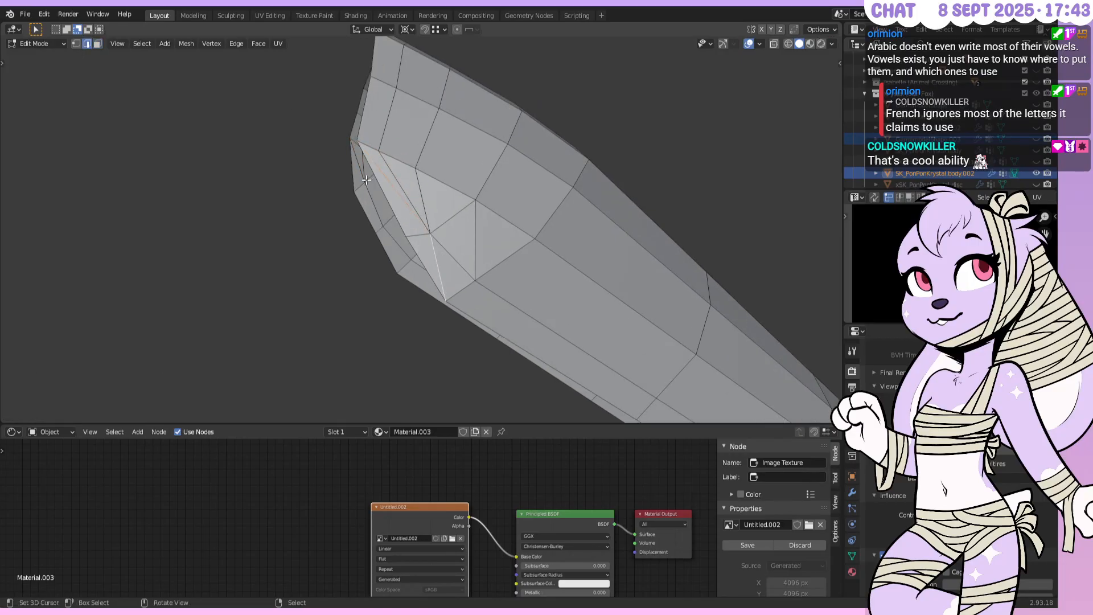
middle_click_drag(355, 179, 381, 199)
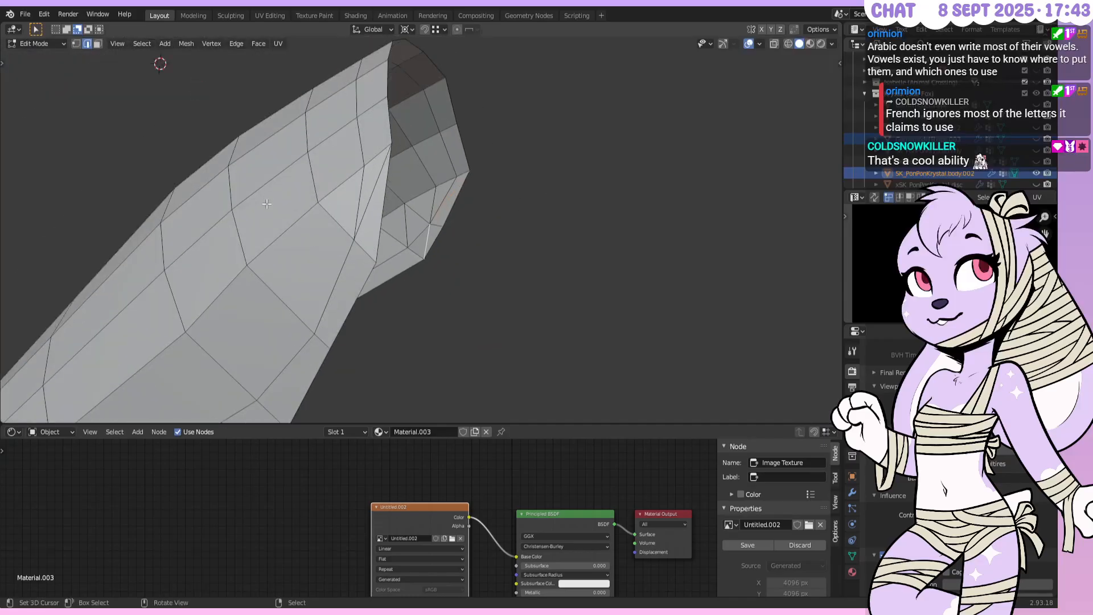
mouse_move(537, 158)
middle_mouse_down()
mouse_move(552, 163)
mouse_move(515, 159)
middle_mouse_up()
key("x")
left_click(550, 161)
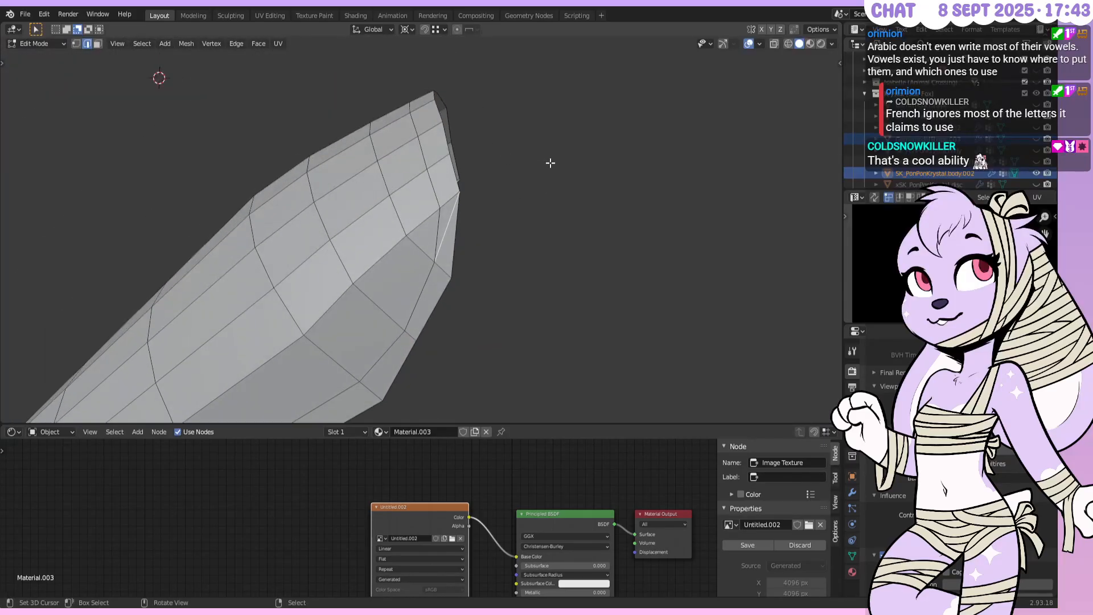
Slide two tip vertices along their edges by 0.1 and 0.15
left_click(76, 44)
scroll(449, 170, "up", 4)
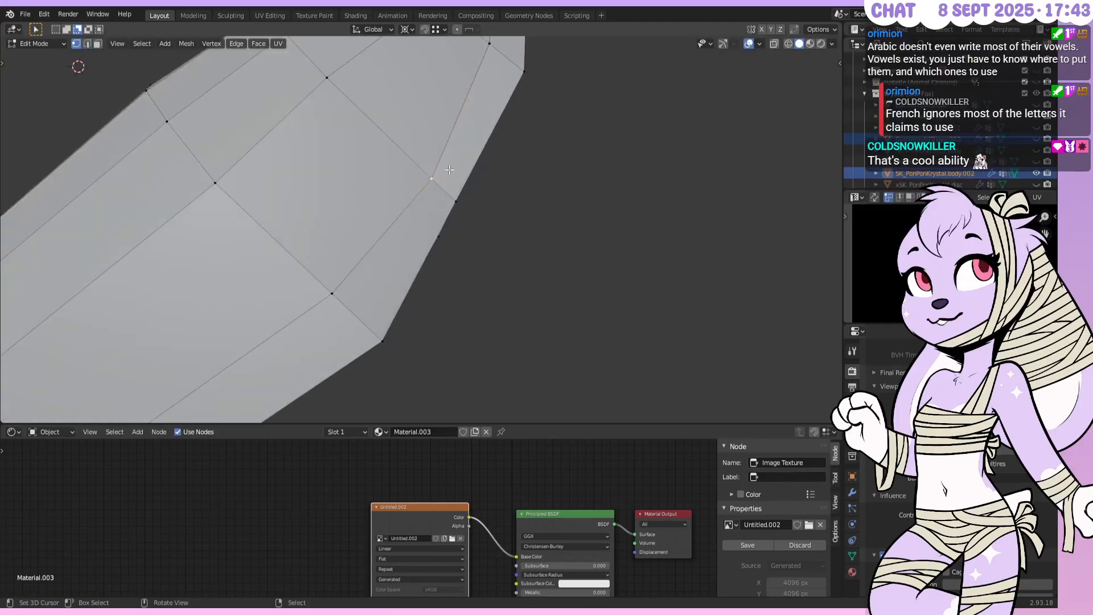
key("shift+v")
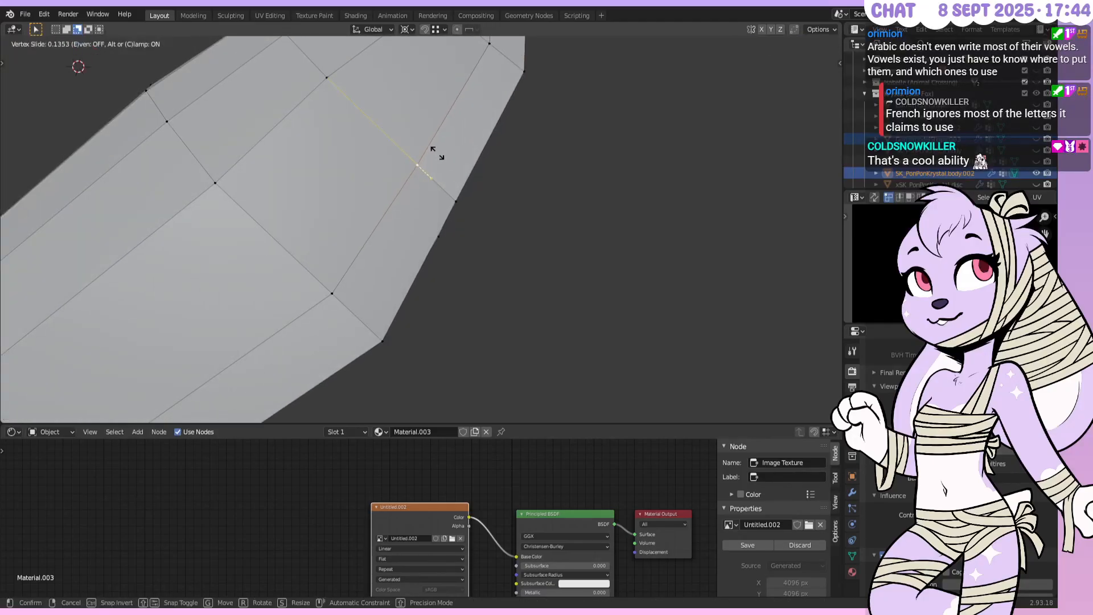
type("0.1")
key("Return")
scroll(437, 153, "down", 5)
middle_click_drag(438, 153, 294, 260)
middle_click_drag(447, 259, 460, 213)
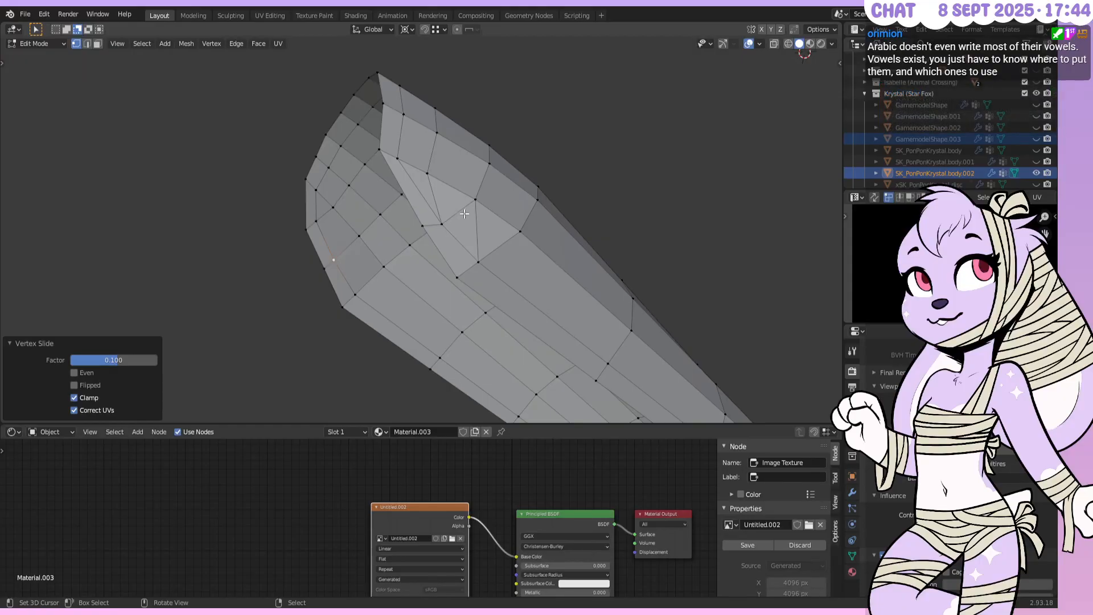
left_click(450, 220)
scroll(447, 211, "up", 4)
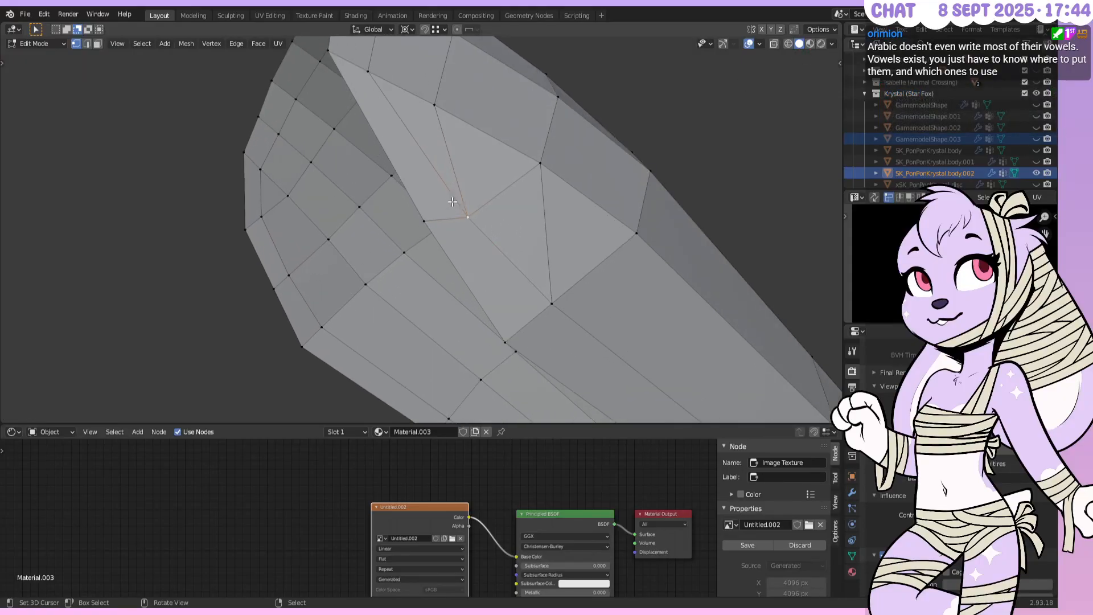
key("shift+v")
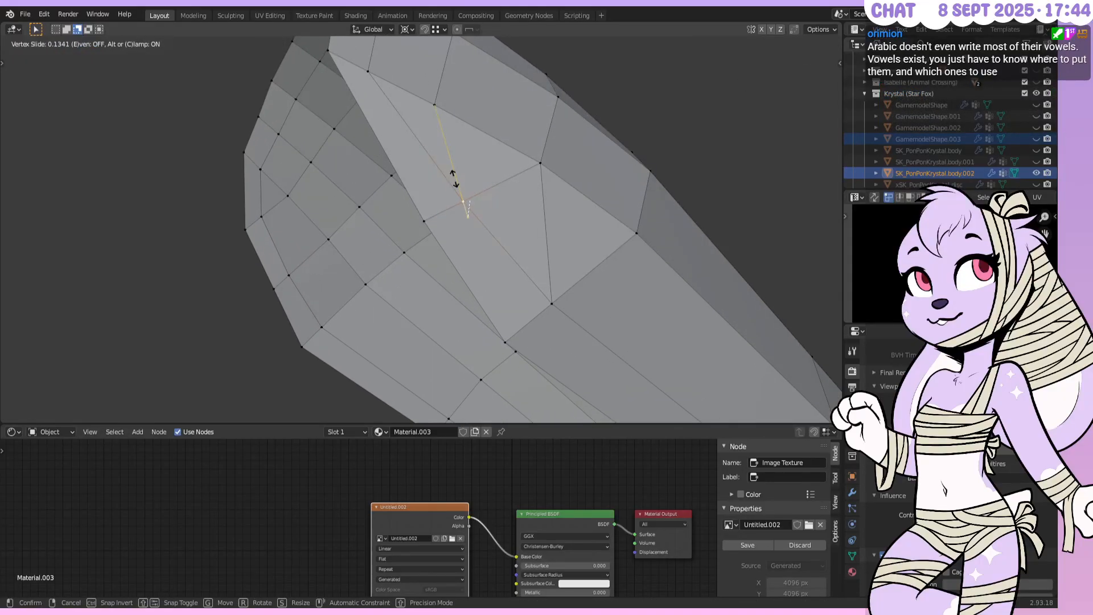
left_click(454, 180)
Look over the whole tapered tube and return to Object Mode
middle_click_drag(552, 213, 468, 255)
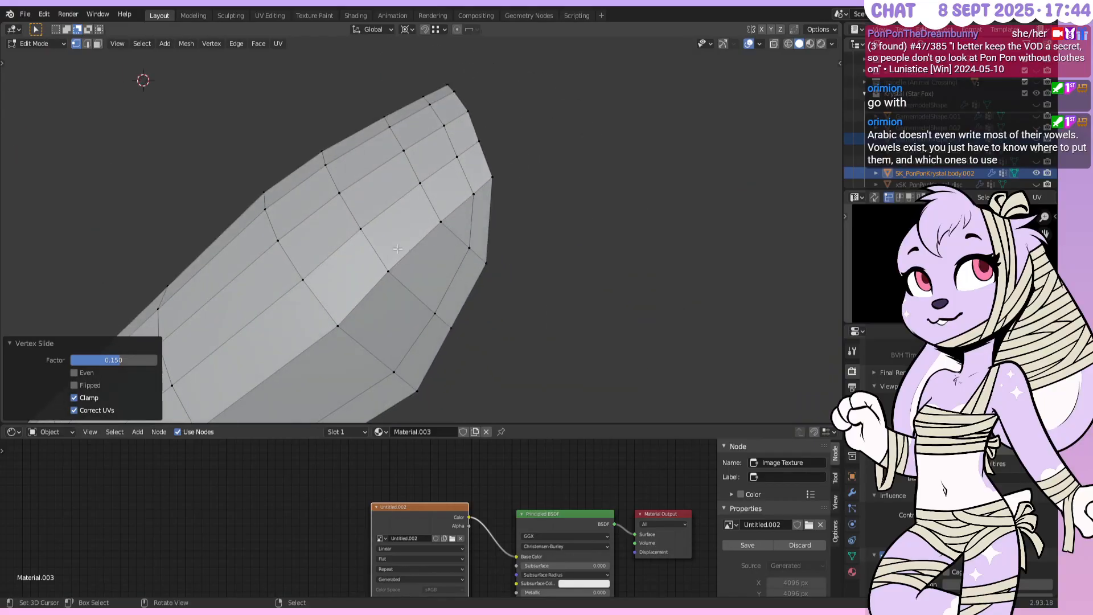
scroll(398, 249, "down", 3)
middle_click_drag(398, 249, 485, 238)
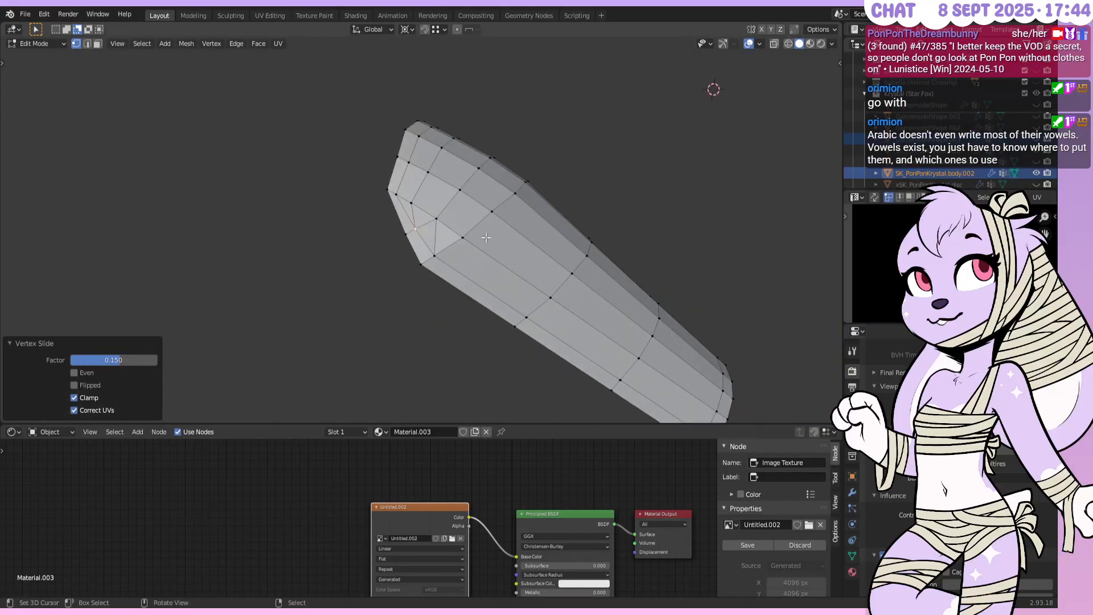
middle_click_drag(641, 285, 543, 228)
key("Tab")
Save the blend file with Ctrl+S and put the bracer shell back into Edit Mode
middle_click_drag(420, 227, 524, 250)
key("ctrl+s")
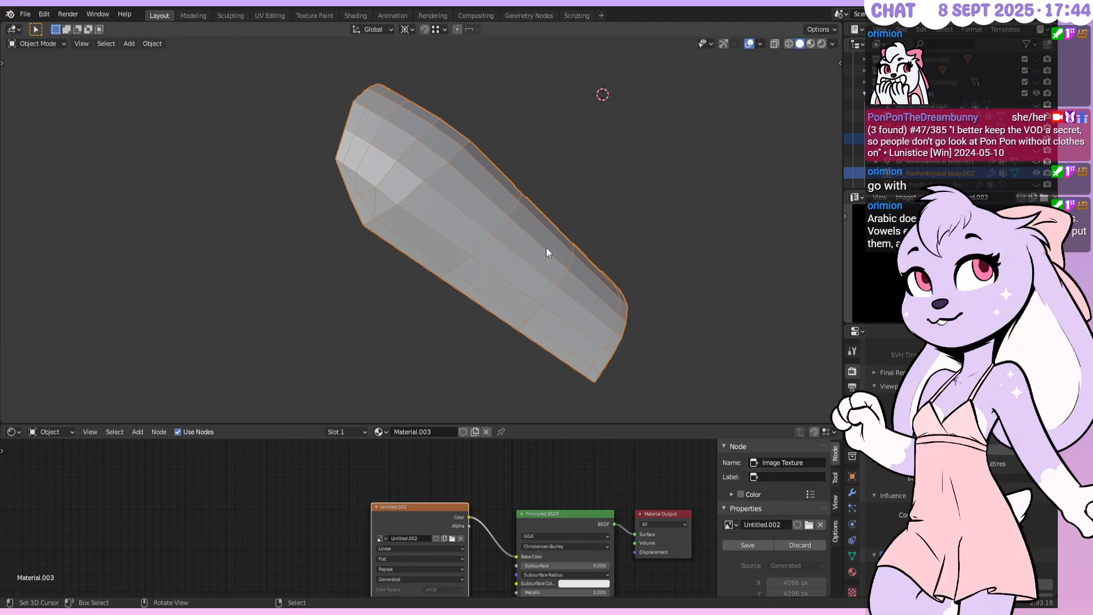
middle_click_drag(637, 243, 431, 237)
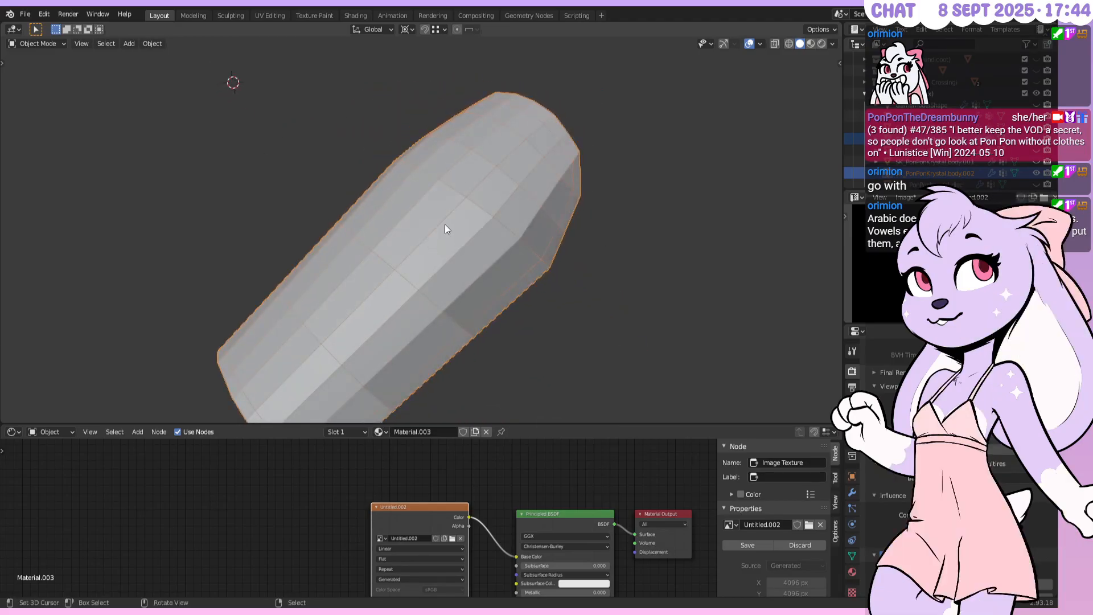
middle_click_drag(461, 224, 413, 228)
key("Tab")
Select the bottom-corner vertices and snap the 3D cursor to the top vertex
right_click(385, 243, "shift")
right_click(373, 249, "shift")
middle_click_drag(371, 249, 408, 107, "alt")
key("s")
key("y")
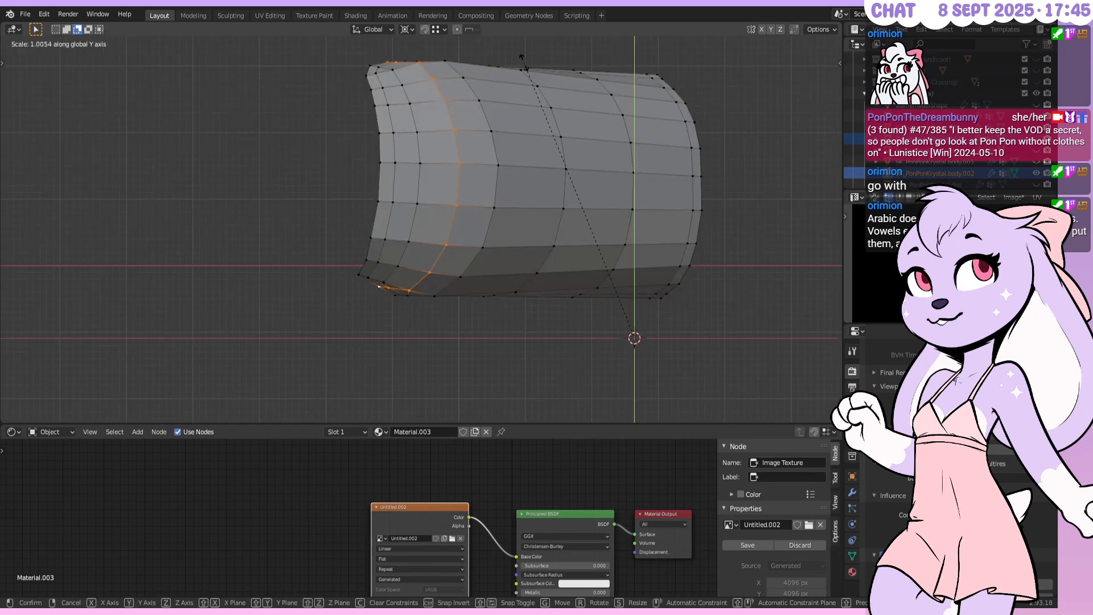
key("Escape")
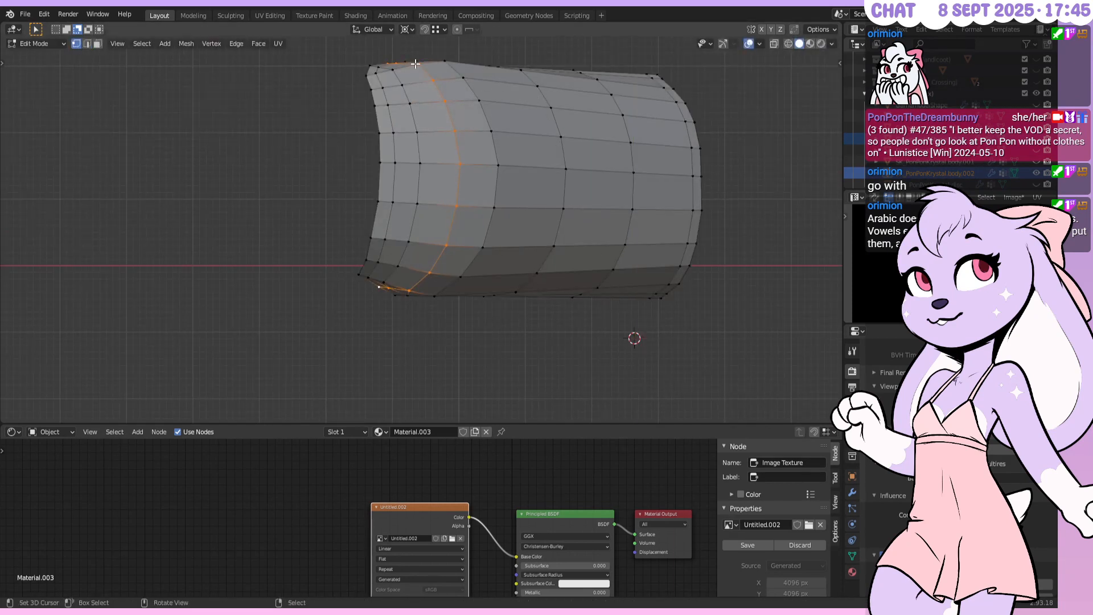
key("shift+s")
key("Escape")
right_click(389, 64)
key("shift+s")
left_click(390, 149)
Scale the top-to-bottom vertex path to 1.003 along Y
right_click(410, 289, "ctrl")
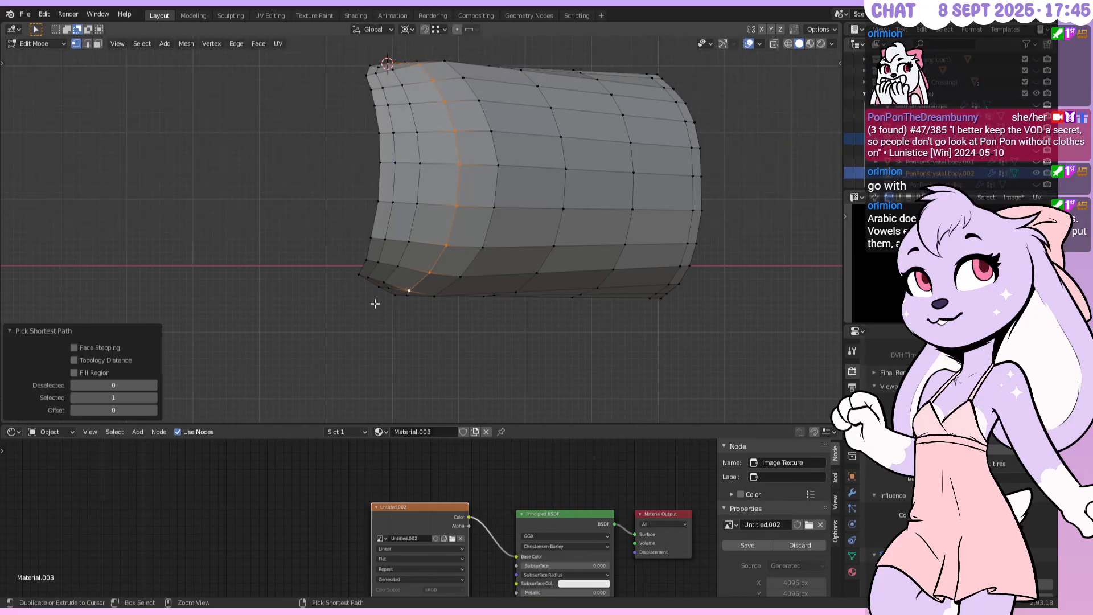
key("s")
key("y")
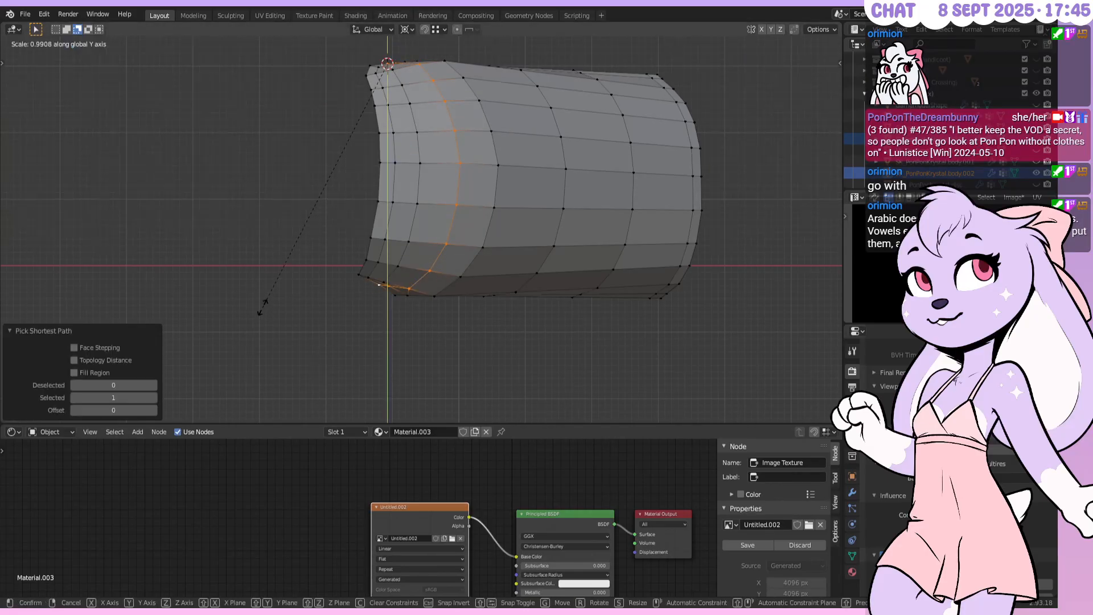
type("1.001")
key("minus")
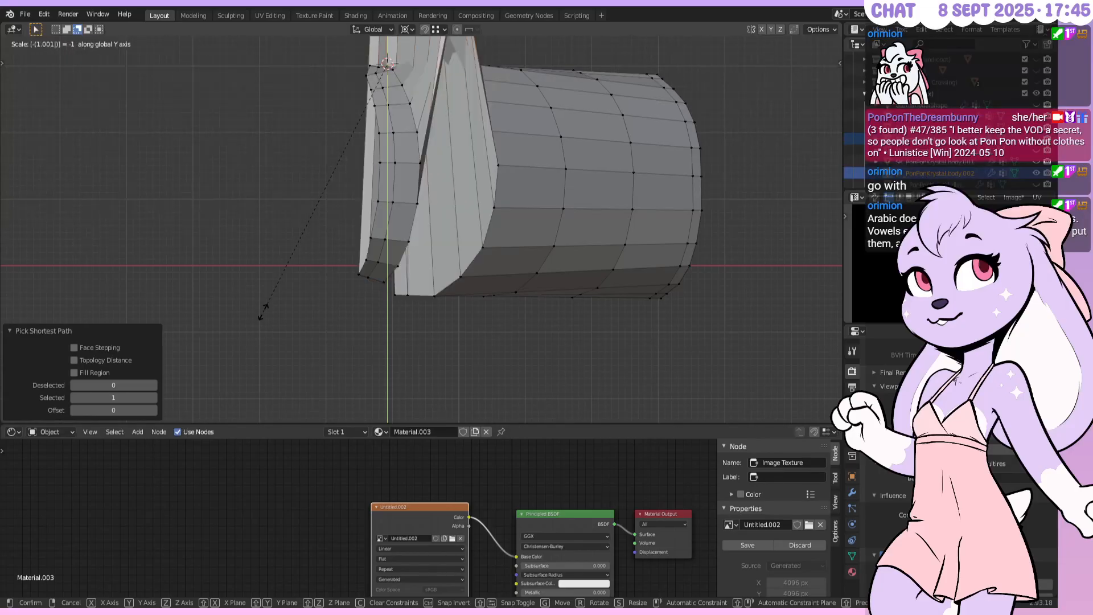
key("minus")
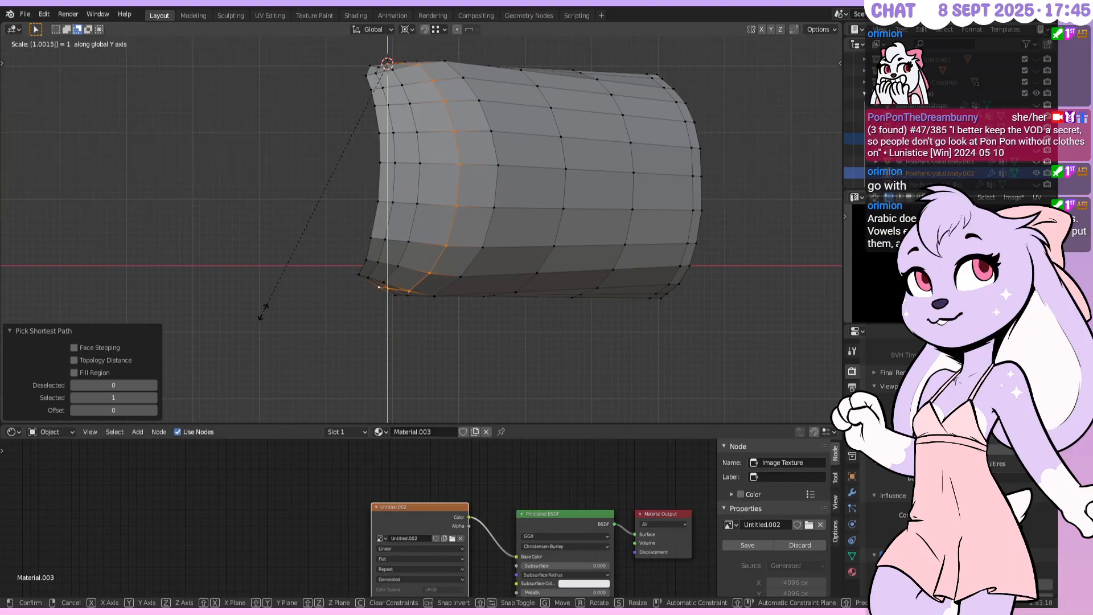
key("Return")
scroll(324, 339, "up", 2)
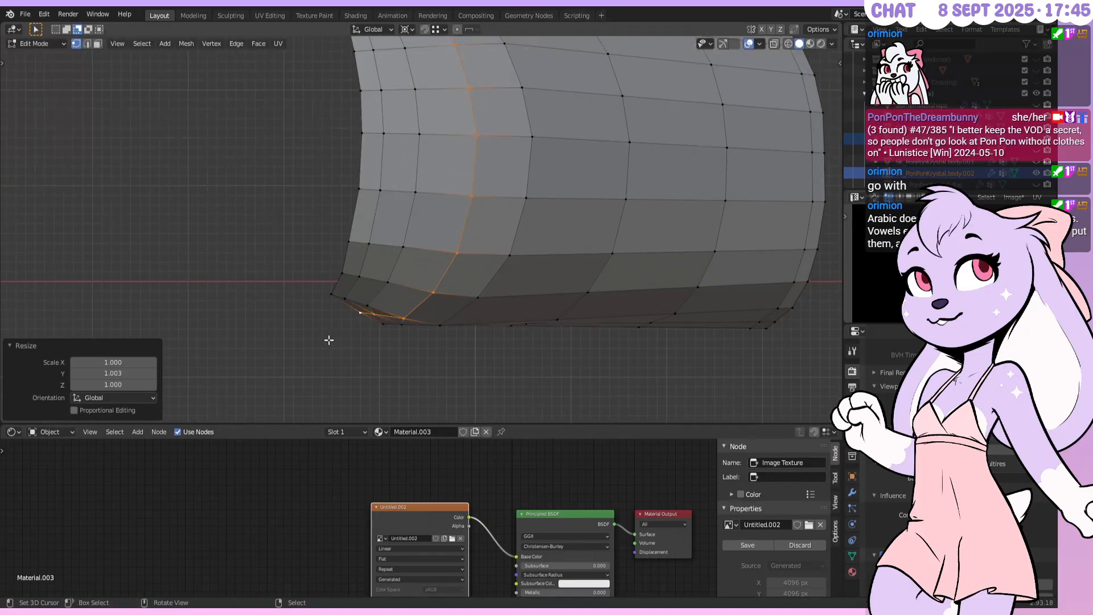
scroll(409, 302, "up", 3)
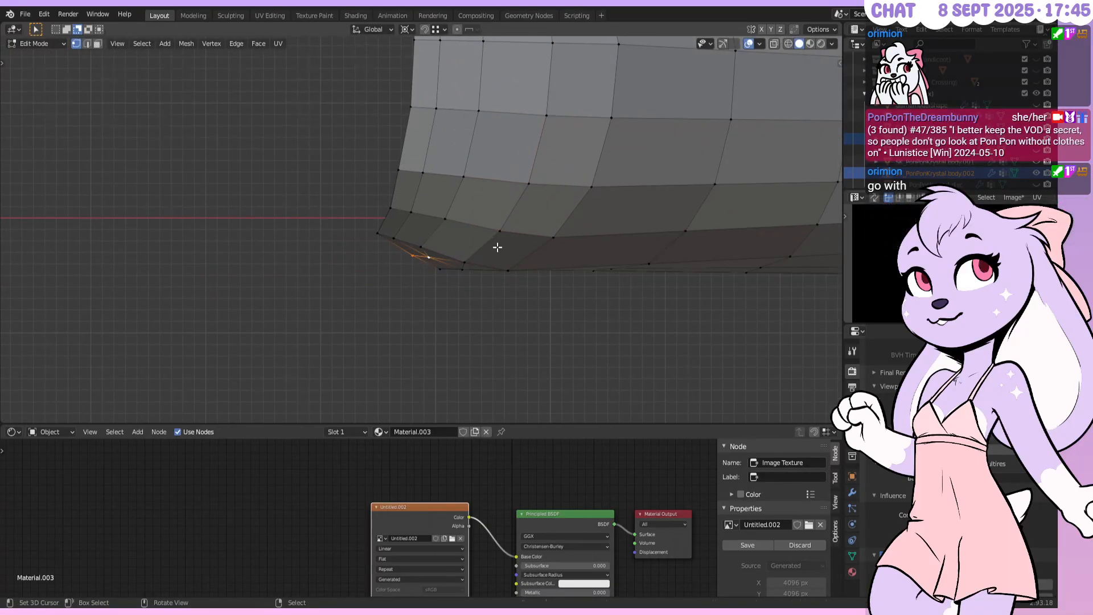
Move the corner vertices -0.025 m along Y and return to Object Mode
key("g")
key("y")
type("-0.025")
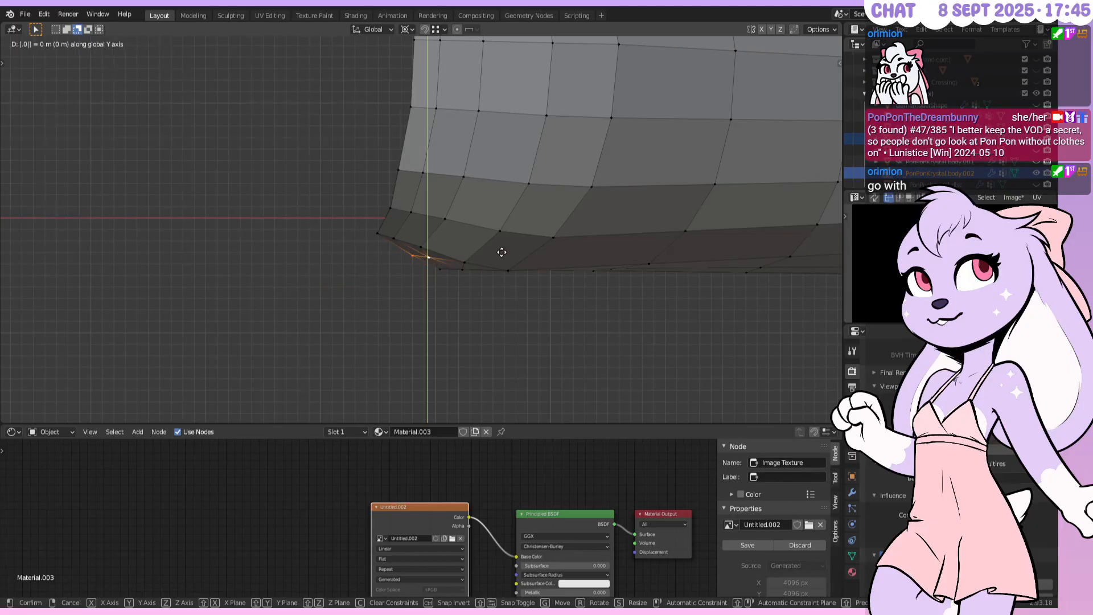
key("Return")
key("Tab")
Orbit around the bracer and save Pon Pon base17.blend
middle_click_drag(515, 246, 532, 187)
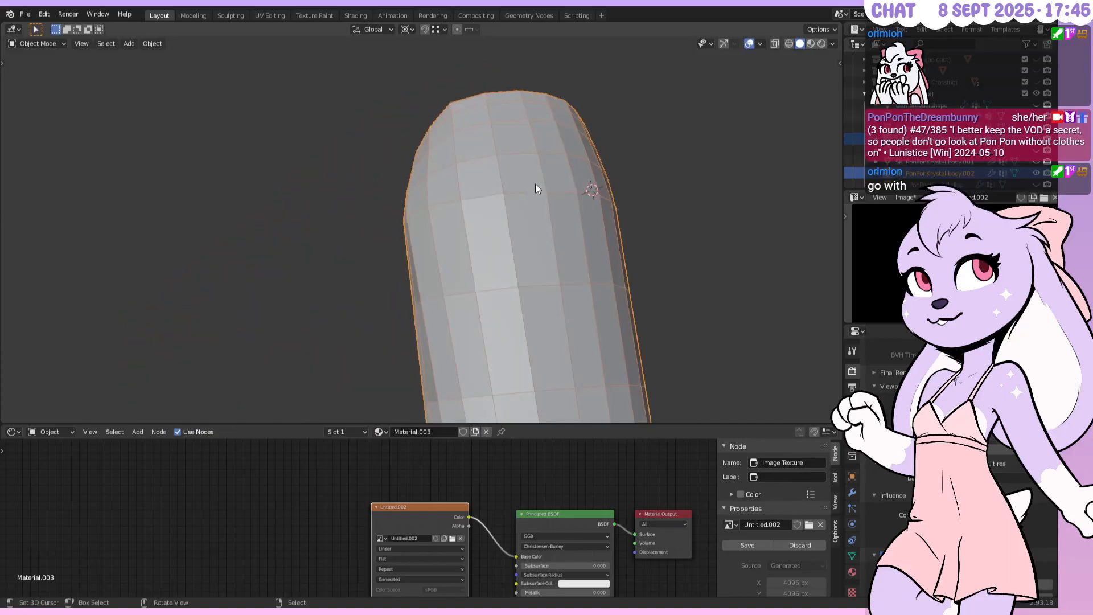
scroll(569, 162, "down", 3)
middle_click_drag(606, 138, 523, 216)
key("ctrl+s")
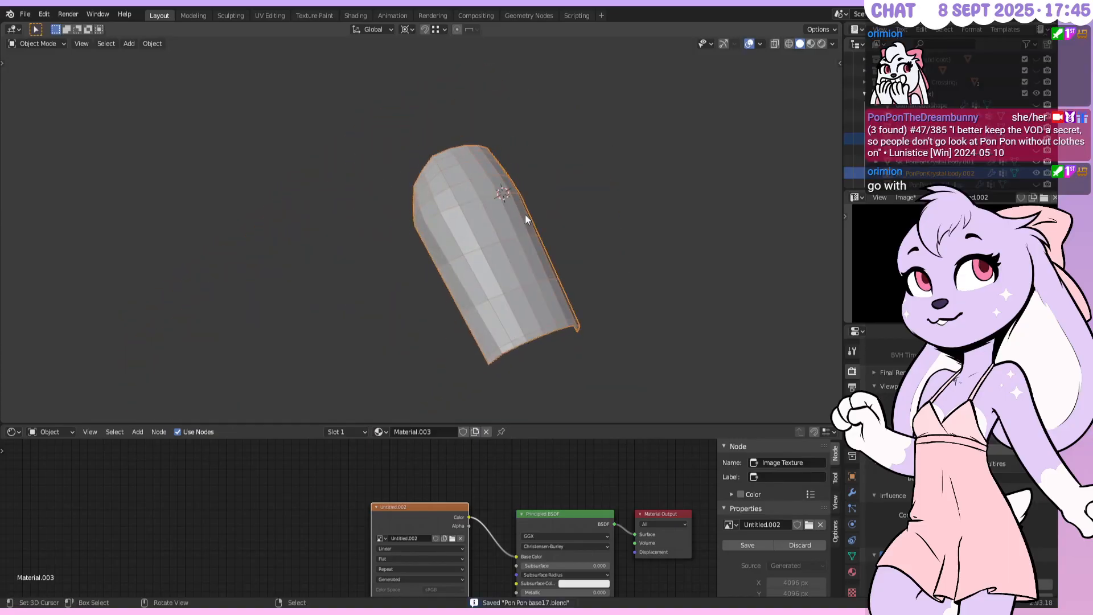
Switch the viewport to Material Preview, save again, and make the wireframe cage active
key("KP_1")
middle_click_drag(525, 214, 520, 156)
key("z")
left_click(527, 205)
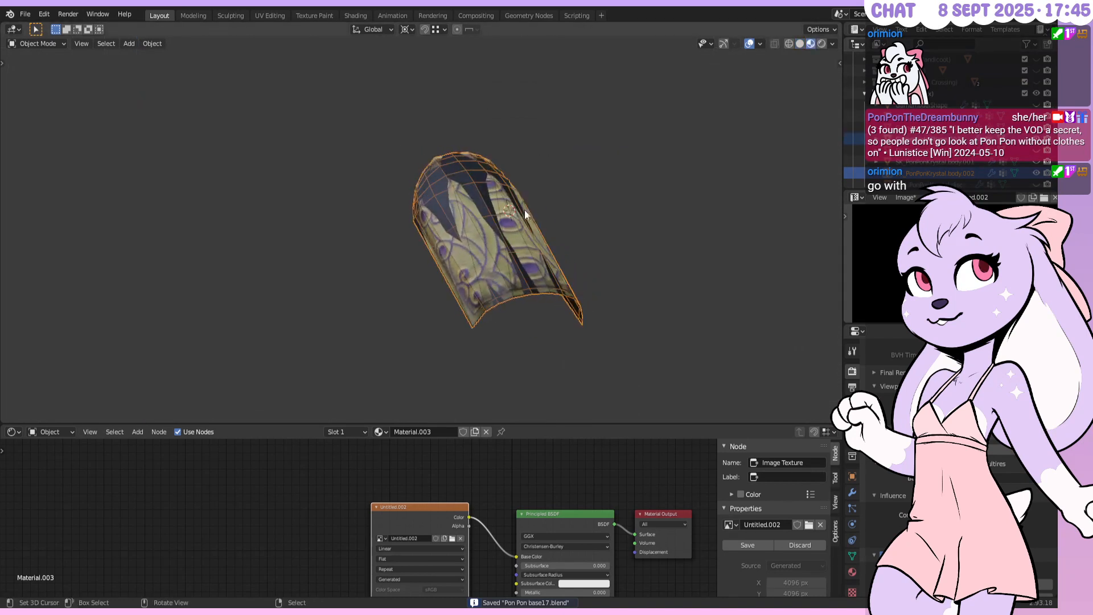
left_click(498, 244)
key("ctrl+s")
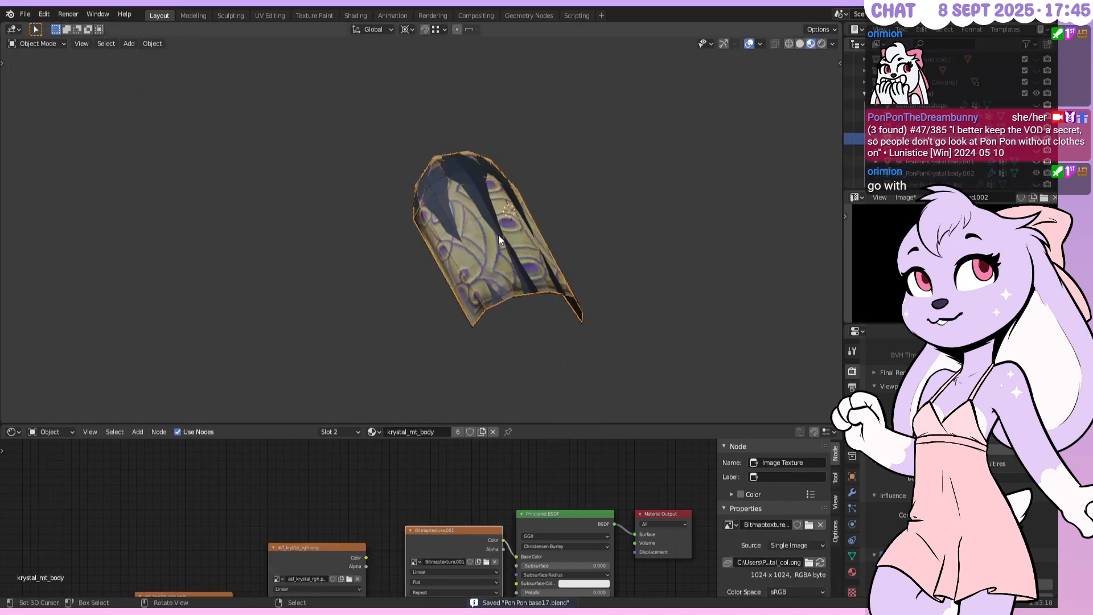
left_click(498, 235)
Recentre the bracer, turn it to a front view, and pan the image preview
middle_click_drag(508, 206, 438, 183, "shift")
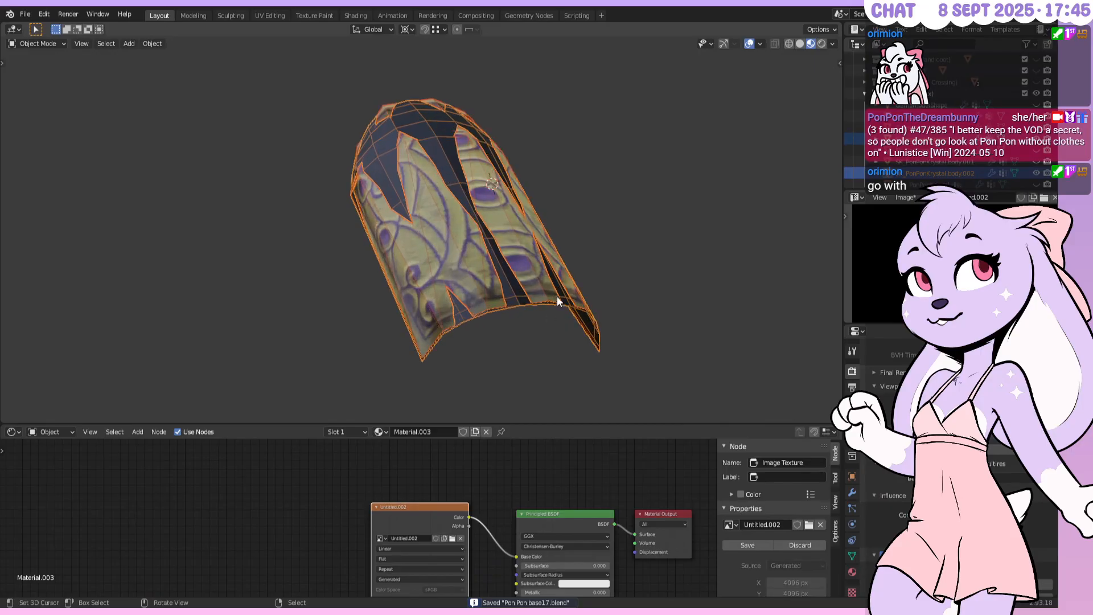
middle_click_drag(534, 317, 373, 293)
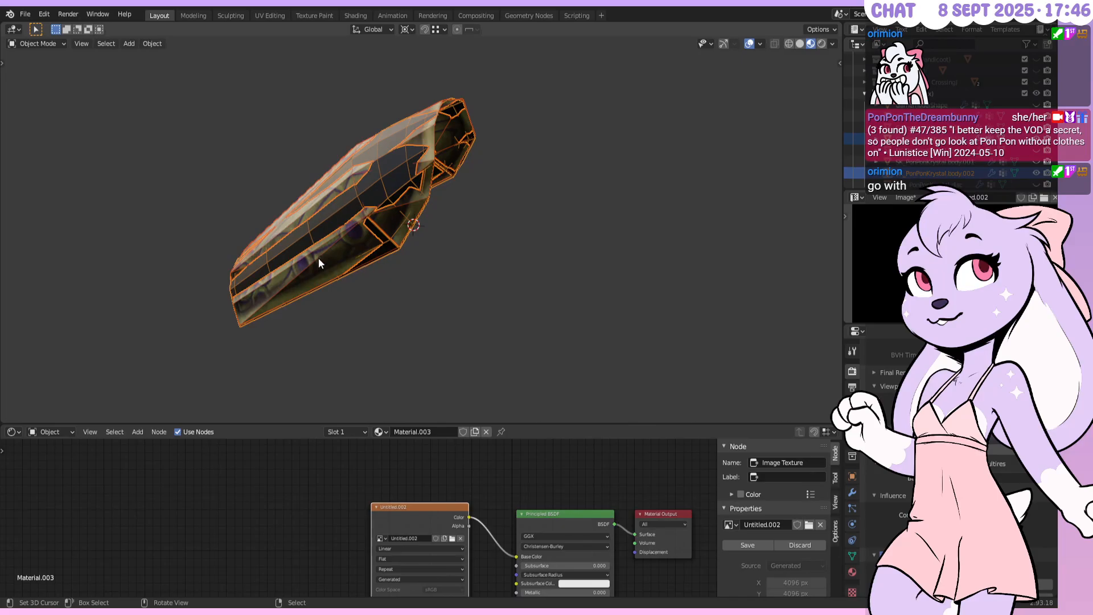
middle_click_drag(312, 234, 530, 189)
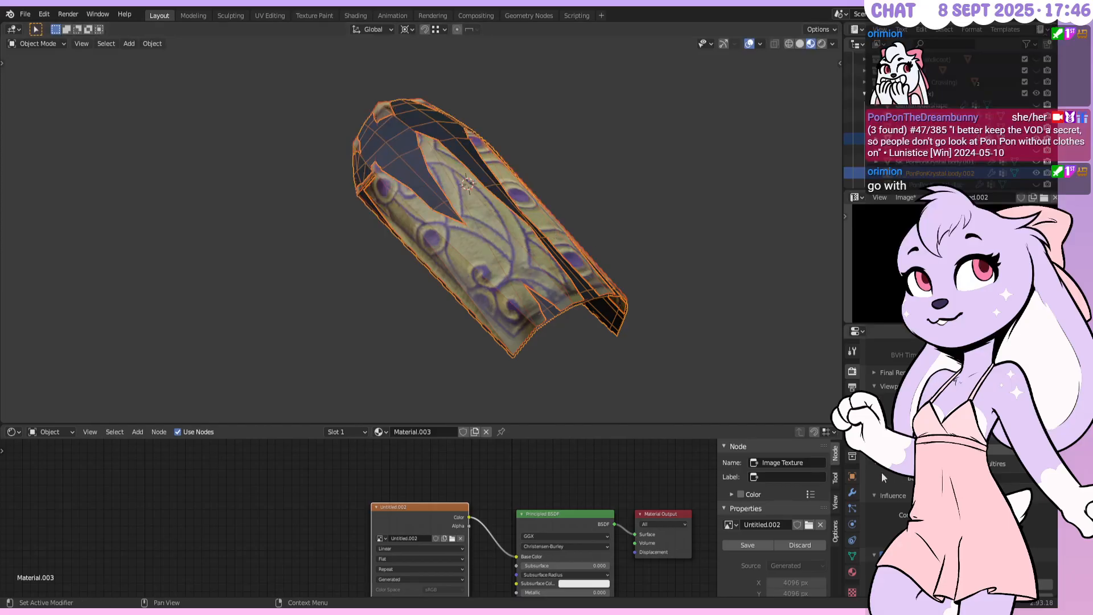
middle_click_drag(945, 262, 917, 192)
scroll(945, 261, "down", 3)
scroll(945, 262, "up", 3)
scroll(945, 262, "down", 4)
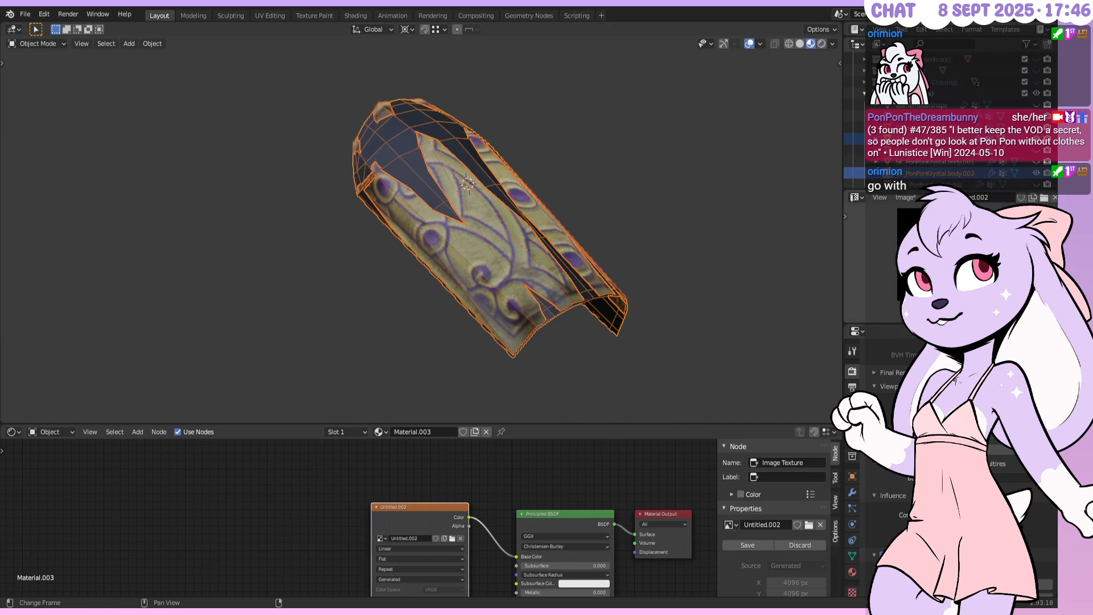
Unlink the node's old image and start a new one with its colour raised to white
left_click(460, 538)
left_click(410, 540)
left_click(425, 529)
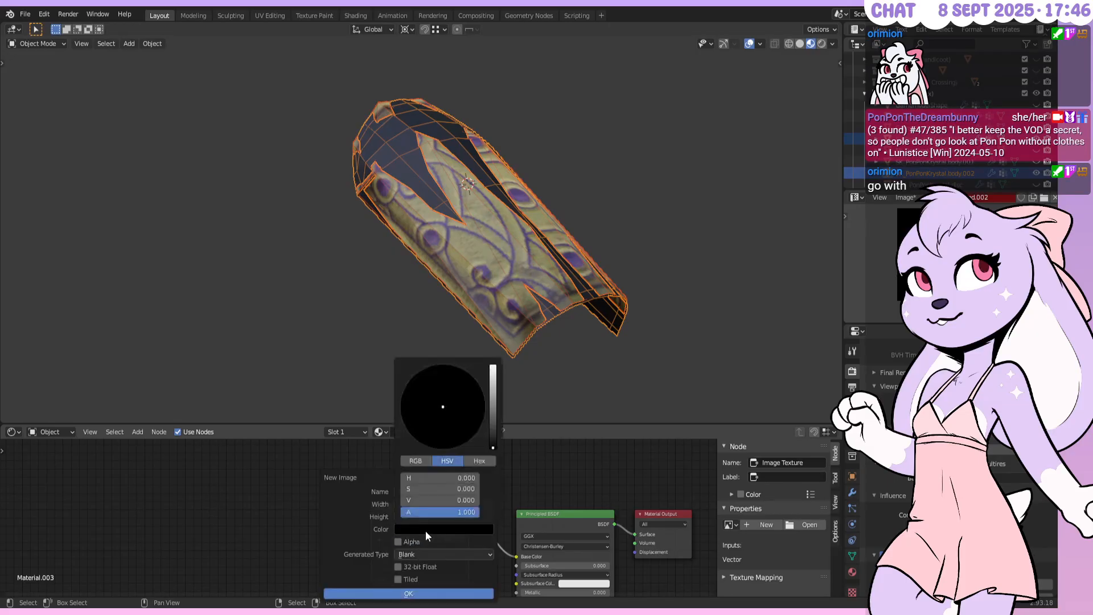
left_click_drag(492, 427, 491, 367)
Create the white 4096 px Untitled.003 image, save the file, and start the bake
left_click(354, 592)
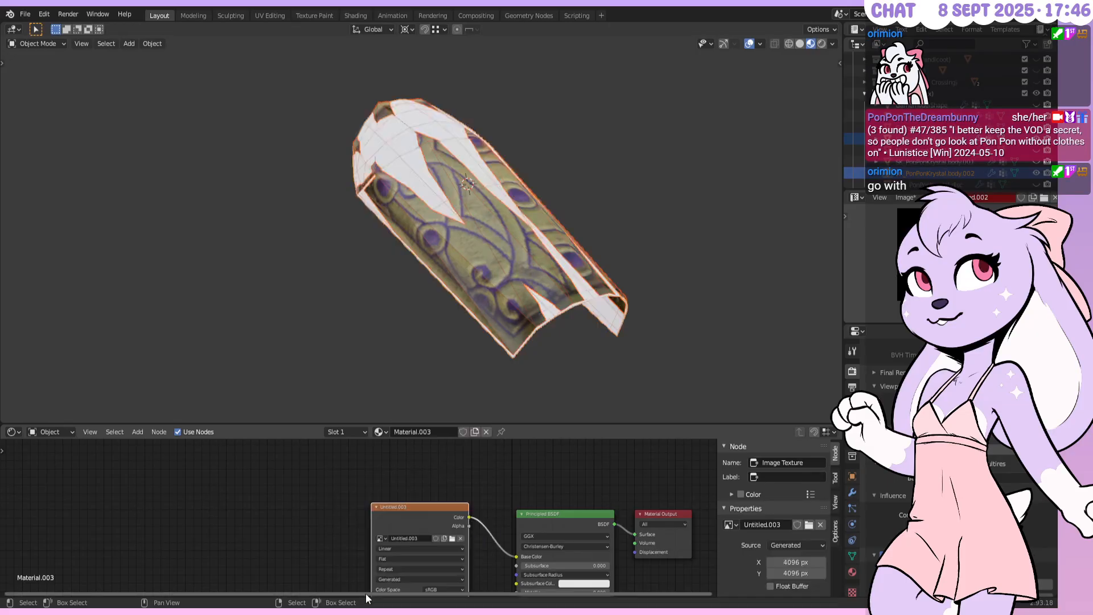
key("ctrl+s")
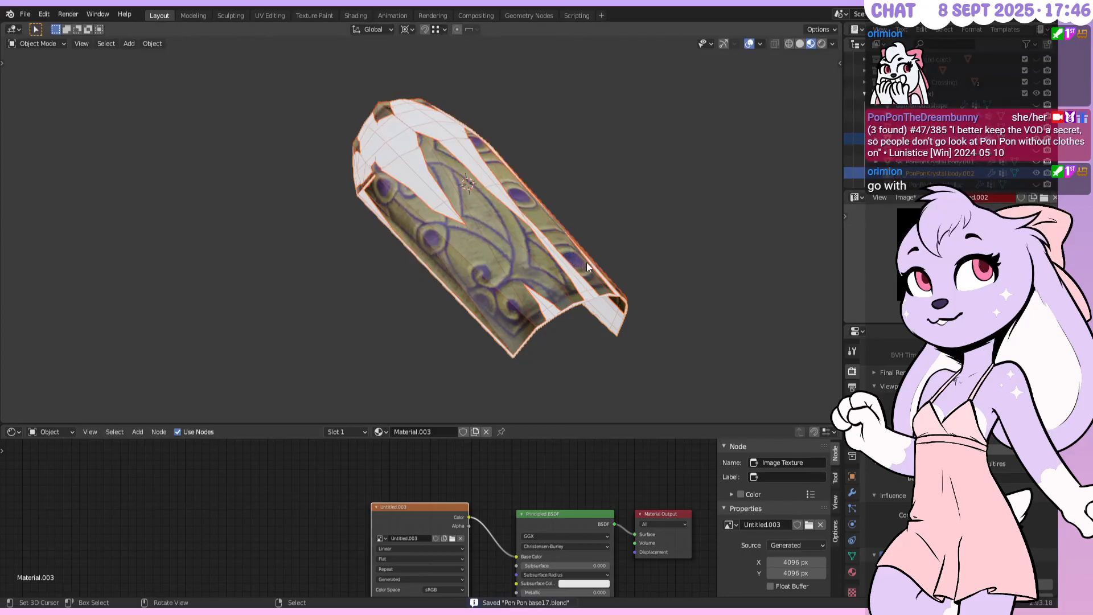
left_click(927, 449)
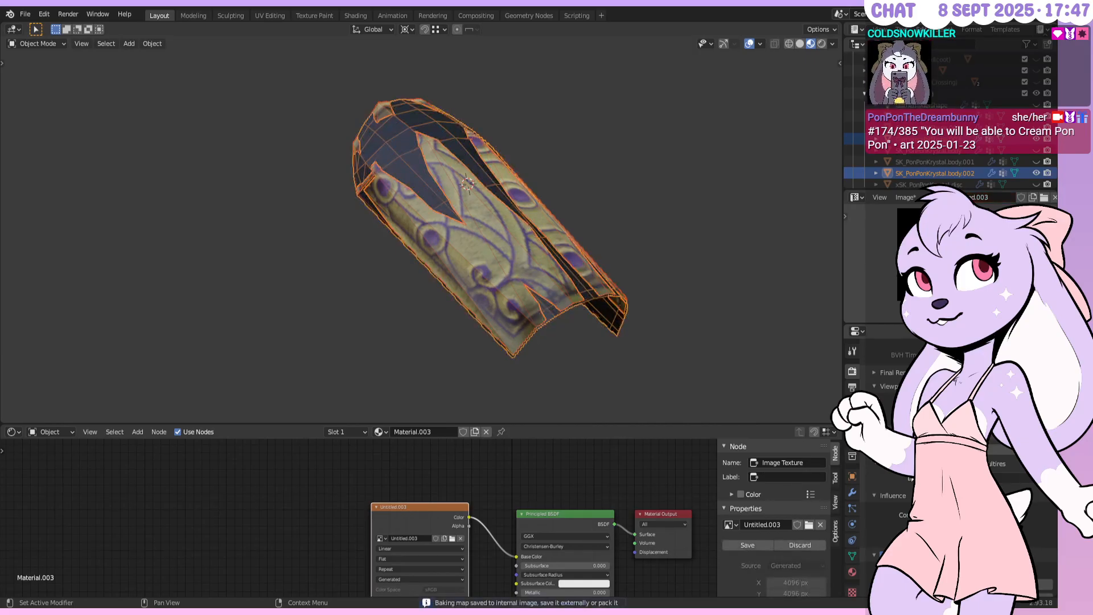
Duplicate the whole bracer mesh, flip the copy's normals inward, and separate it into its own object
left_click(610, 289)
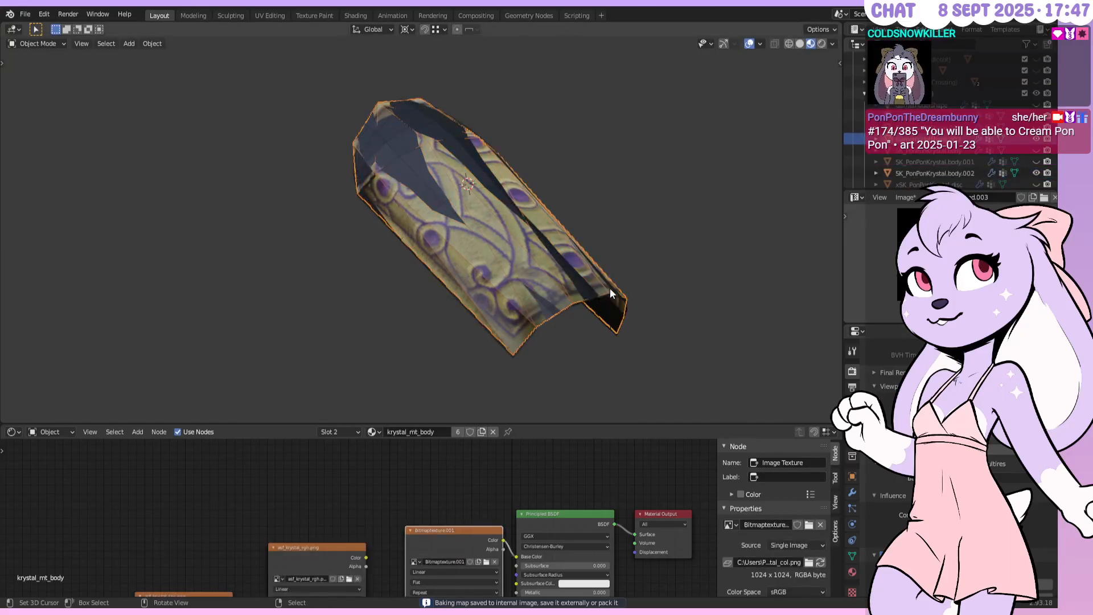
middle_click_drag(602, 298, 603, 234)
key("Tab")
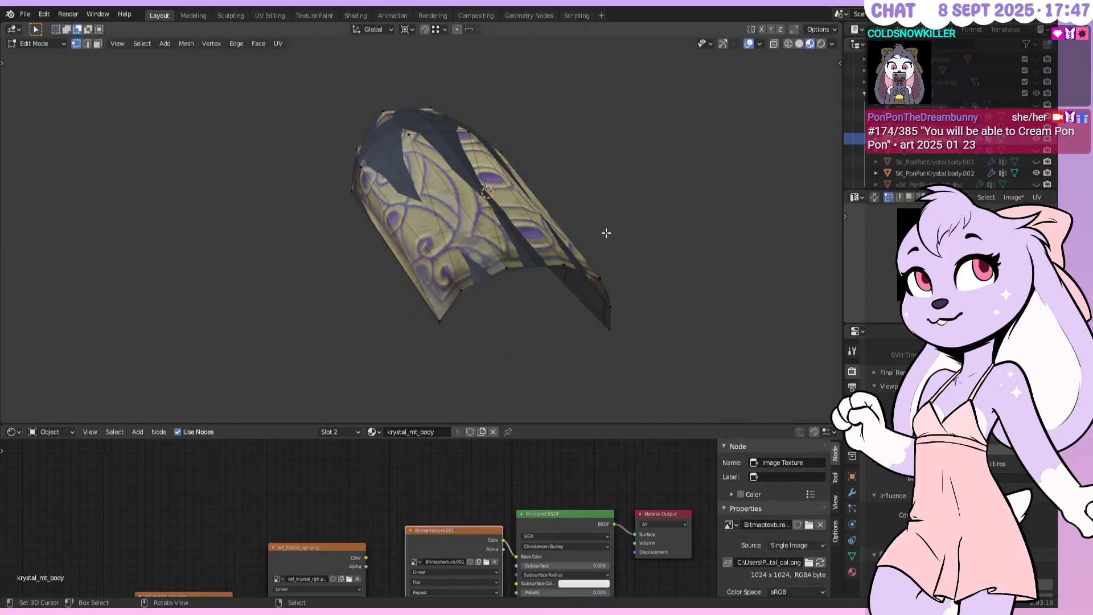
key("a")
key("shift+d")
key("Escape")
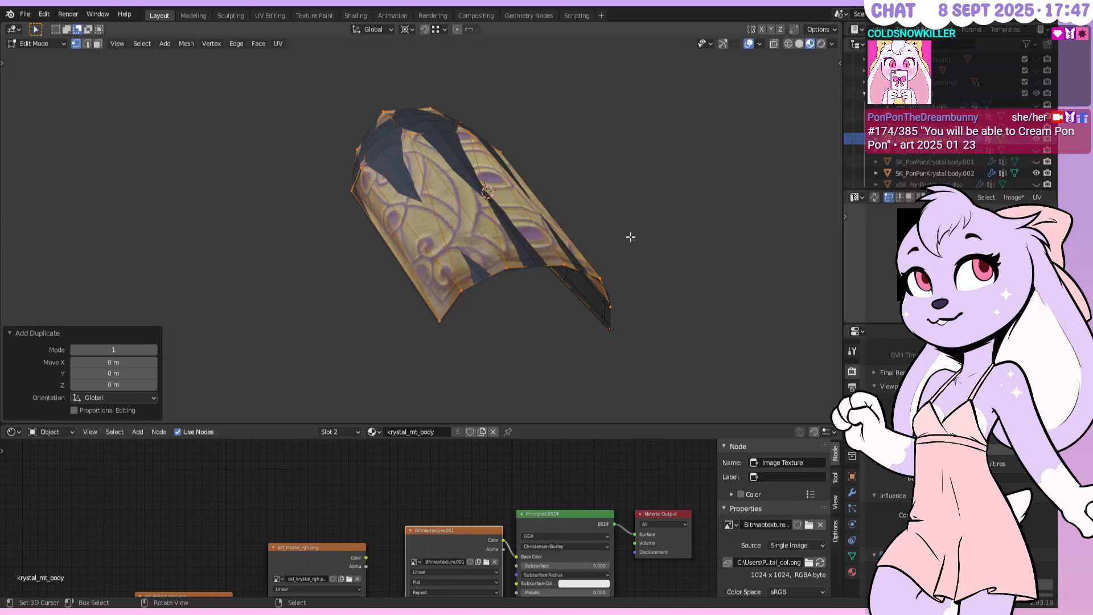
key("ctrl+shift+n")
key("p")
left_click(630, 236)
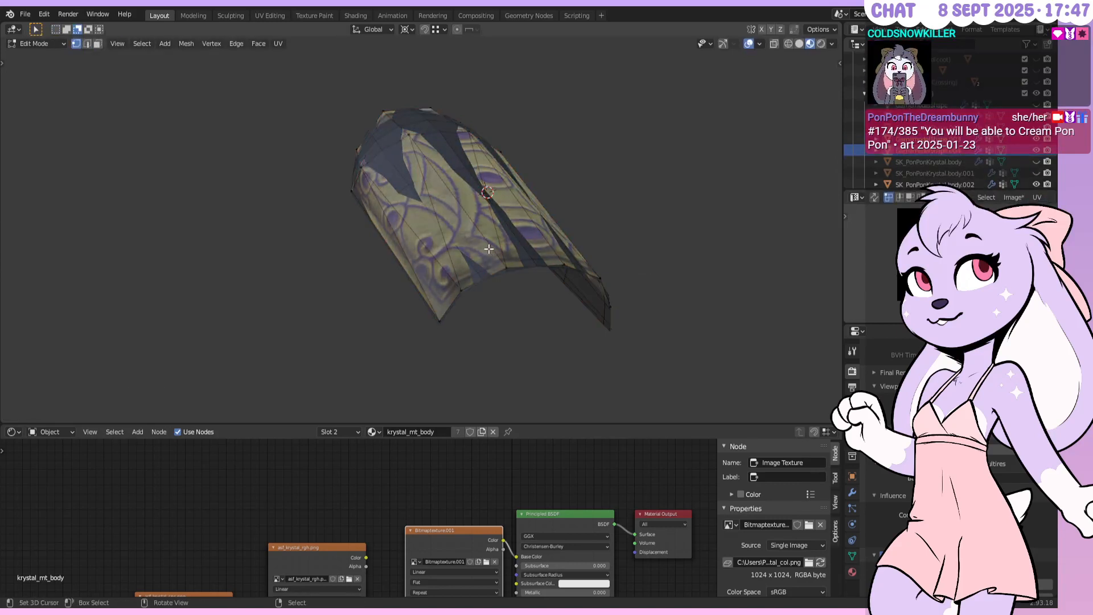
Point the remaining normals outward, make the SK_PonPonKrystal.body.002 cage active, save, and rebake
key("a")
key("shift+n")
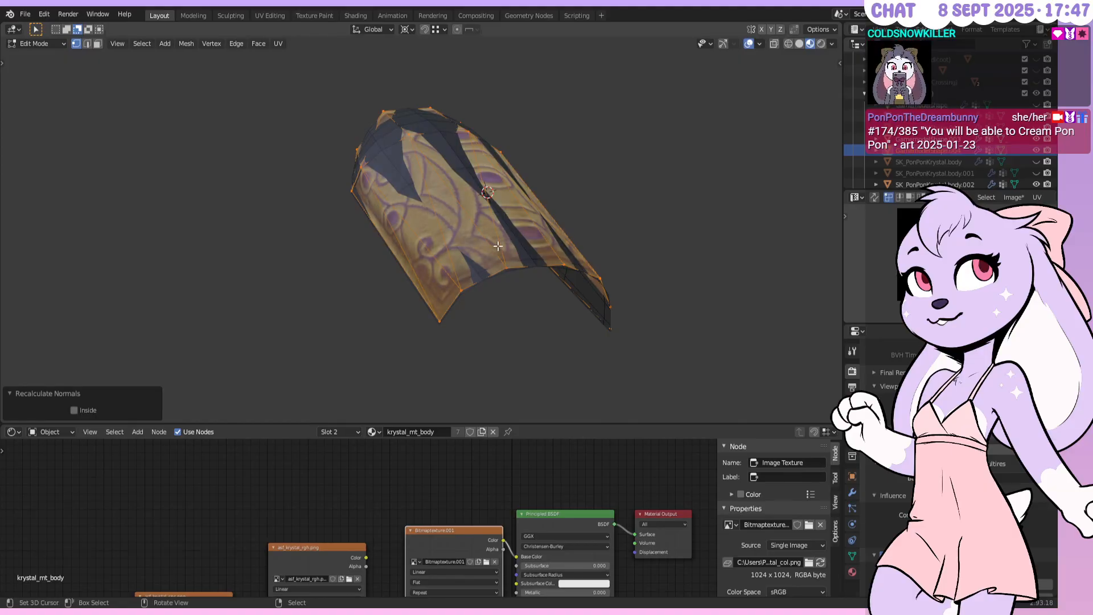
key("Tab")
left_click(561, 278)
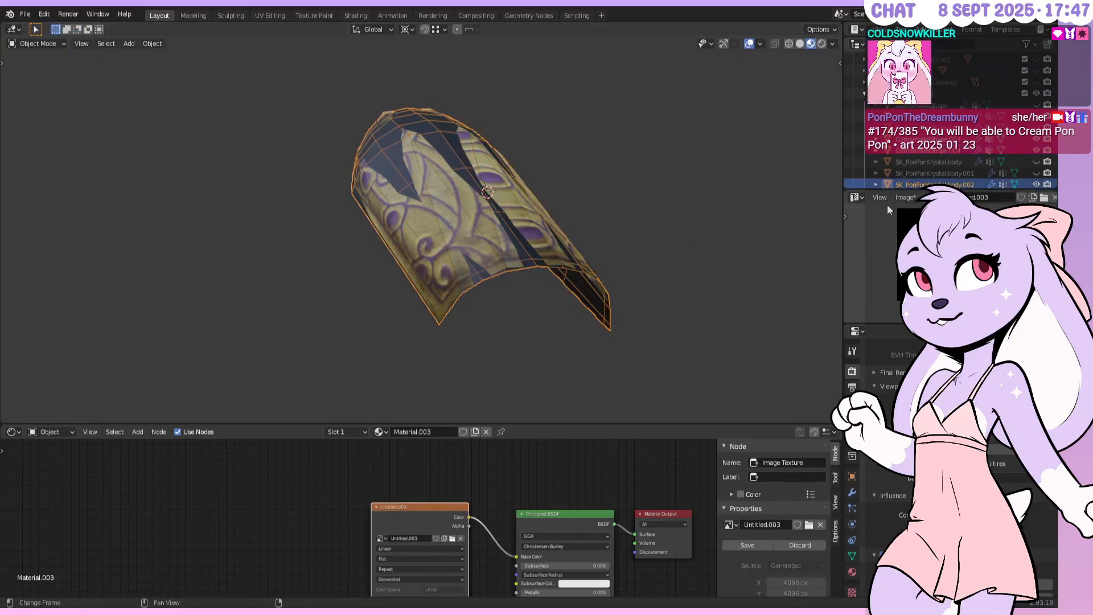
left_click(913, 164)
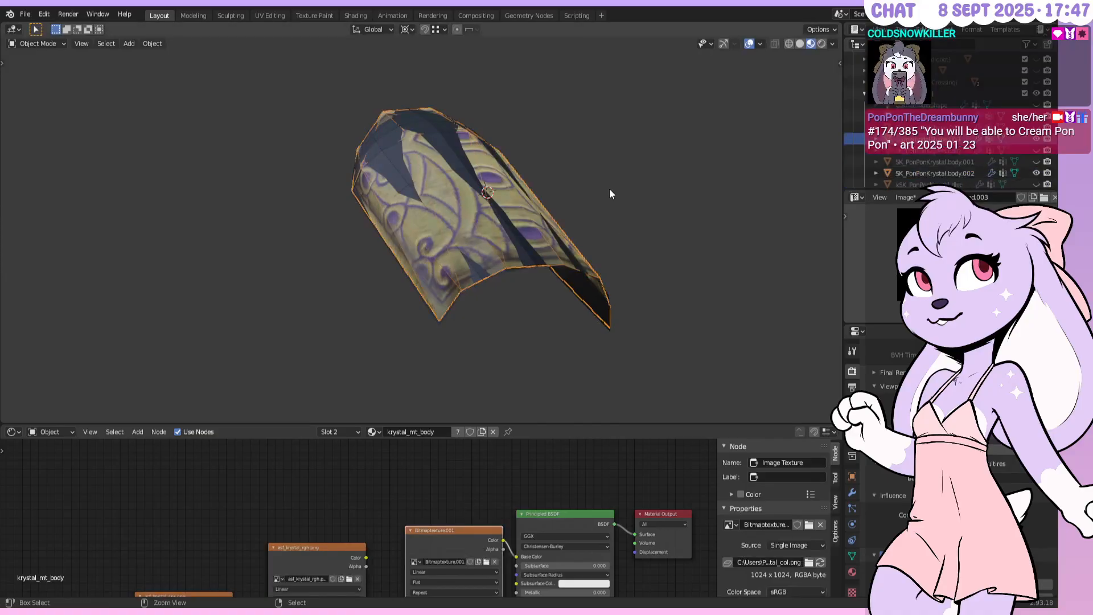
left_click(578, 281)
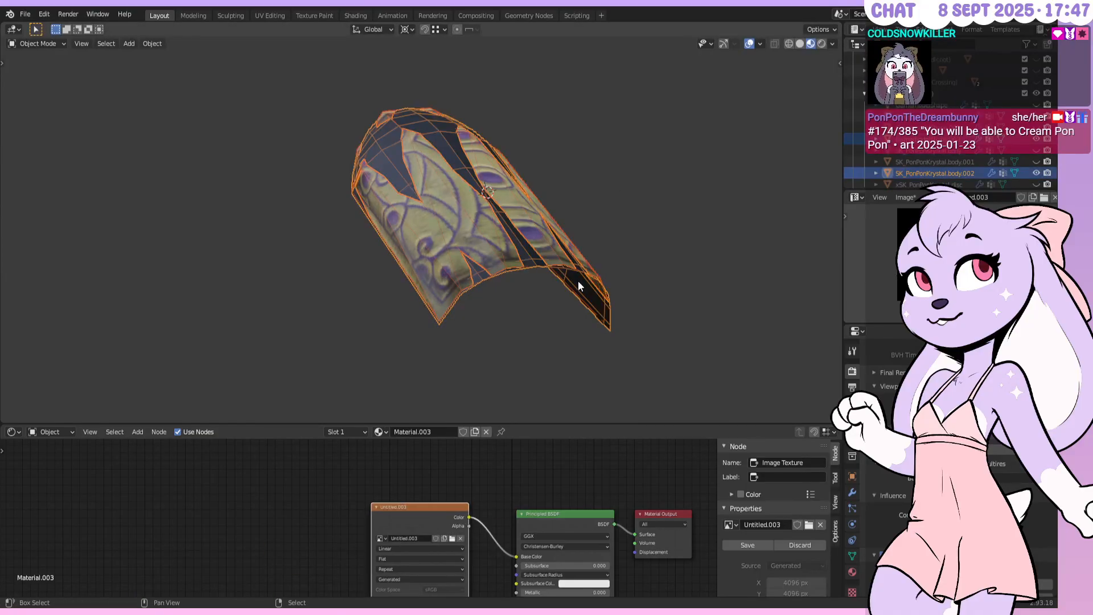
key("ctrl+s")
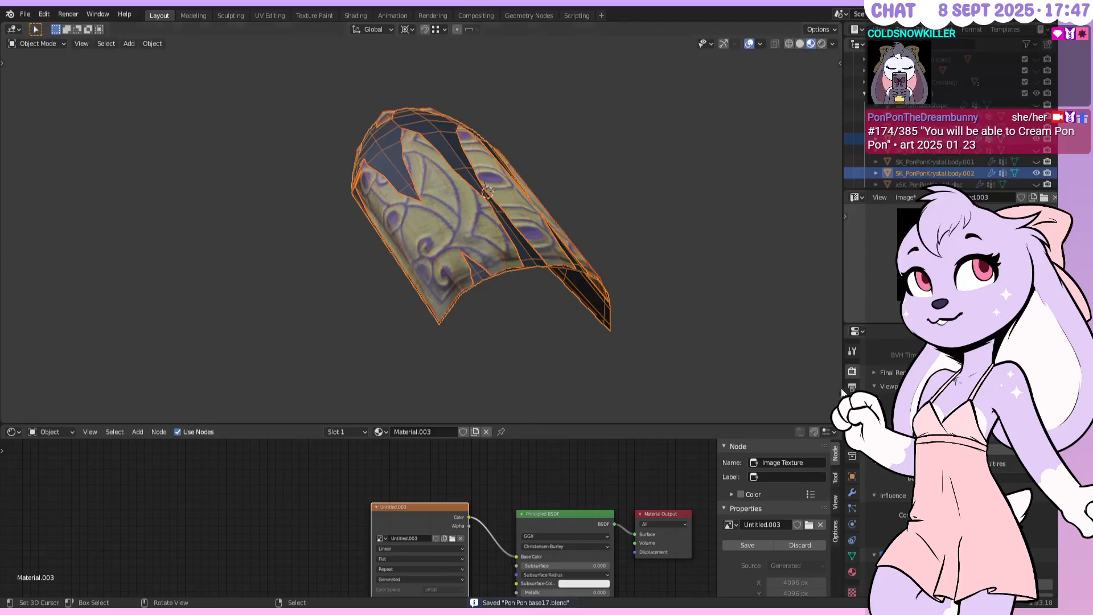
left_click(949, 449)
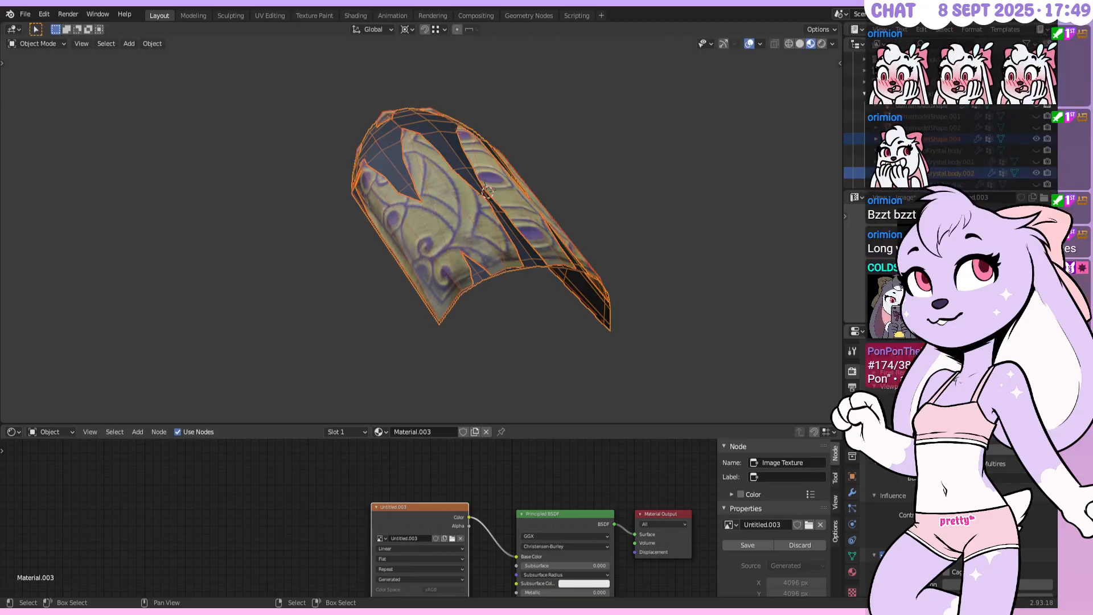
Replace Untitled.003 in the texture node with a new blank 4096 px image, Untitled.005
middle_click_drag(480, 148, 531, 189)
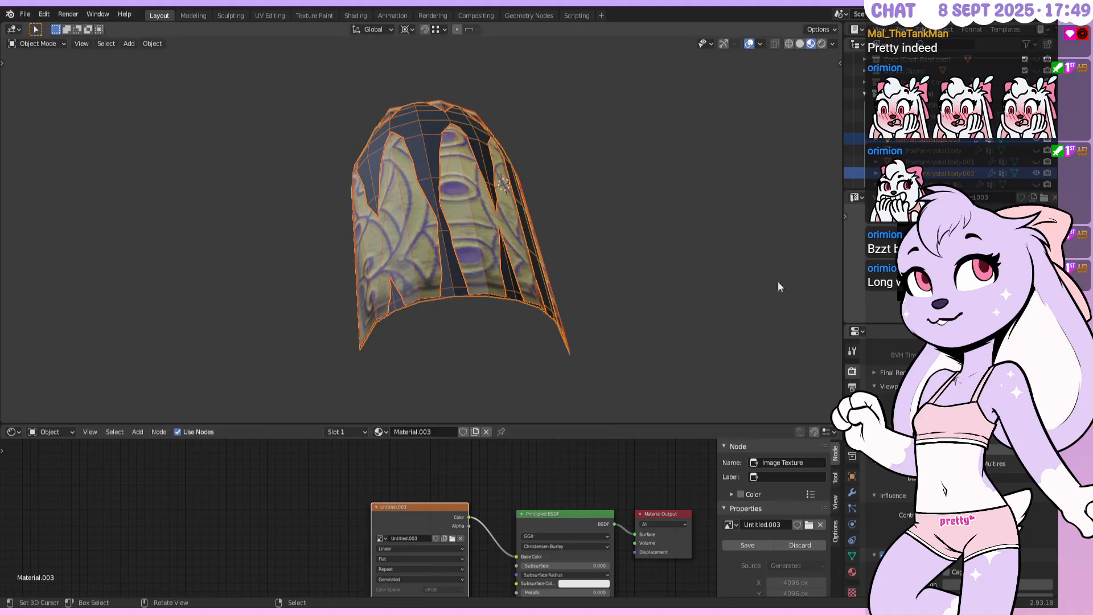
left_click(460, 538)
left_click(418, 538)
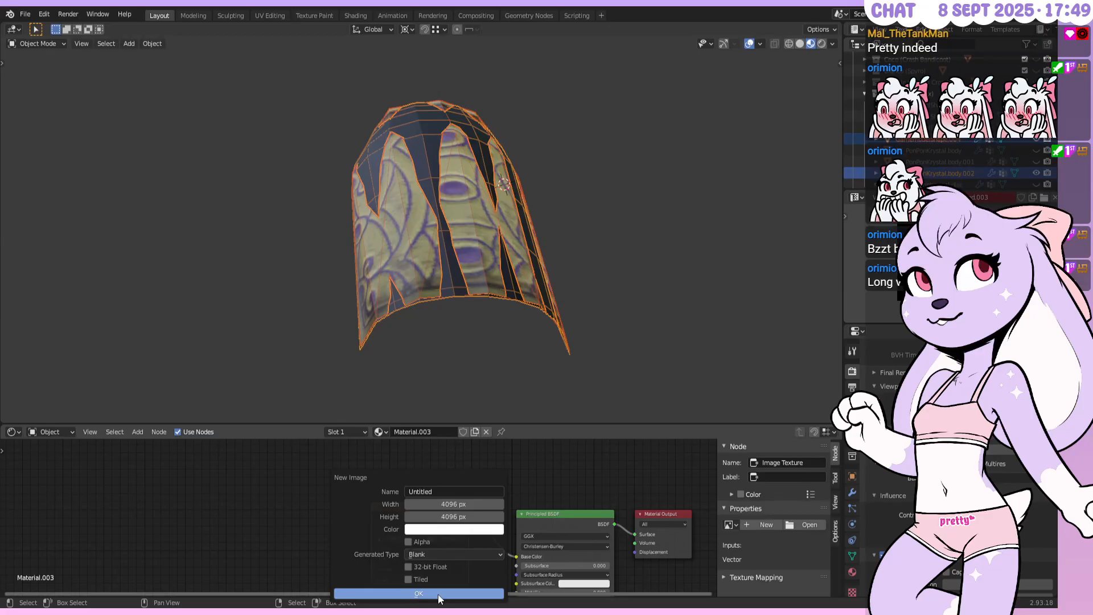
left_click(441, 552)
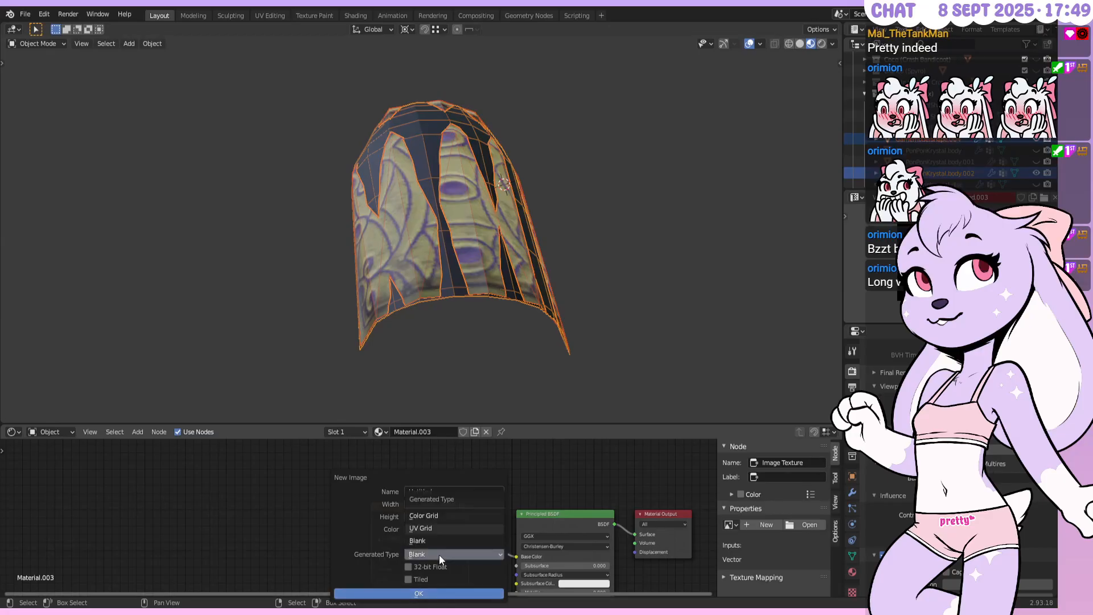
left_click(439, 555)
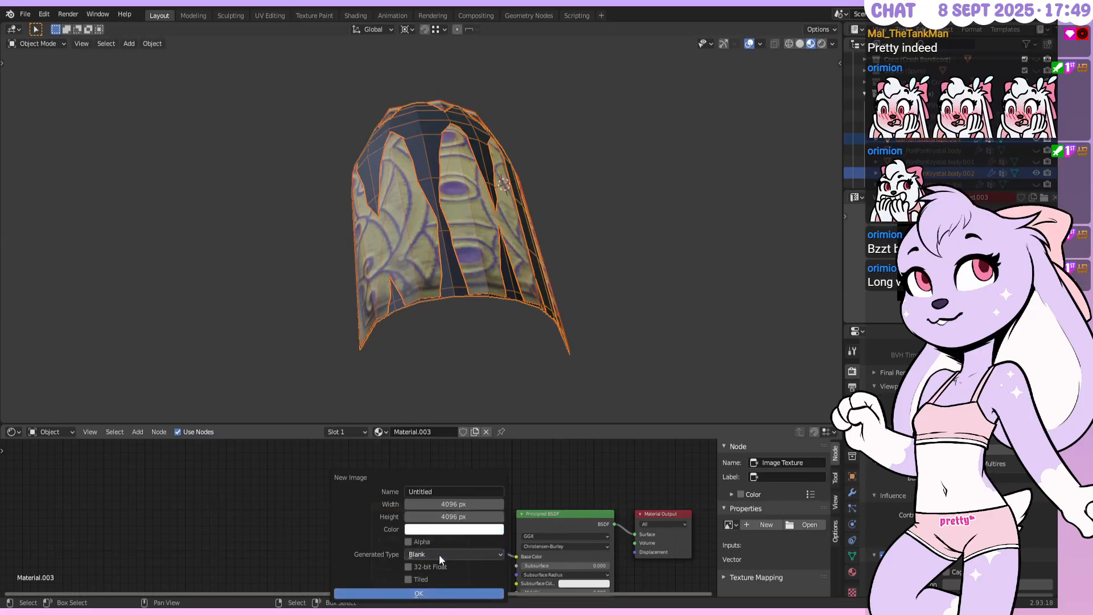
left_click(439, 594)
Save Pon Pon base17.blend and turn the view around the armour piece
middle_click_drag(527, 260, 565, 244)
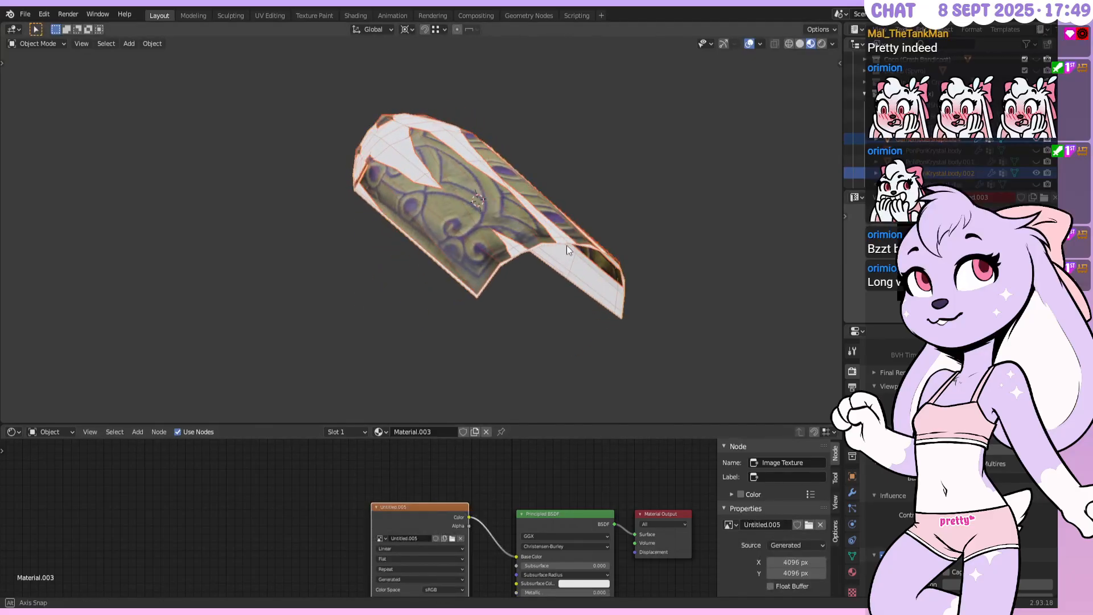
key("ctrl+s")
middle_click_drag(701, 237, 535, 200)
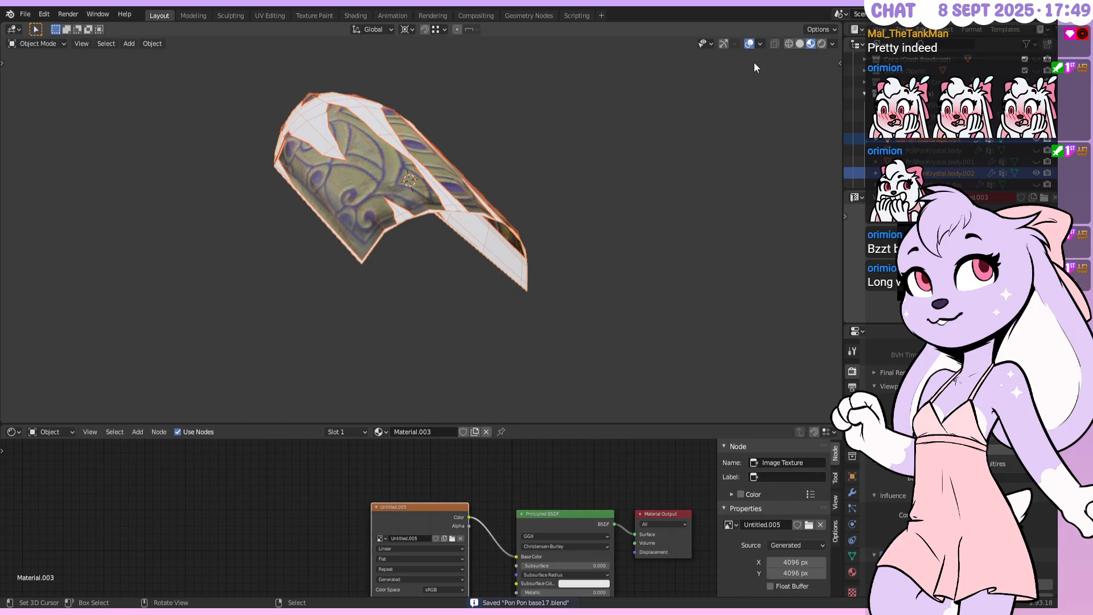
left_click(760, 44)
Pick the armour piece among the overlapping meshes and select all its geometry in Edit Mode
left_click(510, 270)
right_click(510, 270)
right_click(477, 206)
right_click(490, 239)
key("Tab")
key("a")
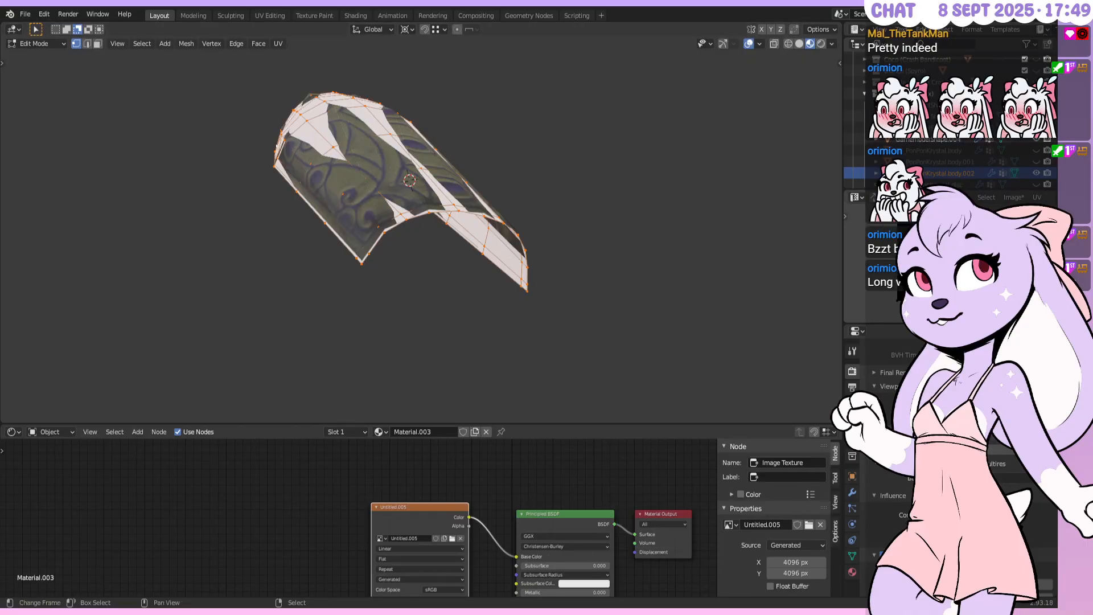
scroll(1011, 198, "down", 10)
Load the T_CP3704_CocoKrystal_C.png atlas in the UV editor and unwrap the piece
left_click(922, 198)
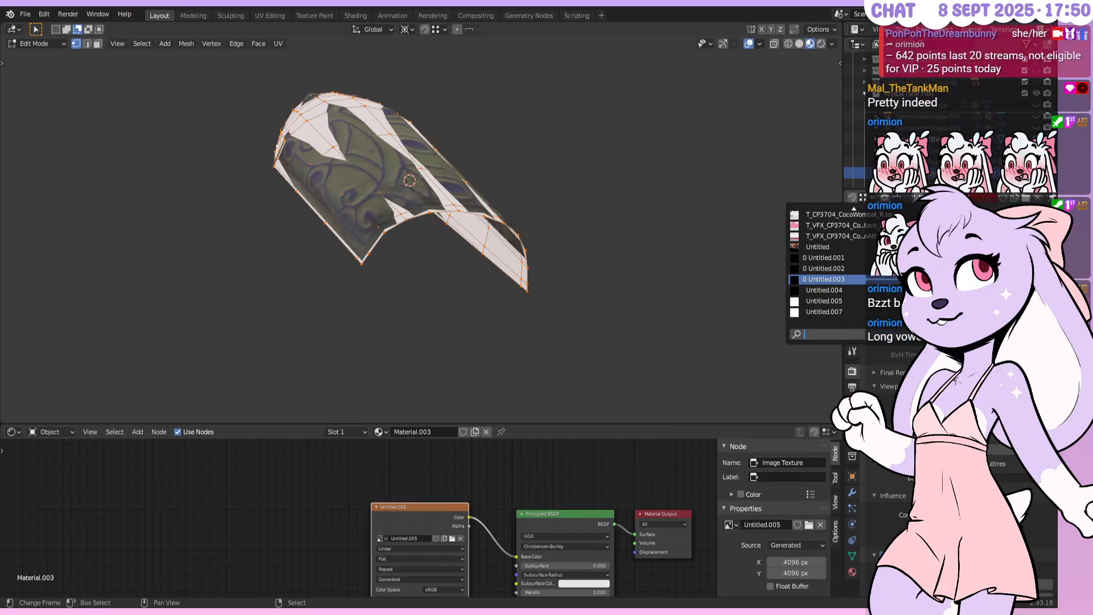
type("krystal")
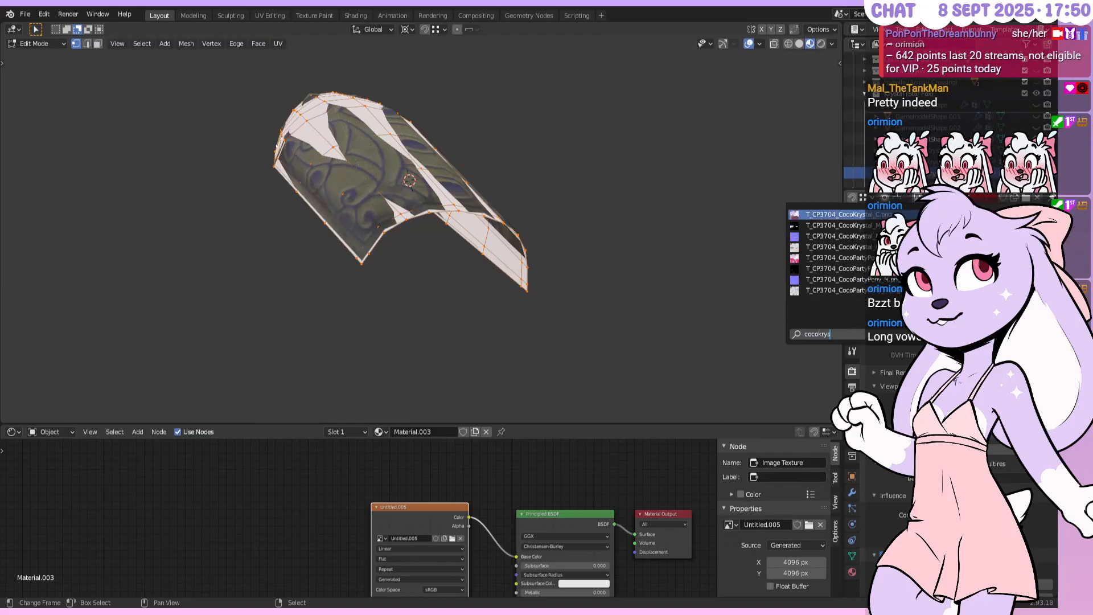
key("Return")
key("u")
left_click(708, 212)
Shrink the UV island to one tenth size and move it onto the atlas
key("ctrl+space")
scroll(557, 313, "up", 6)
middle_click_drag(601, 326, 720, 310)
key("a")
key("s")
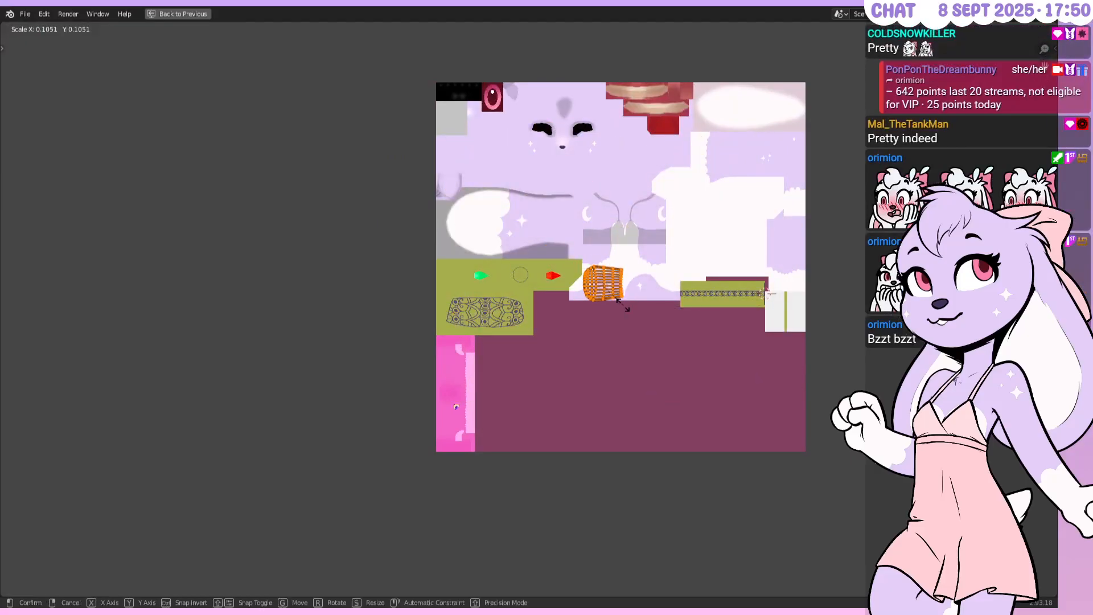
left_click(622, 305)
key("g")
left_click(595, 340)
Rotate the island -90 degrees and place it in the empty maroon area
scroll(592, 330, "down", 4)
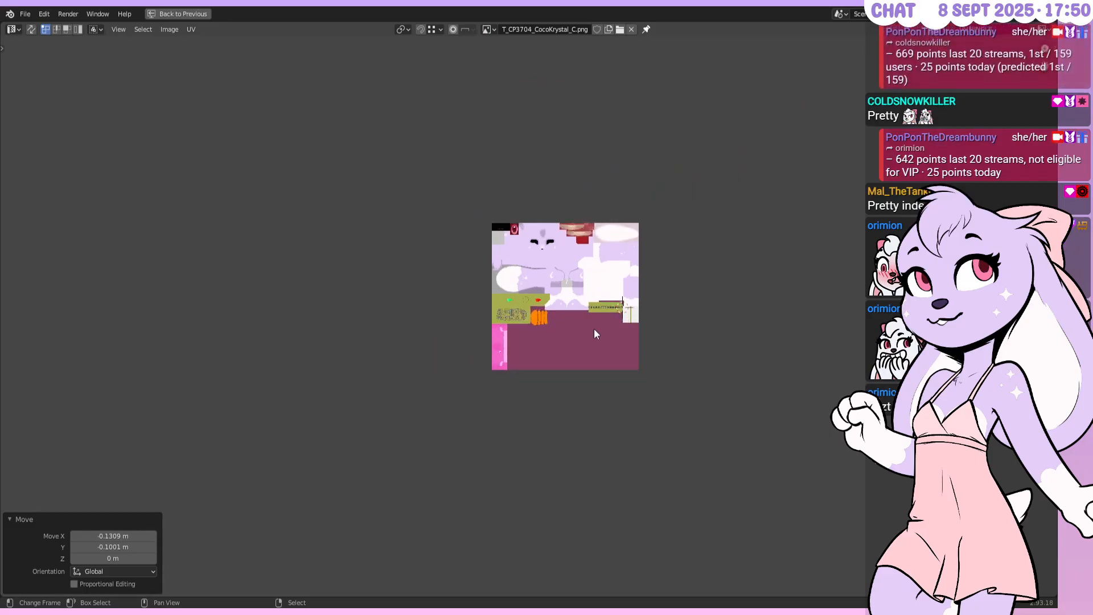
scroll(595, 333, "up", 4)
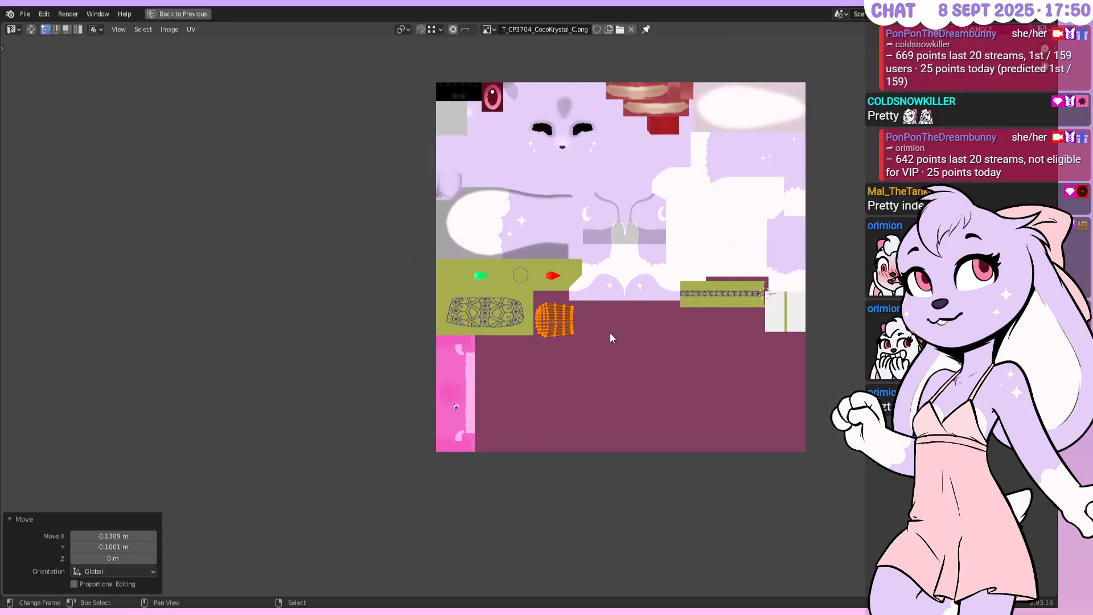
scroll(615, 307, "up", 4)
scroll(619, 302, "up", 3)
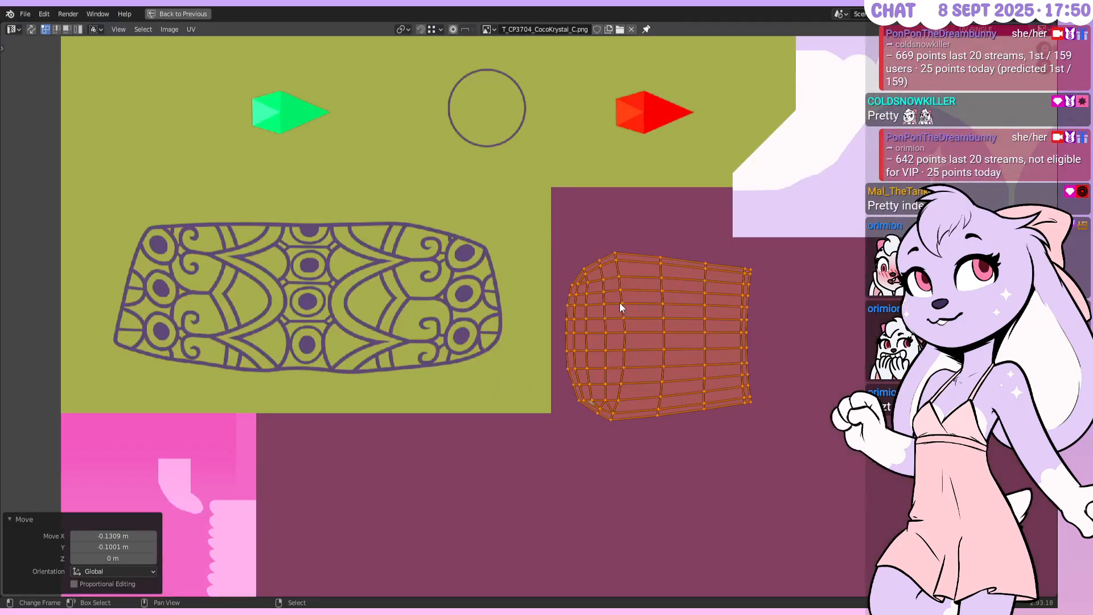
type("r-90")
key("Return")
key("g")
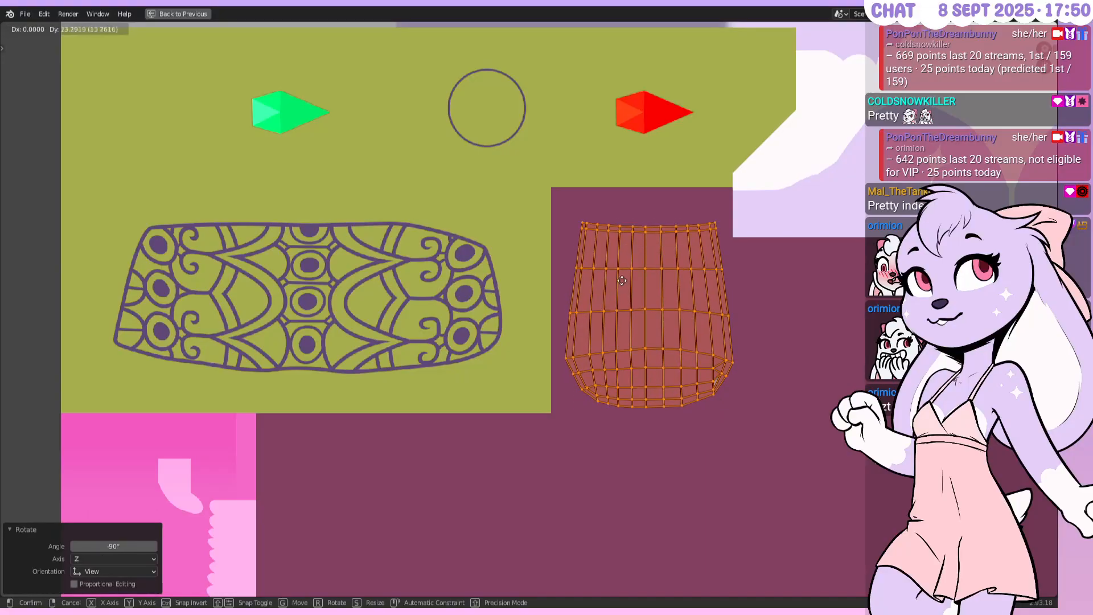
left_click(618, 265)
Fine-tune the island's position on the atlas and restore the normal layout
key("g")
left_click(641, 267)
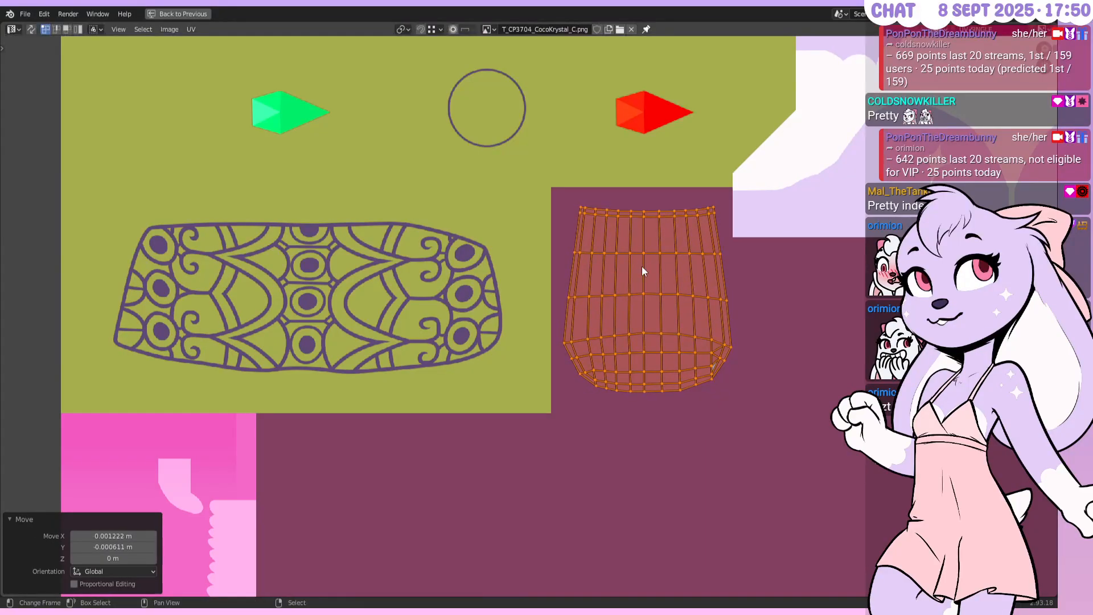
middle_click_drag(596, 288, 524, 299)
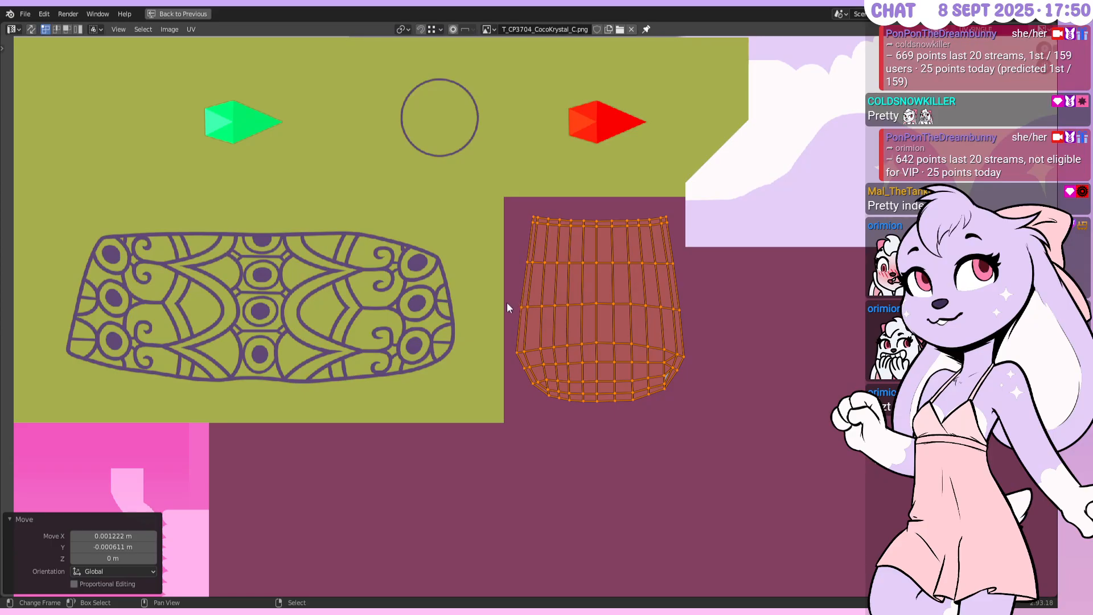
scroll(510, 300, "up", 1)
key("g")
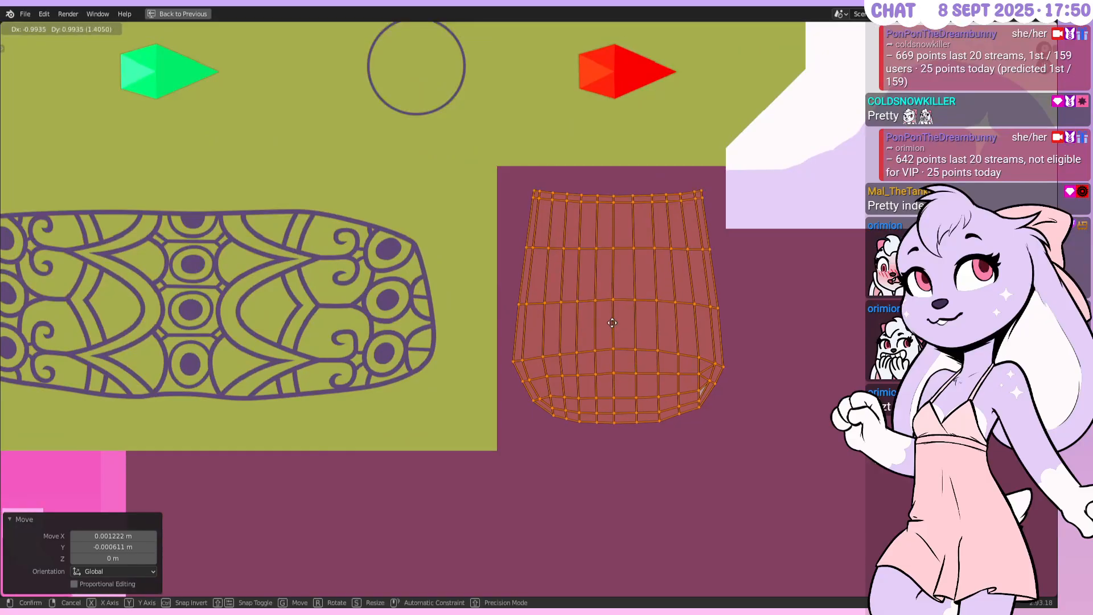
left_click(611, 322)
scroll(629, 300, "down", 3)
key("ctrl+space")
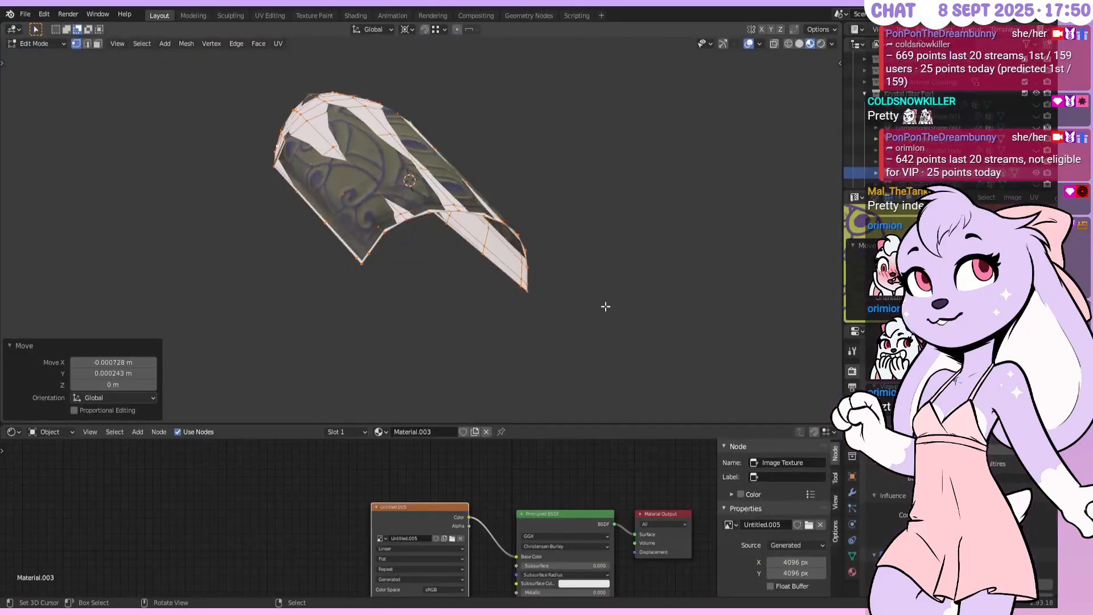
Add a Solidify modifier, increase its thickness, and apply it
key("Tab")
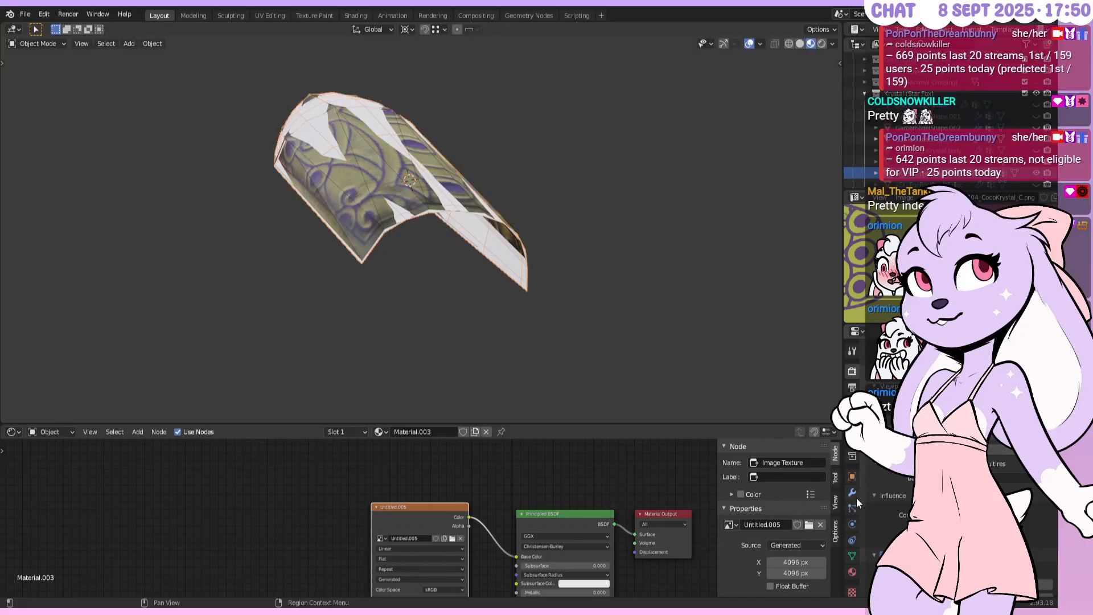
left_click(879, 468)
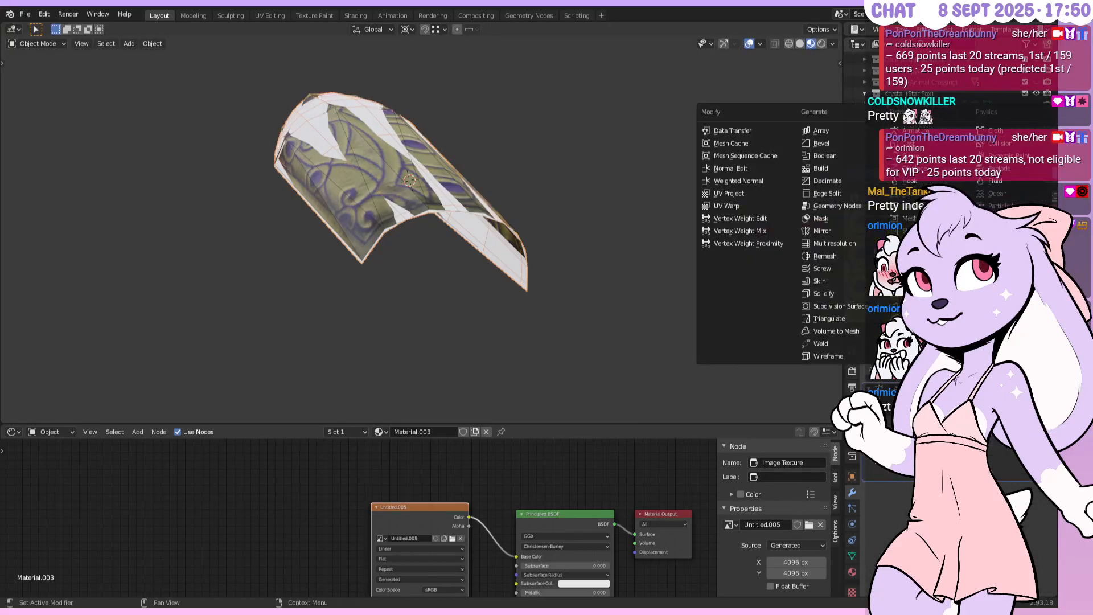
left_click(880, 293)
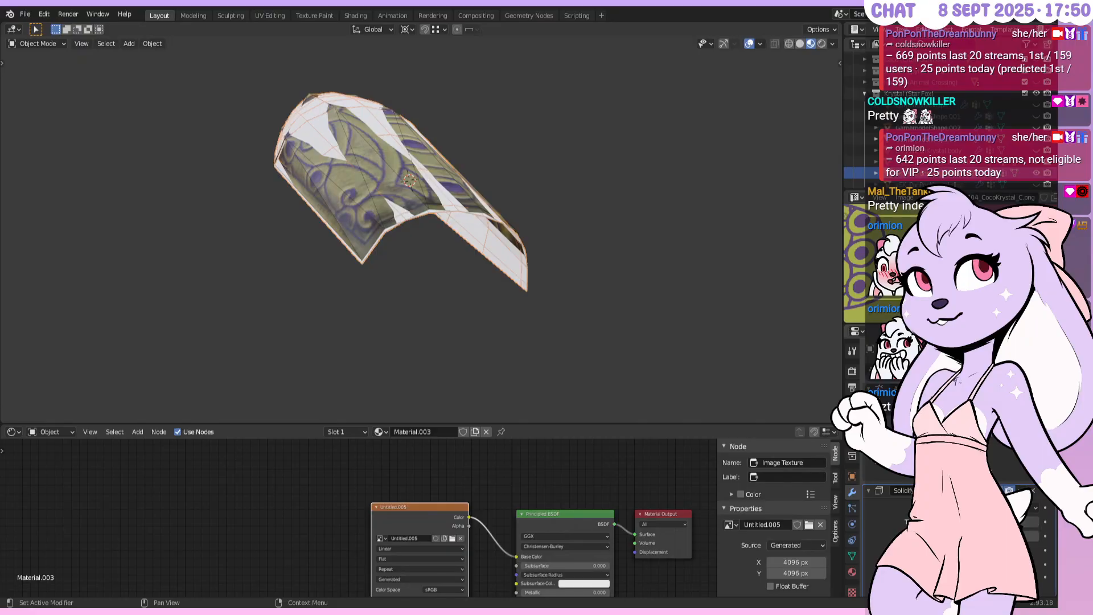
left_click_drag(990, 521, 1013, 521)
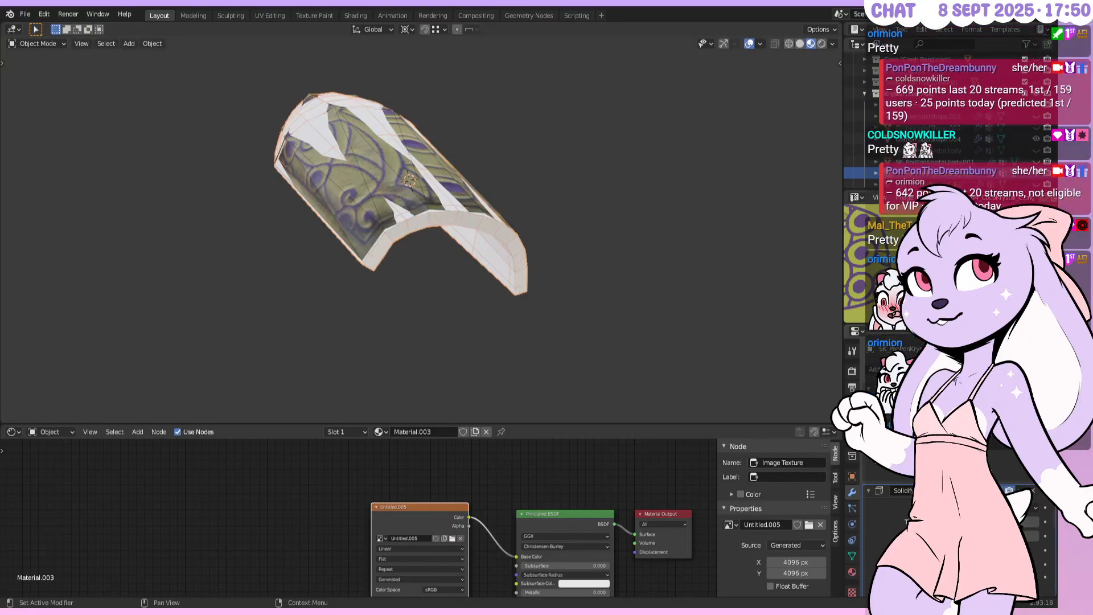
key("ctrl+a")
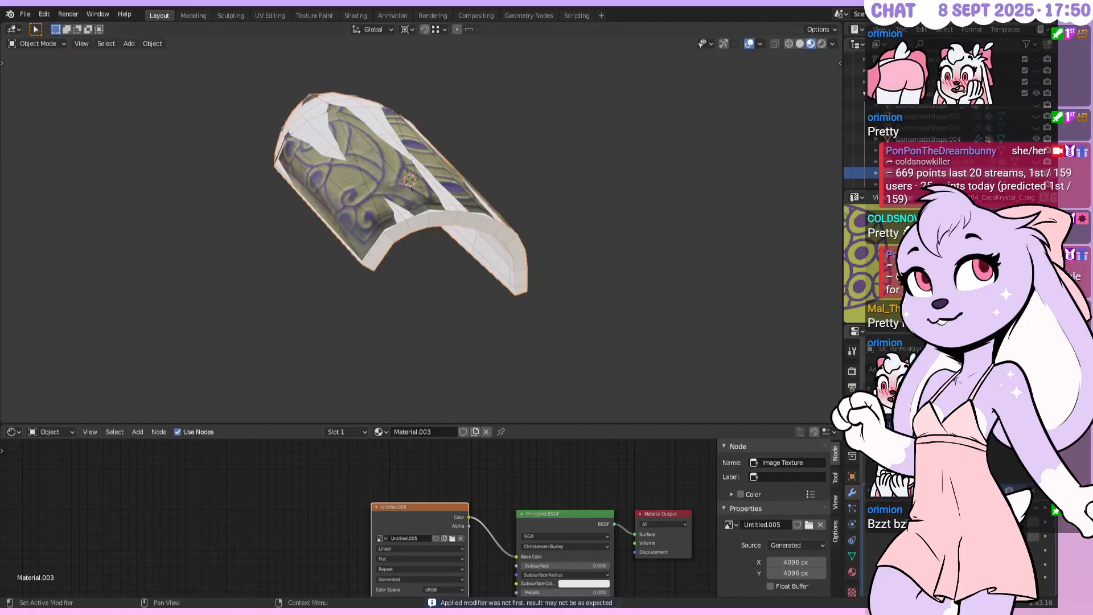
Check the thickened piece in Edit Mode with all geometry selected, then view its underside
key("Tab")
middle_click_drag(526, 279, 509, 242)
left_click(87, 44)
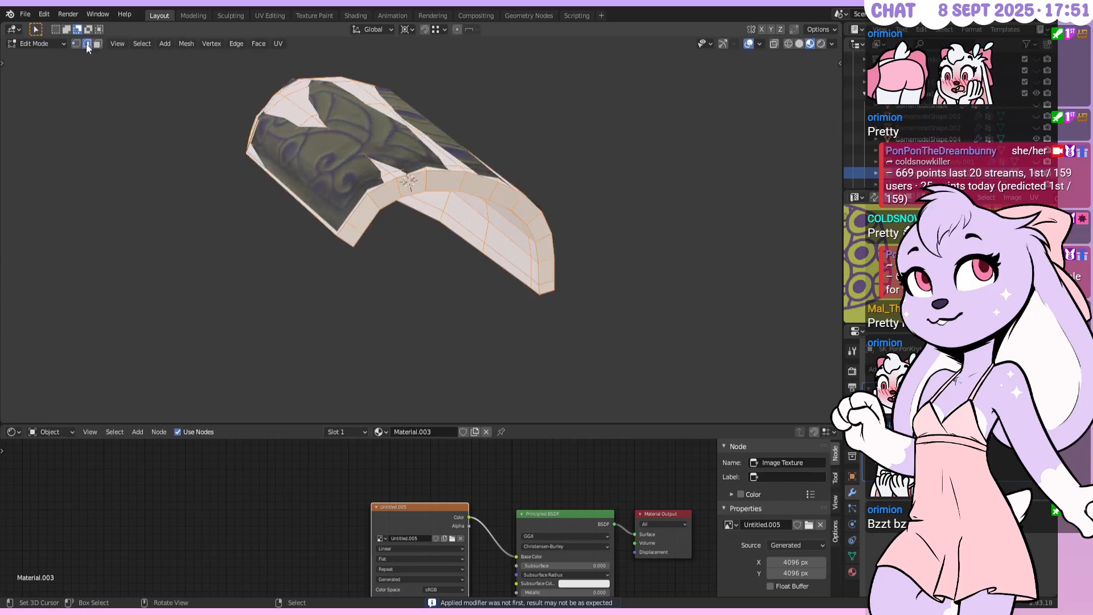
right_click(345, 244, "alt")
middle_click_drag(346, 245, 651, 254)
key("a")
key("1")
key("Tab")
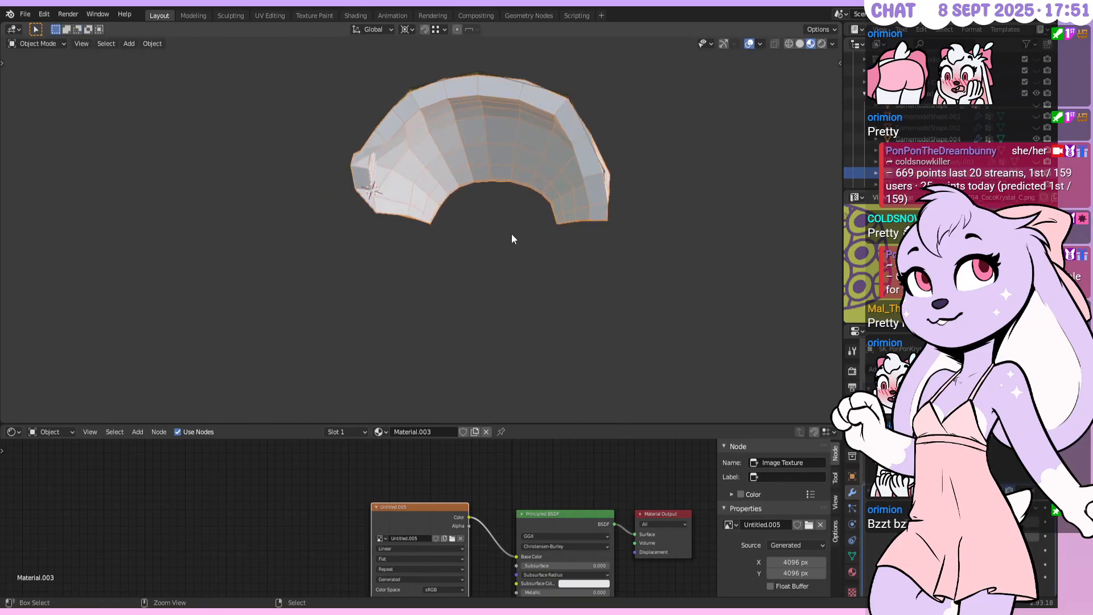
middle_click_drag(478, 197, 462, 162)
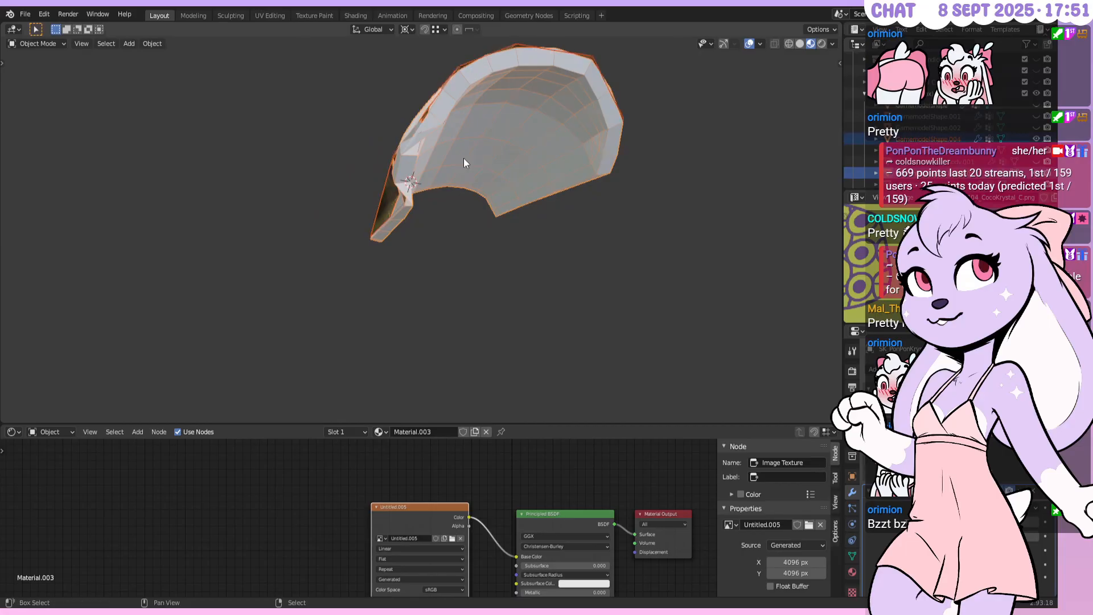
Recalculate the normals outward, merge vertices by distance, and apply the remaining modifier
key("Tab")
key("Tab")
key("alt+a")
right_click(400, 211)
key("Tab")
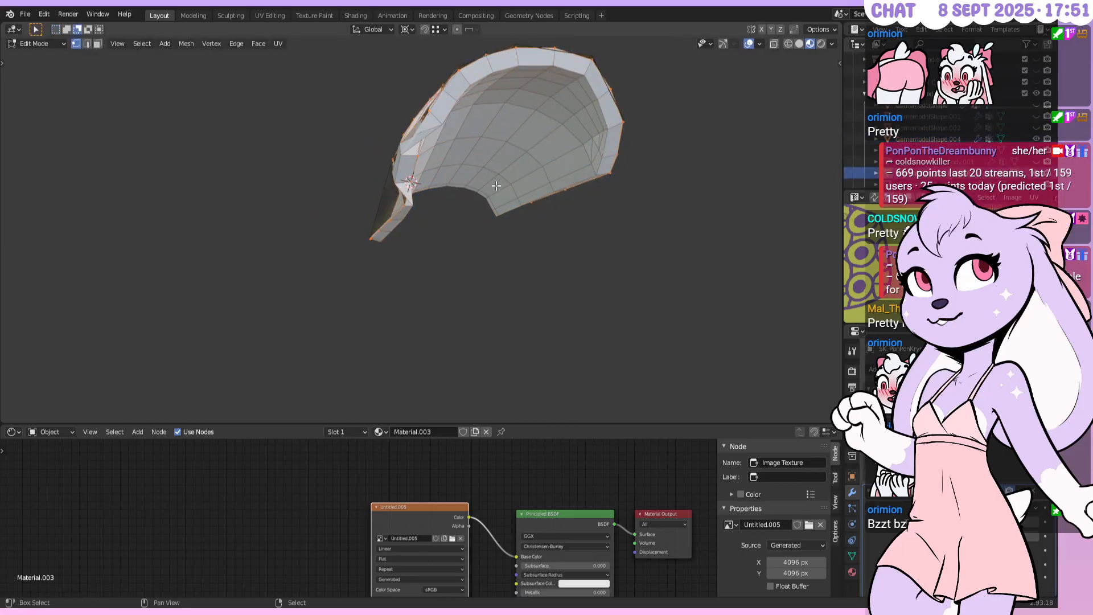
key("shift+n")
key("F3")
key("Return")
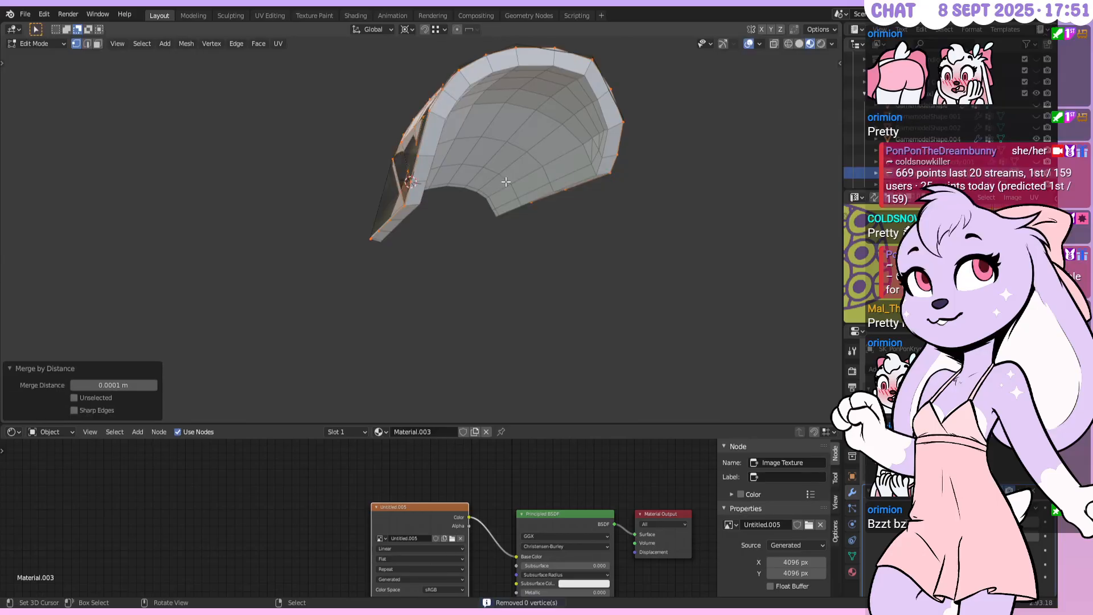
key("Tab")
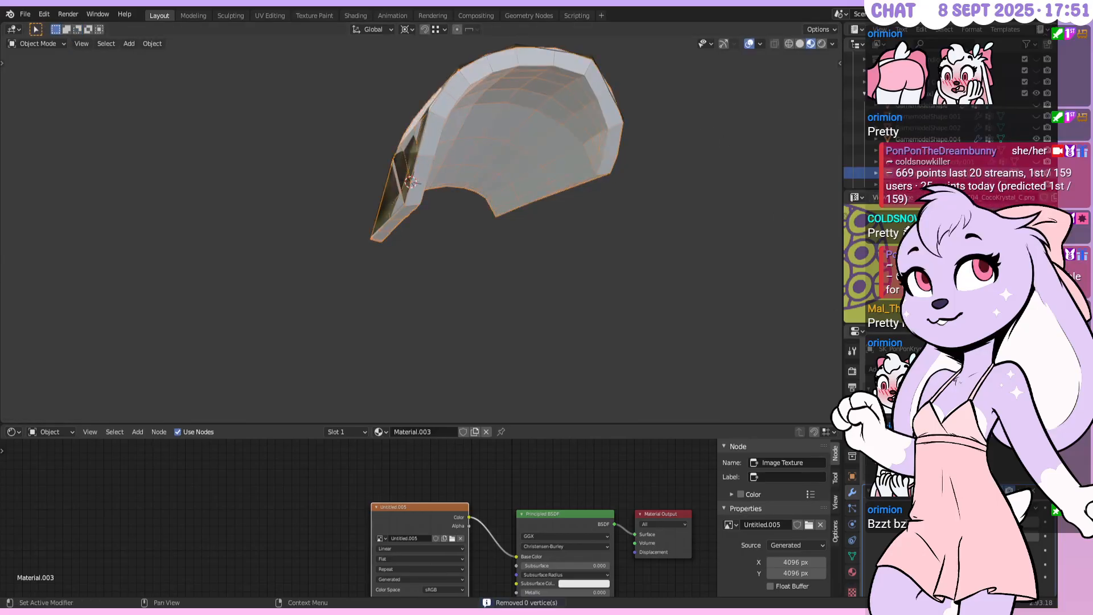
key("ctrl+a")
key("Tab")
Select the piece's rim edge loop and inspect it up close
middle_click_drag(538, 203, 533, 163)
left_click(87, 44)
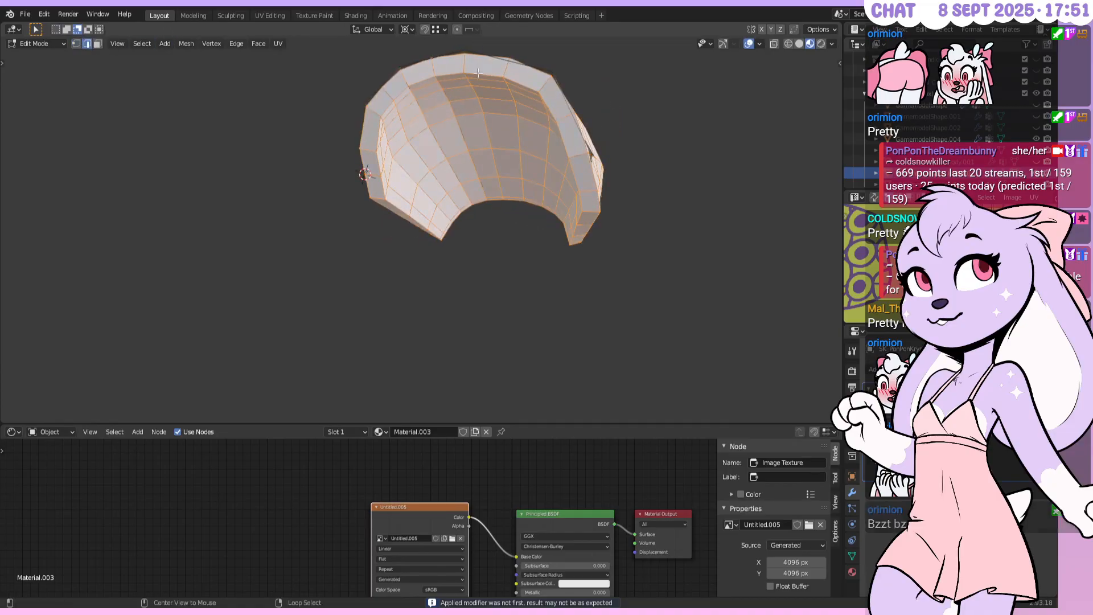
right_click(579, 162, "alt")
middle_click_drag(579, 162, 414, 165)
middle_click_drag(413, 165, 484, 232, "shift")
scroll(401, 179, "down", 1)
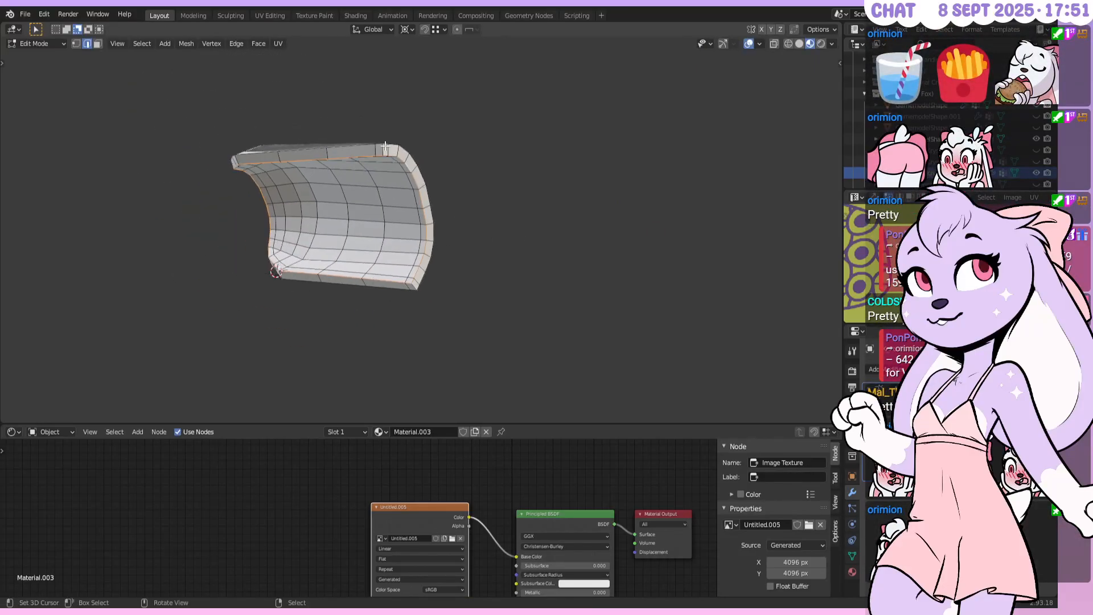
scroll(386, 144, "up", 3)
middle_click_drag(405, 328, 571, 224)
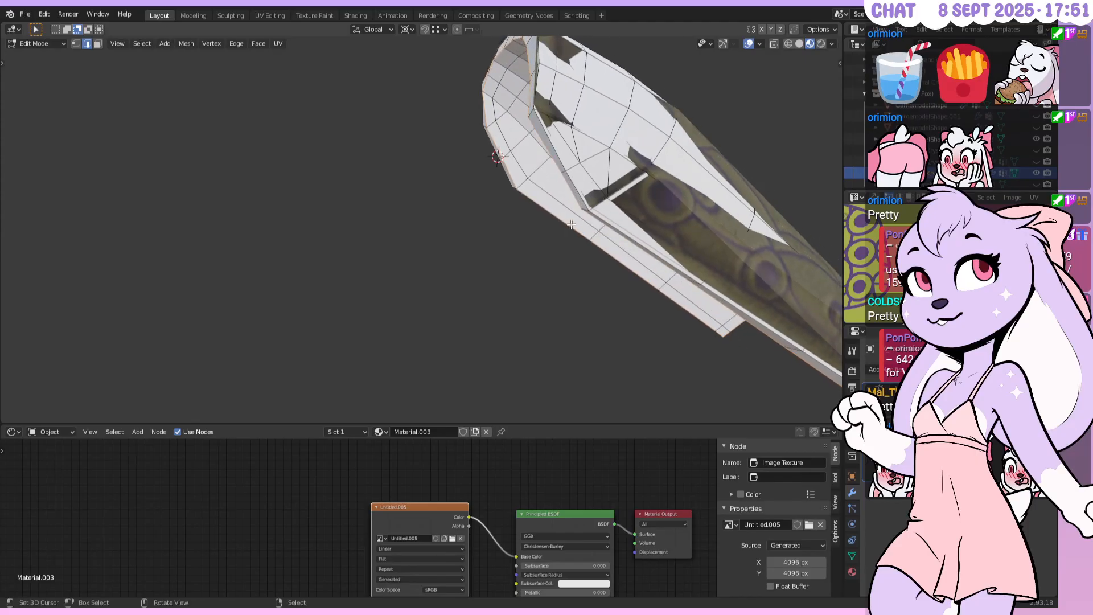
Toggle the armour piece between Object Mode and Edit Mode, ending in Edit Mode
key("Tab")
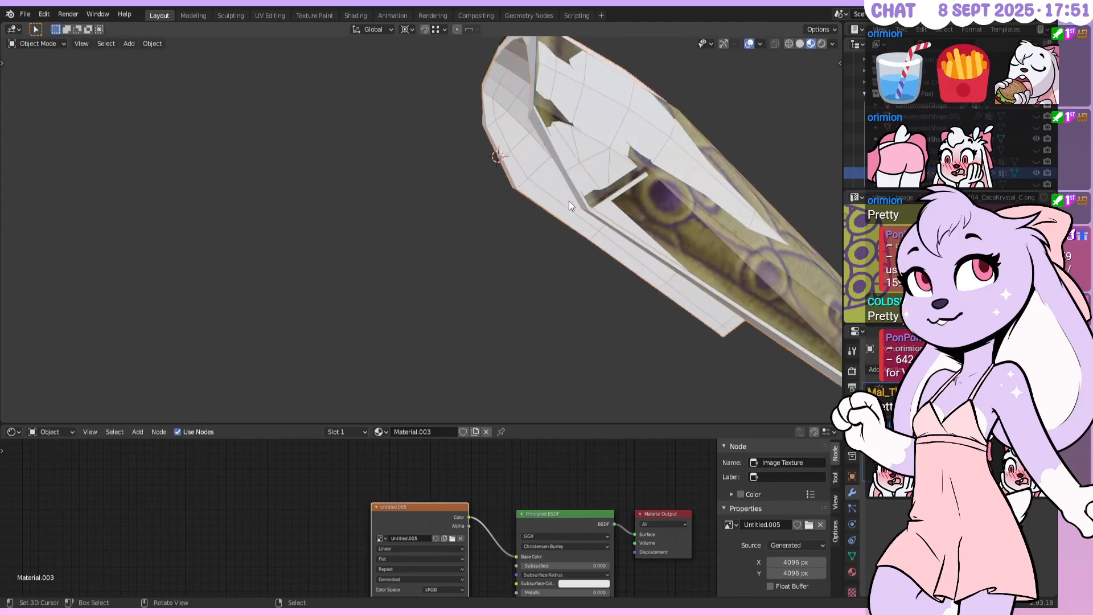
key("Tab")
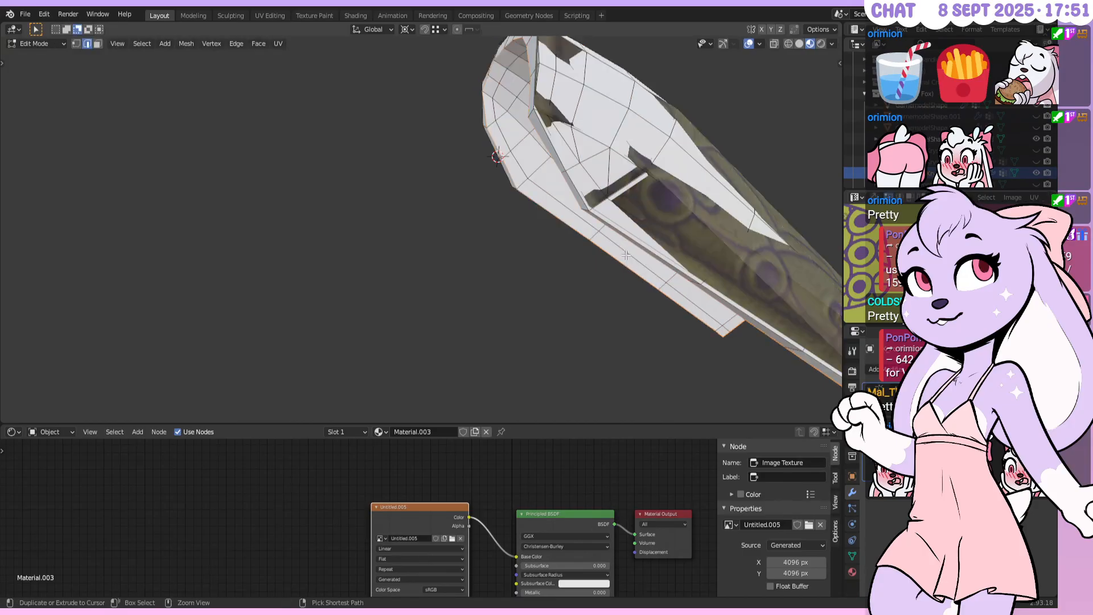
key("Tab")
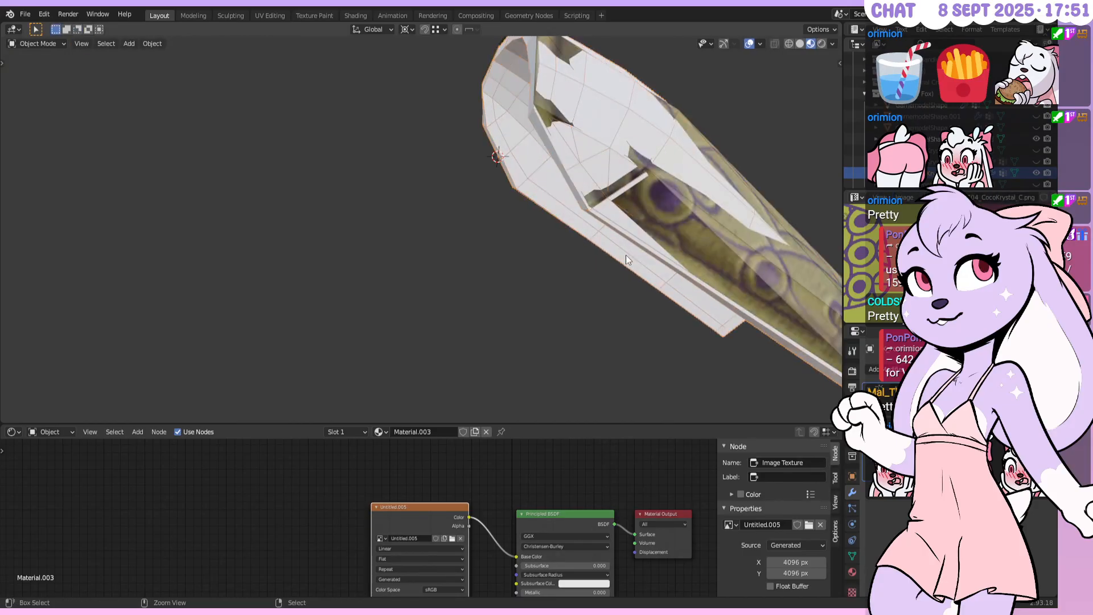
key("Tab")
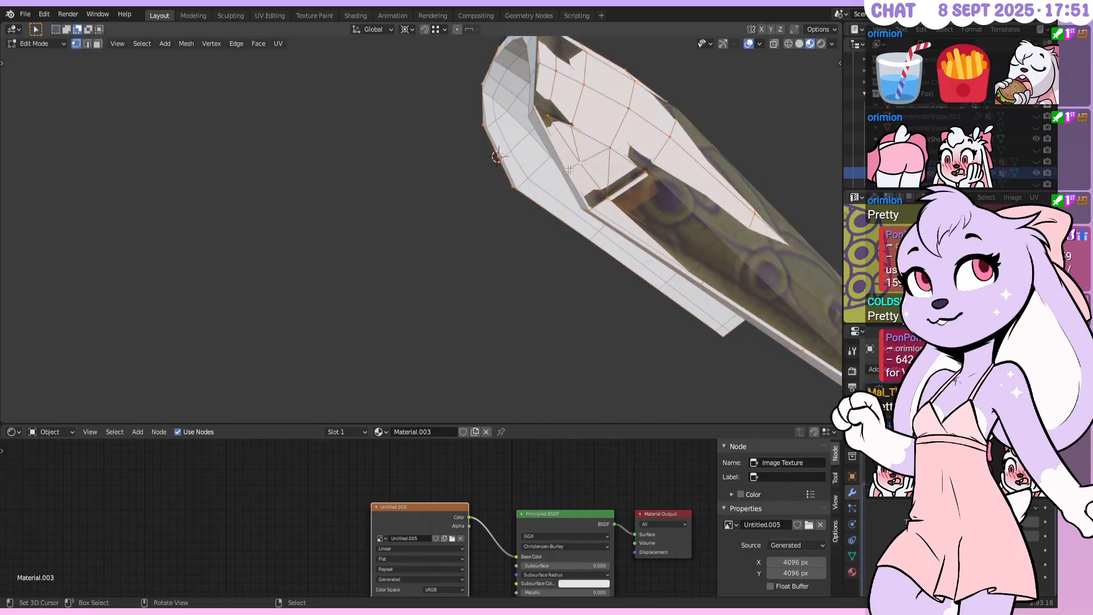
Deselect all, then slide a corner vertex along its edge twice with clamp on
key("alt+a")
scroll(582, 163, "up", 1)
middle_click_drag(584, 163, 618, 162)
left_click(619, 160)
key("g")
key("g")
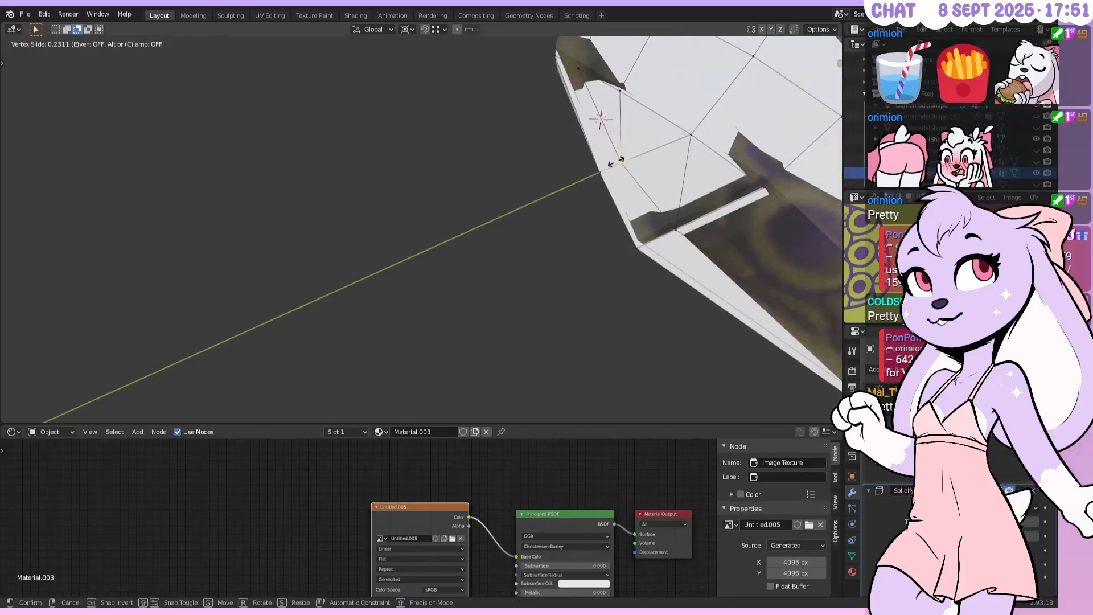
key("c")
key("c")
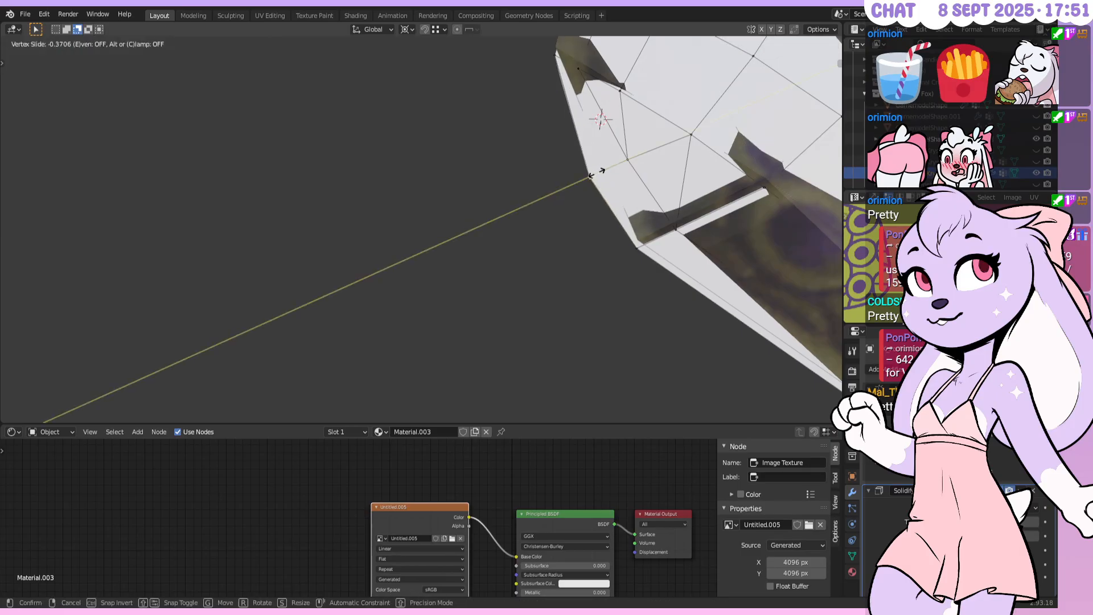
left_click(598, 171)
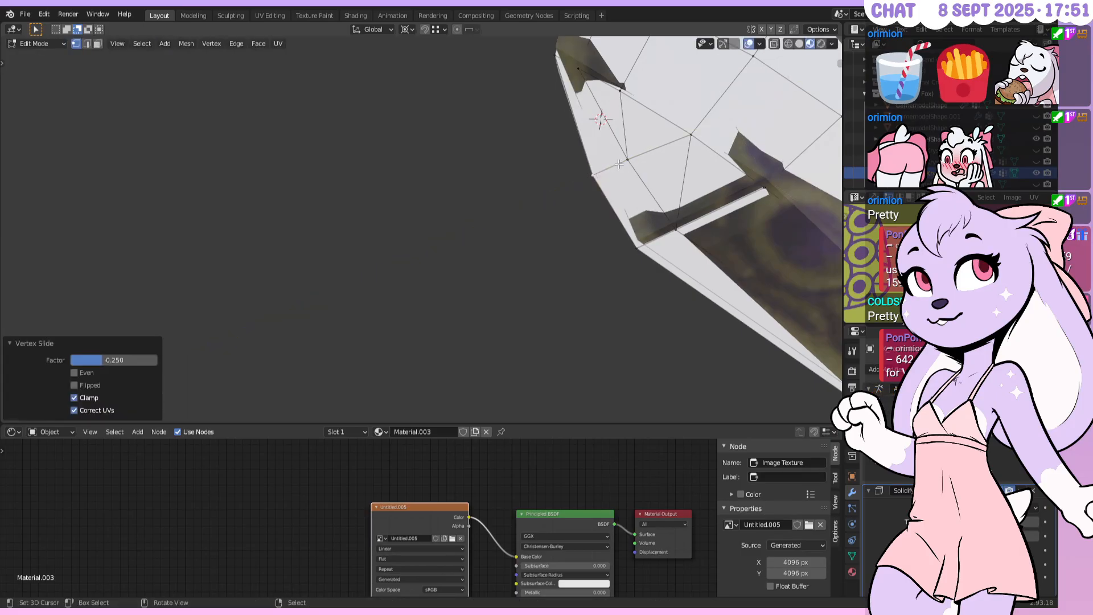
key("shift+v")
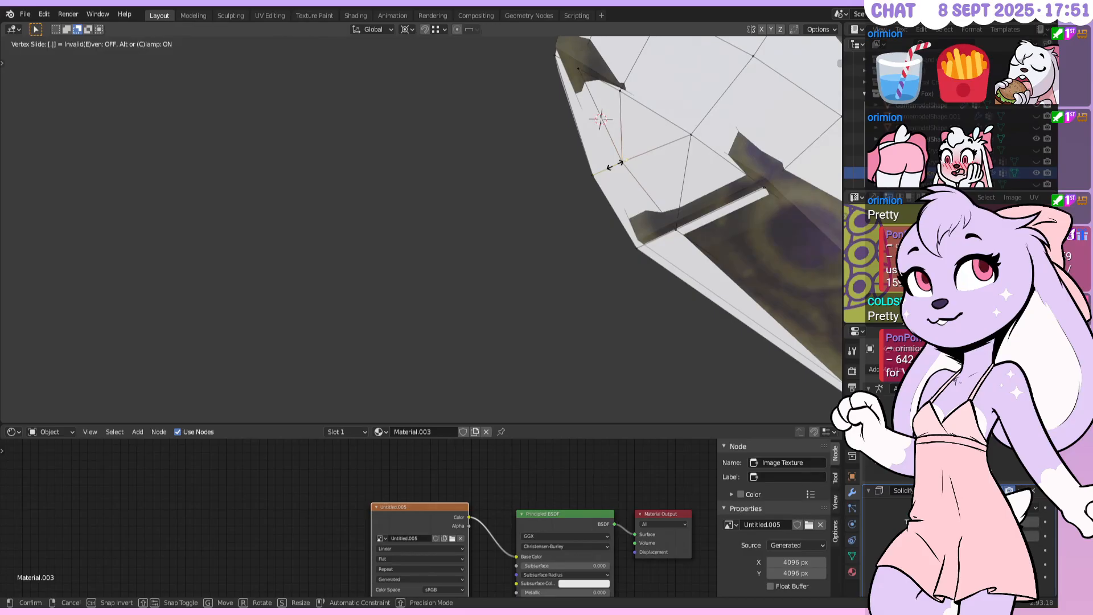
left_click(614, 165)
On the other side, slide another corner vertex to 0.25 and slide one more
middle_click_drag(636, 211, 441, 234)
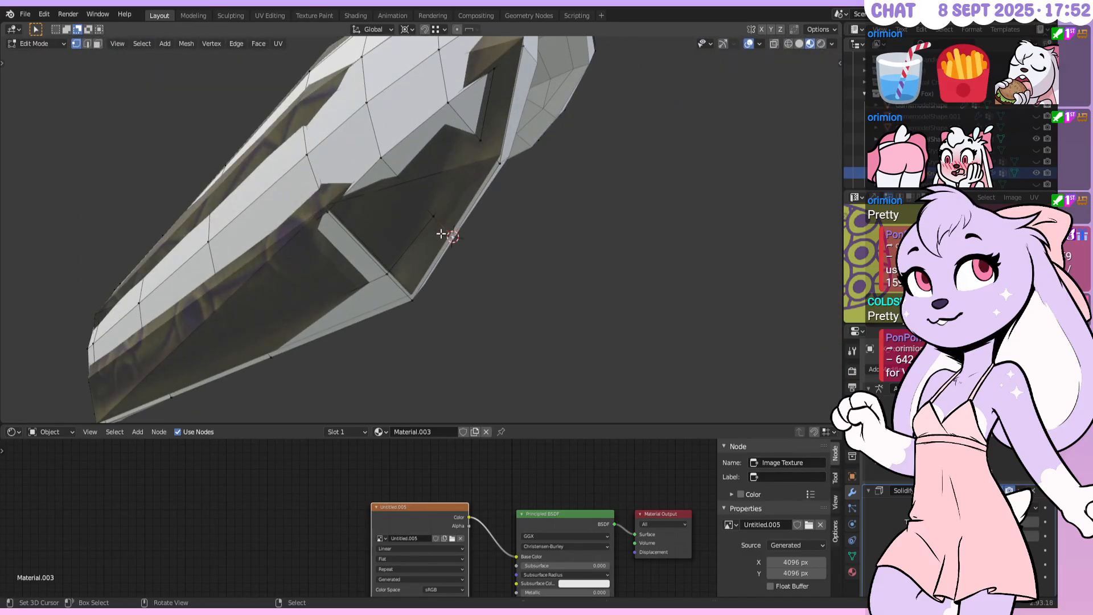
key("shift+v")
type(".25")
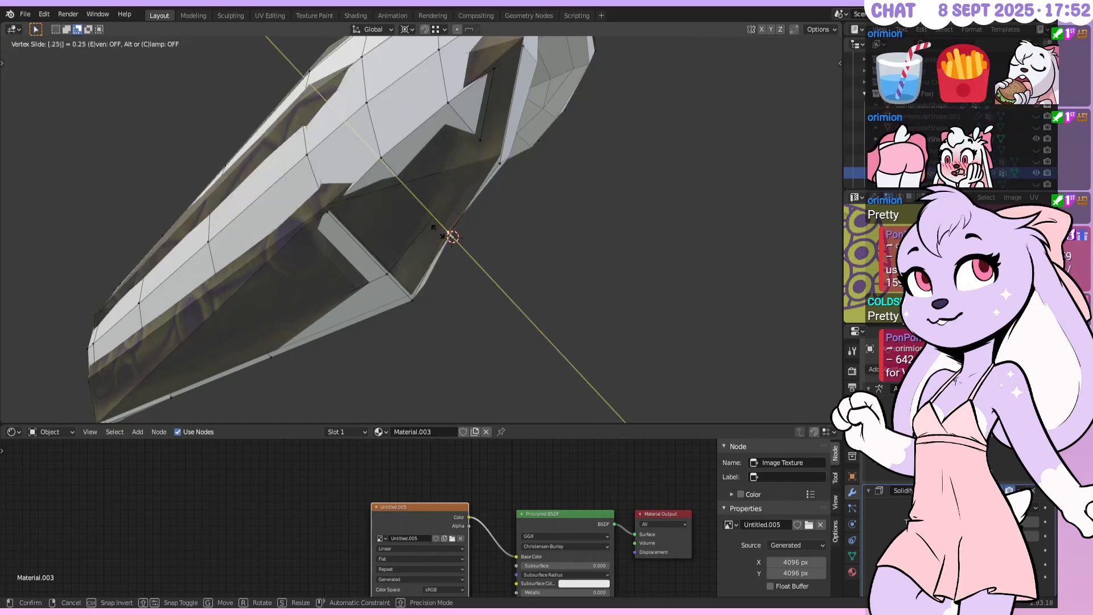
key("Return")
key("shift+v")
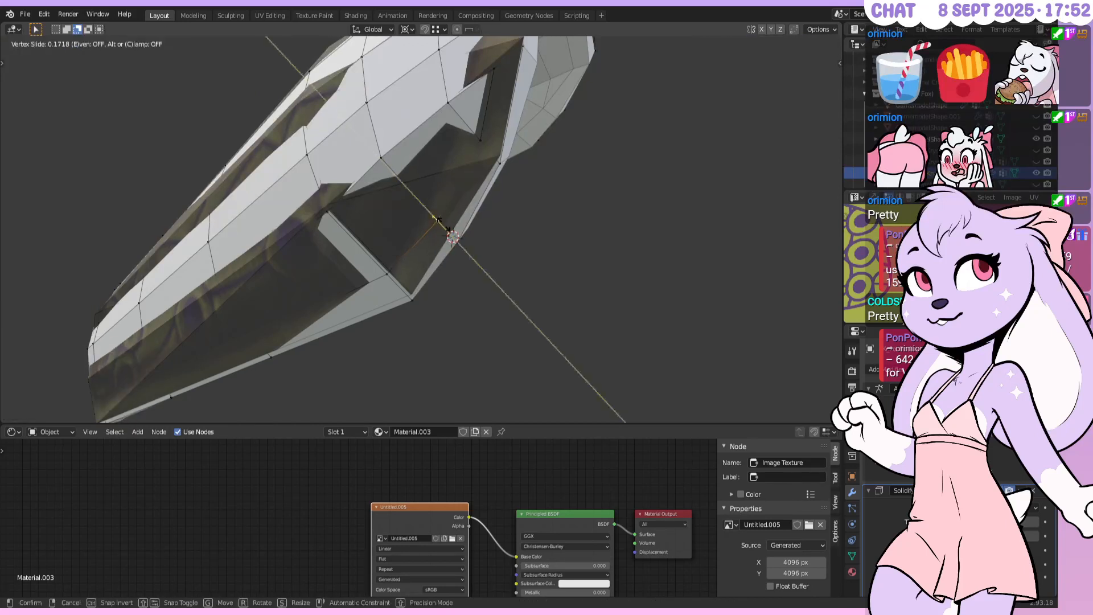
left_click(439, 225)
Back in Object Mode, apply the Solidify modifier to make its thickness permanent geometry
key("Tab")
middle_click_drag(441, 232, 491, 211)
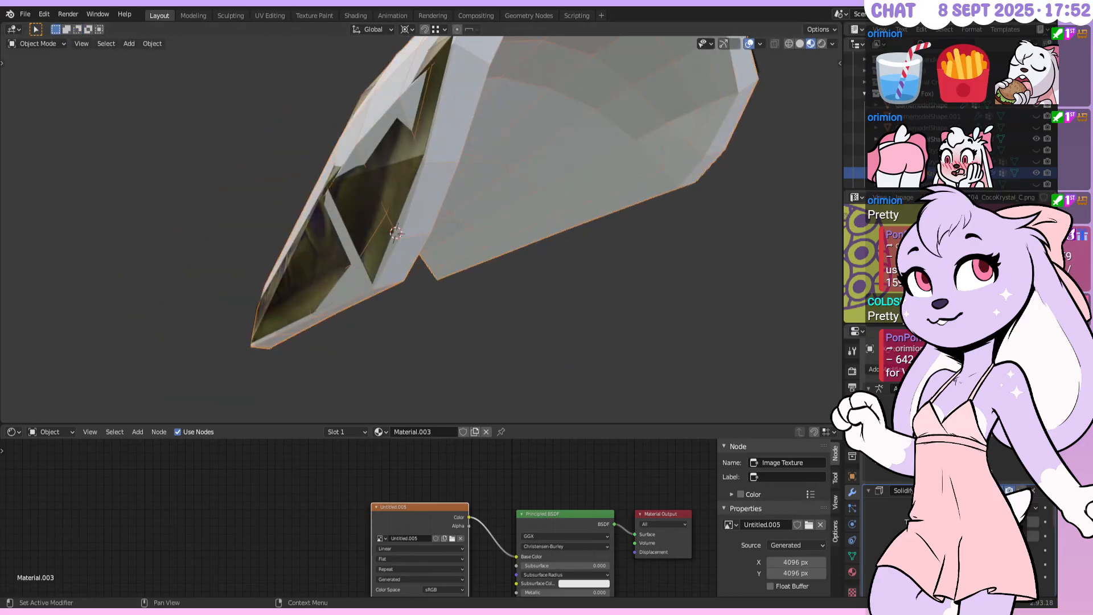
key("ctrl+a")
middle_click_drag(507, 302, 438, 199)
middle_click_drag(458, 245, 546, 87)
Re-enter Edit Mode in edge select and orbit to view the hollow inner side
key("Tab")
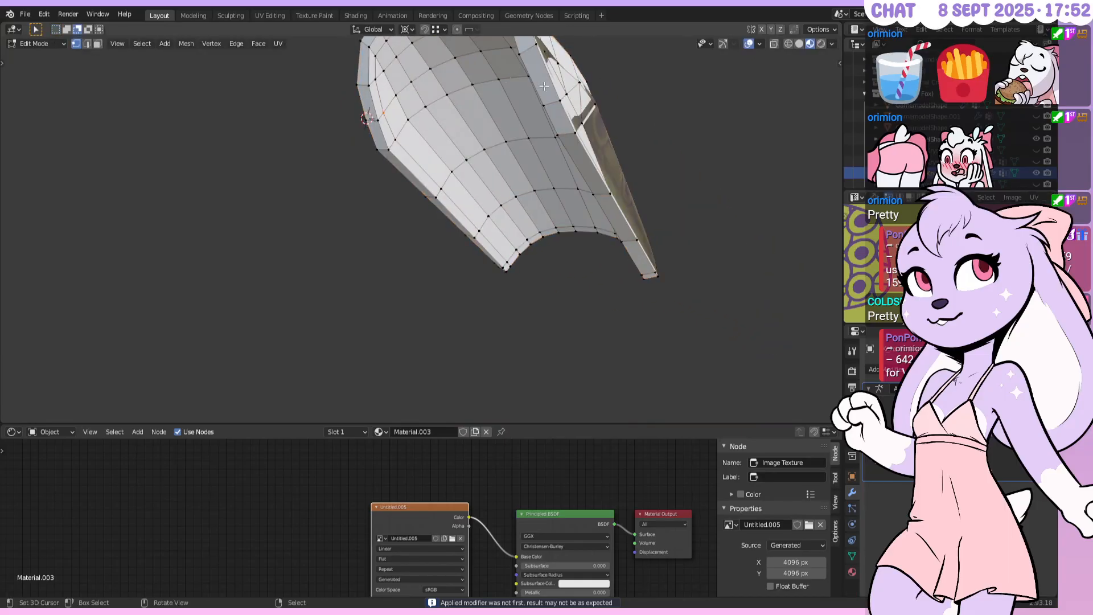
left_click(87, 44)
middle_click_drag(490, 142, 494, 76)
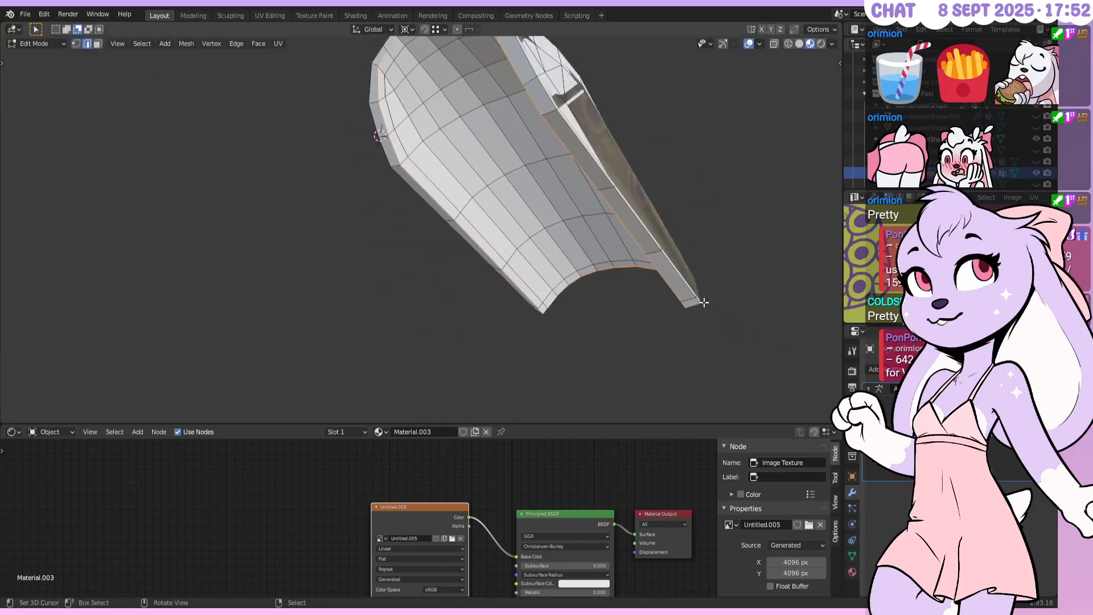
middle_click_drag(755, 300, 605, 263)
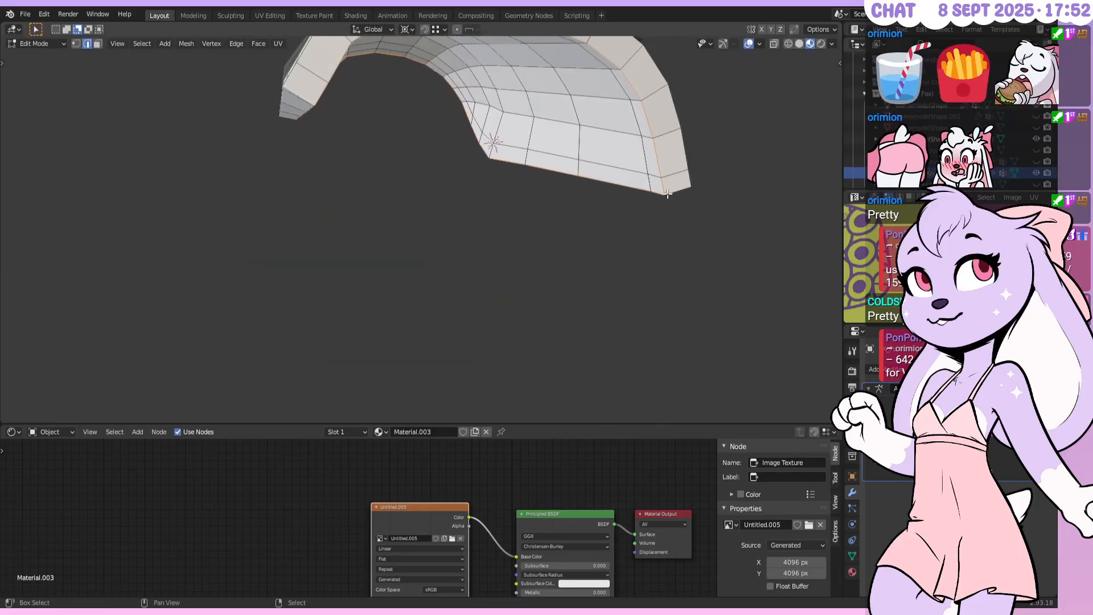
middle_click_drag(512, 188, 567, 77)
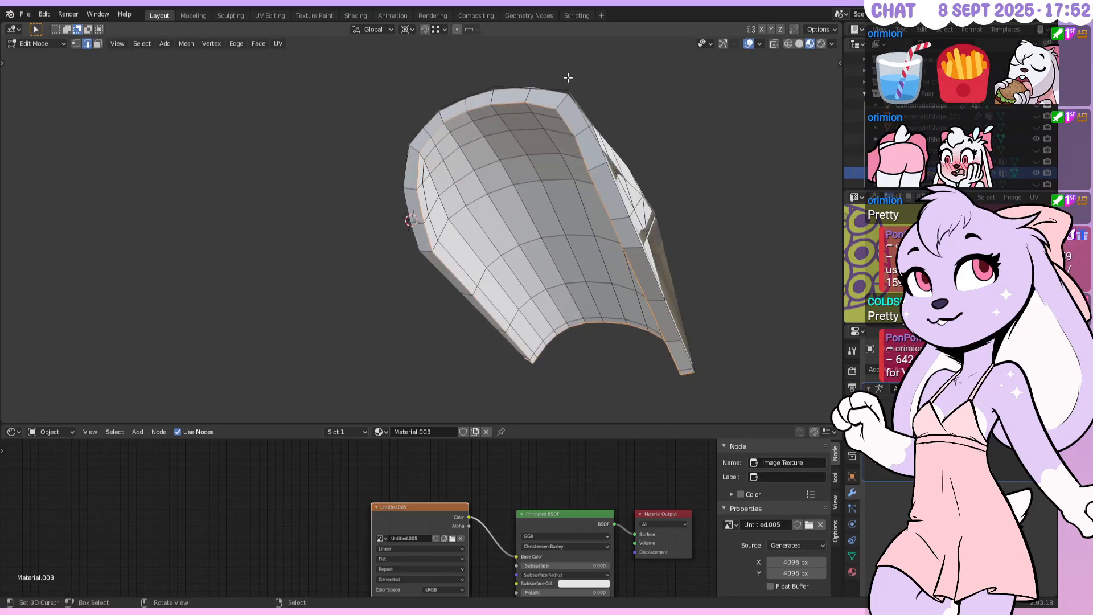
Mark the selected edge loops as seams and unwrap the whole bracer mesh
key("u")
left_click(520, 200)
key("a")
key("u")
left_click(510, 40)
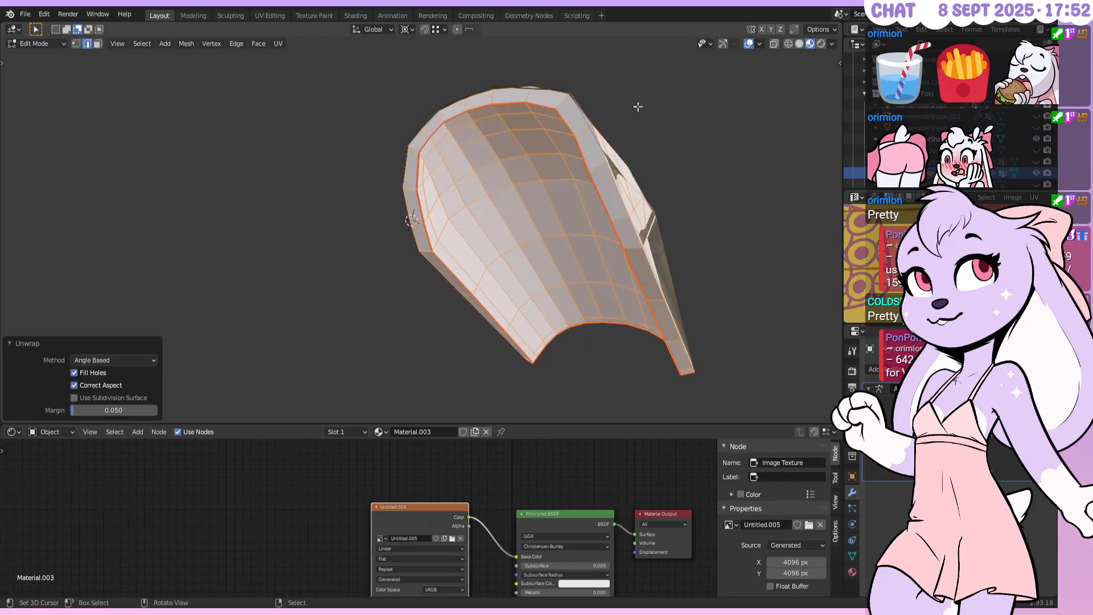
In a full-screen UV editor, select the bracer island and scale it to 0.25
key("ctrl+space")
scroll(650, 186, "down", 2)
scroll(649, 187, "down", 1)
key("alt+a")
scroll(626, 290, "down", 4)
scroll(599, 303, "down", 1)
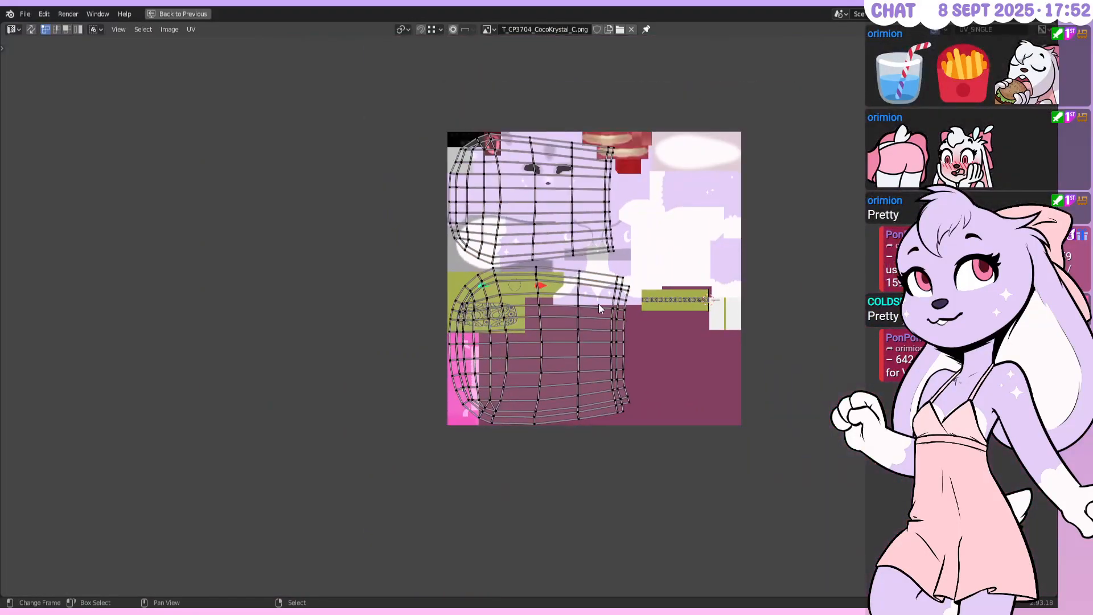
type("ls0.25")
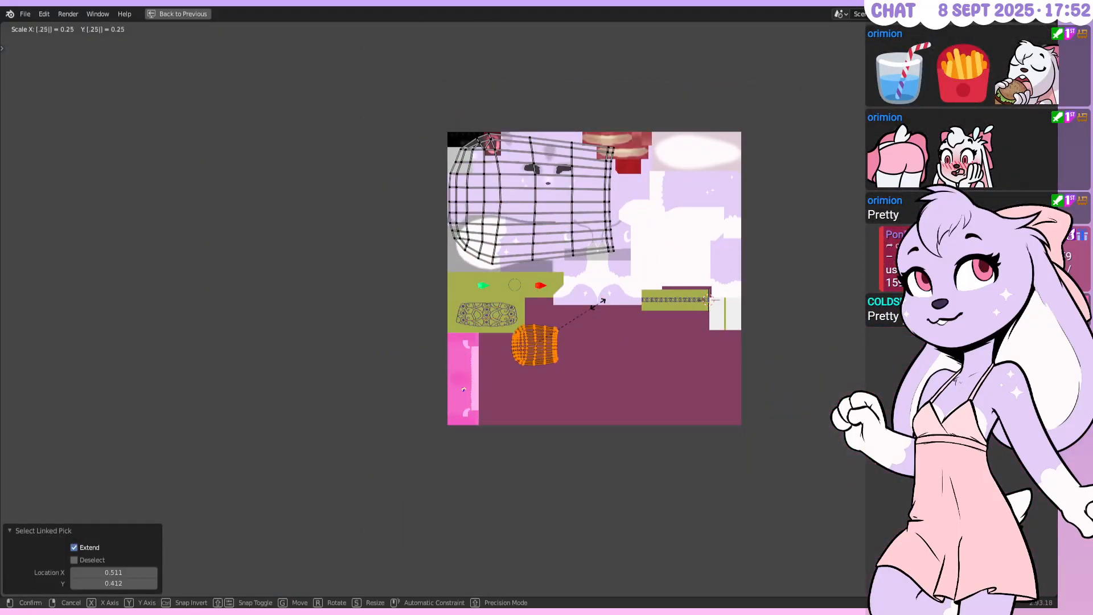
key("Return")
Rotate the island 90°, scale it by 0.25 again, and place it on the dark purple area
scroll(597, 302, "up", 2)
scroll(595, 306, "up", 4)
type("r")
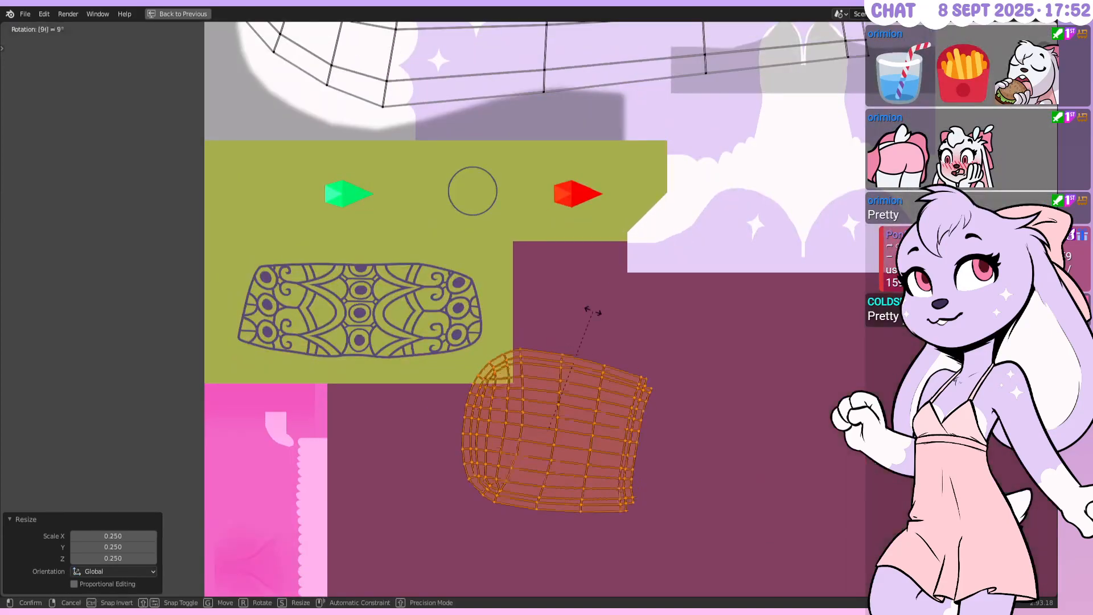
type("90")
key("Return")
type("s0.25")
key("Return")
key("g")
left_click(662, 231)
Check the texture on the mesh in top view, then rotate the island 2°
key("ctrl+space")
middle_click_drag(662, 234, 555, 191)
key("KP_7")
key("ctrl+space")
key("r")
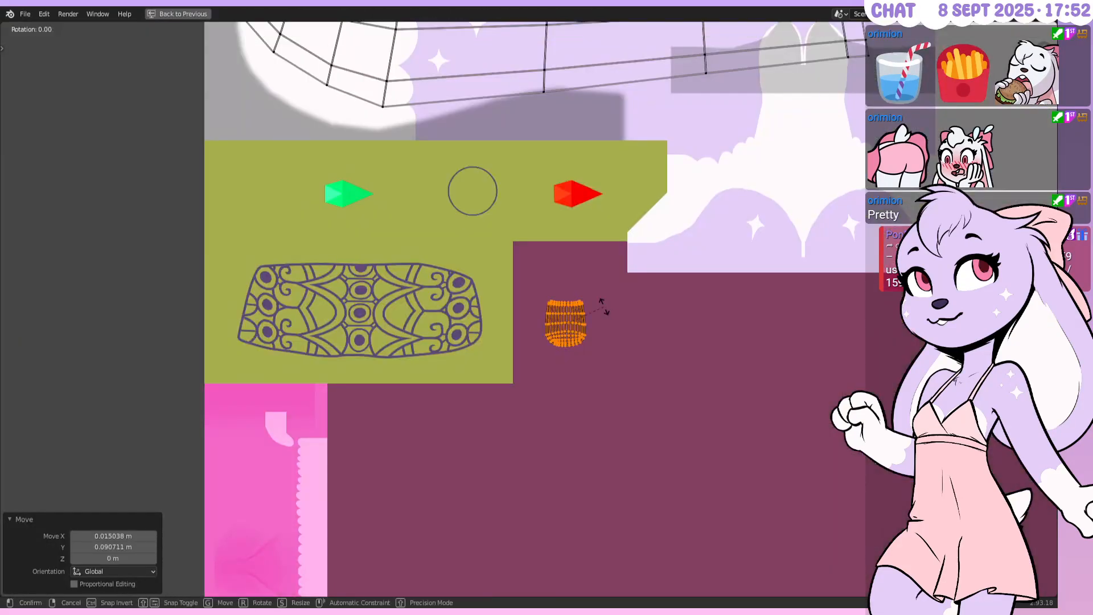
left_click(603, 306)
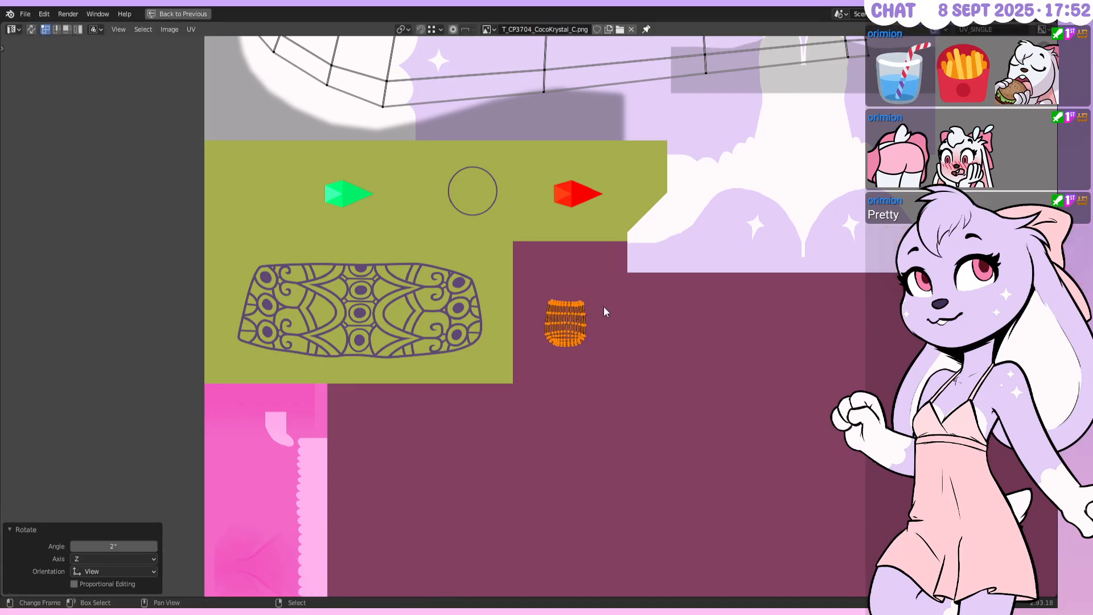
Enlarge the island by 1.5 and reposition it within the purple area
type("s1.5")
key("Return")
type("s")
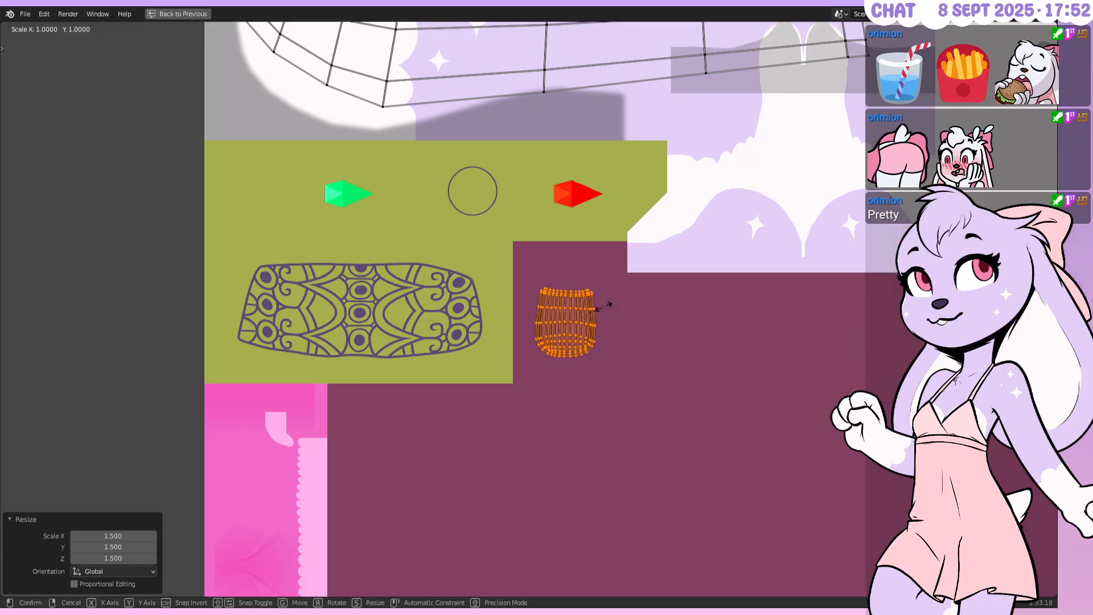
type(".5")
key("BackSpace")
key("BackSpace")
type("1.5")
key("Return")
key("g")
left_click(617, 296)
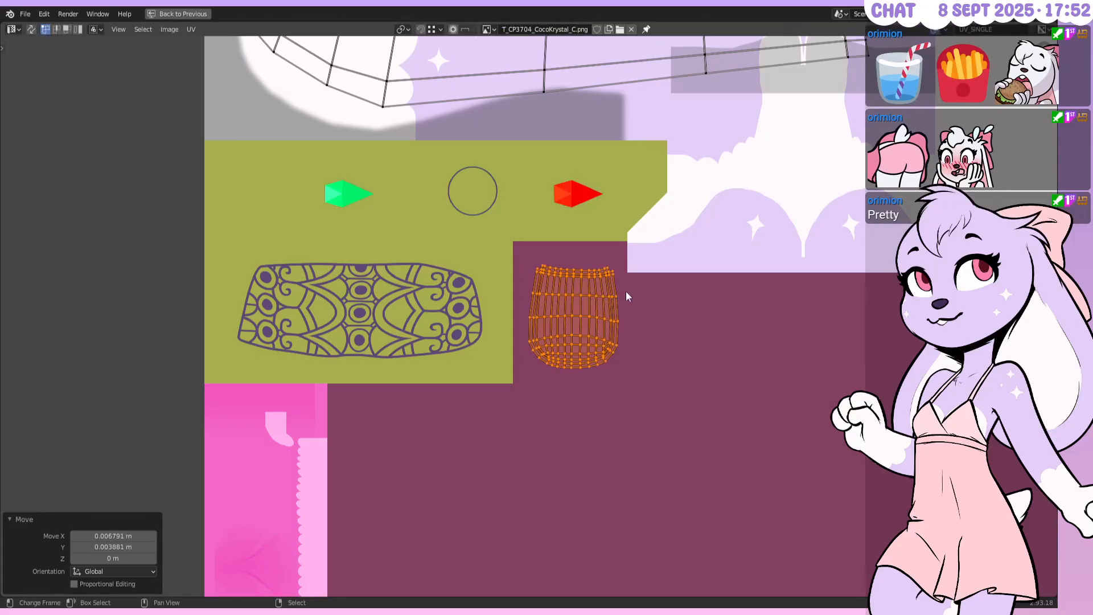
In the 3D layout, roll and turn the view so the bracer stands upright
key("ctrl+space")
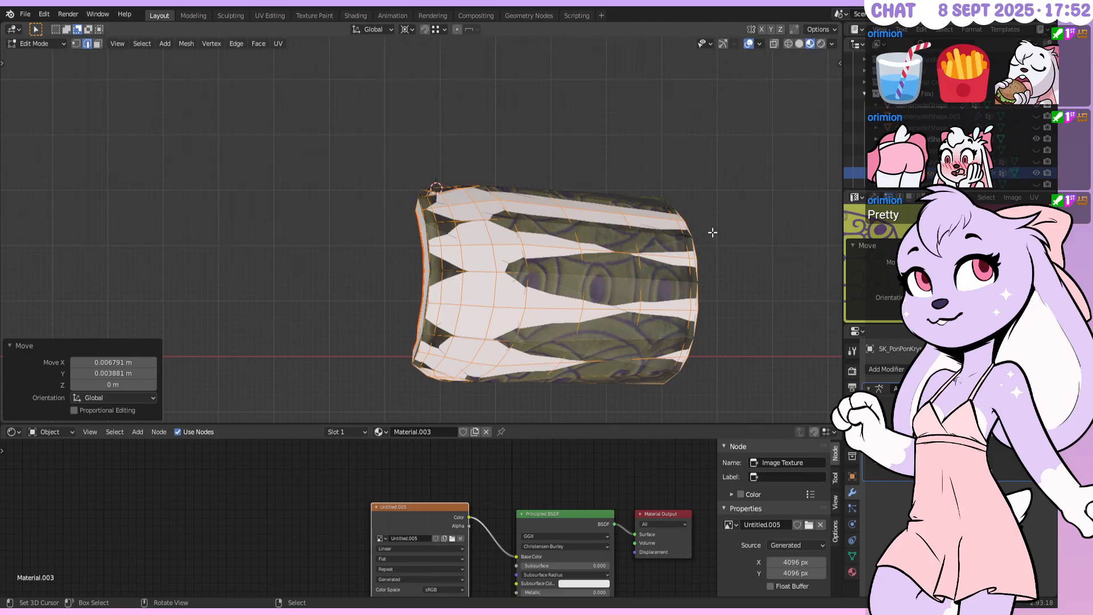
key("shift+KP_6")
key("shift+KP_6")
key("shift+KP_6")
key("shift+KP_6")
key("shift+KP_6")
key("shift+KP_6")
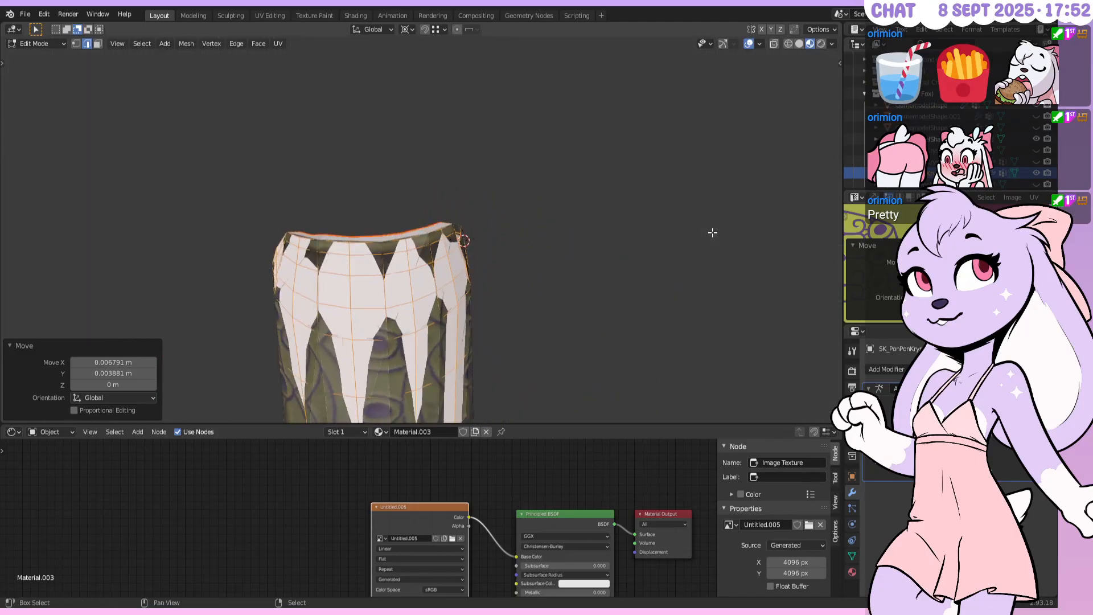
middle_click_drag(502, 297, 406, 173, "shift")
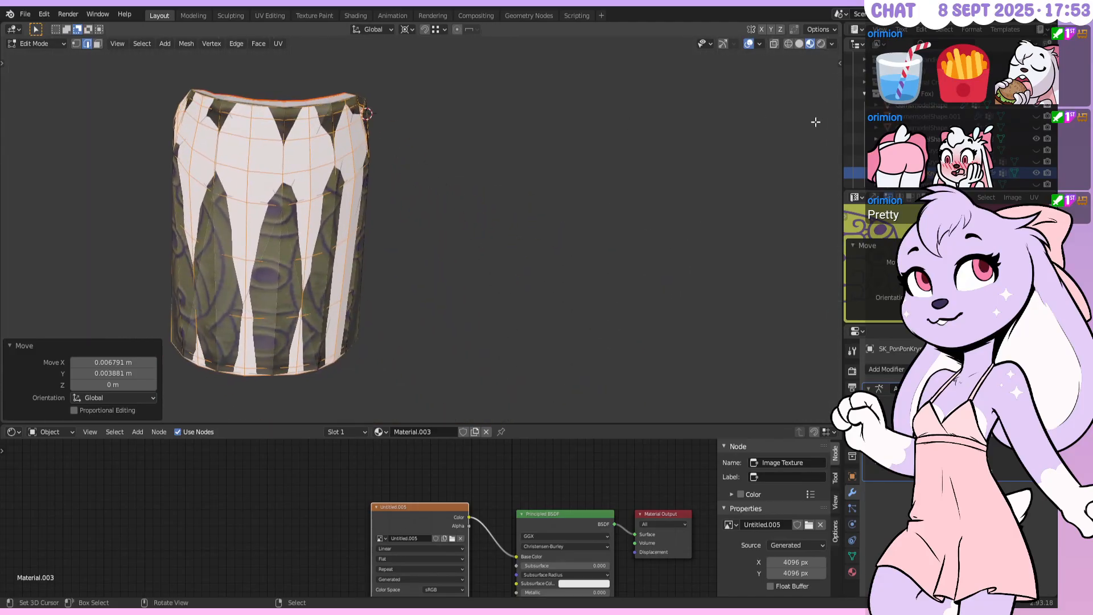
right_click(842, 127)
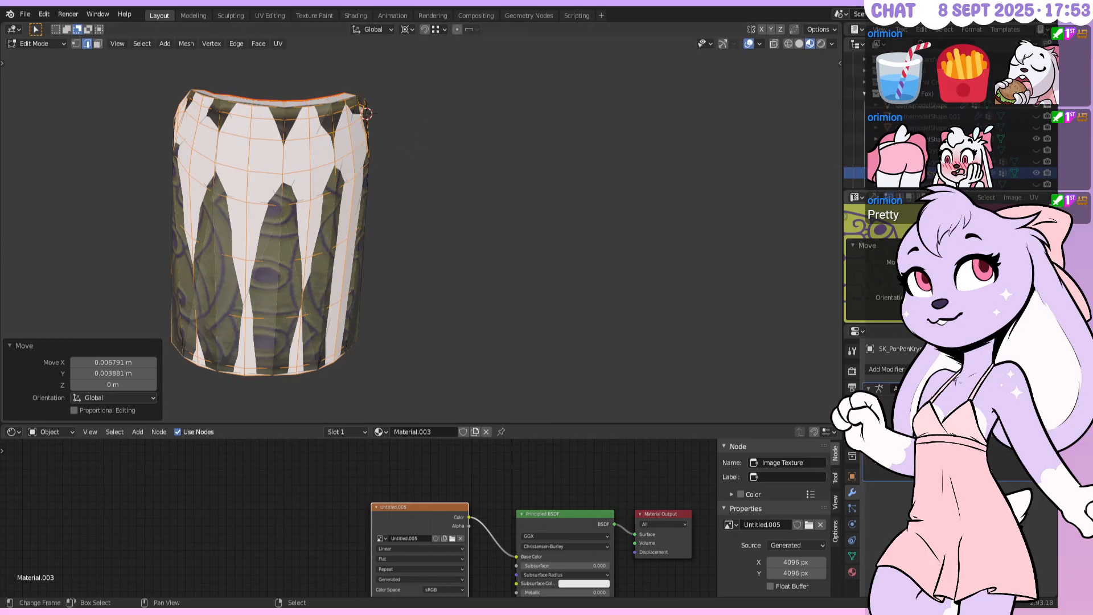
Scale the UV island by 1.25, then by 0.95, and nudge it up and left
key("ctrl+space")
key("s")
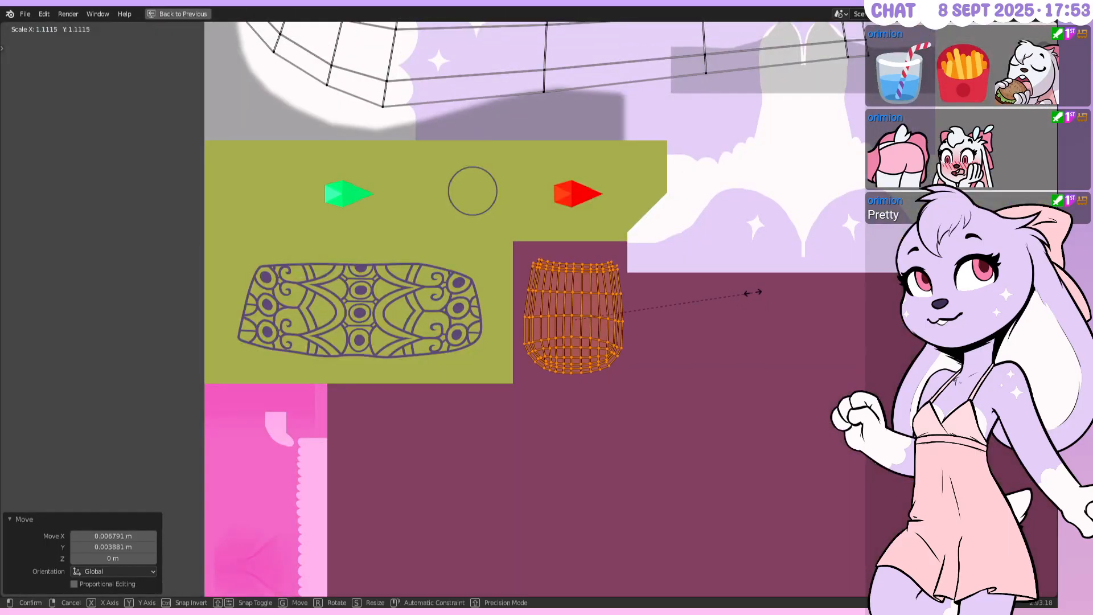
type("1.25")
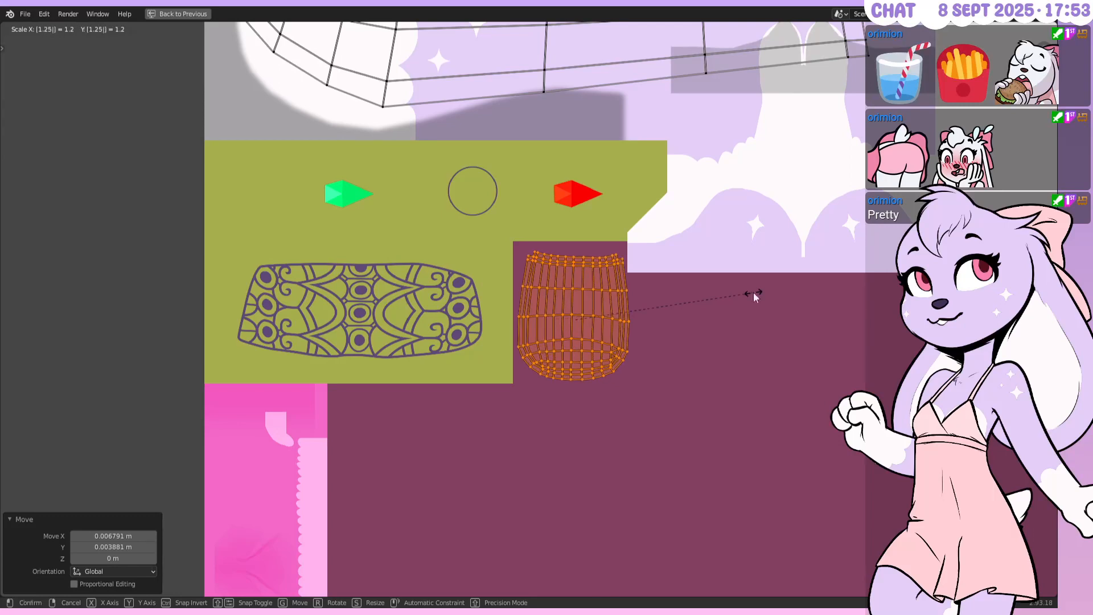
key("Return")
scroll(753, 292, "up", 2)
type("s.9")
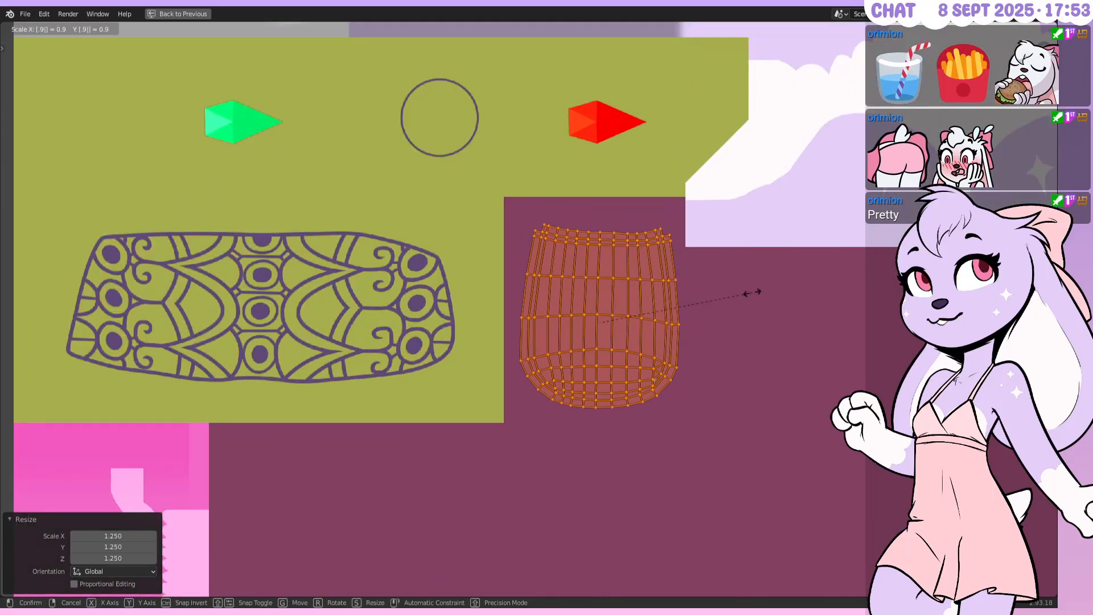
type("5")
key("Return")
key("g")
left_click(748, 287)
Return to the layout in Object Mode and orbit around the bracer
key("ctrl+space")
key("Tab")
middle_click_drag(599, 229, 649, 185)
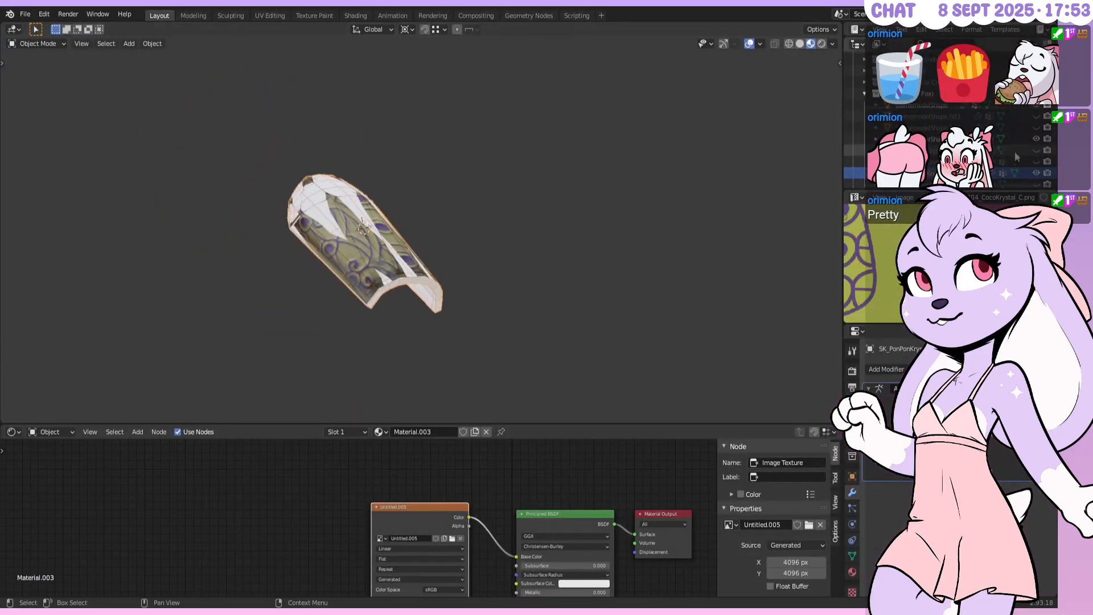
Toggle garment visibility to show the body and armour pieces around the bracer
left_click(1036, 161)
left_click(1036, 161)
left_click(1037, 162)
left_click(1037, 162)
left_click(1035, 161)
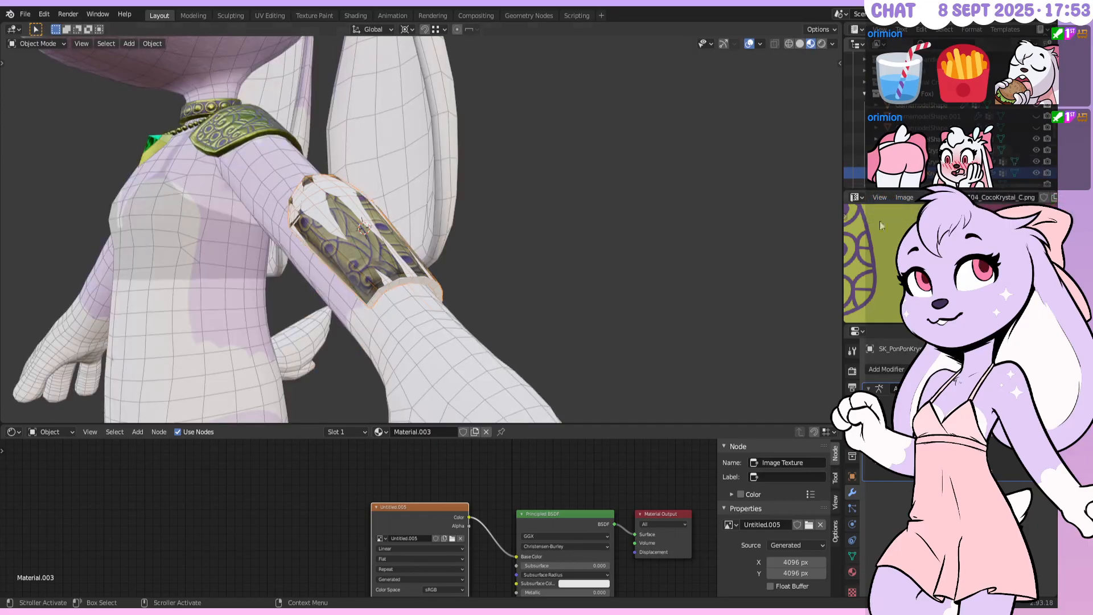
left_click(1036, 151)
middle_click_drag(270, 256, 438, 262, "shift")
Orbit to a frontal chest view and select only the gold shoulder pad
right_click(382, 183)
right_click(377, 151)
right_click(372, 179, "shift")
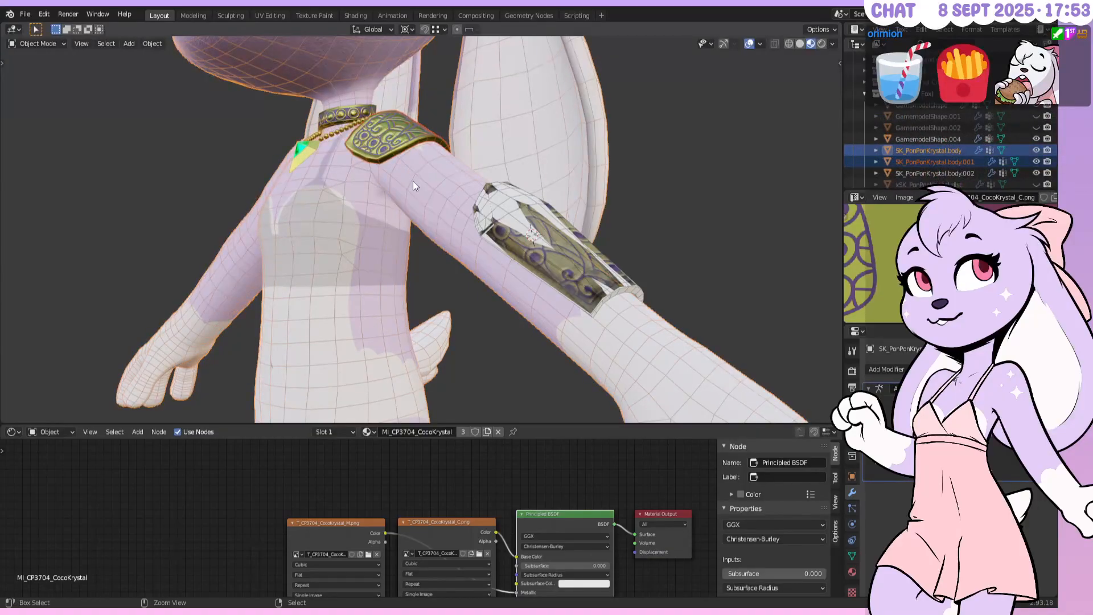
middle_click_drag(411, 184, 480, 173)
right_click(480, 173, "shift")
Add a Mirror modifier to the shoulder pad, removing a mistakenly added Mesh Cache modifier
left_click(886, 369)
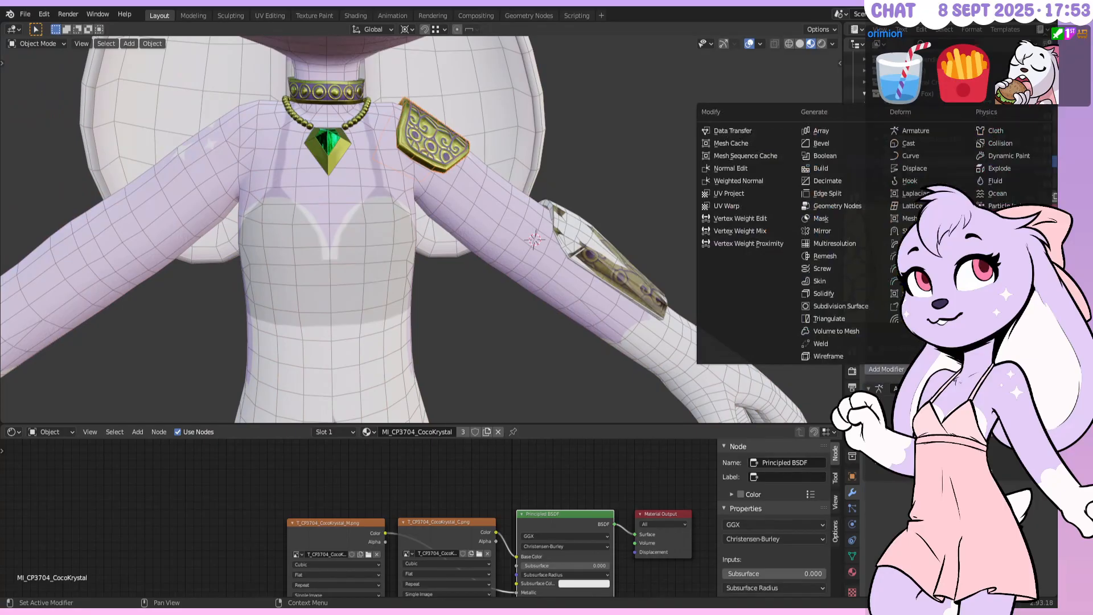
key("m")
left_click(1033, 490)
left_click(928, 368)
left_click(928, 369)
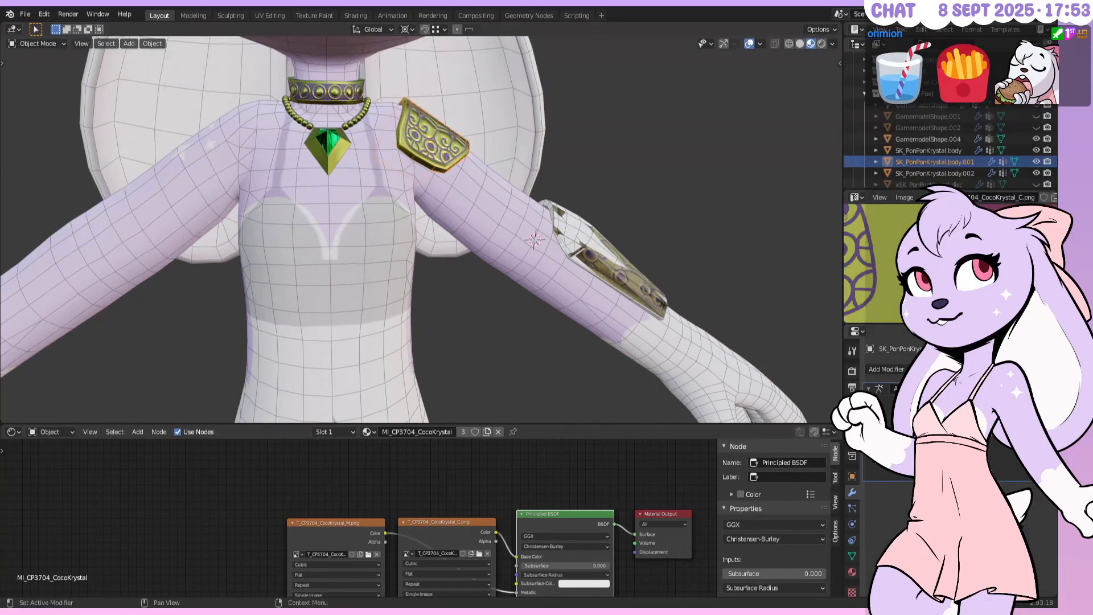
left_click(886, 368)
left_click(841, 231)
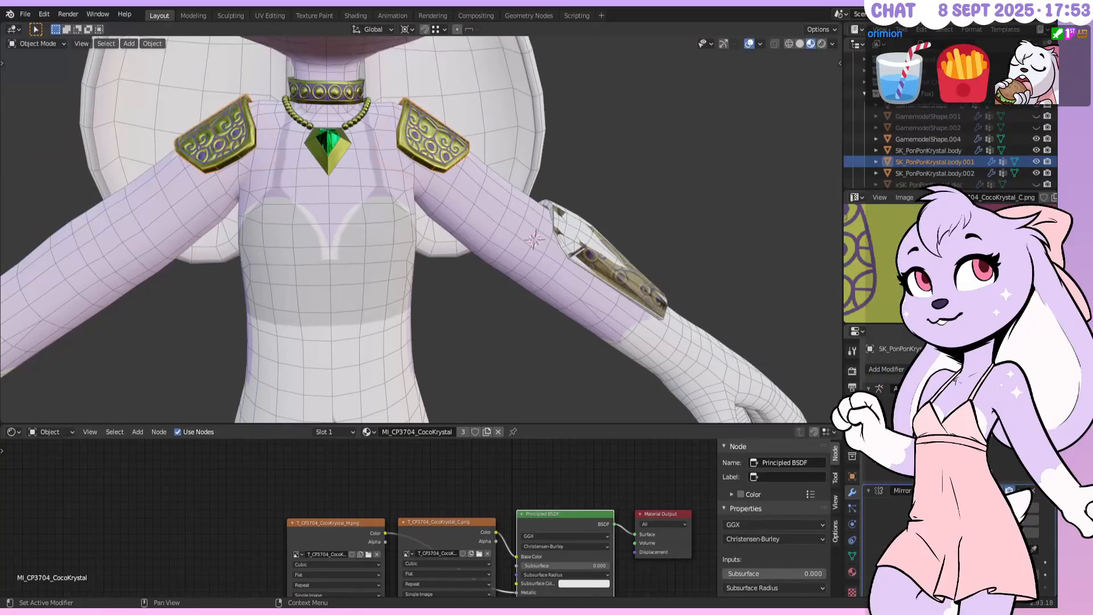
Apply the Mirror, join the pads into the bracer with Ctrl+J, and enter Edit Mode
key("ctrl+a")
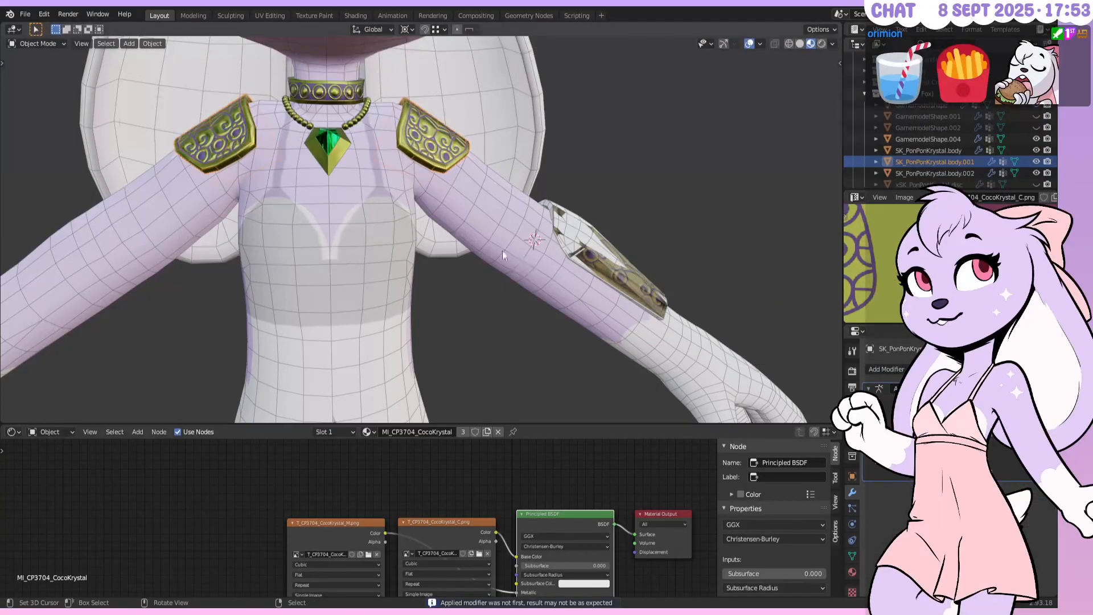
left_click(429, 204, "shift")
key("ctrl+j")
middle_click_drag(545, 220, 504, 243)
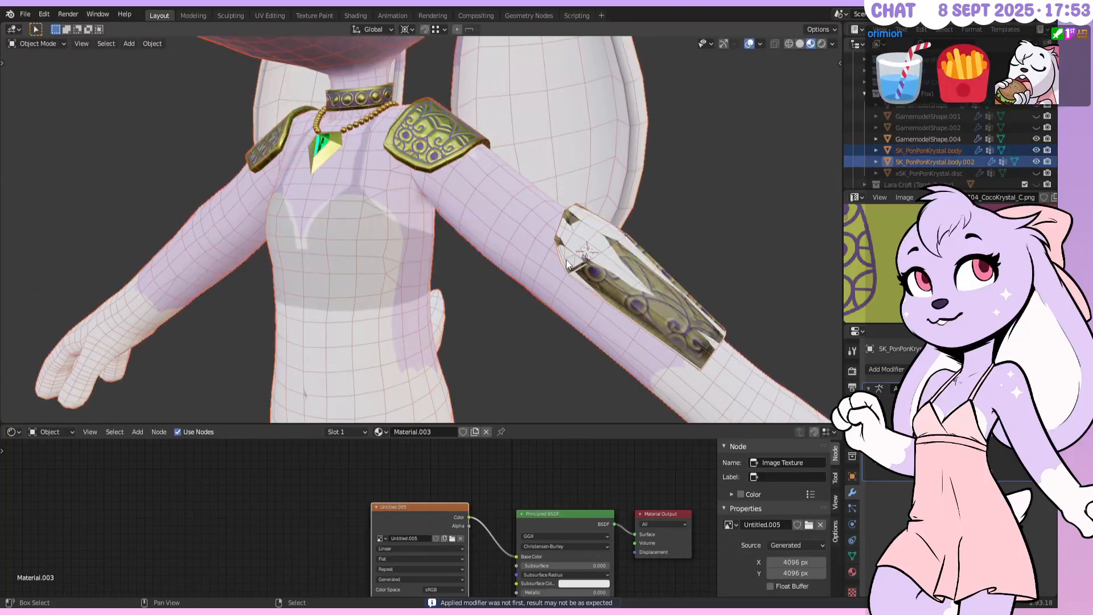
key("Tab")
key("ctrl+space")
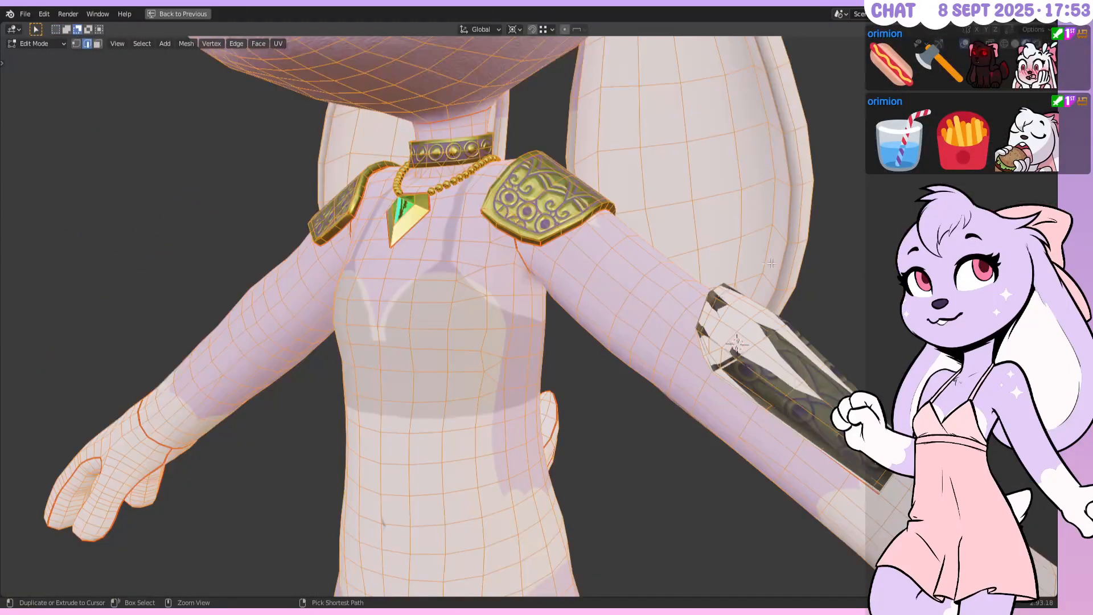
In UV editing, select the shoulder pad island, scale it to 0.15, and move it left
key("shift+F10")
scroll(595, 326, "down", 1)
key("alt+a")
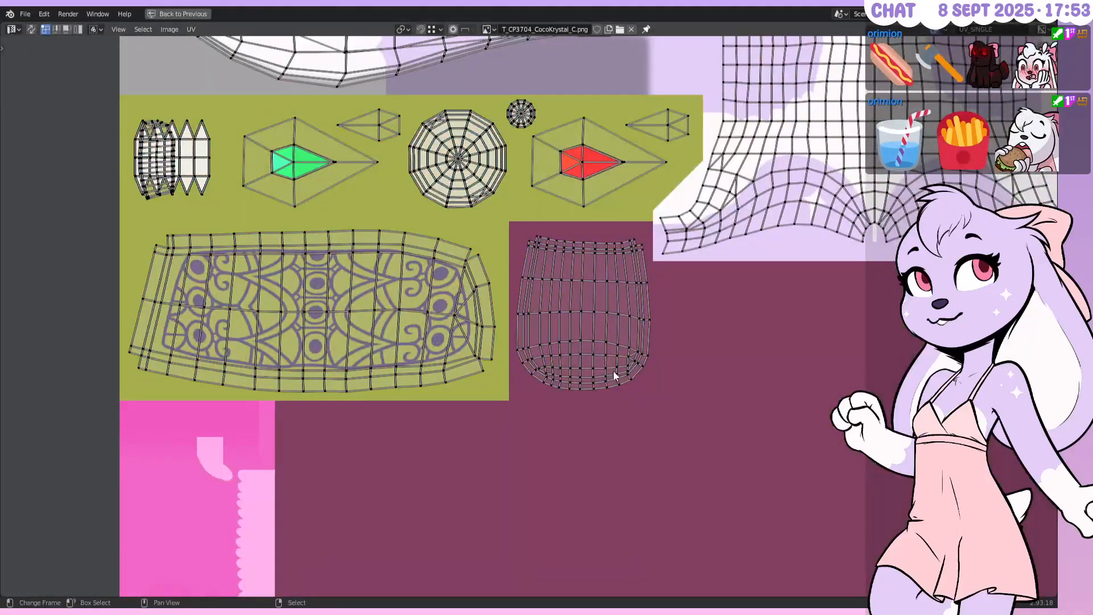
scroll(595, 354, "down", 2)
scroll(595, 358, "down", 3)
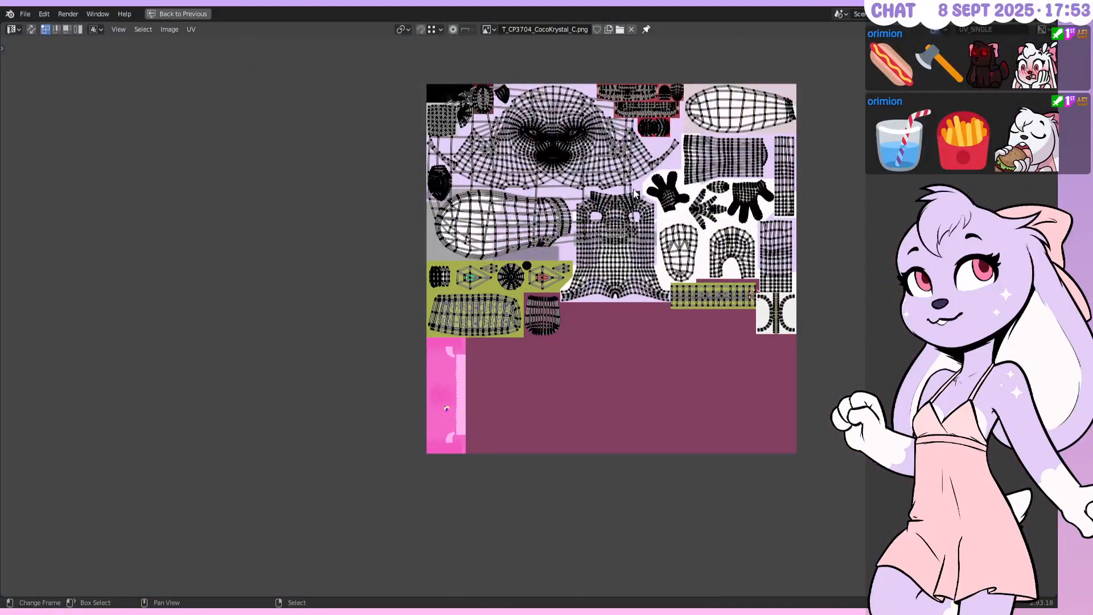
key("l")
key("s")
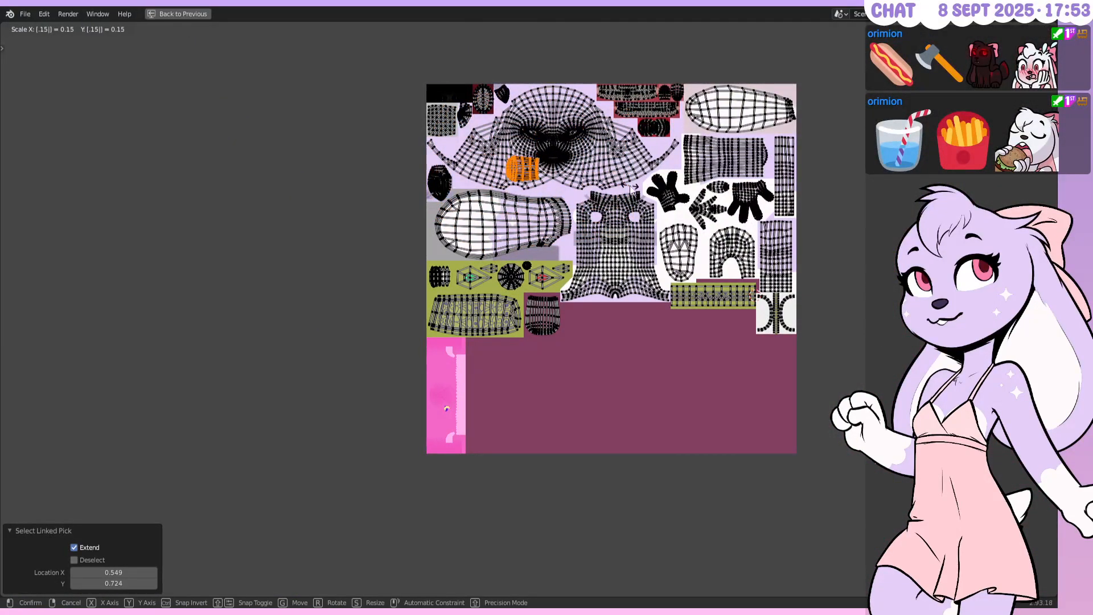
left_click(538, 173)
key("g")
left_click(439, 265)
Pan toward the olive area and scale the shoulder pad island to 0.75
scroll(463, 253, "up", 2)
middle_click_drag(478, 245, 690, 269)
scroll(723, 285, "up", 2)
scroll(722, 285, "up", 2)
scroll(712, 208, "down", 1)
middle_click_drag(712, 208, 648, 252)
scroll(649, 253, "up", 2)
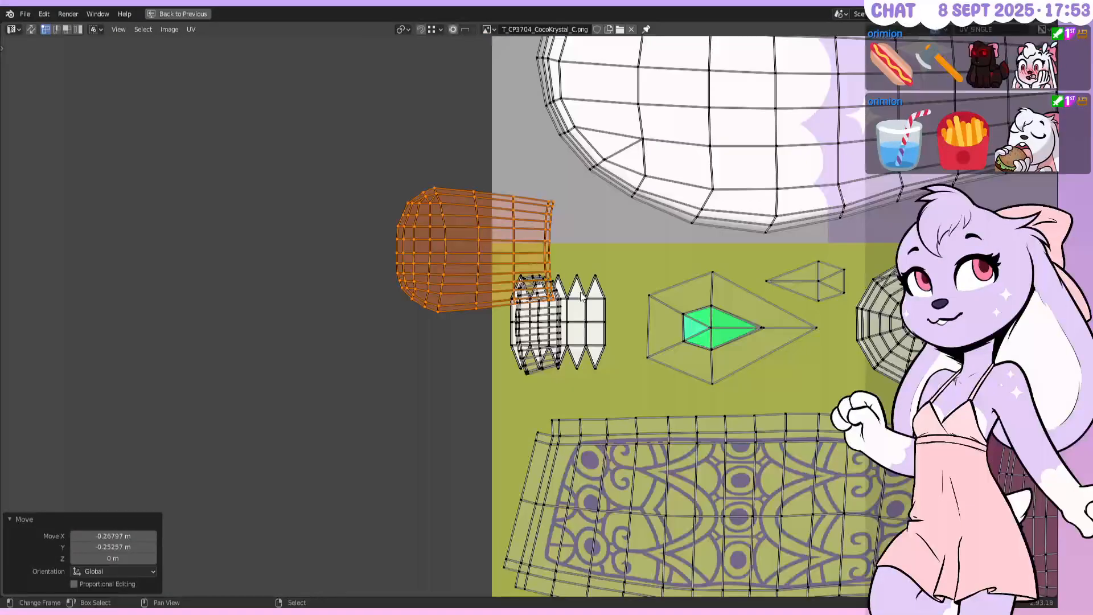
key("s")
type(".1")
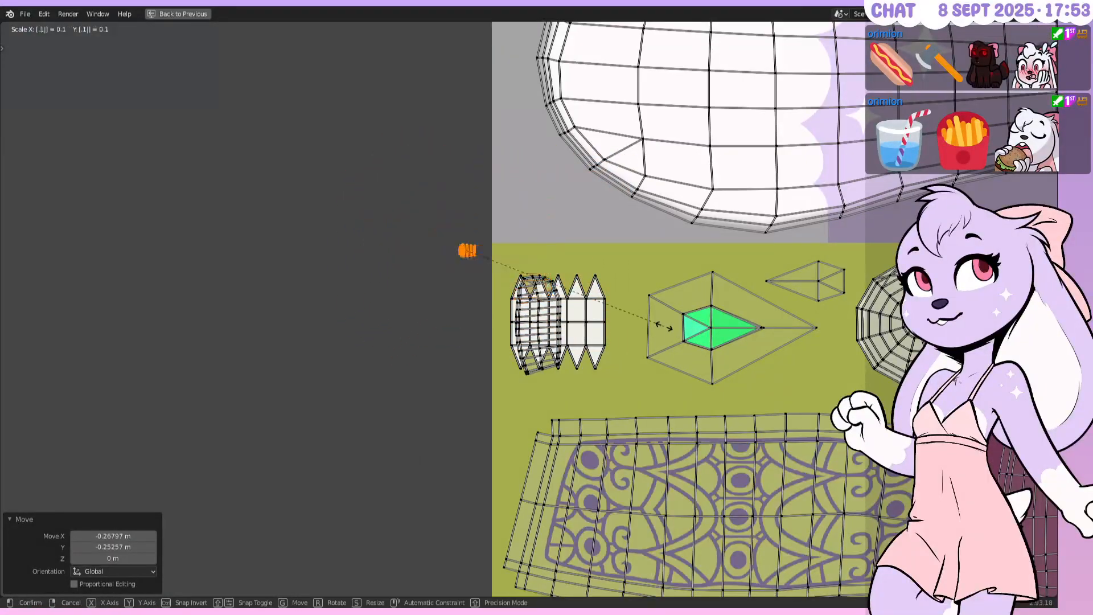
key("BackSpace")
type("75")
key("Return")
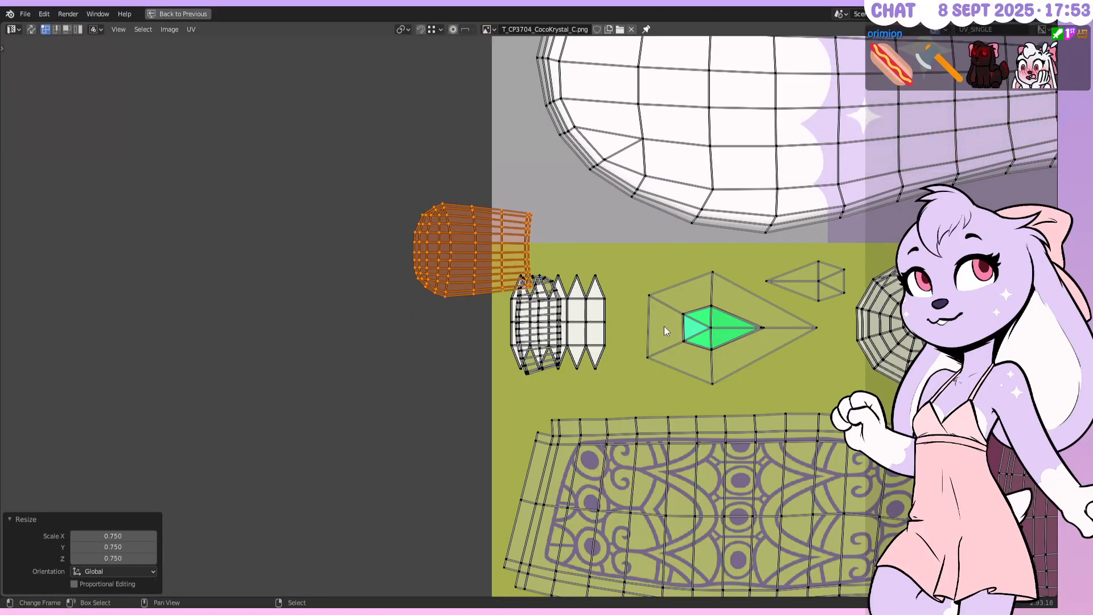
Place the island on the olive area, shrink it by another 0.75, and nudge it into final position
key("g")
left_click(756, 397)
type("s.75")
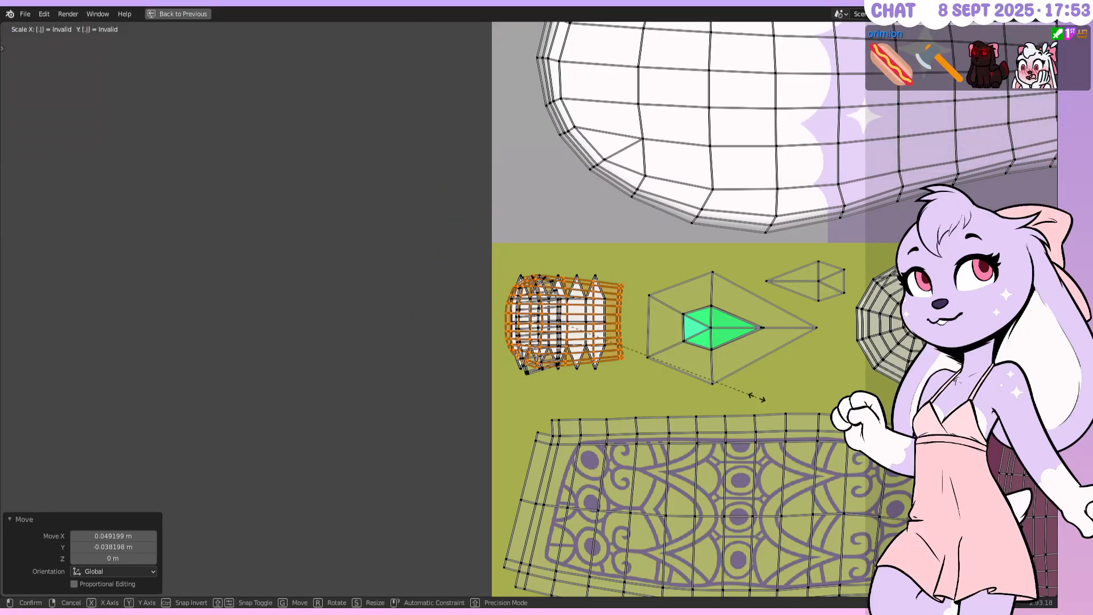
key("Return")
key("g")
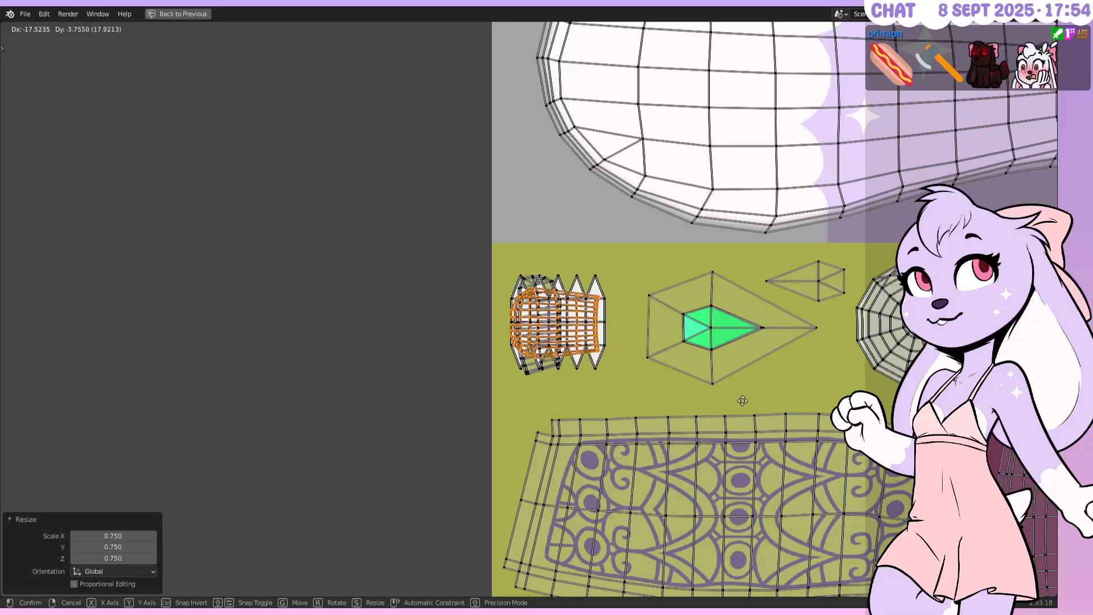
left_click(748, 399)
scroll(583, 310, "down", 1)
key("alt+a")
middle_click_drag(580, 311, 367, 253)
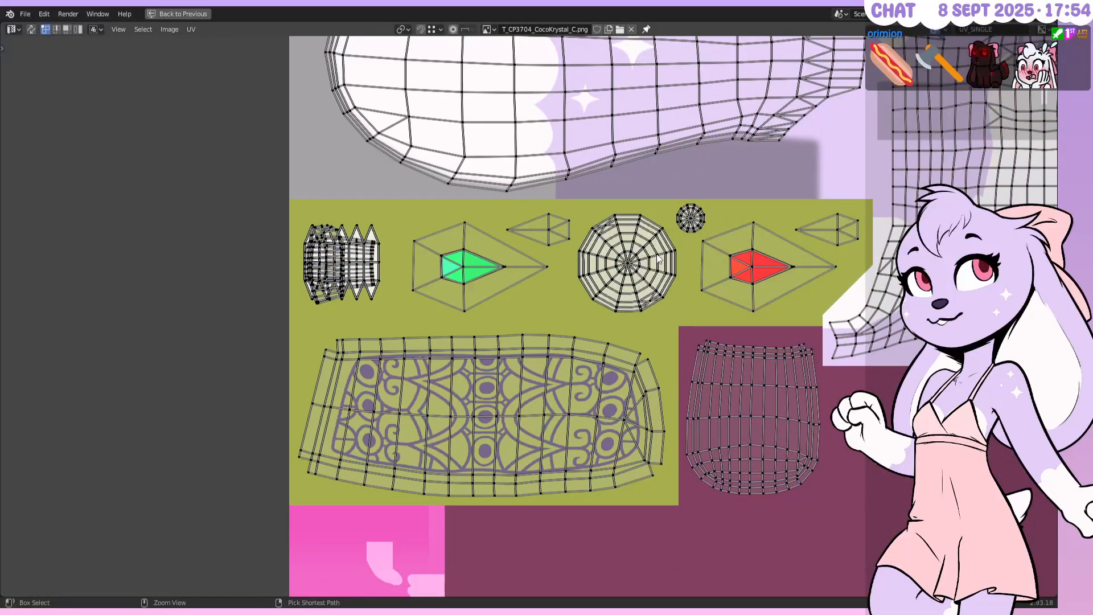
key("ctrl+space")
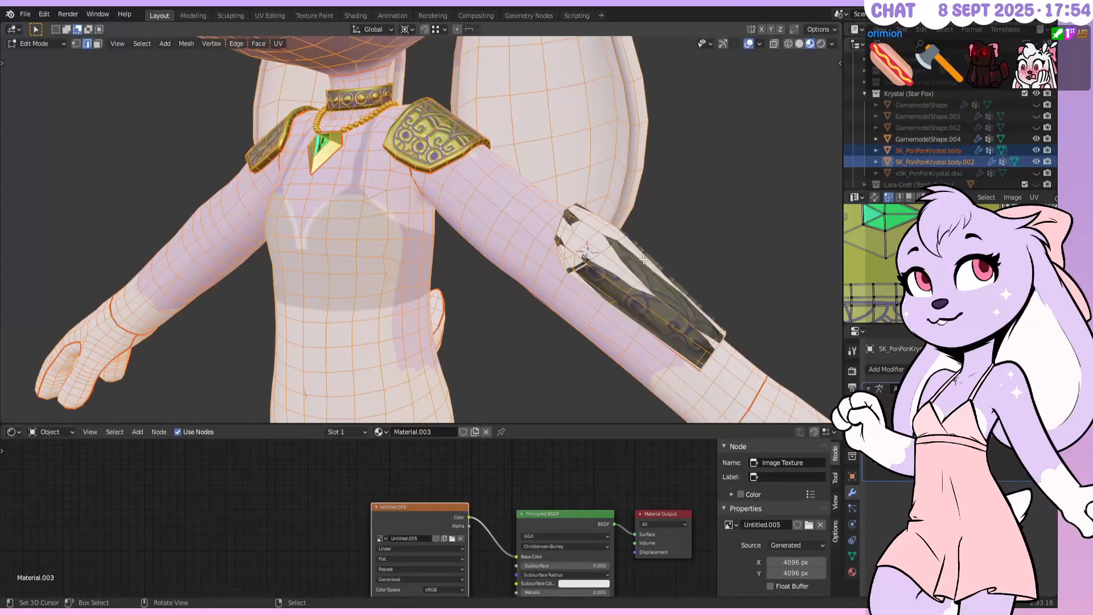
Return to Object Mode, hide the character body in the Outliner, and save the blend file
key("Tab")
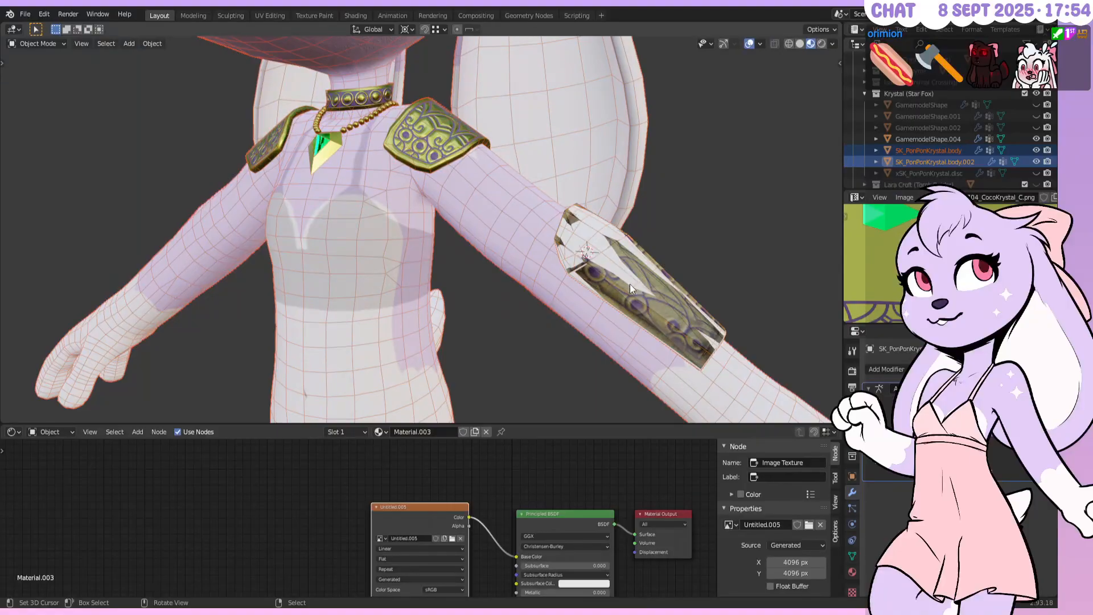
left_click(1036, 150)
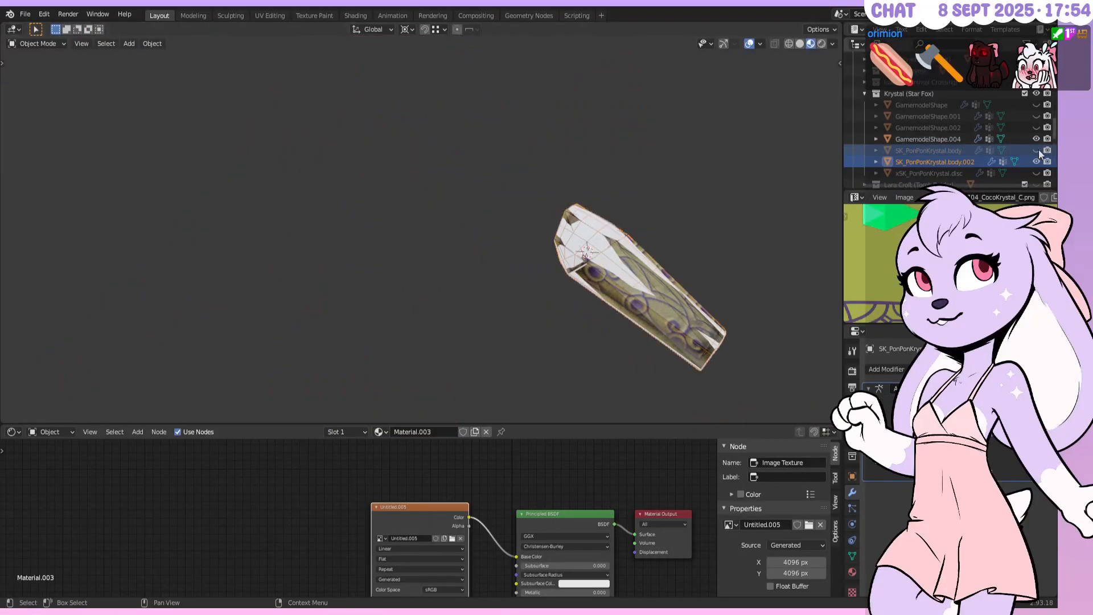
middle_click_drag(636, 231, 552, 198)
key("ctrl+s")
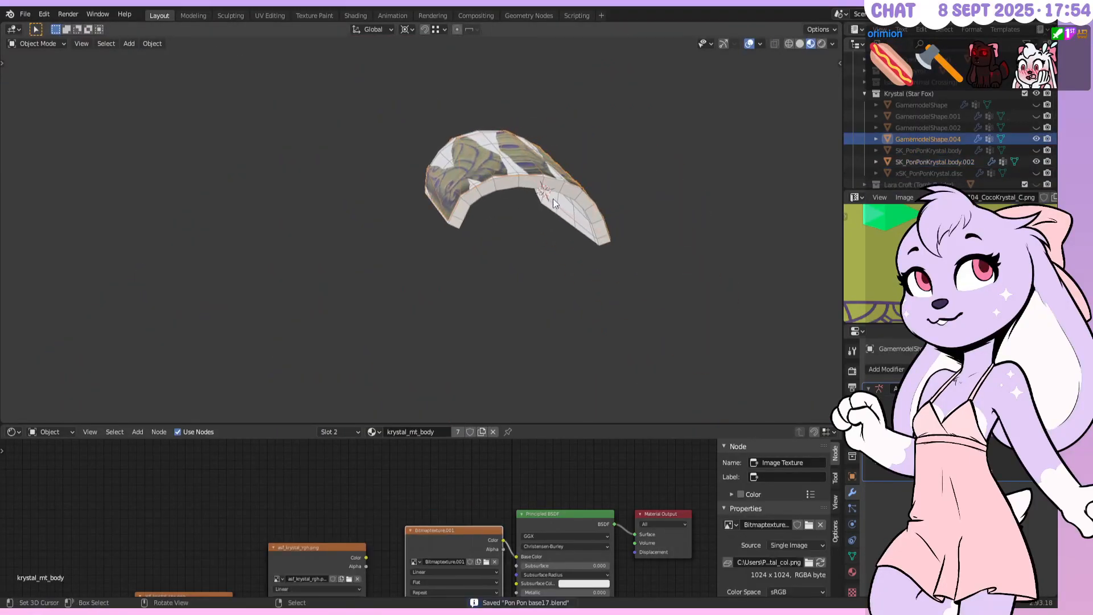
Select the shoulder pad with the bracer active and start the texture bake from Render Properties
right_click(541, 173)
right_click(544, 183, "shift")
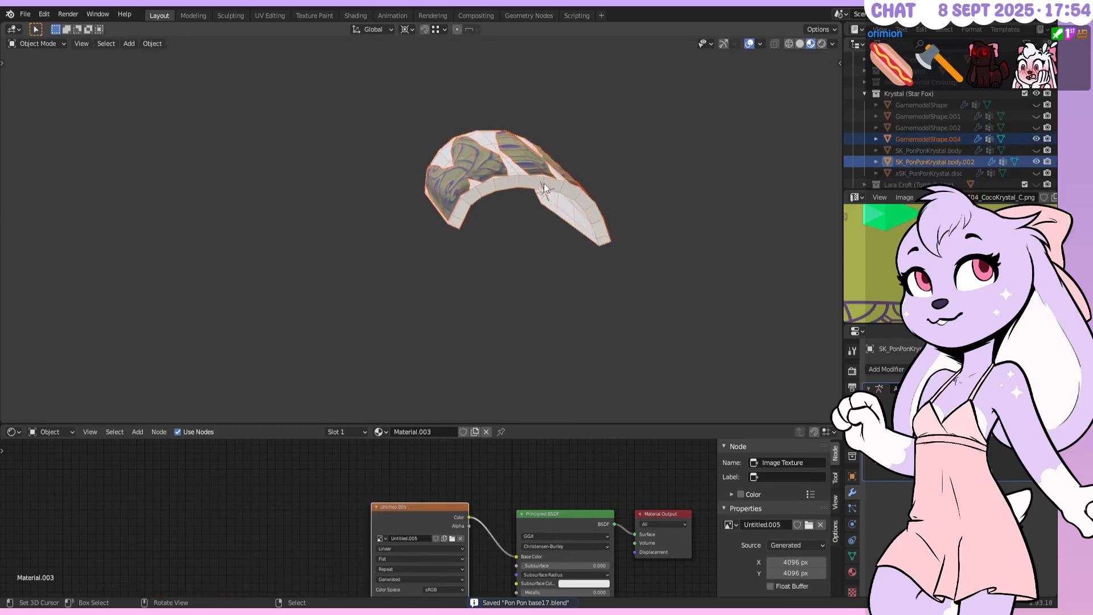
middle_click_drag(544, 182, 572, 222)
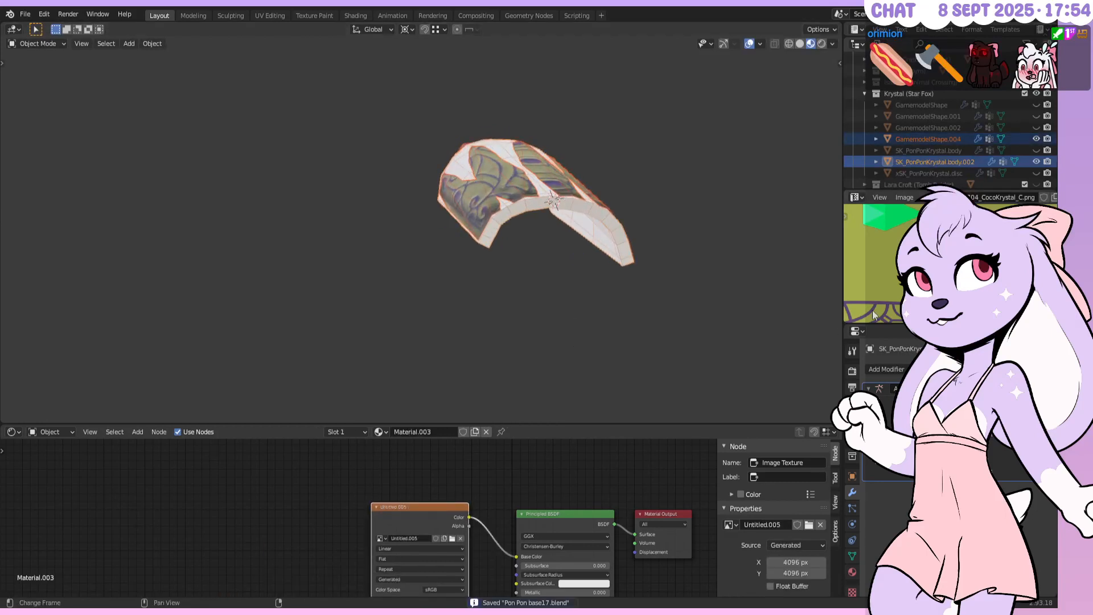
left_click(852, 370)
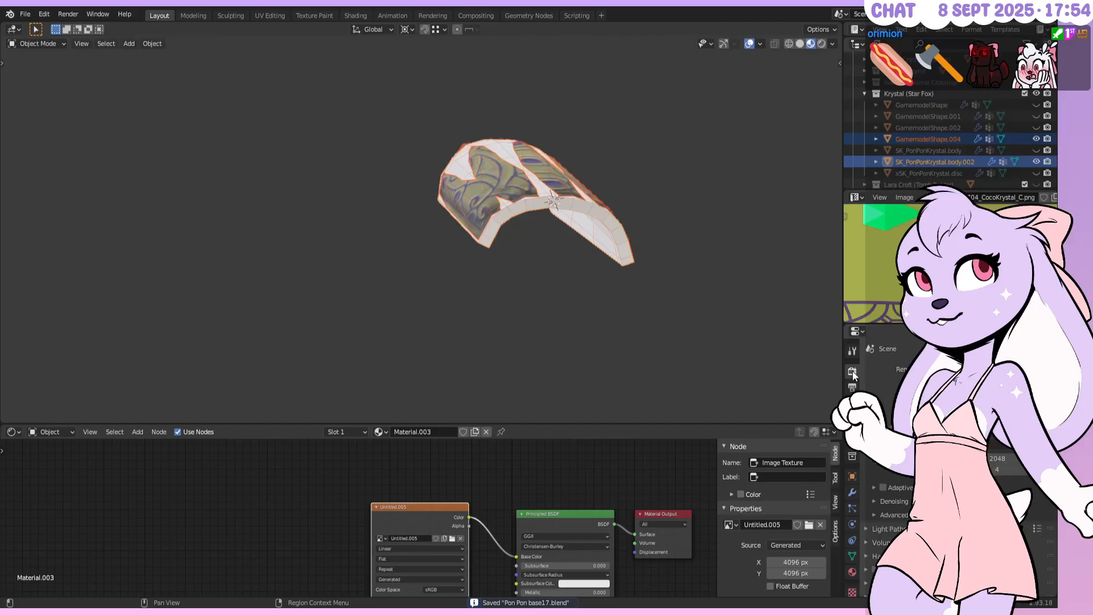
scroll(869, 566, "down", 10)
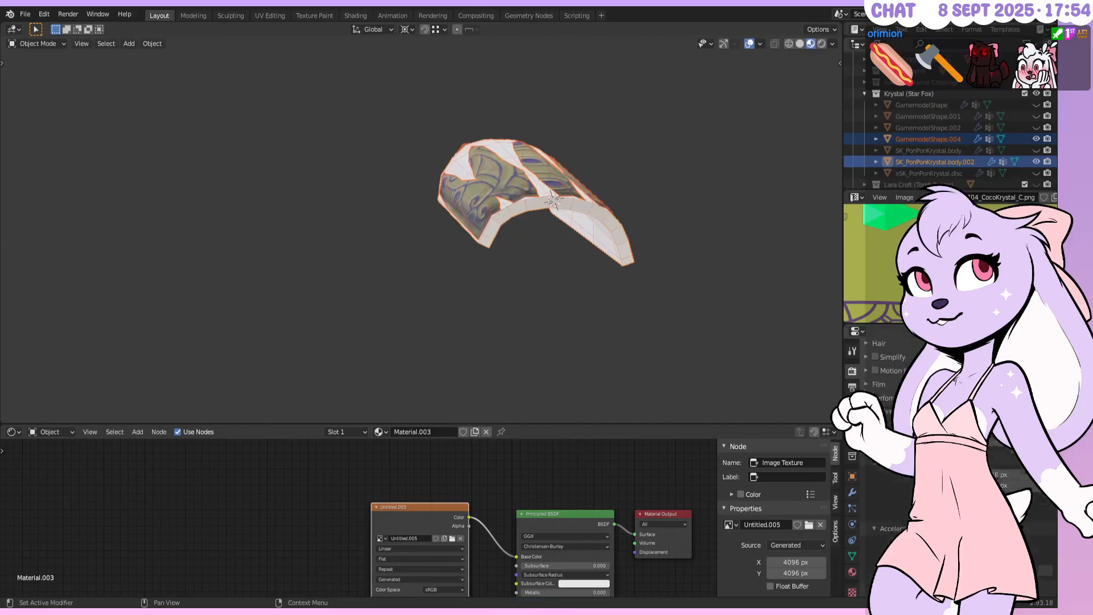
scroll(870, 567, "down", 4)
left_click(870, 482)
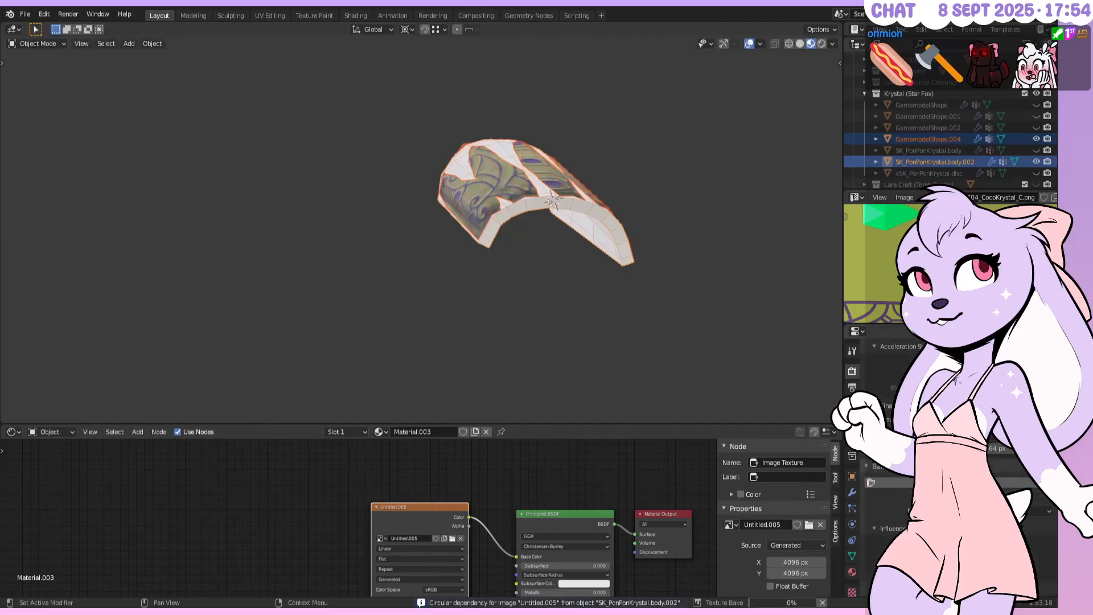
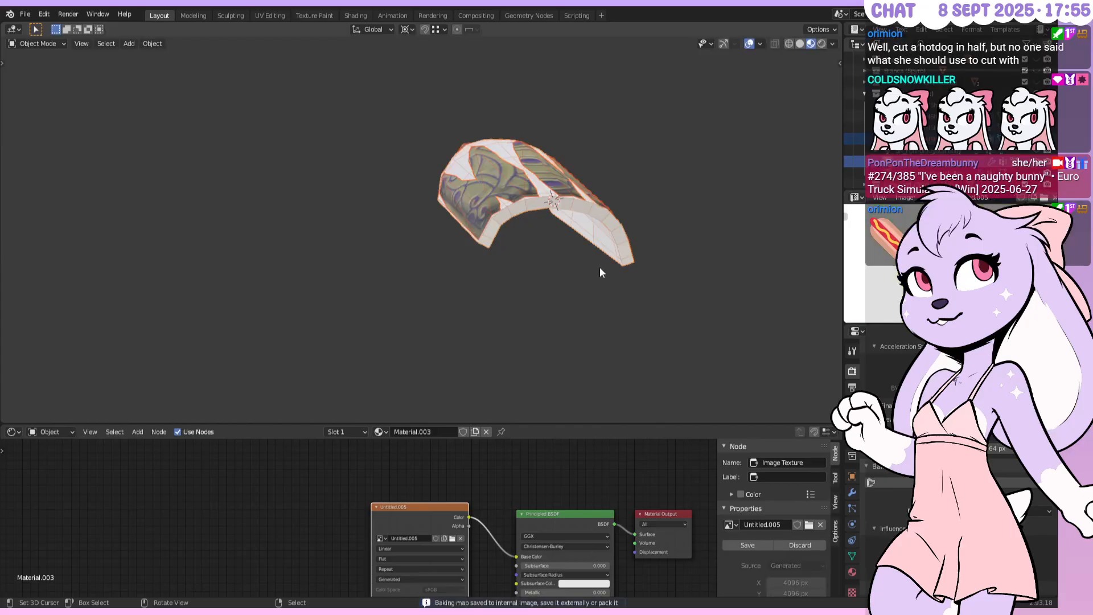
Maximize the image editor to inspect the white baked texture, then restore the layout
key("ctrl+space")
scroll(619, 271, "down", 5)
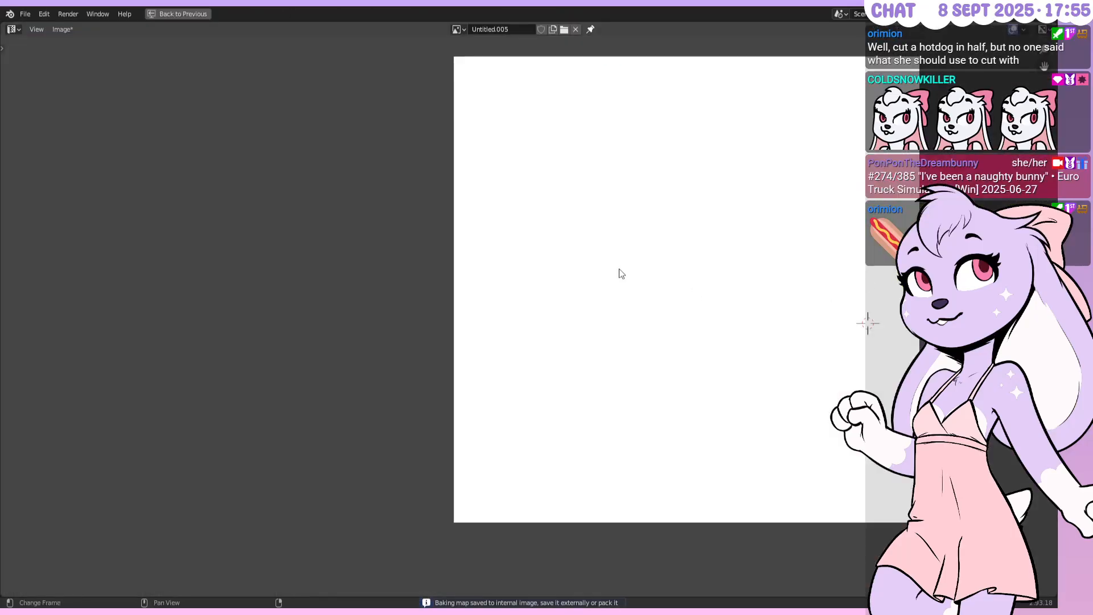
middle_click_drag(692, 249, 613, 274)
scroll(622, 290, "up", 2)
key("ctrl+space")
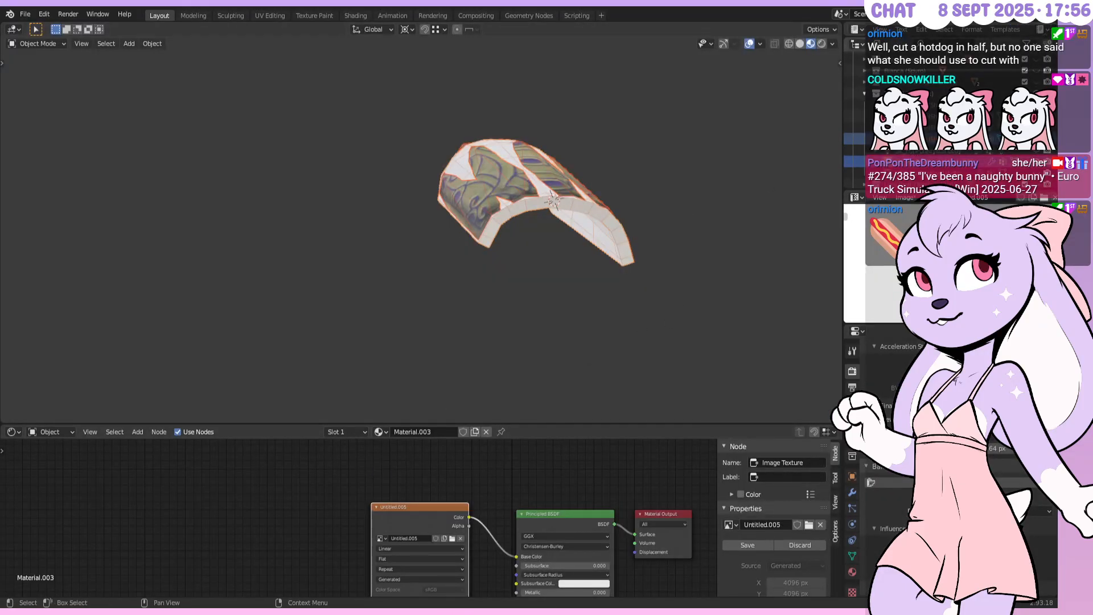
Select the body, make the bracer active, and rebake into Untitled.005
left_click(933, 138)
scroll(911, 455, "down", 5)
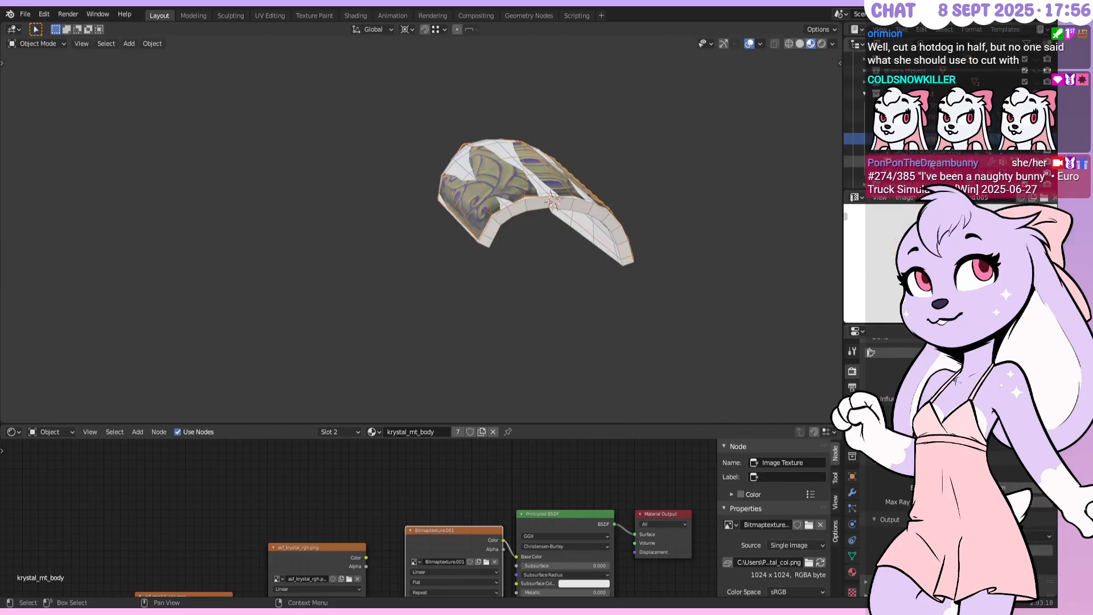
left_click(934, 162, "ctrl")
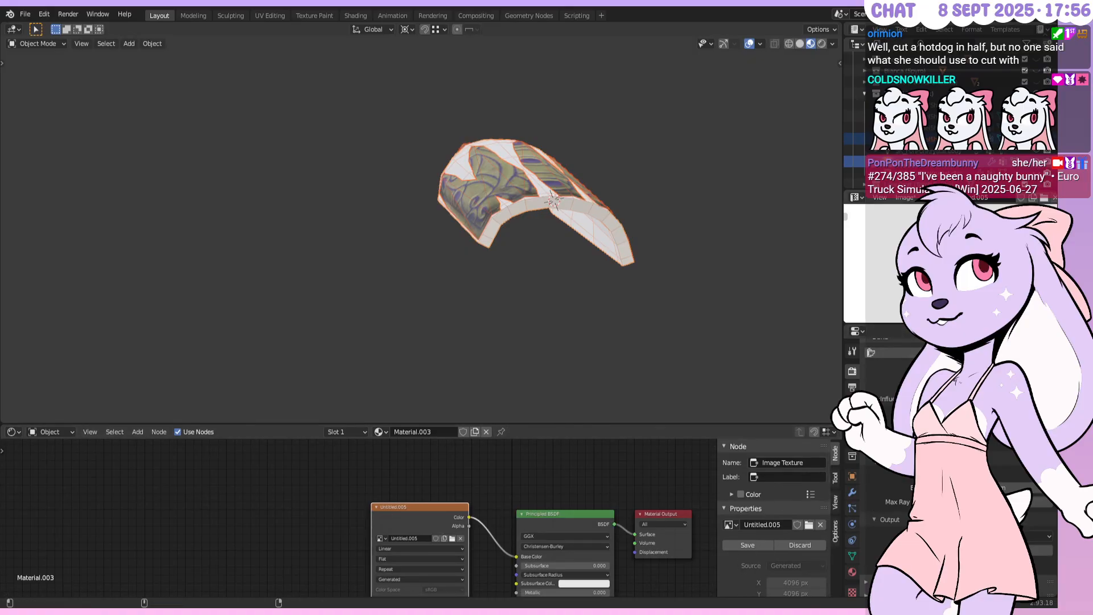
left_click(960, 352)
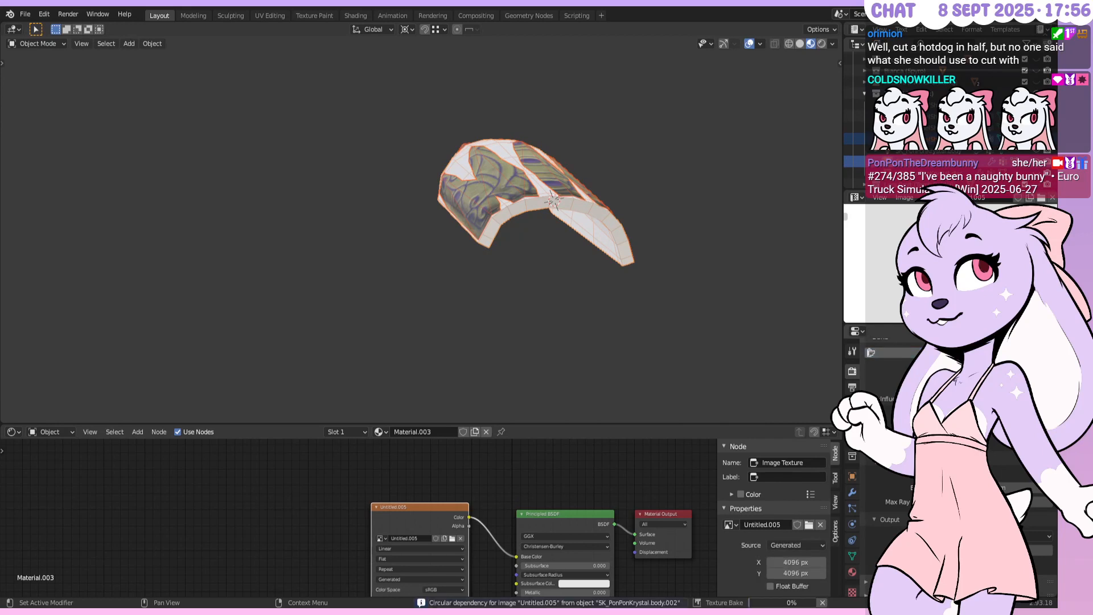